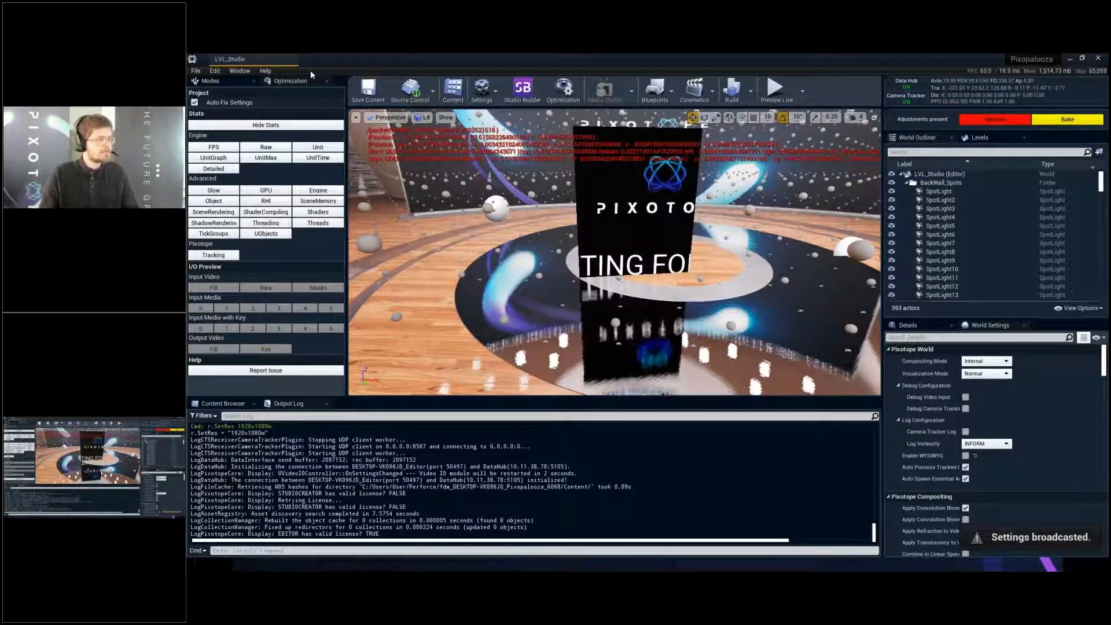
- Hide the big monitor standing in the middle of the stage and check the scene in a brief live preview
{"action": "left_click", "coordinate": [452, 181]}
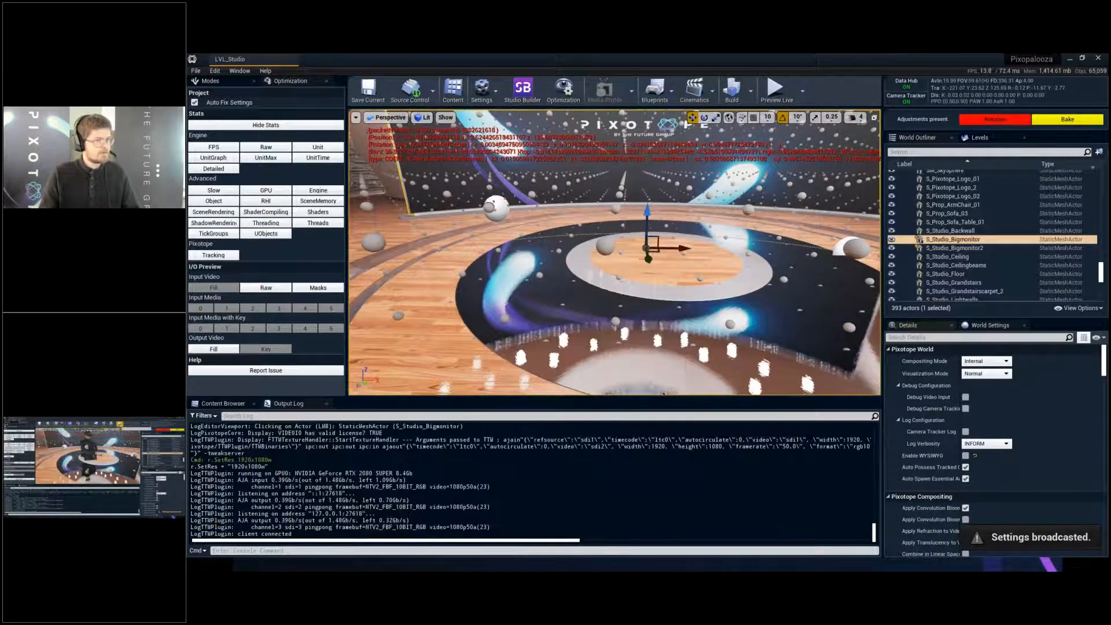
{"action": "left_click", "coordinate": [776, 88]}
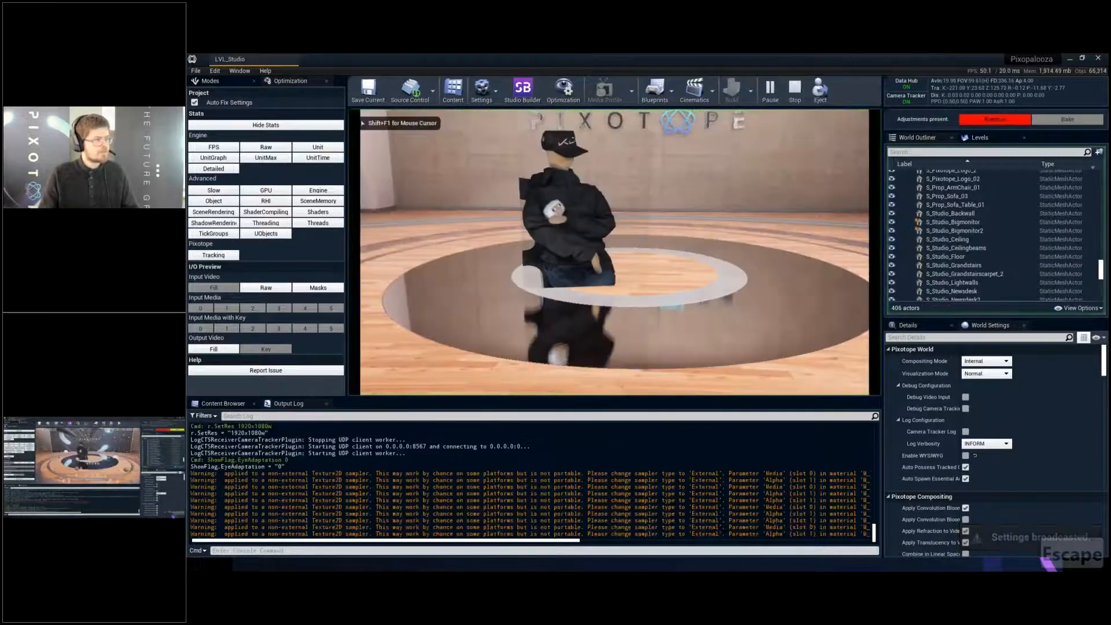
{"action": "key", "text": "Escape"}
- Turn off the visualization of volume lighting samples in the level viewport
{"action": "left_click", "coordinate": [440, 117]}
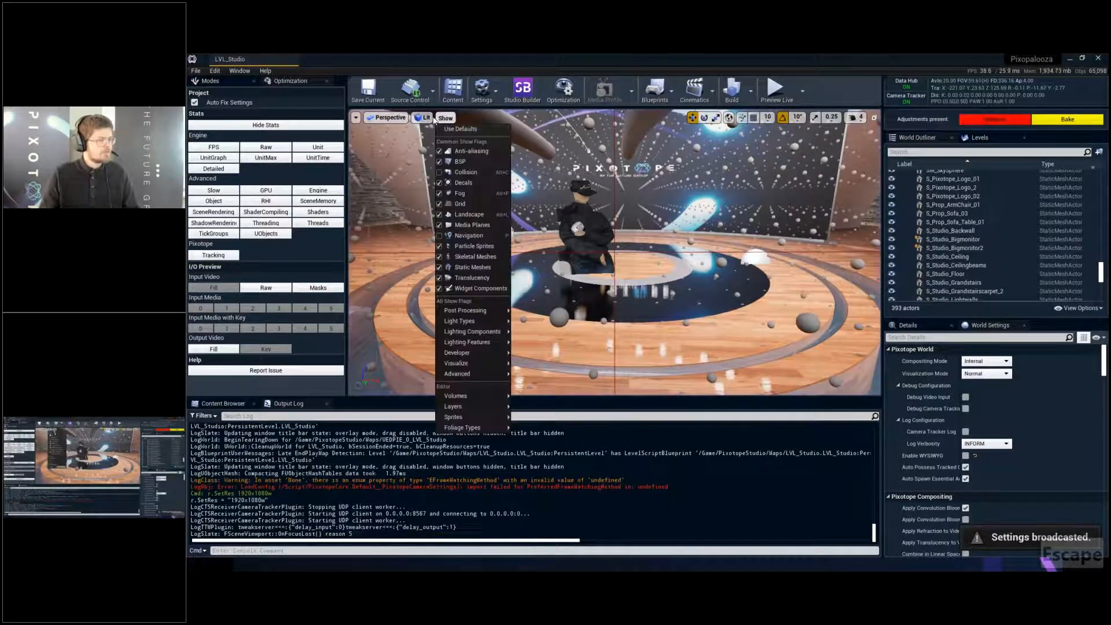
{"action": "left_click", "coordinate": [424, 118]}
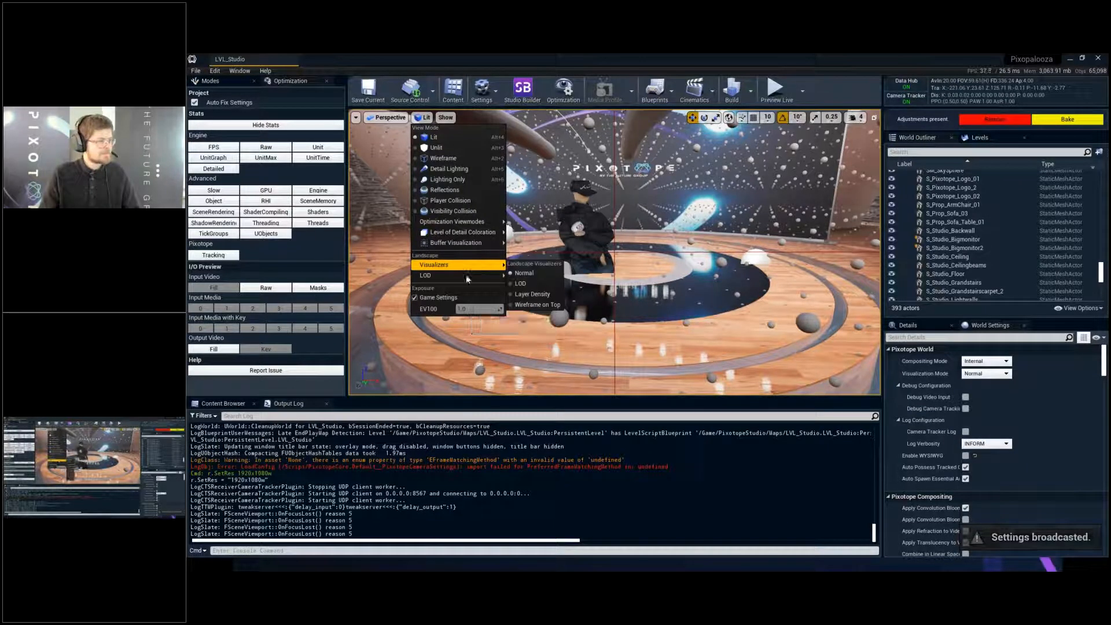
{"action": "mouse_move", "coordinate": [489, 242]}
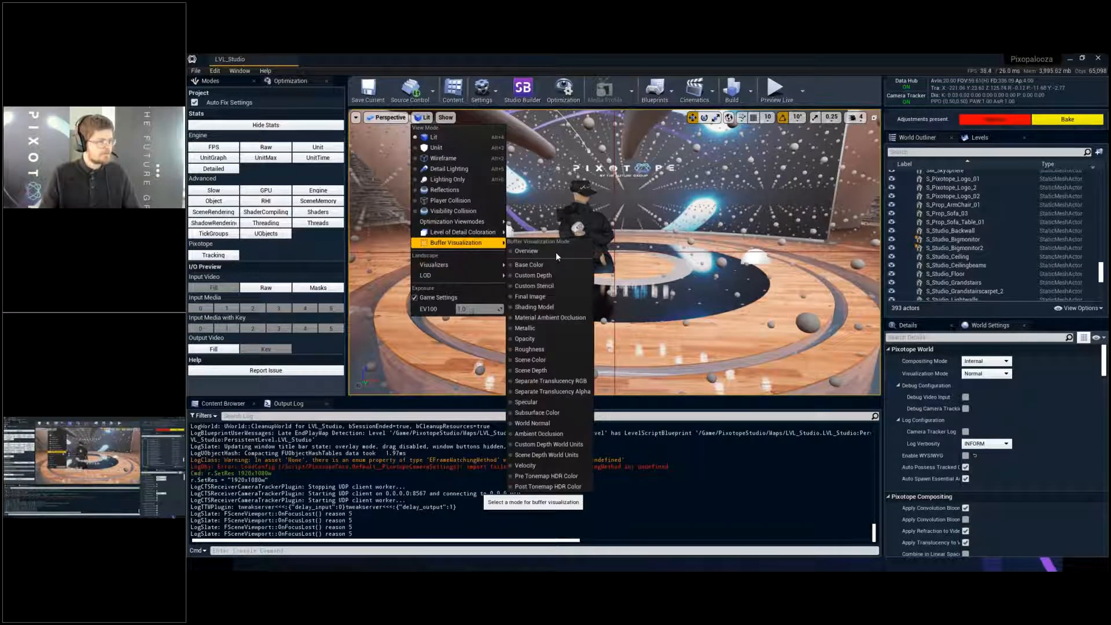
{"action": "mouse_move", "coordinate": [463, 221]}
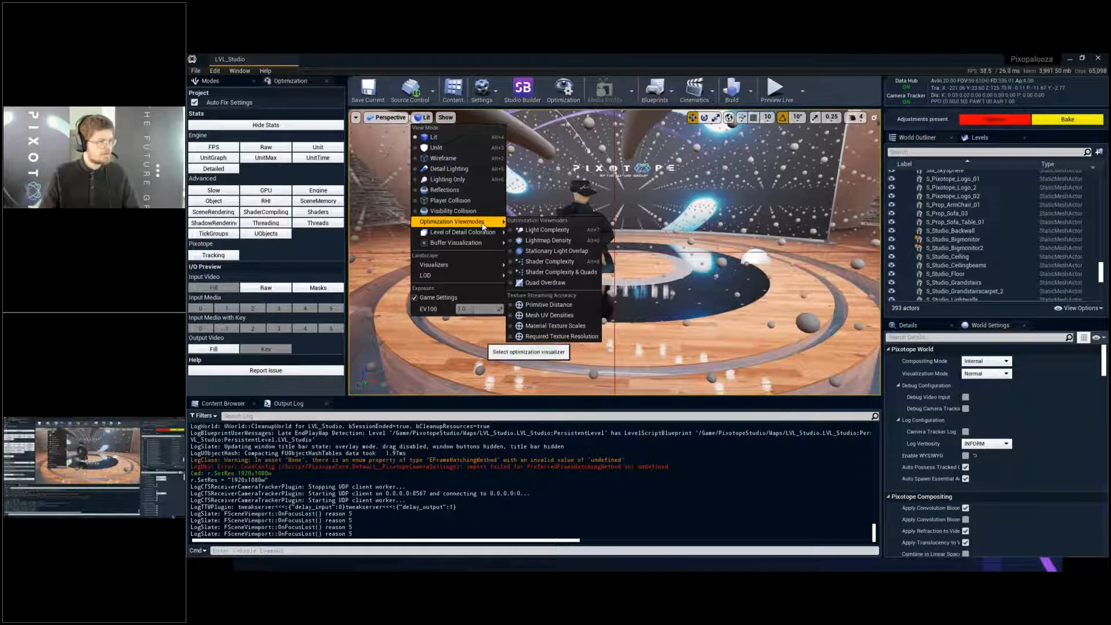
{"action": "left_click", "coordinate": [445, 117]}
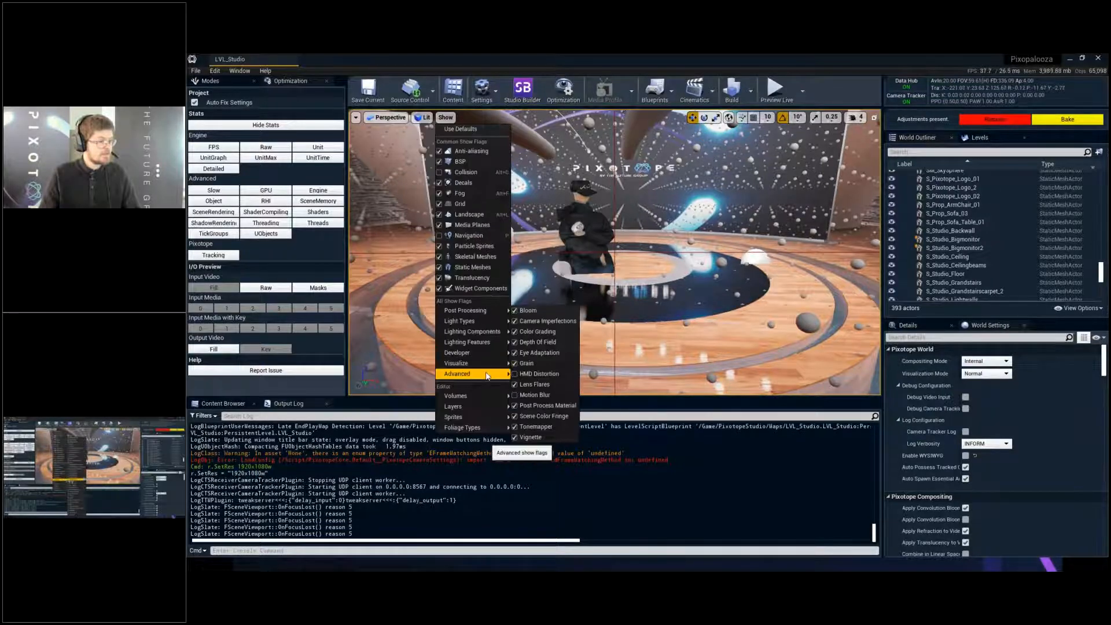
{"action": "mouse_move", "coordinate": [485, 372]}
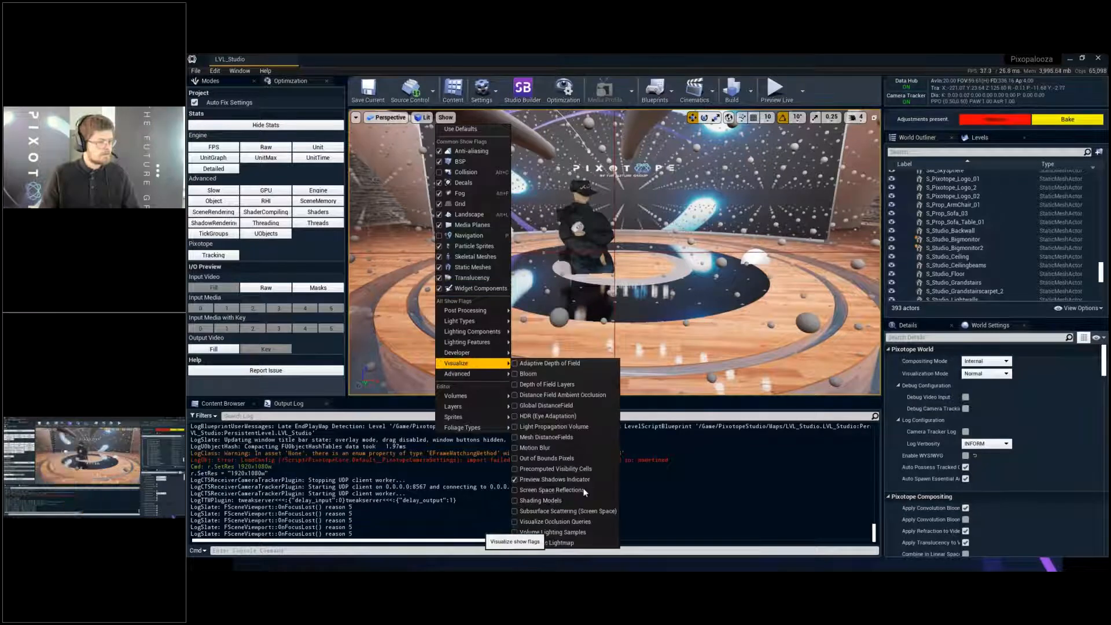
{"action": "left_click", "coordinate": [559, 542]}
- Move the internal compositing plane with the presenter off the round stage towards the front of the wooden floor
{"action": "left_click", "coordinate": [588, 223]}
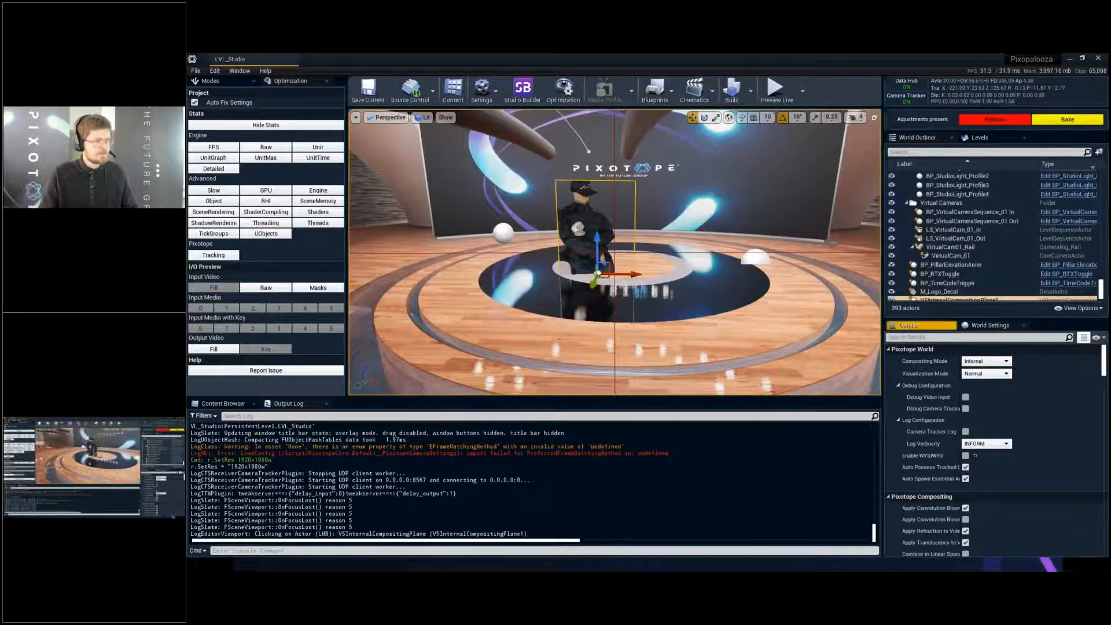
{"action": "left_click_drag", "start_coordinate": [587, 223], "coordinate": [353, 152], "text": "alt"}
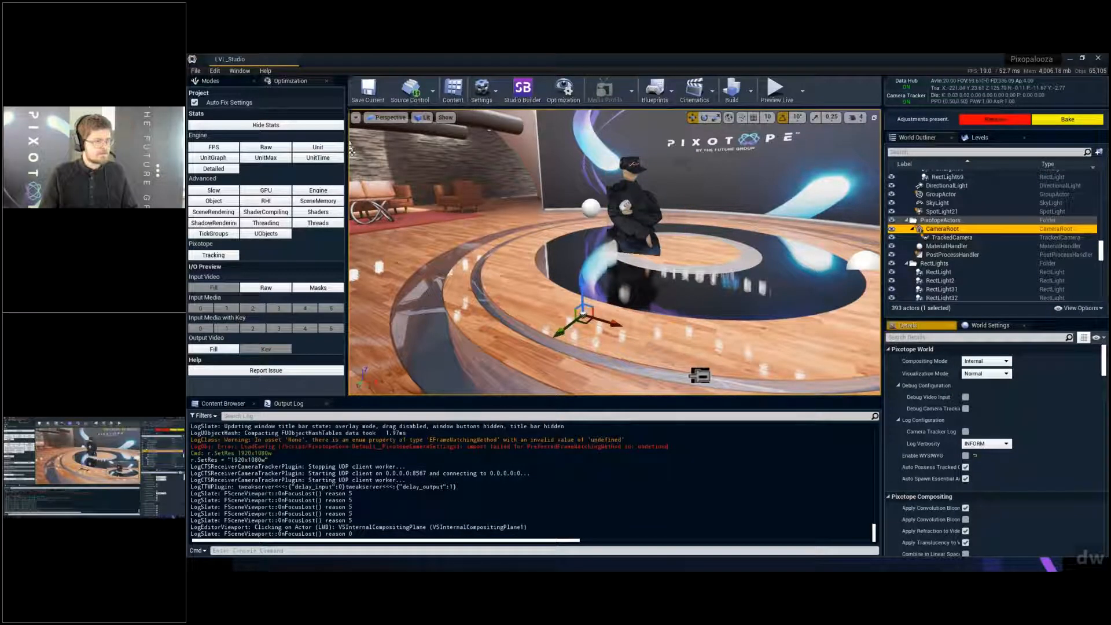
{"action": "left_click", "coordinate": [578, 294]}
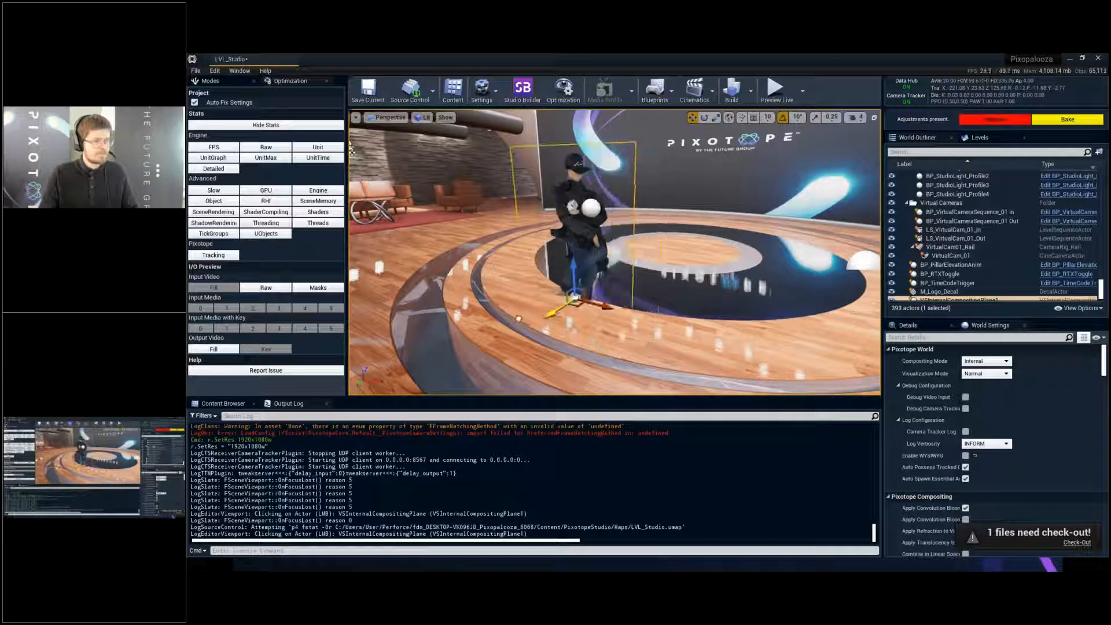
- Select CameraRoot together with the internal compositing plane and move both onto the white ring at the centre of the stage
{"action": "left_click", "coordinate": [989, 94]}
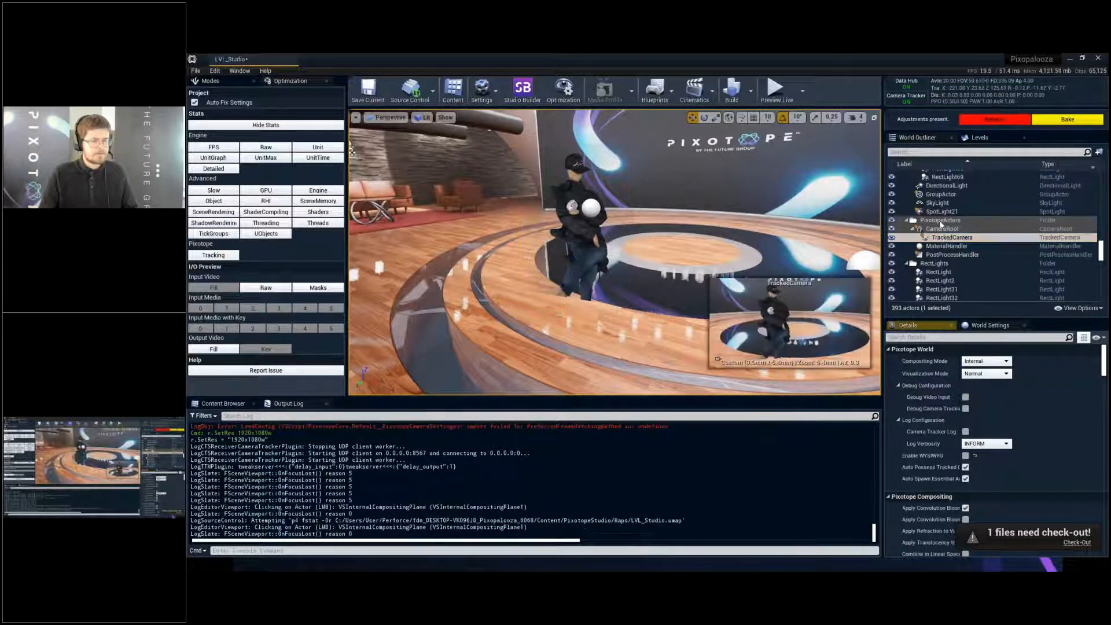
{"action": "left_click", "coordinate": [941, 220]}
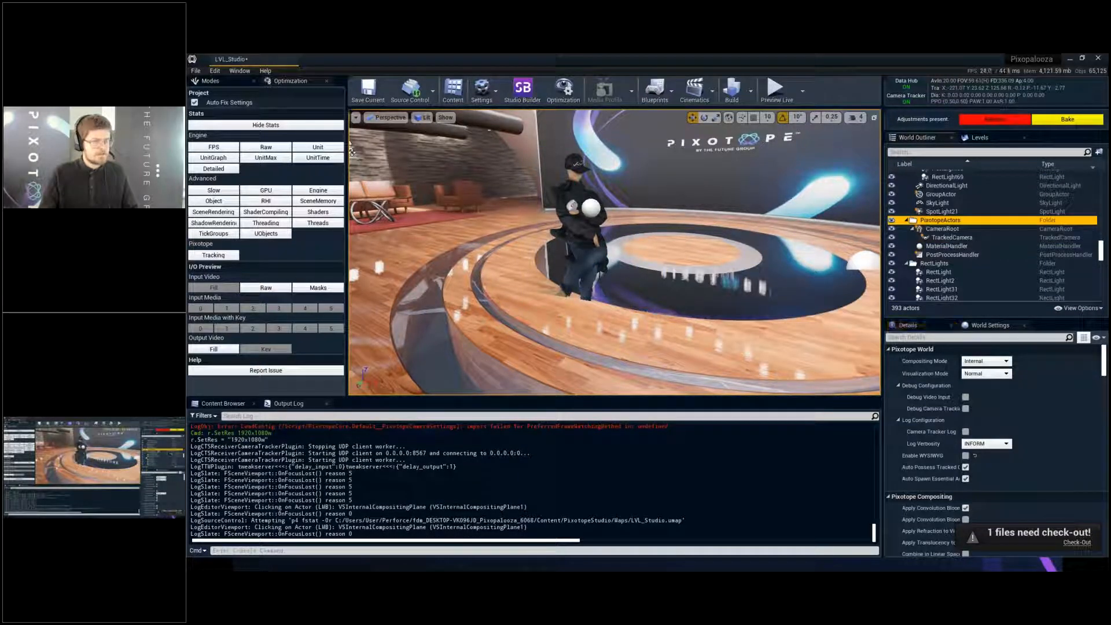
{"action": "left_click", "coordinate": [943, 229]}
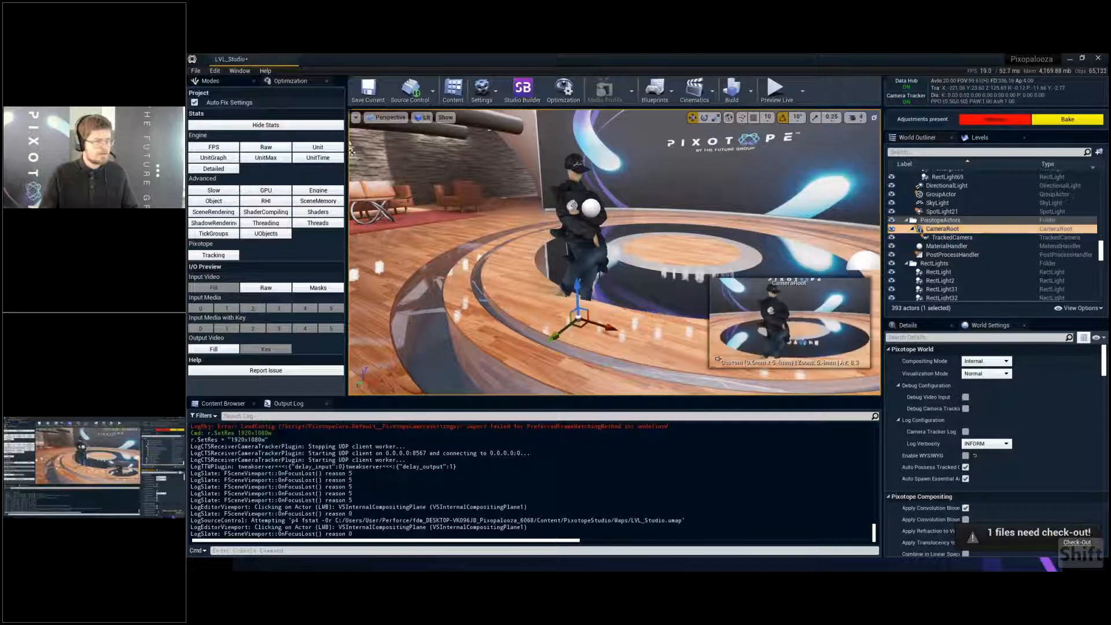
{"action": "left_click", "coordinate": [580, 227], "text": "shift"}
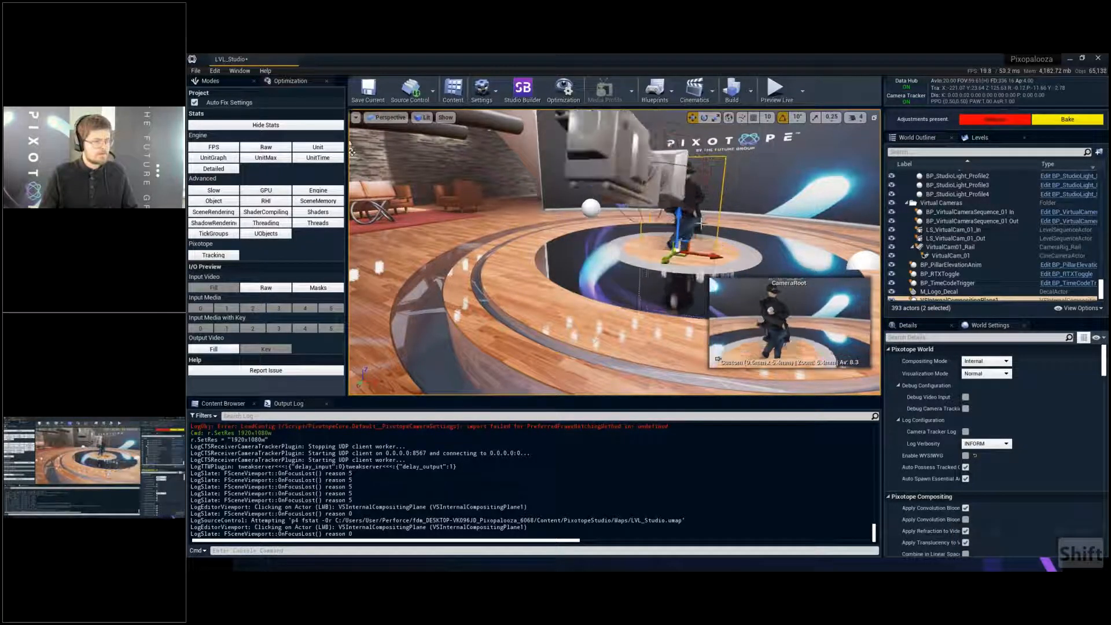
{"action": "left_click", "coordinate": [580, 227]}
{"action": "left_click", "coordinate": [685, 222]}
{"action": "left_click_drag", "start_coordinate": [672, 254], "coordinate": [660, 265]}
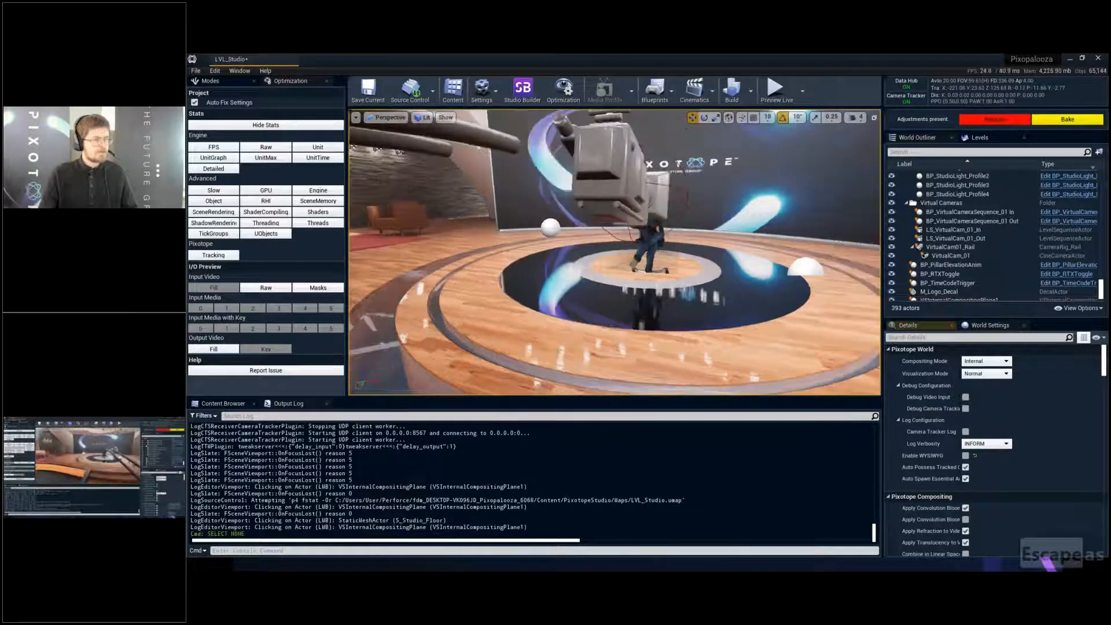
- Clear the selection and save the level, checking out LVL_Studio and its built data from source control
{"action": "key", "text": "Escape"}
{"action": "key", "text": "ctrl+s"}
{"action": "left_click", "coordinate": [716, 400]}
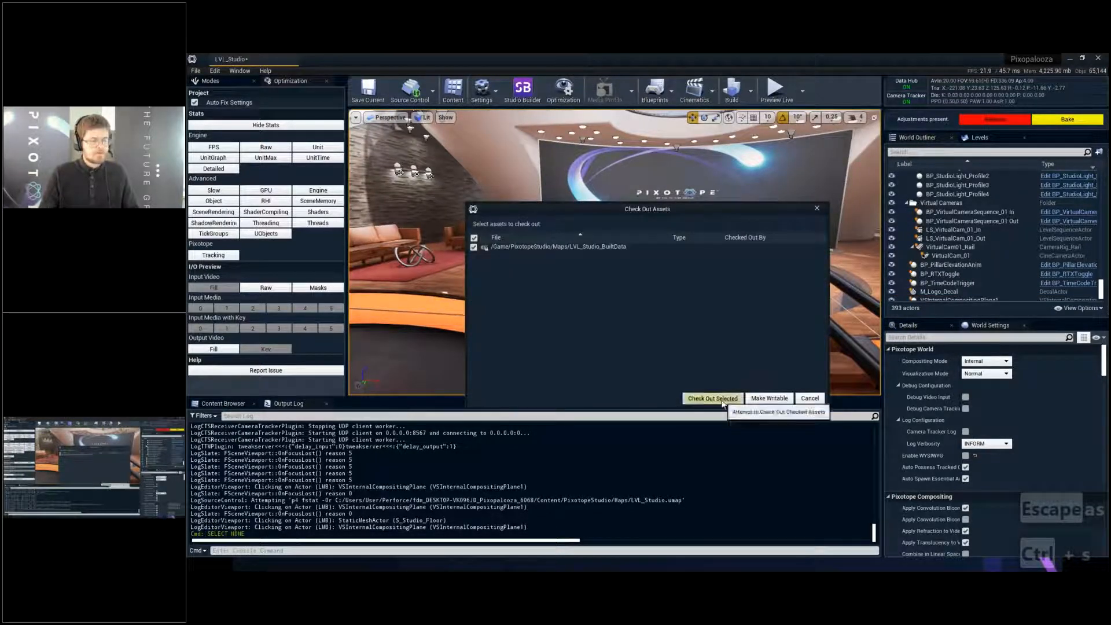
{"action": "left_click", "coordinate": [717, 399]}
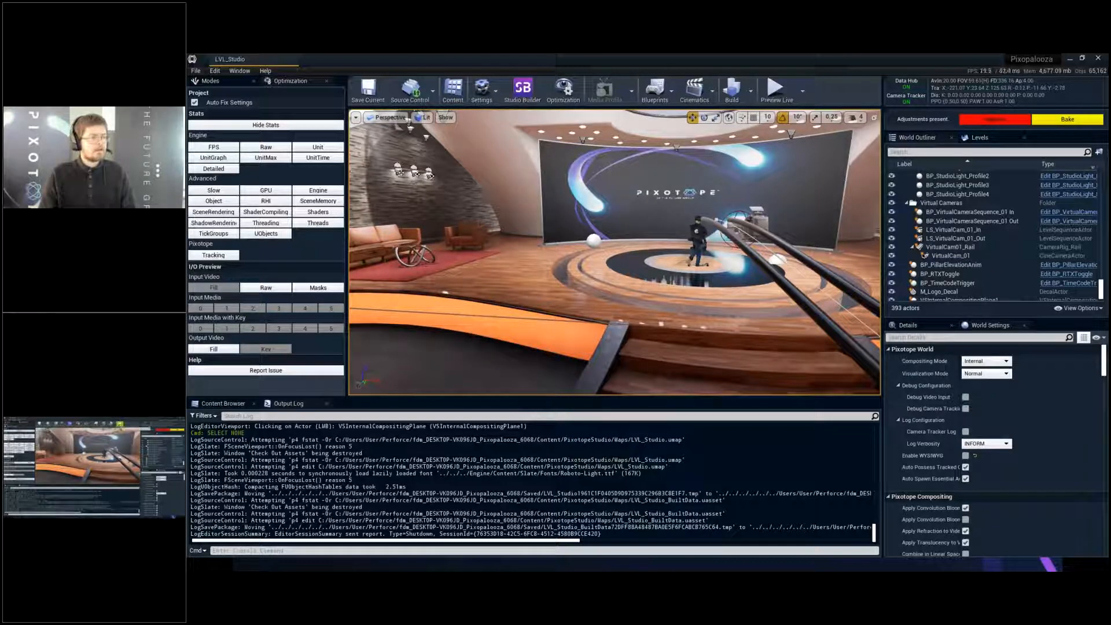
- Start the live preview, and switch to the Pixotope control app to open its production Video Keyer settings
{"action": "left_click", "coordinate": [777, 91]}
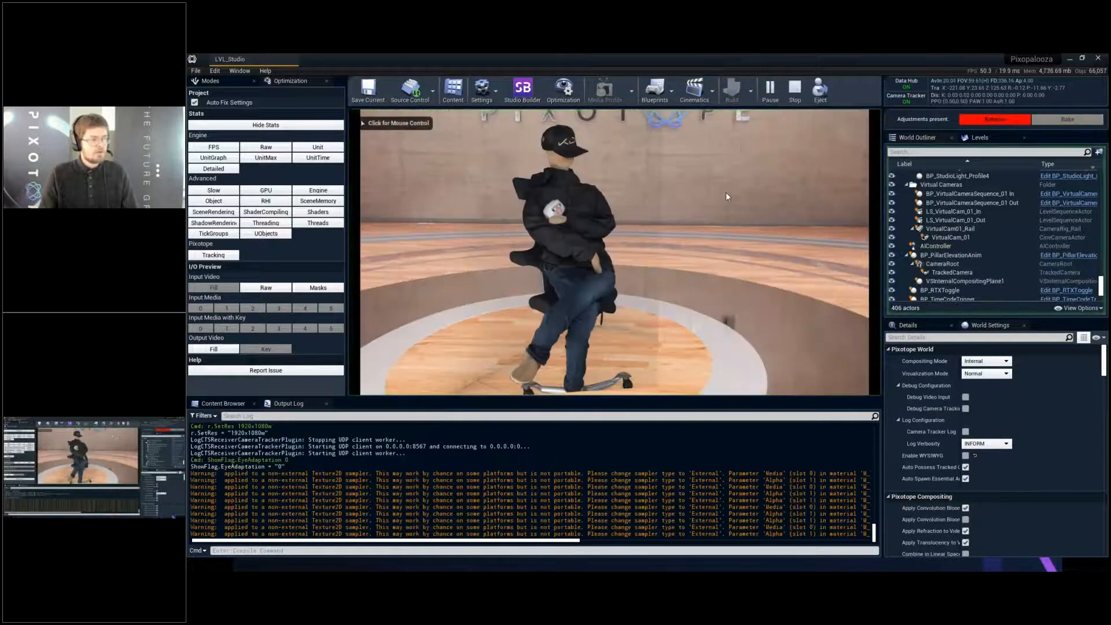
{"action": "left_click", "coordinate": [615, 253]}
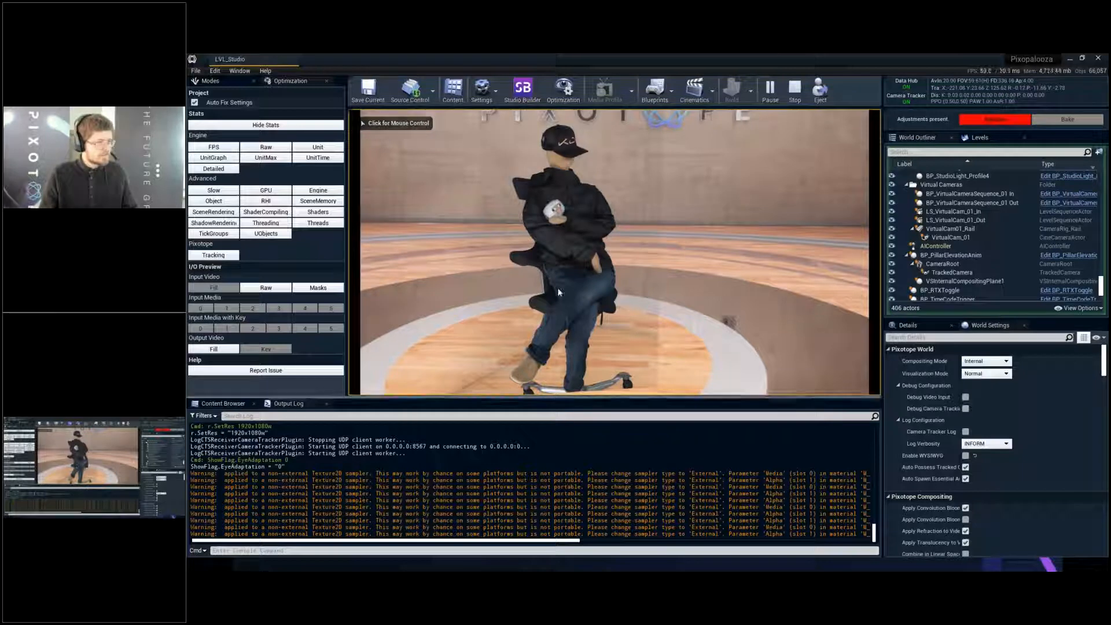
{"action": "key", "text": "alt+Tab"}
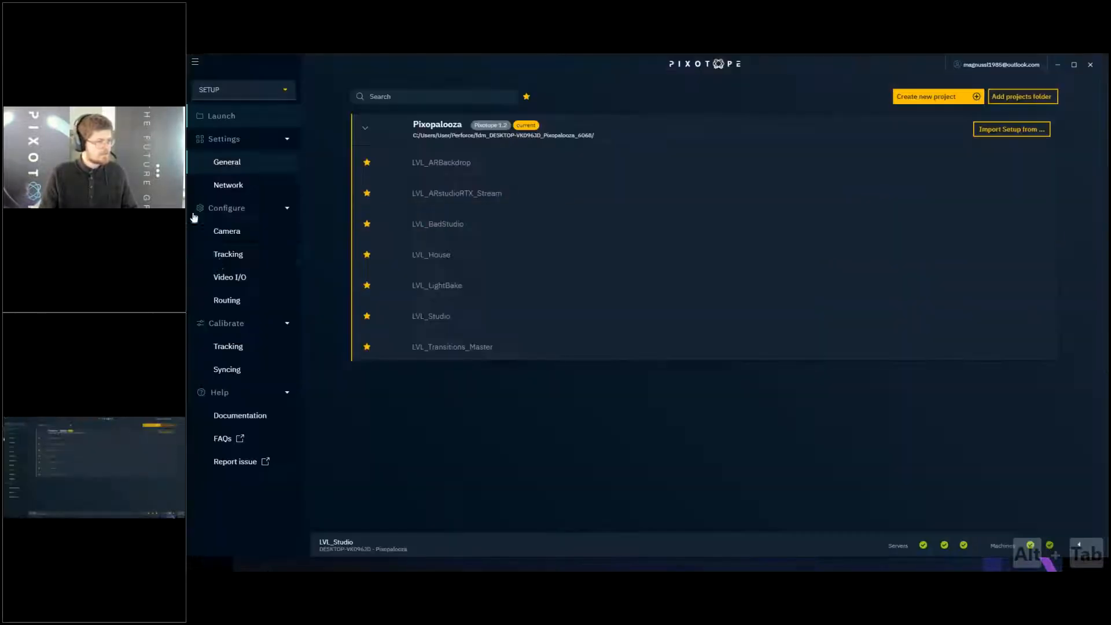
{"action": "left_click", "coordinate": [256, 93]}
{"action": "left_click", "coordinate": [255, 122]}
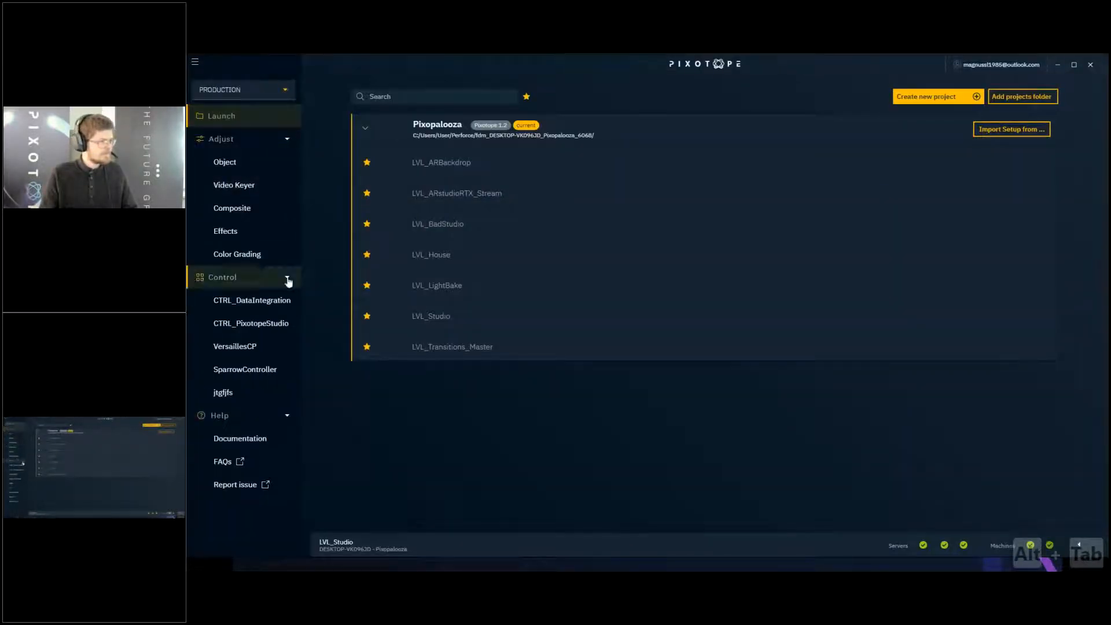
{"action": "left_click", "coordinate": [272, 188]}
- Set the Internal Keyer's Remove Background to 25 and compare the key with the live preview in the Pixotope Editor
{"action": "left_click_drag", "start_coordinate": [611, 194], "coordinate": [600, 194]}
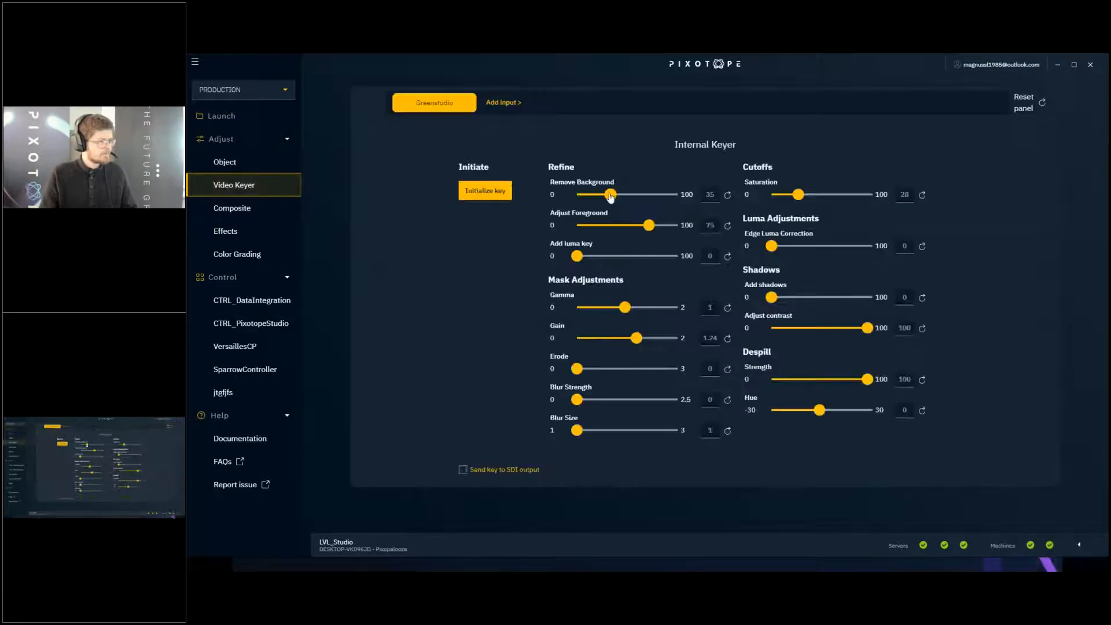
{"action": "left_click_drag", "start_coordinate": [648, 64], "coordinate": [656, 356]}
{"action": "key", "text": "alt+Tab"}
{"action": "key", "text": "alt+Tab"}
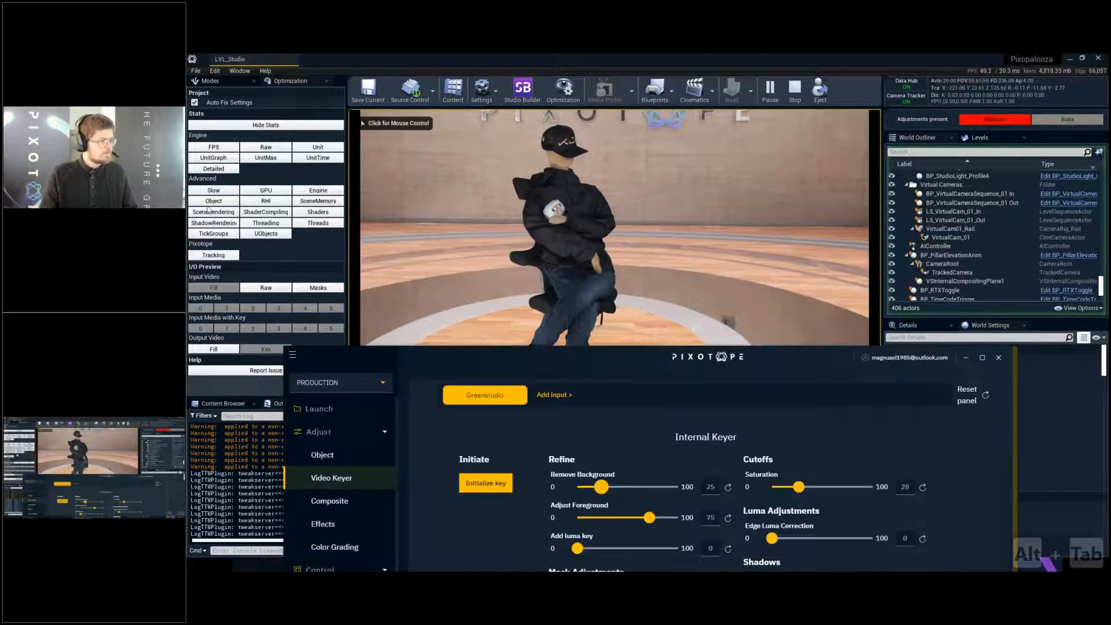
{"action": "key", "text": "alt+Tab"}
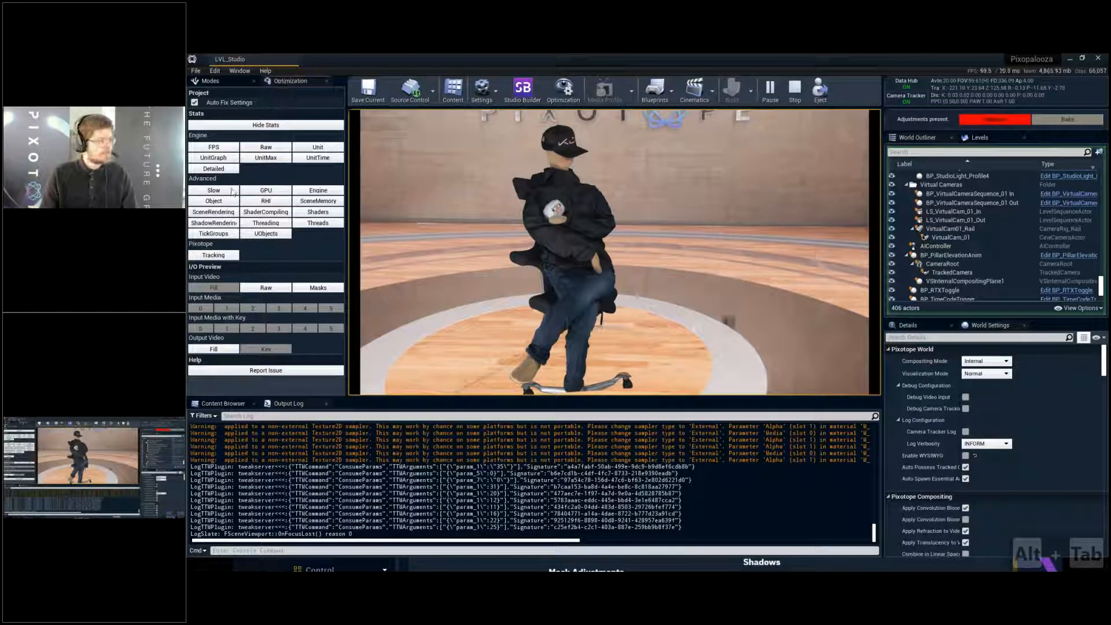
- Display the FPS stat and then the Unit timing stats over the live preview
{"action": "left_click", "coordinate": [226, 151]}
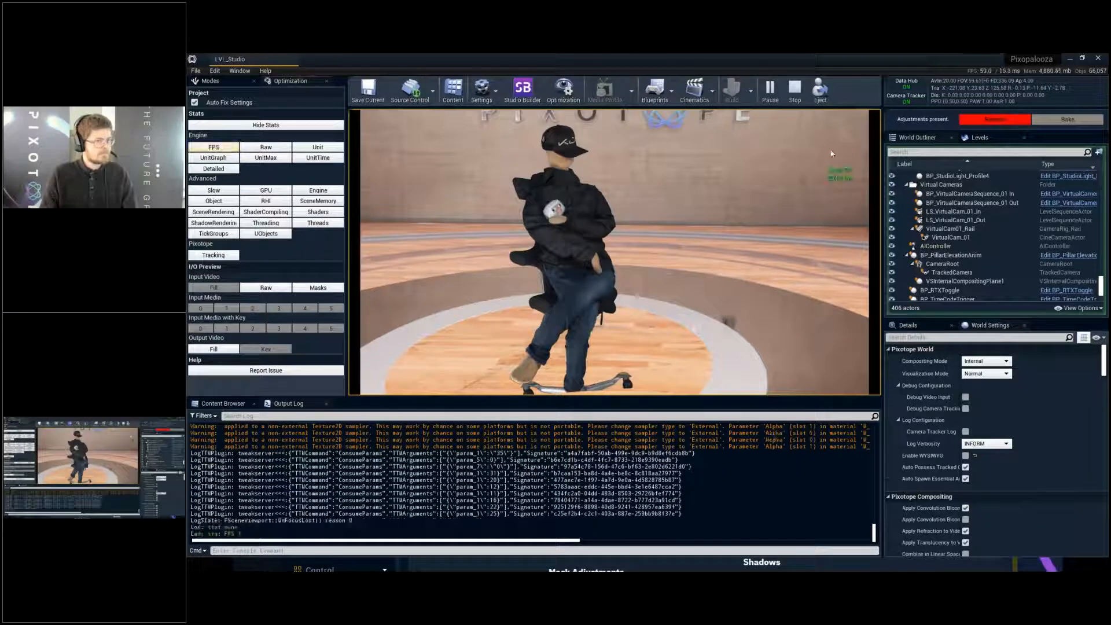
{"action": "left_click", "coordinate": [317, 147]}
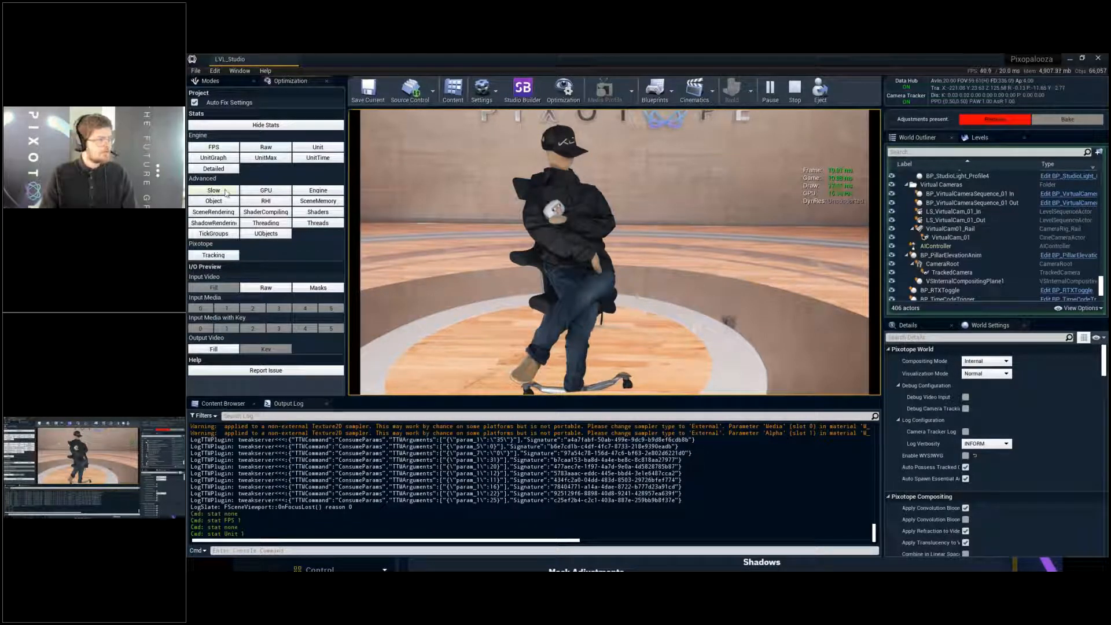
- Profile a frame in the GPU Visualizer, examine the planar reflection's render cost, and close the profiler
{"action": "left_click", "coordinate": [607, 279]}
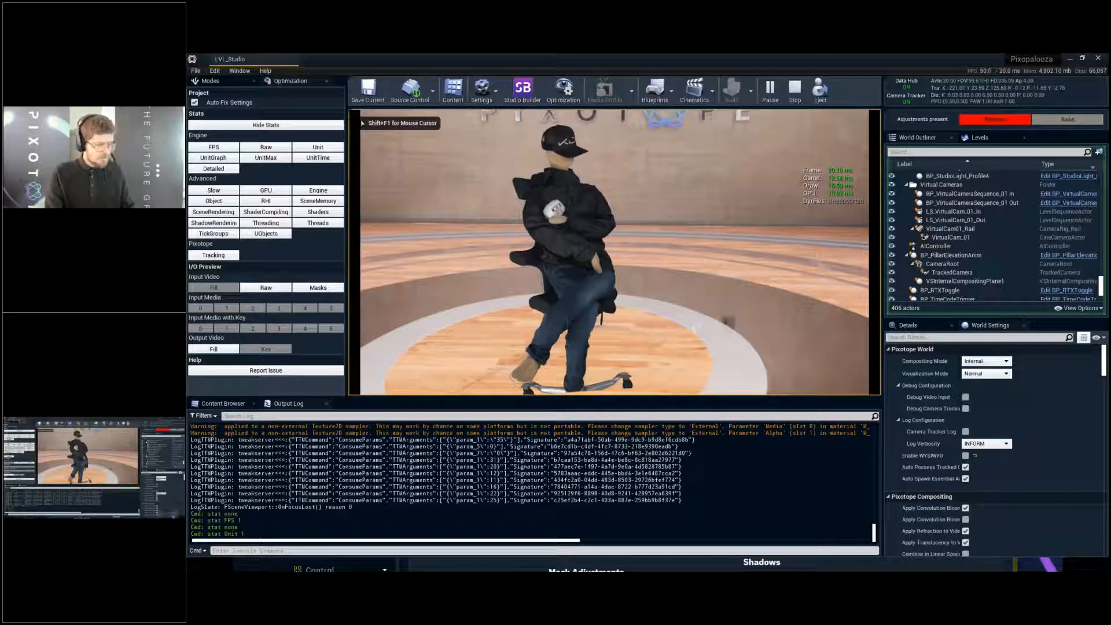
{"action": "key", "text": "ctrl+shift+comma"}
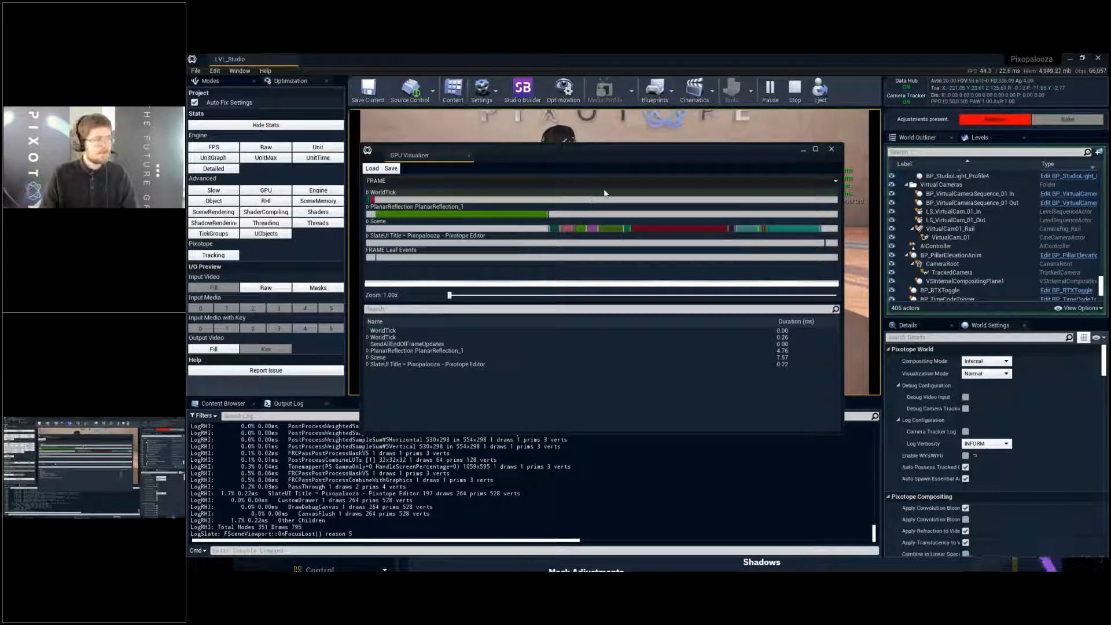
{"action": "left_click", "coordinate": [540, 216]}
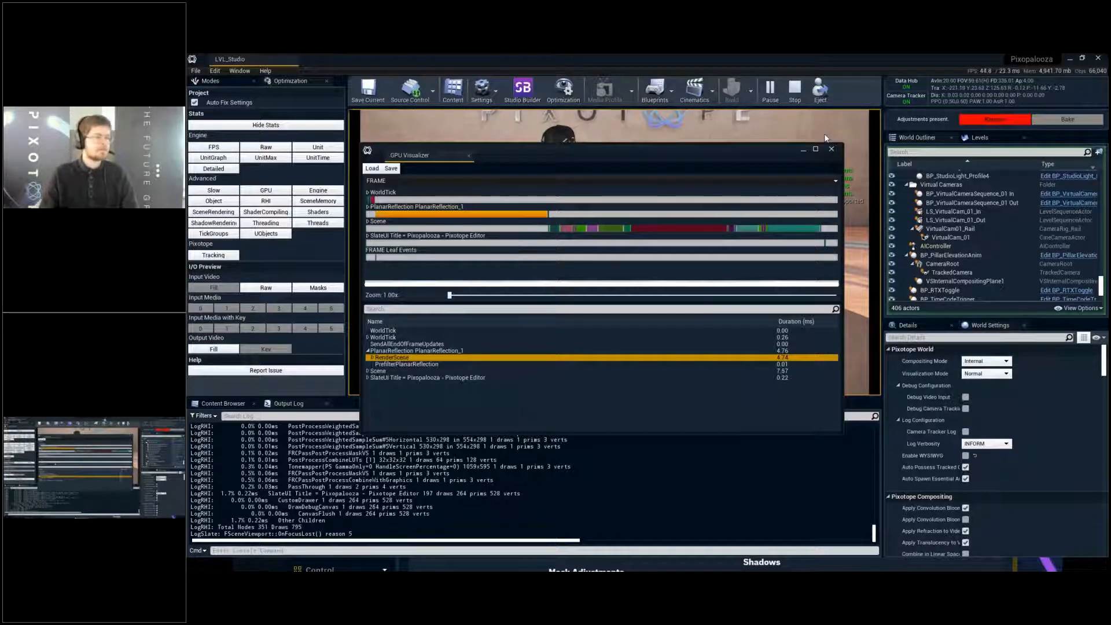
{"action": "left_click", "coordinate": [832, 150]}
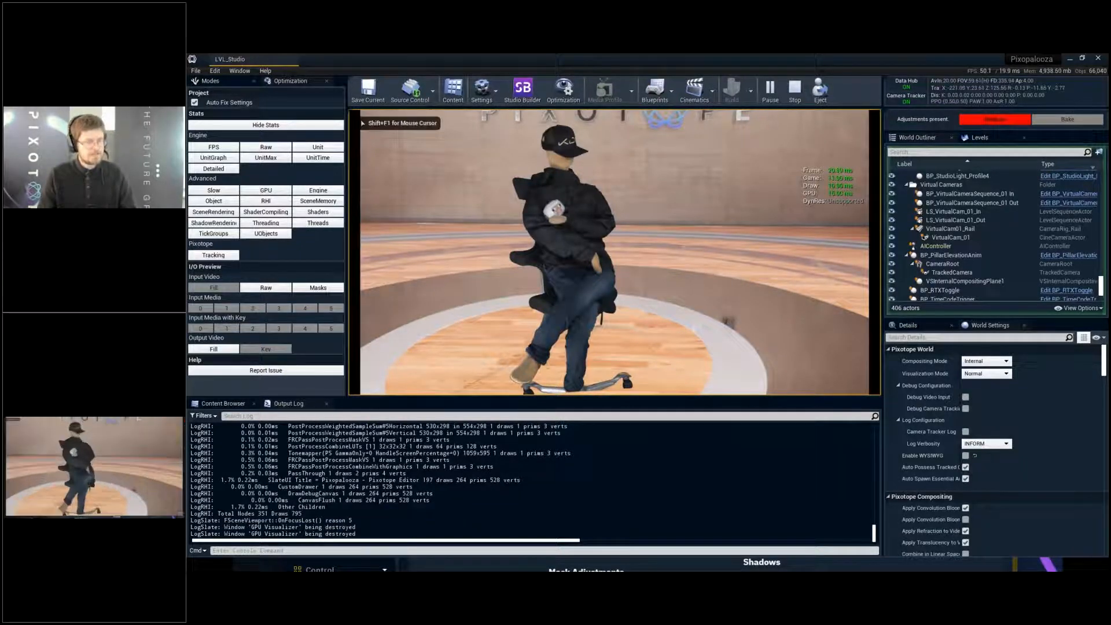
- Overlay the unit timing graph on the live preview and examine the frame timings in full screen
{"action": "key", "text": "F11"}
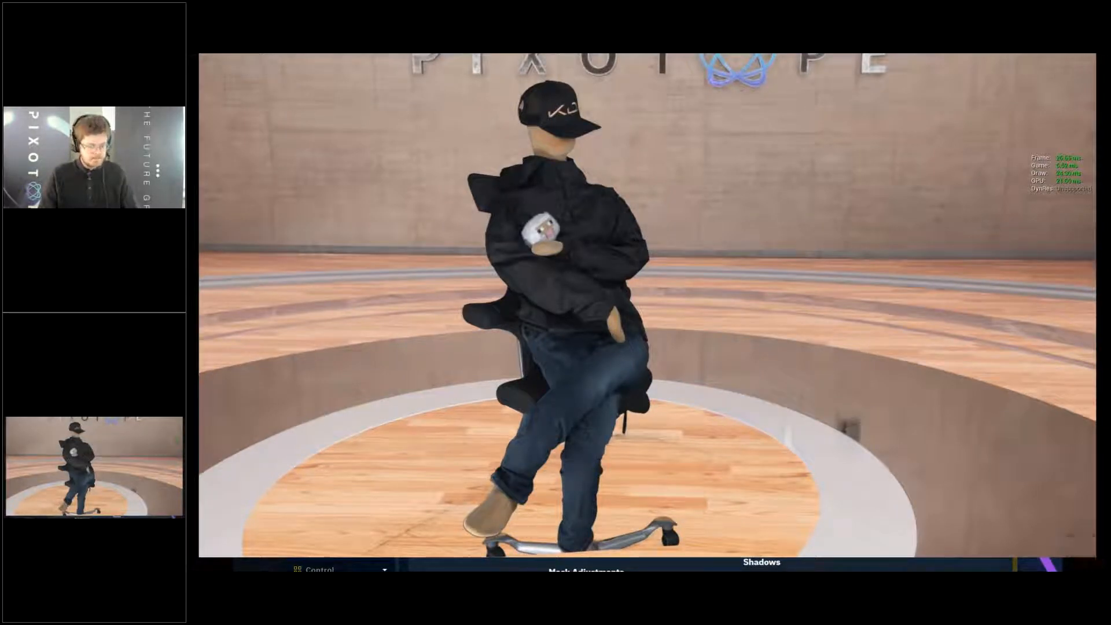
{"action": "key", "text": "F11"}
{"action": "key", "text": "alt+Tab"}
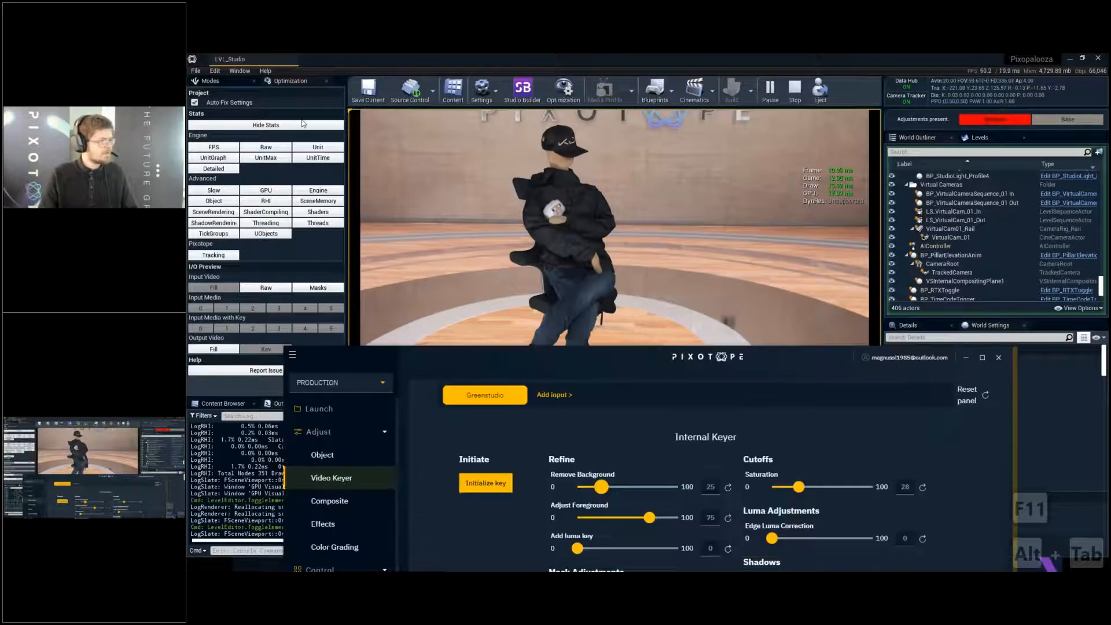
{"action": "key", "text": "alt+Tab"}
{"action": "left_click", "coordinate": [210, 158]}
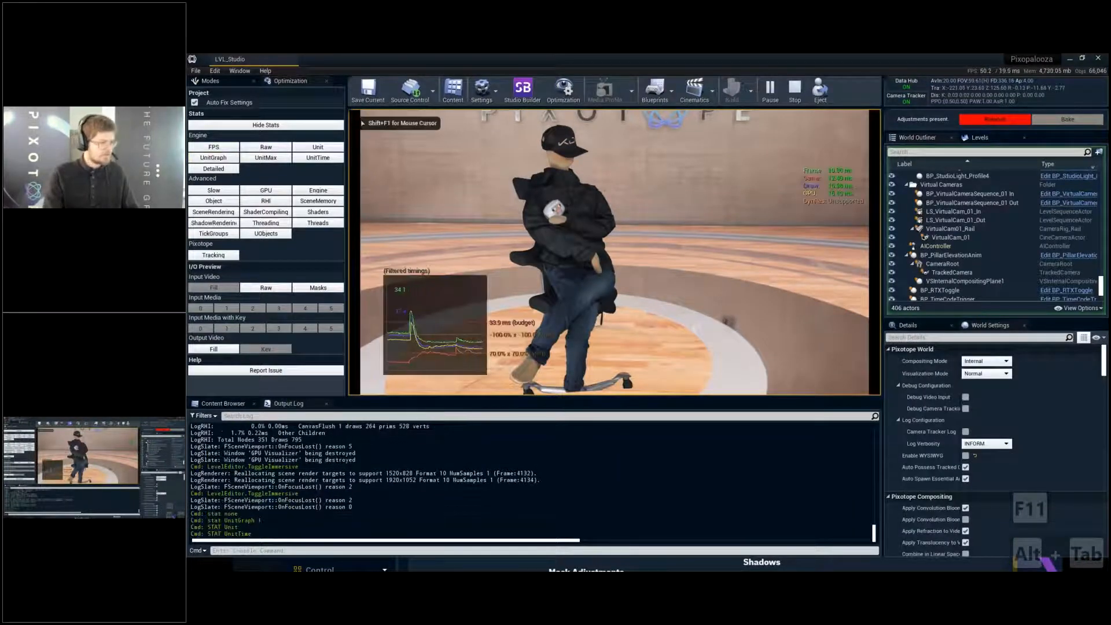
{"action": "key", "text": "F11"}
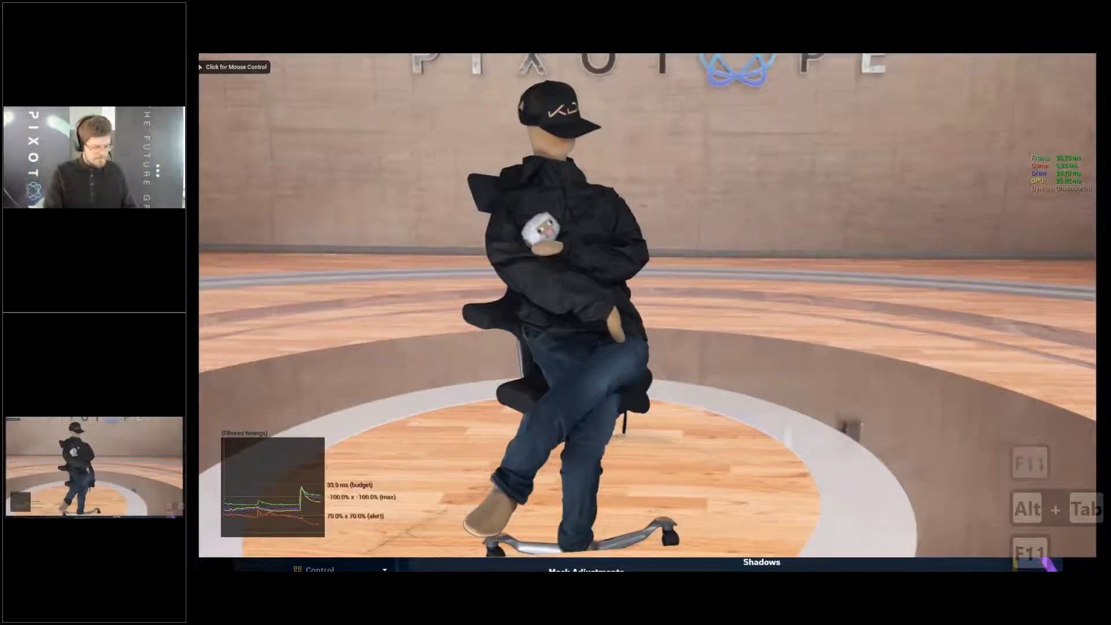
- Profile a frame in the GPU Visualizer, sort its events by duration, examine the Scene and PlanarReflection costs, and close the profiler
{"action": "key", "text": "shift"}
{"action": "key", "text": "ctrl+shift+comma"}
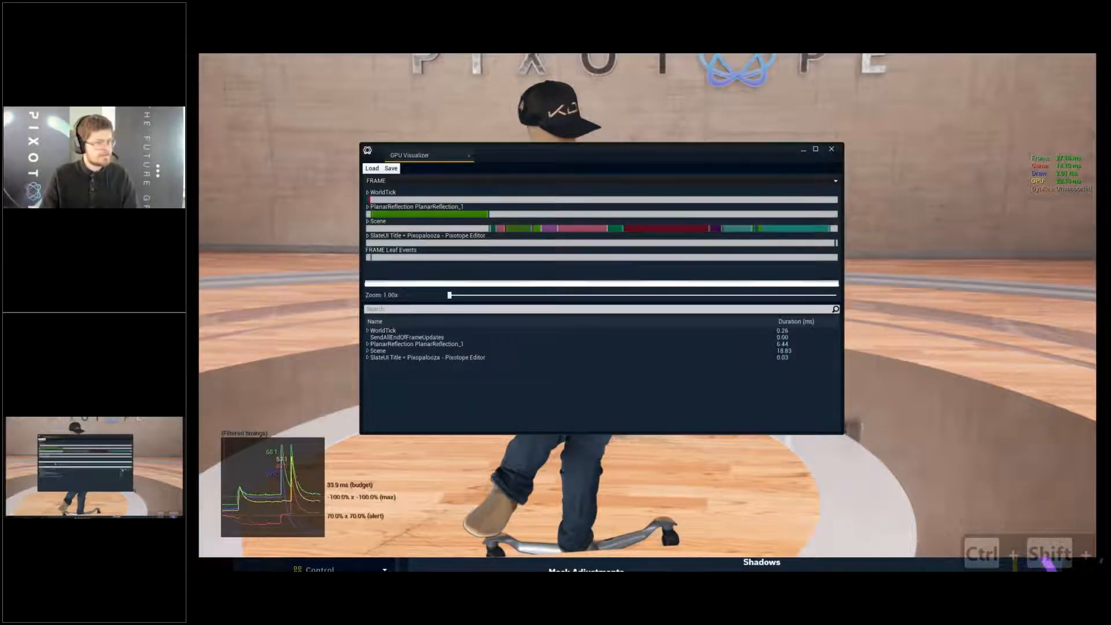
{"action": "left_click", "coordinate": [788, 323]}
{"action": "left_click", "coordinate": [788, 322]}
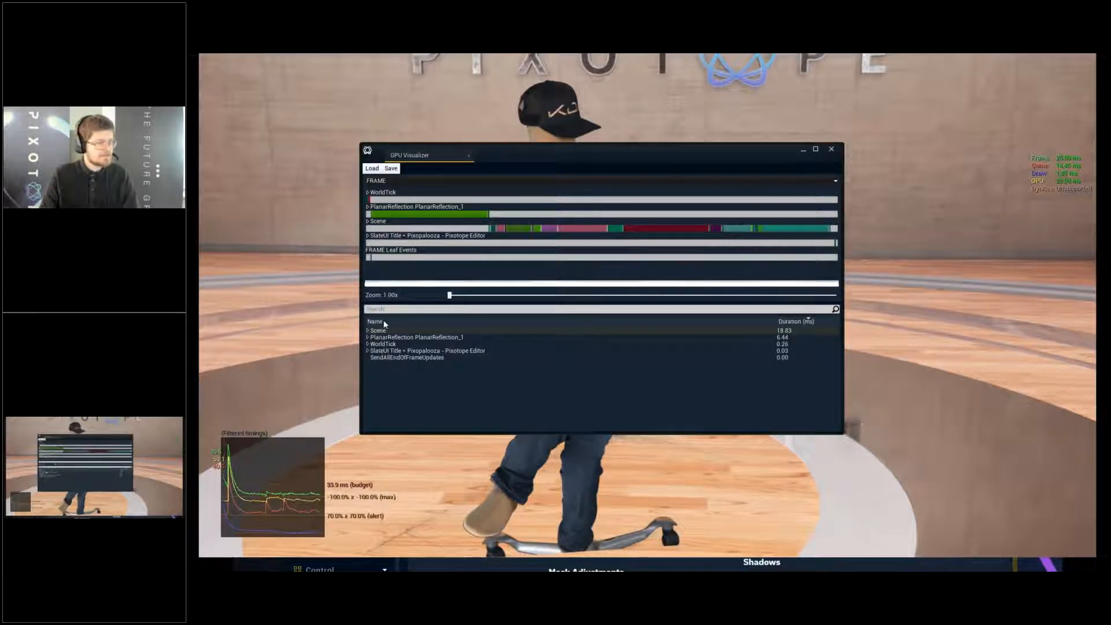
{"action": "left_click", "coordinate": [425, 333]}
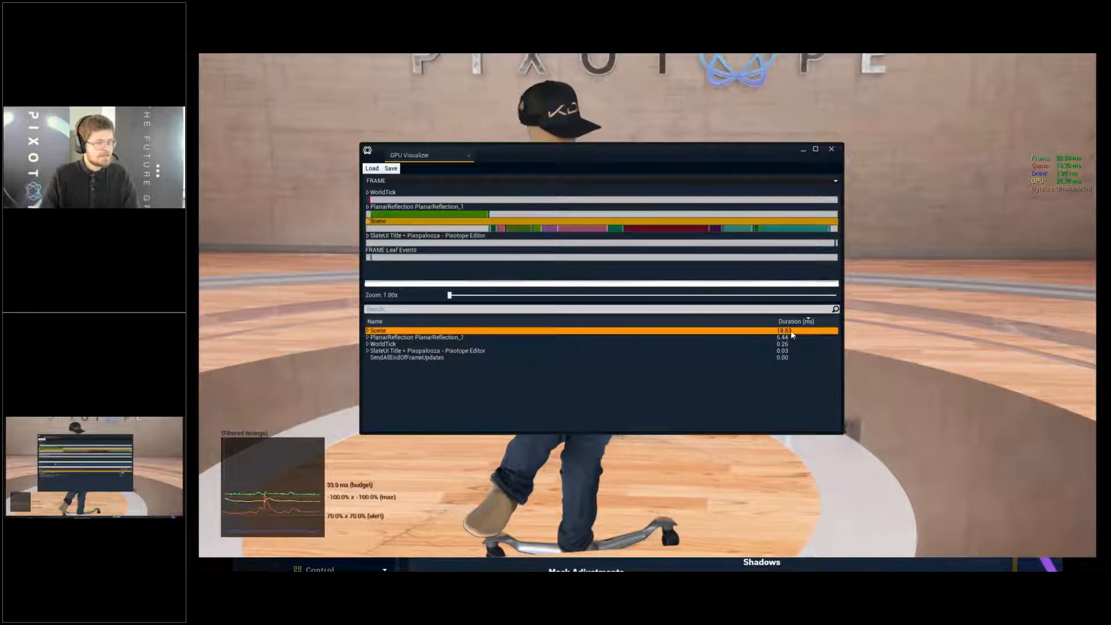
{"action": "left_click", "coordinate": [508, 339]}
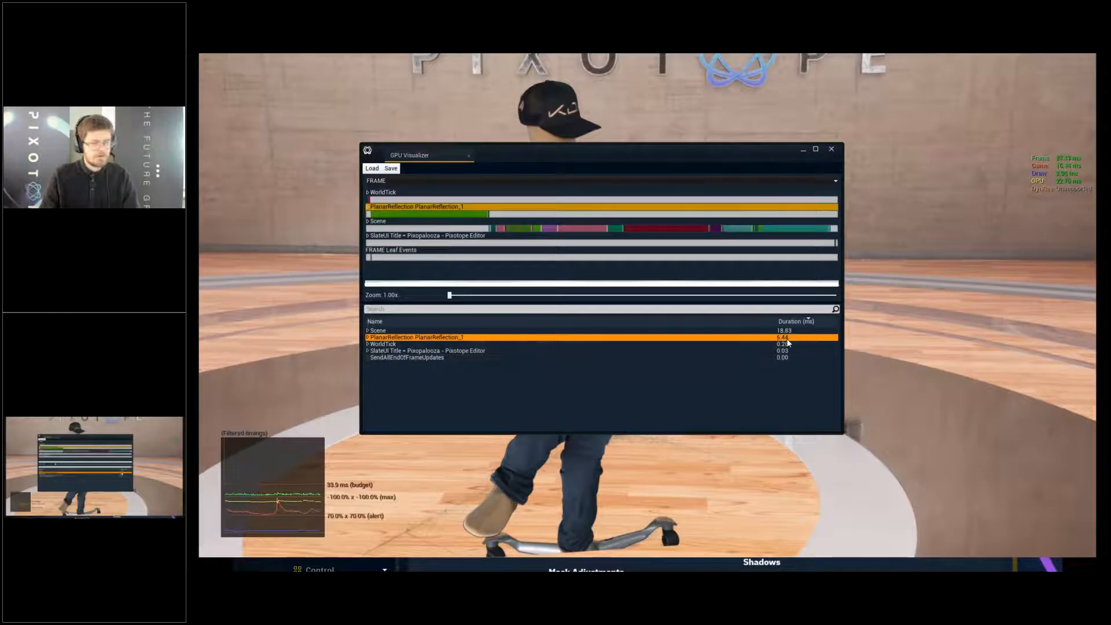
{"action": "left_click", "coordinate": [791, 399]}
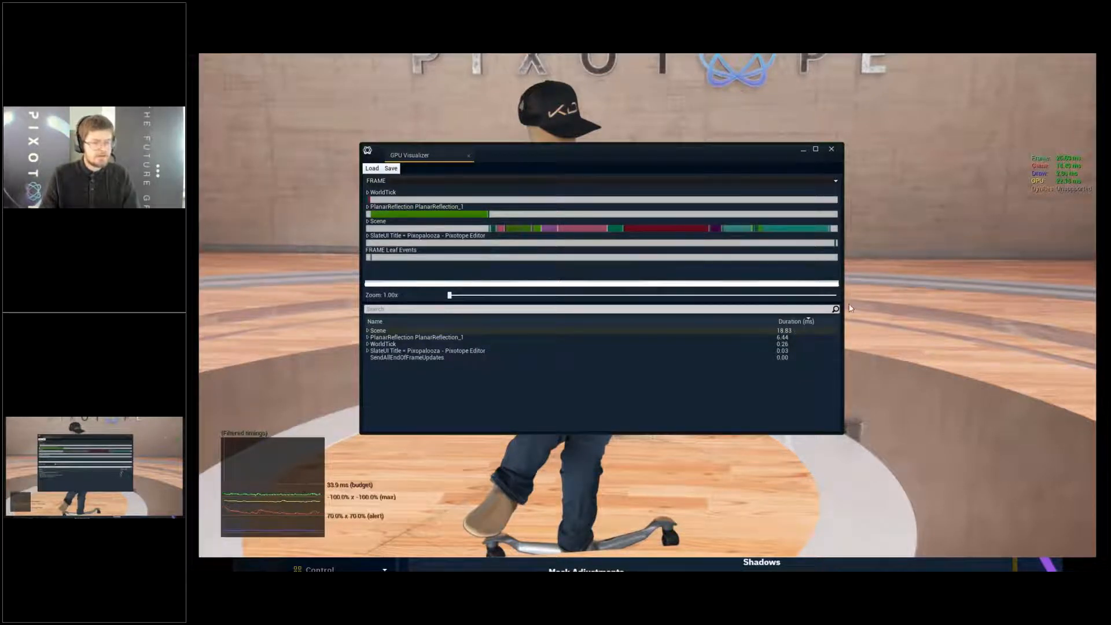
{"action": "left_click", "coordinate": [832, 148]}
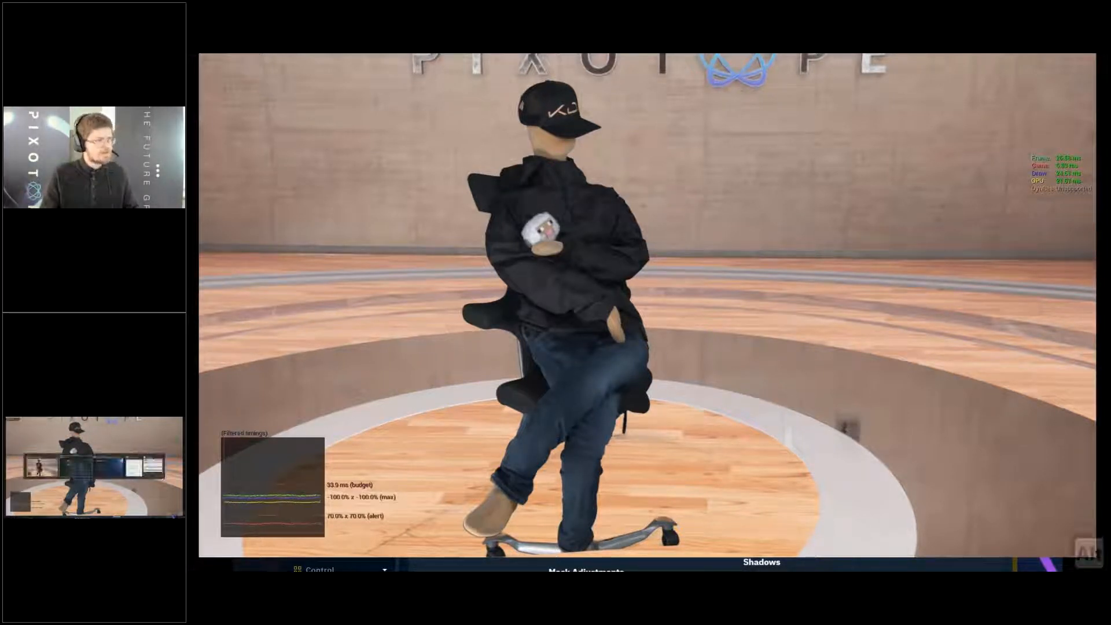
- Open Task Manager's GPU 0 performance graphs and place the window beside the figure in the live preview
{"action": "key", "text": "alt+Tab"}
{"action": "key", "text": "alt+Tab"}
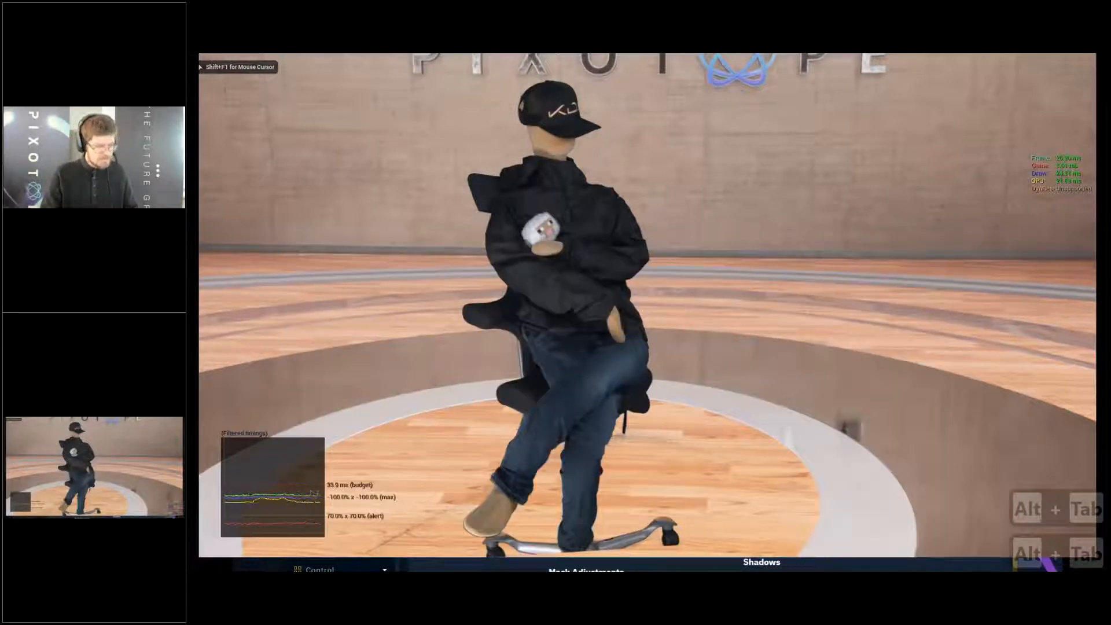
{"action": "key", "text": "ctrl+alt+Delete"}
{"action": "left_click", "coordinate": [90, 471]}
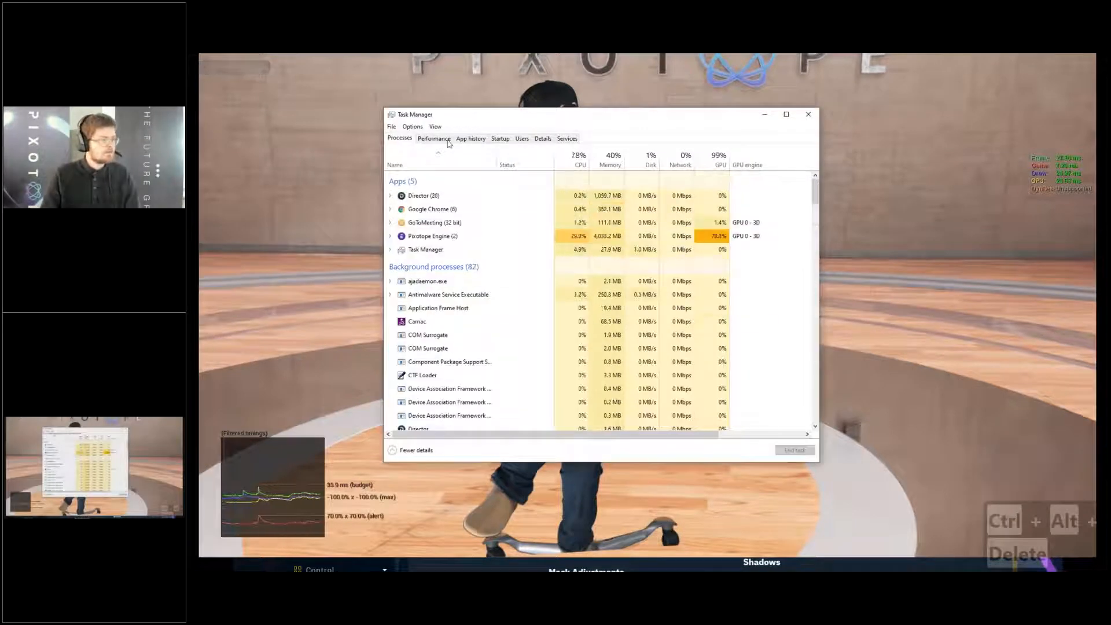
{"action": "left_click", "coordinate": [434, 139]}
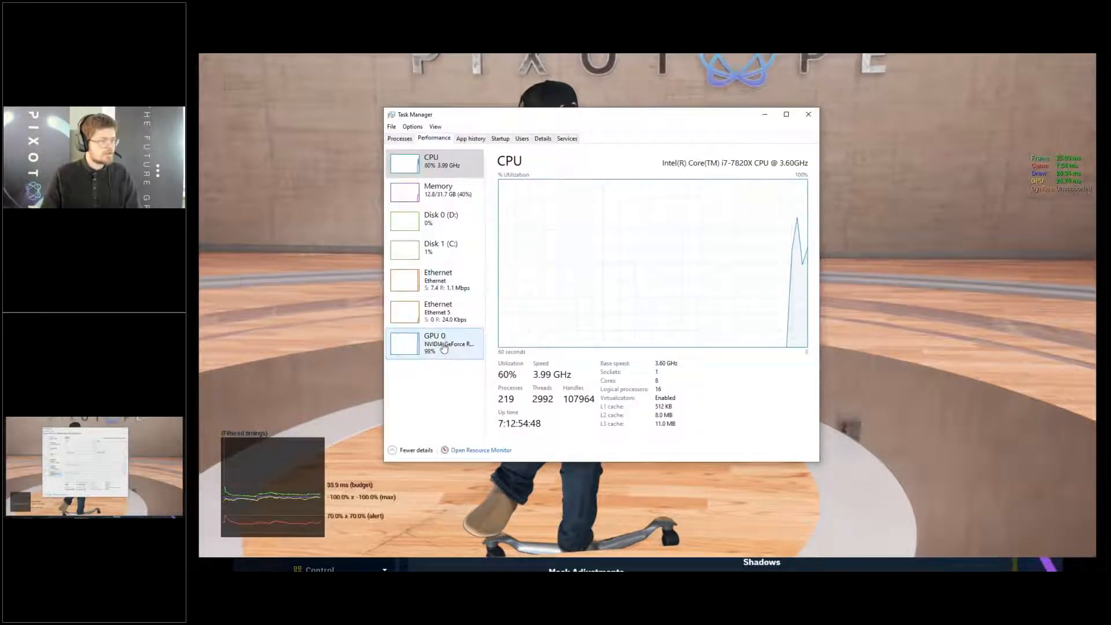
{"action": "left_click", "coordinate": [444, 347]}
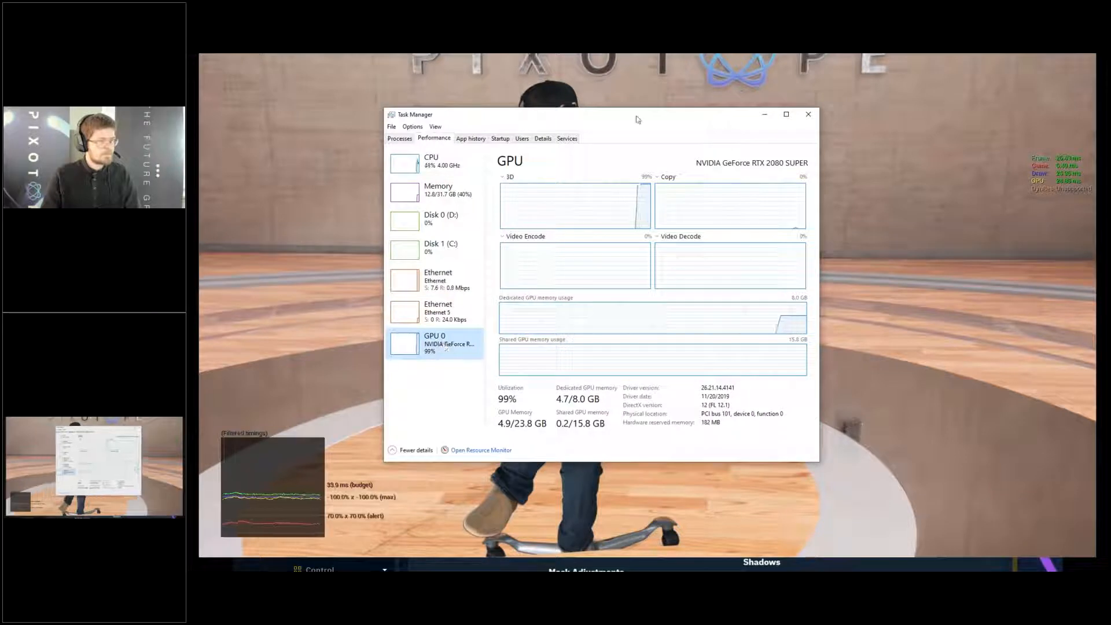
{"action": "left_click_drag", "start_coordinate": [643, 118], "coordinate": [929, 103]}
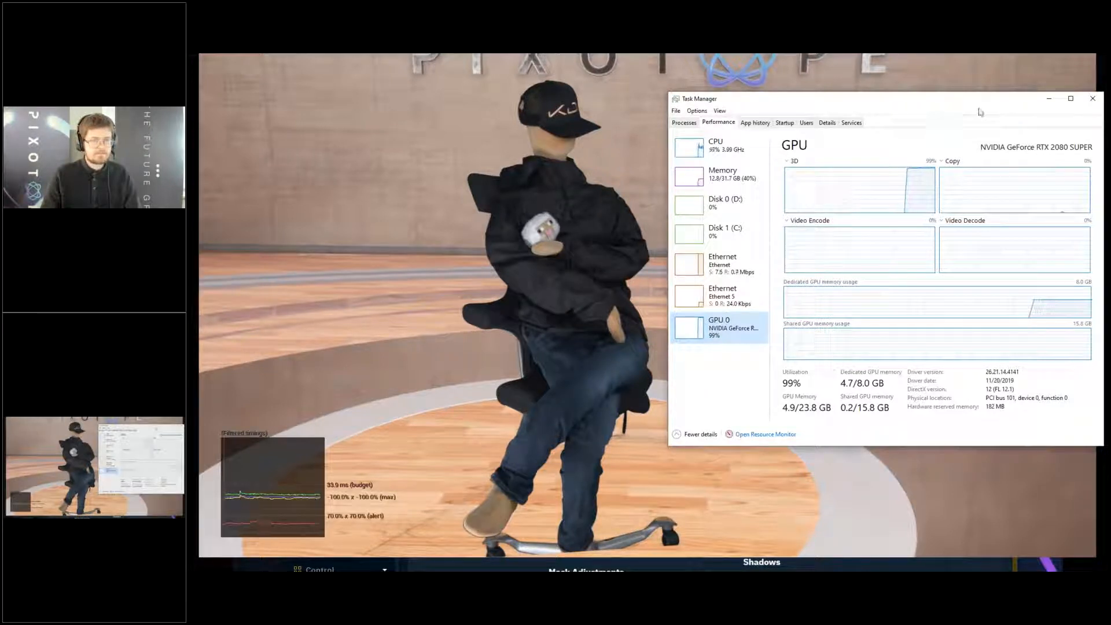
{"action": "left_click_drag", "start_coordinate": [980, 111], "coordinate": [1051, 121]}
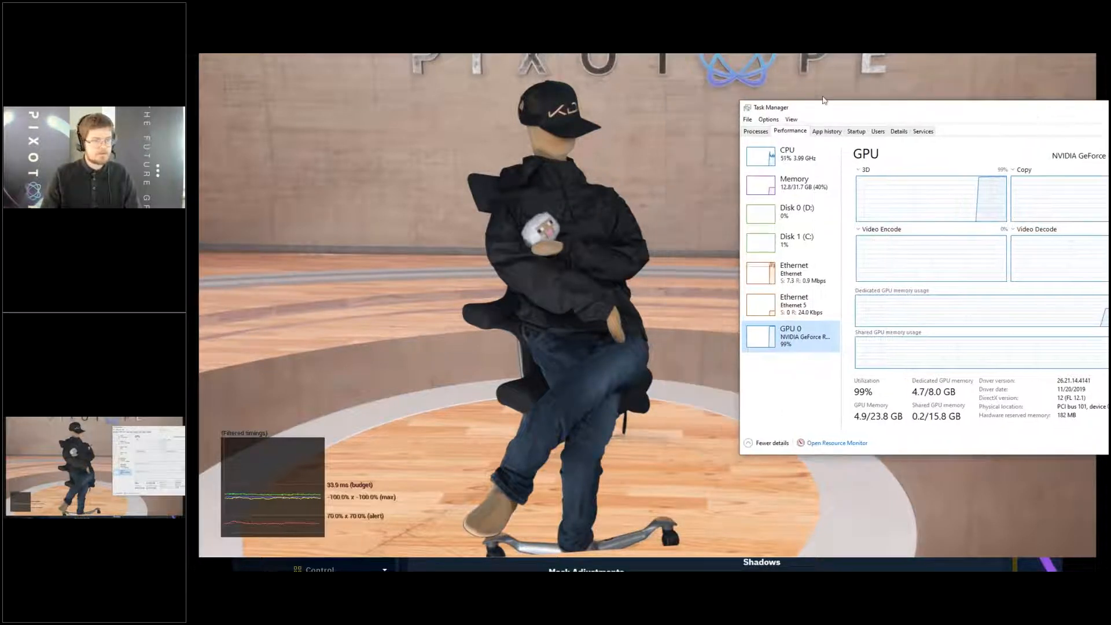
- Exit the full-screen live preview and check the GPU load in Task Manager with the editor viewport running
{"action": "left_click", "coordinate": [620, 207]}
{"action": "key", "text": "Escape"}
{"action": "key", "text": "F11"}
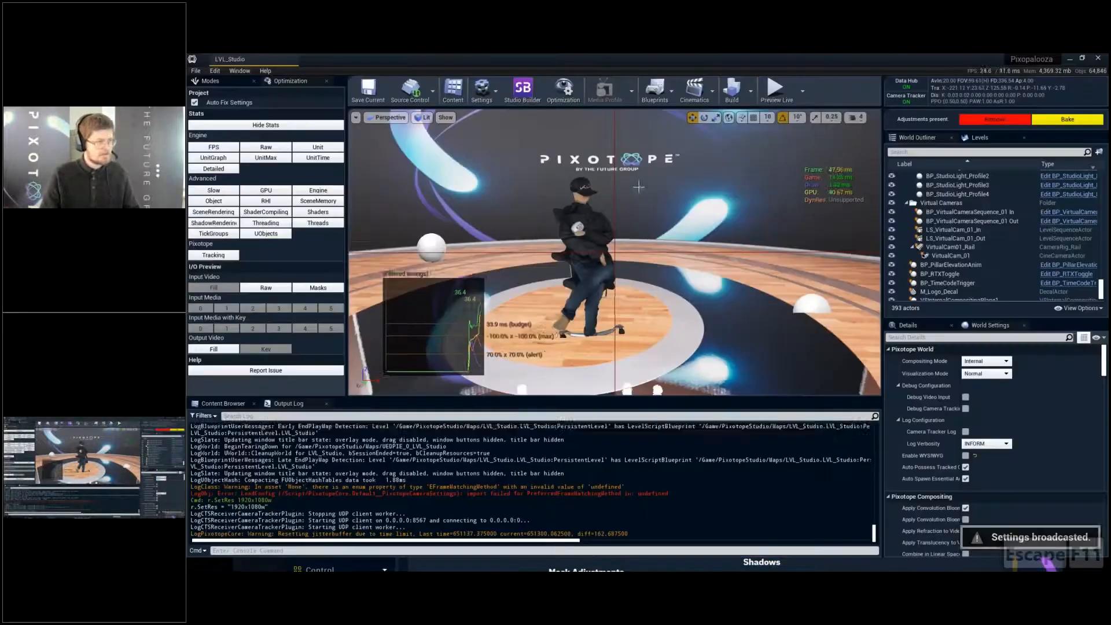
{"action": "key", "text": "alt+Tab"}
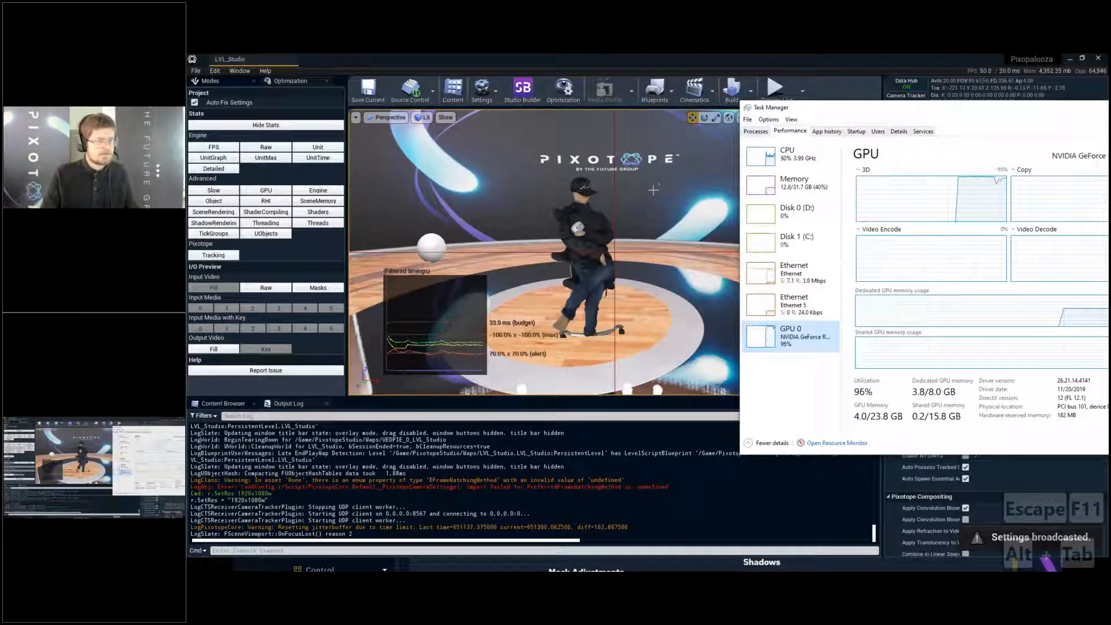
- Move the editor camera up close to a plain surface and compare the GPU load in Task Manager
{"action": "right_click_drag", "start_coordinate": [659, 188], "coordinate": [521, 301]}
{"action": "key", "text": "w"}
{"action": "key", "text": "d"}
{"action": "key", "text": "w"}
{"action": "key", "text": "w"}
{"action": "key", "text": "f"}
{"action": "key", "text": "g"}
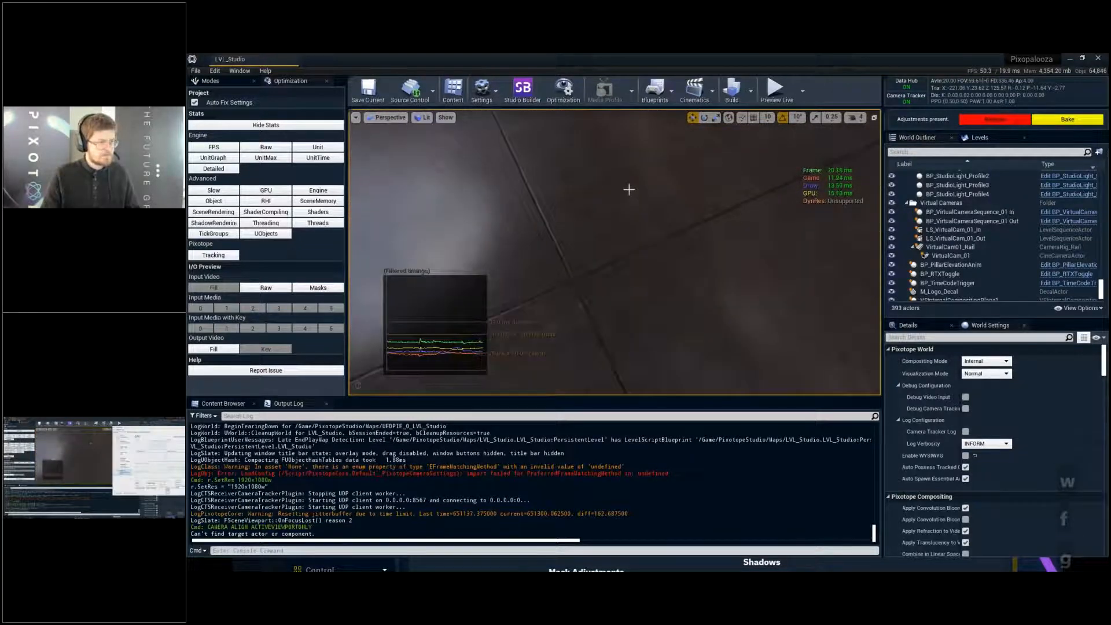
{"action": "key", "text": "alt+Tab"}
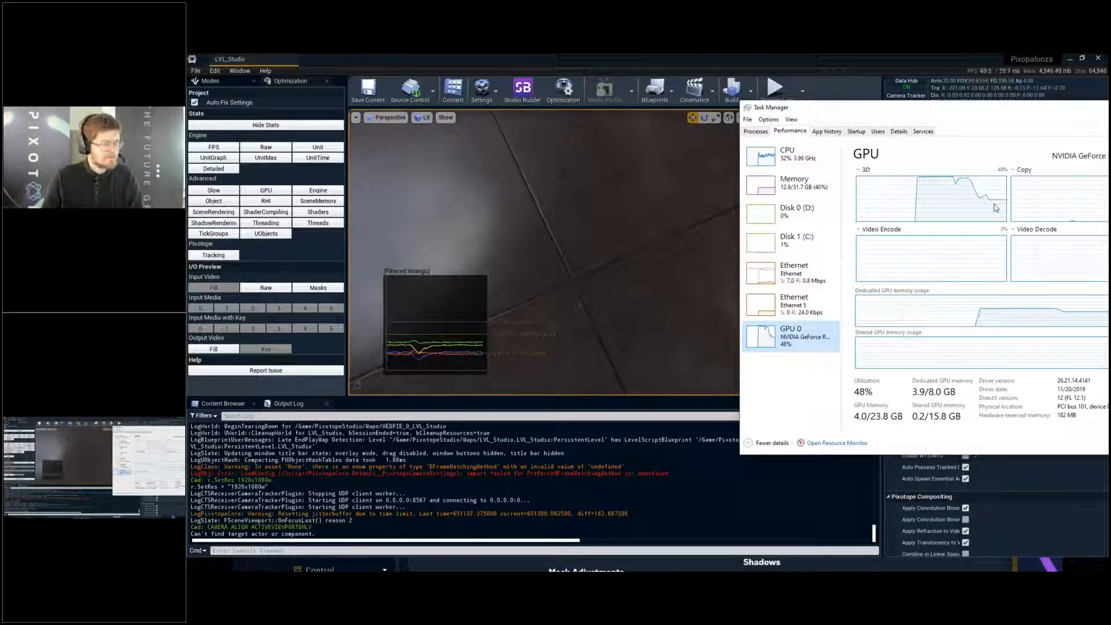
- Switch to Pixotope Director and review the video inputs available for DESKTOP-VK096JD in the Setup routing
{"action": "left_click", "coordinate": [454, 564]}
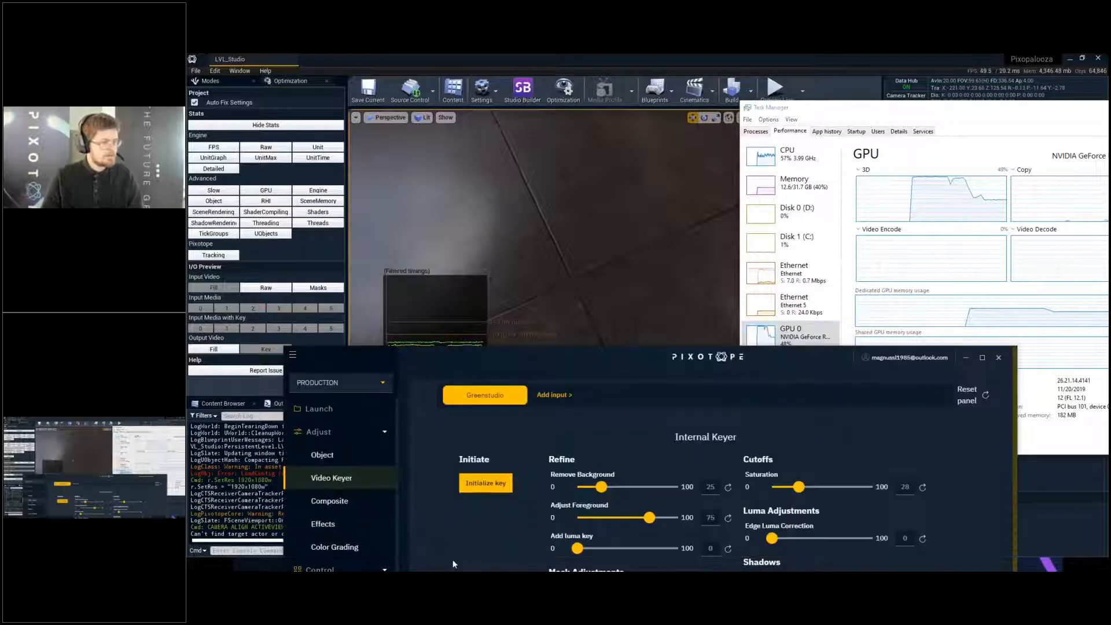
{"action": "left_click_drag", "start_coordinate": [549, 357], "coordinate": [451, 122]}
{"action": "left_click", "coordinate": [244, 150]}
{"action": "left_click", "coordinate": [233, 170]}
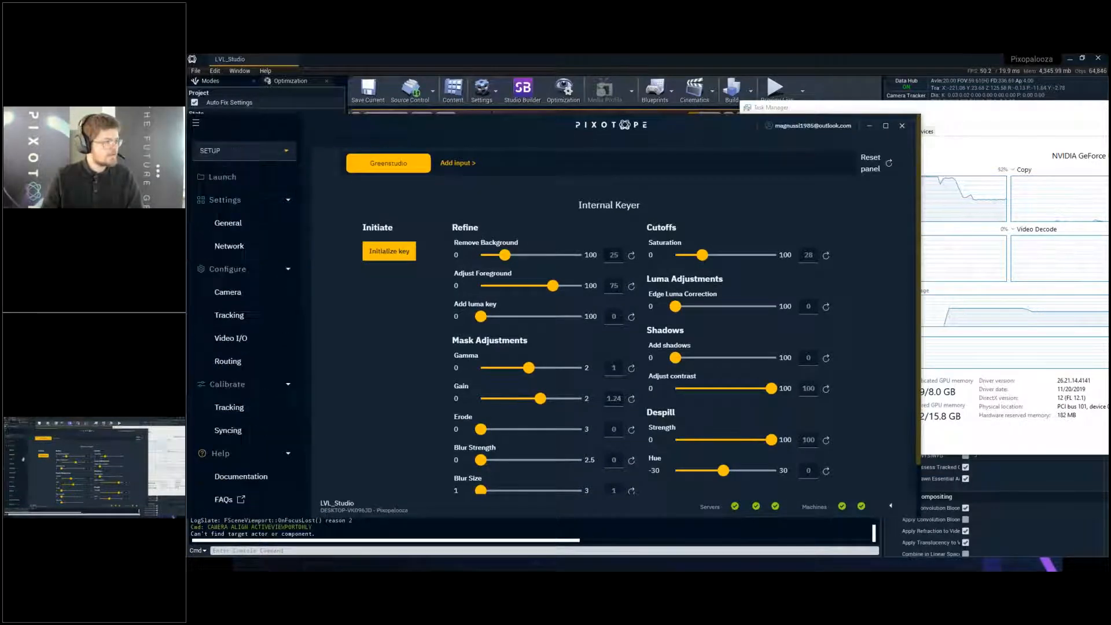
{"action": "left_click", "coordinate": [258, 361]}
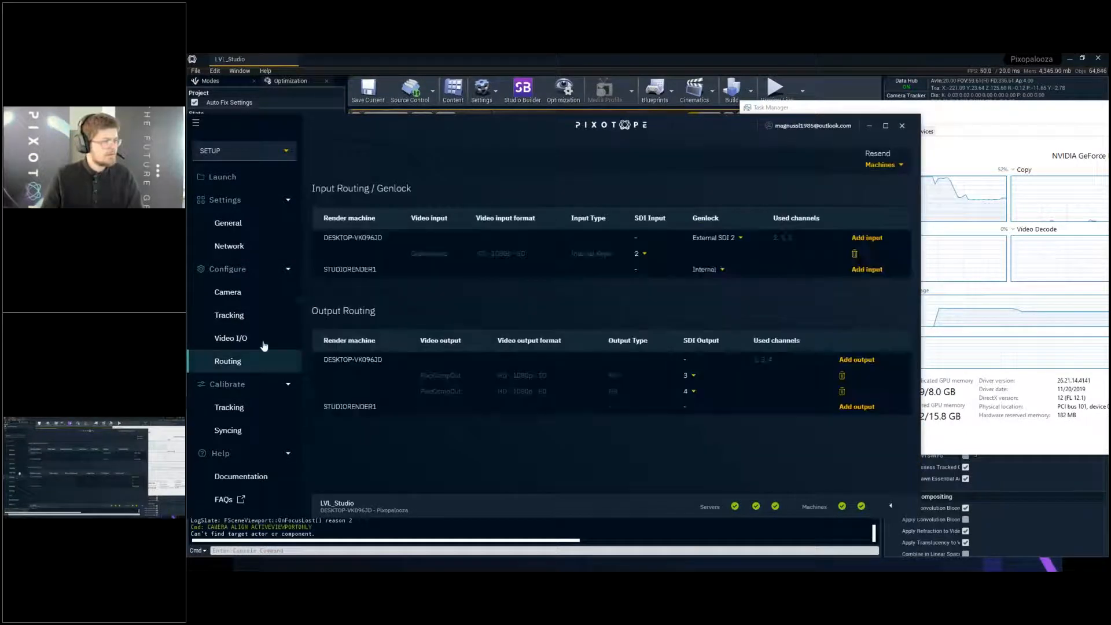
{"action": "left_click", "coordinate": [866, 239]}
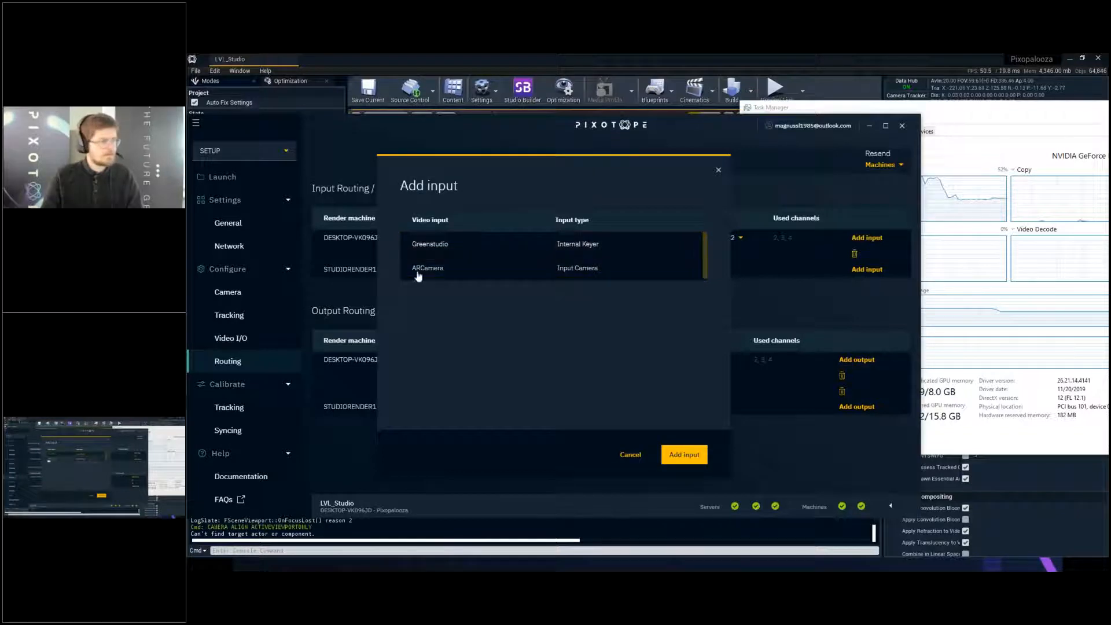
{"action": "left_click", "coordinate": [626, 463]}
- Add a media input named MediaDebugIn to the Video I/O configuration
{"action": "left_click", "coordinate": [226, 338]}
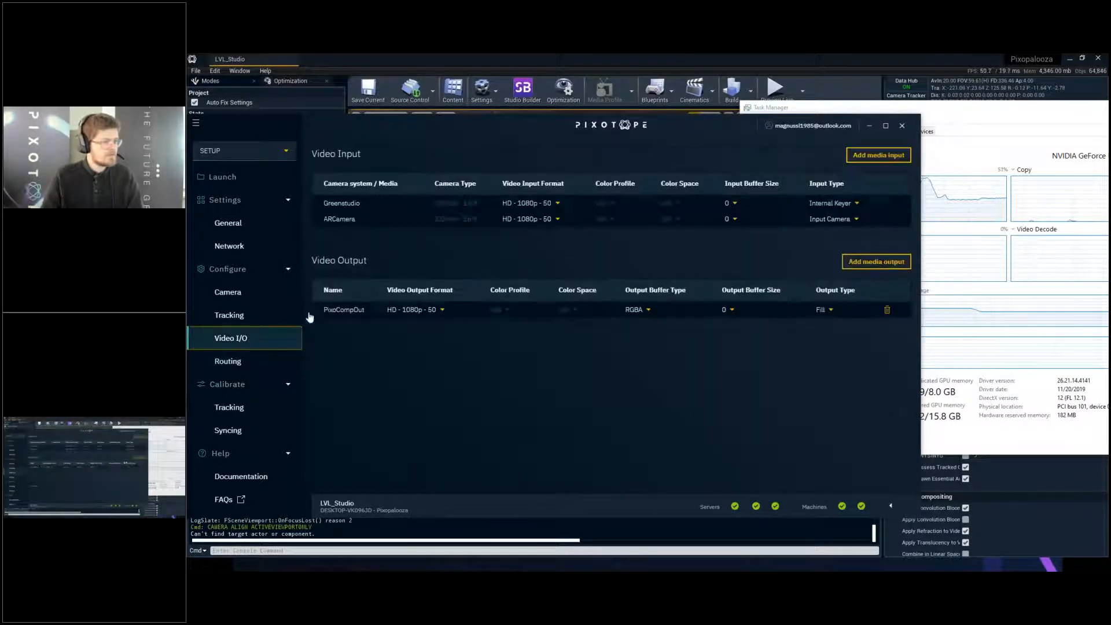
{"action": "left_click", "coordinate": [879, 155]}
{"action": "left_click", "coordinate": [538, 312]}
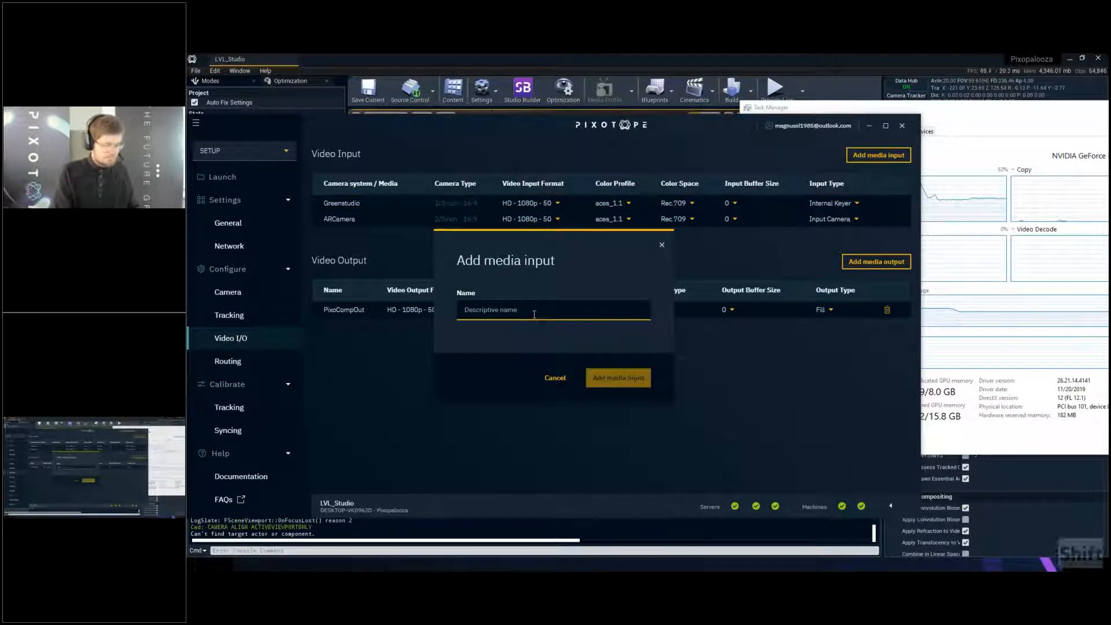
{"action": "type", "text": "MediaDebugIn"}
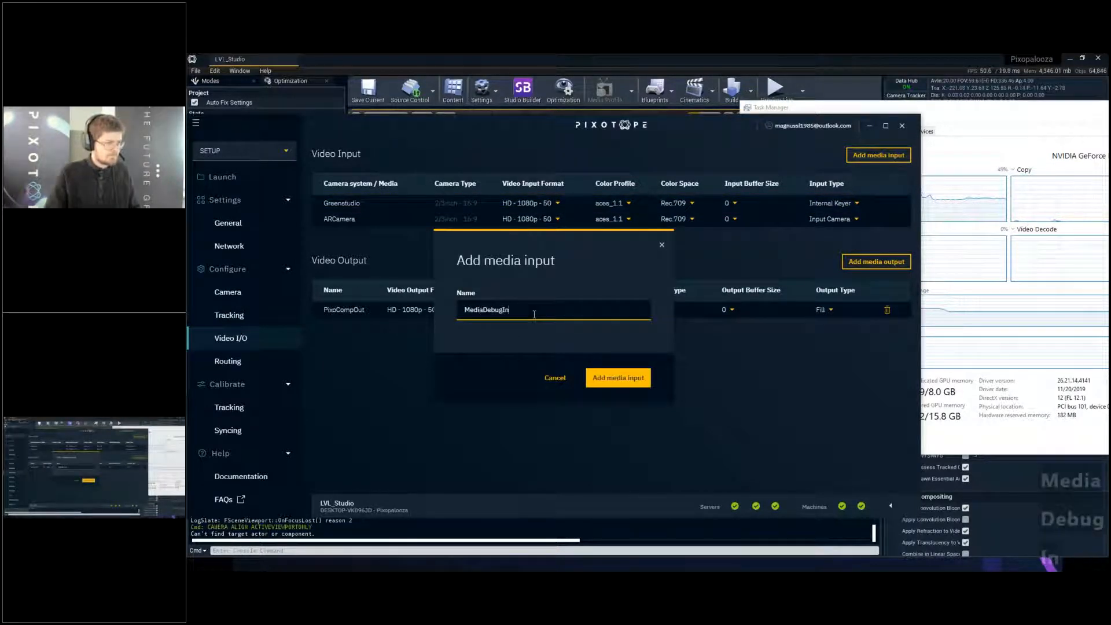
{"action": "left_click", "coordinate": [617, 378]}
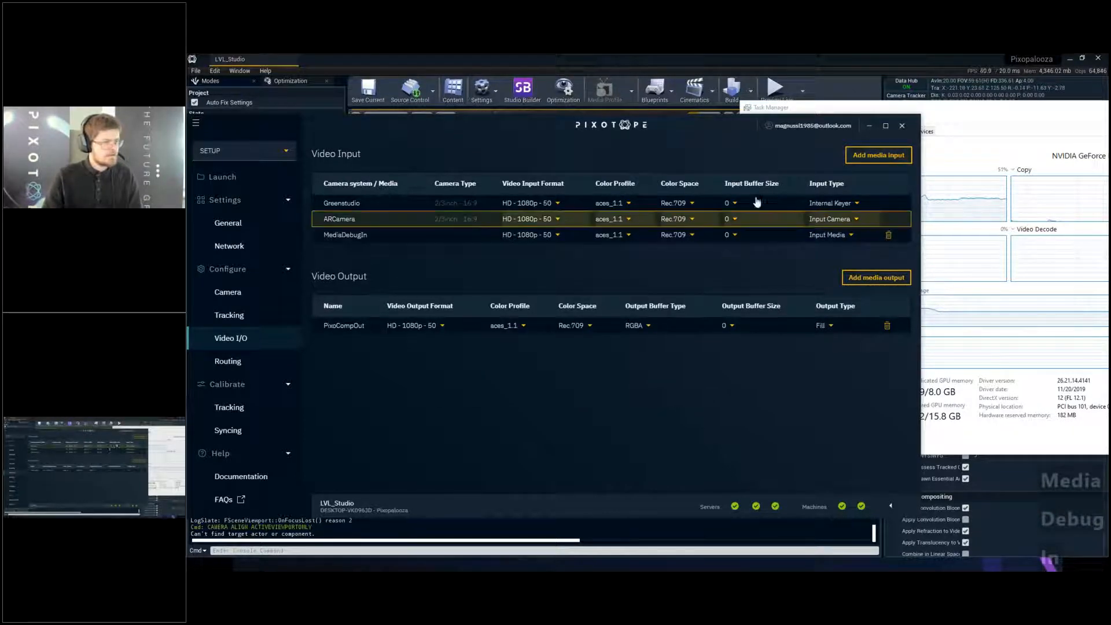
- Route the MediaDebugIn input to the render machine DESKTOP-VK096JD and check the GPU load in Task Manager
{"action": "left_click", "coordinate": [229, 361]}
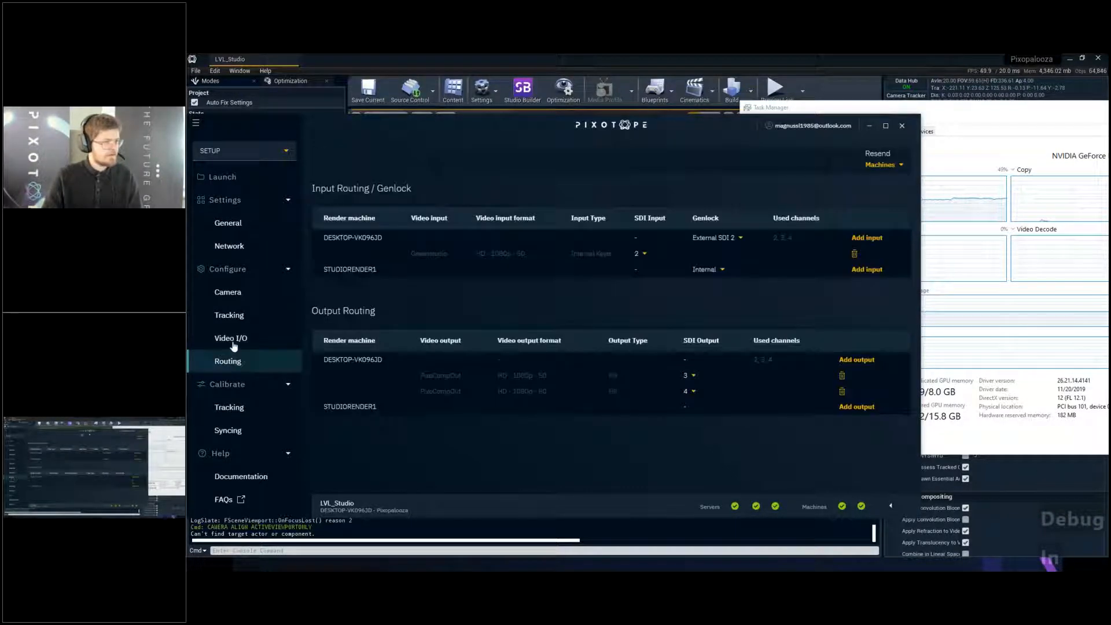
{"action": "left_click", "coordinate": [879, 242]}
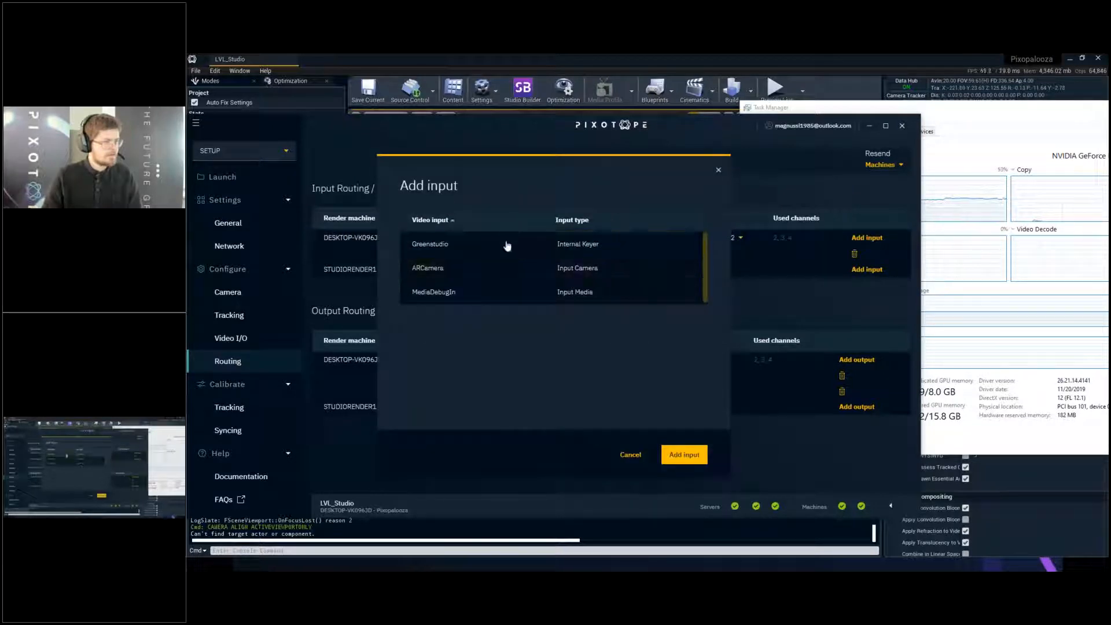
{"action": "left_click", "coordinate": [509, 292]}
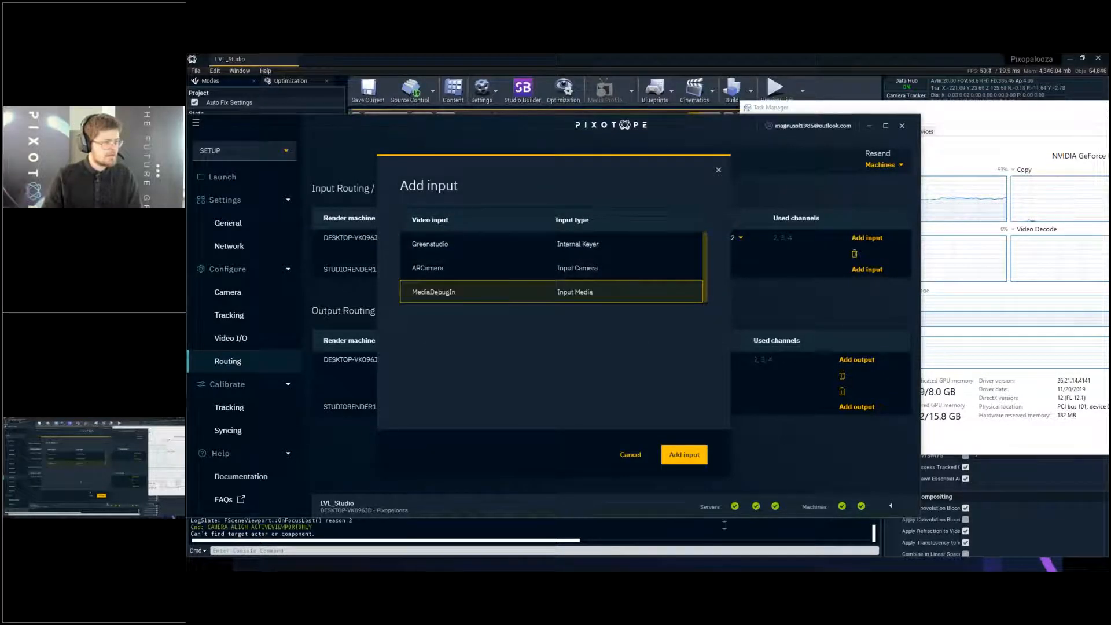
{"action": "left_click", "coordinate": [694, 460]}
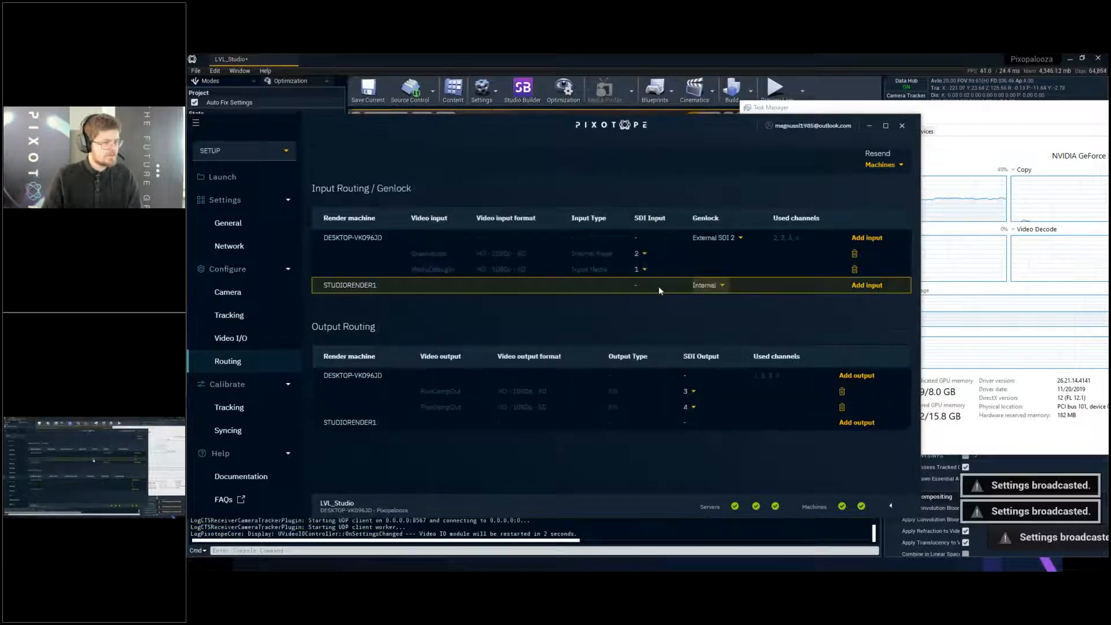
{"action": "left_click", "coordinate": [991, 118]}
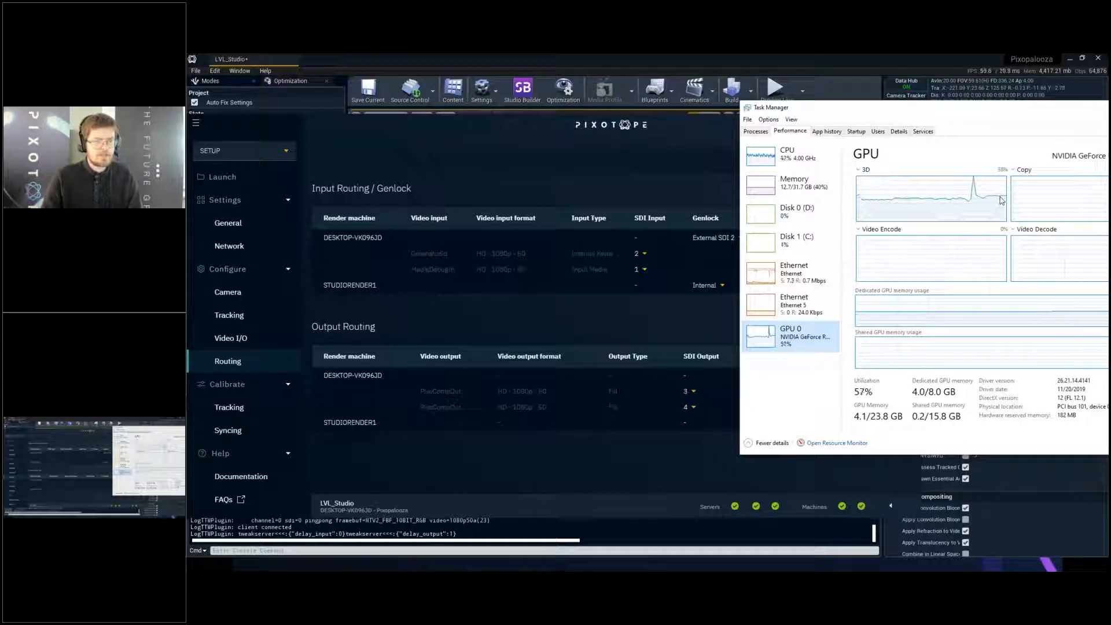
- Add MediaDebugIn as a second media input on DESKTOP-VK096JD and check its effect on GPU load in Task Manager
{"action": "left_click", "coordinate": [626, 177]}
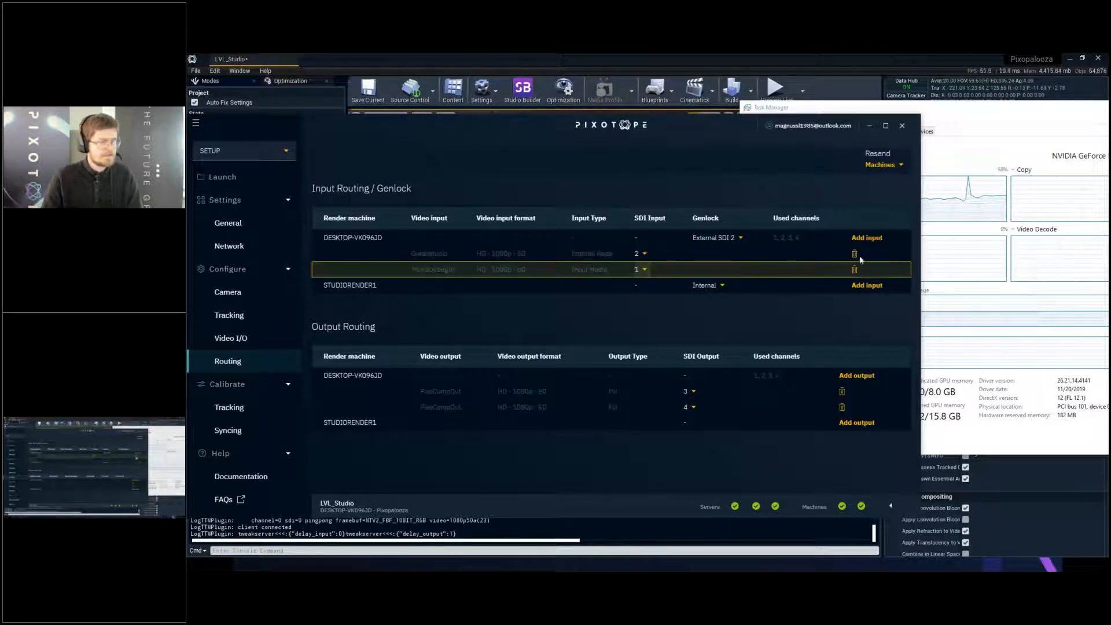
{"action": "left_click", "coordinate": [867, 239]}
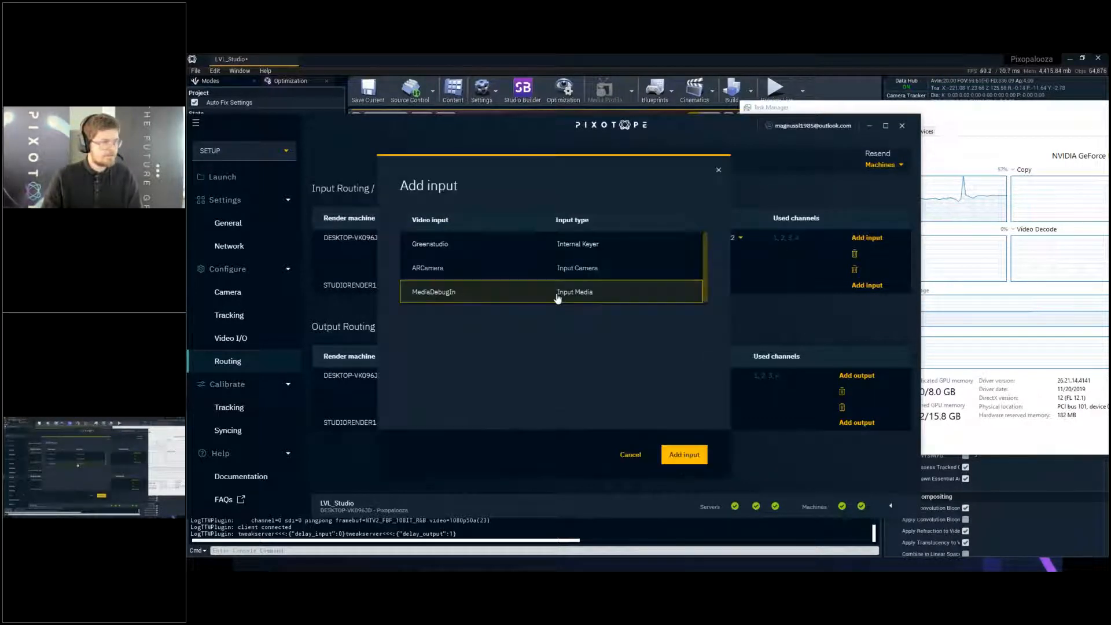
{"action": "left_click", "coordinate": [685, 455]}
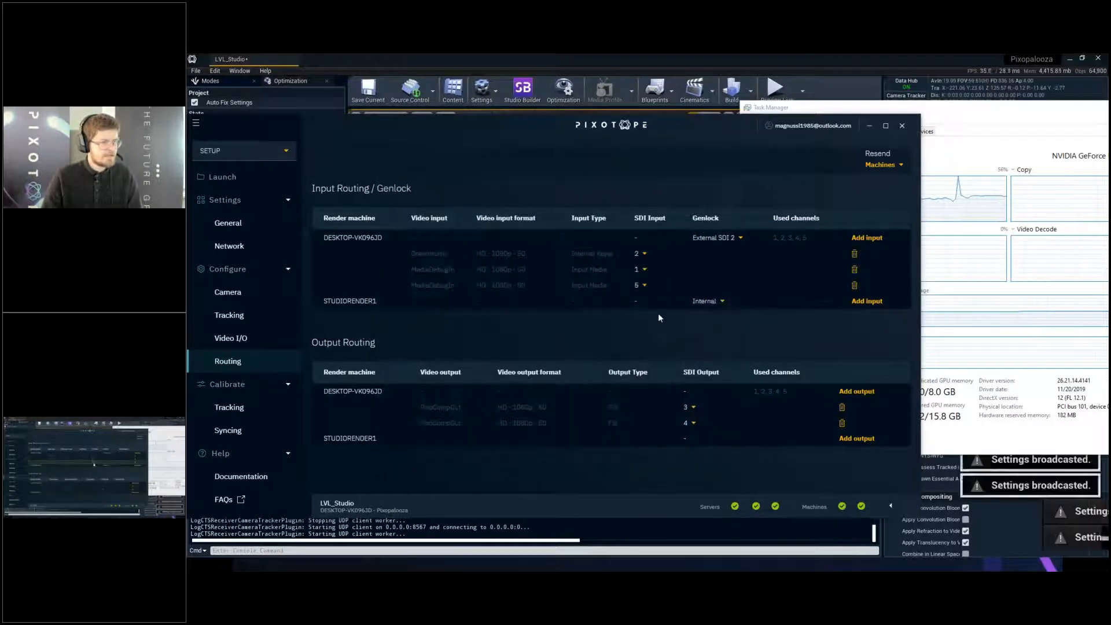
{"action": "left_click", "coordinate": [991, 118]}
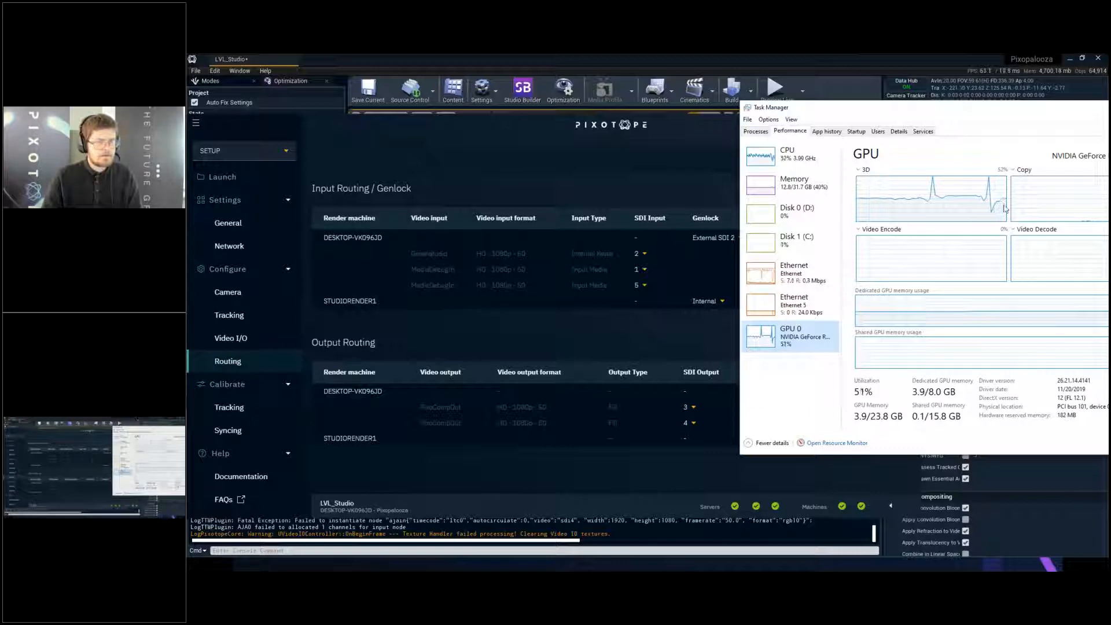
- Return to the Pixotope Editor and enable WYSIWYG in the level's world settings
{"action": "left_click", "coordinate": [831, 57]}
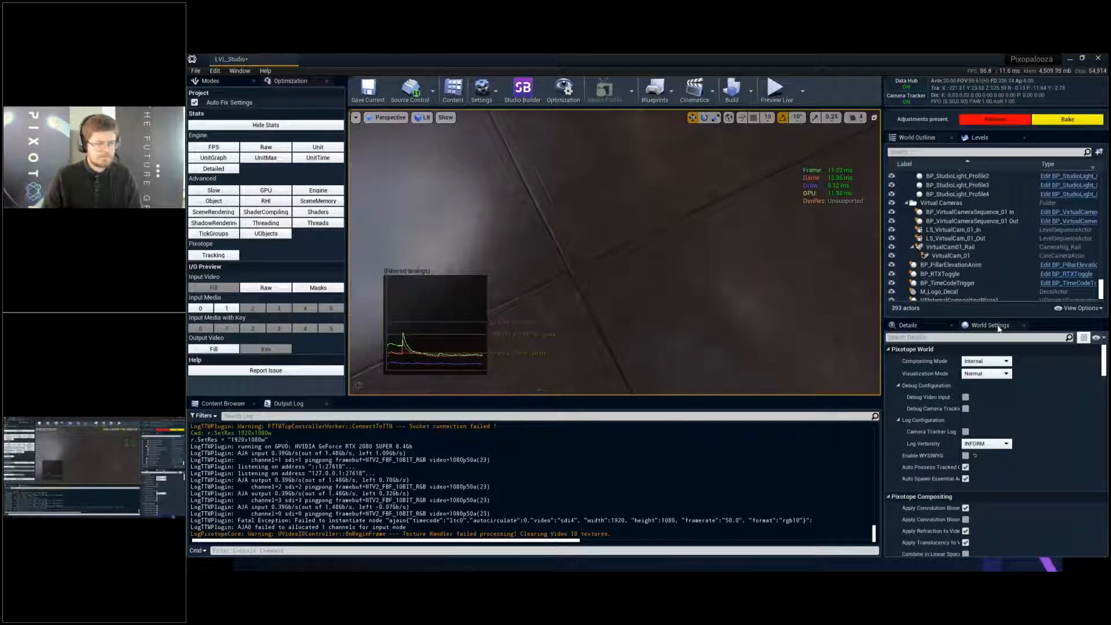
{"action": "left_click", "coordinate": [965, 455]}
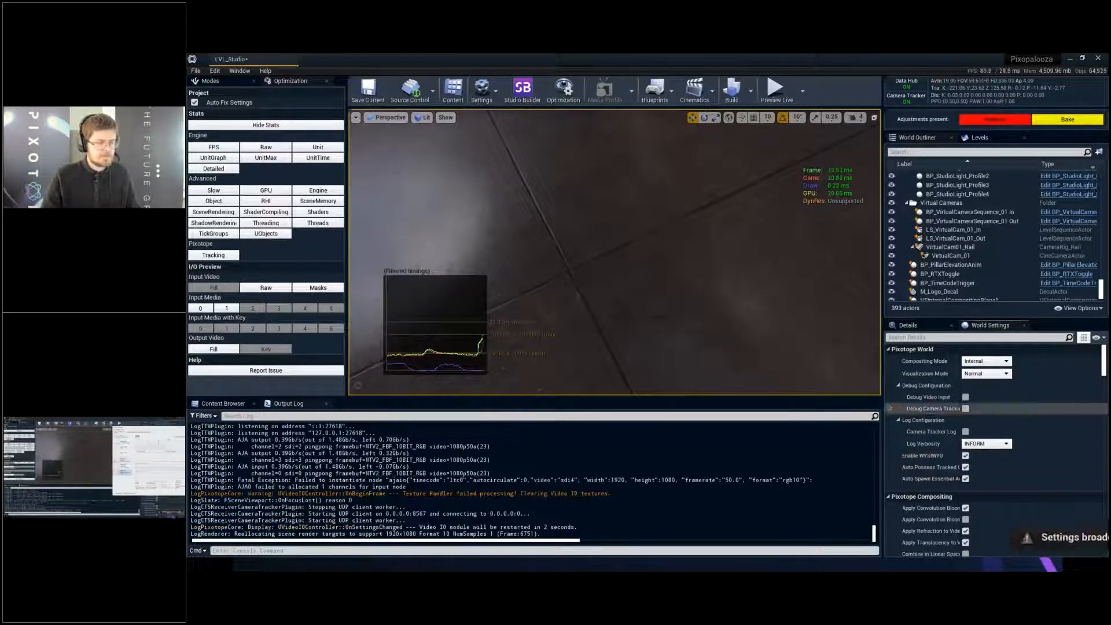
- Check the GPU load in Task Manager with WYSIWYG enabled and close Task Manager
{"action": "key", "text": "alt+Tab"}
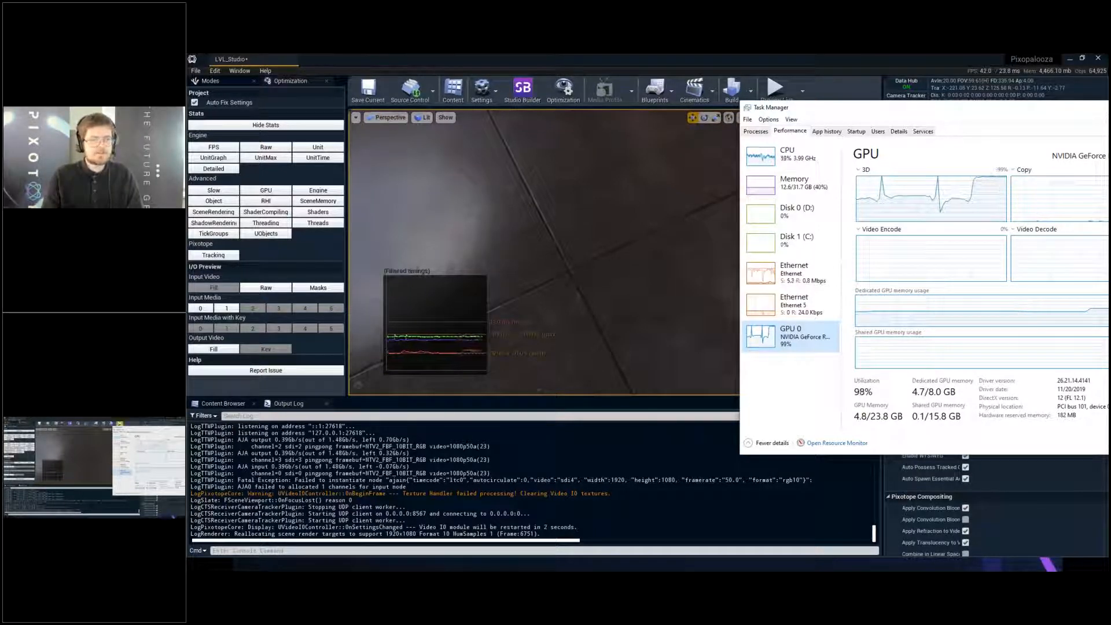
{"action": "left_click_drag", "start_coordinate": [884, 107], "coordinate": [751, 117]}
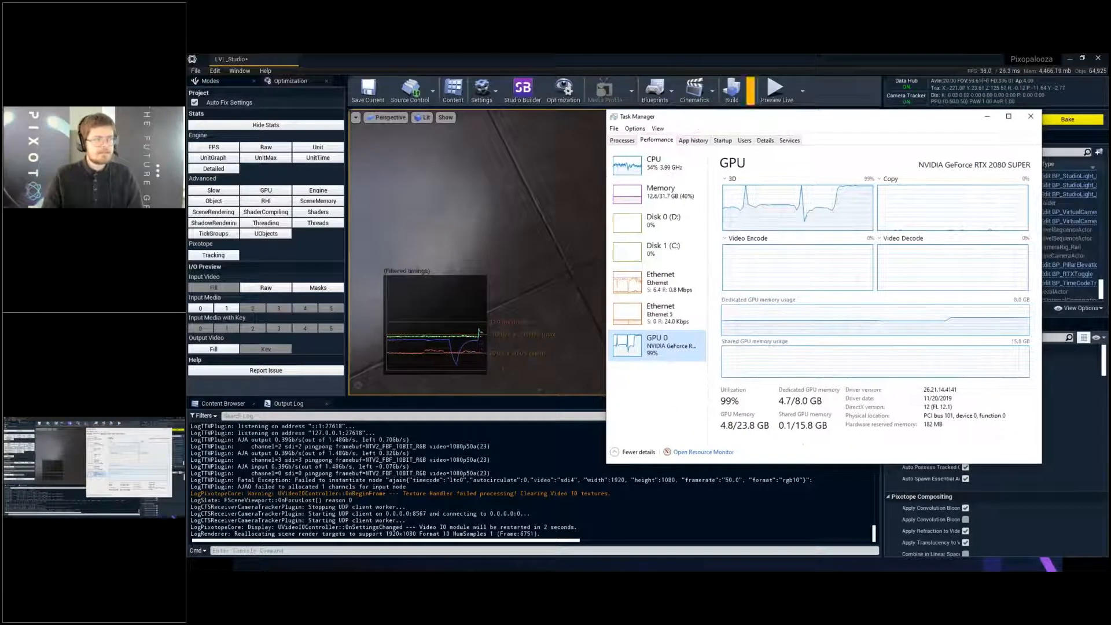
{"action": "left_click", "coordinate": [1031, 116]}
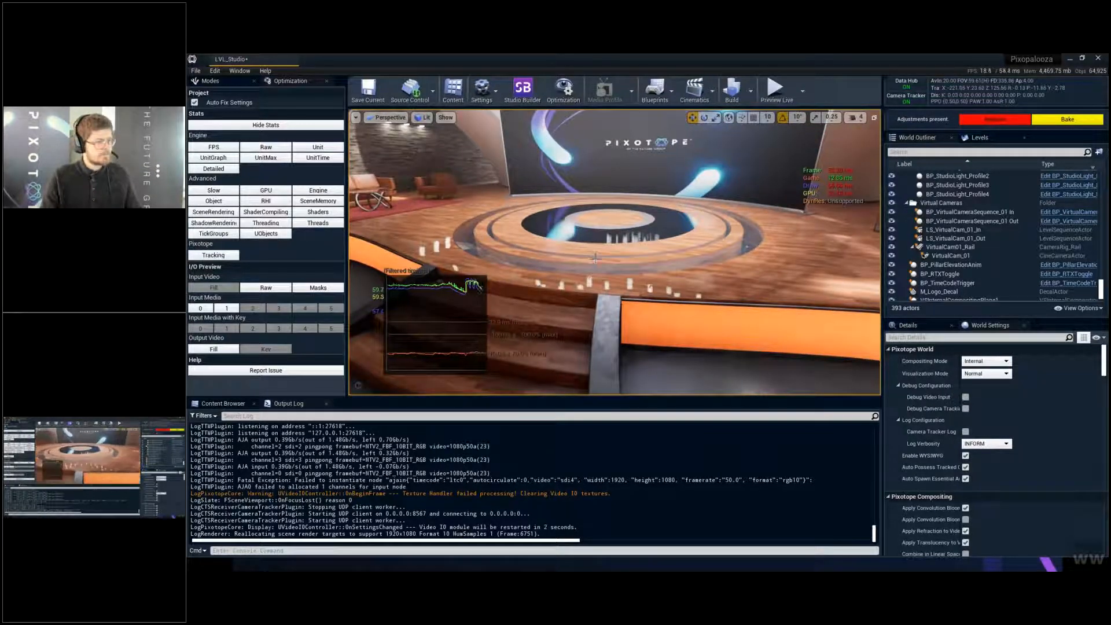
- Switch to Pixotope Director, remove the second MediaDebugIn input from DESKTOP-VK096JD's input routing, and return to the Editor
{"action": "right_click_drag", "start_coordinate": [595, 259], "coordinate": [691, 283]}
{"action": "key", "text": "w"}
{"action": "key", "text": "alt+Tab"}
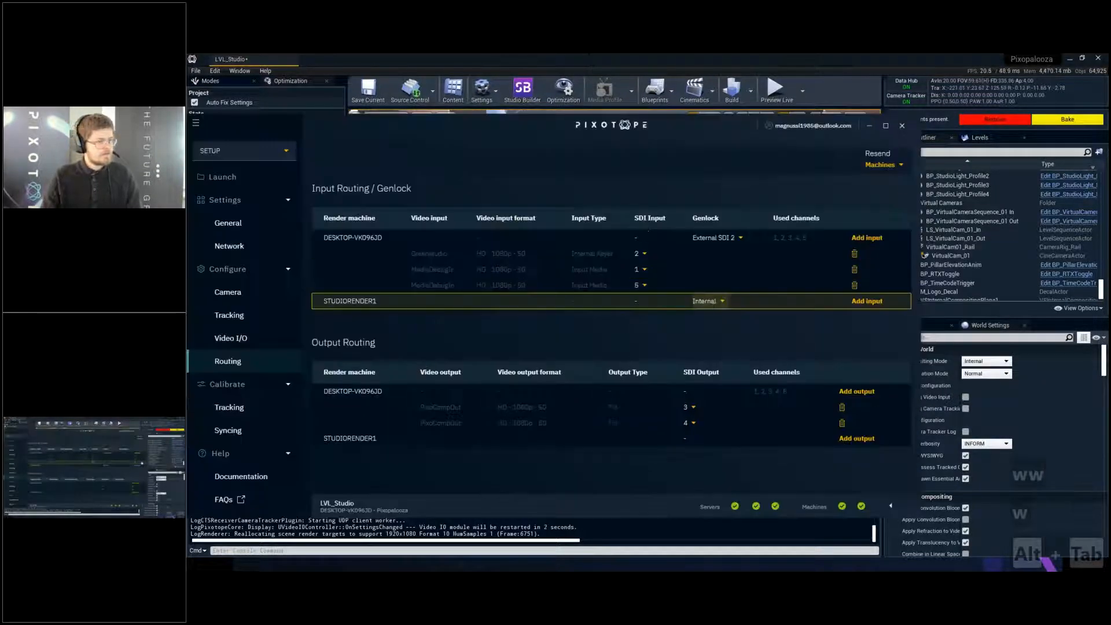
{"action": "left_click", "coordinate": [855, 286]}
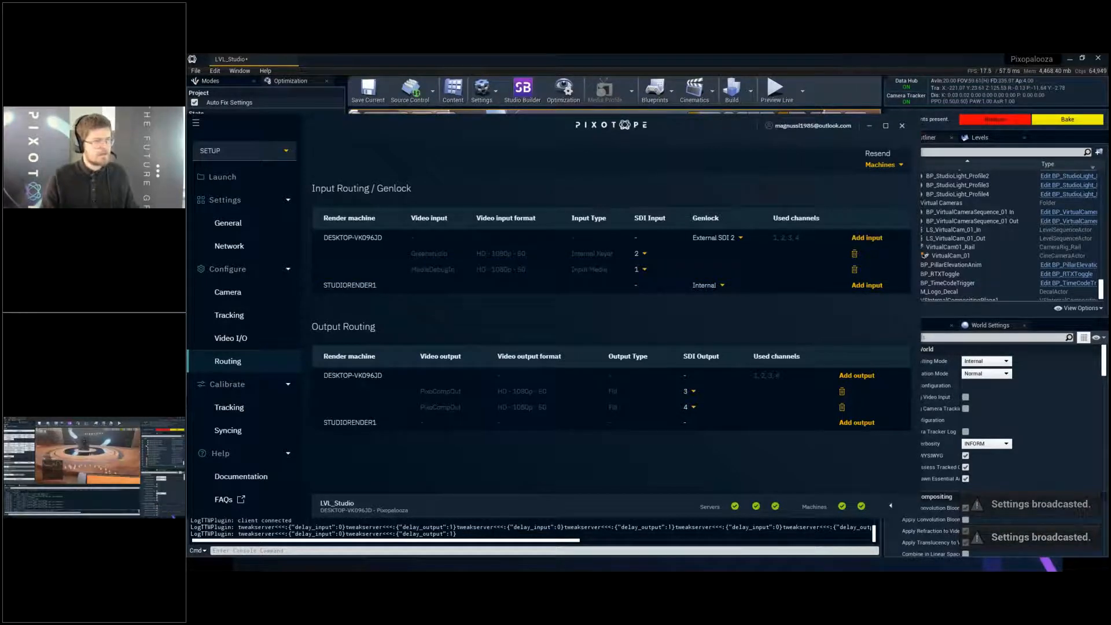
{"action": "key", "text": "alt+Tab"}
- Capture a GPU profile and examine the SceneCapture TrackedCamera_0 render passes in the GPU Visualizer, sorted by longest duration
{"action": "right_click_drag", "start_coordinate": [731, 293], "coordinate": [732, 293]}
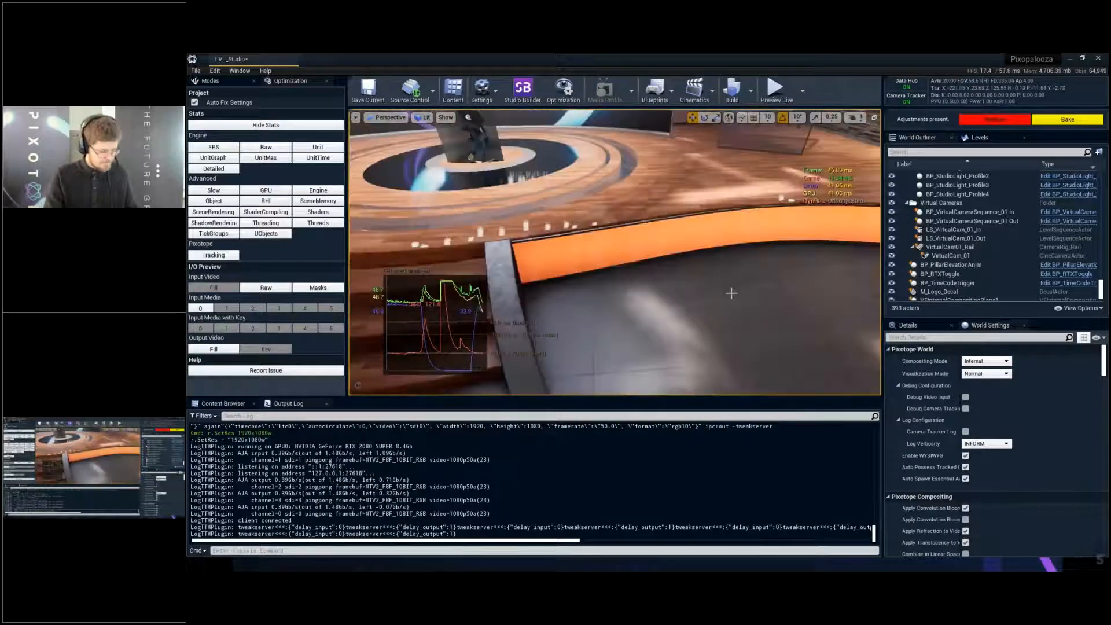
{"action": "key", "text": "ctrl+shift+comma"}
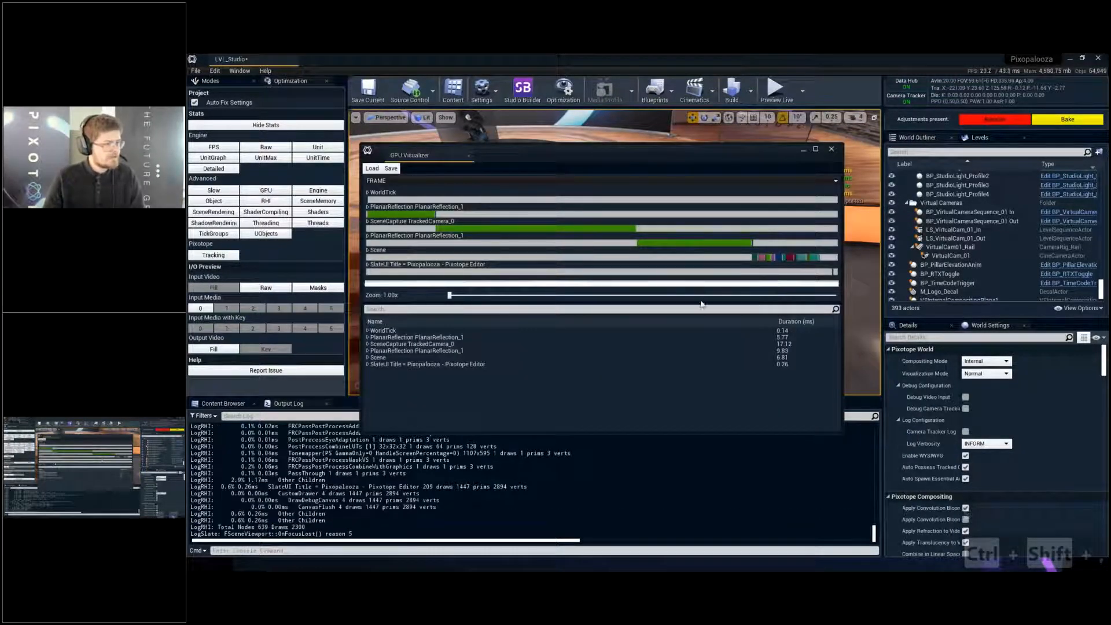
{"action": "left_click", "coordinate": [550, 228]}
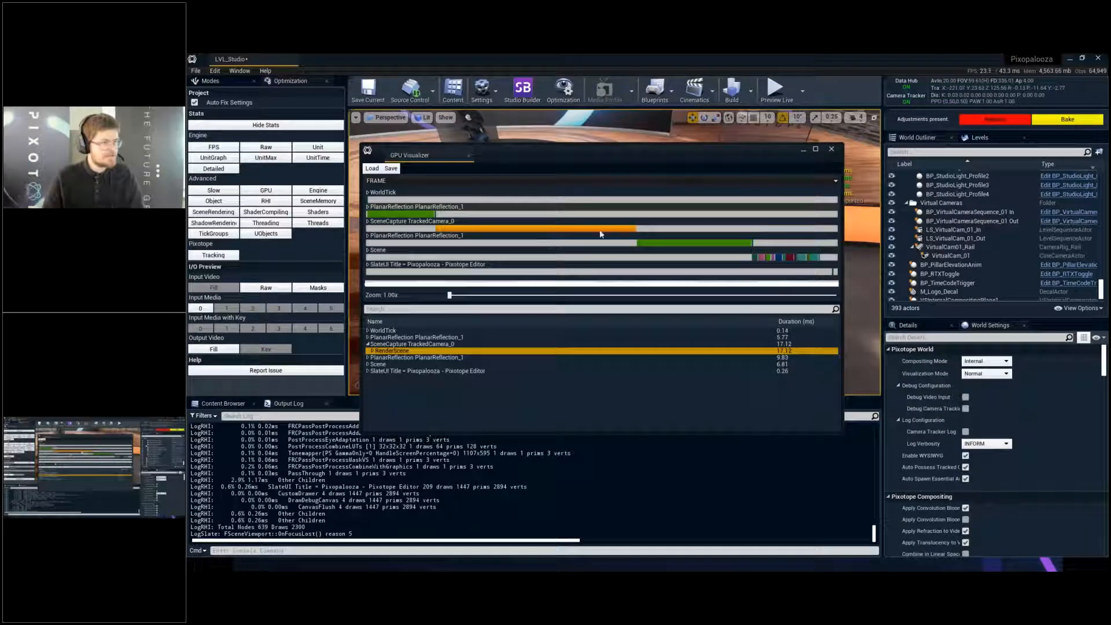
{"action": "left_click", "coordinate": [369, 351]}
{"action": "left_click", "coordinate": [376, 358]}
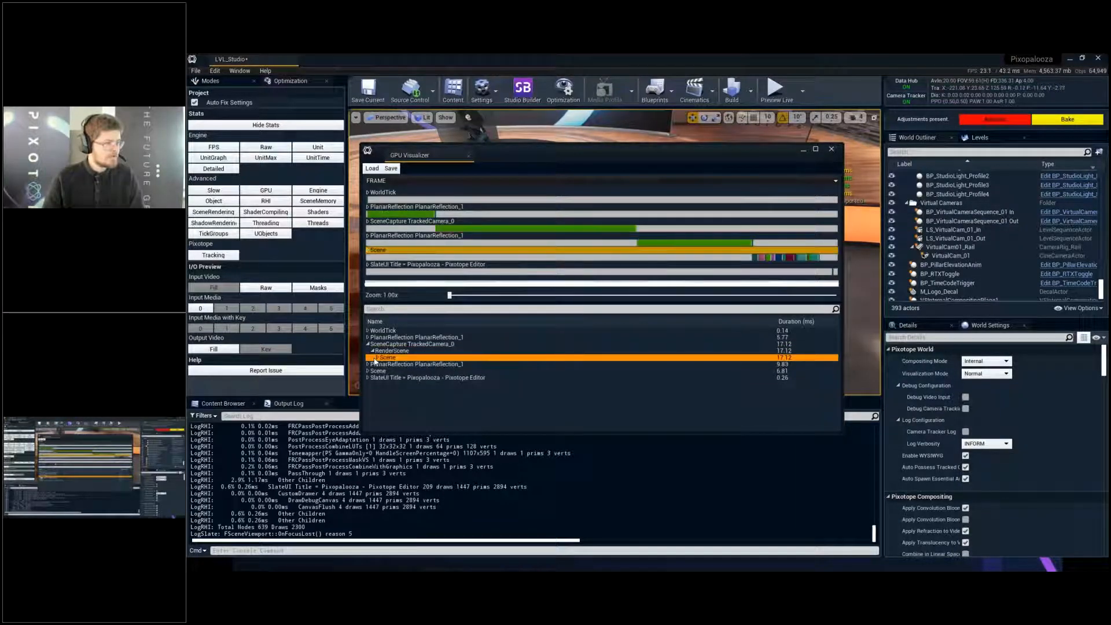
{"action": "left_click", "coordinate": [378, 358]}
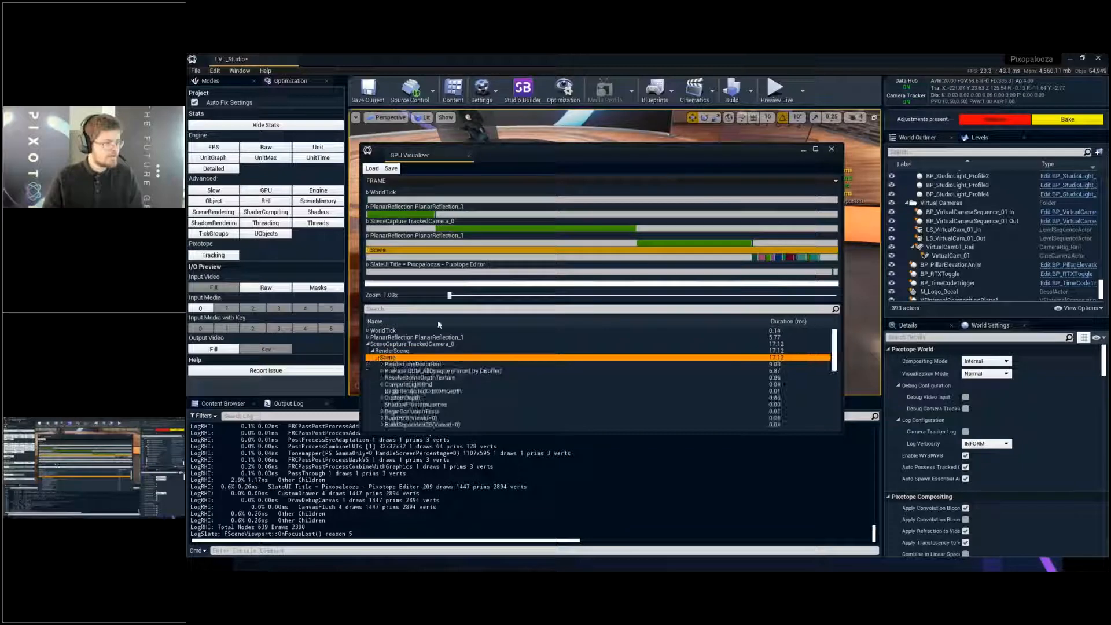
{"action": "left_click", "coordinate": [409, 344]}
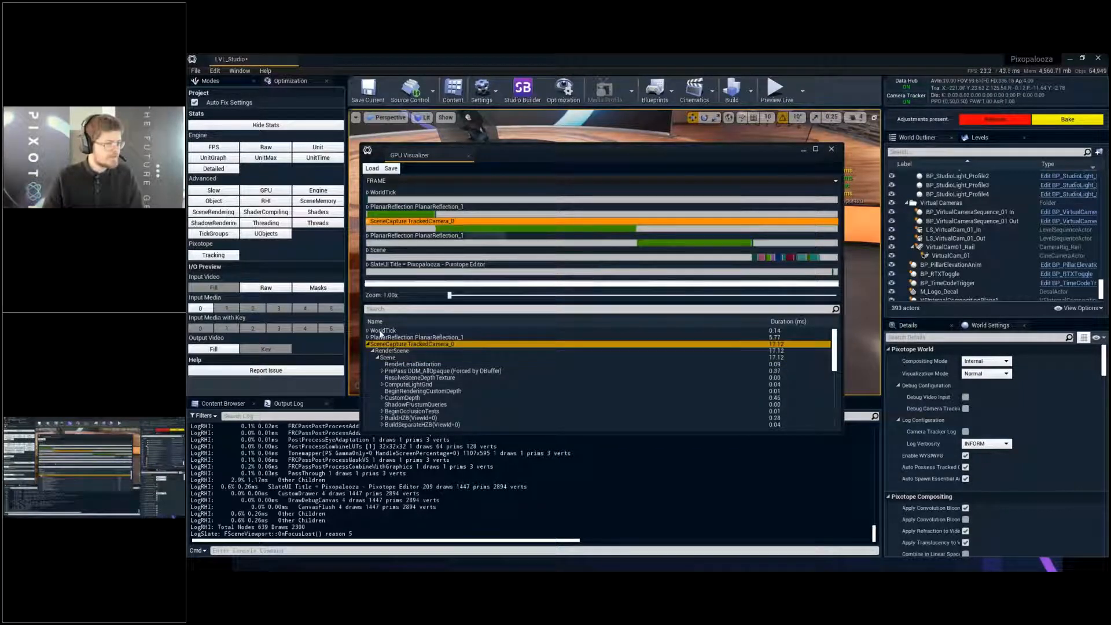
{"action": "scroll", "coordinate": [380, 334], "scroll_direction": "down", "scroll_amount": 2}
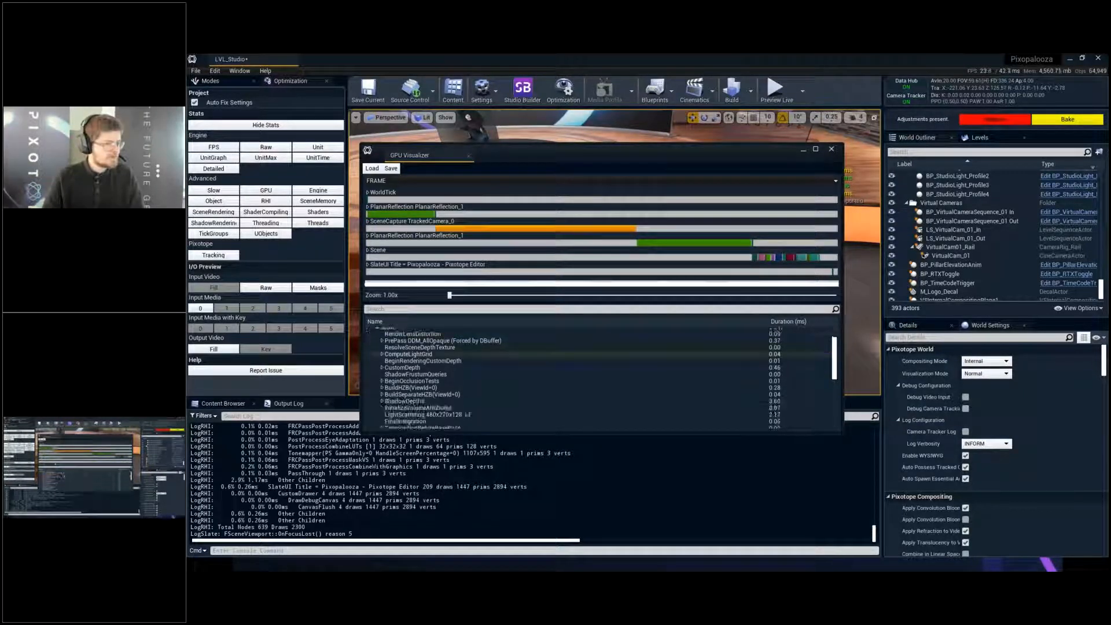
{"action": "left_click", "coordinate": [788, 322]}
{"action": "left_click", "coordinate": [787, 322]}
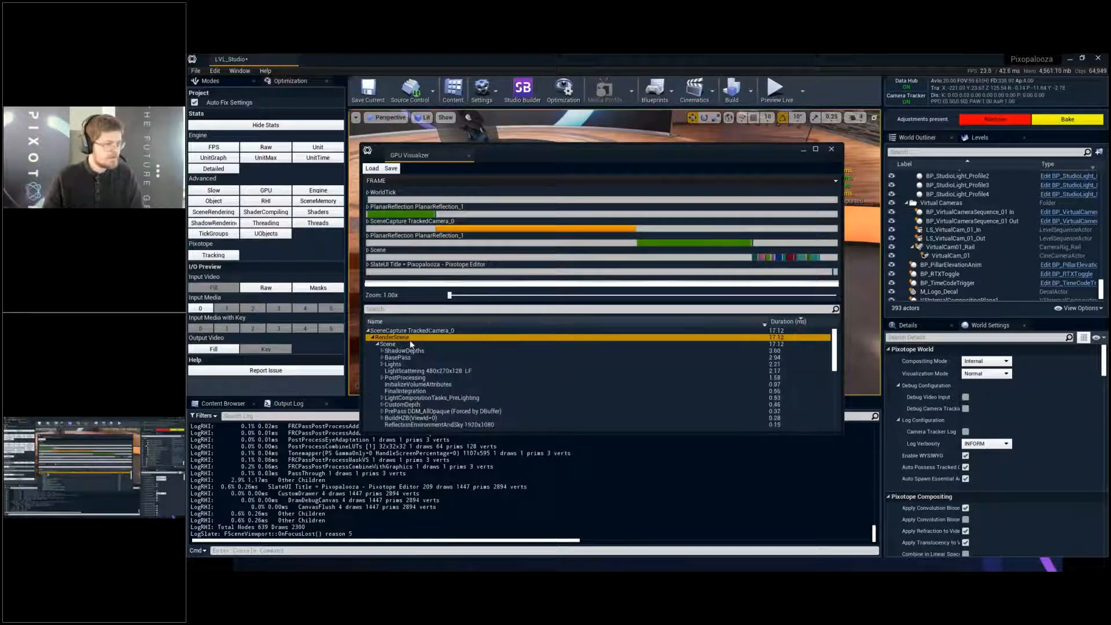
{"action": "left_click", "coordinate": [417, 351]}
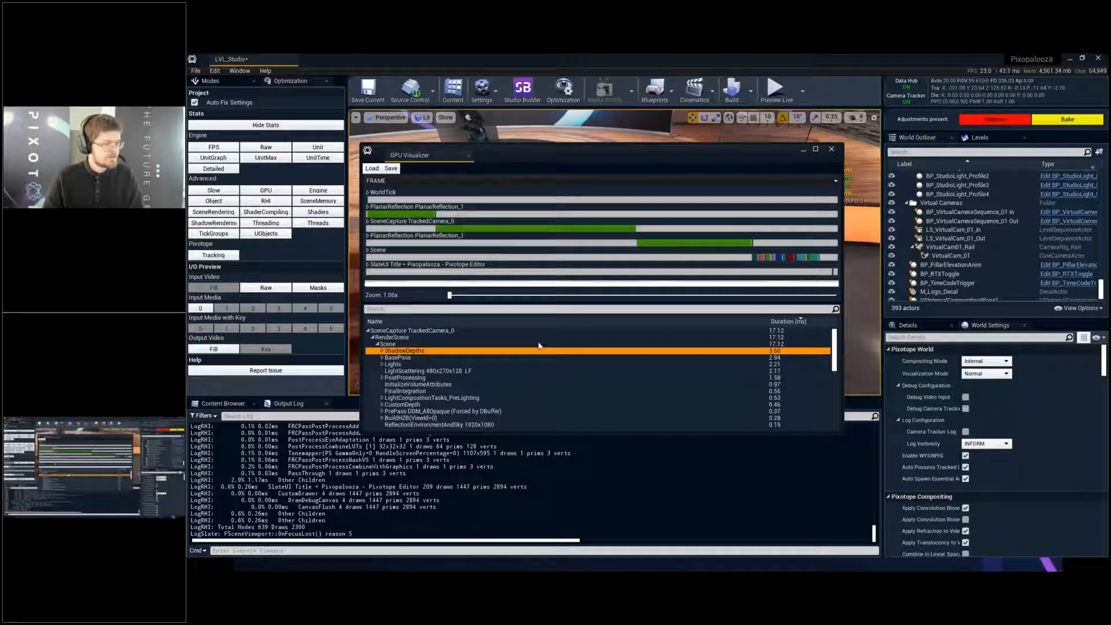
- Examine the scene passes of the longer PlanarReflection_1 render and close the GPU Visualizer
{"action": "left_click", "coordinate": [678, 244]}
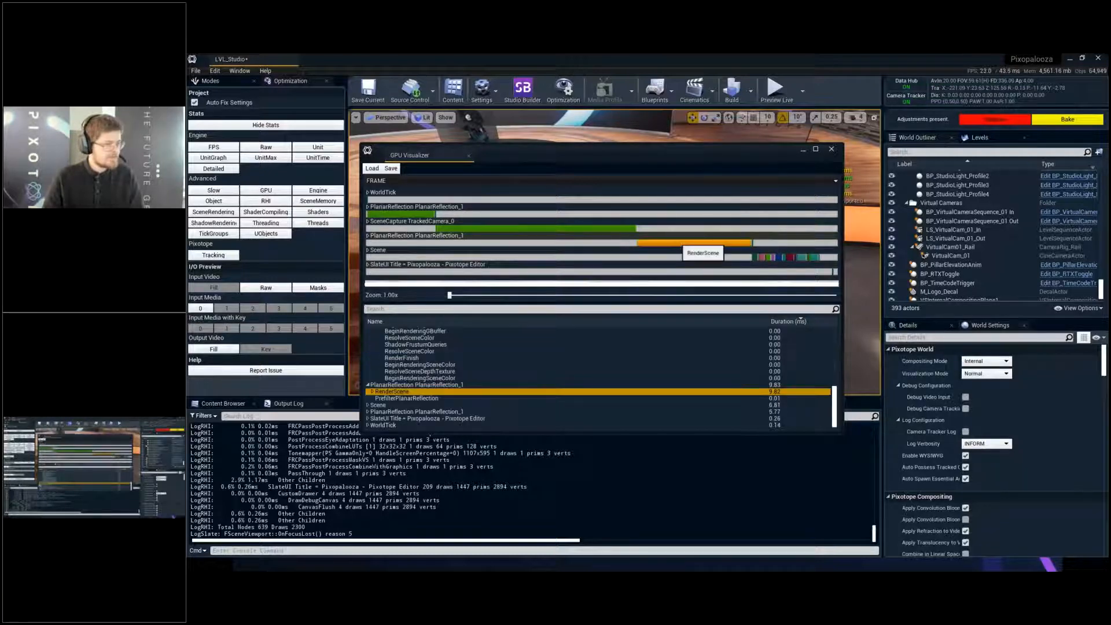
{"action": "left_click", "coordinate": [373, 393]}
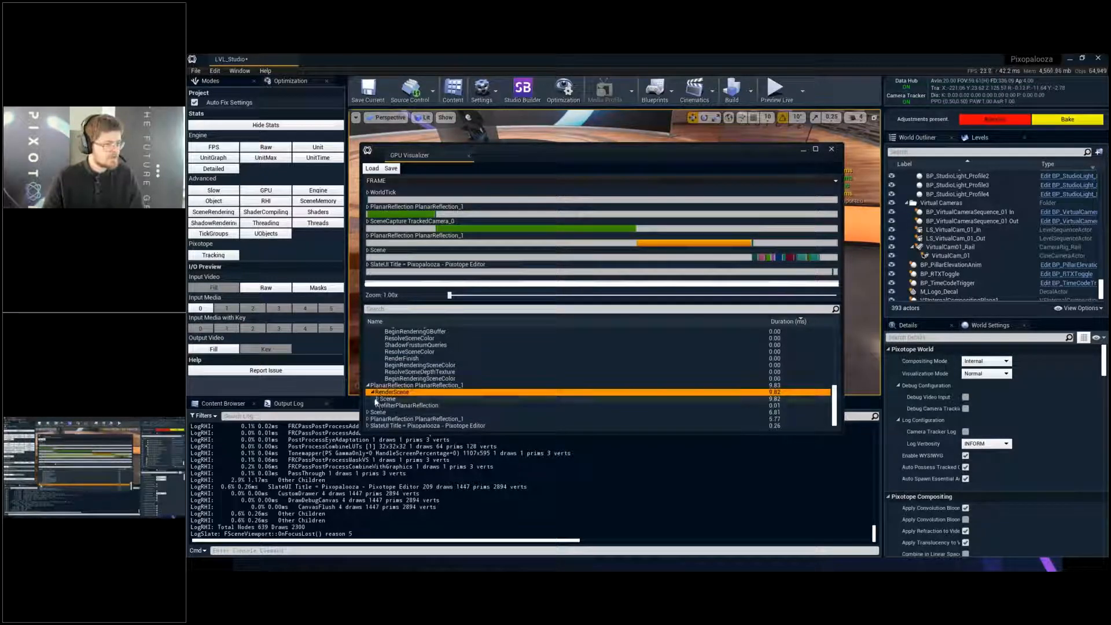
{"action": "left_click", "coordinate": [377, 399]}
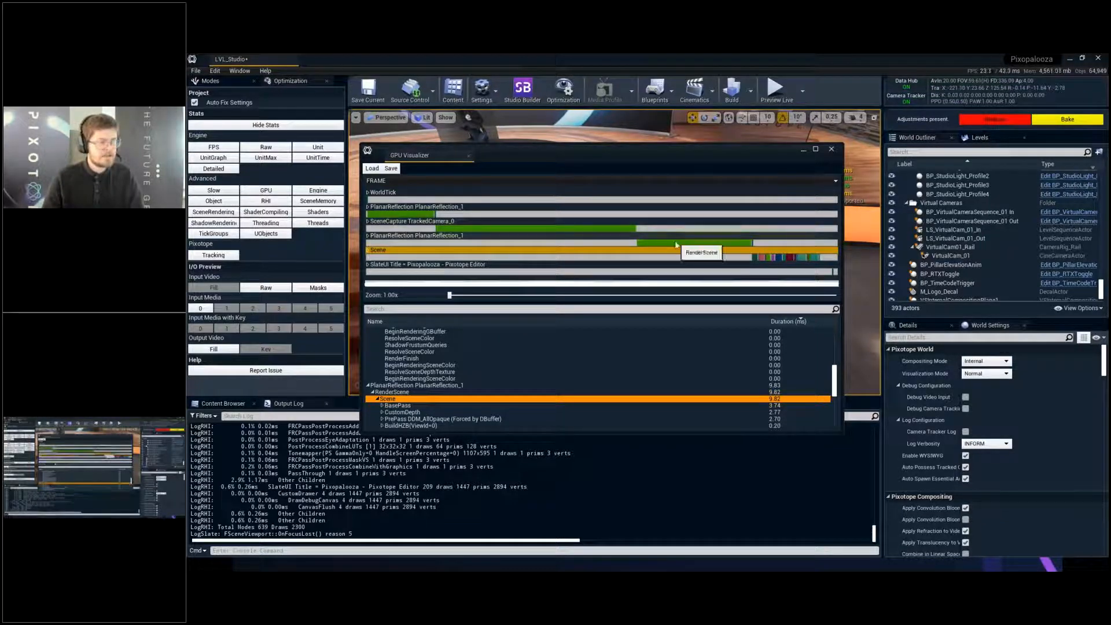
{"action": "left_click", "coordinate": [703, 243]}
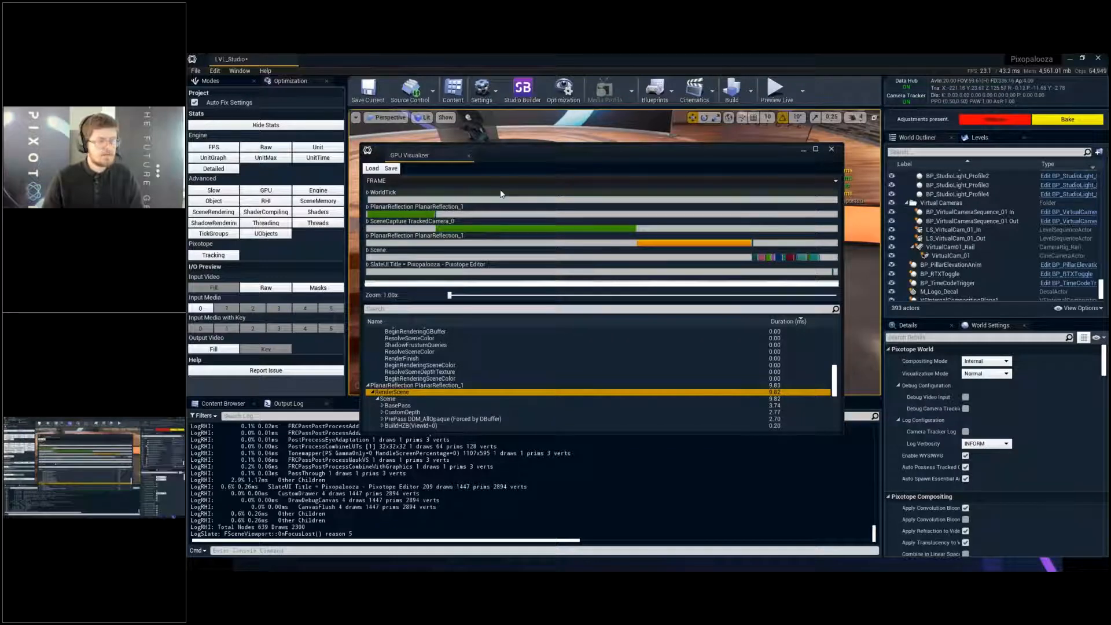
{"action": "left_click", "coordinate": [837, 151]}
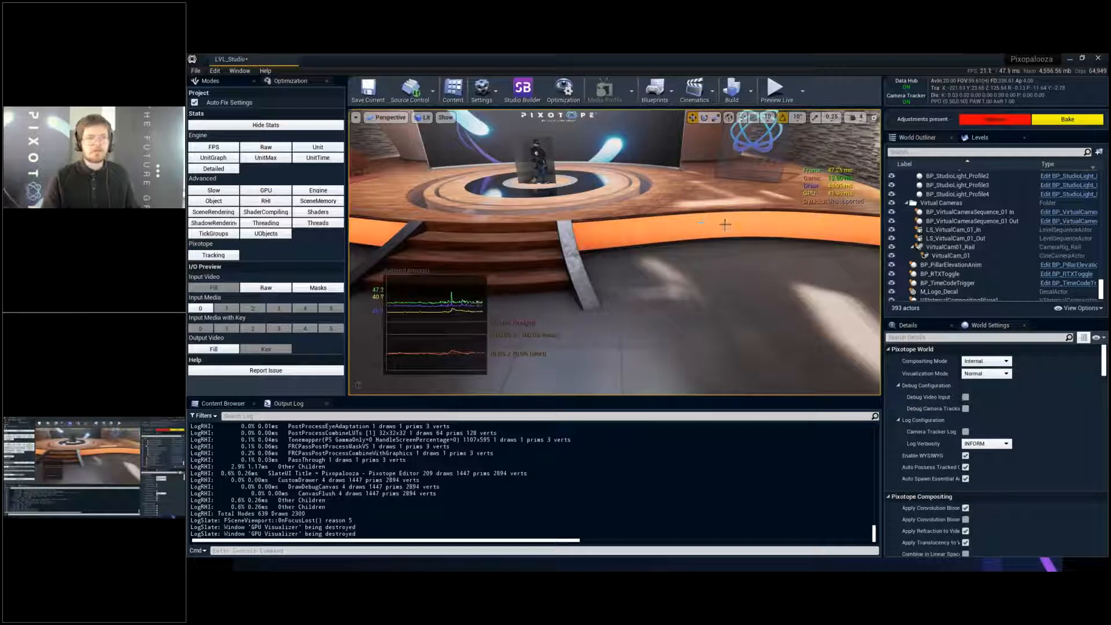
- Switch to Pixotope Director, remove the remaining MediaDebugIn input from DESKTOP-VK096JD's routing, and return to the Editor
{"action": "right_click_drag", "start_coordinate": [725, 225], "coordinate": [663, 222]}
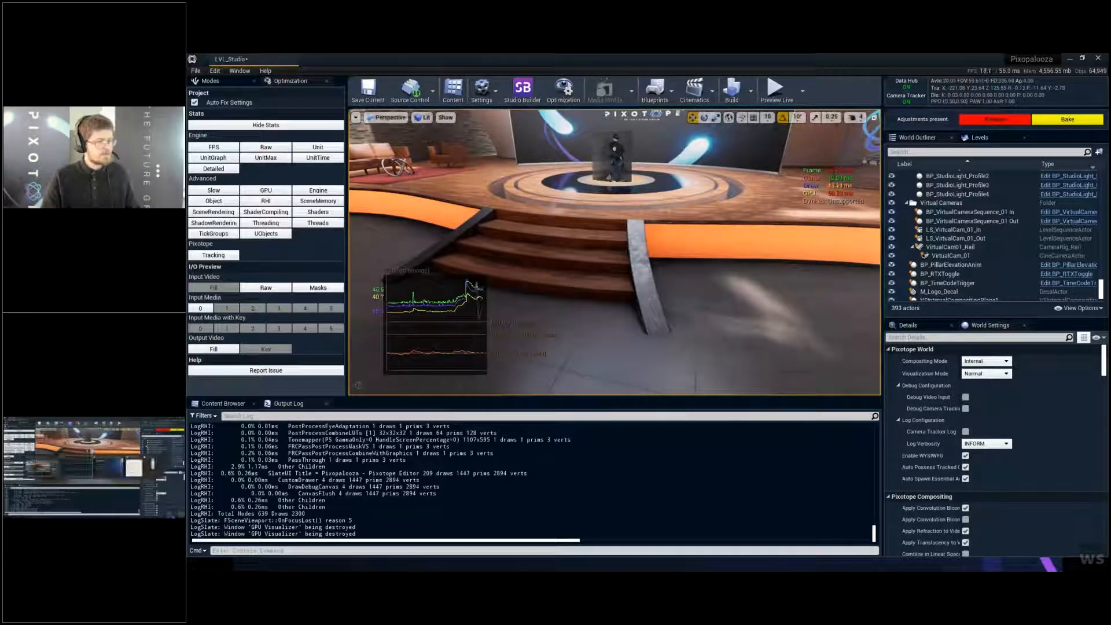
{"action": "key", "text": "alt+Tab"}
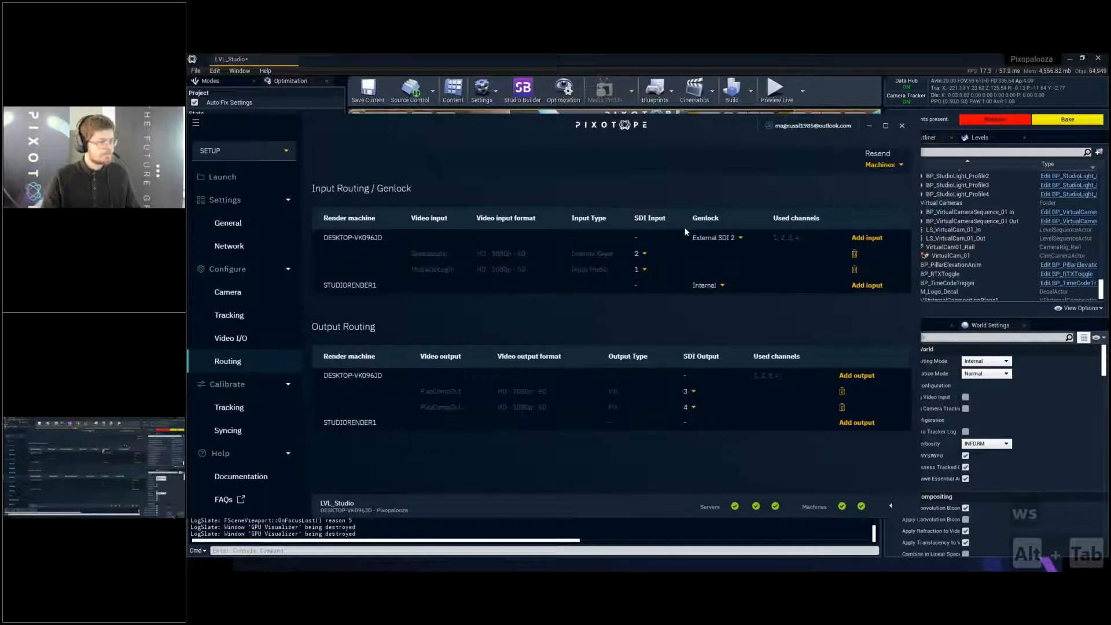
{"action": "left_click", "coordinate": [855, 271]}
{"action": "left_click", "coordinate": [740, 53]}
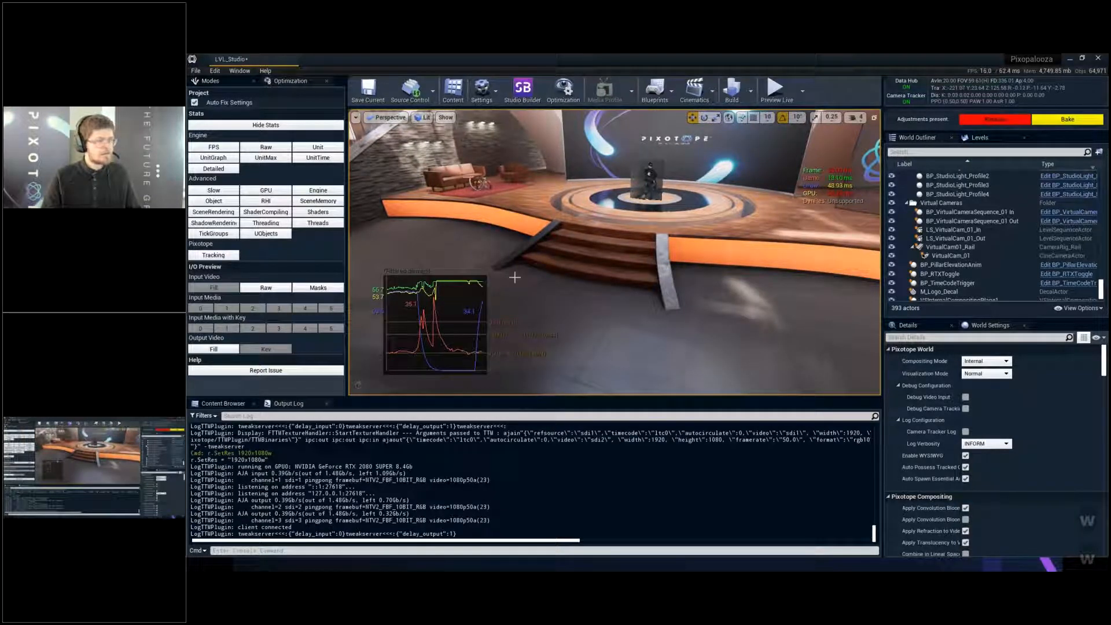
- Close the LVL_Studio editor and shut down Pixotope Director completely
{"action": "left_click", "coordinate": [1098, 59]}
{"action": "left_click", "coordinate": [736, 399]}
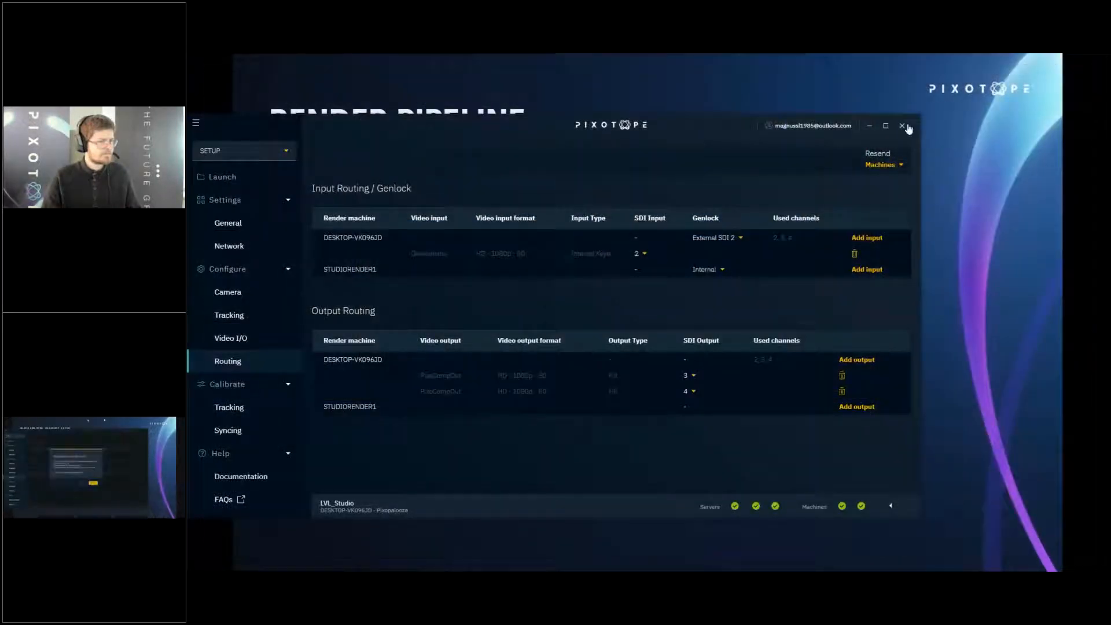
{"action": "left_click", "coordinate": [903, 126]}
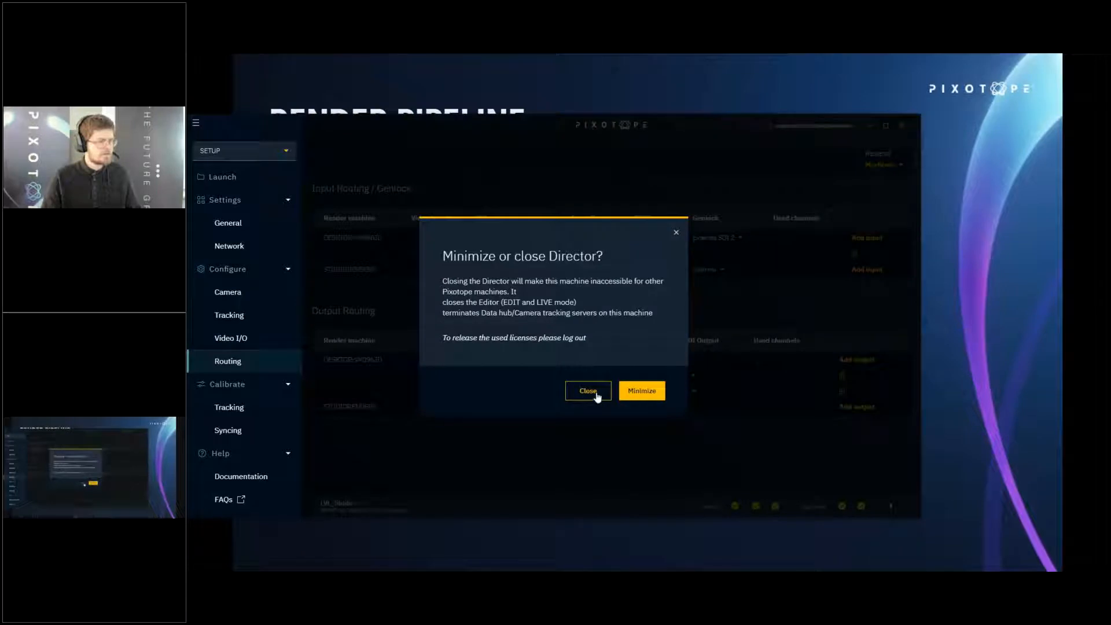
{"action": "left_click", "coordinate": [589, 391]}
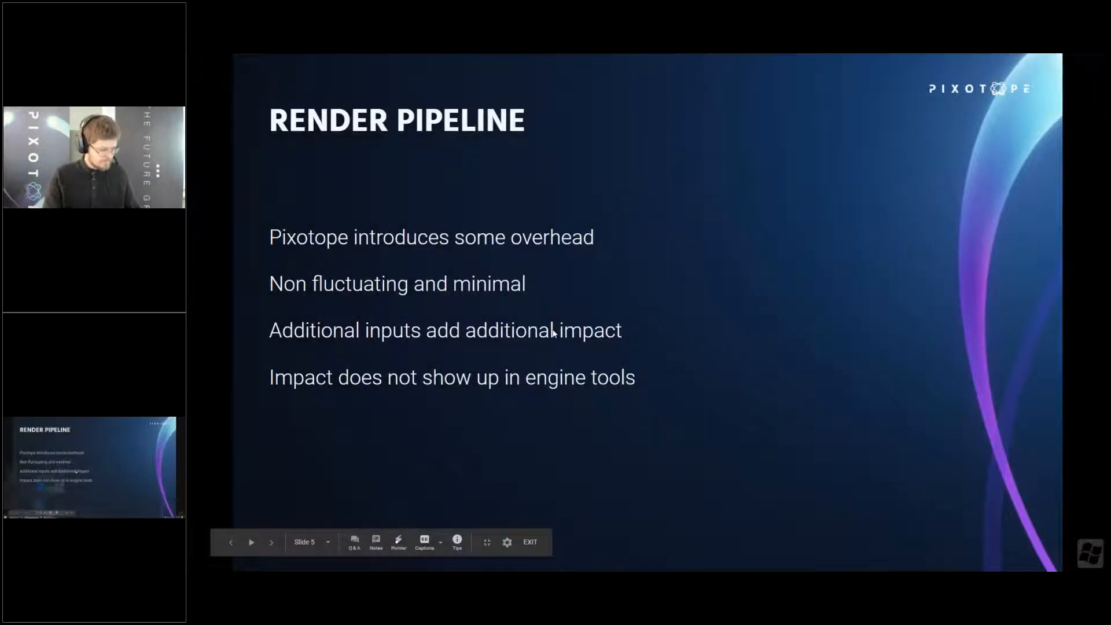
- Start Pixotope Director again and launch the Pixopalooza level LVL_ARBackdrop in the Editor
{"action": "key", "text": "super"}
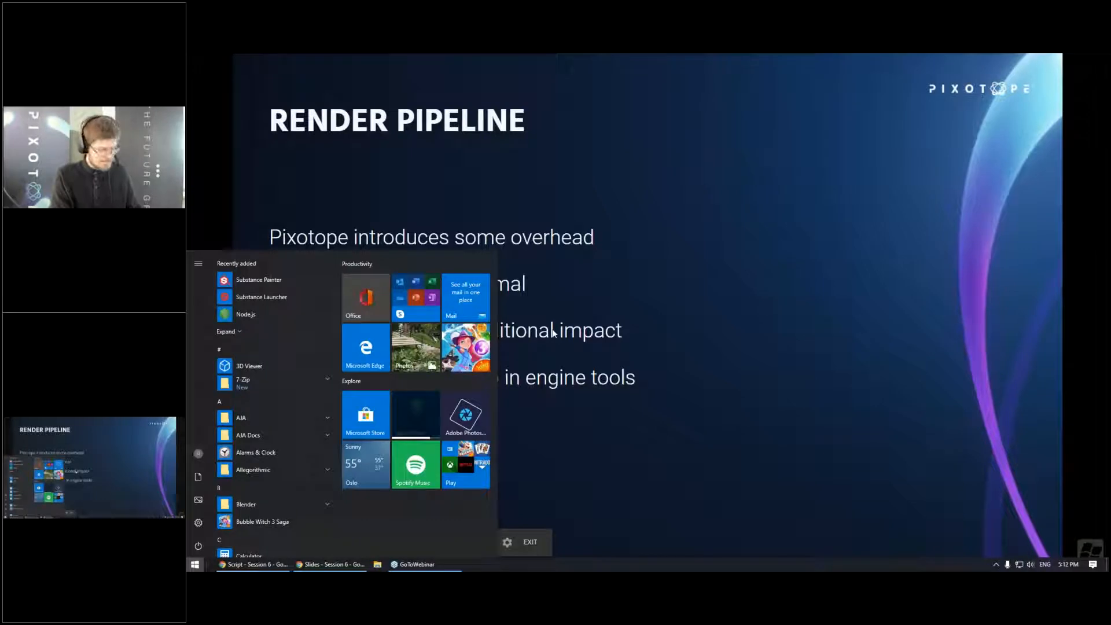
{"action": "type", "text": "d"}
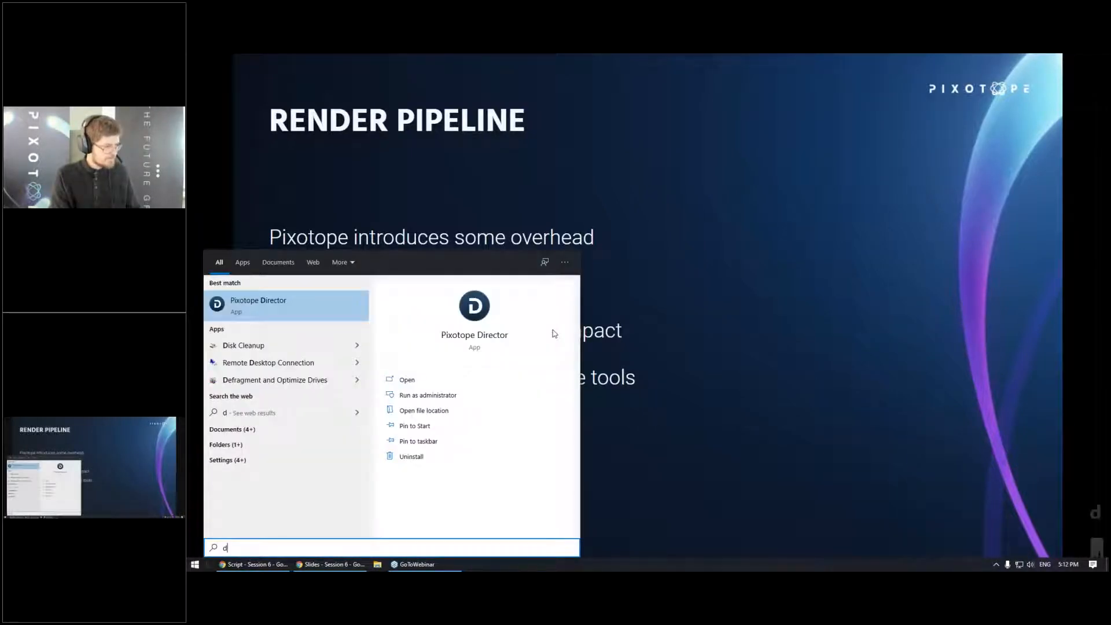
{"action": "key", "text": "Return"}
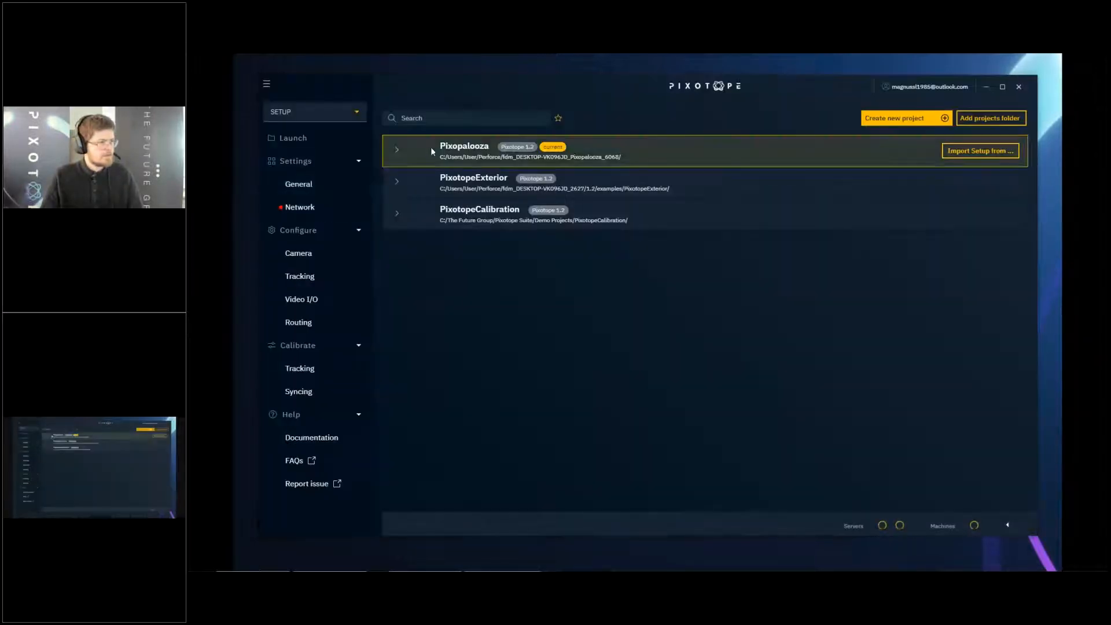
{"action": "left_click", "coordinate": [432, 151]}
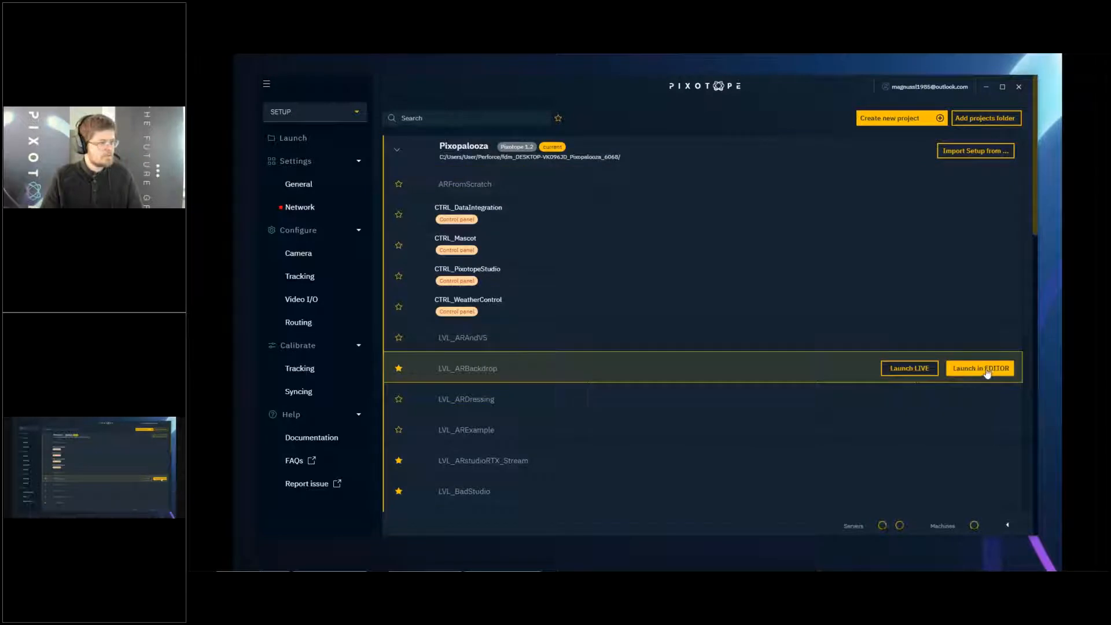
{"action": "left_click", "coordinate": [986, 370]}
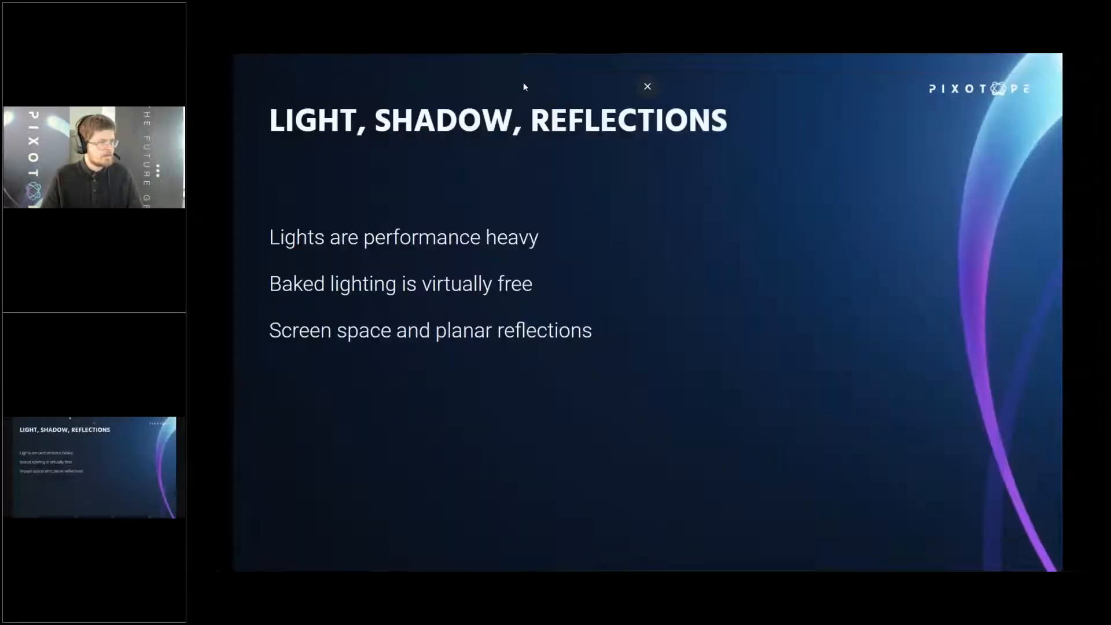
{"action": "key", "text": "Left"}
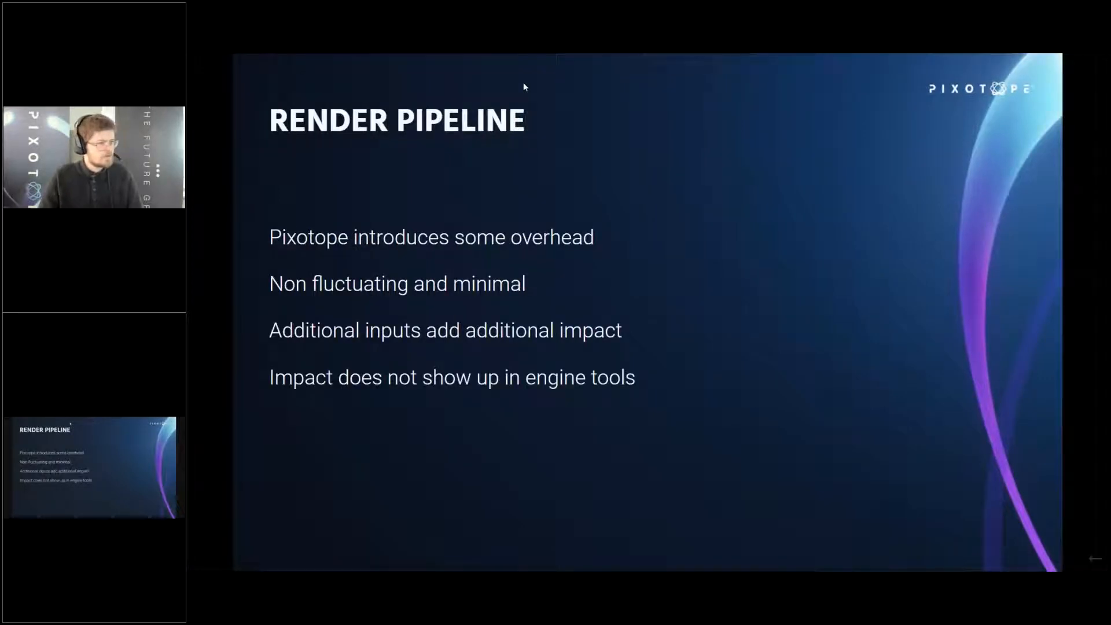
{"action": "key", "text": "Right"}
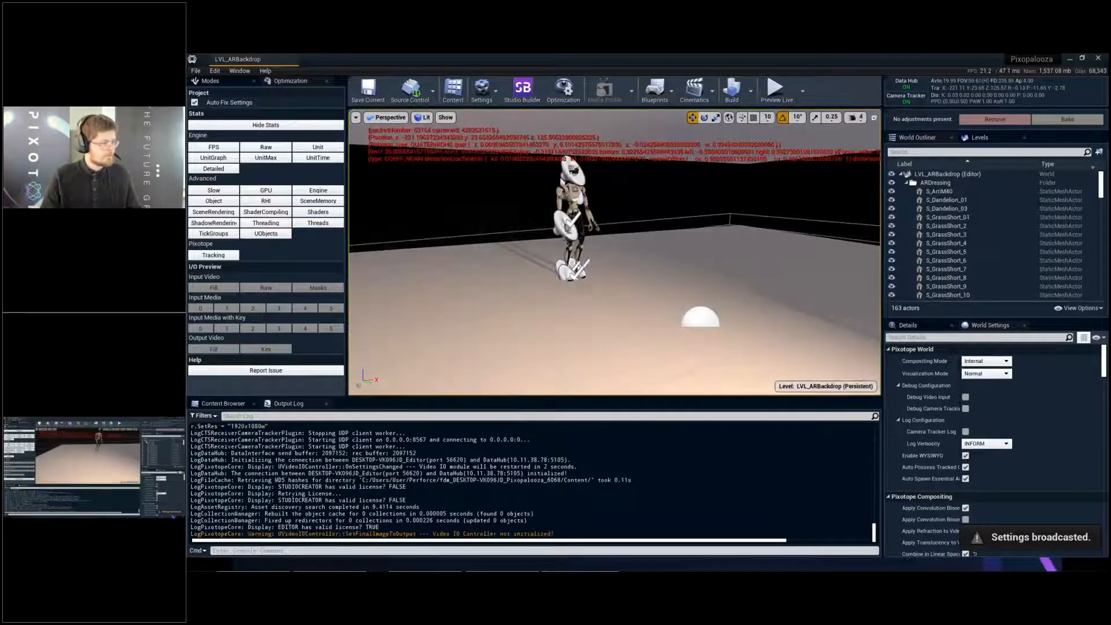
- Turn off the on-screen messages in the viewport with the console command disableallscreenmessages
{"action": "left_click", "coordinate": [257, 549]}
{"action": "type", "text": "disablea"}
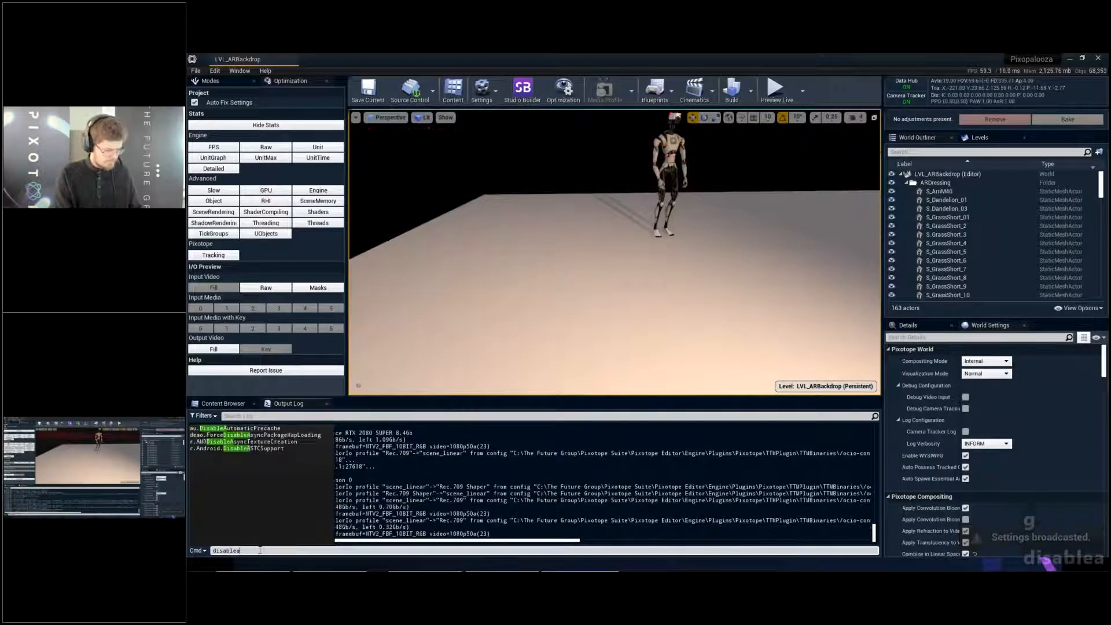
{"action": "type", "text": "llscre"}
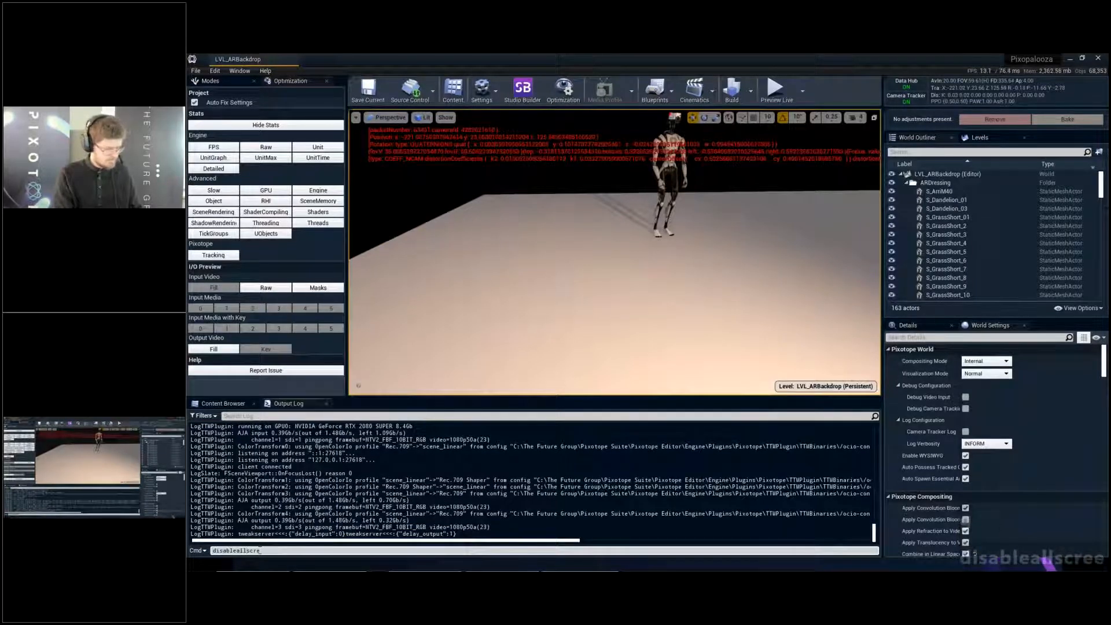
{"action": "type", "text": "enmessages"}
{"action": "key", "text": "Return"}
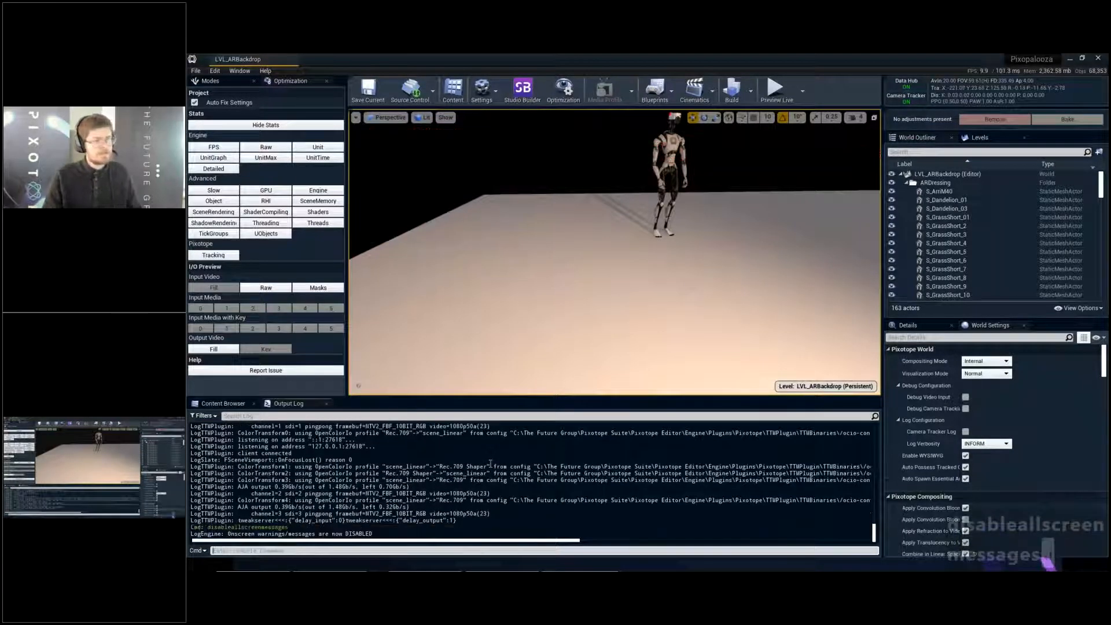
- Turn off Enable WYSIWYG in the Pixotope World settings and fly around the backdrop set
{"action": "right_click_drag", "start_coordinate": [615, 252], "coordinate": [695, 246]}
{"action": "key", "text": "s"}
{"action": "key", "text": "a"}
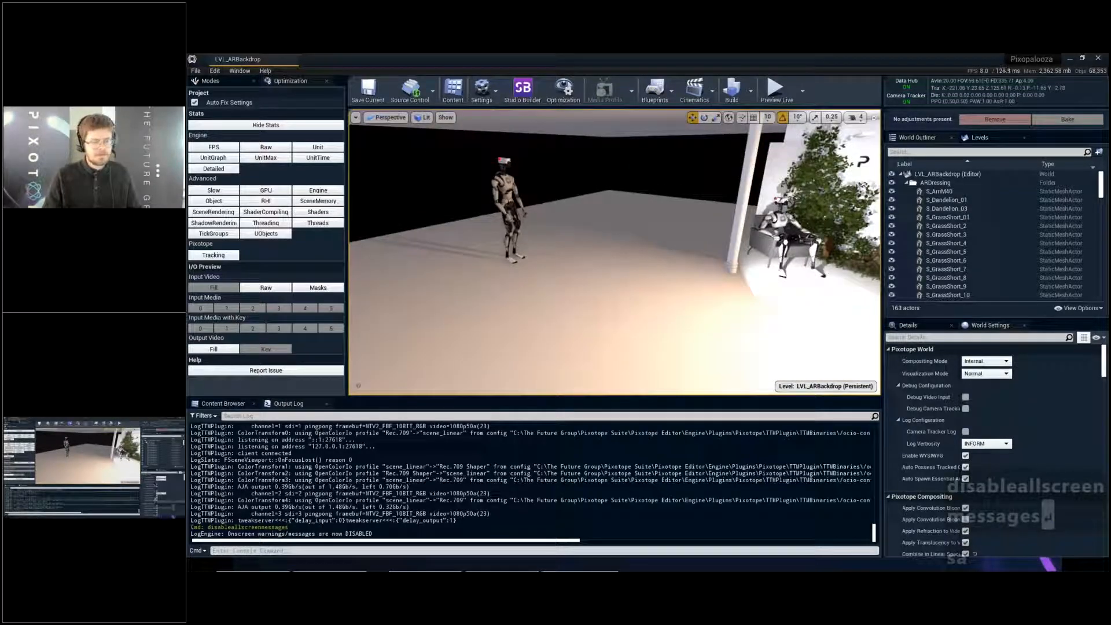
{"action": "left_click", "coordinate": [966, 456]}
{"action": "right_click_drag", "start_coordinate": [660, 278], "coordinate": [709, 281]}
{"action": "key", "text": "a"}
{"action": "key", "text": "s"}
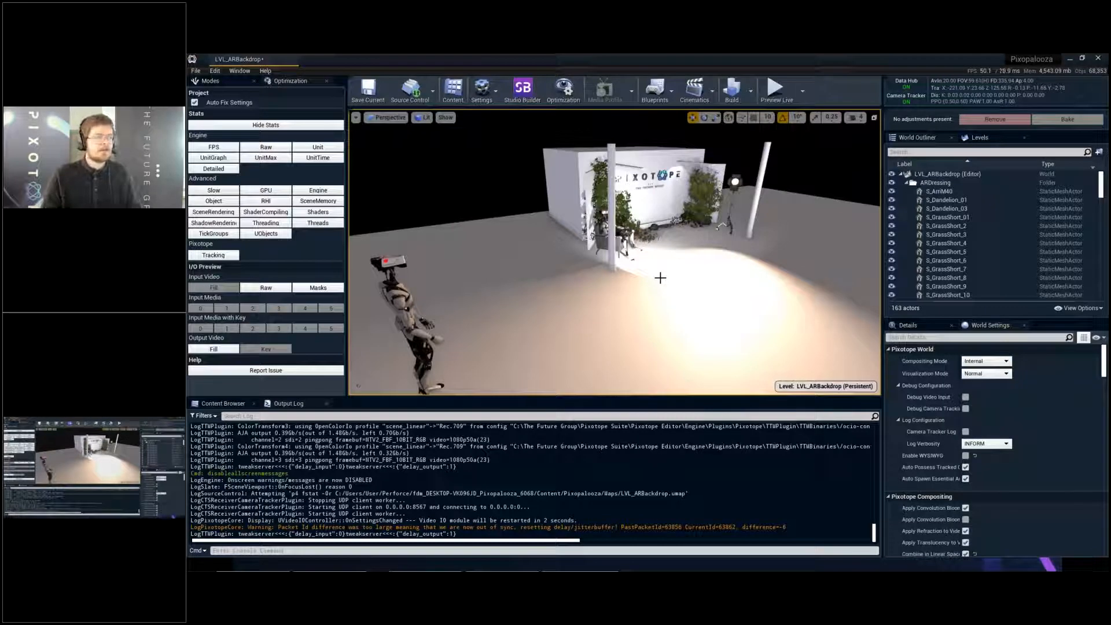
{"action": "right_click_drag", "start_coordinate": [661, 278], "coordinate": [585, 285]}
{"action": "key", "text": "w"}
{"action": "key", "text": "e"}
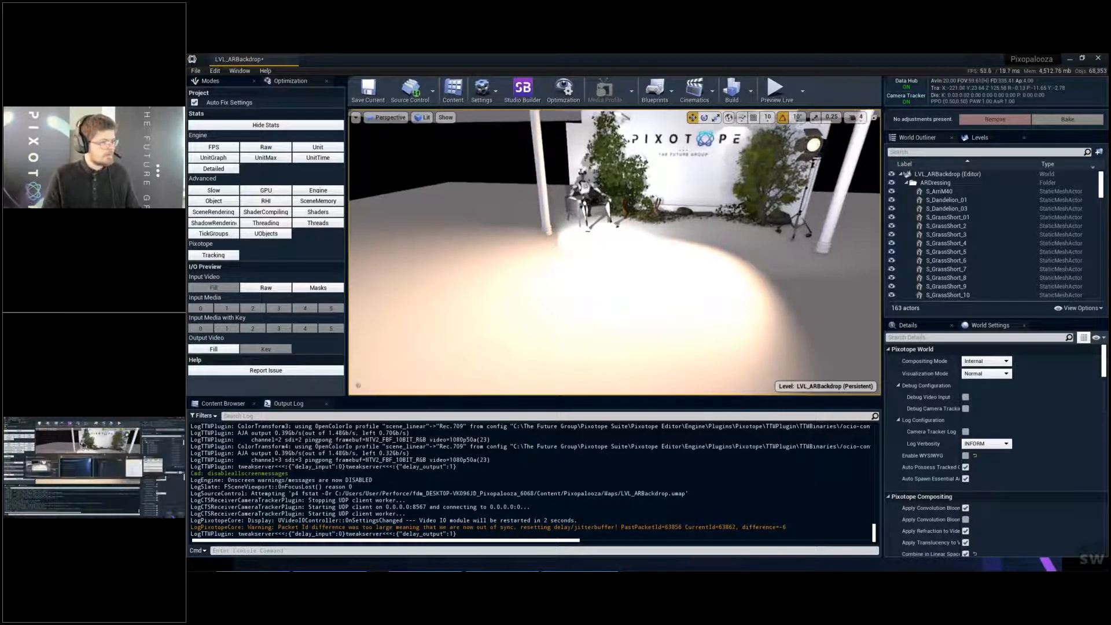
- Switch to Pixotope Director, review the Video I/O and Routing setups, and return to the Editor to view the raw input video
{"action": "key", "text": "alt+Tab"}
{"action": "key", "text": "alt+Tab"}
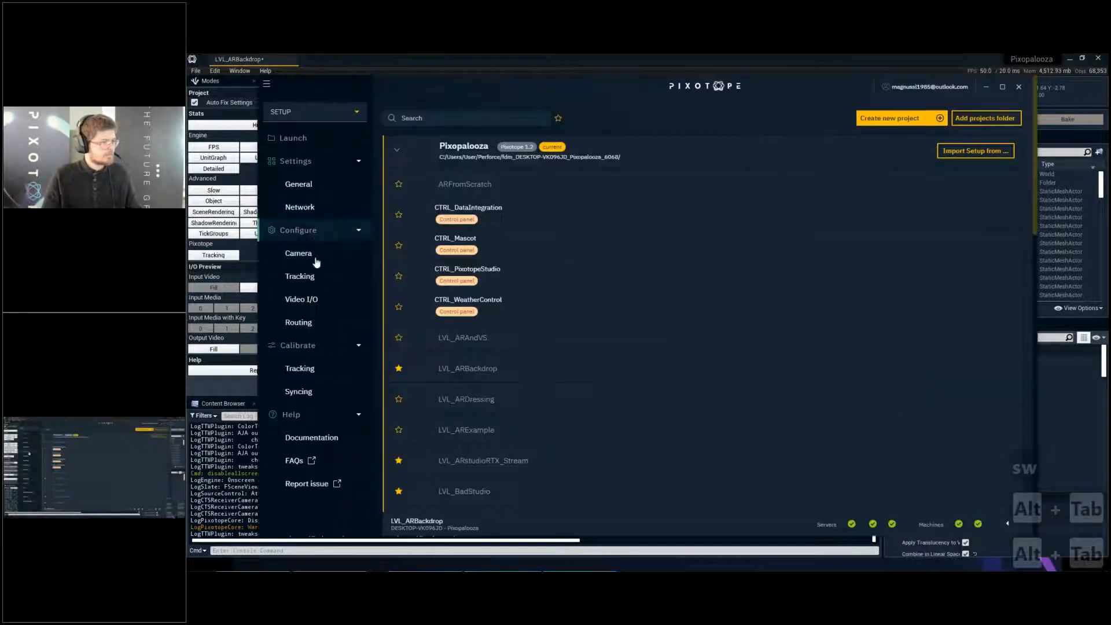
{"action": "left_click", "coordinate": [314, 299]}
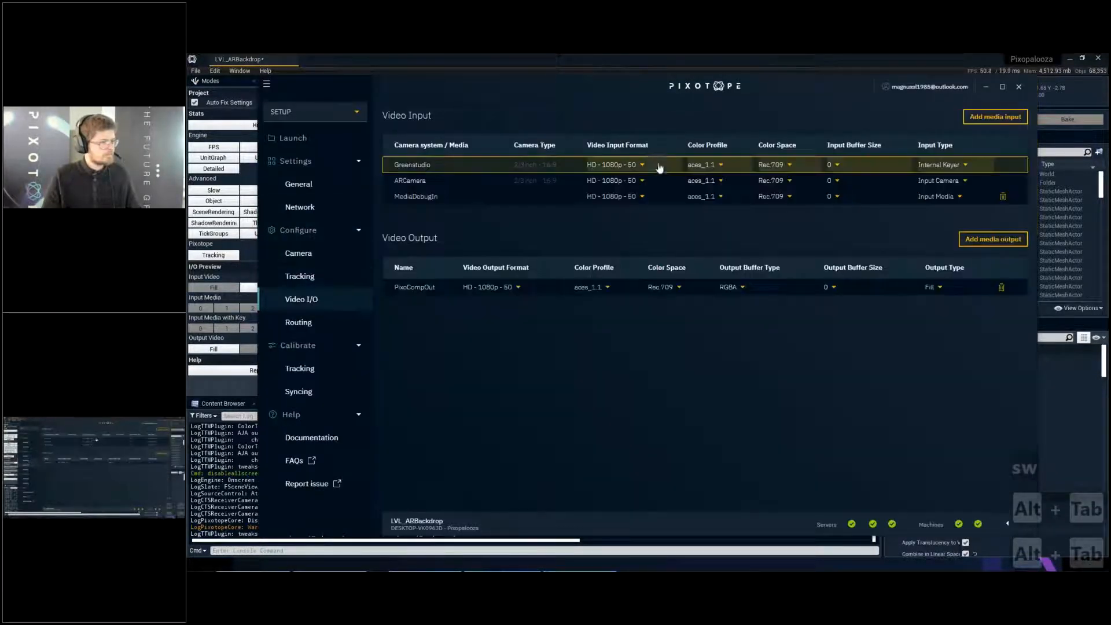
{"action": "left_click", "coordinate": [298, 324]}
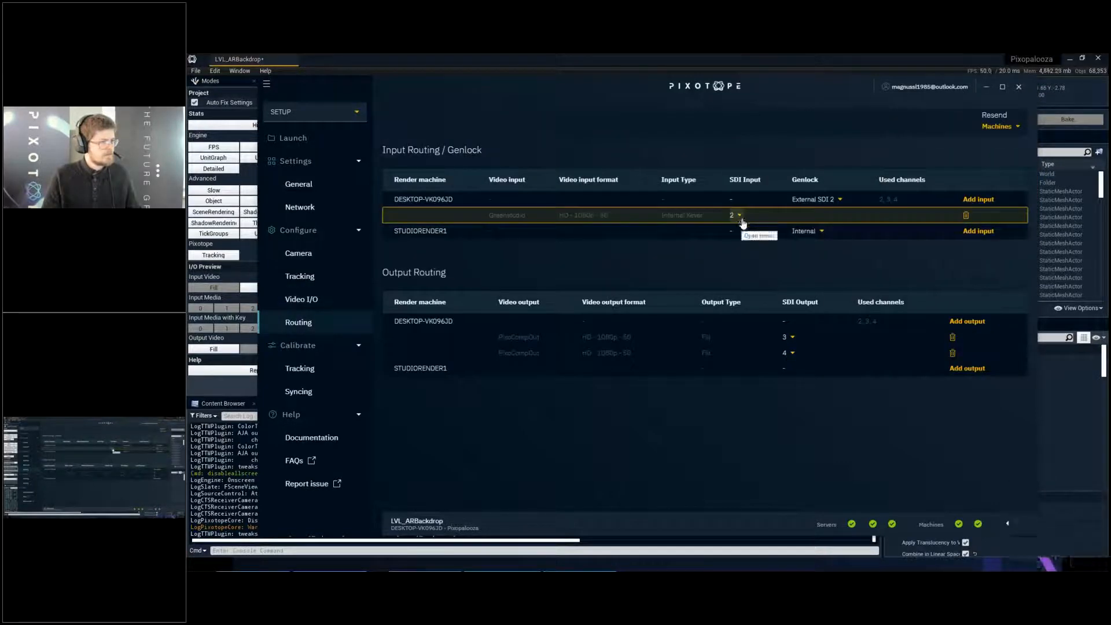
{"action": "left_click_drag", "start_coordinate": [527, 90], "coordinate": [609, 353]}
{"action": "left_click", "coordinate": [266, 288]}
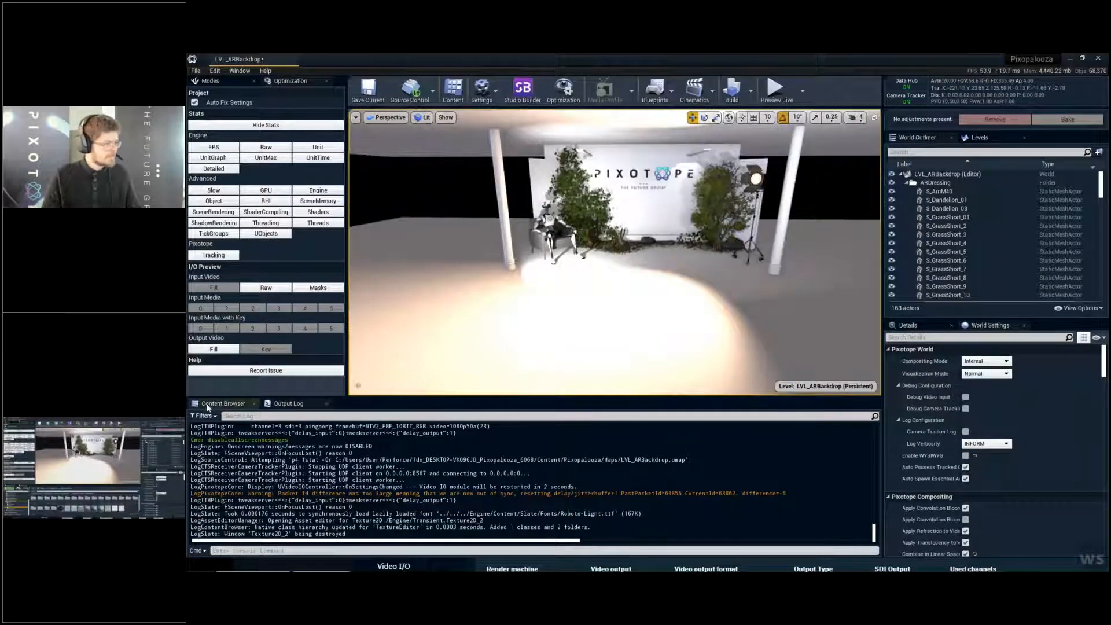
- Show the Content Browser, enlarge its area, and open the first personal folder under Content/Developers
{"action": "left_click", "coordinate": [220, 403]}
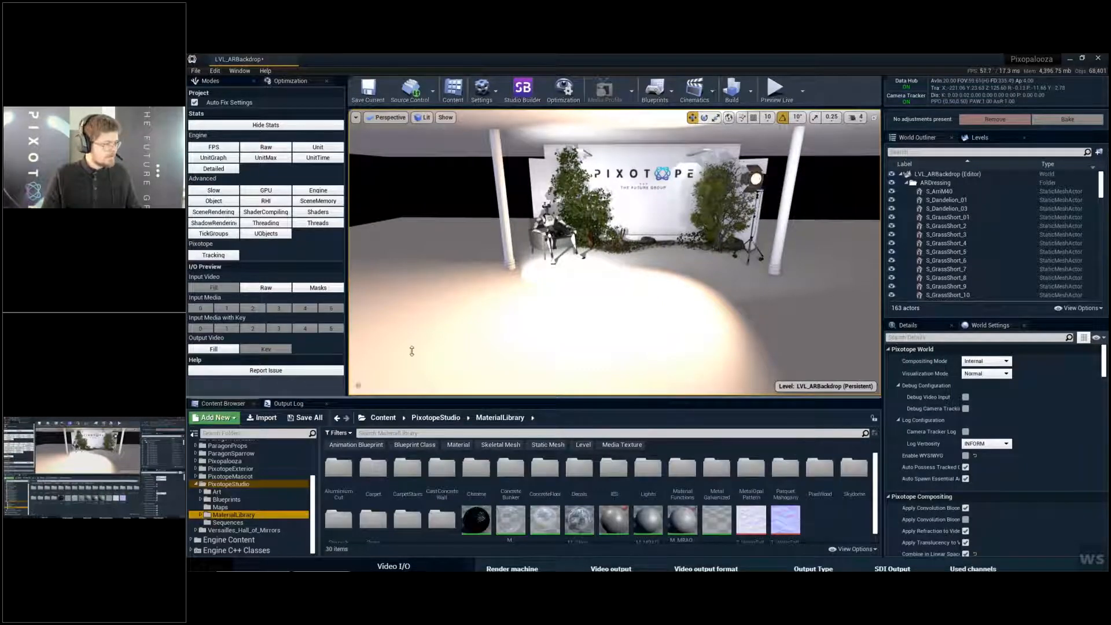
{"action": "left_click_drag", "start_coordinate": [413, 351], "coordinate": [414, 344]}
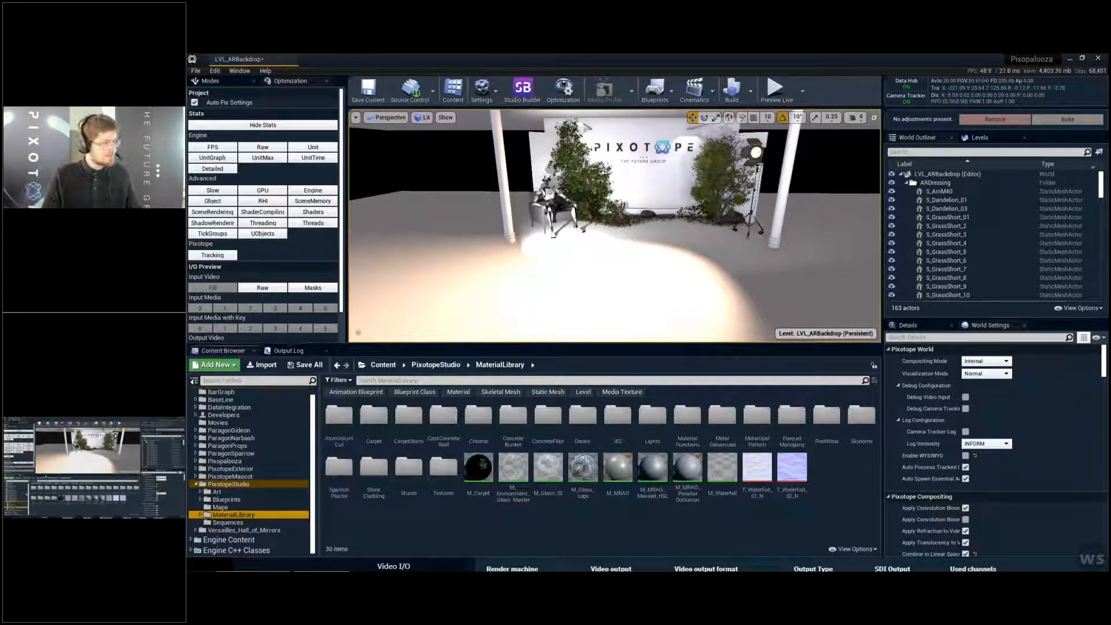
{"action": "scroll", "coordinate": [270, 440], "scroll_direction": "up", "scroll_amount": 1}
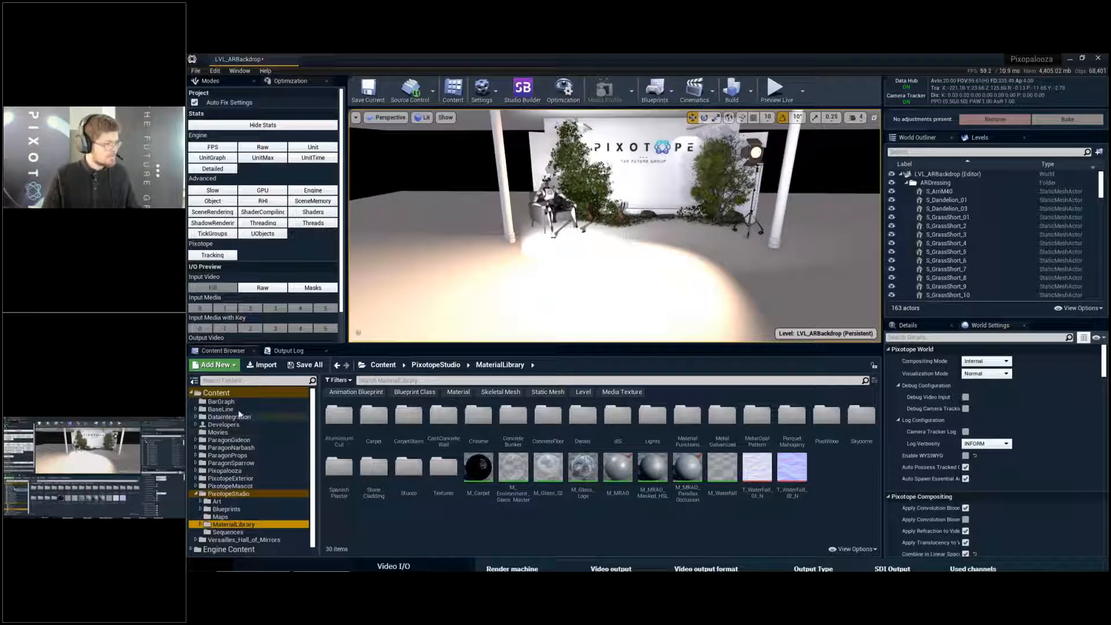
{"action": "left_click", "coordinate": [224, 425]}
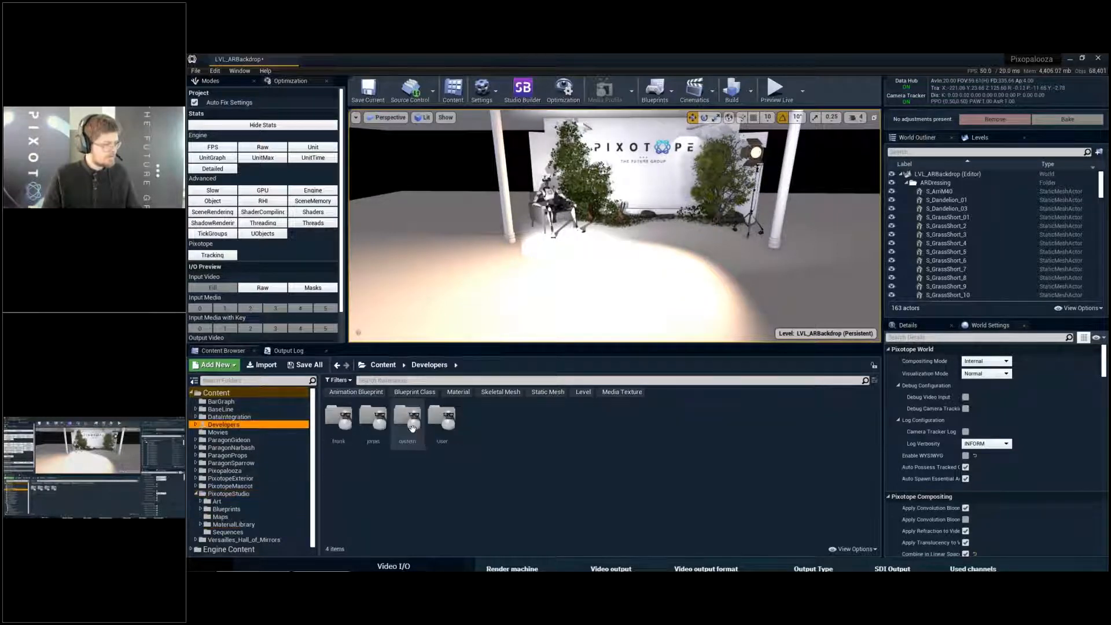
{"action": "double_click", "coordinate": [340, 417]}
- Create a folder named LightExamples inside the open developer folder
{"action": "right_click", "coordinate": [542, 519]}
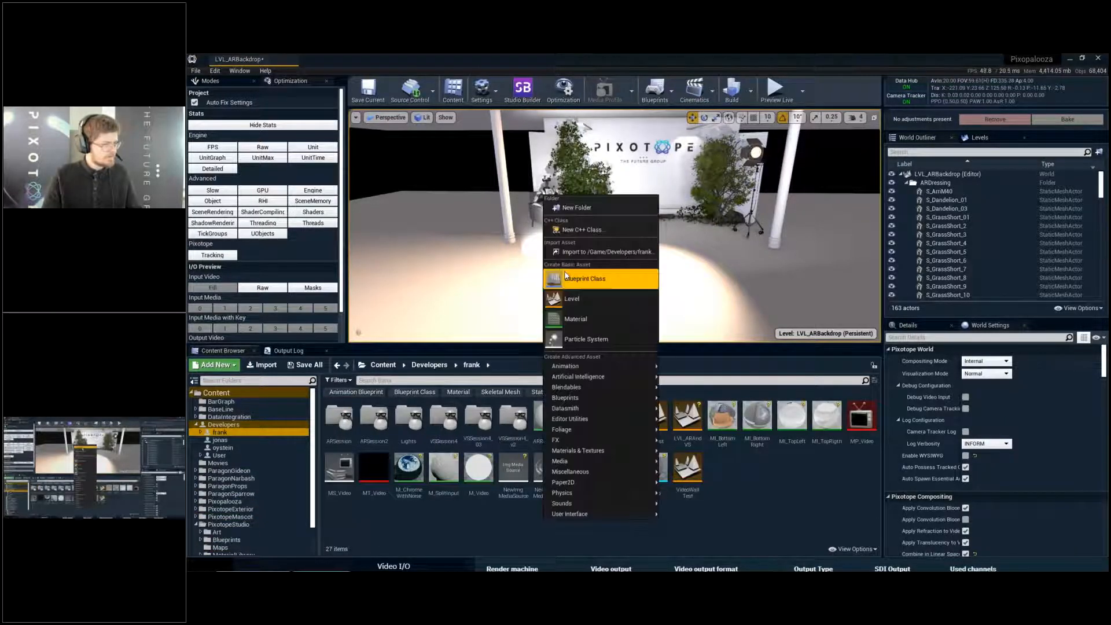
{"action": "left_click", "coordinate": [587, 209]}
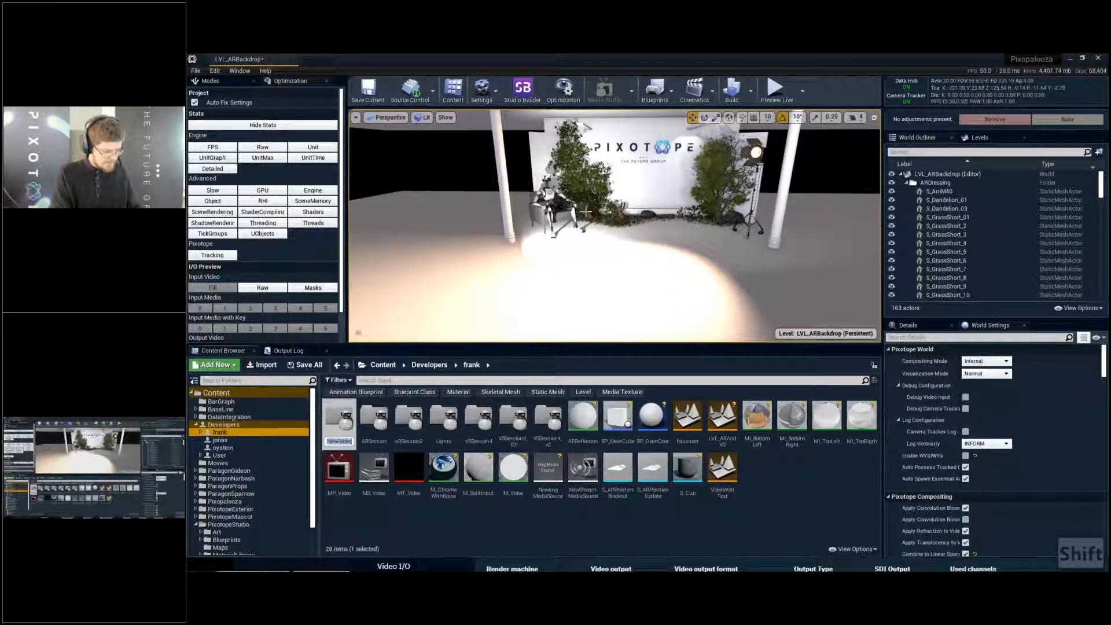
{"action": "key", "text": "BackSpace"}
{"action": "key", "text": "BackSpace"}
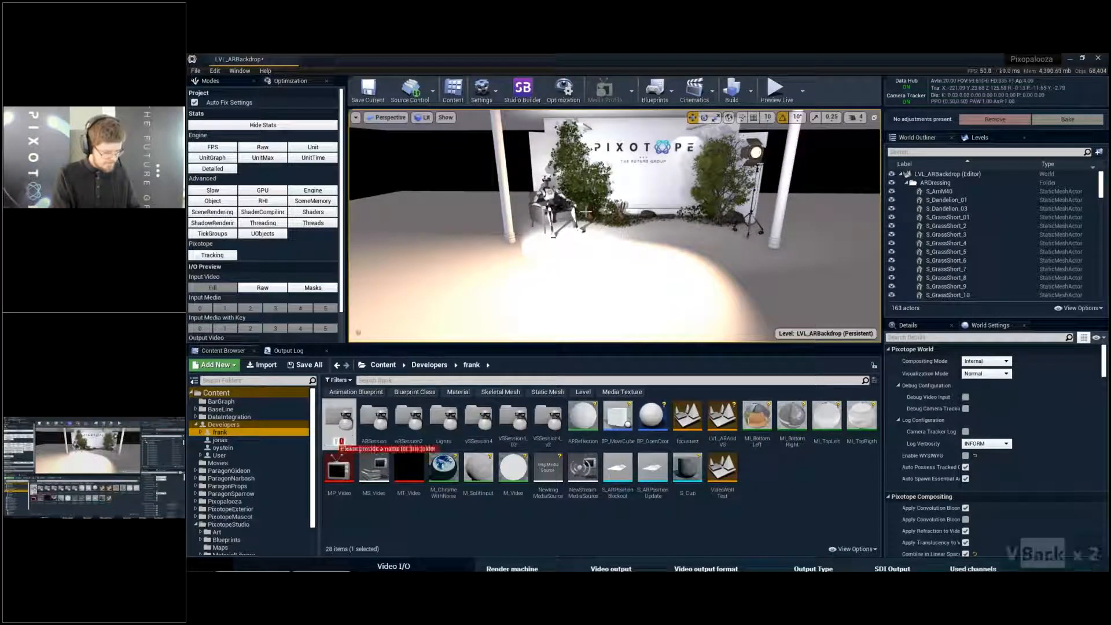
{"action": "type", "text": "LightExamples"}
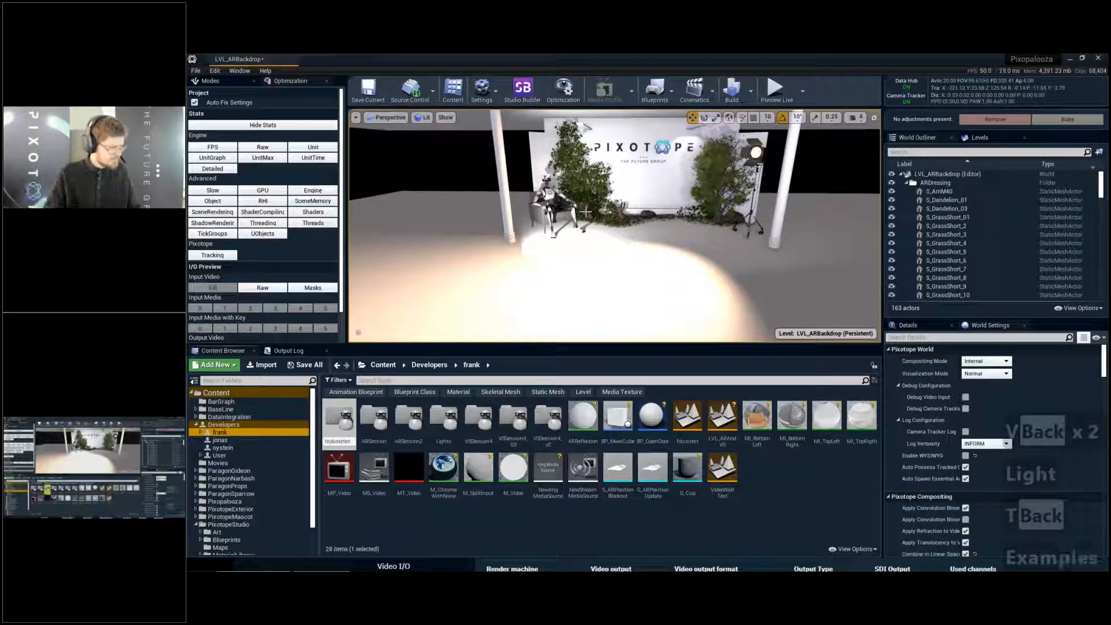
{"action": "key", "text": "Return"}
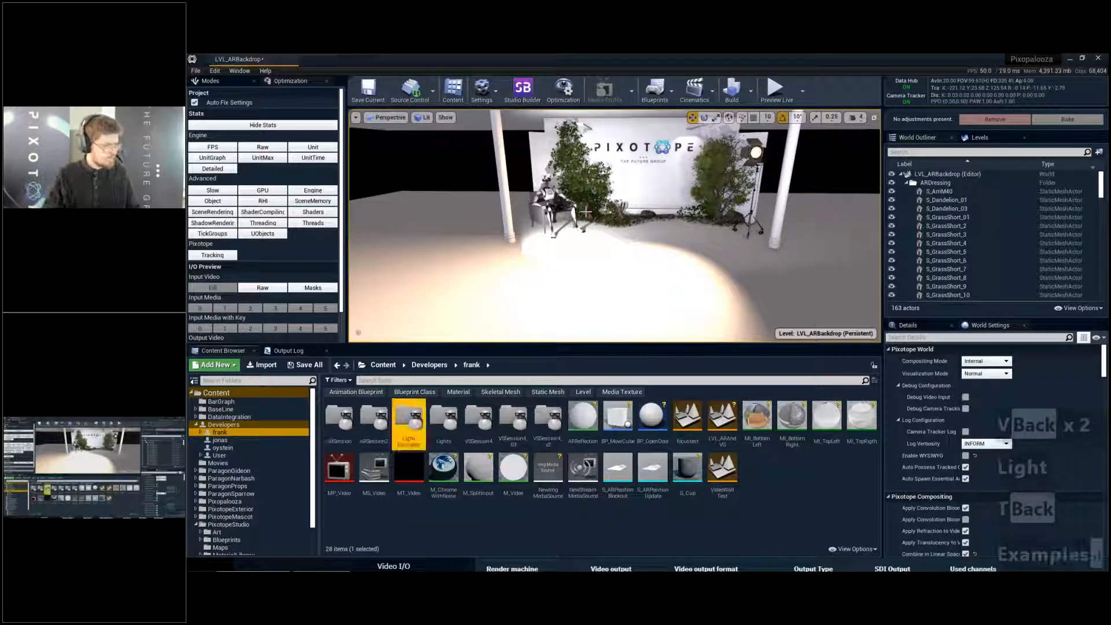
- Create a level named LVL_LightShowcase in the LightExamples folder and open it without saving the changes to LVL_ARBackdrop
{"action": "double_click", "coordinate": [408, 423]}
{"action": "right_click", "coordinate": [397, 452]}
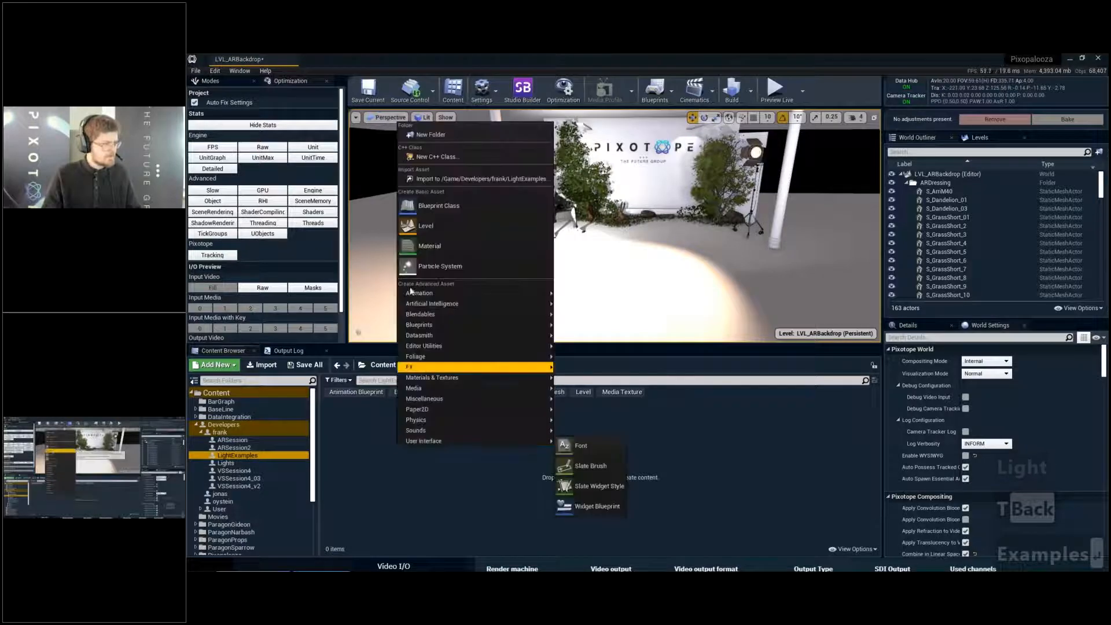
{"action": "left_click", "coordinate": [438, 227]}
{"action": "type", "text": "LVL"}
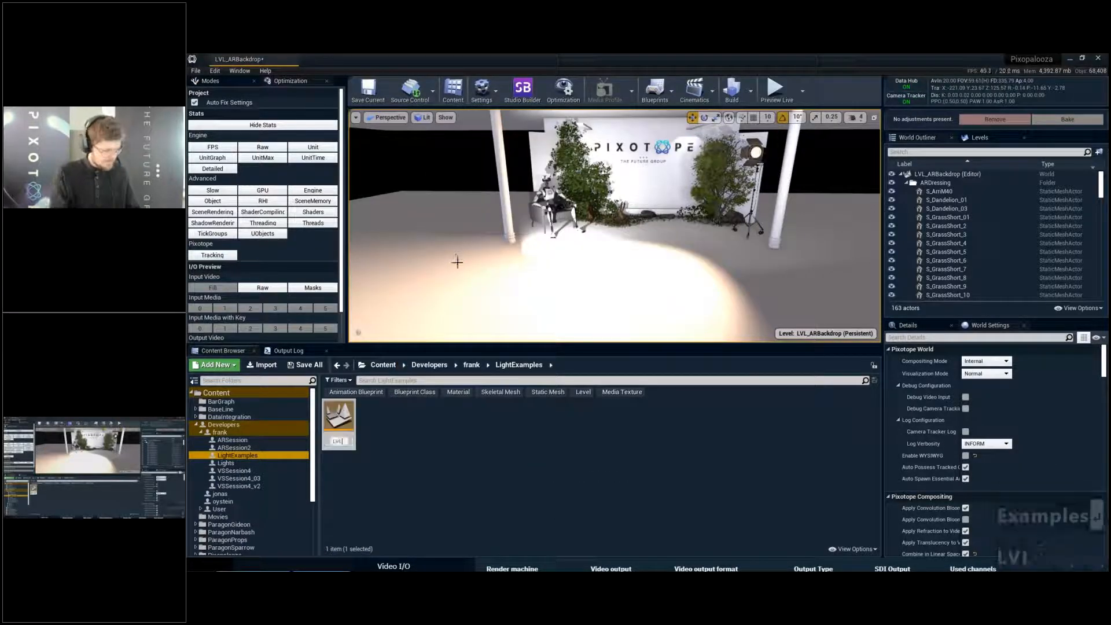
{"action": "type", "text": "_Light"}
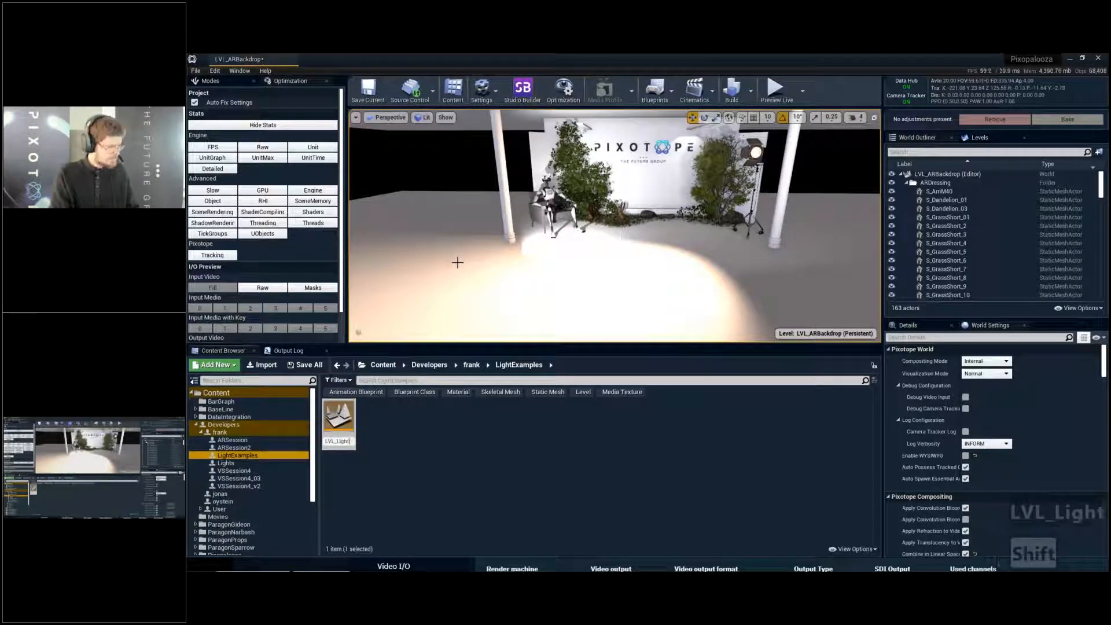
{"action": "type", "text": "tShowc"}
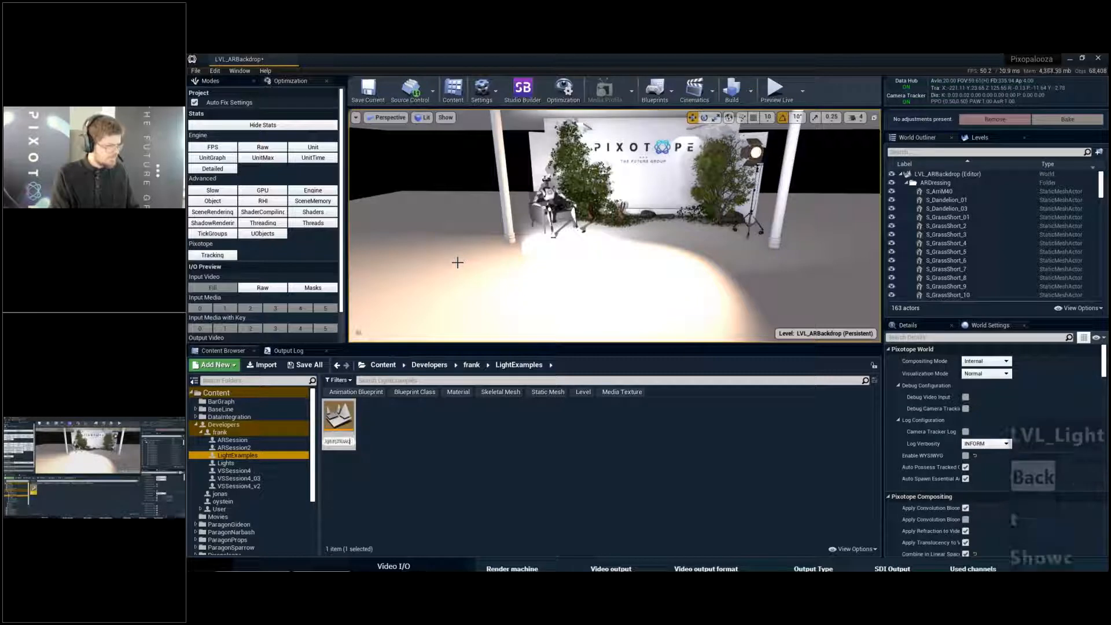
{"action": "type", "text": "ase"}
{"action": "key", "text": "ctrl+s"}
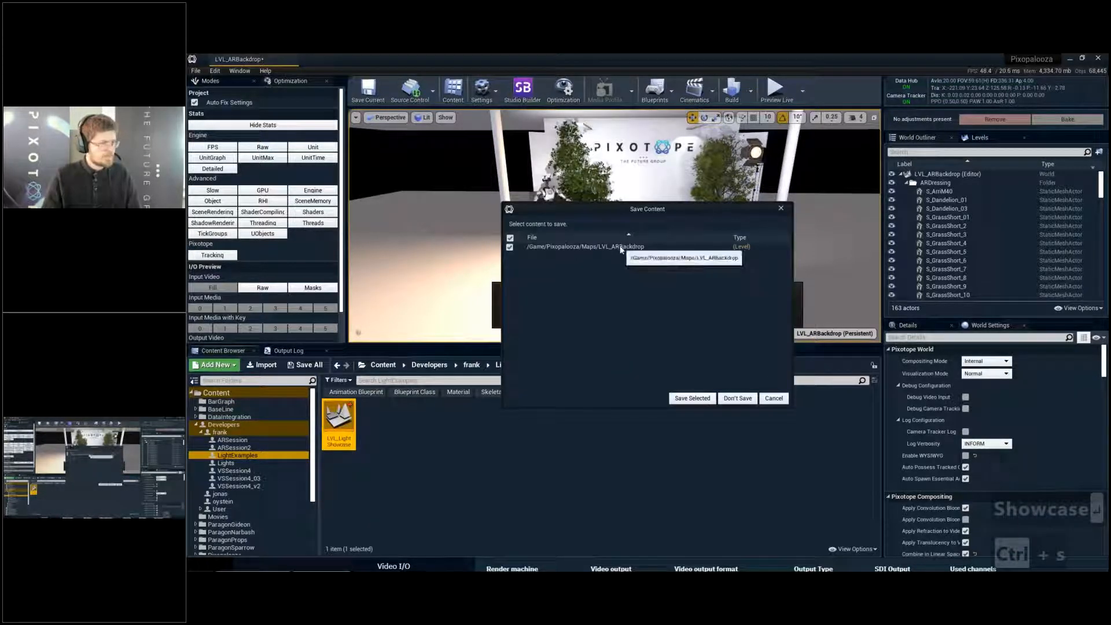
{"action": "left_click", "coordinate": [738, 398]}
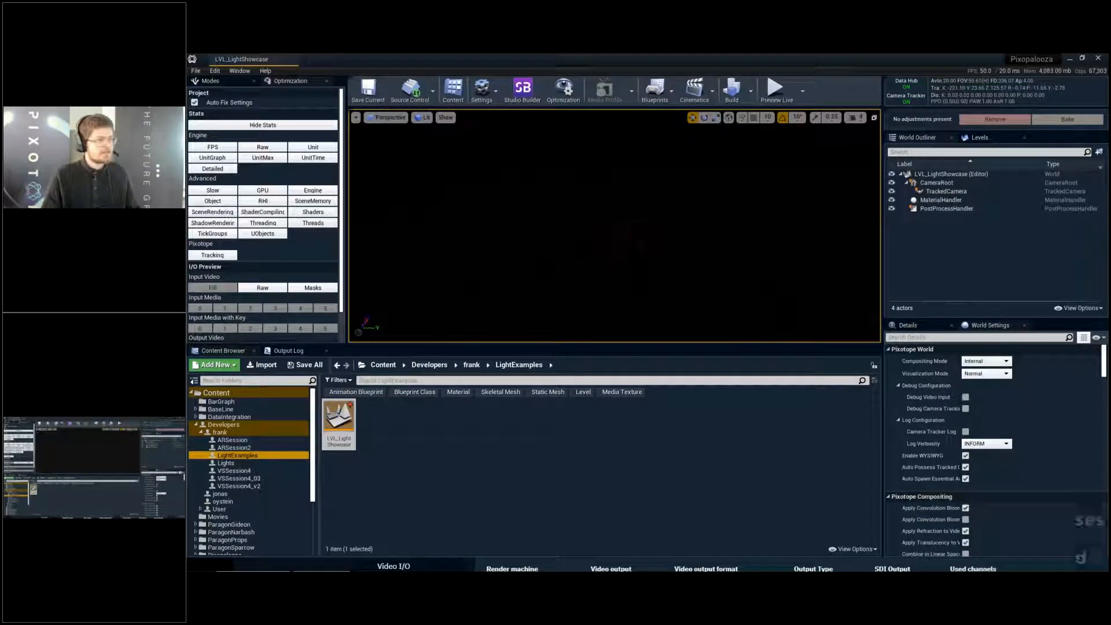
- Place a basic Cube in the level and reset its location to the world origin
{"action": "left_click", "coordinate": [217, 84]}
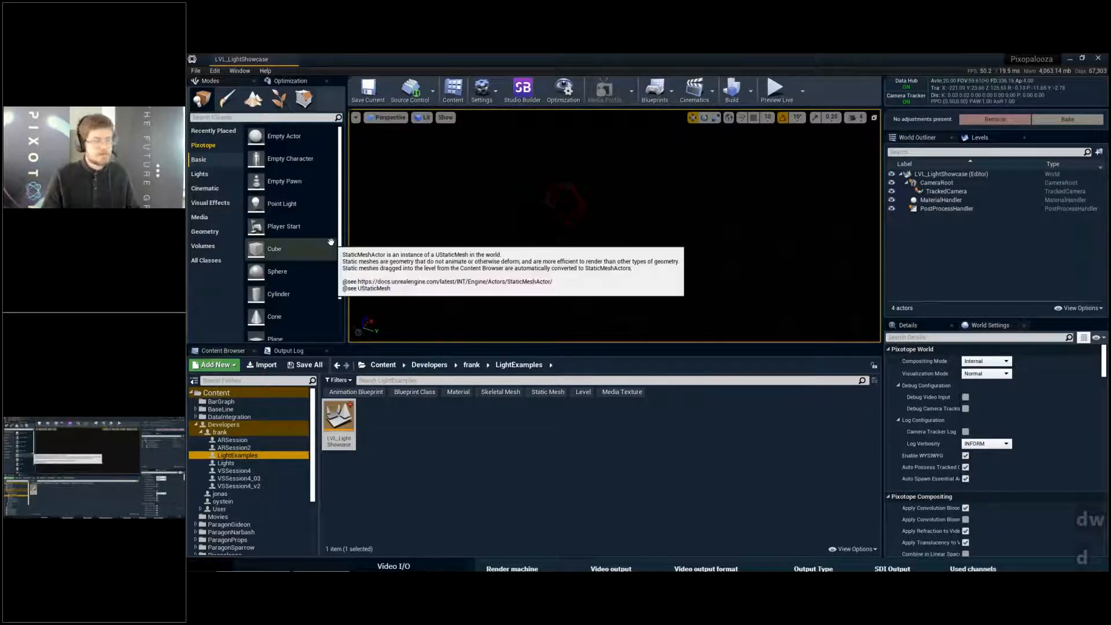
{"action": "left_click_drag", "start_coordinate": [274, 249], "coordinate": [566, 256]}
{"action": "left_click", "coordinate": [933, 322]}
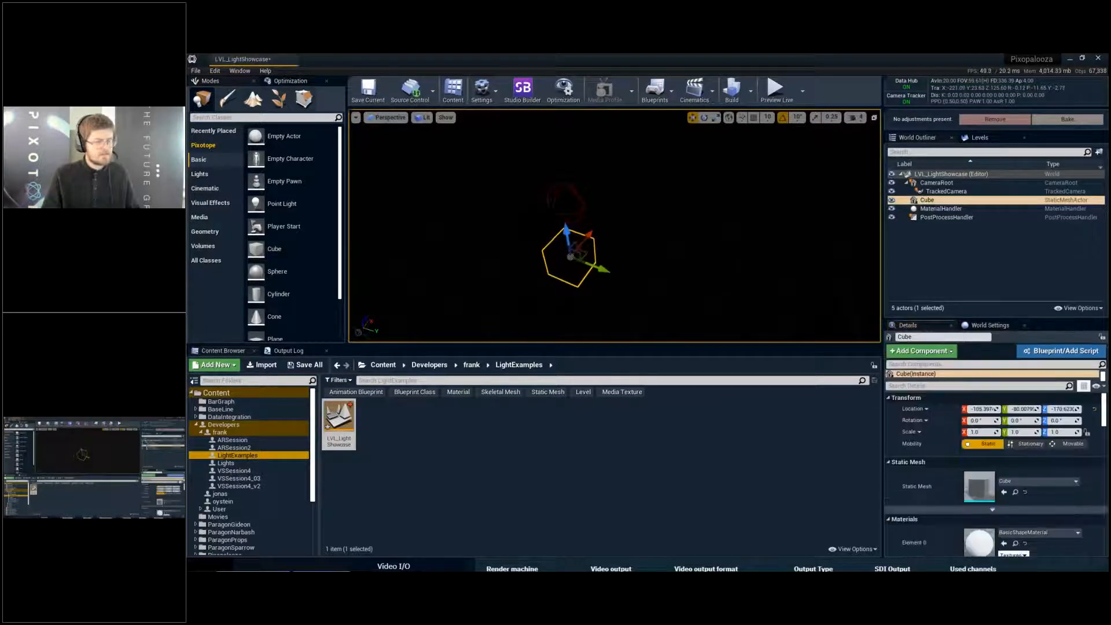
{"action": "left_click", "coordinate": [1096, 409]}
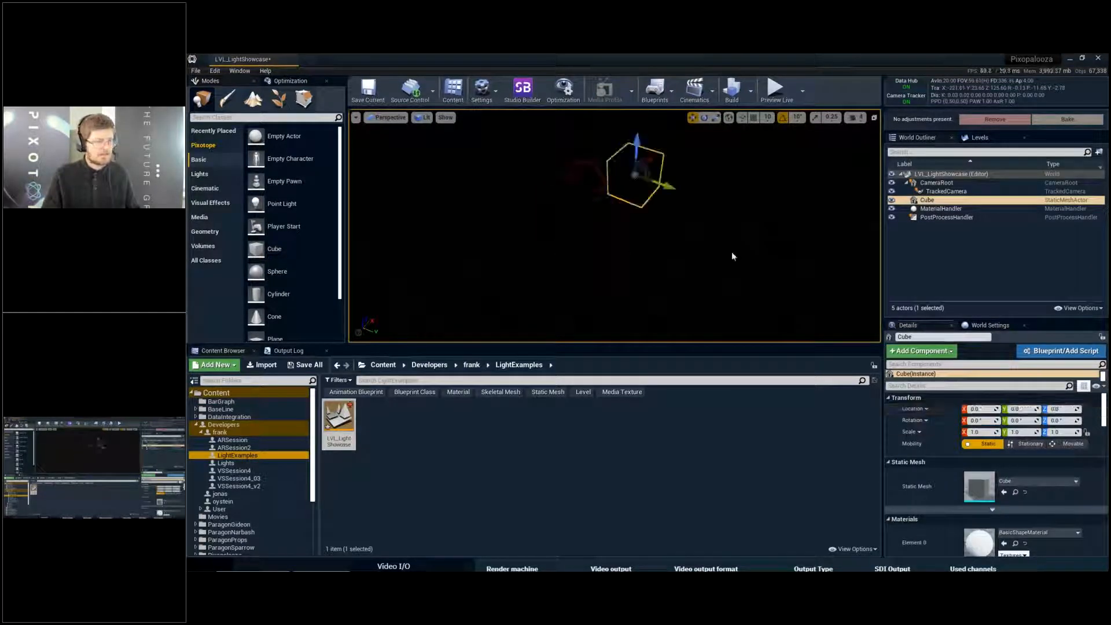
- Scale the cube into a wide floor, about 22.5 in X and about 19 in Y
{"action": "key", "text": "r"}
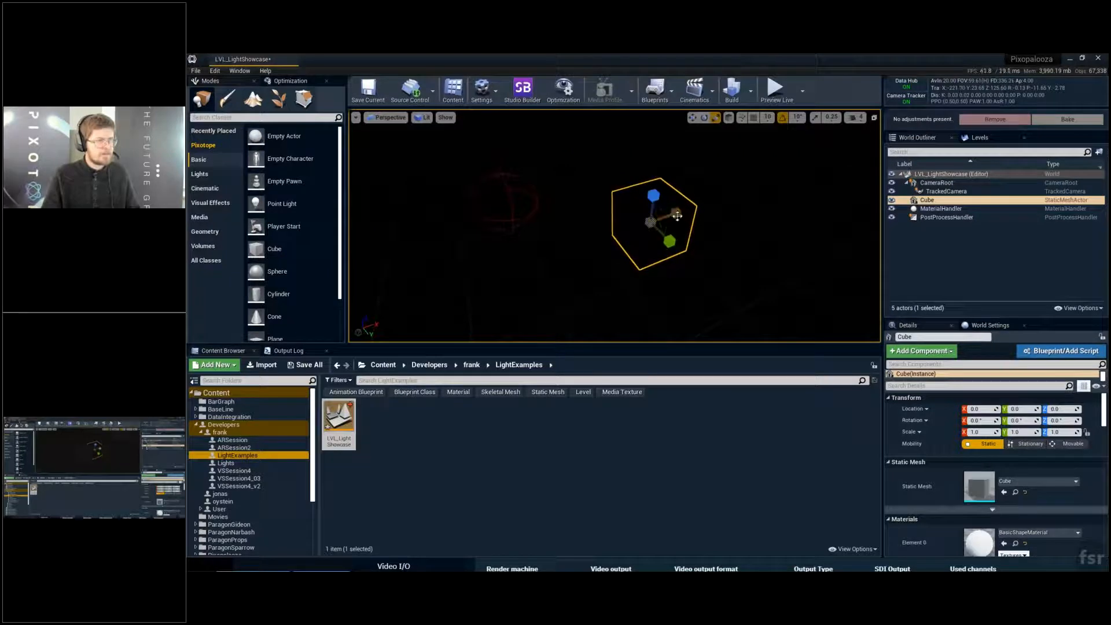
{"action": "left_click_drag", "start_coordinate": [676, 217], "coordinate": [799, 191]}
{"action": "key", "text": "a"}
{"action": "right_click_drag", "start_coordinate": [676, 217], "coordinate": [794, 223]}
{"action": "key", "text": "s"}
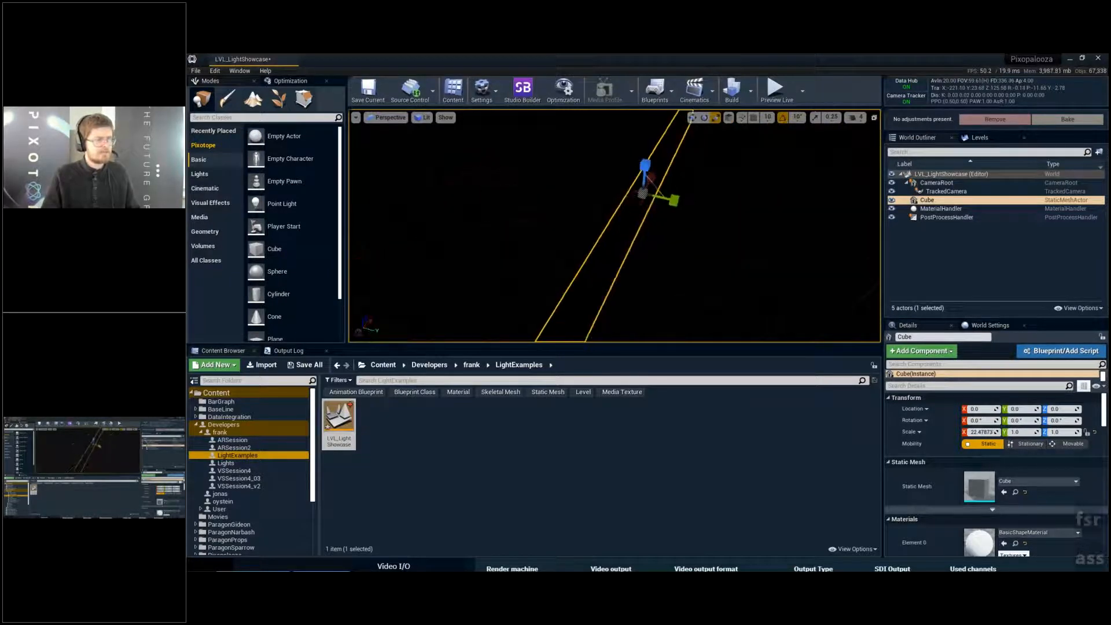
{"action": "left_click_drag", "start_coordinate": [665, 198], "coordinate": [727, 218]}
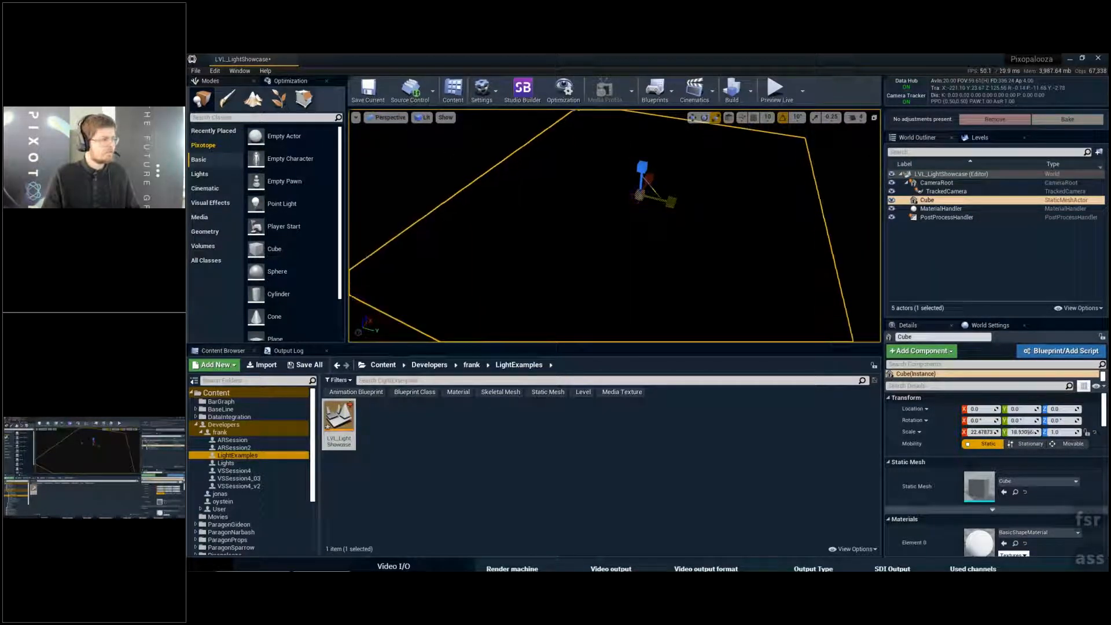
- Place a Directional Light above the floor and make the rotate tool active
{"action": "left_click", "coordinate": [200, 173]}
{"action": "left_click_drag", "start_coordinate": [278, 136], "coordinate": [585, 219]}
{"action": "key", "text": "e"}
- Profile a frame with the GPU Visualizer, examine the scene's post-processing and Lights durations, and close the profiler
{"action": "key", "text": "ctrl+shift+comma"}
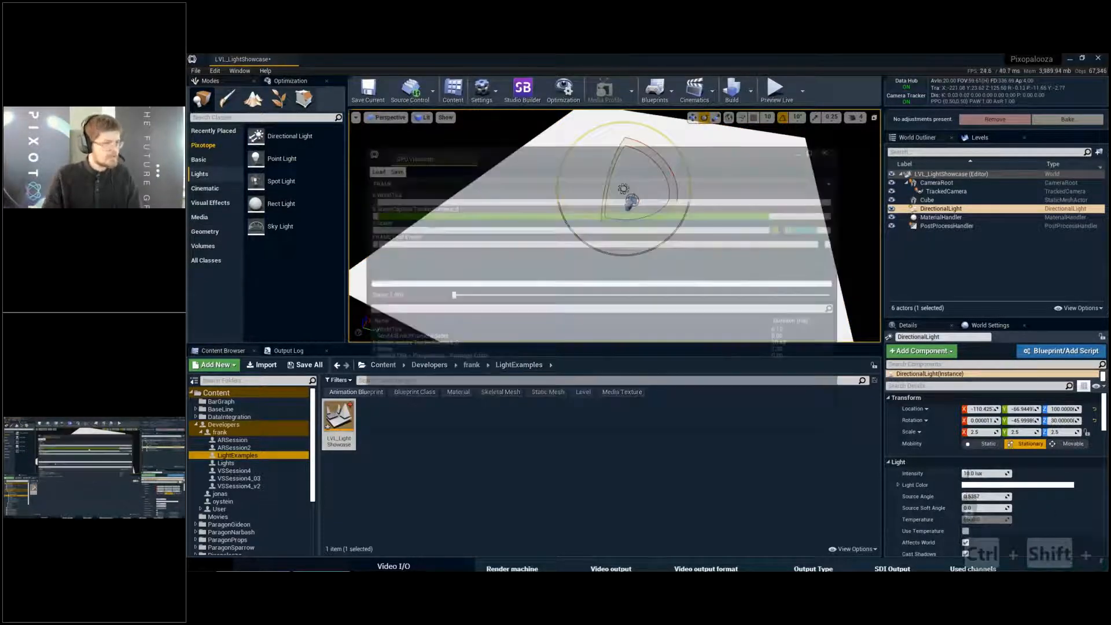
{"action": "left_click", "coordinate": [814, 234]}
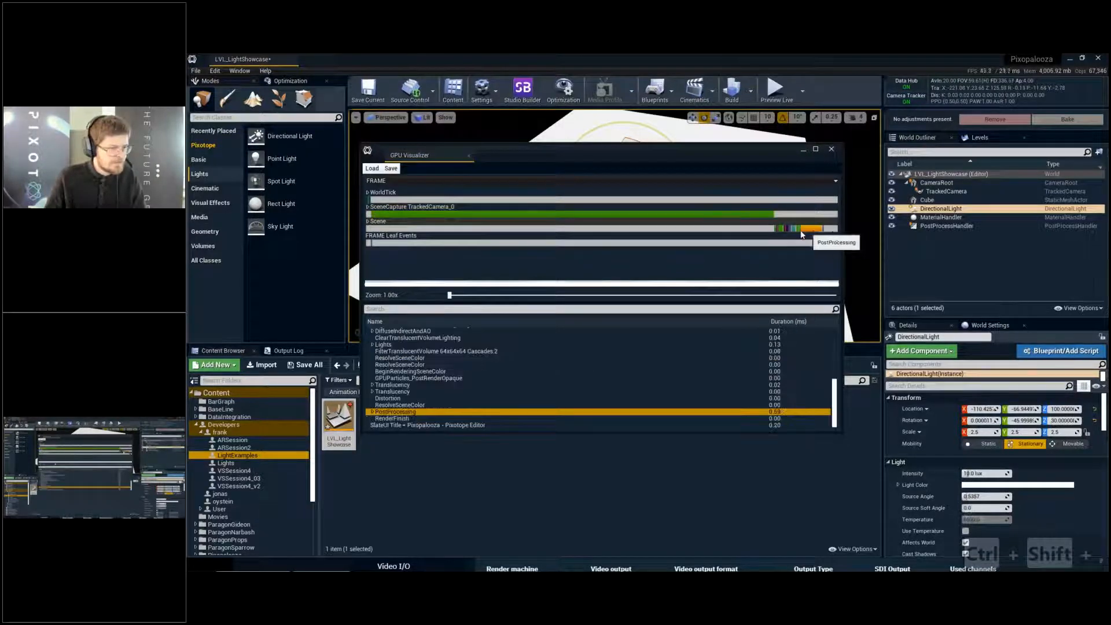
{"action": "left_click", "coordinate": [806, 230]}
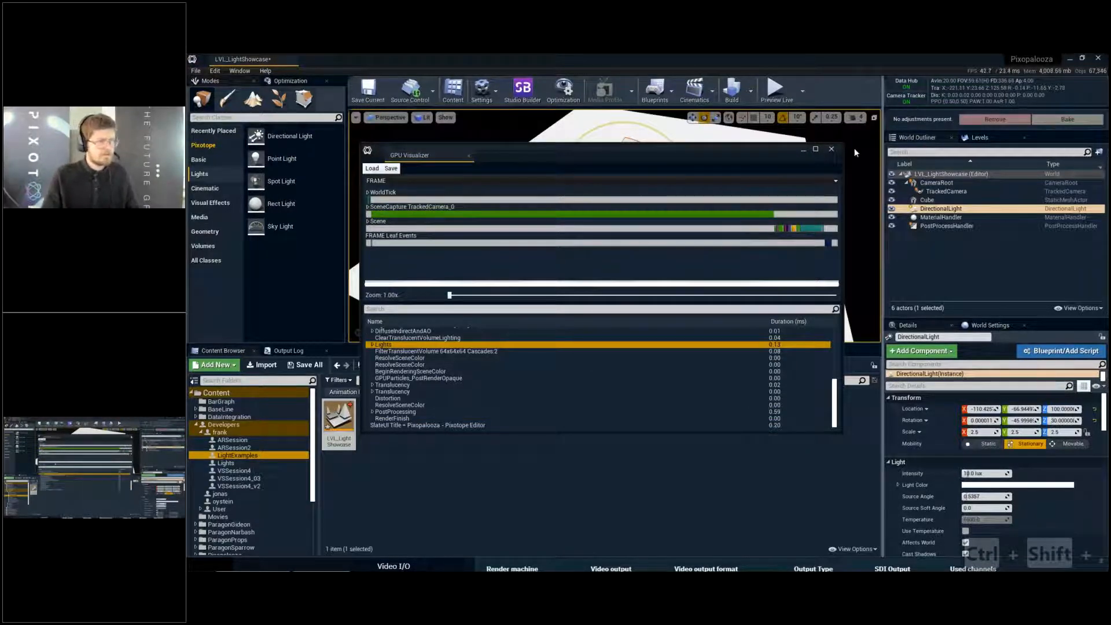
{"action": "left_click", "coordinate": [831, 149]}
- Enlarge the details area and turn off Enable WYSIWYG in the LVL_LightShowcase world settings
{"action": "right_click_drag", "start_coordinate": [626, 226], "coordinate": [625, 182]}
{"action": "key", "text": "w"}
{"action": "key", "text": "w"}
{"action": "key", "text": "e"}
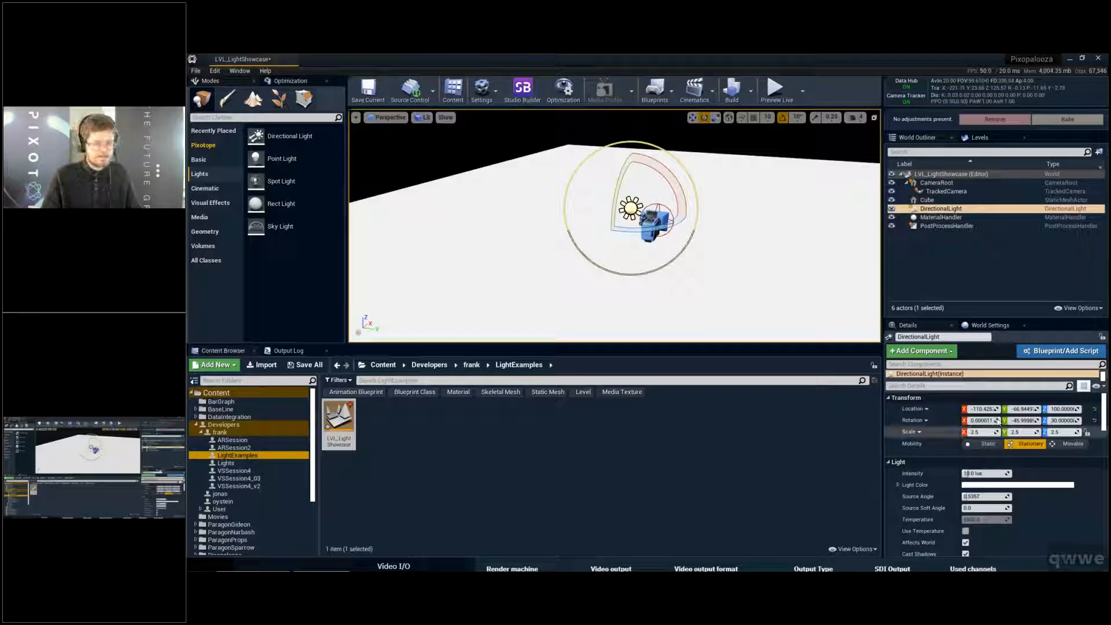
{"action": "left_click_drag", "start_coordinate": [982, 316], "coordinate": [987, 198]}
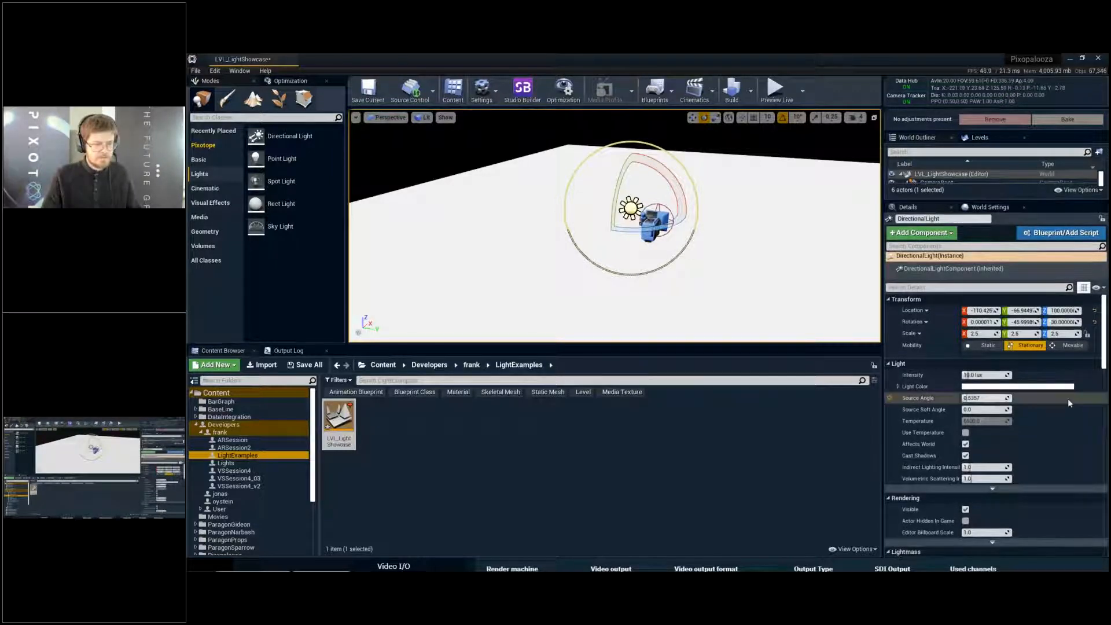
{"action": "left_click", "coordinate": [990, 208]}
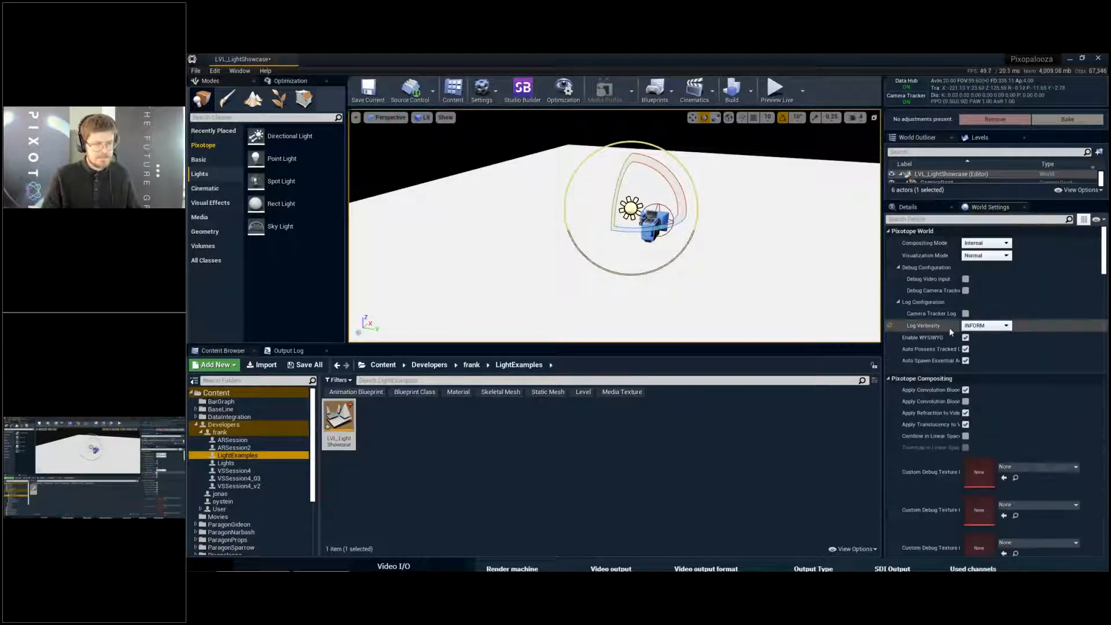
{"action": "left_click", "coordinate": [966, 338]}
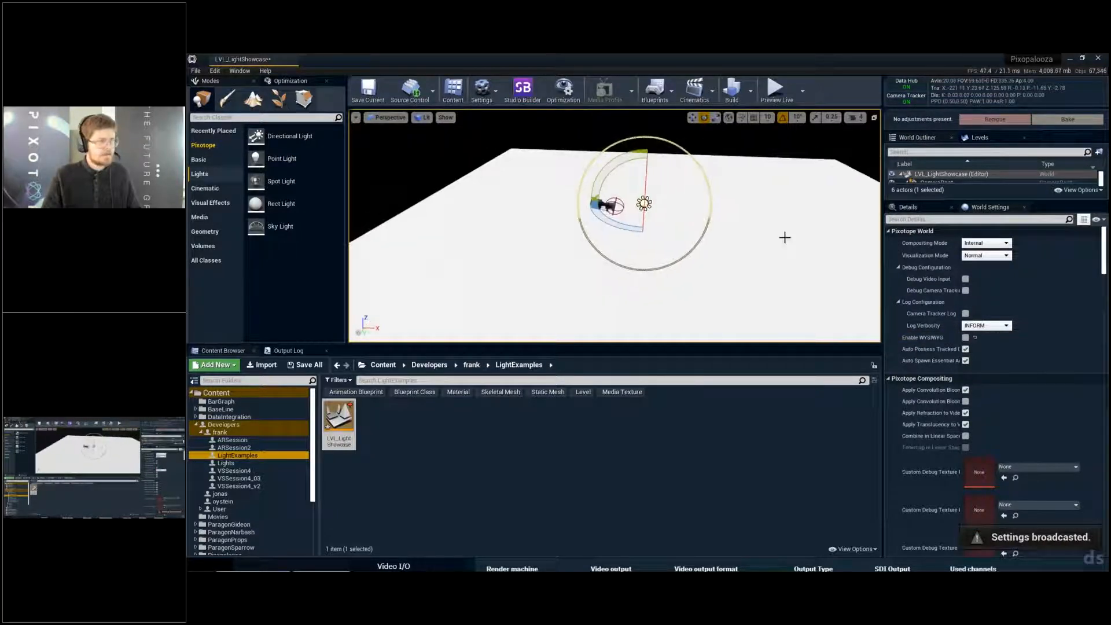
- Duplicate the white floor cube and rotate the copy upright as a wall
{"action": "left_click", "coordinate": [741, 234]}
{"action": "key", "text": "w"}
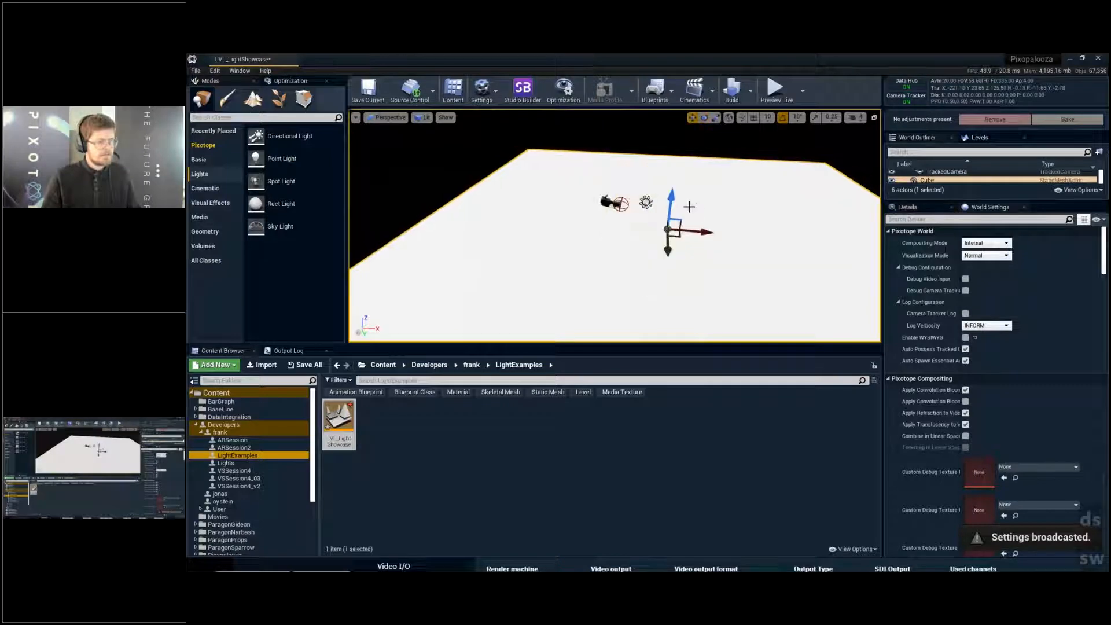
{"action": "left_click_drag", "start_coordinate": [706, 230], "coordinate": [669, 175]}
{"action": "key", "text": "w"}
{"action": "key", "text": "w"}
{"action": "key", "text": "e"}
{"action": "key", "text": "w"}
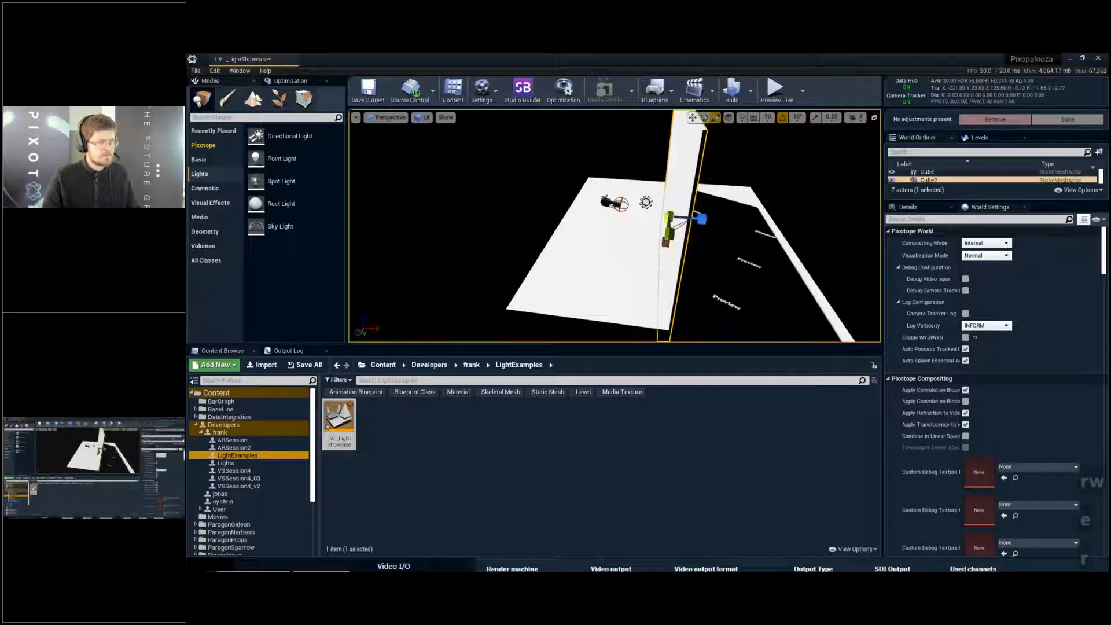
{"action": "left_click_drag", "start_coordinate": [666, 242], "coordinate": [667, 227]}
{"action": "right_click_drag", "start_coordinate": [667, 227], "coordinate": [660, 217]}
{"action": "key", "text": "q"}
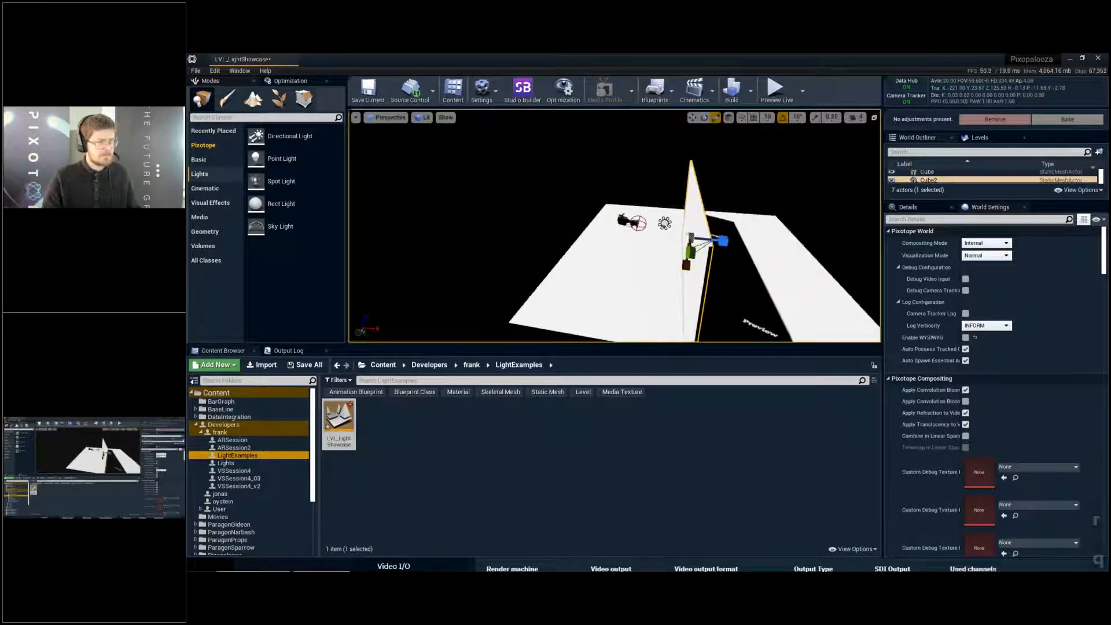
- Raise the wall and align it with one floor edge, place a copy on the opposite edge, and select both walls
{"action": "right_click_drag", "start_coordinate": [730, 333], "coordinate": [729, 324]}
{"action": "key", "text": "s"}
{"action": "key", "text": "q"}
{"action": "key", "text": "w"}
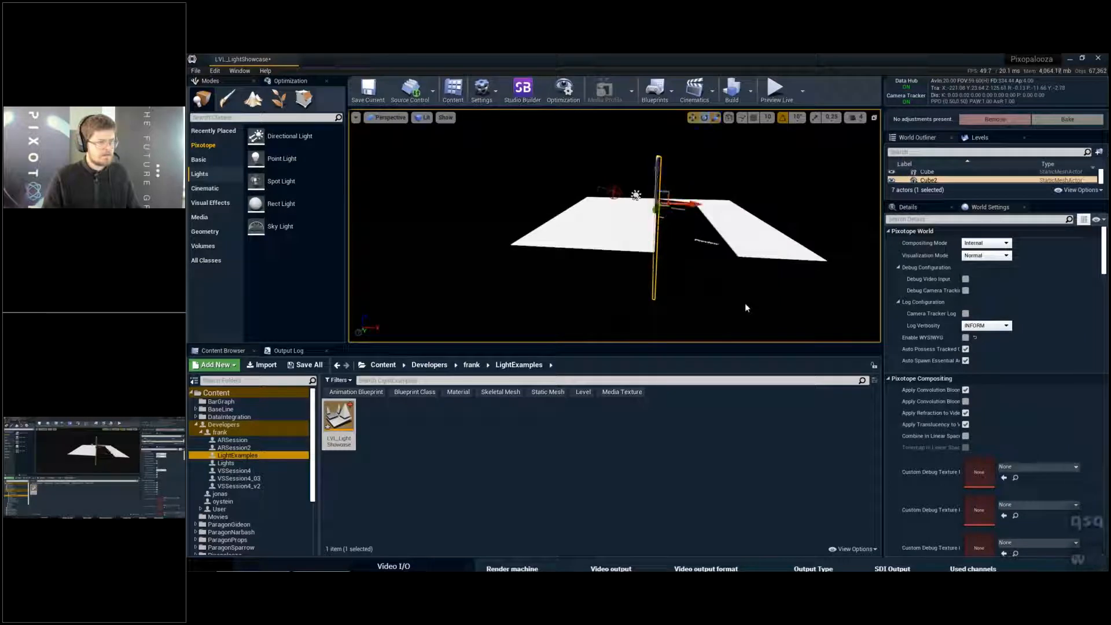
{"action": "left_click_drag", "start_coordinate": [746, 308], "coordinate": [712, 289], "text": "ctrl"}
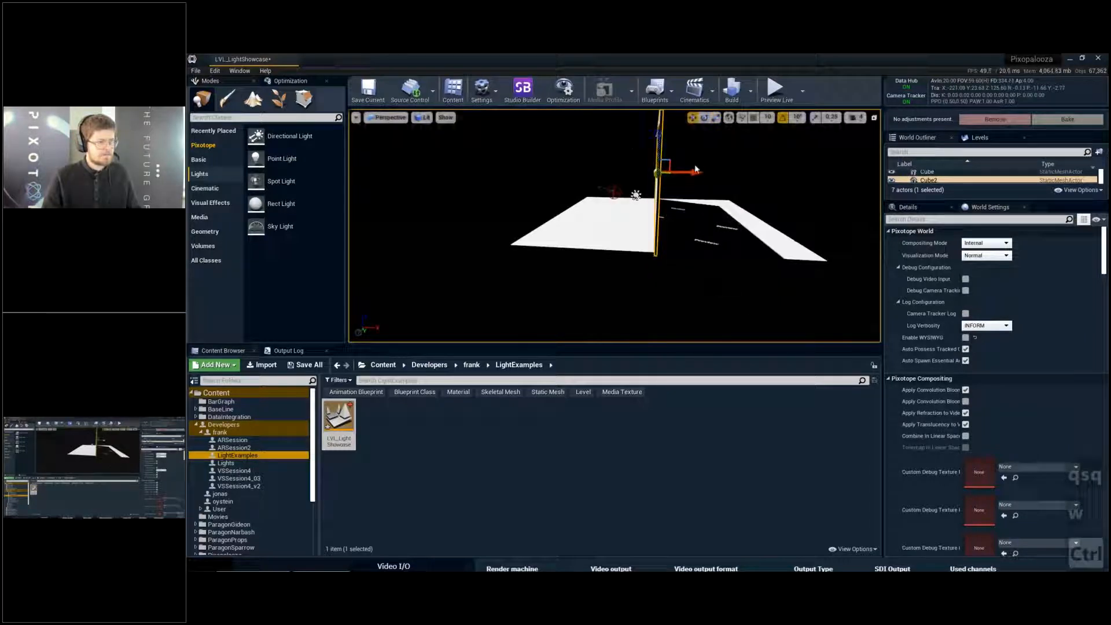
{"action": "left_click_drag", "start_coordinate": [697, 169], "coordinate": [806, 205]}
{"action": "left_click", "coordinate": [950, 173], "text": "ctrl"}
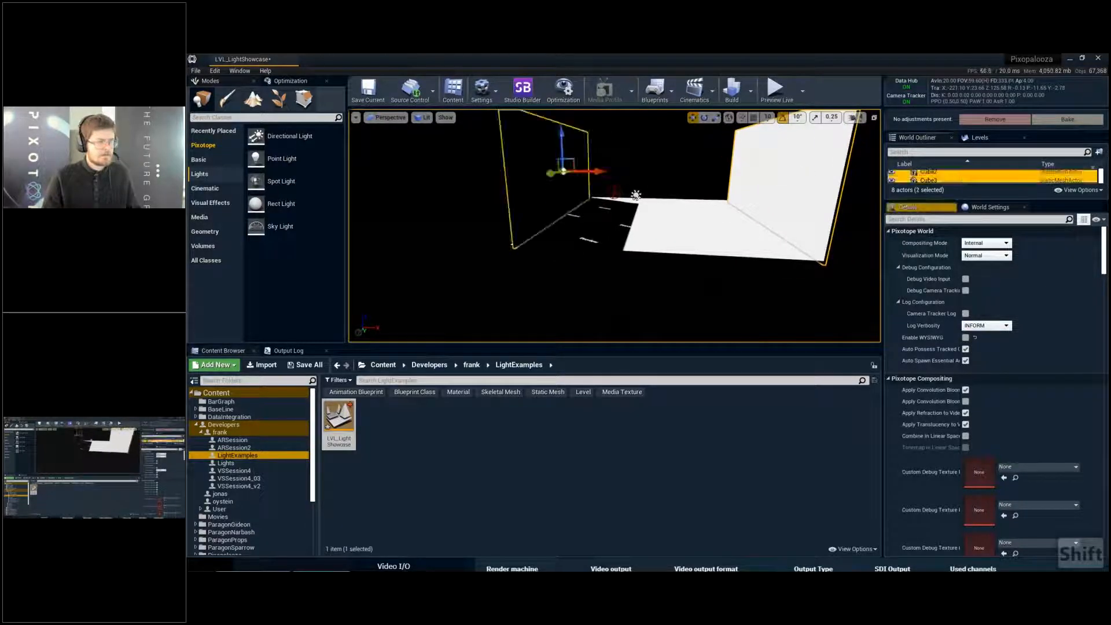
- Duplicate the two walls, turn the copies a quarter turn around the vertical axis, and place them on the remaining sides
{"action": "key", "text": "e"}
{"action": "right_click_drag", "start_coordinate": [689, 184], "coordinate": [690, 210]}
{"action": "key", "text": "ctrl+c"}
{"action": "key", "text": "ctrl+v"}
{"action": "key", "text": "e"}
{"action": "key", "text": "e"}
{"action": "left_click_drag", "start_coordinate": [824, 221], "coordinate": [757, 228], "text": "ctrl"}
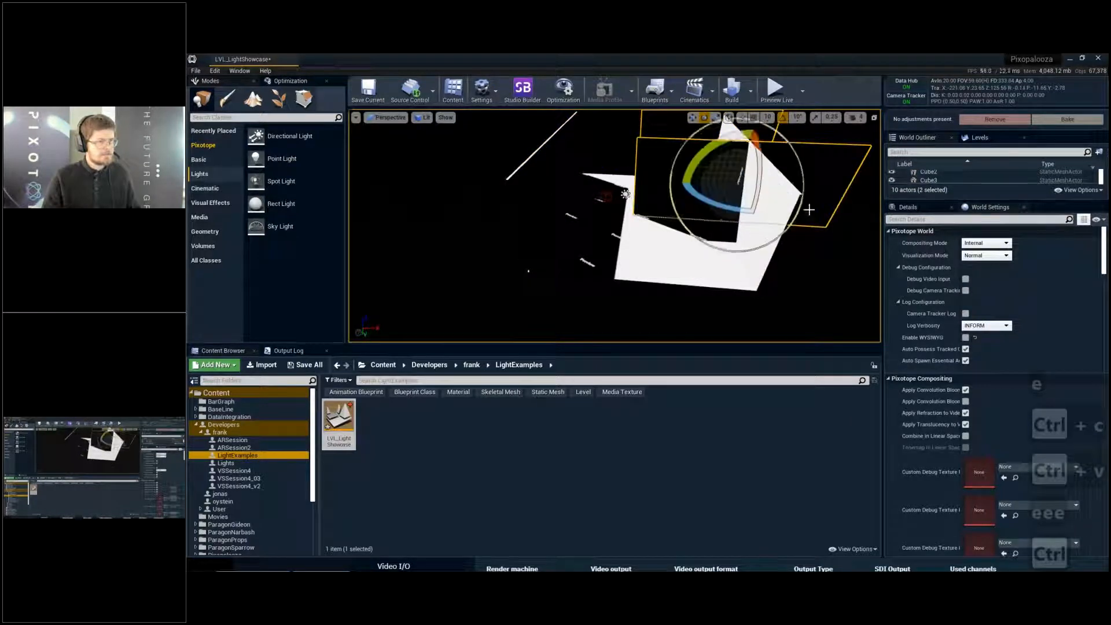
{"action": "key", "text": "e"}
{"action": "right_click_drag", "start_coordinate": [806, 210], "coordinate": [806, 219]}
{"action": "key", "text": "w"}
{"action": "left_click_drag", "start_coordinate": [727, 219], "coordinate": [634, 280]}
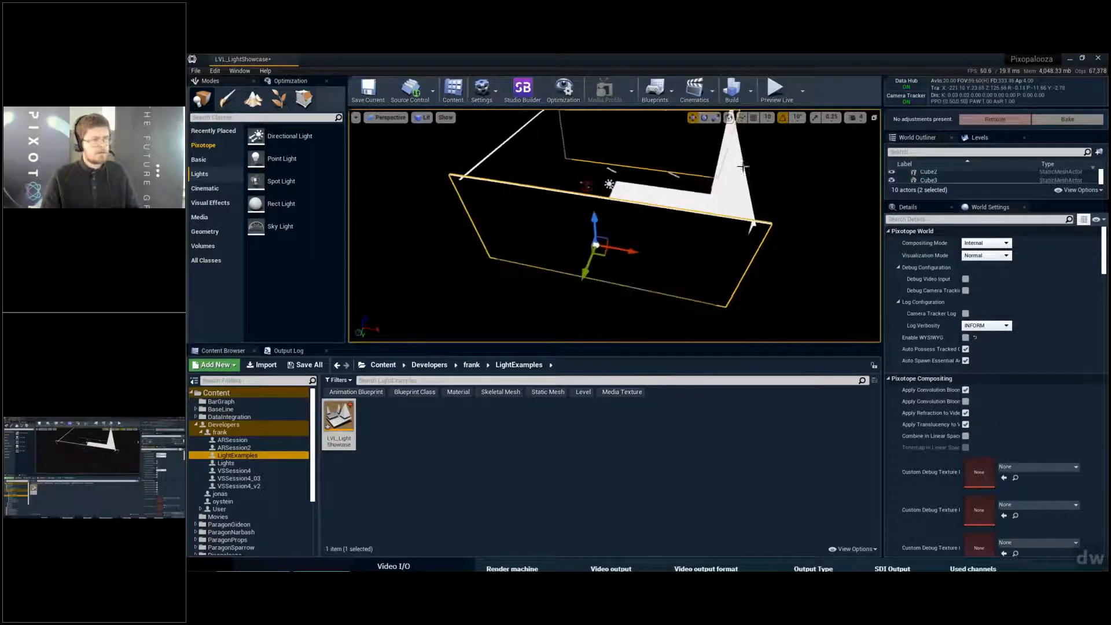
- Enlarge the World Outliner, select Cube2 through Cube5, and lower the four walls together
{"action": "key", "text": "Escape"}
{"action": "left_click_drag", "start_coordinate": [947, 202], "coordinate": [947, 375]}
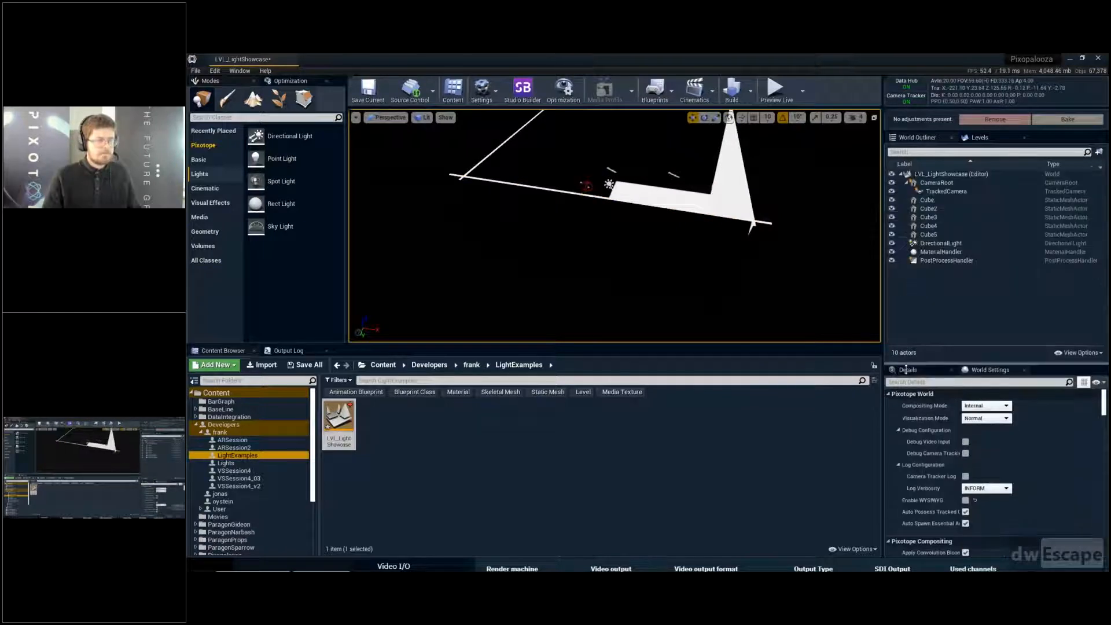
{"action": "scroll", "coordinate": [638, 228], "scroll_direction": "up", "scroll_amount": 5}
{"action": "key", "text": "q"}
{"action": "right_click_drag", "start_coordinate": [638, 229], "coordinate": [651, 209]}
{"action": "key", "text": "s"}
{"action": "left_click", "coordinate": [981, 233]}
{"action": "left_click", "coordinate": [957, 209], "text": "shift"}
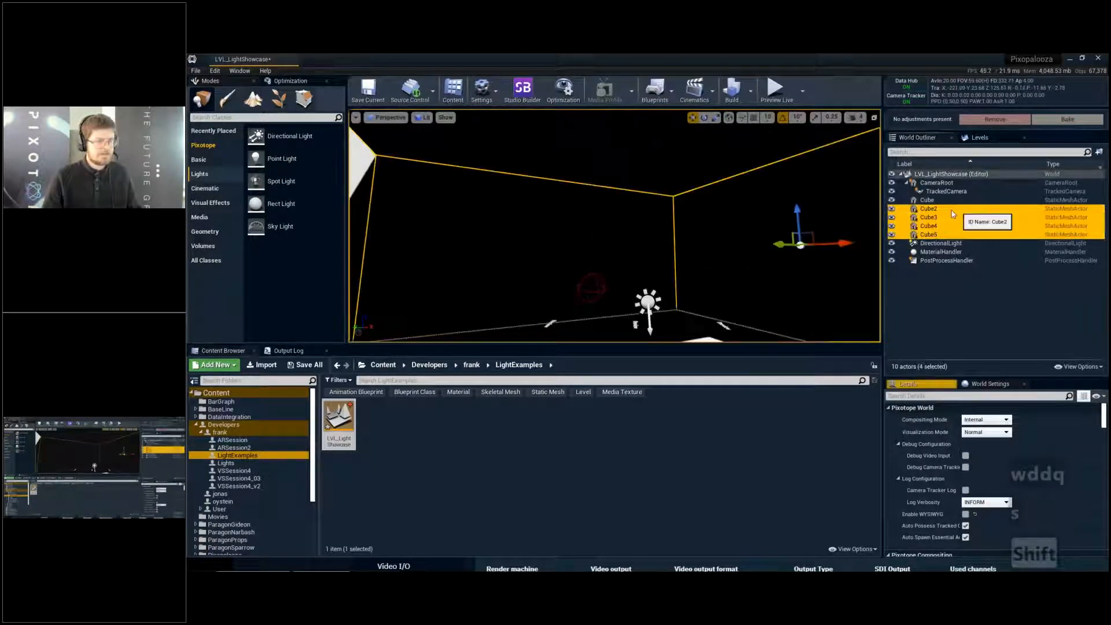
{"action": "left_click_drag", "start_coordinate": [803, 273], "coordinate": [802, 257]}
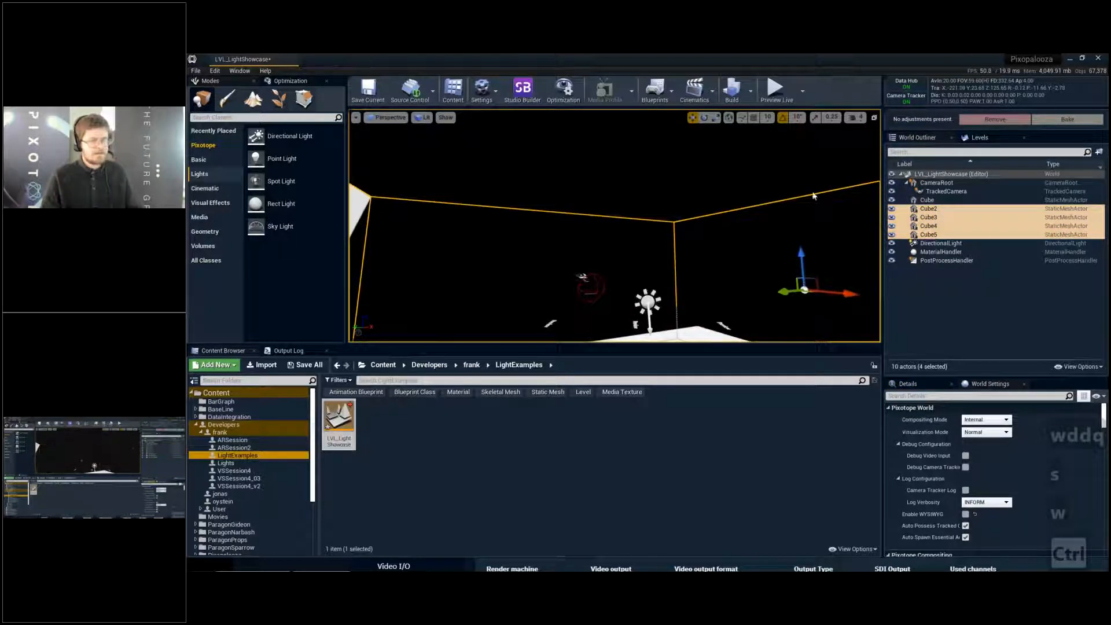
- Select DirectionalLight and rotate it so that it shines diagonally onto the floor and walls
{"action": "key", "text": "Escape"}
{"action": "left_click", "coordinate": [942, 244]}
{"action": "key", "text": "w"}
{"action": "mouse_move", "coordinate": [664, 175]}
{"action": "right_mouse_down"}
{"action": "mouse_move", "coordinate": [666, 197]}
{"action": "mouse_move", "coordinate": [664, 174]}
{"action": "right_mouse_up"}
{"action": "key", "text": "e"}
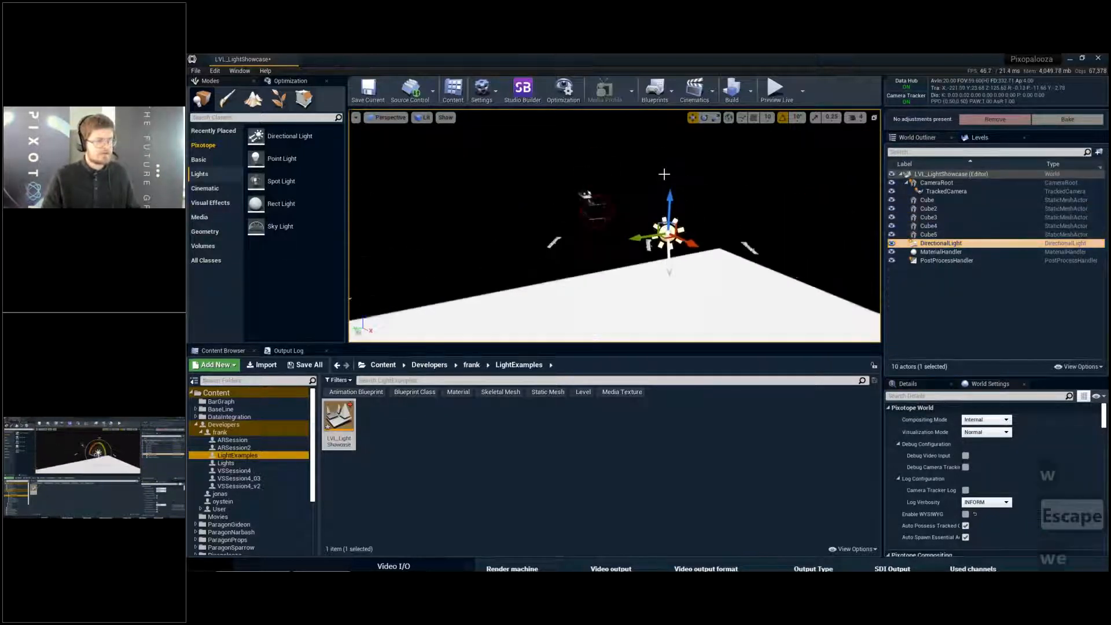
{"action": "key", "text": "e"}
{"action": "left_click_drag", "start_coordinate": [660, 255], "coordinate": [689, 258], "text": "ctrl"}
{"action": "key", "text": "d"}
{"action": "right_click_drag", "start_coordinate": [689, 259], "coordinate": [630, 272]}
{"action": "key", "text": "s"}
{"action": "key", "text": "e"}
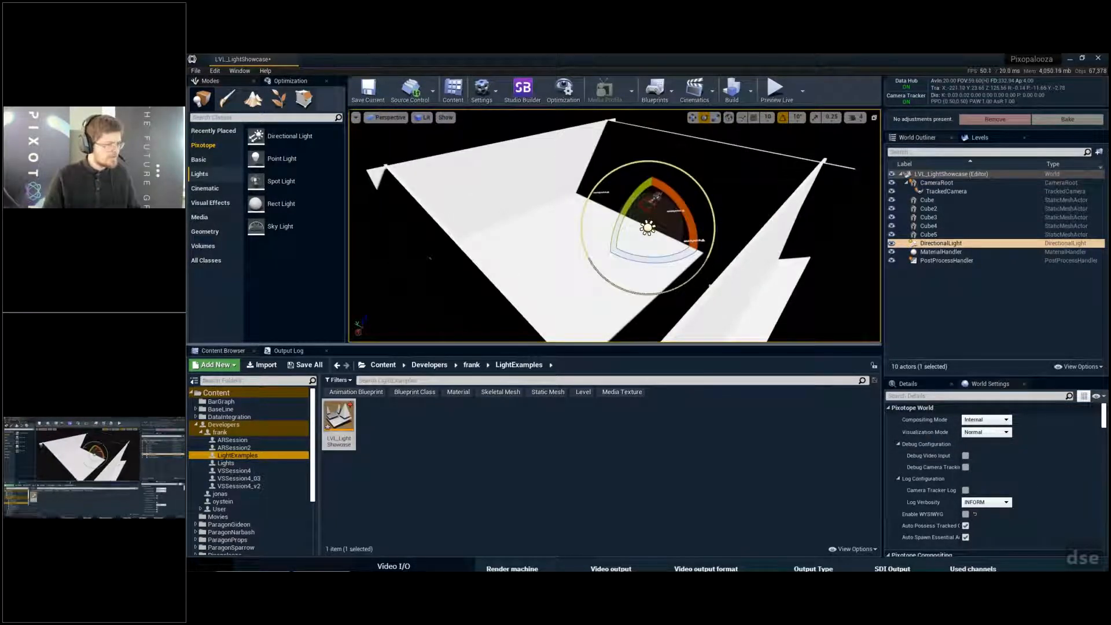
- Enlarge the viewport by shrinking the content browser, the placement area and the outliner and details area
{"action": "left_click_drag", "start_coordinate": [278, 345], "coordinate": [278, 467]}
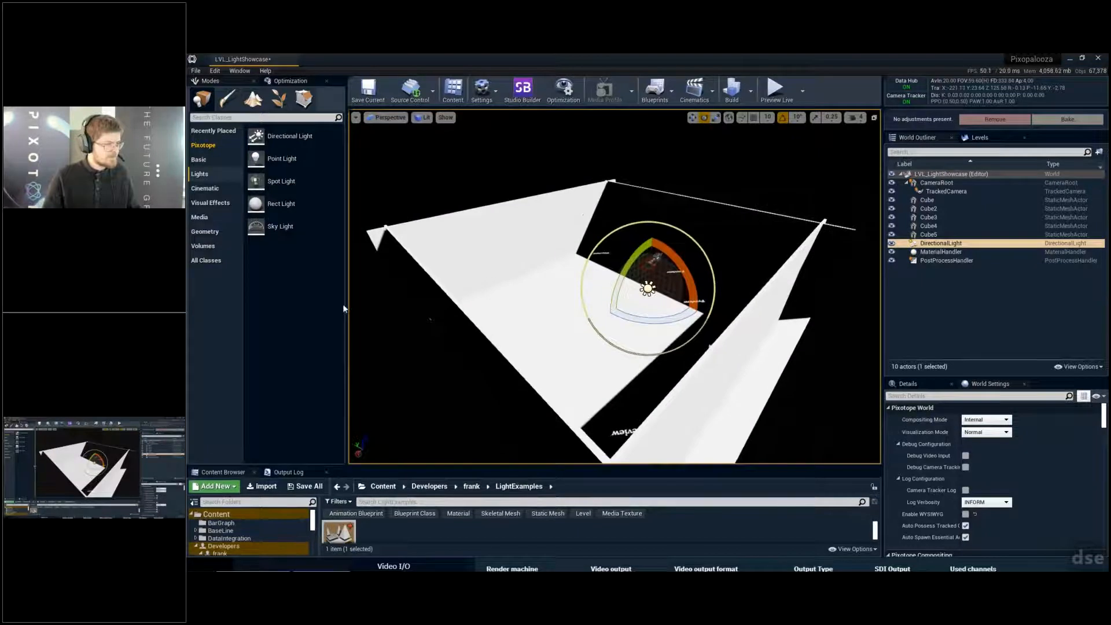
{"action": "left_click_drag", "start_coordinate": [345, 309], "coordinate": [198, 284]}
{"action": "right_click_drag", "start_coordinate": [579, 301], "coordinate": [544, 301]}
{"action": "key", "text": "w"}
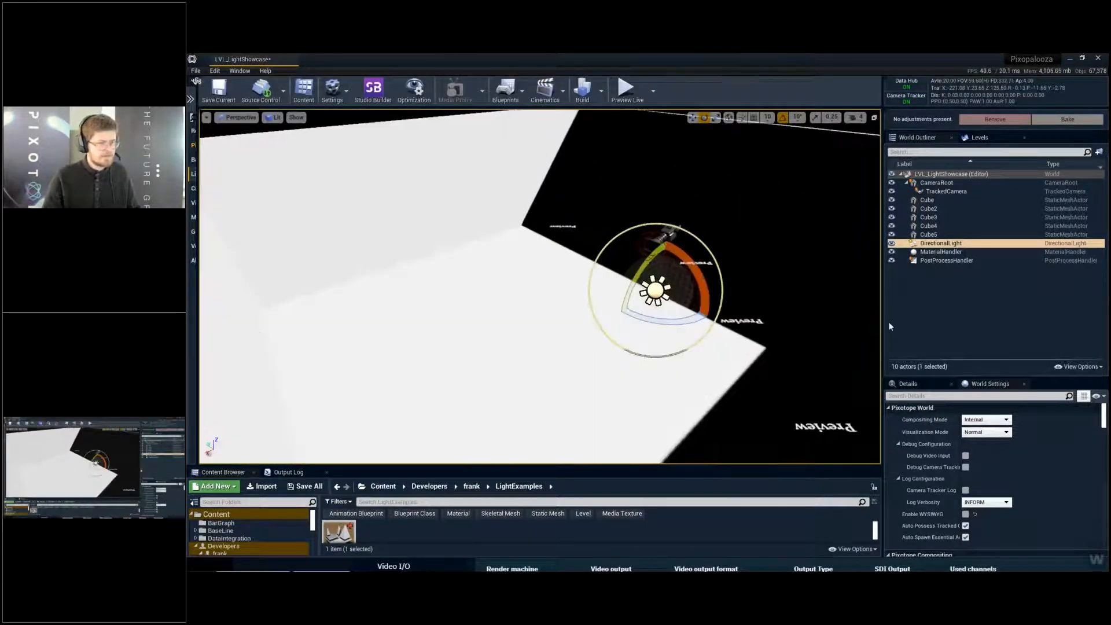
{"action": "left_click_drag", "start_coordinate": [883, 327], "coordinate": [953, 328]}
{"action": "key", "text": "a"}
{"action": "right_click_drag", "start_coordinate": [934, 369], "coordinate": [935, 368]}
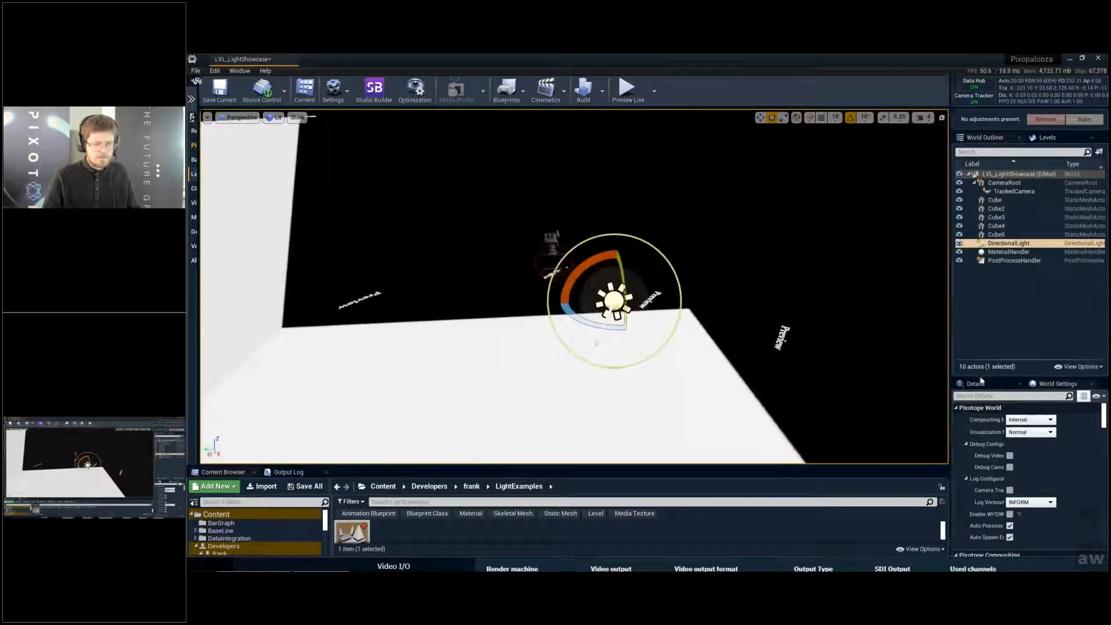
- Enlarge the details area, show the directional light's properties, and set its Mobility to Movable
{"action": "left_click_drag", "start_coordinate": [994, 378], "coordinate": [995, 299]}
{"action": "left_click", "coordinate": [994, 305]}
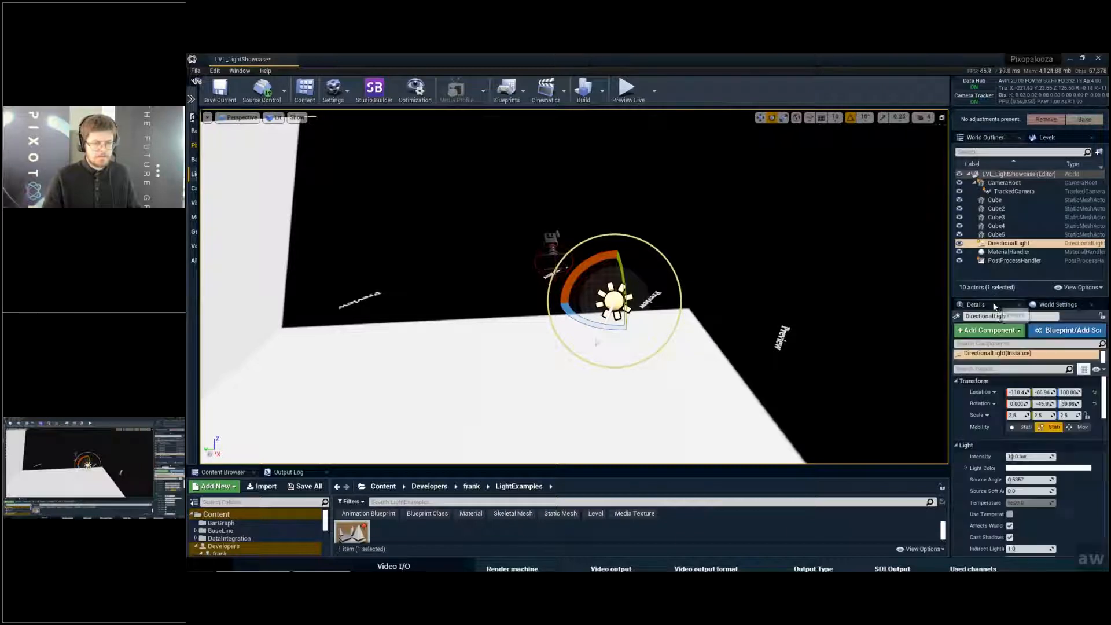
{"action": "left_click", "coordinate": [1080, 430]}
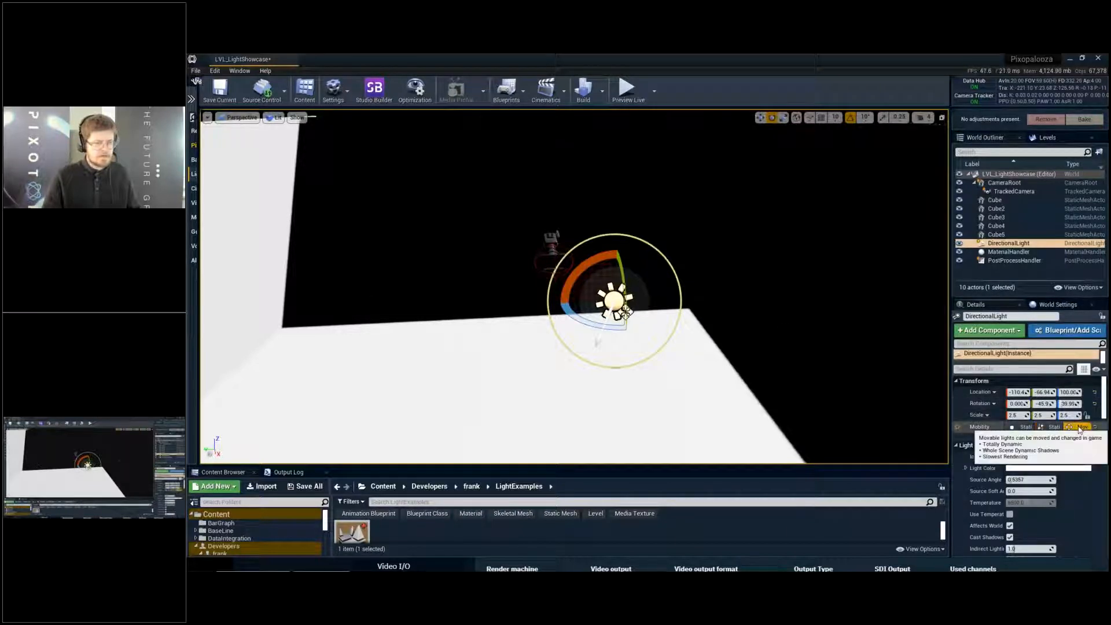
{"action": "key", "text": "a"}
{"action": "right_click_drag", "start_coordinate": [777, 279], "coordinate": [813, 264]}
{"action": "key", "text": "s"}
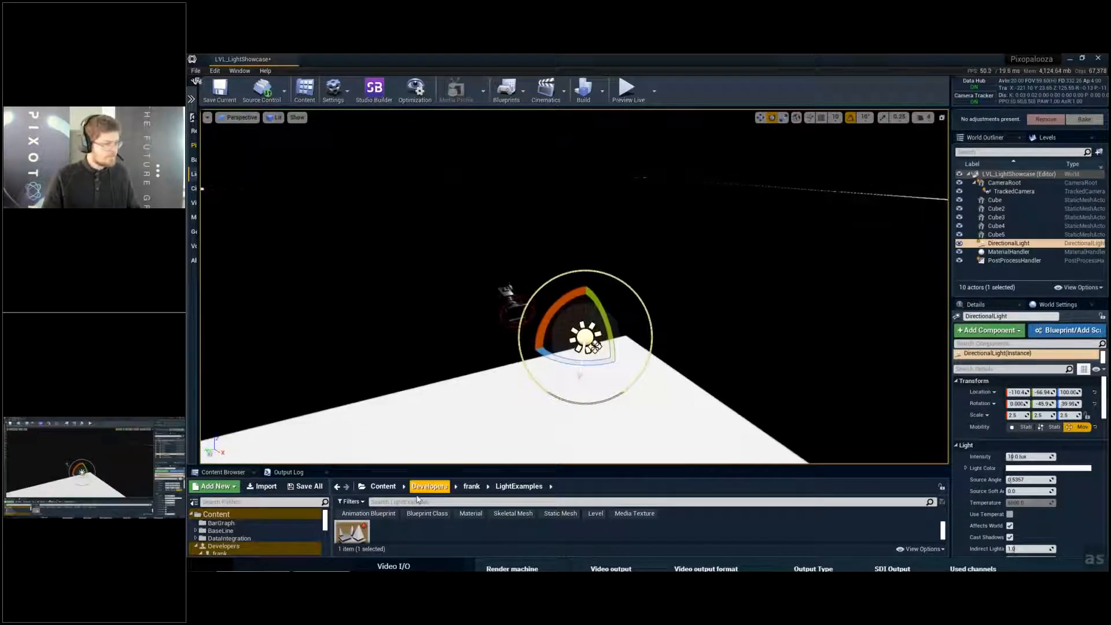
- Save the level and search all skeletal and static mesh content for "statue"
{"action": "left_click_drag", "start_coordinate": [421, 469], "coordinate": [422, 383]}
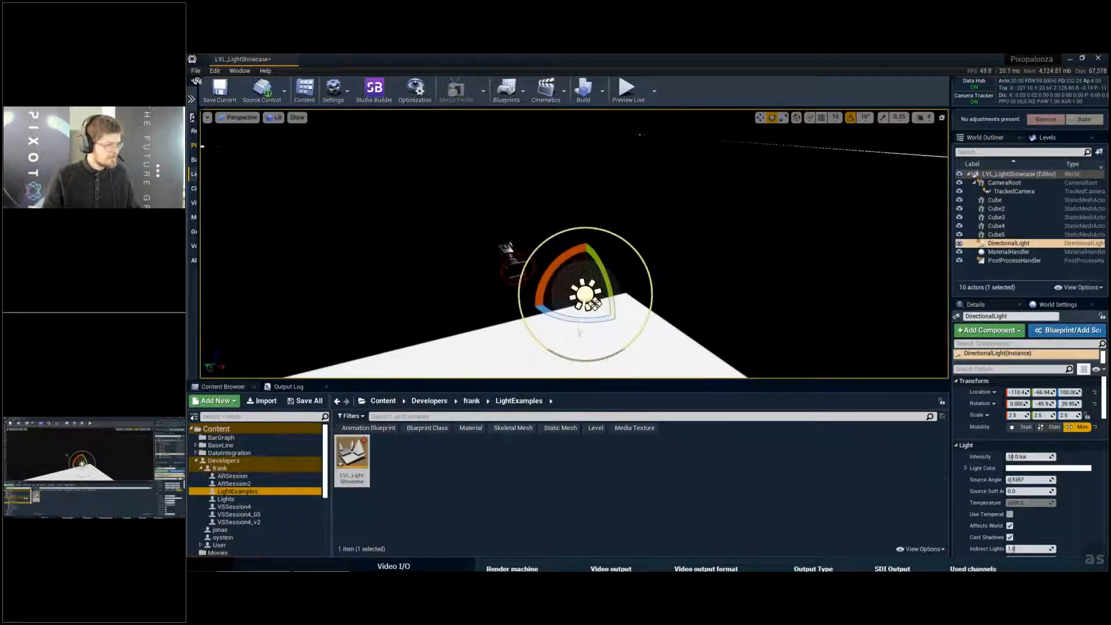
{"action": "key", "text": "ctrl+s"}
{"action": "left_click", "coordinate": [216, 429]}
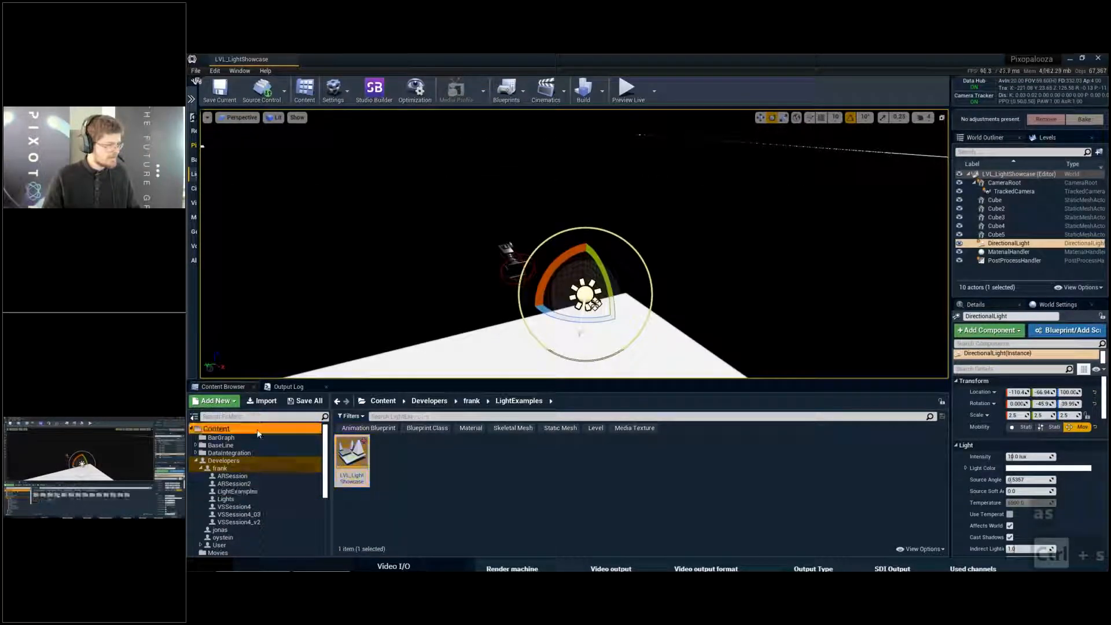
{"action": "left_click", "coordinate": [513, 429]}
{"action": "left_click", "coordinate": [561, 428]}
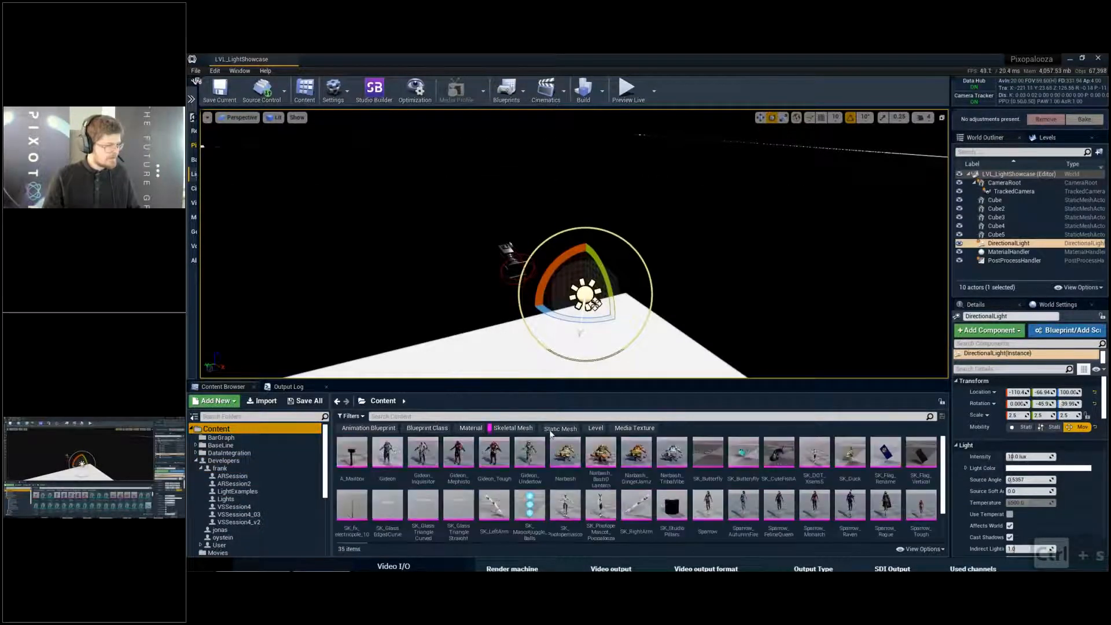
{"action": "scroll", "coordinate": [584, 464], "scroll_direction": "down", "scroll_amount": 10}
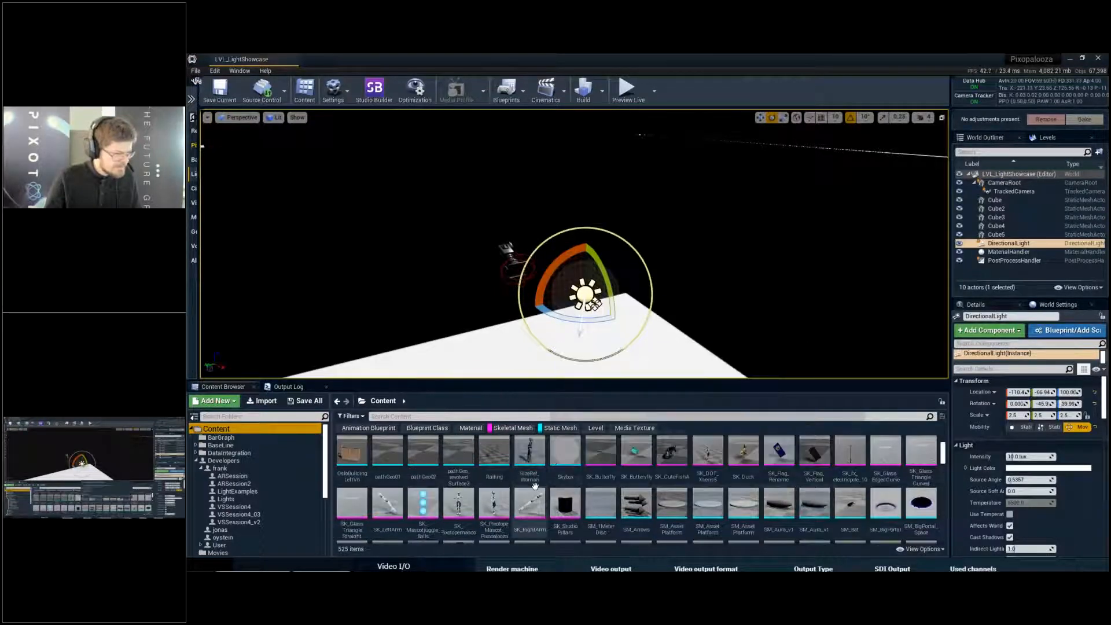
{"action": "scroll", "coordinate": [510, 446], "scroll_direction": "up", "scroll_amount": 1}
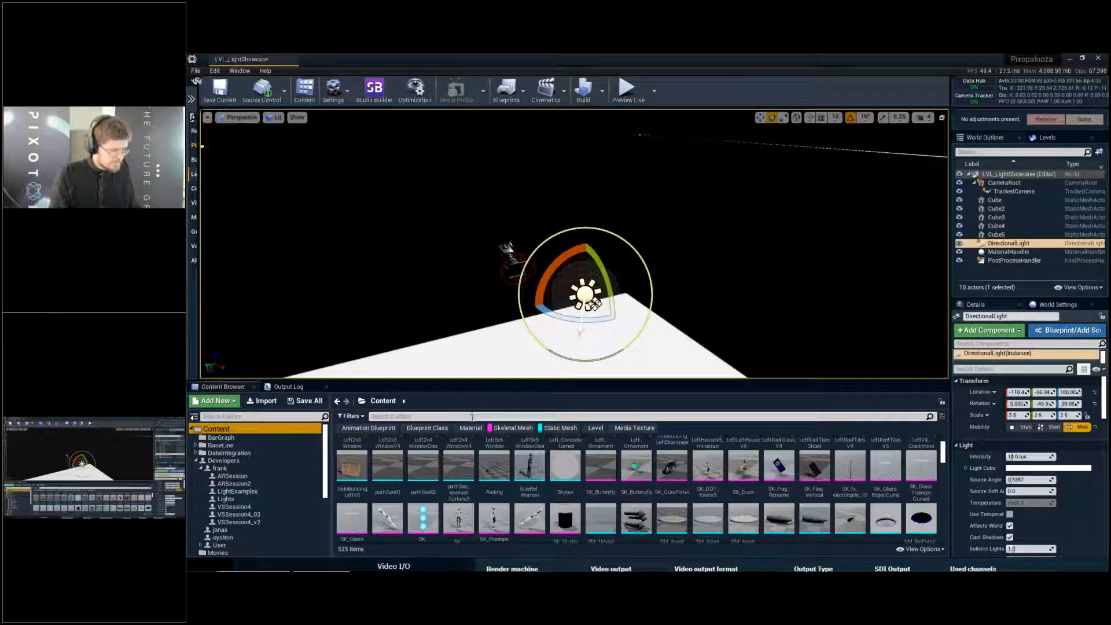
{"action": "type", "text": "statue"}
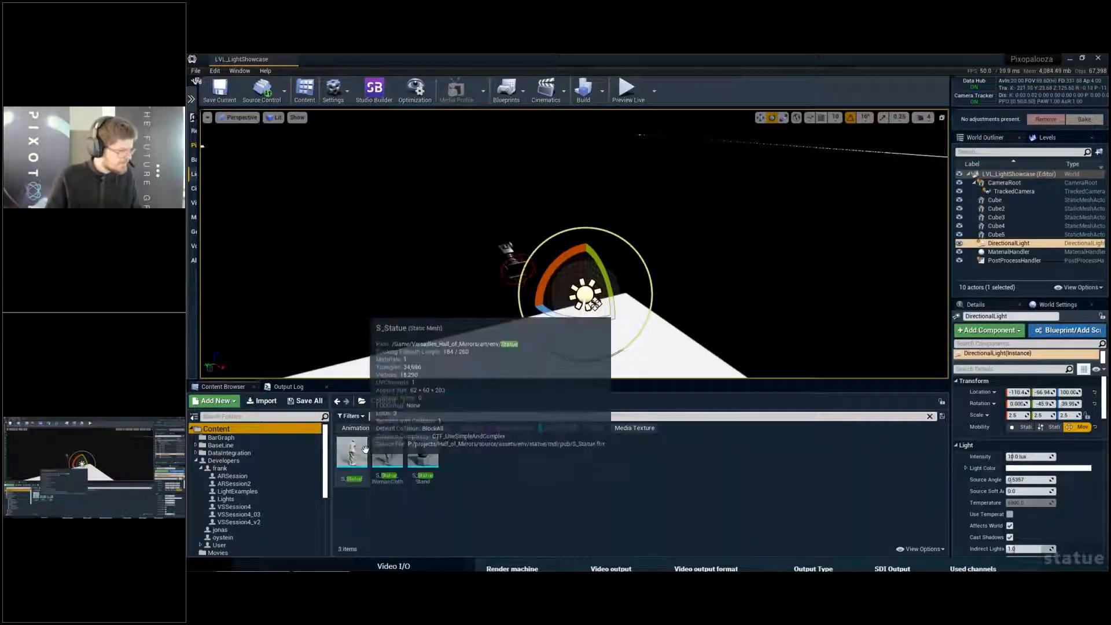
- Place S_Statue in the level and move it beyond the directional light near the floor's corner so its shadow falls on the floor
{"action": "left_click_drag", "start_coordinate": [361, 453], "coordinate": [631, 297]}
{"action": "right_click_drag", "start_coordinate": [688, 294], "coordinate": [732, 303]}
{"action": "key", "text": "w"}
{"action": "key", "text": "d"}
{"action": "key", "text": "w"}
{"action": "key", "text": "e"}
{"action": "key", "text": "w"}
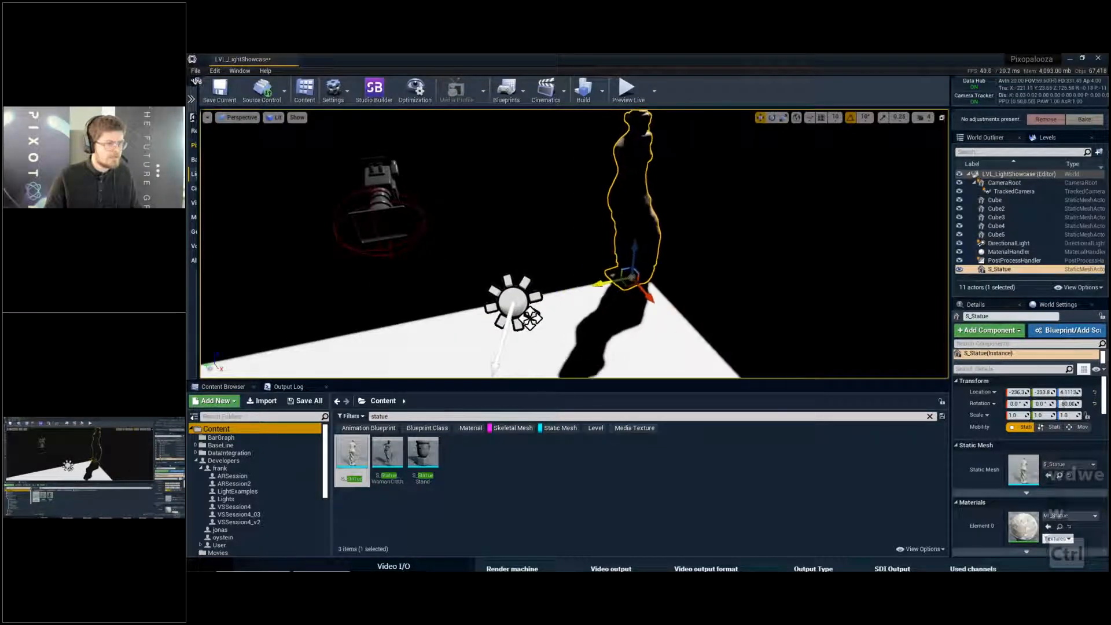
{"action": "right_click_drag", "start_coordinate": [803, 302], "coordinate": [830, 301], "text": "ctrl"}
{"action": "left_click_drag", "start_coordinate": [831, 302], "coordinate": [801, 299], "text": "ctrl"}
{"action": "right_click_drag", "start_coordinate": [802, 299], "coordinate": [818, 298], "text": "ctrl"}
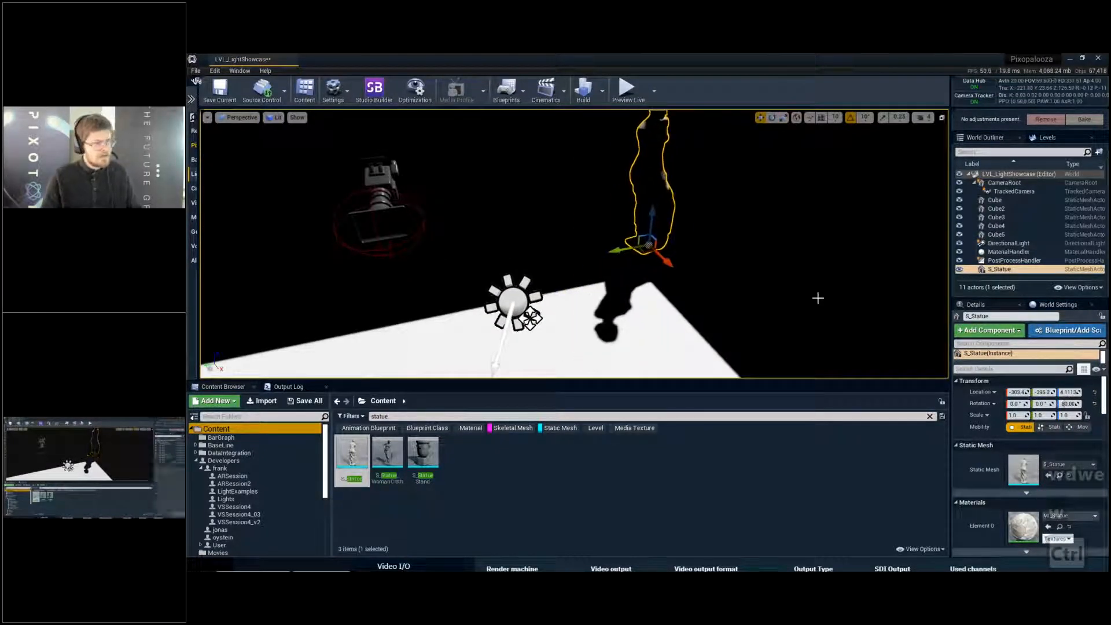
- Deselect the statue, save the level, and show the viewport in full screen
{"action": "key", "text": "Escape"}
{"action": "key", "text": "s"}
{"action": "right_click_drag", "start_coordinate": [779, 335], "coordinate": [747, 315]}
{"action": "key", "text": "d"}
{"action": "key", "text": "ctrl+s"}
{"action": "key", "text": "F11"}
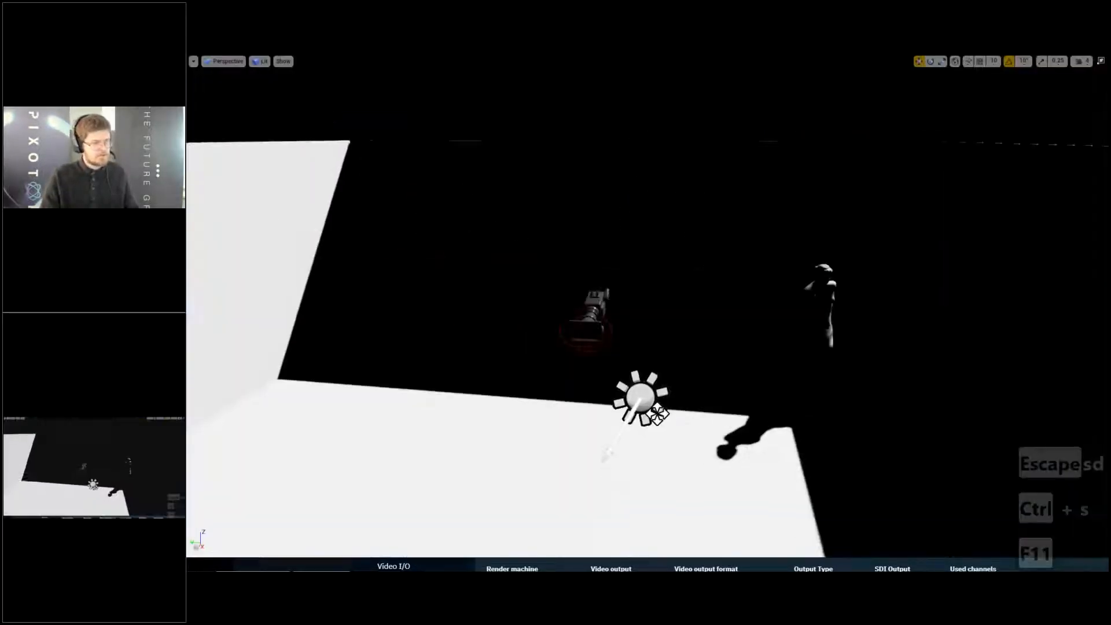
- Select the directional light and rotate it about the vertical axis to change the direction of the statue's shadow
{"action": "key", "text": "s"}
{"action": "right_click_drag", "start_coordinate": [654, 396], "coordinate": [652, 394]}
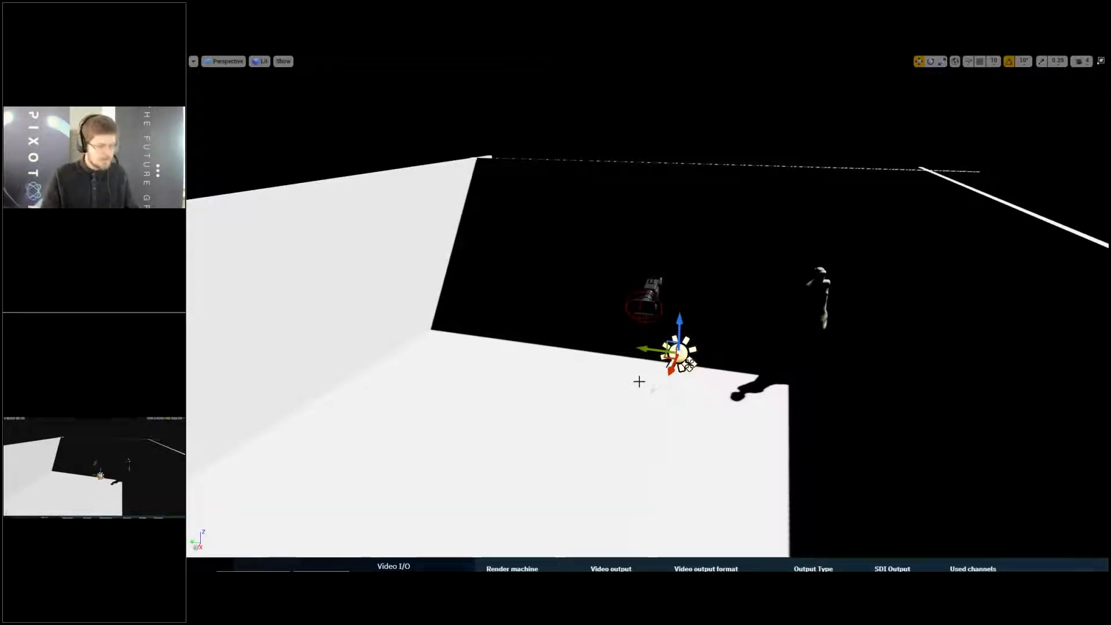
{"action": "right_click_drag", "start_coordinate": [639, 381], "coordinate": [645, 394]}
{"action": "key", "text": "e"}
{"action": "right_click_drag", "start_coordinate": [554, 394], "coordinate": [828, 394], "text": "ctrl"}
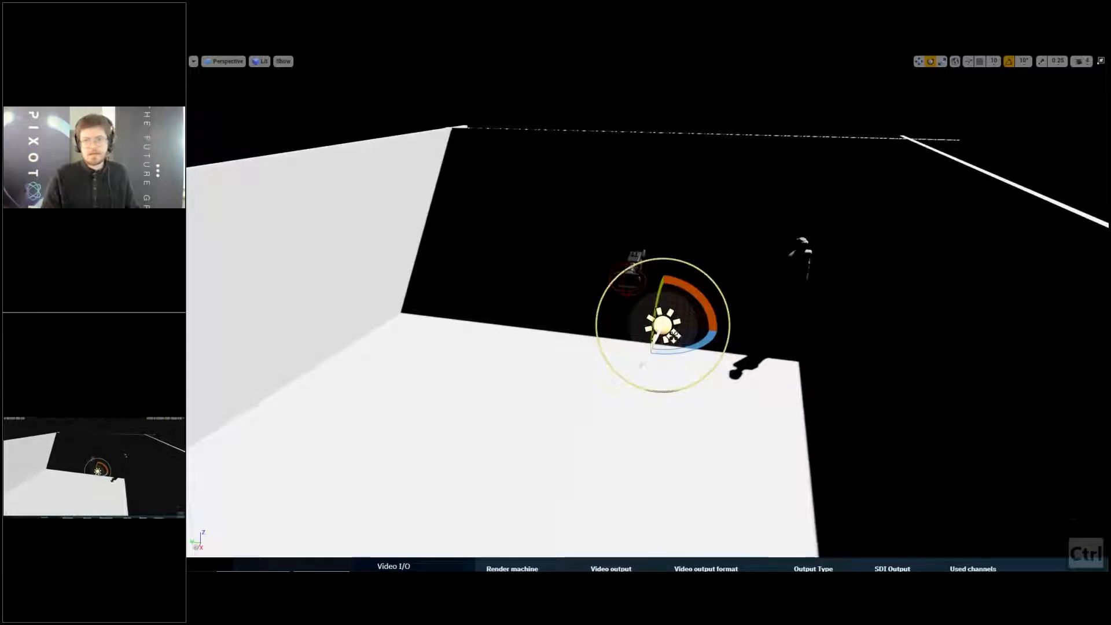
{"action": "key", "text": "w"}
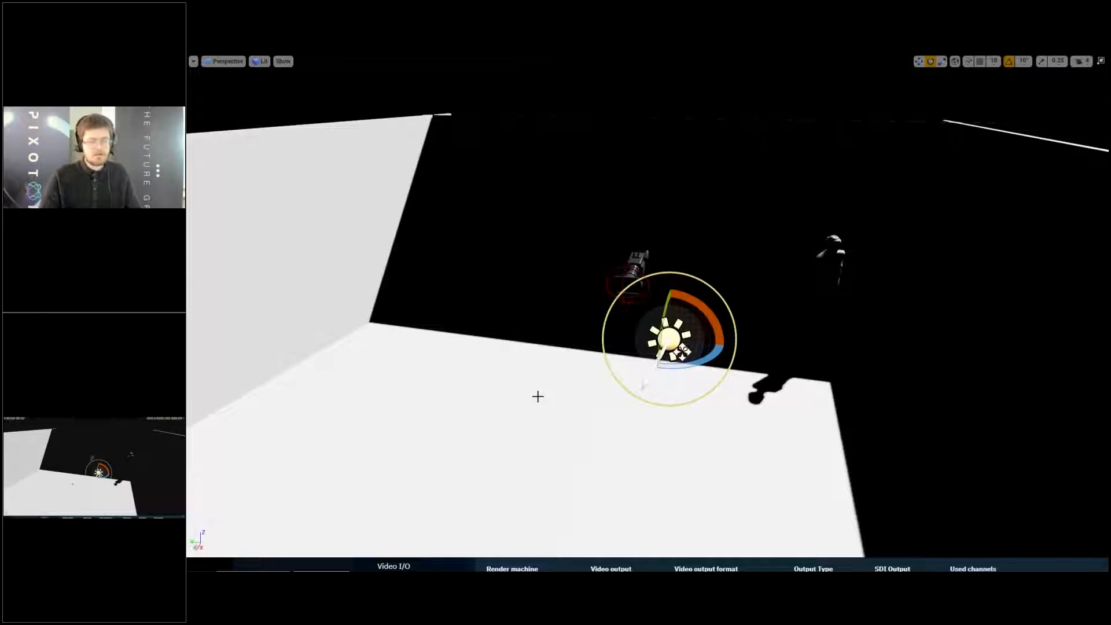
- Leave full screen, widen the light placement list, shrink the content browser, and hide the viewport's editor icons
{"action": "key", "text": "F11"}
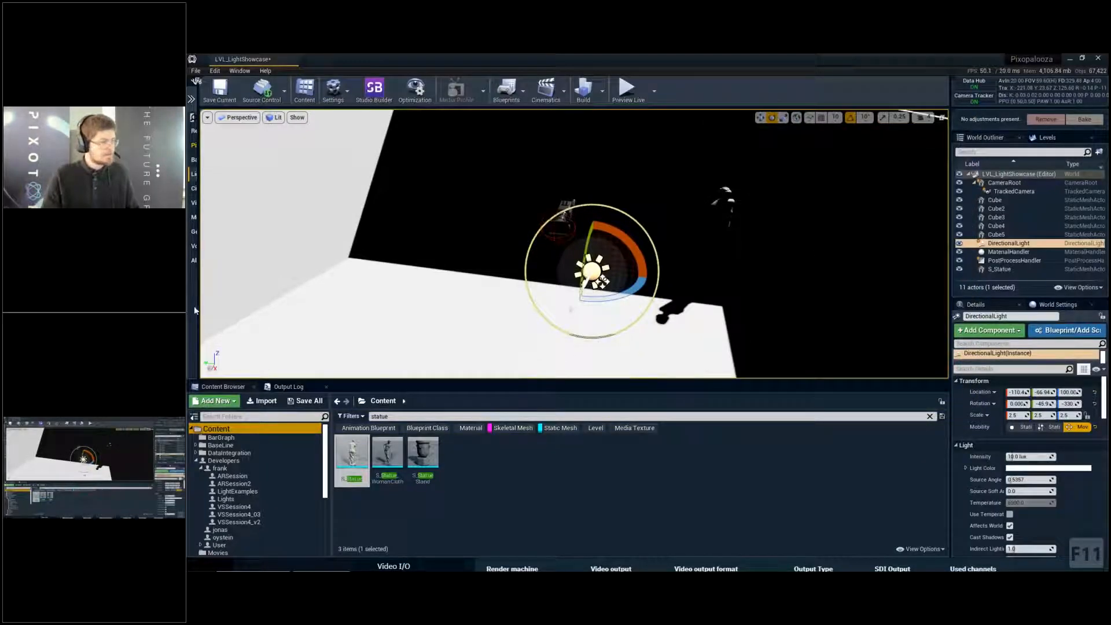
{"action": "left_click_drag", "start_coordinate": [198, 307], "coordinate": [291, 307]}
{"action": "key", "text": "a"}
{"action": "mouse_move", "coordinate": [673, 286]}
{"action": "right_mouse_down"}
{"action": "mouse_move", "coordinate": [700, 283]}
{"action": "mouse_move", "coordinate": [692, 275]}
{"action": "right_mouse_up"}
{"action": "key", "text": "s"}
{"action": "key", "text": "g"}
{"action": "key", "text": "w"}
{"action": "key", "text": "w"}
{"action": "key", "text": "q"}
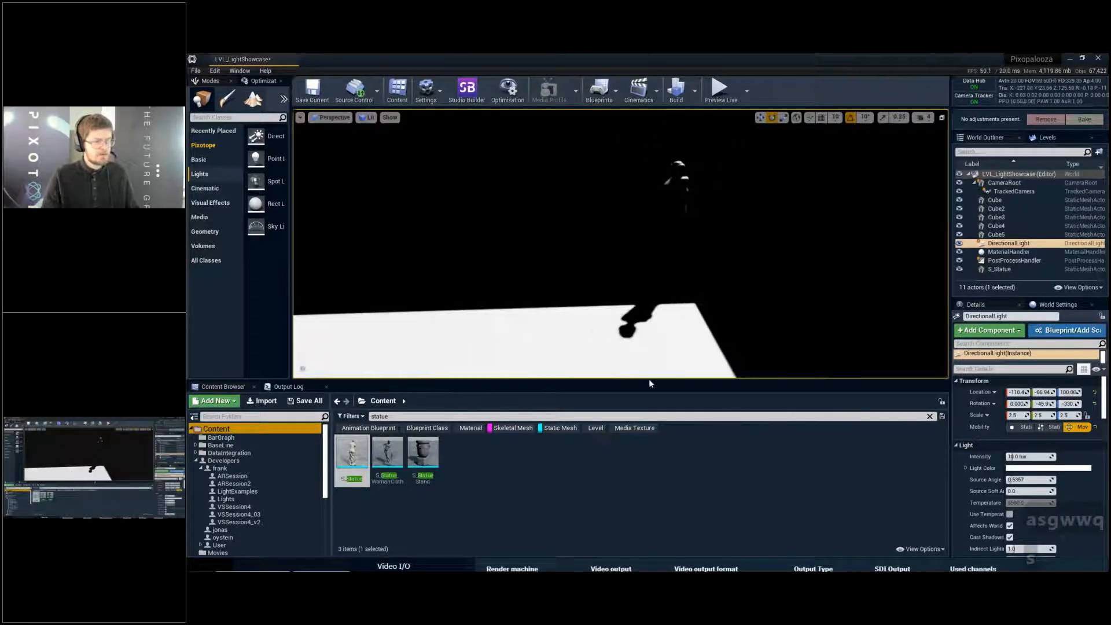
{"action": "left_click_drag", "start_coordinate": [650, 382], "coordinate": [663, 456]}
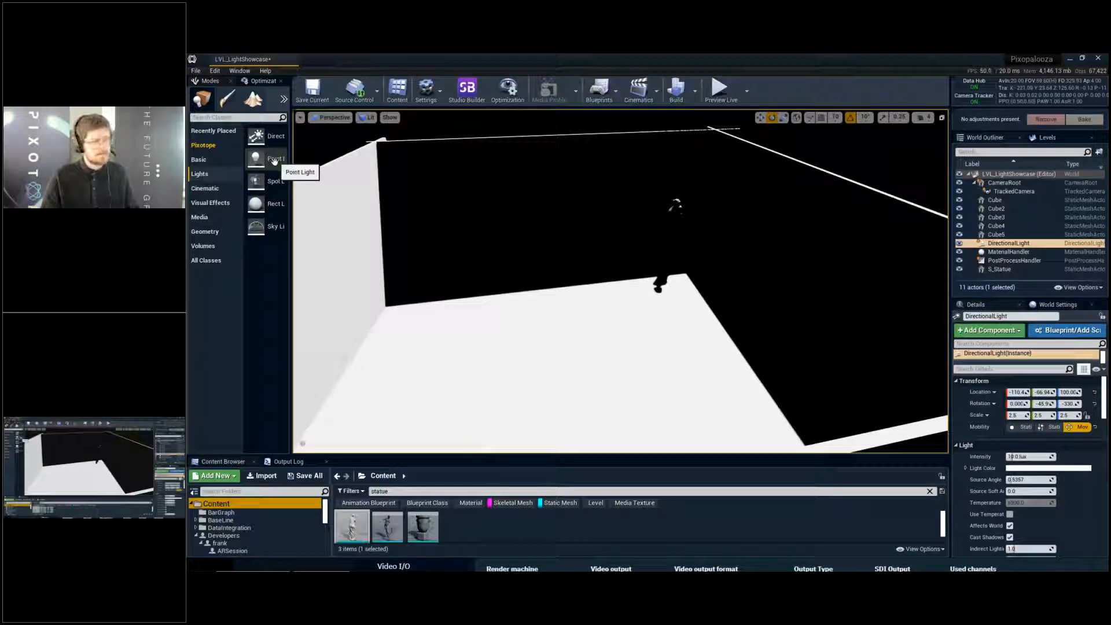
- Place a point light over the floor, raise it higher above the floor, and show the viewport's editor icons
{"action": "left_click_drag", "start_coordinate": [273, 158], "coordinate": [608, 339]}
{"action": "key", "text": "w"}
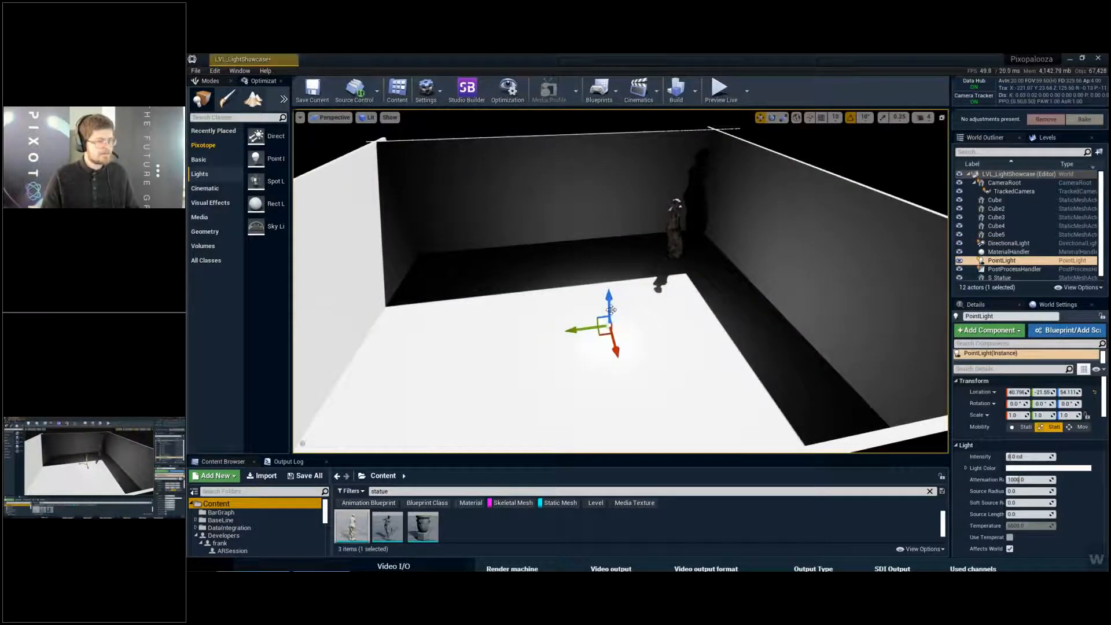
{"action": "left_click_drag", "start_coordinate": [609, 300], "coordinate": [608, 245]}
{"action": "scroll", "coordinate": [631, 255], "scroll_direction": "up", "scroll_amount": 3}
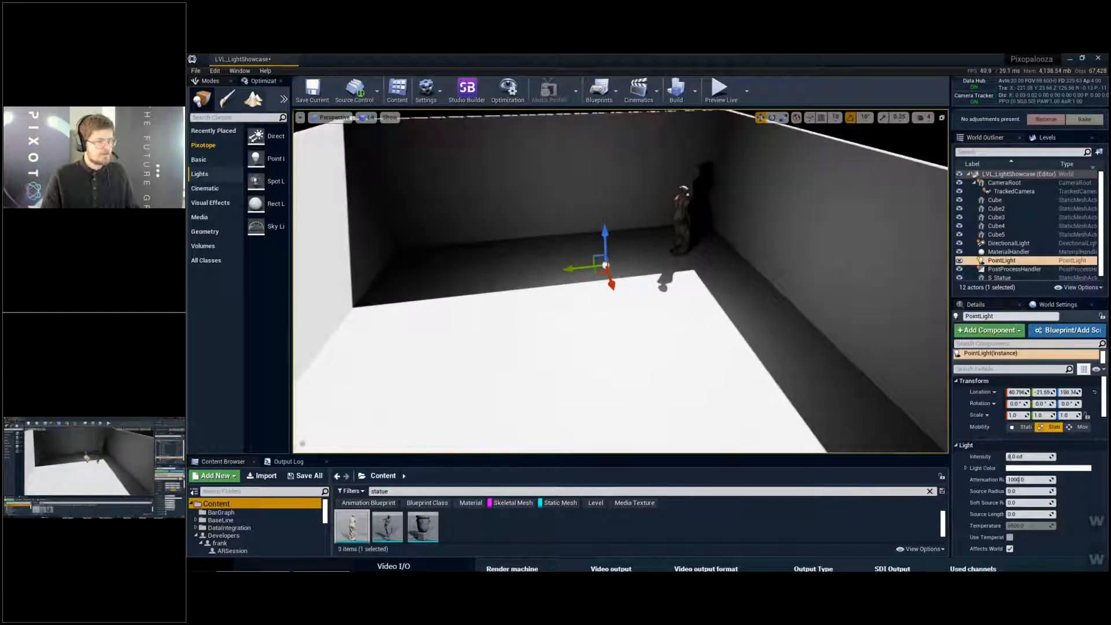
{"action": "key", "text": "g"}
- Turn off shadow casting and inverse squared falloff for the point light
{"action": "scroll", "coordinate": [1019, 486], "scroll_direction": "down", "scroll_amount": 3}
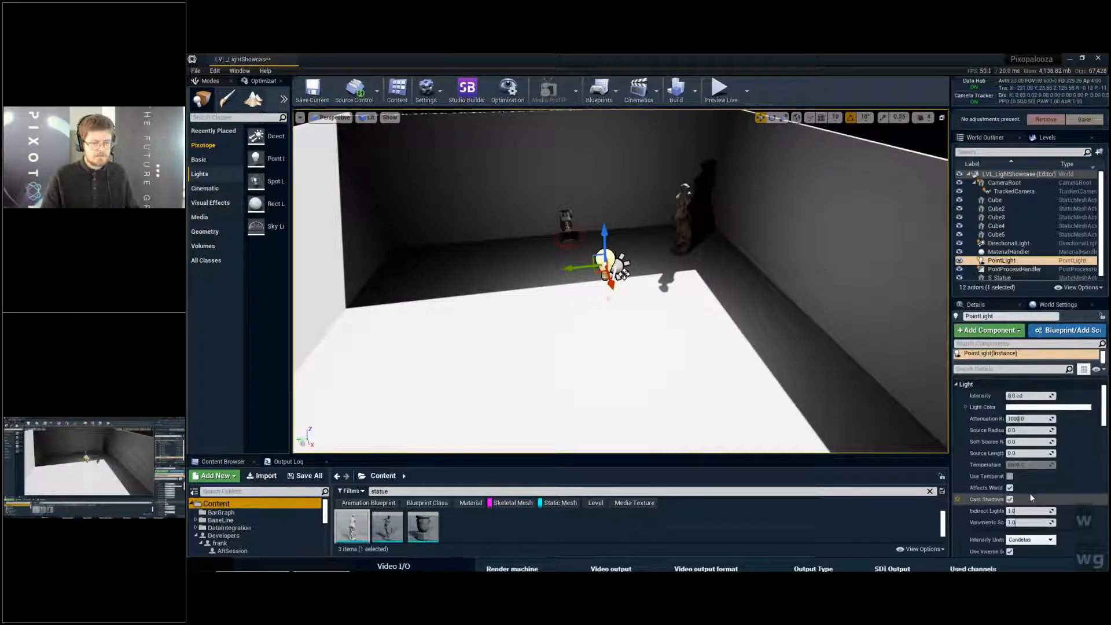
{"action": "left_click", "coordinate": [1011, 501]}
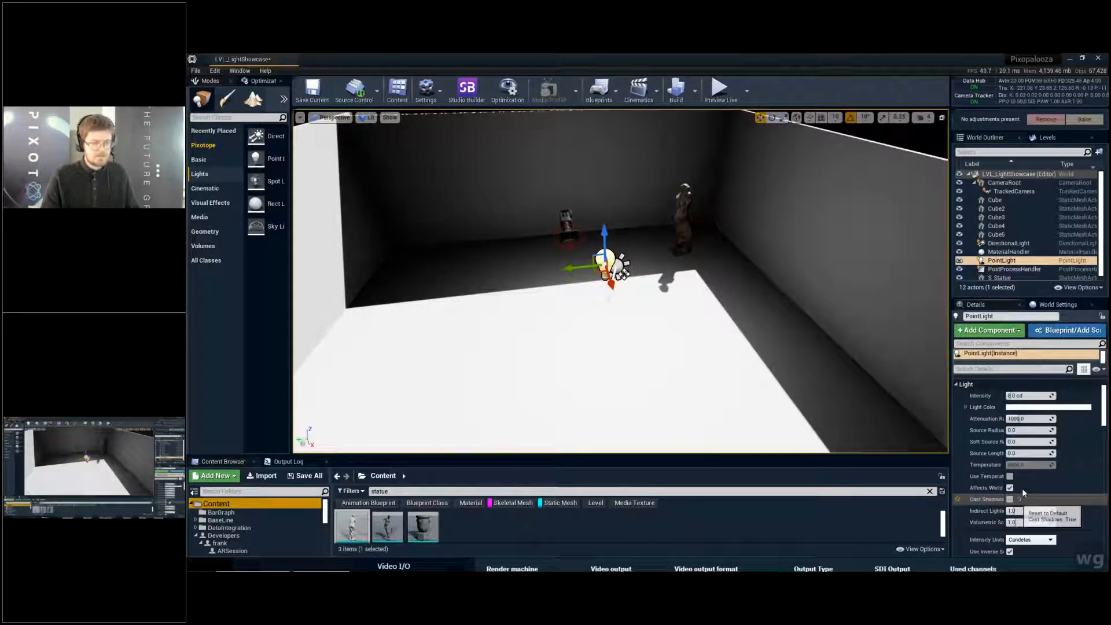
{"action": "left_click", "coordinate": [1002, 371]}
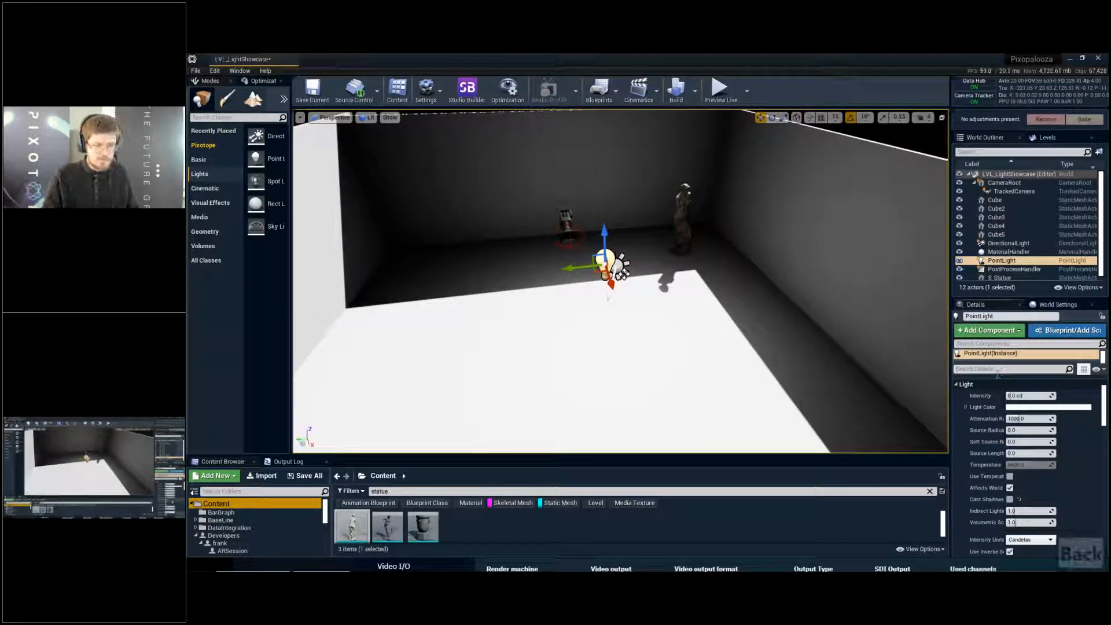
{"action": "scroll", "coordinate": [1019, 451], "scroll_direction": "down", "scroll_amount": 8}
{"action": "scroll", "coordinate": [1015, 435], "scroll_direction": "up", "scroll_amount": 3}
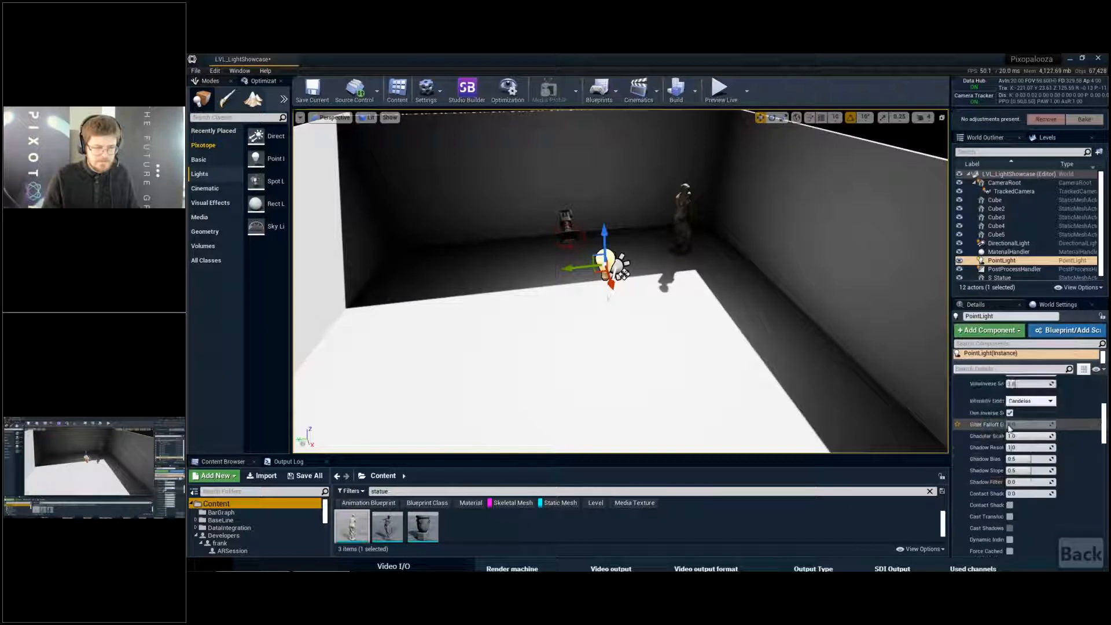
{"action": "left_click", "coordinate": [1011, 429]}
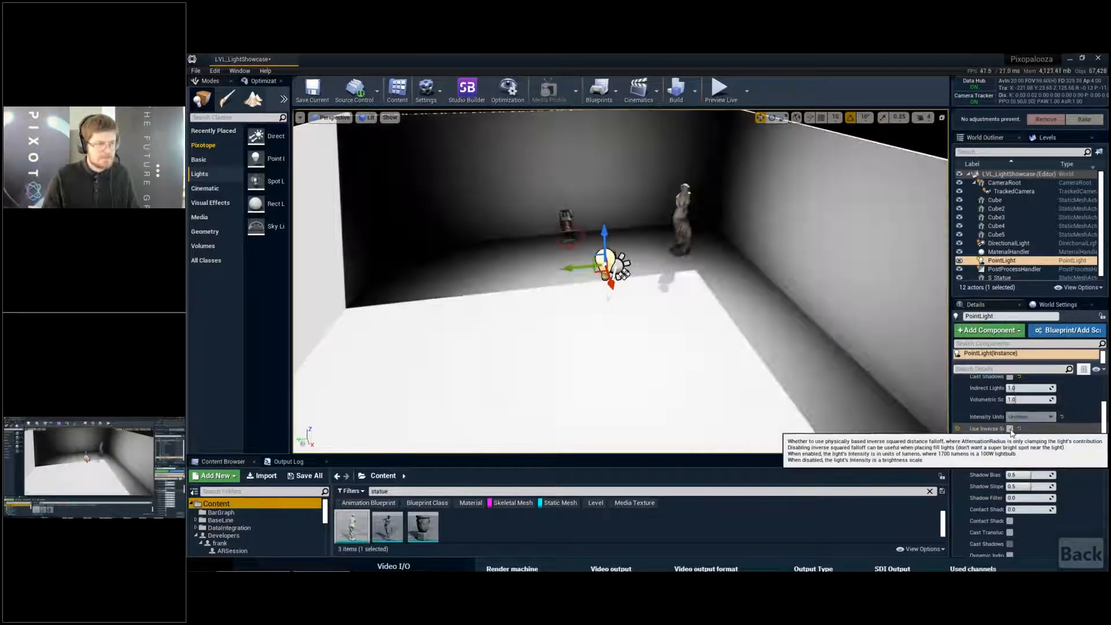
- Increase the point light's attenuation radius to about 5030 and set its intensity to 1
{"action": "scroll", "coordinate": [1036, 431], "scroll_direction": "up", "scroll_amount": 2}
{"action": "scroll", "coordinate": [1045, 431], "scroll_direction": "up", "scroll_amount": 5}
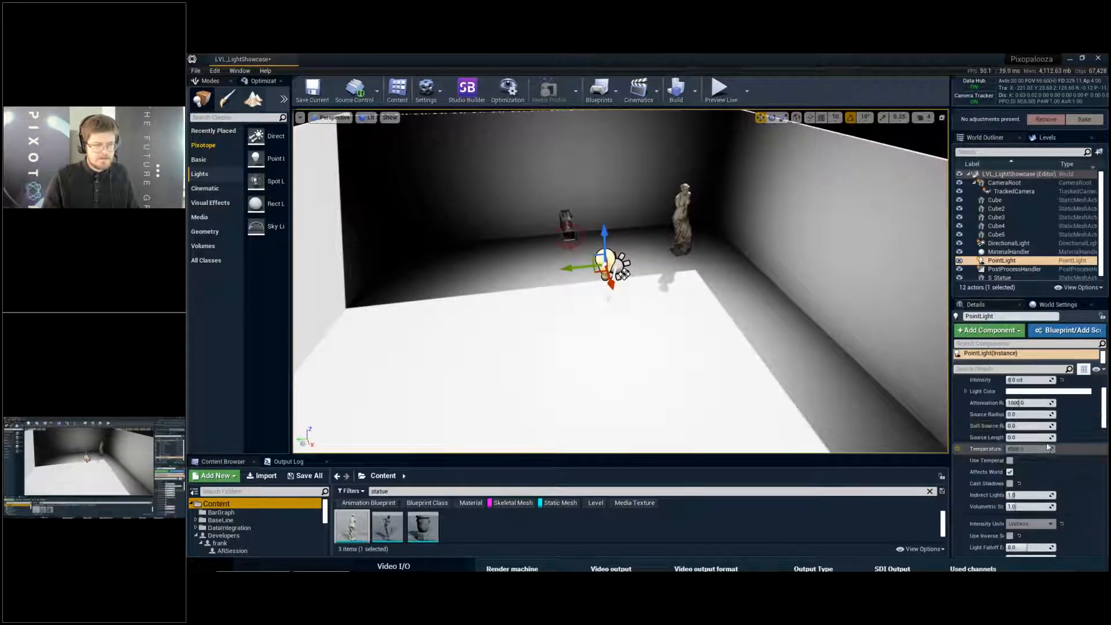
{"action": "left_click_drag", "start_coordinate": [1017, 419], "coordinate": [1025, 419]}
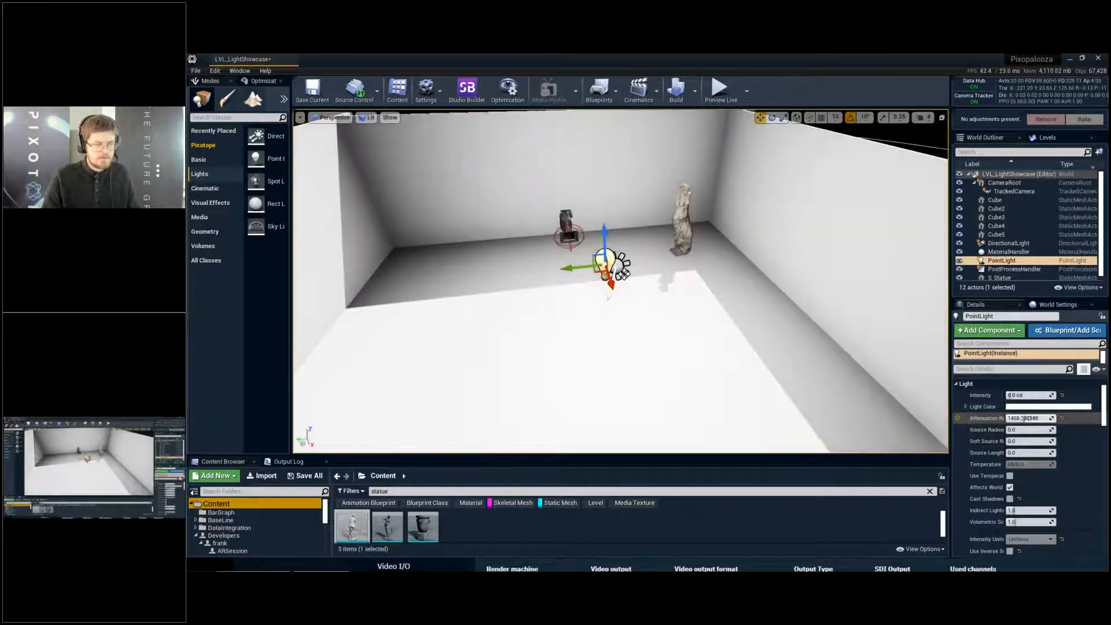
{"action": "type", "text": "1"}
{"action": "key", "text": "Return"}
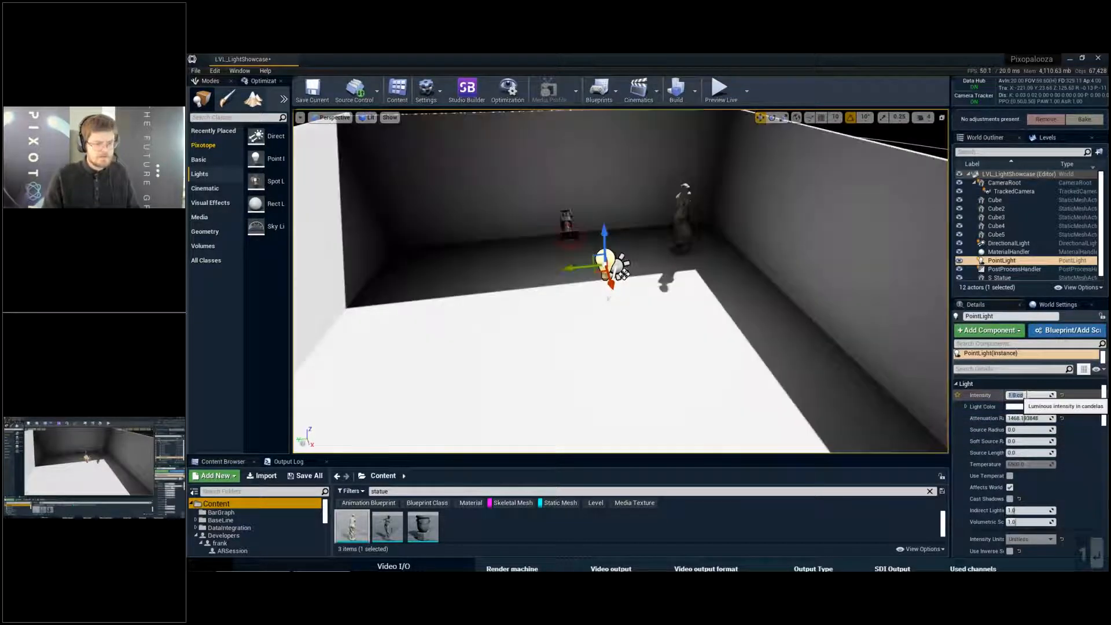
{"action": "type", "text": "2"}
{"action": "key", "text": "Return"}
{"action": "left_click_drag", "start_coordinate": [1034, 418], "coordinate": [1037, 396]}
{"action": "left_click", "coordinate": [1036, 396]}
{"action": "type", "text": "11"}
{"action": "key", "text": "Return"}
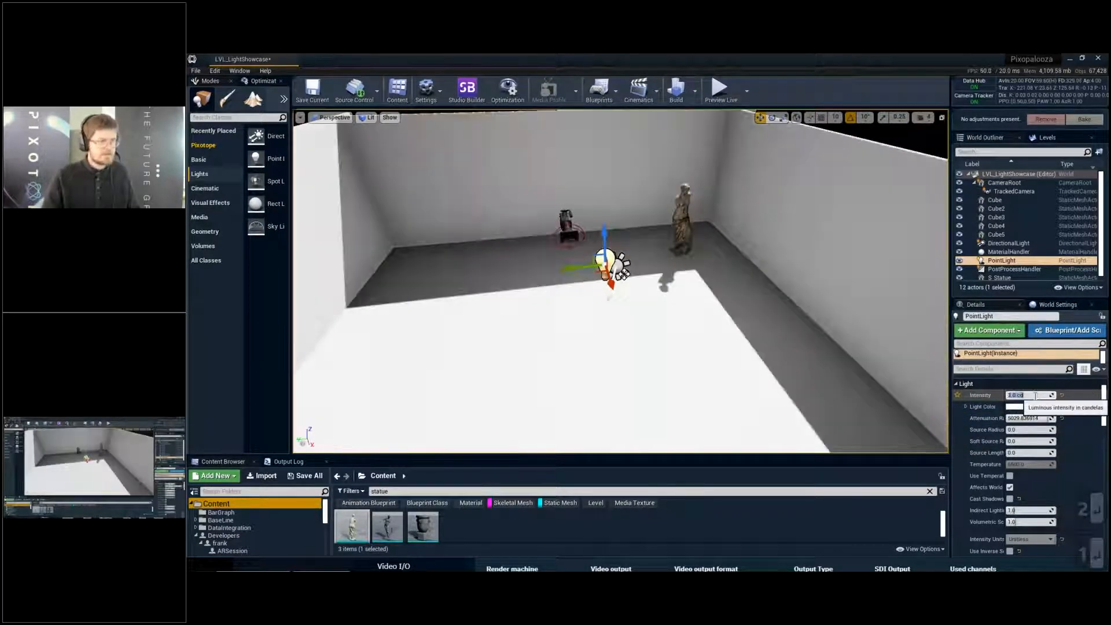
- Frame the statue and the corner behind it from inside the room and store the view as camera bookmark 1
{"action": "key", "text": "w"}
{"action": "left_click_drag", "start_coordinate": [565, 262], "coordinate": [551, 210]}
{"action": "key", "text": "a"}
{"action": "right_click_drag", "start_coordinate": [599, 263], "coordinate": [689, 266]}
{"action": "key", "text": "q"}
{"action": "key", "text": "w"}
{"action": "right_click_drag", "start_coordinate": [599, 263], "coordinate": [608, 232]}
{"action": "key", "text": "a"}
{"action": "key", "text": "d"}
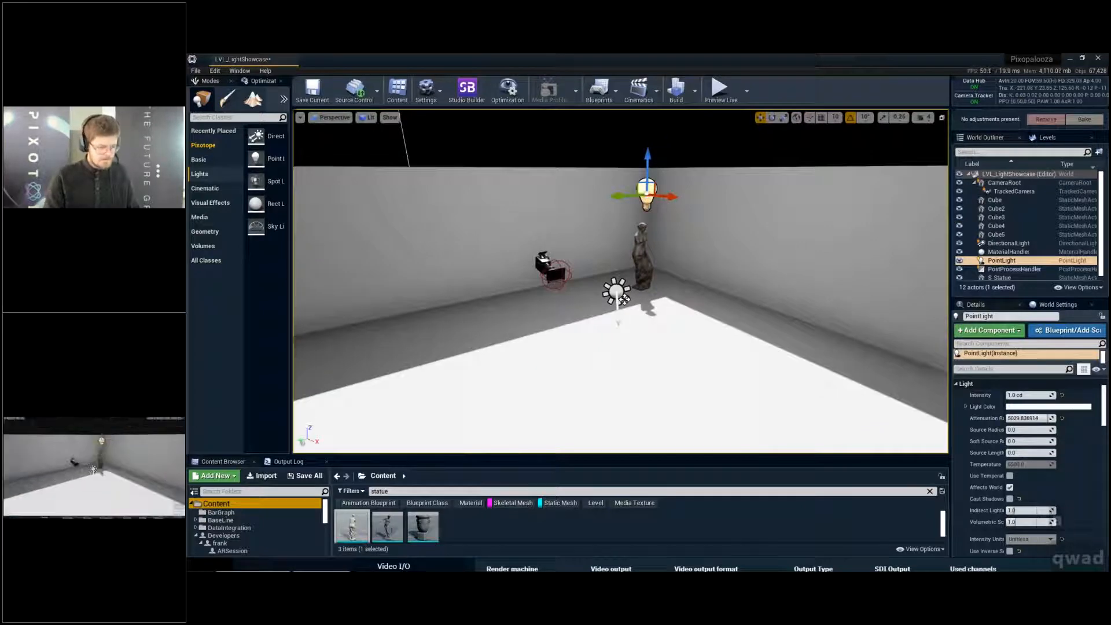
{"action": "key", "text": "F11"}
{"action": "key", "text": "F11"}
{"action": "key", "text": "e"}
{"action": "right_click_drag", "start_coordinate": [687, 265], "coordinate": [657, 264]}
{"action": "key", "text": "d"}
{"action": "key", "text": "w"}
{"action": "key", "text": "d"}
{"action": "key", "text": "w"}
{"action": "key", "text": "d"}
{"action": "key", "text": "w"}
{"action": "key", "text": "d"}
{"action": "key", "text": "s"}
{"action": "key", "text": "d"}
{"action": "key", "text": "a"}
{"action": "key", "text": "a"}
{"action": "key", "text": "a"}
{"action": "key", "text": "s"}
{"action": "key", "text": "a"}
{"action": "key", "text": "q"}
{"action": "right_click_drag", "start_coordinate": [767, 238], "coordinate": [782, 254]}
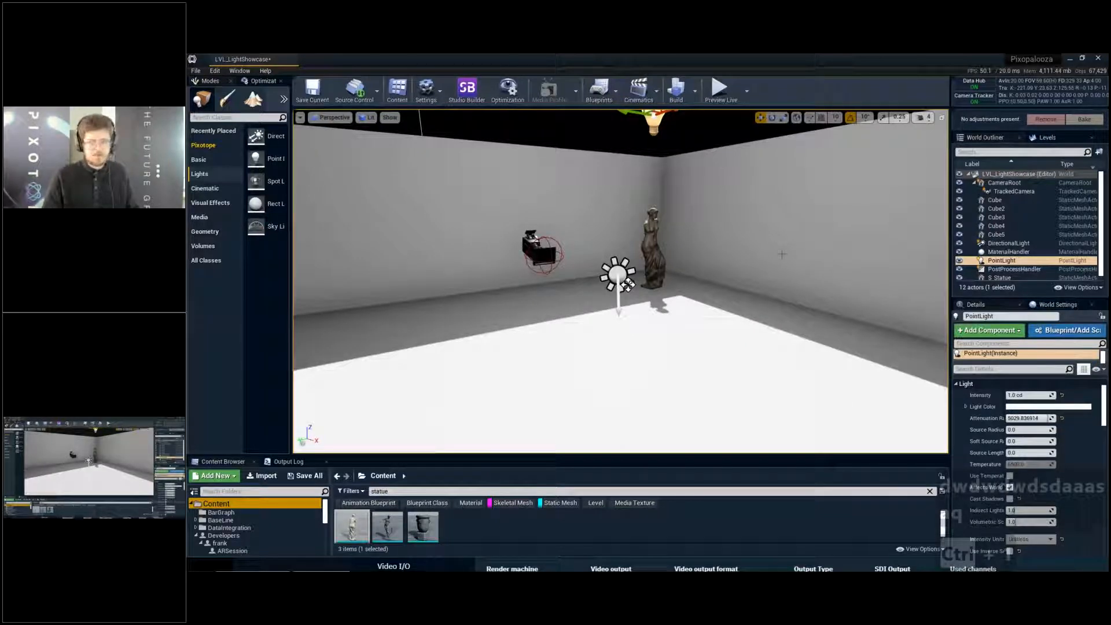
- View the room from other angles and recall camera bookmark 1 to return to the stored statue view
{"action": "key", "text": "d"}
{"action": "right_click_drag", "start_coordinate": [782, 254], "coordinate": [837, 305]}
{"action": "key", "text": "a"}
{"action": "key", "text": "e"}
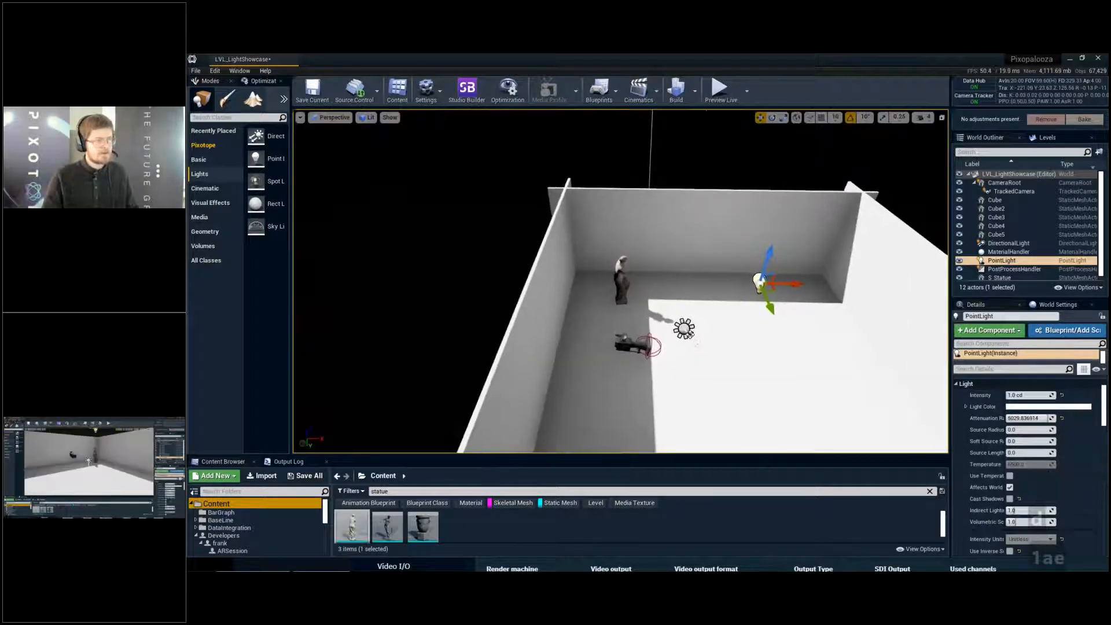
{"action": "key", "text": "1"}
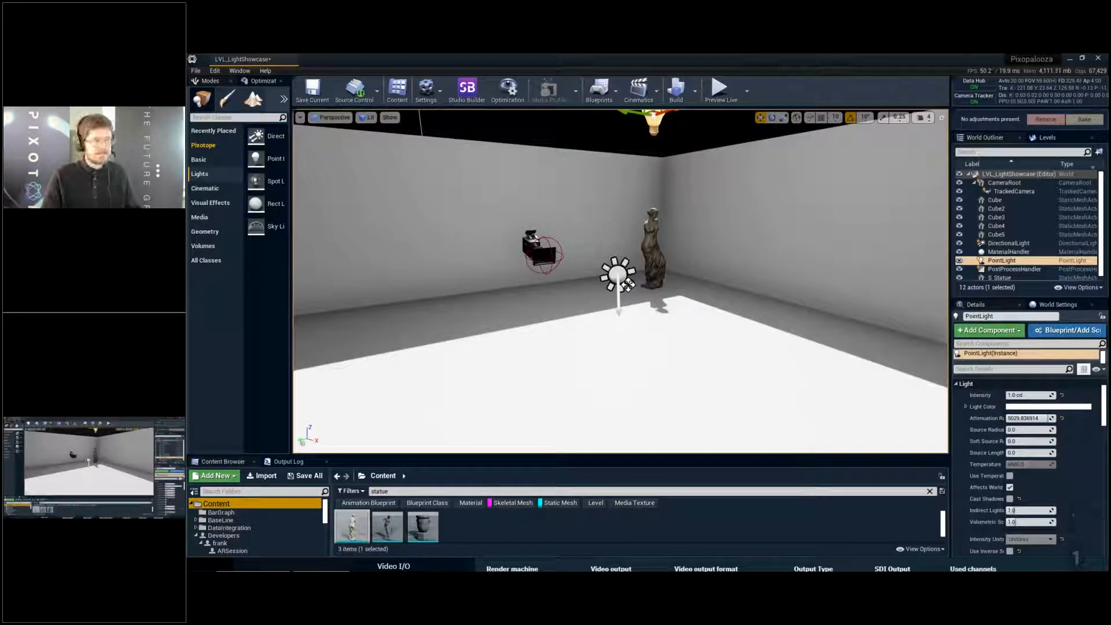
{"action": "right_click_drag", "start_coordinate": [836, 304], "coordinate": [812, 310]}
{"action": "key", "text": "d"}
{"action": "key", "text": "e"}
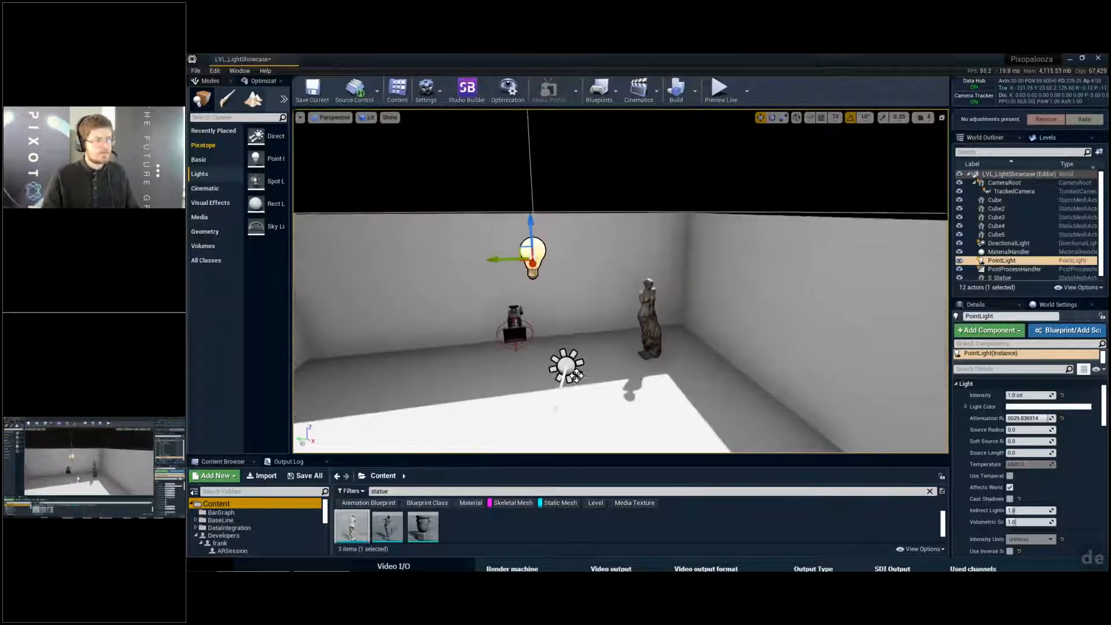
{"action": "key", "text": "1"}
- Clear the selection and show the viewport in full screen with the editor icons hidden
{"action": "left_click", "coordinate": [835, 256]}
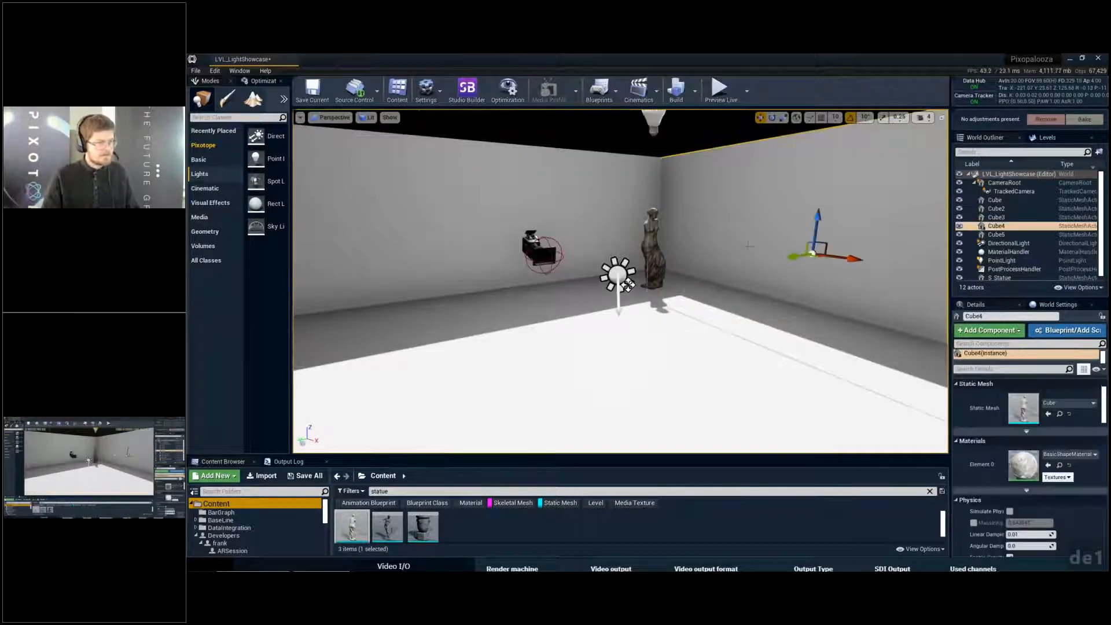
{"action": "left_click", "coordinate": [835, 256], "text": "ctrl"}
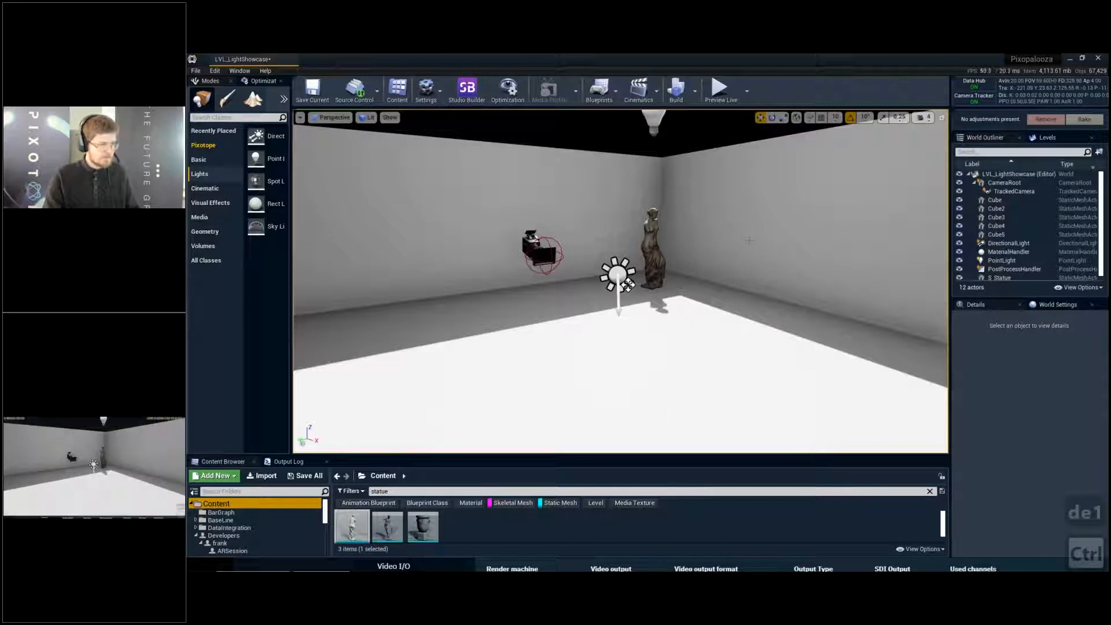
{"action": "key", "text": "F11"}
{"action": "key", "text": "g"}
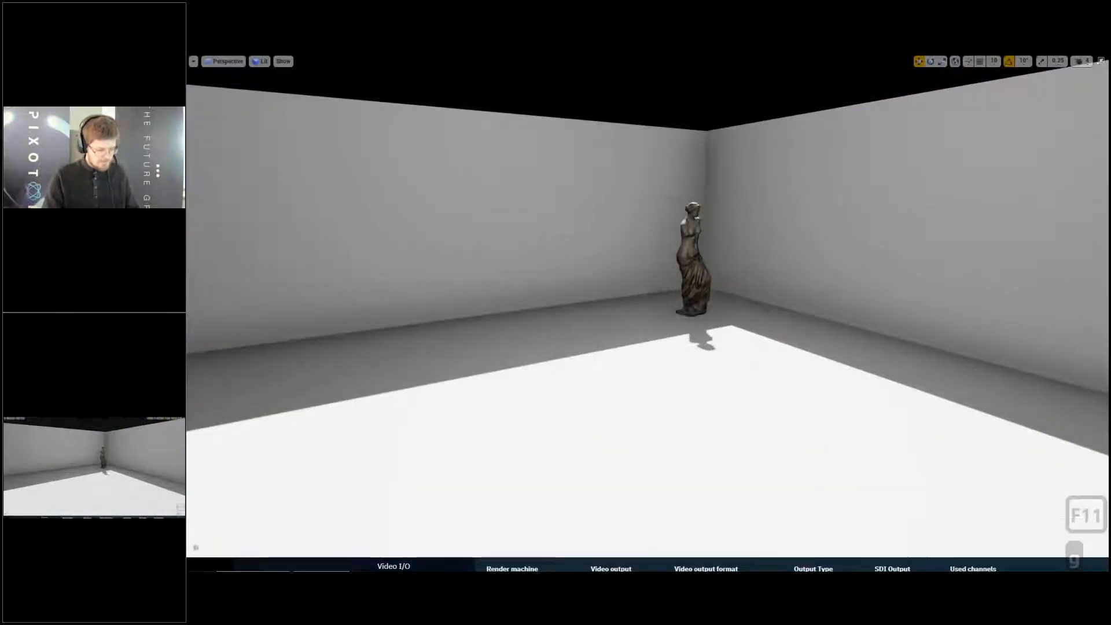
- Capture a GPU profile of the scene and expand the Lights entry to its DirectLighting durations
{"action": "key", "text": "shift"}
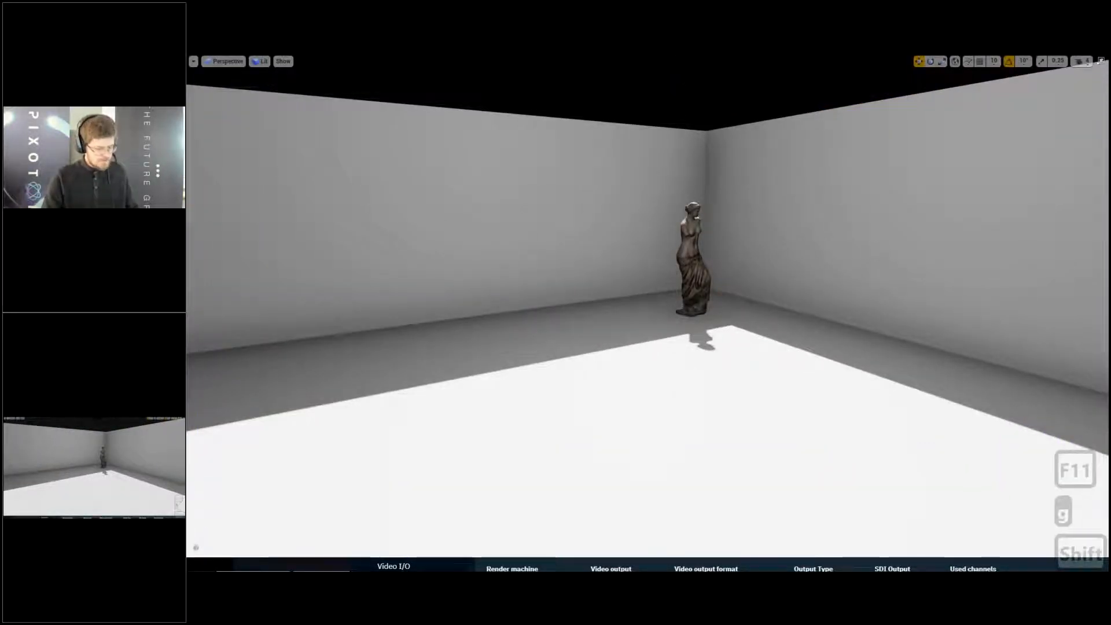
{"action": "key", "text": "ctrl+shift+comma"}
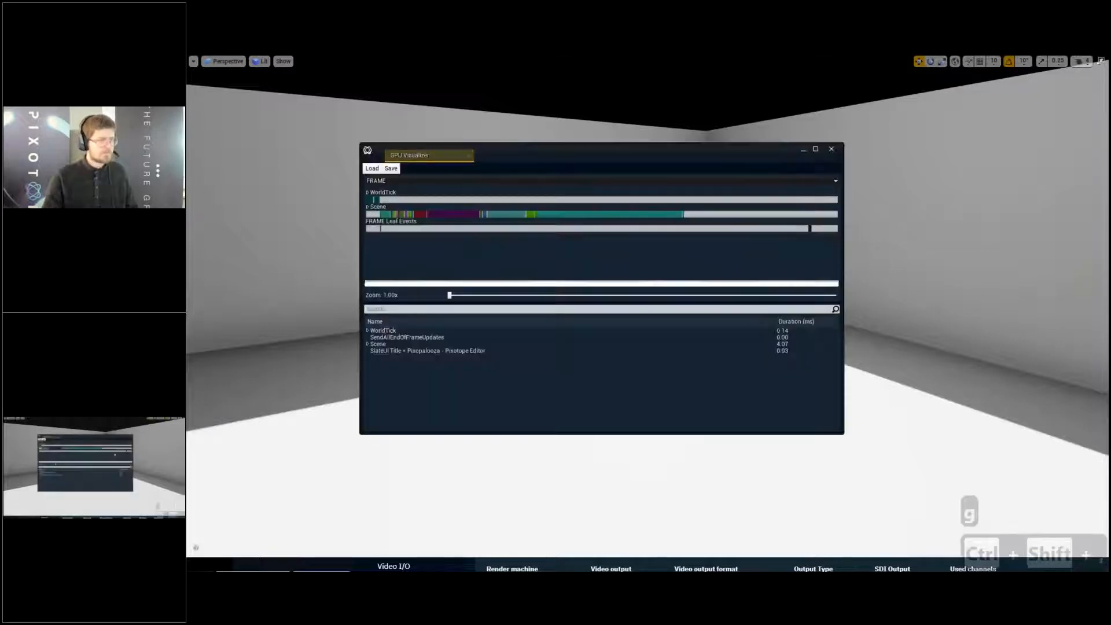
{"action": "left_click", "coordinate": [509, 214]}
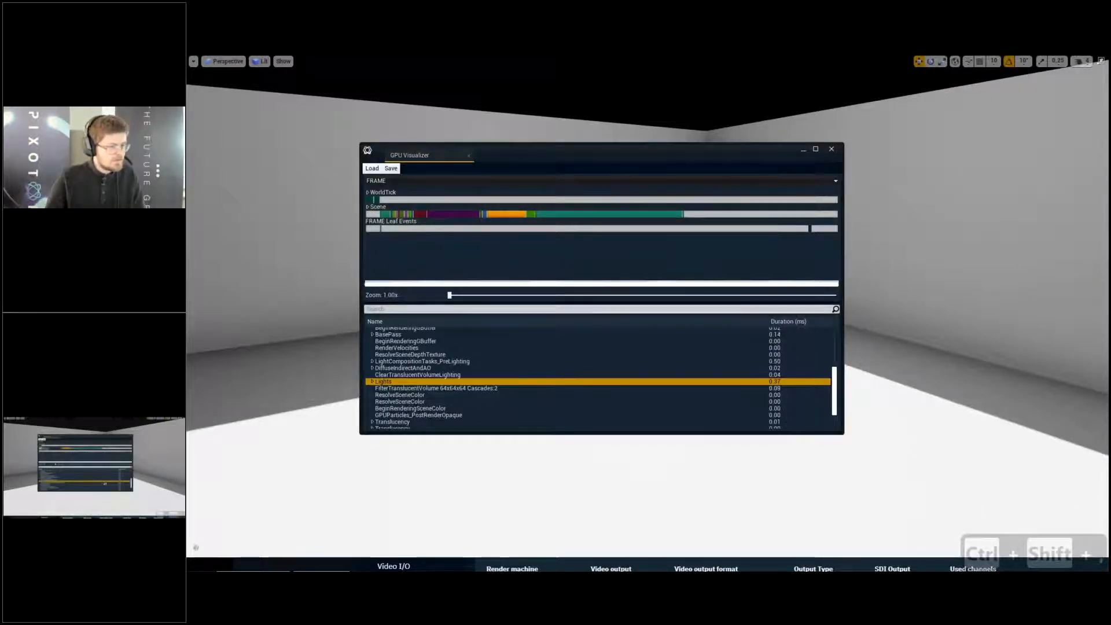
{"action": "left_click", "coordinate": [373, 382]}
{"action": "left_click", "coordinate": [377, 389]}
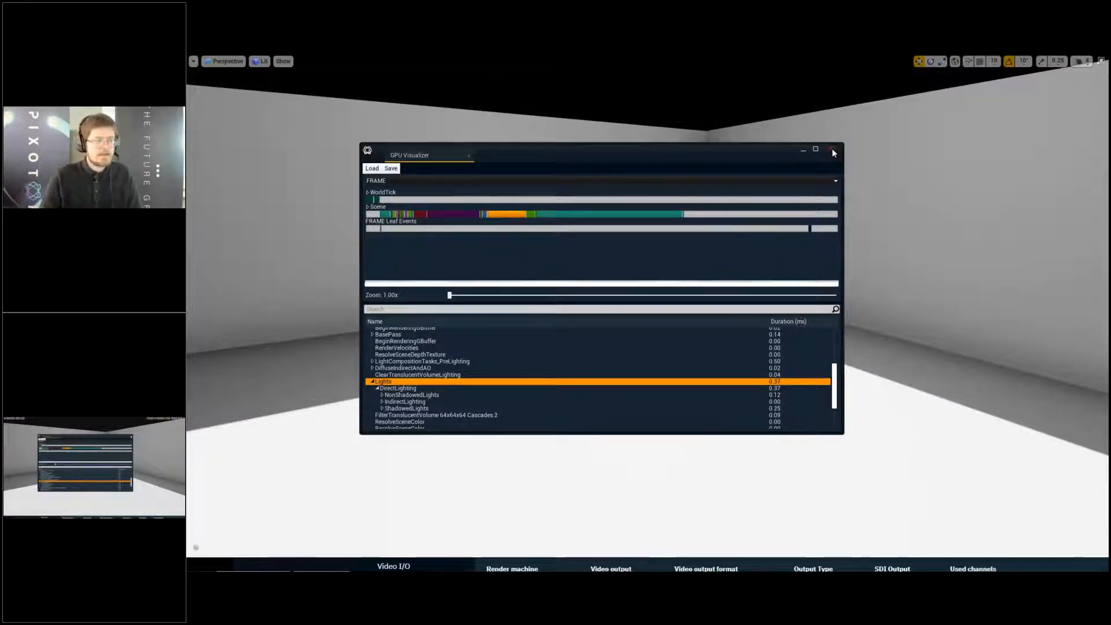
- Examine the ShadowedLights entry down to the directional light's duration and close the GPU Visualizer
{"action": "left_click", "coordinate": [380, 411]}
{"action": "left_click", "coordinate": [381, 408]}
{"action": "scroll", "coordinate": [594, 385], "scroll_direction": "down", "scroll_amount": 1}
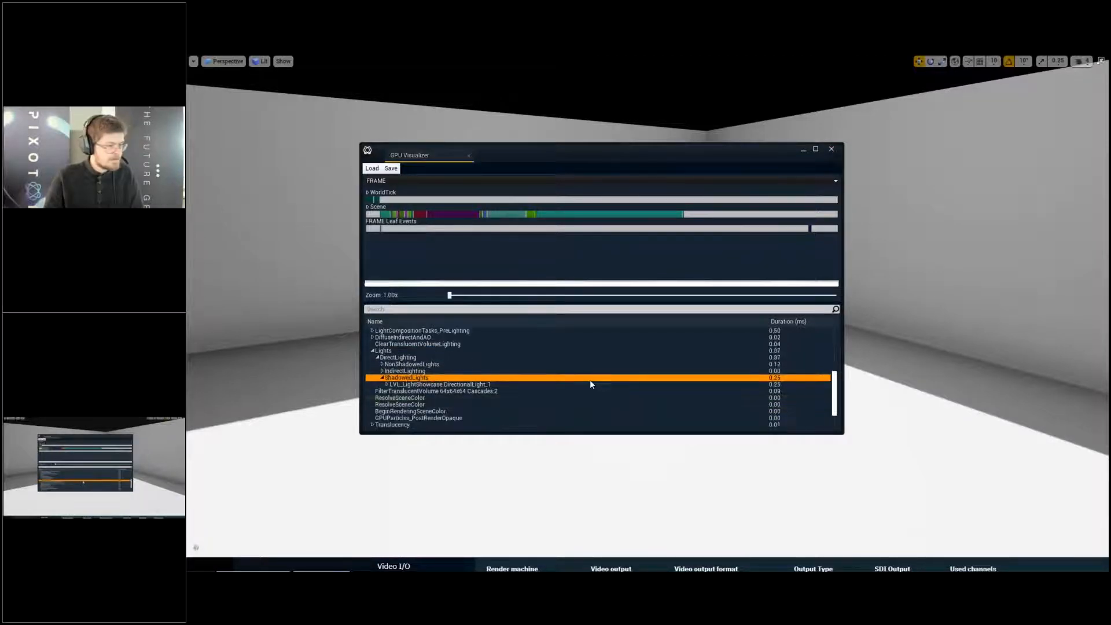
{"action": "left_click", "coordinate": [596, 385]}
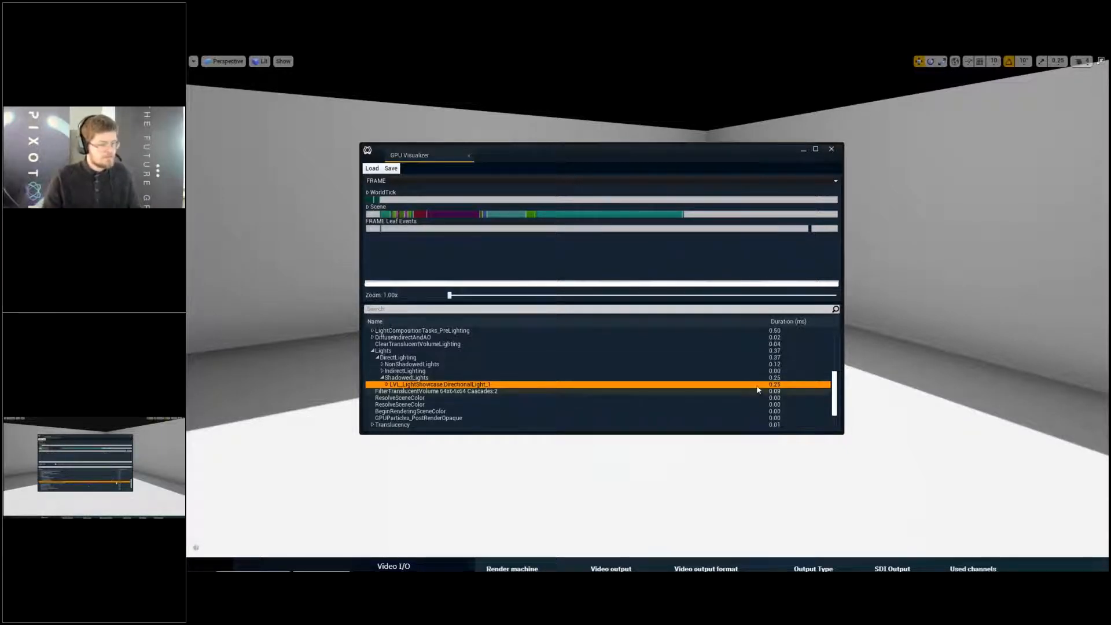
{"action": "left_click", "coordinate": [656, 378]}
{"action": "left_click", "coordinate": [654, 384]}
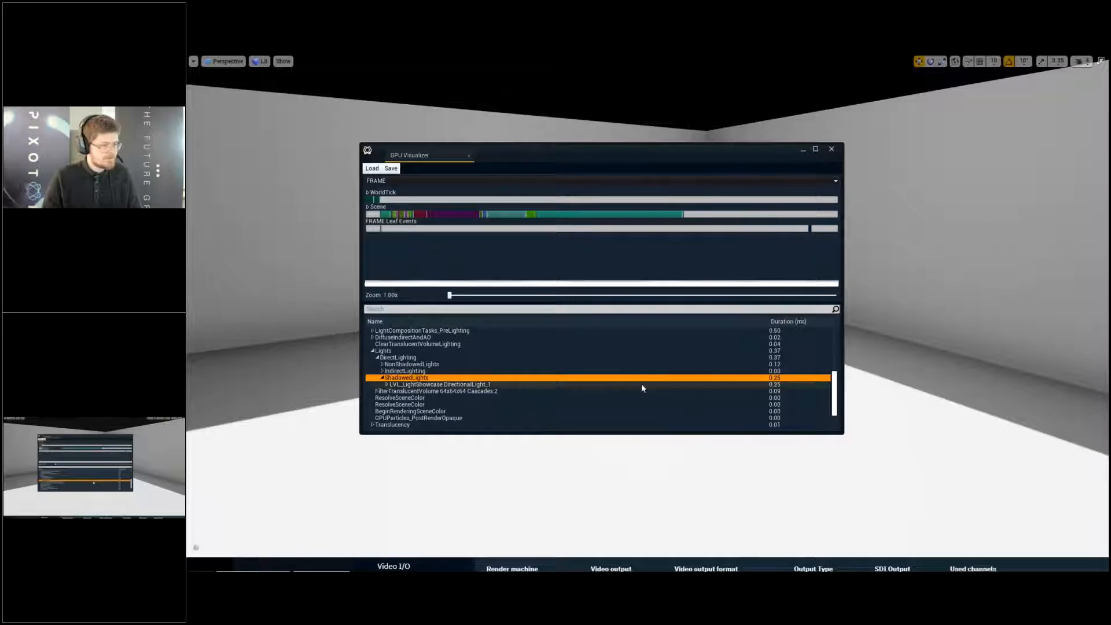
{"action": "left_click", "coordinate": [833, 153]}
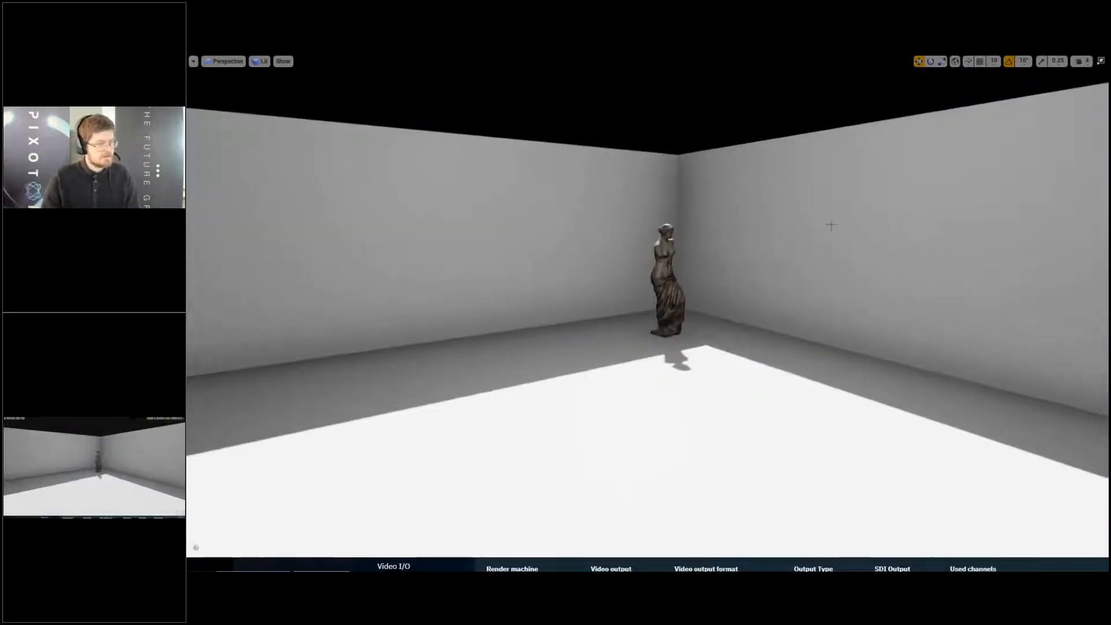
- Leave full screen and delete the point light from the level
{"action": "key", "text": "F11"}
{"action": "mouse_move", "coordinate": [825, 214]}
{"action": "right_mouse_down"}
{"action": "mouse_move", "coordinate": [811, 213]}
{"action": "mouse_move", "coordinate": [807, 196]}
{"action": "mouse_move", "coordinate": [825, 215]}
{"action": "right_mouse_up"}
{"action": "key", "text": "d"}
{"action": "key", "text": "e"}
{"action": "key", "text": "w"}
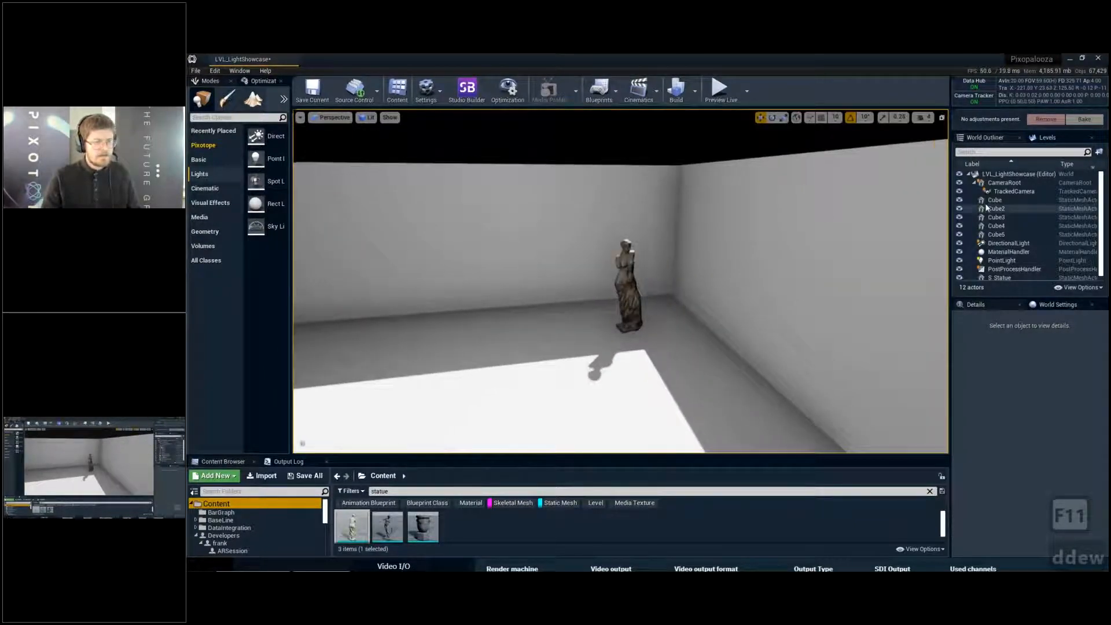
{"action": "left_click", "coordinate": [1003, 262]}
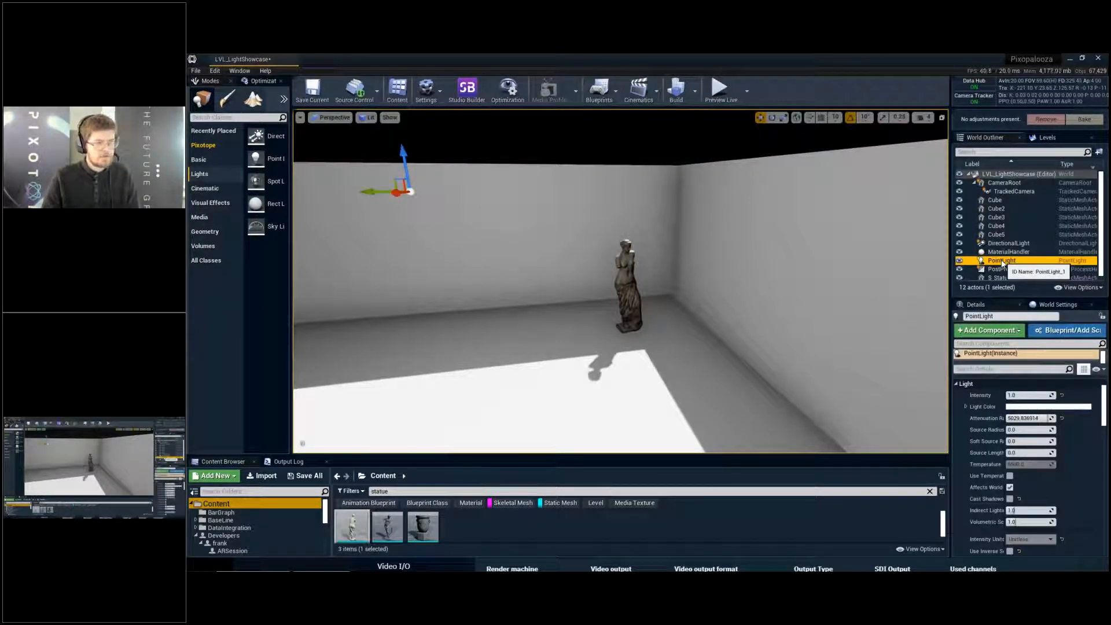
{"action": "key", "text": "Delete"}
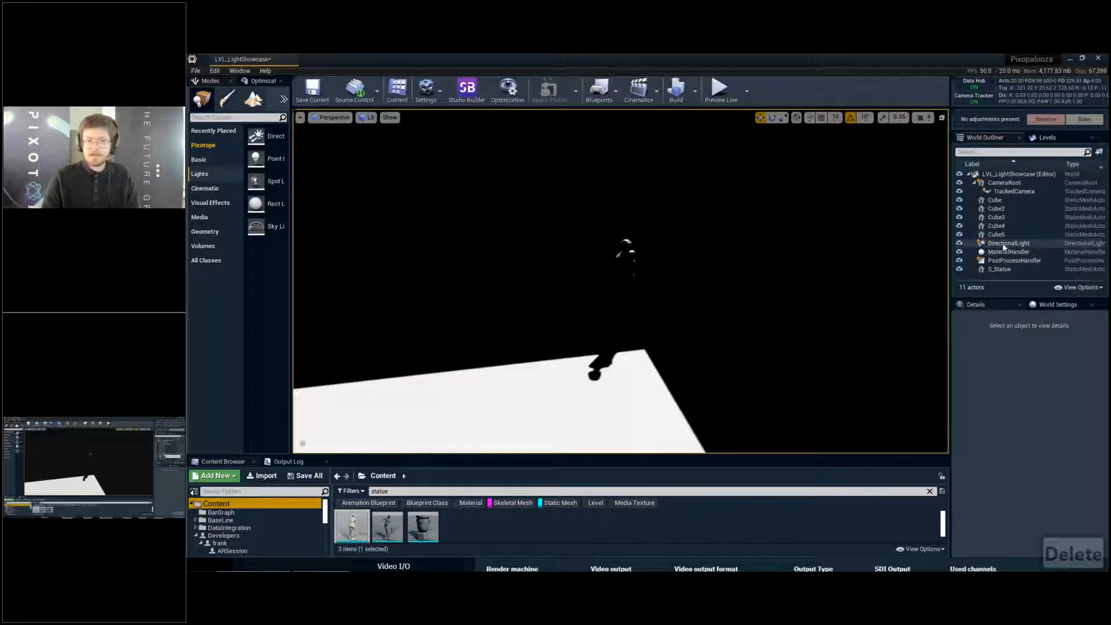
- Switch the directional light's mobility between Static and Movable while viewing the floor's shadow edge up close, ending on Static
{"action": "left_click", "coordinate": [1004, 246]}
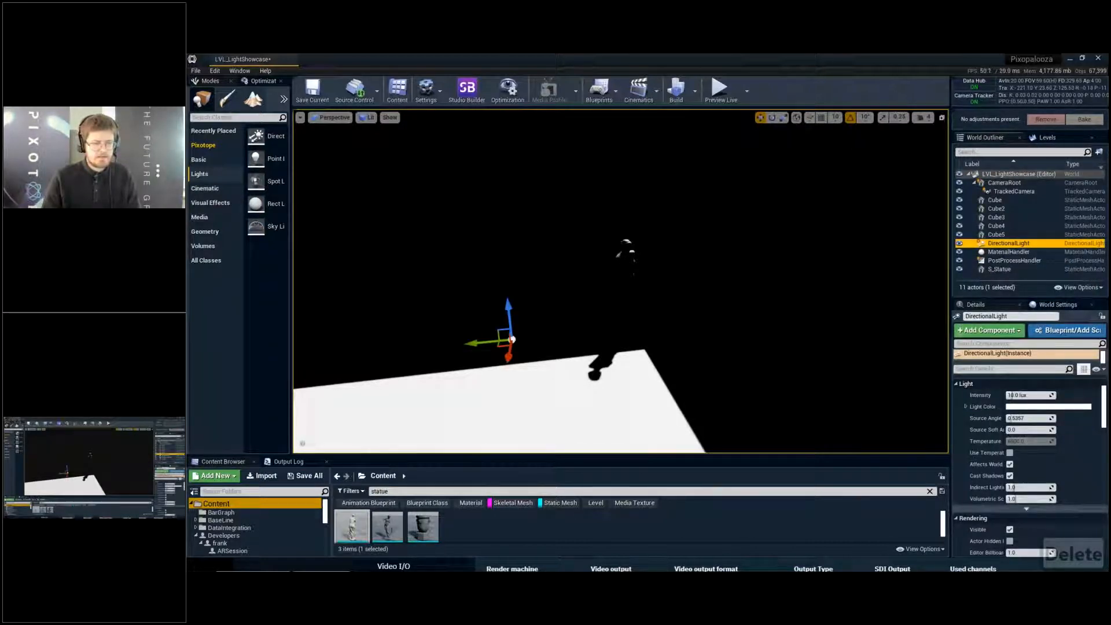
{"action": "scroll", "coordinate": [1031, 463], "scroll_direction": "up", "scroll_amount": 3}
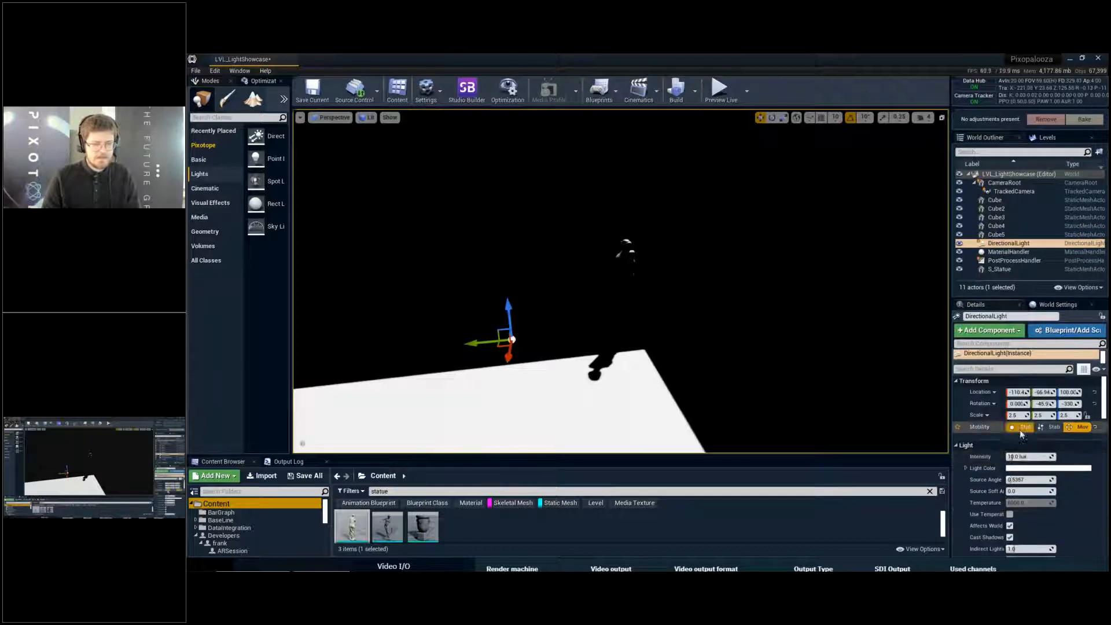
{"action": "right_click_drag", "start_coordinate": [778, 301], "coordinate": [899, 335]}
{"action": "key", "text": "w"}
{"action": "key", "text": "q"}
{"action": "key", "text": "w"}
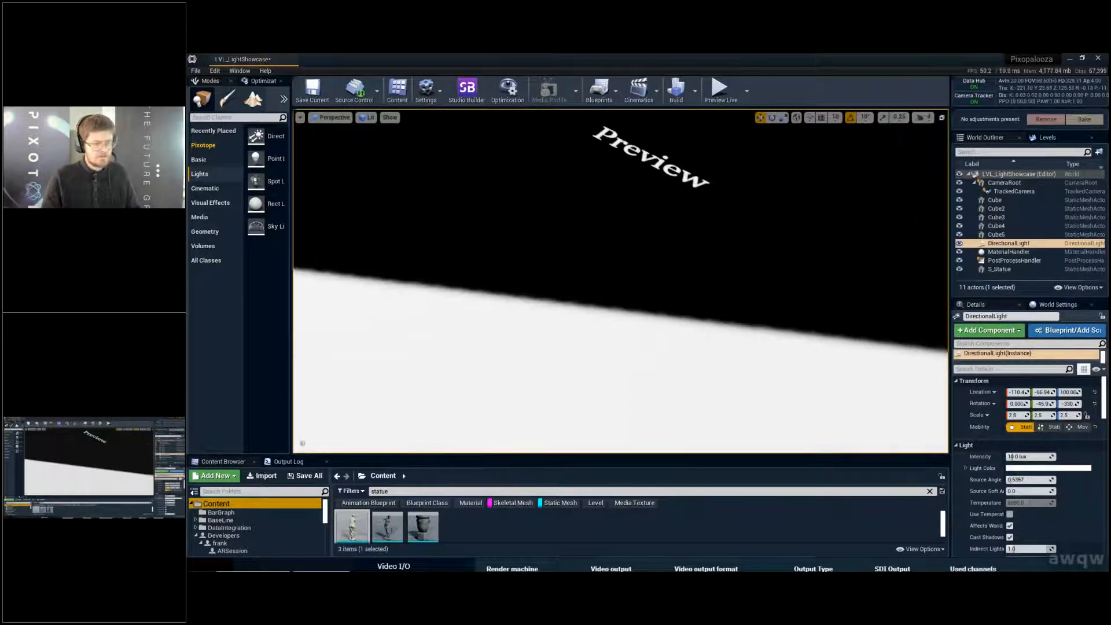
{"action": "left_click", "coordinate": [1081, 426]}
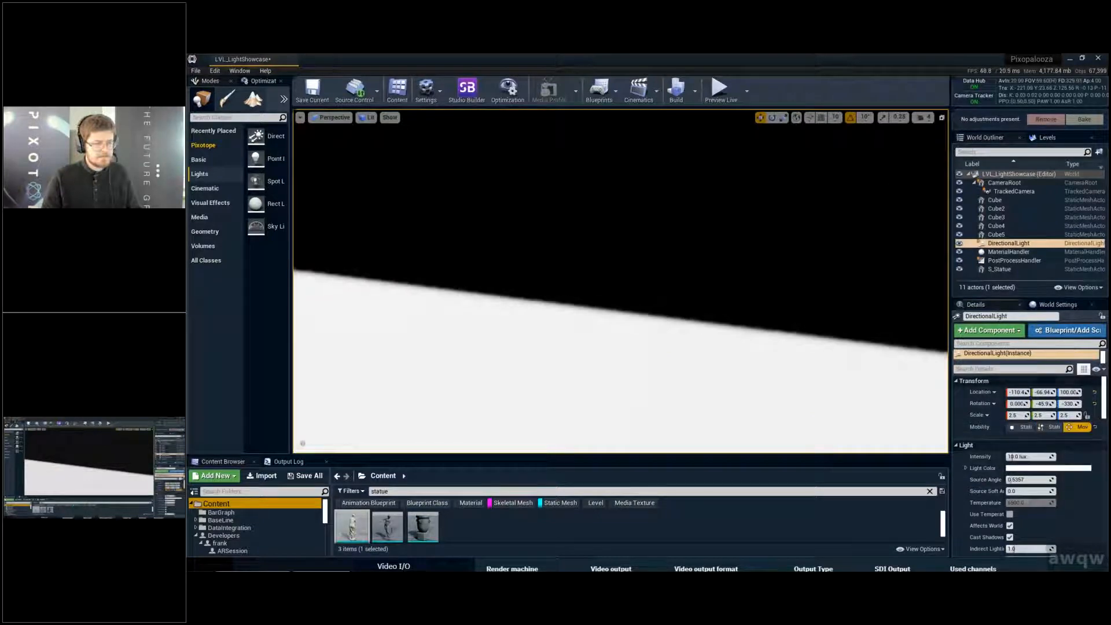
{"action": "left_click", "coordinate": [1023, 427]}
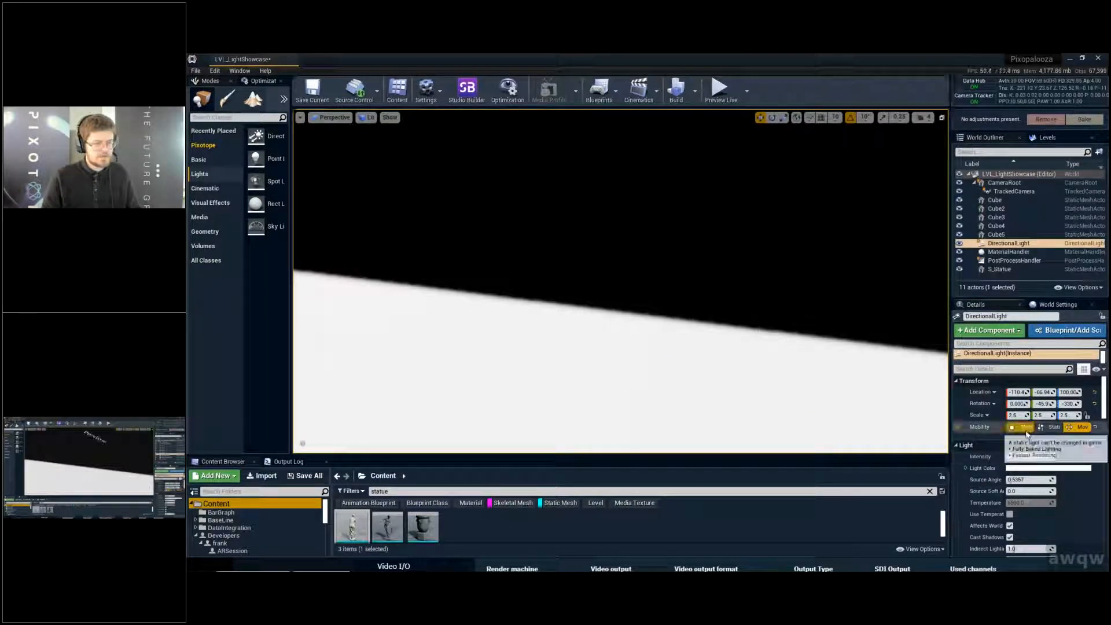
- Inspect the Preview shadow markings on the floor and across the whole room, and save the level
{"action": "right_click_drag", "start_coordinate": [679, 306], "coordinate": [624, 239]}
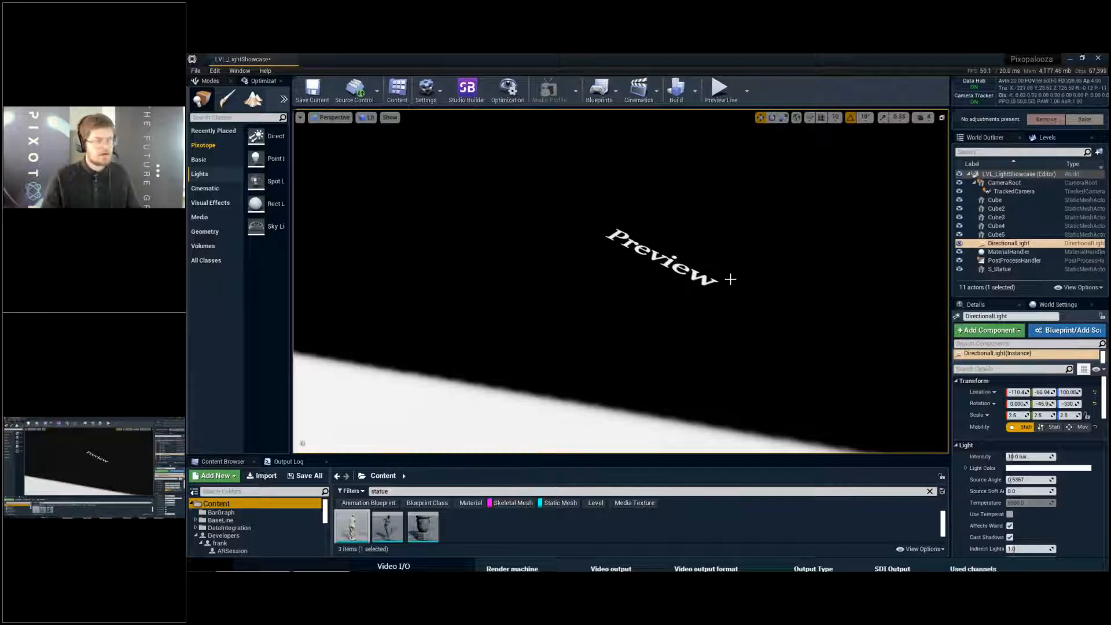
{"action": "right_click_drag", "start_coordinate": [731, 279], "coordinate": [756, 275]}
{"action": "key", "text": "s"}
{"action": "key", "text": "q"}
{"action": "key", "text": "ctrl+s"}
{"action": "key", "text": "q"}
{"action": "key", "text": "w"}
{"action": "key", "text": "d"}
{"action": "key", "text": "s"}
{"action": "key", "text": "e"}
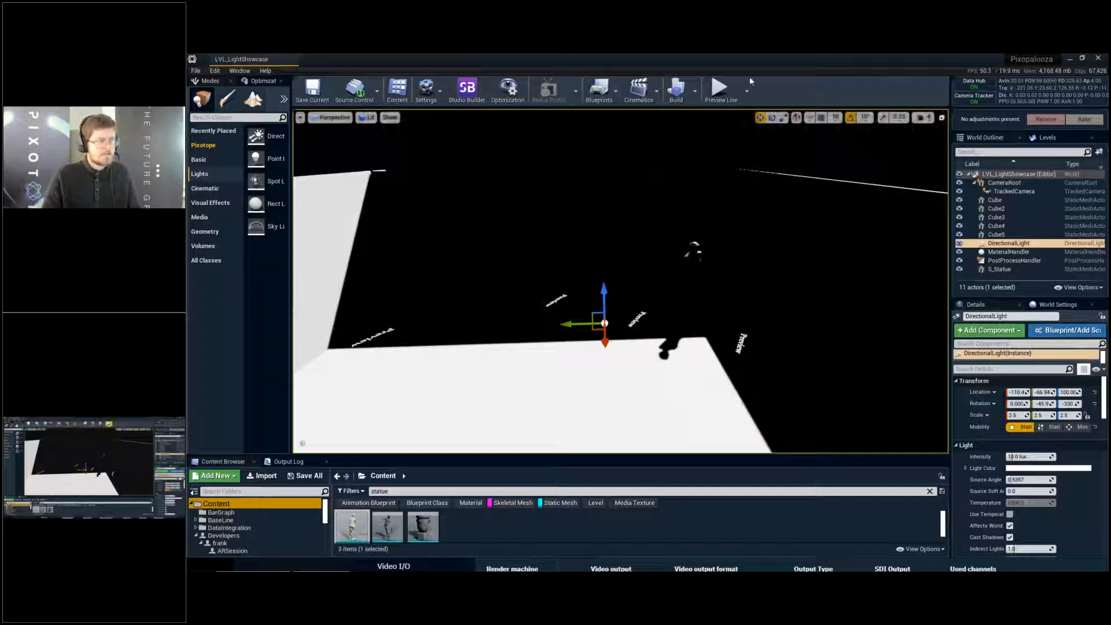
- Set the lighting build quality to Preview and locate the Build Lighting Only option
{"action": "left_click", "coordinate": [696, 96]}
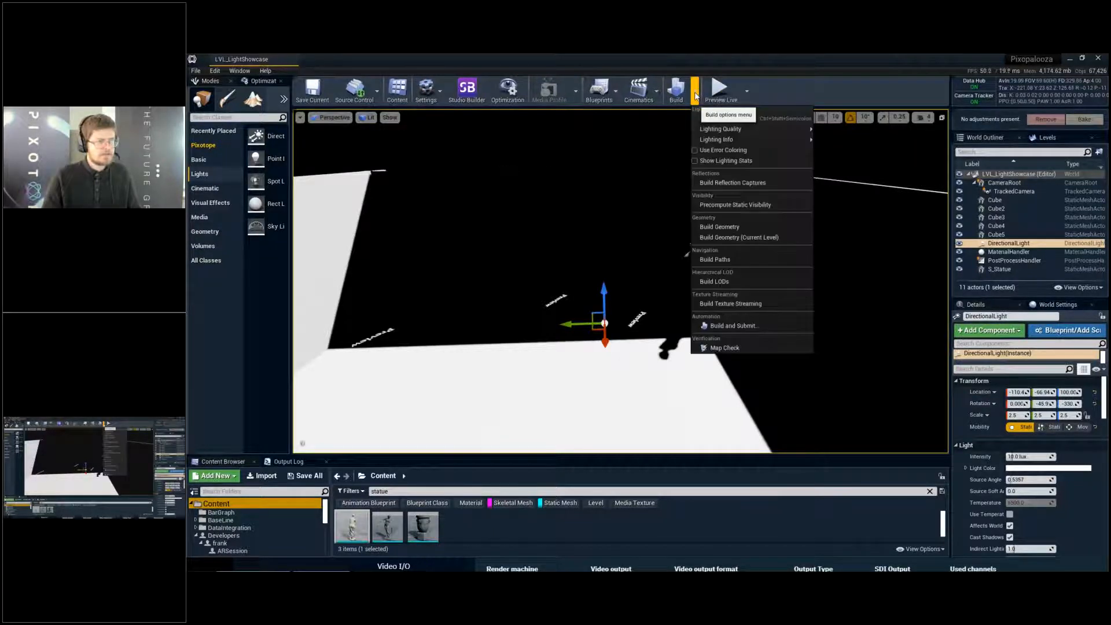
{"action": "mouse_move", "coordinate": [730, 128]}
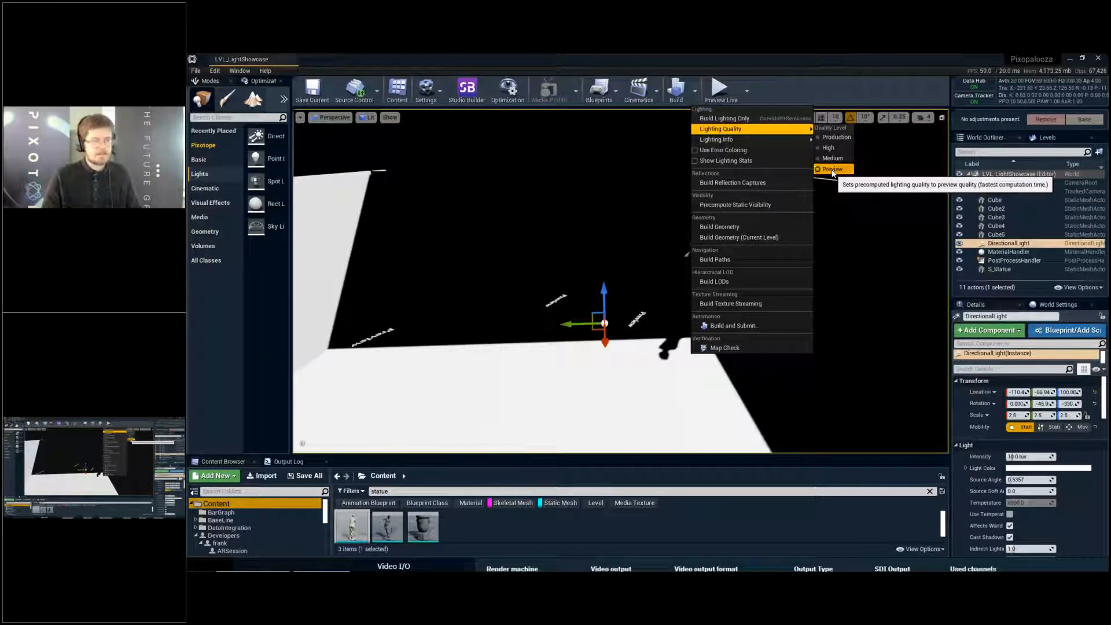
{"action": "left_click", "coordinate": [833, 169]}
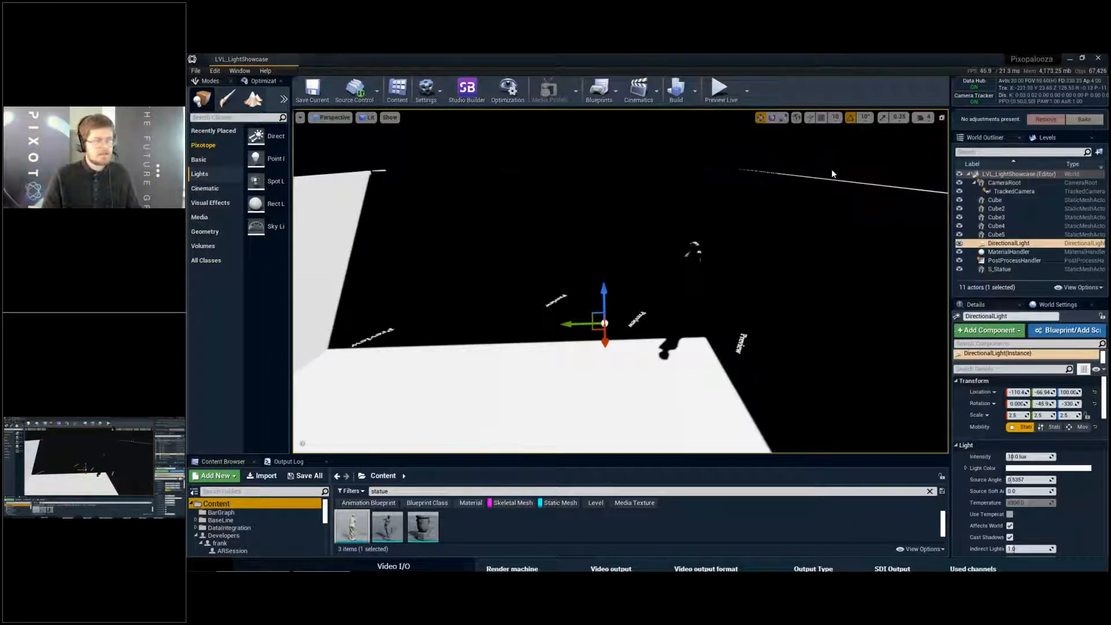
{"action": "left_click", "coordinate": [695, 91]}
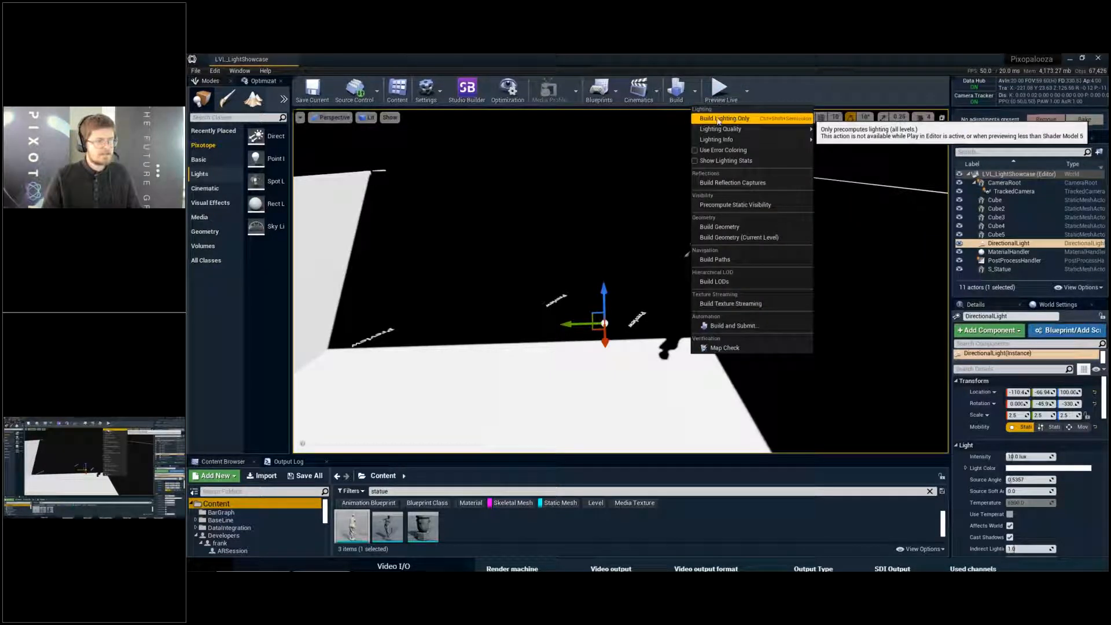
{"action": "left_click", "coordinate": [717, 118]}
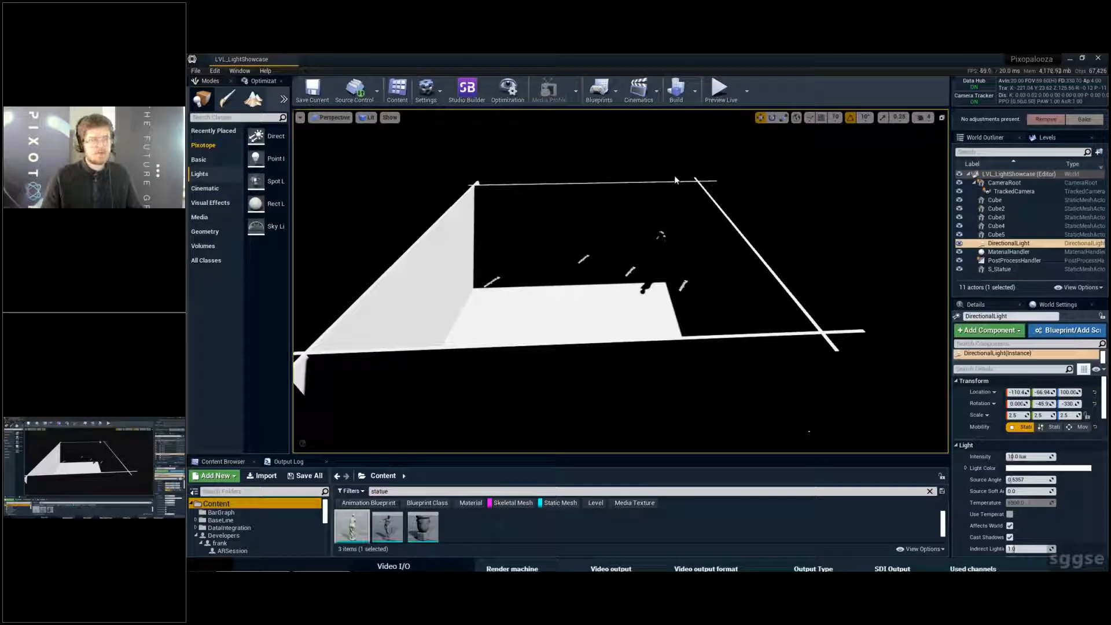
- Search the placeable actors for "light" and place a Lightmass Importance Volume in the middle of the room
{"action": "left_click", "coordinate": [246, 116]}
{"action": "type", "text": "lighte"}
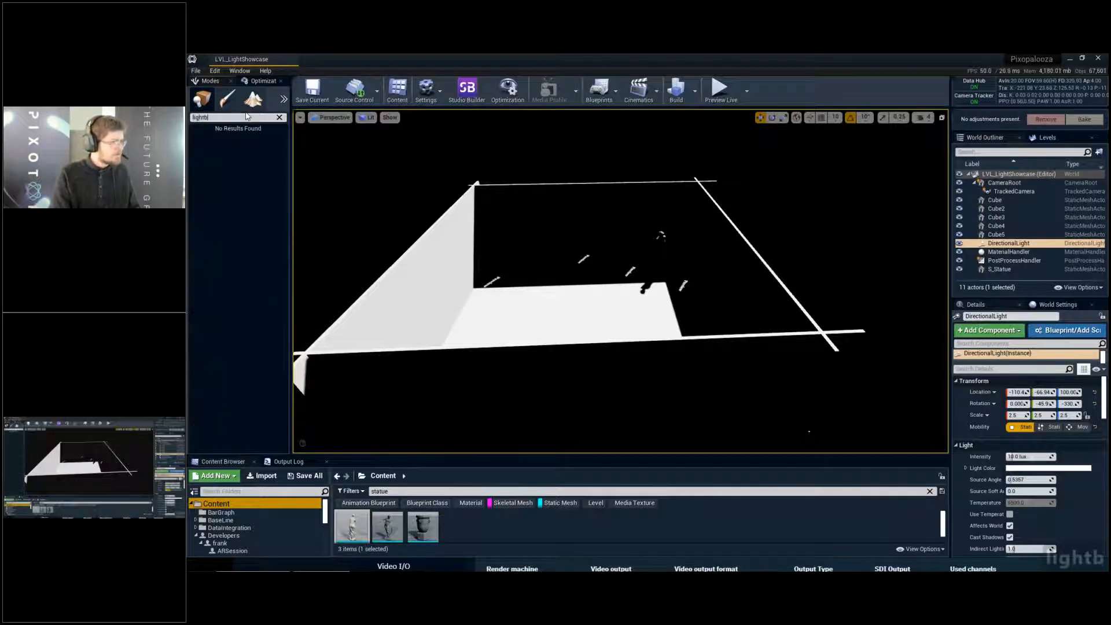
{"action": "key", "text": "BackSpace"}
{"action": "key", "text": "BackSpace"}
{"action": "type", "text": "mas"}
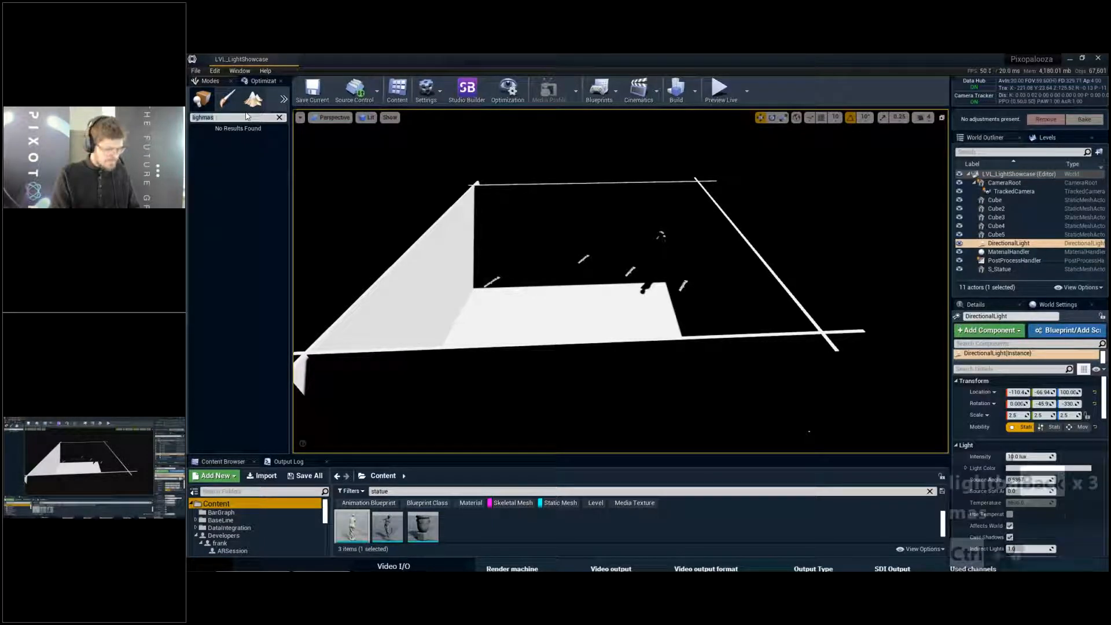
{"action": "key", "text": "ctrl+a"}
{"action": "type", "text": "ligt"}
{"action": "key", "text": "BackSpace"}
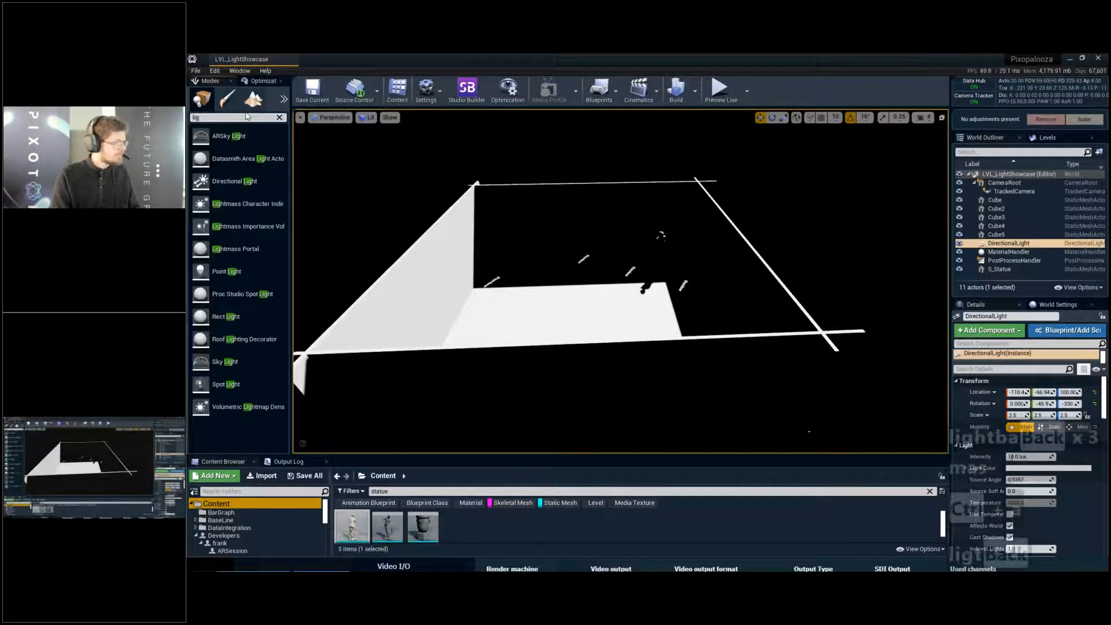
{"action": "type", "text": "ht"}
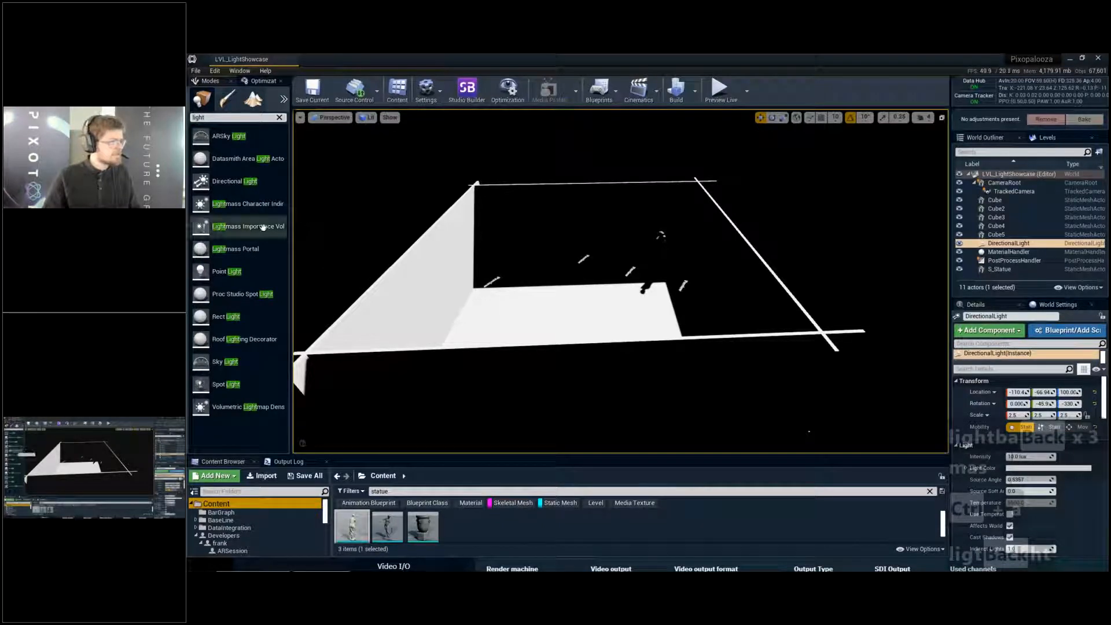
{"action": "left_click_drag", "start_coordinate": [249, 226], "coordinate": [600, 305]}
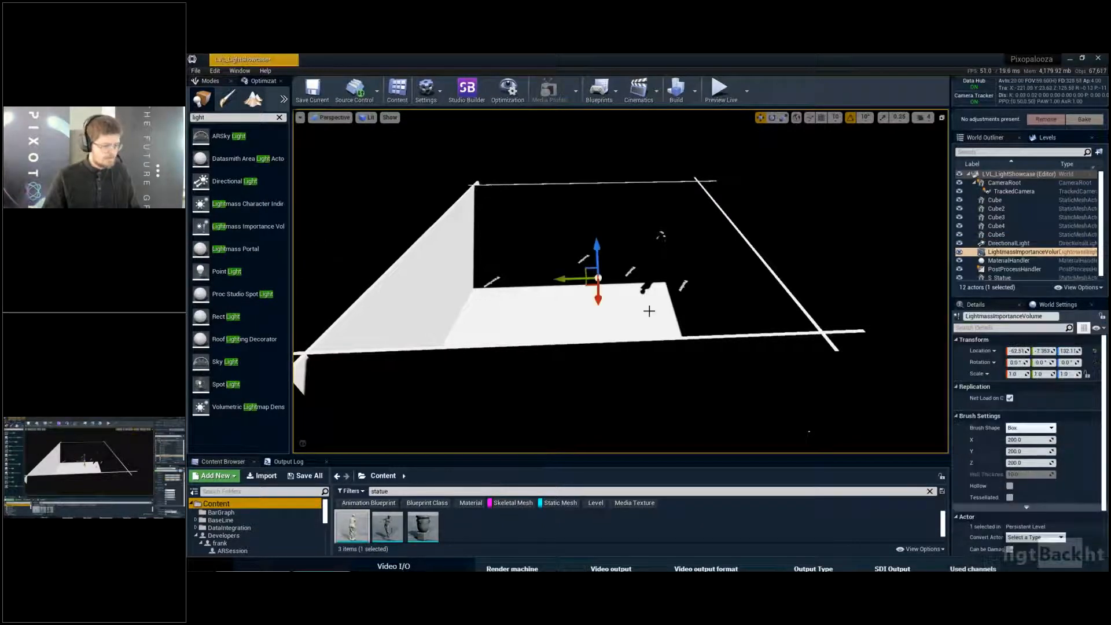
- Show the editor gizmos and scale the importance volume's height to about 3.15
{"action": "right_click_drag", "start_coordinate": [651, 310], "coordinate": [660, 306]}
{"action": "key", "text": "g"}
{"action": "key", "text": "d"}
{"action": "key", "text": "d"}
{"action": "key", "text": "d"}
{"action": "key", "text": "d"}
{"action": "key", "text": "d"}
{"action": "key", "text": "d"}
{"action": "key", "text": "d"}
{"action": "key", "text": "d"}
{"action": "key", "text": "d"}
{"action": "key", "text": "d"}
{"action": "mouse_move", "coordinate": [681, 259]}
{"action": "right_mouse_down"}
{"action": "mouse_move", "coordinate": [654, 260]}
{"action": "mouse_move", "coordinate": [681, 258]}
{"action": "right_mouse_up"}
{"action": "key", "text": "r"}
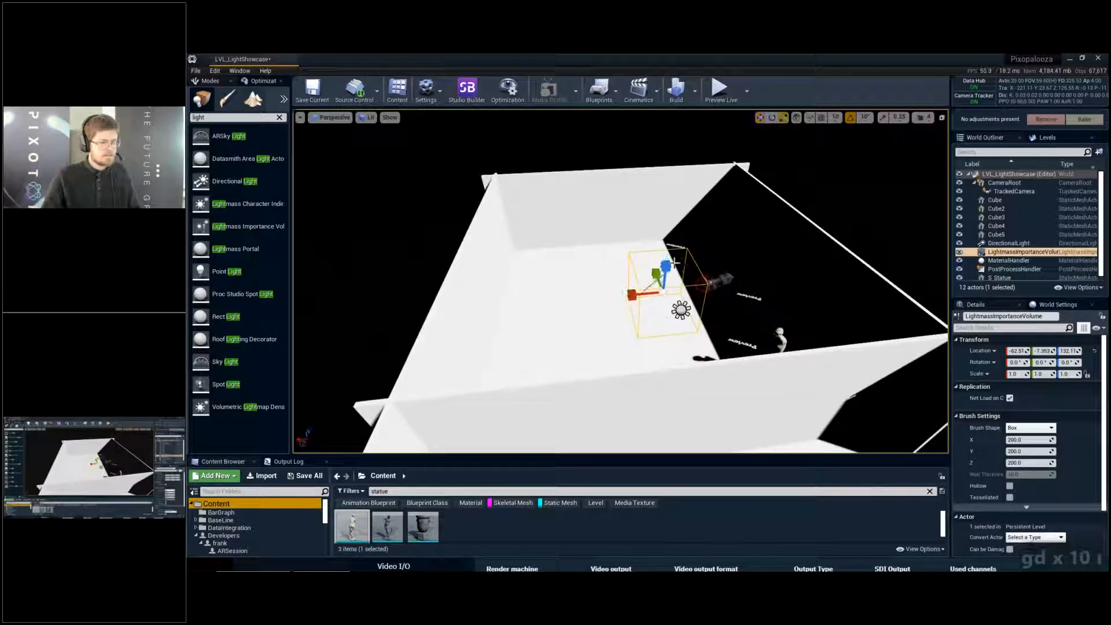
{"action": "left_click_drag", "start_coordinate": [667, 264], "coordinate": [668, 217]}
{"action": "key", "text": "a"}
{"action": "key", "text": "s"}
{"action": "right_click_drag", "start_coordinate": [668, 217], "coordinate": [704, 224]}
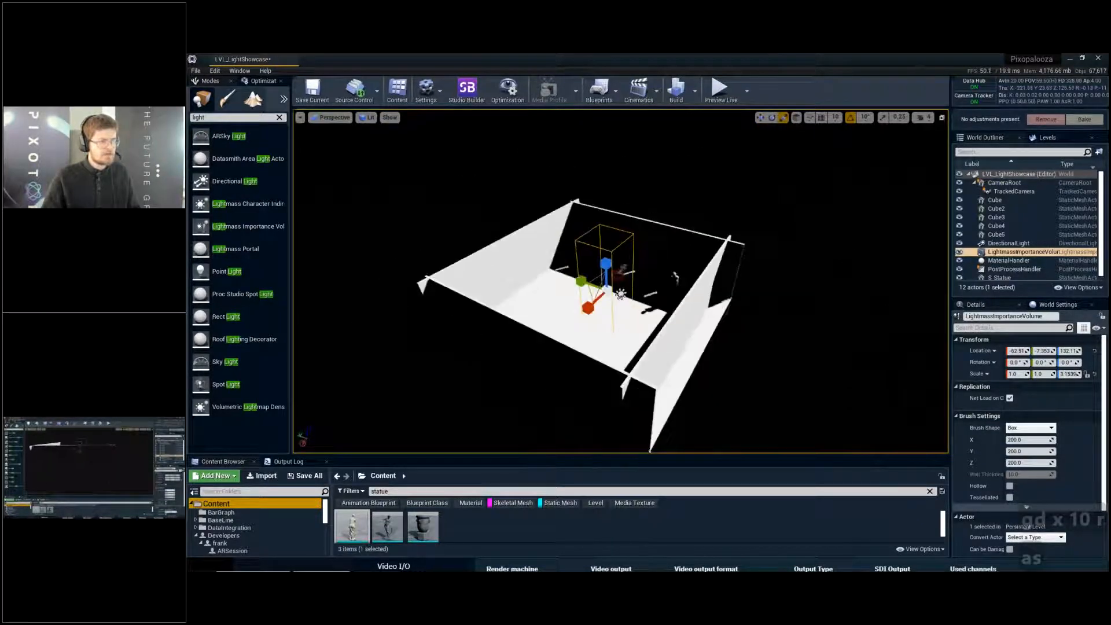
- Display the scene in wireframe and stretch the importance volume along Y to a scale of about 6.2
{"action": "key", "text": "q"}
{"action": "key", "text": "a"}
{"action": "key", "text": "q"}
{"action": "right_click_drag", "start_coordinate": [669, 263], "coordinate": [686, 254]}
{"action": "key", "text": "a"}
{"action": "key", "text": "s"}
{"action": "key", "text": "alt+2"}
{"action": "key", "text": "q"}
{"action": "key", "text": "s"}
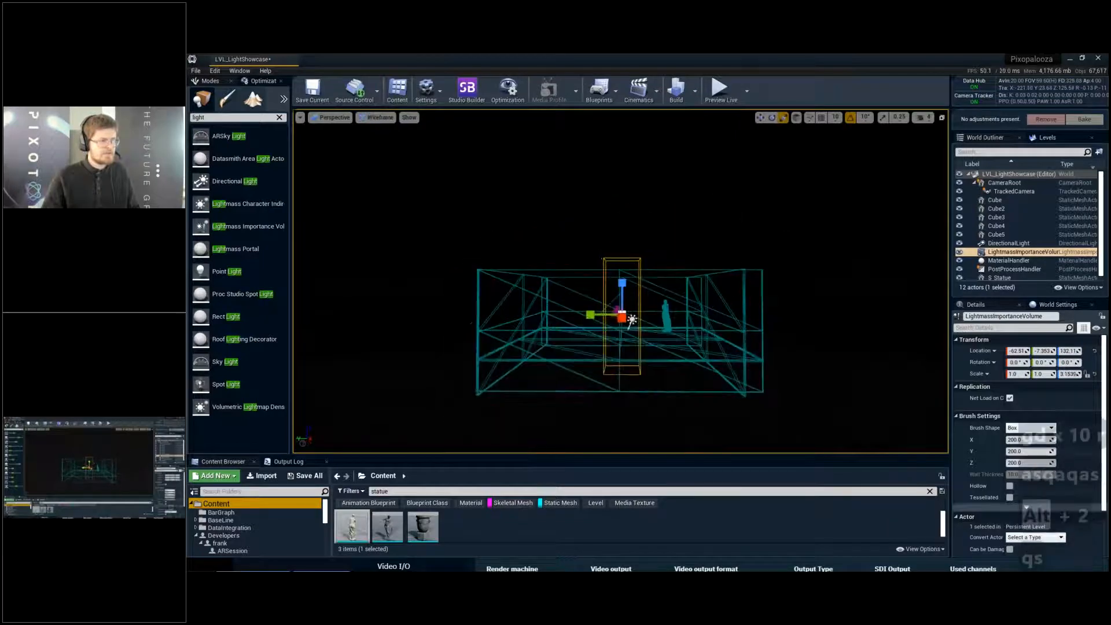
{"action": "left_click_drag", "start_coordinate": [591, 313], "coordinate": [479, 313]}
{"action": "key", "text": "alt+g"}
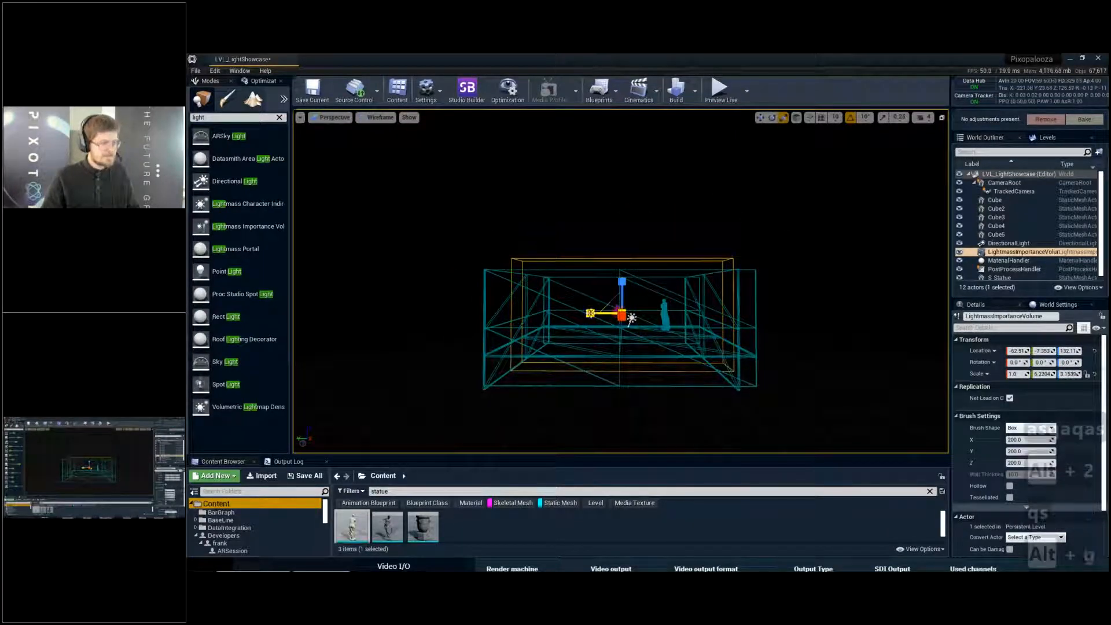
- In the front view, fit the importance volume around the walls with scale about 5.89 in Y and 2.56 in Z
{"action": "key", "text": "alt+h"}
{"action": "scroll", "coordinate": [594, 247], "scroll_direction": "down", "scroll_amount": 2}
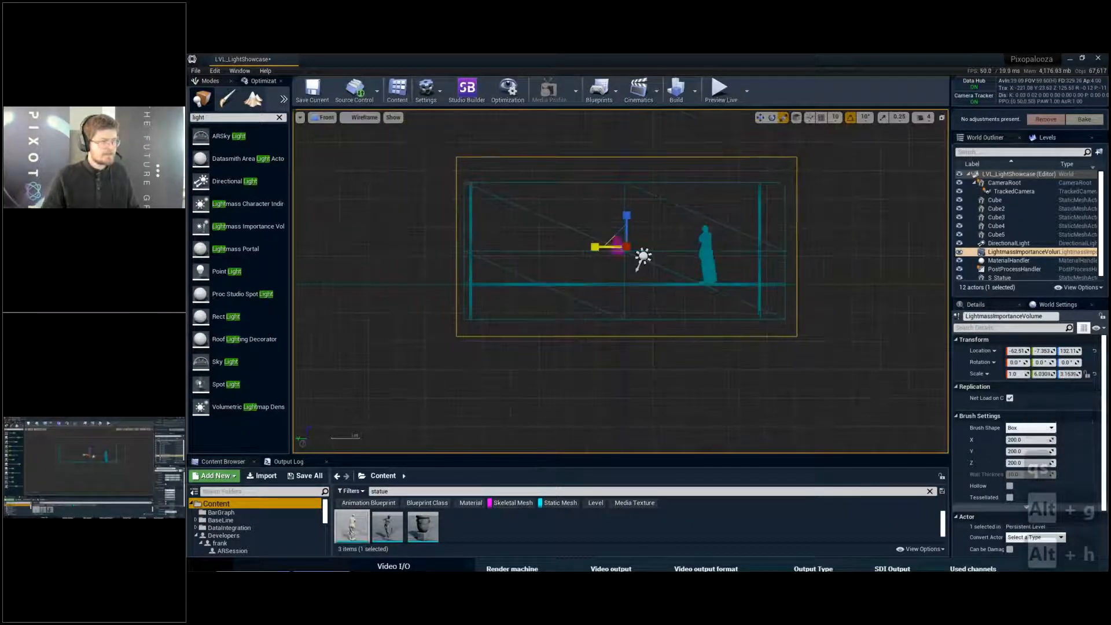
{"action": "left_click_drag", "start_coordinate": [595, 248], "coordinate": [618, 243]}
{"action": "key", "text": "w"}
- In the top view, scale the importance volume to about 5.45 in X and center it over the room
{"action": "key", "text": "alt+h"}
{"action": "key", "text": "alt+j"}
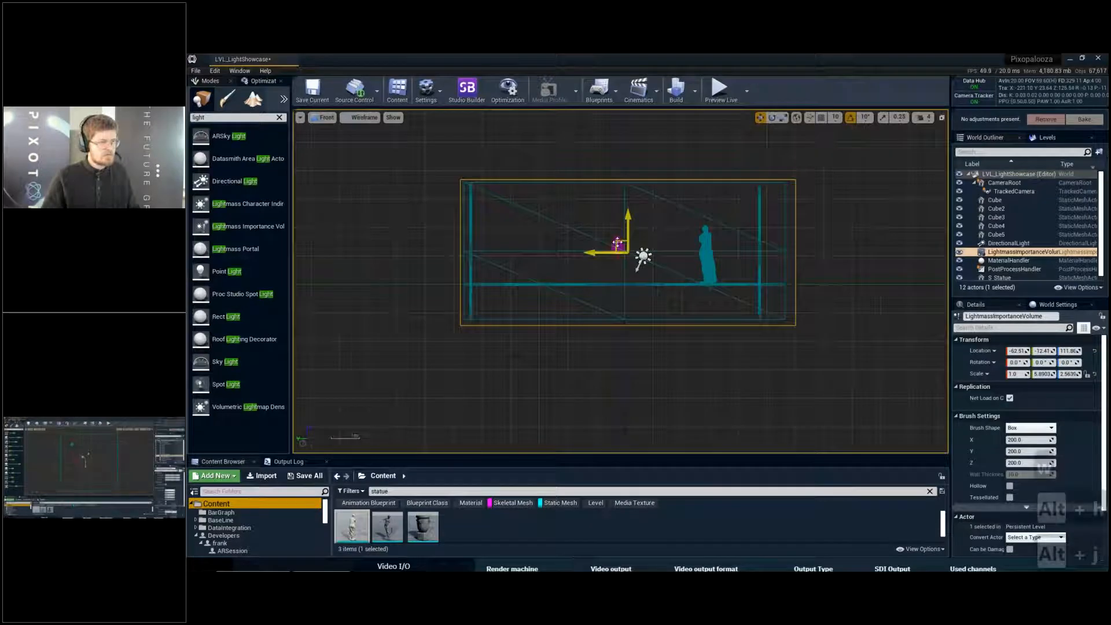
{"action": "scroll", "coordinate": [629, 254], "scroll_direction": "down", "scroll_amount": 4}
{"action": "key", "text": "r"}
{"action": "mouse_move", "coordinate": [642, 265]}
{"action": "left_mouse_down"}
{"action": "mouse_move", "coordinate": [686, 266]}
{"action": "mouse_move", "coordinate": [639, 267]}
{"action": "mouse_move", "coordinate": [651, 266]}
{"action": "left_mouse_up"}
{"action": "key", "text": "w"}
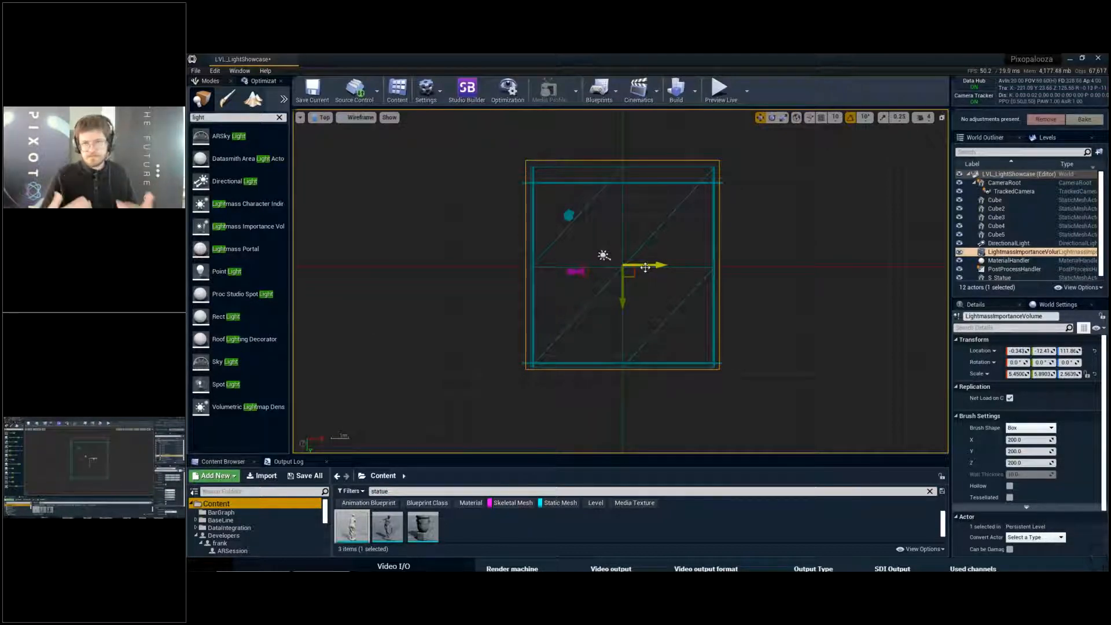
- Check in perspective that the importance volume encloses the room, going from wireframe through unlit to lit shading
{"action": "key", "text": "alt+g"}
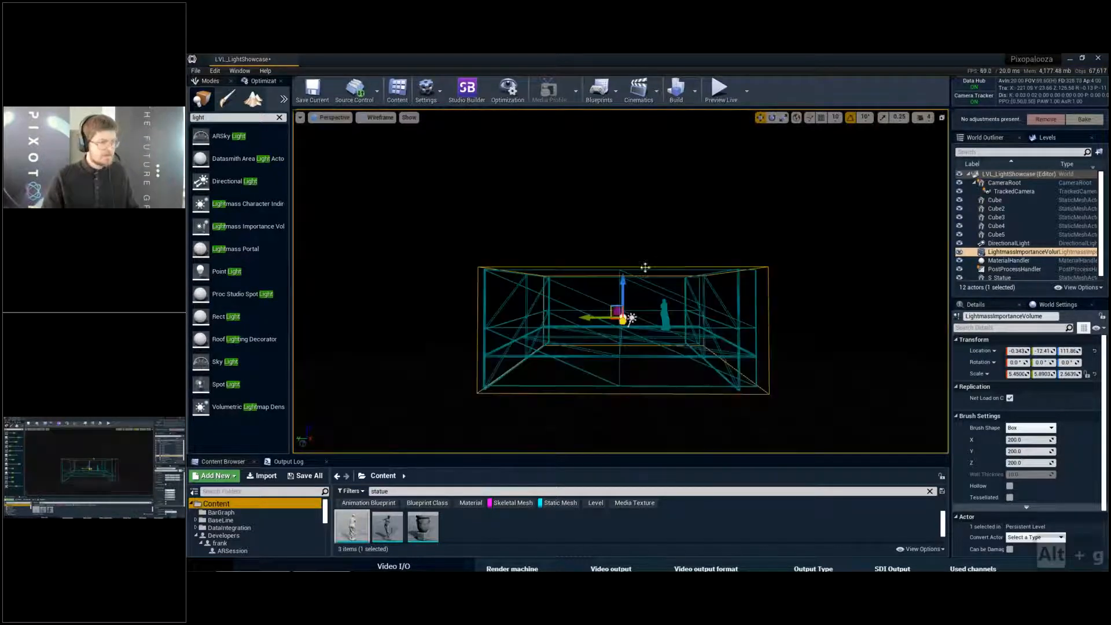
{"action": "key", "text": "w"}
{"action": "key", "text": "e"}
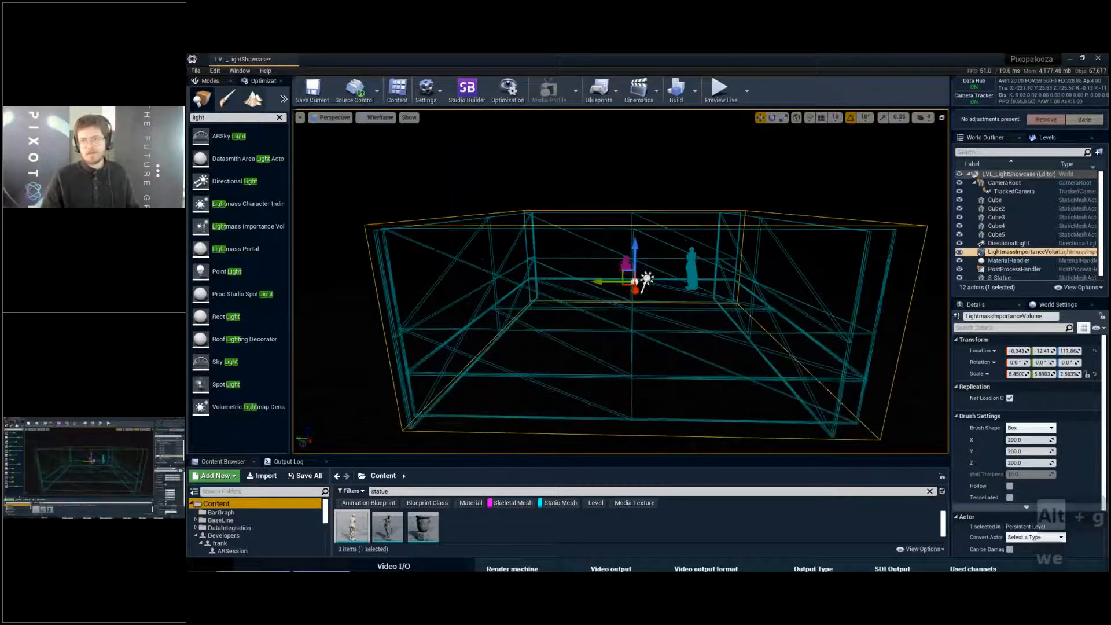
{"action": "key", "text": "w"}
{"action": "key", "text": "e"}
{"action": "key", "text": "alt+3"}
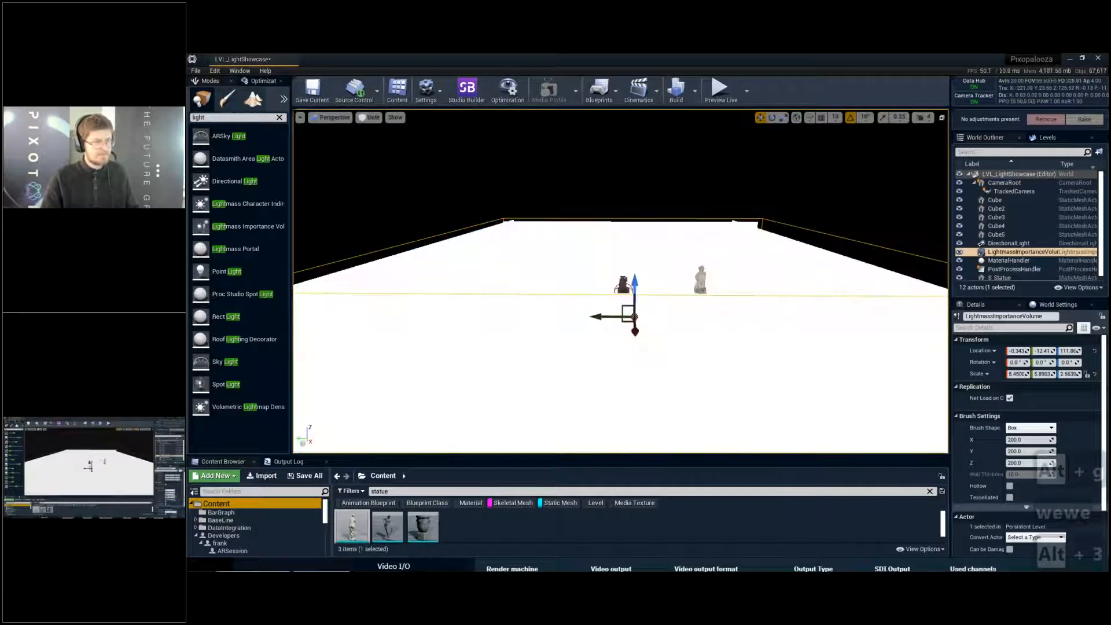
{"action": "key", "text": "alt+4"}
{"action": "key", "text": "w"}
{"action": "key", "text": "e"}
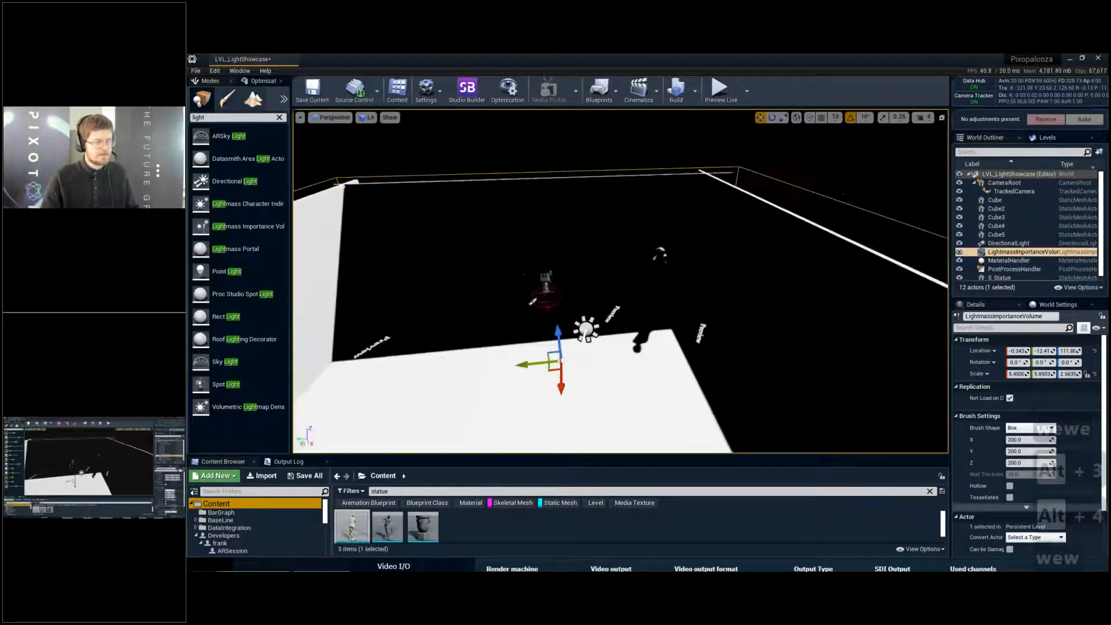
{"action": "key", "text": "w"}
{"action": "key", "text": "q"}
{"action": "key", "text": "s"}
{"action": "key", "text": "d"}
{"action": "right_click_drag", "start_coordinate": [441, 266], "coordinate": [437, 269]}
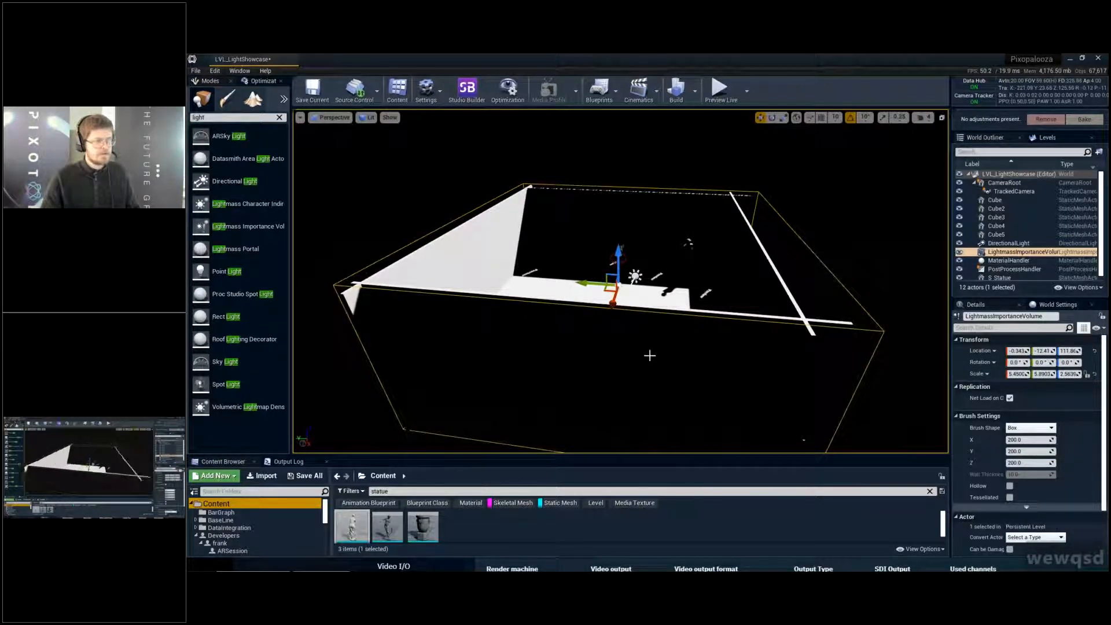
- Build only the lighting for the level
{"action": "key", "text": "w"}
{"action": "key", "text": "w"}
{"action": "right_click_drag", "start_coordinate": [614, 354], "coordinate": [614, 355]}
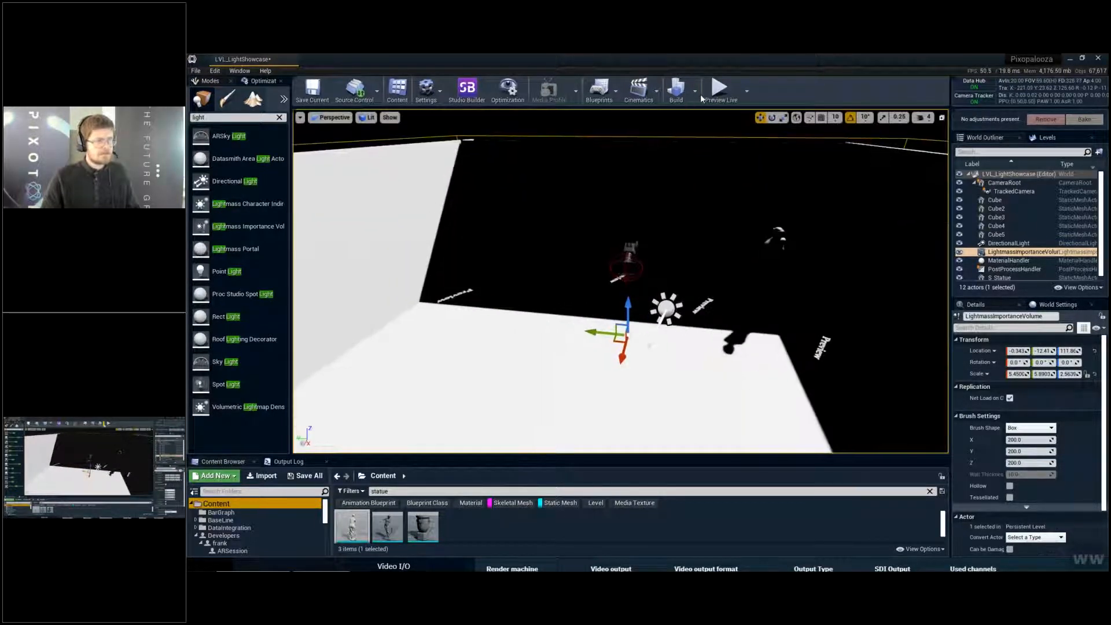
{"action": "left_click", "coordinate": [696, 92]}
{"action": "left_click", "coordinate": [715, 119]}
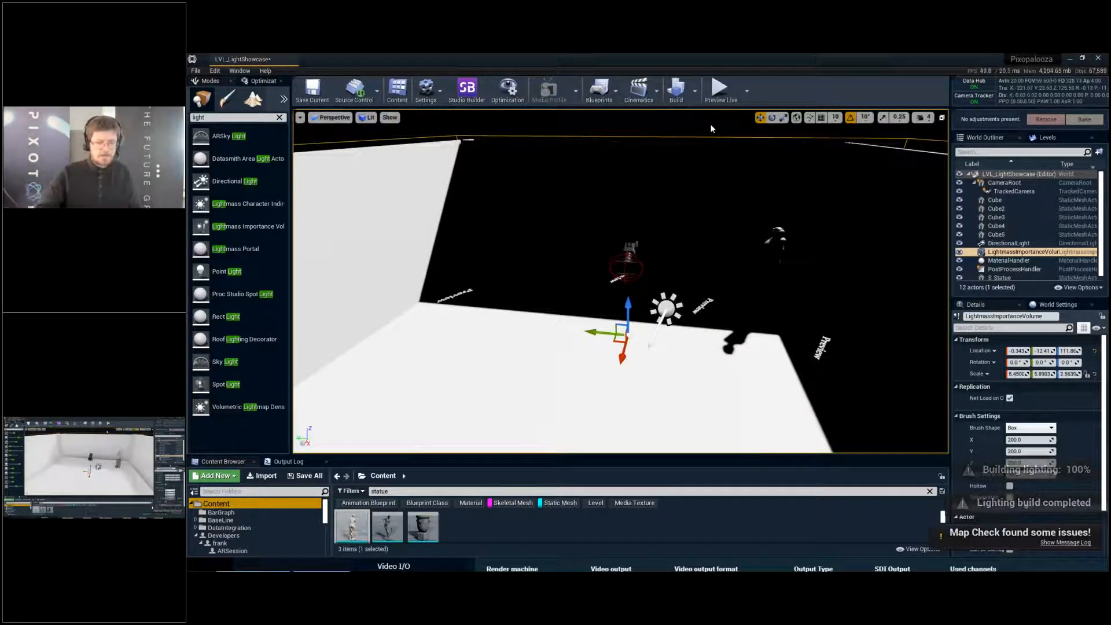
- Bring up the Swarm Agent window and examine the Swarm Status timeline of the lighting build per machine
{"action": "key", "text": "alt+Tab"}
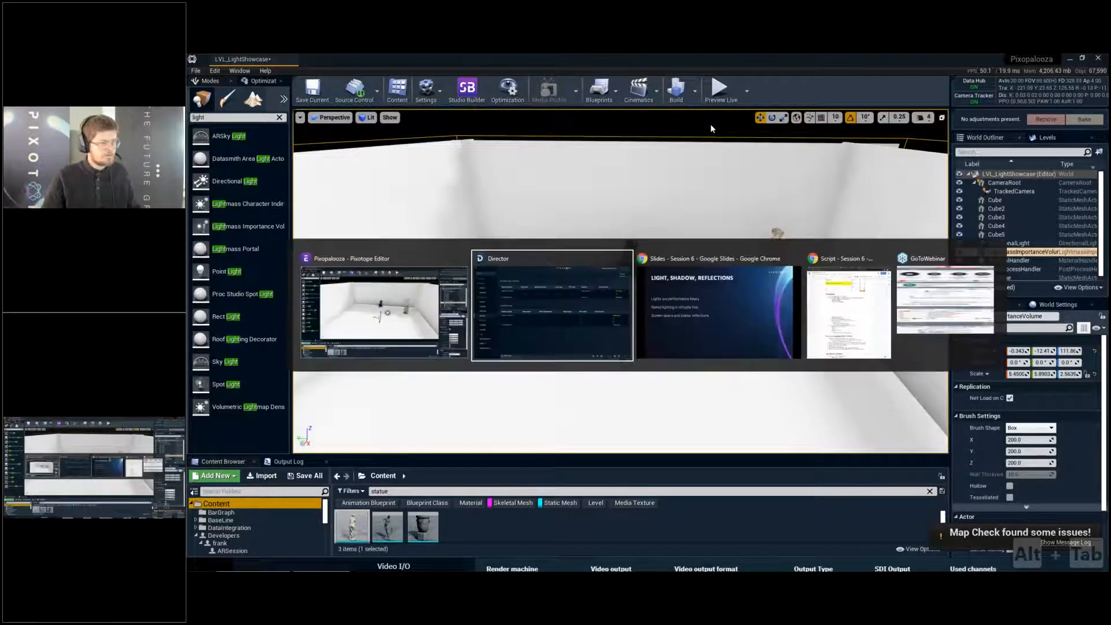
{"action": "key", "text": "alt+shift+Tab"}
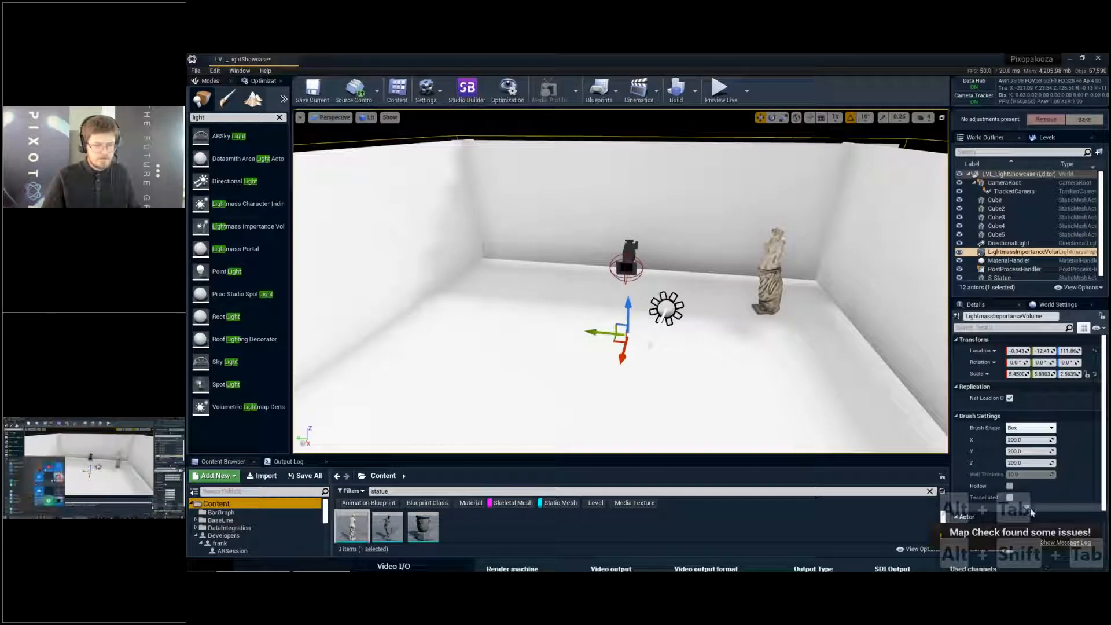
{"action": "key", "text": "super"}
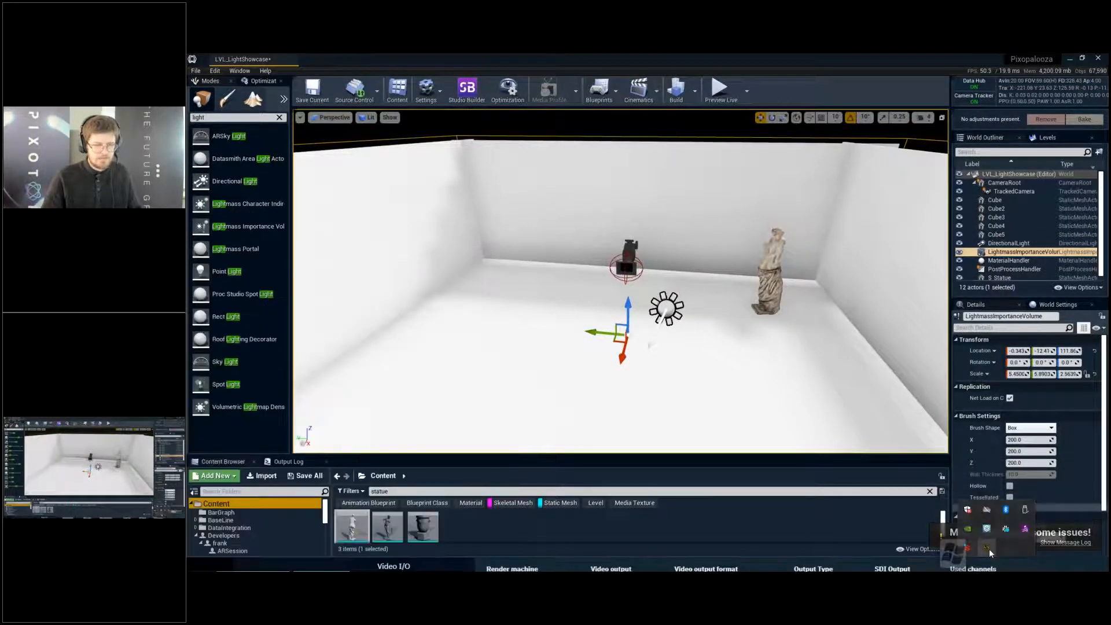
{"action": "double_click", "coordinate": [988, 547]}
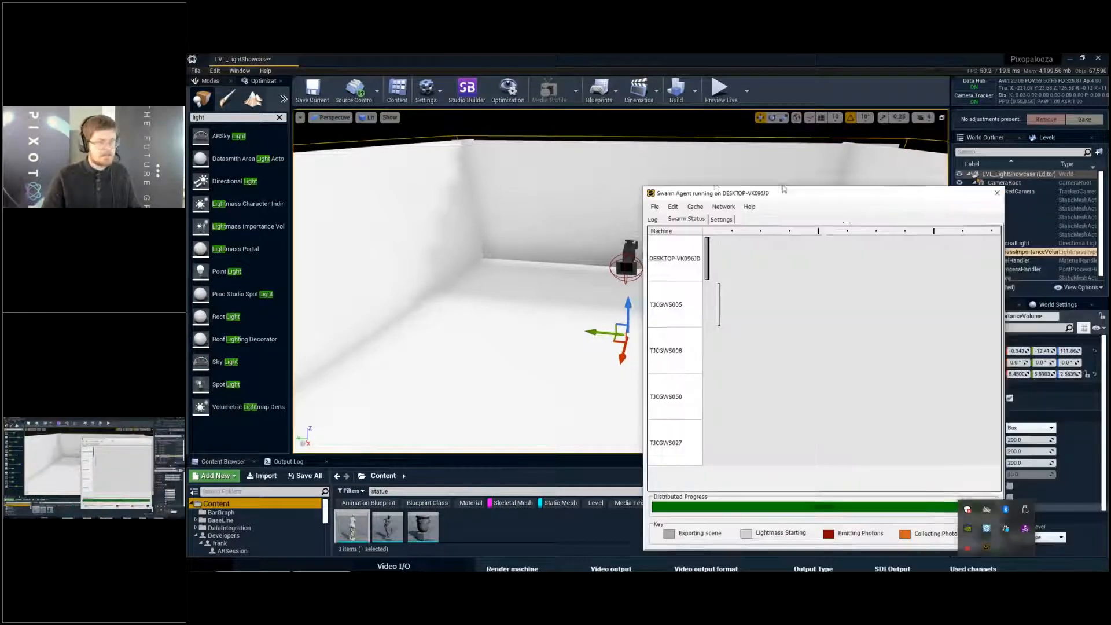
{"action": "left_click_drag", "start_coordinate": [783, 190], "coordinate": [719, 162]}
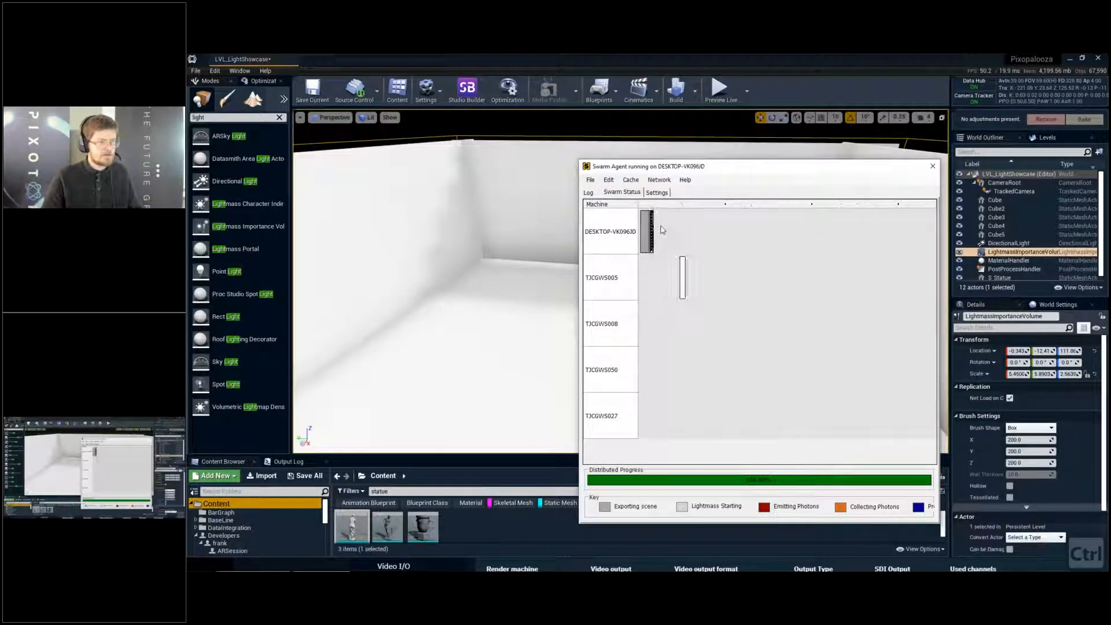
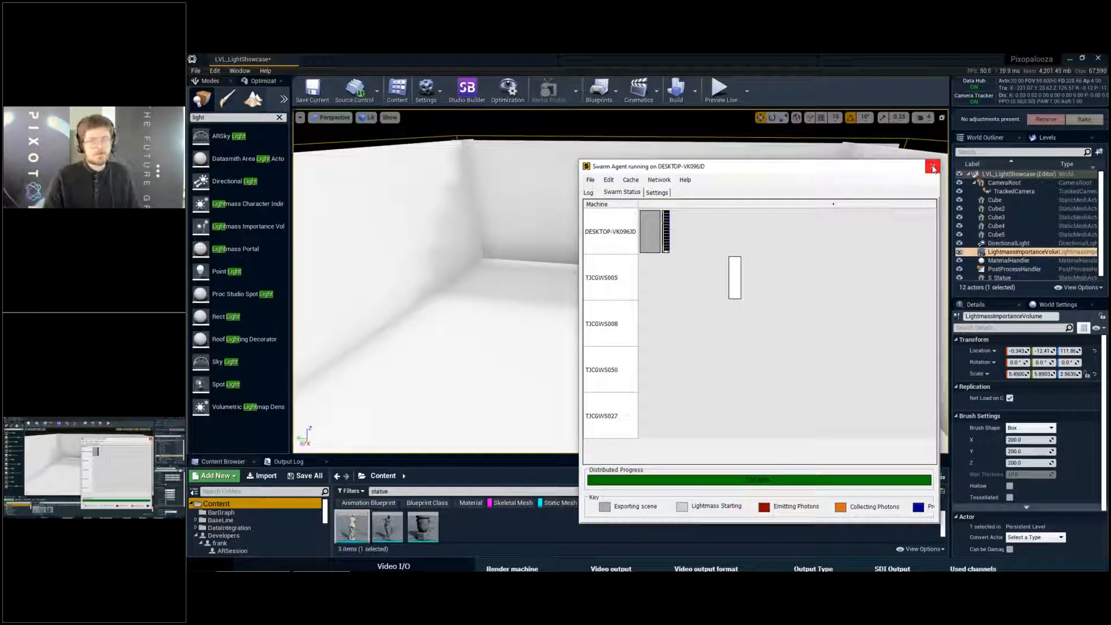
- Close the Swarm Agent window and save the level with its built lighting
{"action": "left_click", "coordinate": [933, 167]}
{"action": "key", "text": "ctrl+s"}
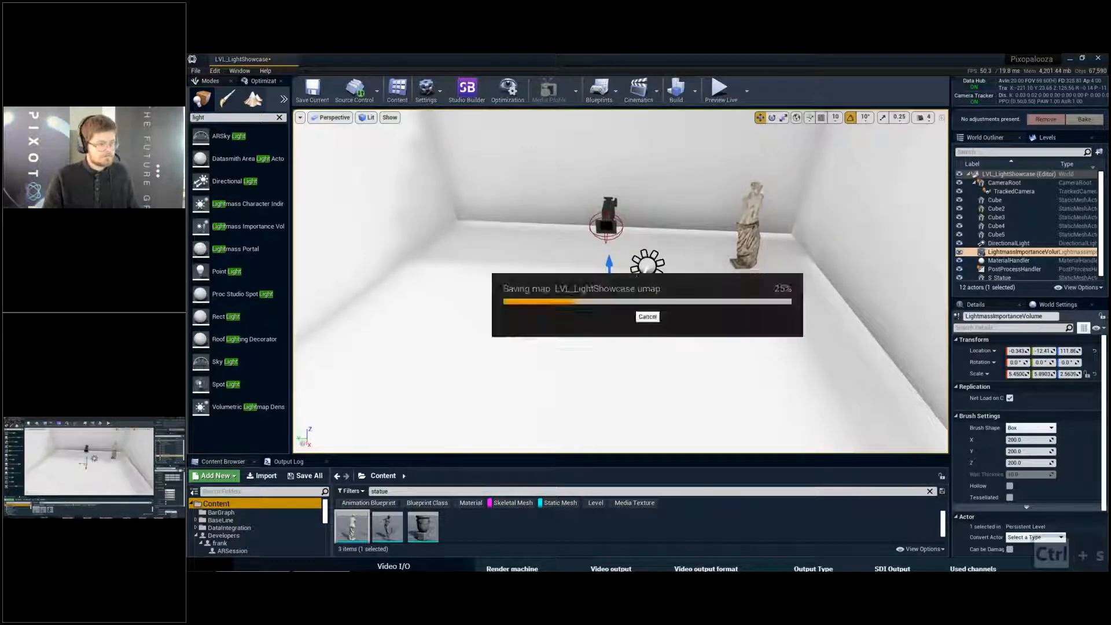
- Frame the statue and room corner full screen without editor overlays and profile the GPU for one frame
{"action": "key", "text": "a"}
{"action": "right_click_drag", "start_coordinate": [830, 203], "coordinate": [805, 197]}
{"action": "key", "text": "g"}
{"action": "key", "text": "q"}
{"action": "key", "text": "d"}
{"action": "key", "text": "q"}
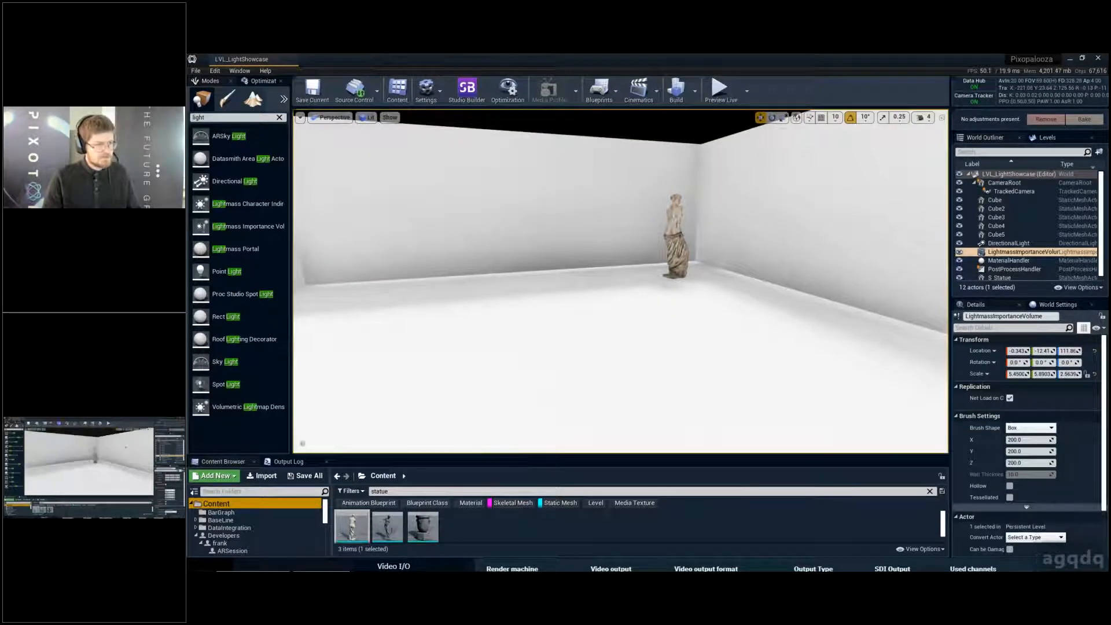
{"action": "key", "text": "1"}
{"action": "key", "text": "F11"}
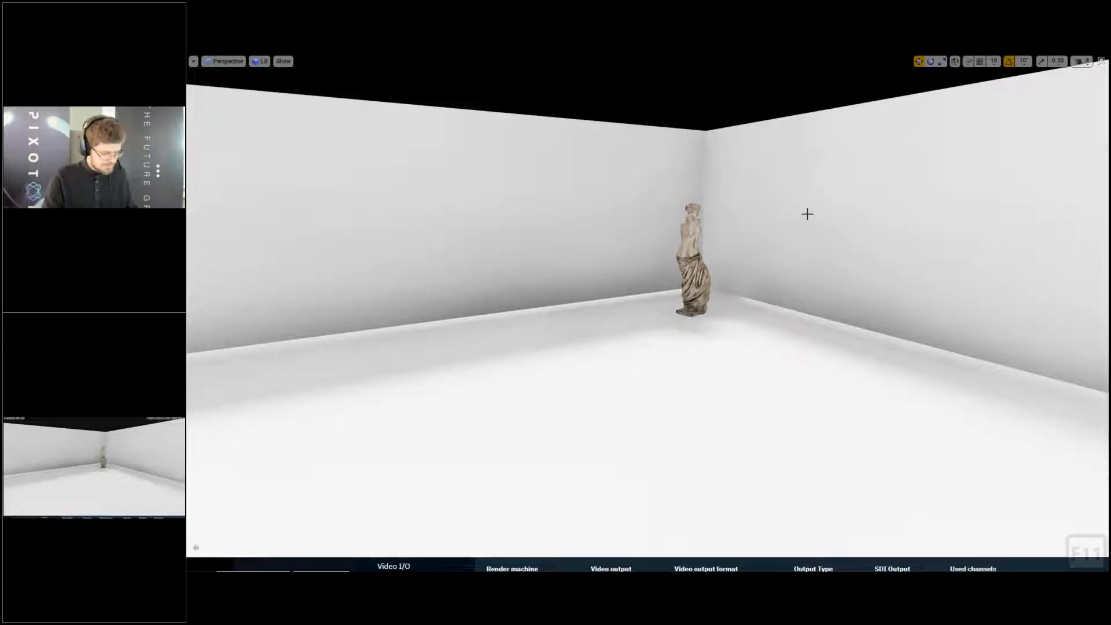
{"action": "key", "text": "ctrl"}
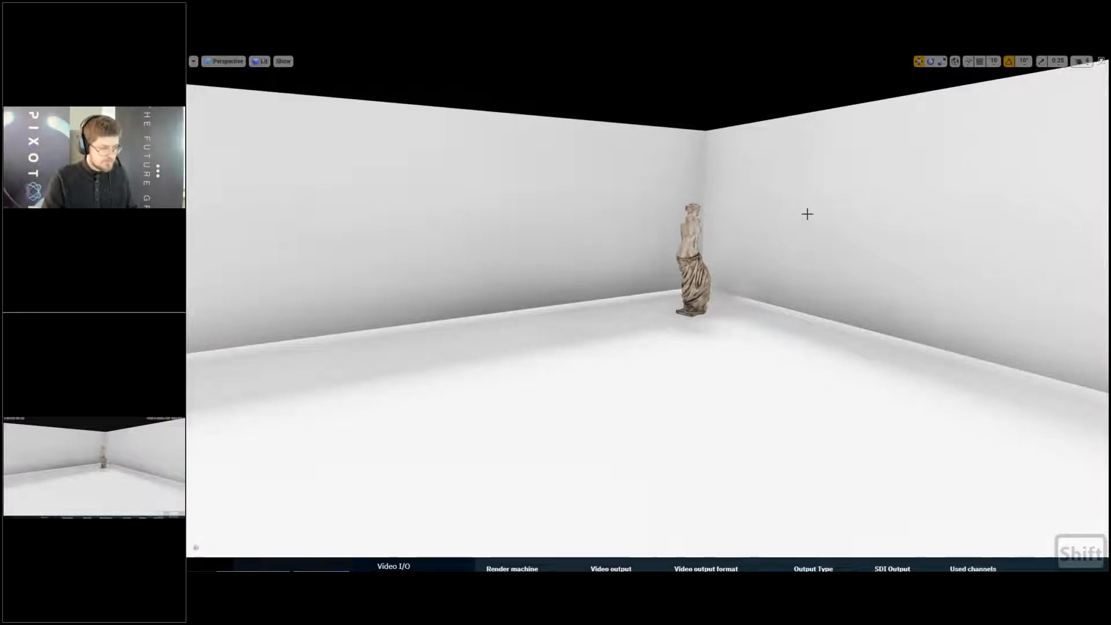
{"action": "key", "text": "ctrl+shift+comma"}
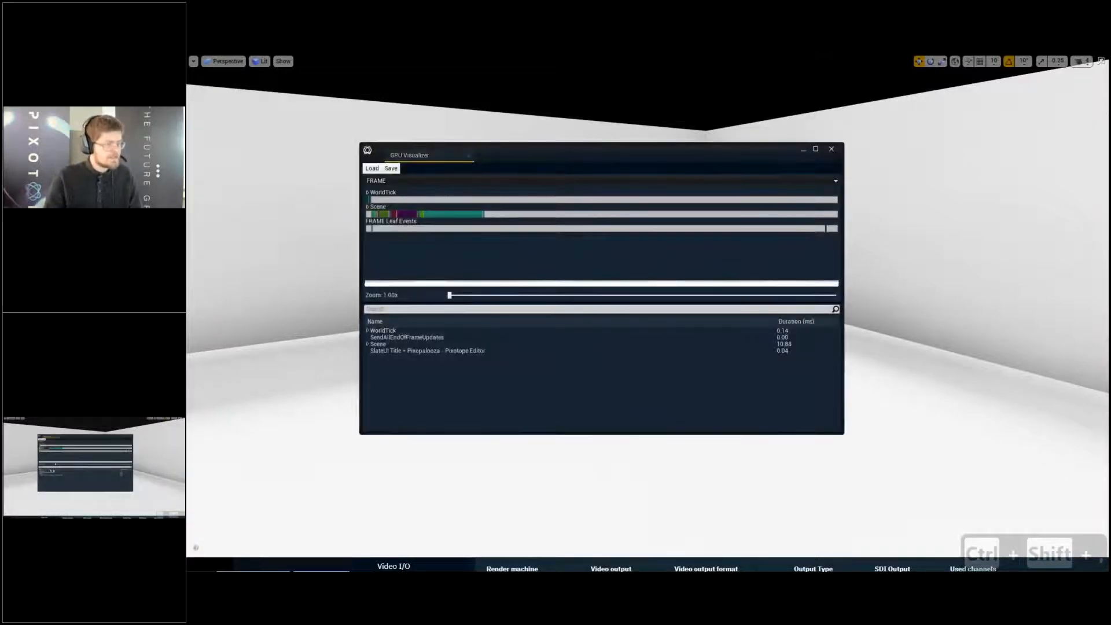
- Examine the Scene pass durations down to PostProcessing in the GPU Visualizer, then close it and leave full screen
{"action": "left_click", "coordinate": [367, 344]}
{"action": "scroll", "coordinate": [428, 384], "scroll_direction": "down", "scroll_amount": 3}
{"action": "scroll", "coordinate": [429, 383], "scroll_direction": "down", "scroll_amount": 3}
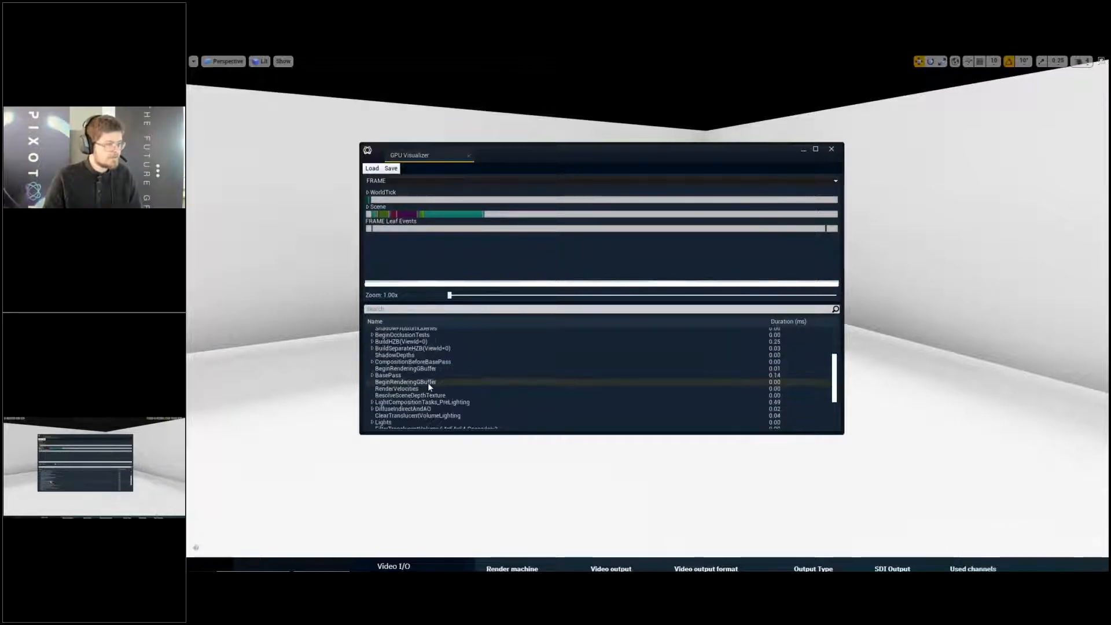
{"action": "left_click", "coordinate": [382, 408]}
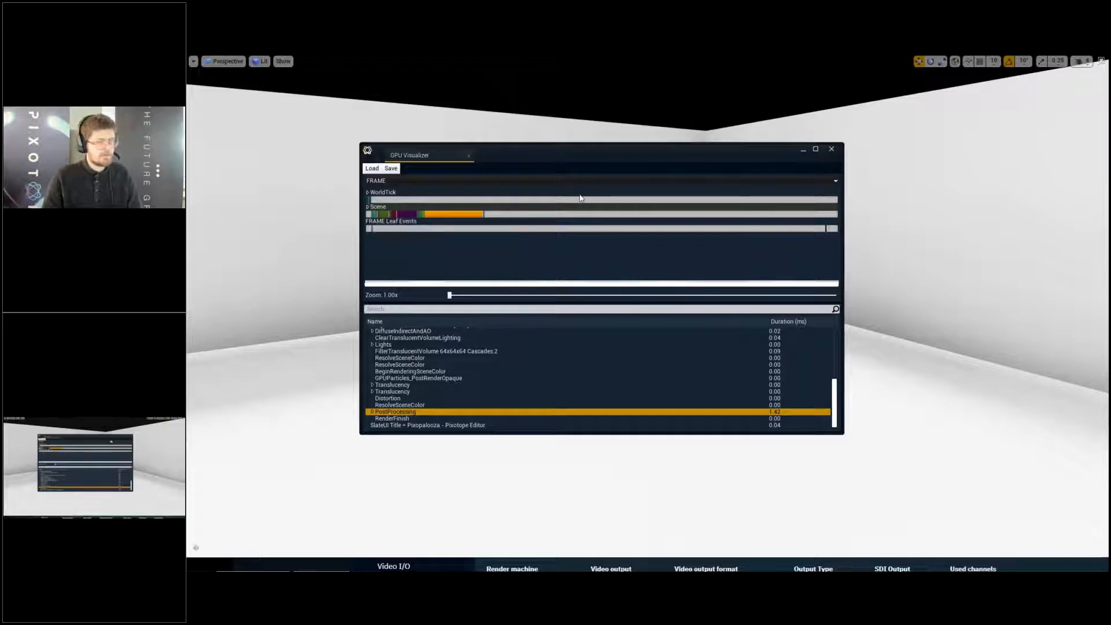
{"action": "left_click", "coordinate": [834, 150]}
{"action": "key", "text": "F11"}
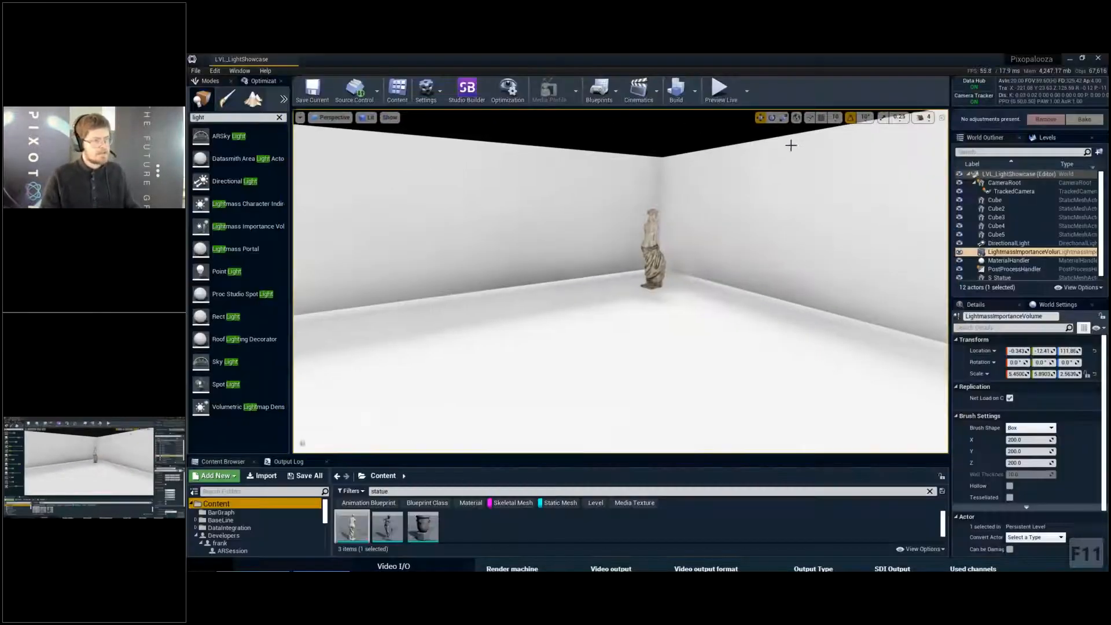
- Inspect the baked shading on the floor and walls around the statue in the lit view
{"action": "mouse_move", "coordinate": [739, 328]}
{"action": "right_mouse_down"}
{"action": "mouse_move", "coordinate": [697, 327]}
{"action": "mouse_move", "coordinate": [735, 328]}
{"action": "mouse_move", "coordinate": [680, 345]}
{"action": "mouse_move", "coordinate": [709, 348]}
{"action": "mouse_move", "coordinate": [746, 321]}
{"action": "right_mouse_up"}
{"action": "key", "text": "d"}
{"action": "key", "text": "w"}
{"action": "key", "text": "w"}
{"action": "key", "text": "d"}
{"action": "key", "text": "s"}
{"action": "key", "text": "e"}
{"action": "key", "text": "s"}
{"action": "key", "text": "q"}
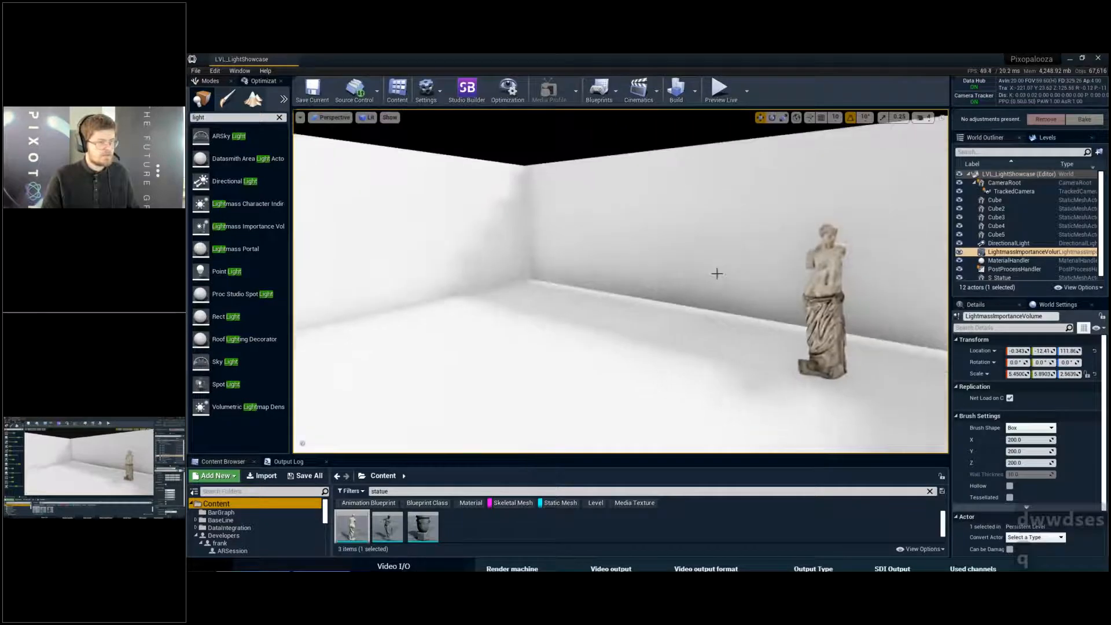
{"action": "right_click_drag", "start_coordinate": [717, 272], "coordinate": [608, 275]}
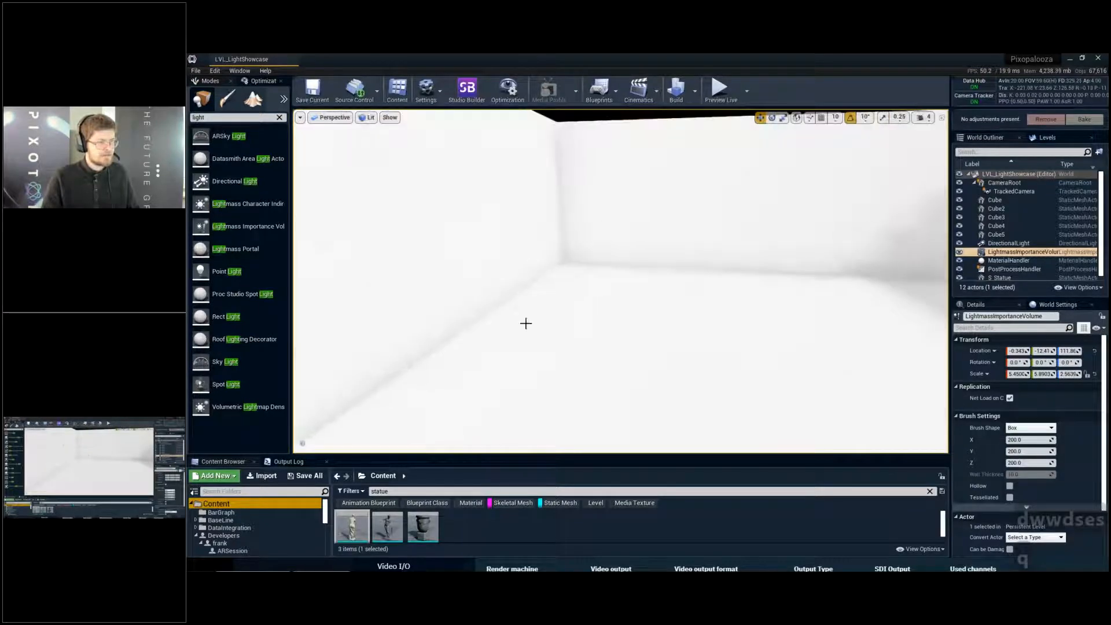
{"action": "right_click_drag", "start_coordinate": [541, 271], "coordinate": [759, 272]}
{"action": "key", "text": "w"}
{"action": "key", "text": "a"}
{"action": "right_click_drag", "start_coordinate": [677, 233], "coordinate": [729, 231]}
{"action": "key", "text": "s"}
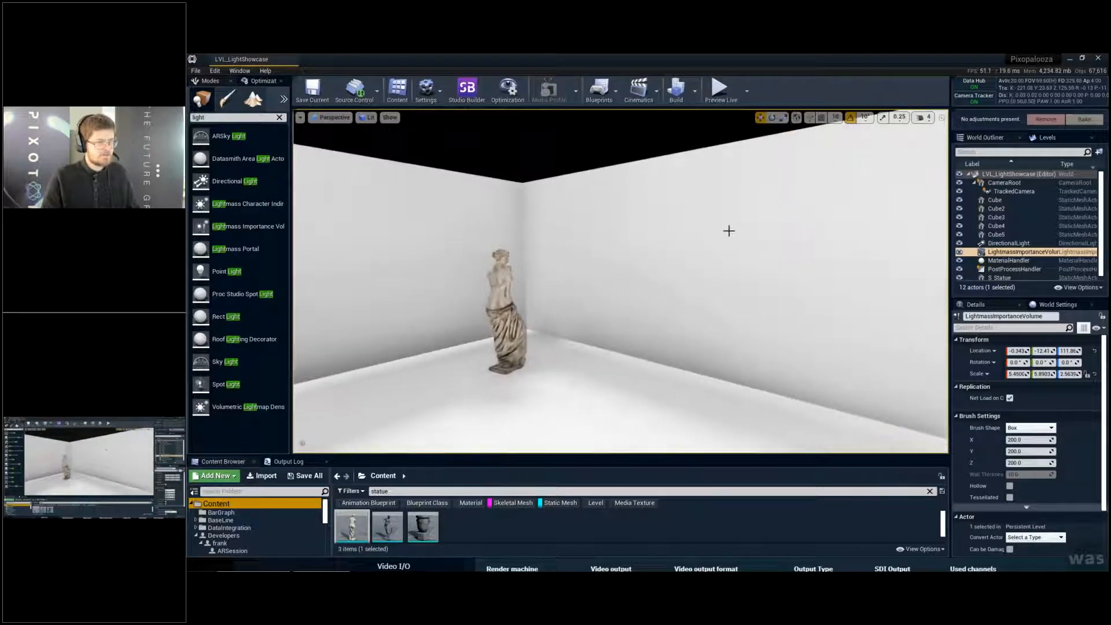
- Examine the softness of the baked shadow in the room corner away from the statue
{"action": "key", "text": "d"}
{"action": "right_click_drag", "start_coordinate": [499, 255], "coordinate": [350, 248]}
{"action": "key", "text": "w"}
{"action": "key", "text": "w"}
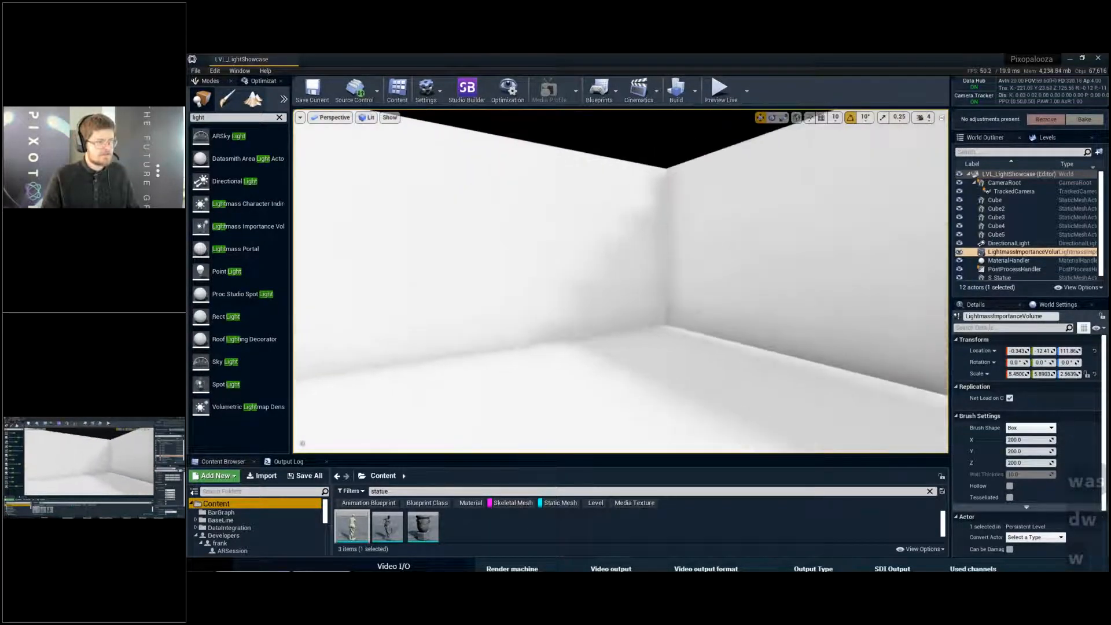
{"action": "key", "text": "d"}
{"action": "key", "text": "w"}
{"action": "right_click_drag", "start_coordinate": [591, 251], "coordinate": [564, 251]}
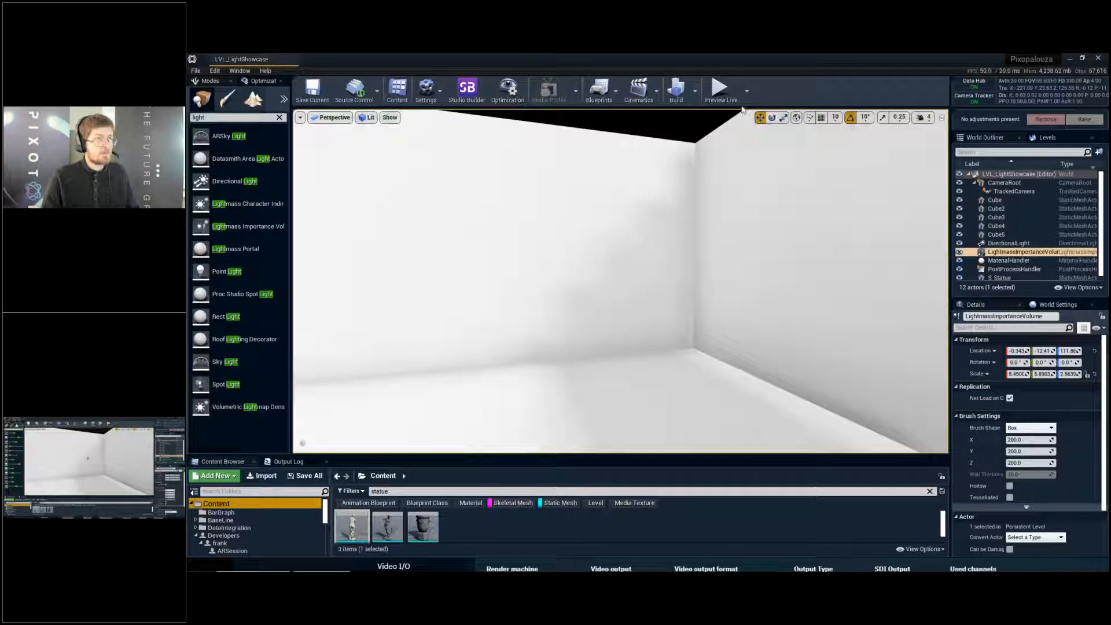
- Frame the statue in the Lighting Only view mode and show the viewport full screen
{"action": "mouse_move", "coordinate": [627, 239]}
{"action": "right_mouse_down"}
{"action": "mouse_move", "coordinate": [644, 261]}
{"action": "mouse_move", "coordinate": [620, 271]}
{"action": "mouse_move", "coordinate": [631, 278]}
{"action": "mouse_move", "coordinate": [638, 250]}
{"action": "right_mouse_up"}
{"action": "key", "text": "s"}
{"action": "key", "text": "q"}
{"action": "key", "text": "w"}
{"action": "key", "text": "alt+6"}
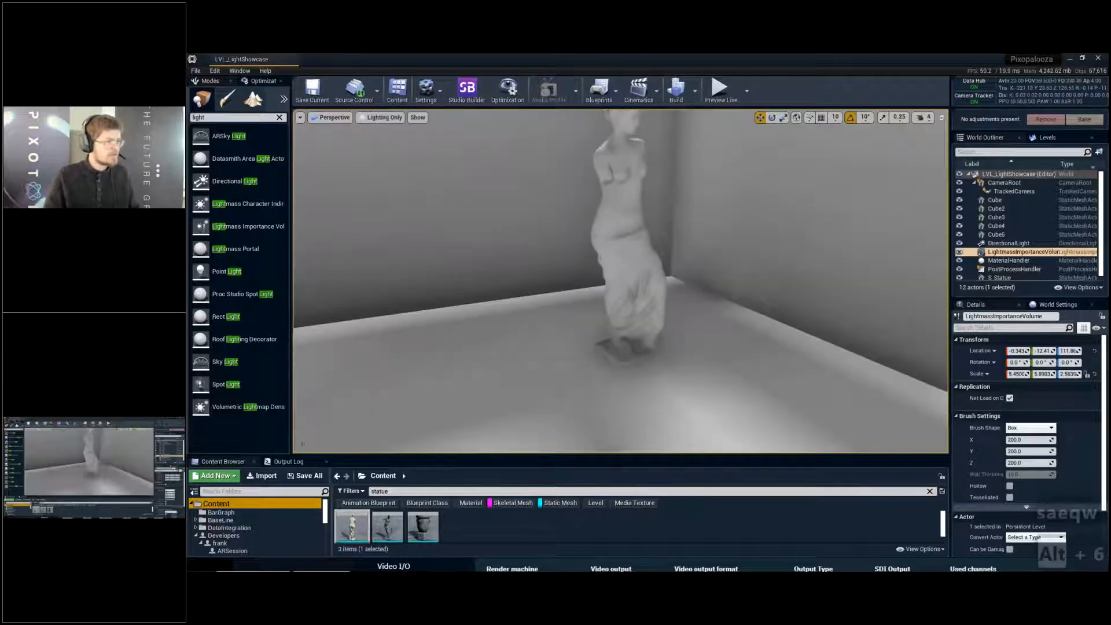
{"action": "left_click", "coordinate": [385, 117]}
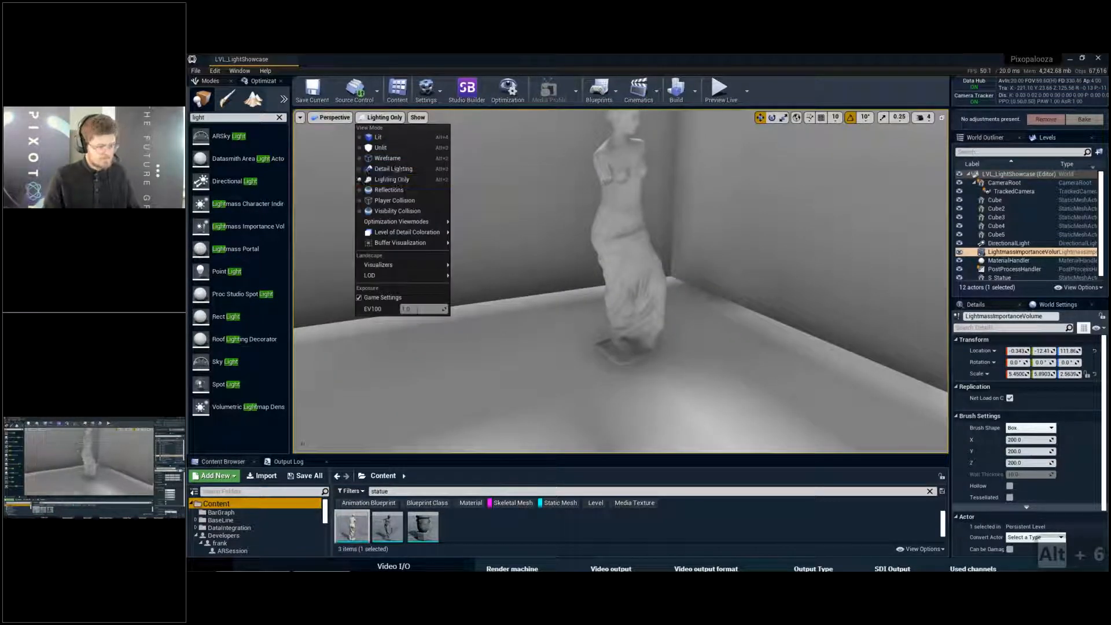
{"action": "left_click", "coordinate": [399, 183]}
{"action": "key", "text": "F11"}
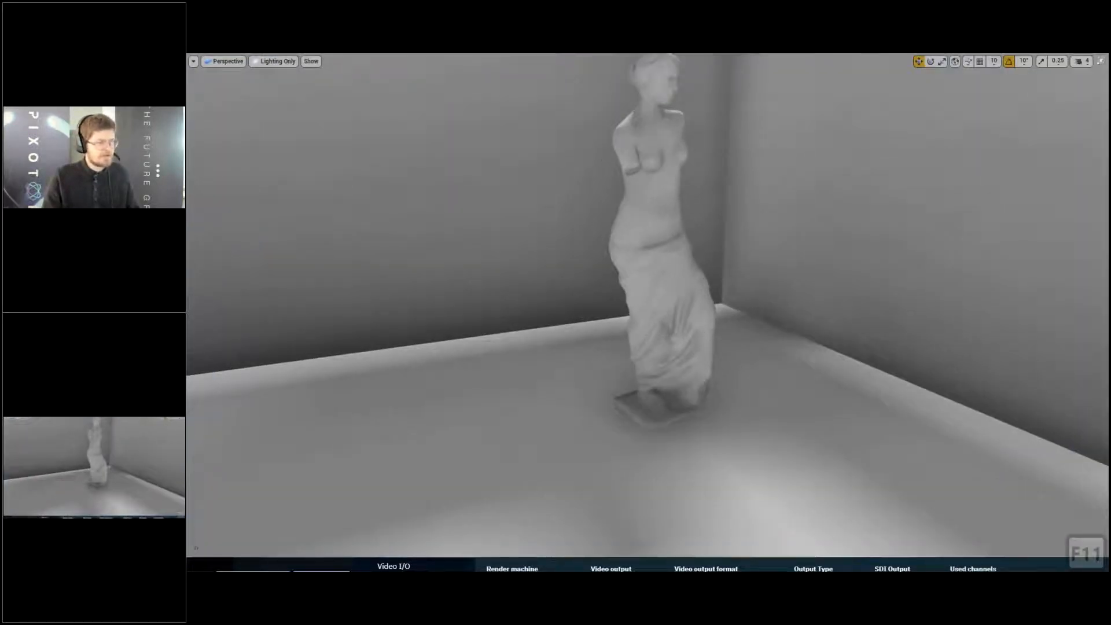
- Examine the baked contact shading around the statue's base and lower drapery from several sides
{"action": "key", "text": "q"}
{"action": "key", "text": "d"}
{"action": "key", "text": "w"}
{"action": "key", "text": "q"}
{"action": "key", "text": "w"}
{"action": "key", "text": "w"}
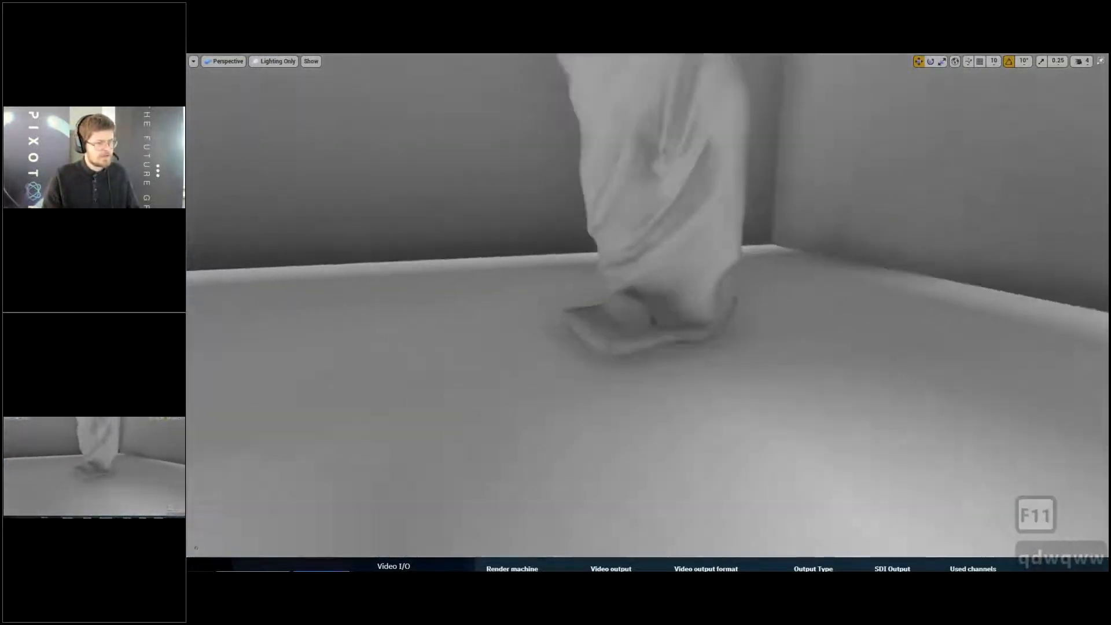
{"action": "key", "text": "a"}
{"action": "key", "text": "a"}
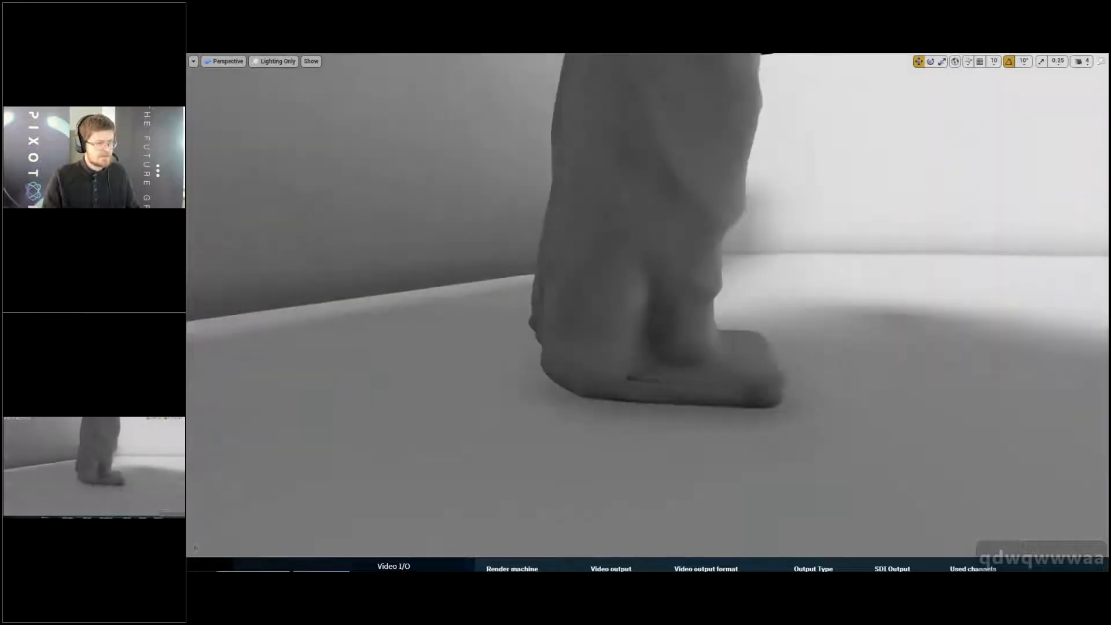
{"action": "key", "text": "e"}
{"action": "key", "text": "e"}
{"action": "key", "text": "a"}
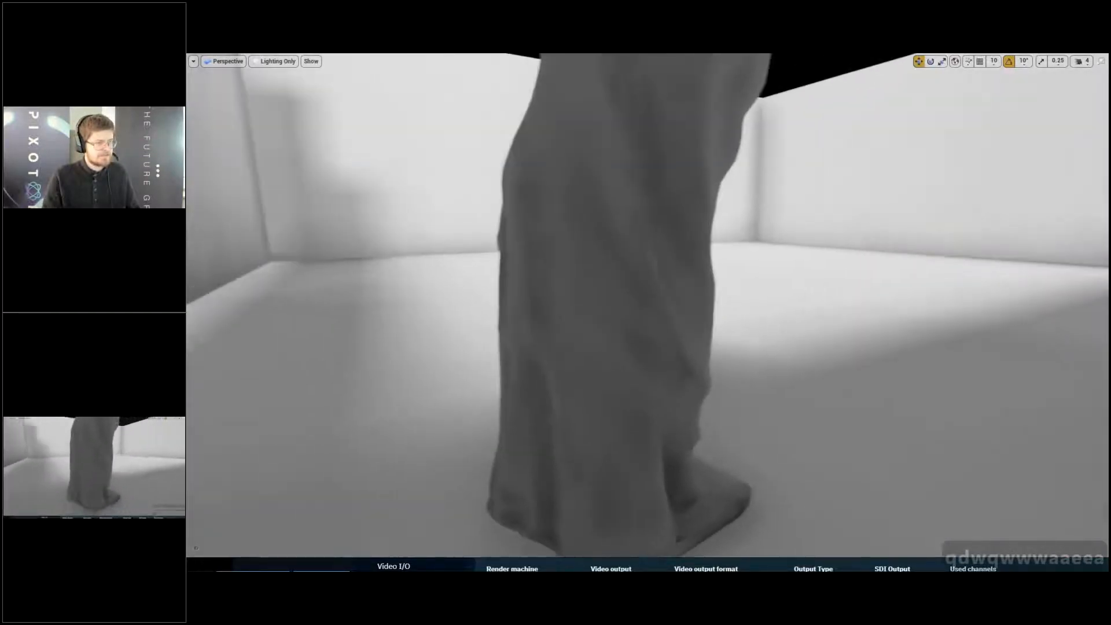
{"action": "key", "text": "q"}
{"action": "key", "text": "a"}
{"action": "key", "text": "w"}
{"action": "key", "text": "a"}
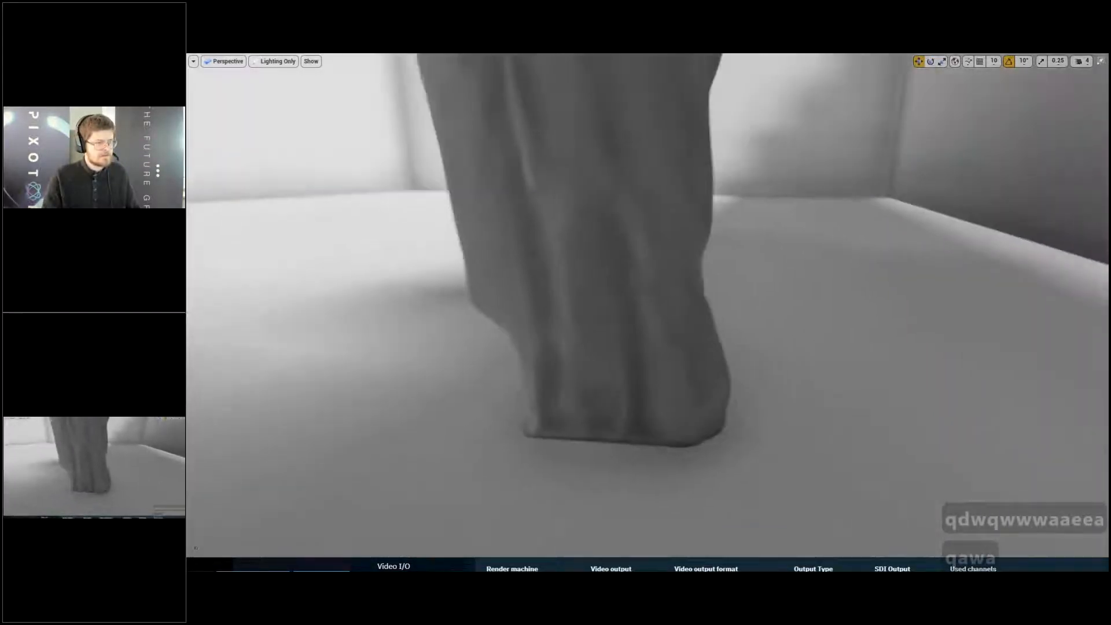
- Examine the baked lighting and its seams on the statue's torso, face and shoulders
{"action": "key", "text": "e"}
{"action": "key", "text": "e"}
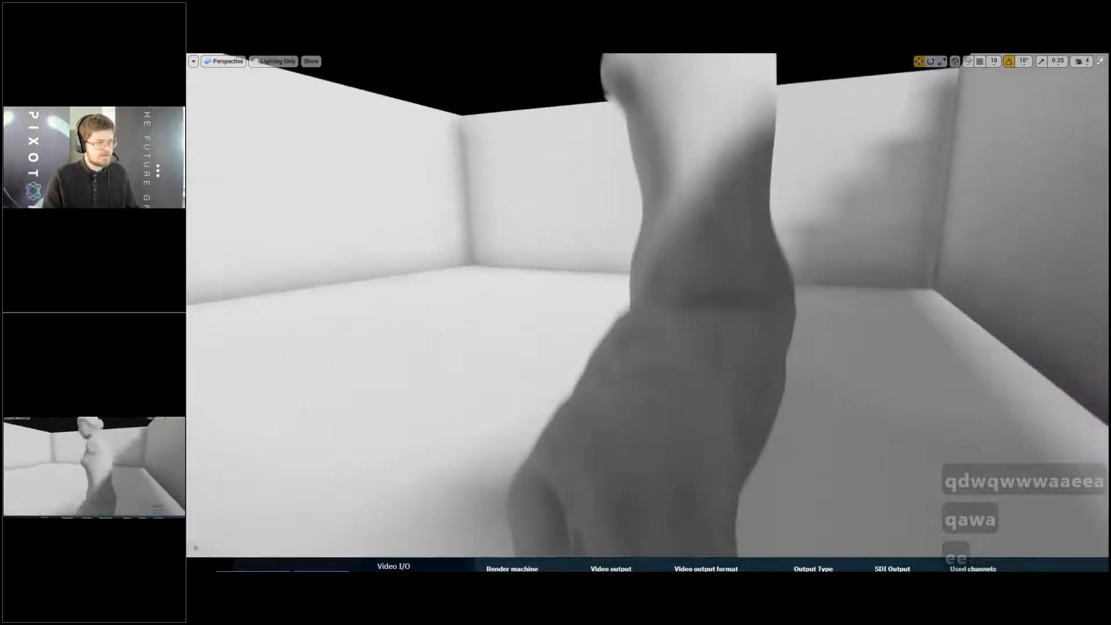
{"action": "key", "text": "e"}
{"action": "key", "text": "e"}
{"action": "key", "text": "e"}
{"action": "key", "text": "e"}
{"action": "key", "text": "e"}
{"action": "key", "text": "a"}
{"action": "key", "text": "w"}
{"action": "key", "text": "a"}
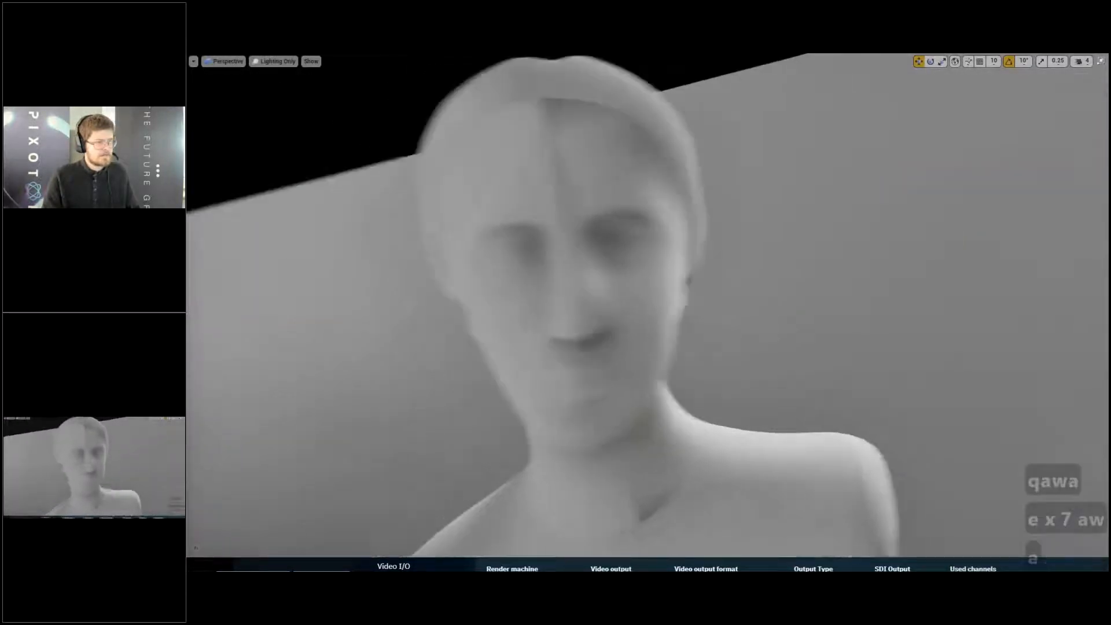
{"action": "key", "text": "a"}
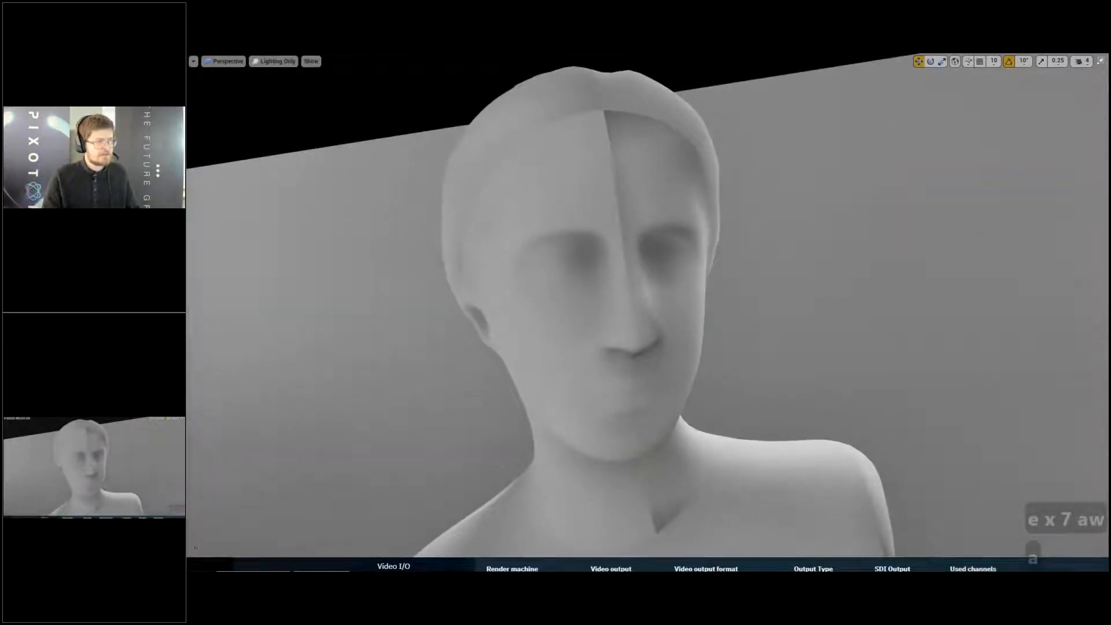
{"action": "key", "text": "q"}
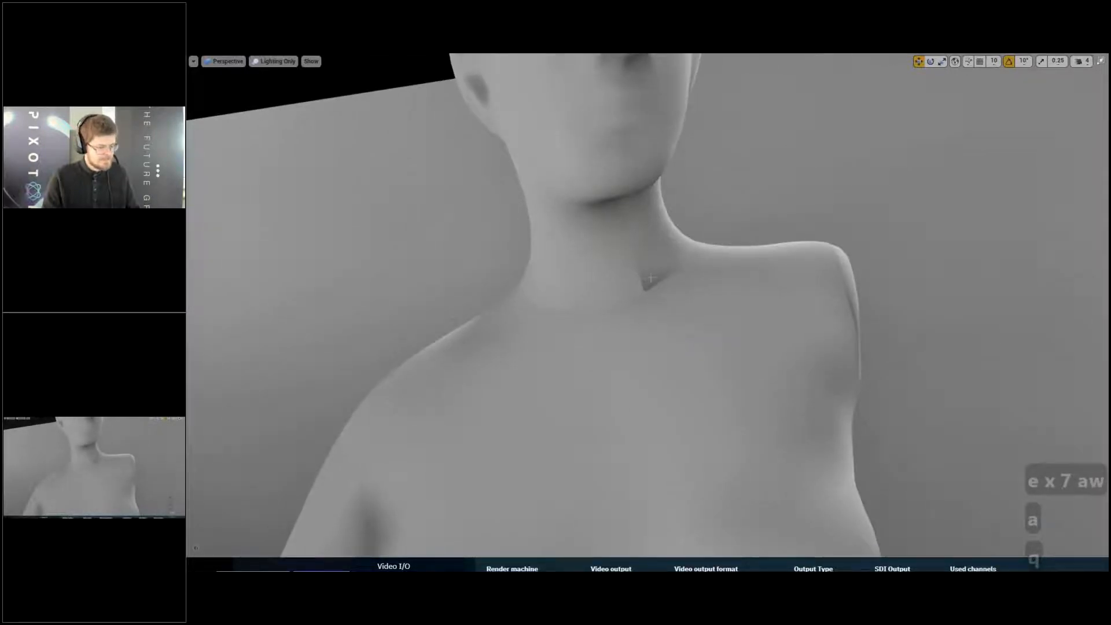
- Return to the Lit view mode, check the whole textured statue with baked lighting, and leave full screen
{"action": "key", "text": "alt+3"}
{"action": "key", "text": "alt+4"}
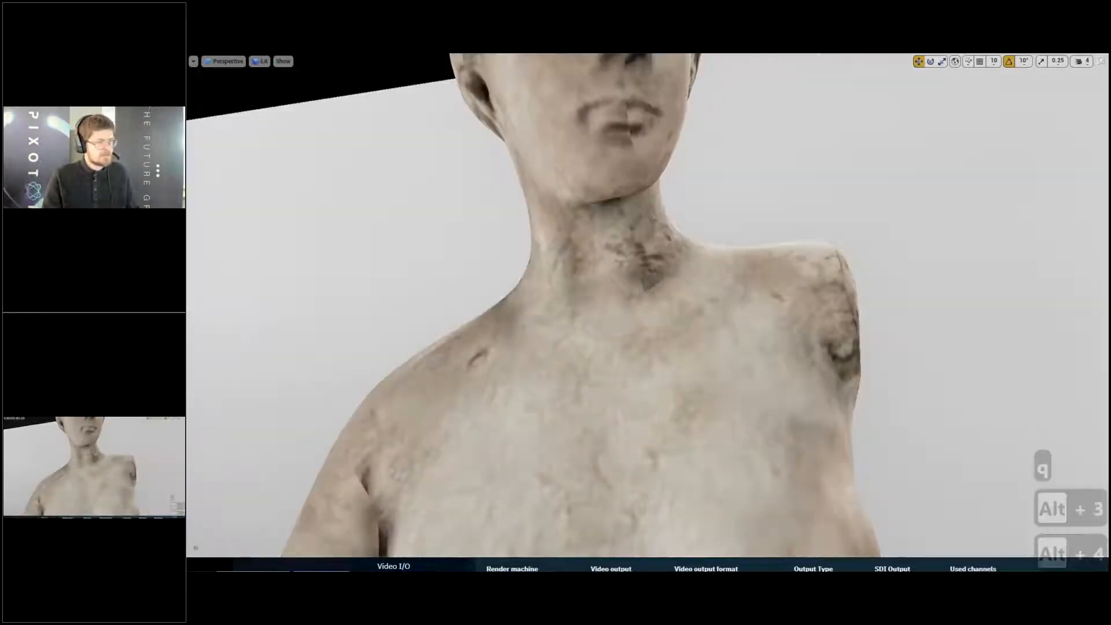
{"action": "key", "text": "s"}
{"action": "key", "text": "s"}
{"action": "key", "text": "a"}
{"action": "key", "text": "s"}
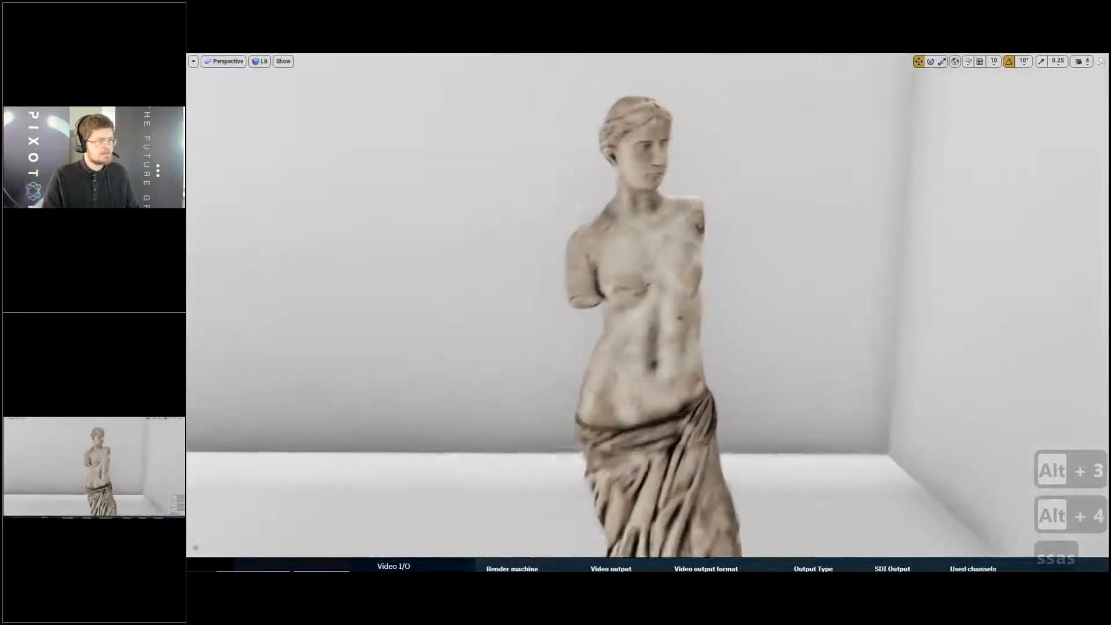
{"action": "key", "text": "c"}
{"action": "right_click_drag", "start_coordinate": [687, 263], "coordinate": [646, 261]}
{"action": "key", "text": "s"}
{"action": "key", "text": "w"}
{"action": "key", "text": "d"}
{"action": "key", "text": "a"}
{"action": "key", "text": "s"}
{"action": "key", "text": "F11"}
{"action": "key", "text": "s"}
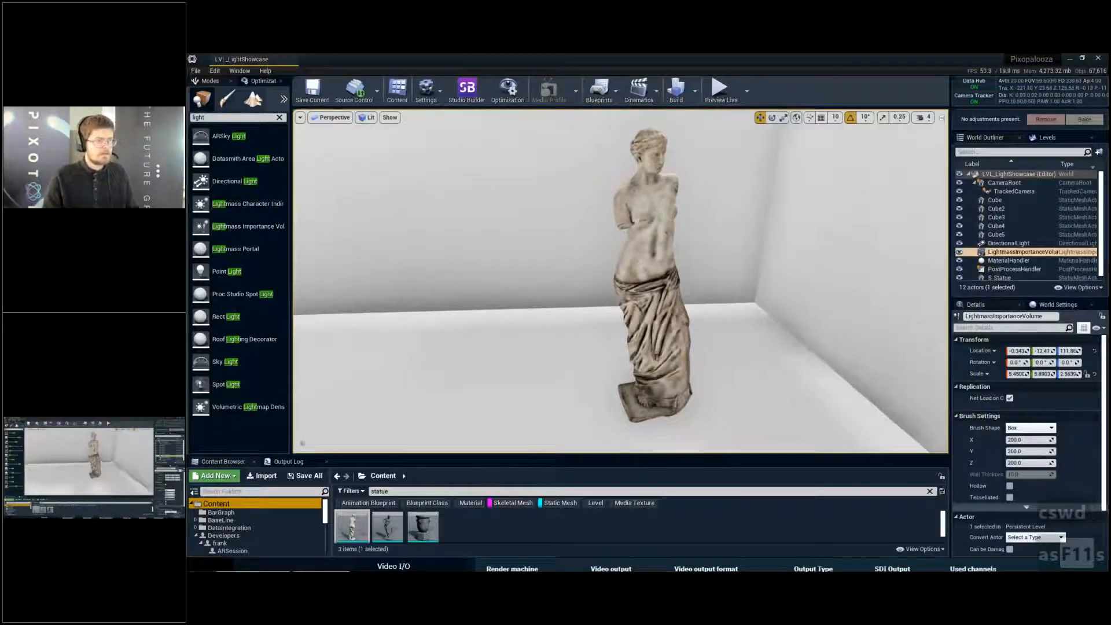
{"action": "key", "text": "q"}
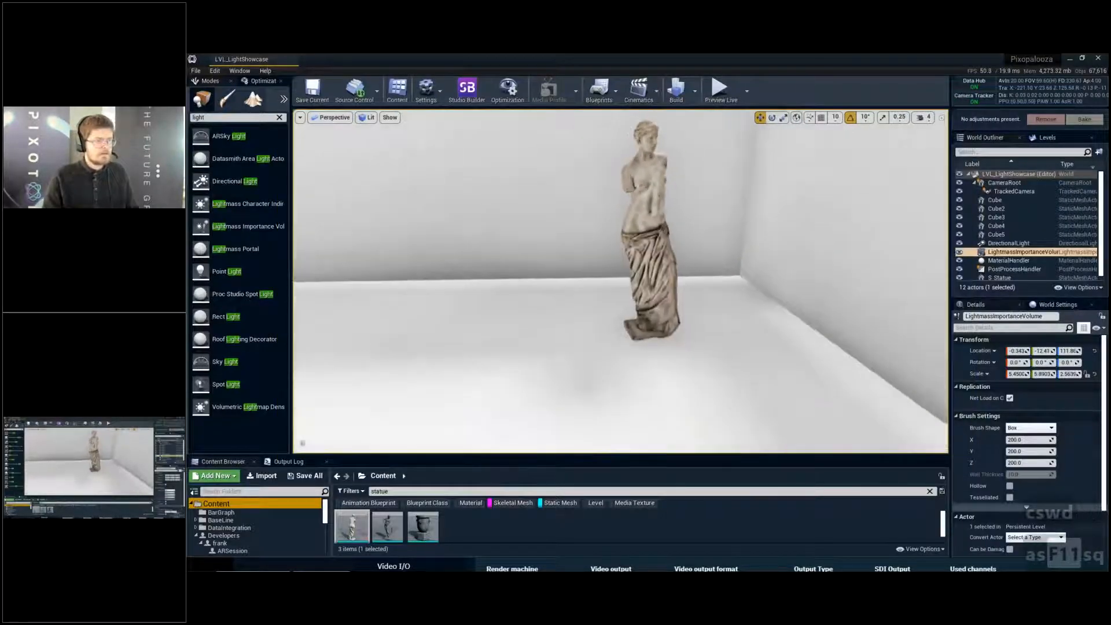
- Filter the PostProcessHandler's properties for "ambi" and set the ambient occlusion intensity to 0.0
{"action": "left_click", "coordinate": [1058, 305]}
{"action": "key", "text": "s"}
{"action": "key", "text": "a"}
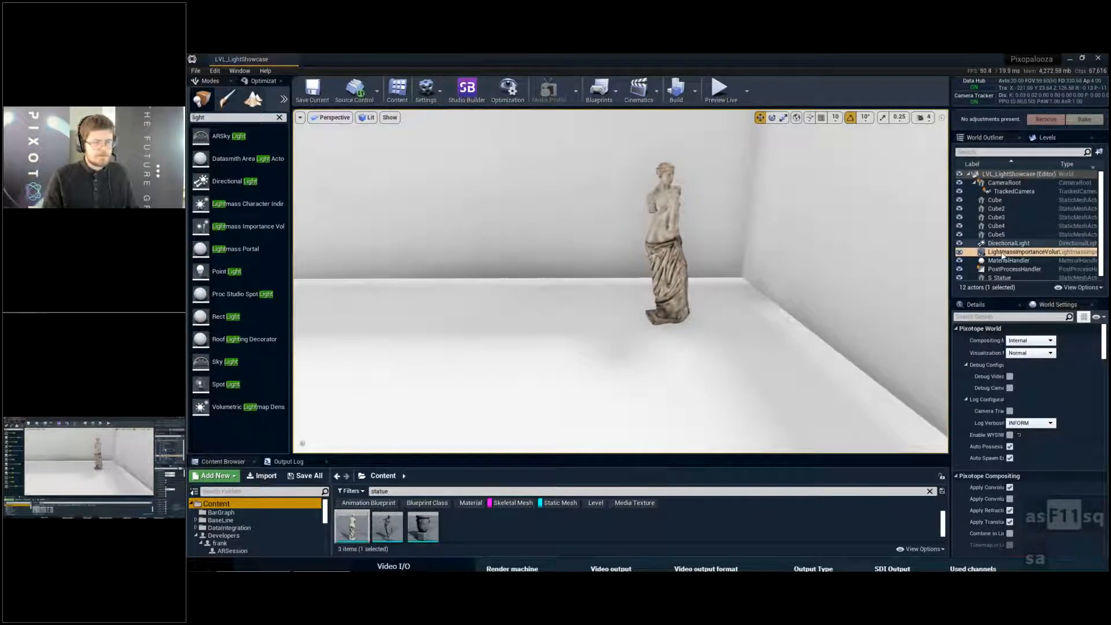
{"action": "left_click", "coordinate": [1008, 152]}
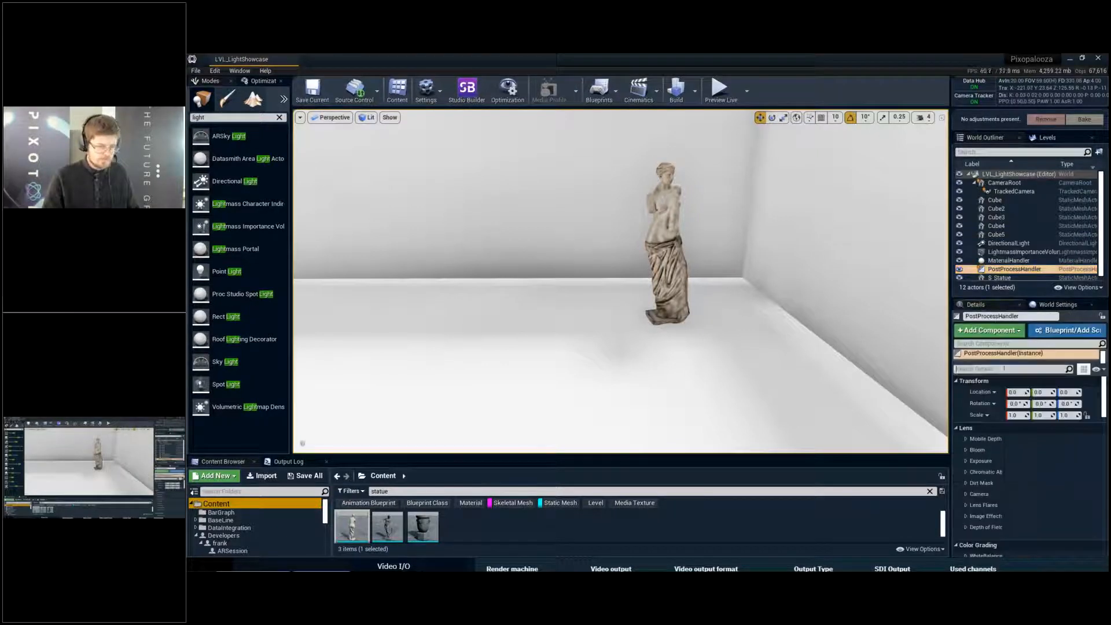
{"action": "left_click", "coordinate": [1004, 368]}
{"action": "type", "text": "ambi"}
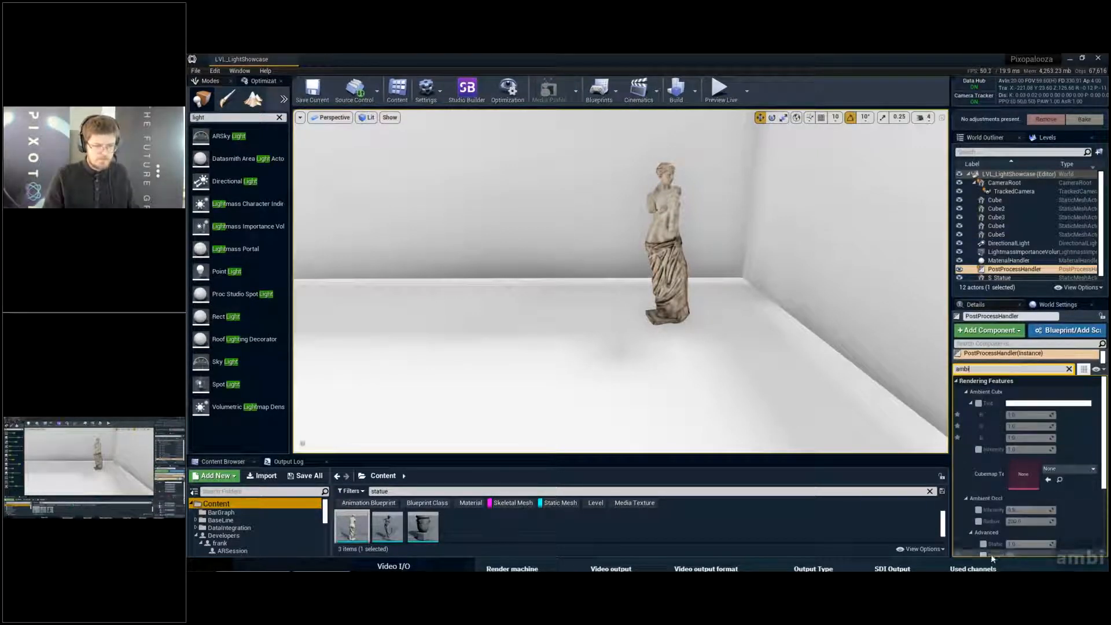
{"action": "scroll", "coordinate": [993, 553], "scroll_direction": "down", "scroll_amount": 1}
{"action": "left_click_drag", "start_coordinate": [1019, 495], "coordinate": [994, 495]}
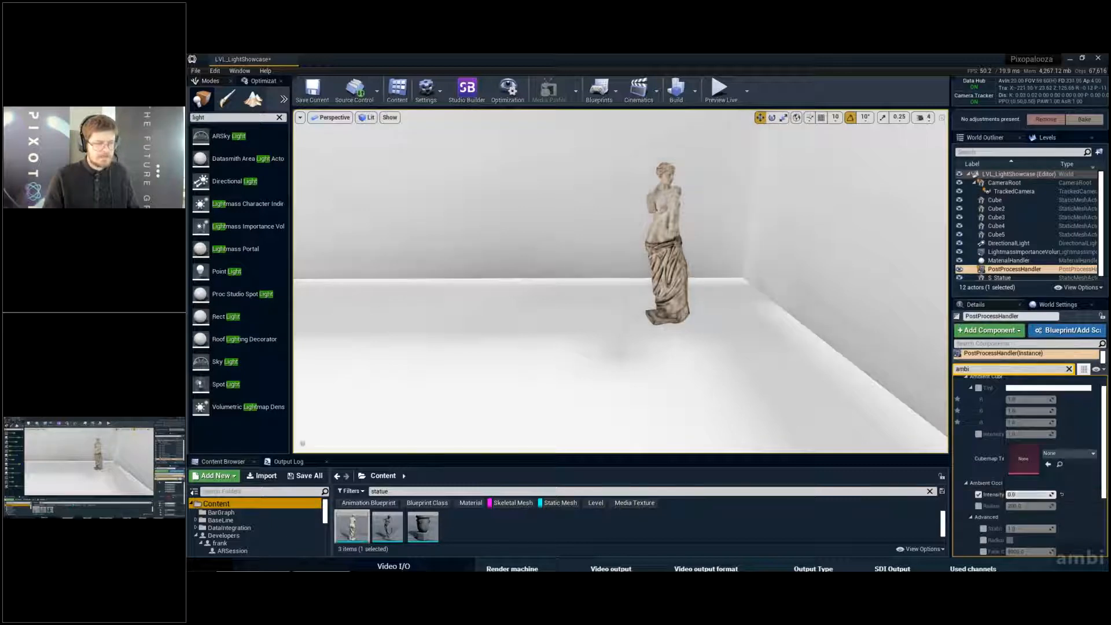
- Inspect the baked shadow edge in the room corner full screen with ambient occlusion at zero intensity
{"action": "right_click_drag", "start_coordinate": [787, 313], "coordinate": [657, 313]}
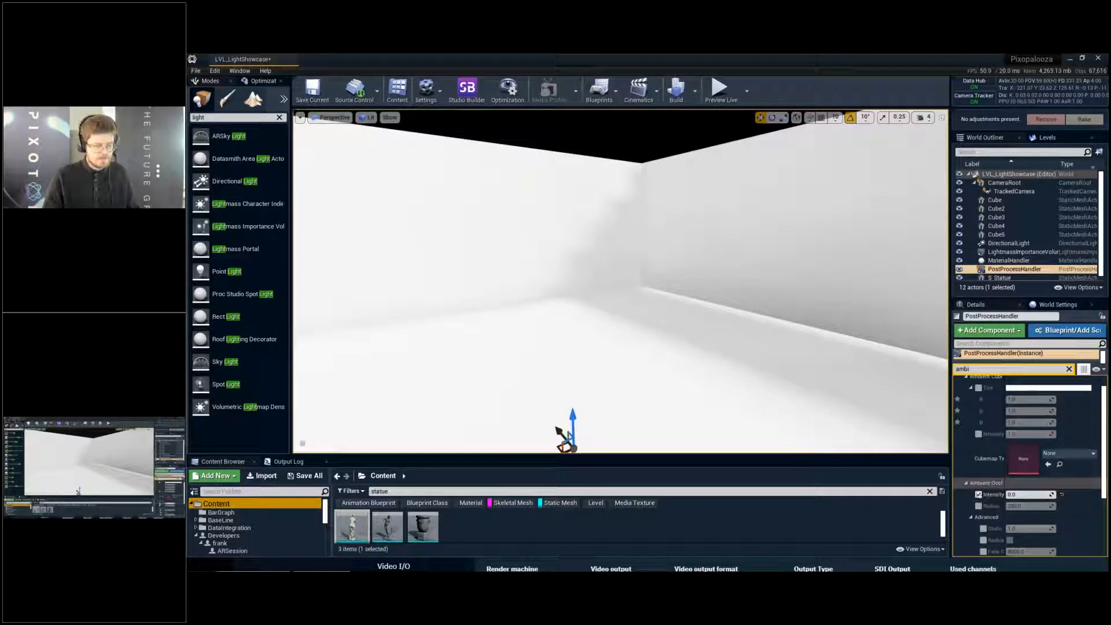
{"action": "right_click_drag", "start_coordinate": [834, 371], "coordinate": [877, 389]}
{"action": "key", "text": "F11"}
{"action": "key", "text": "d"}
{"action": "key", "text": "w"}
{"action": "key", "text": "d"}
{"action": "right_click_drag", "start_coordinate": [648, 307], "coordinate": [570, 301]}
{"action": "key", "text": "d"}
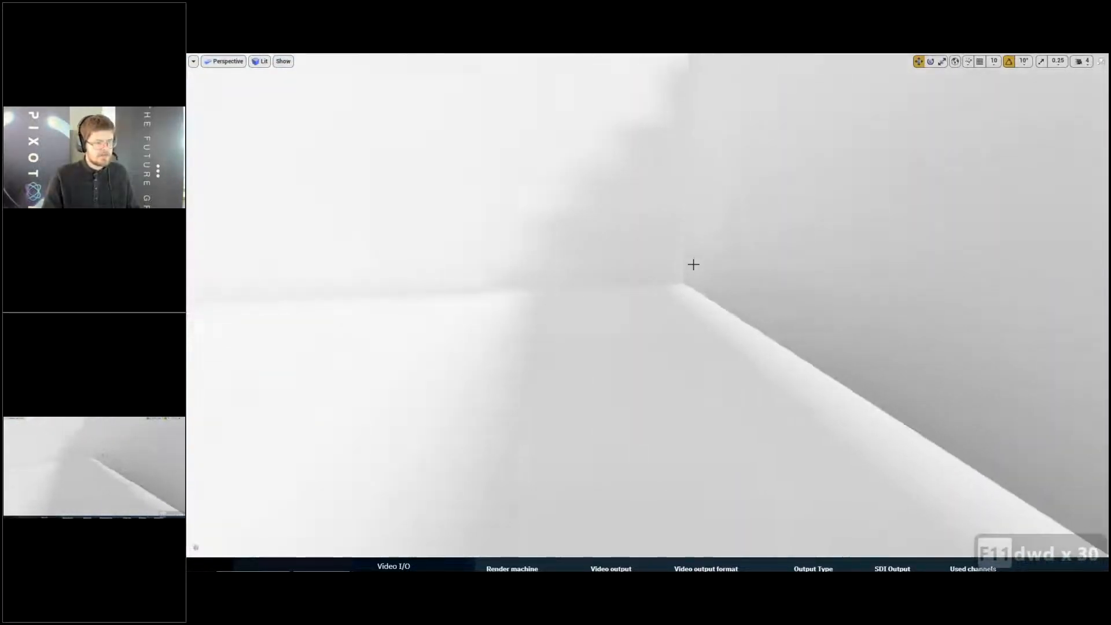
- Survey the baked shadows across the walls and floor from farther back and above the room
{"action": "right_click_drag", "start_coordinate": [692, 266], "coordinate": [833, 285]}
{"action": "key", "text": "d"}
{"action": "mouse_move", "coordinate": [752, 351]}
{"action": "right_mouse_down"}
{"action": "mouse_move", "coordinate": [630, 349]}
{"action": "mouse_move", "coordinate": [831, 359]}
{"action": "mouse_move", "coordinate": [828, 345]}
{"action": "mouse_move", "coordinate": [762, 359]}
{"action": "right_mouse_up"}
{"action": "key", "text": "a"}
{"action": "key", "text": "a"}
{"action": "key", "text": "d"}
{"action": "key", "text": "a"}
{"action": "key", "text": "s"}
{"action": "key", "text": "s"}
{"action": "key", "text": "s"}
{"action": "key", "text": "s"}
{"action": "key", "text": "s"}
{"action": "key", "text": "s"}
{"action": "key", "text": "s"}
{"action": "key", "text": "s"}
{"action": "key", "text": "s"}
{"action": "key", "text": "s"}
{"action": "key", "text": "e"}
{"action": "key", "text": "w"}
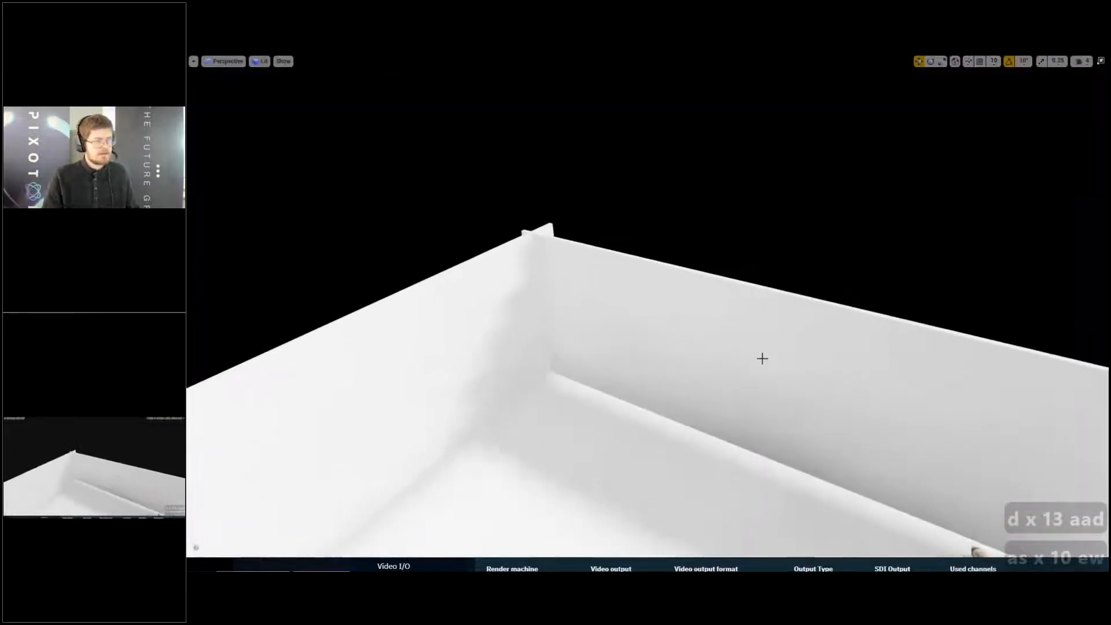
- Scale the room's long back wall slightly and undo that scaling
{"action": "right_click_drag", "start_coordinate": [534, 328], "coordinate": [558, 386]}
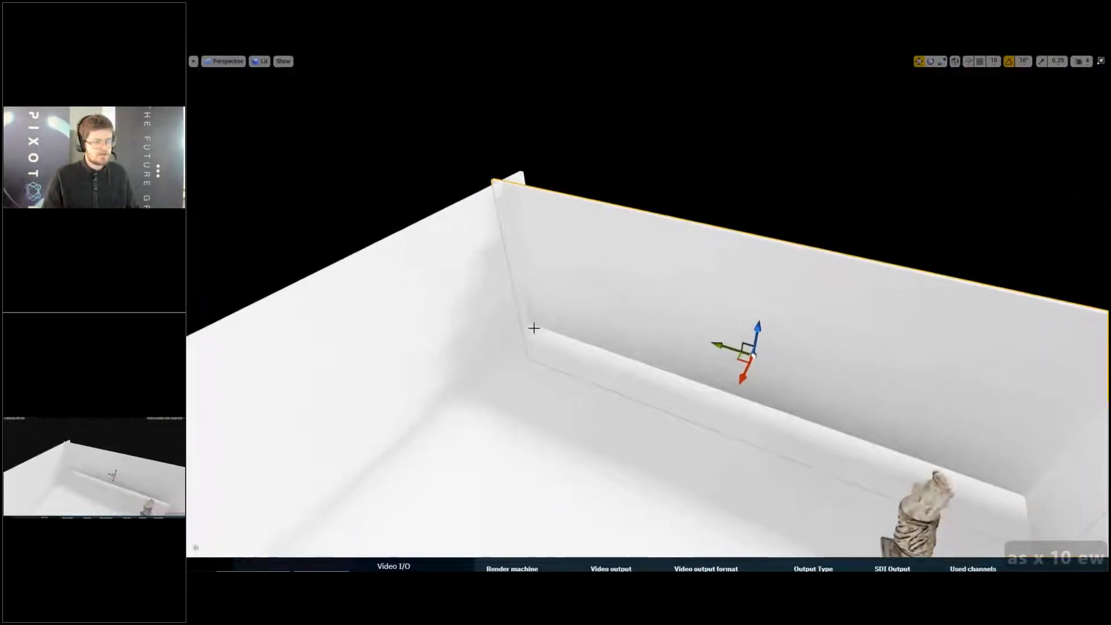
{"action": "right_click_drag", "start_coordinate": [874, 424], "coordinate": [843, 425]}
{"action": "key", "text": "d"}
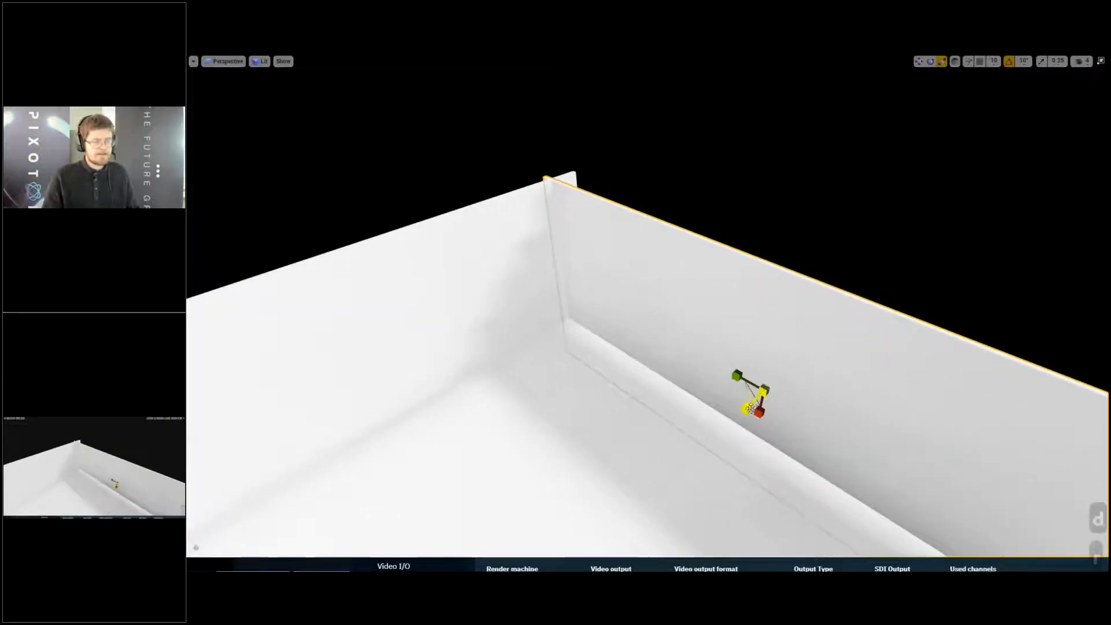
{"action": "left_click_drag", "start_coordinate": [751, 409], "coordinate": [748, 412]}
{"action": "key", "text": "ctrl+z"}
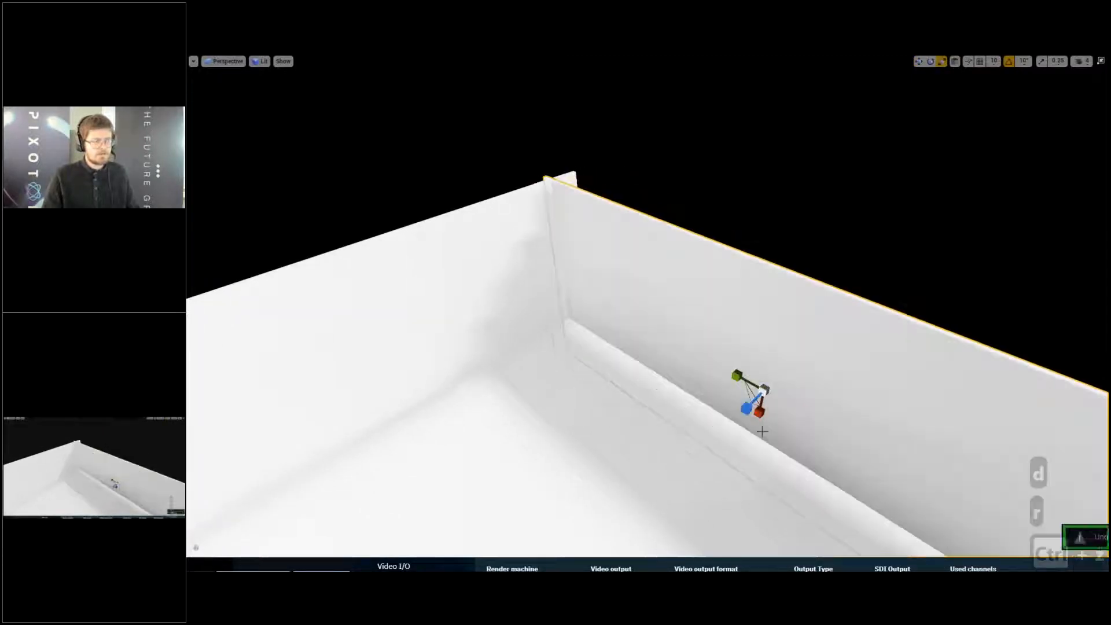
- Inspect the baked shadows along the walls, floor and statue, and leave full screen
{"action": "mouse_move", "coordinate": [762, 432]}
{"action": "right_mouse_down"}
{"action": "mouse_move", "coordinate": [763, 463]}
{"action": "mouse_move", "coordinate": [762, 443]}
{"action": "right_mouse_up"}
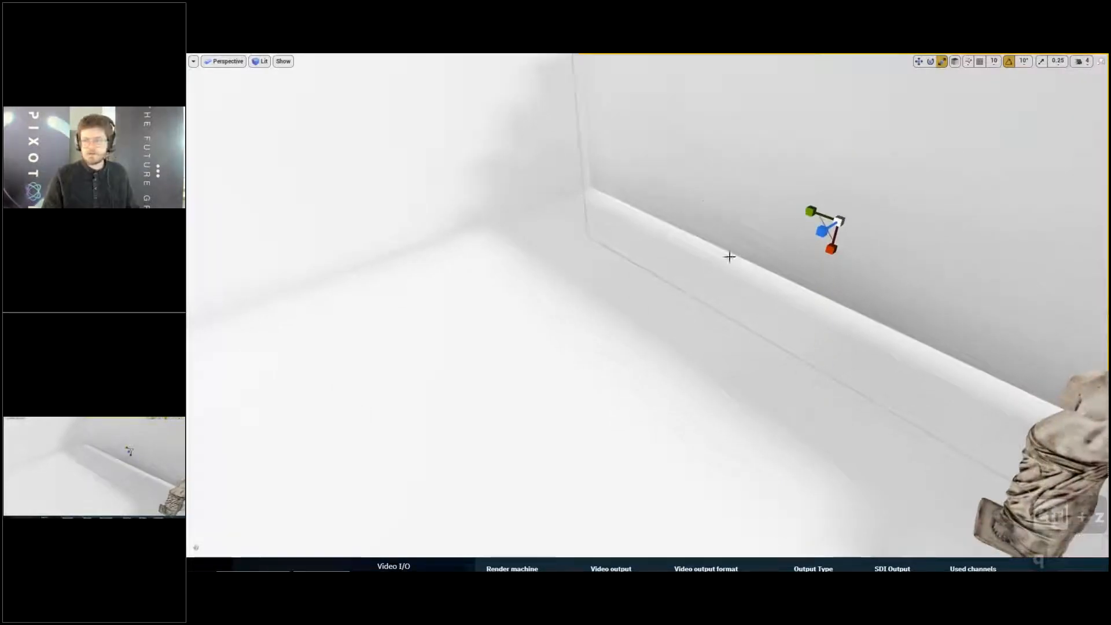
{"action": "right_click_drag", "start_coordinate": [719, 243], "coordinate": [676, 266]}
{"action": "key", "text": "a"}
{"action": "key", "text": "s"}
{"action": "key", "text": "a"}
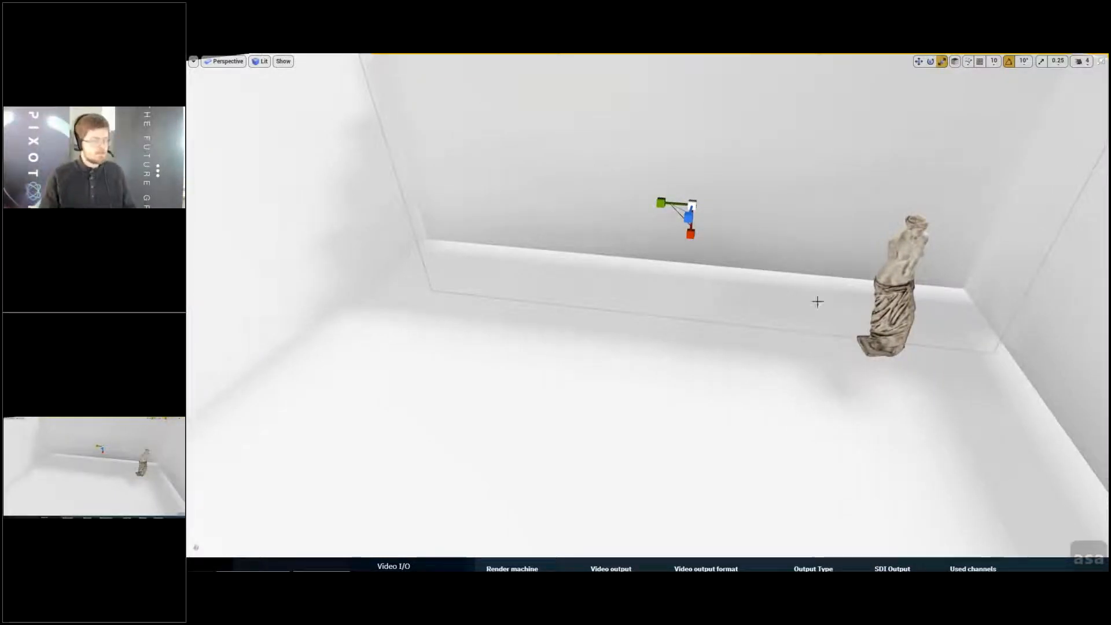
{"action": "key", "text": "F11"}
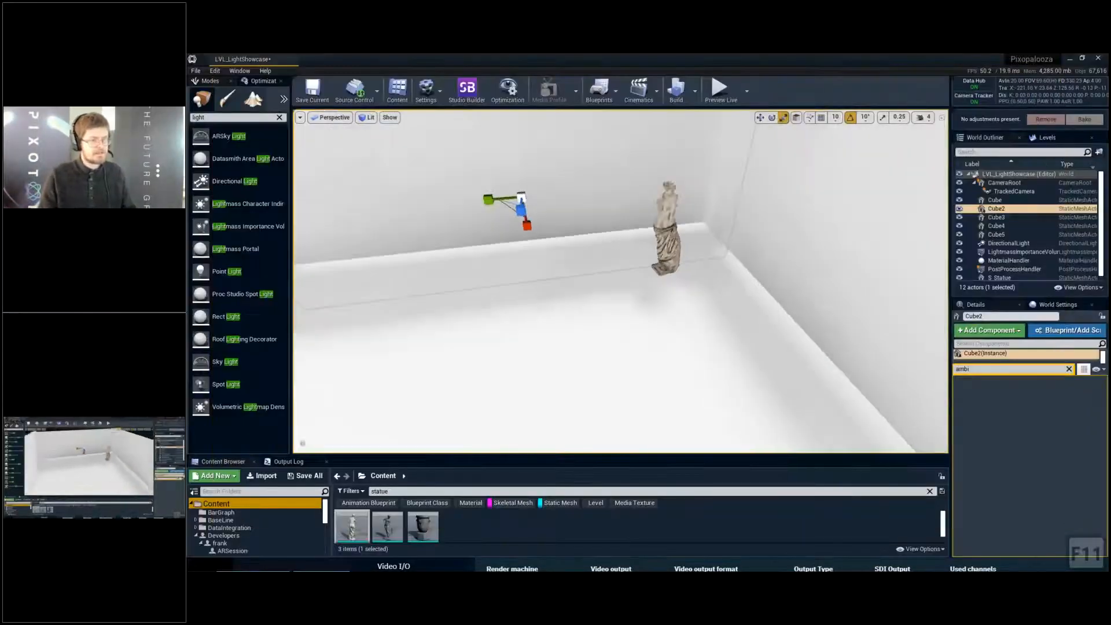
- Clear the "ambi" property filter and select all five room cubes, Cube through Cube5
{"action": "key", "text": "a"}
{"action": "key", "text": "s"}
{"action": "left_click", "coordinate": [1069, 370]}
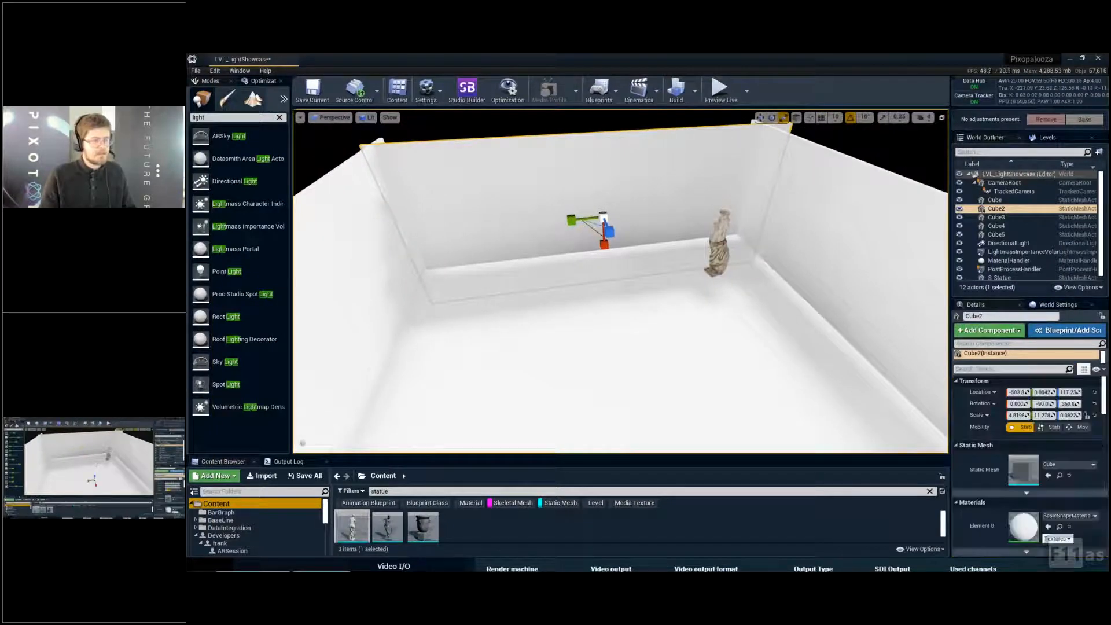
{"action": "left_click", "coordinate": [531, 206], "text": "shift"}
{"action": "left_click", "coordinate": [564, 282], "text": "shift"}
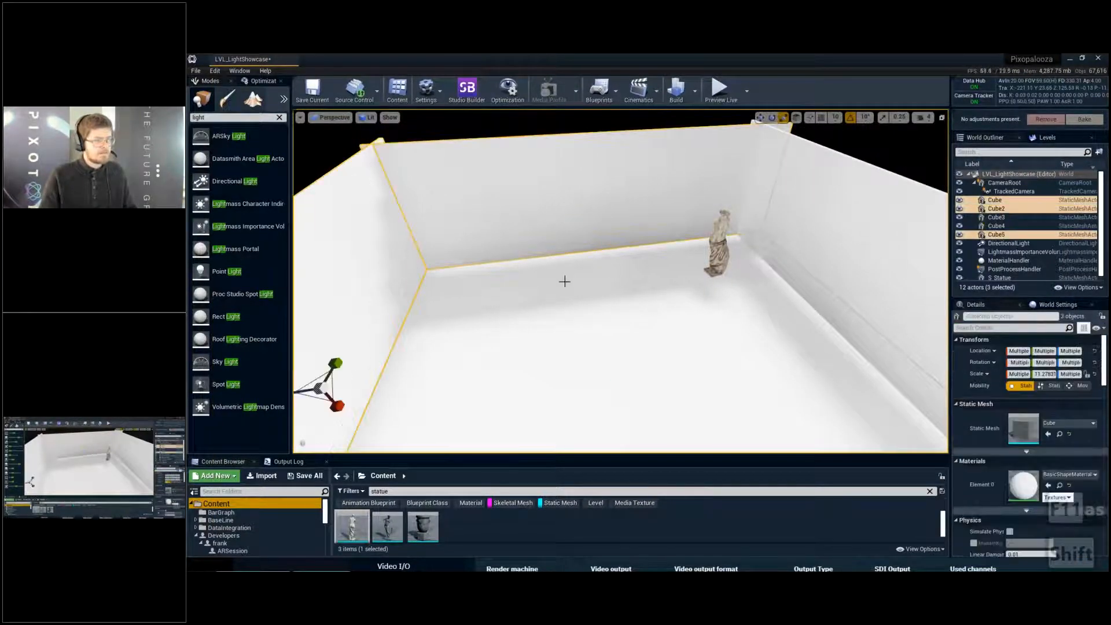
{"action": "left_click", "coordinate": [913, 257], "text": "shift"}
{"action": "right_click_drag", "start_coordinate": [671, 282], "coordinate": [706, 272]}
{"action": "left_click", "coordinate": [828, 272], "text": "shift"}
{"action": "key", "text": "a"}
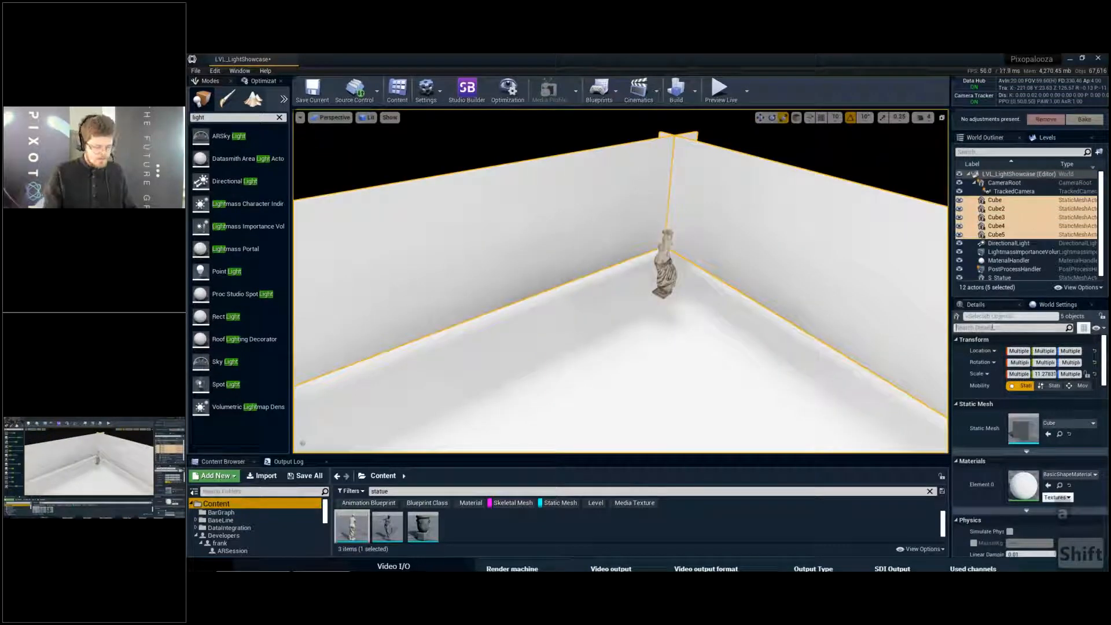
- Filter the selected cubes' properties for "lightmap", widen the details area, and compare the light map resolution setting with the shadows on the walls
{"action": "type", "text": "lightmap"}
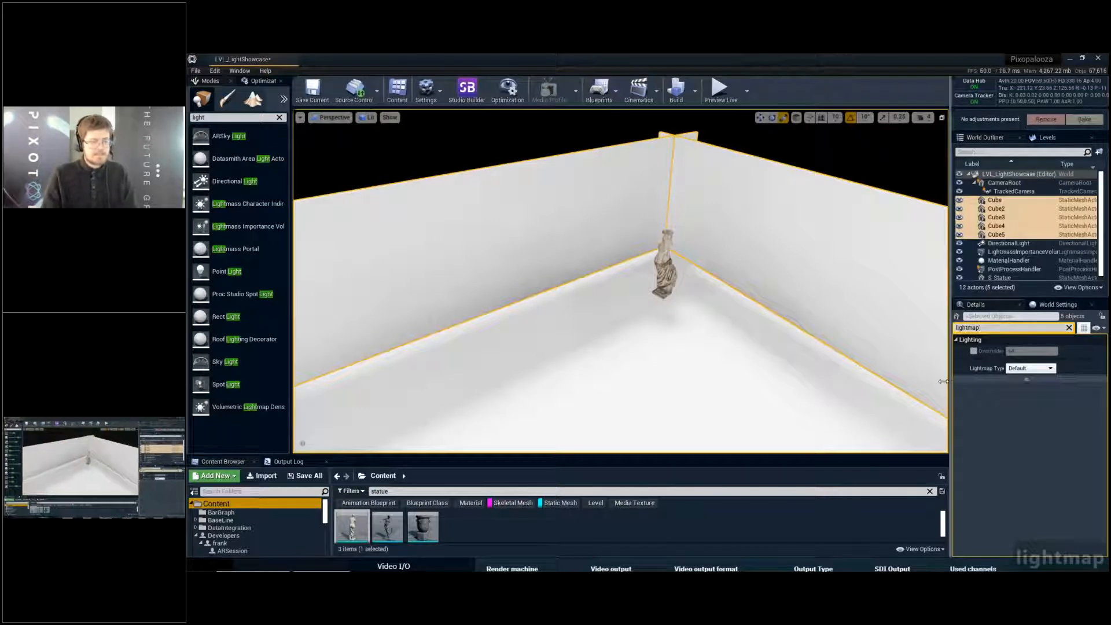
{"action": "left_click_drag", "start_coordinate": [950, 381], "coordinate": [848, 382]}
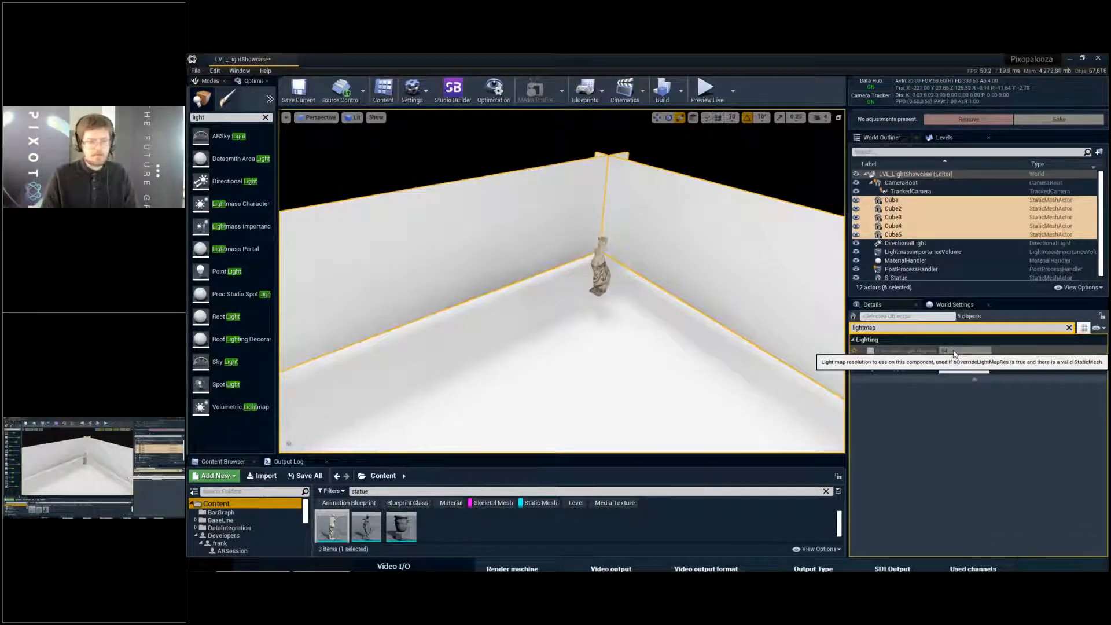
{"action": "key", "text": "w"}
{"action": "right_click_drag", "start_coordinate": [631, 305], "coordinate": [654, 296]}
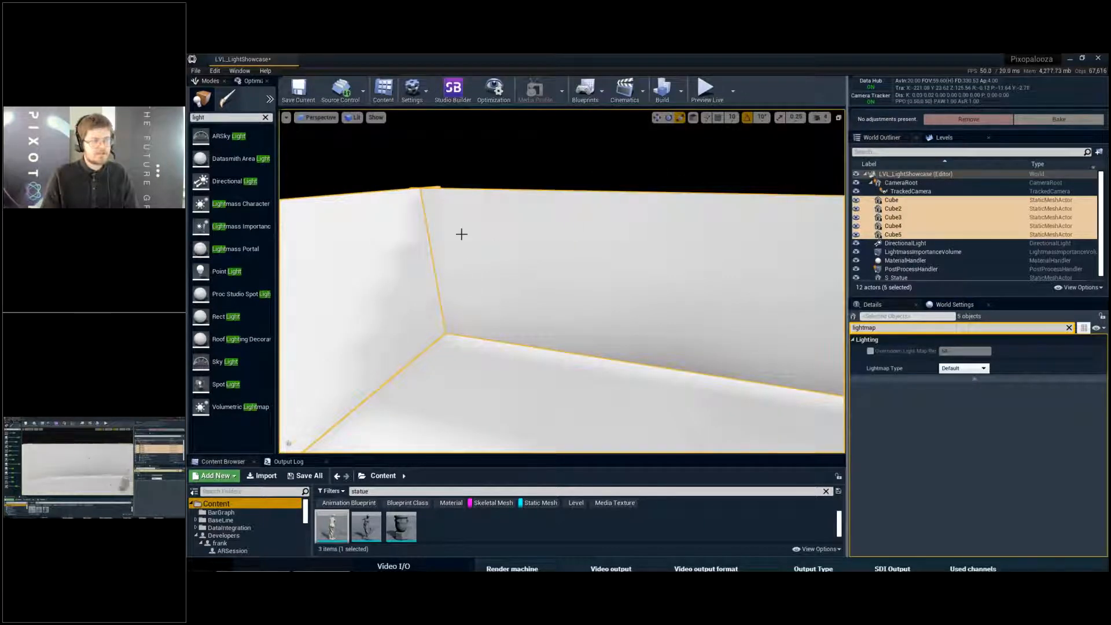
{"action": "right_click_drag", "start_coordinate": [462, 233], "coordinate": [405, 237]}
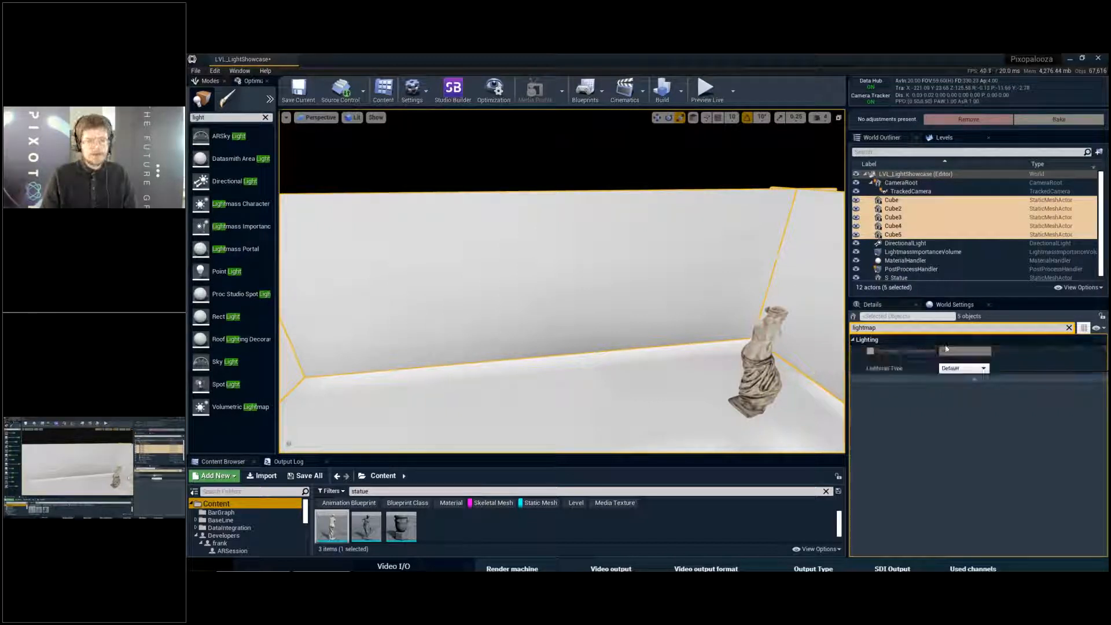
- Select the PostProcessHandler, open the World Settings, and read the Lightmass descriptions of static lighting level scale and indirect lighting bounces
{"action": "scroll", "coordinate": [784, 284], "scroll_direction": "down", "scroll_amount": 3}
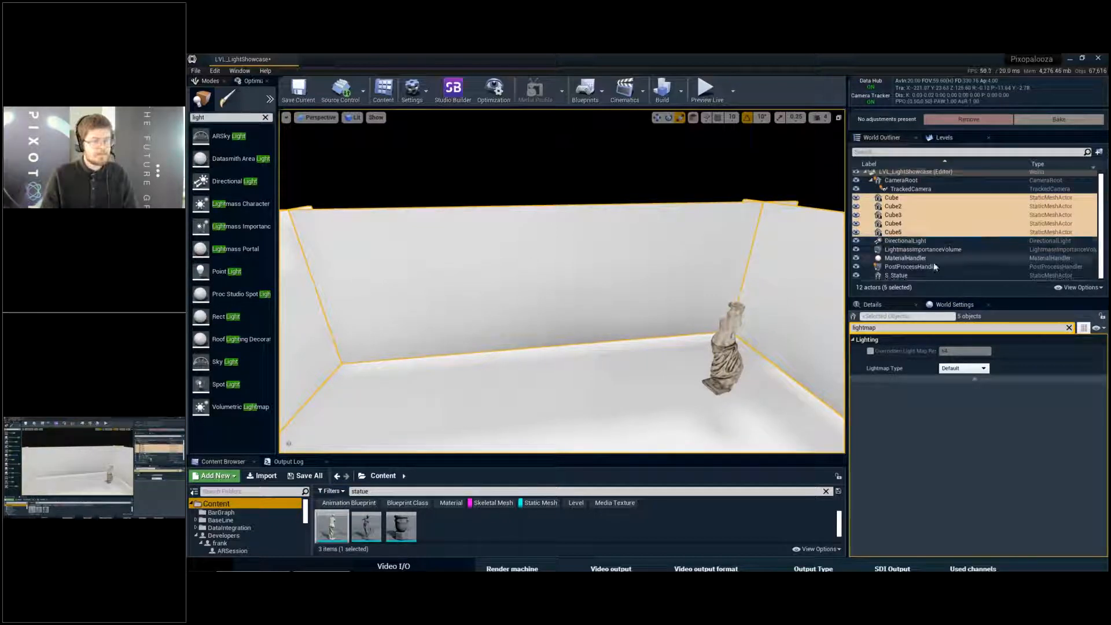
{"action": "left_click", "coordinate": [912, 268]}
{"action": "left_click", "coordinate": [968, 306]}
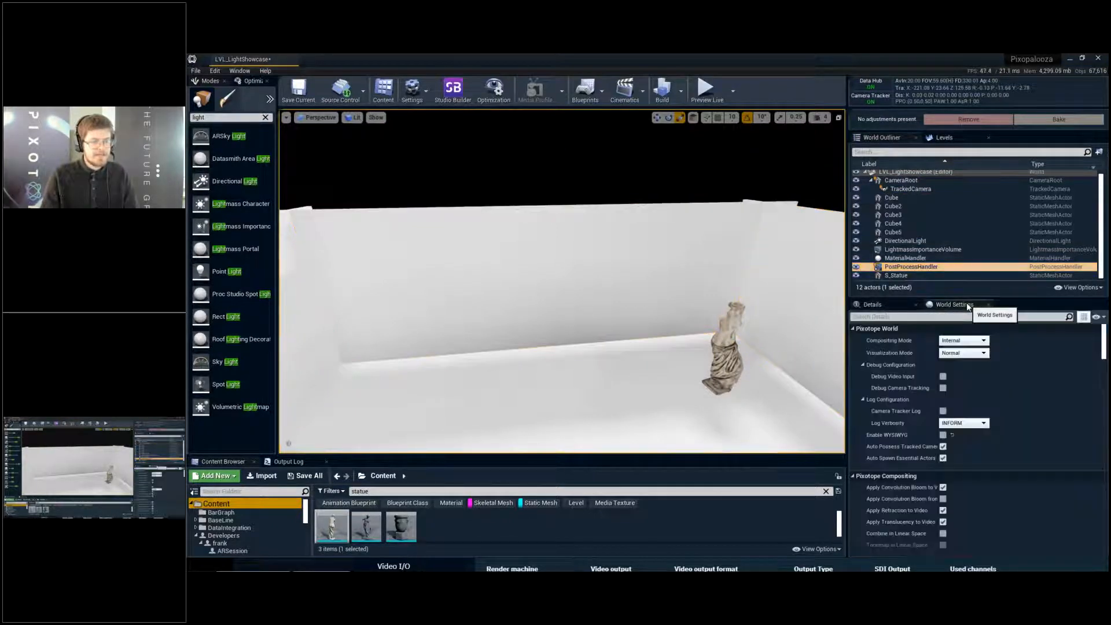
{"action": "scroll", "coordinate": [1061, 351], "scroll_direction": "down", "scroll_amount": 3}
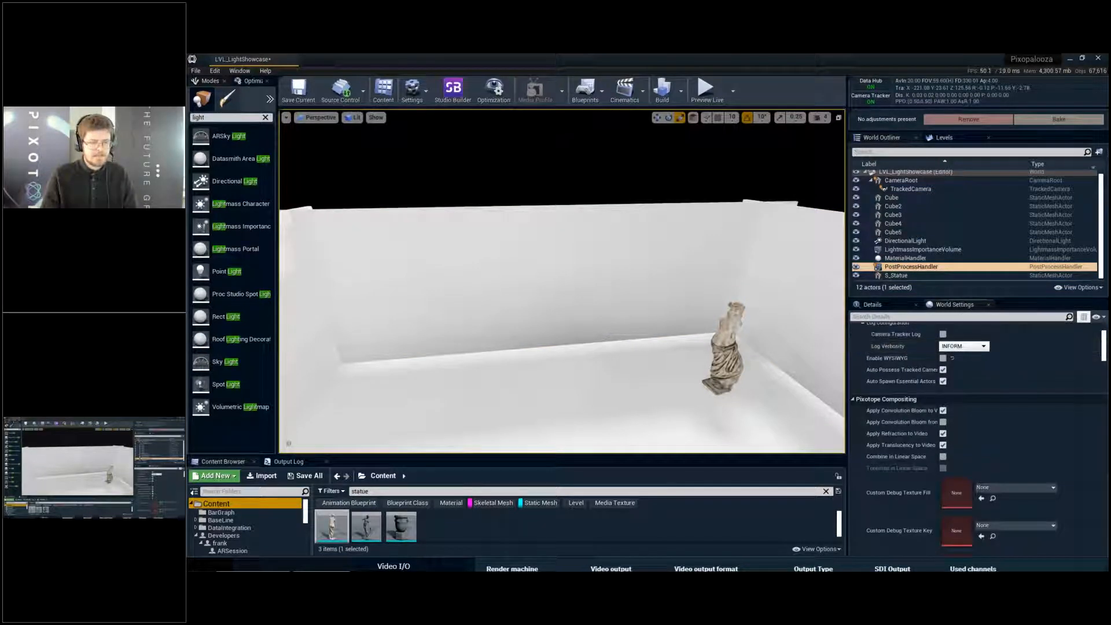
{"action": "left_click_drag", "start_coordinate": [1105, 341], "coordinate": [1107, 444]}
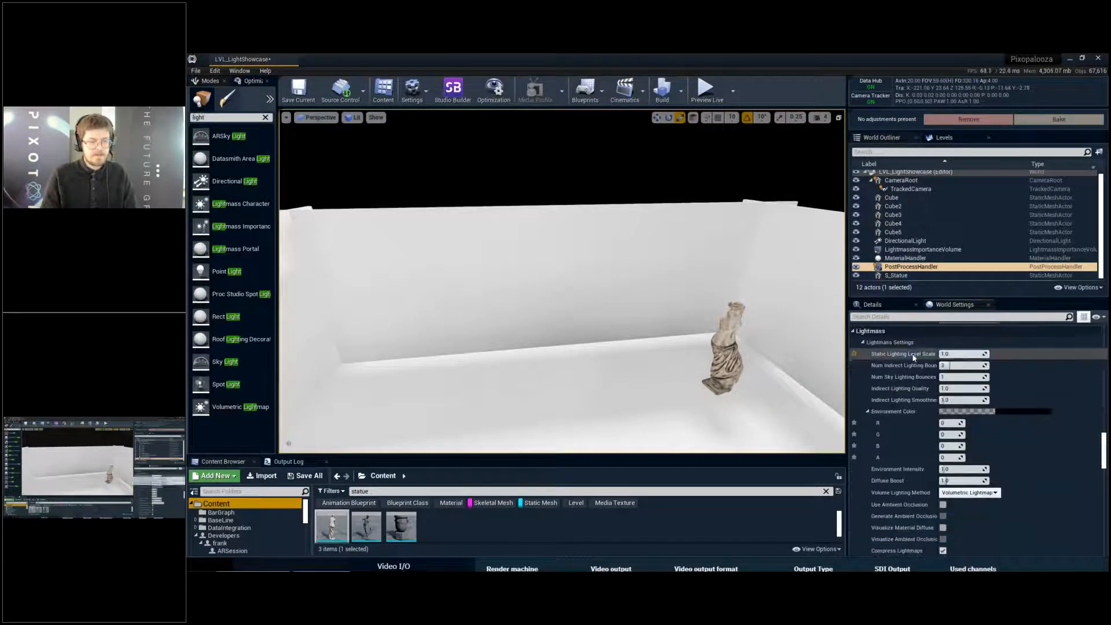
{"action": "mouse_move", "coordinate": [911, 360]}
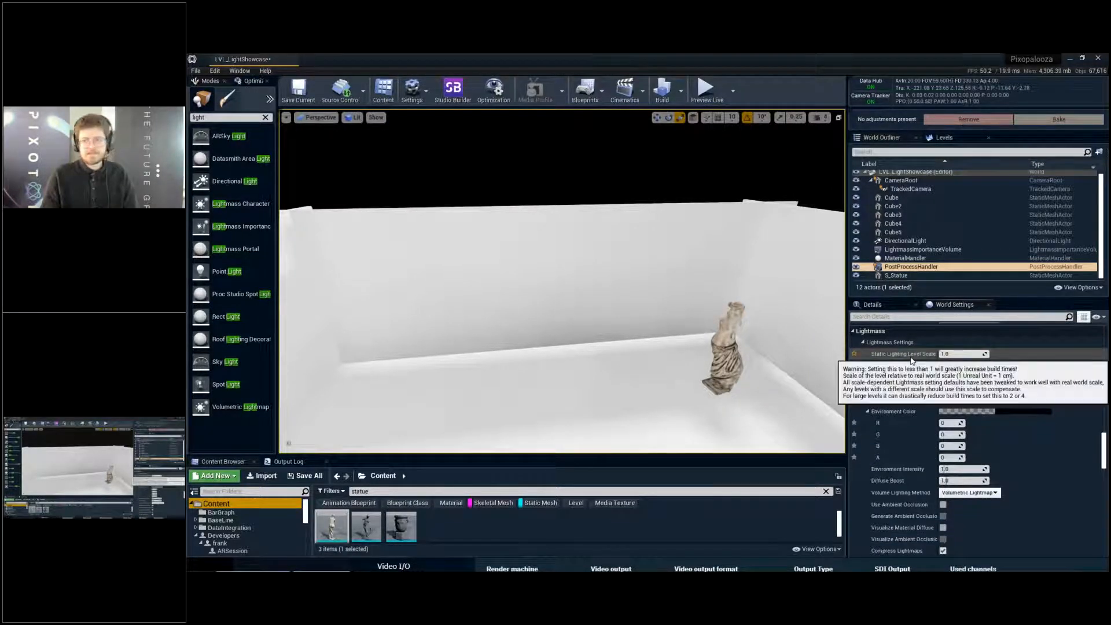
{"action": "mouse_move", "coordinate": [950, 366]}
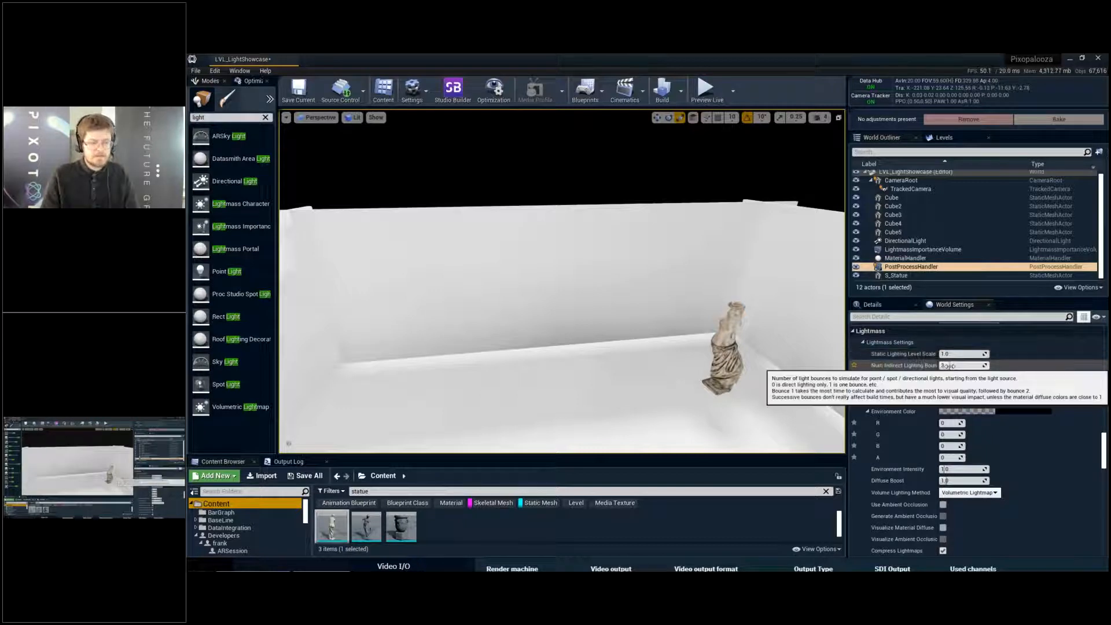
- Review the remaining Lightmass settings, including volumetric lightmap detail, diffuse boost and sky lighting bounces
{"action": "scroll", "coordinate": [949, 351], "scroll_direction": "down", "scroll_amount": 1}
{"action": "scroll", "coordinate": [953, 357], "scroll_direction": "down", "scroll_amount": 6}
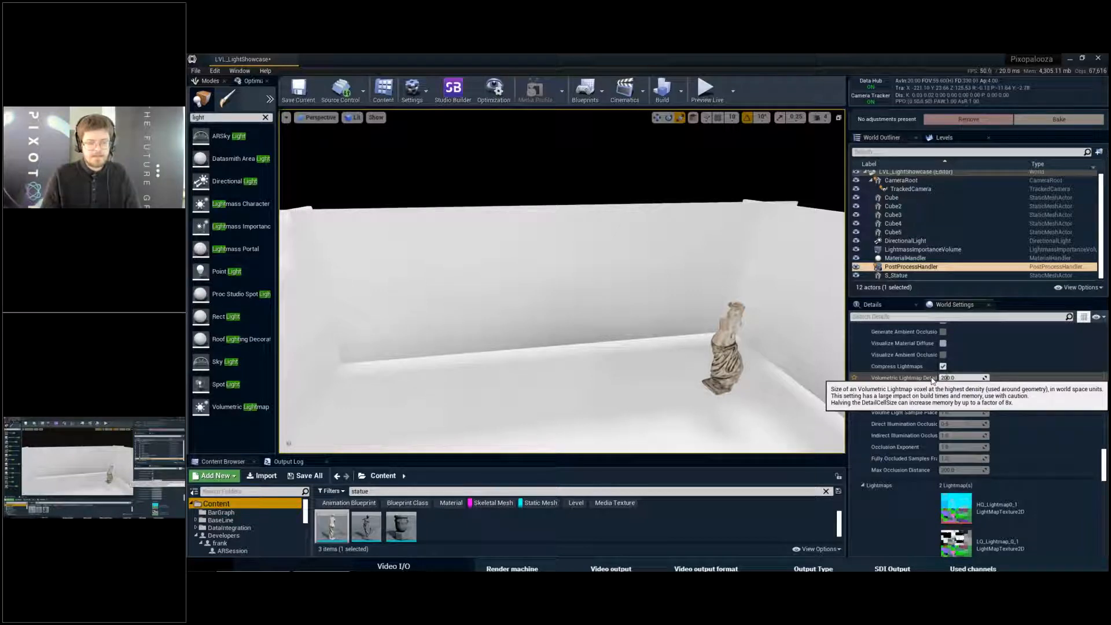
{"action": "scroll", "coordinate": [933, 382], "scroll_direction": "up", "scroll_amount": 1}
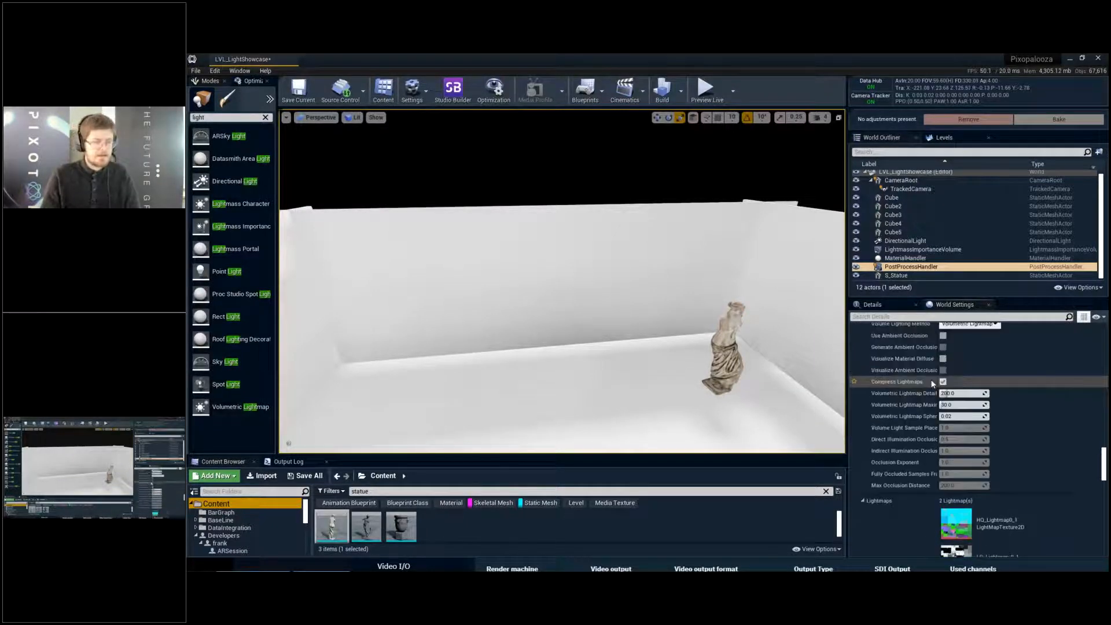
{"action": "scroll", "coordinate": [933, 383], "scroll_direction": "up", "scroll_amount": 5}
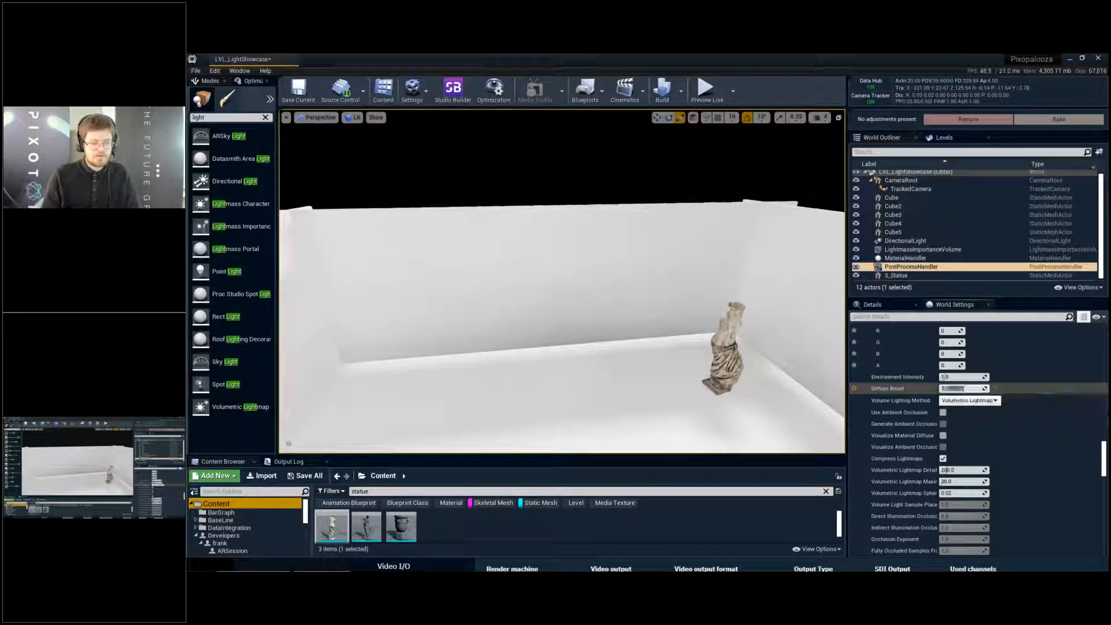
{"action": "left_click_drag", "start_coordinate": [958, 389], "coordinate": [972, 388]}
{"action": "scroll", "coordinate": [1023, 416], "scroll_direction": "up", "scroll_amount": 5}
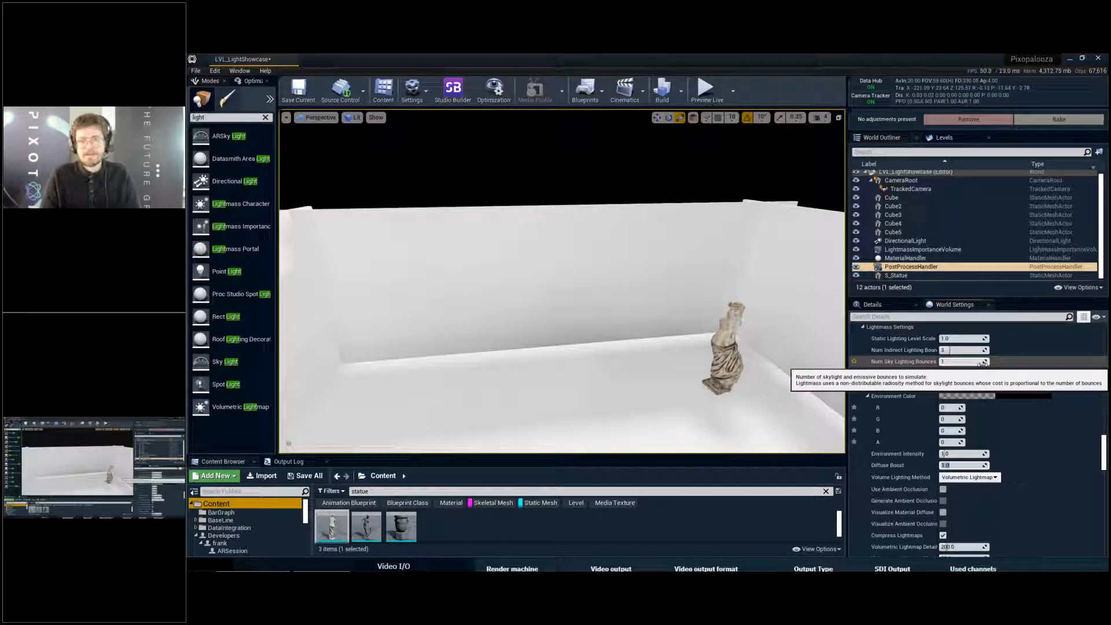
- Open the baked HQ_Lightmap0_1 and LQ_Lightmap_0_1 textures from the Lightmaps list in the Lightmass settings
{"action": "scroll", "coordinate": [1019, 406], "scroll_direction": "down", "scroll_amount": 4}
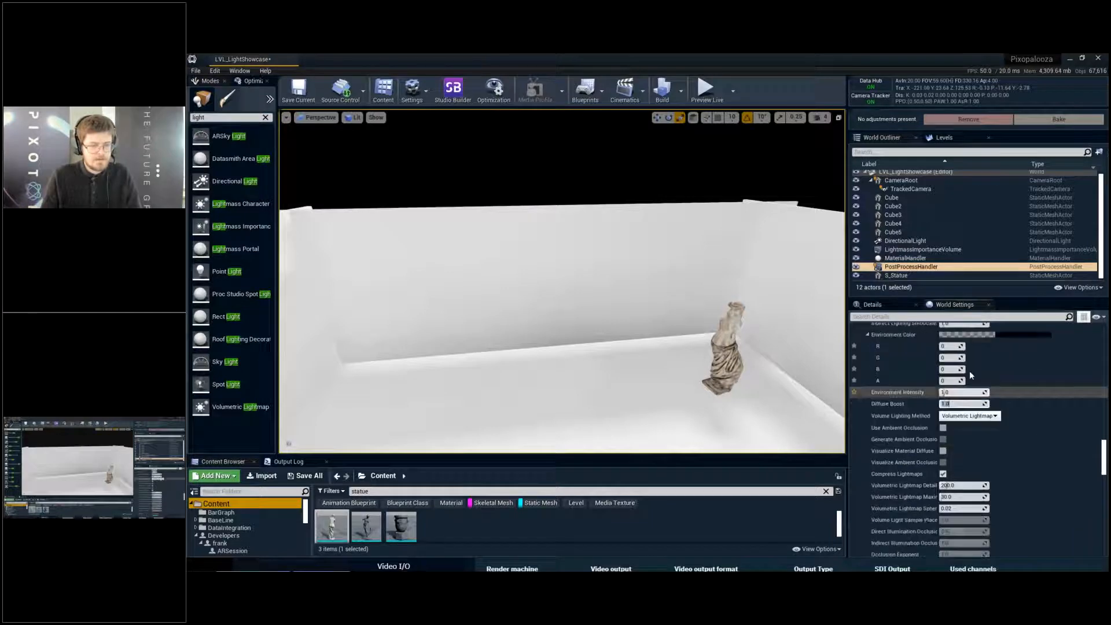
{"action": "scroll", "coordinate": [996, 377], "scroll_direction": "down", "scroll_amount": 3}
{"action": "scroll", "coordinate": [1051, 404], "scroll_direction": "down", "scroll_amount": 3}
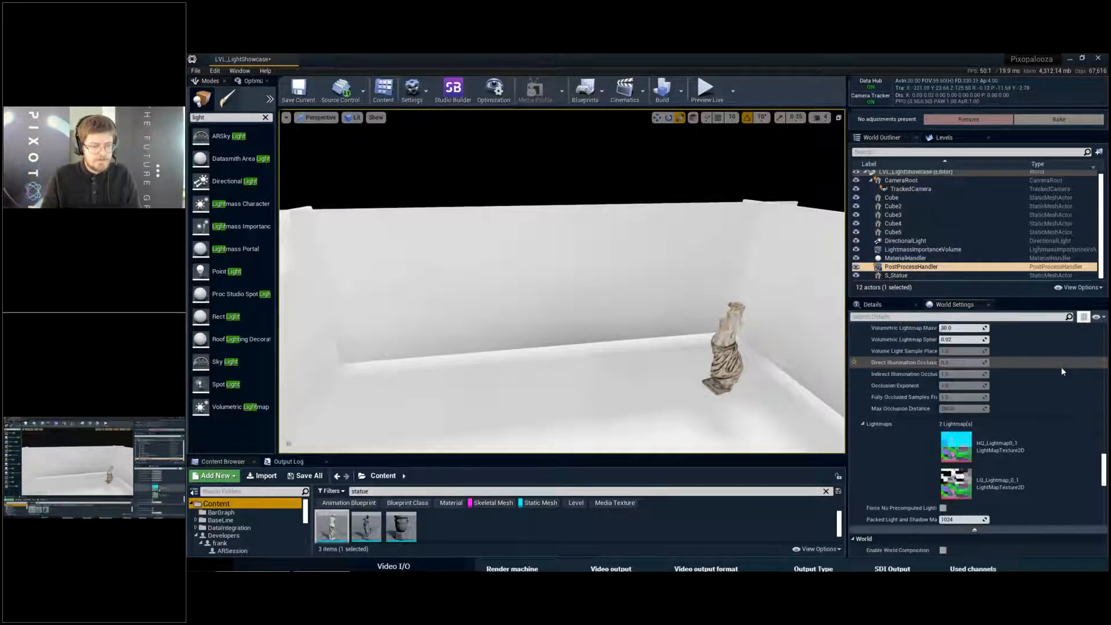
{"action": "double_click", "coordinate": [953, 421]}
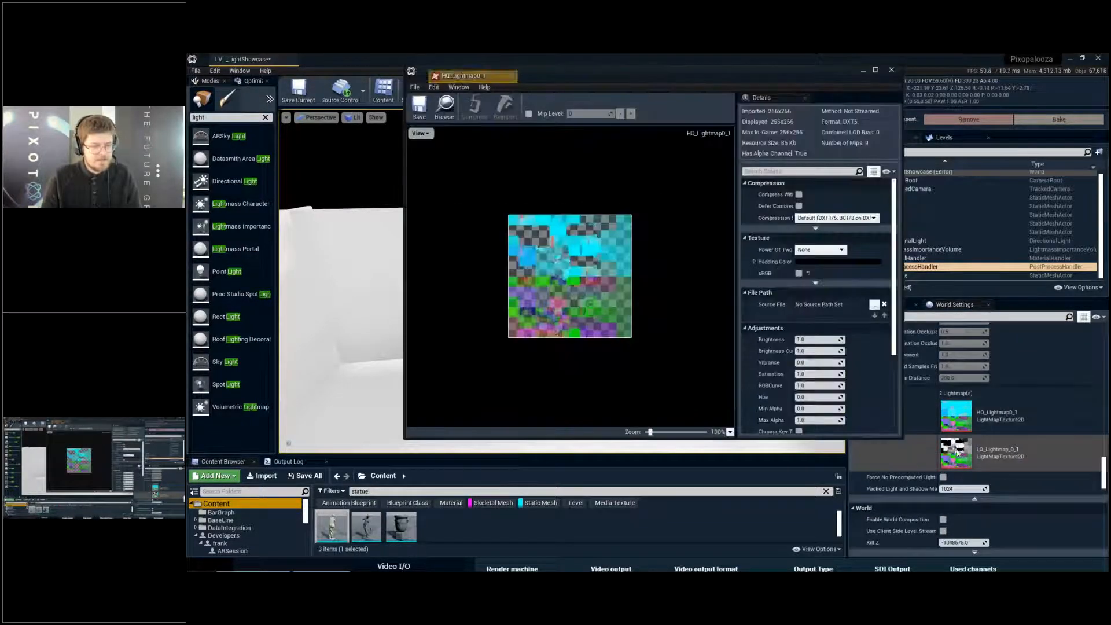
{"action": "double_click", "coordinate": [958, 456]}
{"action": "scroll", "coordinate": [573, 272], "scroll_direction": "up", "scroll_amount": 3}
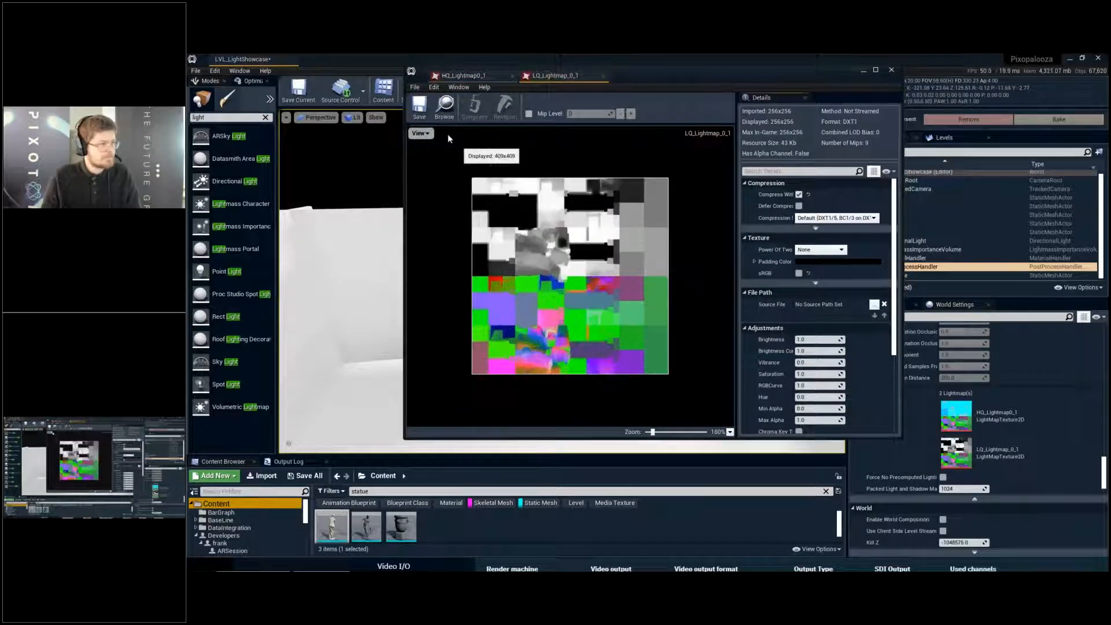
{"action": "left_click", "coordinate": [420, 133]}
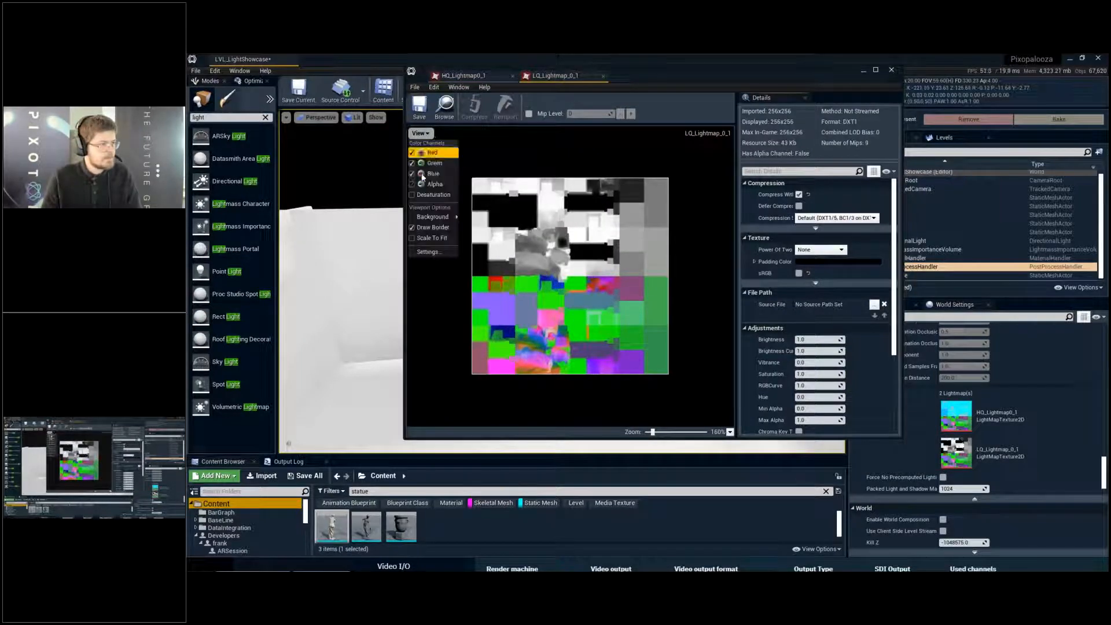
- Examine the low-quality lightmap's baked surface patches in a maximized, magnified texture view, and close the texture editor
{"action": "double_click", "coordinate": [648, 68]}
{"action": "scroll", "coordinate": [513, 361], "scroll_direction": "up", "scroll_amount": 2}
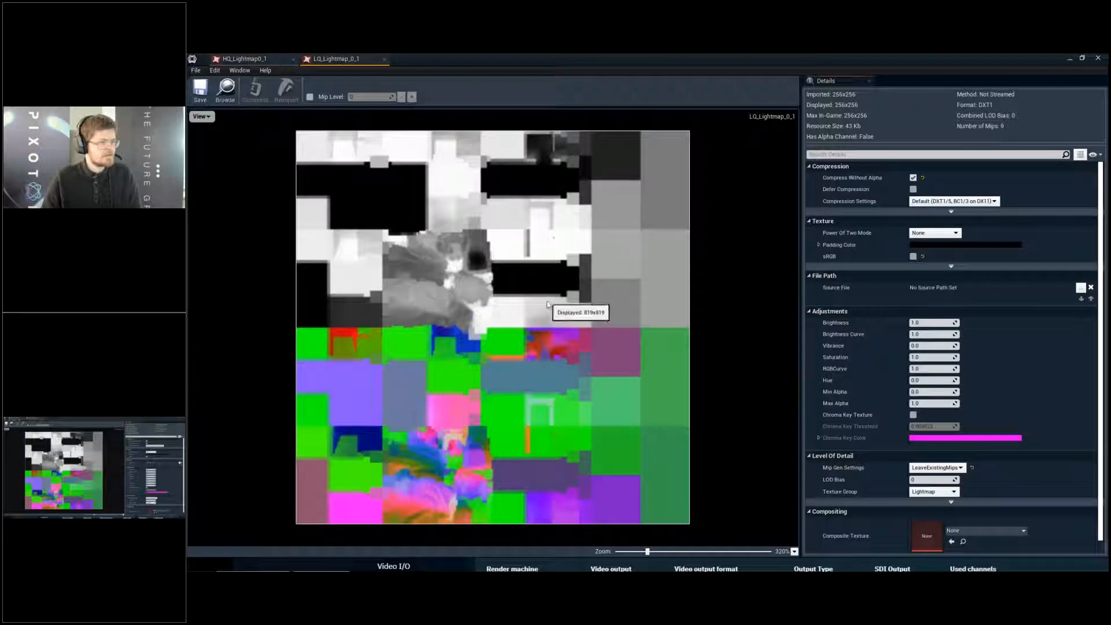
{"action": "scroll", "coordinate": [403, 187], "scroll_direction": "up", "scroll_amount": 1}
{"action": "scroll", "coordinate": [403, 187], "scroll_direction": "up", "scroll_amount": 2}
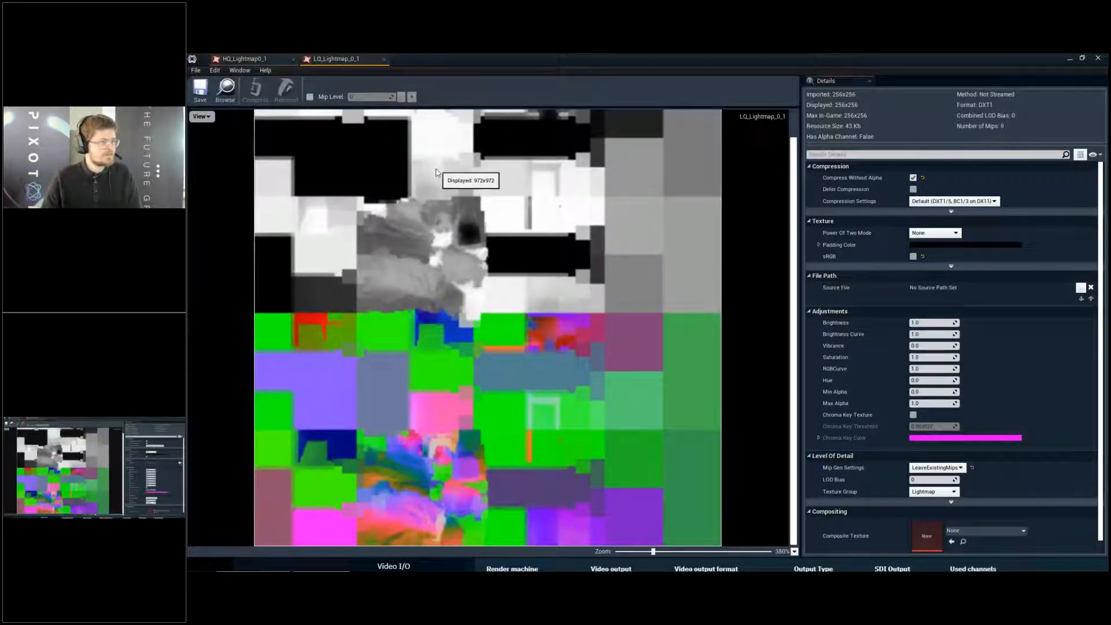
{"action": "scroll", "coordinate": [457, 244], "scroll_direction": "down", "scroll_amount": 1}
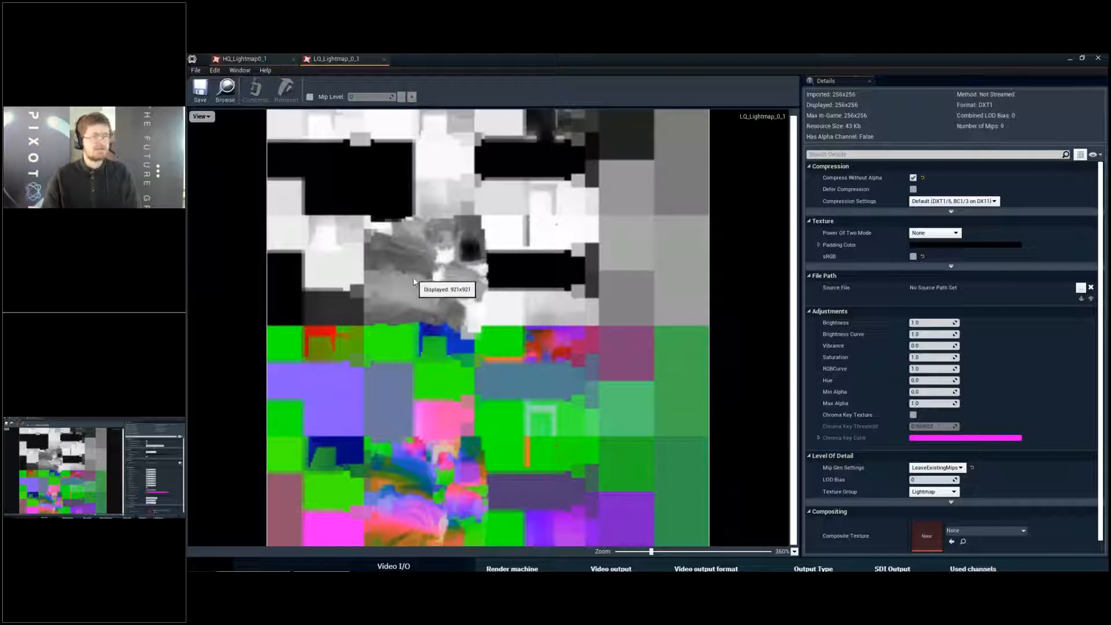
{"action": "double_click", "coordinate": [765, 57]}
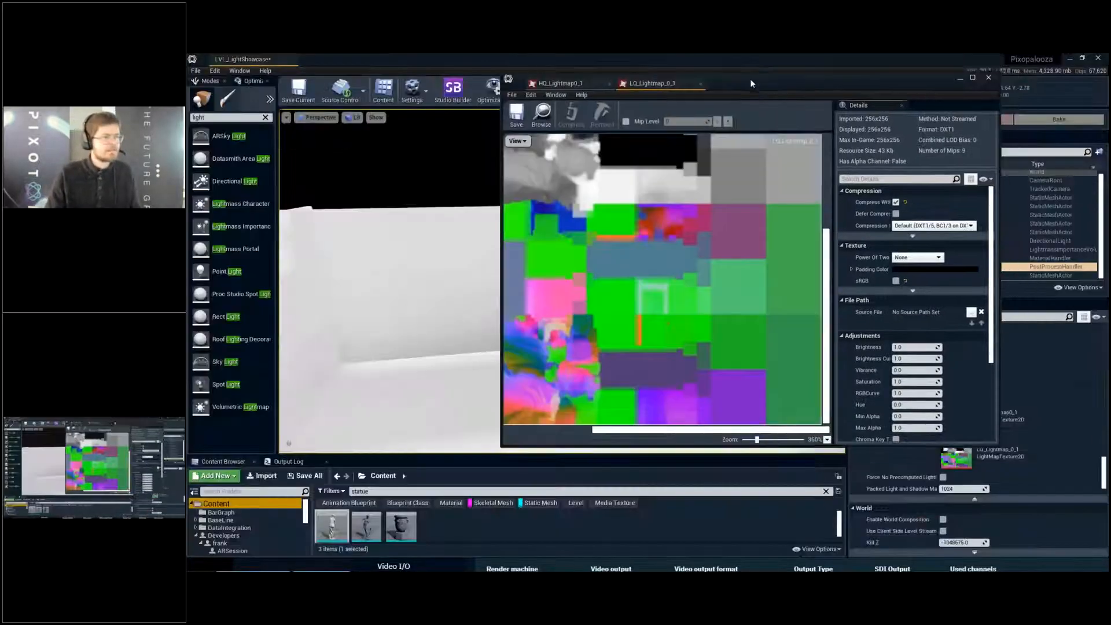
{"action": "scroll", "coordinate": [712, 197], "scroll_direction": "down", "scroll_amount": 4}
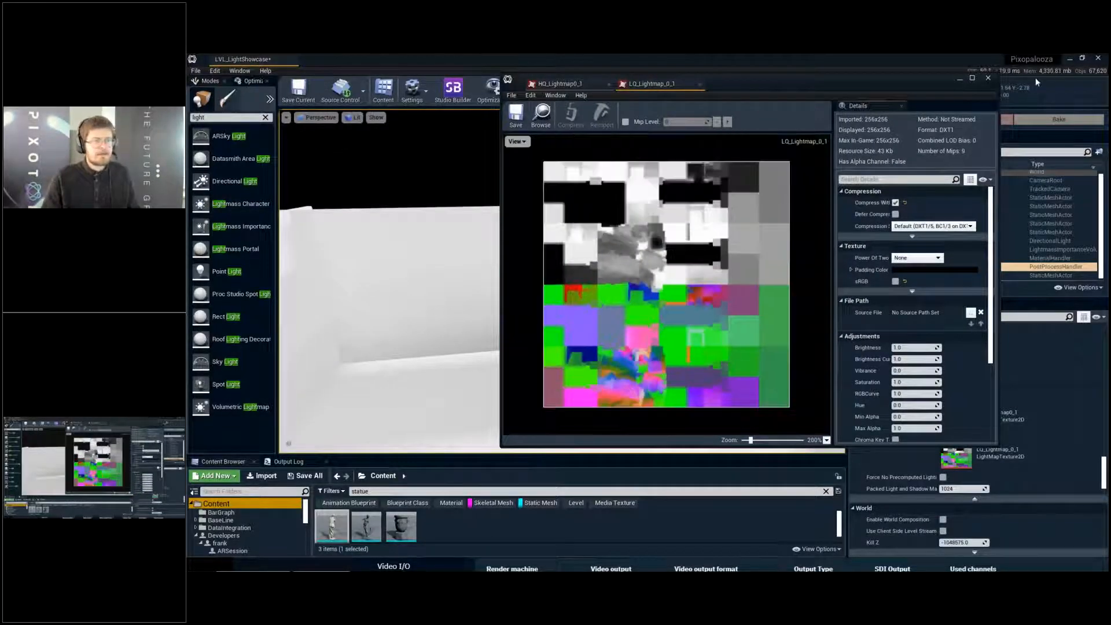
{"action": "left_click", "coordinate": [989, 78]}
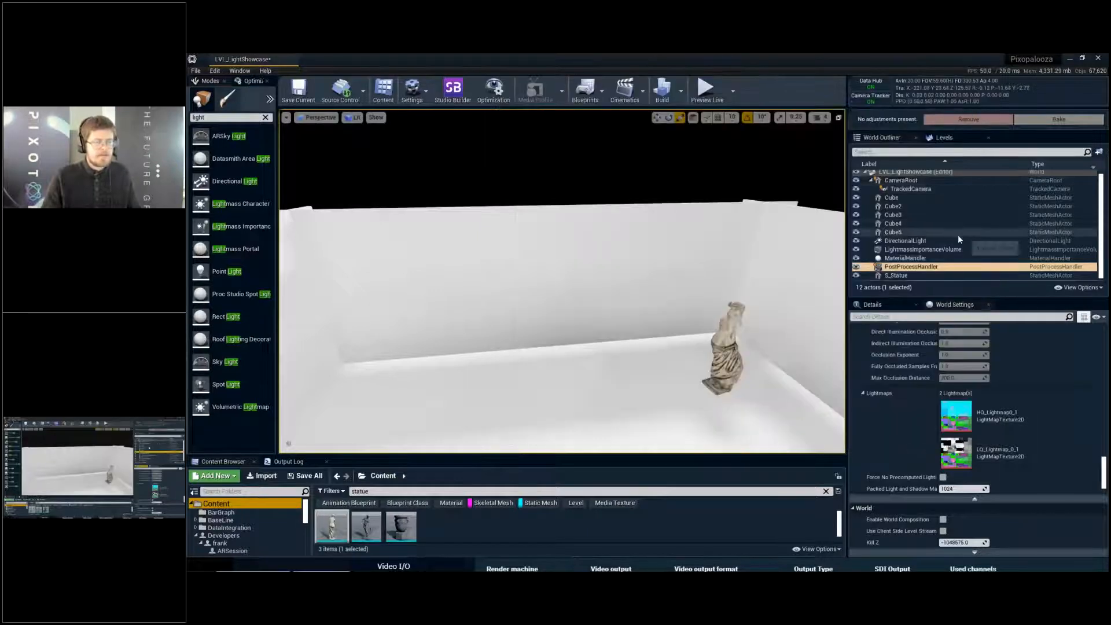
- Select the five room cubes, Cube through Cube5, and filter their details by lightmap
{"action": "left_click", "coordinate": [958, 232]}
{"action": "left_click", "coordinate": [923, 207], "text": "shift"}
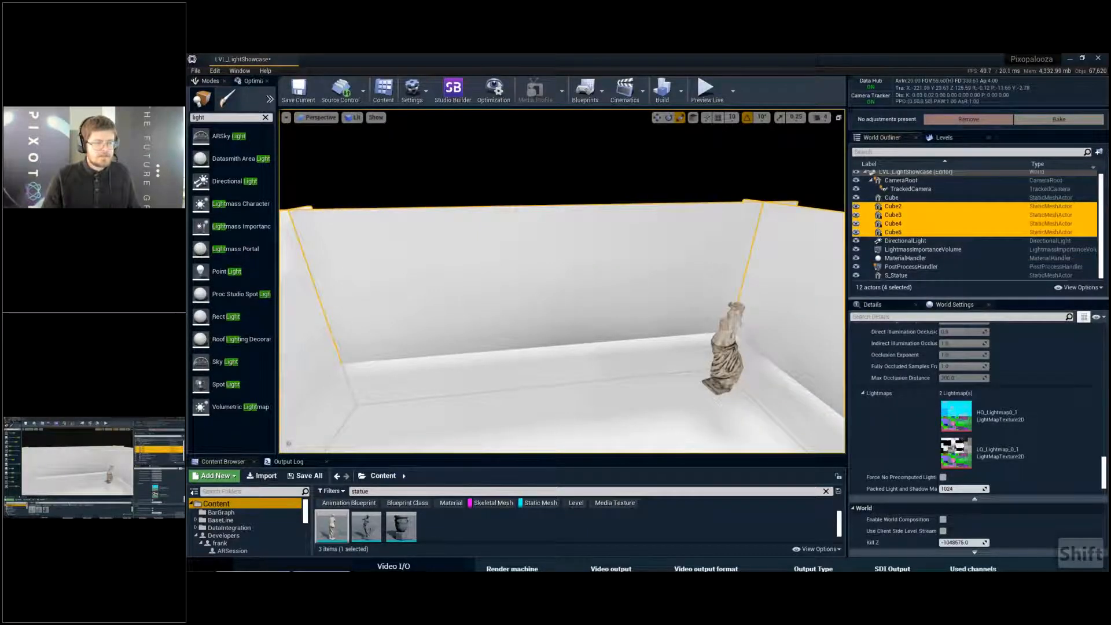
{"action": "key", "text": "f"}
{"action": "left_click", "coordinate": [892, 197], "text": "shift"}
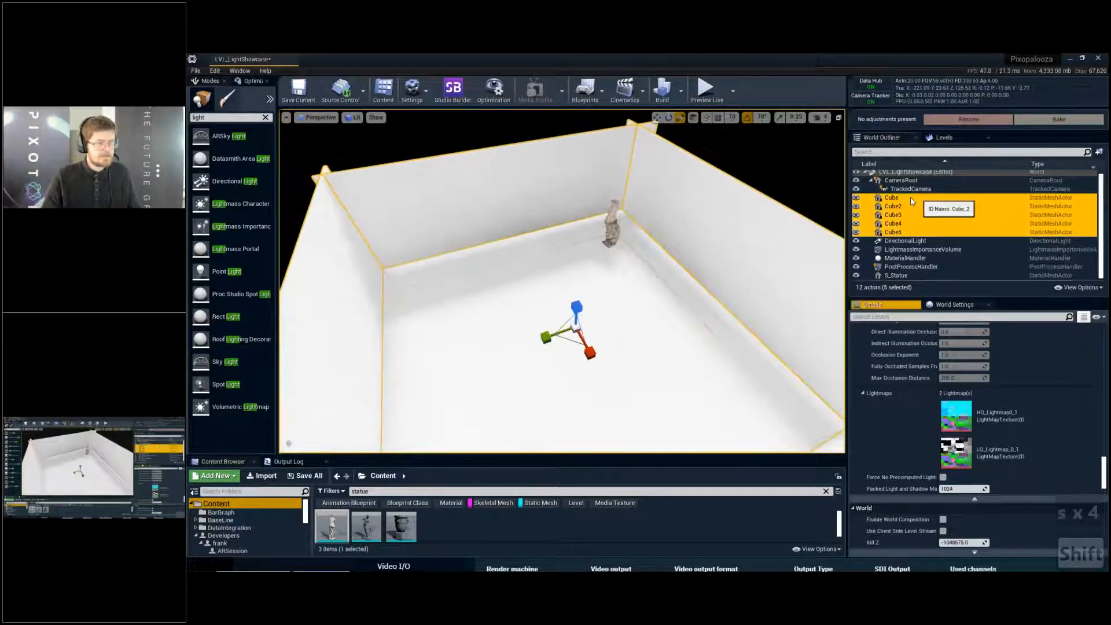
{"action": "left_click", "coordinate": [893, 303]}
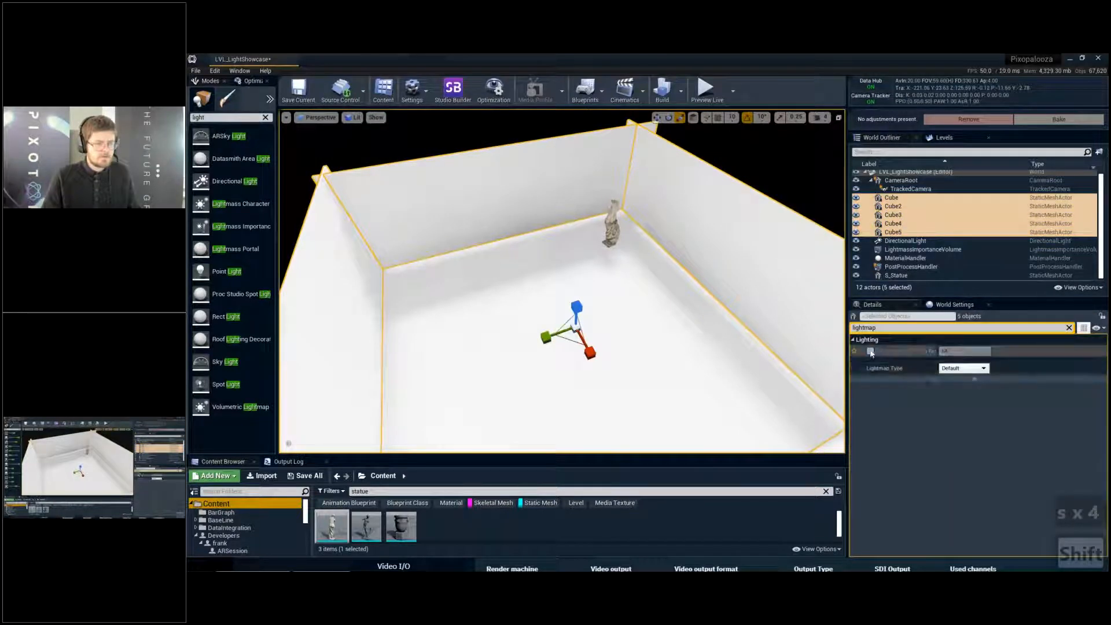
- Override the light map resolution of all five cubes with 1024 and save the level
{"action": "left_click", "coordinate": [870, 351]}
{"action": "left_click", "coordinate": [960, 351]}
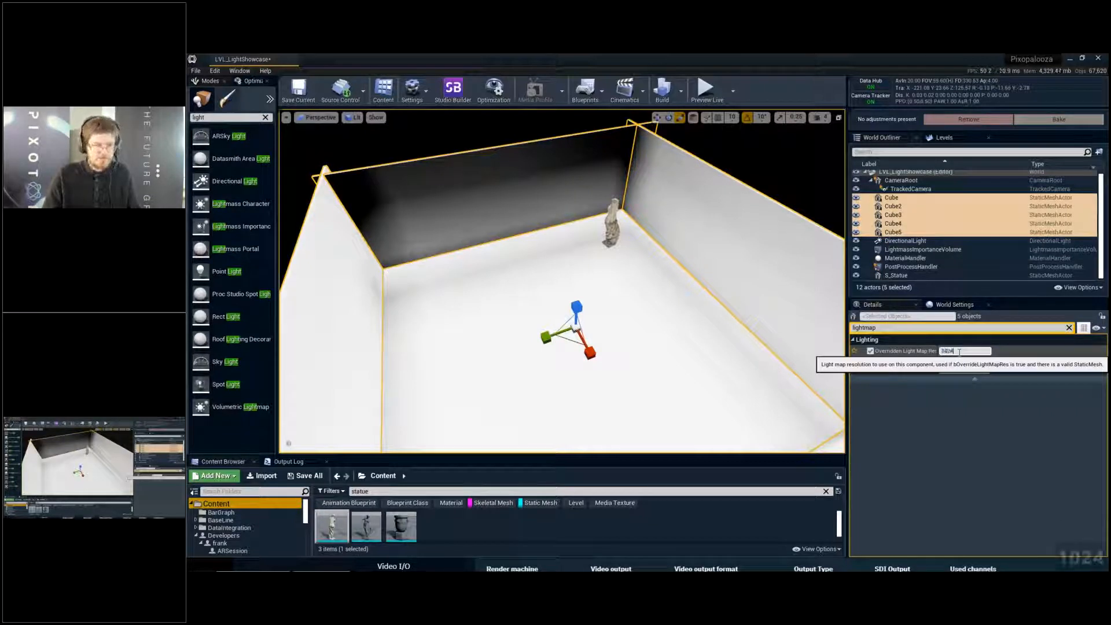
{"action": "key", "text": "Return"}
{"action": "key", "text": "ctrl+s"}
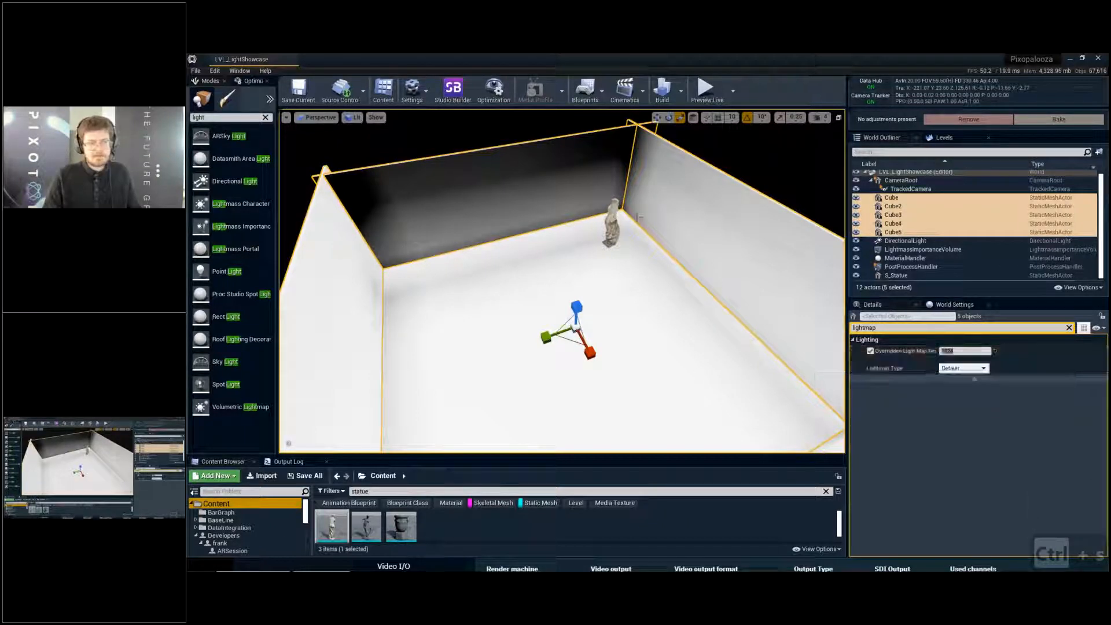
- Deselect the cubes and examine the unbaked walls and floor around the statue
{"action": "right_click_drag", "start_coordinate": [640, 215], "coordinate": [585, 212]}
{"action": "key", "text": "Escape"}
{"action": "key", "text": "d"}
{"action": "key", "text": "w"}
{"action": "key", "text": "w"}
{"action": "key", "text": "w"}
{"action": "key", "text": "w"}
{"action": "key", "text": "w"}
{"action": "right_click_drag", "start_coordinate": [673, 227], "coordinate": [632, 230]}
{"action": "key", "text": "q"}
{"action": "key", "text": "q"}
{"action": "key", "text": "s"}
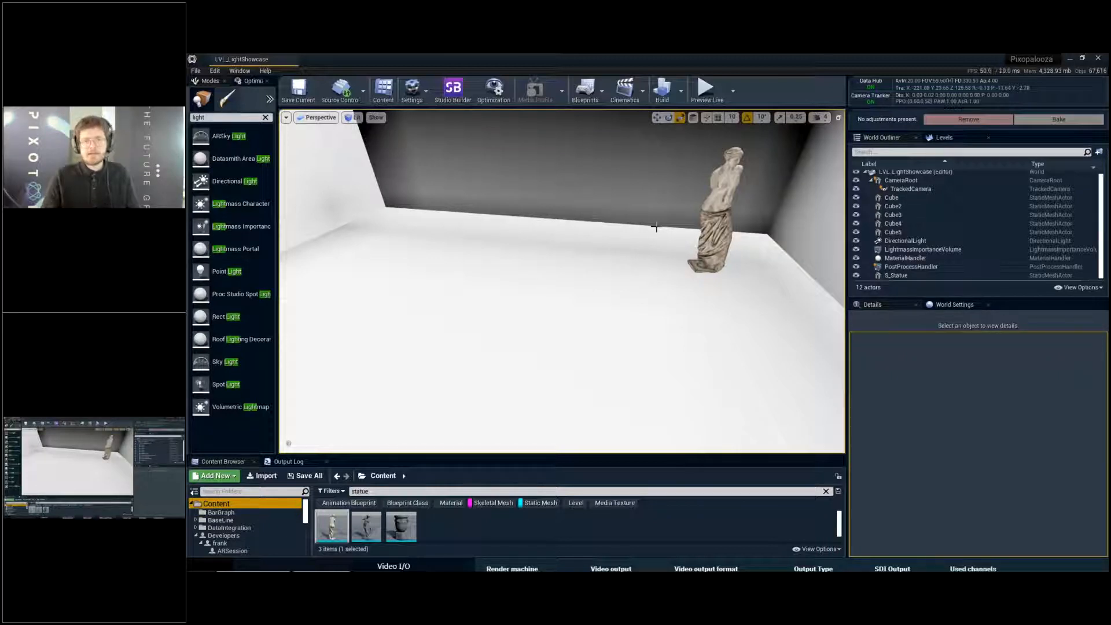
- Rebuild the level's static lighting with the higher lightmap resolution
{"action": "right_click_drag", "start_coordinate": [419, 221], "coordinate": [445, 203]}
{"action": "key", "text": "w"}
{"action": "key", "text": "a"}
{"action": "key", "text": "w"}
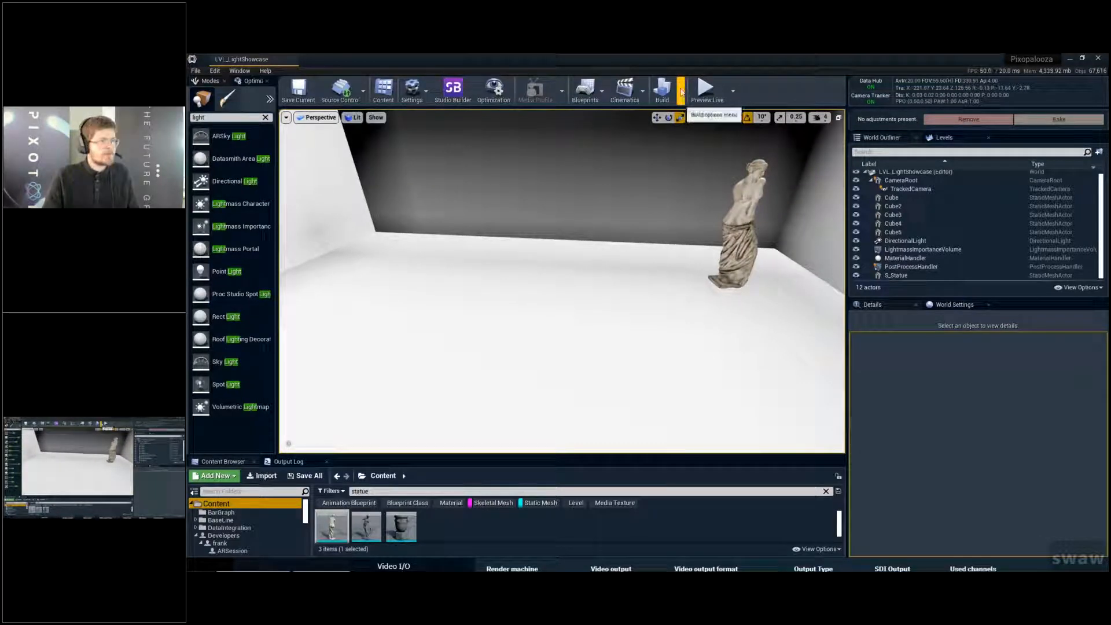
{"action": "left_click", "coordinate": [681, 89]}
{"action": "left_click", "coordinate": [704, 119]}
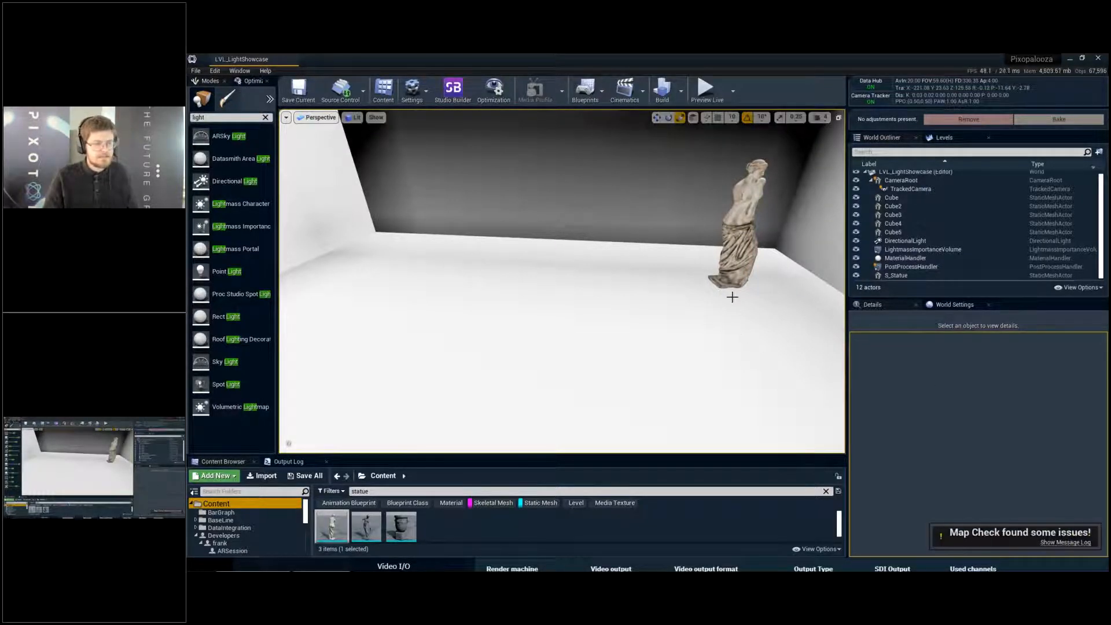
- Examine the rebuilt shading along the back wall and floor edge in a full-screen viewport
{"action": "right_click_drag", "start_coordinate": [713, 296], "coordinate": [880, 265]}
{"action": "key", "text": "s"}
{"action": "key", "text": "F11"}
{"action": "key", "text": "q"}
{"action": "key", "text": "a"}
{"action": "key", "text": "w"}
{"action": "key", "text": "w"}
{"action": "key", "text": "e"}
{"action": "key", "text": "w"}
{"action": "key", "text": "e"}
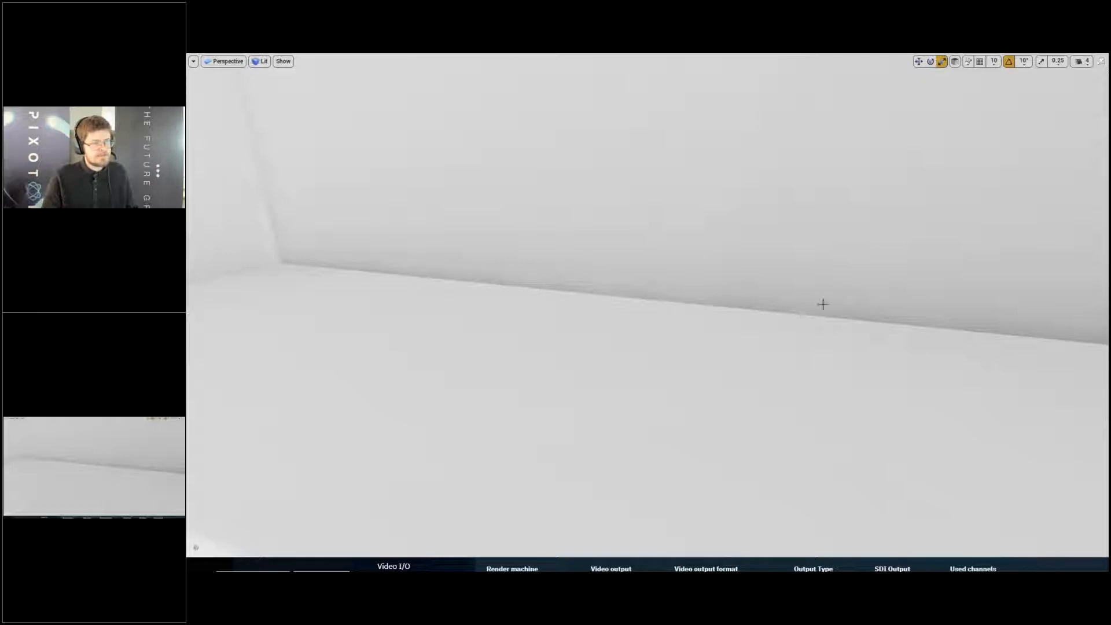
{"action": "right_click_drag", "start_coordinate": [909, 310], "coordinate": [910, 310]}
{"action": "right_click_drag", "start_coordinate": [1042, 312], "coordinate": [1016, 305]}
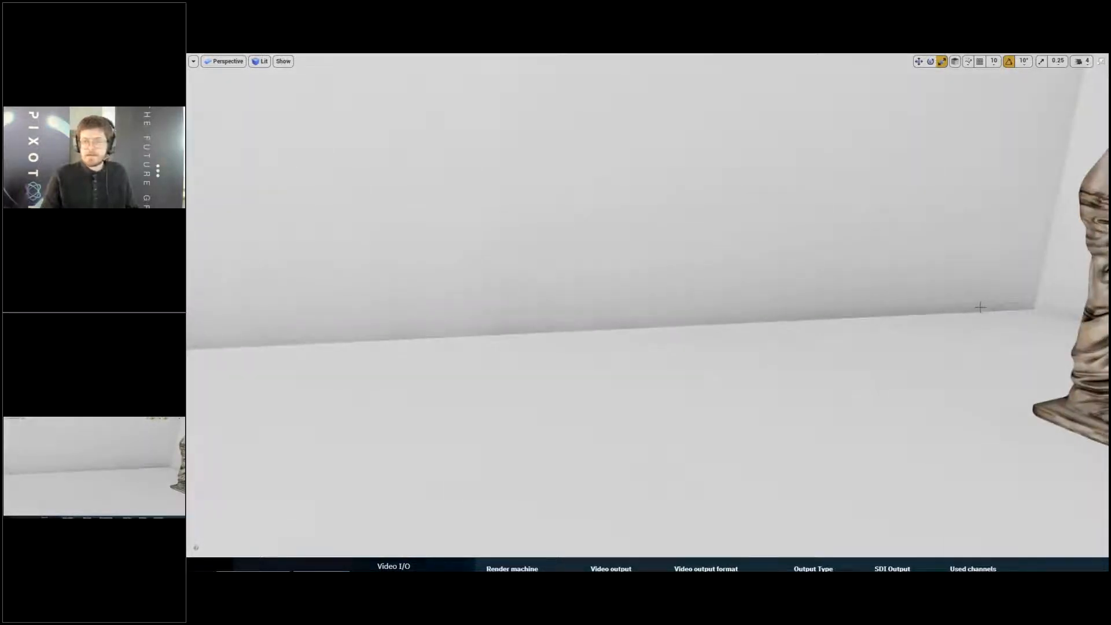
{"action": "key", "text": "s"}
{"action": "right_click_drag", "start_coordinate": [965, 310], "coordinate": [961, 310]}
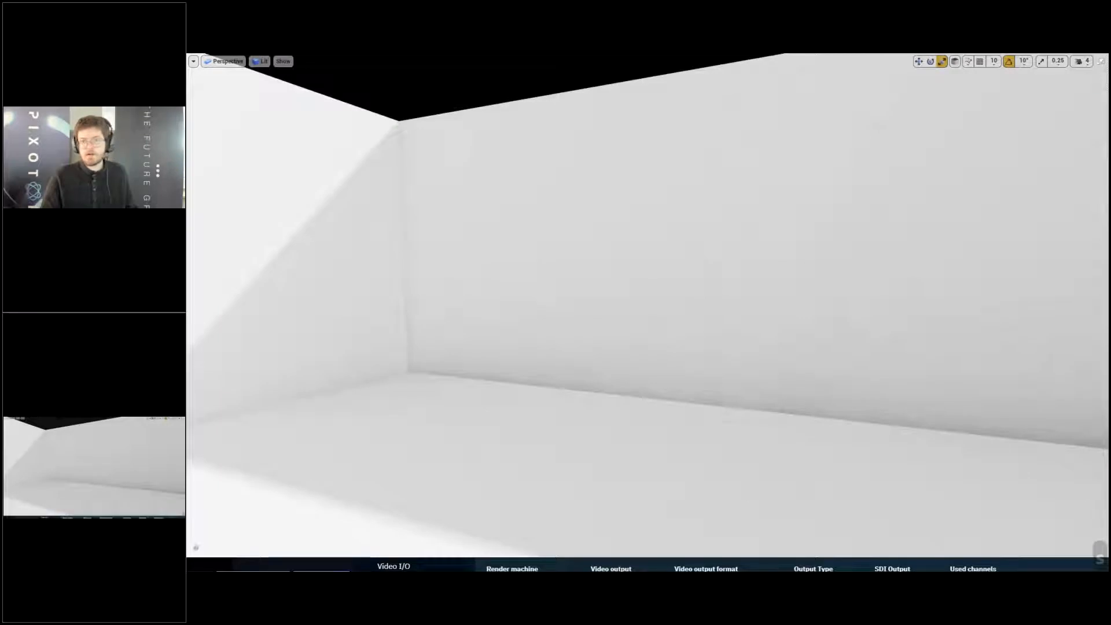
- Inspect the baked shadow edge across the side wall, corner and floor up close, and leave full-screen view
{"action": "right_click_drag", "start_coordinate": [944, 307], "coordinate": [769, 101]}
{"action": "key", "text": "w"}
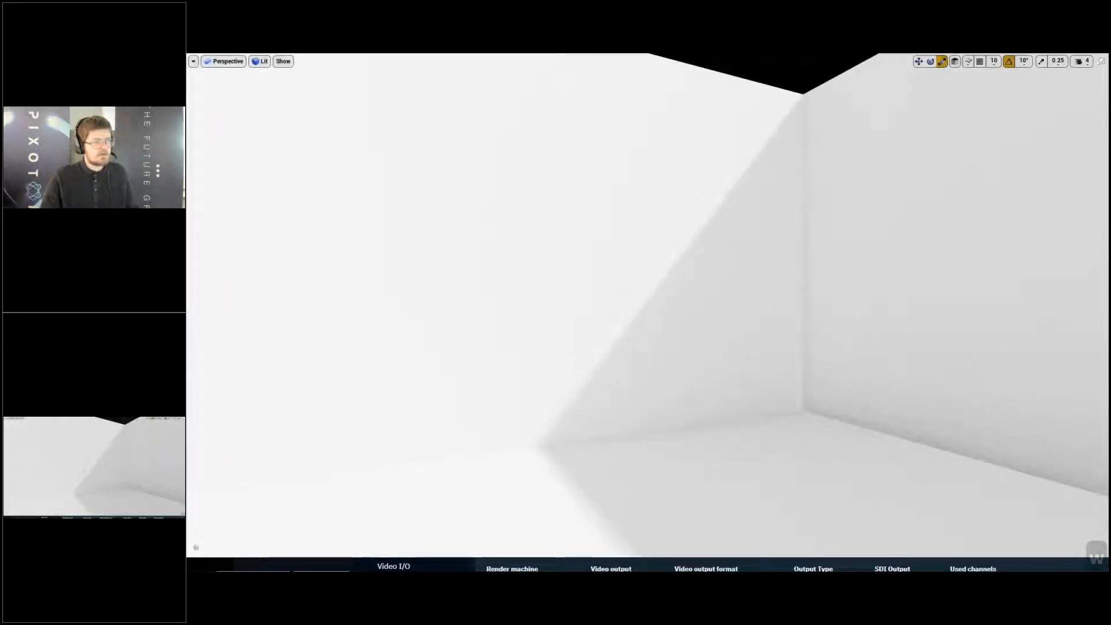
{"action": "key", "text": "d"}
{"action": "key", "text": "d"}
{"action": "mouse_move", "coordinate": [839, 87]}
{"action": "right_mouse_down"}
{"action": "mouse_move", "coordinate": [825, 99]}
{"action": "mouse_move", "coordinate": [839, 87]}
{"action": "right_mouse_up"}
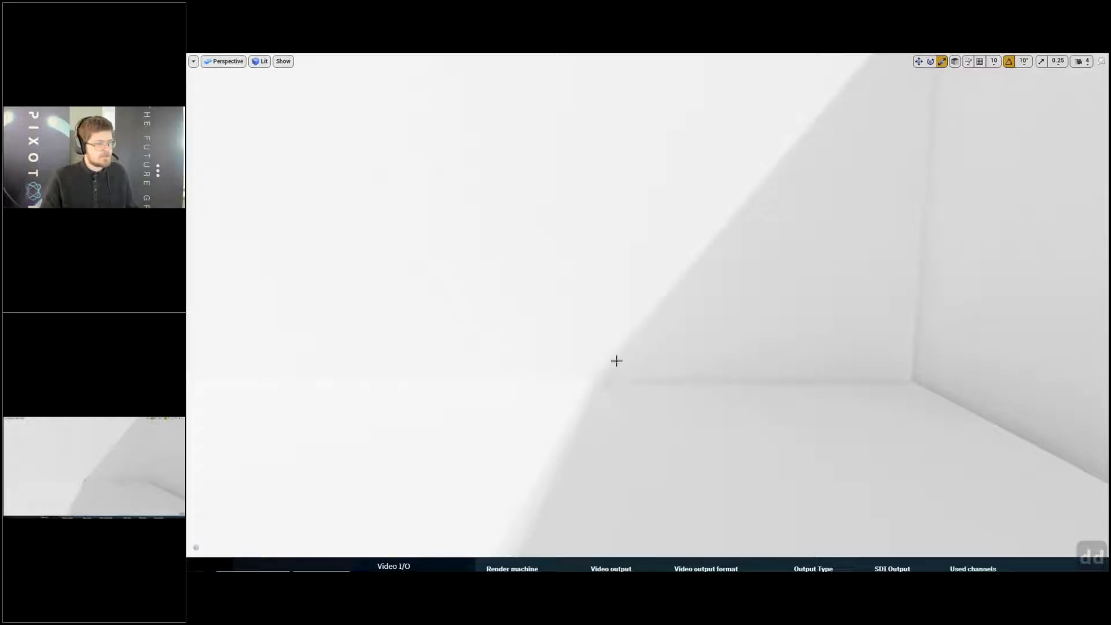
{"action": "mouse_move", "coordinate": [591, 383]}
{"action": "right_mouse_down"}
{"action": "mouse_move", "coordinate": [857, 400]}
{"action": "mouse_move", "coordinate": [736, 419]}
{"action": "mouse_move", "coordinate": [602, 394]}
{"action": "mouse_move", "coordinate": [521, 414]}
{"action": "mouse_move", "coordinate": [600, 390]}
{"action": "right_mouse_up"}
{"action": "key", "text": "e"}
{"action": "key", "text": "d"}
{"action": "key", "text": "w"}
{"action": "key", "text": "d"}
{"action": "key", "text": "q"}
{"action": "key", "text": "d"}
{"action": "key", "text": "w"}
{"action": "key", "text": "d"}
{"action": "key", "text": "s"}
{"action": "key", "text": "a"}
{"action": "key", "text": "F11"}
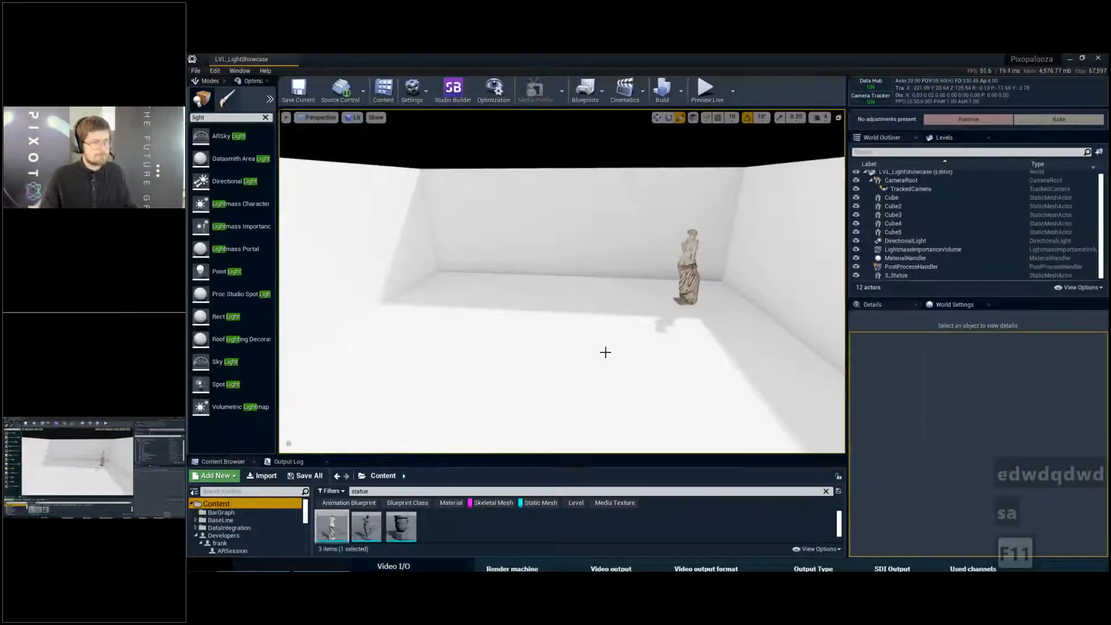
- Enlarge the Content Browser beneath the viewport and frame the statue with its baked floor shadow
{"action": "key", "text": "a"}
{"action": "key", "text": "s"}
{"action": "mouse_move", "coordinate": [600, 318]}
{"action": "right_mouse_down"}
{"action": "mouse_move", "coordinate": [605, 347]}
{"action": "mouse_move", "coordinate": [600, 318]}
{"action": "right_mouse_up"}
{"action": "key", "text": "e"}
{"action": "key", "text": "a"}
{"action": "key", "text": "e"}
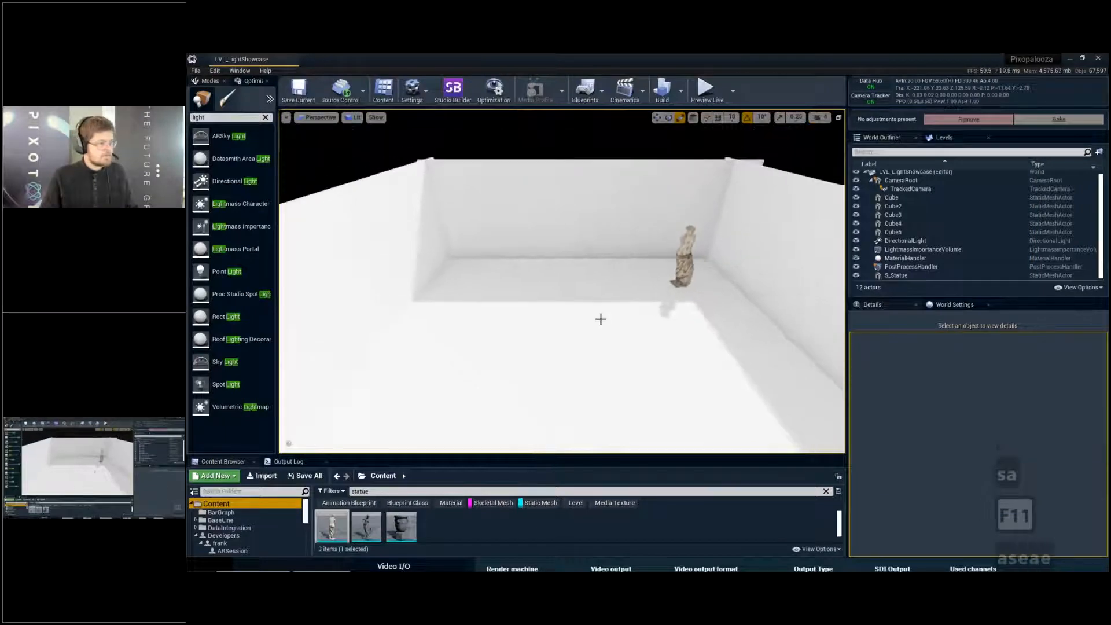
{"action": "left_click_drag", "start_coordinate": [491, 449], "coordinate": [490, 352]}
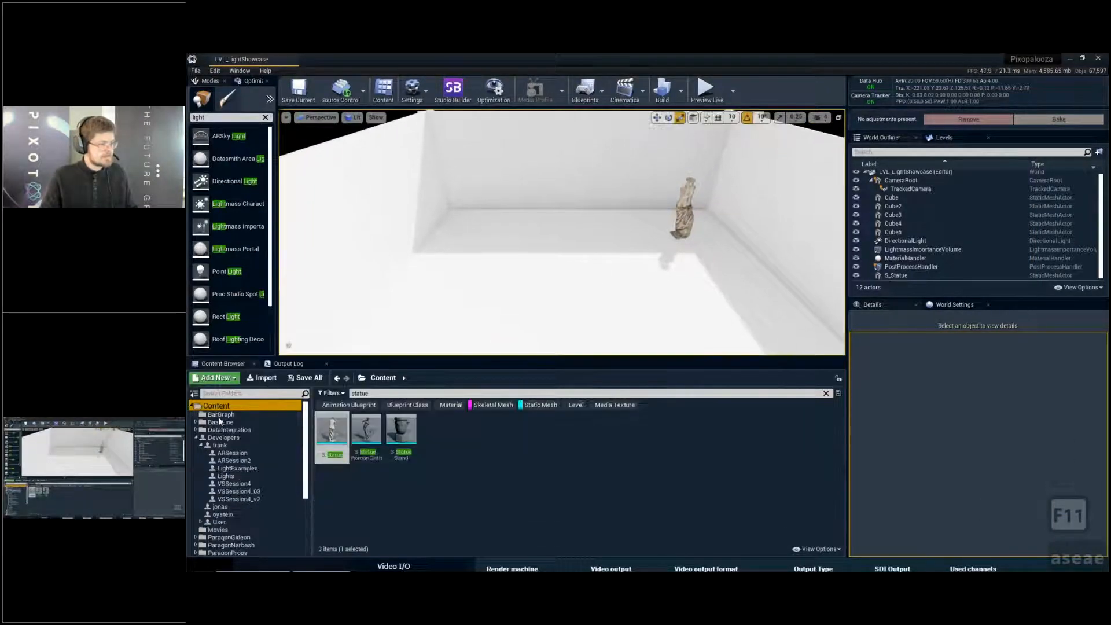
{"action": "right_click_drag", "start_coordinate": [551, 278], "coordinate": [556, 279]}
{"action": "key", "text": "w"}
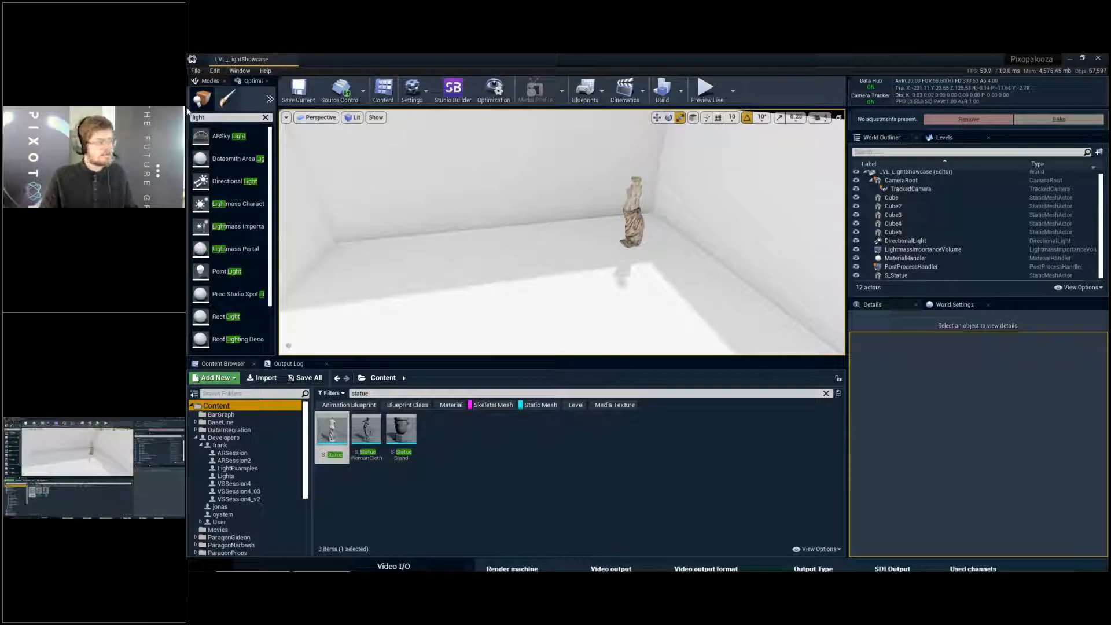
- Place a Spot Light on the floor in front of the statue
{"action": "scroll", "coordinate": [237, 243], "scroll_direction": "down", "scroll_amount": 1}
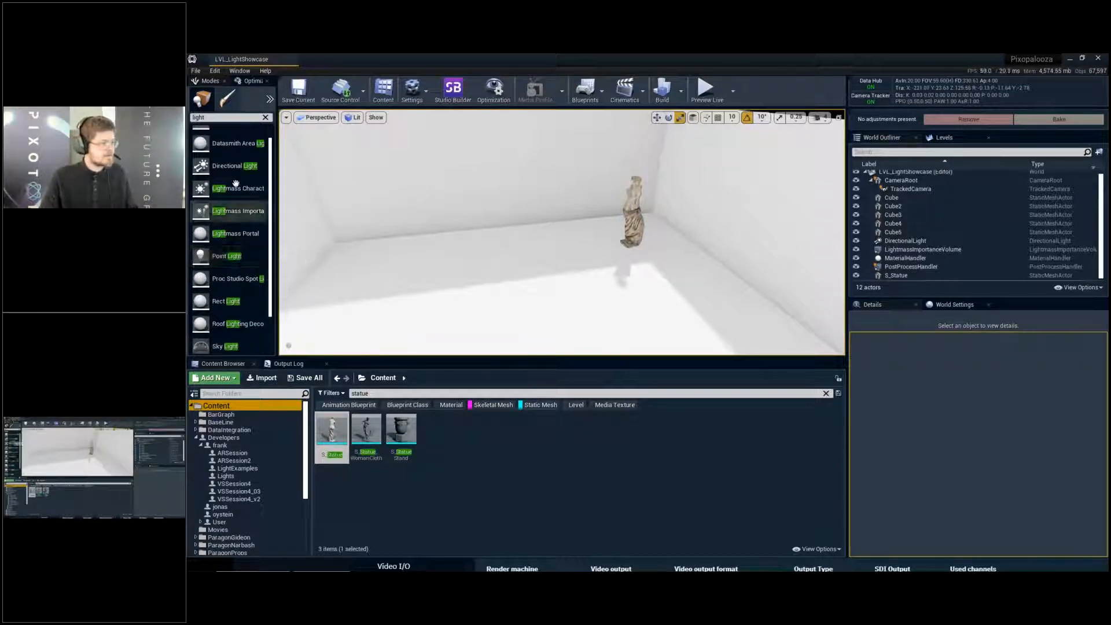
{"action": "key", "text": "w"}
{"action": "key", "text": "w"}
{"action": "right_click_drag", "start_coordinate": [556, 226], "coordinate": [574, 222]}
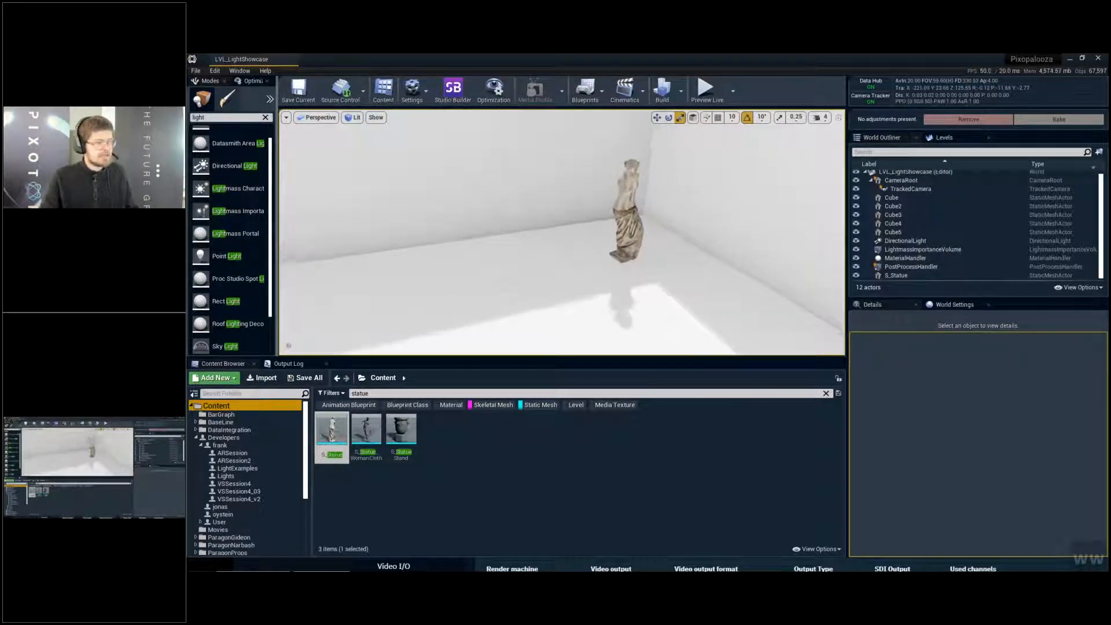
{"action": "key", "text": "d"}
{"action": "right_click_drag", "start_coordinate": [480, 234], "coordinate": [482, 234]}
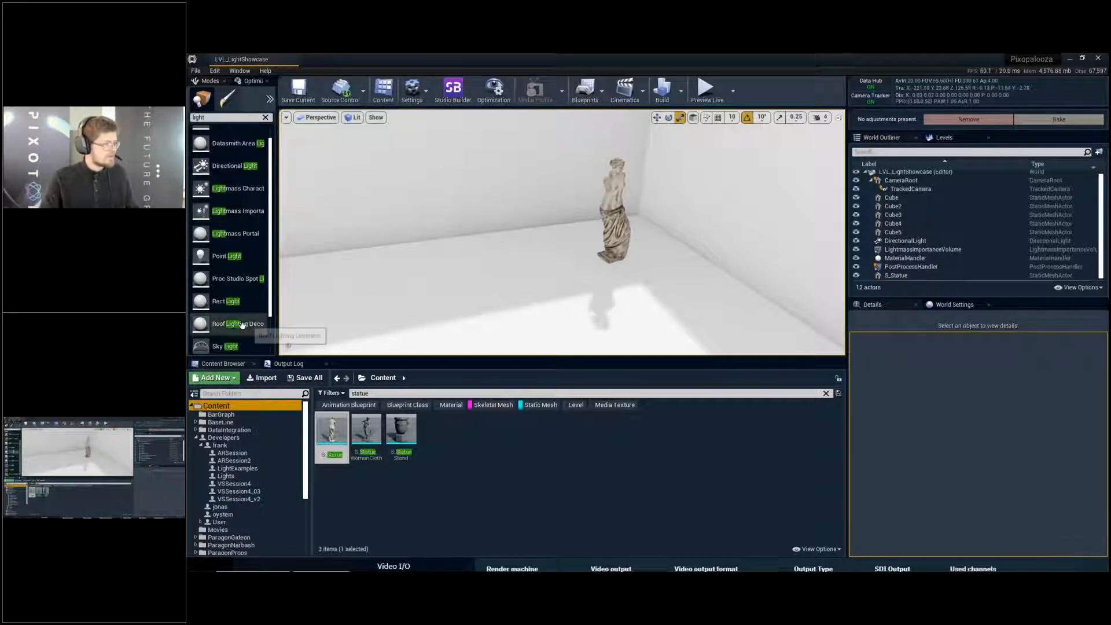
{"action": "scroll", "coordinate": [250, 322], "scroll_direction": "down", "scroll_amount": 2}
{"action": "left_click_drag", "start_coordinate": [250, 322], "coordinate": [625, 301]}
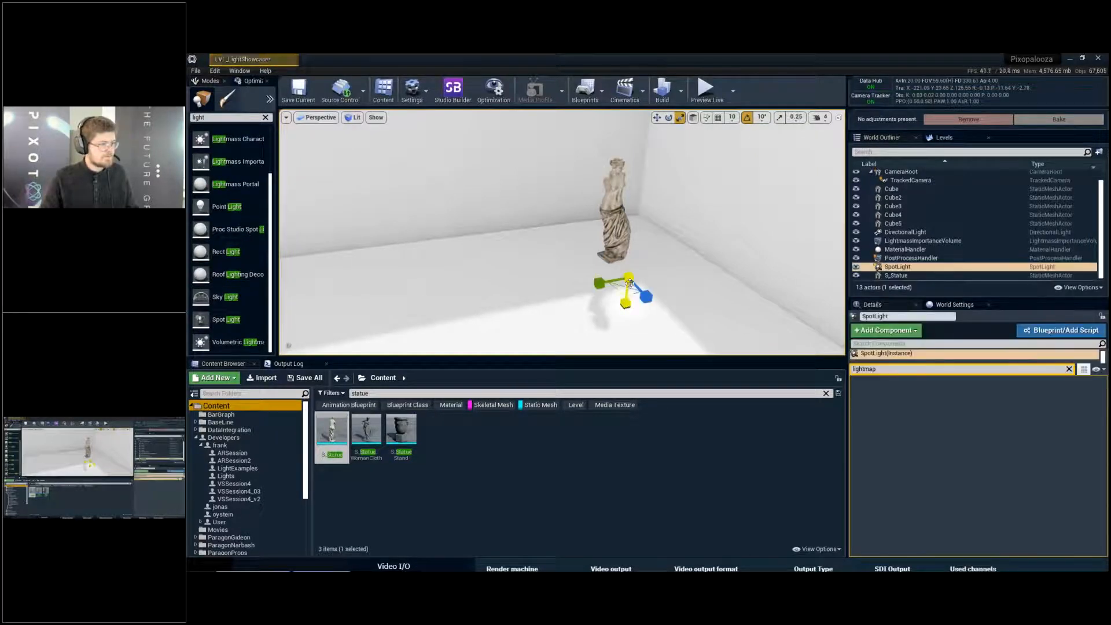
- Raise the spot light to a height of about 220, aim it at the statue at -140°, and set its intensity to 160 cd
{"action": "key", "text": "w"}
{"action": "left_click_drag", "start_coordinate": [630, 261], "coordinate": [640, 166]}
{"action": "key", "text": "e"}
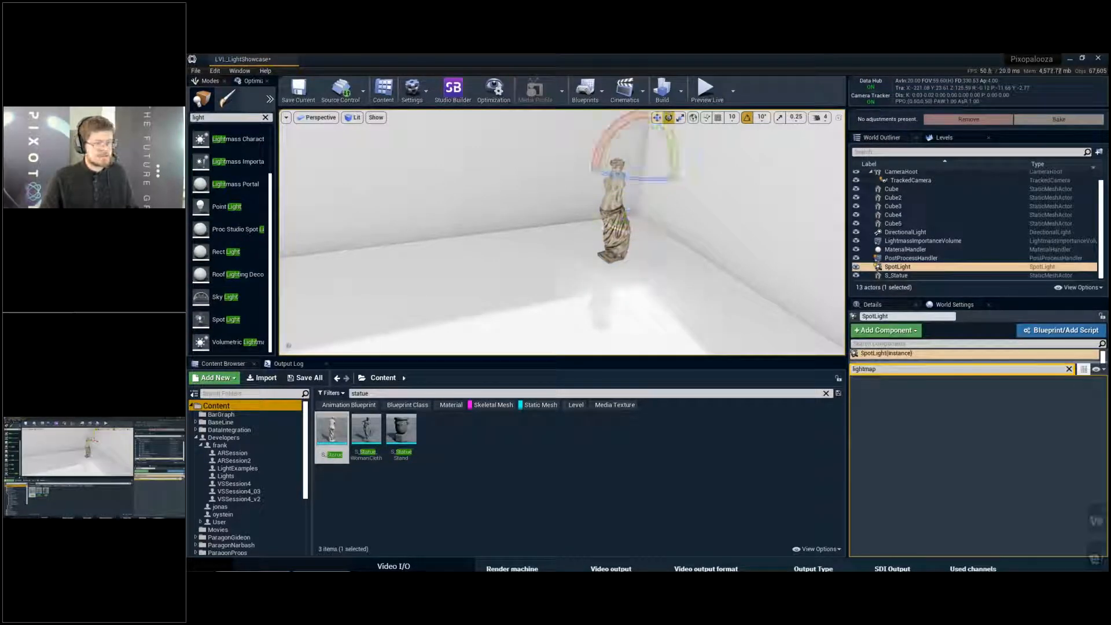
{"action": "left_click", "coordinate": [1069, 370]}
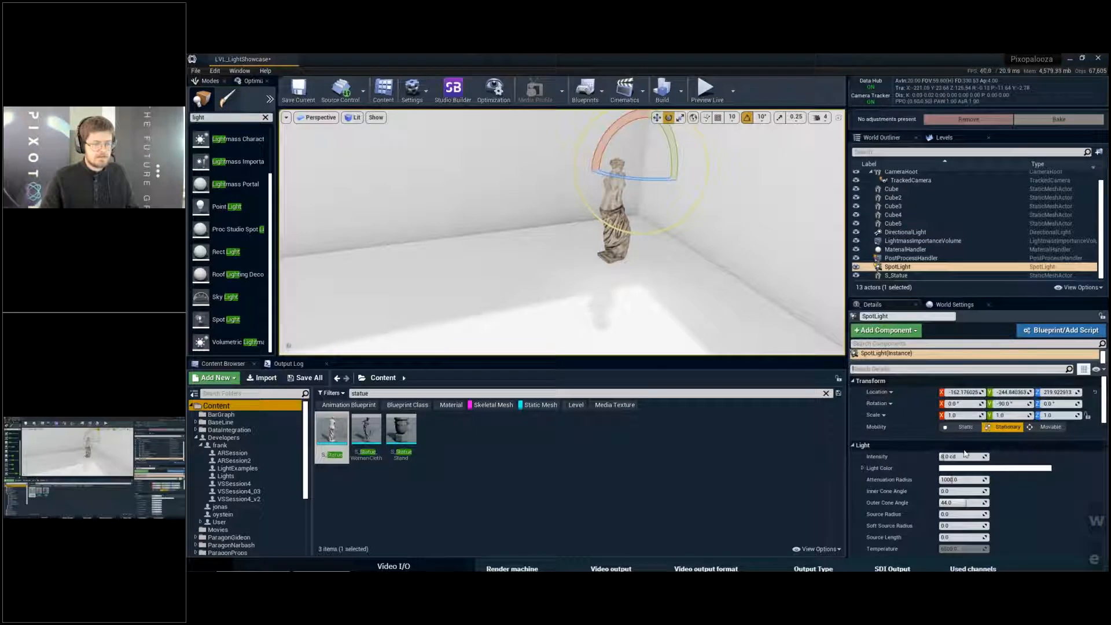
{"action": "left_click_drag", "start_coordinate": [674, 152], "coordinate": [673, 200]}
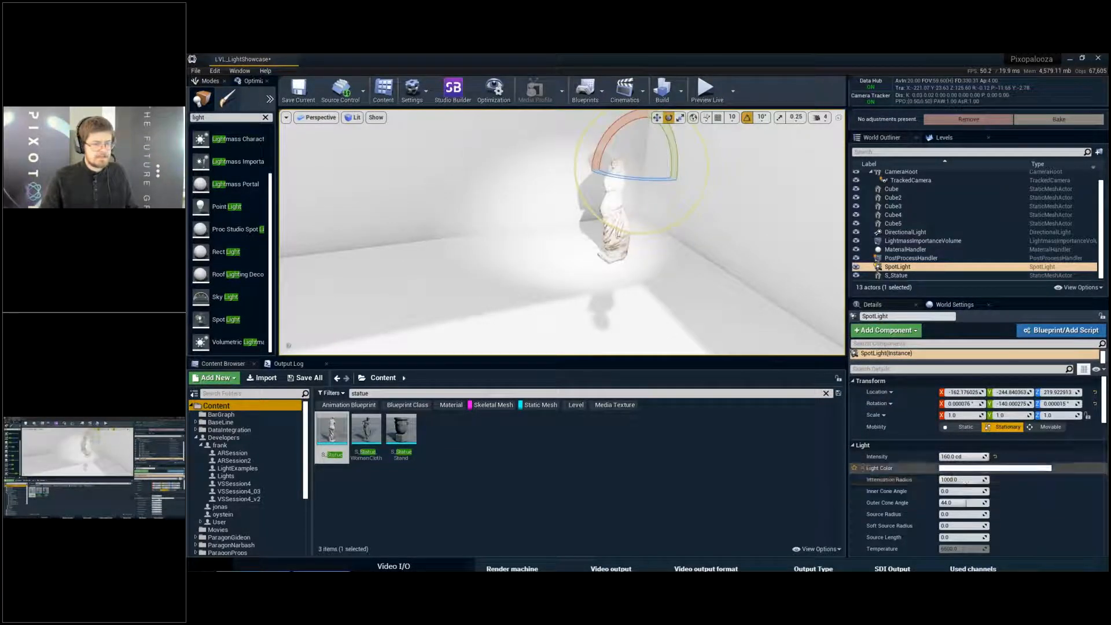
- Make the spot light Movable and set its light color to pure red (FF0000FF)
{"action": "left_click", "coordinate": [1051, 427]}
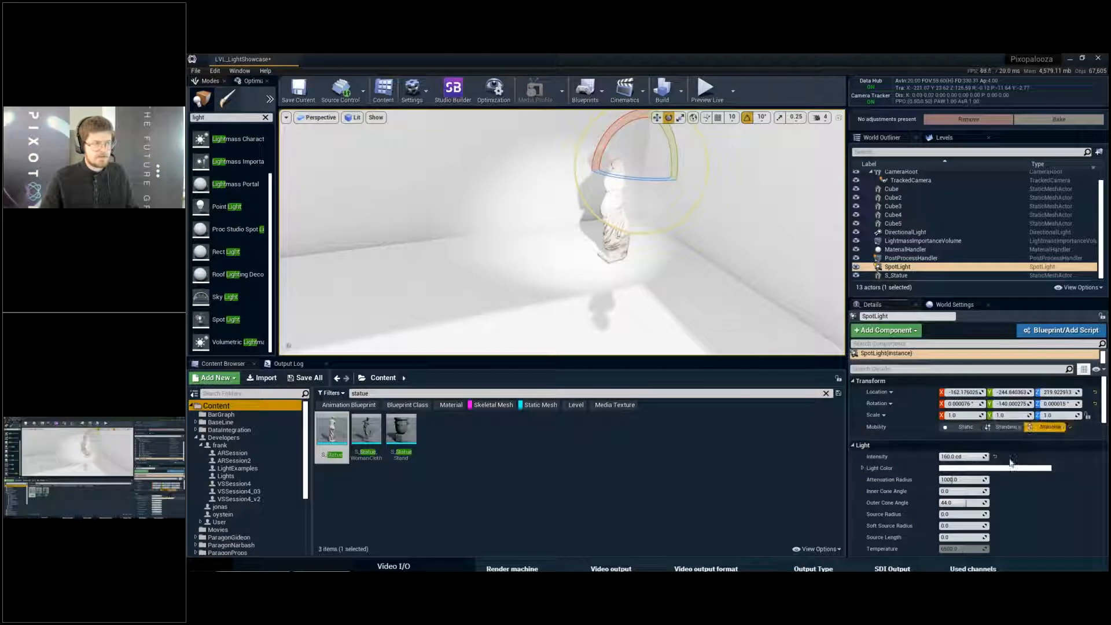
{"action": "left_click", "coordinate": [996, 468]}
{"action": "left_click_drag", "start_coordinate": [916, 387], "coordinate": [916, 335]}
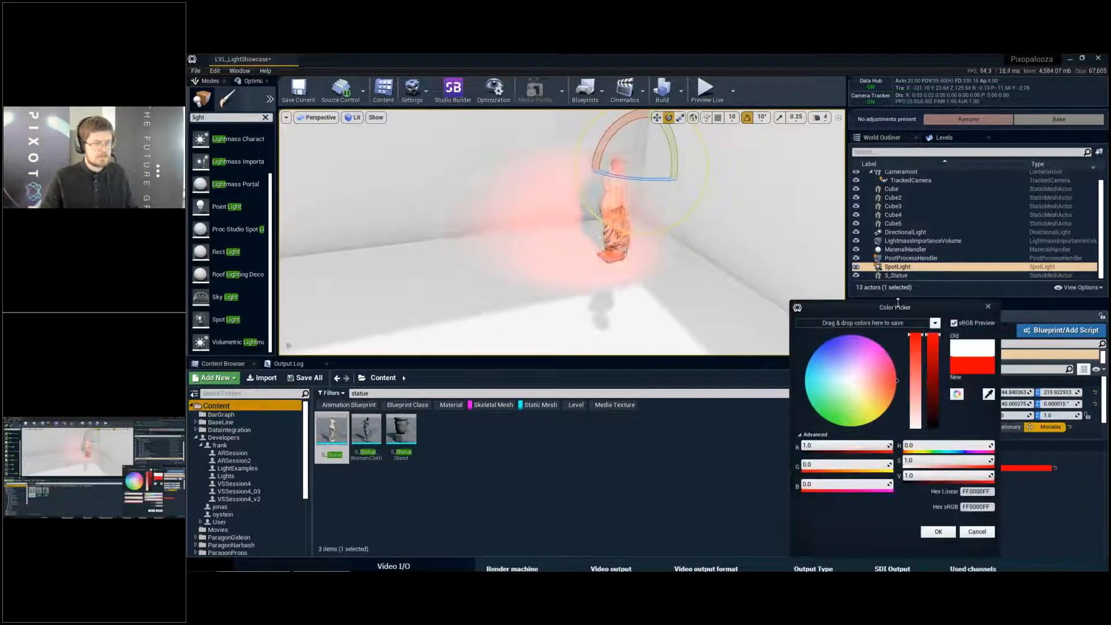
- Move and rotate the red spot light around the statue to test its dynamic light on the back wall
{"action": "right_click_drag", "start_coordinate": [700, 231], "coordinate": [657, 231]}
{"action": "key", "text": "d"}
{"action": "key", "text": "w"}
{"action": "key", "text": "w"}
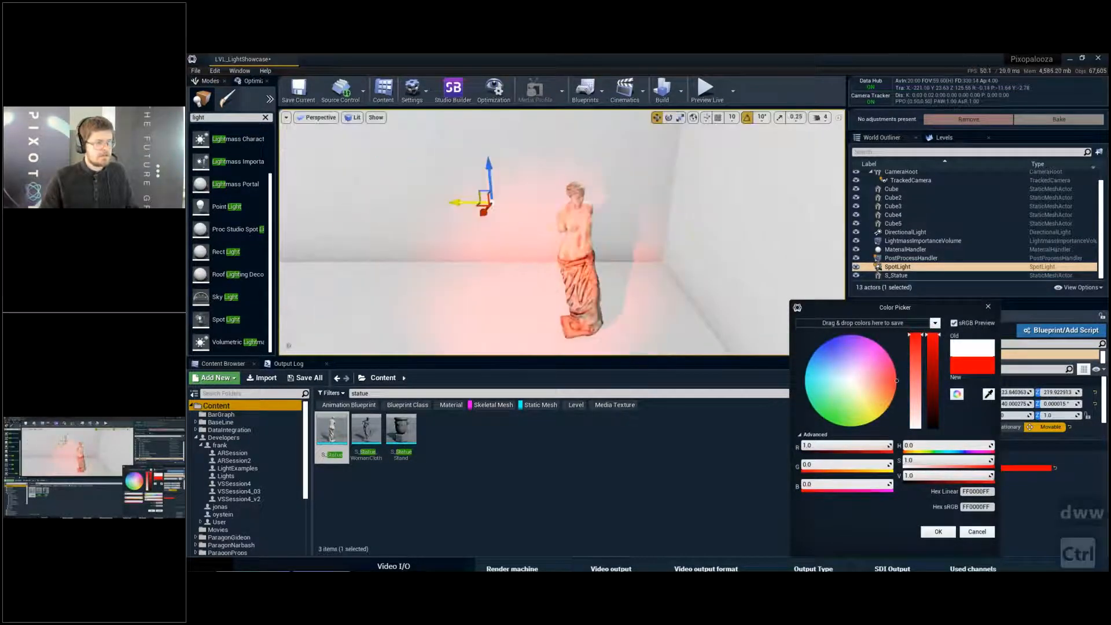
{"action": "left_click_drag", "start_coordinate": [701, 230], "coordinate": [721, 209], "text": "ctrl"}
{"action": "key", "text": "e"}
{"action": "right_click_drag", "start_coordinate": [700, 230], "coordinate": [567, 233], "text": "ctrl"}
{"action": "key", "text": "w"}
{"action": "key", "text": "e"}
{"action": "key", "text": "w"}
{"action": "left_click_drag", "start_coordinate": [654, 187], "coordinate": [370, 187]}
- Delete the red spot light and clear the statue search in the Content Browser
{"action": "key", "text": "s"}
{"action": "key", "text": "a"}
{"action": "right_click_drag", "start_coordinate": [611, 230], "coordinate": [632, 230]}
{"action": "key", "text": "Delete"}
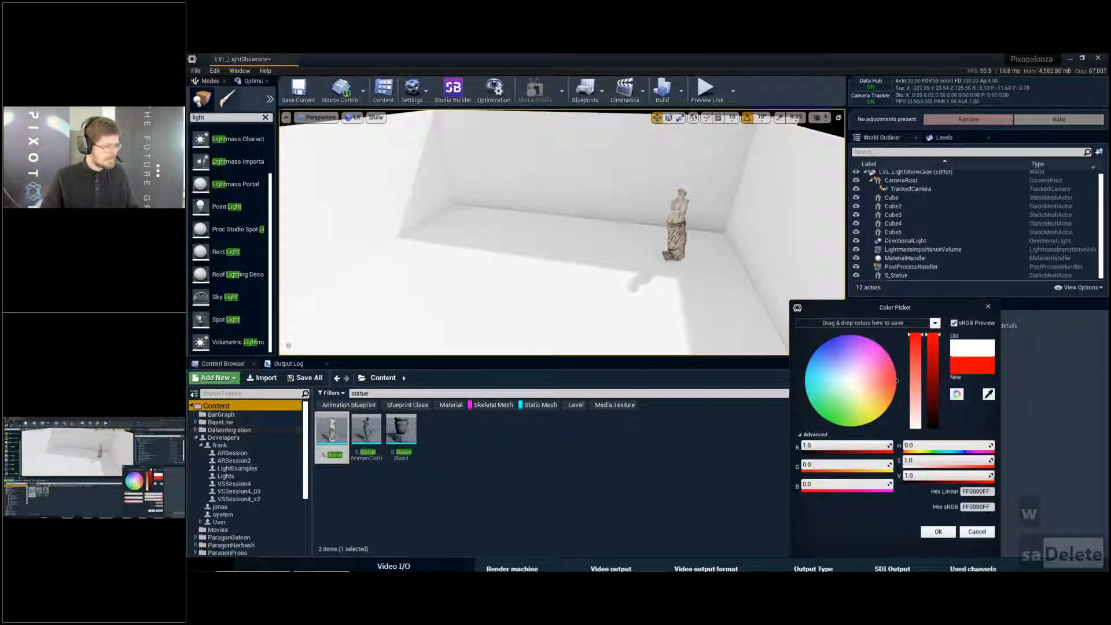
{"action": "key", "text": "BackSpace"}
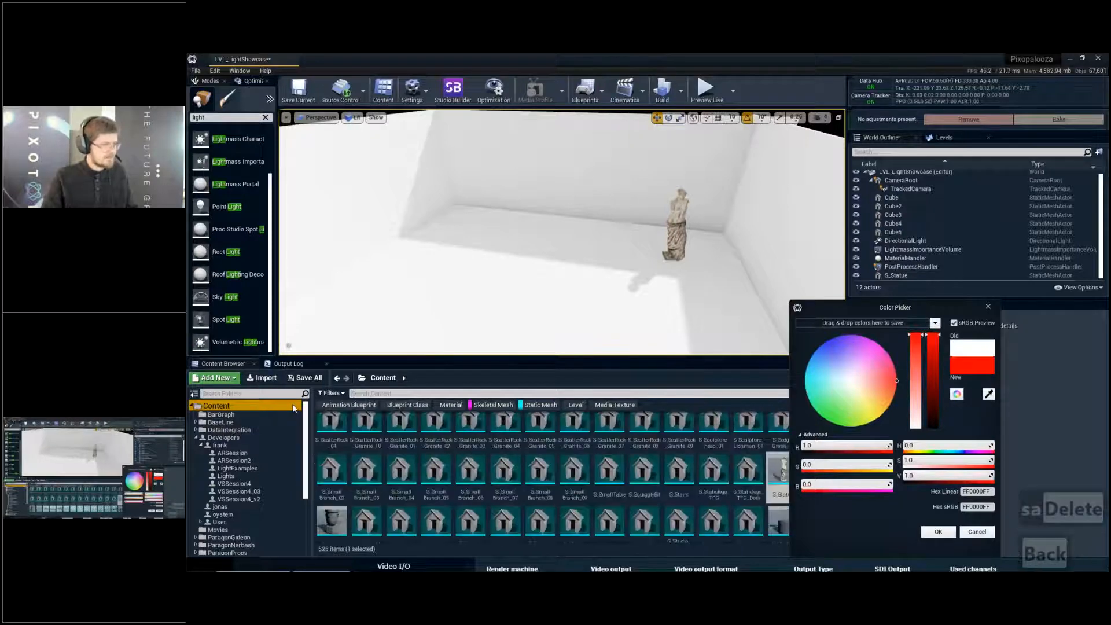
- Undo the spot light's deletion, move it beside the statue so it lights the figure red, and deselect it
{"action": "key", "text": "ctrl+z"}
{"action": "key", "text": "w"}
{"action": "key", "text": "w"}
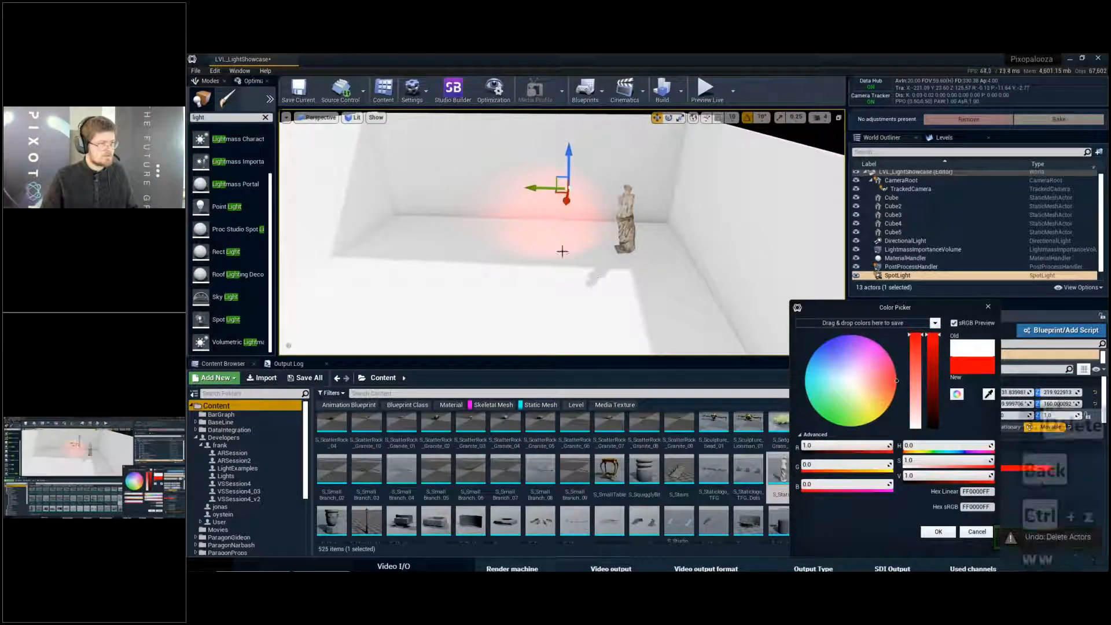
{"action": "left_click_drag", "start_coordinate": [583, 189], "coordinate": [618, 188]}
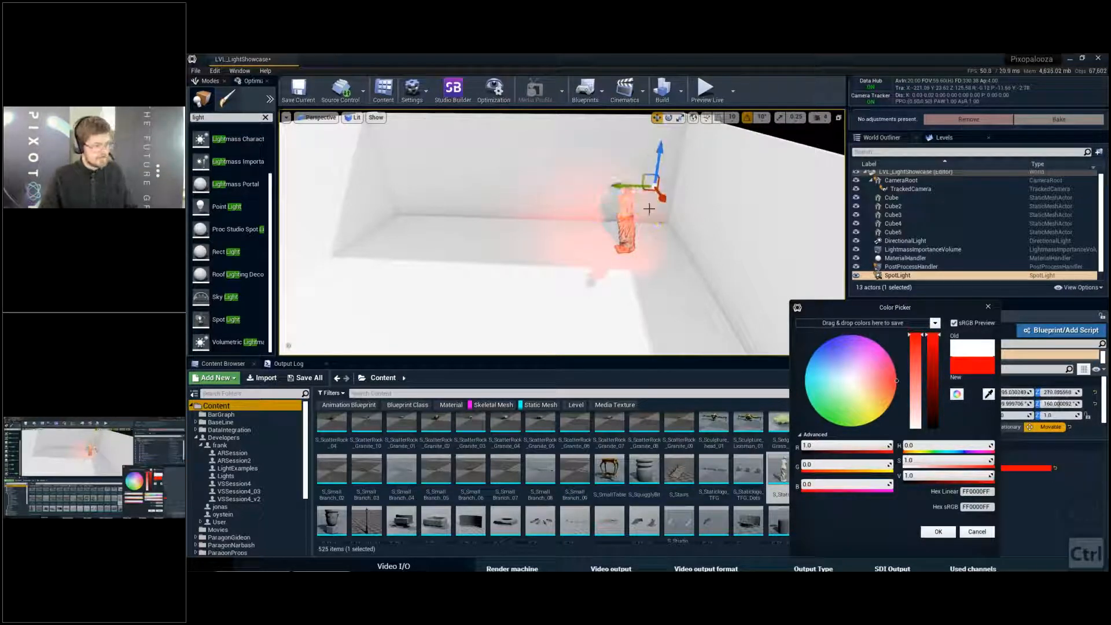
{"action": "key", "text": "Escape"}
- Place the Gideon_Inquisitor skeletal mesh on the room's sunlit floor and rotate it to about -100° around Z
{"action": "scroll", "coordinate": [348, 436], "scroll_direction": "up", "scroll_amount": 5}
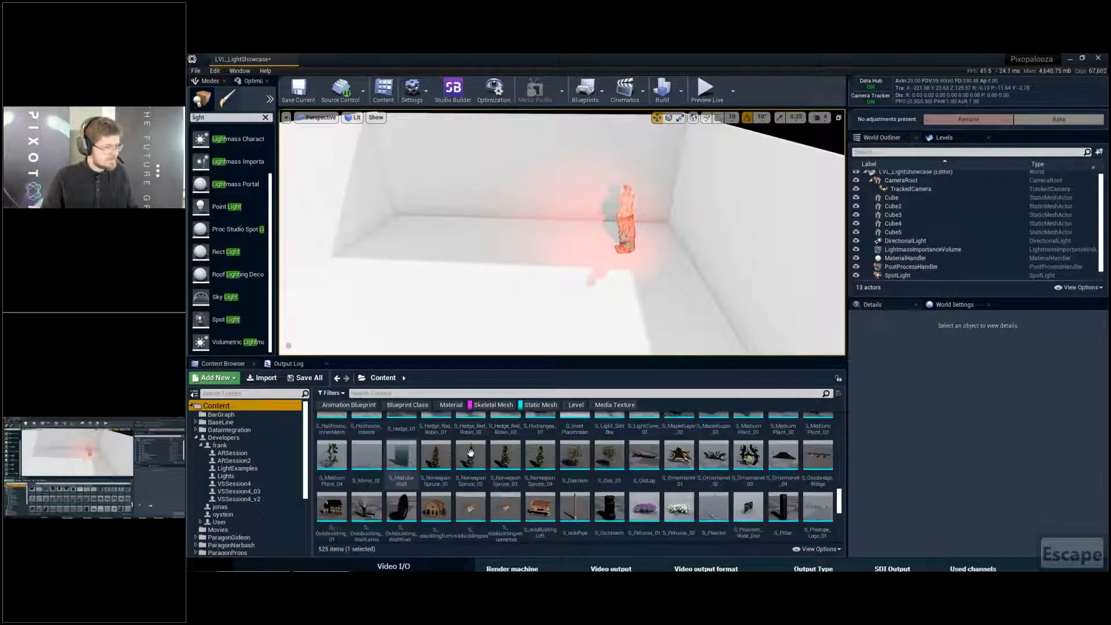
{"action": "left_click_drag", "start_coordinate": [840, 504], "coordinate": [842, 403]}
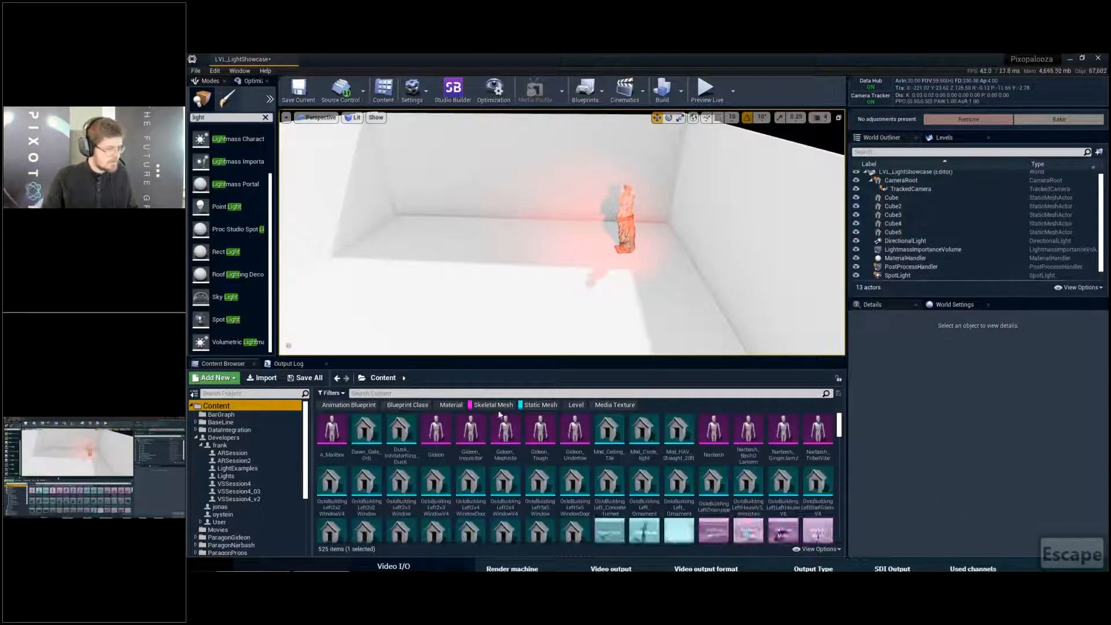
{"action": "right_click_drag", "start_coordinate": [526, 301], "coordinate": [504, 302]}
{"action": "key", "text": "w"}
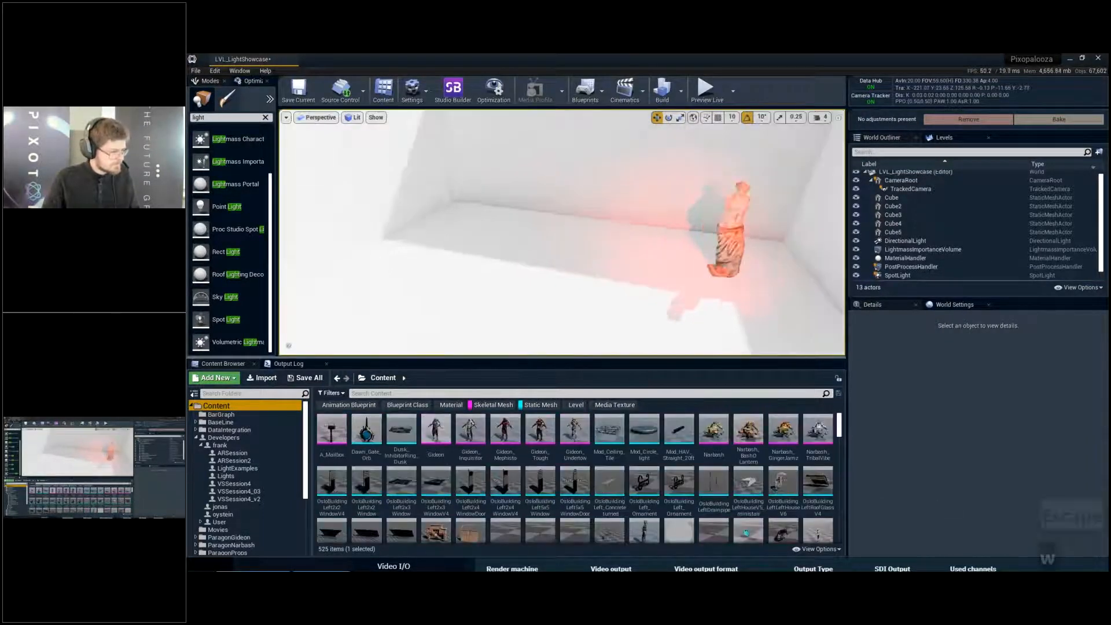
{"action": "left_click", "coordinate": [509, 430]}
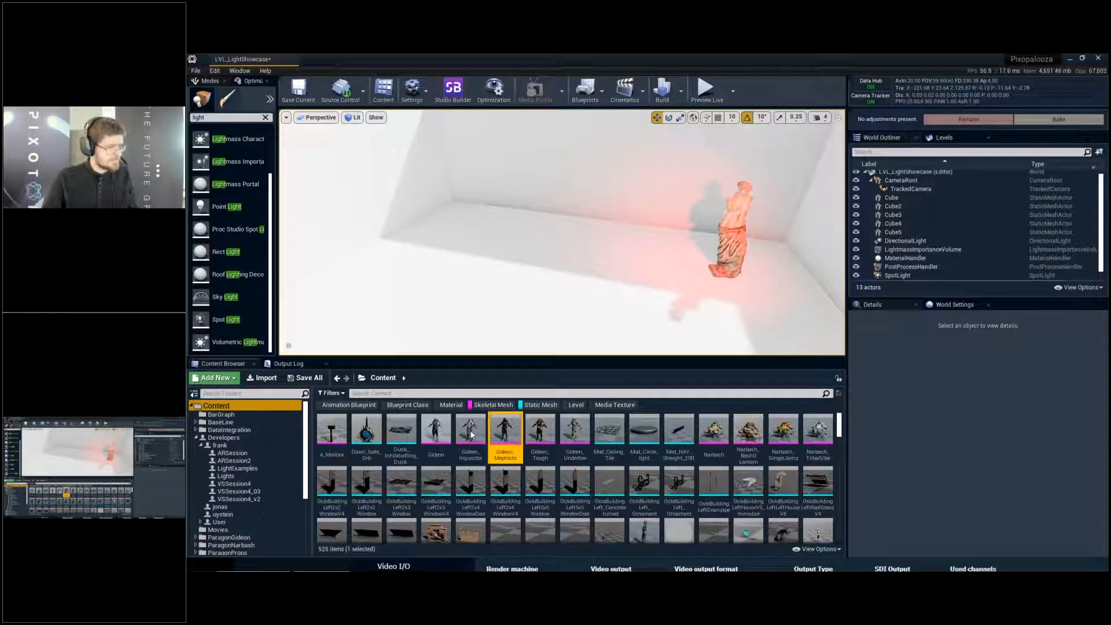
{"action": "left_click_drag", "start_coordinate": [476, 429], "coordinate": [537, 314]}
{"action": "key", "text": "e"}
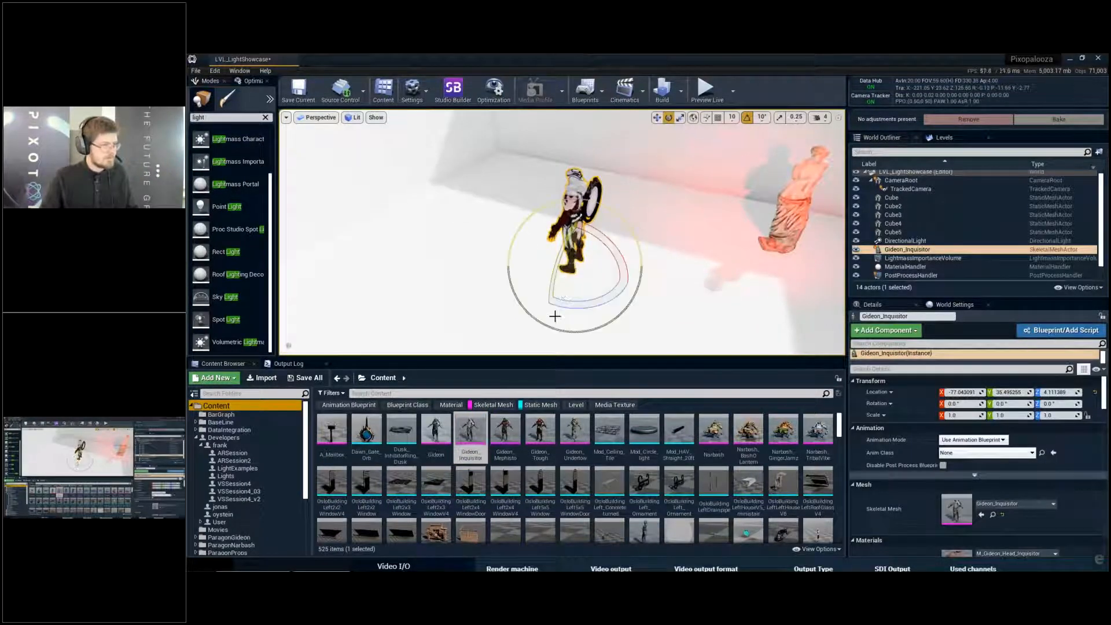
{"action": "left_click_drag", "start_coordinate": [553, 305], "coordinate": [628, 284]}
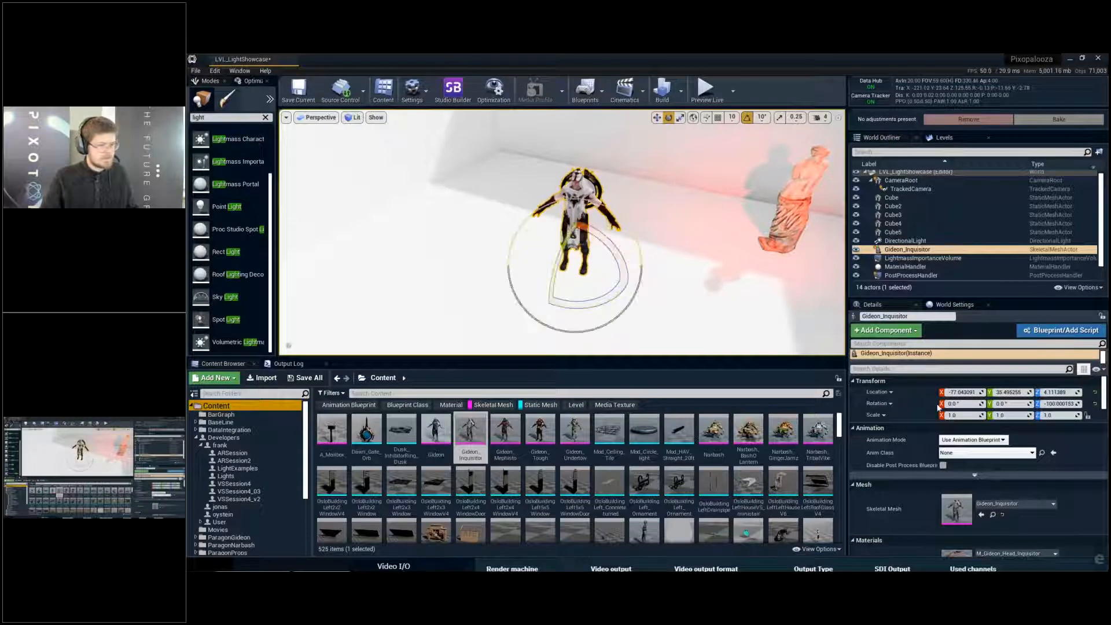
- Set the character's animation mode to Use Animation Asset with the Idle animation and lower the character slightly onto the floor
{"action": "left_click", "coordinate": [974, 436]}
{"action": "left_click", "coordinate": [973, 456]}
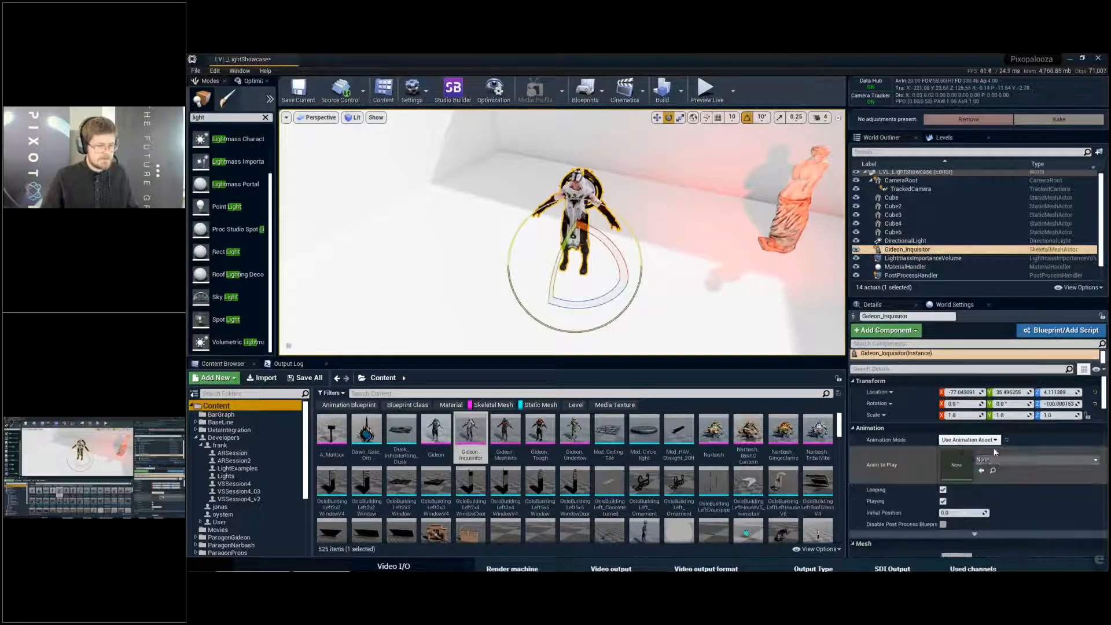
{"action": "left_click", "coordinate": [1018, 459]}
{"action": "type", "text": "idle"}
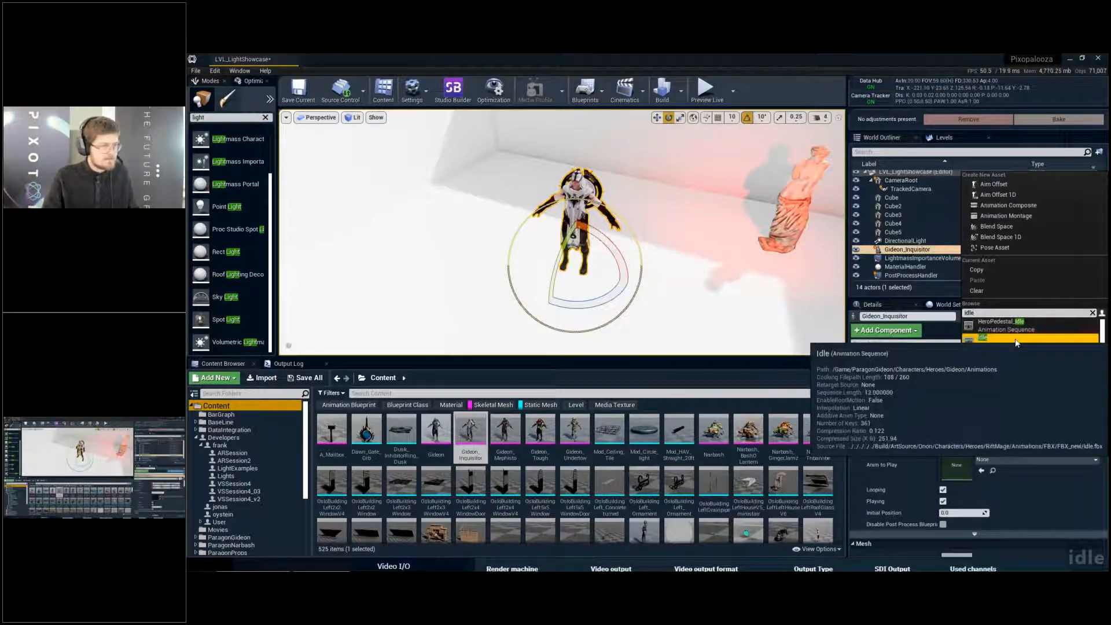
{"action": "left_click", "coordinate": [1015, 340]}
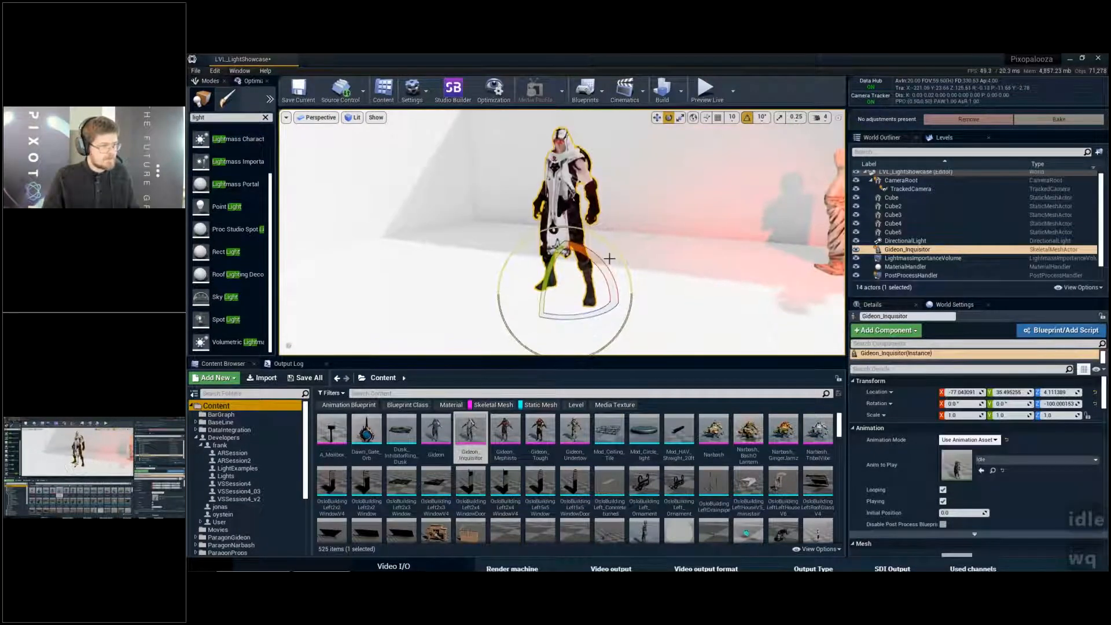
{"action": "key", "text": "w"}
{"action": "left_click_drag", "start_coordinate": [565, 262], "coordinate": [565, 263]}
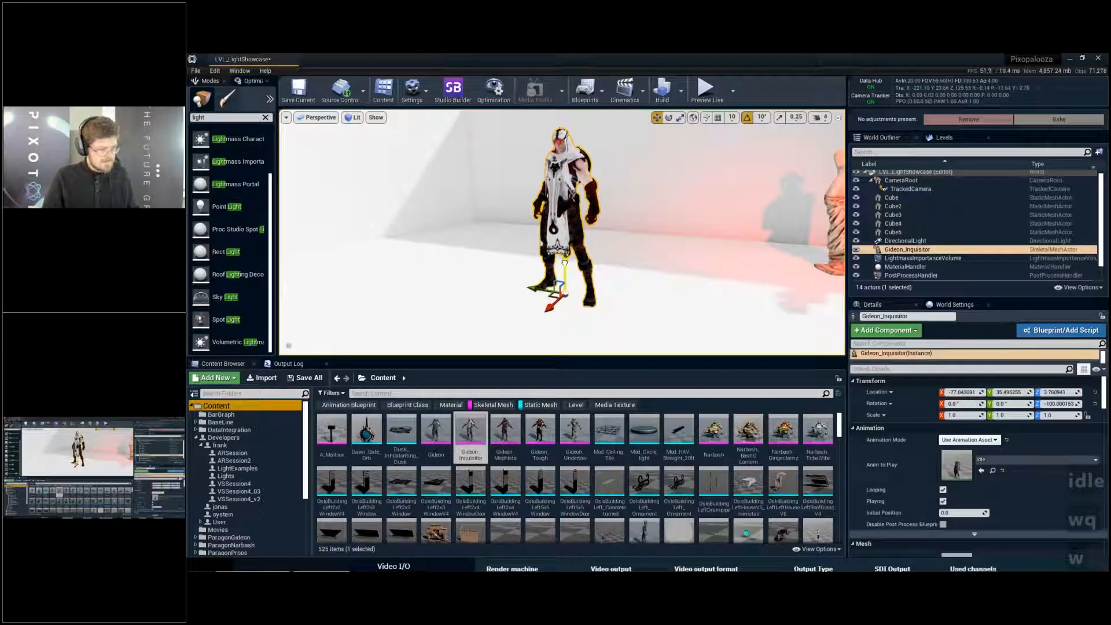
- Examine the idling character's lighting from several sides in a fullscreen viewport
{"action": "key", "text": "F11"}
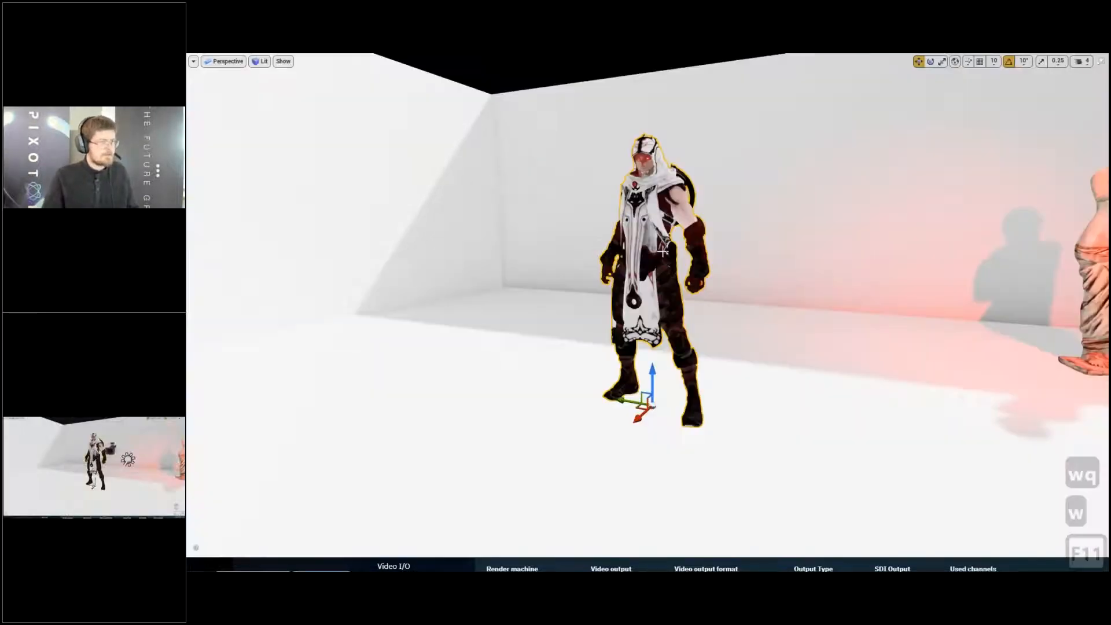
{"action": "key", "text": "g"}
{"action": "key", "text": "a"}
{"action": "right_click_drag", "start_coordinate": [652, 256], "coordinate": [782, 354]}
{"action": "key", "text": "w"}
{"action": "key", "text": "a"}
{"action": "key", "text": "e"}
{"action": "key", "text": "a"}
{"action": "right_click_drag", "start_coordinate": [592, 388], "coordinate": [722, 327]}
{"action": "key", "text": "d"}
{"action": "key", "text": "a"}
{"action": "key", "text": "d"}
{"action": "key", "text": "q"}
{"action": "key", "text": "d"}
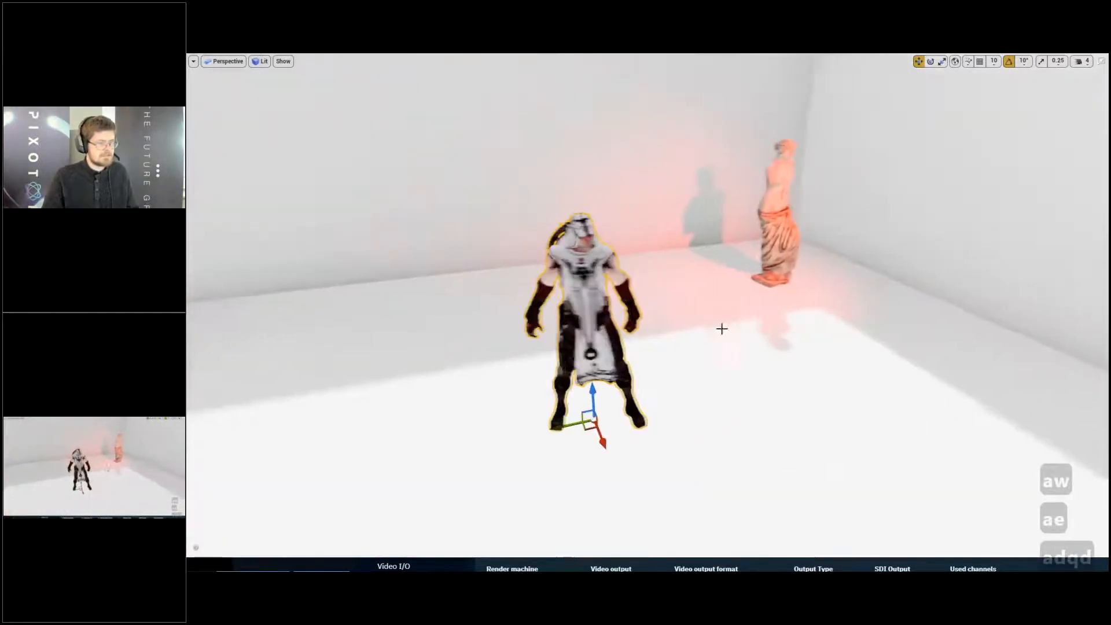
- Move the character into the shaded area by the back wall and back onto the sunlit floor to compare its lighting
{"action": "left_click_drag", "start_coordinate": [570, 428], "coordinate": [495, 277]}
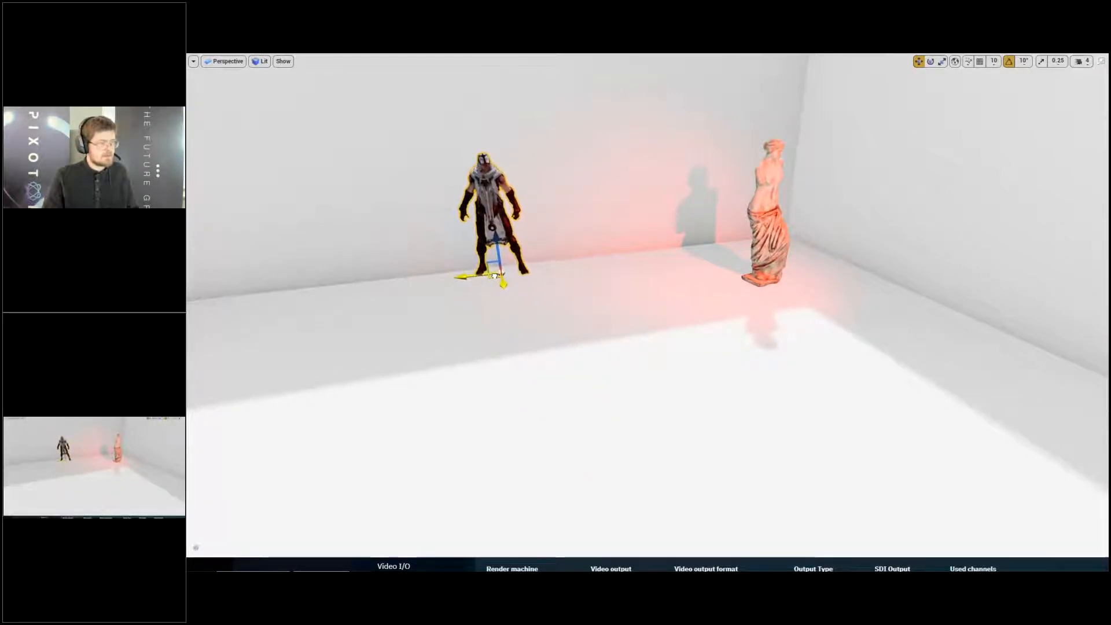
{"action": "key", "text": "a"}
{"action": "key", "text": "s"}
{"action": "right_click_drag", "start_coordinate": [493, 278], "coordinate": [546, 278]}
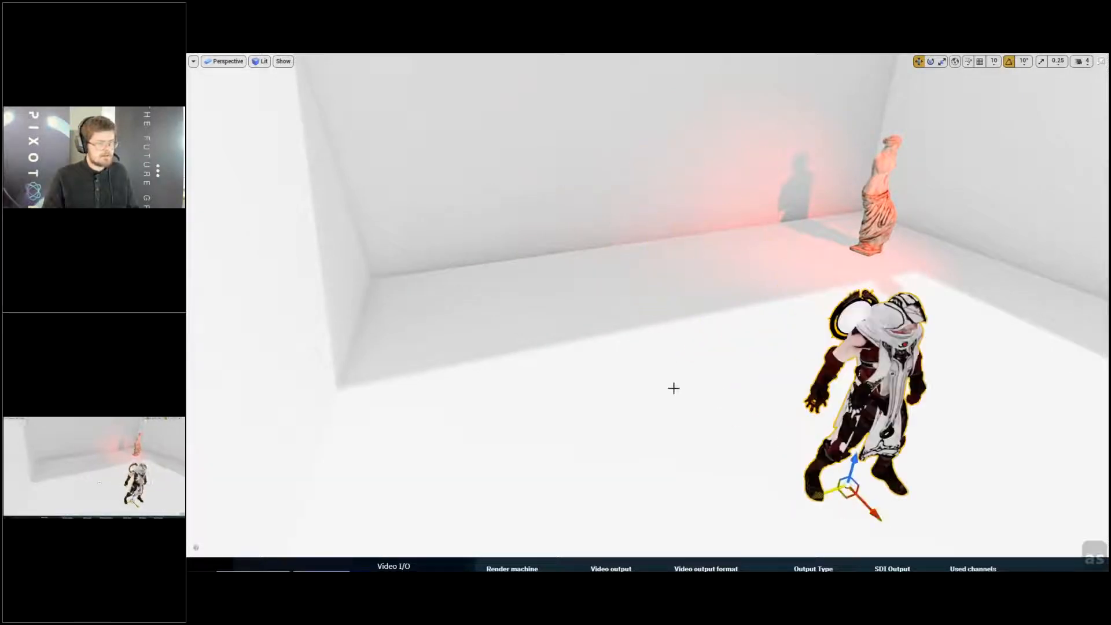
- Switch the viewport to Lighting Only and move the character across the sunlit floor to test how baked light shades it
{"action": "right_click_drag", "start_coordinate": [674, 388], "coordinate": [715, 370]}
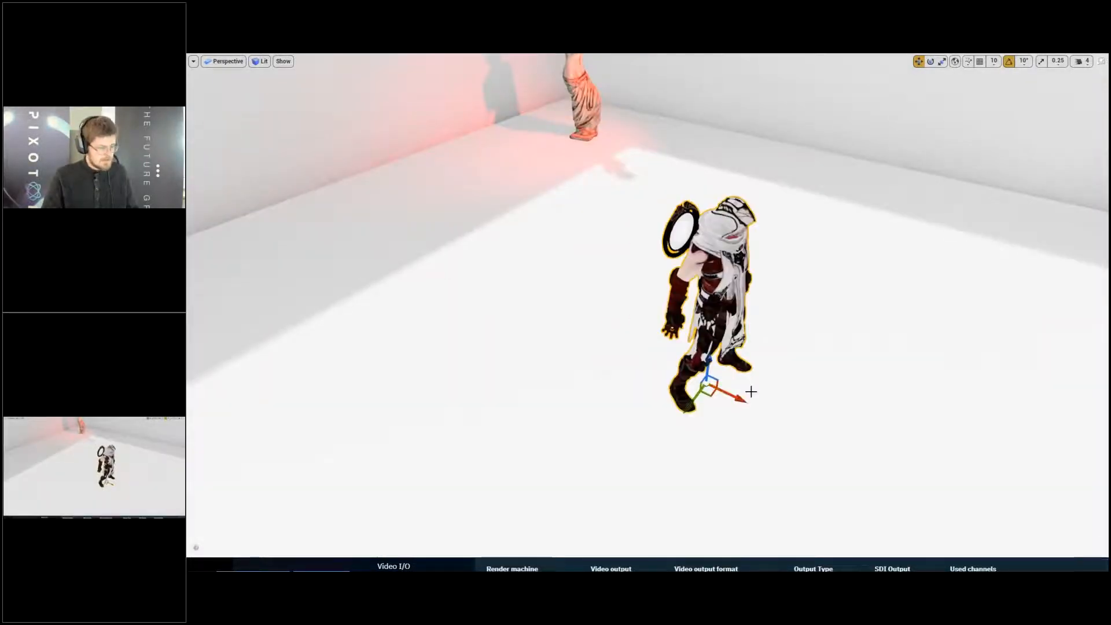
{"action": "key", "text": "alt+6"}
{"action": "key", "text": "d"}
{"action": "key", "text": "q"}
{"action": "mouse_move", "coordinate": [764, 378]}
{"action": "right_mouse_down"}
{"action": "mouse_move", "coordinate": [614, 360]}
{"action": "mouse_move", "coordinate": [695, 343]}
{"action": "mouse_move", "coordinate": [764, 366]}
{"action": "right_mouse_up"}
{"action": "key", "text": "d"}
{"action": "key", "text": "d"}
{"action": "key", "text": "a"}
{"action": "key", "text": "a"}
{"action": "key", "text": "a"}
{"action": "left_click_drag", "start_coordinate": [661, 453], "coordinate": [500, 547]}
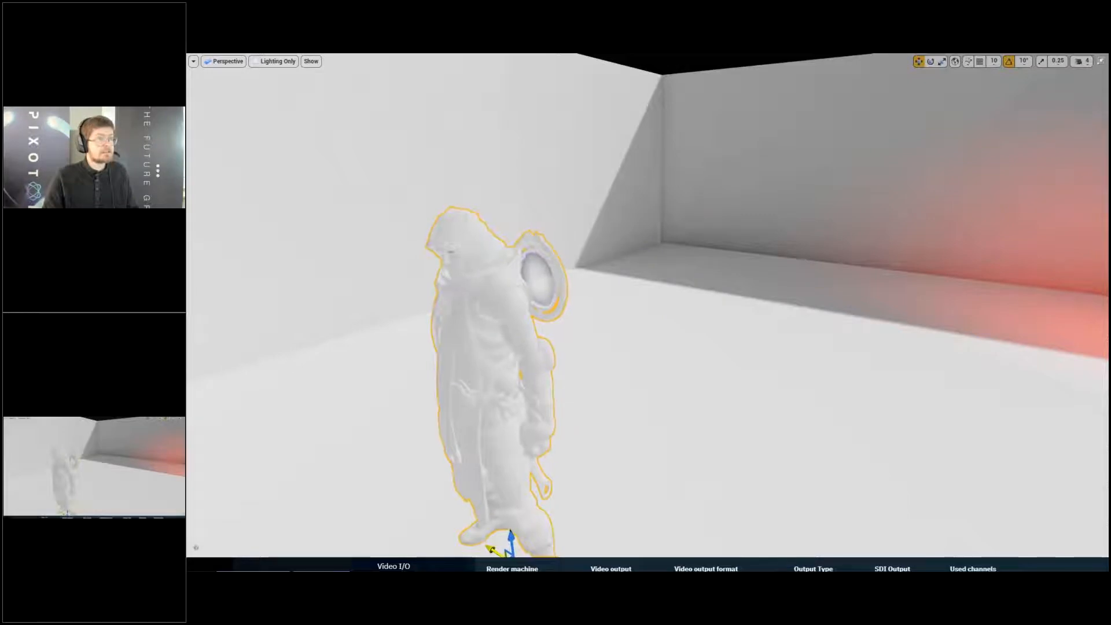
- Move the character through the wall to the outside of the room to test the baked lighting there
{"action": "right_click_drag", "start_coordinate": [500, 547], "coordinate": [463, 570]}
{"action": "key", "text": "s"}
{"action": "key", "text": "e"}
{"action": "key", "text": "d"}
{"action": "right_click_drag", "start_coordinate": [687, 343], "coordinate": [654, 379]}
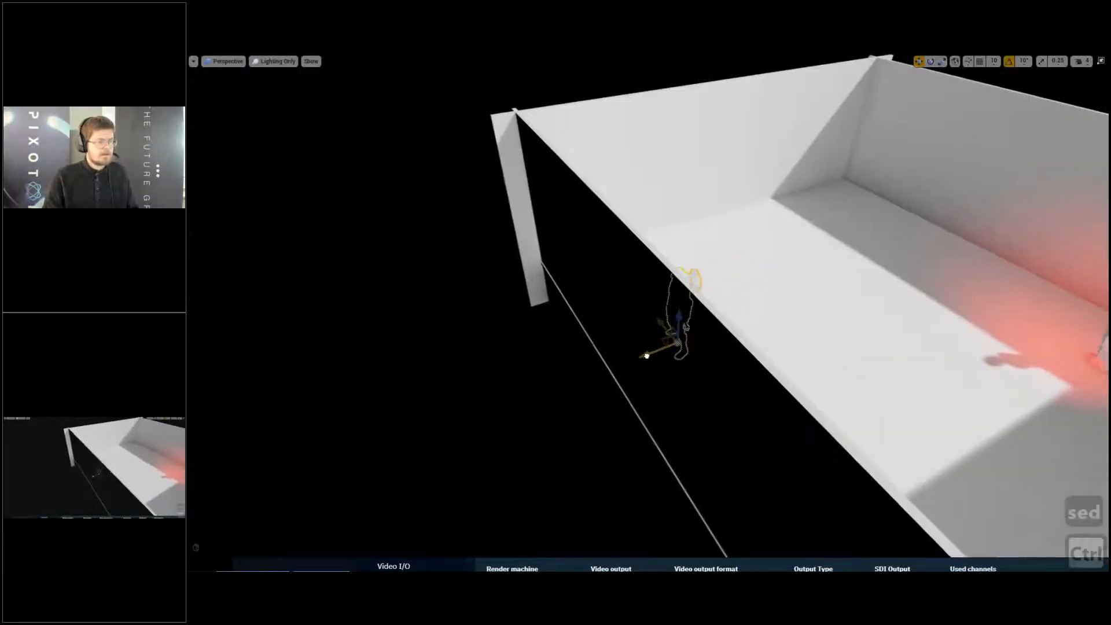
{"action": "key", "text": "d"}
{"action": "key", "text": "q"}
{"action": "right_click_drag", "start_coordinate": [637, 336], "coordinate": [718, 295]}
{"action": "key", "text": "a"}
{"action": "key", "text": "w"}
{"action": "key", "text": "q"}
{"action": "key", "text": "a"}
{"action": "key", "text": "e"}
{"action": "mouse_move", "coordinate": [675, 436]}
{"action": "right_mouse_down"}
{"action": "mouse_move", "coordinate": [671, 423]}
{"action": "mouse_move", "coordinate": [675, 435]}
{"action": "right_mouse_up"}
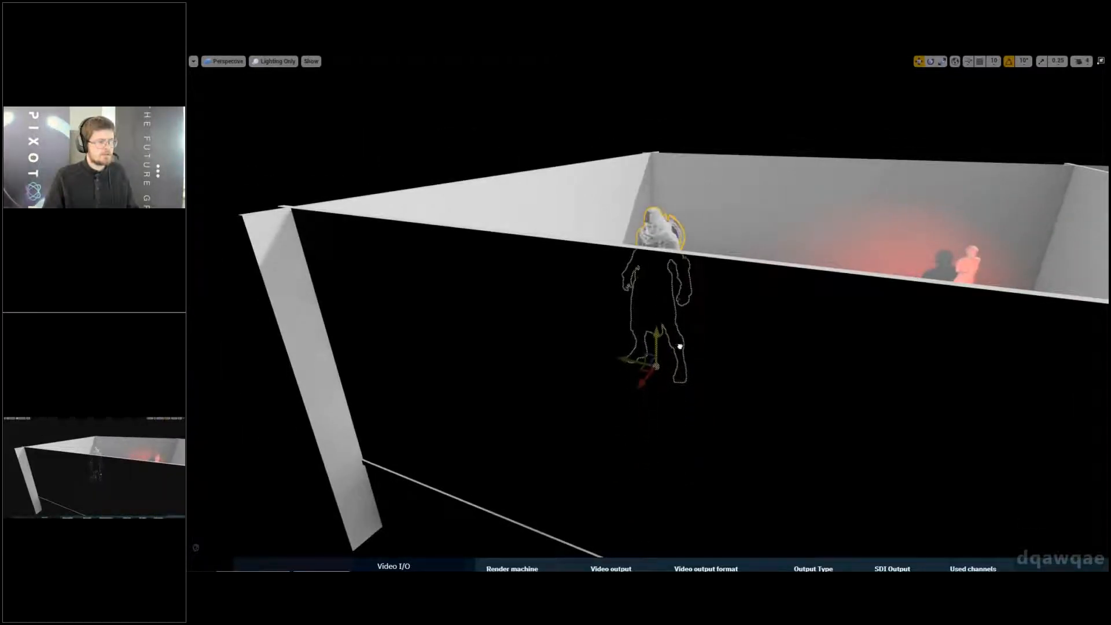
- Shift the character along the outside of the wall and partly back toward the room's interior
{"action": "key", "text": "d"}
{"action": "key", "text": "w"}
{"action": "right_click_drag", "start_coordinate": [675, 324], "coordinate": [656, 349]}
{"action": "key", "text": "e"}
{"action": "key", "text": "w"}
{"action": "left_click_drag", "start_coordinate": [651, 389], "coordinate": [761, 400]}
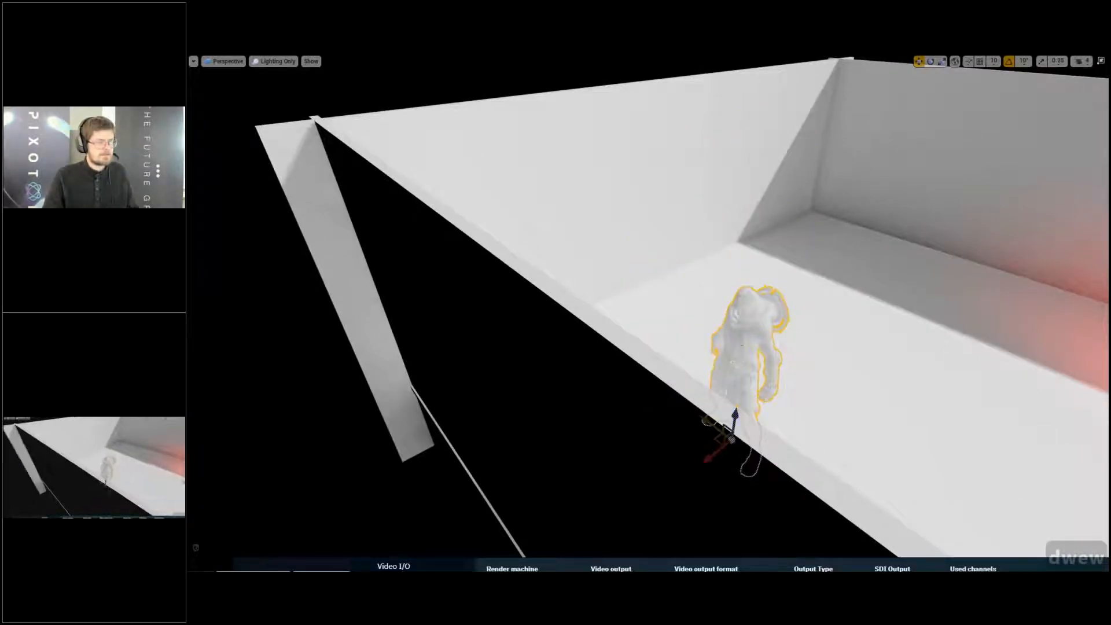
{"action": "right_click_drag", "start_coordinate": [737, 362], "coordinate": [719, 372]}
- Raise the character high above the room to test its lighting away from the walls
{"action": "left_click_drag", "start_coordinate": [706, 379], "coordinate": [713, 270]}
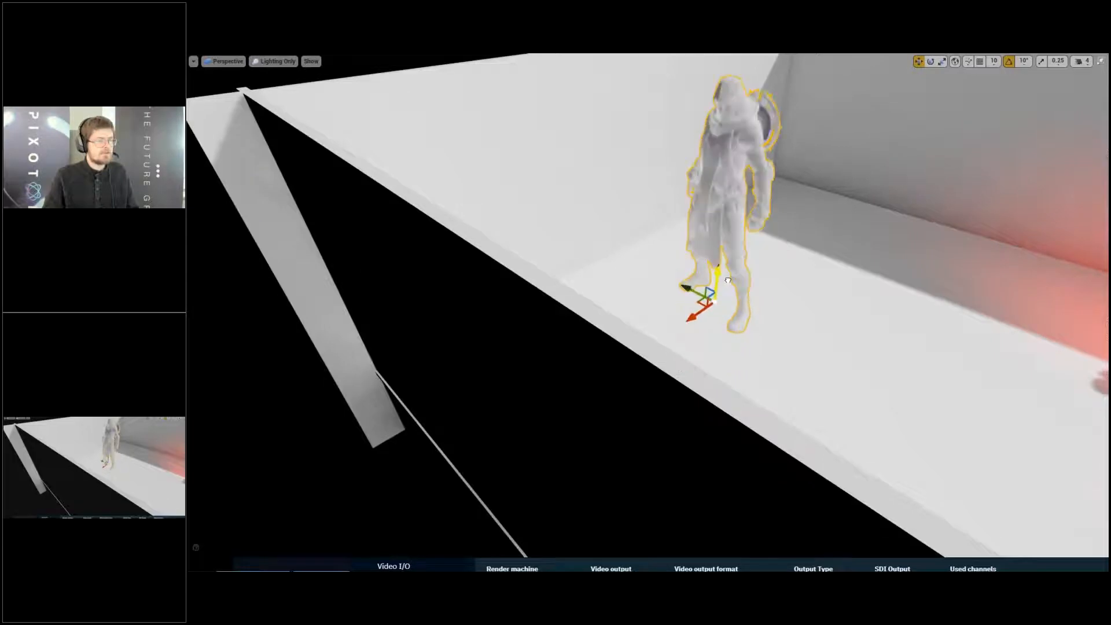
{"action": "right_click_drag", "start_coordinate": [713, 269], "coordinate": [712, 222]}
{"action": "key", "text": "s"}
{"action": "left_click_drag", "start_coordinate": [704, 412], "coordinate": [746, 109]}
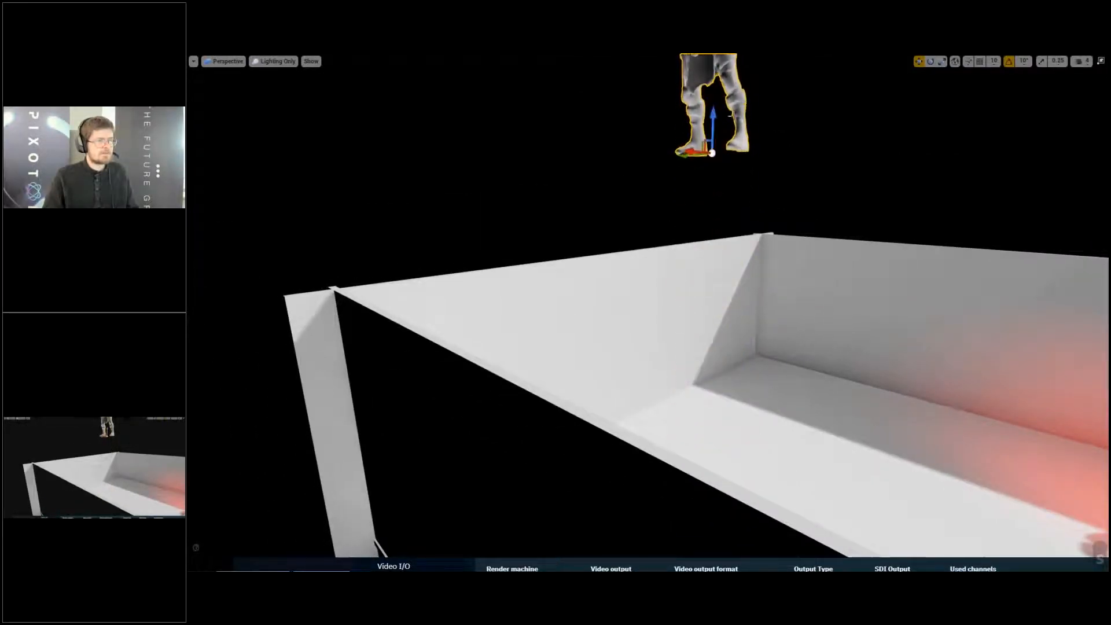
{"action": "key", "text": "e"}
{"action": "key", "text": "a"}
{"action": "key", "text": "e"}
{"action": "key", "text": "a"}
{"action": "right_click_drag", "start_coordinate": [745, 109], "coordinate": [828, 113]}
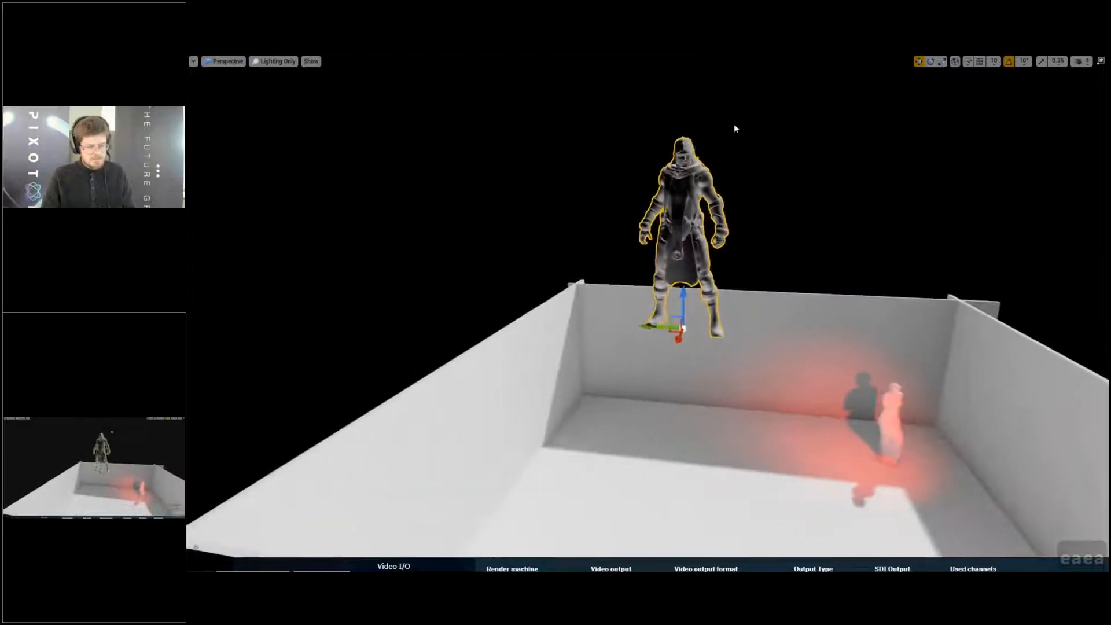
- Delete the Gideon_Inquisitor character, leave the fullscreen viewport and enlarge the viewport area above the Content Browser
{"action": "key", "text": "Delete"}
{"action": "scroll", "coordinate": [735, 139], "scroll_direction": "up", "scroll_amount": 3}
{"action": "key", "text": "F11"}
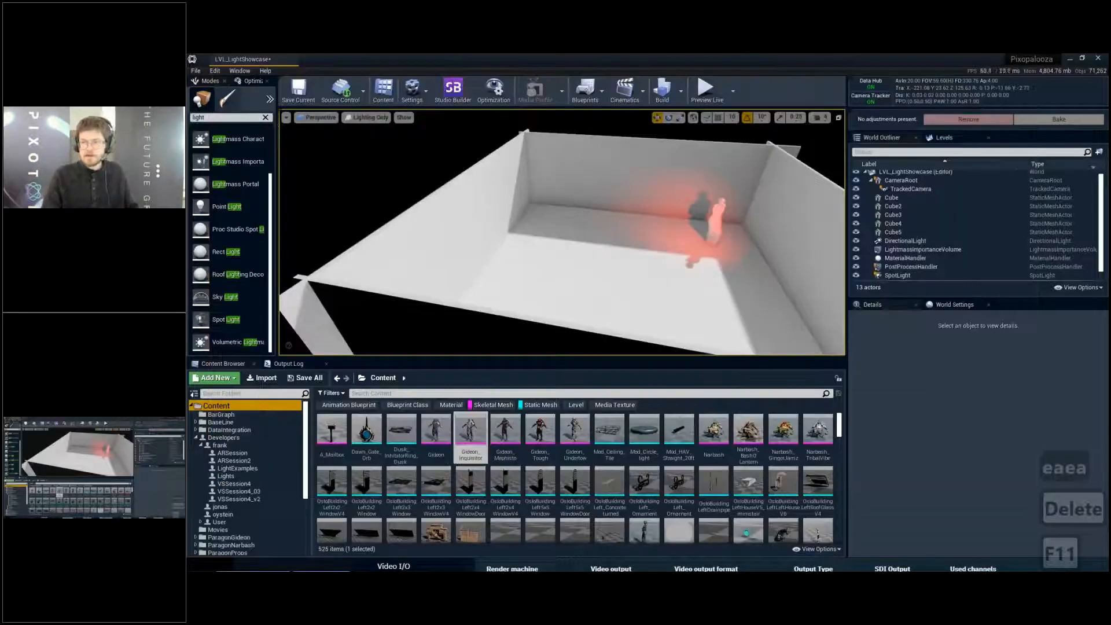
{"action": "right_click_drag", "start_coordinate": [689, 232], "coordinate": [729, 225]}
{"action": "key", "text": "w"}
{"action": "key", "text": "w"}
{"action": "left_click_drag", "start_coordinate": [705, 358], "coordinate": [707, 413]}
{"action": "key", "text": "w"}
{"action": "key", "text": "a"}
{"action": "right_click_drag", "start_coordinate": [689, 324], "coordinate": [716, 313]}
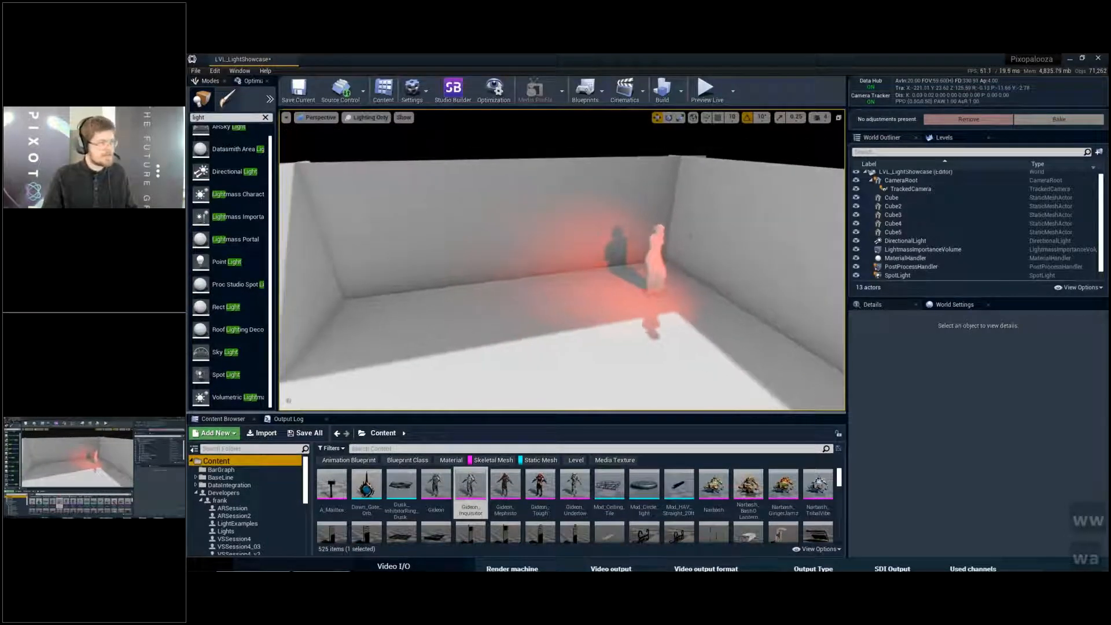
- Turn on the Volumetric Lightmap visualization and show the viewport fullscreen
{"action": "left_click", "coordinate": [404, 118]}
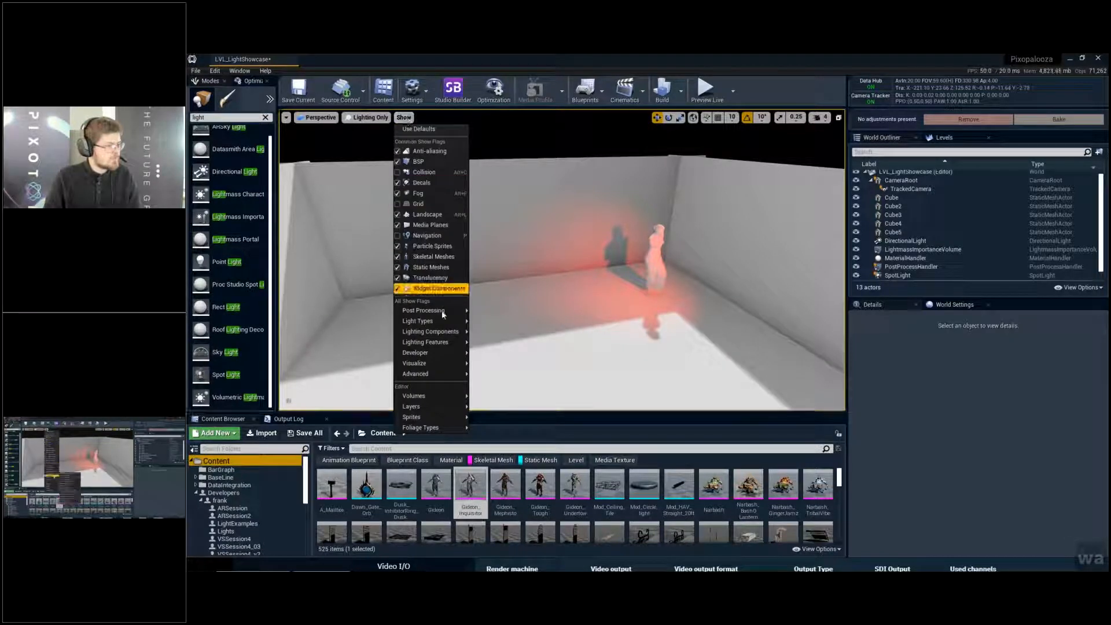
{"action": "mouse_move", "coordinate": [443, 363]}
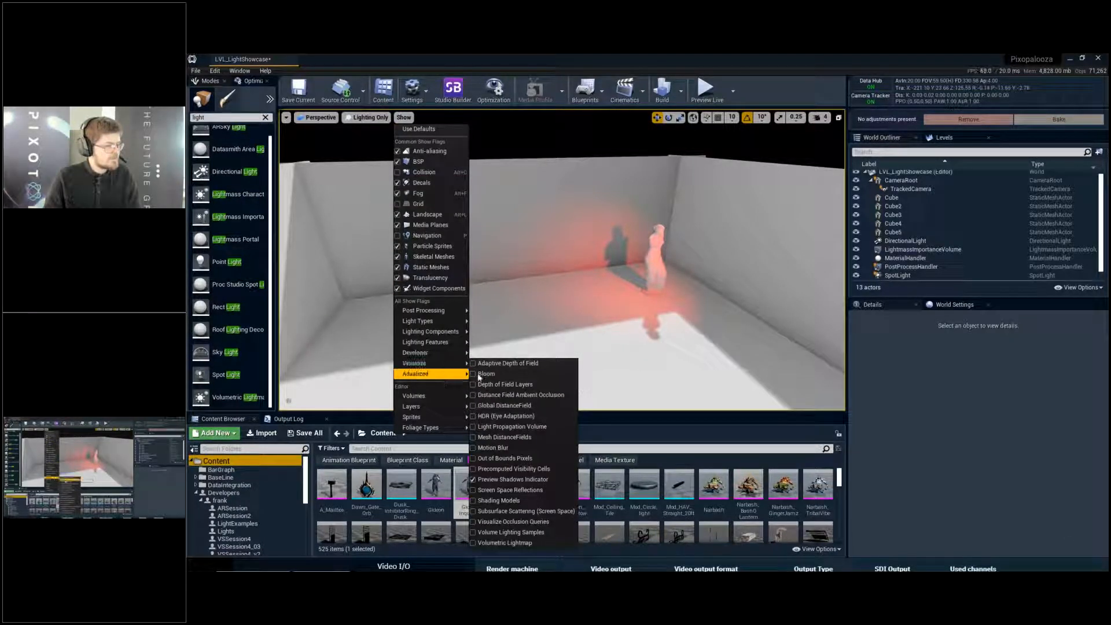
{"action": "left_click", "coordinate": [504, 543]}
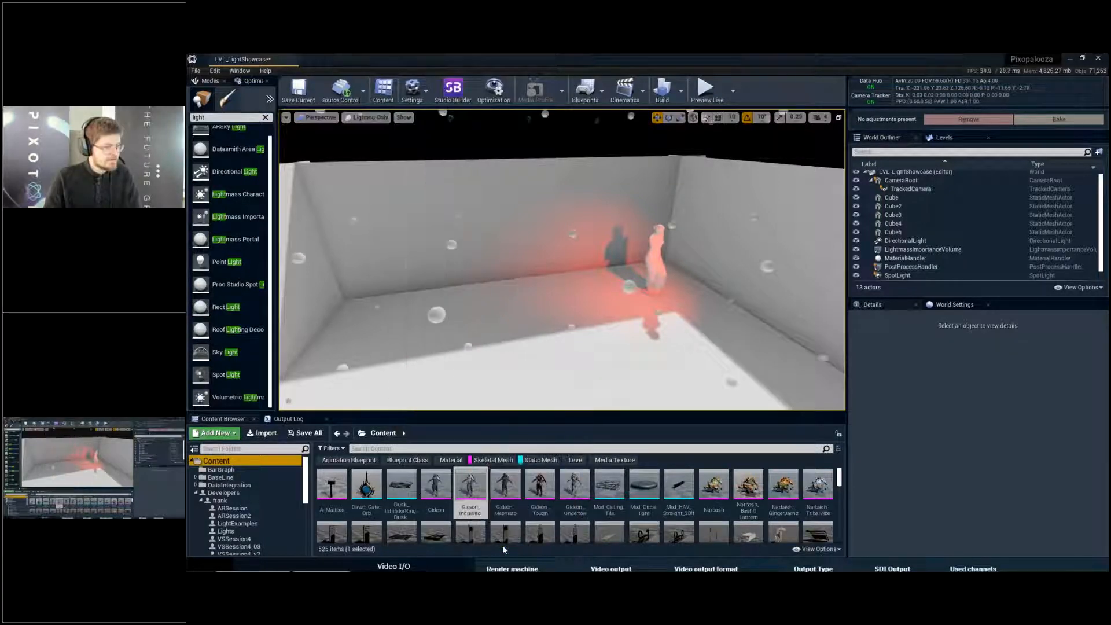
{"action": "key", "text": "F11"}
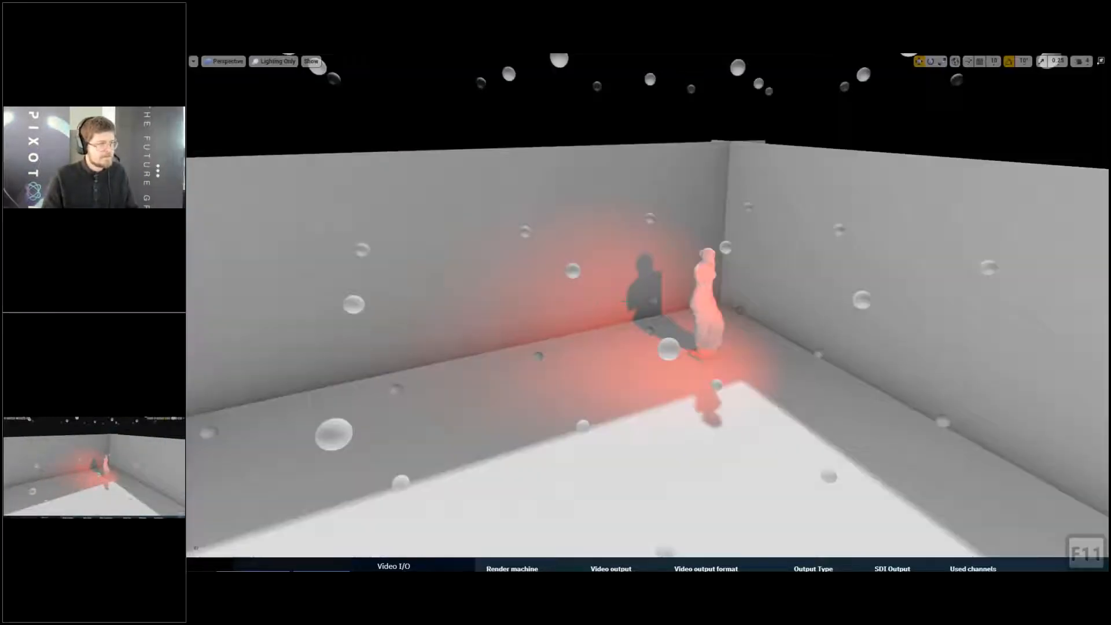
- Examine the density and shading of the volumetric lightmap samples inside the room and around its outer walls
{"action": "key", "text": "d"}
{"action": "key", "text": "s"}
{"action": "key", "text": "d"}
{"action": "key", "text": "s"}
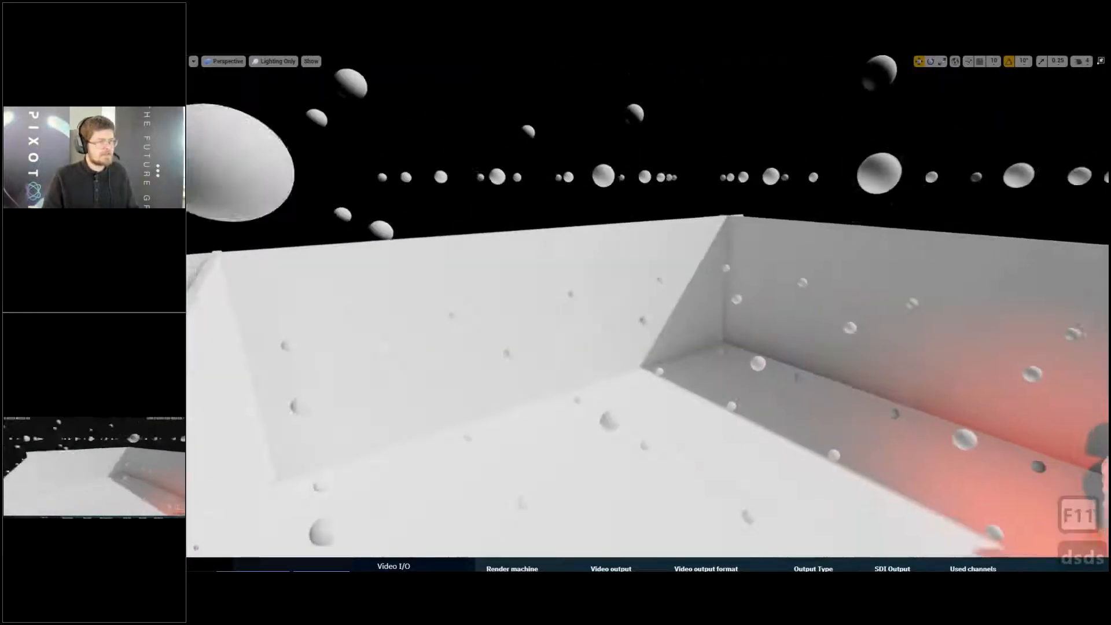
{"action": "key", "text": "d"}
{"action": "key", "text": "s"}
{"action": "right_click_drag", "start_coordinate": [649, 307], "coordinate": [597, 242]}
{"action": "key", "text": "s"}
{"action": "key", "text": "e"}
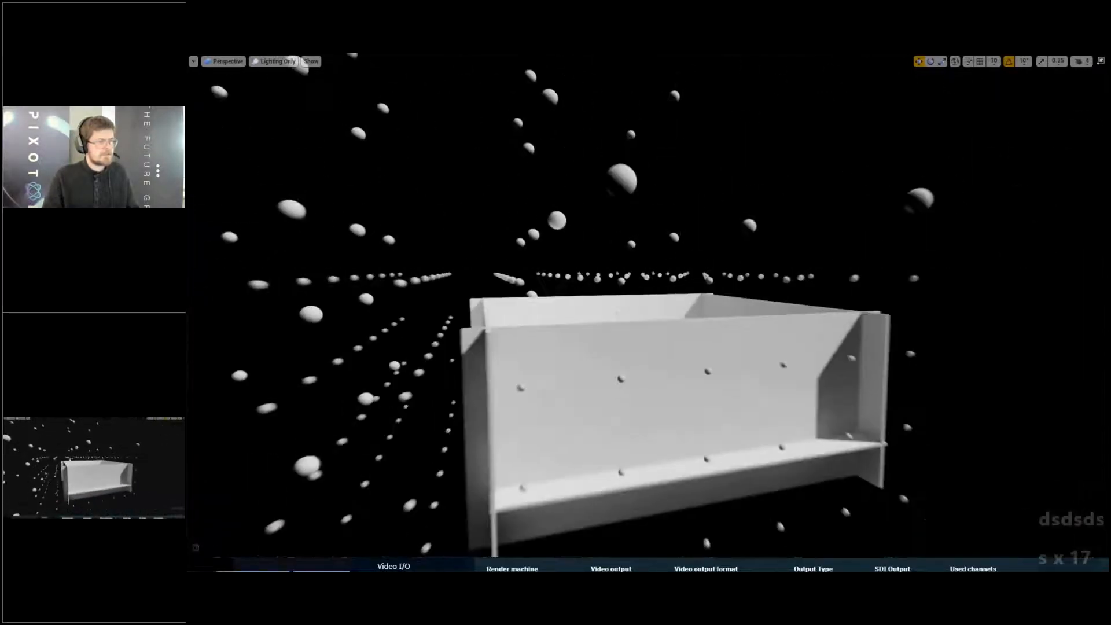
{"action": "key", "text": "d"}
{"action": "key", "text": "e"}
{"action": "key", "text": "d"}
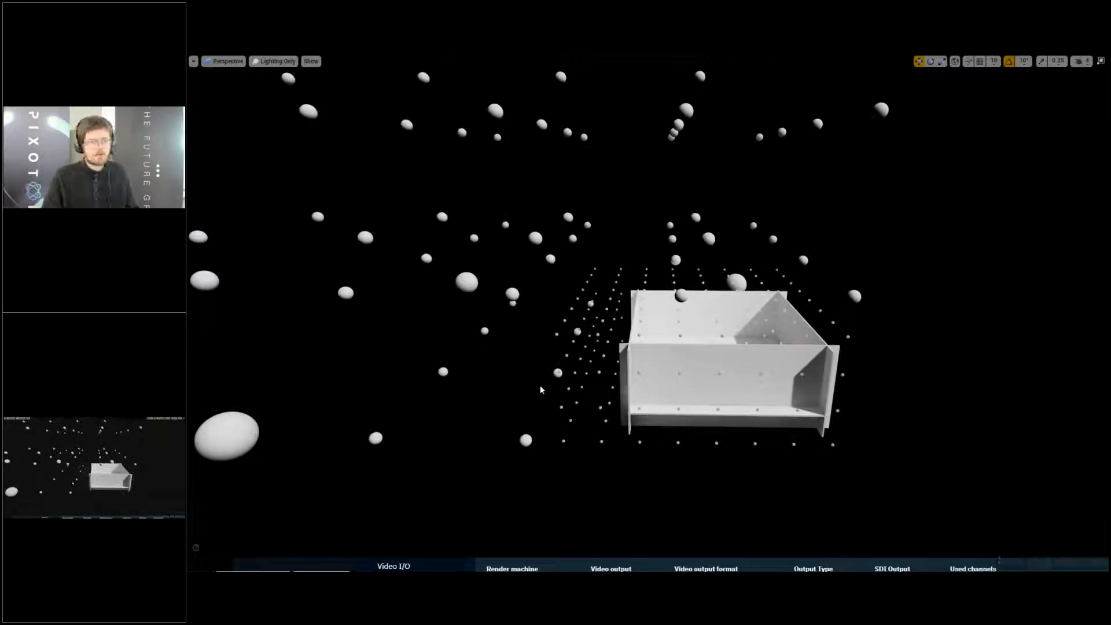
- Examine the spacing of the volumetric lightmap samples around the outside of the room
{"action": "right_click_drag", "start_coordinate": [540, 386], "coordinate": [479, 342]}
{"action": "key", "text": "d"}
{"action": "key", "text": "q"}
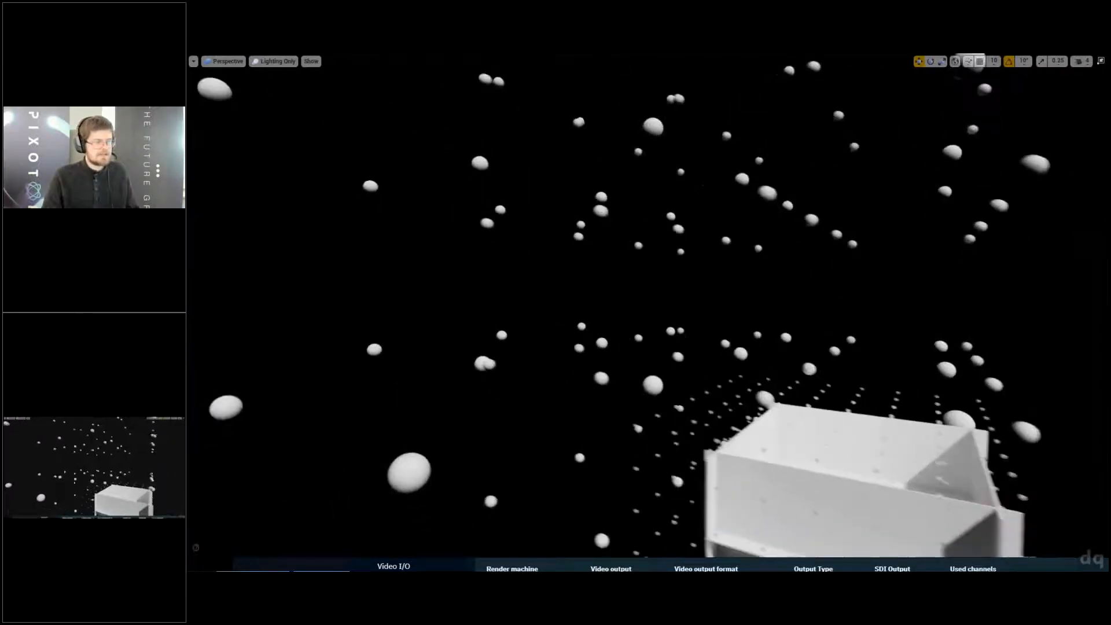
{"action": "right_click_drag", "start_coordinate": [435, 203], "coordinate": [386, 160]}
{"action": "right_click_drag", "start_coordinate": [594, 171], "coordinate": [640, 184]}
{"action": "key", "text": "w"}
{"action": "key", "text": "w"}
{"action": "key", "text": "F11"}
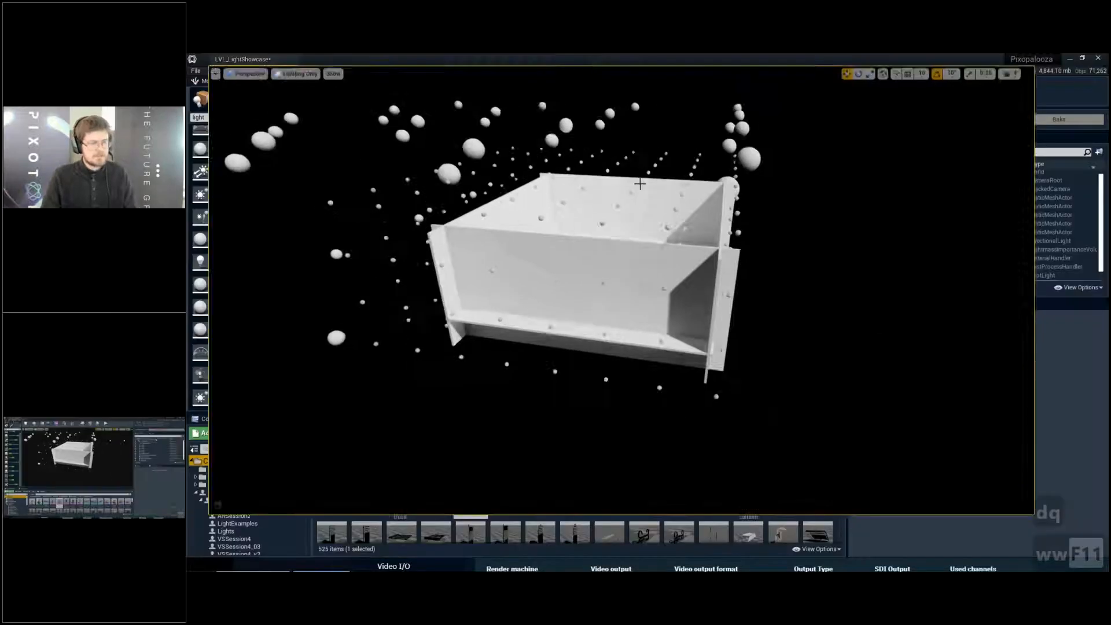
{"action": "scroll", "coordinate": [916, 263], "scroll_direction": "down", "scroll_amount": 1}
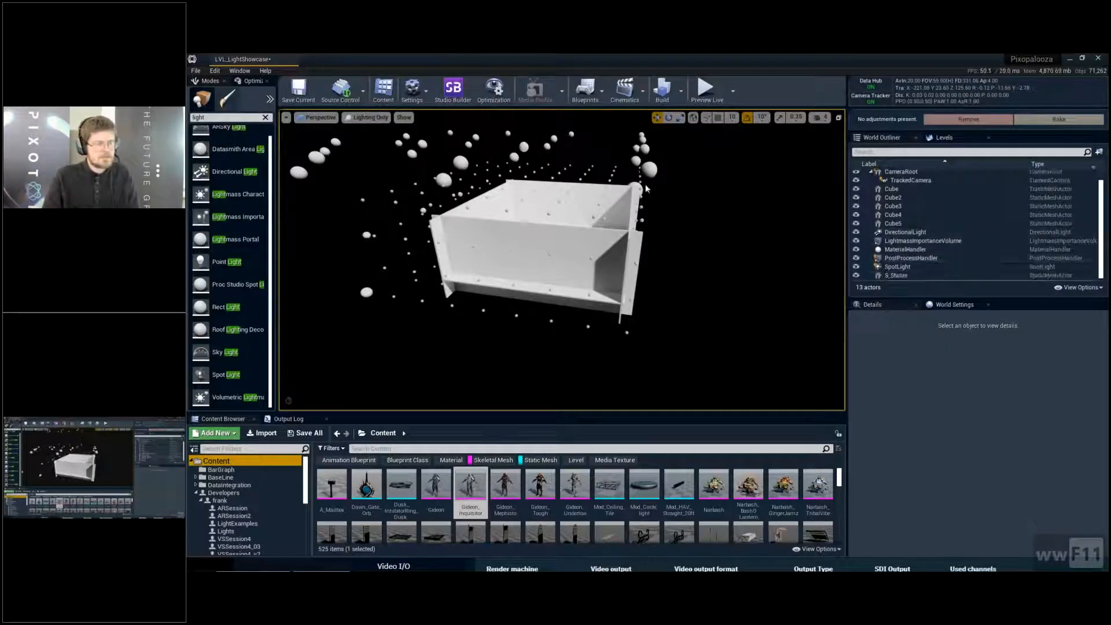
- Examine the volumetric lightmap samples in fullscreen from above the room walls and down into the interior
{"action": "key", "text": "F11"}
{"action": "key", "text": "w"}
{"action": "key", "text": "d"}
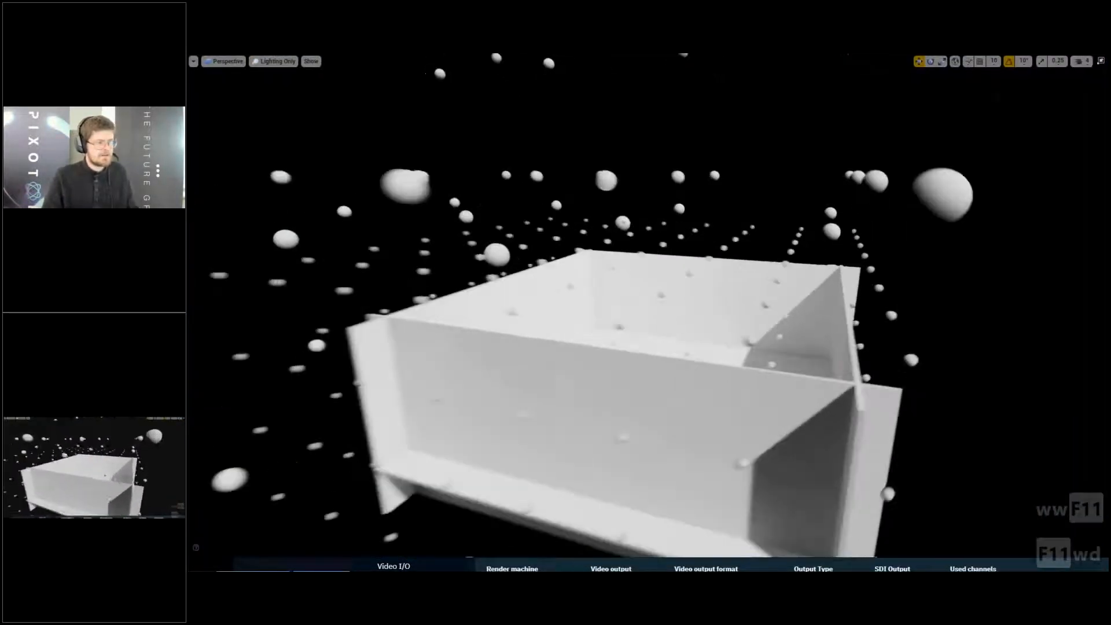
{"action": "key", "text": "d"}
{"action": "key", "text": "d"}
{"action": "key", "text": "d"}
{"action": "key", "text": "d"}
{"action": "key", "text": "d"}
{"action": "key", "text": "w"}
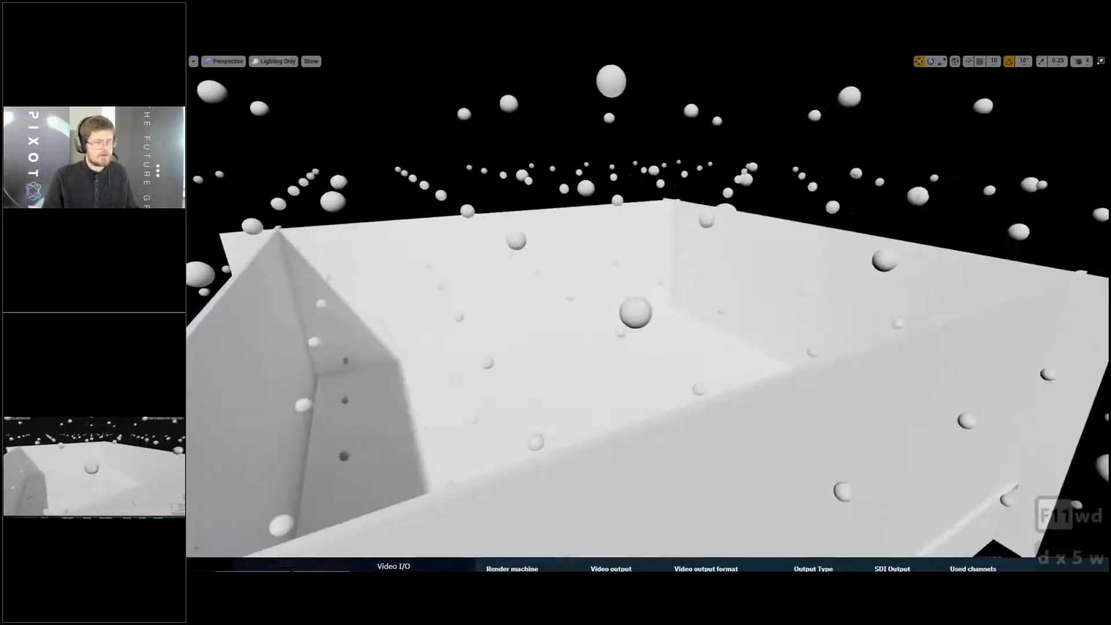
{"action": "key", "text": "e"}
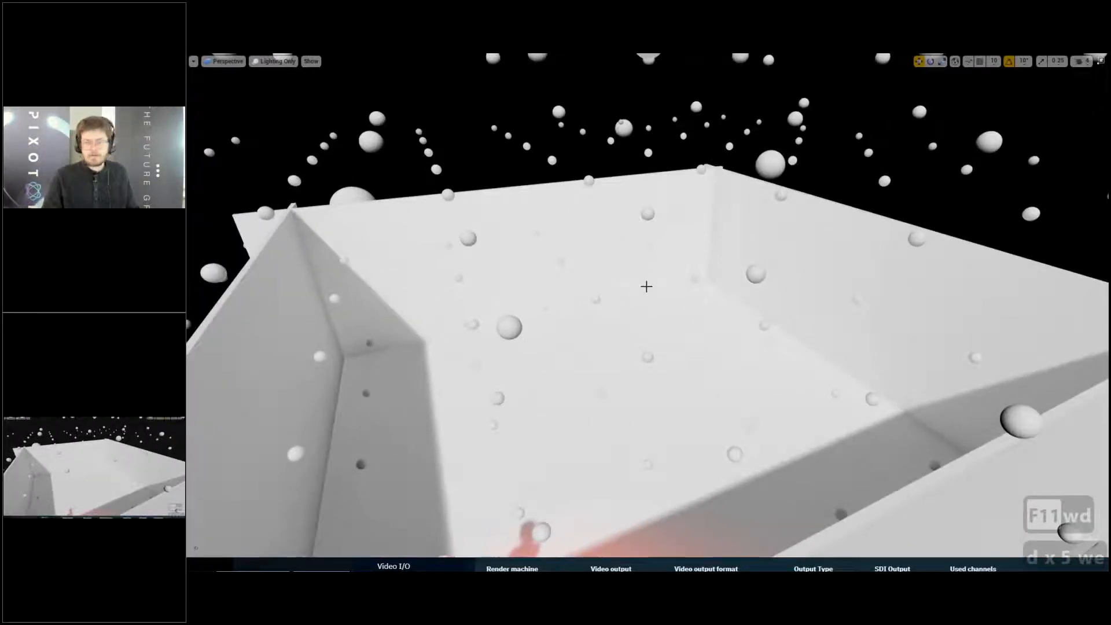
{"action": "key", "text": "w"}
{"action": "key", "text": "w"}
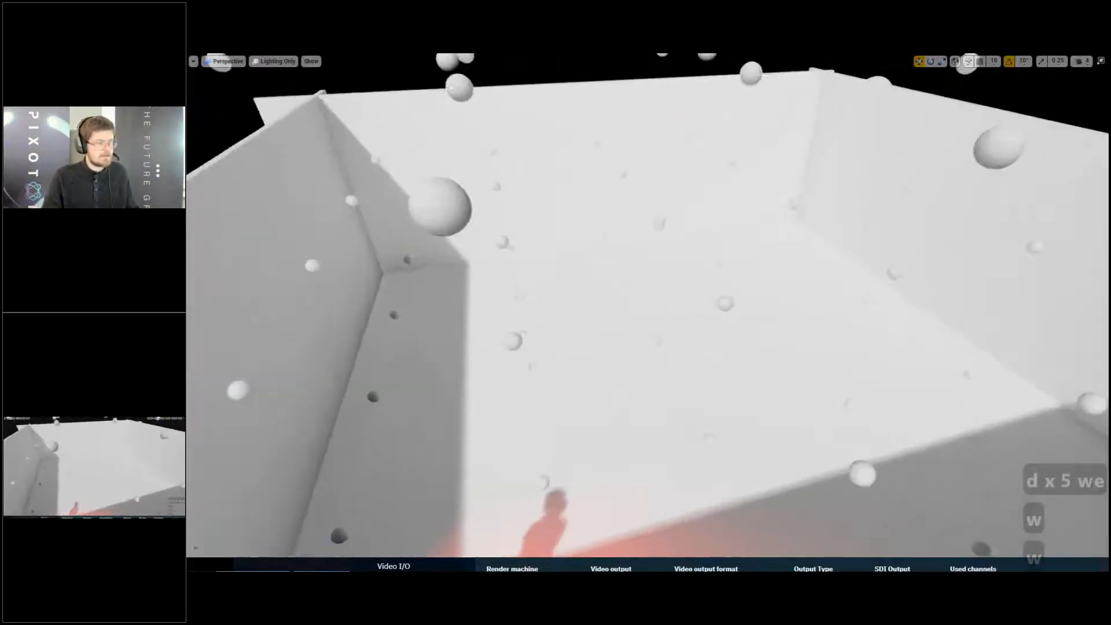
- Examine the sample shading along the shadowed wall and around the red-lit statue
{"action": "key", "text": "w"}
{"action": "key", "text": "w"}
{"action": "key", "text": "w"}
{"action": "key", "text": "d"}
{"action": "key", "text": "d"}
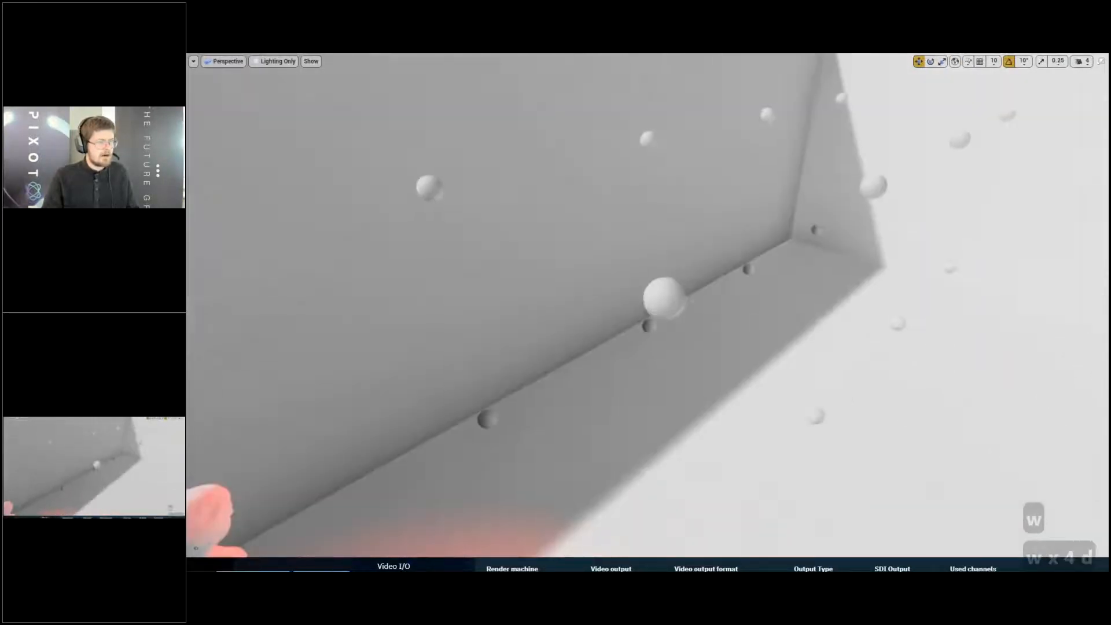
{"action": "key", "text": "w"}
{"action": "key", "text": "q"}
{"action": "key", "text": "d"}
{"action": "key", "text": "w"}
{"action": "key", "text": "d"}
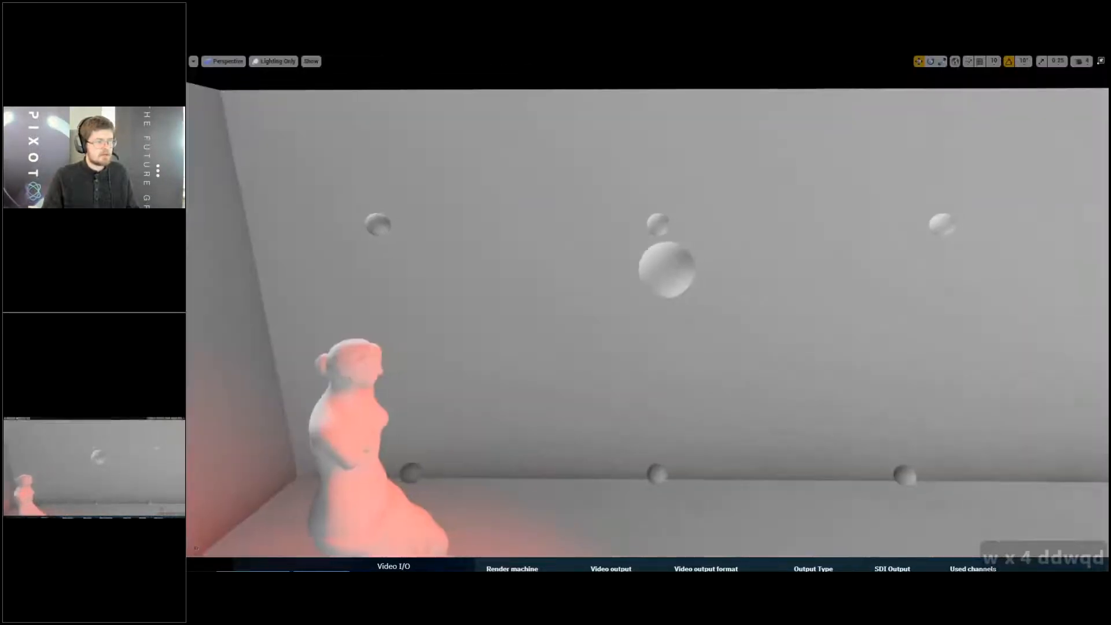
{"action": "key", "text": "w"}
{"action": "key", "text": "d"}
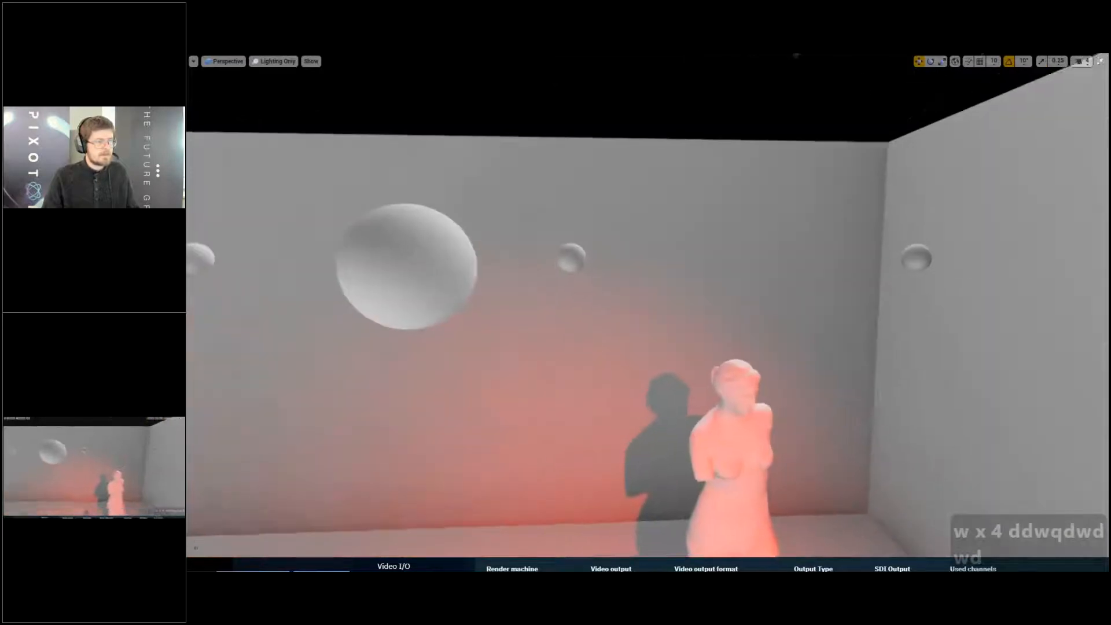
{"action": "key", "text": "s"}
{"action": "key", "text": "s"}
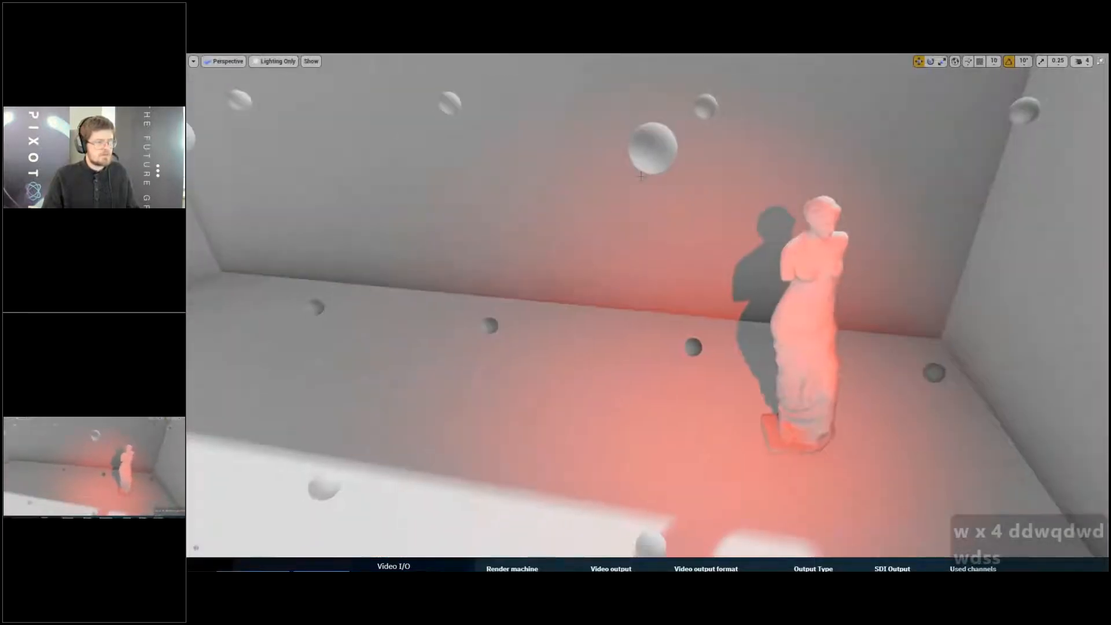
- Compare the lightmap samples over the sunlit floor with those in the shadowed, red-lit area
{"action": "right_click_drag", "start_coordinate": [641, 176], "coordinate": [702, 170]}
{"action": "right_click_drag", "start_coordinate": [683, 214], "coordinate": [715, 255]}
{"action": "key", "text": "w"}
{"action": "key", "text": "d"}
{"action": "key", "text": "d"}
{"action": "key", "text": "w"}
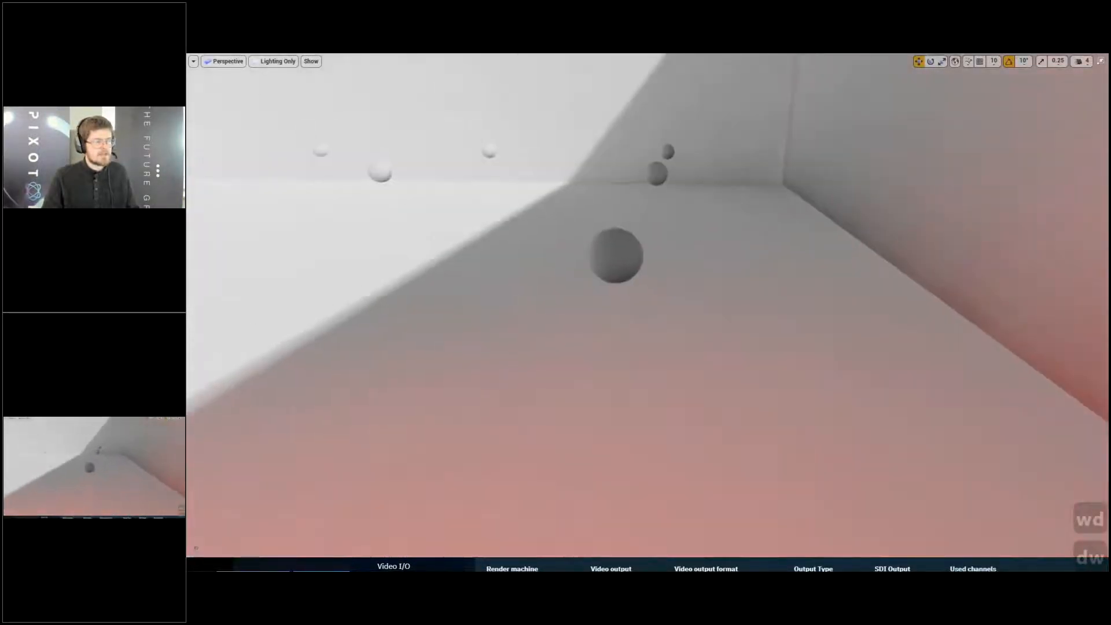
{"action": "right_click_drag", "start_coordinate": [509, 376], "coordinate": [473, 334]}
{"action": "key", "text": "a"}
{"action": "key", "text": "d"}
{"action": "right_click_drag", "start_coordinate": [793, 312], "coordinate": [784, 317]}
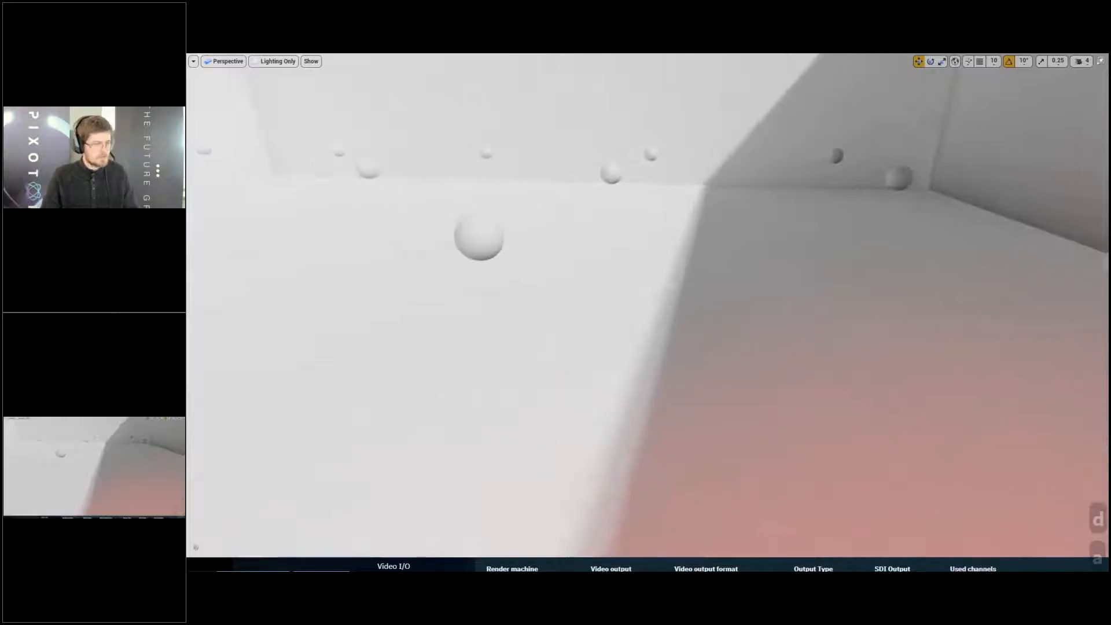
- Clear the actor class filter and place a basic sphere on the sunlit floor near the shadow edge, shown fullscreen
{"action": "key", "text": "F11"}
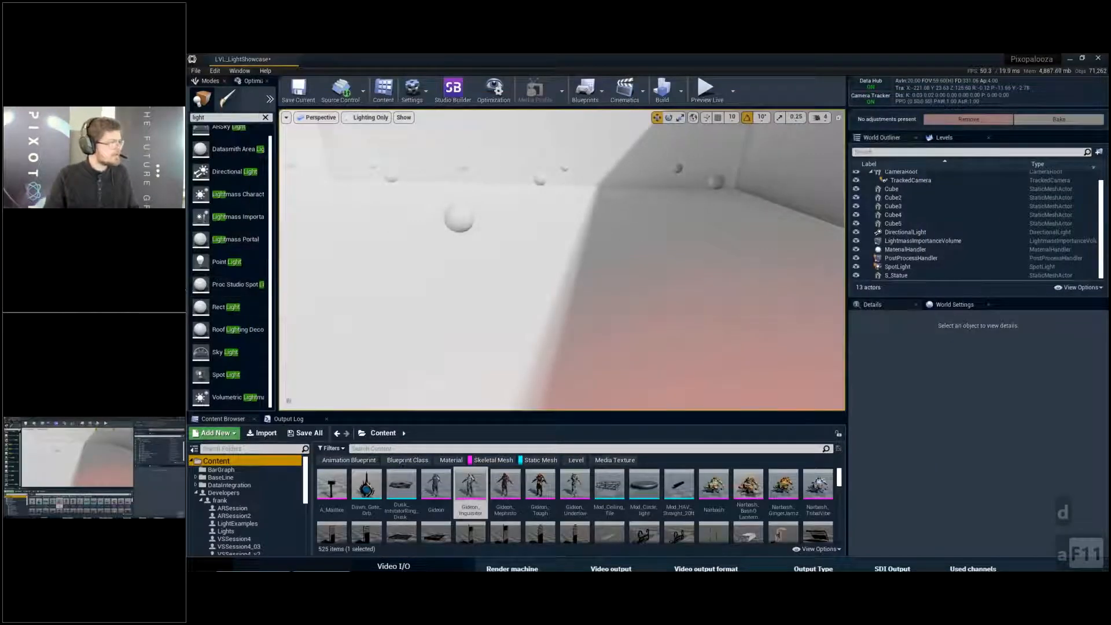
{"action": "left_click", "coordinate": [266, 118]}
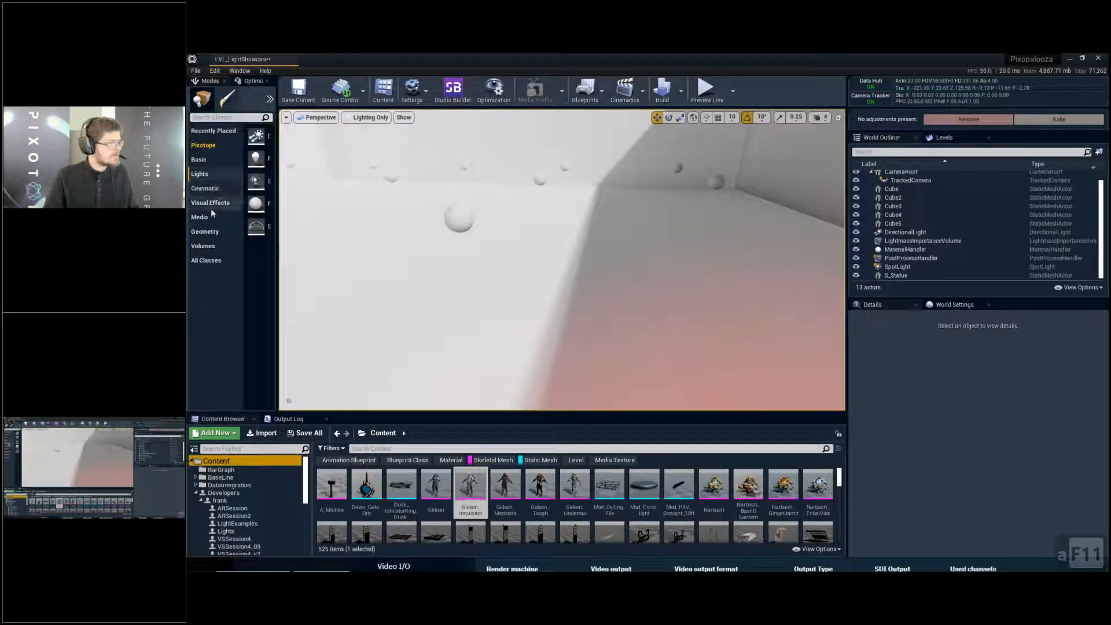
{"action": "left_click", "coordinate": [216, 233]}
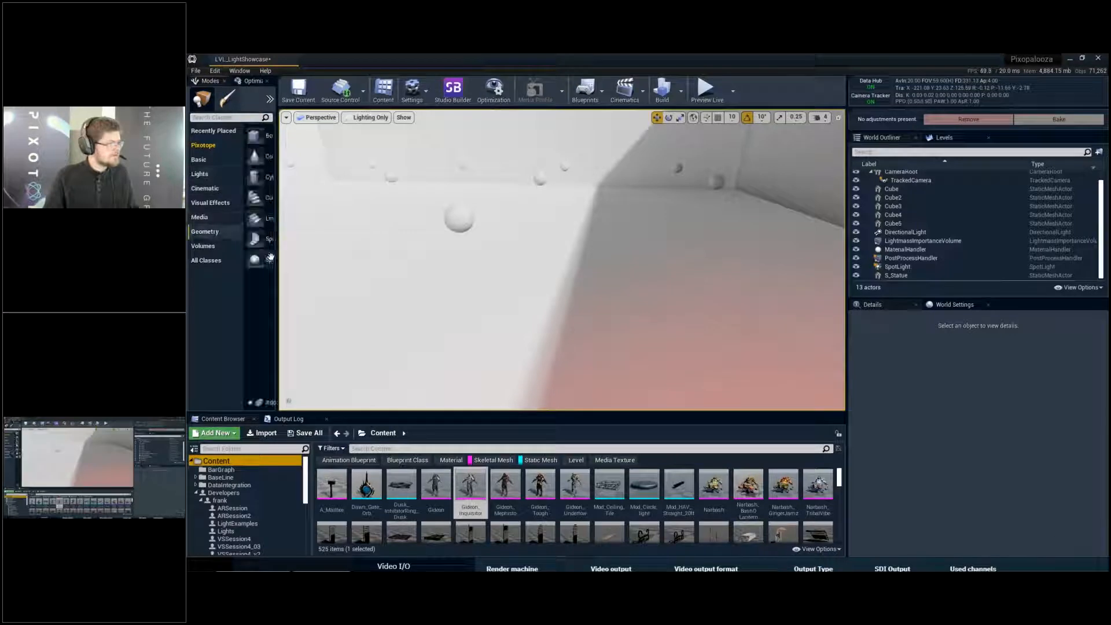
{"action": "left_click", "coordinate": [211, 160]}
{"action": "left_click_drag", "start_coordinate": [255, 272], "coordinate": [515, 257]}
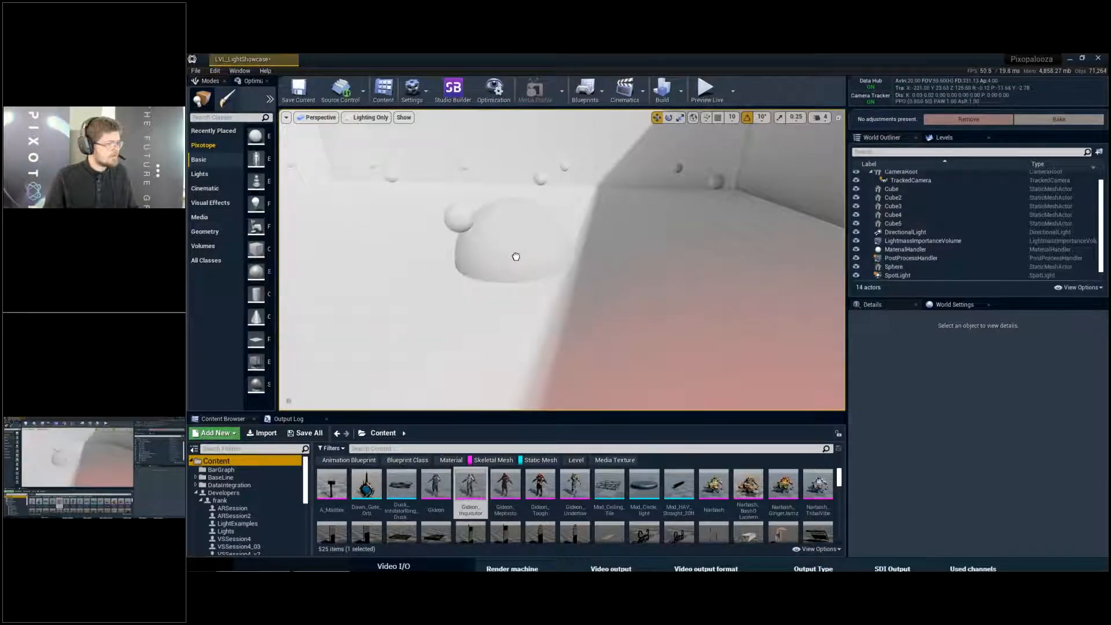
{"action": "key", "text": "F11"}
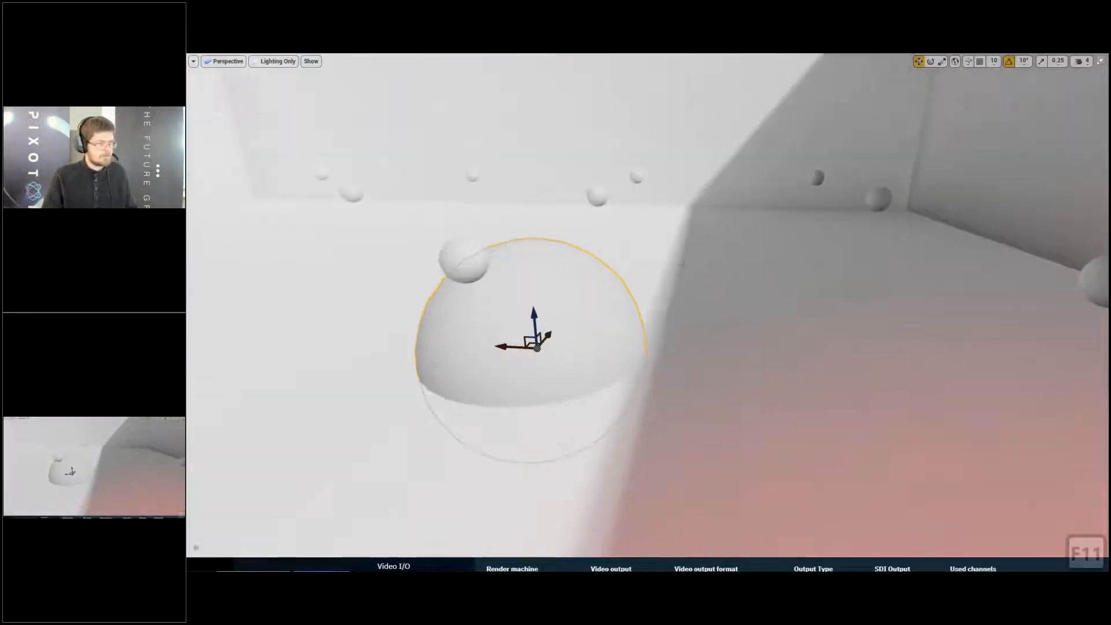
- Scale the sphere down uniformly to near the size of a lightmap sample and raise it beside the nearest sample
{"action": "key", "text": "e"}
{"action": "key", "text": "r"}
{"action": "key", "text": "e"}
{"action": "key", "text": "r"}
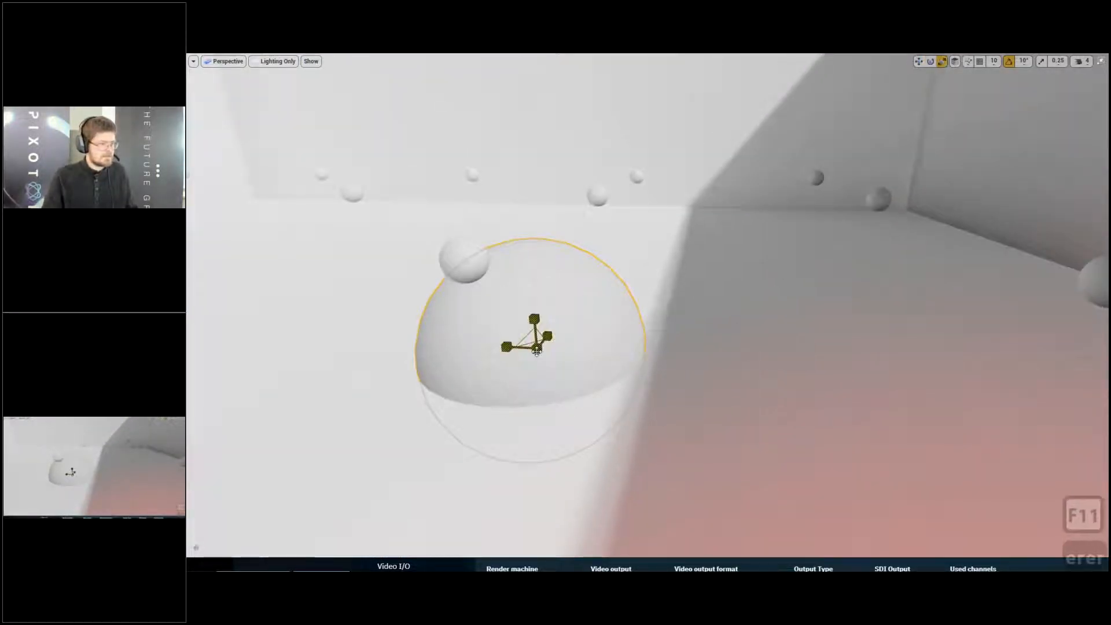
{"action": "left_click_drag", "start_coordinate": [537, 351], "coordinate": [515, 365]}
{"action": "key", "text": "w"}
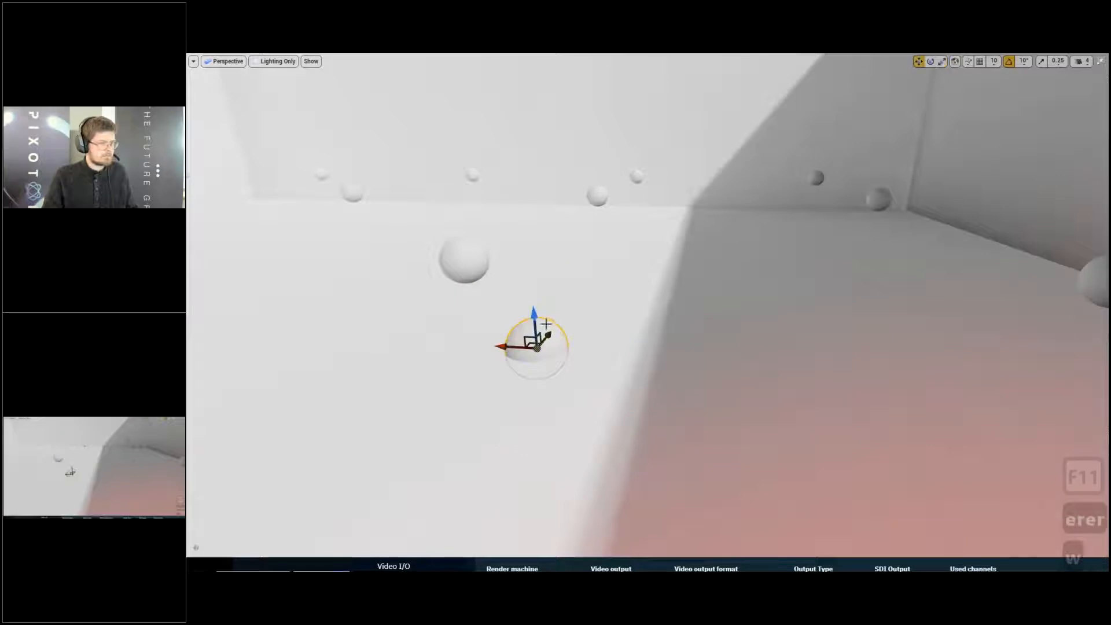
{"action": "left_click_drag", "start_coordinate": [522, 302], "coordinate": [508, 162]}
{"action": "mouse_move", "coordinate": [653, 207]}
{"action": "left_mouse_down", "text": "ctrl"}
{"action": "mouse_move", "coordinate": [610, 211]}
{"action": "mouse_move", "coordinate": [642, 208]}
{"action": "left_mouse_up", "text": "ctrl"}
{"action": "left_click_drag", "start_coordinate": [536, 248], "coordinate": [507, 248], "text": "ctrl"}
{"action": "right_click_drag", "start_coordinate": [447, 250], "coordinate": [466, 215]}
- Move the sphere sideways from the sunlit sample to the shadowed sample near the wall
{"action": "key", "text": "s"}
{"action": "key", "text": "q"}
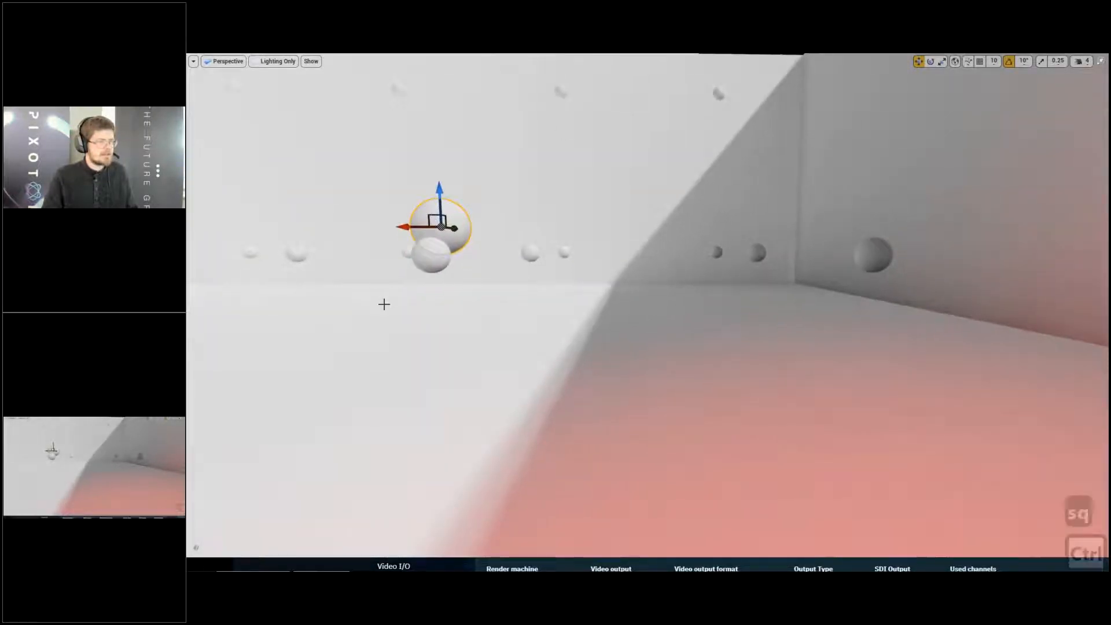
{"action": "left_click_drag", "start_coordinate": [385, 305], "coordinate": [816, 304], "text": "ctrl"}
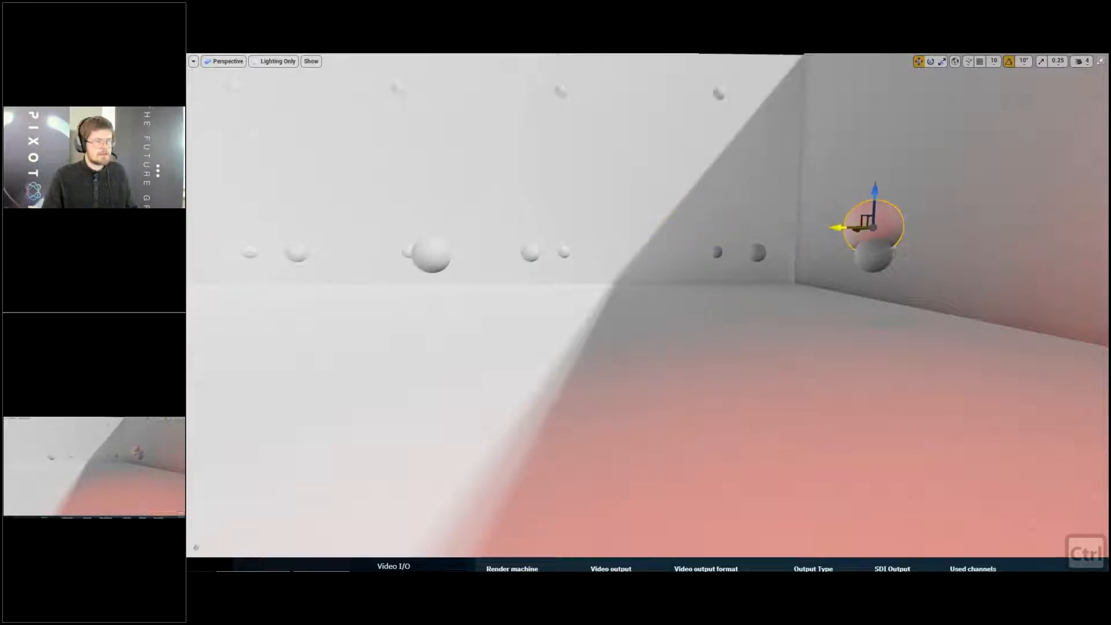
- Show the editor icons and hide the red spot light above the statue
{"action": "key", "text": "s"}
{"action": "key", "text": "e"}
{"action": "right_click_drag", "start_coordinate": [483, 287], "coordinate": [568, 312]}
{"action": "key", "text": "a"}
{"action": "key", "text": "g"}
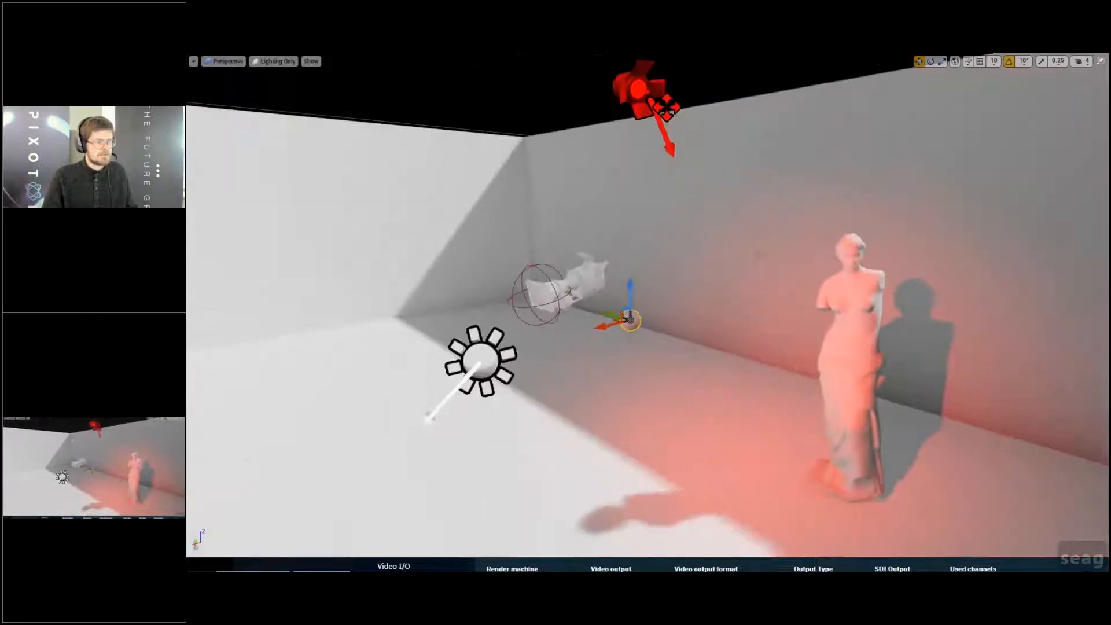
{"action": "left_click", "coordinate": [667, 108]}
{"action": "key", "text": "h"}
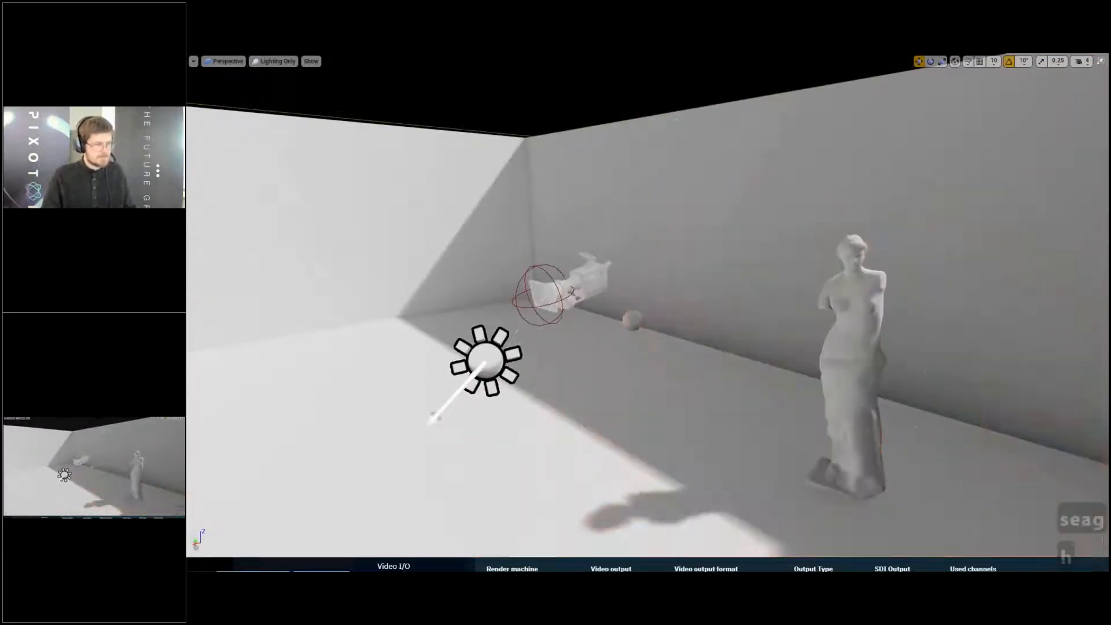
- Return to game view at the sphere and slide it from the shadowed sample back toward the sunlit side
{"action": "key", "text": "d"}
{"action": "key", "text": "w"}
{"action": "key", "text": "w"}
{"action": "right_click_drag", "start_coordinate": [675, 114], "coordinate": [606, 119]}
{"action": "key", "text": "g"}
{"action": "key", "text": "w"}
{"action": "key", "text": "q"}
{"action": "key", "text": "q"}
{"action": "key", "text": "d"}
{"action": "key", "text": "d"}
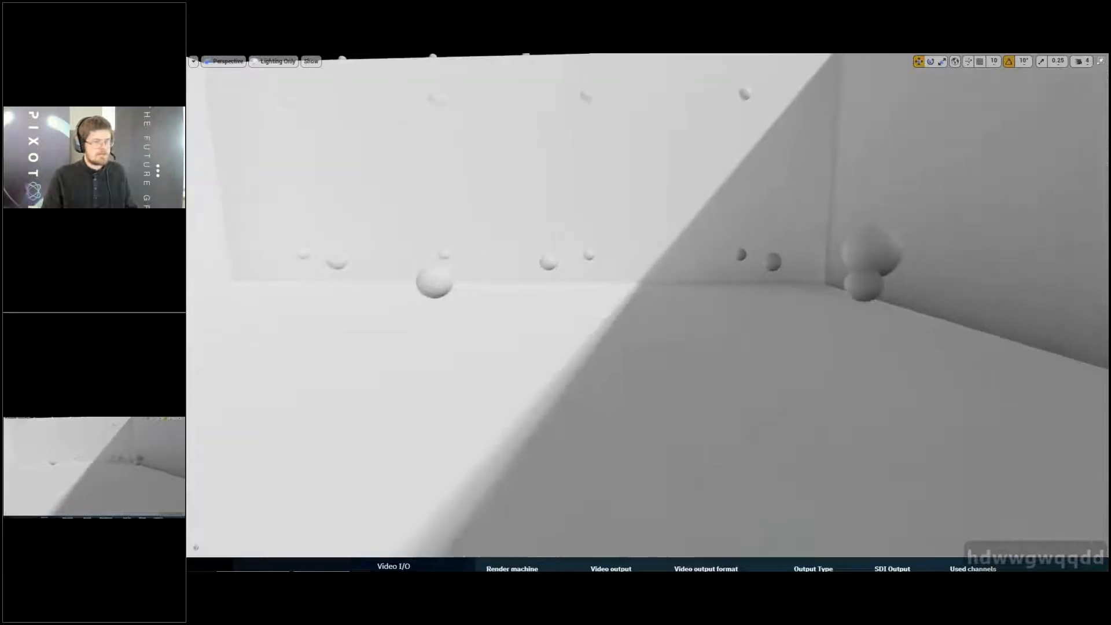
{"action": "left_click_drag", "start_coordinate": [840, 251], "coordinate": [779, 282]}
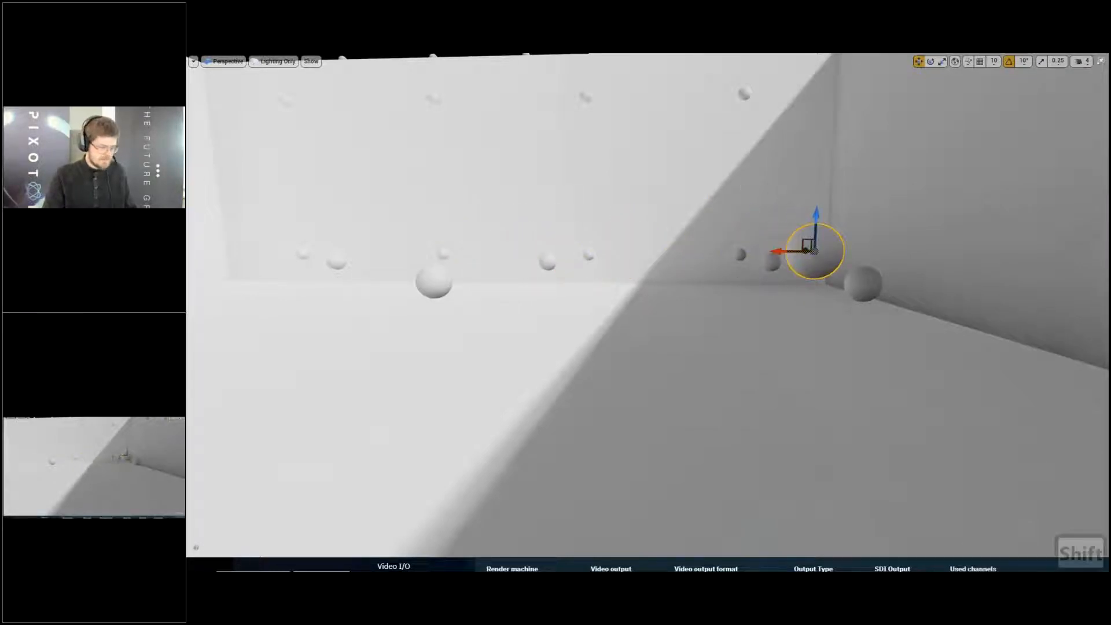
- Profile the GPU frame and check the Lights cost in the Scene breakdown
{"action": "key", "text": "ctrl+shift+comma"}
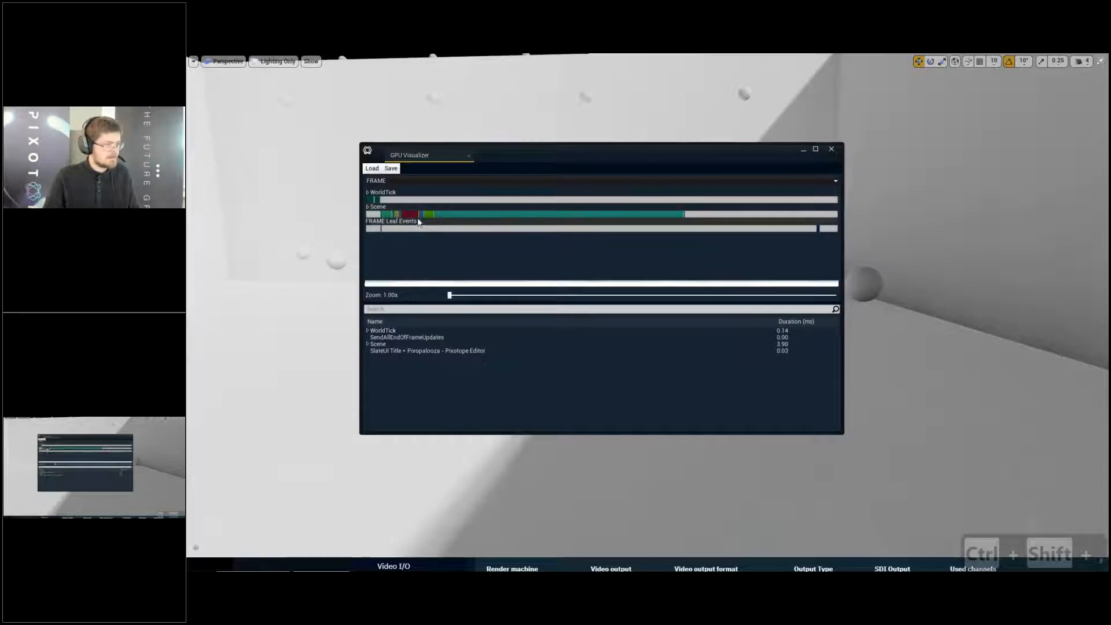
{"action": "left_click", "coordinate": [401, 219]}
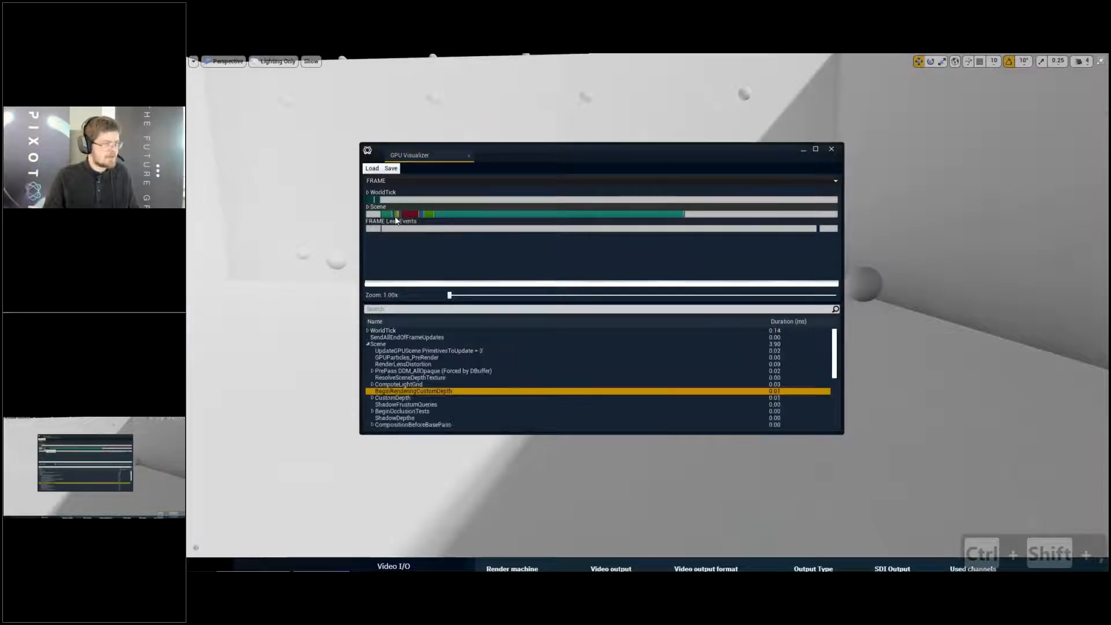
{"action": "scroll", "coordinate": [579, 405], "scroll_direction": "down", "scroll_amount": 4}
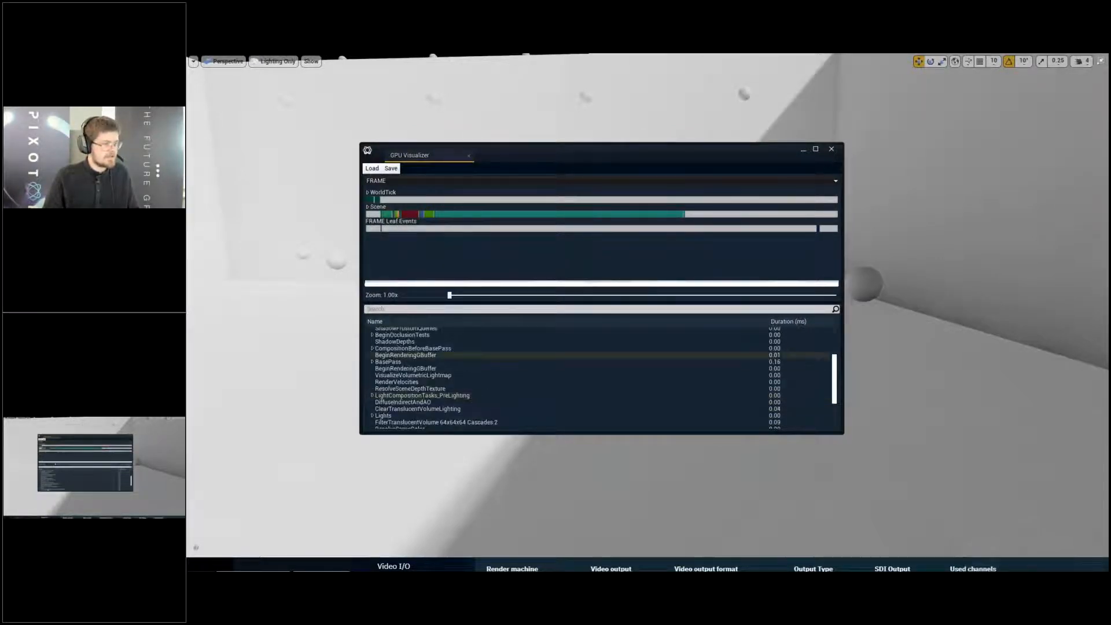
{"action": "left_click", "coordinate": [533, 415]}
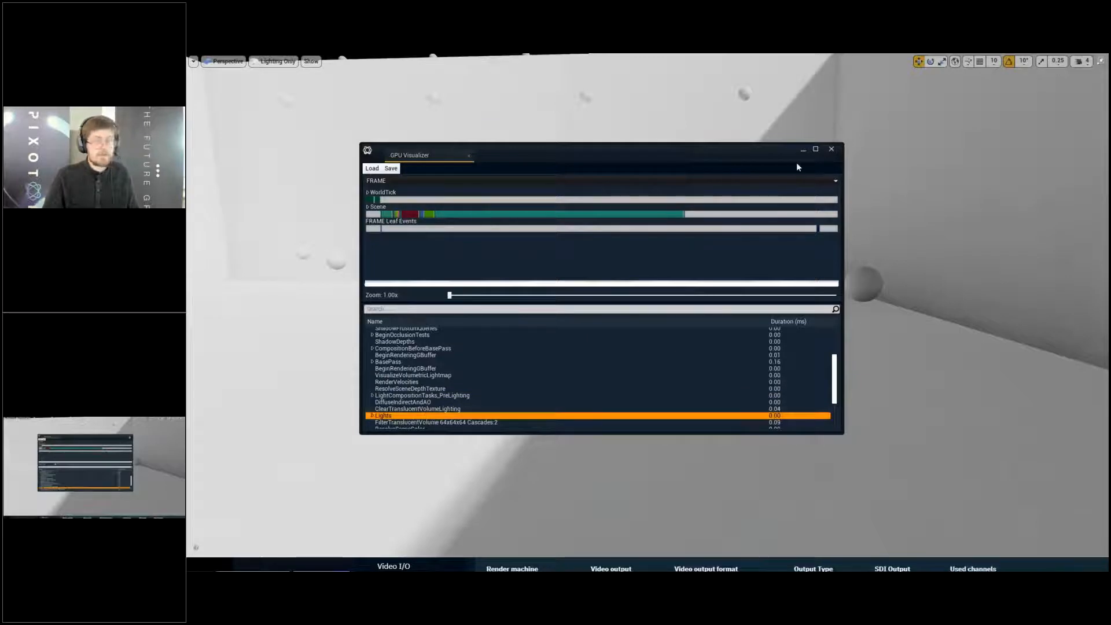
{"action": "left_click", "coordinate": [830, 152]}
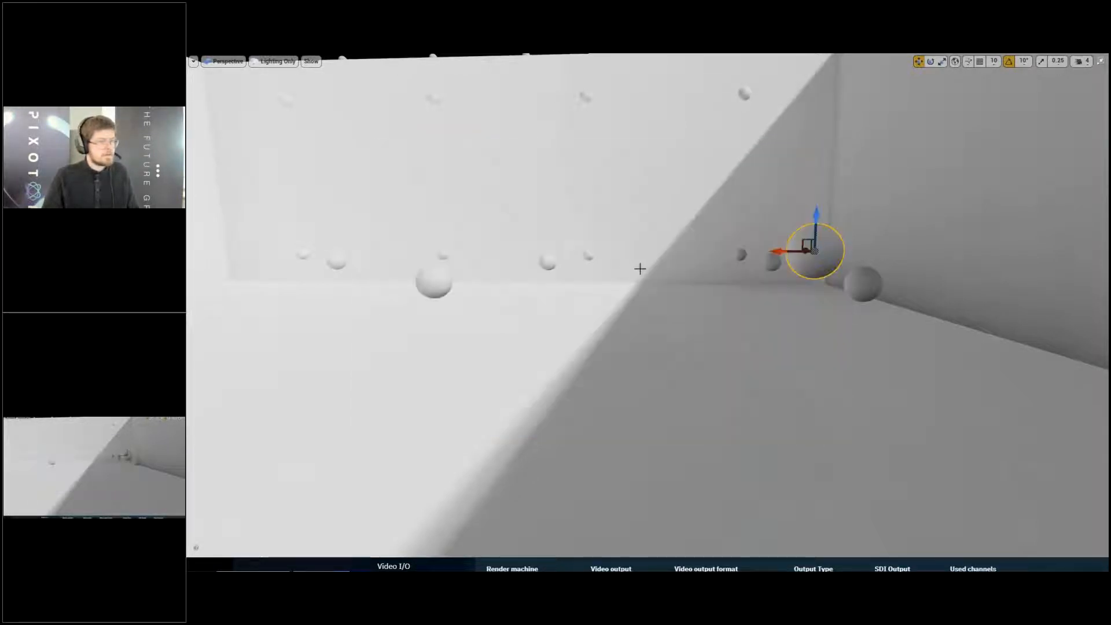
- Stretch the sphere sideways into a long ellipsoid spanning the shadow edge, and delete it
{"action": "left_click_drag", "start_coordinate": [781, 199], "coordinate": [625, 199]}
{"action": "key", "text": "r"}
{"action": "key", "text": "w"}
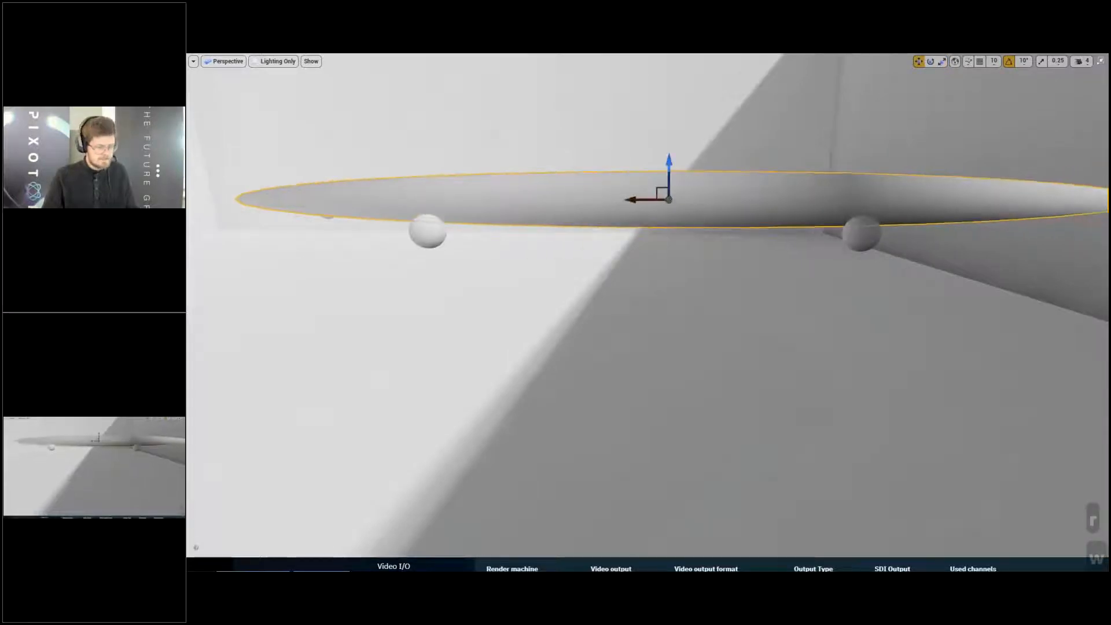
{"action": "key", "text": "Delete"}
{"action": "key", "text": "F11"}
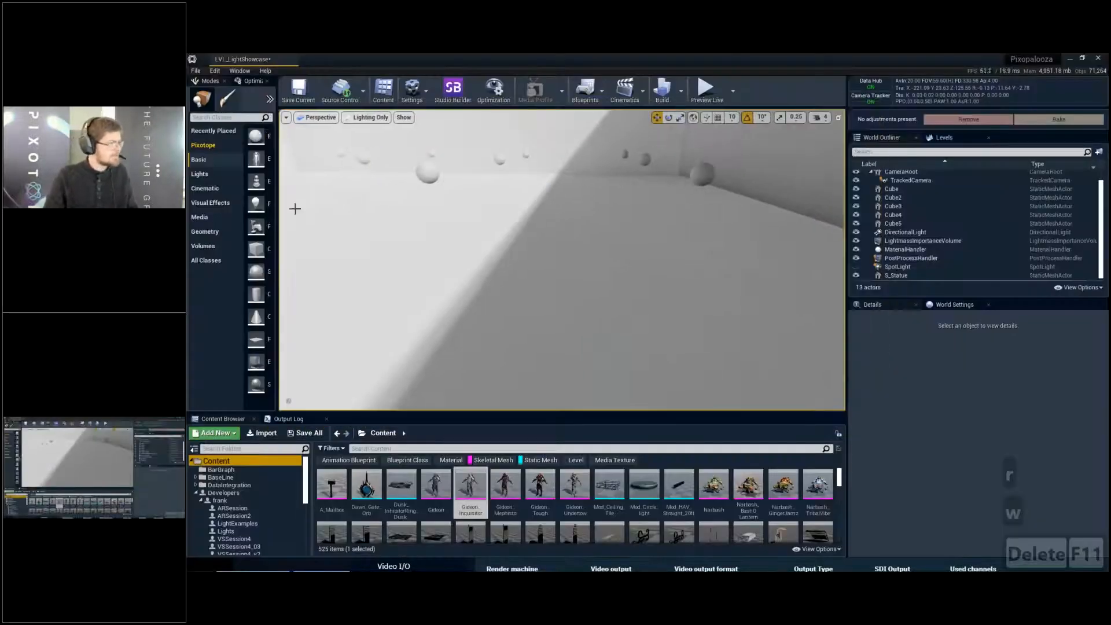
- Place a basic cube at the shadow edge, stretch it to about 2.6 in X and flatten it to about -0.02 in Z
{"action": "left_click", "coordinate": [537, 234]}
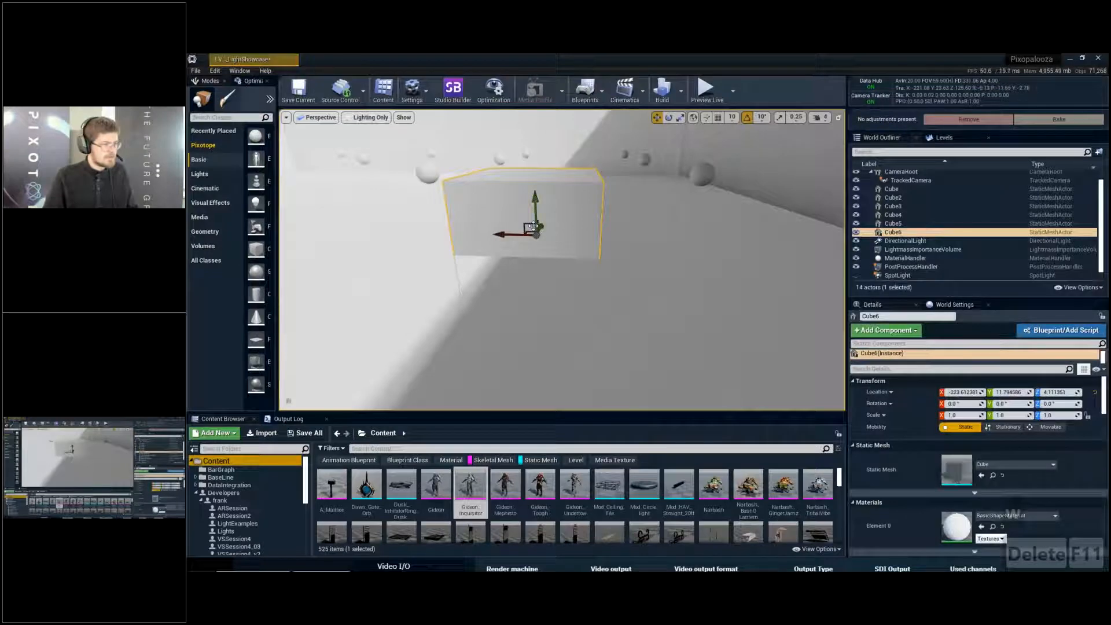
{"action": "key", "text": "r"}
{"action": "left_click_drag", "start_coordinate": [506, 235], "coordinate": [434, 235]}
{"action": "left_click_drag", "start_coordinate": [536, 204], "coordinate": [536, 234]}
{"action": "key", "text": "d"}
{"action": "right_click_drag", "start_coordinate": [536, 234], "coordinate": [672, 213]}
{"action": "key", "text": "e"}
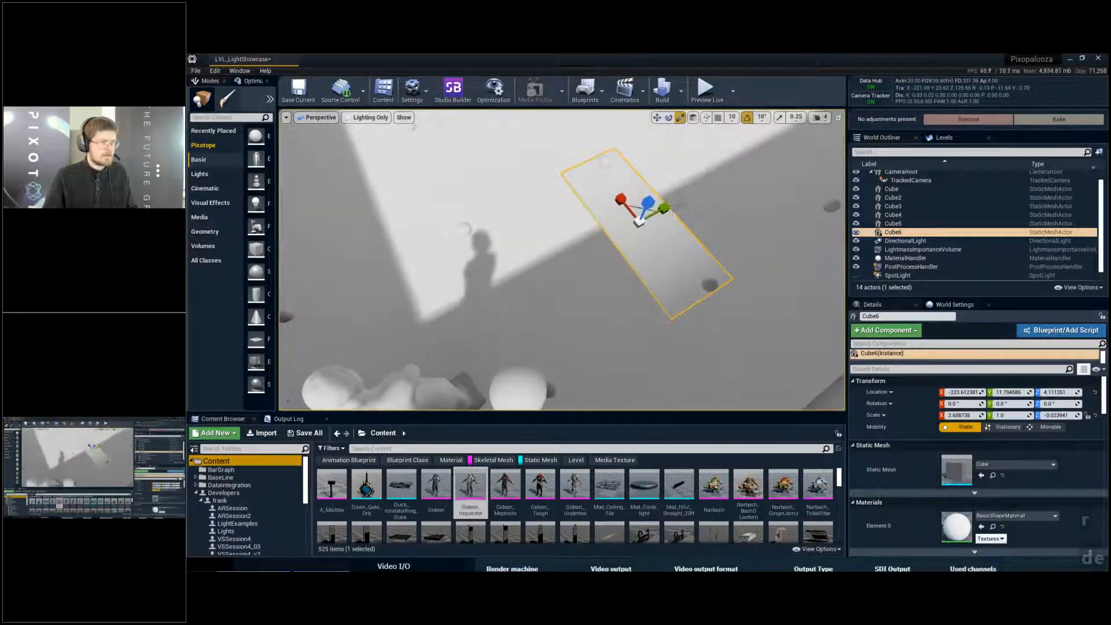
- Widen the flat cube to about 3.57 in Y and slide it along the shadow edge to about Y 301
{"action": "left_click_drag", "start_coordinate": [668, 211], "coordinate": [744, 177]}
{"action": "key", "text": "d"}
{"action": "right_click_drag", "start_coordinate": [743, 176], "coordinate": [634, 214]}
{"action": "key", "text": "s"}
{"action": "key", "text": "w"}
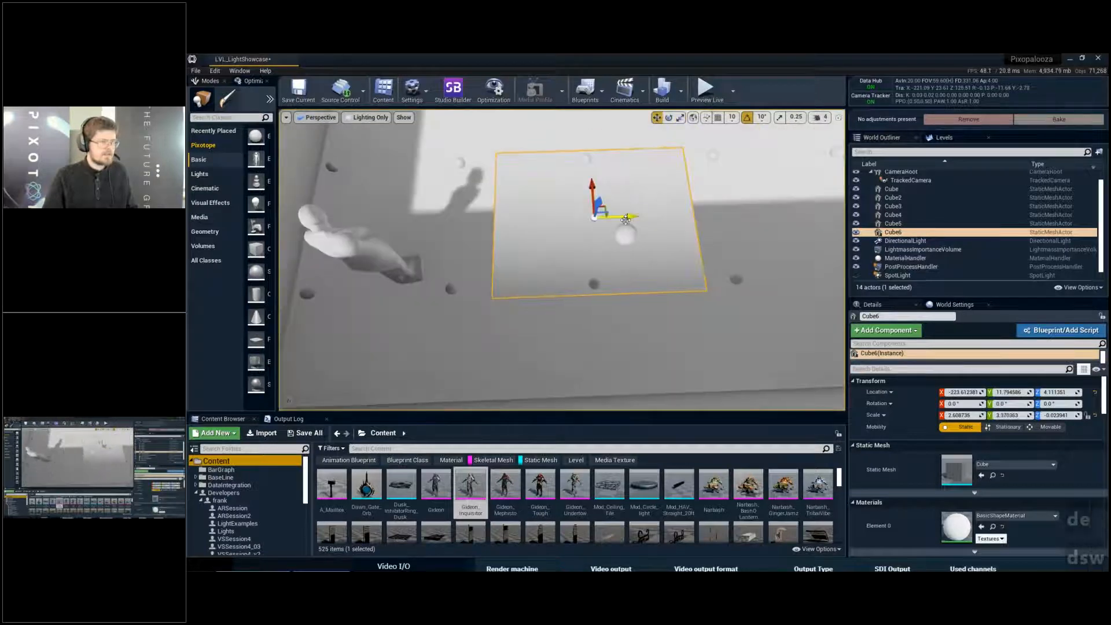
{"action": "left_click_drag", "start_coordinate": [630, 217], "coordinate": [798, 217]}
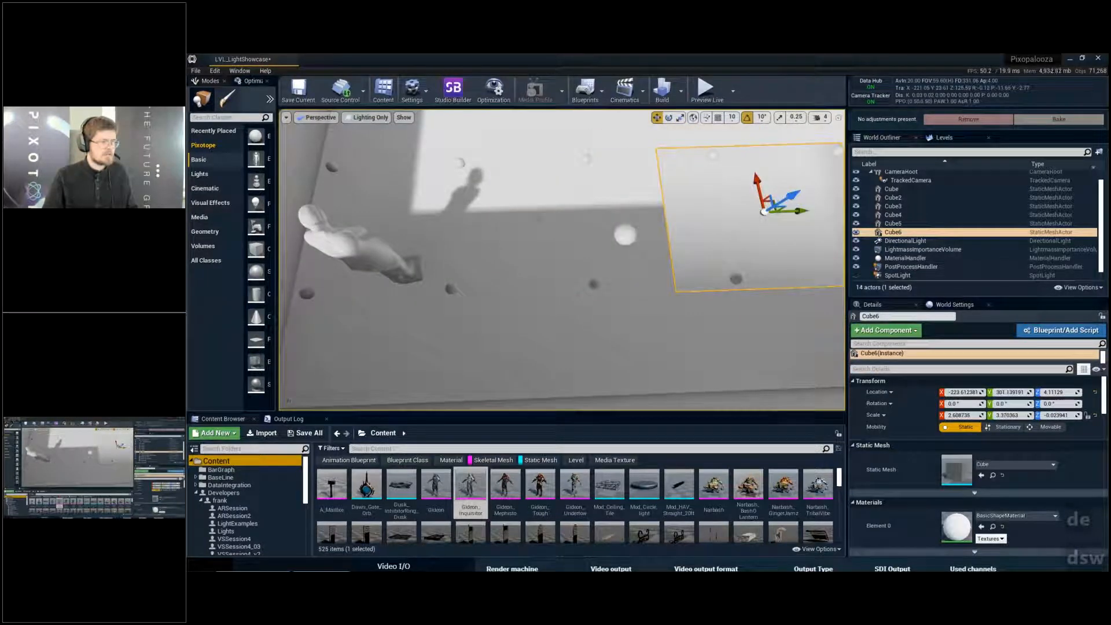
- Inspect the shading across the flattened cube at the shadow edge, and delete the cube
{"action": "right_click_drag", "start_coordinate": [529, 209], "coordinate": [669, 291]}
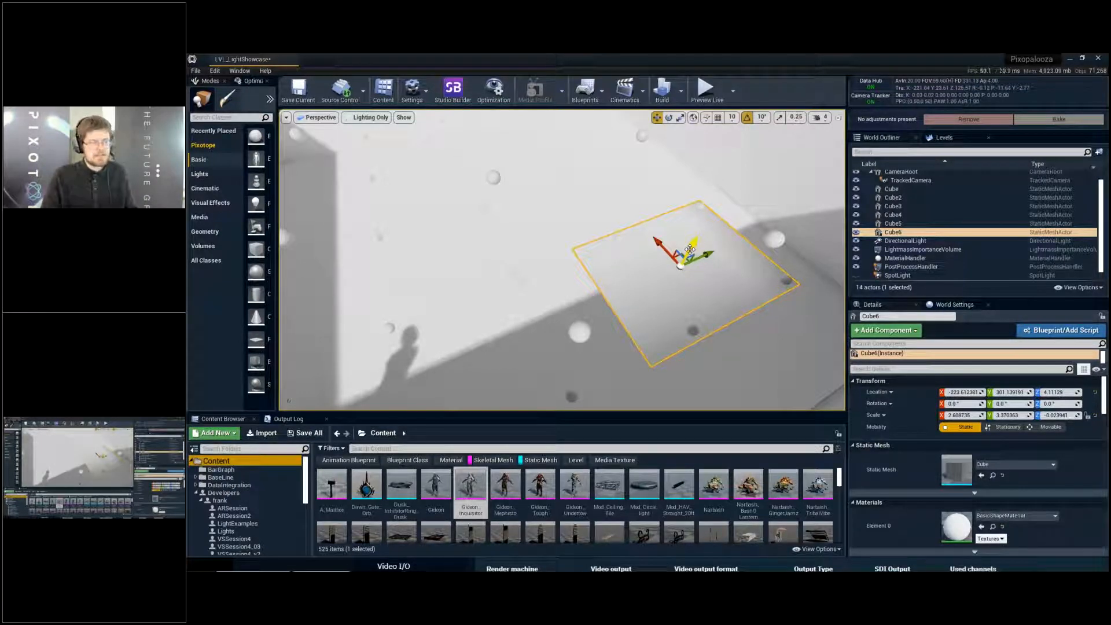
{"action": "right_click_drag", "start_coordinate": [690, 250], "coordinate": [623, 253]}
{"action": "key", "text": "s"}
{"action": "key", "text": "Delete"}
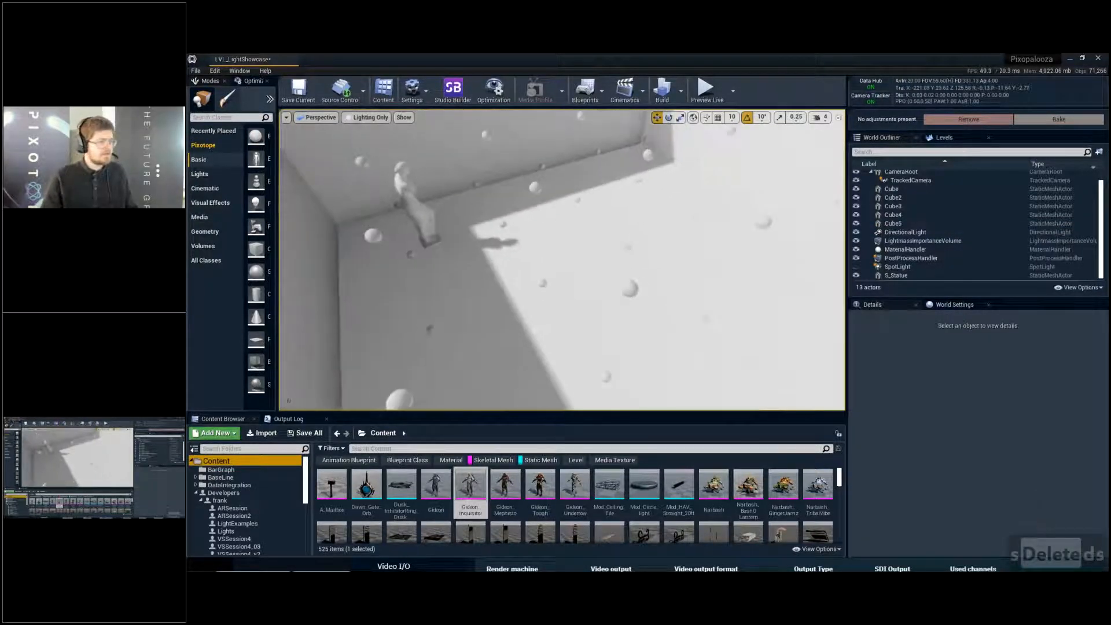
- Move the statue out of the shadowed corner onto the sunlit floor at about X 17, Y 24, and save the level
{"action": "left_click", "coordinate": [405, 197]}
{"action": "right_click_drag", "start_coordinate": [406, 197], "coordinate": [428, 215]}
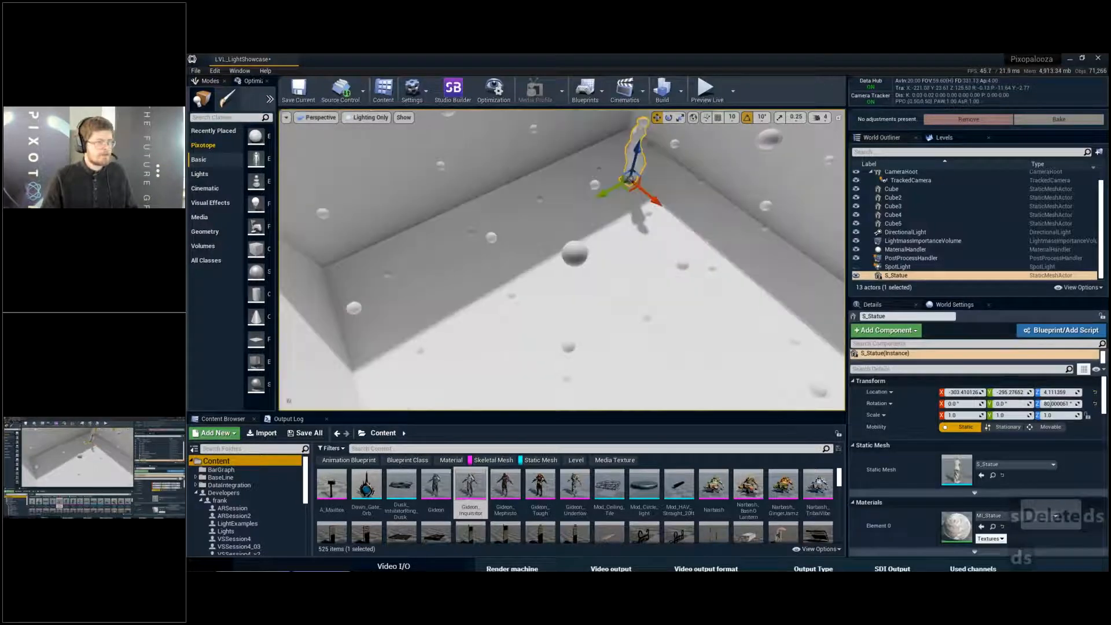
{"action": "left_click_drag", "start_coordinate": [627, 184], "coordinate": [631, 333]}
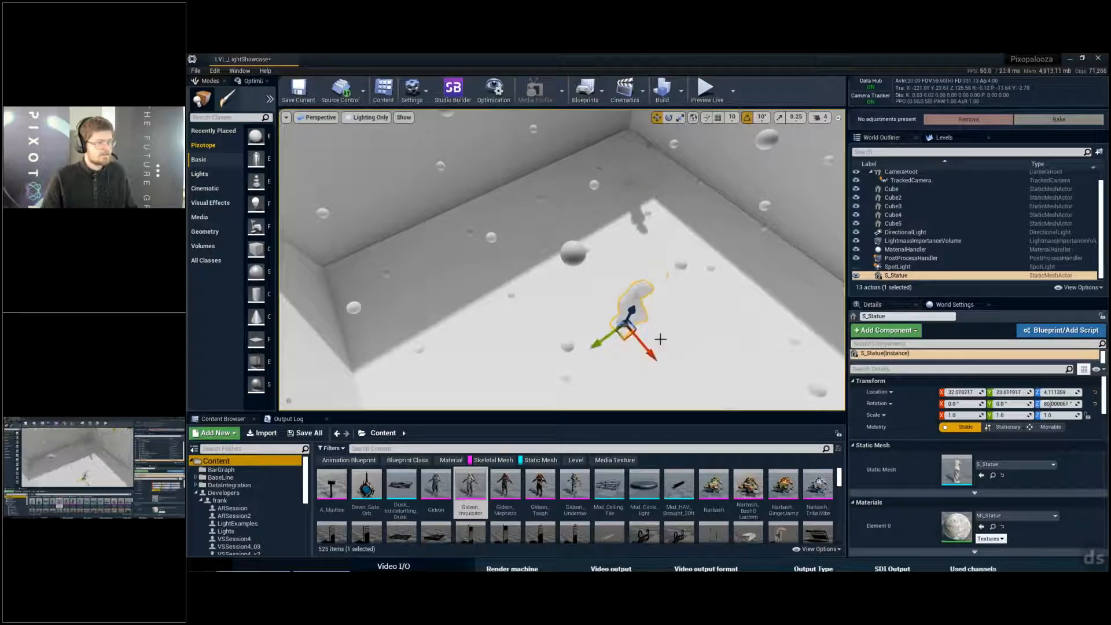
{"action": "key", "text": "d"}
{"action": "key", "text": "q"}
{"action": "key", "text": "s"}
{"action": "right_click_drag", "start_coordinate": [660, 340], "coordinate": [611, 332]}
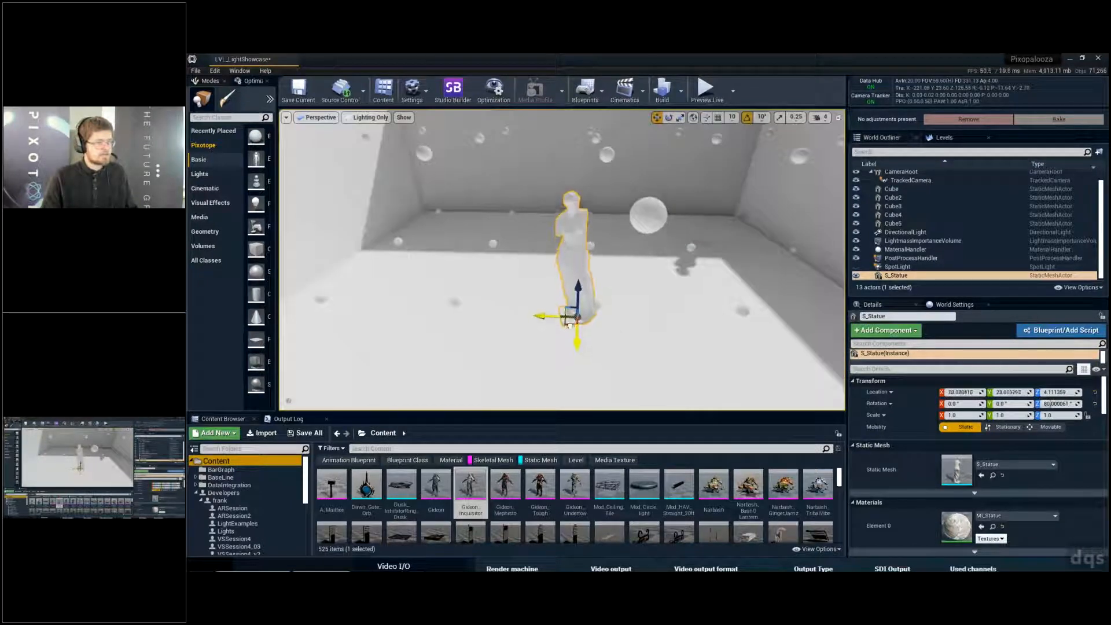
{"action": "key", "text": "ctrl+s"}
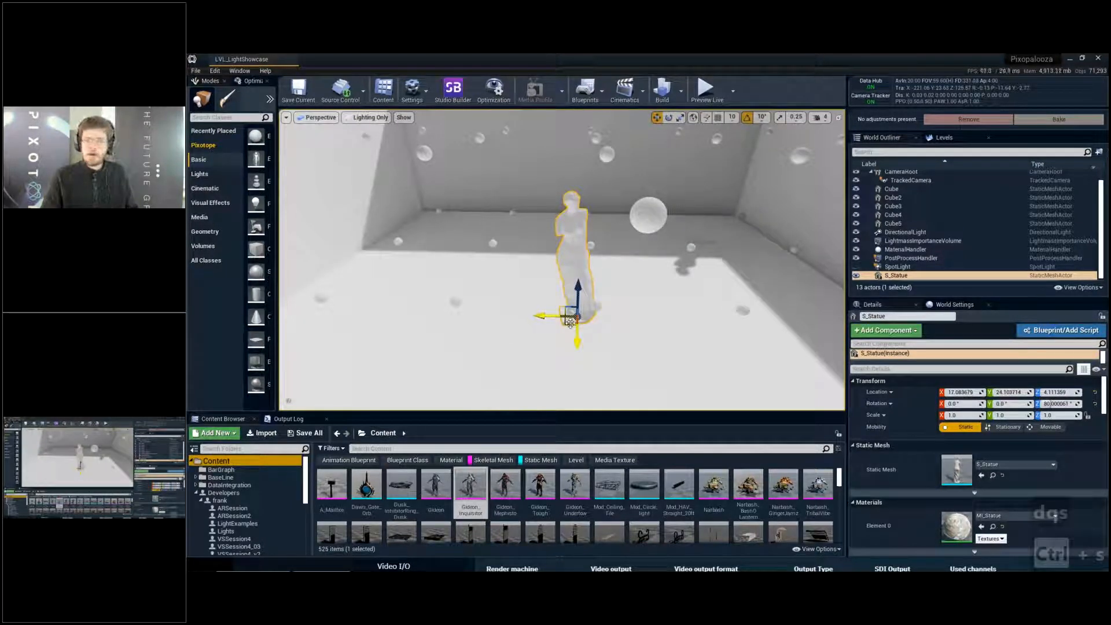
- Delete the directional light from the level and save the level
{"action": "right_click_drag", "start_coordinate": [650, 315], "coordinate": [689, 311]}
{"action": "key", "text": "w"}
{"action": "key", "text": "d"}
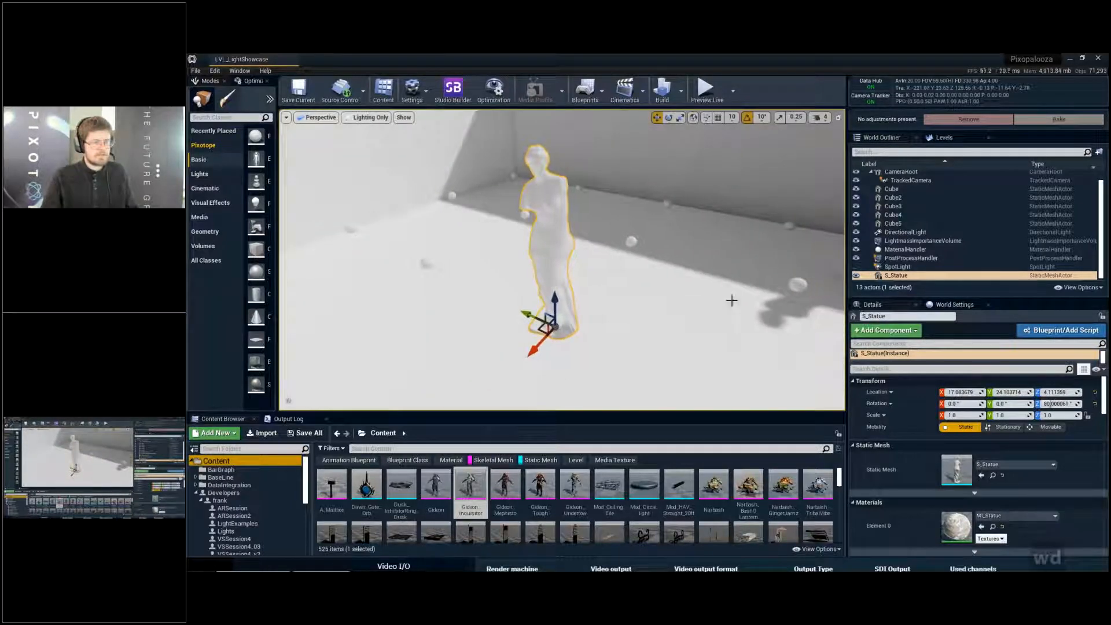
{"action": "left_click", "coordinate": [901, 234]}
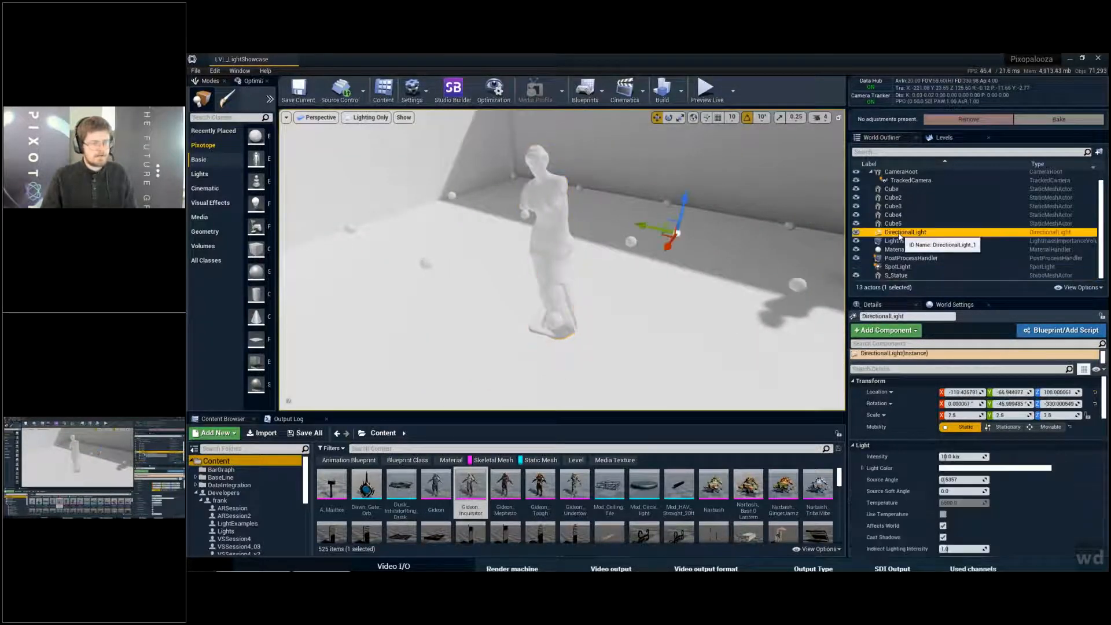
{"action": "key", "text": "Delete"}
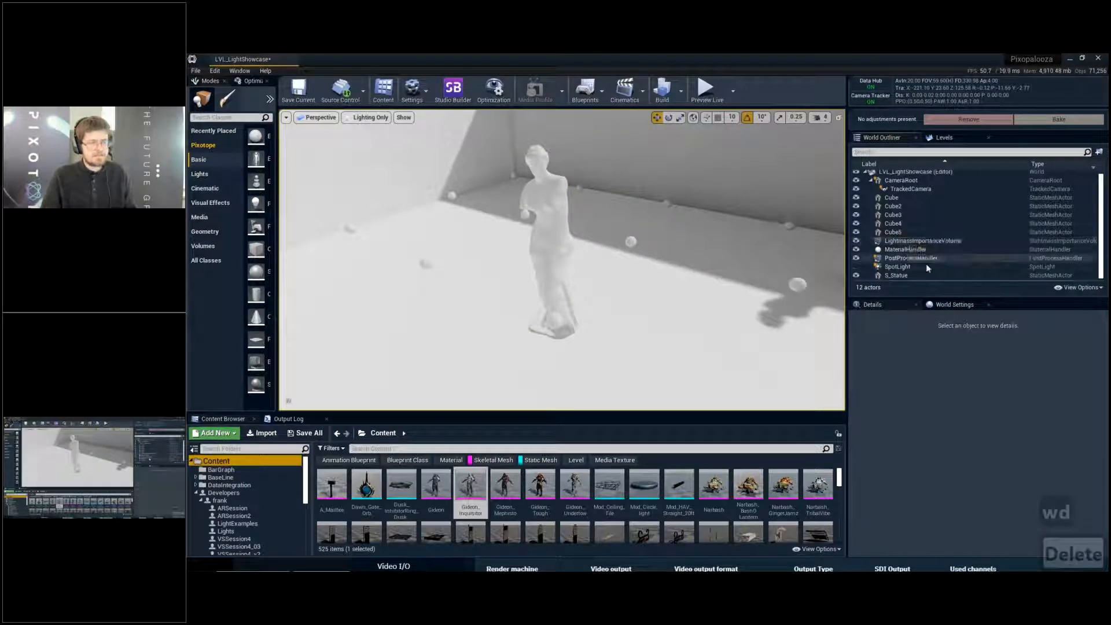
{"action": "key", "text": "a"}
{"action": "key", "text": "ctrl+s"}
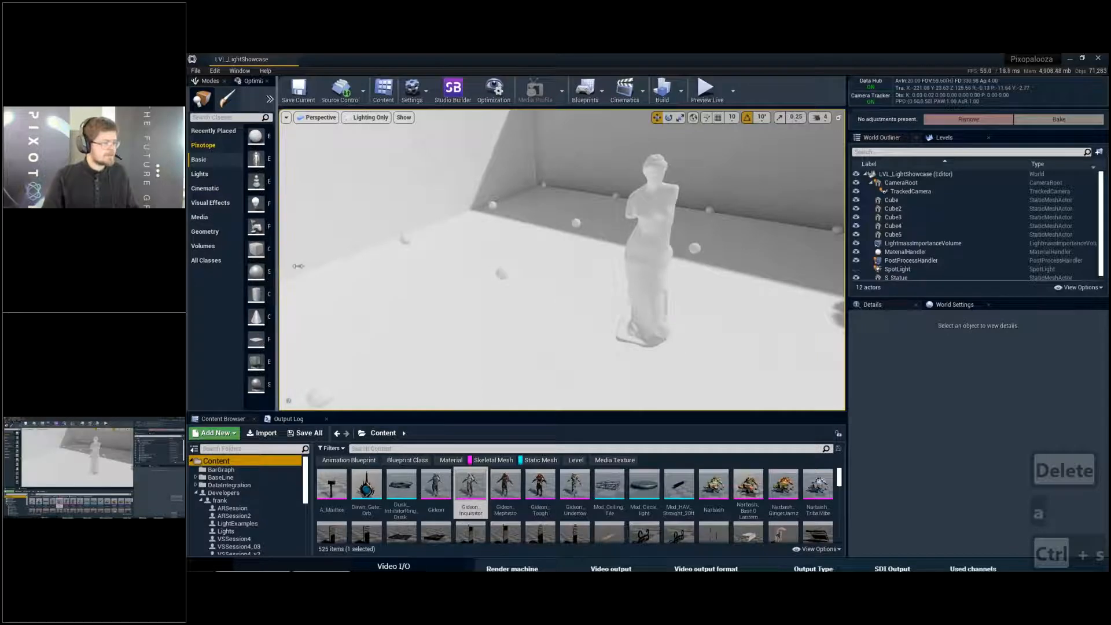
- Show the placeable light types in a widened list, and select the statue on the sunlit floor
{"action": "left_click_drag", "start_coordinate": [277, 254], "coordinate": [354, 252]}
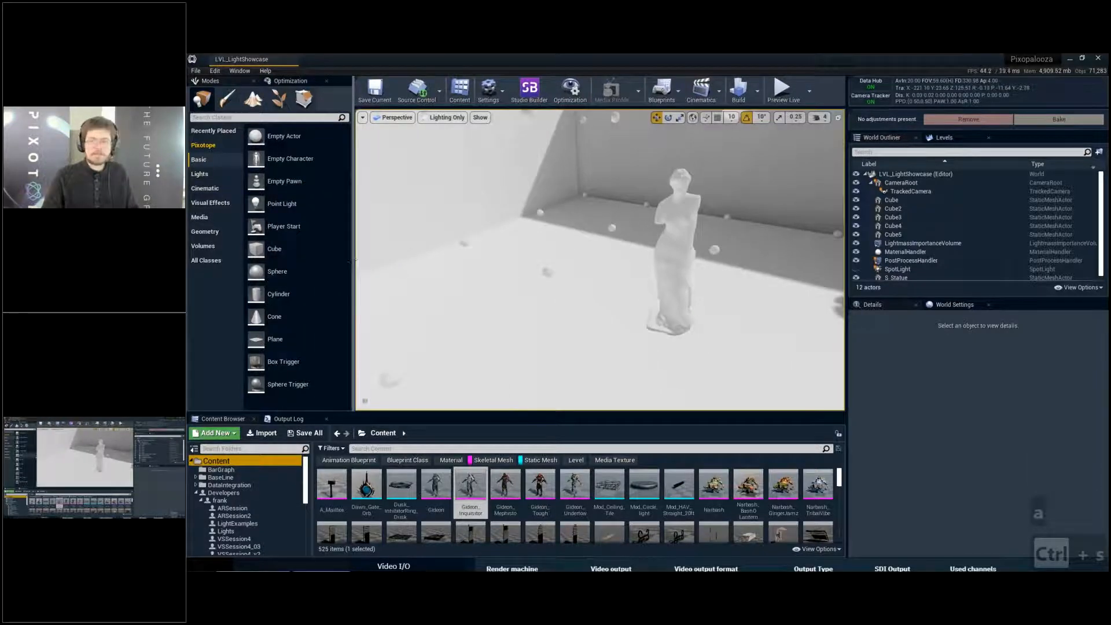
{"action": "left_click", "coordinate": [213, 177]}
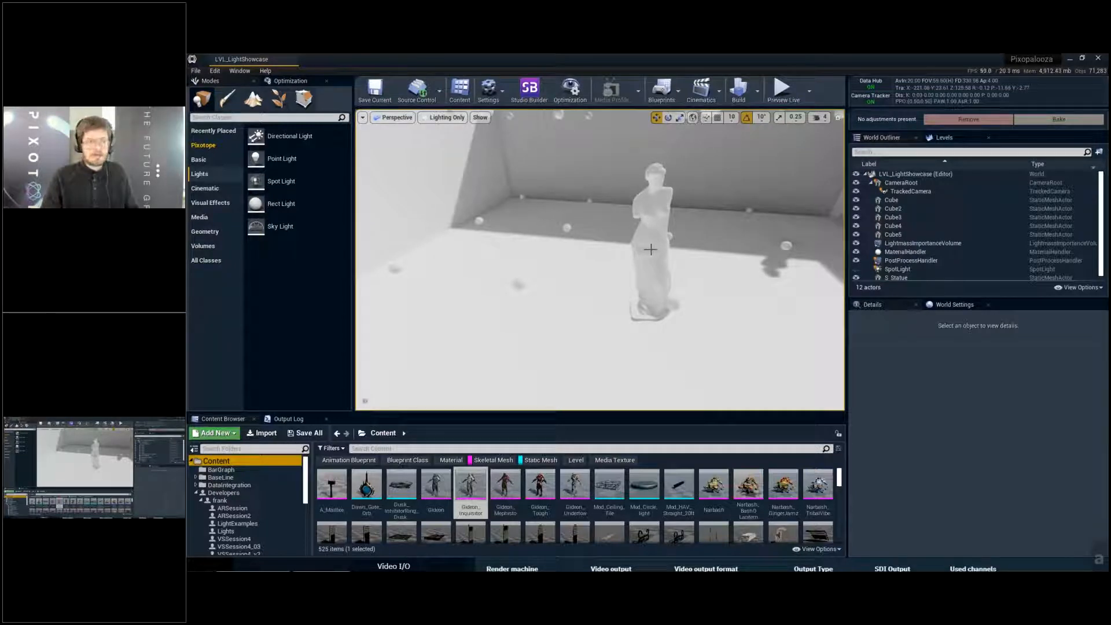
{"action": "left_click", "coordinate": [657, 259]}
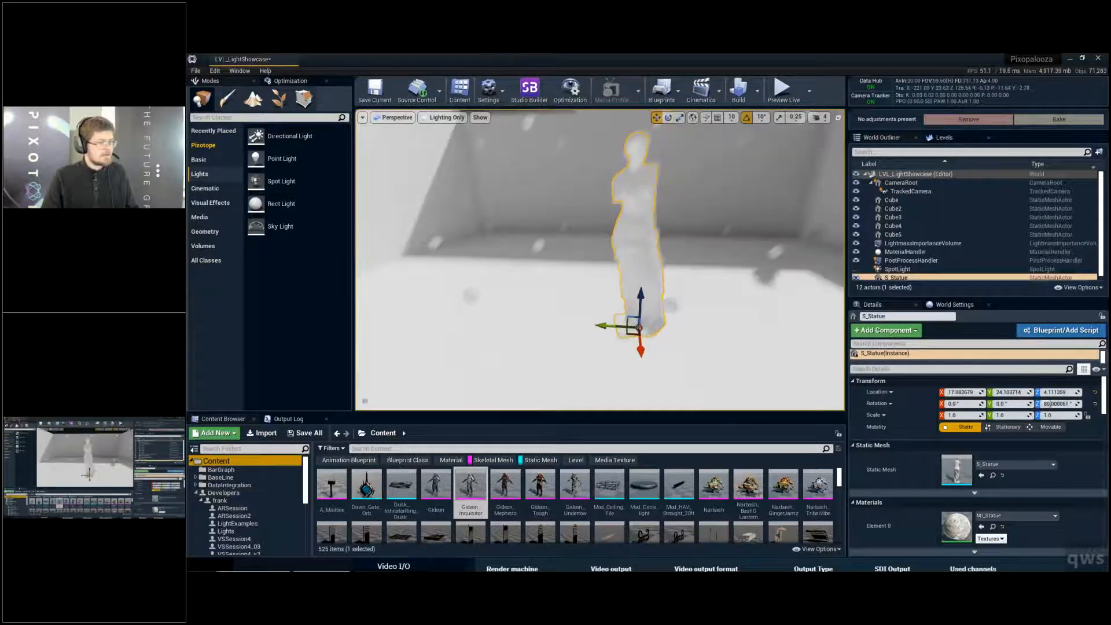
{"action": "right_click_drag", "start_coordinate": [481, 357], "coordinate": [441, 365]}
{"action": "key", "text": "s"}
{"action": "key", "text": "e"}
{"action": "key", "text": "w"}
{"action": "key", "text": "q"}
{"action": "key", "text": "q"}
{"action": "key", "text": "w"}
{"action": "key", "text": "q"}
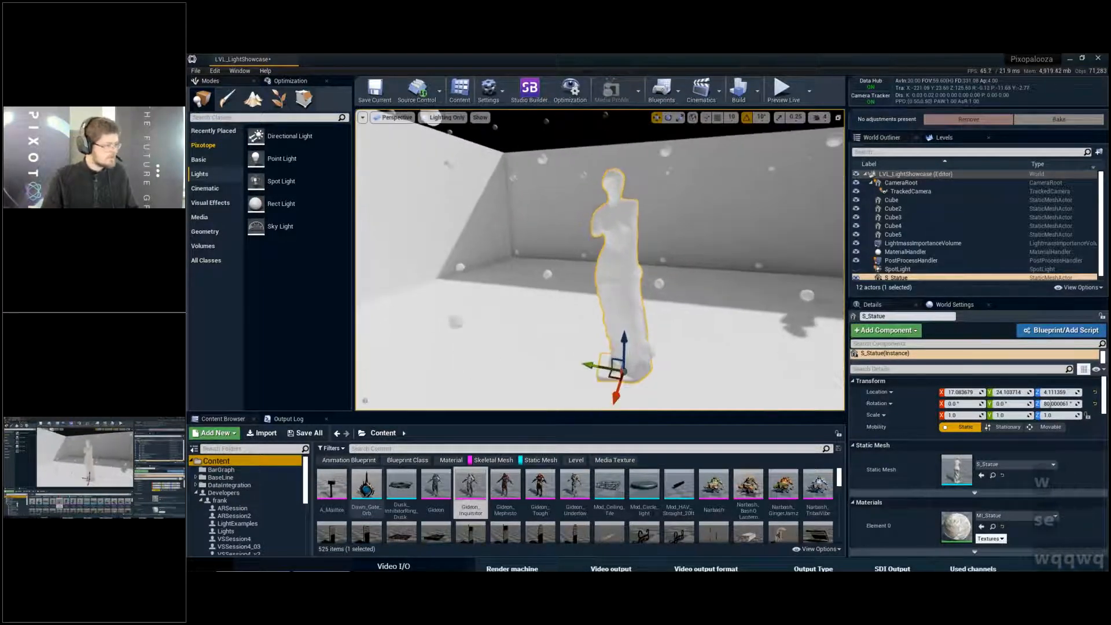
- Filter the developer's own content folder to materials only and assign M_GlowingTree to the statue
{"action": "left_click", "coordinate": [493, 463]}
{"action": "left_click", "coordinate": [533, 462]}
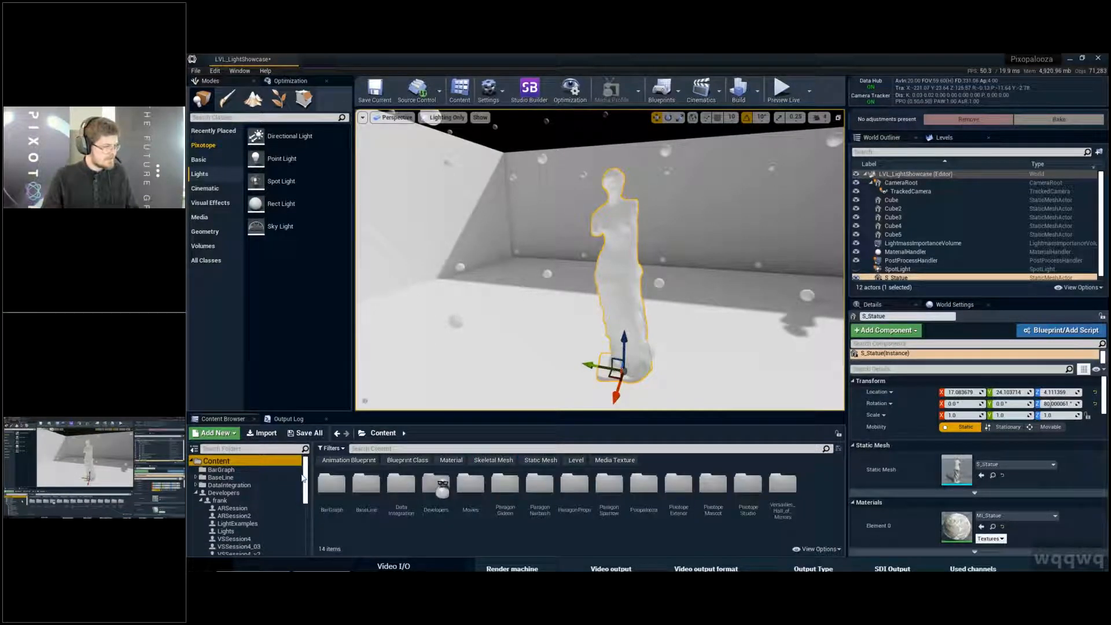
{"action": "left_click", "coordinate": [256, 500]}
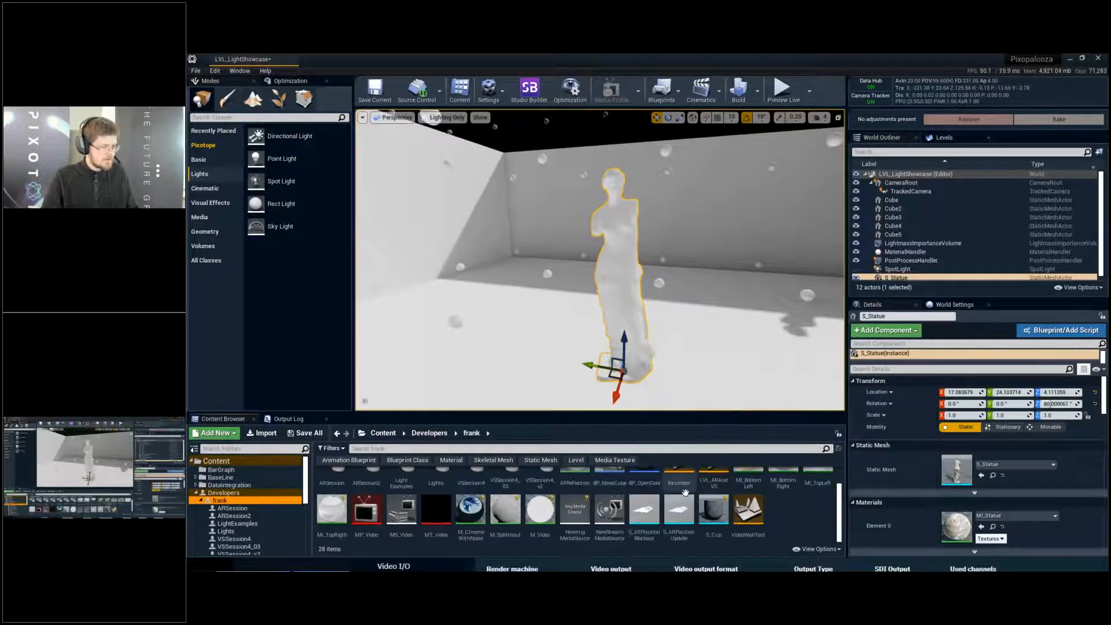
{"action": "scroll", "coordinate": [736, 501], "scroll_direction": "up", "scroll_amount": 1}
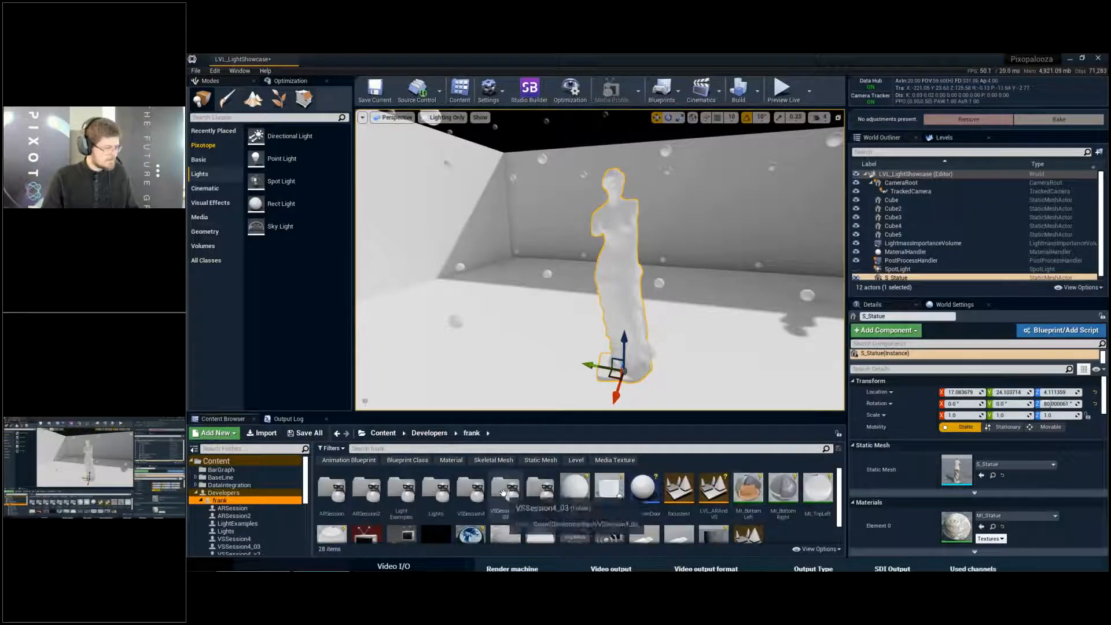
{"action": "double_click", "coordinate": [408, 492]}
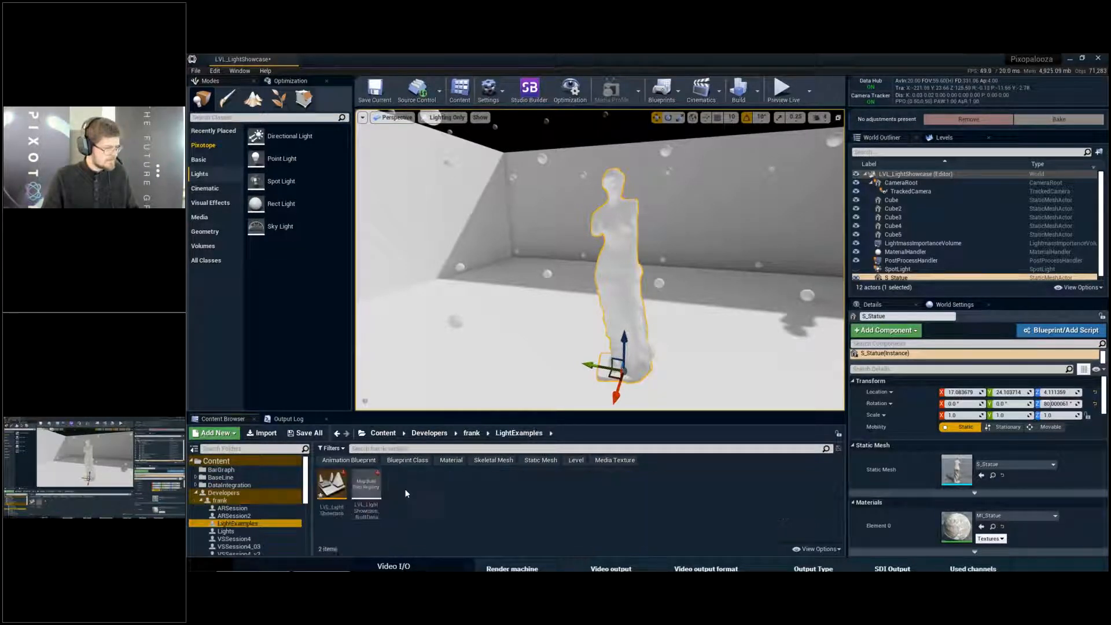
{"action": "left_click", "coordinate": [268, 500]}
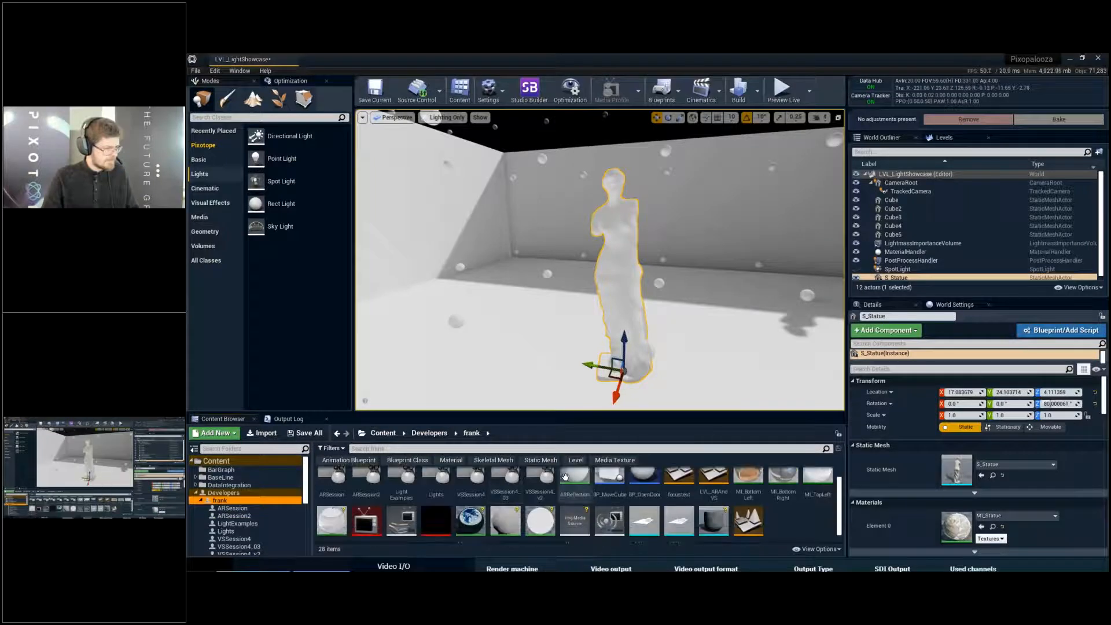
{"action": "left_click", "coordinate": [438, 461]}
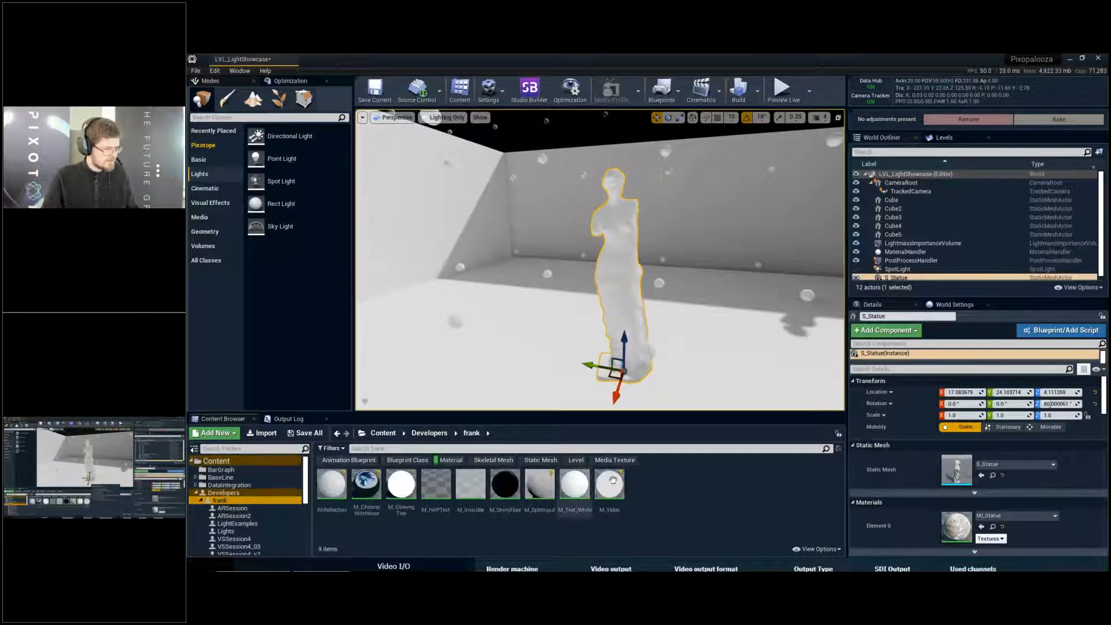
{"action": "left_click_drag", "start_coordinate": [401, 485], "coordinate": [965, 524]}
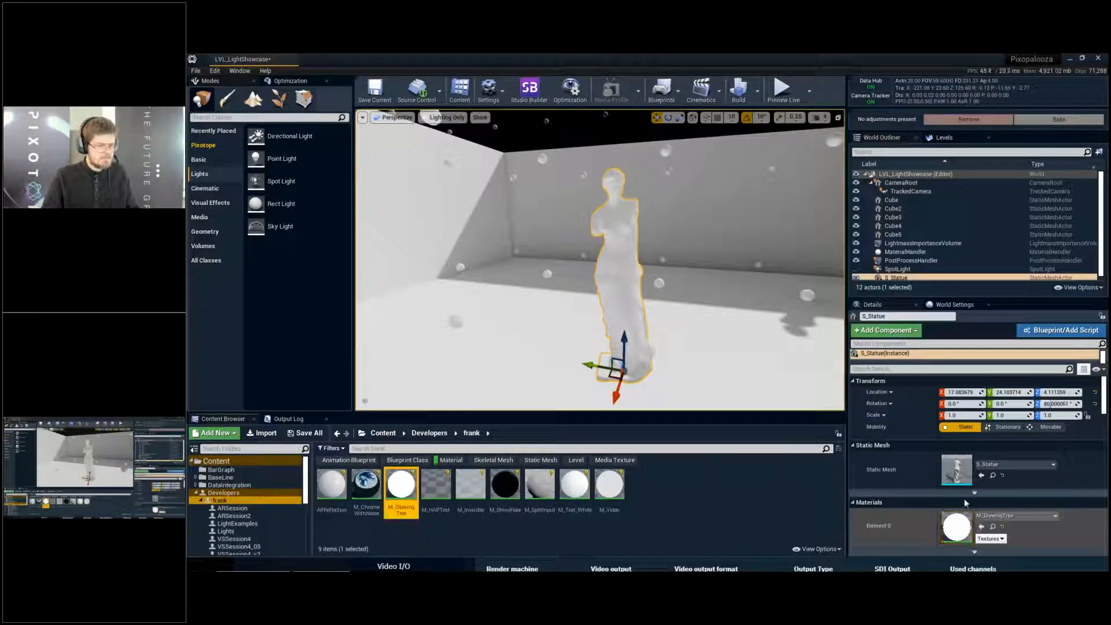
- Convert M_GlowingTree's emissive colour constant to a parameter named Color, then save and close the material
{"action": "double_click", "coordinate": [401, 486]}
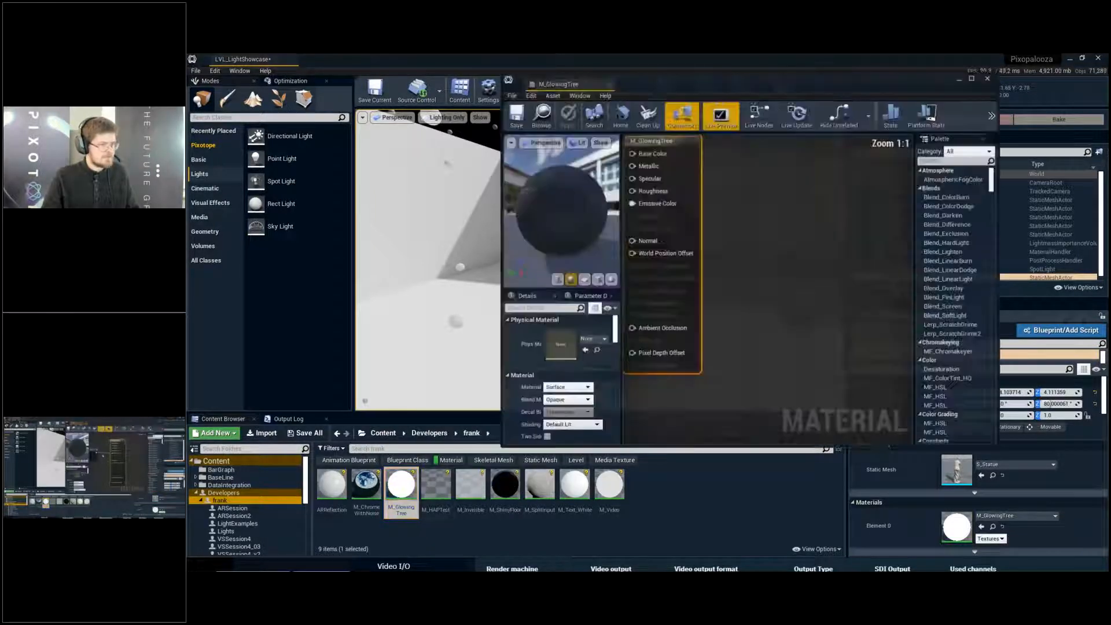
{"action": "right_click", "coordinate": [667, 250]}
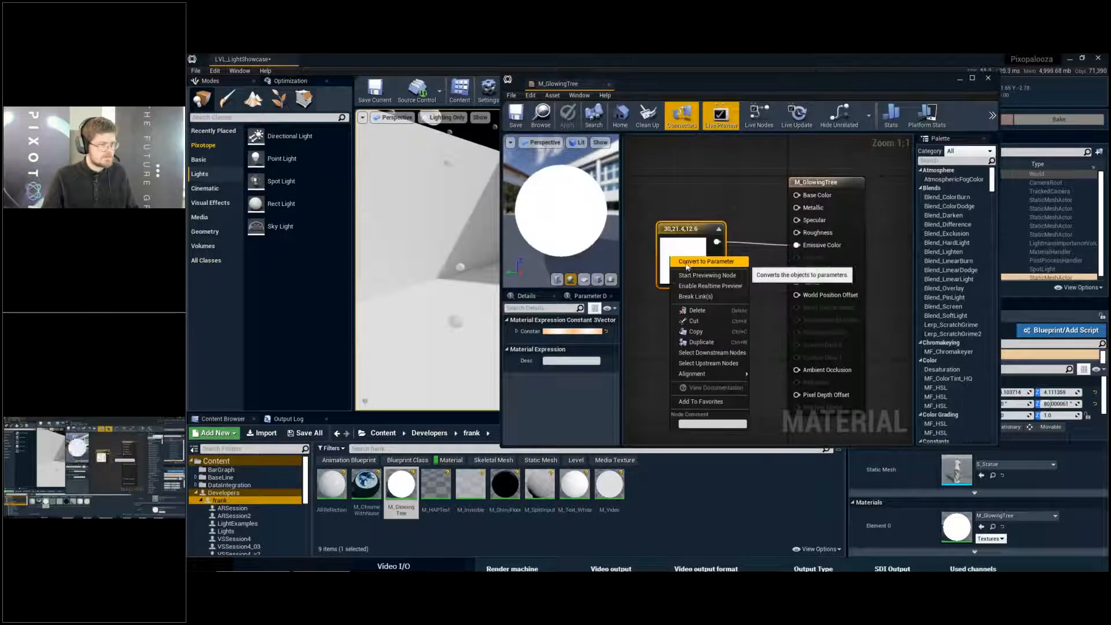
{"action": "left_click", "coordinate": [692, 265]}
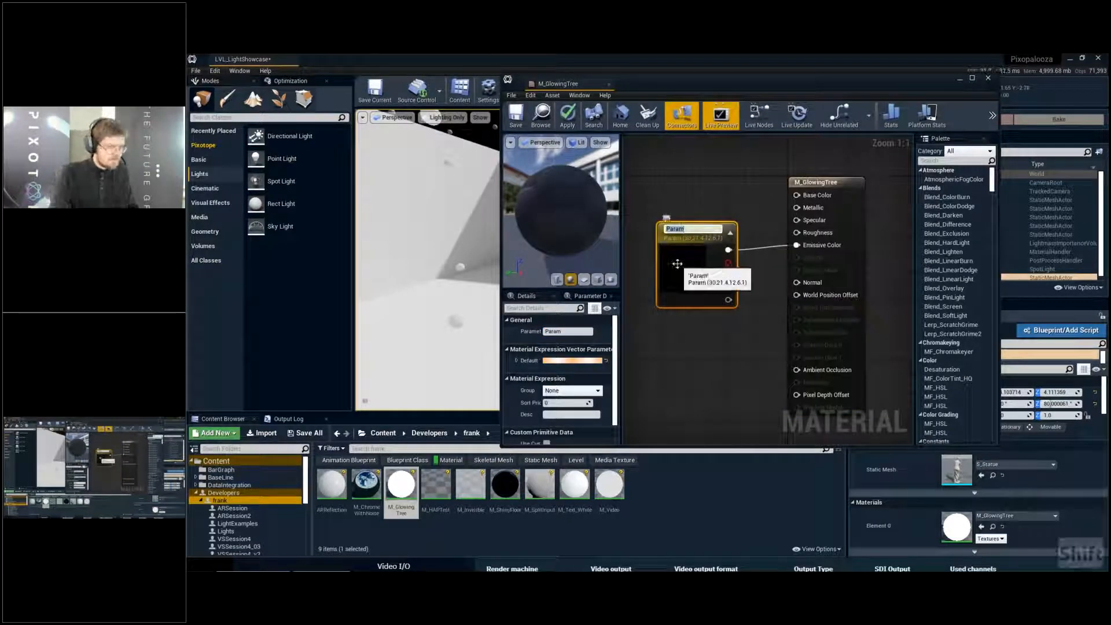
{"action": "type", "text": "Color"}
{"action": "key", "text": "Return"}
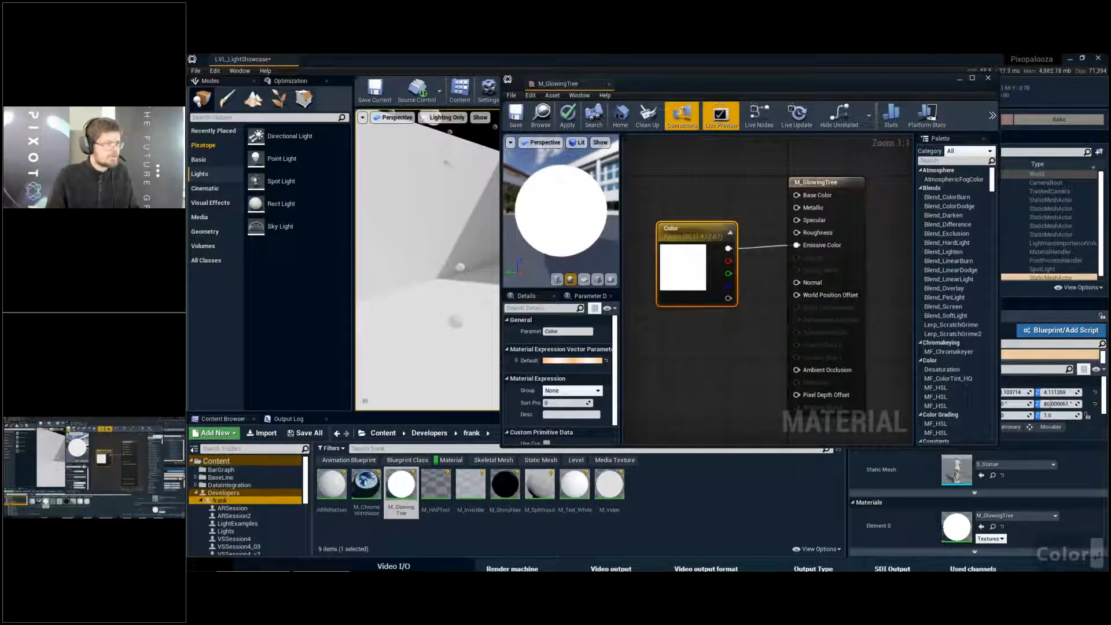
{"action": "left_click", "coordinate": [515, 114]}
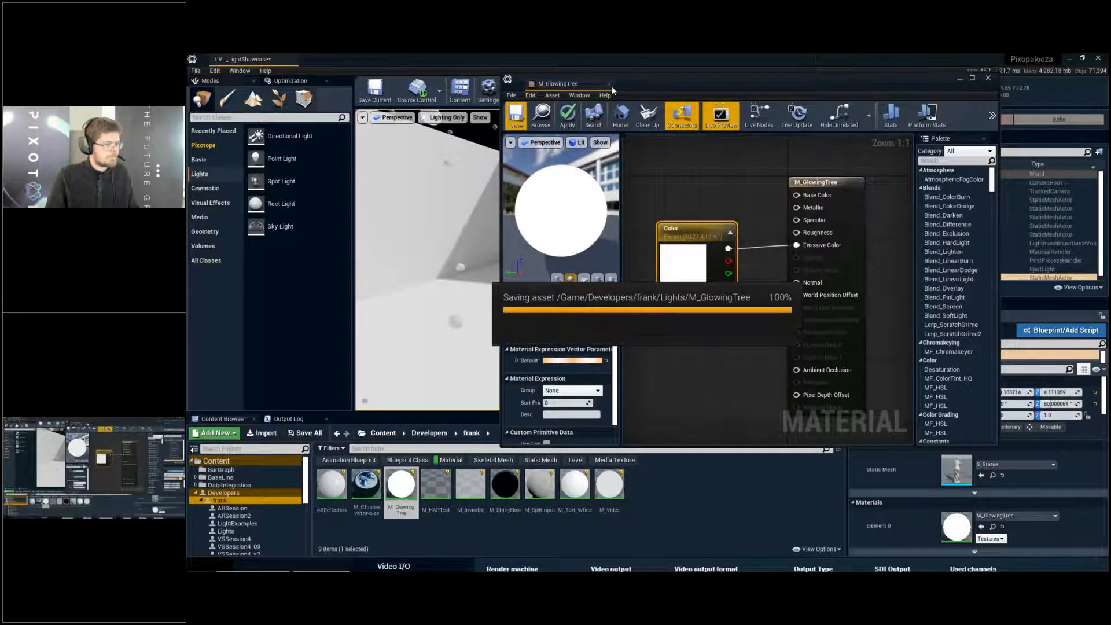
{"action": "left_click", "coordinate": [608, 84]}
- Reopen M_GlowingTree and set the Color parameter's default to a reddish orange with a brightness value of 50
{"action": "double_click", "coordinate": [401, 484]}
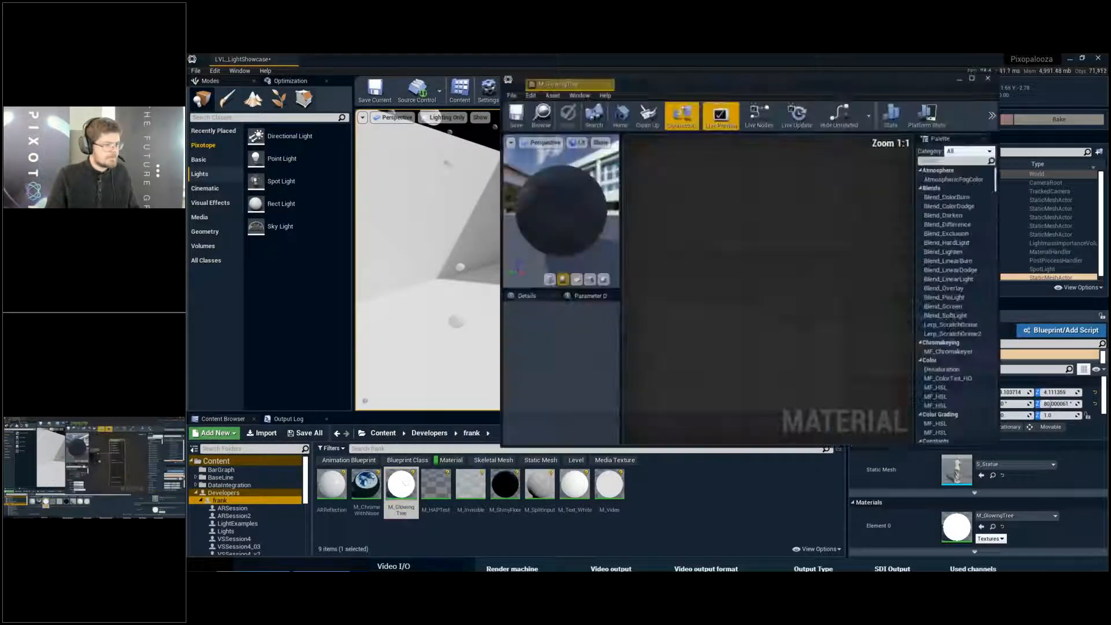
{"action": "left_click", "coordinate": [708, 274]}
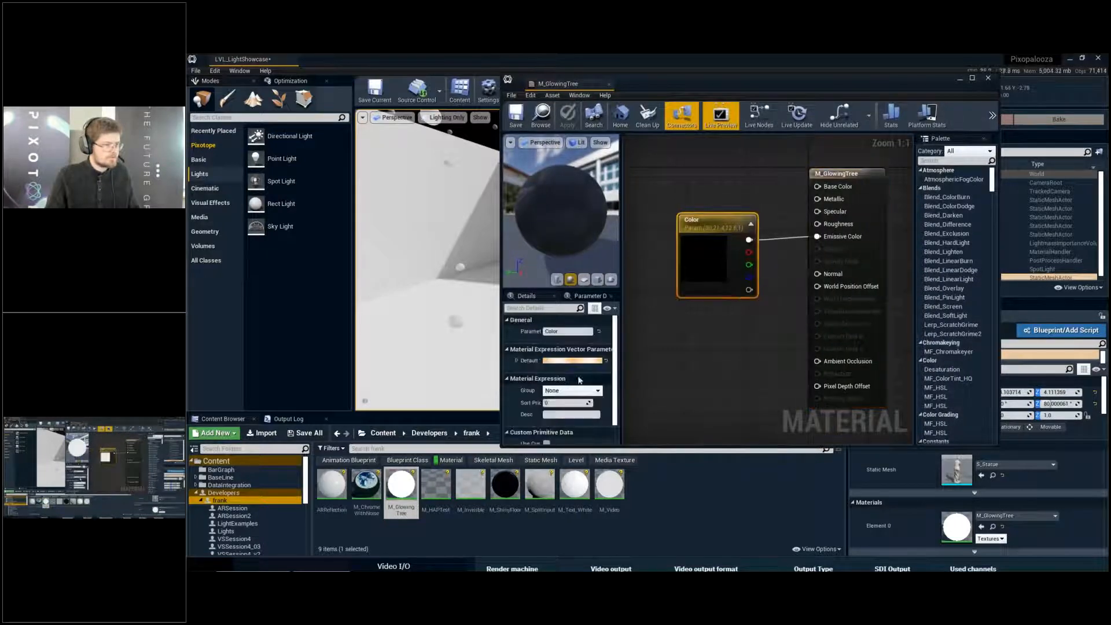
{"action": "left_click", "coordinate": [576, 362]}
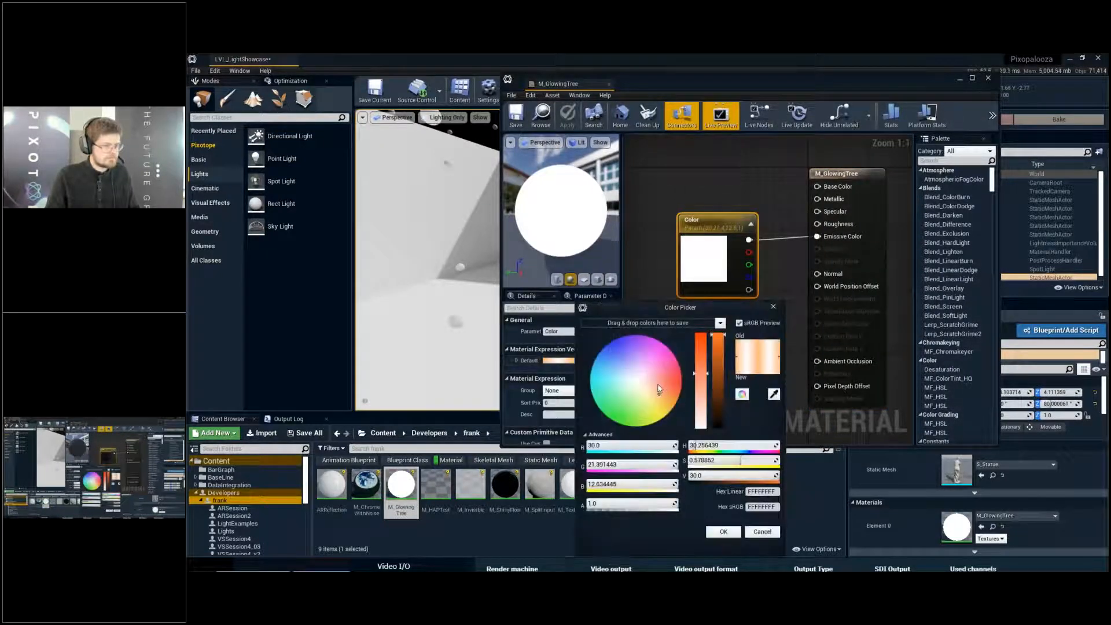
{"action": "left_click", "coordinate": [657, 384]}
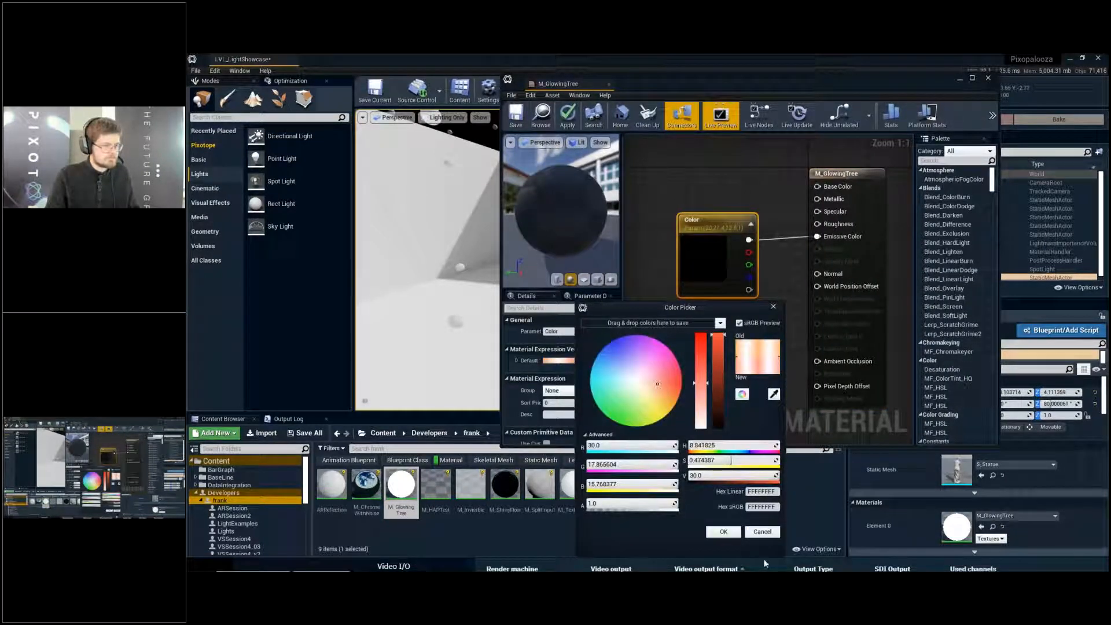
{"action": "left_click", "coordinate": [668, 386]}
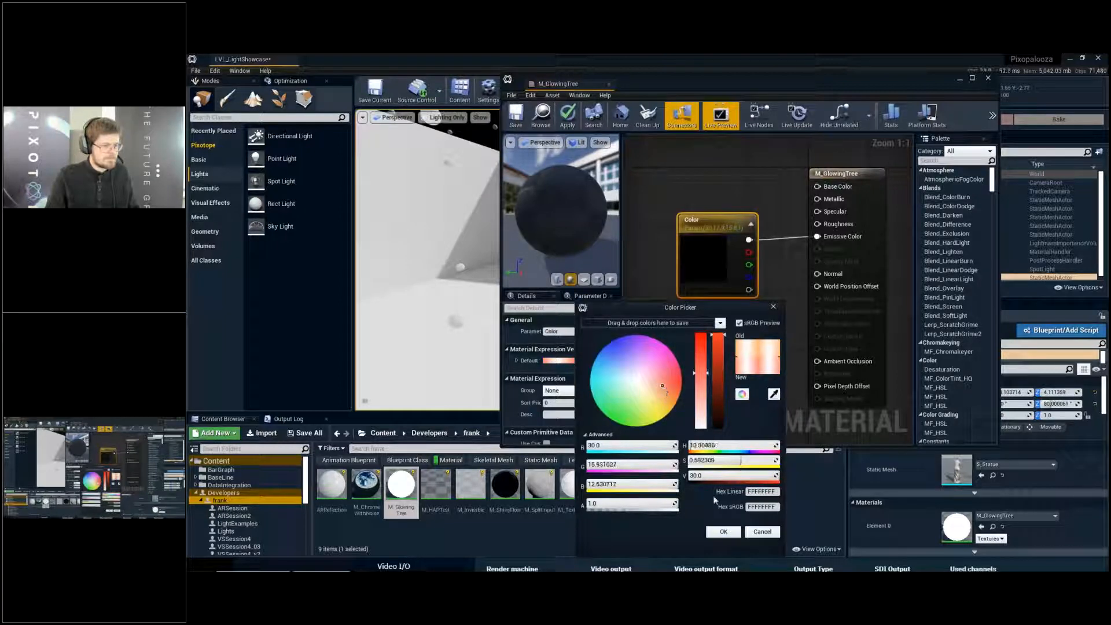
{"action": "key", "text": "Return"}
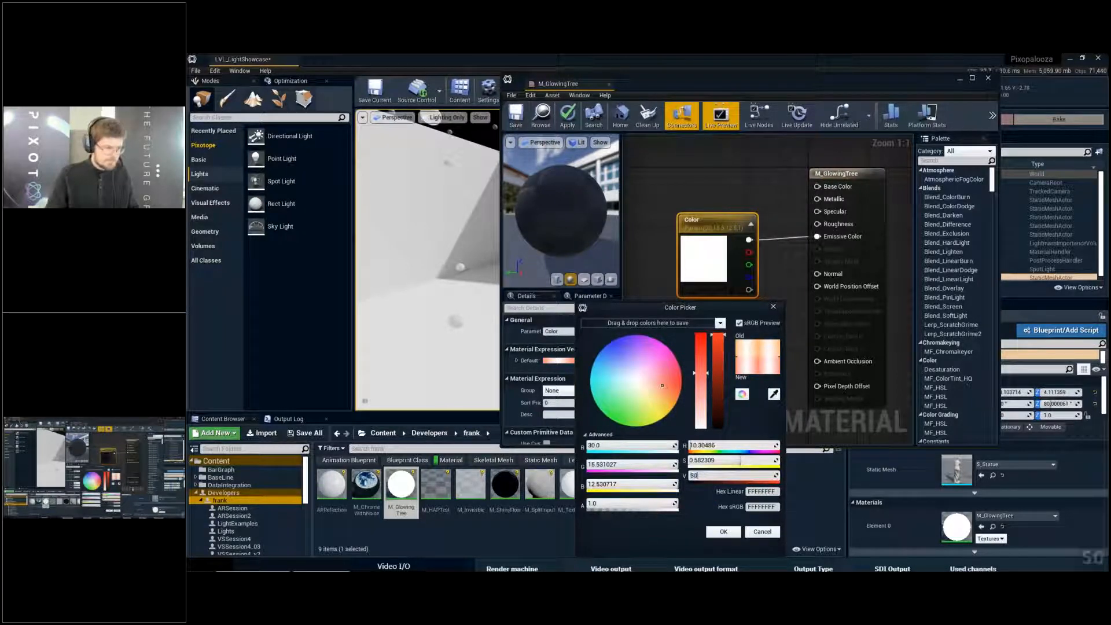
{"action": "key", "text": "Return"}
{"action": "left_click", "coordinate": [723, 532]}
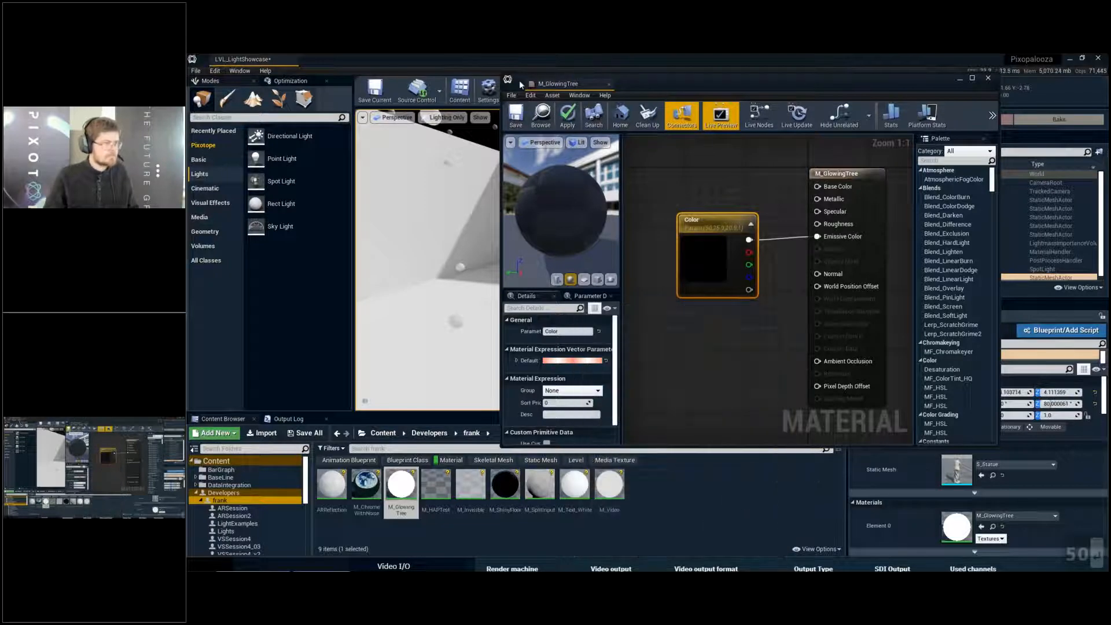
- Save and close M_GlowingTree, and list the basic placeable actors and shapes
{"action": "left_click", "coordinate": [520, 119]}
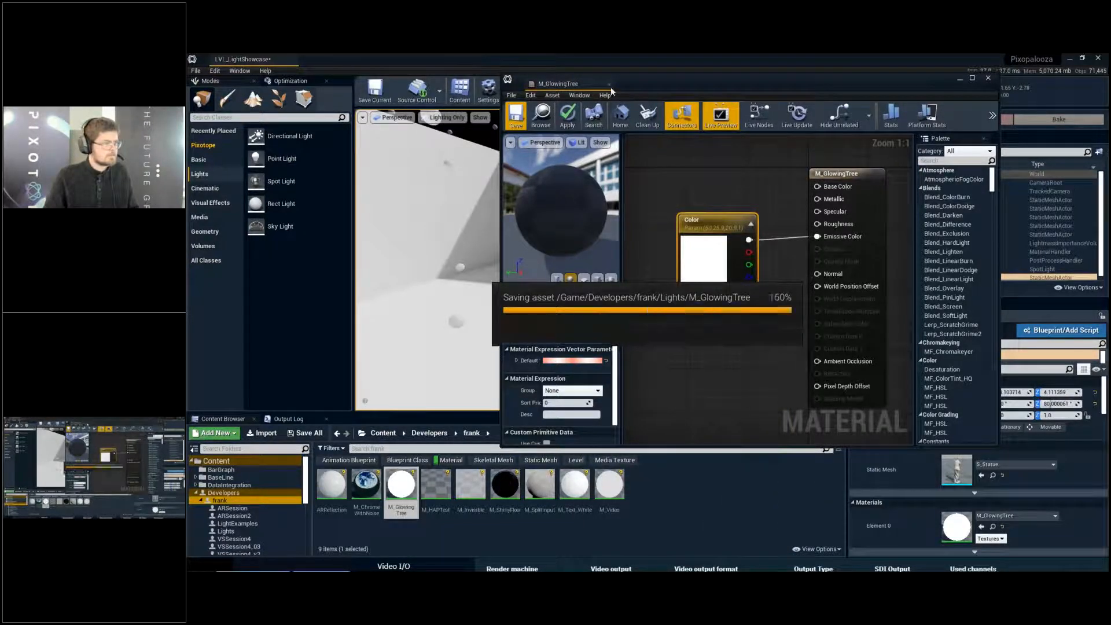
{"action": "left_click", "coordinate": [205, 173]}
{"action": "left_click", "coordinate": [201, 161]}
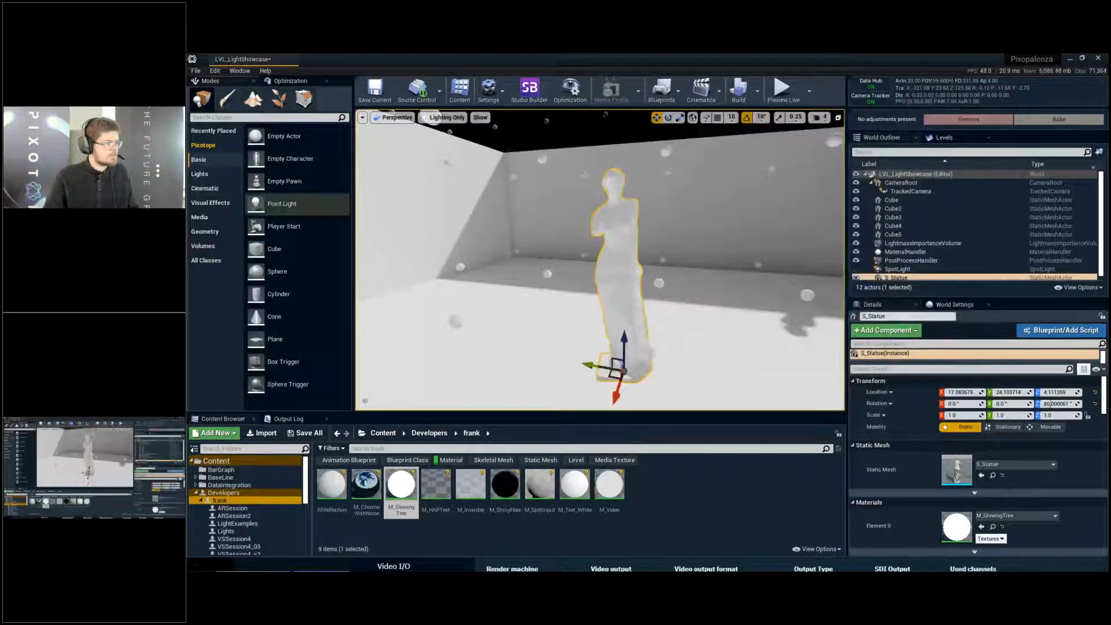
- Show the viewport in lit shading without the volumetric lightmap samples, and deselect the statue
{"action": "key", "text": "s"}
{"action": "key", "text": "e"}
{"action": "key", "text": "s"}
{"action": "right_click_drag", "start_coordinate": [520, 228], "coordinate": [580, 212]}
{"action": "key", "text": "alt+4"}
{"action": "key", "text": "q"}
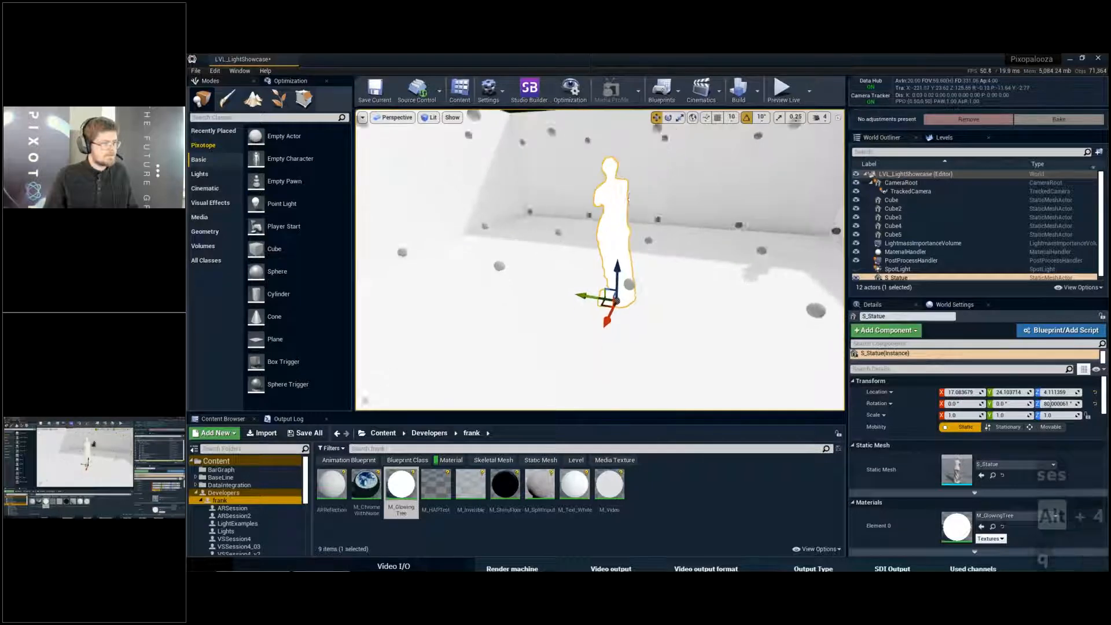
{"action": "key", "text": "g"}
{"action": "left_click", "coordinate": [724, 285]}
{"action": "key", "text": "Escape"}
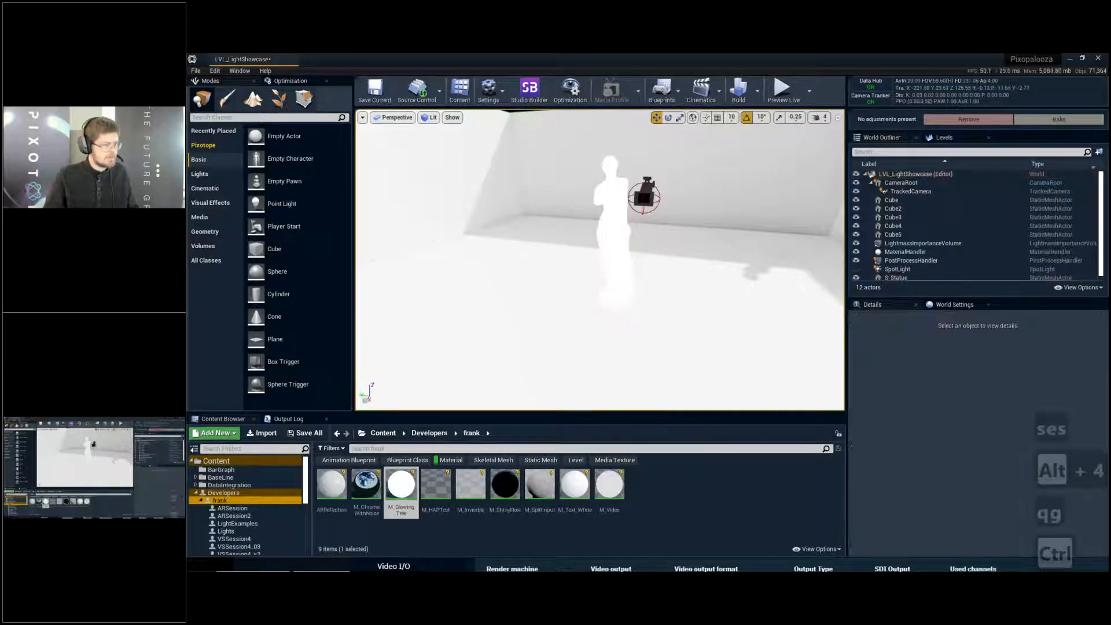
- Switch to the Pixotope window and enable Convolution bloom in the production effects for the Post Process Volume
{"action": "key", "text": "alt+Tab"}
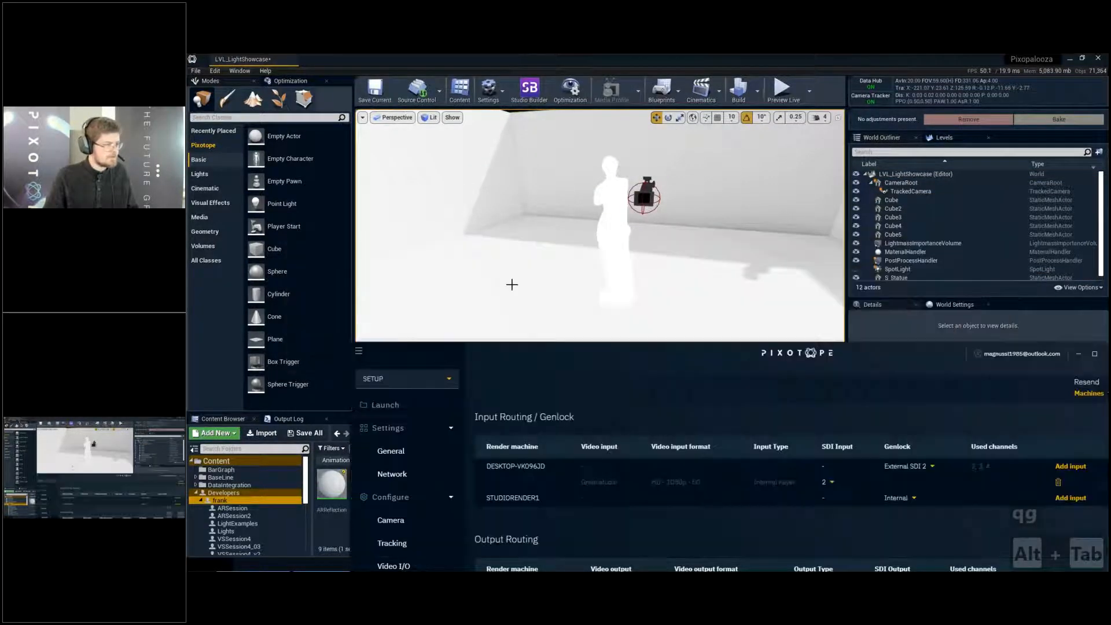
{"action": "left_click_drag", "start_coordinate": [506, 353], "coordinate": [378, 95]}
{"action": "left_click", "coordinate": [278, 121]}
{"action": "left_click", "coordinate": [281, 154]}
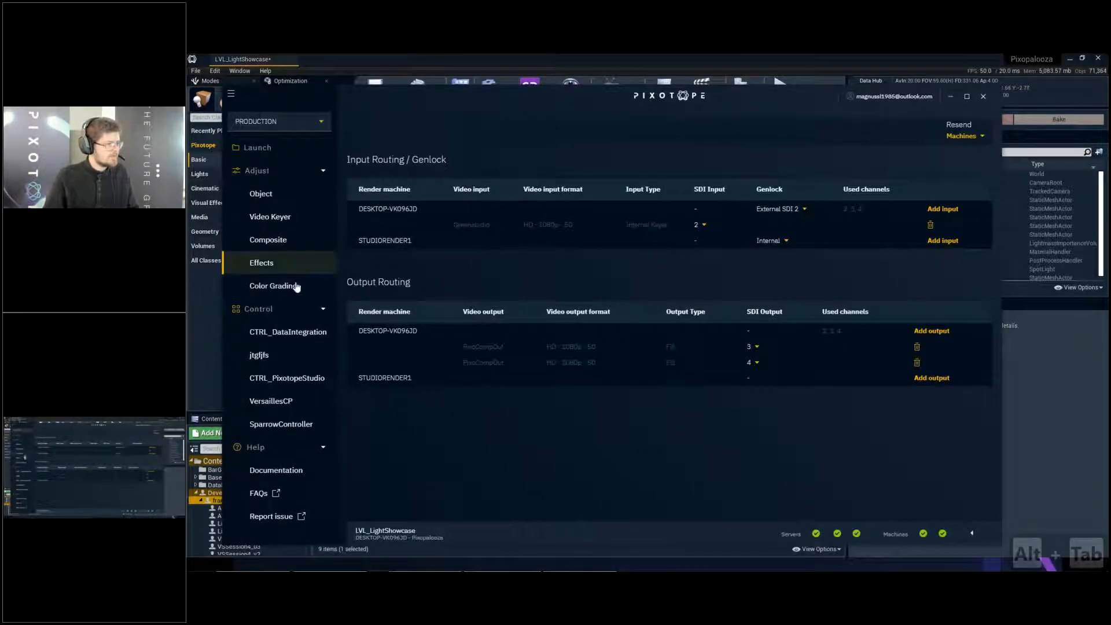
{"action": "left_click", "coordinate": [288, 263]}
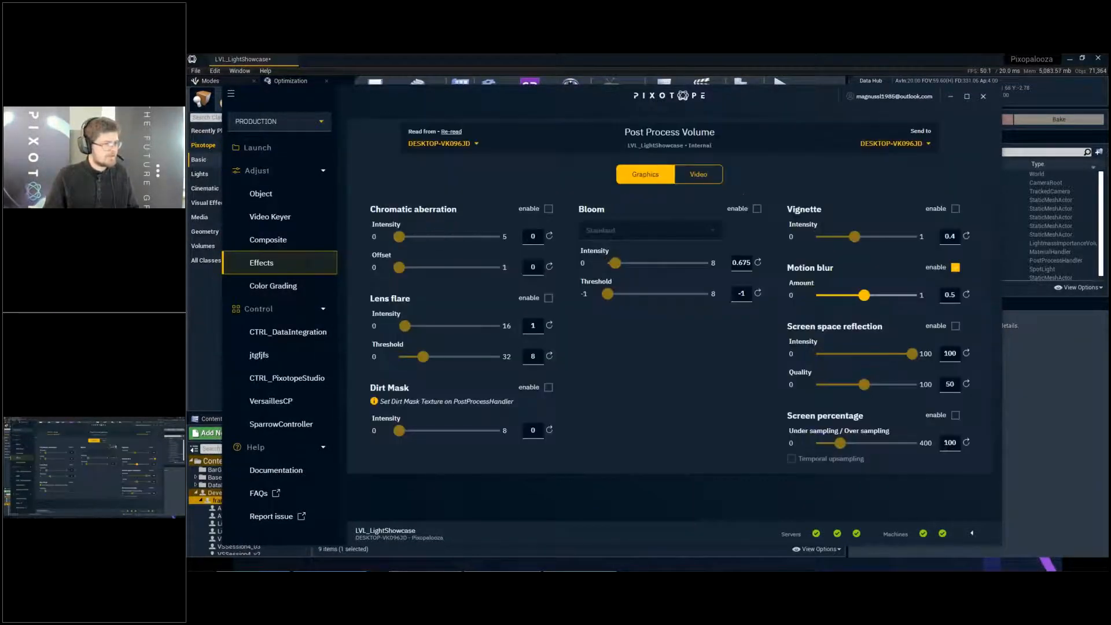
{"action": "left_click", "coordinate": [757, 209]}
{"action": "left_click", "coordinate": [686, 226]}
{"action": "left_click", "coordinate": [635, 268]}
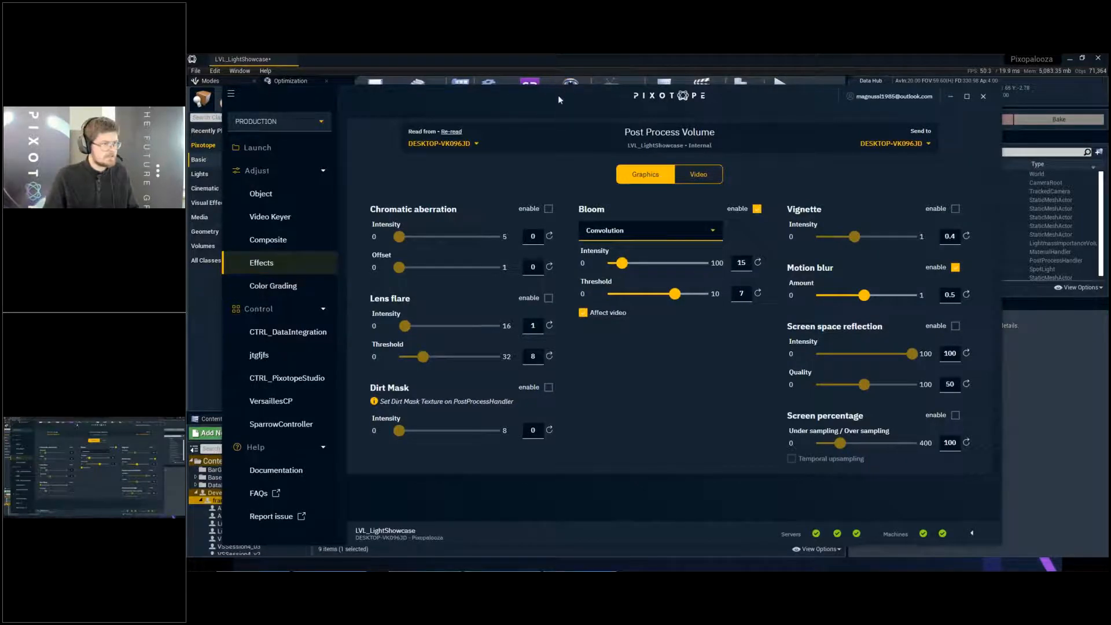
{"action": "left_click_drag", "start_coordinate": [559, 97], "coordinate": [566, 338]}
- Examine the bloom around the glowing statue in the level from several viewpoints
{"action": "right_click_drag", "start_coordinate": [568, 289], "coordinate": [661, 292]}
{"action": "key", "text": "g"}
{"action": "key", "text": "g"}
{"action": "key", "text": "w"}
{"action": "key", "text": "d"}
{"action": "key", "text": "a"}
{"action": "key", "text": "a"}
{"action": "key", "text": "s"}
{"action": "key", "text": "a"}
{"action": "key", "text": "e"}
{"action": "key", "text": "w"}
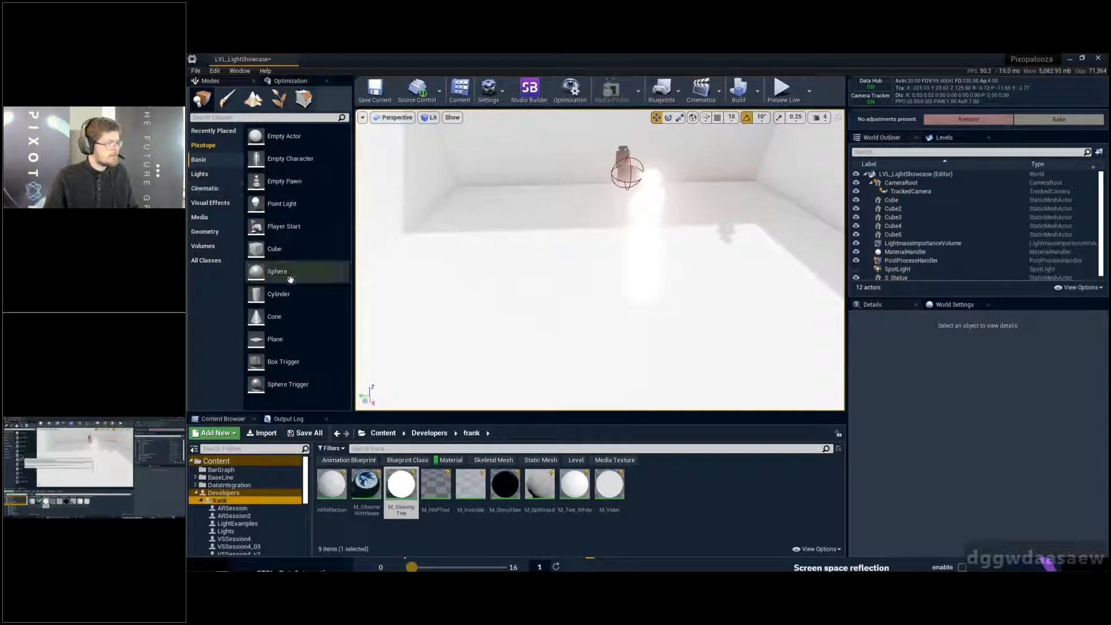
- Place a cube on the floor near the statue and scale it into a pillar about 0.43 × 0.30 × 4.46
{"action": "left_click_drag", "start_coordinate": [272, 248], "coordinate": [524, 300]}
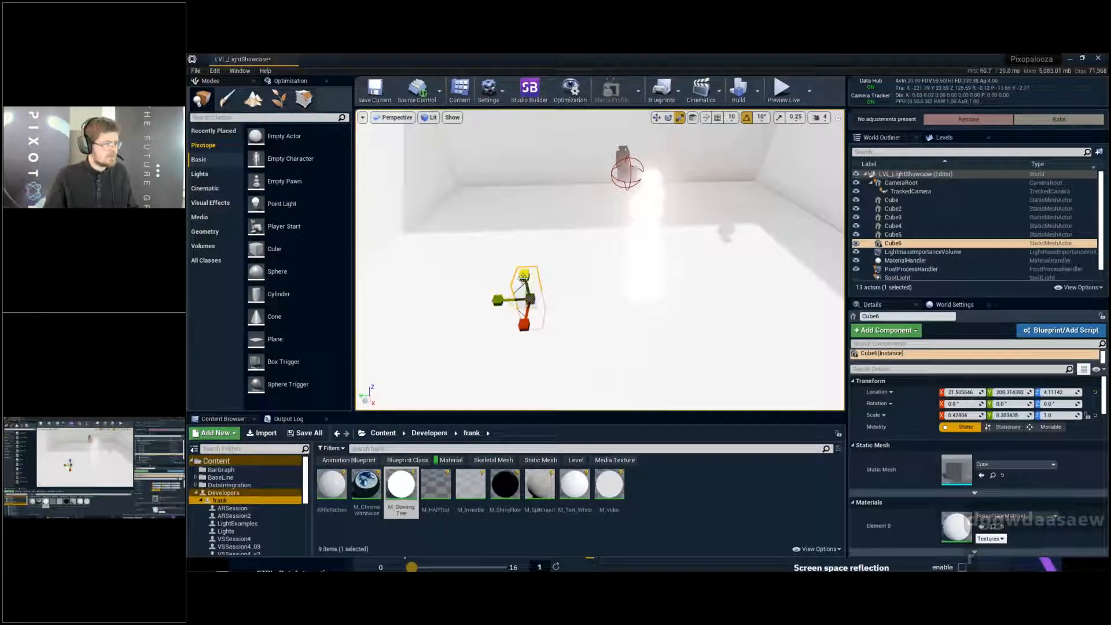
{"action": "left_click_drag", "start_coordinate": [523, 278], "coordinate": [512, 156]}
{"action": "right_click_drag", "start_coordinate": [503, 300], "coordinate": [463, 287]}
{"action": "key", "text": "d"}
{"action": "key", "text": "w"}
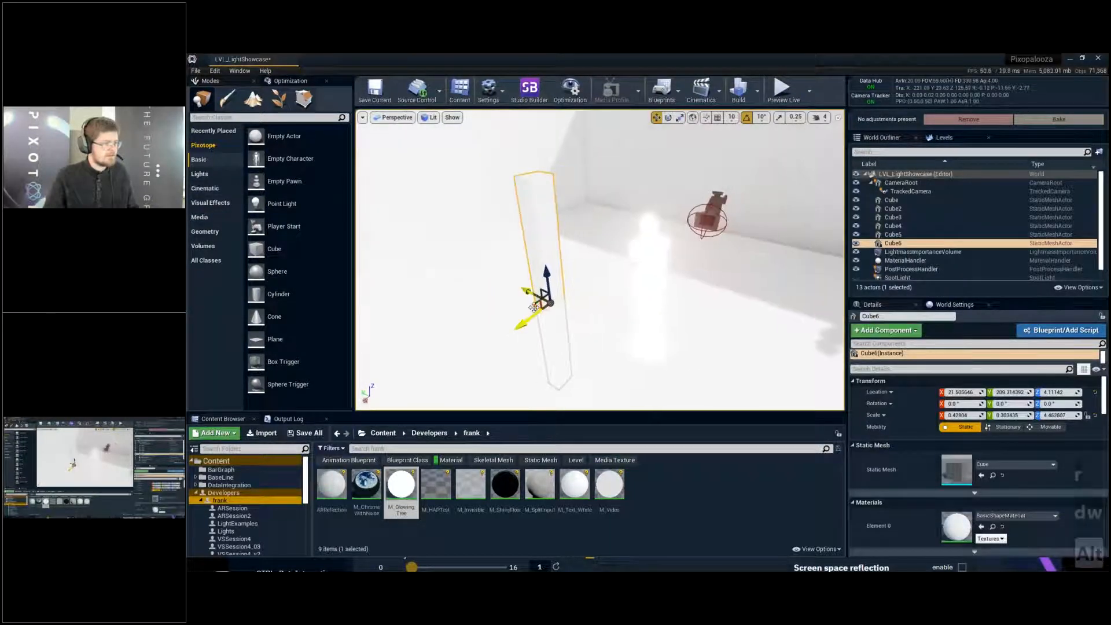
- Duplicate the pillar twice toward the statue, raise the last copy above it and shorten that copy
{"action": "left_click_drag", "start_coordinate": [533, 306], "coordinate": [637, 220], "text": "alt"}
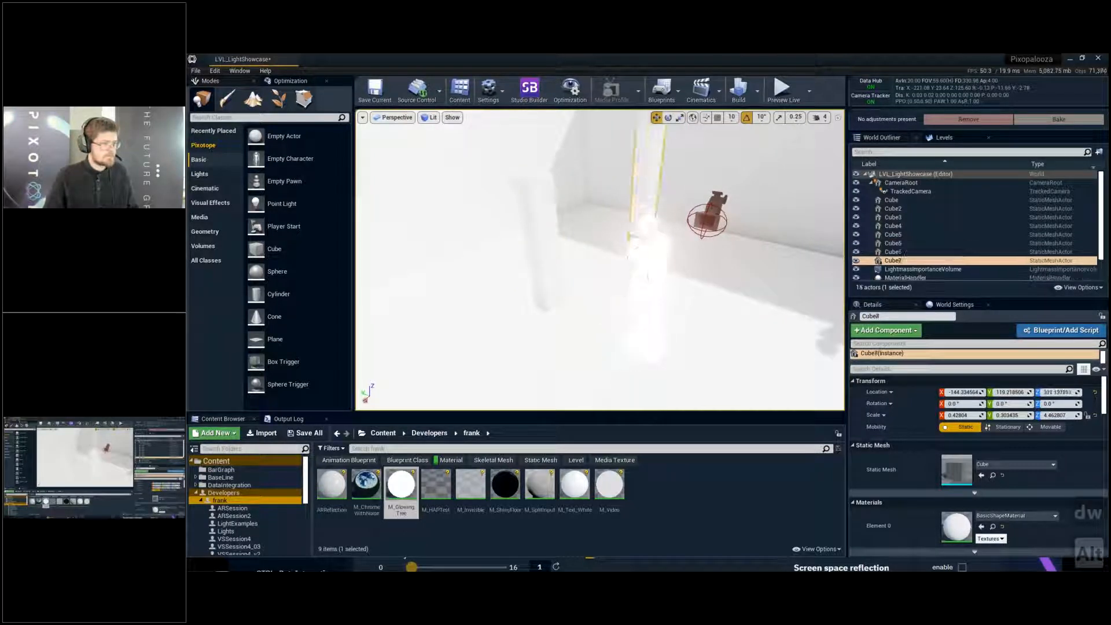
{"action": "right_click_drag", "start_coordinate": [637, 220], "coordinate": [646, 179]}
{"action": "key", "text": "s"}
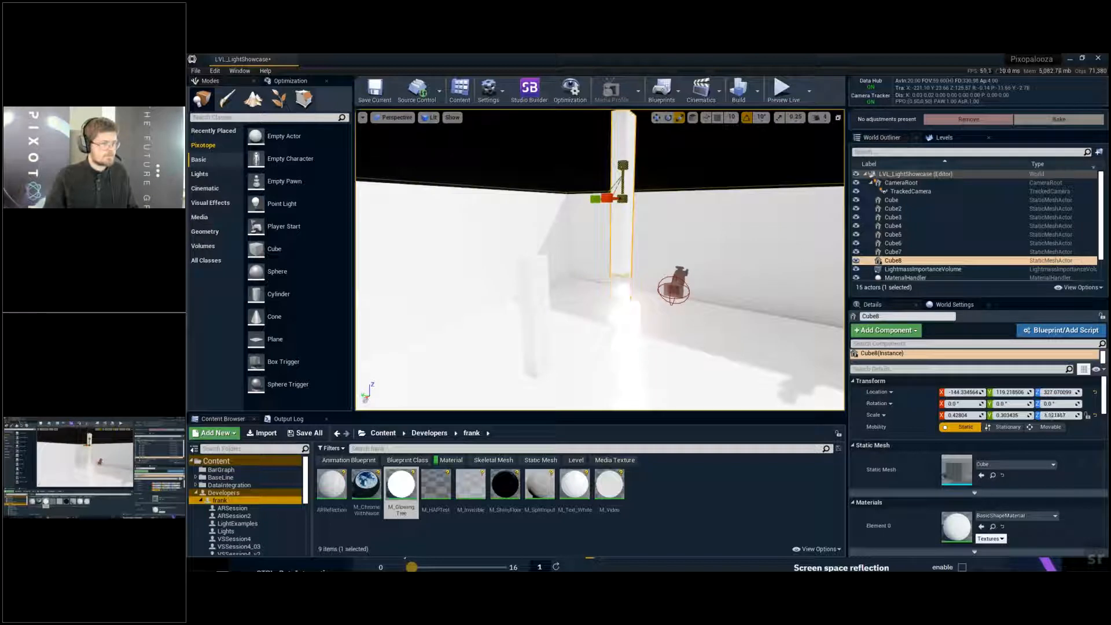
- Duplicate the room's floor slab upward to a height of about 347 as a ceiling
{"action": "left_click", "coordinate": [667, 351]}
{"action": "right_click_drag", "start_coordinate": [667, 351], "coordinate": [664, 344]}
{"action": "key", "text": "q"}
{"action": "key", "text": "w"}
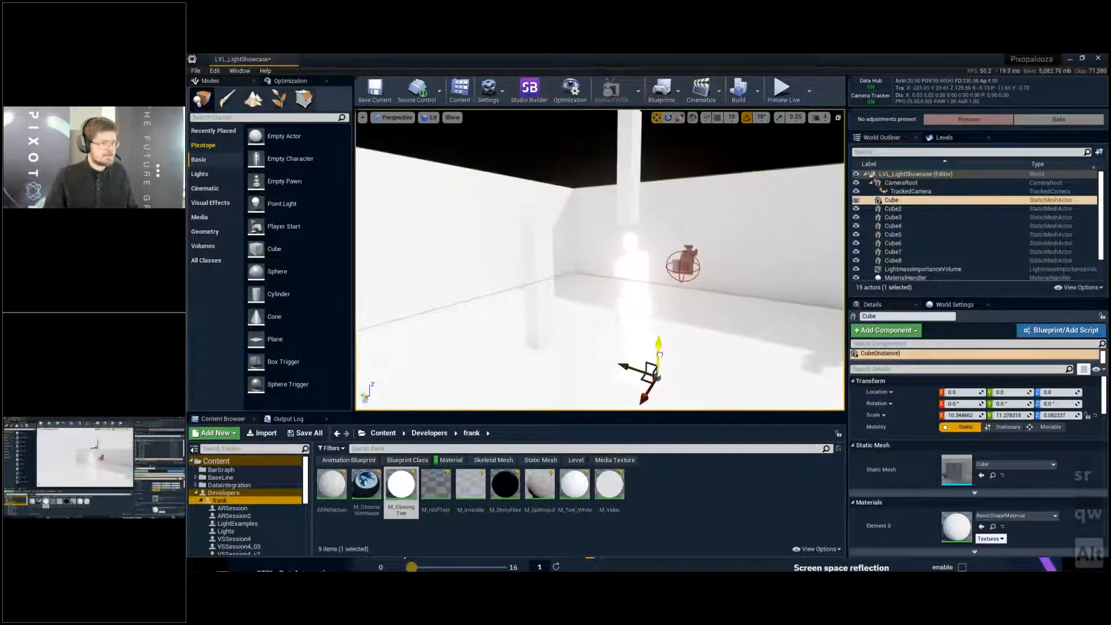
{"action": "left_click_drag", "start_coordinate": [658, 350], "coordinate": [657, 114], "text": "alt"}
- Make three copies of the pillar hanging from the ceiling and stand them in a row on the floor
{"action": "key", "text": "a"}
{"action": "key", "text": "e"}
{"action": "right_click_drag", "start_coordinate": [613, 203], "coordinate": [663, 237]}
{"action": "key", "text": "w"}
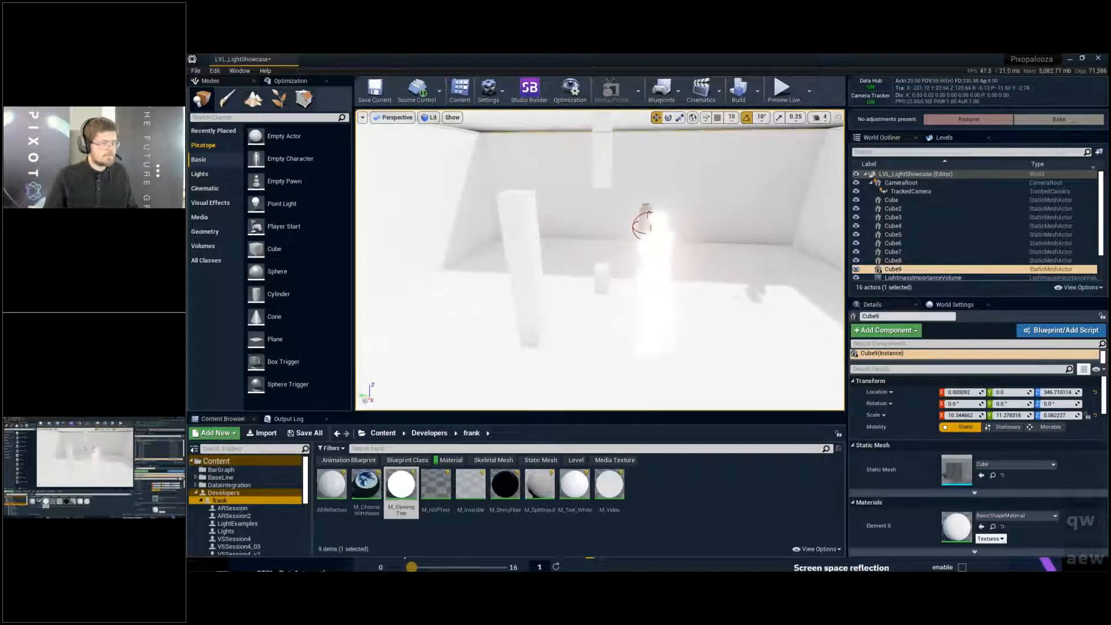
{"action": "left_click", "coordinate": [600, 171]}
{"action": "key", "text": "w"}
{"action": "right_click_drag", "start_coordinate": [592, 205], "coordinate": [597, 166]}
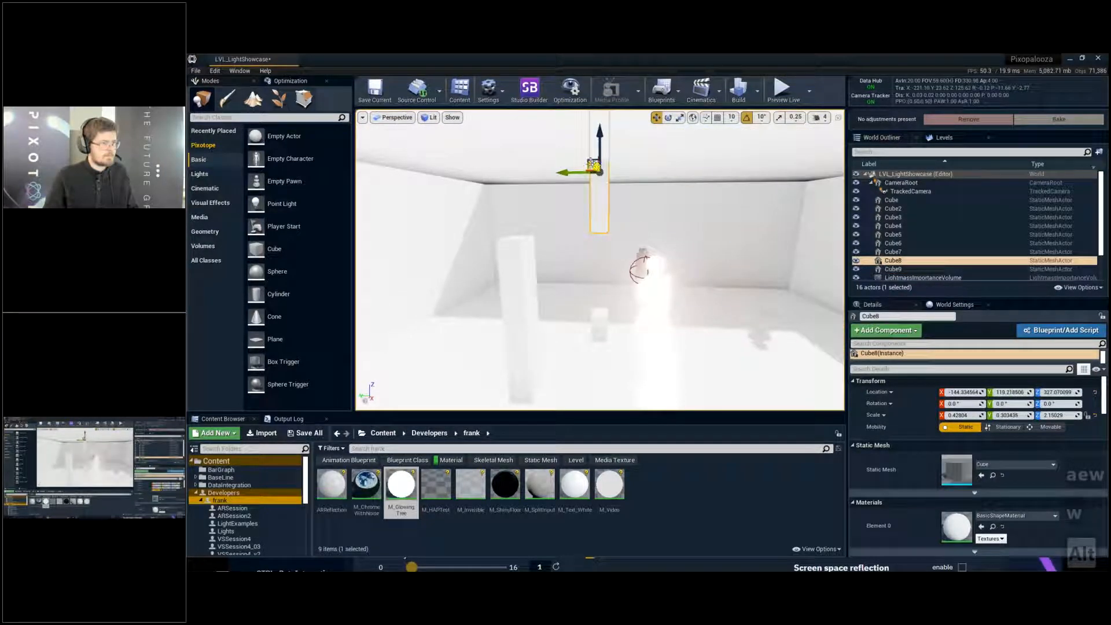
{"action": "left_click_drag", "start_coordinate": [593, 164], "coordinate": [729, 369], "text": "alt"}
{"action": "right_click_drag", "start_coordinate": [686, 325], "coordinate": [724, 353]}
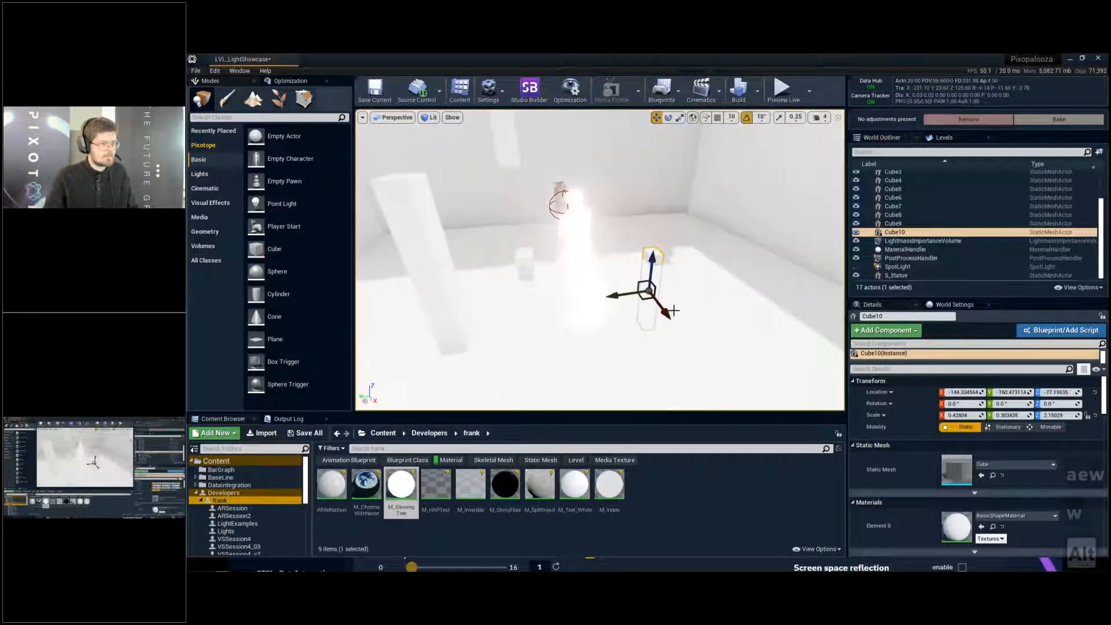
{"action": "left_click_drag", "start_coordinate": [667, 313], "coordinate": [709, 364], "text": "alt"}
{"action": "left_click_drag", "start_coordinate": [677, 311], "coordinate": [686, 284]}
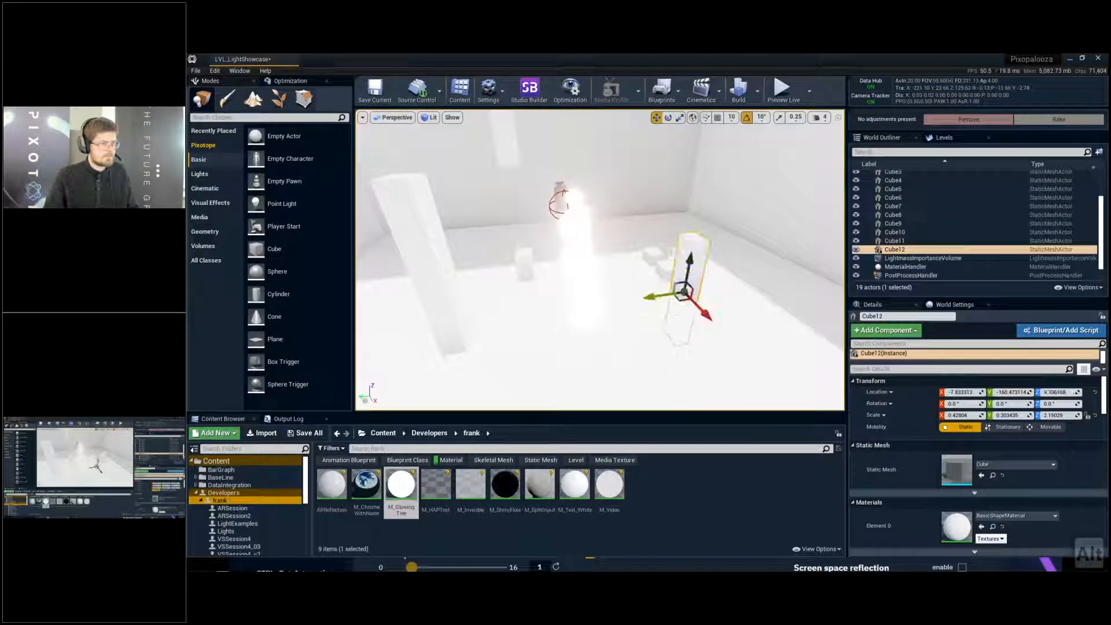
- Duplicate the row of three floor pillars together along the floor and rotate the copies by -180°
{"action": "left_click", "coordinate": [668, 263]}
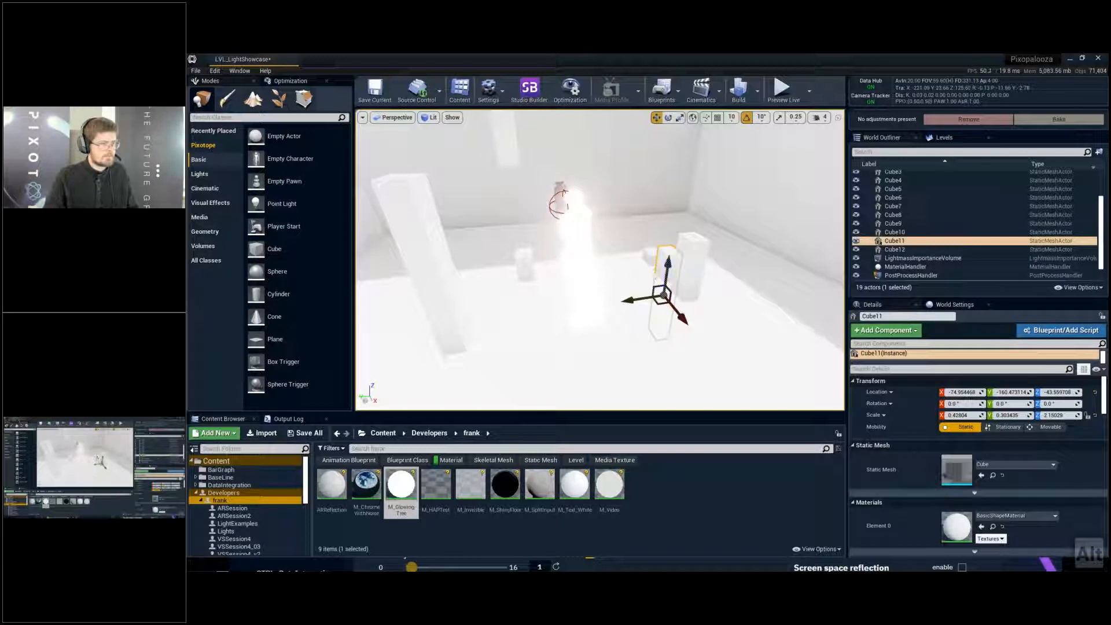
{"action": "left_click", "coordinate": [694, 264]}
{"action": "left_click", "coordinate": [666, 262], "text": "shift"}
{"action": "left_click", "coordinate": [649, 256], "text": "shift"}
{"action": "left_click_drag", "start_coordinate": [670, 315], "coordinate": [746, 401], "text": "alt"}
{"action": "key", "text": "e"}
{"action": "left_click_drag", "start_coordinate": [699, 368], "coordinate": [808, 387]}
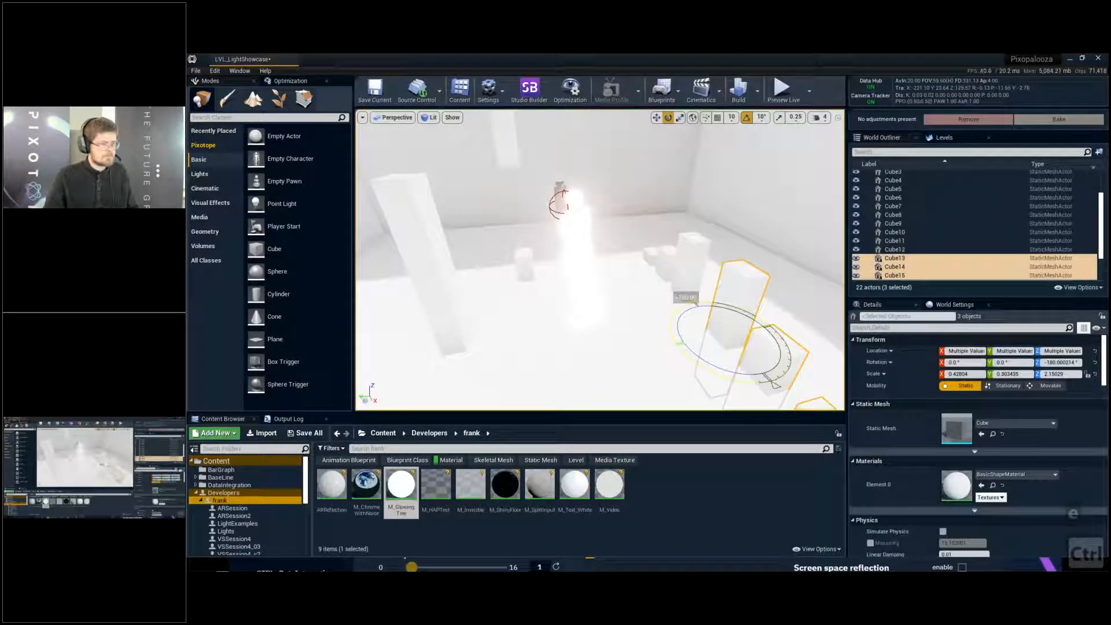
- Duplicate the three rotated pillars onto the open floor, turn the copies to -270° and adjust their position
{"action": "right_click_drag", "start_coordinate": [622, 277], "coordinate": [623, 324]}
{"action": "key", "text": "s"}
{"action": "key", "text": "w"}
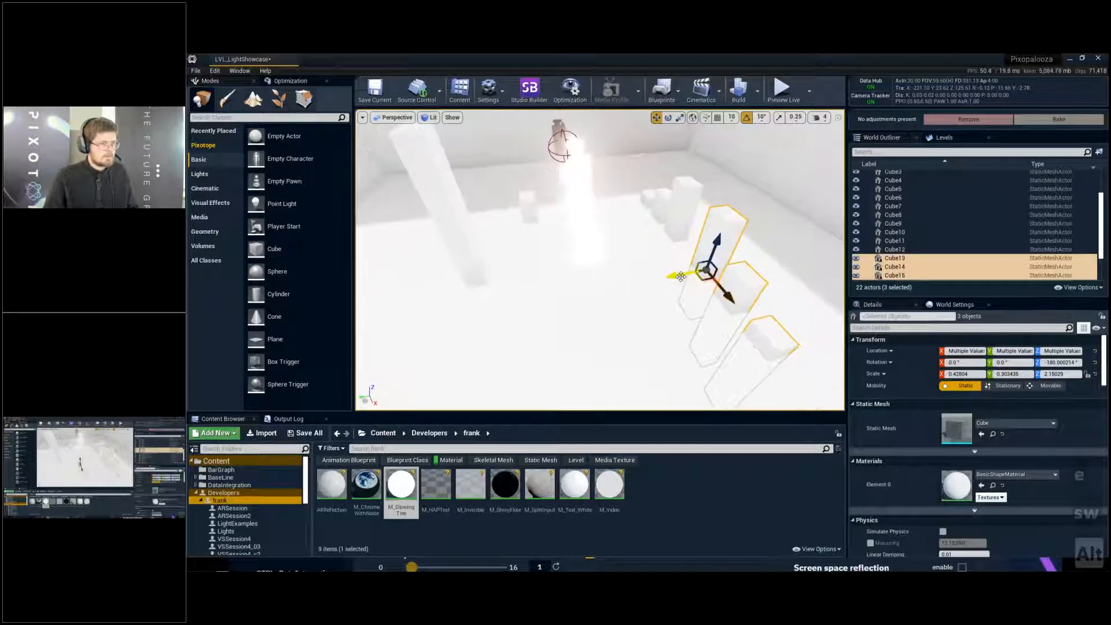
{"action": "left_click_drag", "start_coordinate": [681, 277], "coordinate": [543, 299], "text": "alt"}
{"action": "key", "text": "e"}
{"action": "left_click_drag", "start_coordinate": [573, 342], "coordinate": [666, 267]}
{"action": "key", "text": "w"}
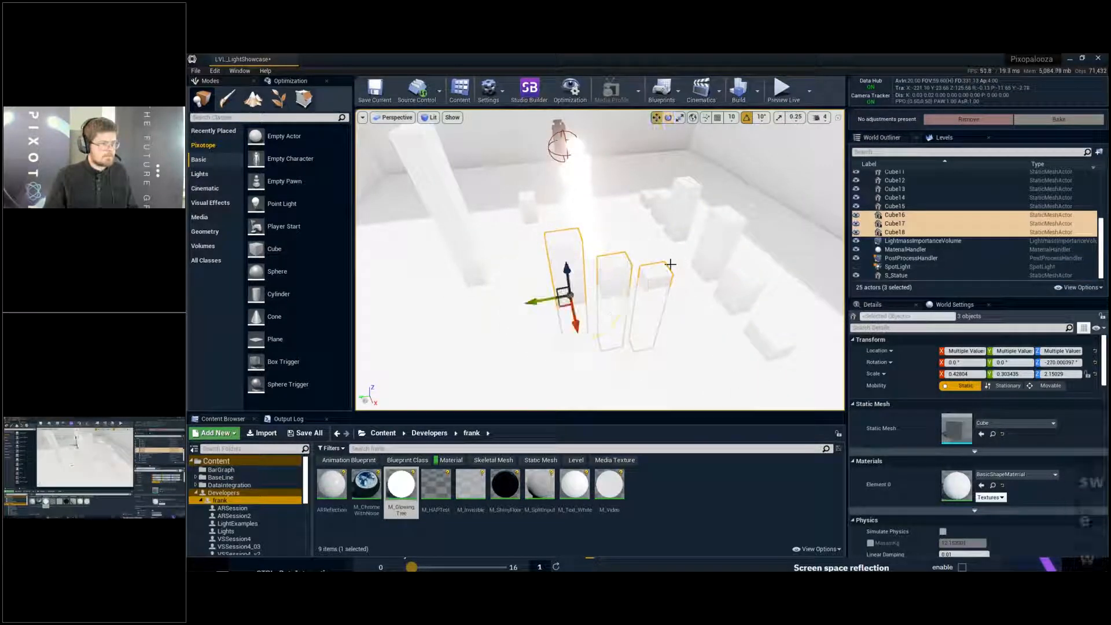
{"action": "left_click_drag", "start_coordinate": [567, 269], "coordinate": [558, 229]}
{"action": "left_click_drag", "start_coordinate": [526, 263], "coordinate": [543, 347]}
{"action": "key", "text": "Escape"}
- Select three of the standing pillars, place another duplicate set of them in the room, and save the level
{"action": "key", "text": "d"}
{"action": "right_click_drag", "start_coordinate": [706, 253], "coordinate": [582, 200]}
{"action": "key", "text": "q"}
{"action": "key", "text": "d"}
{"action": "key", "text": "a"}
{"action": "key", "text": "d"}
{"action": "left_click", "coordinate": [651, 275]}
{"action": "right_click_drag", "start_coordinate": [652, 275], "coordinate": [611, 249]}
{"action": "key", "text": "s"}
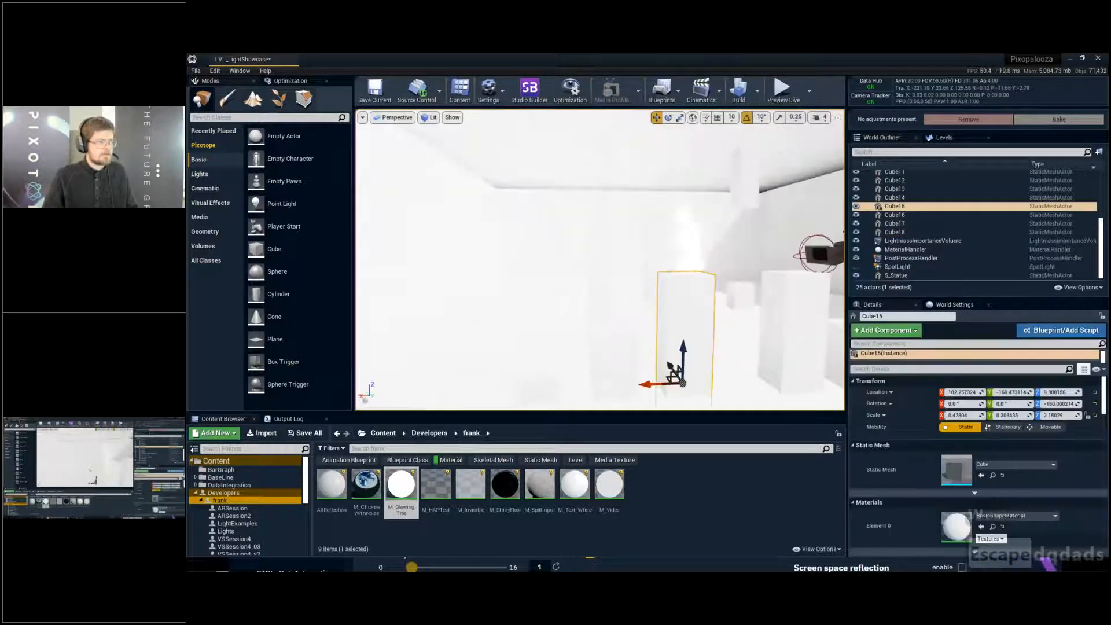
{"action": "right_click_drag", "start_coordinate": [579, 330], "coordinate": [603, 335]}
{"action": "key", "text": "d"}
{"action": "left_click", "coordinate": [559, 350], "text": "ctrl"}
{"action": "left_click", "coordinate": [507, 366], "text": "ctrl"}
{"action": "right_click_drag", "start_coordinate": [507, 366], "coordinate": [472, 370]}
{"action": "key", "text": "s"}
{"action": "key", "text": "d"}
{"action": "left_click_drag", "start_coordinate": [551, 325], "coordinate": [551, 139], "text": "alt"}
{"action": "right_click_drag", "start_coordinate": [653, 305], "coordinate": [652, 353]}
{"action": "key", "text": "w"}
{"action": "key", "text": "Escape"}
{"action": "right_click_drag", "start_coordinate": [668, 302], "coordinate": [619, 252]}
{"action": "key", "text": "ctrl+s"}
- Inspect the glowing statue and the surrounding pillars from several viewpoints
{"action": "key", "text": "w"}
{"action": "key", "text": "a"}
{"action": "key", "text": "s"}
{"action": "key", "text": "e"}
{"action": "key", "text": "a"}
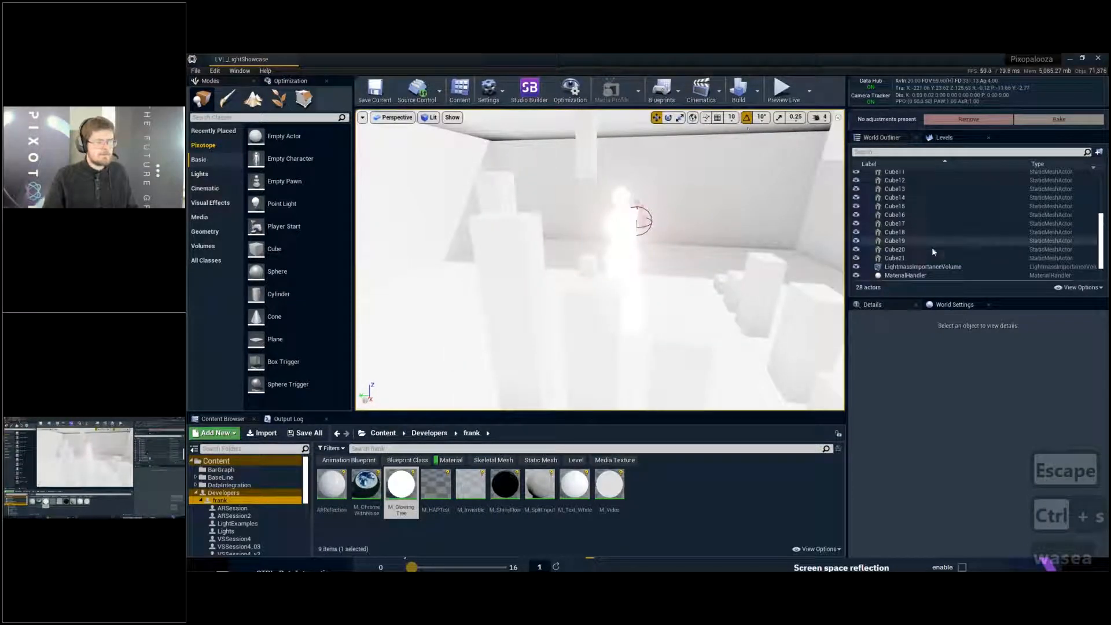
{"action": "scroll", "coordinate": [926, 254], "scroll_direction": "down", "scroll_amount": 1}
{"action": "right_click_drag", "start_coordinate": [712, 254], "coordinate": [672, 218]}
{"action": "key", "text": "w"}
{"action": "key", "text": "s"}
{"action": "key", "text": "w"}
{"action": "key", "text": "e"}
{"action": "key", "text": "d"}
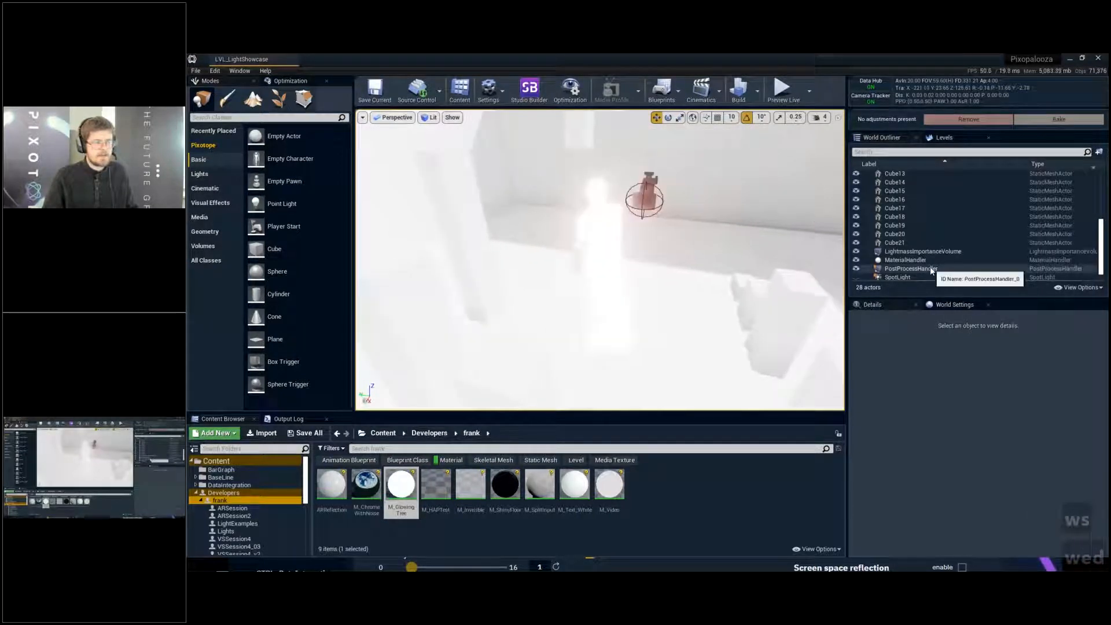
- Set the Volumetric Lightmap Detail Cell Size in the widened World Settings to 50 and save the level
{"action": "left_click", "coordinate": [911, 269]}
{"action": "left_click", "coordinate": [955, 306]}
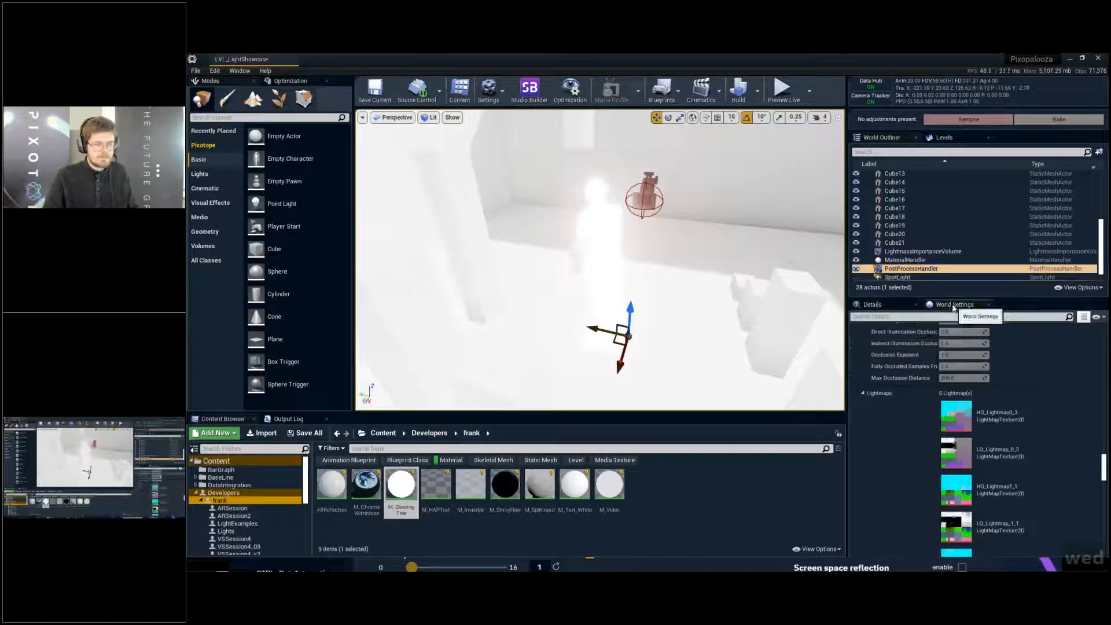
{"action": "left_click_drag", "start_coordinate": [1104, 482], "coordinate": [1104, 459]}
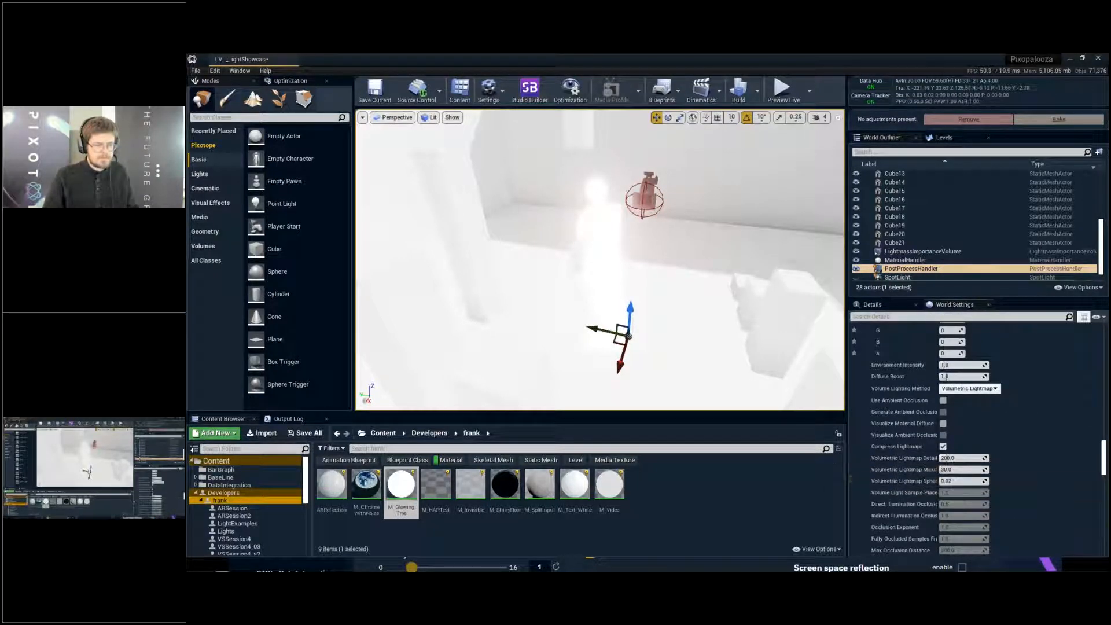
{"action": "left_click_drag", "start_coordinate": [847, 480], "coordinate": [756, 482]}
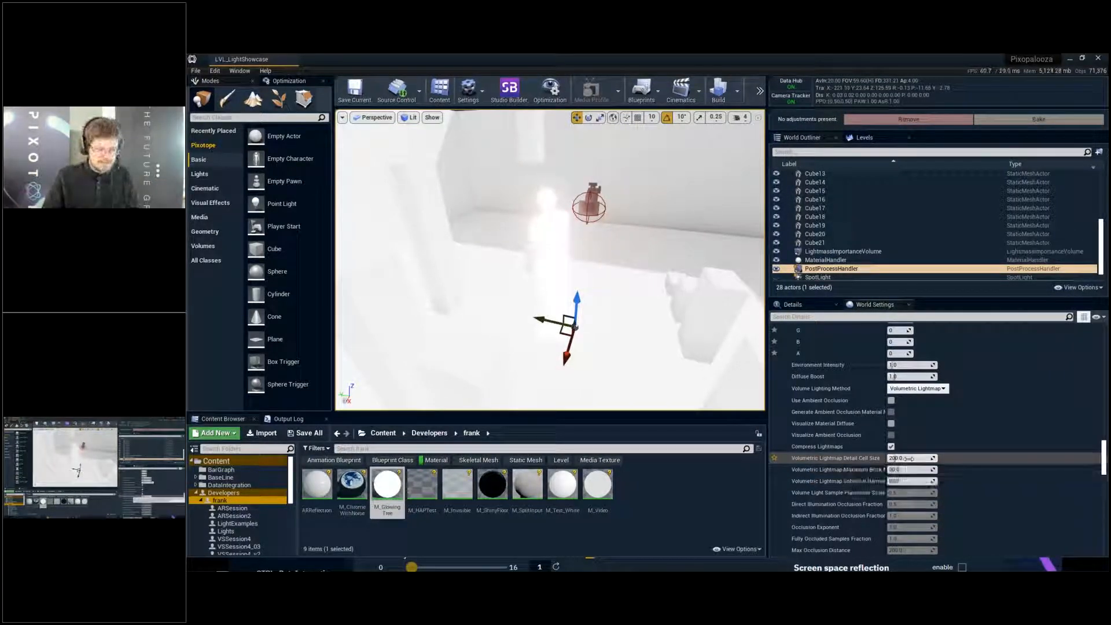
{"action": "left_click", "coordinate": [909, 458]}
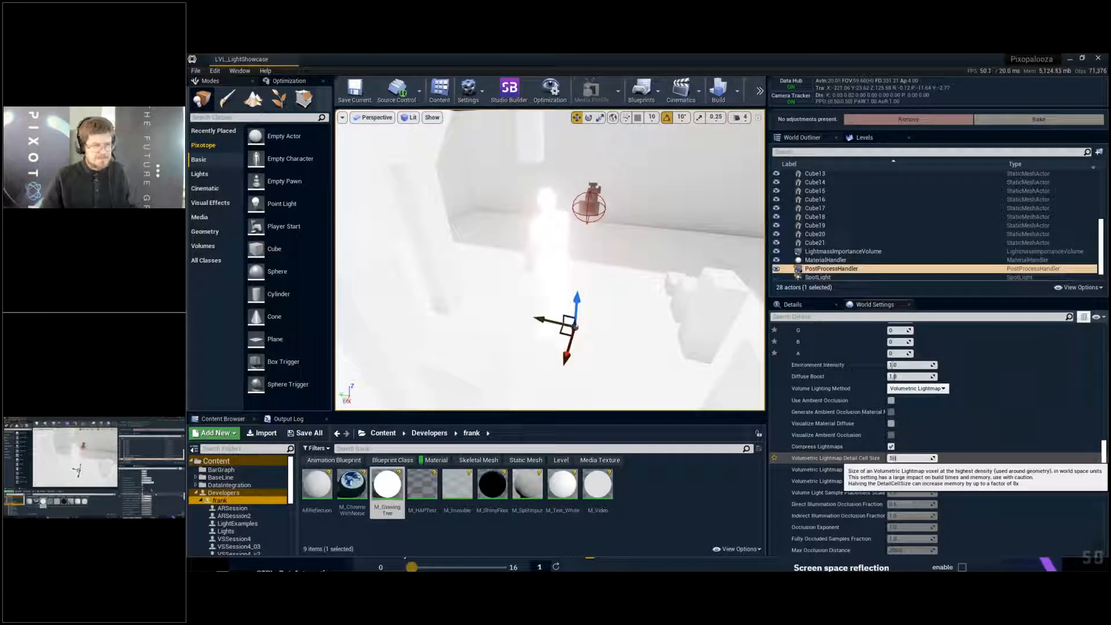
{"action": "type", "text": "50"}
{"action": "key", "text": "Return"}
{"action": "key", "text": "ctrl+s"}
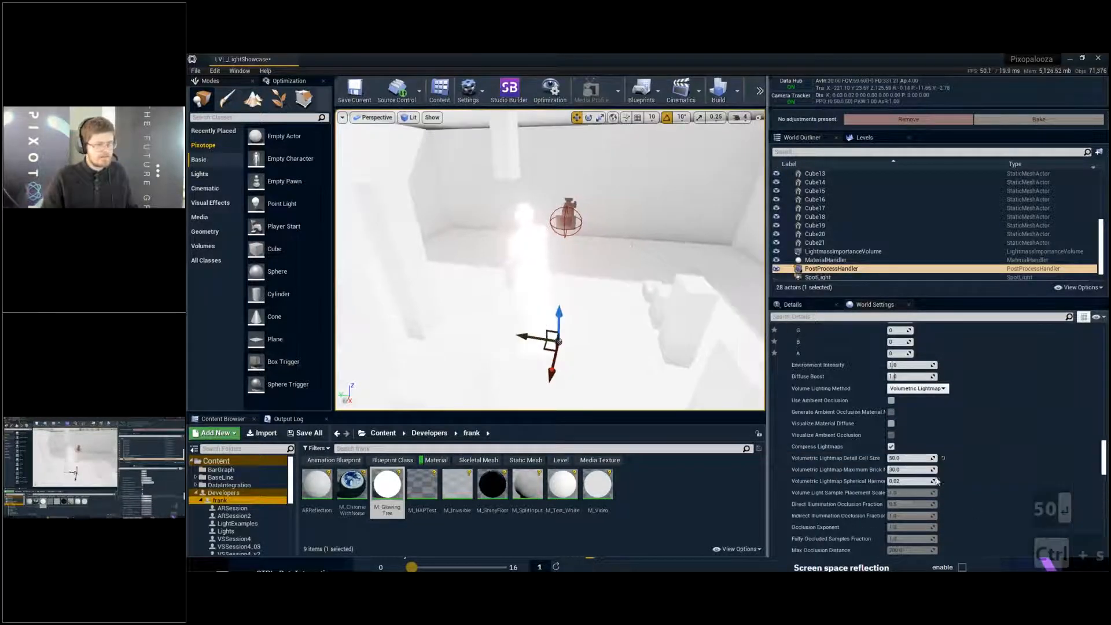
- Reduce the Volumetric Lightmap Detail Cell Size to 25 and save the level
{"action": "type", "text": "25"}
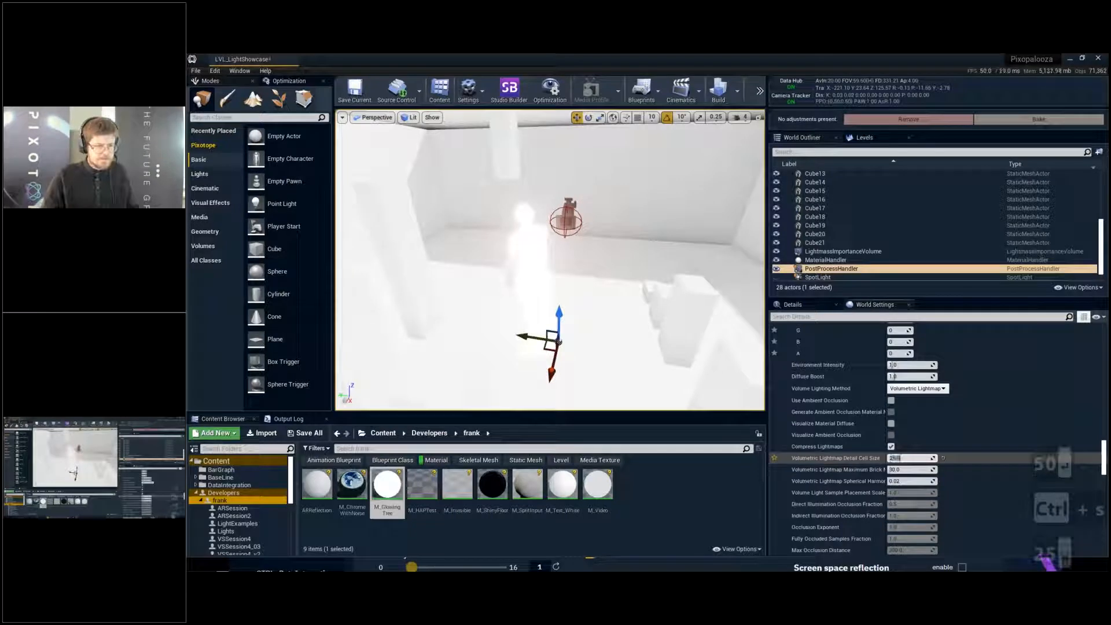
{"action": "key", "text": "Return"}
{"action": "key", "text": "ctrl+s"}
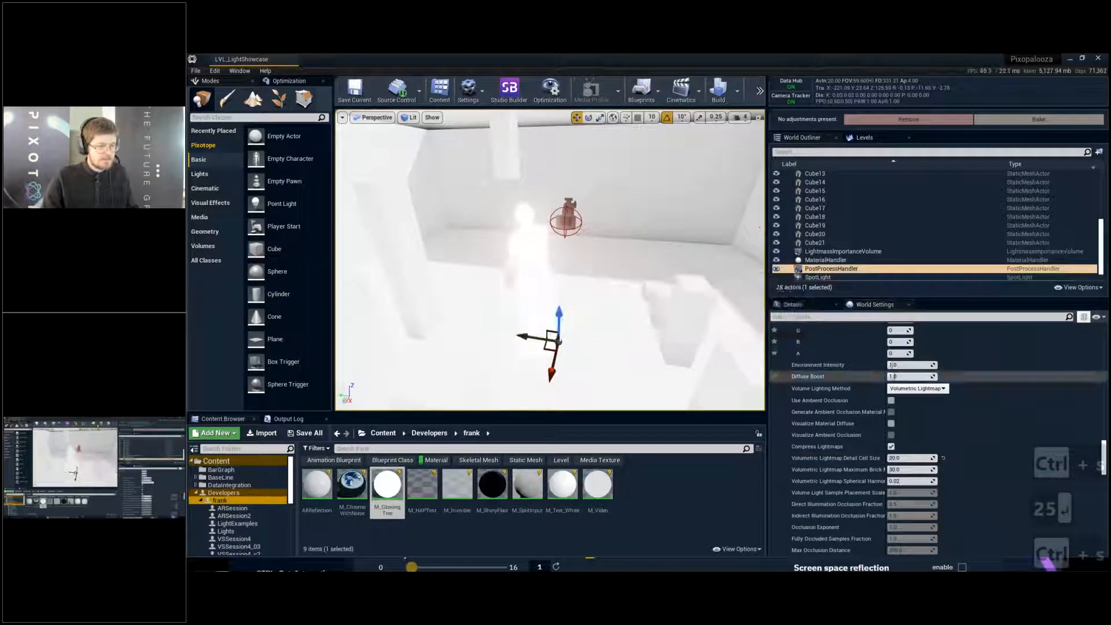
- Build the lighting of LVL_LightShowcase
{"action": "left_click", "coordinate": [738, 91]}
{"action": "mouse_move", "coordinate": [768, 130]}
{"action": "left_click", "coordinate": [661, 192]}
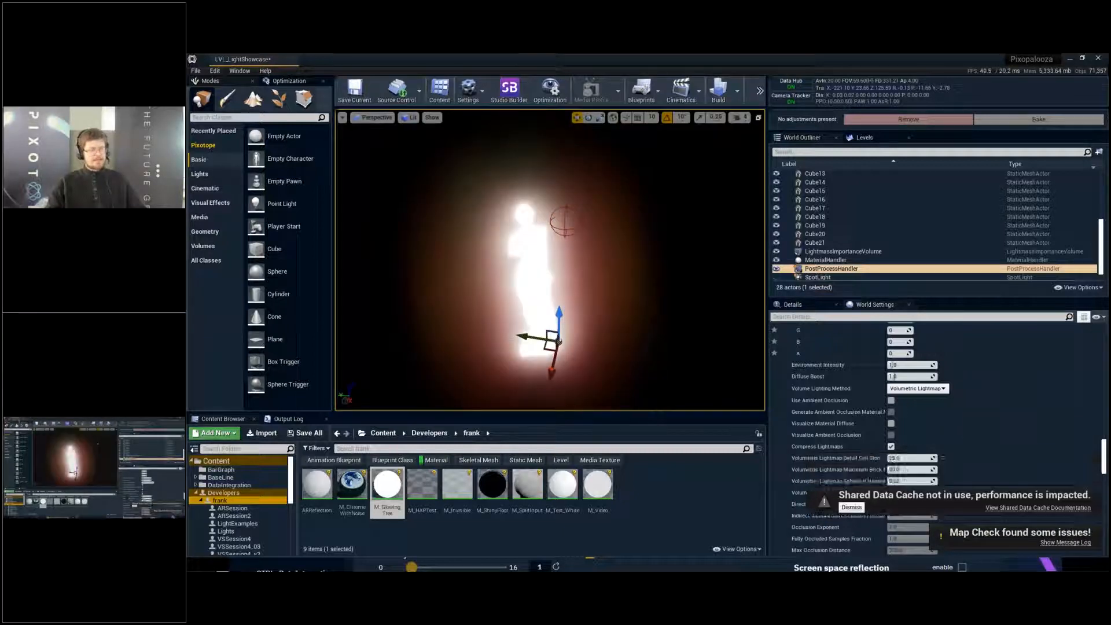
- Examine the glowing statue after the lighting build in an enlarged viewport
{"action": "right_click_drag", "start_coordinate": [635, 254], "coordinate": [709, 285]}
{"action": "key", "text": "d"}
{"action": "key", "text": "s"}
{"action": "key", "text": "w"}
{"action": "key", "text": "w"}
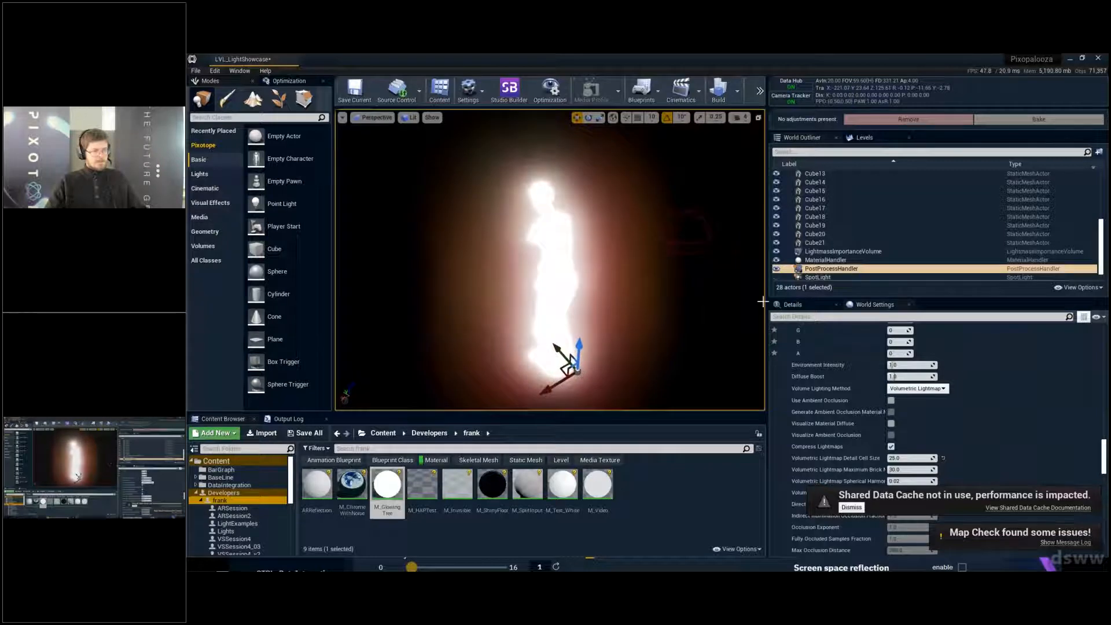
{"action": "left_click_drag", "start_coordinate": [763, 301], "coordinate": [910, 301]}
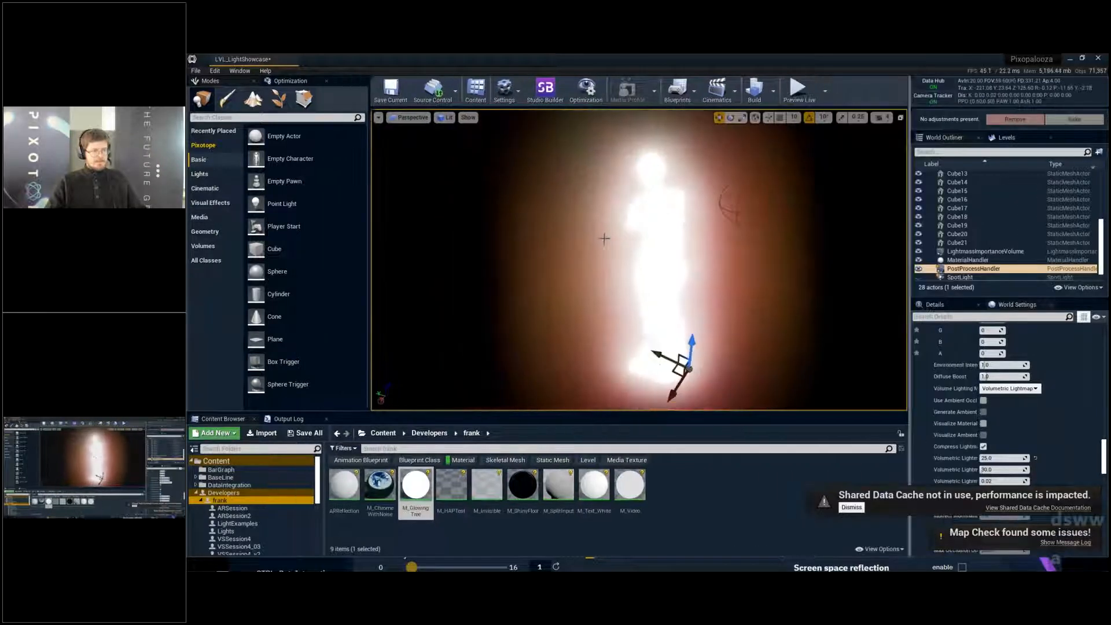
- Enable Use Emissive for Static Lighting on S_Statue, filtering its details by "light", and save the level
{"action": "left_click", "coordinate": [650, 236]}
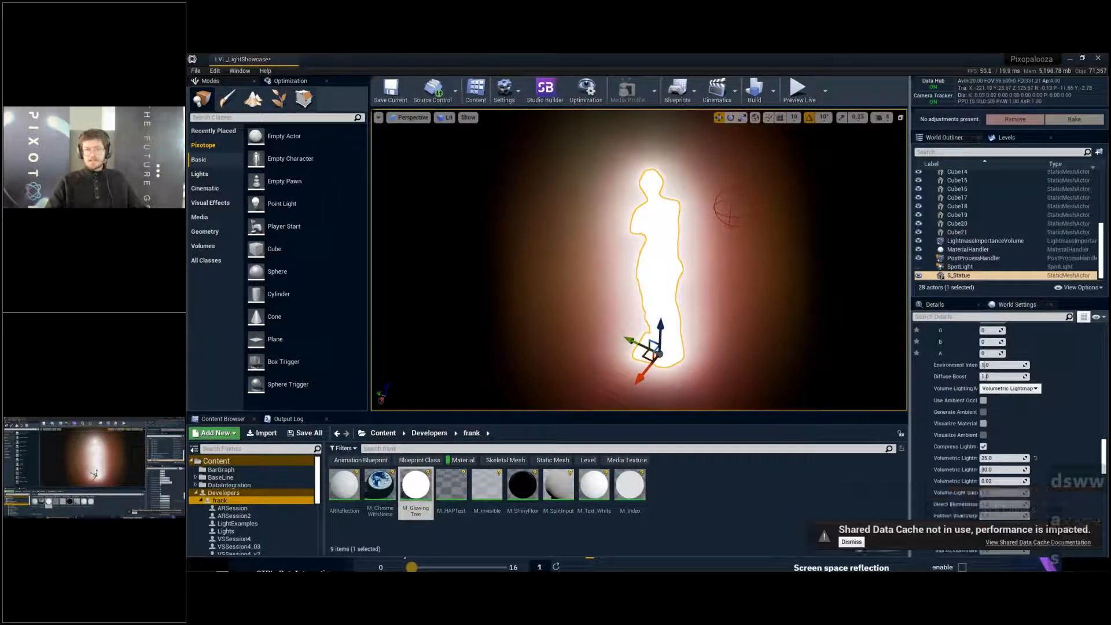
{"action": "left_click", "coordinate": [946, 305]}
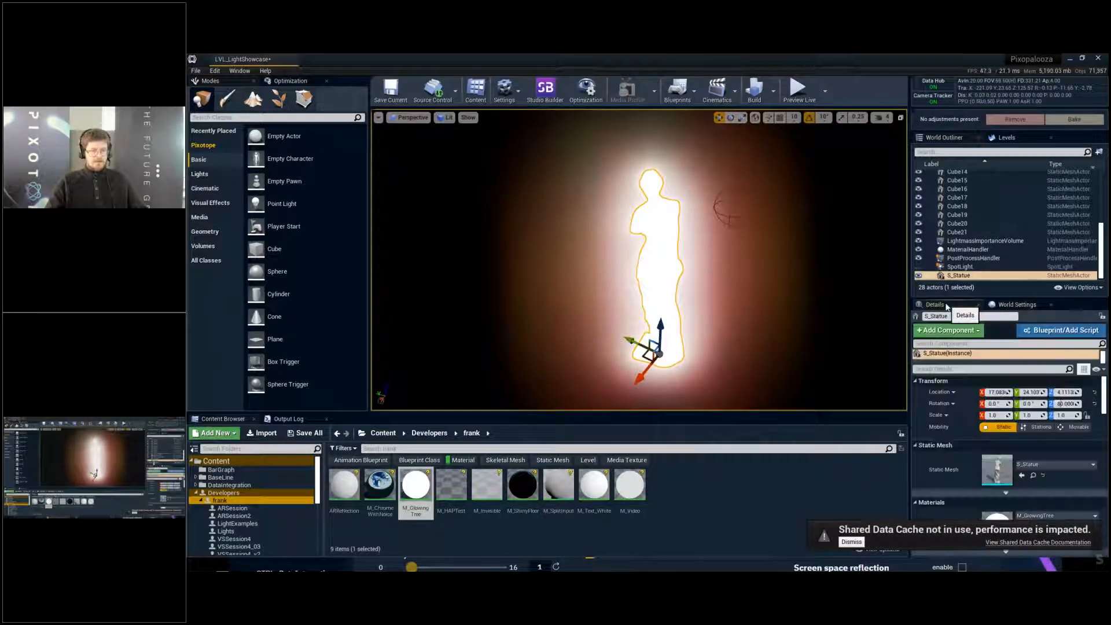
{"action": "double_click", "coordinate": [960, 276]}
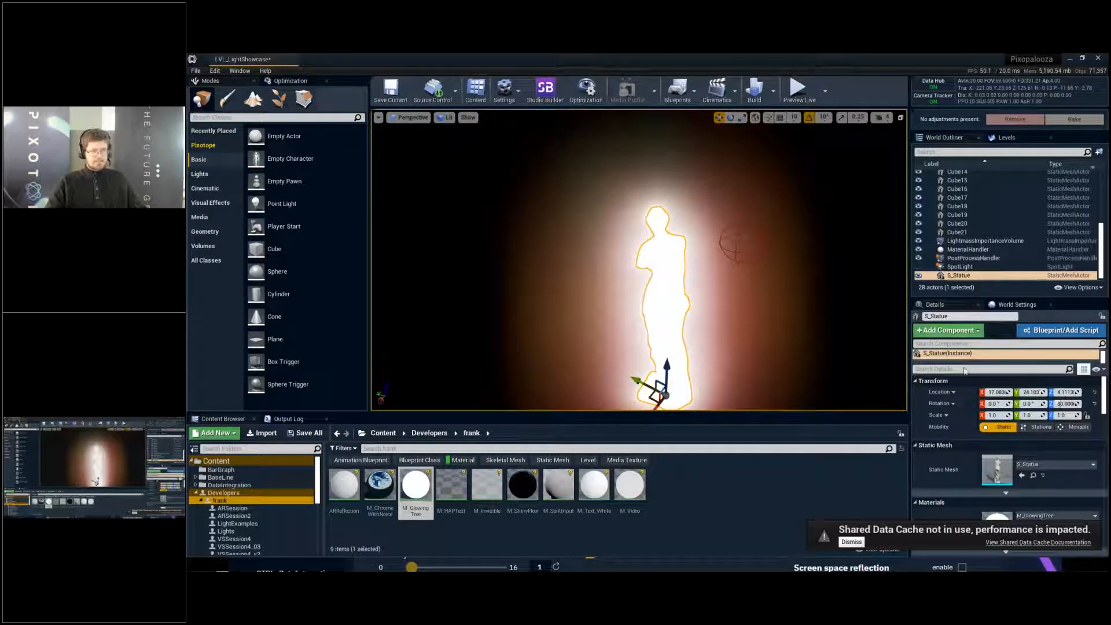
{"action": "type", "text": "light"}
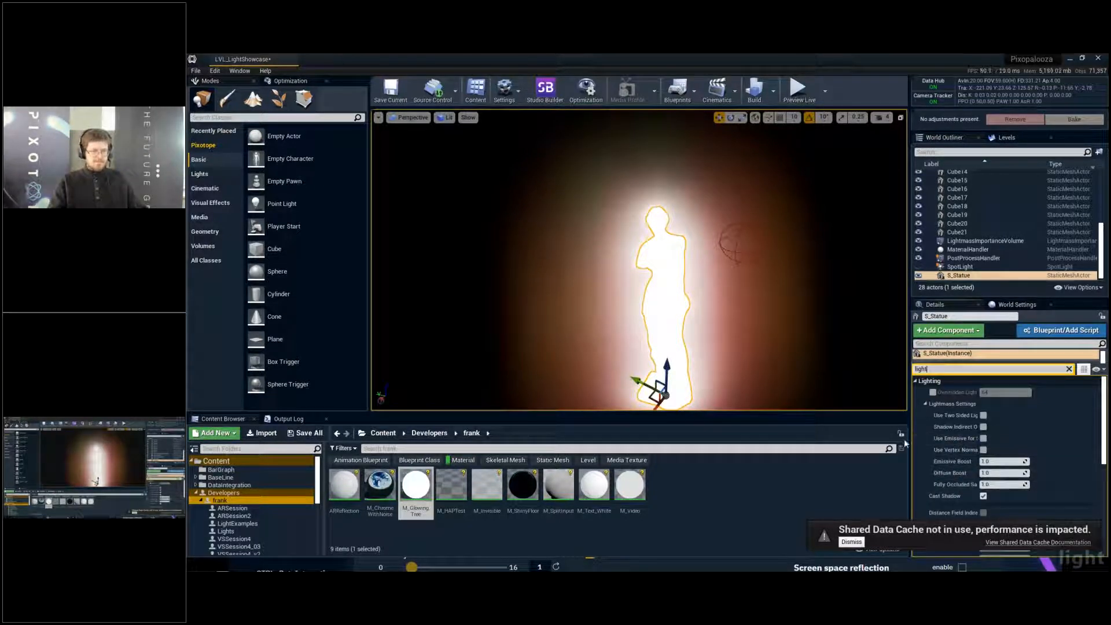
{"action": "left_click_drag", "start_coordinate": [910, 440], "coordinate": [857, 440]}
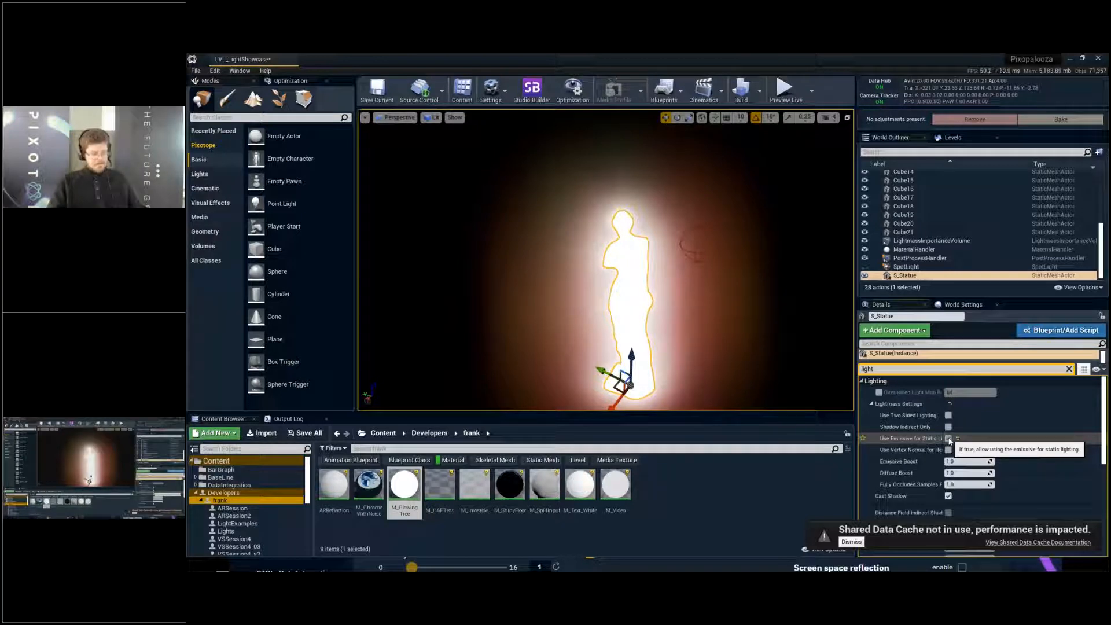
{"action": "key", "text": "ctrl+s"}
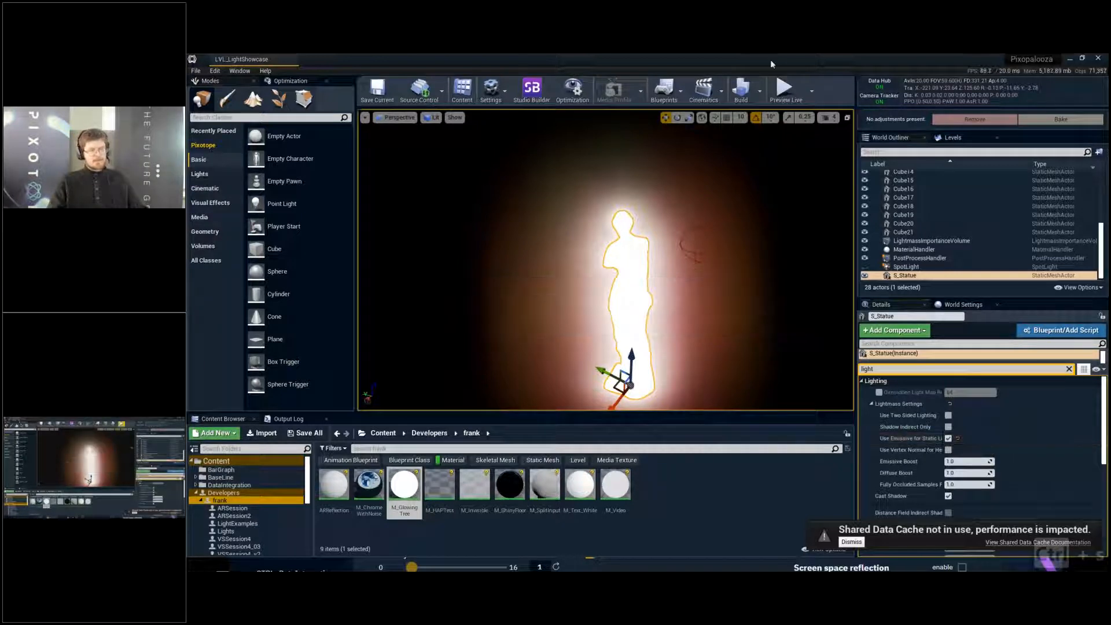
- Build the lighting of LVL_LightShowcase with the emissive statue as a light source, deselect the statue and save the level
{"action": "left_click", "coordinate": [760, 93]}
{"action": "left_click", "coordinate": [779, 120]}
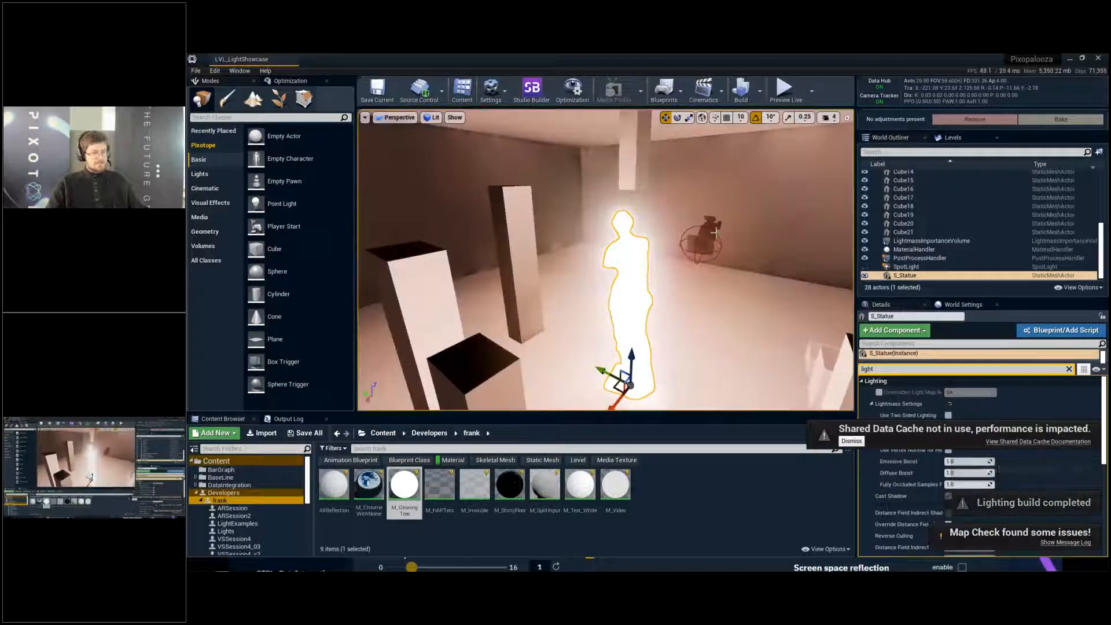
{"action": "key", "text": "s"}
{"action": "left_click", "coordinate": [639, 281], "text": "ctrl"}
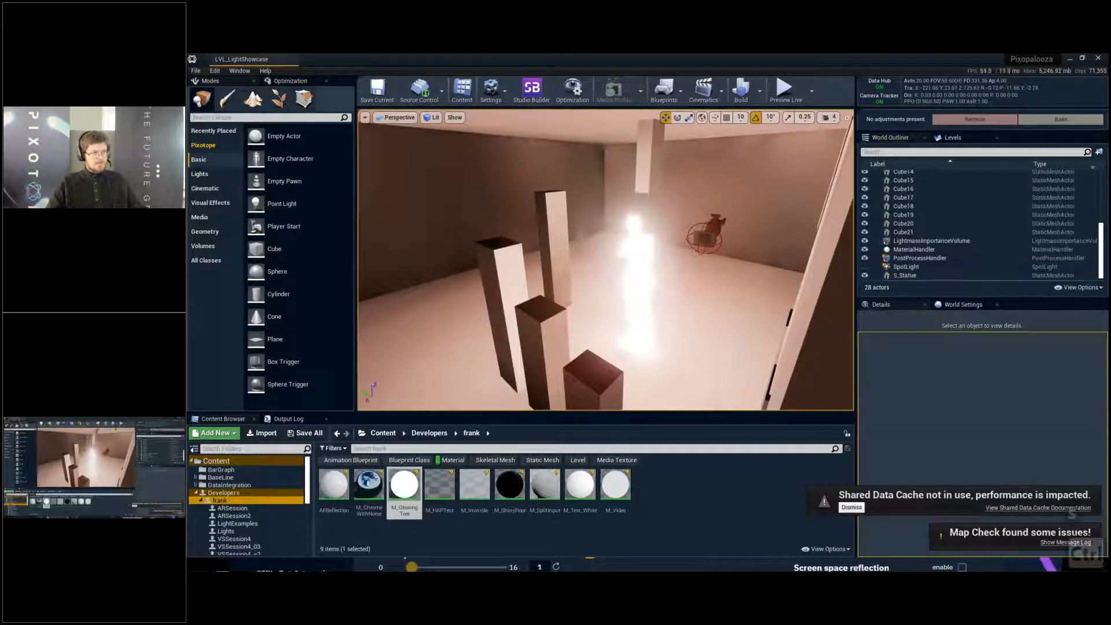
{"action": "key", "text": "ctrl+s"}
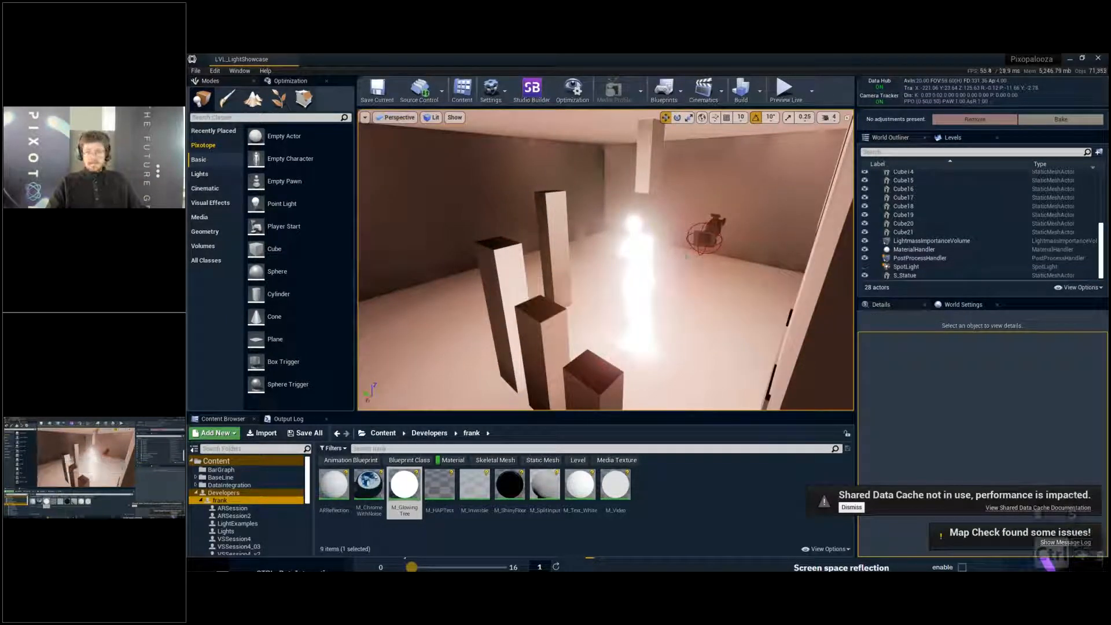
- Examine in an enlarged viewport how the glowing statue lights the pillars, floor and walls of the room
{"action": "key", "text": "w"}
{"action": "key", "text": "F11"}
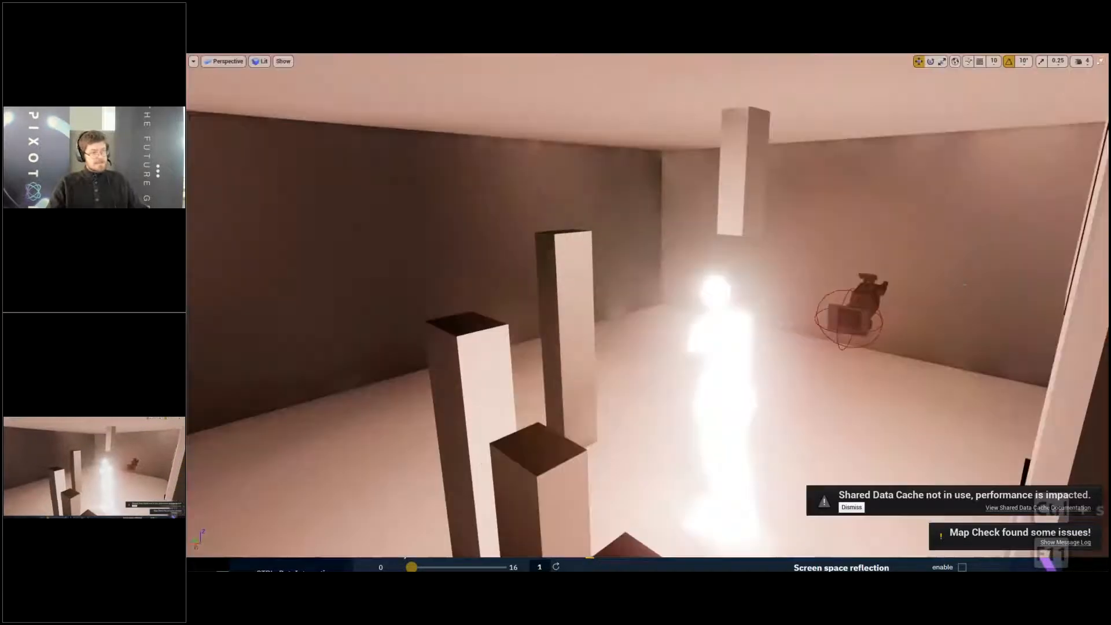
{"action": "key", "text": "q"}
{"action": "right_click_drag", "start_coordinate": [857, 509], "coordinate": [787, 489]}
{"action": "key", "text": "a"}
{"action": "key", "text": "q"}
{"action": "key", "text": "d"}
{"action": "key", "text": "w"}
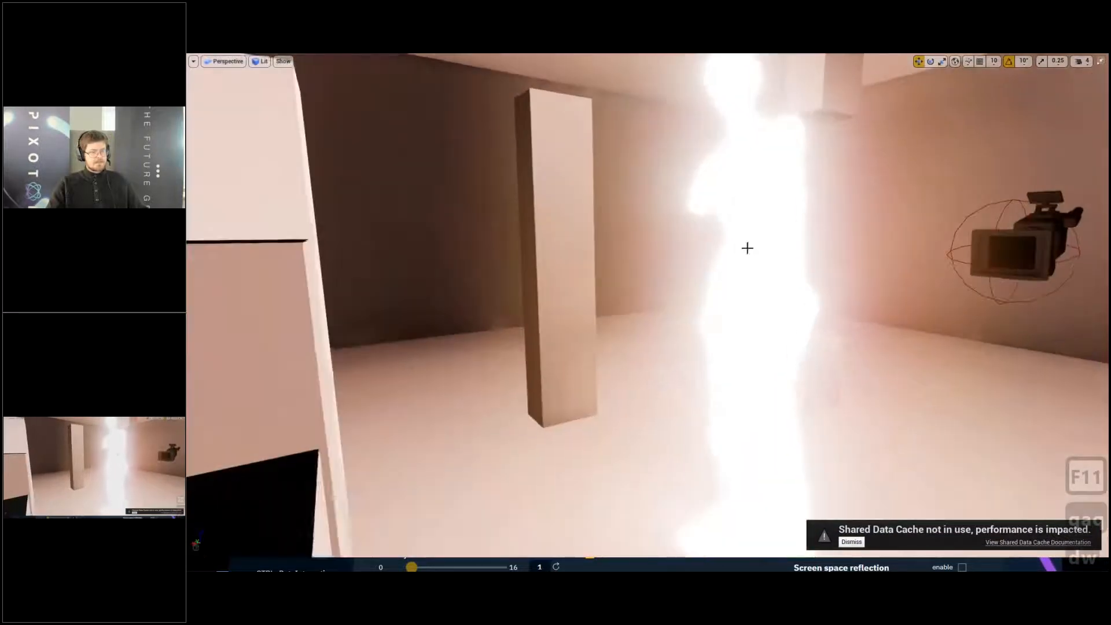
{"action": "left_click", "coordinate": [767, 245]}
{"action": "key", "text": "s"}
{"action": "right_click_drag", "start_coordinate": [767, 246], "coordinate": [793, 246]}
{"action": "key", "text": "d"}
{"action": "key", "text": "a"}
{"action": "key", "text": "s"}
{"action": "left_click", "coordinate": [874, 347]}
{"action": "key", "text": "Escape"}
{"action": "key", "text": "a"}
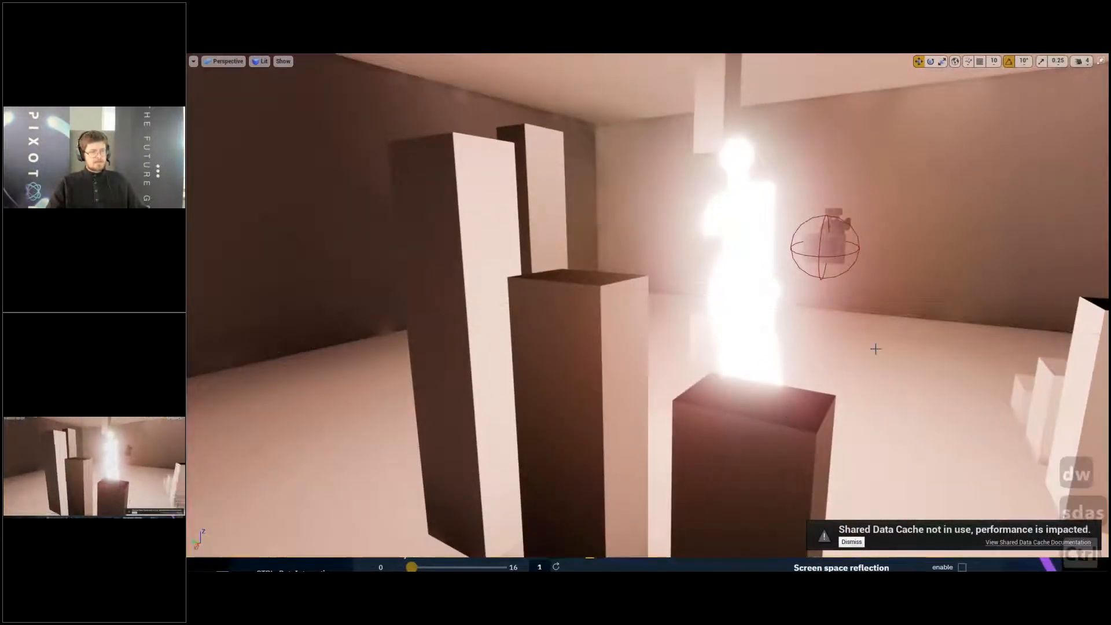
{"action": "key", "text": "s"}
{"action": "right_click_drag", "start_coordinate": [874, 347], "coordinate": [926, 409]}
{"action": "key", "text": "a"}
{"action": "key", "text": "s"}
{"action": "key", "text": "q"}
{"action": "key", "text": "a"}
{"action": "key", "text": "w"}
{"action": "key", "text": "d"}
{"action": "key", "text": "d"}
{"action": "key", "text": "a"}
{"action": "key", "text": "e"}
{"action": "key", "text": "e"}
{"action": "key", "text": "w"}
{"action": "key", "text": "a"}
{"action": "key", "text": "q"}
{"action": "key", "text": "a"}
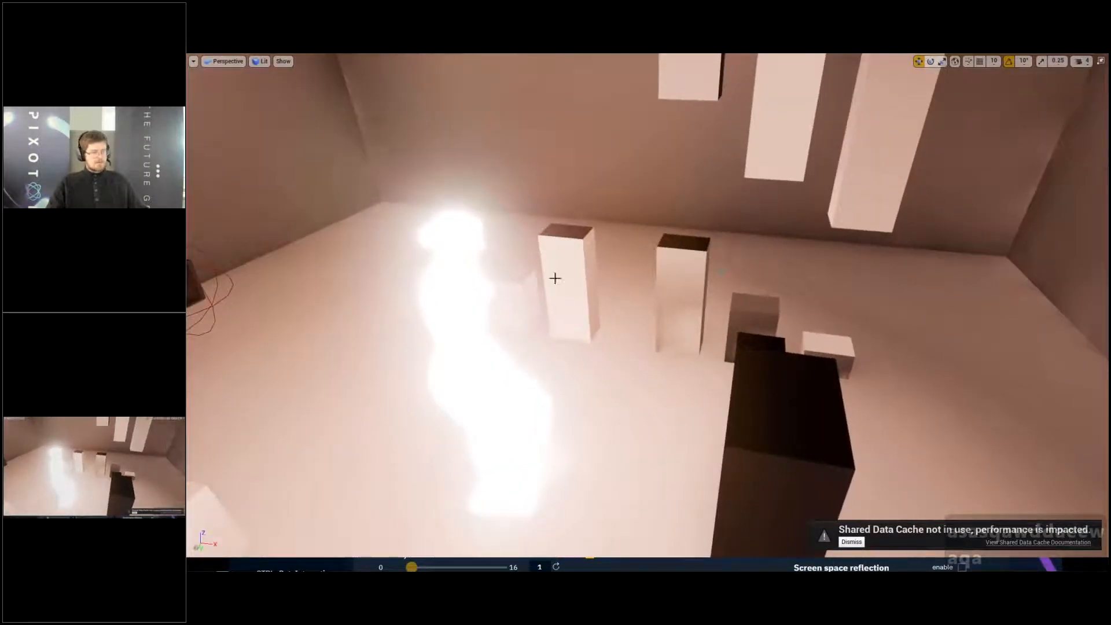
{"action": "right_click_drag", "start_coordinate": [556, 279], "coordinate": [565, 278]}
{"action": "key", "text": "s"}
{"action": "key", "text": "g"}
{"action": "key", "text": "F11"}
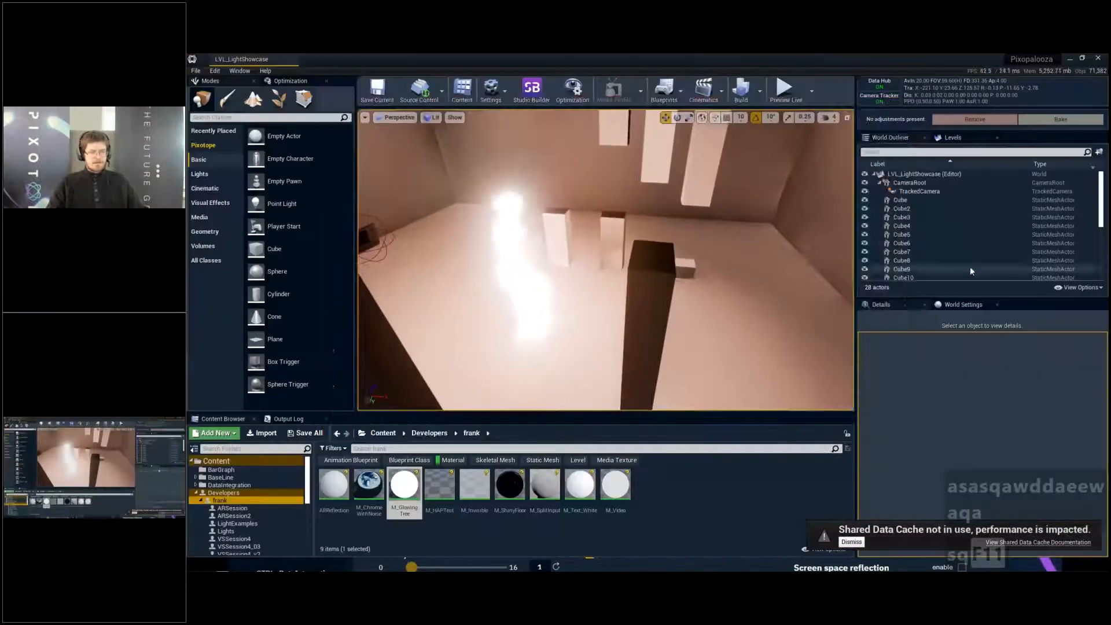
- Review the Lightmass settings in World Settings, including Num Indirect Lighting Bounces
{"action": "left_click", "coordinate": [964, 305]}
{"action": "scroll", "coordinate": [1090, 448], "scroll_direction": "down", "scroll_amount": 5}
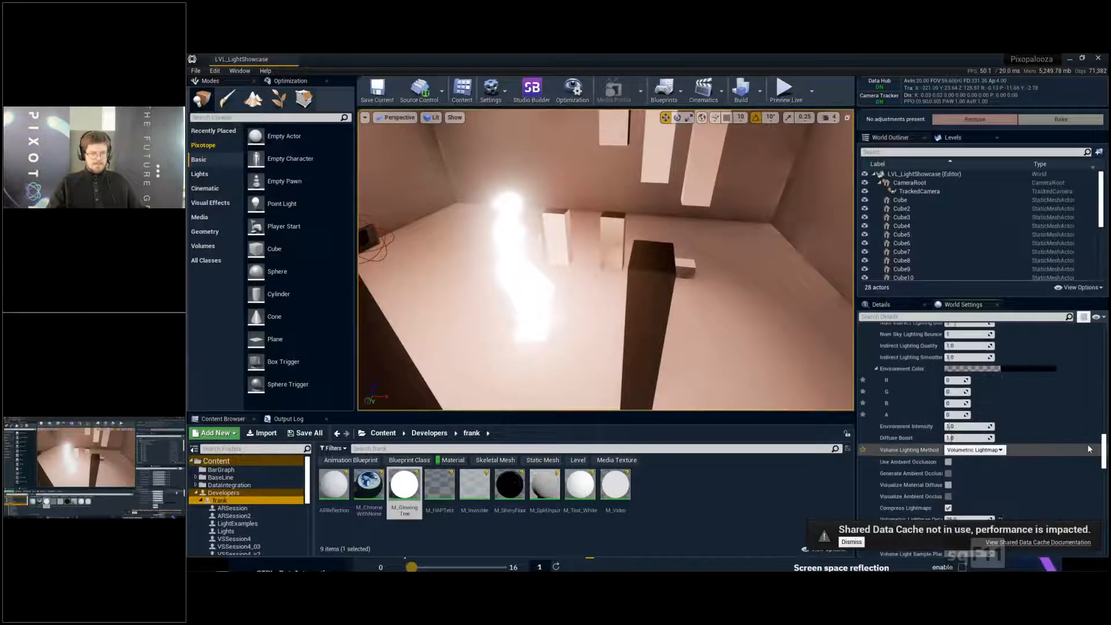
{"action": "scroll", "coordinate": [1090, 449], "scroll_direction": "up", "scroll_amount": 2}
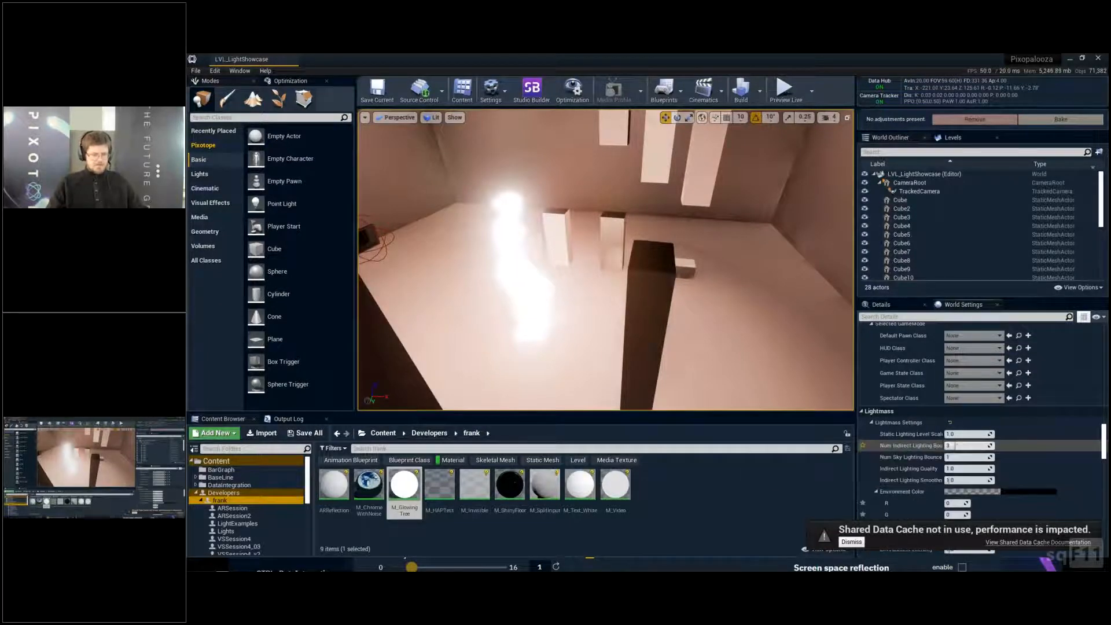
- Inspect the baked indirect light in the room's corners and along the wall and ceiling edges in an enlarged viewport
{"action": "key", "text": "F11"}
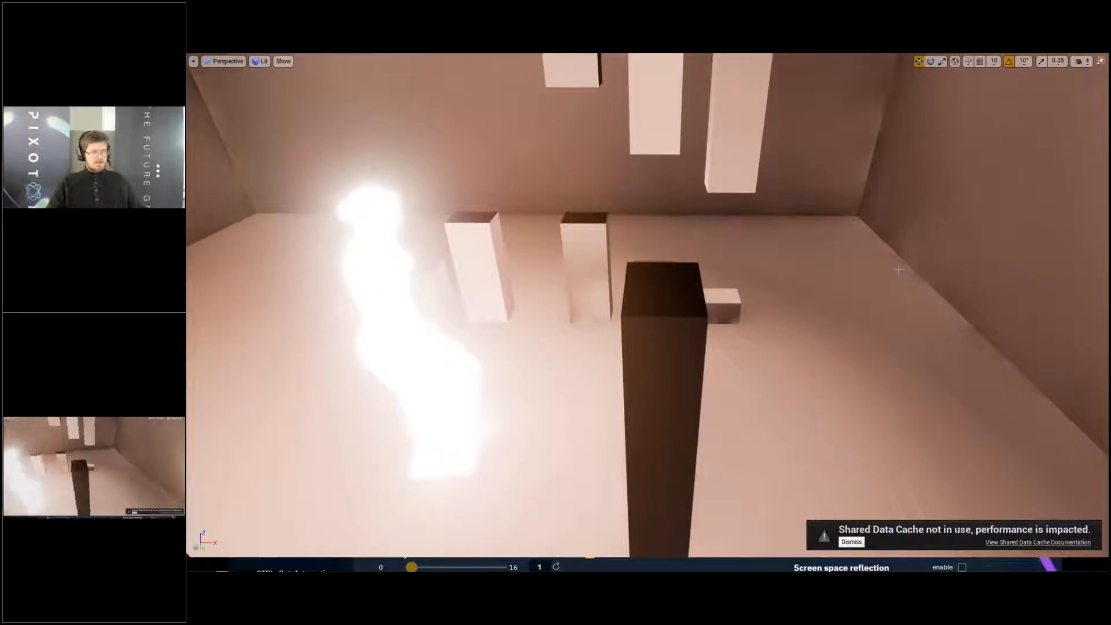
{"action": "right_click_drag", "start_coordinate": [389, 269], "coordinate": [94, 94]}
{"action": "key", "text": "d"}
{"action": "key", "text": "d"}
{"action": "key", "text": "w"}
{"action": "key", "text": "d"}
{"action": "key", "text": "d"}
{"action": "key", "text": "q"}
{"action": "key", "text": "d"}
{"action": "key", "text": "q"}
{"action": "key", "text": "a"}
{"action": "key", "text": "w"}
{"action": "key", "text": "a"}
{"action": "key", "text": "d"}
{"action": "key", "text": "d"}
{"action": "key", "text": "d"}
{"action": "key", "text": "d"}
{"action": "key", "text": "s"}
{"action": "key", "text": "e"}
{"action": "key", "text": "e"}
{"action": "key", "text": "e"}
{"action": "key", "text": "d"}
{"action": "key", "text": "d"}
{"action": "key", "text": "w"}
{"action": "key", "text": "w"}
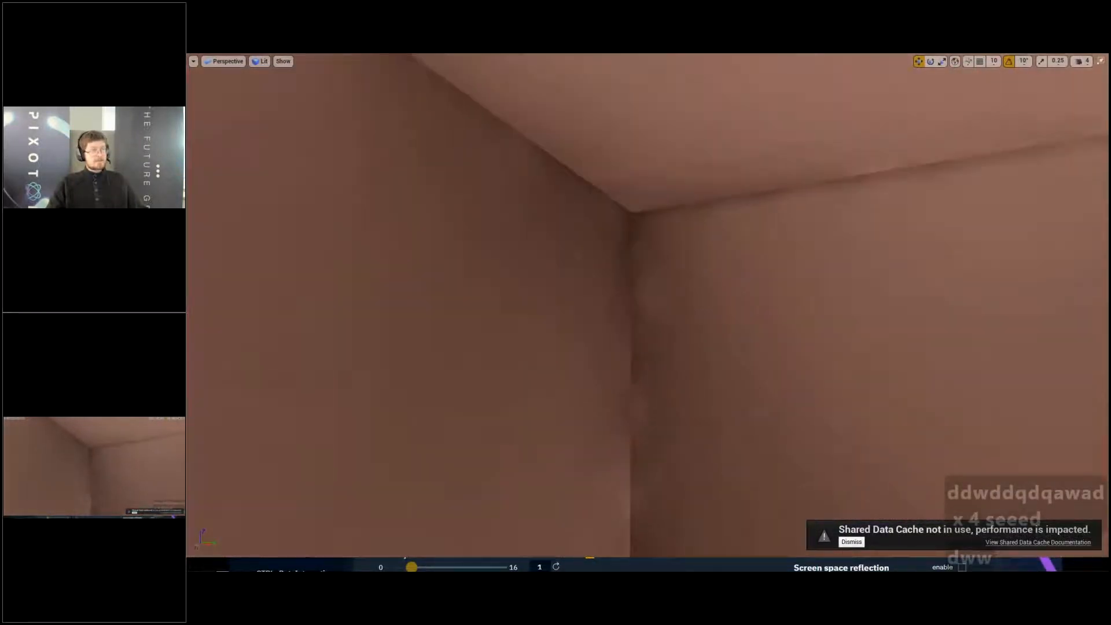
{"action": "right_click_drag", "start_coordinate": [665, 293], "coordinate": [723, 276]}
{"action": "key", "text": "w"}
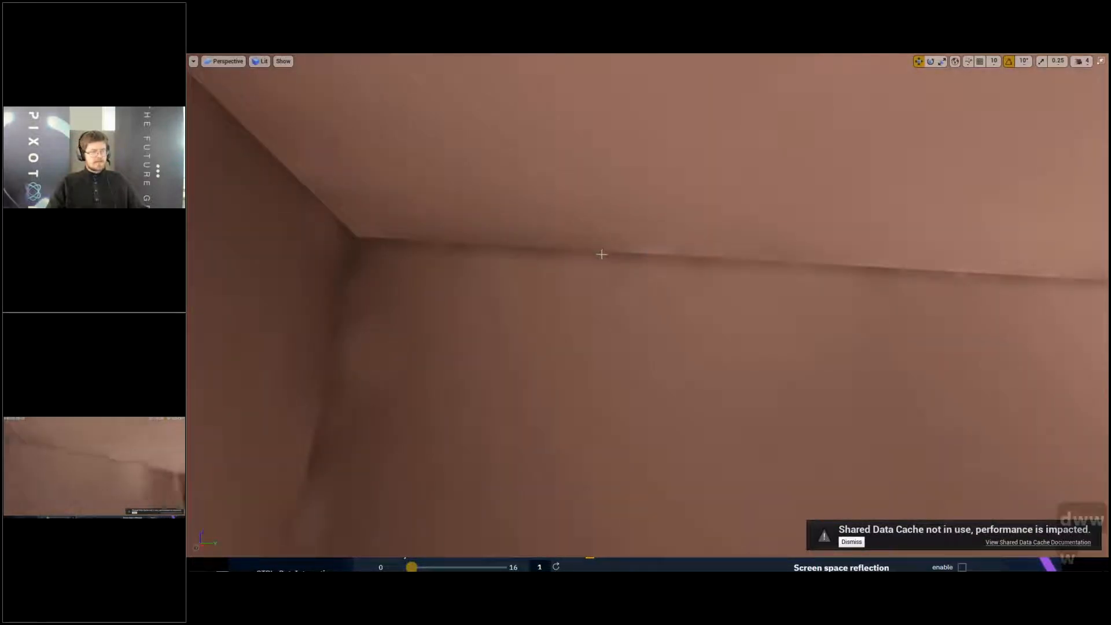
{"action": "key", "text": "w"}
{"action": "right_click_drag", "start_coordinate": [602, 254], "coordinate": [744, 290]}
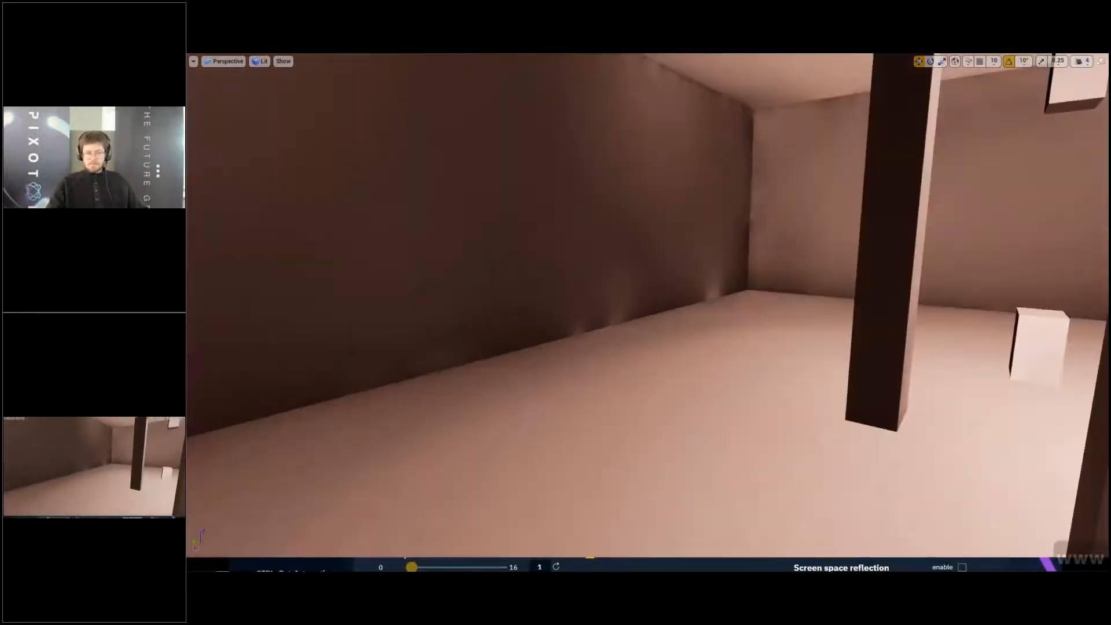
- Examine the dark wall and display the volumetric lightmap samples throughout the room around the statue
{"action": "right_click_drag", "start_coordinate": [648, 306], "coordinate": [515, 313]}
{"action": "key", "text": "d"}
{"action": "key", "text": "w"}
{"action": "key", "text": "e"}
{"action": "key", "text": "w"}
{"action": "key", "text": "d"}
{"action": "key", "text": "g"}
{"action": "key", "text": "s"}
{"action": "key", "text": "w"}
{"action": "key", "text": "w"}
{"action": "key", "text": "w"}
{"action": "key", "text": "w"}
{"action": "key", "text": "w"}
{"action": "key", "text": "d"}
{"action": "key", "text": "d"}
{"action": "key", "text": "s"}
{"action": "key", "text": "d"}
{"action": "key", "text": "q"}
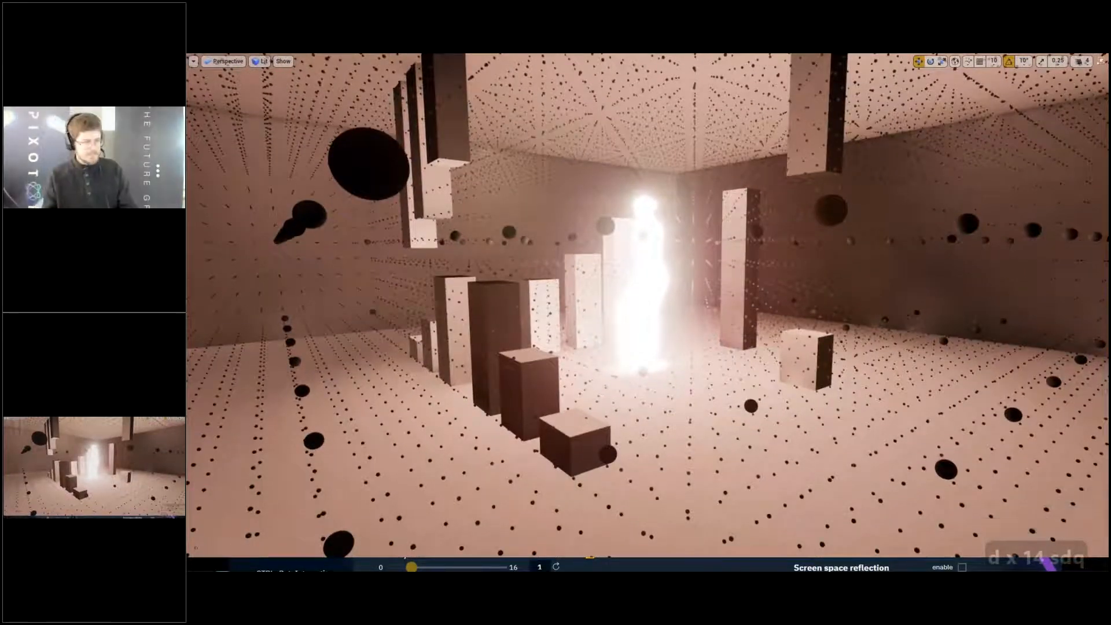
{"action": "key", "text": "F11"}
- Filter the whole project's content to skeletal meshes and place the Gideon character on the room's floor
{"action": "left_click", "coordinate": [217, 461]}
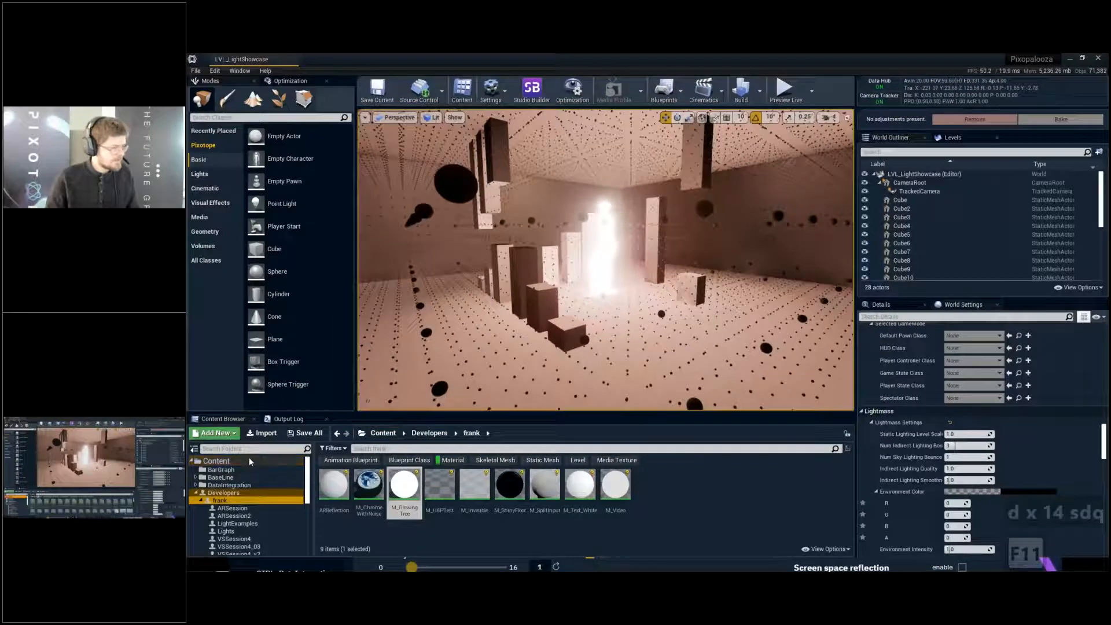
{"action": "left_click", "coordinate": [497, 460]}
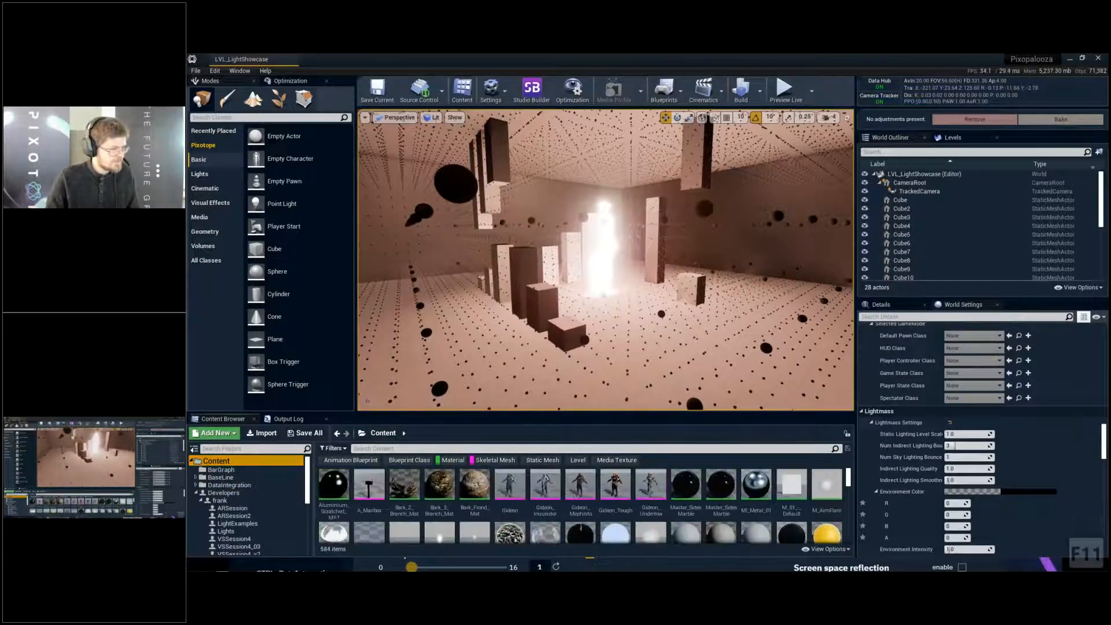
{"action": "right_click_drag", "start_coordinate": [521, 348], "coordinate": [498, 376]}
{"action": "left_click_drag", "start_coordinate": [511, 486], "coordinate": [556, 347]}
{"action": "key", "text": "d"}
{"action": "right_click_drag", "start_coordinate": [574, 336], "coordinate": [376, 324]}
{"action": "key", "text": "s"}
{"action": "key", "text": "w"}
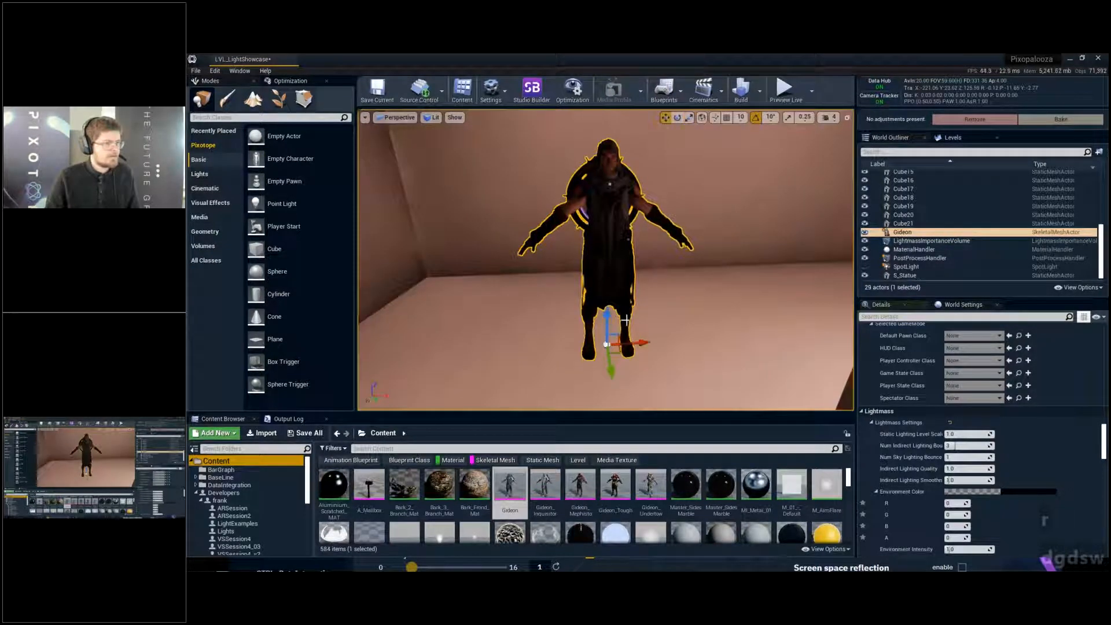
- Move the Gideon character across the floor to a spot close to the glowing statue
{"action": "right_click_drag", "start_coordinate": [614, 342], "coordinate": [538, 348]}
{"action": "key", "text": "s"}
{"action": "key", "text": "d"}
{"action": "key", "text": "q"}
{"action": "mouse_move", "coordinate": [652, 315]}
{"action": "right_mouse_down"}
{"action": "mouse_move", "coordinate": [648, 333]}
{"action": "mouse_move", "coordinate": [625, 341]}
{"action": "mouse_move", "coordinate": [652, 315]}
{"action": "right_mouse_up"}
{"action": "key", "text": "s"}
{"action": "key", "text": "e"}
{"action": "key", "text": "d"}
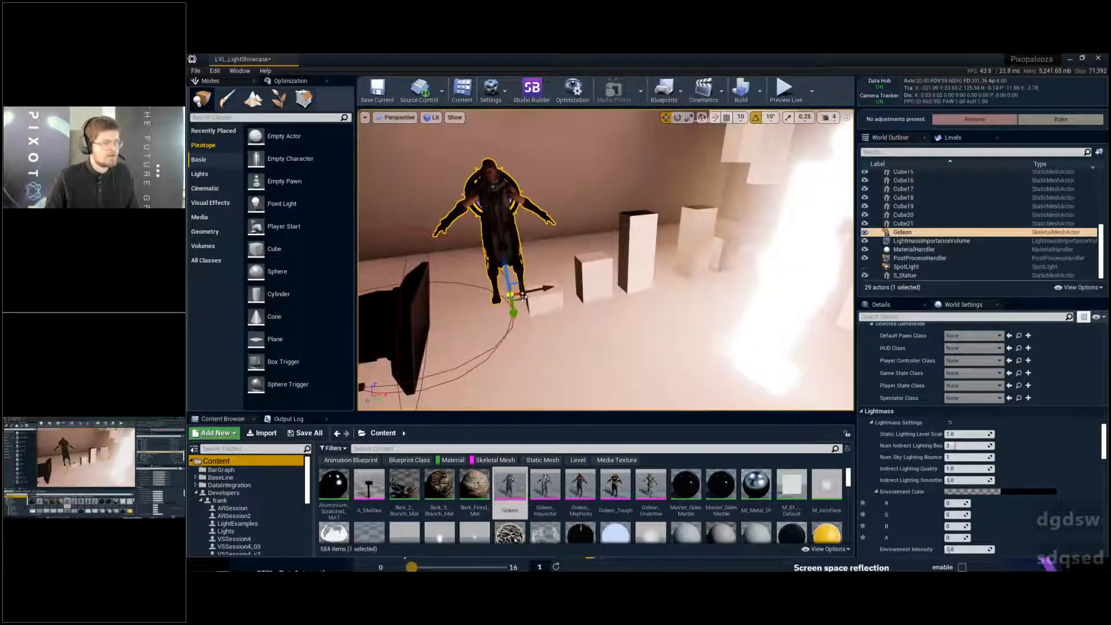
{"action": "left_click_drag", "start_coordinate": [512, 296], "coordinate": [672, 394]}
- Rotate the Gideon character toward the glowing statue and refine its position beside it
{"action": "key", "text": "e"}
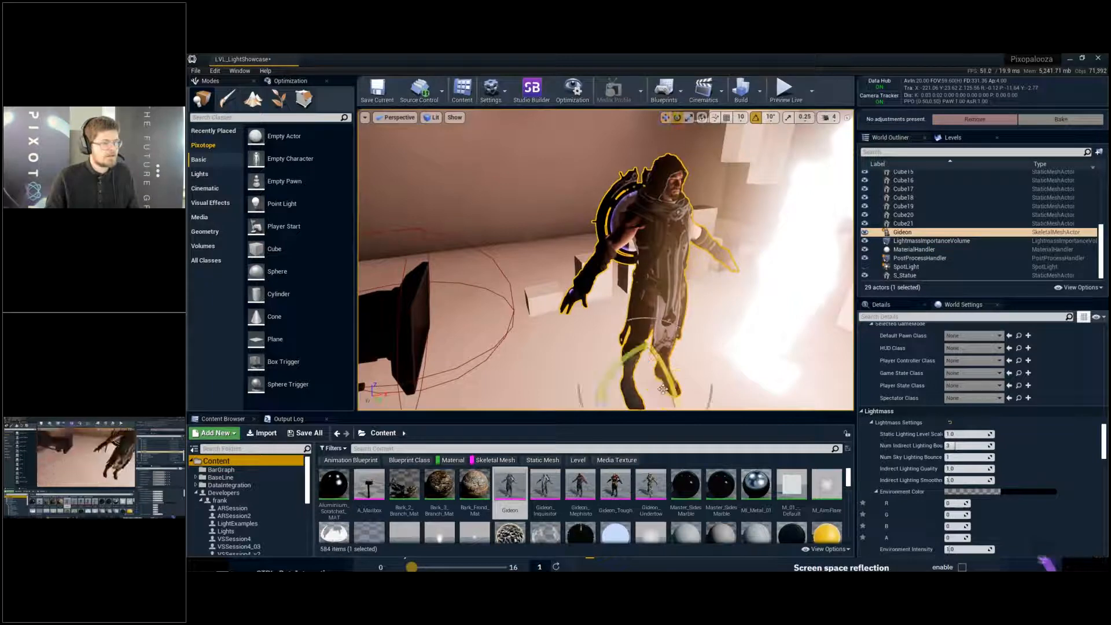
{"action": "key", "text": "d"}
{"action": "right_click_drag", "start_coordinate": [671, 395], "coordinate": [628, 420]}
{"action": "key", "text": "w"}
{"action": "key", "text": "s"}
{"action": "left_click_drag", "start_coordinate": [733, 382], "coordinate": [603, 314]}
{"action": "key", "text": "w"}
- Examine up close how the baked light of the statue falls on Gideon's face, robe and arms
{"action": "left_click_drag", "start_coordinate": [732, 316], "coordinate": [754, 328], "text": "ctrl"}
{"action": "key", "text": "g"}
{"action": "key", "text": "d"}
{"action": "key", "text": "g"}
{"action": "right_click_drag", "start_coordinate": [753, 328], "coordinate": [619, 290]}
{"action": "key", "text": "d"}
{"action": "key", "text": "q"}
{"action": "left_click", "coordinate": [620, 289], "text": "ctrl"}
{"action": "right_click_drag", "start_coordinate": [665, 245], "coordinate": [665, 244]}
{"action": "key", "text": "w"}
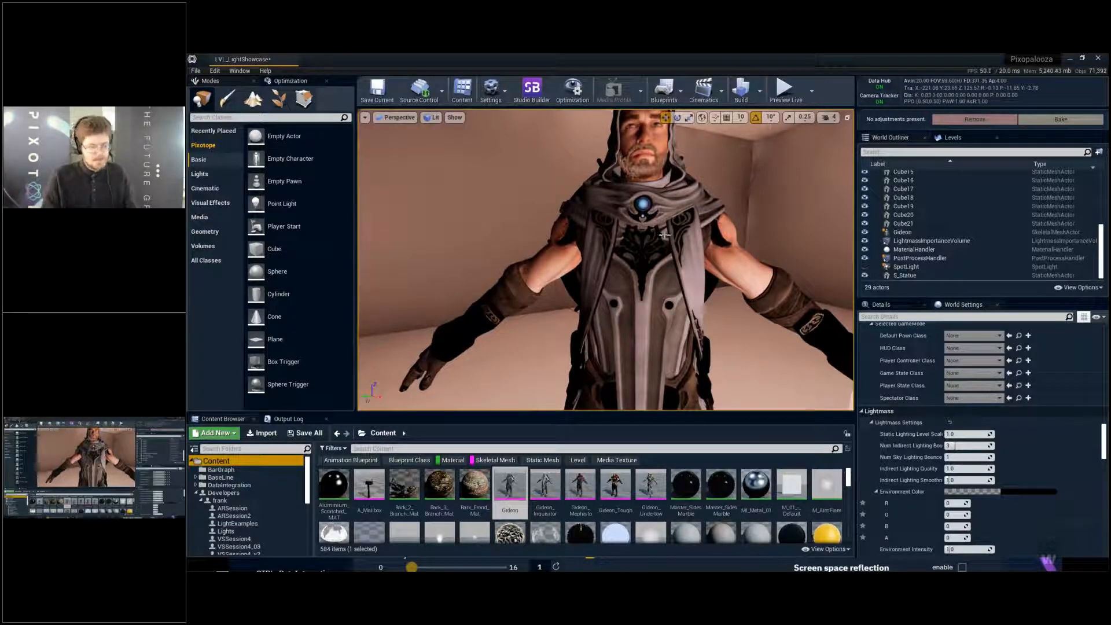
{"action": "key", "text": "w"}
{"action": "right_click_drag", "start_coordinate": [669, 234], "coordinate": [664, 245]}
{"action": "key", "text": "F11"}
{"action": "key", "text": "e"}
{"action": "key", "text": "w"}
{"action": "key", "text": "q"}
{"action": "key", "text": "d"}
{"action": "key", "text": "s"}
{"action": "key", "text": "F11"}
{"action": "key", "text": "a"}
{"action": "key", "text": "s"}
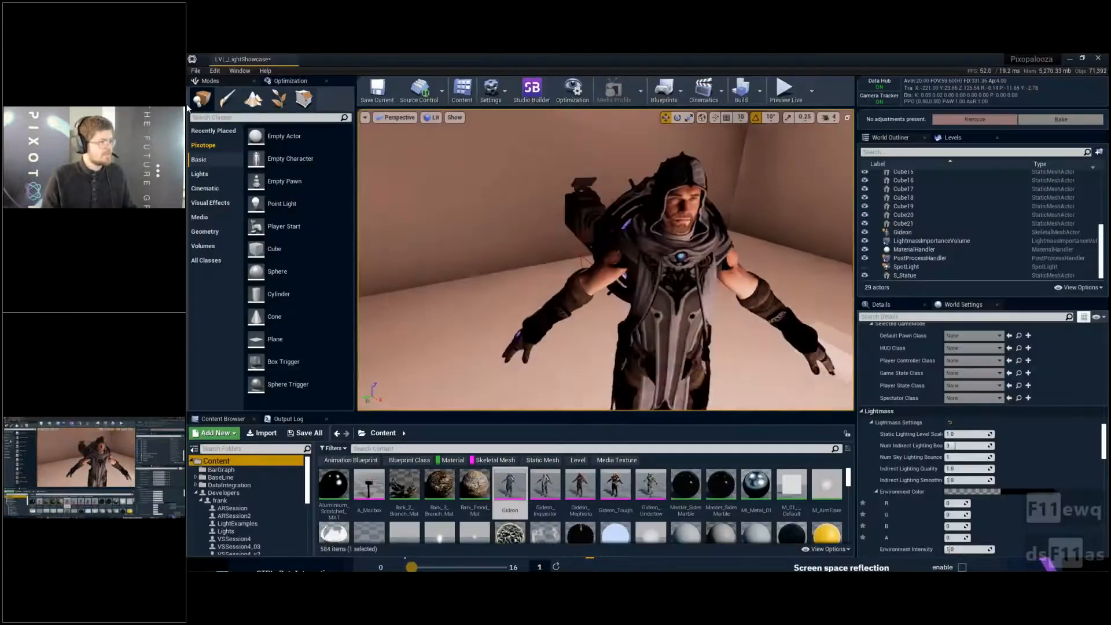
- Place a Rect Light above the floor beside the Gideon character
{"action": "left_click", "coordinate": [200, 174]}
{"action": "key", "text": "a"}
{"action": "right_click_drag", "start_coordinate": [521, 243], "coordinate": [521, 243]}
{"action": "key", "text": "s"}
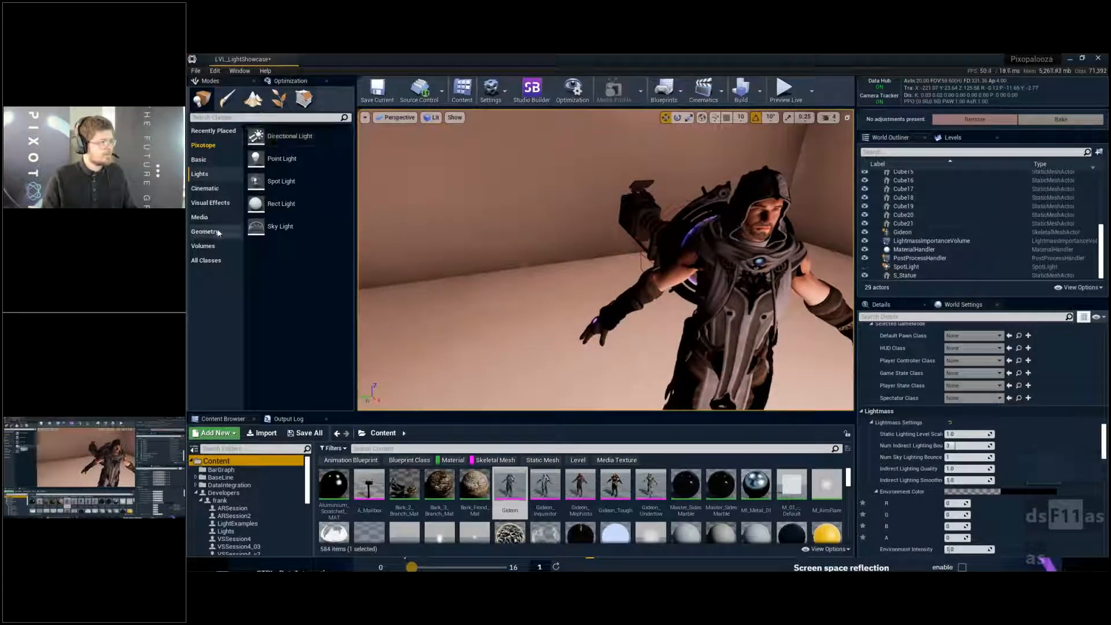
{"action": "left_click_drag", "start_coordinate": [282, 204], "coordinate": [462, 258]}
{"action": "left_click_drag", "start_coordinate": [497, 299], "coordinate": [567, 319]}
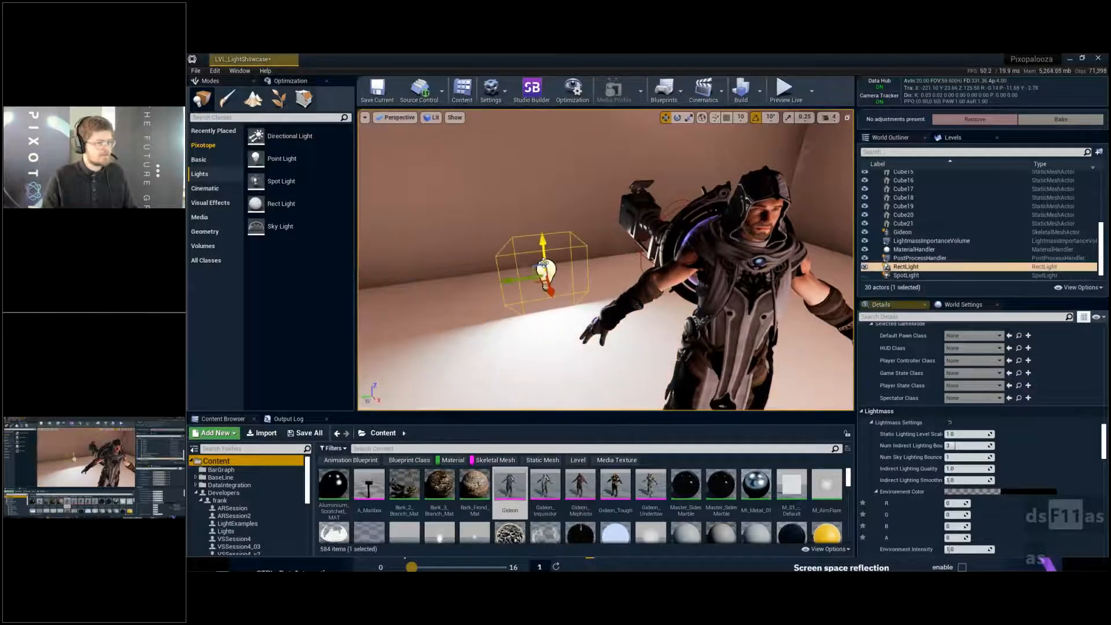
- Raise the Rect Light from near the floor to above Gideon's head height
{"action": "key", "text": "e"}
{"action": "key", "text": "w"}
{"action": "key", "text": "e"}
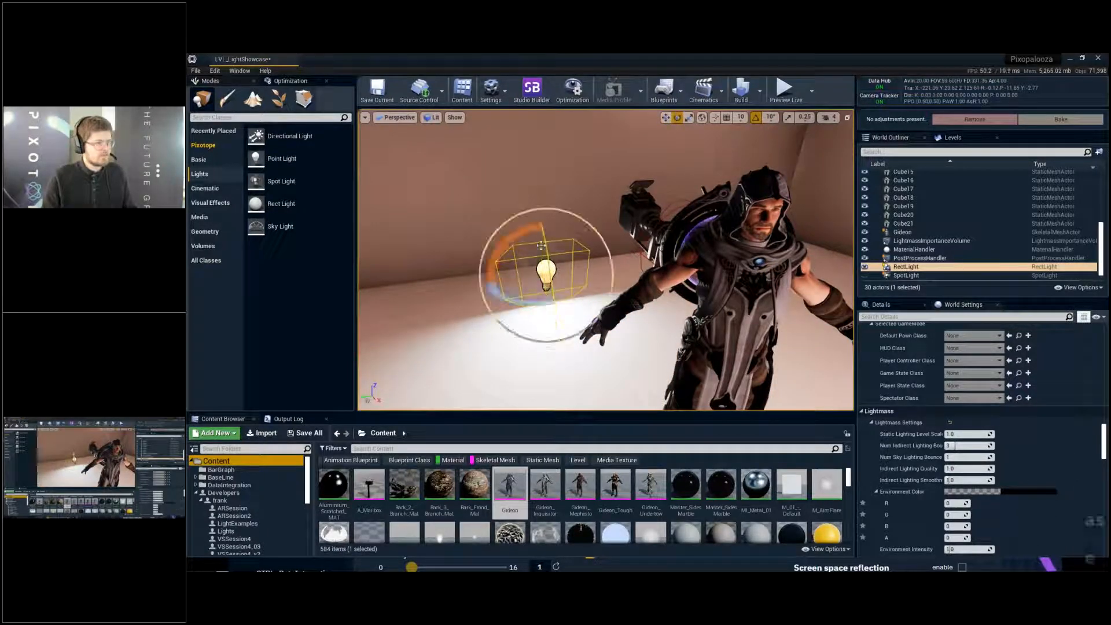
{"action": "key", "text": "w"}
{"action": "left_click_drag", "start_coordinate": [547, 249], "coordinate": [530, 114]}
{"action": "right_click_drag", "start_coordinate": [530, 174], "coordinate": [440, 162]}
{"action": "key", "text": "d"}
{"action": "key", "text": "a"}
{"action": "key", "text": "s"}
{"action": "key", "text": "d"}
{"action": "key", "text": "q"}
{"action": "key", "text": "a"}
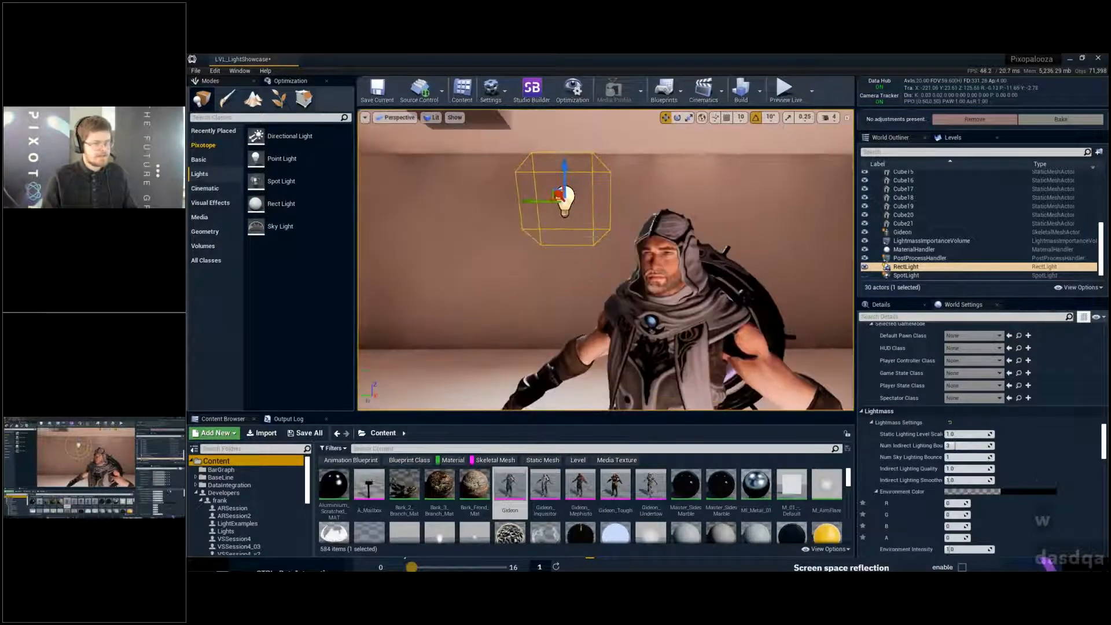
- Widen the Rect Light's source width to about 176 and increase its intensity to about 61.5 cd
{"action": "key", "text": "e"}
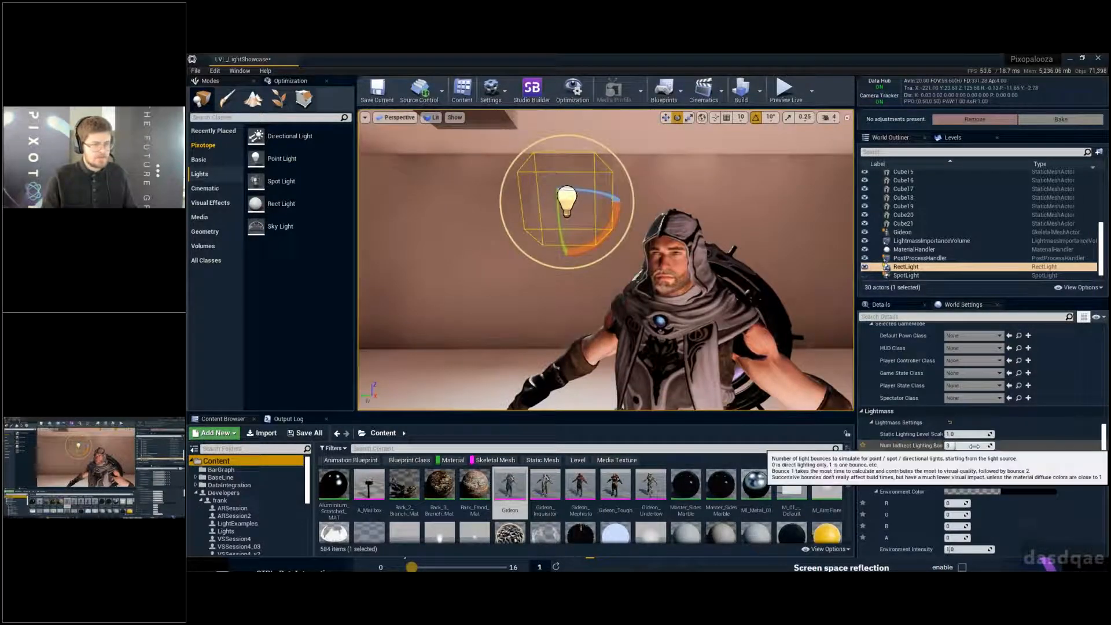
{"action": "left_click", "coordinate": [881, 304]}
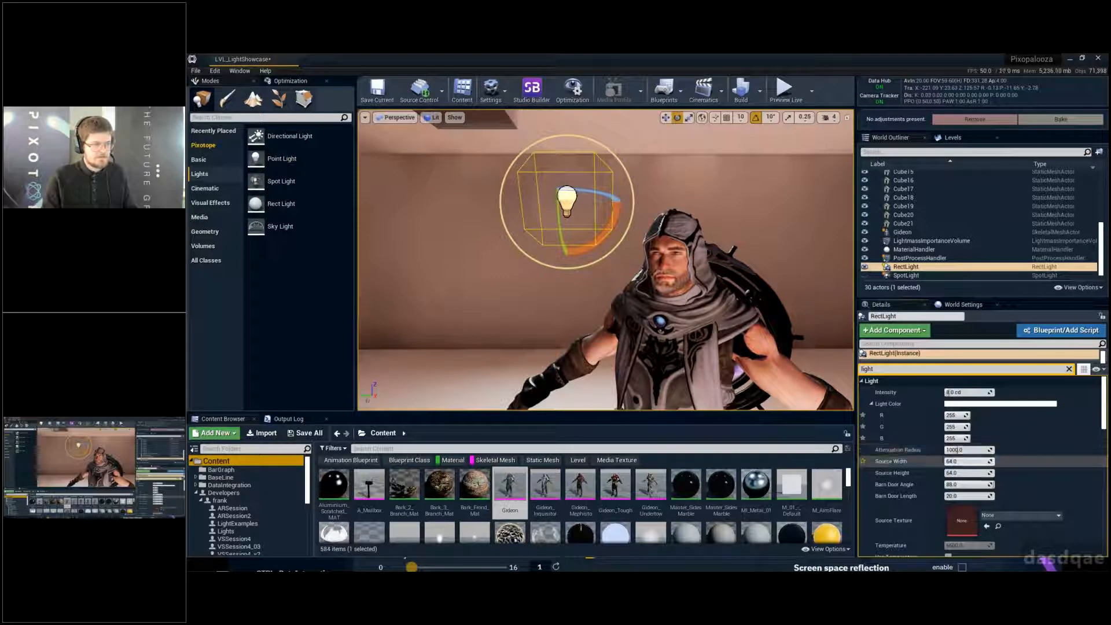
{"action": "left_click_drag", "start_coordinate": [967, 461], "coordinate": [1019, 462]}
{"action": "left_click_drag", "start_coordinate": [947, 393], "coordinate": [977, 392]}
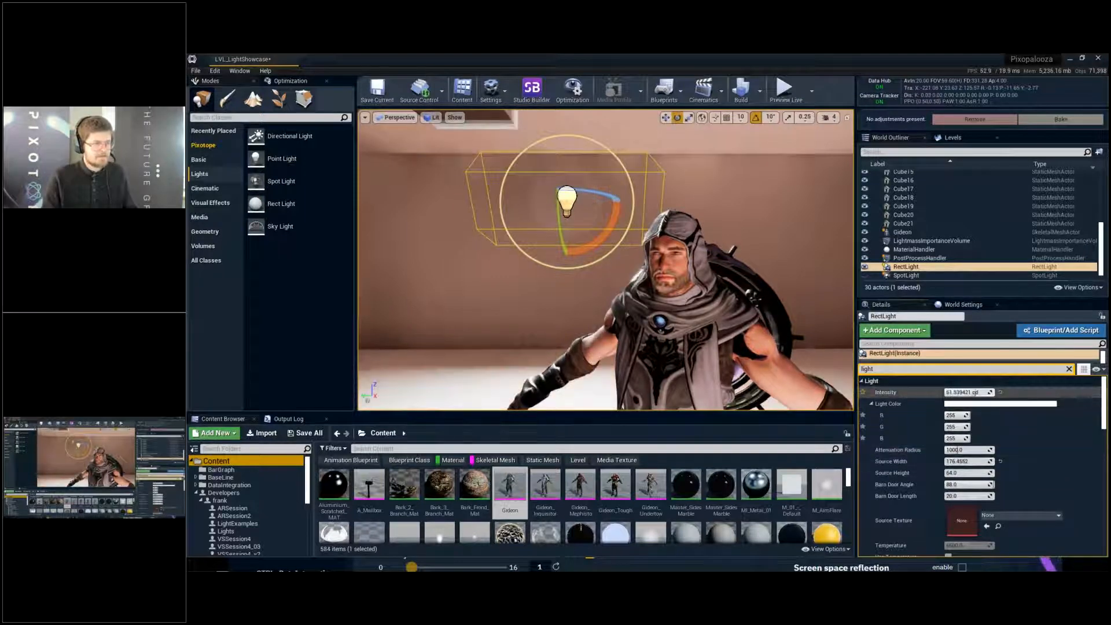
- Move the Rect Light across to above Gideon's other shoulder and set its barn door angle to 0
{"action": "key", "text": "w"}
{"action": "left_click_drag", "start_coordinate": [536, 201], "coordinate": [868, 202]}
{"action": "right_click_drag", "start_coordinate": [729, 243], "coordinate": [790, 269]}
{"action": "left_click_drag", "start_coordinate": [767, 168], "coordinate": [682, 165]}
{"action": "left_click_drag", "start_coordinate": [715, 126], "coordinate": [725, 86]}
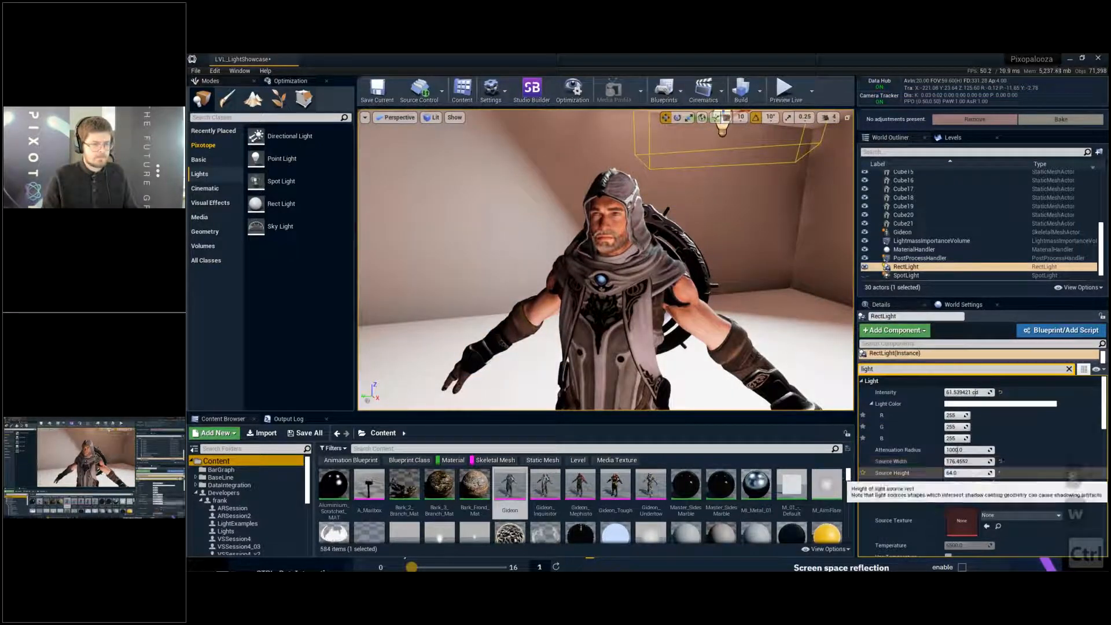
{"action": "left_click_drag", "start_coordinate": [964, 484], "coordinate": [919, 484]}
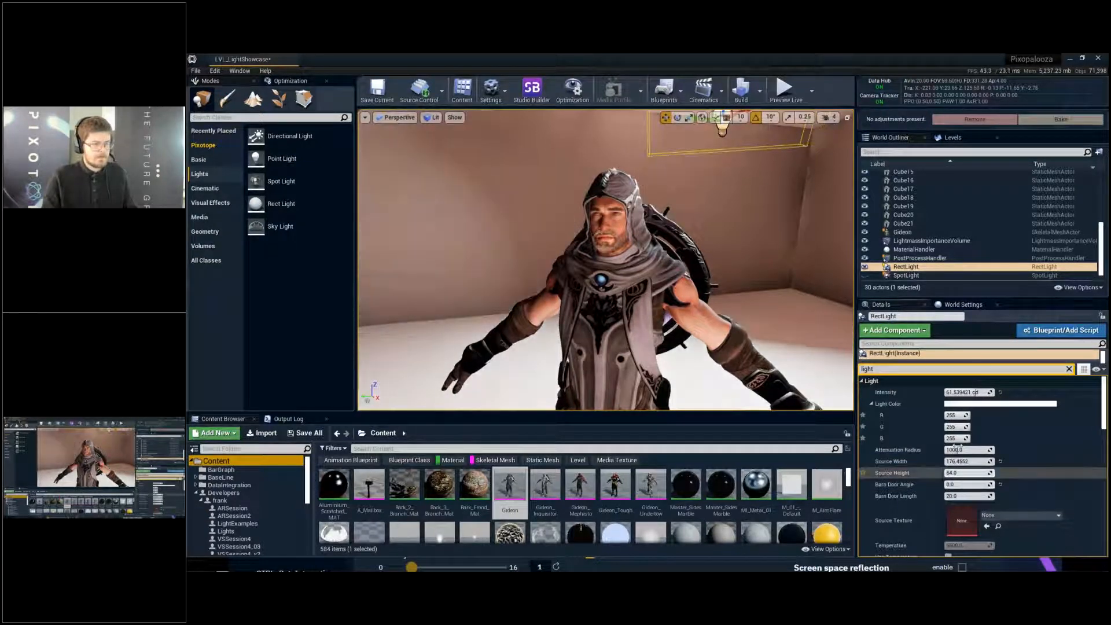
- Reposition the Rect Light just above Gideon's head and save the level
{"action": "left_click_drag", "start_coordinate": [711, 117], "coordinate": [619, 258]}
{"action": "key", "text": "e"}
{"action": "key", "text": "w"}
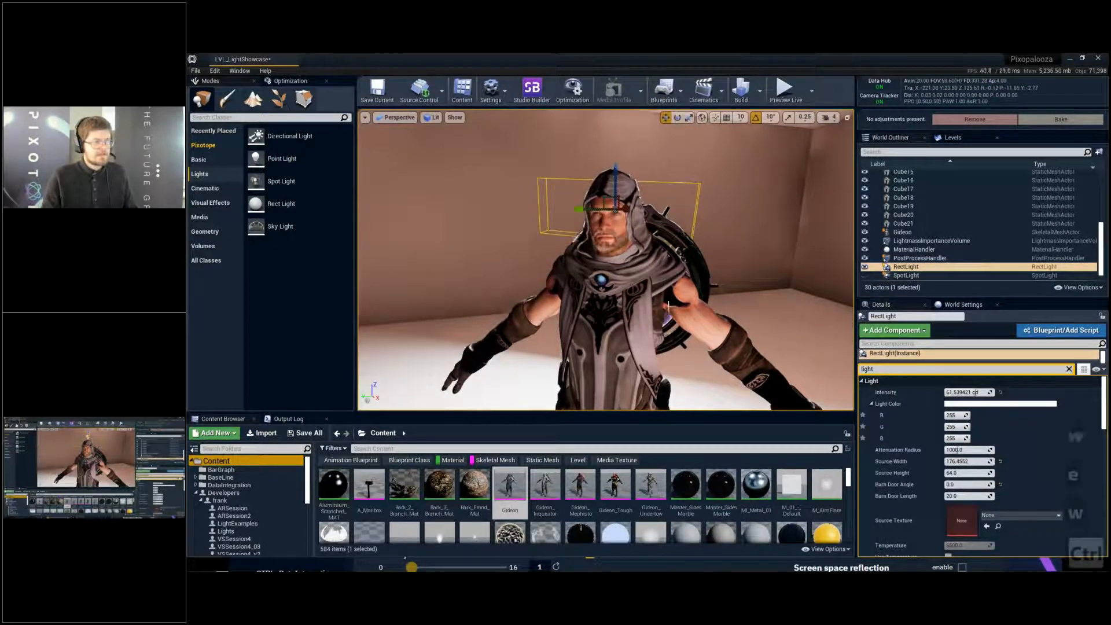
{"action": "left_click_drag", "start_coordinate": [616, 179], "coordinate": [616, 123]}
{"action": "key", "text": "ctrl+s"}
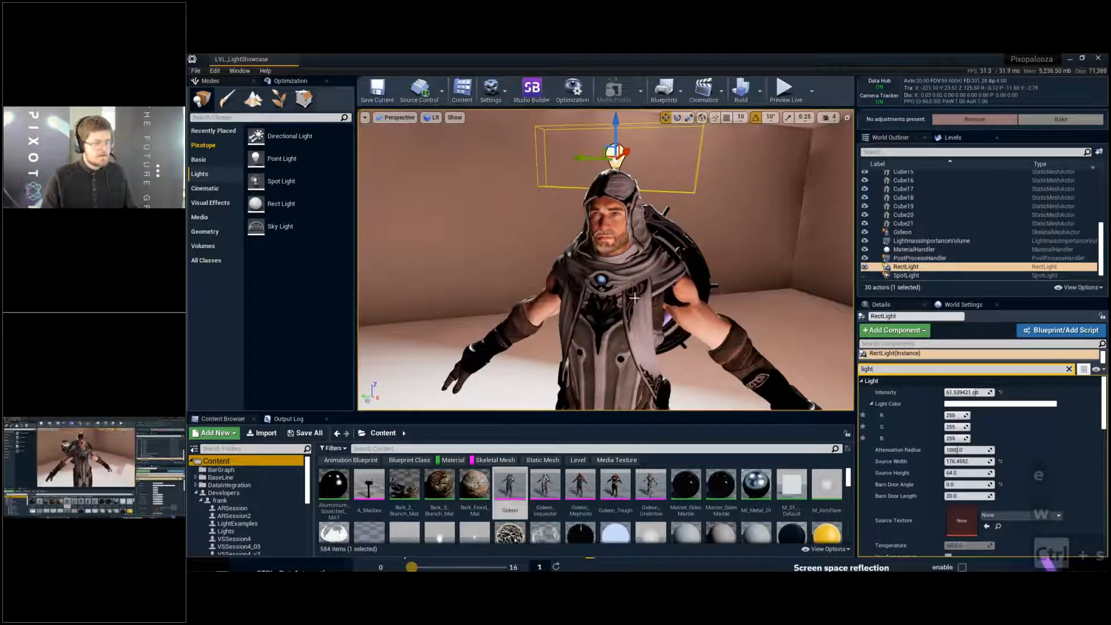
- Deselect the Rect Light and examine how Gideon is lit beside the glowing statue from farther back in the room
{"action": "key", "text": "a"}
{"action": "key", "text": "s"}
{"action": "right_click_drag", "start_coordinate": [633, 301], "coordinate": [776, 299]}
{"action": "key", "text": "Escape"}
{"action": "key", "text": "a"}
{"action": "key", "text": "s"}
{"action": "key", "text": "a"}
{"action": "key", "text": "s"}
{"action": "key", "text": "a"}
{"action": "key", "text": "s"}
{"action": "key", "text": "a"}
{"action": "key", "text": "s"}
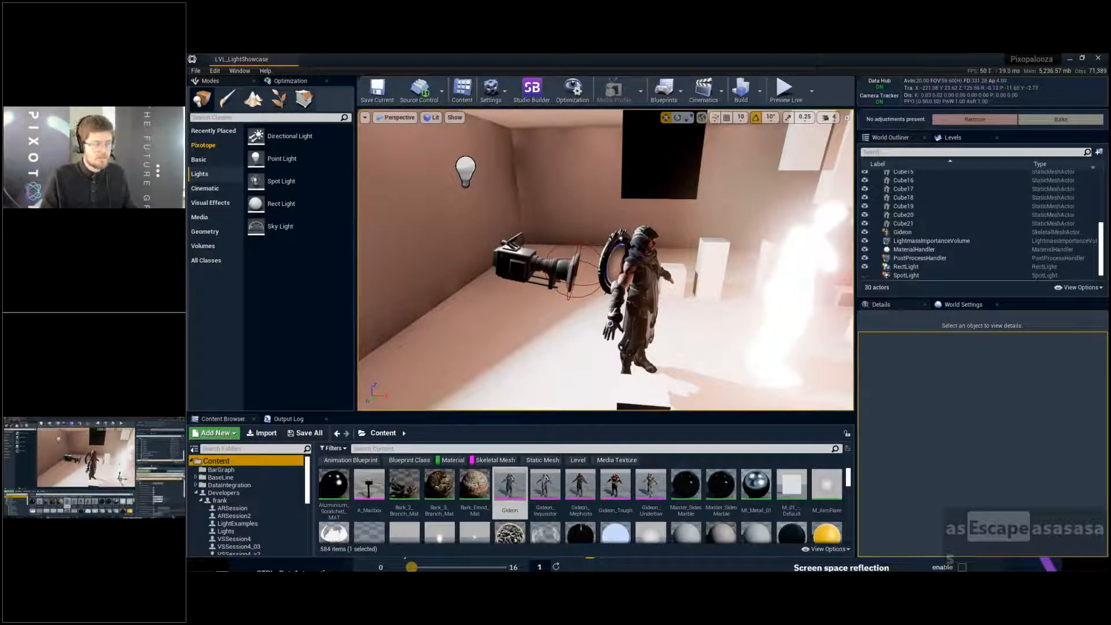
- Locate the glowing statue's S_Statue asset and open it in a maximized static mesh editor
{"action": "left_click", "coordinate": [792, 294]}
{"action": "key", "text": "ctrl+b"}
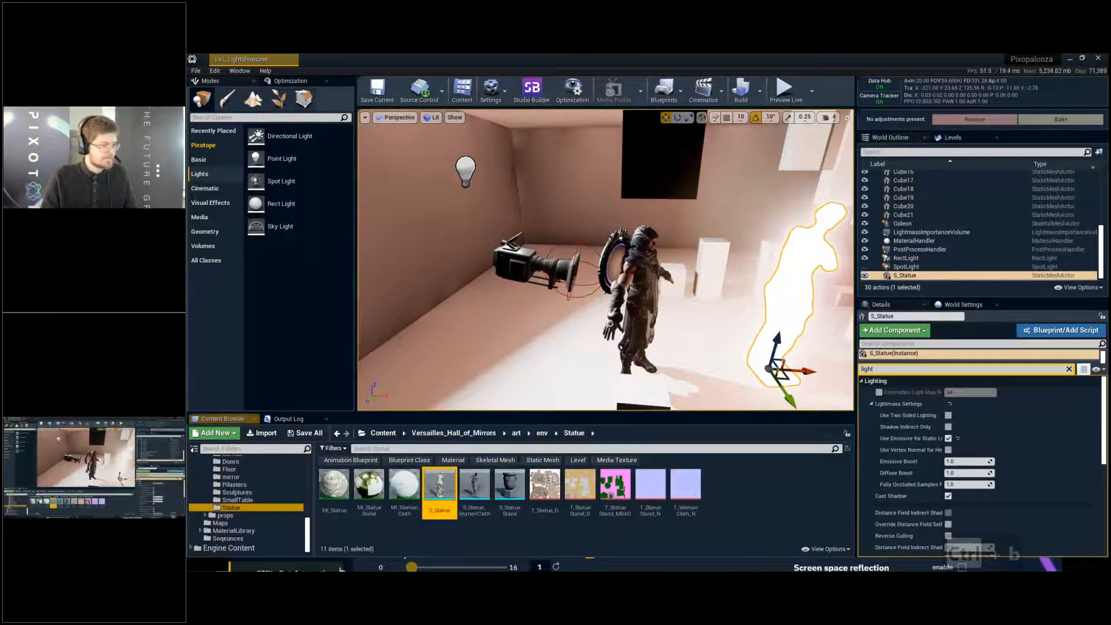
{"action": "double_click", "coordinate": [440, 486]}
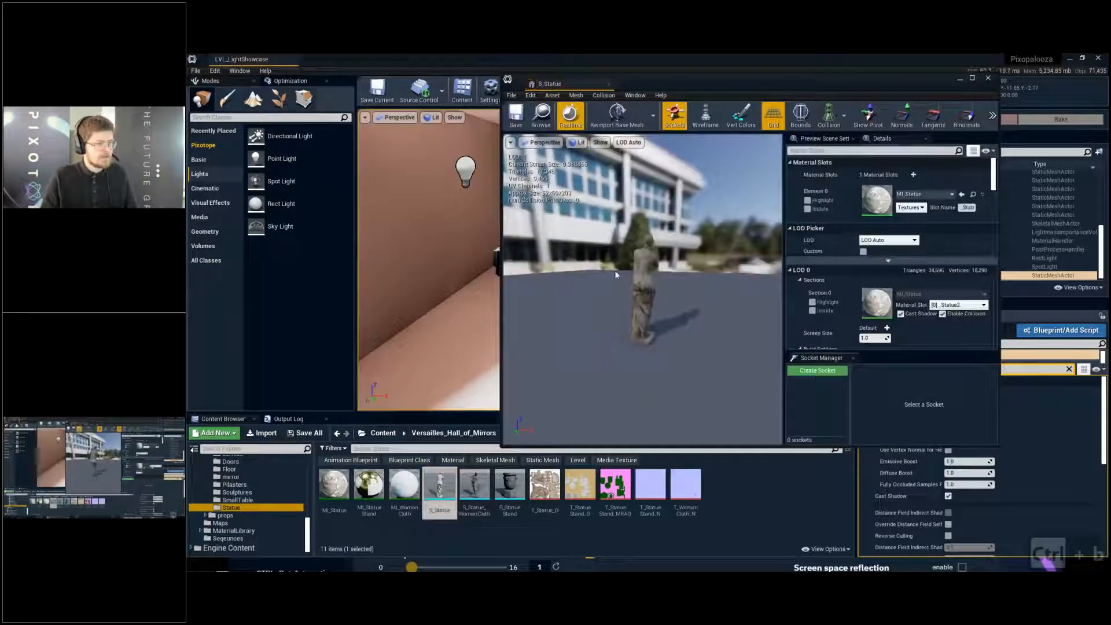
{"action": "double_click", "coordinate": [734, 83]}
- Examine the S_Statue mesh from its front at several distances in the mesh preview
{"action": "mouse_move", "coordinate": [578, 226]}
{"action": "right_mouse_down"}
{"action": "mouse_move", "coordinate": [457, 249]}
{"action": "mouse_move", "coordinate": [406, 232]}
{"action": "mouse_move", "coordinate": [576, 221]}
{"action": "right_mouse_up"}
{"action": "key", "text": "d"}
{"action": "key", "text": "w"}
{"action": "key", "text": "e"}
{"action": "key", "text": "d"}
{"action": "key", "text": "s"}
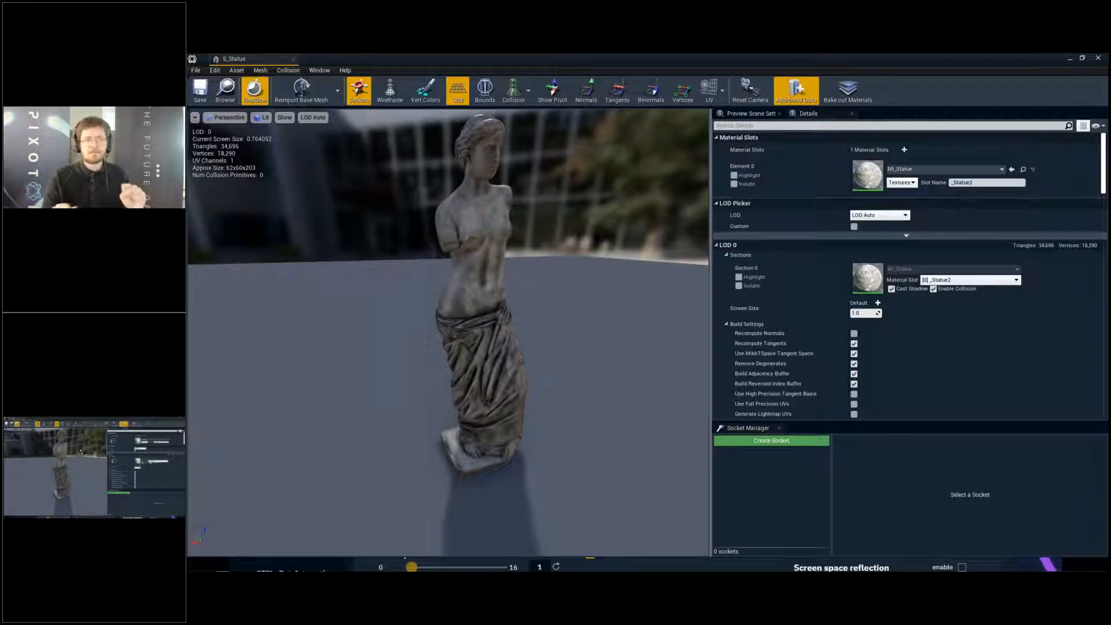
{"action": "scroll", "coordinate": [502, 262], "scroll_direction": "up", "scroll_amount": 5}
{"action": "scroll", "coordinate": [502, 261], "scroll_direction": "down", "scroll_amount": 8}
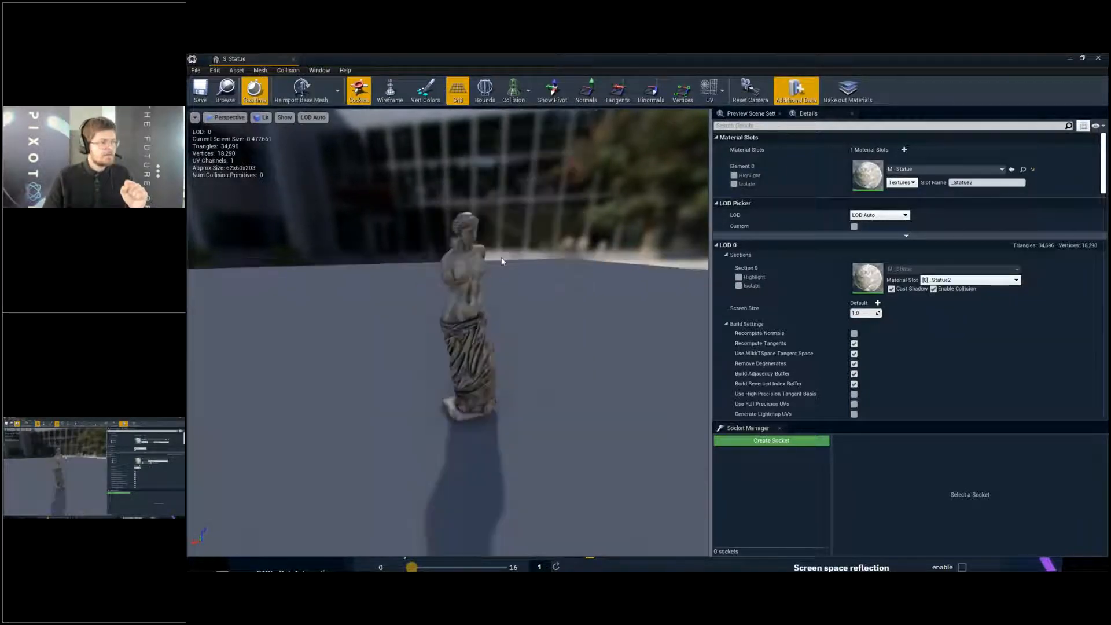
{"action": "scroll", "coordinate": [503, 262], "scroll_direction": "up", "scroll_amount": 4}
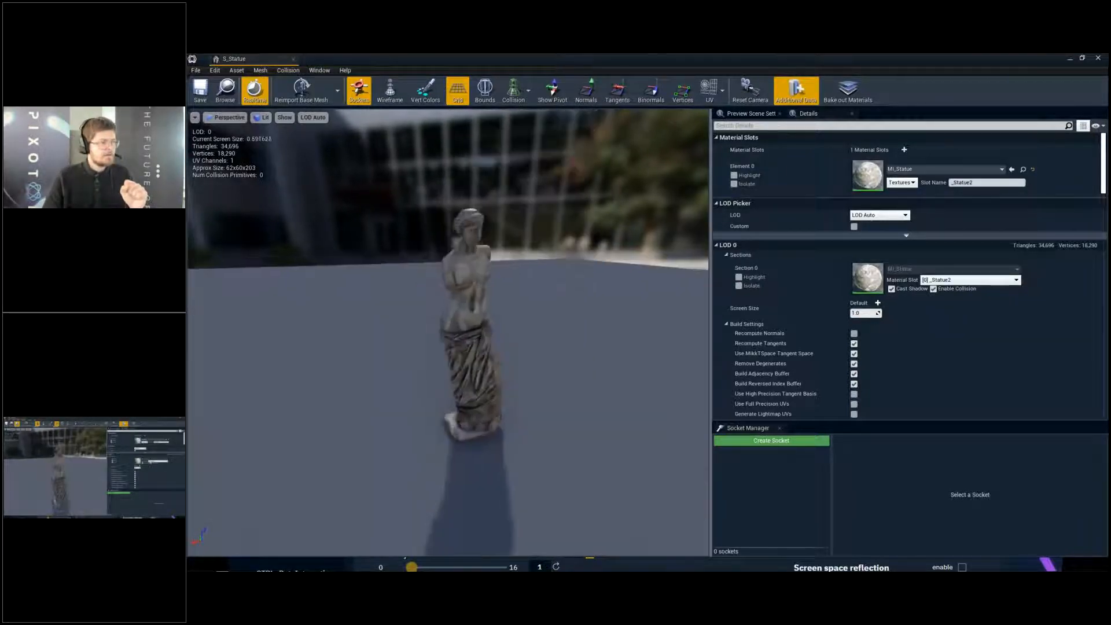
- Display UV channel 0 over the statue preview and examine its unwrapped layout
{"action": "left_click", "coordinate": [724, 91]}
{"action": "left_click", "coordinate": [734, 124]}
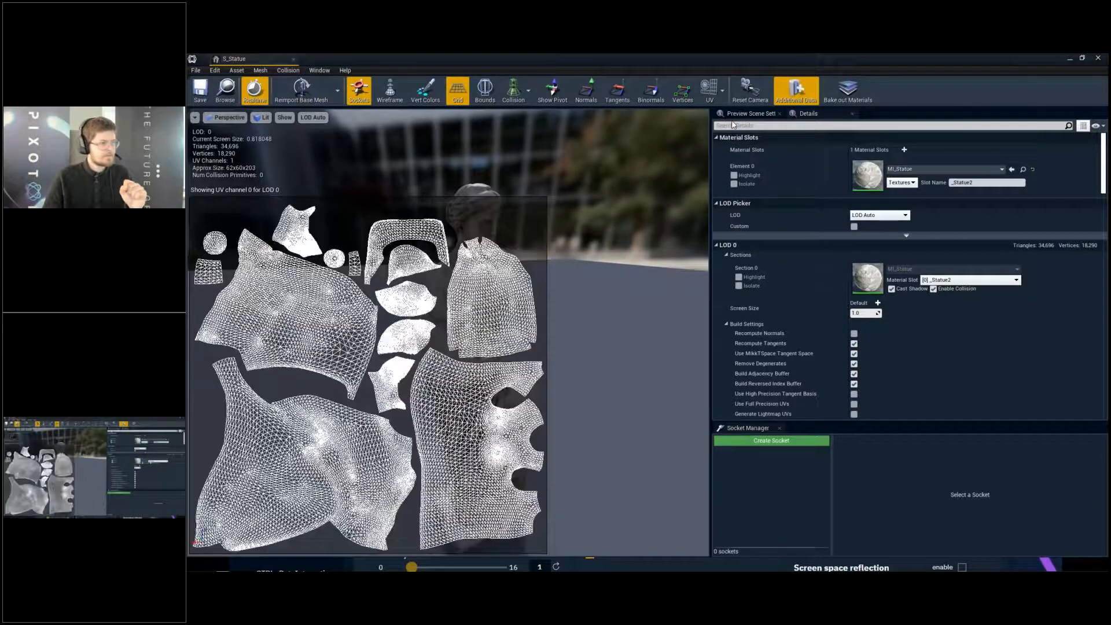
{"action": "right_click_drag", "start_coordinate": [421, 348], "coordinate": [407, 361]}
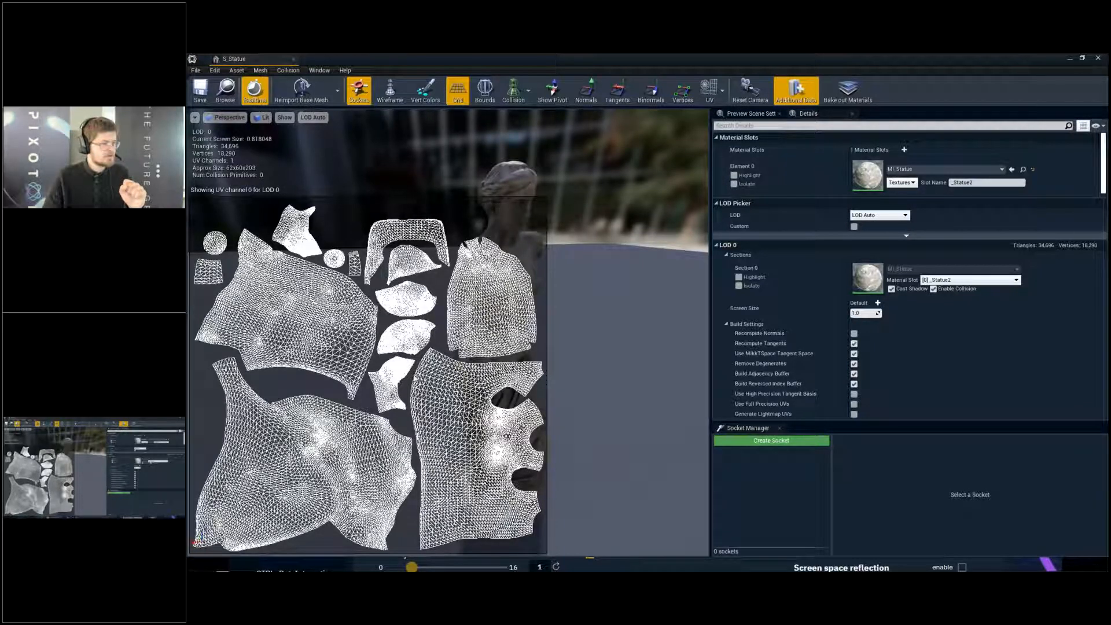
{"action": "right_click_drag", "start_coordinate": [428, 235], "coordinate": [433, 235]}
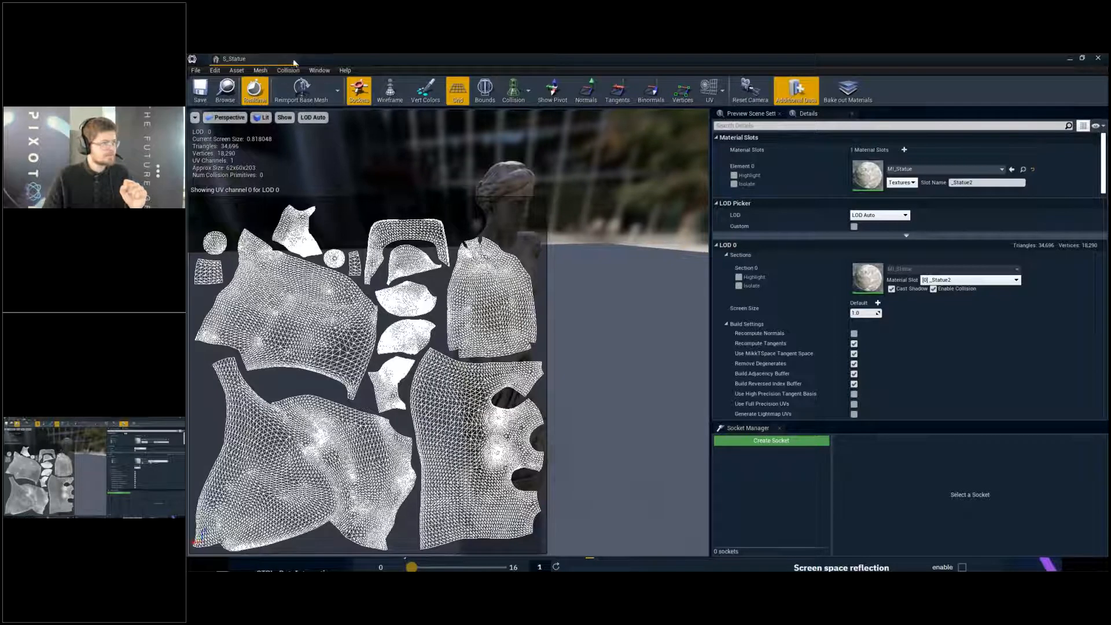
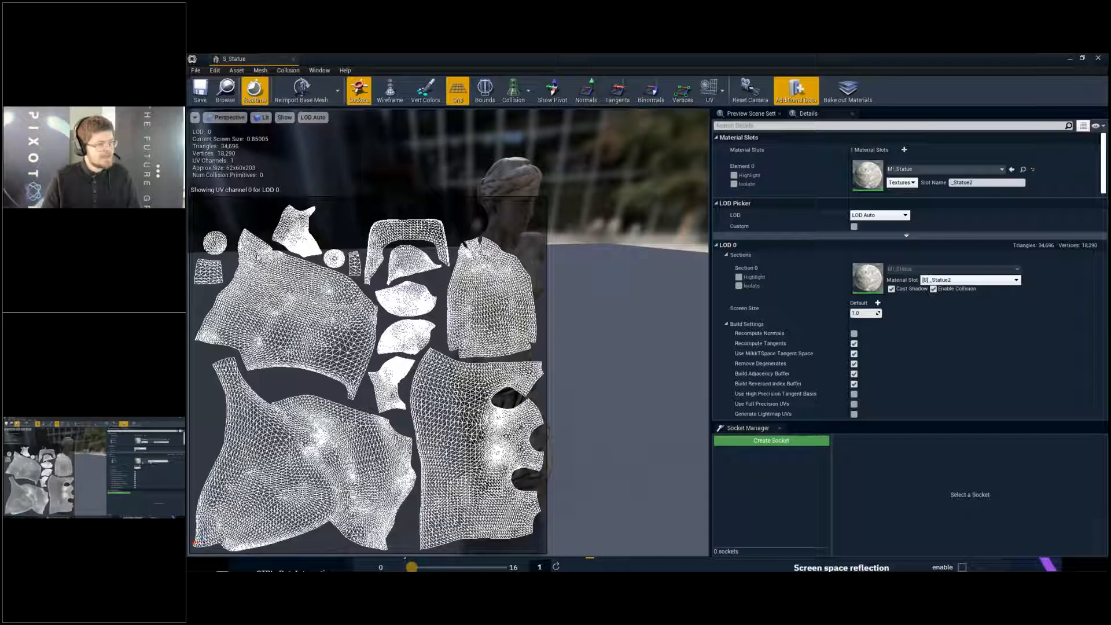
- Filter the S_Statue details for "lightm" and enable Generate Lightmap UVs in the LOD 0 build settings
{"action": "right_click_drag", "start_coordinate": [587, 516], "coordinate": [558, 509]}
{"action": "key", "text": "w"}
{"action": "left_click_drag", "start_coordinate": [553, 245], "coordinate": [553, 260]}
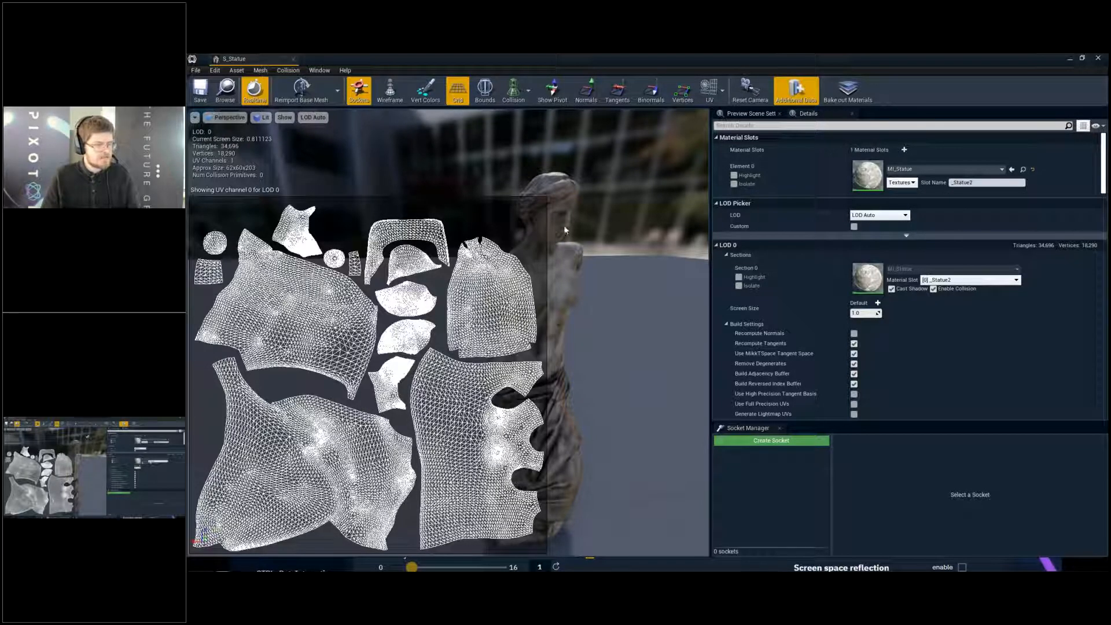
{"action": "left_click_drag", "start_coordinate": [615, 146], "coordinate": [638, 206], "text": "alt"}
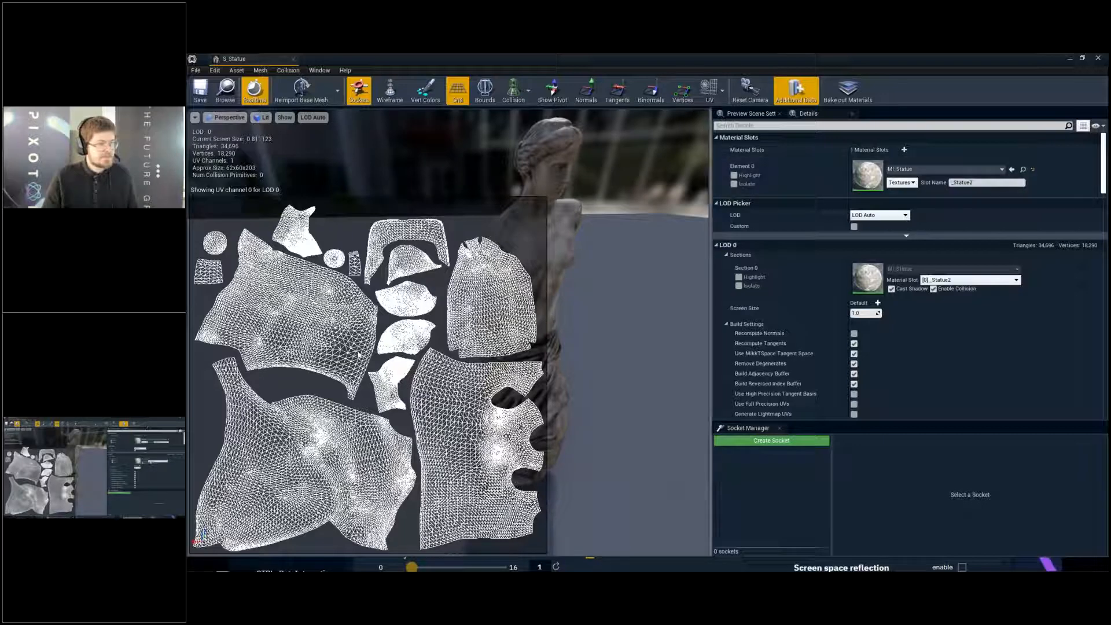
{"action": "left_click", "coordinate": [807, 126]}
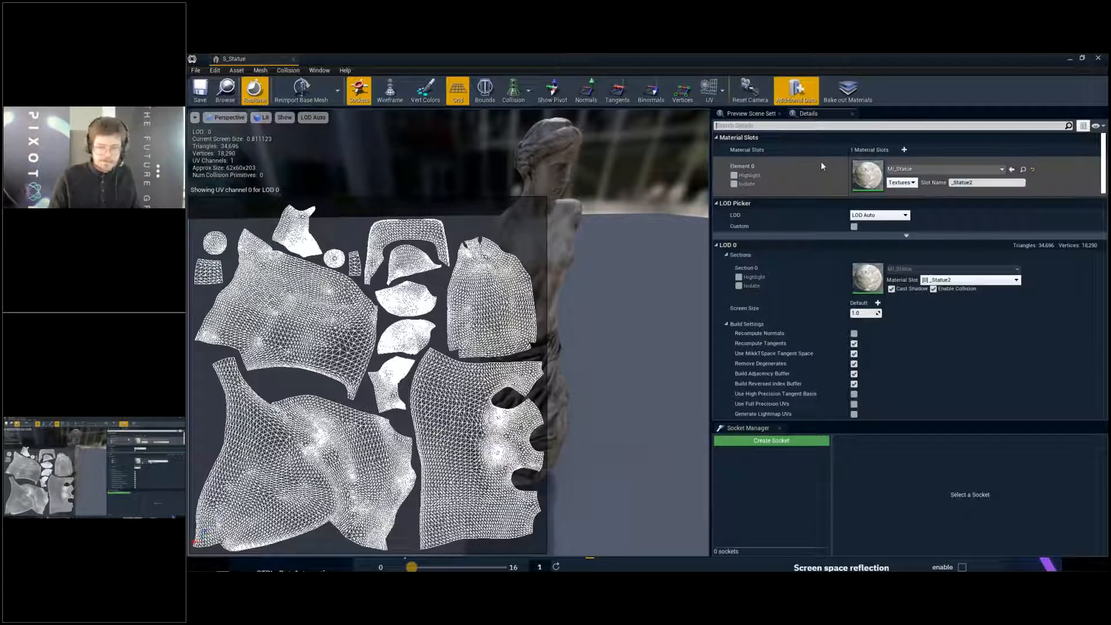
{"action": "type", "text": "lightm"}
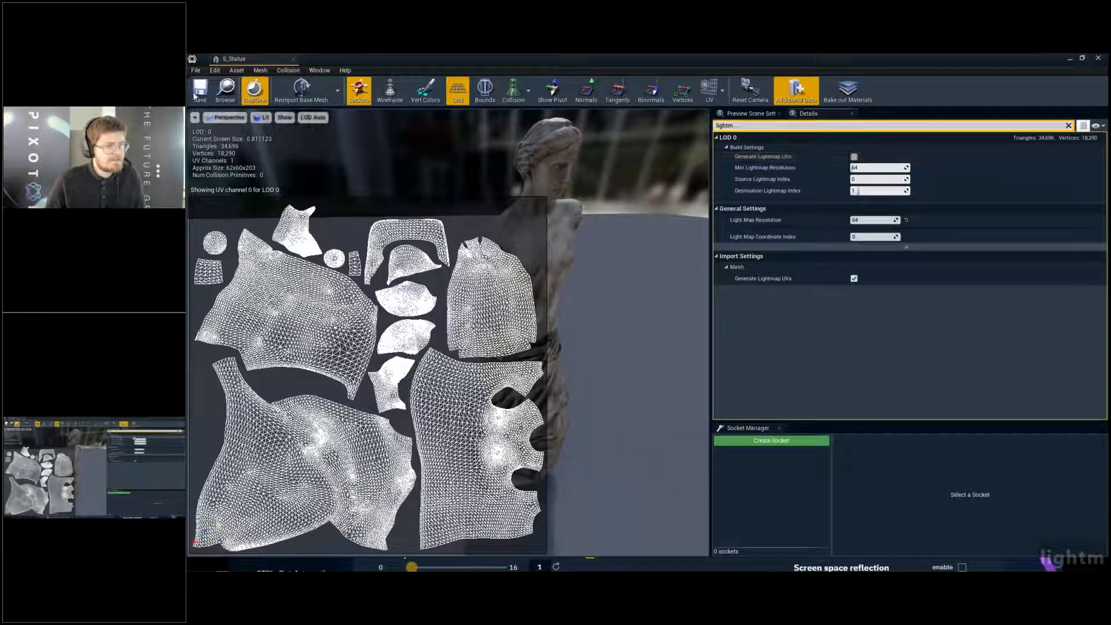
{"action": "left_click", "coordinate": [855, 156]}
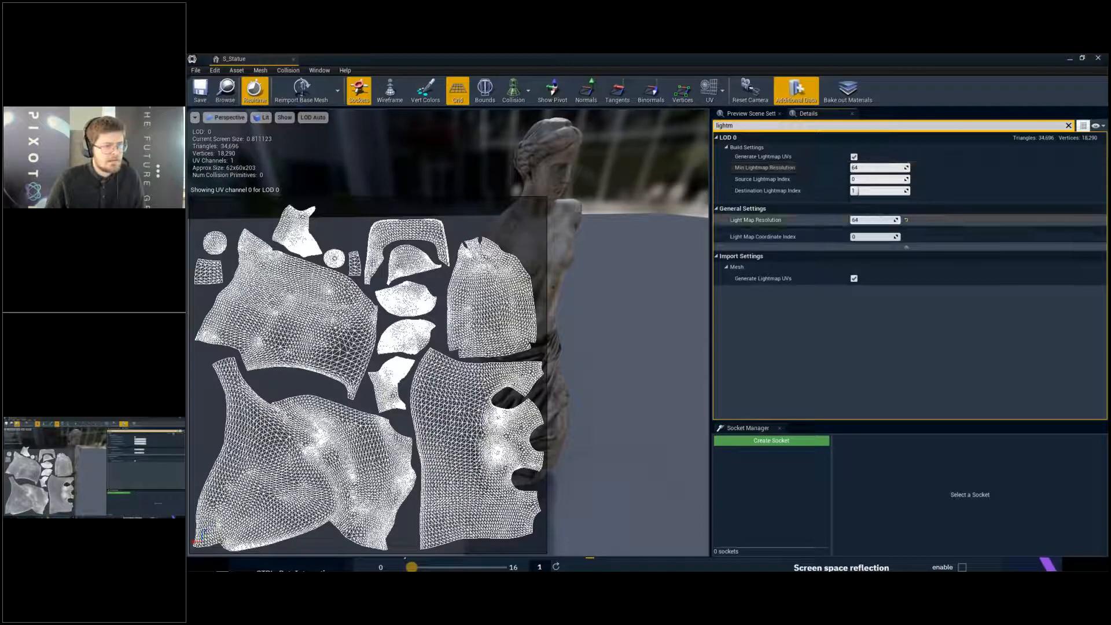
- Check the available UV channels and try to set the statue's Light Map Coordinate Index to 1
{"action": "left_click", "coordinate": [875, 237]}
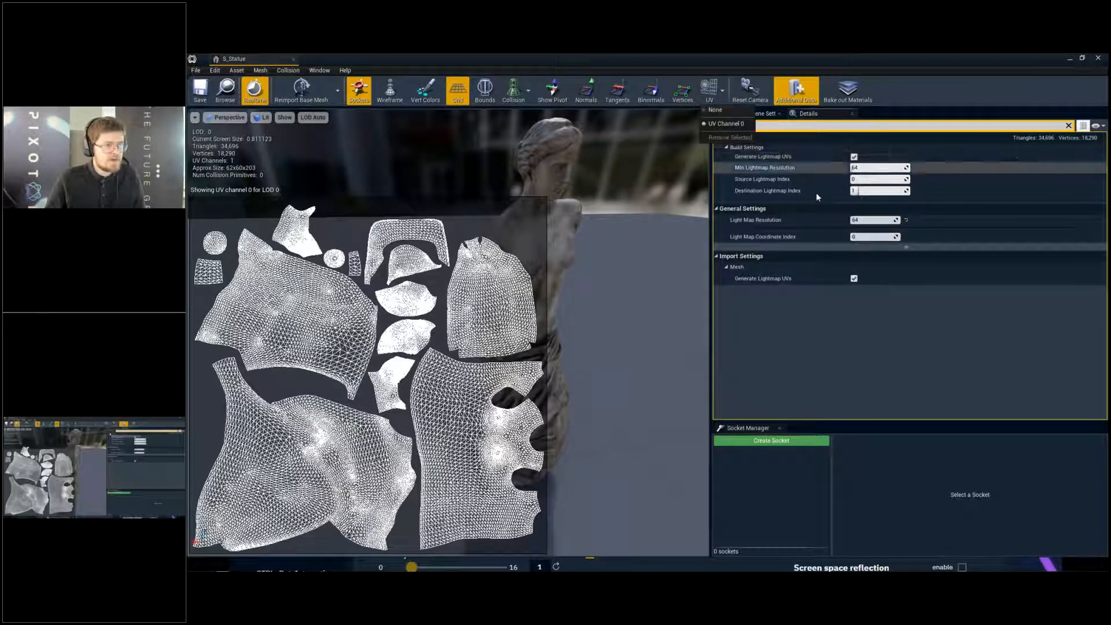
{"action": "left_click", "coordinate": [722, 91]}
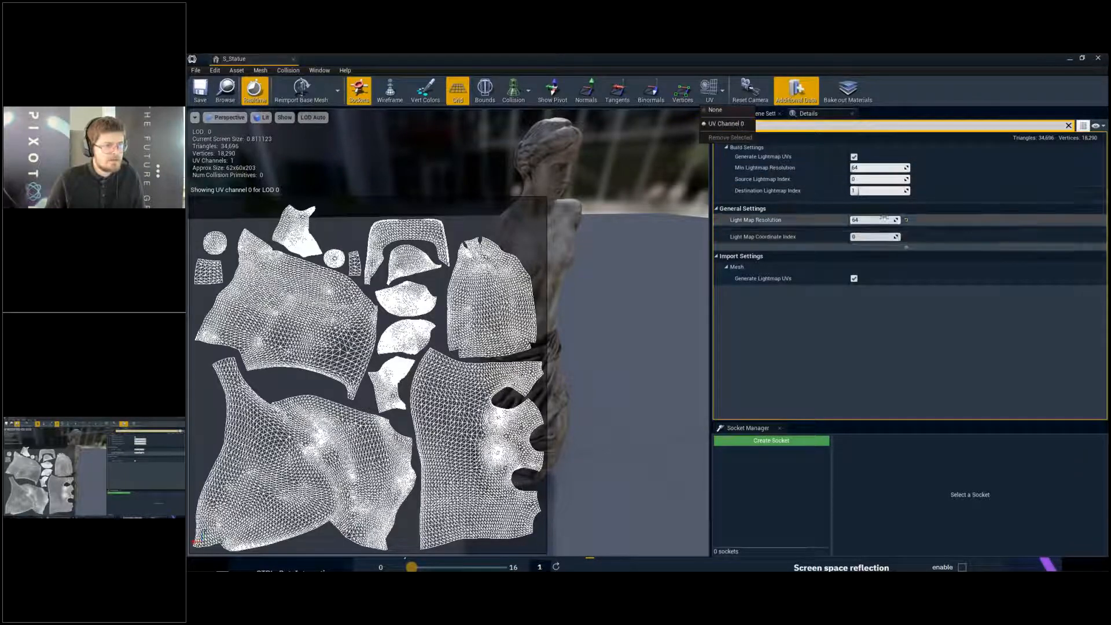
{"action": "left_click", "coordinate": [870, 239]}
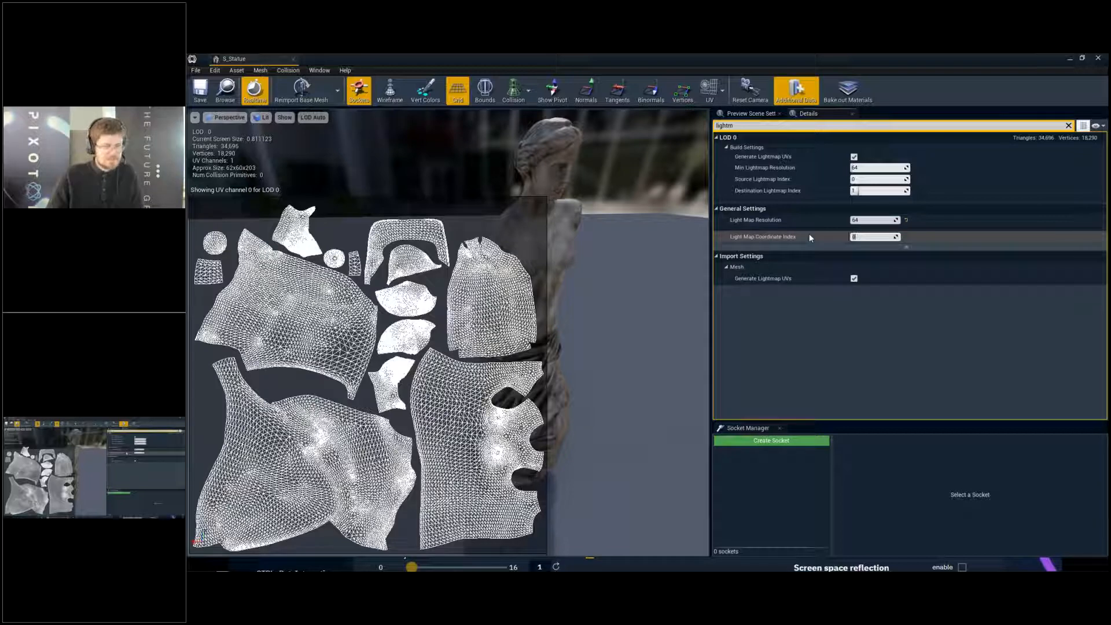
{"action": "type", "text": "1"}
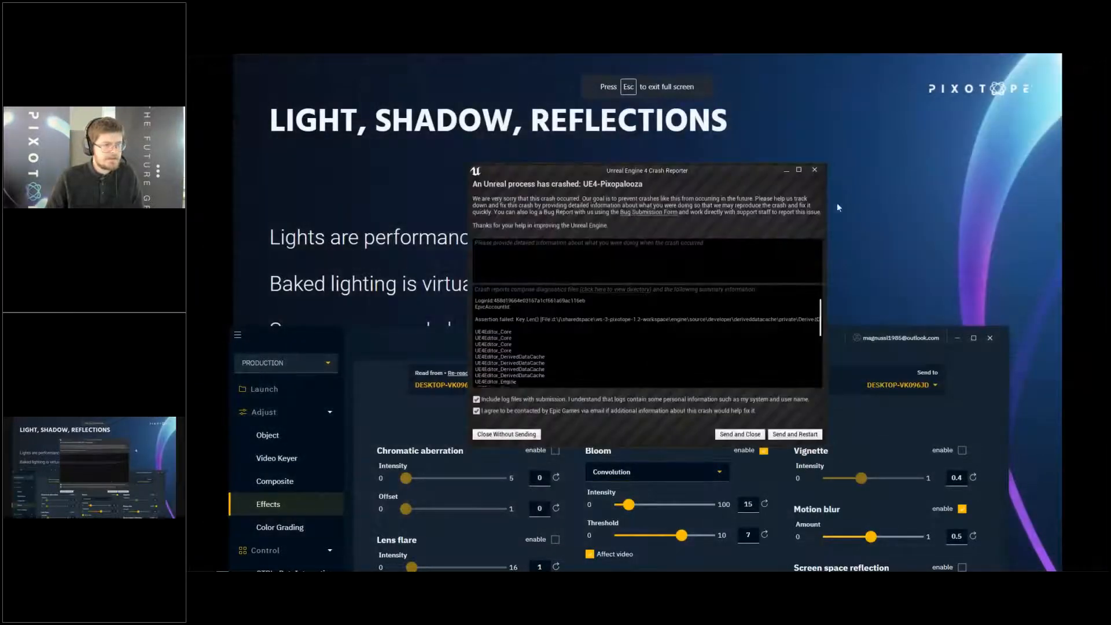
- Close the crash report, switch to Pixotope's launch list and launch LVL_LightBake in the editor
{"action": "left_click", "coordinate": [814, 171]}
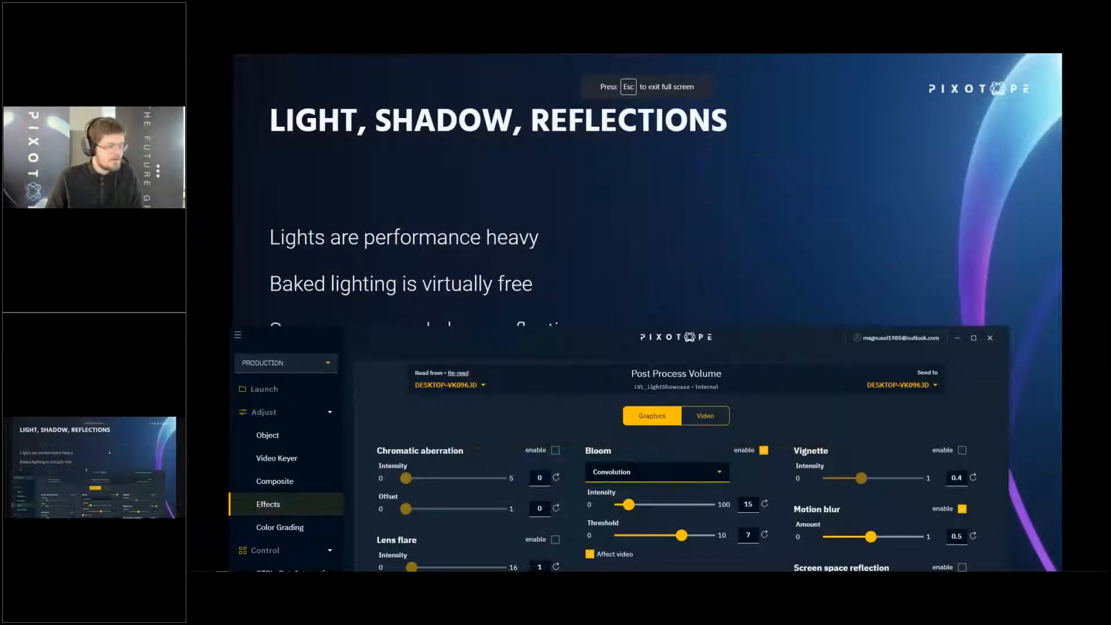
{"action": "double_click", "coordinate": [425, 340]}
{"action": "left_click", "coordinate": [221, 116]}
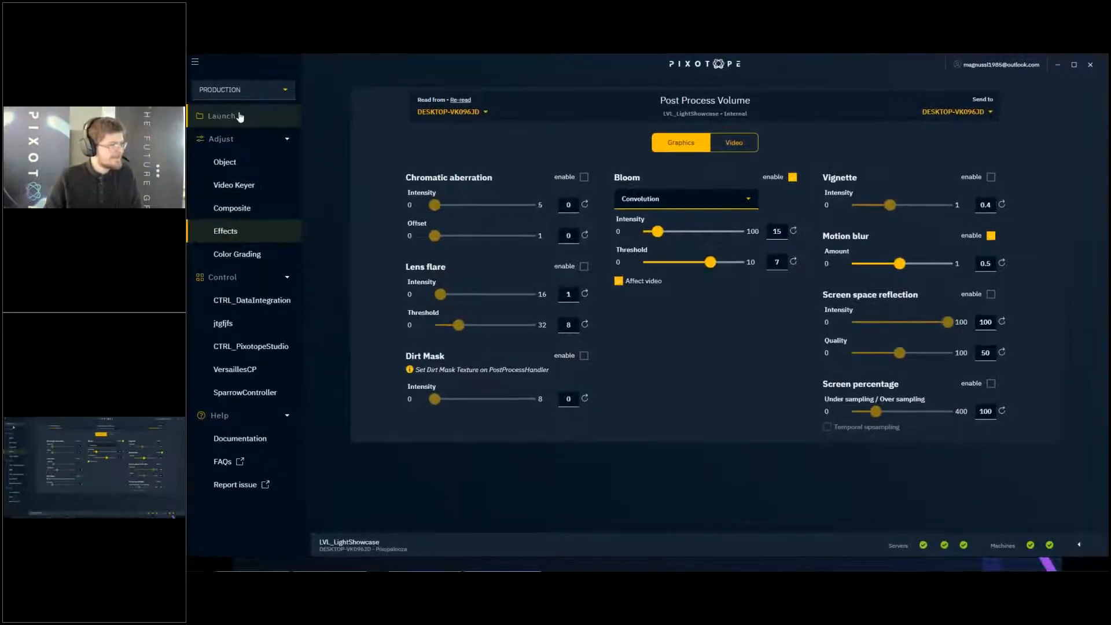
{"action": "left_click", "coordinate": [373, 133]}
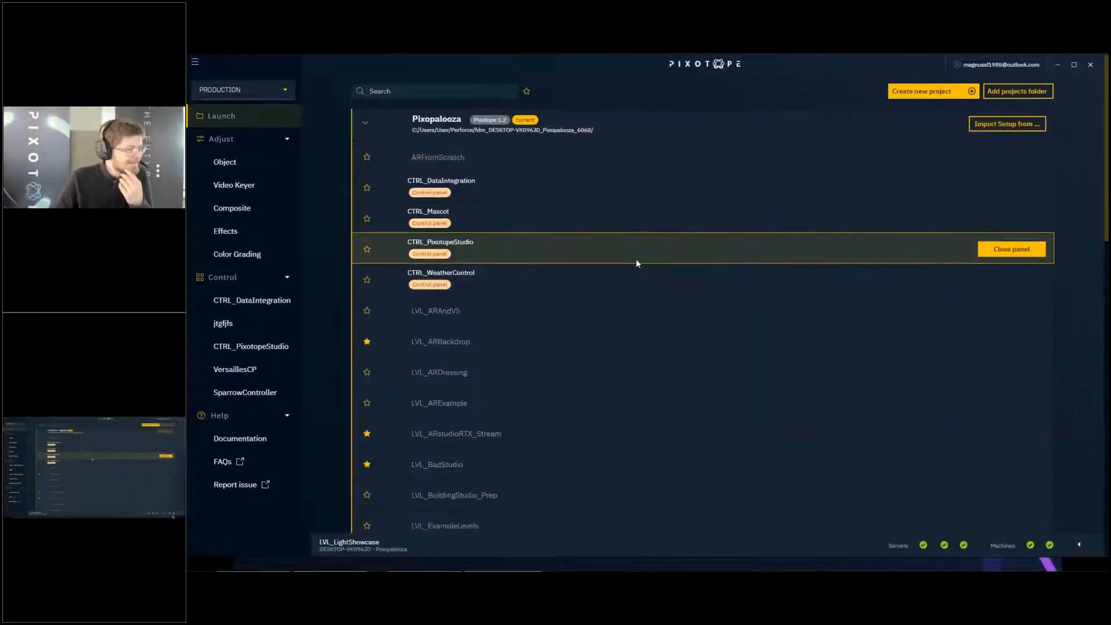
{"action": "scroll", "coordinate": [642, 230], "scroll_direction": "down", "scroll_amount": 3}
{"action": "scroll", "coordinate": [796, 336], "scroll_direction": "down", "scroll_amount": 3}
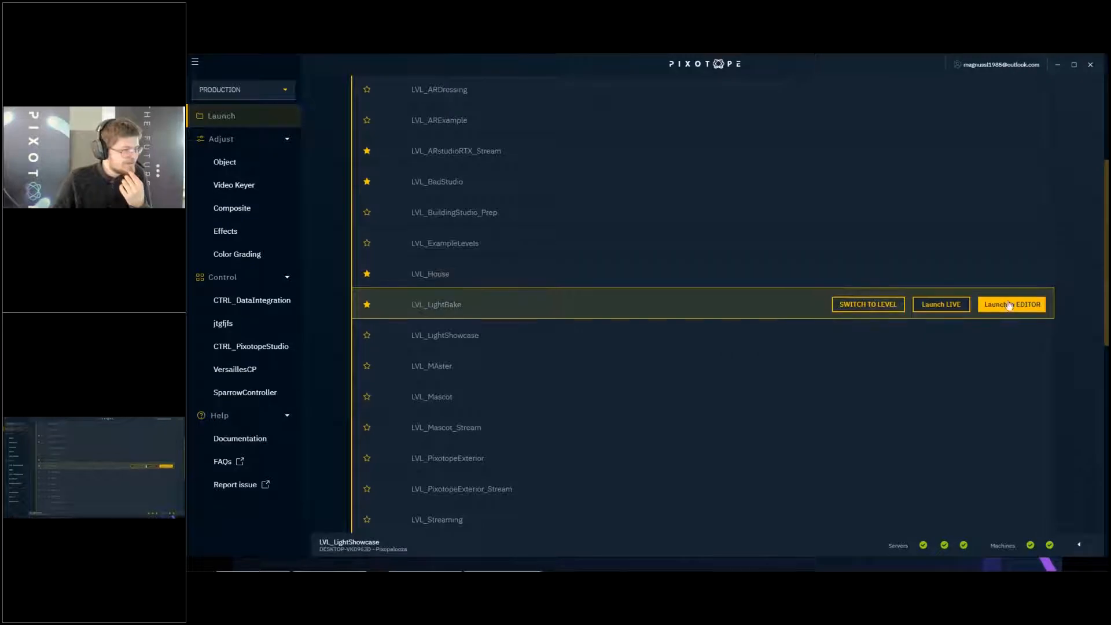
{"action": "left_click", "coordinate": [1019, 305]}
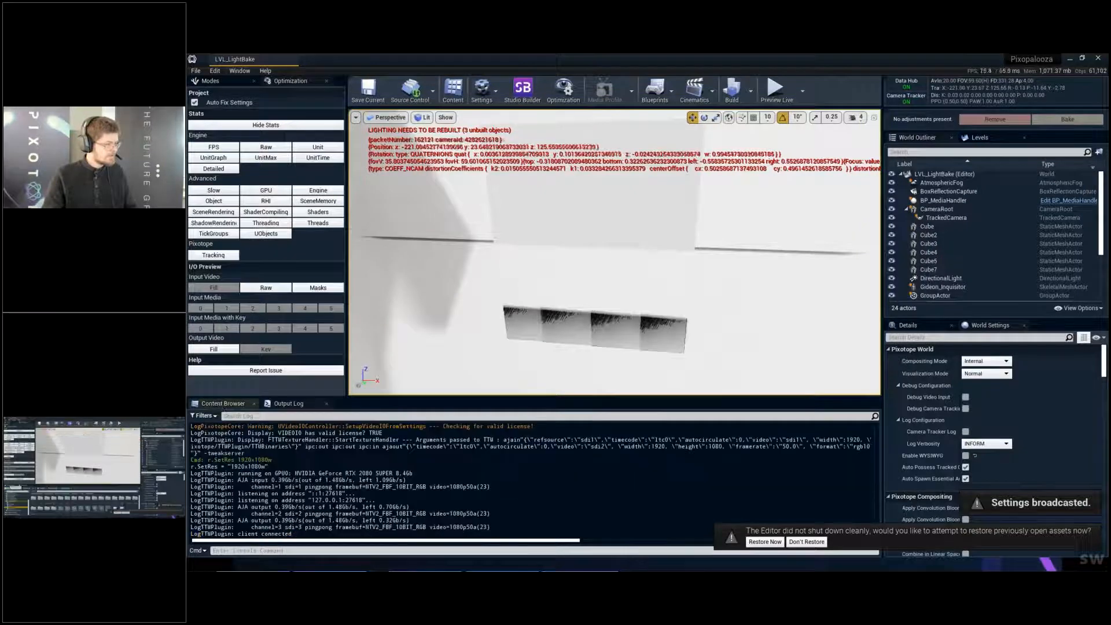
- Open the LVL_LightShowcase level from the LightExamples folder under Developers
{"action": "left_click", "coordinate": [222, 404]}
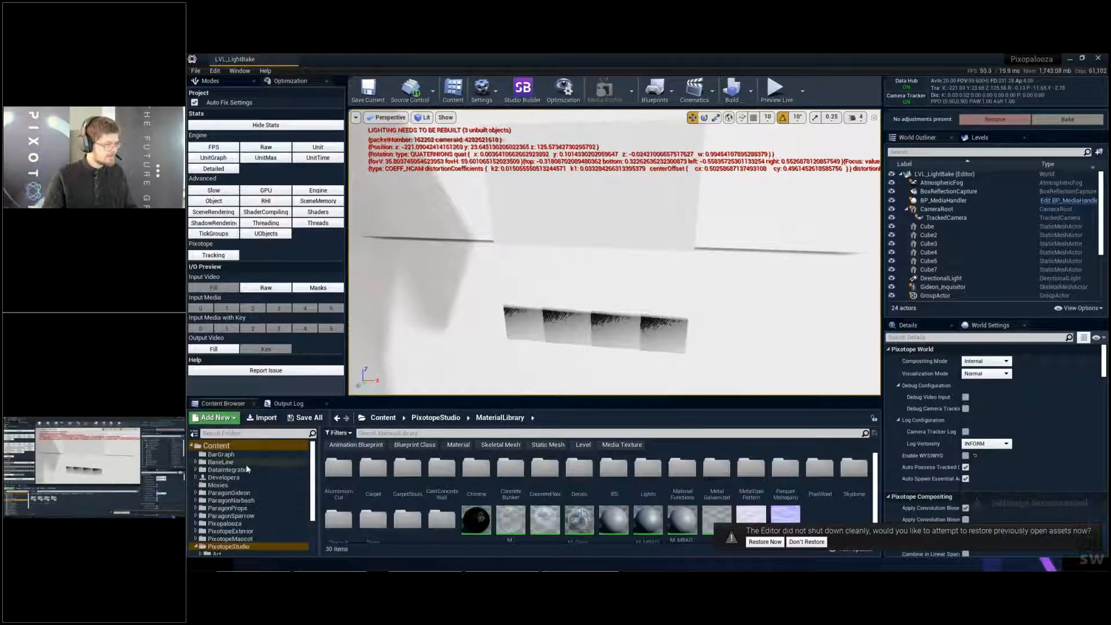
{"action": "left_click", "coordinate": [255, 478]}
{"action": "double_click", "coordinate": [356, 474]}
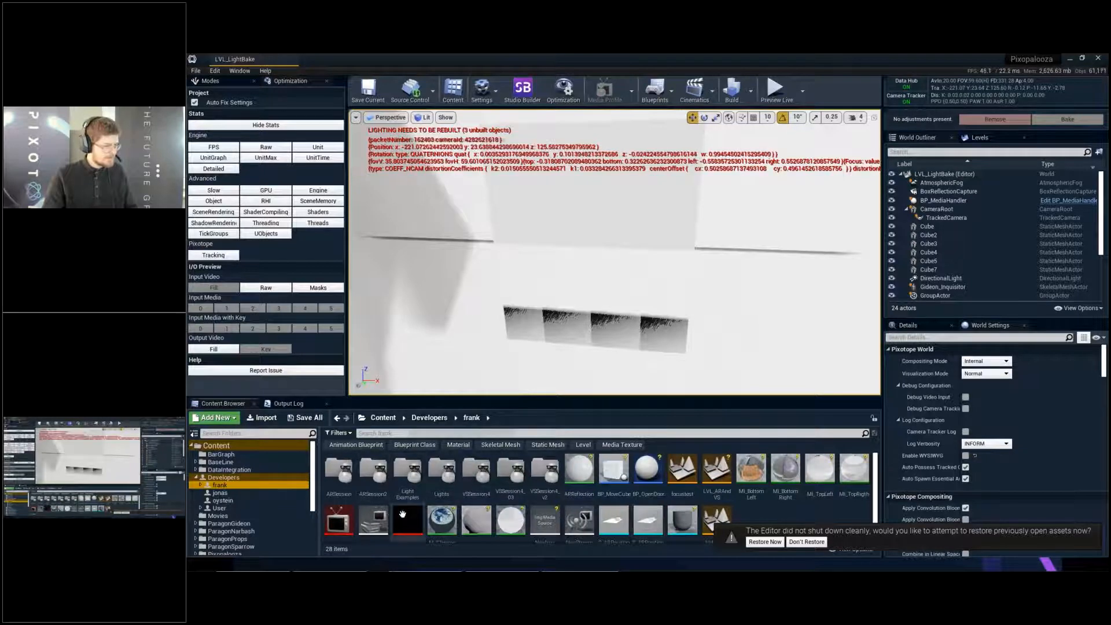
{"action": "double_click", "coordinate": [412, 475]}
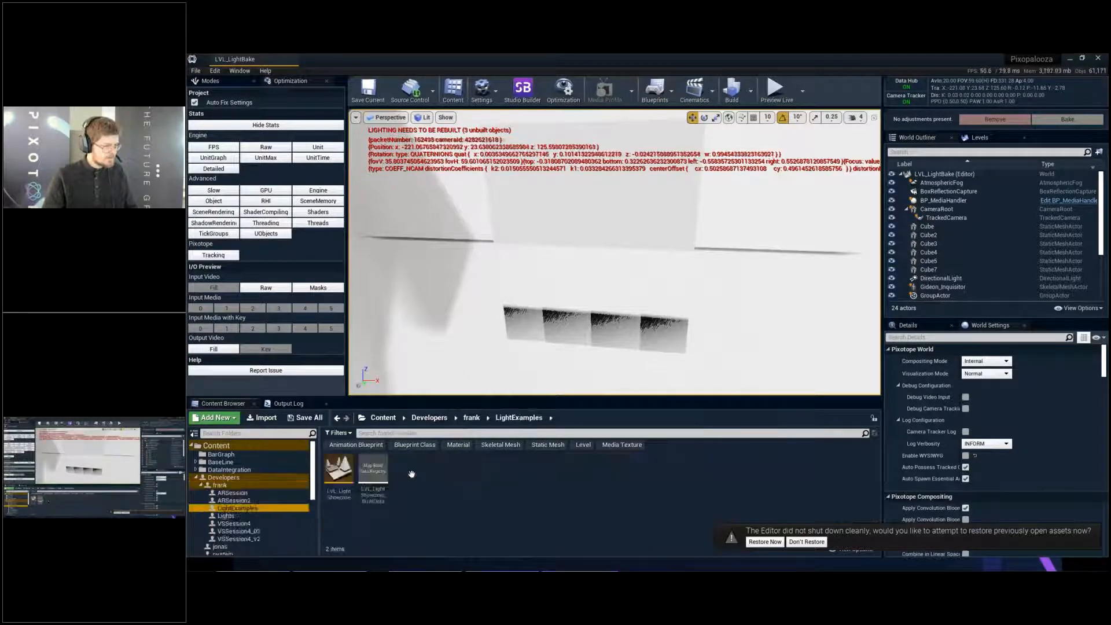
{"action": "double_click", "coordinate": [339, 472]}
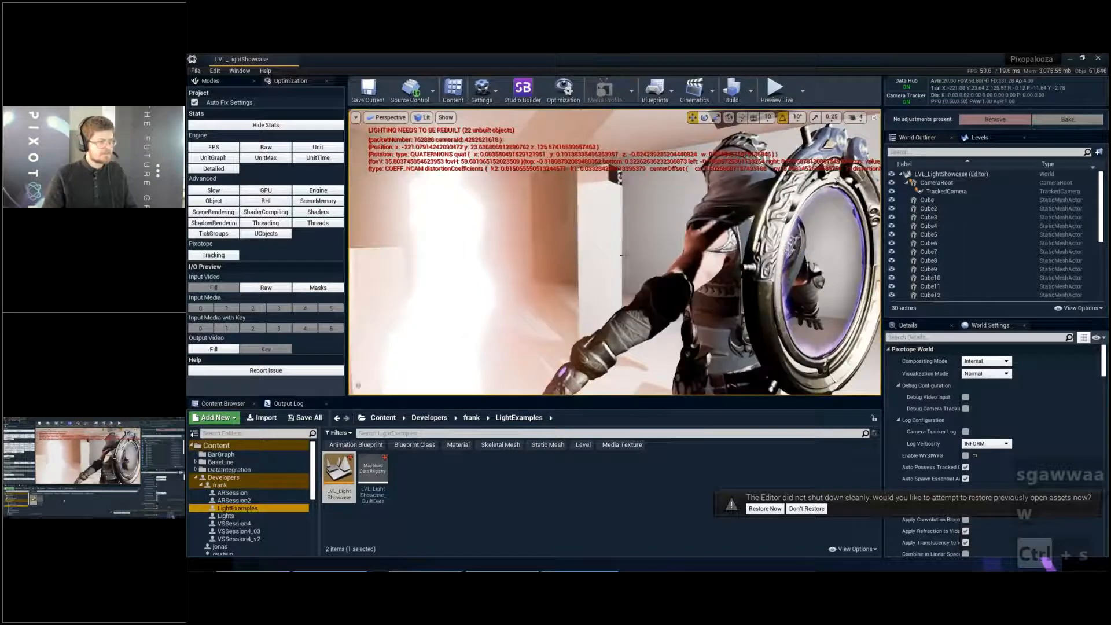
- Save LVL_LightShowcase and disable the on-screen messages with the disableallscreenmessages console command
{"action": "key", "text": "ctrl+s"}
{"action": "left_click", "coordinate": [288, 404]}
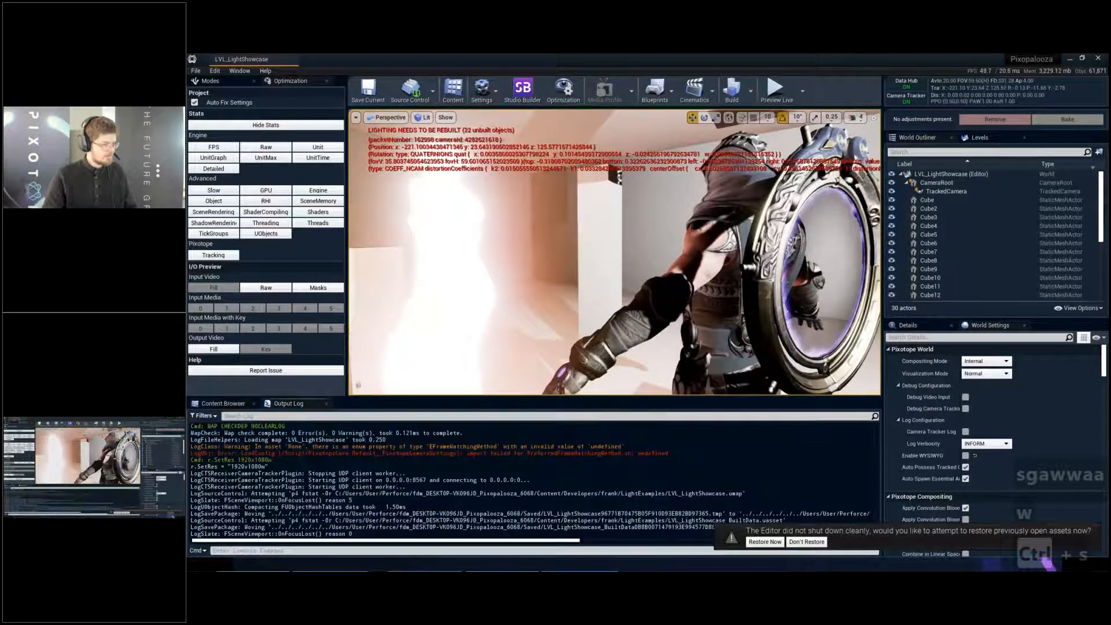
{"action": "key", "text": "Up"}
{"action": "key", "text": "Return"}
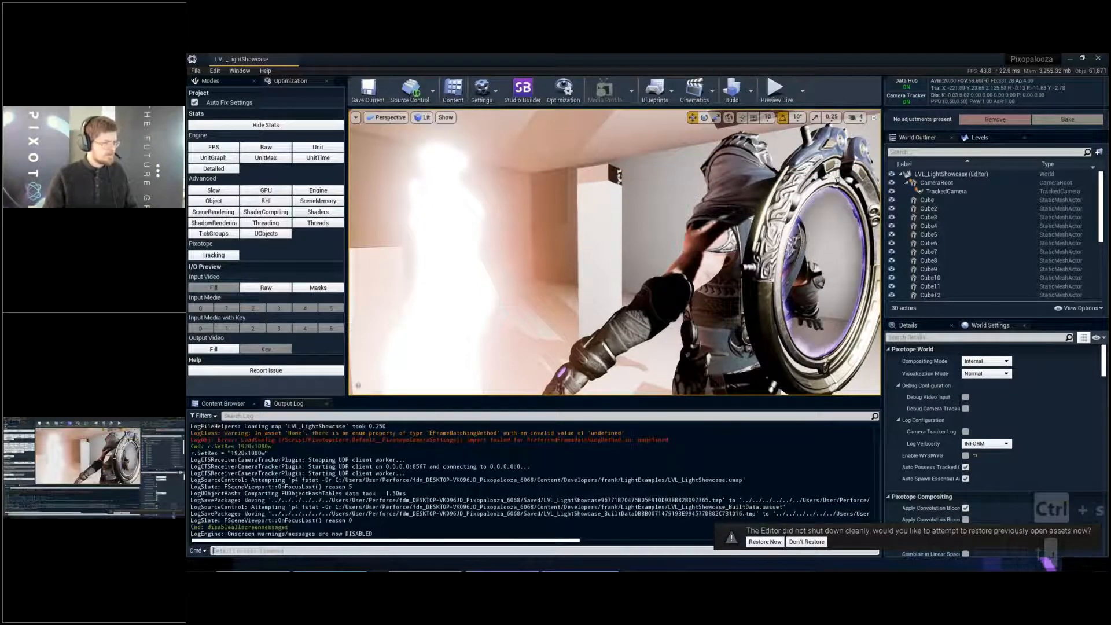
- Open the glowing statue's S_Statue asset in a maximized static mesh editor and display UV channel 0
{"action": "left_click", "coordinate": [444, 256]}
{"action": "key", "text": "ctrl+b"}
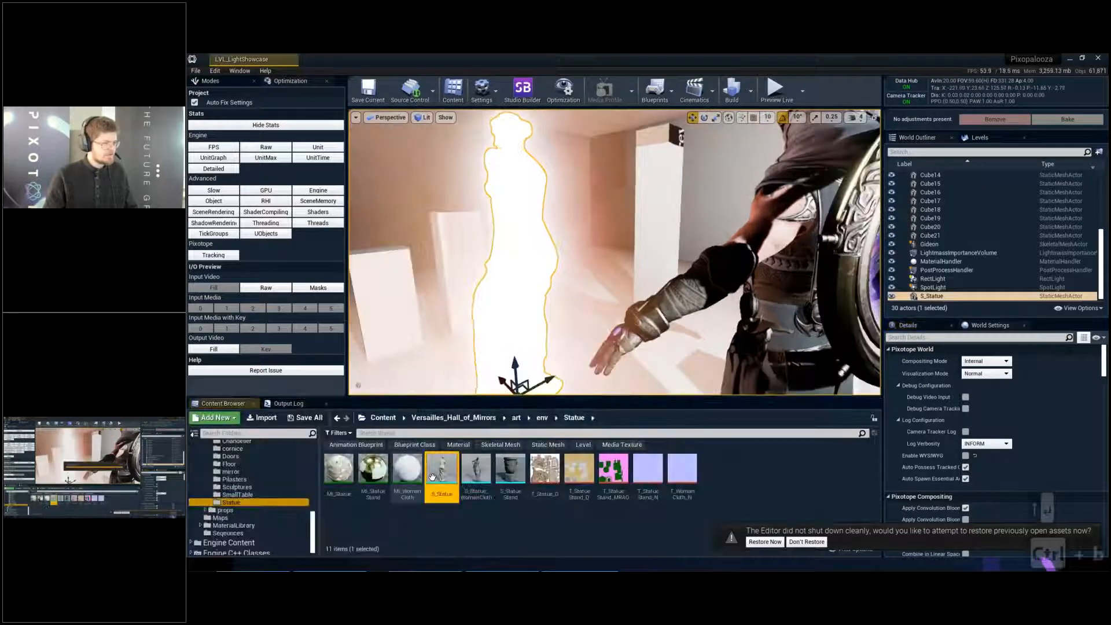
{"action": "double_click", "coordinate": [441, 469]}
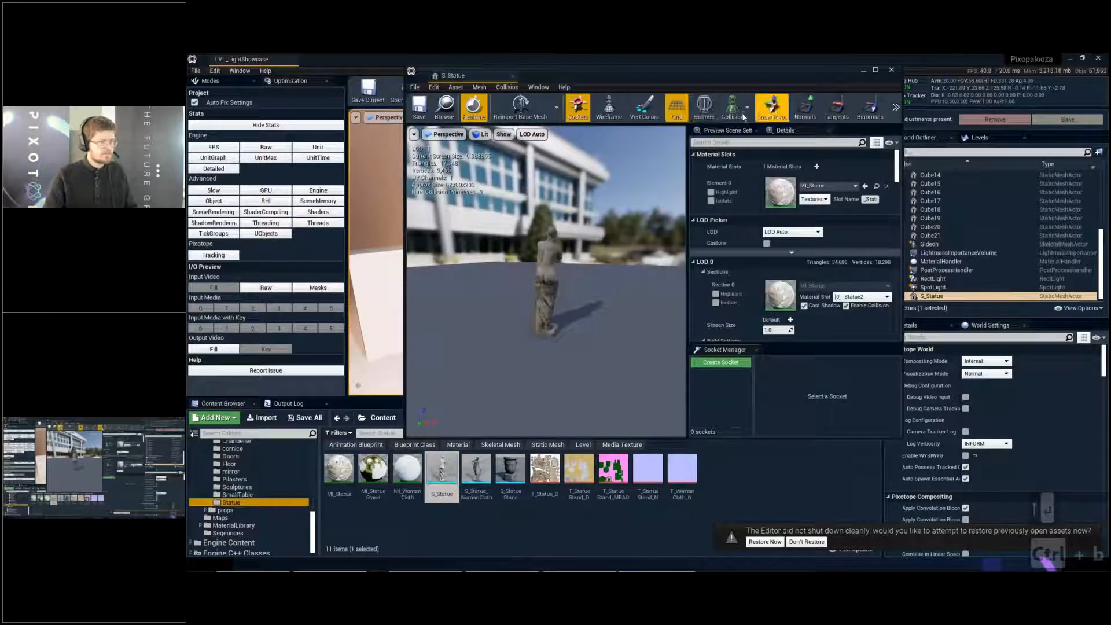
{"action": "double_click", "coordinate": [707, 75]}
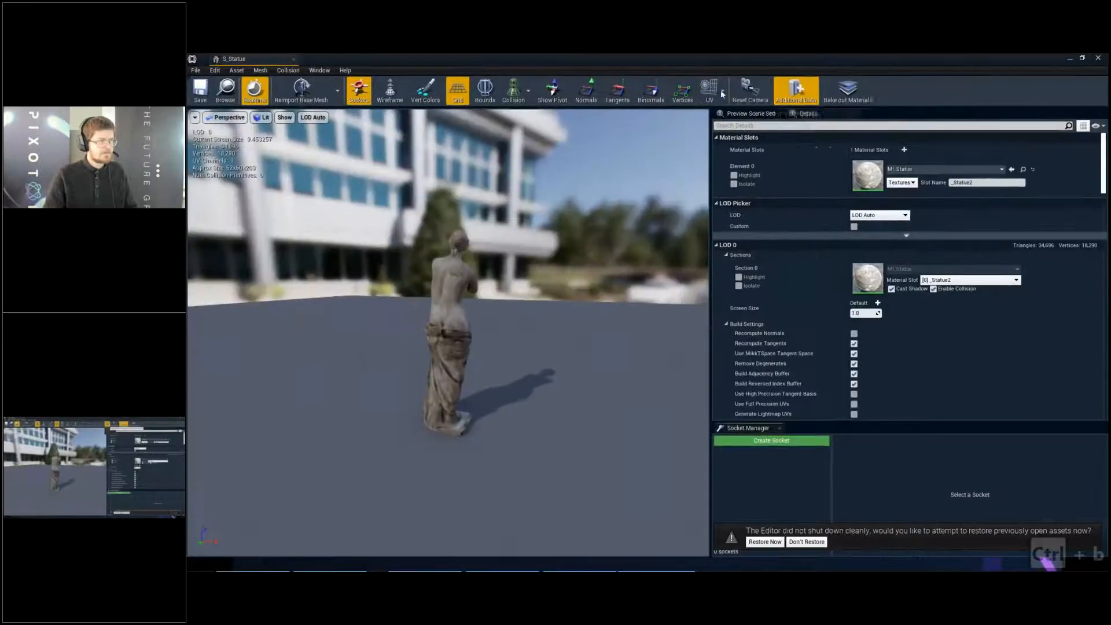
{"action": "left_click", "coordinate": [712, 90]}
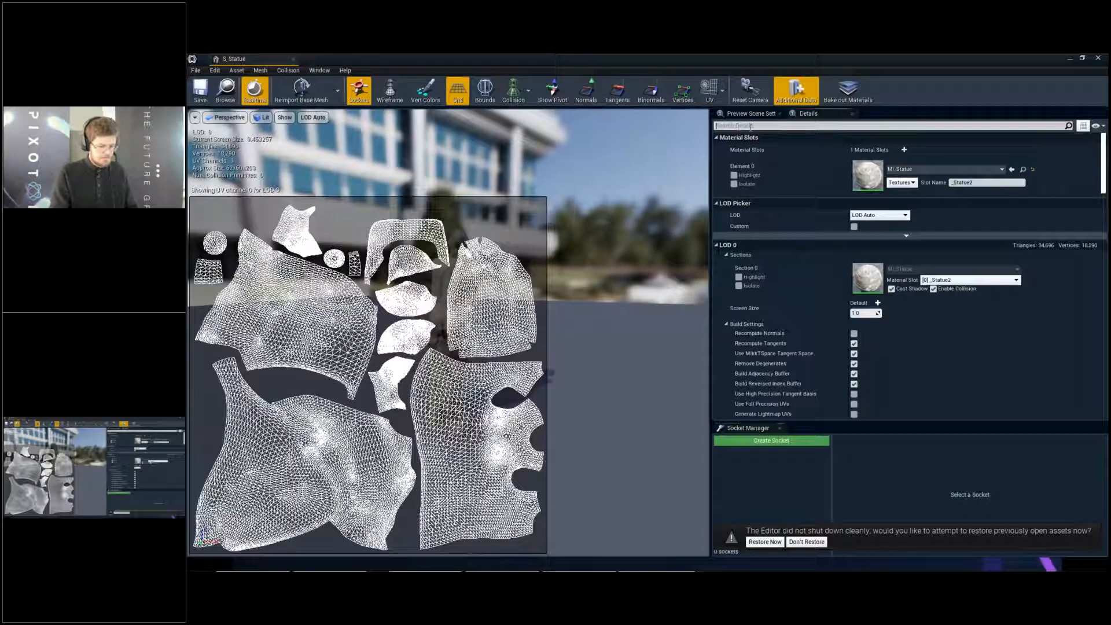
- Filter the S_Statue details for "lightm" and set the Light Map Resolution to 128
{"action": "left_click", "coordinate": [737, 126]}
{"action": "type", "text": "lightm"}
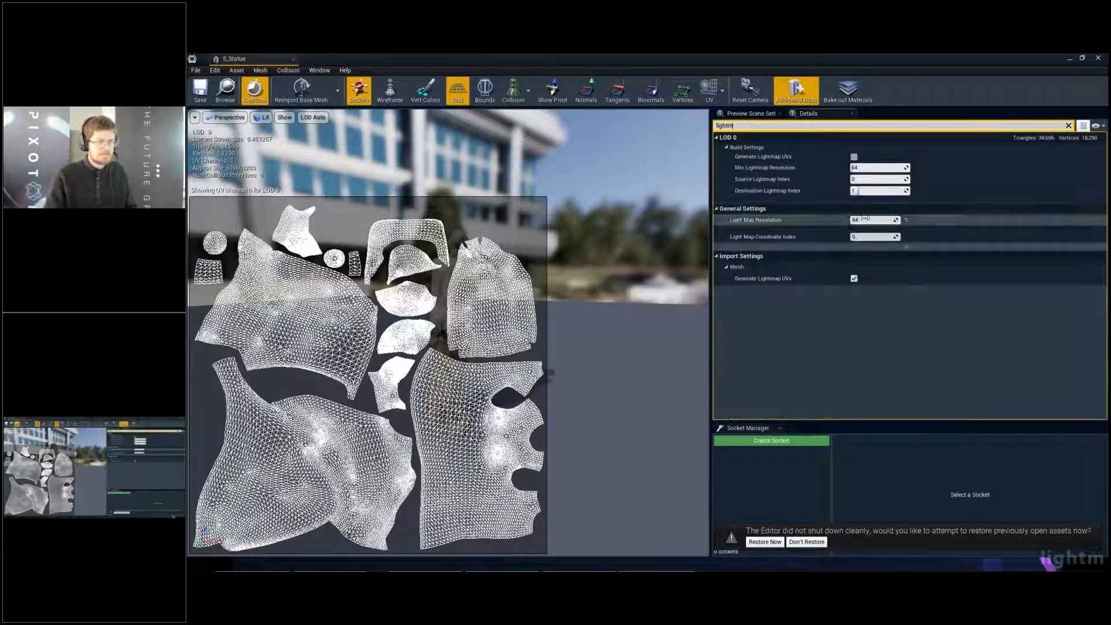
{"action": "left_click", "coordinate": [869, 220]}
{"action": "type", "text": "128"}
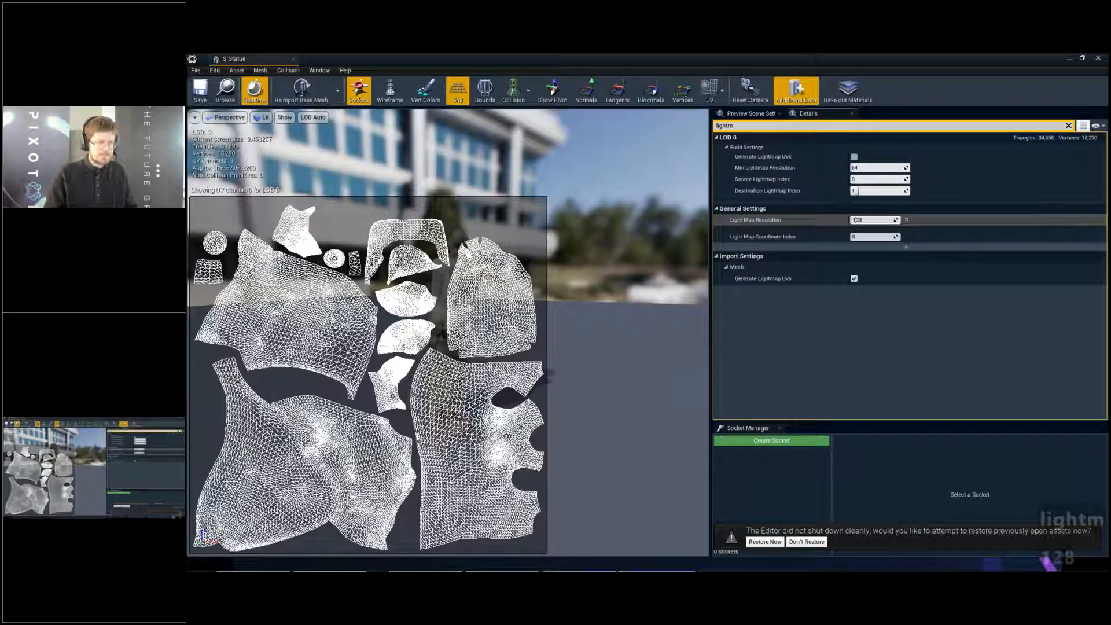
{"action": "key", "text": "Return"}
- Try to set the statue's Light Map Coordinate Index to 1 and save the S_Statue mesh
{"action": "left_click", "coordinate": [871, 239]}
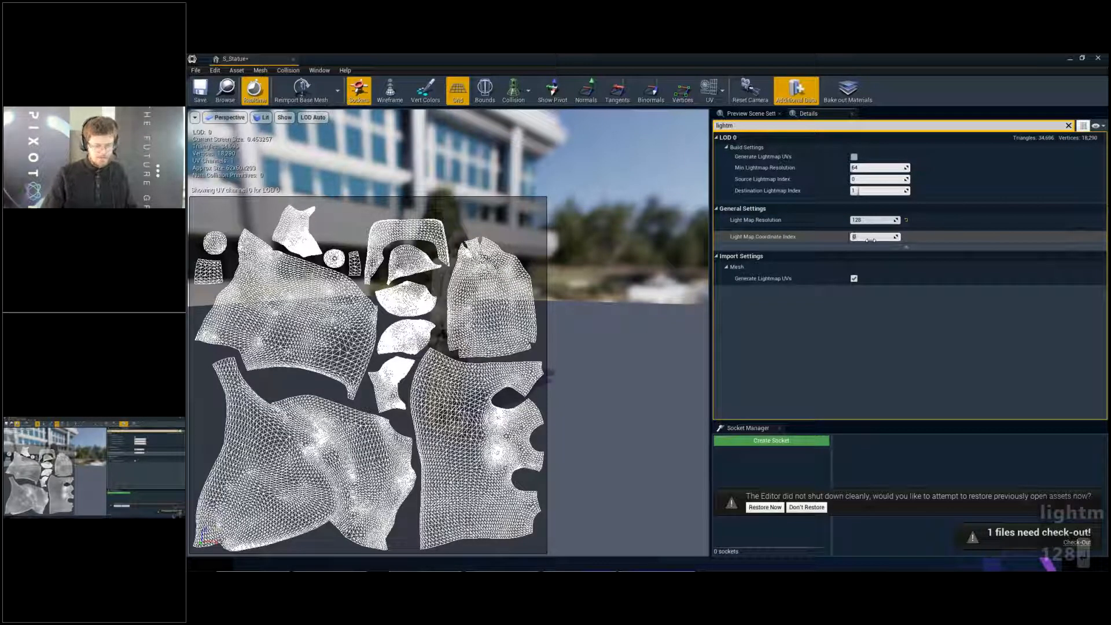
{"action": "type", "text": "1"}
{"action": "key", "text": "Return"}
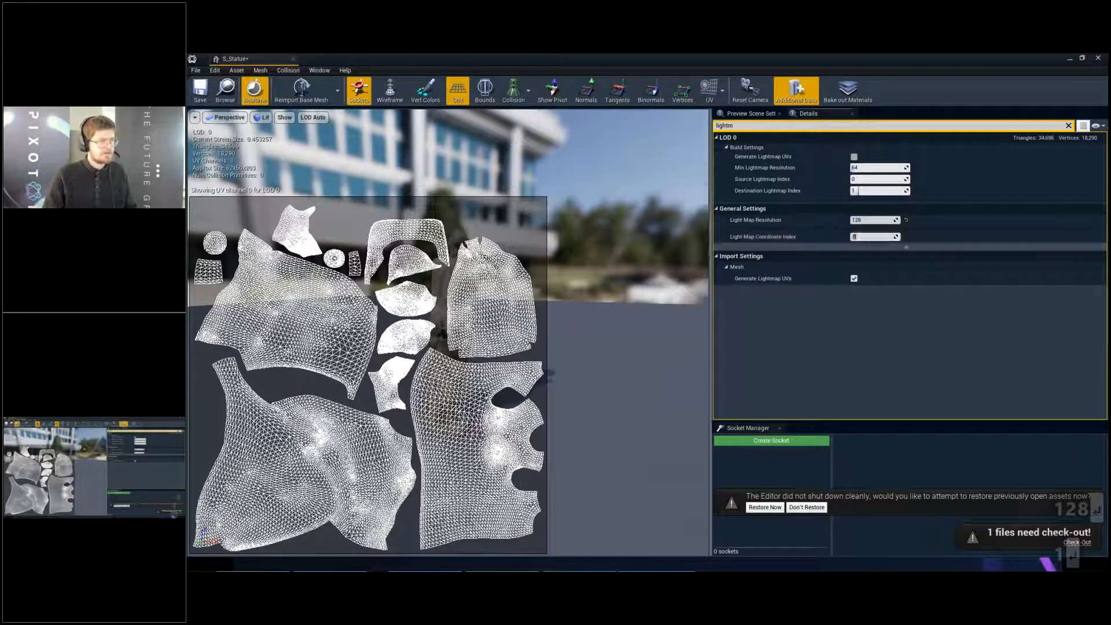
{"action": "key", "text": "ctrl+s"}
{"action": "left_click", "coordinate": [711, 398]}
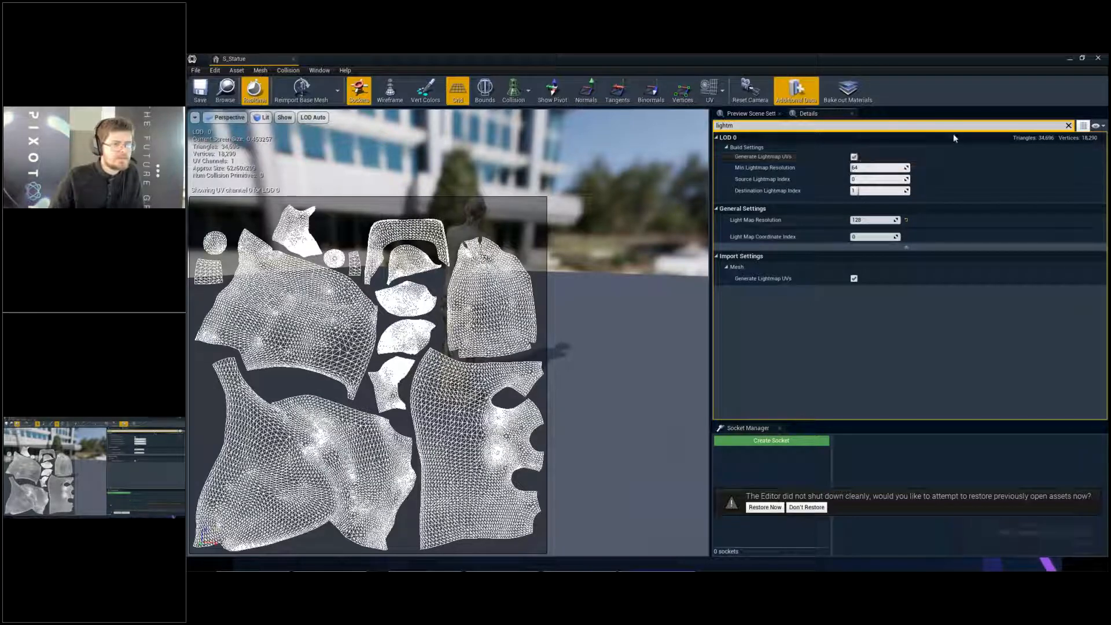
- Clear the details filter and apply the LOD 0 changes with Generate Lightmap UVs enabled
{"action": "left_click", "coordinate": [1069, 125]}
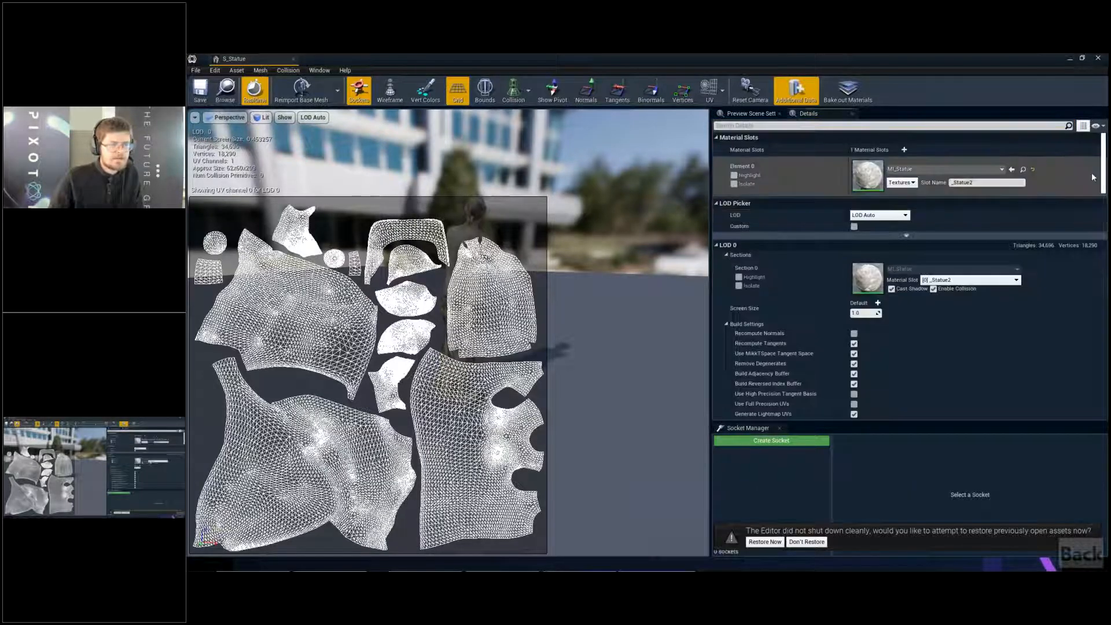
{"action": "scroll", "coordinate": [1067, 208], "scroll_direction": "down", "scroll_amount": 10}
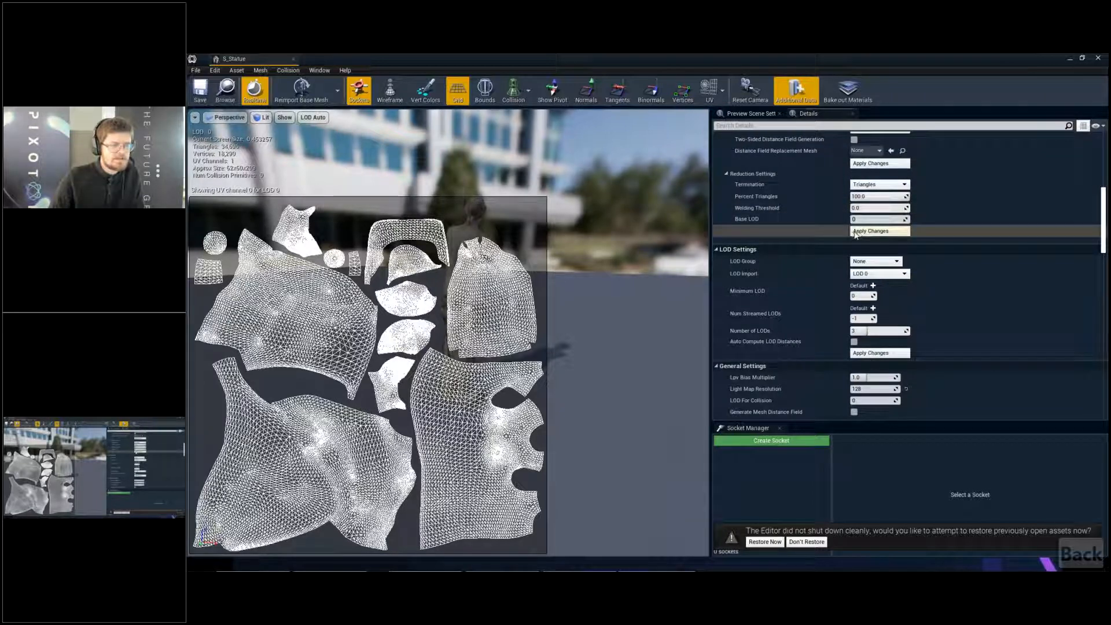
{"action": "scroll", "coordinate": [855, 234], "scroll_direction": "up", "scroll_amount": 3}
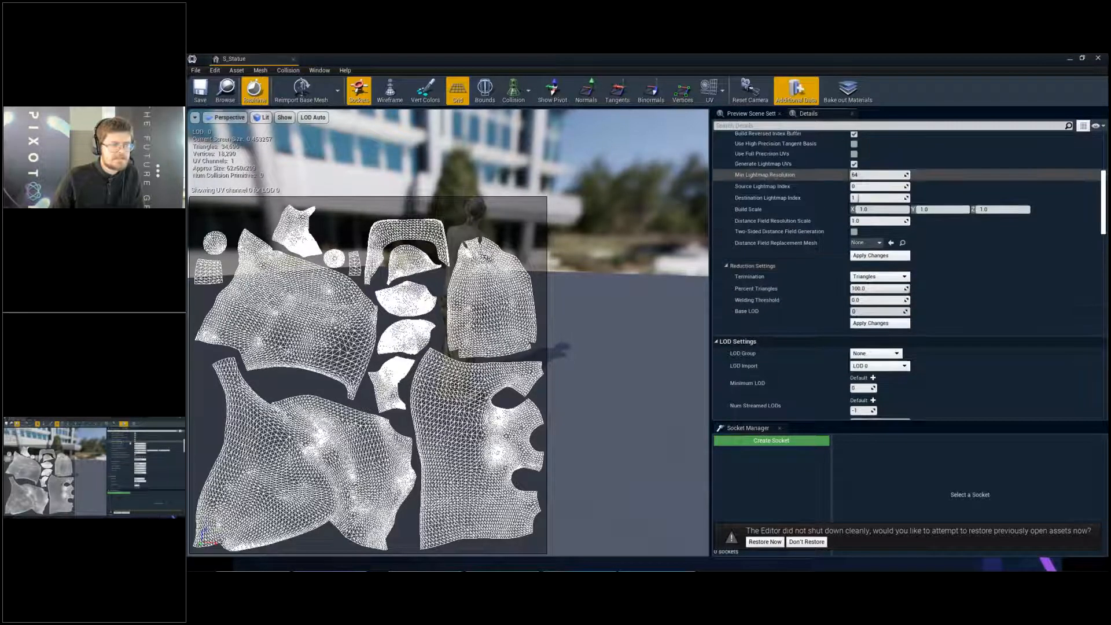
{"action": "scroll", "coordinate": [854, 177], "scroll_direction": "up", "scroll_amount": 1}
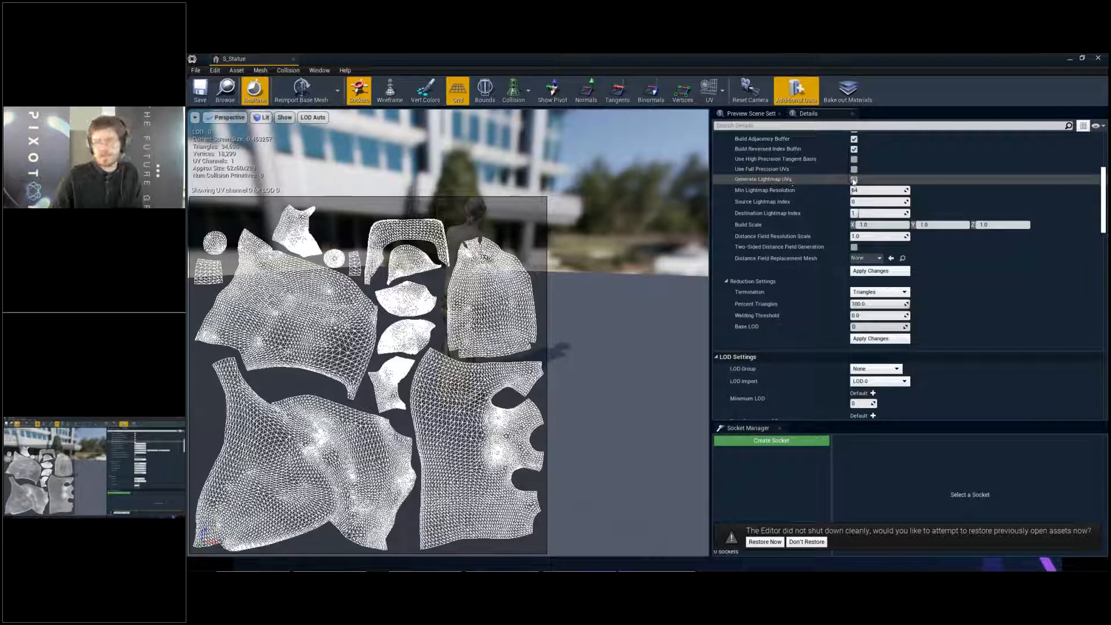
{"action": "scroll", "coordinate": [824, 274], "scroll_direction": "down", "scroll_amount": 1}
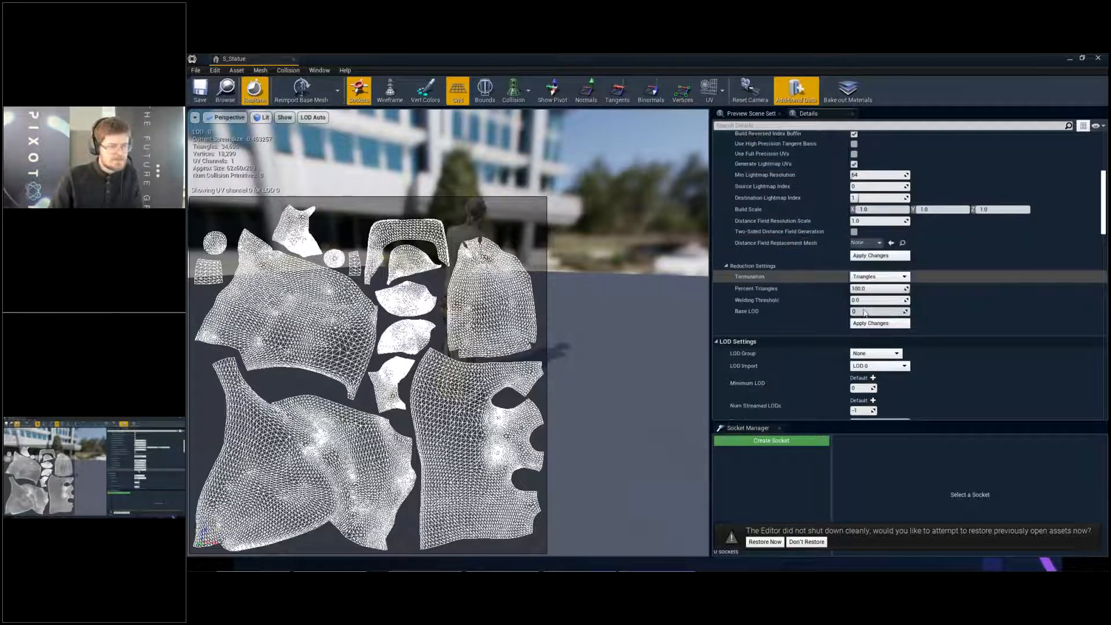
{"action": "left_click", "coordinate": [871, 323]}
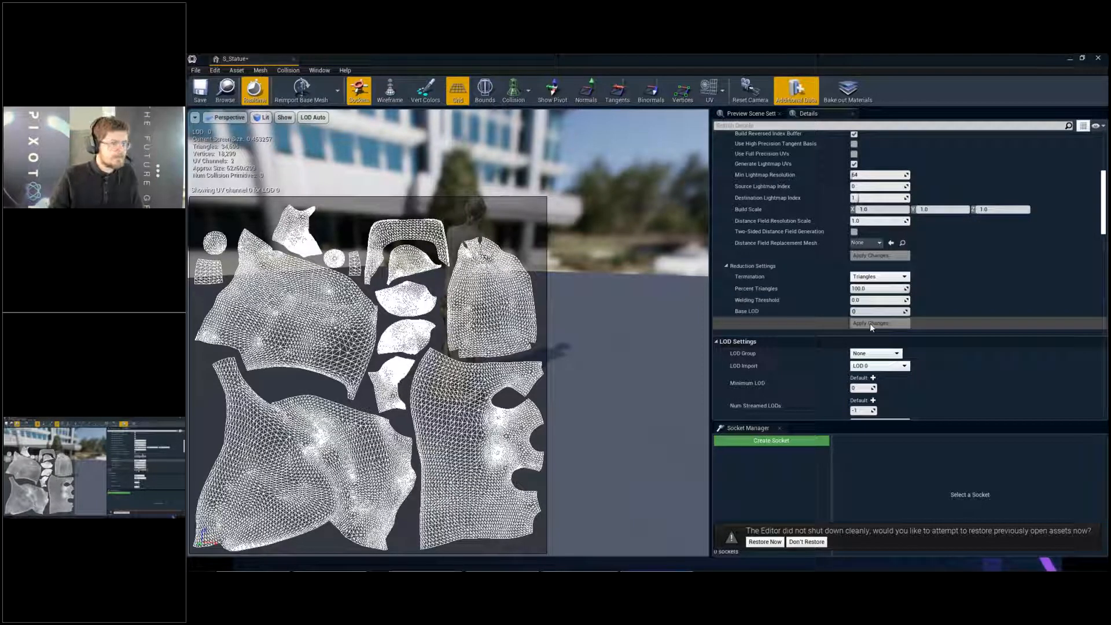
- Overlay UV channel 1 of the S_Statue mesh on the preview to examine its generated lightmap UVs
{"action": "left_click_drag", "start_coordinate": [631, 232], "coordinate": [621, 220]}
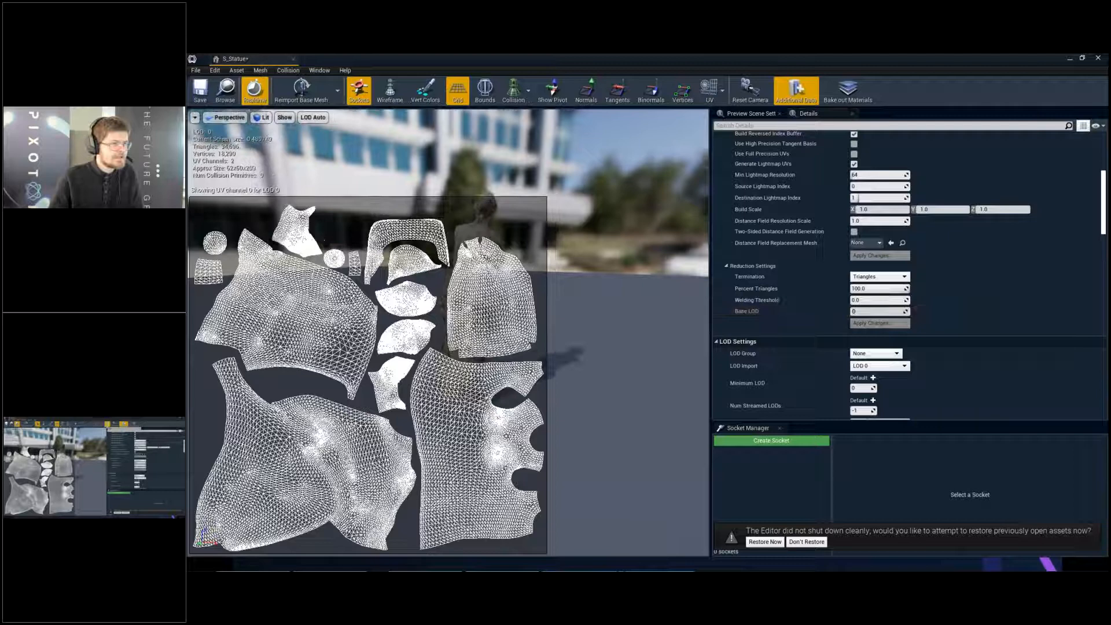
{"action": "left_click", "coordinate": [722, 90]}
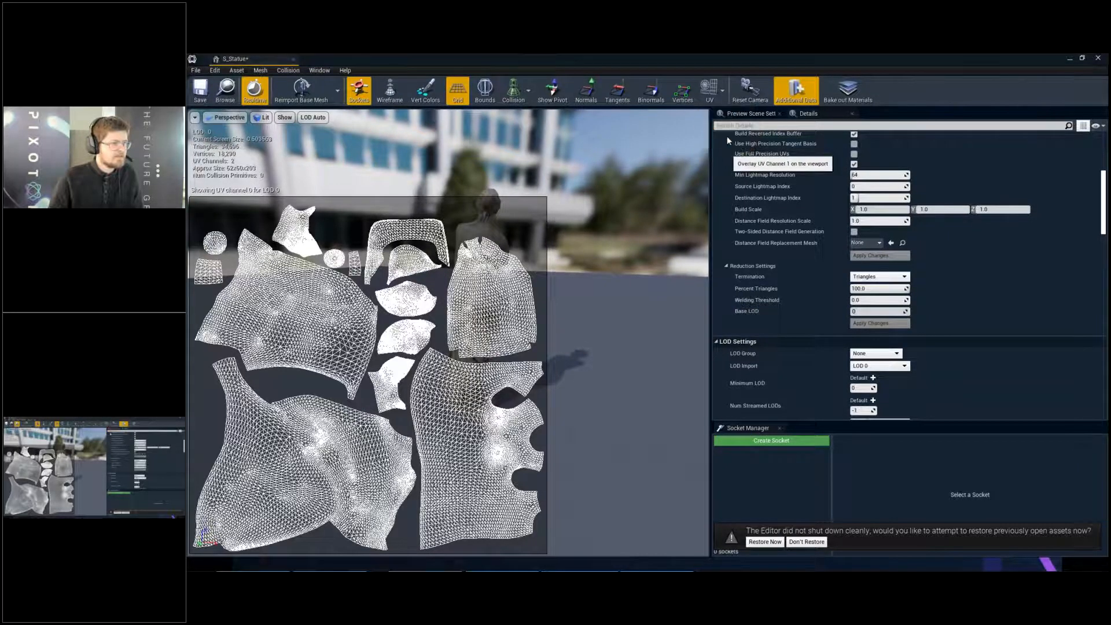
{"action": "left_click", "coordinate": [727, 137]}
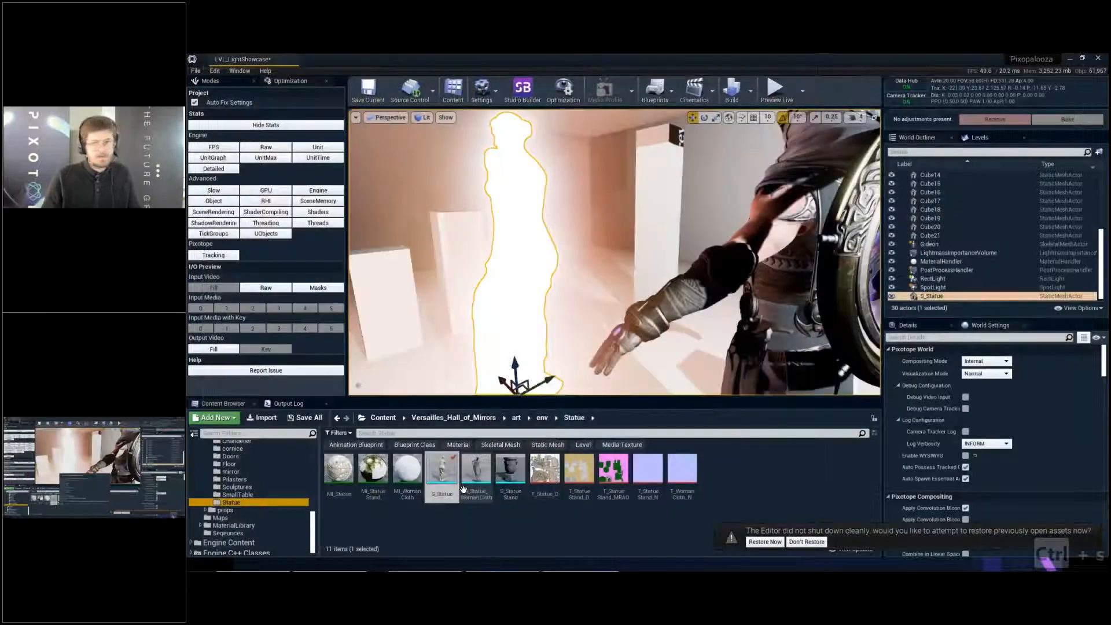
- Open the S_Statue, S_Statue_WomanCloth and S_StatueStand meshes together for bulk editing in the property matrix
{"action": "mouse_move", "coordinate": [463, 490]}
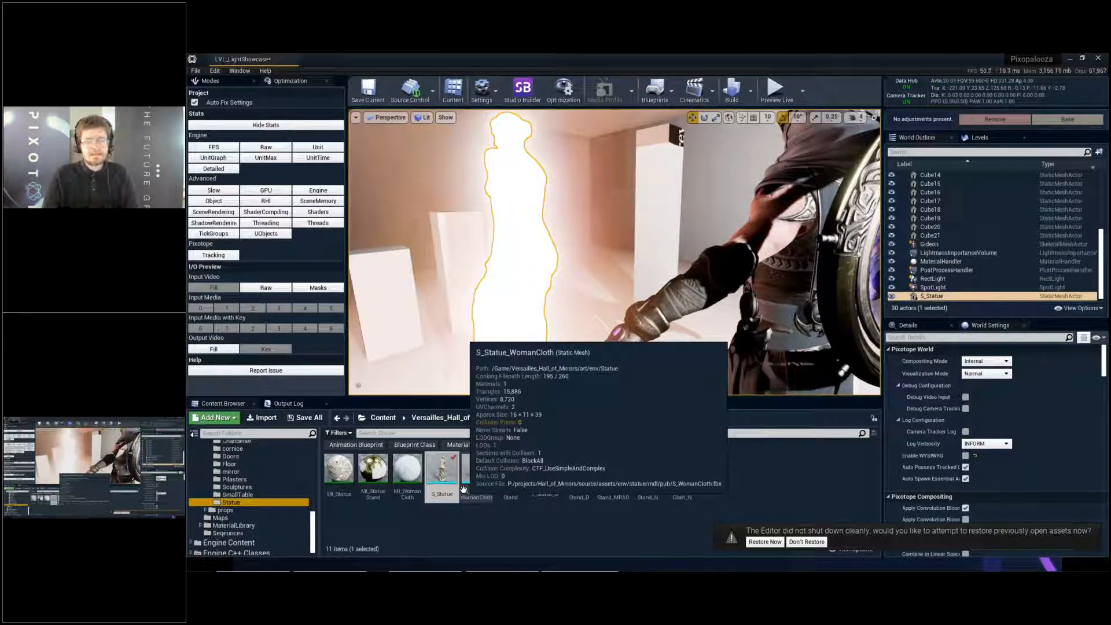
{"action": "left_click", "coordinate": [519, 532]}
{"action": "left_click", "coordinate": [501, 474], "text": "shift"}
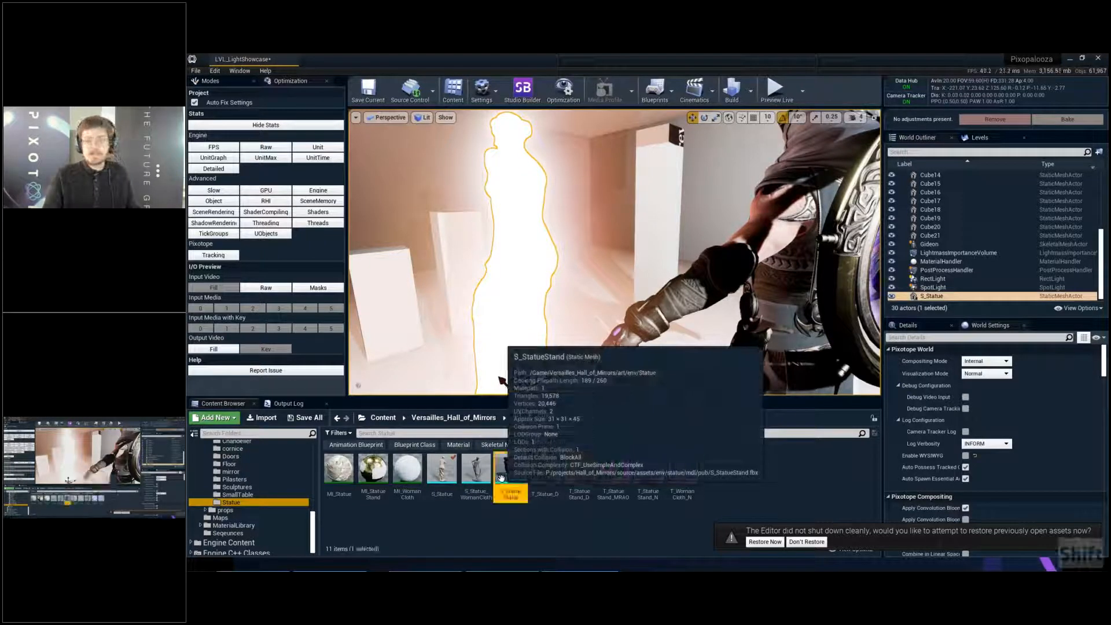
{"action": "left_click", "coordinate": [501, 523]}
{"action": "left_click", "coordinate": [506, 490]}
{"action": "left_click", "coordinate": [442, 470], "text": "shift"}
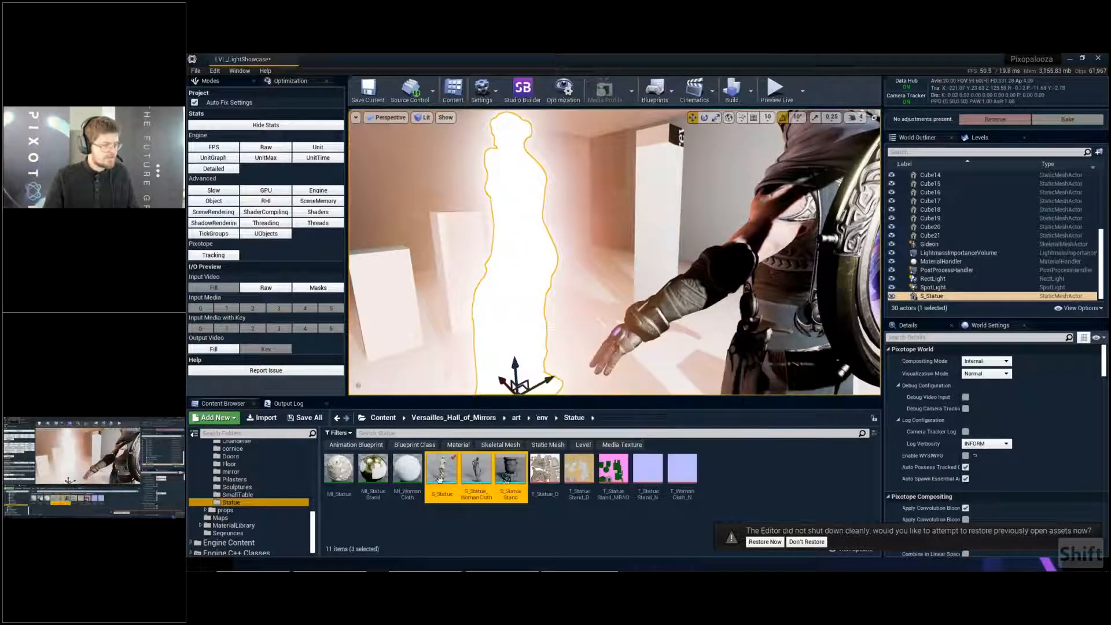
{"action": "right_click", "coordinate": [508, 480]}
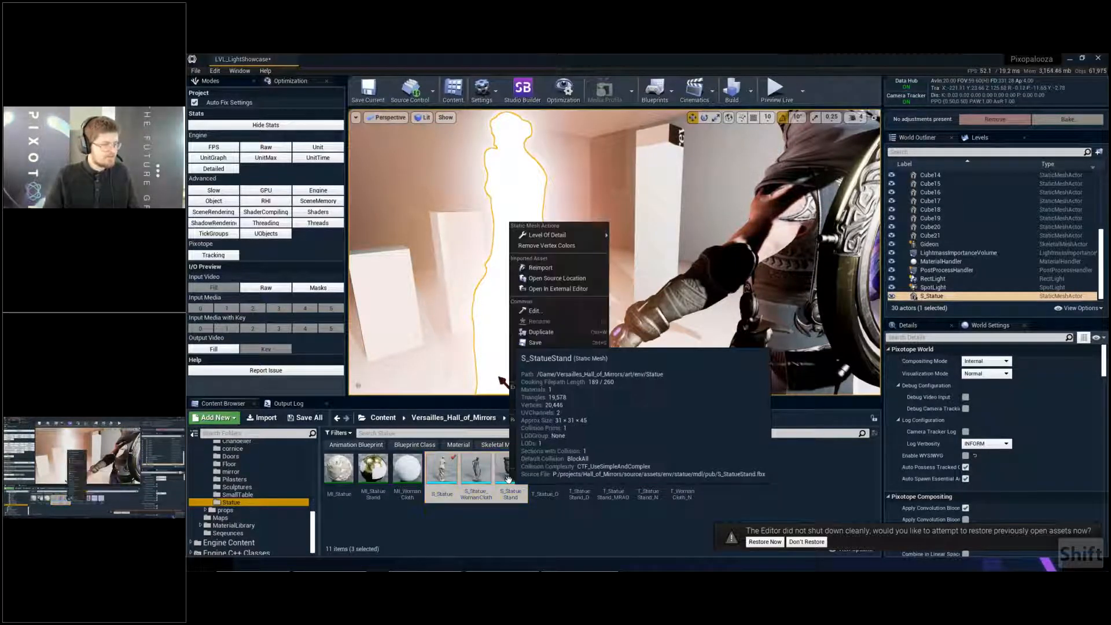
{"action": "mouse_move", "coordinate": [575, 366]}
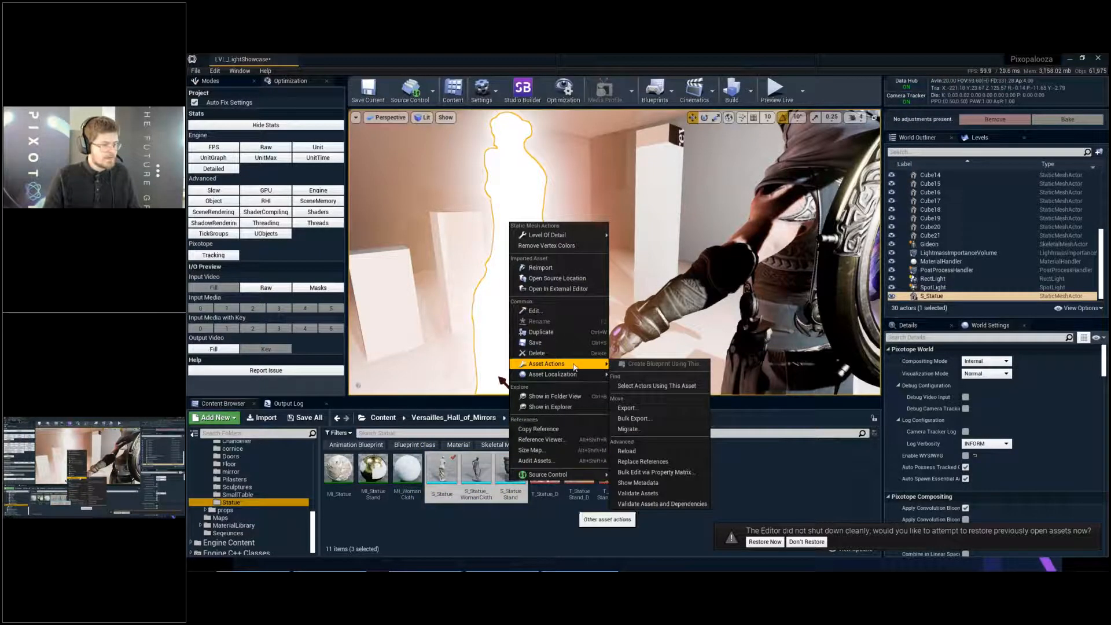
{"action": "left_click", "coordinate": [679, 474]}
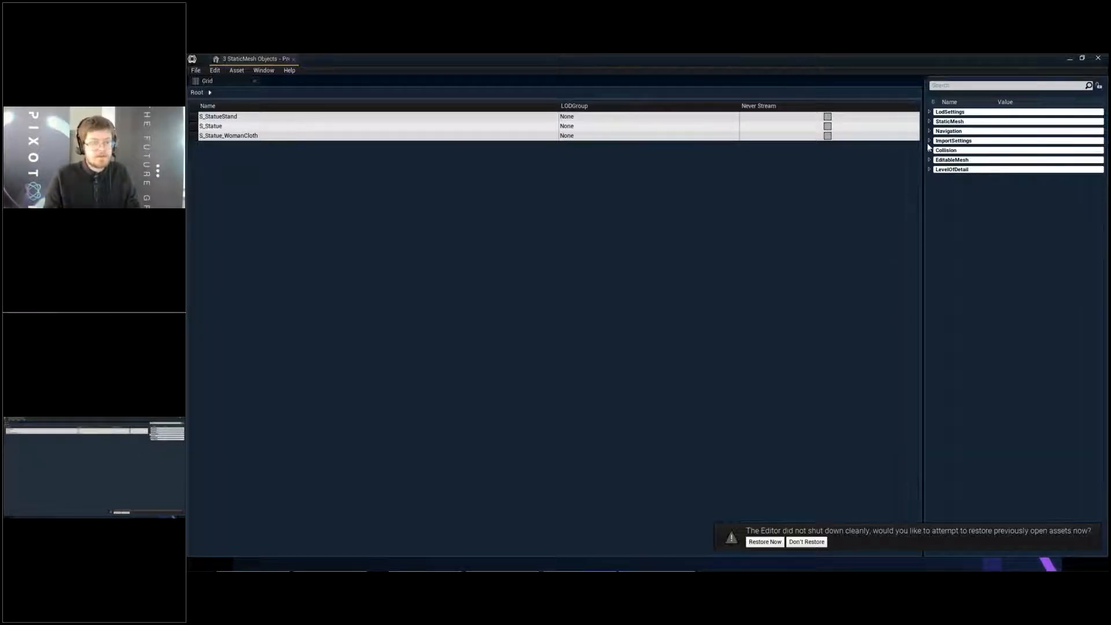
- Filter the property matrix for "light", widen the property area and enable Generate Lightmap UVs for all three meshes
{"action": "left_click", "coordinate": [931, 122]}
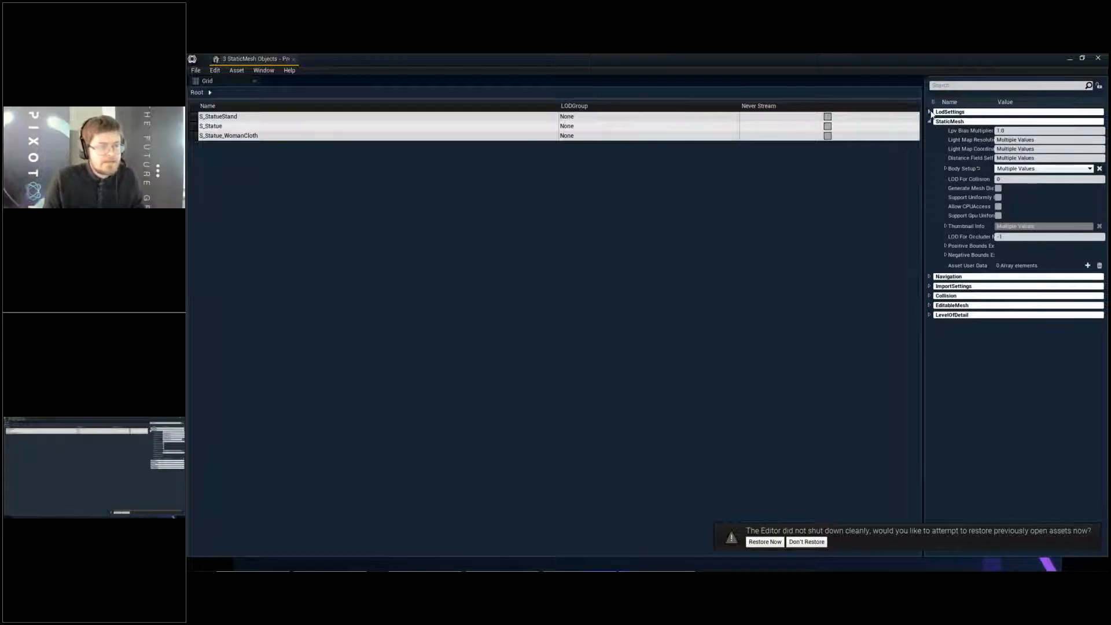
{"action": "left_click", "coordinate": [930, 112]}
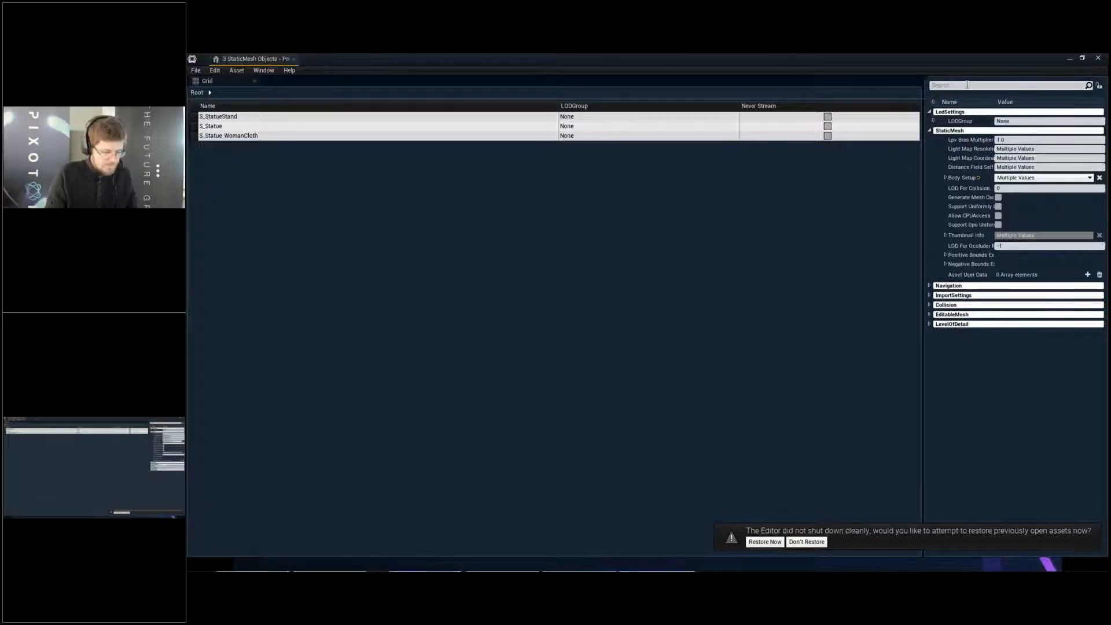
{"action": "type", "text": "light"}
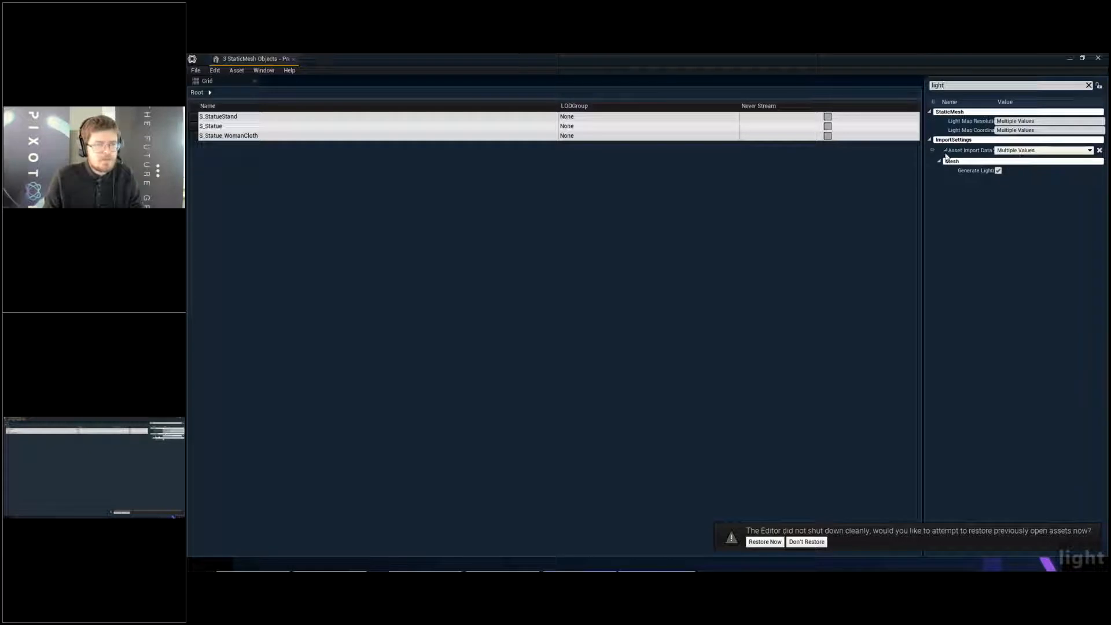
{"action": "left_click_drag", "start_coordinate": [923, 170], "coordinate": [773, 170]}
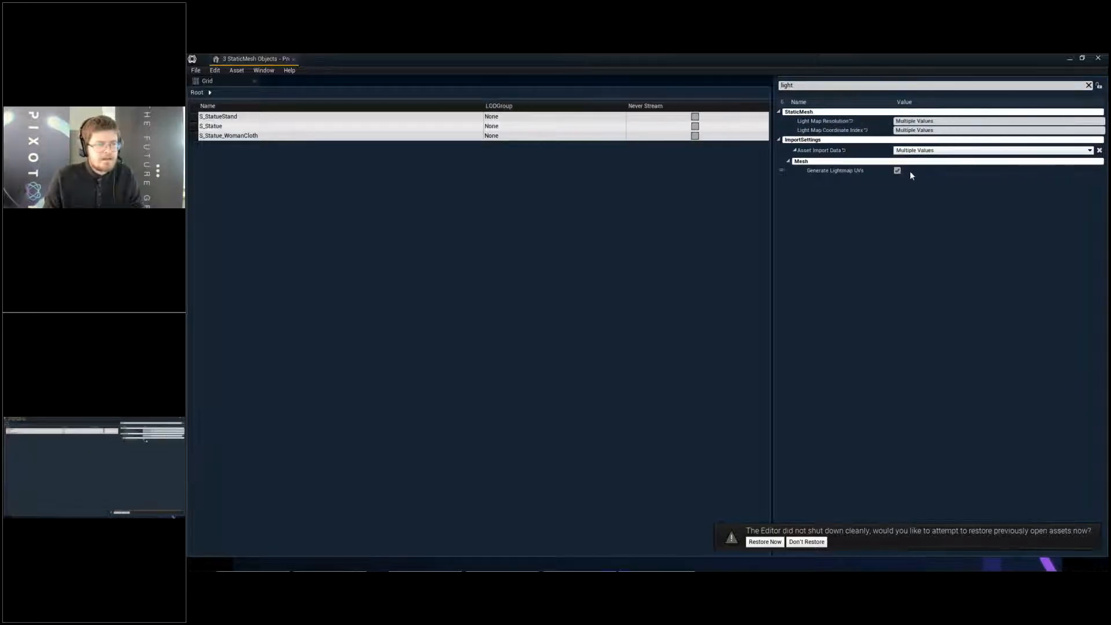
{"action": "left_click", "coordinate": [898, 170]}
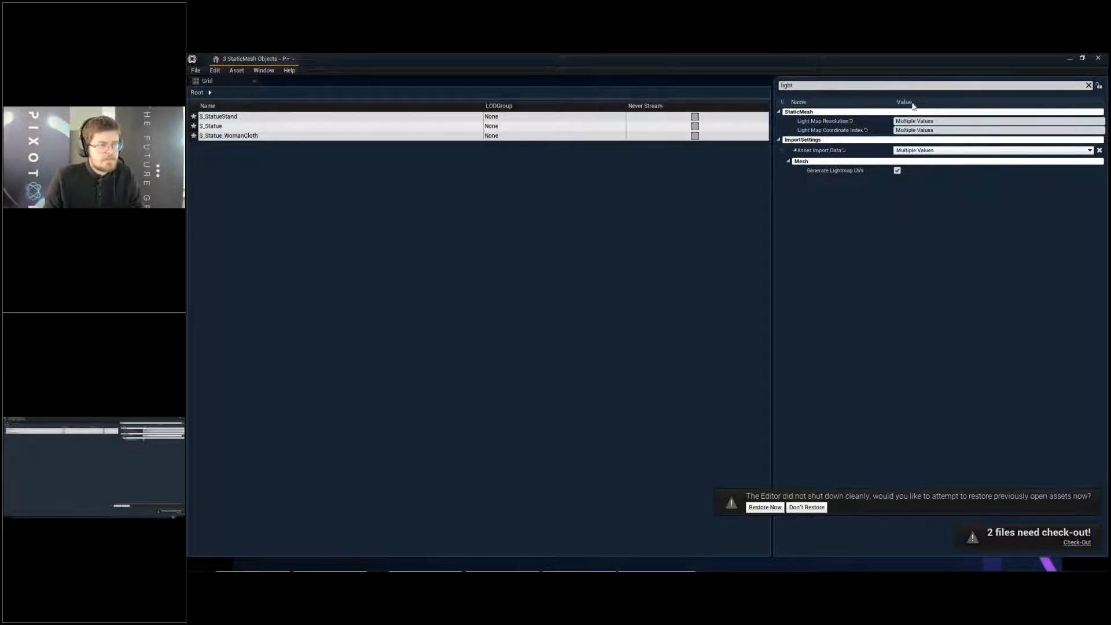
- Set the Light Map Resolution to 512 and the Light Map Coordinate Index to 1 for all three meshes
{"action": "left_click", "coordinate": [945, 122]}
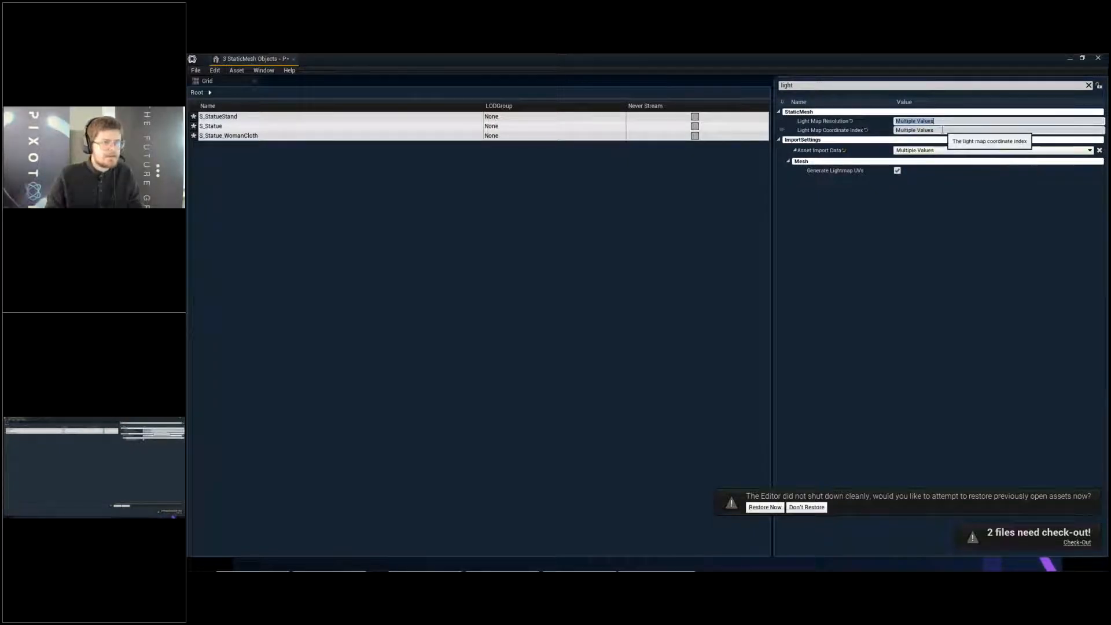
{"action": "type", "text": "512"}
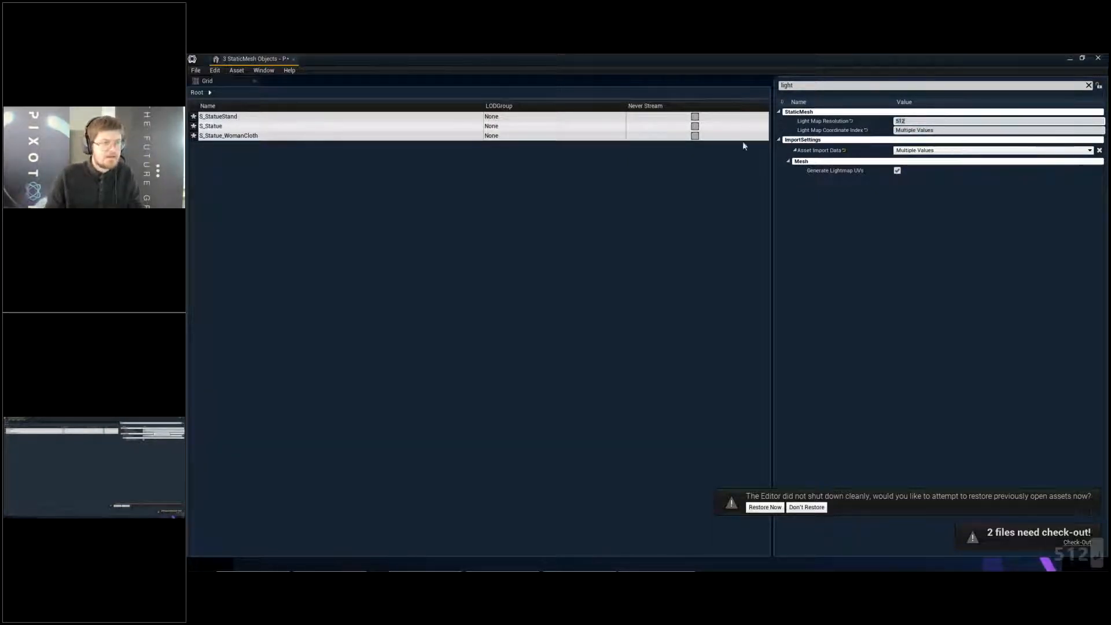
{"action": "key", "text": "Return"}
{"action": "left_click", "coordinate": [919, 130]}
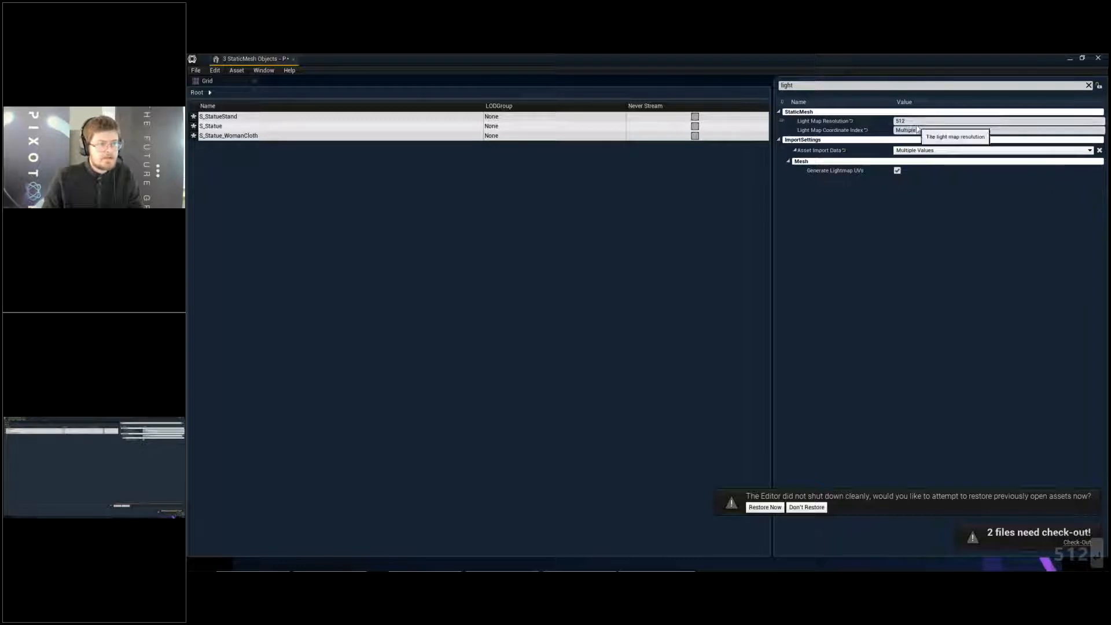
{"action": "type", "text": "1"}
{"action": "key", "text": "Return"}
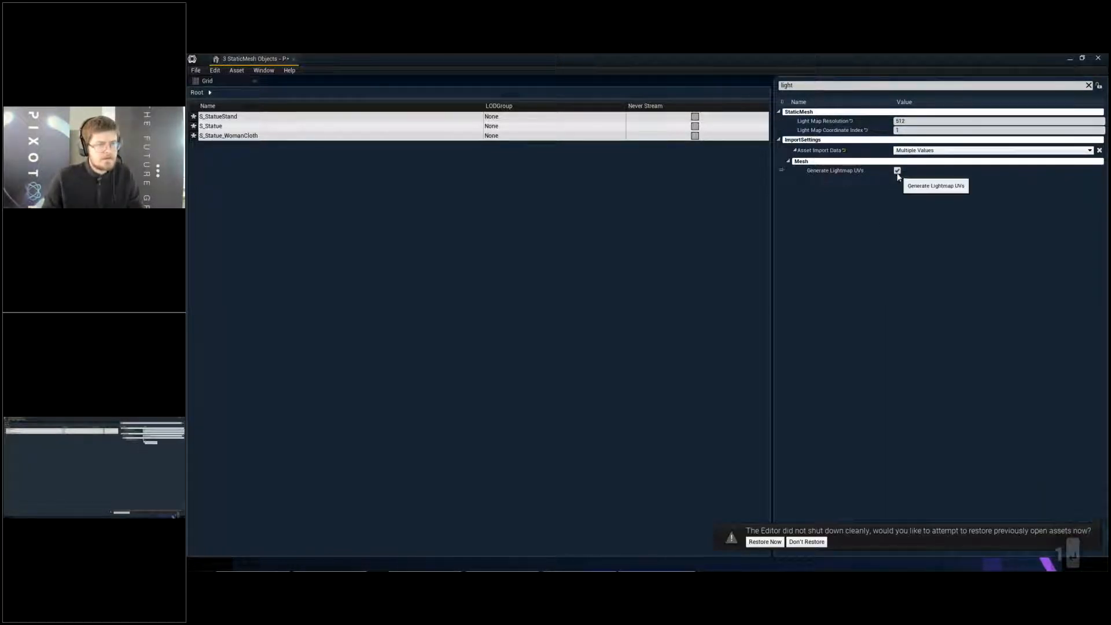
- Switch Generate Lightmap UVs off and back on, and save the three statue meshes after closing the property matrix
{"action": "left_click", "coordinate": [898, 171]}
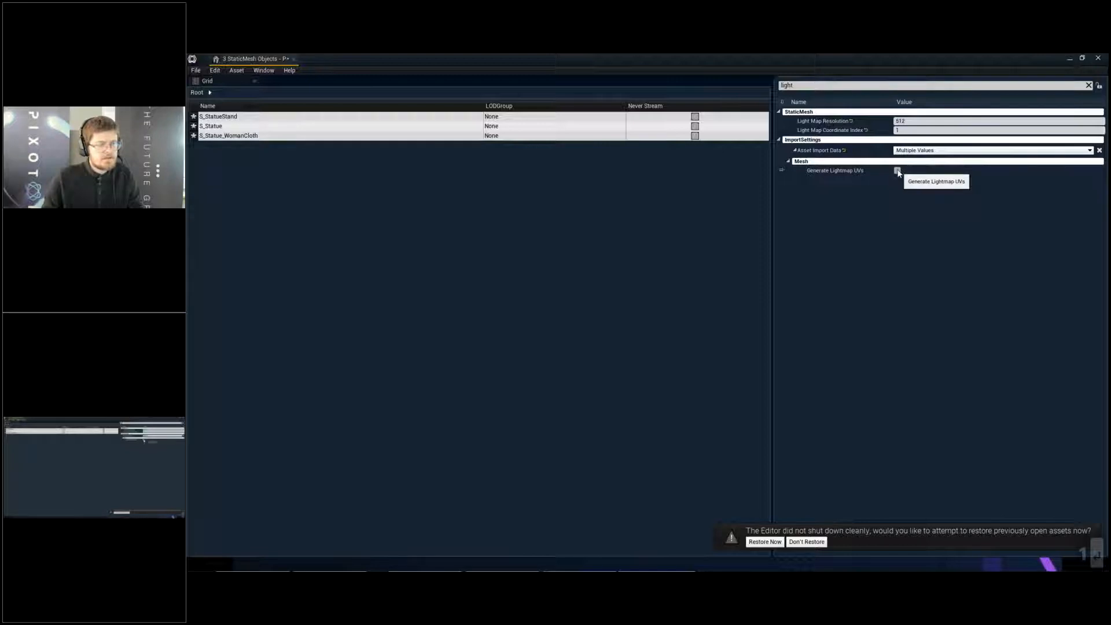
{"action": "left_click", "coordinate": [897, 171]}
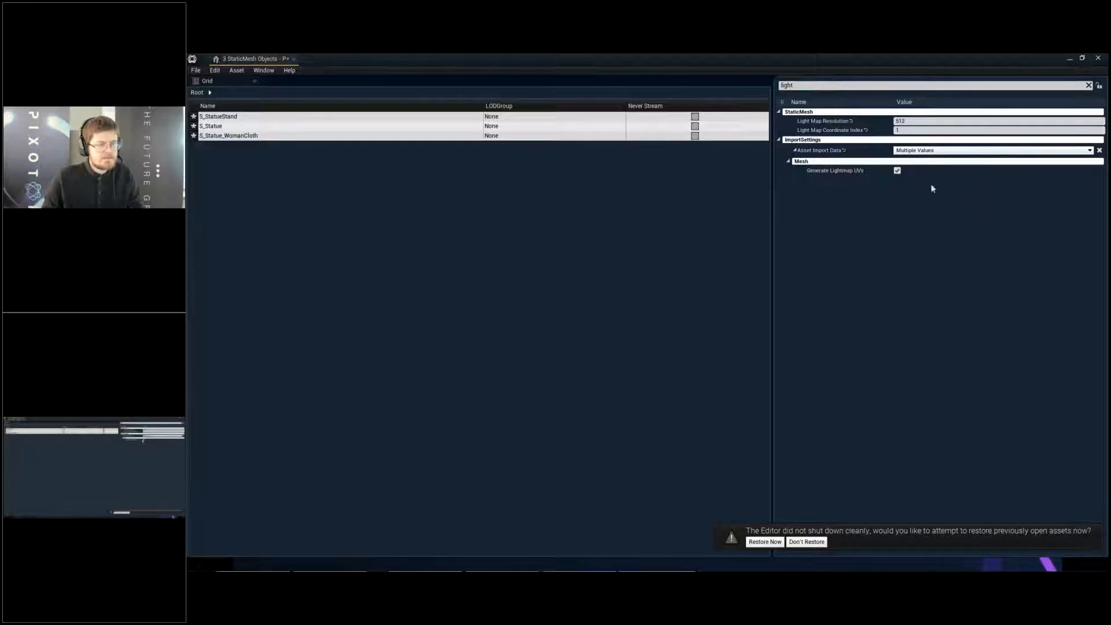
{"action": "left_click", "coordinate": [294, 59]}
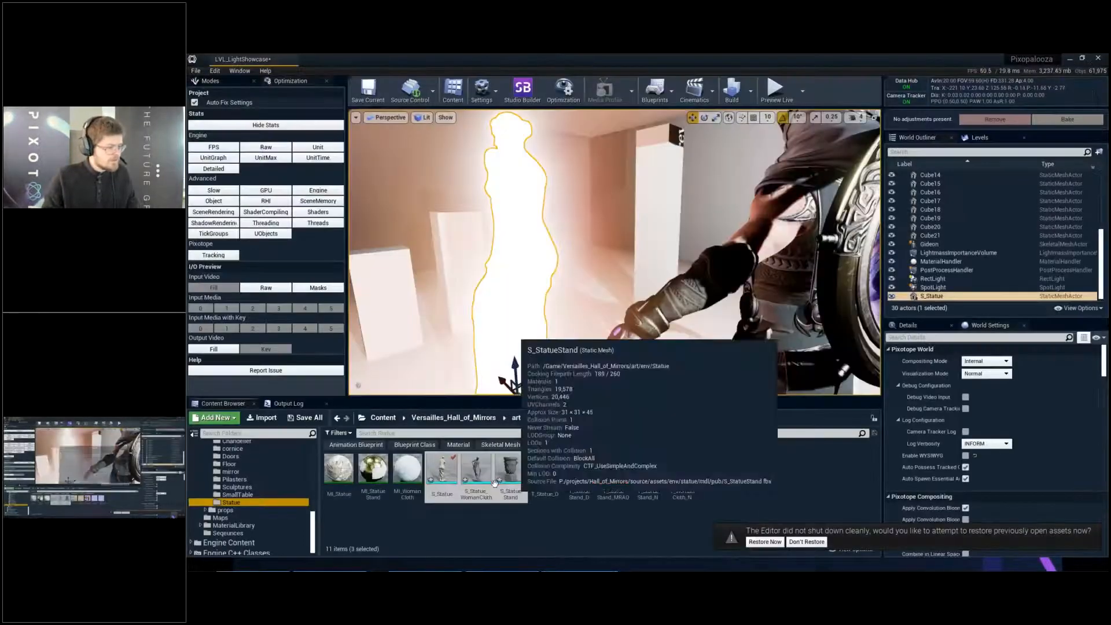
{"action": "key", "text": "ctrl+s"}
{"action": "key", "text": "Return"}
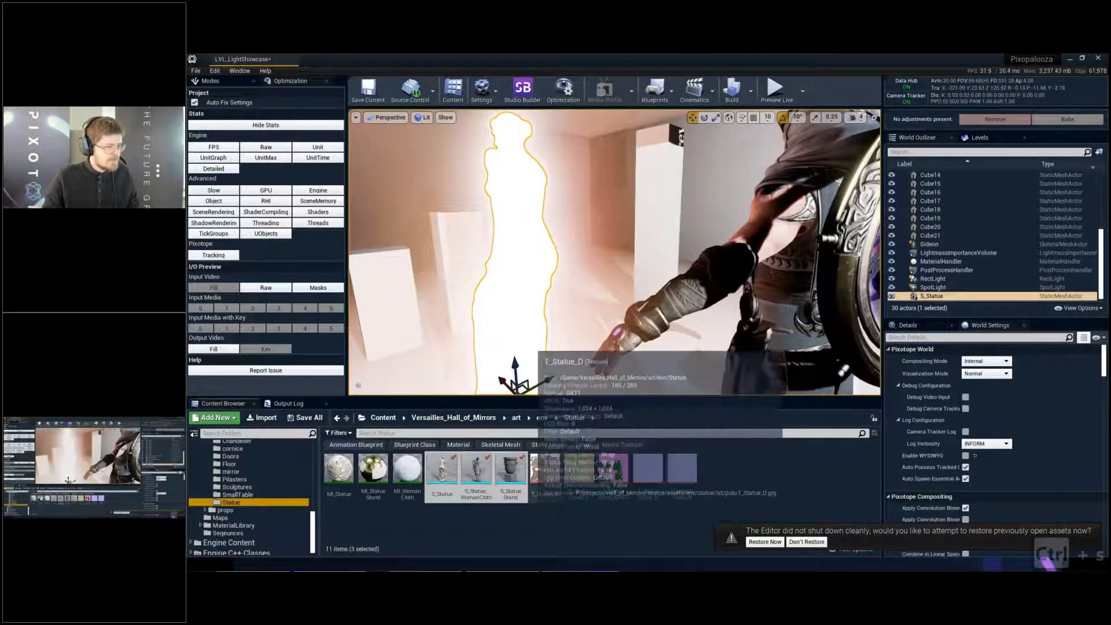
- Examine UV channel 1 of the S_Statue_WomanCloth mesh in its static mesh editor, and close the editor
{"action": "left_click", "coordinate": [533, 519]}
{"action": "double_click", "coordinate": [477, 469]}
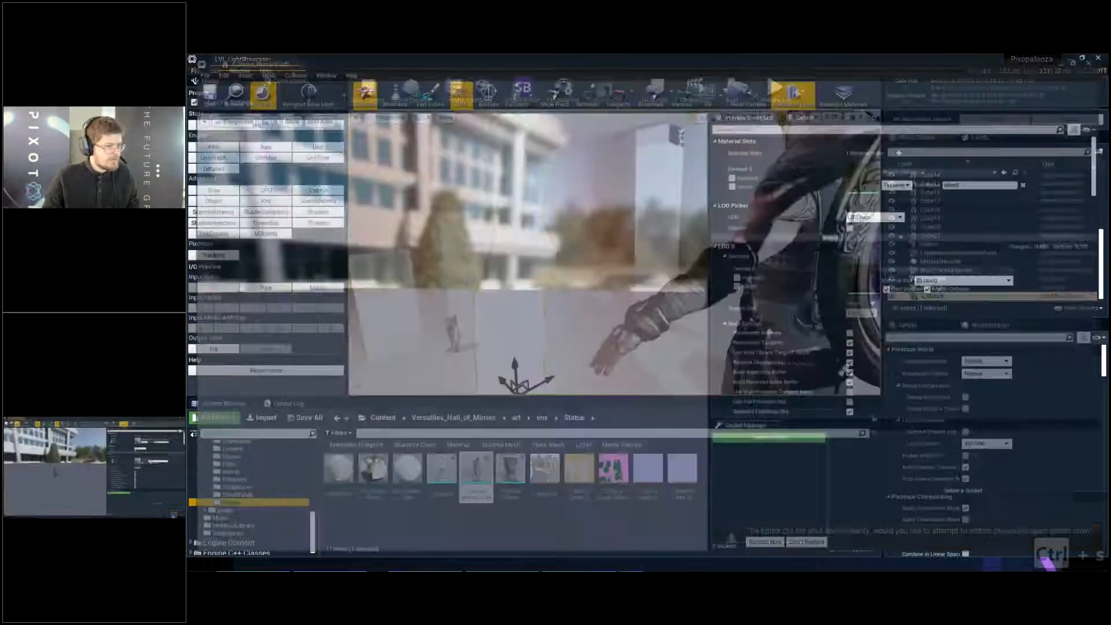
{"action": "left_click", "coordinate": [710, 88]}
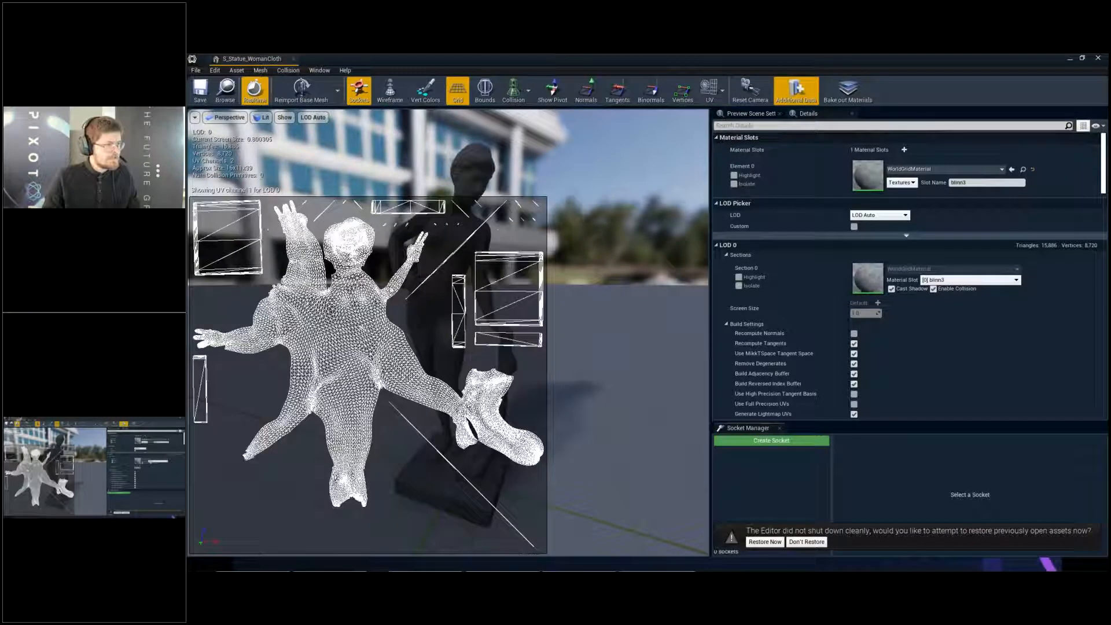
{"action": "left_click", "coordinate": [294, 60]}
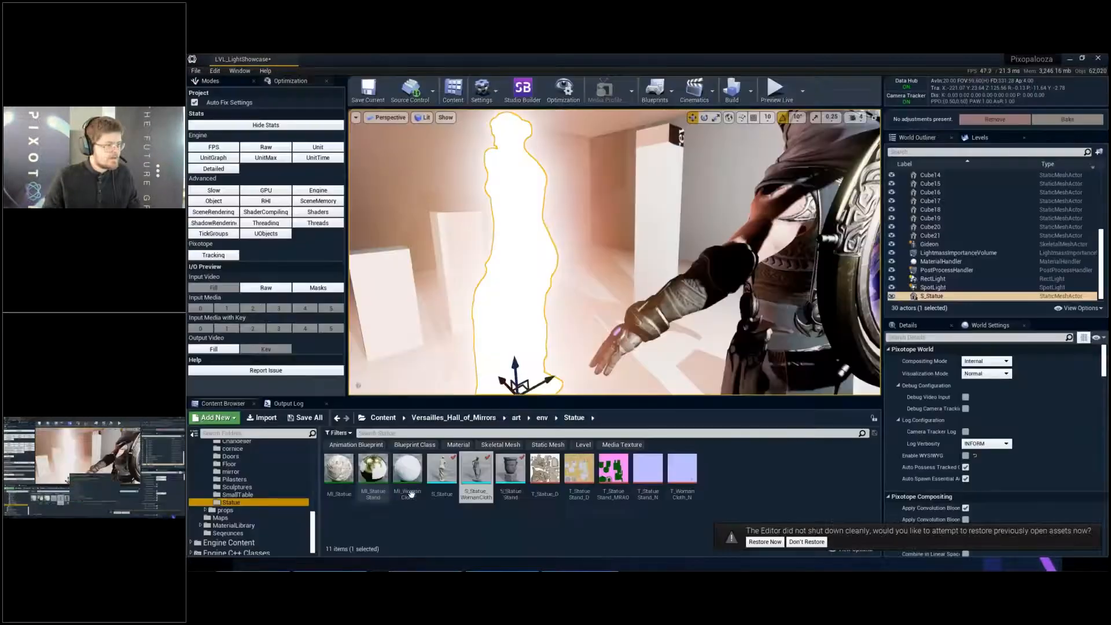
- Open the S_StatueStand mesh, overlay its UV channel 1 and examine the lightmap layout against the stand's geometry
{"action": "double_click", "coordinate": [510, 470]}
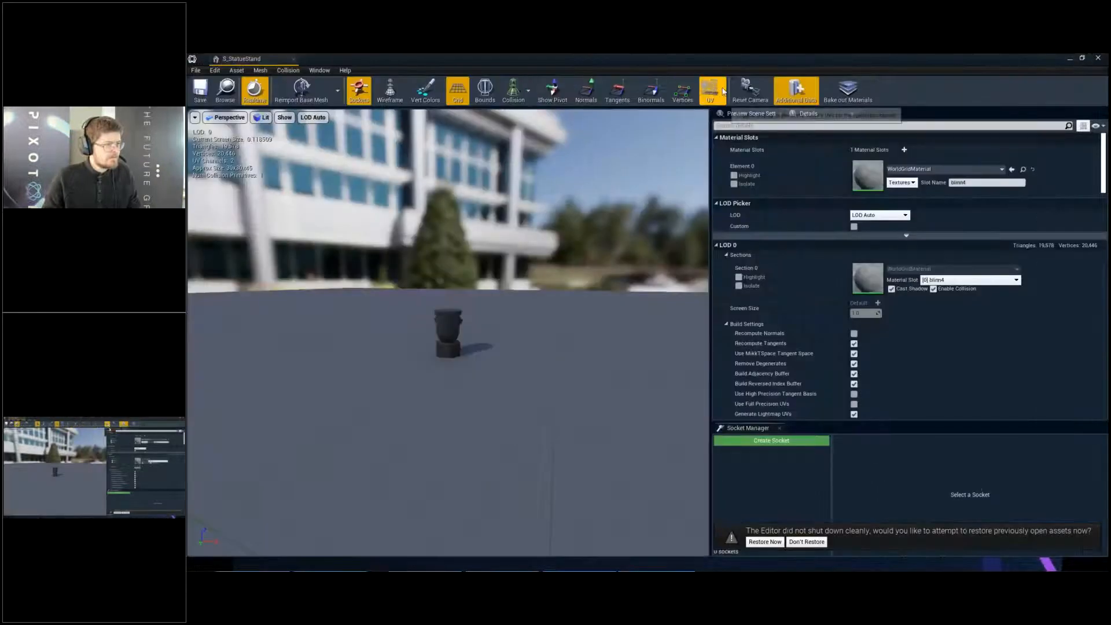
{"action": "left_click", "coordinate": [722, 91]}
{"action": "left_click", "coordinate": [725, 135]}
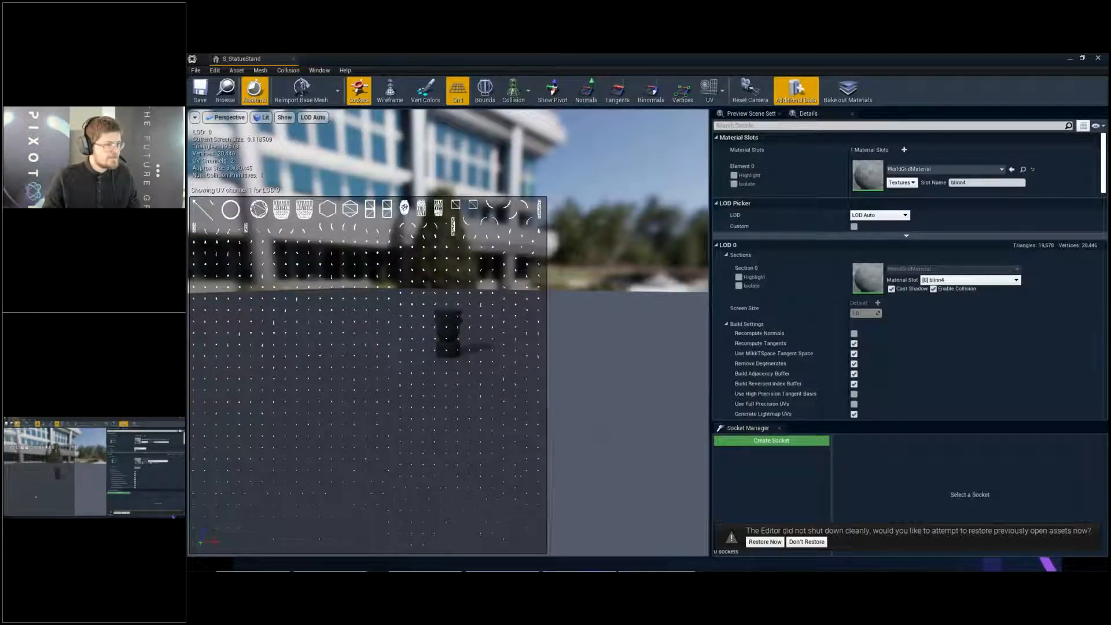
{"action": "left_click_drag", "start_coordinate": [295, 431], "coordinate": [287, 408]}
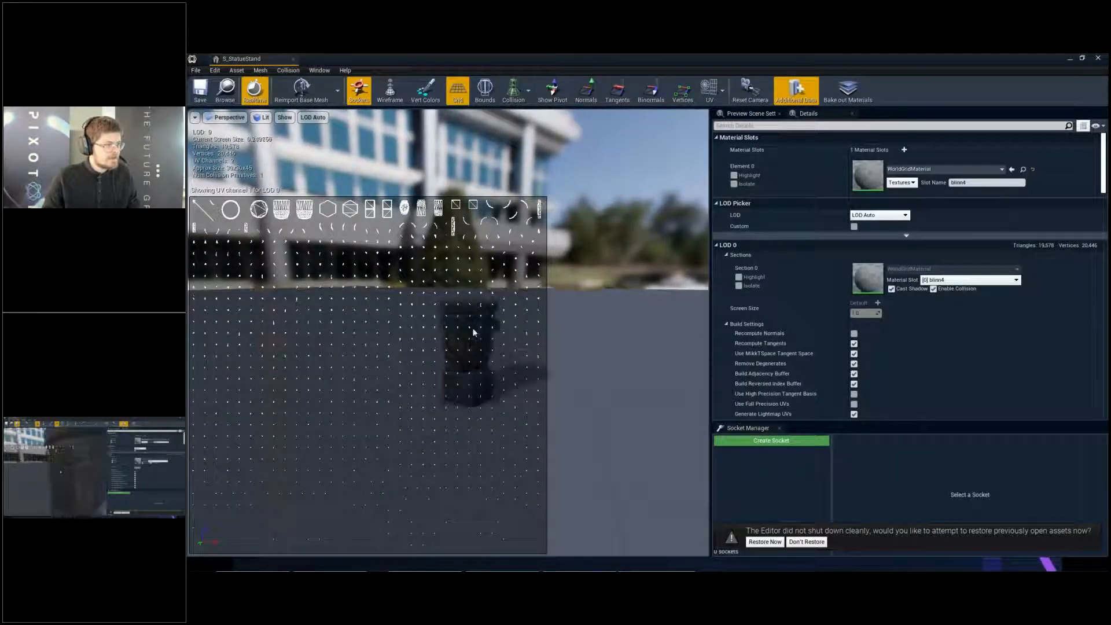
{"action": "scroll", "coordinate": [474, 329], "scroll_direction": "up", "scroll_amount": 10}
{"action": "scroll", "coordinate": [325, 458], "scroll_direction": "down", "scroll_amount": 2}
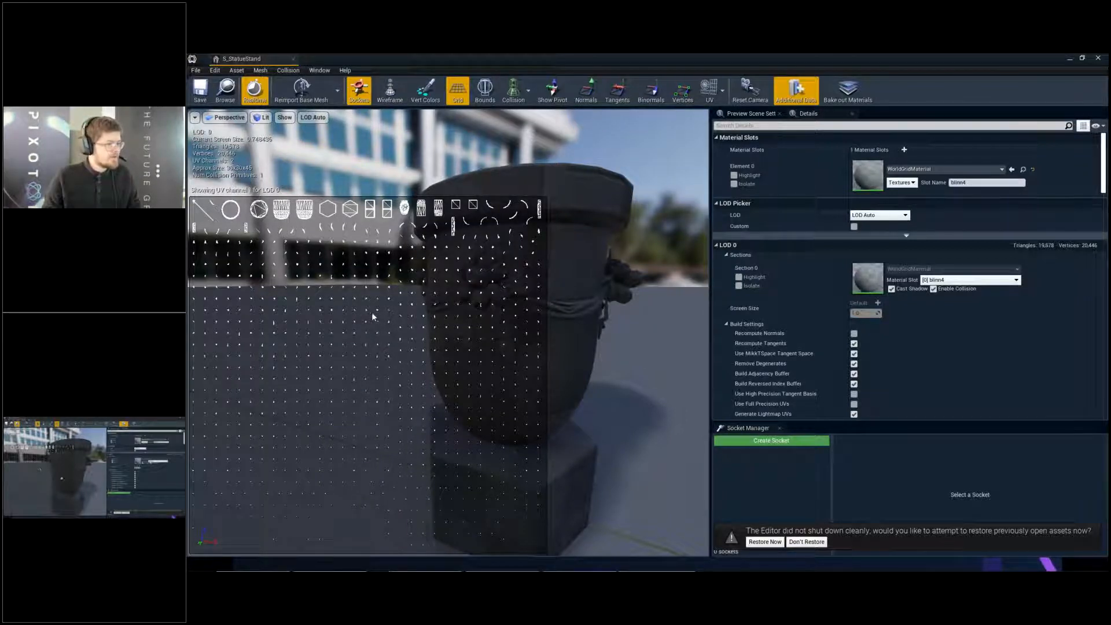
{"action": "scroll", "coordinate": [546, 353], "scroll_direction": "up", "scroll_amount": 4}
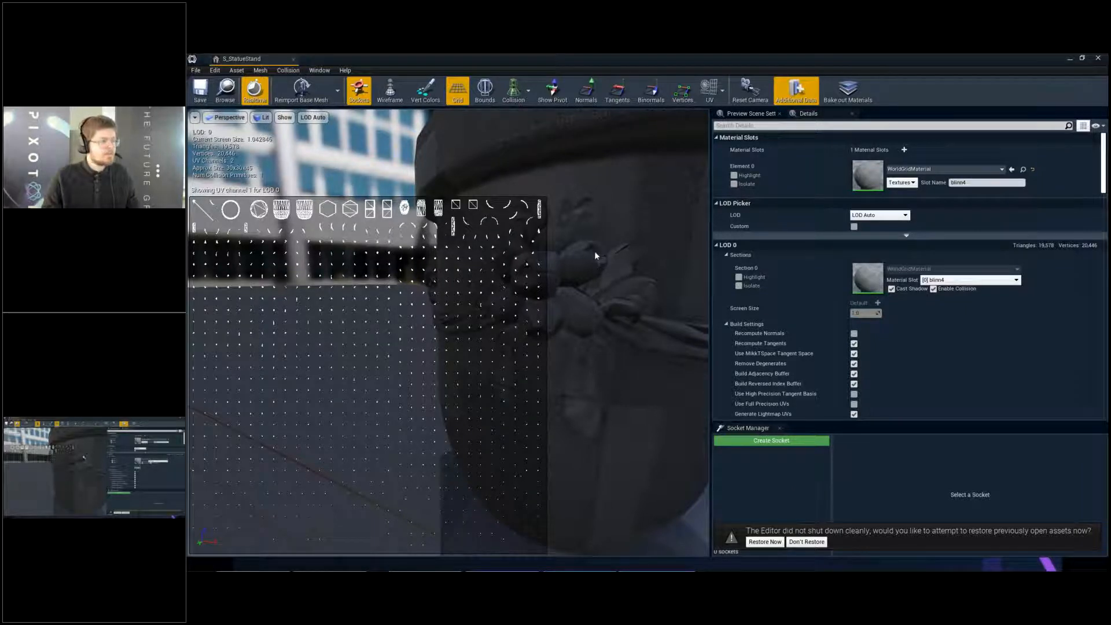
{"action": "scroll", "coordinate": [595, 251], "scroll_direction": "down", "scroll_amount": 5}
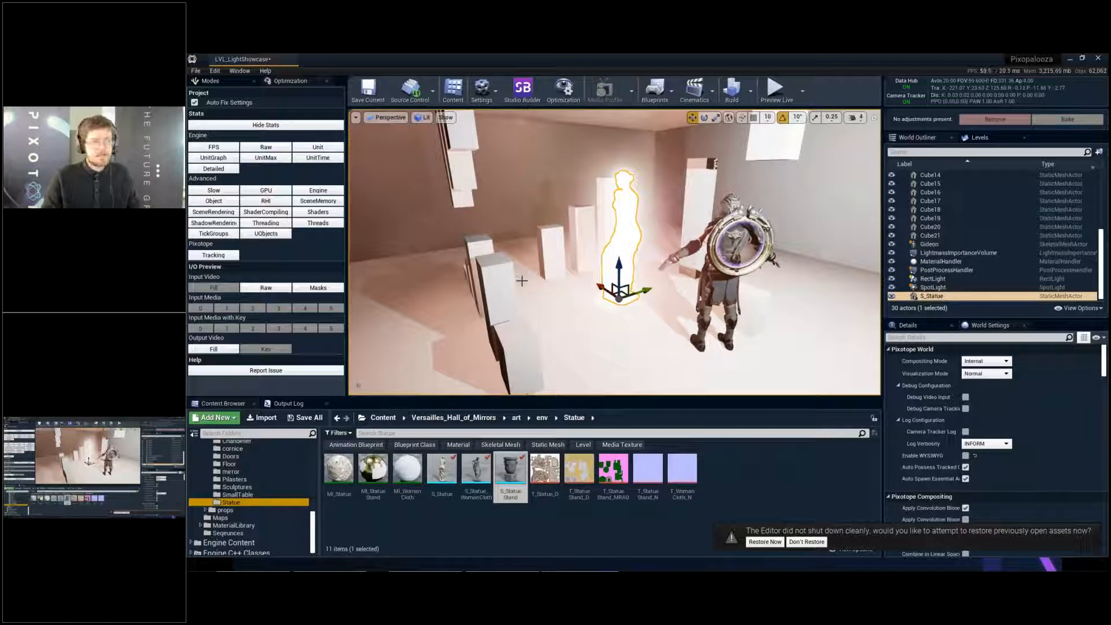
- Launch Blender from the level editor
{"action": "right_click_drag", "start_coordinate": [522, 276], "coordinate": [508, 283]}
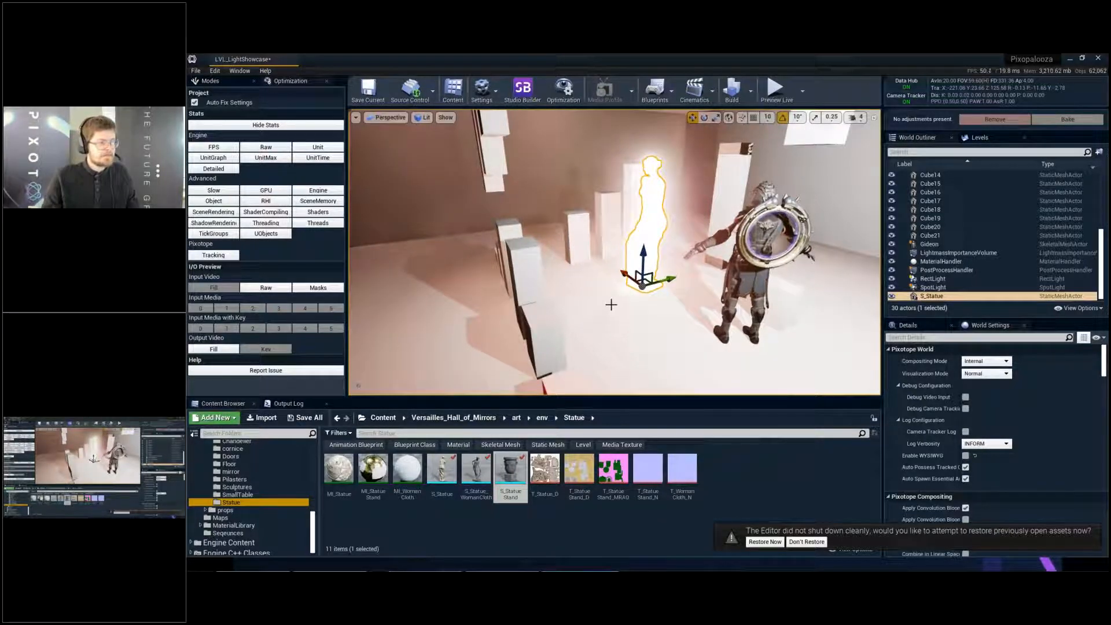
{"action": "key", "text": "alt+Tab"}
{"action": "key", "text": "alt+Tab"}
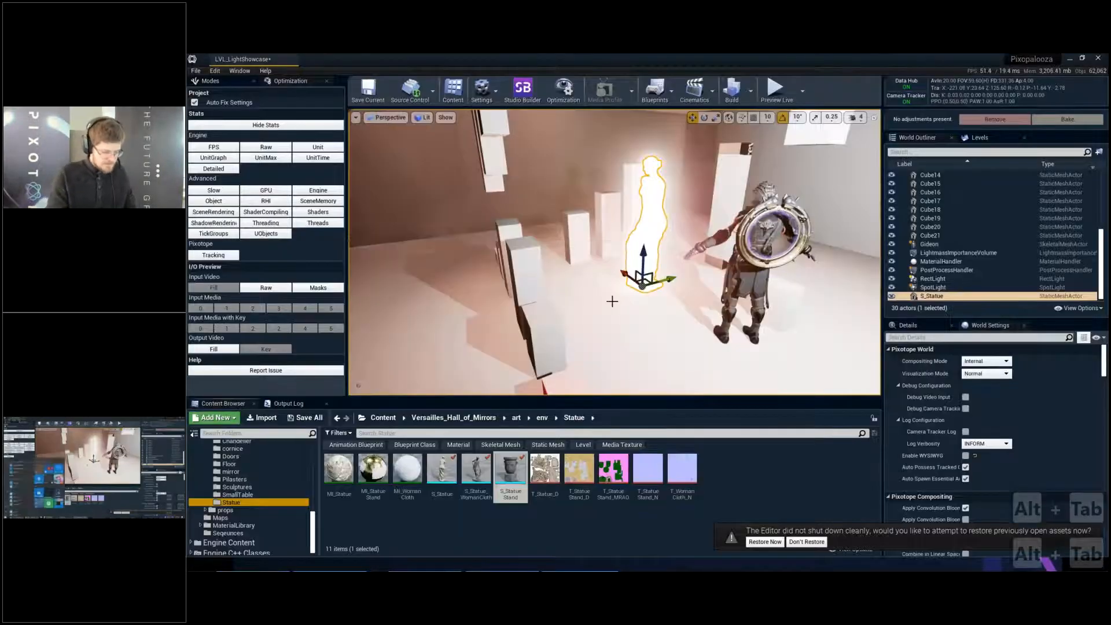
{"action": "key", "text": "super"}
{"action": "type", "text": "blend"}
{"action": "key", "text": "Return"}
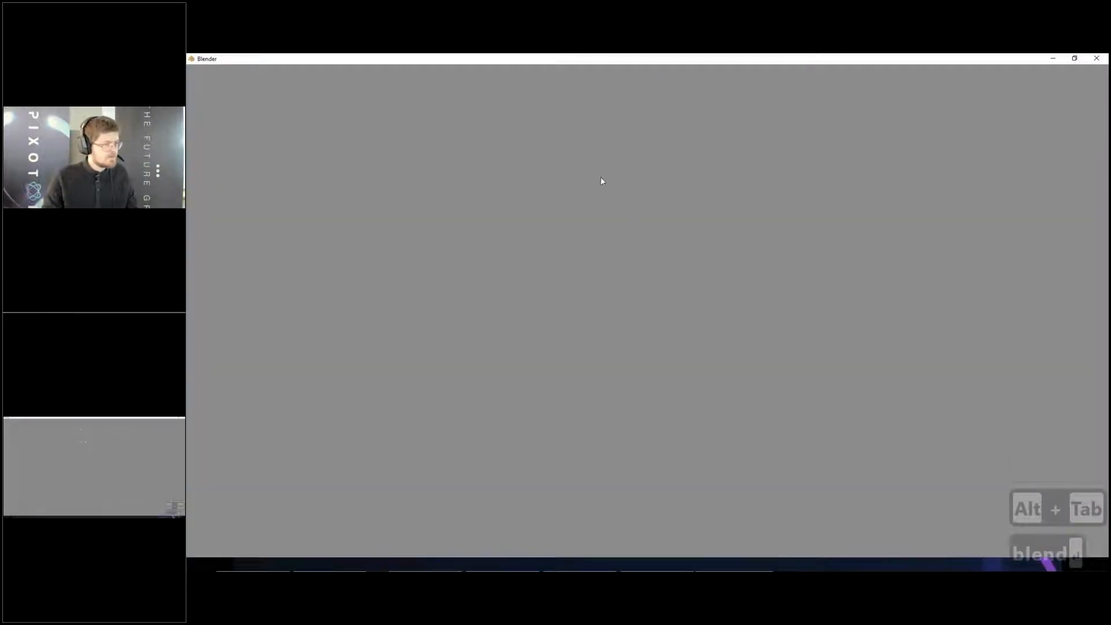
- Delete all the default scene objects and add a Monkey mesh
{"action": "left_click", "coordinate": [596, 152]}
{"action": "key", "text": "a"}
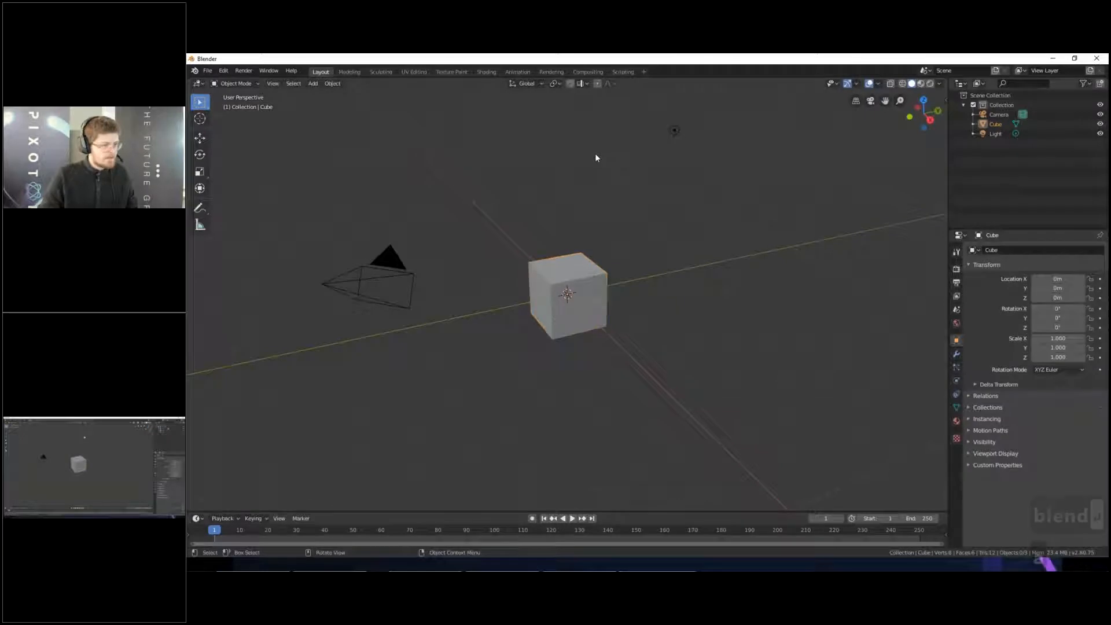
{"action": "key", "text": "a"}
{"action": "key", "text": "Delete"}
{"action": "key", "text": "shift+a"}
{"action": "mouse_move", "coordinate": [596, 155]}
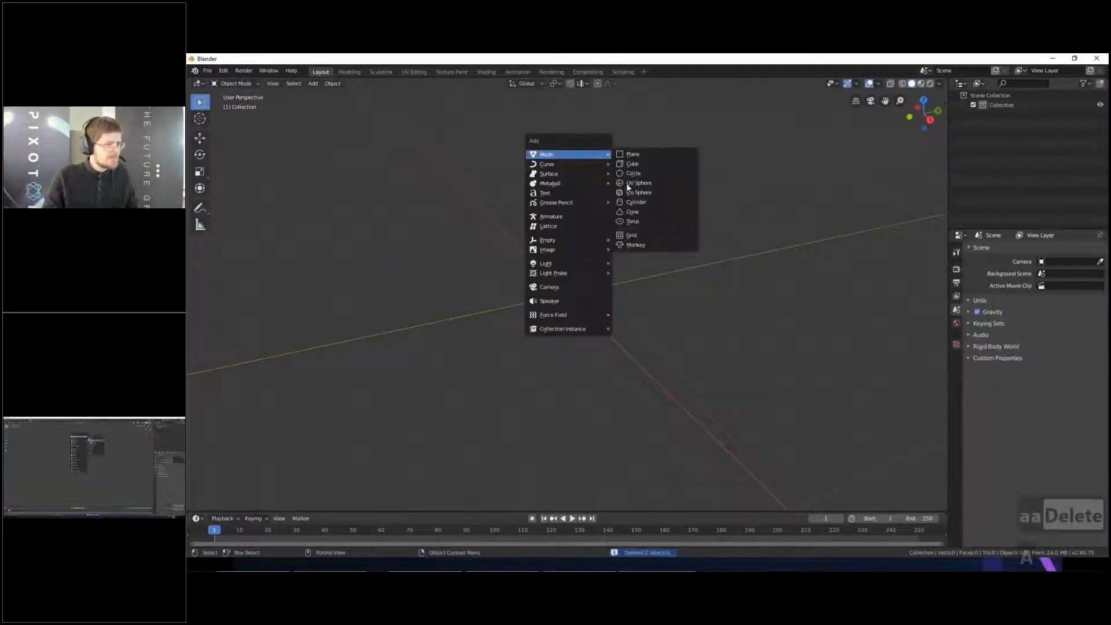
{"action": "left_click", "coordinate": [632, 244]}
- Add a level 2 subdivision to the monkey head and apply the modifier
{"action": "key", "text": "KP_1"}
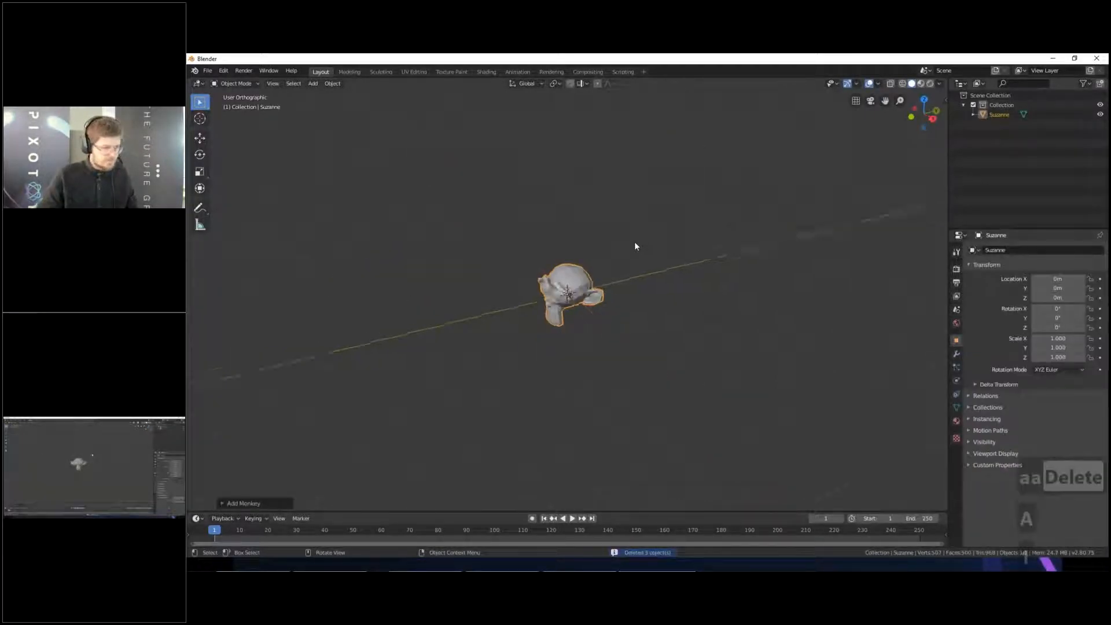
{"action": "key", "text": "ctrl+2"}
{"action": "middle_click_drag", "start_coordinate": [689, 277], "coordinate": [669, 283]}
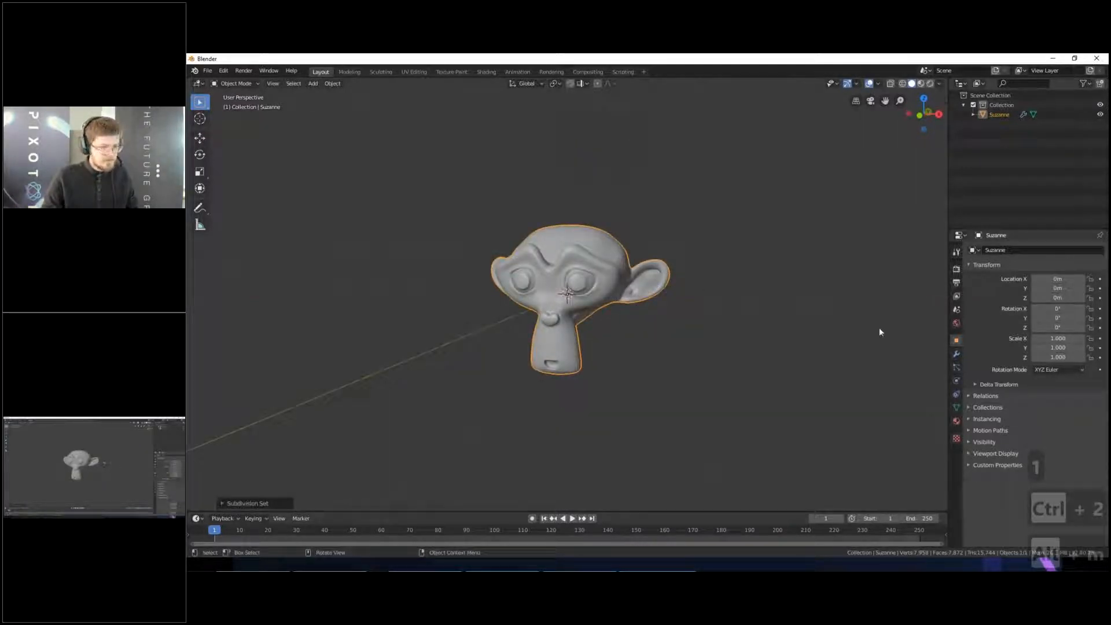
{"action": "left_click", "coordinate": [956, 354]}
{"action": "left_click", "coordinate": [987, 279]}
{"action": "key", "text": "alt+a"}
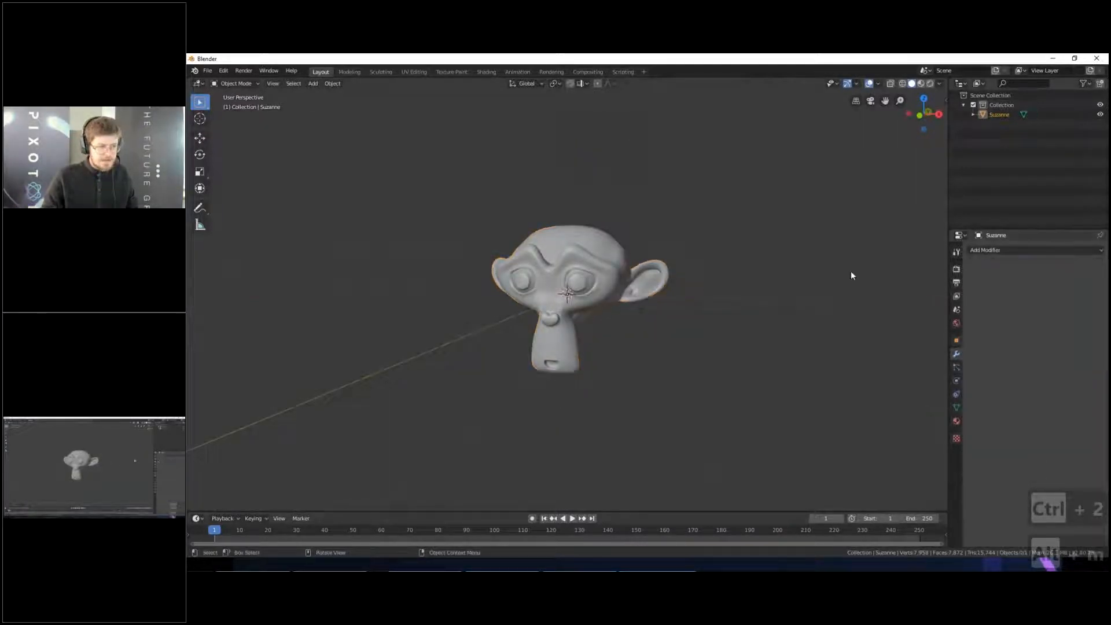
- Move the monkey head upward along the global Z axis in the front orthographic view
{"action": "key", "text": "KP_1"}
{"action": "left_click", "coordinate": [624, 256]}
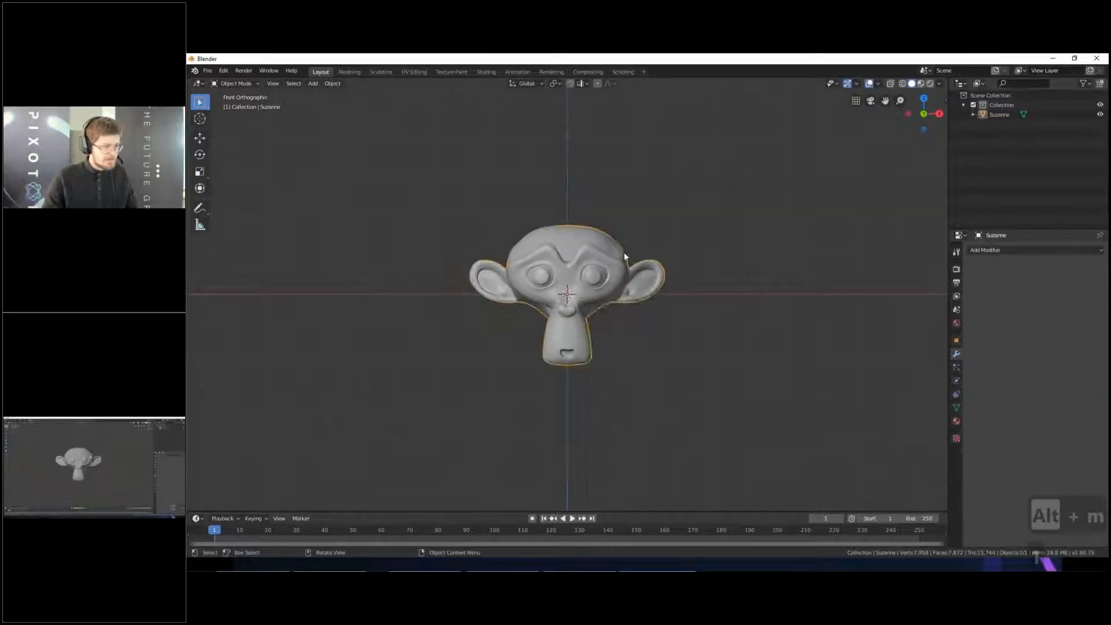
{"action": "scroll", "coordinate": [625, 256], "scroll_direction": "up", "scroll_amount": 1}
{"action": "right_click", "coordinate": [626, 257]}
{"action": "left_click", "coordinate": [631, 253]}
{"action": "key", "text": "g"}
{"action": "left_click", "coordinate": [665, 278]}
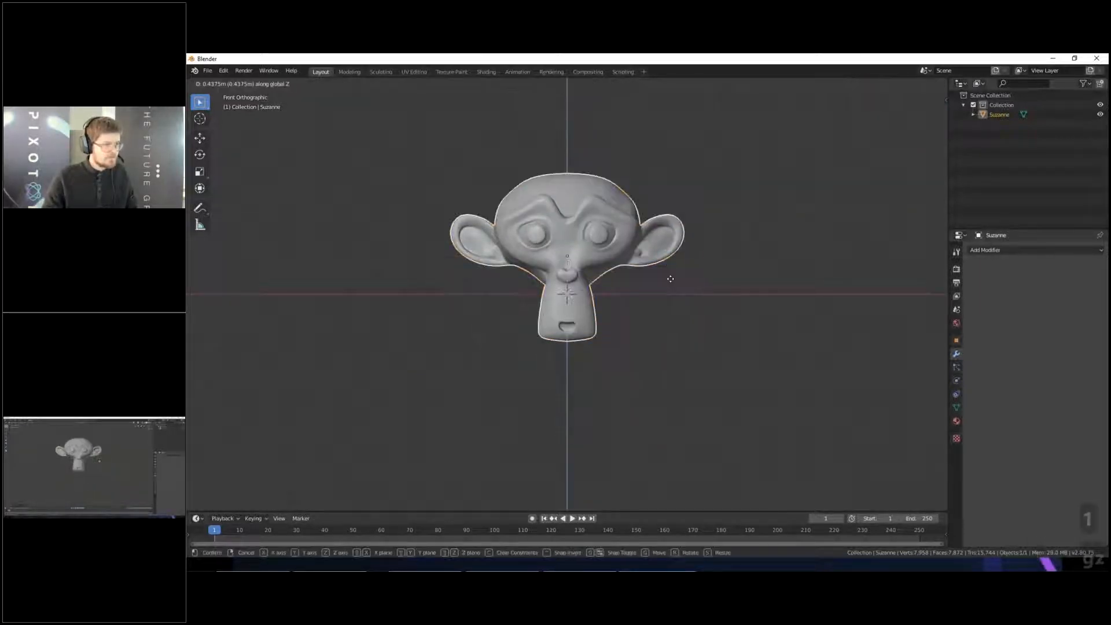
- Unwrap the monkey's entire mesh in Edit Mode with Project From View, using the front view
{"action": "key", "text": "Tab"}
{"action": "key", "text": "alt+a"}
{"action": "key", "text": "a"}
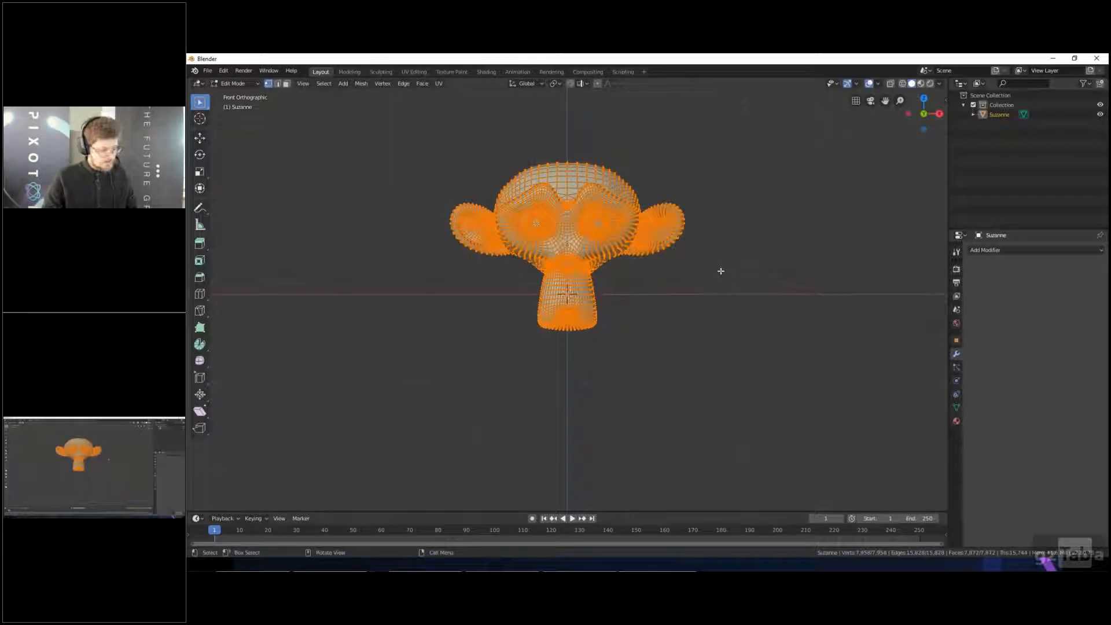
{"action": "key", "text": "u"}
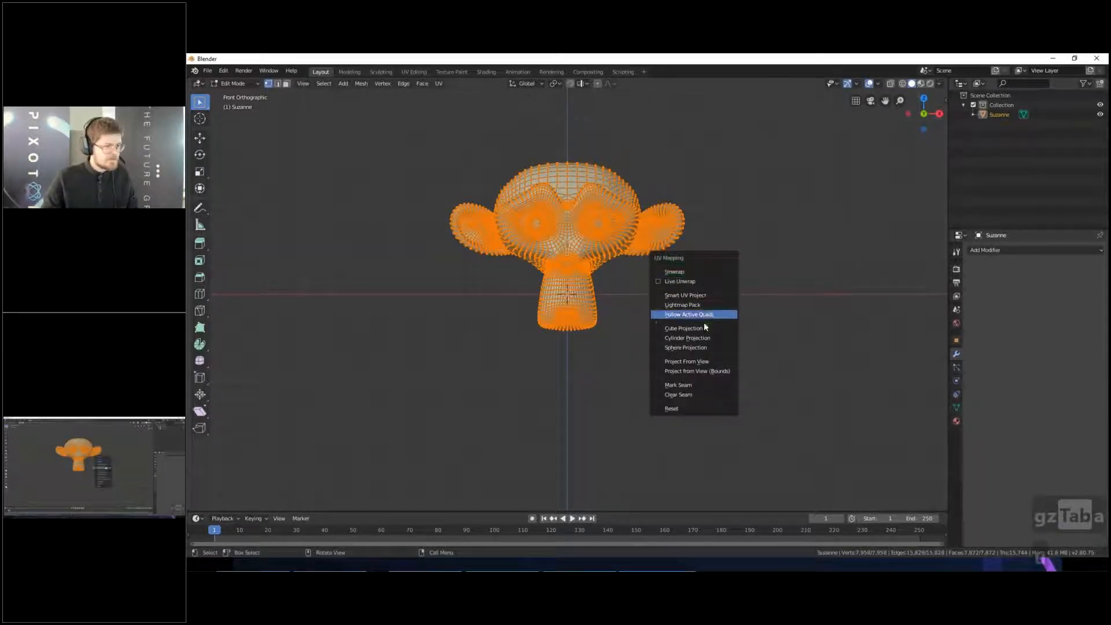
{"action": "left_click", "coordinate": [698, 363]}
- Deselect the mesh, split the 3D viewport vertically and turn the new area into a UV Editor
{"action": "key", "text": "alt+a"}
{"action": "scroll", "coordinate": [704, 299], "scroll_direction": "up", "scroll_amount": 2}
{"action": "middle_click_drag", "start_coordinate": [704, 299], "coordinate": [665, 311]}
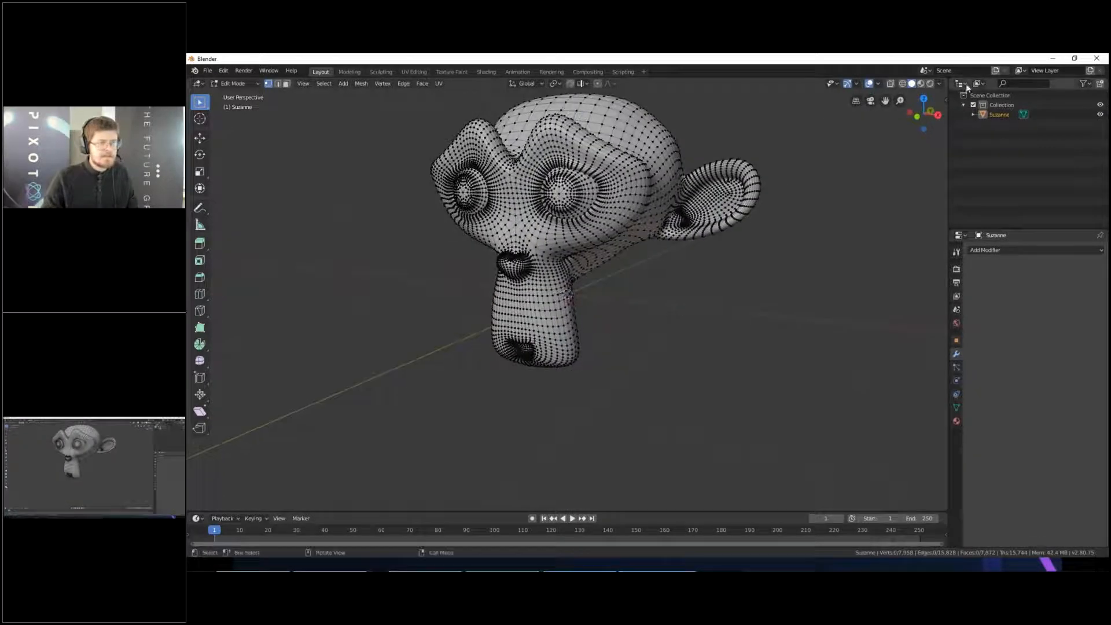
{"action": "left_click_drag", "start_coordinate": [947, 79], "coordinate": [742, 87]}
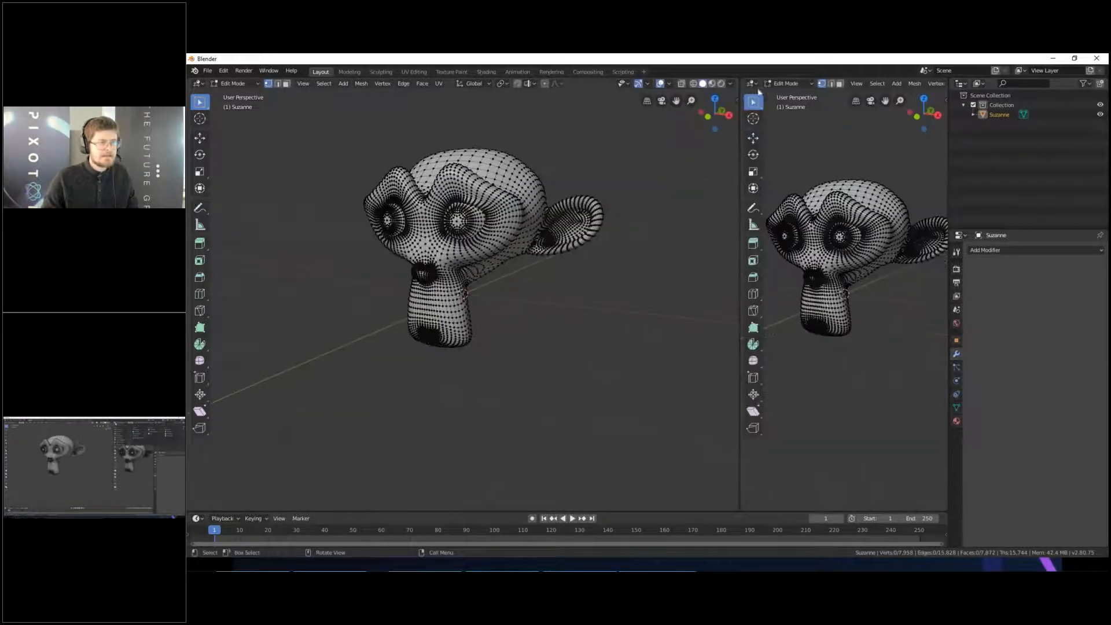
{"action": "left_click", "coordinate": [751, 84]}
{"action": "left_click", "coordinate": [781, 141]}
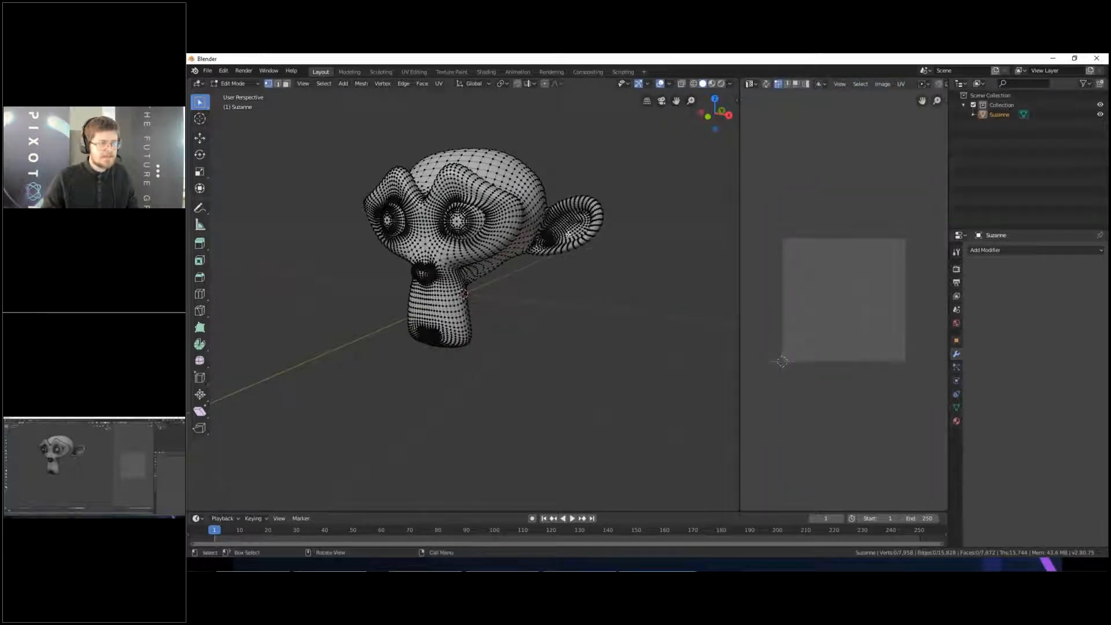
- Select the whole monkey mesh and examine its front-projected UV layout in the UV Editor
{"action": "key", "text": "a"}
{"action": "scroll", "coordinate": [825, 291], "scroll_direction": "up", "scroll_amount": 4}
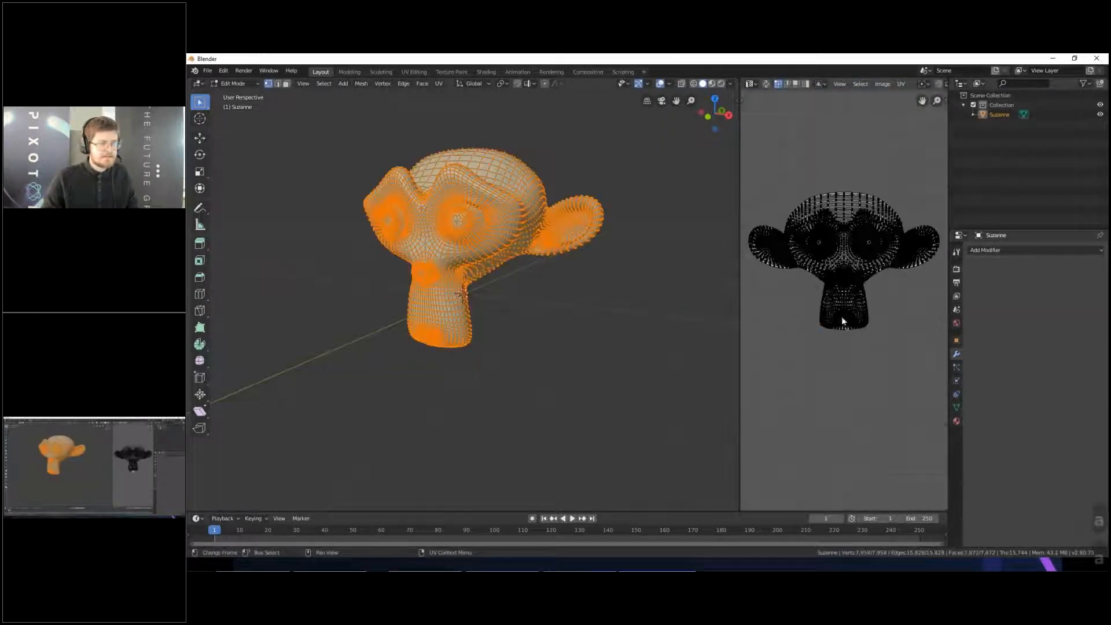
{"action": "scroll", "coordinate": [841, 304], "scroll_direction": "up", "scroll_amount": 2}
{"action": "scroll", "coordinate": [833, 348], "scroll_direction": "down", "scroll_amount": 4}
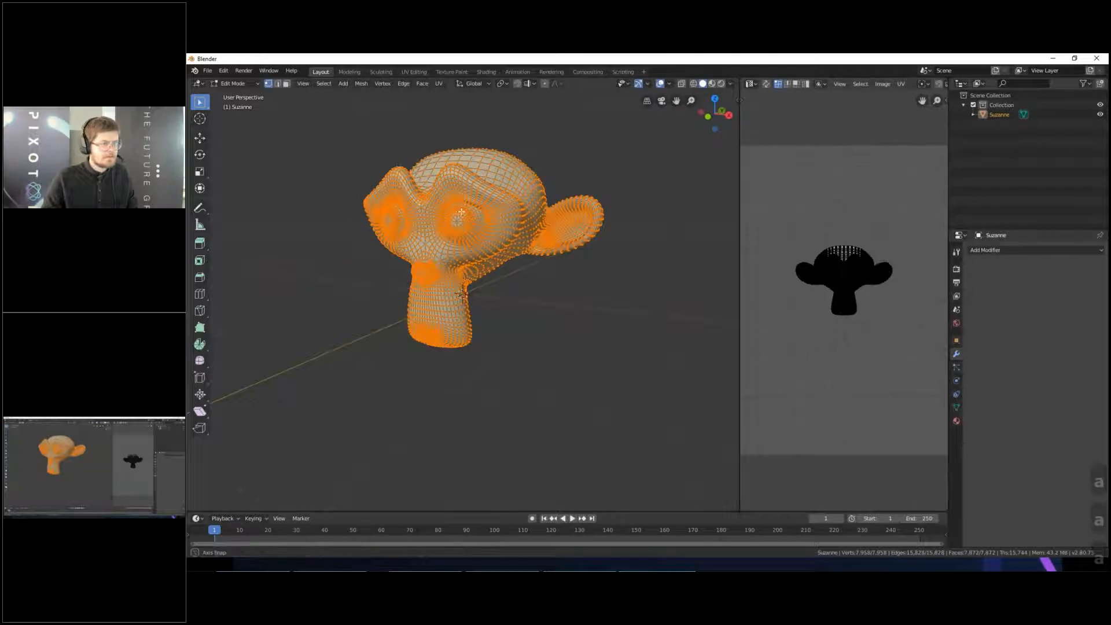
- Return to Object Mode, examine the monkey head from the side and select it
{"action": "key", "text": "Tab"}
{"action": "middle_click_drag", "start_coordinate": [536, 296], "coordinate": [527, 297]}
{"action": "key", "text": "z"}
{"action": "left_click", "coordinate": [569, 298]}
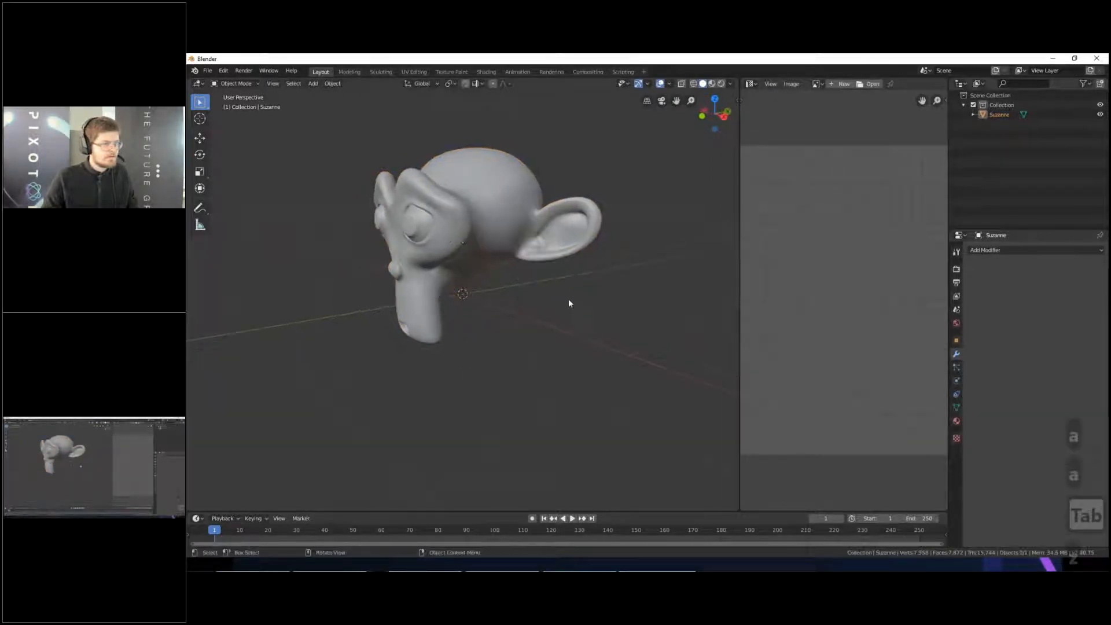
{"action": "left_click", "coordinate": [510, 219]}
{"action": "scroll", "coordinate": [509, 219], "scroll_direction": "down", "scroll_amount": 1}
{"action": "middle_click_drag", "start_coordinate": [508, 223], "coordinate": [463, 227]}
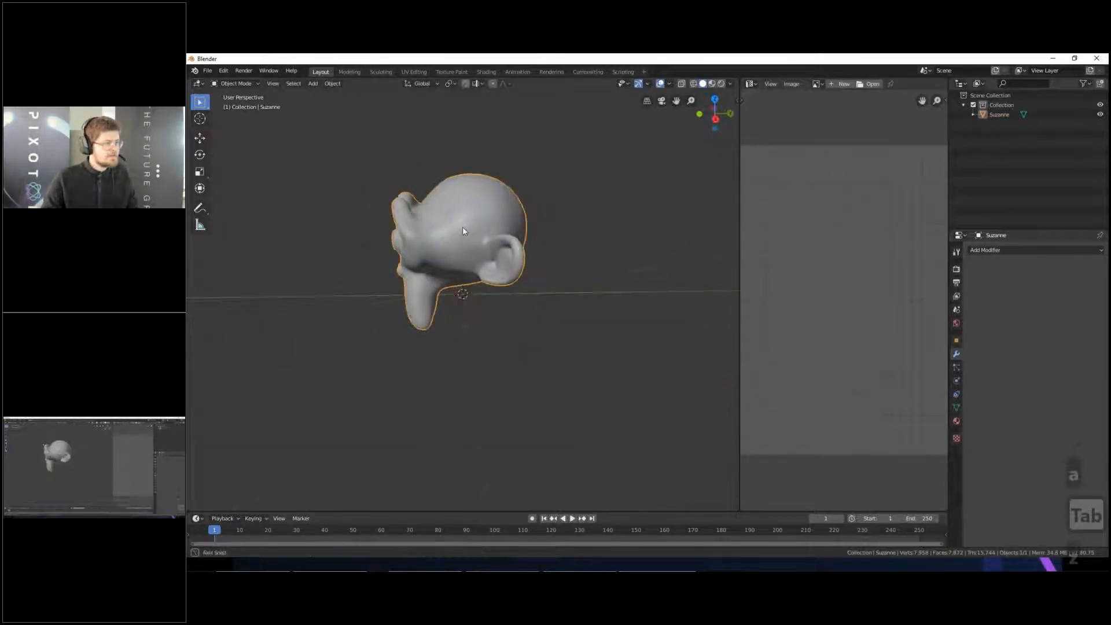
- Export only the selected monkey head as S_Suzannah.fbx to the Documents folder
{"action": "left_click", "coordinate": [207, 71]}
{"action": "mouse_move", "coordinate": [251, 211]}
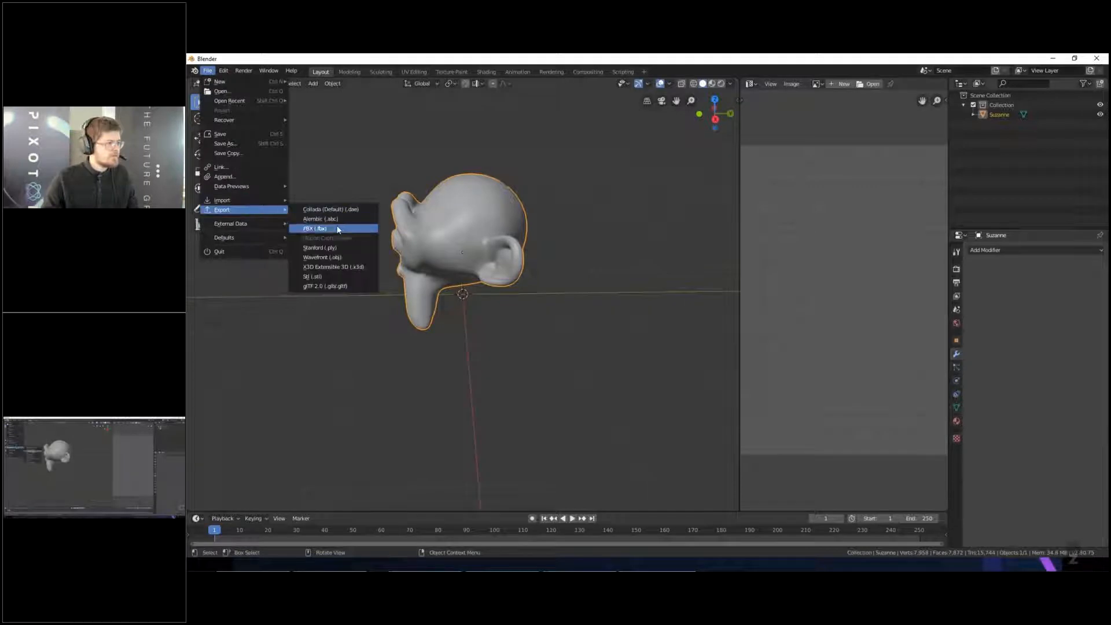
{"action": "left_click", "coordinate": [338, 229]}
{"action": "left_click", "coordinate": [196, 418]}
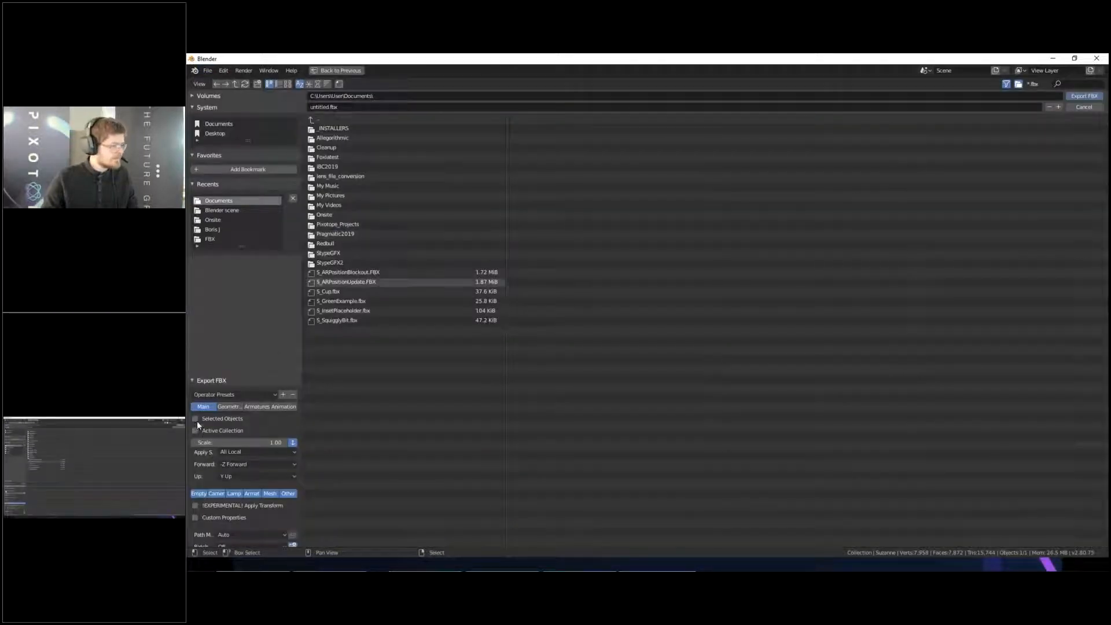
{"action": "left_click", "coordinate": [356, 108]}
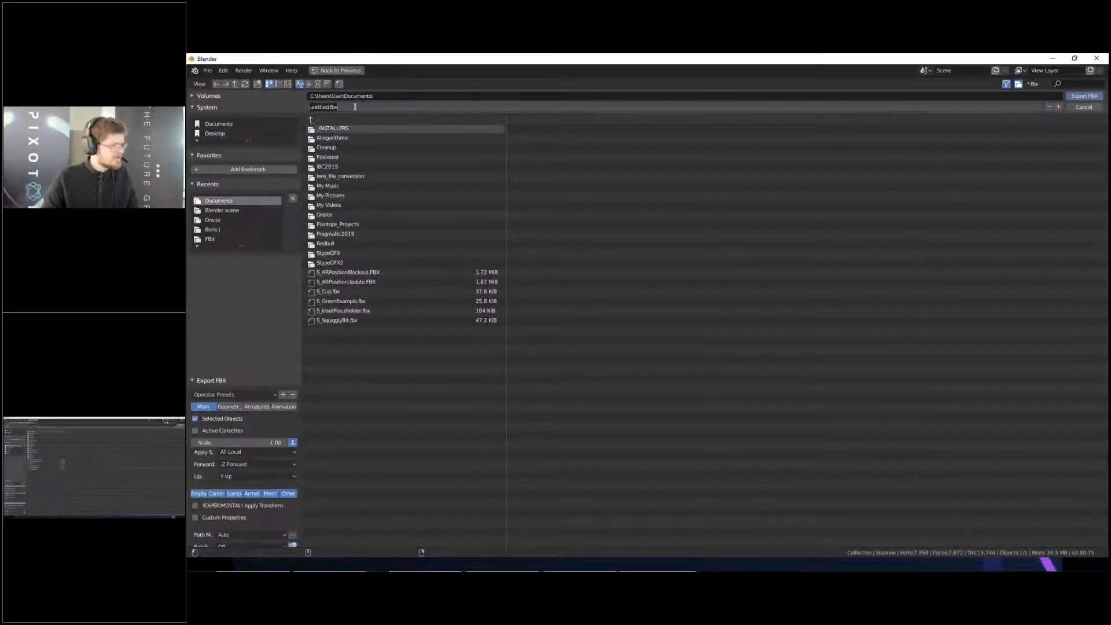
{"action": "type", "text": "S_Su"}
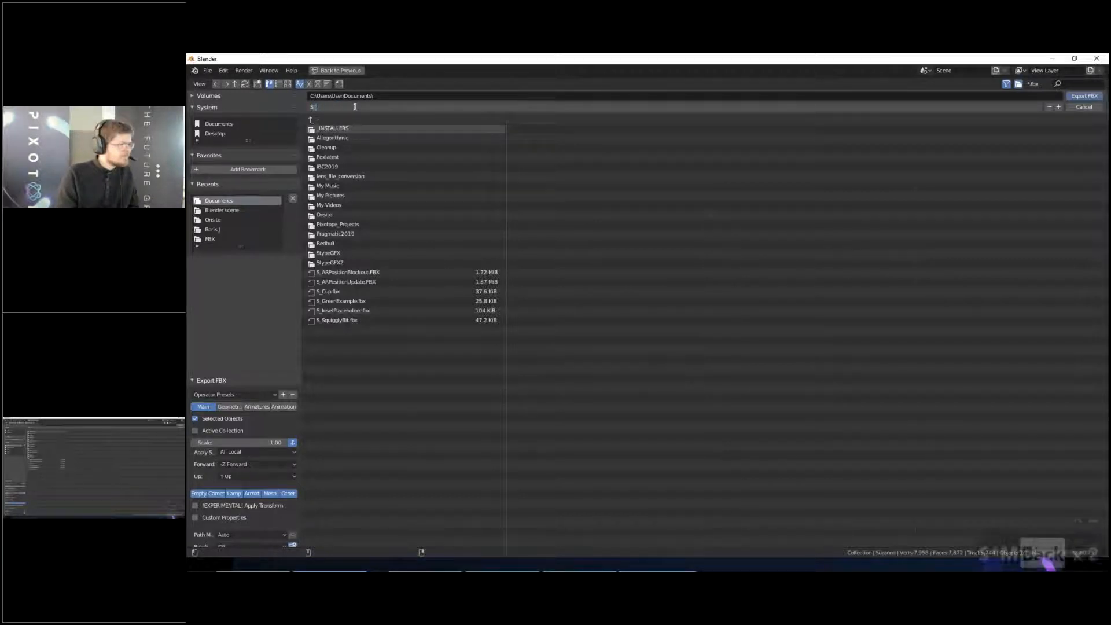
{"action": "type", "text": "zannah"}
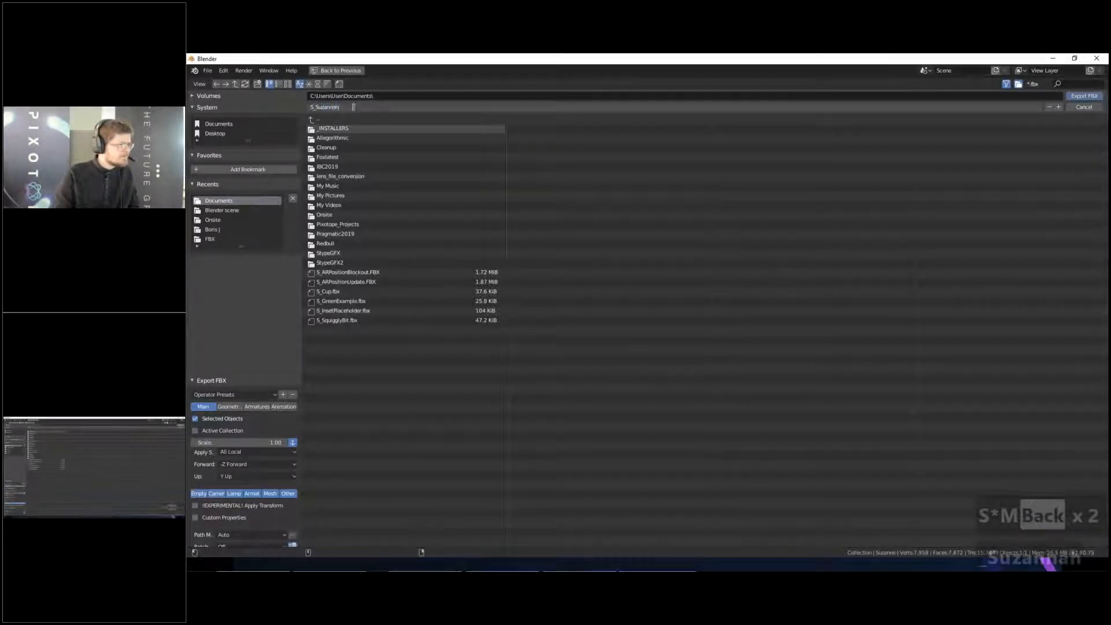
{"action": "key", "text": "Return"}
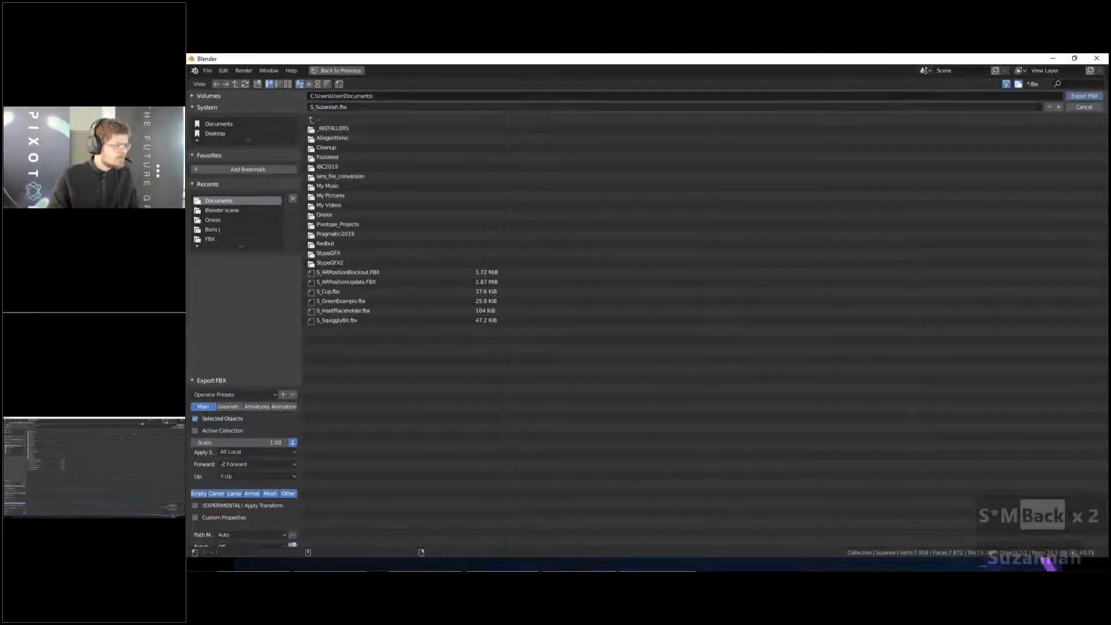
{"action": "left_click", "coordinate": [1090, 97]}
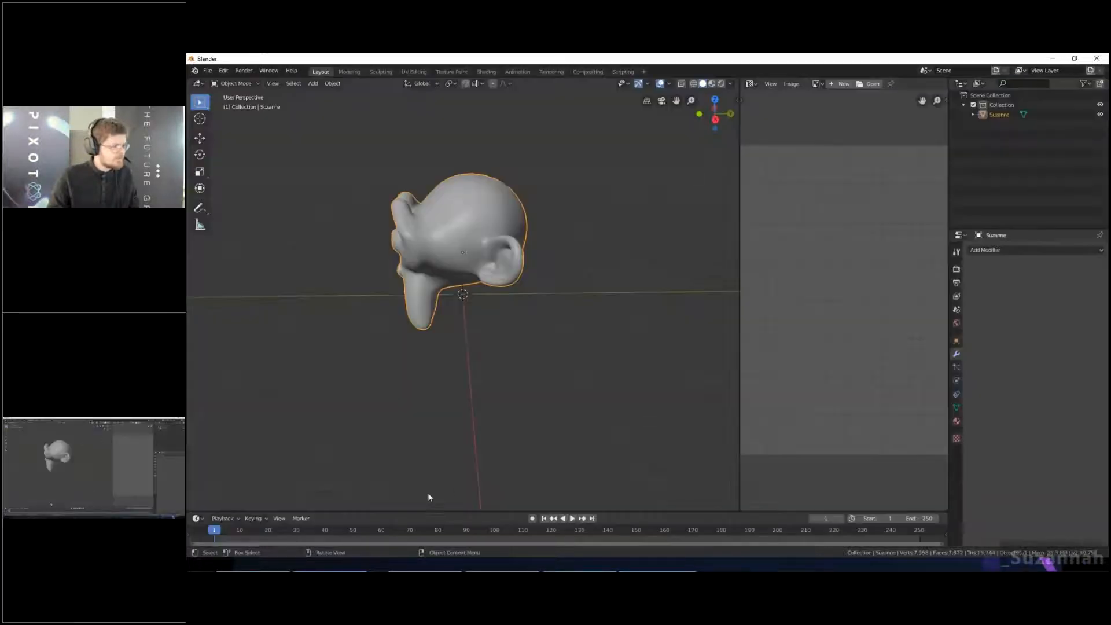
{"action": "key", "text": "alt+Tab"}
{"action": "key", "text": "alt+Tab"}
{"action": "key", "text": "alt+shift+Tab"}
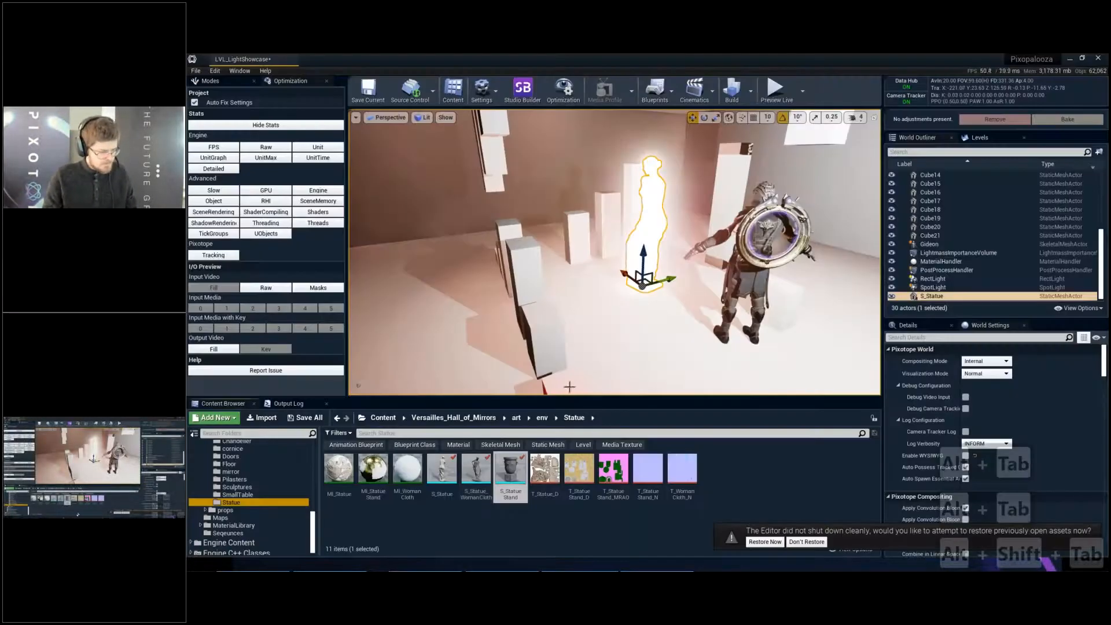
{"action": "key", "text": "alt+Tab"}
{"action": "key", "text": "alt+Tab"}
{"action": "key", "text": "alt+shift+Tab"}
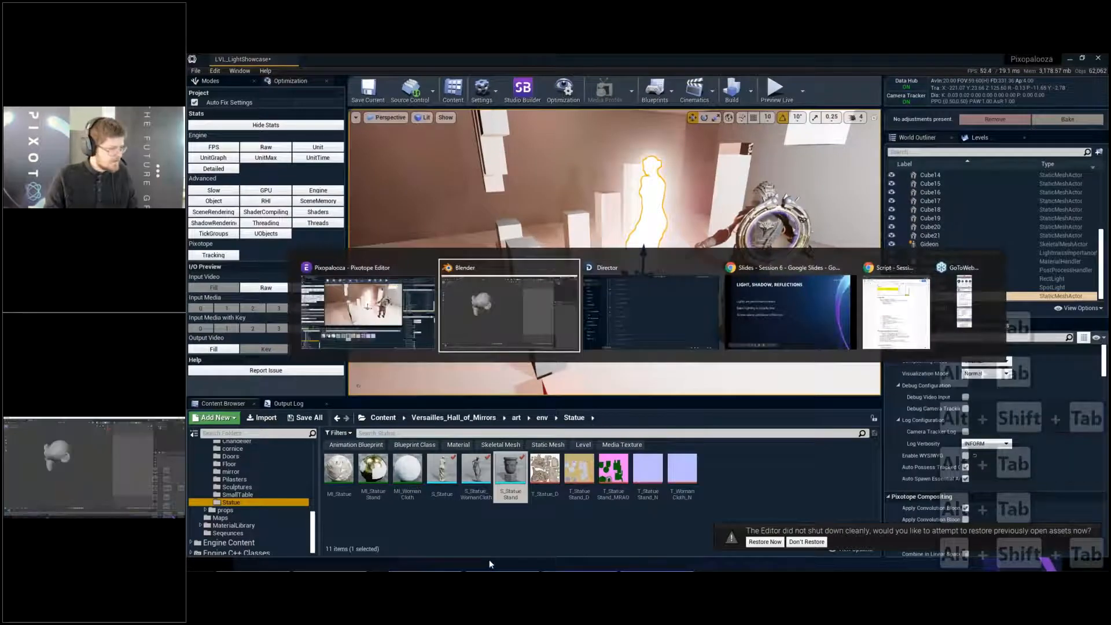
{"action": "left_click", "coordinate": [809, 569]}
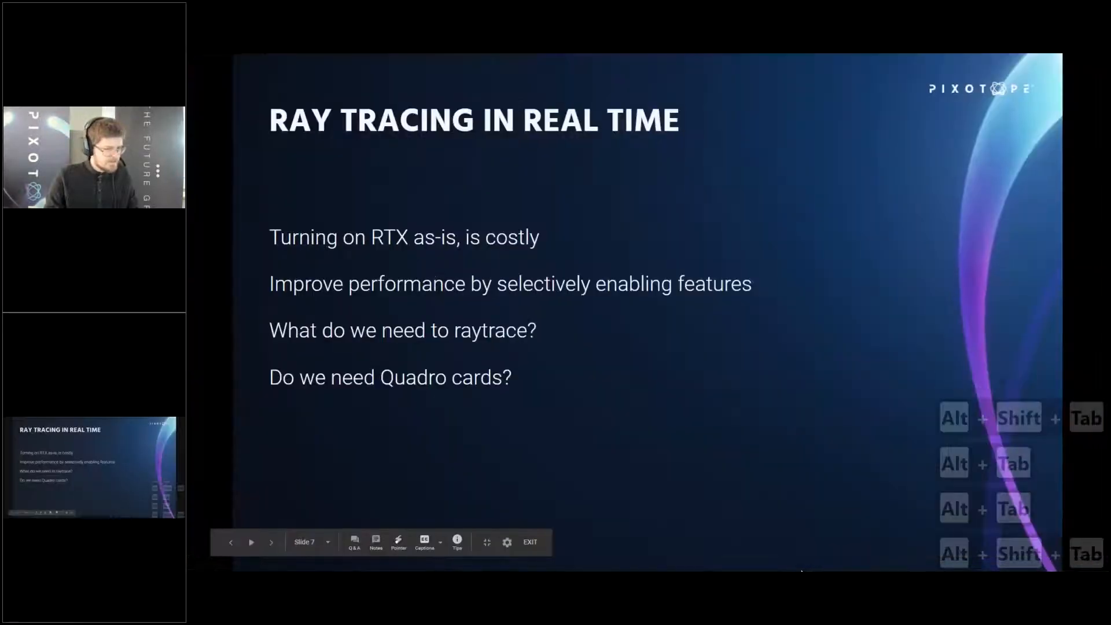
{"action": "key", "text": "Left"}
{"action": "key", "text": "Left"}
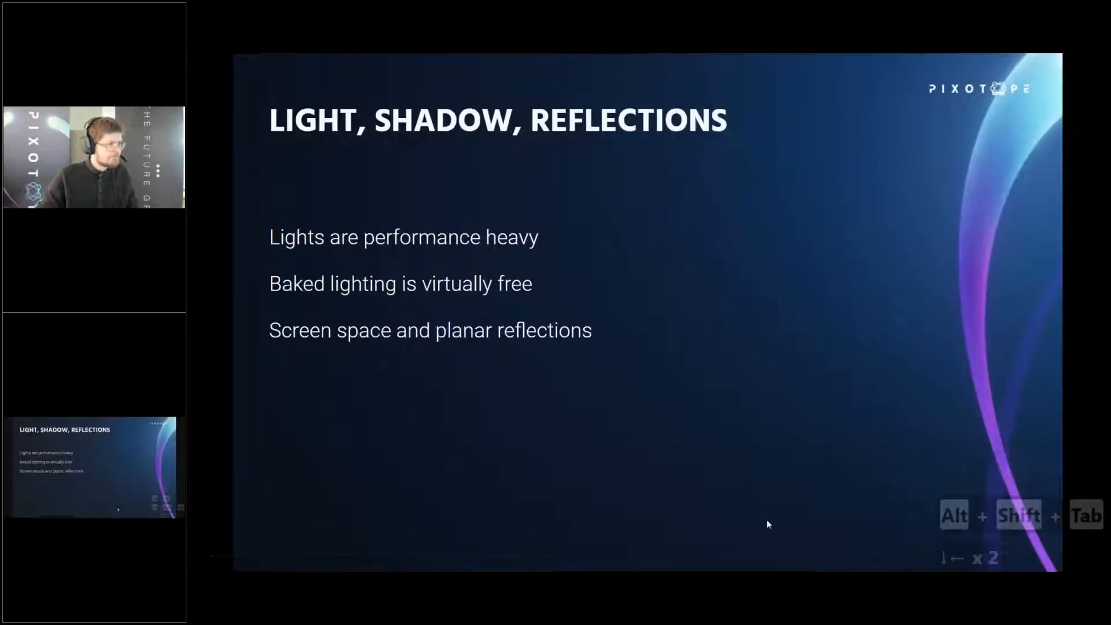
{"action": "key", "text": "alt+Tab"}
- Open File Explorer and bring the Pixotope level editor up behind its window
{"action": "key", "text": "super+s"}
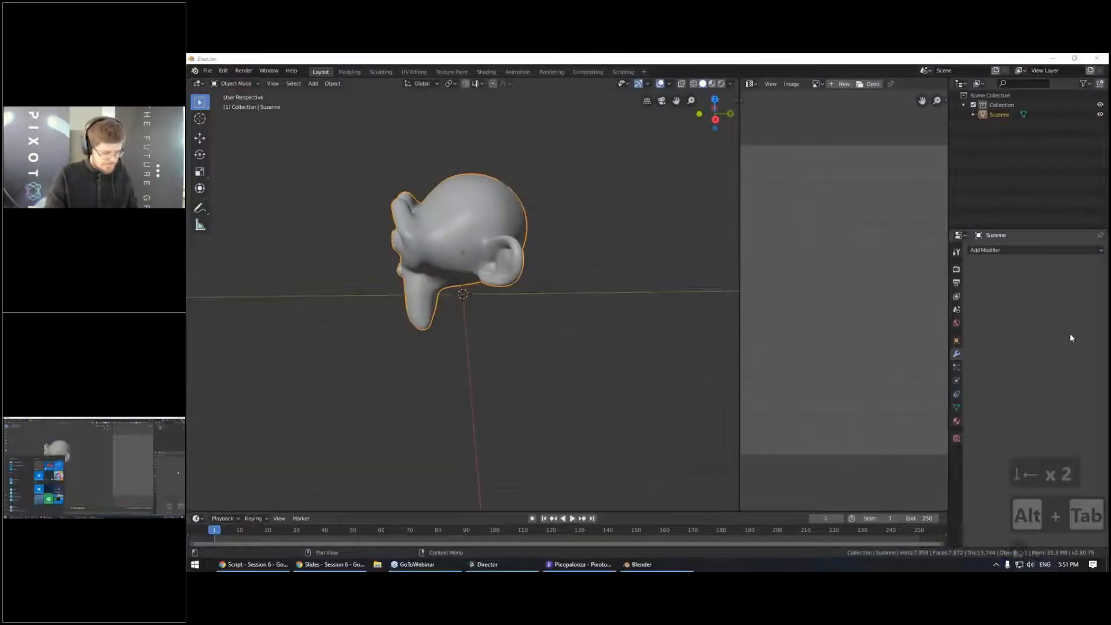
{"action": "left_click", "coordinate": [378, 565]}
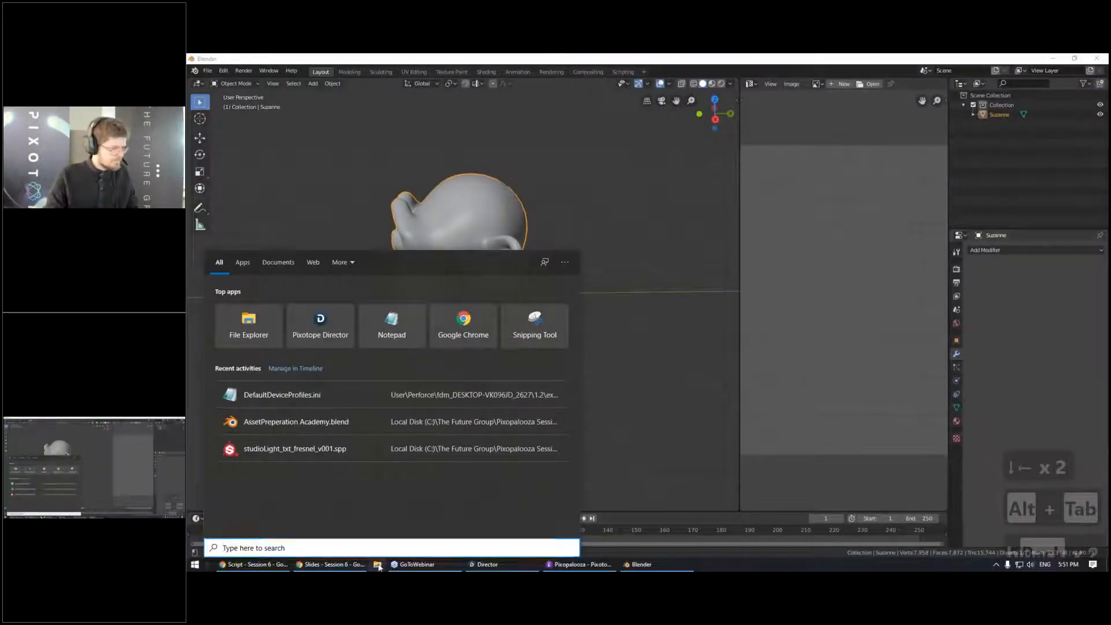
{"action": "key", "text": "alt+Tab"}
{"action": "key", "text": "alt+Tab"}
{"action": "key", "text": "alt+Tab"}
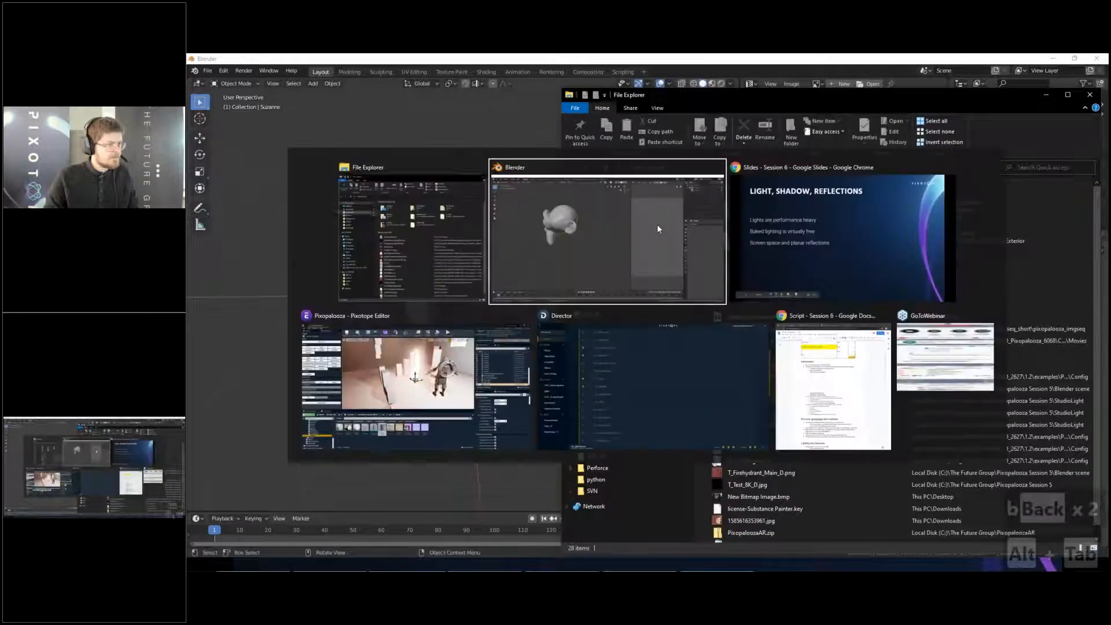
{"action": "key", "text": "alt+Tab"}
{"action": "key", "text": "alt+Tab"}
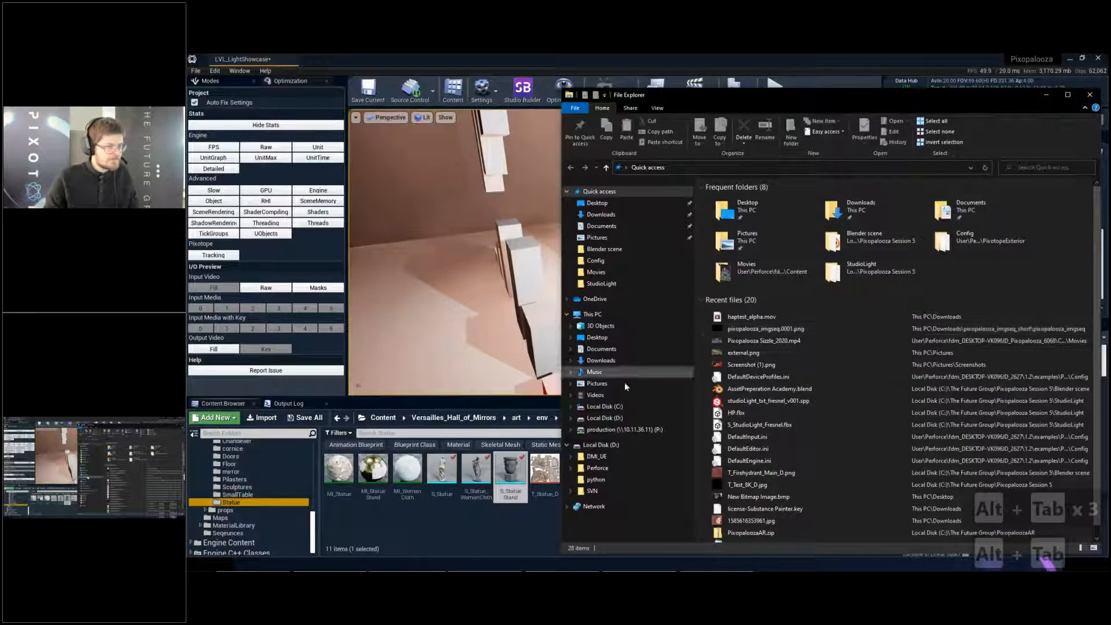
- Import S_Suzannah.fbx from the Documents folder into the Statue content folder as a static mesh
{"action": "left_click", "coordinate": [612, 349]}
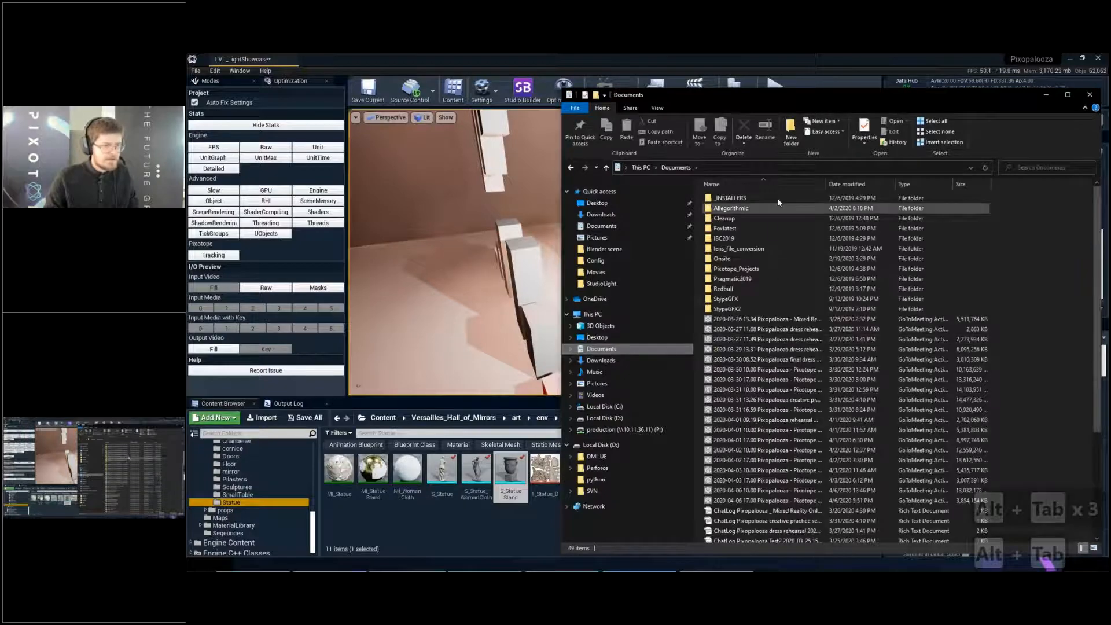
{"action": "scroll", "coordinate": [777, 198], "scroll_direction": "down", "scroll_amount": 5}
{"action": "left_click_drag", "start_coordinate": [734, 517], "coordinate": [382, 516]}
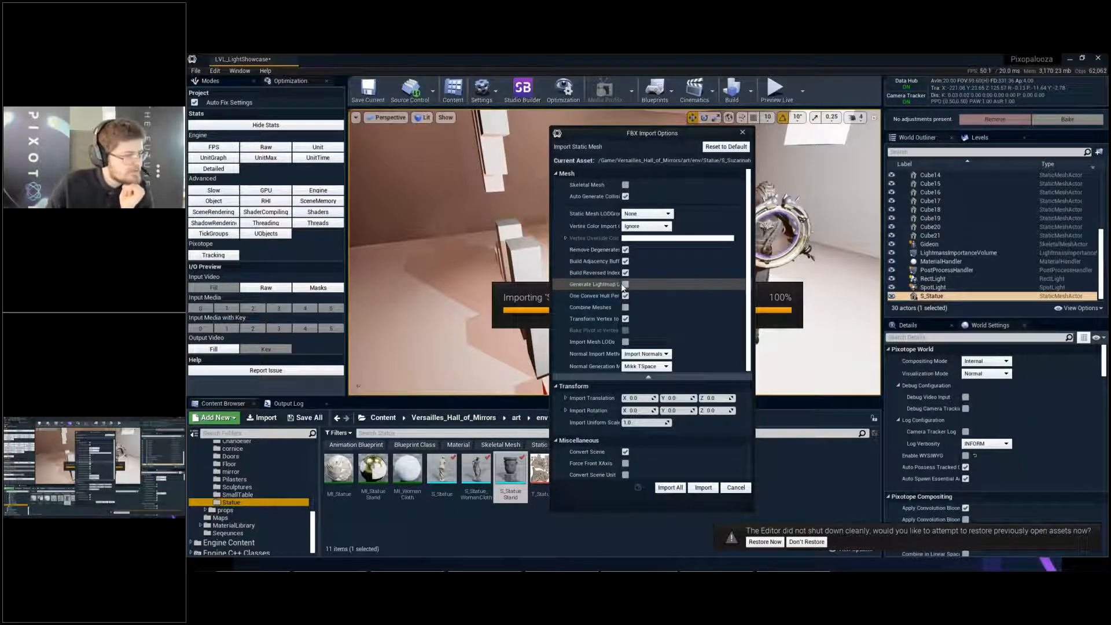
{"action": "scroll", "coordinate": [627, 287], "scroll_direction": "down", "scroll_amount": 5}
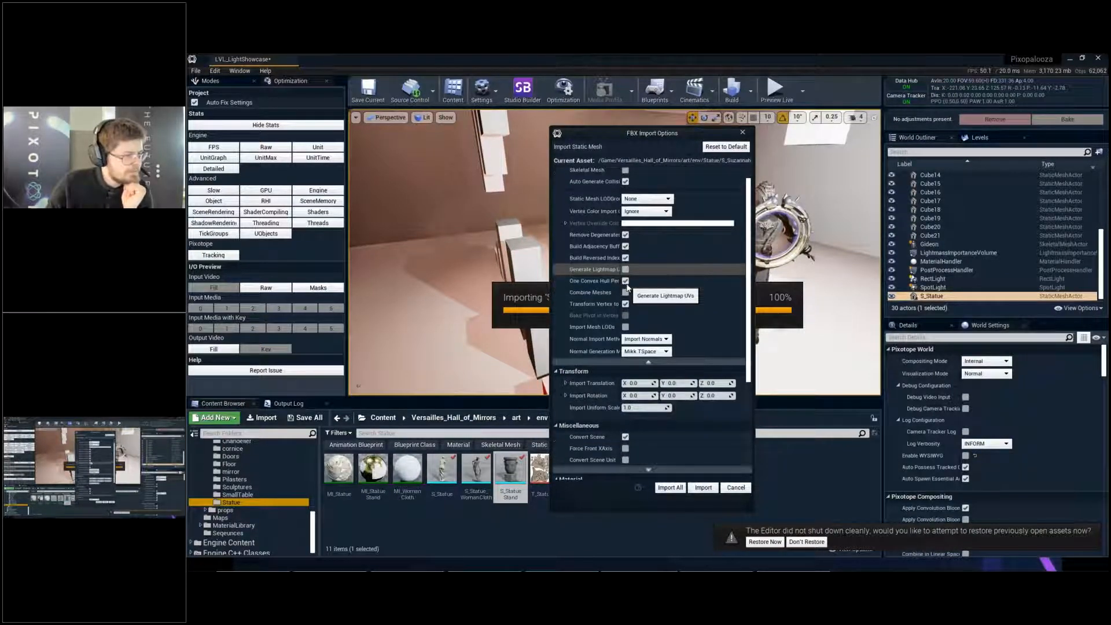
{"action": "left_click", "coordinate": [704, 487]}
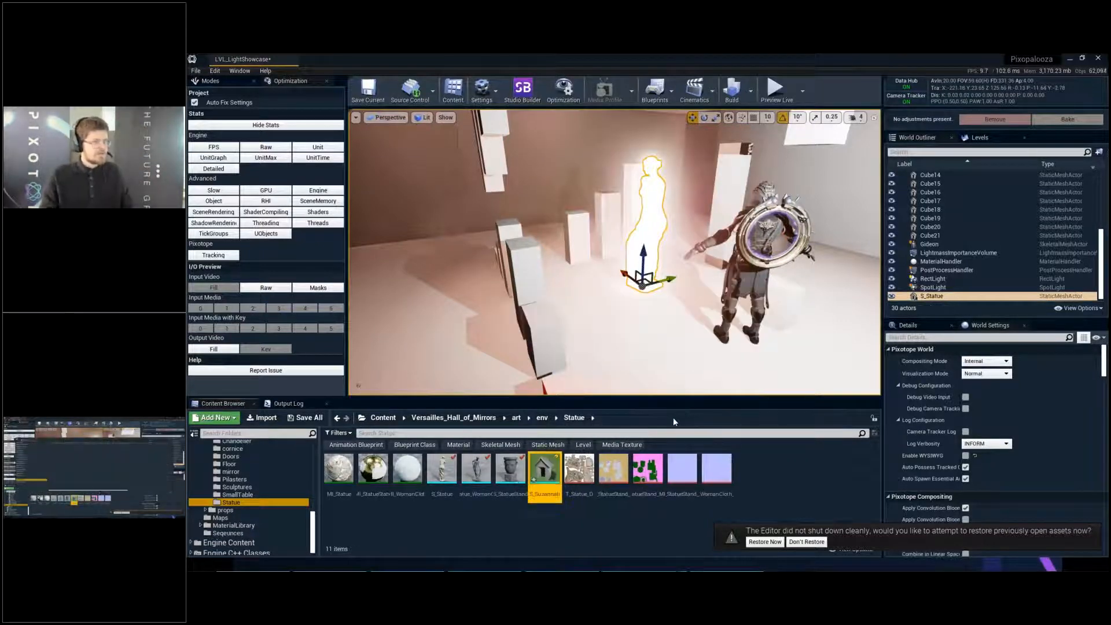
- Close the message log and place the imported S_Suzannah static mesh in the level among the cubes
{"action": "left_click", "coordinate": [355, 171]}
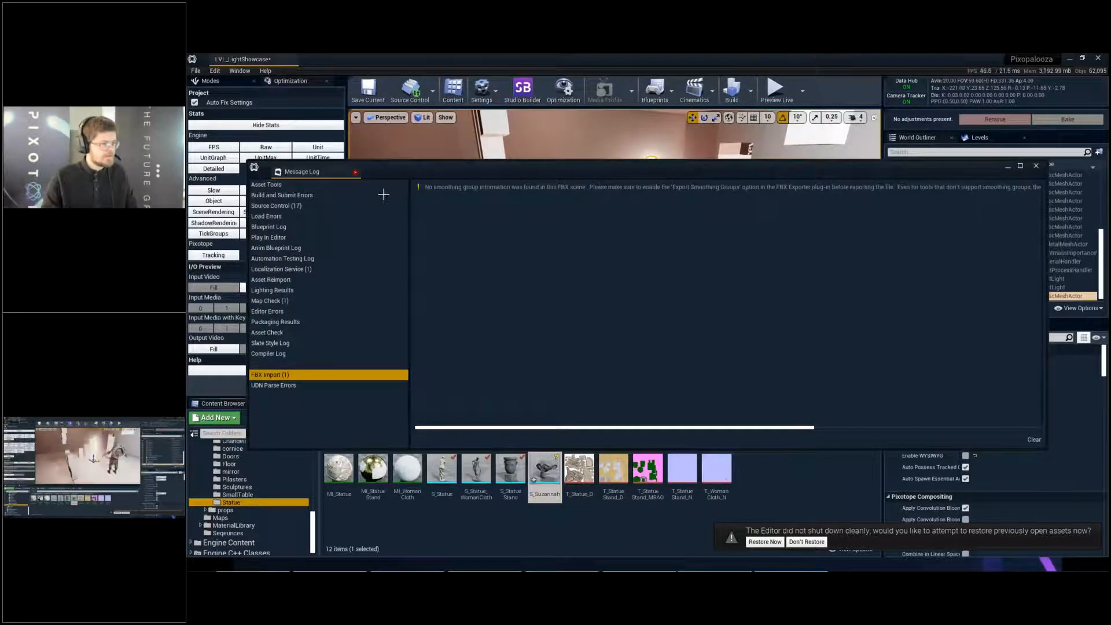
{"action": "left_click", "coordinate": [569, 471]}
{"action": "left_click", "coordinate": [547, 470]}
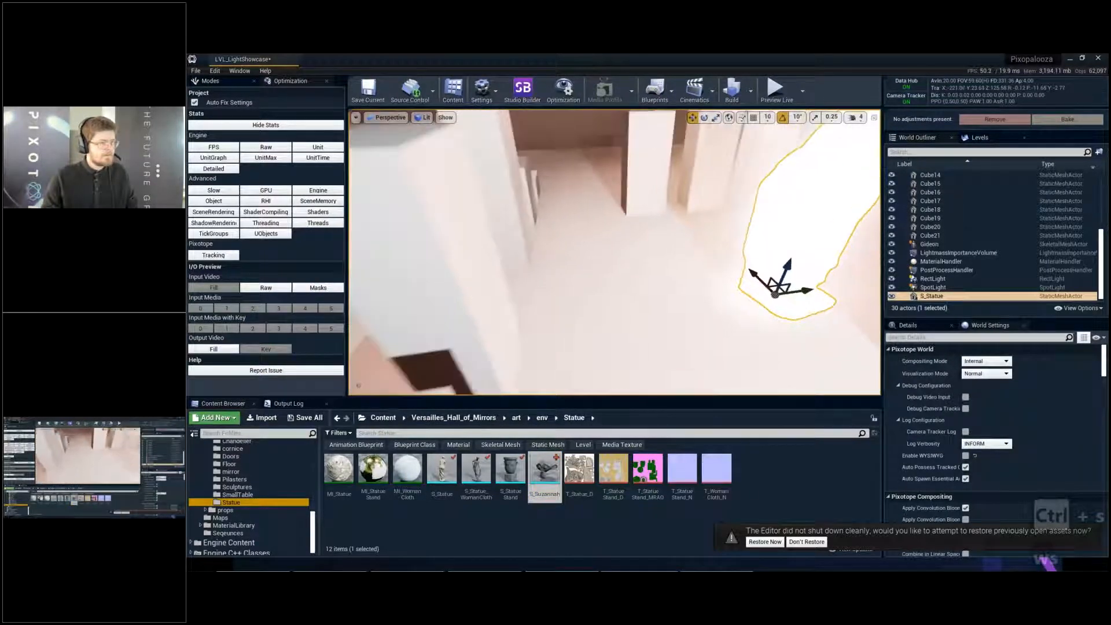
{"action": "left_click_drag", "start_coordinate": [549, 472], "coordinate": [515, 258]}
- Rotate the placed monkey head and scale it down uniformly to about 0.57
{"action": "key", "text": "e"}
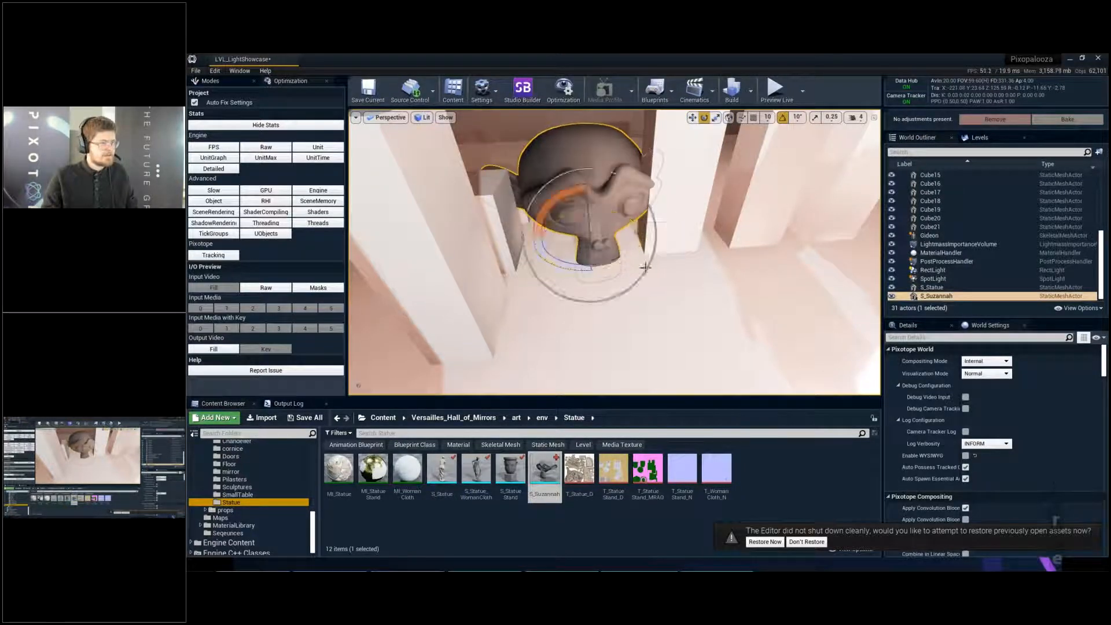
{"action": "key", "text": "w"}
{"action": "left_click_drag", "start_coordinate": [624, 233], "coordinate": [584, 195]}
{"action": "key", "text": "e"}
{"action": "key", "text": "w"}
{"action": "key", "text": "Escape"}
{"action": "right_click_drag", "start_coordinate": [605, 217], "coordinate": [475, 207]}
{"action": "key", "text": "a"}
{"action": "key", "text": "w"}
{"action": "key", "text": "w"}
{"action": "key", "text": "w"}
{"action": "key", "text": "e"}
{"action": "key", "text": "q"}
{"action": "key", "text": "d"}
- Position the monkey head on the floor between the cubes, checking its placement from the other side
{"action": "key", "text": "d"}
{"action": "key", "text": "e"}
{"action": "key", "text": "w"}
{"action": "key", "text": "q"}
{"action": "key", "text": "e"}
{"action": "right_click_drag", "start_coordinate": [691, 259], "coordinate": [703, 285]}
{"action": "key", "text": "a"}
{"action": "key", "text": "w"}
{"action": "key", "text": "s"}
{"action": "left_click", "coordinate": [641, 244]}
{"action": "key", "text": "w"}
{"action": "right_click_drag", "start_coordinate": [640, 244], "coordinate": [417, 273]}
{"action": "key", "text": "d"}
{"action": "key", "text": "e"}
- Deselect the monkey head, frame it with its surroundings and decline restoring the previously open assets
{"action": "key", "text": "d"}
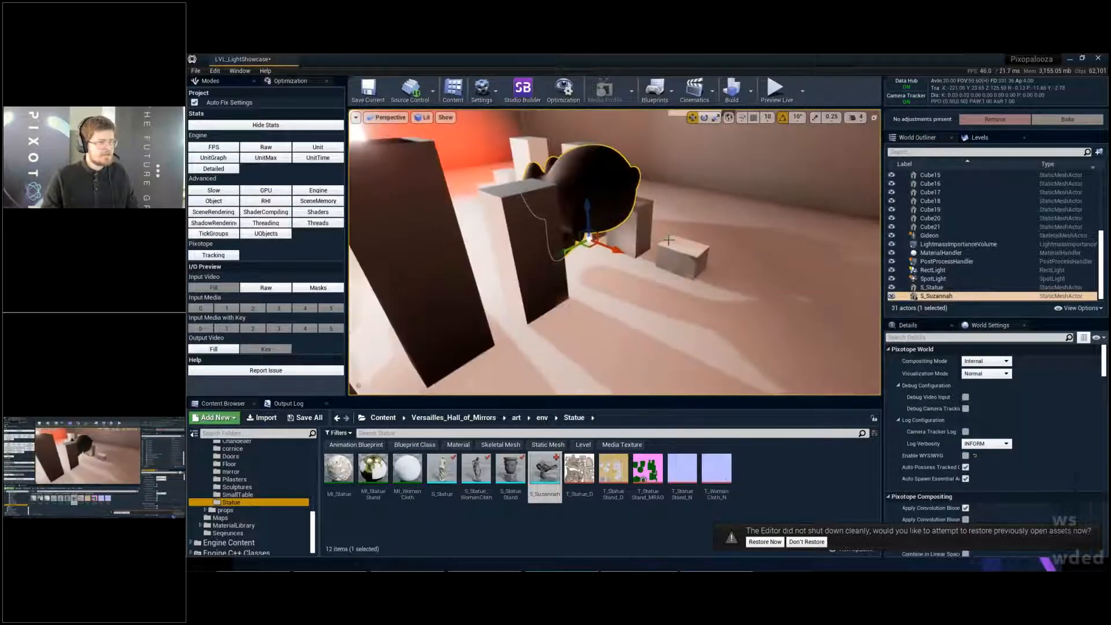
{"action": "key", "text": "Escape"}
{"action": "right_click_drag", "start_coordinate": [641, 244], "coordinate": [771, 394]}
{"action": "key", "text": "d"}
{"action": "key", "text": "w"}
{"action": "key", "text": "a"}
{"action": "key", "text": "e"}
{"action": "key", "text": "a"}
{"action": "left_click", "coordinate": [806, 542]}
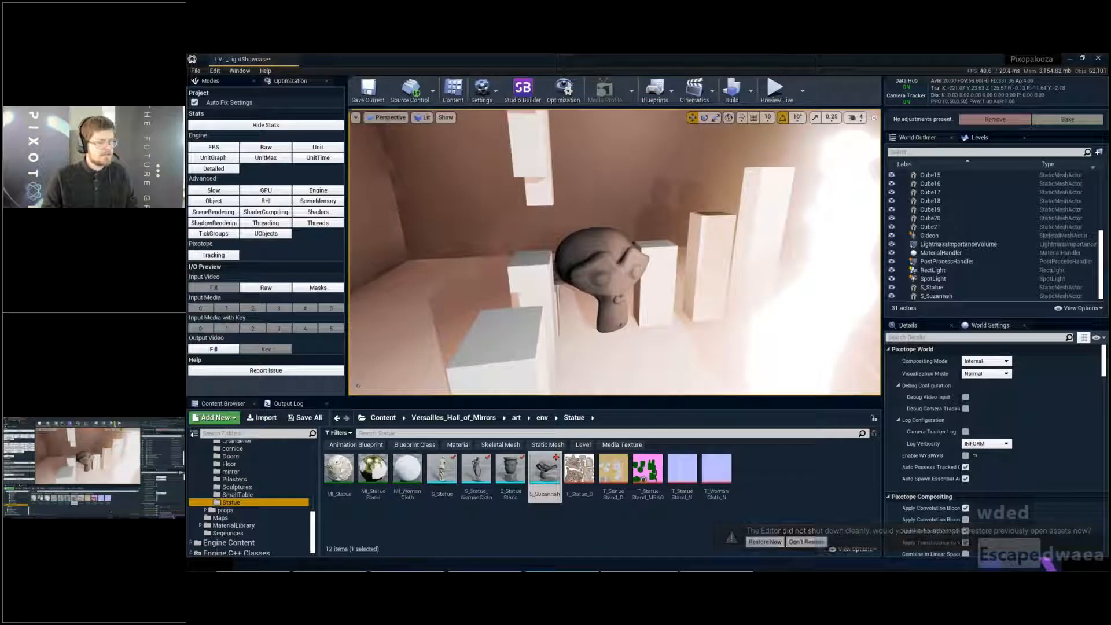
- Set the lighting quality to High and build only the lighting for the level
{"action": "left_click", "coordinate": [751, 91]}
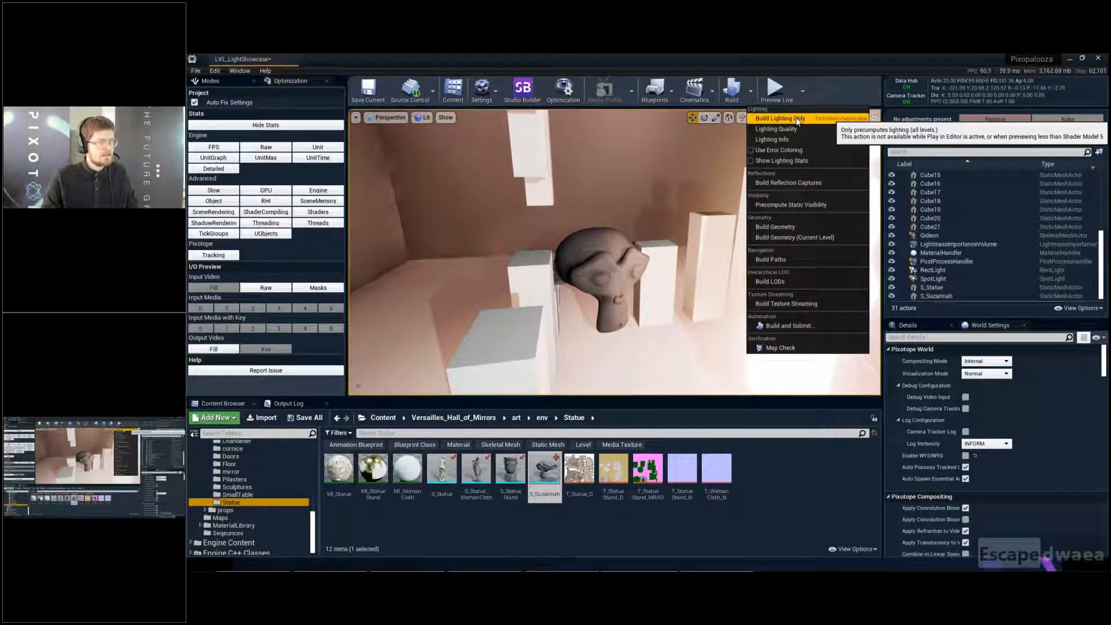
{"action": "mouse_move", "coordinate": [798, 129]}
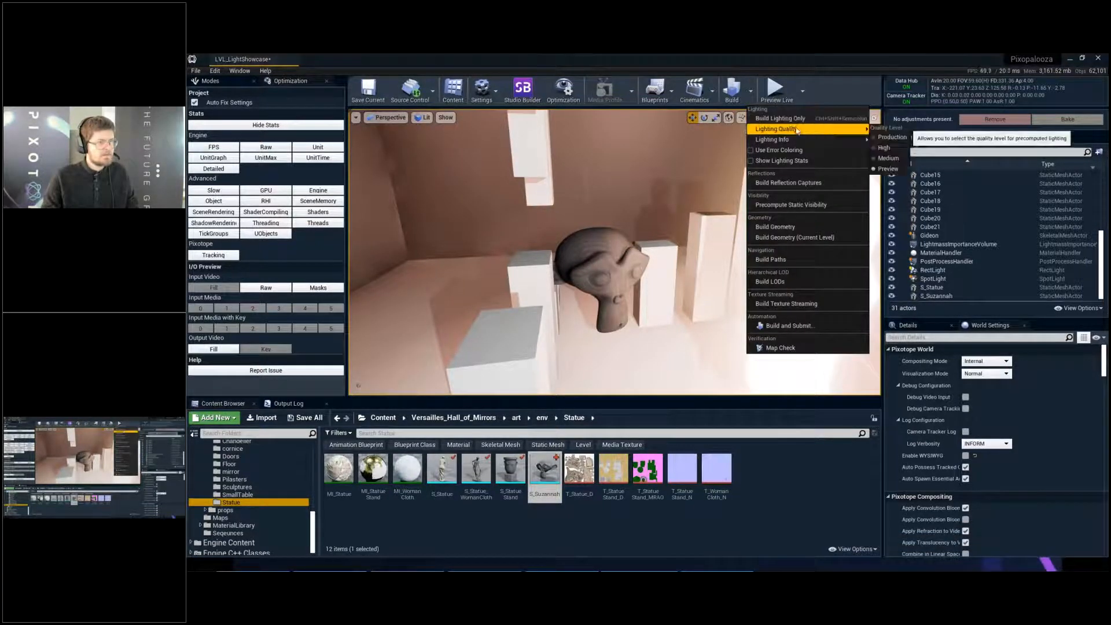
{"action": "left_click", "coordinate": [897, 151]}
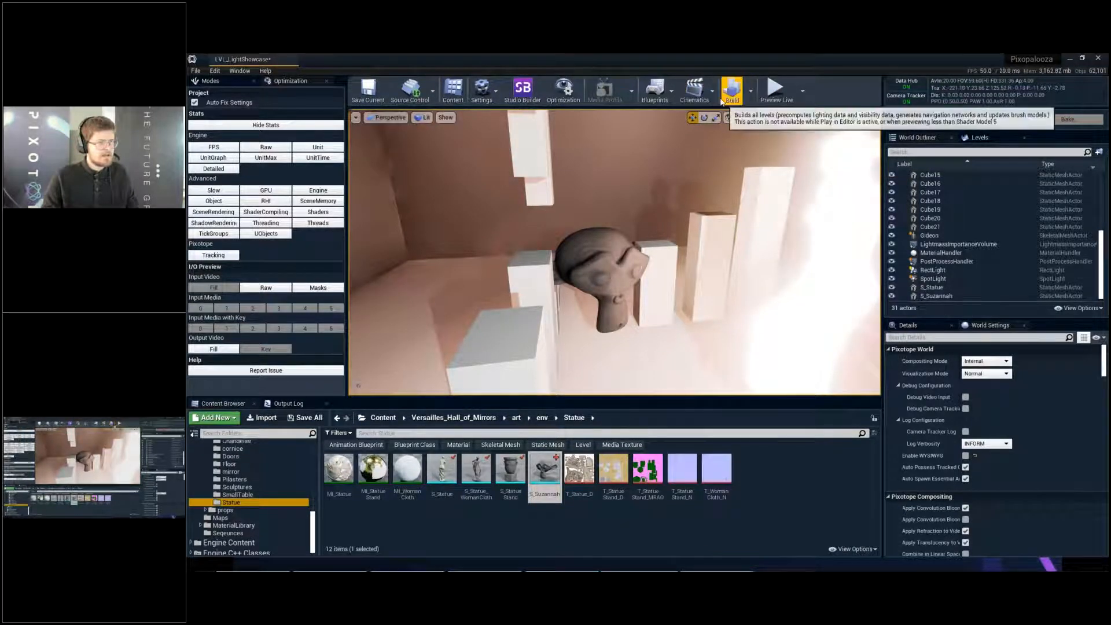
{"action": "left_click", "coordinate": [751, 91]}
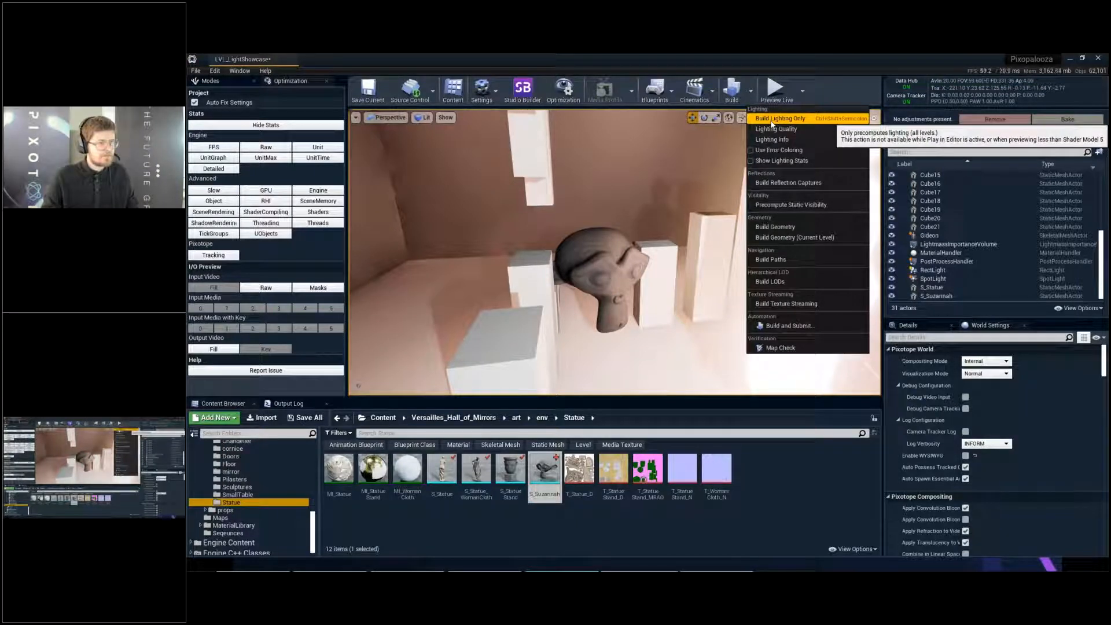
{"action": "left_click", "coordinate": [772, 121]}
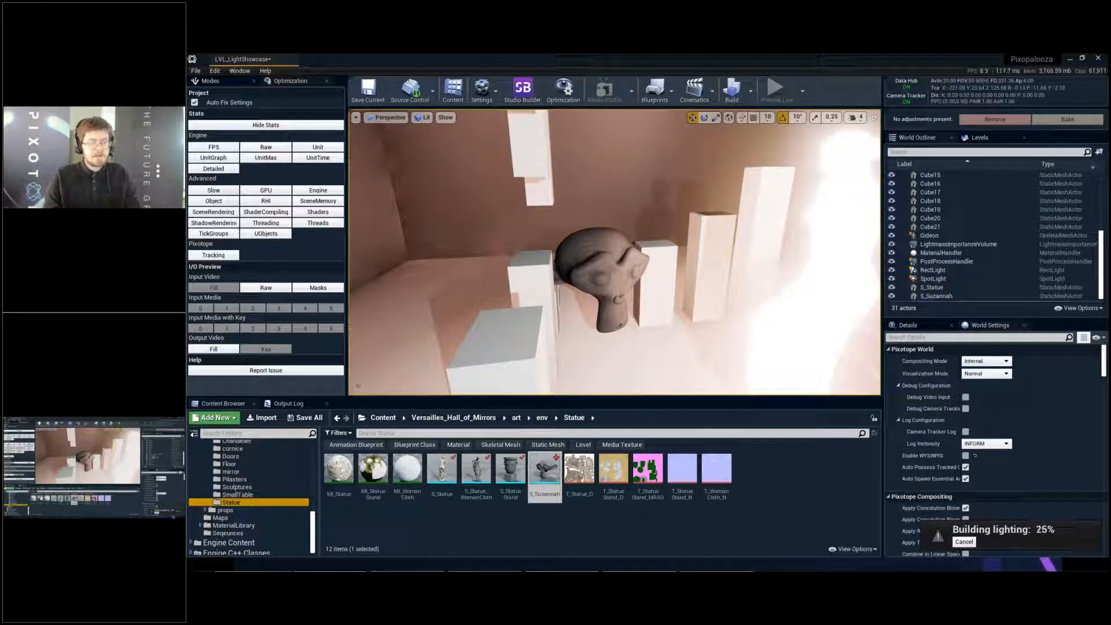
- Select the RectLight, review the S_Suzannah entries in the lighting results and close the message log
{"action": "left_click", "coordinate": [933, 271]}
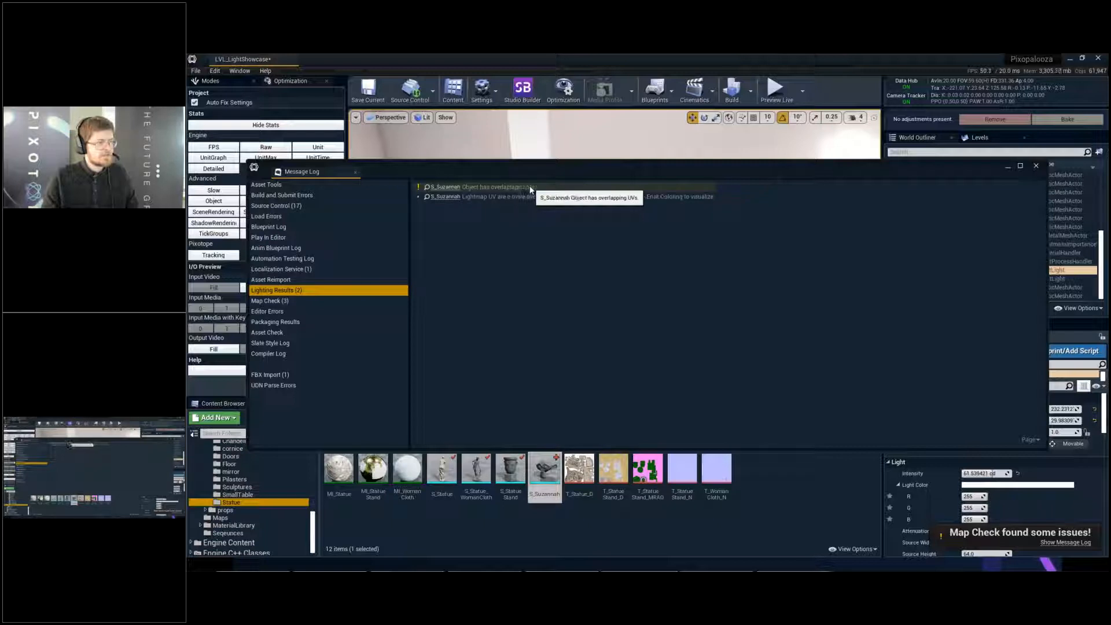
{"action": "left_click", "coordinate": [487, 198]}
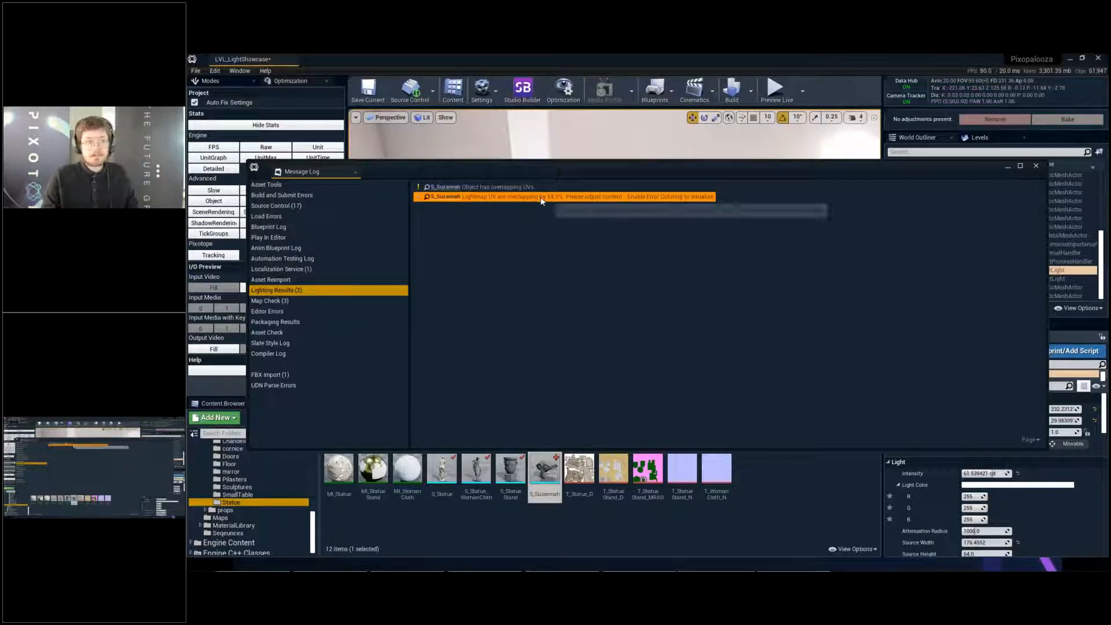
{"action": "left_click", "coordinate": [544, 213]}
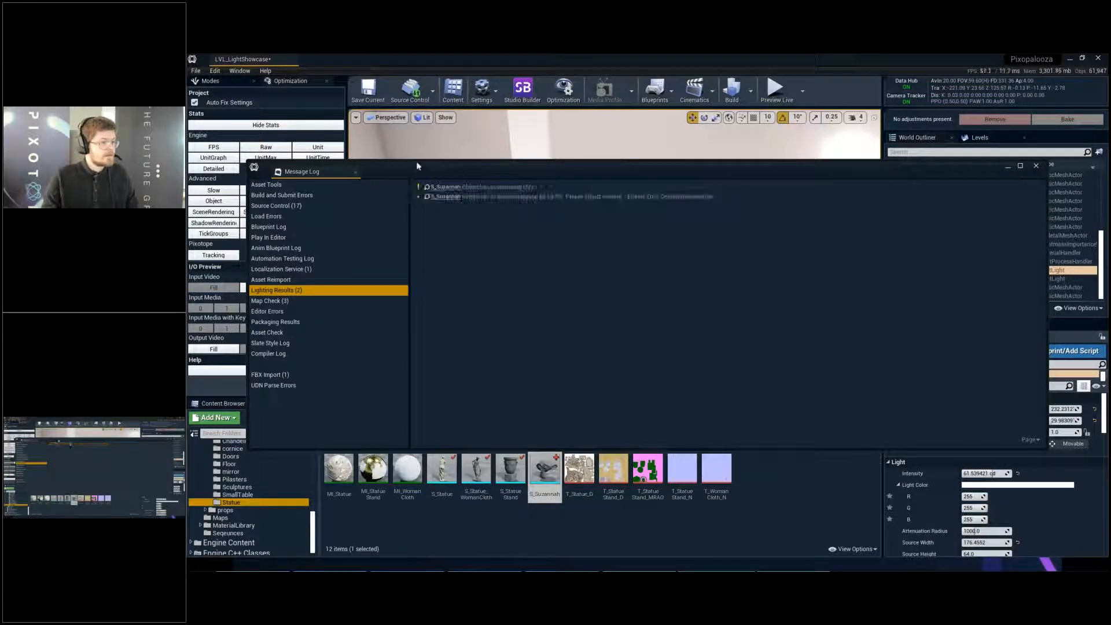
{"action": "left_click", "coordinate": [355, 172]}
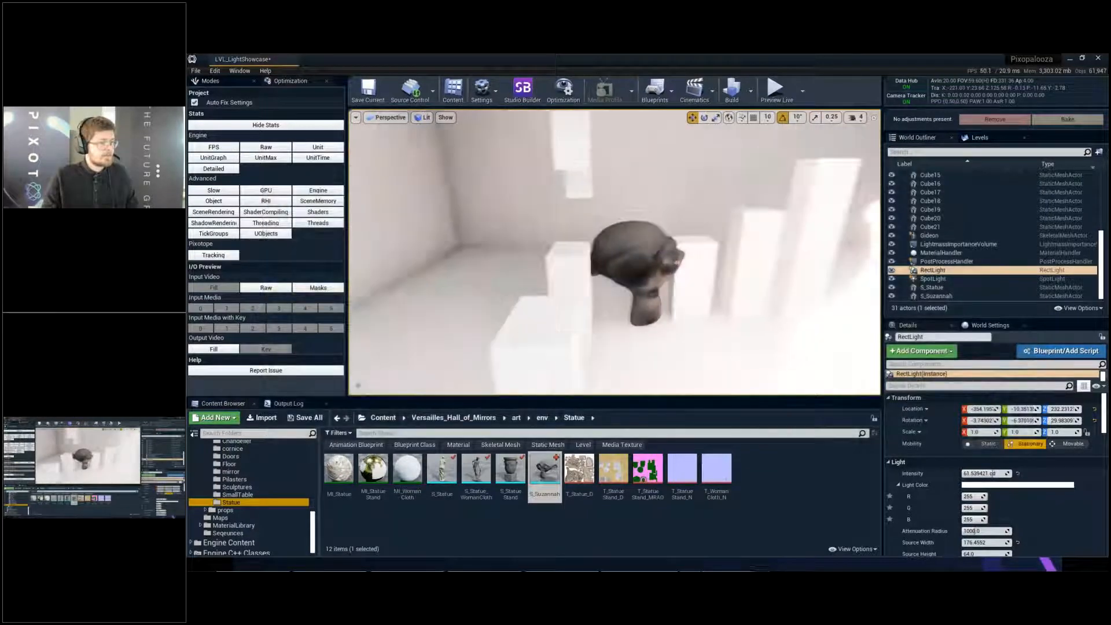
- Switch the viewport to Detail Lighting and examine the shading on the monkey head from several angles
{"action": "key", "text": "alt+4"}
{"action": "key", "text": "alt+5"}
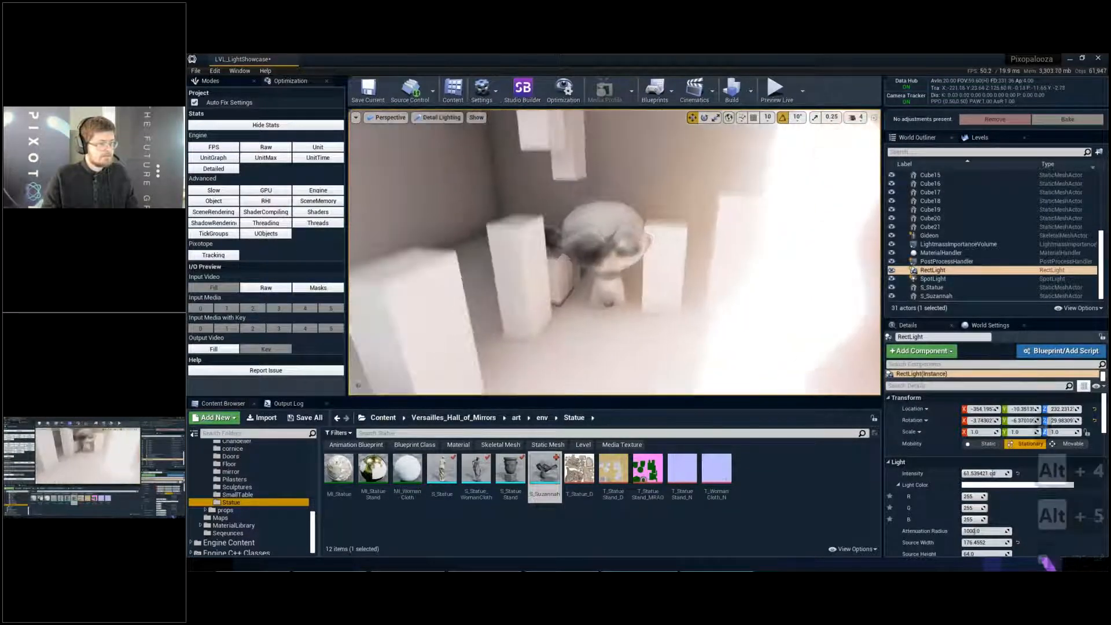
{"action": "key", "text": "e"}
{"action": "key", "text": "w"}
{"action": "key", "text": "d"}
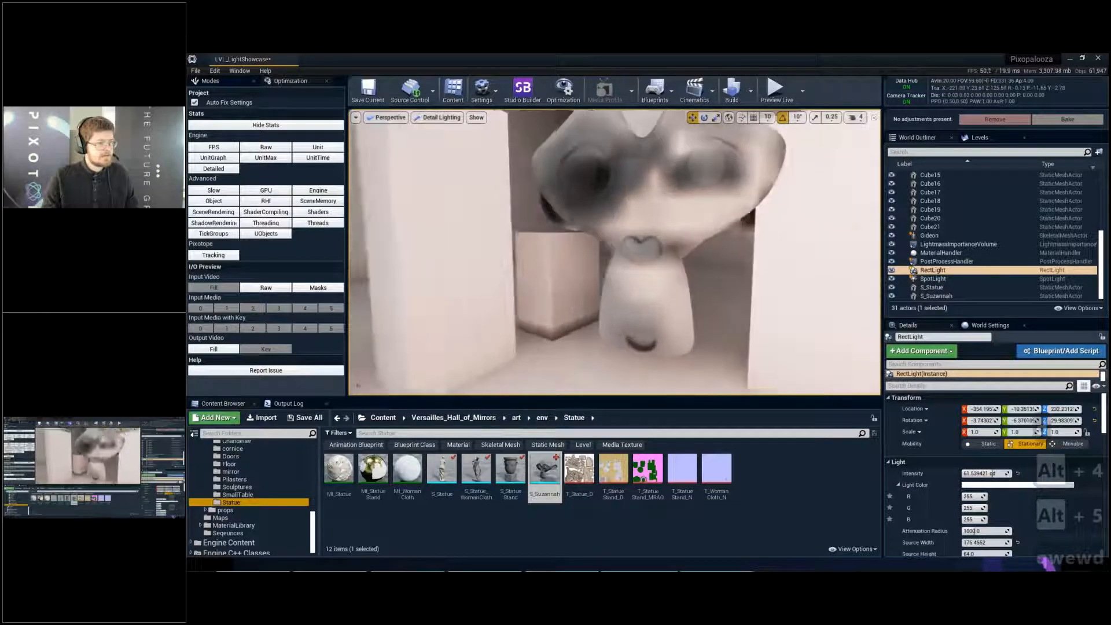
{"action": "key", "text": "e"}
{"action": "key", "text": "d"}
{"action": "right_click_drag", "start_coordinate": [646, 241], "coordinate": [614, 243]}
{"action": "key", "text": "a"}
- Switch the viewport to Lighting Only and examine the baked light on the monkey's face and top of the head
{"action": "key", "text": "a"}
{"action": "key", "text": "a"}
{"action": "key", "text": "w"}
{"action": "key", "text": "q"}
{"action": "key", "text": "q"}
{"action": "key", "text": "e"}
{"action": "key", "text": "alt+5"}
{"action": "key", "text": "alt+5"}
{"action": "key", "text": "alt+6"}
{"action": "key", "text": "s"}
{"action": "key", "text": "e"}
{"action": "key", "text": "d"}
{"action": "key", "text": "w"}
{"action": "key", "text": "d"}
{"action": "key", "text": "a"}
{"action": "key", "text": "w"}
{"action": "key", "text": "a"}
{"action": "key", "text": "a"}
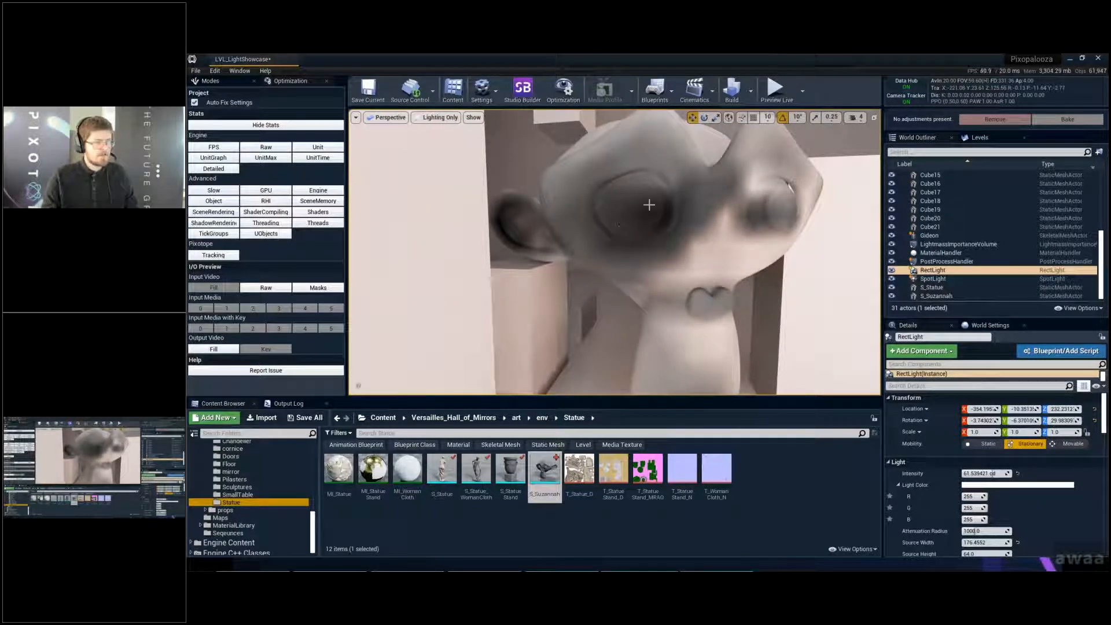
{"action": "key", "text": "e"}
{"action": "right_click_drag", "start_coordinate": [649, 205], "coordinate": [620, 228]}
{"action": "key", "text": "e"}
{"action": "key", "text": "s"}
{"action": "key", "text": "a"}
{"action": "key", "text": "d"}
{"action": "key", "text": "q"}
{"action": "key", "text": "w"}
{"action": "key", "text": "w"}
{"action": "key", "text": "a"}
{"action": "key", "text": "e"}
{"action": "key", "text": "a"}
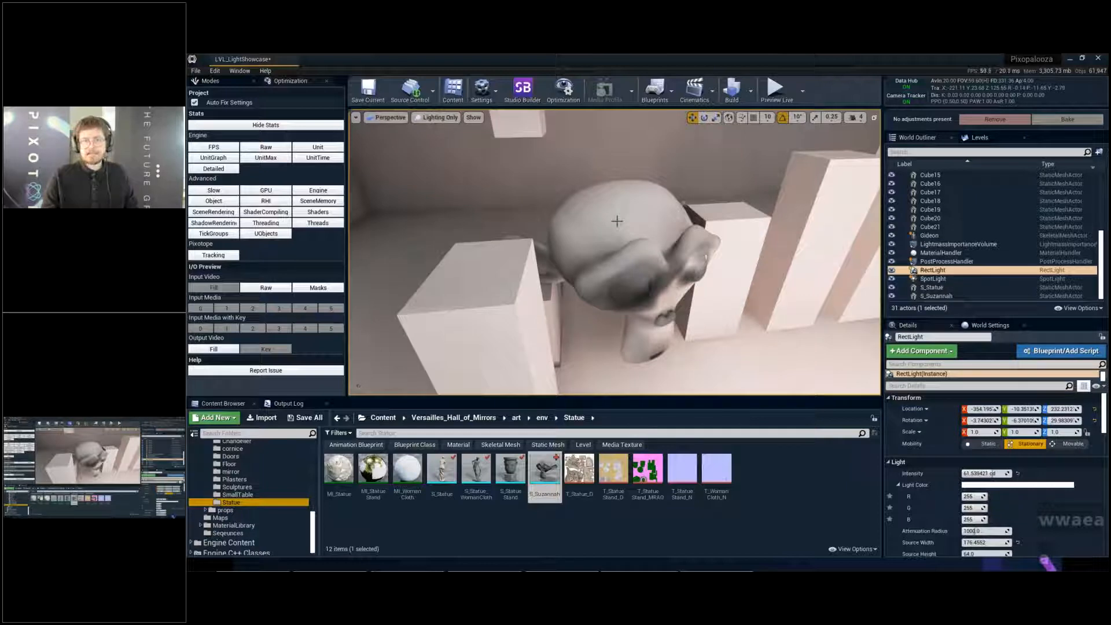
- Examine the baked shadows on the back of the monkey head in Lighting Only mode
{"action": "key", "text": "a"}
{"action": "right_click_drag", "start_coordinate": [658, 225], "coordinate": [934, 204]}
{"action": "key", "text": "q"}
{"action": "key", "text": "a"}
{"action": "key", "text": "q"}
{"action": "key", "text": "a"}
{"action": "key", "text": "w"}
{"action": "key", "text": "q"}
{"action": "key", "text": "a"}
{"action": "key", "text": "d"}
{"action": "right_click_drag", "start_coordinate": [523, 301], "coordinate": [547, 272]}
{"action": "key", "text": "e"}
{"action": "key", "text": "a"}
{"action": "right_click_drag", "start_coordinate": [637, 286], "coordinate": [598, 212]}
{"action": "key", "text": "q"}
{"action": "key", "text": "w"}
{"action": "key", "text": "a"}
{"action": "key", "text": "q"}
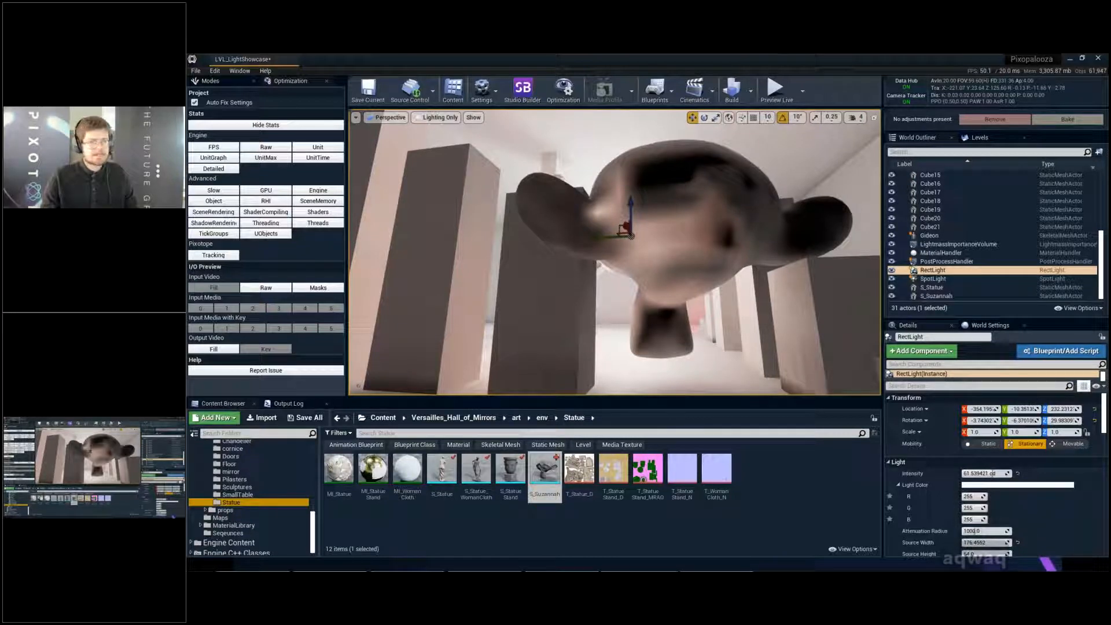
- Select the monkey head in the level, locate its S_Suzannah asset and open it in the static mesh editor
{"action": "left_click", "coordinate": [676, 243]}
{"action": "key", "text": "w"}
{"action": "right_click_drag", "start_coordinate": [676, 243], "coordinate": [727, 240]}
{"action": "key", "text": "a"}
{"action": "key", "text": "s"}
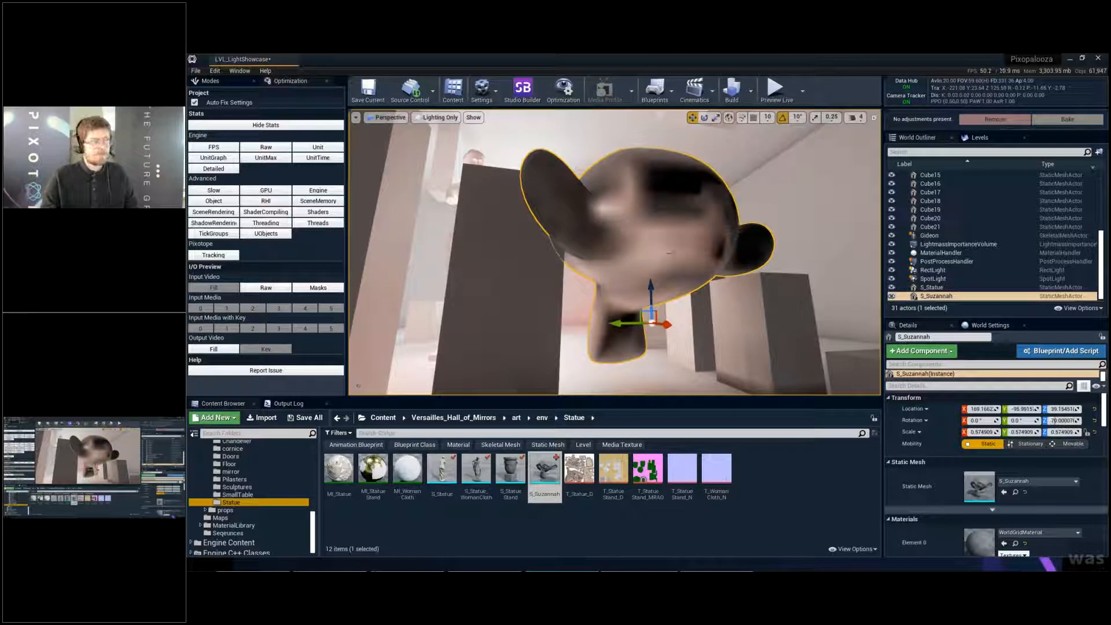
{"action": "key", "text": "ctrl+b"}
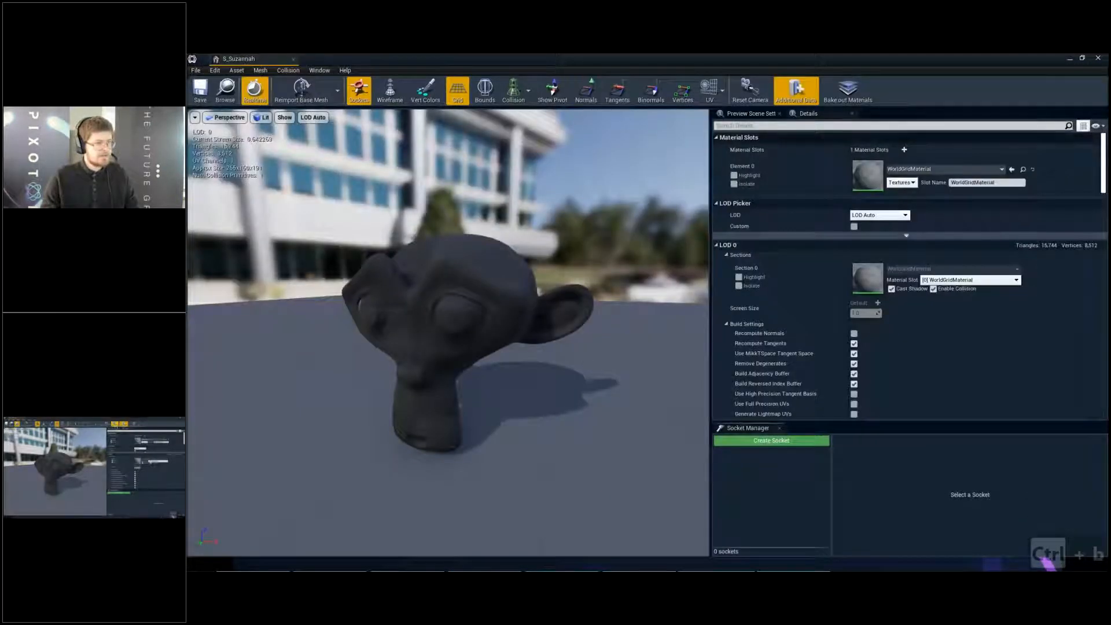
- Display UV channel 0 of S_Suzannah over the mesh preview and compare it with the model
{"action": "left_click", "coordinate": [723, 96]}
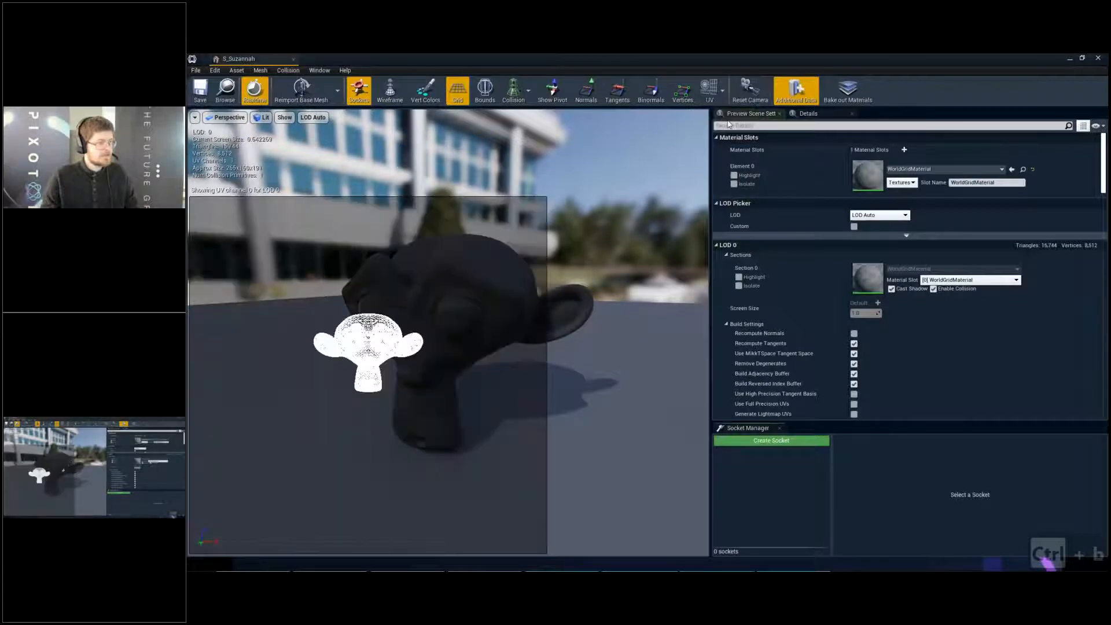
{"action": "scroll", "coordinate": [422, 348], "scroll_direction": "up", "scroll_amount": 3}
{"action": "scroll", "coordinate": [421, 348], "scroll_direction": "down", "scroll_amount": 5}
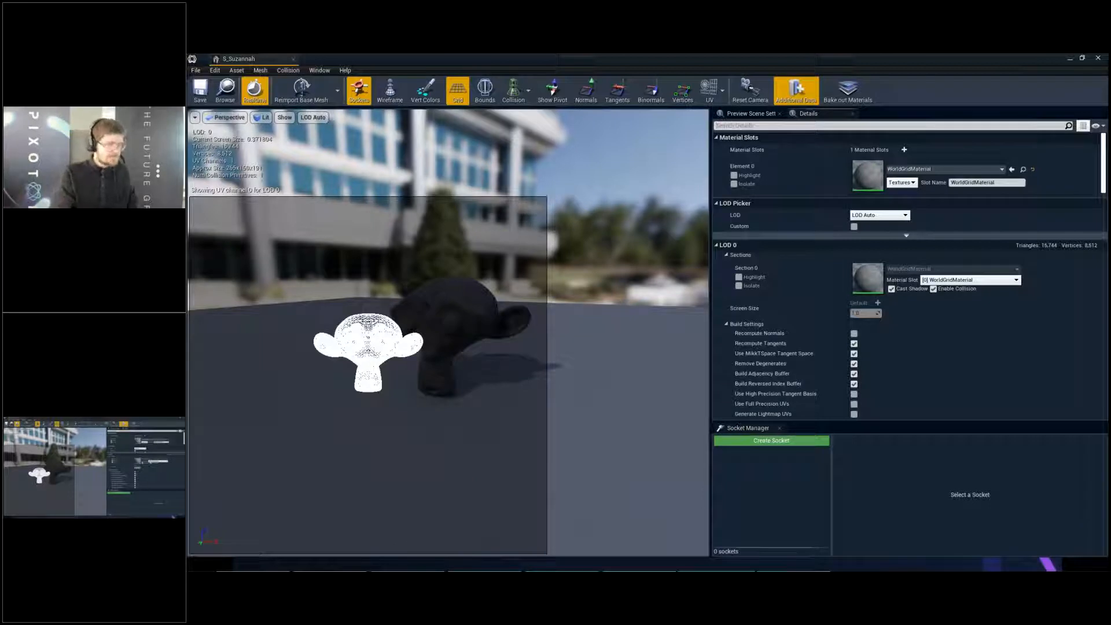
- Filter the S_Suzannah mesh details by "lightma" to list the lightmap settings
{"action": "type", "text": "uv"}
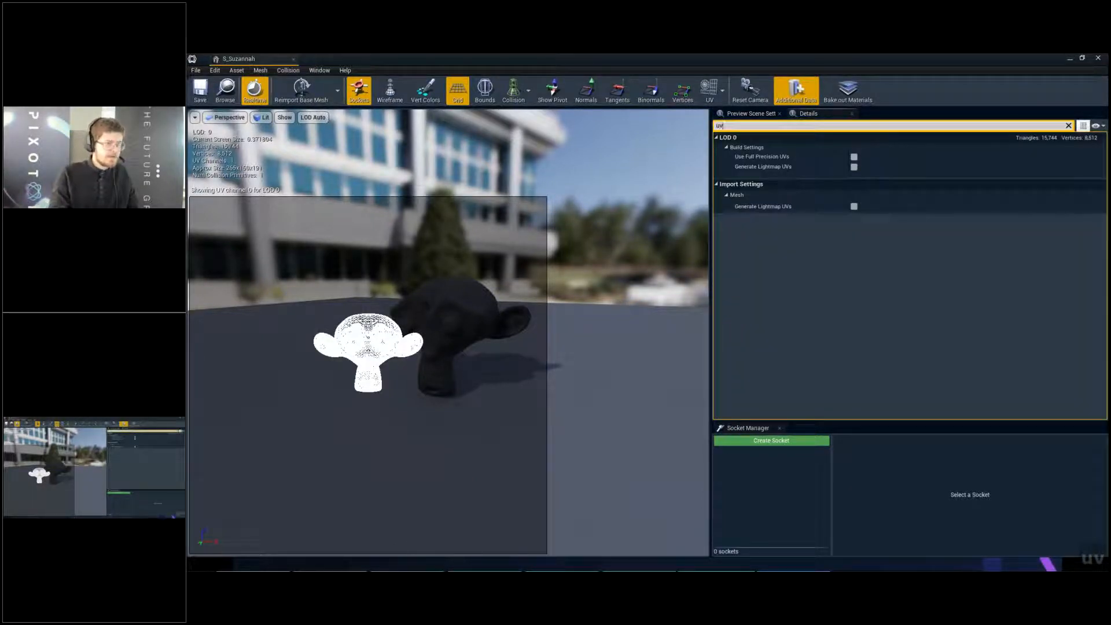
{"action": "key", "text": "BackSpace"}
{"action": "key", "text": "BackSpace"}
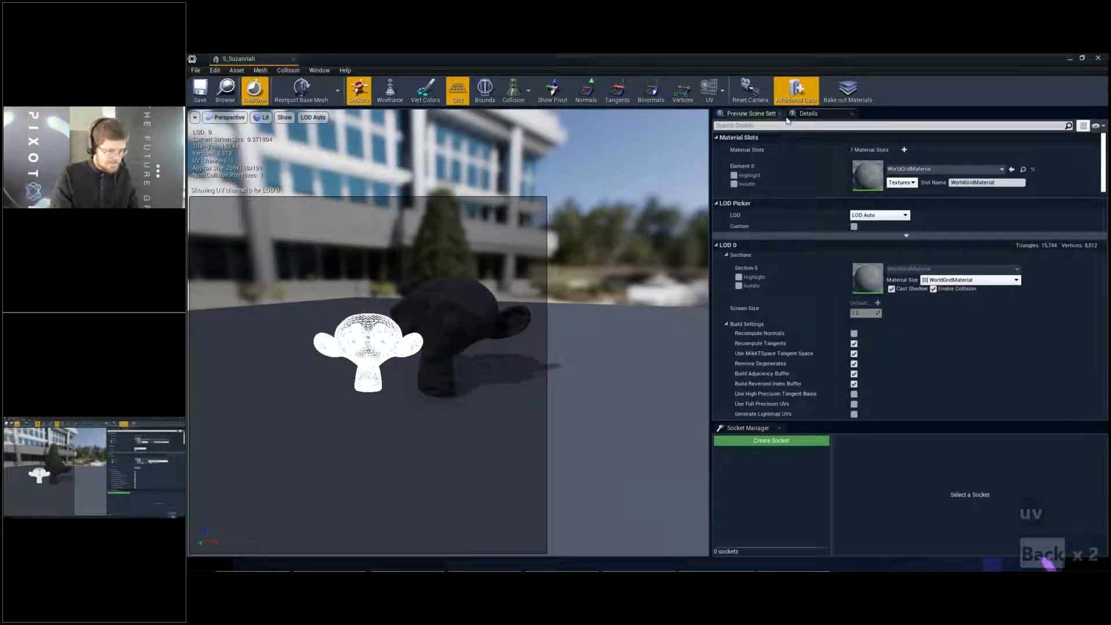
{"action": "type", "text": "llightm"}
{"action": "key", "text": "BackSpace"}
{"action": "key", "text": "BackSpace"}
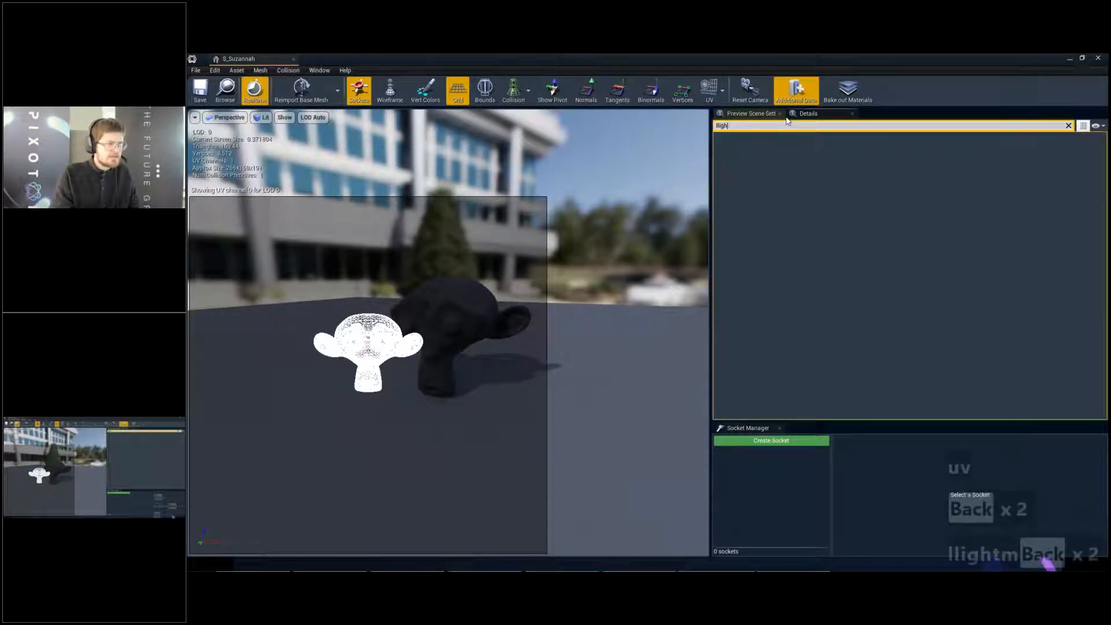
{"action": "key", "text": "ctrl+a"}
{"action": "type", "text": "lightma"}
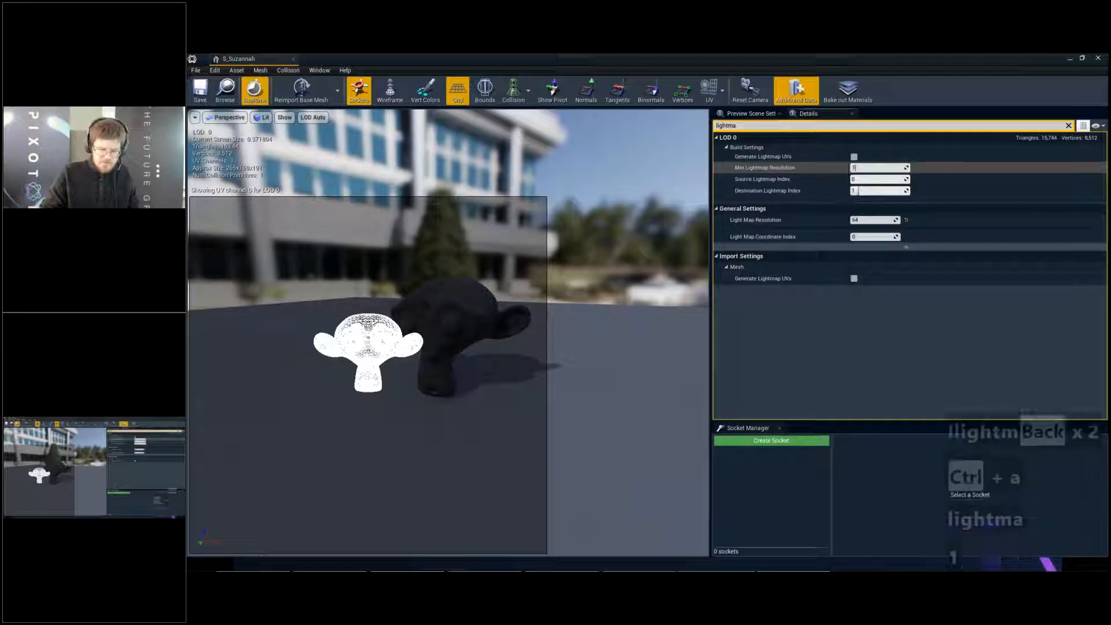
{"action": "type", "text": "128"}
- Set both Min Lightmap Resolution and Light Map Resolution to 128
{"action": "key", "text": "Return"}
{"action": "left_click", "coordinate": [878, 219]}
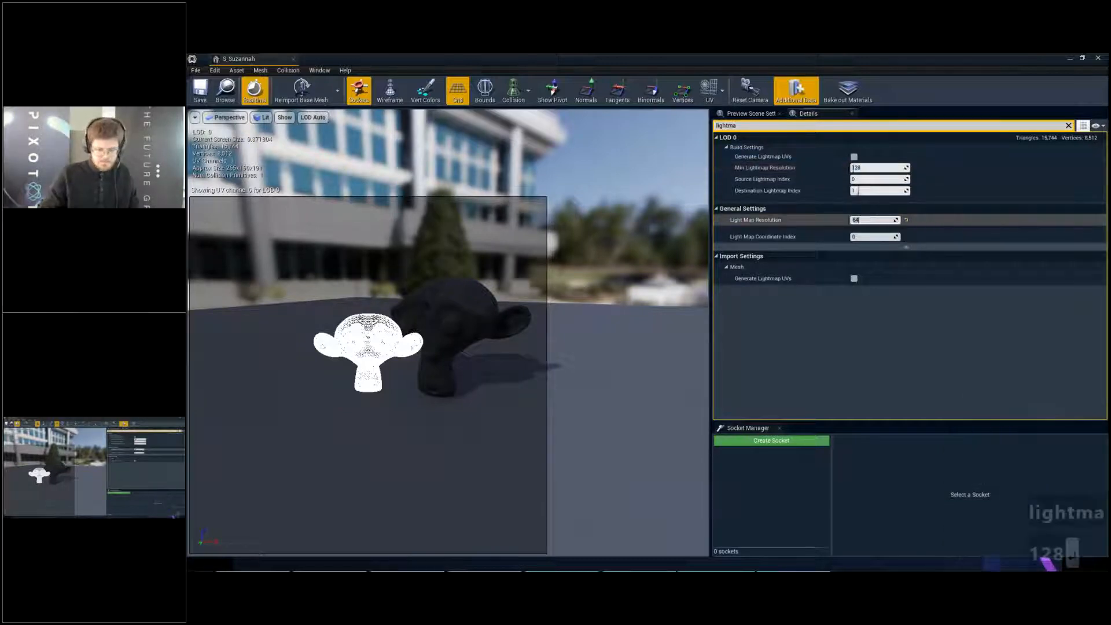
{"action": "type", "text": "128"}
{"action": "key", "text": "Return"}
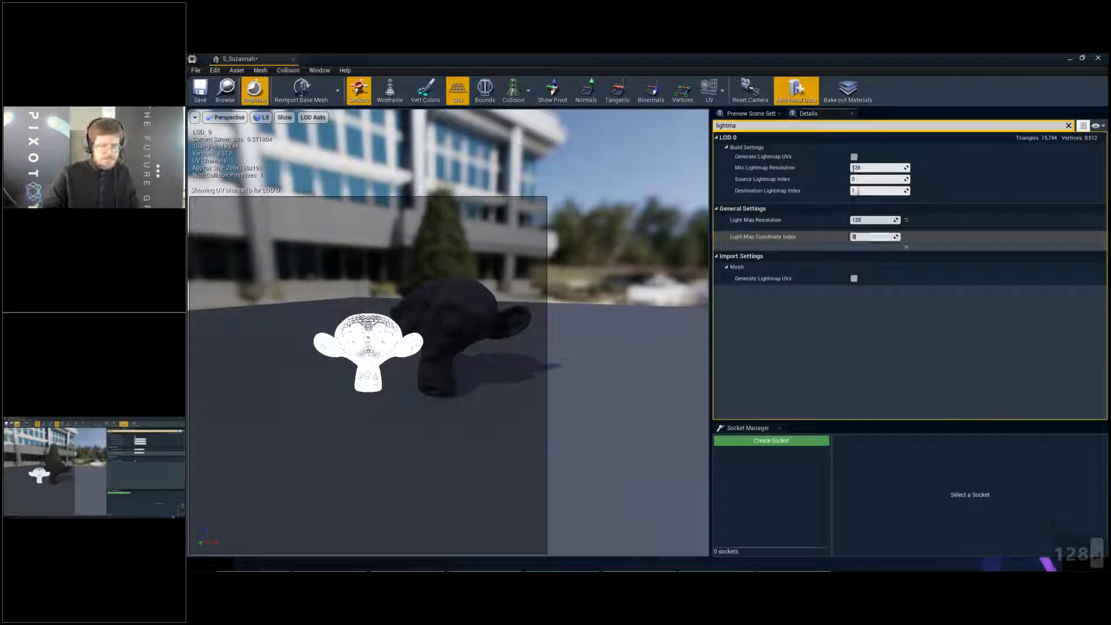
- Try to set the Light Map Coordinate Index to 1 and save the S_Suzannah mesh
{"action": "type", "text": "1"}
{"action": "key", "text": "Return"}
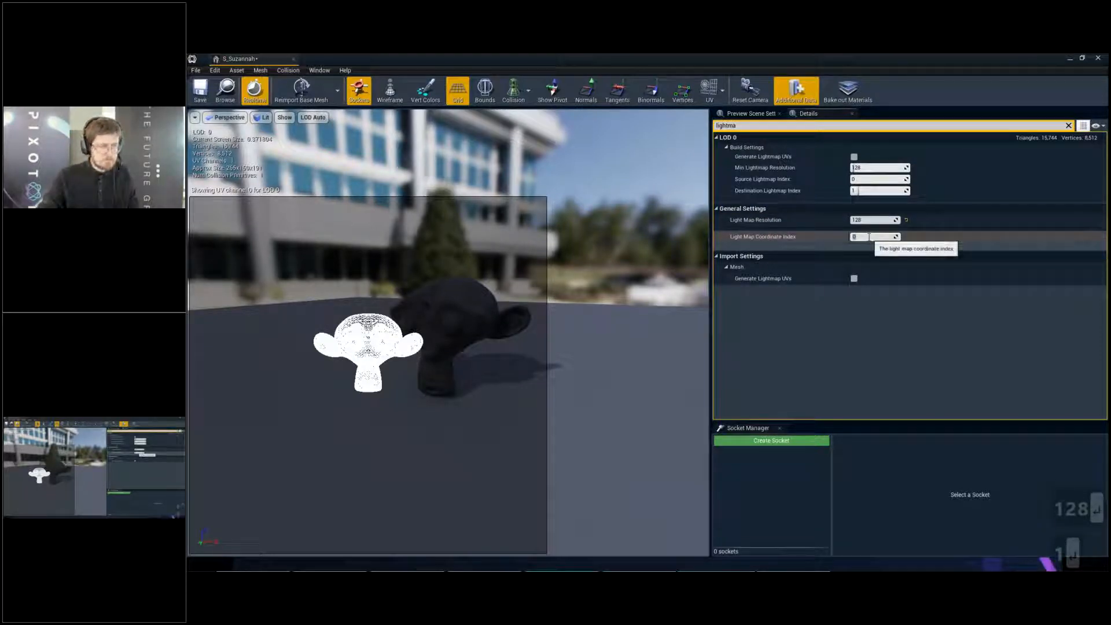
{"action": "key", "text": "ctrl+s"}
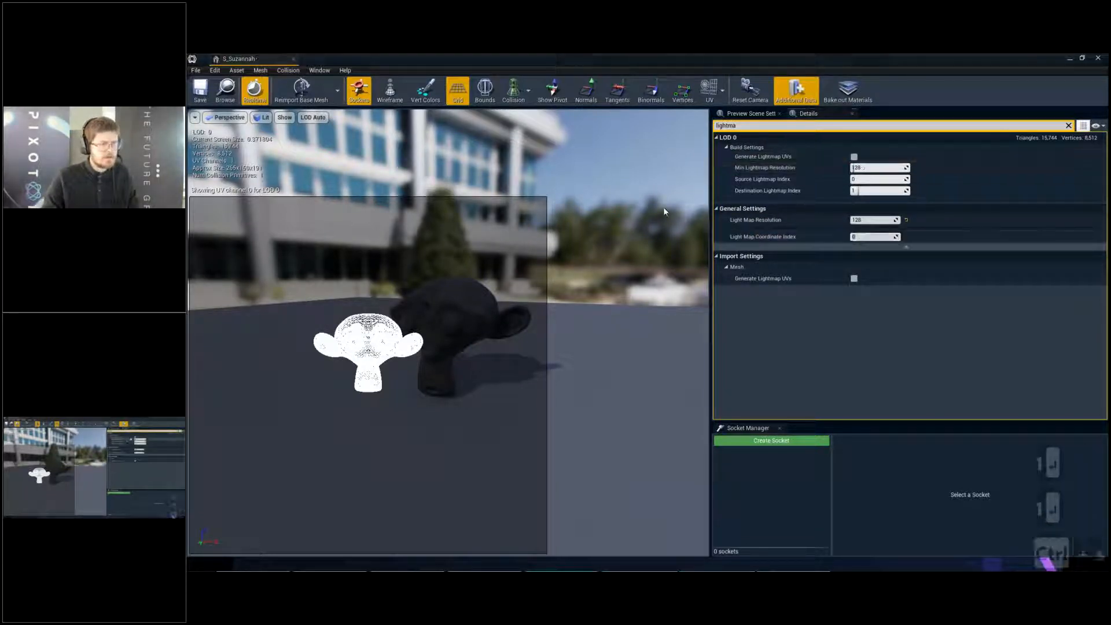
- Enable Generate Lightmap UVs in the LOD 0 build settings and try setting the Light Map Coordinate Index to 1
{"action": "left_click", "coordinate": [855, 157]}
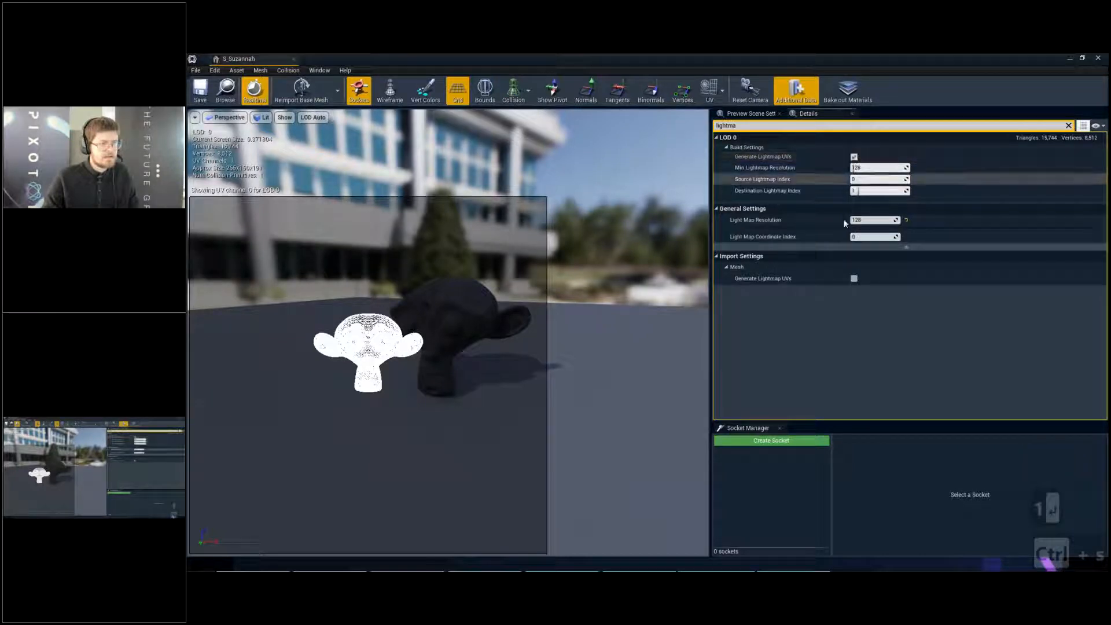
{"action": "left_click", "coordinate": [869, 237]}
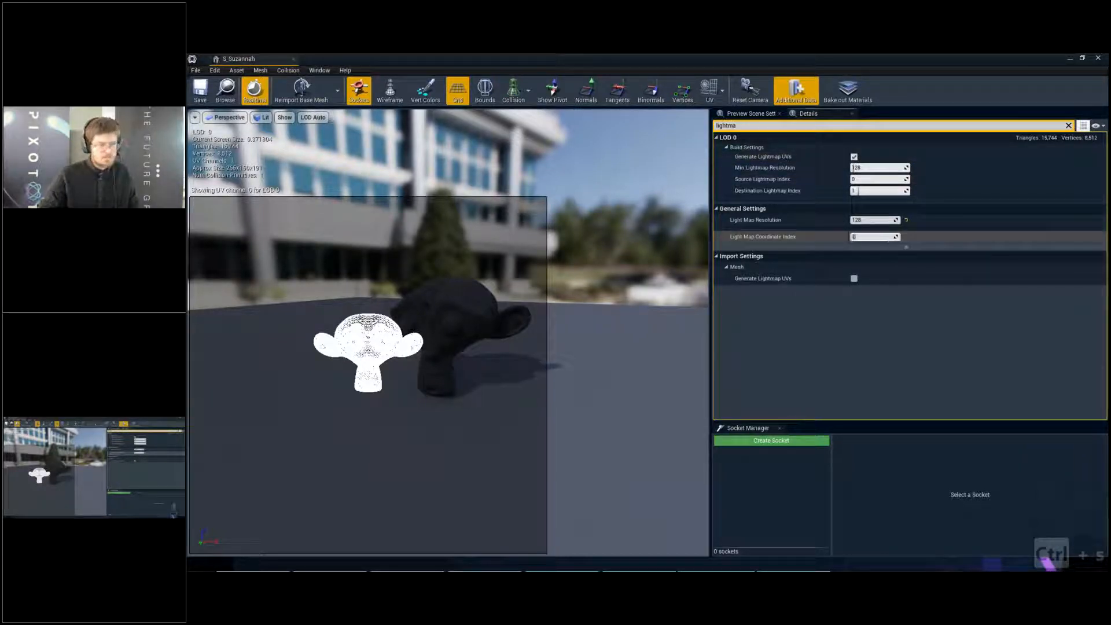
{"action": "type", "text": "1"}
{"action": "key", "text": "Return"}
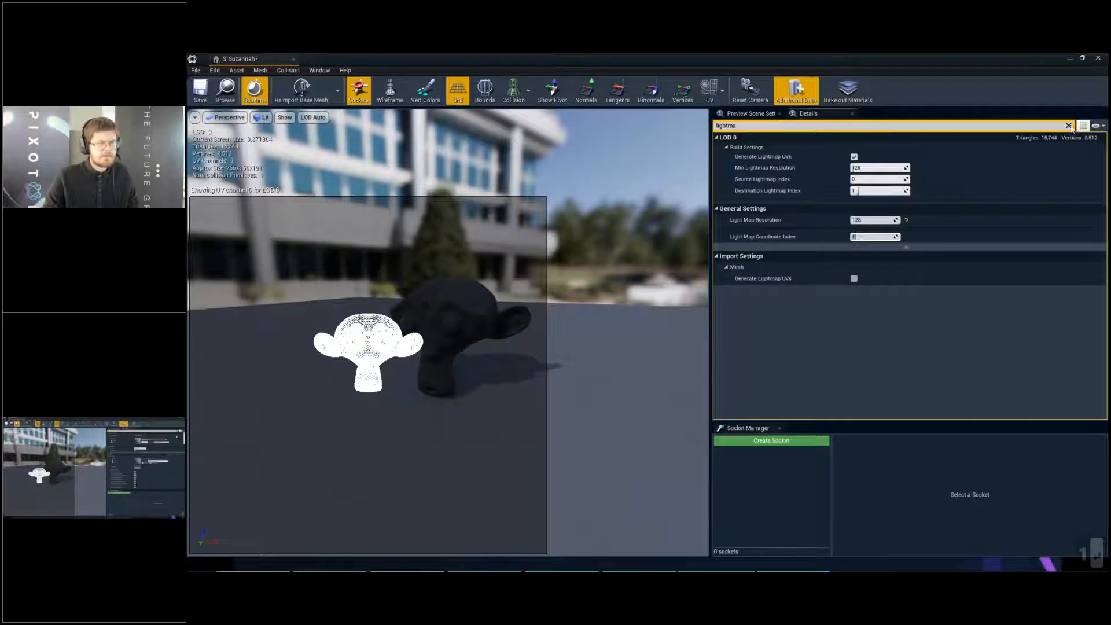
- Clear the details filter and apply the LOD 0 build changes so S_Suzannah gets its generated lightmap UVs
{"action": "left_click", "coordinate": [1069, 126]}
{"action": "scroll", "coordinate": [990, 254], "scroll_direction": "down", "scroll_amount": 10}
{"action": "scroll", "coordinate": [990, 254], "scroll_direction": "down", "scroll_amount": 2}
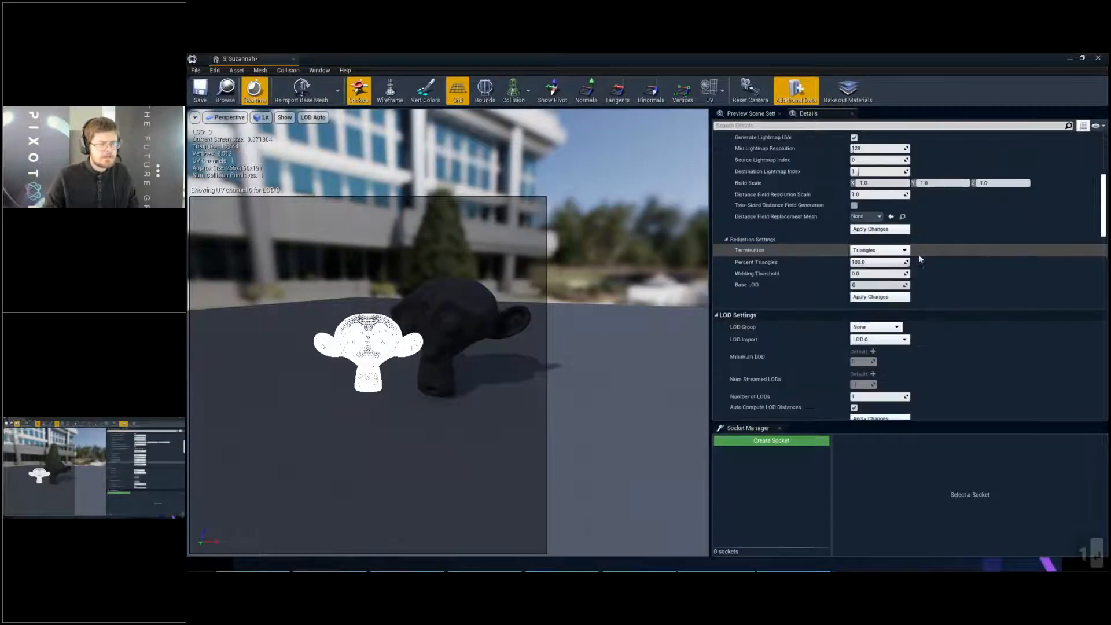
{"action": "left_click", "coordinate": [883, 297]}
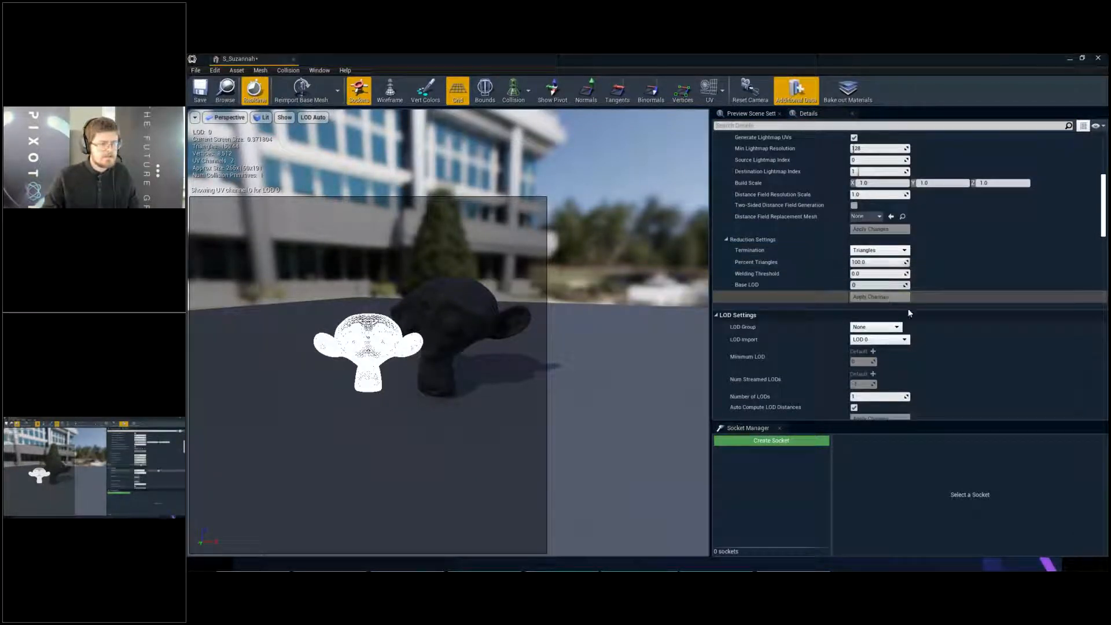
- Set the Light Map Coordinate Index to 1 in the mesh's General Settings
{"action": "scroll", "coordinate": [909, 313], "scroll_direction": "down", "scroll_amount": 4}
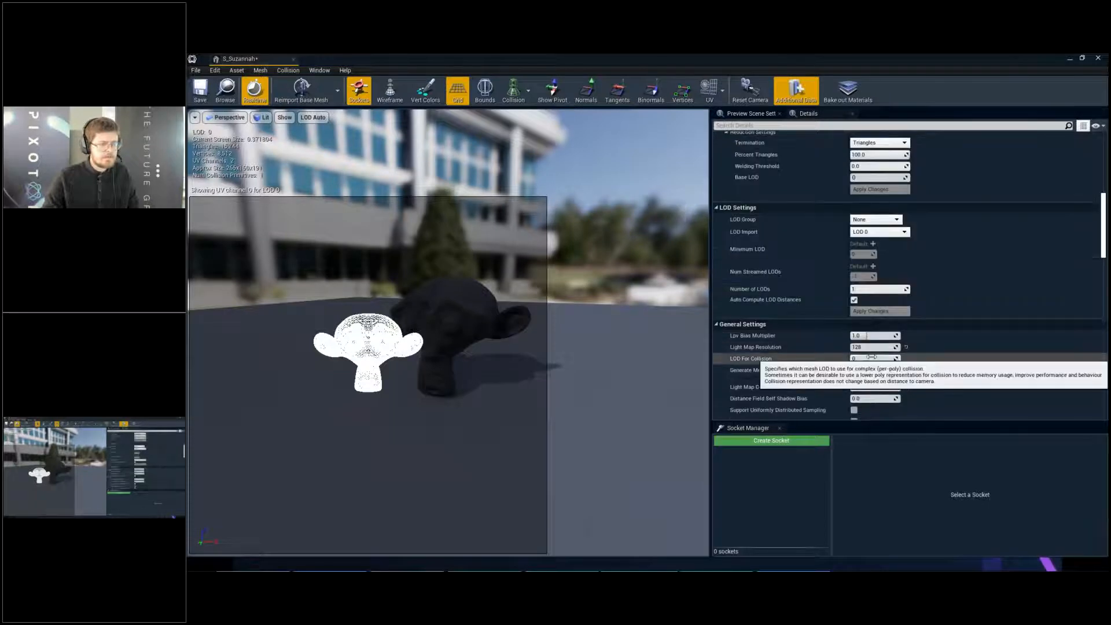
{"action": "scroll", "coordinate": [872, 357], "scroll_direction": "down", "scroll_amount": 5}
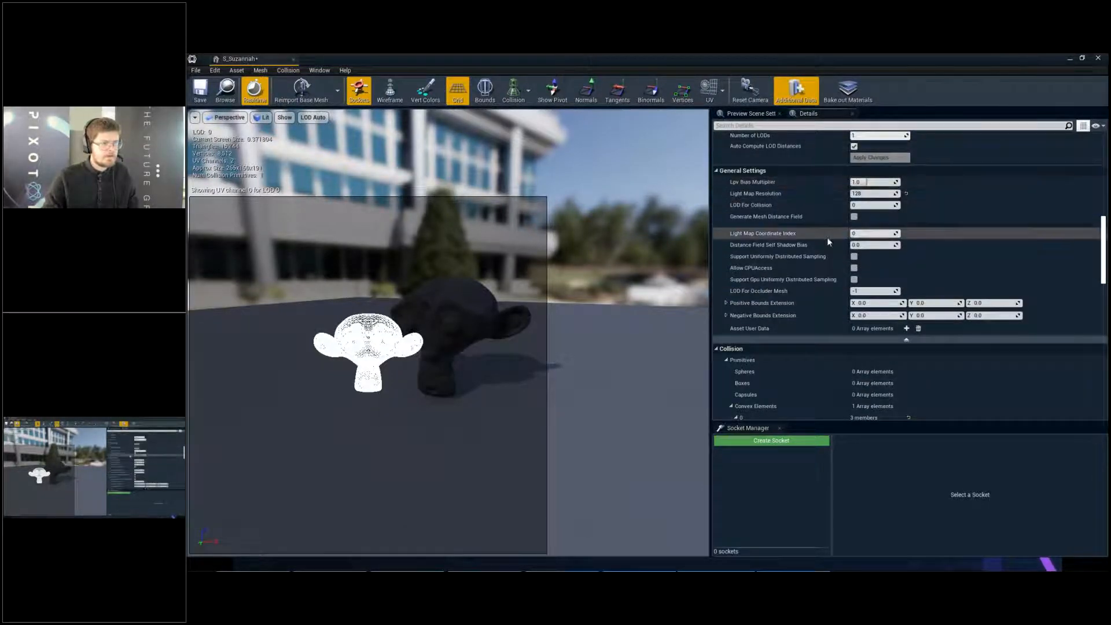
{"action": "scroll", "coordinate": [828, 242], "scroll_direction": "up", "scroll_amount": 4}
{"action": "scroll", "coordinate": [828, 248], "scroll_direction": "down", "scroll_amount": 5}
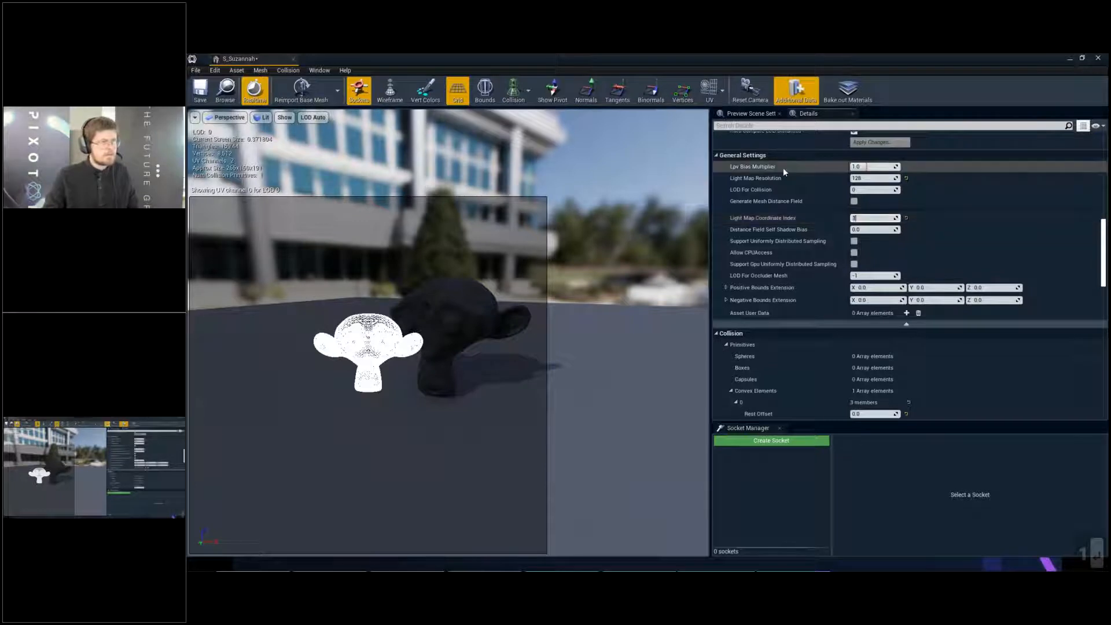
- Display UV Channel 1 over the mesh preview, and save and close S_Suzannah
{"action": "left_click", "coordinate": [723, 91]}
{"action": "left_click", "coordinate": [728, 162]}
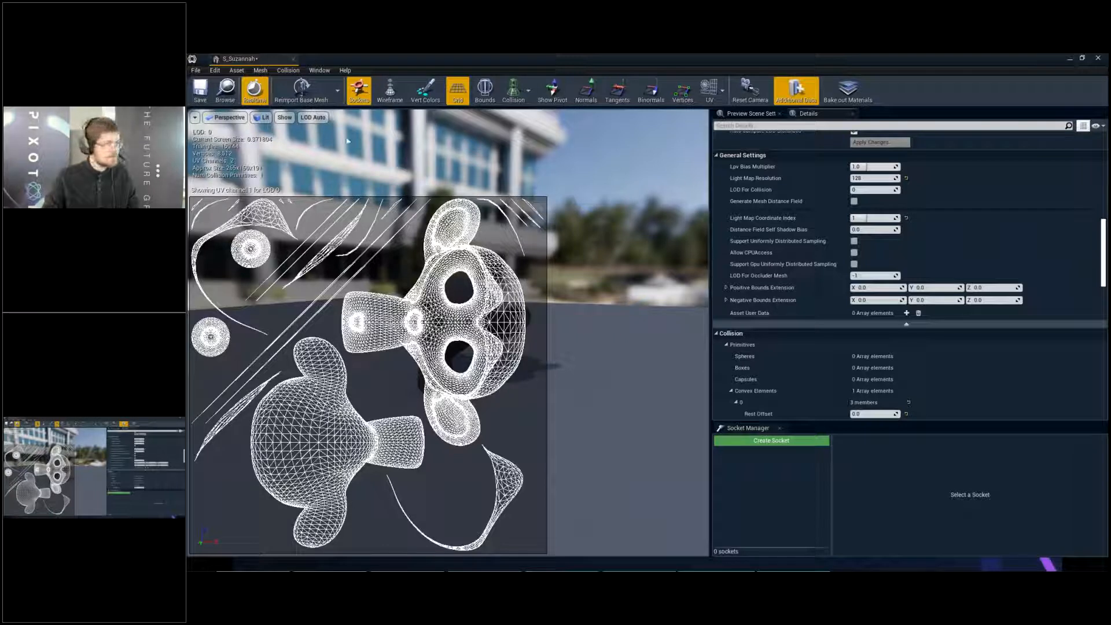
{"action": "key", "text": "ctrl+s"}
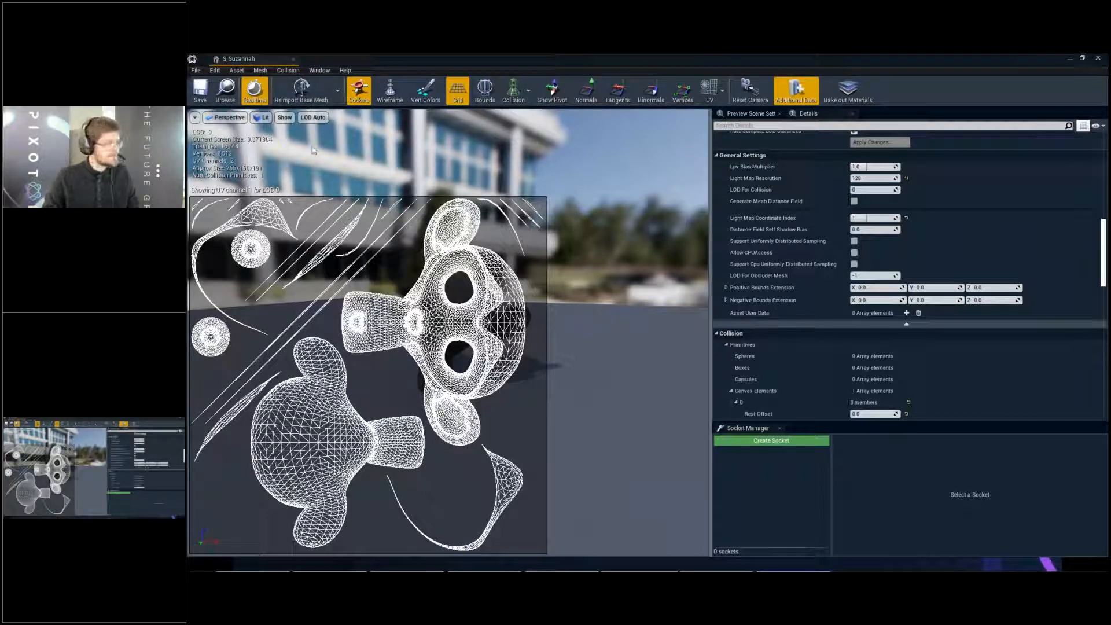
{"action": "left_click", "coordinate": [293, 60]}
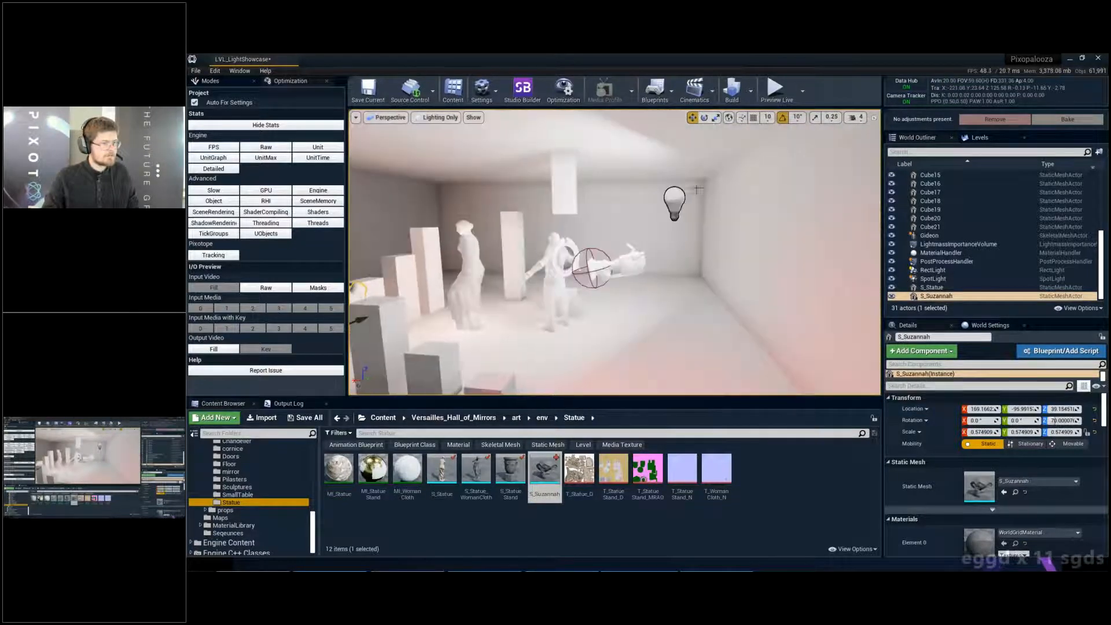
- Delete the RectLight from the level and save the level
{"action": "left_click", "coordinate": [675, 201]}
{"action": "key", "text": "Delete"}
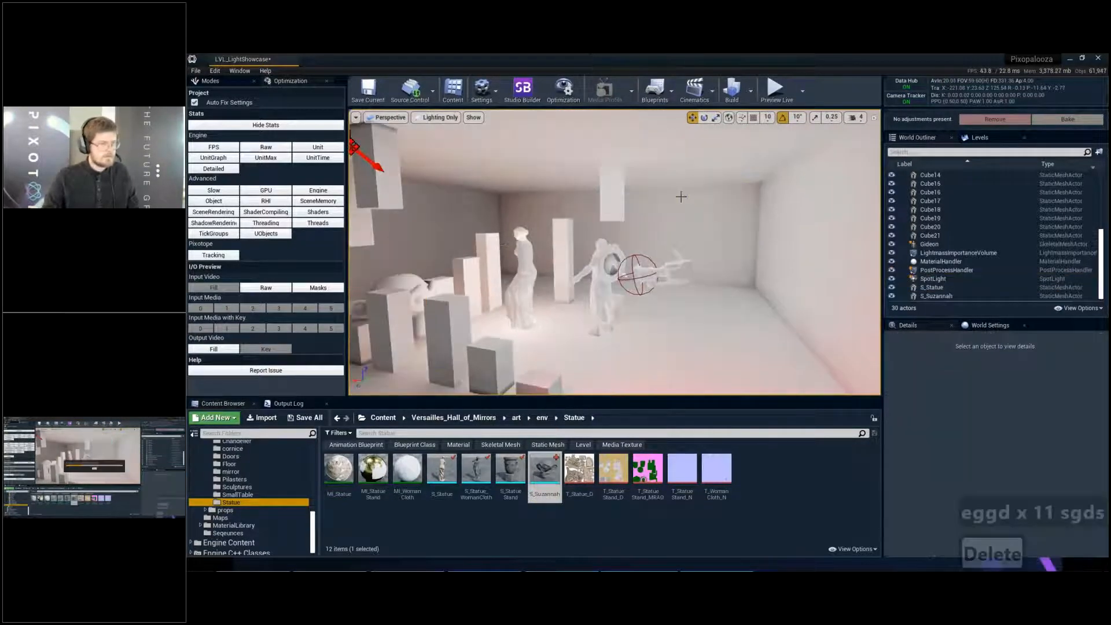
{"action": "key", "text": "ctrl+s"}
- Locate the remaining SpotLight, delete it from the level and save the level
{"action": "key", "text": "d"}
{"action": "key", "text": "w"}
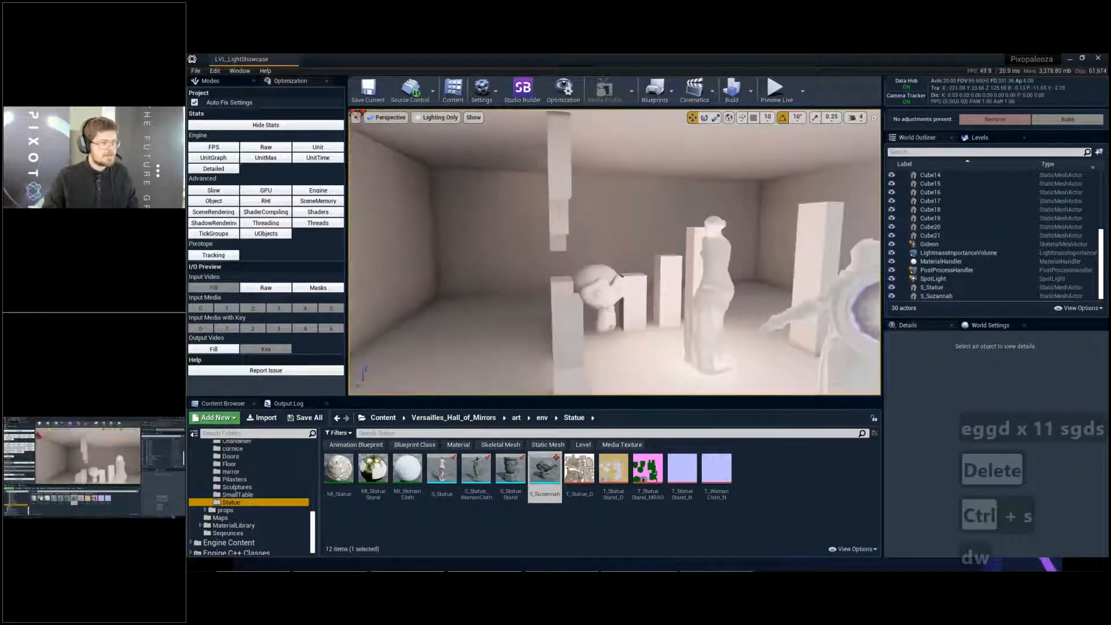
{"action": "key", "text": "d"}
{"action": "key", "text": "d"}
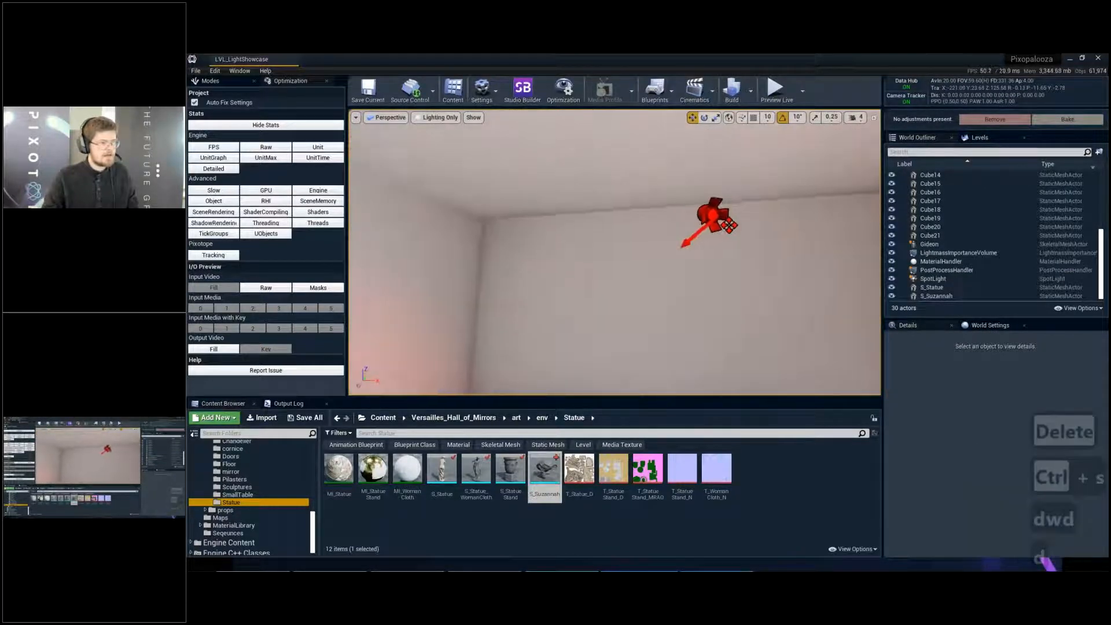
{"action": "right_click_drag", "start_coordinate": [688, 212], "coordinate": [492, 214]}
{"action": "right_click_drag", "start_coordinate": [683, 214], "coordinate": [828, 290]}
{"action": "key", "text": "s"}
{"action": "mouse_move", "coordinate": [708, 249]}
{"action": "right_mouse_down"}
{"action": "mouse_move", "coordinate": [862, 240]}
{"action": "mouse_move", "coordinate": [686, 249]}
{"action": "right_mouse_up"}
{"action": "key", "text": "s"}
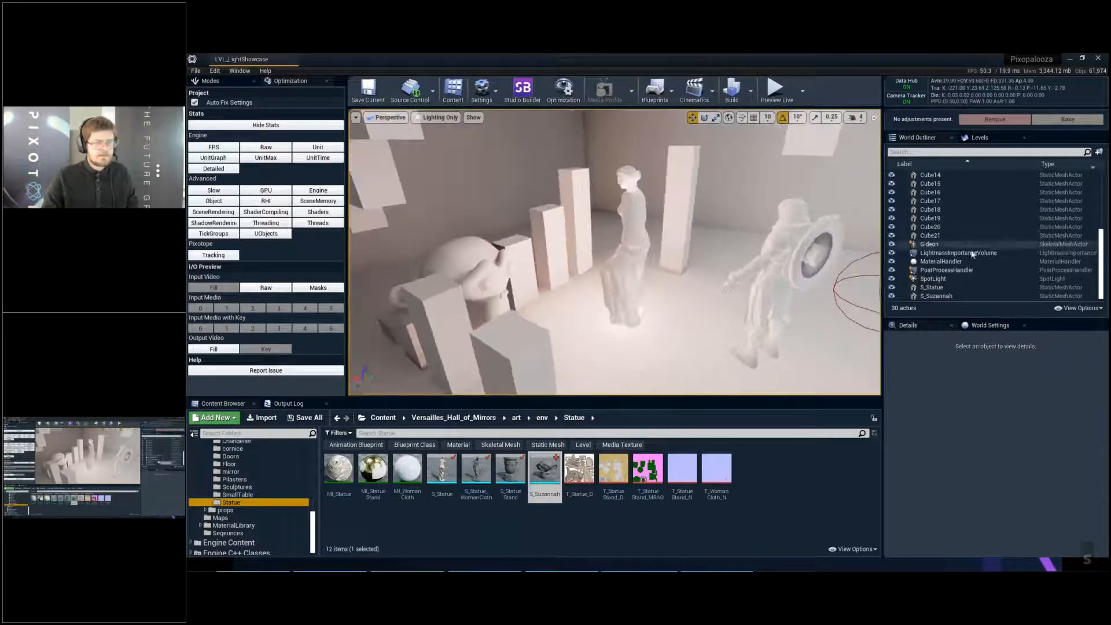
{"action": "left_click", "coordinate": [933, 278]}
{"action": "key", "text": "Delete"}
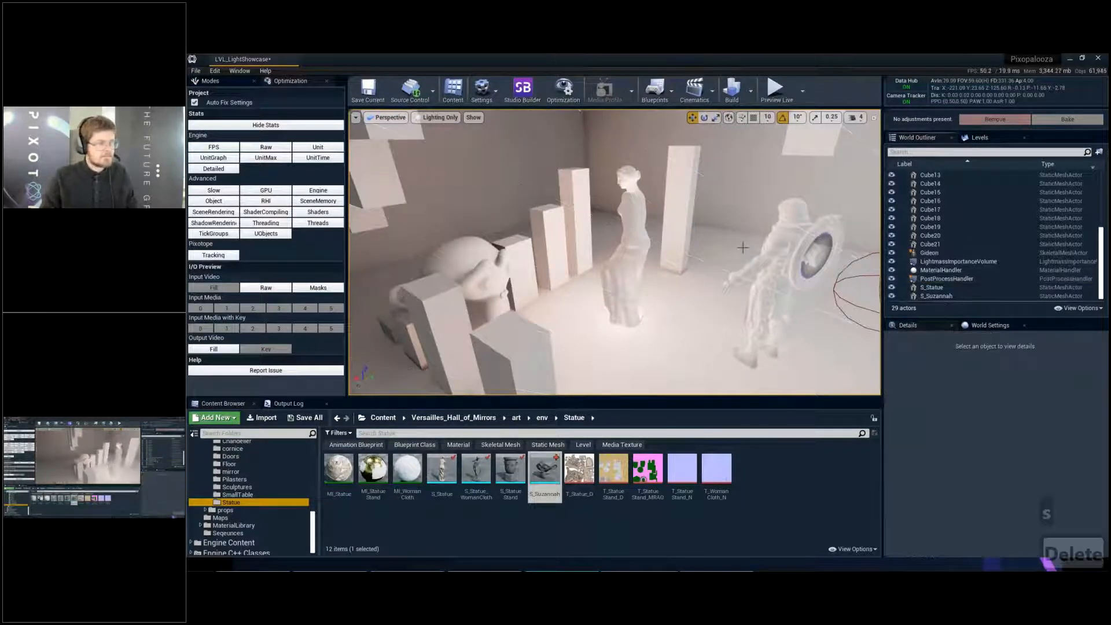
{"action": "key", "text": "ctrl+s"}
- Rebuild the level's lighting and close the Message Log when the build finishes
{"action": "left_click", "coordinate": [751, 91]}
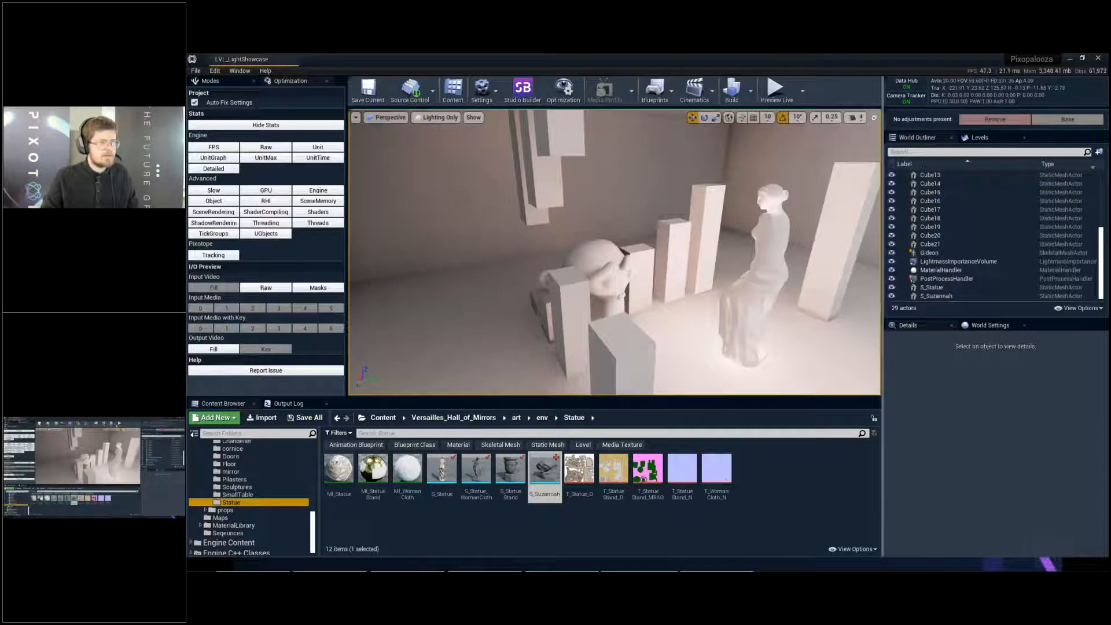
{"action": "left_click", "coordinate": [751, 91]}
{"action": "left_click", "coordinate": [774, 113]}
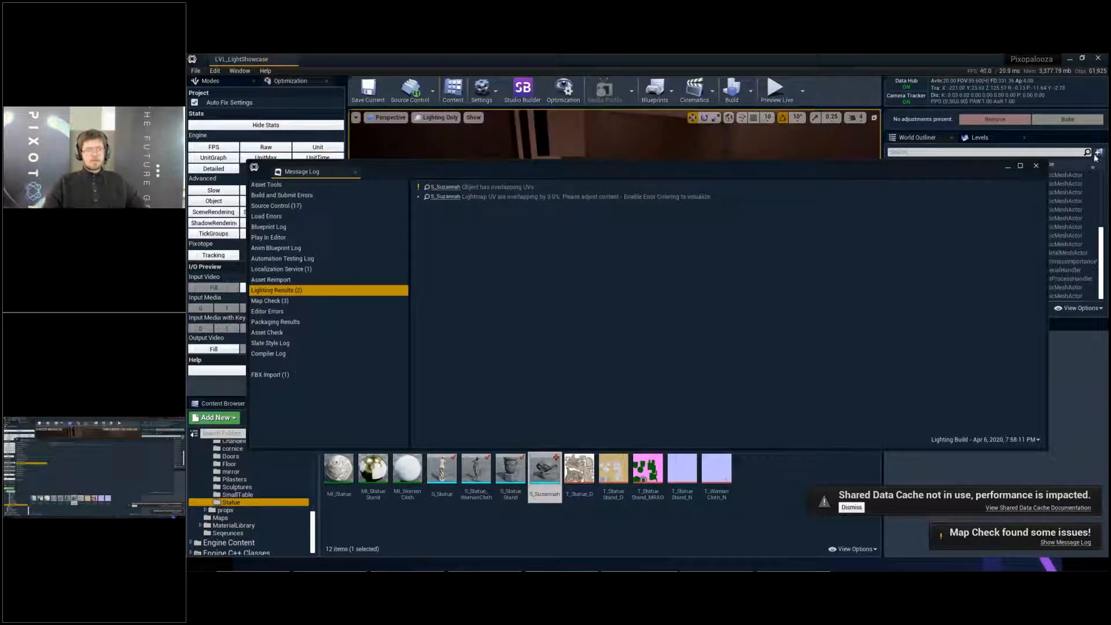
{"action": "left_click", "coordinate": [1036, 166]}
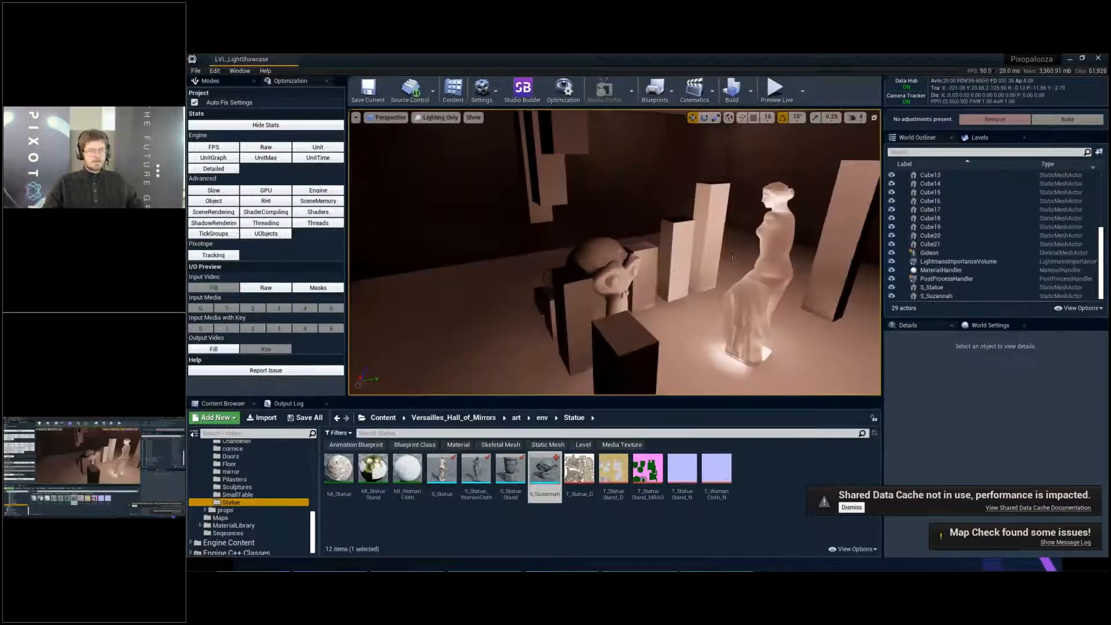
- Examine the newly baked lighting on the monkey head from several sides and up close around its ear
{"action": "right_click_drag", "start_coordinate": [707, 273], "coordinate": [577, 271]}
{"action": "key", "text": "d"}
{"action": "key", "text": "w"}
{"action": "key", "text": "w"}
{"action": "key", "text": "d"}
{"action": "key", "text": "e"}
{"action": "key", "text": "d"}
{"action": "key", "text": "q"}
{"action": "key", "text": "d"}
{"action": "key", "text": "w"}
{"action": "key", "text": "q"}
{"action": "key", "text": "a"}
{"action": "key", "text": "q"}
{"action": "key", "text": "a"}
{"action": "key", "text": "w"}
{"action": "key", "text": "a"}
{"action": "key", "text": "e"}
{"action": "key", "text": "a"}
{"action": "key", "text": "e"}
{"action": "key", "text": "a"}
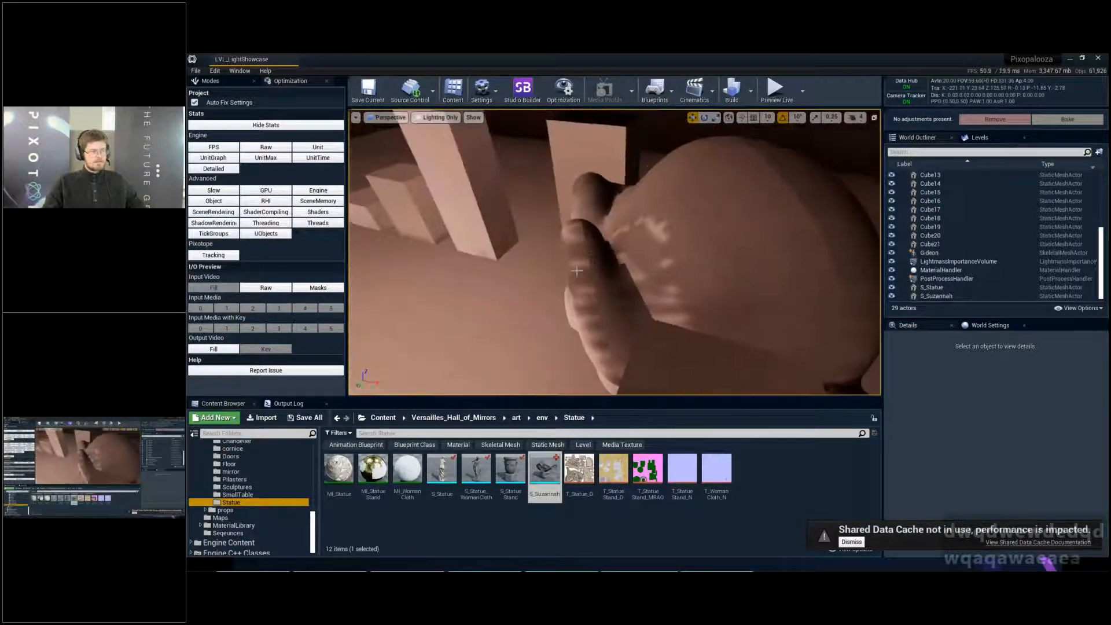
- Reopen the S_Suzannah mesh, inspect its UV Channel 1 layout and close the mesh editor
{"action": "double_click", "coordinate": [535, 483]}
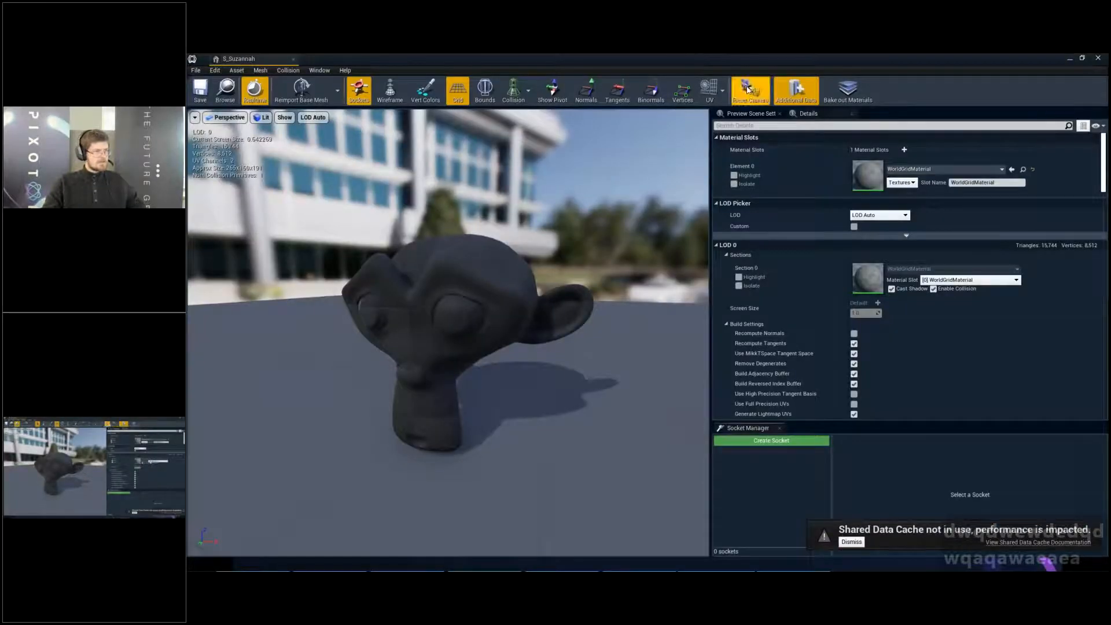
{"action": "left_click", "coordinate": [722, 91]}
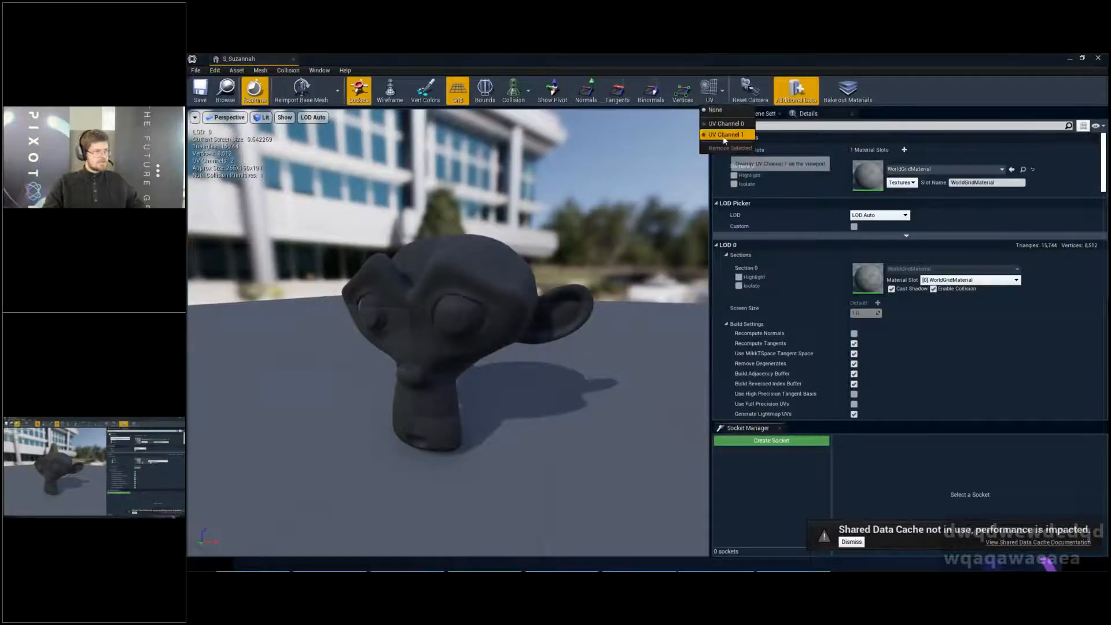
{"action": "left_click", "coordinate": [725, 134]}
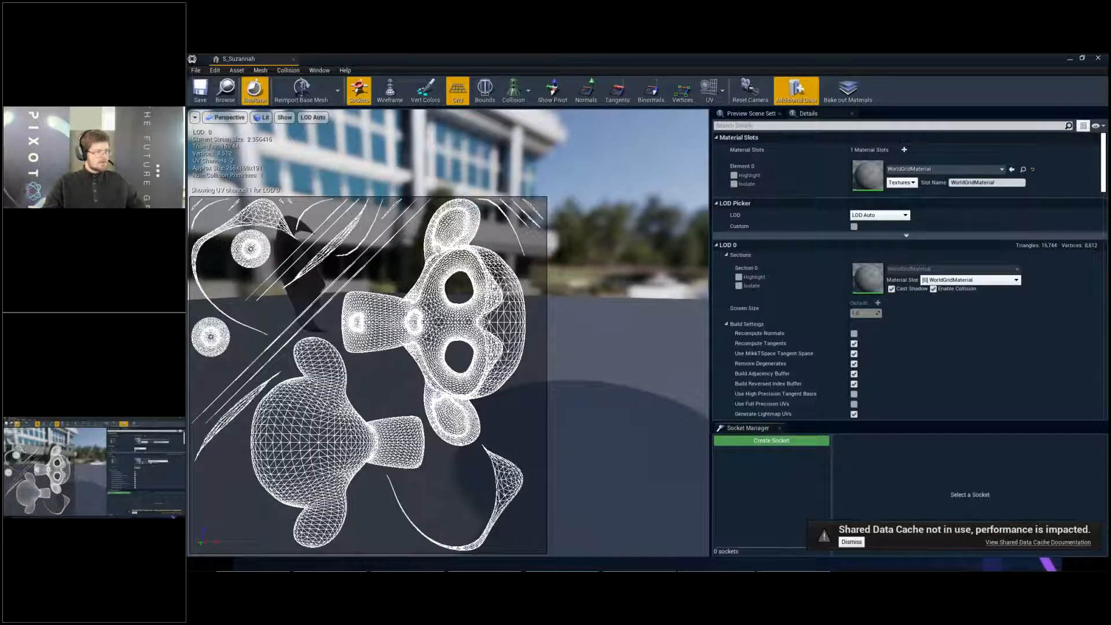
{"action": "scroll", "coordinate": [493, 286], "scroll_direction": "up", "scroll_amount": 1}
{"action": "scroll", "coordinate": [496, 296], "scroll_direction": "down", "scroll_amount": 6}
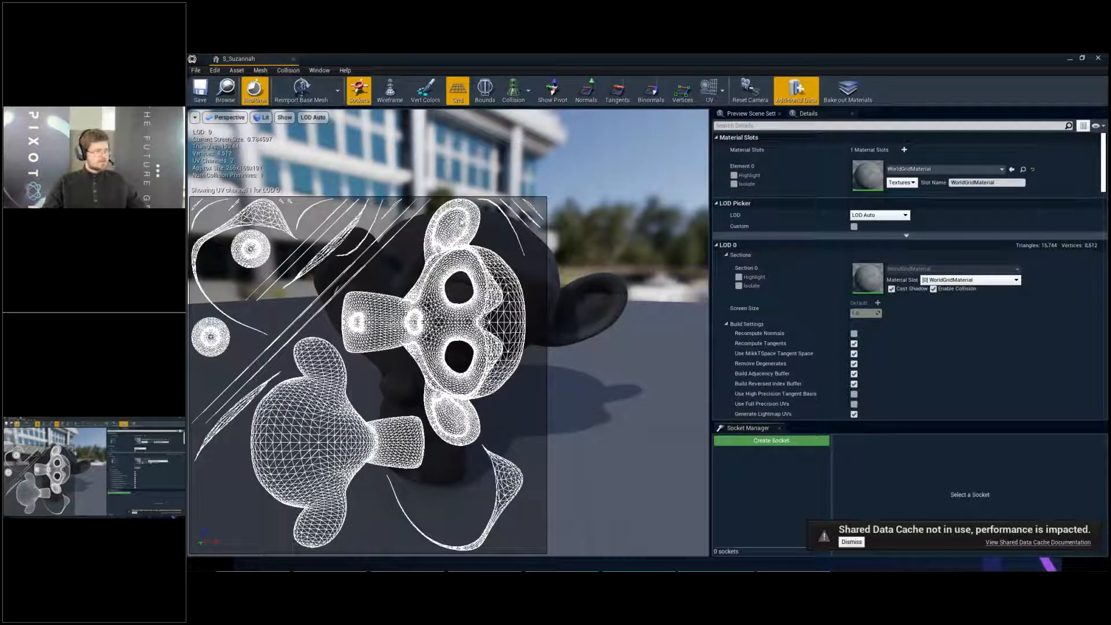
{"action": "left_click", "coordinate": [293, 59]}
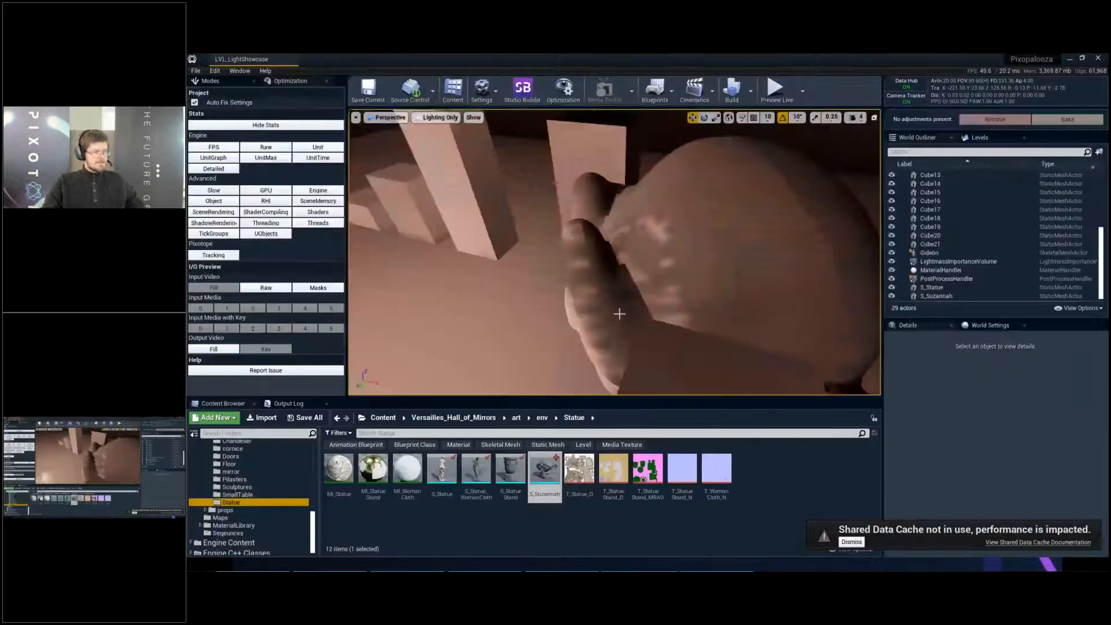
- Examine the baked light and shadows around the monkey head, the pillars and the statue
{"action": "left_click_drag", "start_coordinate": [620, 313], "coordinate": [554, 209], "text": "alt"}
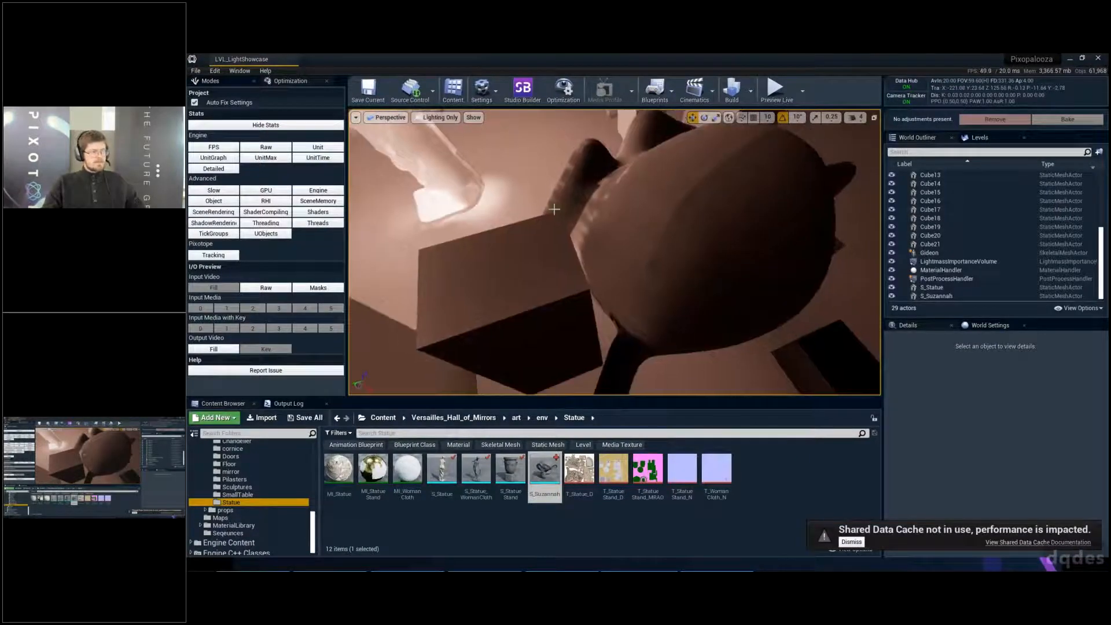
{"action": "right_click_drag", "start_coordinate": [622, 163], "coordinate": [645, 67]}
{"action": "key", "text": "s"}
{"action": "key", "text": "d"}
{"action": "key", "text": "q"}
{"action": "key", "text": "q"}
{"action": "key", "text": "q"}
{"action": "right_click_drag", "start_coordinate": [622, 232], "coordinate": [764, 231]}
{"action": "key", "text": "d"}
{"action": "key", "text": "s"}
{"action": "key", "text": "s"}
{"action": "key", "text": "a"}
{"action": "key", "text": "s"}
{"action": "key", "text": "a"}
{"action": "key", "text": "w"}
{"action": "key", "text": "a"}
{"action": "key", "text": "a"}
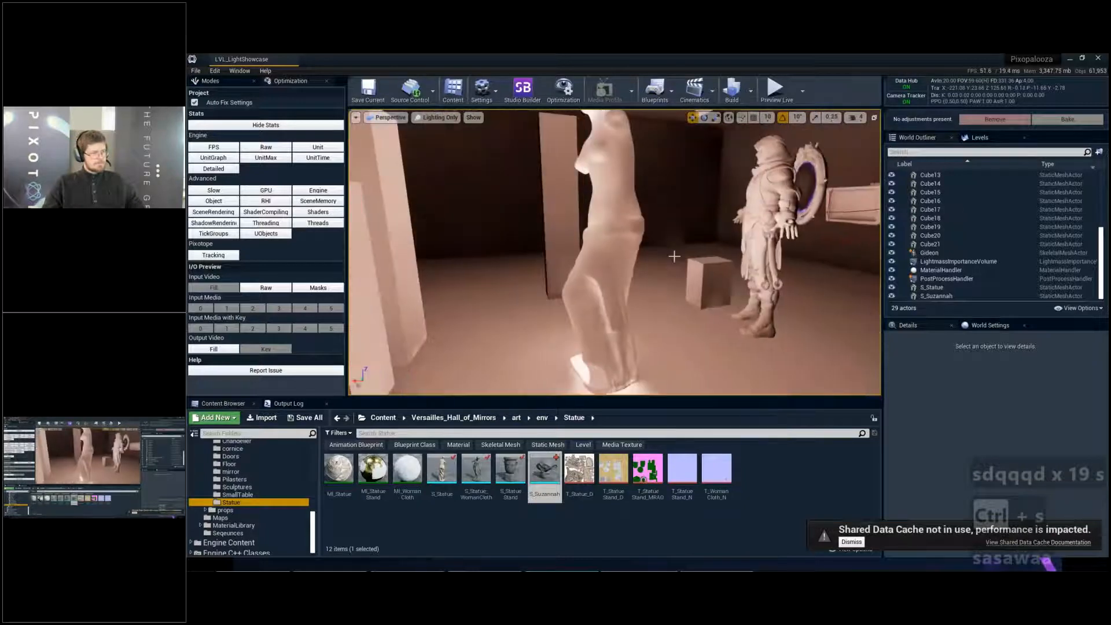
- Select S_Statue to check its glowing material, and switch the viewport to Lit after comparing with Unlit
{"action": "left_click", "coordinate": [612, 249]}
{"action": "scroll", "coordinate": [995, 440], "scroll_direction": "down", "scroll_amount": 2}
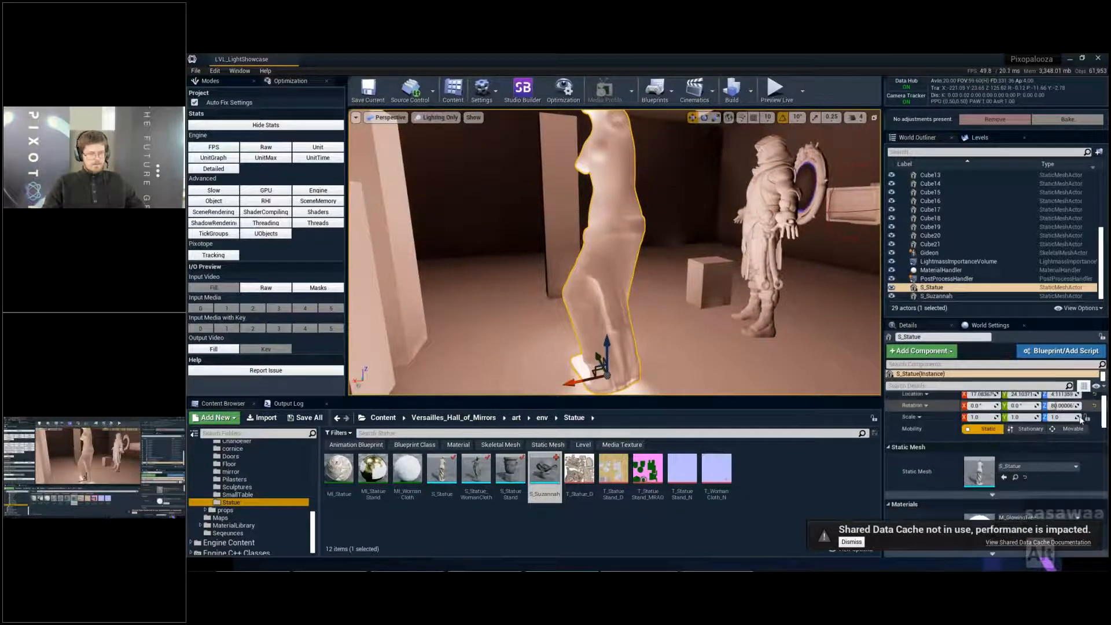
{"action": "key", "text": "alt+4"}
{"action": "key", "text": "alt+3"}
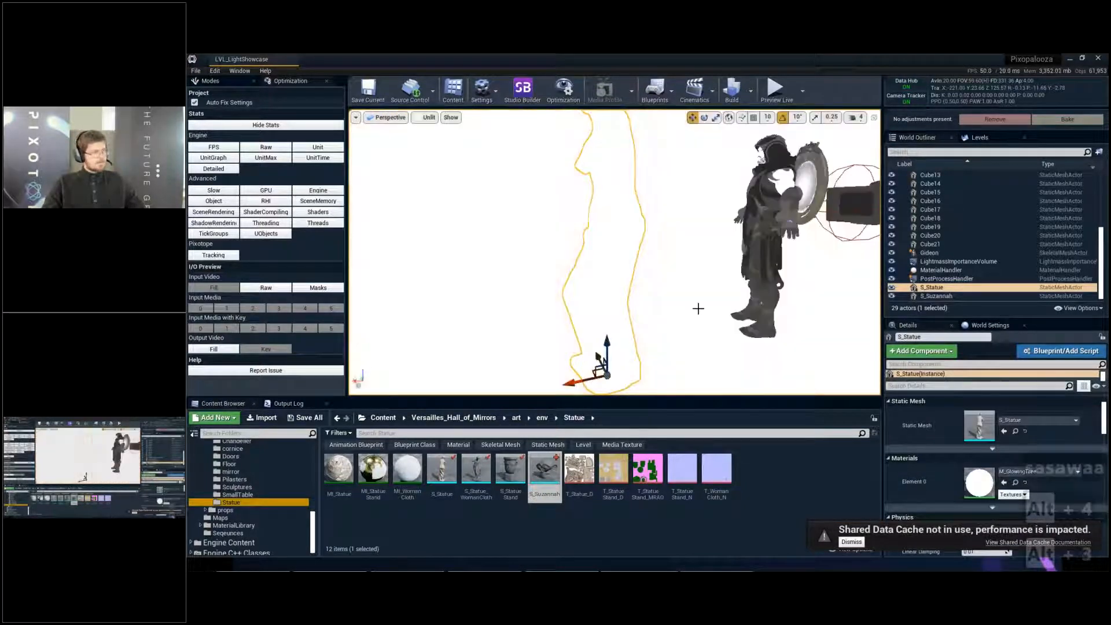
{"action": "key", "text": "alt+4"}
- Examine the light that the glowing statue casts on the surrounding floor, walls and cubes in Lit view
{"action": "key", "text": "s"}
{"action": "right_click_drag", "start_coordinate": [697, 307], "coordinate": [747, 307]}
{"action": "key", "text": "d"}
{"action": "key", "text": "Escape"}
{"action": "key", "text": "d"}
{"action": "key", "text": "s"}
{"action": "key", "text": "a"}
{"action": "key", "text": "w"}
{"action": "key", "text": "a"}
{"action": "mouse_move", "coordinate": [678, 245]}
{"action": "right_mouse_down"}
{"action": "mouse_move", "coordinate": [715, 249]}
{"action": "mouse_move", "coordinate": [710, 272]}
{"action": "mouse_move", "coordinate": [678, 245]}
{"action": "right_mouse_up"}
{"action": "key", "text": "w"}
{"action": "key", "text": "a"}
- Move the Gideon character farther back in the room, beyond the small cube, and deselect it
{"action": "left_click", "coordinate": [677, 245]}
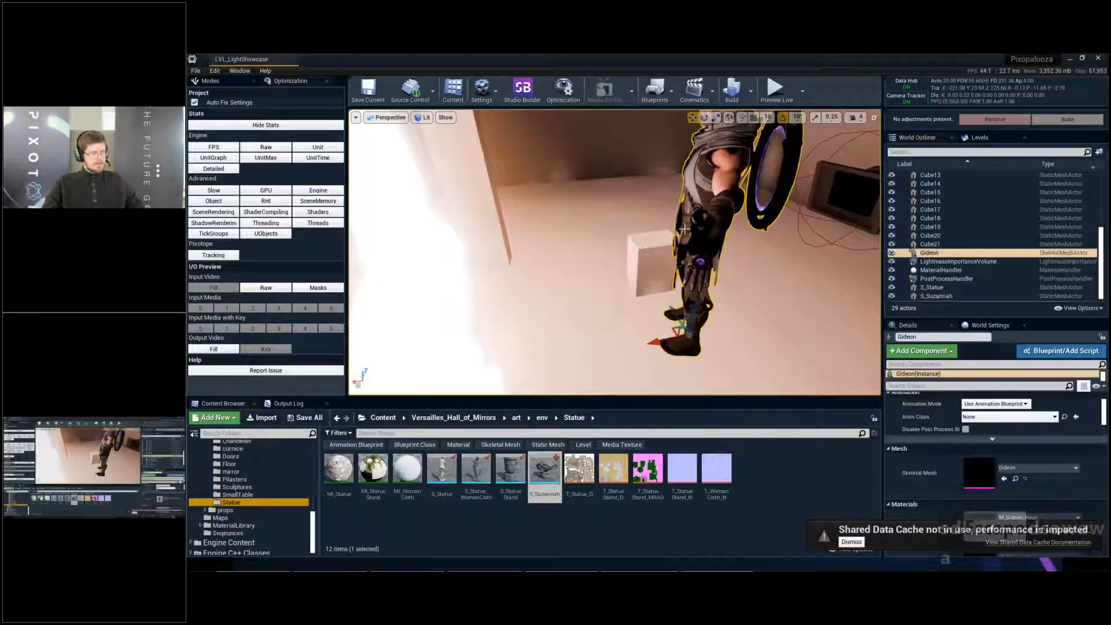
{"action": "key", "text": "w"}
{"action": "left_click_drag", "start_coordinate": [673, 331], "coordinate": [713, 212]}
{"action": "key", "text": "e"}
{"action": "key", "text": "Escape"}
{"action": "right_click_drag", "start_coordinate": [687, 208], "coordinate": [632, 210]}
{"action": "key", "text": "s"}
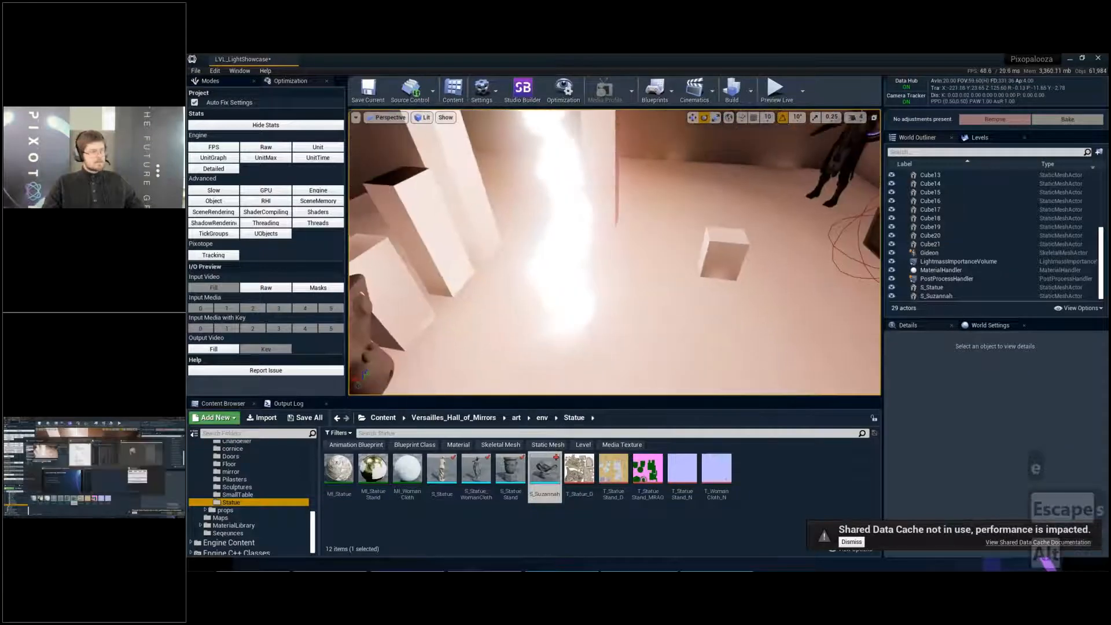
- Switch to the presentation's Light, Shadow, Reflections slide and return to the level editor
{"action": "key", "text": "alt+Tab"}
{"action": "key", "text": "alt+Tab"}
{"action": "key", "text": "alt+Tab"}
{"action": "key", "text": "alt+Tab"}
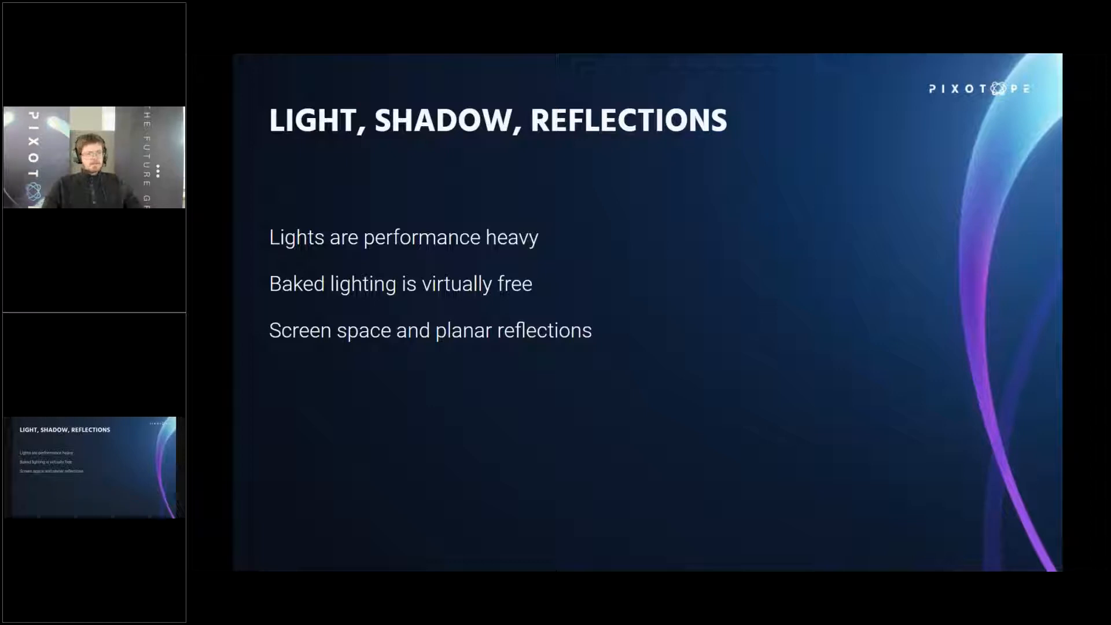
{"action": "key", "text": "alt+Tab"}
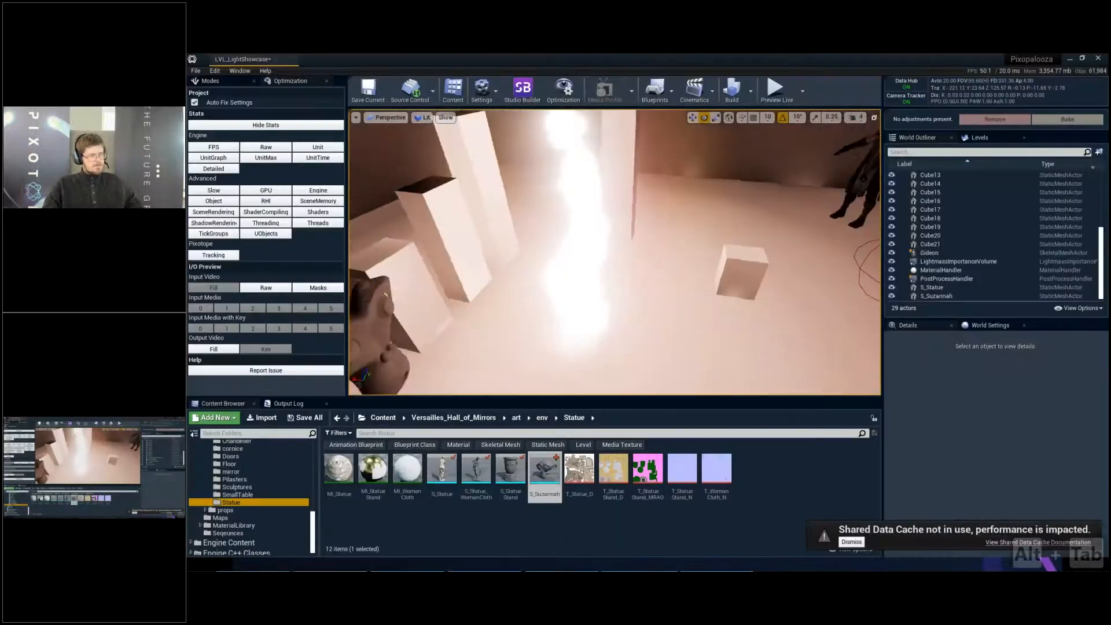
- Delete the ceiling cube Cube9 to open up the top of the room
{"action": "key", "text": "d"}
{"action": "right_click_drag", "start_coordinate": [543, 248], "coordinate": [486, 252]}
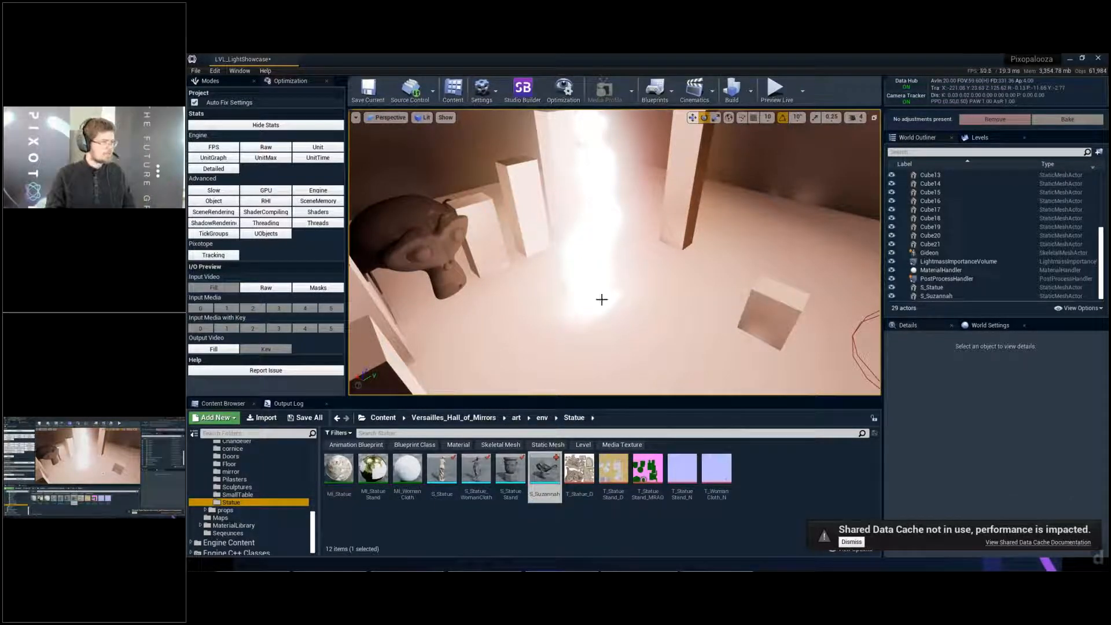
{"action": "key", "text": "s"}
{"action": "right_click_drag", "start_coordinate": [601, 300], "coordinate": [594, 231]}
{"action": "key", "text": "w"}
{"action": "key", "text": "s"}
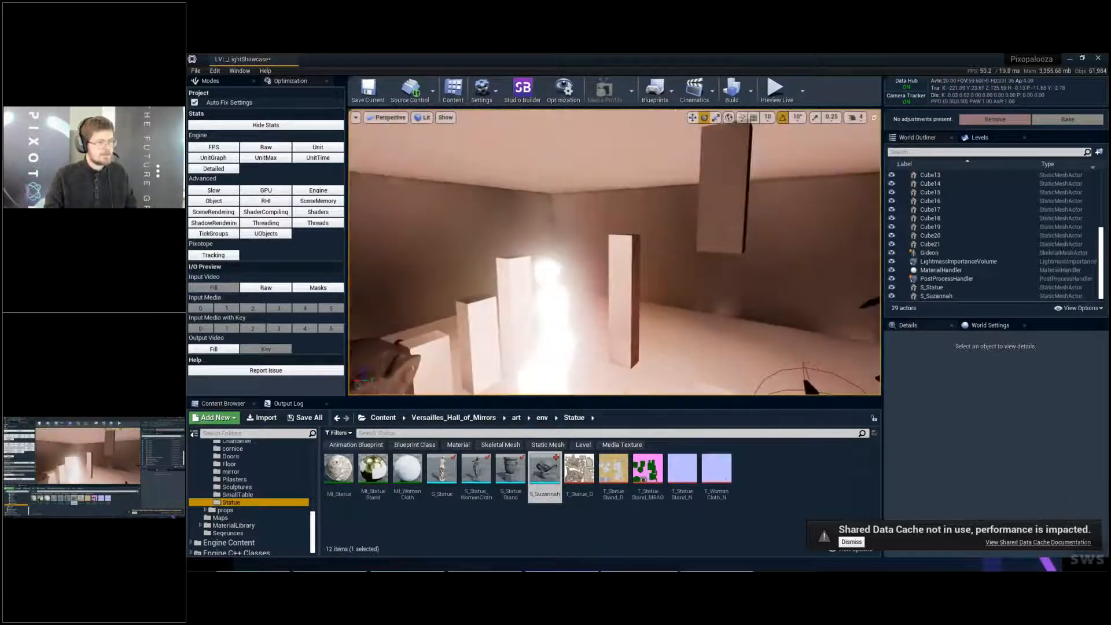
{"action": "left_click", "coordinate": [602, 156]}
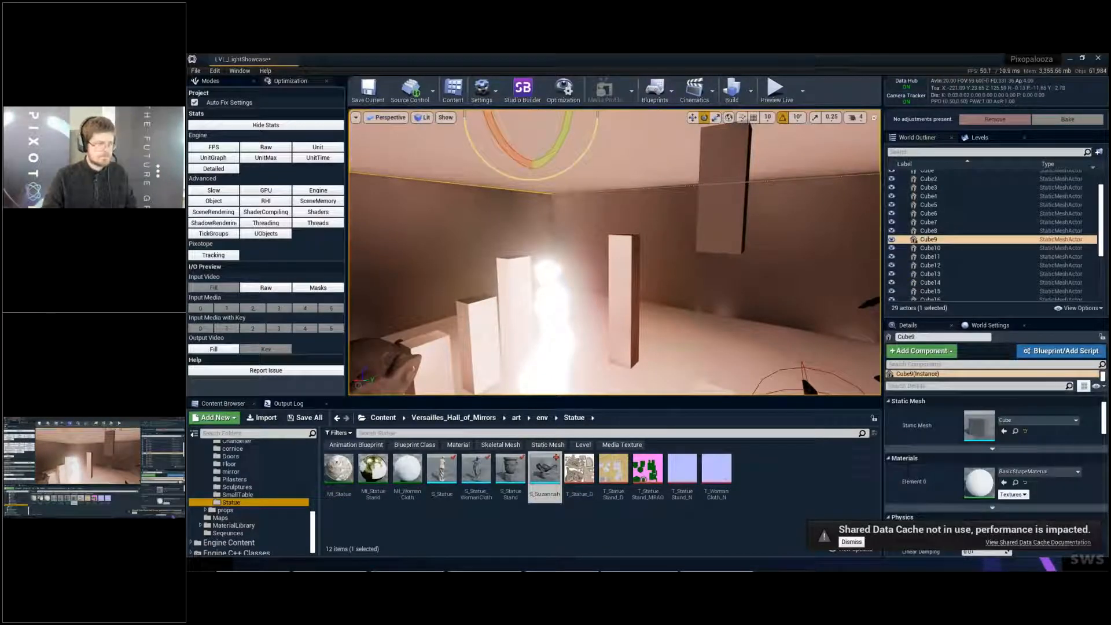
{"action": "key", "text": "Delete"}
- Move the glowing statue S_Statue from the middle of the floor to the top of the pillars near the monkey head
{"action": "key", "text": "a"}
{"action": "key", "text": "s"}
{"action": "right_click_drag", "start_coordinate": [602, 155], "coordinate": [587, 211]}
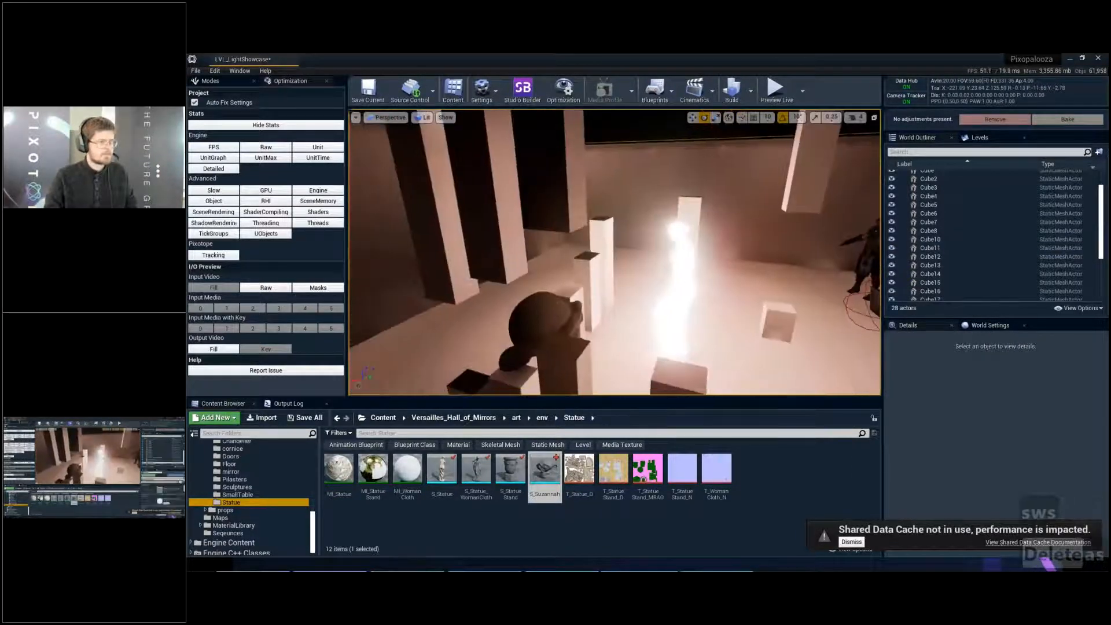
{"action": "left_click", "coordinate": [668, 234]}
{"action": "right_click_drag", "start_coordinate": [669, 234], "coordinate": [697, 245]}
{"action": "key", "text": "w"}
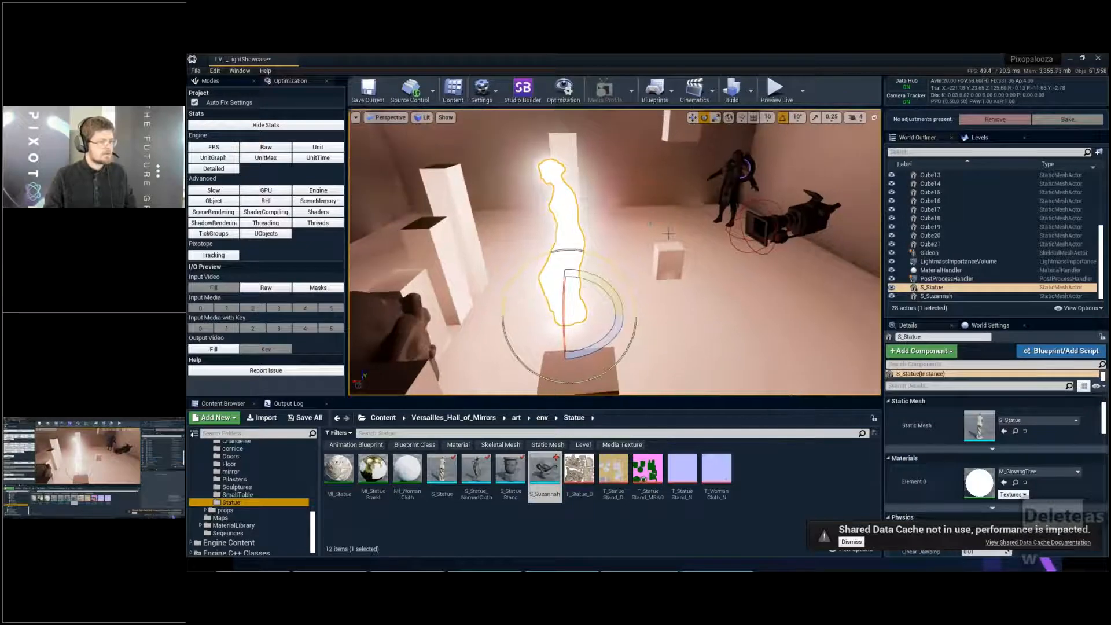
{"action": "key", "text": "Escape"}
{"action": "left_click", "coordinate": [538, 301]}
{"action": "key", "text": "w"}
{"action": "key", "text": "e"}
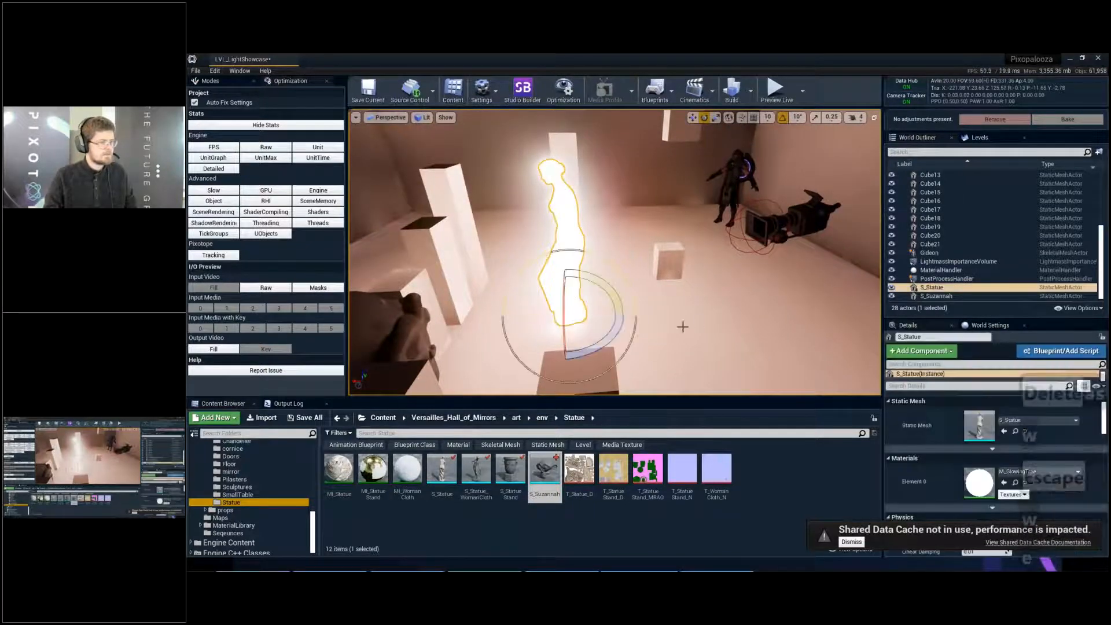
{"action": "left_click_drag", "start_coordinate": [683, 327], "coordinate": [863, 325], "text": "ctrl"}
{"action": "key", "text": "w"}
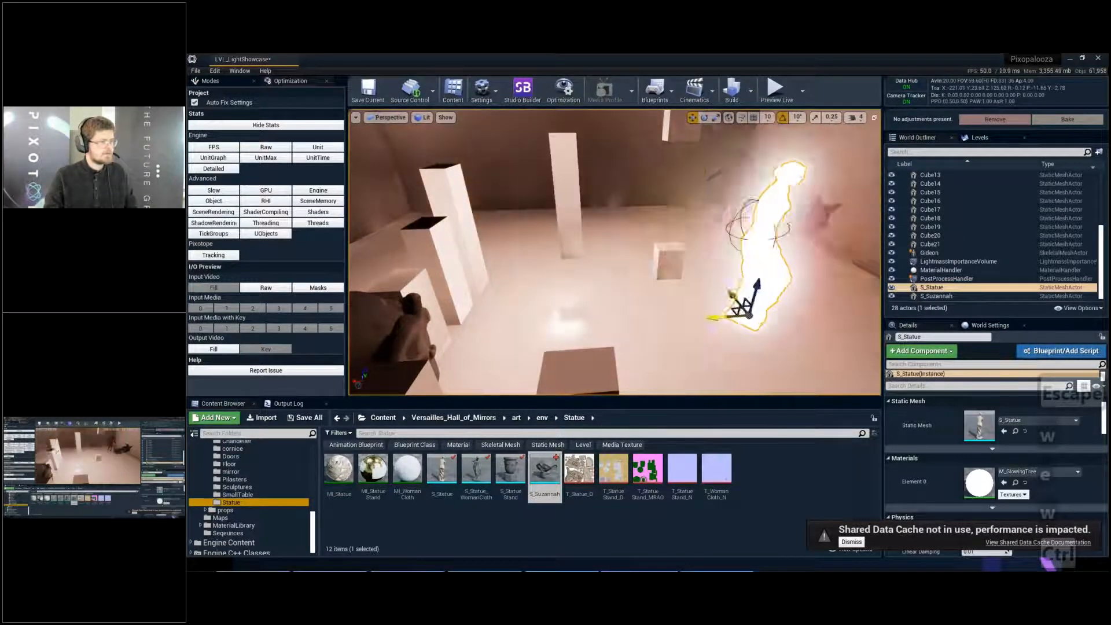
{"action": "left_click_drag", "start_coordinate": [750, 315], "coordinate": [376, 283], "text": "ctrl"}
{"action": "right_click_drag", "start_coordinate": [376, 283], "coordinate": [485, 208], "text": "ctrl"}
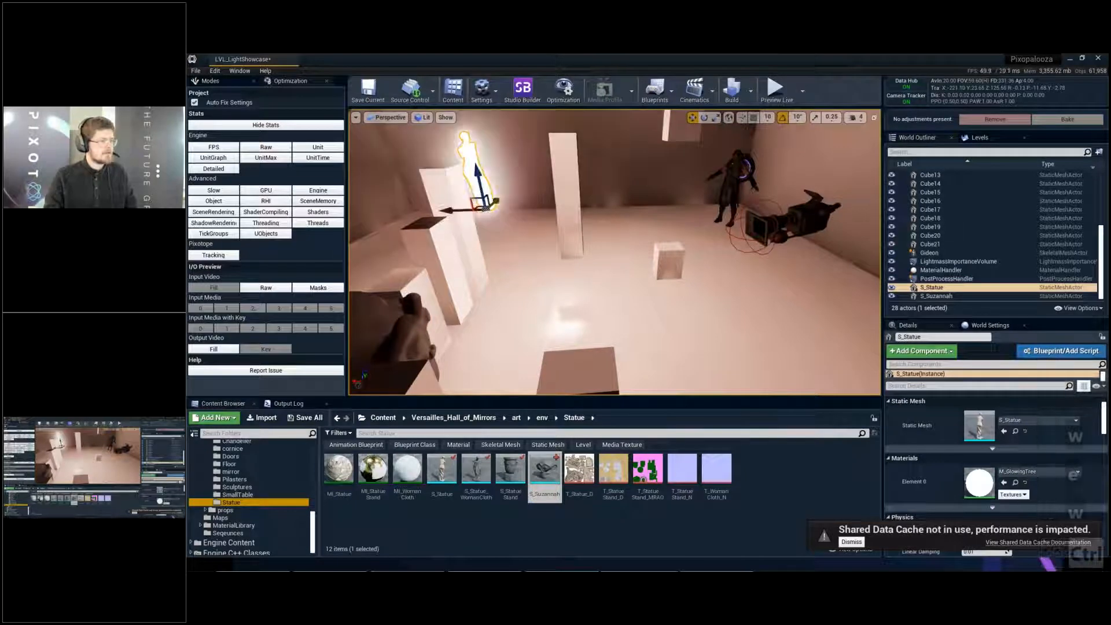
{"action": "left_click_drag", "start_coordinate": [486, 209], "coordinate": [417, 212], "text": "ctrl"}
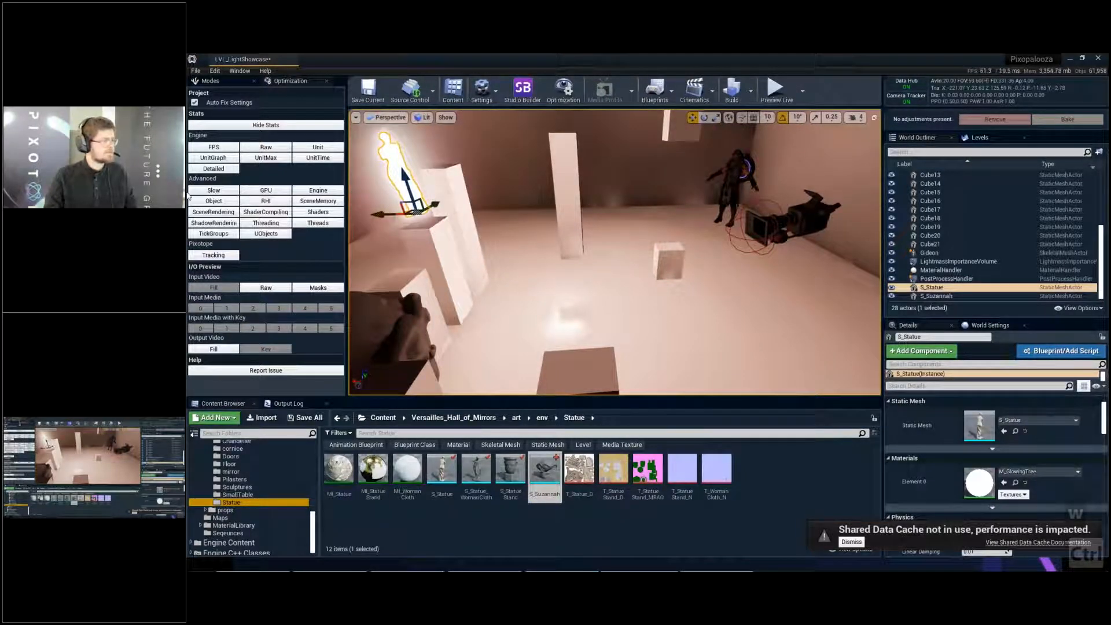
- Place a directional light beside the small cube and rotate it so its light rakes across the room
{"action": "left_click", "coordinate": [235, 83]}
{"action": "left_click", "coordinate": [199, 173]}
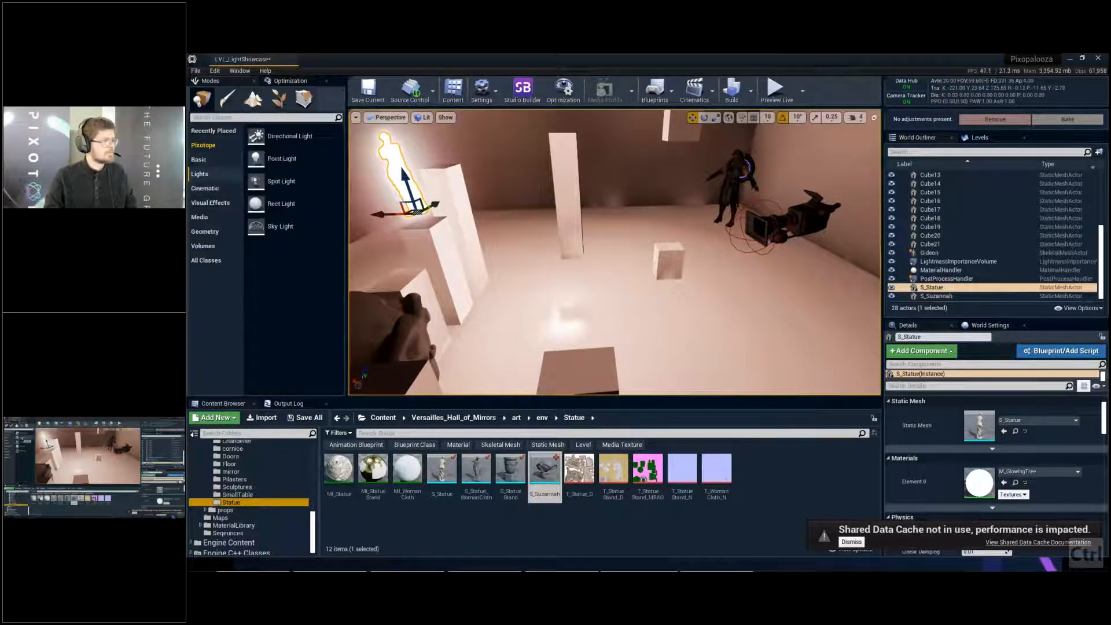
{"action": "left_click_drag", "start_coordinate": [290, 138], "coordinate": [677, 277]}
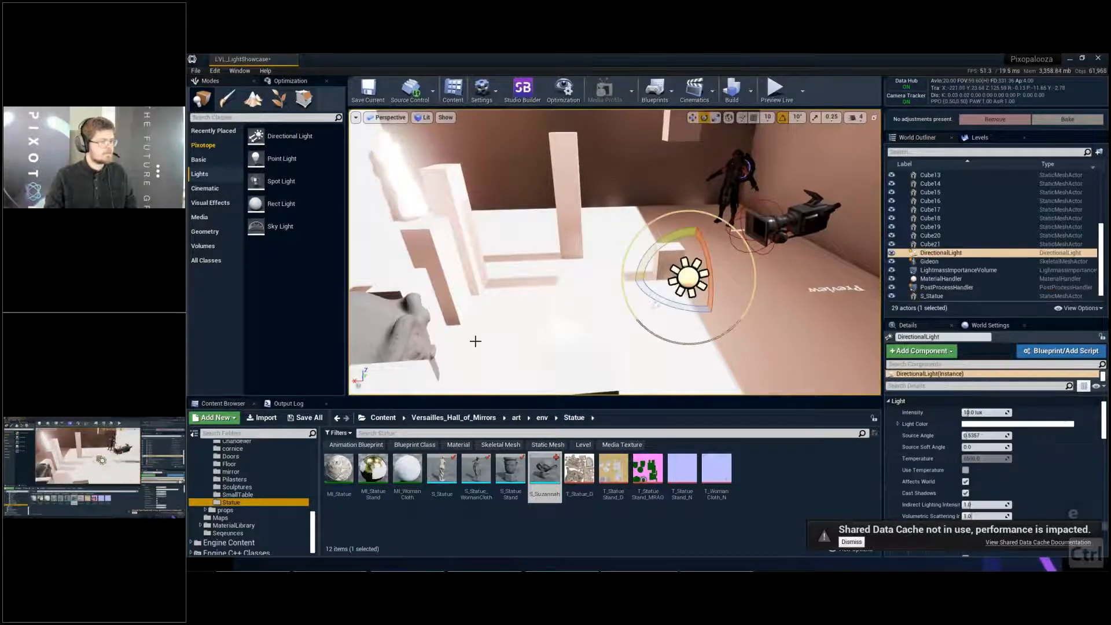
{"action": "key", "text": "e"}
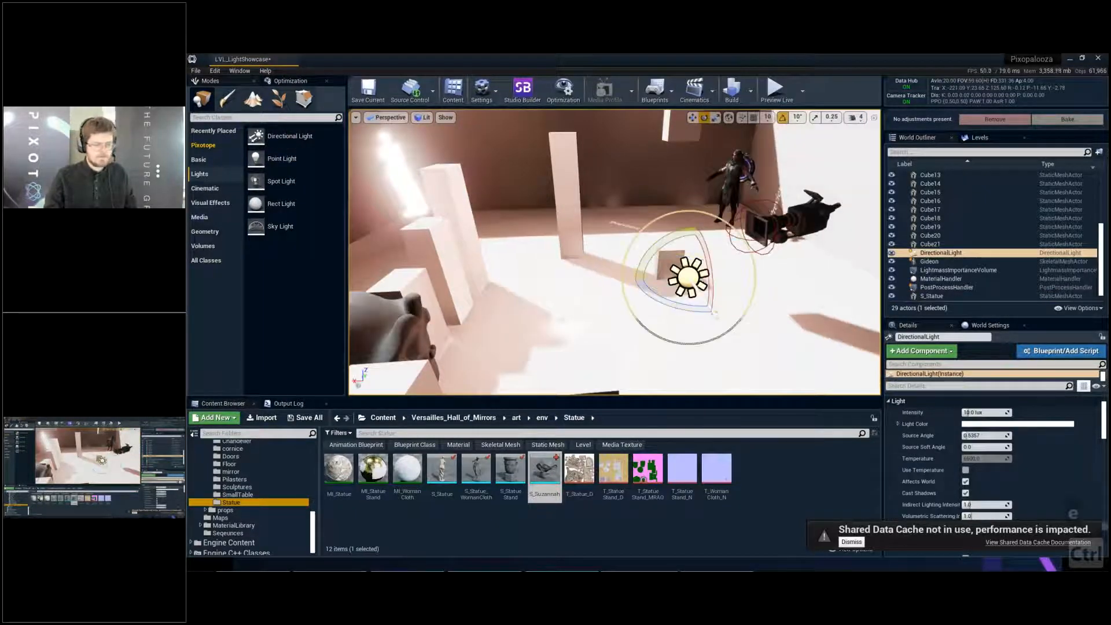
- Set the directional light's intensity to 5 lux
{"action": "left_click", "coordinate": [980, 412]}
{"action": "type", "text": "5"}
{"action": "key", "text": "Return"}
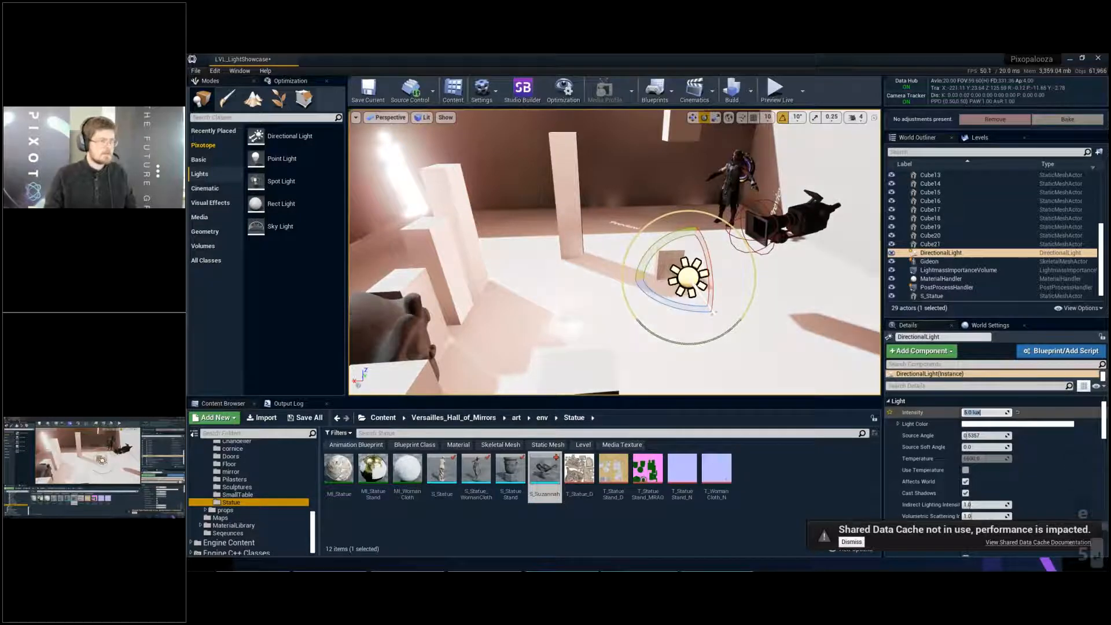
- Duplicate the floor cube and shift the copy over the side of the room where the camera stands
{"action": "key", "text": "s"}
{"action": "right_click_drag", "start_coordinate": [528, 242], "coordinate": [570, 255]}
{"action": "left_click", "coordinate": [563, 238]}
{"action": "key", "text": "d"}
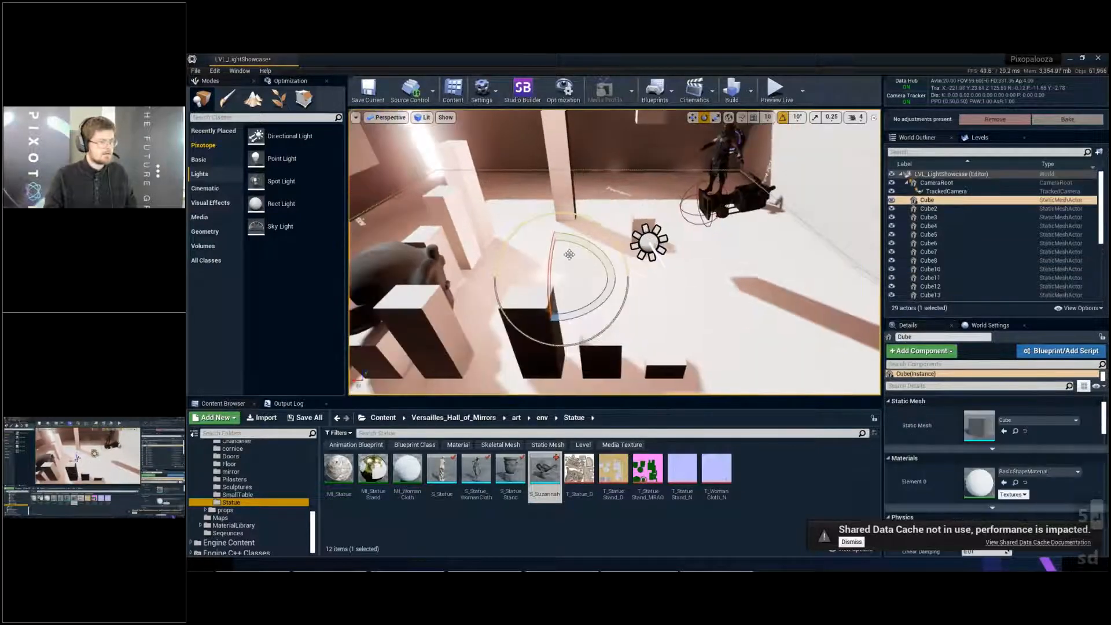
{"action": "key", "text": "w"}
{"action": "left_click_drag", "start_coordinate": [570, 254], "coordinate": [835, 285], "text": "alt"}
{"action": "key", "text": "r"}
{"action": "key", "text": "d"}
{"action": "right_click_drag", "start_coordinate": [834, 285], "coordinate": [853, 295]}
{"action": "key", "text": "w"}
{"action": "left_click_drag", "start_coordinate": [772, 238], "coordinate": [716, 246]}
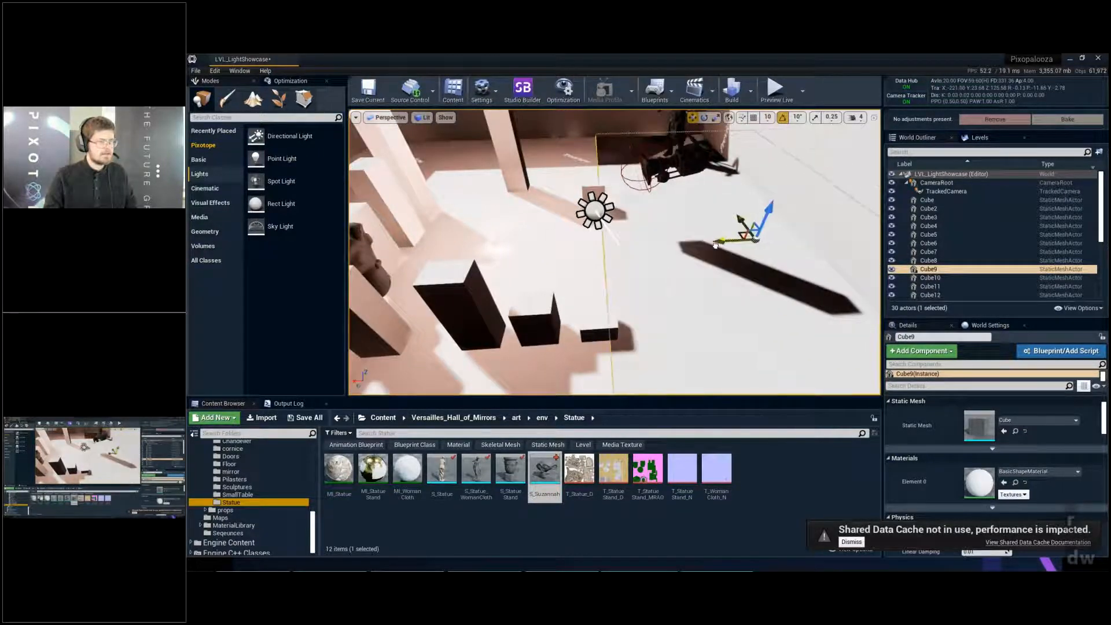
- Adjust the size and position of the duplicated floor cube Cube9, save the level and deselect it
{"action": "key", "text": "r"}
{"action": "left_click_drag", "start_coordinate": [769, 213], "coordinate": [773, 203]}
{"action": "key", "text": "a"}
{"action": "right_click_drag", "start_coordinate": [772, 204], "coordinate": [770, 170]}
{"action": "key", "text": "w"}
{"action": "key", "text": "q"}
{"action": "key", "text": "w"}
{"action": "left_click_drag", "start_coordinate": [775, 247], "coordinate": [749, 255]}
{"action": "key", "text": "s"}
{"action": "mouse_move", "coordinate": [698, 270]}
{"action": "right_mouse_down"}
{"action": "mouse_move", "coordinate": [675, 289]}
{"action": "mouse_move", "coordinate": [698, 270]}
{"action": "right_mouse_up"}
{"action": "key", "text": "d"}
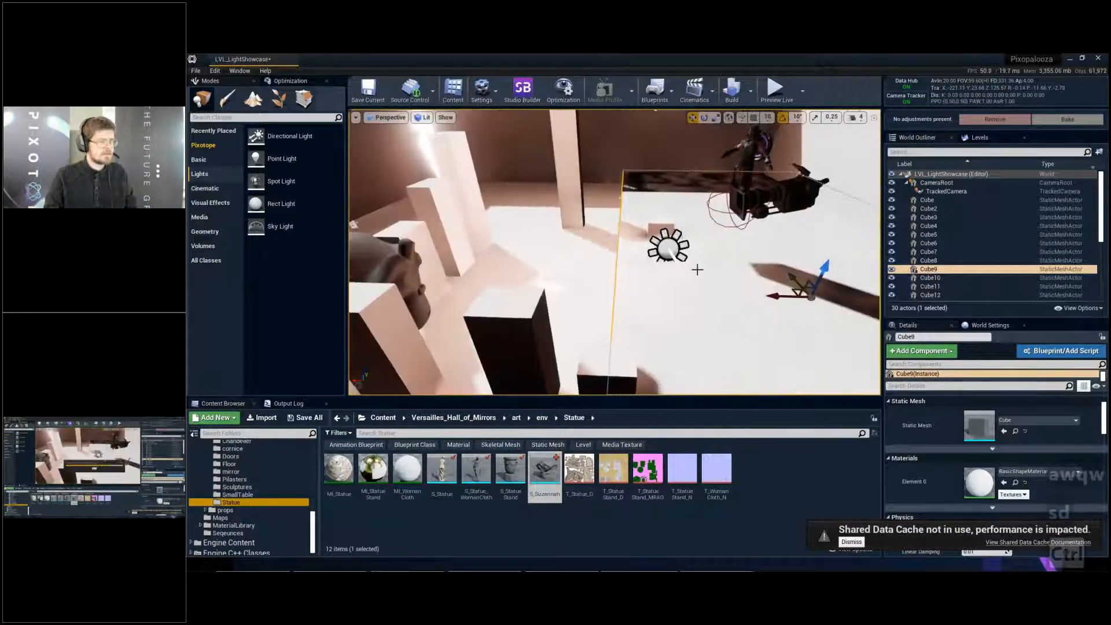
{"action": "key", "text": "ctrl+s"}
{"action": "key", "text": "e"}
{"action": "mouse_move", "coordinate": [732, 138]}
{"action": "right_mouse_down"}
{"action": "mouse_move", "coordinate": [732, 124]}
{"action": "mouse_move", "coordinate": [732, 138]}
{"action": "right_mouse_up"}
{"action": "key", "text": "Escape"}
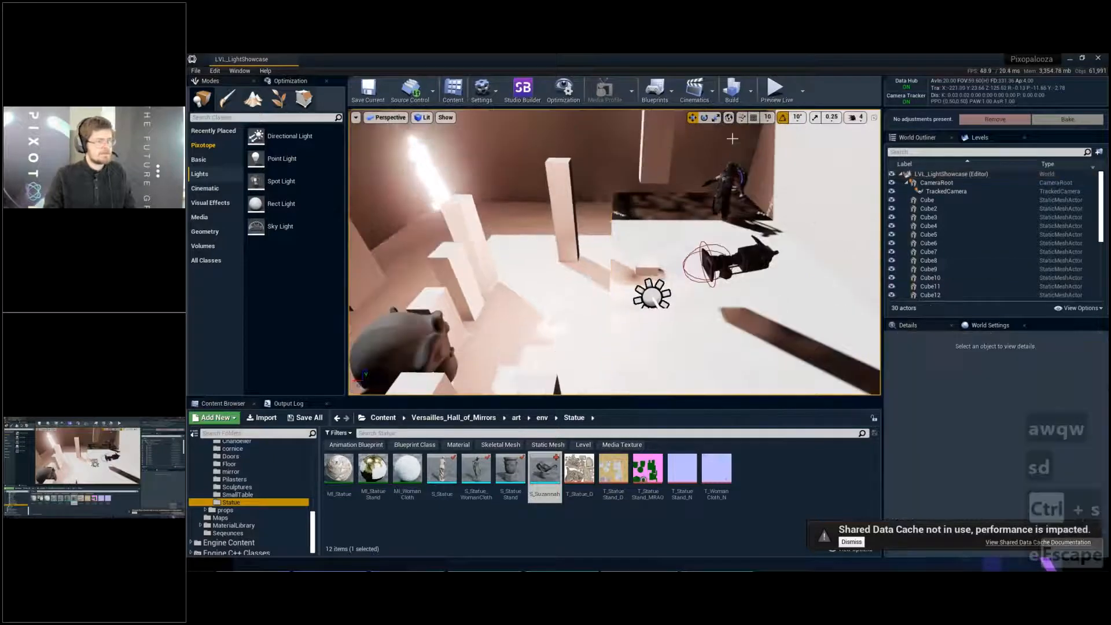
- Snap the Gideon character down onto the surface of the duplicated floor cube and deselect it
{"action": "left_click", "coordinate": [728, 195]}
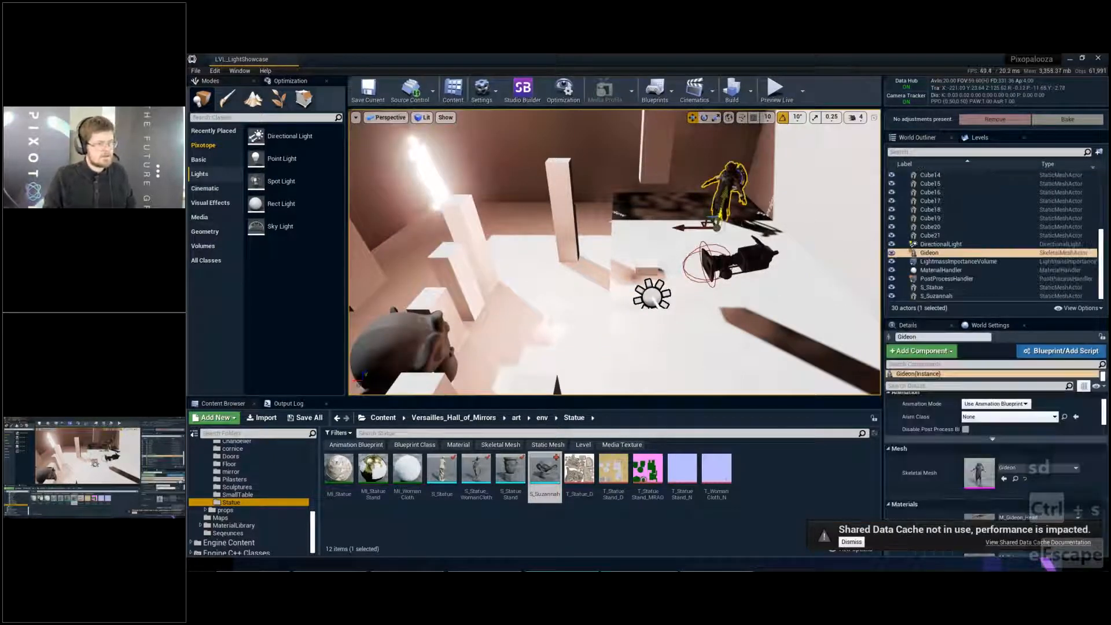
{"action": "key", "text": "End"}
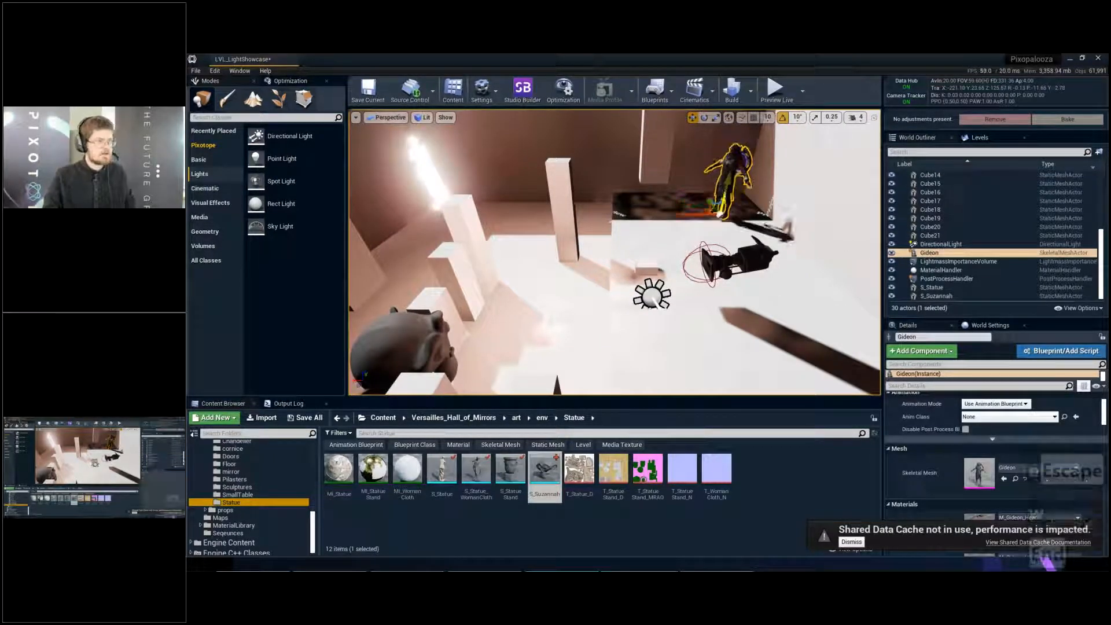
{"action": "key", "text": "Escape"}
- Build only the level's lighting and close the message log that follows
{"action": "right_click_drag", "start_coordinate": [724, 167], "coordinate": [697, 142]}
{"action": "key", "text": "q"}
{"action": "key", "text": "s"}
{"action": "key", "text": "d"}
{"action": "key", "text": "q"}
{"action": "left_click", "coordinate": [751, 92]}
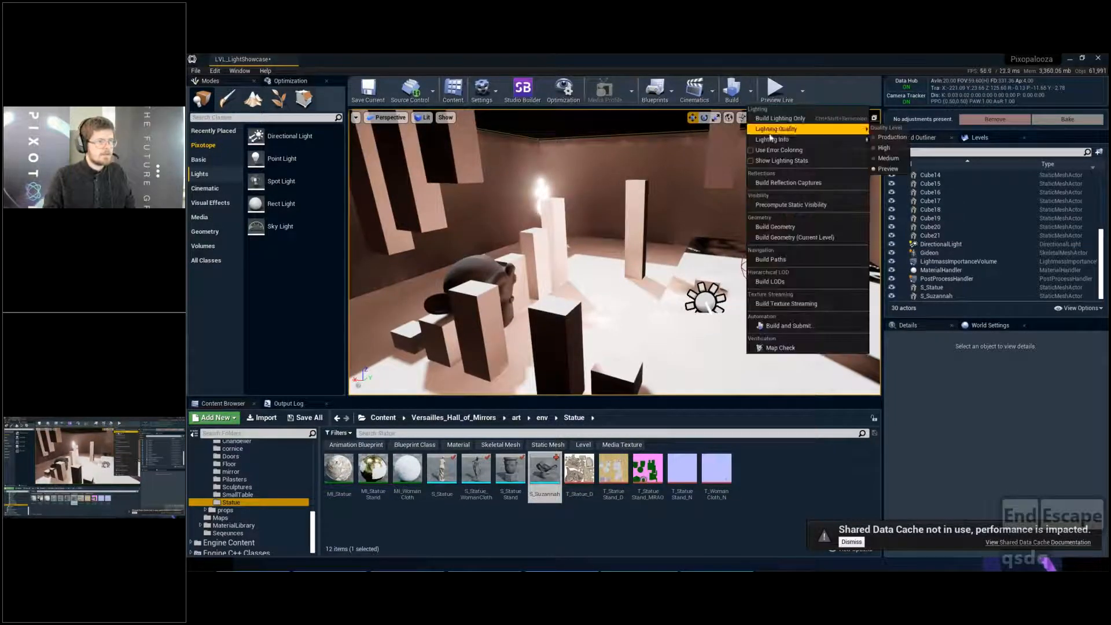
{"action": "left_click", "coordinate": [779, 118]}
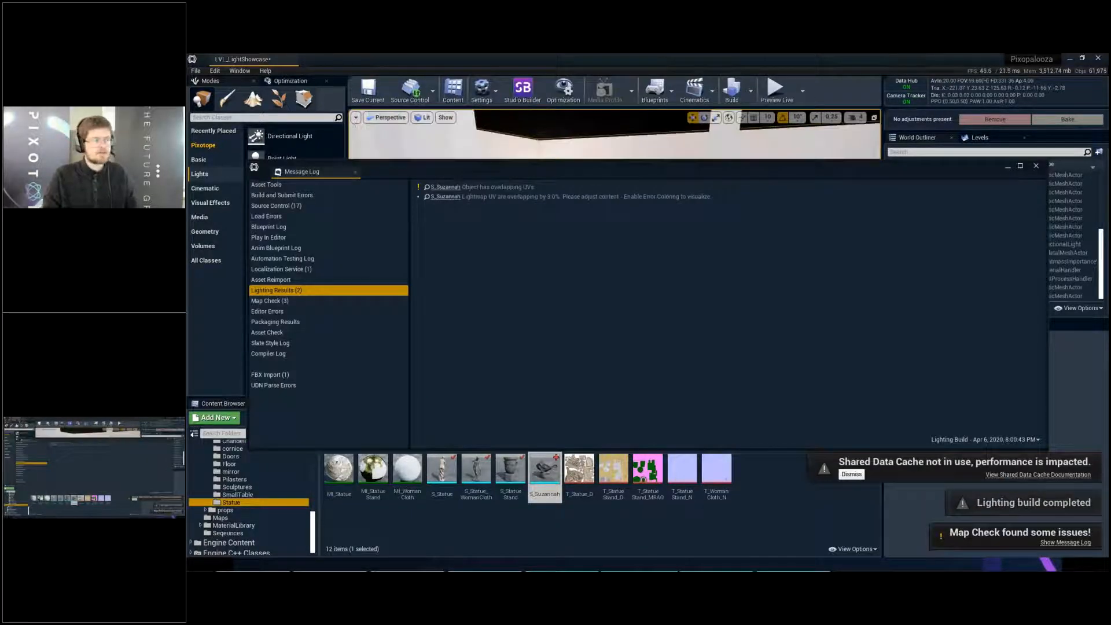
{"action": "left_click", "coordinate": [1036, 166]}
- Save the level and view the baked shadows around the tall pillar and small cube up close
{"action": "right_click_drag", "start_coordinate": [698, 201], "coordinate": [711, 200]}
{"action": "key", "text": "ctrl+s"}
{"action": "key", "text": "a"}
{"action": "right_click_drag", "start_coordinate": [659, 234], "coordinate": [658, 234]}
{"action": "key", "text": "q"}
{"action": "key", "text": "w"}
- Open the LightExamples folder inside the Developers content
{"action": "scroll", "coordinate": [256, 493], "scroll_direction": "up", "scroll_amount": 10}
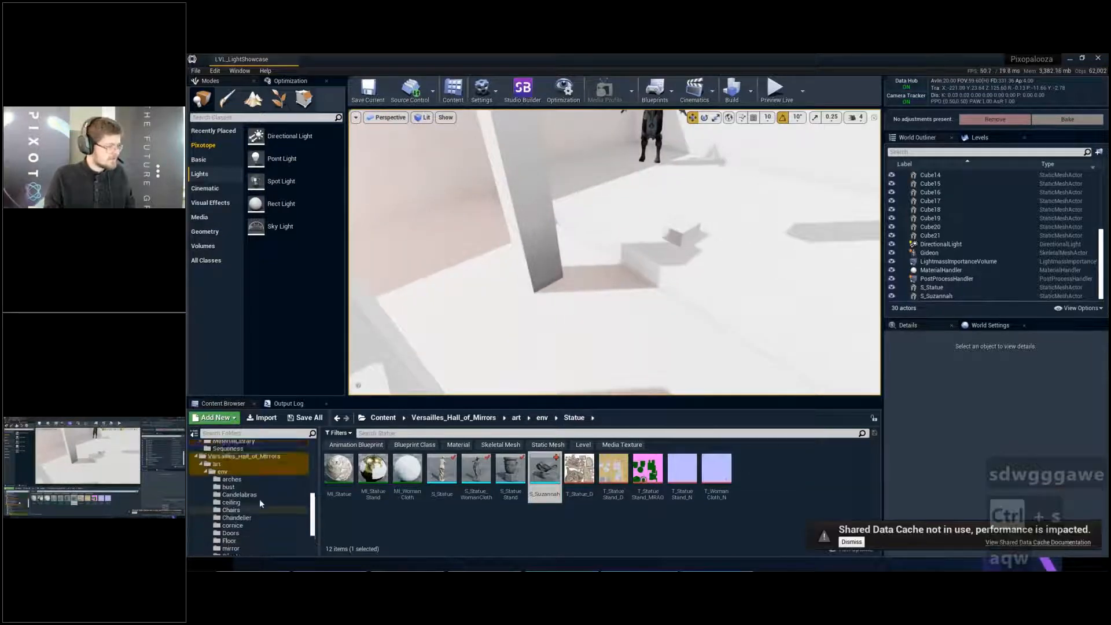
{"action": "scroll", "coordinate": [277, 494], "scroll_direction": "up", "scroll_amount": 2}
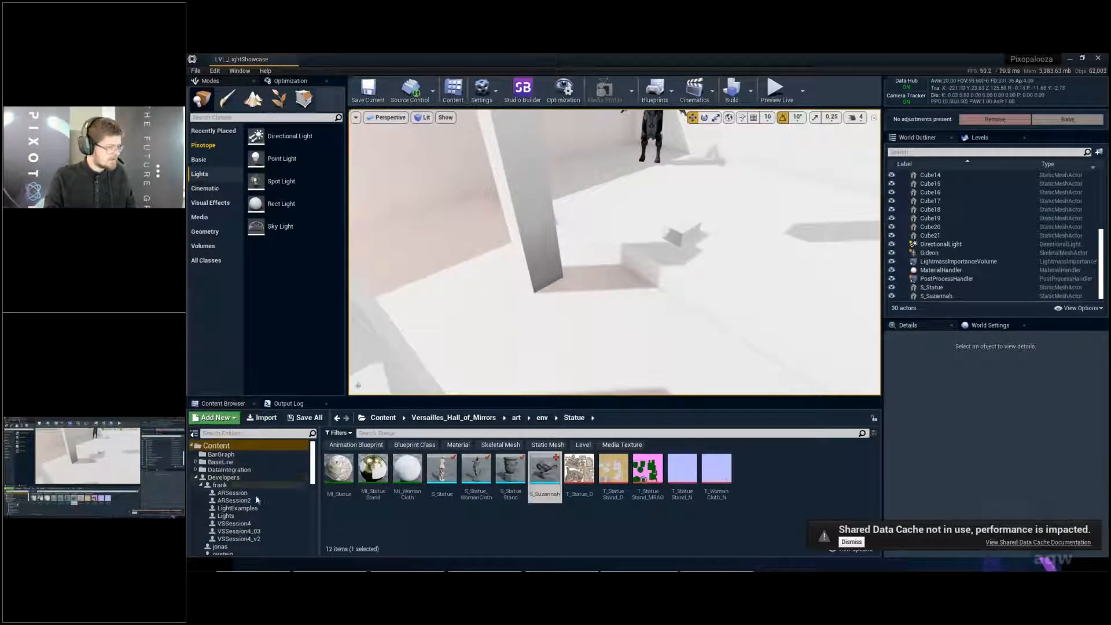
{"action": "left_click", "coordinate": [259, 493]}
{"action": "left_click", "coordinate": [259, 524]}
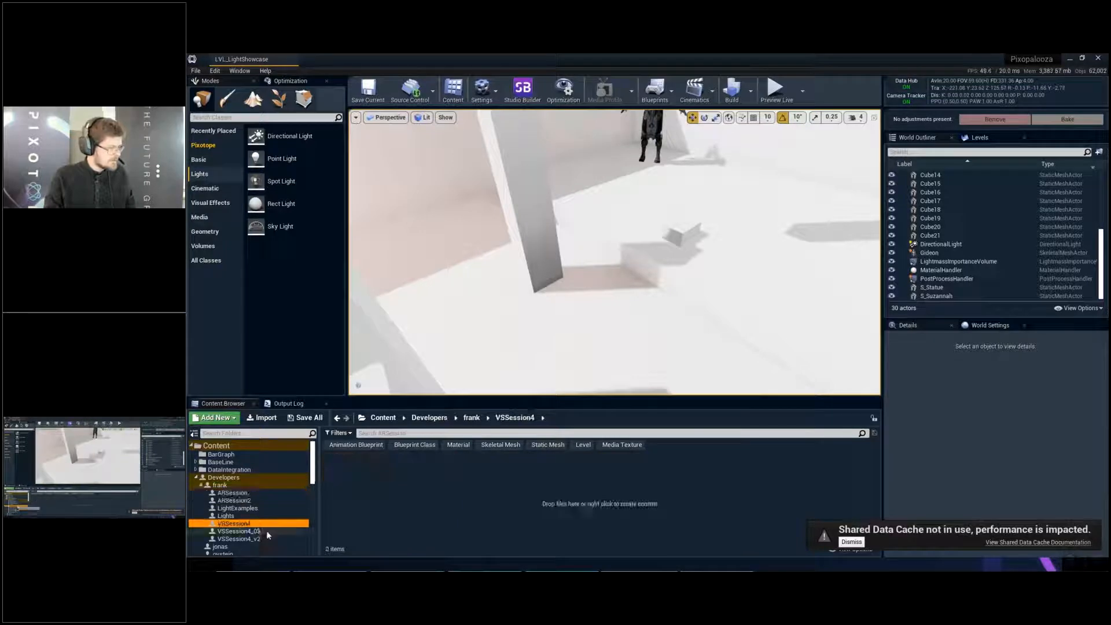
{"action": "left_click", "coordinate": [243, 508]}
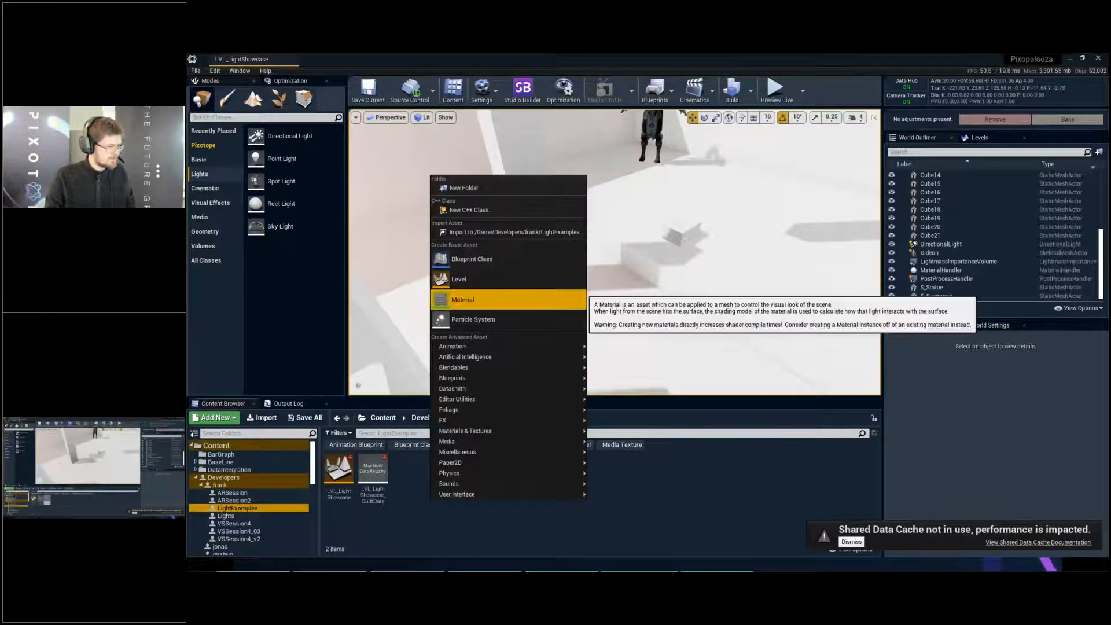
- Create a new material named M_ShinyFloor in the LightExamples folder and save it
{"action": "left_click", "coordinate": [463, 299]}
{"action": "key", "text": "BackSpace"}
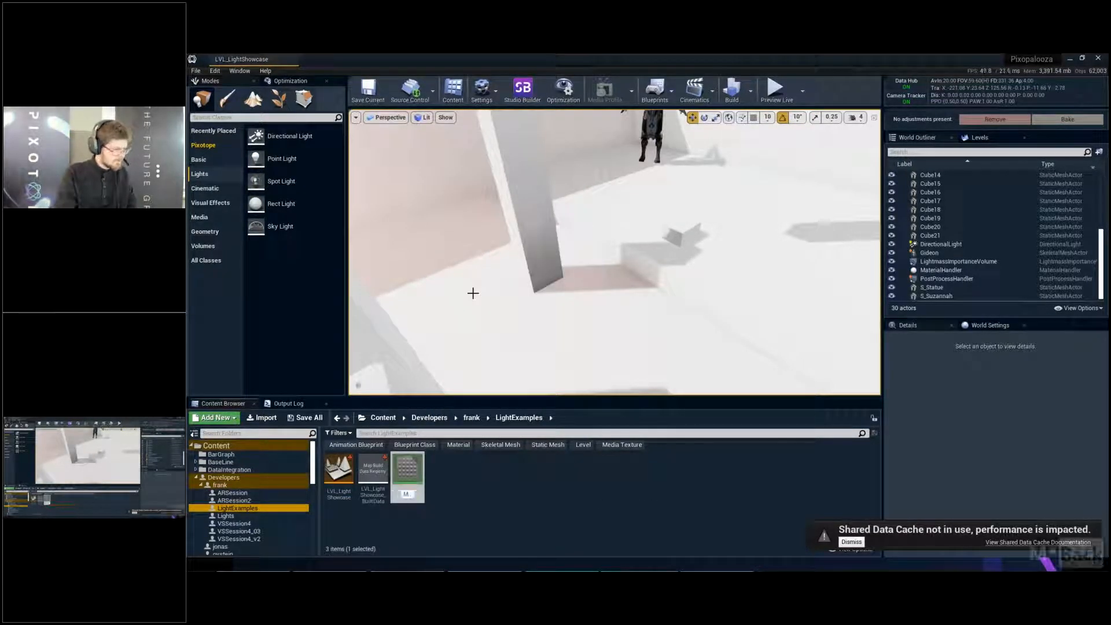
{"action": "type", "text": "_Sghin"}
{"action": "key", "text": "BackSpace"}
{"action": "key", "text": "BackSpace"}
{"action": "key", "text": "BackSpace"}
{"action": "key", "text": "BackSpace"}
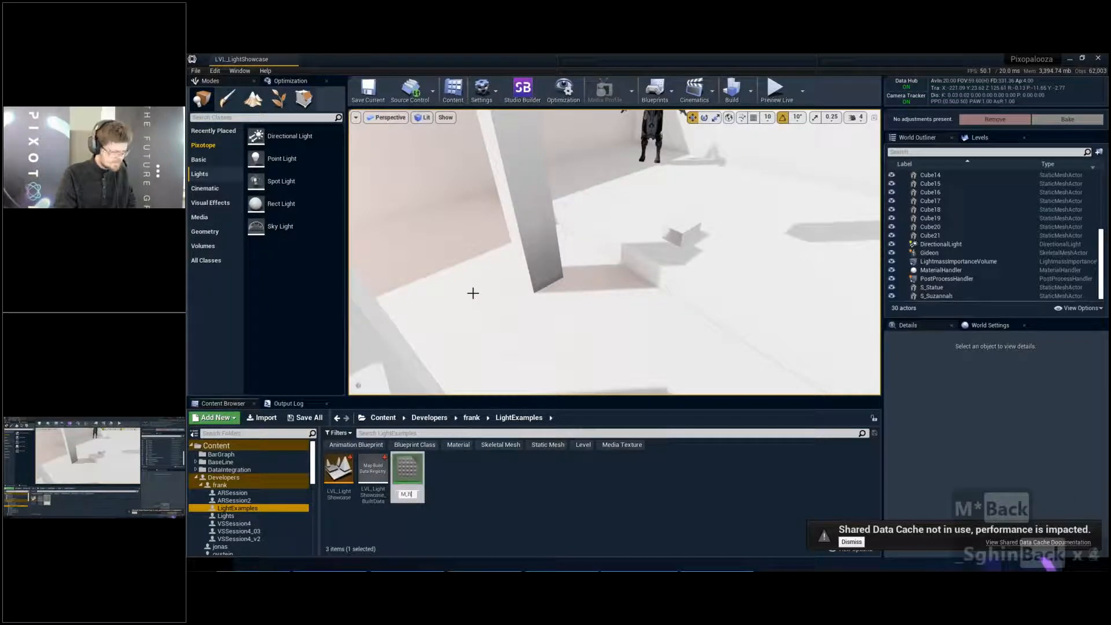
{"action": "type", "text": "hinyFloor"}
{"action": "key", "text": "Return"}
{"action": "key", "text": "ctrl+s"}
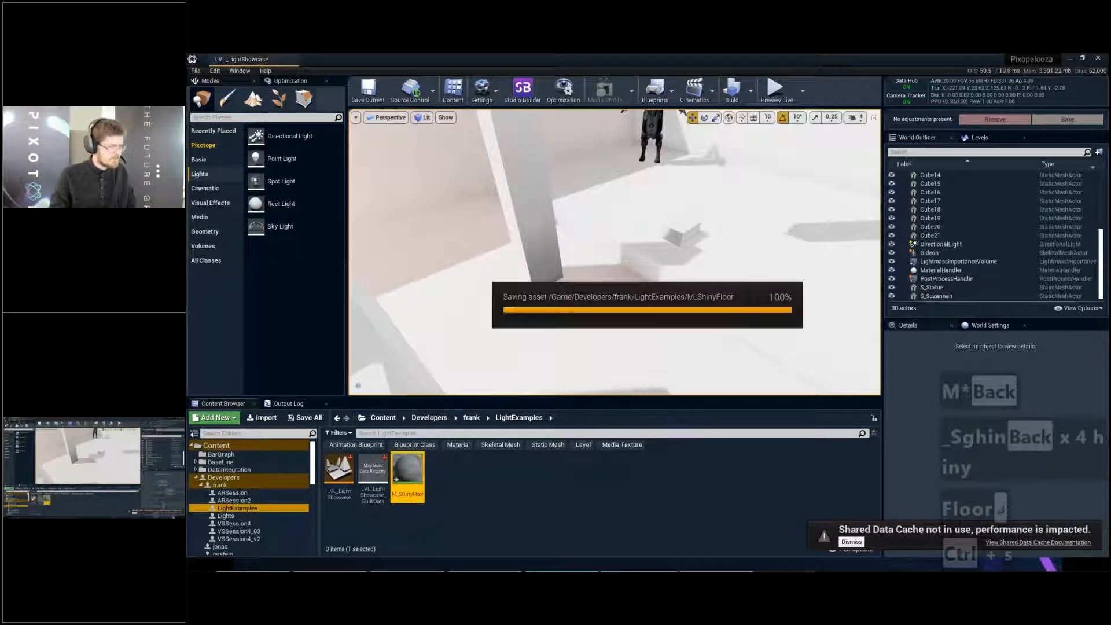
- Open M_ShinyFloor and add a constant of 1 that feeds both Metallic and Base Color
{"action": "double_click", "coordinate": [408, 470]}
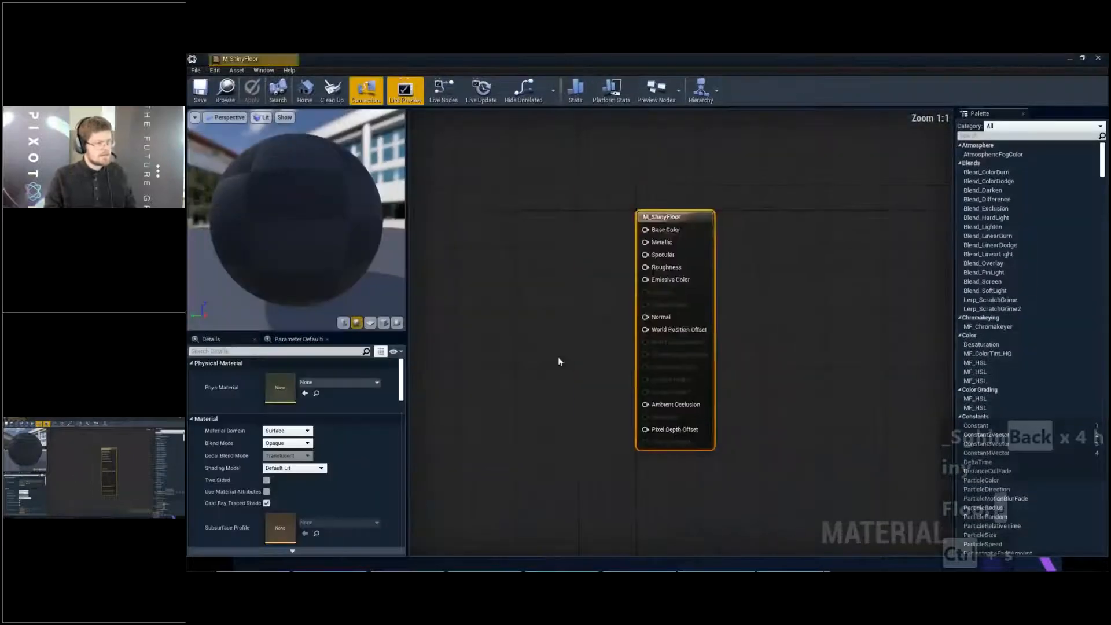
{"action": "left_click", "coordinate": [597, 202]}
{"action": "left_click_drag", "start_coordinate": [607, 216], "coordinate": [736, 240]}
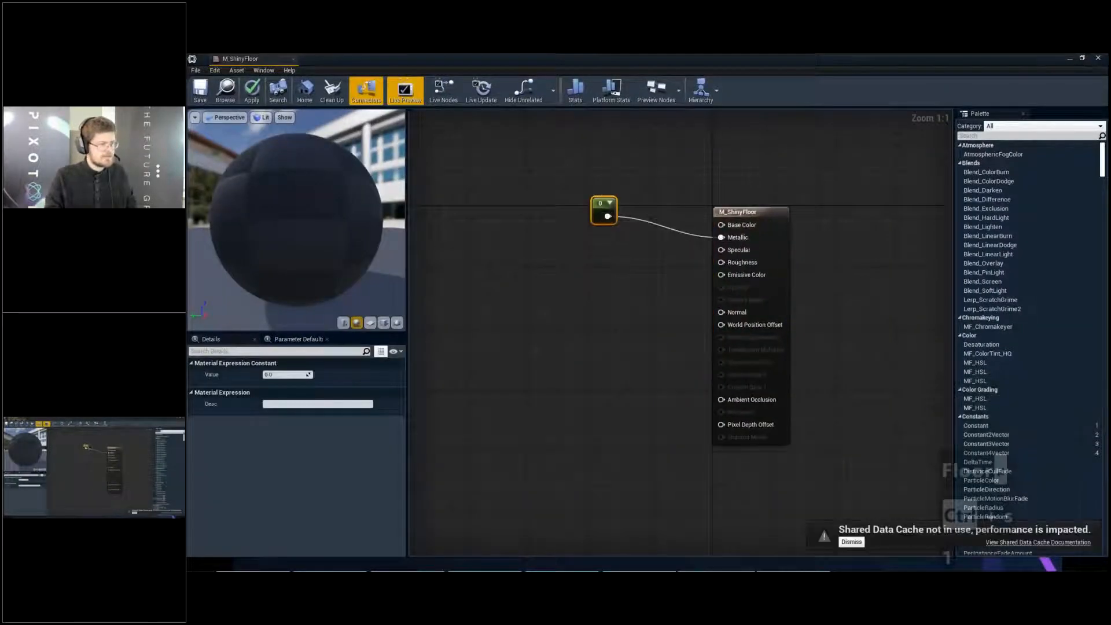
{"action": "left_click_drag", "start_coordinate": [600, 208], "coordinate": [605, 241]}
{"action": "left_click", "coordinate": [269, 376]}
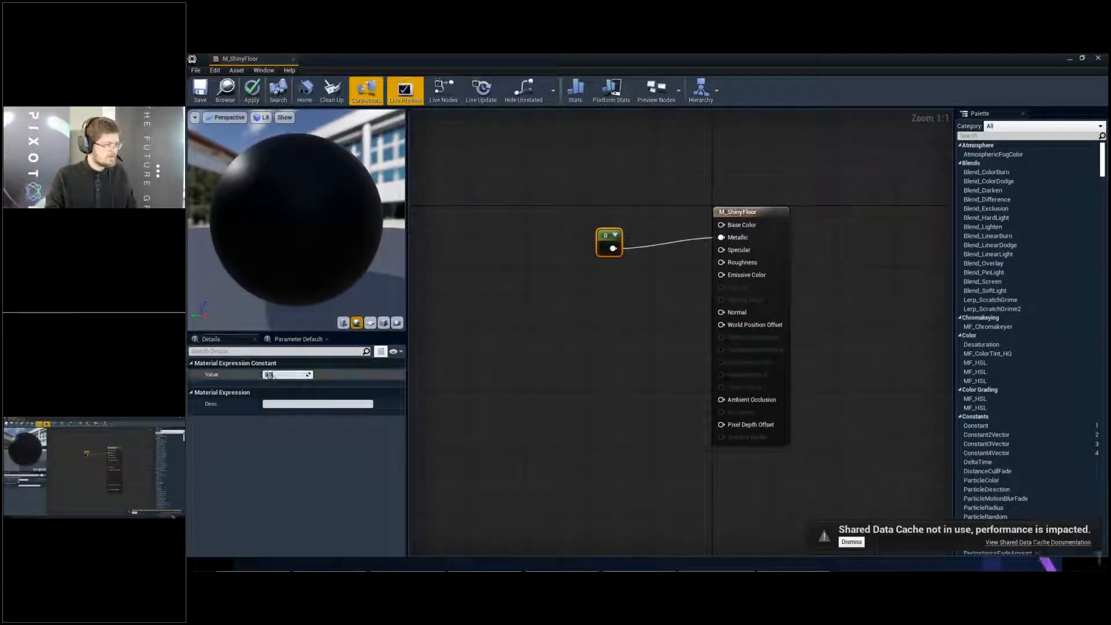
{"action": "type", "text": "1"}
{"action": "key", "text": "Return"}
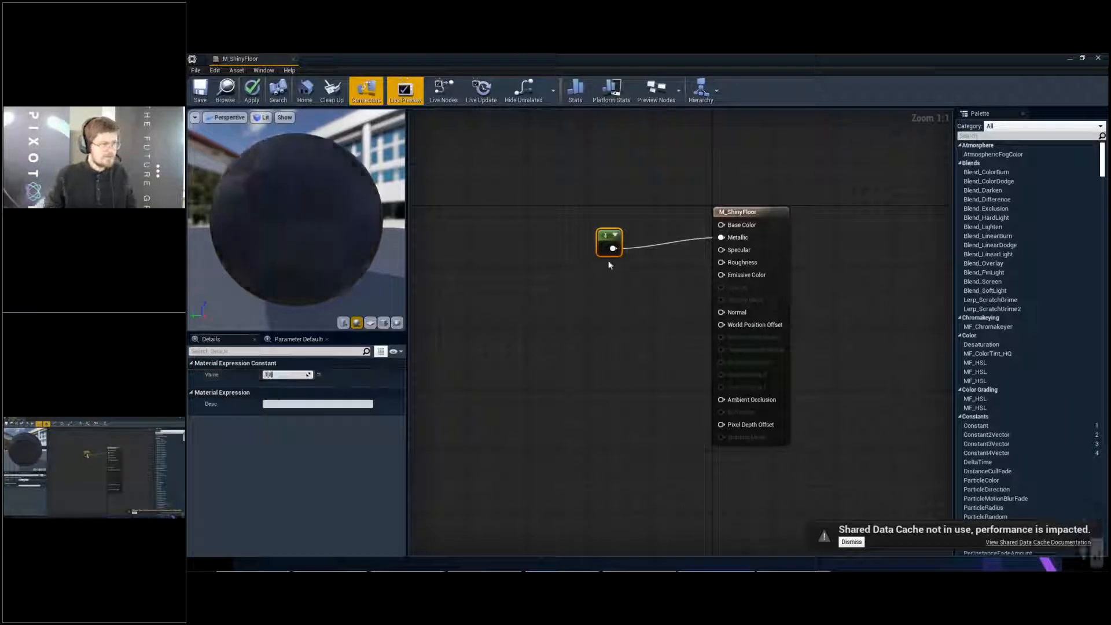
{"action": "left_click_drag", "start_coordinate": [599, 249], "coordinate": [604, 233]}
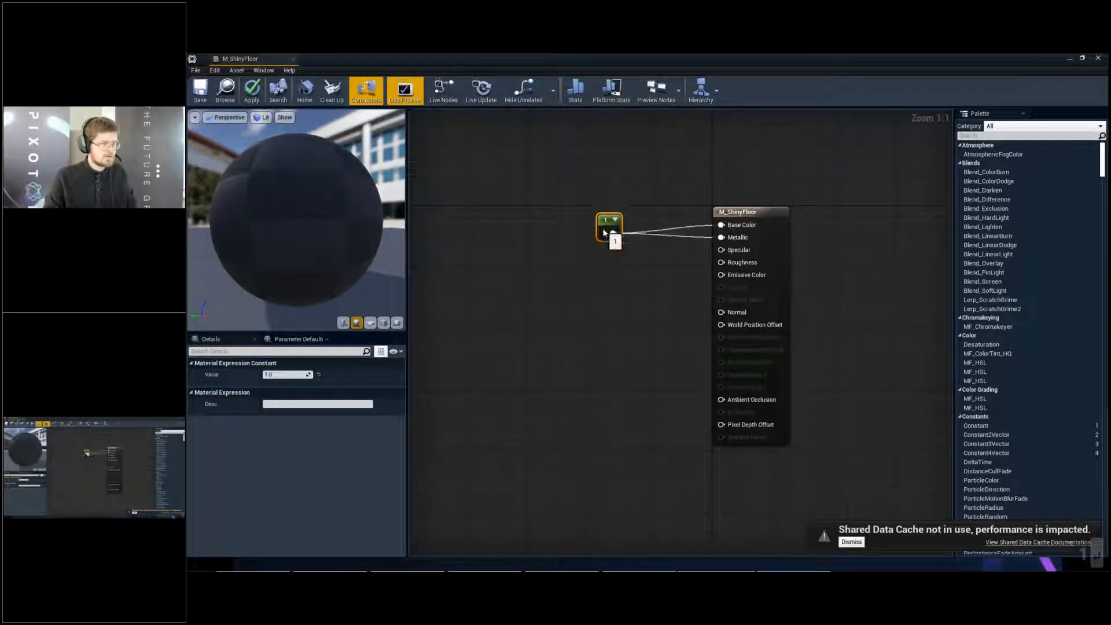
- Add a second constant of 0 to M_ShinyFloor and connect it to Roughness
{"action": "left_click", "coordinate": [587, 284]}
{"action": "left_click_drag", "start_coordinate": [603, 300], "coordinate": [722, 262]}
{"action": "left_click_drag", "start_coordinate": [599, 285], "coordinate": [610, 249]}
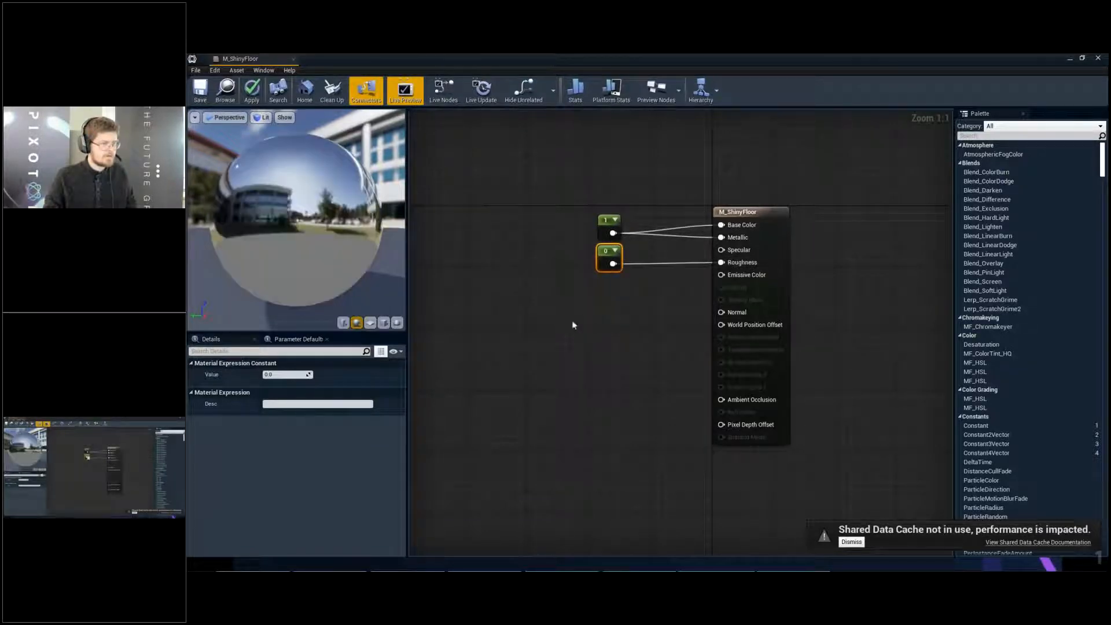
- Search all project content for "detailnorm" and add the detail normal texture to the M_ShinyFloor graph as a texture sample
{"action": "left_click", "coordinate": [572, 320]}
{"action": "right_click_drag", "start_coordinate": [572, 321], "coordinate": [661, 276]}
{"action": "left_click_drag", "start_coordinate": [706, 55], "coordinate": [714, 66]}
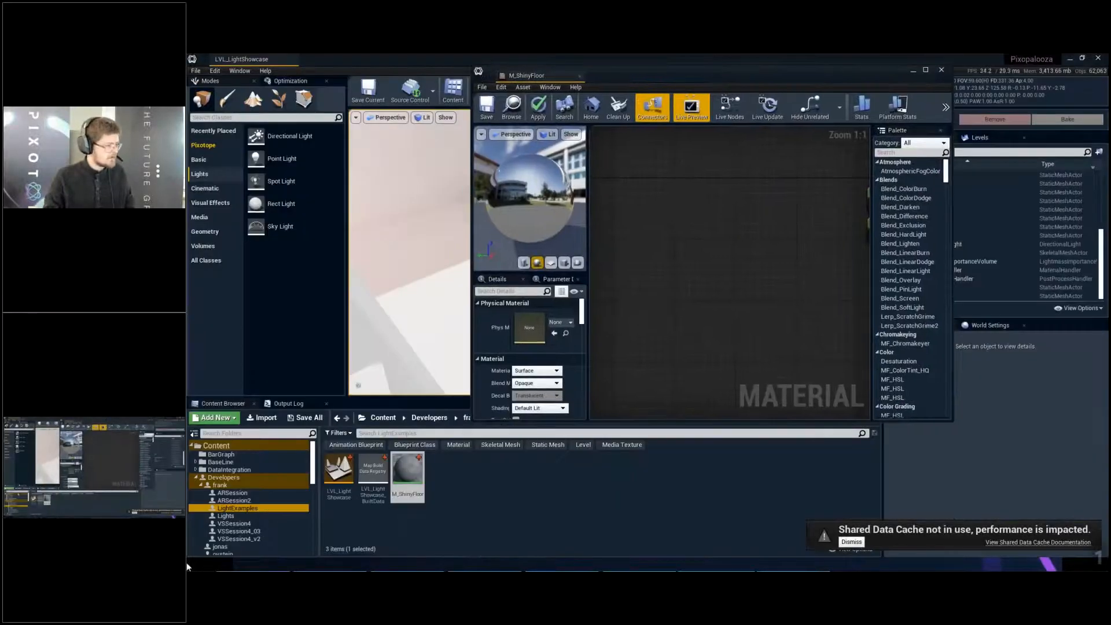
{"action": "left_click", "coordinate": [260, 446]}
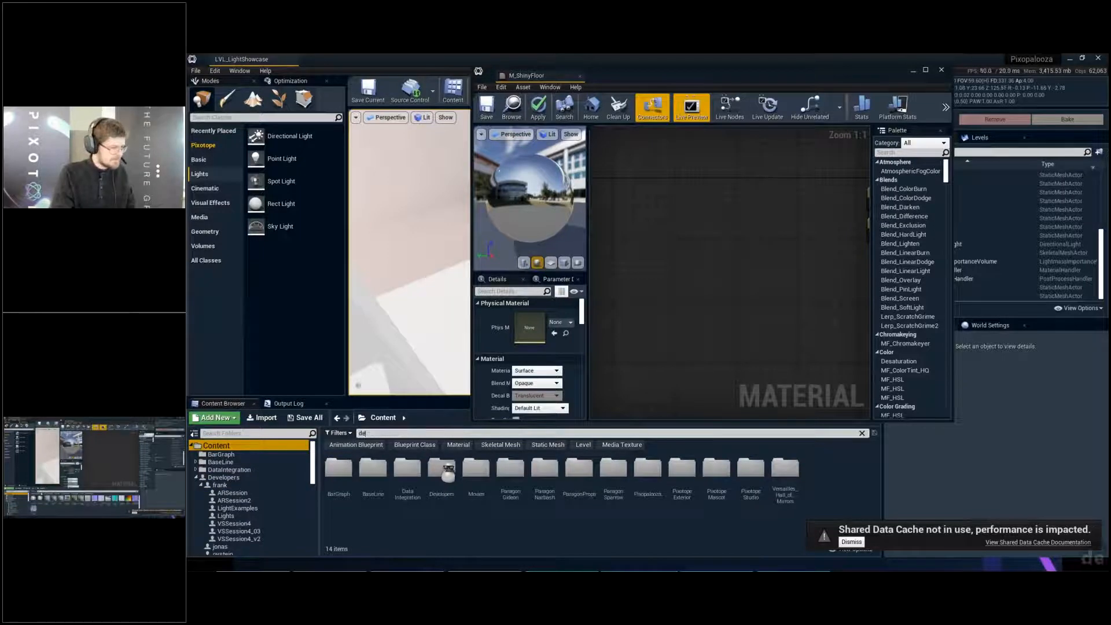
{"action": "type", "text": "detailnorm"}
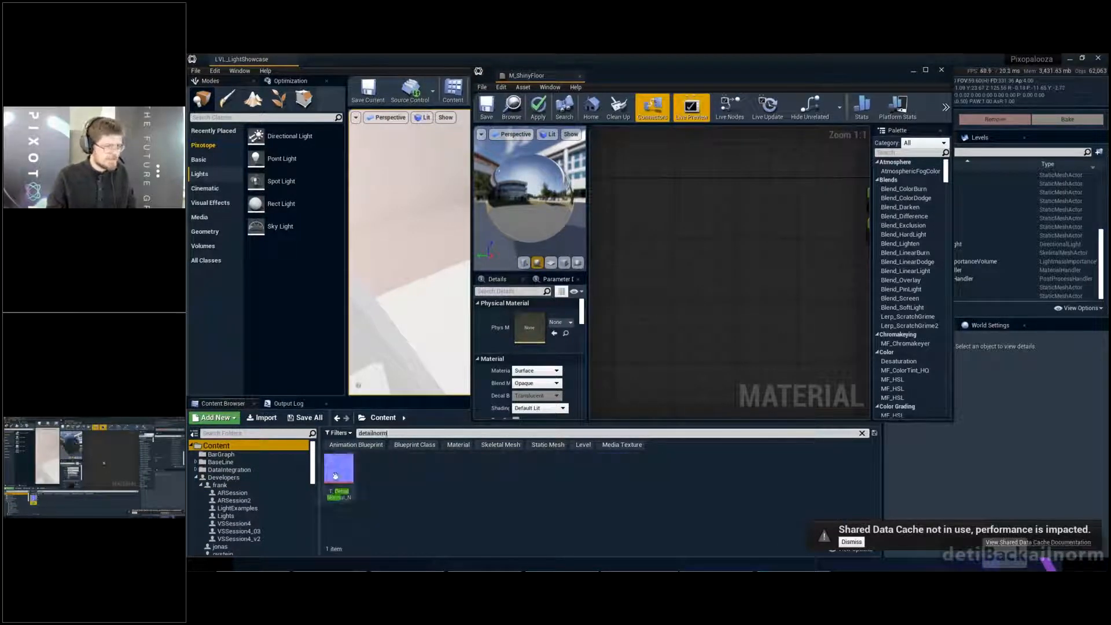
{"action": "left_click_drag", "start_coordinate": [335, 476], "coordinate": [700, 293]}
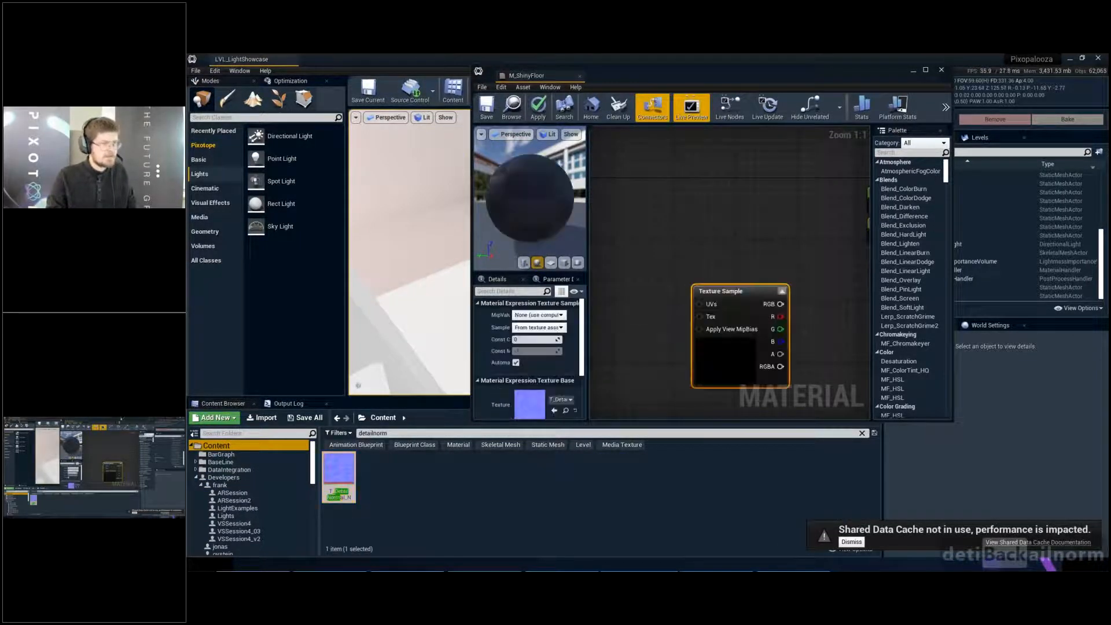
- Enlarge the material editor and add a texture coordinate node ahead of the detail normal Texture Sample
{"action": "double_click", "coordinate": [769, 80]}
{"action": "right_click_drag", "start_coordinate": [629, 310], "coordinate": [762, 260]}
{"action": "left_click_drag", "start_coordinate": [725, 235], "coordinate": [656, 268]}
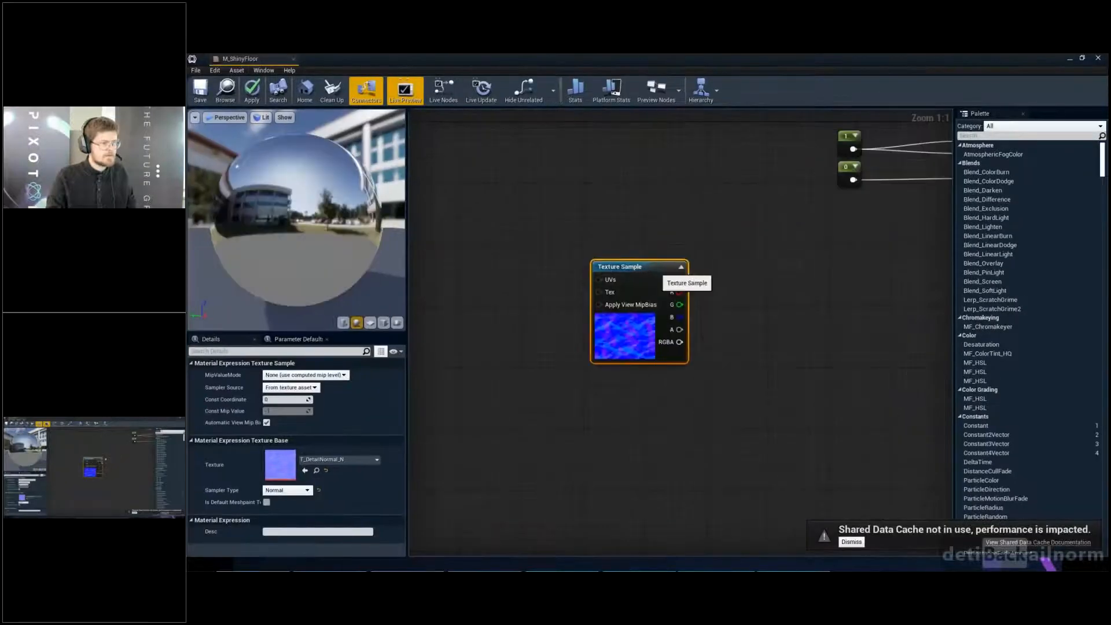
{"action": "right_click_drag", "start_coordinate": [746, 249], "coordinate": [673, 260]}
{"action": "left_click_drag", "start_coordinate": [325, 232], "coordinate": [208, 232]}
{"action": "right_click_drag", "start_coordinate": [423, 259], "coordinate": [579, 259]}
{"action": "right_click", "coordinate": [579, 263]}
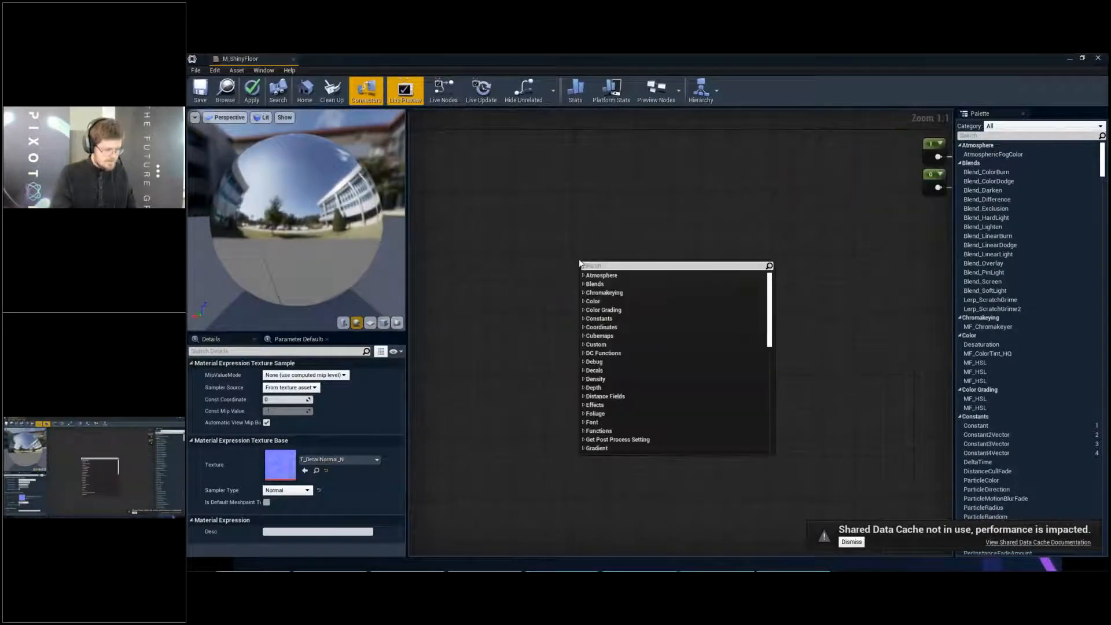
{"action": "left_click", "coordinate": [628, 188]}
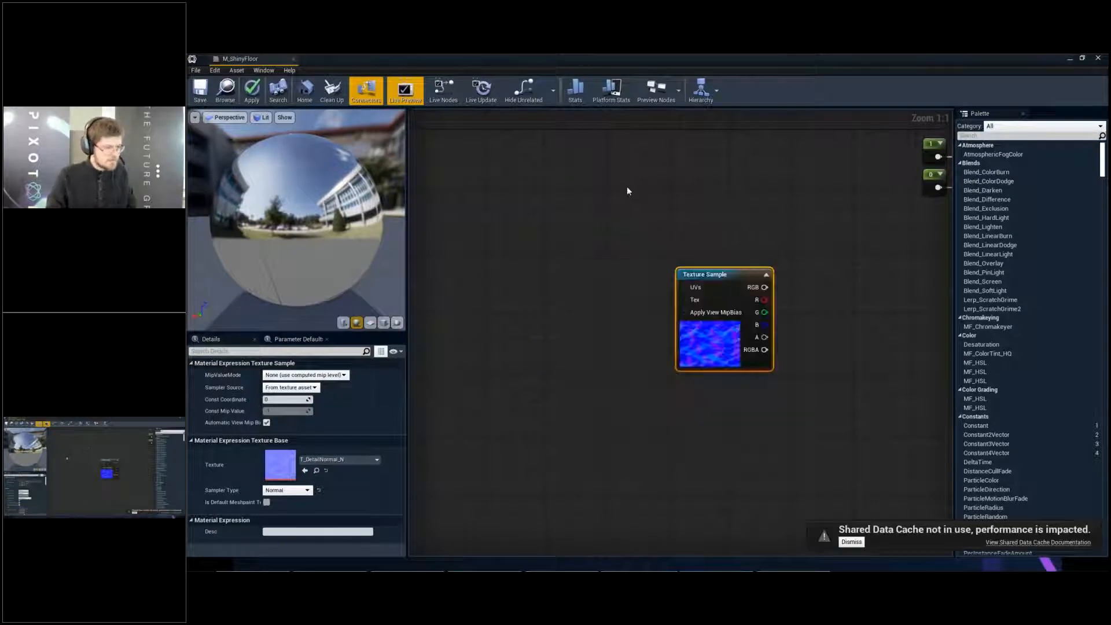
{"action": "key", "text": "u"}
{"action": "left_click", "coordinate": [479, 260]}
{"action": "right_click_drag", "start_coordinate": [580, 281], "coordinate": [695, 283]}
{"action": "left_click_drag", "start_coordinate": [624, 283], "coordinate": [528, 283]}
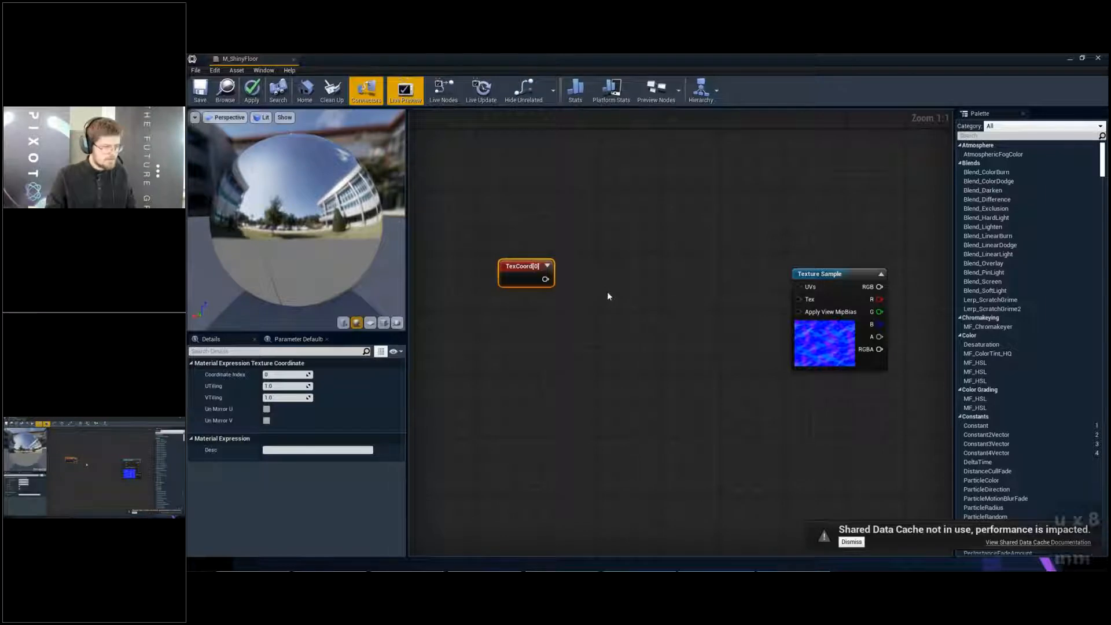
- Add a Multiply node, feed the texture coordinate into A, and set its Const B to 50
{"action": "left_click", "coordinate": [607, 292]}
{"action": "left_click_drag", "start_coordinate": [617, 317], "coordinate": [616, 313]}
{"action": "left_click_drag", "start_coordinate": [631, 300], "coordinate": [623, 283]}
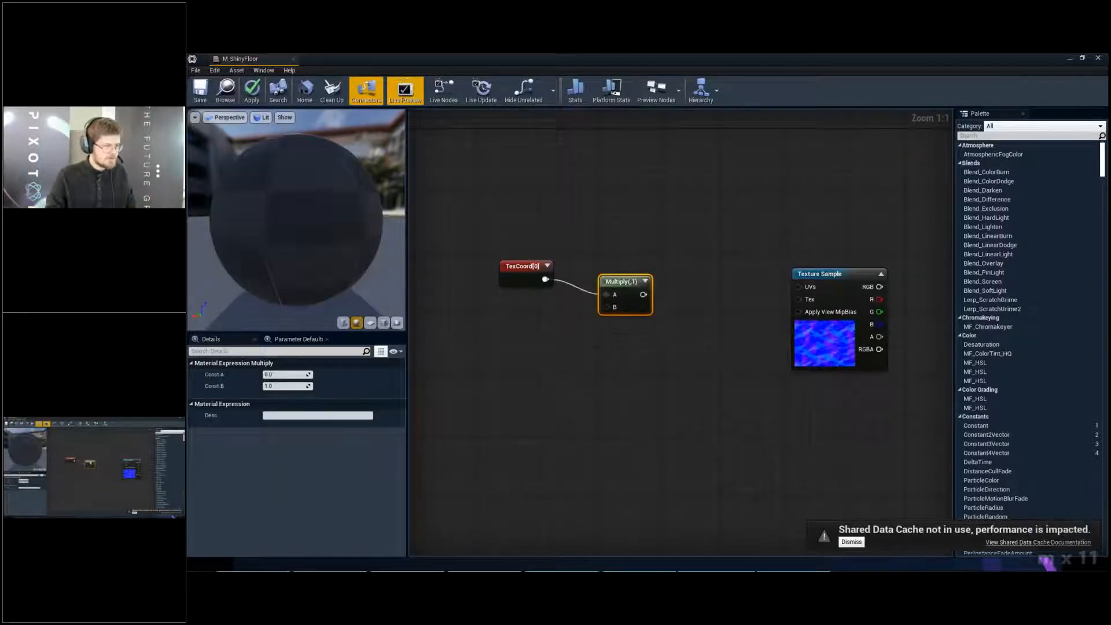
{"action": "left_click", "coordinate": [289, 386]}
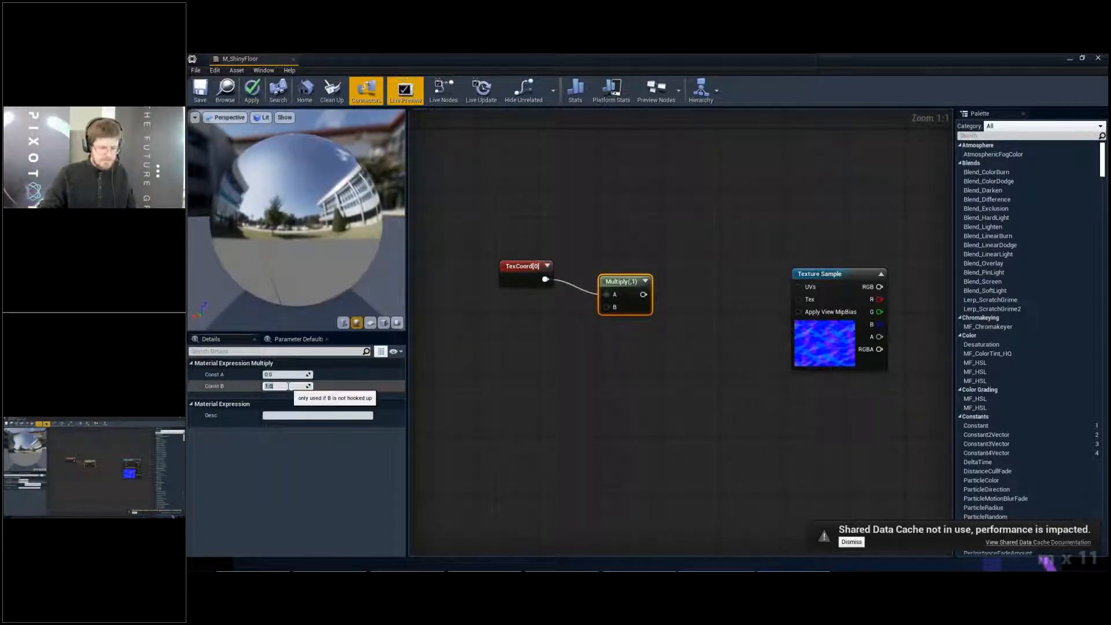
{"action": "type", "text": "50"}
{"action": "key", "text": "Return"}
- Preview the texture coordinate node's output on a plane mesh, followed by the Multiply node's output
{"action": "right_click_drag", "start_coordinate": [836, 350], "coordinate": [699, 307]}
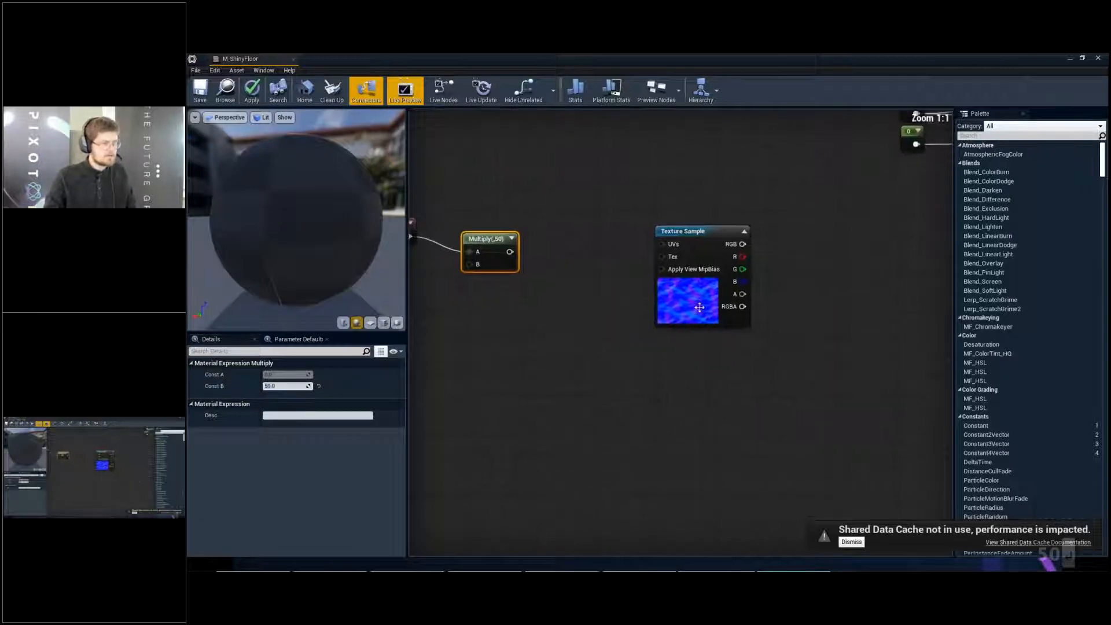
{"action": "left_click_drag", "start_coordinate": [486, 242], "coordinate": [488, 234]}
{"action": "right_click_drag", "start_coordinate": [488, 234], "coordinate": [655, 238]}
{"action": "right_click", "coordinate": [551, 224]}
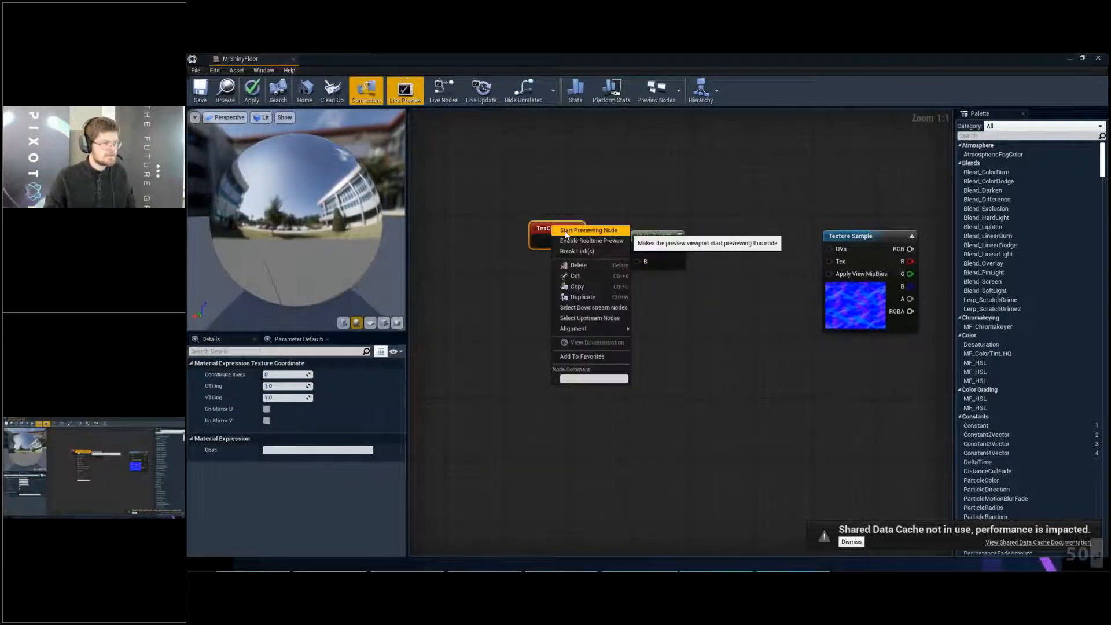
{"action": "left_click", "coordinate": [561, 230]}
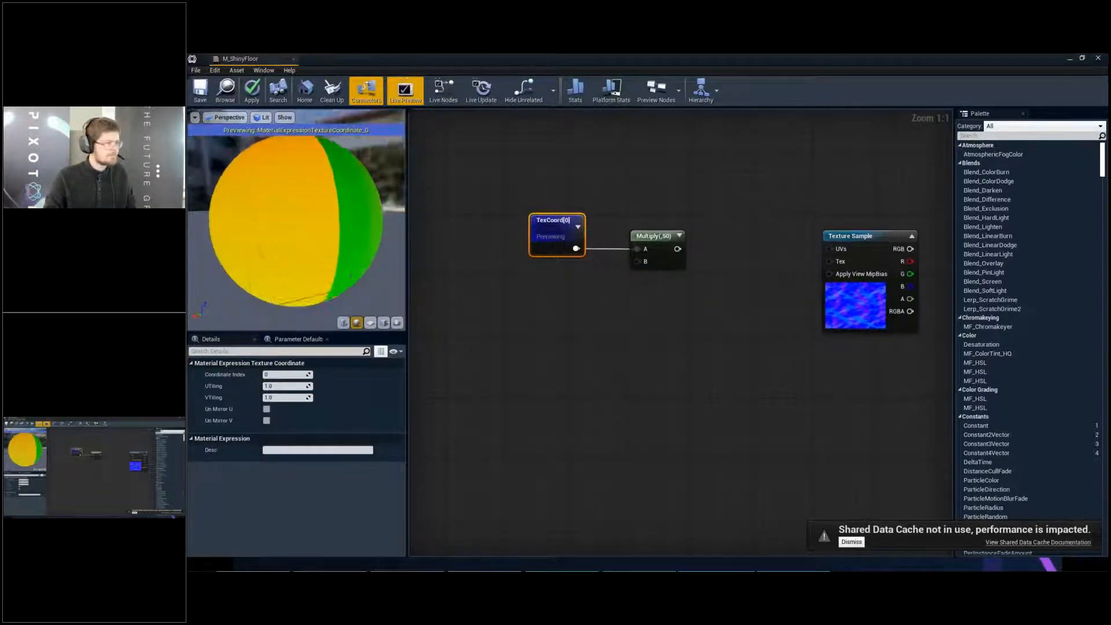
{"action": "scroll", "coordinate": [307, 232], "scroll_direction": "down", "scroll_amount": 1}
{"action": "left_click_drag", "start_coordinate": [306, 232], "coordinate": [445, 290]}
{"action": "left_click", "coordinate": [370, 323]}
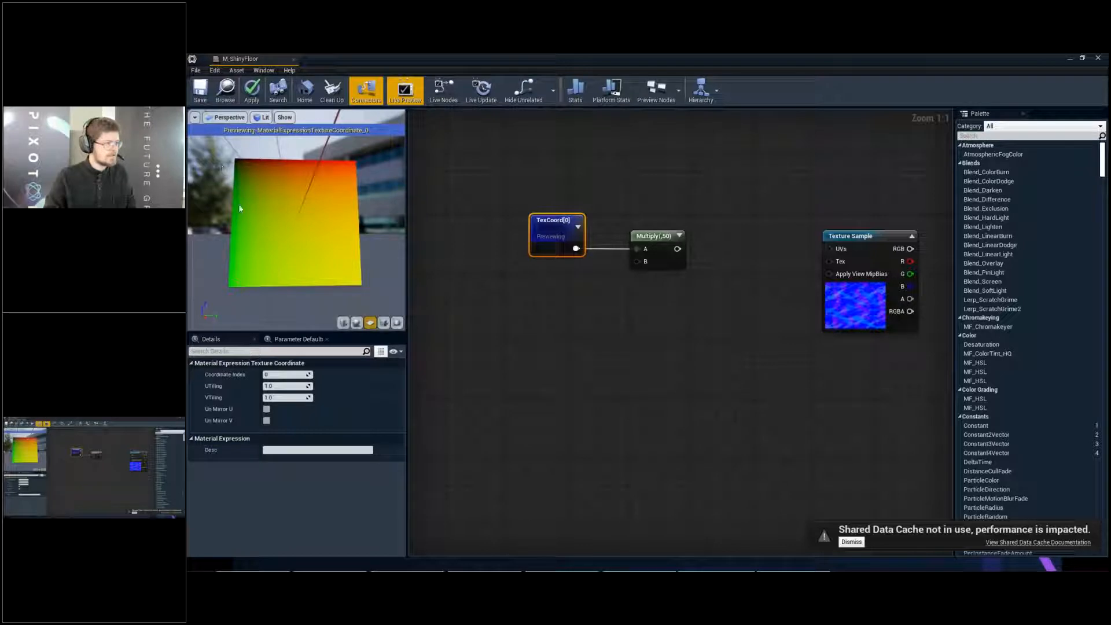
{"action": "right_click", "coordinate": [641, 234]}
{"action": "left_click", "coordinate": [671, 245]}
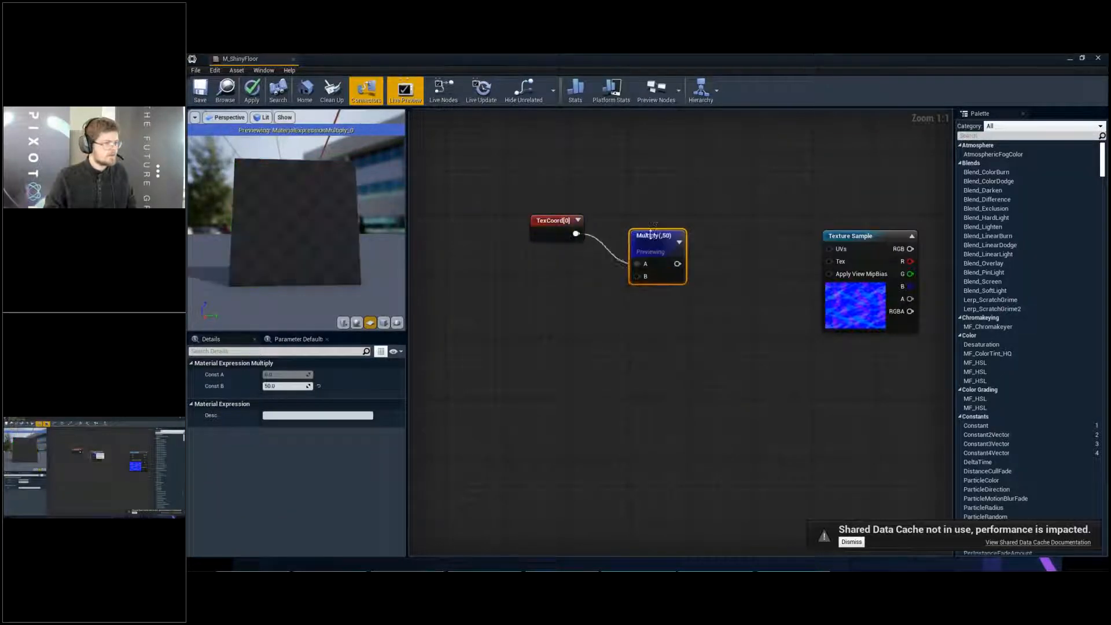
- Try a Floor node on the Multiply output, preview it, and delete it
{"action": "mouse_move", "coordinate": [675, 245]}
{"action": "left_mouse_down"}
{"action": "mouse_move", "coordinate": [652, 212]}
{"action": "mouse_move", "coordinate": [707, 248]}
{"action": "mouse_move", "coordinate": [692, 238]}
{"action": "left_mouse_up"}
{"action": "type", "text": "floor"}
{"action": "key", "text": "Return"}
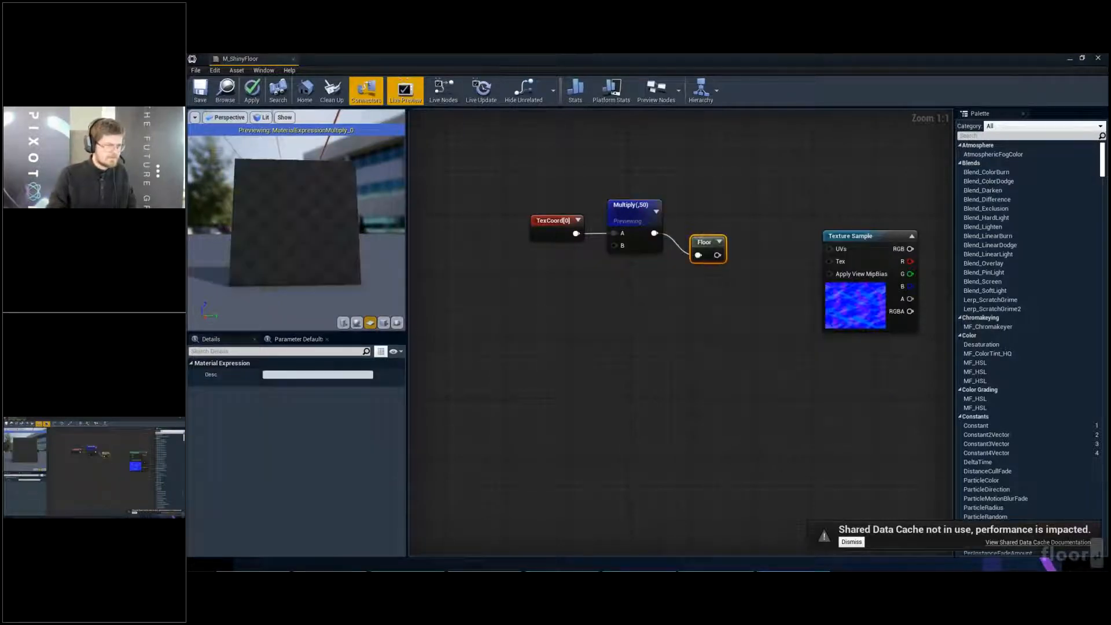
{"action": "right_click", "coordinate": [711, 243]}
{"action": "left_click", "coordinate": [717, 247]}
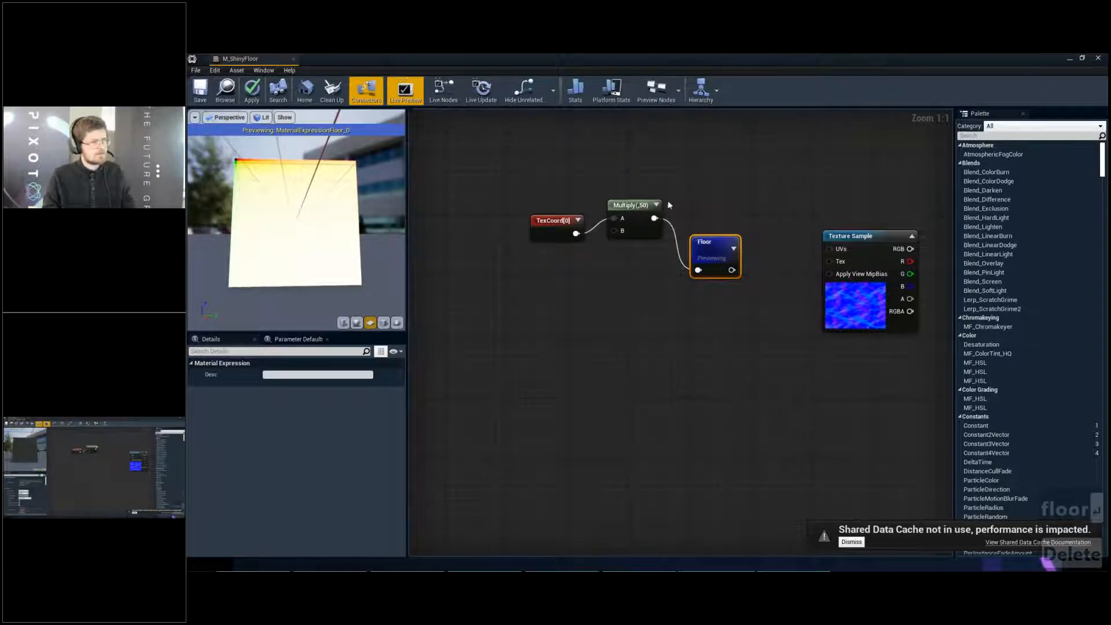
{"action": "key", "text": "Delete"}
{"action": "left_click_drag", "start_coordinate": [637, 210], "coordinate": [630, 226]}
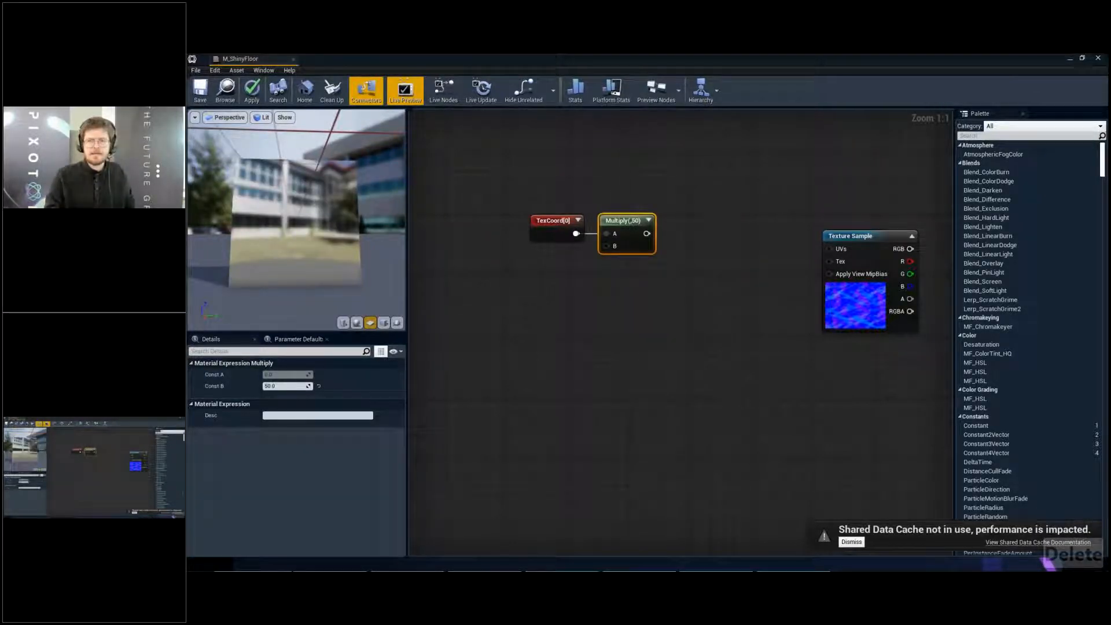
- Switch to the web browser, search for "ue4 maths" and open the Unreal Engine Math Expressions documentation page
{"action": "left_click_drag", "start_coordinate": [1109, 173], "coordinate": [761, 93]}
{"action": "left_click", "coordinate": [645, 269]}
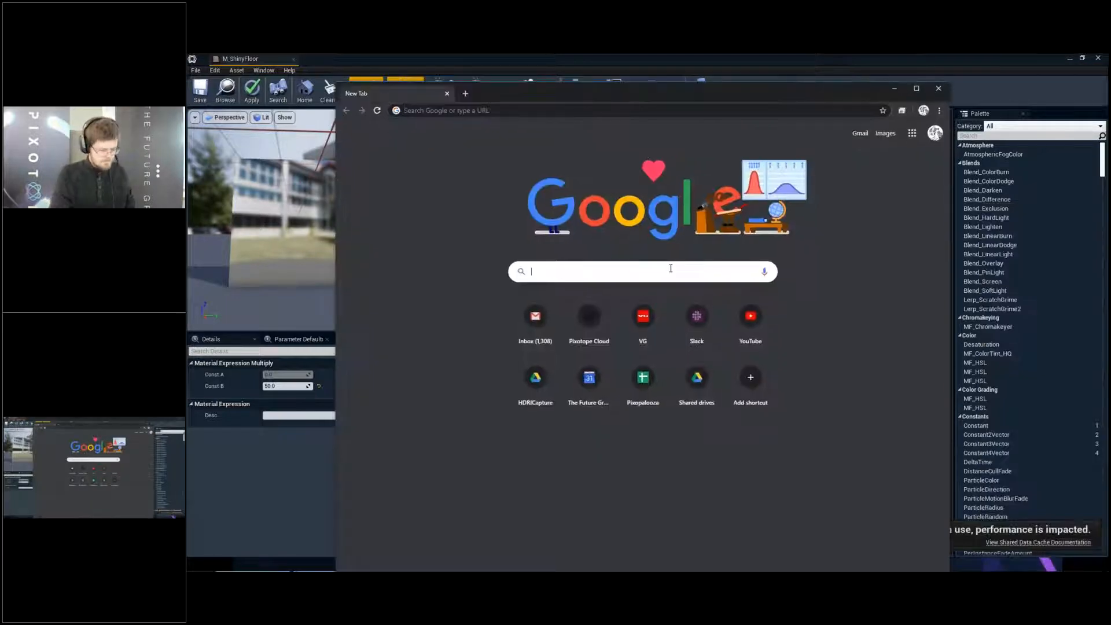
{"action": "type", "text": "ue4 maths"}
{"action": "key", "text": "Return"}
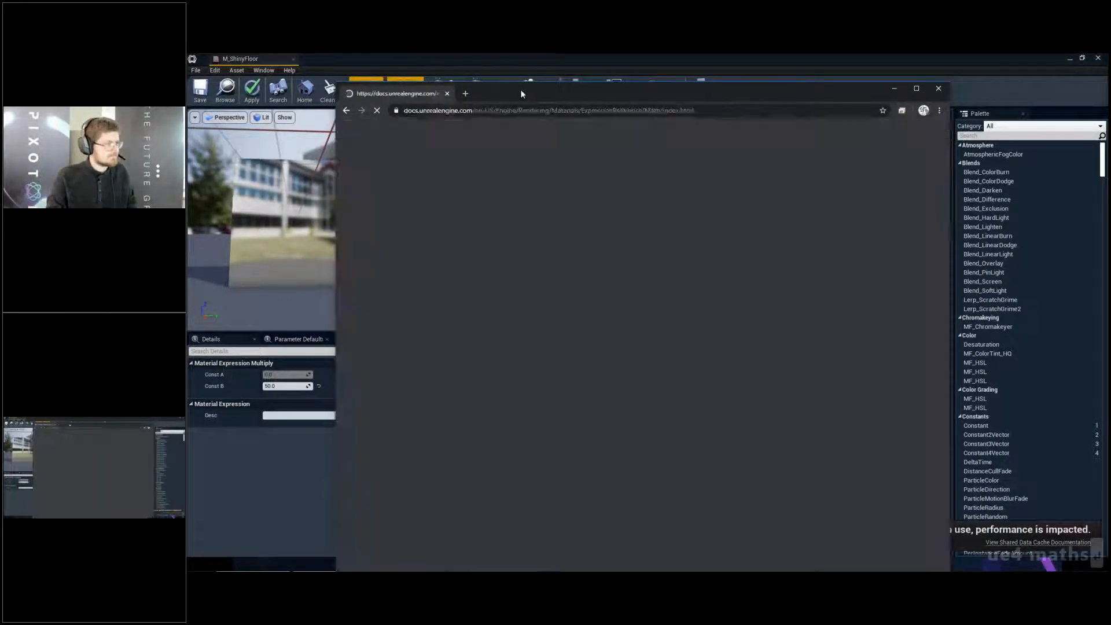
{"action": "double_click", "coordinate": [521, 92]}
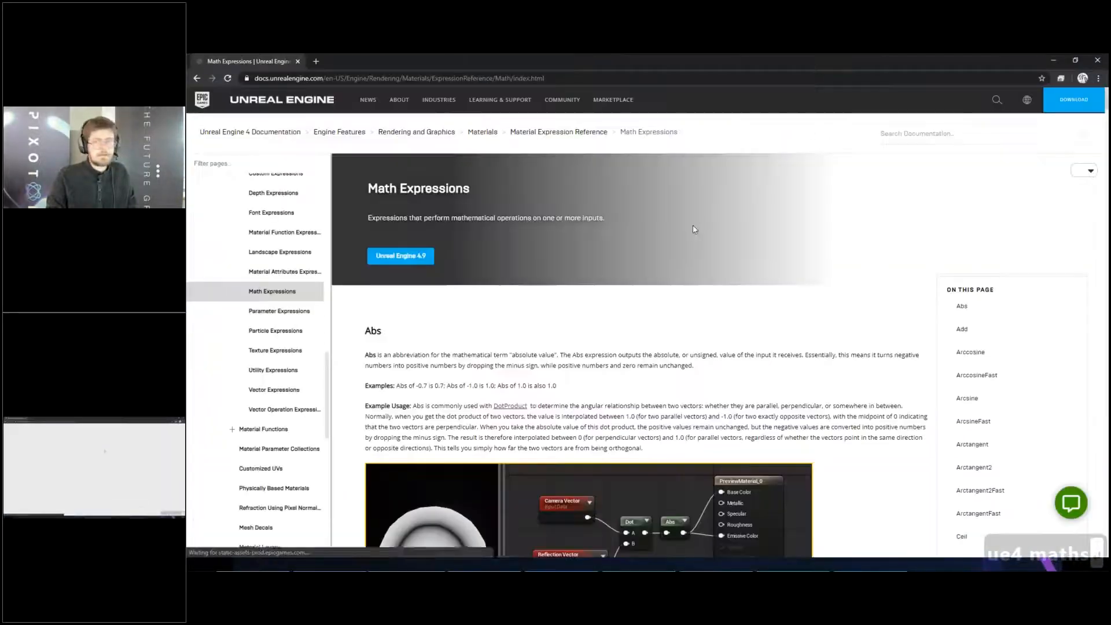
- Look through the Math Expressions documentation as far as the Fmod entry, examine its example, and close the page
{"action": "scroll", "coordinate": [695, 217], "scroll_direction": "down", "scroll_amount": 1}
{"action": "scroll", "coordinate": [696, 217], "scroll_direction": "down", "scroll_amount": 15}
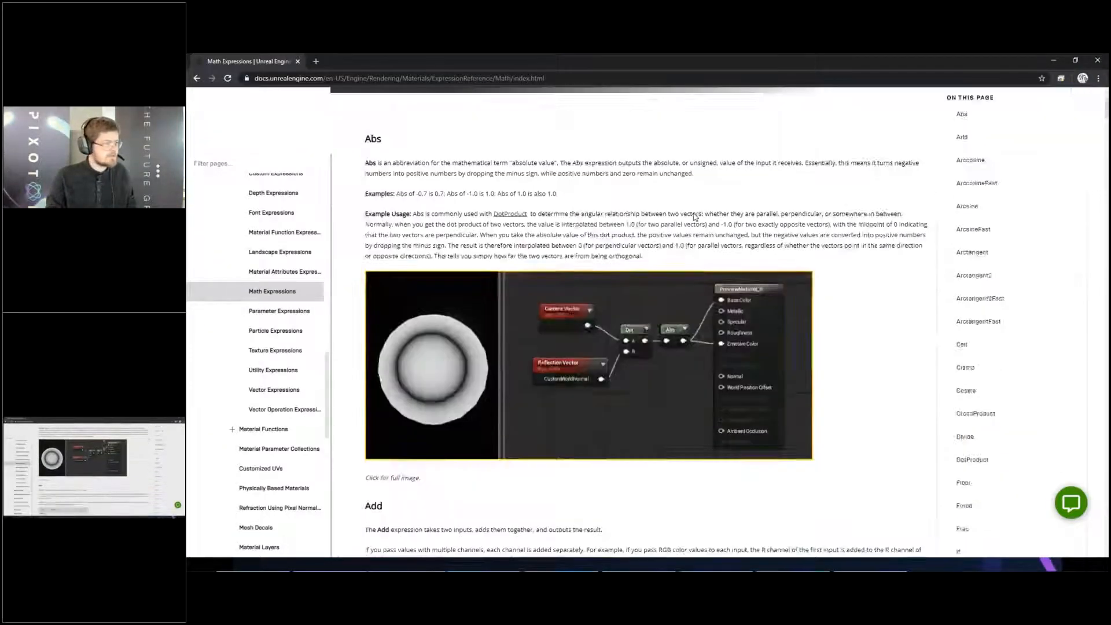
{"action": "scroll", "coordinate": [770, 212], "scroll_direction": "down", "scroll_amount": 15}
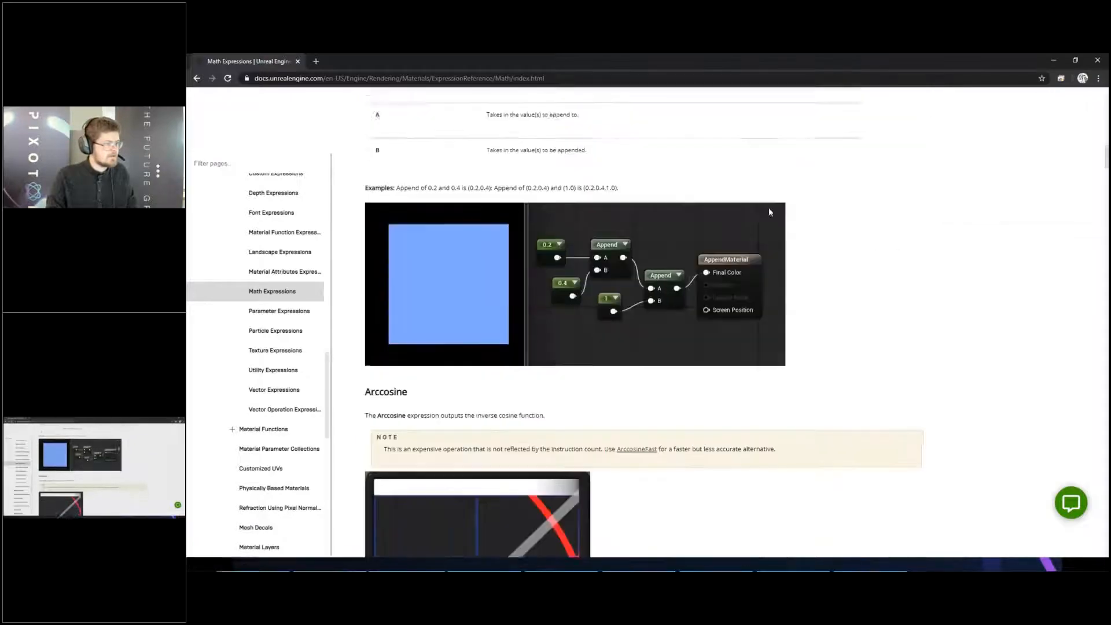
{"action": "scroll", "coordinate": [770, 211], "scroll_direction": "down", "scroll_amount": 8}
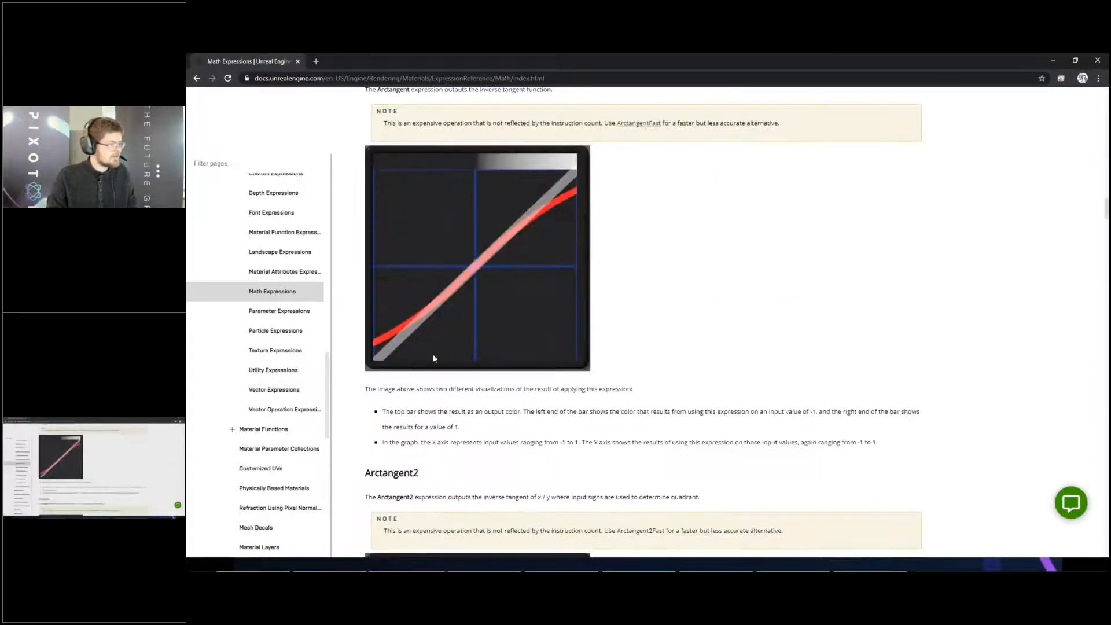
{"action": "scroll", "coordinate": [446, 349], "scroll_direction": "down", "scroll_amount": 20}
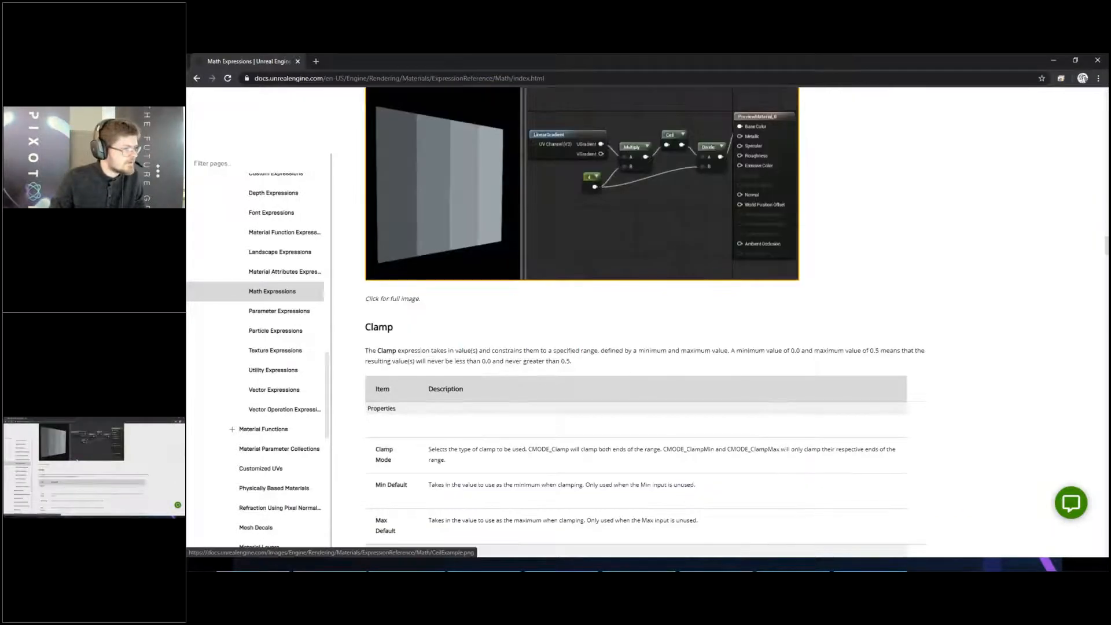
{"action": "scroll", "coordinate": [646, 322], "scroll_direction": "down", "scroll_amount": 10}
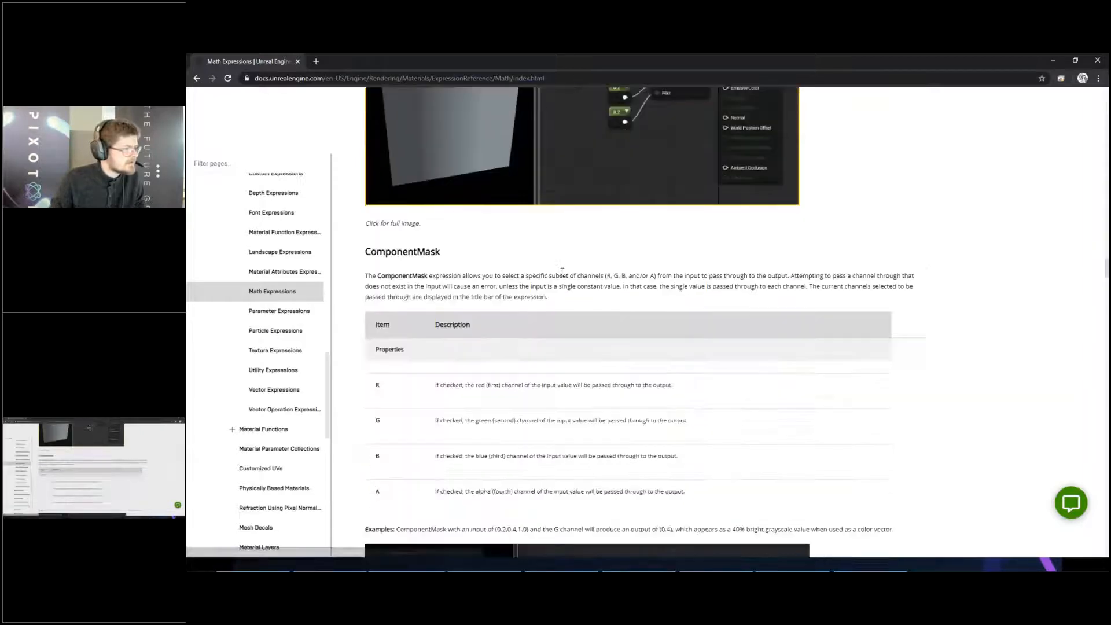
{"action": "scroll", "coordinate": [645, 322], "scroll_direction": "down", "scroll_amount": 20}
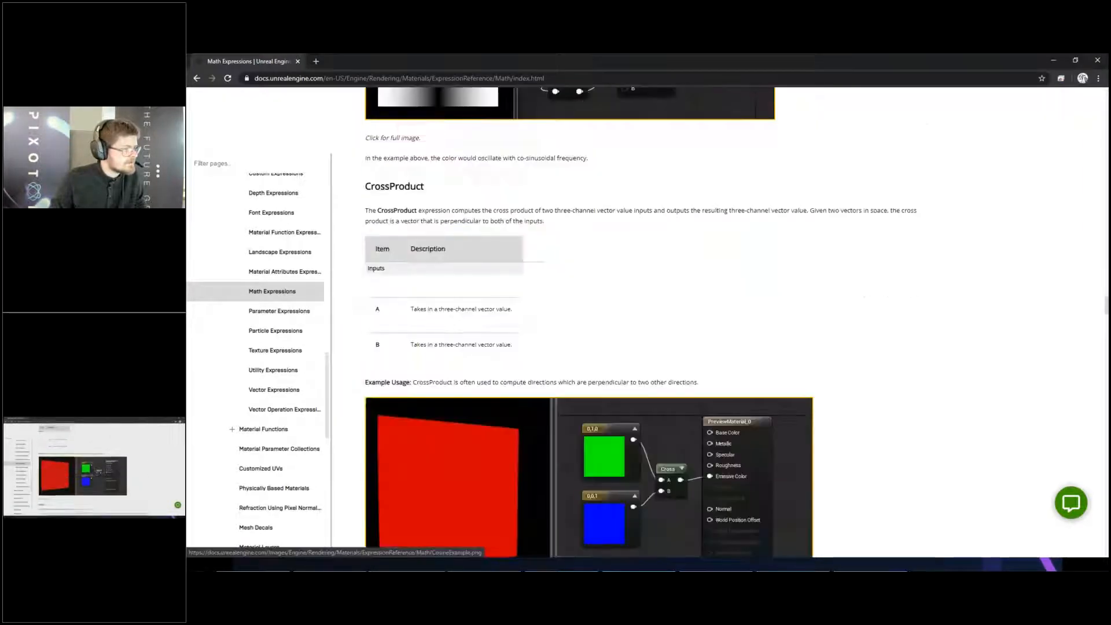
{"action": "scroll", "coordinate": [564, 269], "scroll_direction": "down", "scroll_amount": 10}
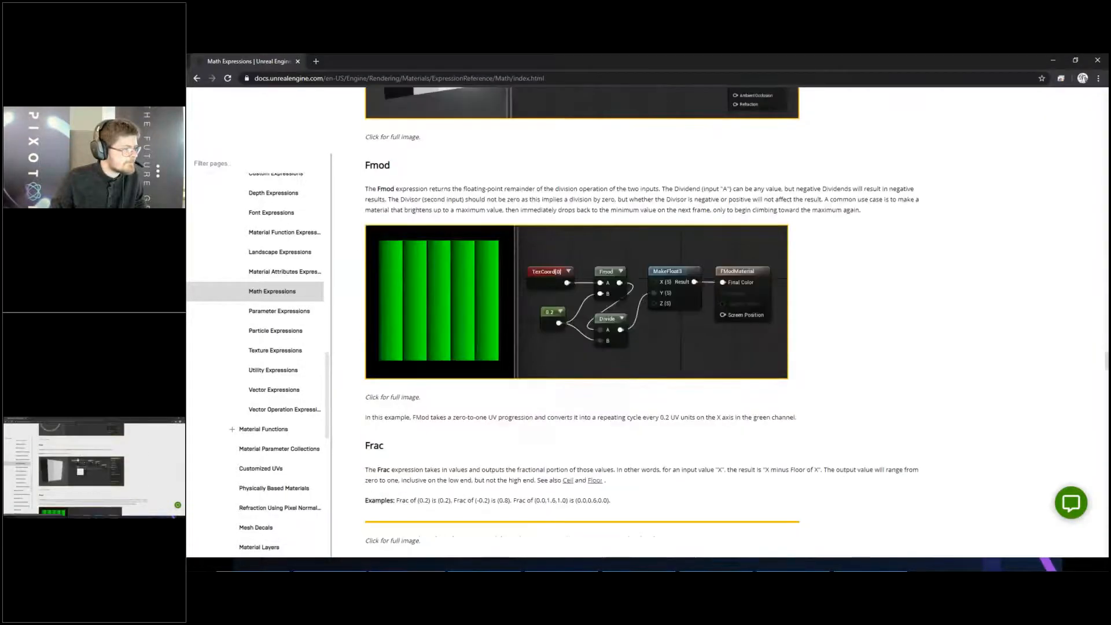
{"action": "scroll", "coordinate": [565, 269], "scroll_direction": "up", "scroll_amount": 5}
{"action": "scroll", "coordinate": [564, 270], "scroll_direction": "down", "scroll_amount": 5}
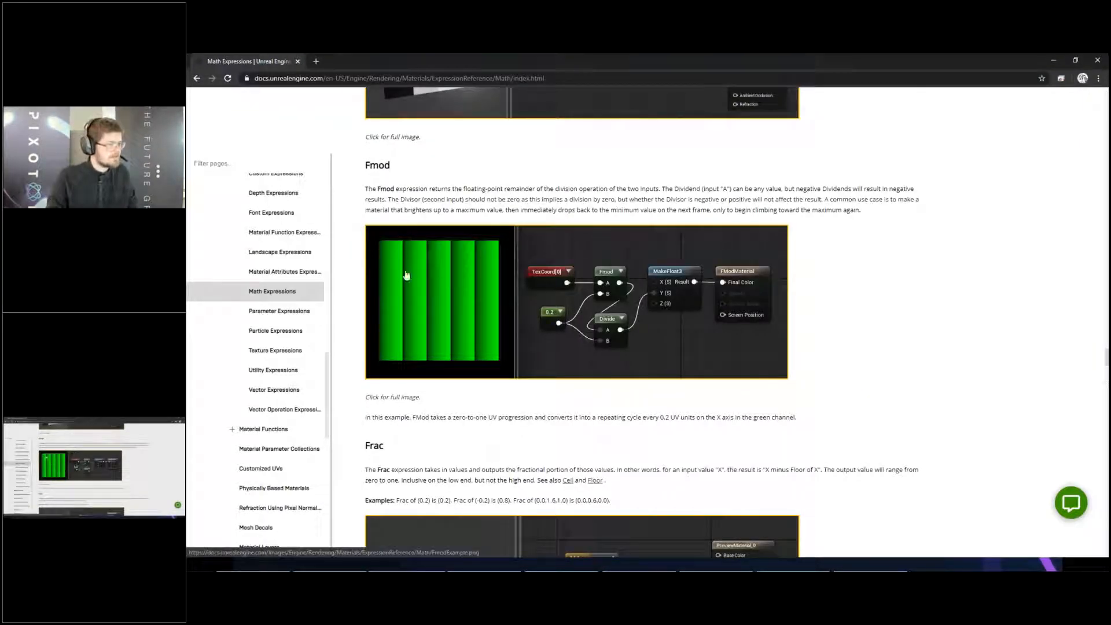
{"action": "left_click", "coordinate": [298, 60]}
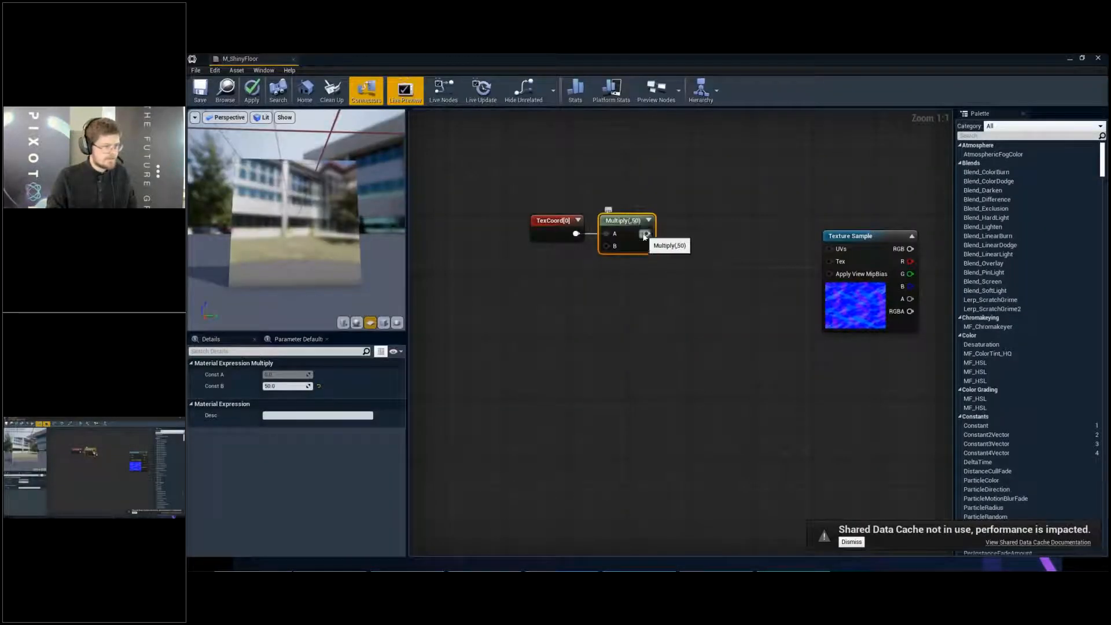
- Add an Fmod node with the Multiply output feeding A and a new constant of 1 feeding B
{"action": "left_click_drag", "start_coordinate": [645, 236], "coordinate": [676, 240]}
{"action": "type", "text": "fmod"}
{"action": "key", "text": "Return"}
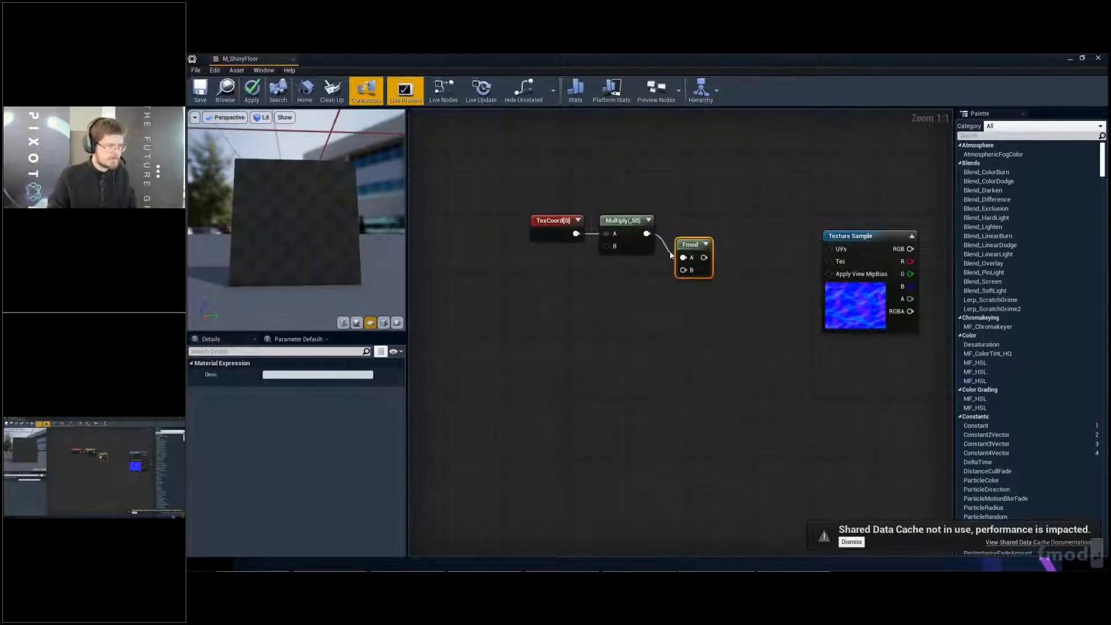
{"action": "left_click", "coordinate": [602, 287]}
{"action": "left_click_drag", "start_coordinate": [618, 302], "coordinate": [684, 276]}
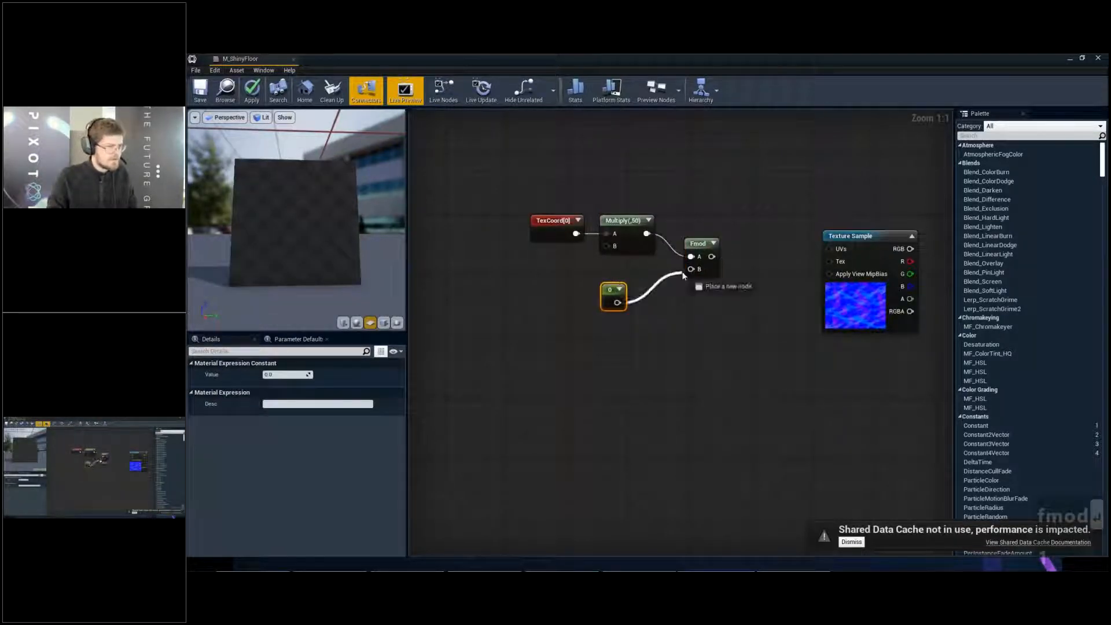
{"action": "left_click", "coordinate": [305, 377]}
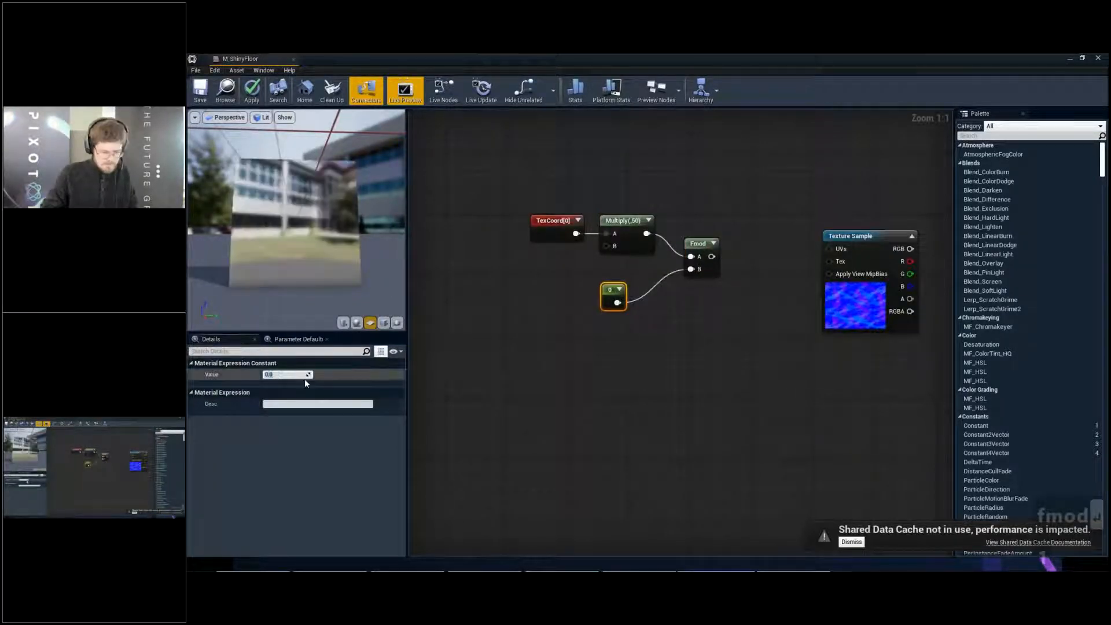
{"action": "type", "text": "1"}
{"action": "key", "text": "Return"}
- Preview the Fmod node's output on the plane, inspect the pattern up close, and widen the preview viewport
{"action": "left_click", "coordinate": [698, 243]}
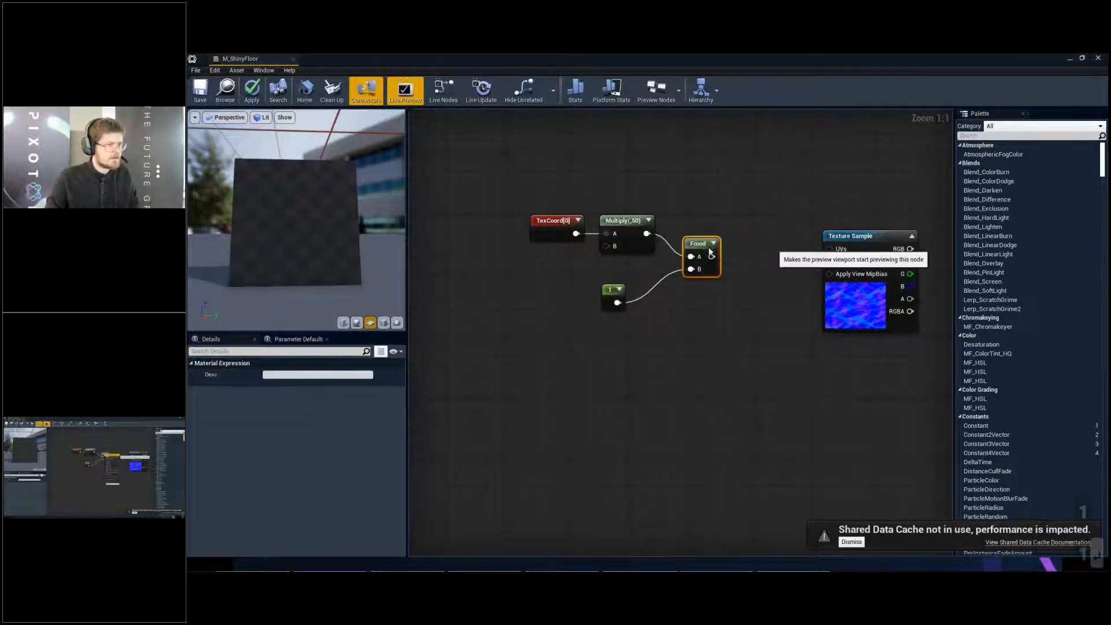
{"action": "key", "text": "space"}
{"action": "scroll", "coordinate": [286, 222], "scroll_direction": "up", "scroll_amount": 5}
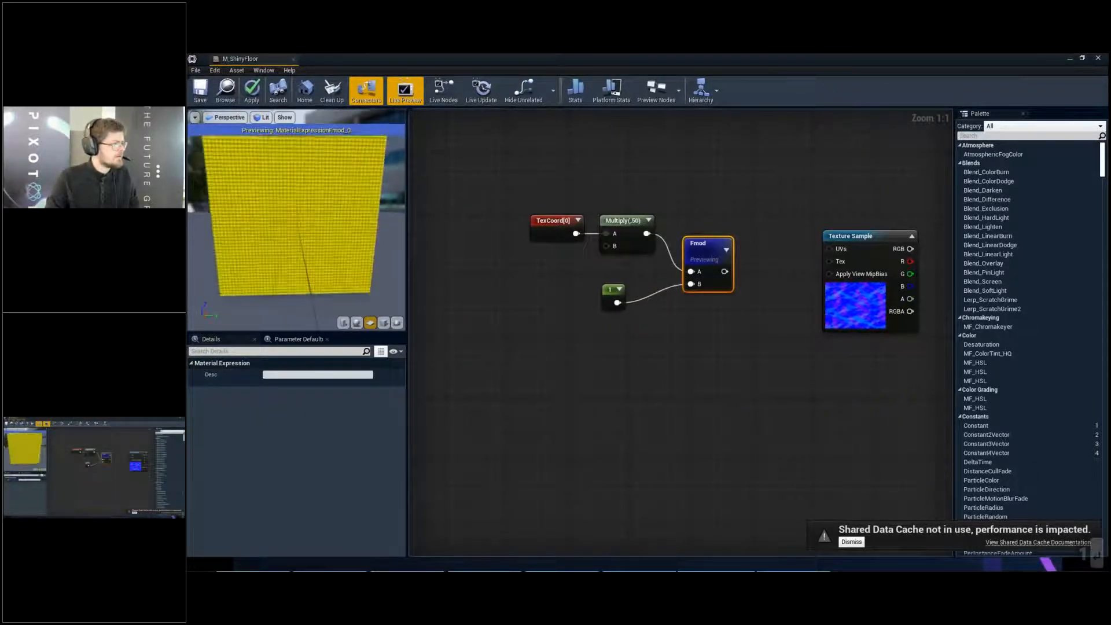
{"action": "left_click_drag", "start_coordinate": [285, 222], "coordinate": [277, 223]}
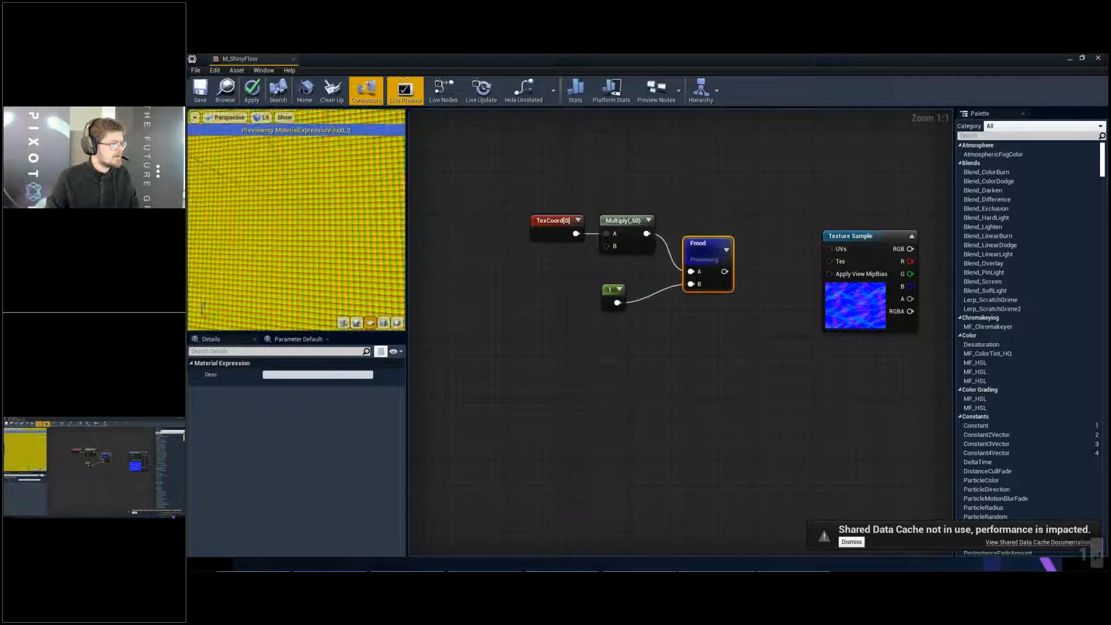
{"action": "scroll", "coordinate": [307, 233], "scroll_direction": "down", "scroll_amount": 4}
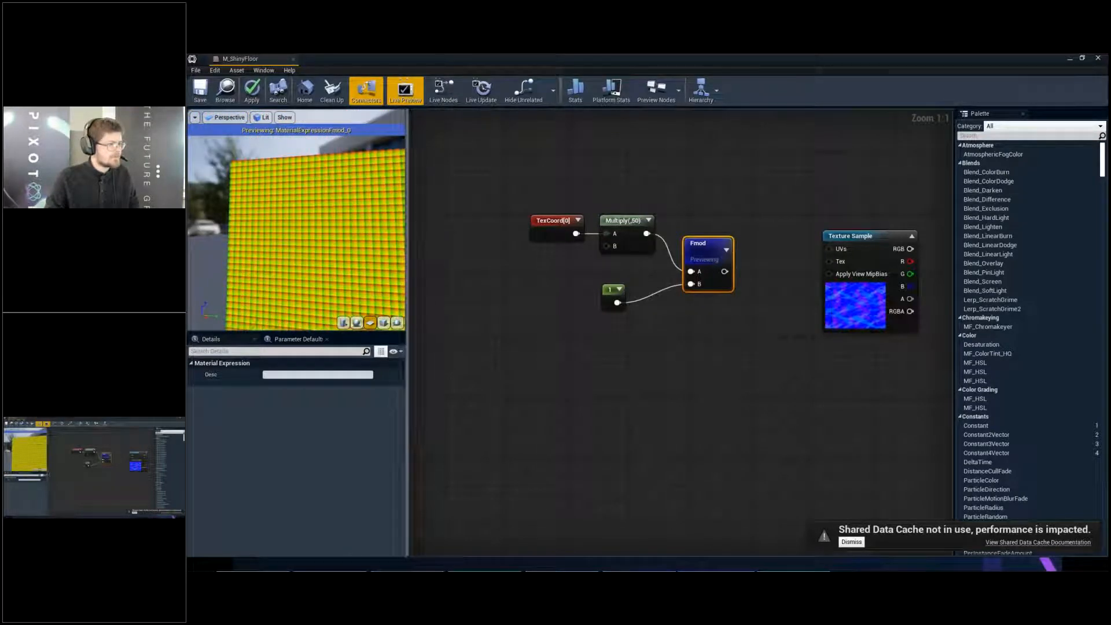
{"action": "left_click_drag", "start_coordinate": [409, 331], "coordinate": [554, 324]}
{"action": "left_click_drag", "start_coordinate": [463, 264], "coordinate": [464, 272]}
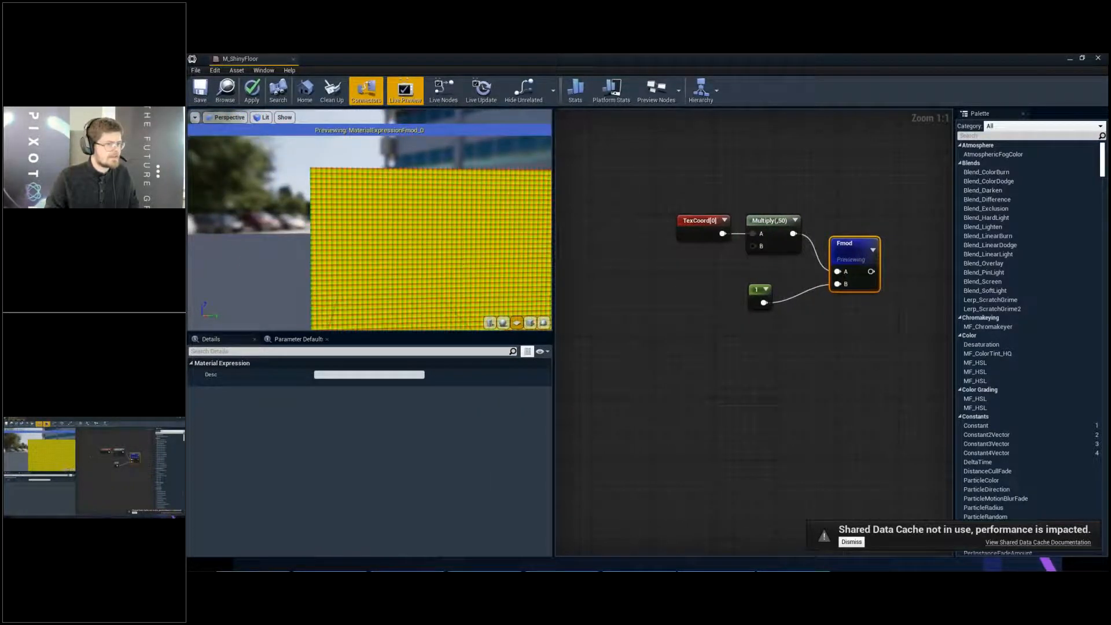
- Preview the texture coordinate node again and examine its full gradient on the plane
{"action": "right_click", "coordinate": [700, 221]}
{"action": "left_click", "coordinate": [714, 227]}
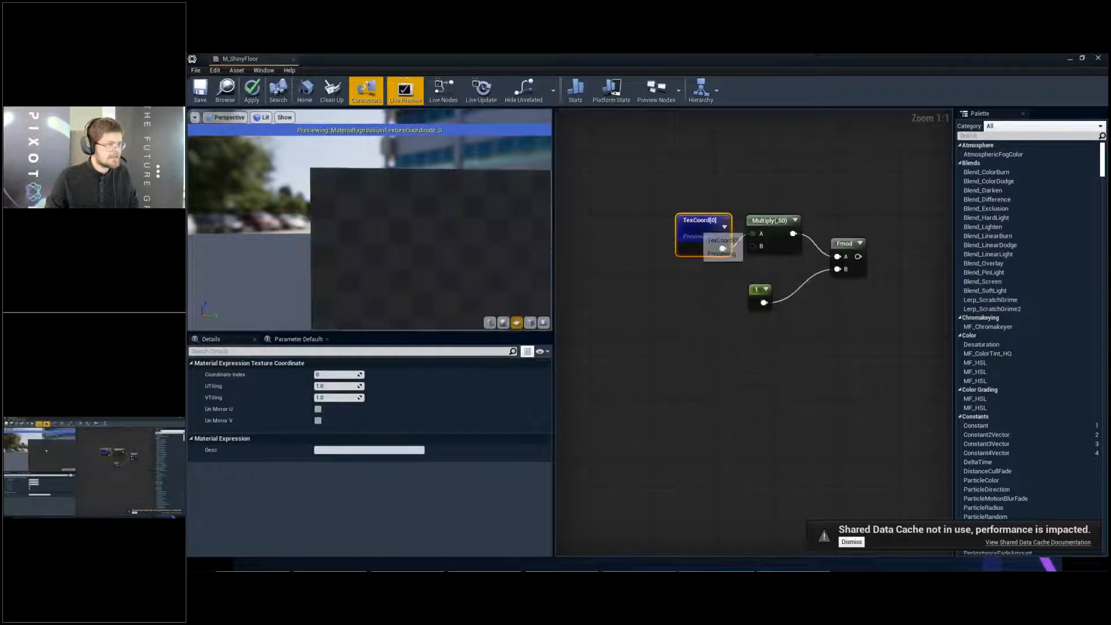
{"action": "scroll", "coordinate": [404, 228], "scroll_direction": "down", "scroll_amount": 4}
{"action": "middle_click_drag", "start_coordinate": [404, 228], "coordinate": [377, 187]}
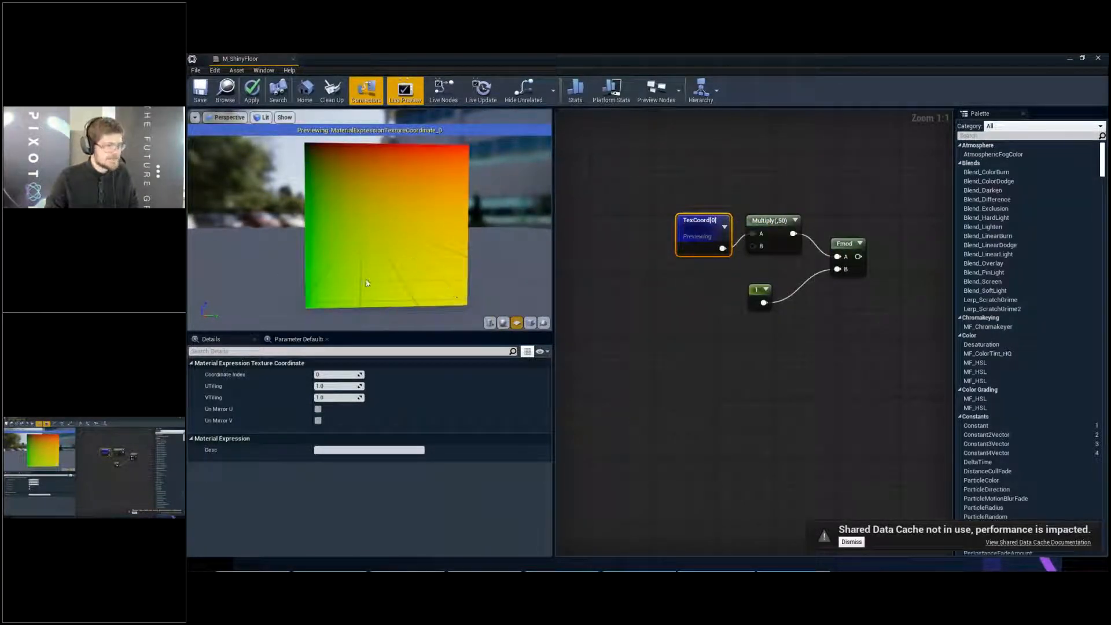
- Preview the Multiply node and the Fmod node on the plane, and inspect the repeating Fmod pattern up close and from afar
{"action": "right_click", "coordinate": [779, 219]}
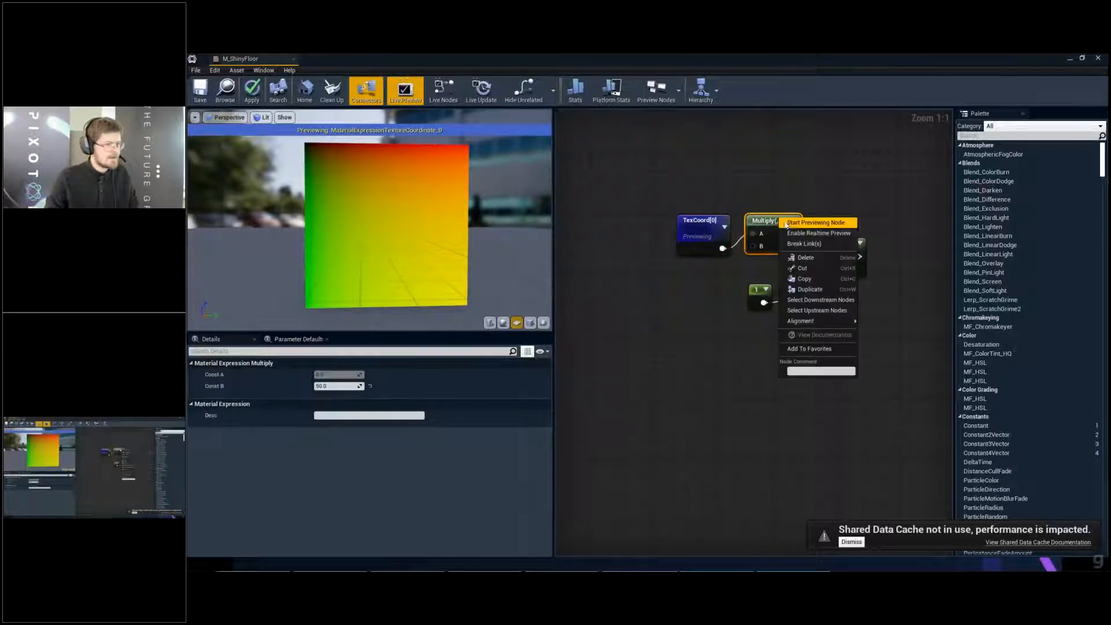
{"action": "left_click", "coordinate": [815, 223]}
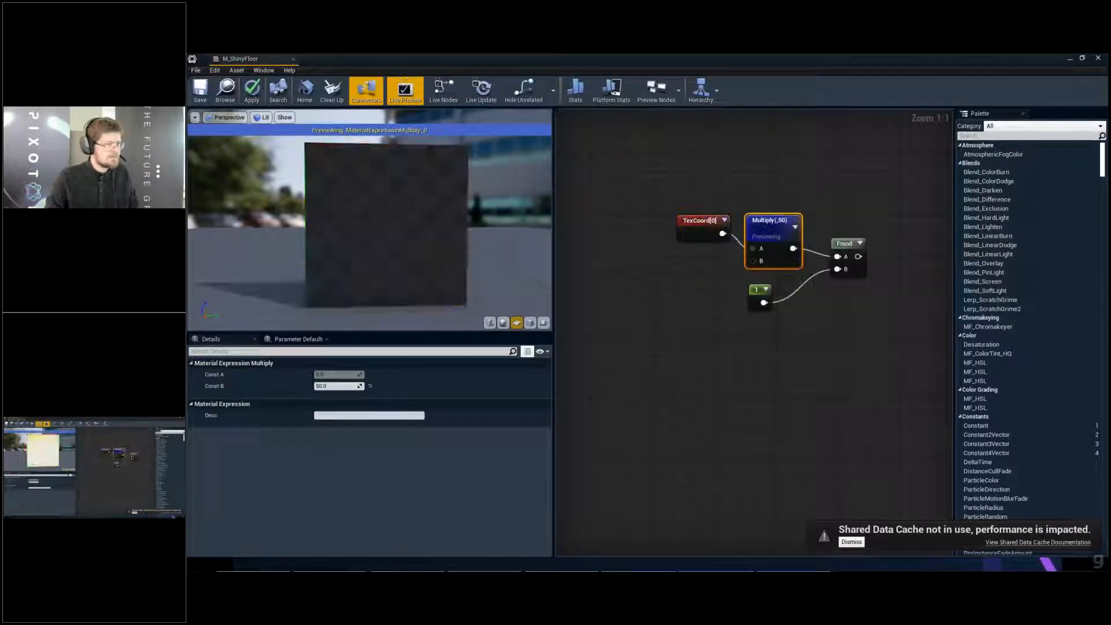
{"action": "right_click", "coordinate": [851, 249]}
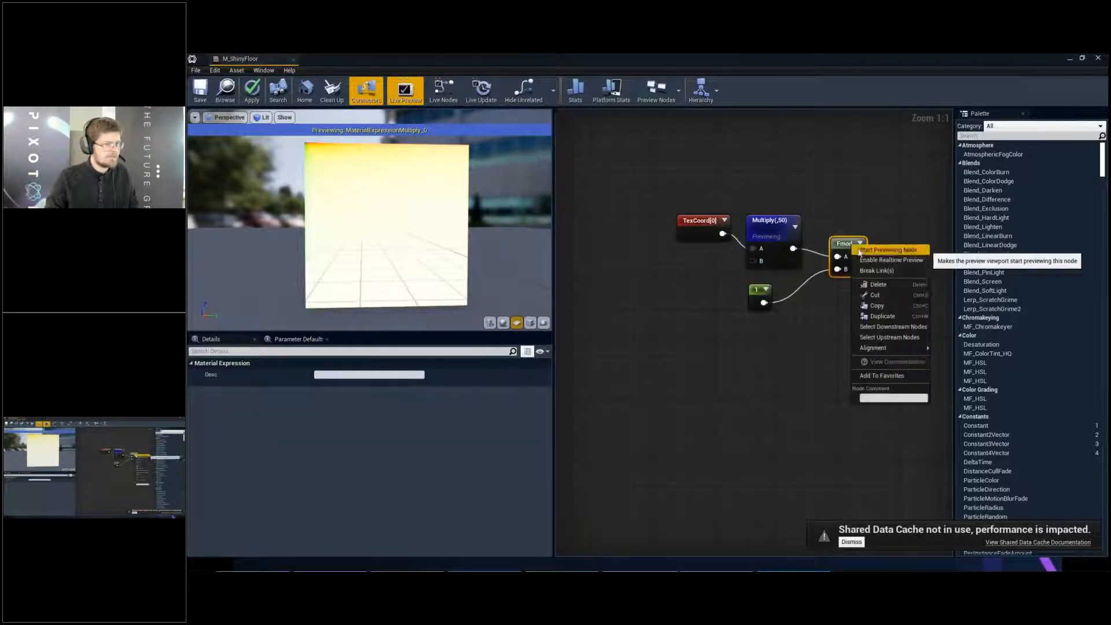
{"action": "left_click", "coordinate": [868, 253]}
{"action": "scroll", "coordinate": [371, 225], "scroll_direction": "up", "scroll_amount": 10}
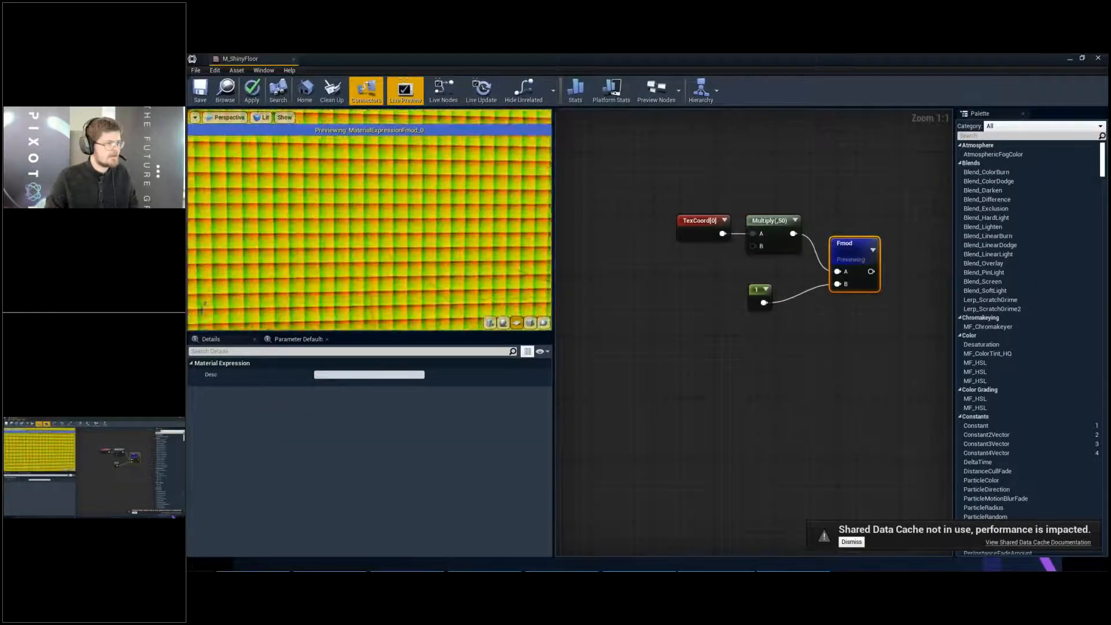
{"action": "middle_click_drag", "start_coordinate": [325, 202], "coordinate": [381, 168]}
{"action": "scroll", "coordinate": [381, 168], "scroll_direction": "down", "scroll_amount": 2}
{"action": "scroll", "coordinate": [381, 172], "scroll_direction": "down", "scroll_amount": 10}
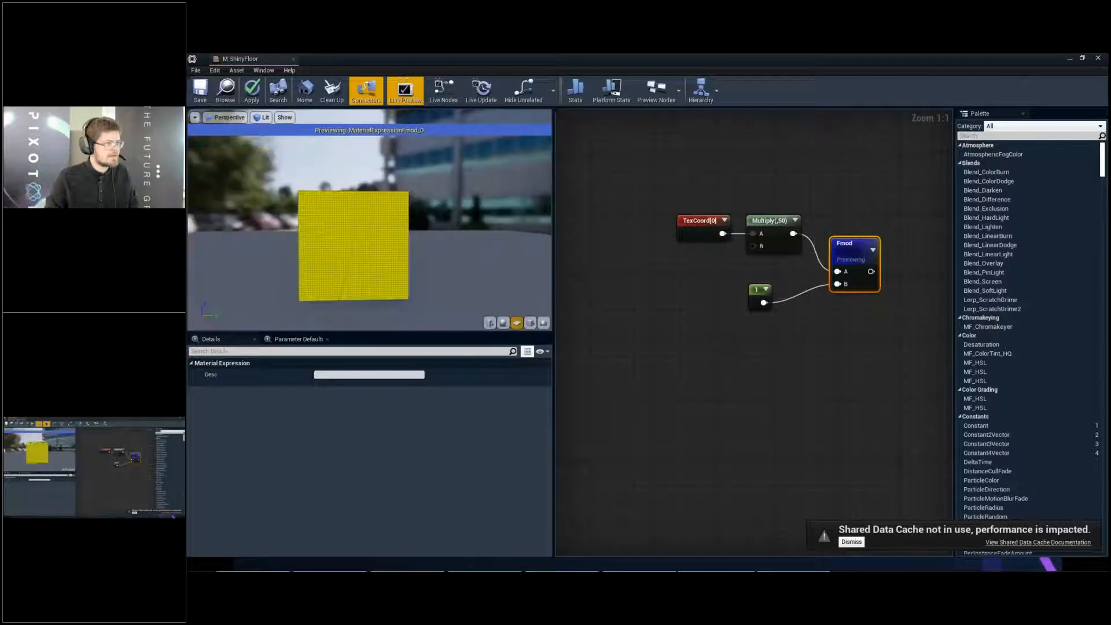
- Promote the Multiply node's B input to a scalar parameter named Tiling and place it below the texture coordinate node
{"action": "right_click", "coordinate": [759, 247]}
{"action": "left_click", "coordinate": [772, 258]}
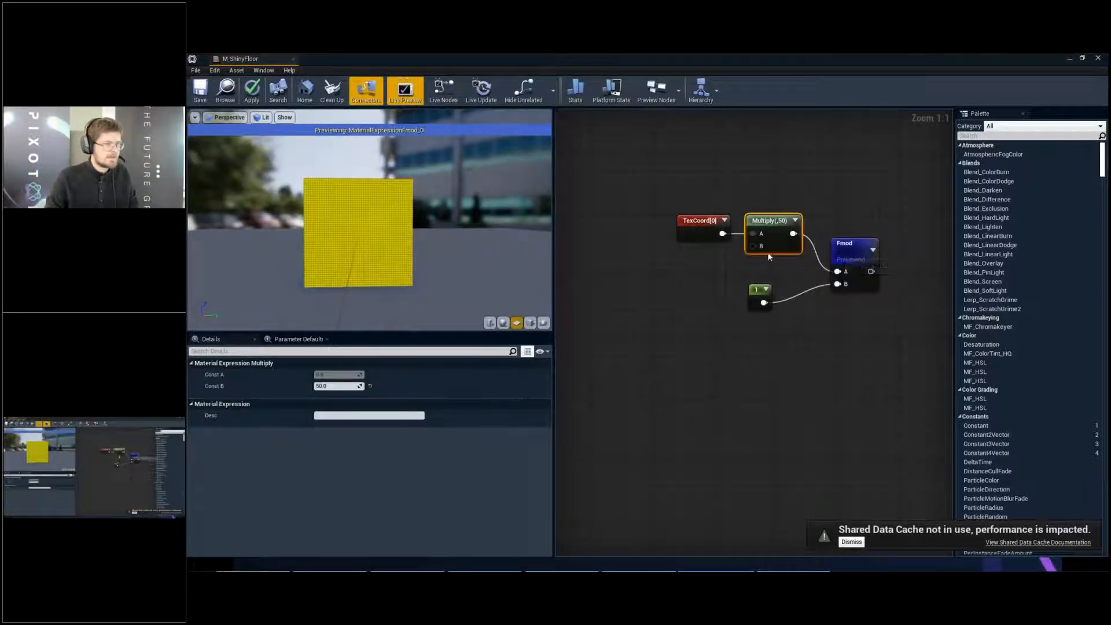
{"action": "left_click_drag", "start_coordinate": [713, 239], "coordinate": [677, 300]}
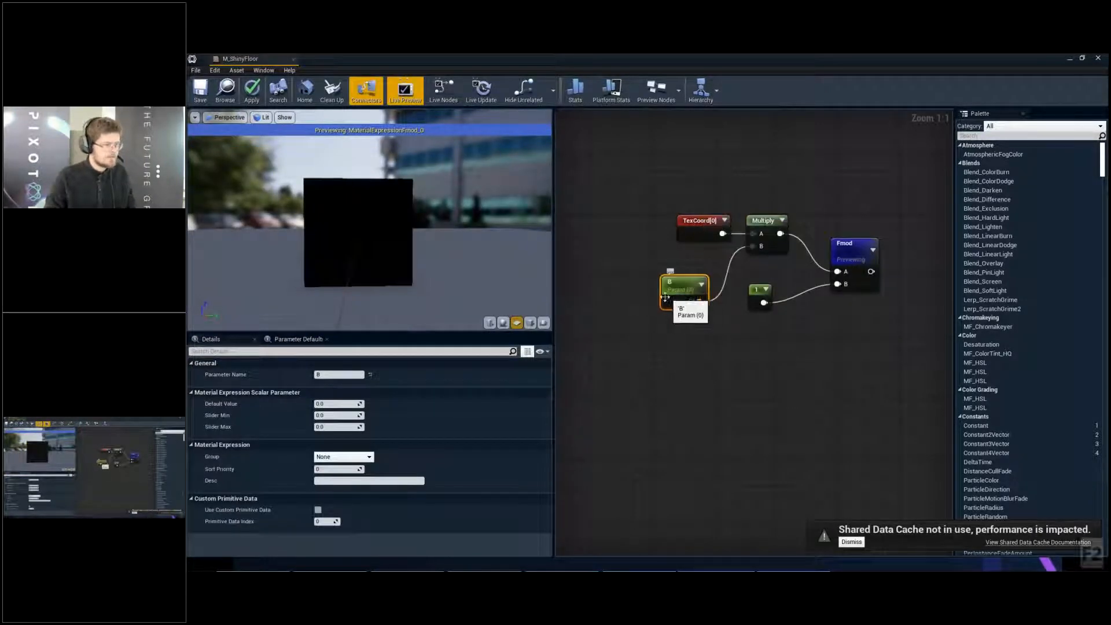
{"action": "left_click", "coordinate": [326, 376]}
{"action": "type", "text": "Tiling"}
{"action": "key", "text": "Return"}
{"action": "left_click_drag", "start_coordinate": [701, 289], "coordinate": [716, 267]}
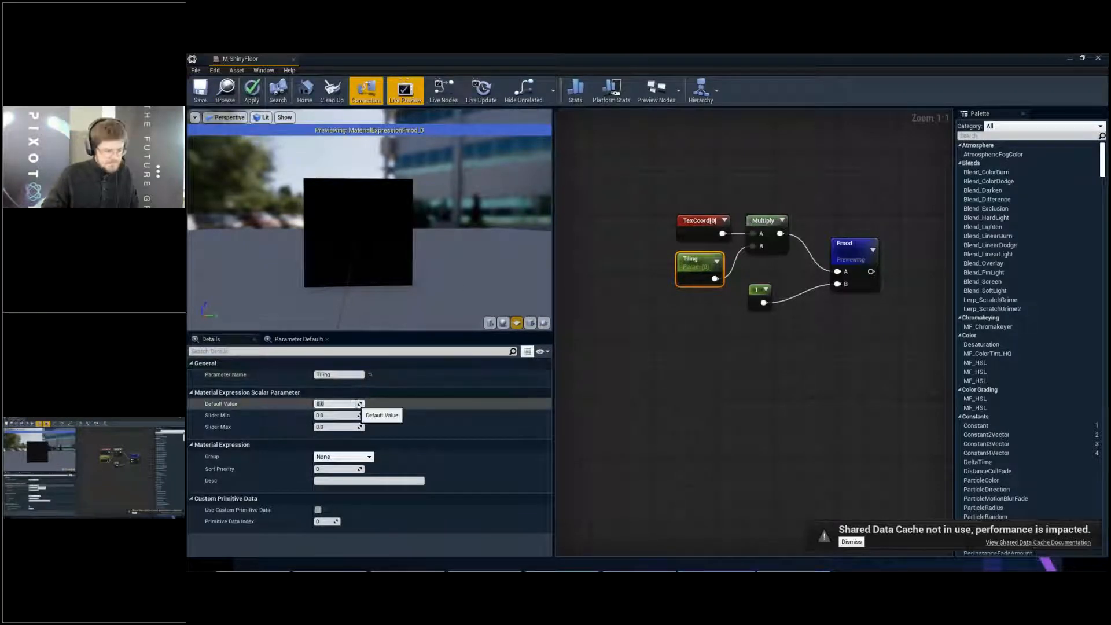
- Try default values of 1, 2, 3 and 8 for the Tiling parameter to compare the repeats in the Fmod preview
{"action": "type", "text": "1"}
{"action": "key", "text": "Return"}
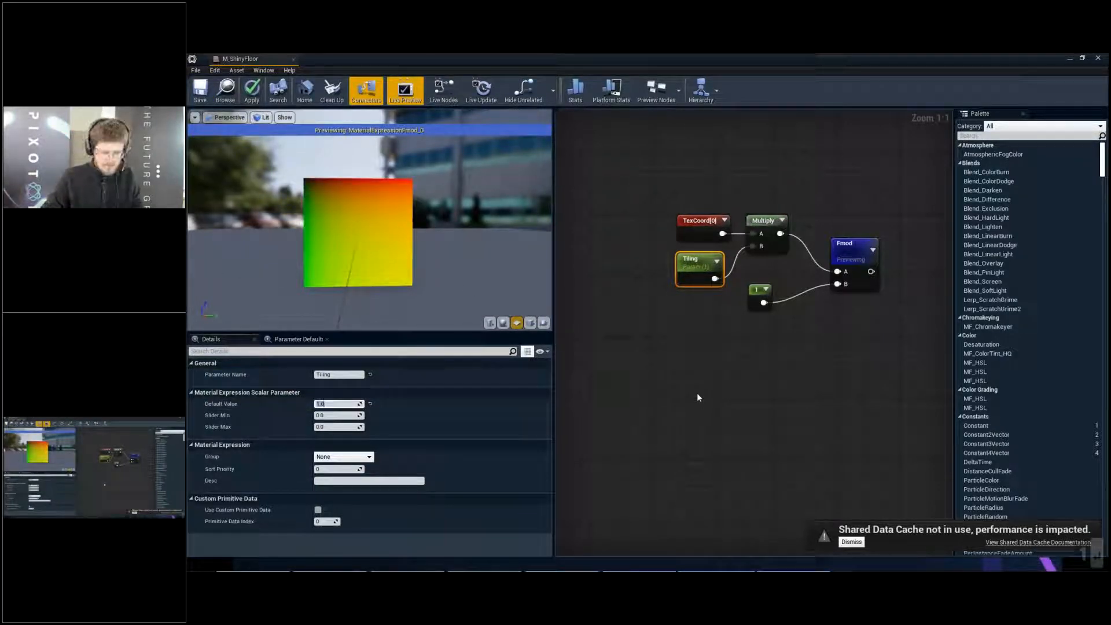
{"action": "key", "text": "Return"}
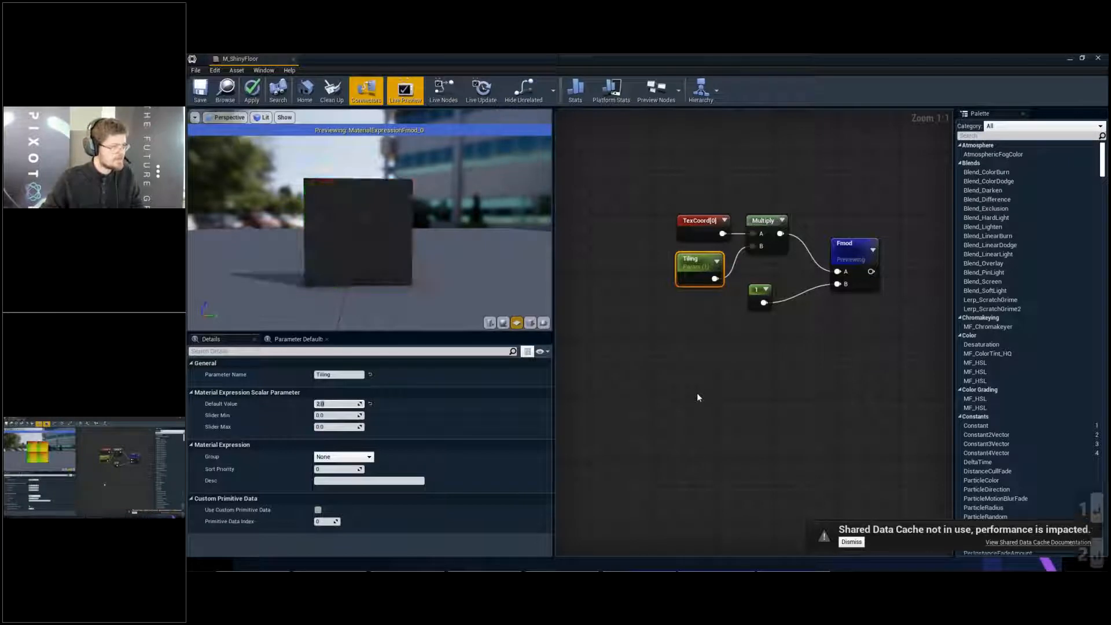
{"action": "type", "text": "3"}
{"action": "key", "text": "Return"}
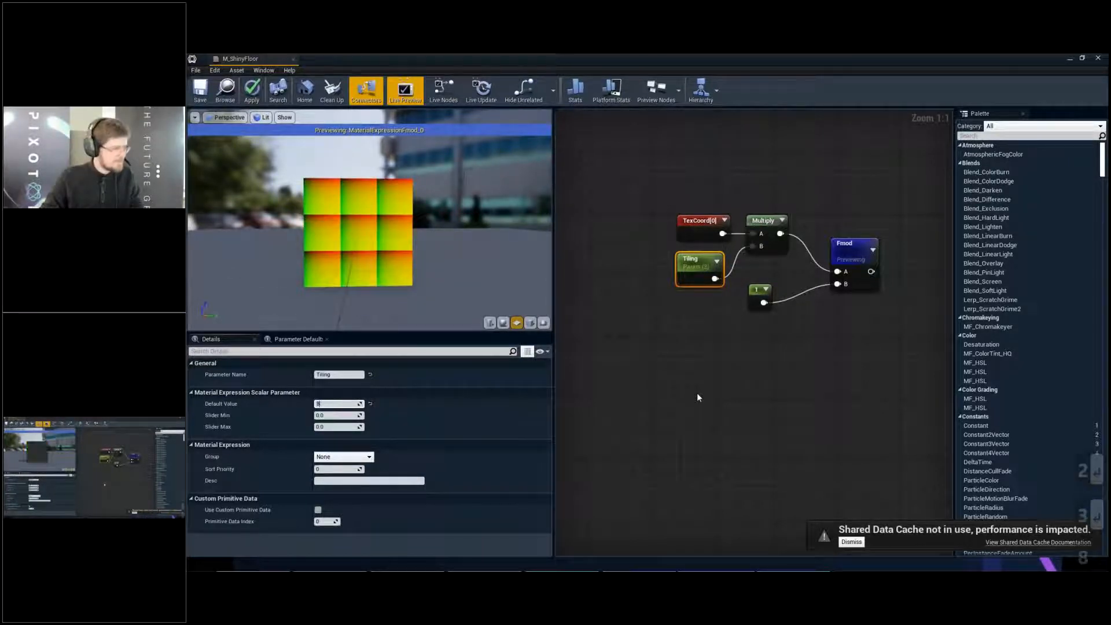
{"action": "type", "text": "8"}
{"action": "key", "text": "Return"}
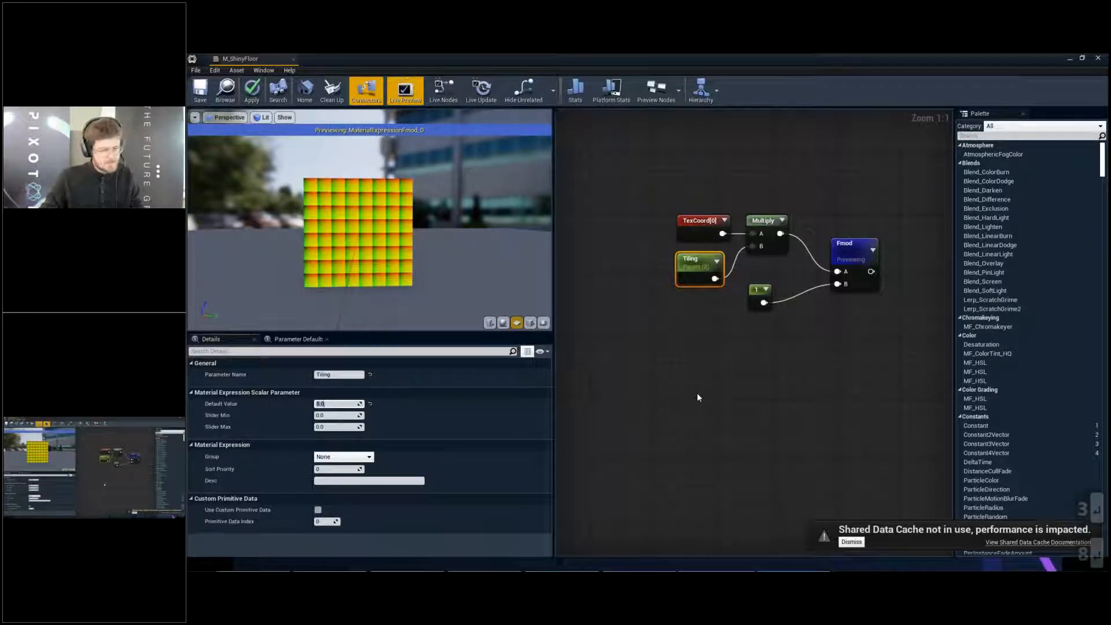
- Set the Tiling parameter's default value to 50 and deselect the node
{"action": "type", "text": "50"}
{"action": "key", "text": "Return"}
{"action": "left_click", "coordinate": [787, 422]}
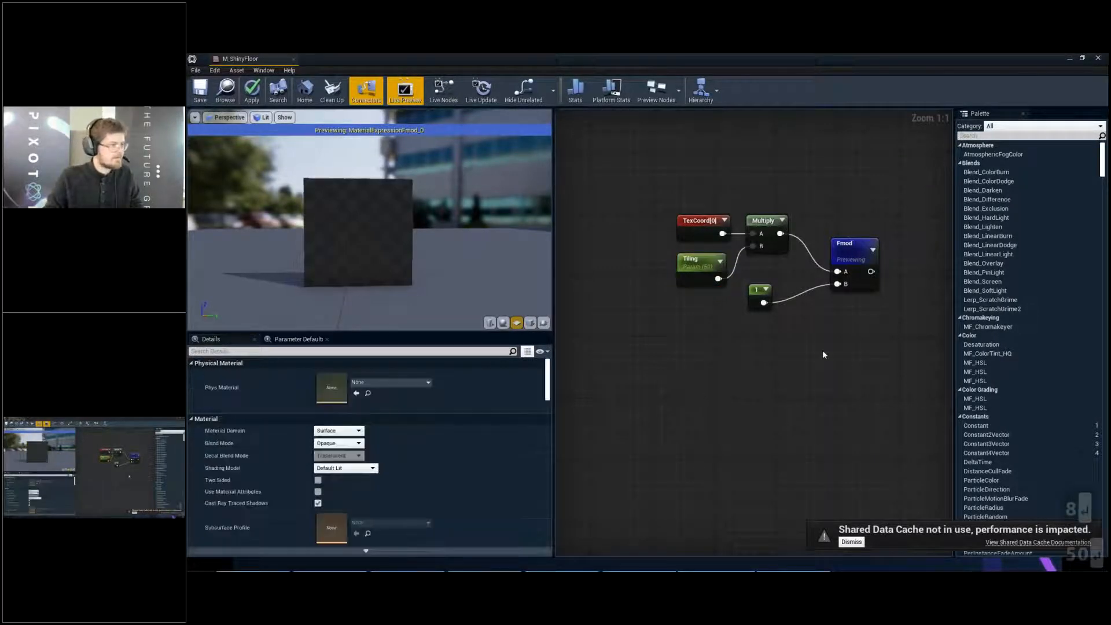
- Connect the Fmod output to the UVs of the T_DetailNormal_N Texture Sample and preview that sample on the plane
{"action": "right_click_drag", "start_coordinate": [811, 341], "coordinate": [625, 337]}
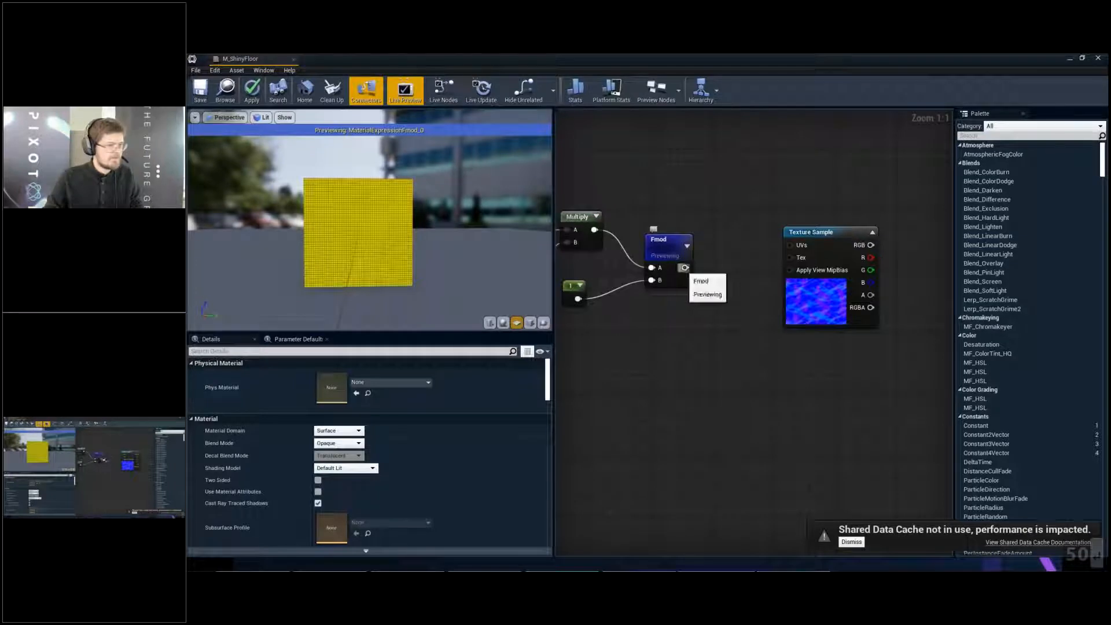
{"action": "left_click_drag", "start_coordinate": [685, 267], "coordinate": [796, 280]}
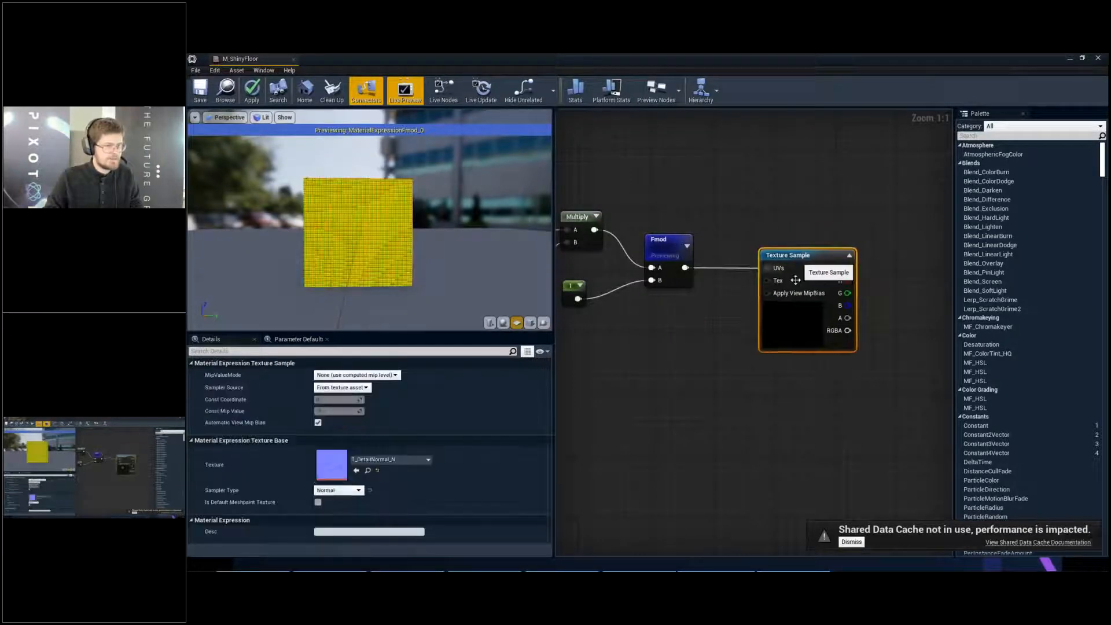
{"action": "right_click", "coordinate": [791, 326]}
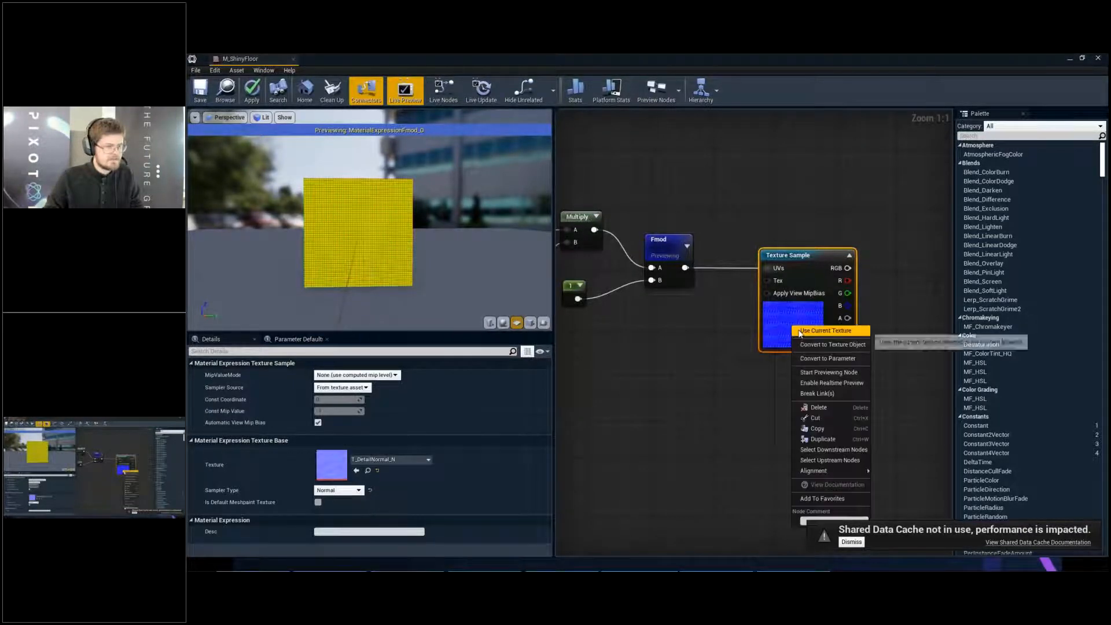
{"action": "left_click", "coordinate": [806, 372]}
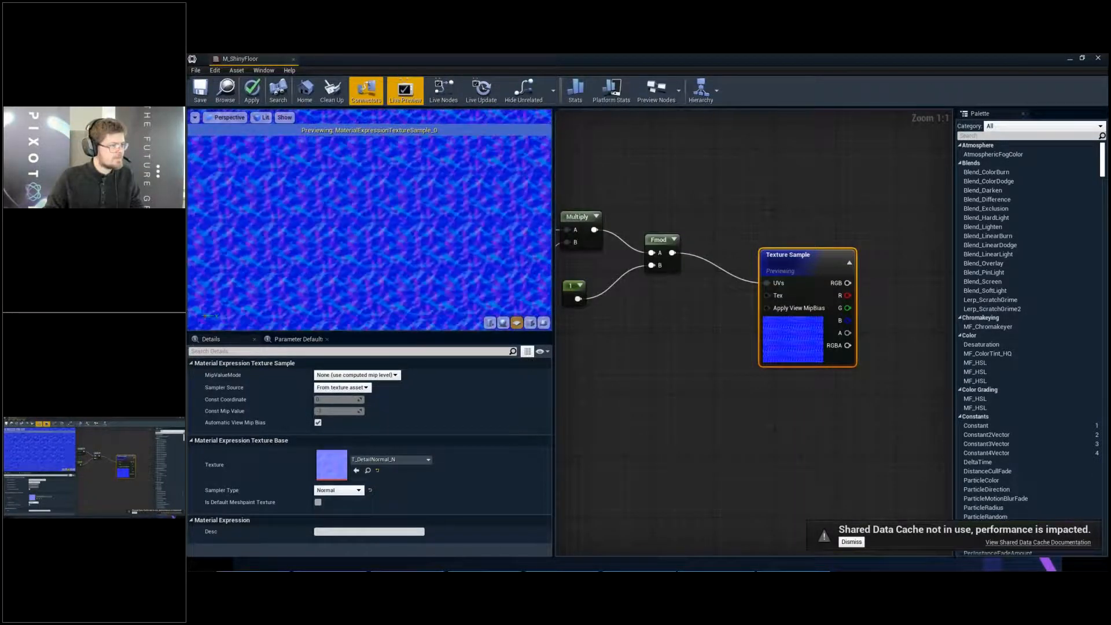
{"action": "right_click_drag", "start_coordinate": [864, 296], "coordinate": [735, 279]}
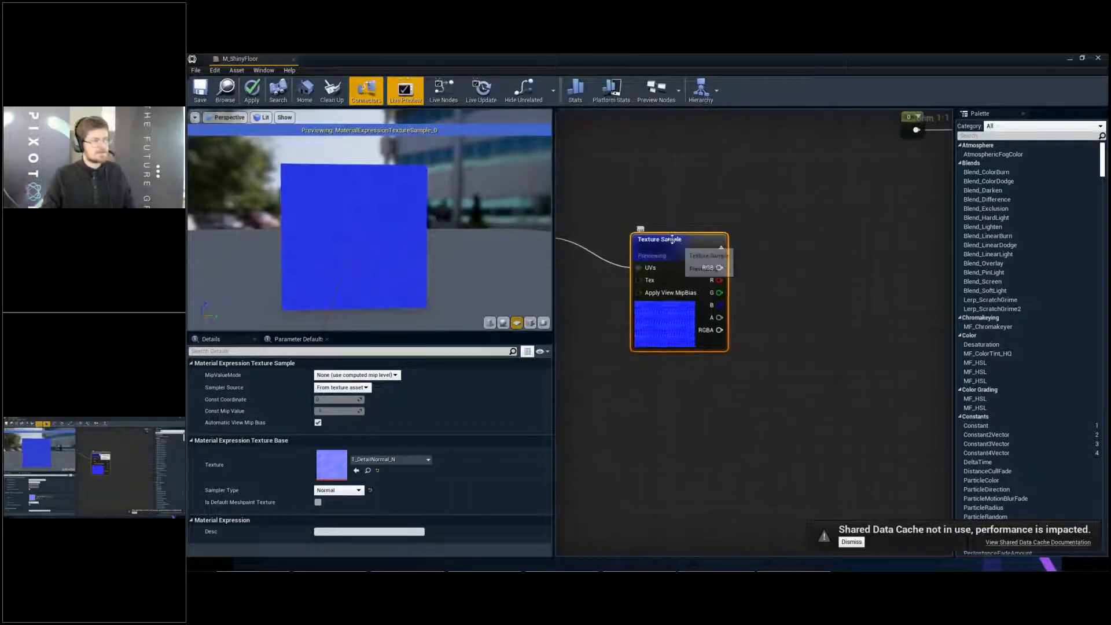
- Add a FlattenNormal node fed by the Texture Sample's RGB output and place it with room for a parameter node
{"action": "left_click_drag", "start_coordinate": [668, 234], "coordinate": [638, 212]}
{"action": "right_click_drag", "start_coordinate": [638, 211], "coordinate": [687, 245]}
{"action": "scroll", "coordinate": [732, 231], "scroll_direction": "down", "scroll_amount": 3}
{"action": "scroll", "coordinate": [713, 233], "scroll_direction": "up", "scroll_amount": 2}
{"action": "left_click_drag", "start_coordinate": [690, 245], "coordinate": [737, 247]}
{"action": "type", "text": "flatt"}
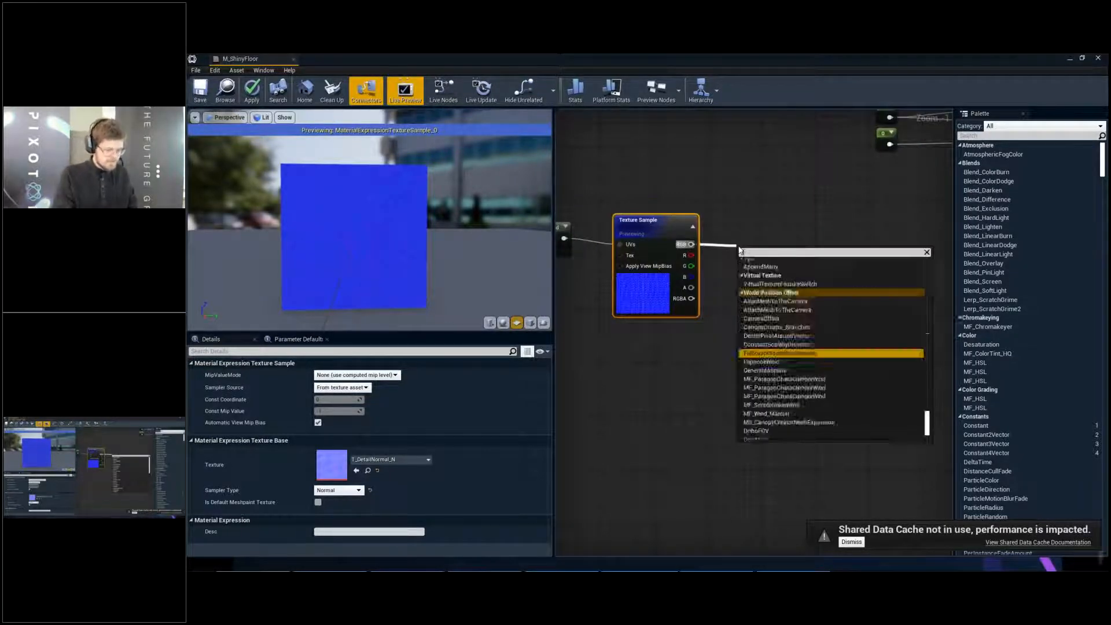
{"action": "key", "text": "Return"}
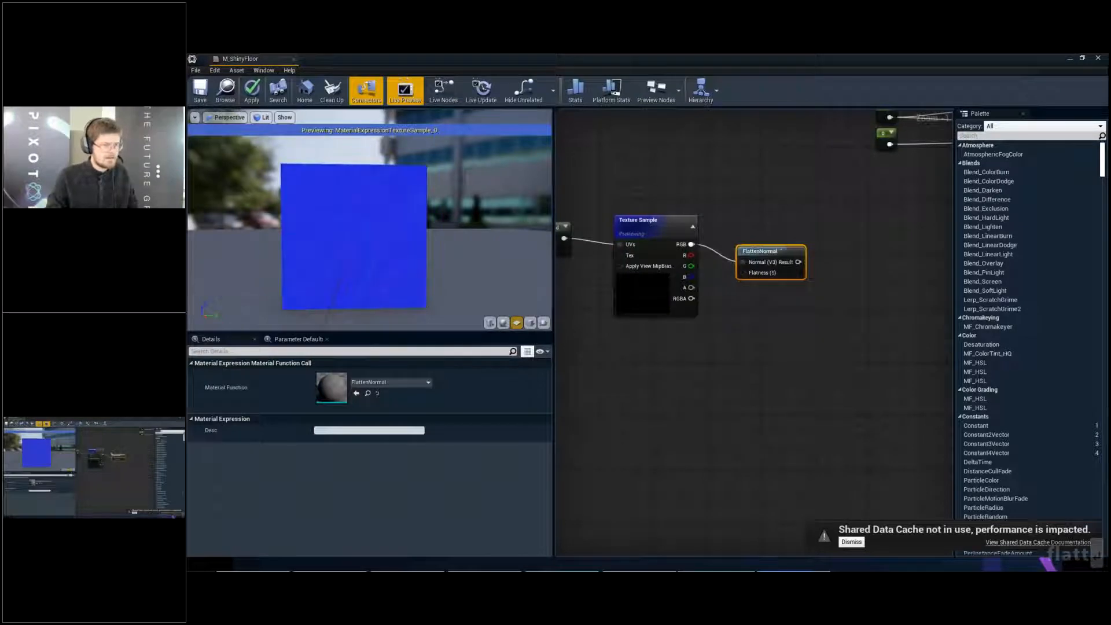
{"action": "left_click_drag", "start_coordinate": [747, 250], "coordinate": [840, 233]}
- Promote FlattenNormal's Flatness input to a parameter with a default value of 0.8, and save the material
{"action": "right_click", "coordinate": [844, 255]}
{"action": "left_click", "coordinate": [859, 268]}
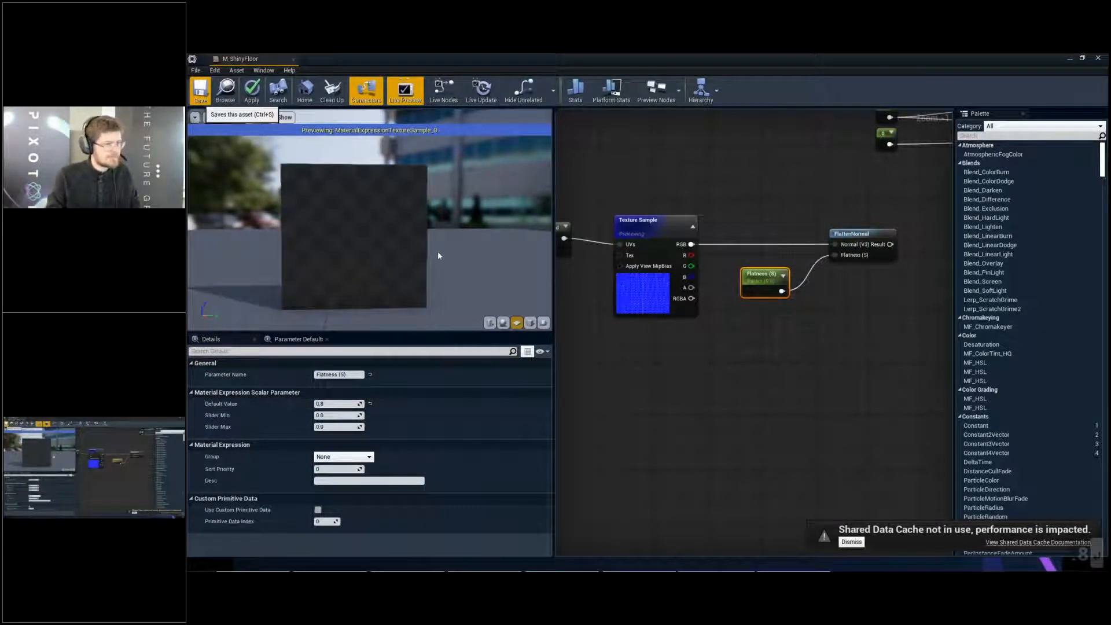
{"action": "key", "text": "ctrl+s"}
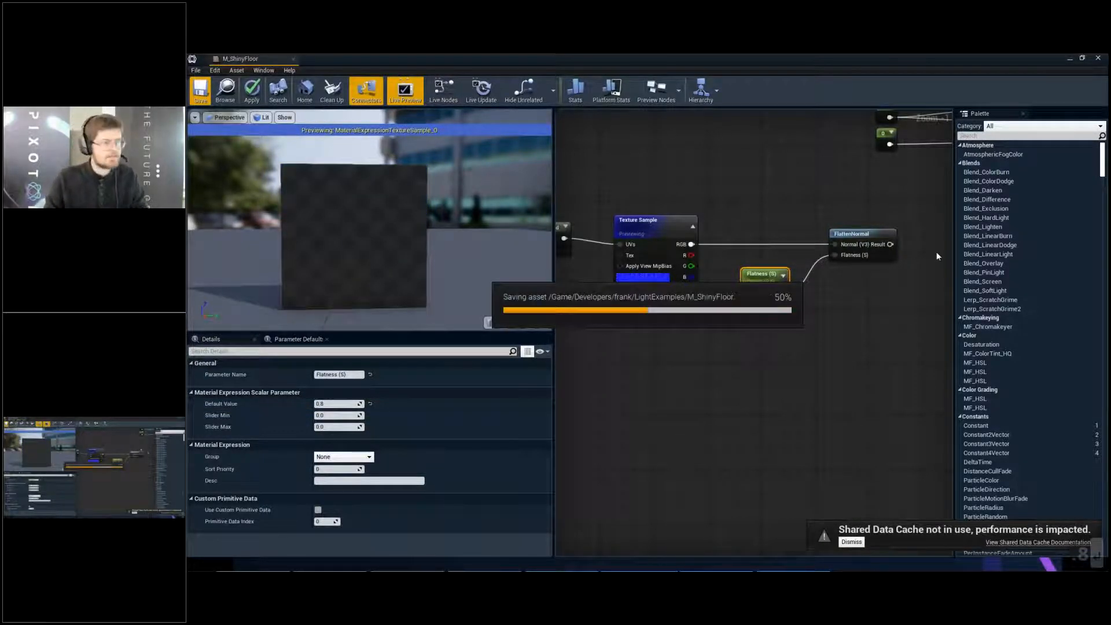
- Connect the FlattenNormal result to the material's Normal input and stop previewing the Texture Sample
{"action": "right_click_drag", "start_coordinate": [896, 206], "coordinate": [754, 244]}
{"action": "left_click_drag", "start_coordinate": [749, 281], "coordinate": [854, 228]}
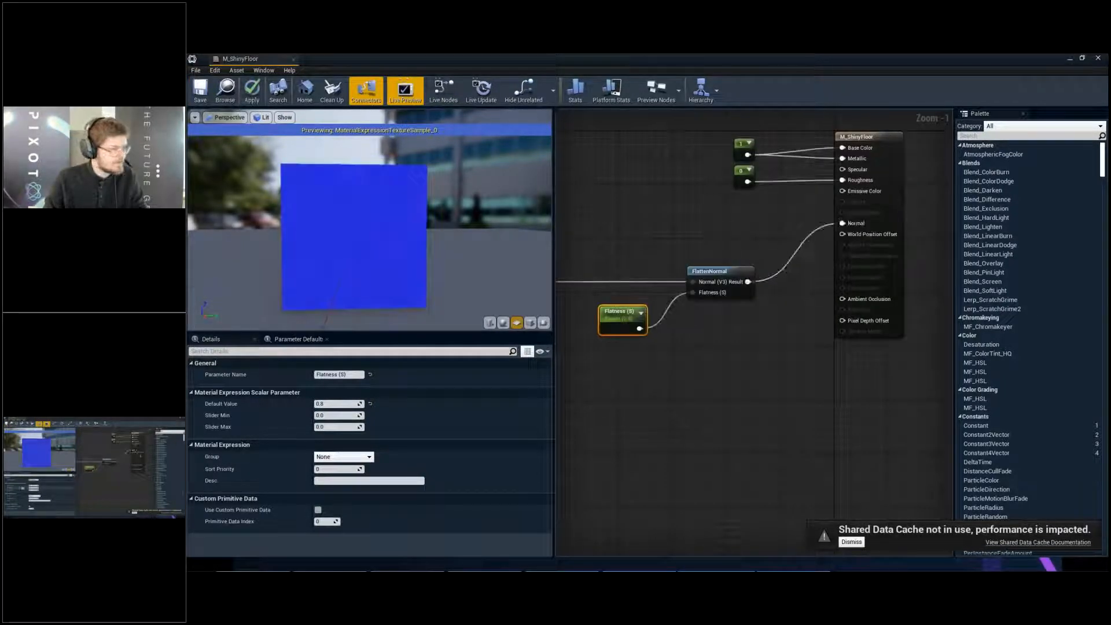
{"action": "right_click_drag", "start_coordinate": [646, 295], "coordinate": [814, 287]}
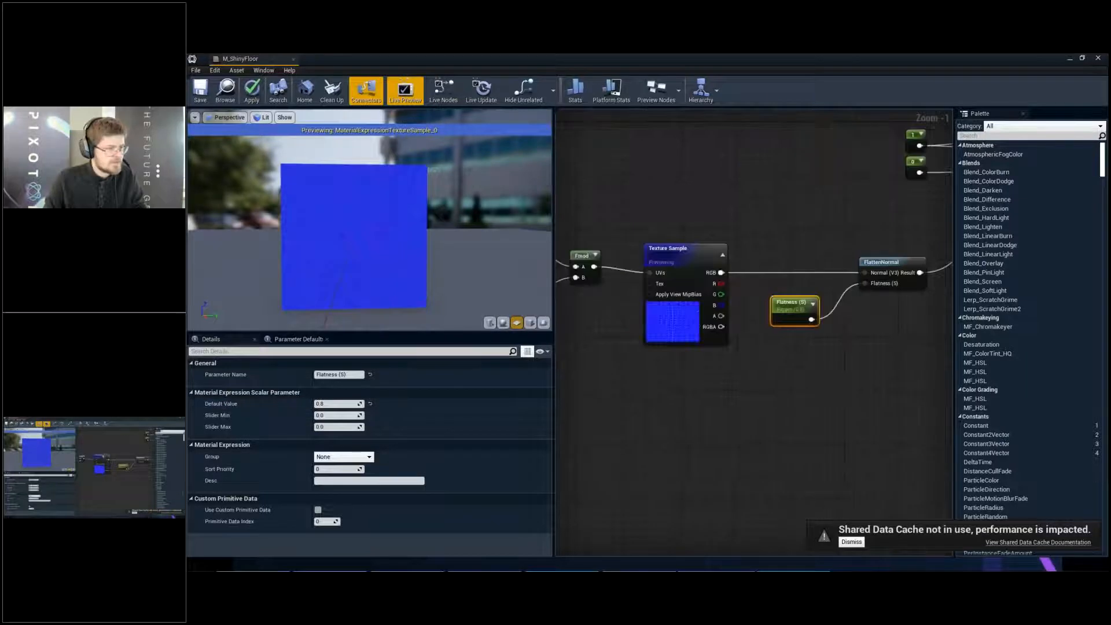
{"action": "right_click", "coordinate": [697, 253]}
{"action": "left_click", "coordinate": [720, 297]}
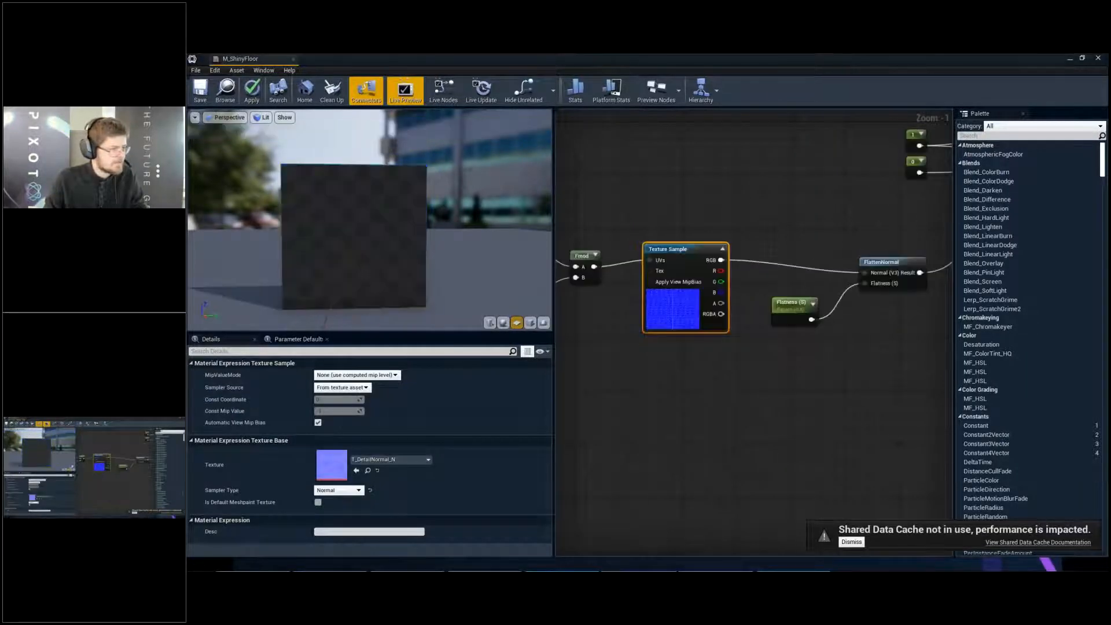
- Switch the preview mesh to a sphere and examine the rippled reflections from several angles and distances
{"action": "left_click", "coordinate": [504, 323]}
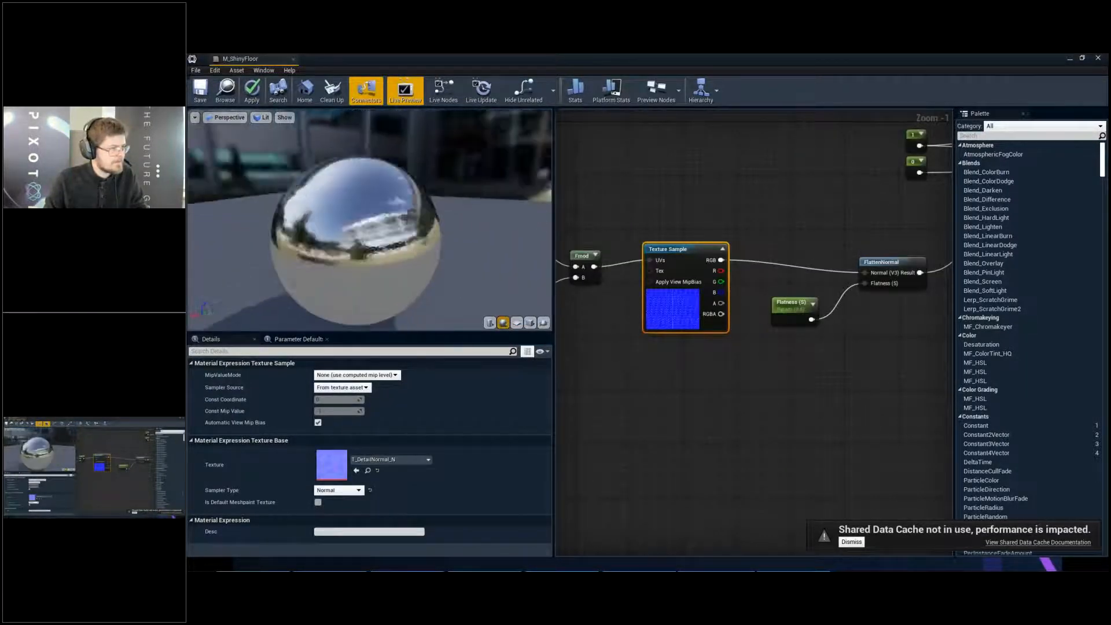
{"action": "left_click_drag", "start_coordinate": [370, 232], "coordinate": [451, 228]}
{"action": "scroll", "coordinate": [370, 231], "scroll_direction": "up", "scroll_amount": 5}
{"action": "left_click_drag", "start_coordinate": [371, 232], "coordinate": [301, 228]}
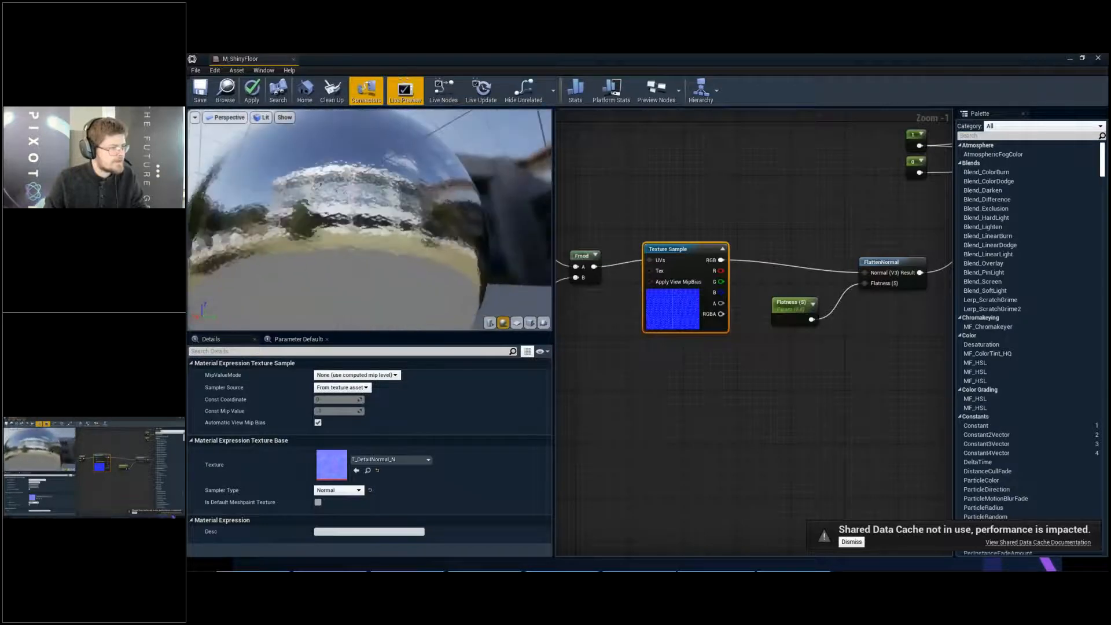
{"action": "scroll", "coordinate": [370, 231], "scroll_direction": "down", "scroll_amount": 2}
{"action": "left_click_drag", "start_coordinate": [370, 232], "coordinate": [307, 269]}
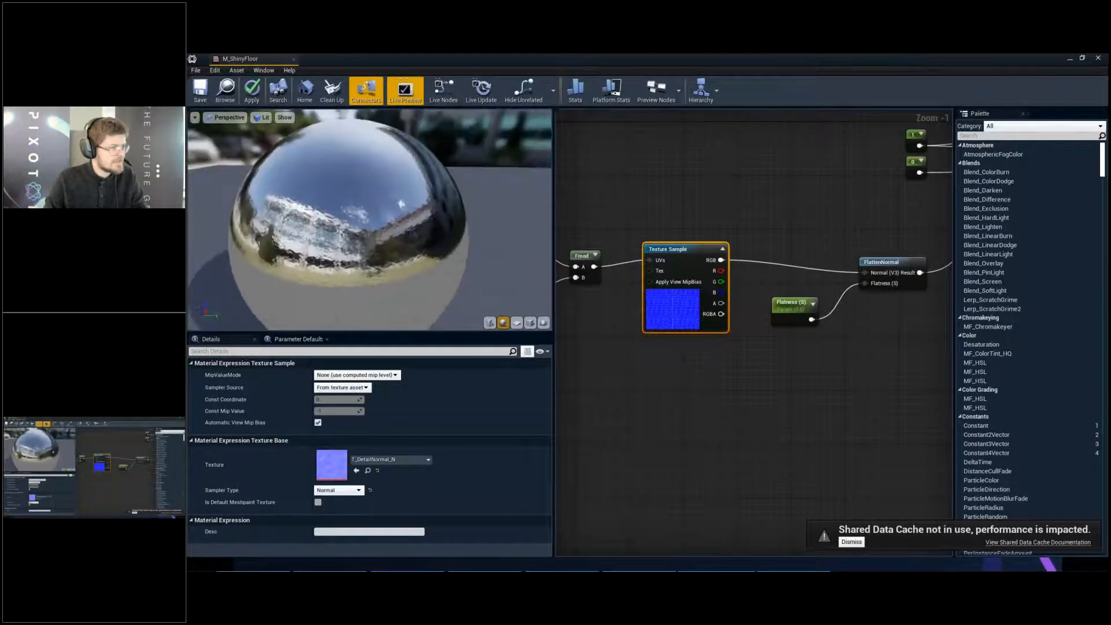
{"action": "scroll", "coordinate": [370, 220], "scroll_direction": "up", "scroll_amount": 6}
{"action": "scroll", "coordinate": [371, 220], "scroll_direction": "down", "scroll_amount": 5}
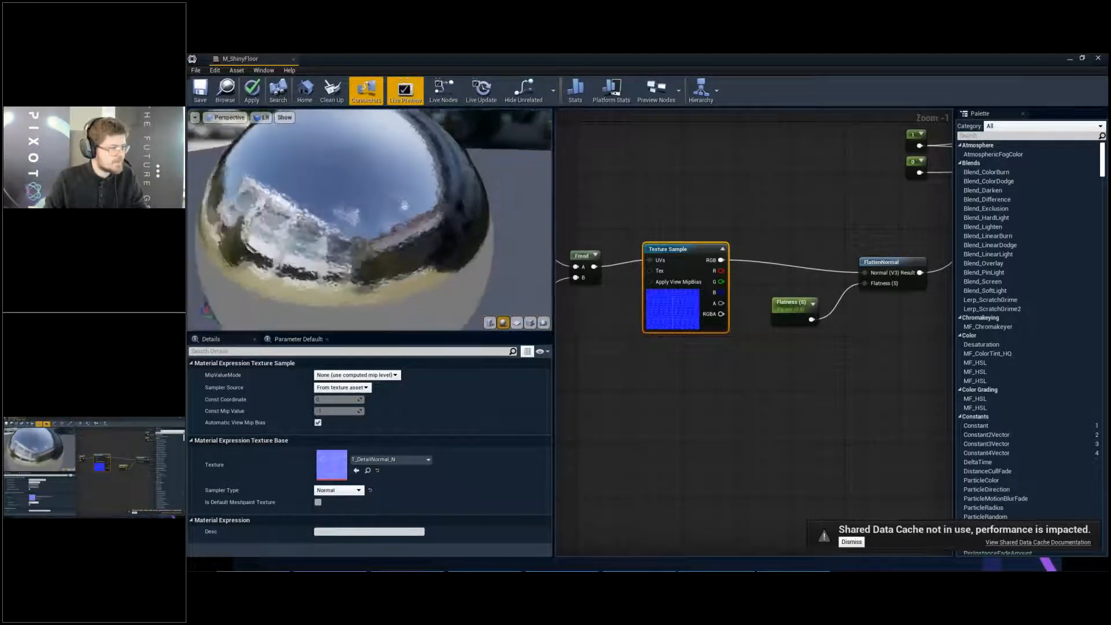
{"action": "left_click_drag", "start_coordinate": [371, 220], "coordinate": [368, 230]}
- Save M_ShinyFloor and close its material editor
{"action": "left_click", "coordinate": [204, 92]}
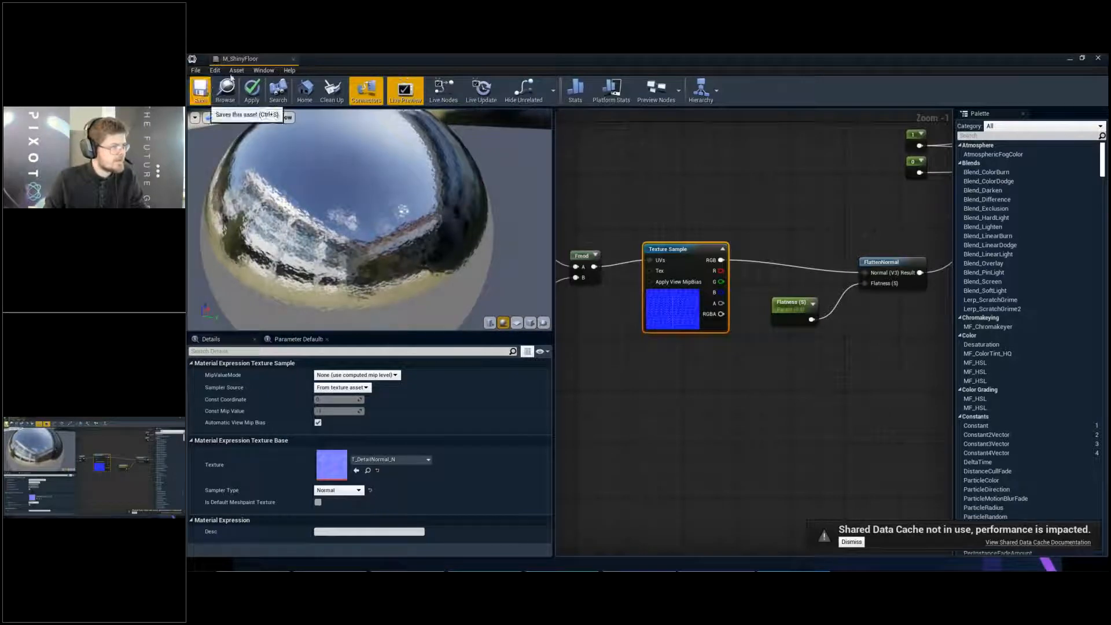
{"action": "left_click", "coordinate": [294, 59]}
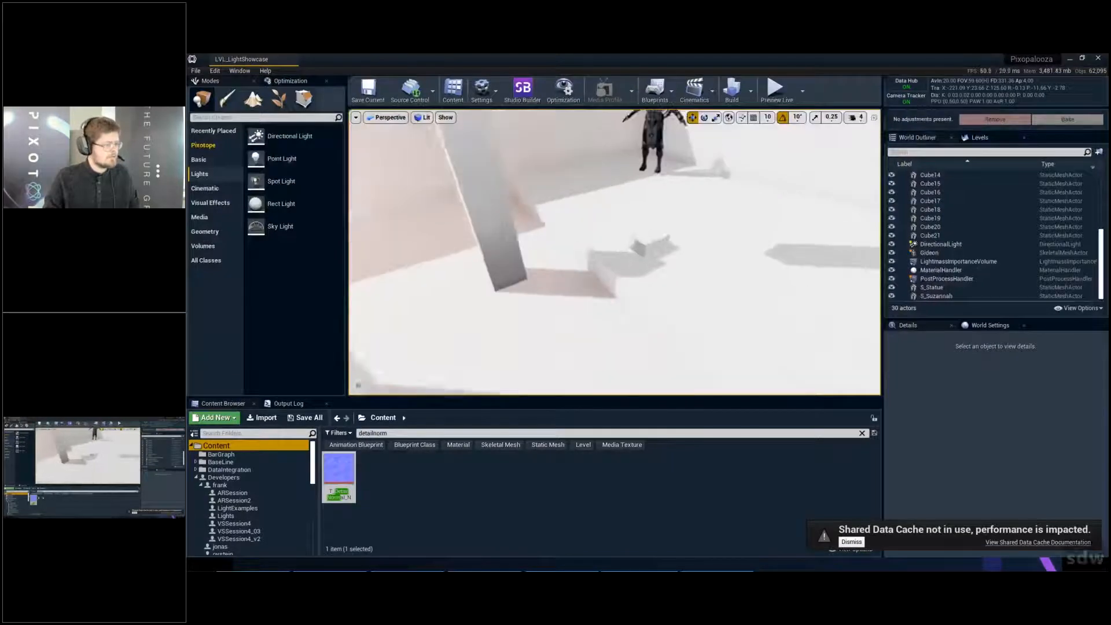
- Find M_ShinyFloor in the LightExamples folder with the search filter cleared, and apply it to the floor beneath the leaning slab
{"action": "left_click", "coordinate": [276, 492]}
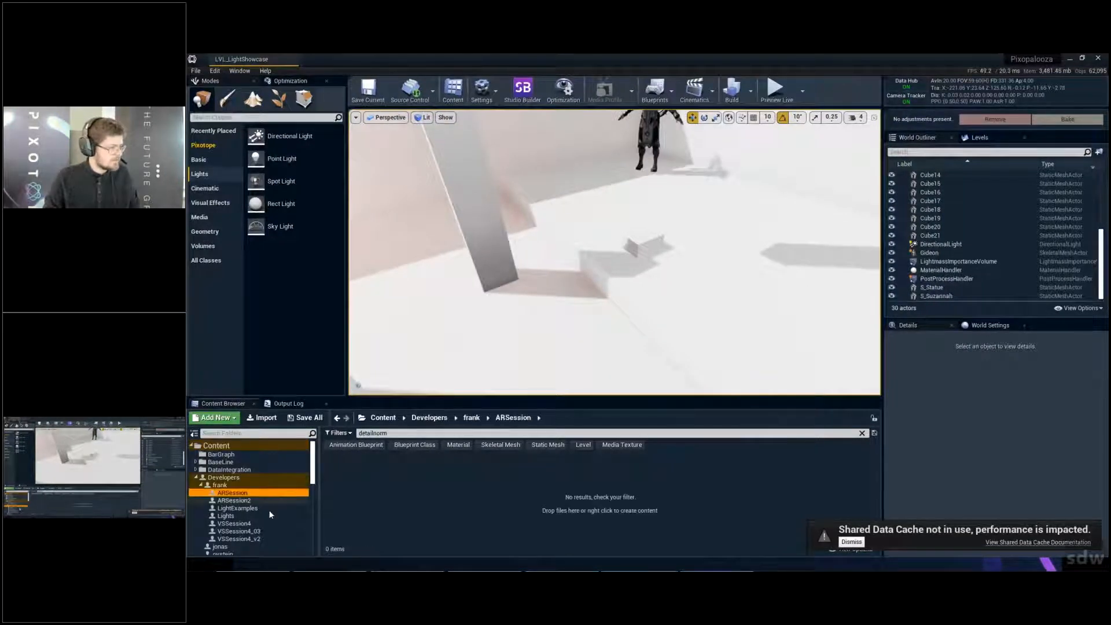
{"action": "left_click", "coordinate": [269, 508]}
{"action": "left_click", "coordinate": [265, 516]}
{"action": "left_click", "coordinate": [266, 509]}
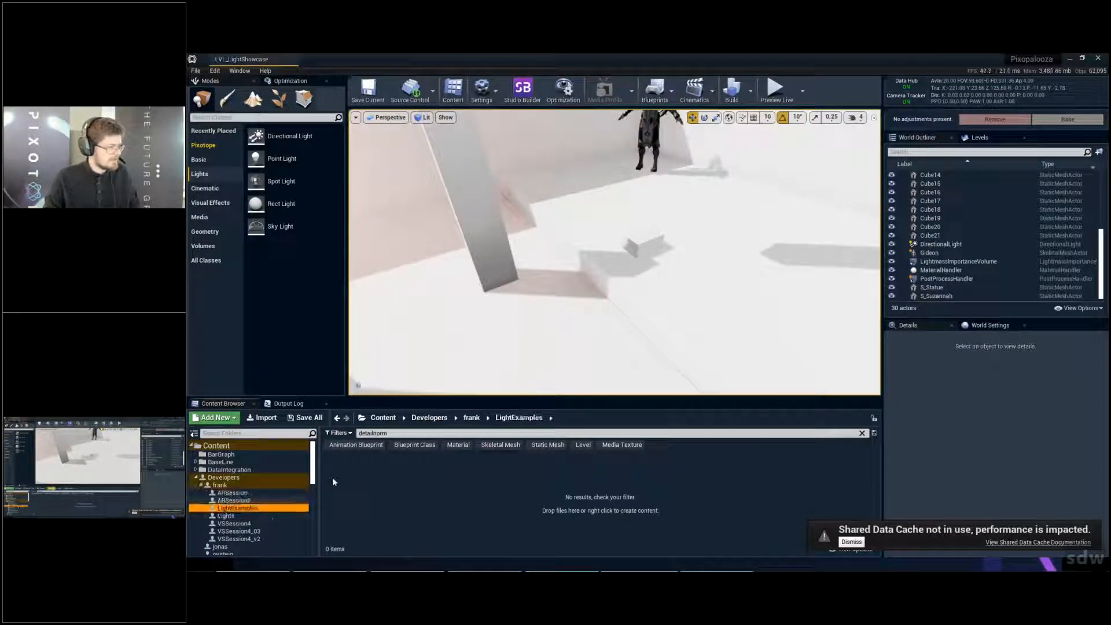
{"action": "left_click", "coordinate": [424, 433]}
{"action": "key", "text": "BackSpace"}
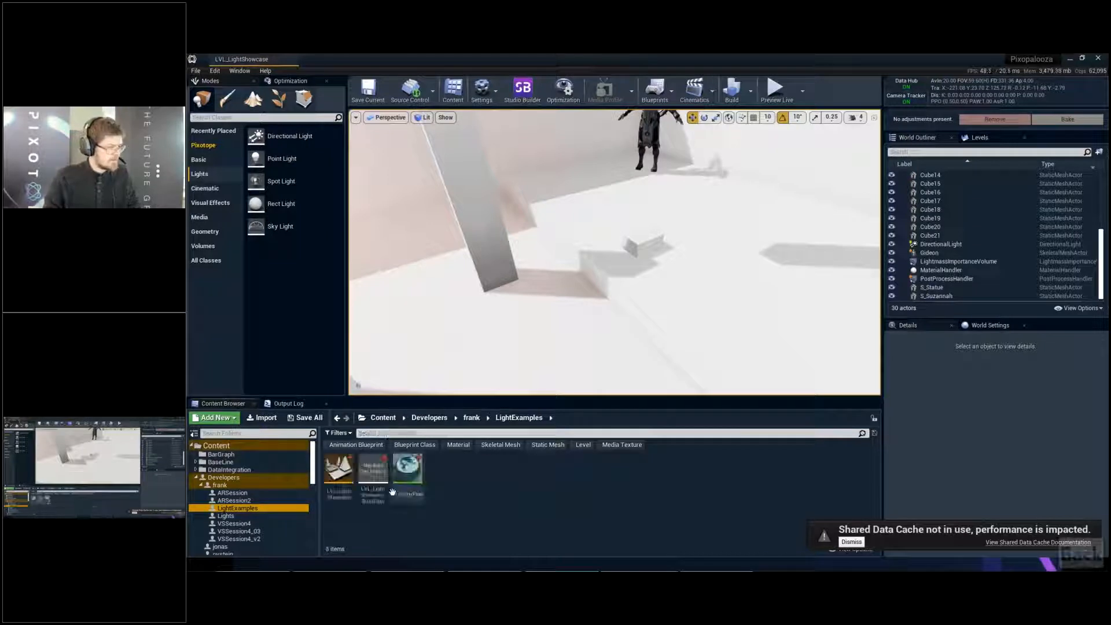
{"action": "left_click_drag", "start_coordinate": [407, 469], "coordinate": [568, 307]}
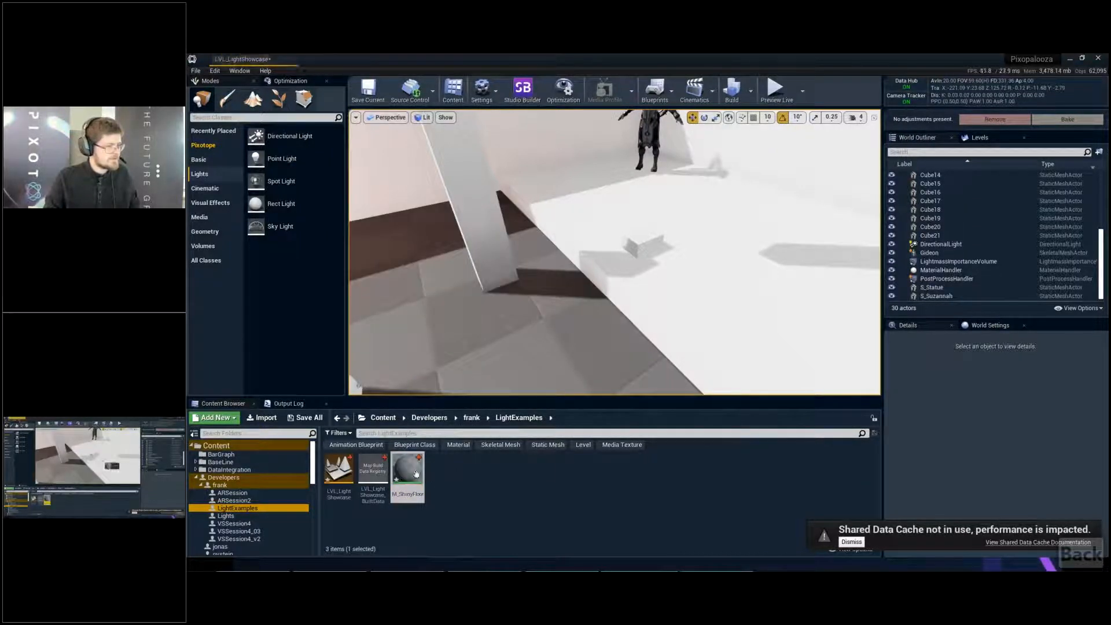
- Apply M_ShinyFloor to the brightly lit floor near the leaning slab and save the level
{"action": "left_click_drag", "start_coordinate": [409, 470], "coordinate": [700, 284]}
{"action": "key", "text": "s"}
{"action": "right_click_drag", "start_coordinate": [700, 284], "coordinate": [561, 272]}
{"action": "key", "text": "d"}
{"action": "key", "text": "ctrl+s"}
- Examine the light's rippled highlight on the shiny floor in full-screen view from several angles and distances
{"action": "key", "text": "s"}
{"action": "key", "text": "q"}
{"action": "key", "text": "d"}
{"action": "key", "text": "F11"}
{"action": "key", "text": "d"}
{"action": "key", "text": "q"}
{"action": "key", "text": "s"}
{"action": "key", "text": "w"}
{"action": "key", "text": "d"}
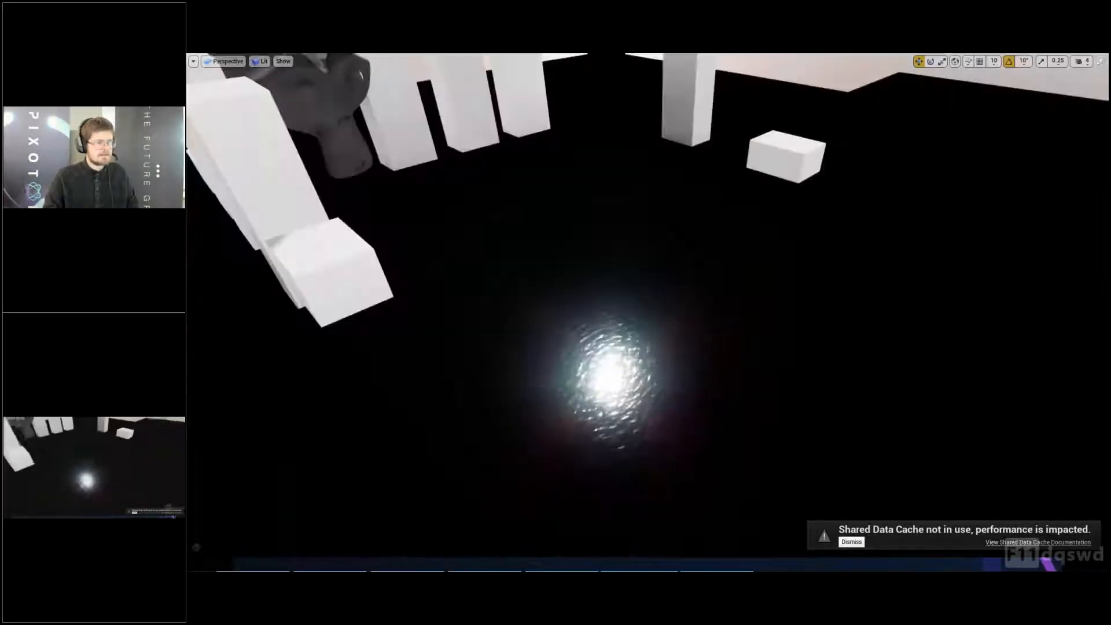
{"action": "right_click_drag", "start_coordinate": [562, 272], "coordinate": [571, 342]}
{"action": "key", "text": "w"}
{"action": "key", "text": "d"}
{"action": "key", "text": "d"}
{"action": "right_click_drag", "start_coordinate": [654, 294], "coordinate": [655, 290]}
{"action": "key", "text": "a"}
{"action": "key", "text": "F11"}
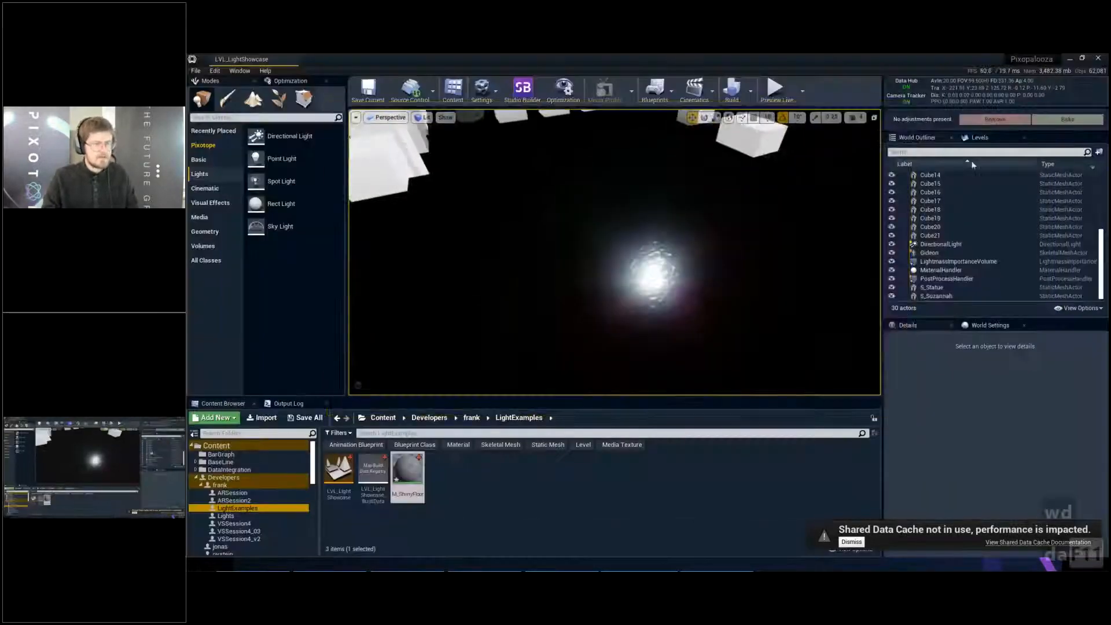
- Toggle the DirectionalLight's visibility off and on to compare the floor highlight, leave it visible and select the light
{"action": "left_click", "coordinate": [891, 247]}
{"action": "left_click", "coordinate": [890, 247]}
{"action": "left_click", "coordinate": [890, 248]}
{"action": "left_click", "coordinate": [890, 247]}
{"action": "left_click", "coordinate": [891, 247]}
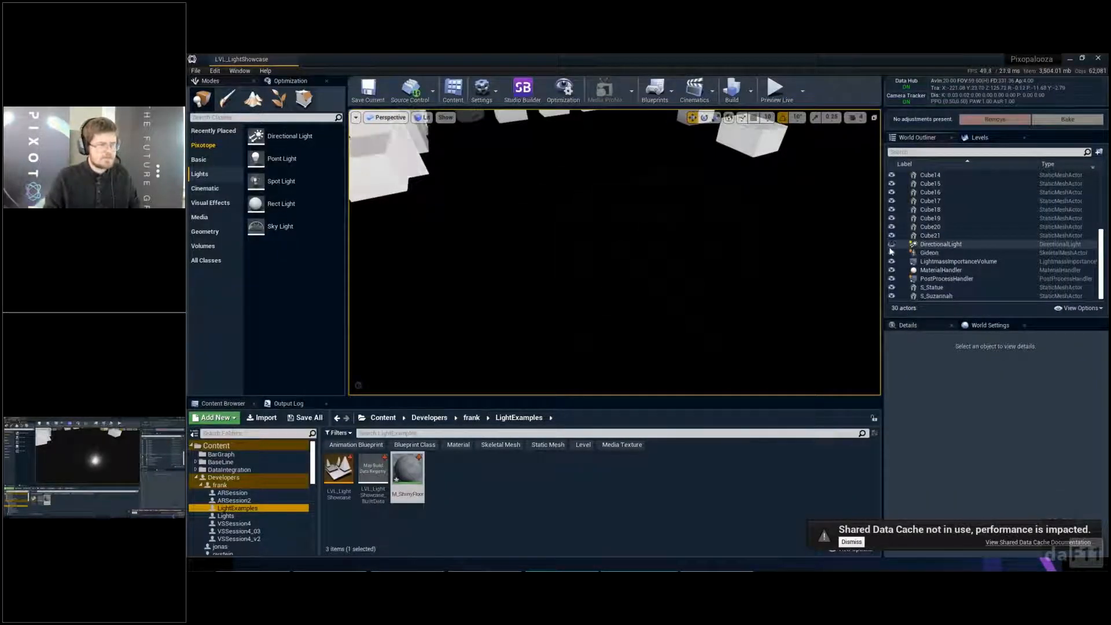
{"action": "left_click", "coordinate": [891, 247]}
{"action": "left_click", "coordinate": [949, 244]}
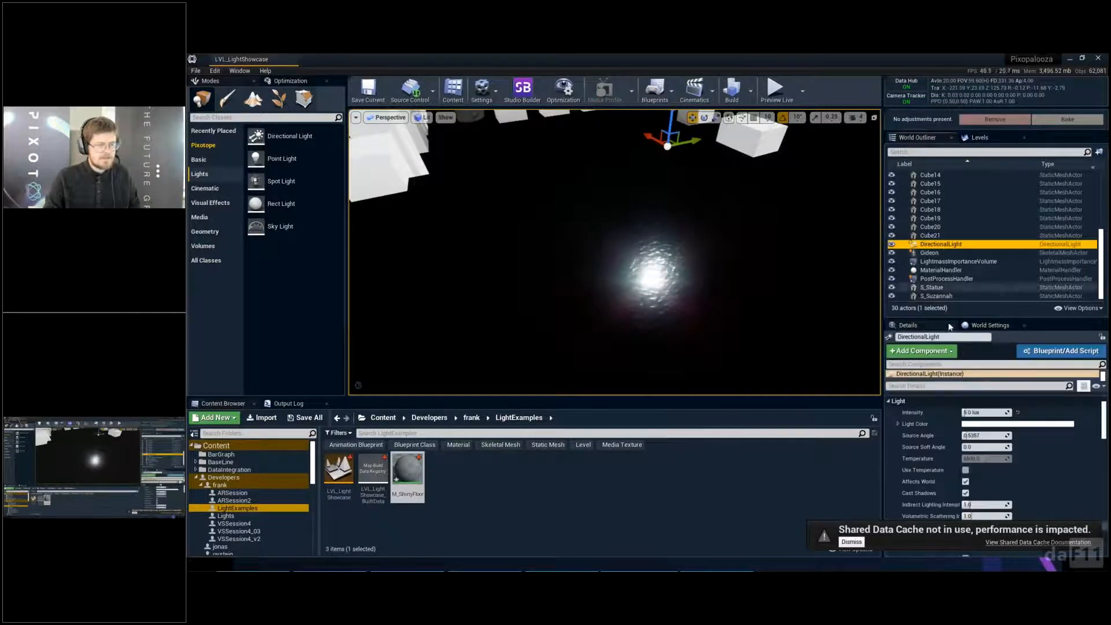
- Deselect the DirectionalLight, dismiss the Shared Data Cache notice and examine the walls, blocks and floor of the room in full-screen view
{"action": "right_click_drag", "start_coordinate": [801, 324], "coordinate": [718, 223]}
{"action": "key", "text": "Escape"}
{"action": "key", "text": "F11"}
{"action": "key", "text": "d"}
{"action": "left_click", "coordinate": [860, 546]}
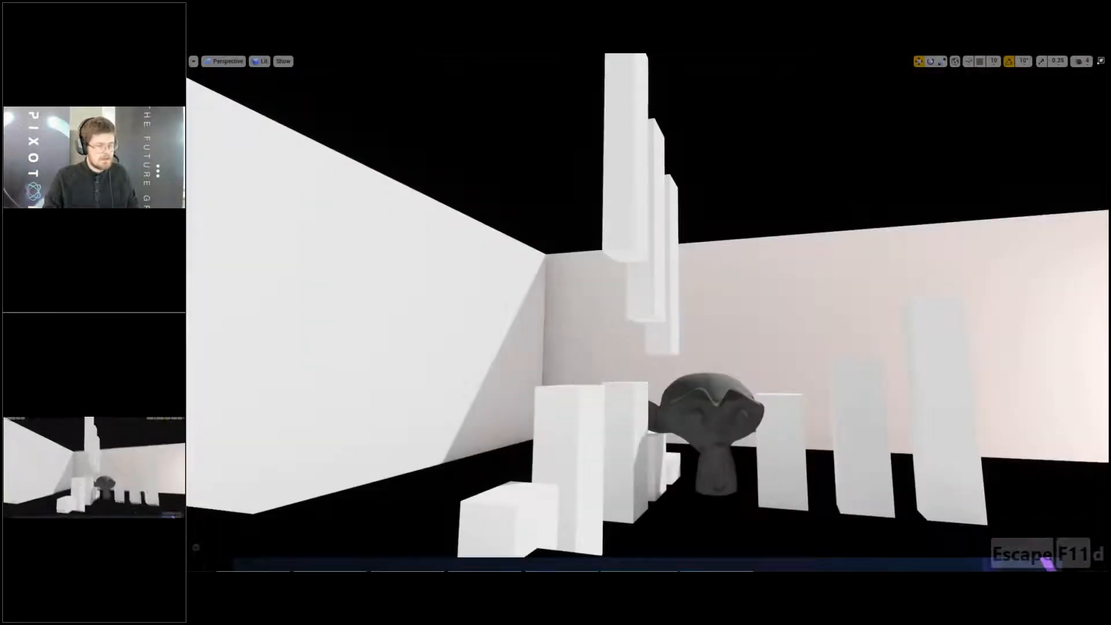
{"action": "right_click_drag", "start_coordinate": [809, 343], "coordinate": [821, 371]}
{"action": "key", "text": "F11"}
{"action": "right_click_drag", "start_coordinate": [822, 269], "coordinate": [851, 284]}
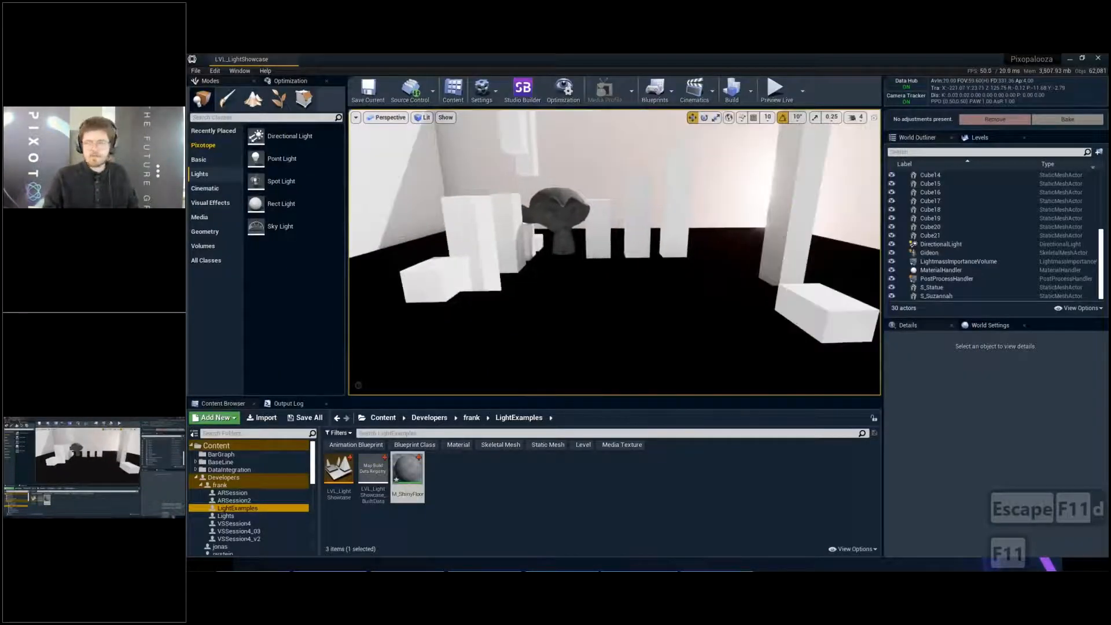
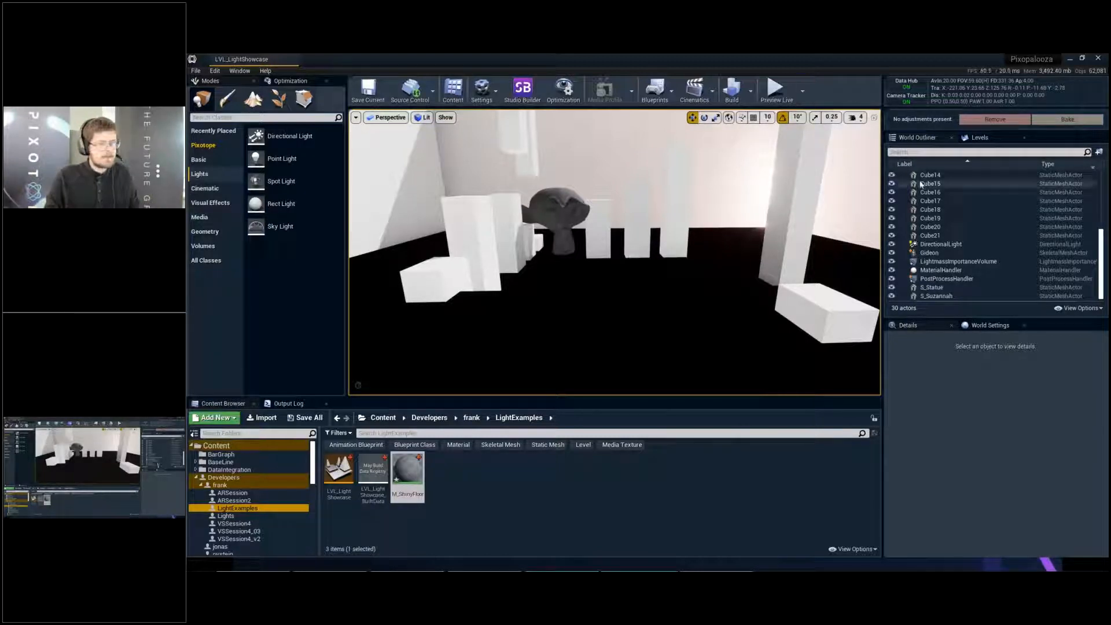
- Find the screen space reflection settings of the PostProcessHandler by filtering for "screen" and enable the Intensity and Quality overrides
{"action": "left_click", "coordinate": [964, 280]}
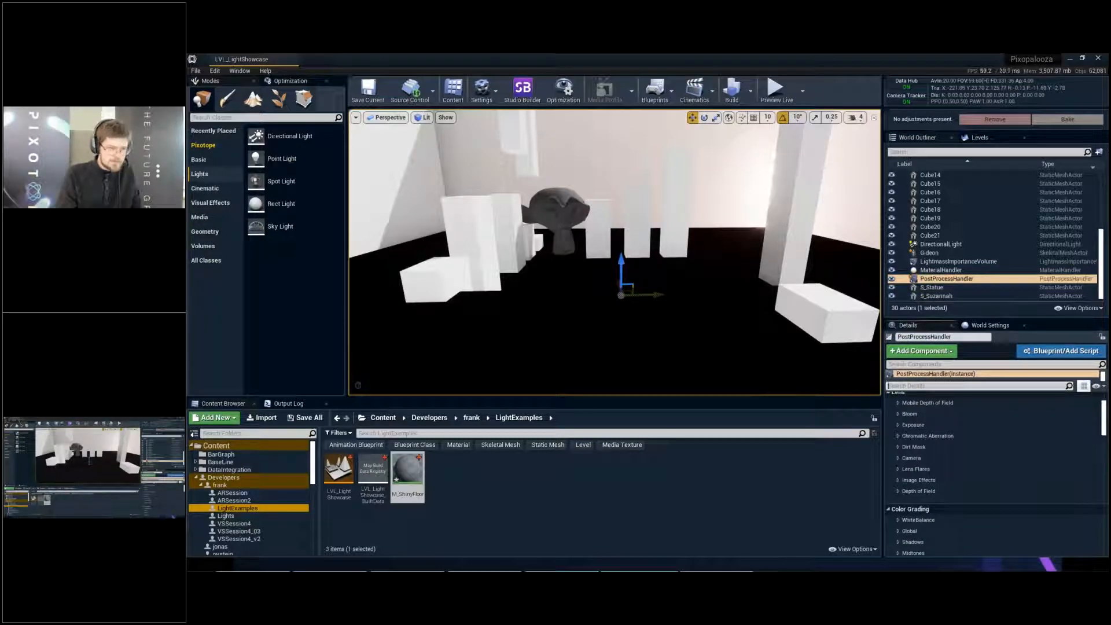
{"action": "left_click", "coordinate": [919, 386]}
{"action": "type", "text": "screen"}
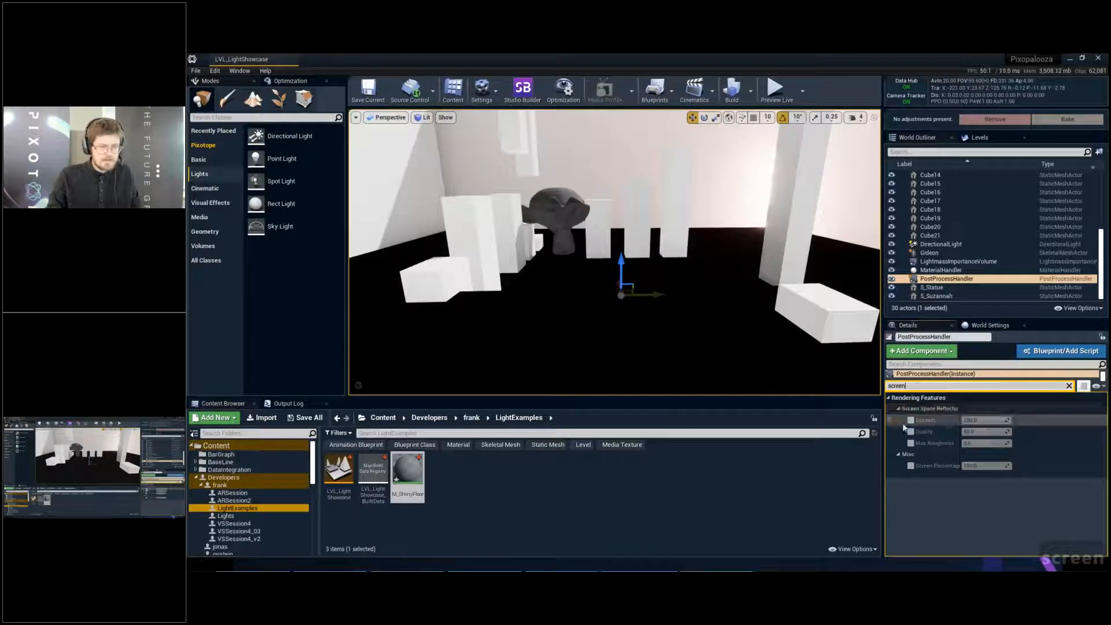
{"action": "left_click", "coordinate": [911, 420]}
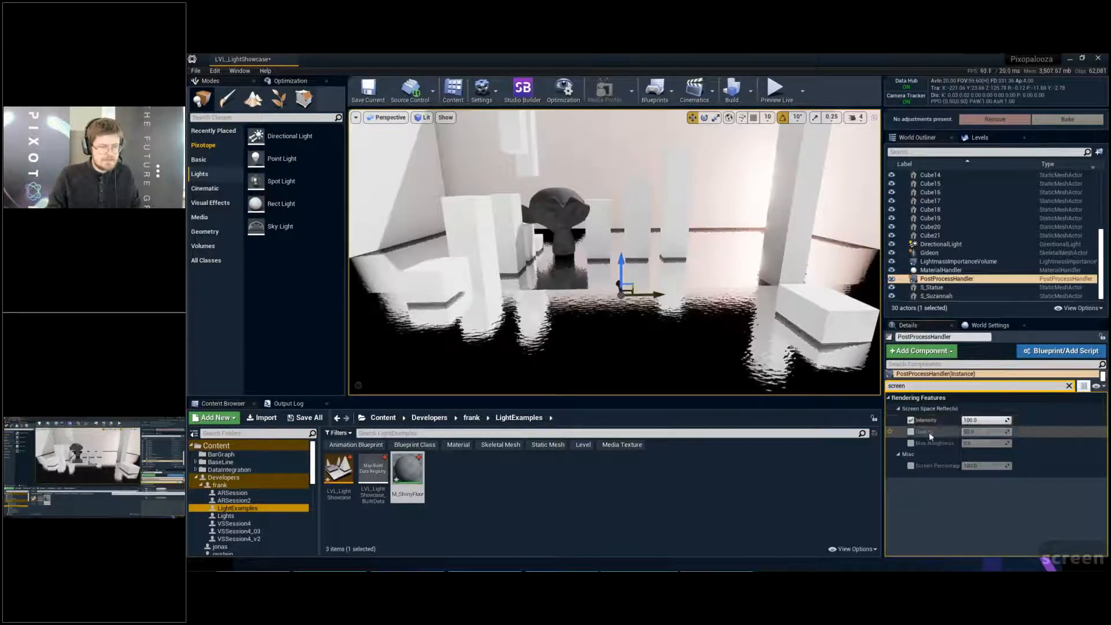
{"action": "left_click", "coordinate": [911, 431]}
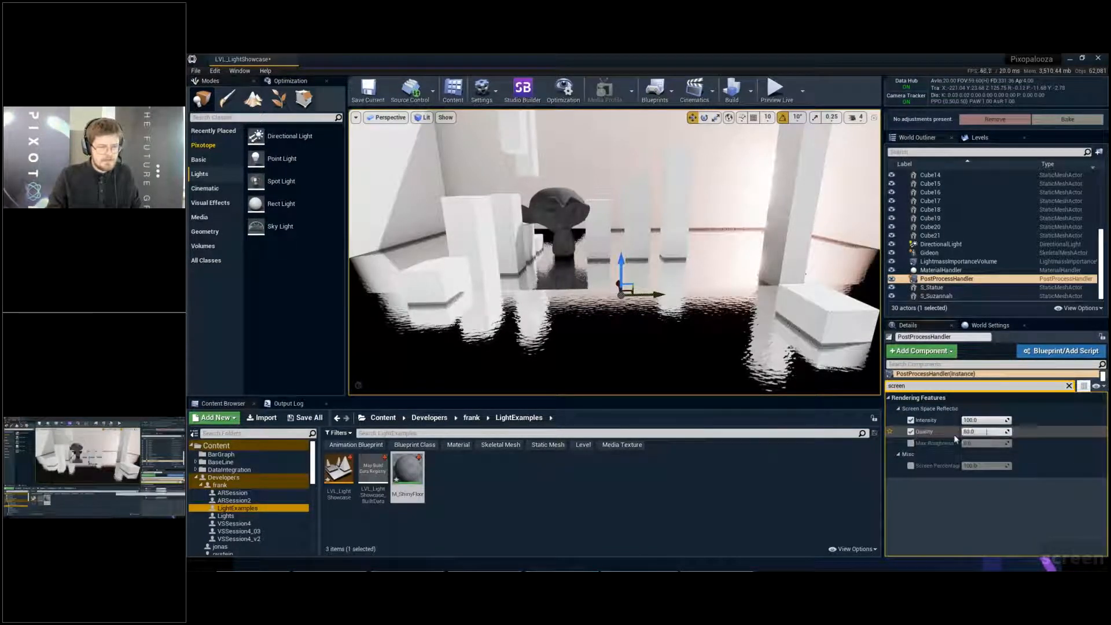
- Adjust the screen space reflection Quality while checking the floor reflections around the monkey head
{"action": "left_click_drag", "start_coordinate": [986, 432], "coordinate": [963, 432]}
{"action": "right_click_drag", "start_coordinate": [615, 252], "coordinate": [586, 290]}
{"action": "key", "text": "w"}
{"action": "key", "text": "e"}
{"action": "key", "text": "w"}
{"action": "key", "text": "w"}
{"action": "mouse_move", "coordinate": [967, 432]}
{"action": "left_mouse_down"}
{"action": "mouse_move", "coordinate": [1007, 432]}
{"action": "mouse_move", "coordinate": [967, 432]}
{"action": "left_mouse_up"}
- Clear the selection of the PostProcessHandler and save the level
{"action": "key", "text": "s"}
{"action": "right_click_drag", "start_coordinate": [704, 278], "coordinate": [704, 277]}
{"action": "key", "text": "Escape"}
{"action": "key", "text": "s"}
{"action": "key", "text": "ctrl+s"}
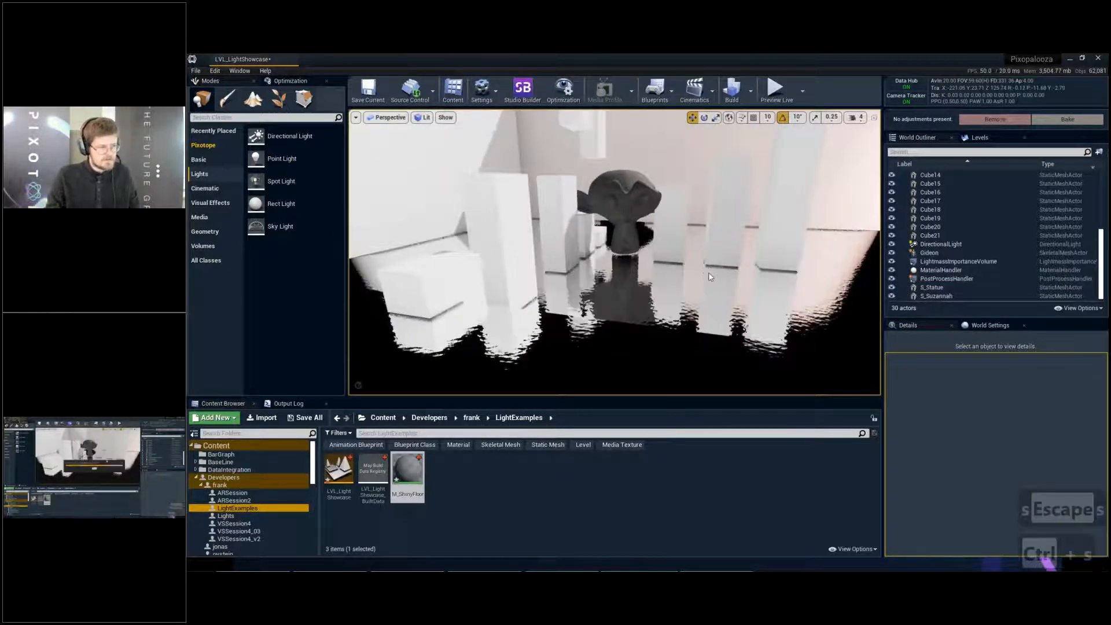
- Examine the rippled floor's screen space reflections in the full-screen viewport, and return to the editor layout
{"action": "key", "text": "F11"}
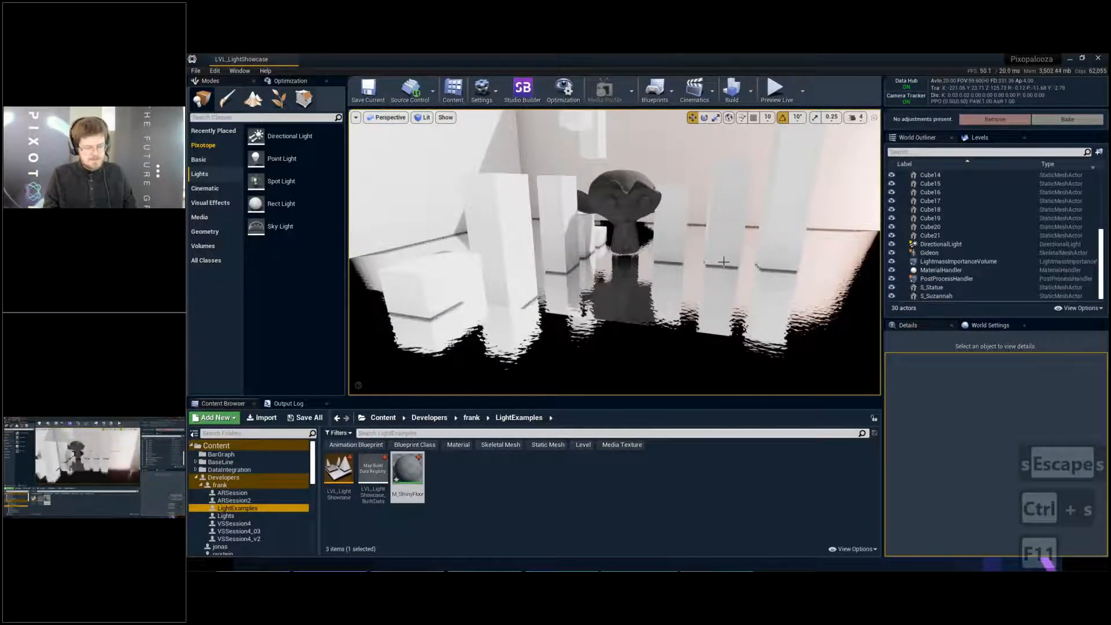
{"action": "key", "text": "F11"}
{"action": "key", "text": "s"}
{"action": "right_click_drag", "start_coordinate": [648, 312], "coordinate": [761, 268]}
{"action": "key", "text": "a"}
{"action": "key", "text": "q"}
{"action": "key", "text": "s"}
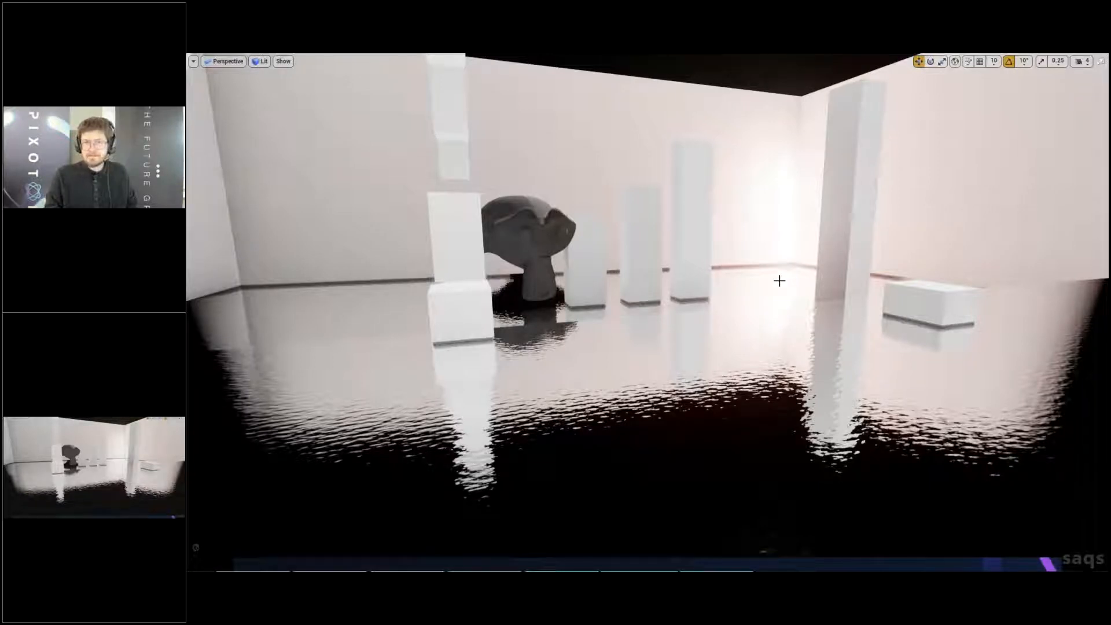
{"action": "key", "text": "F11"}
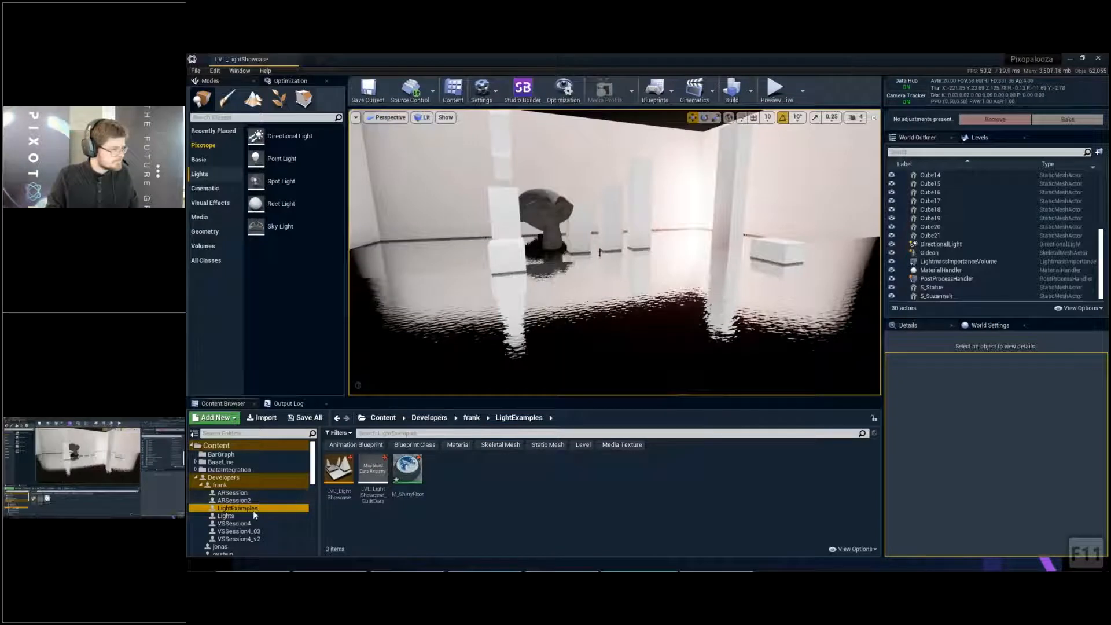
- Open the M_ShinyFloor material from the LightExamples folder to check its node graph, and close it
{"action": "left_click", "coordinate": [267, 500]}
{"action": "left_click", "coordinate": [290, 492]}
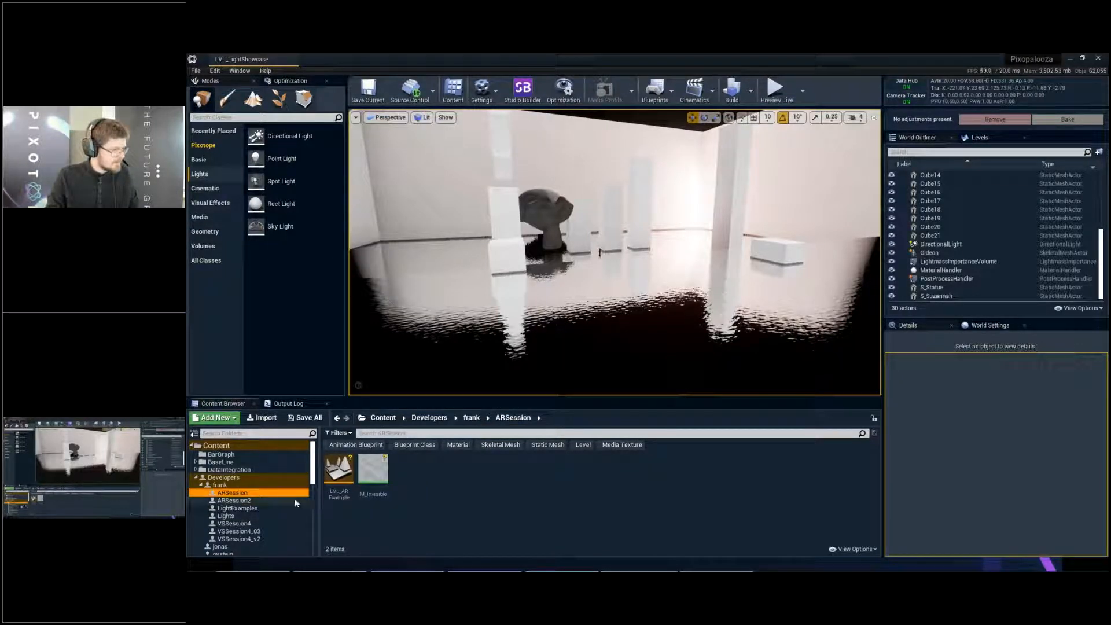
{"action": "left_click", "coordinate": [278, 508]}
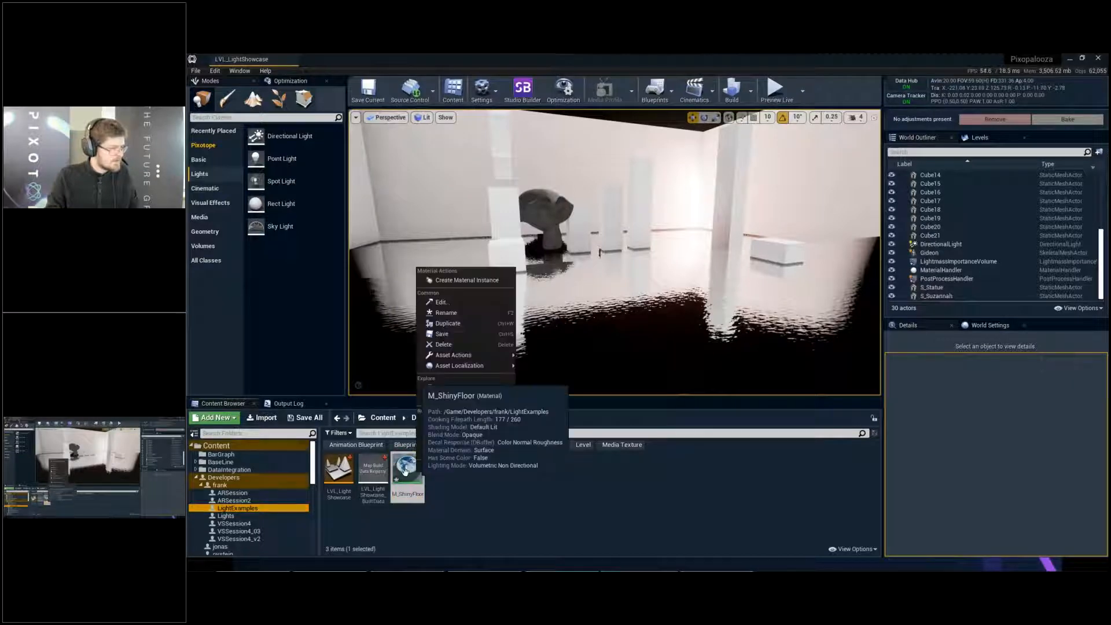
{"action": "double_click", "coordinate": [407, 468]}
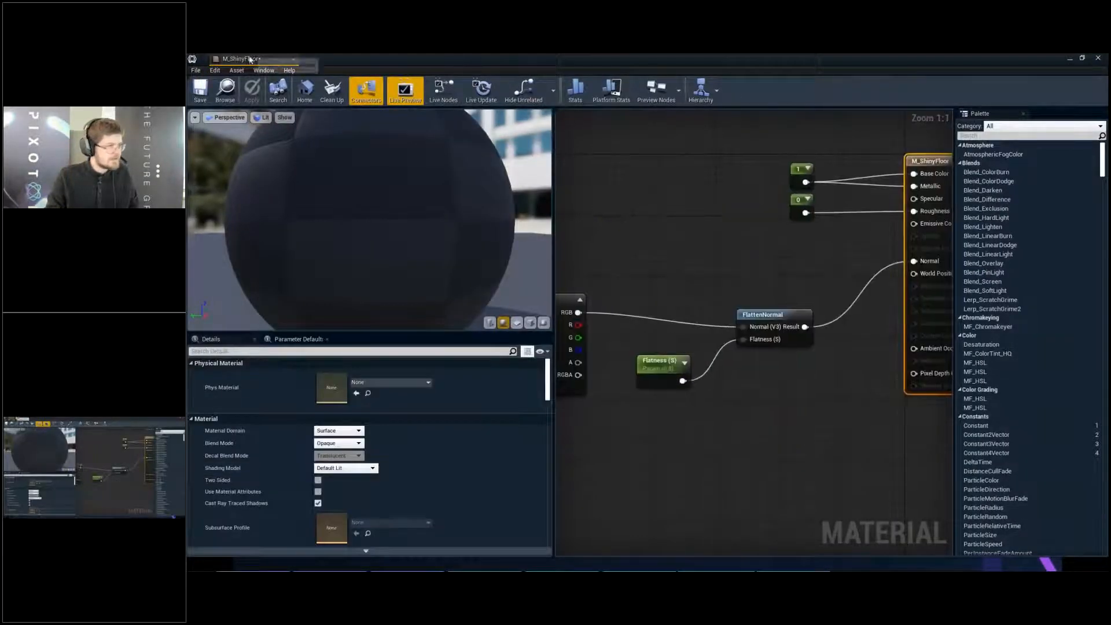
{"action": "left_click", "coordinate": [293, 60]}
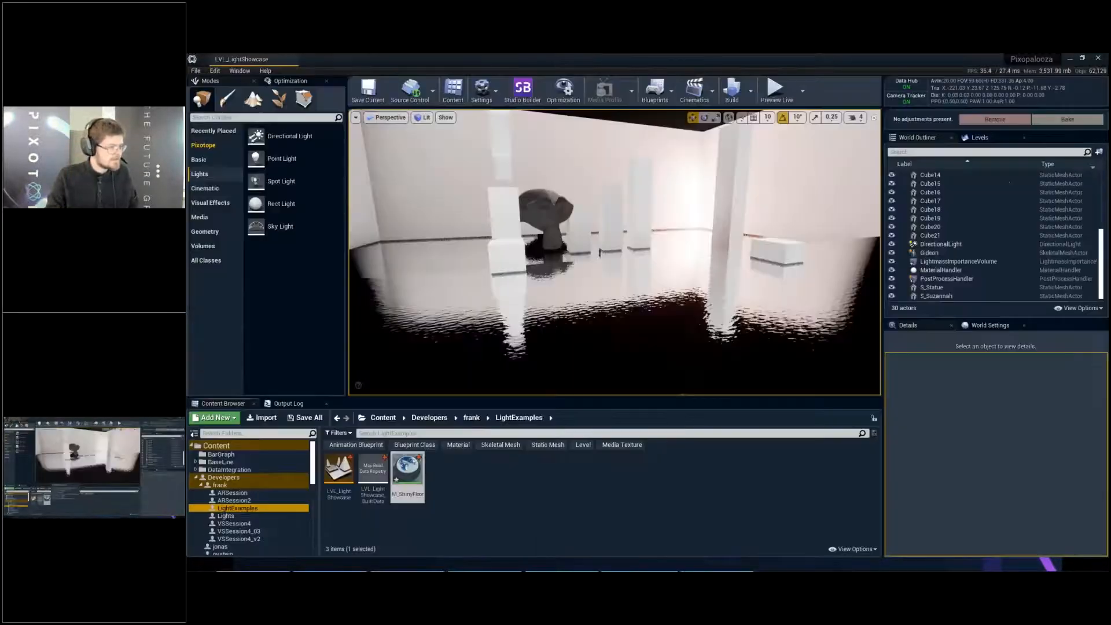
- Create a material instance of M_ShinyFloor, name it MI_ShinyFloor_Polished and save it
{"action": "right_click", "coordinate": [407, 472]}
{"action": "left_click", "coordinate": [480, 307]}
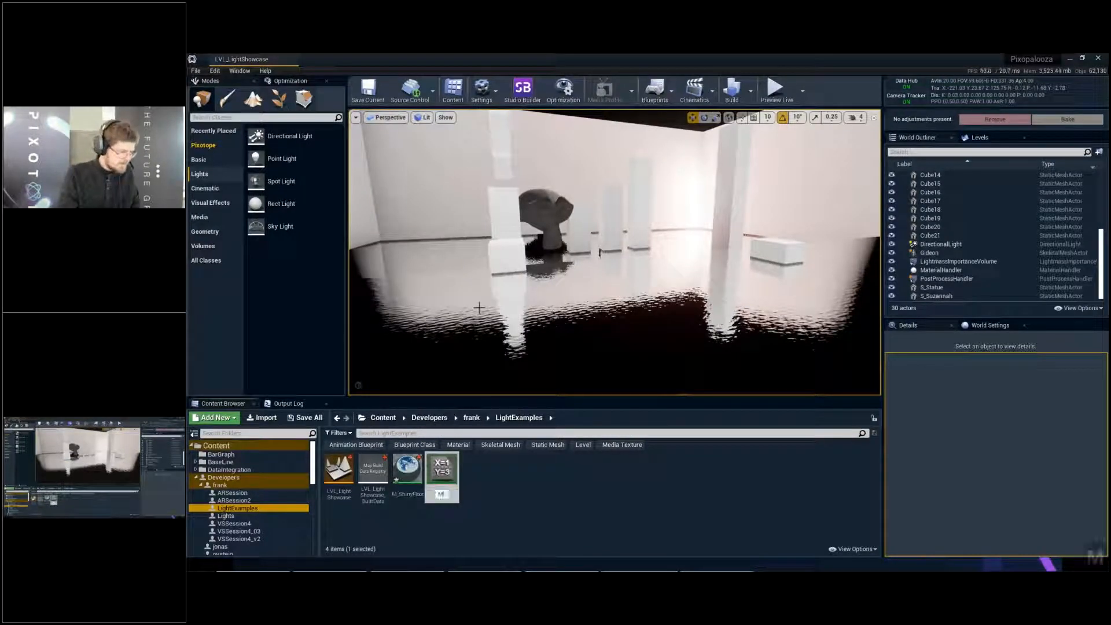
{"action": "type", "text": "MI_Shi"}
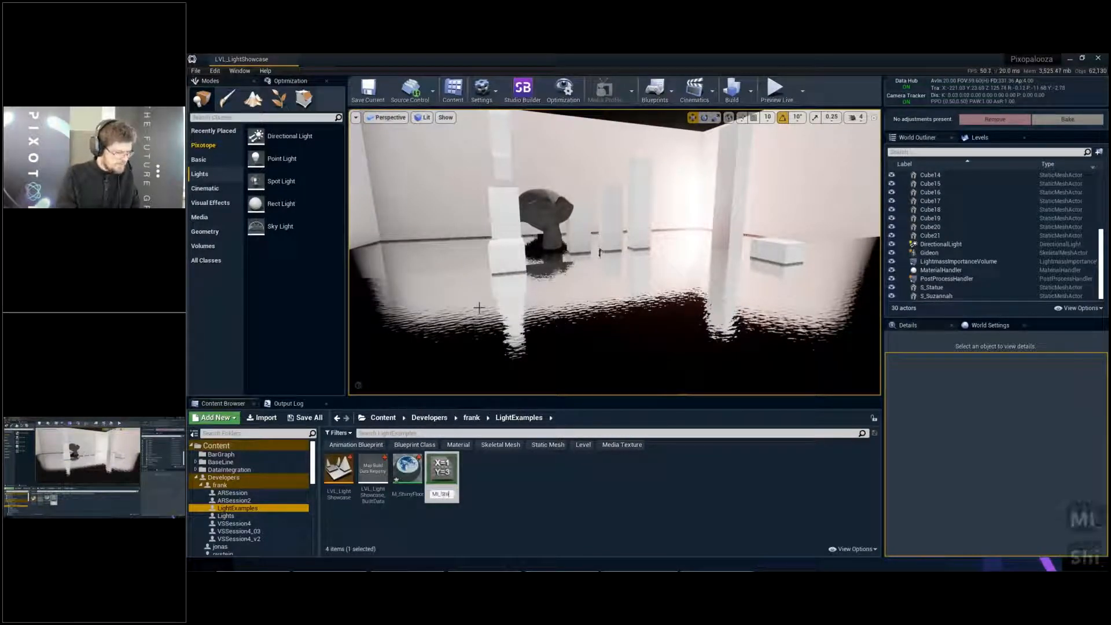
{"action": "type", "text": "nyFloor_"}
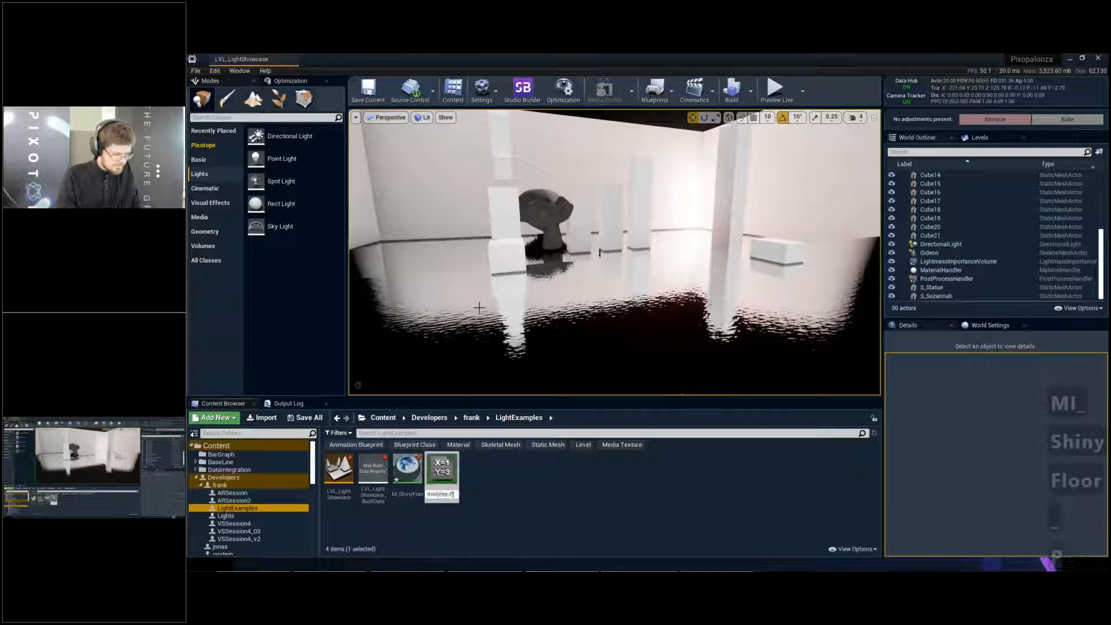
{"action": "type", "text": "Polished"}
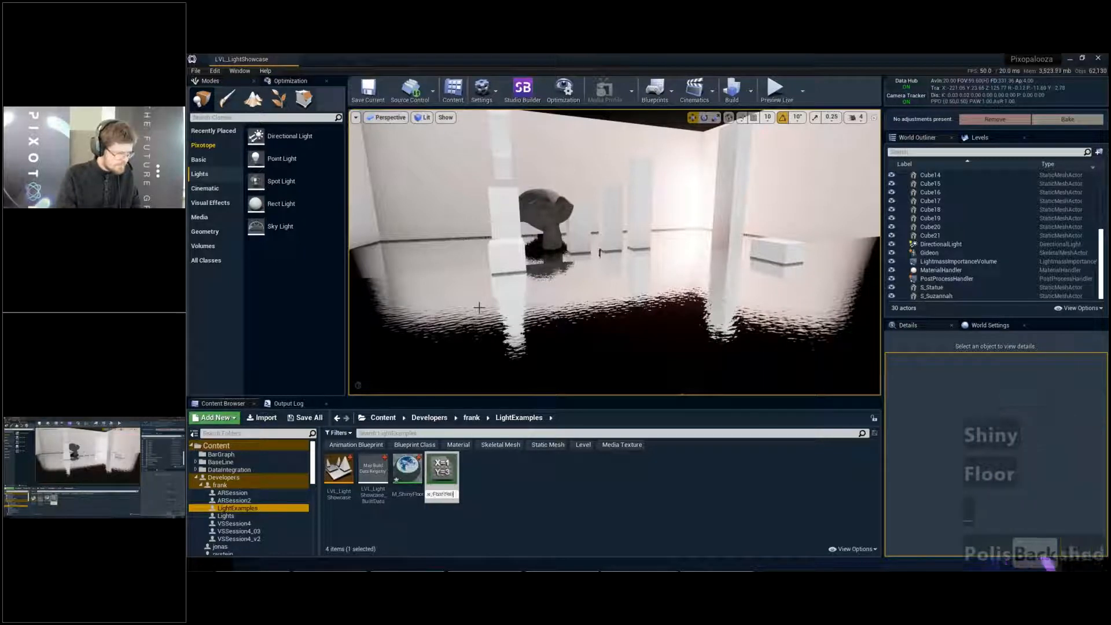
{"action": "key", "text": "Return"}
{"action": "key", "text": "ctrl+s"}
- Override the Flatness parameter of MI_ShinyFloor_Polished with a value of 1 and close the material instance
{"action": "double_click", "coordinate": [413, 482]}
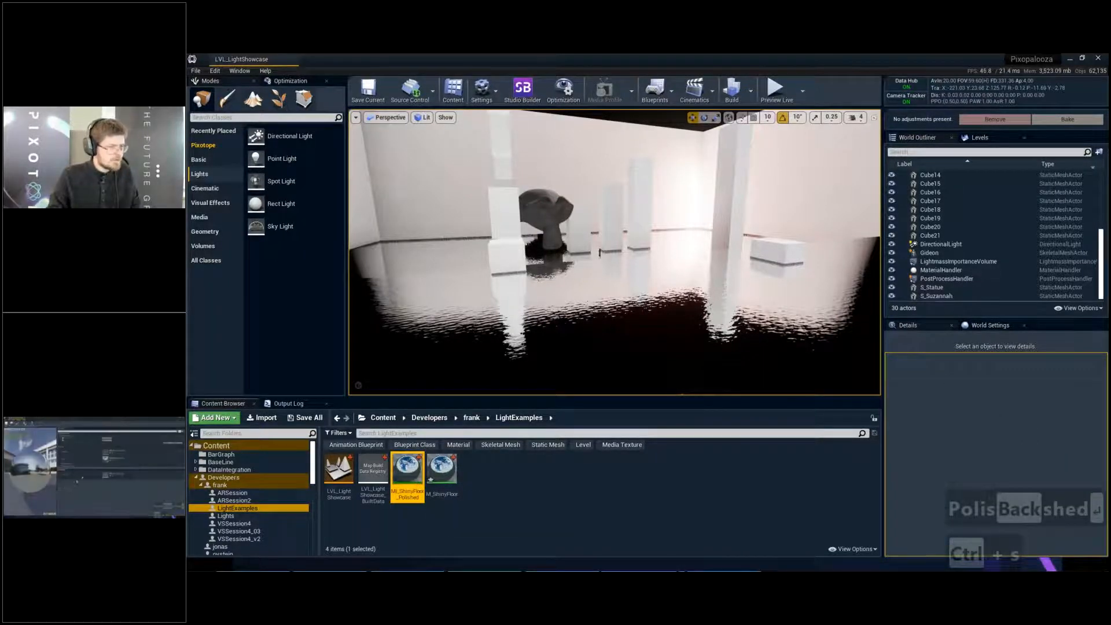
{"action": "left_click", "coordinate": [488, 161]}
{"action": "left_click", "coordinate": [709, 162]}
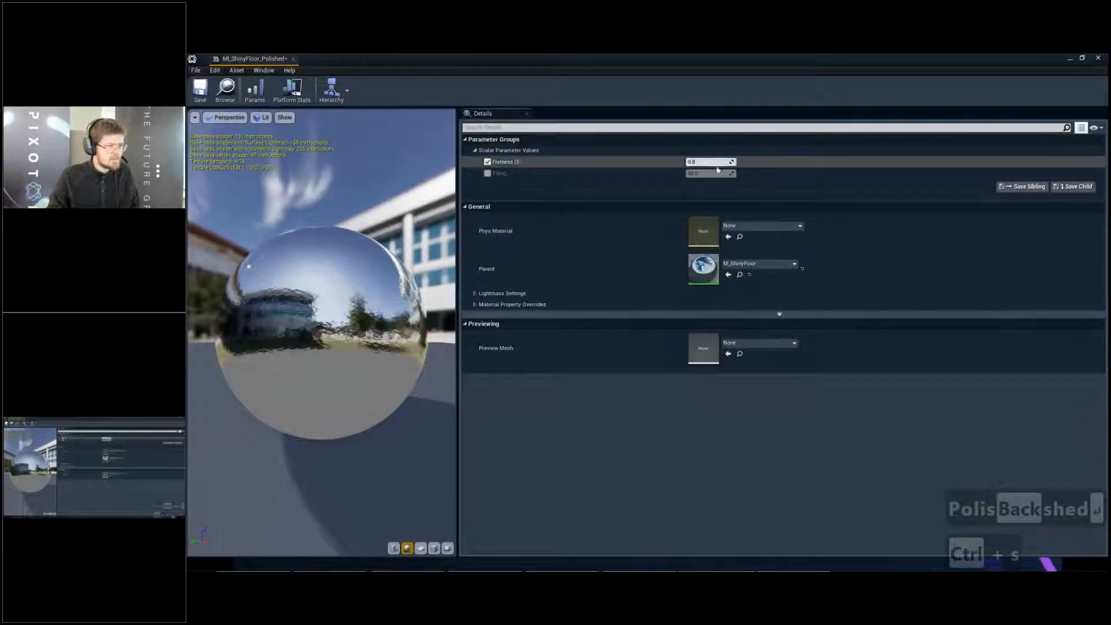
{"action": "type", "text": "1"}
{"action": "key", "text": "Return"}
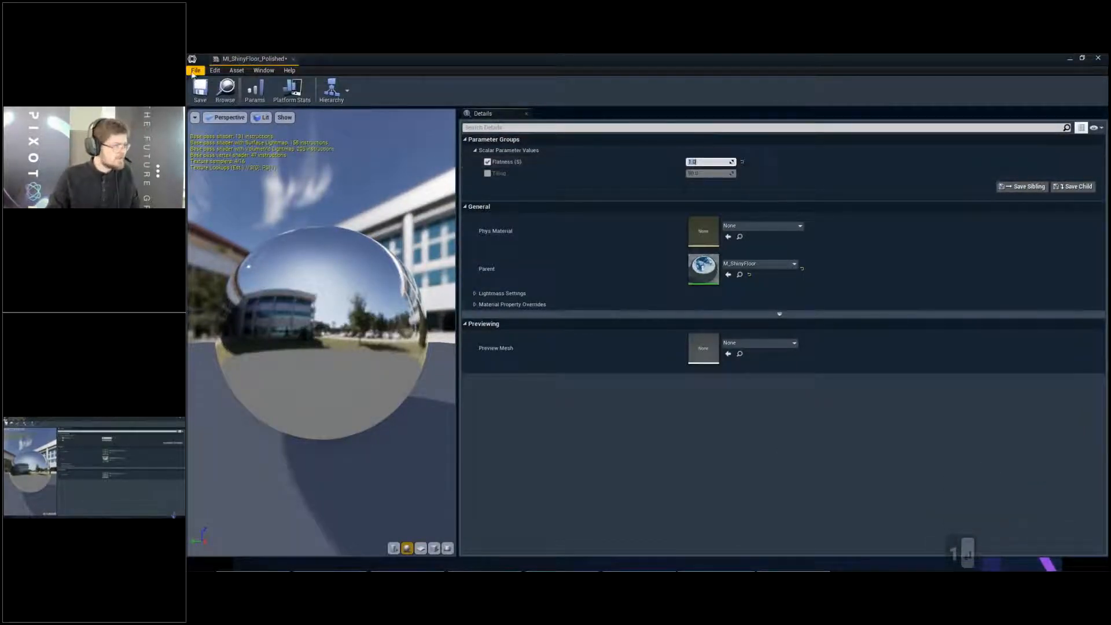
{"action": "left_click", "coordinate": [293, 59]}
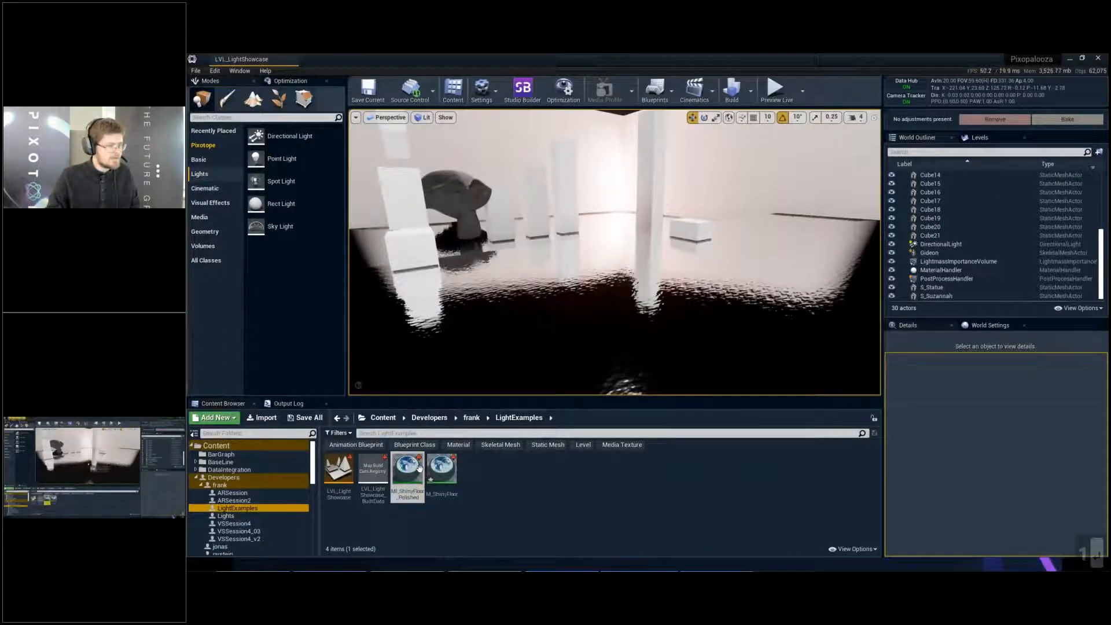
- Apply MI_ShinyFloor_Polished to the floor, clear the selection and show the viewport full screen
{"action": "left_click_drag", "start_coordinate": [408, 476], "coordinate": [623, 294]}
{"action": "key", "text": "Escape"}
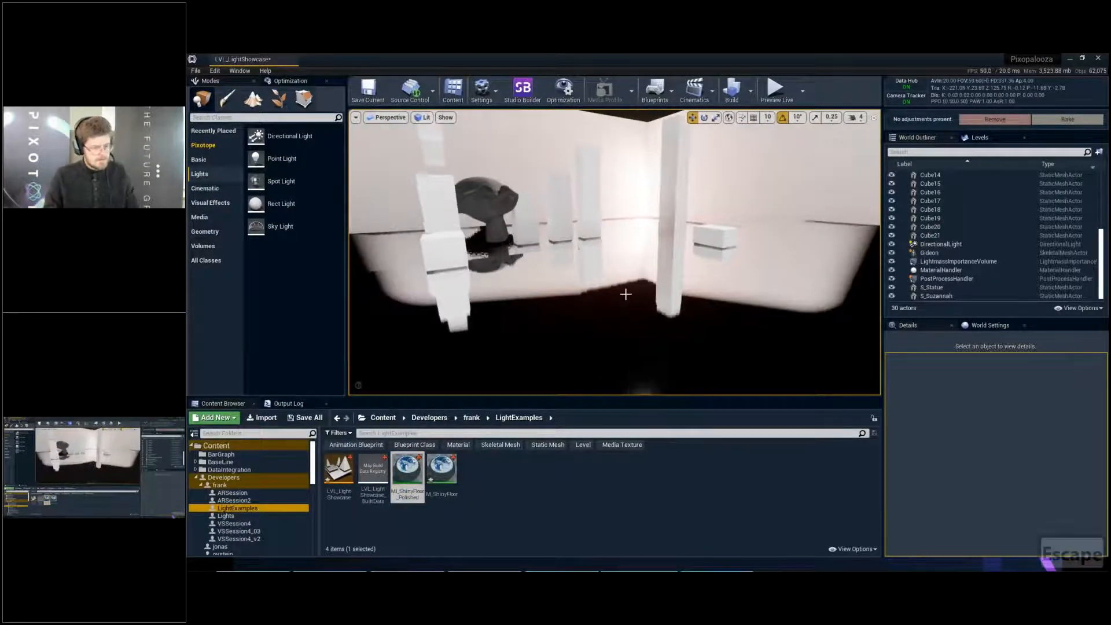
{"action": "key", "text": "F11"}
- Examine the polished floor's reflections of the monkey head, pillars and walls from low, raised and tilted camera angles
{"action": "key", "text": "d"}
{"action": "right_click_drag", "start_coordinate": [636, 313], "coordinate": [478, 313]}
{"action": "key", "text": "q"}
{"action": "key", "text": "q"}
{"action": "key", "text": "q"}
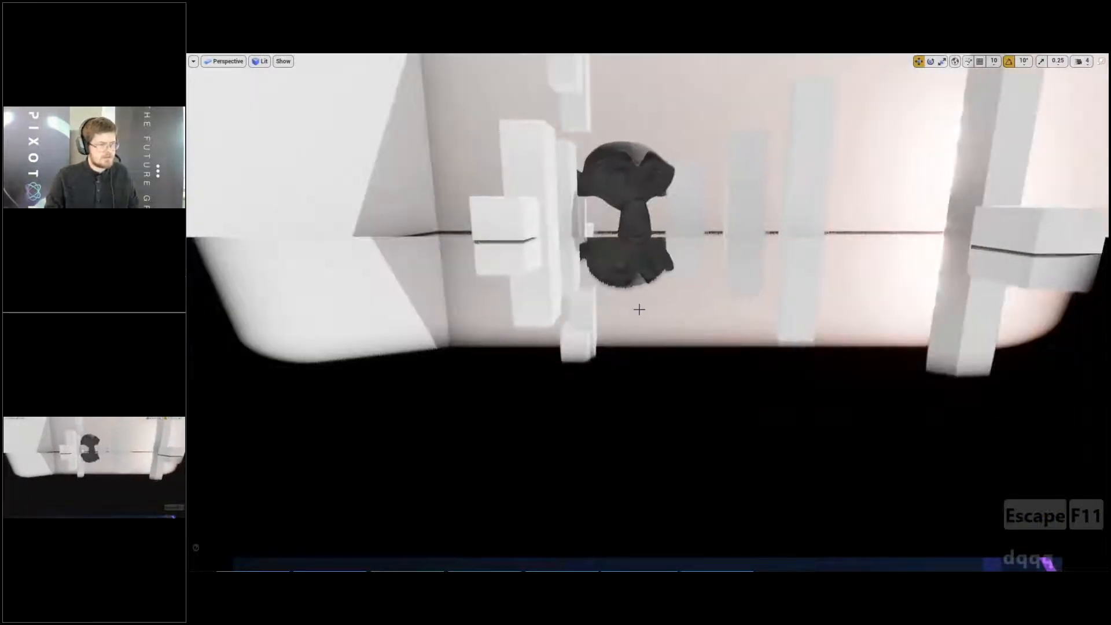
{"action": "mouse_move", "coordinate": [640, 309]}
{"action": "right_mouse_down"}
{"action": "mouse_move", "coordinate": [640, 321]}
{"action": "mouse_move", "coordinate": [639, 248]}
{"action": "mouse_move", "coordinate": [627, 248]}
{"action": "mouse_move", "coordinate": [611, 266]}
{"action": "mouse_move", "coordinate": [647, 310]}
{"action": "right_mouse_up"}
{"action": "key", "text": "w"}
{"action": "key", "text": "w"}
{"action": "key", "text": "a"}
{"action": "key", "text": "w"}
{"action": "key", "text": "d"}
{"action": "key", "text": "d"}
{"action": "key", "text": "e"}
{"action": "key", "text": "e"}
{"action": "key", "text": "e"}
{"action": "key", "text": "s"}
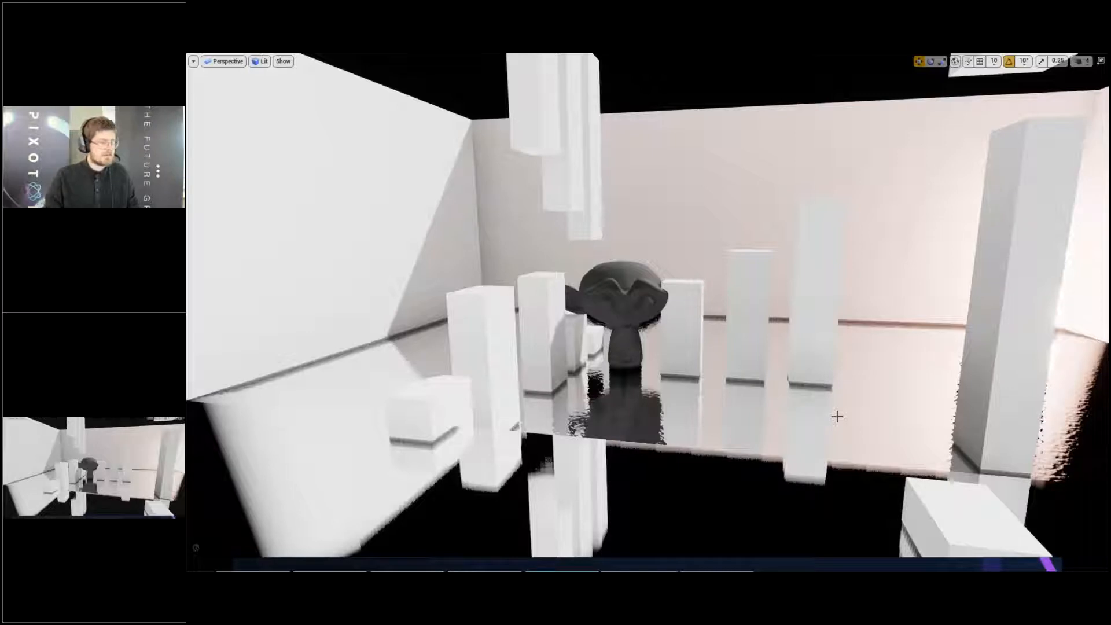
{"action": "right_click_drag", "start_coordinate": [734, 343], "coordinate": [738, 329]}
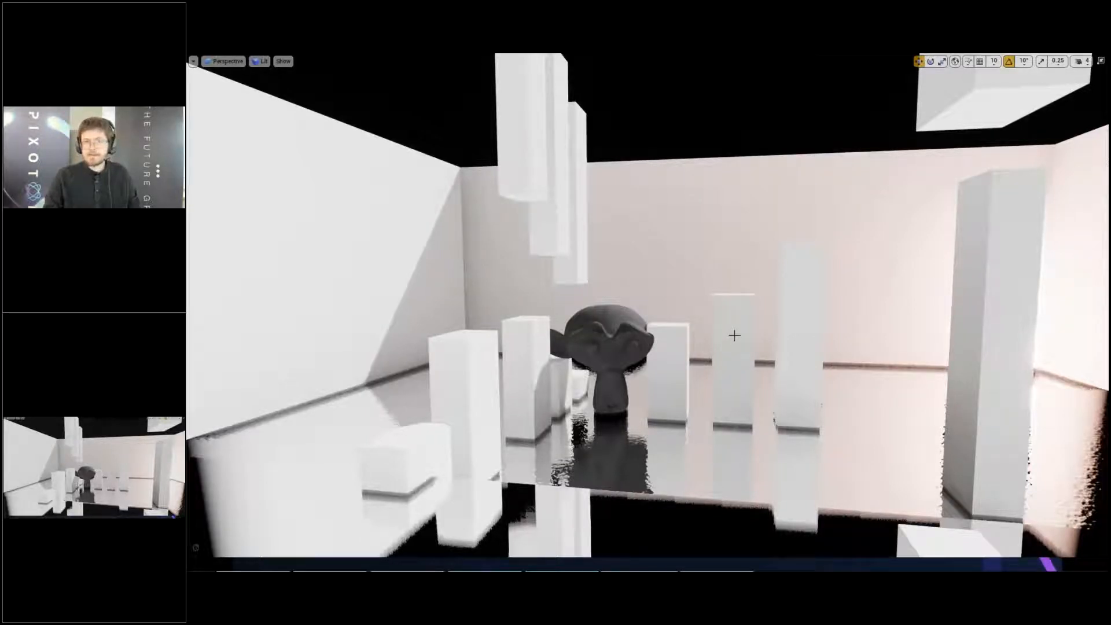
{"action": "right_click_drag", "start_coordinate": [734, 336], "coordinate": [750, 324]}
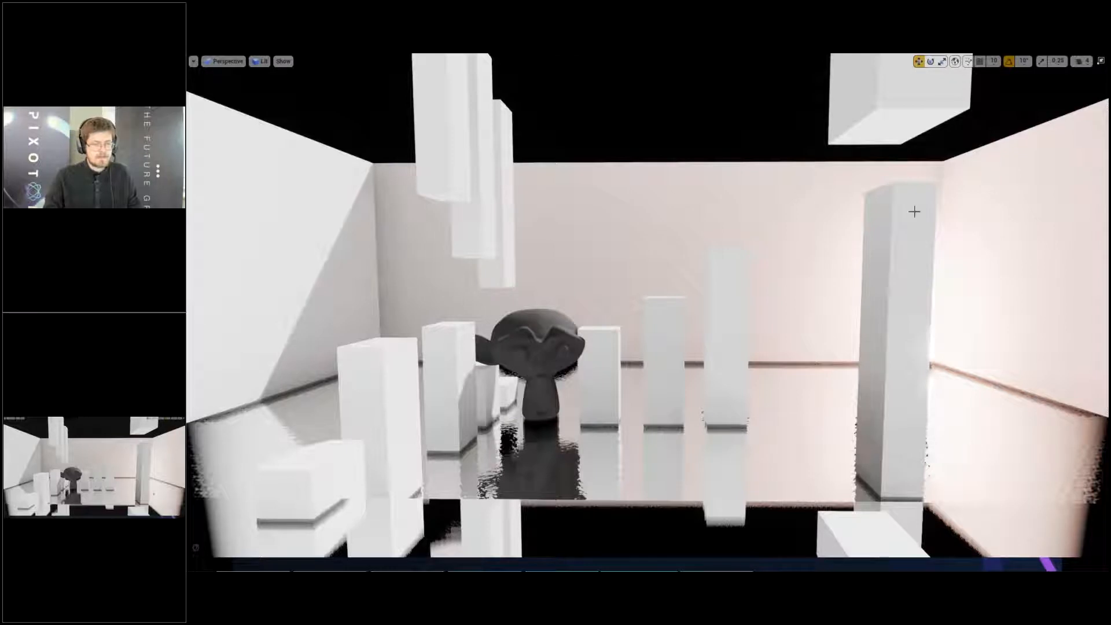
{"action": "right_click_drag", "start_coordinate": [914, 161], "coordinate": [911, 214]}
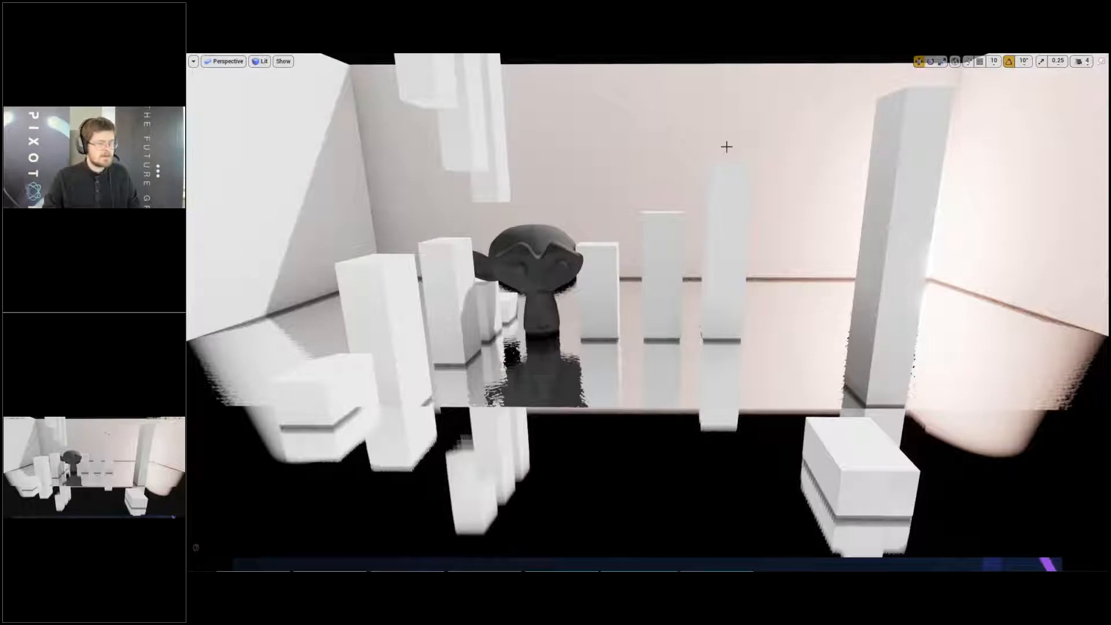
- Examine how the floor reflections respond as the camera moves closer, farther away and sideways through the room
{"action": "right_click_drag", "start_coordinate": [724, 146], "coordinate": [694, 146]}
{"action": "key", "text": "w"}
{"action": "key", "text": "w"}
{"action": "key", "text": "w"}
{"action": "key", "text": "w"}
{"action": "key", "text": "w"}
{"action": "key", "text": "w"}
{"action": "key", "text": "w"}
{"action": "key", "text": "w"}
{"action": "key", "text": "w"}
{"action": "key", "text": "w"}
{"action": "key", "text": "w"}
{"action": "key", "text": "w"}
{"action": "key", "text": "w"}
{"action": "key", "text": "w"}
{"action": "key", "text": "w"}
{"action": "key", "text": "w"}
{"action": "key", "text": "w"}
{"action": "key", "text": "w"}
{"action": "key", "text": "w"}
{"action": "key", "text": "w"}
{"action": "key", "text": "w"}
{"action": "key", "text": "w"}
{"action": "key", "text": "w"}
{"action": "key", "text": "w"}
{"action": "key", "text": "s"}
{"action": "key", "text": "s"}
{"action": "key", "text": "s"}
{"action": "key", "text": "w"}
{"action": "key", "text": "w"}
{"action": "key", "text": "w"}
{"action": "key", "text": "s"}
{"action": "key", "text": "q"}
{"action": "key", "text": "a"}
{"action": "key", "text": "d"}
{"action": "key", "text": "d"}
{"action": "key", "text": "w"}
{"action": "key", "text": "q"}
{"action": "key", "text": "d"}
{"action": "key", "text": "w"}
{"action": "key", "text": "w"}
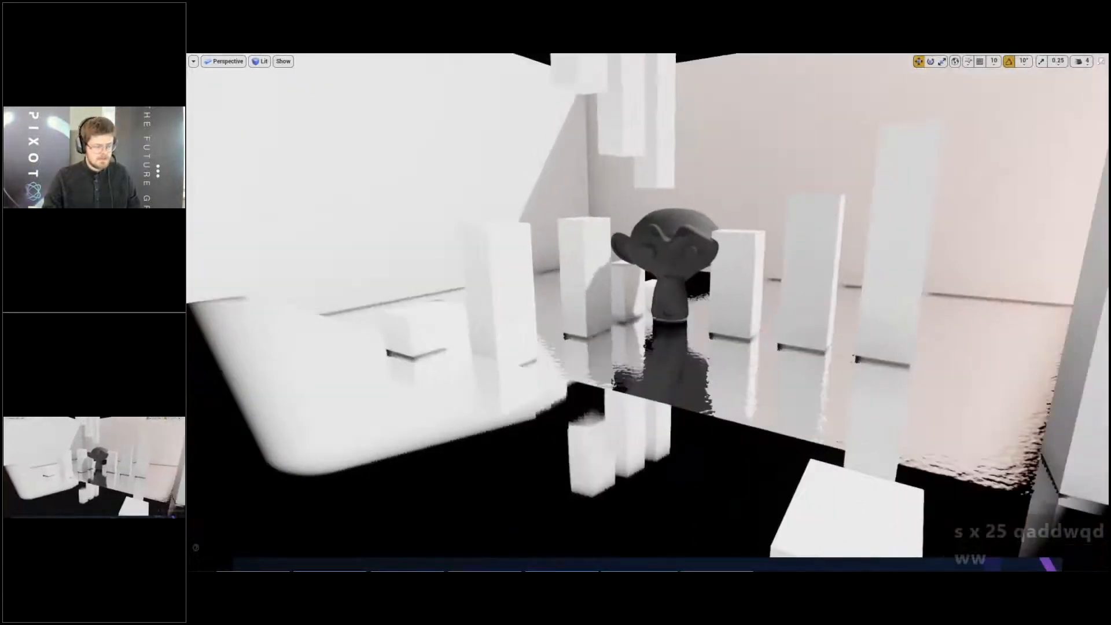
- Leave the full-screen view, duplicate the S_Suzannah monkey head and place the copy beside and in front of the original
{"action": "key", "text": "F11"}
{"action": "left_click", "coordinate": [623, 228]}
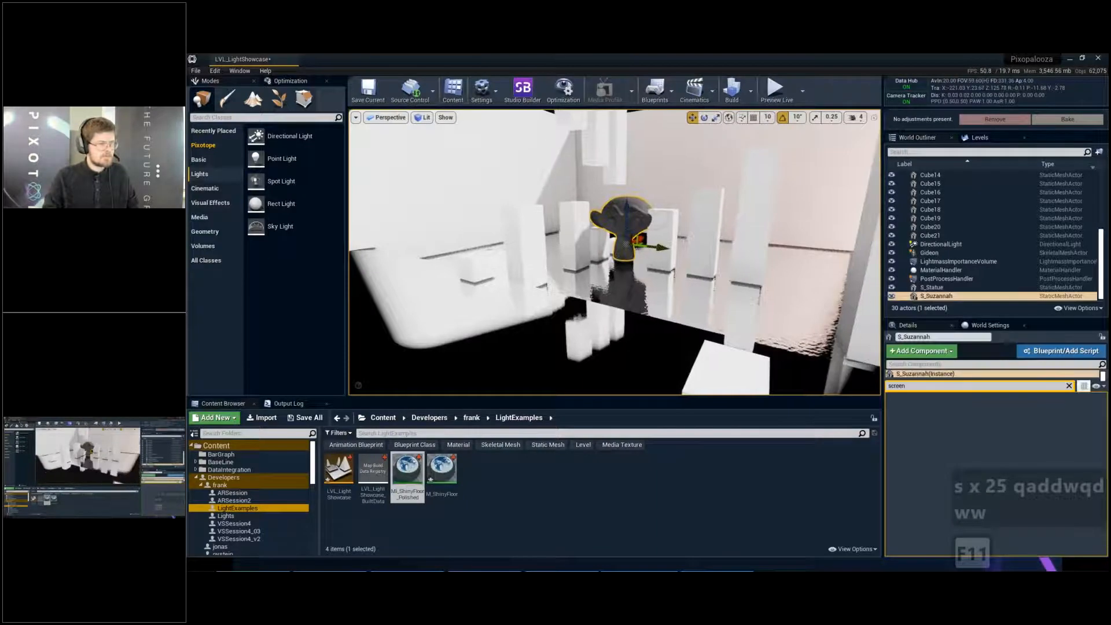
{"action": "right_click_drag", "start_coordinate": [657, 241], "coordinate": [666, 246]}
{"action": "key", "text": "w"}
{"action": "key", "text": "w"}
{"action": "left_click_drag", "start_coordinate": [658, 247], "coordinate": [769, 251], "text": "alt"}
{"action": "key", "text": "e"}
{"action": "right_click_drag", "start_coordinate": [868, 261], "coordinate": [880, 292]}
{"action": "left_click_drag", "start_coordinate": [734, 202], "coordinate": [745, 224], "text": "ctrl"}
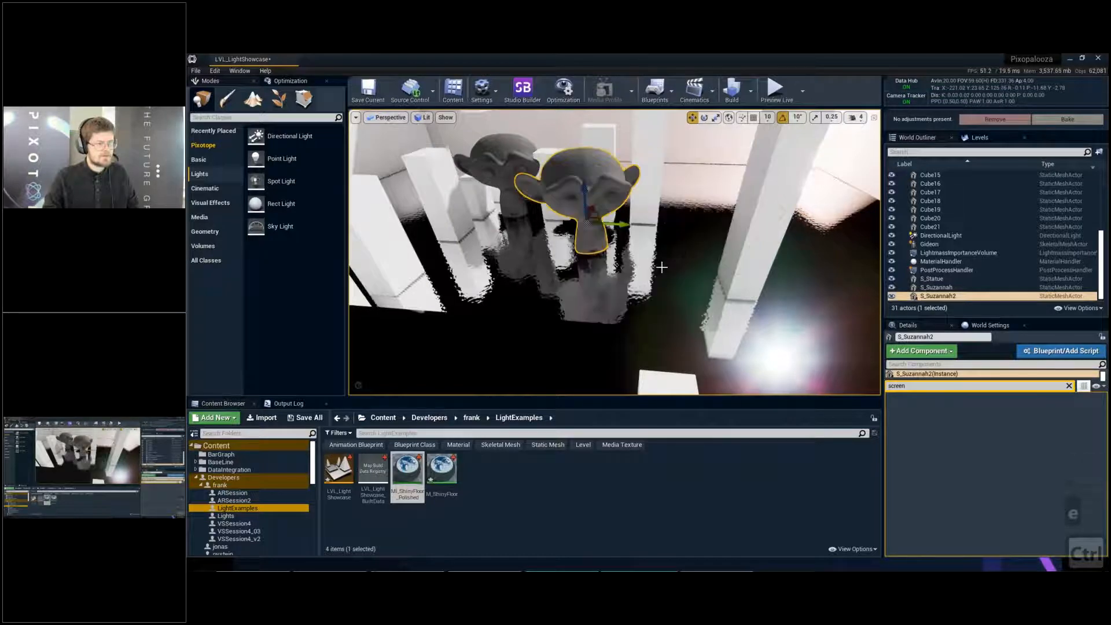
- Clear the property filter and apply MI_ShinyFloor_Polished to the duplicated monkey head
{"action": "left_click", "coordinate": [1069, 386]}
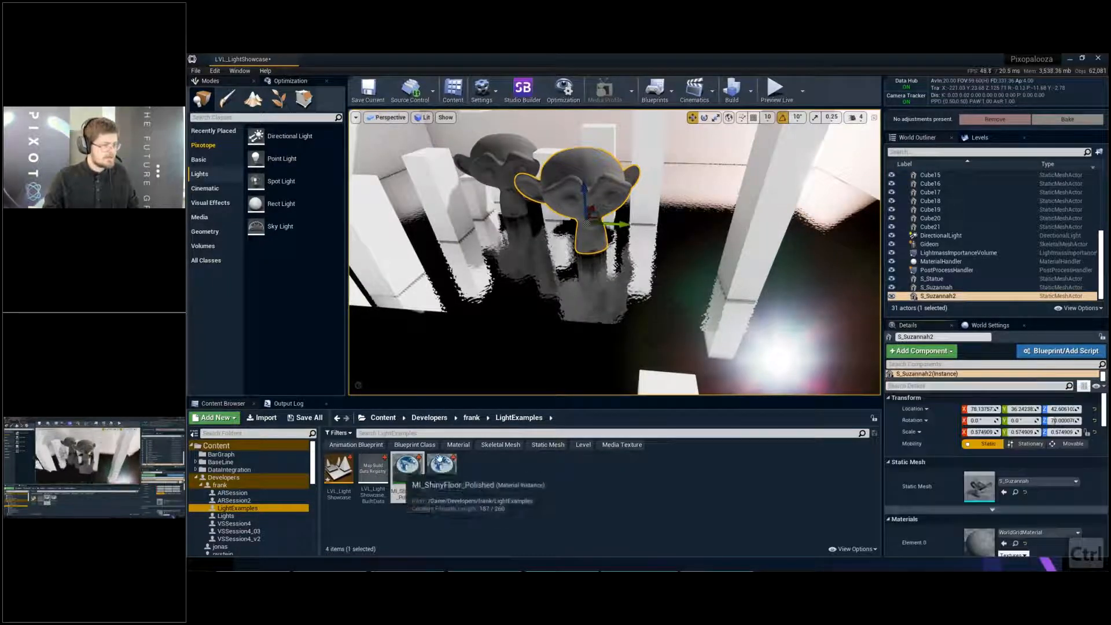
{"action": "right_click_drag", "start_coordinate": [497, 324], "coordinate": [493, 289]}
{"action": "key", "text": "w"}
{"action": "key", "text": "q"}
{"action": "key", "text": "e"}
{"action": "key", "text": "e"}
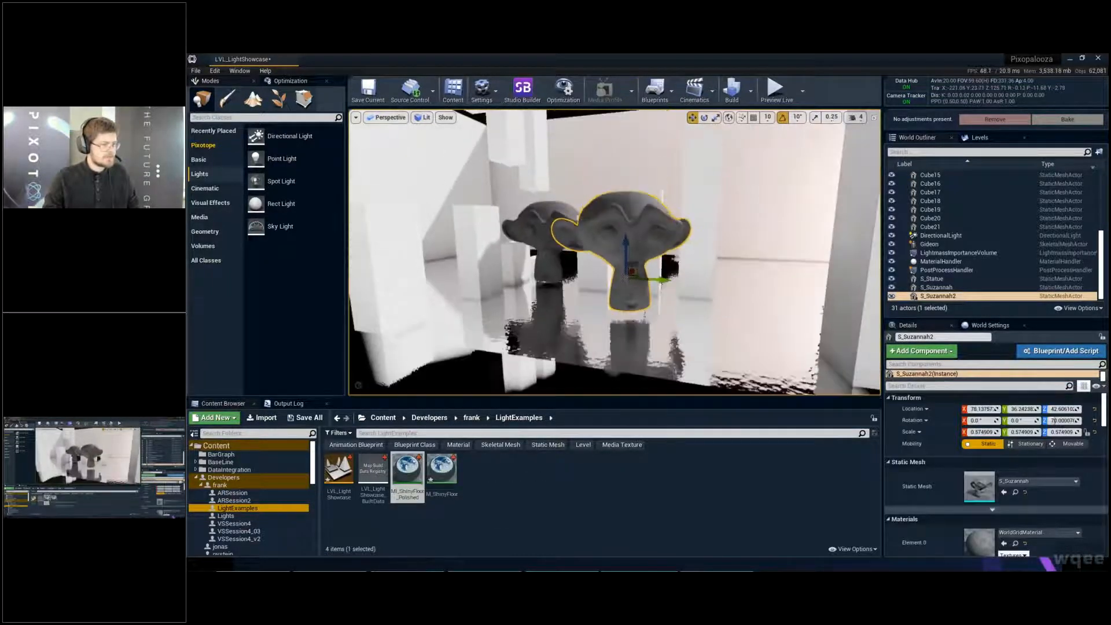
{"action": "left_click_drag", "start_coordinate": [409, 473], "coordinate": [632, 198]}
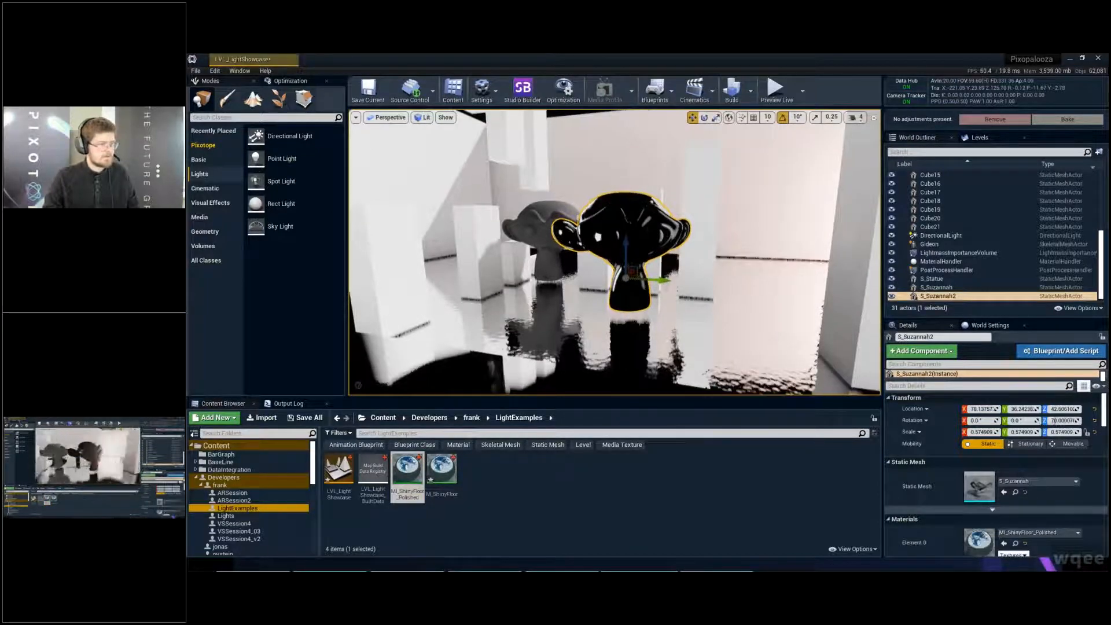
- Examine the reflections on the polished monkey head from the front, side and back, finishing in the full-screen viewport
{"action": "key", "text": "a"}
{"action": "key", "text": "w"}
{"action": "right_click_drag", "start_coordinate": [631, 198], "coordinate": [452, 199]}
{"action": "key", "text": "d"}
{"action": "key", "text": "d"}
{"action": "key", "text": "d"}
{"action": "key", "text": "d"}
{"action": "right_click_drag", "start_coordinate": [682, 224], "coordinate": [666, 307]}
{"action": "key", "text": "w"}
{"action": "key", "text": "e"}
{"action": "key", "text": "Escape"}
{"action": "key", "text": "d"}
{"action": "key", "text": "d"}
{"action": "right_click_drag", "start_coordinate": [682, 224], "coordinate": [338, 158]}
{"action": "key", "text": "q"}
{"action": "key", "text": "a"}
{"action": "key", "text": "e"}
{"action": "key", "text": "d"}
{"action": "key", "text": "d"}
{"action": "key", "text": "w"}
{"action": "key", "text": "q"}
{"action": "key", "text": "d"}
{"action": "key", "text": "d"}
{"action": "key", "text": "q"}
{"action": "key", "text": "a"}
{"action": "key", "text": "a"}
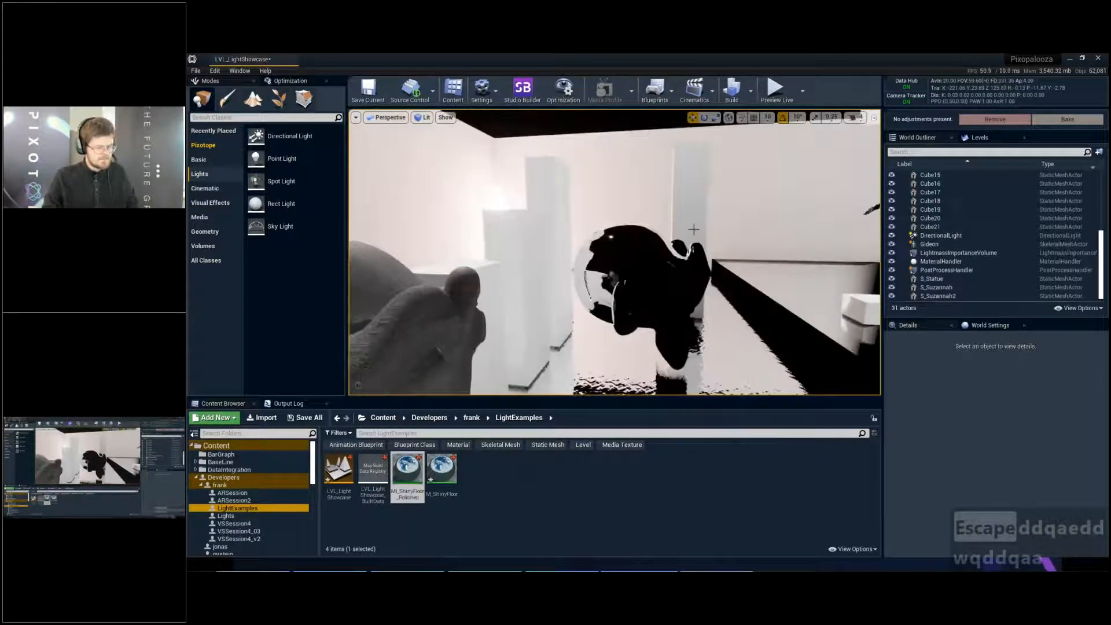
{"action": "key", "text": "F11"}
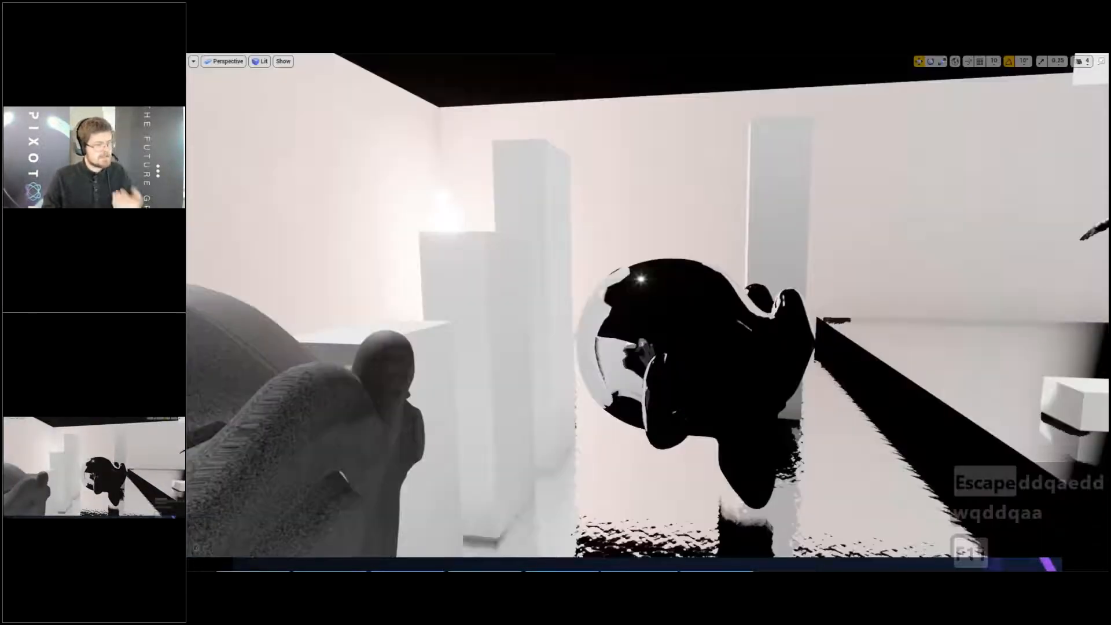
{"action": "left_click", "coordinate": [681, 329]}
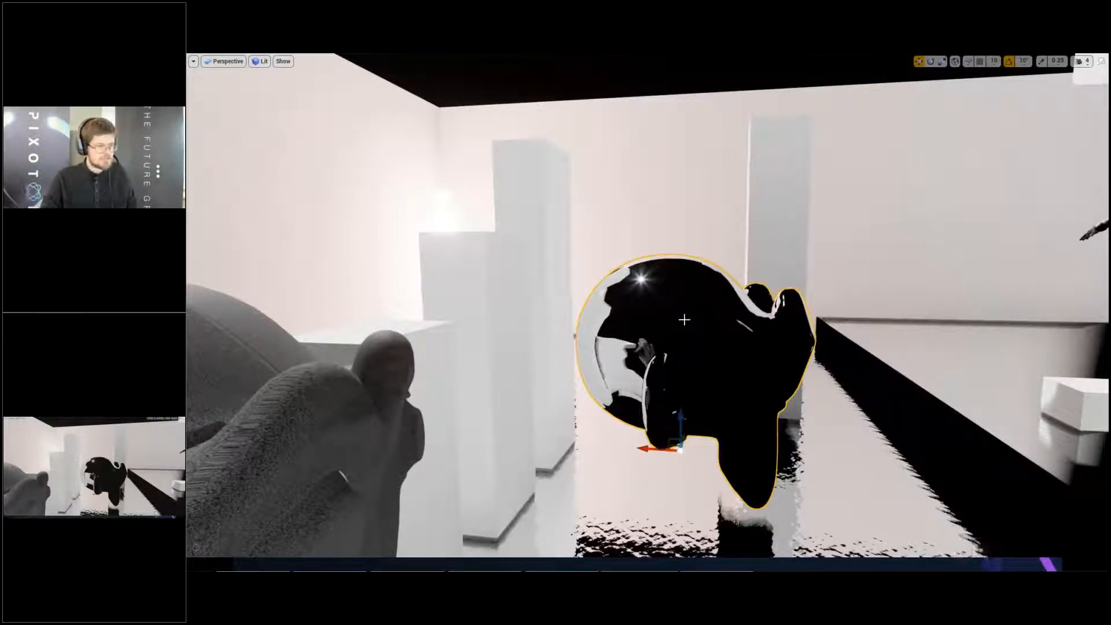
- Delete the polished copy of the monkey head, leave the full-screen view and save with MI_ShinyFloor selected
{"action": "key", "text": "Delete"}
{"action": "right_click_drag", "start_coordinate": [682, 315], "coordinate": [640, 322]}
{"action": "key", "text": "w"}
{"action": "key", "text": "F11"}
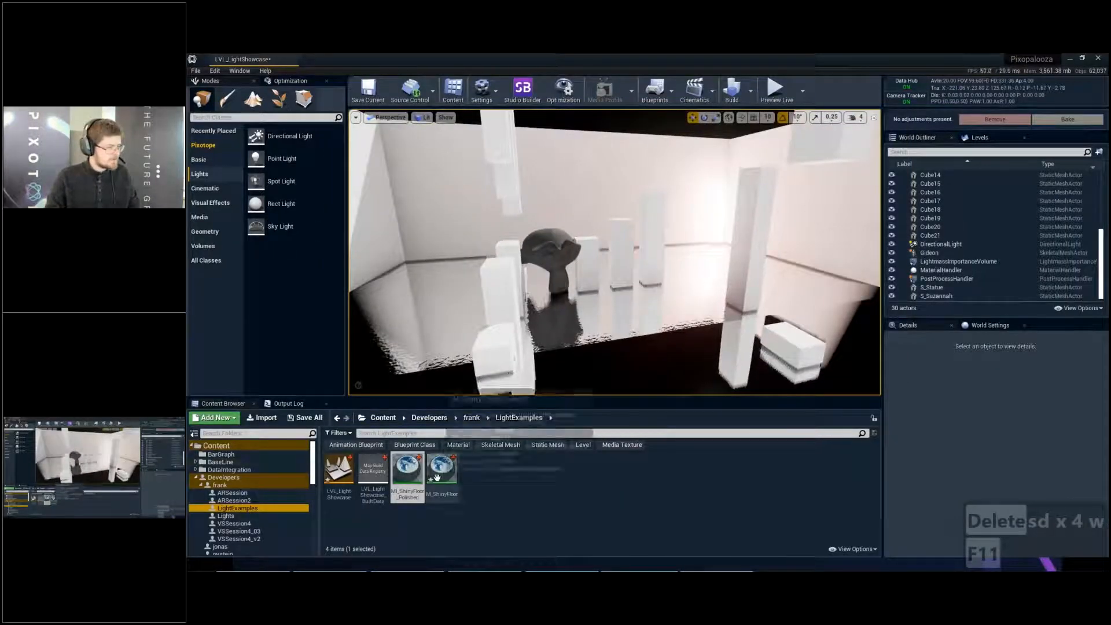
{"action": "left_click", "coordinate": [437, 471]}
{"action": "key", "text": "ctrl+s"}
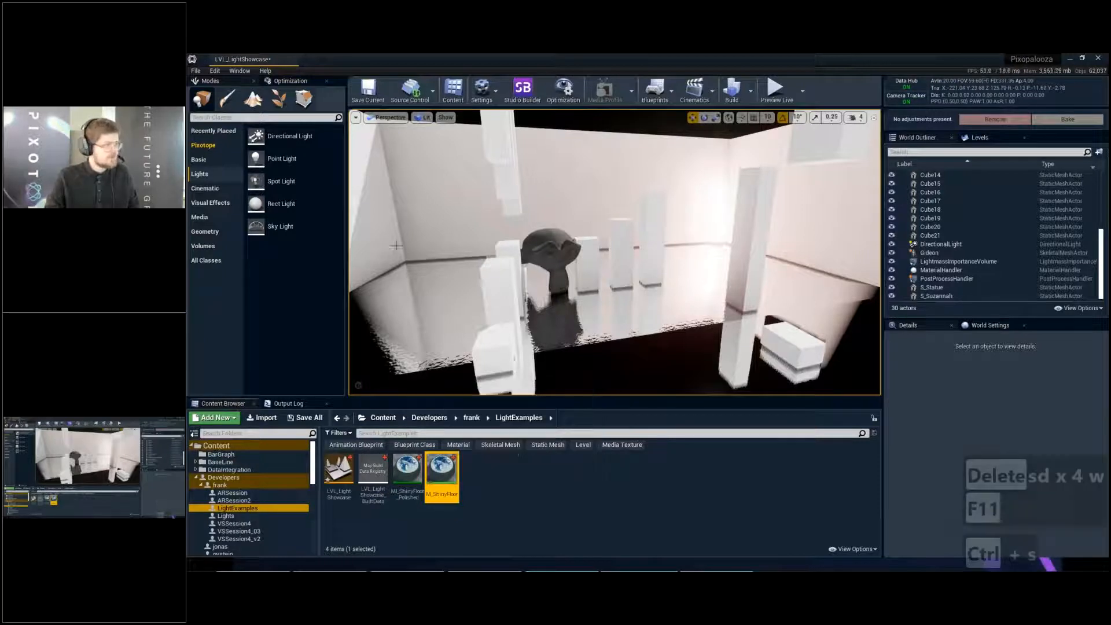
- Find the Planar Reflection actor by searching for "planar" and place it on the floor in front of the monkey head
{"action": "left_click", "coordinate": [218, 118]}
{"action": "type", "text": "planar"}
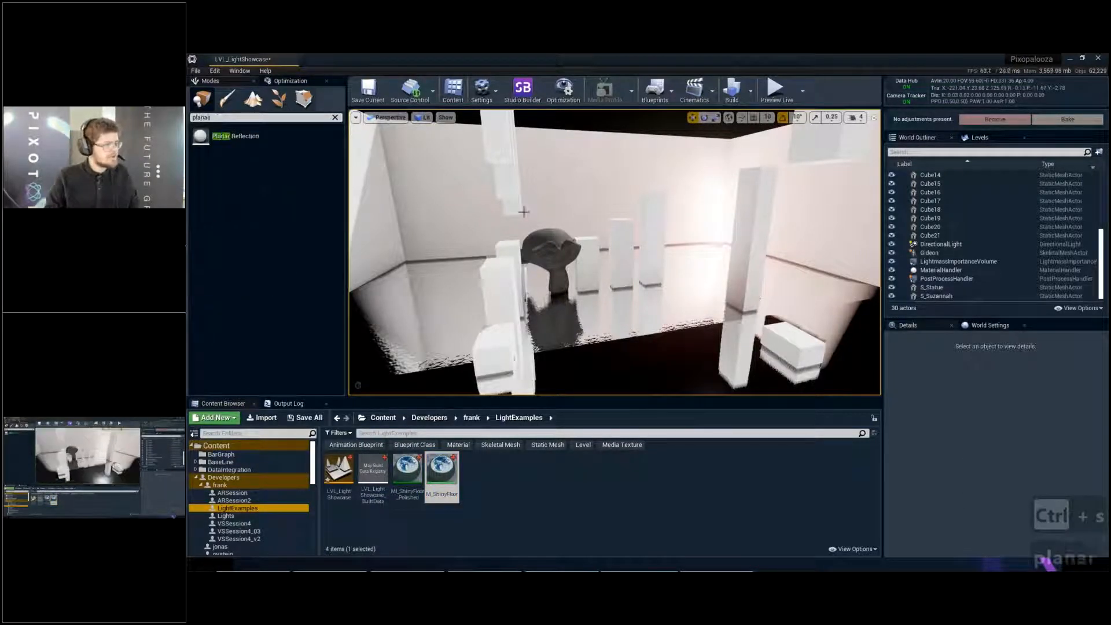
{"action": "key", "text": "w"}
{"action": "right_click_drag", "start_coordinate": [525, 212], "coordinate": [521, 209]}
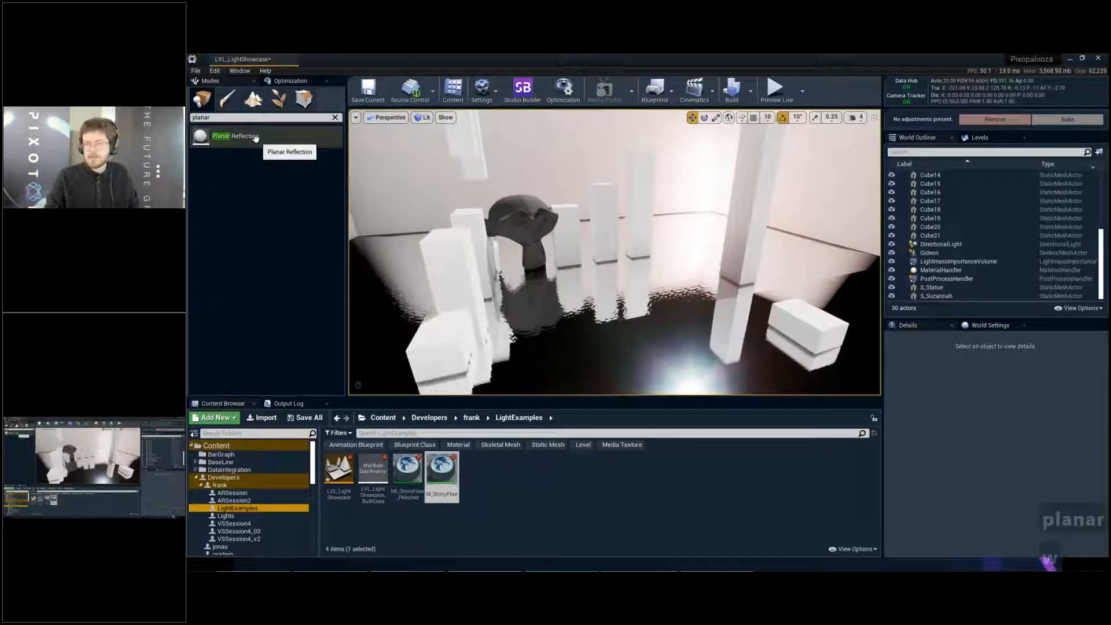
{"action": "left_click_drag", "start_coordinate": [257, 141], "coordinate": [607, 294]}
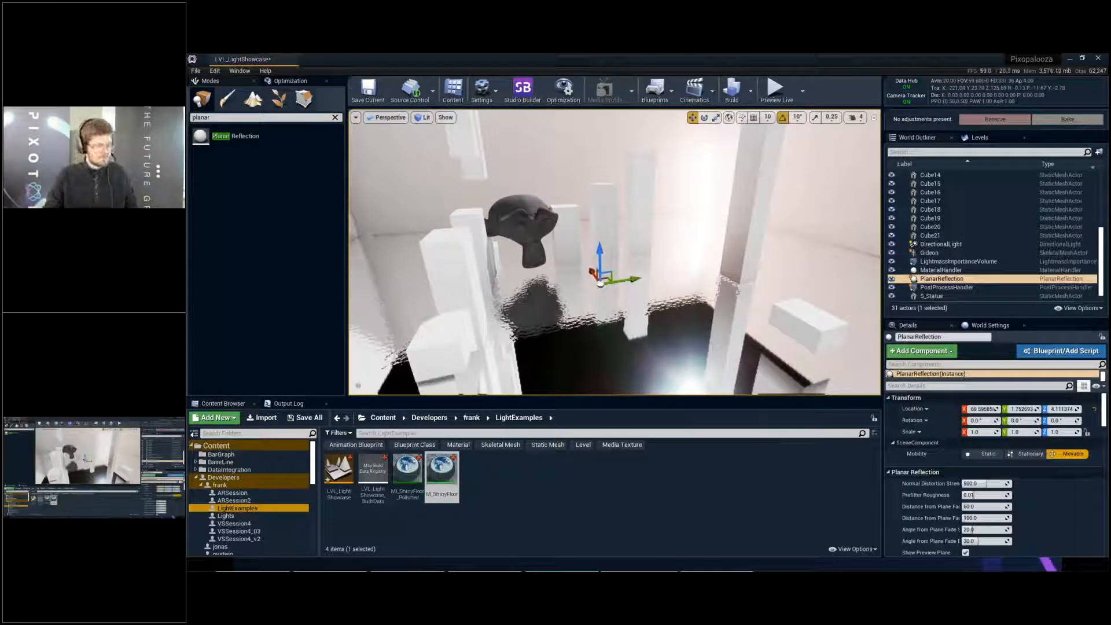
- Turn off game view and raise the planar reflection high above the floor to inspect its effect
{"action": "right_click_drag", "start_coordinate": [700, 223], "coordinate": [717, 223]}
{"action": "key", "text": "g"}
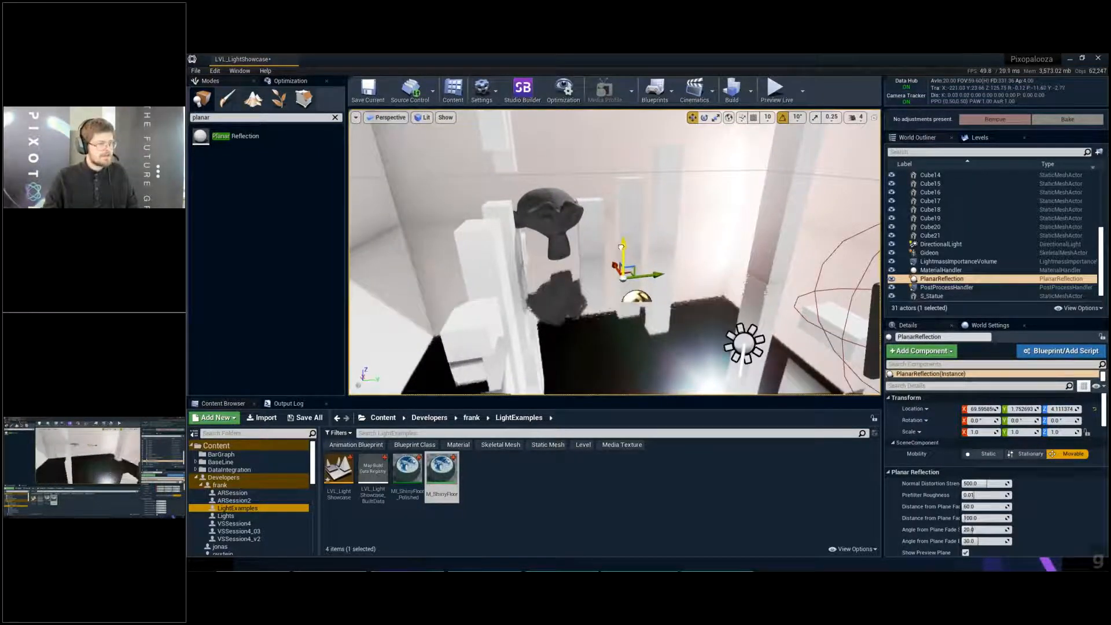
{"action": "left_click_drag", "start_coordinate": [621, 247], "coordinate": [621, 135]}
{"action": "key", "text": "s"}
{"action": "key", "text": "e"}
{"action": "right_click_drag", "start_coordinate": [621, 136], "coordinate": [697, 171]}
{"action": "key", "text": "a"}
{"action": "left_click_drag", "start_coordinate": [653, 233], "coordinate": [665, 154]}
{"action": "right_click_drag", "start_coordinate": [665, 154], "coordinate": [874, 112]}
{"action": "key", "text": "s"}
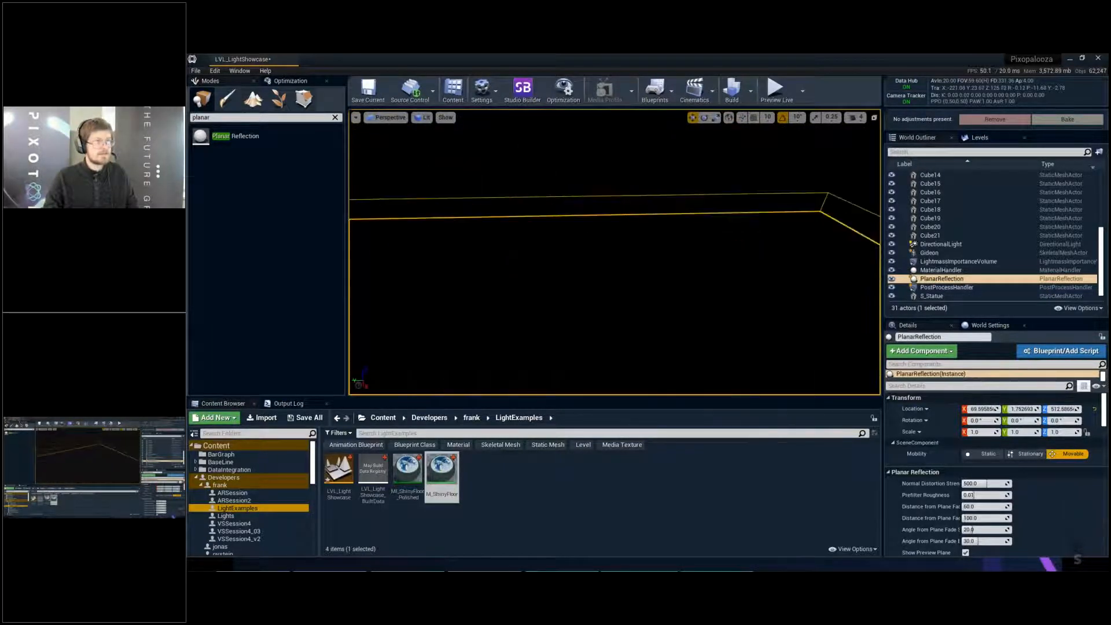
- Lower the planar reflection to a Z location of about -107
{"action": "right_click_drag", "start_coordinate": [615, 252], "coordinate": [805, 268]}
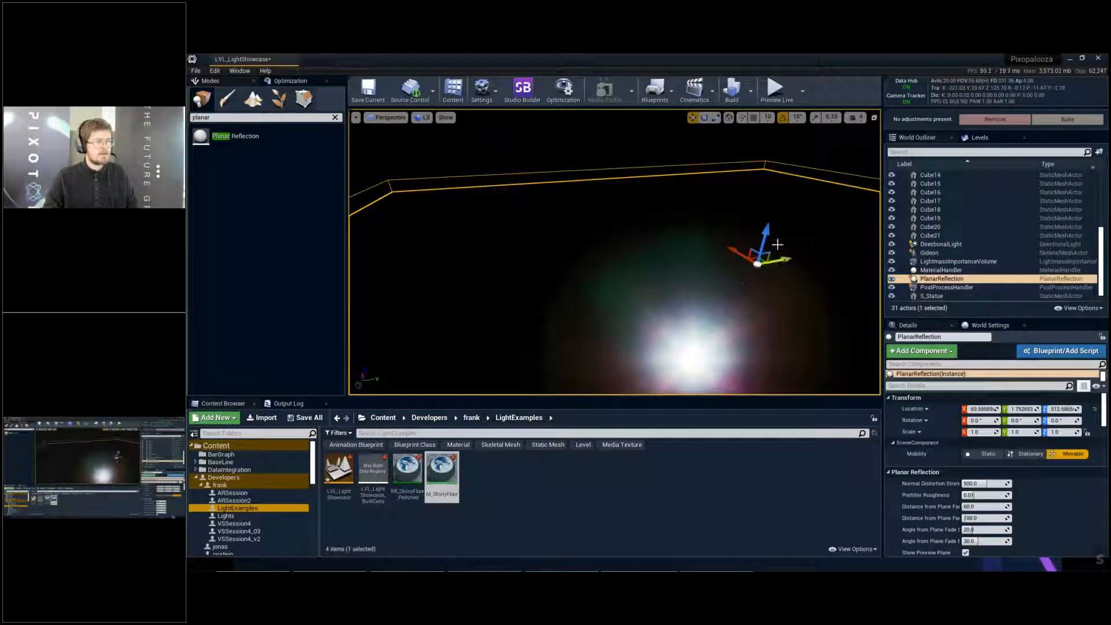
{"action": "right_click_drag", "start_coordinate": [742, 284], "coordinate": [745, 286]}
{"action": "left_click_drag", "start_coordinate": [763, 219], "coordinate": [751, 338]}
{"action": "right_click_drag", "start_coordinate": [751, 339], "coordinate": [773, 351]}
{"action": "key", "text": "w"}
{"action": "key", "text": "s"}
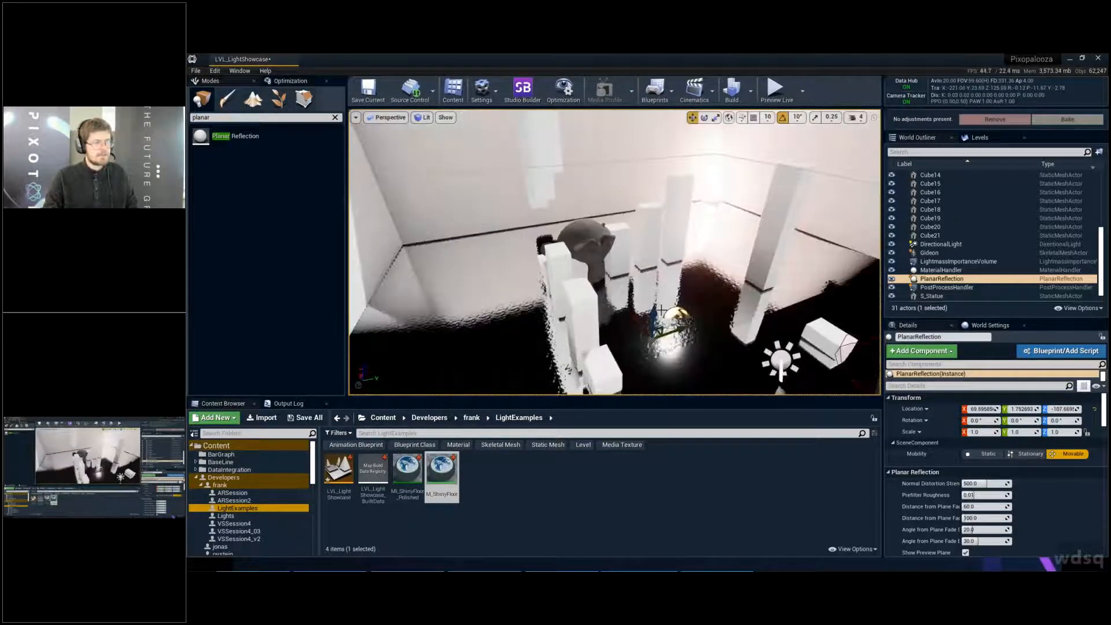
- Scale the planar reflection to about 0.47 in X and 0.12 in Y
{"action": "key", "text": "r"}
{"action": "left_click_drag", "start_coordinate": [679, 328], "coordinate": [656, 320]}
{"action": "key", "text": "w"}
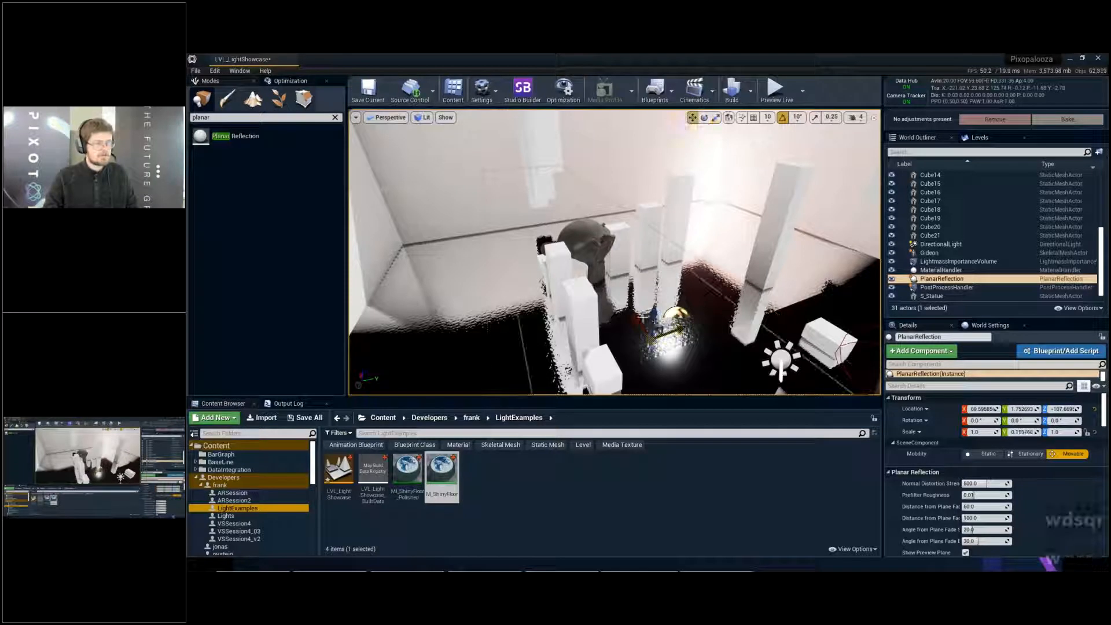
{"action": "key", "text": "r"}
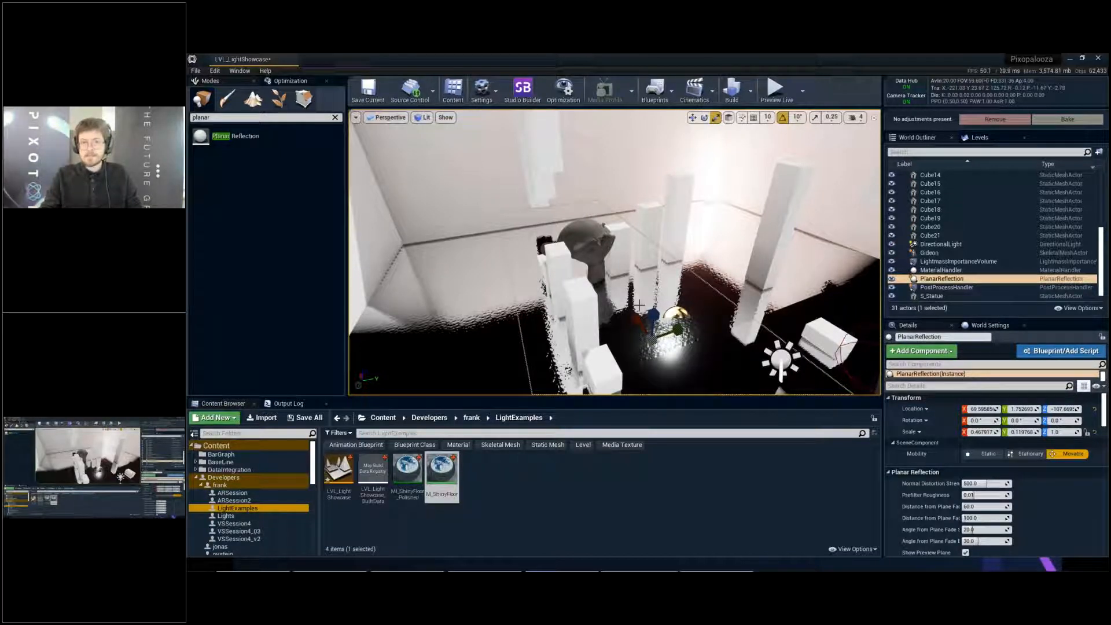
- Widen the planar reflection to a Y scale of about 0.35 and move it to a Y location of about 113
{"action": "right_click_drag", "start_coordinate": [651, 296], "coordinate": [634, 318]}
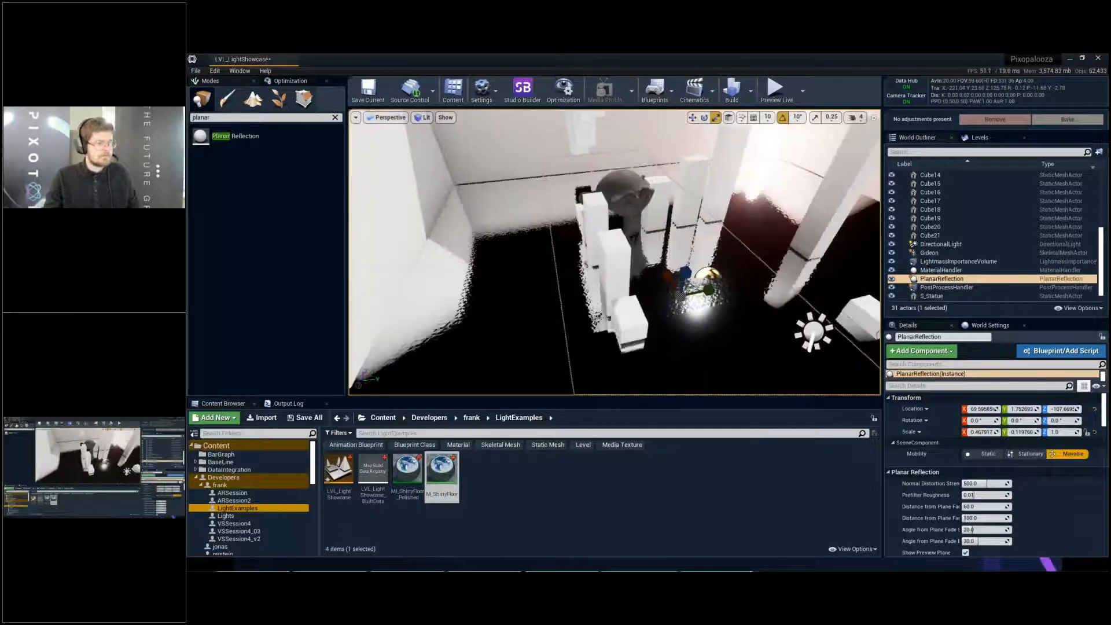
{"action": "left_click_drag", "start_coordinate": [710, 290], "coordinate": [750, 282]}
{"action": "key", "text": "w"}
{"action": "key", "text": "r"}
{"action": "key", "text": "w"}
{"action": "right_click_drag", "start_coordinate": [750, 282], "coordinate": [755, 254]}
- Raise the planar reflection to a Z location of about 18 and snap it down onto the floor
{"action": "key", "text": "q"}
{"action": "key", "text": "s"}
{"action": "key", "text": "a"}
{"action": "key", "text": "w"}
{"action": "key", "text": "a"}
{"action": "key", "text": "w"}
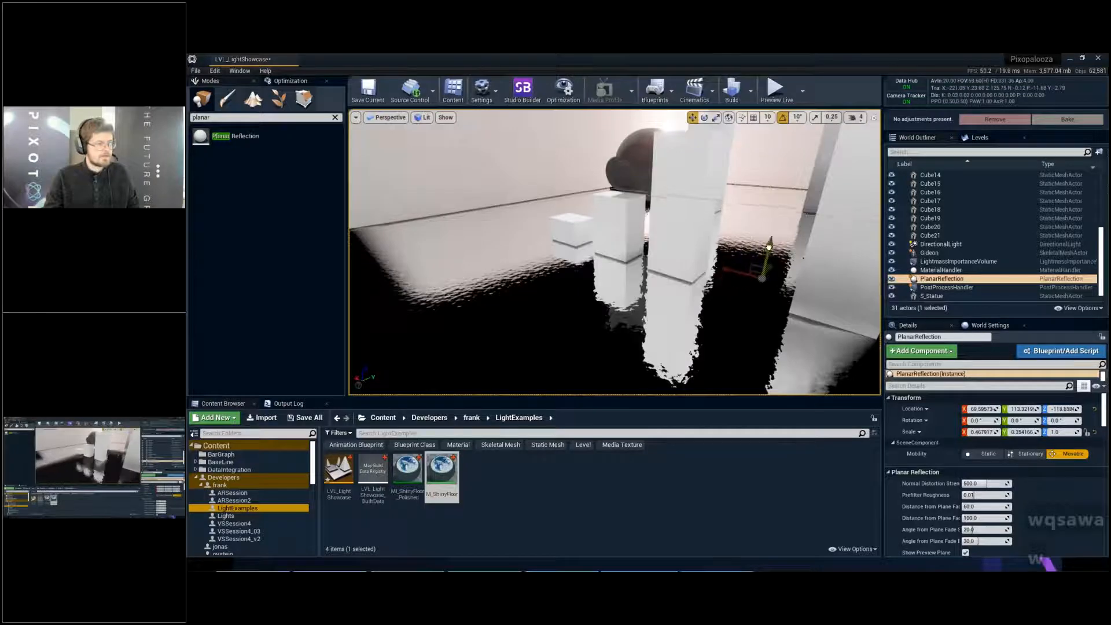
{"action": "left_click_drag", "start_coordinate": [769, 254], "coordinate": [786, 172]}
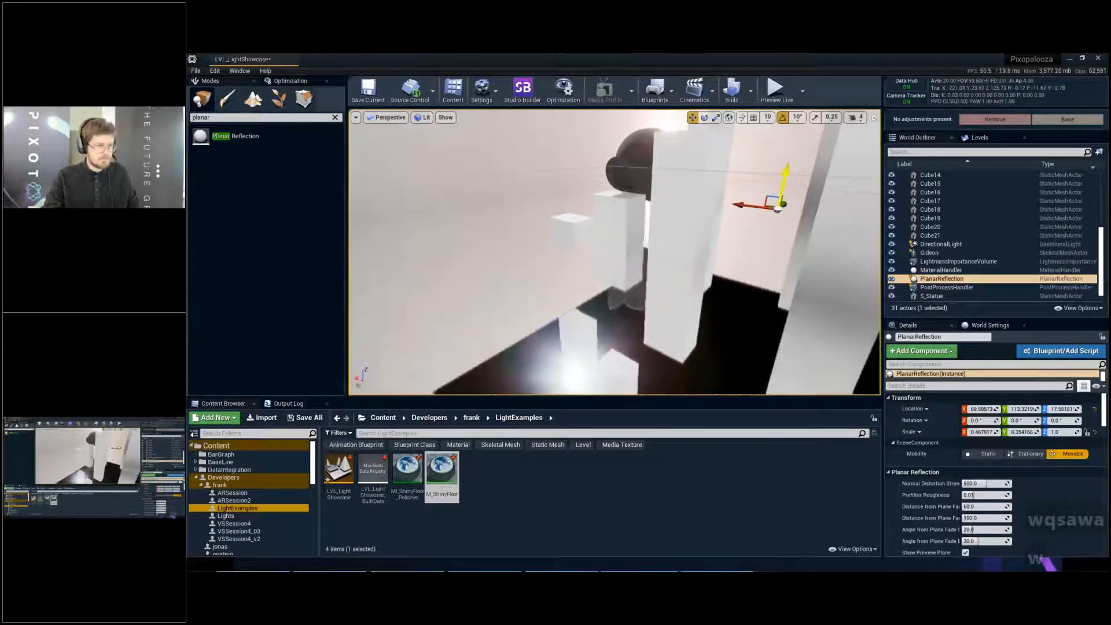
{"action": "key", "text": "End"}
- Examine the floor reflections of the monkey head and pillars in full-screen game view from several angles and heights
{"action": "right_click_drag", "start_coordinate": [769, 228], "coordinate": [656, 302]}
{"action": "key", "text": "g"}
{"action": "key", "text": "F11"}
{"action": "key", "text": "e"}
{"action": "key", "text": "d"}
{"action": "key", "text": "w"}
{"action": "key", "text": "q"}
{"action": "key", "text": "d"}
{"action": "key", "text": "w"}
{"action": "key", "text": "q"}
{"action": "key", "text": "e"}
{"action": "key", "text": "s"}
{"action": "key", "text": "a"}
{"action": "key", "text": "w"}
{"action": "key", "text": "q"}
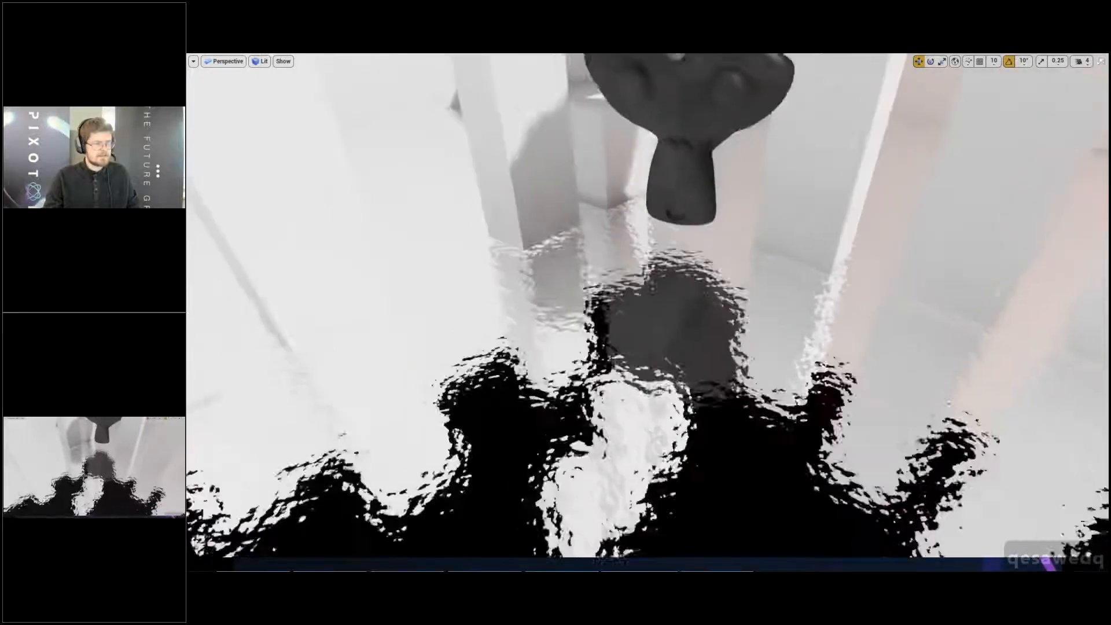
{"action": "right_click_drag", "start_coordinate": [765, 236], "coordinate": [785, 220]}
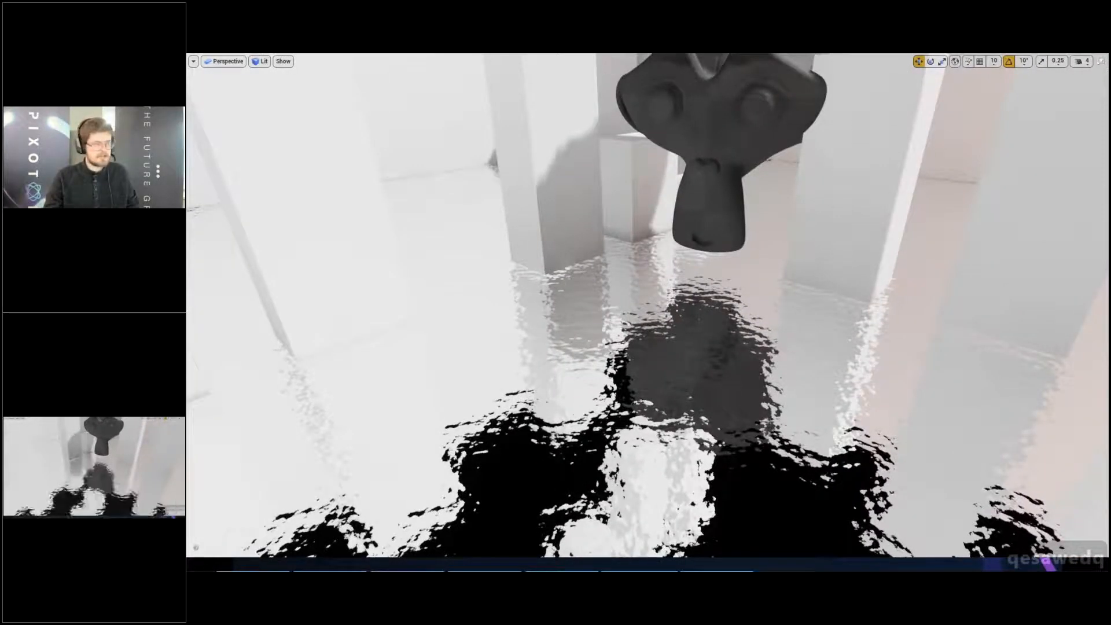
{"action": "key", "text": "d"}
{"action": "key", "text": "a"}
{"action": "key", "text": "d"}
{"action": "key", "text": "a"}
{"action": "key", "text": "d"}
{"action": "key", "text": "a"}
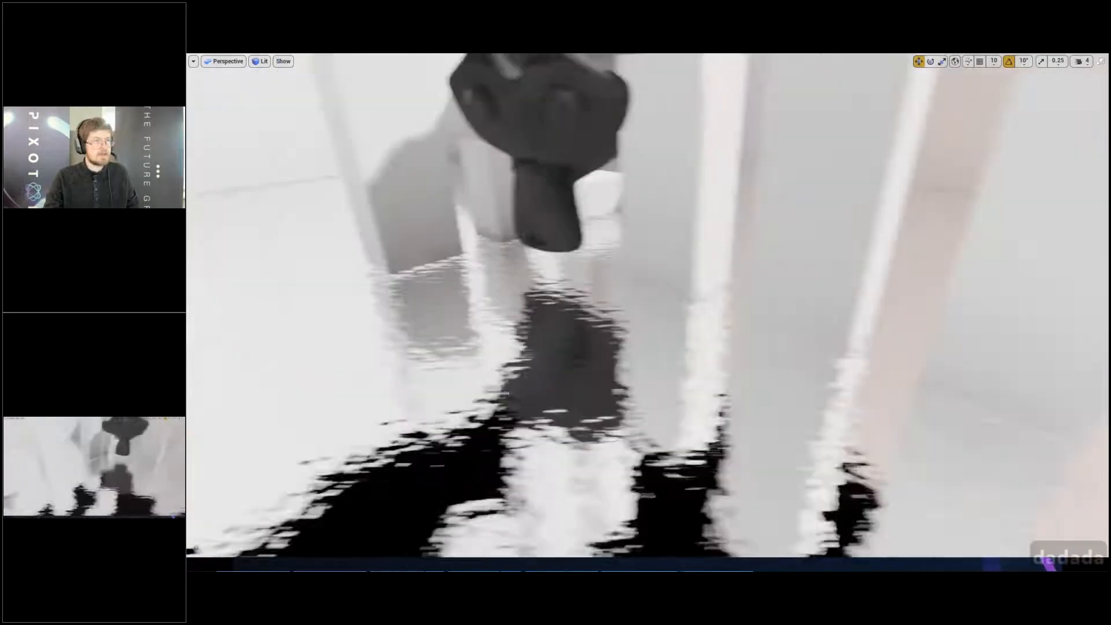
{"action": "key", "text": "d"}
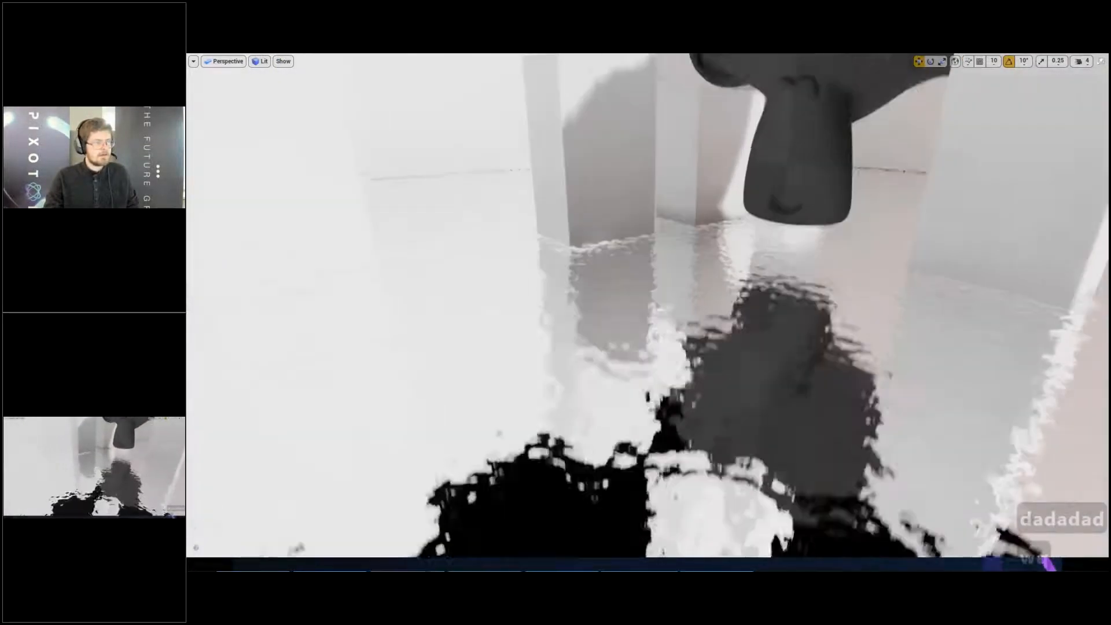
{"action": "key", "text": "q"}
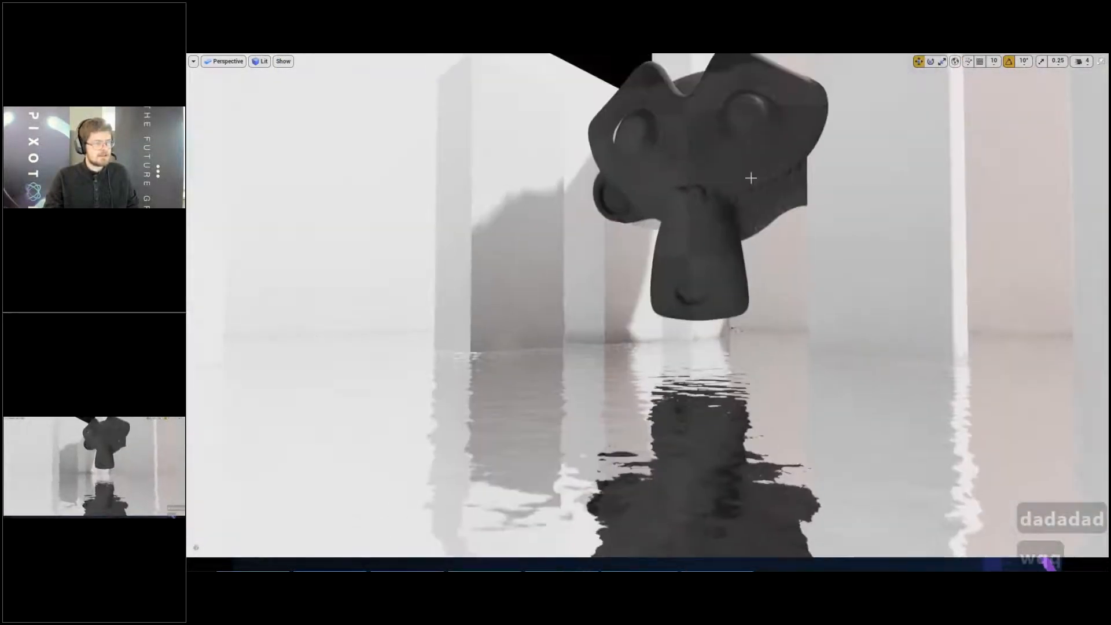
- Lower the monkey head until its neck meets the floor, deselect it and inspect its reflection
{"action": "key", "text": "w"}
{"action": "left_click_drag", "start_coordinate": [719, 234], "coordinate": [731, 263]}
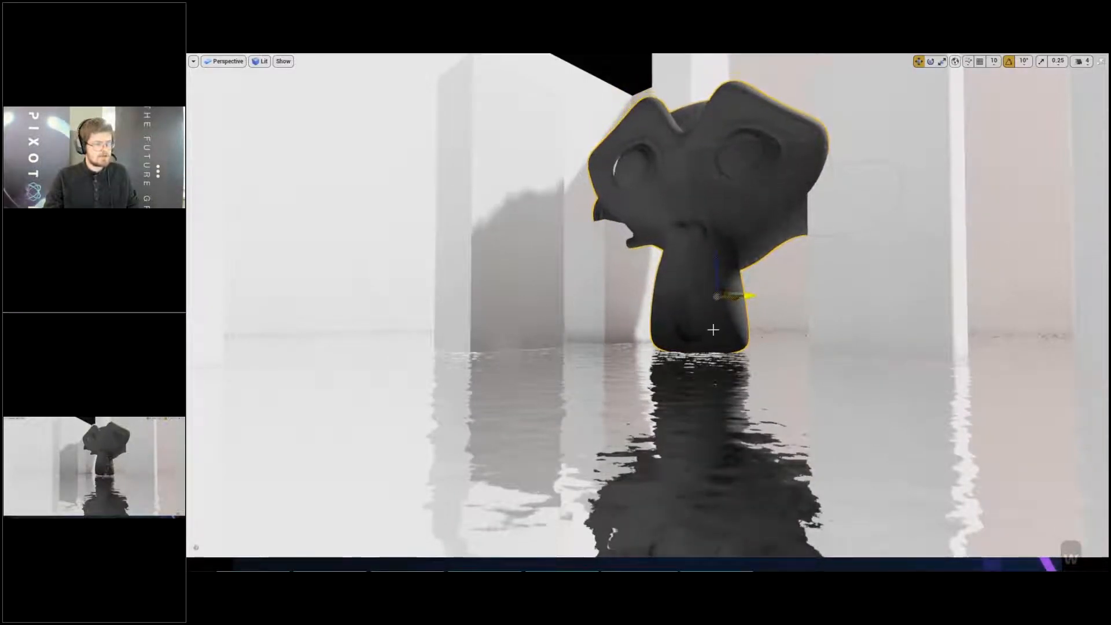
{"action": "scroll", "coordinate": [695, 350], "scroll_direction": "up", "scroll_amount": 5}
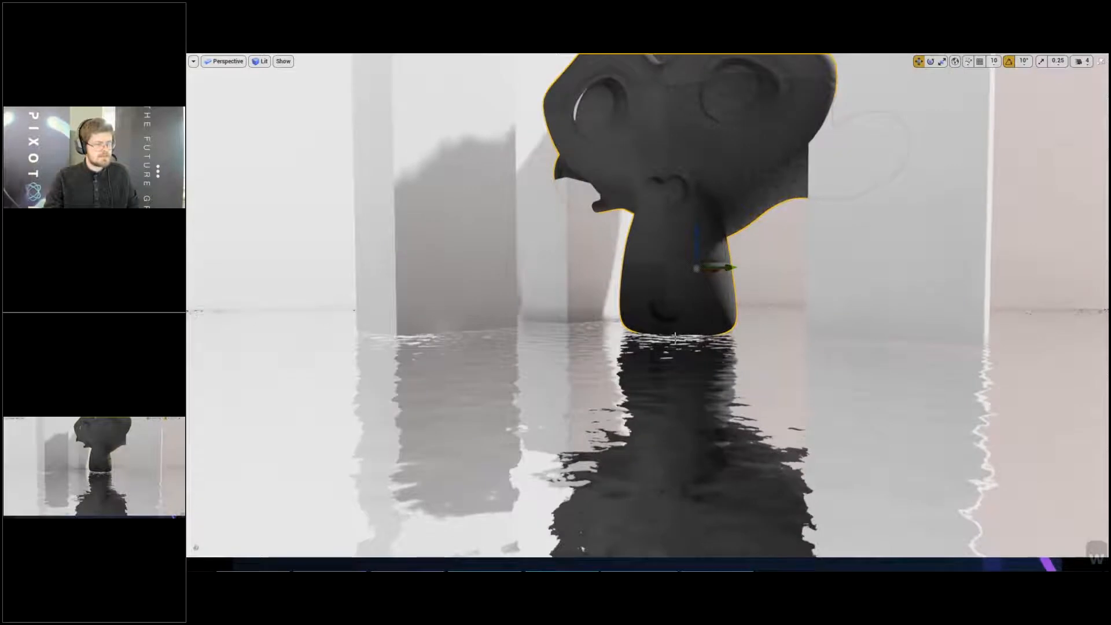
{"action": "key", "text": "Escape"}
{"action": "right_click_drag", "start_coordinate": [680, 342], "coordinate": [683, 408]}
{"action": "key", "text": "s"}
{"action": "key", "text": "e"}
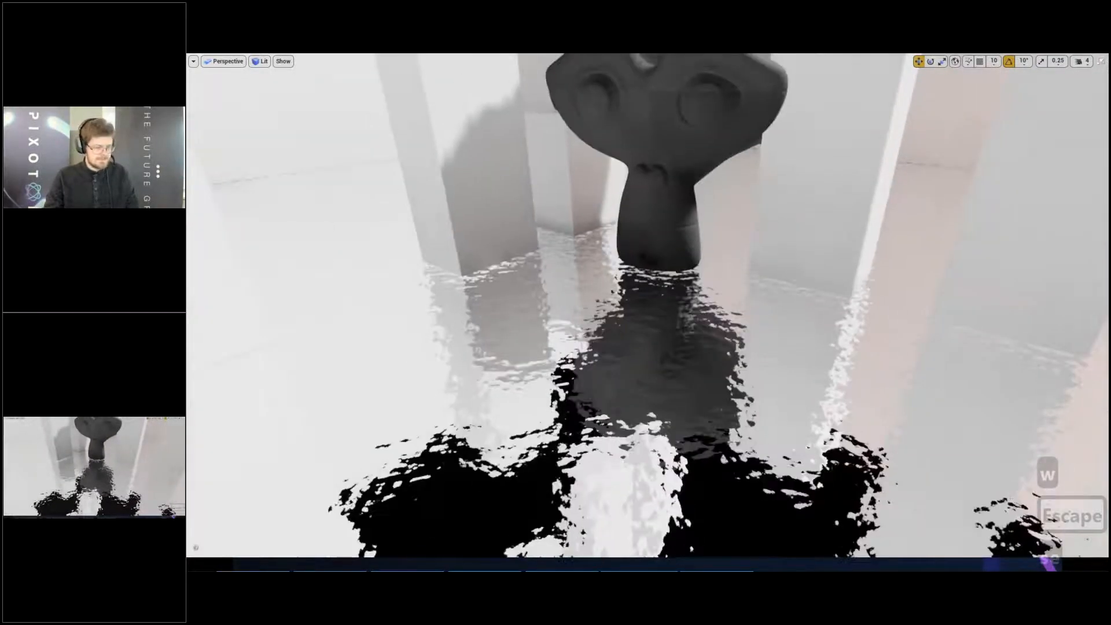
- Leave the full-screen view, select the PlanarReflection actor and set its Screen Percentage to 100
{"action": "key", "text": "F11"}
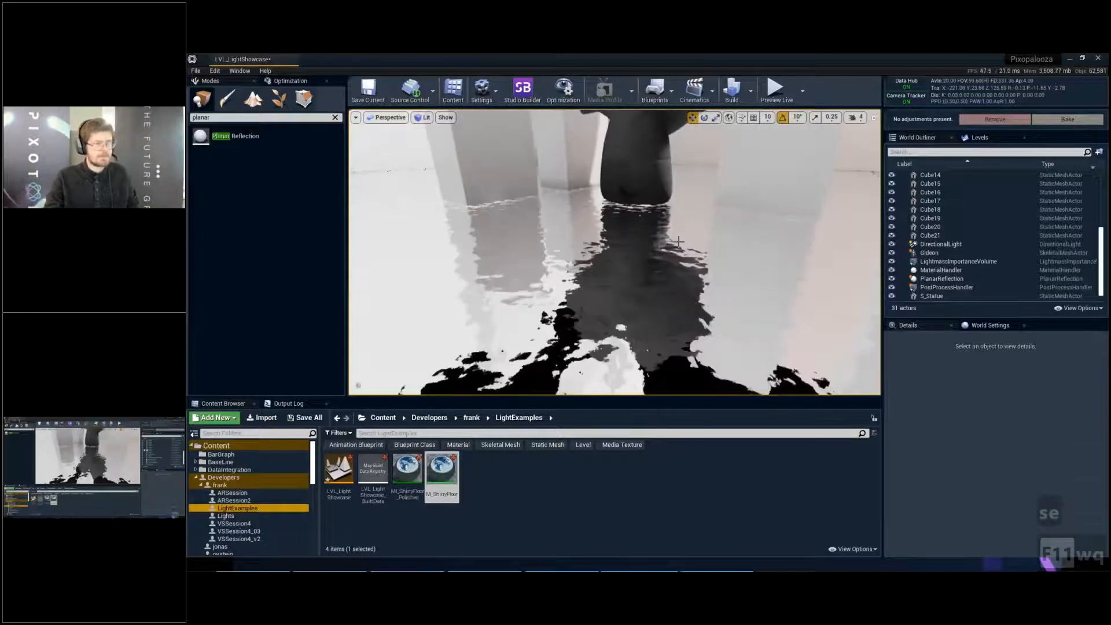
{"action": "scroll", "coordinate": [948, 282], "scroll_direction": "down", "scroll_amount": 1}
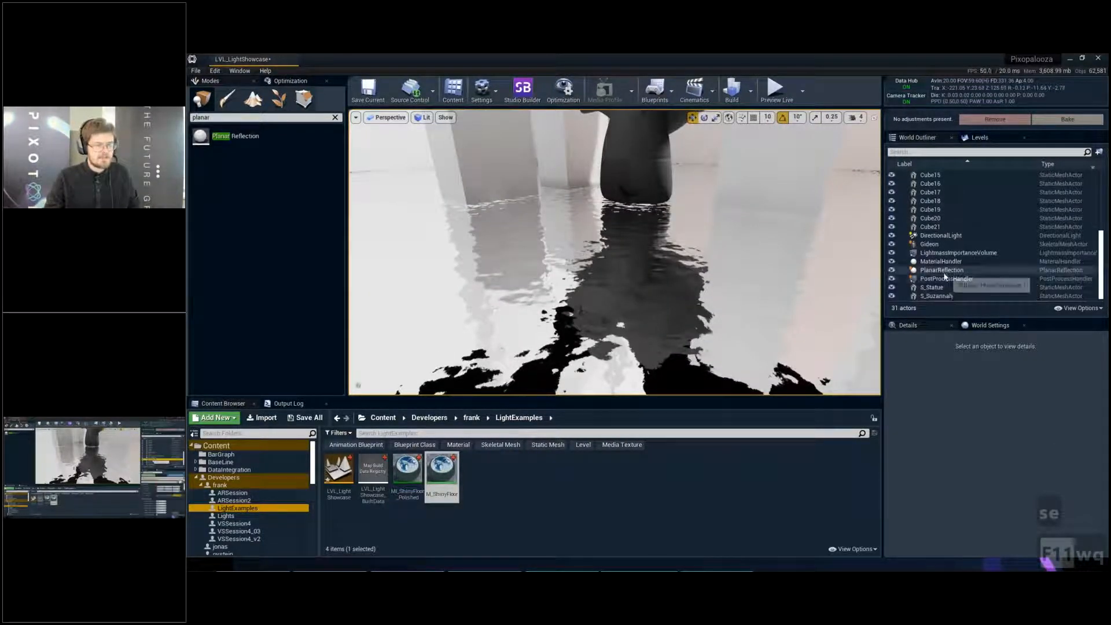
{"action": "left_click", "coordinate": [943, 270]}
{"action": "scroll", "coordinate": [1006, 467], "scroll_direction": "down", "scroll_amount": 1}
{"action": "scroll", "coordinate": [1006, 468], "scroll_direction": "down", "scroll_amount": 2}
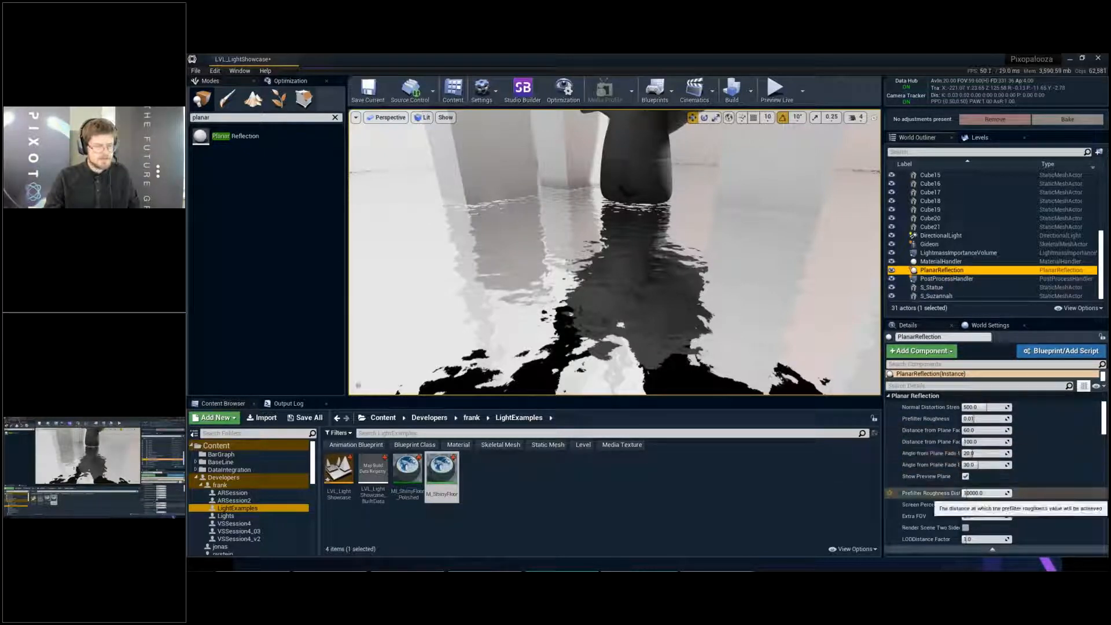
{"action": "left_click_drag", "start_coordinate": [987, 504], "coordinate": [968, 505]}
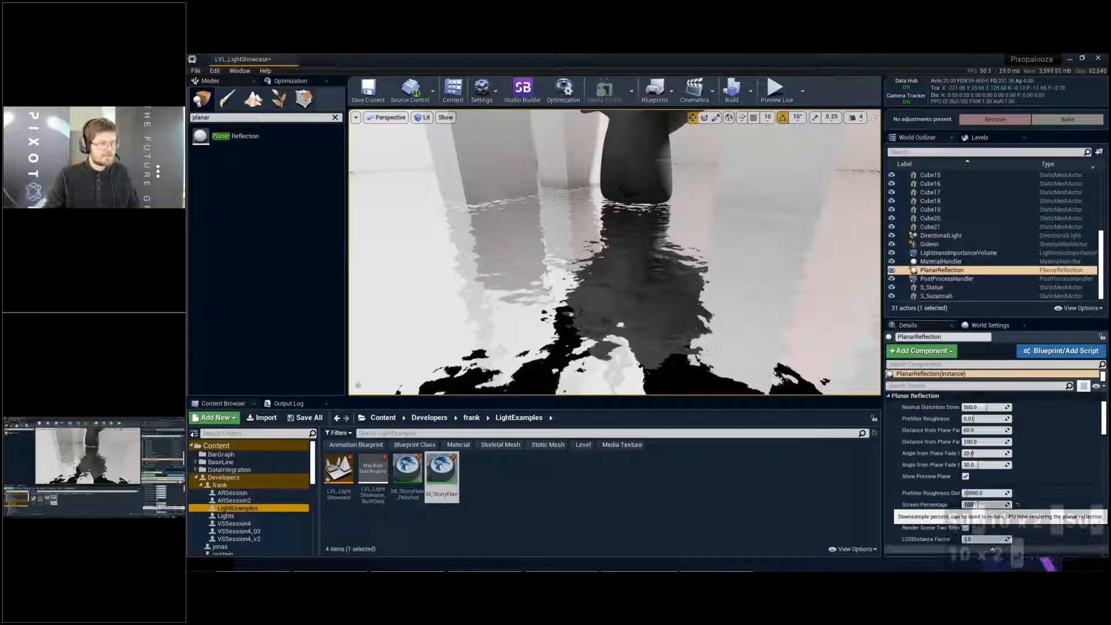
- Pull the view back from the monkey head and enlarge the viewport by shrinking the neighbouring asset and actor areas
{"action": "key", "text": "a"}
{"action": "key", "text": "s"}
{"action": "right_click_drag", "start_coordinate": [698, 263], "coordinate": [693, 261]}
{"action": "key", "text": "q"}
{"action": "key", "text": "q"}
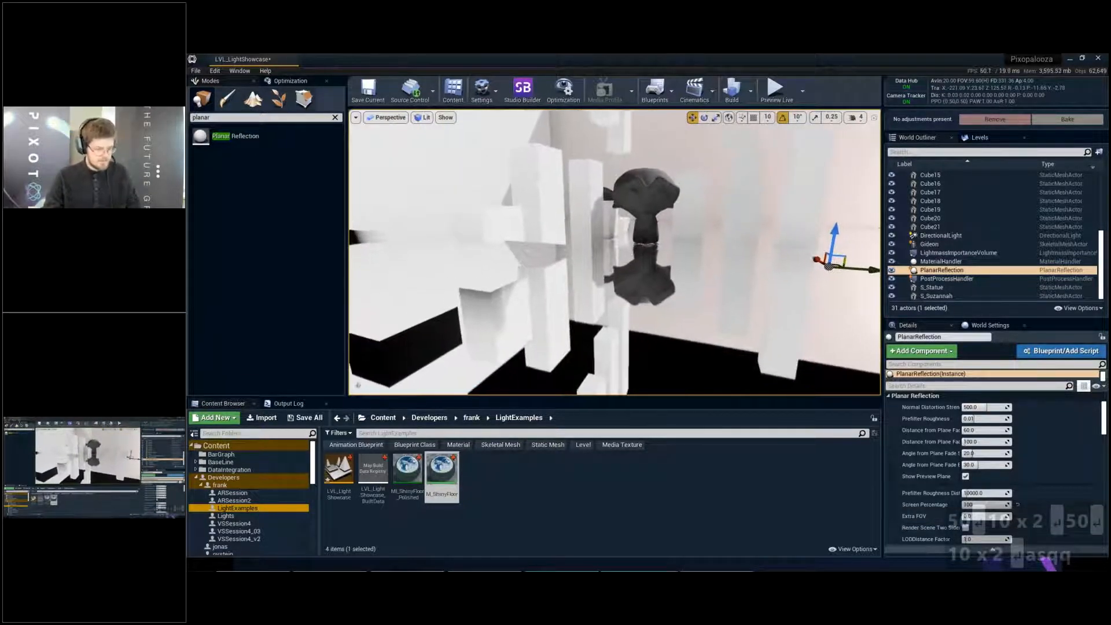
{"action": "left_click_drag", "start_coordinate": [468, 402], "coordinate": [463, 480]}
{"action": "left_click_drag", "start_coordinate": [348, 289], "coordinate": [251, 290]}
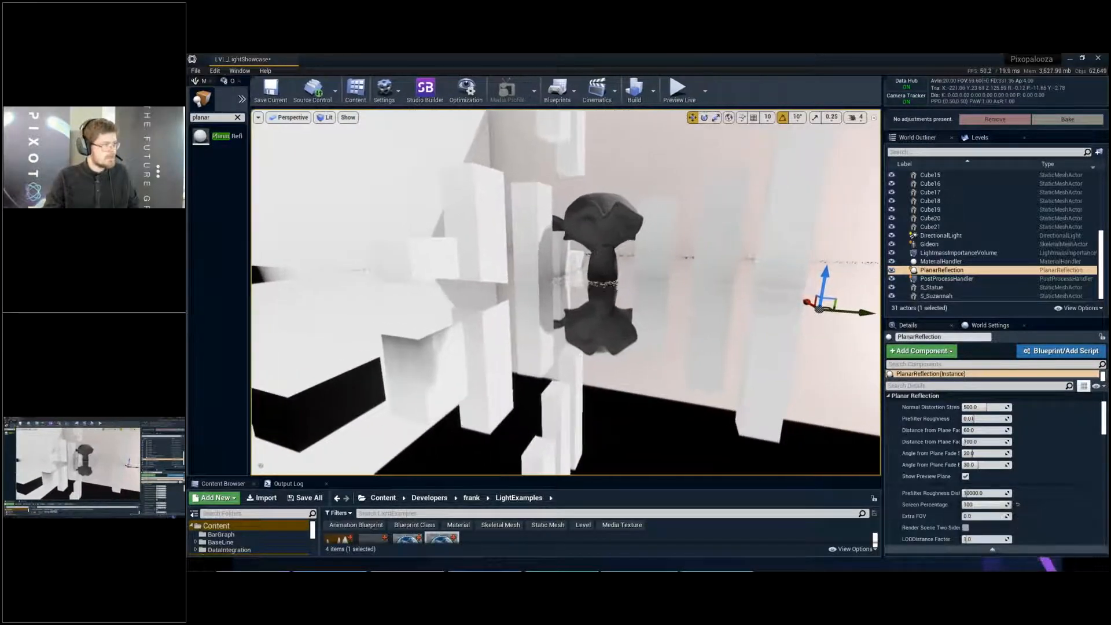
- Narrow the viewport's horizontal field of view to about 37, frame the monkey head's reflection and save the level
{"action": "left_click", "coordinate": [258, 117]}
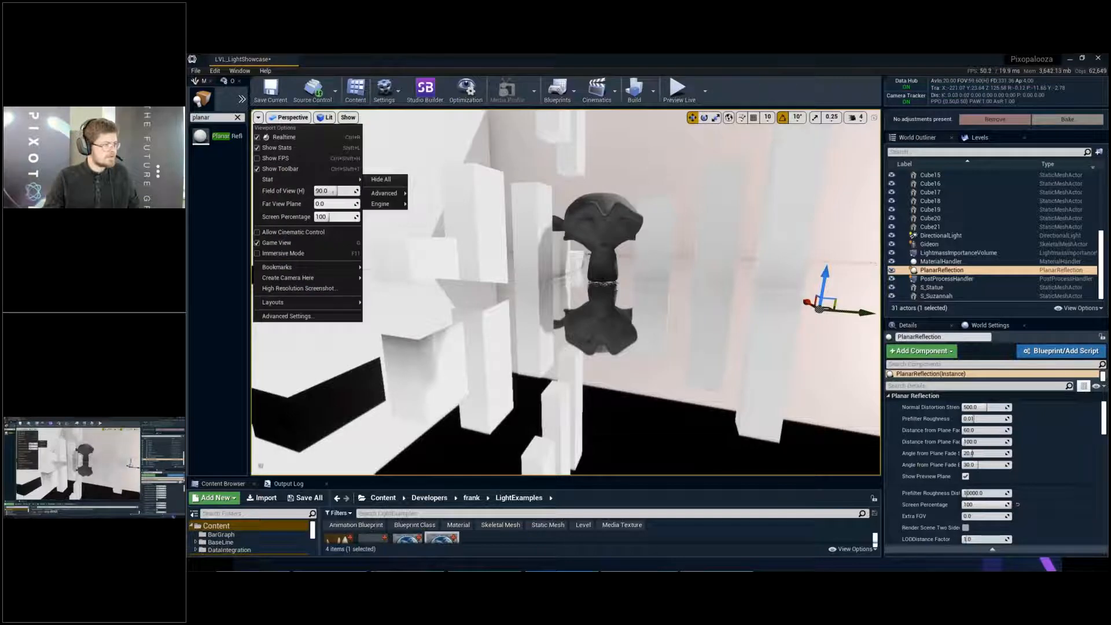
{"action": "left_click_drag", "start_coordinate": [333, 192], "coordinate": [323, 191]}
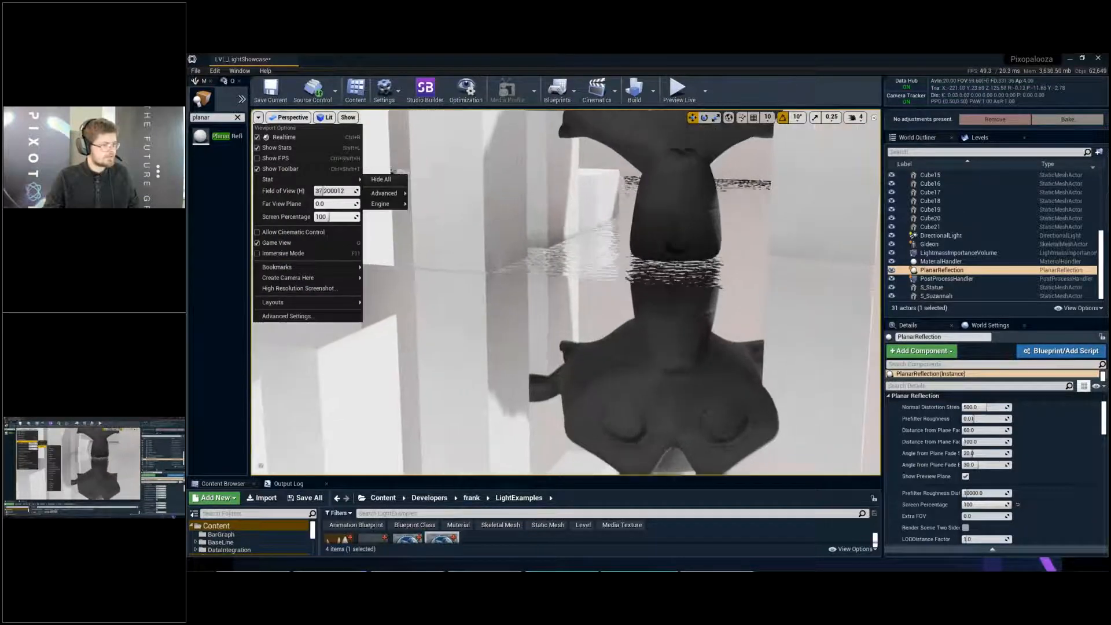
{"action": "right_click_drag", "start_coordinate": [521, 260], "coordinate": [536, 273]}
{"action": "key", "text": "ctrl+s"}
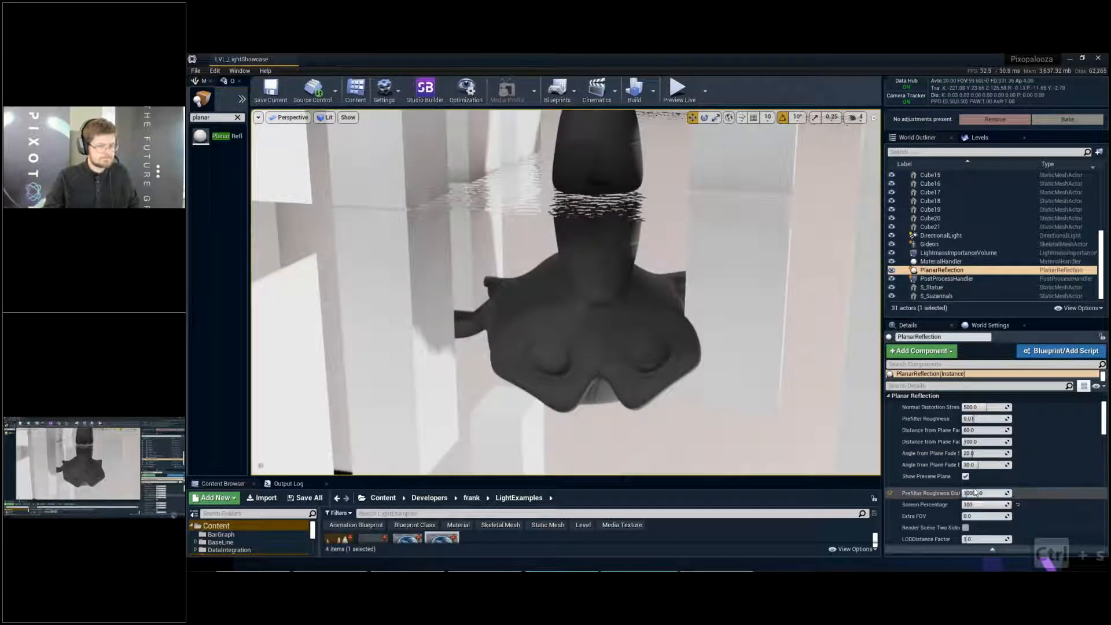
- Set the planar reflection's Screen Percentage to 50 and inspect the quality of the monkey head's reflection
{"action": "left_click", "coordinate": [968, 504]}
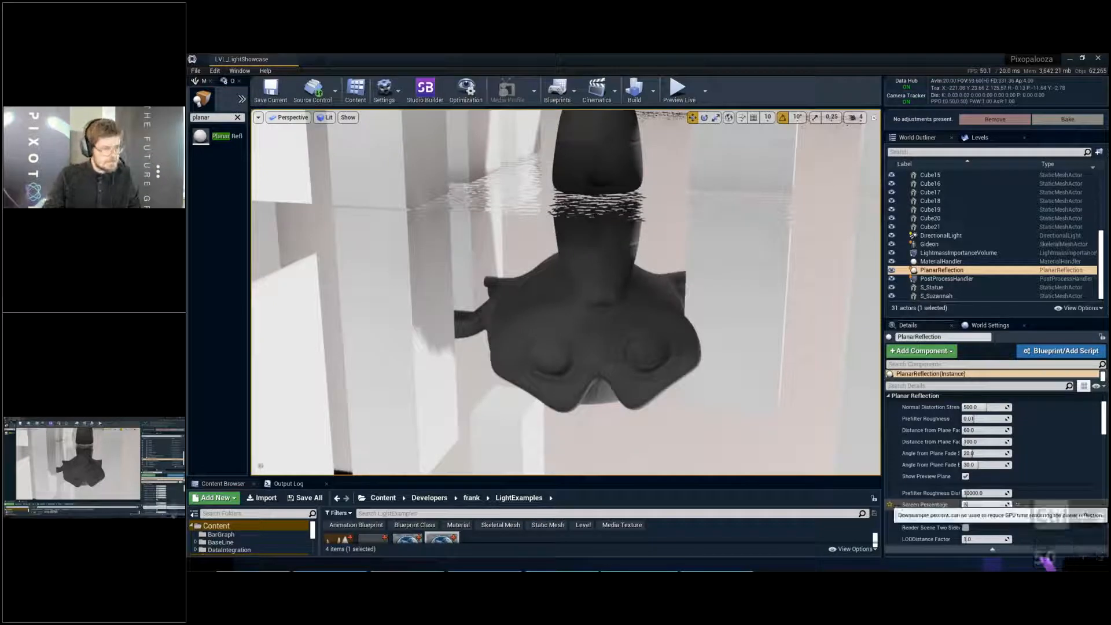
{"action": "type", "text": "50"}
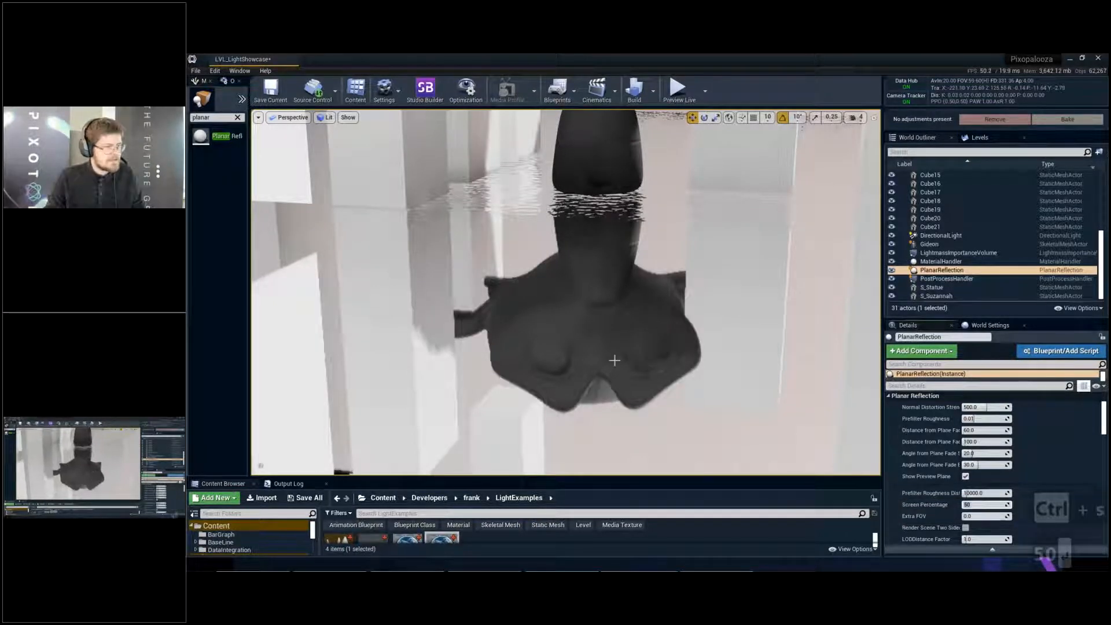
{"action": "left_click_drag", "start_coordinate": [614, 360], "coordinate": [618, 336]}
{"action": "middle_click_drag", "start_coordinate": [552, 257], "coordinate": [551, 278]}
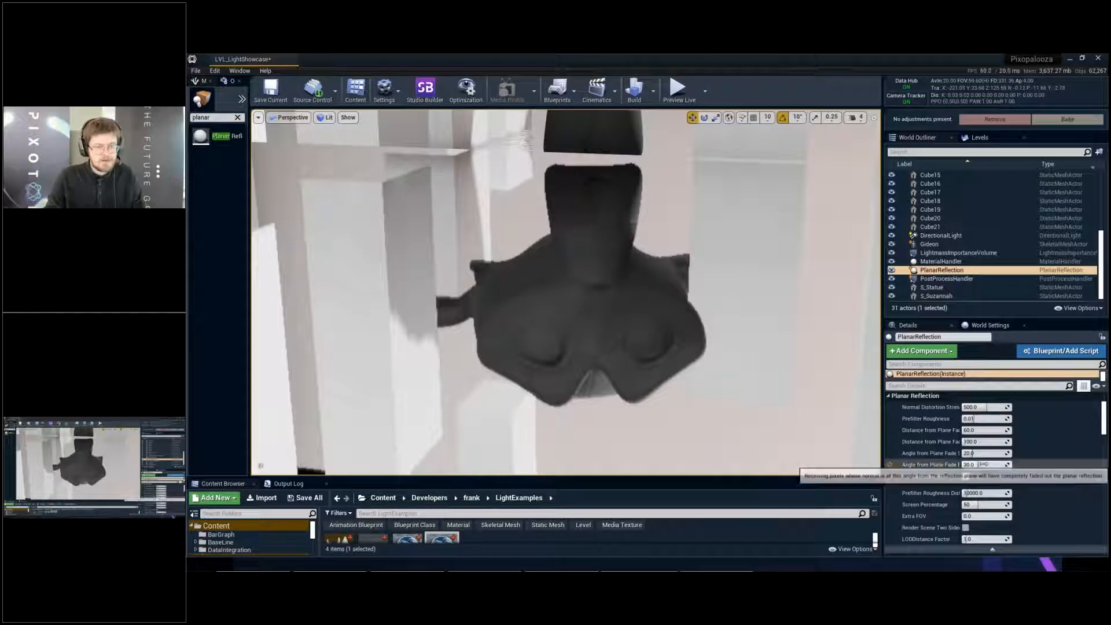
{"action": "left_click", "coordinate": [982, 464]}
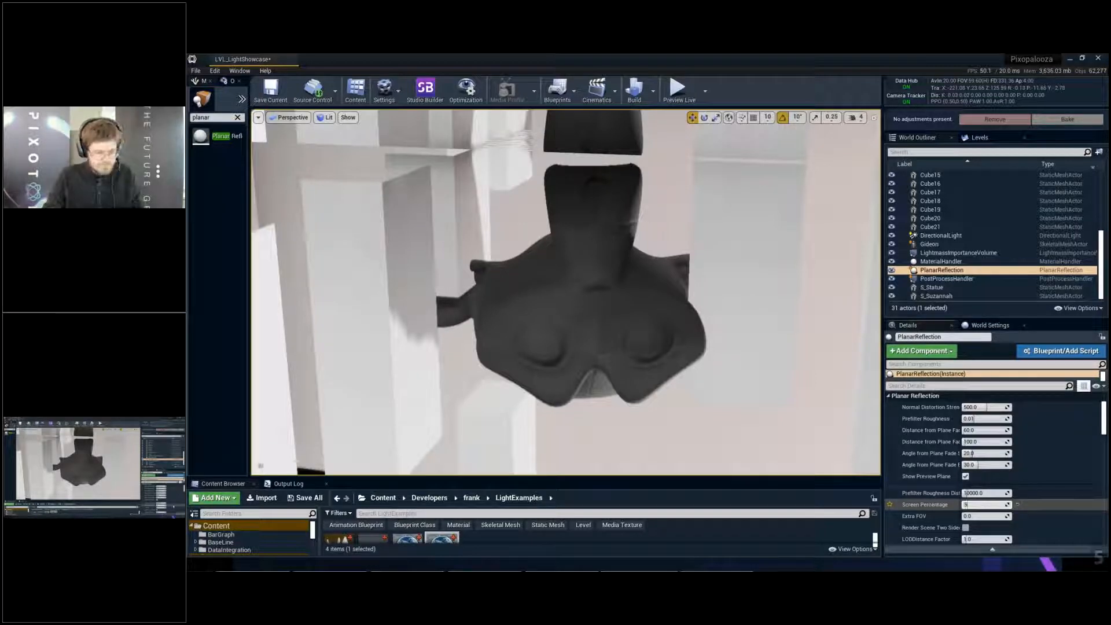
- Try Screen Percentage values of 20 and 10 on the planar reflection, and raise the value to 100
{"action": "key", "text": "BackSpace"}
{"action": "type", "text": "2010"}
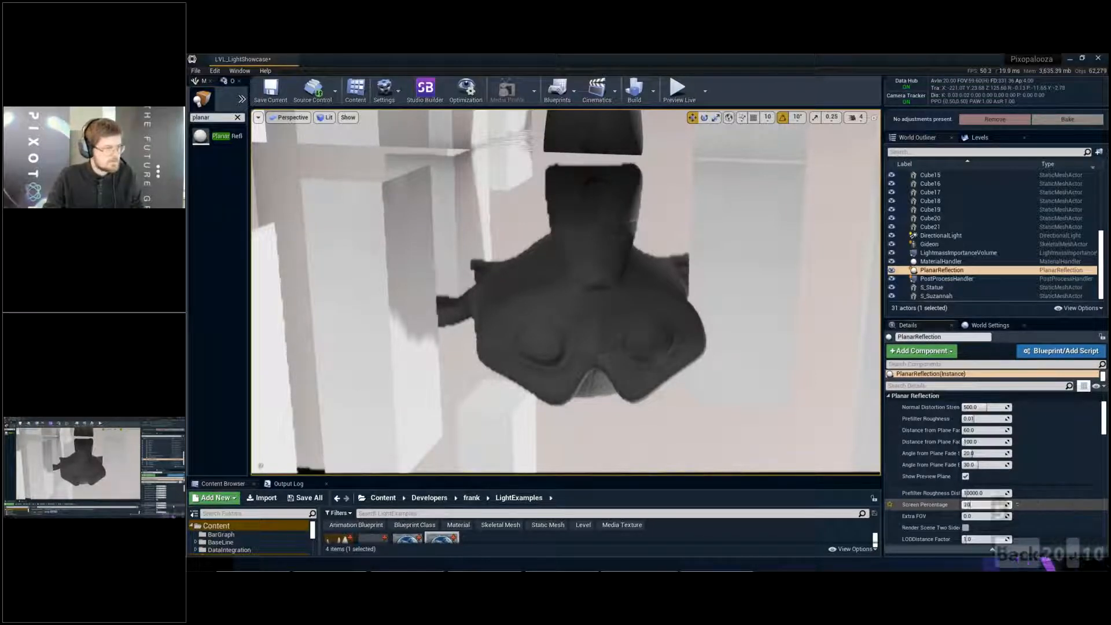
{"action": "key", "text": "Return"}
{"action": "type", "text": "001"}
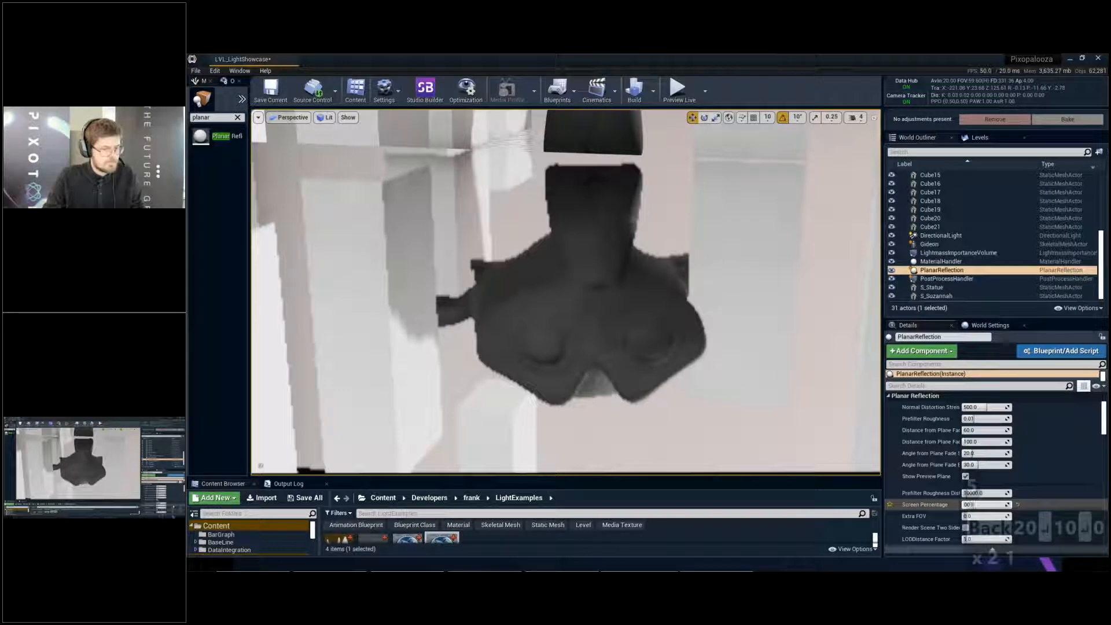
{"action": "key", "text": "BackSpace"}
{"action": "key", "text": "BackSpace"}
{"action": "key", "text": "BackSpace"}
{"action": "type", "text": "100"}
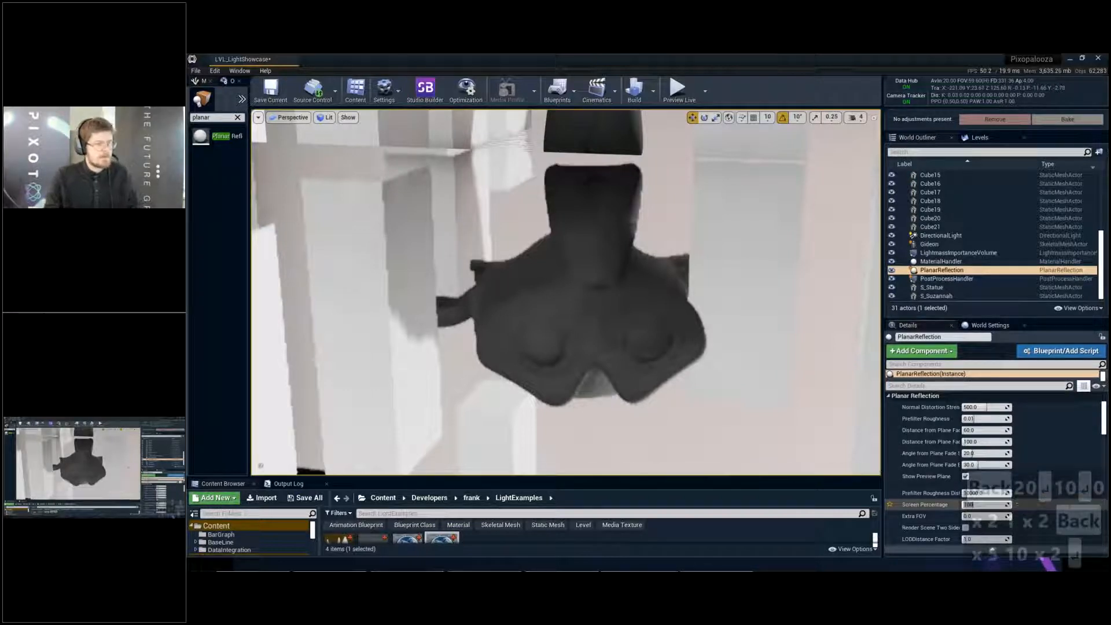
{"action": "key", "text": "Return"}
- Set the planar reflection's Normal Distortion Strength and Prefilter Roughness to 0 while viewing the monkey head's reflection up close
{"action": "key", "text": "e"}
{"action": "mouse_move", "coordinate": [566, 293]}
{"action": "right_mouse_down"}
{"action": "mouse_move", "coordinate": [566, 325]}
{"action": "mouse_move", "coordinate": [559, 307]}
{"action": "mouse_move", "coordinate": [510, 301]}
{"action": "mouse_move", "coordinate": [544, 318]}
{"action": "mouse_move", "coordinate": [573, 309]}
{"action": "right_mouse_up"}
{"action": "key", "text": "d"}
{"action": "key", "text": "d"}
{"action": "key", "text": "d"}
{"action": "key", "text": "d"}
{"action": "key", "text": "d"}
{"action": "key", "text": "d"}
{"action": "key", "text": "d"}
{"action": "key", "text": "d"}
{"action": "key", "text": "d"}
{"action": "key", "text": "w"}
{"action": "key", "text": "w"}
{"action": "key", "text": "w"}
{"action": "key", "text": "e"}
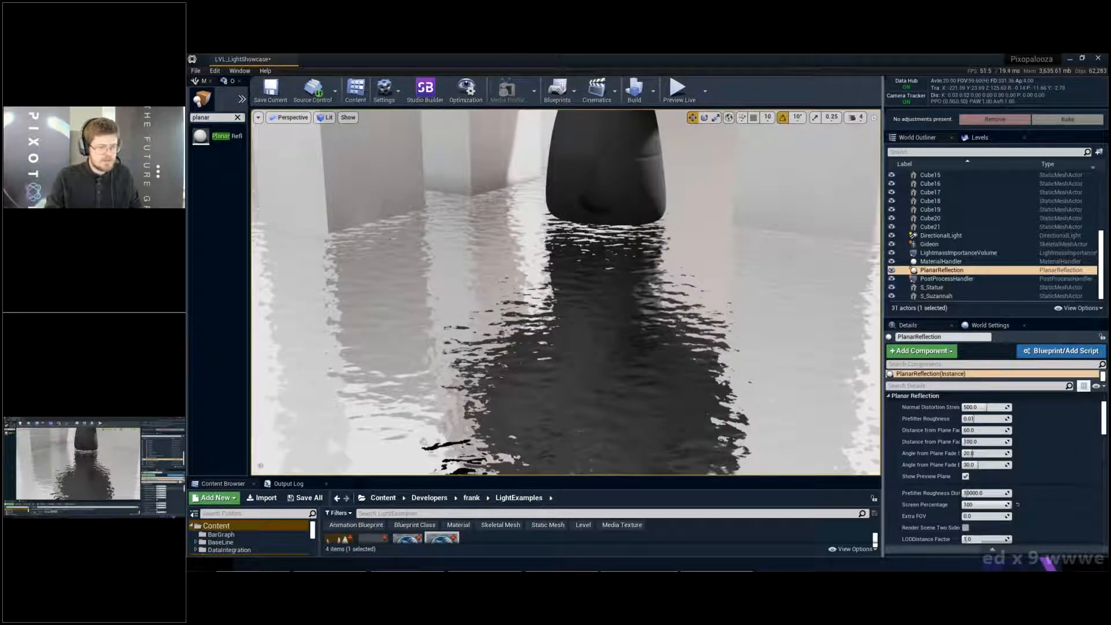
{"action": "mouse_move", "coordinate": [984, 408]}
{"action": "left_mouse_down"}
{"action": "mouse_move", "coordinate": [996, 407]}
{"action": "mouse_move", "coordinate": [968, 407]}
{"action": "mouse_move", "coordinate": [980, 418]}
{"action": "mouse_move", "coordinate": [965, 407]}
{"action": "mouse_move", "coordinate": [973, 418]}
{"action": "left_mouse_up"}
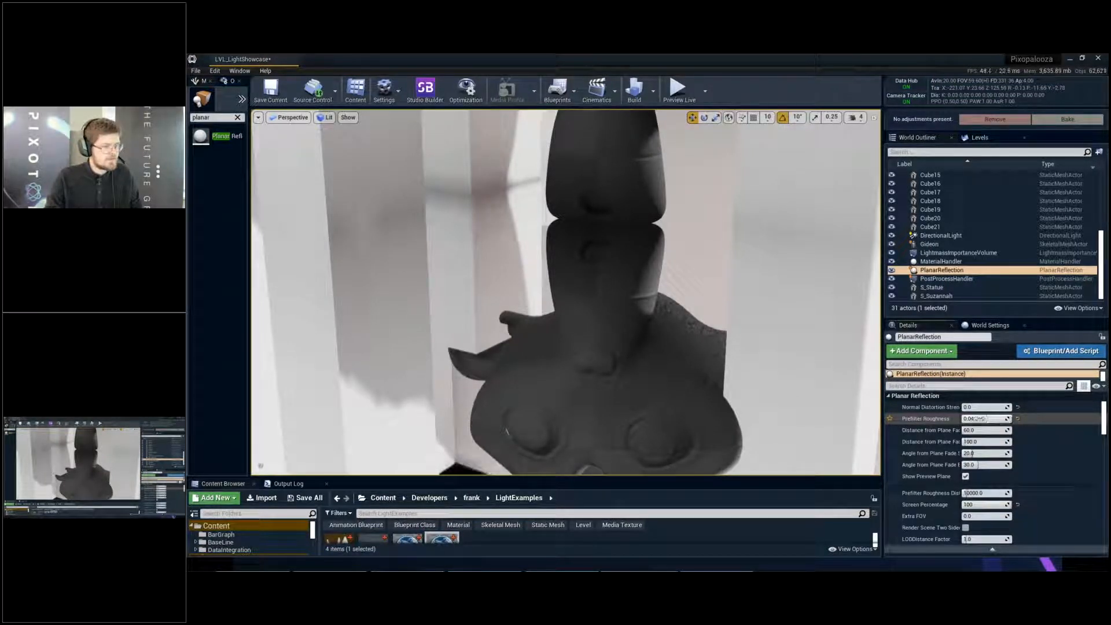
{"action": "left_click_drag", "start_coordinate": [973, 419], "coordinate": [941, 423]}
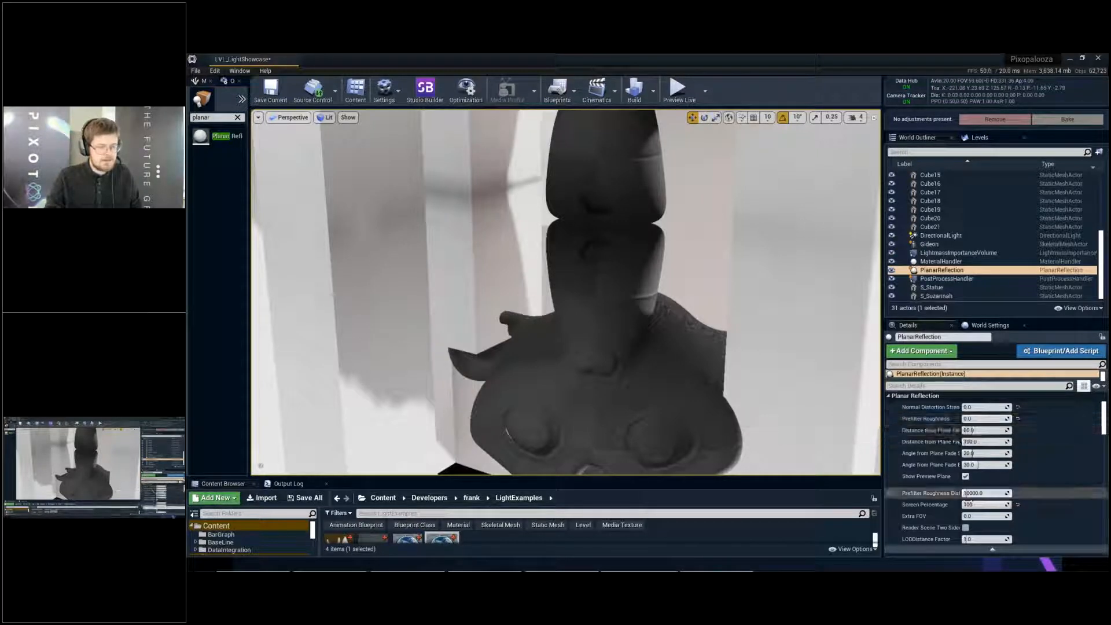
- Try Screen Percentage values of 25, 50 and 100, with Prefilter Roughness raised to 0.04
{"action": "left_click_drag", "start_coordinate": [999, 505], "coordinate": [984, 504]}
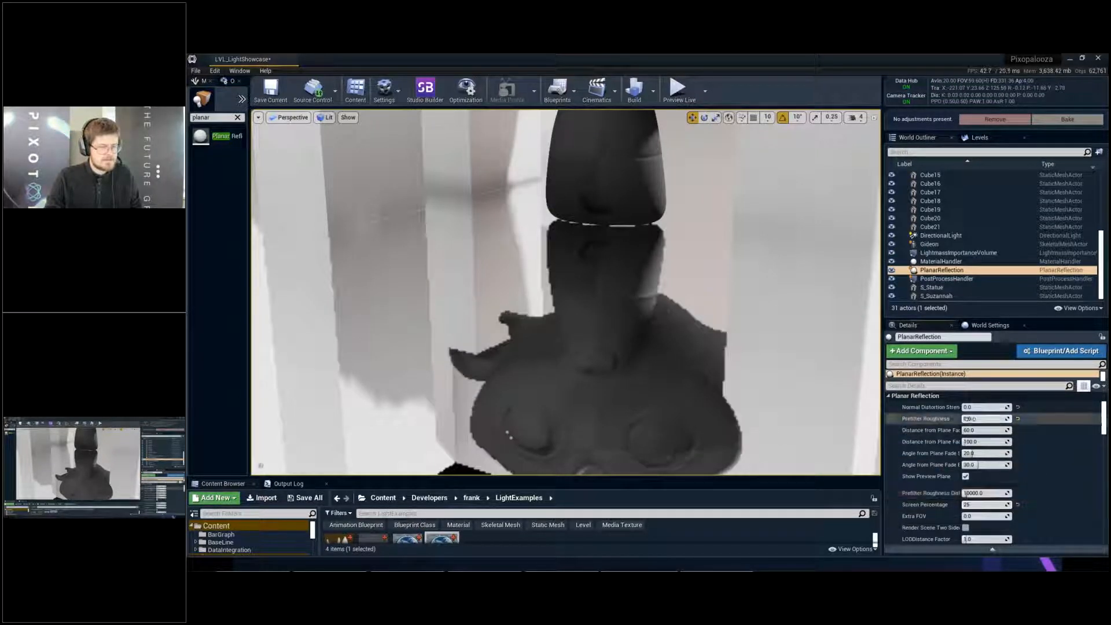
{"action": "left_click_drag", "start_coordinate": [987, 419], "coordinate": [994, 419]}
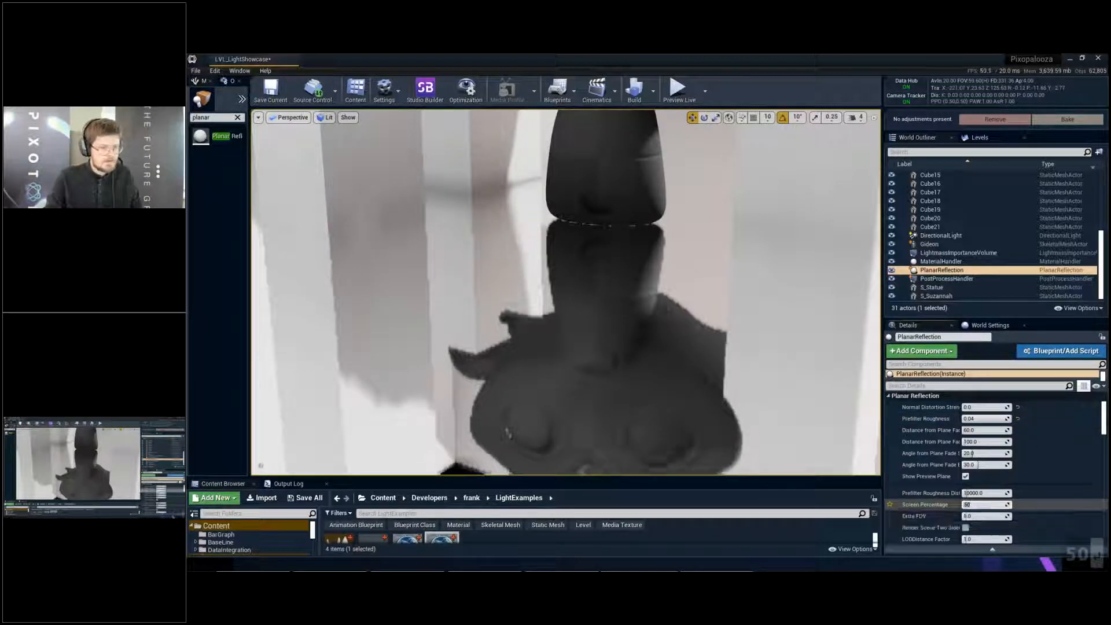
{"action": "mouse_move", "coordinate": [985, 419]}
{"action": "left_mouse_down"}
{"action": "mouse_move", "coordinate": [971, 419]}
{"action": "mouse_move", "coordinate": [987, 419]}
{"action": "left_mouse_up"}
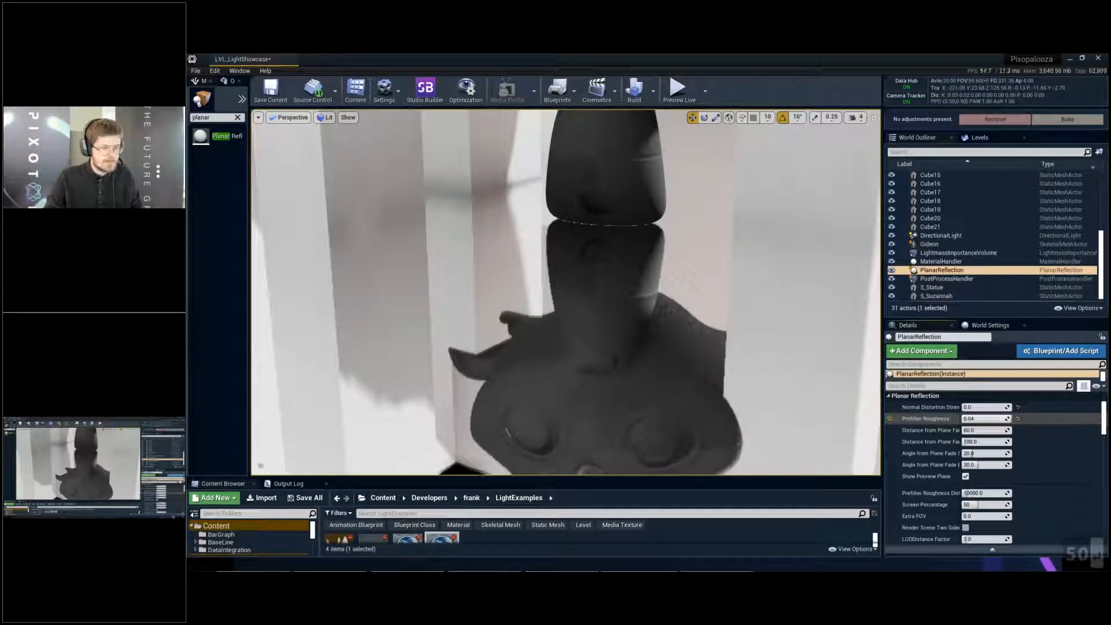
{"action": "left_click", "coordinate": [984, 505]}
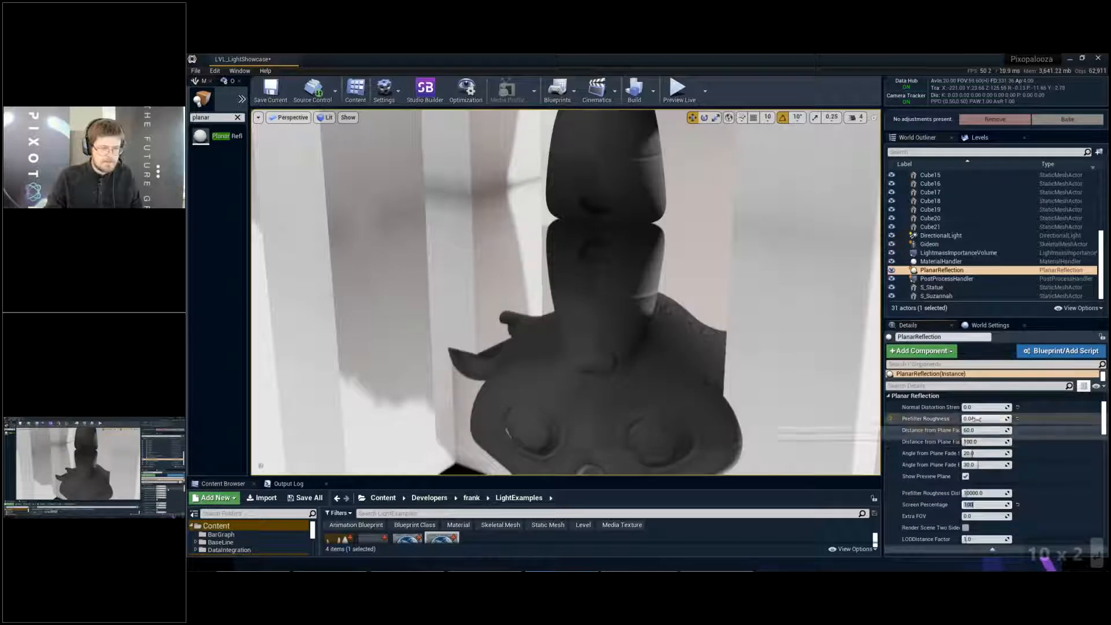
- Reset the planar reflection's Prefilter Roughness, Normal Distortion Strength and Screen Percentage to their defaults
{"action": "left_click", "coordinate": [1020, 419]}
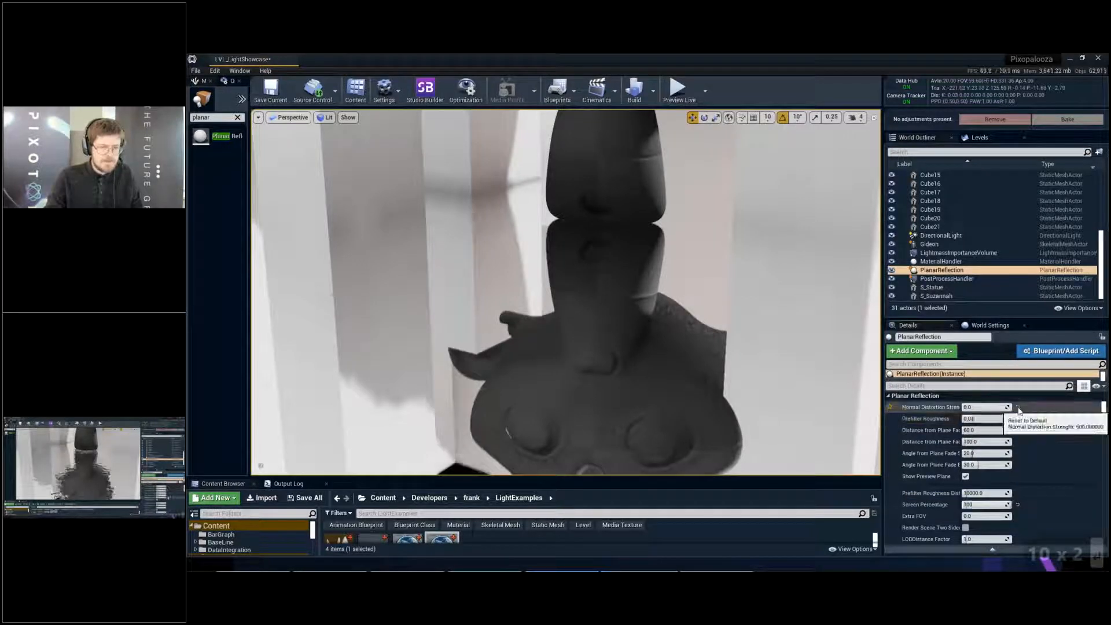
{"action": "left_click", "coordinate": [1019, 408]}
{"action": "scroll", "coordinate": [1020, 463], "scroll_direction": "down", "scroll_amount": 2}
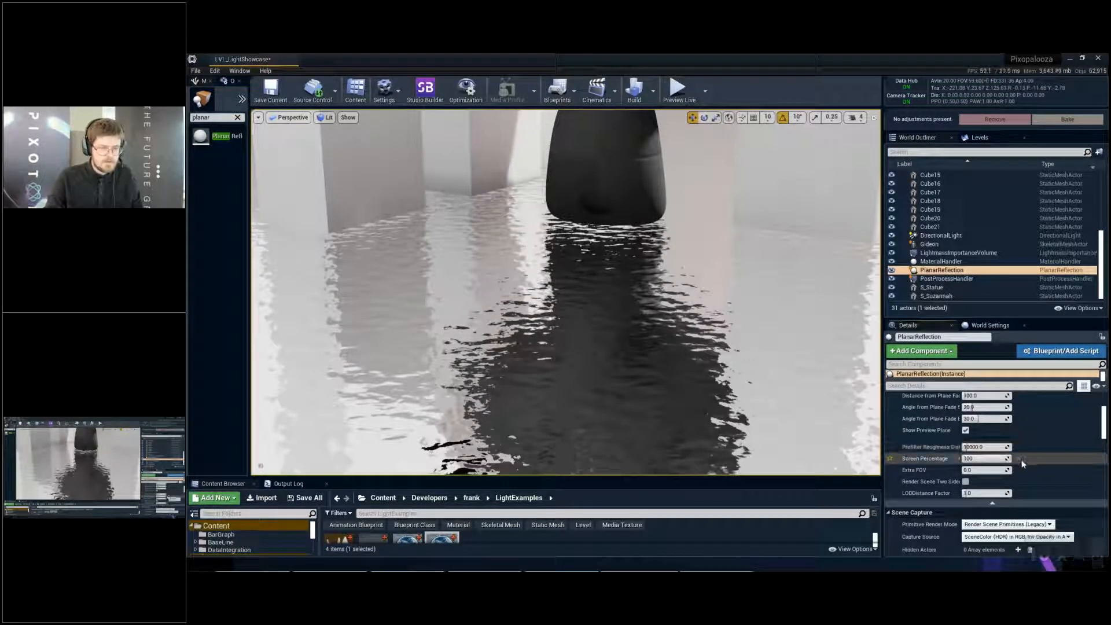
{"action": "left_click", "coordinate": [1019, 459]}
{"action": "scroll", "coordinate": [996, 463], "scroll_direction": "up", "scroll_amount": 2}
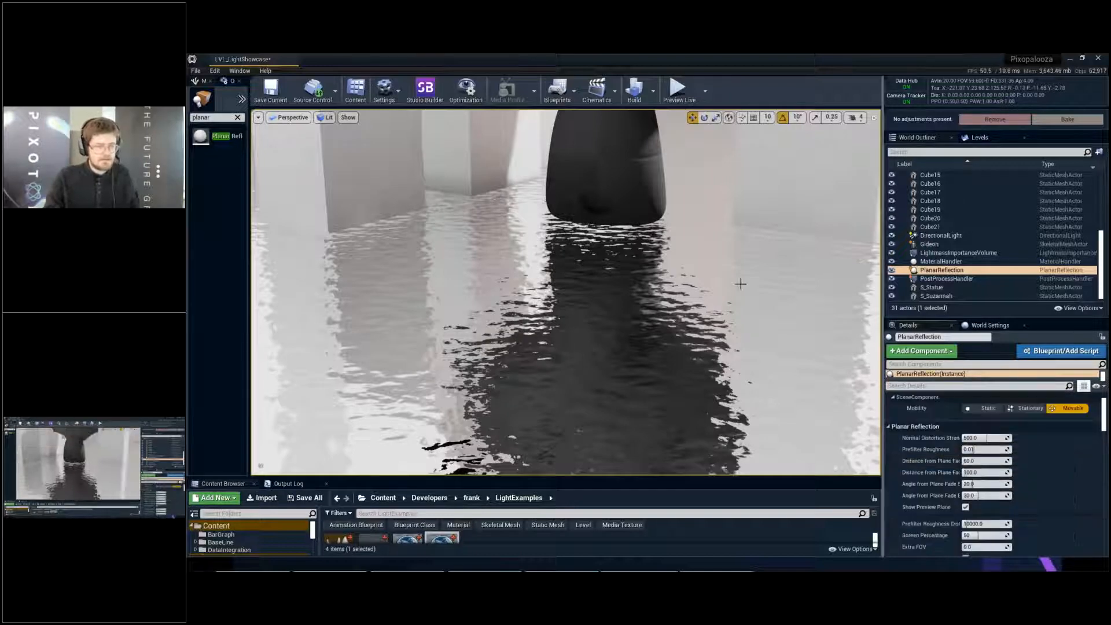
- Examine the monkey head and its rippled floor reflection in the full-screen viewport
{"action": "key", "text": "s"}
{"action": "right_click_drag", "start_coordinate": [750, 284], "coordinate": [775, 280]}
{"action": "key", "text": "a"}
{"action": "key", "text": "w"}
{"action": "key", "text": "F11"}
{"action": "key", "text": "w"}
{"action": "key", "text": "d"}
{"action": "key", "text": "w"}
{"action": "key", "text": "a"}
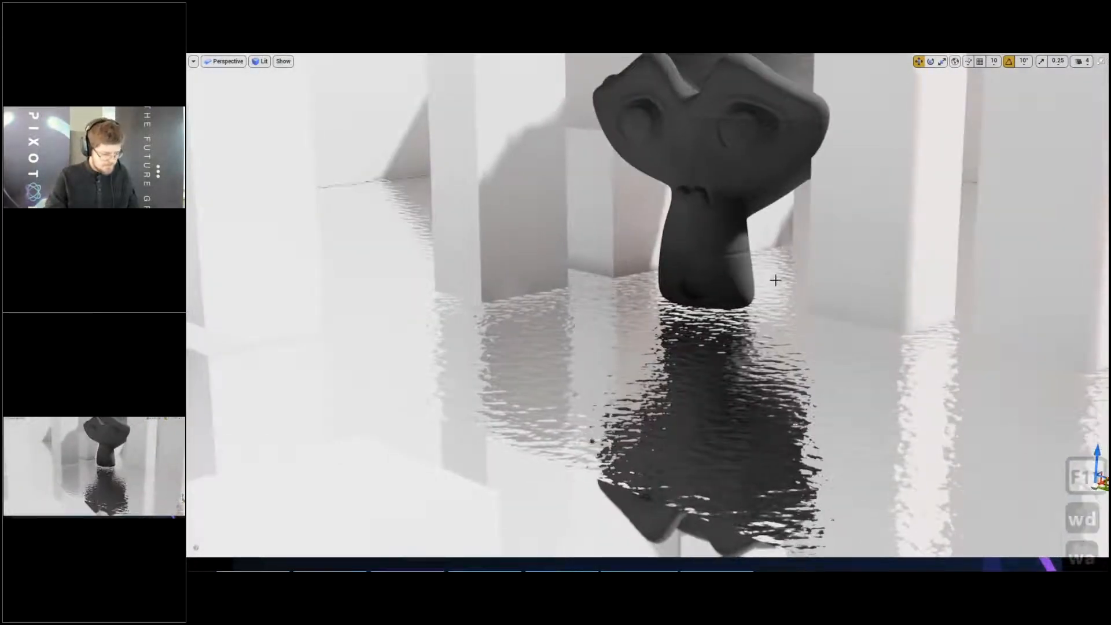
- Recall camera bookmark 1, leave the full-screen view and set the viewport's horizontal field of view to 90
{"action": "key", "text": "1"}
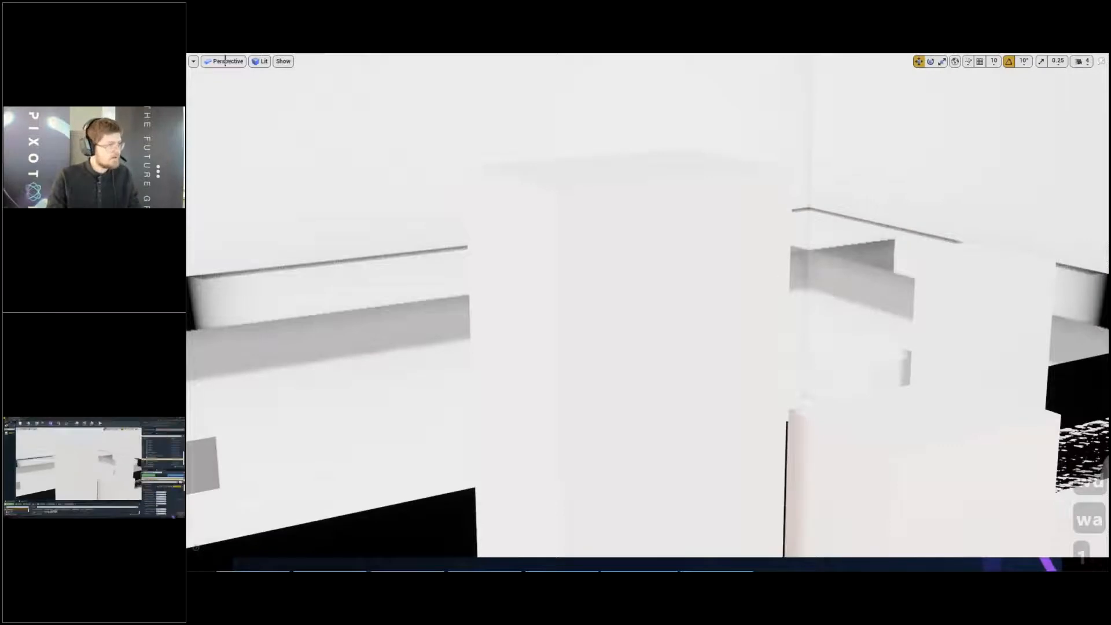
{"action": "key", "text": "F11"}
{"action": "left_click", "coordinate": [258, 117]}
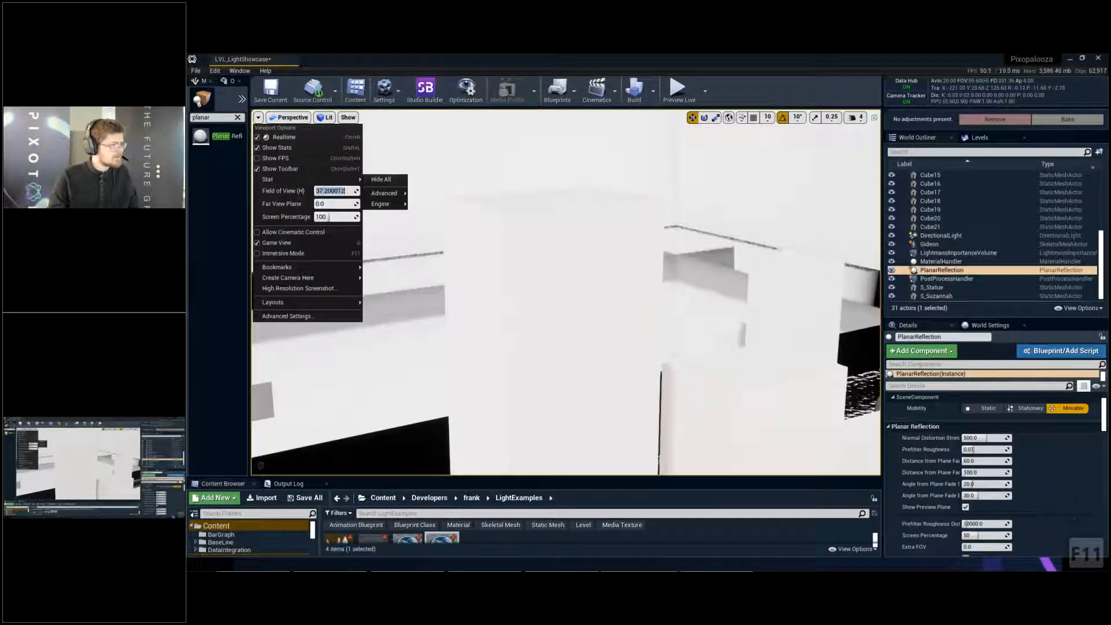
{"action": "type", "text": "90"}
{"action": "key", "text": "Return"}
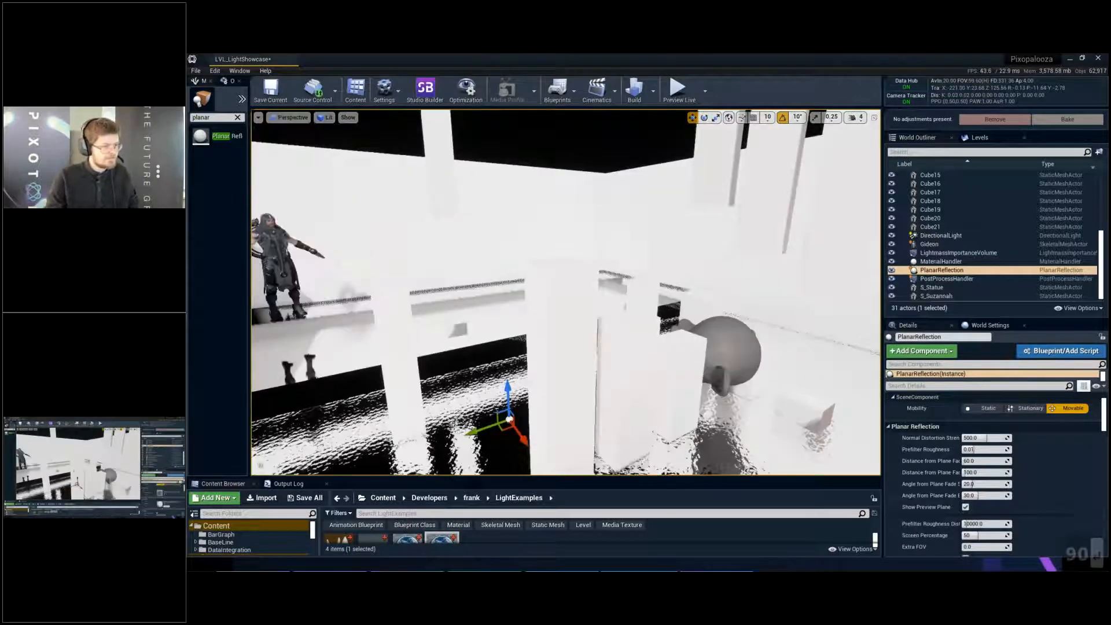
- Profile the full-screen scene in the GPU Visualizer and drill down into the planar reflection's RenderScene timings
{"action": "left_click", "coordinate": [561, 370]}
{"action": "key", "text": "Escape"}
{"action": "key", "text": "F11"}
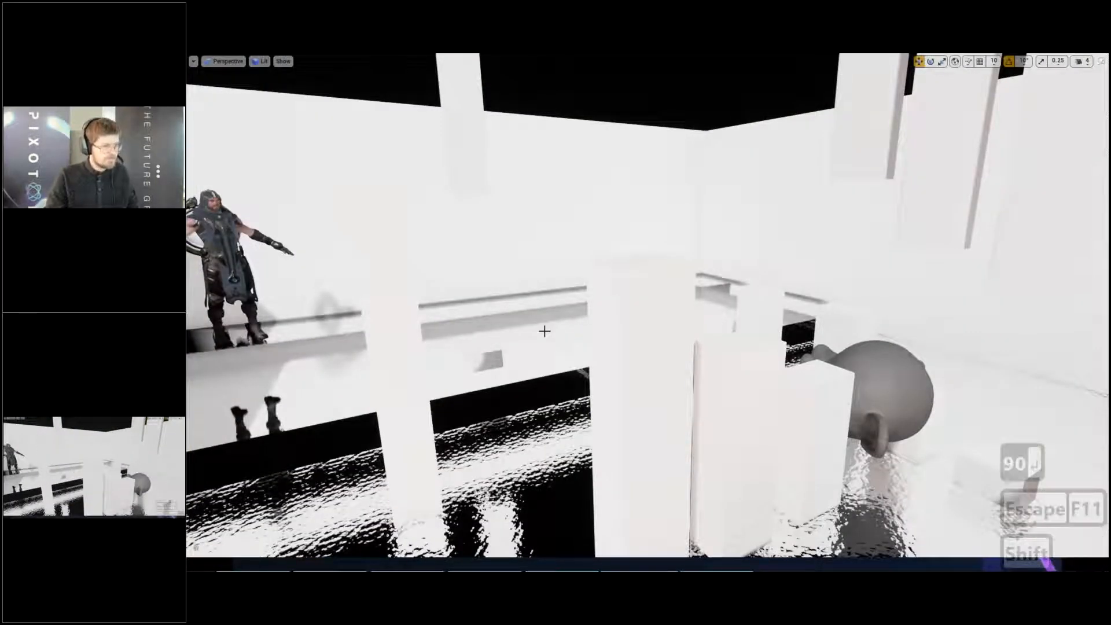
{"action": "key", "text": "ctrl+shift+comma"}
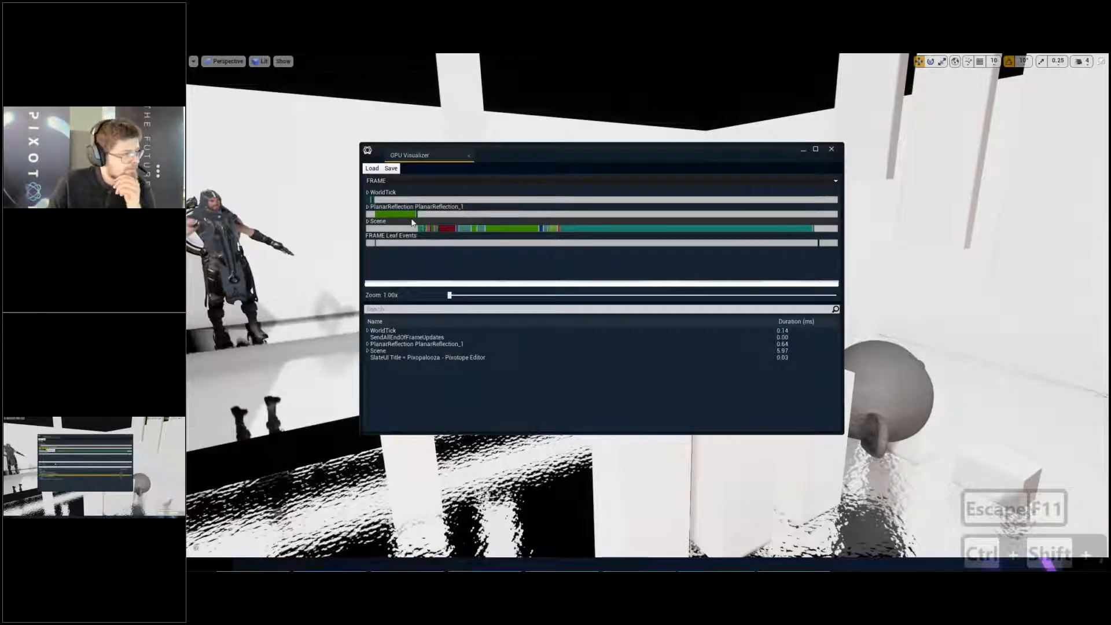
{"action": "left_click", "coordinate": [406, 214]}
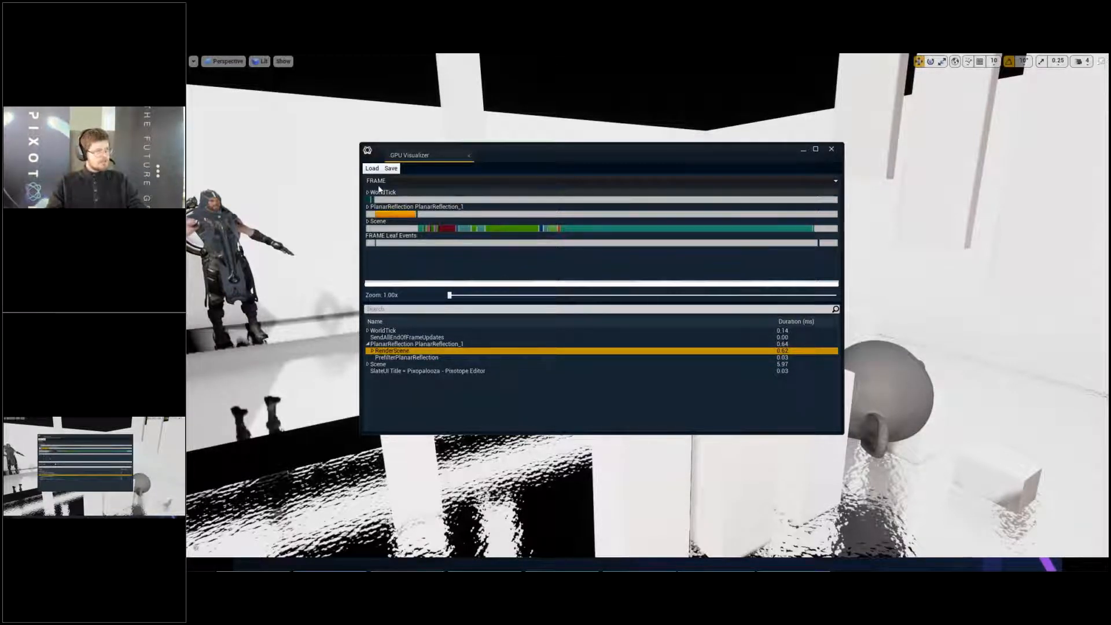
{"action": "double_click", "coordinate": [371, 214]}
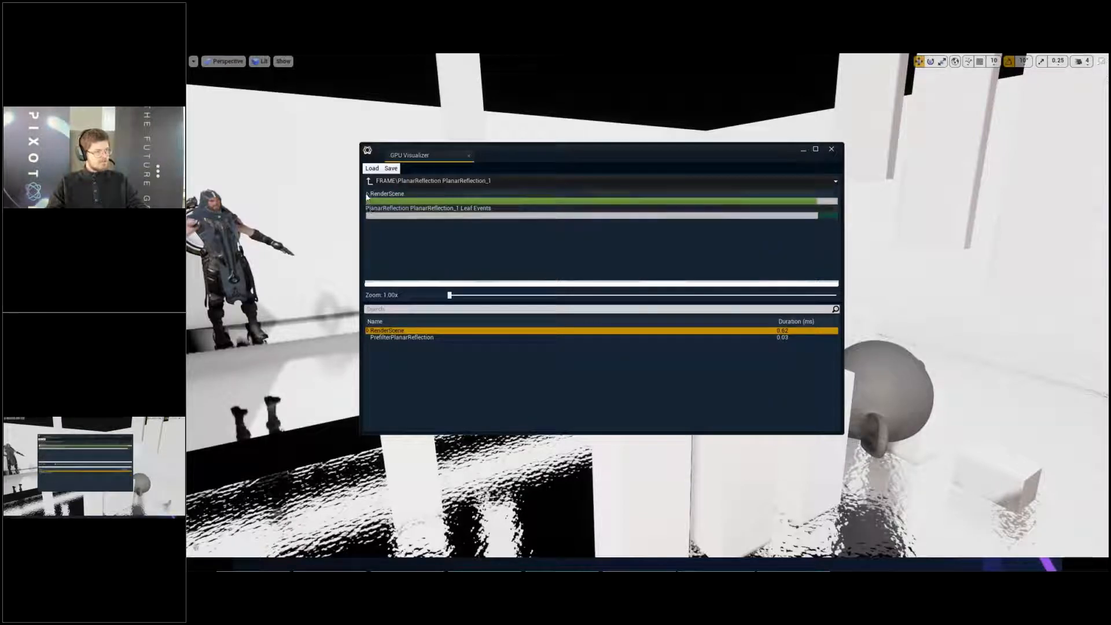
{"action": "double_click", "coordinate": [368, 198]}
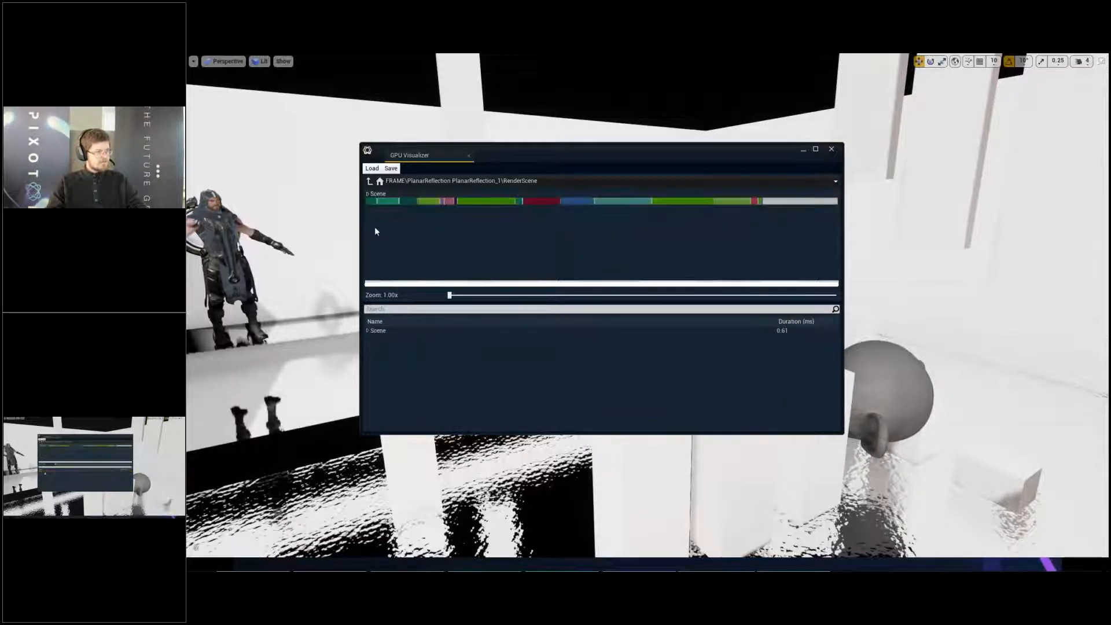
- Inspect the planar reflection's individual render passes, including shadows, base pass, lights and subsurface scattering, and close the GPU Visualizer
{"action": "left_click", "coordinate": [718, 206]}
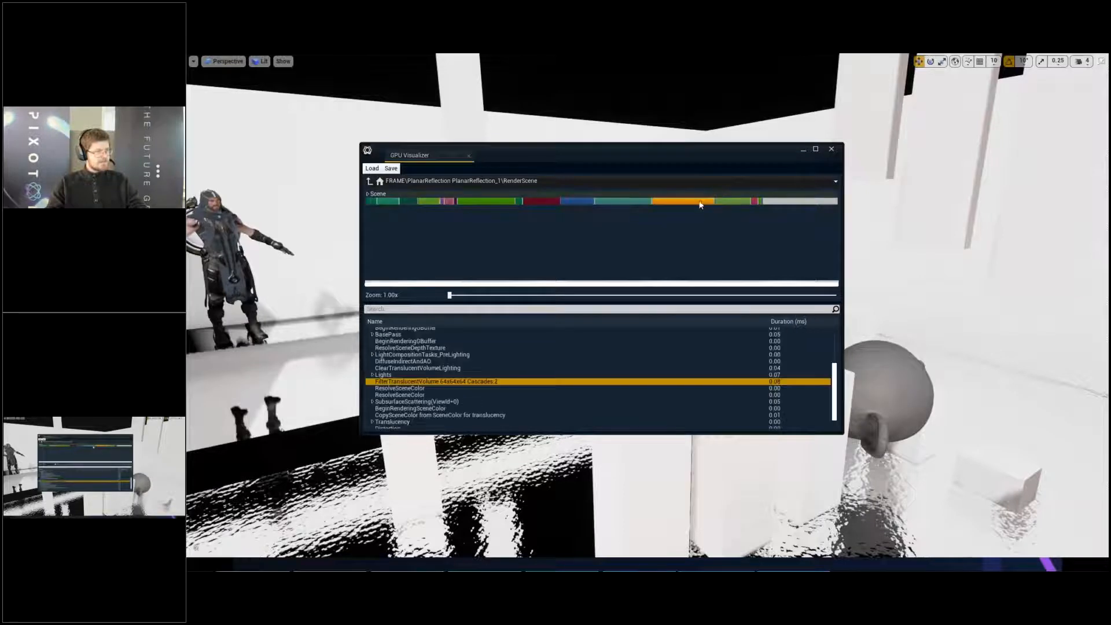
{"action": "left_click", "coordinate": [614, 210]}
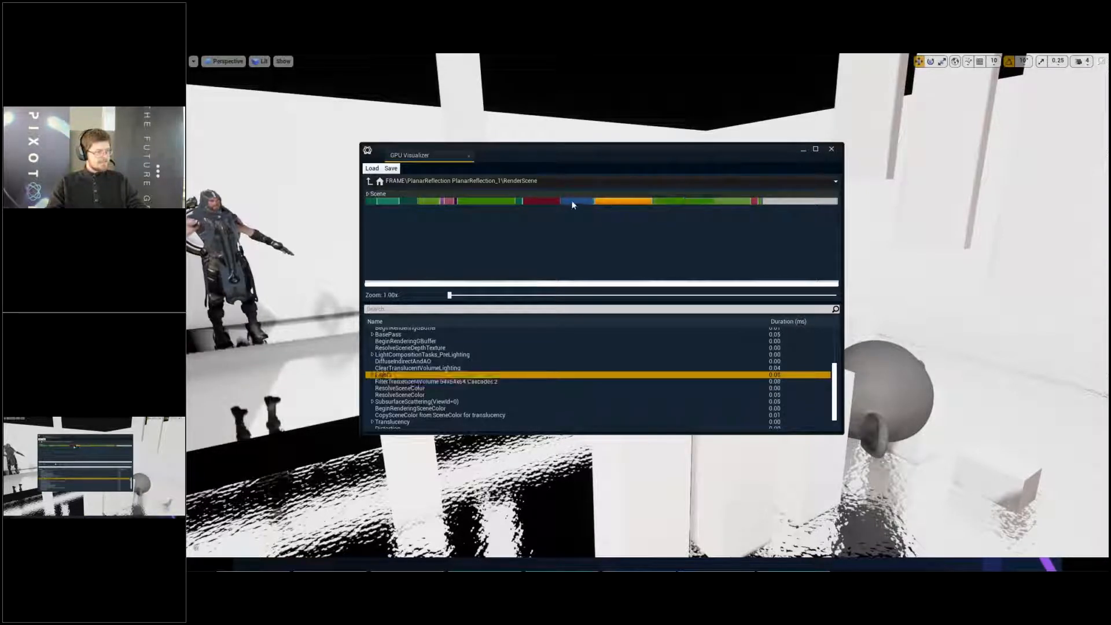
{"action": "left_click", "coordinate": [538, 205]}
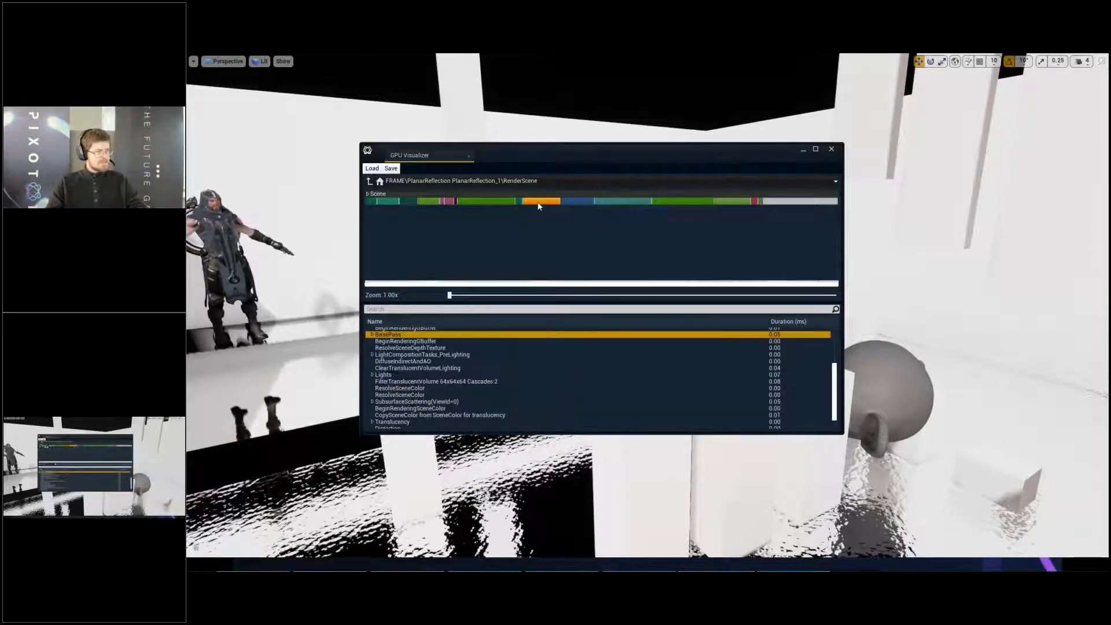
{"action": "left_click", "coordinate": [368, 201]}
{"action": "left_click", "coordinate": [394, 201]}
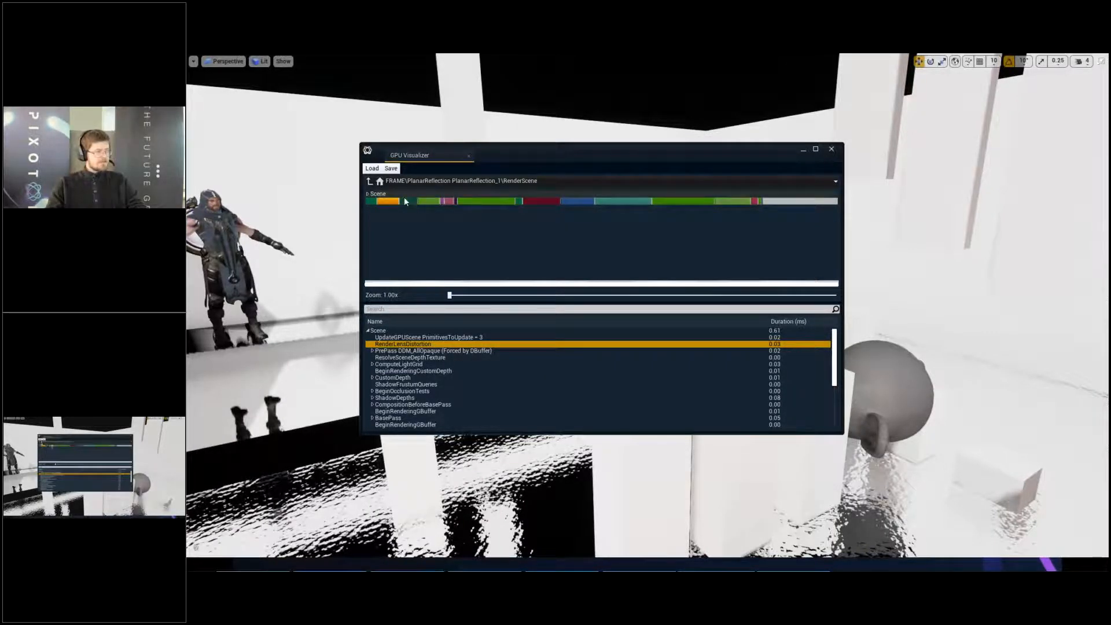
{"action": "left_click", "coordinate": [433, 201]}
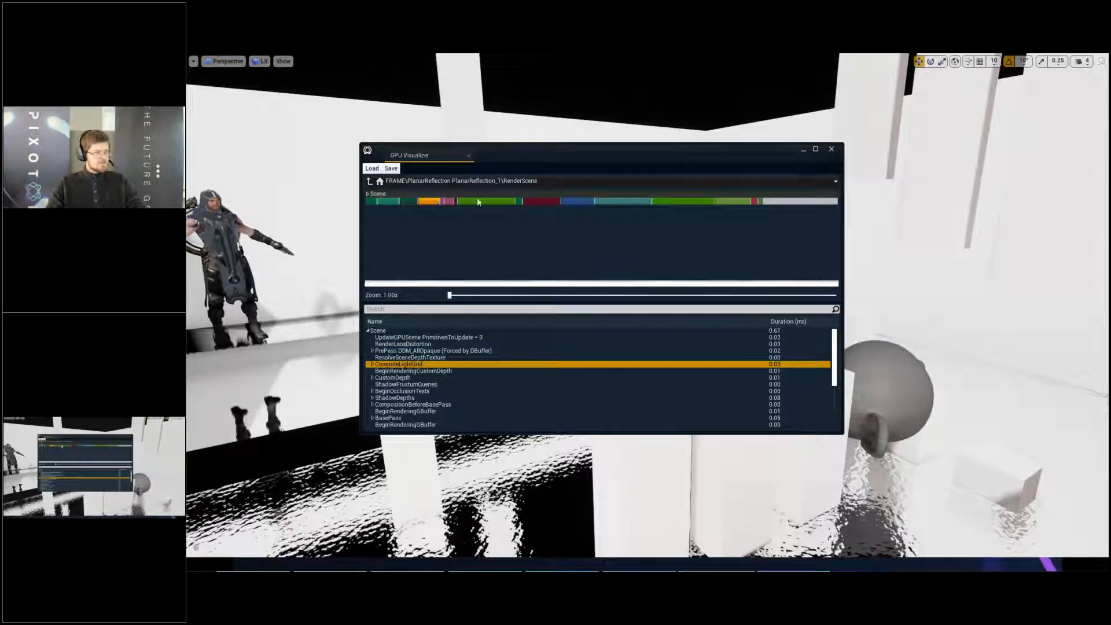
{"action": "left_click", "coordinate": [478, 202]}
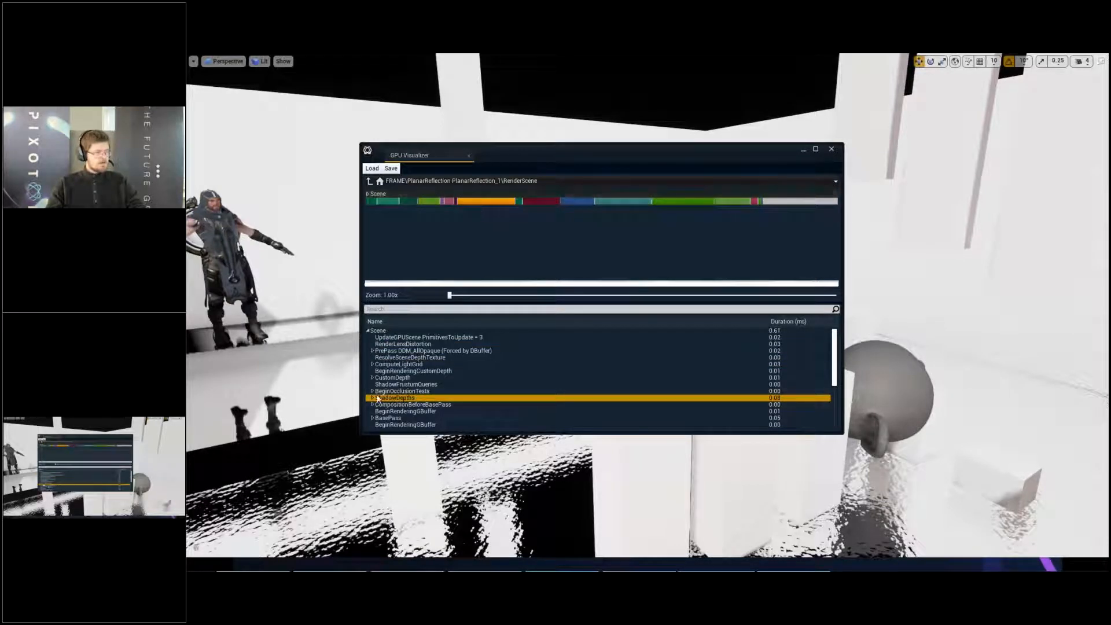
{"action": "left_click", "coordinate": [577, 201]}
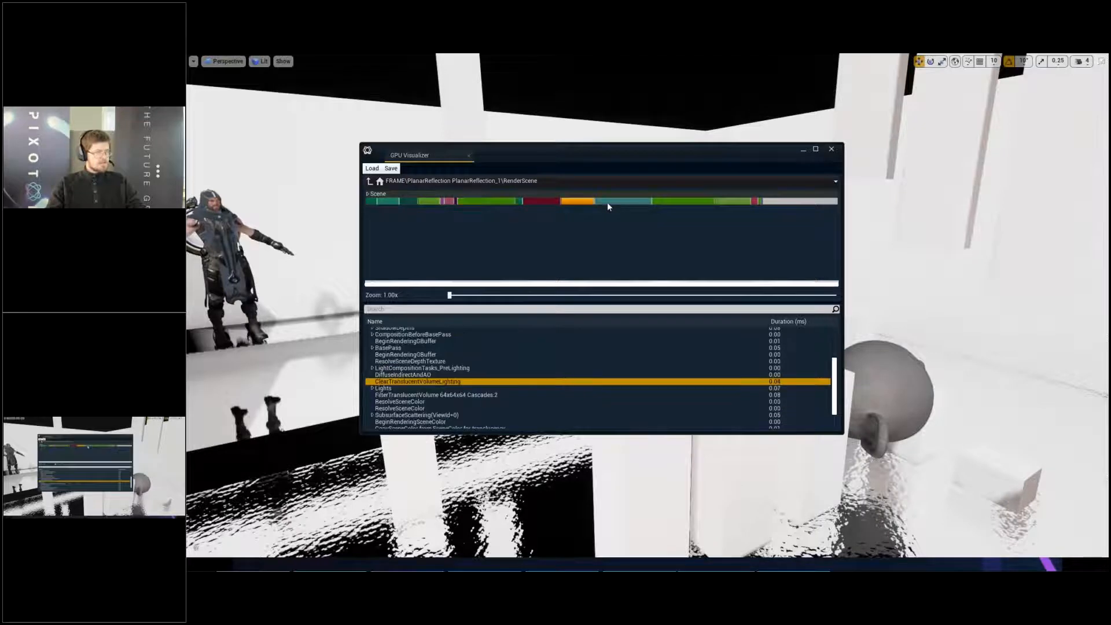
{"action": "left_click", "coordinate": [614, 206]}
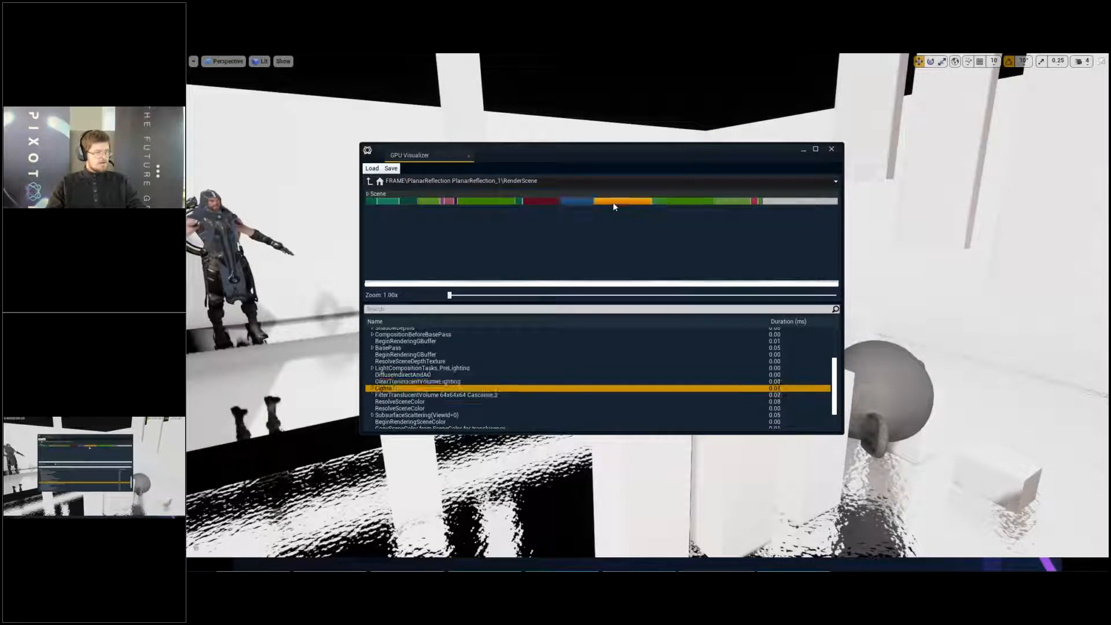
{"action": "left_click", "coordinate": [693, 205]}
{"action": "left_click", "coordinate": [736, 203]}
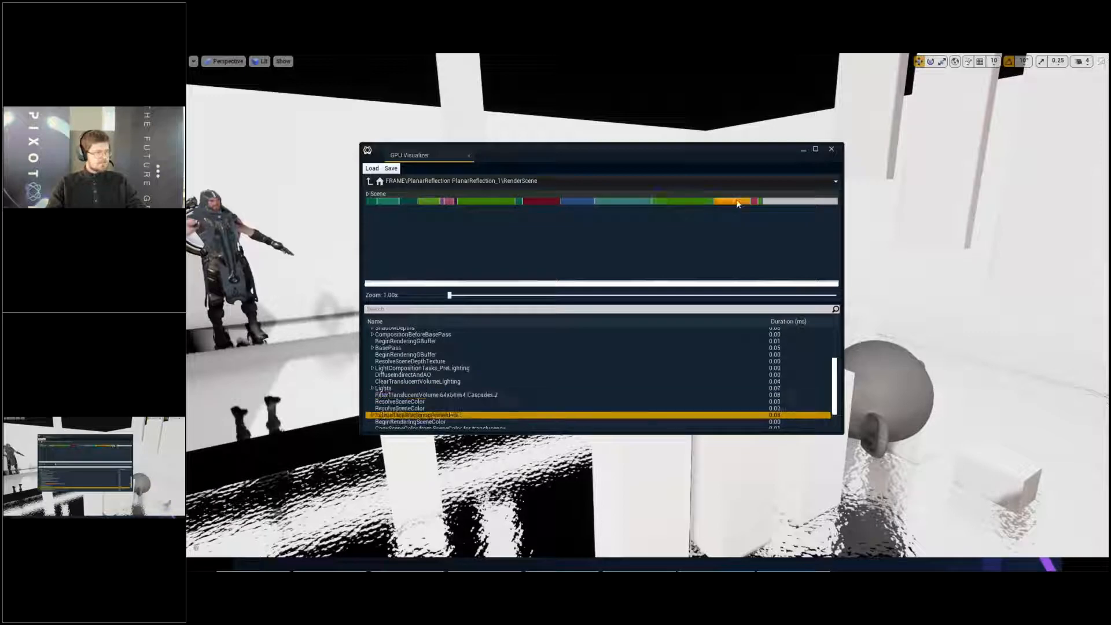
{"action": "left_click", "coordinate": [832, 151]}
{"action": "key", "text": "F11"}
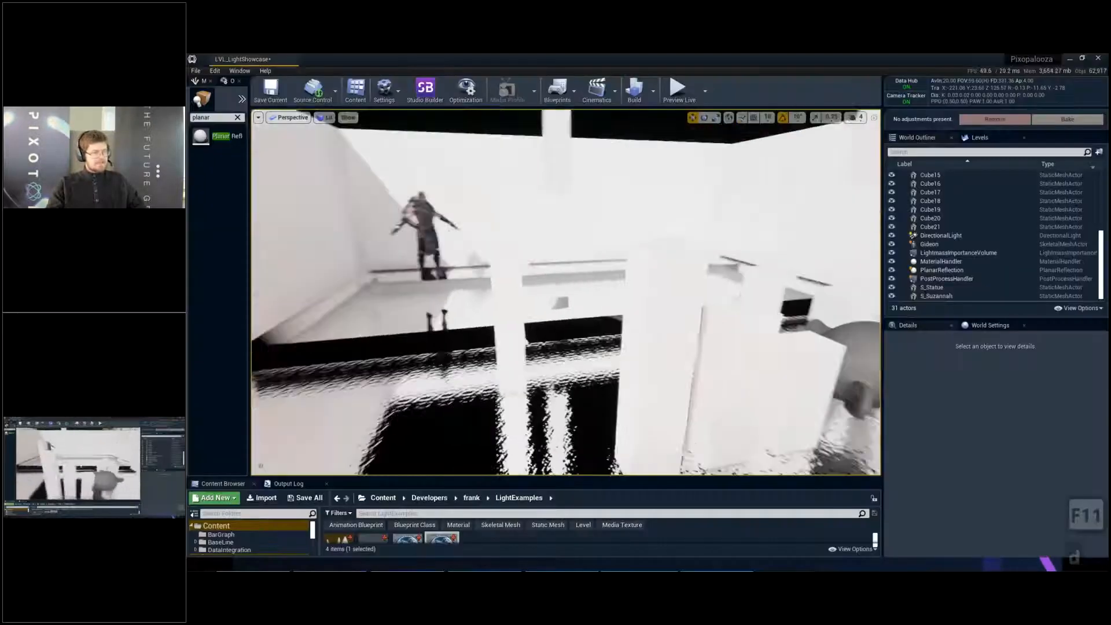
- Bring the Gideon character at the far end of the level into view and select it
{"action": "key", "text": "d"}
{"action": "key", "text": "d"}
{"action": "key", "text": "w"}
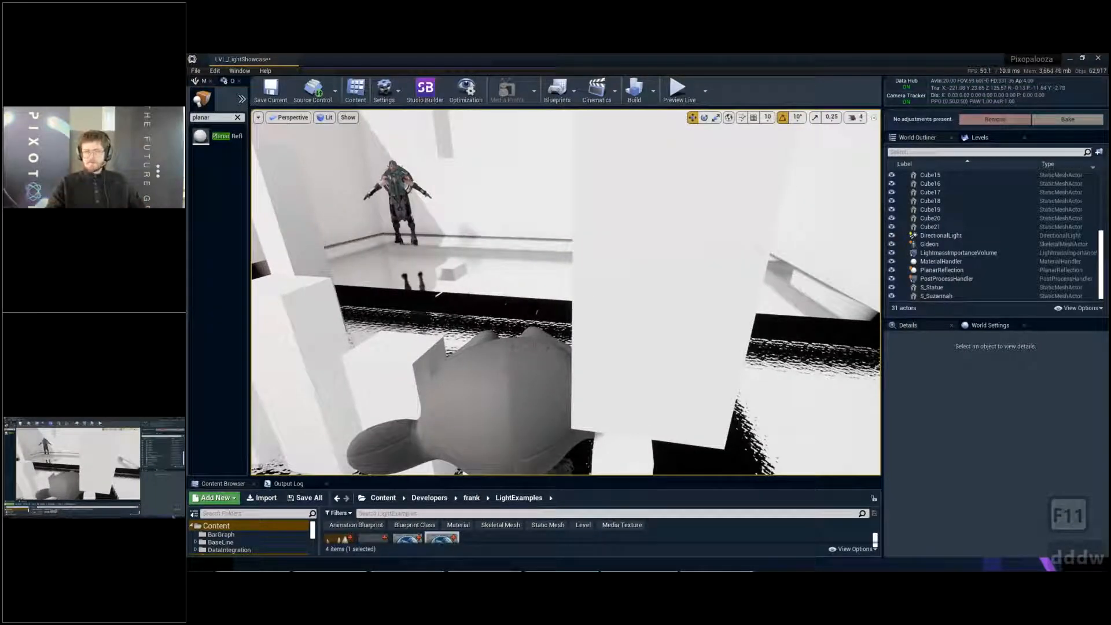
{"action": "key", "text": "d"}
{"action": "right_click_drag", "start_coordinate": [725, 199], "coordinate": [667, 210]}
{"action": "key", "text": "g"}
{"action": "key", "text": "g"}
{"action": "key", "text": "w"}
{"action": "key", "text": "d"}
{"action": "key", "text": "w"}
{"action": "key", "text": "e"}
{"action": "key", "text": "d"}
{"action": "key", "text": "w"}
- Examine the floor reflections beneath the Gideon character and the monkey head from several angles
{"action": "key", "text": "w"}
{"action": "left_click", "coordinate": [673, 200]}
{"action": "left_click_drag", "start_coordinate": [634, 272], "coordinate": [270, 276]}
{"action": "key", "text": "e"}
{"action": "right_click_drag", "start_coordinate": [404, 273], "coordinate": [461, 272]}
{"action": "key", "text": "w"}
{"action": "key", "text": "e"}
{"action": "key", "text": "w"}
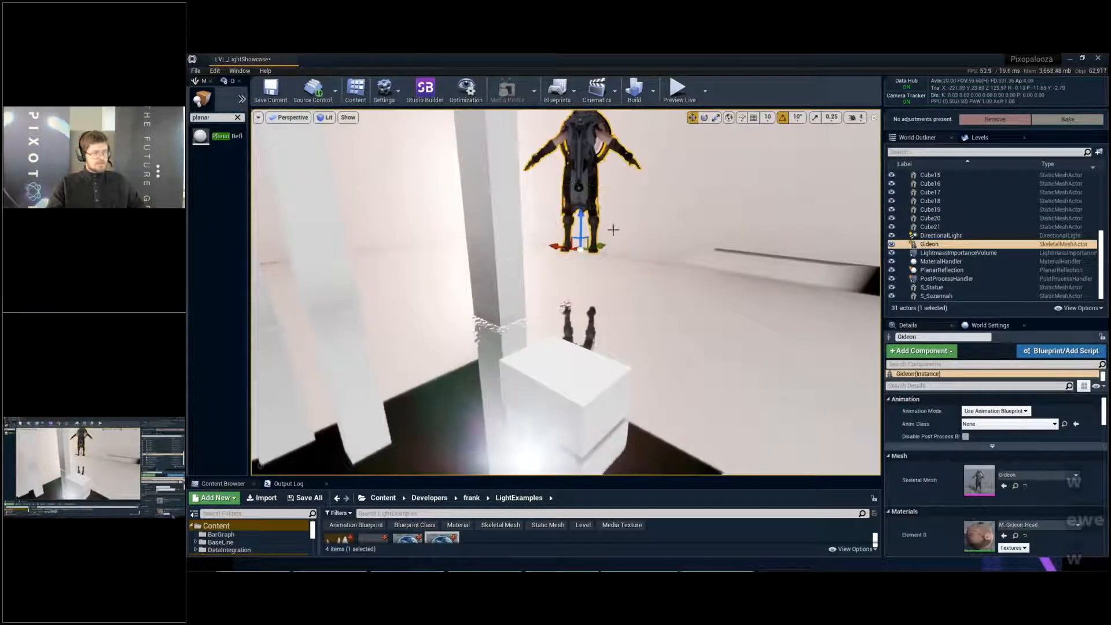
{"action": "key", "text": "s"}
{"action": "right_click_drag", "start_coordinate": [687, 228], "coordinate": [510, 299]}
{"action": "key", "text": "e"}
{"action": "key", "text": "w"}
{"action": "key", "text": "w"}
{"action": "right_click_drag", "start_coordinate": [637, 238], "coordinate": [596, 242]}
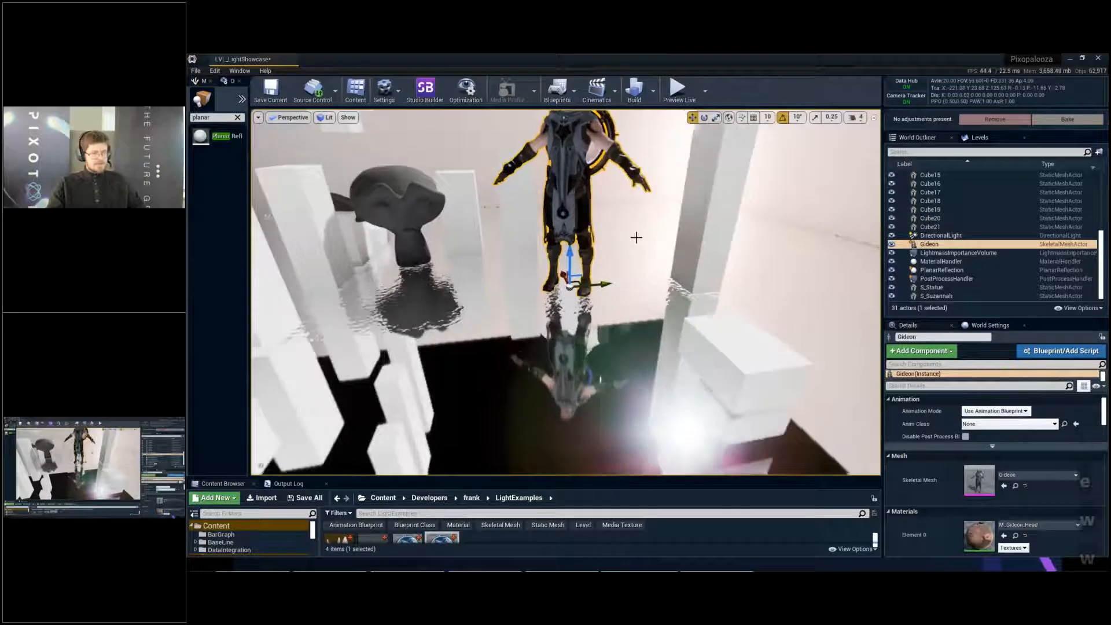
- Select the planar reflection, try to move it near Gideon's feet and undo the move
{"action": "left_click", "coordinate": [970, 272]}
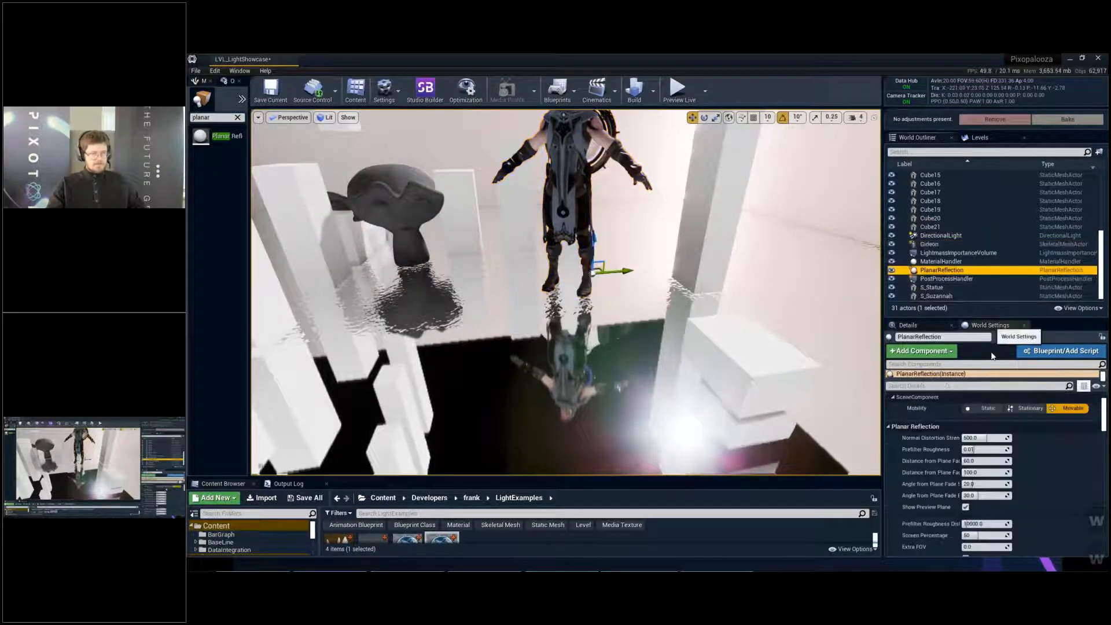
{"action": "mouse_move", "coordinate": [591, 290]}
{"action": "right_mouse_down"}
{"action": "mouse_move", "coordinate": [577, 254]}
{"action": "mouse_move", "coordinate": [583, 276]}
{"action": "right_mouse_up"}
{"action": "key", "text": "w"}
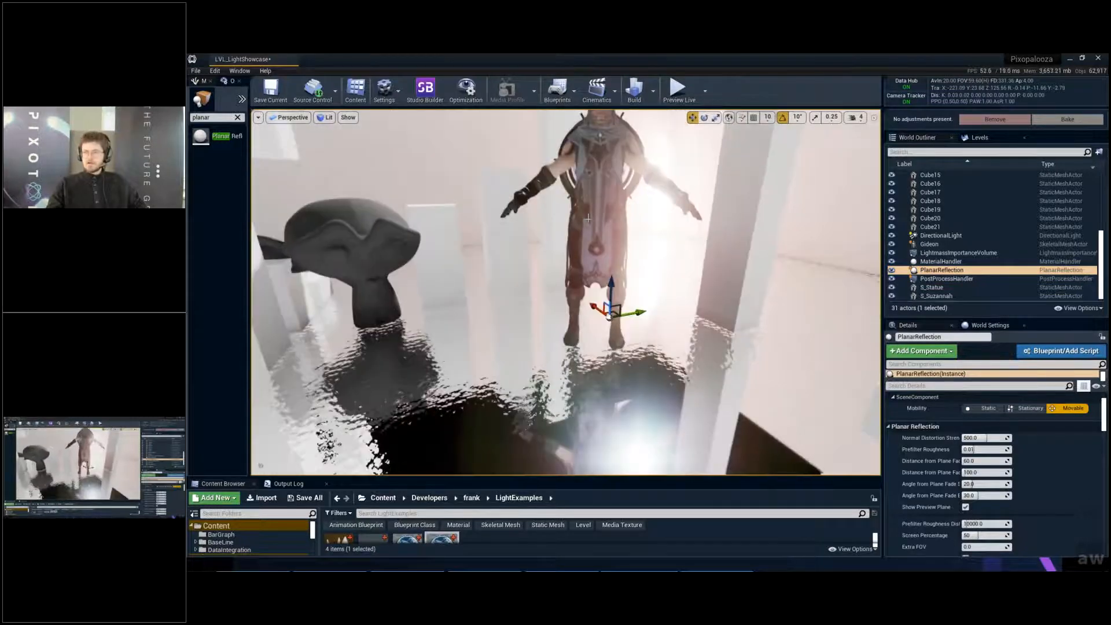
{"action": "key", "text": "a"}
{"action": "key", "text": "s"}
{"action": "key", "text": "w"}
{"action": "key", "text": "d"}
{"action": "mouse_move", "coordinate": [588, 218]}
{"action": "right_mouse_down"}
{"action": "mouse_move", "coordinate": [581, 226]}
{"action": "mouse_move", "coordinate": [599, 229]}
{"action": "right_mouse_up"}
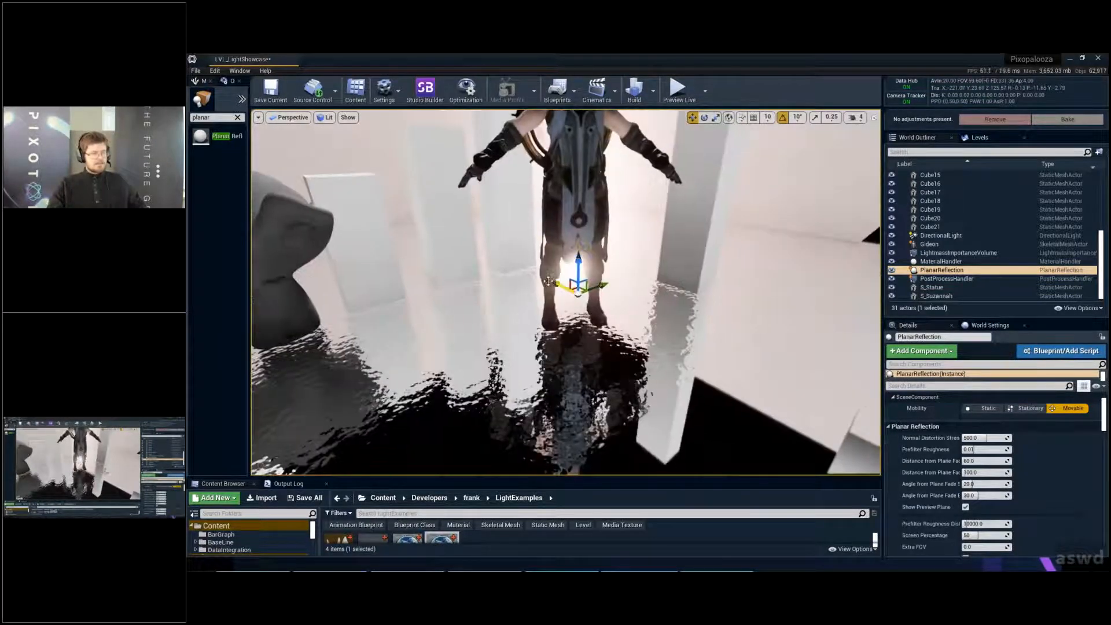
{"action": "key", "text": "ctrl+z"}
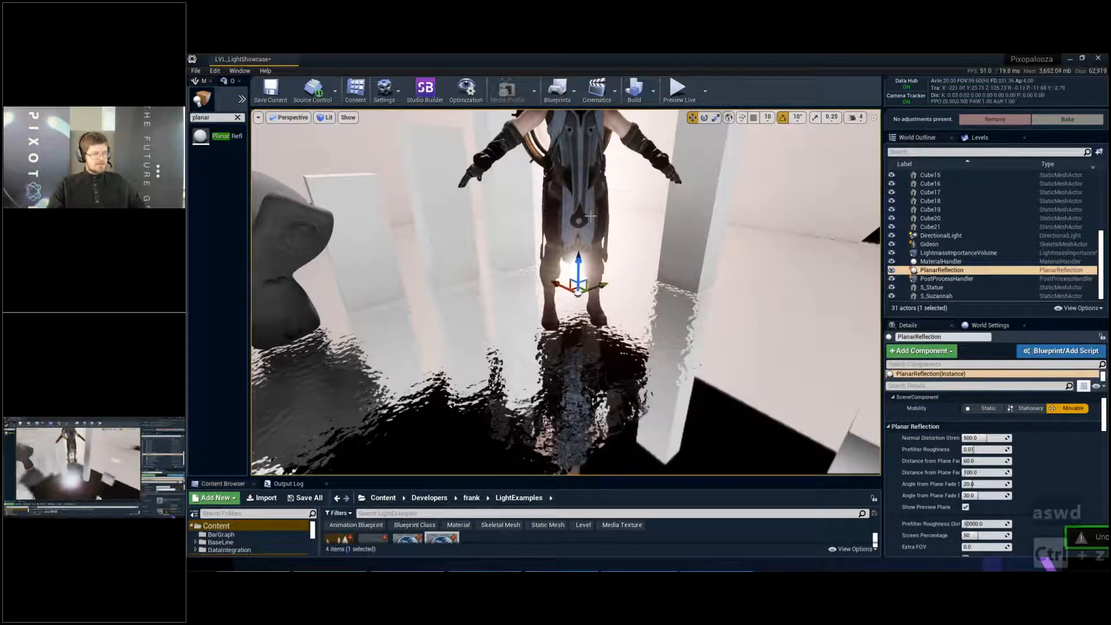
- Move Gideon away from the columns onto the smooth part of the floor and turn the character about its vertical axis
{"action": "left_click", "coordinate": [595, 266]}
{"action": "key", "text": "s"}
{"action": "right_click_drag", "start_coordinate": [596, 266], "coordinate": [606, 278]}
{"action": "left_click_drag", "start_coordinate": [522, 275], "coordinate": [722, 318]}
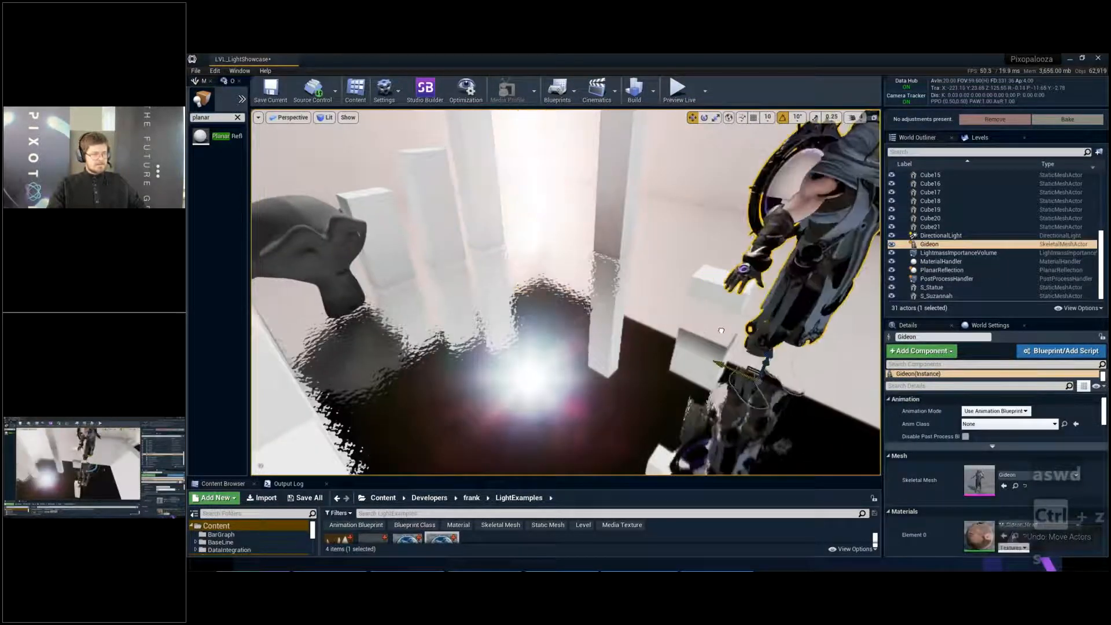
{"action": "right_click_drag", "start_coordinate": [722, 319], "coordinate": [752, 321]}
{"action": "key", "text": "e"}
{"action": "left_click_drag", "start_coordinate": [658, 312], "coordinate": [613, 324], "text": "ctrl"}
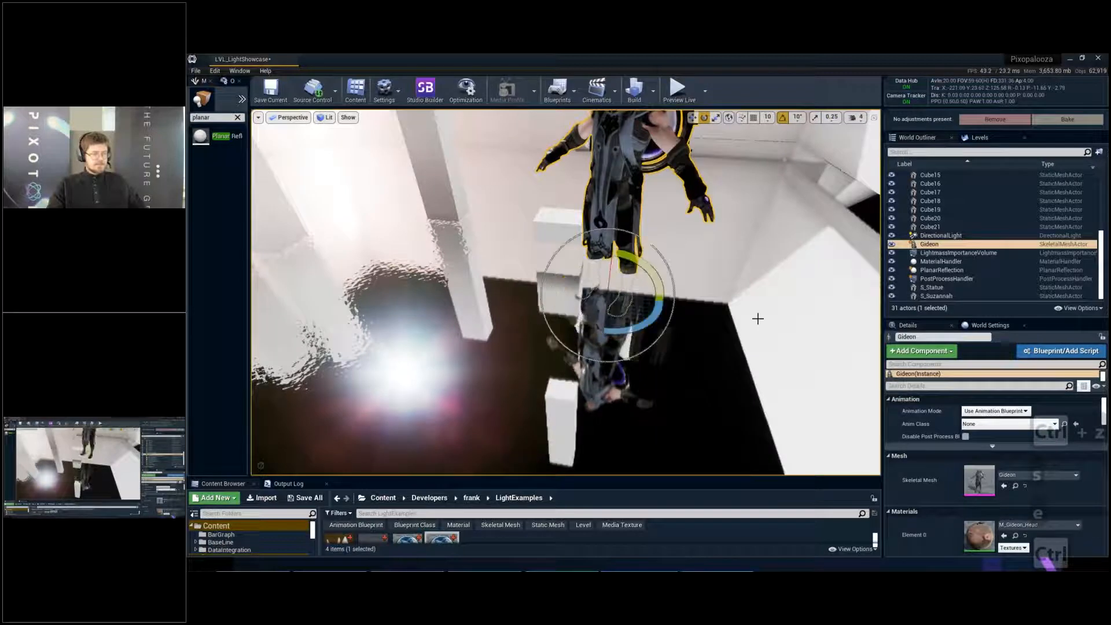
- Deselect Gideon and examine the character's floor reflection at its new position
{"action": "left_click_drag", "start_coordinate": [758, 319], "coordinate": [666, 318], "text": "ctrl"}
{"action": "key", "text": "w"}
{"action": "key", "text": "a"}
{"action": "right_click_drag", "start_coordinate": [758, 318], "coordinate": [805, 278]}
{"action": "key", "text": "Escape"}
{"action": "key", "text": "w"}
{"action": "key", "text": "q"}
{"action": "key", "text": "s"}
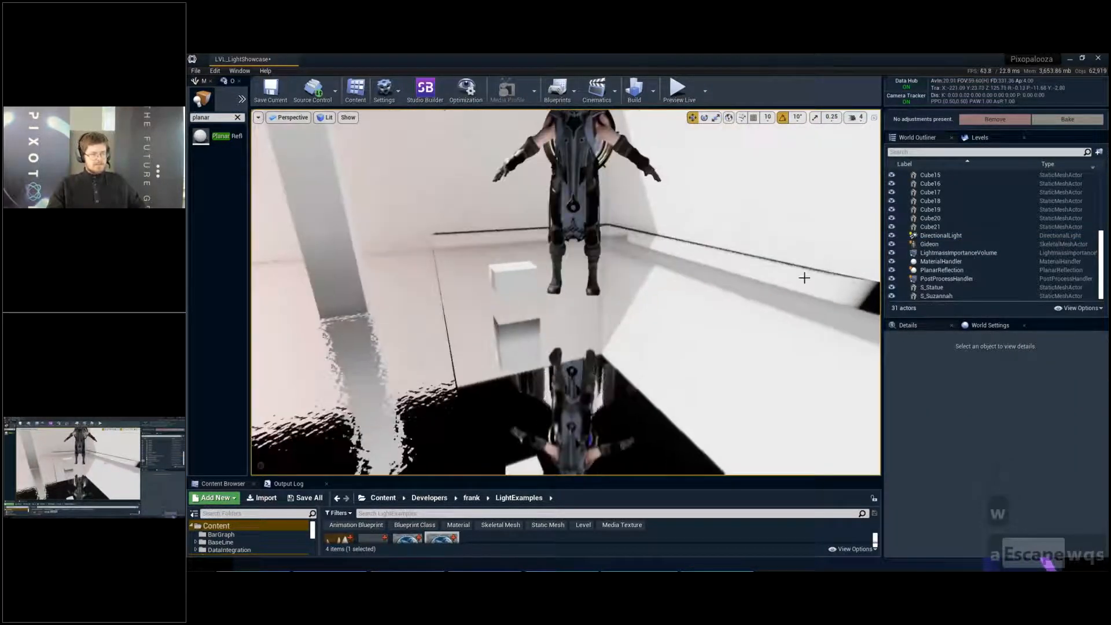
- Select the planar reflection and examine where Gideon's feet meet the reflection from several viewpoints
{"action": "left_click", "coordinate": [937, 270]}
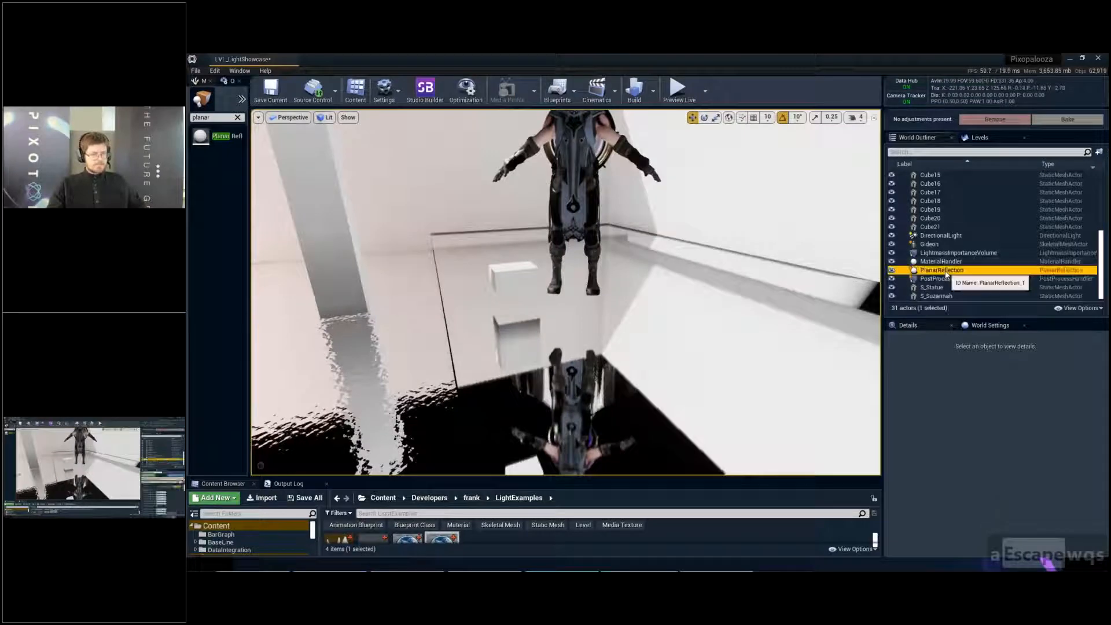
{"action": "key", "text": "w"}
{"action": "left_click_drag", "start_coordinate": [601, 376], "coordinate": [600, 351], "text": "ctrl"}
{"action": "key", "text": "w"}
{"action": "right_click_drag", "start_coordinate": [675, 318], "coordinate": [685, 321]}
{"action": "key", "text": "q"}
{"action": "key", "text": "a"}
{"action": "key", "text": "w"}
{"action": "key", "text": "e"}
{"action": "key", "text": "w"}
{"action": "key", "text": "d"}
{"action": "key", "text": "d"}
{"action": "key", "text": "s"}
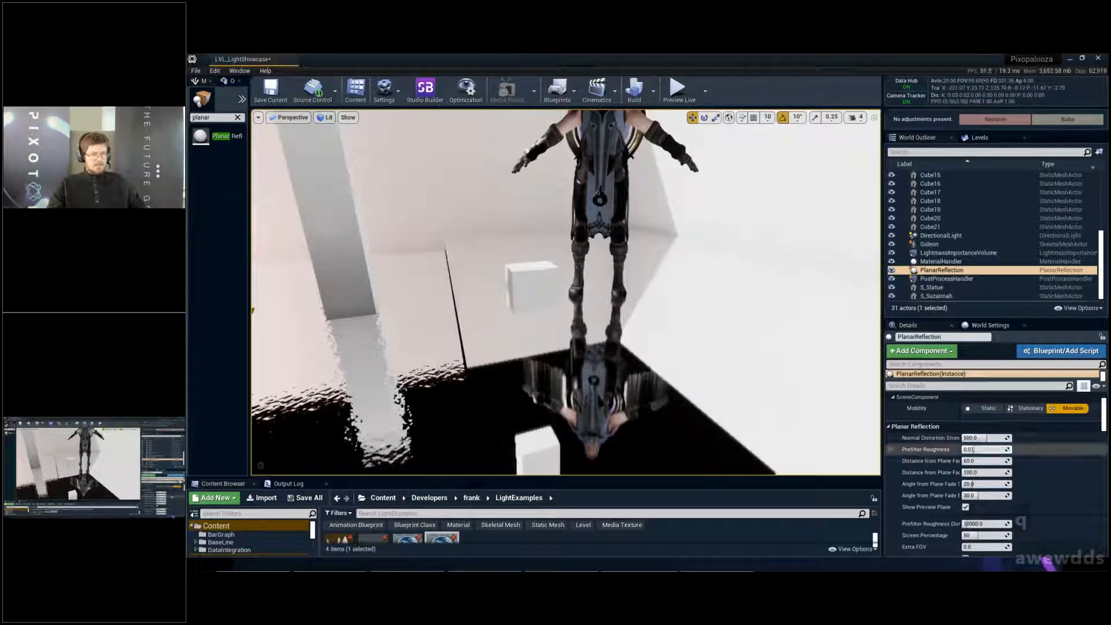
- Set the planar reflection's Primitive Render Mode to Use ShowOnly List
{"action": "scroll", "coordinate": [1035, 458], "scroll_direction": "down", "scroll_amount": 3}
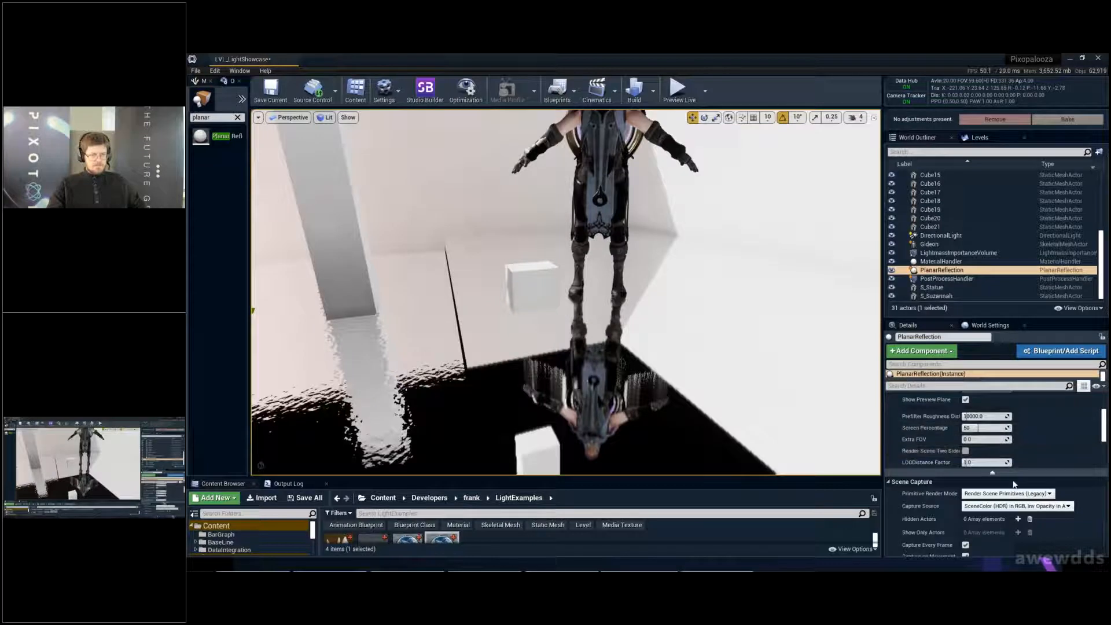
{"action": "scroll", "coordinate": [1006, 497], "scroll_direction": "down", "scroll_amount": 4}
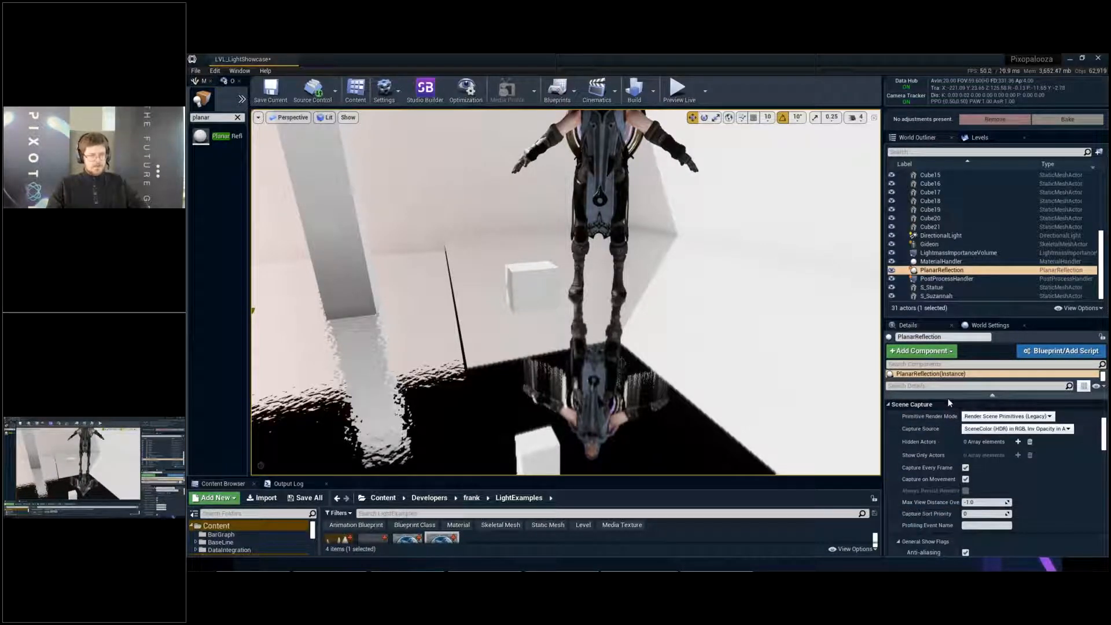
{"action": "left_click", "coordinate": [1005, 416]}
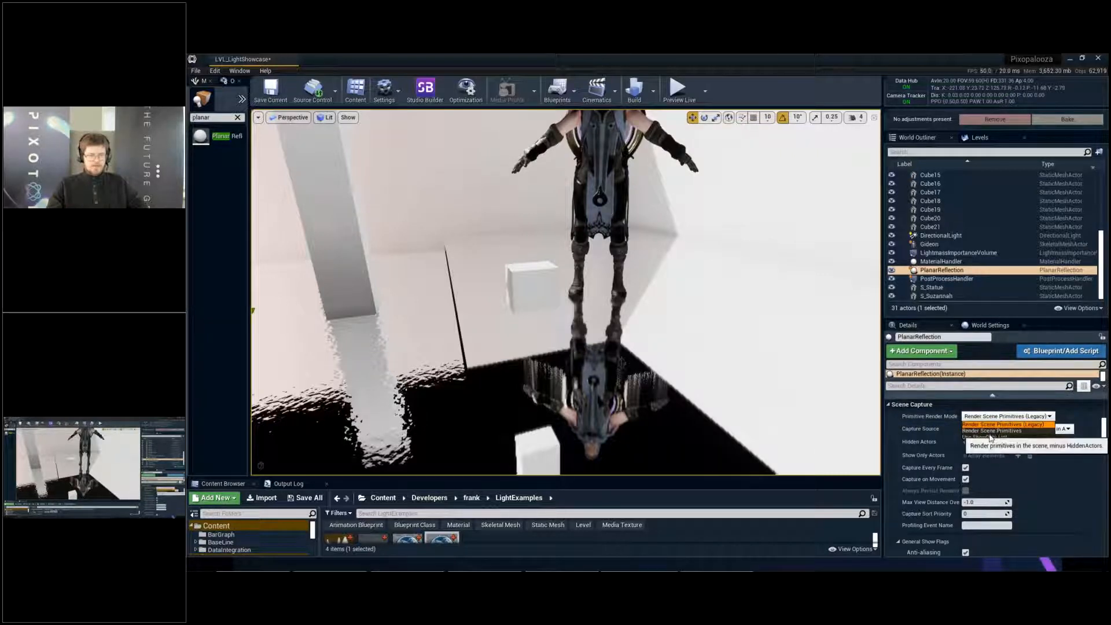
{"action": "left_click", "coordinate": [991, 437]}
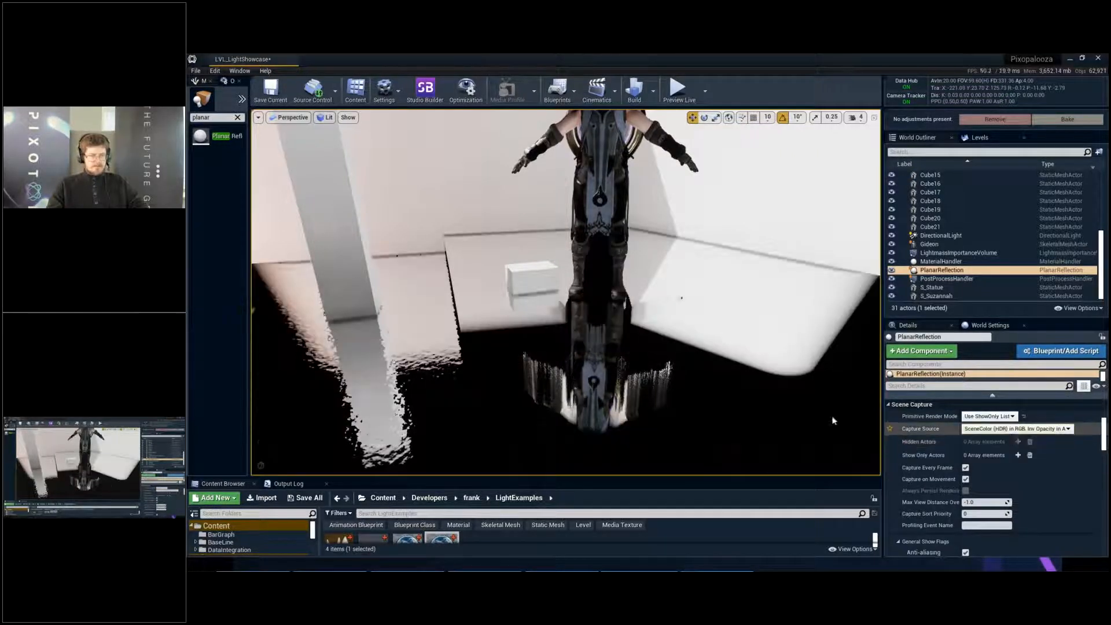
- Add one element to the planar reflection's Show Only Actors and pick Gideon from the scene for it
{"action": "mouse_move", "coordinate": [351, 394]}
{"action": "right_mouse_down"}
{"action": "mouse_move", "coordinate": [360, 468]}
{"action": "mouse_move", "coordinate": [356, 394]}
{"action": "right_mouse_up"}
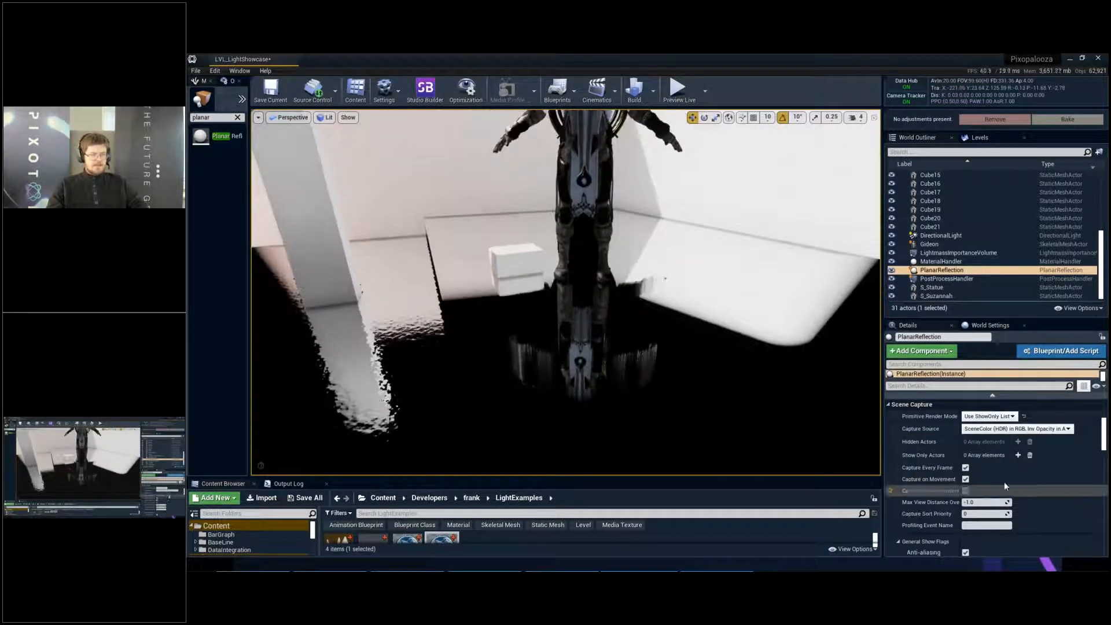
{"action": "left_click", "coordinate": [1019, 455]}
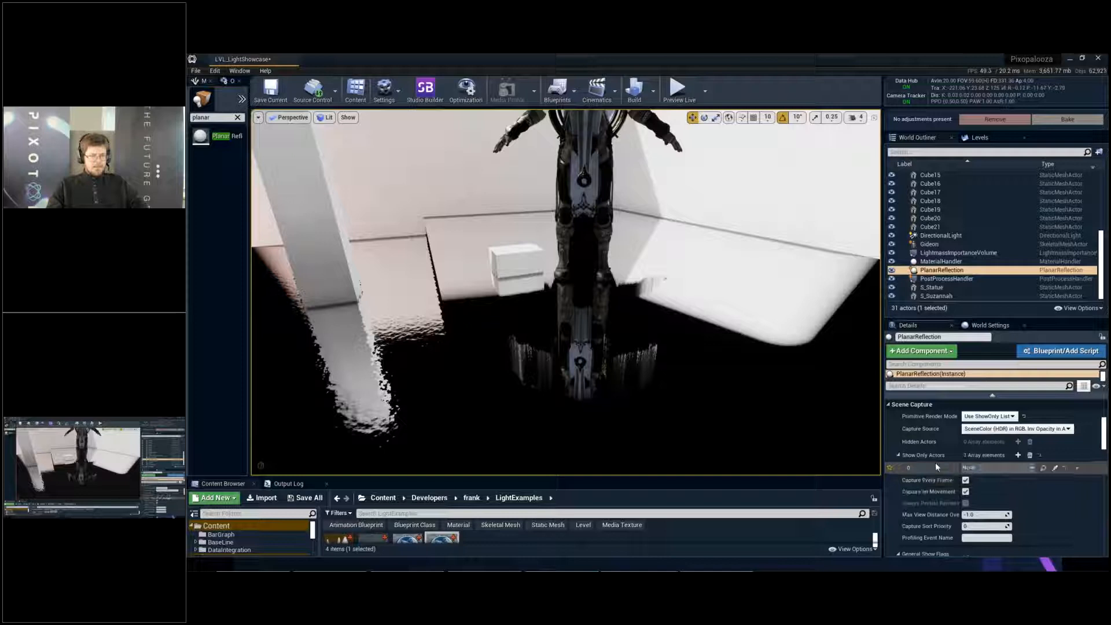
{"action": "left_click", "coordinate": [1055, 469]}
{"action": "left_click", "coordinate": [582, 174]}
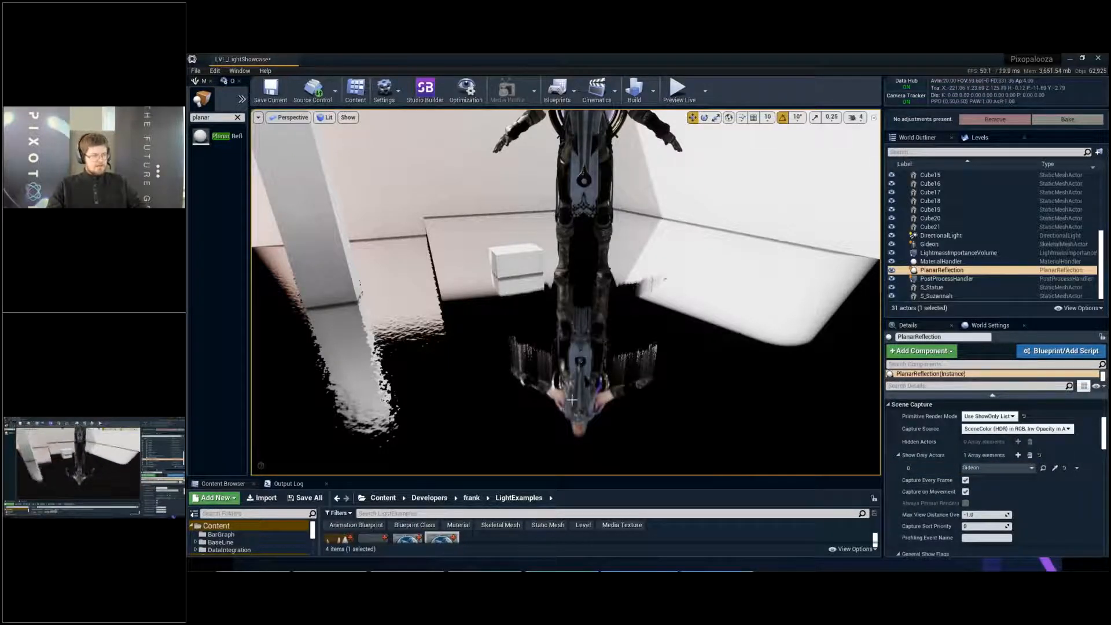
- Examine Gideon's isolated reflection in the black floor up close
{"action": "right_click_drag", "start_coordinate": [580, 359], "coordinate": [580, 406]}
{"action": "key", "text": "w"}
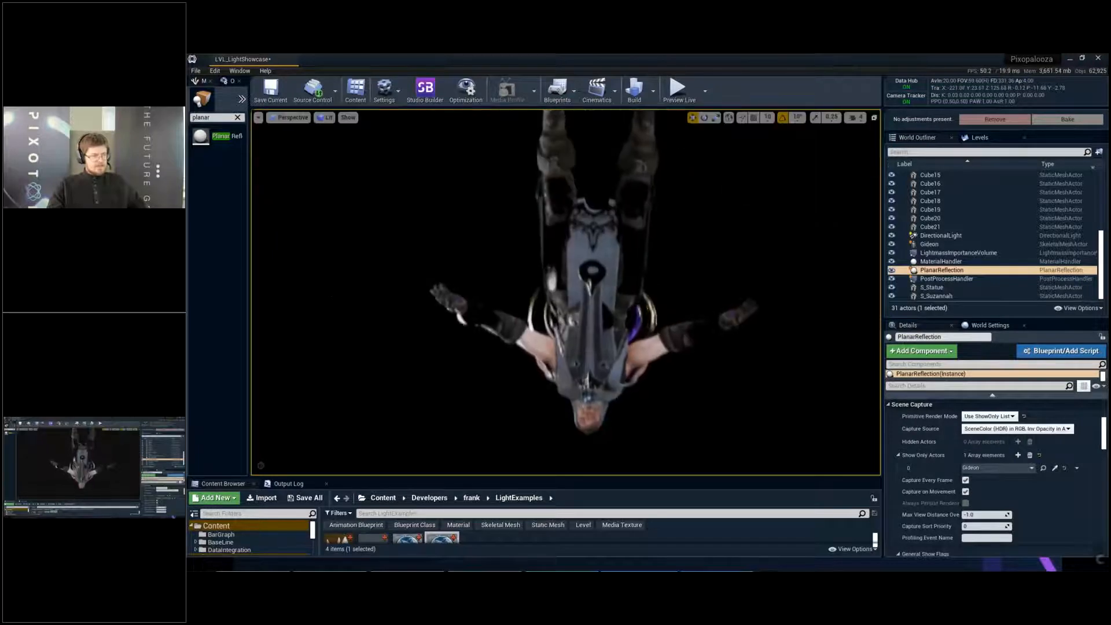
{"action": "key", "text": "w"}
{"action": "key", "text": "w"}
{"action": "key", "text": "w"}
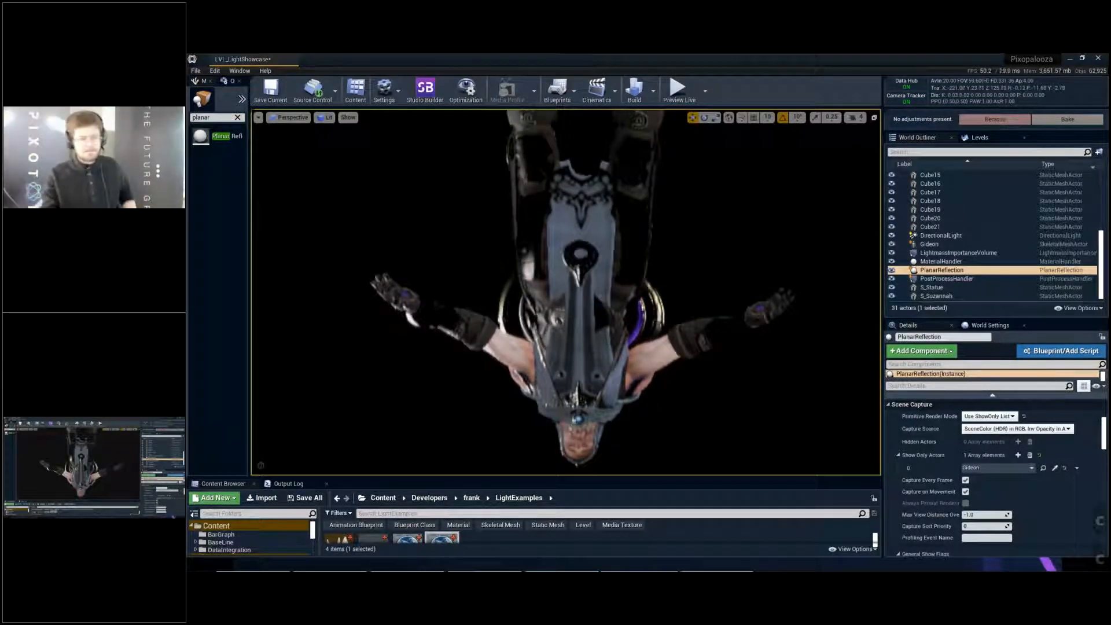
{"action": "key", "text": "s"}
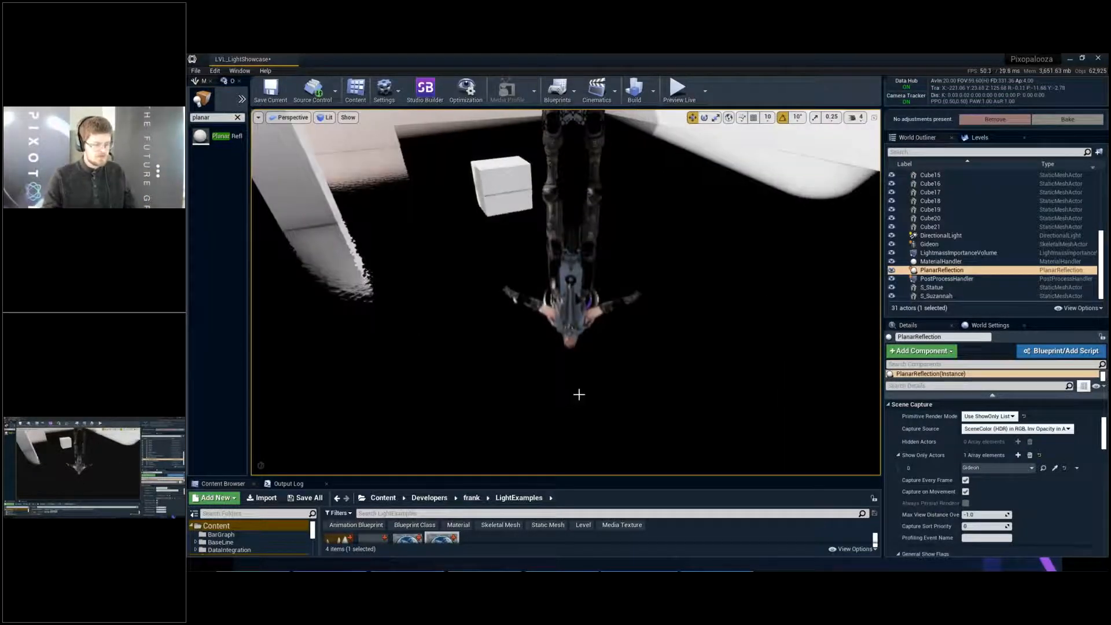
- Profile the full-screen scene in the GPU Visualizer, expand the planar reflection's RenderScene timing, and return to the normal editor layout
{"action": "key", "text": "F11"}
{"action": "key", "text": "s"}
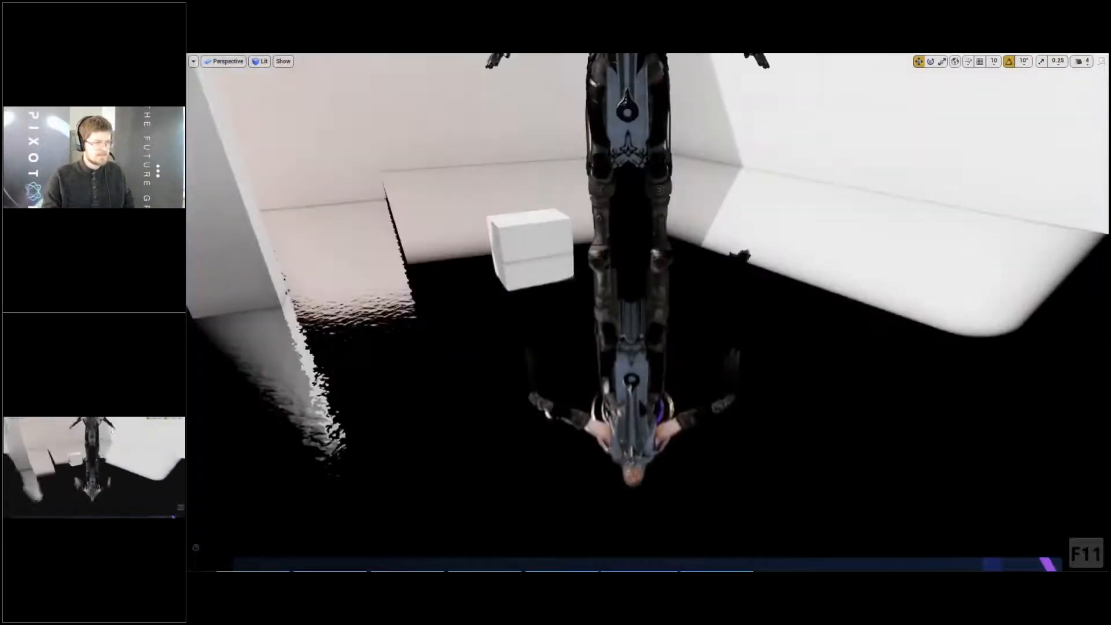
{"action": "key", "text": "g"}
{"action": "key", "text": "g"}
{"action": "key", "text": "q"}
{"action": "key", "text": "e"}
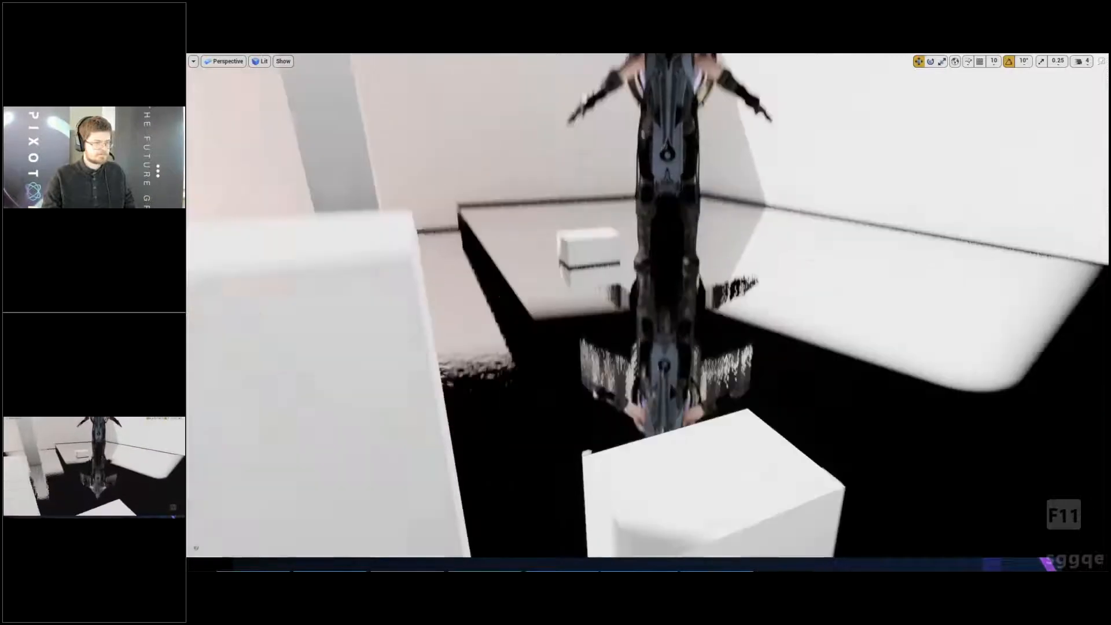
{"action": "key", "text": "w"}
{"action": "key", "text": "ctrl+shift+comma"}
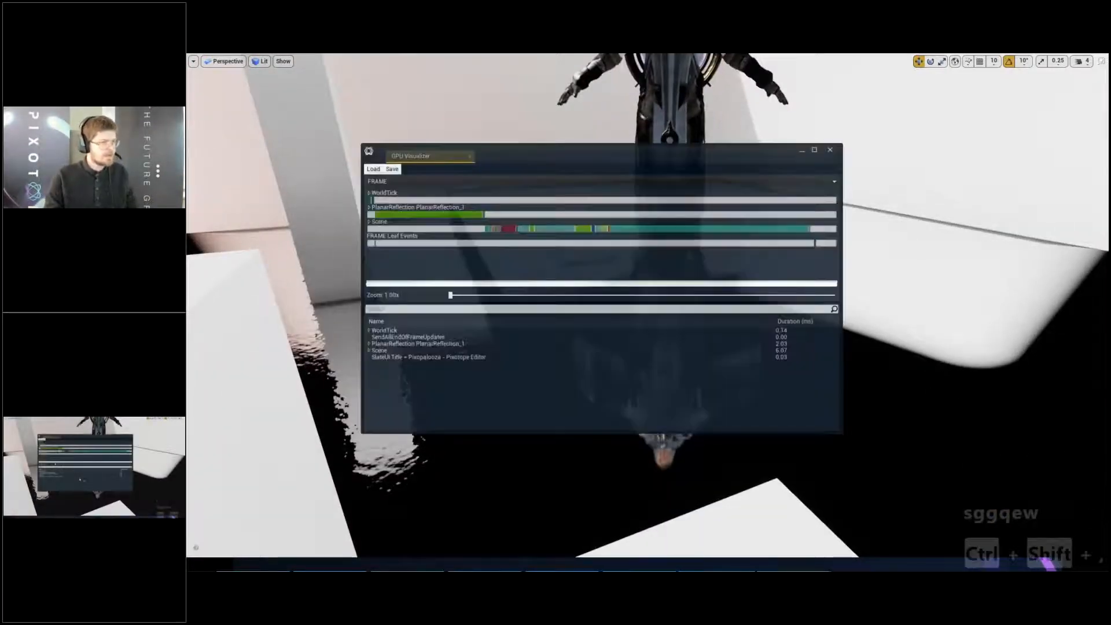
{"action": "left_click", "coordinate": [447, 213]}
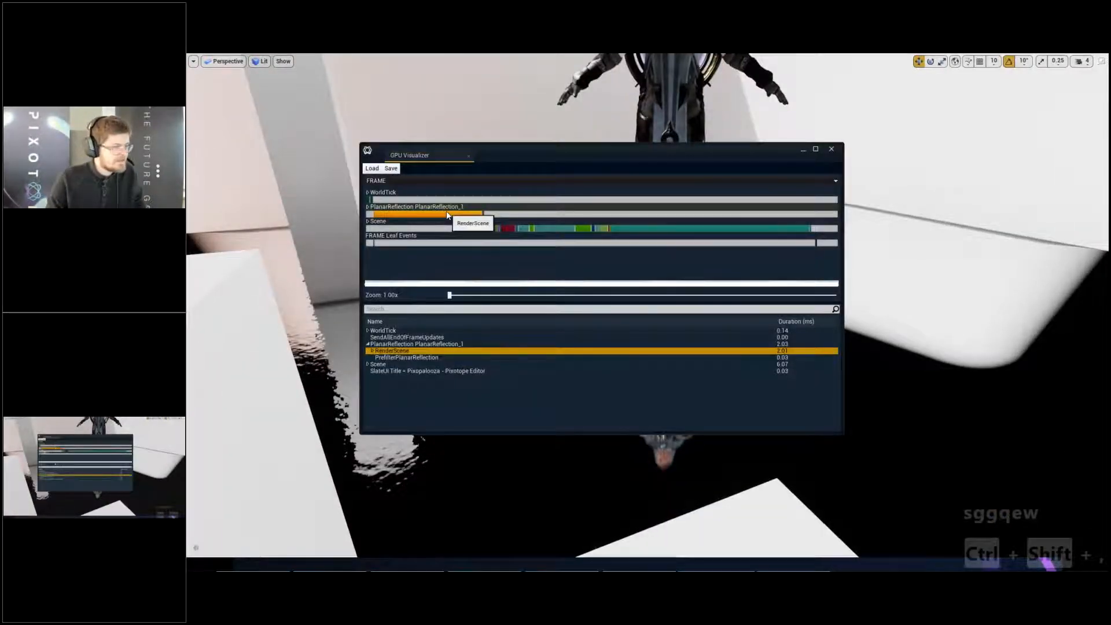
{"action": "left_click", "coordinate": [371, 350]}
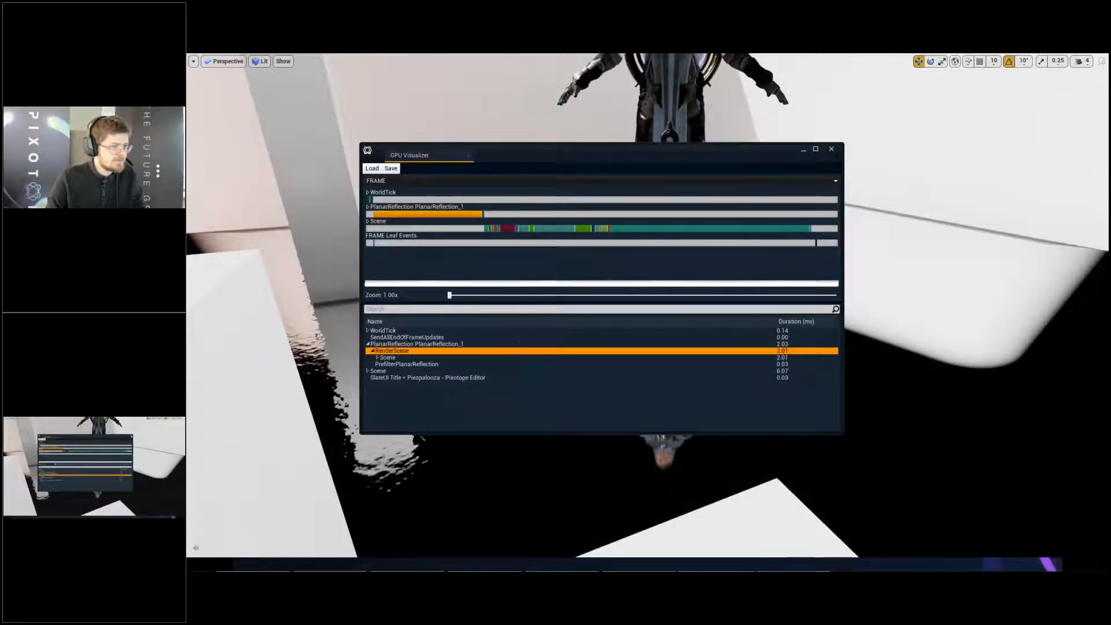
{"action": "left_click", "coordinate": [832, 149]}
{"action": "key", "text": "F11"}
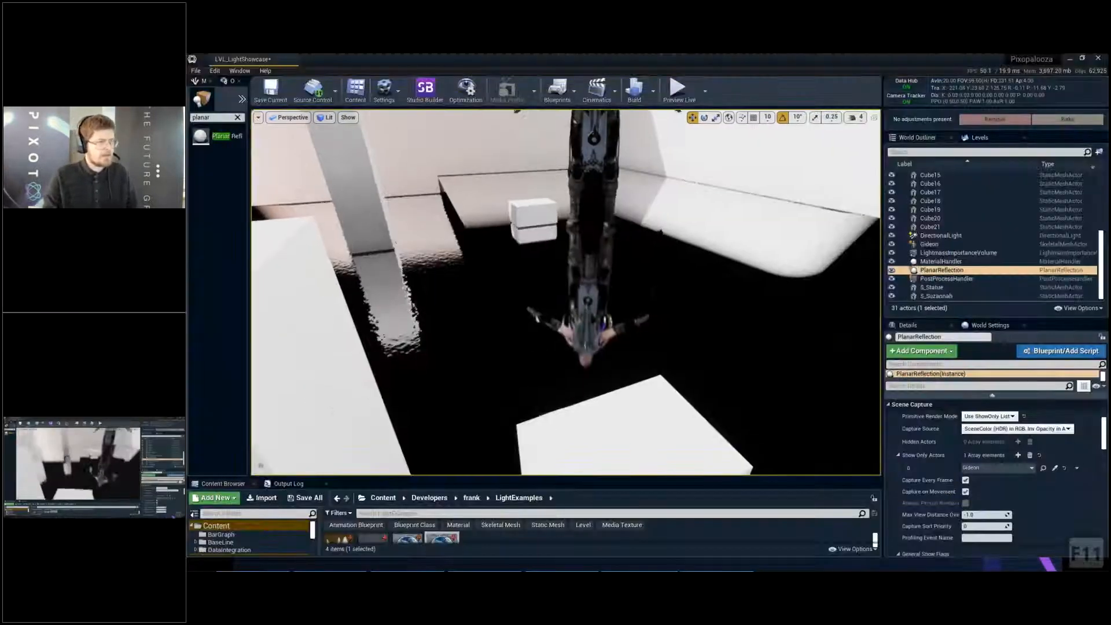
- Examine Gideon and the isolated reflection from a lower, closer viewpoint, selecting the character
{"action": "mouse_move", "coordinate": [646, 232]}
{"action": "right_mouse_down"}
{"action": "mouse_move", "coordinate": [602, 226]}
{"action": "mouse_move", "coordinate": [661, 223]}
{"action": "right_mouse_up"}
{"action": "key", "text": "d"}
{"action": "key", "text": "w"}
{"action": "left_click", "coordinate": [647, 232]}
{"action": "key", "text": "w"}
{"action": "key", "text": "s"}
{"action": "key", "text": "a"}
{"action": "key", "text": "s"}
- Profile the full-screen view again and inspect the planar reflection's Lights, FilterTranslucentVolume and ResolveSceneColor passes, closing the GPU Visualizer and deselecting Gideon
{"action": "key", "text": "F11"}
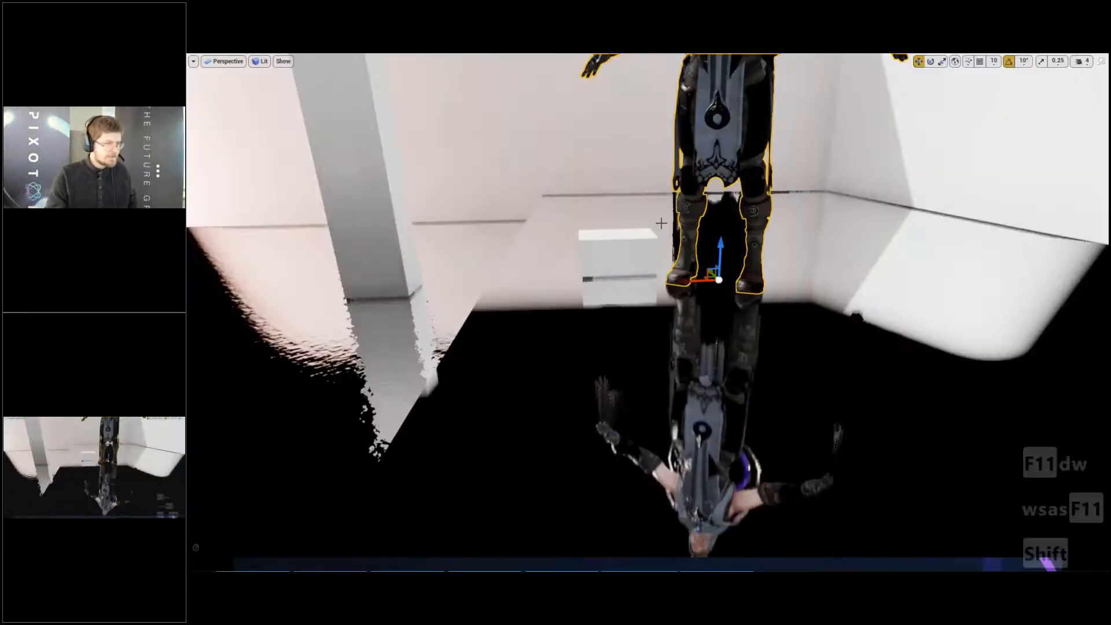
{"action": "key", "text": "ctrl+shift+comma"}
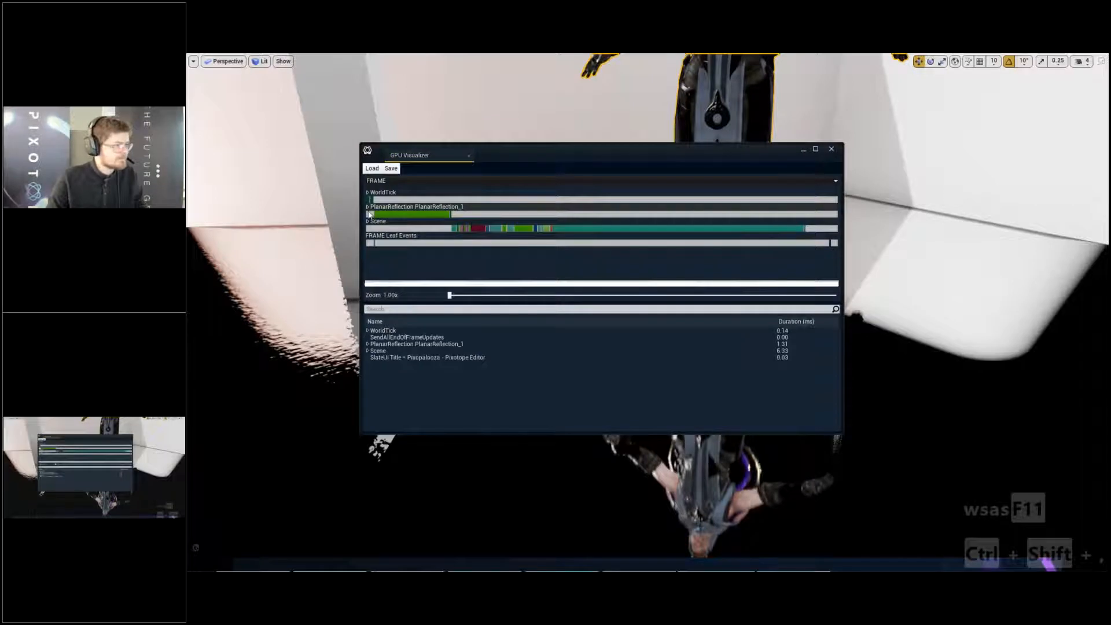
{"action": "double_click", "coordinate": [369, 211]}
{"action": "double_click", "coordinate": [370, 200]}
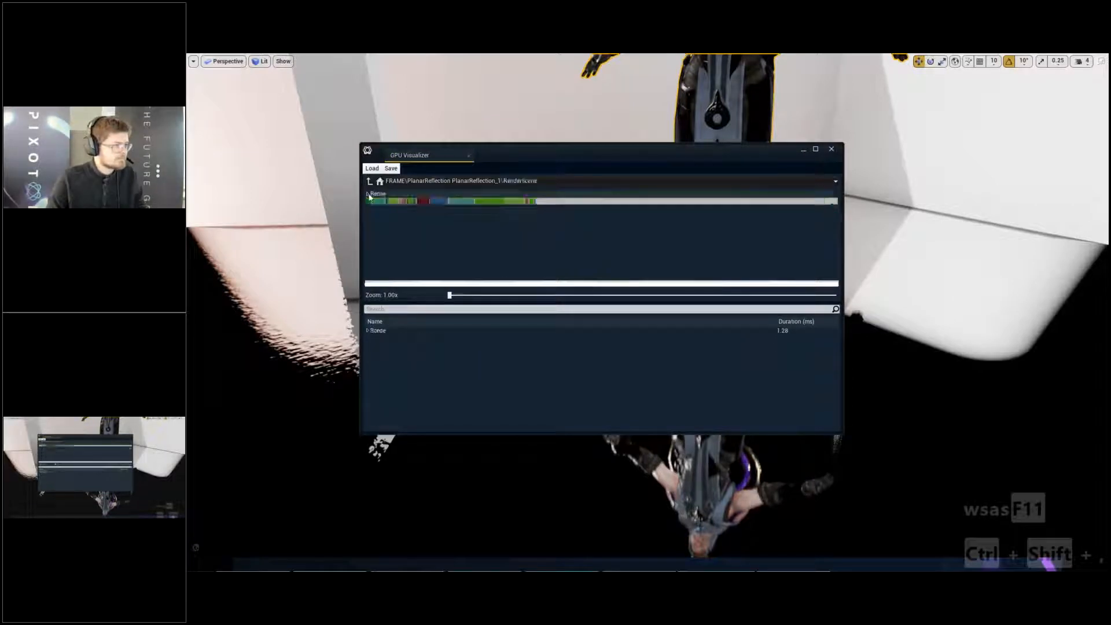
{"action": "left_click", "coordinate": [463, 201]}
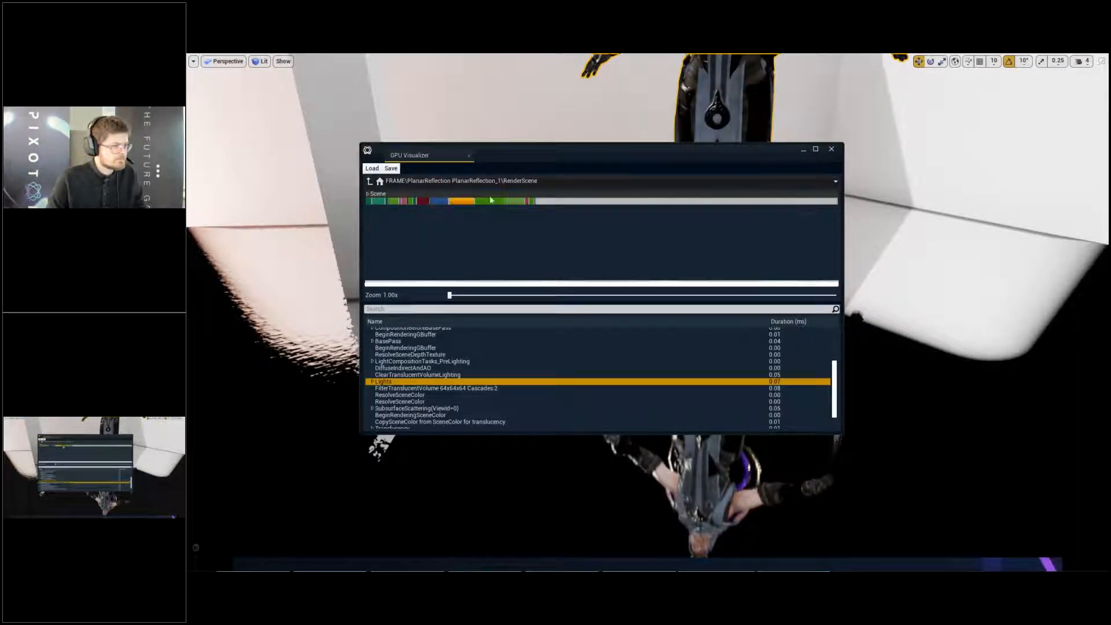
{"action": "left_click", "coordinate": [491, 202]}
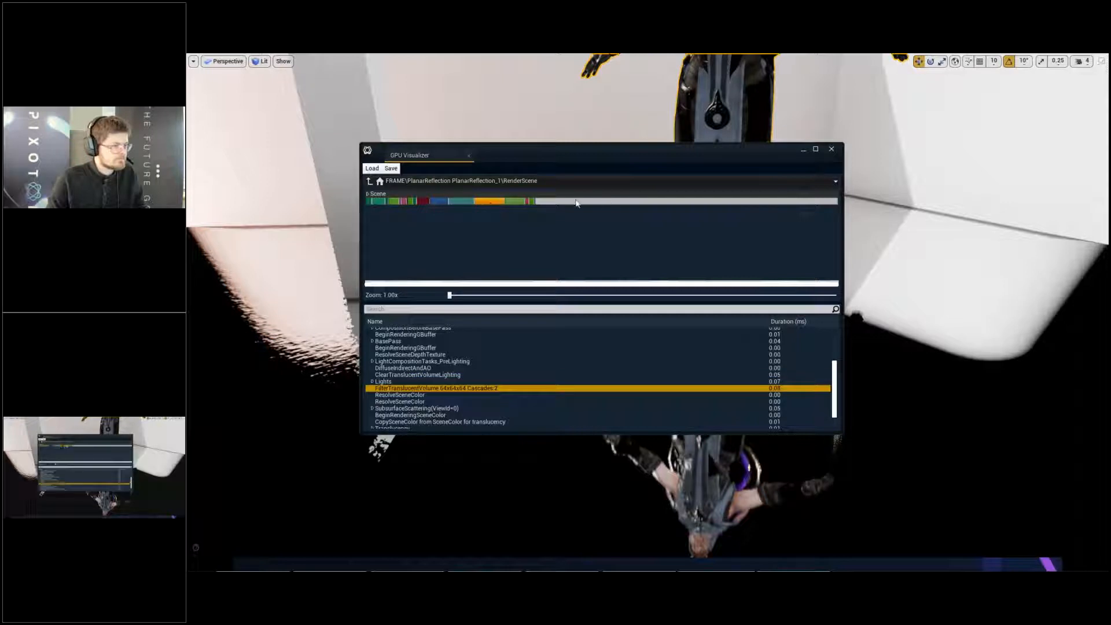
{"action": "left_click", "coordinate": [505, 200]}
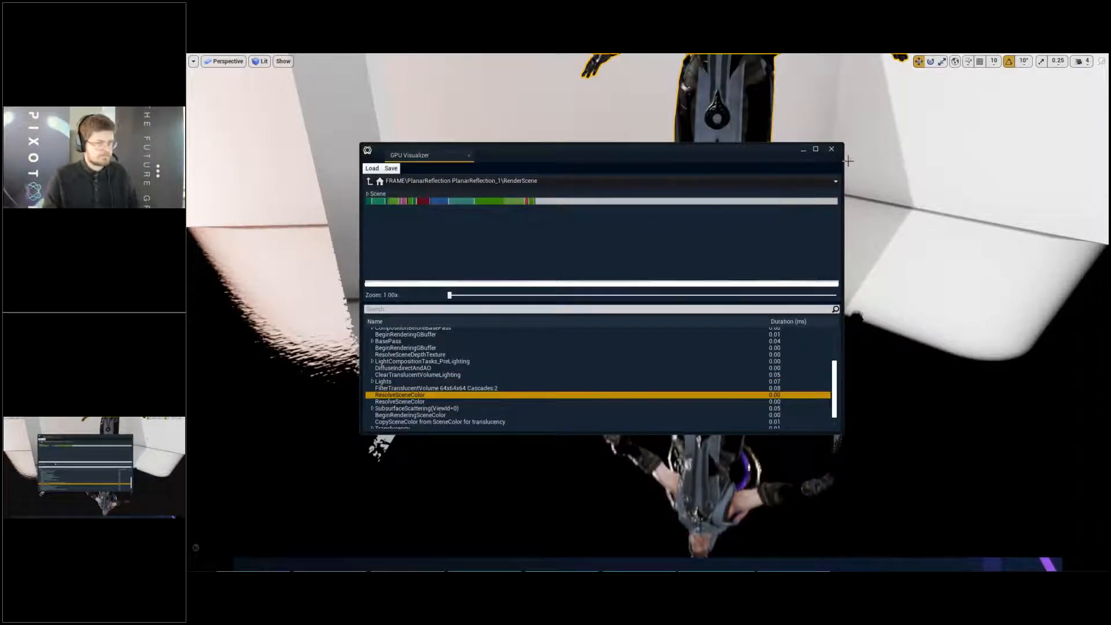
{"action": "key", "text": "Escape"}
- Profile the scene with nothing selected and drill down into the planar reflection's RenderScene timings
{"action": "key", "text": "shift"}
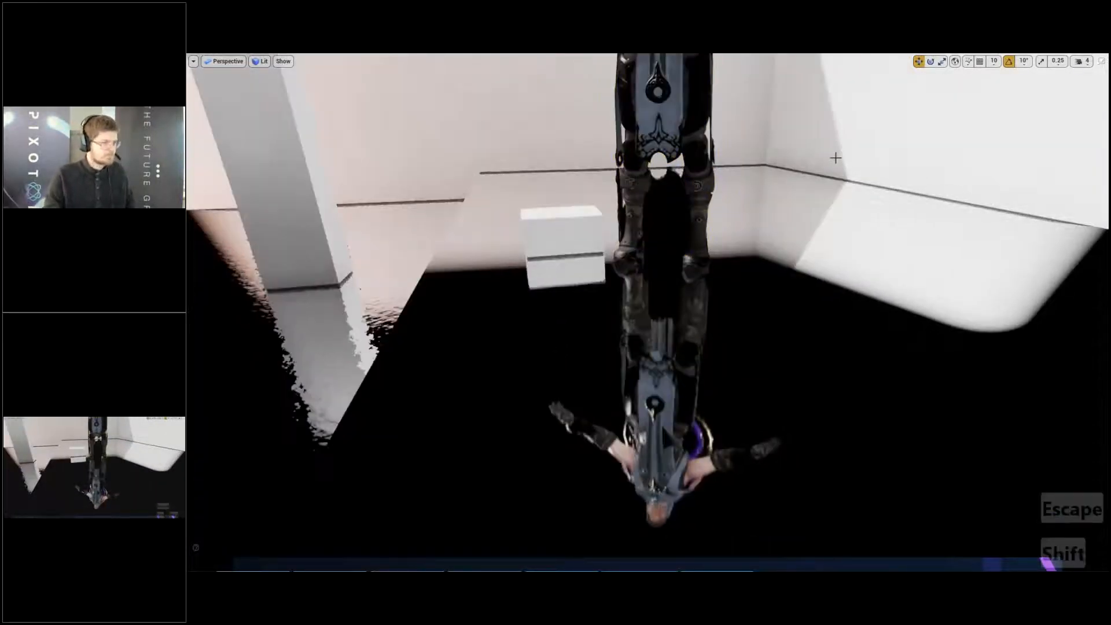
{"action": "key", "text": "ctrl+shift+comma"}
{"action": "left_click", "coordinate": [398, 208]}
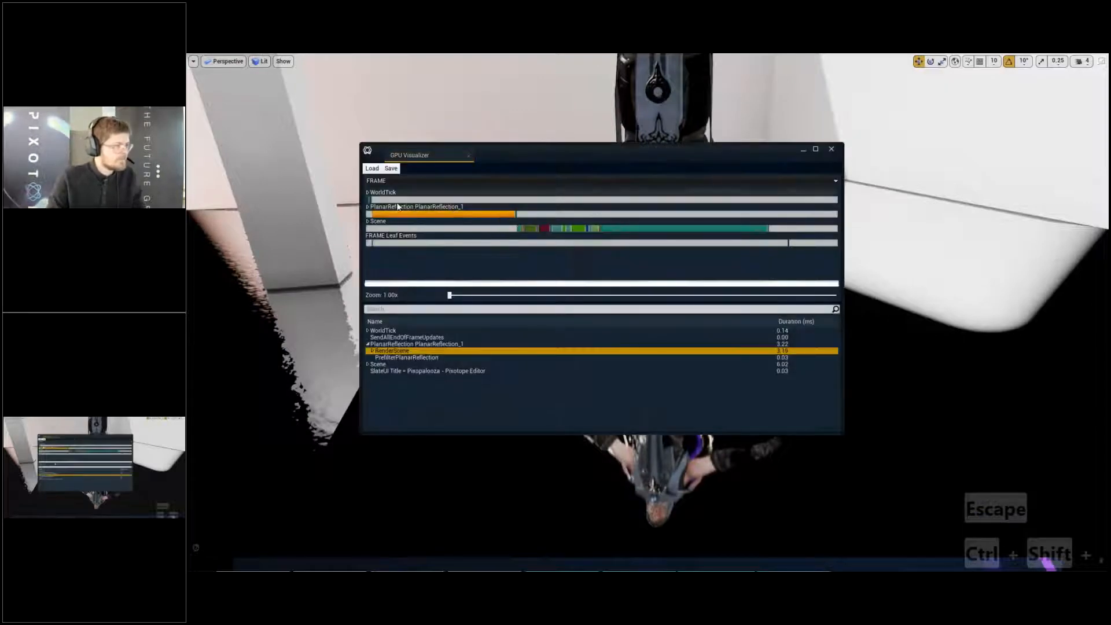
{"action": "double_click", "coordinate": [369, 212]}
{"action": "left_click", "coordinate": [390, 201]}
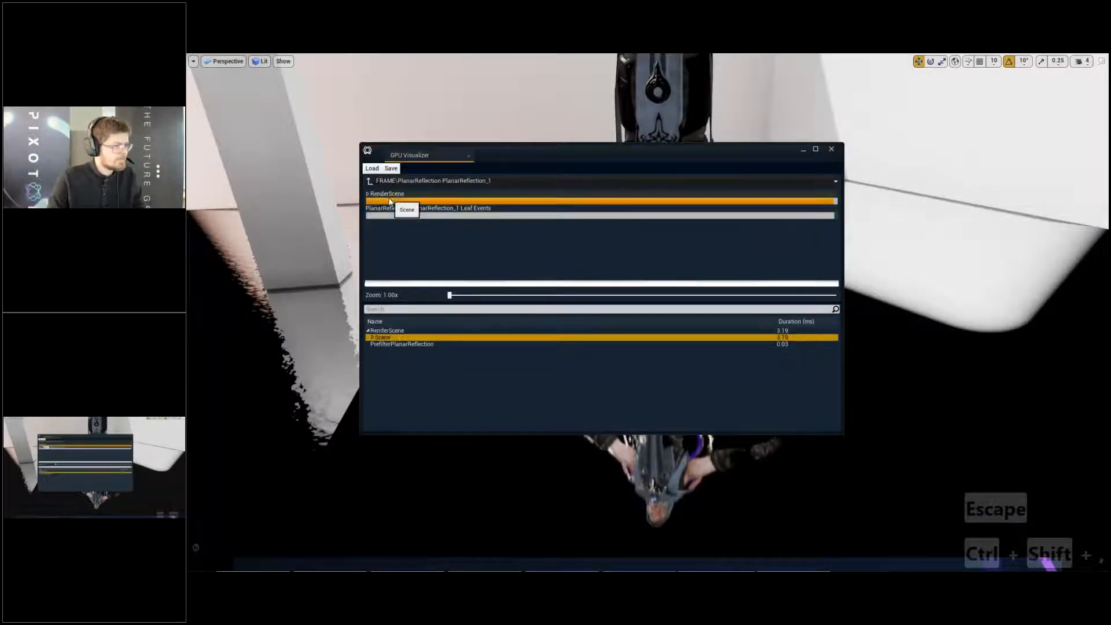
{"action": "double_click", "coordinate": [376, 201]}
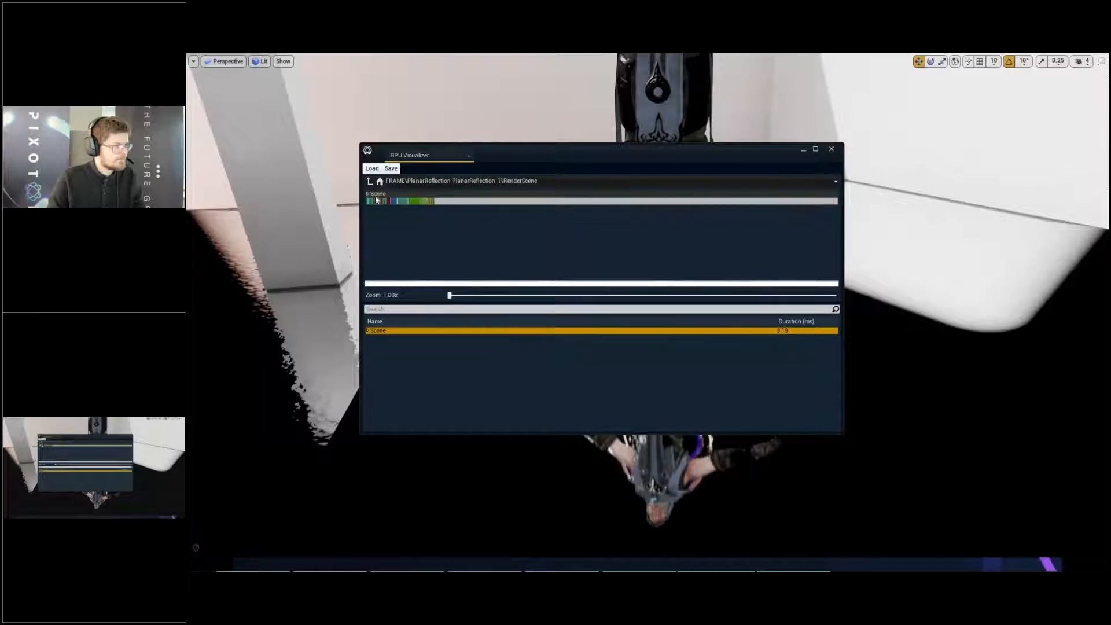
- Close the GPU Visualizer, return to the normal editor layout and view Gideon and the isolated reflection from another side
{"action": "left_click", "coordinate": [832, 149]}
{"action": "key", "text": "F11"}
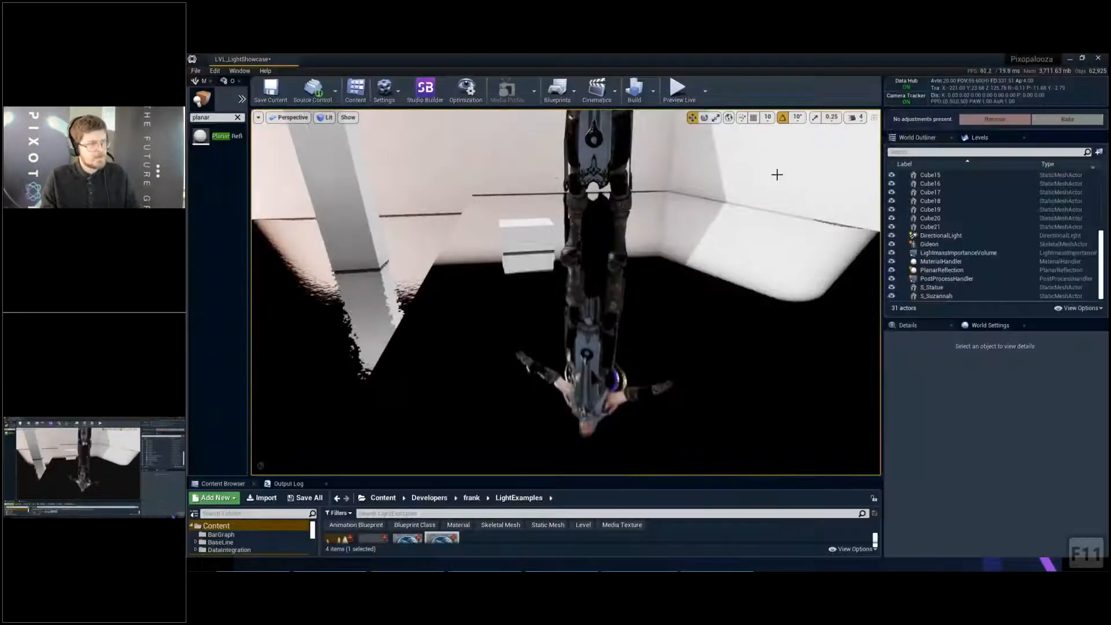
{"action": "key", "text": "d"}
{"action": "right_click_drag", "start_coordinate": [734, 210], "coordinate": [498, 212]}
{"action": "key", "text": "d"}
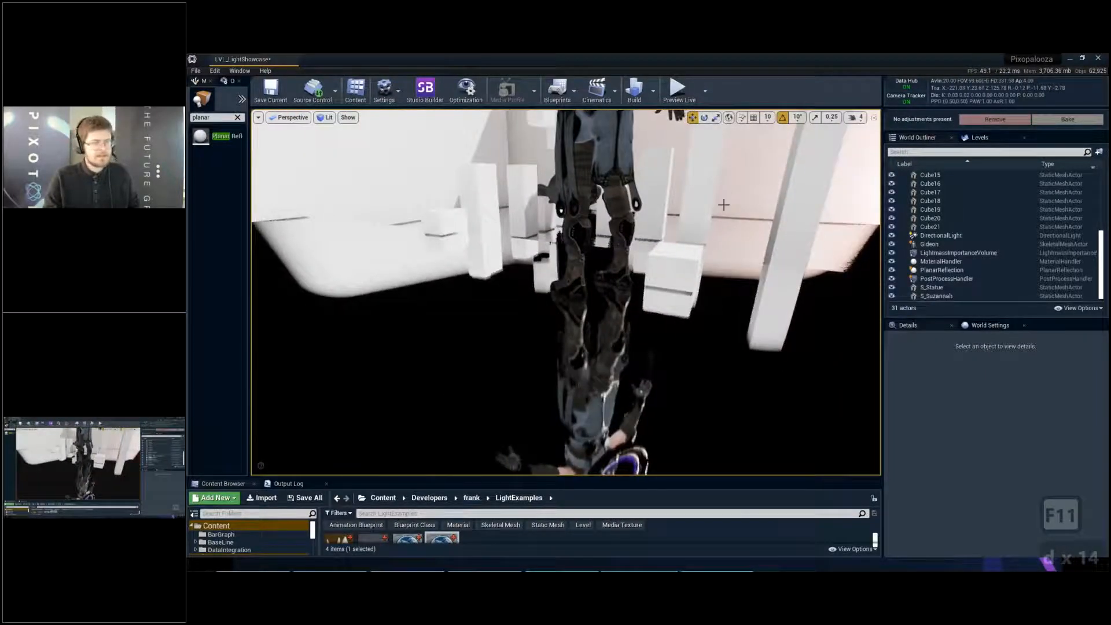
- Set the planar reflection's Primitive Render Mode to Render Scene Primitives (Legacy)
{"action": "left_click", "coordinate": [946, 279]}
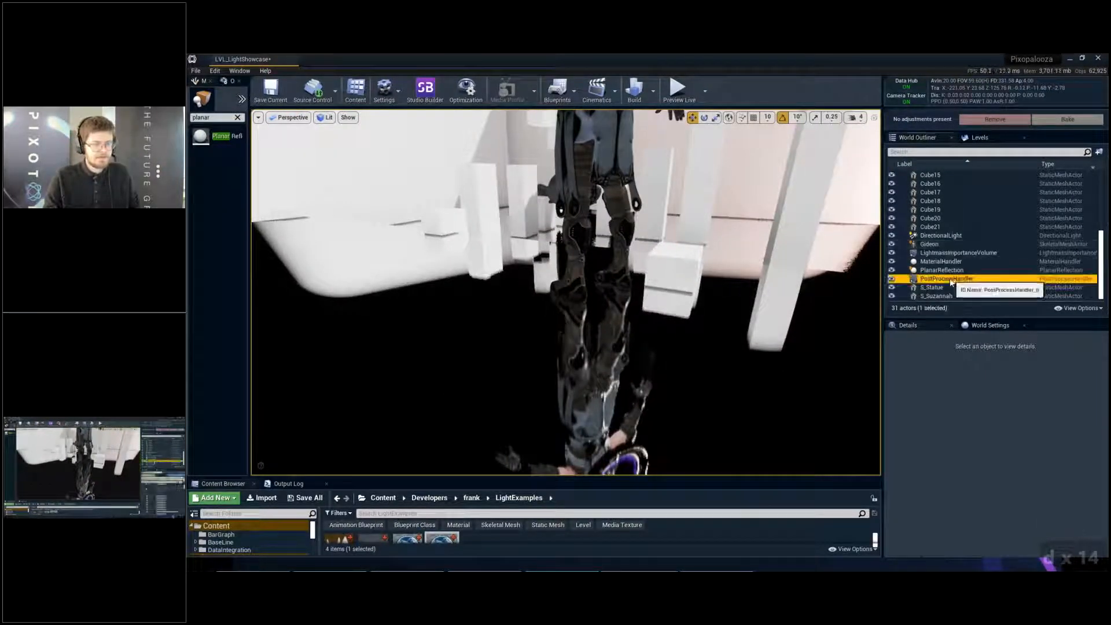
{"action": "left_click", "coordinate": [944, 270]}
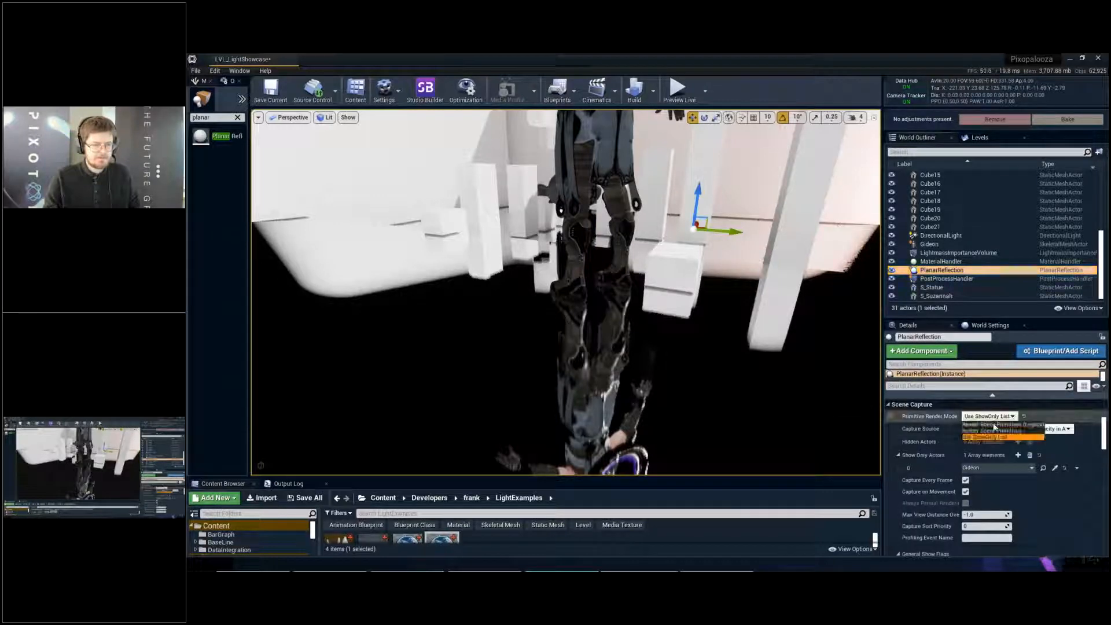
{"action": "right_click_drag", "start_coordinate": [782, 294], "coordinate": [794, 285]}
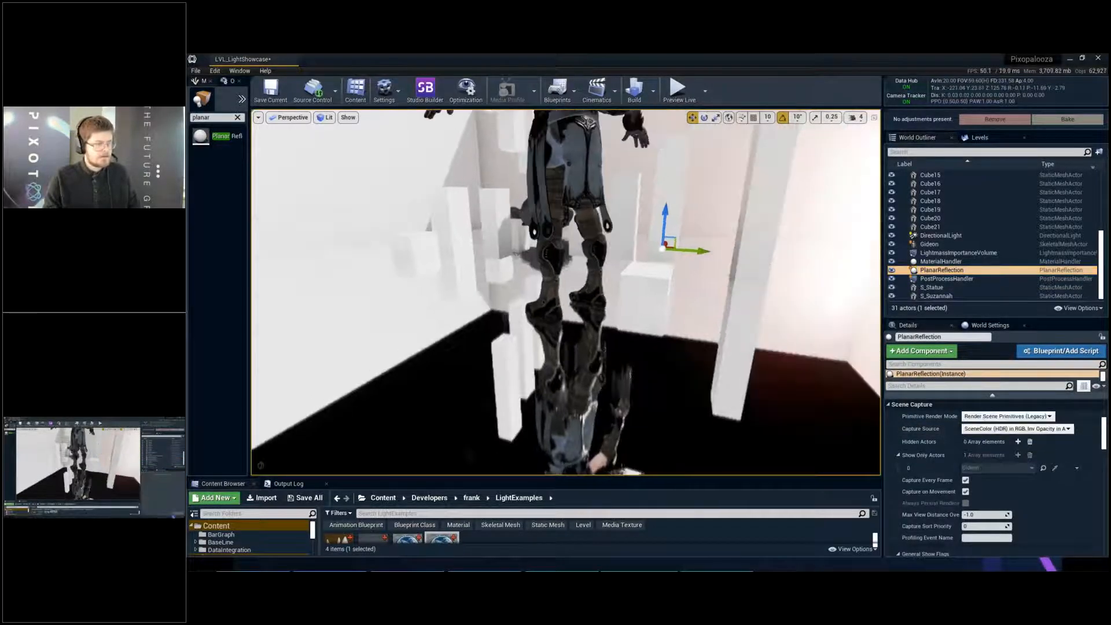
- Profile the scene with nothing selected, inspect the Lights pass inside the planar reflection's RenderScene, and close the GPU Visualizer
{"action": "key", "text": "Escape"}
{"action": "key", "text": "ctrl+shift+comma"}
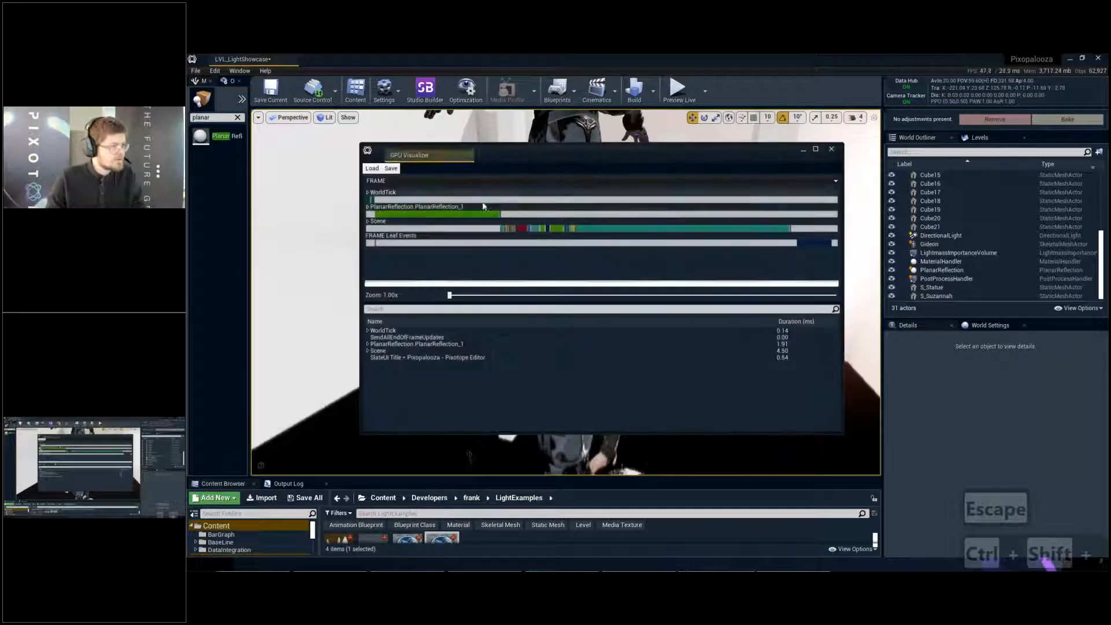
{"action": "double_click", "coordinate": [370, 199]}
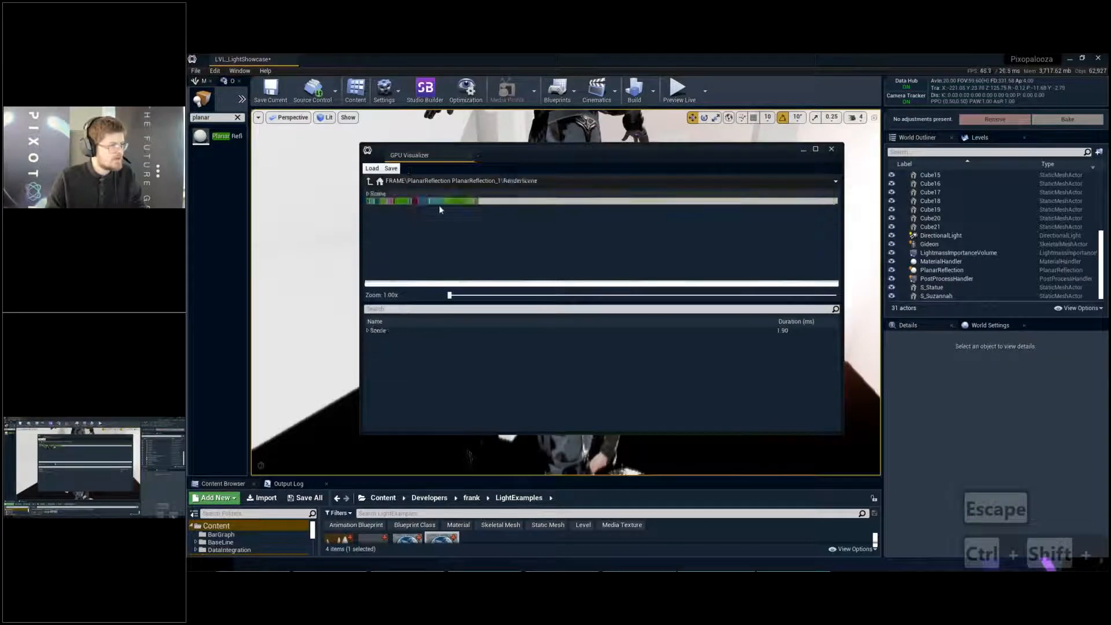
{"action": "left_click", "coordinate": [439, 202]}
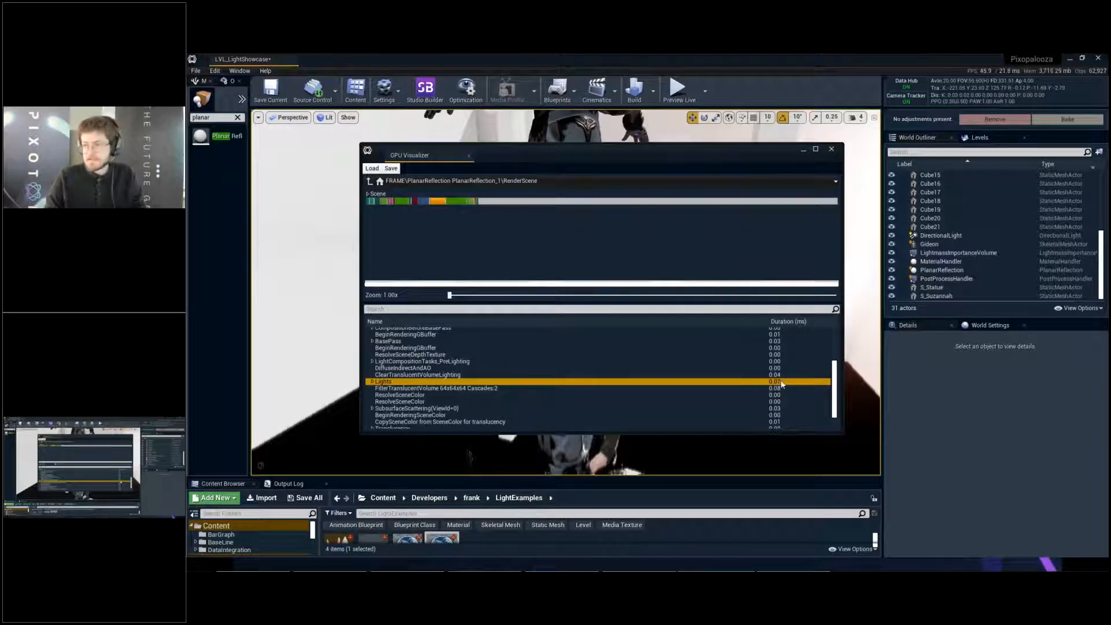
{"action": "left_click", "coordinate": [832, 149]}
- Set the DirectionalLight's mobility to Movable
{"action": "left_click", "coordinate": [925, 236]}
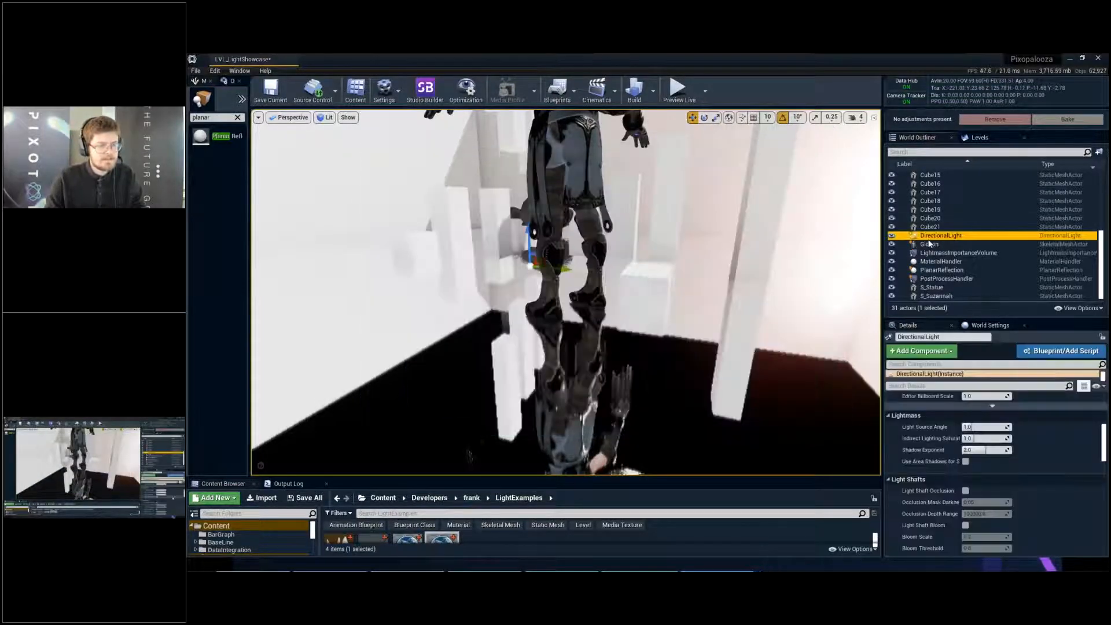
{"action": "scroll", "coordinate": [1042, 455], "scroll_direction": "up", "scroll_amount": 10}
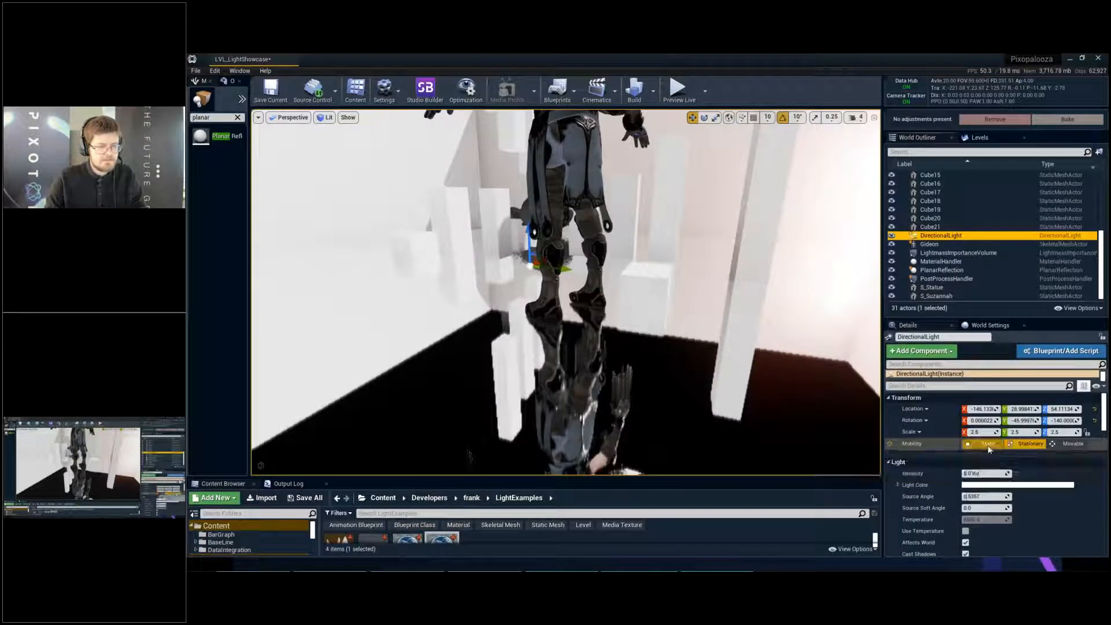
{"action": "left_click", "coordinate": [1067, 446]}
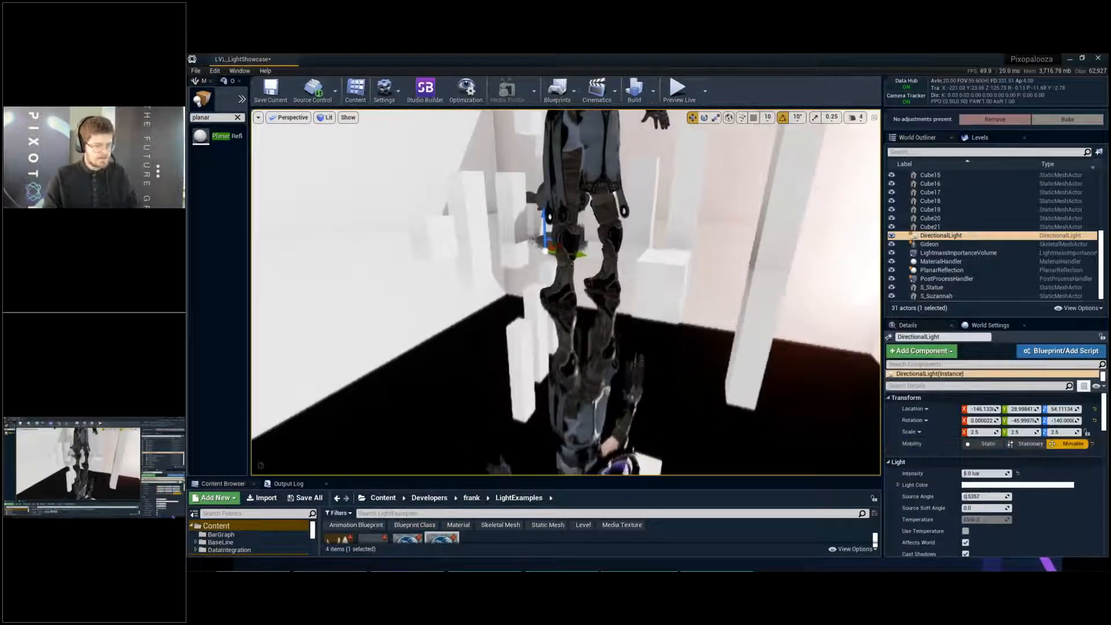
- Profile the scene with the movable light and expand the planar reflection's RenderScene timings down to its Lights pass
{"action": "key", "text": "Escape"}
{"action": "key", "text": "ctrl+shift+comma"}
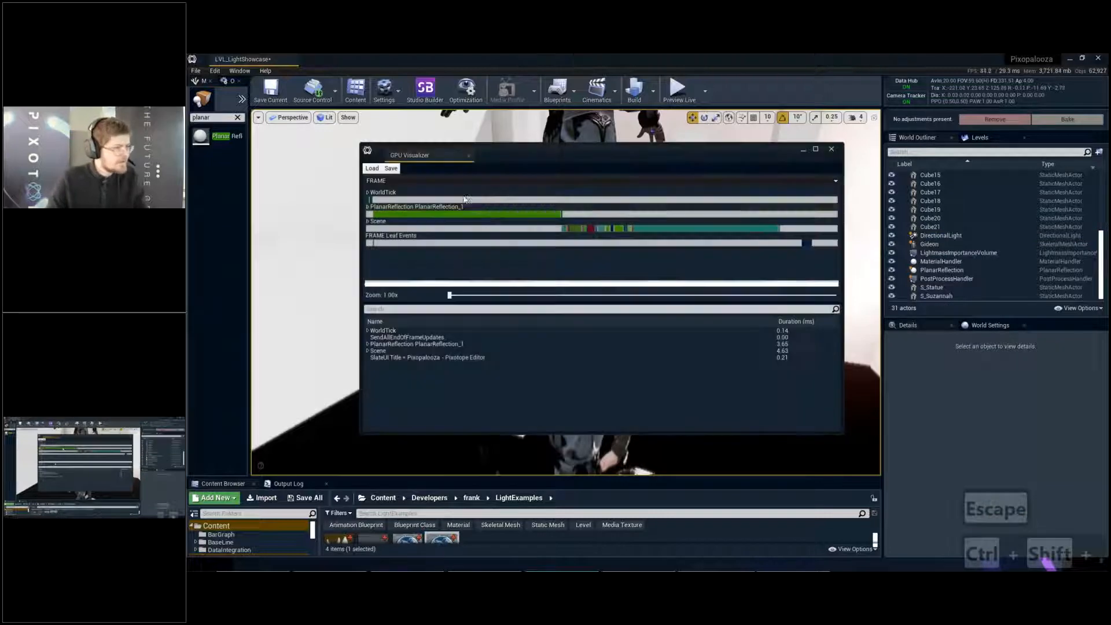
{"action": "left_click", "coordinate": [489, 215]}
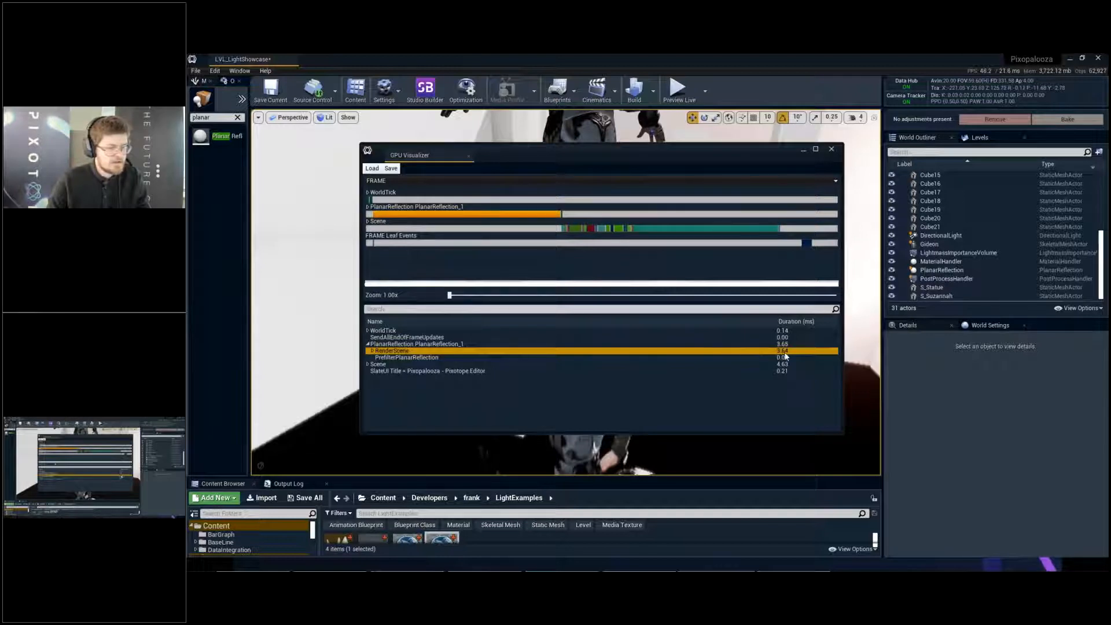
{"action": "left_click", "coordinate": [372, 352]}
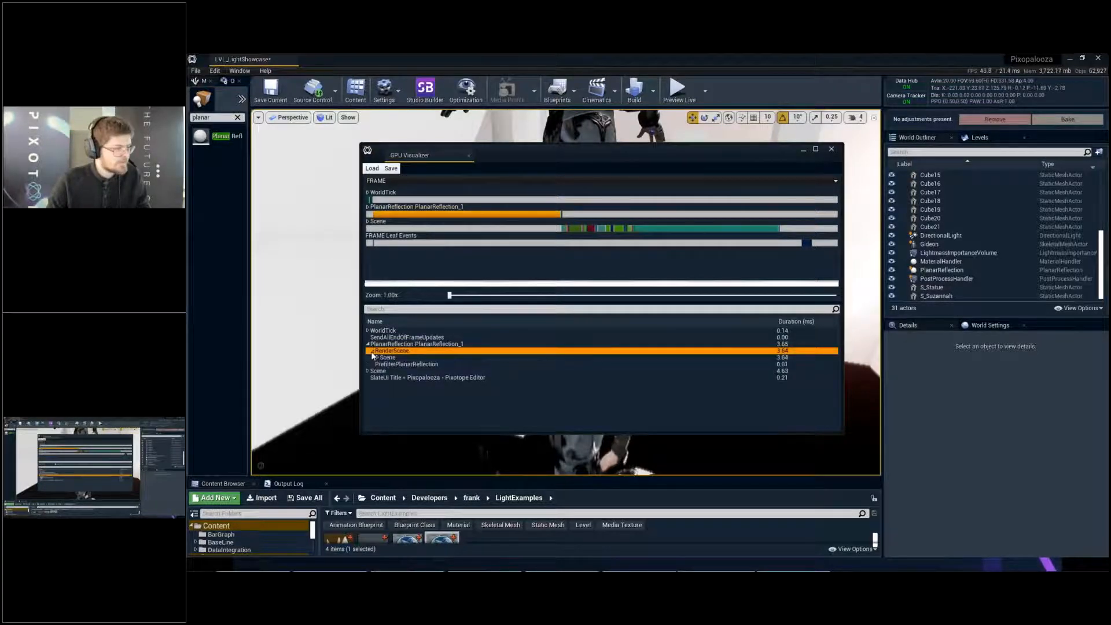
{"action": "left_click", "coordinate": [377, 358]}
{"action": "scroll", "coordinate": [399, 392], "scroll_direction": "down", "scroll_amount": 5}
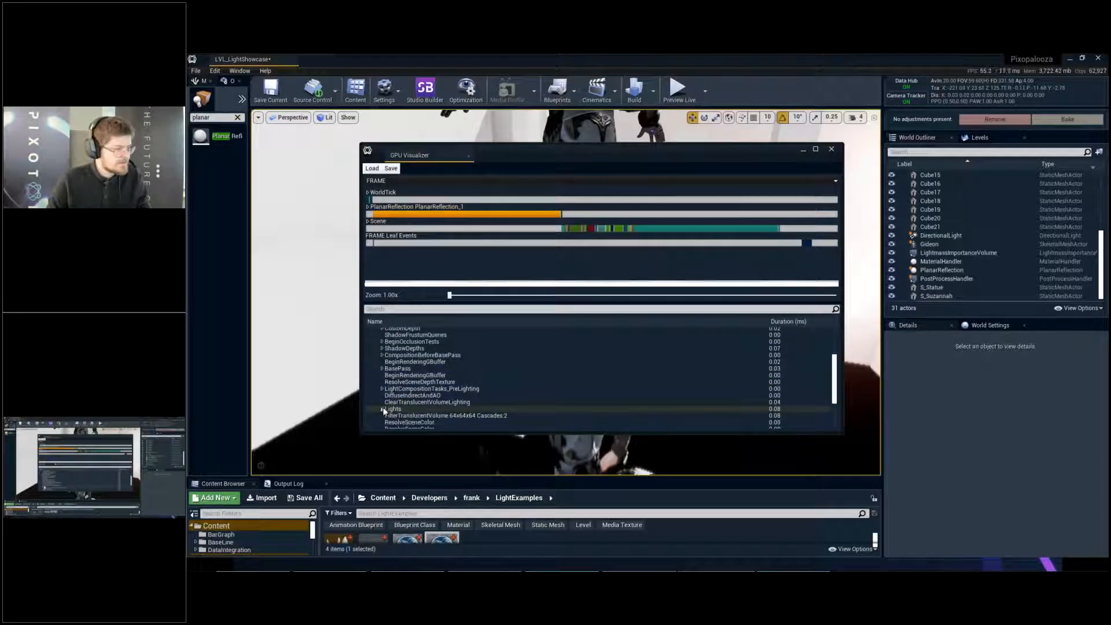
{"action": "left_click", "coordinate": [394, 409]}
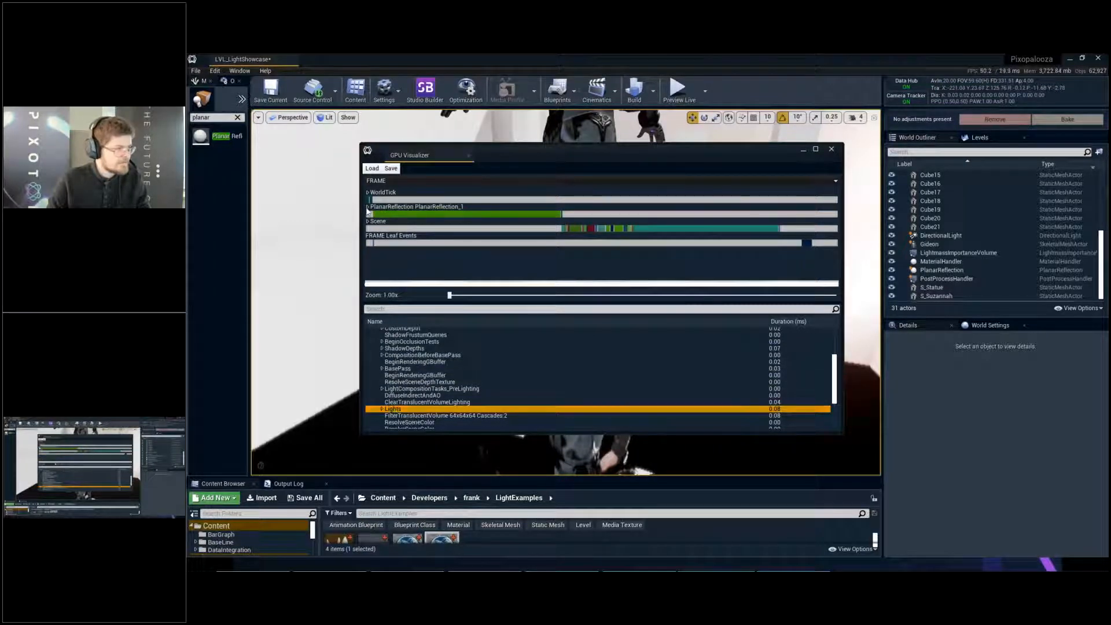
- Isolate the planar reflection's RenderScene timings, expand ShadowDepths to the directional light's shadow atlas, and close the GPU Visualizer
{"action": "left_click", "coordinate": [367, 208]}
{"action": "left_click", "coordinate": [369, 194]}
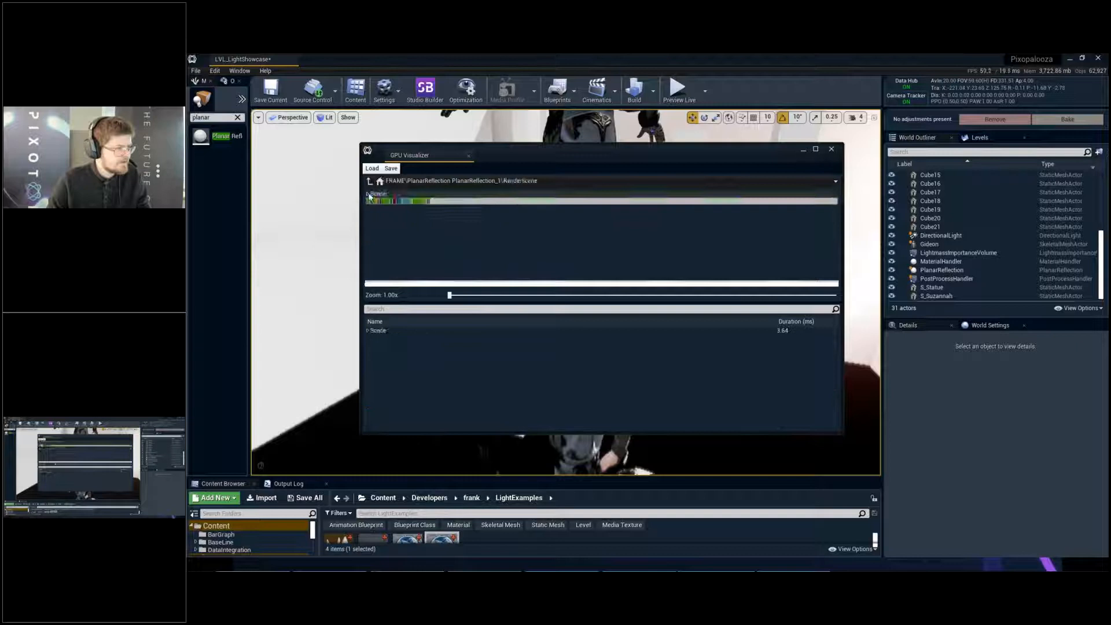
{"action": "left_click", "coordinate": [408, 201]}
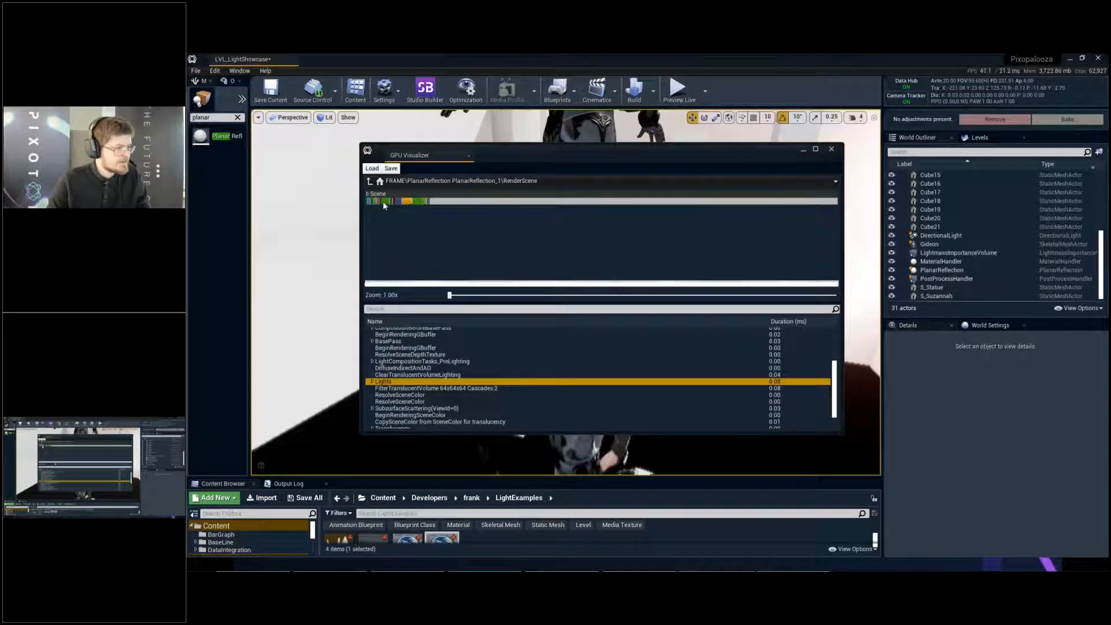
{"action": "left_click", "coordinate": [383, 200]}
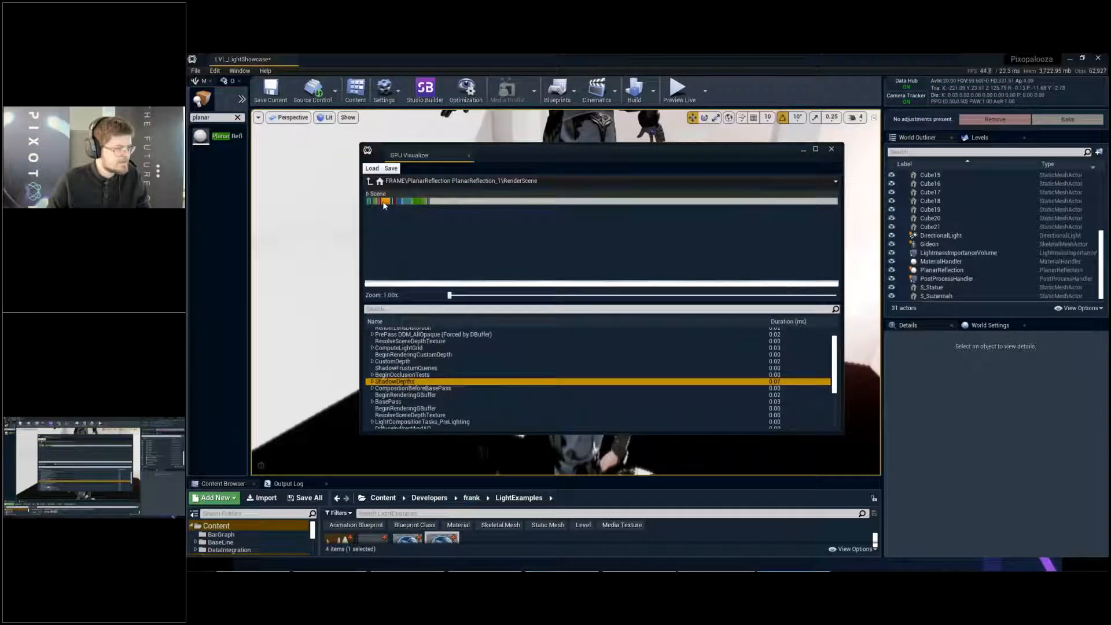
{"action": "left_click", "coordinate": [372, 382]}
{"action": "left_click", "coordinate": [377, 389]}
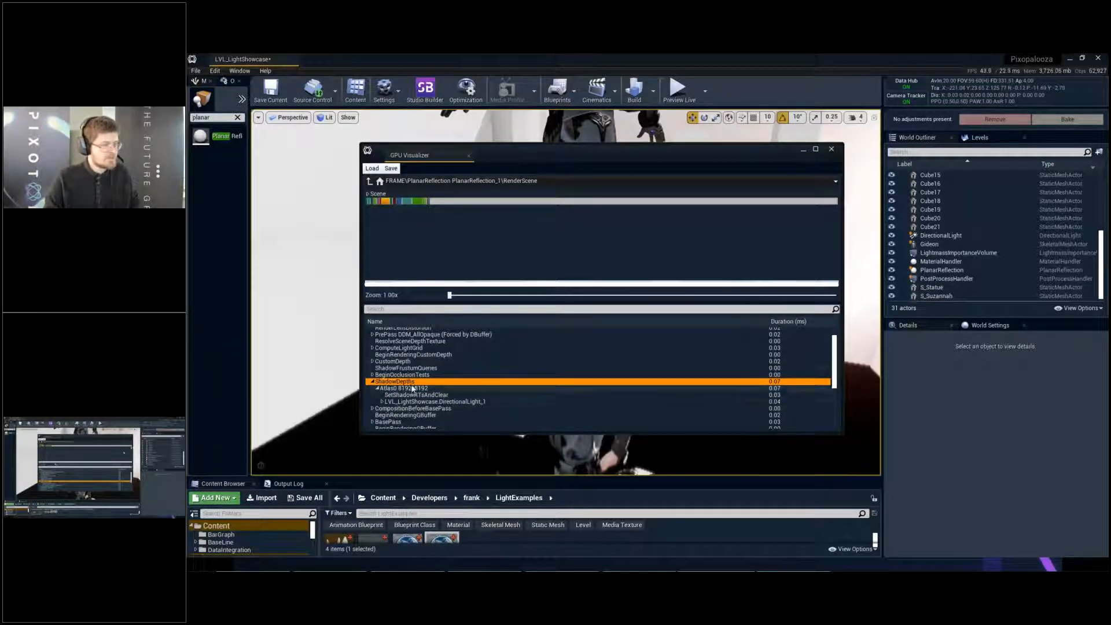
{"action": "left_click", "coordinate": [832, 149]}
- Review the planar reflection's scene capture settings and turn off Anti-aliasing in its general show flags
{"action": "right_click_drag", "start_coordinate": [609, 199], "coordinate": [672, 202]}
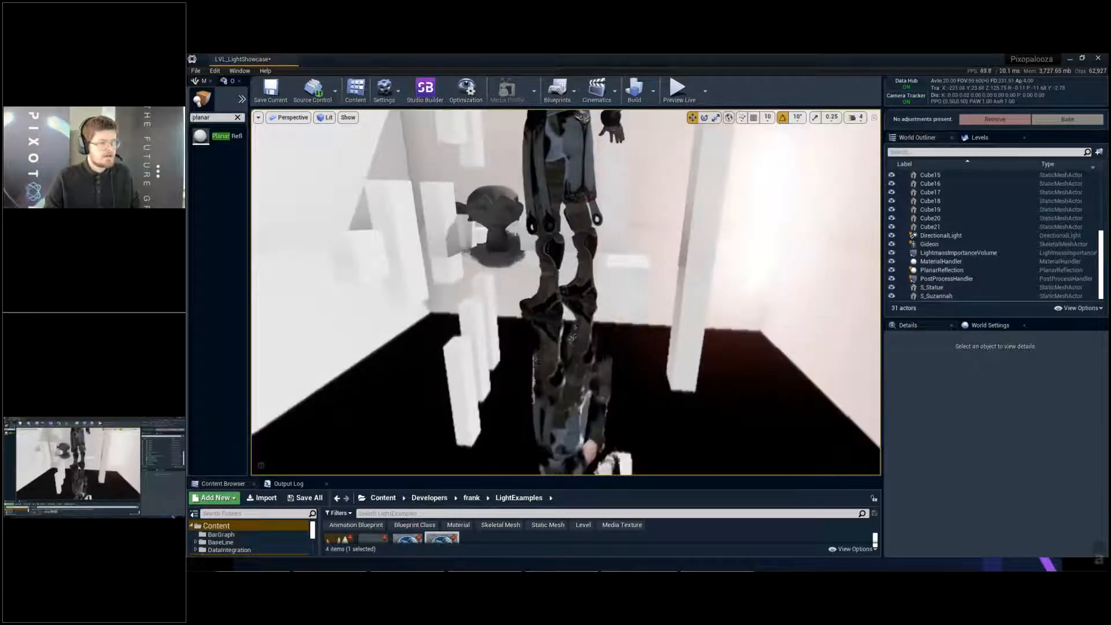
{"action": "left_click", "coordinate": [971, 269]}
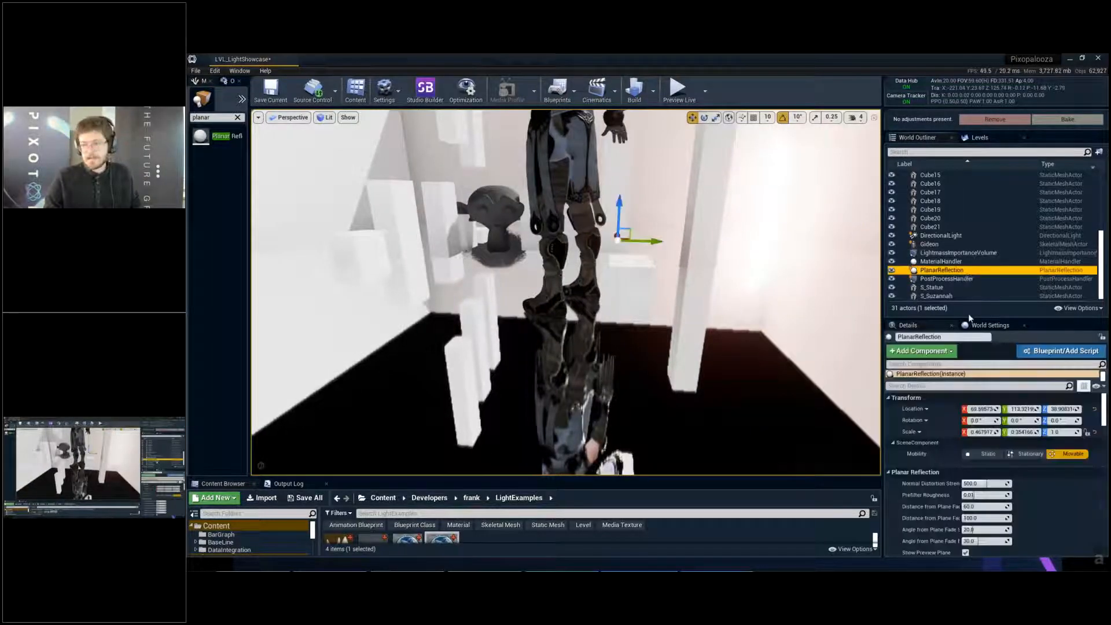
{"action": "mouse_move", "coordinate": [666, 249]}
{"action": "right_mouse_down"}
{"action": "mouse_move", "coordinate": [651, 223]}
{"action": "mouse_move", "coordinate": [649, 250]}
{"action": "right_mouse_up"}
{"action": "scroll", "coordinate": [974, 495], "scroll_direction": "down", "scroll_amount": 10}
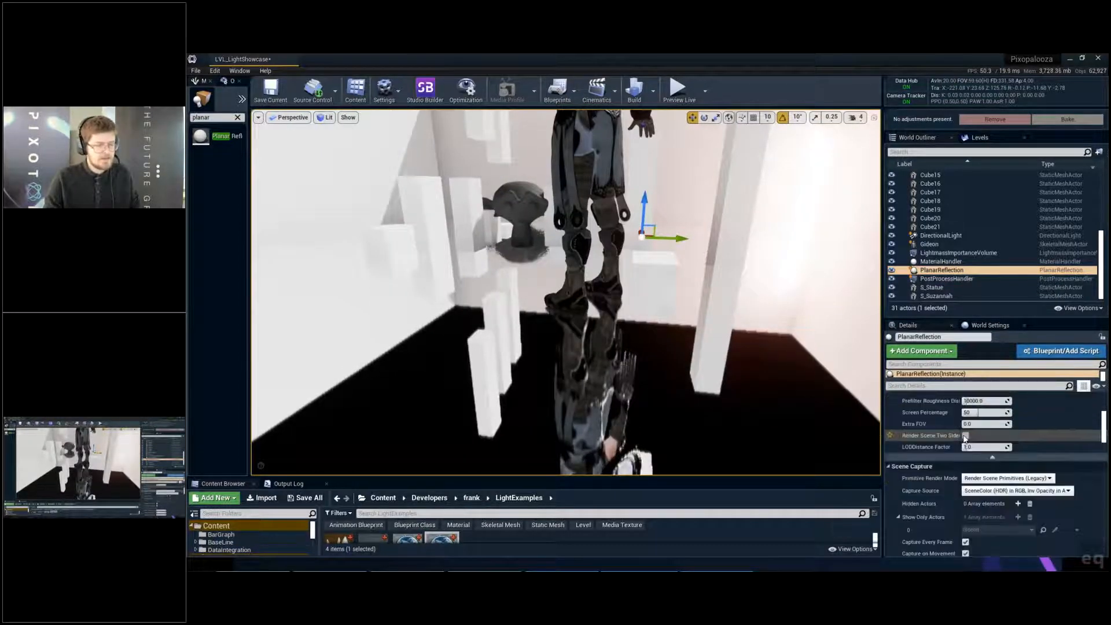
{"action": "scroll", "coordinate": [973, 440], "scroll_direction": "down", "scroll_amount": 3}
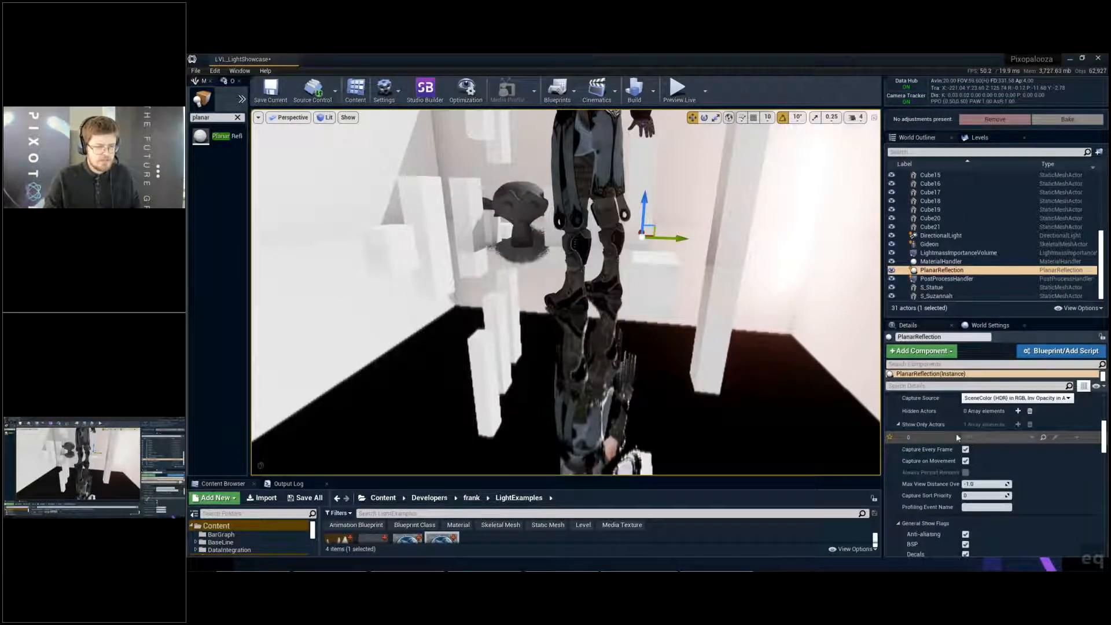
{"action": "scroll", "coordinate": [957, 435], "scroll_direction": "up", "scroll_amount": 2}
{"action": "scroll", "coordinate": [912, 440], "scroll_direction": "down", "scroll_amount": 1}
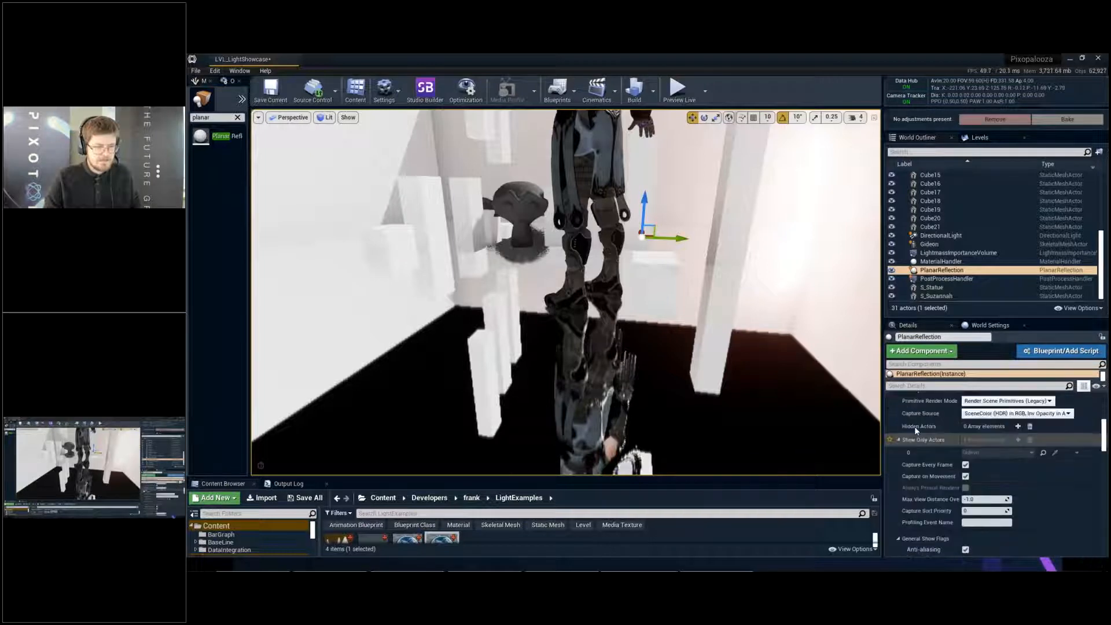
{"action": "scroll", "coordinate": [938, 425], "scroll_direction": "down", "scroll_amount": 6}
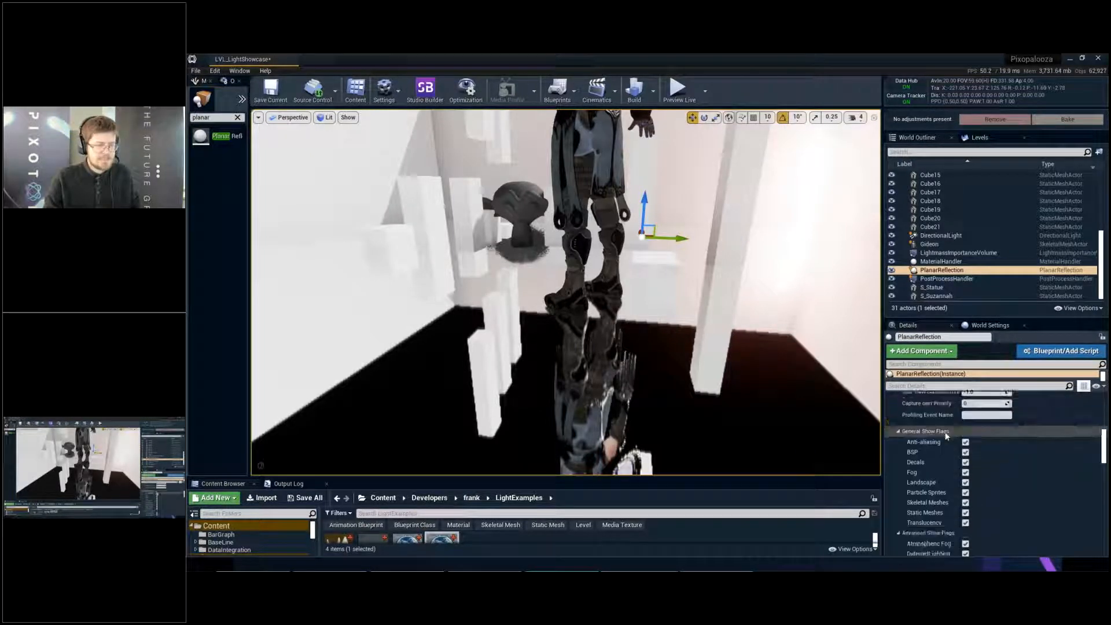
{"action": "scroll", "coordinate": [966, 445], "scroll_direction": "down", "scroll_amount": 2}
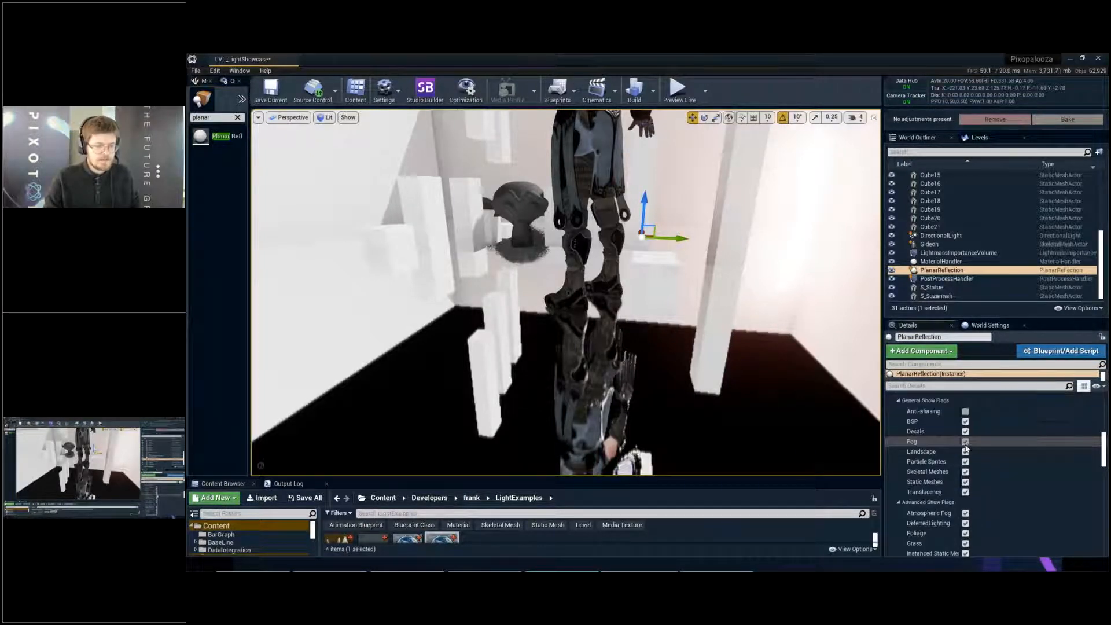
- Turn the planar reflection's Static Meshes show flag off and back on to compare the reflection
{"action": "scroll", "coordinate": [967, 449], "scroll_direction": "down", "scroll_amount": 3}
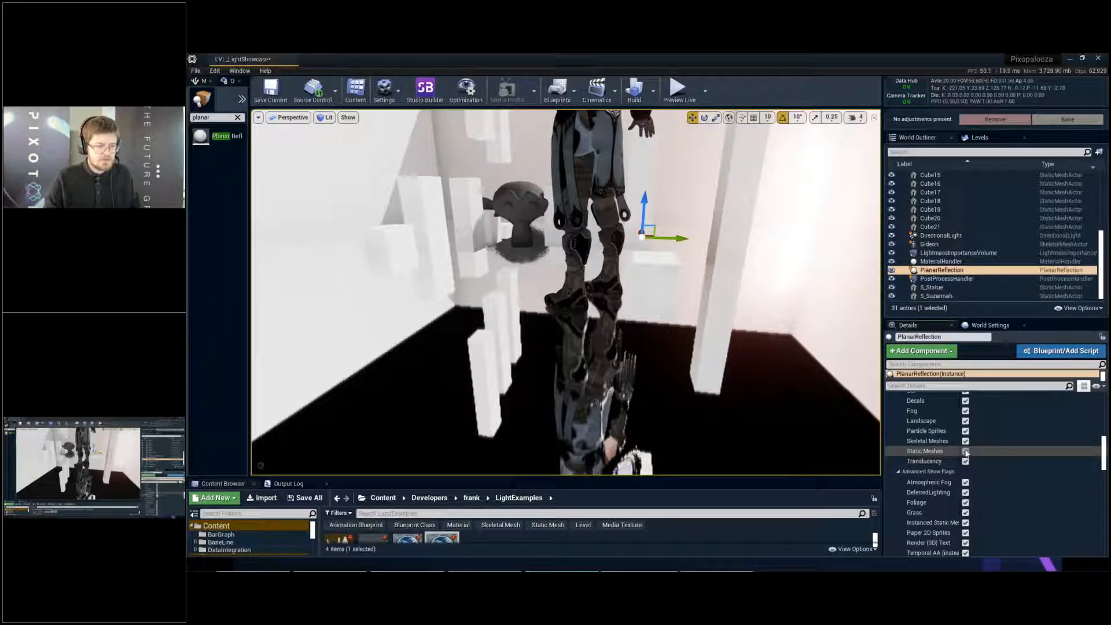
{"action": "left_click", "coordinate": [966, 452]}
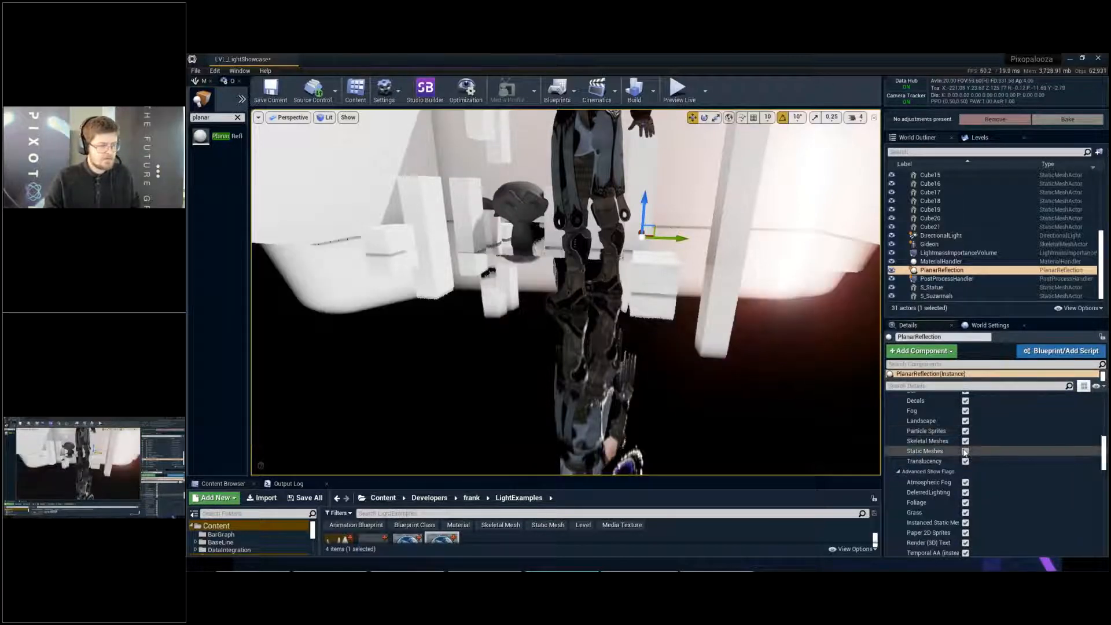
{"action": "left_click", "coordinate": [965, 452]}
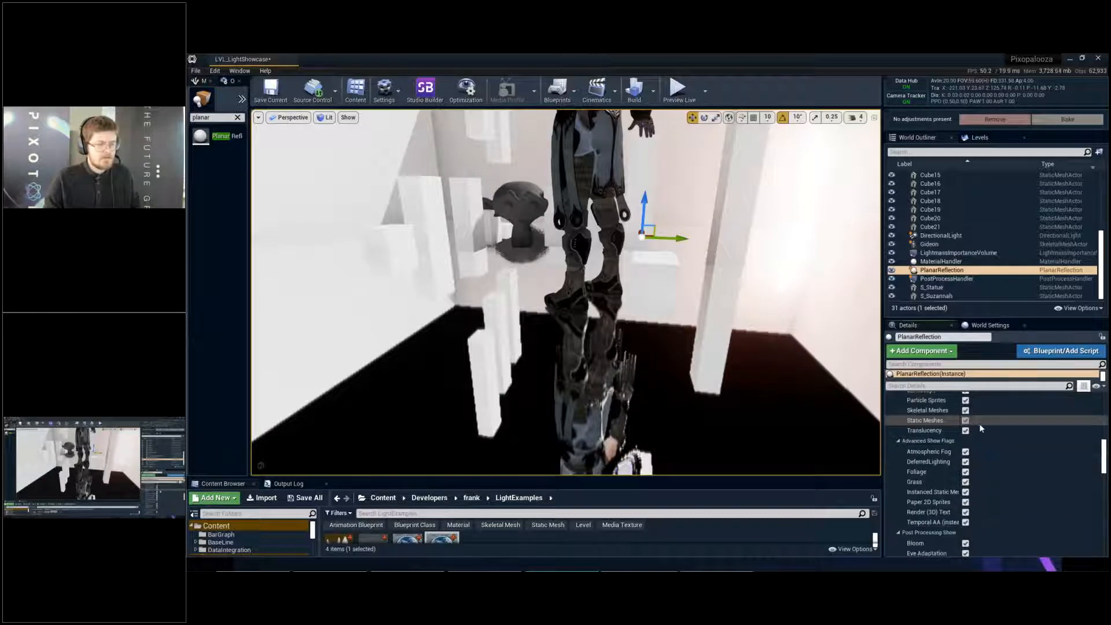
- Turn off Dynamic Shadows for the planar reflection, toggling the flag to compare Gideon's reflection from behind
{"action": "scroll", "coordinate": [967, 457], "scroll_direction": "down", "scroll_amount": 5}
{"action": "scroll", "coordinate": [970, 460], "scroll_direction": "down", "scroll_amount": 3}
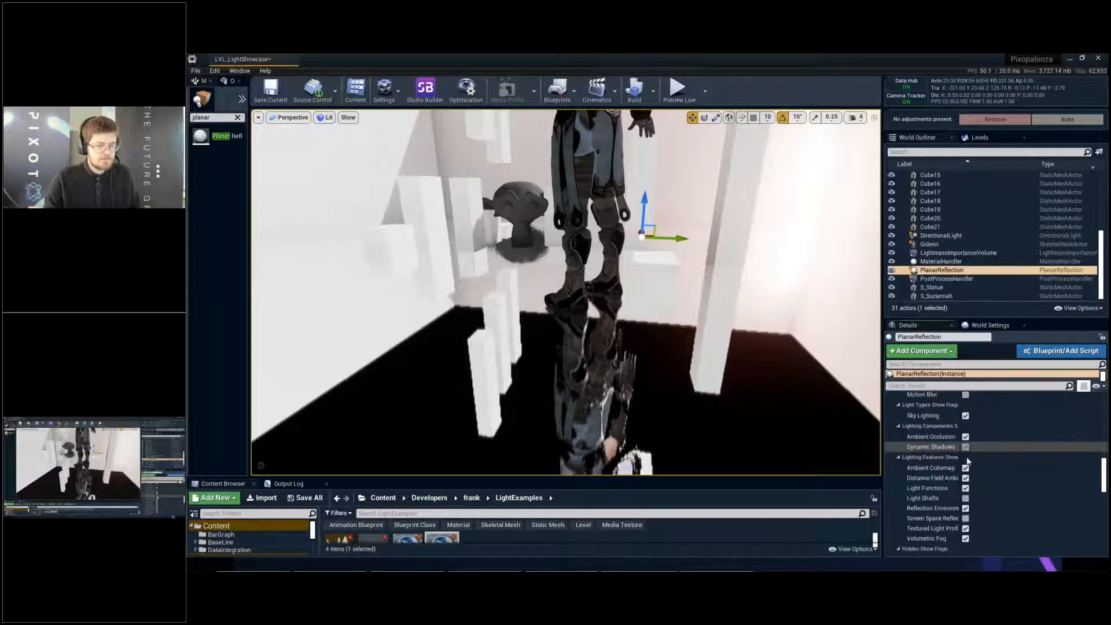
{"action": "left_click", "coordinate": [966, 447]}
{"action": "mouse_move", "coordinate": [662, 360]}
{"action": "left_mouse_down", "text": "alt"}
{"action": "mouse_move", "coordinate": [637, 367]}
{"action": "mouse_move", "coordinate": [662, 360]}
{"action": "left_mouse_up", "text": "alt"}
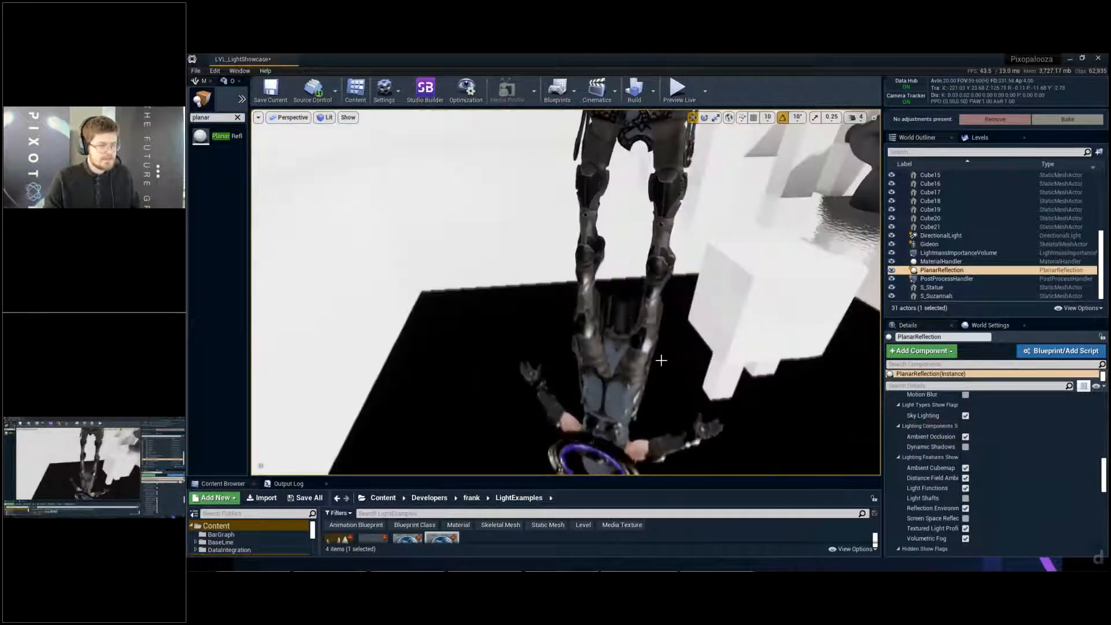
{"action": "left_click", "coordinate": [966, 449]}
{"action": "left_click", "coordinate": [966, 449]}
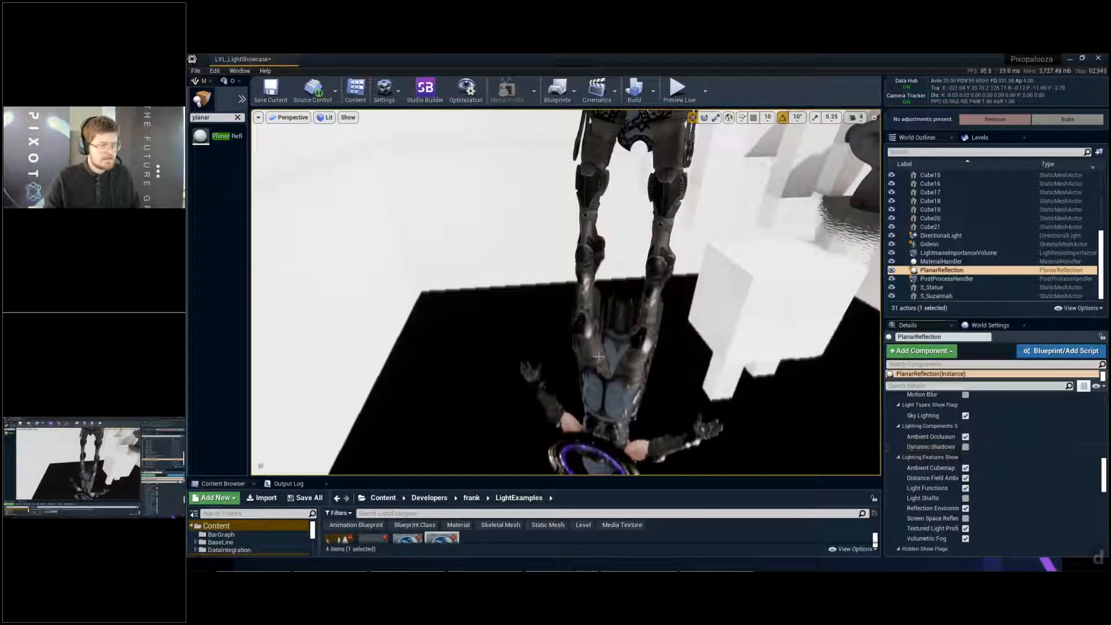
{"action": "left_click", "coordinate": [966, 447]}
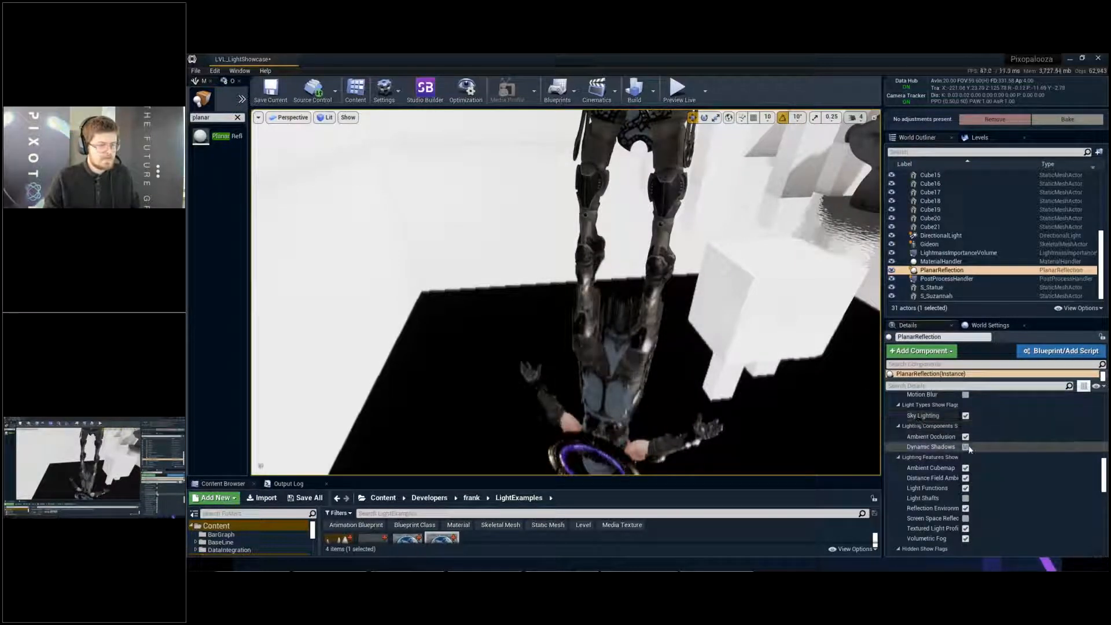
{"action": "left_click", "coordinate": [965, 447]}
{"action": "right_click_drag", "start_coordinate": [630, 413], "coordinate": [625, 370]}
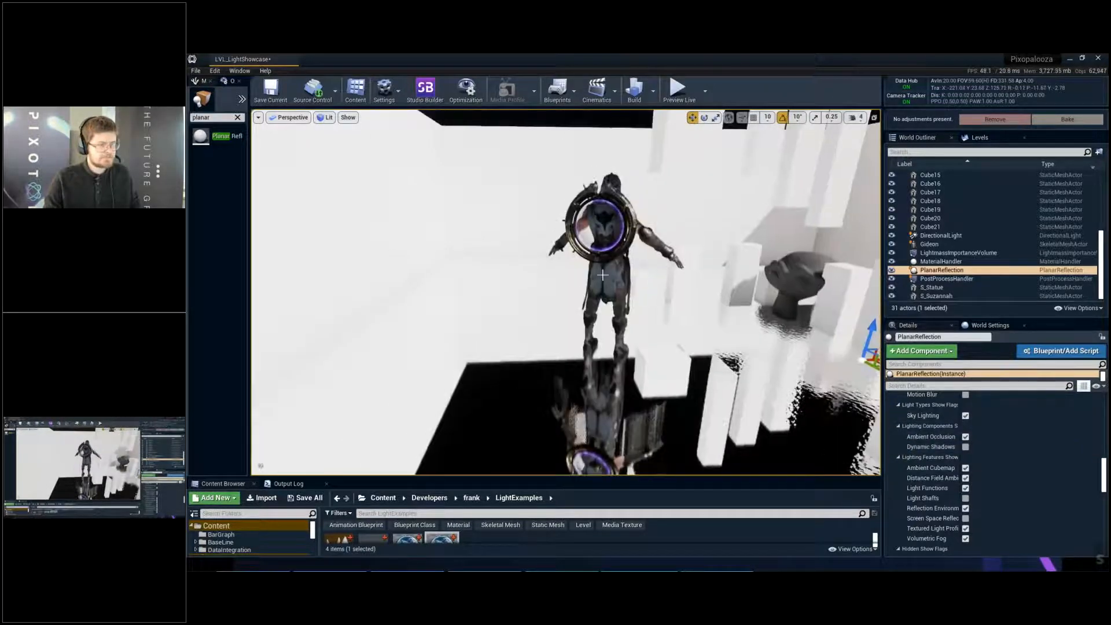
- Inspect Gideon's body and feet against their planar reflection in the floor, circling from his back to the area around the monkey head
{"action": "left_click", "coordinate": [607, 280]}
{"action": "right_click_drag", "start_coordinate": [607, 281], "coordinate": [610, 290]}
{"action": "key", "text": "d"}
{"action": "key", "text": "w"}
{"action": "left_click_drag", "start_coordinate": [598, 327], "coordinate": [809, 337]}
{"action": "key", "text": "w"}
{"action": "key", "text": "w"}
{"action": "right_click_drag", "start_coordinate": [809, 337], "coordinate": [851, 367]}
{"action": "left_click_drag", "start_coordinate": [706, 358], "coordinate": [698, 412]}
{"action": "key", "text": "ctrl+z"}
{"action": "right_click_drag", "start_coordinate": [699, 413], "coordinate": [715, 449]}
{"action": "key", "text": "s"}
{"action": "key", "text": "w"}
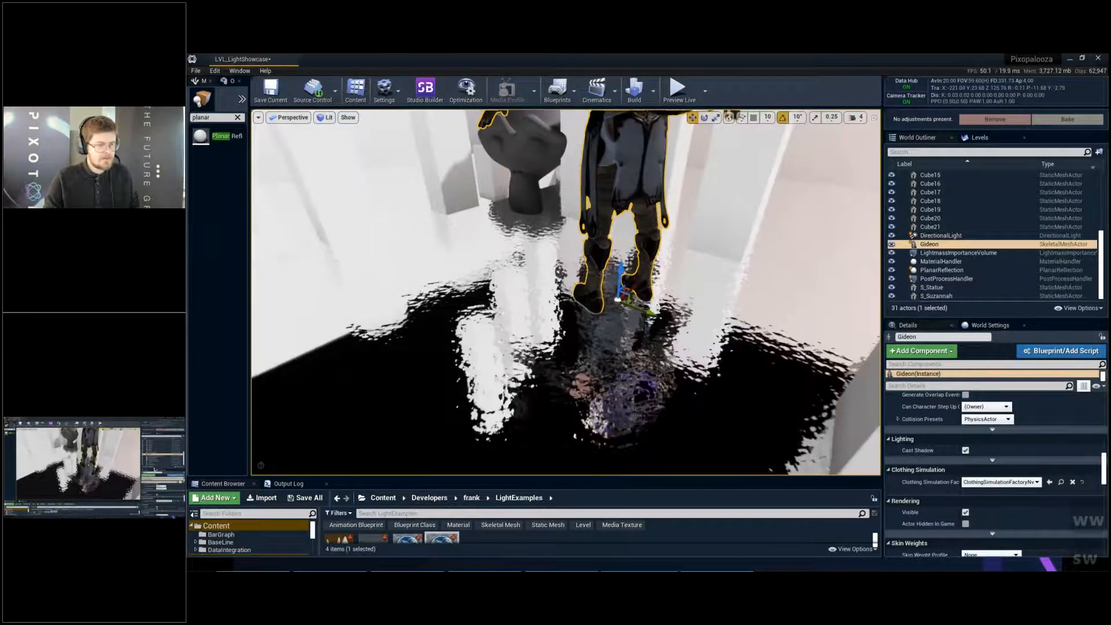
- Turn on Screen Space Reflections in the planar reflection's lighting features show flags and clear the selection
{"action": "left_click", "coordinate": [950, 271]}
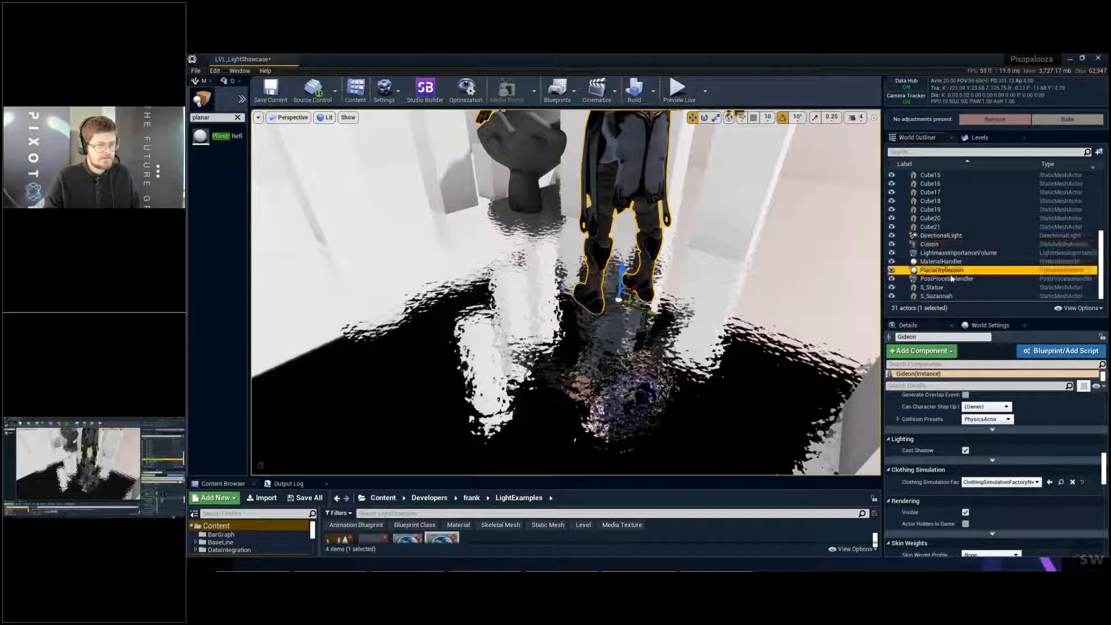
{"action": "left_click", "coordinate": [965, 468]}
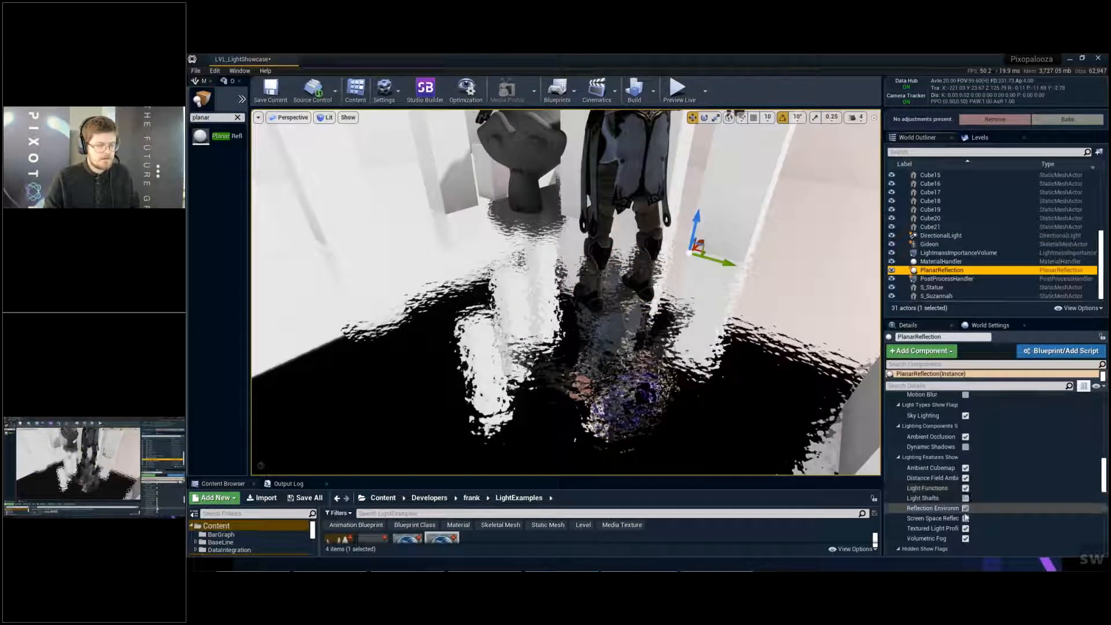
{"action": "left_click", "coordinate": [966, 519]}
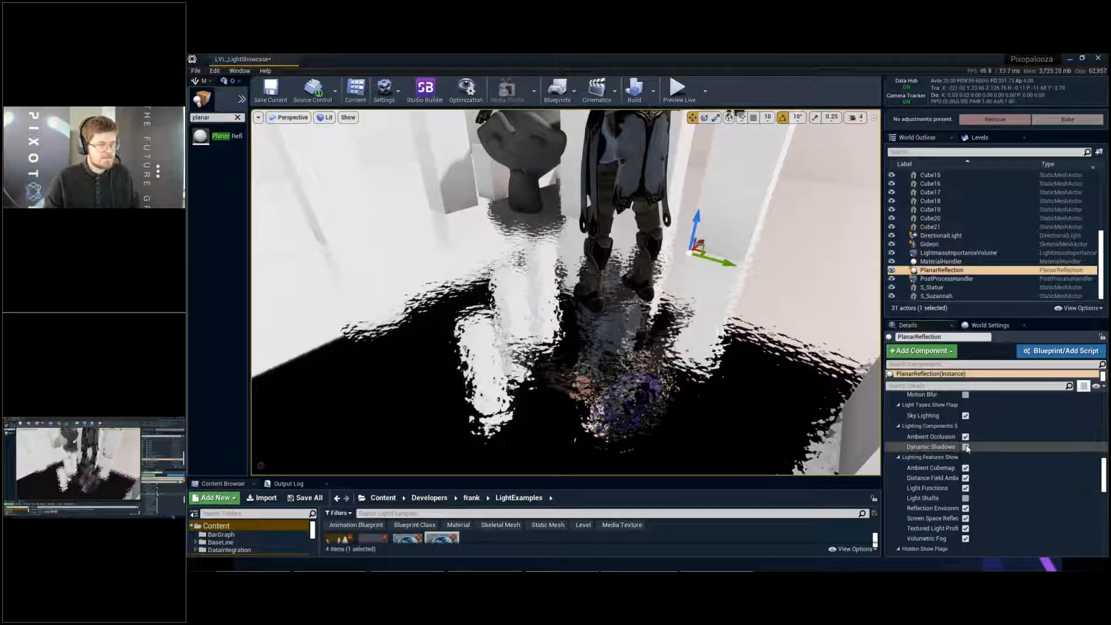
{"action": "key", "text": "Escape"}
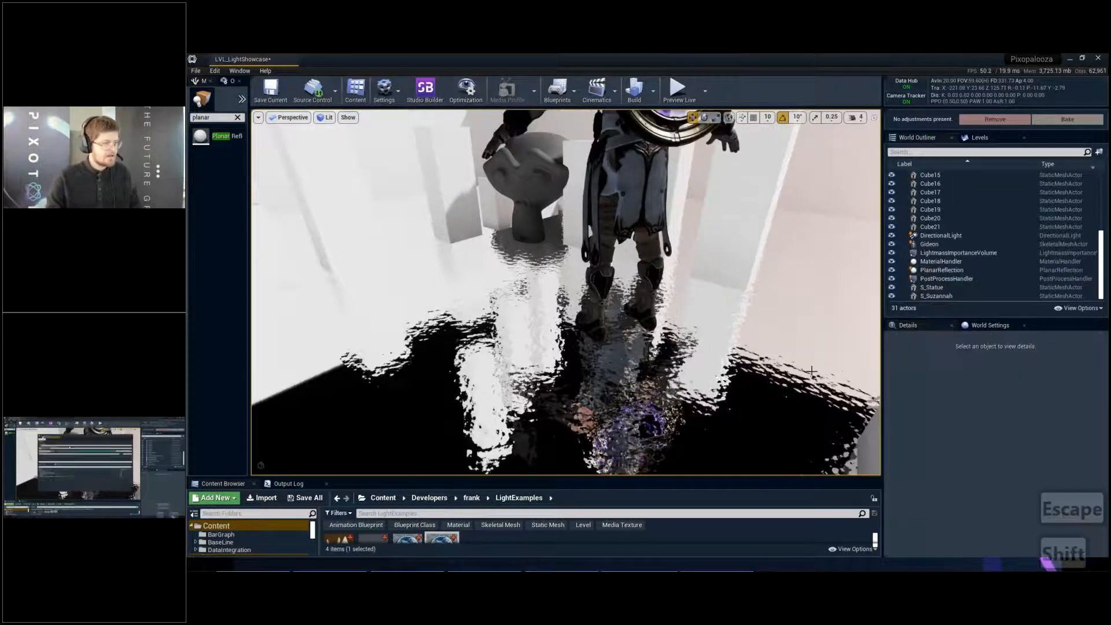
- Profile the GPU frame and examine the planar reflection's RenderScene events, including ClearTranslucentVolumeLighting and Lights, closing the GPU Visualizer when done
{"action": "key", "text": "ctrl+shift+comma"}
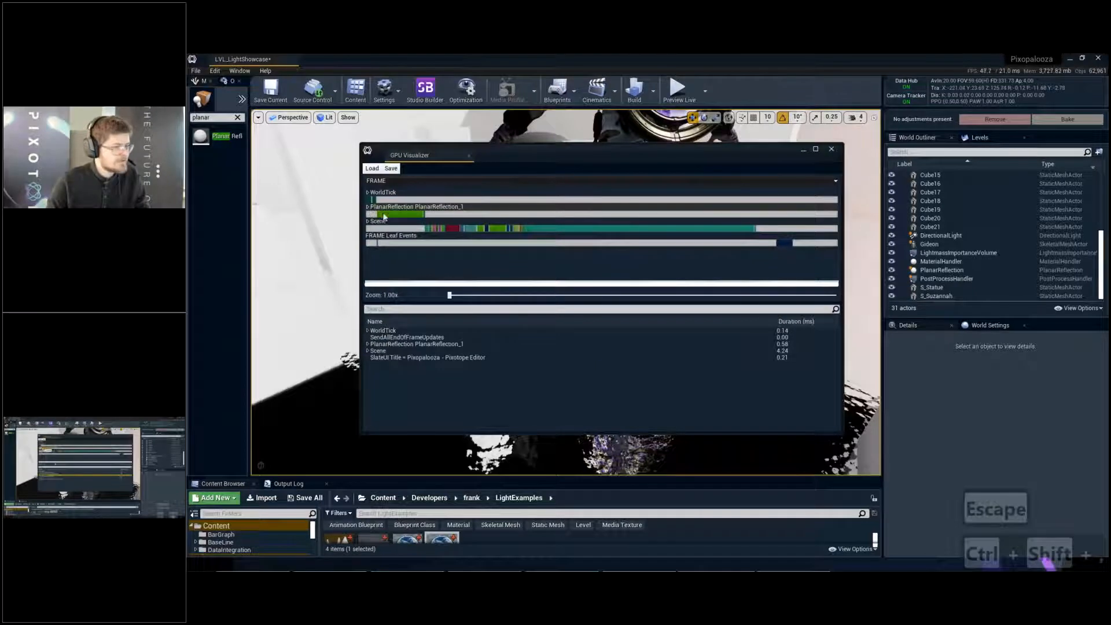
{"action": "left_click", "coordinate": [385, 216]}
{"action": "double_click", "coordinate": [373, 213]}
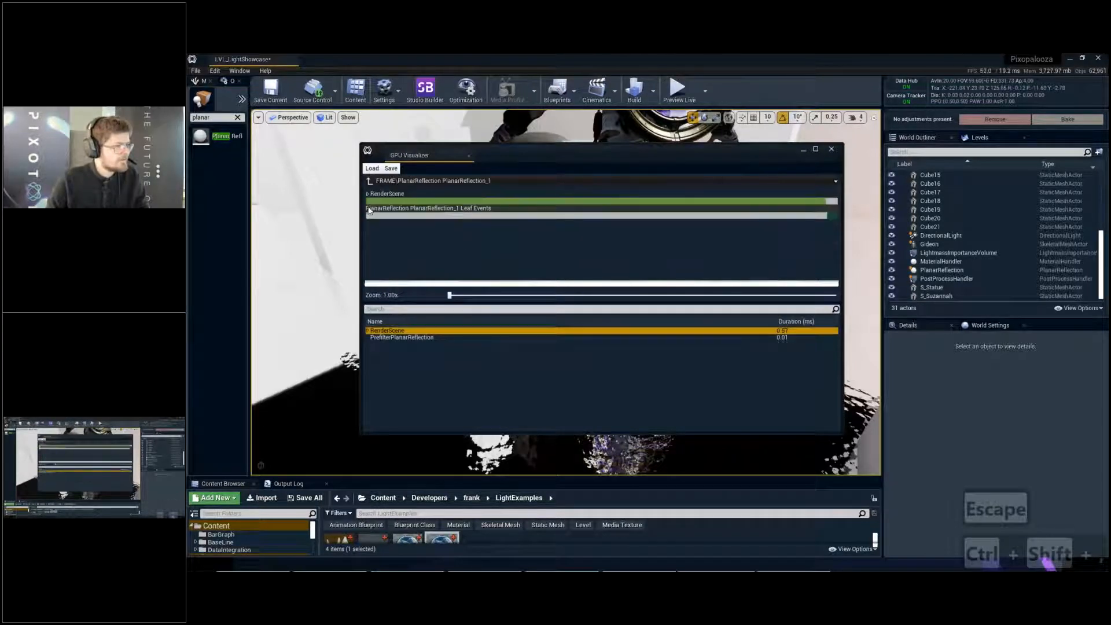
{"action": "left_click", "coordinate": [424, 201]}
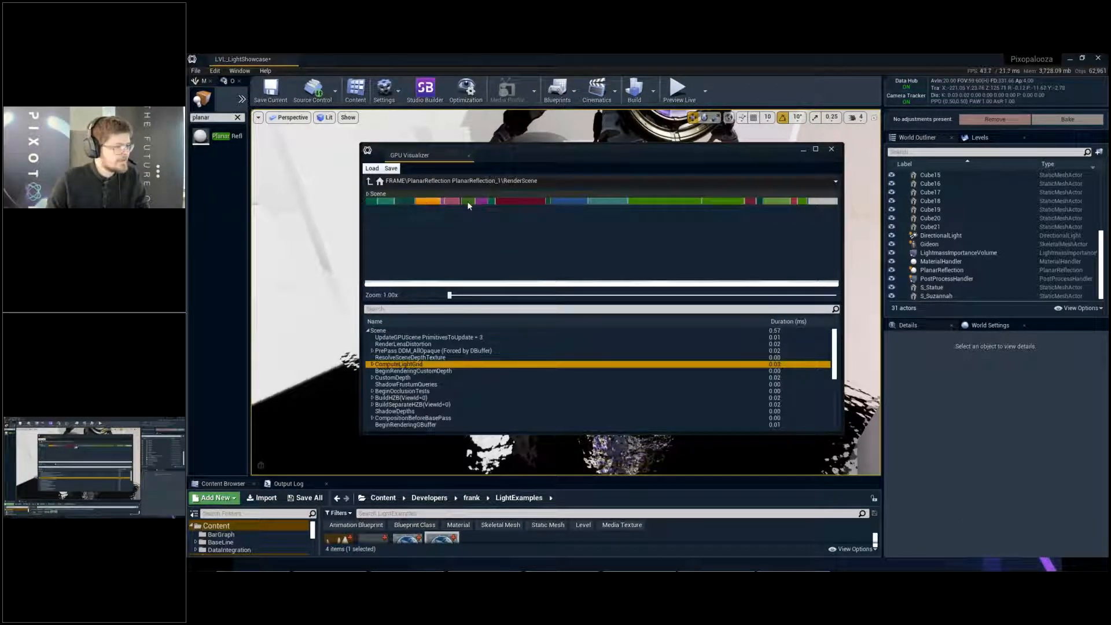
{"action": "left_click", "coordinate": [562, 198]}
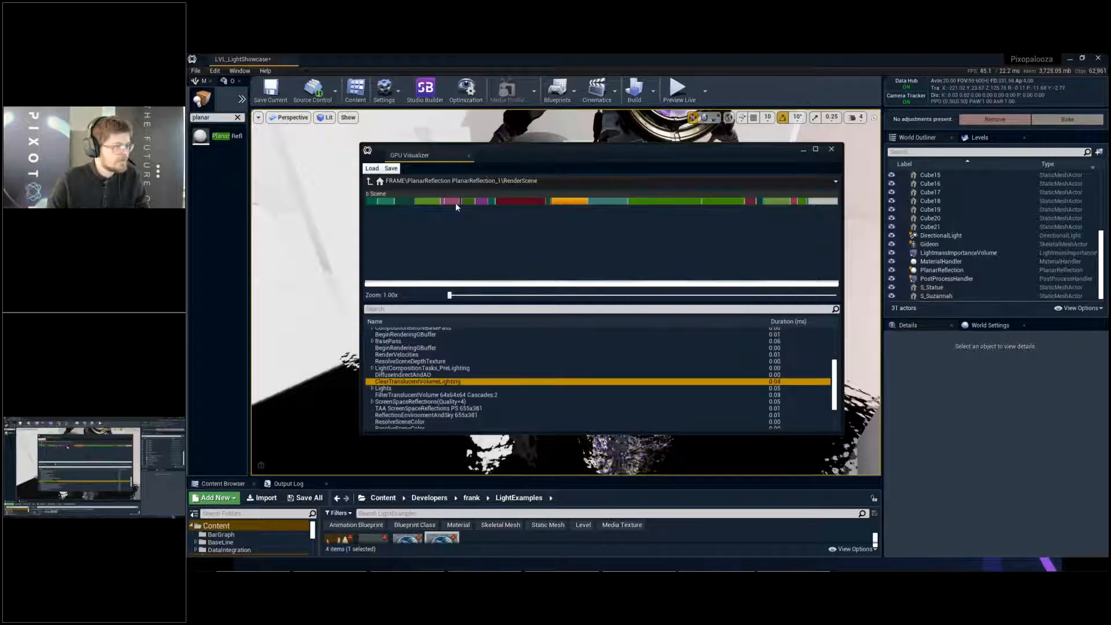
{"action": "left_click", "coordinate": [609, 201]}
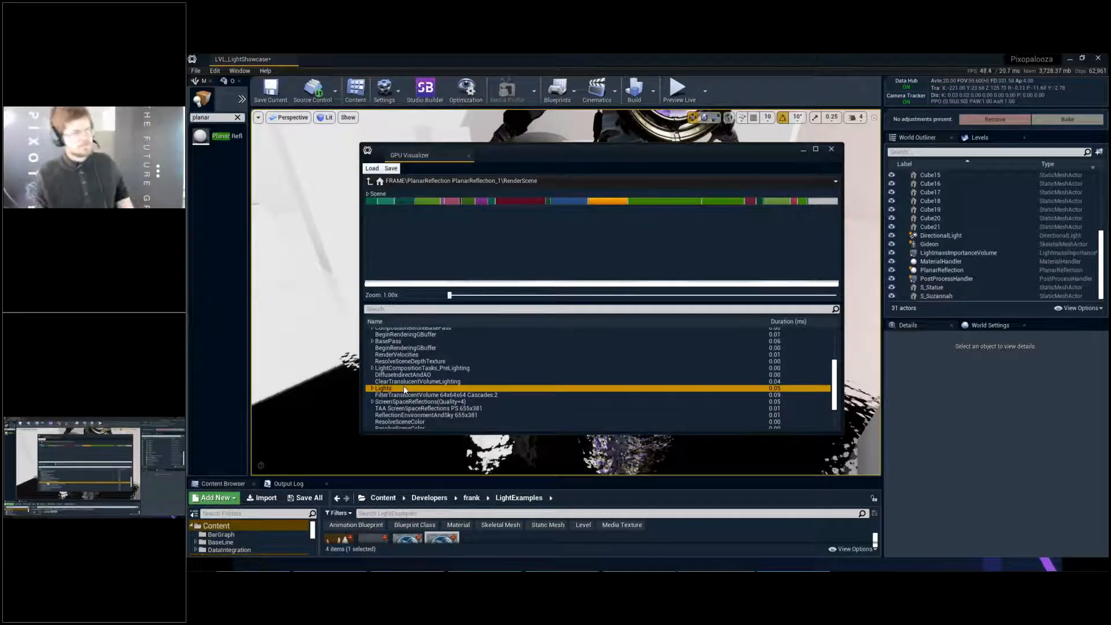
{"action": "left_click", "coordinate": [831, 149]}
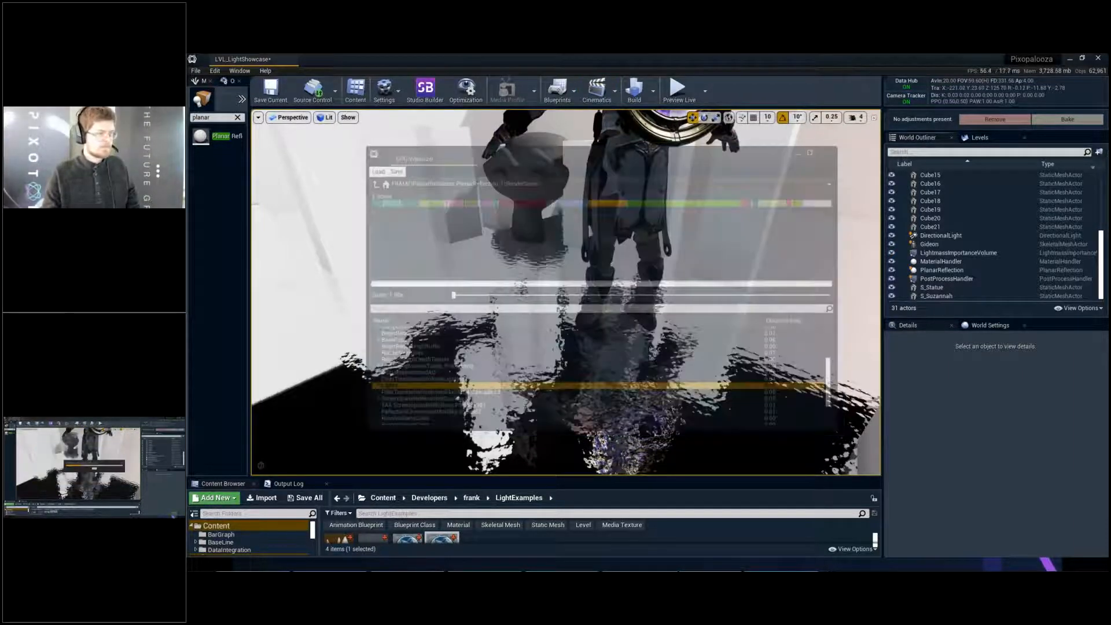
- Save the level and place a duplicate of Gideon, turned to face the view, beyond the dark strip across the floor
{"action": "key", "text": "ctrl+s"}
{"action": "key", "text": "s"}
{"action": "right_click_drag", "start_coordinate": [731, 233], "coordinate": [831, 238]}
{"action": "key", "text": "a"}
{"action": "key", "text": "w"}
{"action": "key", "text": "a"}
{"action": "key", "text": "a"}
{"action": "key", "text": "q"}
{"action": "key", "text": "w"}
{"action": "key", "text": "d"}
{"action": "left_click", "coordinate": [466, 207]}
{"action": "key", "text": "e"}
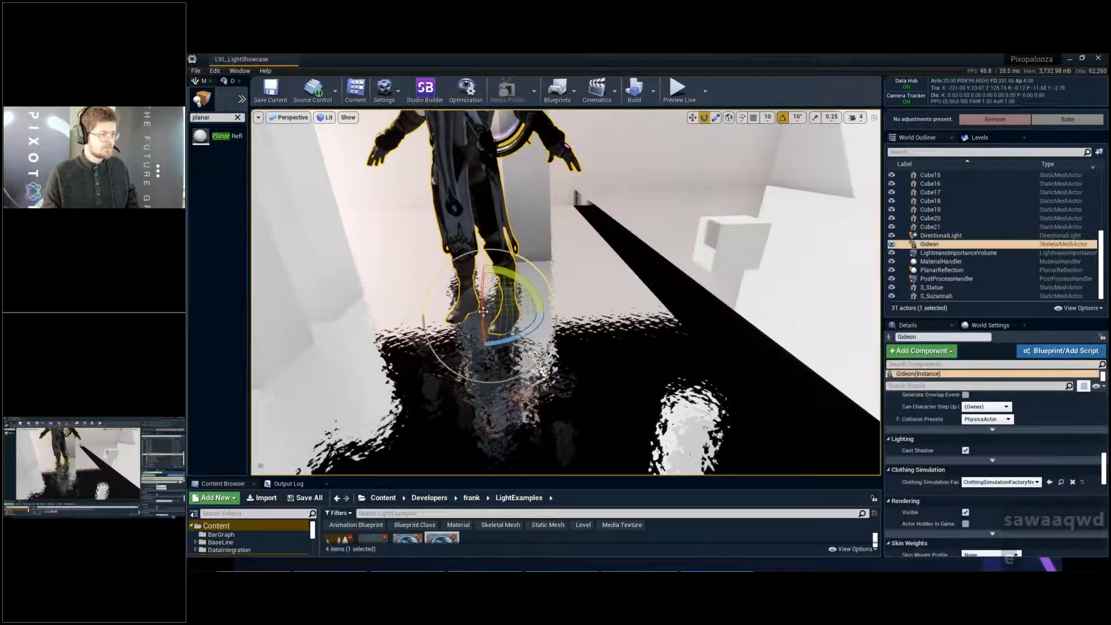
{"action": "left_click_drag", "start_coordinate": [485, 343], "coordinate": [773, 258]}
{"action": "key", "text": "w"}
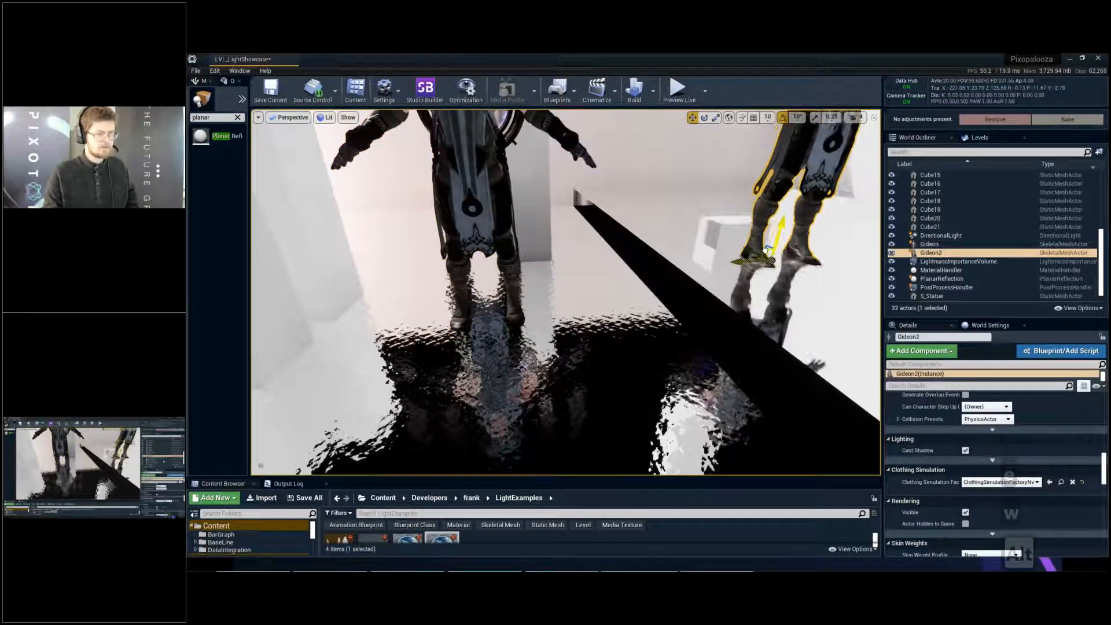
- Select the planar reflection and examine the floor reflections around the original and the duplicated Gideon
{"action": "left_click", "coordinate": [944, 278]}
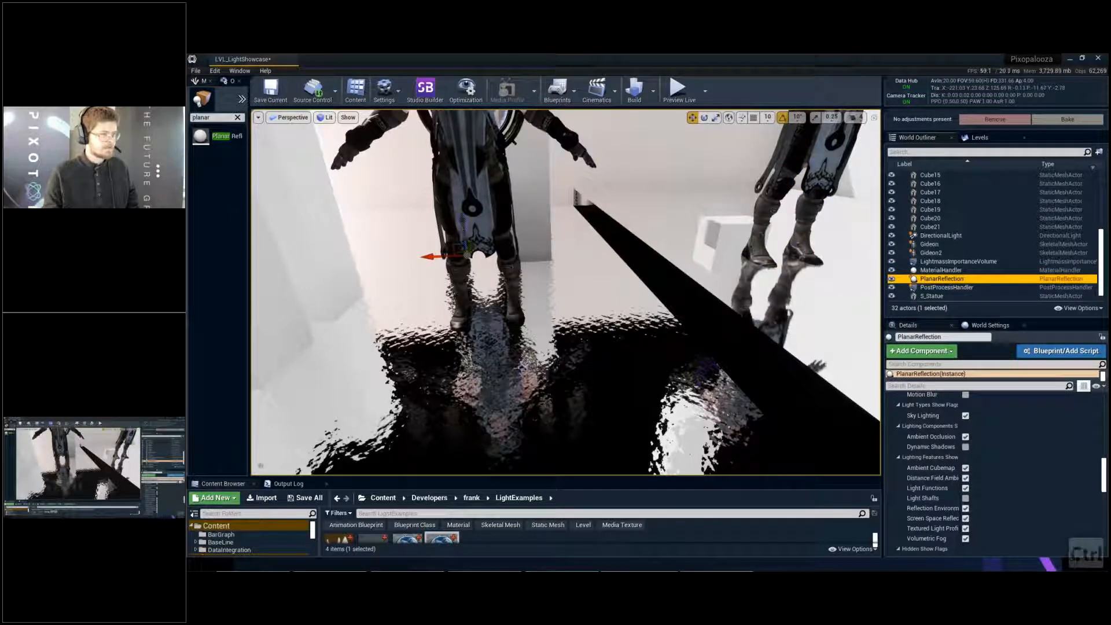
{"action": "left_click_drag", "start_coordinate": [562, 232], "coordinate": [562, 275]}
{"action": "right_click_drag", "start_coordinate": [563, 272], "coordinate": [599, 233]}
{"action": "key", "text": "c"}
{"action": "key", "text": "w"}
{"action": "key", "text": "s"}
- Examine the floor beneath the duplicated Gideon in the Lighting Only view mode and return to Lit
{"action": "key", "text": "s"}
{"action": "key", "text": "d"}
{"action": "key", "text": "q"}
{"action": "key", "text": "w"}
{"action": "key", "text": "alt+6"}
{"action": "key", "text": "w"}
{"action": "key", "text": "w"}
{"action": "key", "text": "w"}
{"action": "key", "text": "d"}
{"action": "key", "text": "w"}
{"action": "key", "text": "d"}
{"action": "key", "text": "q"}
{"action": "key", "text": "a"}
{"action": "key", "text": "a"}
{"action": "key", "text": "s"}
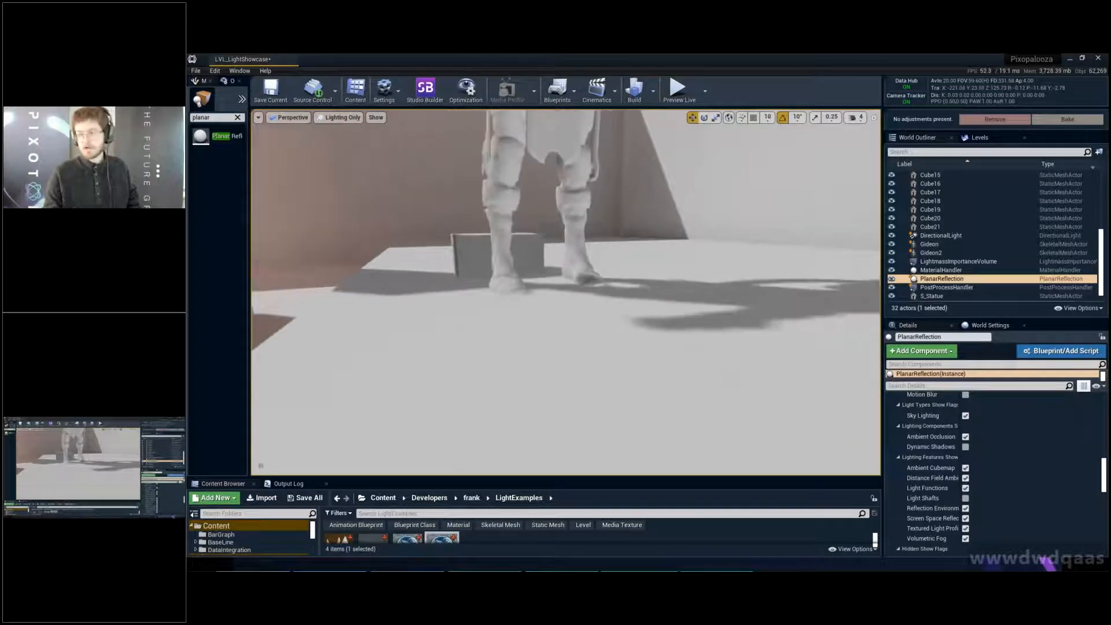
{"action": "key", "text": "alt+4"}
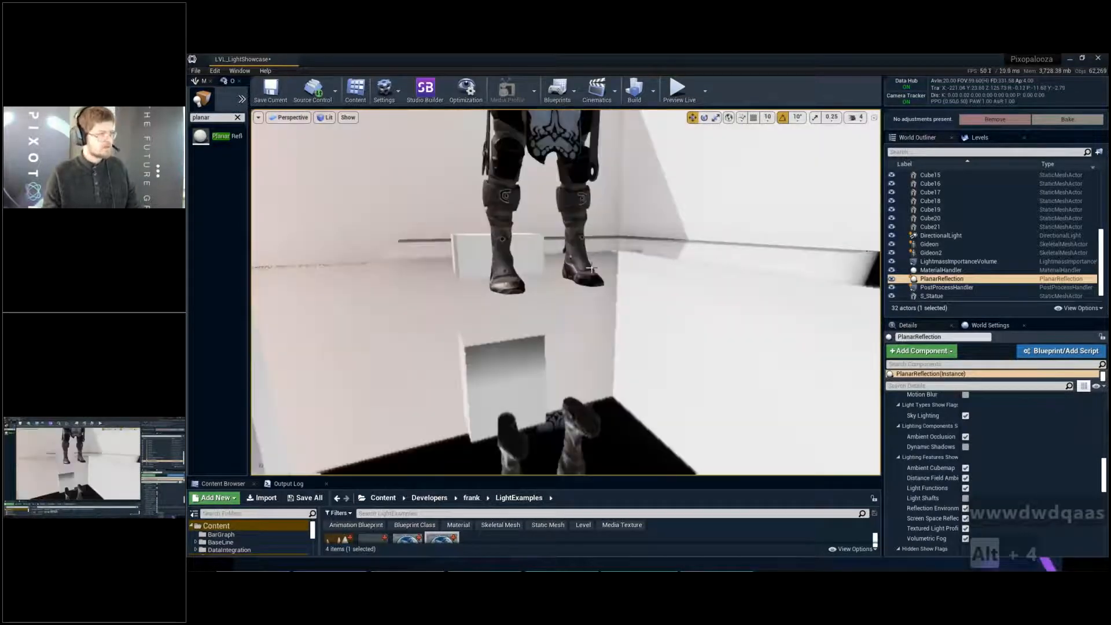
- Slide the planar reflection along its X axis toward the duplicated Gideon
{"action": "key", "text": "s"}
{"action": "right_click_drag", "start_coordinate": [567, 292], "coordinate": [533, 321]}
{"action": "key", "text": "e"}
{"action": "key", "text": "s"}
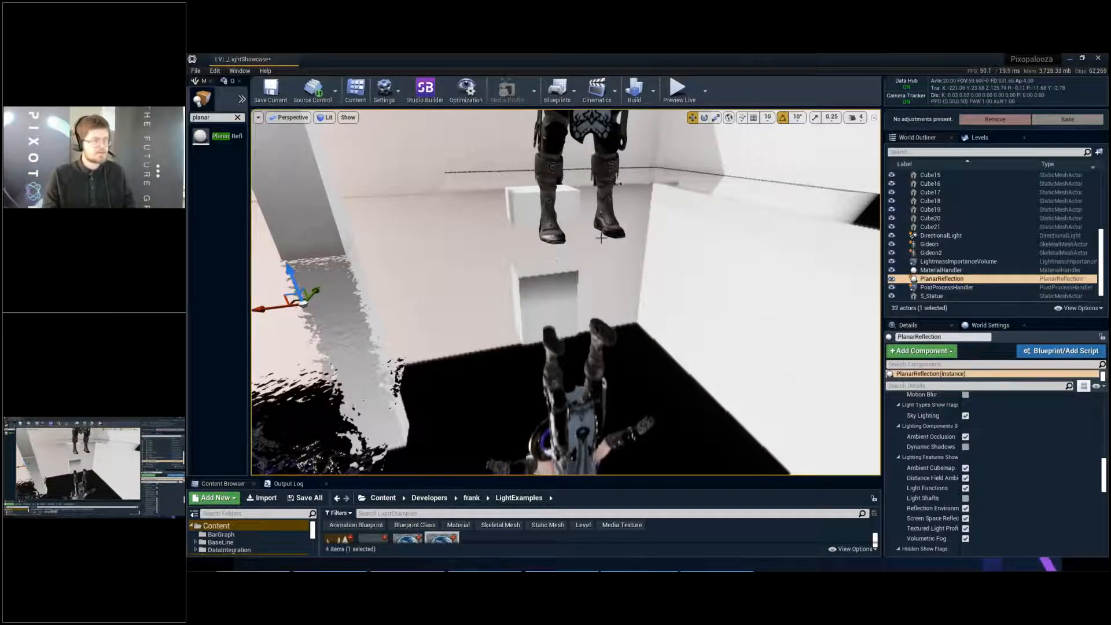
{"action": "right_click_drag", "start_coordinate": [581, 245], "coordinate": [535, 246]}
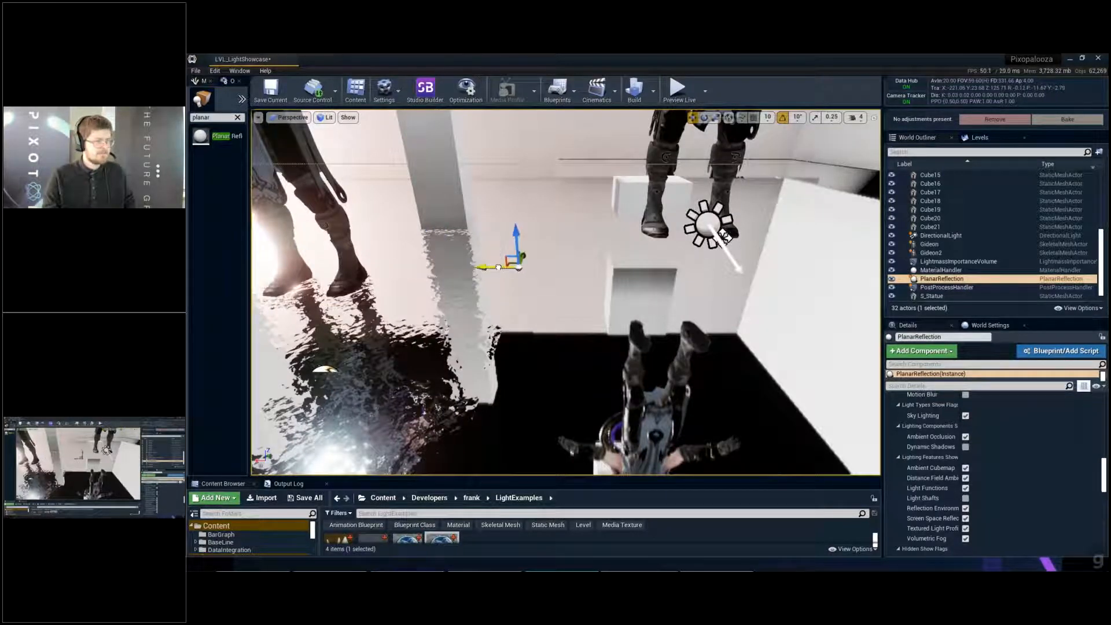
{"action": "left_click_drag", "start_coordinate": [498, 267], "coordinate": [563, 267]}
{"action": "key", "text": "w"}
{"action": "mouse_move", "coordinate": [656, 280]}
{"action": "right_mouse_down"}
{"action": "mouse_move", "coordinate": [666, 272]}
{"action": "mouse_move", "coordinate": [656, 280]}
{"action": "right_mouse_up"}
{"action": "key", "text": "a"}
{"action": "key", "text": "w"}
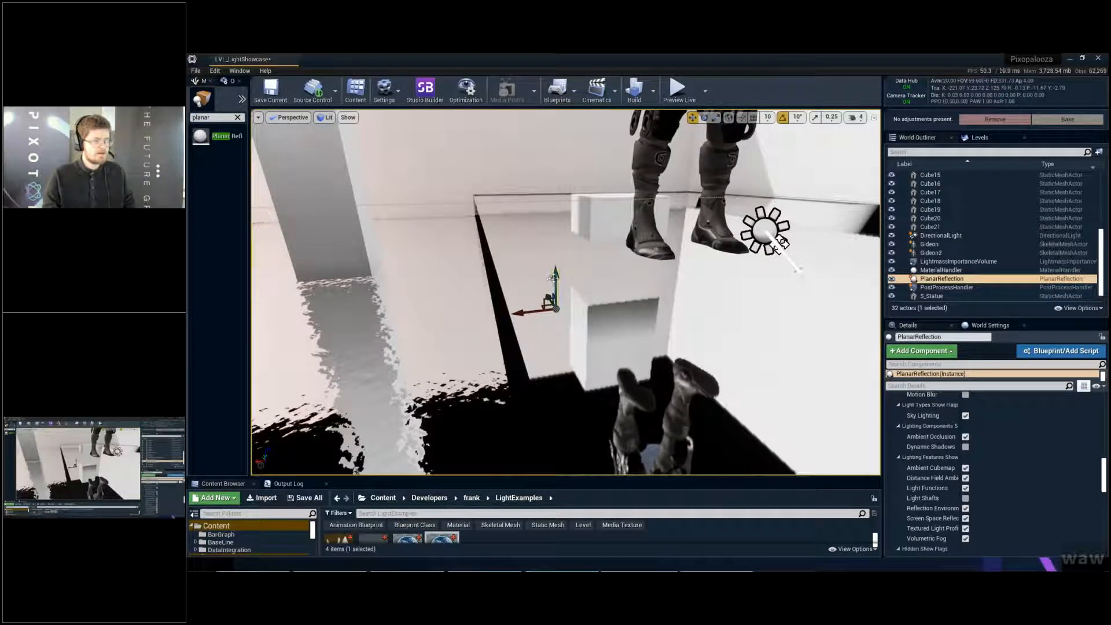
- Try raising the planar reflection to the duplicated Gideon's foot level, and undo that vertical move
{"action": "left_click_drag", "start_coordinate": [555, 275], "coordinate": [562, 206]}
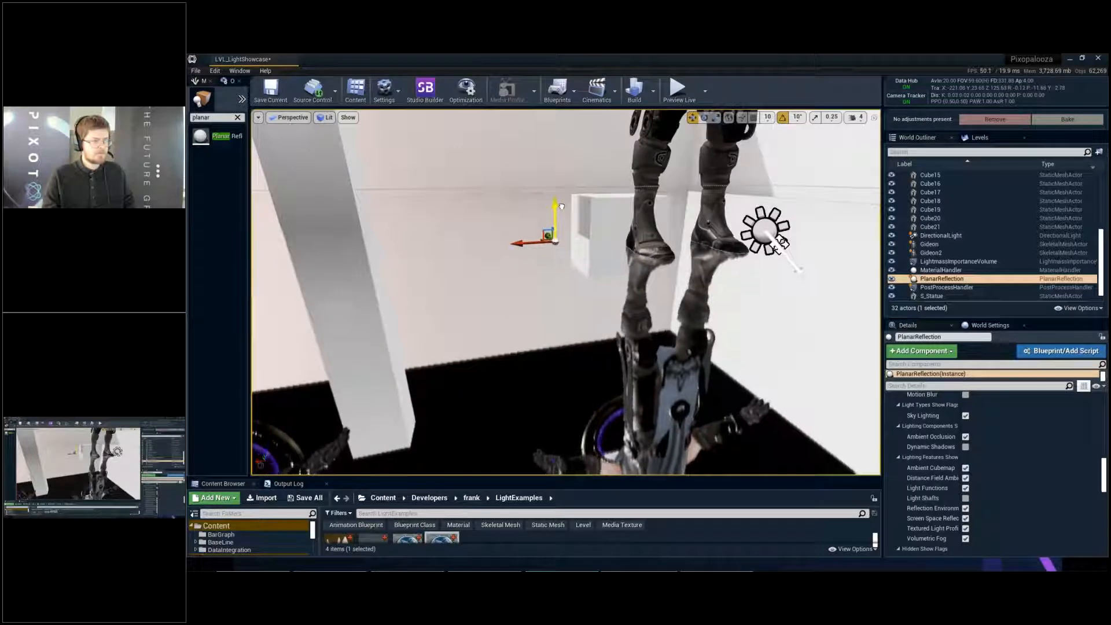
{"action": "right_click_drag", "start_coordinate": [550, 240], "coordinate": [529, 263]}
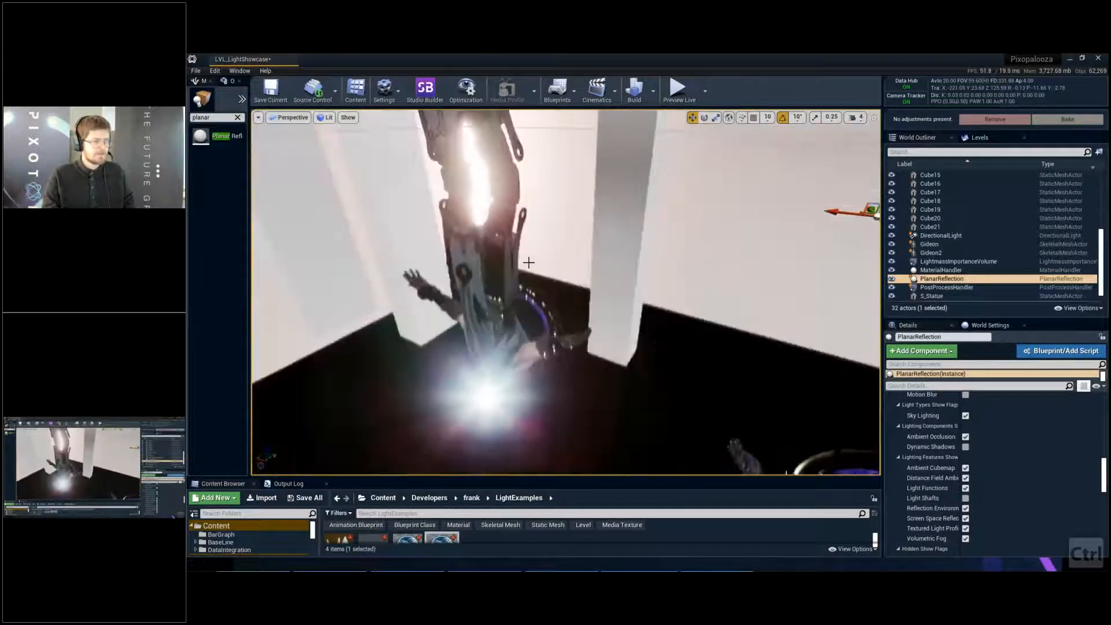
{"action": "key", "text": "ctrl+z"}
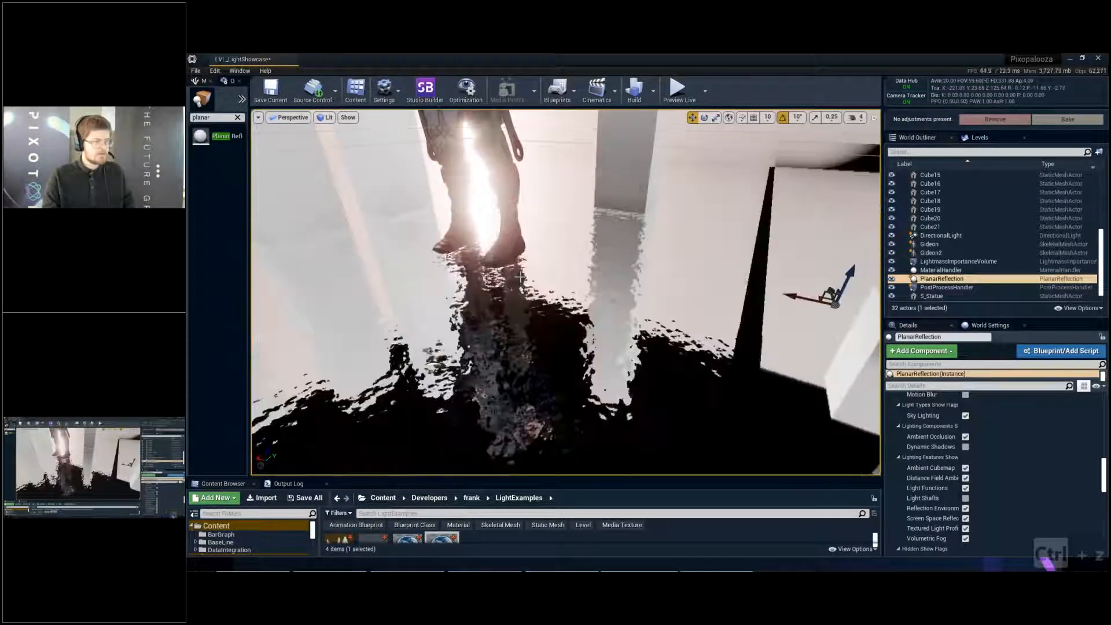
{"action": "key", "text": "a"}
{"action": "right_click_drag", "start_coordinate": [520, 277], "coordinate": [544, 265]}
{"action": "key", "text": "q"}
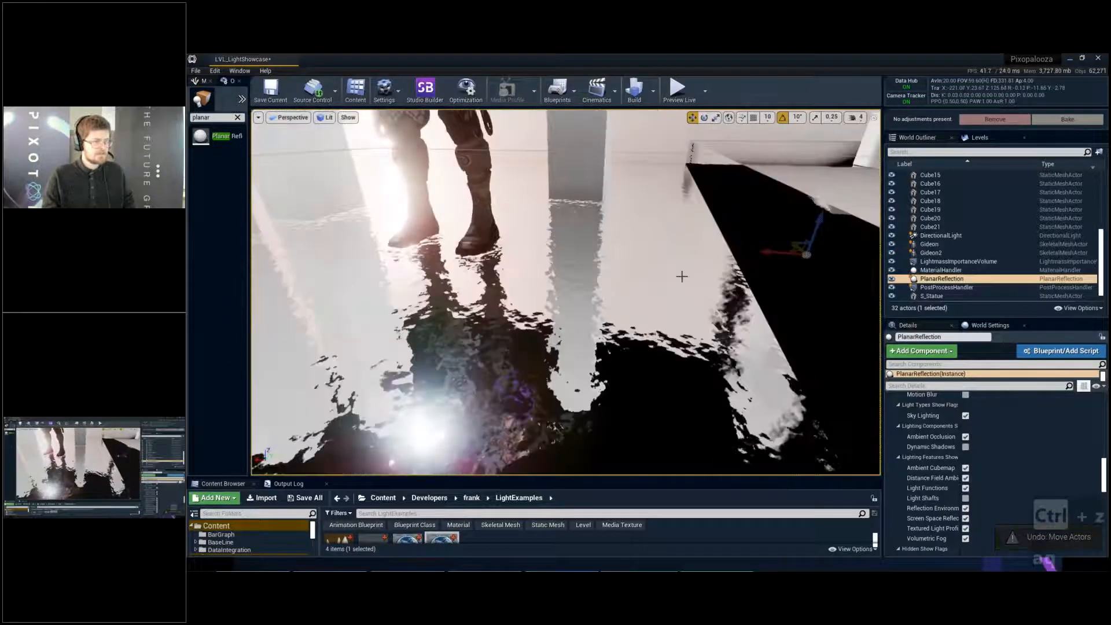
- Move the planar reflection back along its X axis to the original Gideon's feet and compare both figures' reflections
{"action": "left_click_drag", "start_coordinate": [715, 251], "coordinate": [468, 231]}
{"action": "right_click_drag", "start_coordinate": [468, 232], "coordinate": [514, 220]}
{"action": "key", "text": "s"}
{"action": "key", "text": "d"}
{"action": "key", "text": "s"}
{"action": "mouse_move", "coordinate": [621, 354]}
{"action": "right_mouse_down"}
{"action": "mouse_move", "coordinate": [632, 350]}
{"action": "mouse_move", "coordinate": [620, 353]}
{"action": "mouse_move", "coordinate": [609, 336]}
{"action": "right_mouse_up"}
{"action": "key", "text": "d"}
{"action": "key", "text": "w"}
{"action": "key", "text": "a"}
{"action": "key", "text": "a"}
{"action": "key", "text": "d"}
{"action": "key", "text": "s"}
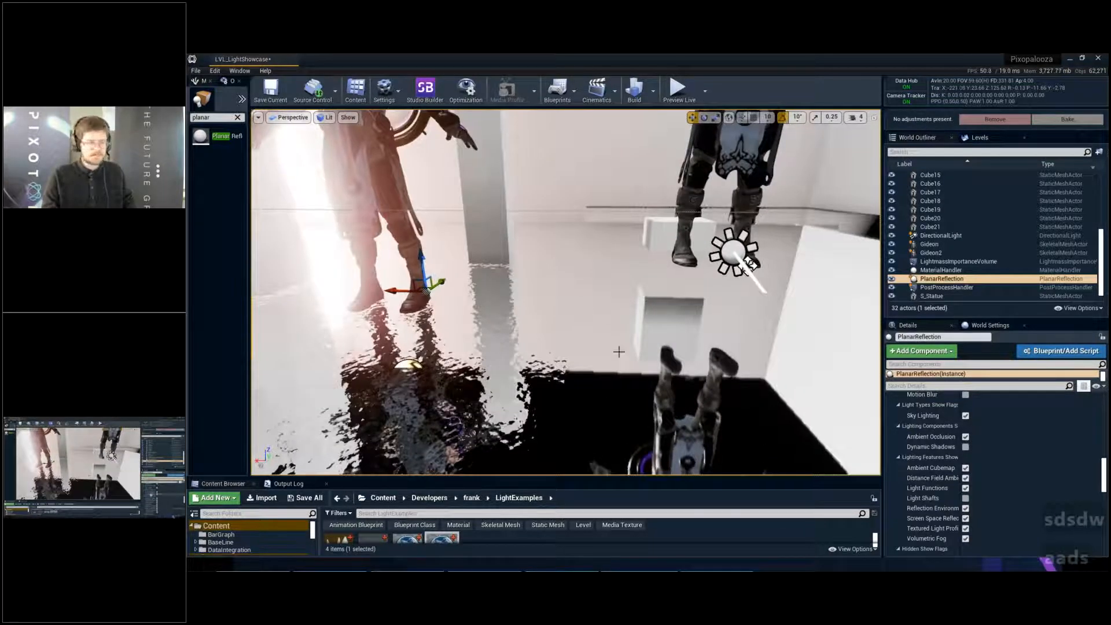
- Bring up the planar reflection's distance and angle fade settings and widen the details area to show their full names
{"action": "scroll", "coordinate": [930, 445], "scroll_direction": "down", "scroll_amount": 5}
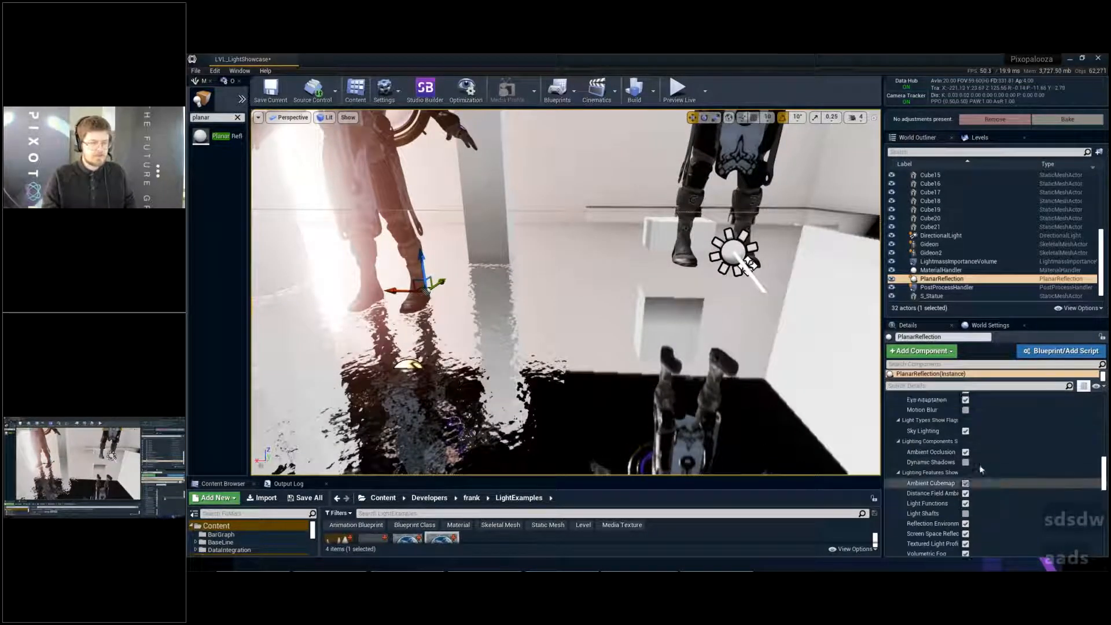
{"action": "left_click", "coordinate": [953, 284]}
{"action": "left_click", "coordinate": [950, 279]}
{"action": "scroll", "coordinate": [1047, 460], "scroll_direction": "down", "scroll_amount": 10}
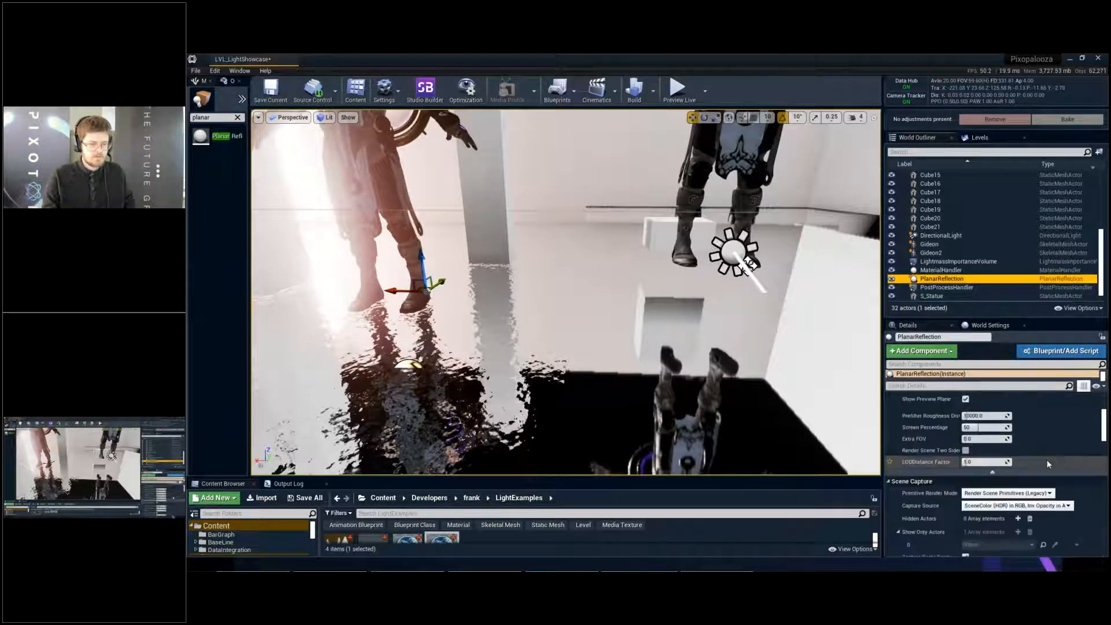
{"action": "scroll", "coordinate": [1047, 460], "scroll_direction": "up", "scroll_amount": 4}
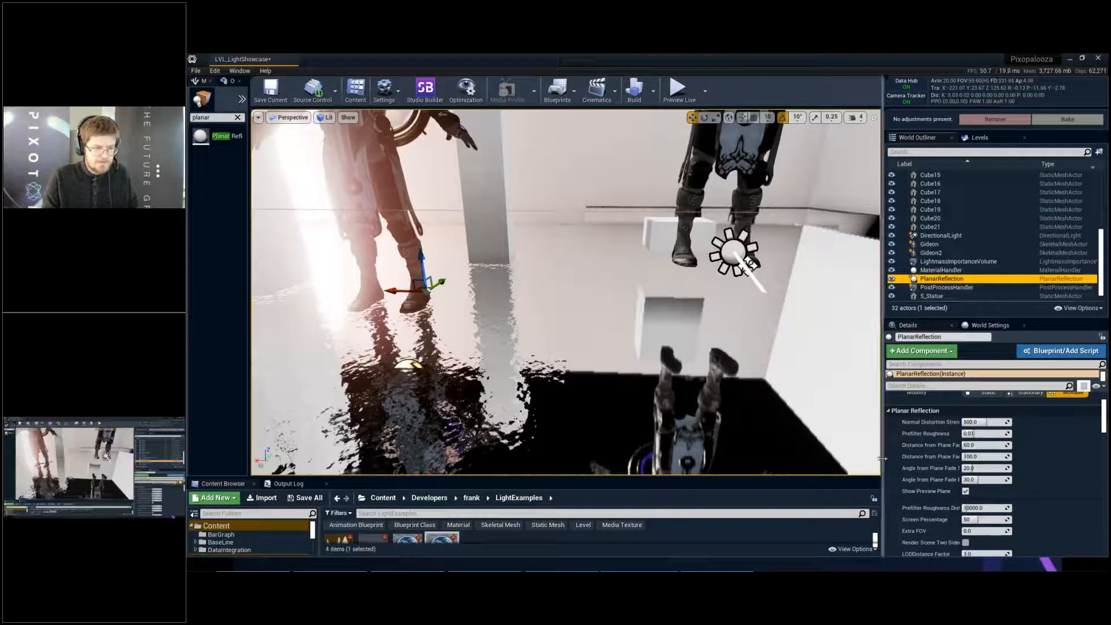
{"action": "left_click_drag", "start_coordinate": [882, 458], "coordinate": [786, 458]}
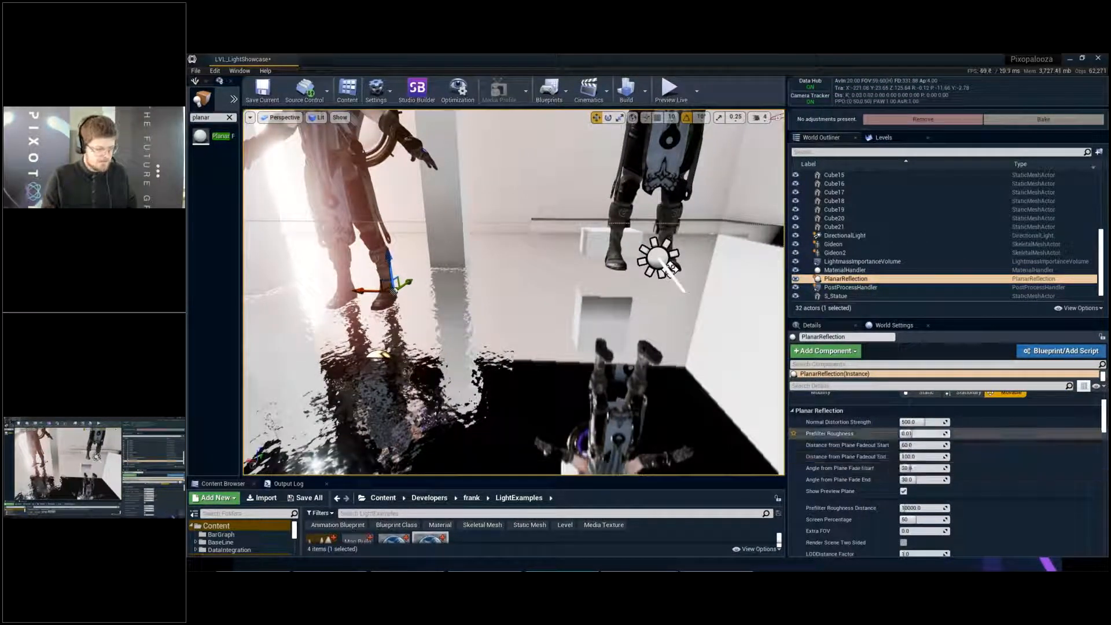
- Examine the planar reflection's plane and bounds relative to the floor and both Gideons in the Front wireframe view
{"action": "key", "text": "alt+h"}
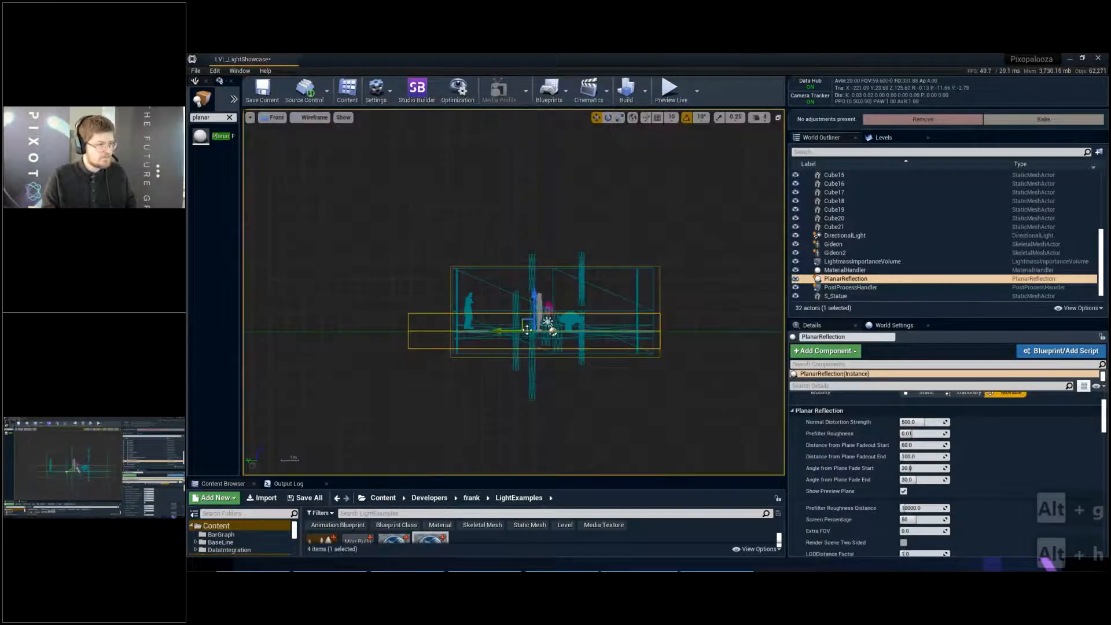
{"action": "scroll", "coordinate": [502, 345], "scroll_direction": "up", "scroll_amount": 5}
{"action": "scroll", "coordinate": [486, 312], "scroll_direction": "up", "scroll_amount": 6}
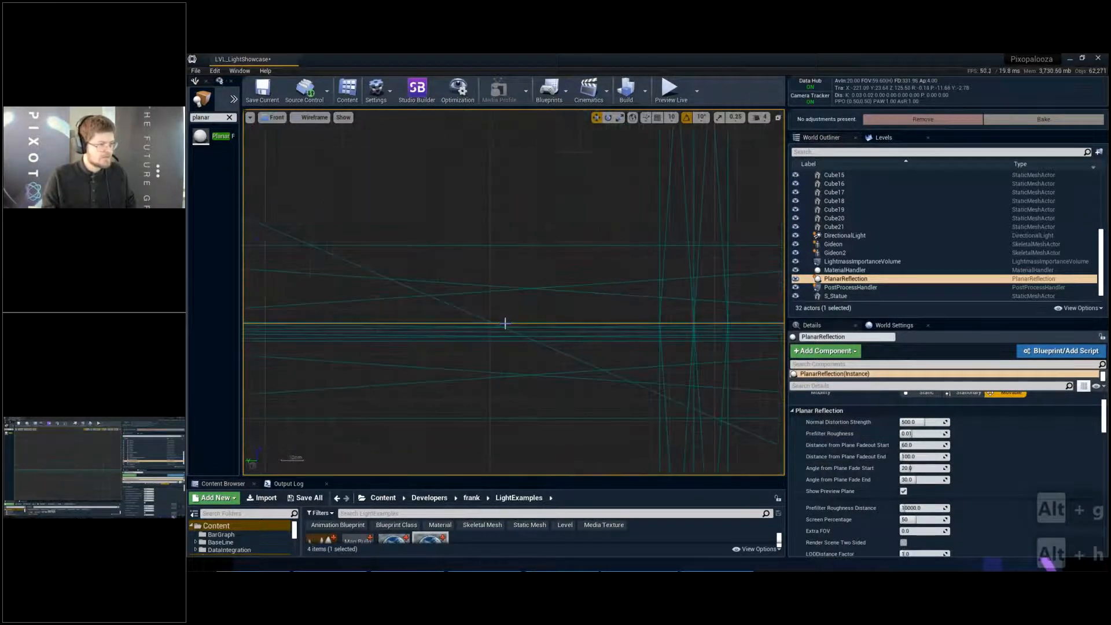
{"action": "scroll", "coordinate": [505, 324], "scroll_direction": "down", "scroll_amount": 7}
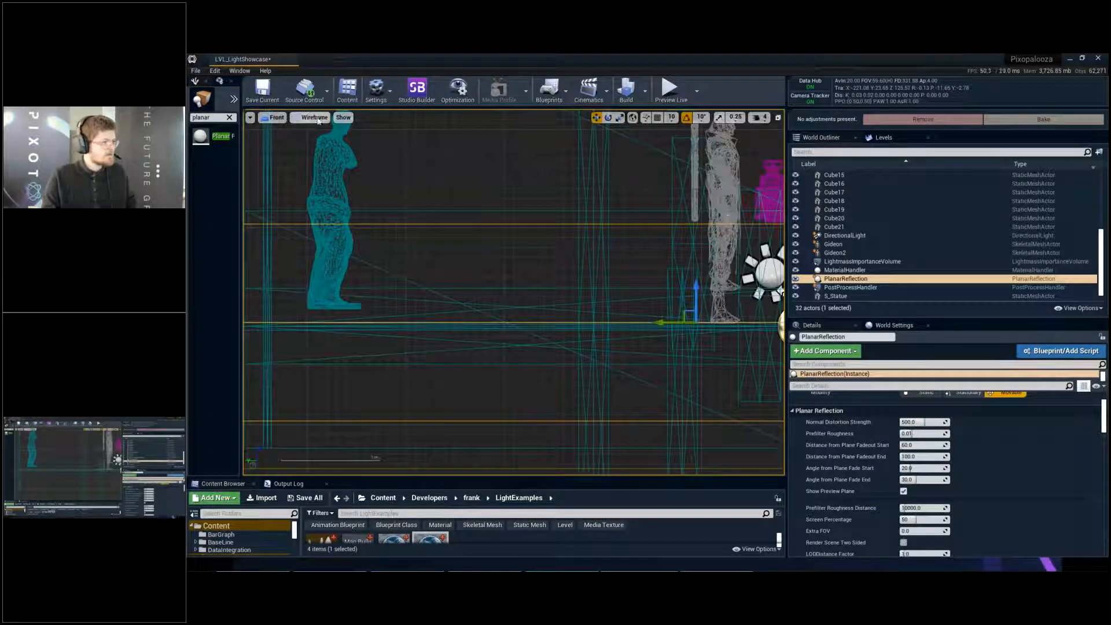
{"action": "left_click", "coordinate": [277, 118]}
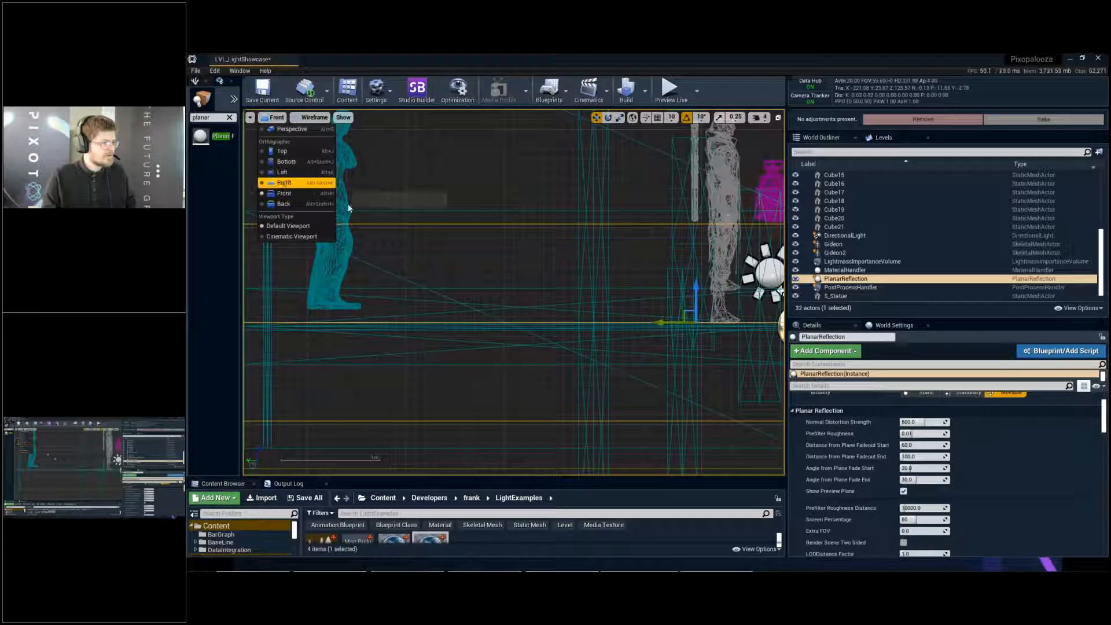
{"action": "right_click_drag", "start_coordinate": [627, 384], "coordinate": [537, 362]}
{"action": "scroll", "coordinate": [546, 298], "scroll_direction": "up", "scroll_amount": 6}
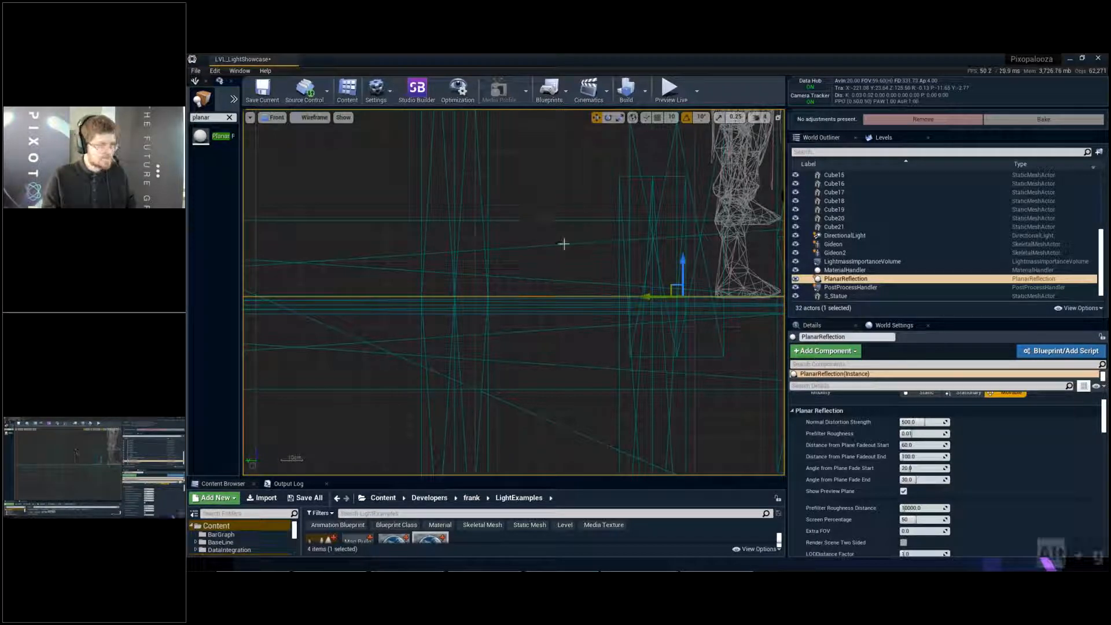
- Return to the perspective view and move in close to the original Gideon's feet and floor reflection
{"action": "key", "text": "alt+g"}
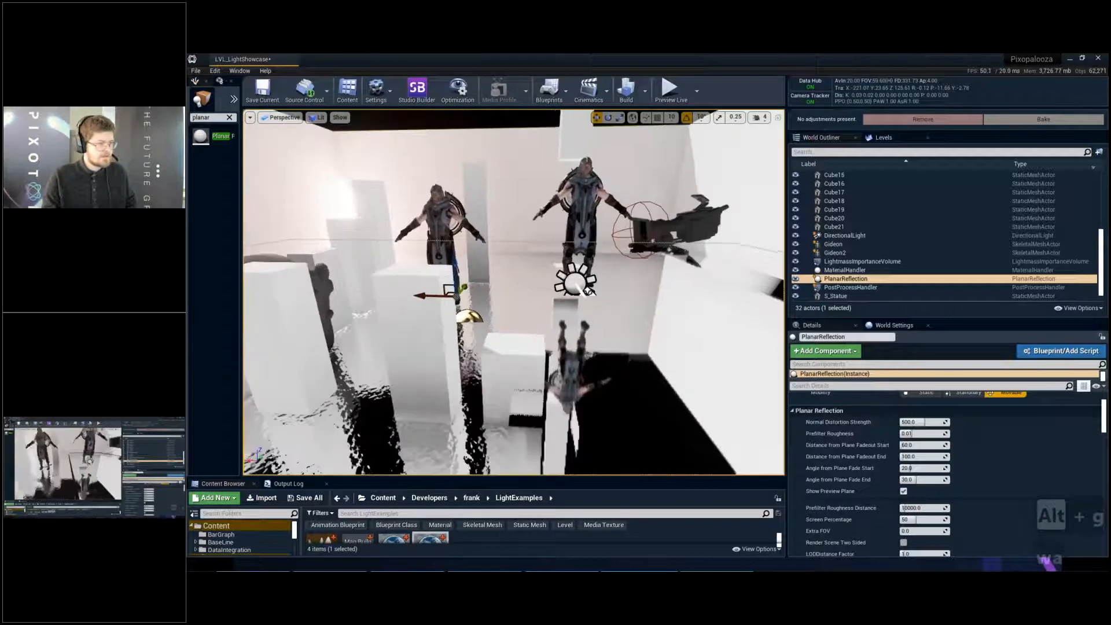
{"action": "key", "text": "a"}
{"action": "right_click_drag", "start_coordinate": [546, 298], "coordinate": [543, 290]}
{"action": "key", "text": "w"}
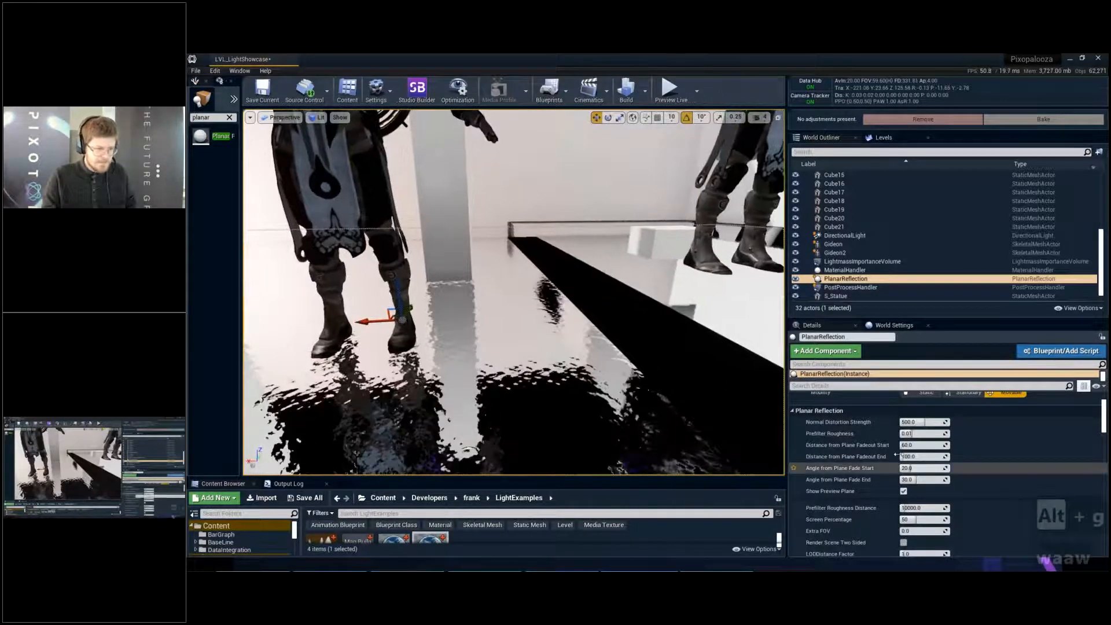
- Set the planar reflection's Distance from Plane Fadeout Start to 10 and Fadeout End to 20, and check both figures
{"action": "left_click", "coordinate": [921, 445]}
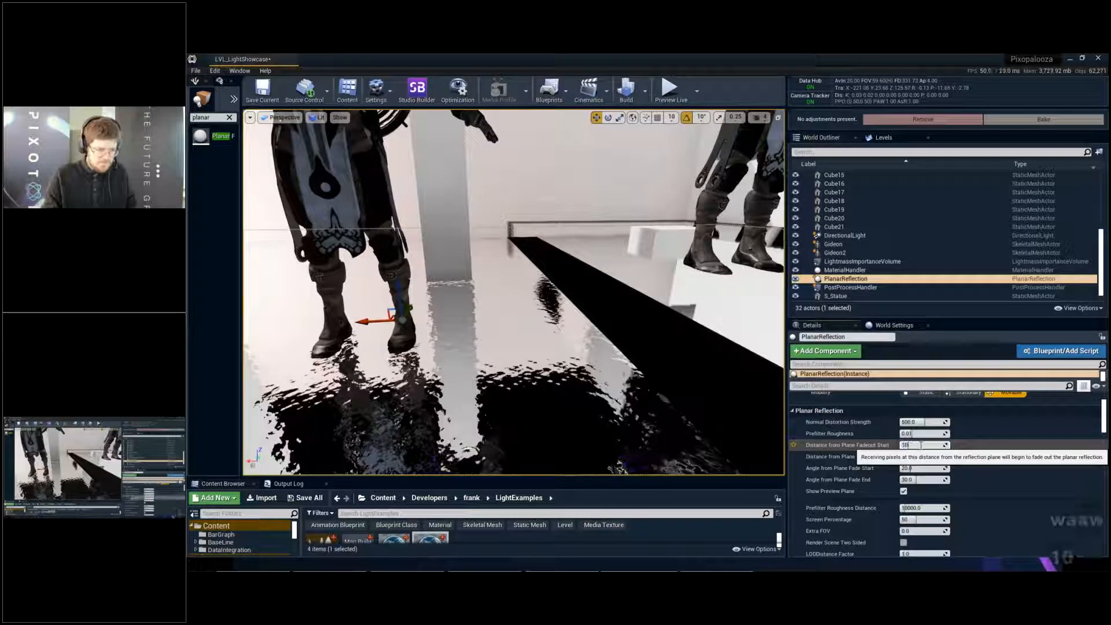
{"action": "key", "text": "Return"}
{"action": "left_click", "coordinate": [921, 457]}
{"action": "type", "text": "2"}
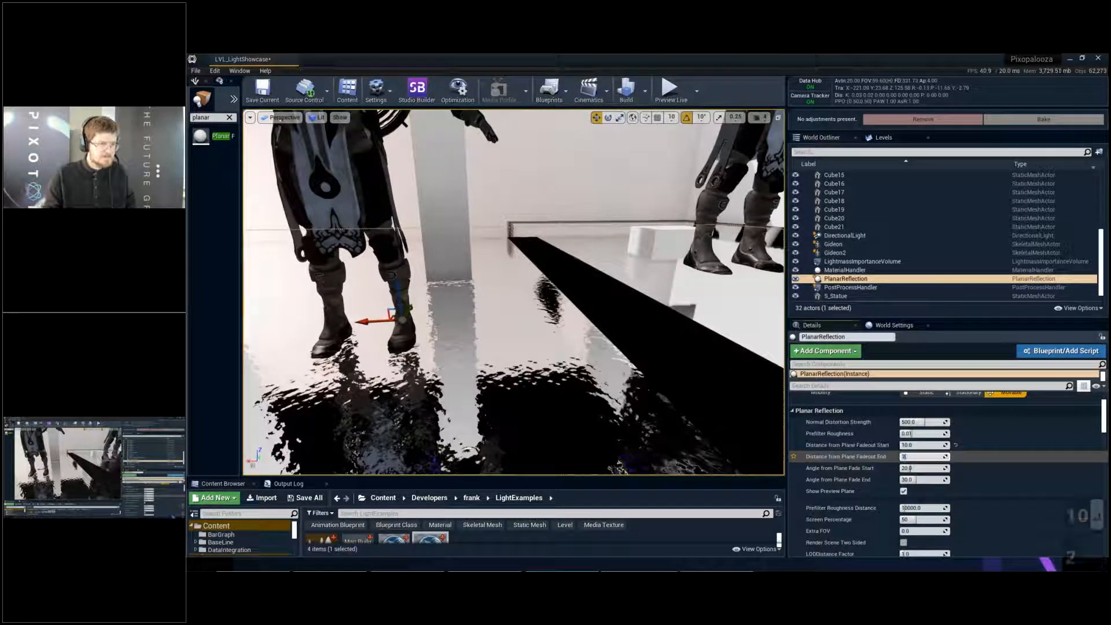
{"action": "type", "text": "0"}
{"action": "key", "text": "Return"}
{"action": "right_click_drag", "start_coordinate": [666, 324], "coordinate": [735, 350]}
{"action": "key", "text": "d"}
{"action": "key", "text": "a"}
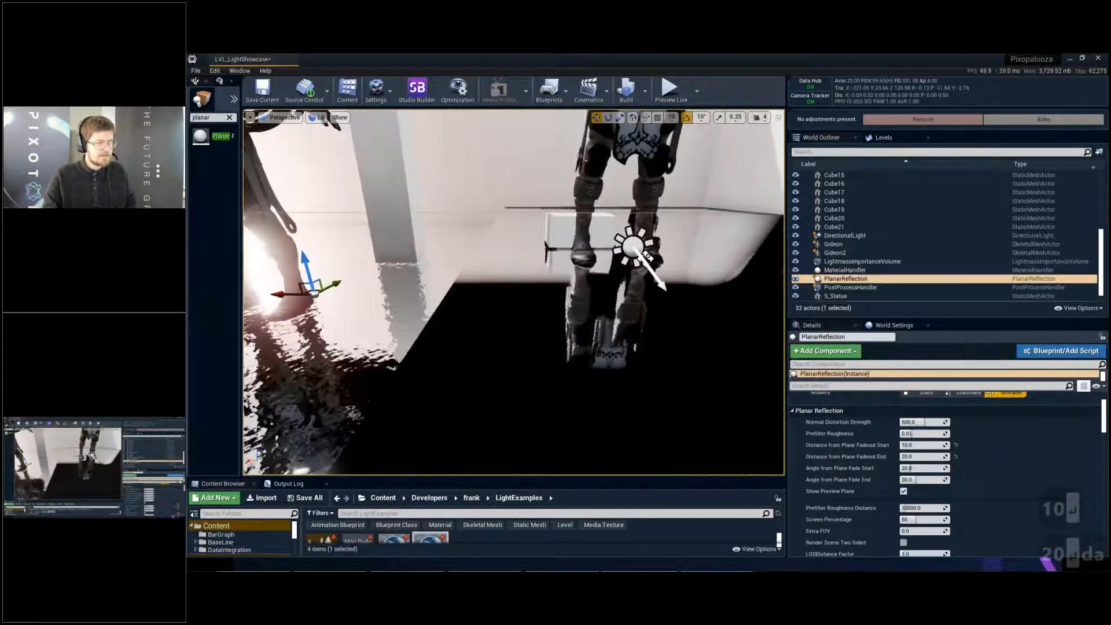
- Try moving the planar reflection upward from the original Gideon's feet, and undo the move
{"action": "mouse_move", "coordinate": [323, 295]}
{"action": "right_mouse_down"}
{"action": "mouse_move", "coordinate": [348, 286]}
{"action": "mouse_move", "coordinate": [322, 296]}
{"action": "right_mouse_up"}
{"action": "key", "text": "a"}
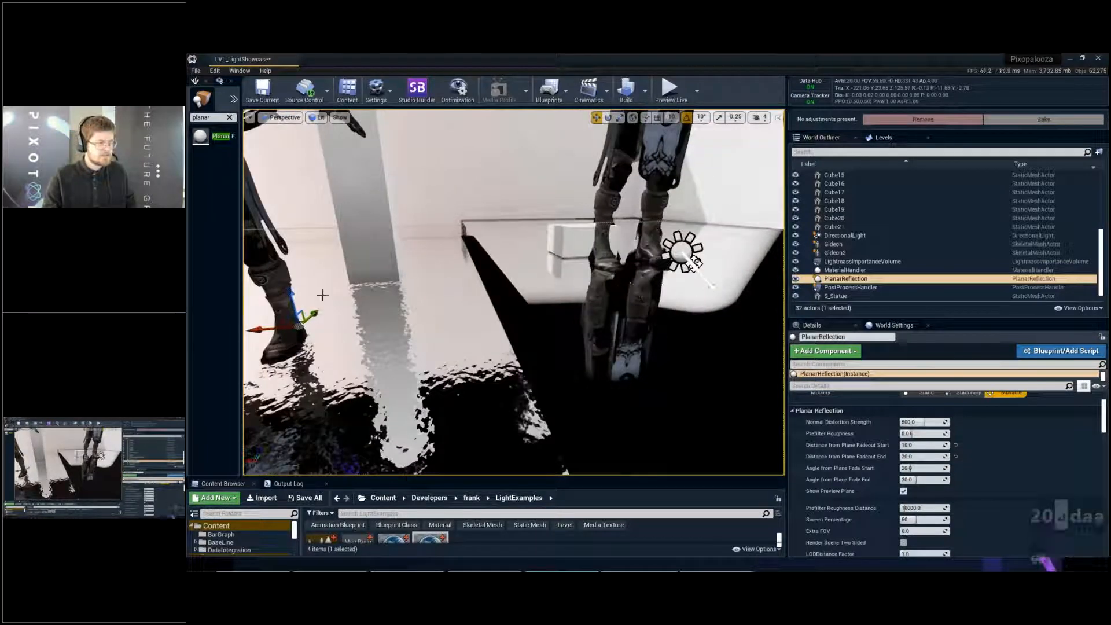
{"action": "left_click_drag", "start_coordinate": [295, 297], "coordinate": [312, 247]}
{"action": "key", "text": "ctrl+z"}
{"action": "key", "text": "s"}
{"action": "right_click_drag", "start_coordinate": [342, 277], "coordinate": [319, 283]}
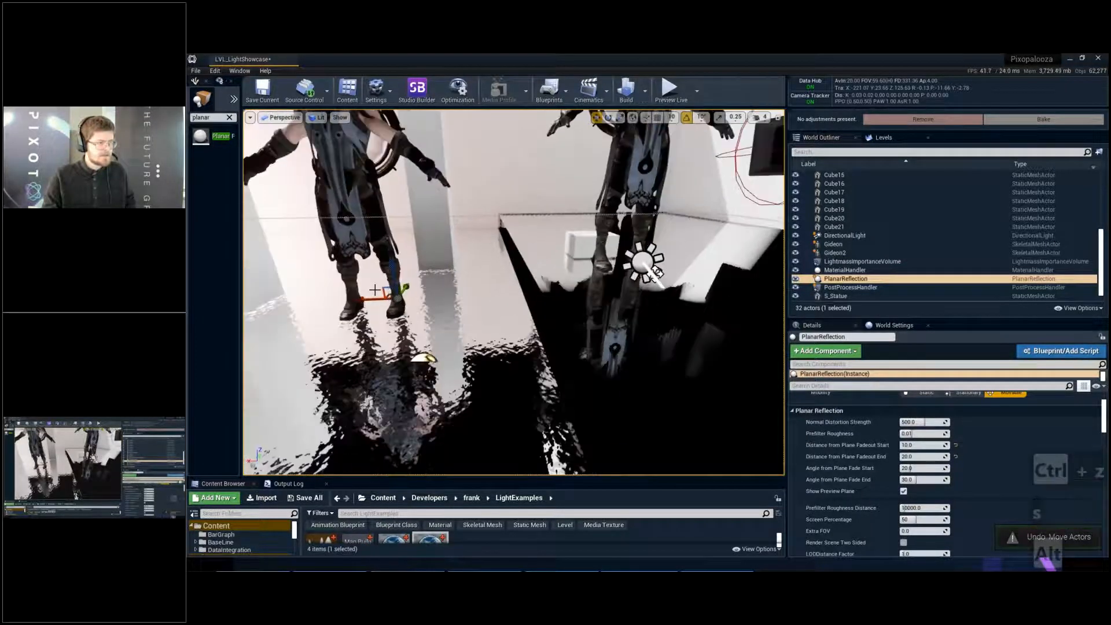
- Duplicate the planar reflection across to Gideon2's feet and snap the copy down to the raised floor
{"action": "left_click_drag", "start_coordinate": [382, 287], "coordinate": [644, 242], "text": "alt"}
{"action": "key", "text": "End"}
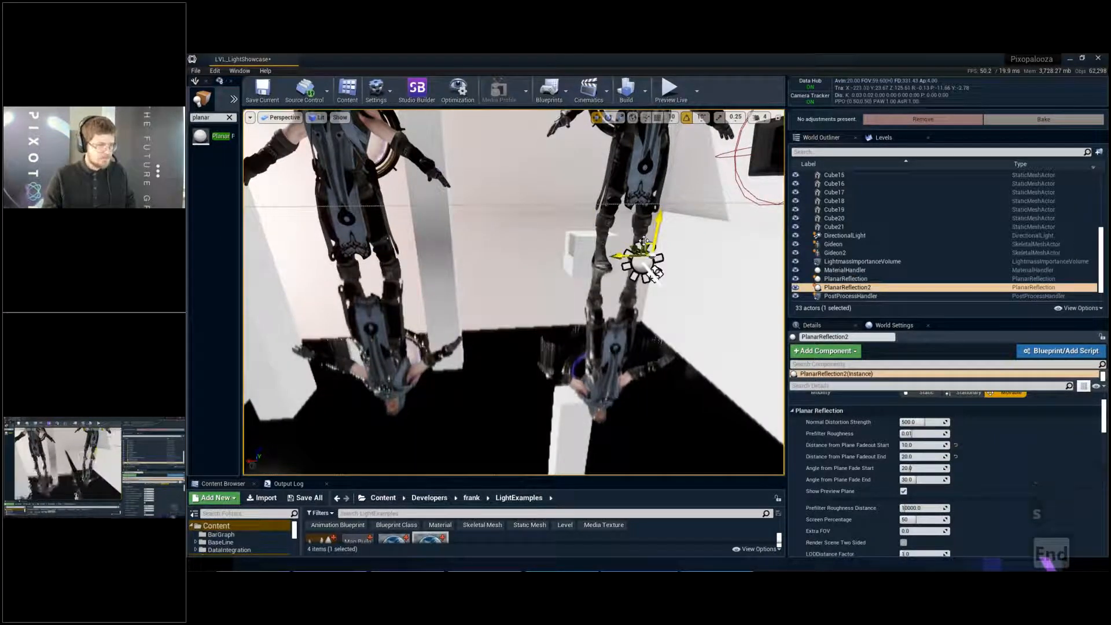
{"action": "key", "text": "g"}
{"action": "key", "text": "s"}
{"action": "right_click_drag", "start_coordinate": [645, 241], "coordinate": [634, 243]}
{"action": "key", "text": "a"}
{"action": "key", "text": "w"}
- Compare the reflections under both Gideons in the full-screen viewport and save the level
{"action": "key", "text": "F11"}
{"action": "key", "text": "s"}
{"action": "key", "text": "d"}
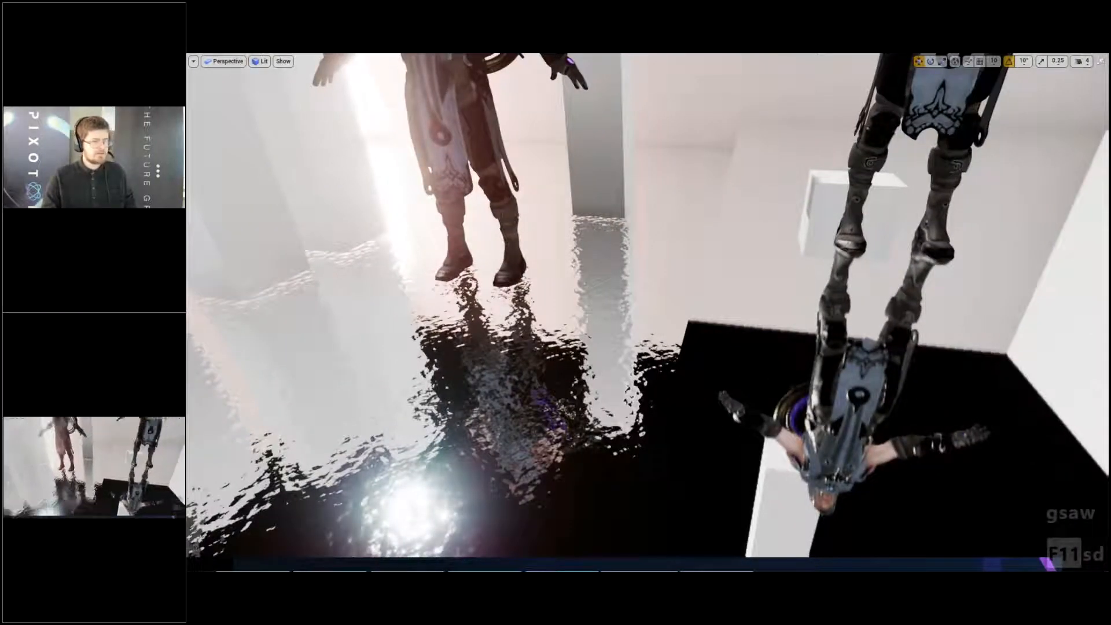
{"action": "key", "text": "s"}
{"action": "right_click_drag", "start_coordinate": [575, 336], "coordinate": [580, 334]}
{"action": "key", "text": "q"}
{"action": "key", "text": "ctrl+s"}
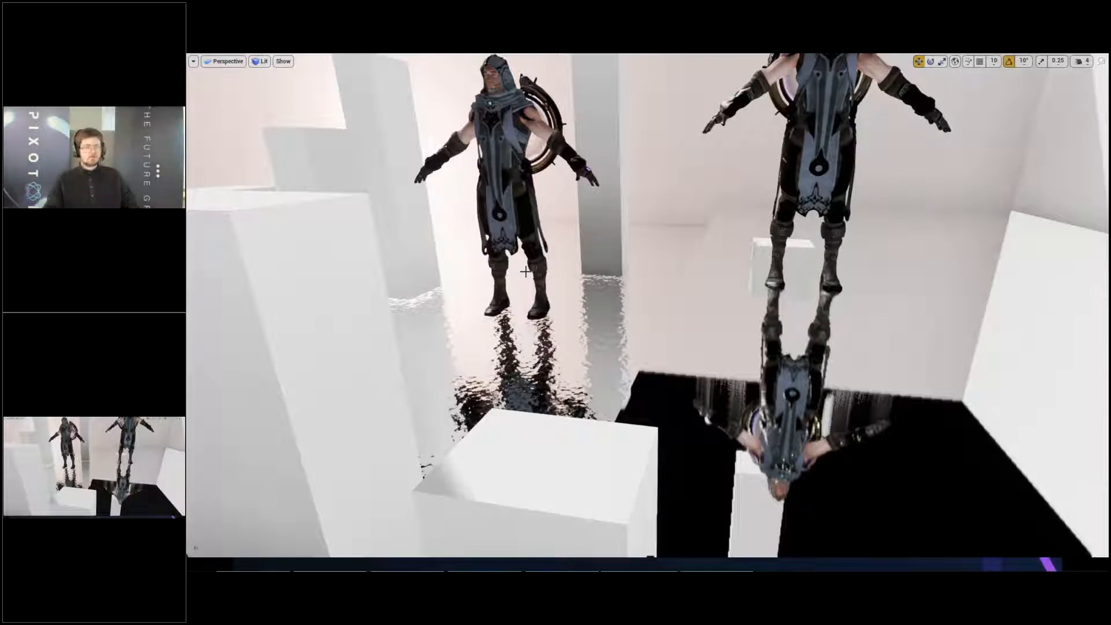
- Profile the GPU frame and examine the RenderScene cost of each of the two planar reflections
{"action": "key", "text": "ctrl+shift+comma"}
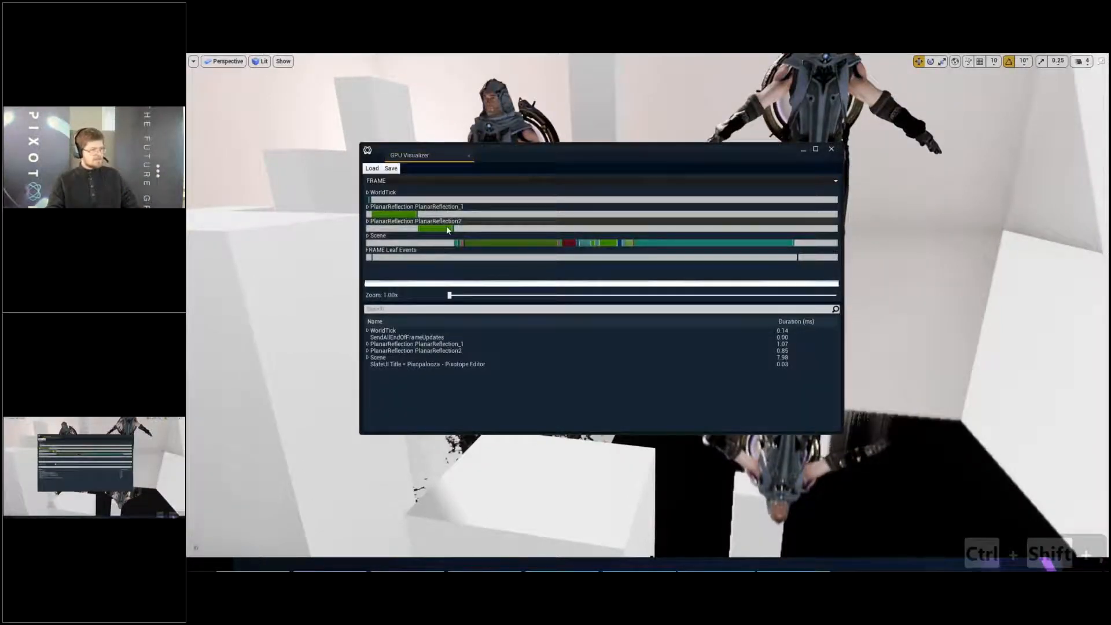
{"action": "left_click", "coordinate": [435, 229]}
{"action": "left_click", "coordinate": [396, 217]}
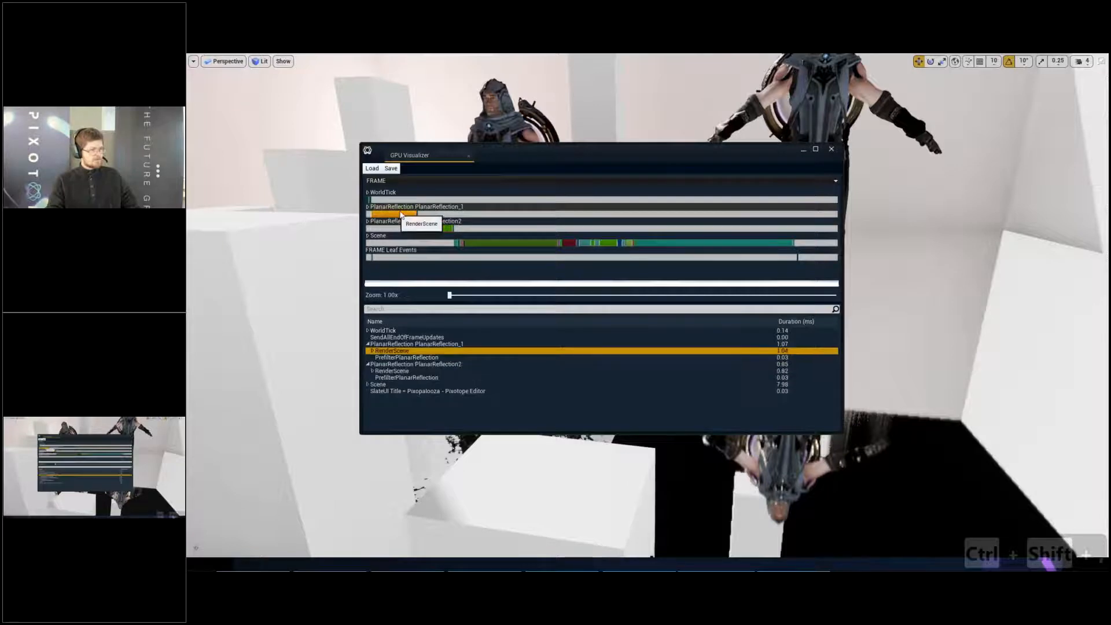
{"action": "double_click", "coordinate": [401, 216]}
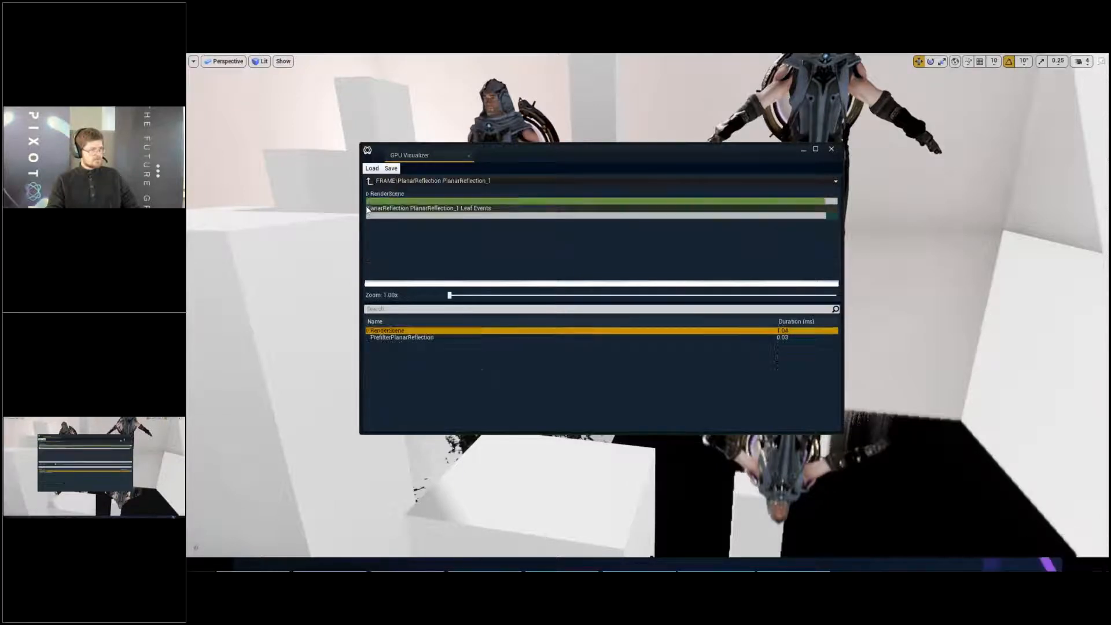
{"action": "left_click", "coordinate": [832, 149]}
{"action": "key", "text": "F11"}
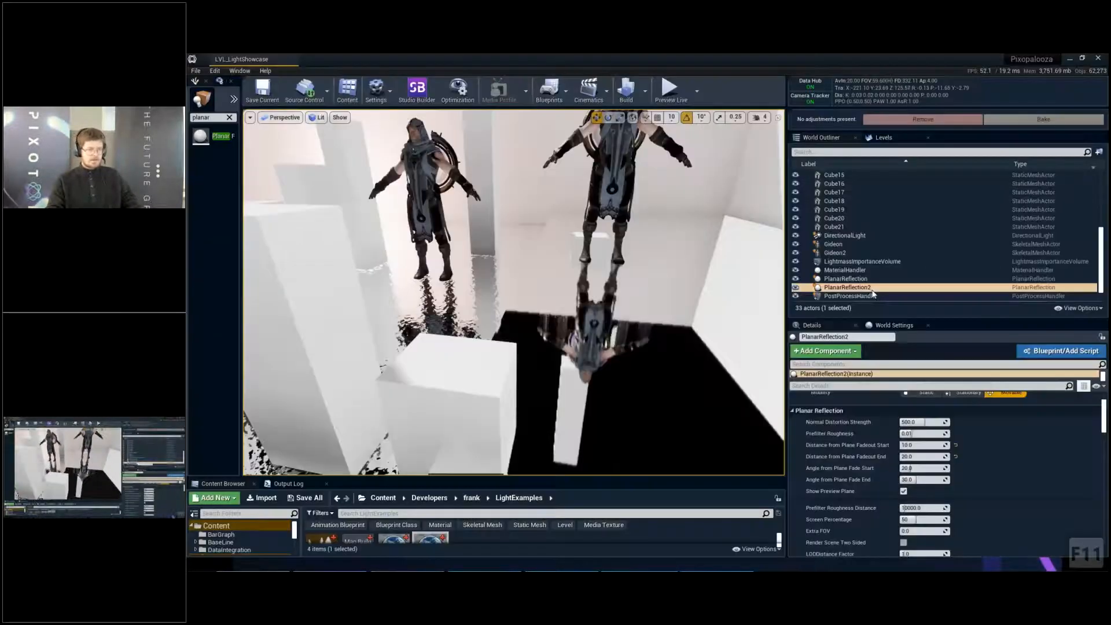
- Select both planar reflections, duplicate them together slightly above the originals, and clear the selection
{"action": "left_click", "coordinate": [849, 279], "text": "shift"}
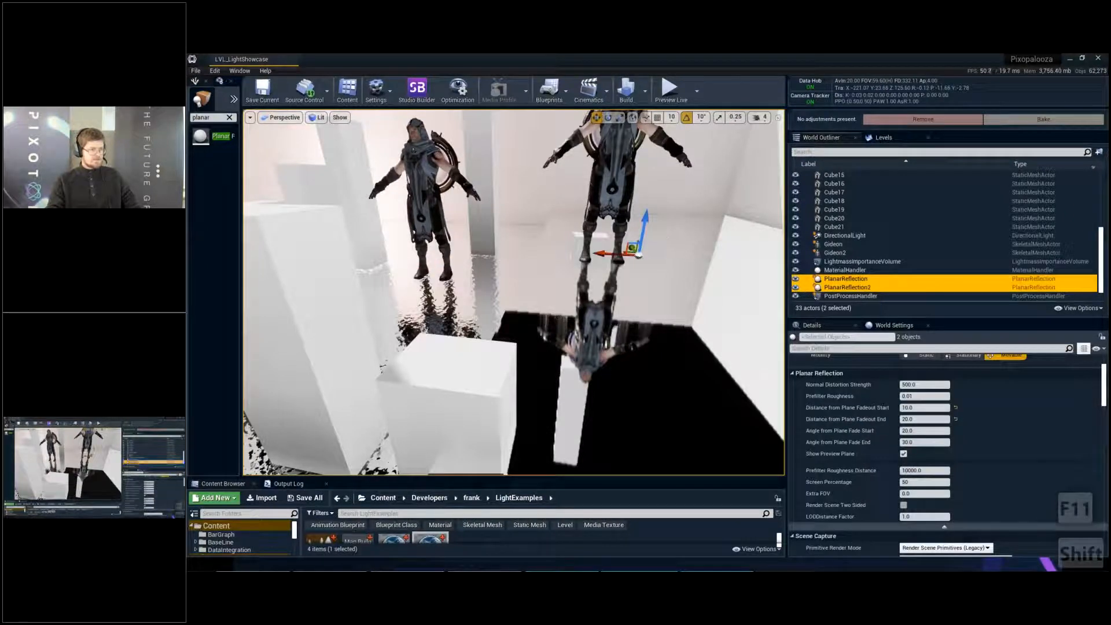
{"action": "left_click_drag", "start_coordinate": [644, 226], "coordinate": [670, 231], "text": "alt"}
{"action": "key", "text": "e"}
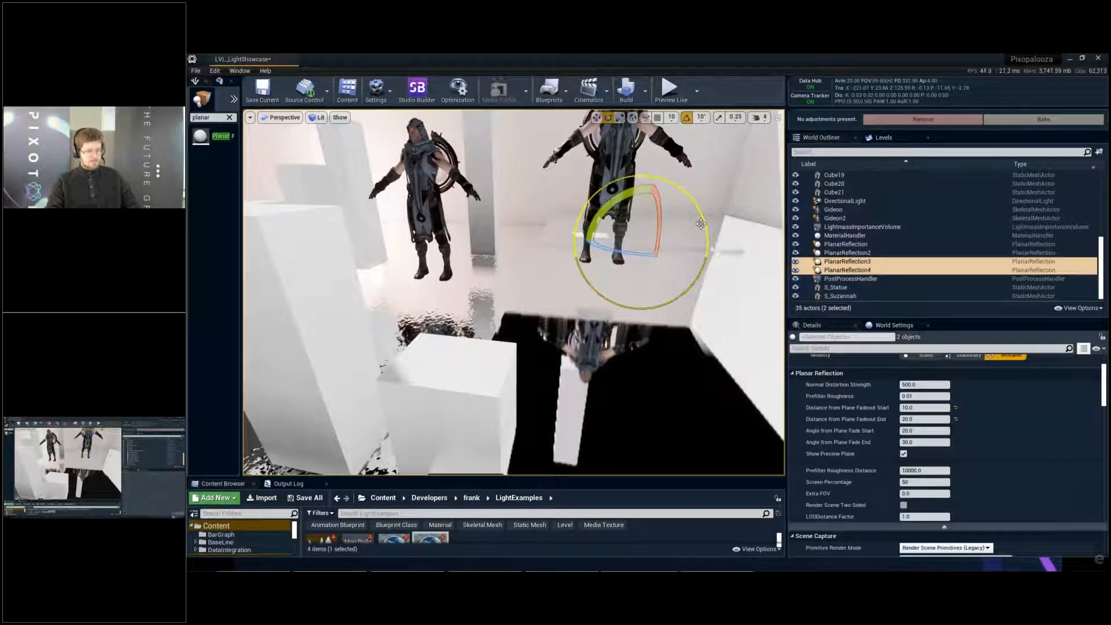
{"action": "key", "text": "Escape"}
- Profile the GPU frame again in full screen and compare the RenderScene costs of all four planar reflections
{"action": "key", "text": "F11"}
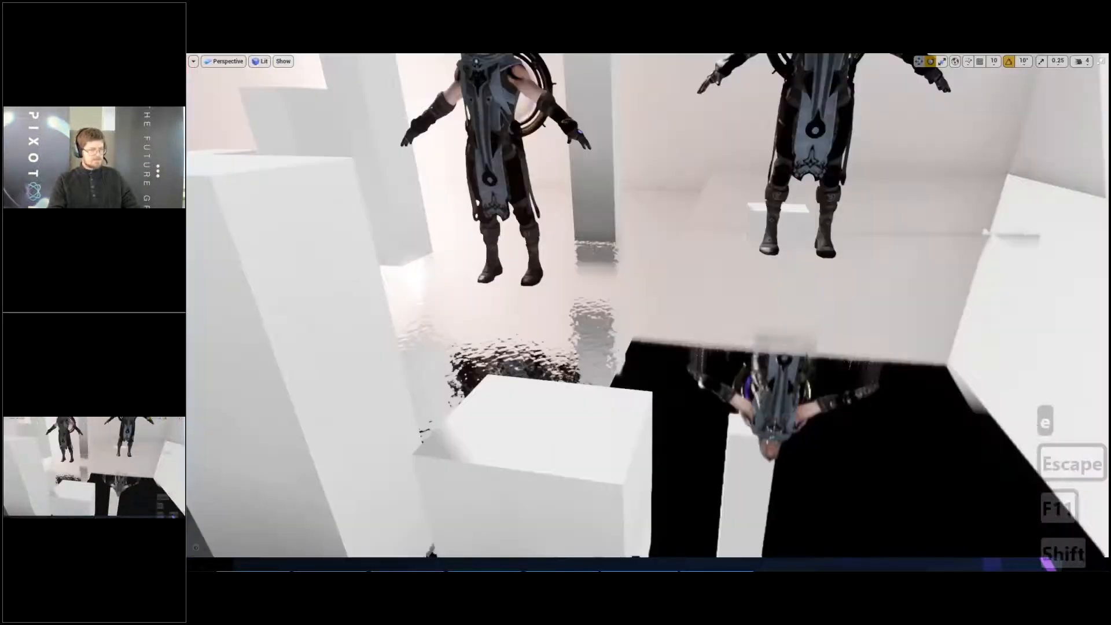
{"action": "key", "text": "ctrl+shift+comma"}
{"action": "left_click", "coordinate": [509, 258]}
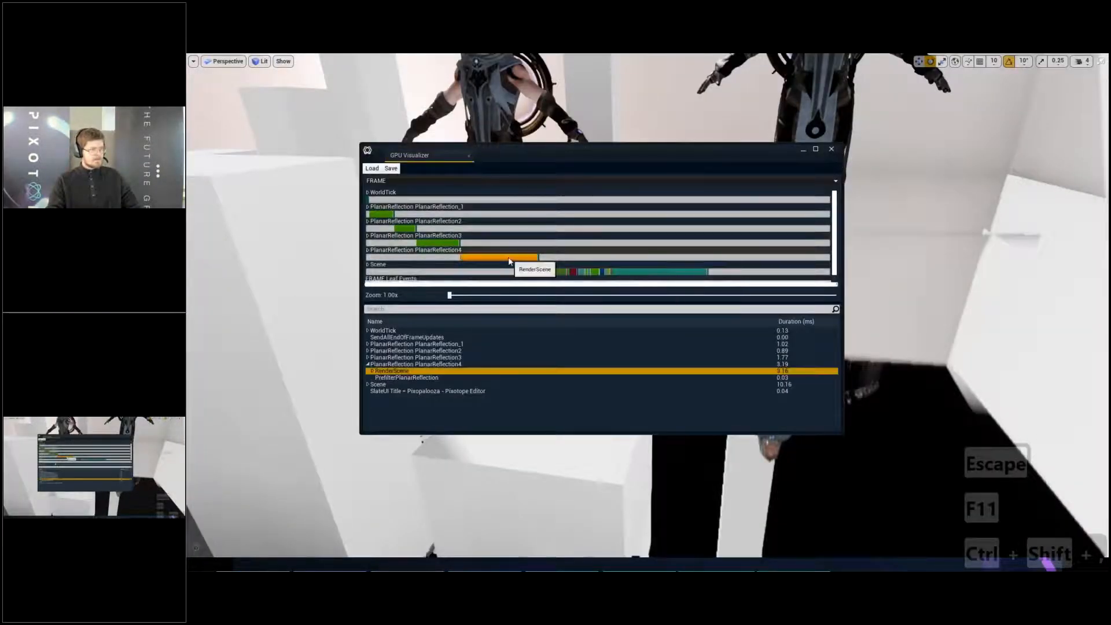
{"action": "left_click", "coordinate": [449, 243]}
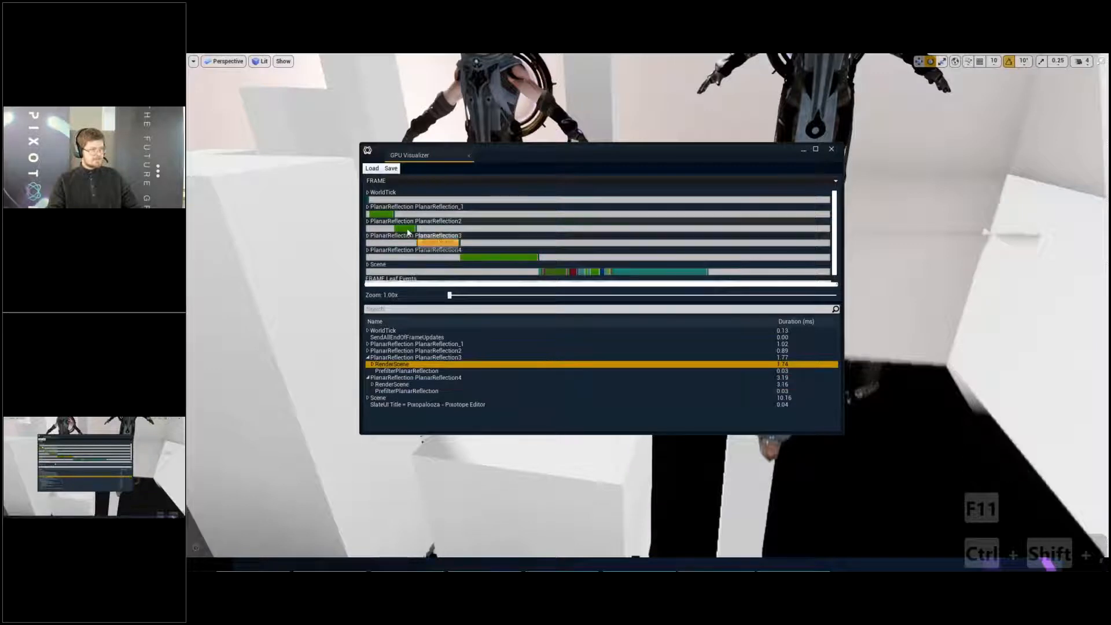
{"action": "left_click", "coordinate": [440, 229]}
{"action": "left_click", "coordinate": [506, 206]}
{"action": "left_click", "coordinate": [385, 214]}
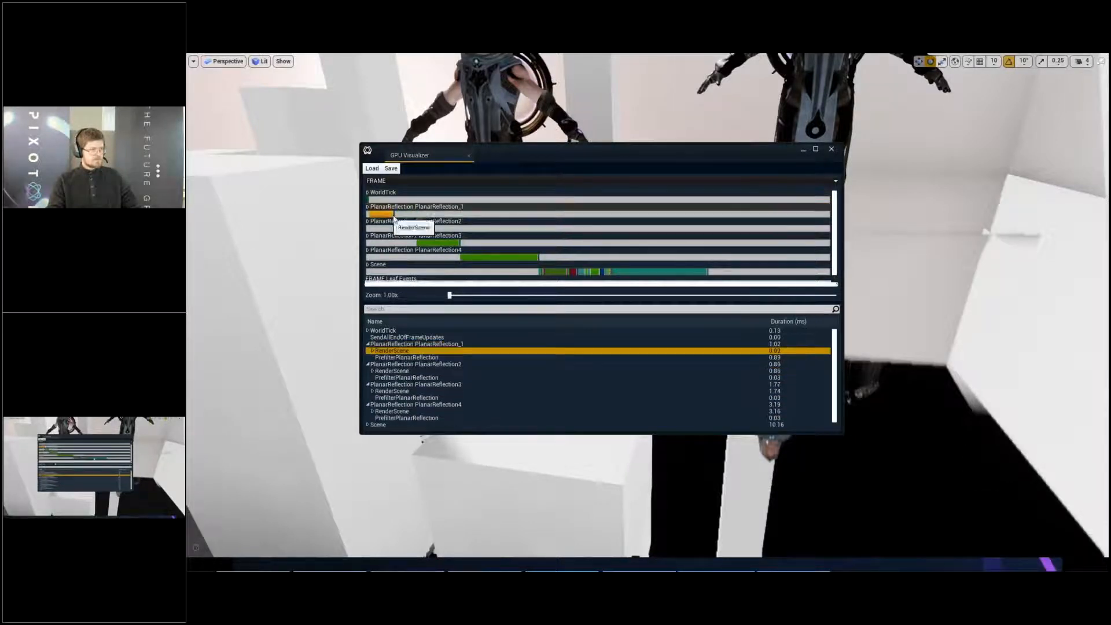
{"action": "scroll", "coordinate": [645, 262], "scroll_direction": "down", "scroll_amount": 1}
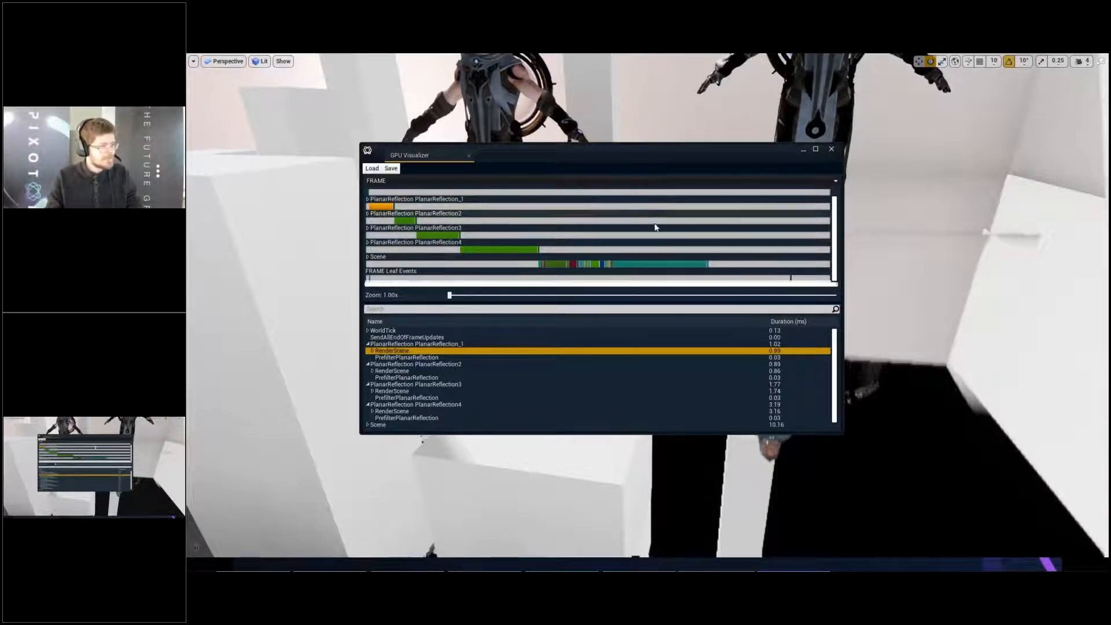
{"action": "left_click", "coordinate": [832, 150]}
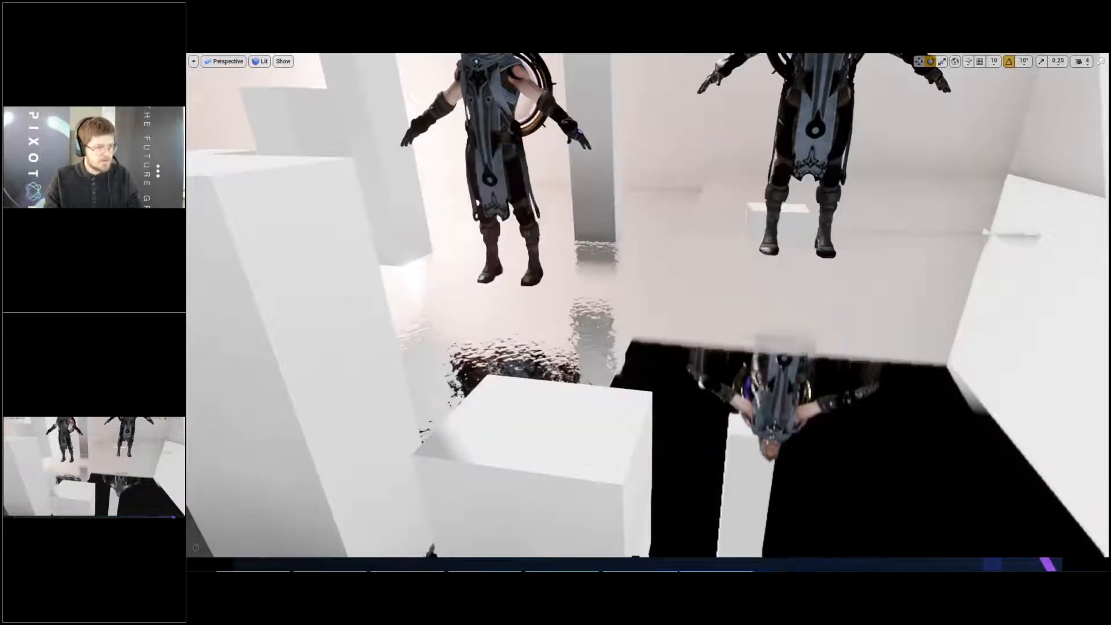
{"action": "right_click_drag", "start_coordinate": [832, 151], "coordinate": [822, 157]}
{"action": "key", "text": "F11"}
- Delete the duplicates PlanarReflection3 and PlanarReflection4
{"action": "left_click", "coordinate": [868, 261]}
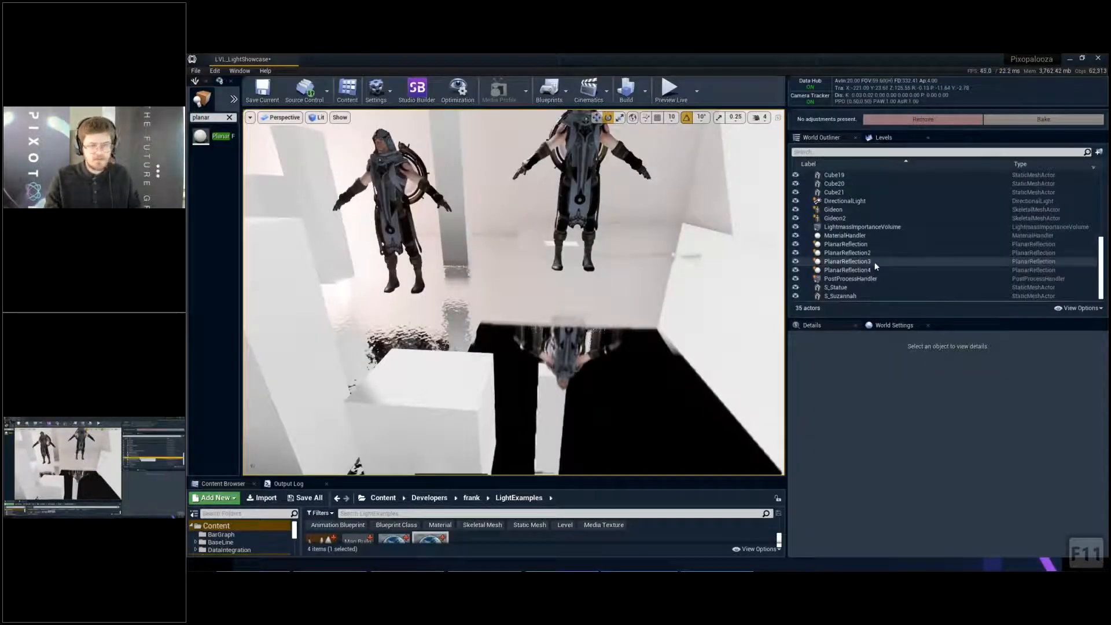
{"action": "left_click", "coordinate": [878, 271], "text": "shift"}
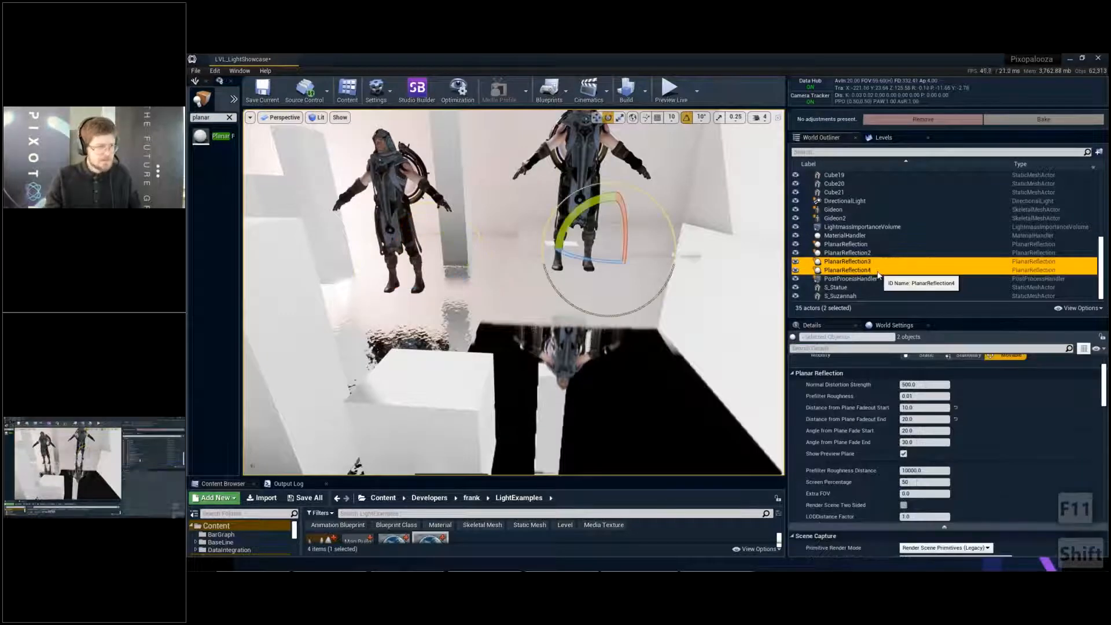
{"action": "key", "text": "Delete"}
- Check the two remaining planar reflections, save the level, and view both Gideons' reflections from a closer angle
{"action": "left_click", "coordinate": [863, 262]}
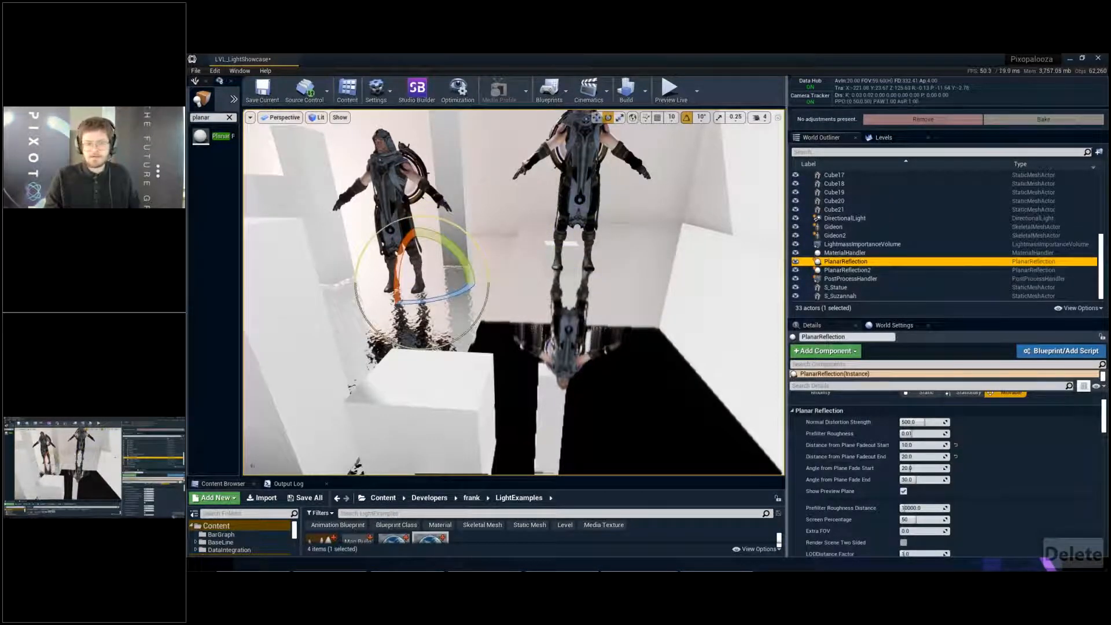
{"action": "left_click", "coordinate": [866, 271]}
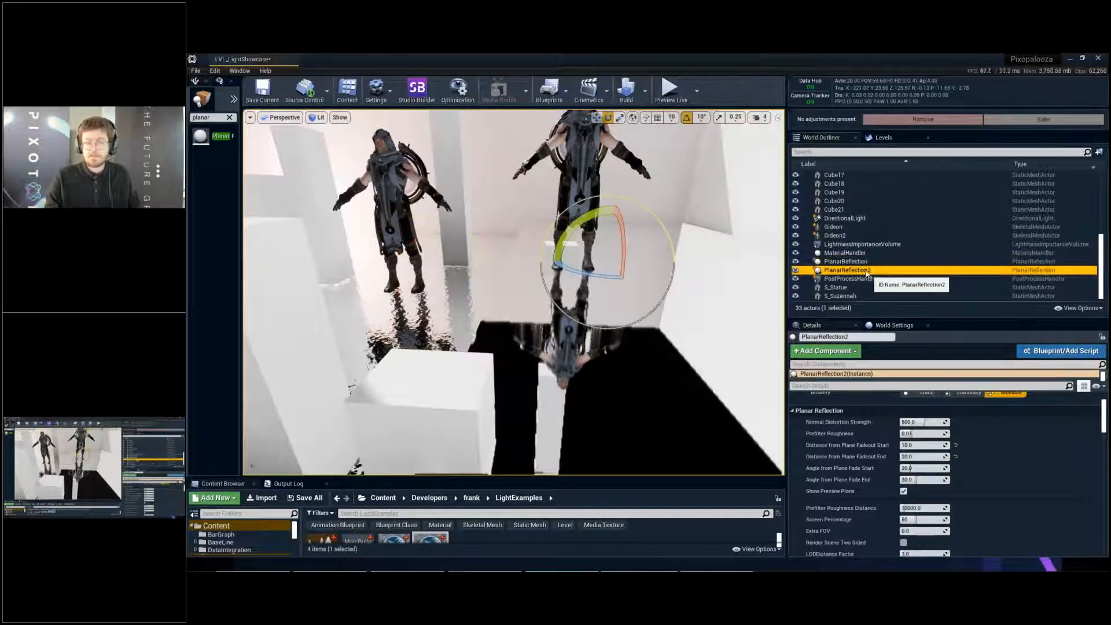
{"action": "left_click", "coordinate": [851, 262], "text": "ctrl"}
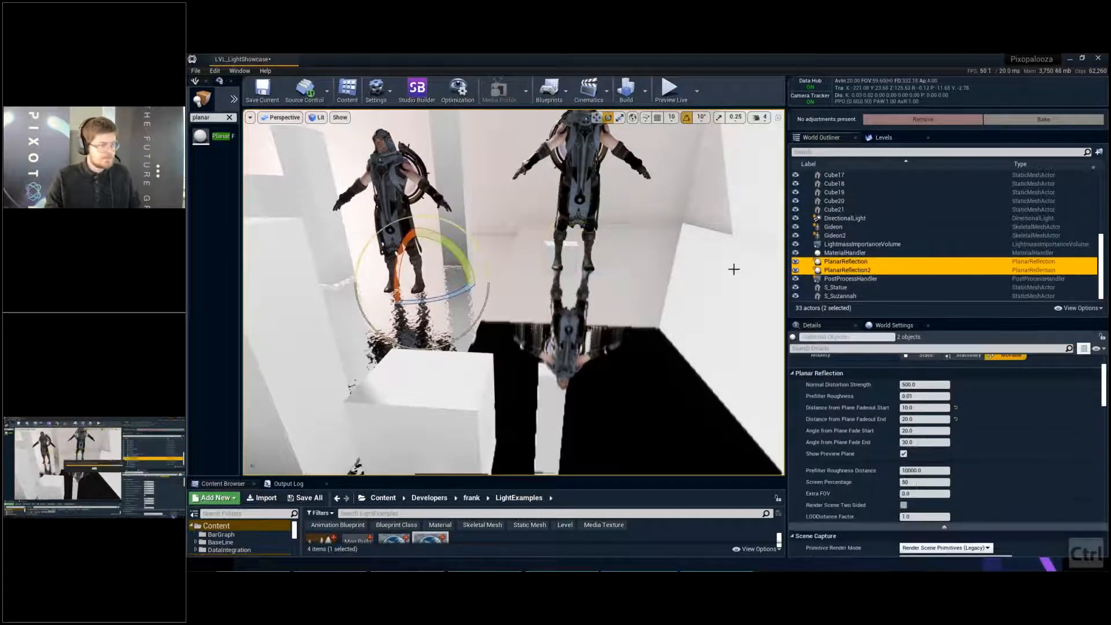
{"action": "key", "text": "ctrl+s"}
{"action": "key", "text": "d"}
{"action": "key", "text": "w"}
{"action": "key", "text": "e"}
{"action": "right_click_drag", "start_coordinate": [614, 248], "coordinate": [612, 248]}
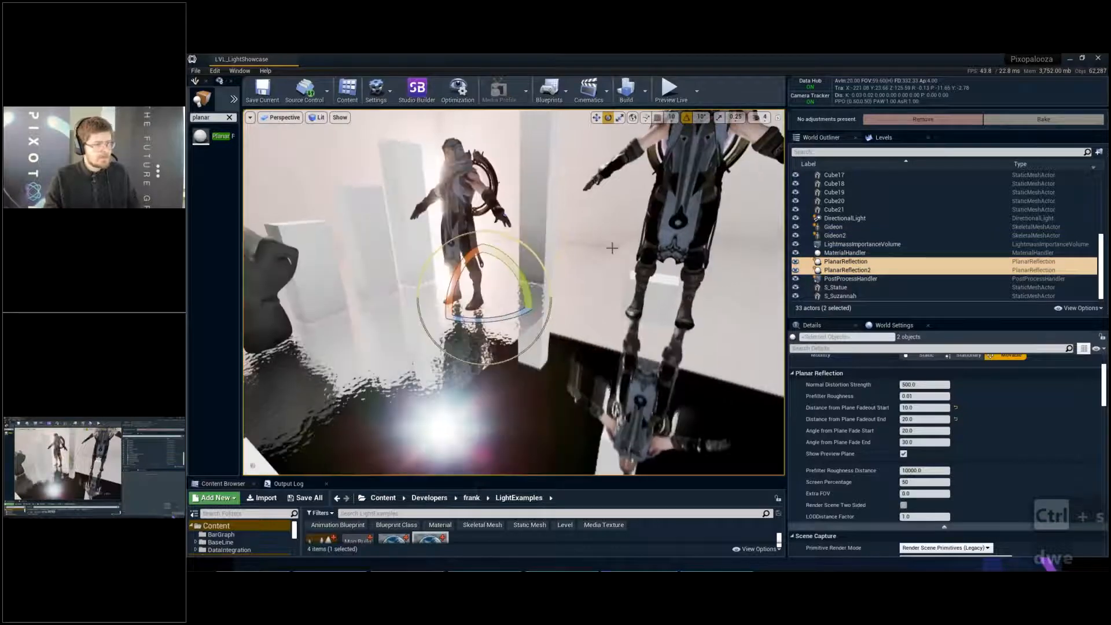
{"action": "key", "text": "Escape"}
- Delete PlanarReflection2, the planar reflection at Gideon2's feet
{"action": "left_click", "coordinate": [840, 269]}
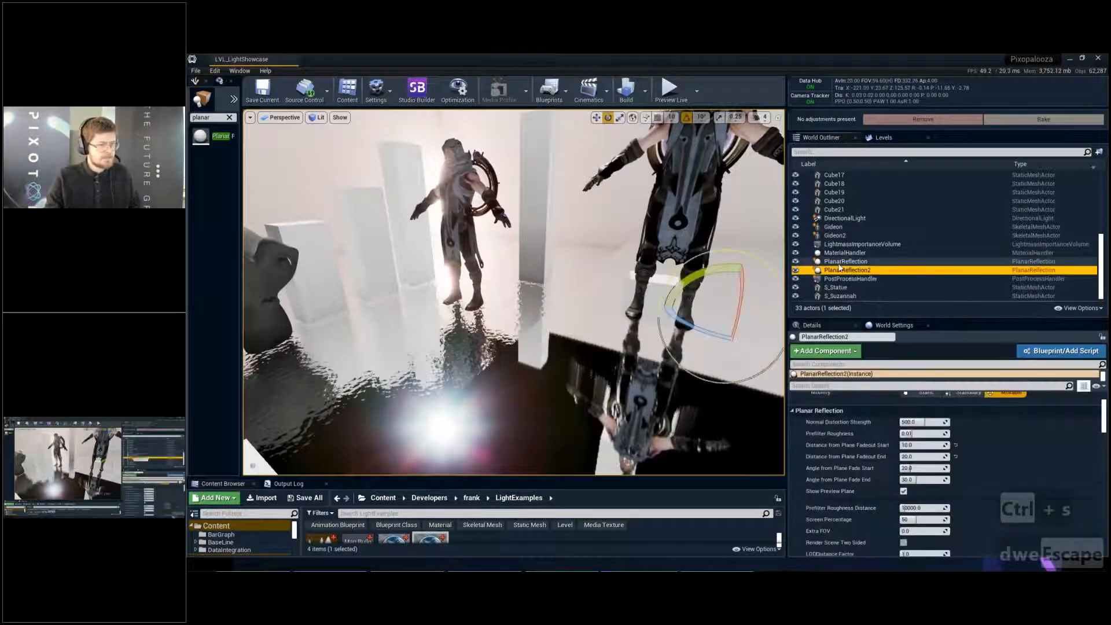
{"action": "left_click", "coordinate": [841, 263]}
{"action": "left_click", "coordinate": [843, 270]}
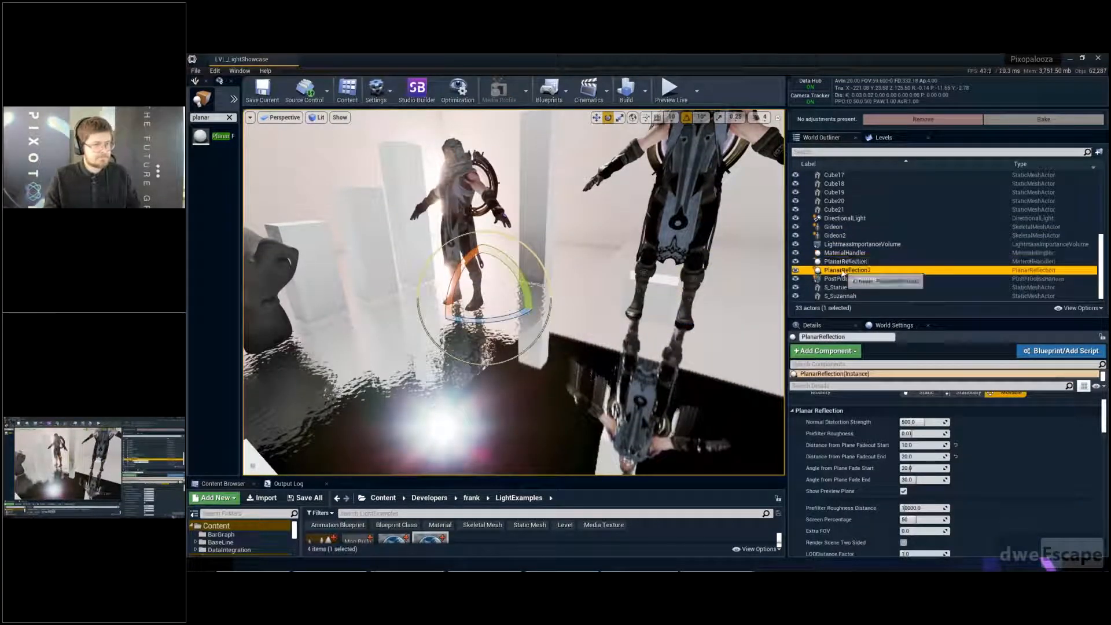
{"action": "key", "text": "Delete"}
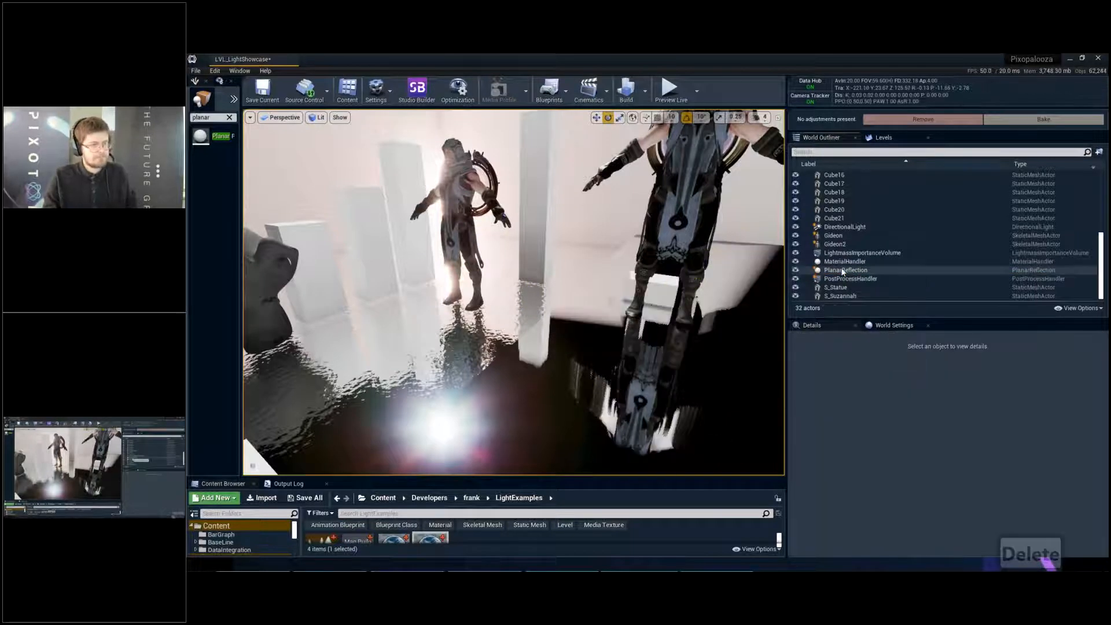
- Move the remaining planar reflection across to beside Gideon2 and snap it to the raised floor
{"action": "key", "text": "a"}
{"action": "mouse_move", "coordinate": [502, 292]}
{"action": "right_mouse_down"}
{"action": "mouse_move", "coordinate": [495, 315]}
{"action": "mouse_move", "coordinate": [504, 285]}
{"action": "mouse_move", "coordinate": [505, 301]}
{"action": "right_mouse_up"}
{"action": "key", "text": "w"}
{"action": "key", "text": "w"}
{"action": "key", "text": "a"}
{"action": "left_click", "coordinate": [844, 270]}
{"action": "key", "text": "d"}
{"action": "key", "text": "s"}
{"action": "key", "text": "w"}
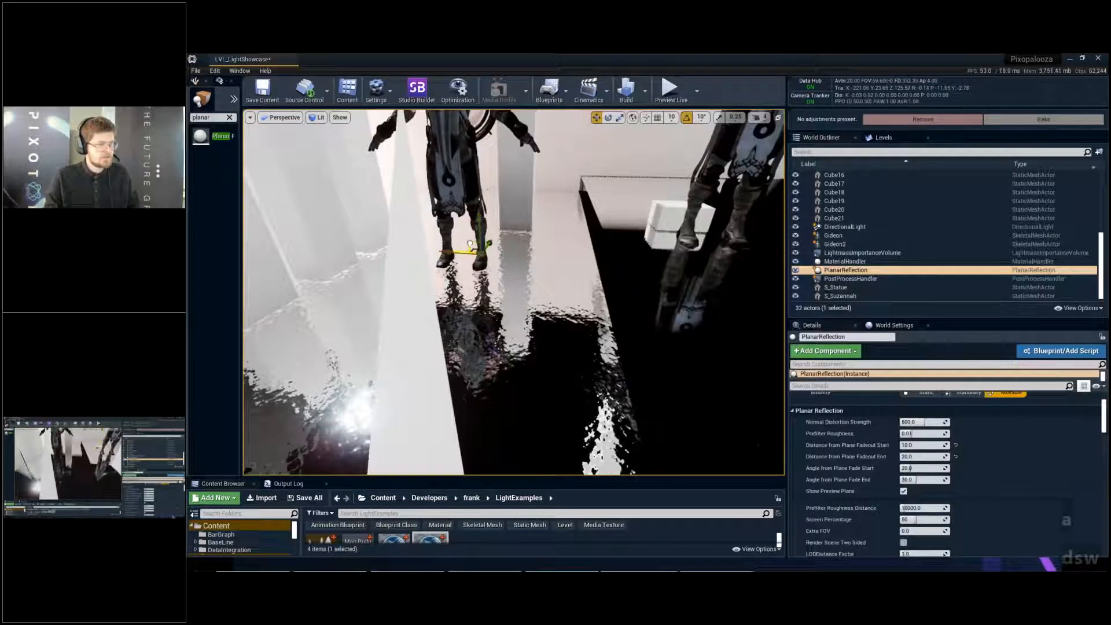
{"action": "left_click_drag", "start_coordinate": [474, 246], "coordinate": [649, 191]}
{"action": "key", "text": "End"}
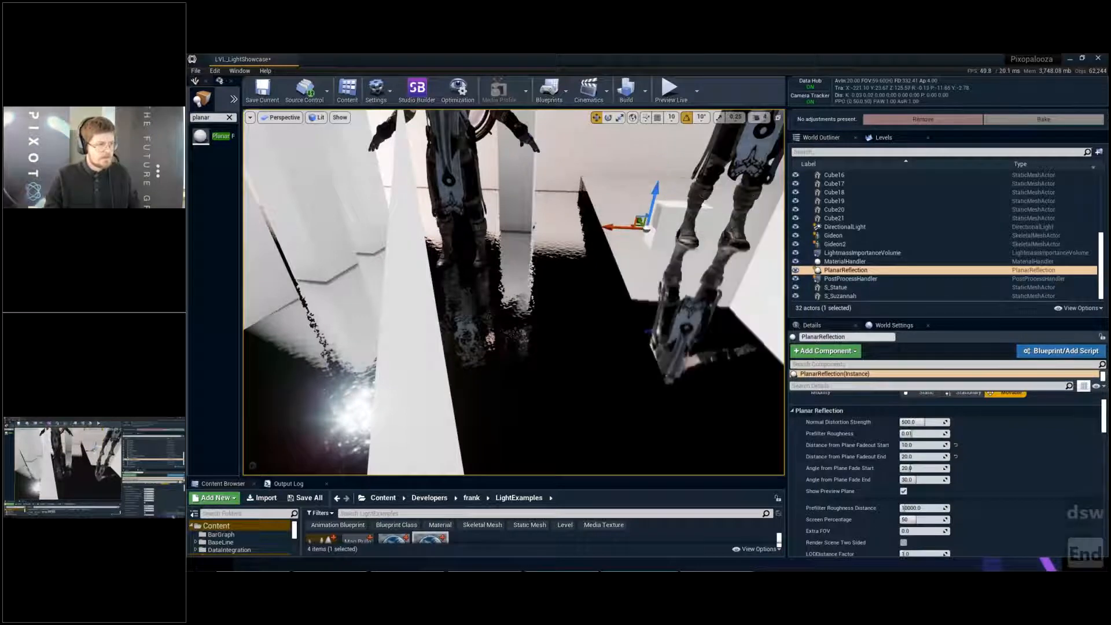
- Examine the misaligned floor reflections of the original Gideon, the monkey head and the cubes in the full-screen viewport
{"action": "key", "text": "Escape"}
{"action": "right_click_drag", "start_coordinate": [673, 206], "coordinate": [672, 207]}
{"action": "key", "text": "F11"}
{"action": "key", "text": "s"}
{"action": "key", "text": "e"}
{"action": "right_click_drag", "start_coordinate": [707, 386], "coordinate": [707, 386]}
{"action": "key", "text": "w"}
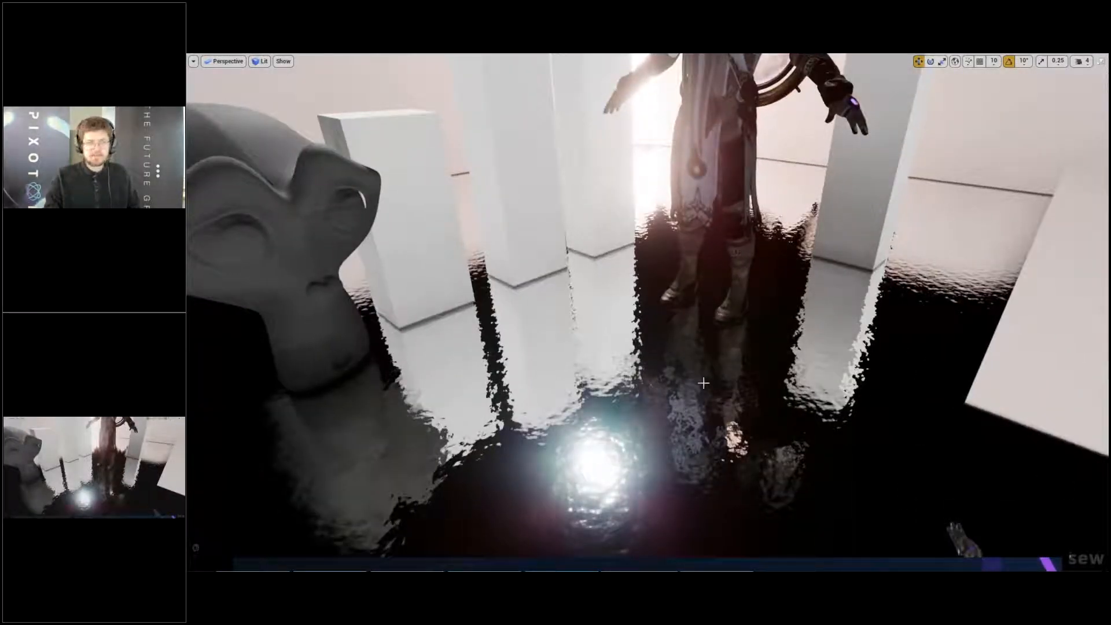
{"action": "right_click_drag", "start_coordinate": [703, 383], "coordinate": [704, 383]}
{"action": "key", "text": "d"}
{"action": "key", "text": "w"}
{"action": "key", "text": "a"}
{"action": "key", "text": "a"}
{"action": "key", "text": "s"}
{"action": "key", "text": "e"}
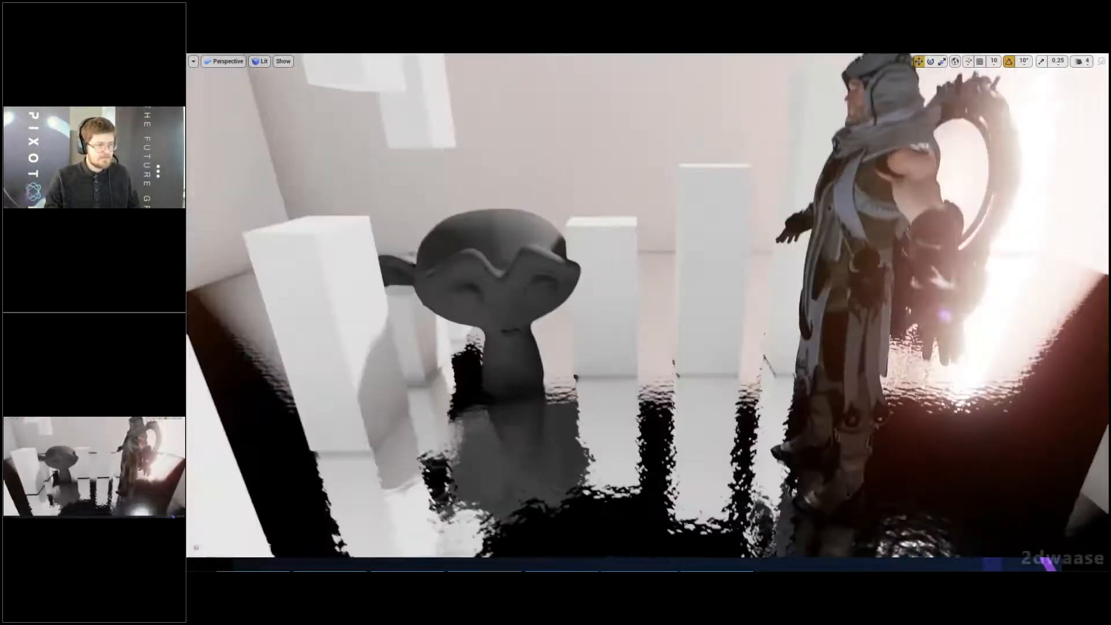
{"action": "right_click_drag", "start_coordinate": [639, 198], "coordinate": [661, 232]}
- Return to the standard editor layout and widen the actor placement area to show its full item names
{"action": "key", "text": "F11"}
{"action": "key", "text": "s"}
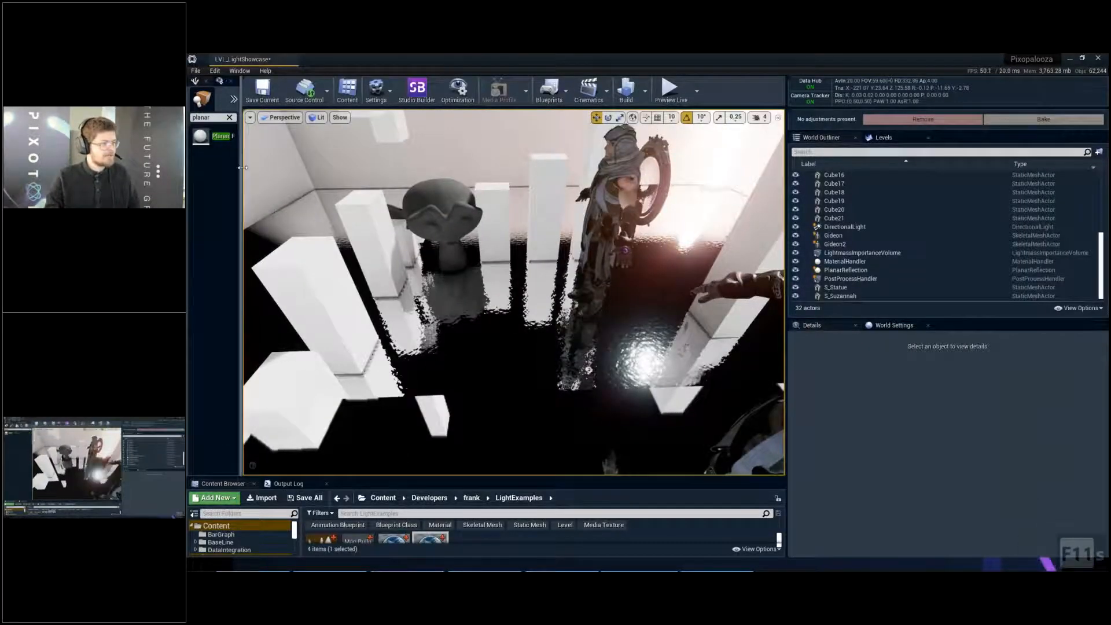
{"action": "left_click_drag", "start_coordinate": [242, 128], "coordinate": [346, 129]}
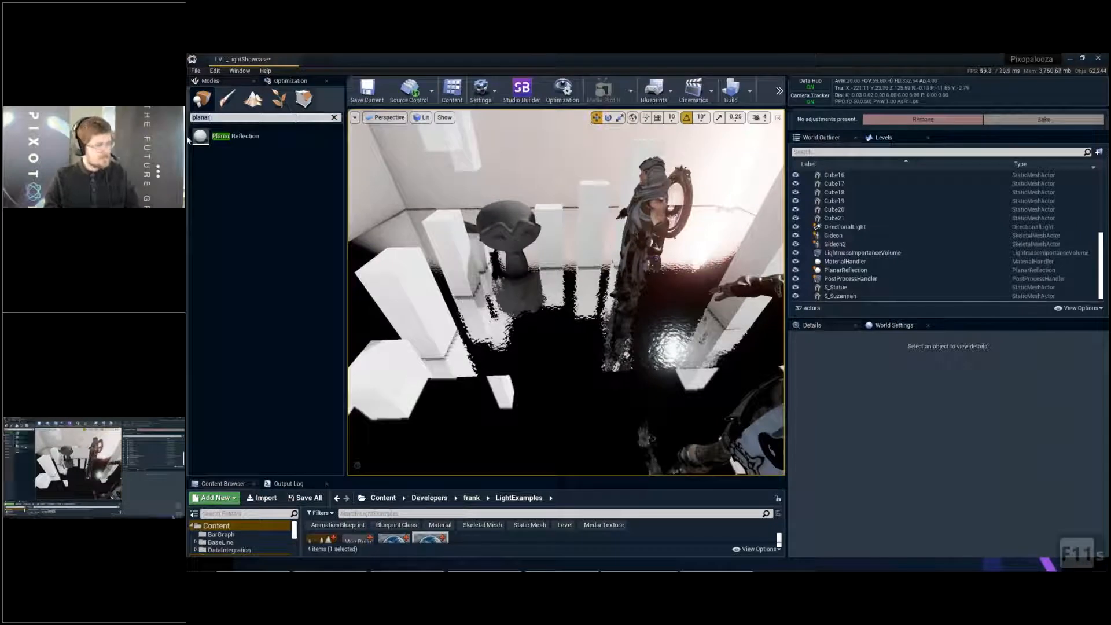
- Clear the actor search and place a Box Reflection Capture from the visual effects actors on the room's floor
{"action": "key", "text": "BackSpace"}
{"action": "key", "text": "BackSpace"}
{"action": "key", "text": "BackSpace"}
{"action": "key", "text": "BackSpace"}
{"action": "key", "text": "BackSpace"}
{"action": "key", "text": "BackSpace"}
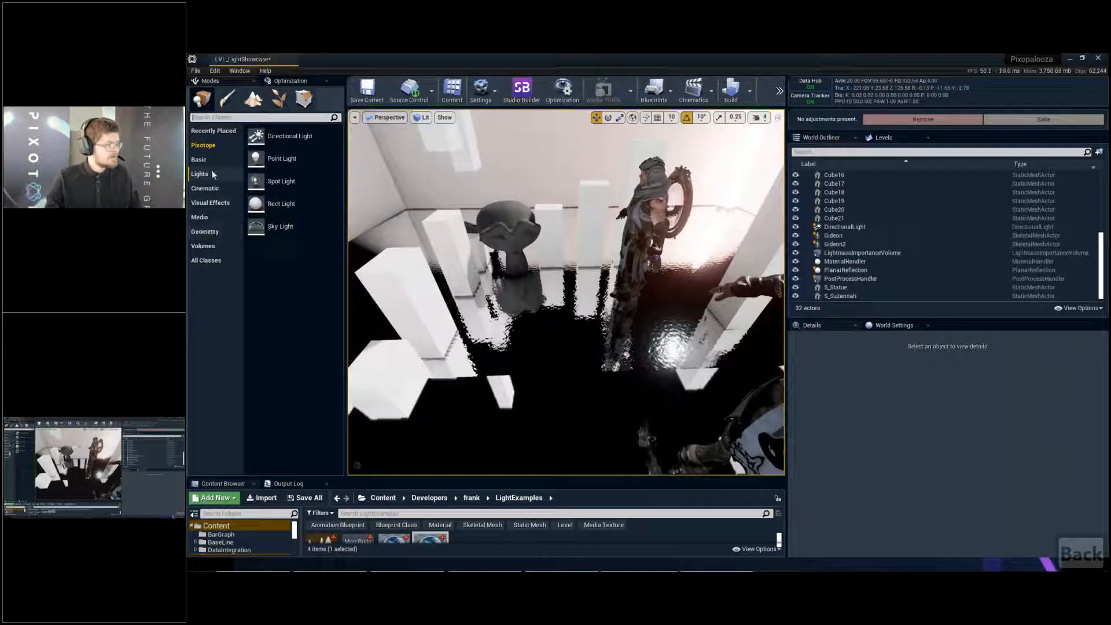
{"action": "left_click", "coordinate": [207, 206]}
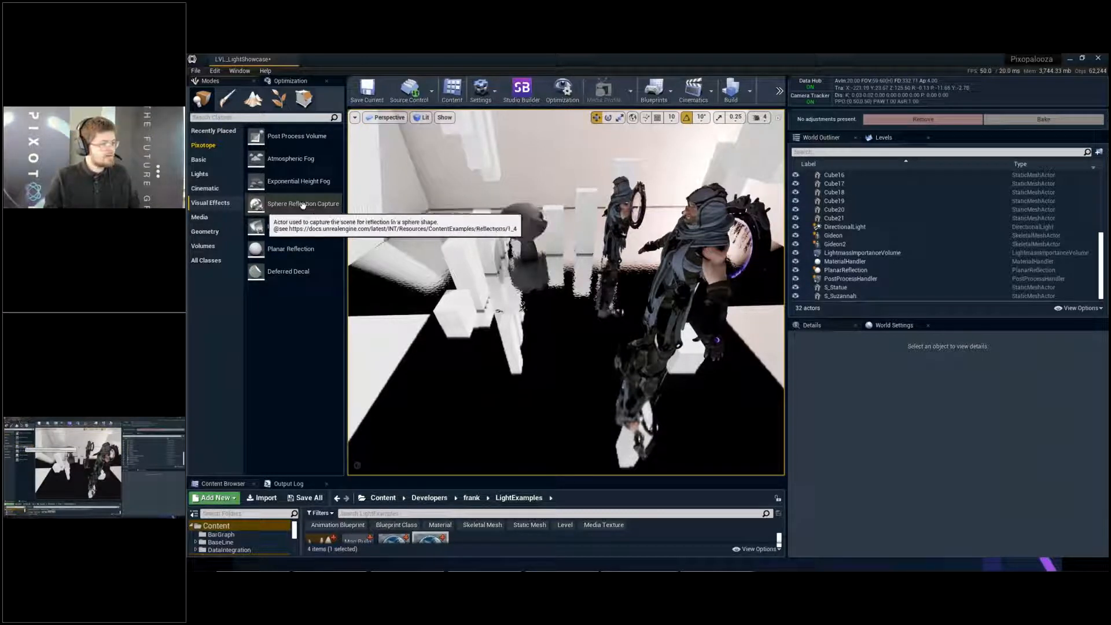
{"action": "right_click_drag", "start_coordinate": [474, 261], "coordinate": [504, 275]}
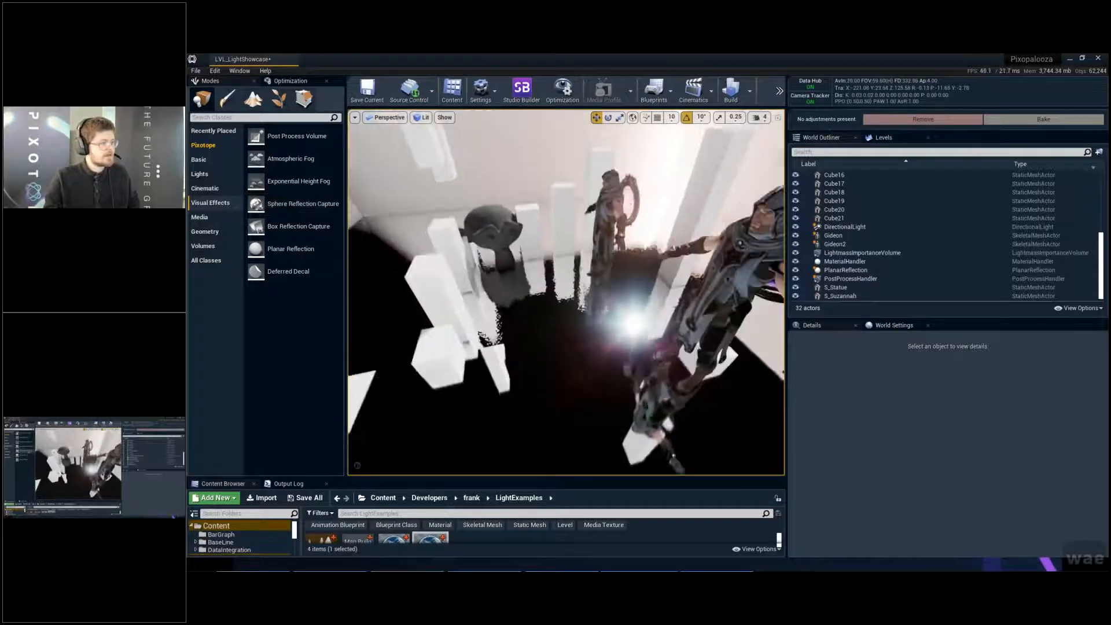
{"action": "left_click_drag", "start_coordinate": [301, 205], "coordinate": [584, 320]}
{"action": "mouse_move", "coordinate": [666, 407]}
{"action": "right_mouse_down"}
{"action": "mouse_move", "coordinate": [665, 391]}
{"action": "mouse_move", "coordinate": [666, 407]}
{"action": "right_mouse_up"}
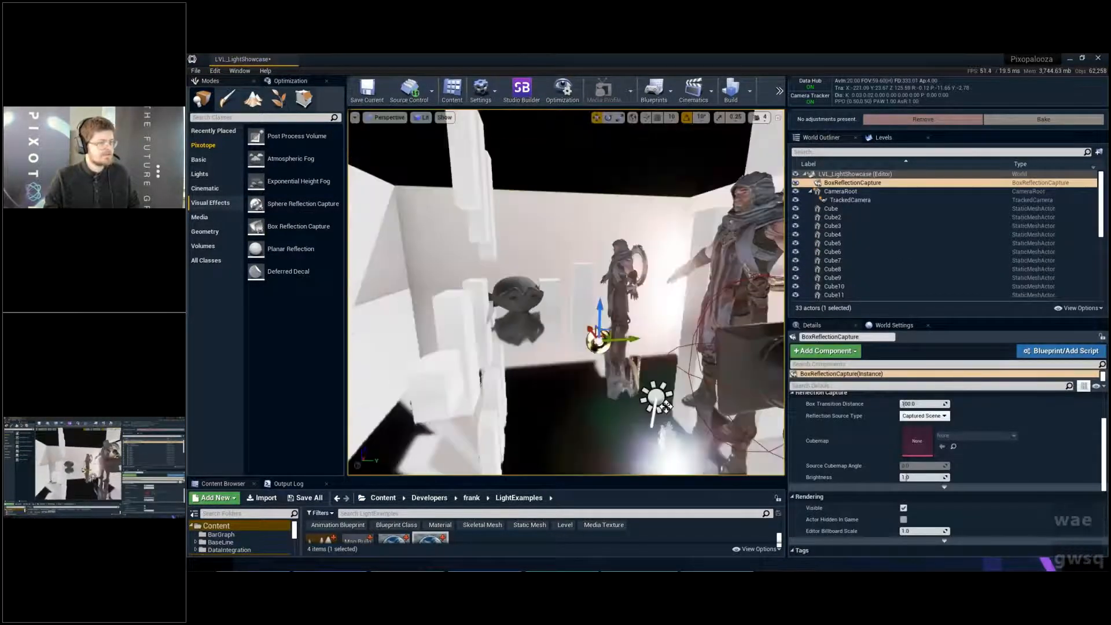
- Raise the box reflection capture off the floor to about the head height of the original Gideon
{"action": "right_click_drag", "start_coordinate": [585, 320], "coordinate": [576, 314]}
{"action": "left_click_drag", "start_coordinate": [602, 294], "coordinate": [604, 221]}
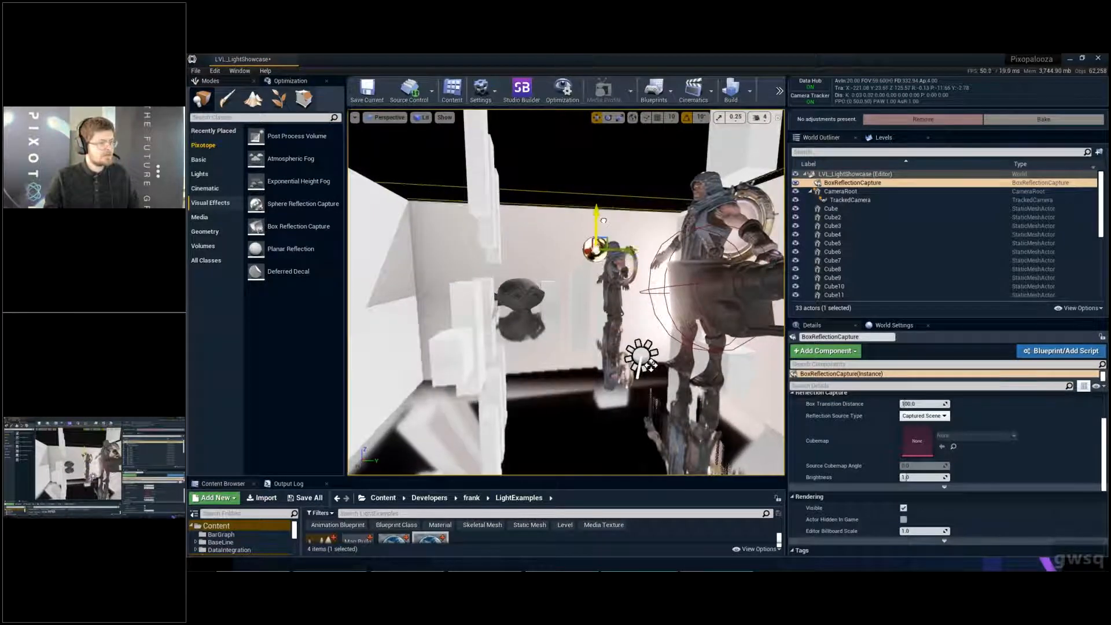
{"action": "right_click_drag", "start_coordinate": [604, 220], "coordinate": [644, 220]}
{"action": "key", "text": "a"}
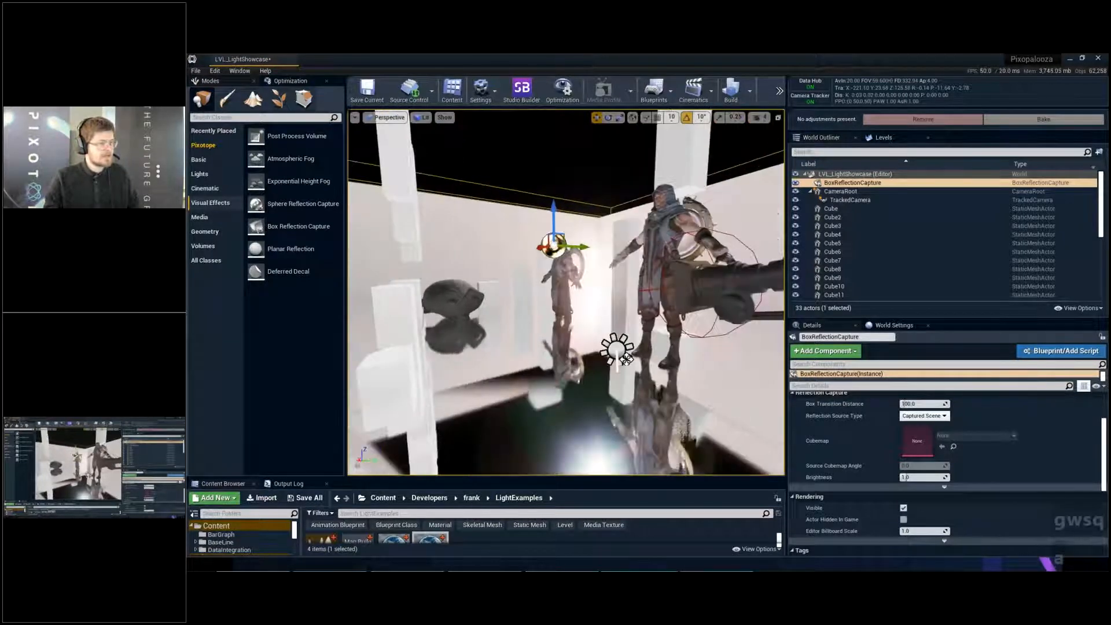
{"action": "left_click_drag", "start_coordinate": [555, 213], "coordinate": [555, 223]}
{"action": "key", "text": "e"}
{"action": "right_click_drag", "start_coordinate": [554, 223], "coordinate": [552, 310]}
- Adjust the box reflection capture's horizontal position near the original Gideon and build the reflection captures
{"action": "left_click_drag", "start_coordinate": [622, 244], "coordinate": [633, 232]}
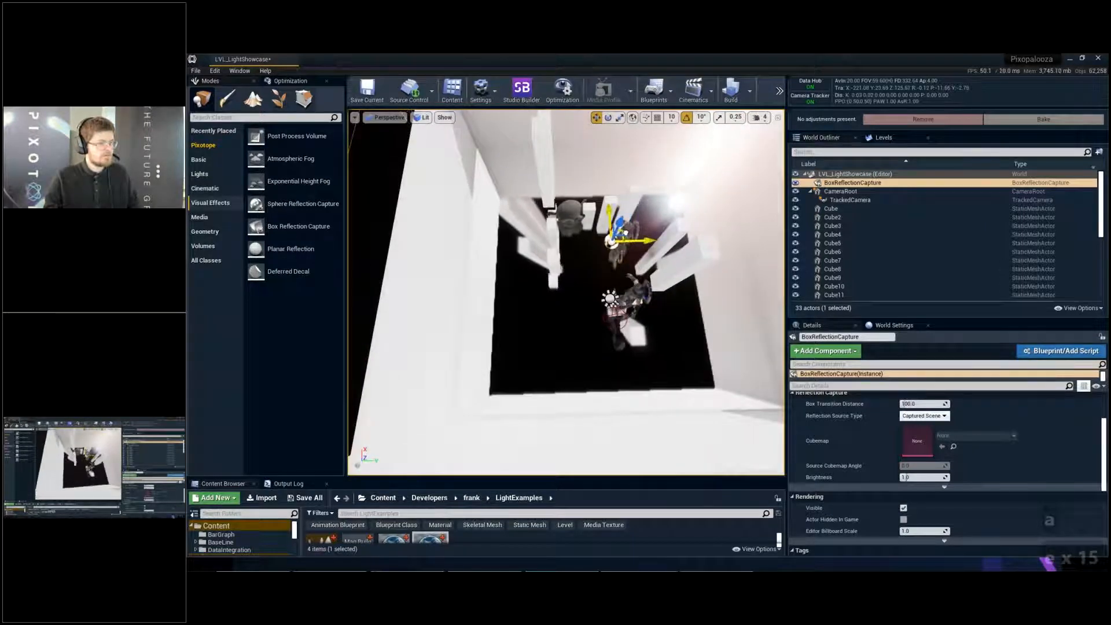
{"action": "key", "text": "q"}
{"action": "right_click_drag", "start_coordinate": [626, 232], "coordinate": [622, 148]}
{"action": "key", "text": "w"}
{"action": "key", "text": "q"}
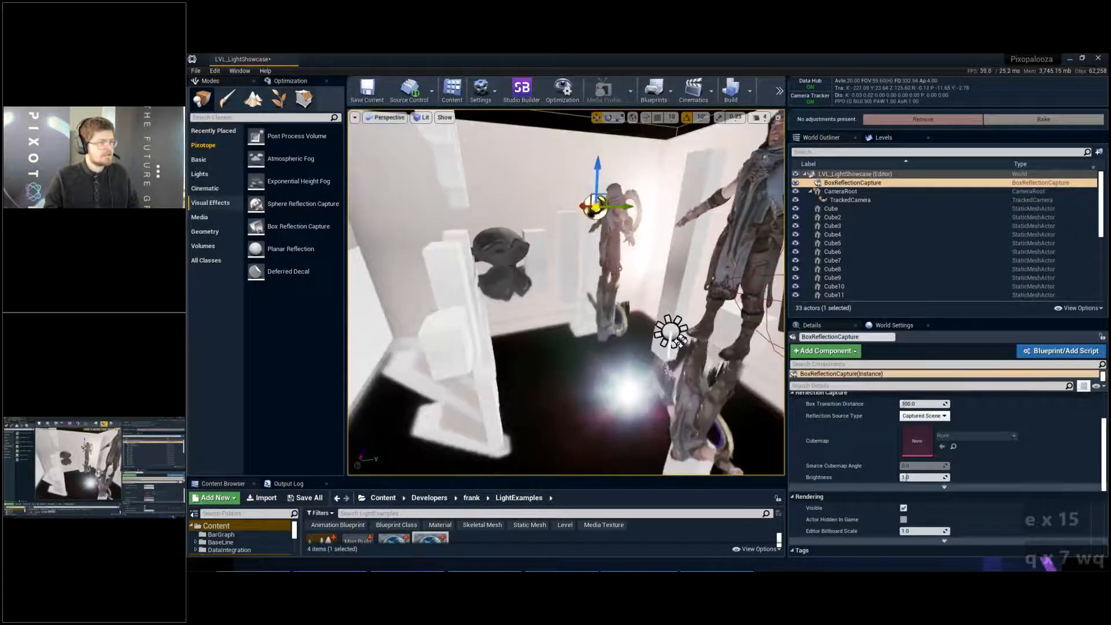
{"action": "left_click", "coordinate": [749, 91]}
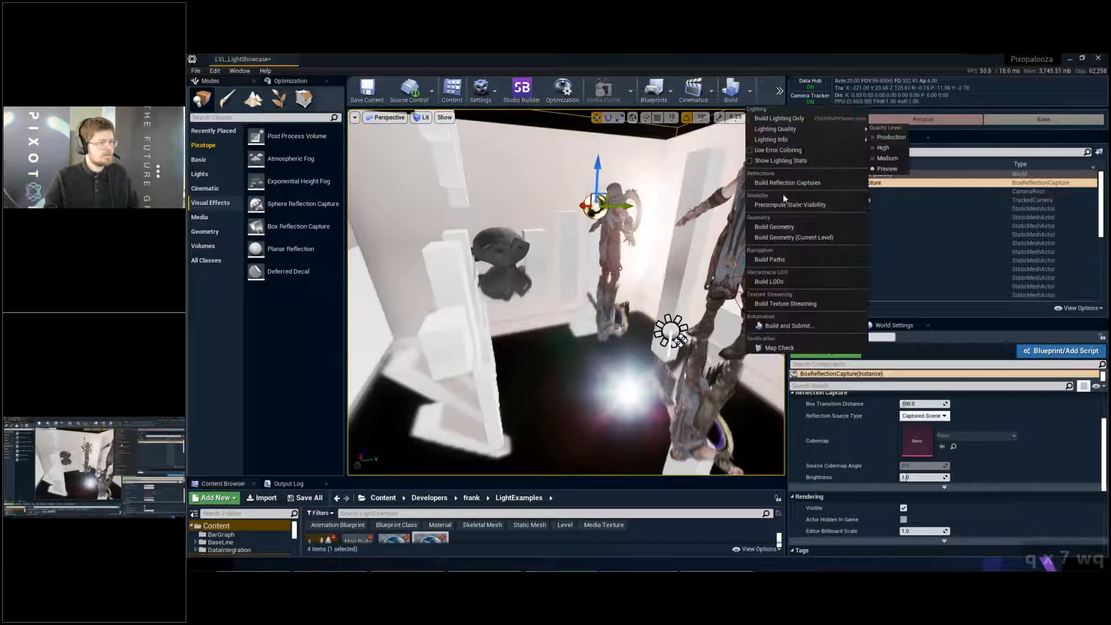
{"action": "left_click", "coordinate": [788, 183]}
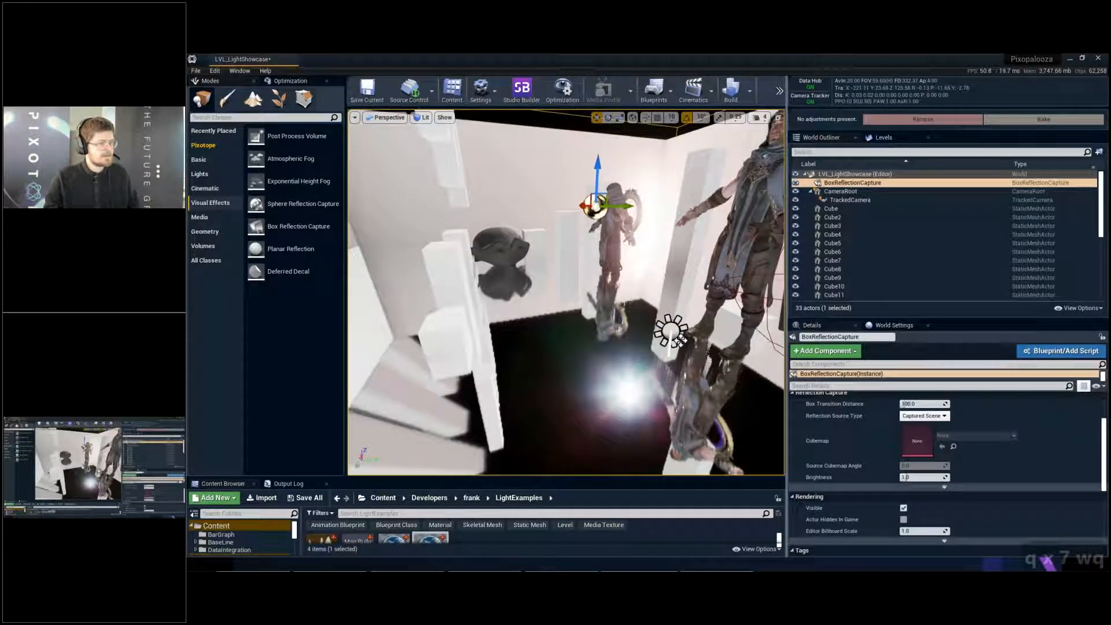
- Examine the reflections around the original Gideon, the monkey head and the cubes from close up
{"action": "key", "text": "w"}
{"action": "key", "text": "w"}
{"action": "right_click_drag", "start_coordinate": [681, 341], "coordinate": [666, 289]}
{"action": "key", "text": "e"}
{"action": "key", "text": "w"}
{"action": "key", "text": "d"}
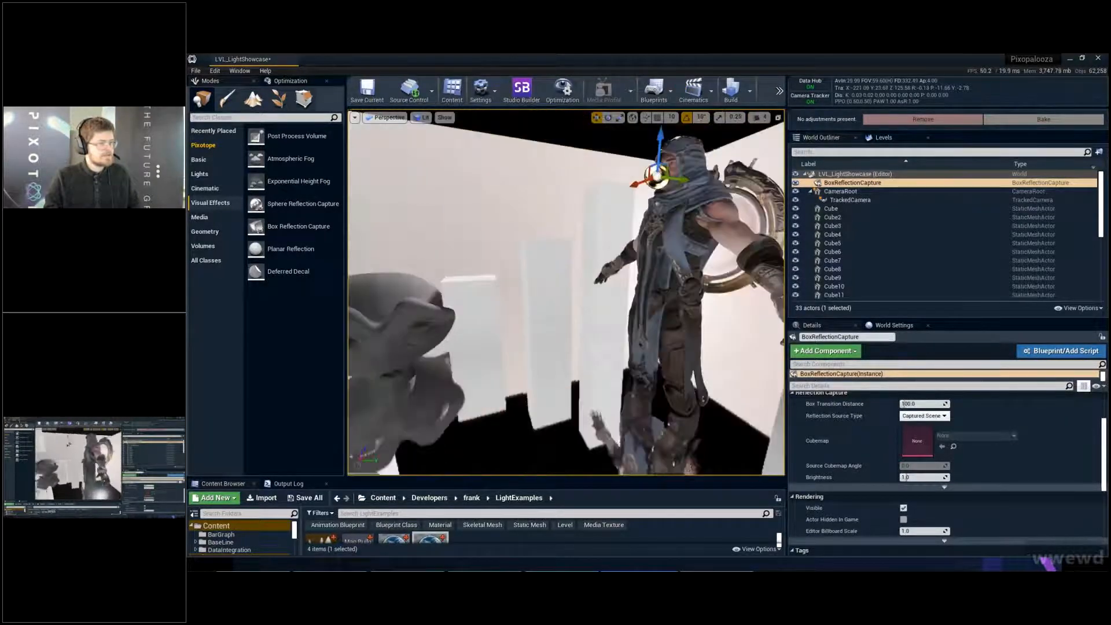
{"action": "key", "text": "e"}
{"action": "mouse_move", "coordinate": [529, 183]}
{"action": "right_mouse_down"}
{"action": "mouse_move", "coordinate": [501, 176]}
{"action": "mouse_move", "coordinate": [491, 119]}
{"action": "mouse_move", "coordinate": [512, 214]}
{"action": "mouse_move", "coordinate": [495, 217]}
{"action": "mouse_move", "coordinate": [524, 199]}
{"action": "mouse_move", "coordinate": [524, 212]}
{"action": "mouse_move", "coordinate": [524, 194]}
{"action": "right_mouse_up"}
{"action": "key", "text": "w"}
{"action": "key", "text": "s"}
{"action": "key", "text": "a"}
{"action": "key", "text": "a"}
{"action": "key", "text": "q"}
{"action": "key", "text": "s"}
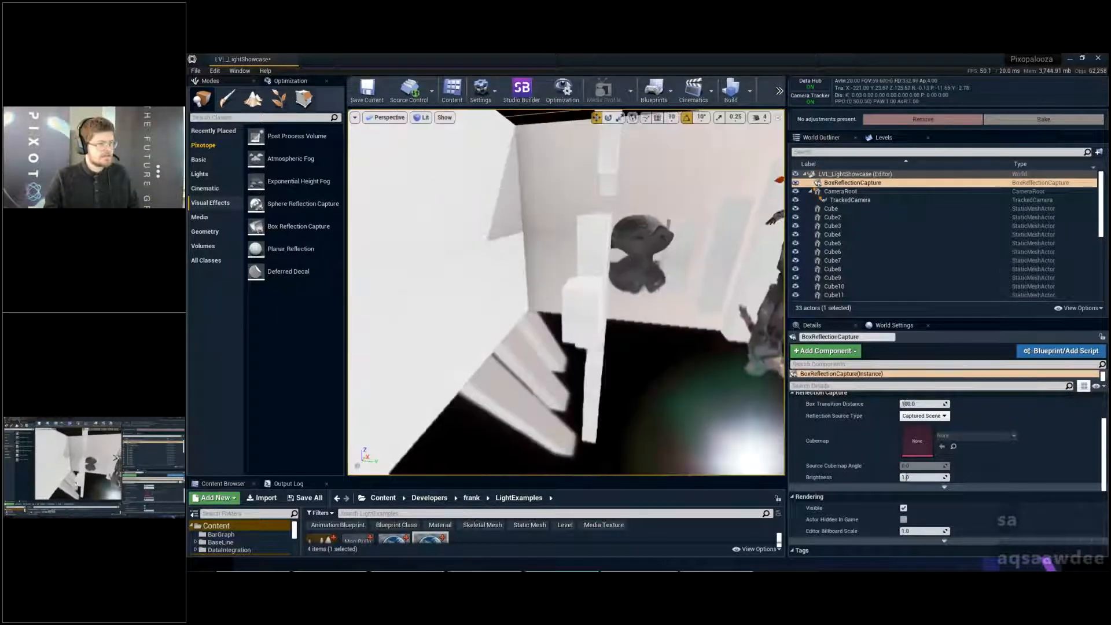
- Examine the floor reflections of the cubes and the monkey head in the full-screen viewport
{"action": "key", "text": "F11"}
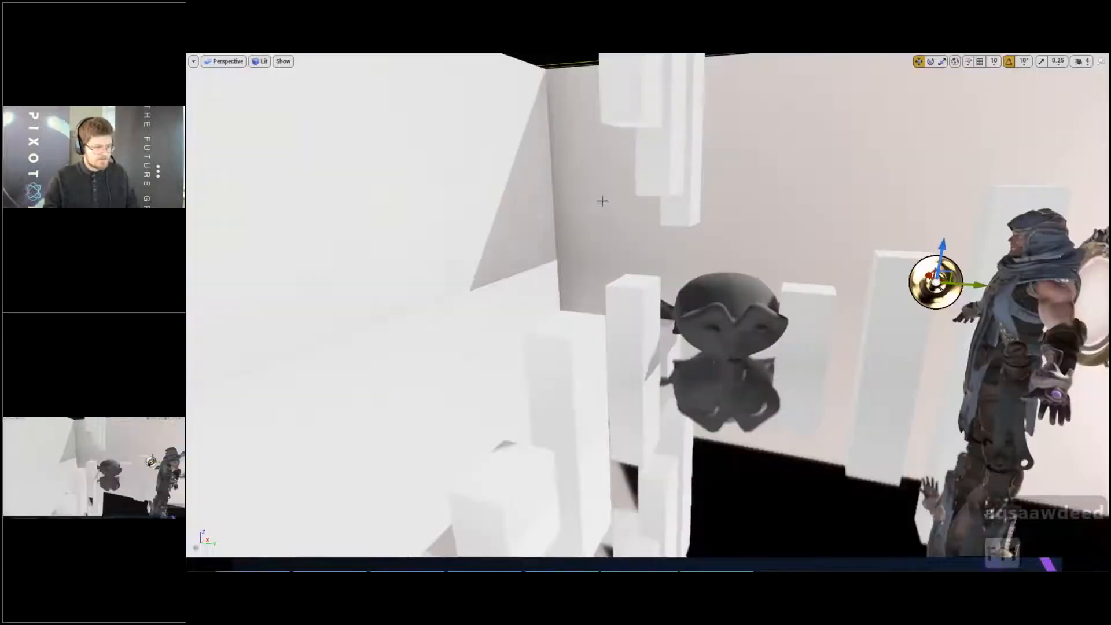
{"action": "right_click_drag", "start_coordinate": [602, 201], "coordinate": [614, 437]}
{"action": "key", "text": "a"}
{"action": "key", "text": "w"}
{"action": "key", "text": "q"}
{"action": "key", "text": "d"}
{"action": "key", "text": "w"}
{"action": "key", "text": "a"}
{"action": "key", "text": "s"}
{"action": "key", "text": "e"}
{"action": "key", "text": "d"}
{"action": "key", "text": "w"}
{"action": "key", "text": "e"}
{"action": "key", "text": "e"}
{"action": "key", "text": "d"}
{"action": "key", "text": "w"}
{"action": "key", "text": "a"}
{"action": "key", "text": "a"}
{"action": "key", "text": "a"}
{"action": "key", "text": "d"}
{"action": "right_click_drag", "start_coordinate": [663, 211], "coordinate": [644, 213]}
{"action": "right_click_drag", "start_coordinate": [595, 289], "coordinate": [593, 249]}
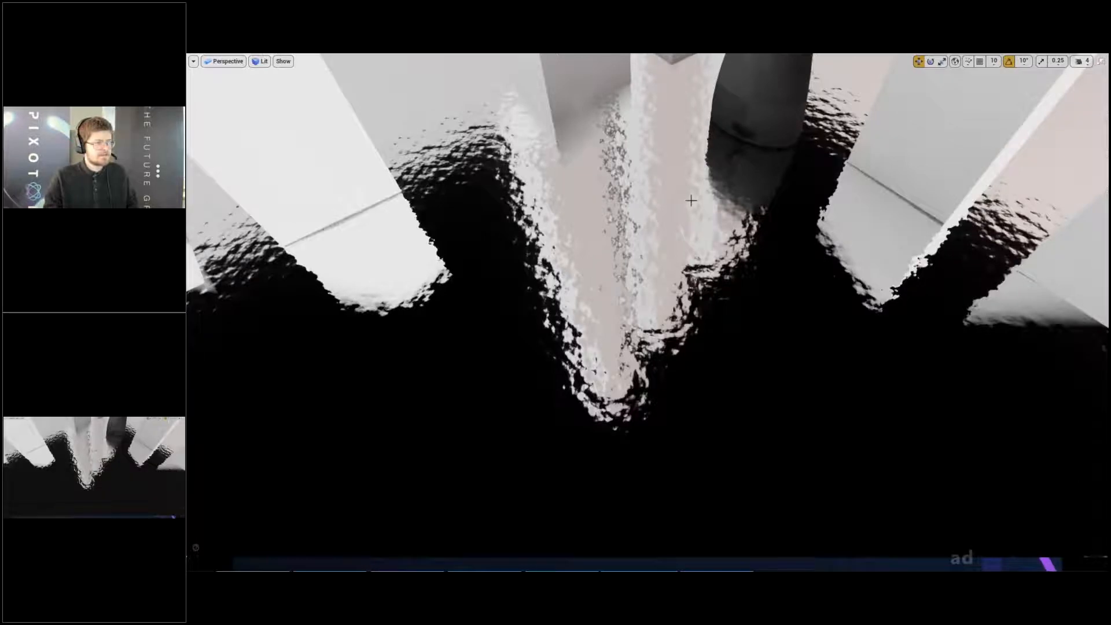
{"action": "key", "text": "s"}
{"action": "right_click_drag", "start_coordinate": [691, 201], "coordinate": [666, 173]}
{"action": "key", "text": "q"}
{"action": "key", "text": "e"}
- Try scaling the flat slab above the room walls, delete it and return to the standard editor layout
{"action": "left_click_drag", "start_coordinate": [649, 369], "coordinate": [668, 126], "text": "alt"}
{"action": "key", "text": "w"}
{"action": "mouse_move", "coordinate": [687, 152]}
{"action": "right_mouse_down"}
{"action": "mouse_move", "coordinate": [687, 130]}
{"action": "mouse_move", "coordinate": [687, 152]}
{"action": "right_mouse_up"}
{"action": "key", "text": "q"}
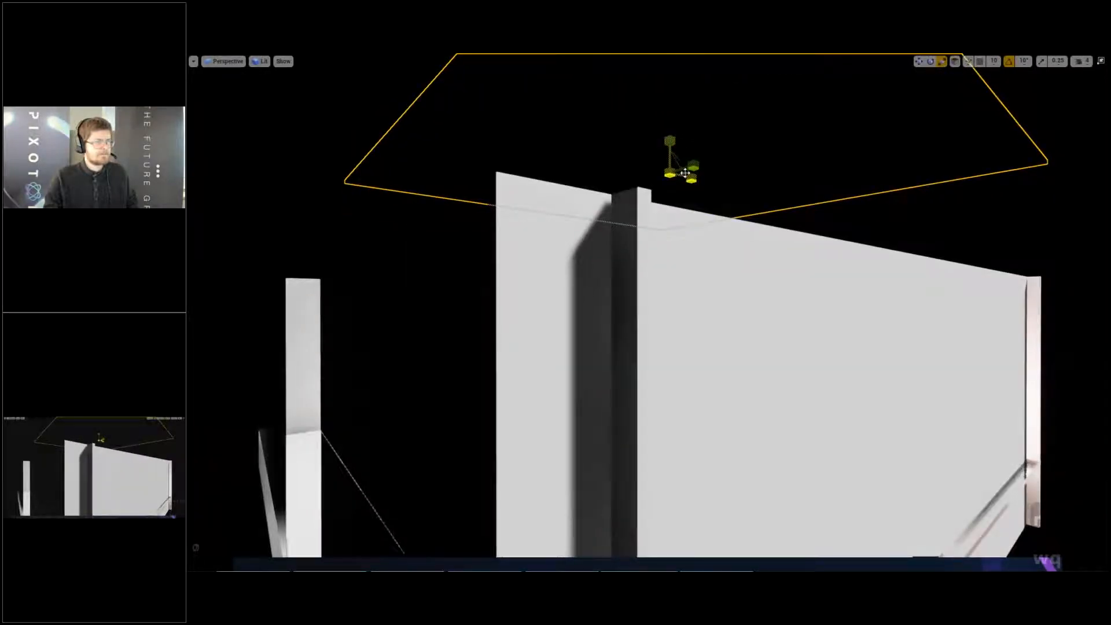
{"action": "left_click_drag", "start_coordinate": [670, 173], "coordinate": [688, 168]}
{"action": "key", "text": "w"}
{"action": "right_click_drag", "start_coordinate": [683, 187], "coordinate": [783, 220]}
{"action": "key", "text": "Delete"}
{"action": "key", "text": "F11"}
- Delete the box reflection capture from the level and rebuild the reflection captures
{"action": "key", "text": "e"}
{"action": "key", "text": "w"}
{"action": "key", "text": "w"}
{"action": "key", "text": "e"}
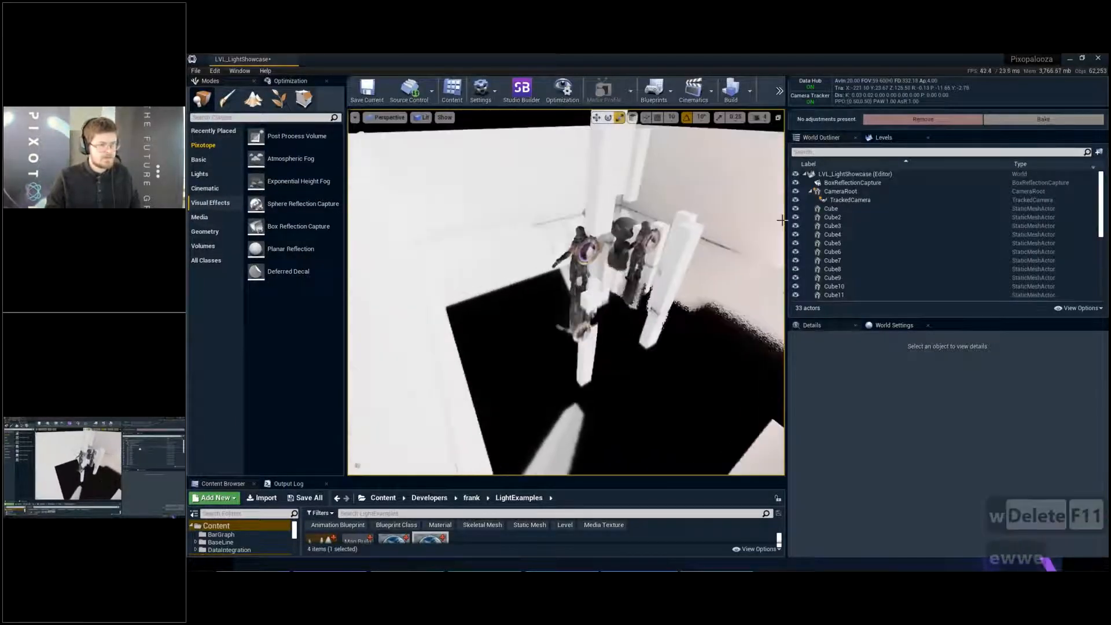
{"action": "left_click", "coordinate": [853, 182]}
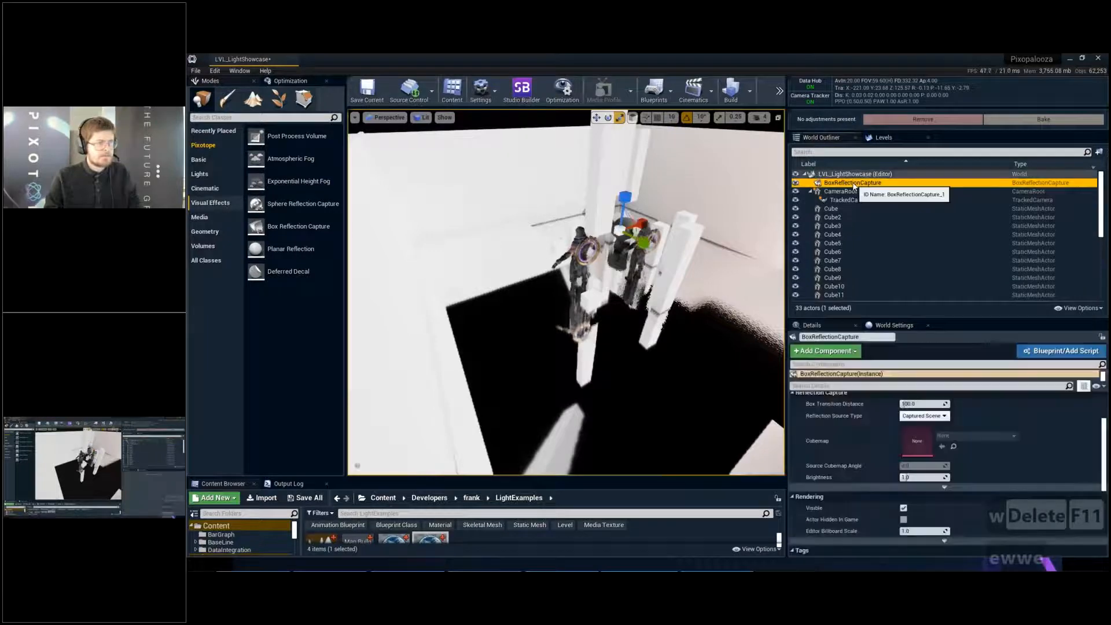
{"action": "key", "text": "Delete"}
{"action": "left_click", "coordinate": [749, 91]}
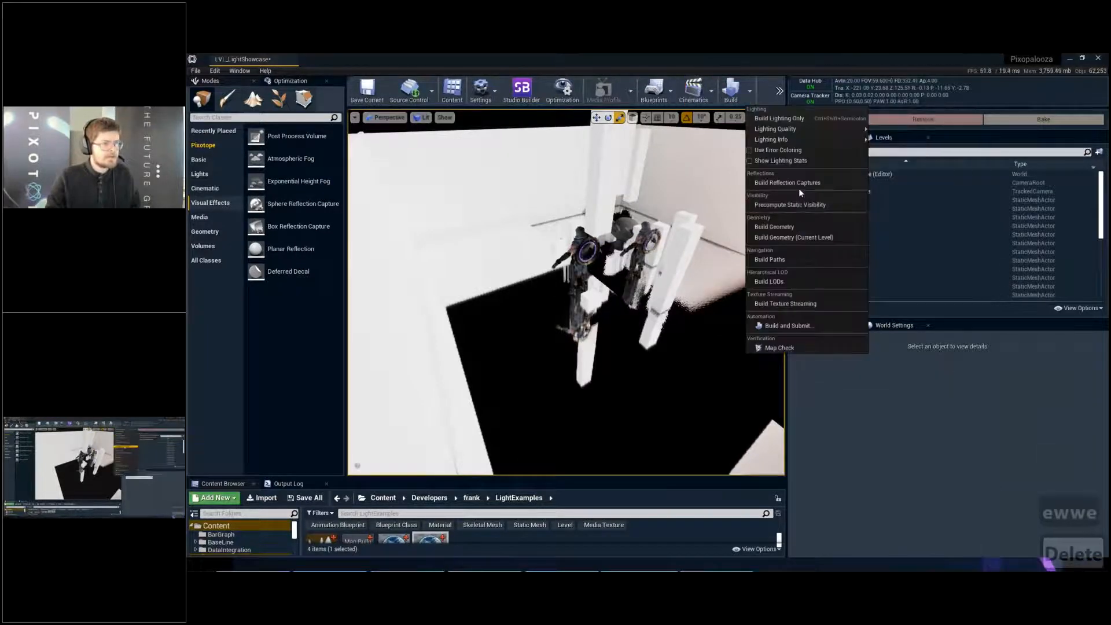
{"action": "left_click", "coordinate": [794, 185]}
- Search the placeable actors for "atmos" and add an Atmospheric Fog actor to the level
{"action": "key", "text": "w"}
{"action": "right_click_drag", "start_coordinate": [666, 232], "coordinate": [626, 240]}
{"action": "key", "text": "e"}
{"action": "key", "text": "a"}
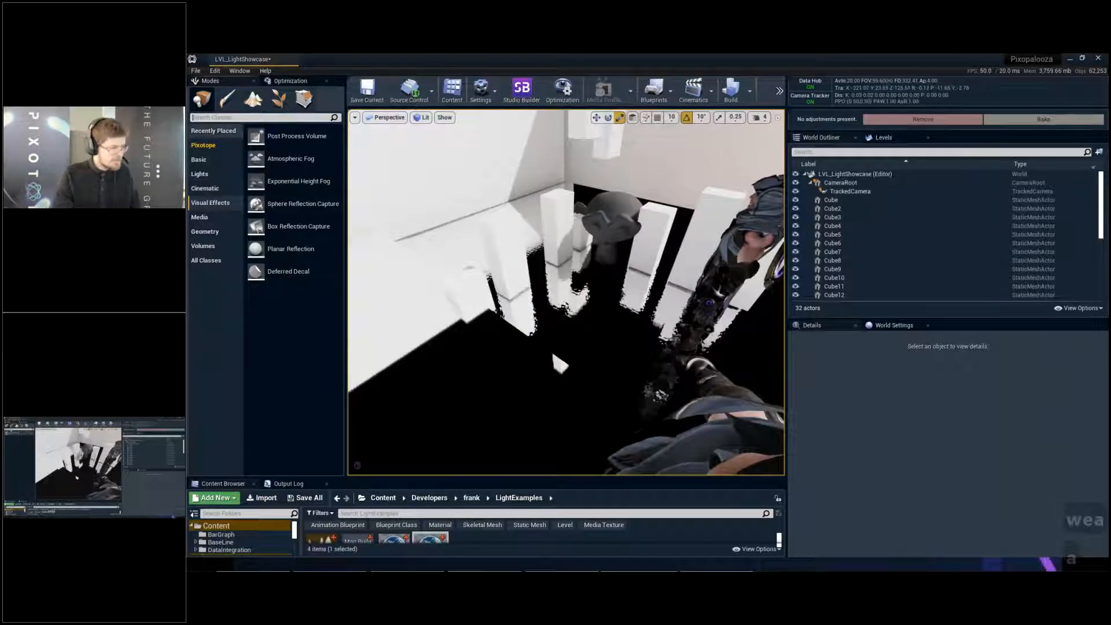
{"action": "type", "text": "atmos"}
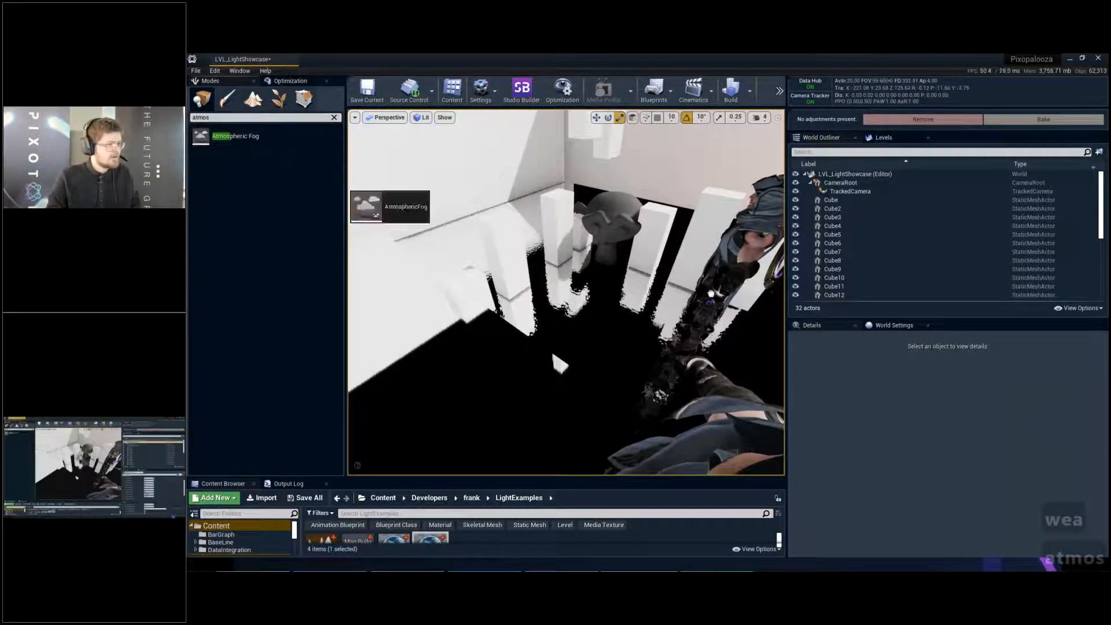
{"action": "left_click_drag", "start_coordinate": [350, 192], "coordinate": [352, 194]}
{"action": "key", "text": "Escape"}
- Examine the sky above the walls and the dark floor reflections in the full-screen viewport
{"action": "key", "text": "F11"}
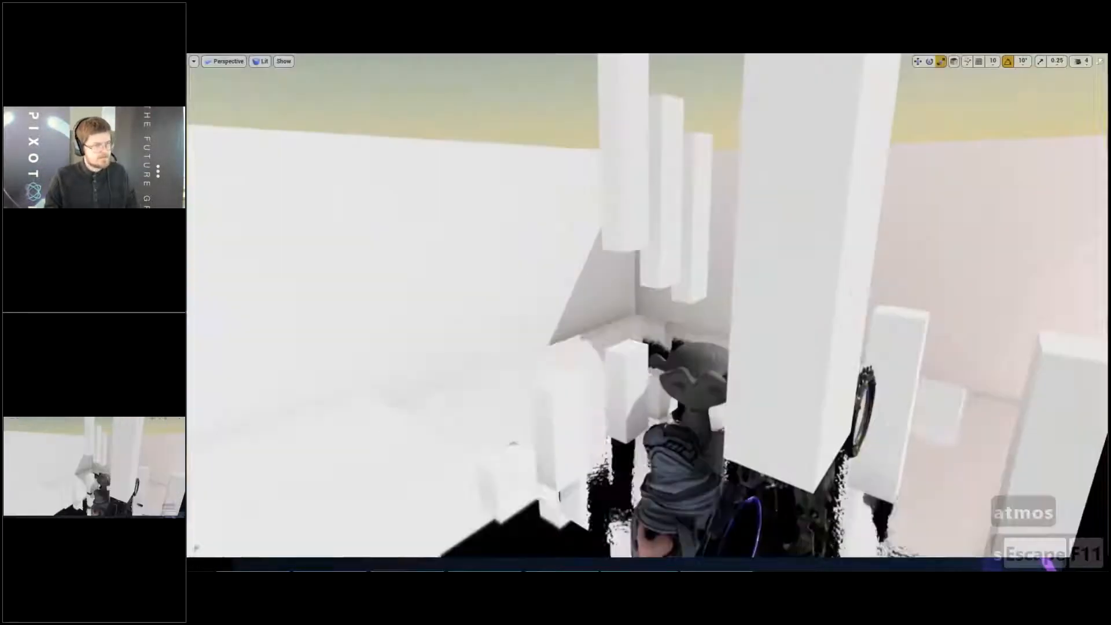
{"action": "right_click_drag", "start_coordinate": [648, 305], "coordinate": [488, 285]}
{"action": "key", "text": "e"}
{"action": "key", "text": "q"}
{"action": "key", "text": "q"}
{"action": "key", "text": "a"}
{"action": "key", "text": "e"}
{"action": "key", "text": "s"}
{"action": "key", "text": "d"}
{"action": "key", "text": "q"}
{"action": "key", "text": "s"}
{"action": "key", "text": "a"}
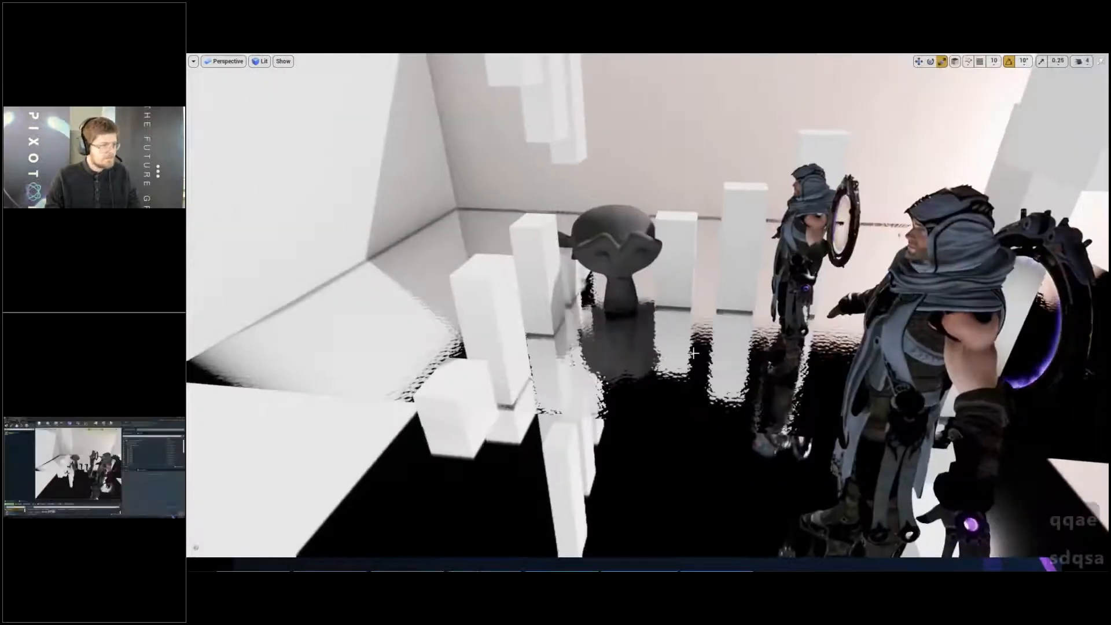
{"action": "key", "text": "F11"}
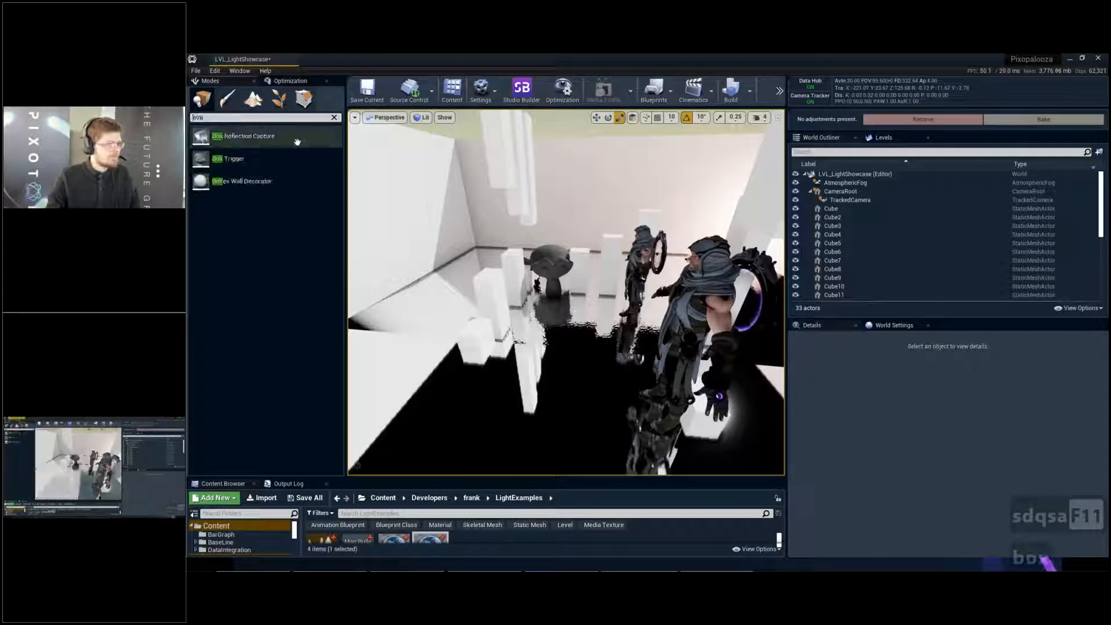
- Search the placeable actors for "box", add a Box Reflection Capture near the original Gideon and raise it above him
{"action": "left_click_drag", "start_coordinate": [297, 141], "coordinate": [680, 357]}
{"action": "left_click_drag", "start_coordinate": [608, 309], "coordinate": [610, 309]}
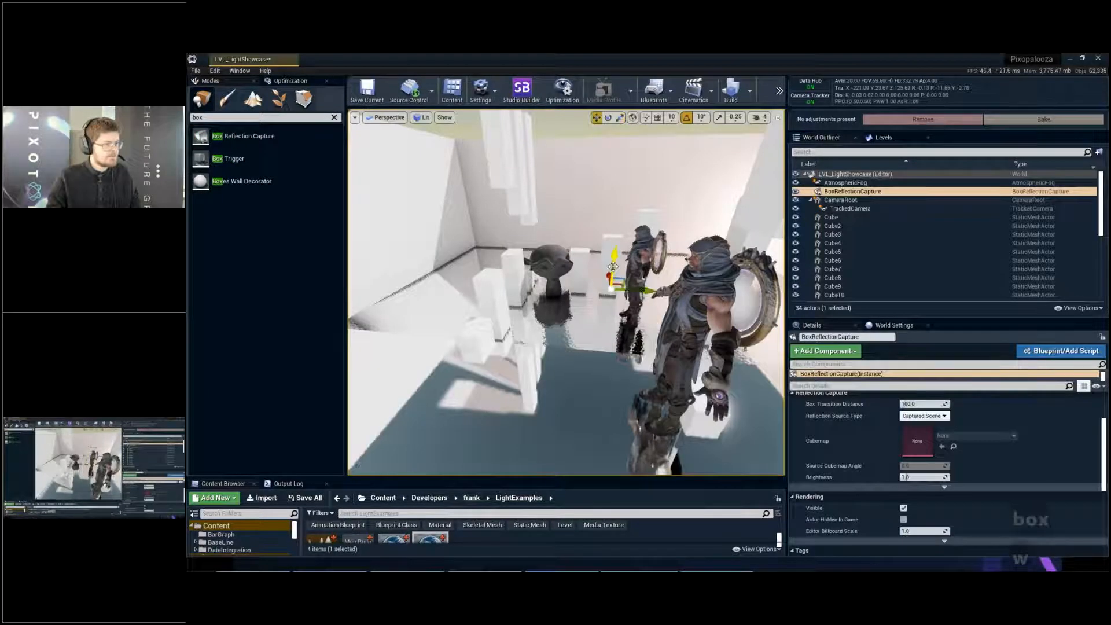
{"action": "key", "text": "e"}
{"action": "right_click_drag", "start_coordinate": [647, 184], "coordinate": [682, 138]}
{"action": "key", "text": "d"}
{"action": "key", "text": "w"}
{"action": "key", "text": "a"}
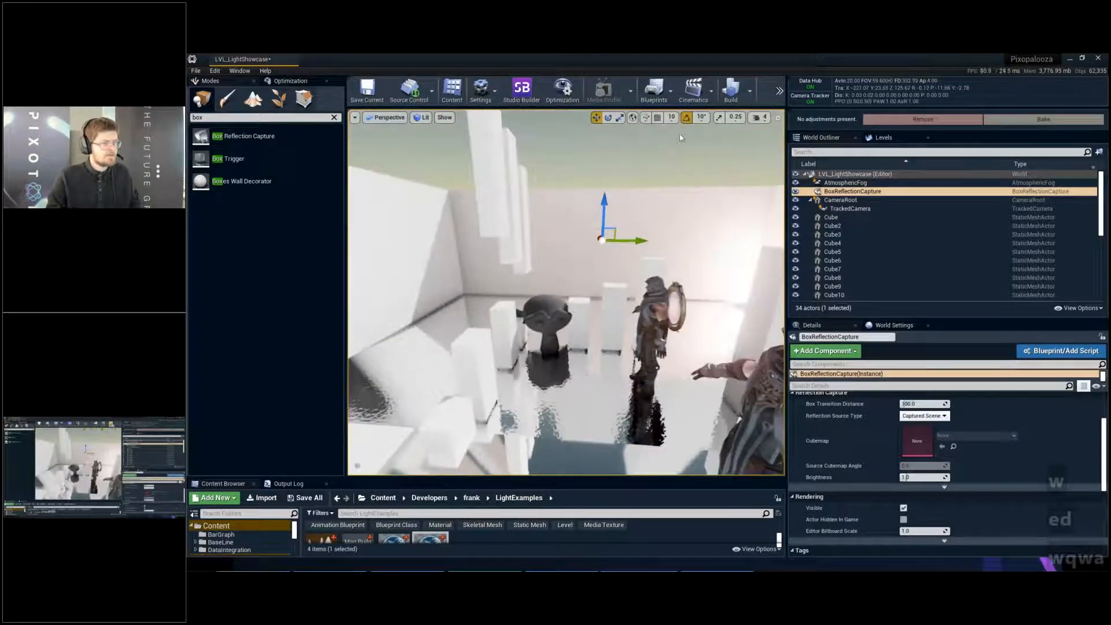
- Build the reflection captures, deselect the capture and switch the viewport to full screen
{"action": "left_click", "coordinate": [749, 91]}
{"action": "left_click", "coordinate": [804, 183]}
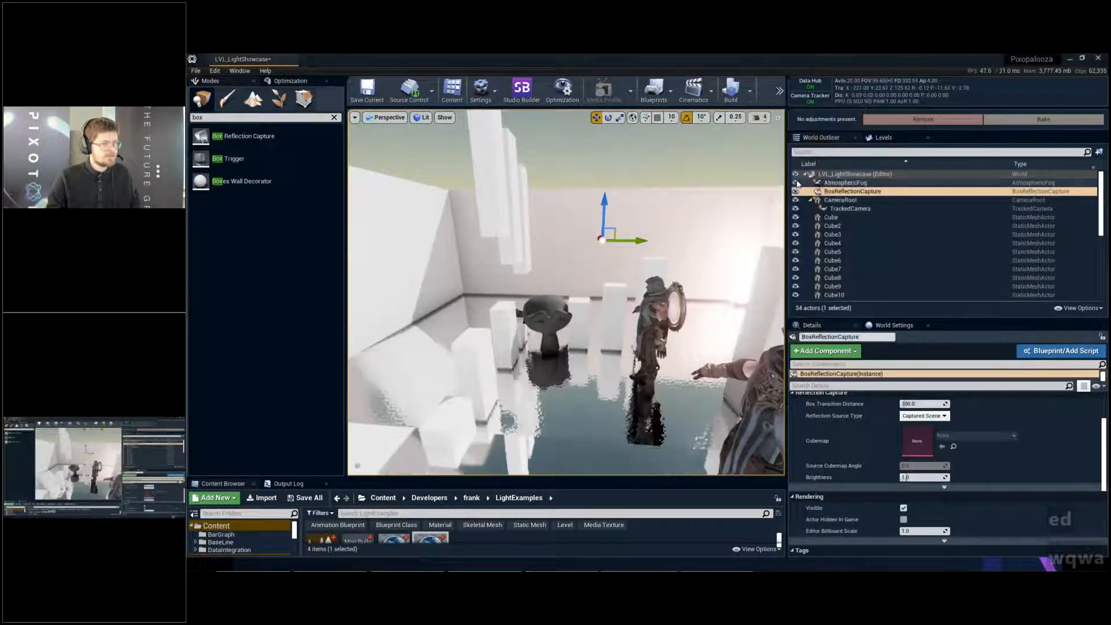
{"action": "key", "text": "Escape"}
{"action": "key", "text": "F11"}
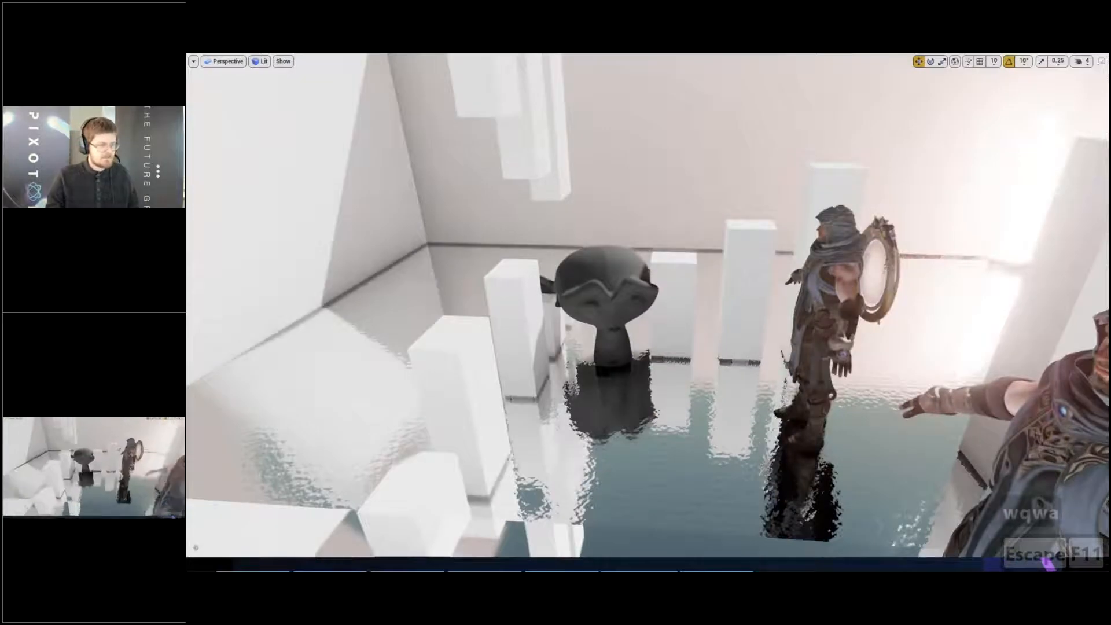
- Examine the floor reflections at the feet of both Gideons and around the nearby cubes
{"action": "key", "text": "q"}
{"action": "right_click_drag", "start_coordinate": [649, 312], "coordinate": [793, 321]}
{"action": "key", "text": "a"}
{"action": "key", "text": "a"}
{"action": "key", "text": "a"}
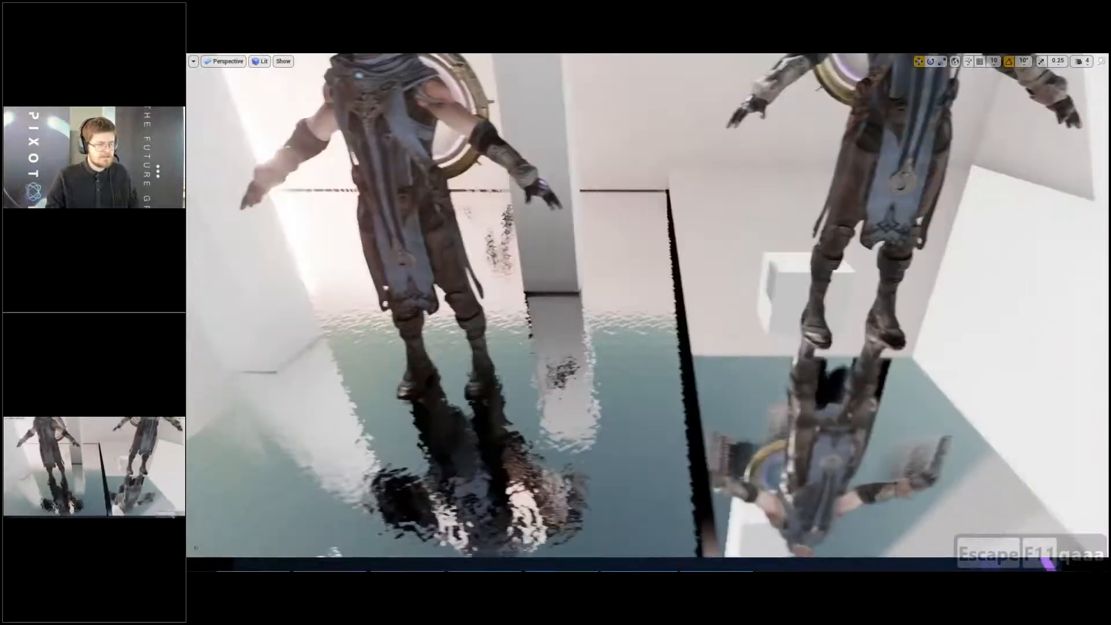
{"action": "right_click_drag", "start_coordinate": [753, 266], "coordinate": [626, 330]}
{"action": "key", "text": "q"}
{"action": "key", "text": "w"}
{"action": "key", "text": "d"}
{"action": "key", "text": "e"}
{"action": "key", "text": "s"}
{"action": "key", "text": "w"}
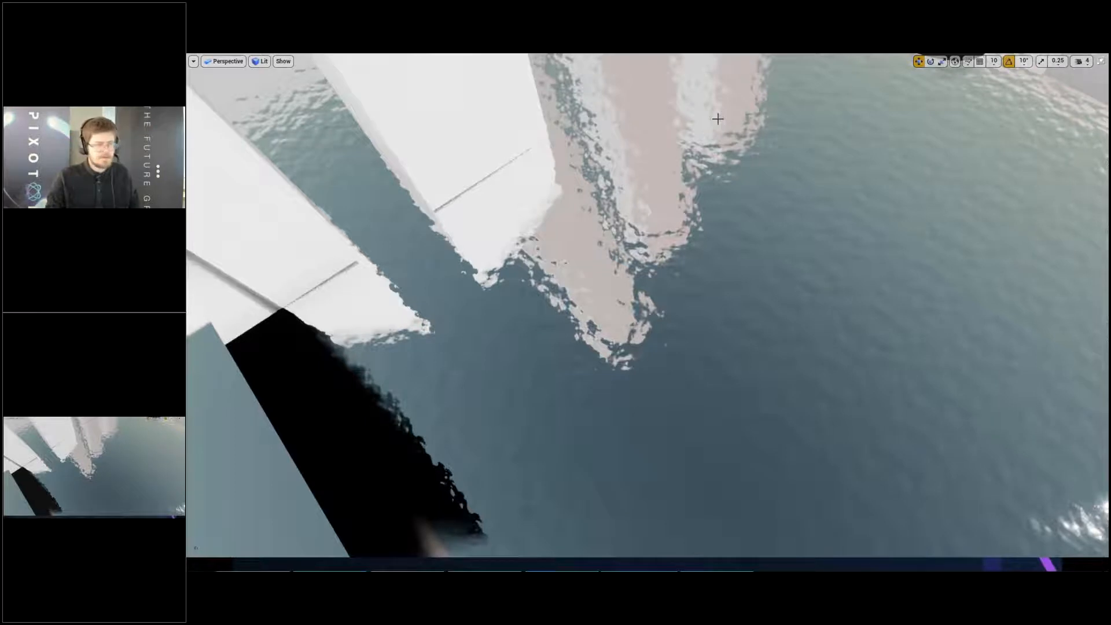
- Examine the cube reflections, the black strip on the floor and the whole room from above
{"action": "right_click_drag", "start_coordinate": [717, 118], "coordinate": [772, 199]}
{"action": "key", "text": "s"}
{"action": "key", "text": "e"}
{"action": "key", "text": "d"}
{"action": "key", "text": "q"}
{"action": "key", "text": "s"}
{"action": "key", "text": "d"}
{"action": "key", "text": "q"}
{"action": "key", "text": "d"}
{"action": "key", "text": "q"}
{"action": "key", "text": "w"}
{"action": "key", "text": "w"}
{"action": "key", "text": "a"}
{"action": "key", "text": "s"}
{"action": "key", "text": "a"}
{"action": "key", "text": "d"}
{"action": "key", "text": "s"}
{"action": "key", "text": "a"}
{"action": "key", "text": "e"}
{"action": "key", "text": "F11"}
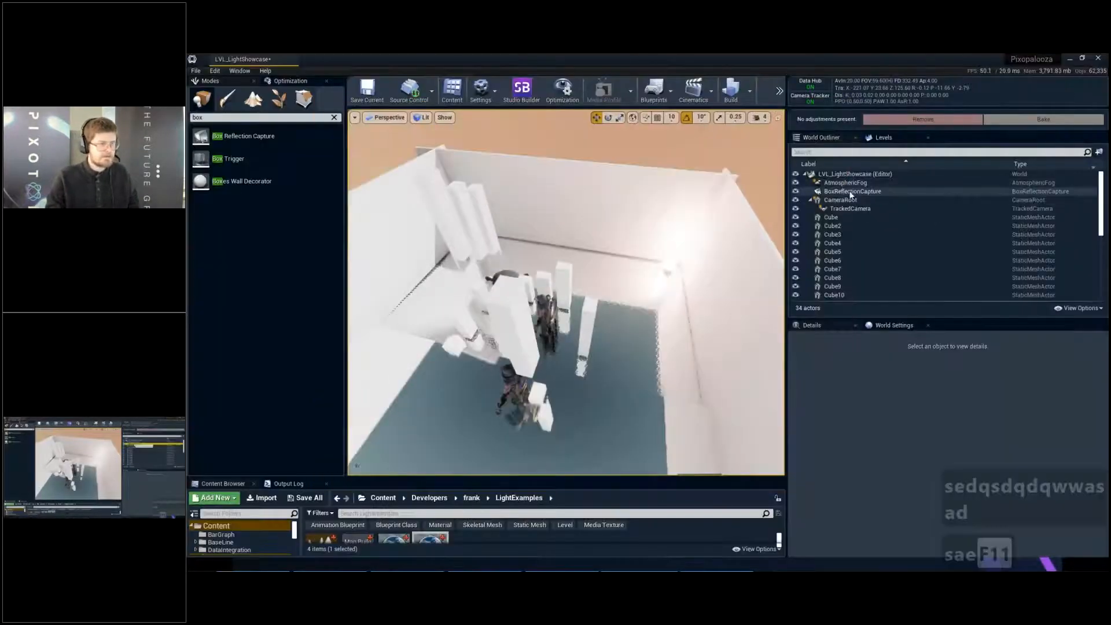
- Select the box reflection capture and inspect the room from above with game view toggled on and off
{"action": "left_click", "coordinate": [851, 193]}
{"action": "key", "text": "d"}
{"action": "key", "text": "w"}
{"action": "key", "text": "e"}
{"action": "right_click_drag", "start_coordinate": [666, 191], "coordinate": [538, 202]}
{"action": "key", "text": "w"}
{"action": "key", "text": "e"}
{"action": "key", "text": "w"}
{"action": "key", "text": "d"}
{"action": "key", "text": "e"}
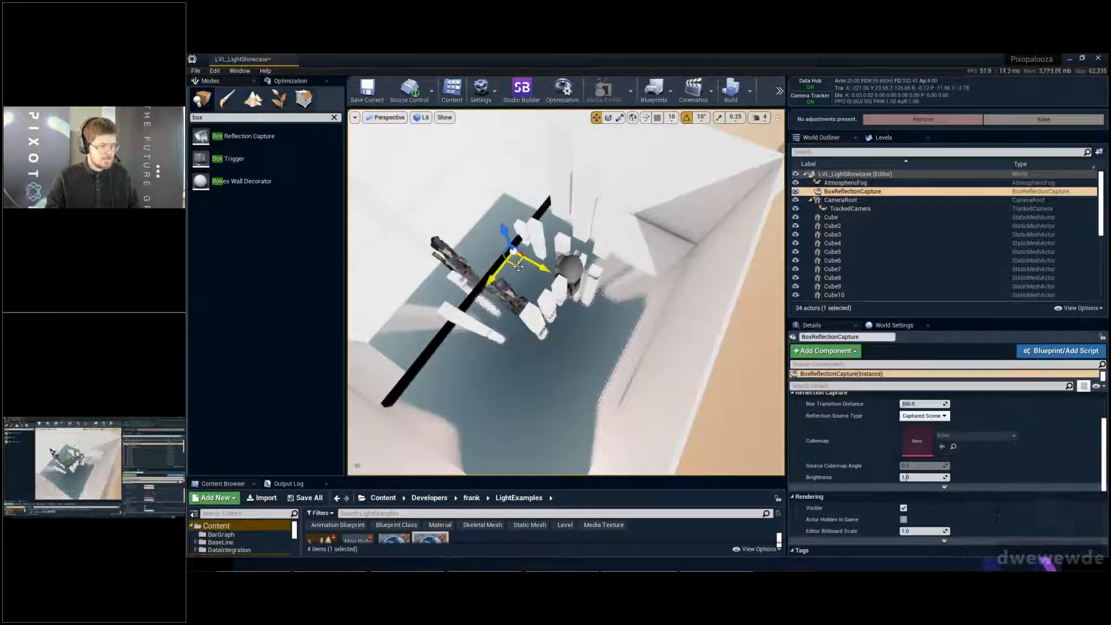
{"action": "key", "text": "g"}
{"action": "key", "text": "g"}
{"action": "key", "text": "g"}
{"action": "key", "text": "g"}
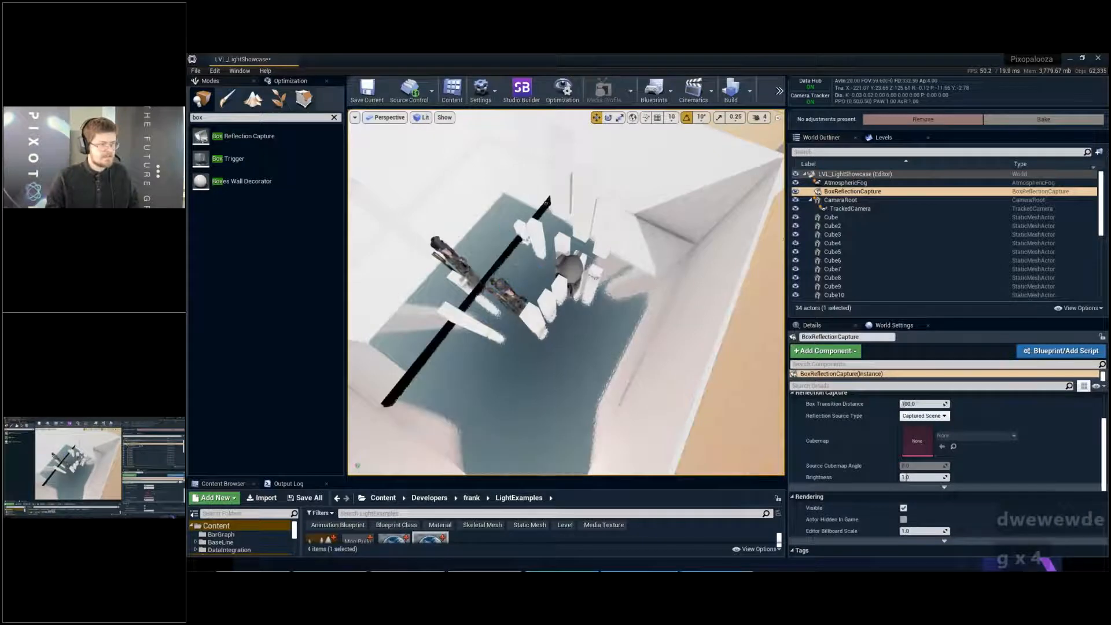
- Duplicate the box reflection capture, move the copy to a corner of the room and select both captures
{"action": "key", "text": "w"}
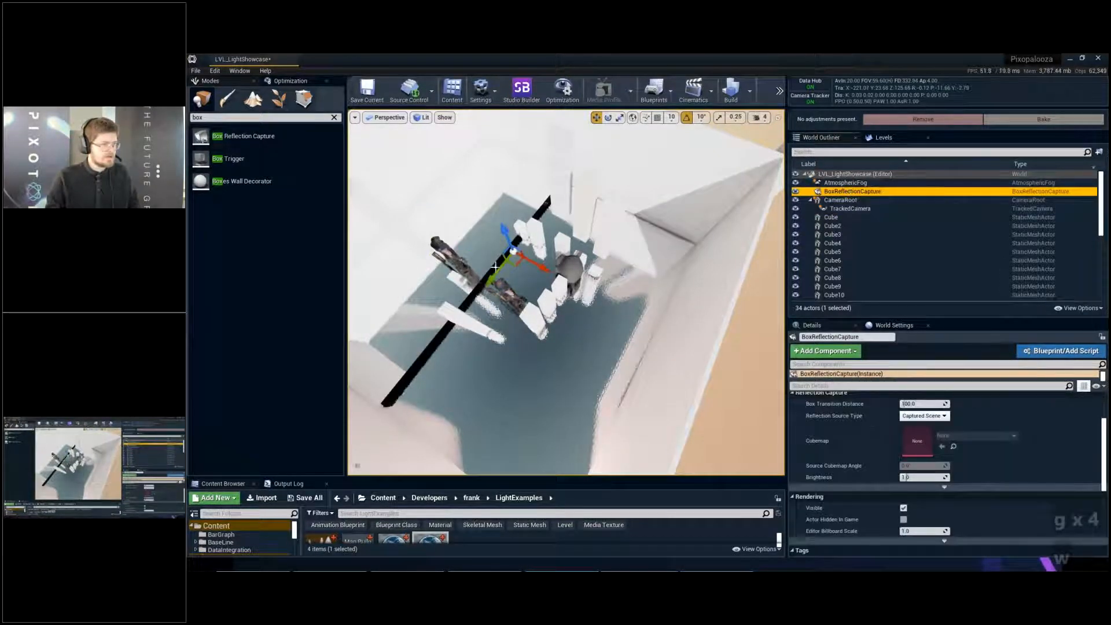
{"action": "left_click_drag", "start_coordinate": [496, 266], "coordinate": [647, 246]}
{"action": "right_click_drag", "start_coordinate": [655, 246], "coordinate": [585, 248]}
{"action": "key", "text": "s"}
{"action": "key", "text": "e"}
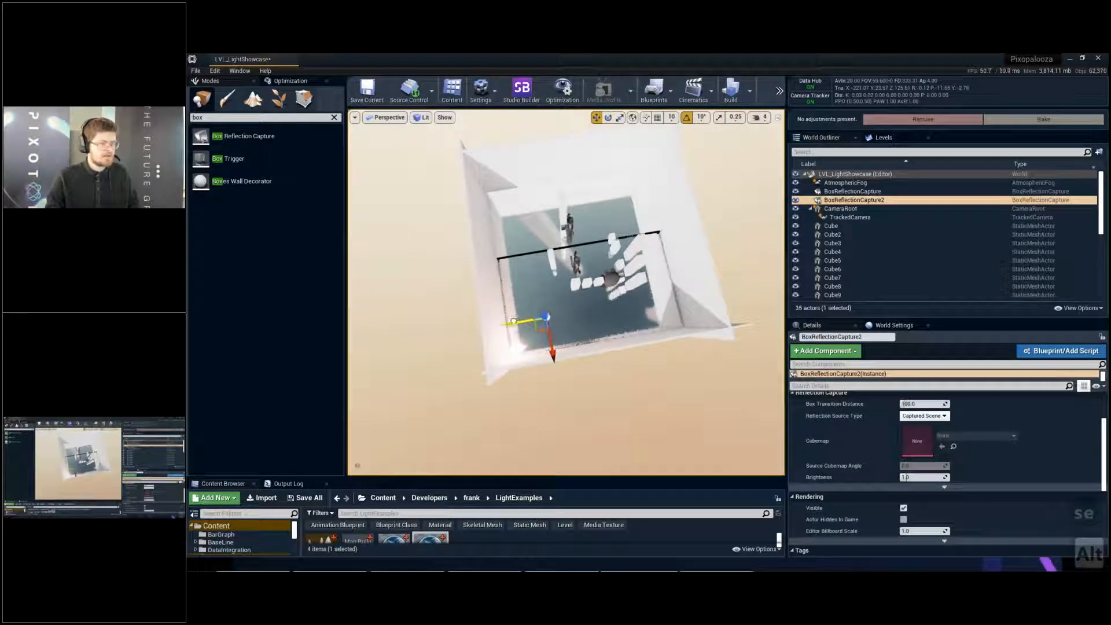
{"action": "left_click", "coordinate": [863, 192], "text": "shift"}
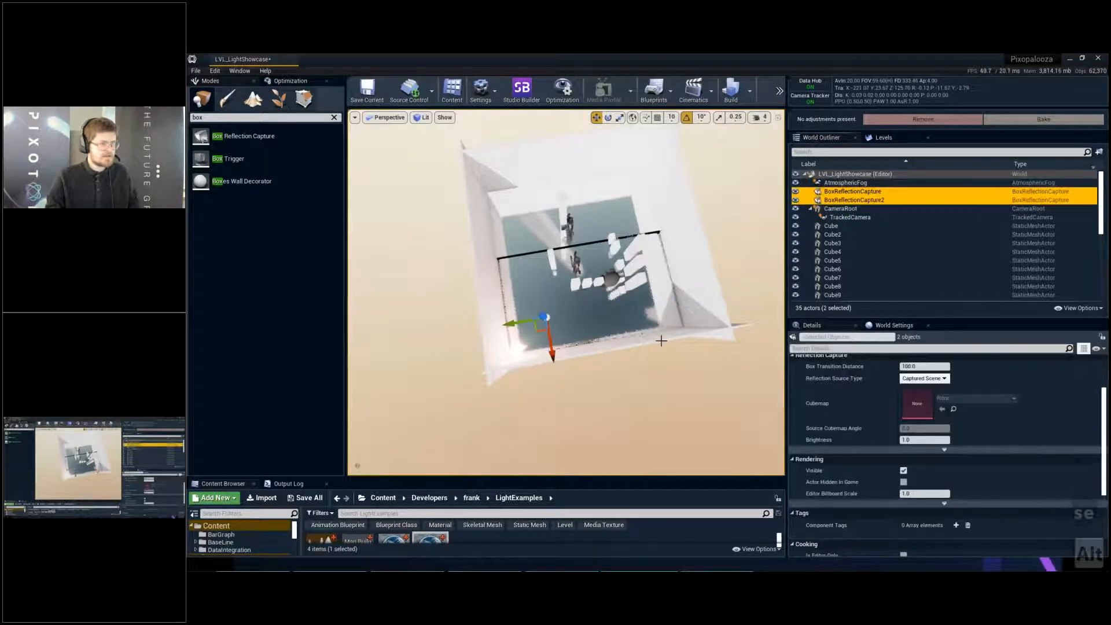
- Duplicate the two selected box reflection captures twice, spreading the copies across the room, and rebuild the reflection captures
{"action": "left_click_drag", "start_coordinate": [564, 349], "coordinate": [540, 221], "text": "alt"}
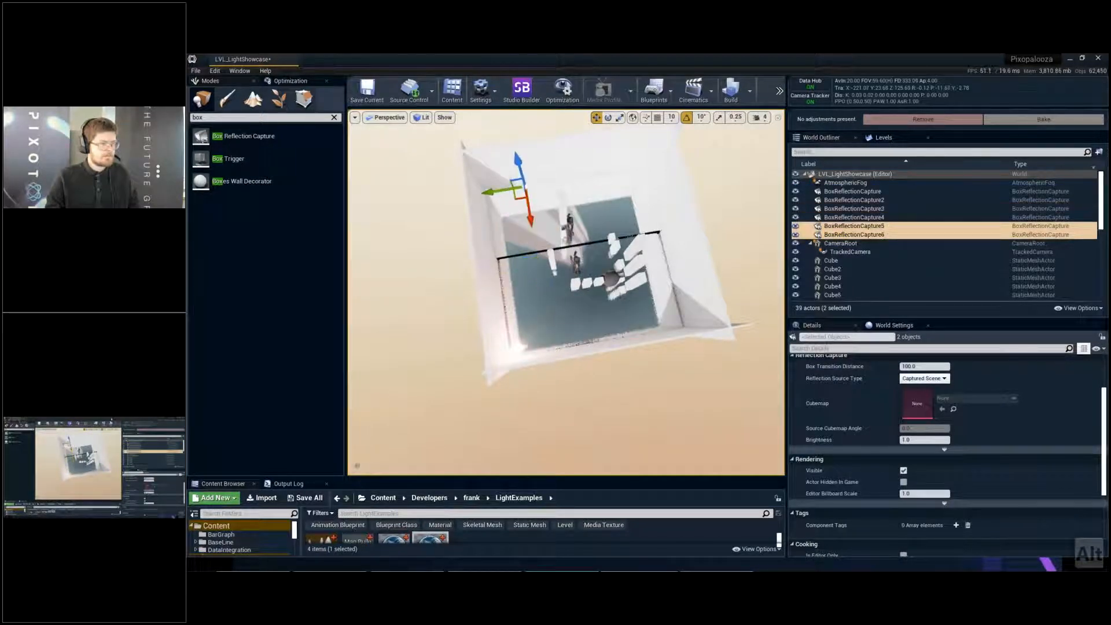
{"action": "left_click", "coordinate": [751, 93]}
{"action": "left_click", "coordinate": [797, 184]}
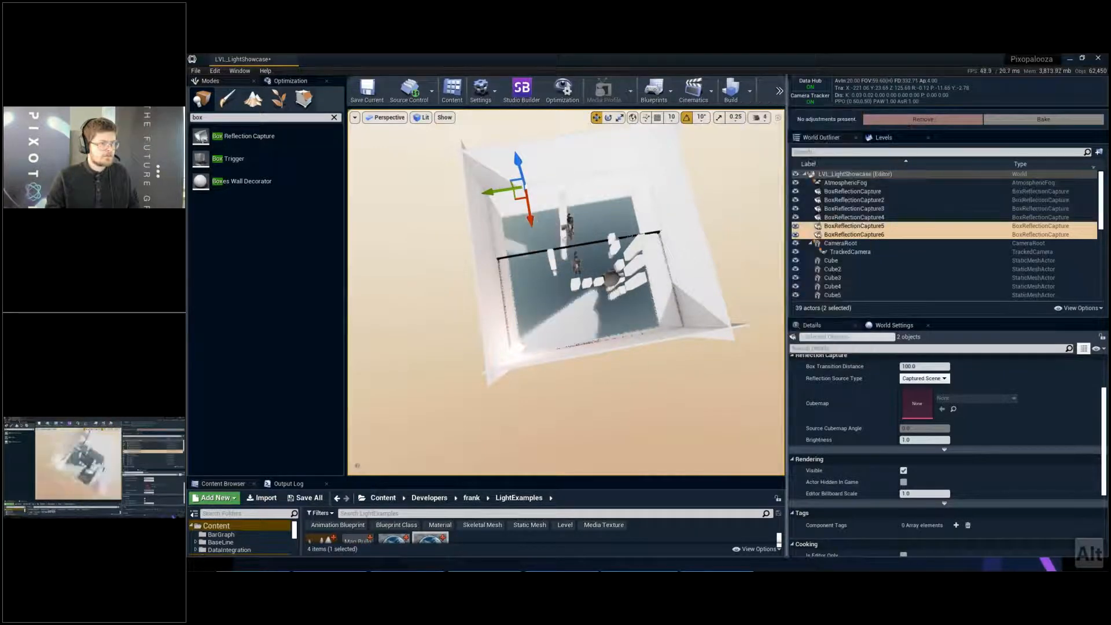
- Examine the walls, cubes and floor reflections from inside the room in an immersive full-screen view
{"action": "key", "text": "w"}
{"action": "key", "text": "d"}
{"action": "key", "text": "q"}
{"action": "key", "text": "e"}
{"action": "key", "text": "w"}
{"action": "key", "text": "a"}
{"action": "right_click_drag", "start_coordinate": [427, 154], "coordinate": [461, 187]}
{"action": "key", "text": "Escape"}
{"action": "key", "text": "w"}
{"action": "key", "text": "e"}
{"action": "key", "text": "F11"}
{"action": "key", "text": "d"}
{"action": "key", "text": "d"}
{"action": "key", "text": "s"}
{"action": "key", "text": "d"}
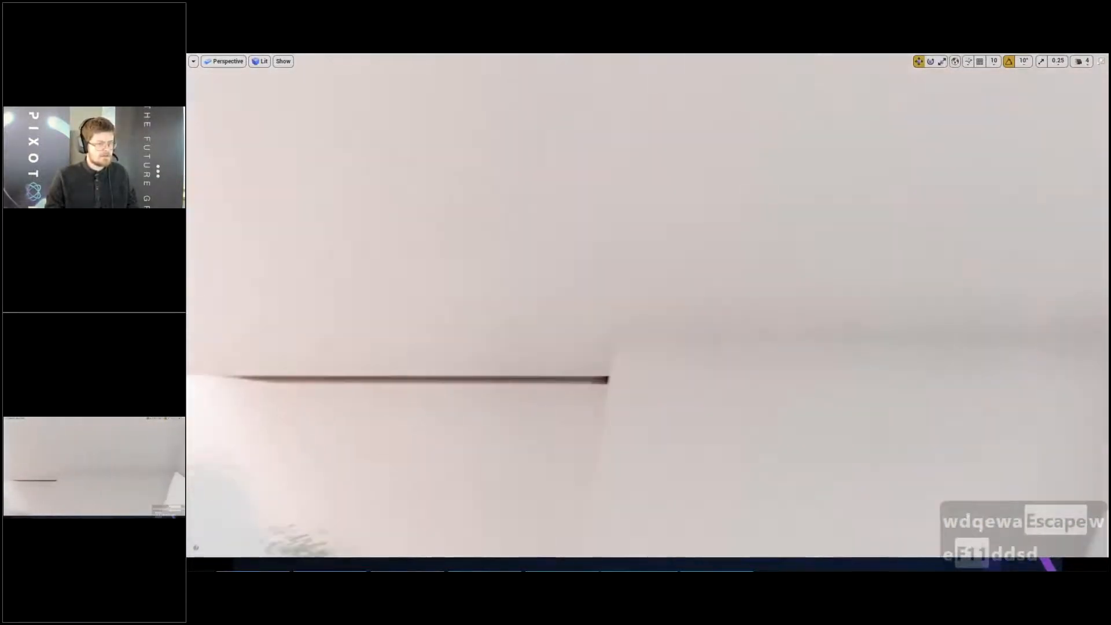
{"action": "key", "text": "d"}
{"action": "key", "text": "d"}
{"action": "right_click_drag", "start_coordinate": [462, 187], "coordinate": [538, 231]}
{"action": "key", "text": "e"}
{"action": "key", "text": "a"}
{"action": "key", "text": "a"}
{"action": "key", "text": "s"}
{"action": "key", "text": "d"}
{"action": "key", "text": "w"}
{"action": "key", "text": "d"}
{"action": "key", "text": "e"}
{"action": "key", "text": "d"}
{"action": "key", "text": "d"}
{"action": "key", "text": "w"}
{"action": "key", "text": "w"}
{"action": "key", "text": "d"}
{"action": "key", "text": "d"}
{"action": "key", "text": "d"}
{"action": "key", "text": "e"}
{"action": "key", "text": "s"}
{"action": "key", "text": "e"}
{"action": "key", "text": "w"}
{"action": "key", "text": "d"}
{"action": "key", "text": "F11"}
- Select the floor cube, check its reflections up close and open its M_ShinyFloor material for editing
{"action": "left_click", "coordinate": [501, 353]}
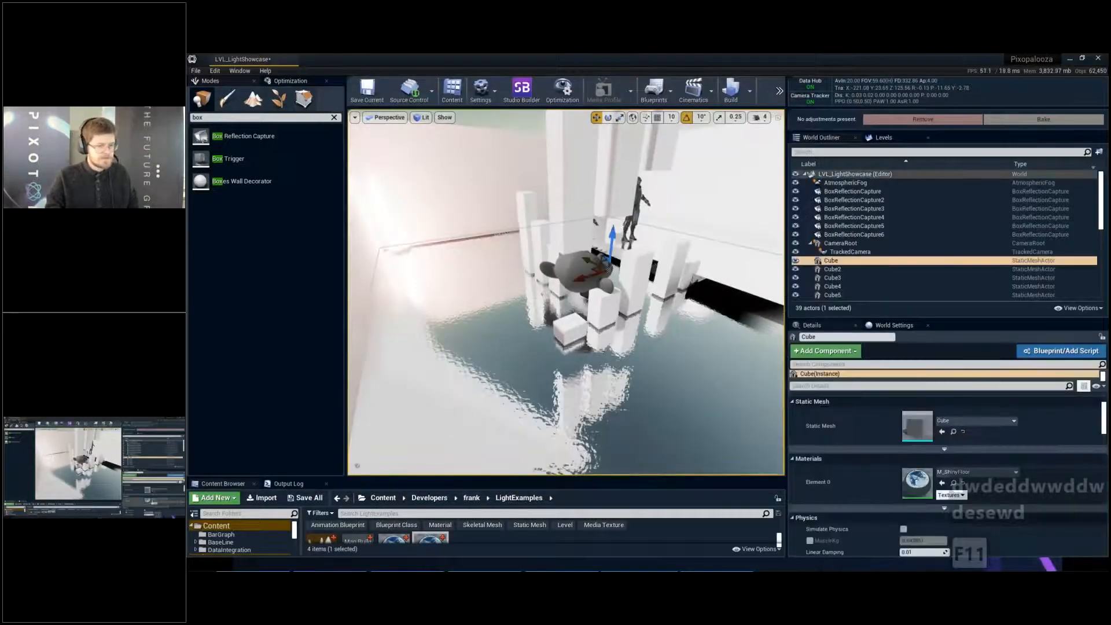
{"action": "right_click_drag", "start_coordinate": [663, 367], "coordinate": [662, 330]}
{"action": "key", "text": "q"}
{"action": "key", "text": "w"}
{"action": "key", "text": "e"}
{"action": "key", "text": "s"}
{"action": "key", "text": "e"}
{"action": "key", "text": "w"}
{"action": "key", "text": "q"}
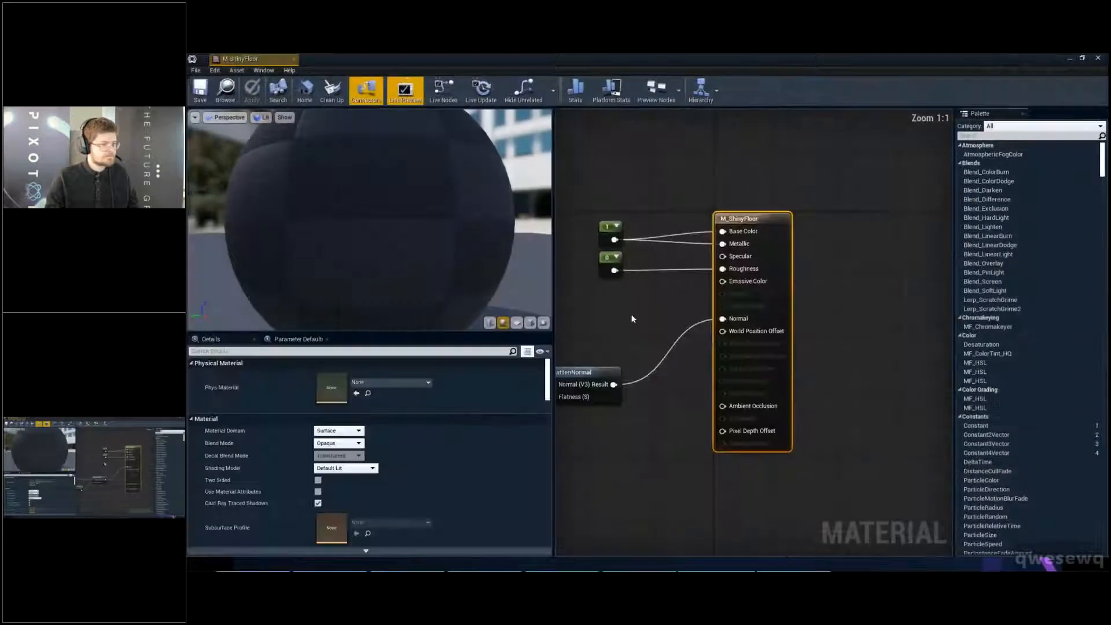
- Set the constant feeding Roughness in M_ShinyFloor to 0.15, save the material and close its editor
{"action": "right_click_drag", "start_coordinate": [631, 313], "coordinate": [692, 270]}
{"action": "left_click", "coordinate": [701, 258]}
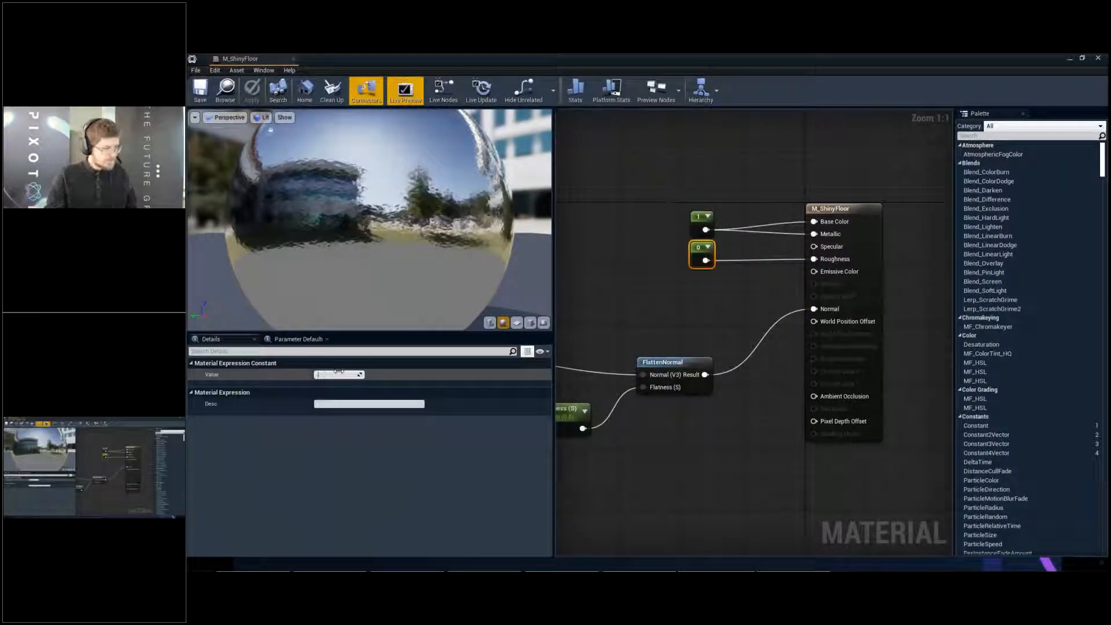
{"action": "type", "text": "0.15"}
{"action": "key", "text": "Return"}
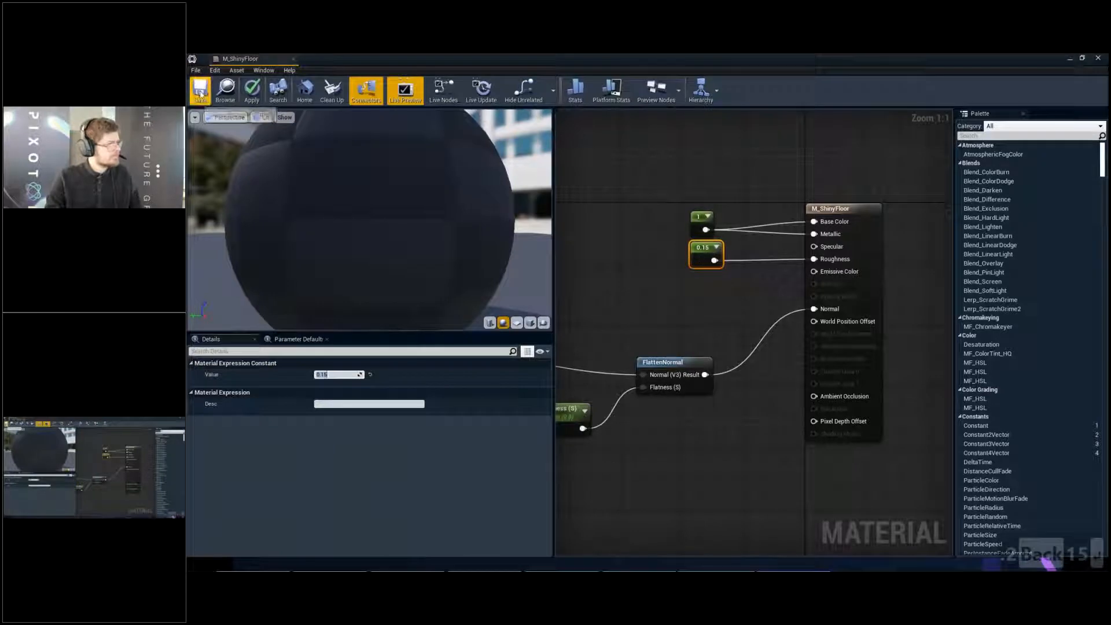
{"action": "left_click", "coordinate": [252, 90]}
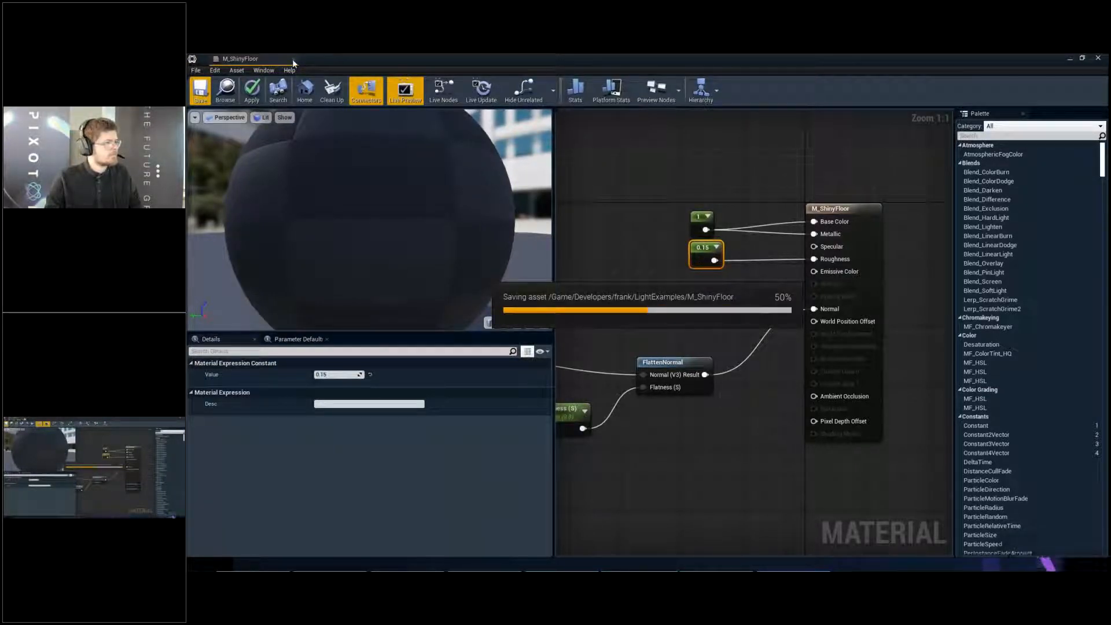
{"action": "left_click", "coordinate": [293, 59]}
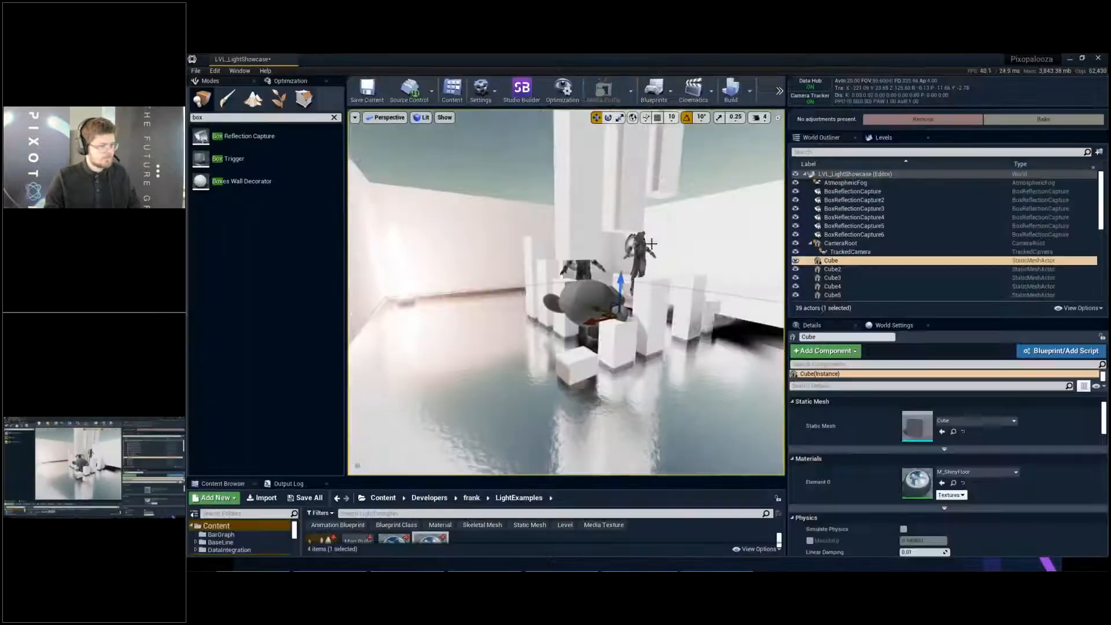
- Deselect the floor and inspect its reflections around the cubes, the monkey head and both Gideons in full-screen view
{"action": "key", "text": "Escape"}
{"action": "key", "text": "F11"}
{"action": "key", "text": "d"}
{"action": "key", "text": "d"}
{"action": "key", "text": "d"}
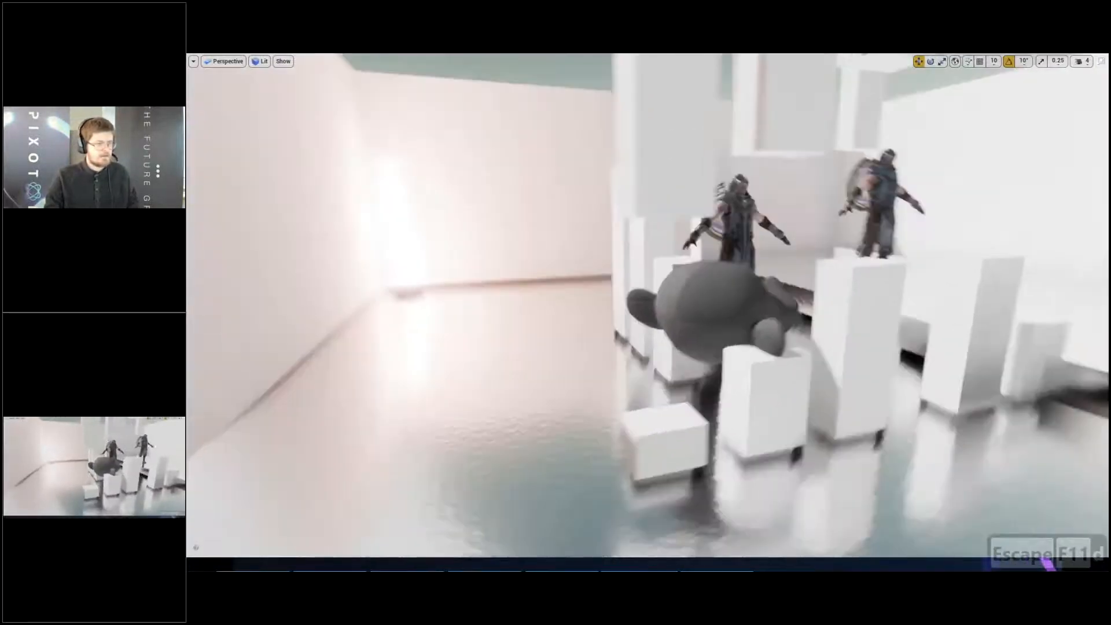
{"action": "key", "text": "d"}
{"action": "key", "text": "d"}
{"action": "key", "text": "d"}
{"action": "key", "text": "d"}
{"action": "key", "text": "d"}
{"action": "key", "text": "d"}
{"action": "key", "text": "d"}
{"action": "key", "text": "d"}
{"action": "key", "text": "d"}
{"action": "key", "text": "d"}
{"action": "key", "text": "d"}
{"action": "key", "text": "d"}
{"action": "key", "text": "d"}
{"action": "key", "text": "d"}
{"action": "key", "text": "d"}
{"action": "key", "text": "d"}
{"action": "key", "text": "d"}
{"action": "key", "text": "d"}
{"action": "key", "text": "d"}
{"action": "key", "text": "d"}
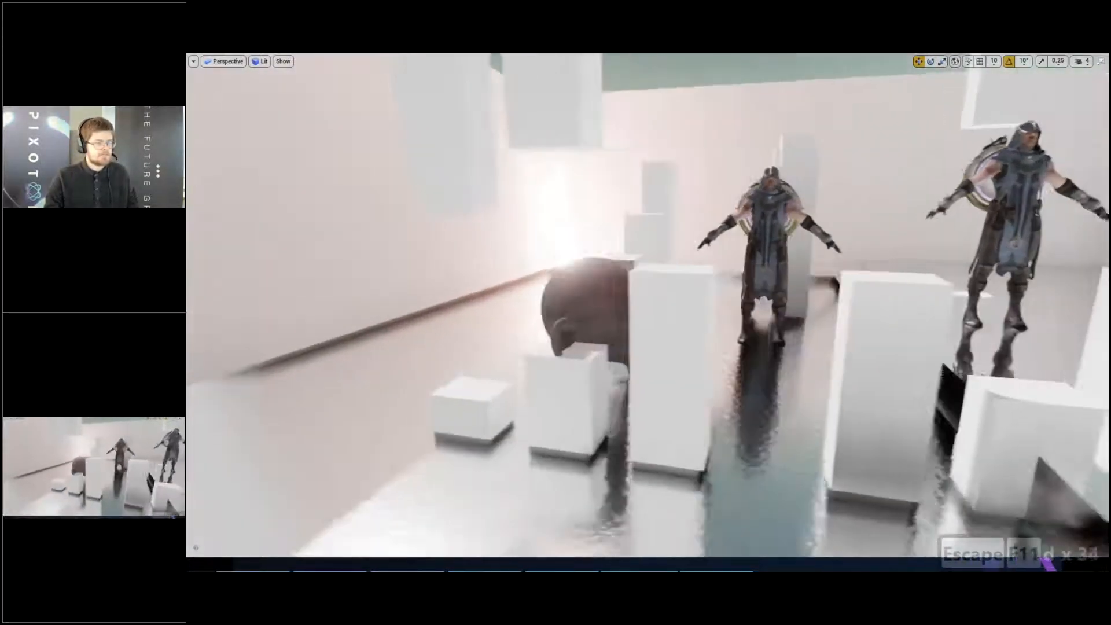
{"action": "key", "text": "d"}
{"action": "key", "text": "d"}
{"action": "key", "text": "d"}
{"action": "key", "text": "d"}
{"action": "key", "text": "d"}
{"action": "key", "text": "d"}
{"action": "key", "text": "d"}
{"action": "key", "text": "d"}
{"action": "key", "text": "d"}
{"action": "key", "text": "d"}
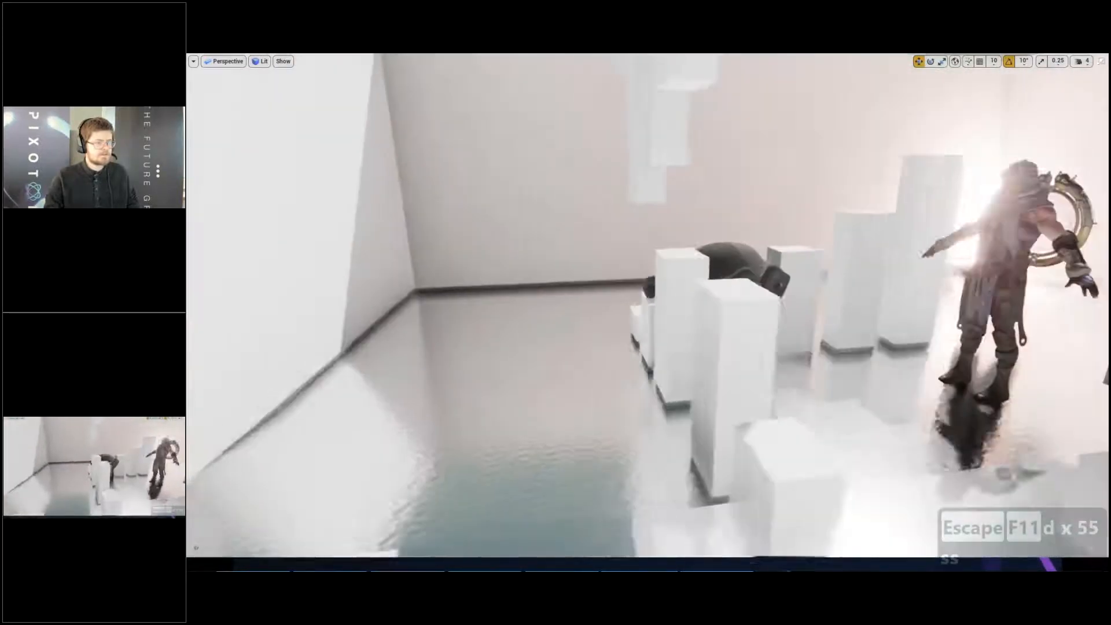
{"action": "key", "text": "s"}
{"action": "key", "text": "s"}
{"action": "key", "text": "d"}
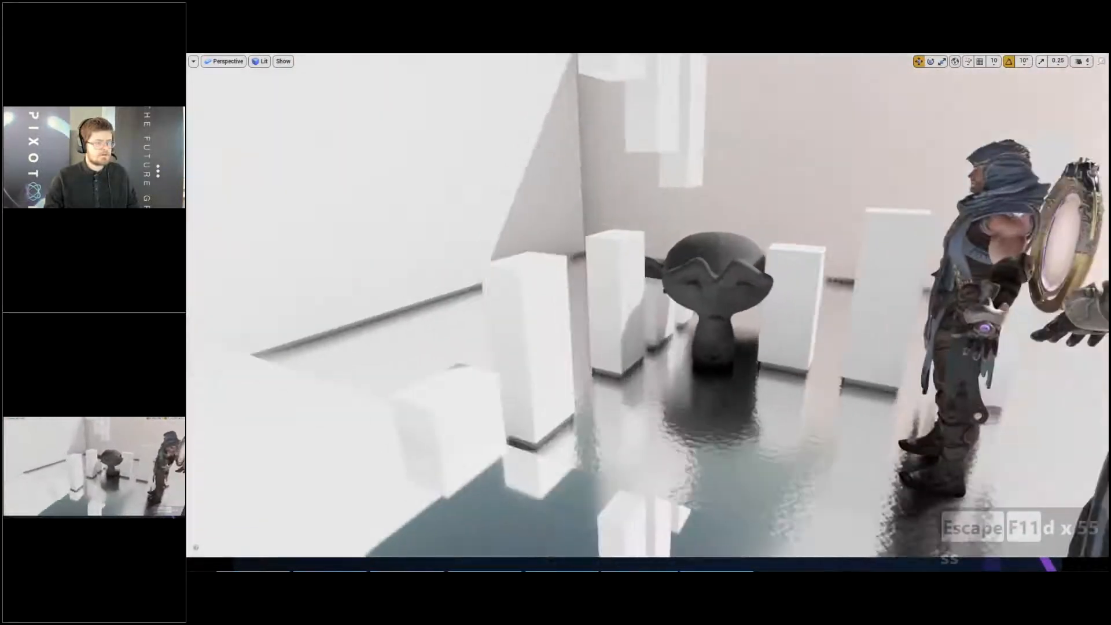
{"action": "right_click_drag", "start_coordinate": [647, 306], "coordinate": [753, 360]}
{"action": "key", "text": "a"}
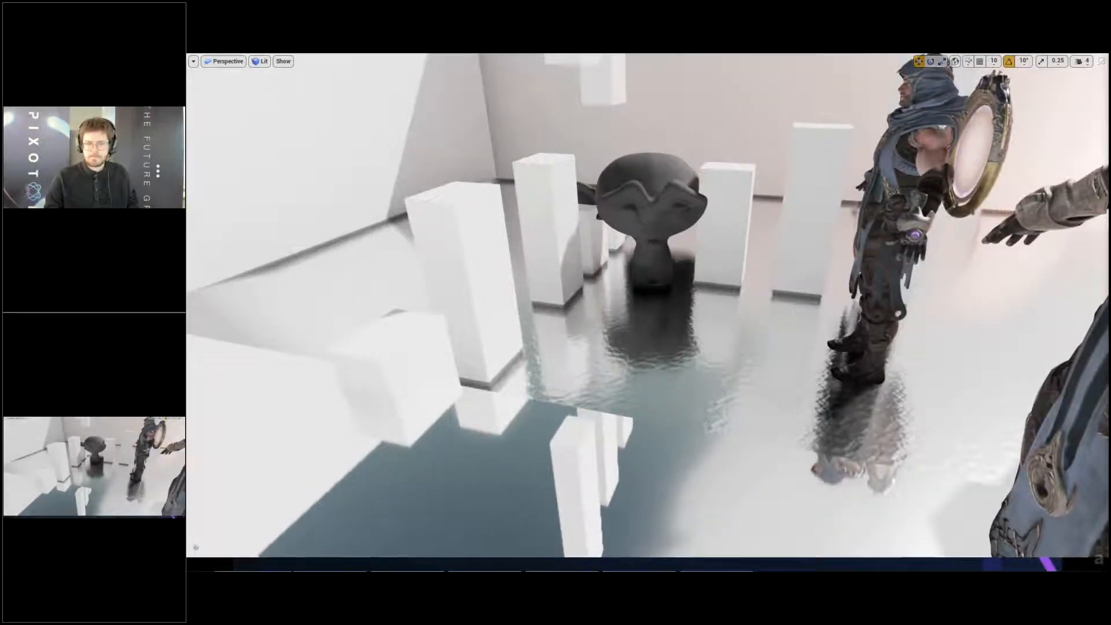
{"action": "key", "text": "a"}
{"action": "right_click_drag", "start_coordinate": [753, 360], "coordinate": [825, 298]}
{"action": "key", "text": "s"}
- Switch to the presentation at the "Light, Shadow, Reflections" slide
{"action": "key", "text": "alt+Tab"}
{"action": "key", "text": "alt+Tab"}
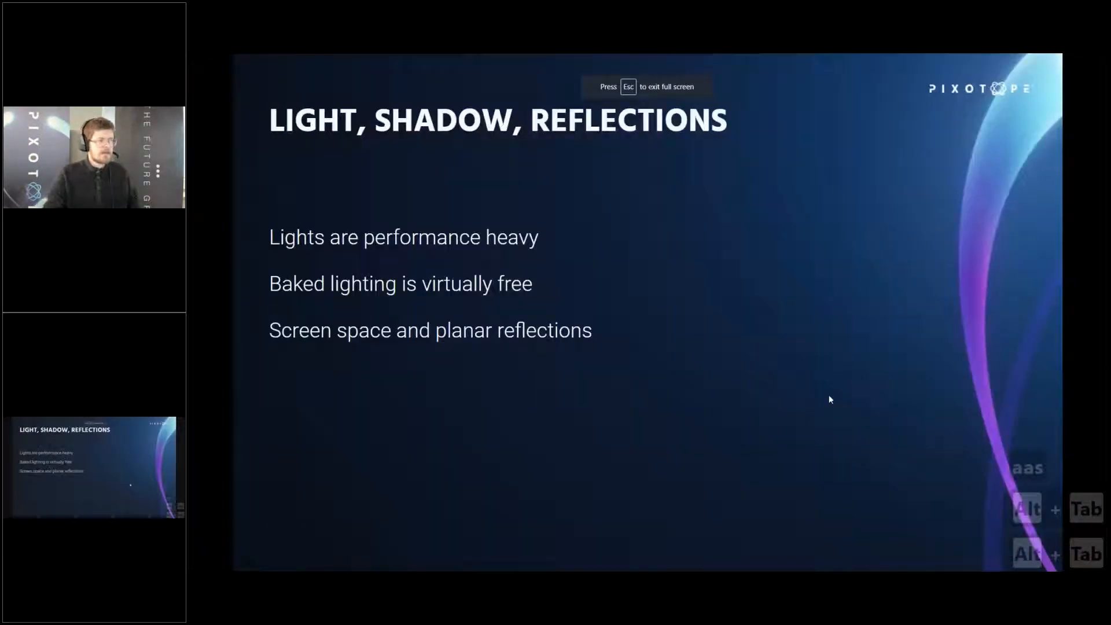
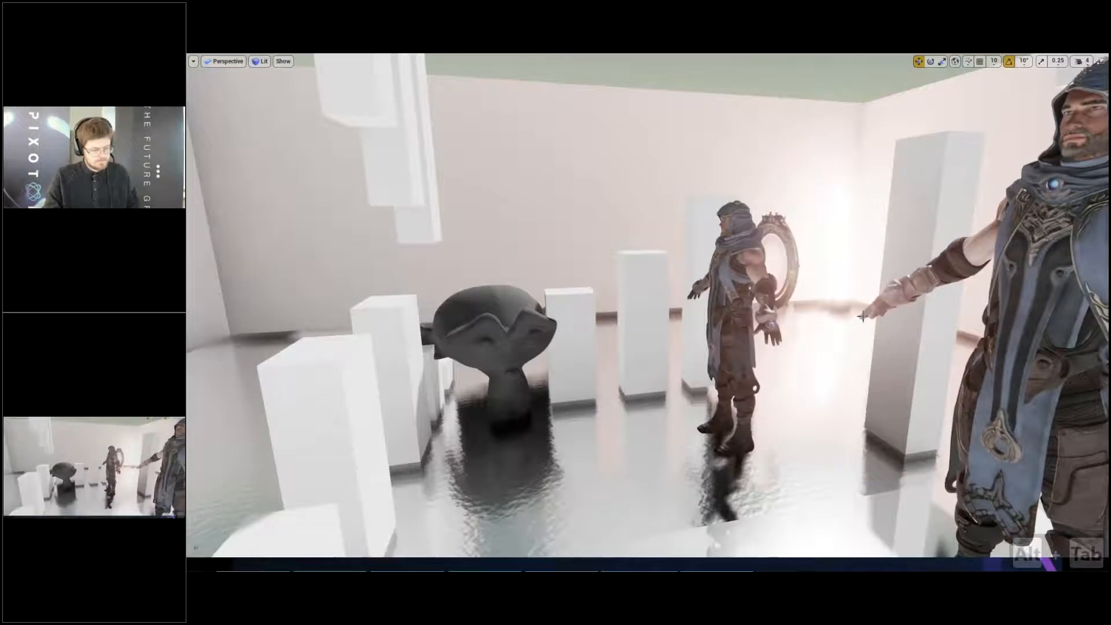
- Leave the full-screen view and save the light showcase level
{"action": "key", "text": "F11"}
{"action": "key", "text": "ctrl+s"}
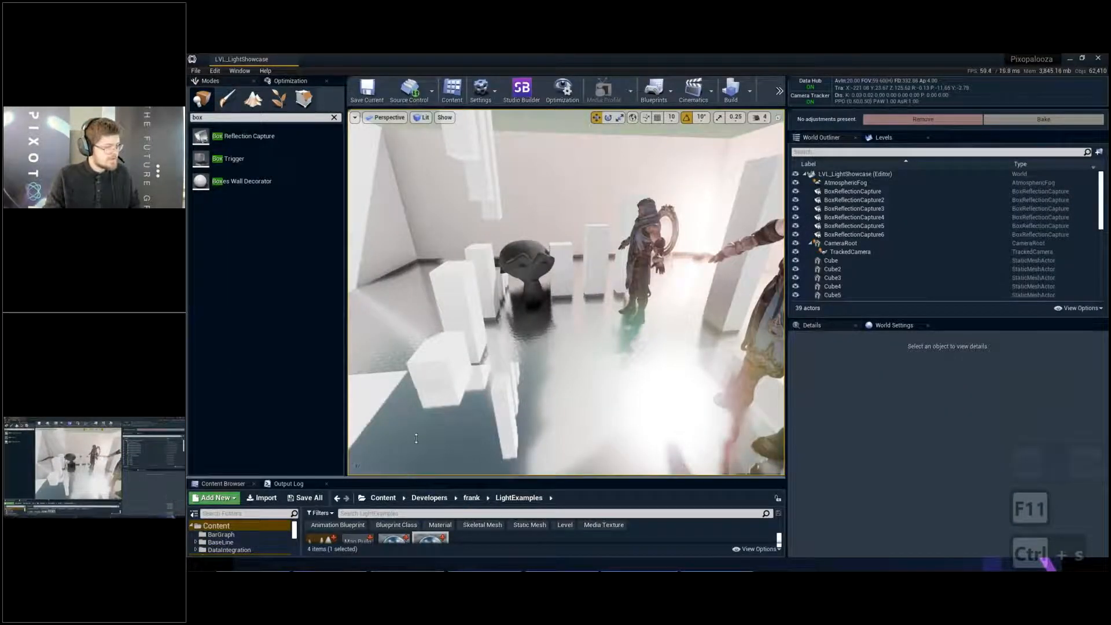
- Enlarge the content browser, search the whole Content folder for "rtx" and open the BP_RTXToggle blueprint
{"action": "left_click_drag", "start_coordinate": [416, 438], "coordinate": [416, 281]}
{"action": "left_click", "coordinate": [268, 328]}
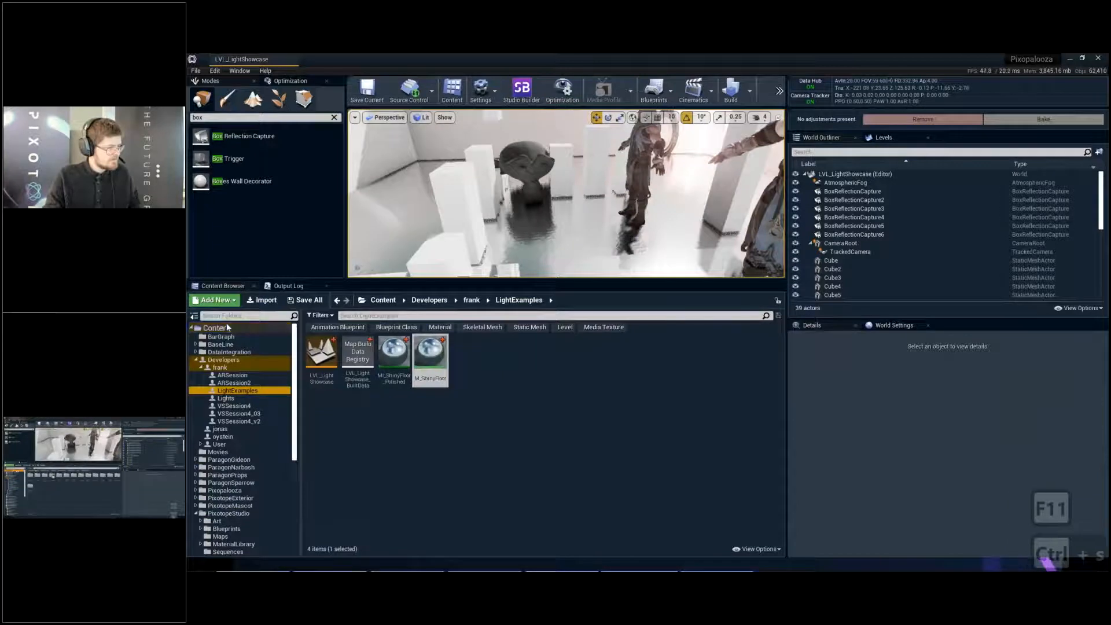
{"action": "left_click", "coordinate": [354, 315]}
{"action": "type", "text": "rtx"}
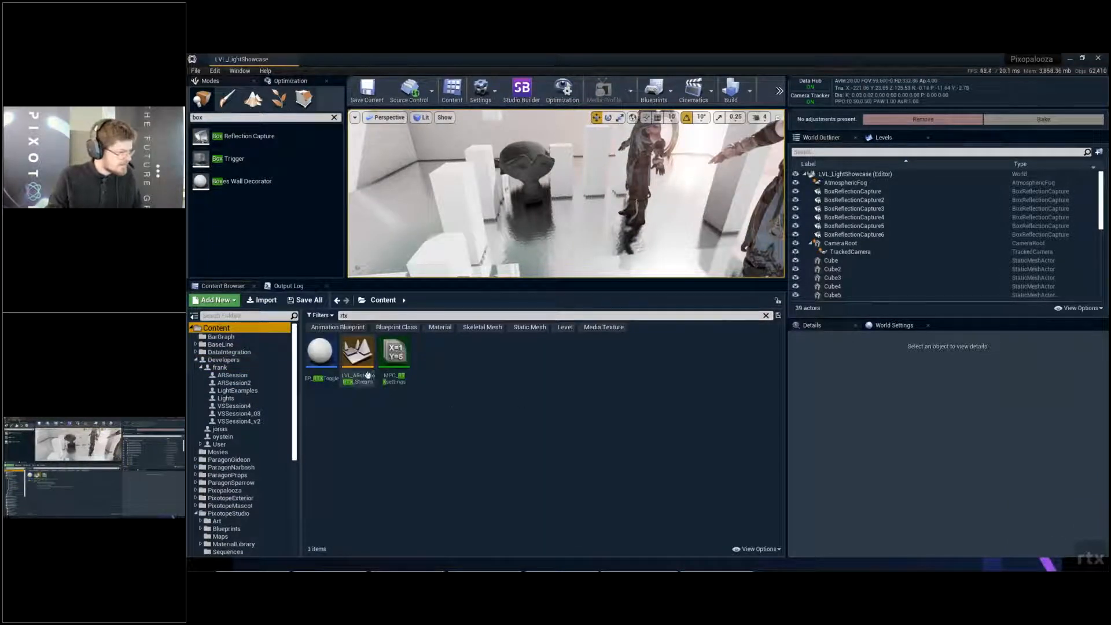
{"action": "double_click", "coordinate": [320, 353]}
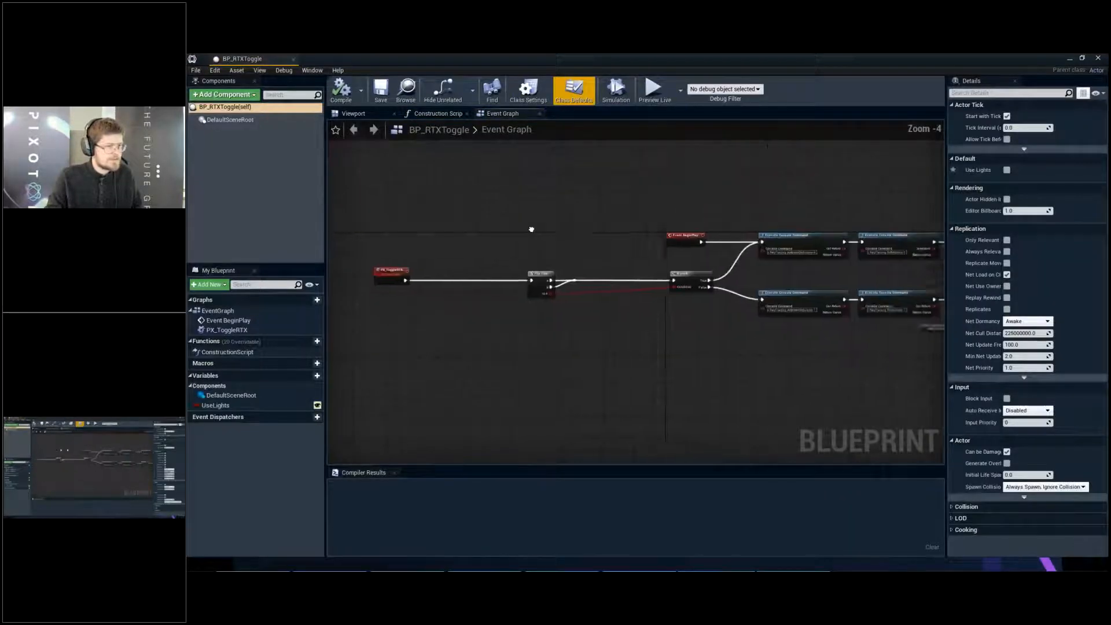
- Disconnect Event BeginPlay from the first Execute Console Command node in the BP_RTXToggle event graph
{"action": "scroll", "coordinate": [688, 239], "scroll_direction": "up", "scroll_amount": 3}
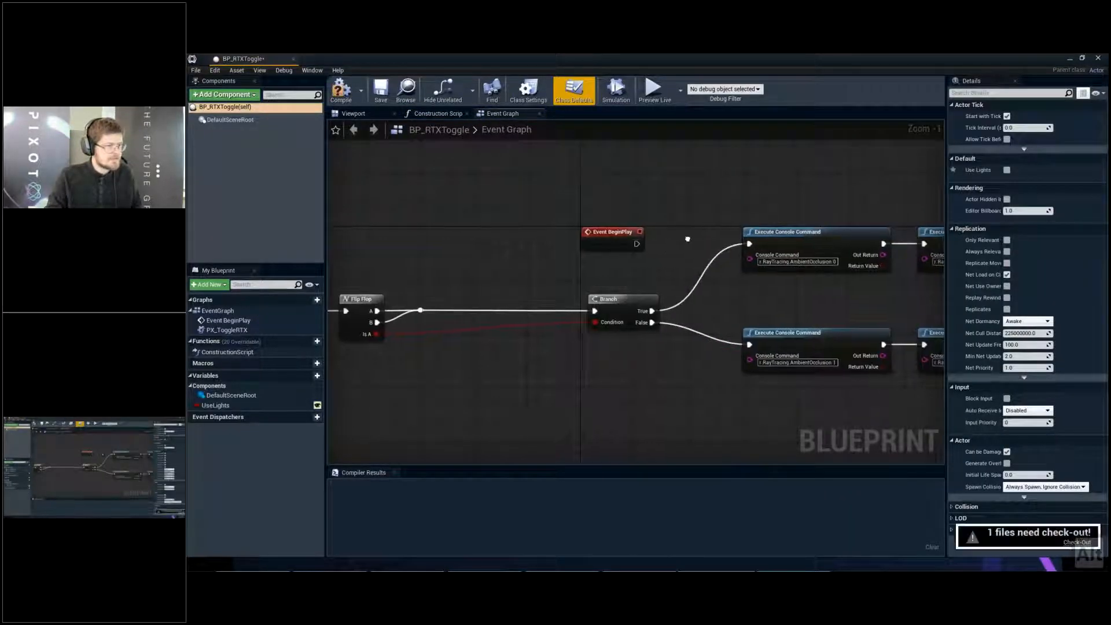
{"action": "right_click_drag", "start_coordinate": [688, 239], "coordinate": [546, 218]}
{"action": "scroll", "coordinate": [521, 223], "scroll_direction": "up", "scroll_amount": 1}
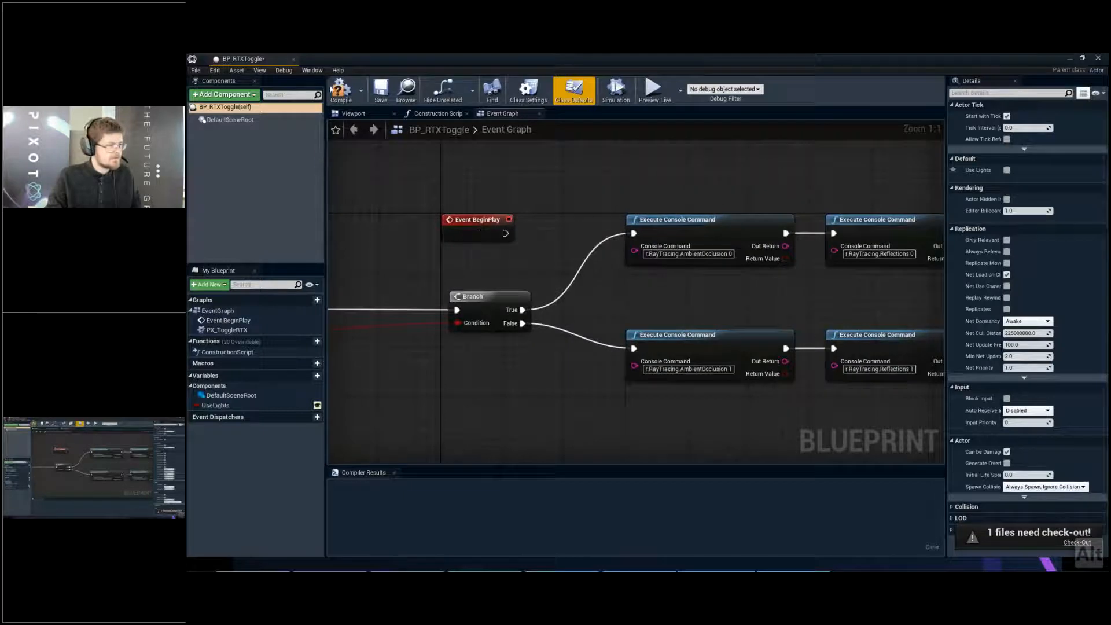
- Compile and save BP_RTXToggle by making its file writable, and return to the level editor
{"action": "left_click", "coordinate": [331, 89]}
{"action": "key", "text": "ctrl+s"}
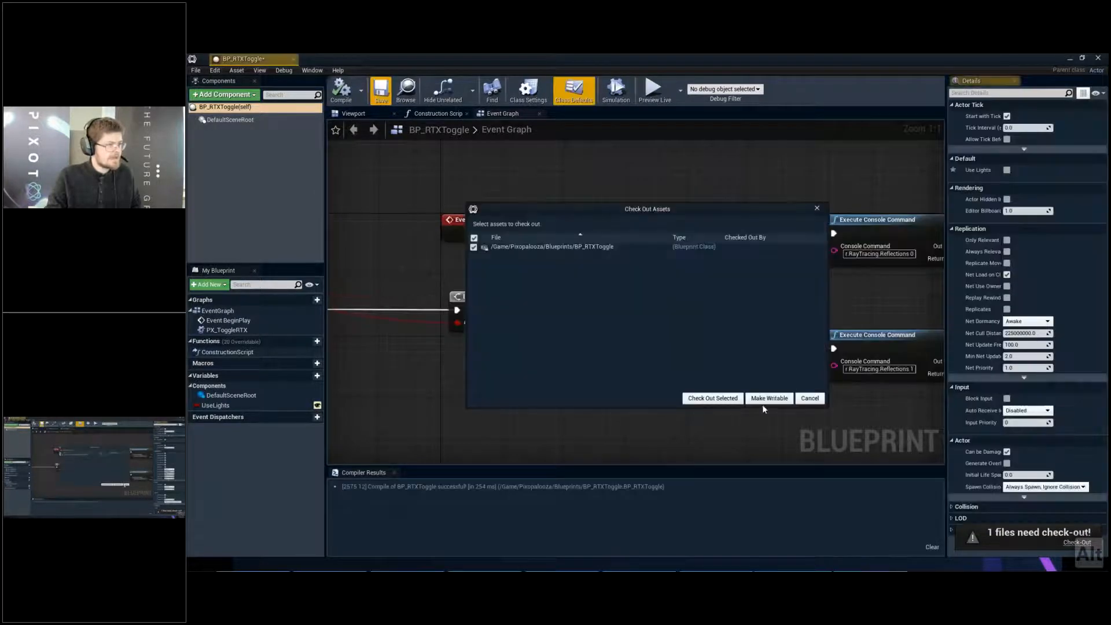
{"action": "left_click", "coordinate": [767, 399]}
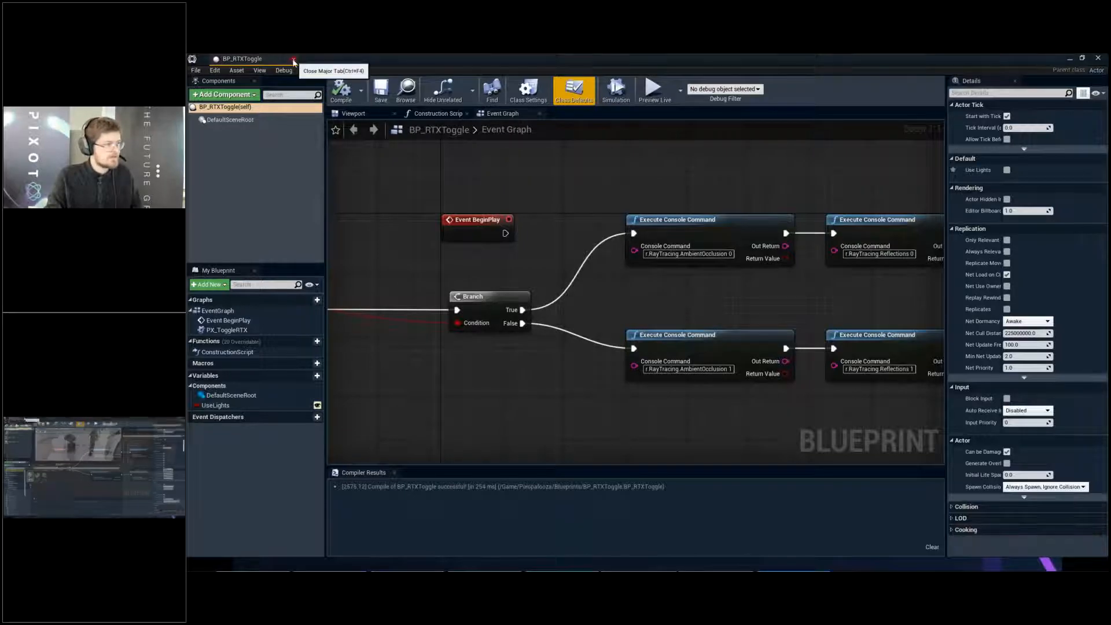
{"action": "left_click", "coordinate": [407, 92]}
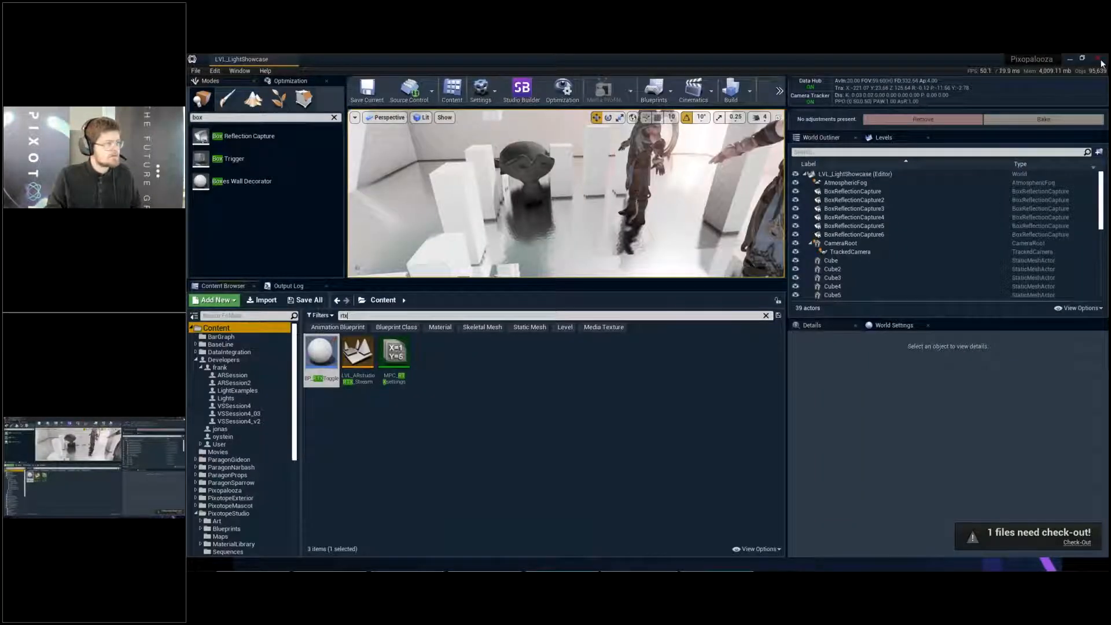
- Check the "Ray Tracing in Real Time" slide and switch to the Pixotope Director
{"action": "key", "text": "alt+Tab"}
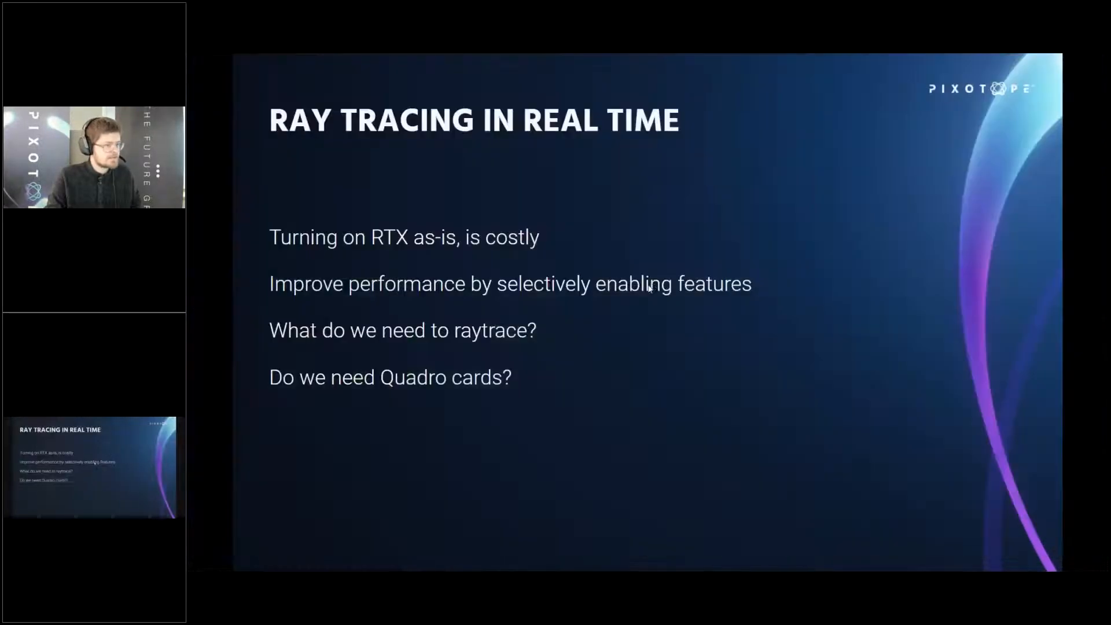
{"action": "key", "text": "alt+Tab"}
{"action": "key", "text": "alt+Tab"}
{"action": "key", "text": "alt+shift+Tab"}
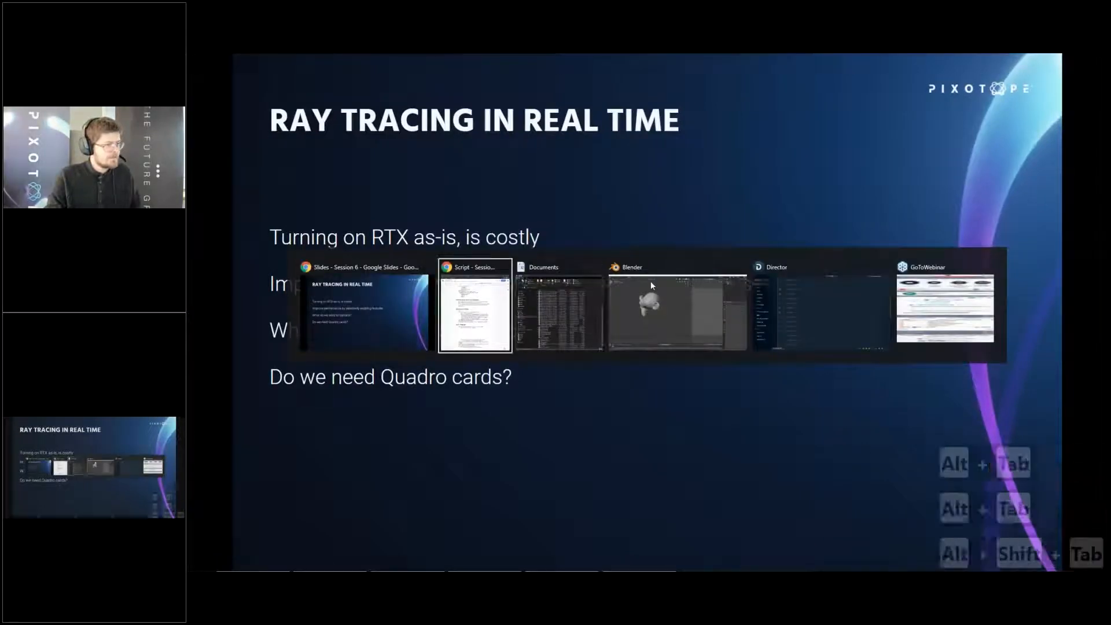
{"action": "key", "text": "alt+Tab"}
{"action": "key", "text": "alt+Tab"}
{"action": "key", "text": "alt+Tab"}
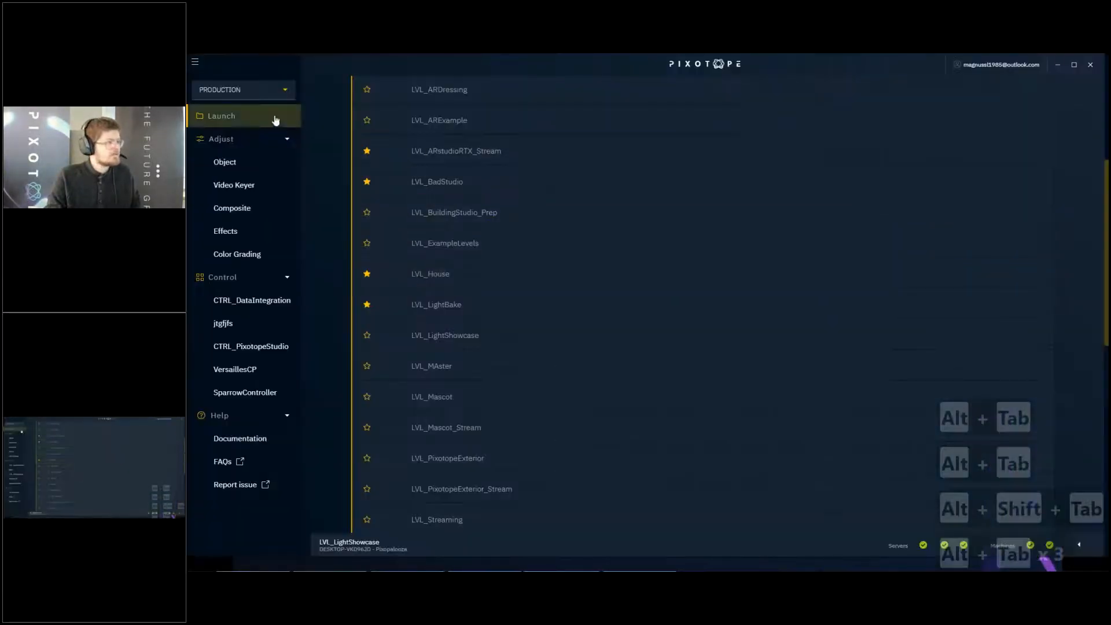
- Change Director to Setup and enable DX 12 mode for ray tracing support in the general settings
{"action": "left_click", "coordinate": [267, 95]}
{"action": "left_click", "coordinate": [255, 109]}
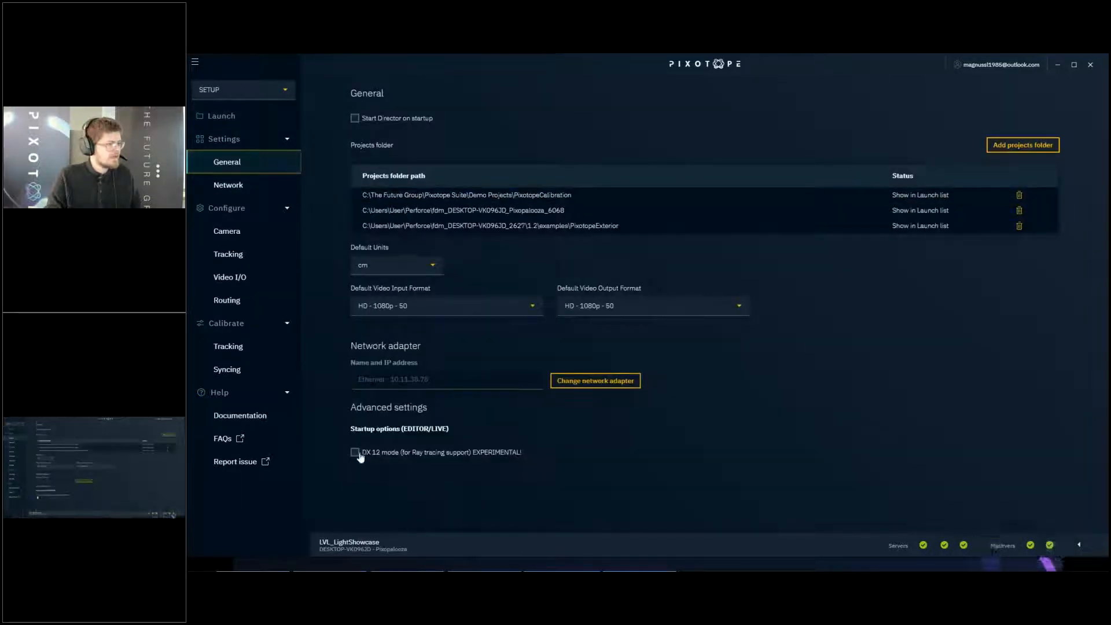
{"action": "left_click", "coordinate": [356, 453]}
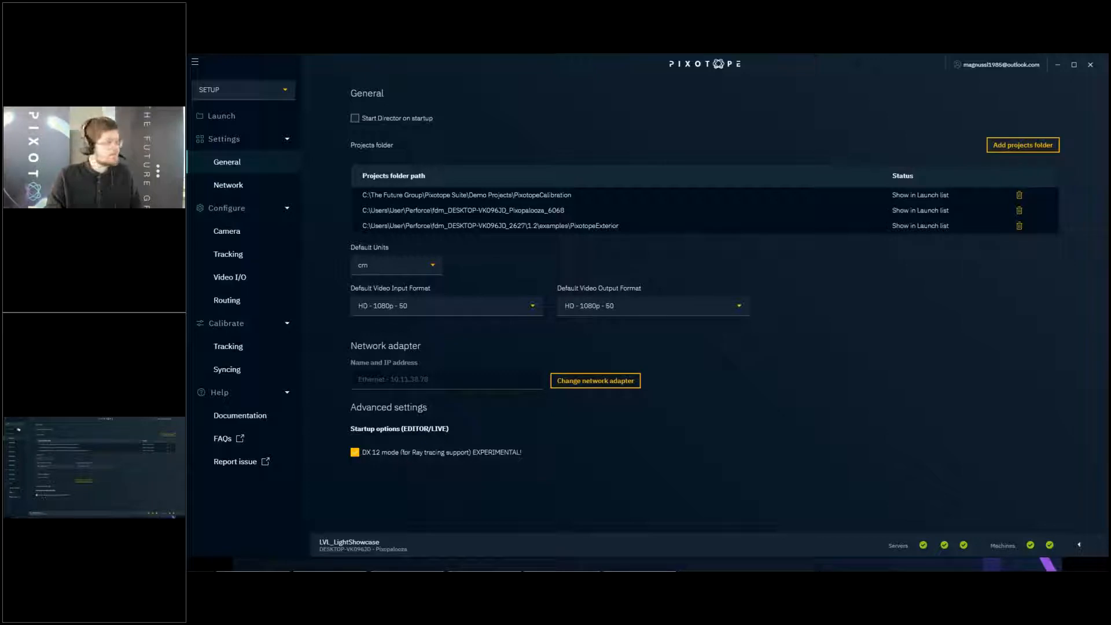
- Find LVL_Studio in the Pixopalooza project and launch it in the editor
{"action": "left_click", "coordinate": [233, 117]}
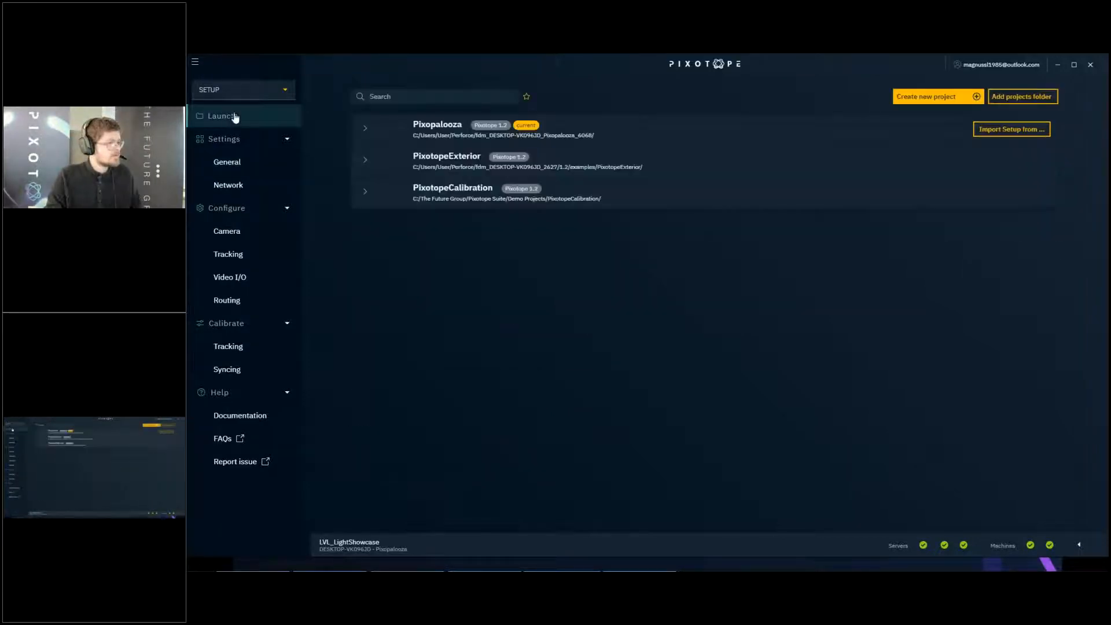
{"action": "left_click", "coordinate": [398, 134]}
{"action": "scroll", "coordinate": [702, 235], "scroll_direction": "down", "scroll_amount": 5}
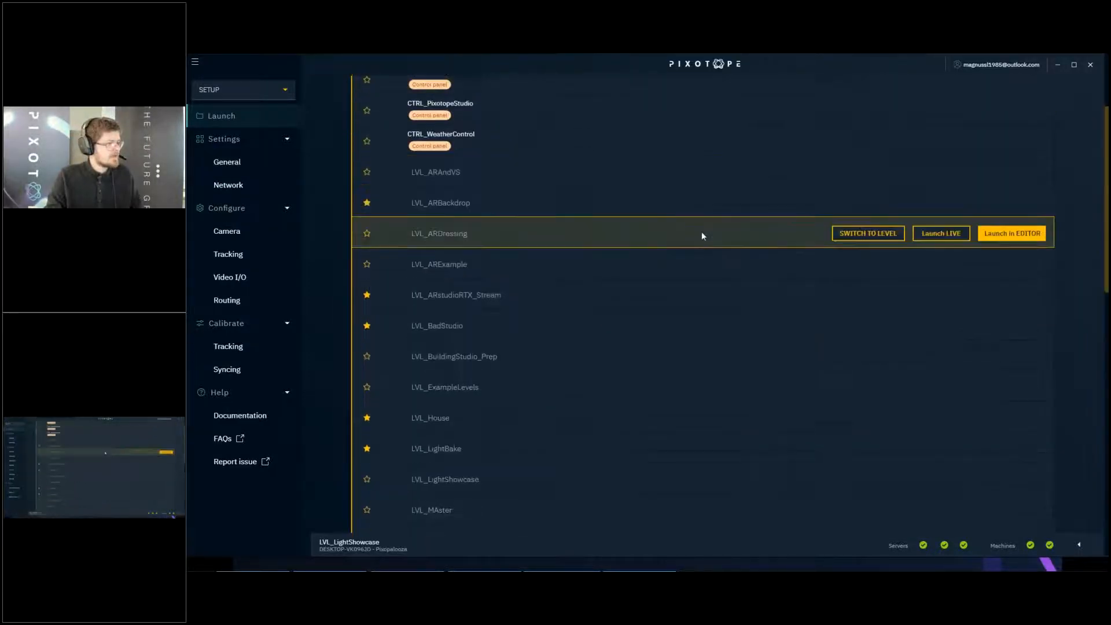
{"action": "scroll", "coordinate": [747, 367], "scroll_direction": "down", "scroll_amount": 4}
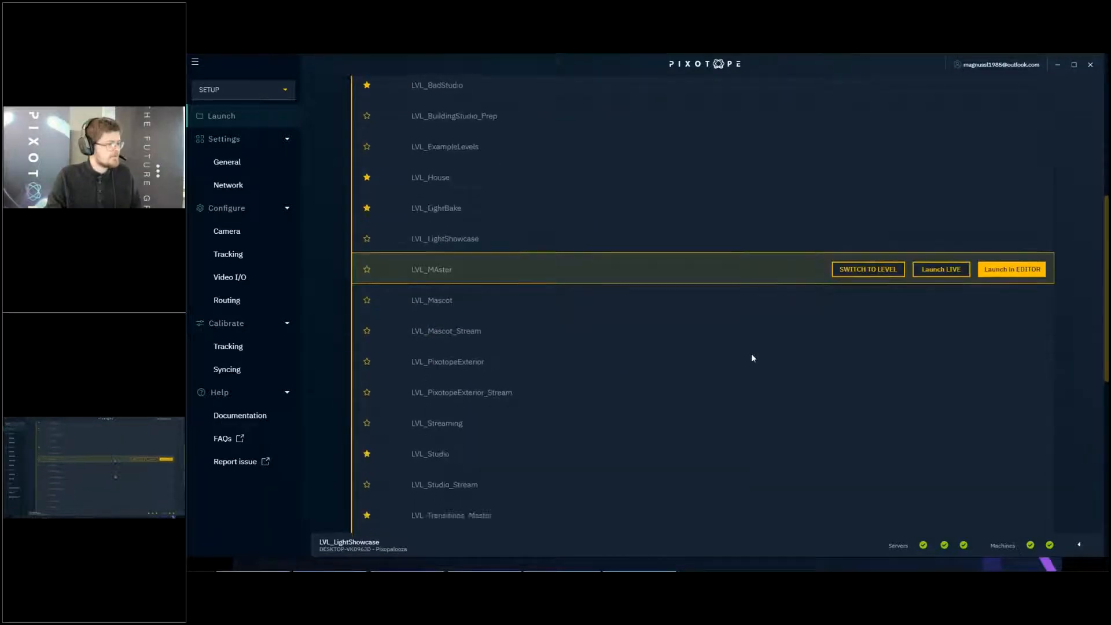
{"action": "left_click", "coordinate": [1021, 360]}
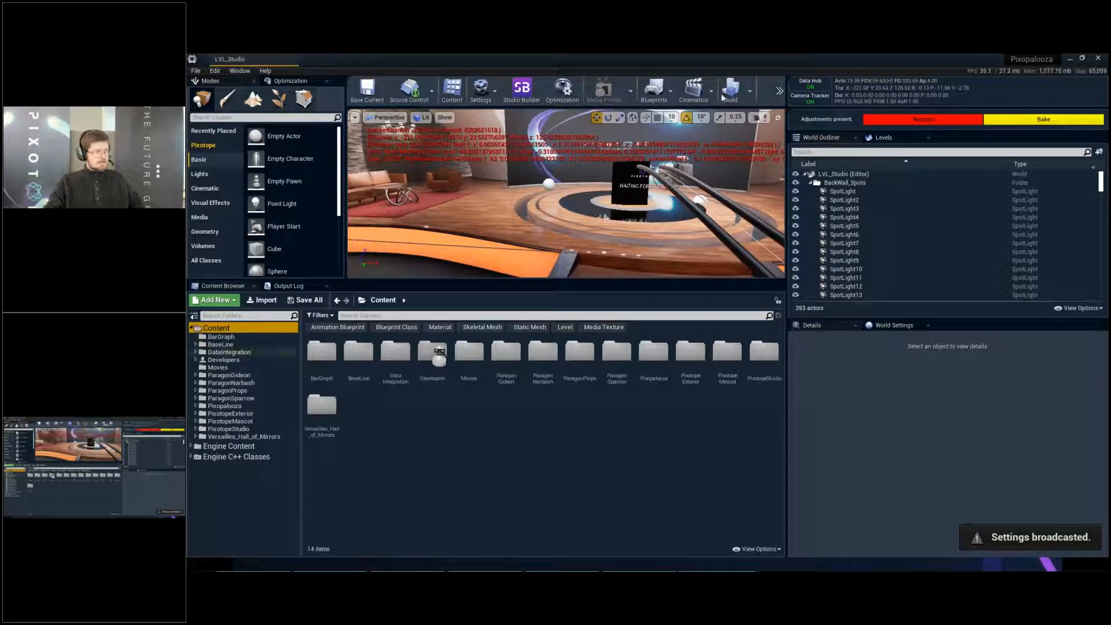
- Play the studio level briefly, stop it and remove the present adjustments
{"action": "key", "text": "alt+p"}
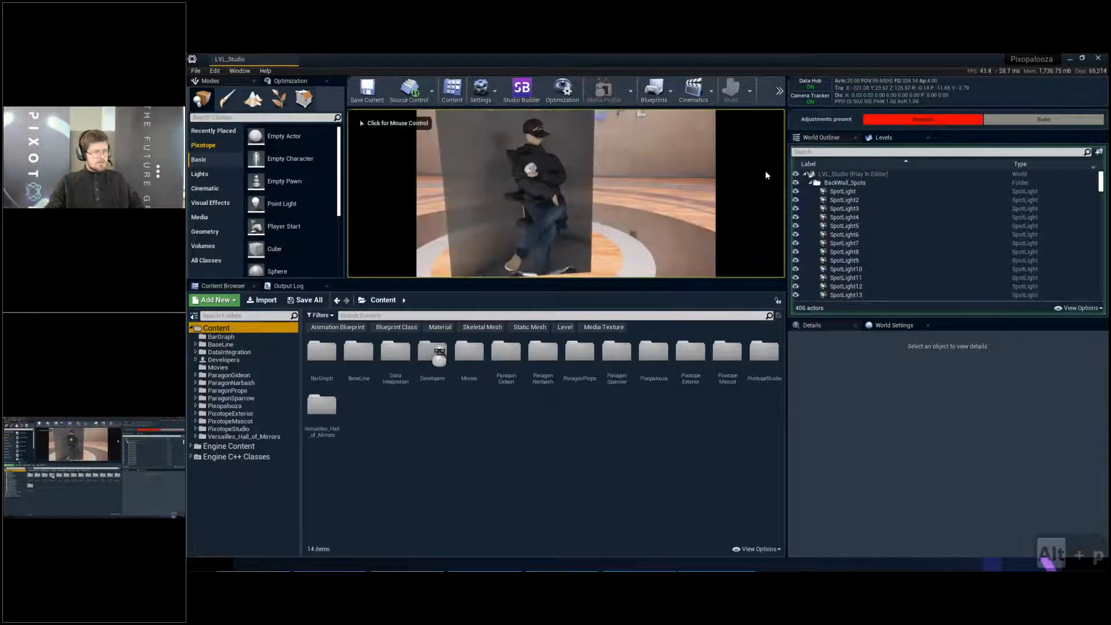
{"action": "key", "text": "Escape"}
{"action": "left_click", "coordinate": [925, 117]}
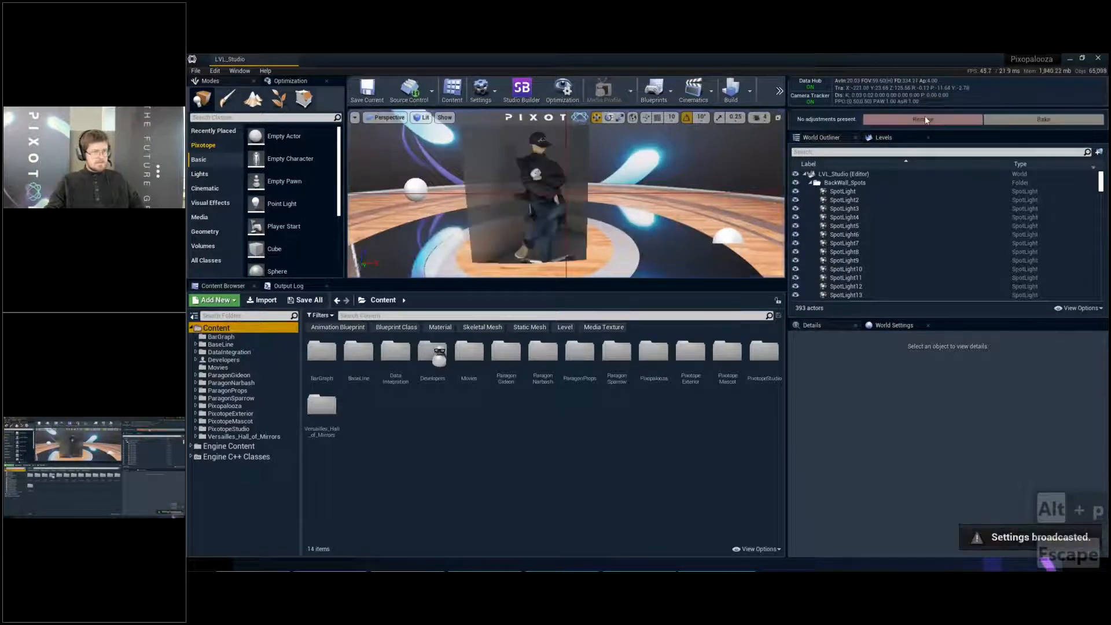
- Enlarge the viewport and bring the presenter's compositing plane on the round stage into close view
{"action": "key", "text": "s"}
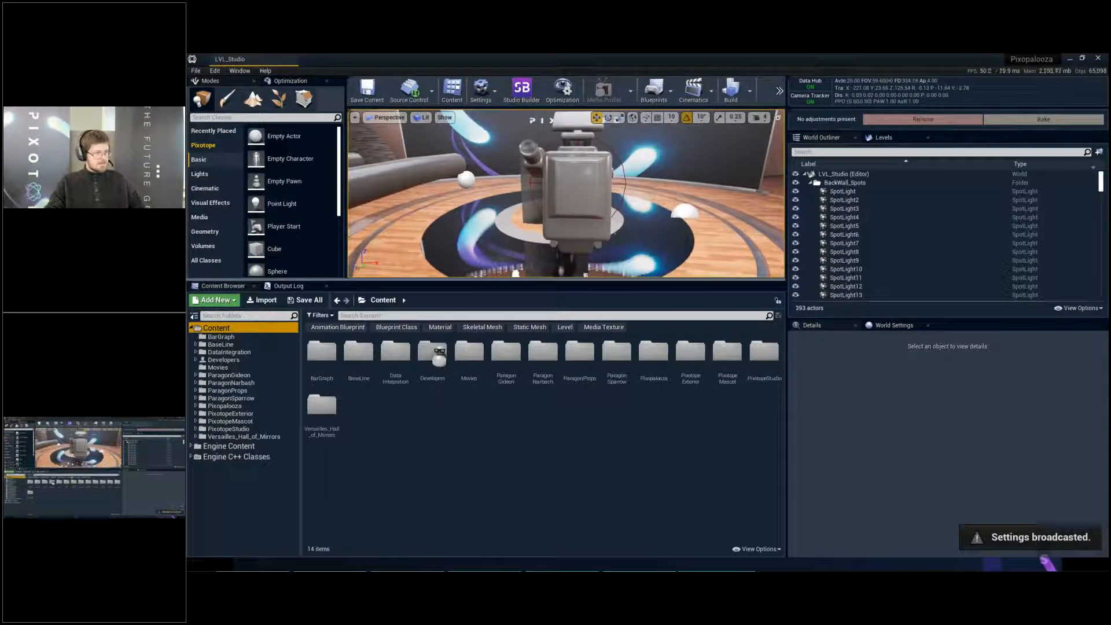
{"action": "left_click_drag", "start_coordinate": [533, 283], "coordinate": [532, 392]}
{"action": "key", "text": "d"}
{"action": "key", "text": "w"}
{"action": "key", "text": "a"}
{"action": "key", "text": "a"}
{"action": "key", "text": "w"}
{"action": "right_click_drag", "start_coordinate": [538, 278], "coordinate": [567, 265]}
- Select the presenter's compositing plane and move it along Y to about 381.9
{"action": "key", "text": "w"}
{"action": "key", "text": "a"}
{"action": "left_click", "coordinate": [568, 265]}
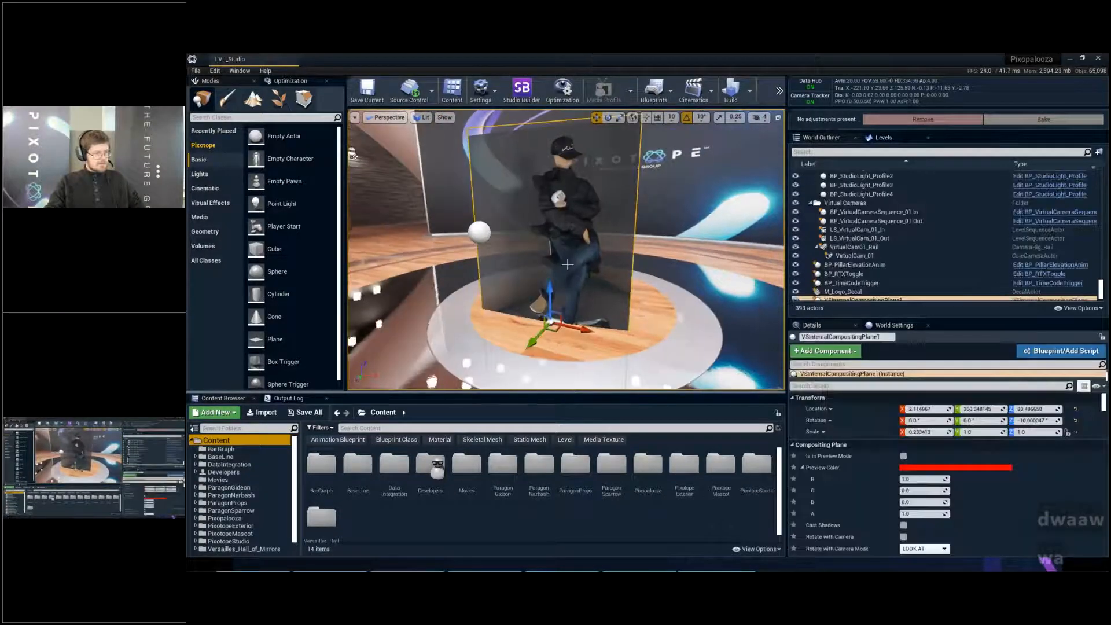
{"action": "left_click_drag", "start_coordinate": [539, 344], "coordinate": [541, 314]}
{"action": "key", "text": "e"}
{"action": "key", "text": "s"}
{"action": "key", "text": "q"}
{"action": "key", "text": "w"}
{"action": "right_click_drag", "start_coordinate": [541, 314], "coordinate": [507, 329]}
{"action": "key", "text": "q"}
{"action": "key", "text": "q"}
{"action": "key", "text": "s"}
{"action": "key", "text": "e"}
{"action": "key", "text": "e"}
{"action": "key", "text": "w"}
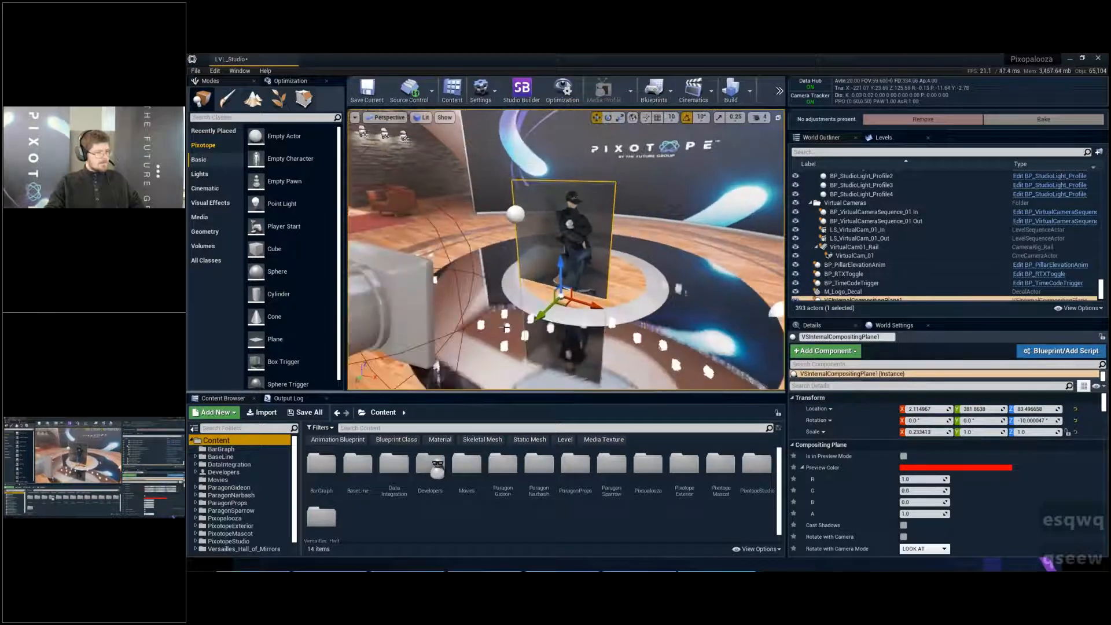
- Shift the compositing plane to about 8.0 in X and about 388.9 in Y on the round stage
{"action": "left_click_drag", "start_coordinate": [594, 305], "coordinate": [600, 307]}
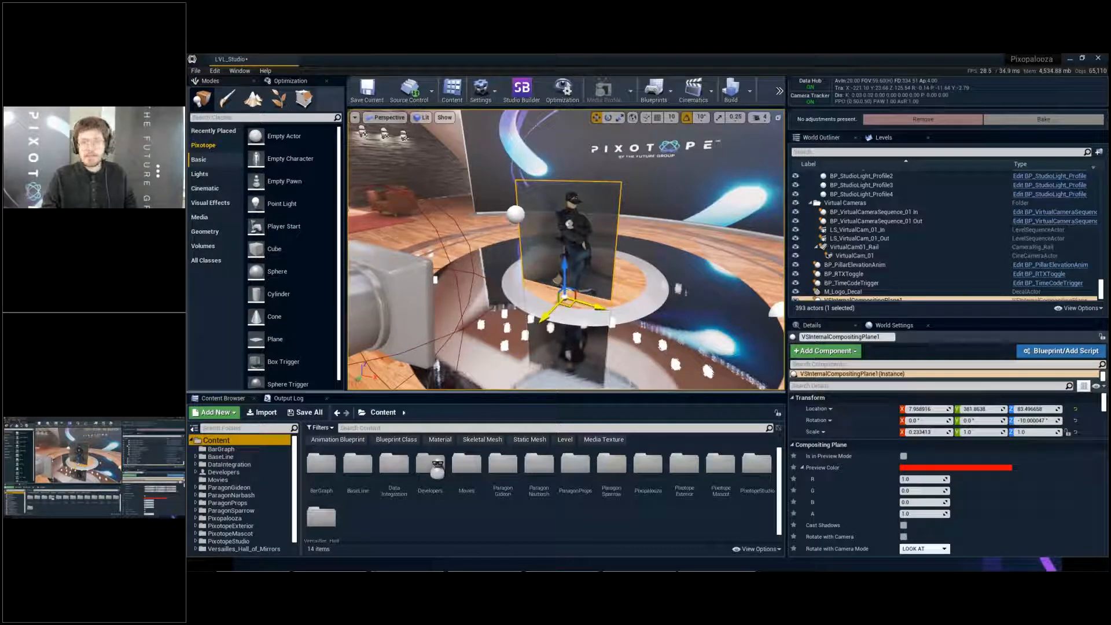
{"action": "mouse_move", "coordinate": [578, 301]}
{"action": "right_mouse_down"}
{"action": "mouse_move", "coordinate": [564, 288]}
{"action": "mouse_move", "coordinate": [566, 301]}
{"action": "right_mouse_up"}
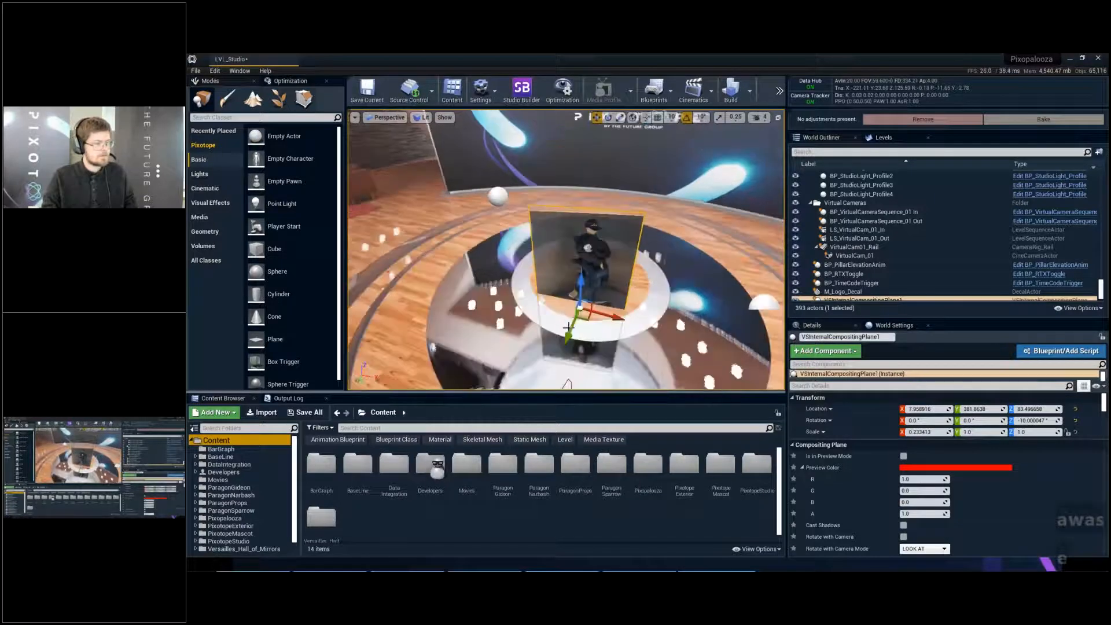
{"action": "mouse_move", "coordinate": [570, 331]}
{"action": "left_mouse_down"}
{"action": "mouse_move", "coordinate": [564, 352]}
{"action": "mouse_move", "coordinate": [566, 342]}
{"action": "left_mouse_up"}
- Select the TrackedCamera and its CameraRoot, and examine the presenter's placement on the stage with the camera preview
{"action": "left_click", "coordinate": [884, 81]}
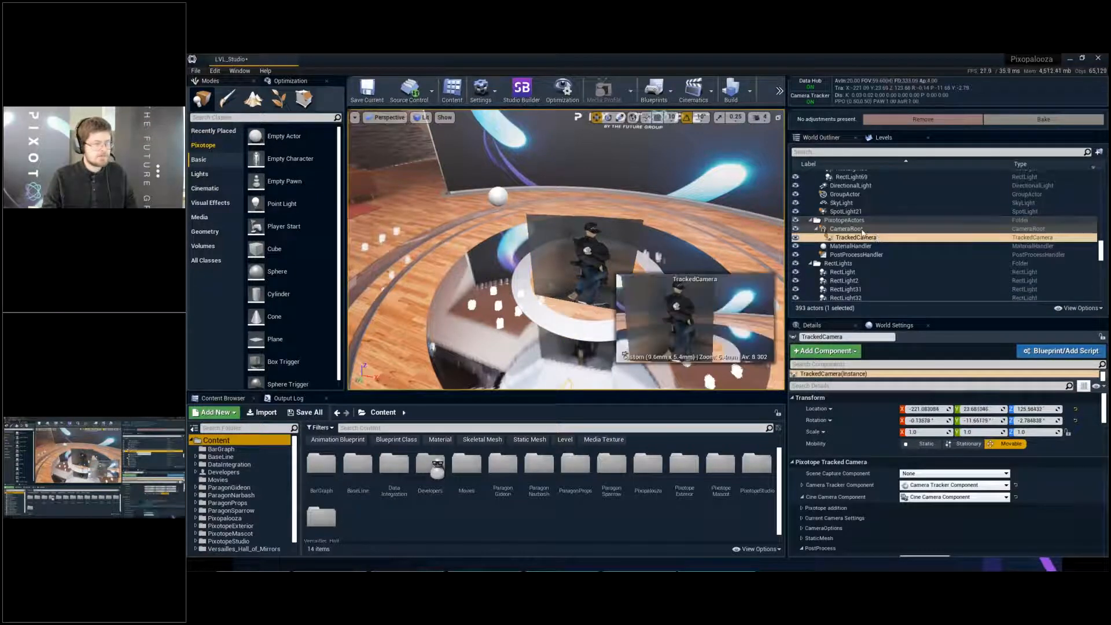
{"action": "left_click", "coordinate": [932, 229]}
{"action": "right_click_drag", "start_coordinate": [572, 272], "coordinate": [573, 249]}
{"action": "key", "text": "q"}
{"action": "key", "text": "w"}
{"action": "key", "text": "e"}
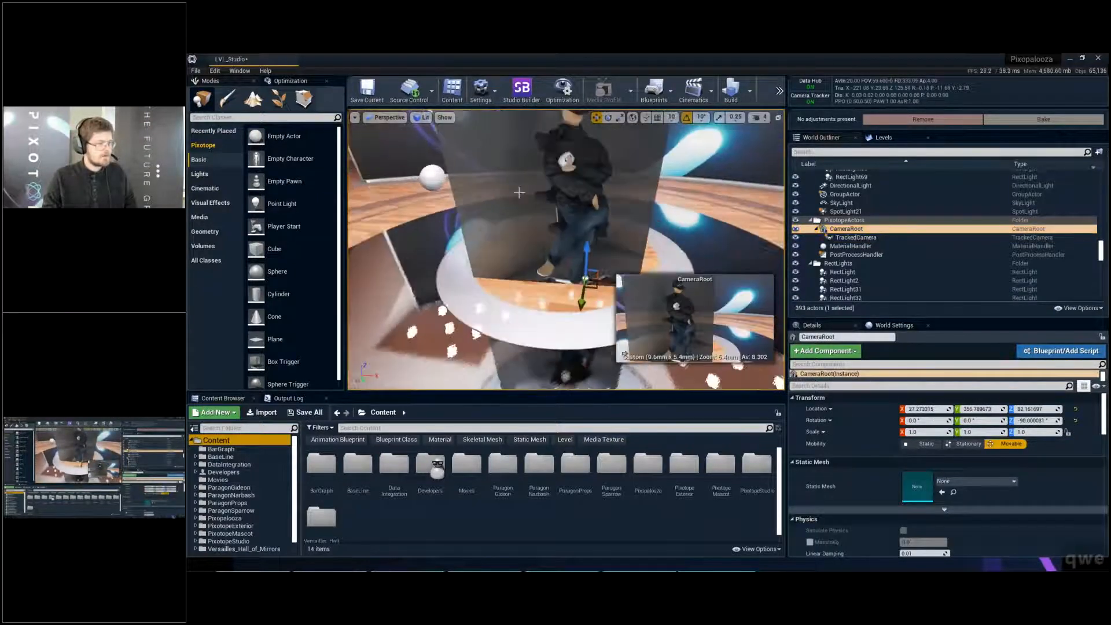
- Reselect the compositing plane and reposition it to about 17.5 in X and 369.6 in Y
{"action": "left_click", "coordinate": [572, 261]}
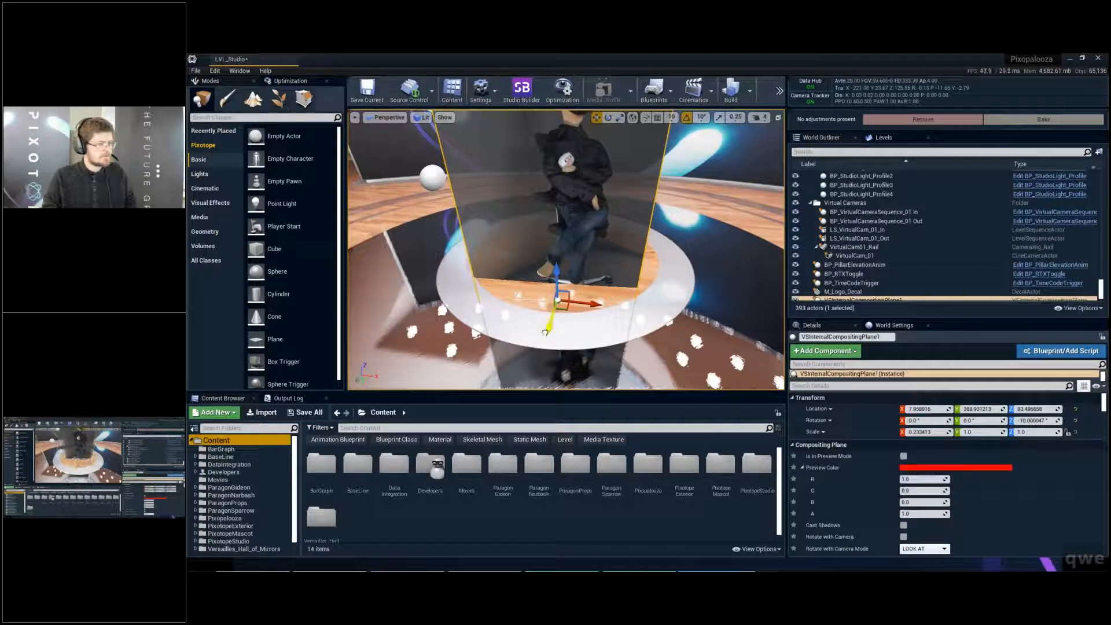
{"action": "left_click_drag", "start_coordinate": [550, 326], "coordinate": [565, 308]}
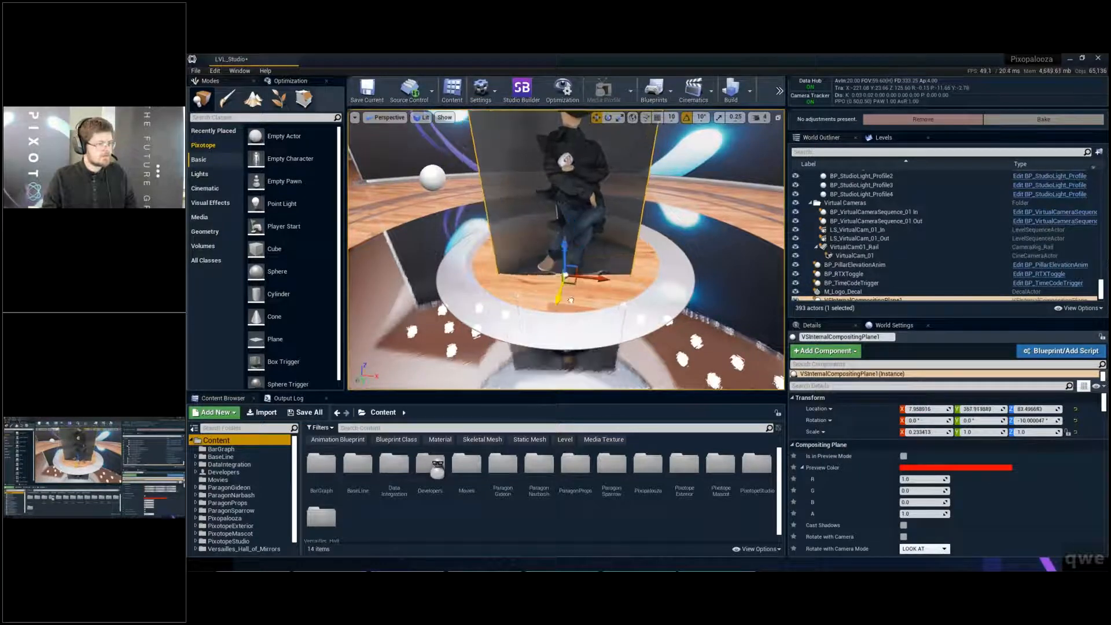
{"action": "key", "text": "f"}
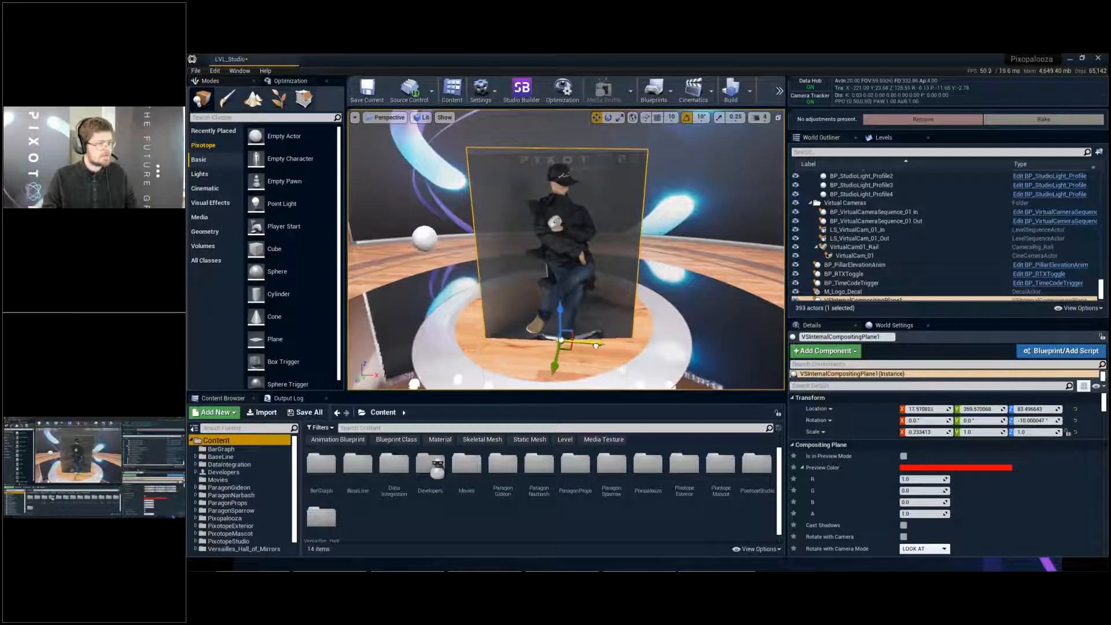
- Switch to the Pixotope Director in Production and show the Video Keyer settings for Greenstudio
{"action": "key", "text": "alt+Tab"}
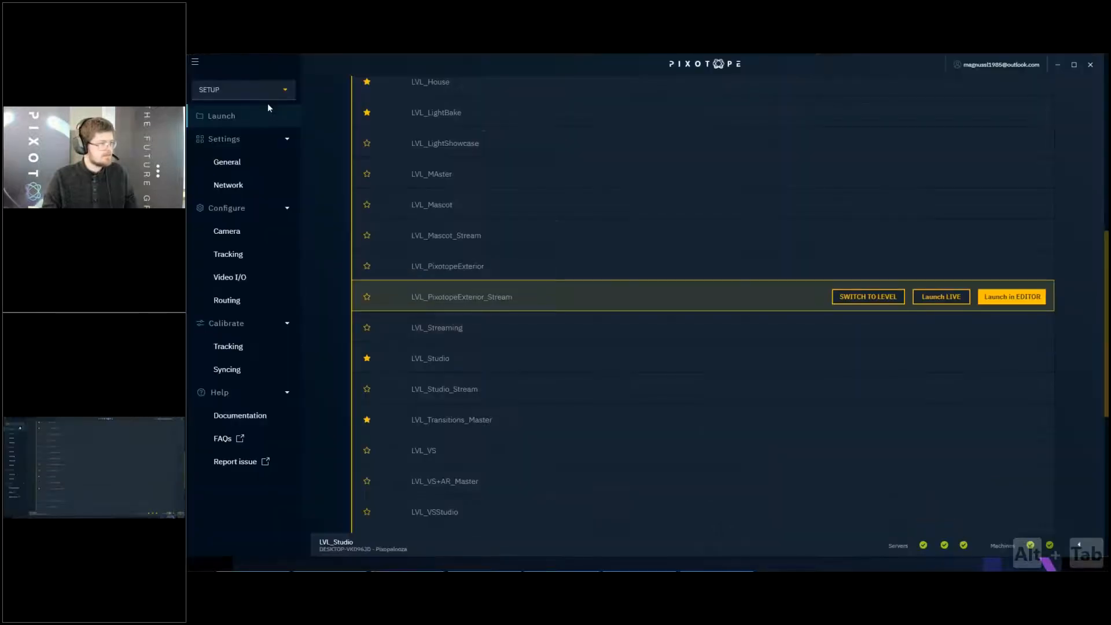
{"action": "left_click", "coordinate": [267, 186]}
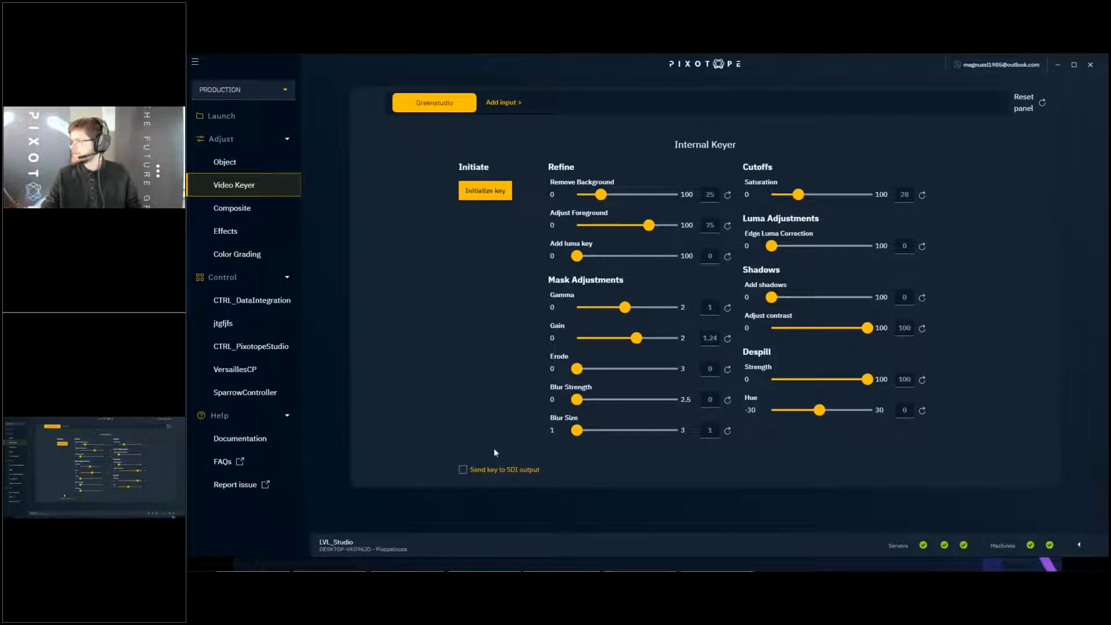
- Put the studio viewport in full-screen view and return to Director's Video Keyer with its window maximized
{"action": "left_click_drag", "start_coordinate": [597, 64], "coordinate": [582, 311]}
{"action": "left_click", "coordinate": [579, 231]}
{"action": "key", "text": "F11"}
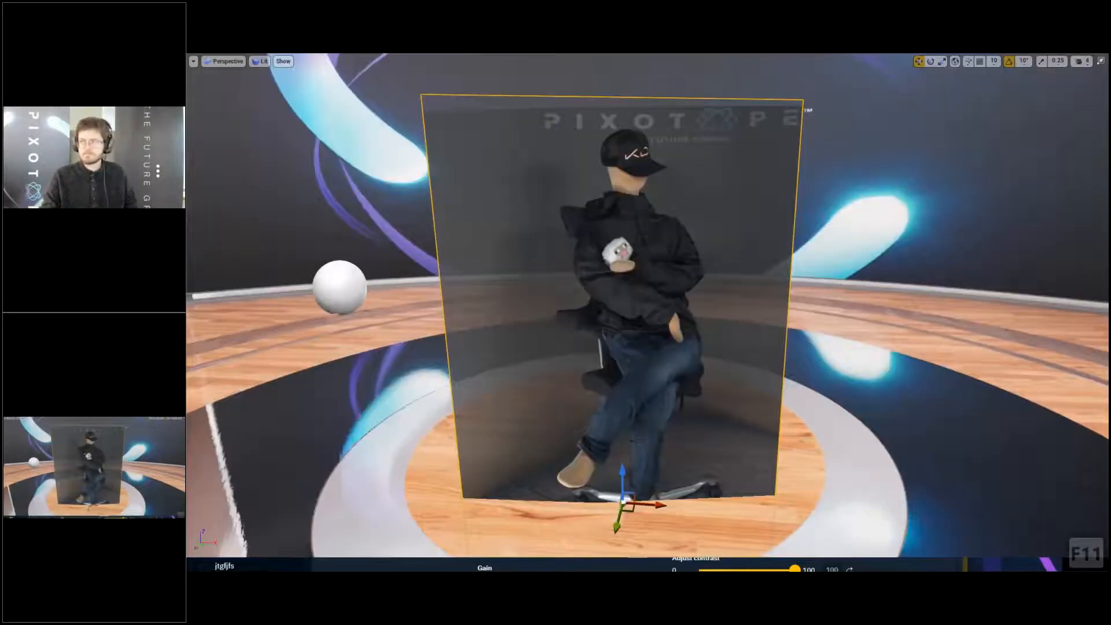
{"action": "key", "text": "alt+Tab"}
{"action": "left_click_drag", "start_coordinate": [557, 305], "coordinate": [562, 259]}
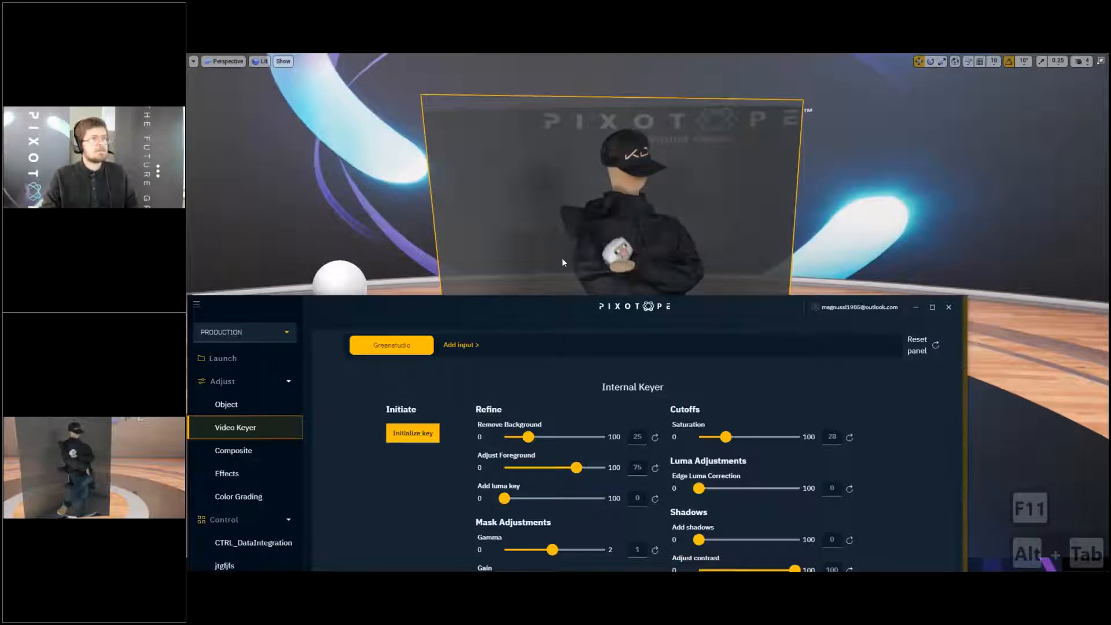
{"action": "double_click", "coordinate": [562, 259]}
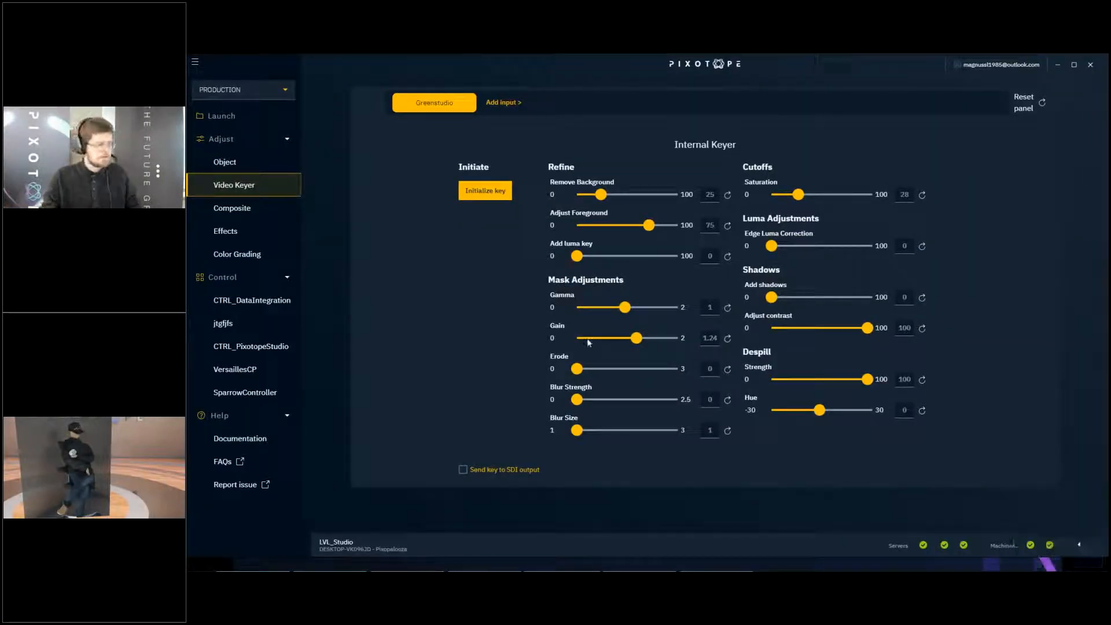
- Send the Greenstudio key to the SDI output, switch to the Pixotope Editor and leave the full-screen viewport
{"action": "left_click", "coordinate": [463, 470]}
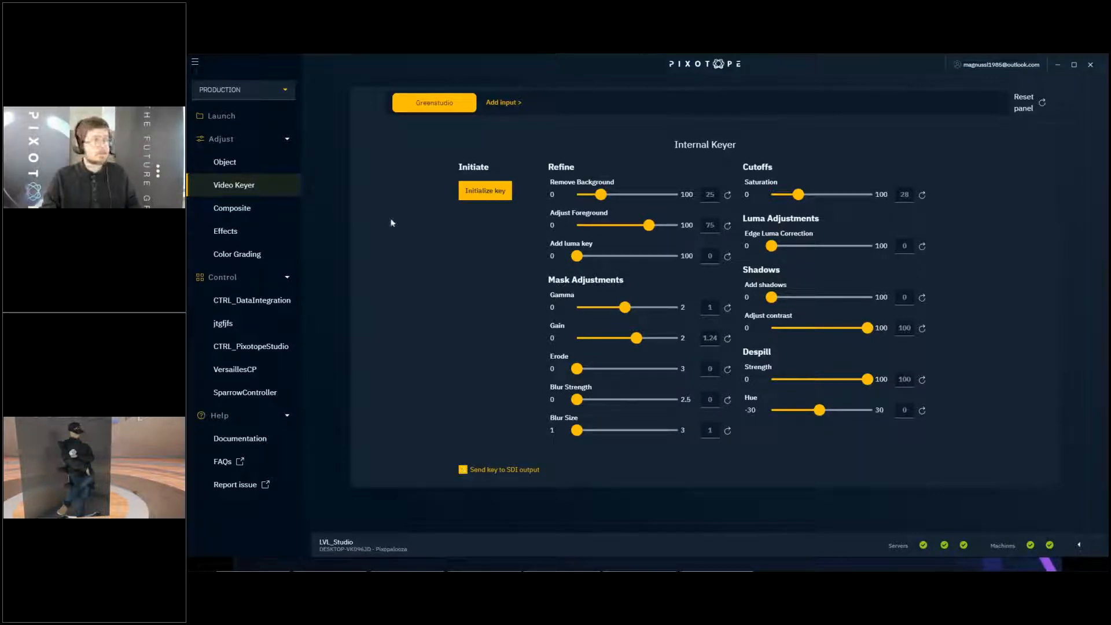
{"action": "left_click_drag", "start_coordinate": [429, 64], "coordinate": [232, 209]}
{"action": "left_click", "coordinate": [857, 359]}
{"action": "key", "text": "F11"}
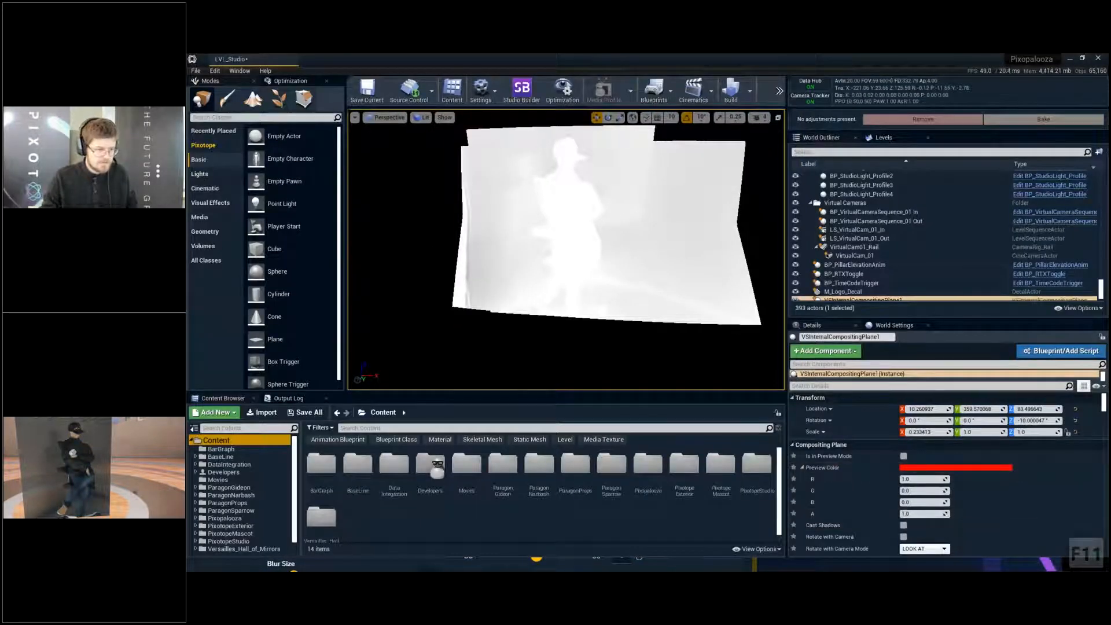
- Start the live preview, put its view in full screen and return to Director's Video Keyer
{"action": "left_click", "coordinate": [870, 387]}
{"action": "type", "text": "wys"}
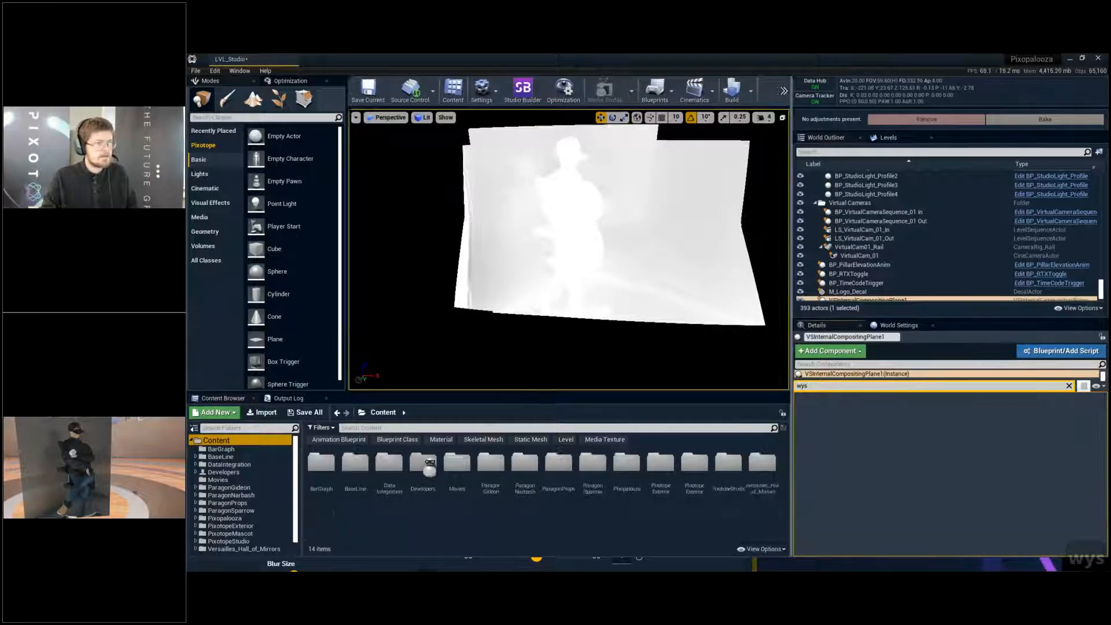
{"action": "left_click", "coordinate": [804, 90]}
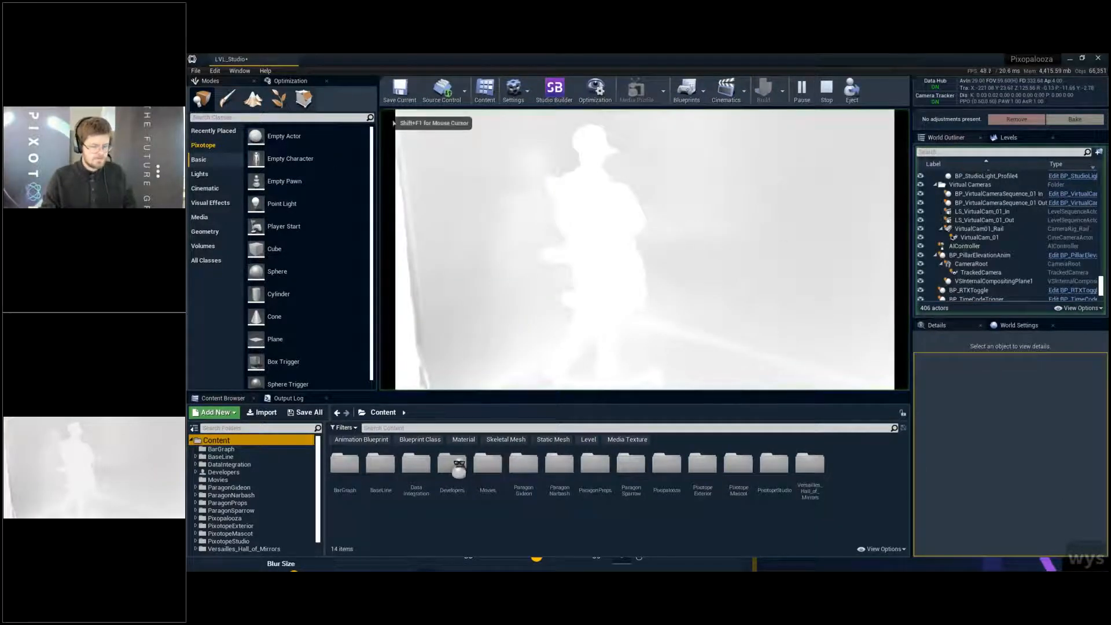
{"action": "key", "text": "F11"}
{"action": "key", "text": "alt+Tab"}
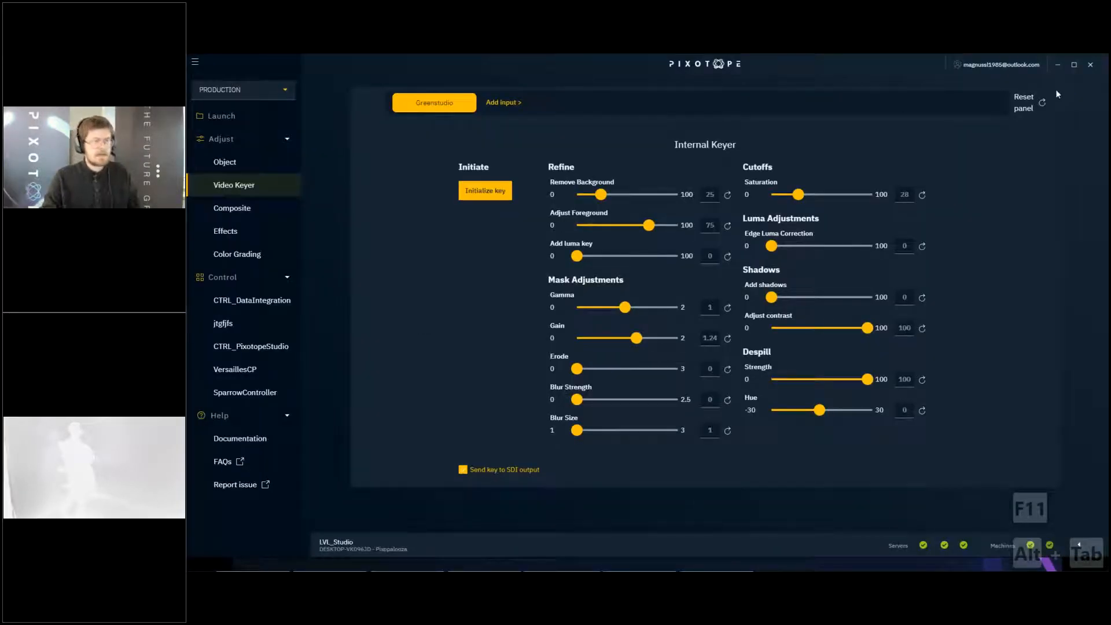
- Reset the Greenstudio keyer settings to their defaults and open the key initialization
{"action": "left_click", "coordinate": [1041, 102]}
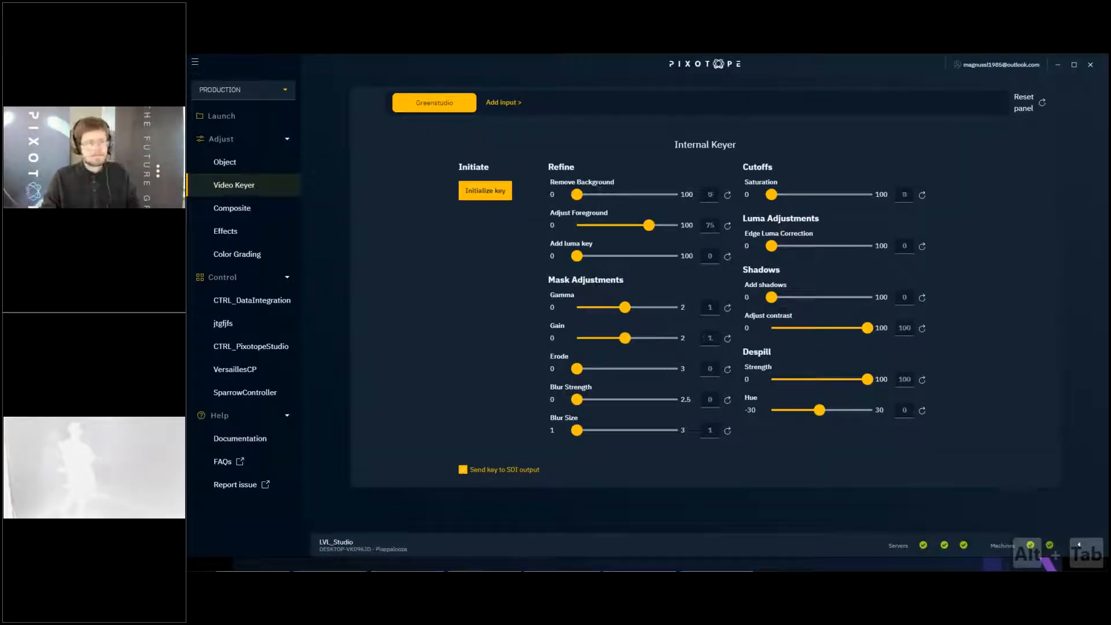
{"action": "left_click", "coordinate": [485, 190]}
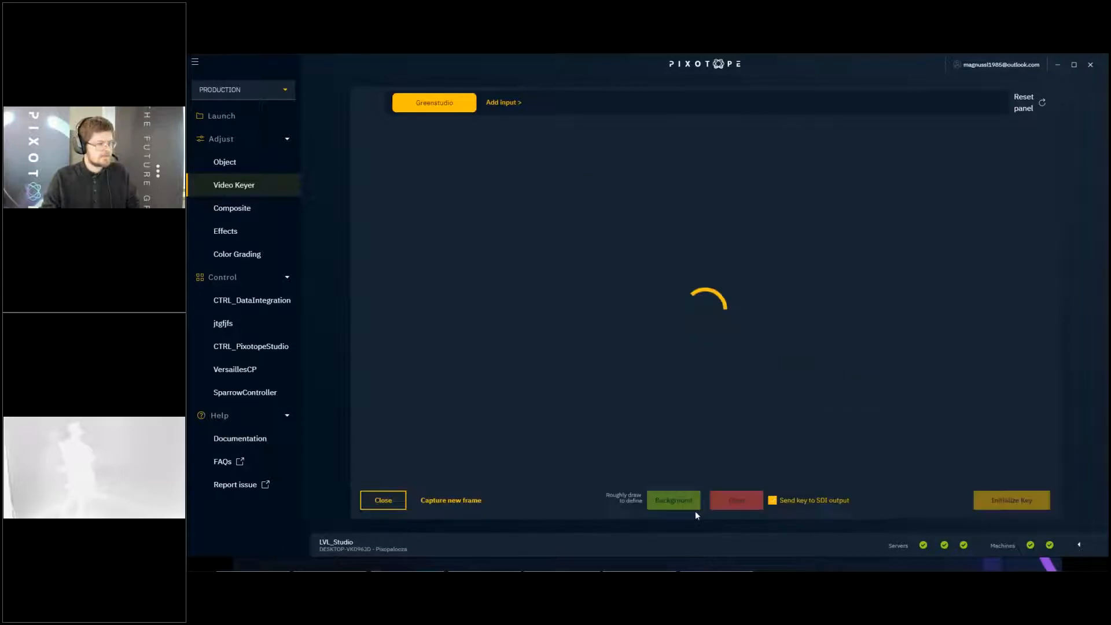
{"action": "left_click_drag", "start_coordinate": [490, 435], "coordinate": [534, 162]}
{"action": "mouse_move", "coordinate": [774, 172]}
{"action": "left_mouse_down"}
{"action": "mouse_move", "coordinate": [866, 175]}
{"action": "mouse_move", "coordinate": [703, 333]}
{"action": "mouse_move", "coordinate": [846, 364]}
{"action": "left_mouse_up"}
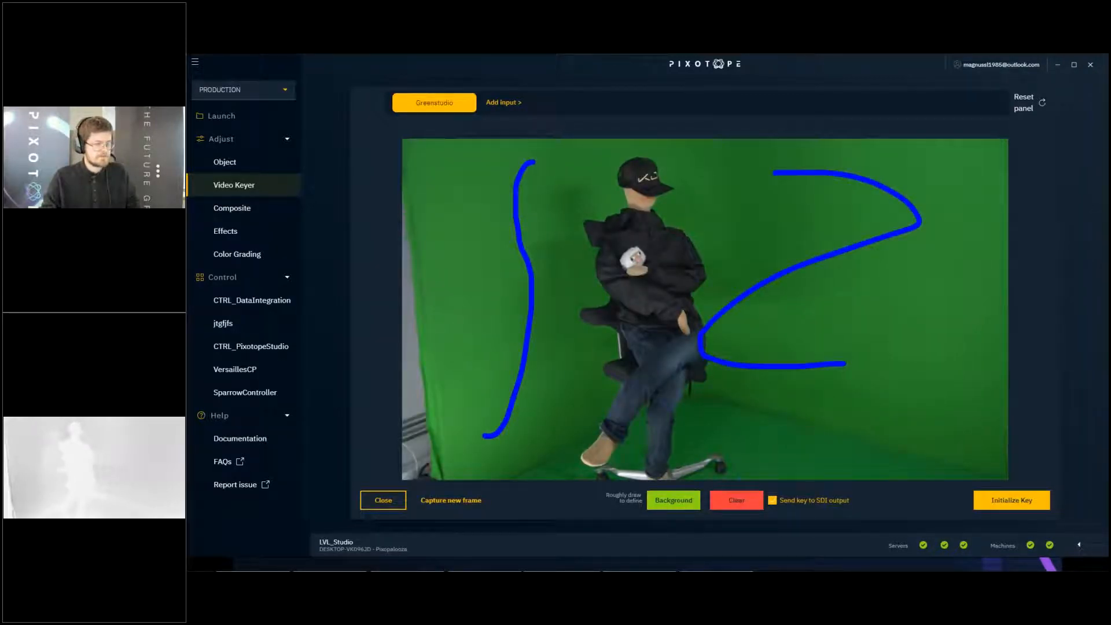
{"action": "left_click", "coordinate": [736, 500]}
- Mark the green background on both sides of the seated figure, initialize the key, and close the initialization after marking near the figure
{"action": "left_click_drag", "start_coordinate": [508, 433], "coordinate": [507, 201]}
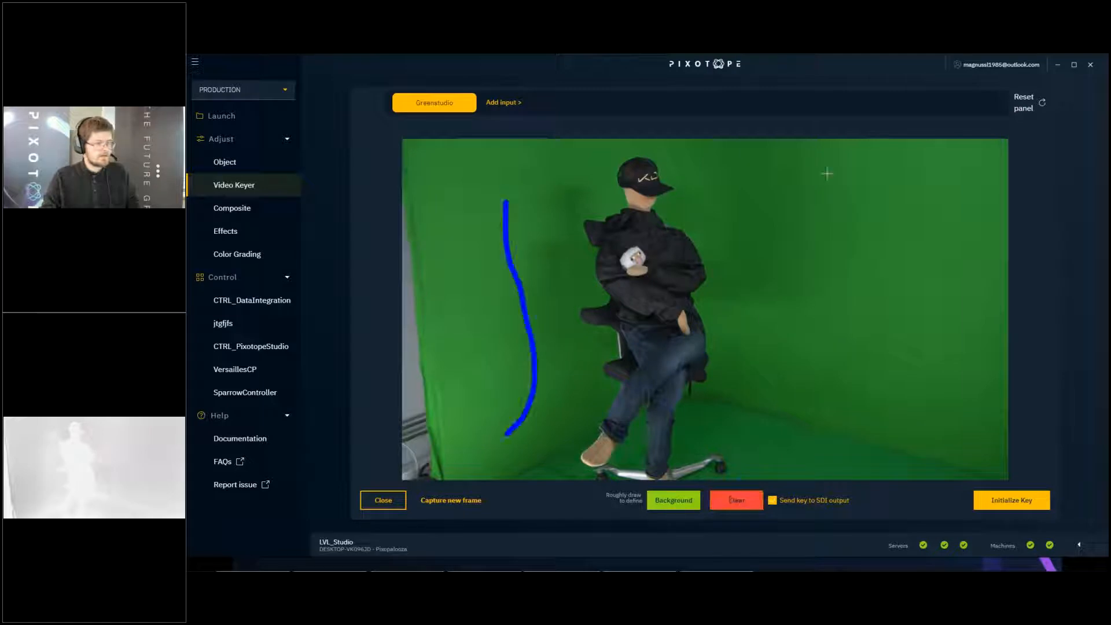
{"action": "mouse_move", "coordinate": [993, 207]}
{"action": "left_mouse_down"}
{"action": "mouse_move", "coordinate": [810, 312]}
{"action": "mouse_move", "coordinate": [877, 404]}
{"action": "left_mouse_up"}
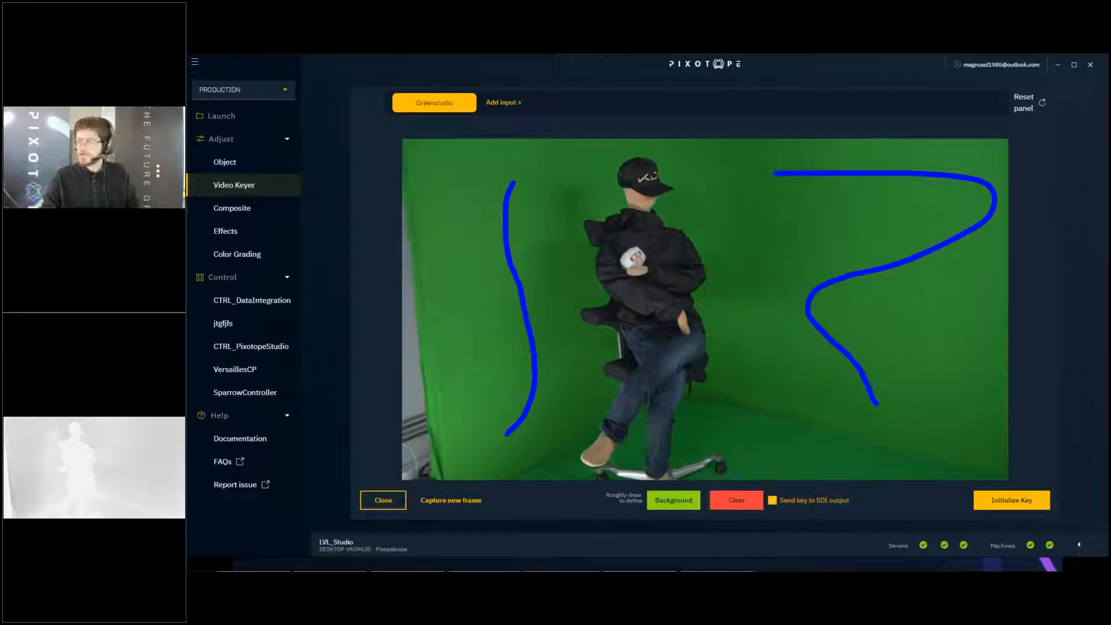
{"action": "left_click", "coordinate": [996, 501]}
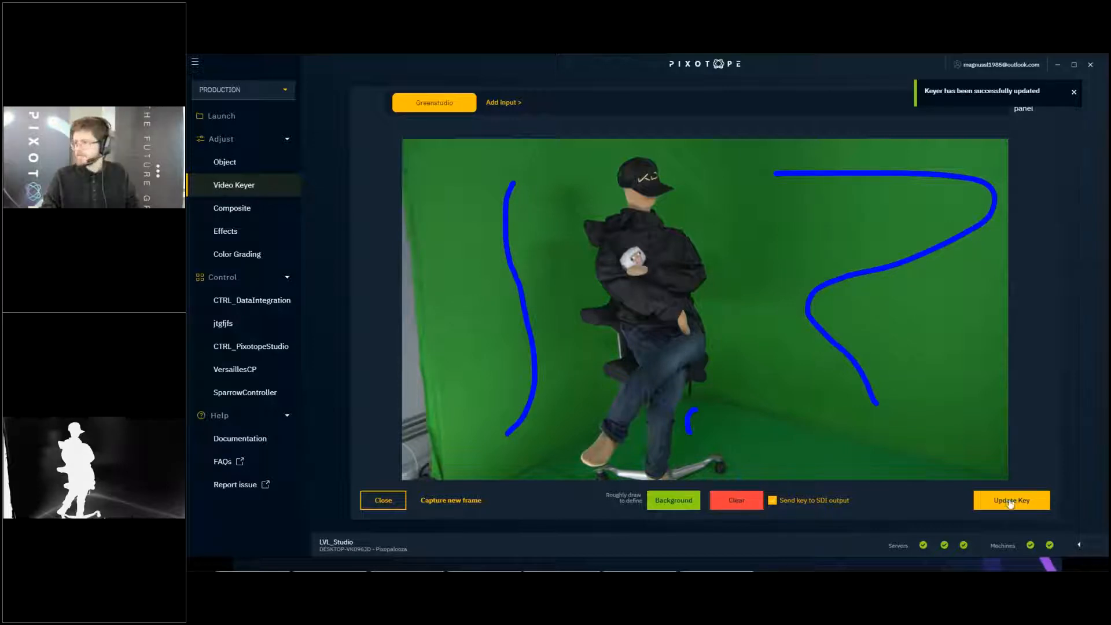
{"action": "mouse_move", "coordinate": [537, 262]}
{"action": "left_mouse_down"}
{"action": "mouse_move", "coordinate": [557, 280]}
{"action": "mouse_move", "coordinate": [552, 342]}
{"action": "left_mouse_up"}
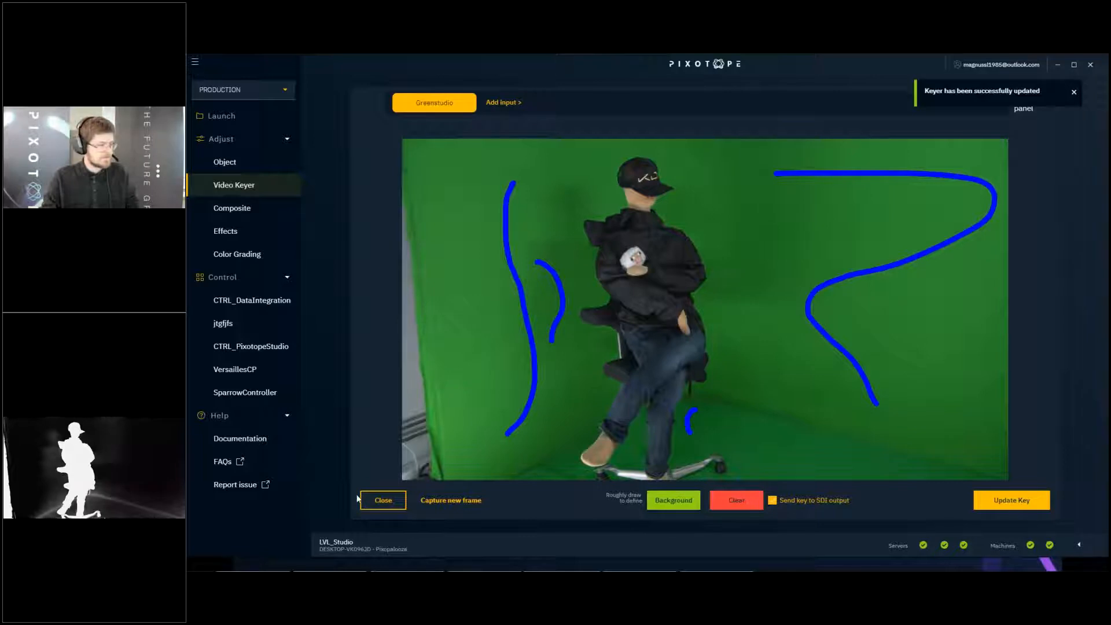
{"action": "left_click", "coordinate": [383, 501]}
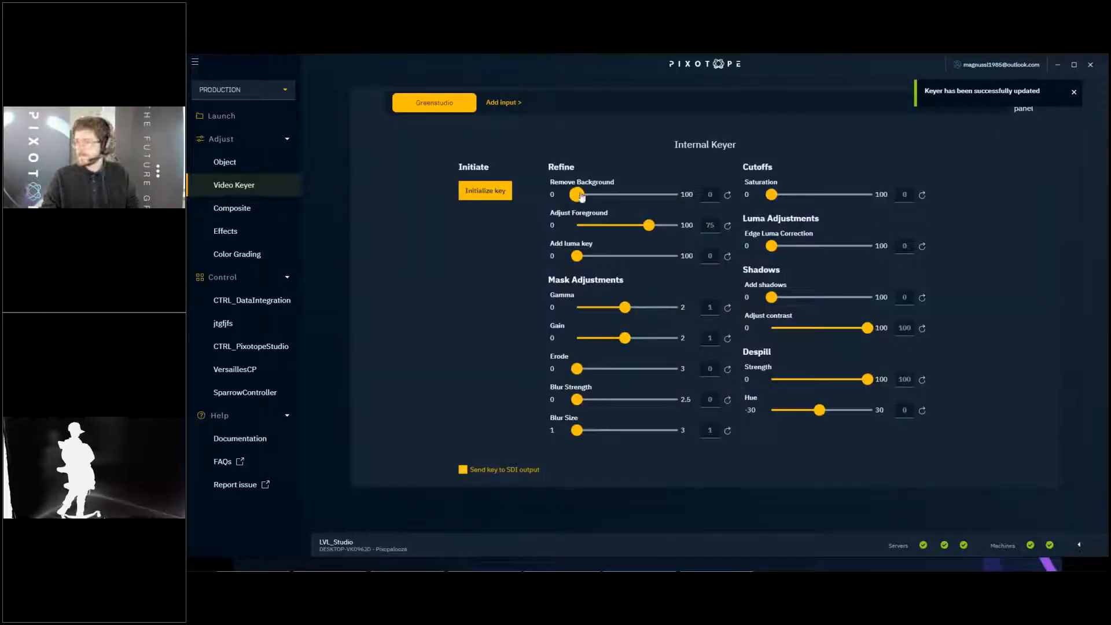
- Set Remove Background to 20 and Adjust Foreground to 76, and stop sending the key to the SDI output
{"action": "left_click_drag", "start_coordinate": [582, 197], "coordinate": [600, 200]}
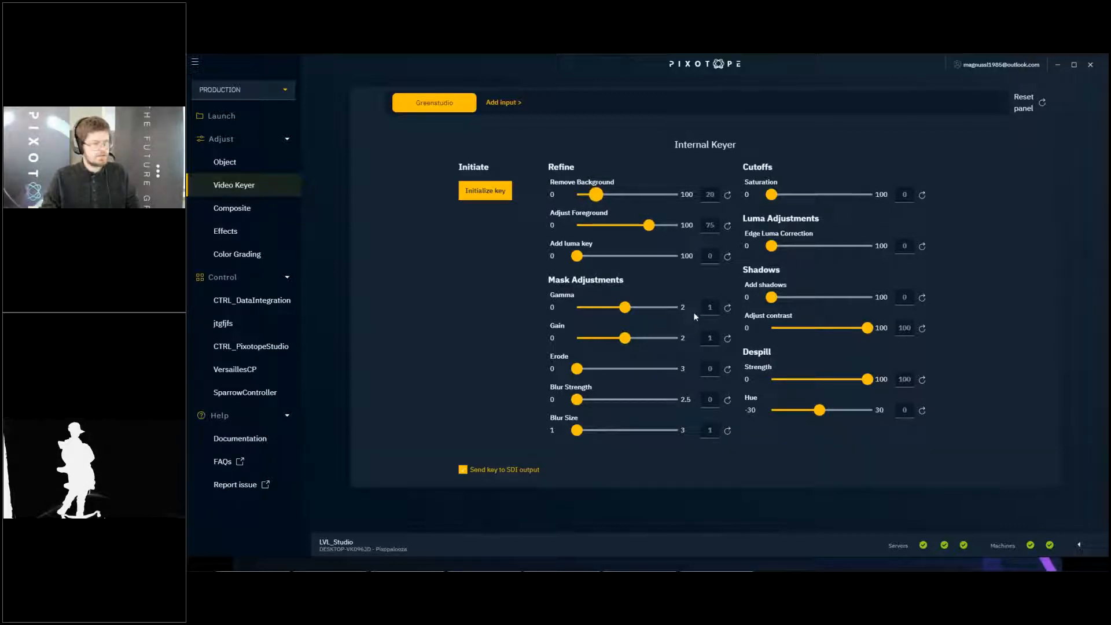
{"action": "left_click_drag", "start_coordinate": [655, 228], "coordinate": [670, 234]}
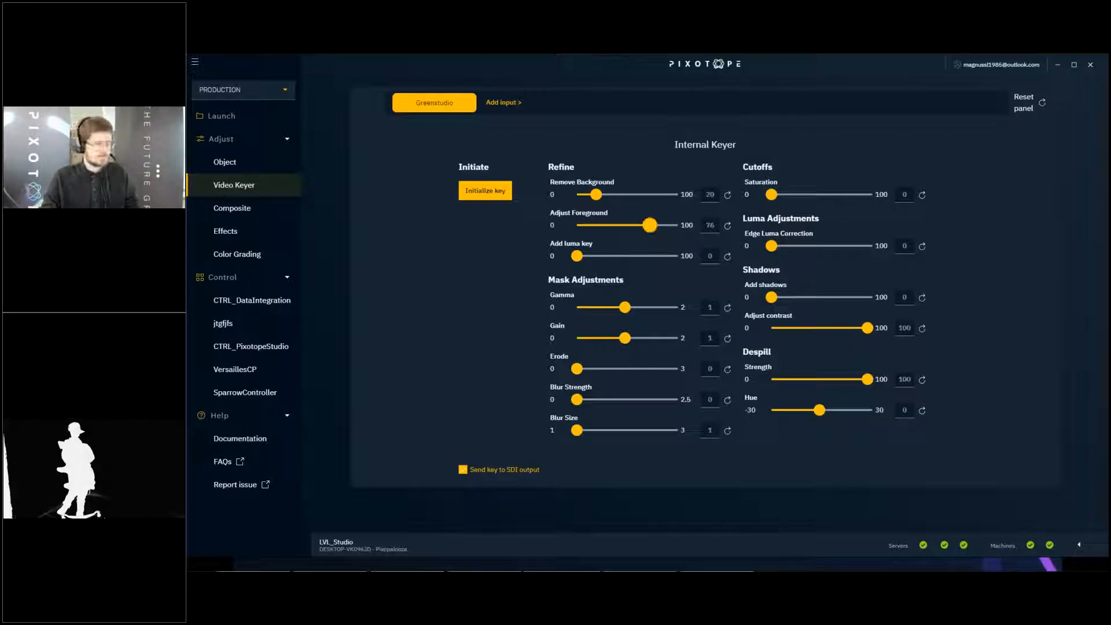
{"action": "left_click", "coordinate": [468, 470]}
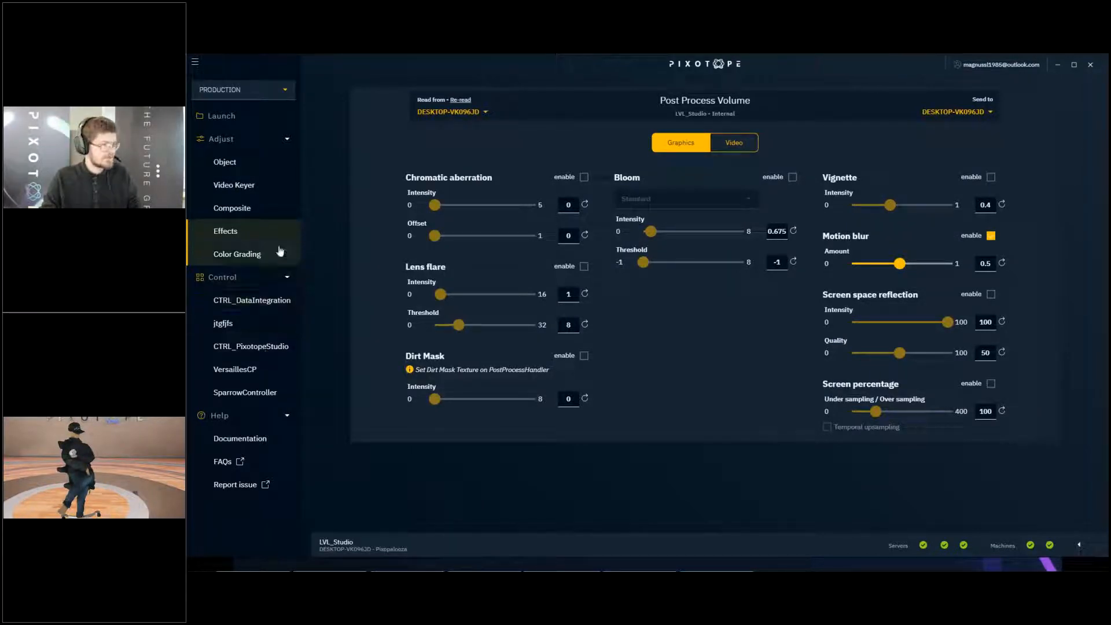
- Enable global color grading for the video, with gamma at 1.45 and contrast at 1.05
{"action": "left_click", "coordinate": [279, 251]}
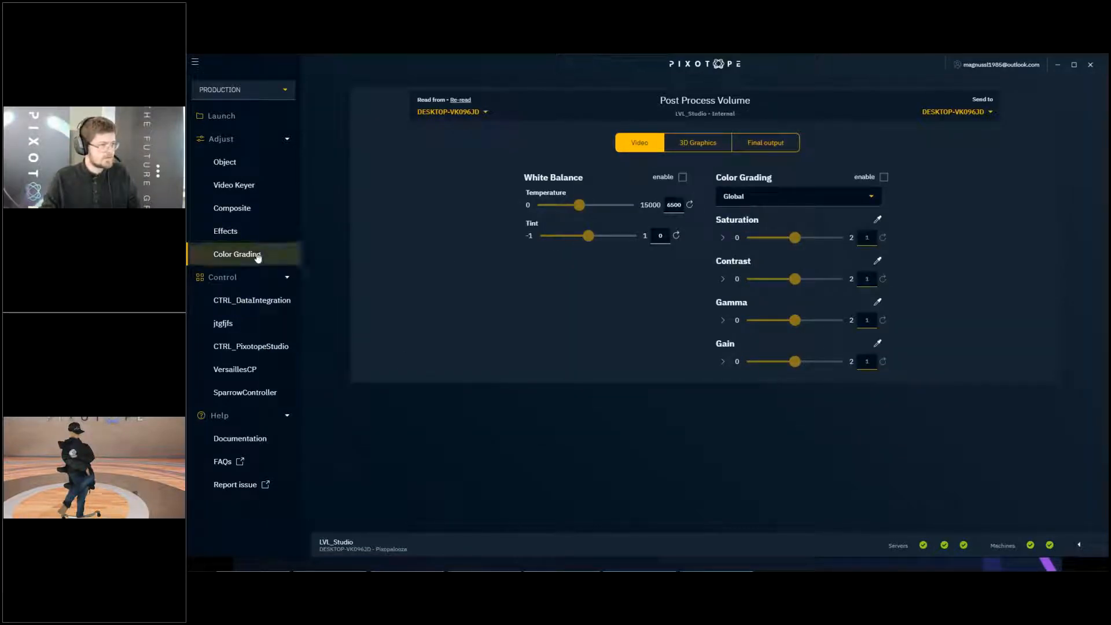
{"action": "left_click", "coordinate": [884, 178]}
{"action": "left_click_drag", "start_coordinate": [801, 326], "coordinate": [819, 326]}
{"action": "mouse_move", "coordinate": [796, 281]}
{"action": "left_mouse_down"}
{"action": "mouse_move", "coordinate": [783, 281]}
{"action": "mouse_move", "coordinate": [800, 280]}
{"action": "left_mouse_up"}
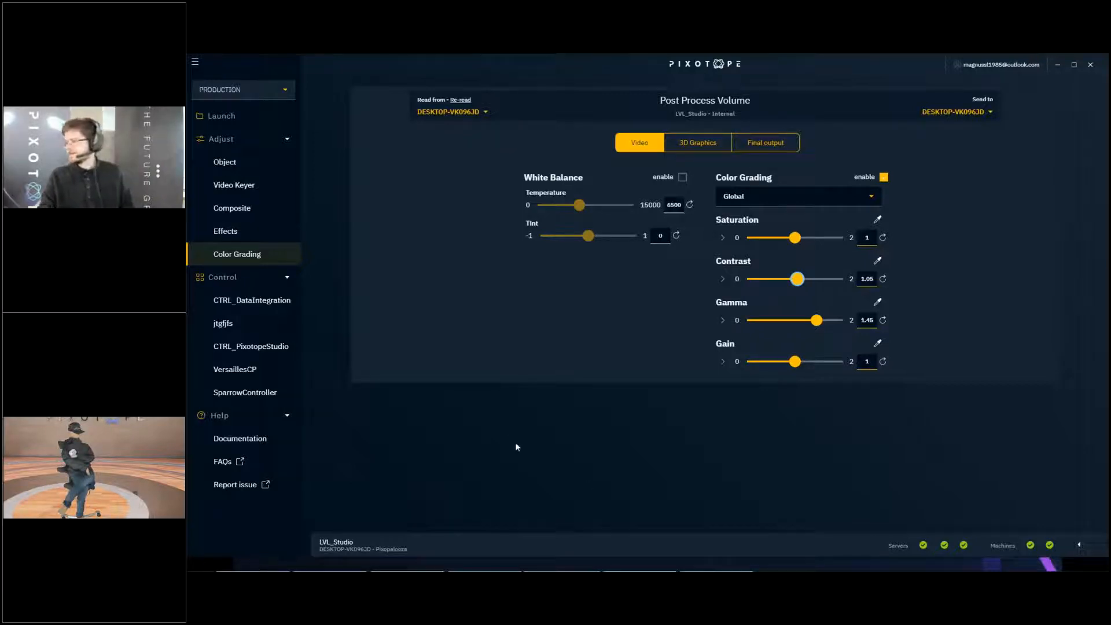
- Stop the live preview in the Pixotope Editor and turn off the key's SDI output in Director's Video Keyer
{"action": "key", "text": "alt+Tab"}
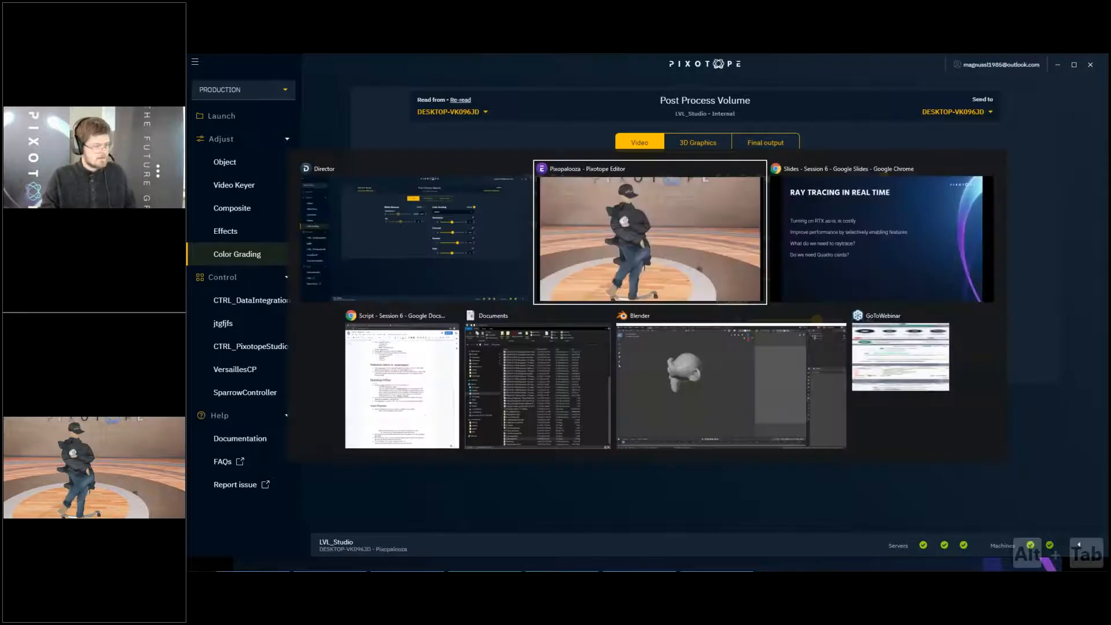
{"action": "key", "text": "alt+Tab"}
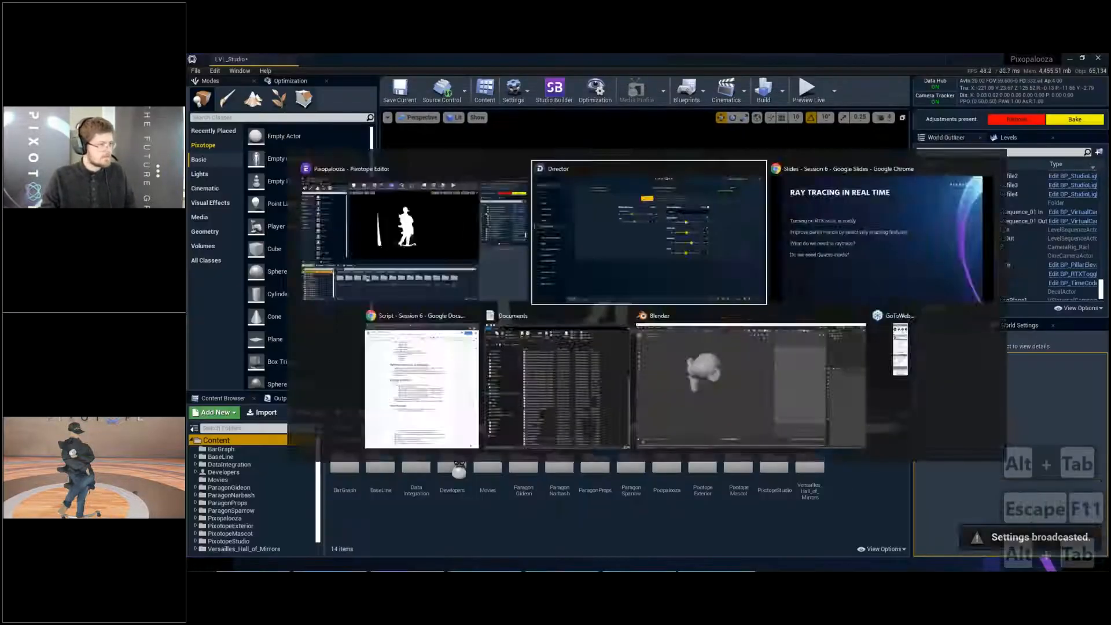
{"action": "left_click", "coordinate": [235, 184]}
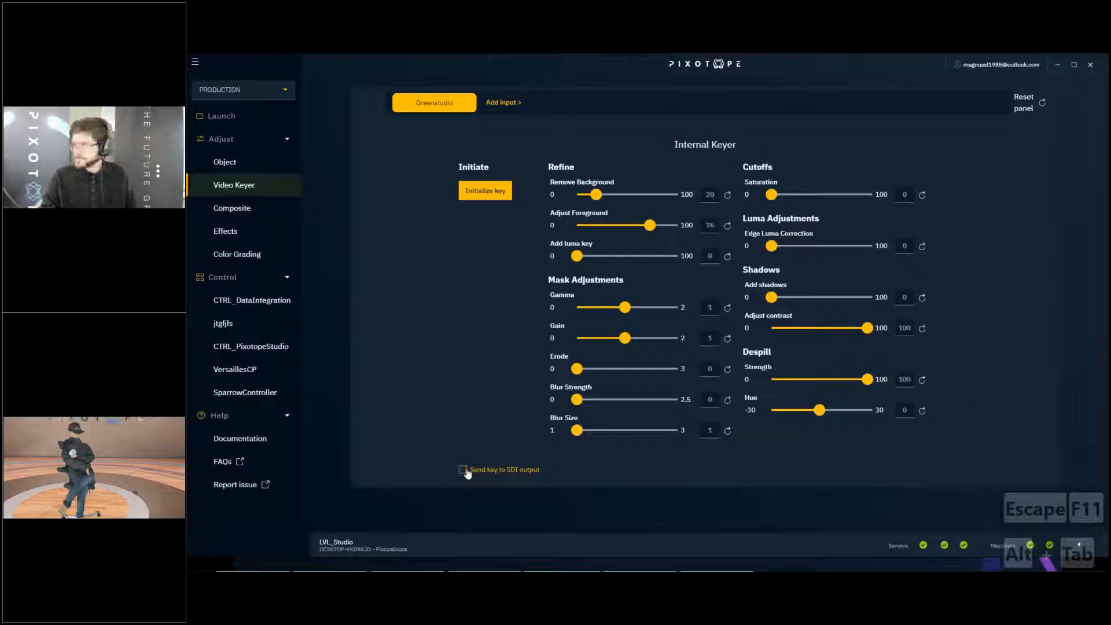
- Return to the Pixotope Editor and bake the present adjustments into the studio level
{"action": "key", "text": "alt+Tab"}
{"action": "key", "text": "ctrl+s"}
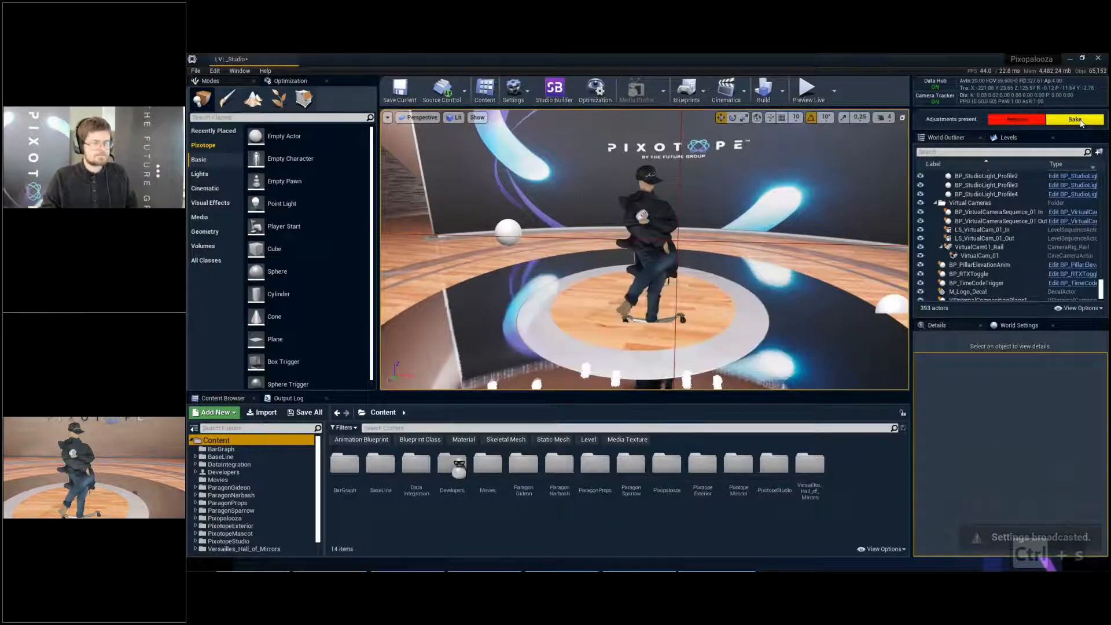
{"action": "left_click", "coordinate": [1075, 119]}
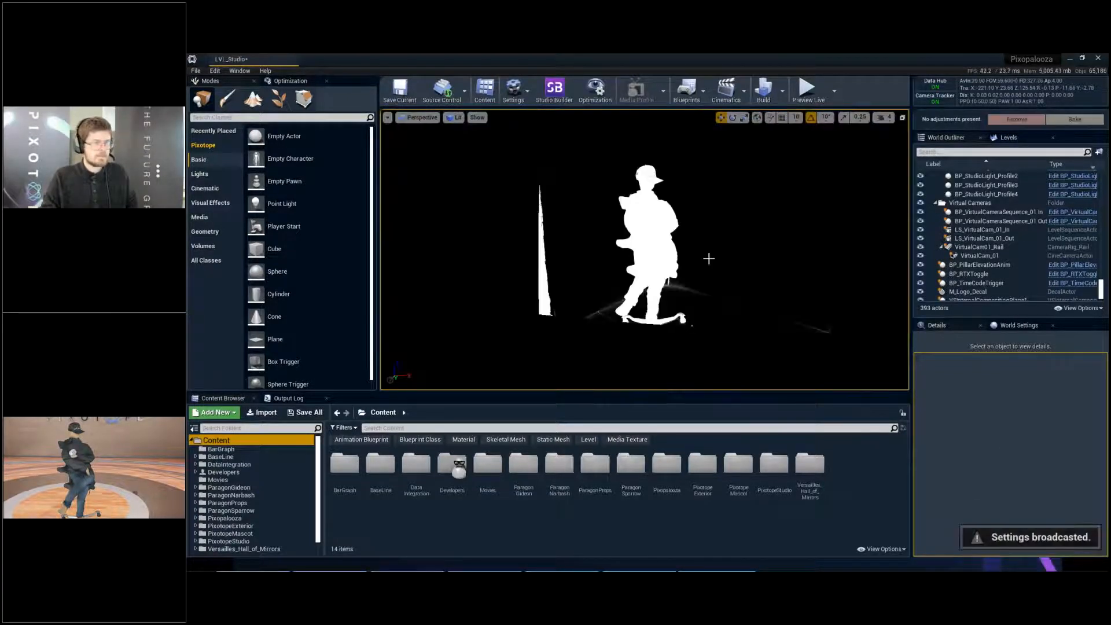
- Turn off the Greenstudio key's SDI output again in Director and save the LVL_Studio level in the Editor
{"action": "key", "text": "alt+Tab"}
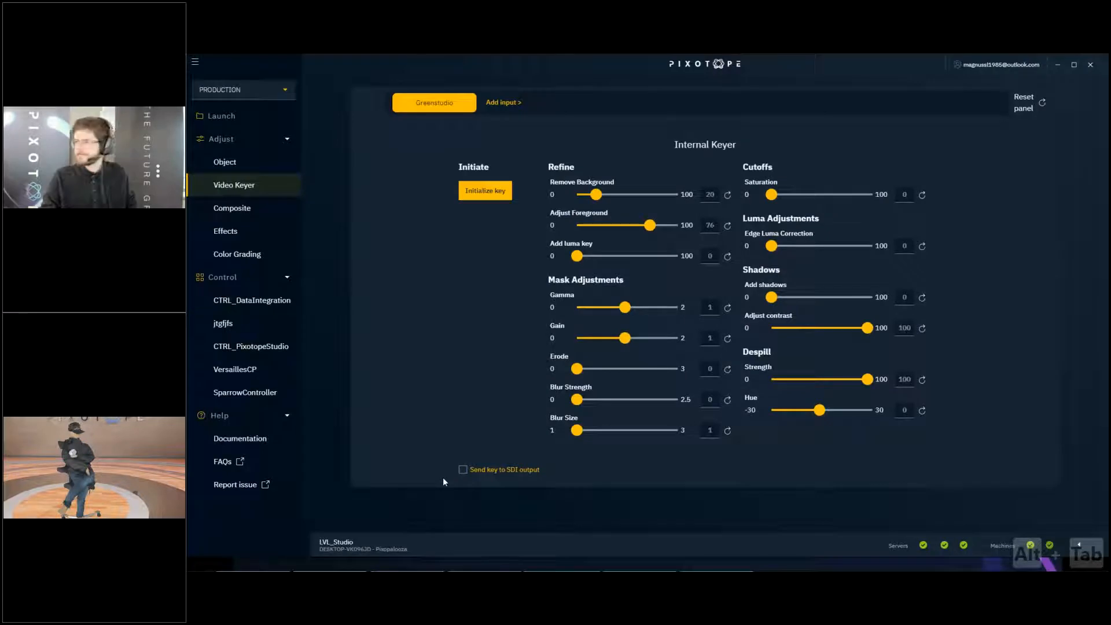
{"action": "key", "text": "alt+Tab"}
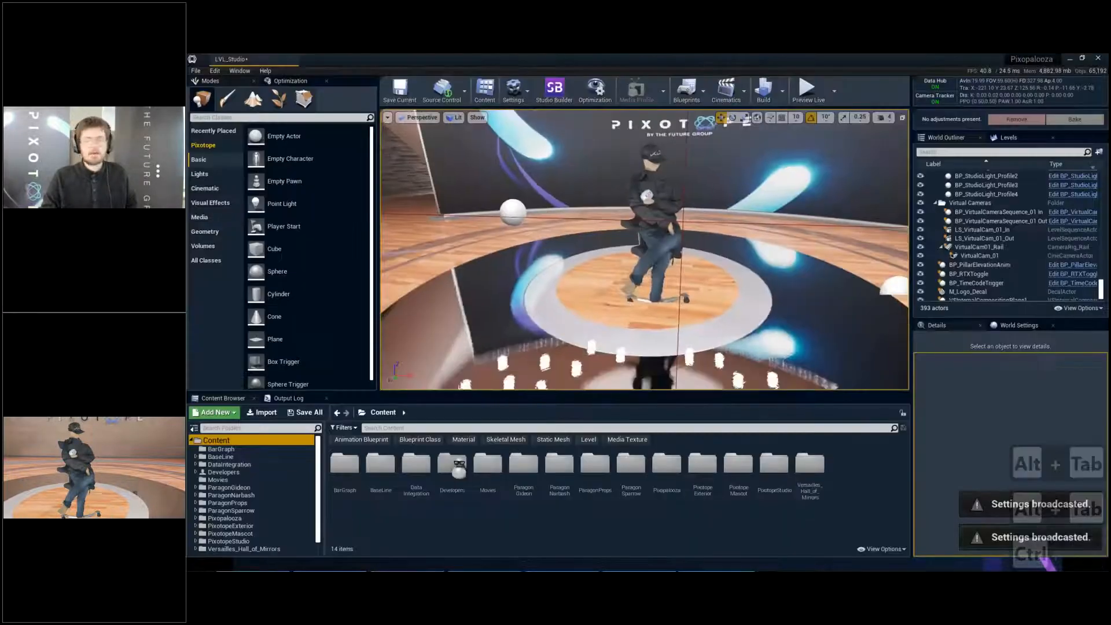
{"action": "key", "text": "ctrl+s"}
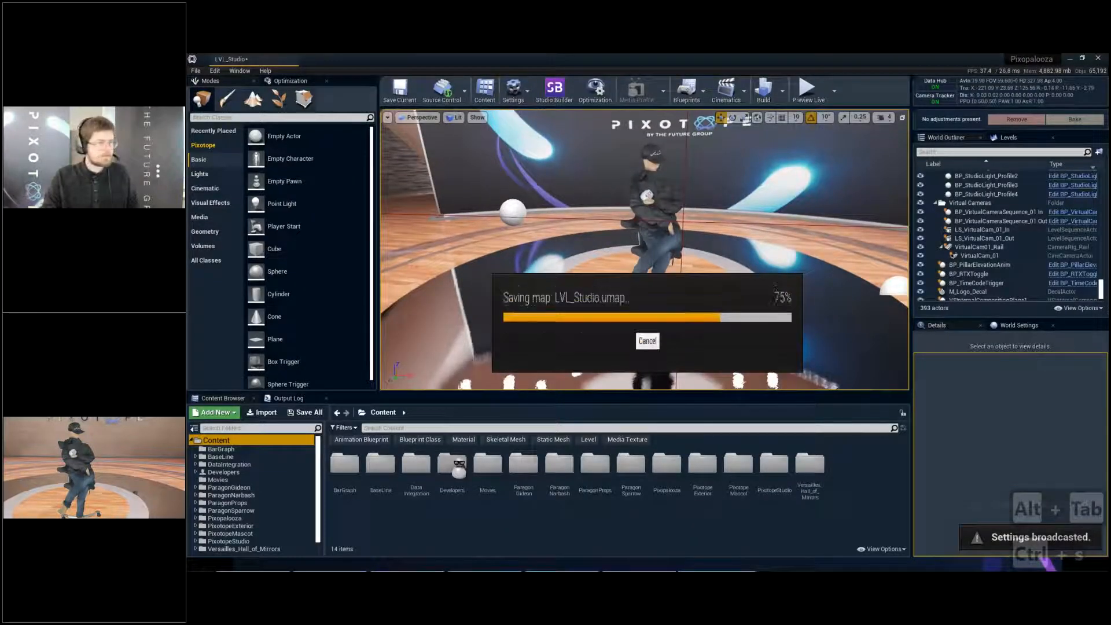
- Show the whole studio stage in a full-screen viewport and profile the frame with the GPU Visualizer
{"action": "key", "text": "s"}
{"action": "key", "text": "s"}
{"action": "key", "text": "s"}
{"action": "key", "text": "s"}
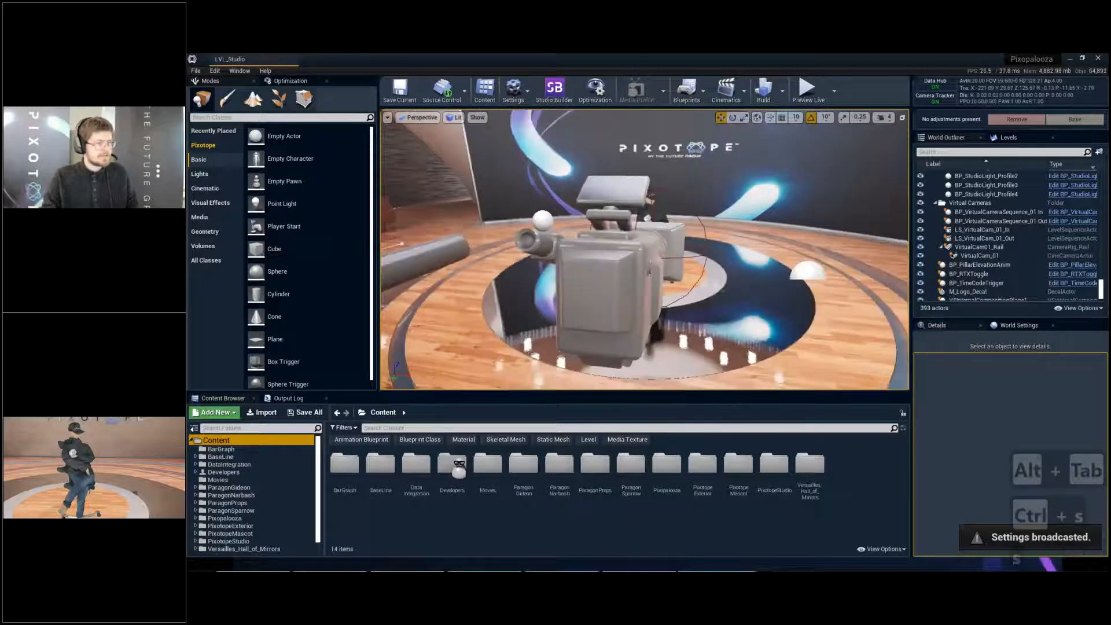
{"action": "key", "text": "g"}
{"action": "key", "text": "s"}
{"action": "key", "text": "q"}
{"action": "key", "text": "s"}
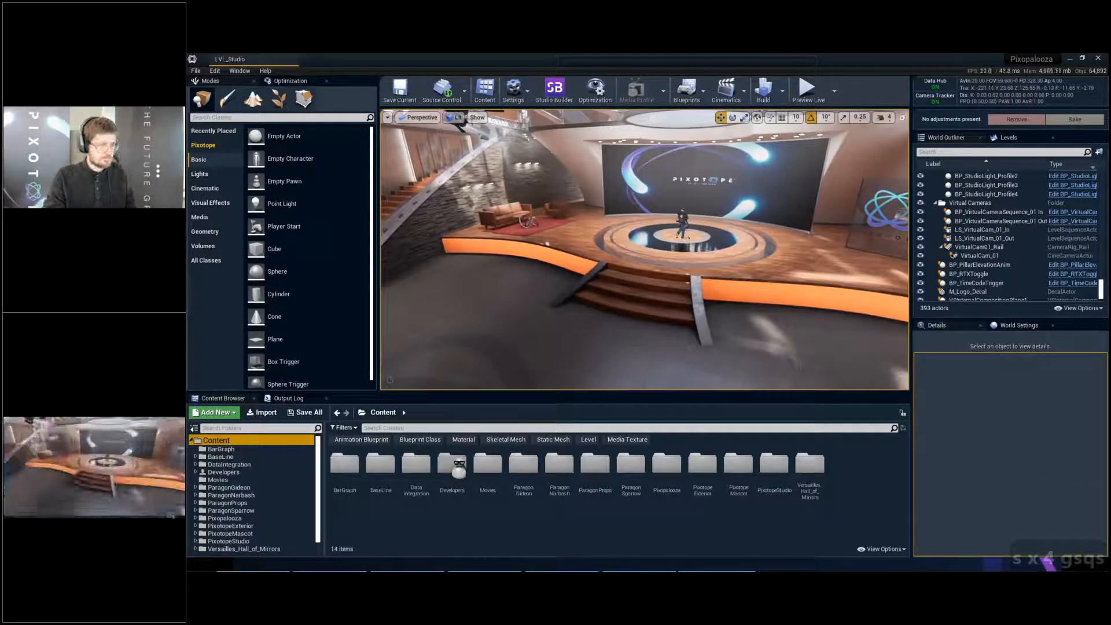
{"action": "key", "text": "F11"}
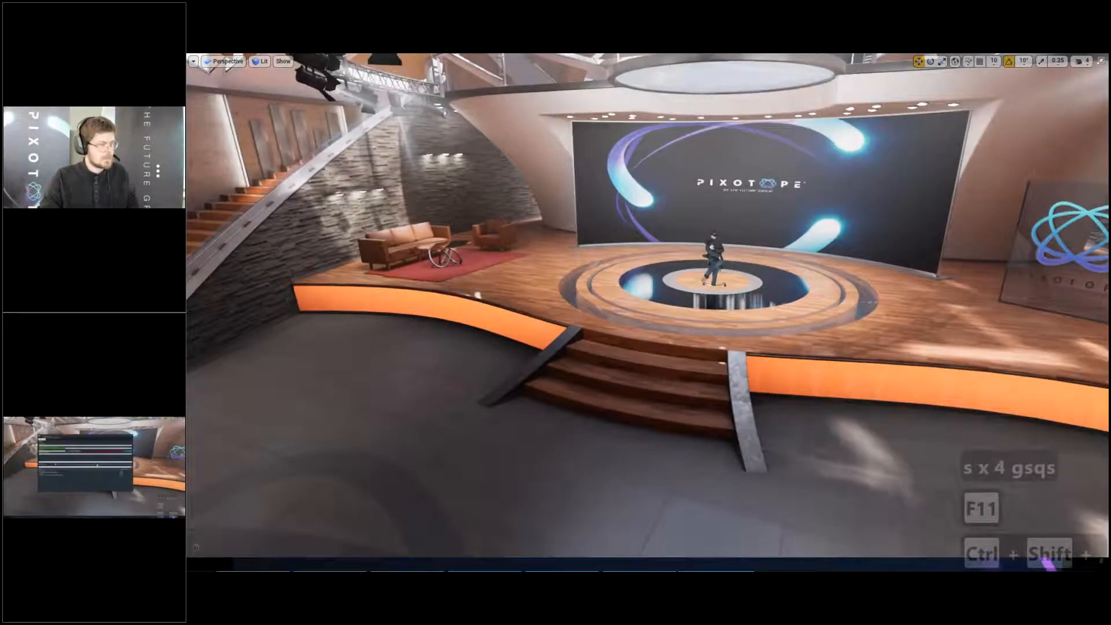
{"action": "key", "text": "ctrl+shift+comma"}
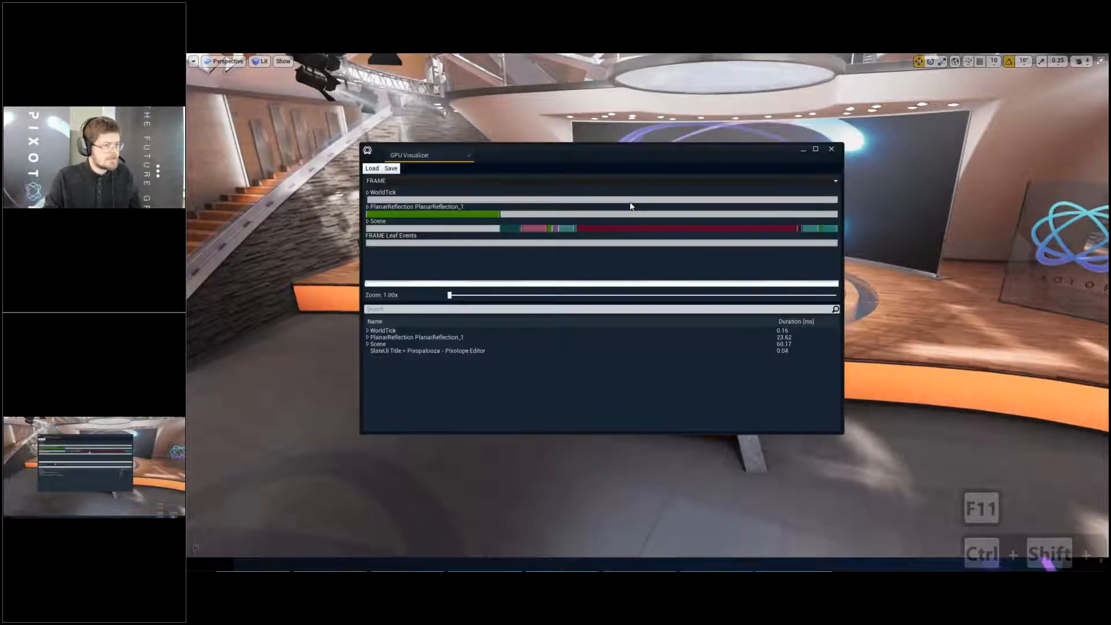
- Examine the GPU cost of the scene's BasePass and CustomDepth passes and of the planar reflection
{"action": "left_click", "coordinate": [621, 229]}
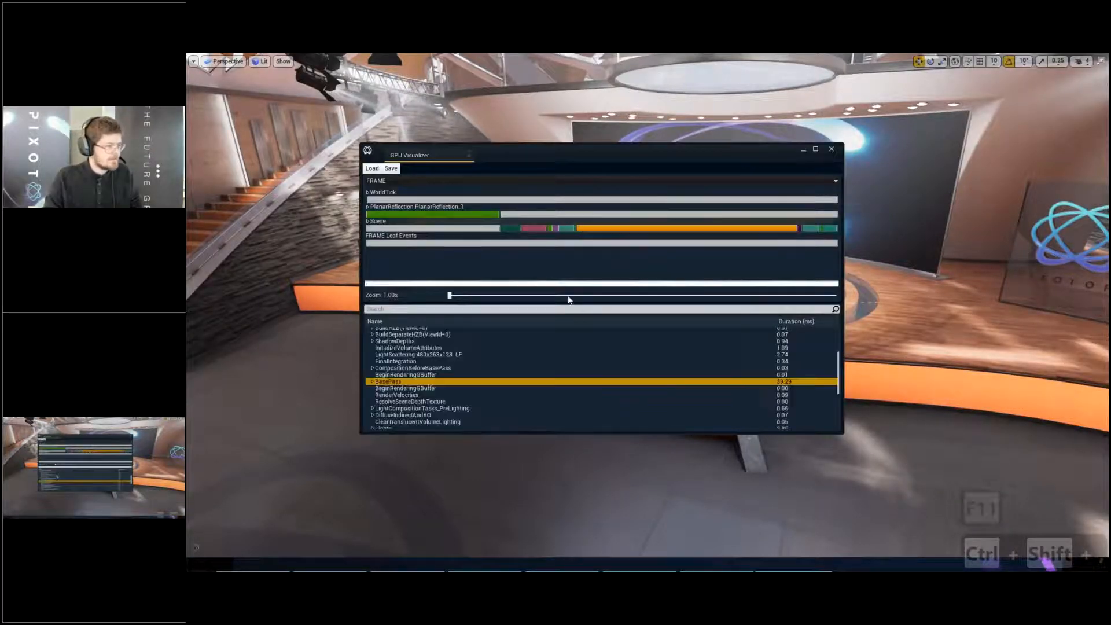
{"action": "left_click", "coordinate": [535, 229]}
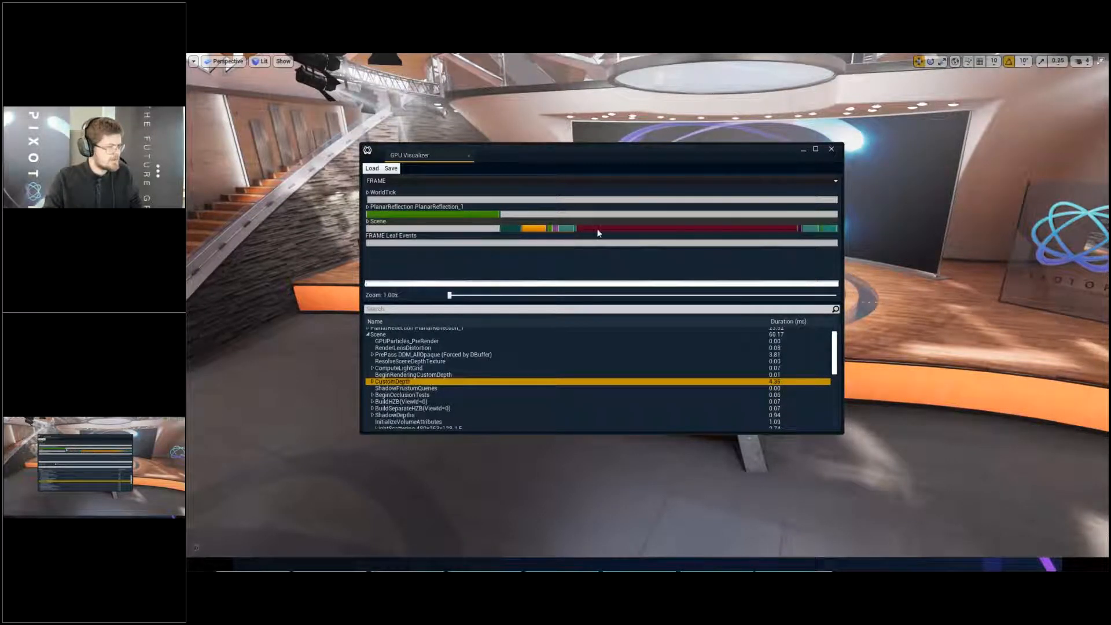
{"action": "left_click", "coordinate": [596, 228]}
{"action": "left_click", "coordinate": [487, 215]}
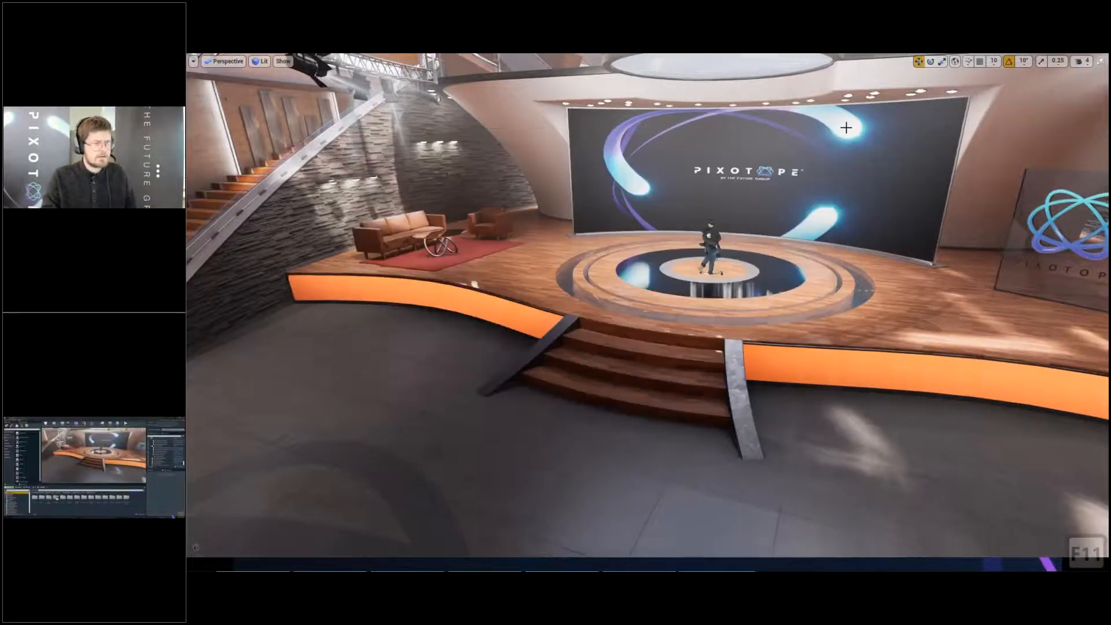
- Leave the full-screen view, find the planar reflection actor with "plana", delete it and save the level
{"action": "key", "text": "F11"}
{"action": "left_click", "coordinate": [984, 152]}
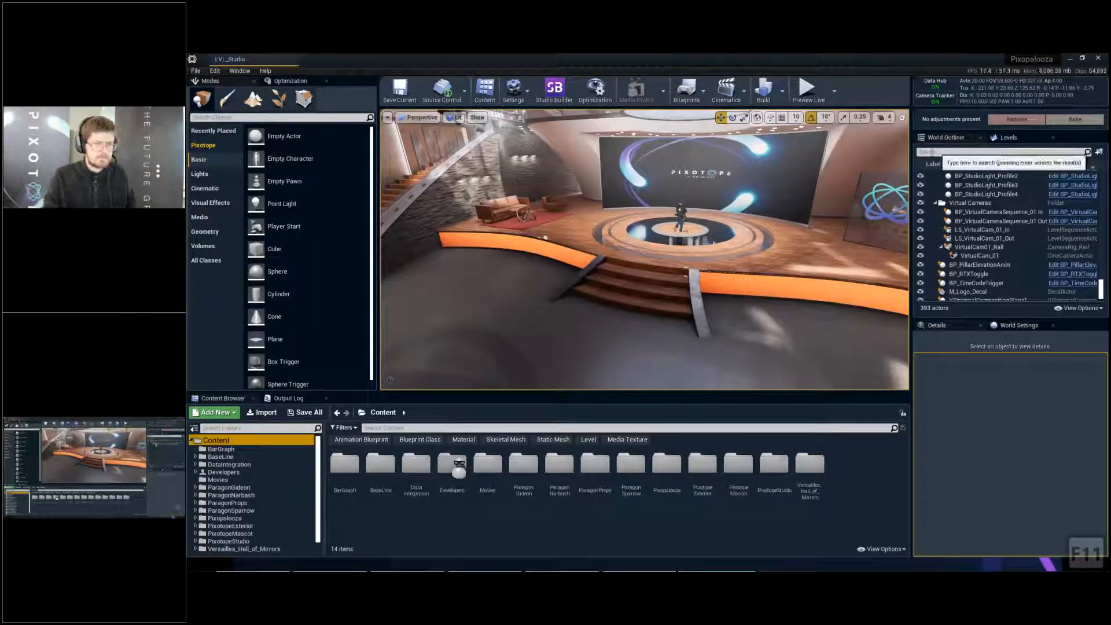
{"action": "type", "text": "plana"}
{"action": "left_click", "coordinate": [991, 191]}
{"action": "key", "text": "Delete"}
{"action": "key", "text": "ctrl+s"}
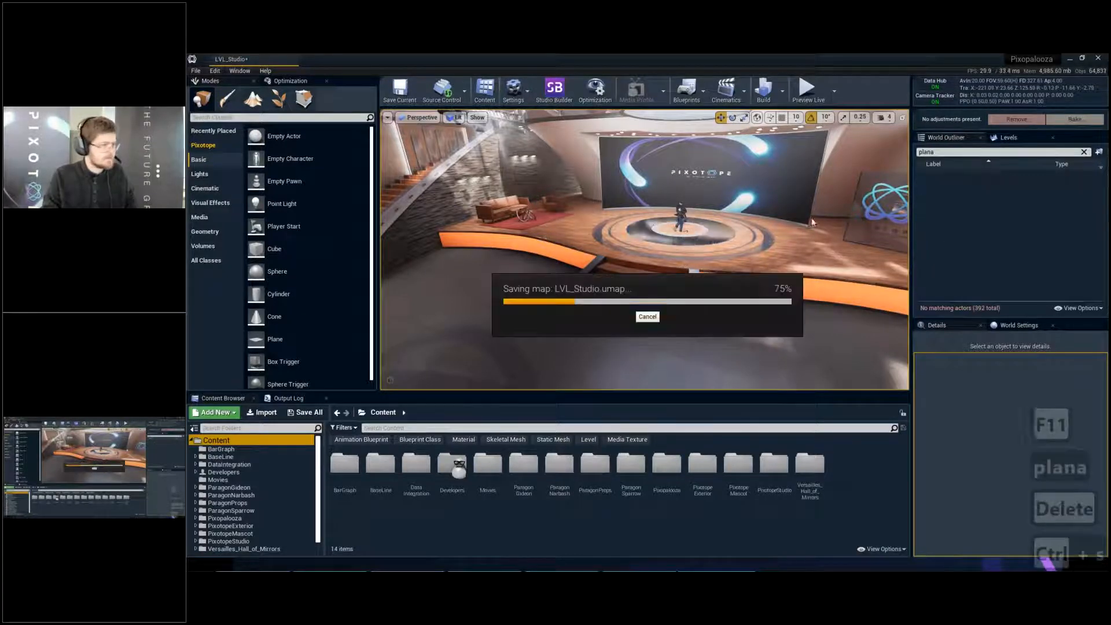
- Enable Ray Tracing in the project's rendering settings, accept enabling the skin cache and restart the Editor to apply it
{"action": "left_click", "coordinate": [216, 71]}
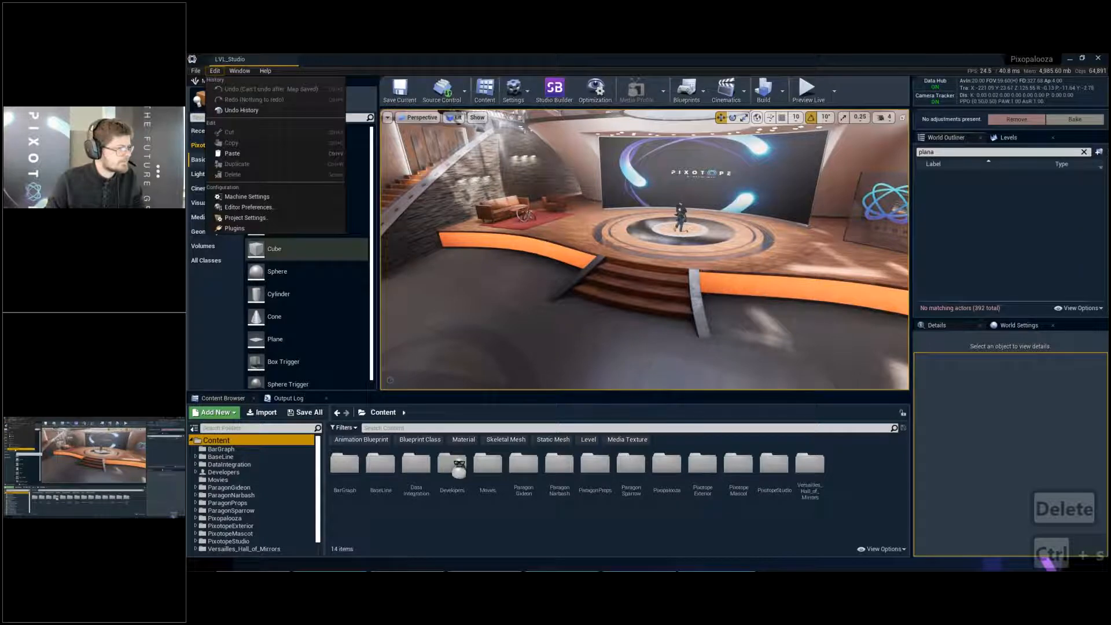
{"action": "left_click", "coordinate": [246, 217]}
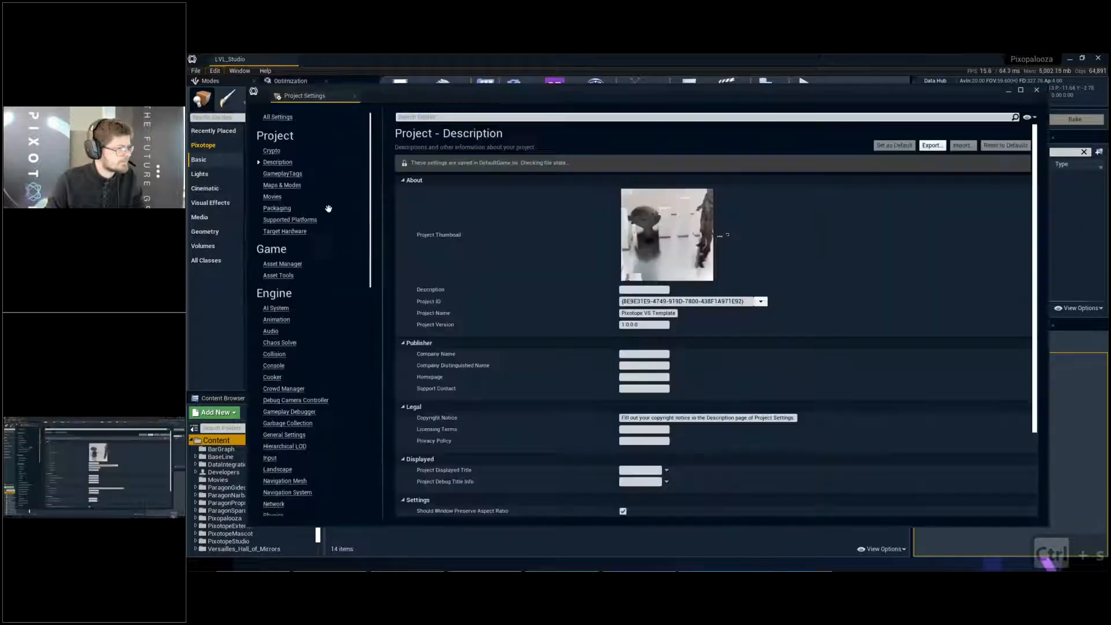
{"action": "left_click", "coordinate": [489, 117]}
{"action": "type", "text": "ray"}
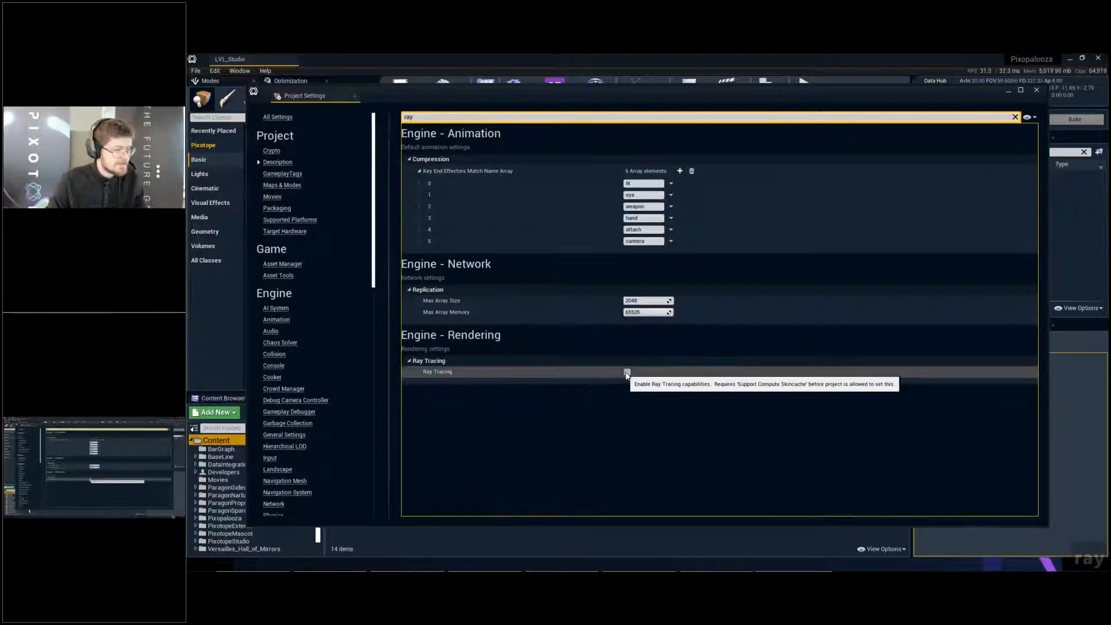
{"action": "left_click", "coordinate": [627, 373]}
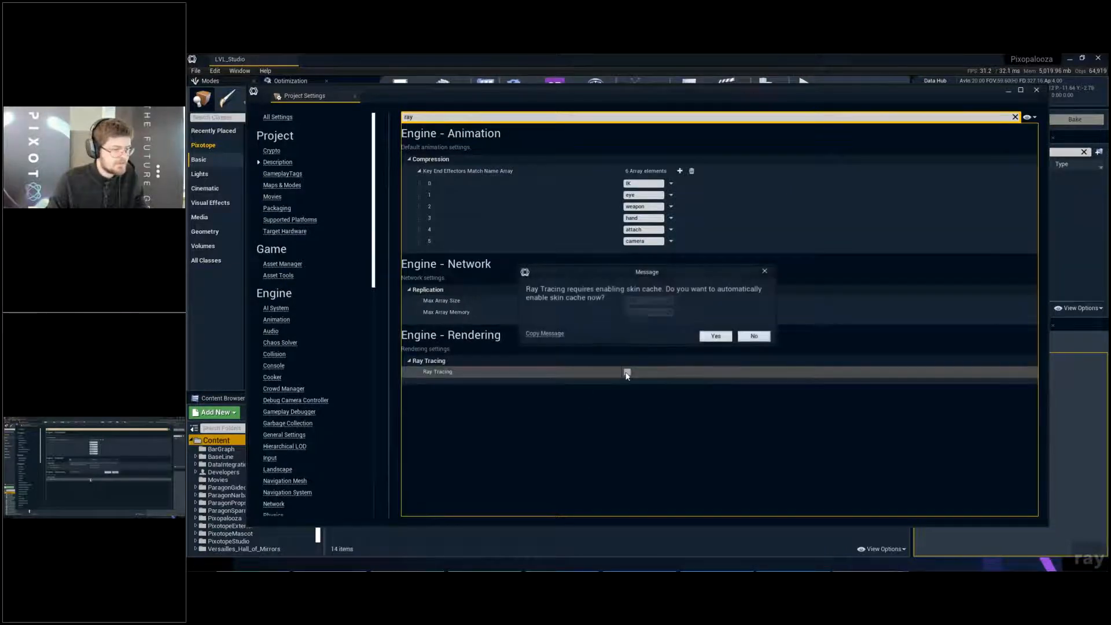
{"action": "left_click", "coordinate": [717, 337]}
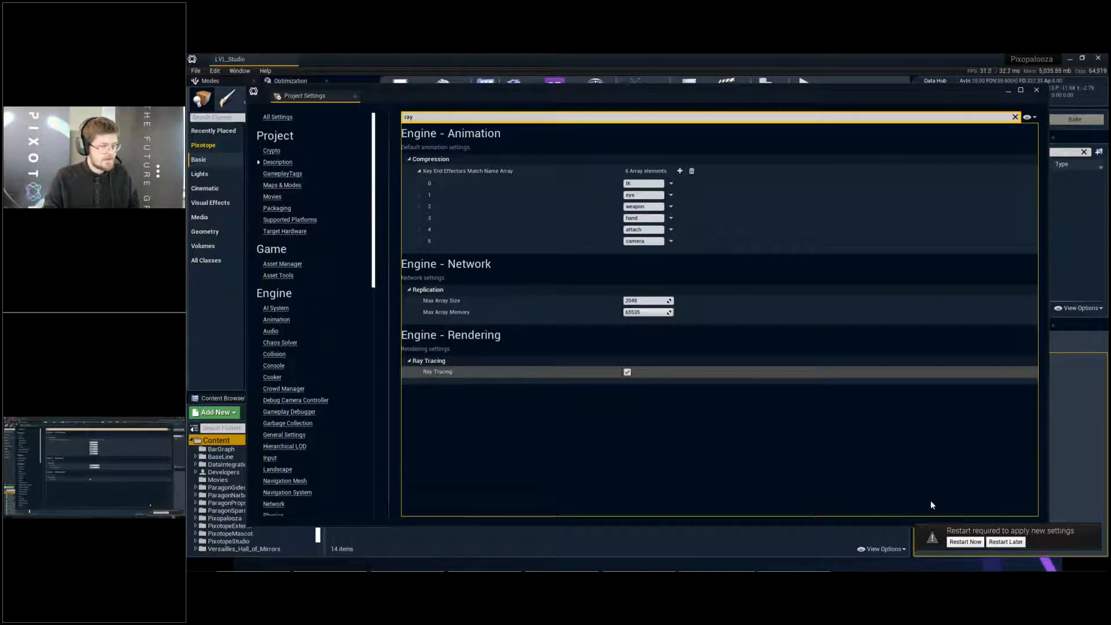
{"action": "left_click", "coordinate": [962, 541]}
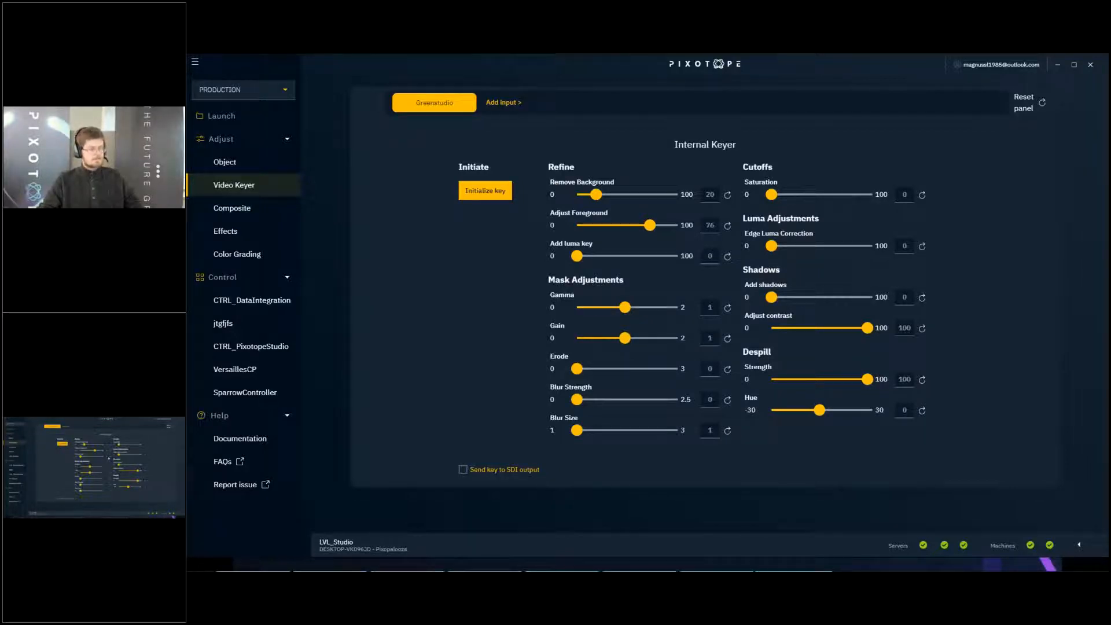
- Bring the restarted Editor's level to the front, run it as a live preview and stop the simulation
{"action": "key", "text": "alt+Tab"}
{"action": "key", "text": "alt+shift+Tab"}
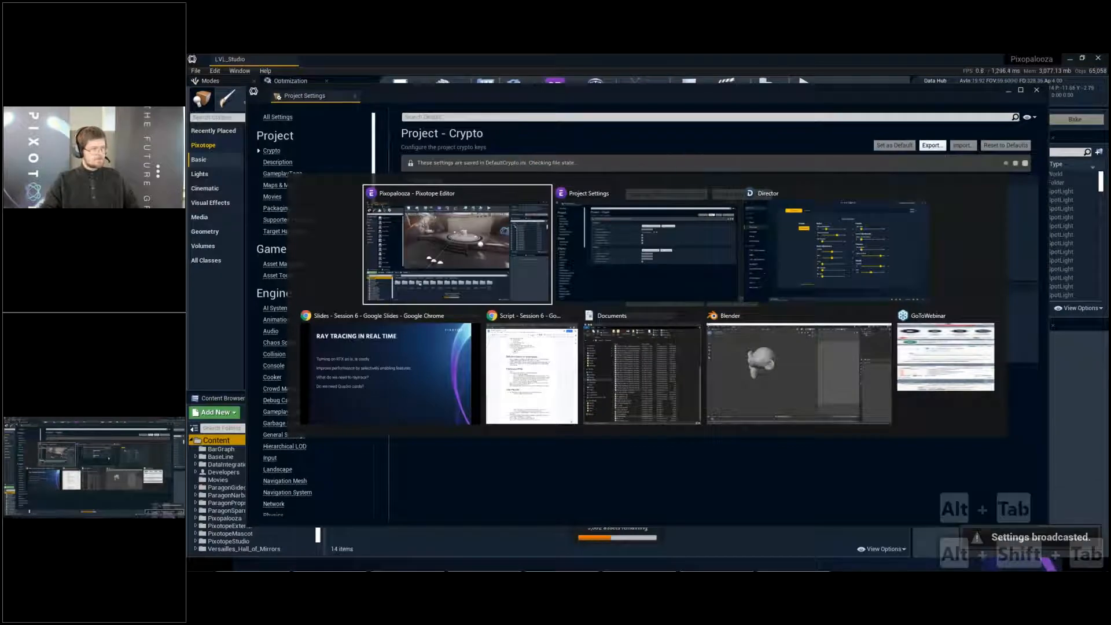
{"action": "left_click_drag", "start_coordinate": [916, 86], "coordinate": [705, 195]}
{"action": "left_click", "coordinate": [826, 198]}
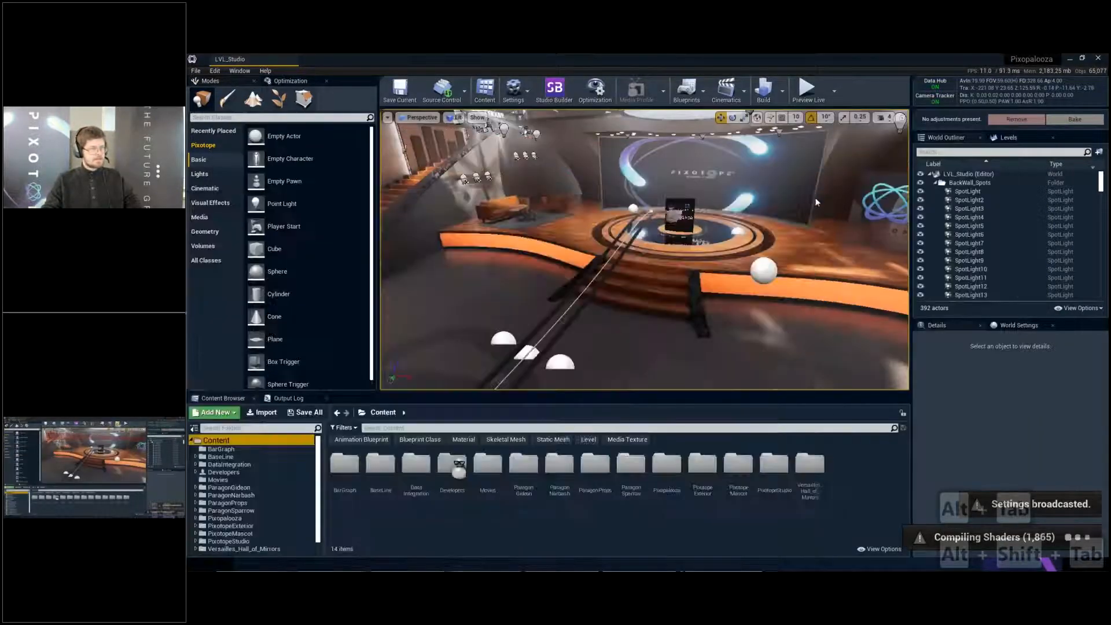
{"action": "left_click", "coordinate": [813, 90]}
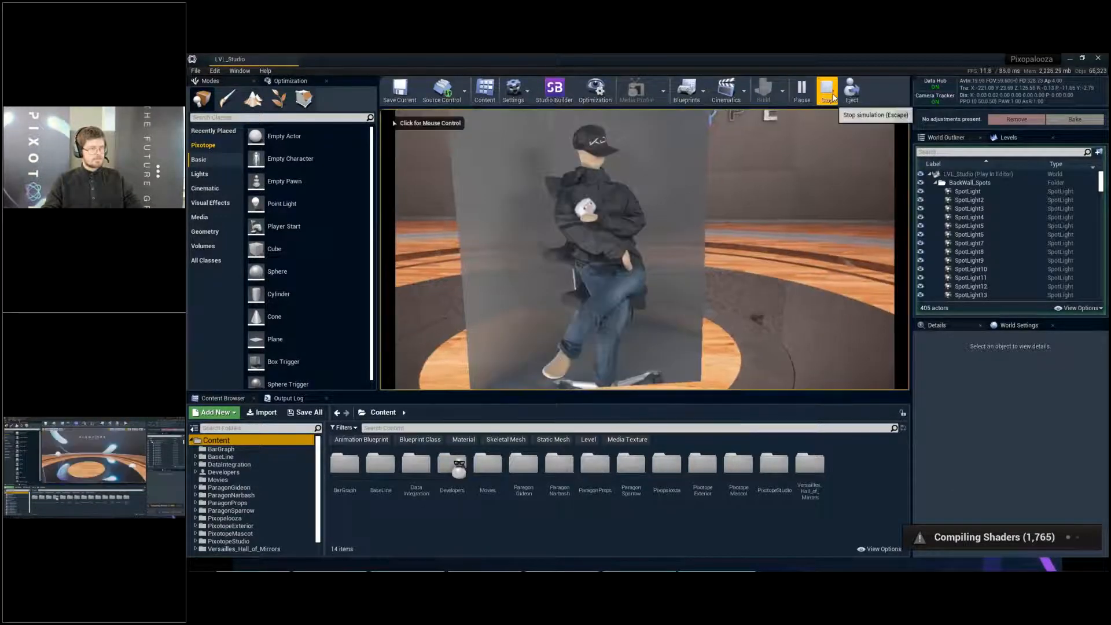
{"action": "left_click", "coordinate": [833, 96]}
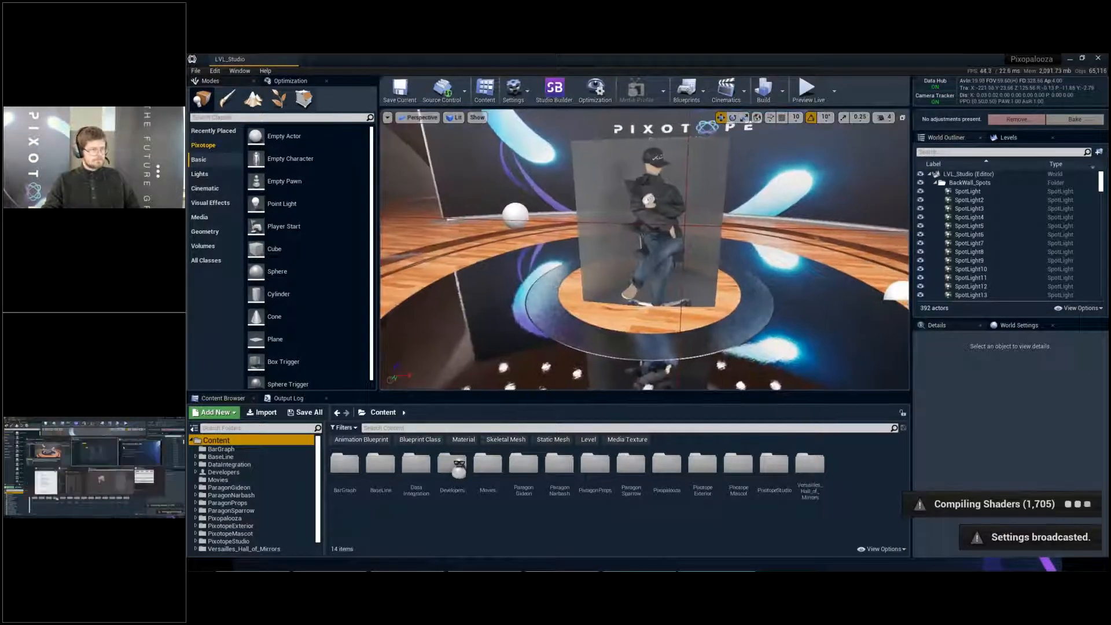
- Reinitialize the Greenstudio key in Director by marking the green background on both sides of the presenter, and return to the keyer settings
{"action": "key", "text": "alt+Tab"}
{"action": "left_click", "coordinate": [489, 189]}
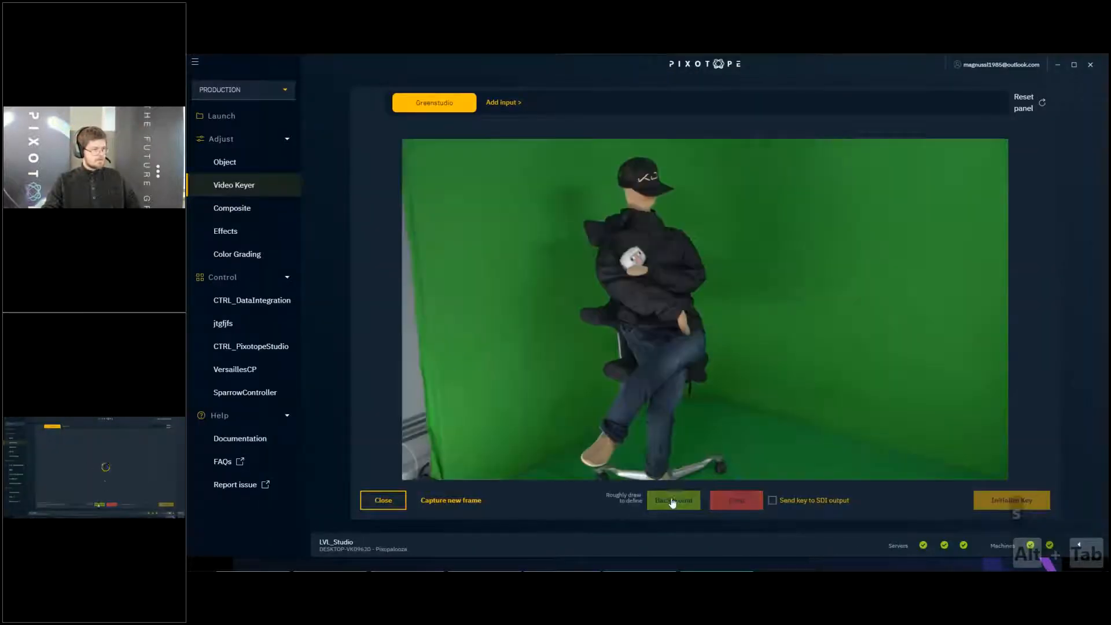
{"action": "mouse_move", "coordinate": [456, 162]}
{"action": "left_mouse_down"}
{"action": "mouse_move", "coordinate": [497, 200]}
{"action": "mouse_move", "coordinate": [513, 382]}
{"action": "left_mouse_up"}
{"action": "left_click_drag", "start_coordinate": [753, 168], "coordinate": [800, 283]}
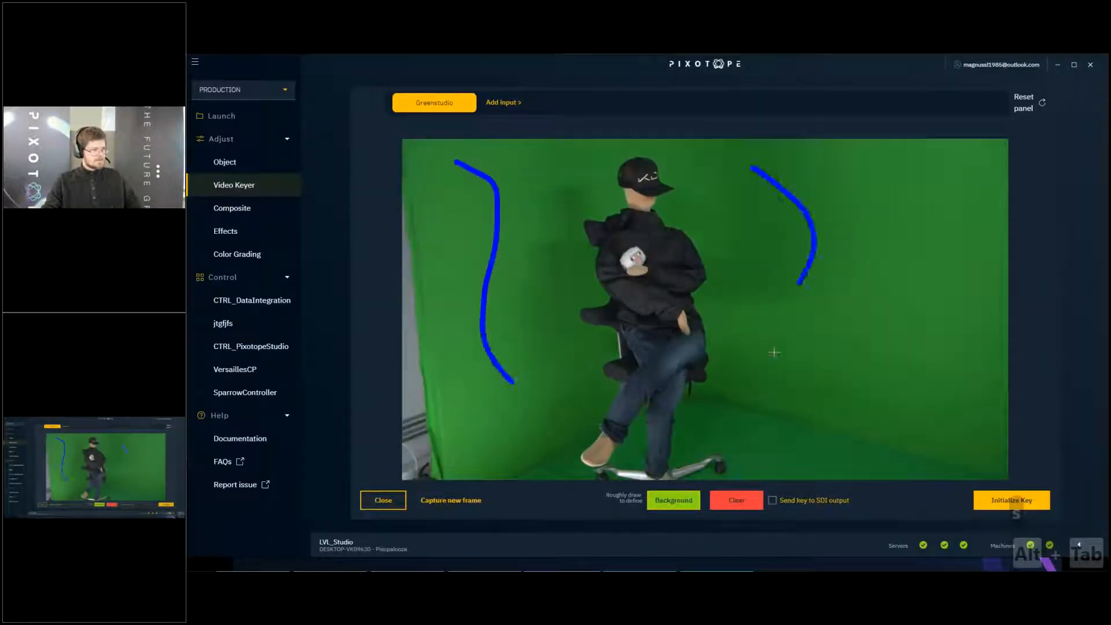
{"action": "left_click", "coordinate": [1012, 501]}
{"action": "left_click", "coordinate": [383, 500]}
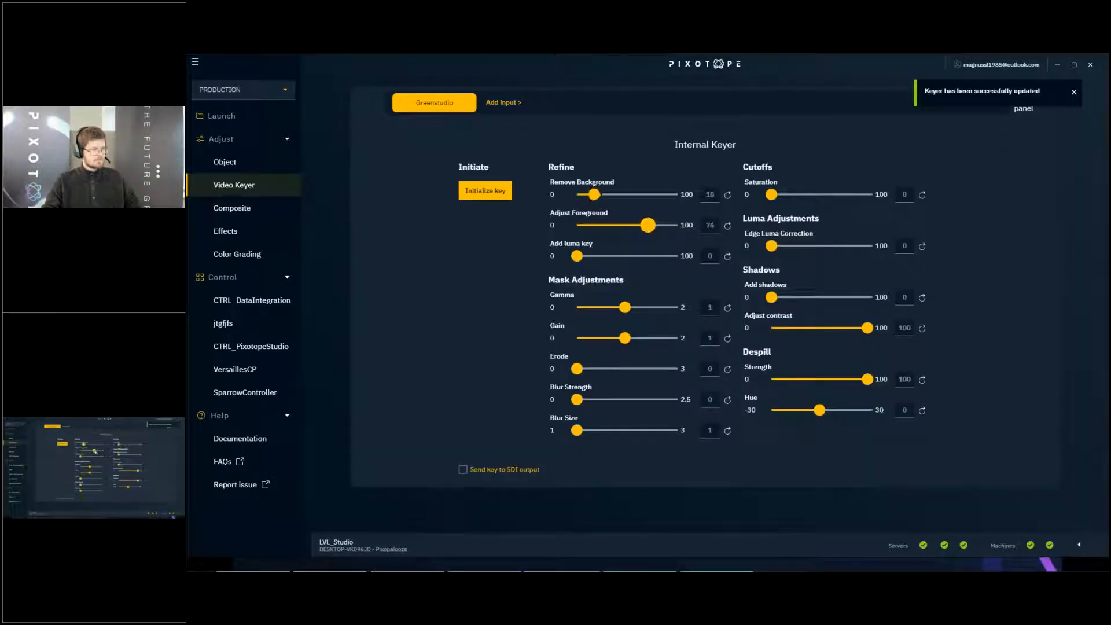
- Move the Director window clear of the Editor viewport, inspect the presenter's floor reflection up close and dismiss the Shared Data Cache notice
{"action": "left_click_drag", "start_coordinate": [551, 63], "coordinate": [516, 421]}
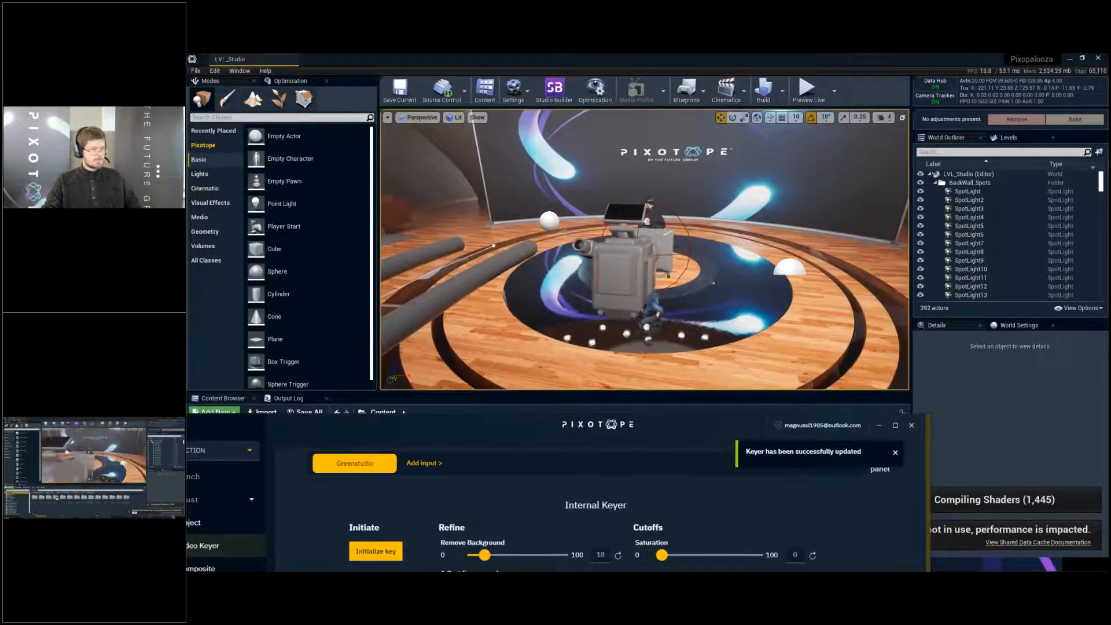
{"action": "right_click_drag", "start_coordinate": [516, 278], "coordinate": [455, 281]}
{"action": "key", "text": "w"}
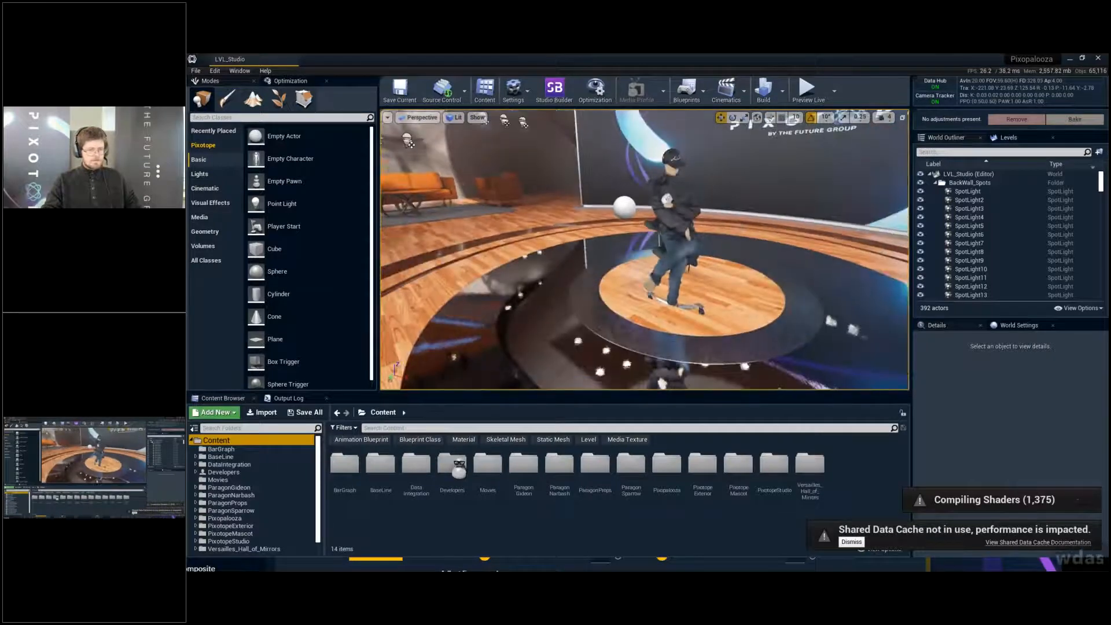
{"action": "left_click", "coordinate": [852, 542]}
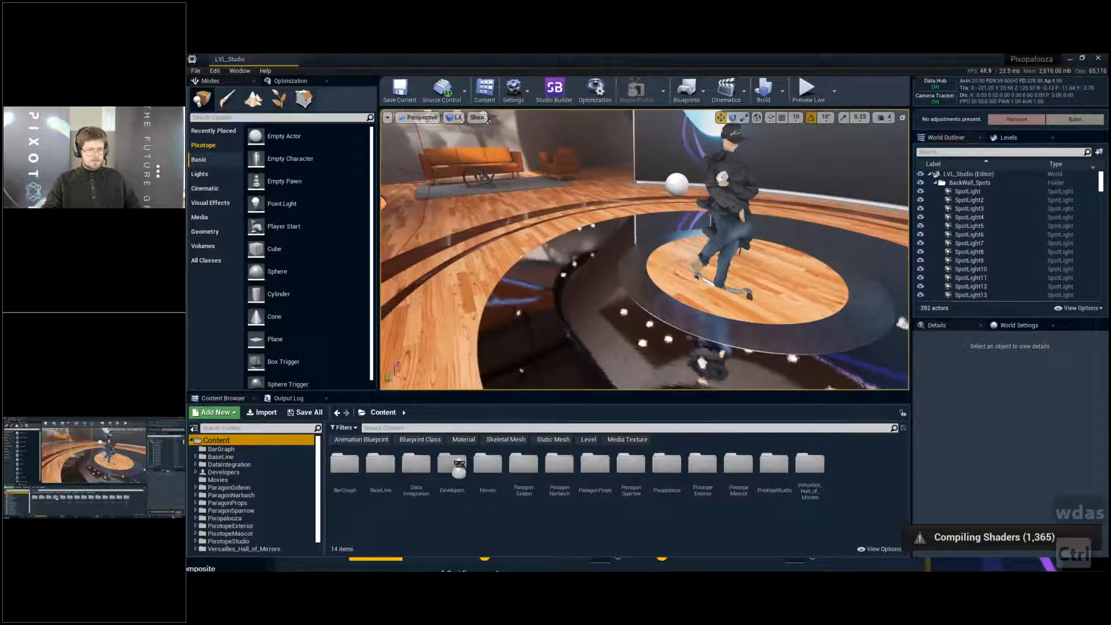
- Turn off Enable WYSIWYG in the world settings and save the LVL_Studio level
{"action": "left_click", "coordinate": [1018, 326]}
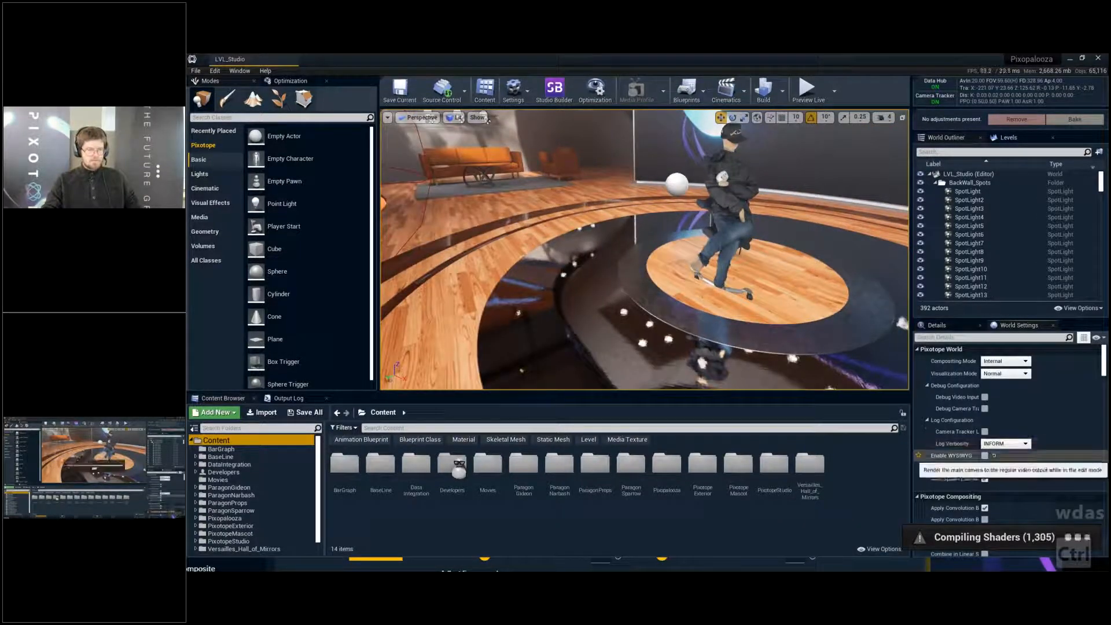
{"action": "left_click", "coordinate": [985, 456]}
{"action": "key", "text": "ctrl+s"}
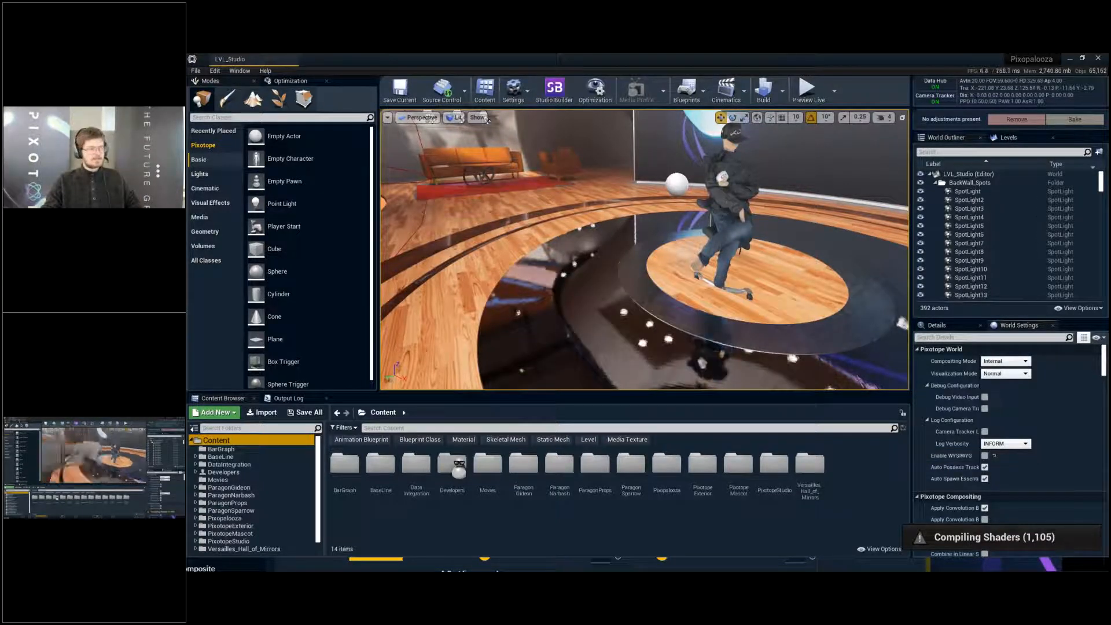
- Pull the view back to the whole studio stage in game view and inspect it in a full-screen viewport
{"action": "mouse_move", "coordinate": [726, 213]}
{"action": "right_mouse_down"}
{"action": "mouse_move", "coordinate": [710, 197]}
{"action": "mouse_move", "coordinate": [736, 211]}
{"action": "right_mouse_up"}
{"action": "key", "text": "g"}
{"action": "key", "text": "w"}
{"action": "key", "text": "q"}
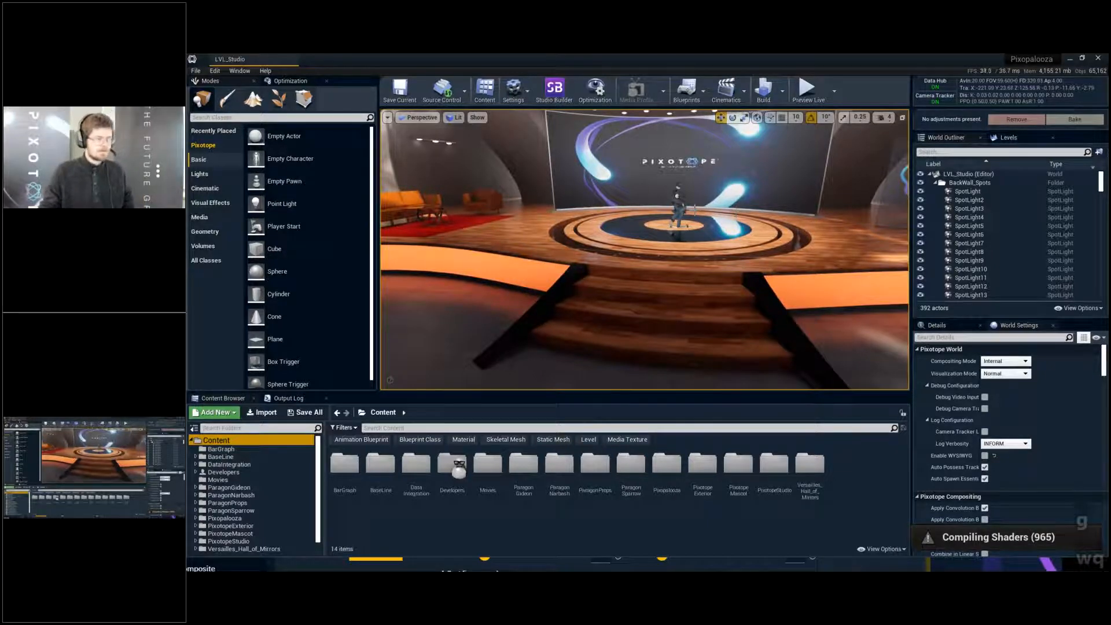
{"action": "right_click_drag", "start_coordinate": [736, 211], "coordinate": [794, 194]}
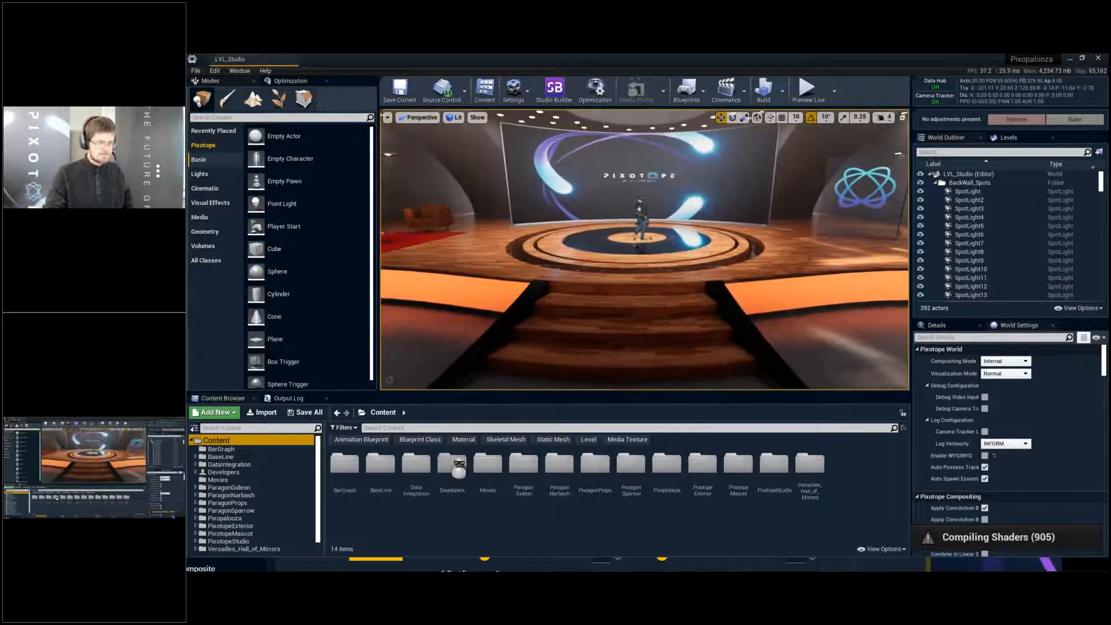
{"action": "key", "text": "F11"}
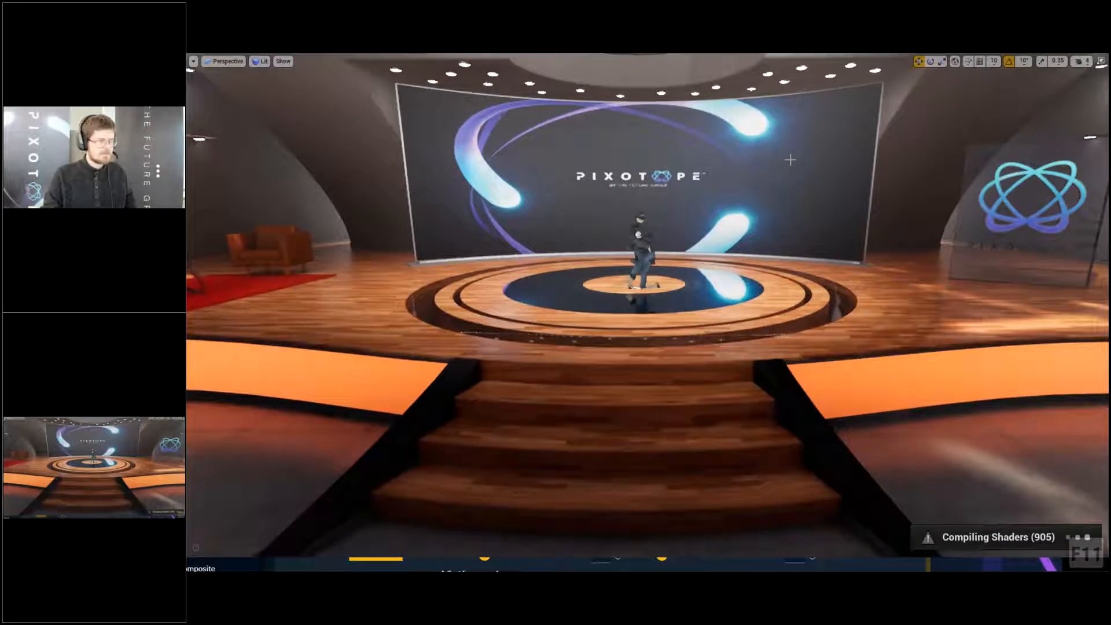
{"action": "right_click_drag", "start_coordinate": [791, 160], "coordinate": [758, 159]}
{"action": "key", "text": "s"}
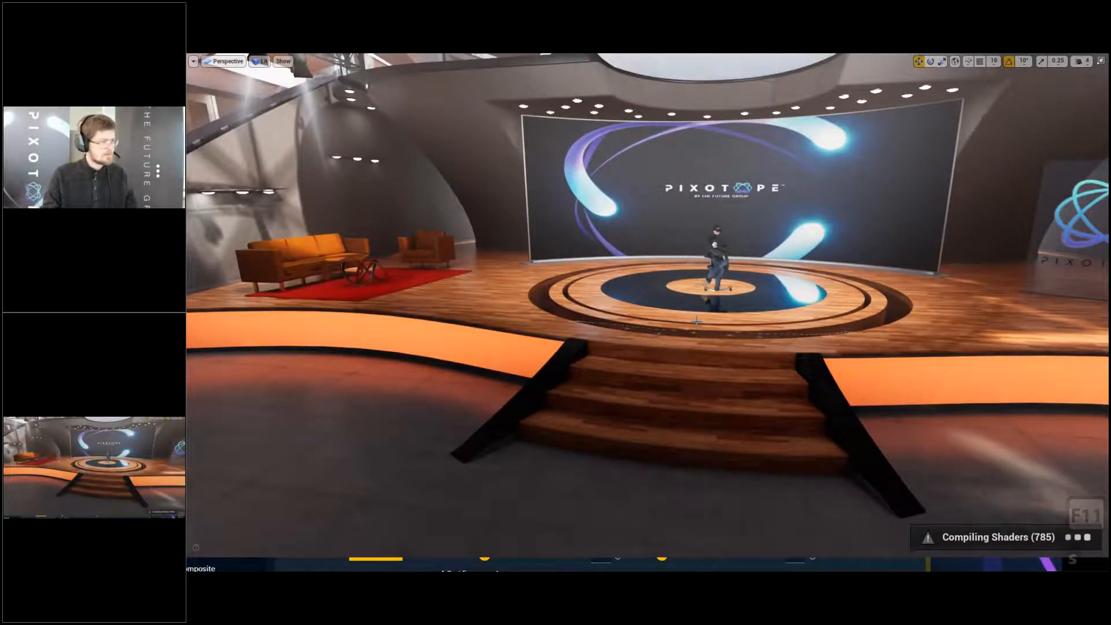
- Leave the full-screen view, turn on the FPS stat and display the frame timing graph with the console command "stat unitgraph"
{"action": "key", "text": "F11"}
{"action": "left_click", "coordinate": [285, 80]}
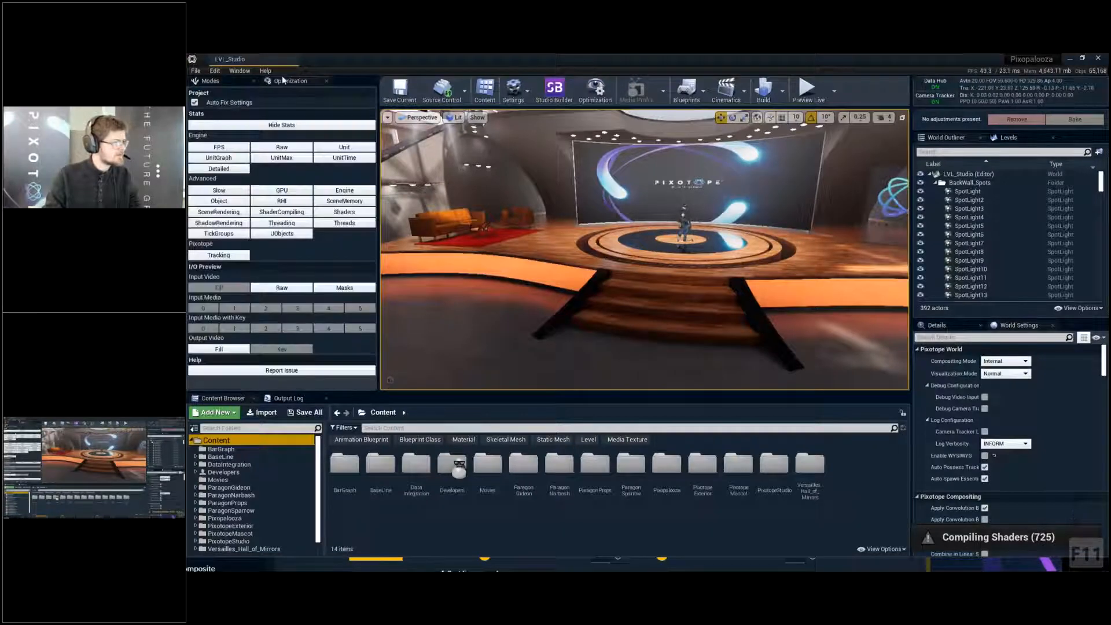
{"action": "left_click", "coordinate": [233, 149]}
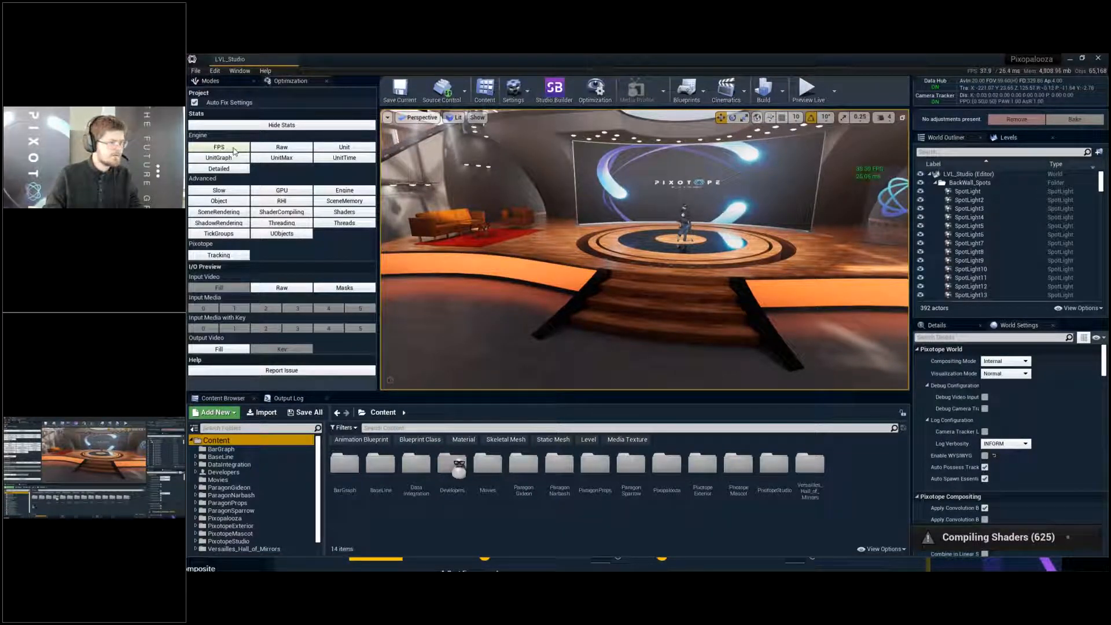
{"action": "left_click", "coordinate": [288, 398]}
{"action": "left_click", "coordinate": [309, 551]}
{"action": "type", "text": "stat "}
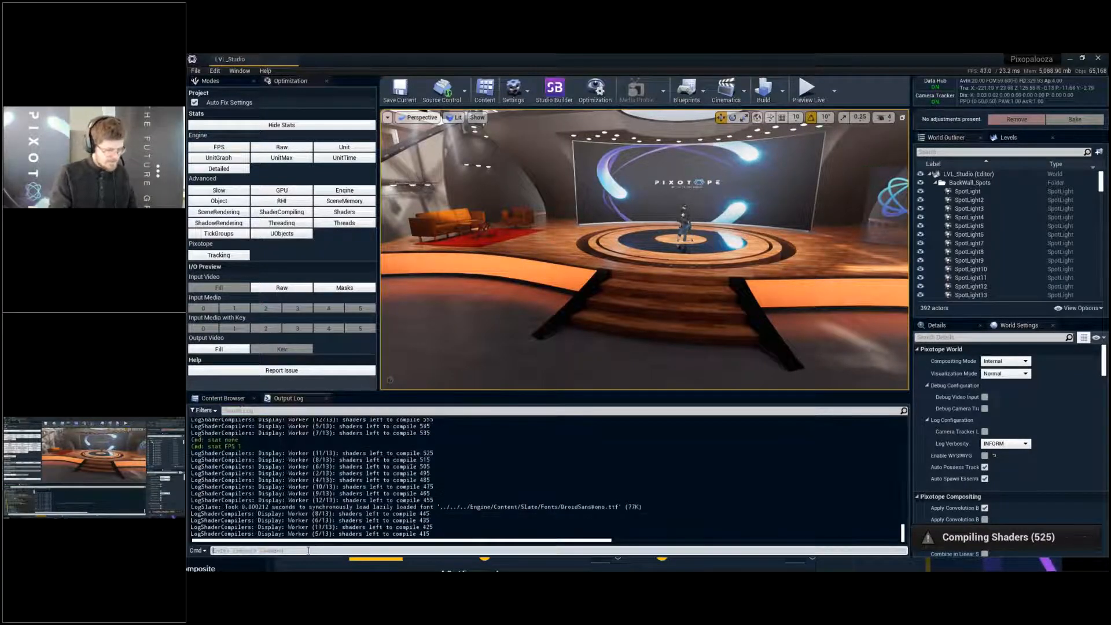
{"action": "type", "text": "unitgraph"}
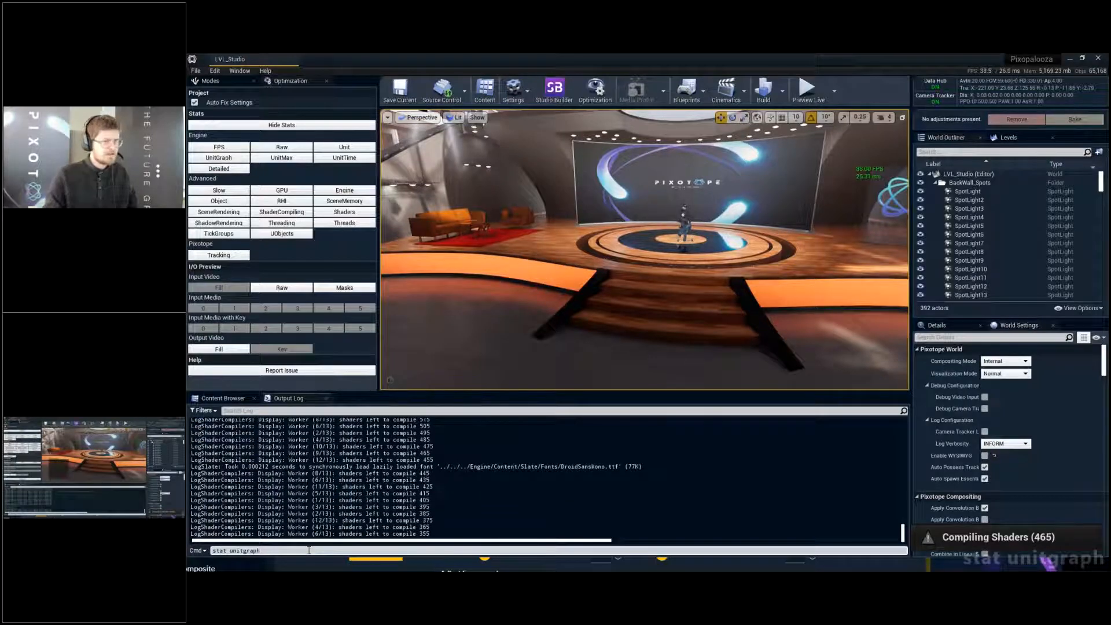
{"action": "key", "text": "Return"}
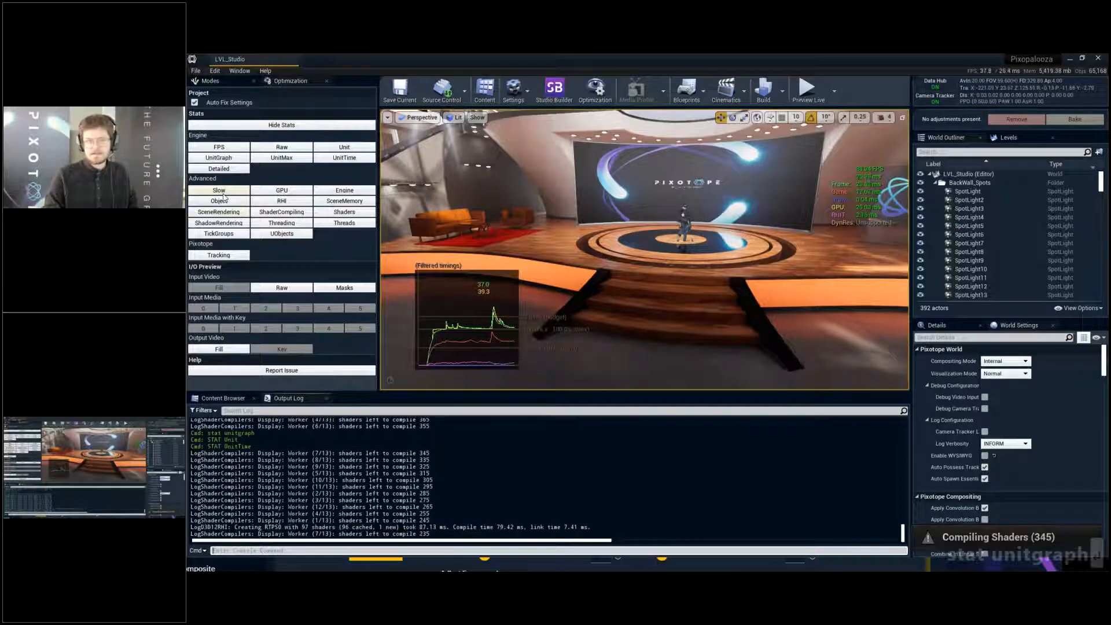
- Bring back the Content Browser and show the stage with its timing graph in a full-screen viewport
{"action": "right_click_drag", "start_coordinate": [646, 227], "coordinate": [649, 227]}
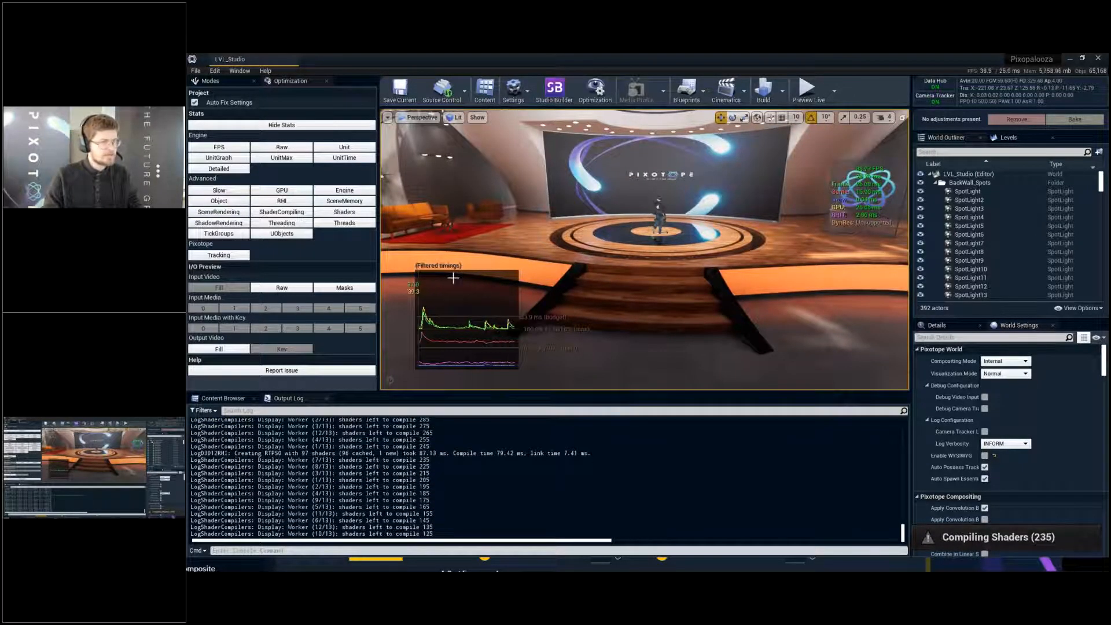
{"action": "right_click_drag", "start_coordinate": [453, 278], "coordinate": [464, 267]}
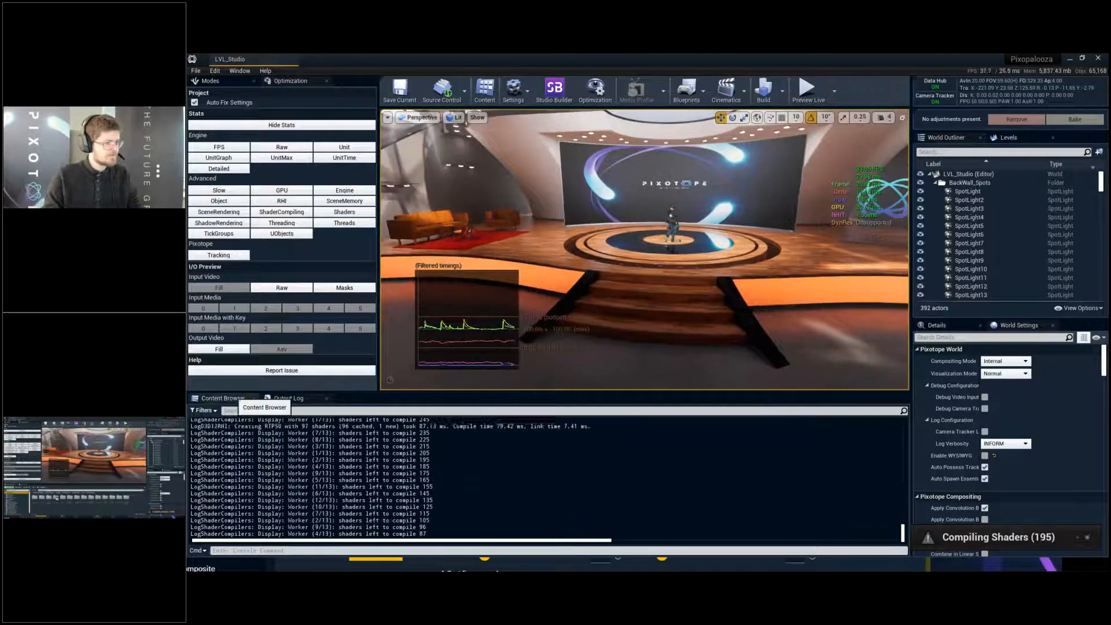
{"action": "left_click", "coordinate": [223, 399]}
{"action": "key", "text": "F11"}
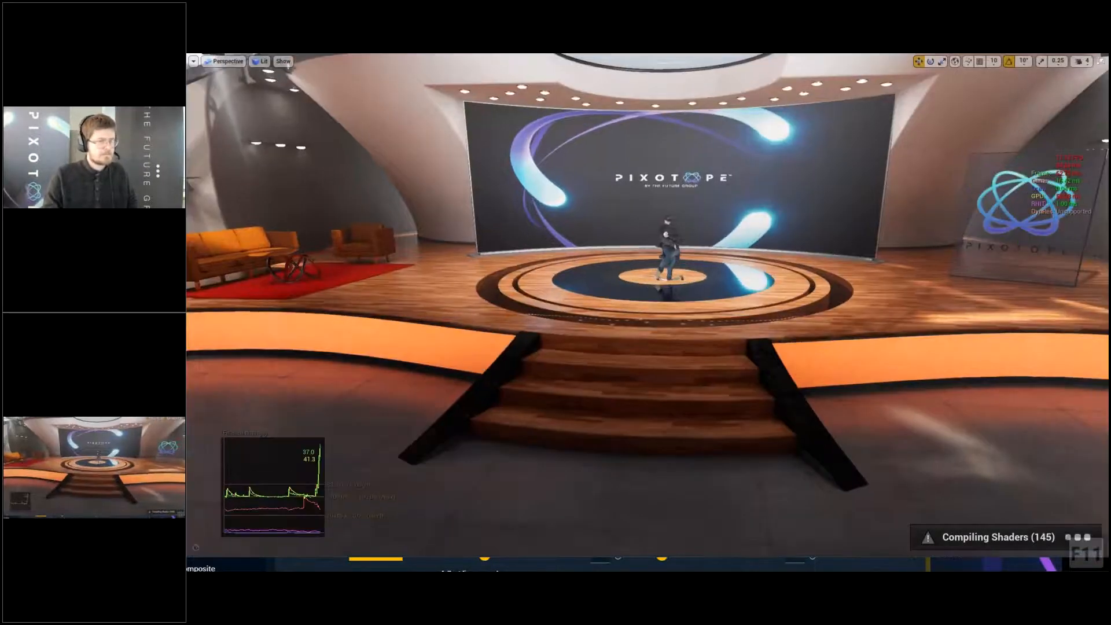
- Switch to Director, enable Bloom in the Post Process Volume's graphics effects and open its type options
{"action": "key", "text": "alt+Tab"}
{"action": "key", "text": "alt+Tab"}
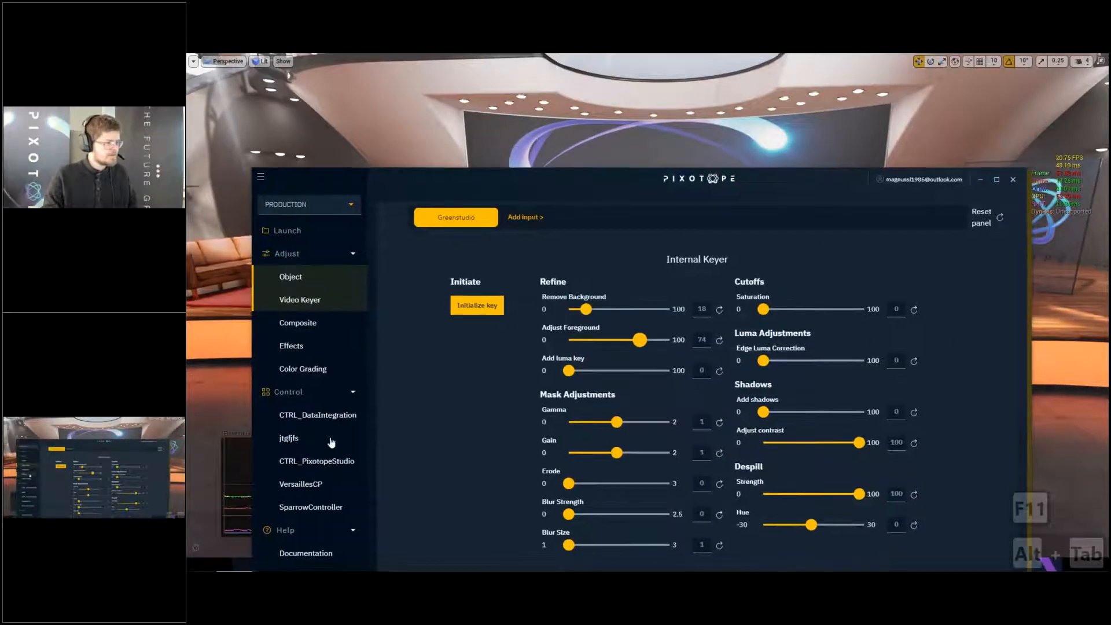
{"action": "left_click", "coordinate": [292, 346]}
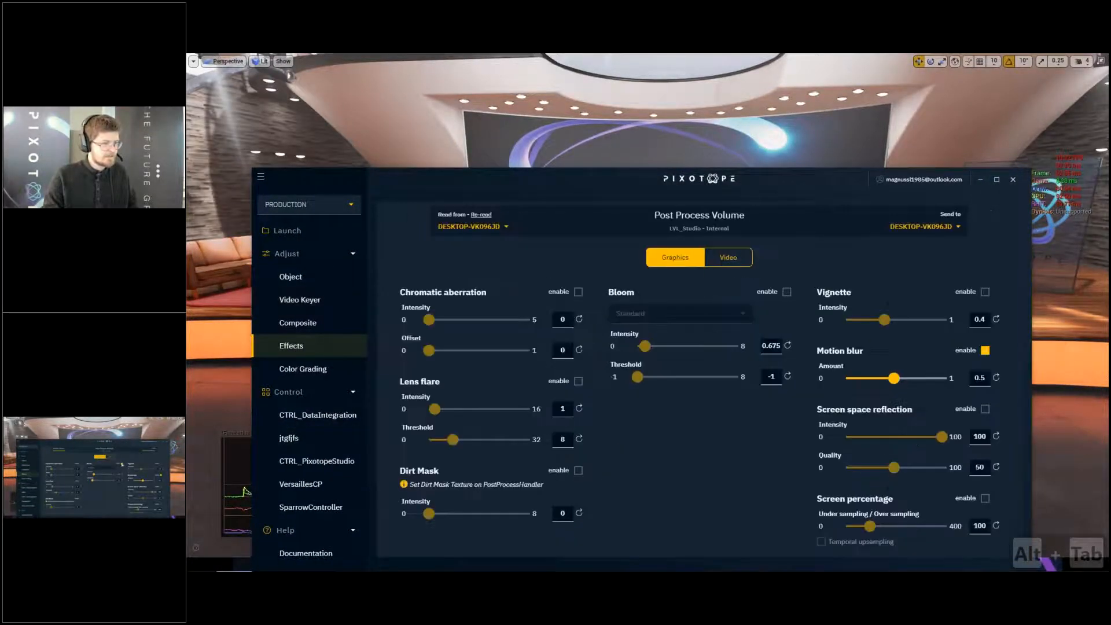
{"action": "left_click", "coordinate": [705, 316]}
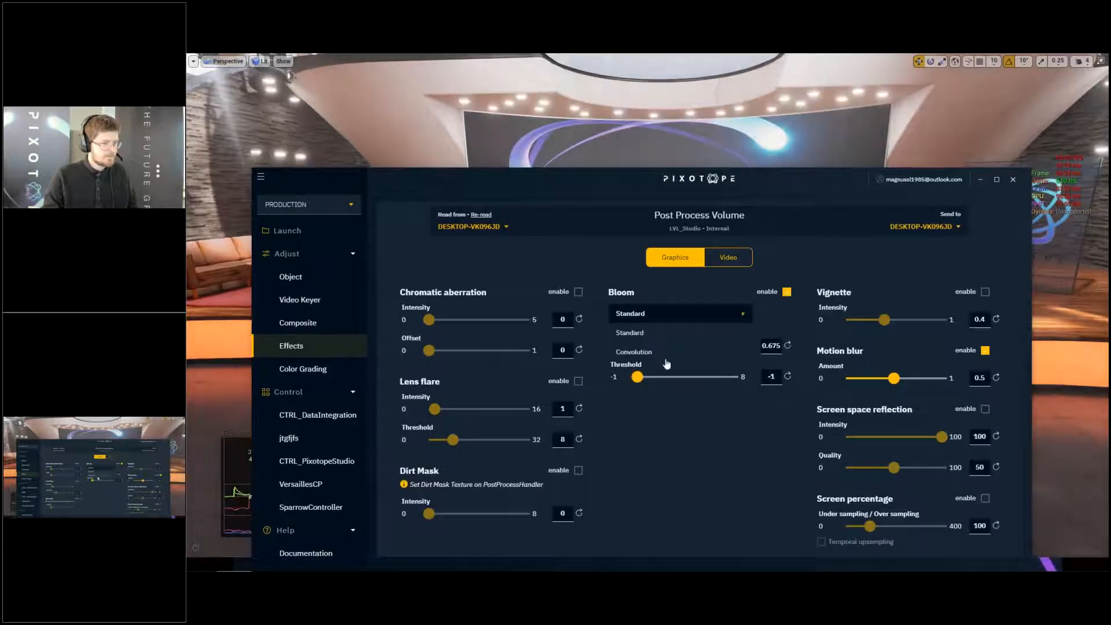
- Return to the full-screen Editor viewport, inspect the stage's timing graph and save the level
{"action": "key", "text": "alt+Tab"}
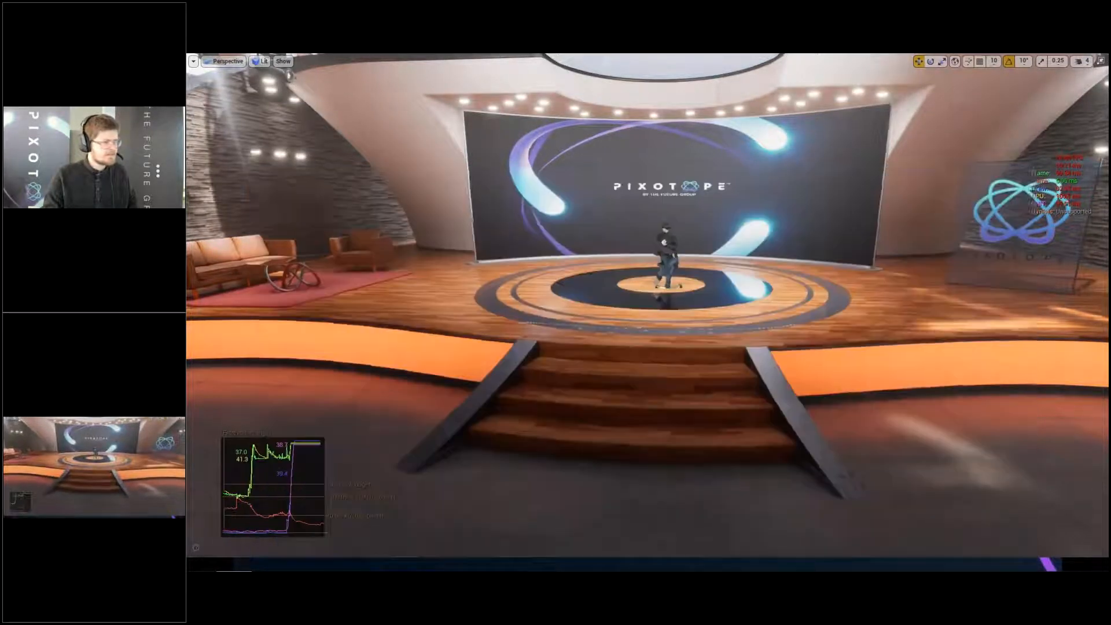
{"action": "right_click_drag", "start_coordinate": [666, 363], "coordinate": [674, 375]}
{"action": "key", "text": "ctrl+s"}
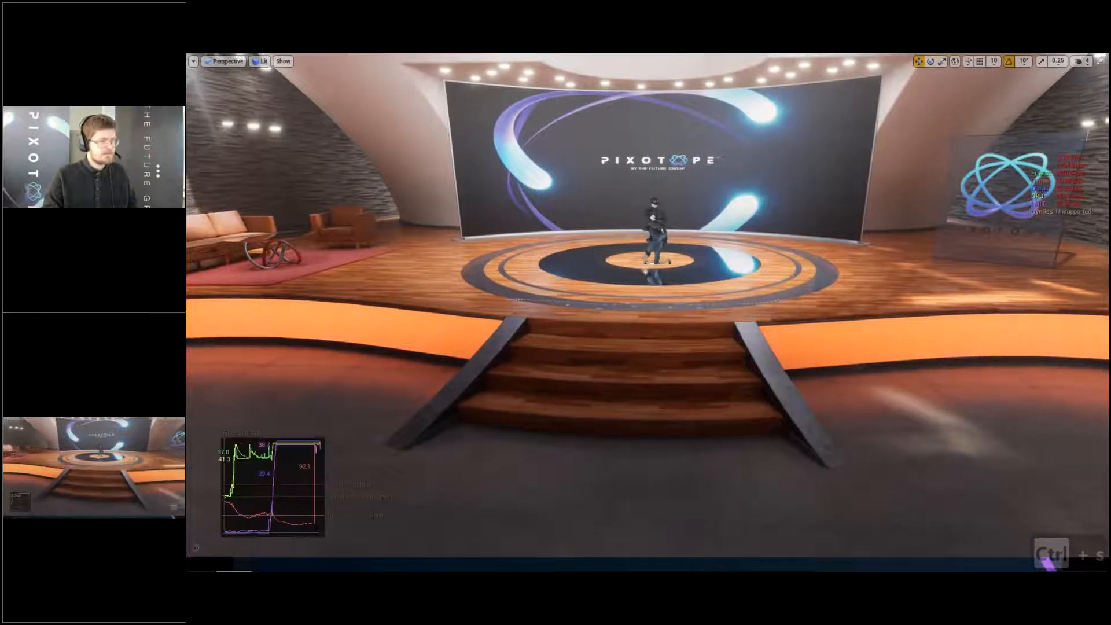
- Pull the view back to show the whole studio and open the GPU Visualizer for the current frame
{"action": "key", "text": "w"}
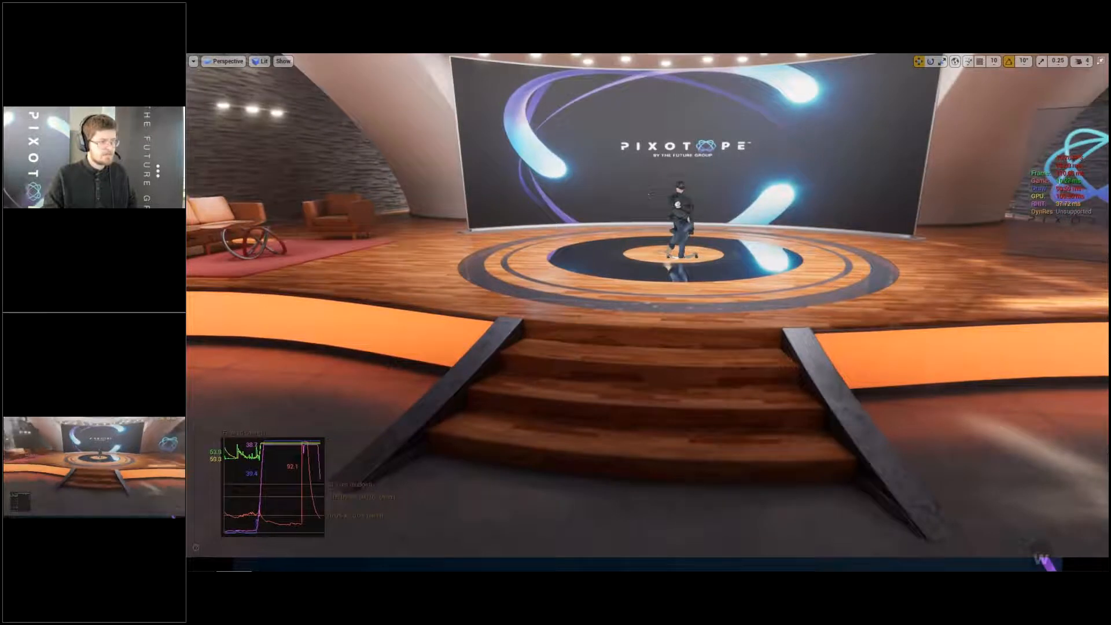
{"action": "key", "text": "s"}
{"action": "key", "text": "s"}
{"action": "key", "text": "s"}
{"action": "key", "text": "s"}
{"action": "key", "text": "s"}
{"action": "key", "text": "s"}
{"action": "key", "text": "s"}
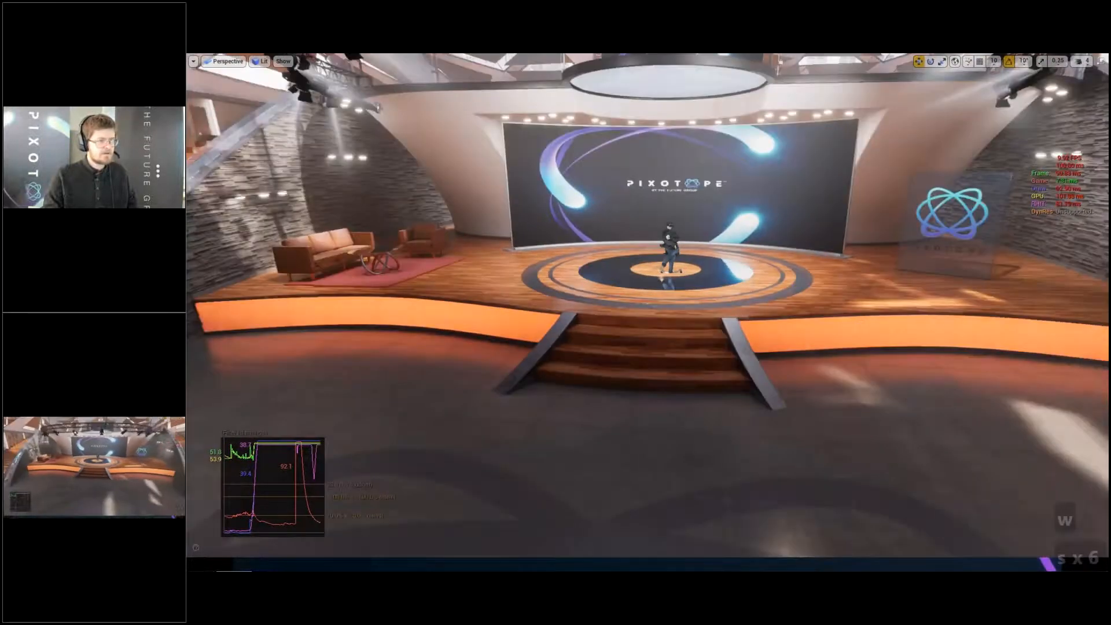
{"action": "key", "text": "s"}
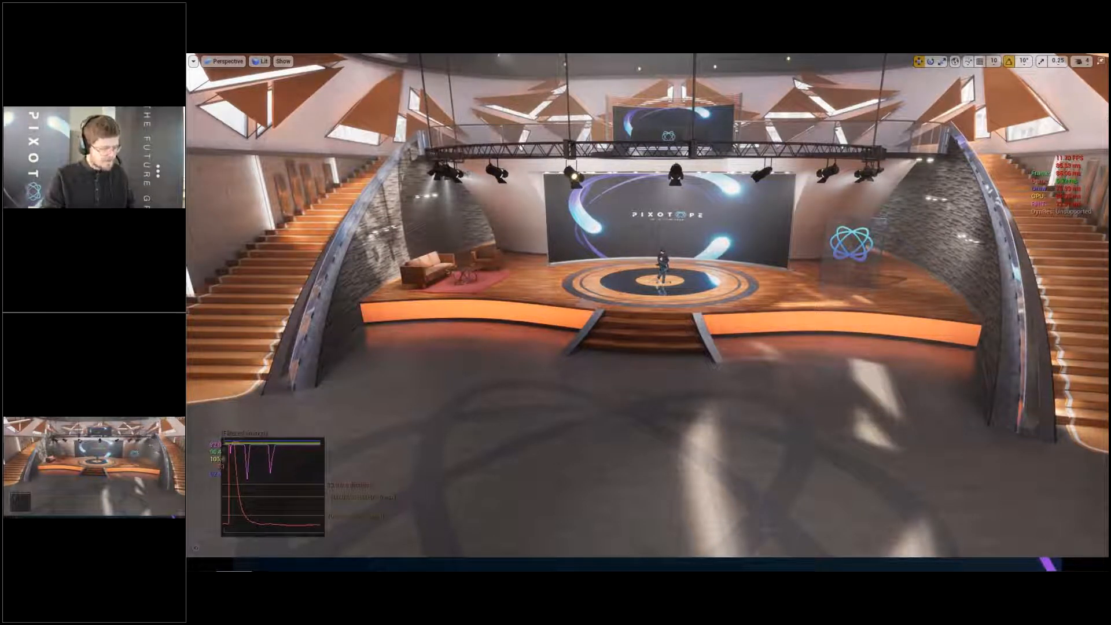
{"action": "key", "text": "ctrl"}
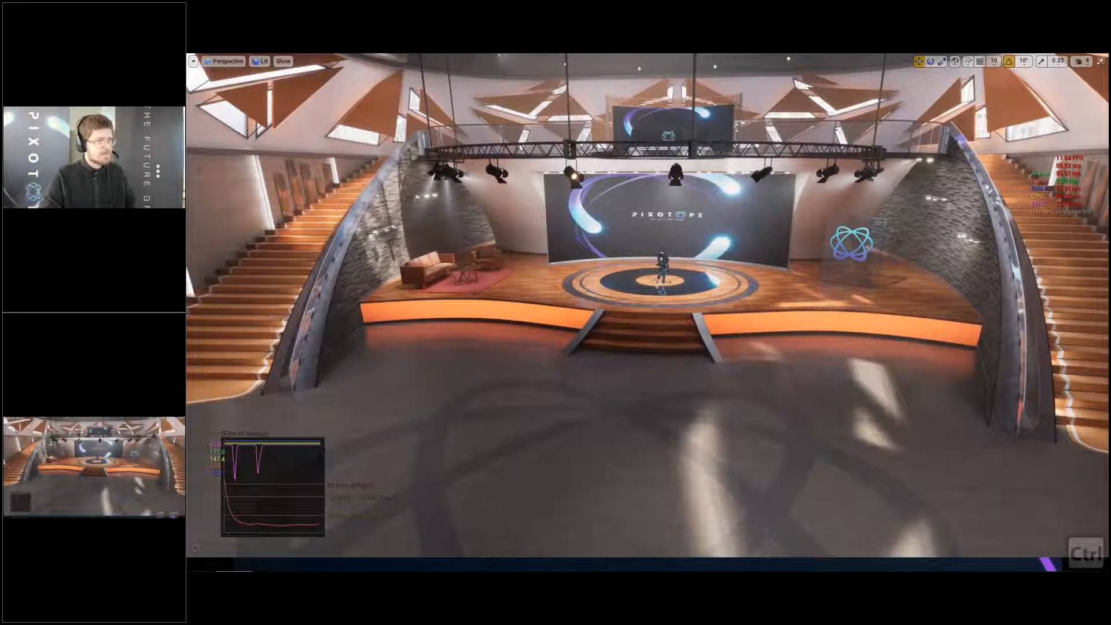
{"action": "key", "text": "ctrl+shift+comma"}
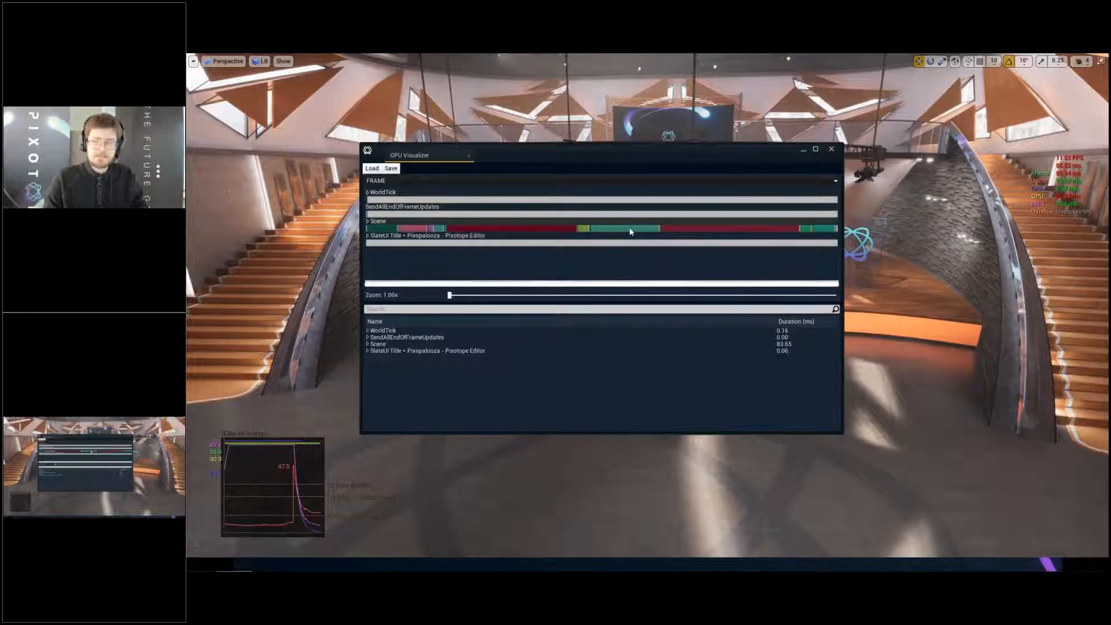
- Examine the durations of the RayTracingReflections, Lights and BasePass passes in the GPU Visualizer's Scene bar
{"action": "left_click", "coordinate": [702, 234]}
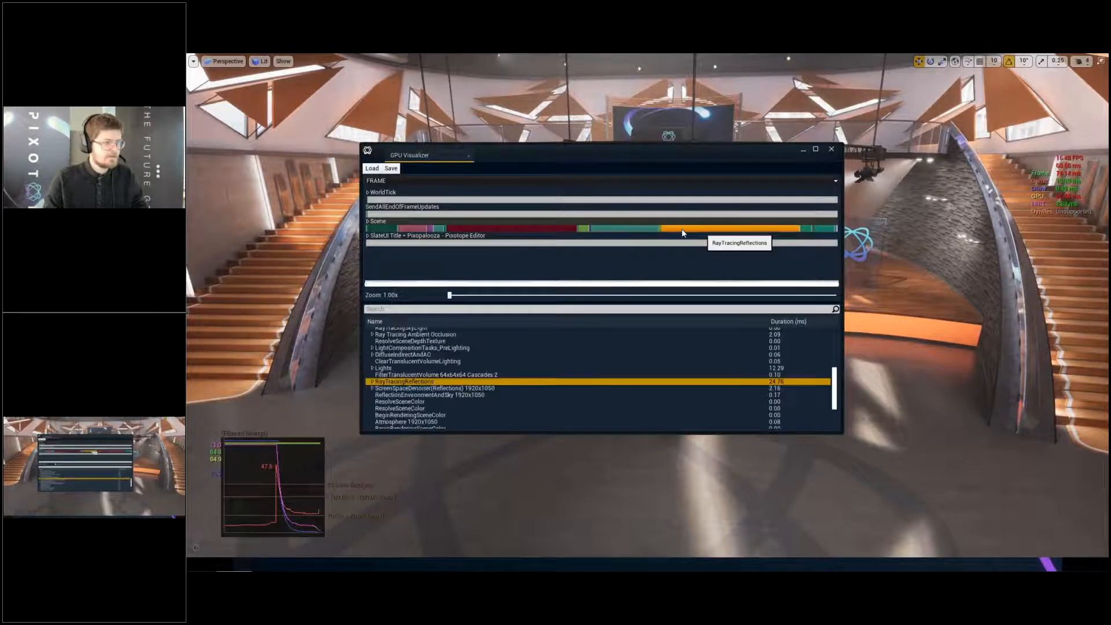
{"action": "left_click", "coordinate": [634, 227]}
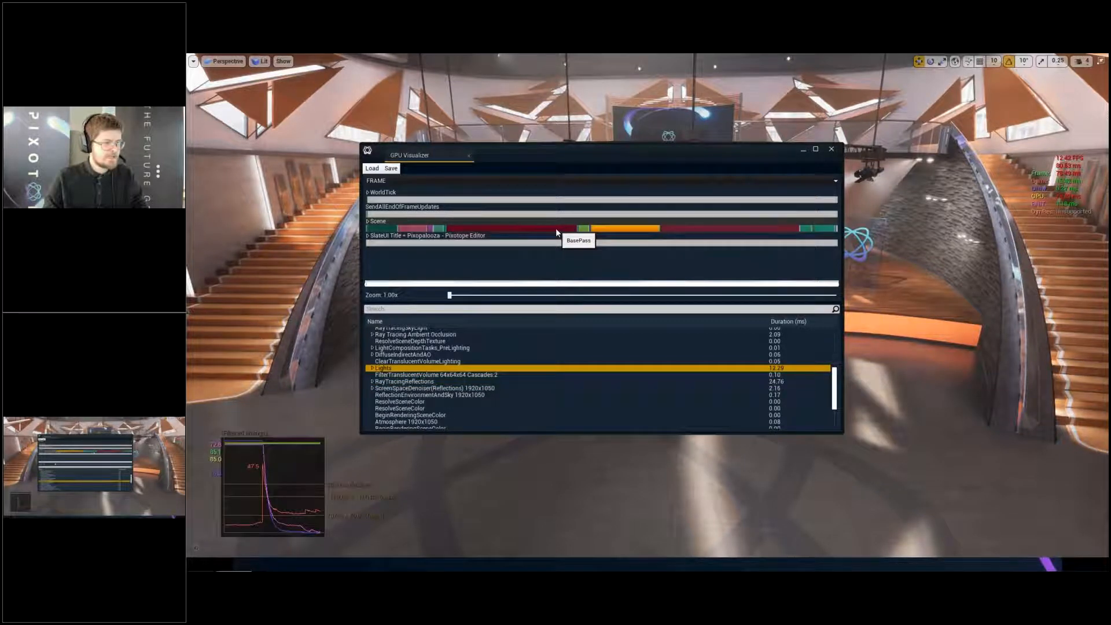
{"action": "left_click", "coordinate": [556, 229]}
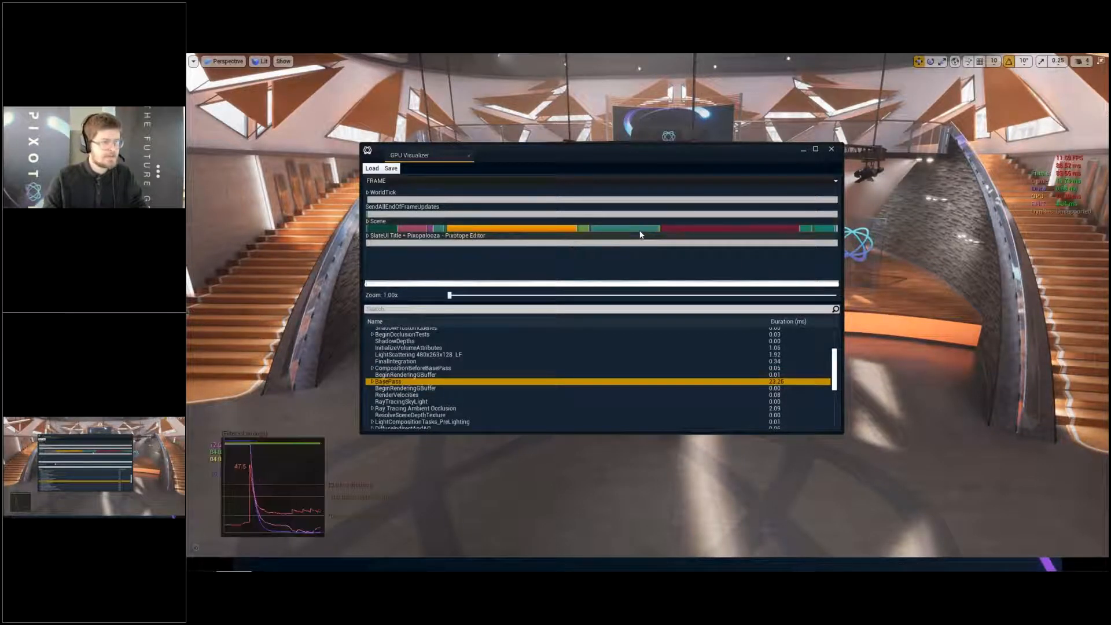
{"action": "left_click", "coordinate": [640, 229]}
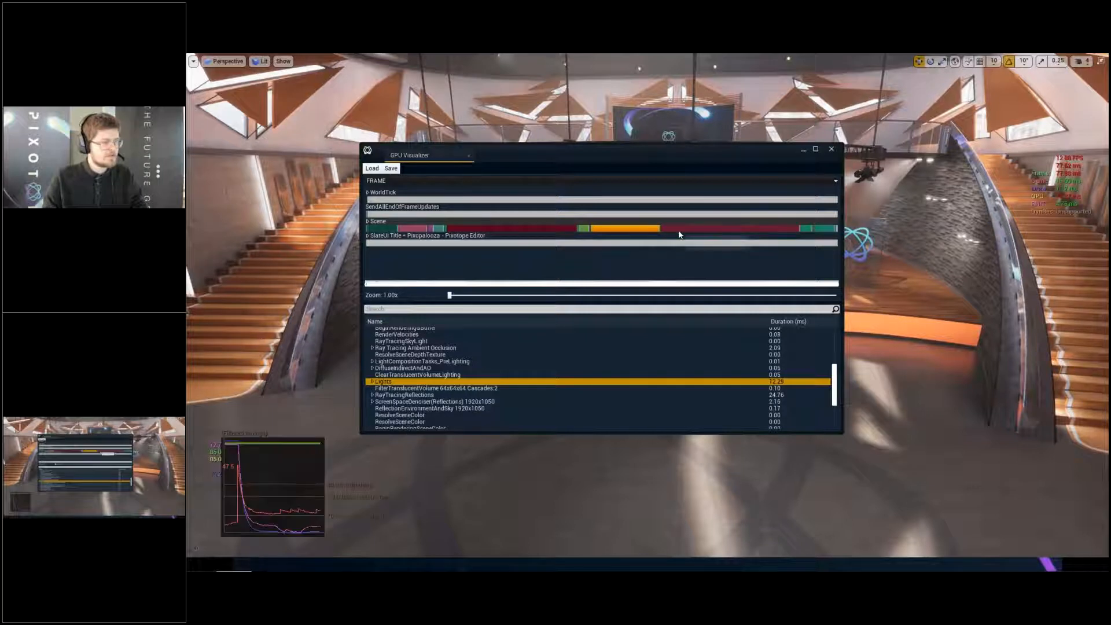
{"action": "left_click", "coordinate": [538, 230]}
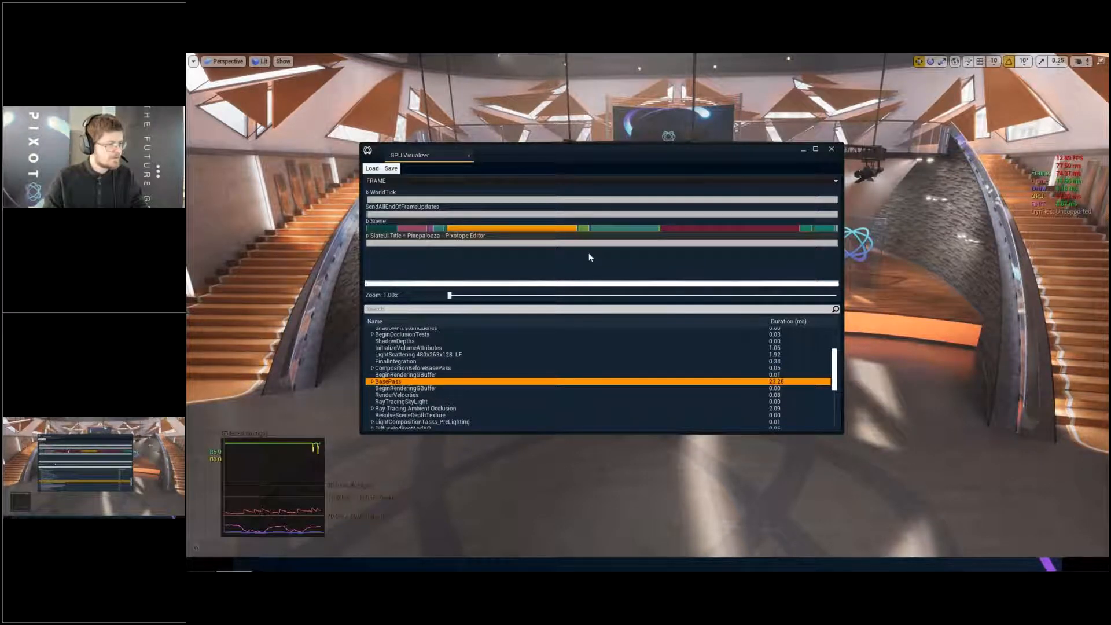
{"action": "left_click", "coordinate": [614, 229]}
{"action": "left_click", "coordinate": [515, 230]}
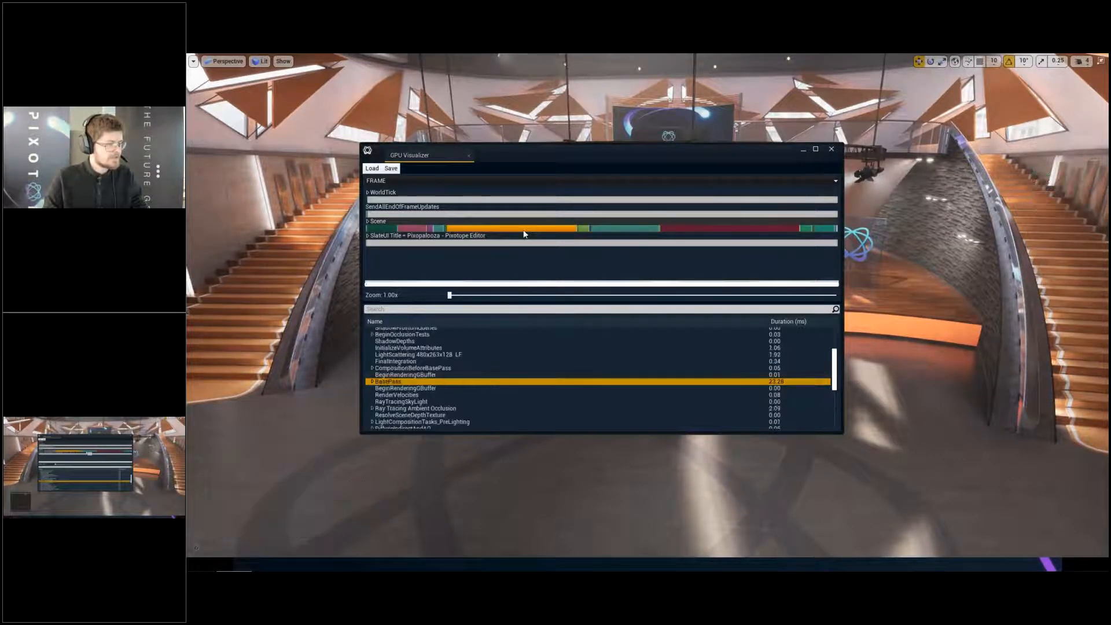
{"action": "left_click", "coordinate": [620, 228]}
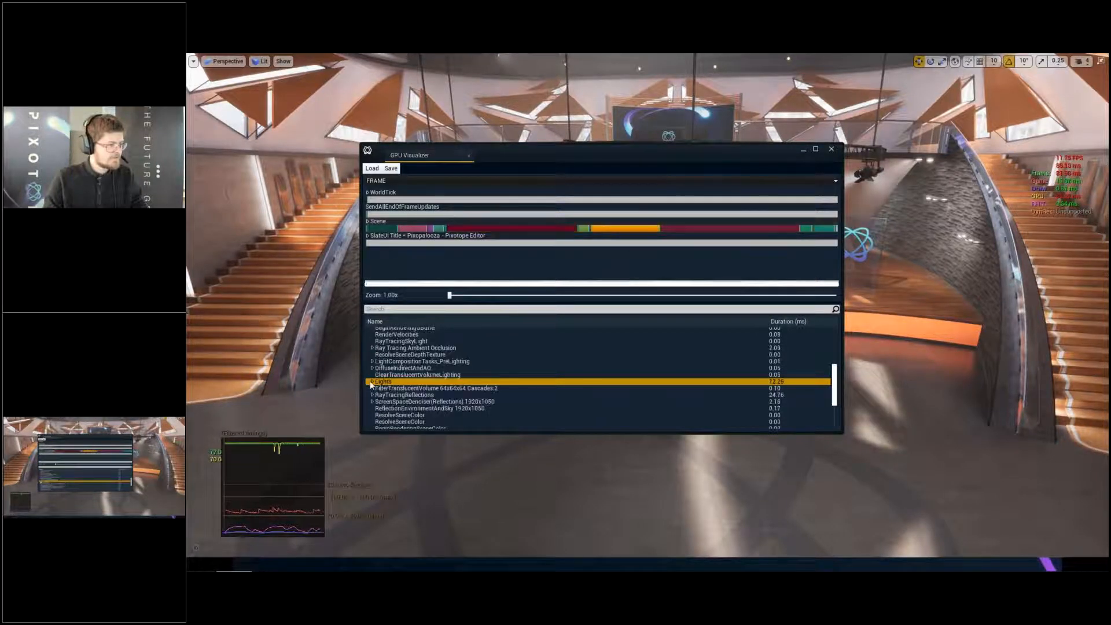
- Expand Lights, DirectLighting and its NonShadowedLights, IndirectLighting and ShadowedLights groups to examine the duration of each studio light
{"action": "left_click", "coordinate": [372, 382]}
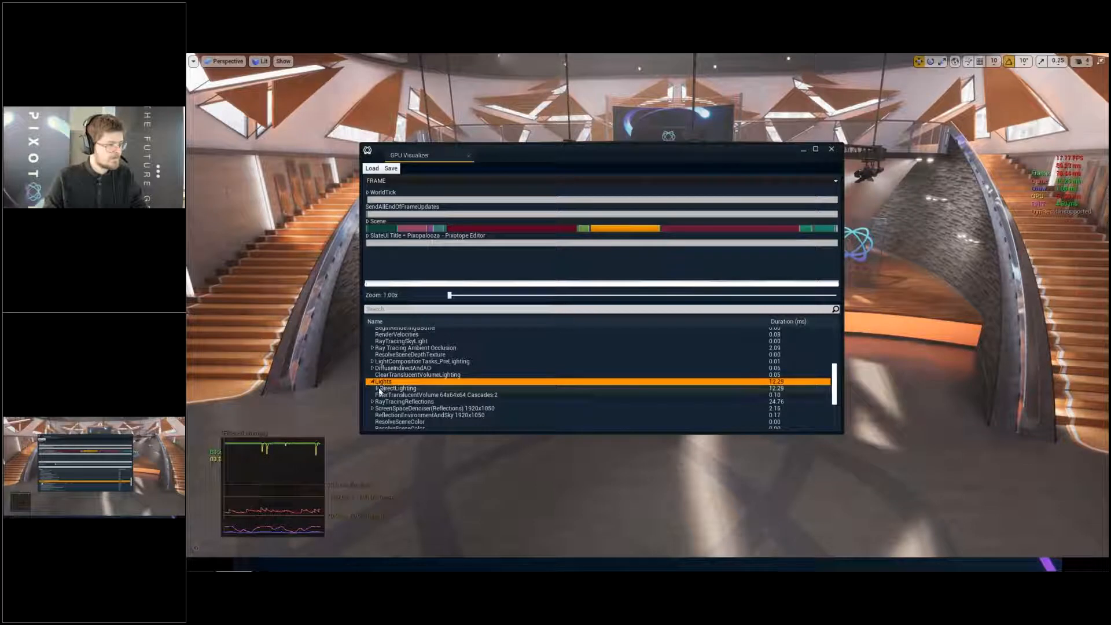
{"action": "left_click", "coordinate": [380, 388]}
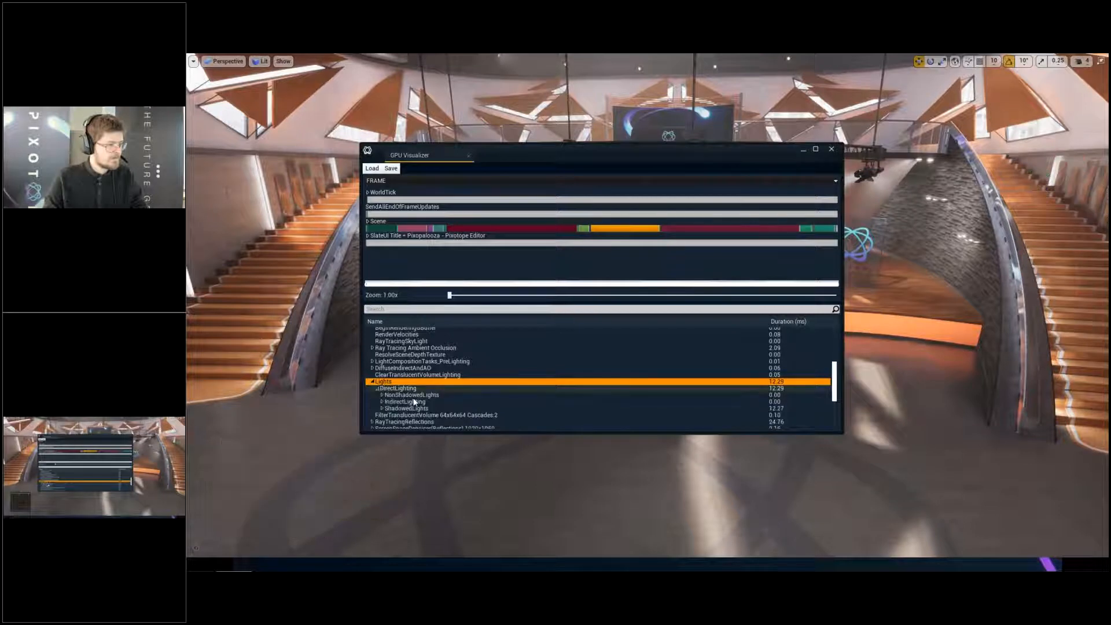
{"action": "left_click", "coordinate": [382, 394]}
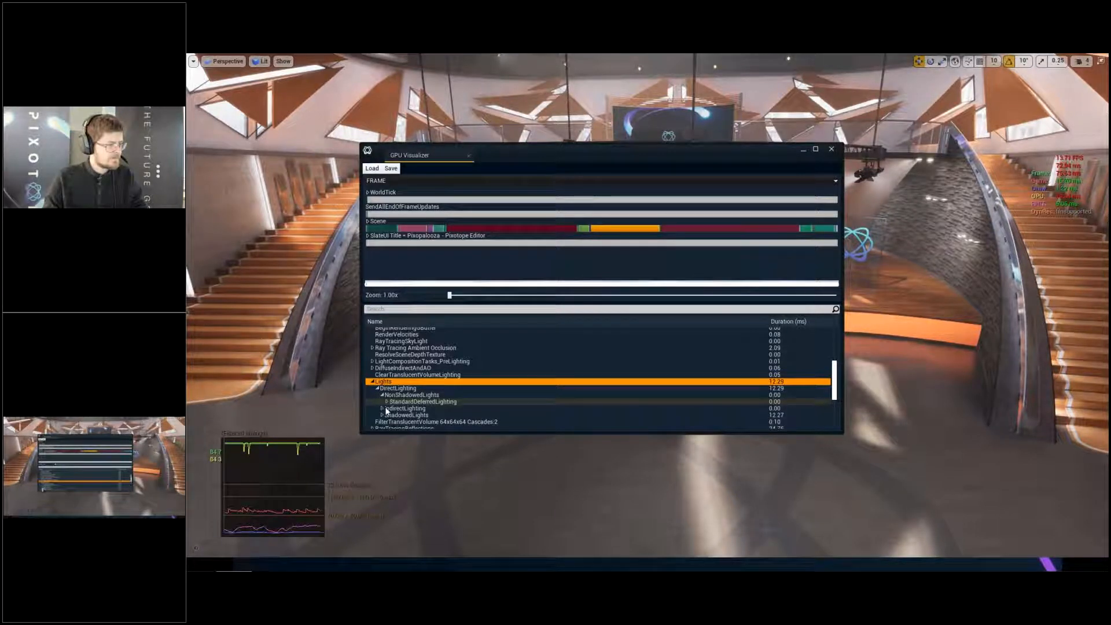
{"action": "left_click", "coordinate": [383, 409]}
{"action": "left_click", "coordinate": [383, 422]}
{"action": "scroll", "coordinate": [458, 405], "scroll_direction": "down", "scroll_amount": 3}
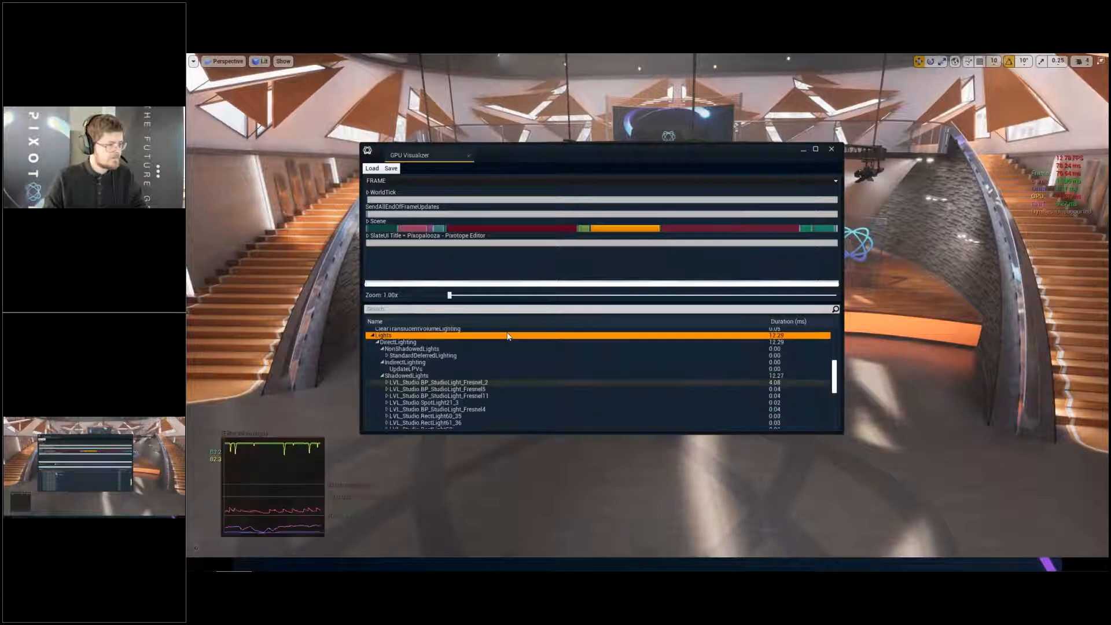
{"action": "scroll", "coordinate": [507, 336], "scroll_direction": "down", "scroll_amount": 3}
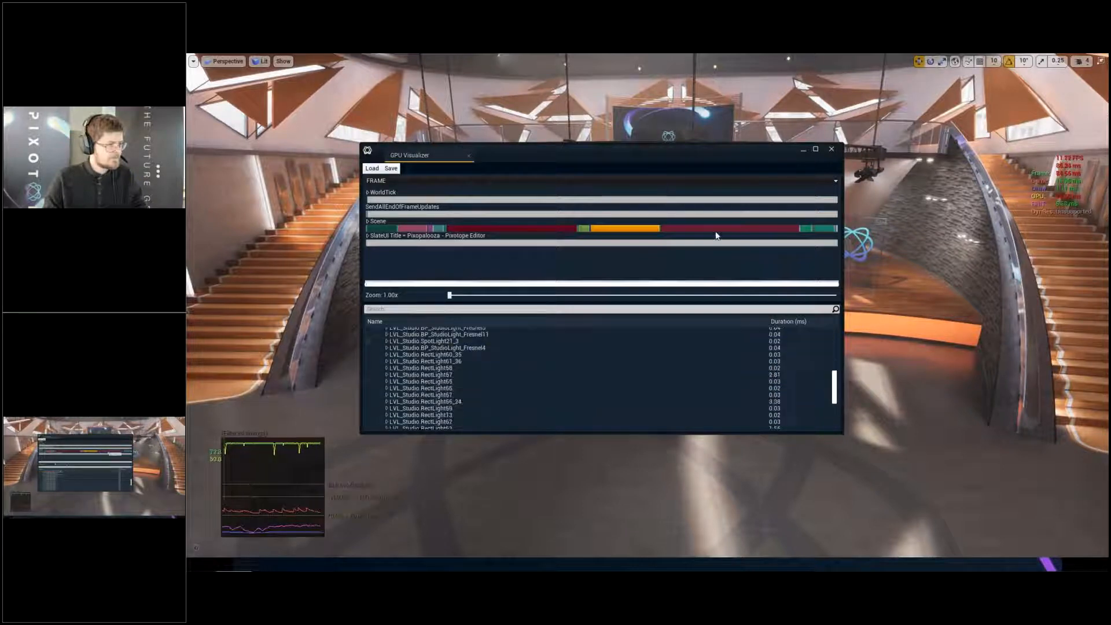
- Move the GPU Visualizer clear of the stage, inspect the RayTracingReflections pass and put the window away
{"action": "left_click", "coordinate": [631, 228]}
{"action": "left_click", "coordinate": [685, 230]}
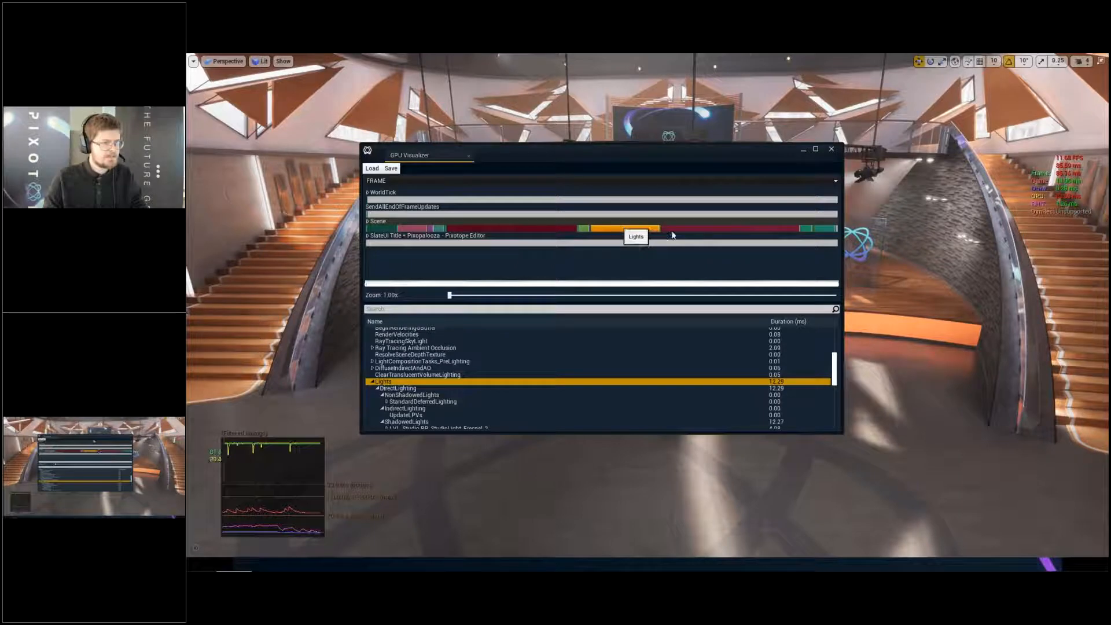
{"action": "left_click_drag", "start_coordinate": [643, 161], "coordinate": [583, 318]}
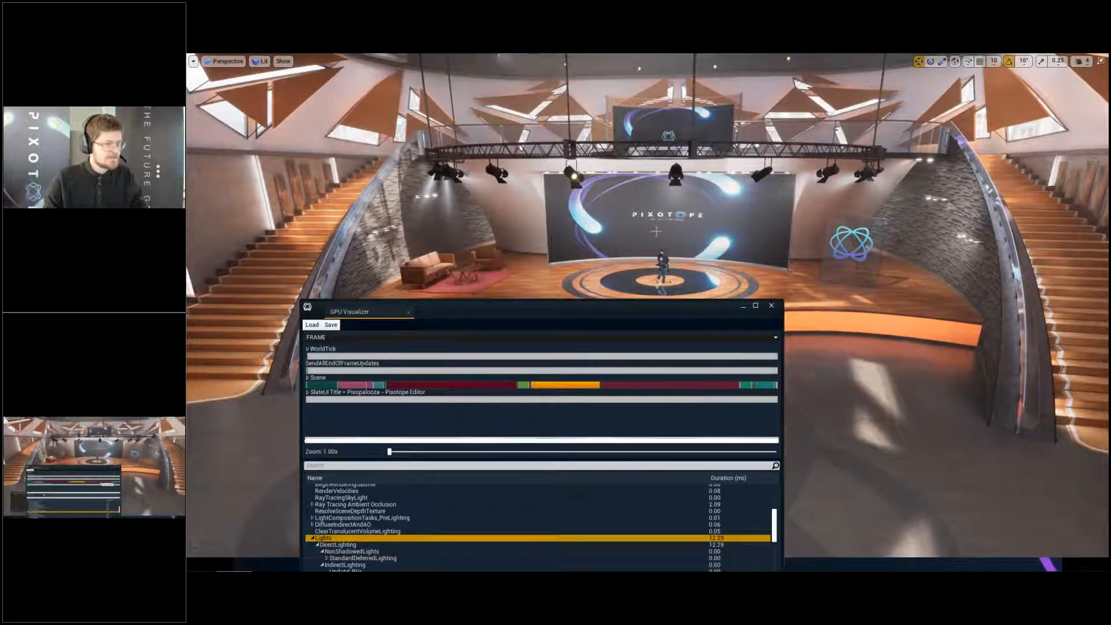
{"action": "left_click", "coordinate": [672, 384]}
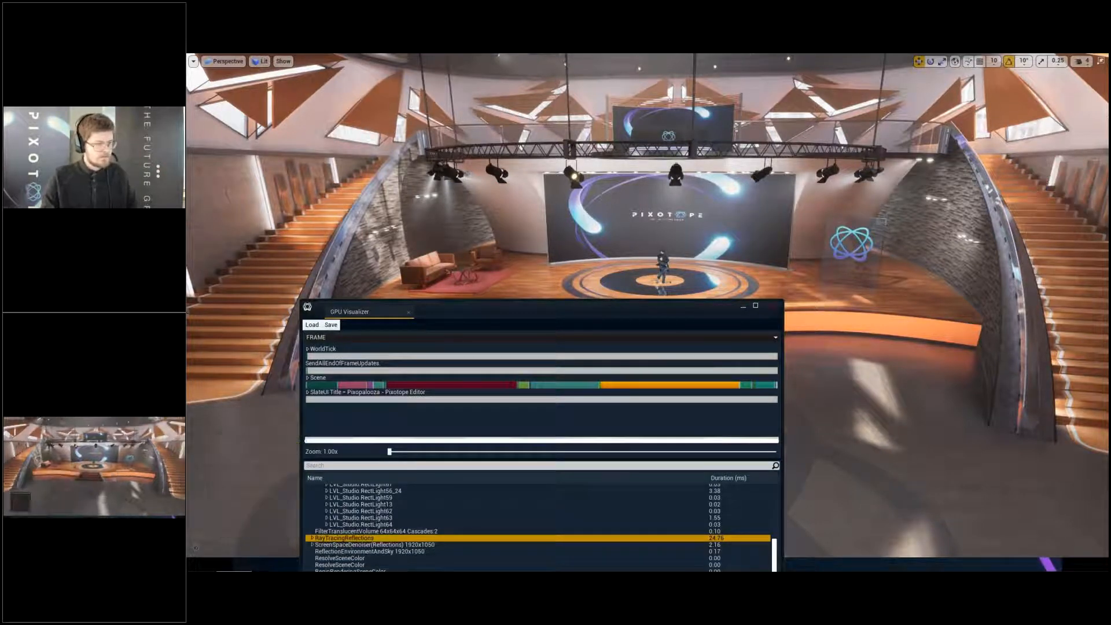
{"action": "left_click", "coordinate": [744, 308]}
- Move close to the stage steps and examine the set in the Detail Lighting and Lighting Only view modes
{"action": "key", "text": "w"}
{"action": "key", "text": "q"}
{"action": "right_click_drag", "start_coordinate": [329, 314], "coordinate": [426, 308]}
{"action": "key", "text": "a"}
{"action": "key", "text": "w"}
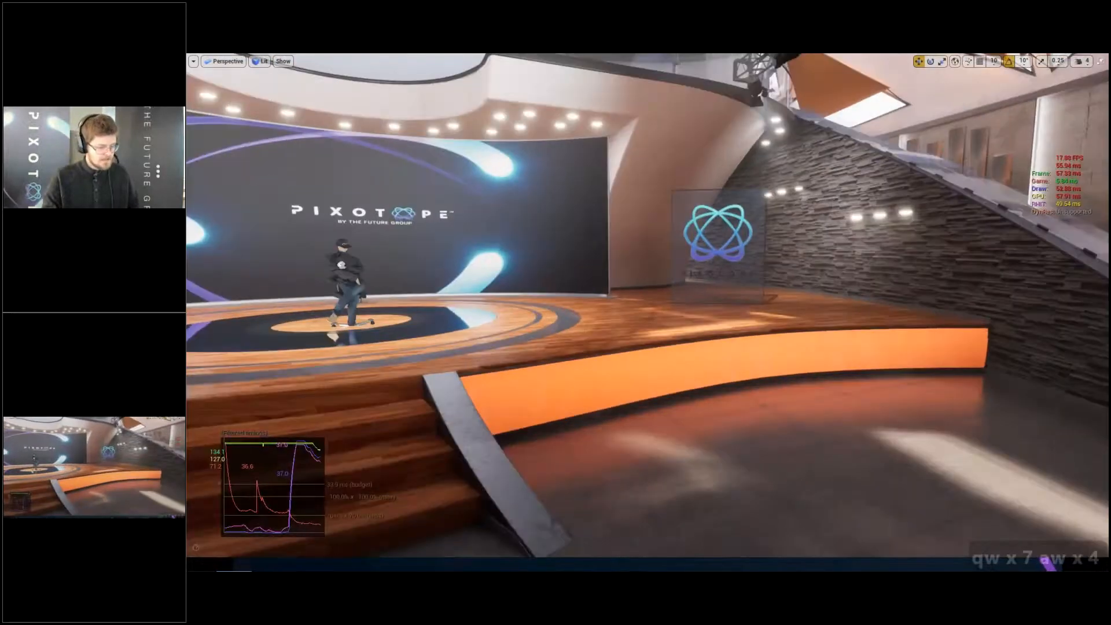
{"action": "key", "text": "alt+5"}
{"action": "key", "text": "alt+6"}
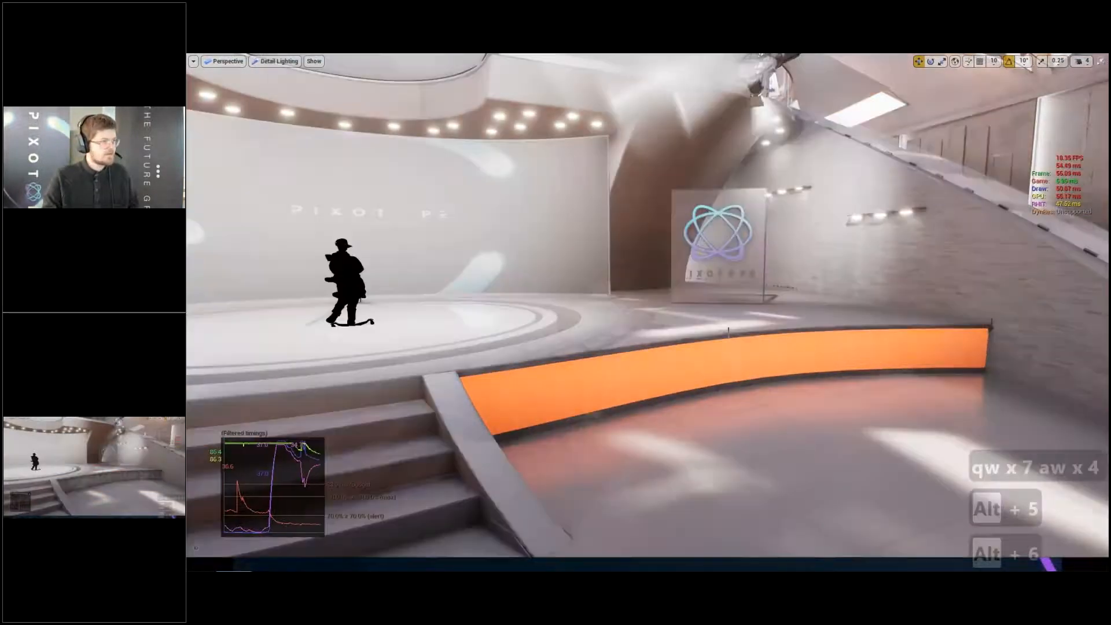
- Compare the Pixotope logo wall in Lit and Detail Lighting modes, then restore Lit and return to the stage
{"action": "right_click_drag", "start_coordinate": [690, 329], "coordinate": [872, 334]}
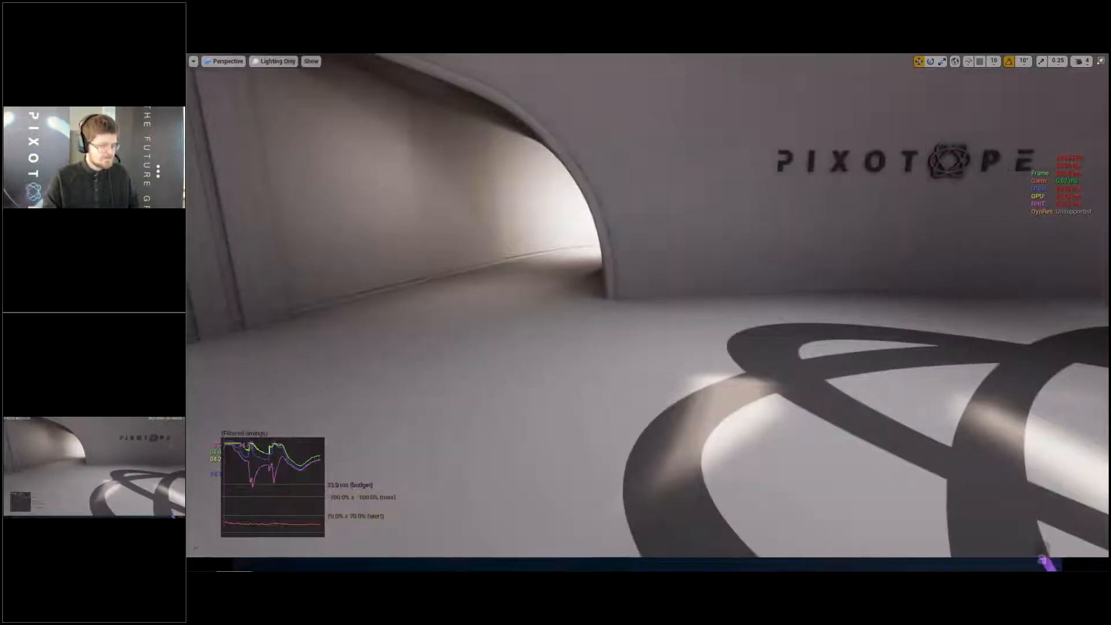
{"action": "key", "text": "alt+4"}
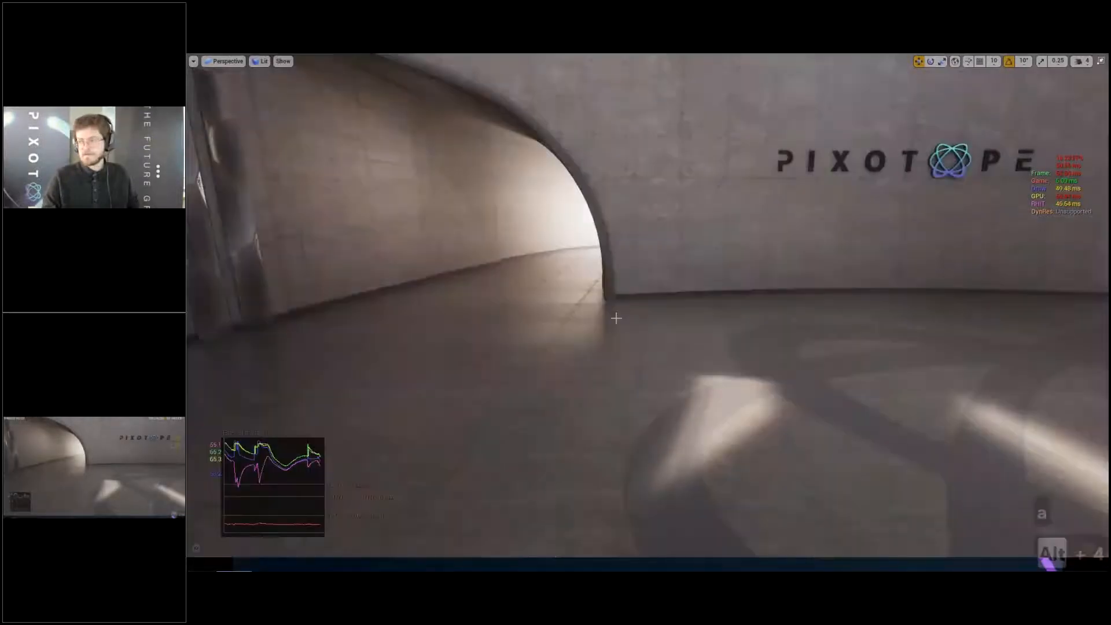
{"action": "key", "text": "alt+5"}
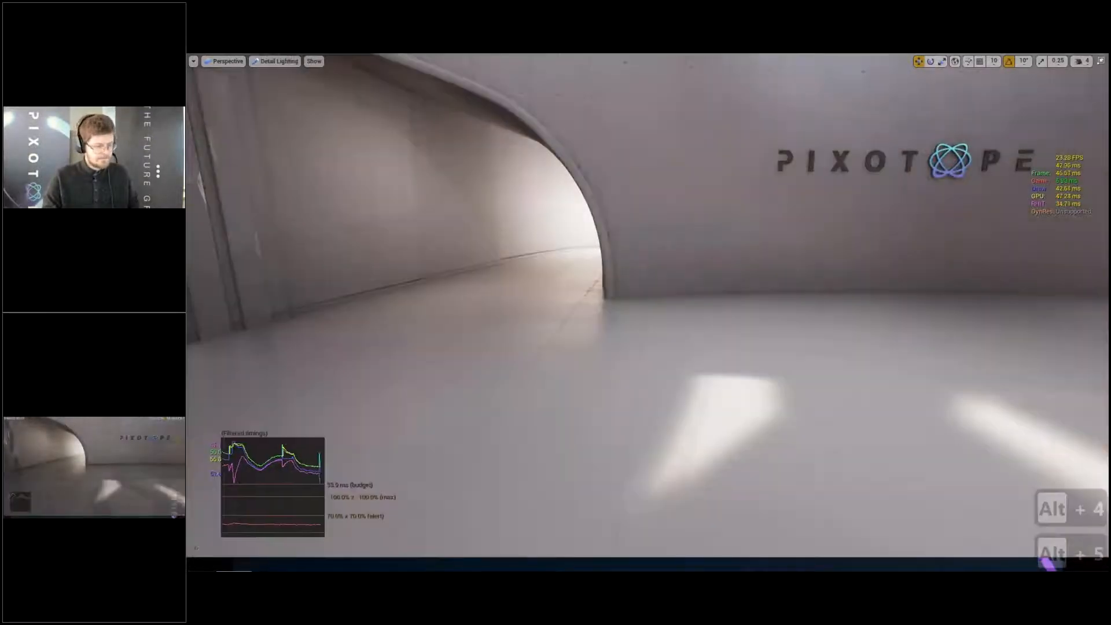
{"action": "key", "text": "alt+4"}
{"action": "right_click_drag", "start_coordinate": [871, 333], "coordinate": [521, 330]}
{"action": "key", "text": "w"}
{"action": "key", "text": "w"}
{"action": "key", "text": "d"}
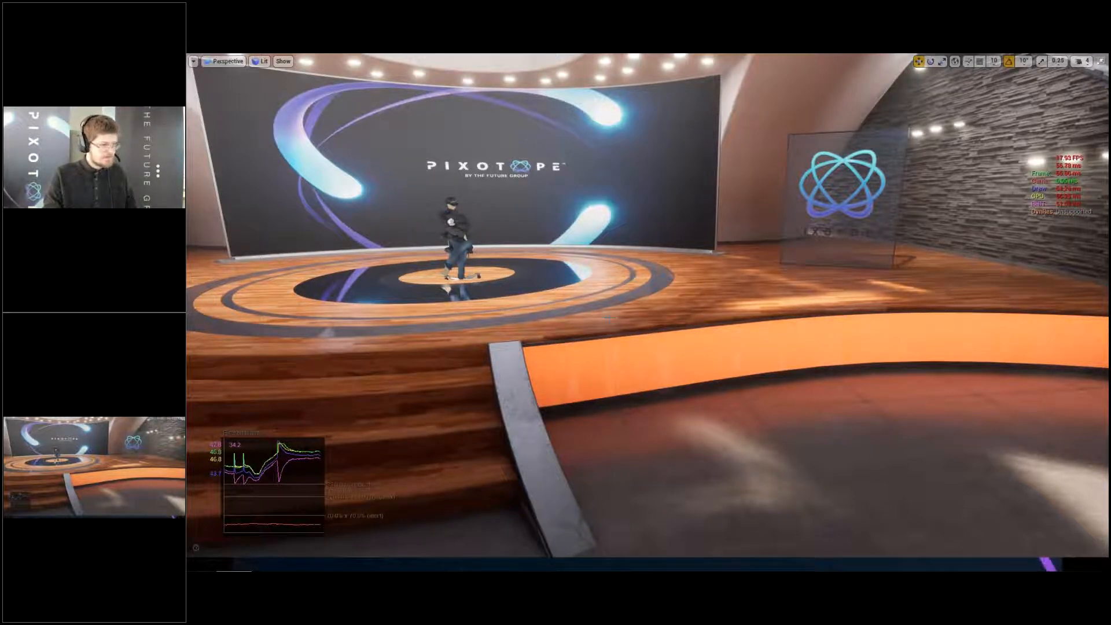
{"action": "right_click_drag", "start_coordinate": [647, 306], "coordinate": [614, 305]}
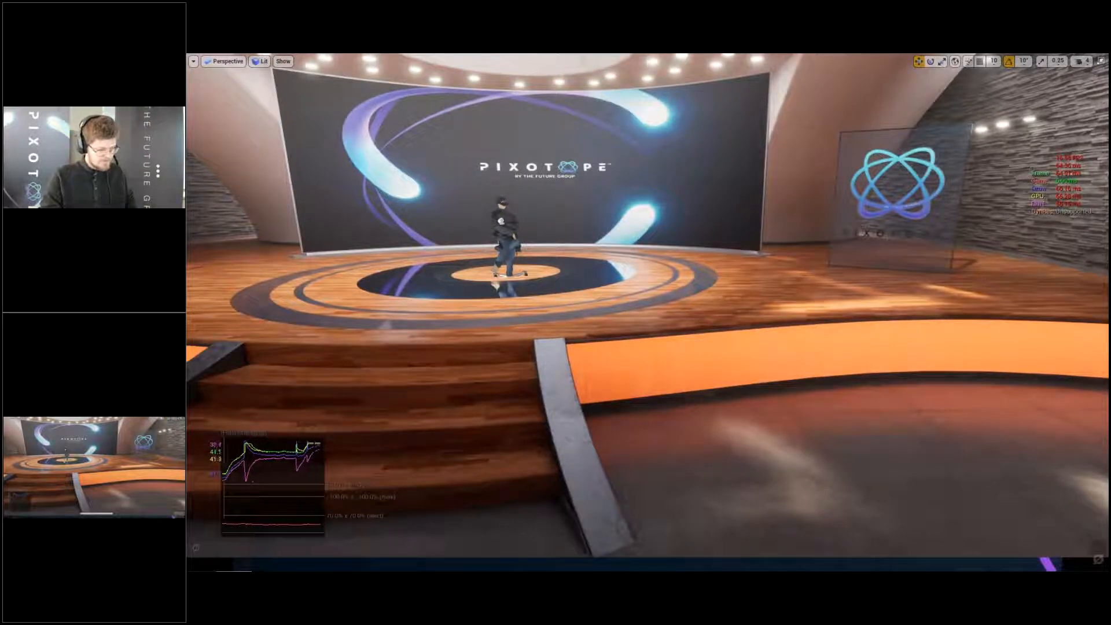
- Disable ray-traced shadows by running the console command r.RayTracing.Shadows 0
{"action": "key", "text": "Insert"}
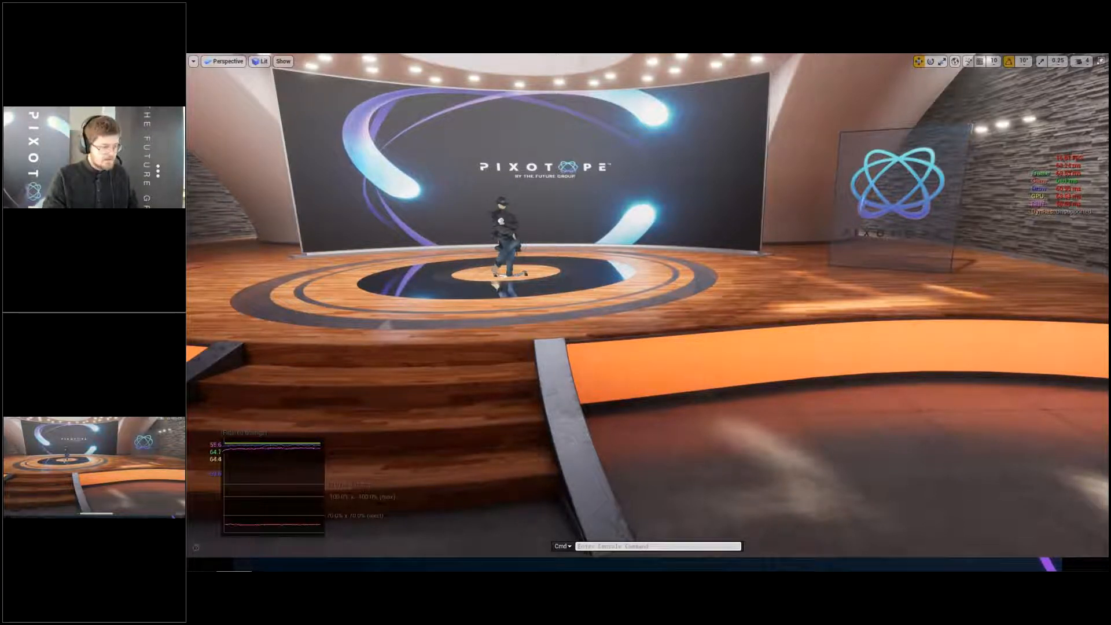
{"action": "type", "text": "e"}
{"action": "key", "text": "BackSpace"}
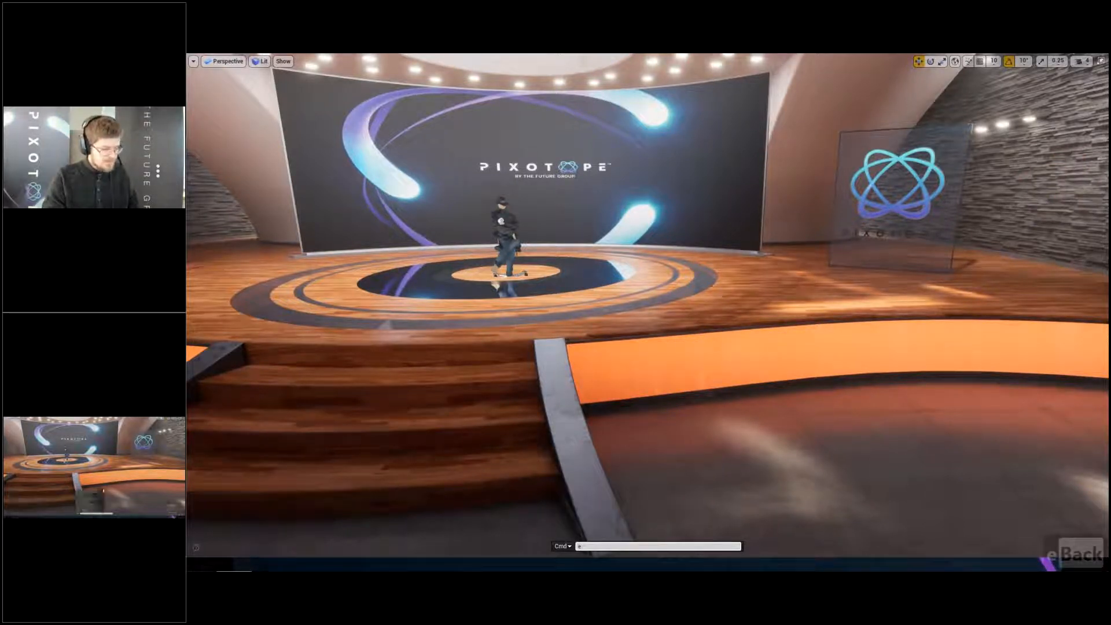
{"action": "key", "text": "BackSpace"}
{"action": "type", "text": "r"}
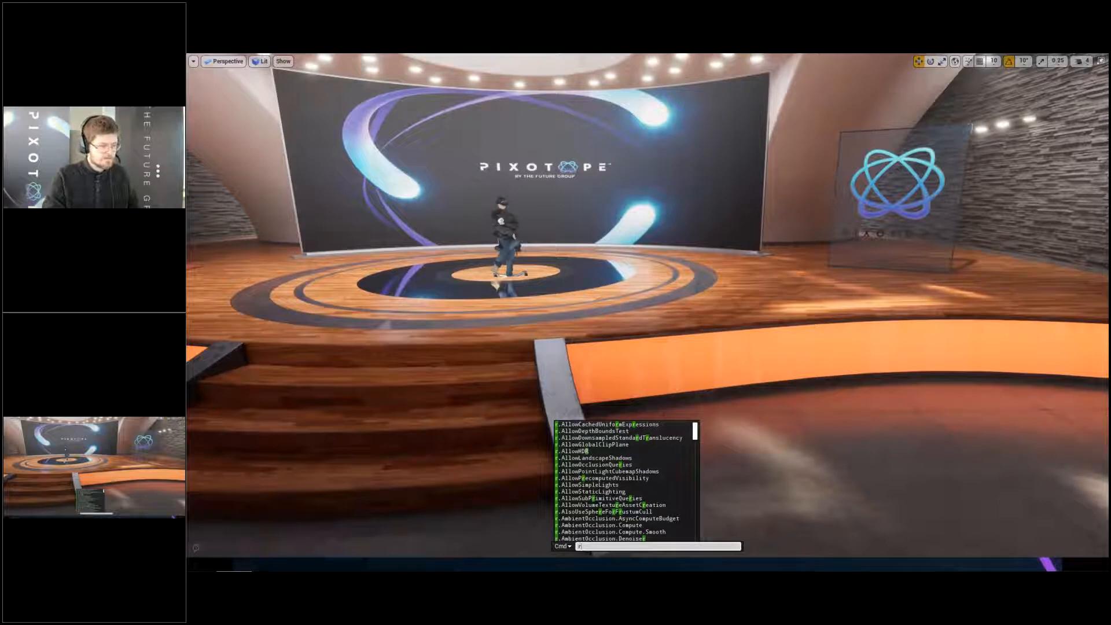
{"action": "type", "text": "."}
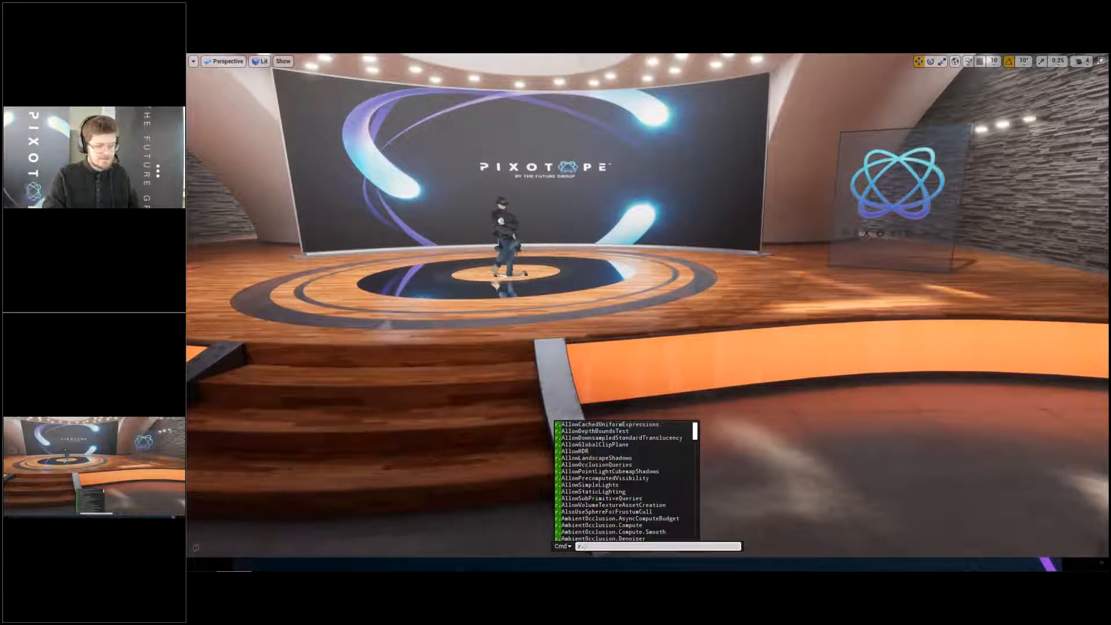
{"action": "type", "text": "ray"}
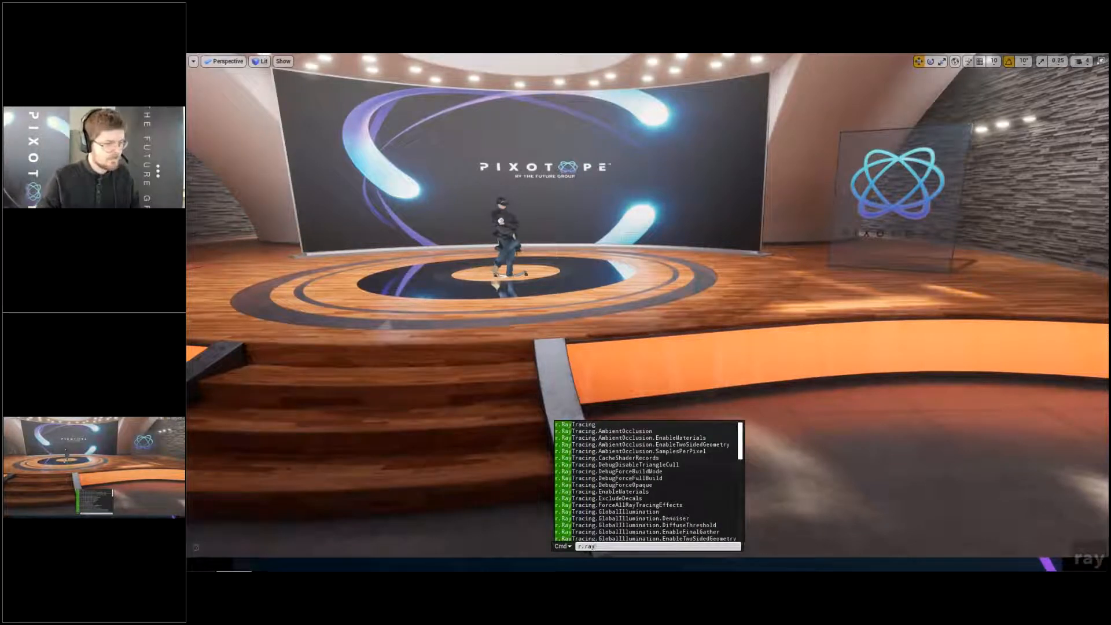
{"action": "key", "text": "Down"}
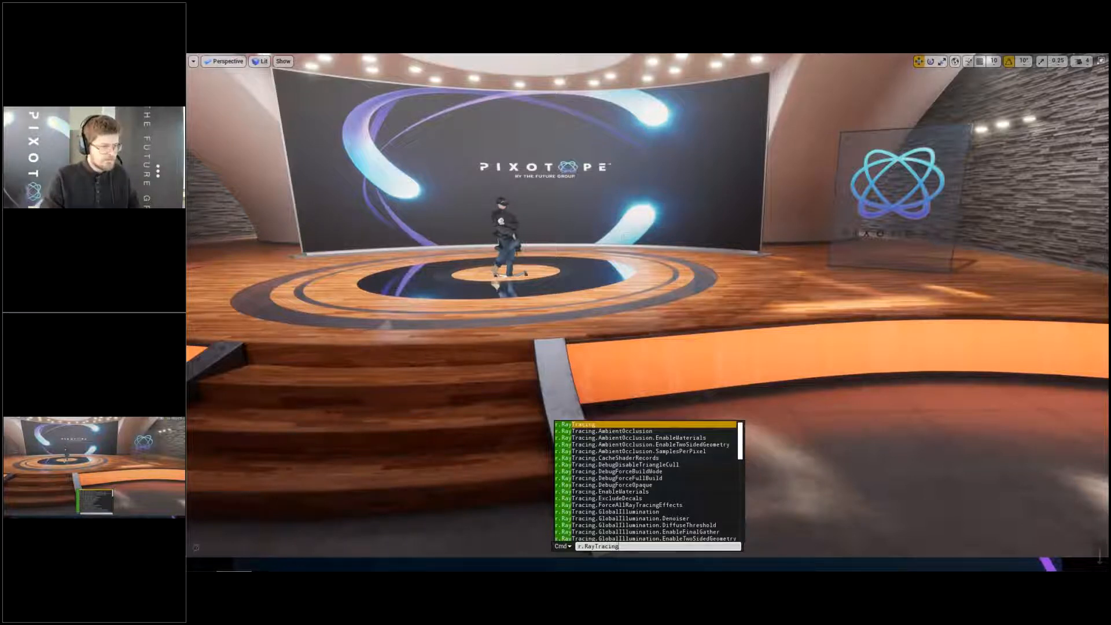
{"action": "type", "text": ".sh"}
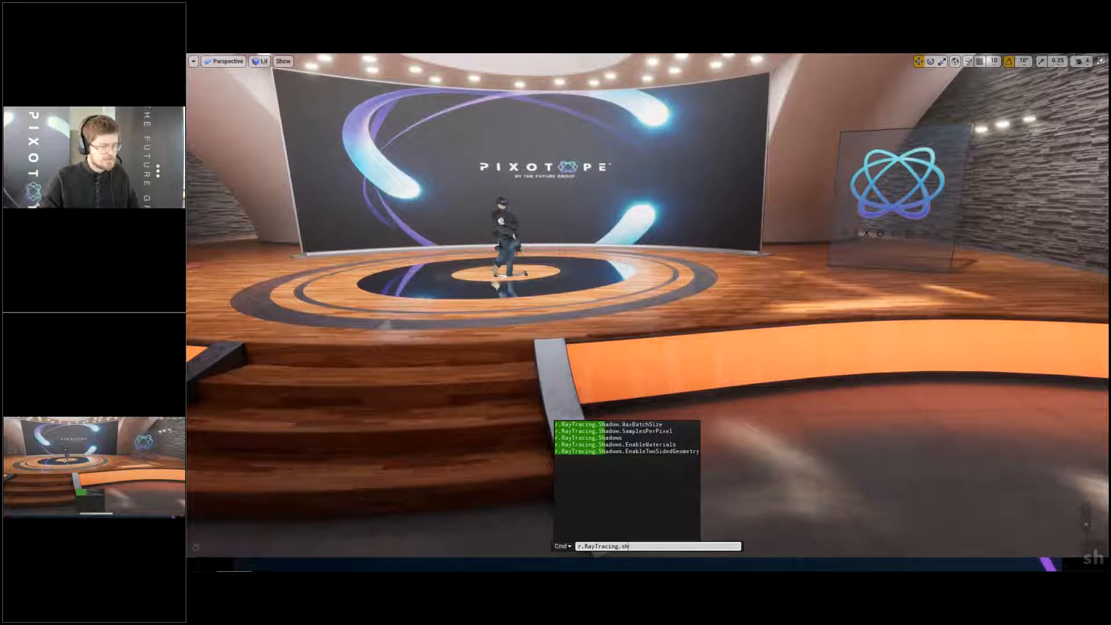
{"action": "key", "text": "Down"}
{"action": "key", "text": "Down"}
{"action": "key", "text": "Down"}
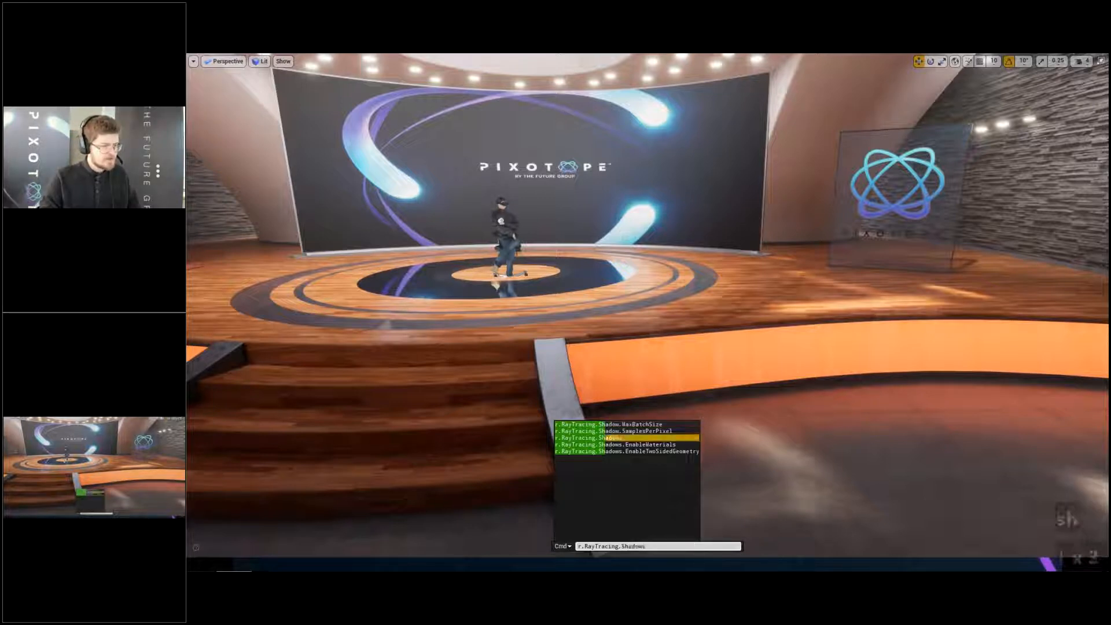
{"action": "type", "text": "0"}
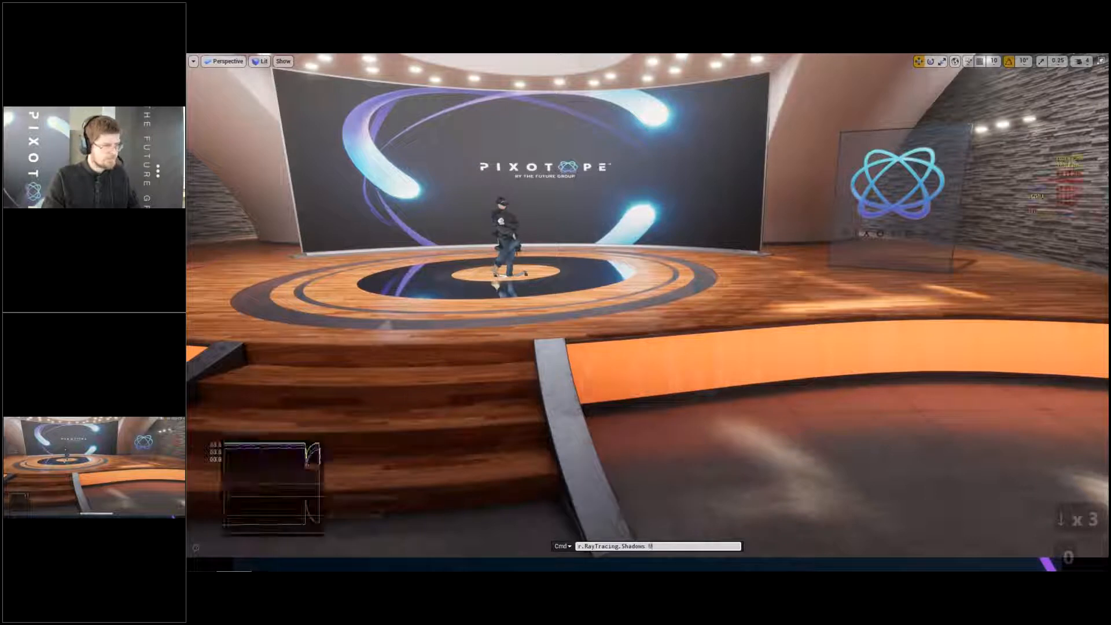
{"action": "key", "text": "Return"}
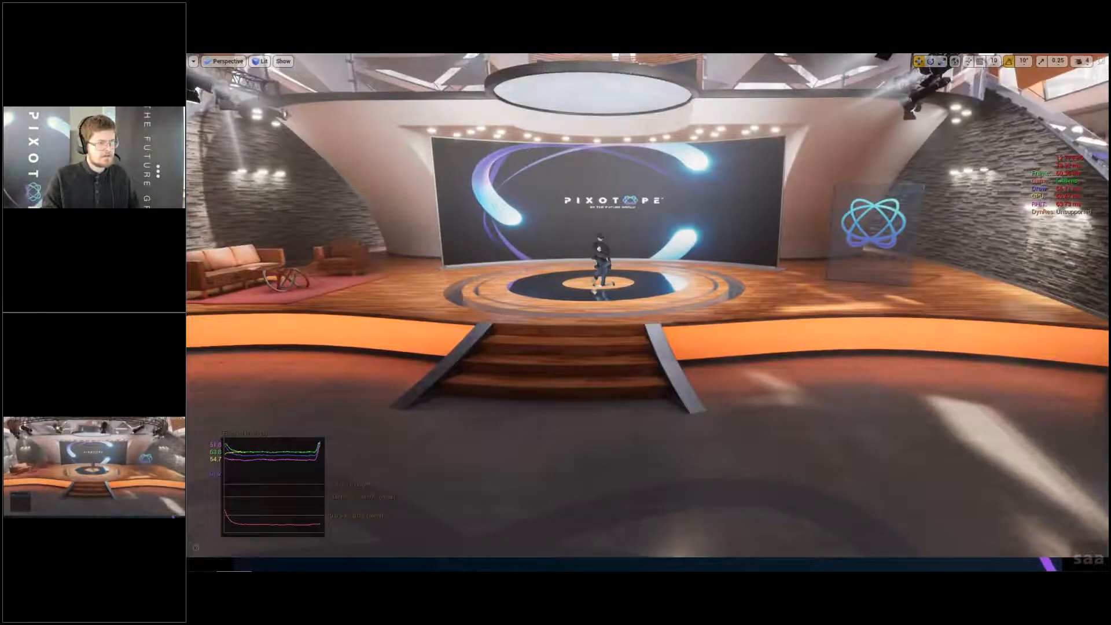
- Frame the whole stage from the front, including the sofa area and steps, and store the view as camera bookmark 1
{"action": "key", "text": "a"}
{"action": "key", "text": "e"}
{"action": "key", "text": "a"}
{"action": "key", "text": "w"}
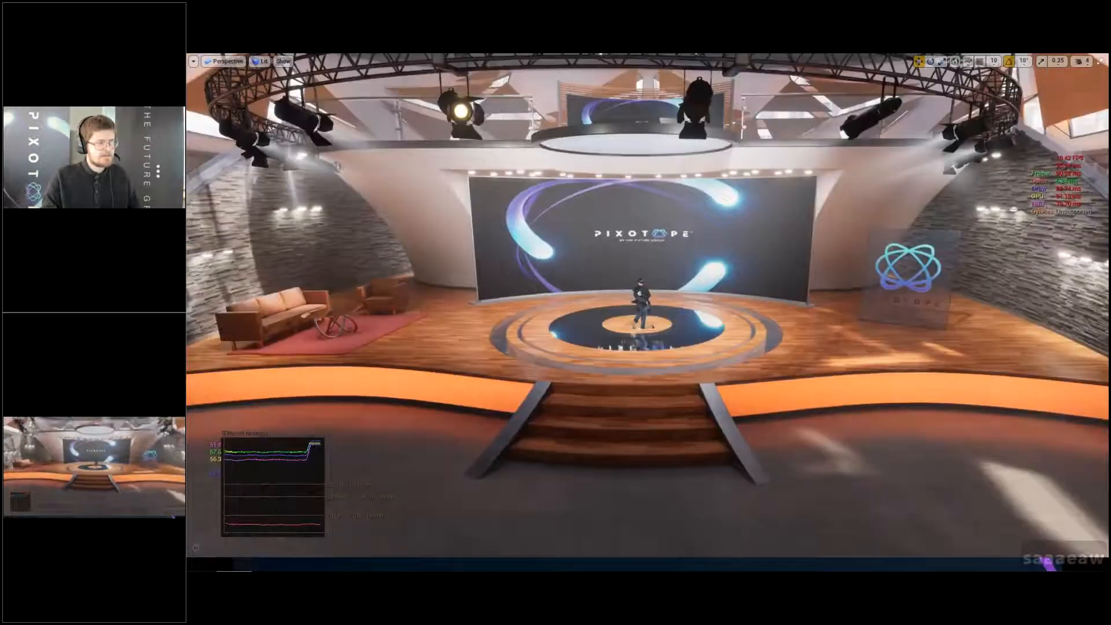
{"action": "key", "text": "q"}
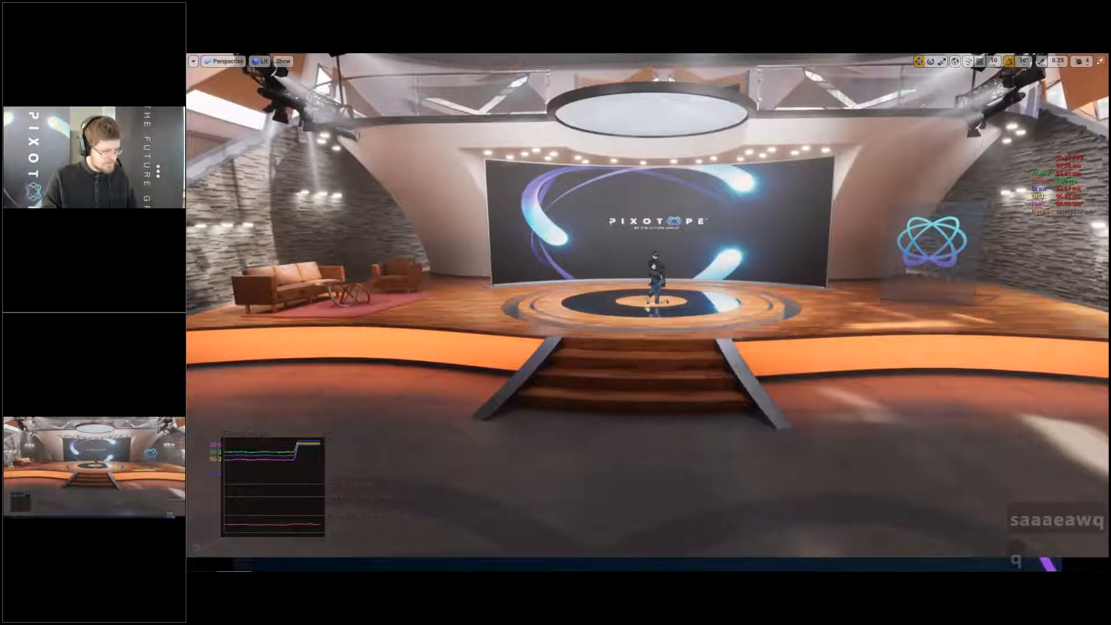
{"action": "key", "text": "ctrl"}
{"action": "key", "text": "ctrl+1"}
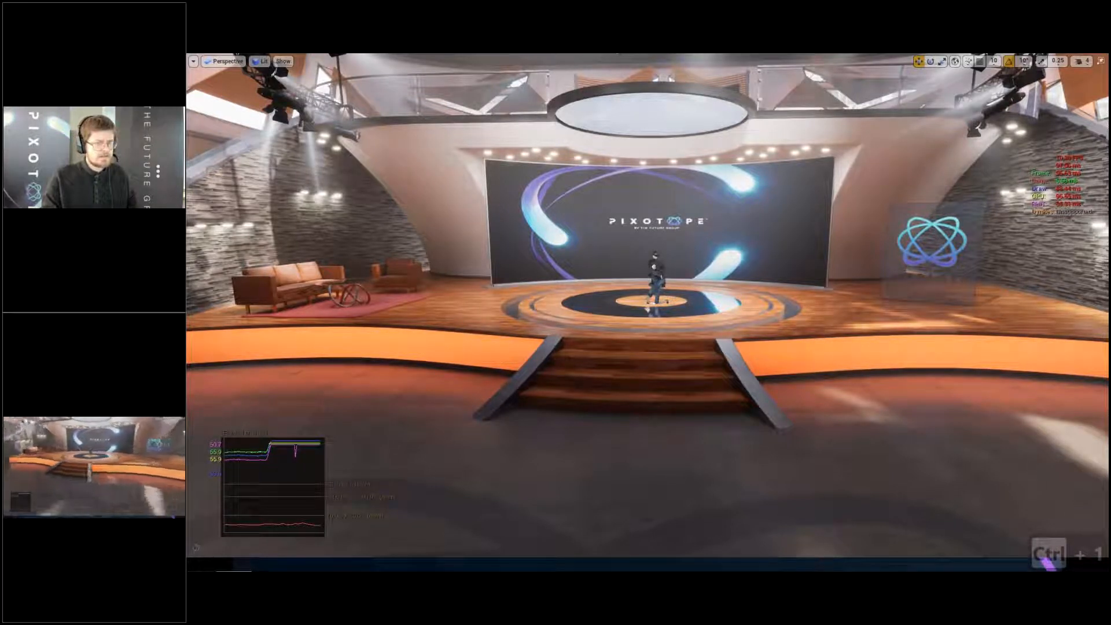
- Move the camera away from the framed stage view and recall camera bookmark 1
{"action": "key", "text": "d"}
{"action": "key", "text": "d"}
{"action": "key", "text": "d"}
{"action": "key", "text": "d"}
{"action": "key", "text": "d"}
{"action": "key", "text": "d"}
{"action": "key", "text": "d"}
{"action": "key", "text": "d"}
{"action": "key", "text": "1"}
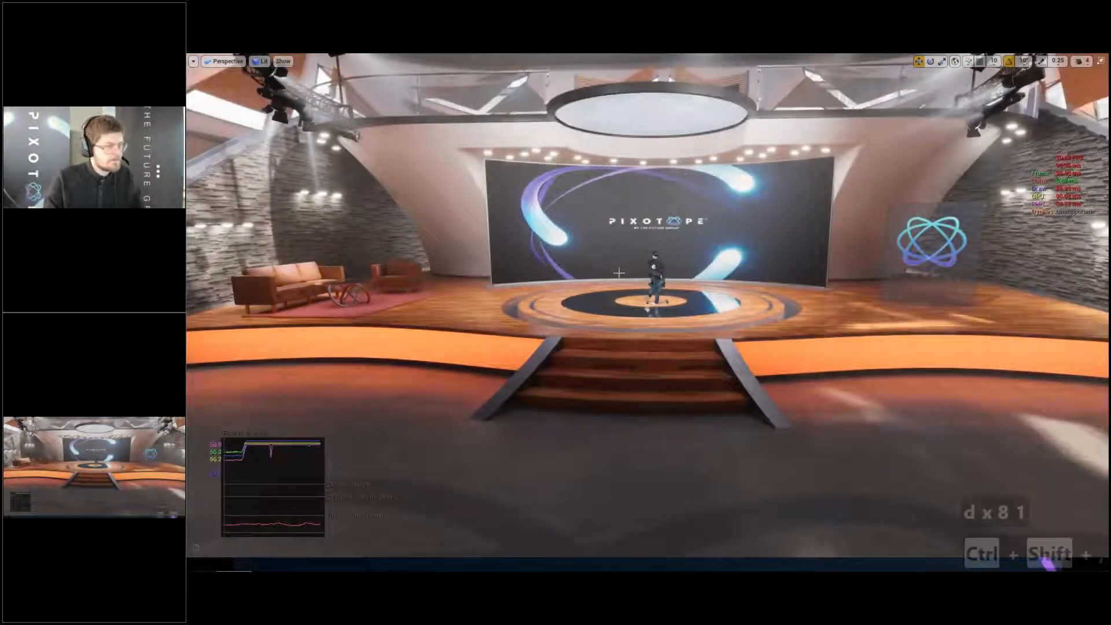
- Profile the GPU, expand the RayTracingReflections pass to examine its duration and close the GPU Visualizer
{"action": "key", "text": "ctrl+shift+comma"}
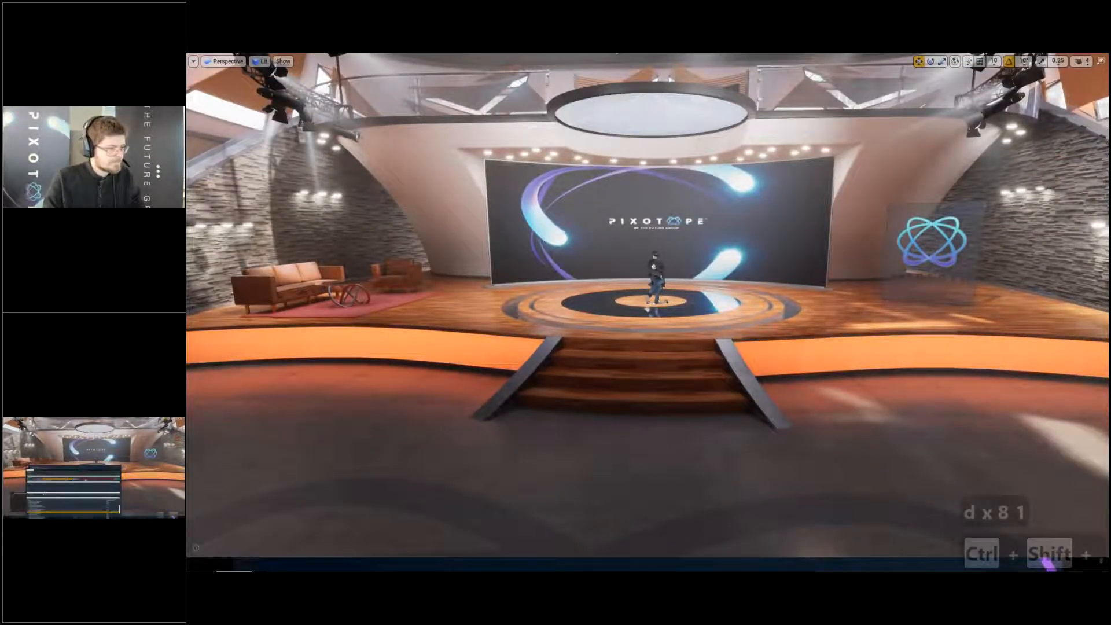
{"action": "left_click", "coordinate": [602, 372]}
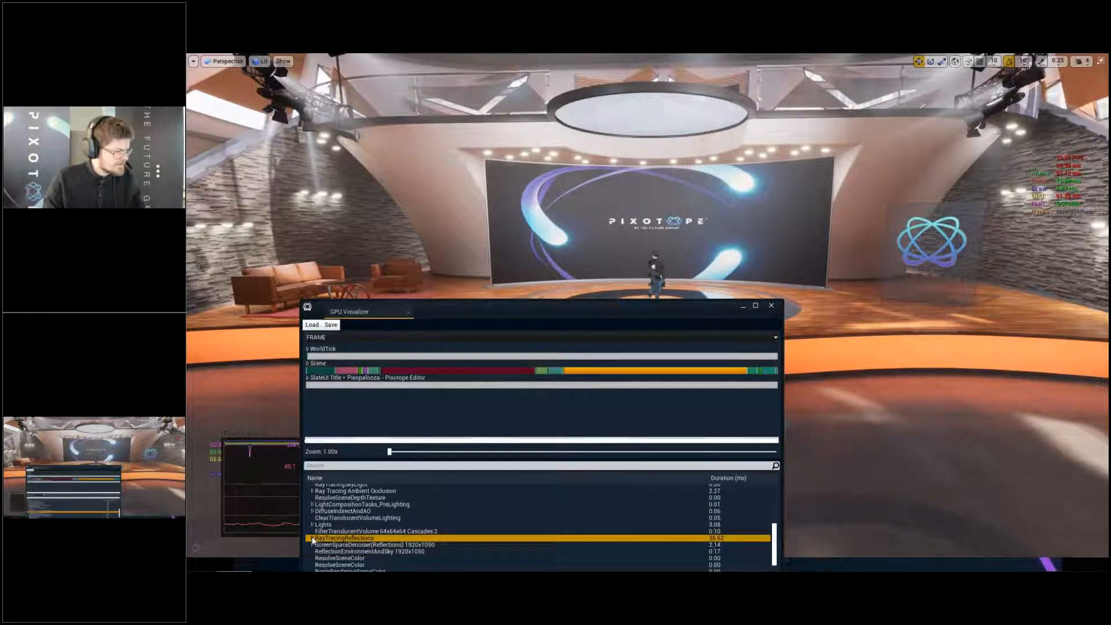
{"action": "left_click", "coordinate": [313, 538]}
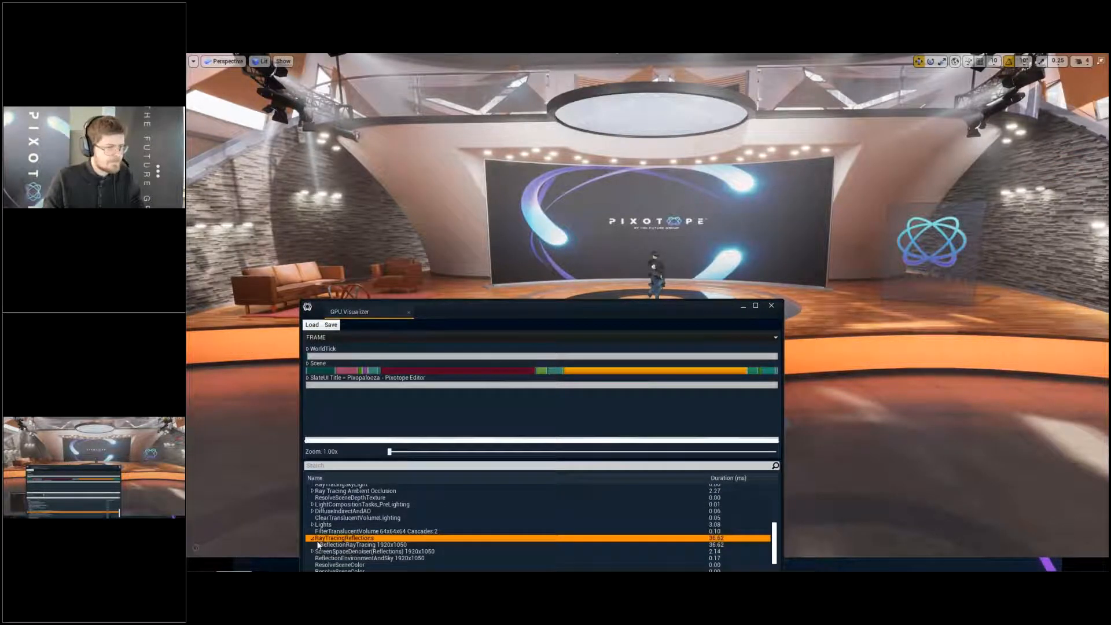
{"action": "left_click", "coordinate": [772, 306]}
- Examine the reflections on the concrete floor in front of the stage and on the metal wall panels
{"action": "right_click_drag", "start_coordinate": [773, 308], "coordinate": [772, 405]}
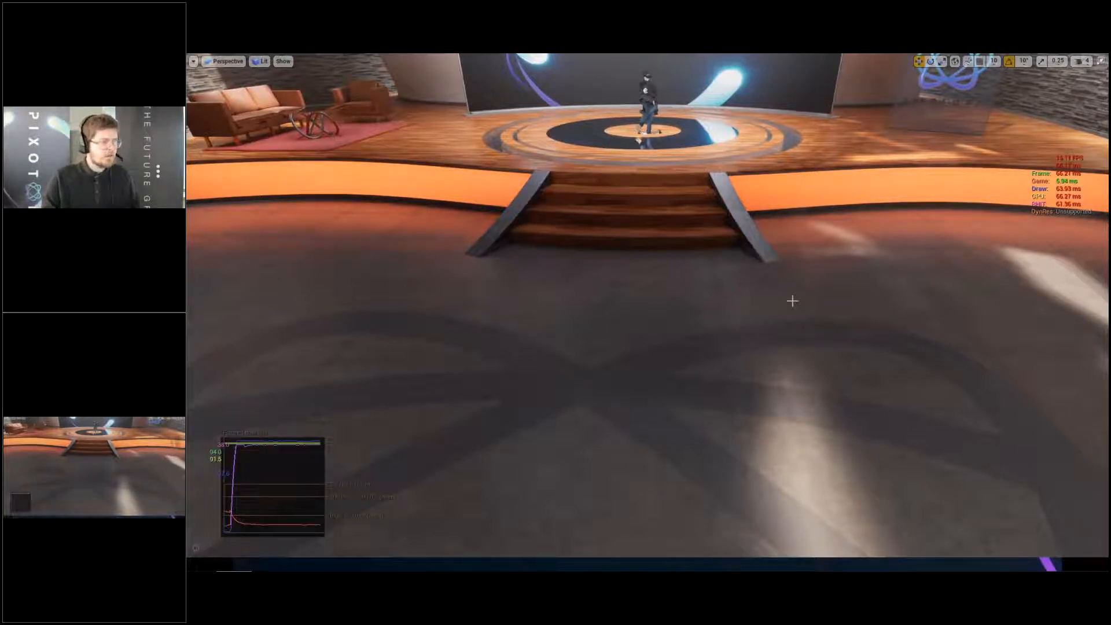
{"action": "right_click_drag", "start_coordinate": [793, 301], "coordinate": [590, 371]}
{"action": "key", "text": "w"}
{"action": "key", "text": "w"}
{"action": "key", "text": "w"}
{"action": "key", "text": "w"}
{"action": "key", "text": "w"}
{"action": "key", "text": "w"}
{"action": "right_click_drag", "start_coordinate": [650, 288], "coordinate": [660, 194]}
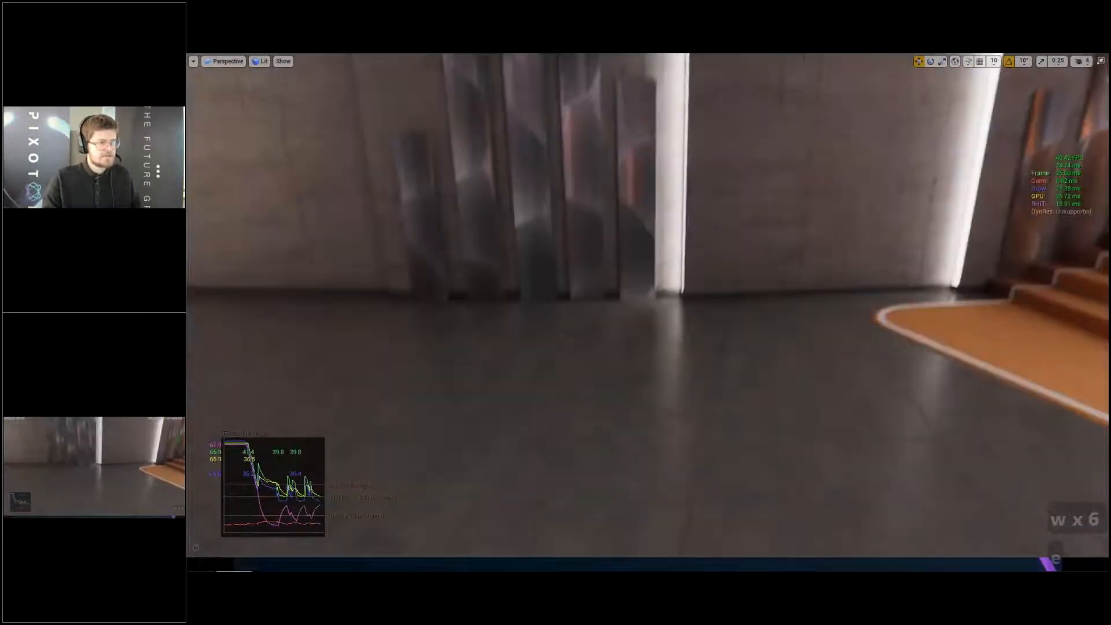
{"action": "right_click_drag", "start_coordinate": [800, 242], "coordinate": [984, 255]}
{"action": "key", "text": "d"}
{"action": "key", "text": "w"}
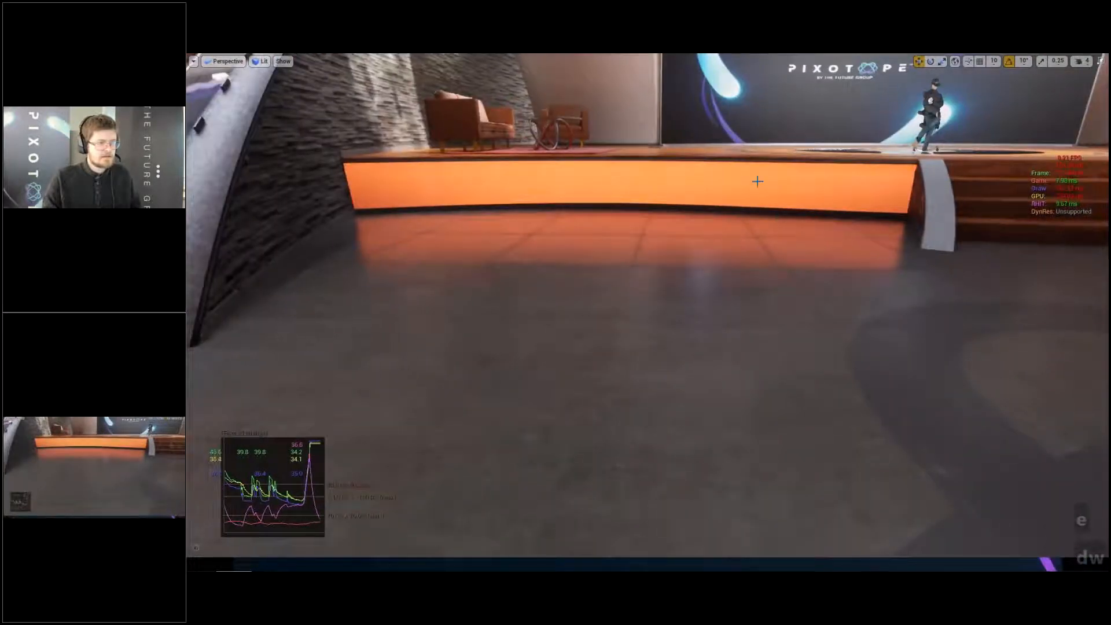
- Travel to the curved orange staircase and examine the reflective metal panels on the wall beside it
{"action": "right_click_drag", "start_coordinate": [611, 169], "coordinate": [371, 171]}
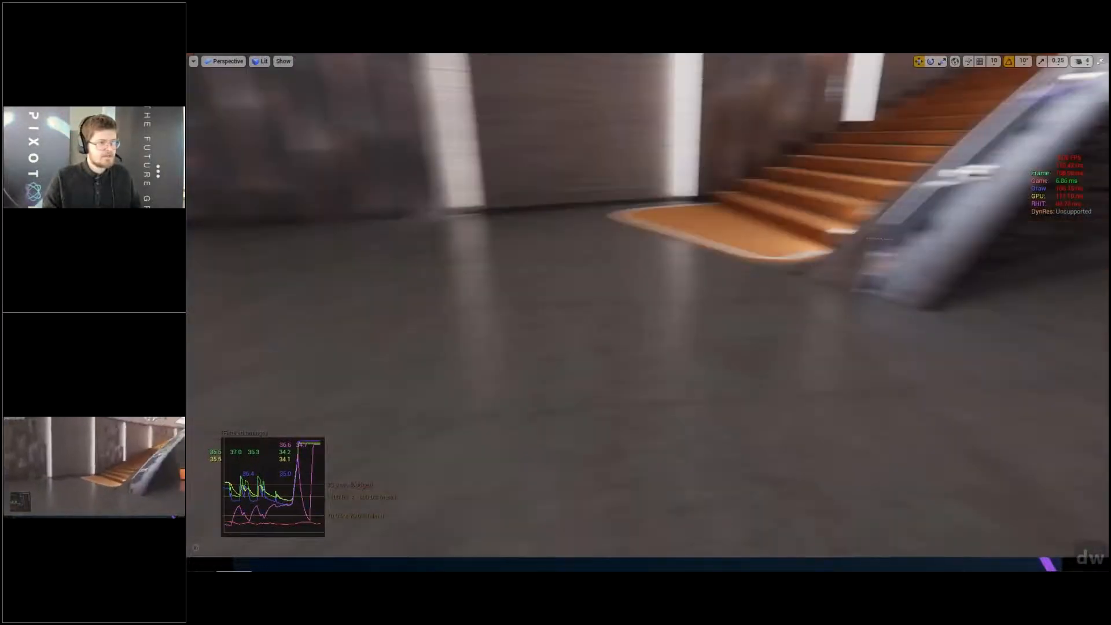
{"action": "key", "text": "w"}
{"action": "key", "text": "w"}
{"action": "key", "text": "w"}
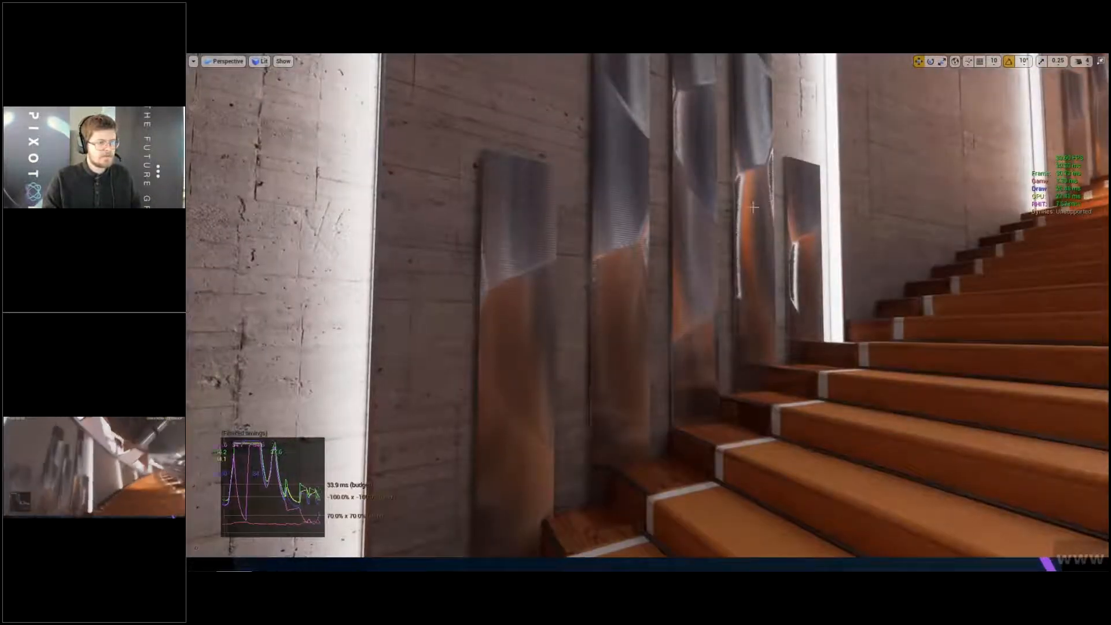
{"action": "right_click_drag", "start_coordinate": [859, 193], "coordinate": [764, 408]}
{"action": "key", "text": "s"}
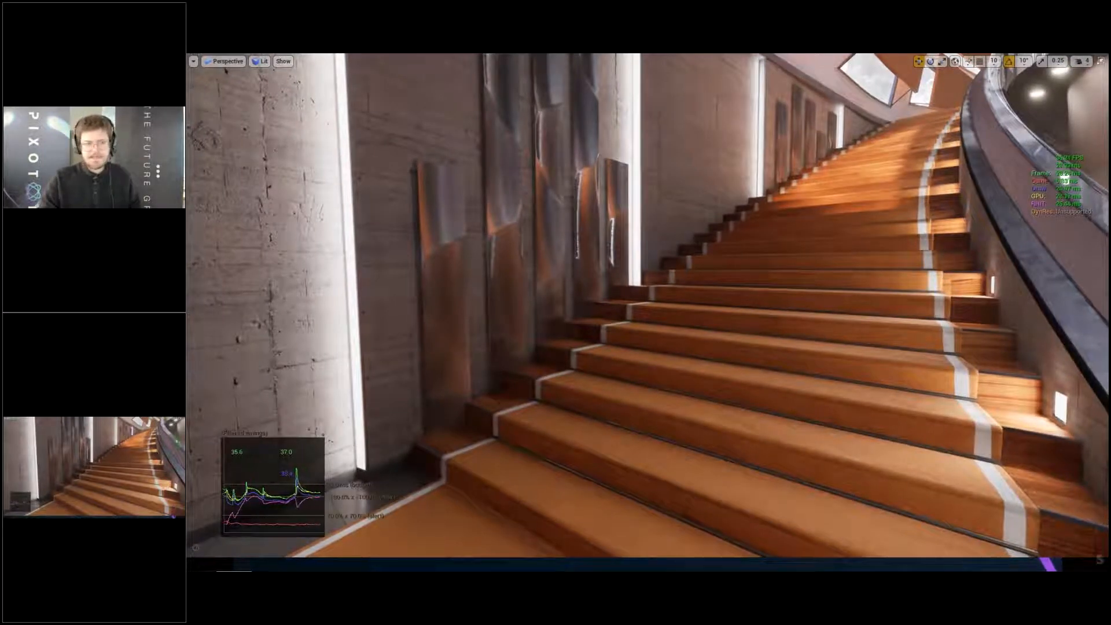
- Return to the floor before the orange stage front and examine its blurred reflection near the sofa area
{"action": "right_click_drag", "start_coordinate": [817, 357], "coordinate": [988, 370]}
{"action": "key", "text": "q"}
{"action": "key", "text": "w"}
{"action": "key", "text": "q"}
{"action": "key", "text": "d"}
{"action": "key", "text": "e"}
{"action": "key", "text": "w"}
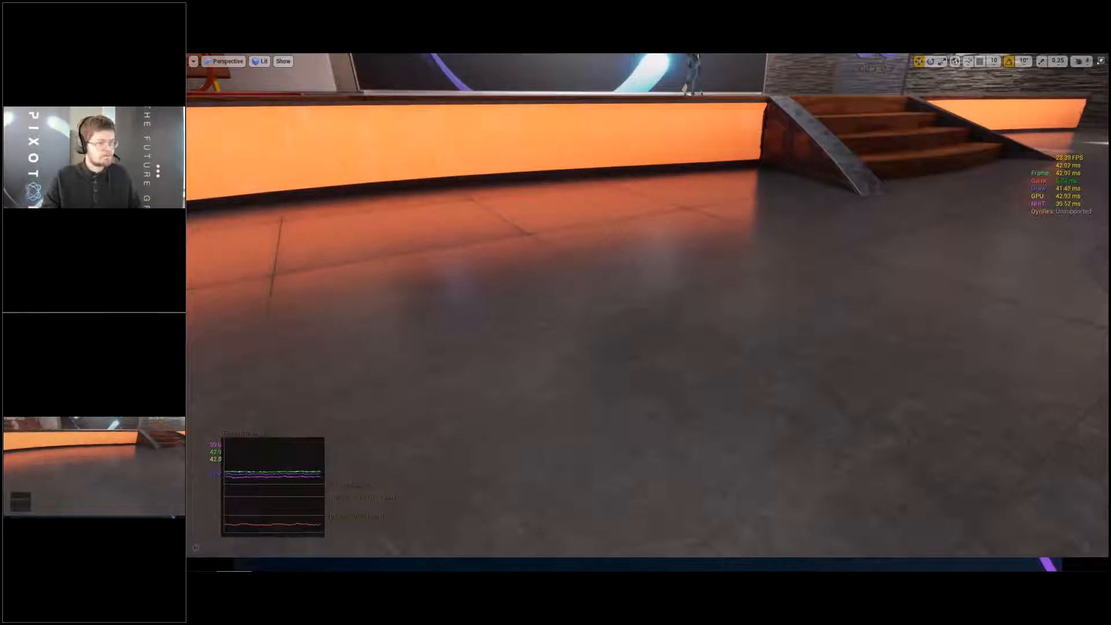
{"action": "right_click_drag", "start_coordinate": [605, 315], "coordinate": [544, 237]}
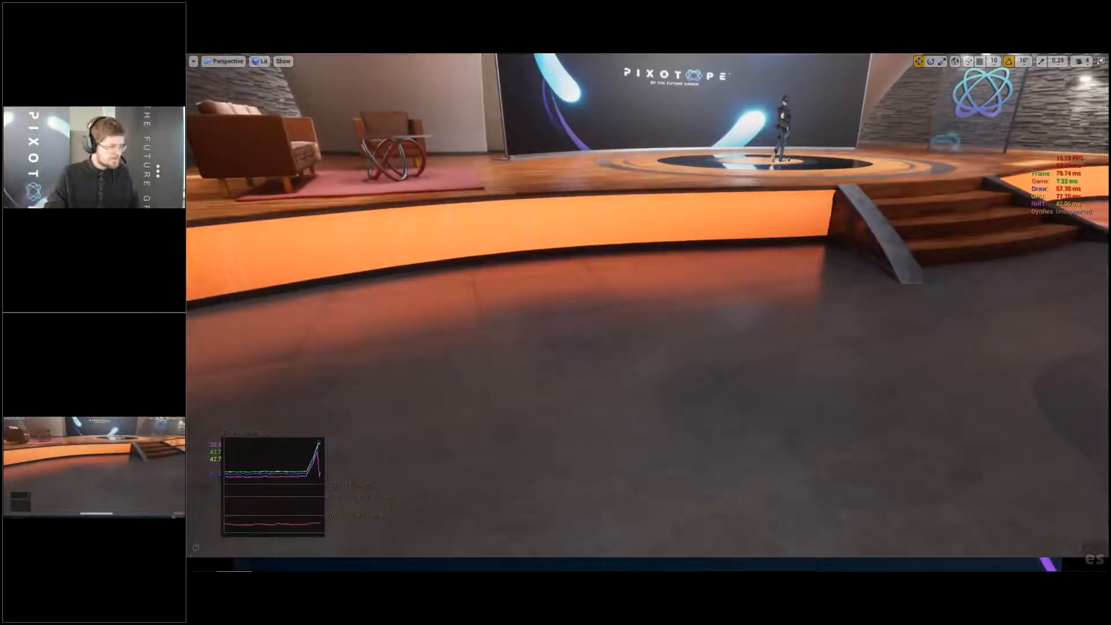
- Query the help for r.RayTracing.Reflections.ScreenPercentage with ?, leave the full-screen view and display the answer in the Output Log
{"action": "key", "text": "Insert"}
{"action": "type", "text": "r."}
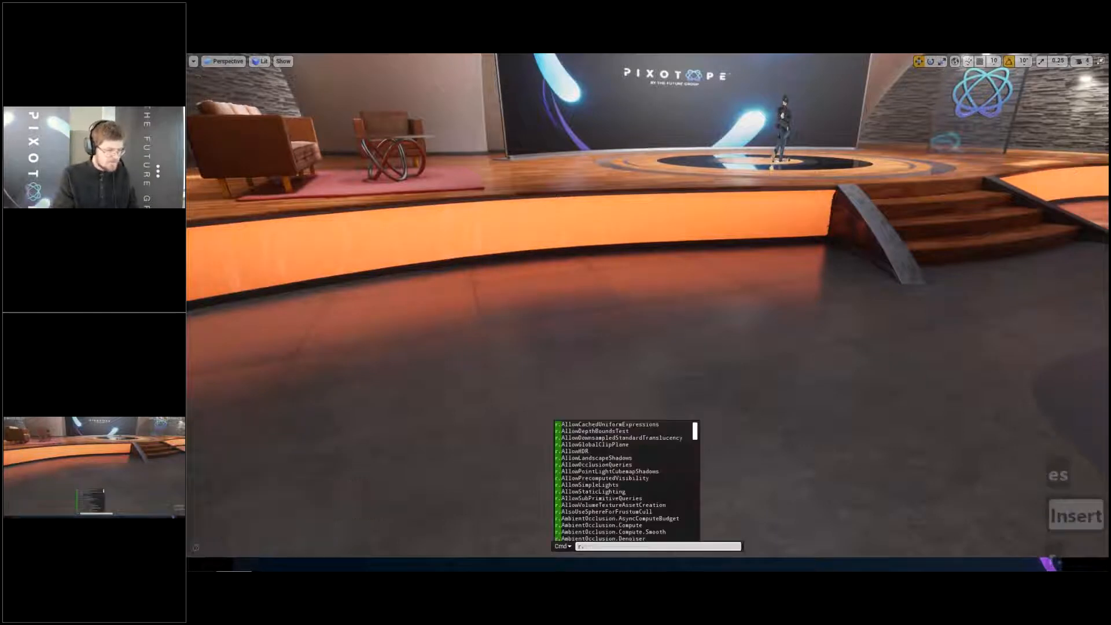
{"action": "type", "text": "RayTracing"}
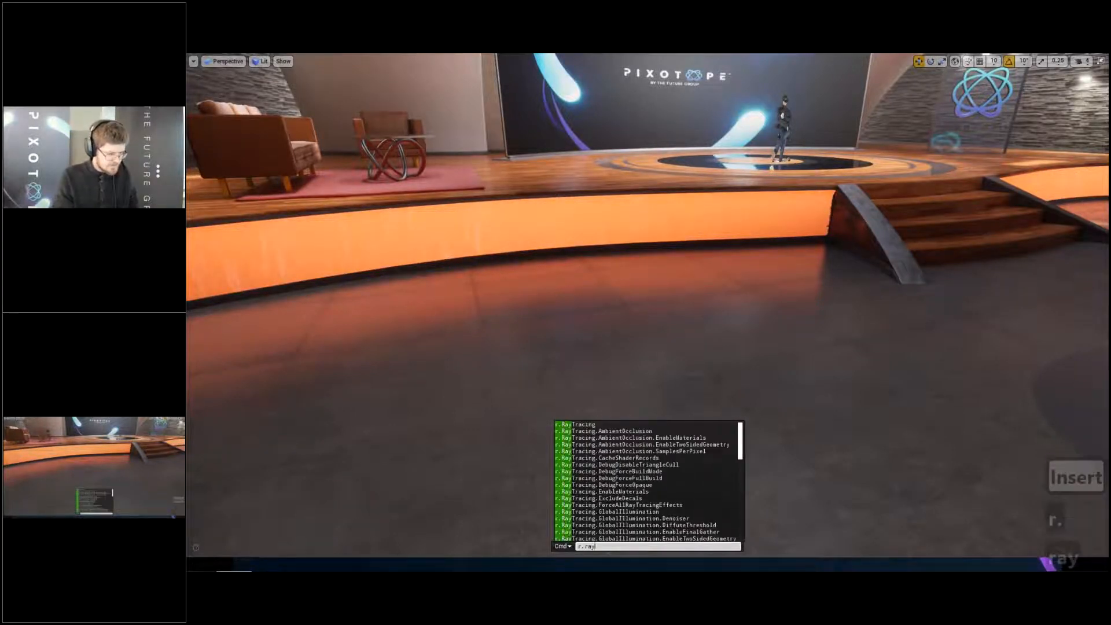
{"action": "type", "text": ".Ref"}
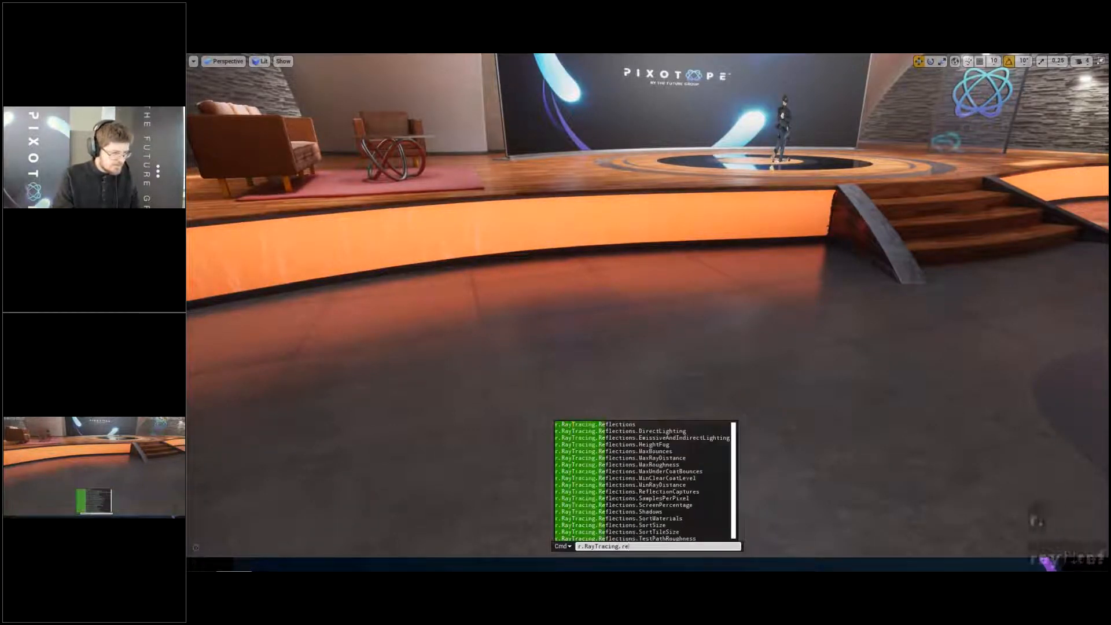
{"action": "type", "text": "lections."}
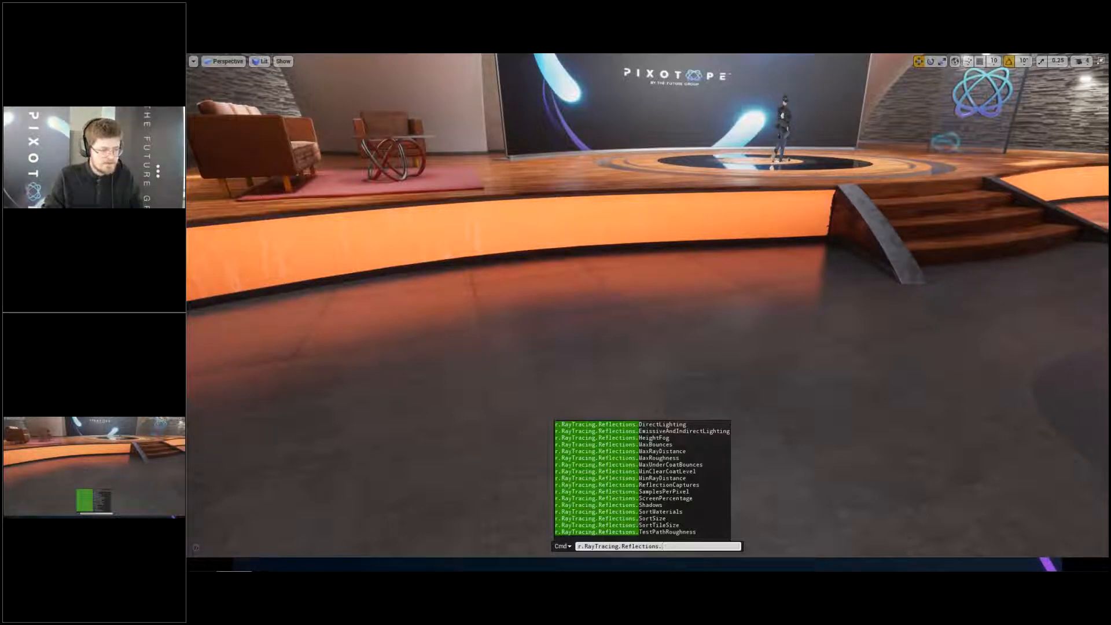
{"action": "key", "text": "Up"}
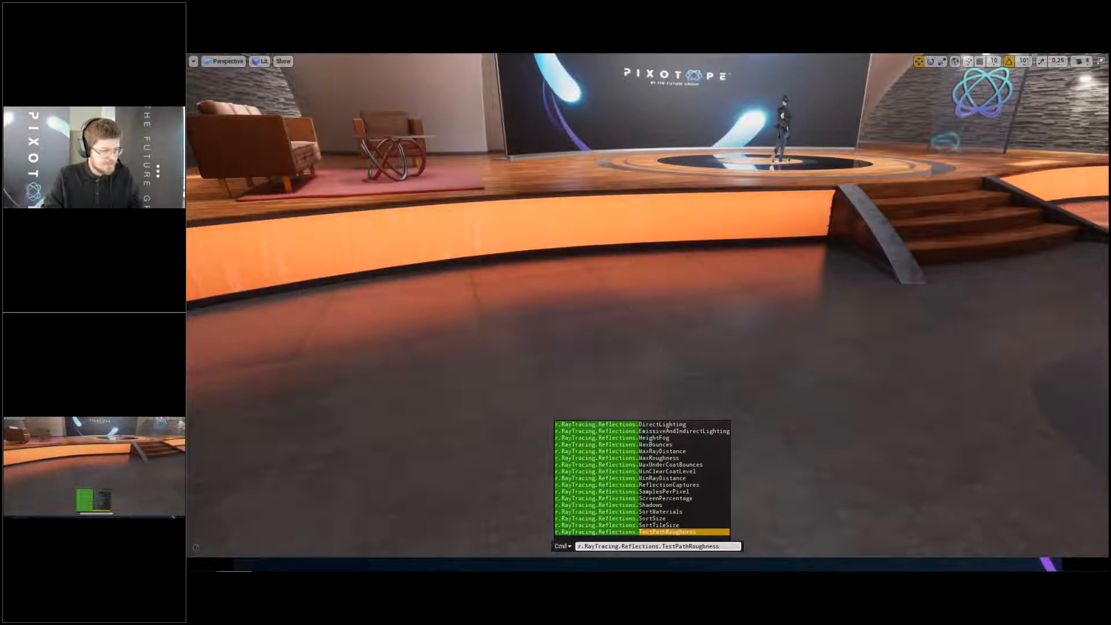
{"action": "key", "text": "Up"}
{"action": "key", "text": "Up"}
{"action": "key", "text": "Up"}
{"action": "key", "text": "Up"}
{"action": "key", "text": "Up"}
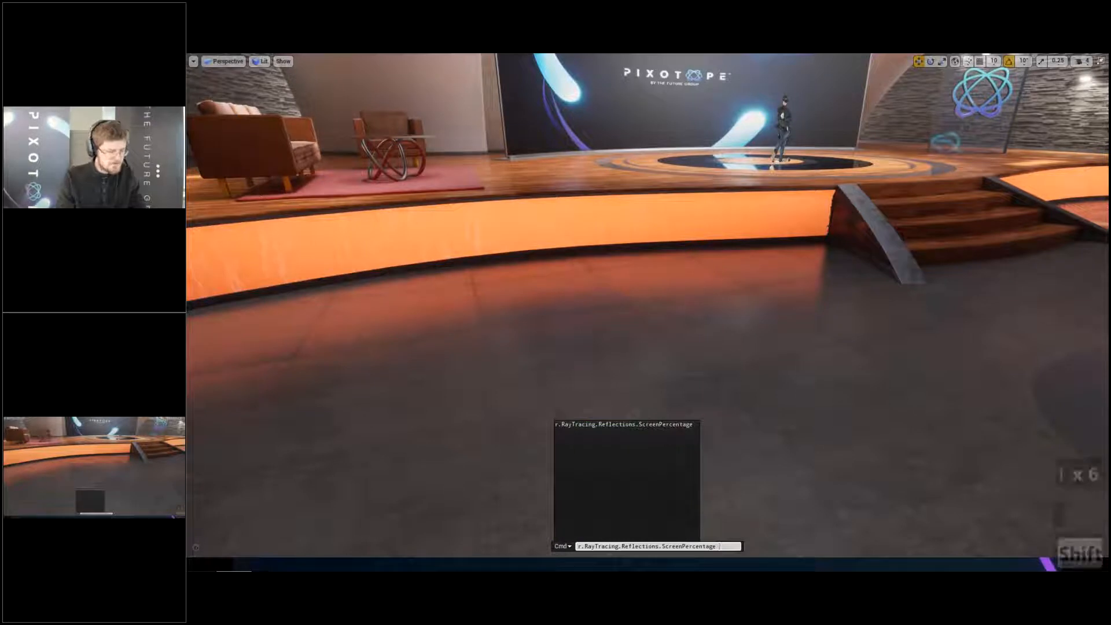
{"action": "key", "text": "Escape"}
{"action": "key", "text": "BackSpace"}
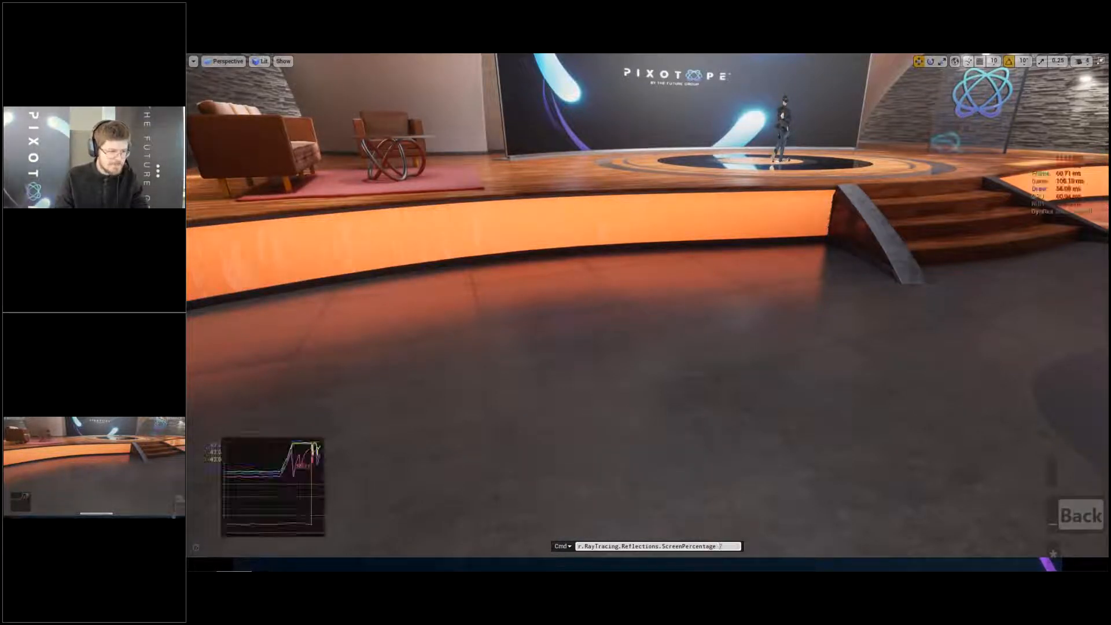
{"action": "key", "text": "Return"}
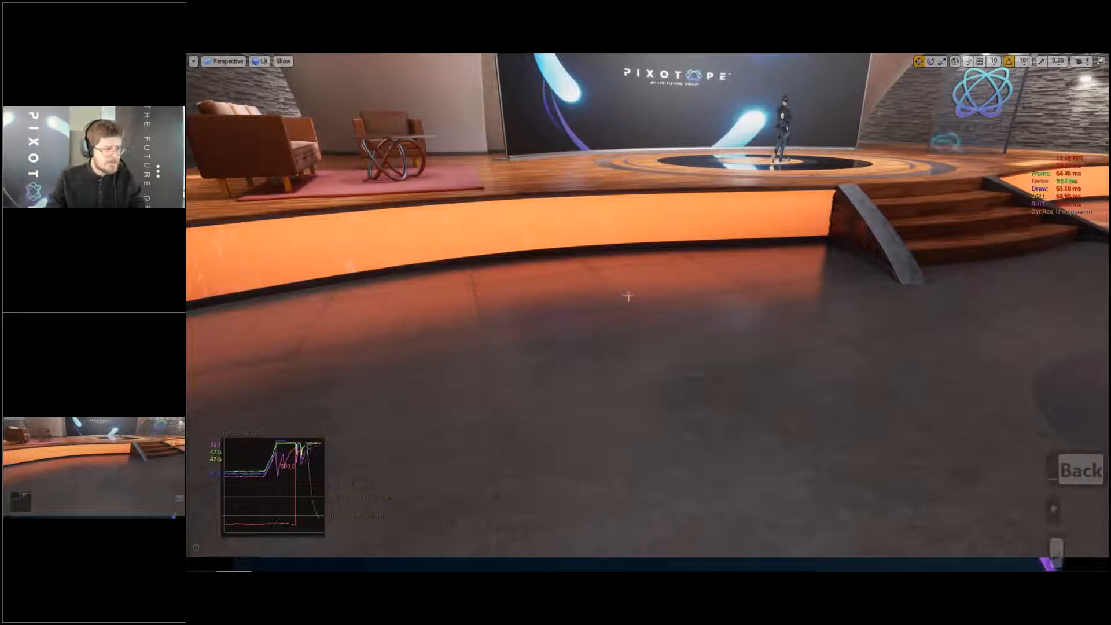
{"action": "key", "text": "F11"}
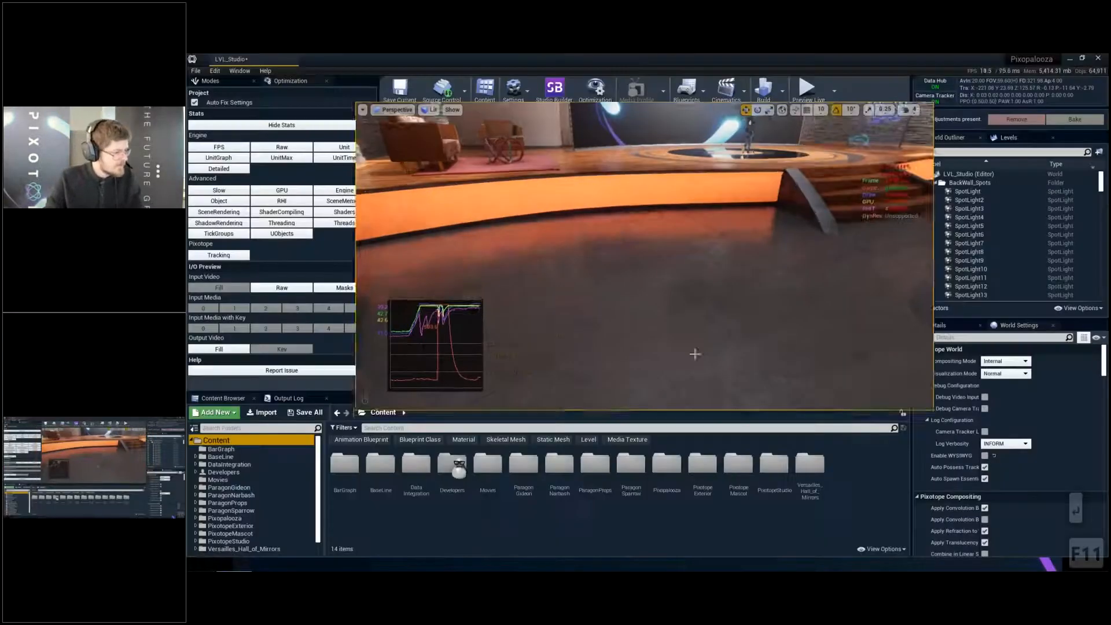
{"action": "left_click", "coordinate": [288, 398]}
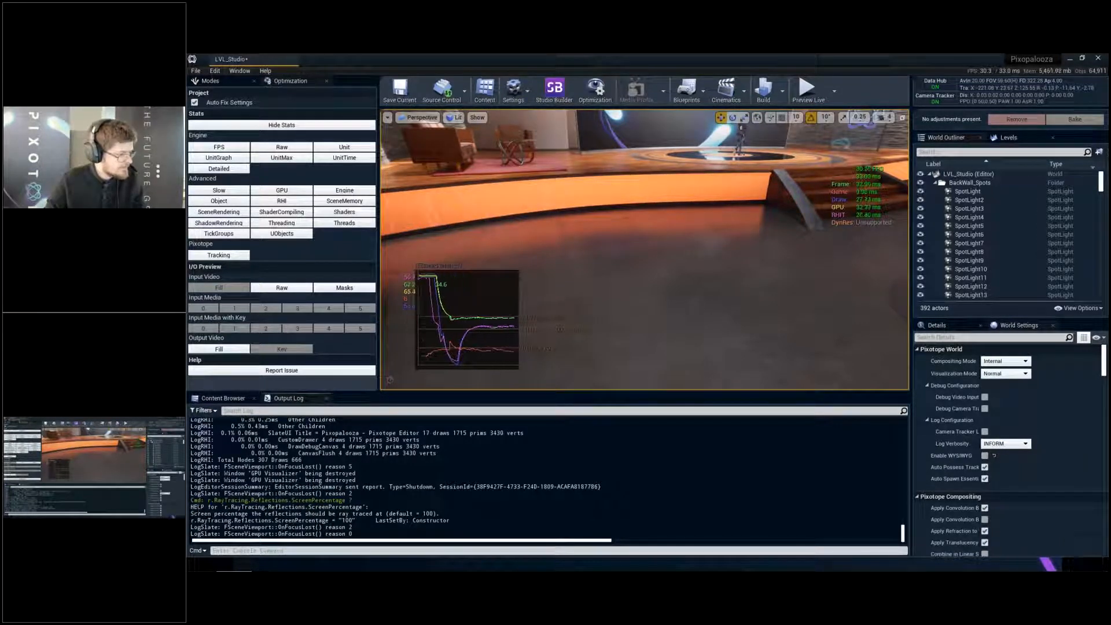
- Highlight the ScreenPercentage help text, return to the full-screen view and set r.RayTracing.Reflections.ScreenPercentage to 50
{"action": "left_click_drag", "start_coordinate": [191, 507], "coordinate": [475, 514]}
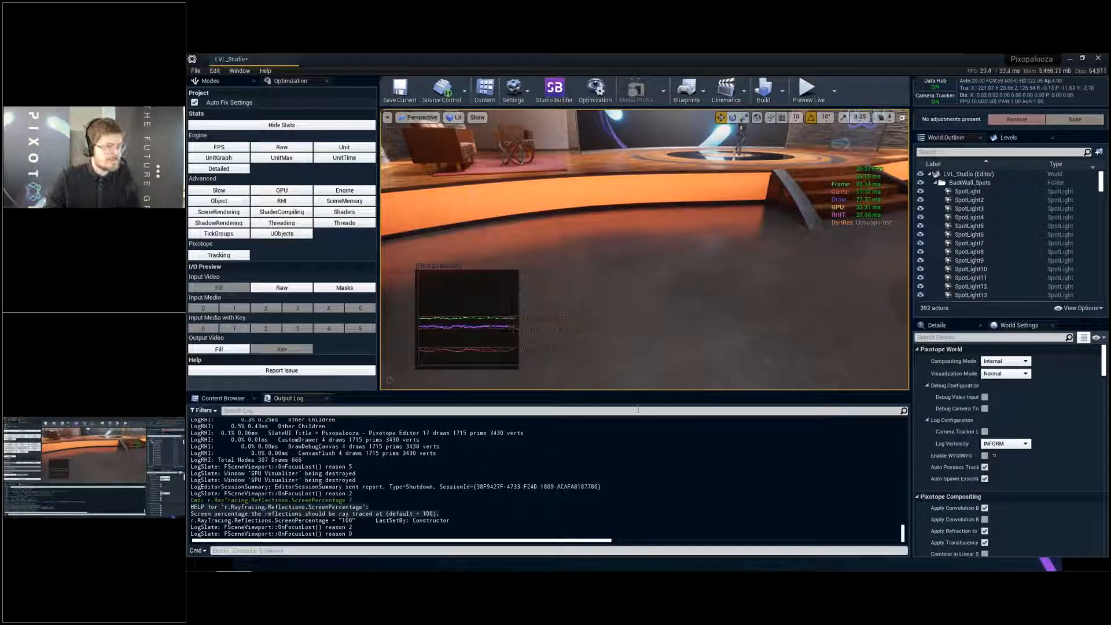
{"action": "key", "text": "F11"}
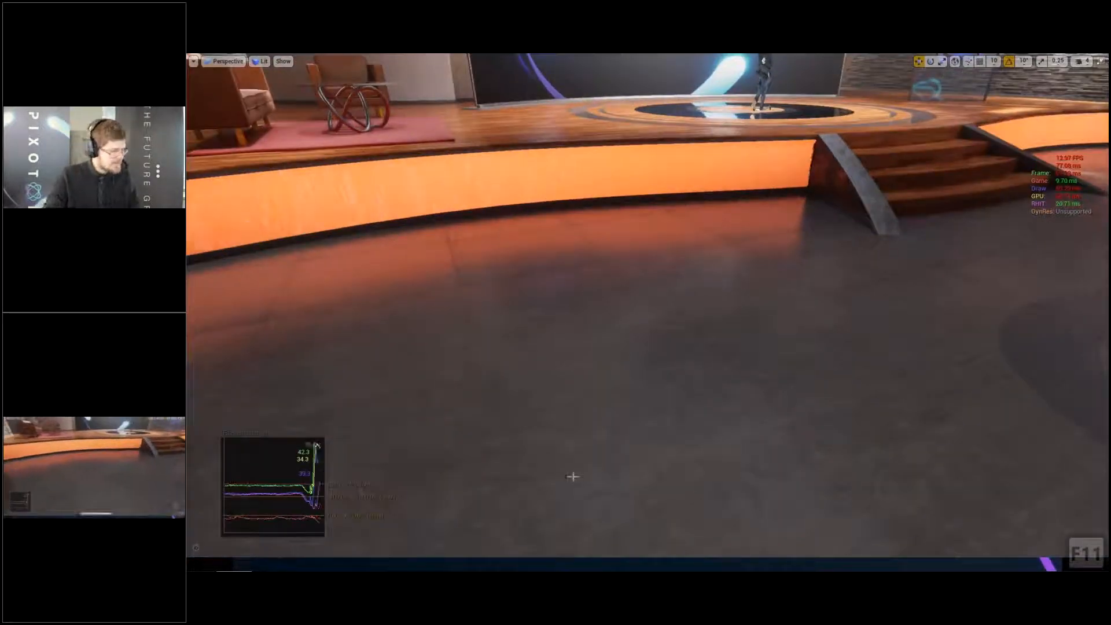
{"action": "key", "text": "Insert"}
{"action": "key", "text": "BackSpace"}
{"action": "key", "text": "BackSpace"}
{"action": "key", "text": "BackSpace"}
{"action": "key", "text": "BackSpace"}
{"action": "key", "text": "BackSpace"}
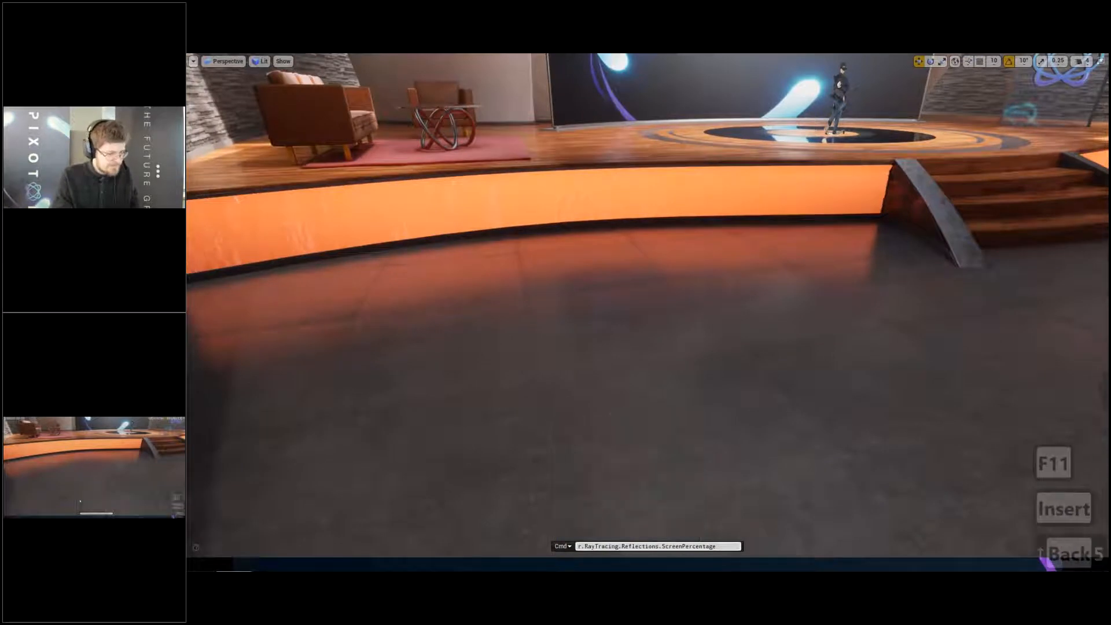
{"action": "type", "text": "50"}
{"action": "key", "text": "Return"}
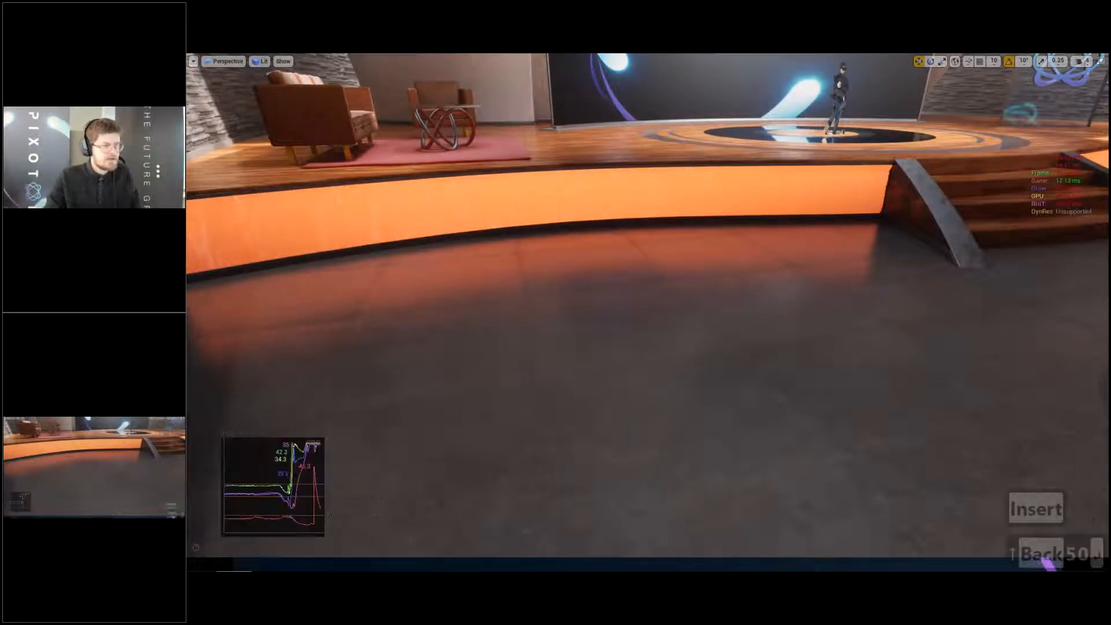
- Set r.RayTracing.Reflections.ScreenPercentage to 100 while viewing the stage steps and the reflective floor in front of them
{"action": "mouse_move", "coordinate": [659, 295]}
{"action": "right_mouse_down"}
{"action": "mouse_move", "coordinate": [644, 288]}
{"action": "mouse_move", "coordinate": [666, 294]}
{"action": "right_mouse_up"}
{"action": "key", "text": "d"}
{"action": "key", "text": "s"}
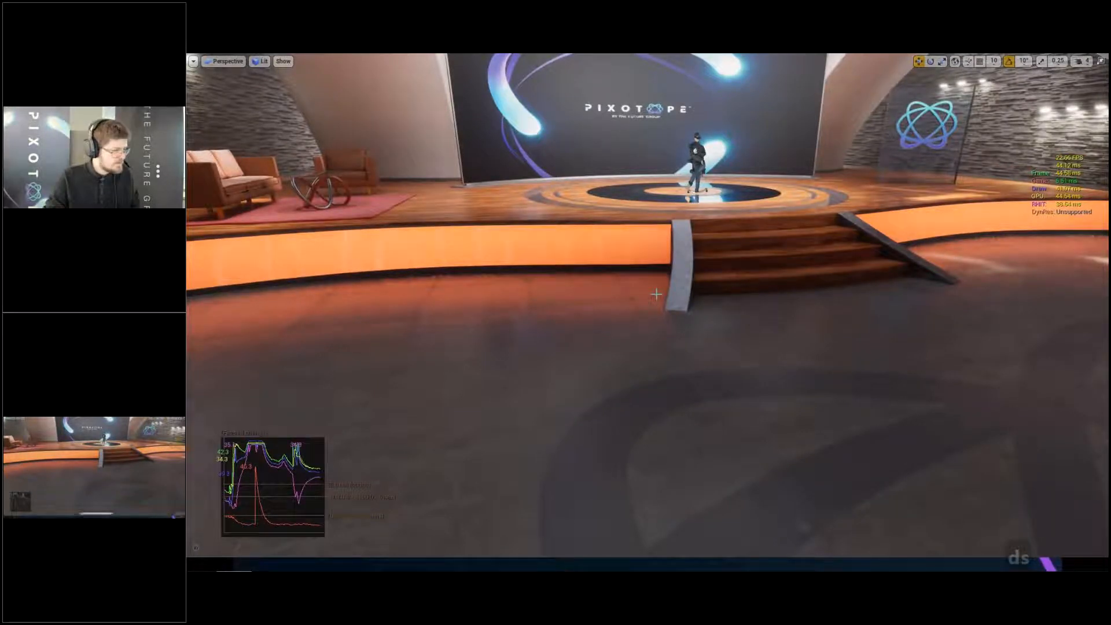
{"action": "key", "text": "Insert"}
{"action": "key", "text": "Up"}
{"action": "key", "text": "BackSpace"}
{"action": "key", "text": "BackSpace"}
{"action": "type", "text": "1"}
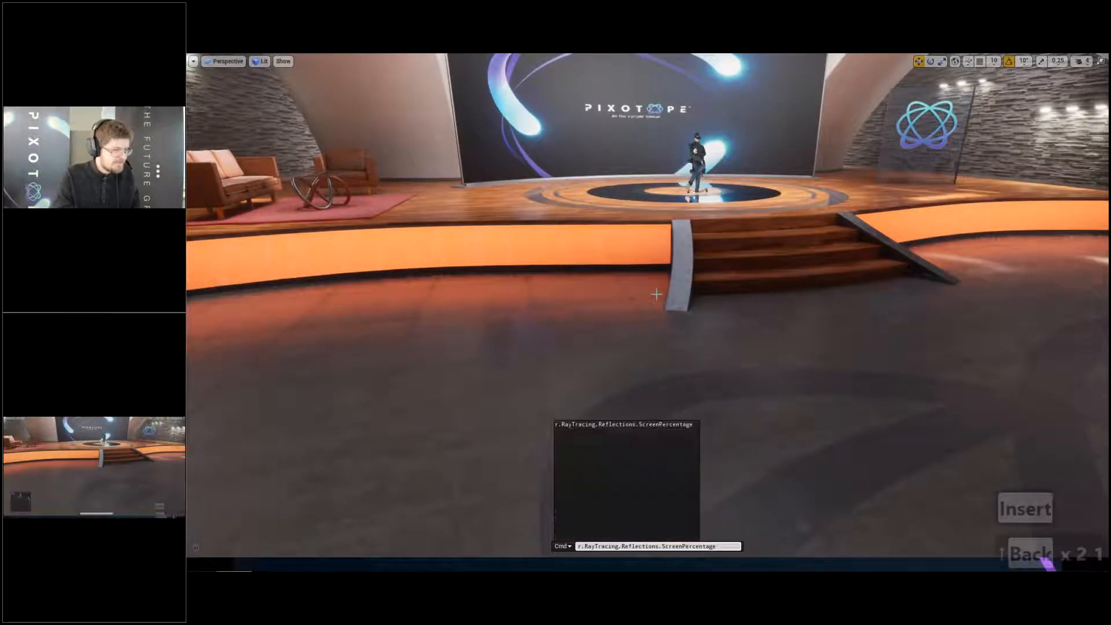
{"action": "type", "text": "00"}
{"action": "key", "text": "Return"}
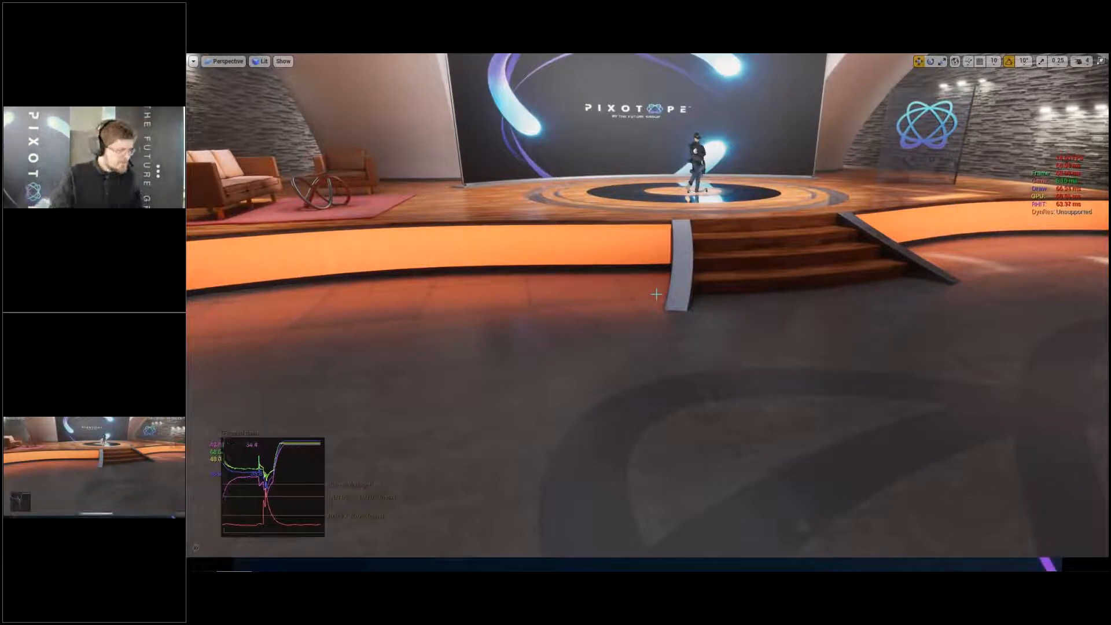
- Set r.RayTracing.Reflections.ScreenPercentage back to 50 through the console
{"action": "key", "text": "Insert"}
{"action": "key", "text": "Up"}
{"action": "key", "text": "BackSpace"}
{"action": "key", "text": "BackSpace"}
{"action": "key", "text": "BackSpace"}
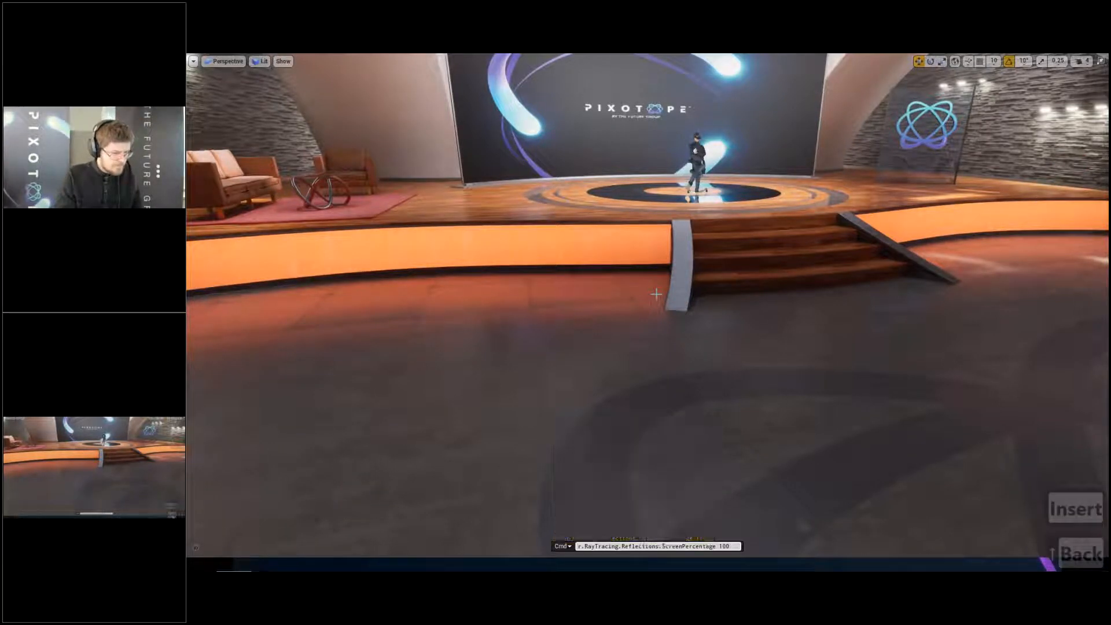
{"action": "type", "text": "50"}
{"action": "key", "text": "Return"}
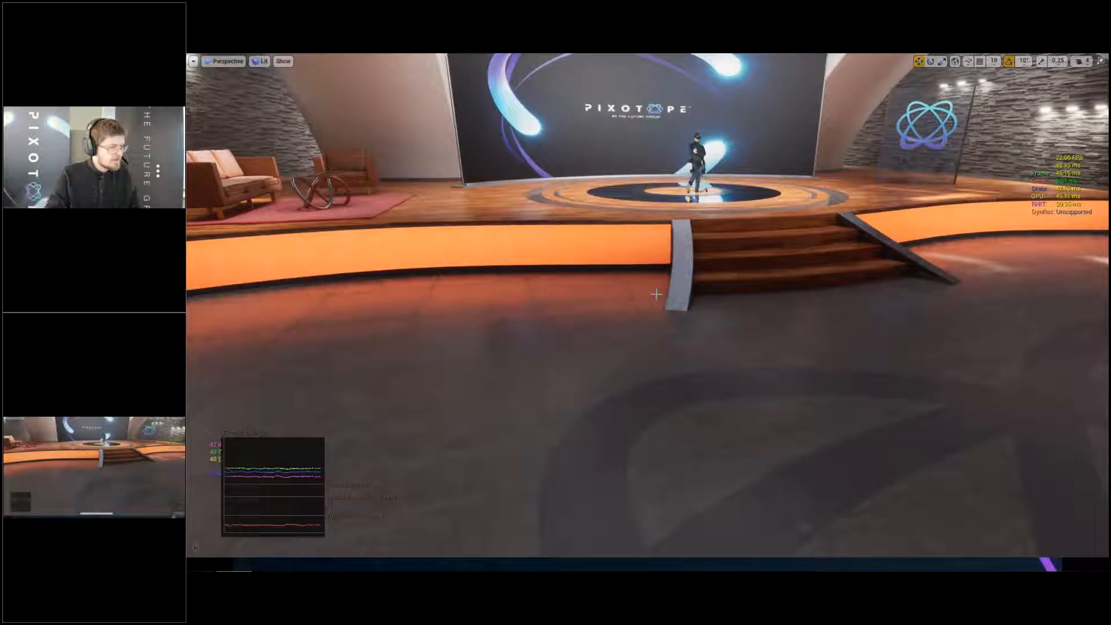
- Replace the recalled console command with r.RayTracing.Reflections.MaxRoughness and set it to 0.3
{"action": "key", "text": "Insert"}
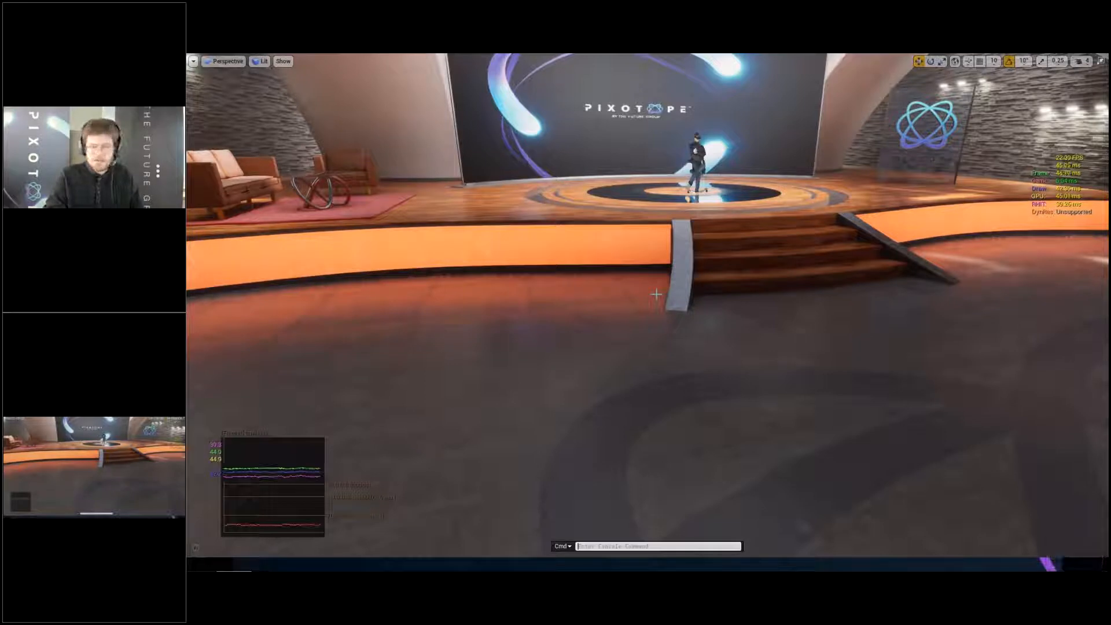
{"action": "key", "text": "Up"}
{"action": "key", "text": "BackSpace"}
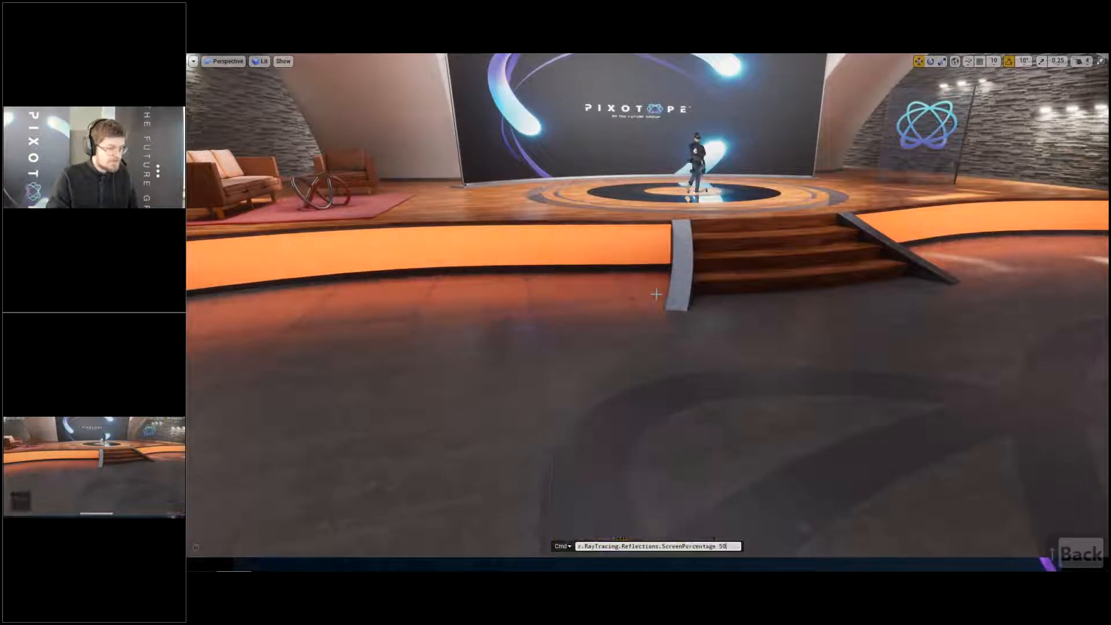
{"action": "key", "text": "BackSpace"}
{"action": "key", "text": "BackSpace"}
{"action": "key", "text": "BackSpace"}
{"action": "key", "text": "BackSpace"}
{"action": "key", "text": "BackSpace"}
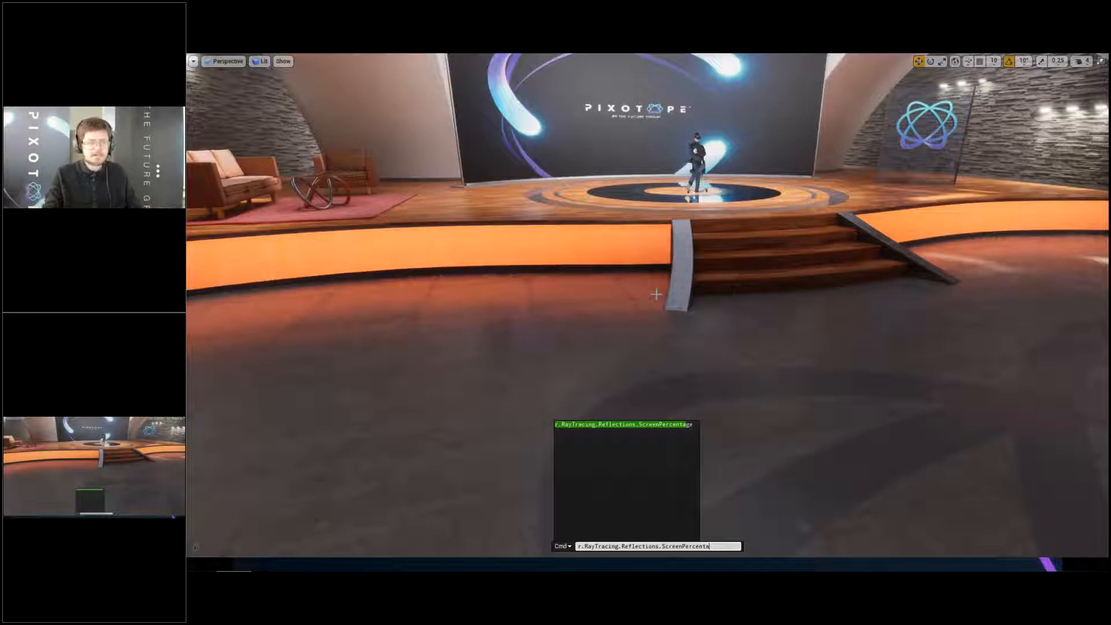
{"action": "key", "text": "BackSpace"}
{"action": "key", "text": "BackSpace"}
{"action": "key", "text": "BackSpace"}
{"action": "key", "text": "BackSpace"}
{"action": "key", "text": "BackSpace"}
{"action": "key", "text": "BackSpace"}
{"action": "key", "text": "BackSpace"}
{"action": "key", "text": "BackSpace"}
{"action": "key", "text": "BackSpace"}
{"action": "key", "text": "BackSpace"}
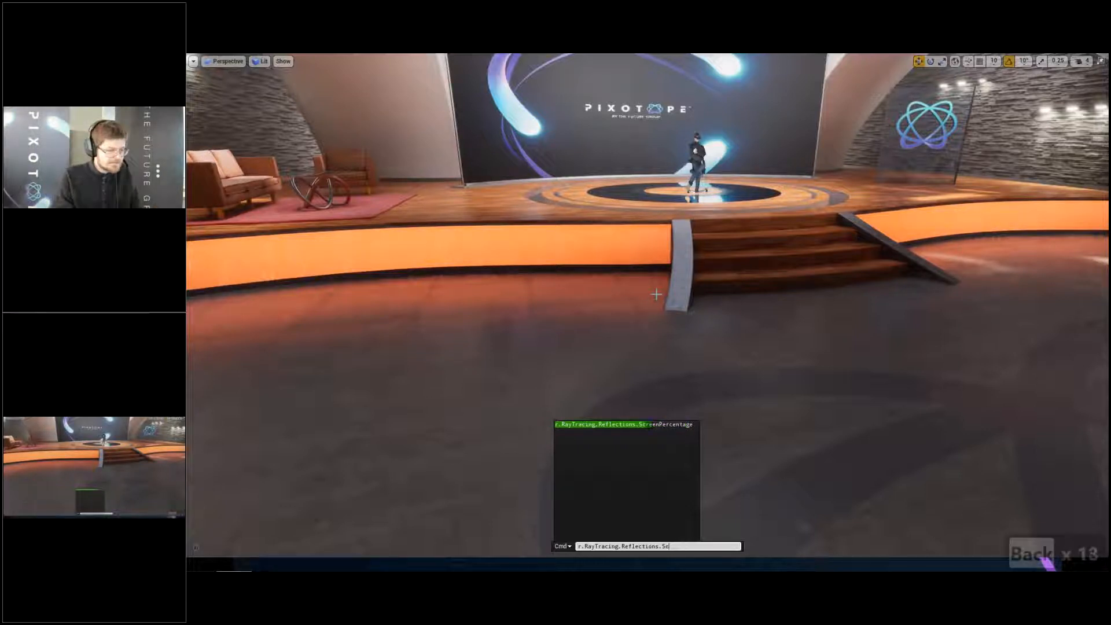
{"action": "key", "text": "BackSpace"}
{"action": "key", "text": "BackSpace"}
{"action": "key", "text": "Down"}
{"action": "key", "text": "Down"}
{"action": "key", "text": "Down"}
{"action": "key", "text": "Down"}
{"action": "key", "text": "Down"}
{"action": "key", "text": "Down"}
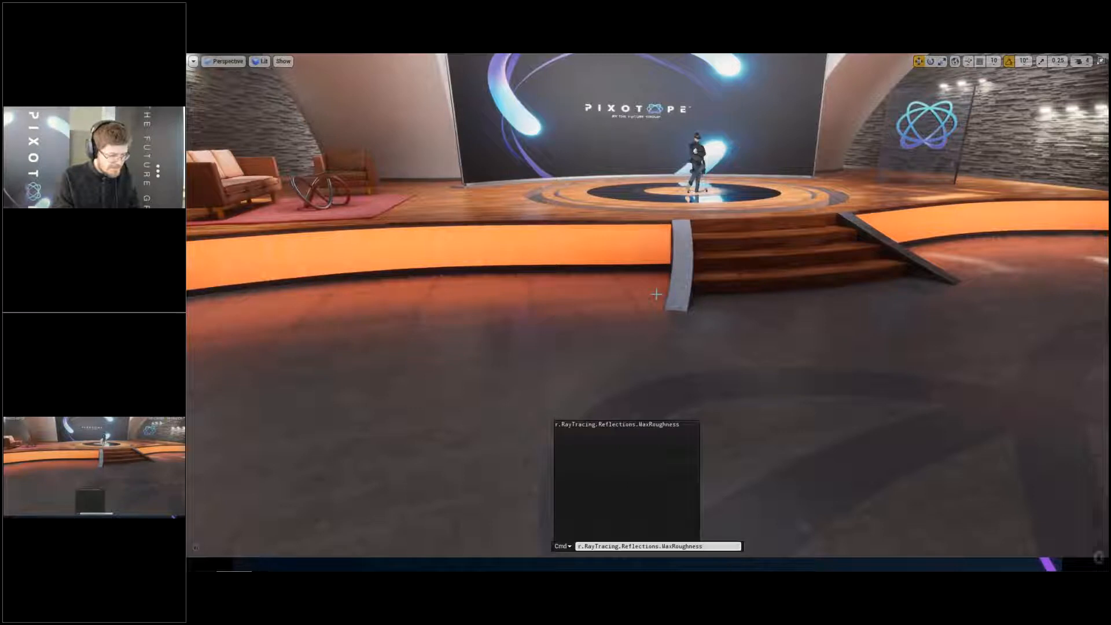
{"action": "type", "text": "0"}
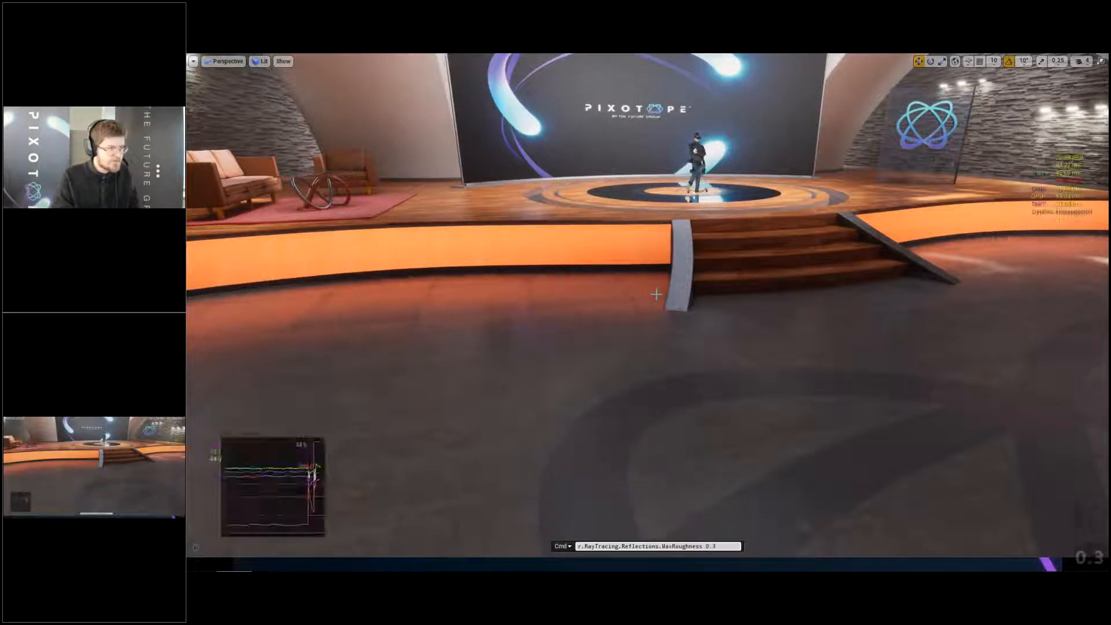
{"action": "type", "text": ".3"}
{"action": "key", "text": "Return"}
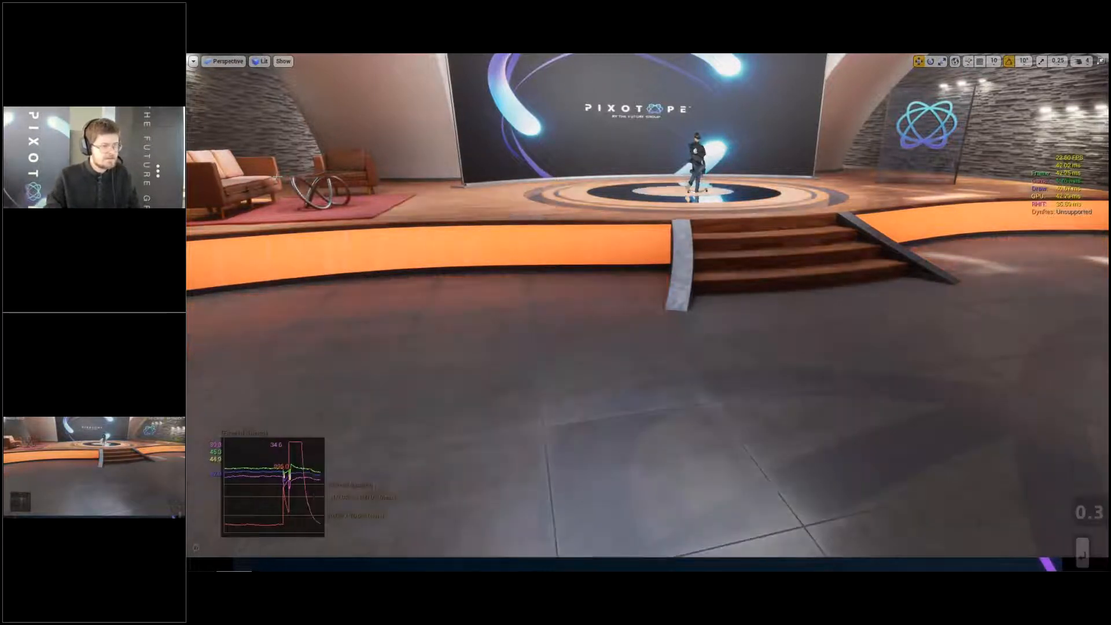
- Lower r.RayTracing.Reflections.MaxRoughness to 0.2 while viewing the whole stage
{"action": "right_click_drag", "start_coordinate": [657, 294], "coordinate": [683, 269]}
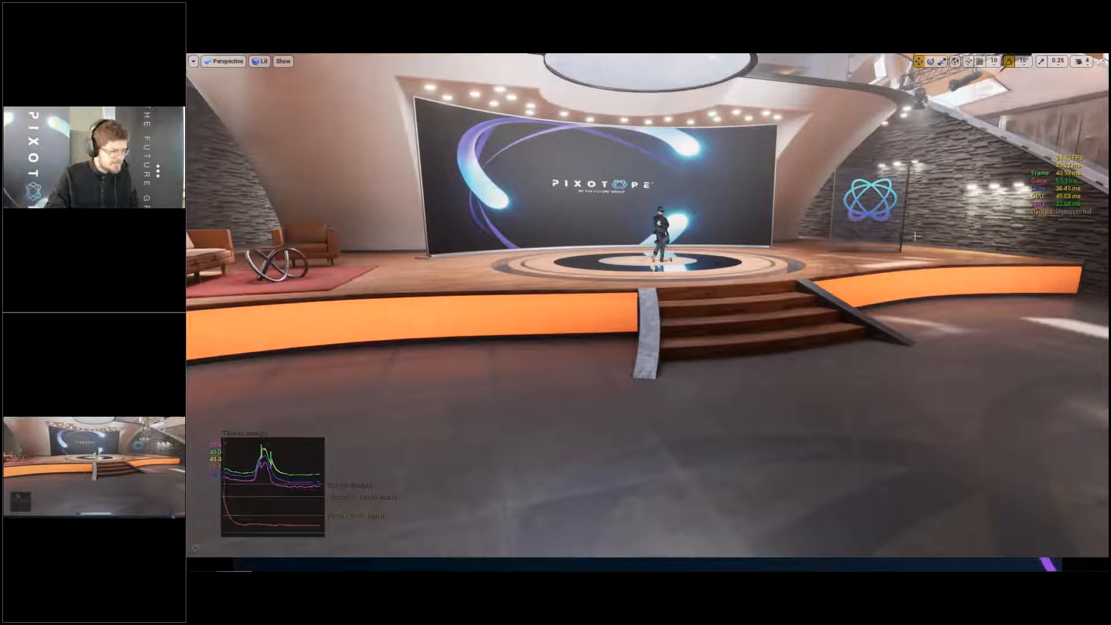
{"action": "key", "text": "Insert"}
{"action": "key", "text": "Up"}
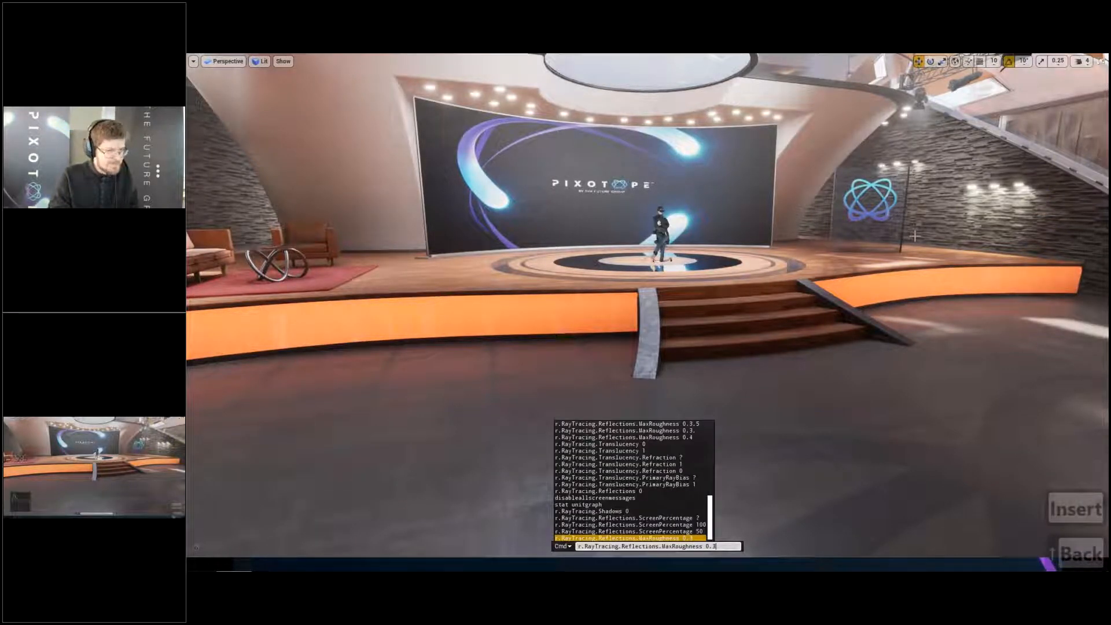
{"action": "key", "text": "BackSpace"}
{"action": "type", "text": "2"}
{"action": "key", "text": "Return"}
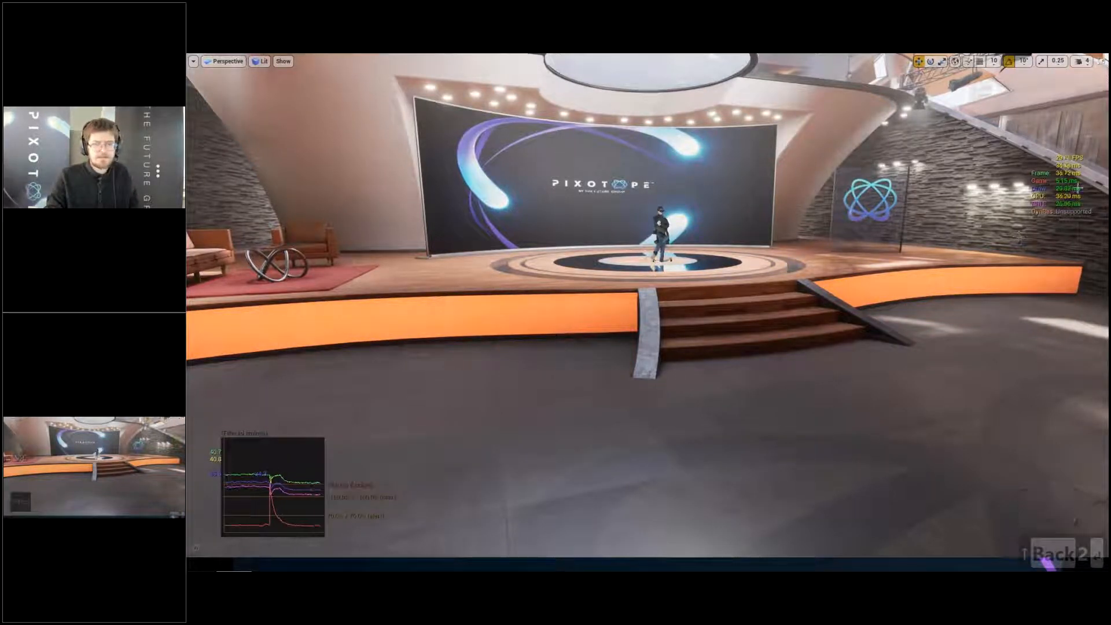
- Travel to the orange staircase and examine the reflections in the metal wall panels beside it
{"action": "key", "text": "w"}
{"action": "key", "text": "d"}
{"action": "key", "text": "w"}
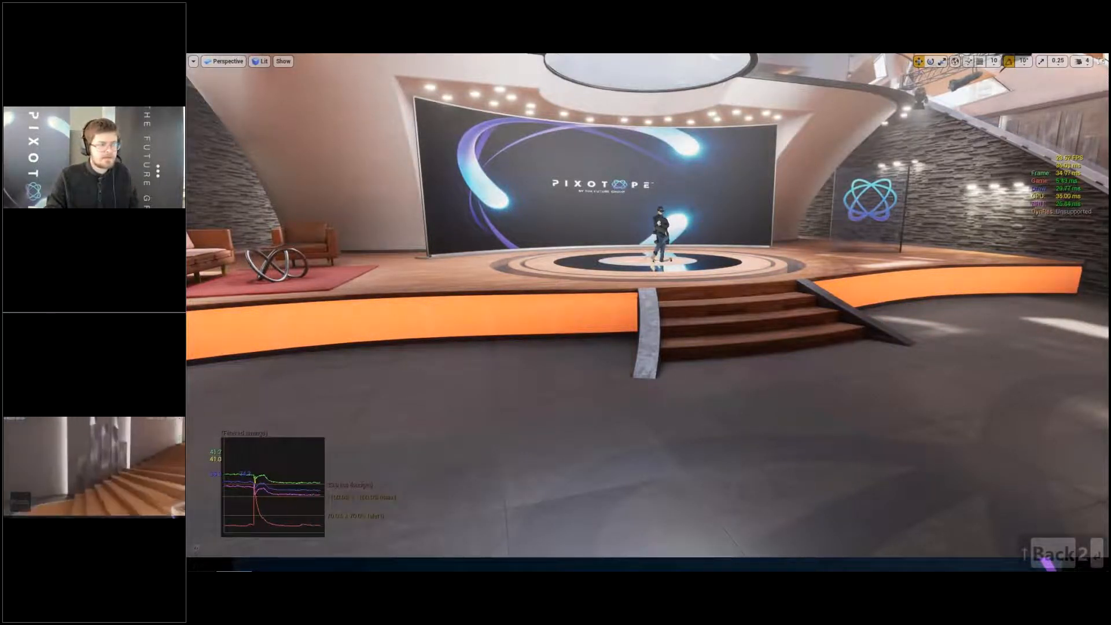
{"action": "key", "text": "q"}
{"action": "key", "text": "e"}
{"action": "key", "text": "w"}
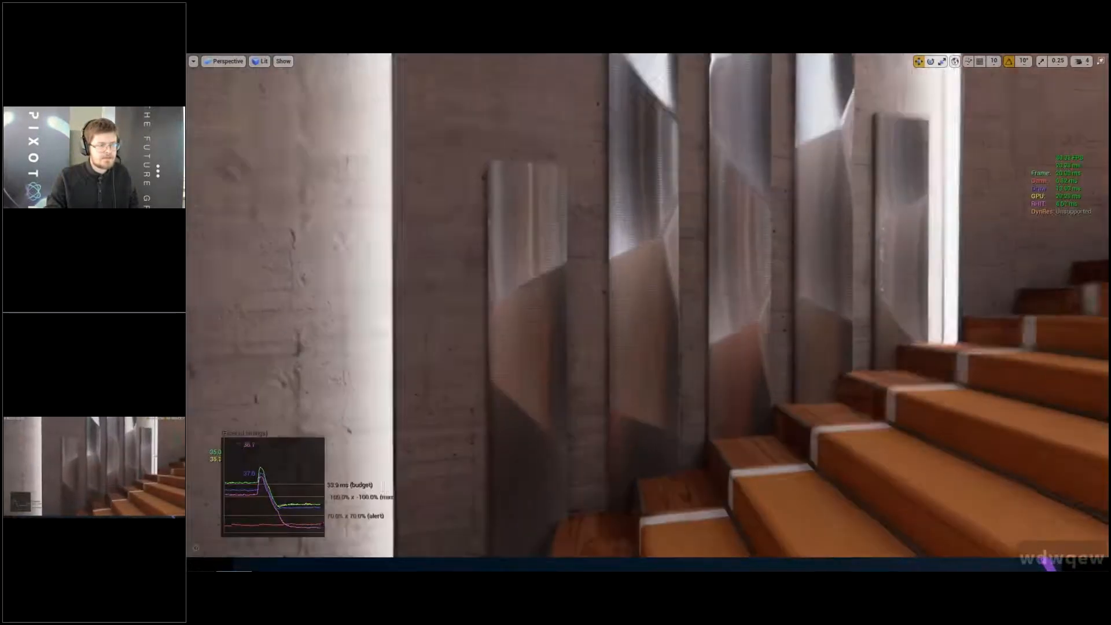
{"action": "right_click_drag", "start_coordinate": [736, 359], "coordinate": [793, 380]}
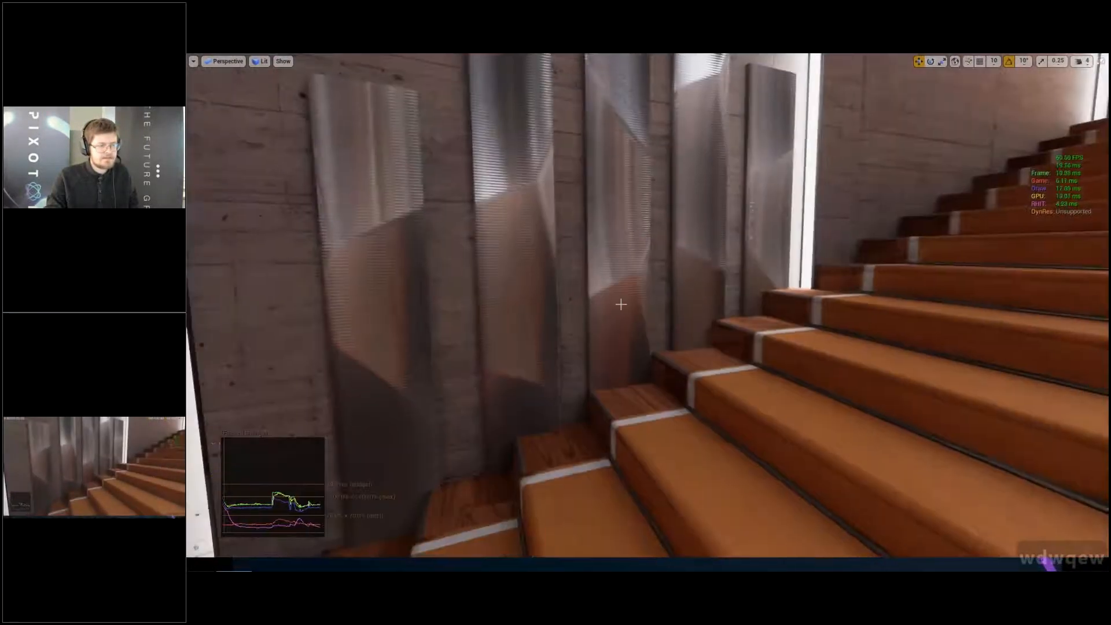
- Travel onto the stage and examine the reflections in the glossy black ring around the standing figure
{"action": "right_click_drag", "start_coordinate": [649, 311], "coordinate": [868, 316]}
{"action": "key", "text": "s"}
{"action": "key", "text": "d"}
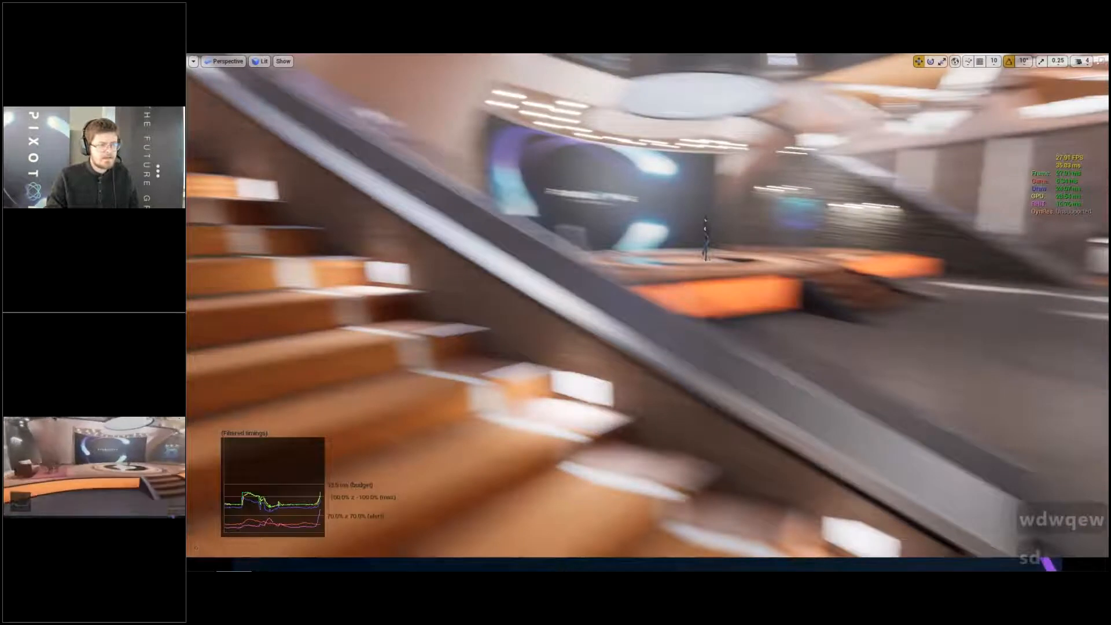
{"action": "key", "text": "w"}
{"action": "key", "text": "e"}
{"action": "key", "text": "w"}
{"action": "key", "text": "w"}
{"action": "key", "text": "w"}
{"action": "key", "text": "w"}
{"action": "key", "text": "d"}
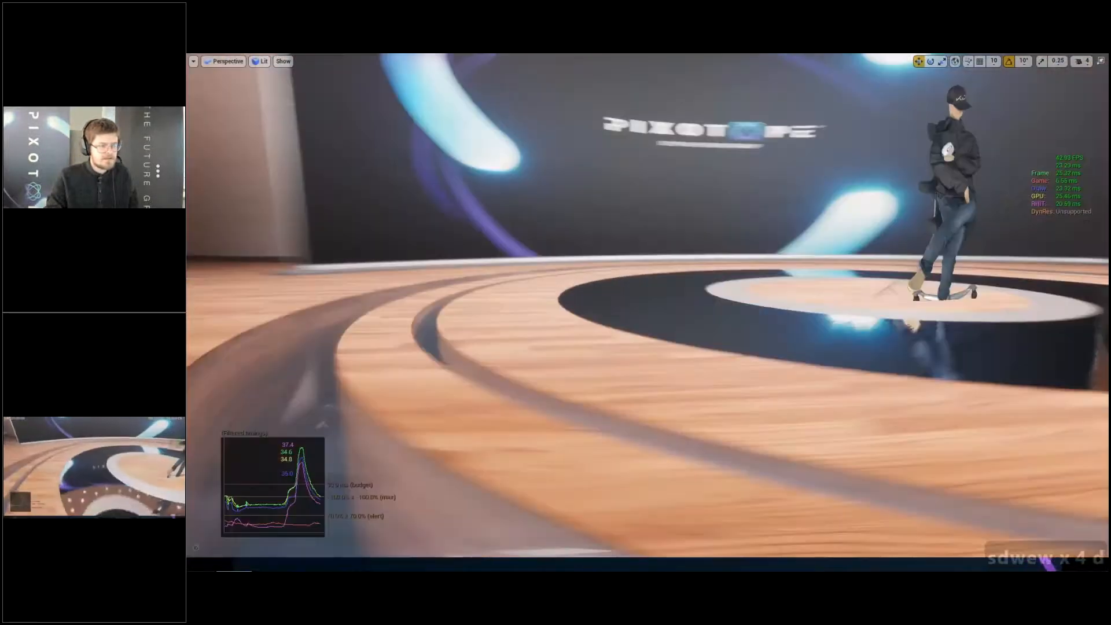
{"action": "key", "text": "w"}
{"action": "key", "text": "e"}
{"action": "key", "text": "q"}
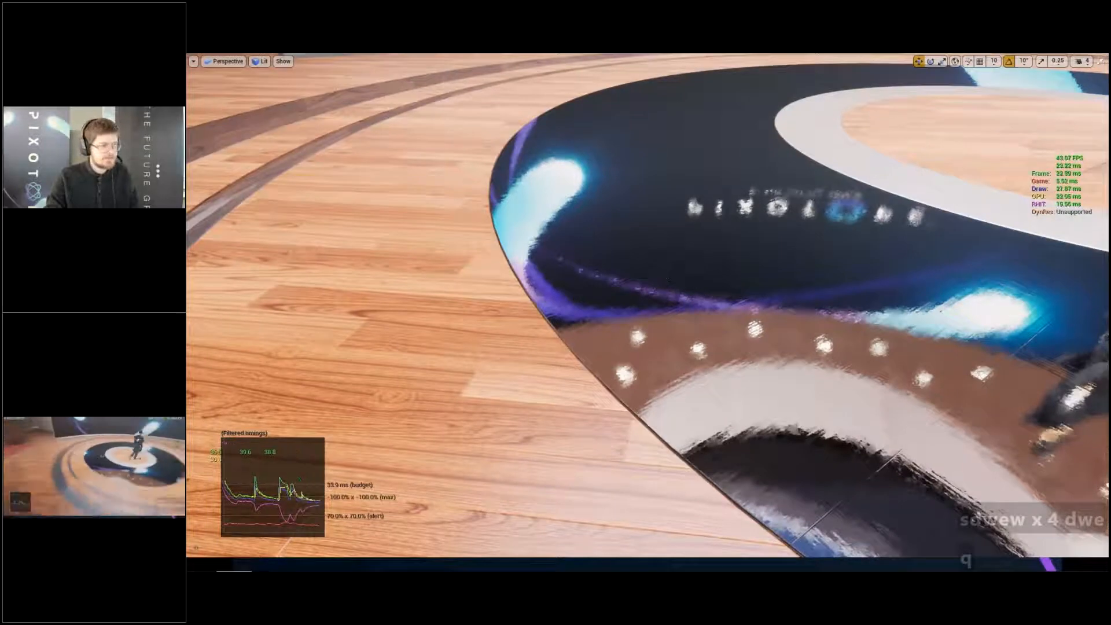
- Back away from the black ring and examine the sofa area with the glass table and red rug
{"action": "key", "text": "s"}
{"action": "key", "text": "s"}
{"action": "key", "text": "s"}
{"action": "key", "text": "s"}
{"action": "key", "text": "s"}
{"action": "key", "text": "s"}
{"action": "key", "text": "s"}
{"action": "key", "text": "s"}
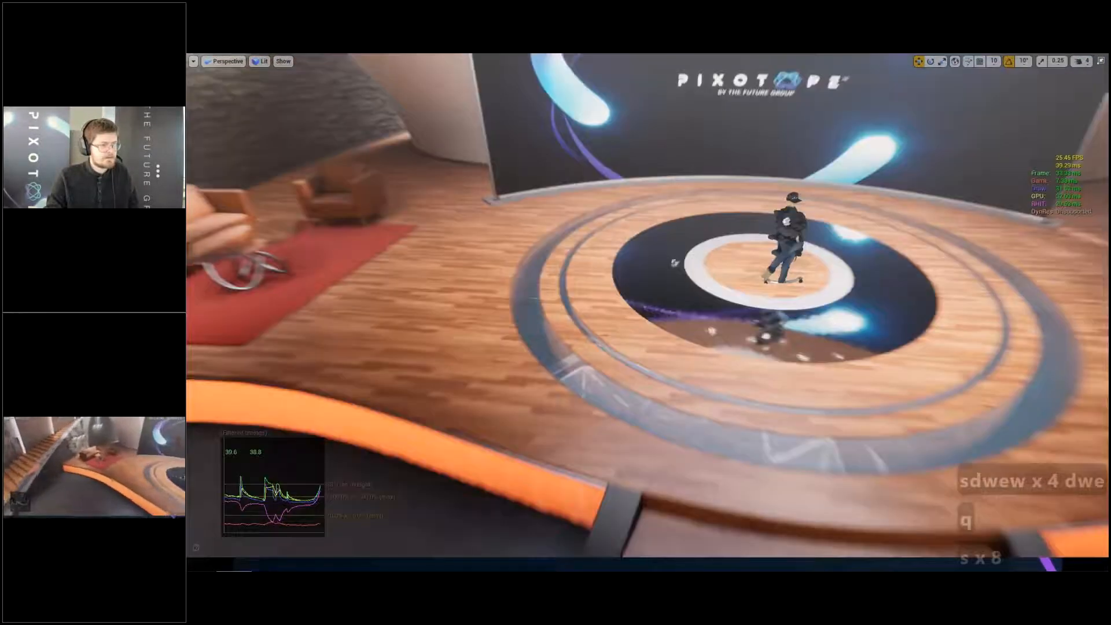
{"action": "right_click_drag", "start_coordinate": [694, 301], "coordinate": [521, 290]}
{"action": "key", "text": "a"}
{"action": "key", "text": "s"}
{"action": "key", "text": "w"}
{"action": "key", "text": "w"}
{"action": "key", "text": "w"}
{"action": "key", "text": "w"}
{"action": "key", "text": "w"}
{"action": "key", "text": "w"}
{"action": "key", "text": "w"}
{"action": "key", "text": "w"}
{"action": "key", "text": "w"}
{"action": "key", "text": "w"}
{"action": "key", "text": "w"}
{"action": "key", "text": "w"}
{"action": "key", "text": "w"}
{"action": "key", "text": "w"}
{"action": "key", "text": "w"}
{"action": "key", "text": "w"}
{"action": "key", "text": "w"}
{"action": "key", "text": "w"}
{"action": "key", "text": "w"}
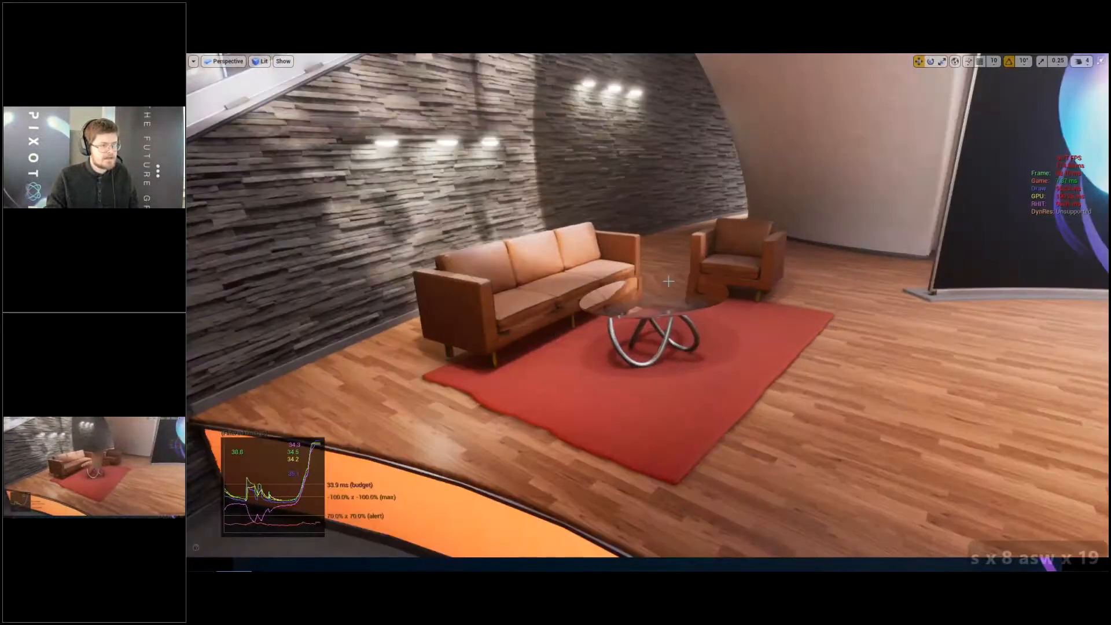
- Go to the floor beside the stage steps, save the LVL_Studio level and leave the full-screen view
{"action": "right_click_drag", "start_coordinate": [693, 300], "coordinate": [695, 297]}
{"action": "key", "text": "d"}
{"action": "key", "text": "d"}
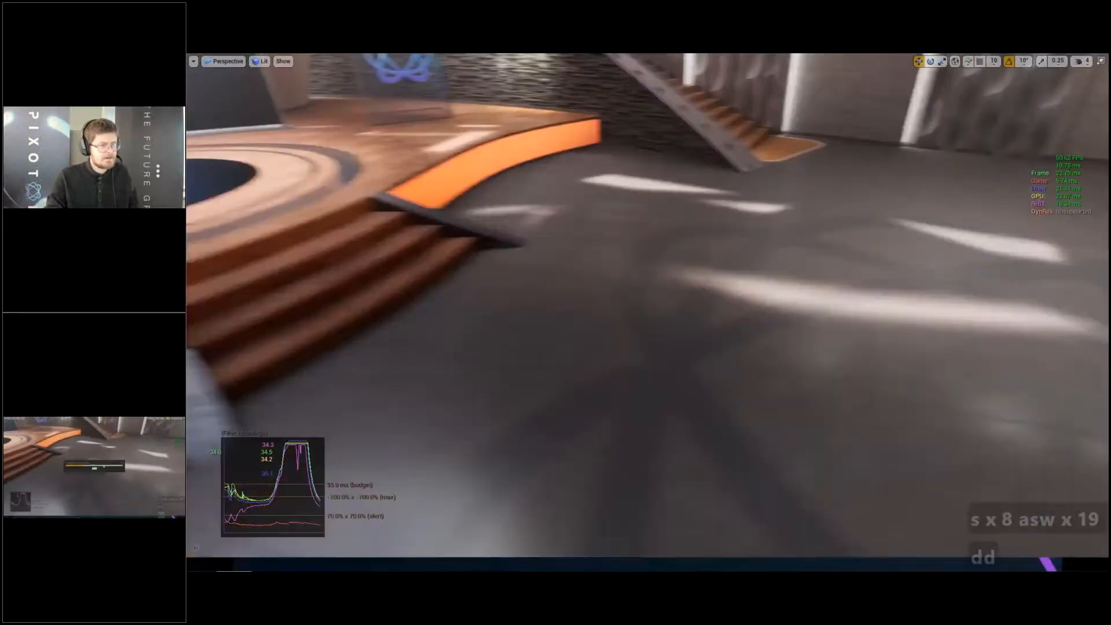
{"action": "key", "text": "ctrl+s"}
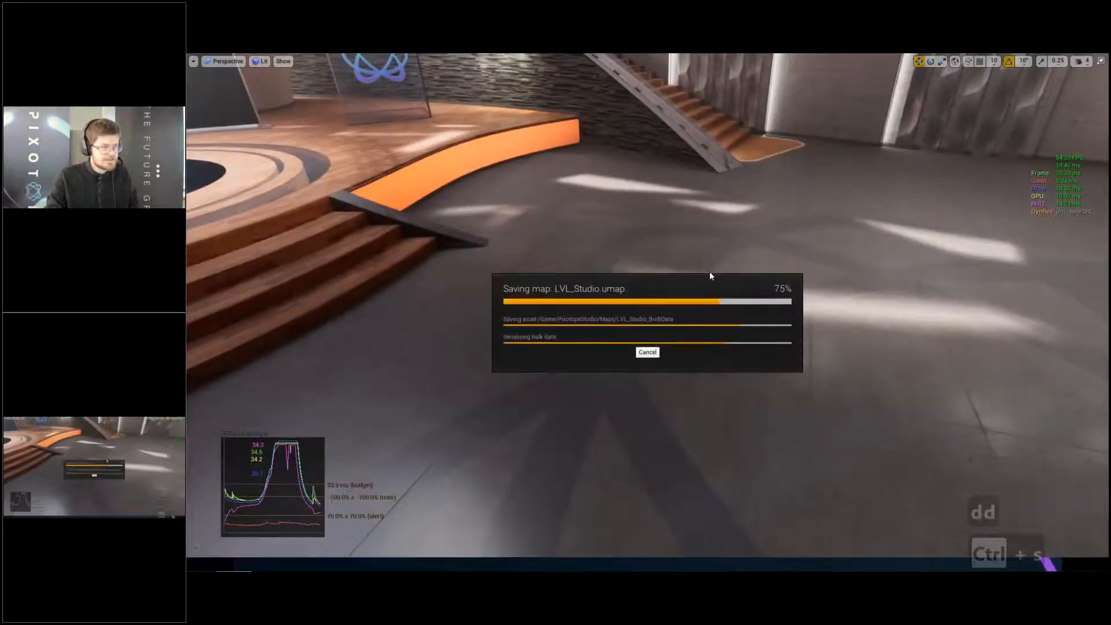
{"action": "key", "text": "F11"}
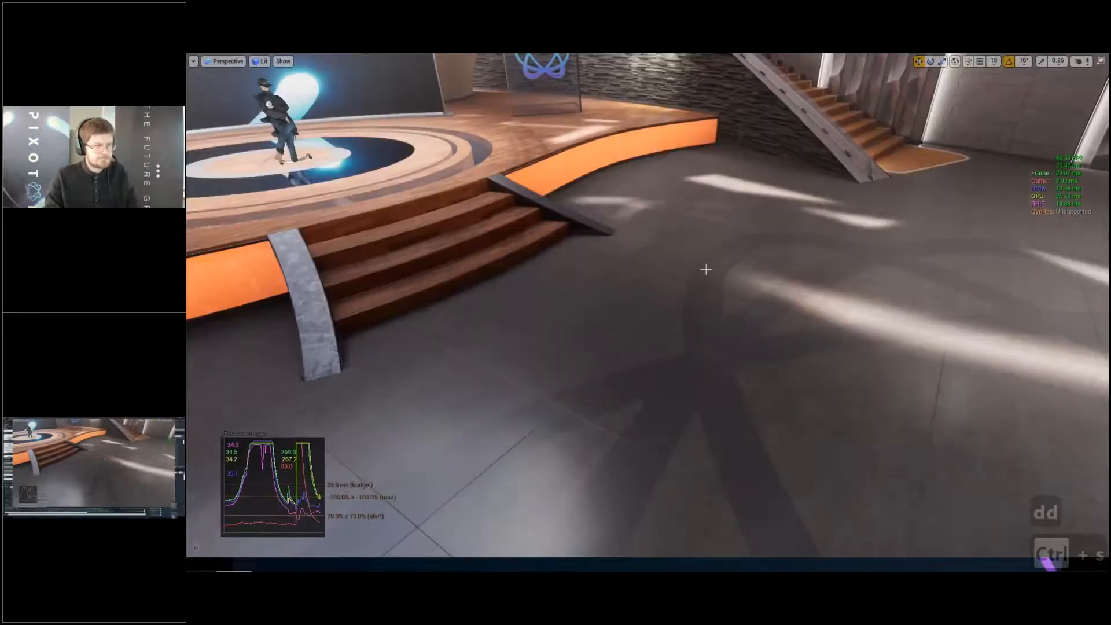
- Search the World Outliner for "post" and select the PostProcessHandler actor
{"action": "left_click", "coordinate": [954, 153]}
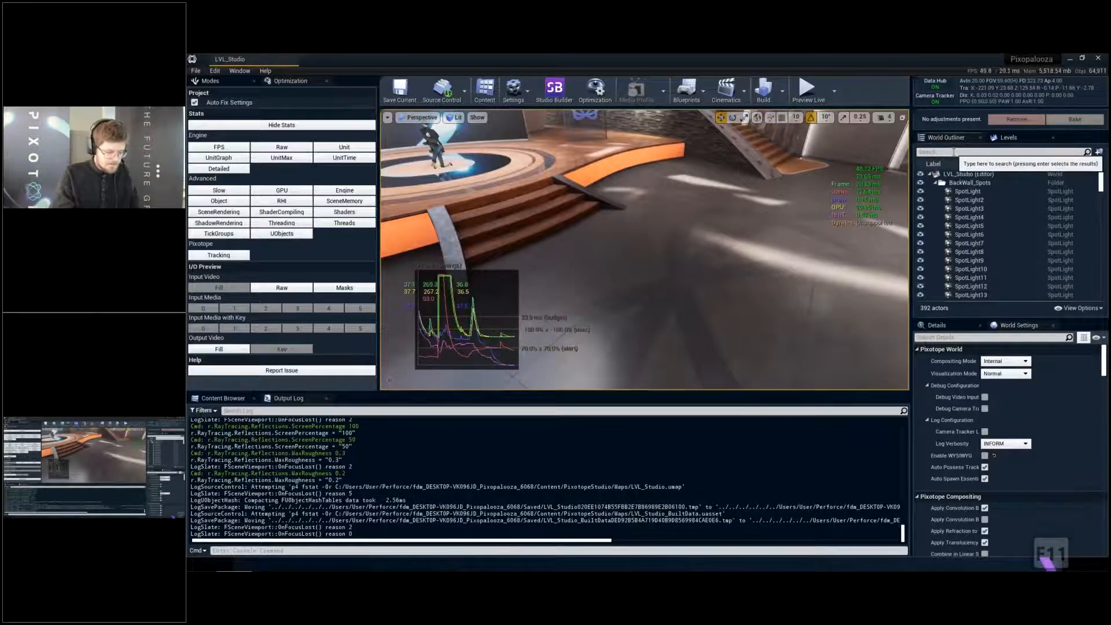
{"action": "type", "text": "post"}
{"action": "key", "text": "Return"}
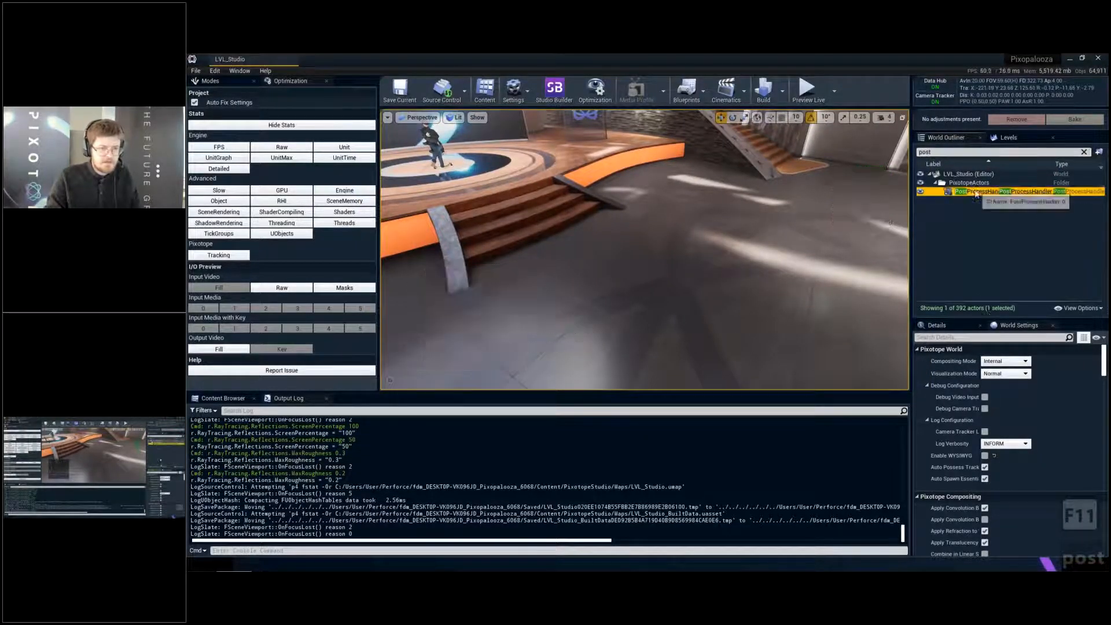
- Filter the PostProcessHandler's details by "scree" and set the screen space reflections Quality to 100
{"action": "left_click", "coordinate": [965, 386]}
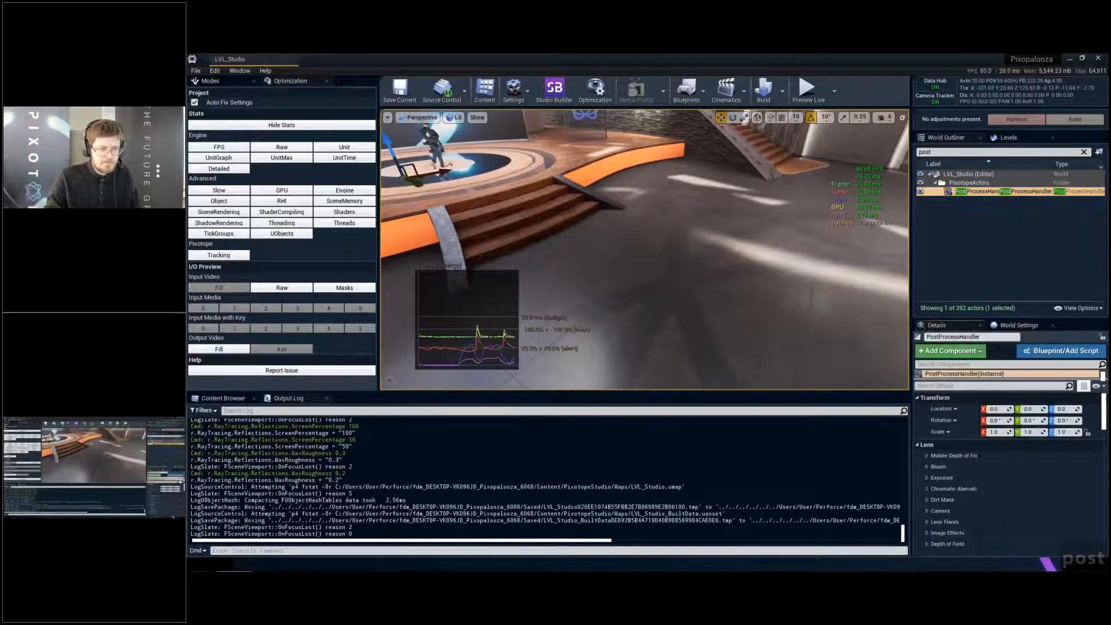
{"action": "type", "text": "scree"}
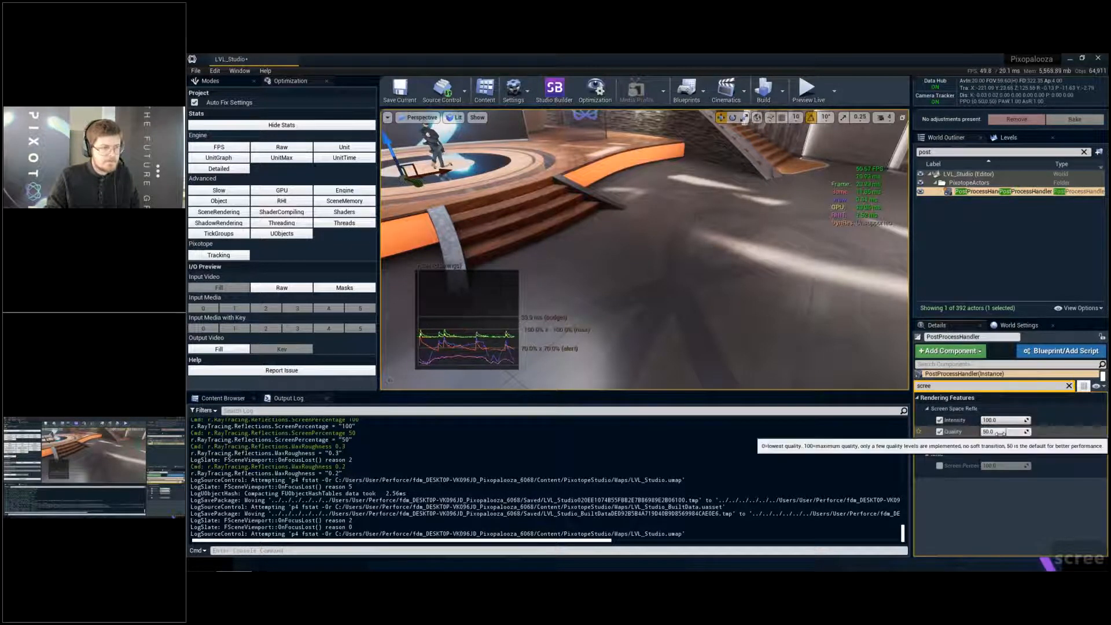
- Approach the orange stage front near the sofa area and examine the reflections on the floor before it
{"action": "right_click_drag", "start_coordinate": [753, 261], "coordinate": [565, 231]}
{"action": "key", "text": "q"}
{"action": "key", "text": "w"}
{"action": "key", "text": "w"}
{"action": "key", "text": "w"}
{"action": "key", "text": "q"}
- Search the World Outliner for "plana" and switch off the screen space reflections Intensity, Quality and Max Roughness overrides
{"action": "double_click", "coordinate": [932, 152]}
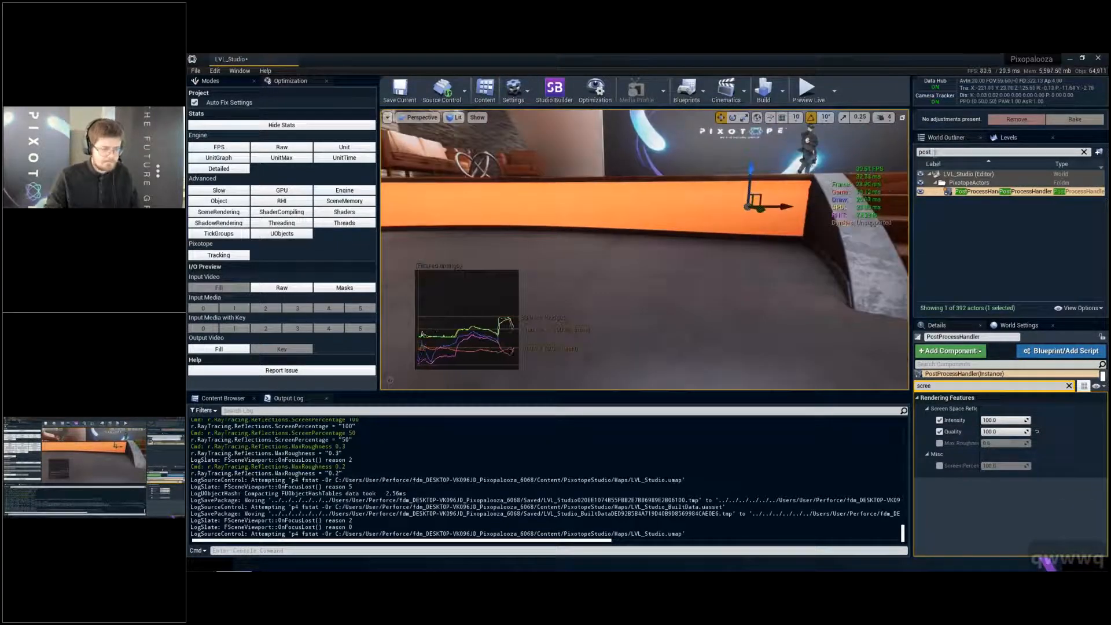
{"action": "type", "text": "plana"}
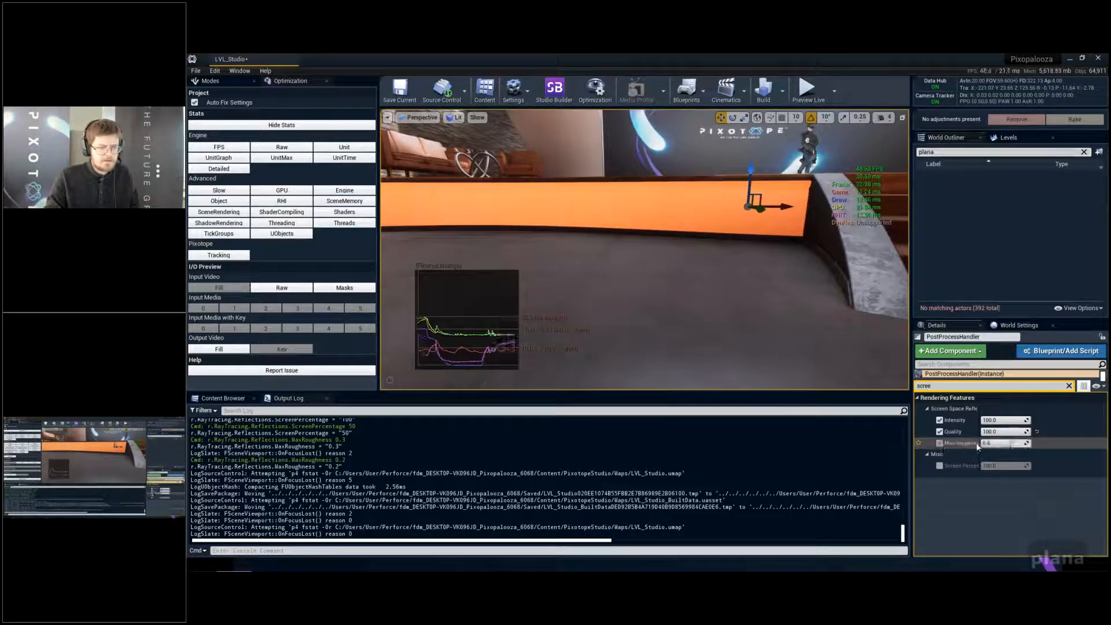
{"action": "left_click", "coordinate": [939, 443]}
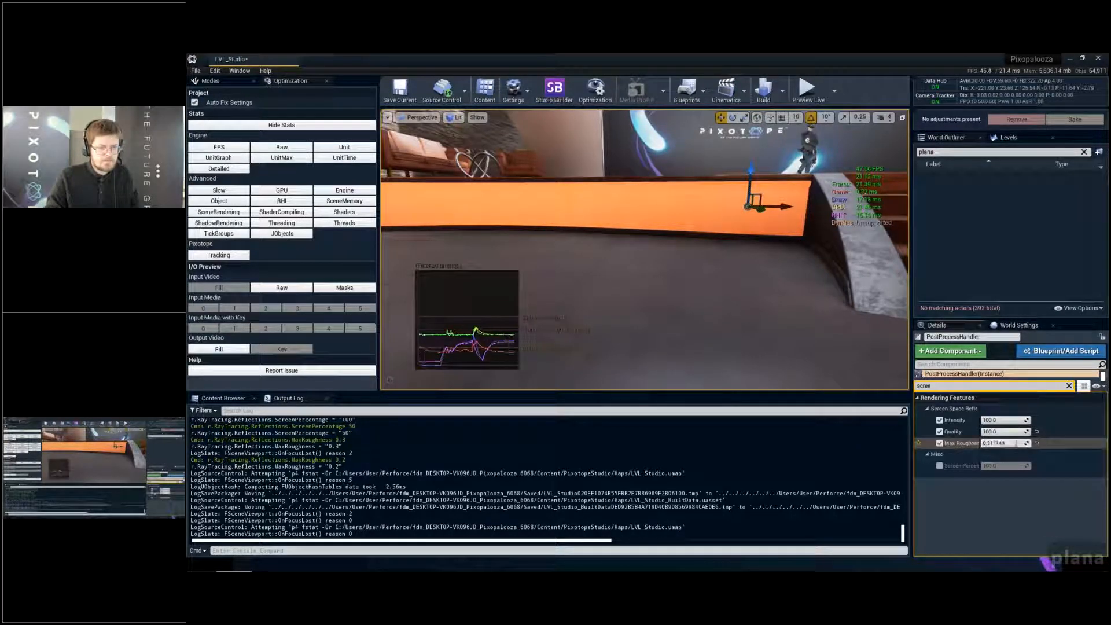
{"action": "left_click", "coordinate": [940, 443]}
{"action": "left_click", "coordinate": [940, 432]}
{"action": "left_click", "coordinate": [939, 420]}
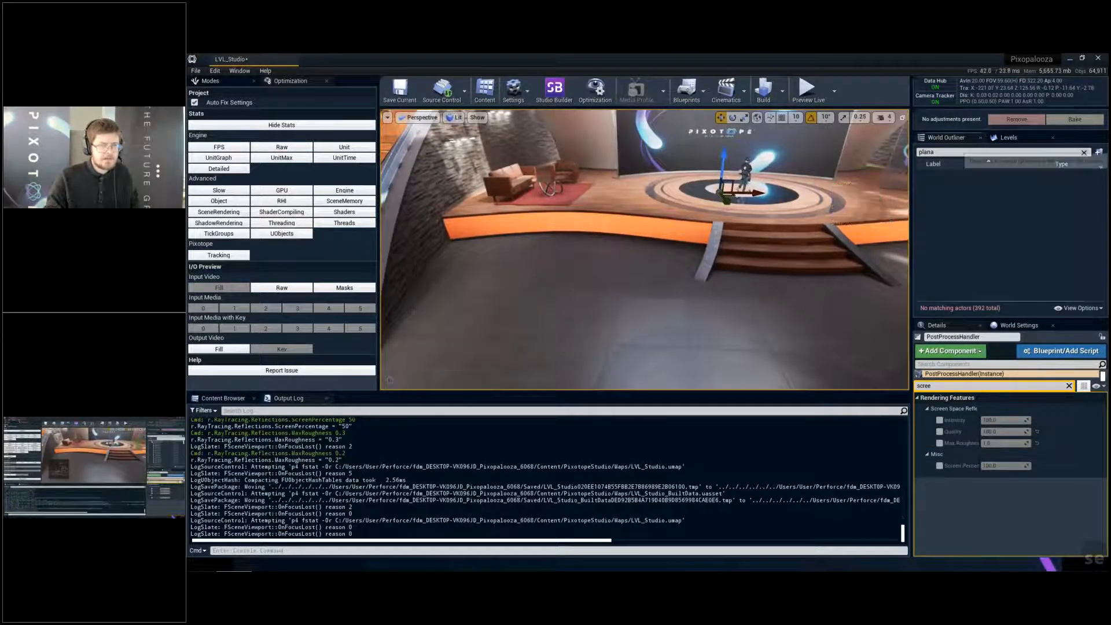
- Search the World Outliner for "captur", select the BoxReflectionCapture actor and frame it together with the stage
{"action": "left_click", "coordinate": [1085, 151]}
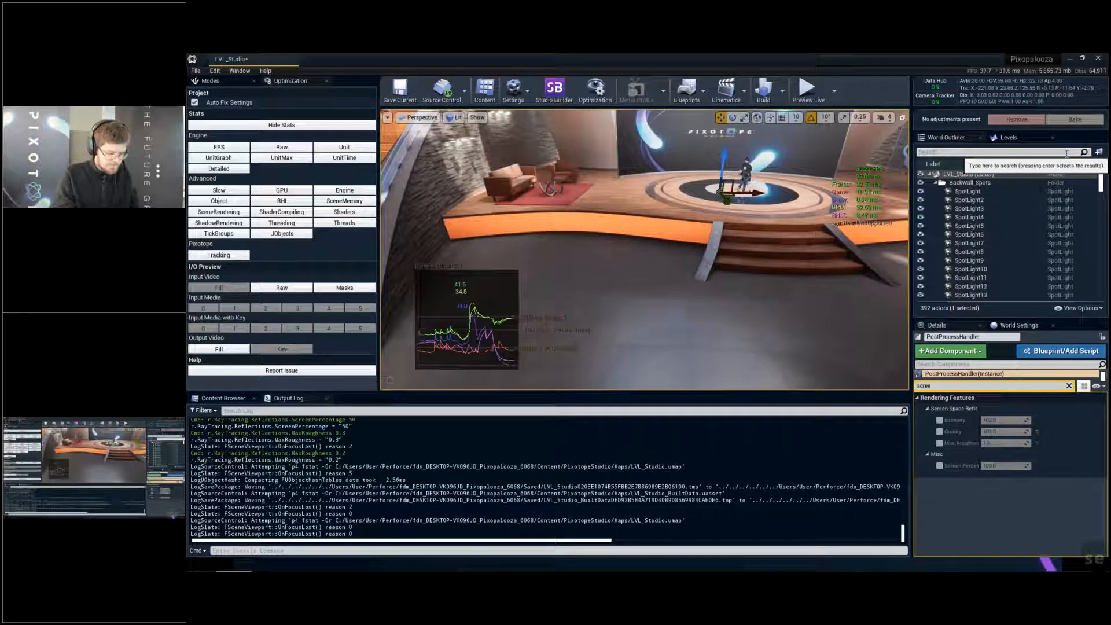
{"action": "type", "text": "captu"}
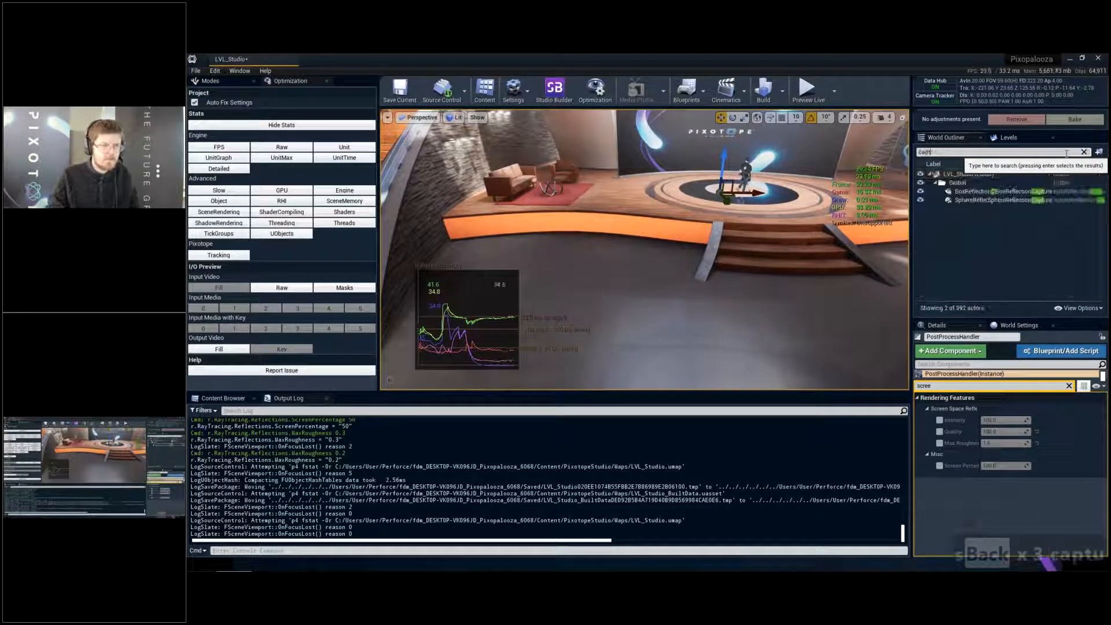
{"action": "key", "text": "s"}
{"action": "right_click_drag", "start_coordinate": [645, 250], "coordinate": [759, 217]}
{"action": "key", "text": "f"}
{"action": "key", "text": "s"}
{"action": "key", "text": "q"}
{"action": "right_click_drag", "start_coordinate": [645, 250], "coordinate": [521, 255]}
{"action": "key", "text": "d"}
{"action": "key", "text": "s"}
{"action": "key", "text": "q"}
{"action": "key", "text": "s"}
- Try to move the BoxReflectionCapture down from the lighting truss toward the stage and undo the move
{"action": "right_click_drag", "start_coordinate": [698, 135], "coordinate": [698, 130]}
{"action": "left_click_drag", "start_coordinate": [698, 132], "coordinate": [704, 316]}
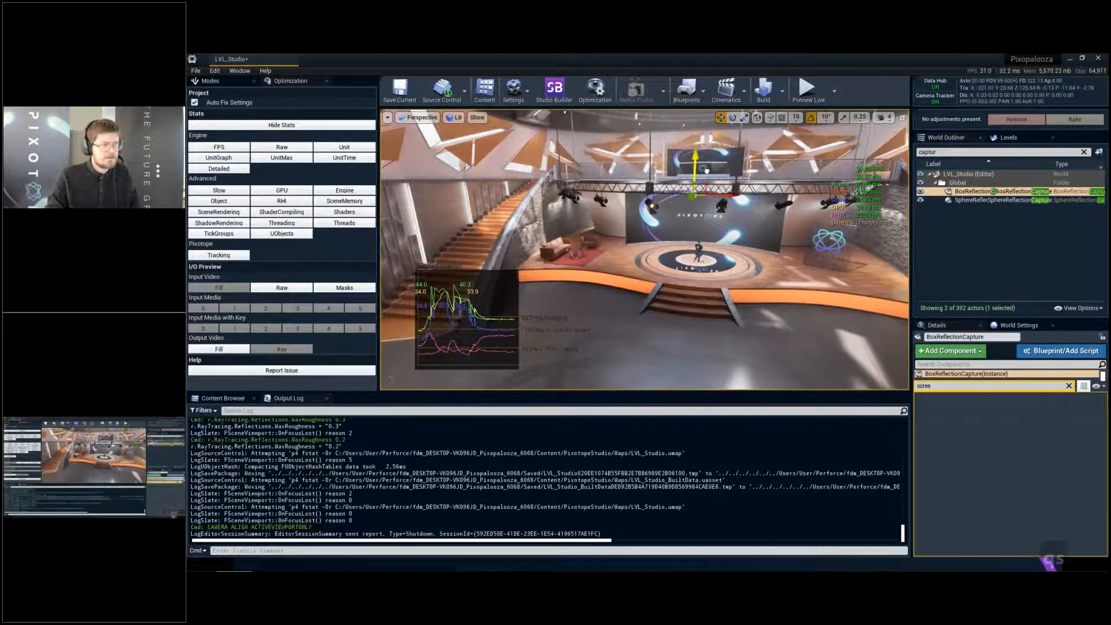
{"action": "key", "text": "ctrl+z"}
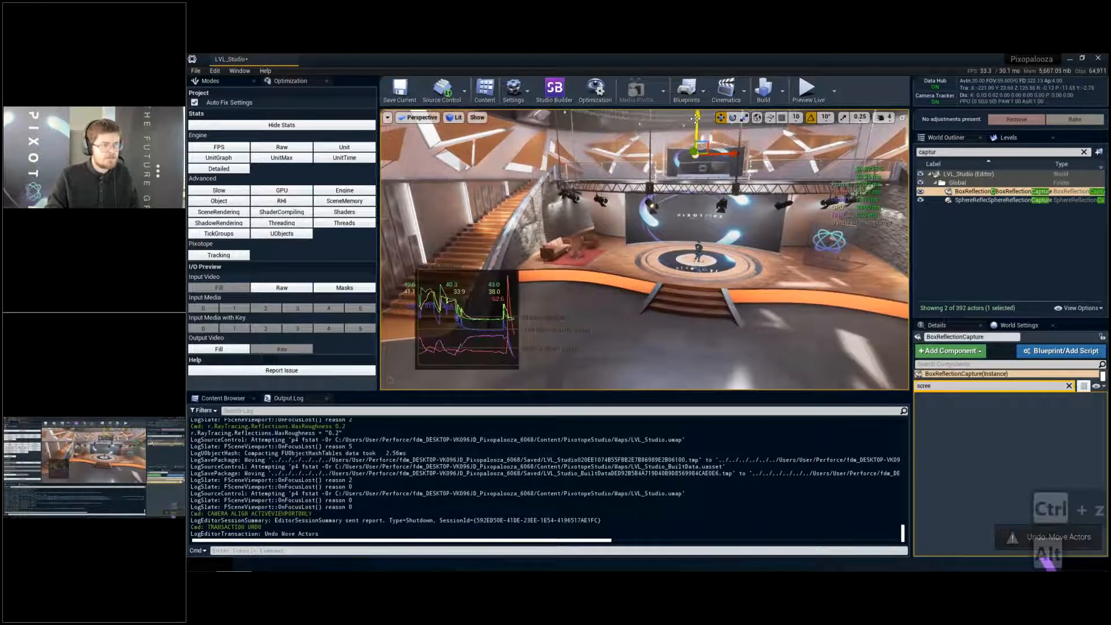
- Duplicate the BoxReflectionCapture down to the stage steps and build the reflection captures
{"action": "left_click_drag", "start_coordinate": [698, 123], "coordinate": [695, 119], "text": "alt"}
{"action": "left_click_drag", "start_coordinate": [709, 223], "coordinate": [709, 250], "text": "alt"}
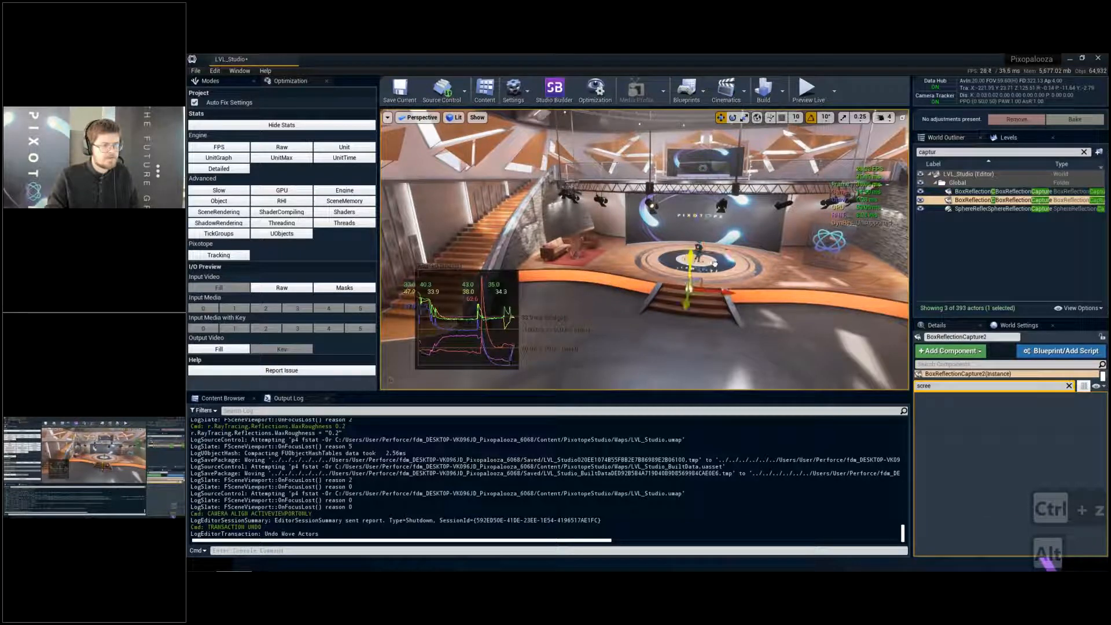
{"action": "key", "text": "q"}
{"action": "right_click_drag", "start_coordinate": [710, 250], "coordinate": [715, 256]}
{"action": "key", "text": "w"}
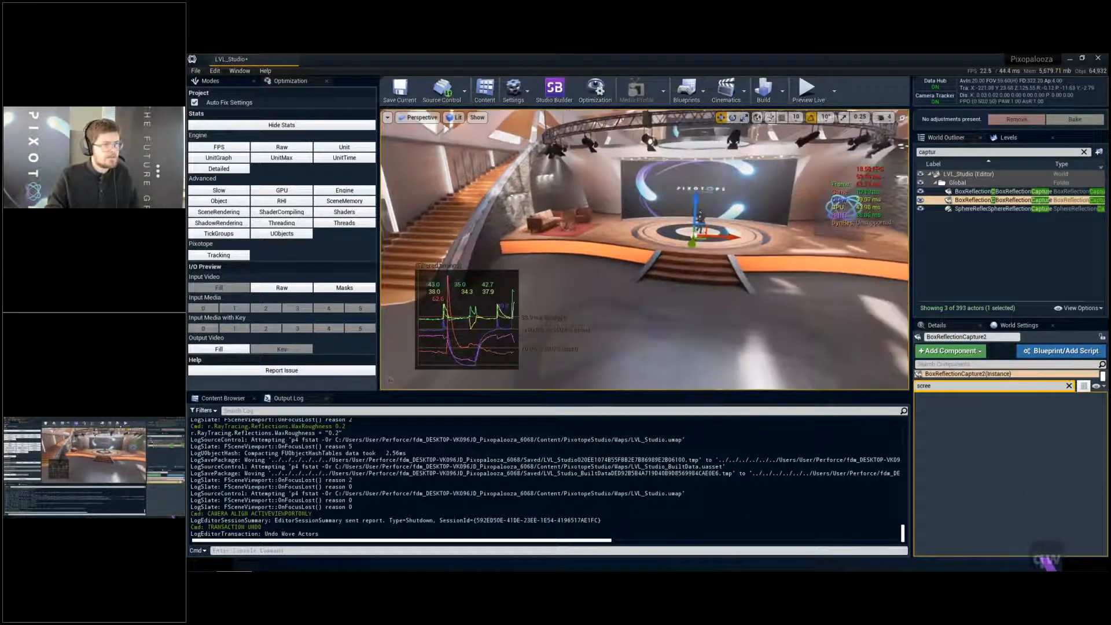
{"action": "left_click", "coordinate": [783, 91]}
{"action": "left_click", "coordinate": [812, 182]}
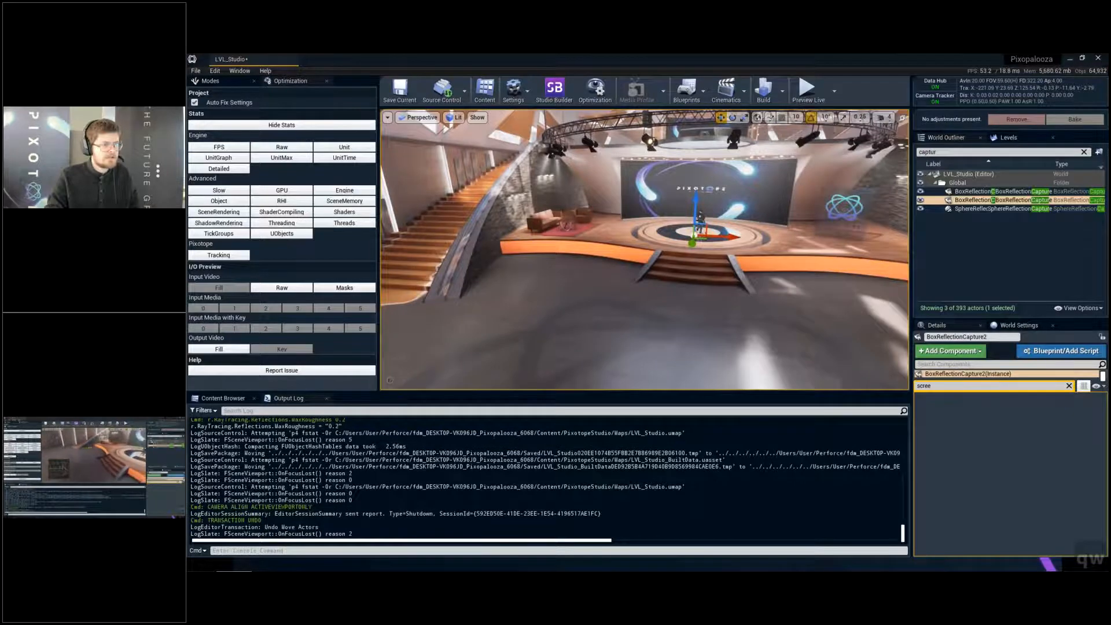
- Inspect the floor in front of the stage from several angles and rebuild the reflection captures
{"action": "right_click_drag", "start_coordinate": [580, 218], "coordinate": [557, 218]}
{"action": "key", "text": "d"}
{"action": "key", "text": "w"}
{"action": "key", "text": "s"}
{"action": "left_click_drag", "start_coordinate": [581, 214], "coordinate": [483, 222]}
{"action": "key", "text": "a"}
{"action": "key", "text": "s"}
{"action": "key", "text": "q"}
{"action": "right_click_drag", "start_coordinate": [483, 221], "coordinate": [631, 227]}
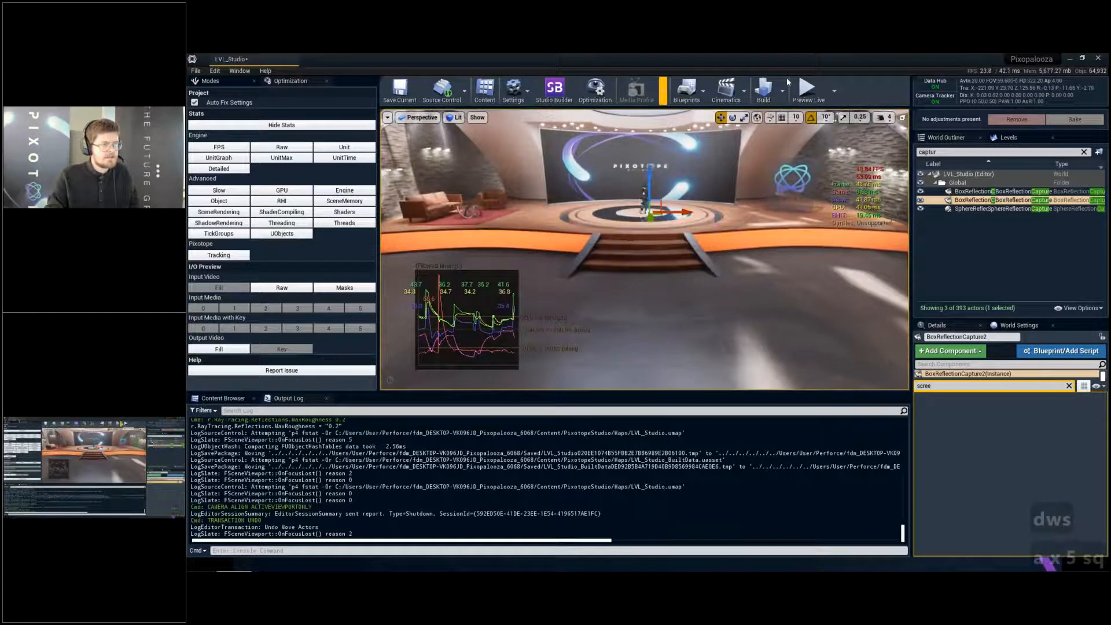
{"action": "left_click", "coordinate": [782, 91]}
{"action": "left_click", "coordinate": [820, 183]}
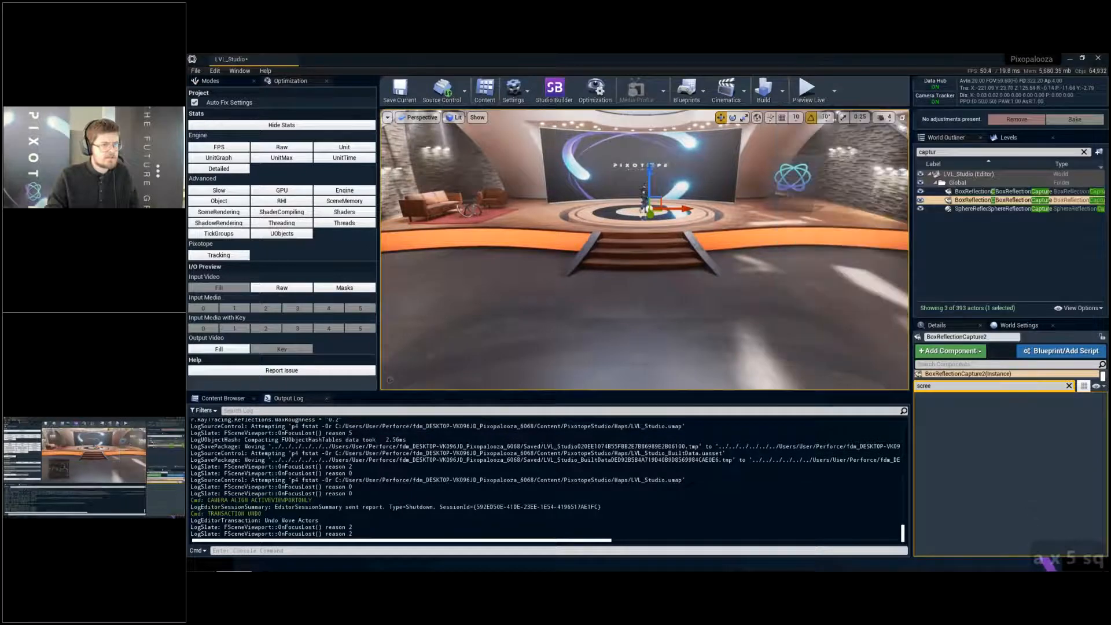
- Try to change the height of BoxReflectionCapture2 near the stage steps and undo the move
{"action": "key", "text": "a"}
{"action": "key", "text": "w"}
{"action": "key", "text": "q"}
{"action": "key", "text": "a"}
{"action": "key", "text": "q"}
{"action": "key", "text": "e"}
{"action": "key", "text": "s"}
{"action": "key", "text": "e"}
{"action": "mouse_move", "coordinate": [786, 193]}
{"action": "right_mouse_down"}
{"action": "mouse_move", "coordinate": [753, 188]}
{"action": "mouse_move", "coordinate": [786, 192]}
{"action": "right_mouse_up"}
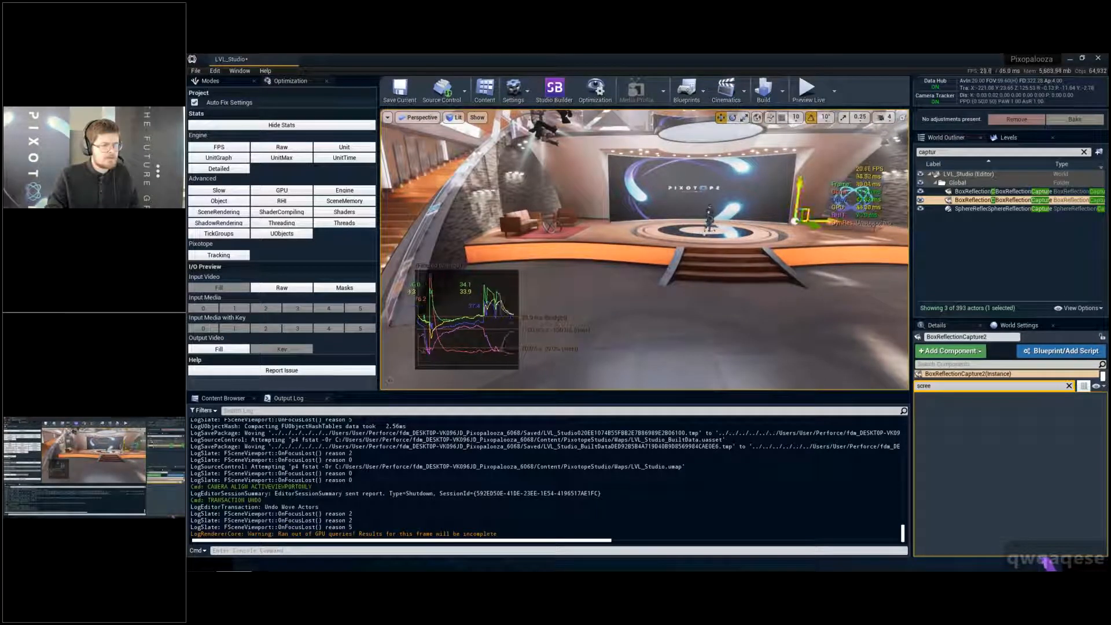
{"action": "key", "text": "ctrl+z"}
- Duplicate BoxReflectionCapture2 and position the copy by the orange stage front below the sofa area
{"action": "right_click_drag", "start_coordinate": [767, 264], "coordinate": [768, 319]}
{"action": "key", "text": "e"}
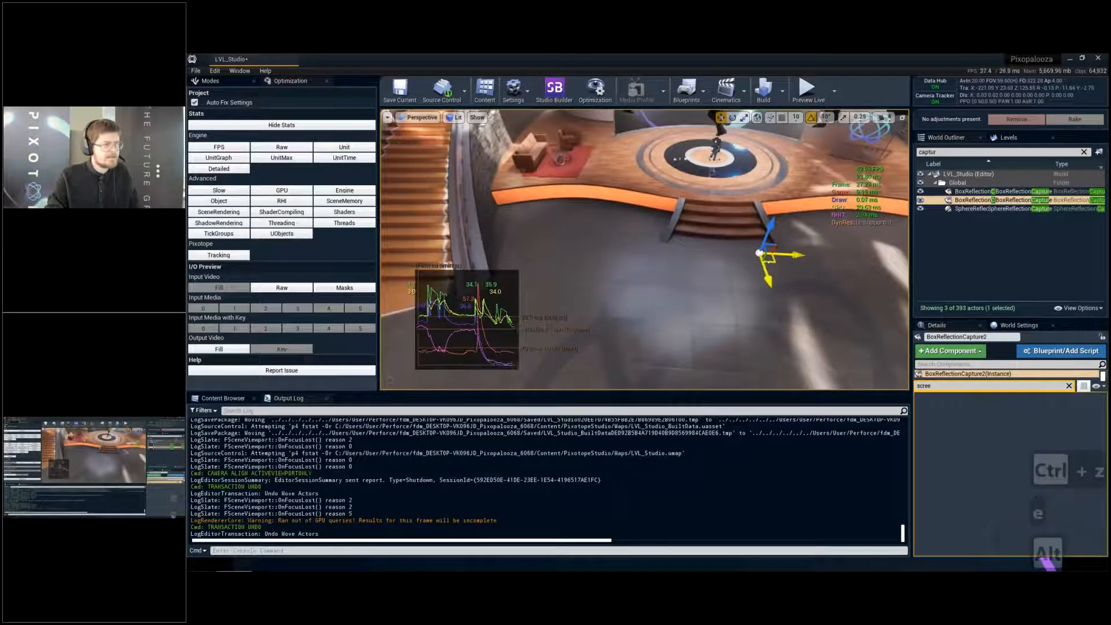
{"action": "left_click_drag", "start_coordinate": [768, 265], "coordinate": [554, 132], "text": "alt"}
{"action": "key", "text": "g"}
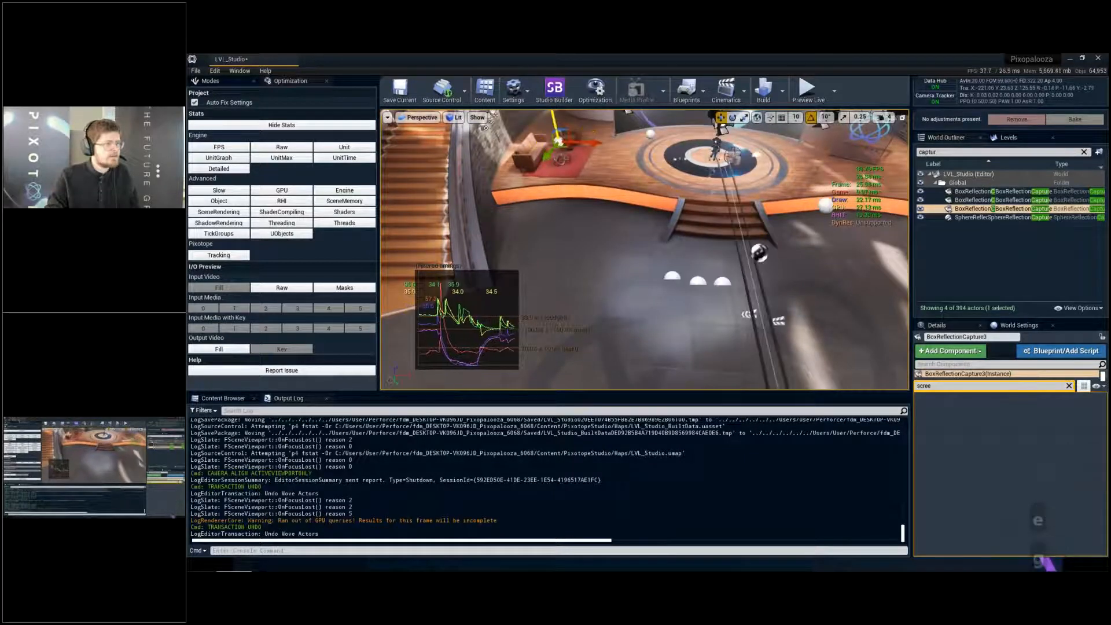
{"action": "key", "text": "g"}
{"action": "right_click_drag", "start_coordinate": [644, 202], "coordinate": [620, 185]}
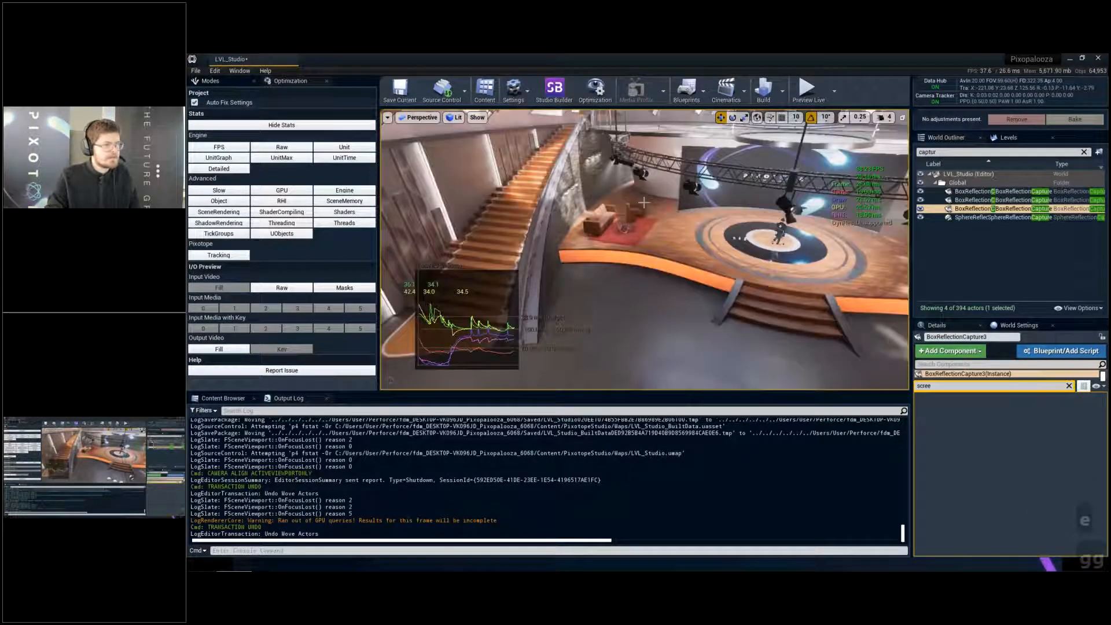
{"action": "key", "text": "g"}
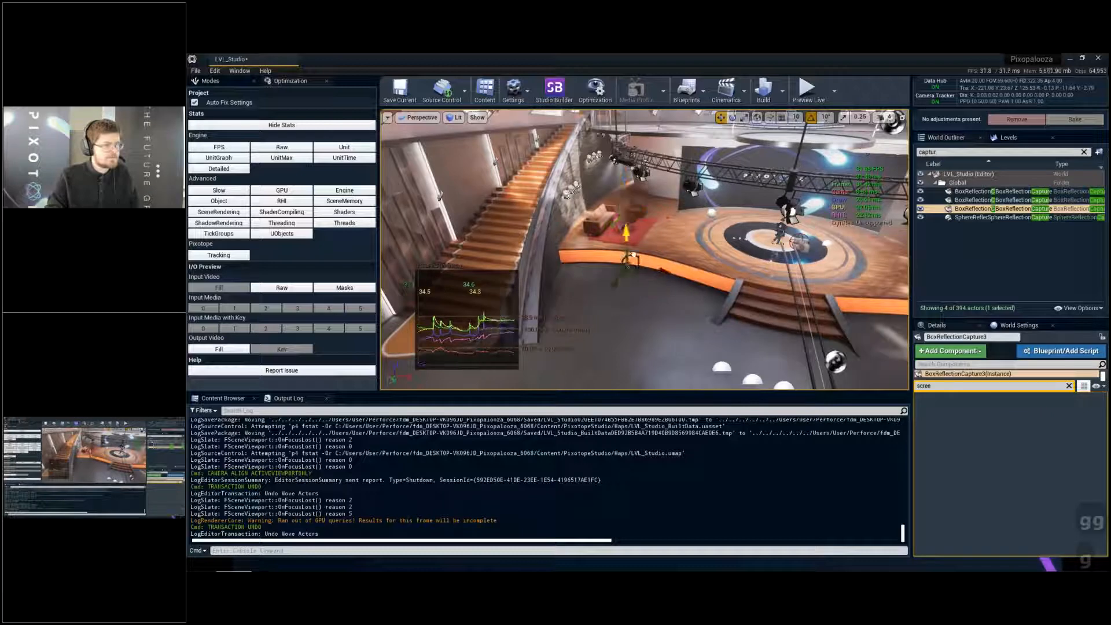
{"action": "key", "text": "g"}
{"action": "key", "text": "g"}
{"action": "left_click_drag", "start_coordinate": [626, 260], "coordinate": [618, 227]}
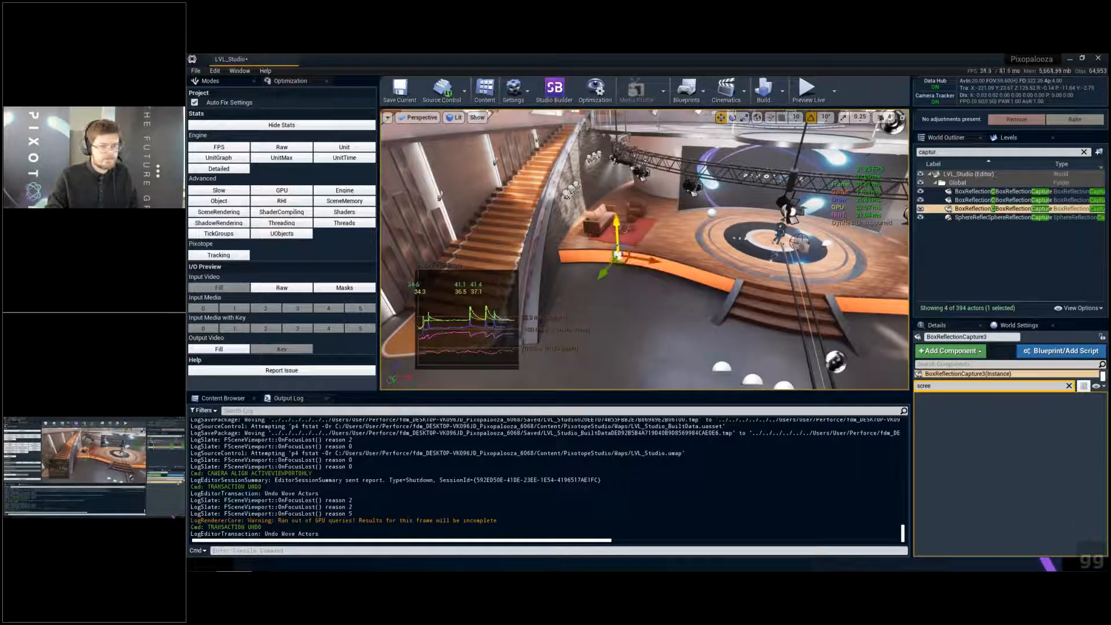
- Clear the details filter, try to rescale BoxReflectionCapture3 beside the staircase and undo the scaling
{"action": "left_click", "coordinate": [1069, 387]}
{"action": "key", "text": "d"}
{"action": "key", "text": "s"}
{"action": "right_click_drag", "start_coordinate": [695, 289], "coordinate": [632, 263]}
{"action": "key", "text": "r"}
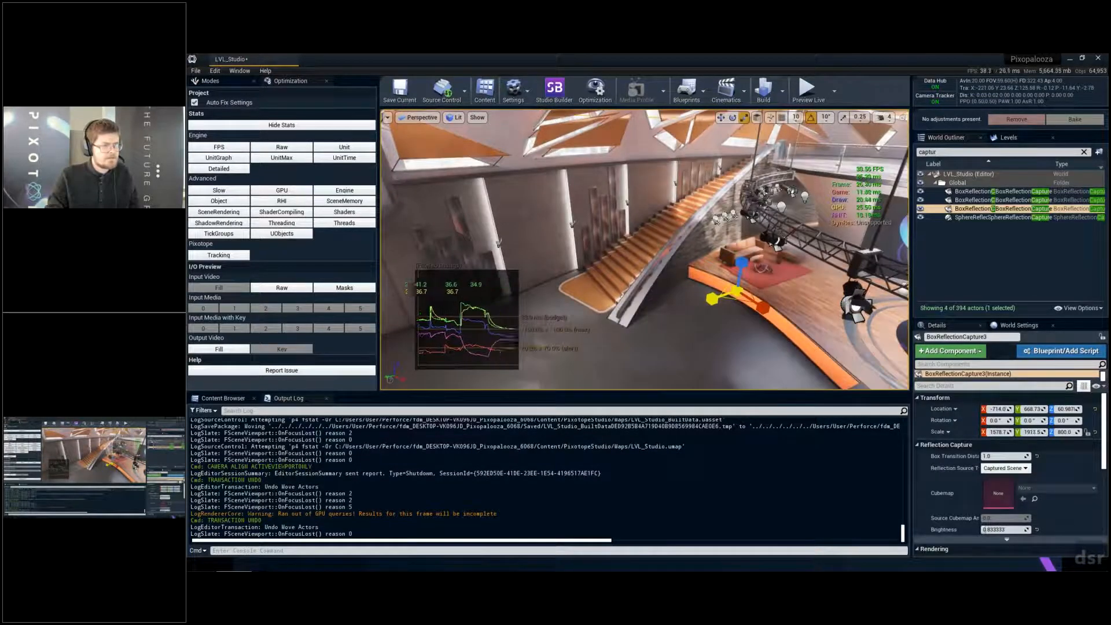
{"action": "left_click_drag", "start_coordinate": [712, 299], "coordinate": [715, 298]}
{"action": "key", "text": "s"}
{"action": "key", "text": "d"}
{"action": "key", "text": "e"}
{"action": "right_click_drag", "start_coordinate": [716, 298], "coordinate": [723, 325]}
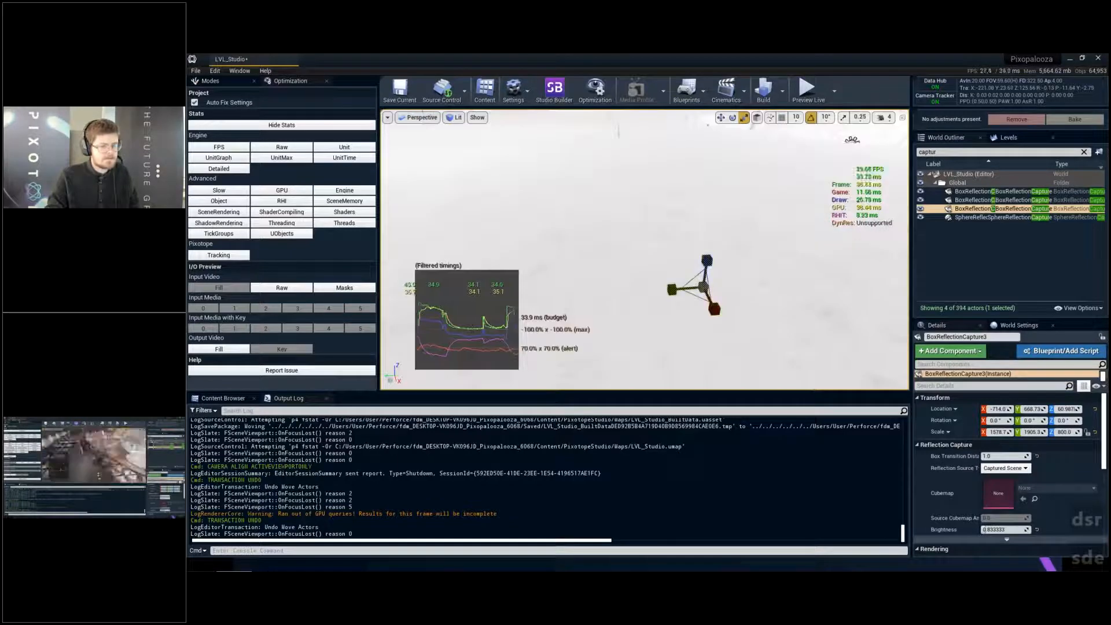
{"action": "key", "text": "w"}
{"action": "right_click_drag", "start_coordinate": [725, 256], "coordinate": [721, 211]}
{"action": "key", "text": "q"}
{"action": "key", "text": "ctrl+z"}
- Lower BoxReflectionCapture3 to a Z location of about 40 and rebuild the reflection captures
{"action": "key", "text": "w"}
{"action": "key", "text": "w"}
{"action": "key", "text": "a"}
{"action": "key", "text": "w"}
{"action": "left_click_drag", "start_coordinate": [706, 219], "coordinate": [706, 231]}
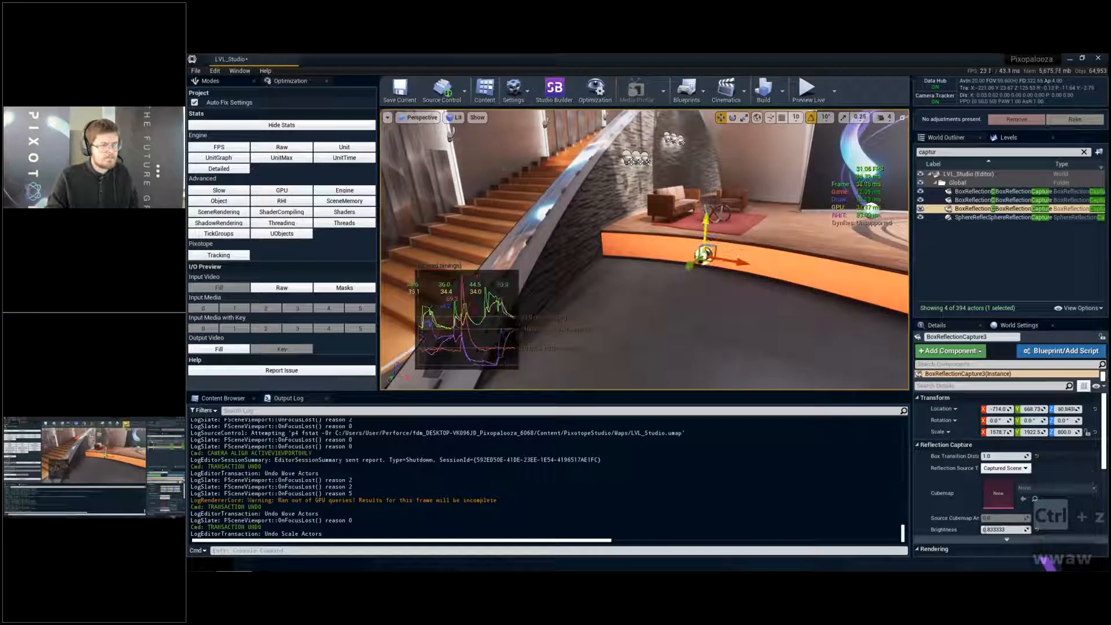
{"action": "left_click", "coordinate": [783, 91]}
{"action": "left_click", "coordinate": [801, 183]}
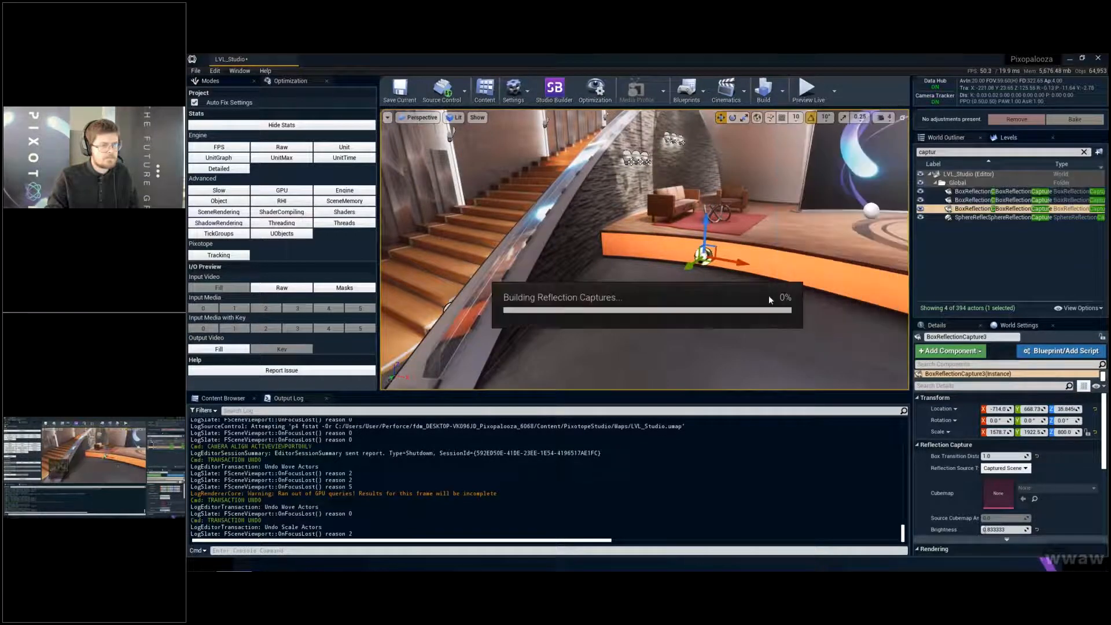
- Review the floor beside the orange stage front, and delete BoxReflectionCapture2 and BoxReflectionCapture3
{"action": "key", "text": "q"}
{"action": "key", "text": "q"}
{"action": "right_click_drag", "start_coordinate": [770, 300], "coordinate": [793, 278]}
{"action": "key", "text": "e"}
{"action": "key", "text": "a"}
{"action": "key", "text": "s"}
{"action": "left_click", "coordinate": [986, 202]}
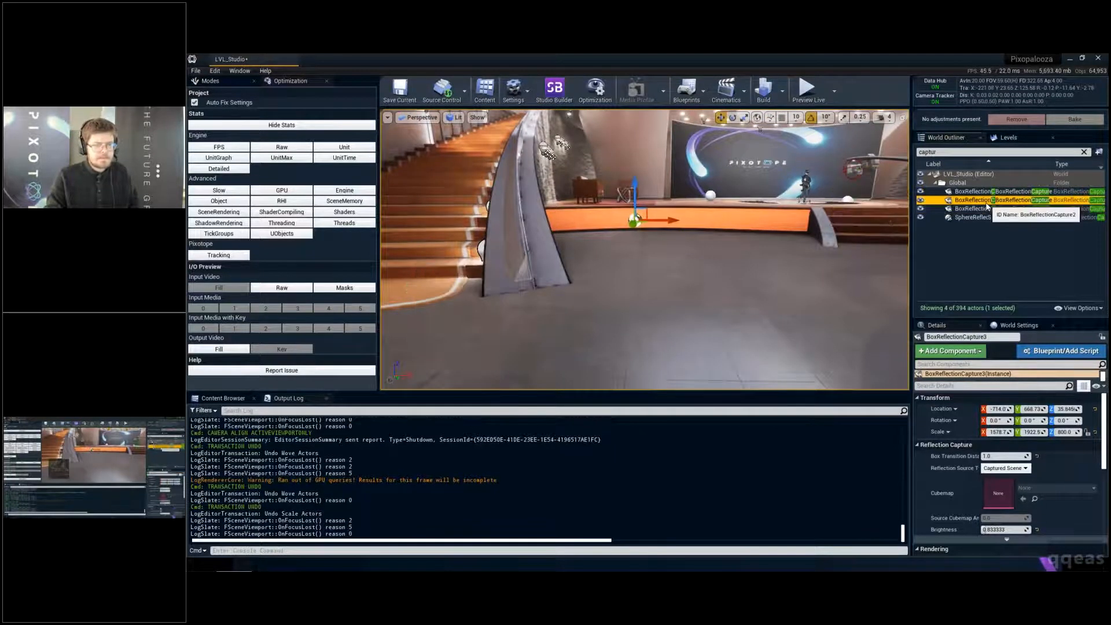
{"action": "left_click", "coordinate": [987, 209], "text": "ctrl"}
{"action": "key", "text": "Delete"}
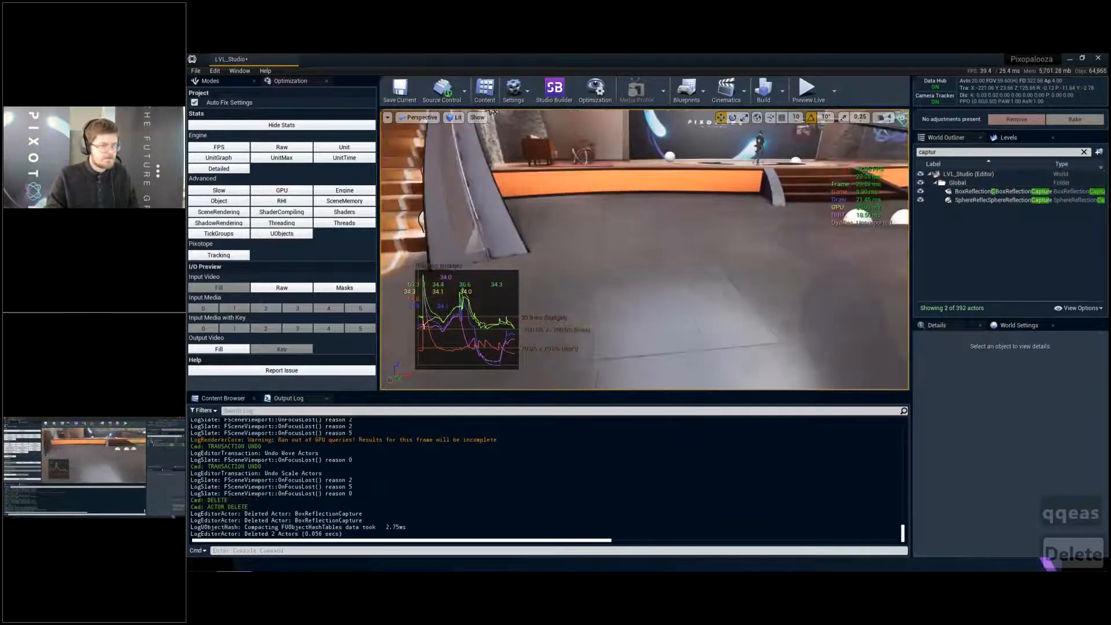
- Find the Planar Reflection actor with the class search "planar" and place one on the floor in front of the stage steps
{"action": "right_click_drag", "start_coordinate": [494, 111], "coordinate": [545, 125]}
{"action": "key", "text": "d"}
{"action": "key", "text": "q"}
{"action": "key", "text": "s"}
{"action": "key", "text": "e"}
{"action": "key", "text": "w"}
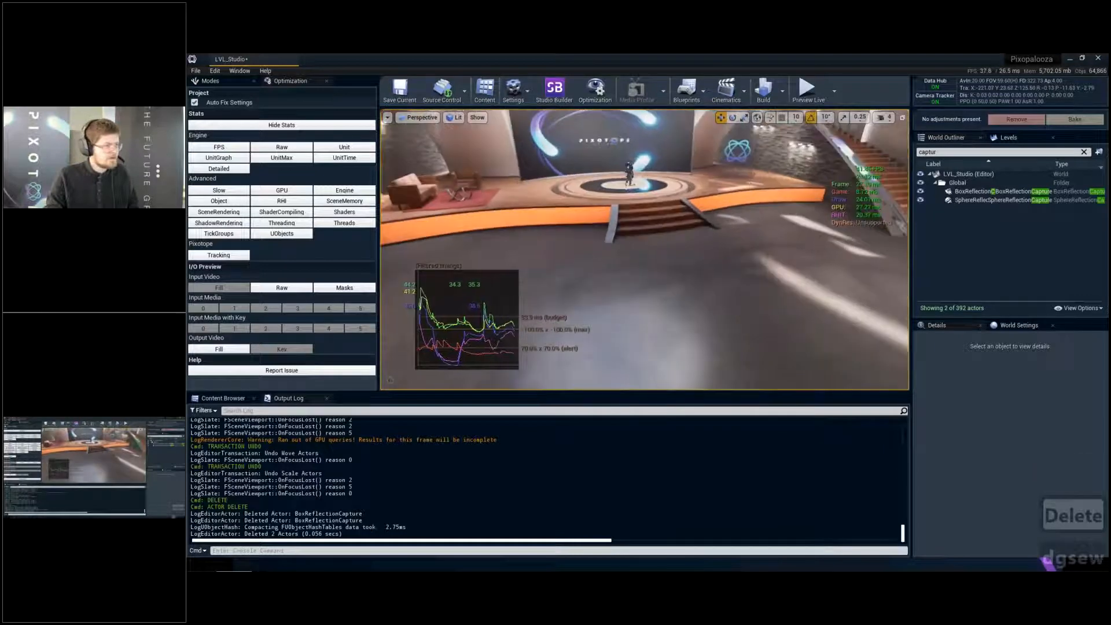
{"action": "left_click", "coordinate": [231, 80]}
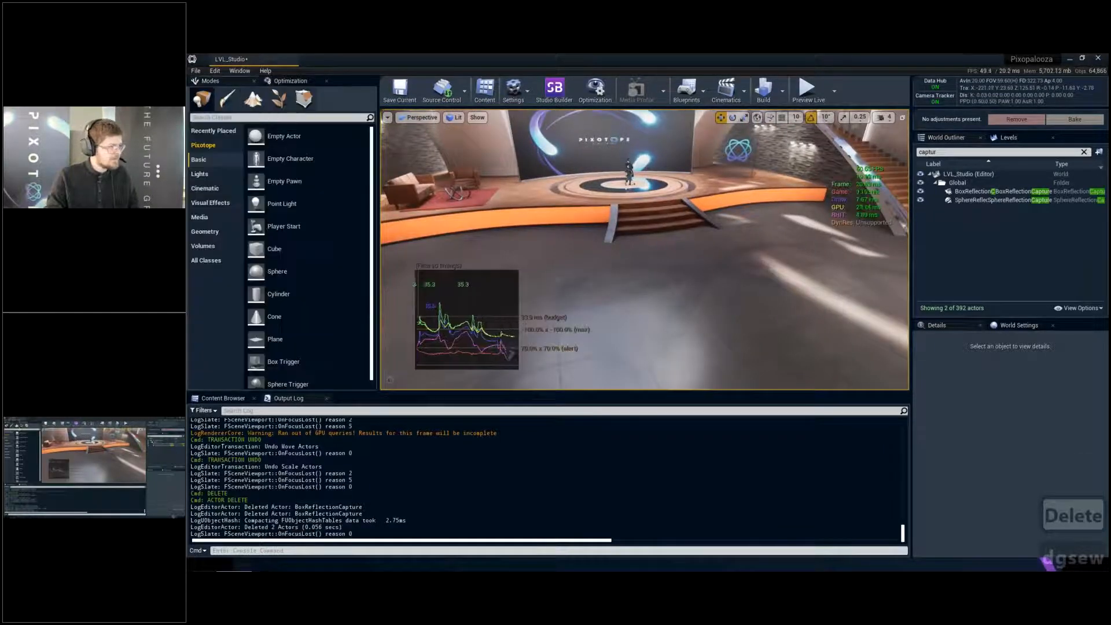
{"action": "type", "text": "plana"}
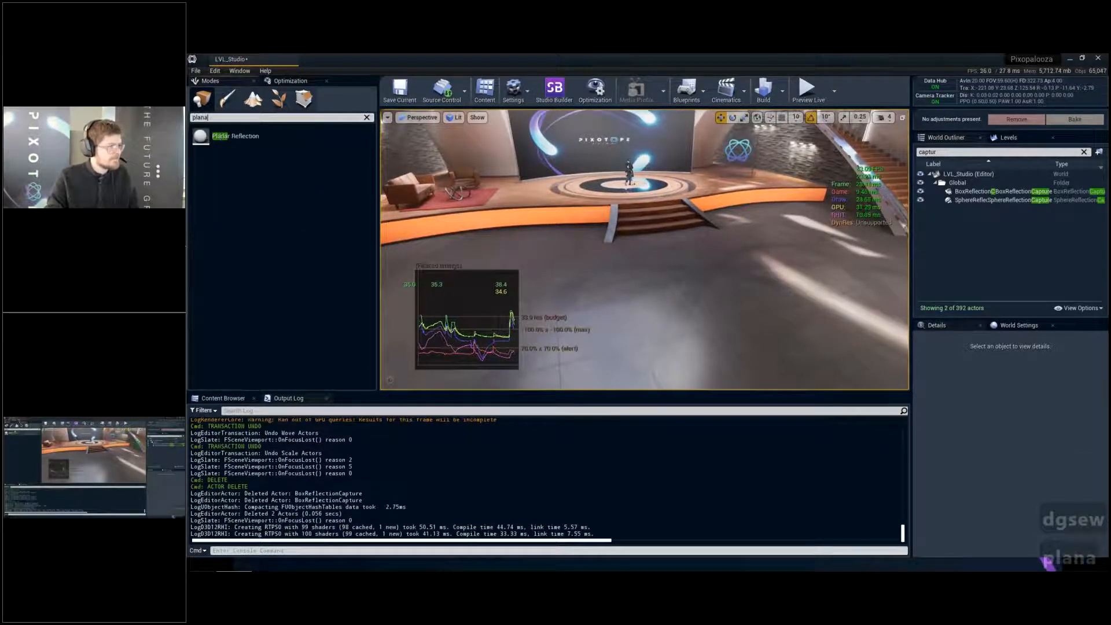
{"action": "type", "text": "r"}
{"action": "left_click_drag", "start_coordinate": [232, 136], "coordinate": [665, 288]}
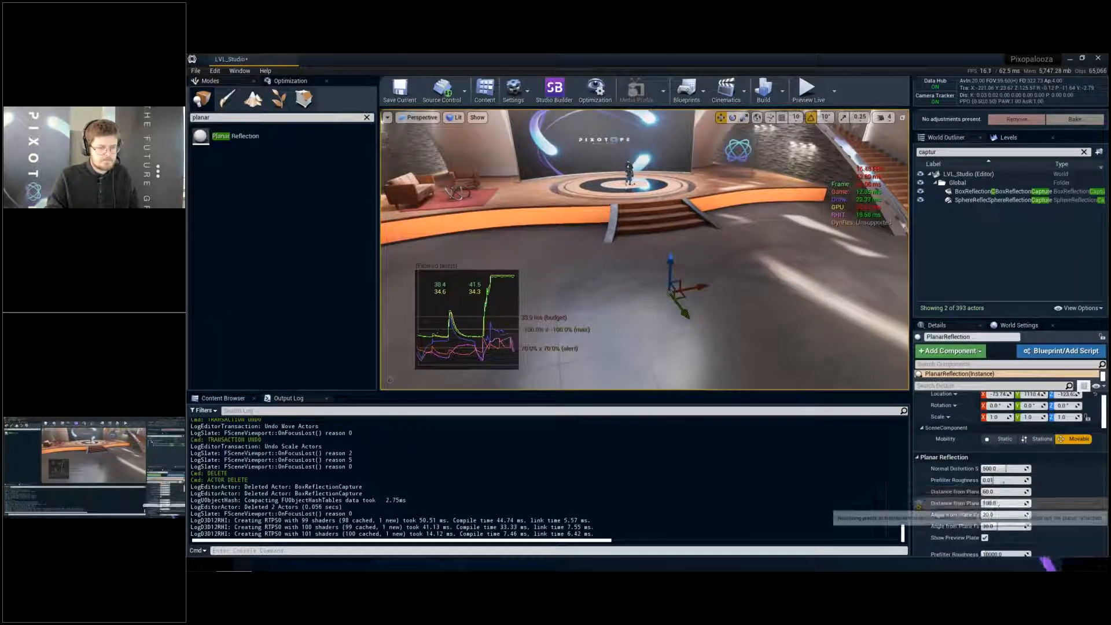
- Set the planar reflection's Screen Percentage to 100 and adjust the actor's height relative to the floor
{"action": "scroll", "coordinate": [1004, 505], "scroll_direction": "down", "scroll_amount": 3}
{"action": "right_click_drag", "start_coordinate": [750, 282], "coordinate": [703, 282]}
{"action": "key", "text": "g"}
{"action": "key", "text": "g"}
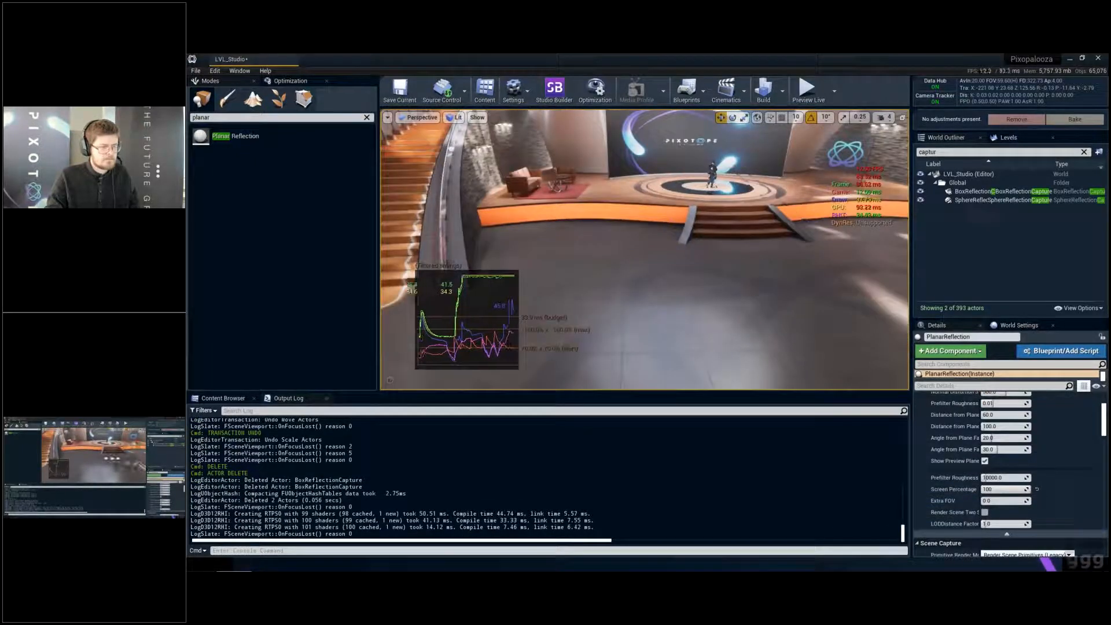
{"action": "key", "text": "g"}
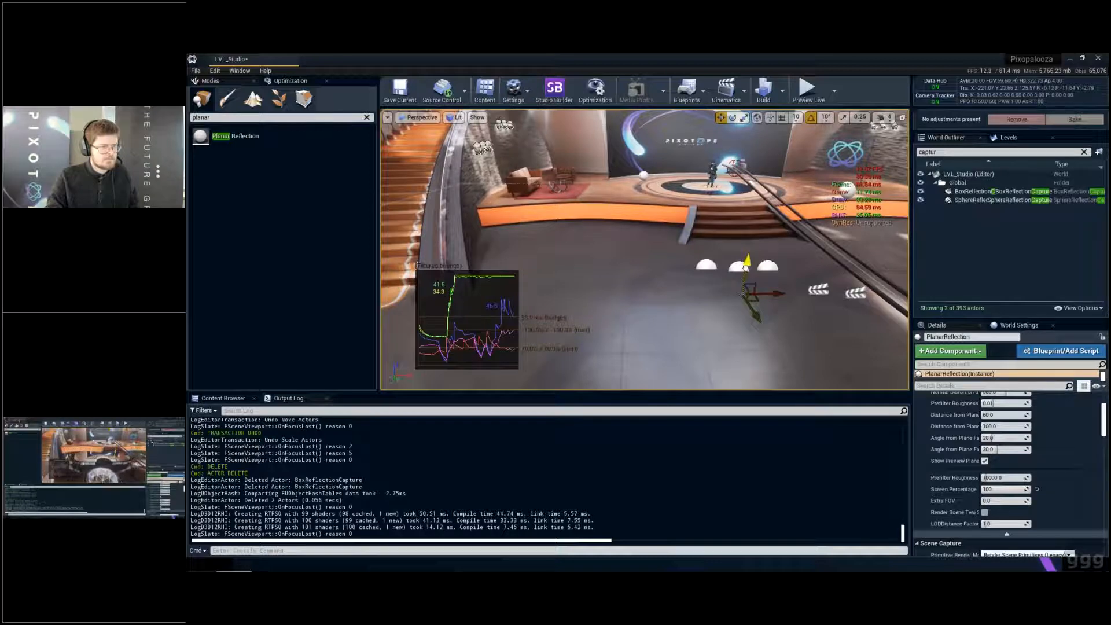
{"action": "left_click_drag", "start_coordinate": [747, 268], "coordinate": [753, 233]}
{"action": "key", "text": "g"}
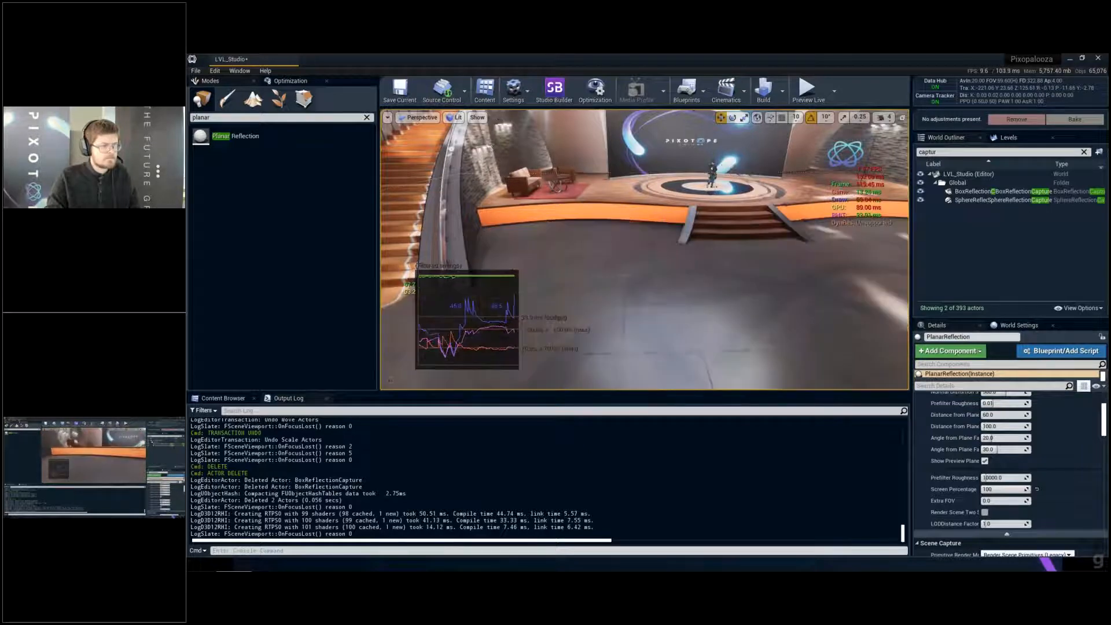
- Search the World Outliner for "plana" and delete the PlanarReflection actor
{"action": "right_click_drag", "start_coordinate": [753, 234], "coordinate": [718, 220]}
{"action": "key", "text": "q"}
{"action": "key", "text": "w"}
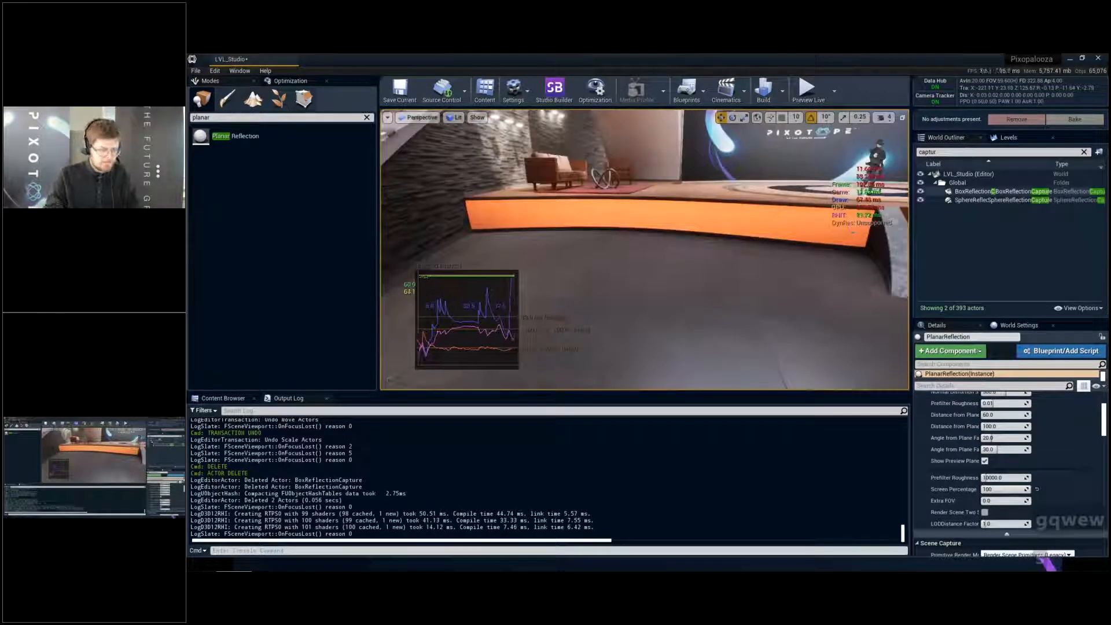
{"action": "left_click", "coordinate": [978, 152]}
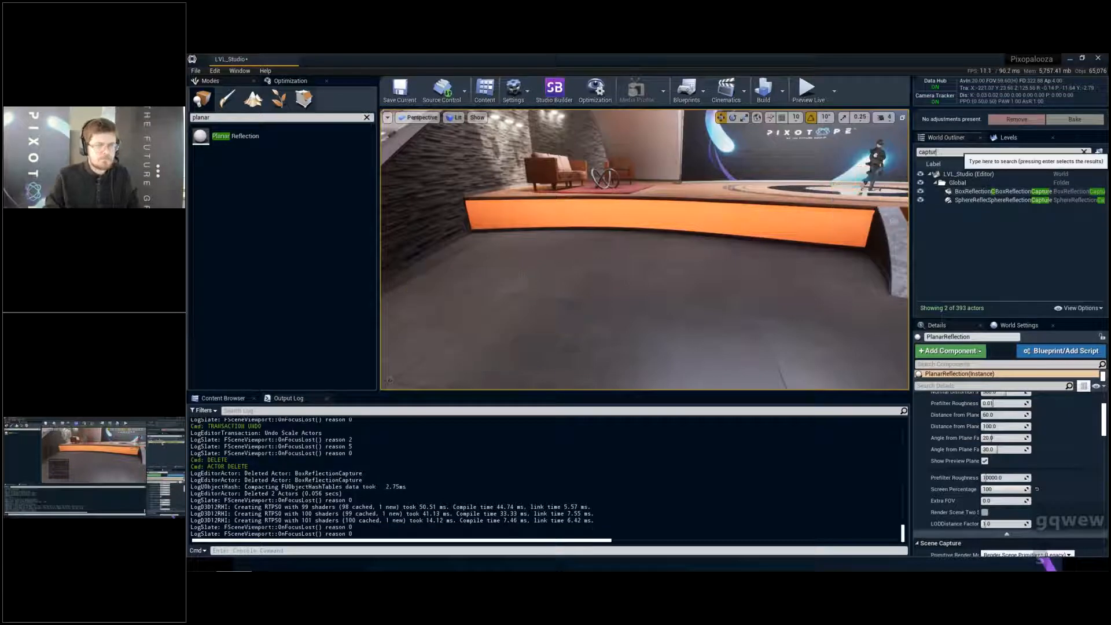
{"action": "type", "text": "plana"}
{"action": "left_click", "coordinate": [989, 183]}
{"action": "key", "text": "Delete"}
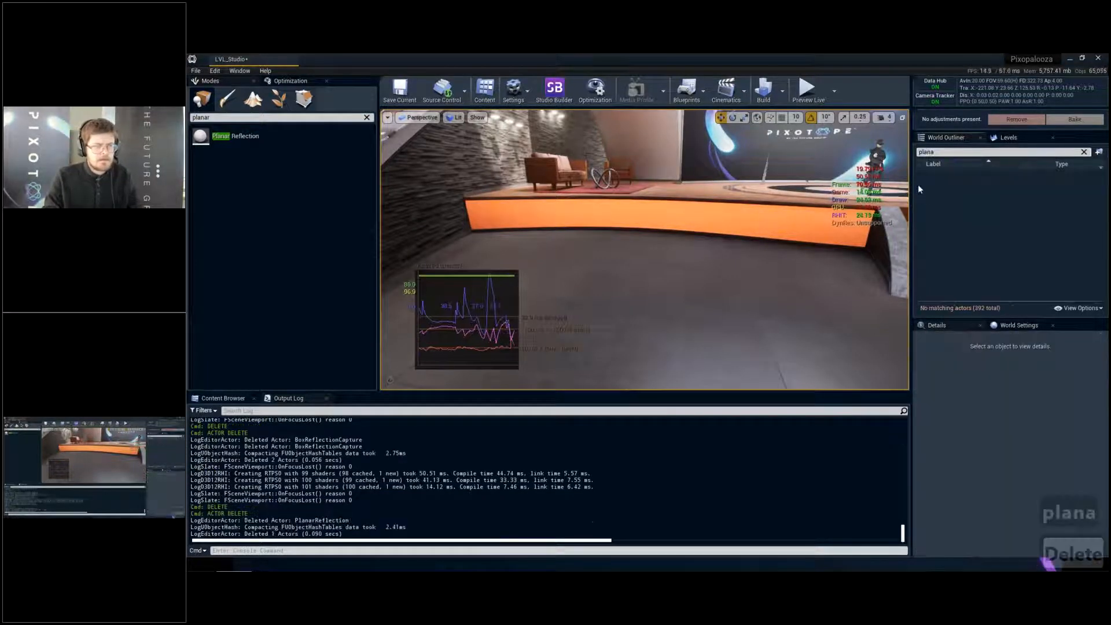
- Search the World Outliner for "refl" and delete the remaining box and sphere reflection captures
{"action": "key", "text": "s"}
{"action": "key", "text": "g"}
{"action": "key", "text": "g"}
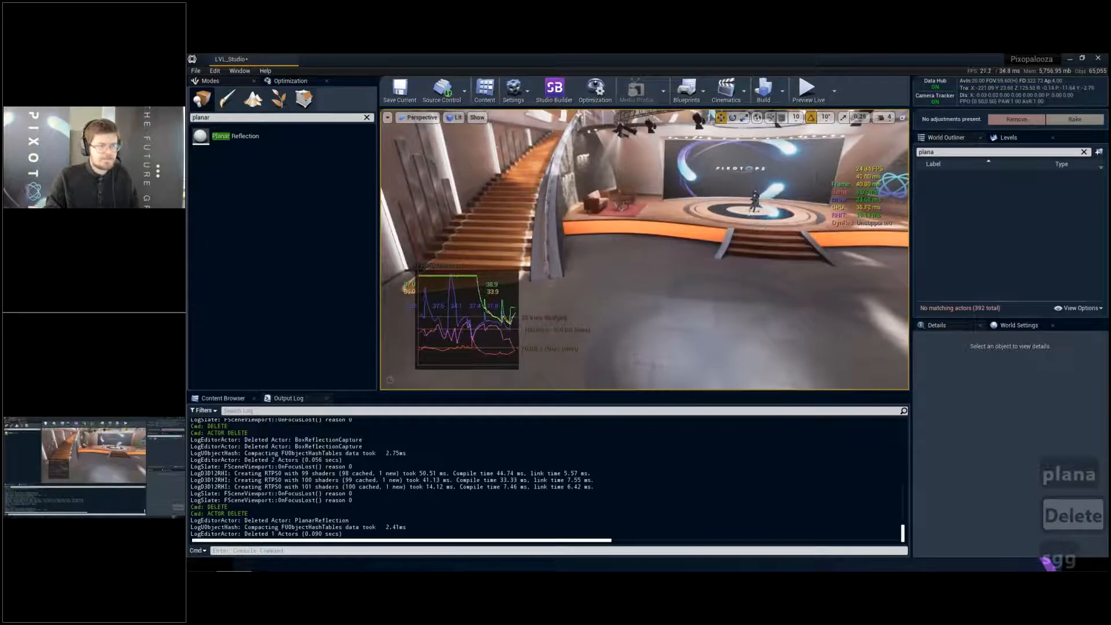
{"action": "double_click", "coordinate": [946, 152]}
{"action": "type", "text": "refl"}
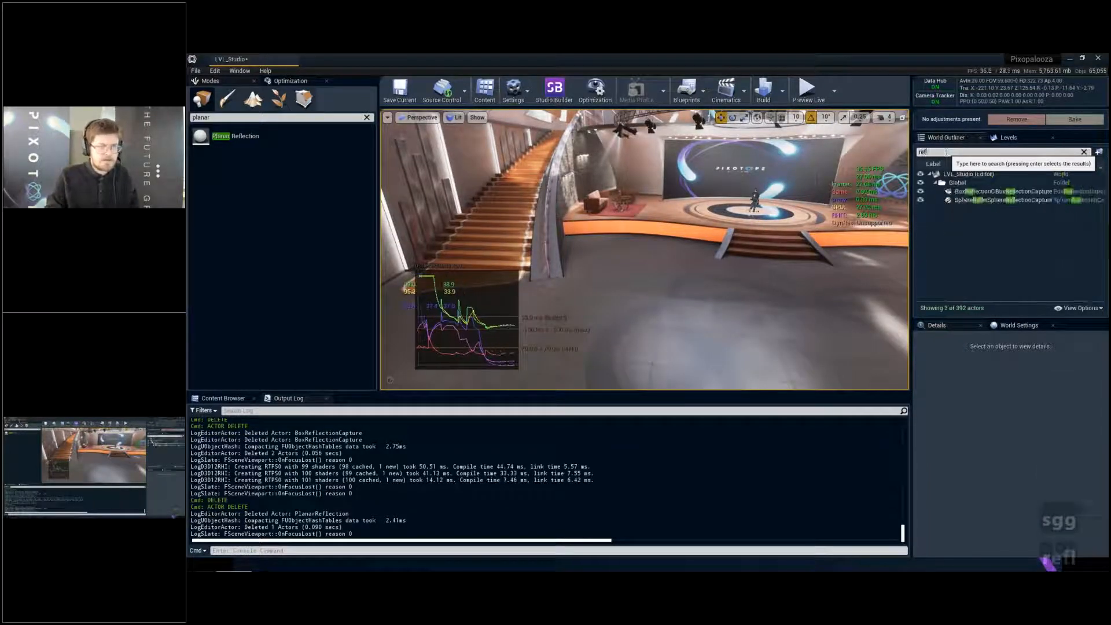
{"action": "left_click", "coordinate": [961, 191]}
{"action": "left_click", "coordinate": [964, 201], "text": "shift"}
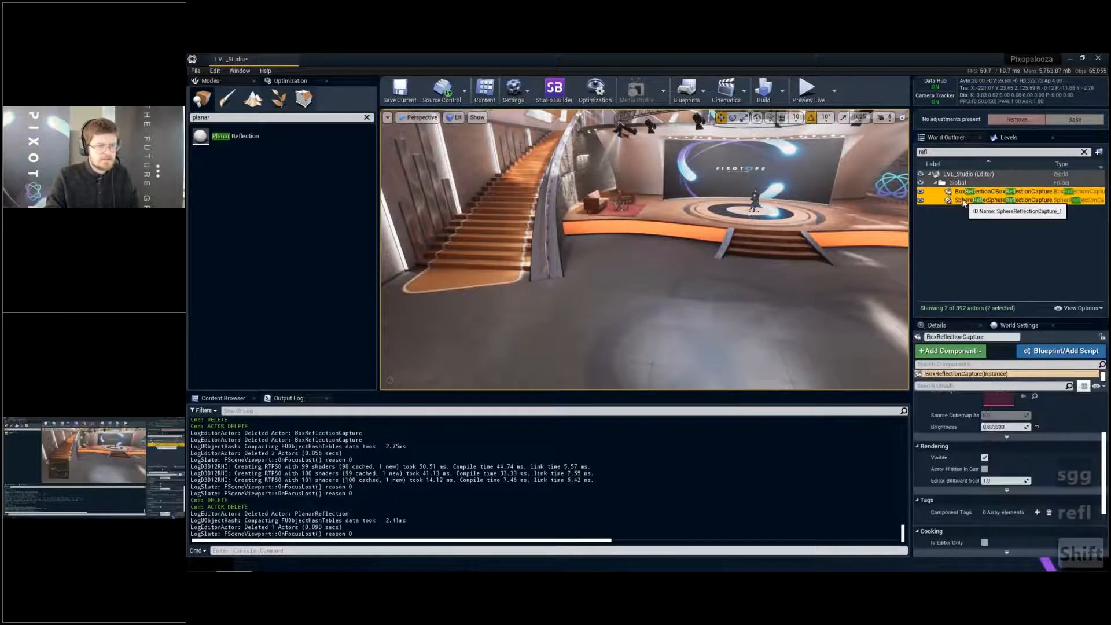
{"action": "key", "text": "Delete"}
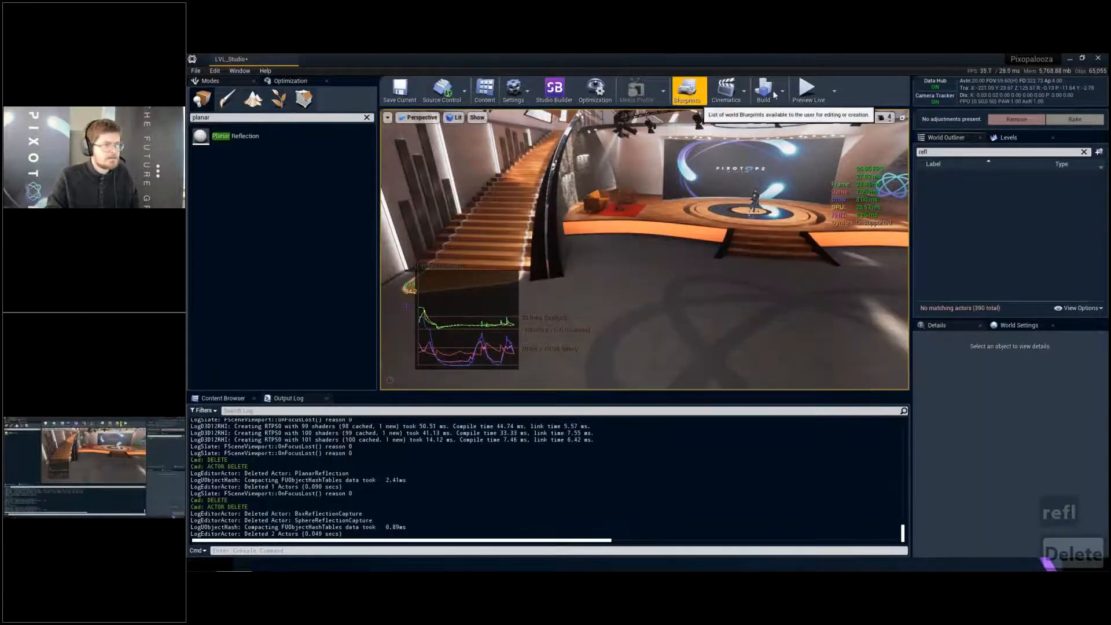
- Rebuild the reflection captures without any capture actors in the level and check the floor in front of the stage
{"action": "left_click", "coordinate": [782, 91]}
{"action": "left_click", "coordinate": [831, 183]}
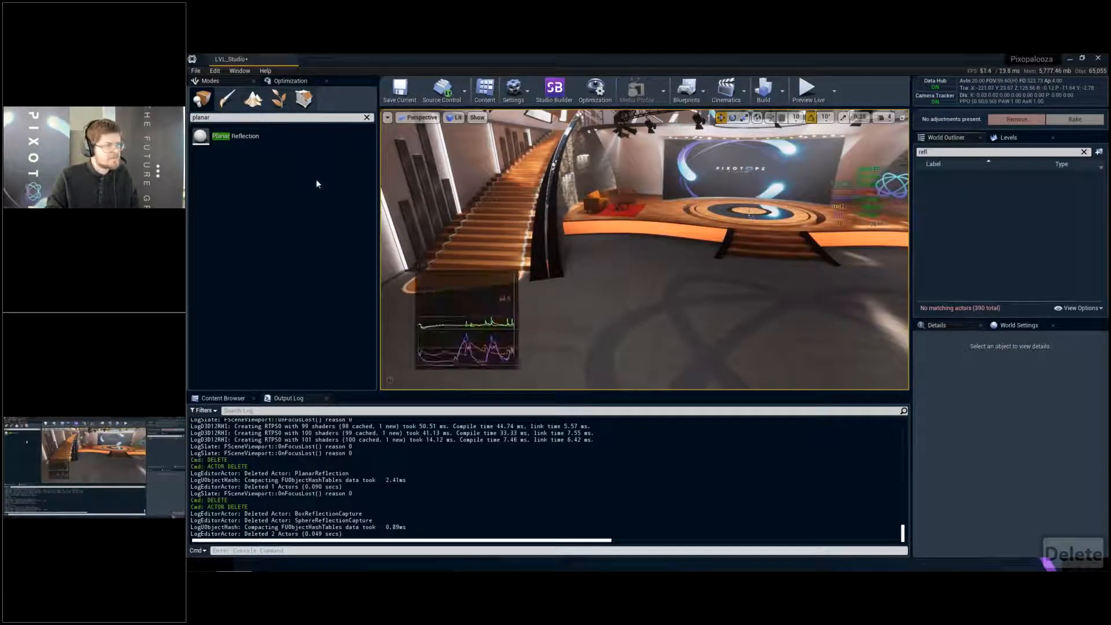
{"action": "key", "text": "w"}
{"action": "key", "text": "d"}
{"action": "key", "text": "w"}
{"action": "key", "text": "a"}
{"action": "key", "text": "s"}
{"action": "right_click_drag", "start_coordinate": [637, 224], "coordinate": [377, 168]}
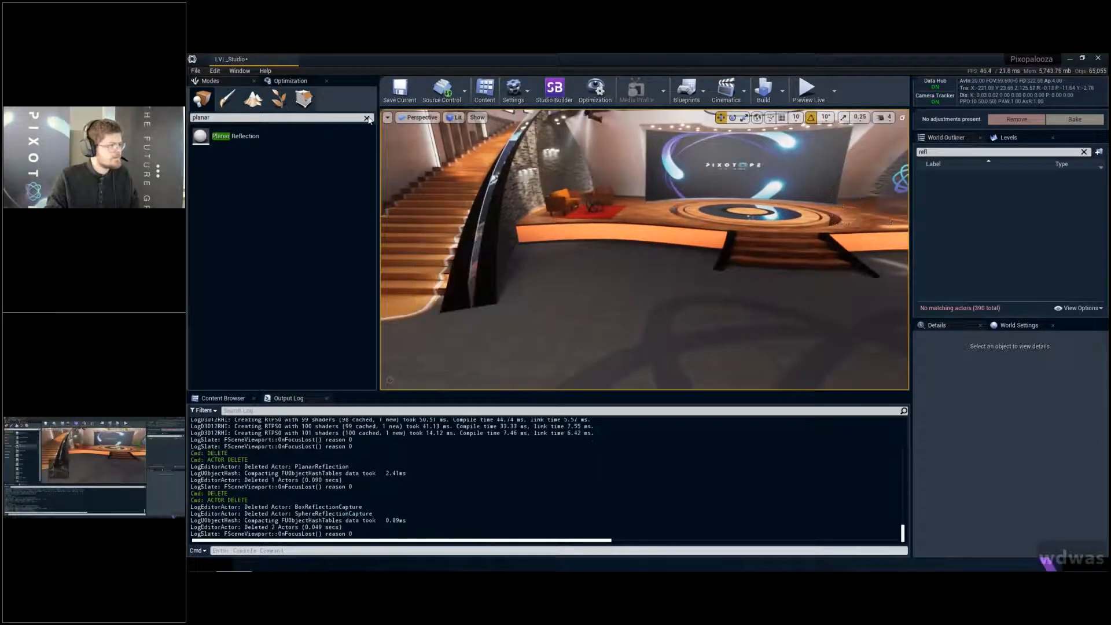
- Place a Sphere Reflection Capture from the Visual Effects classes in front of the stage steps and raise it above the floor
{"action": "left_click", "coordinate": [366, 118]}
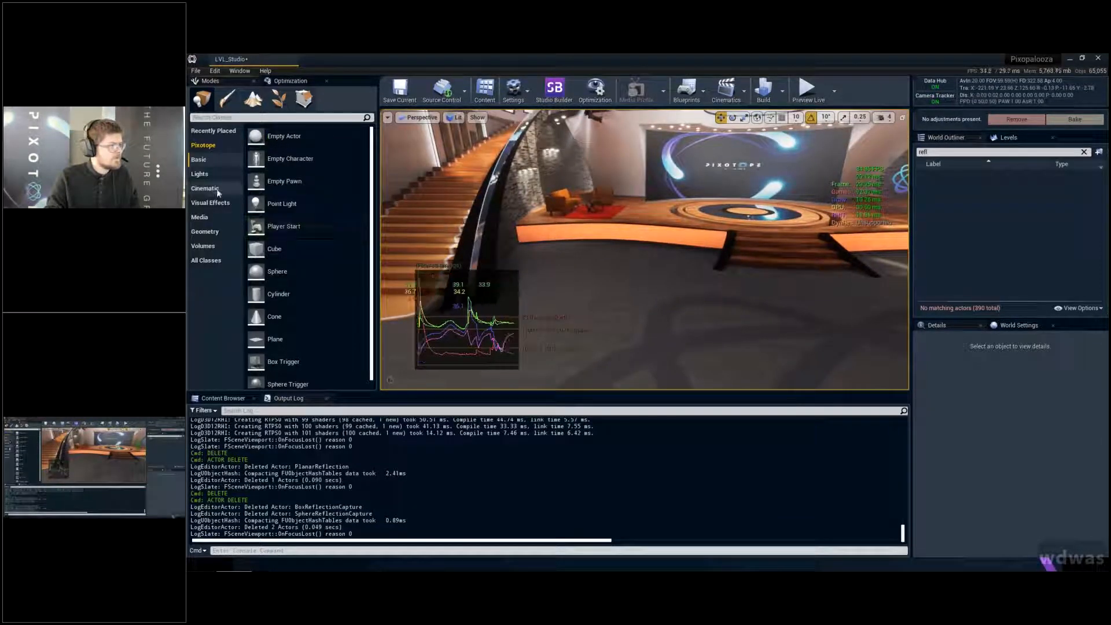
{"action": "left_click", "coordinate": [204, 246]}
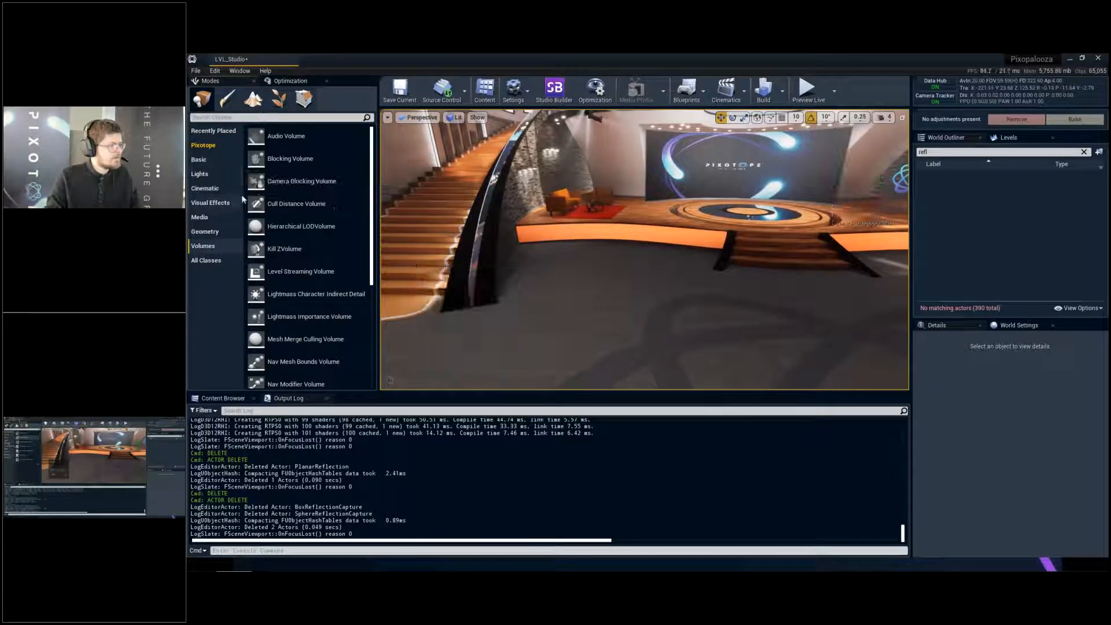
{"action": "left_click", "coordinate": [209, 203]}
{"action": "left_click_drag", "start_coordinate": [305, 226], "coordinate": [811, 333]}
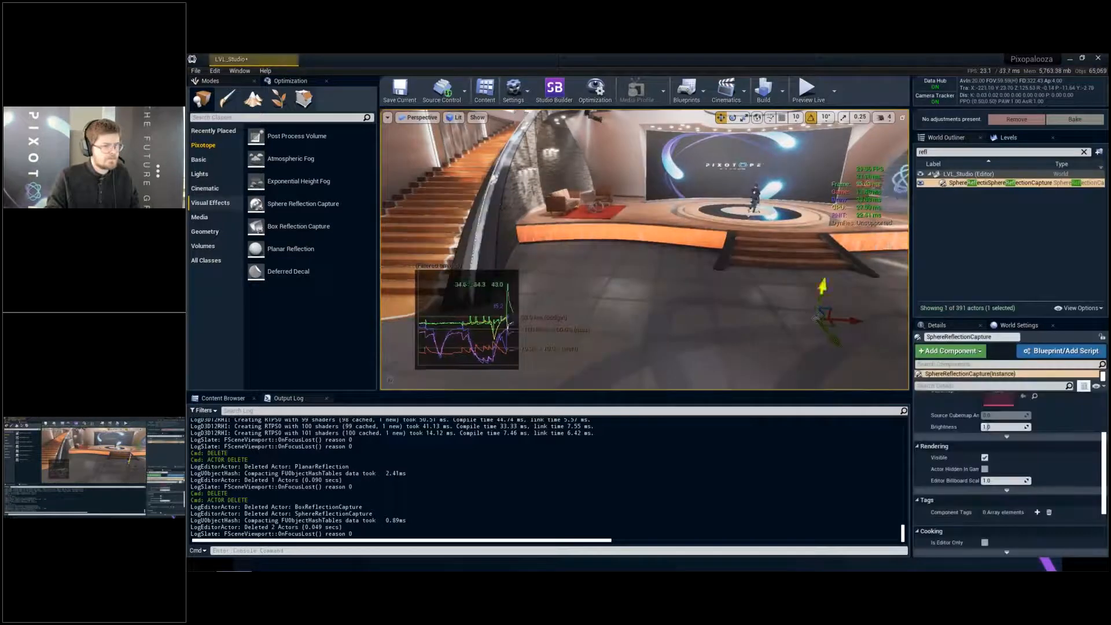
{"action": "left_click_drag", "start_coordinate": [832, 247], "coordinate": [833, 236]}
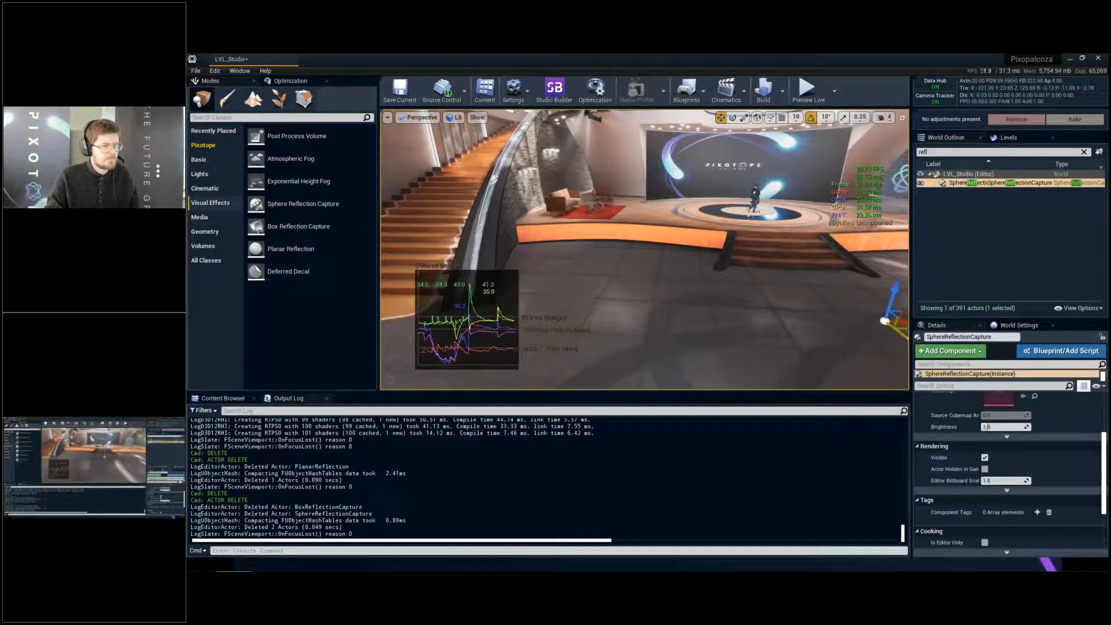
{"action": "right_click_drag", "start_coordinate": [813, 318], "coordinate": [811, 272]}
{"action": "left_click_drag", "start_coordinate": [701, 226], "coordinate": [706, 156]}
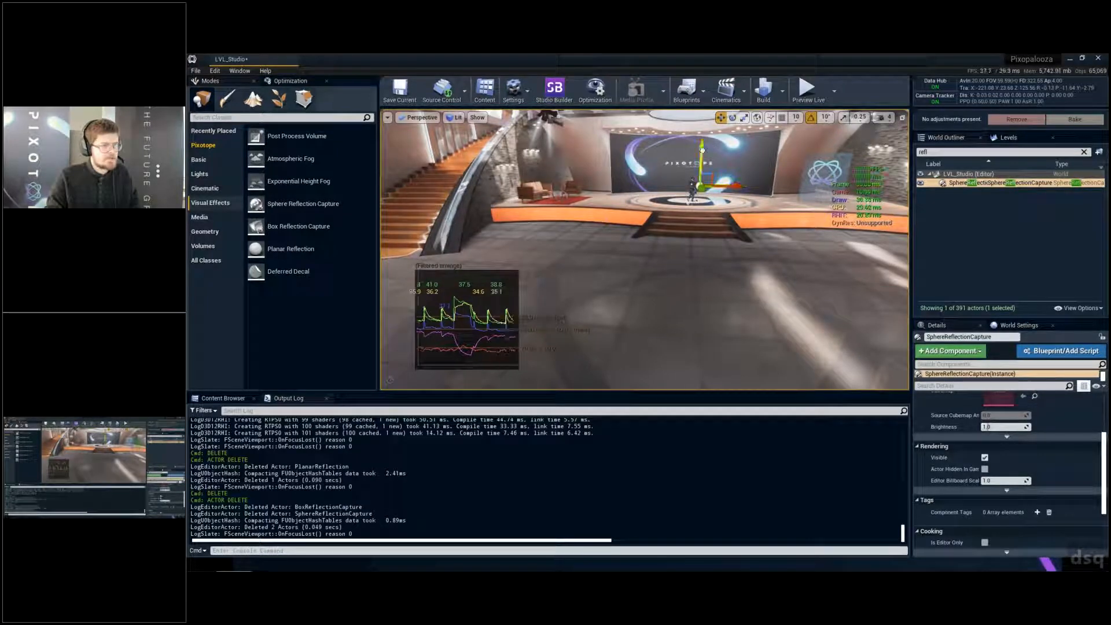
- Build the reflection captures for the new sphere capture and check the studio floor
{"action": "left_click", "coordinate": [783, 91]}
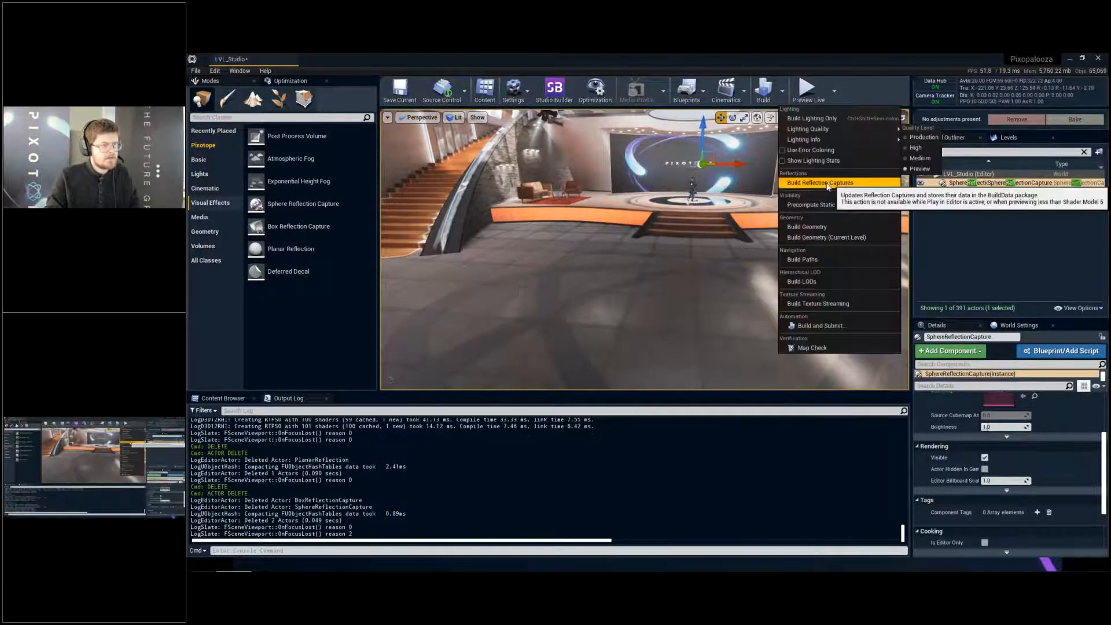
{"action": "left_click", "coordinate": [827, 185]}
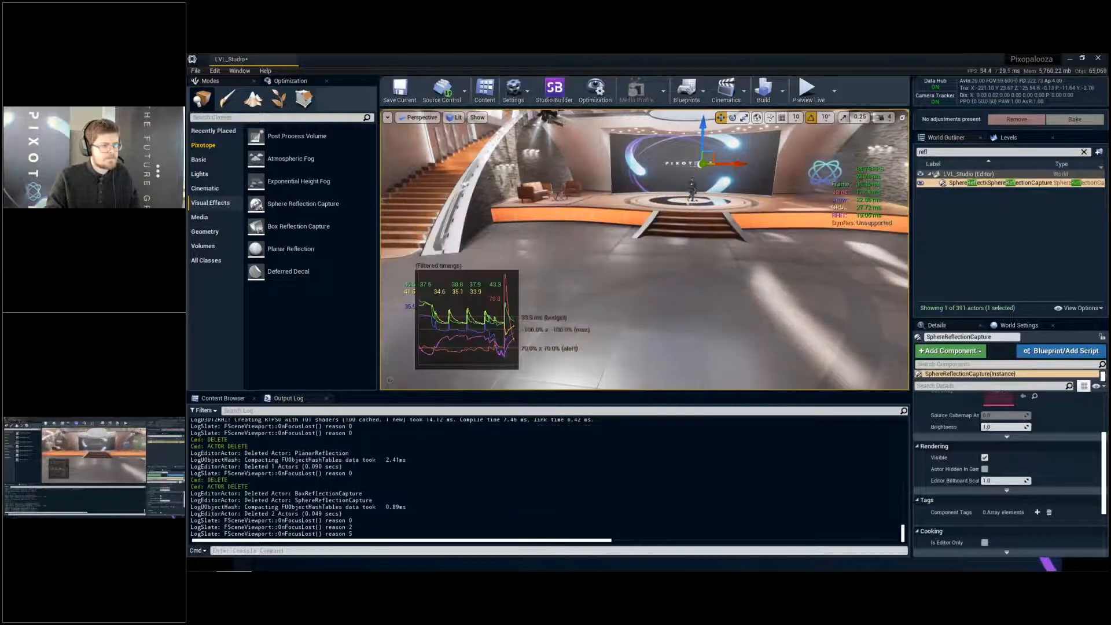
{"action": "right_click_drag", "start_coordinate": [827, 187], "coordinate": [846, 162]}
{"action": "right_click_drag", "start_coordinate": [766, 205], "coordinate": [774, 298]}
- Duplicate the sphere capture toward the seating-area end of the orange stage front and reduce the copy's Influence Radius to about 790
{"action": "key", "text": "g"}
{"action": "key", "text": "e"}
{"action": "key", "text": "s"}
{"action": "key", "text": "s"}
{"action": "key", "text": "w"}
{"action": "key", "text": "q"}
{"action": "key", "text": "s"}
{"action": "key", "text": "w"}
{"action": "left_click_drag", "start_coordinate": [774, 298], "coordinate": [518, 185], "text": "alt"}
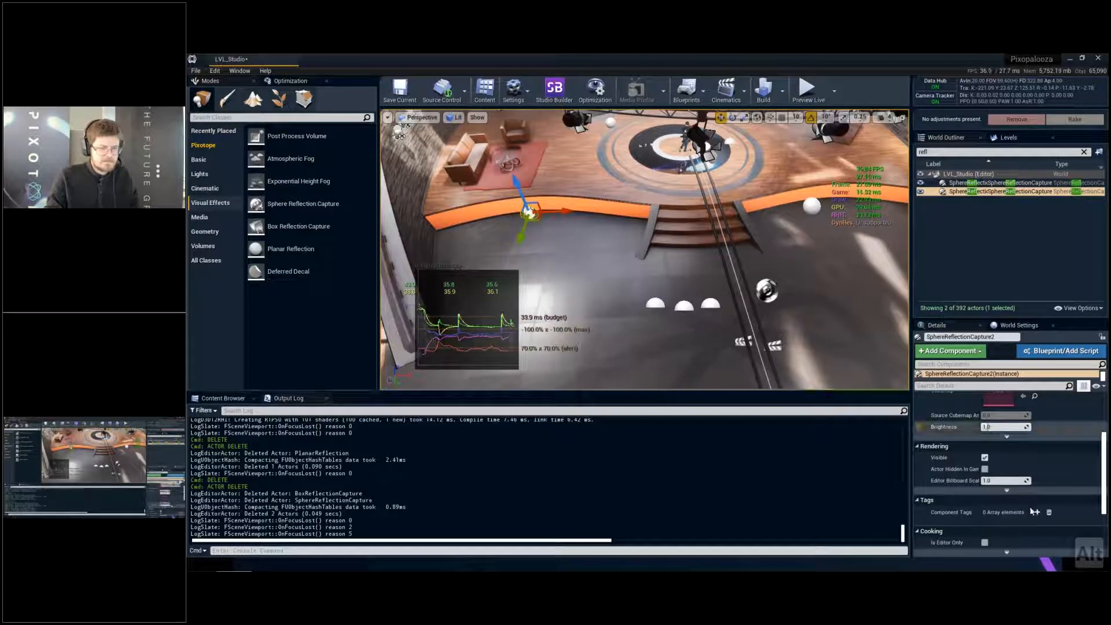
{"action": "left_click_drag", "start_coordinate": [1002, 431], "coordinate": [979, 431]}
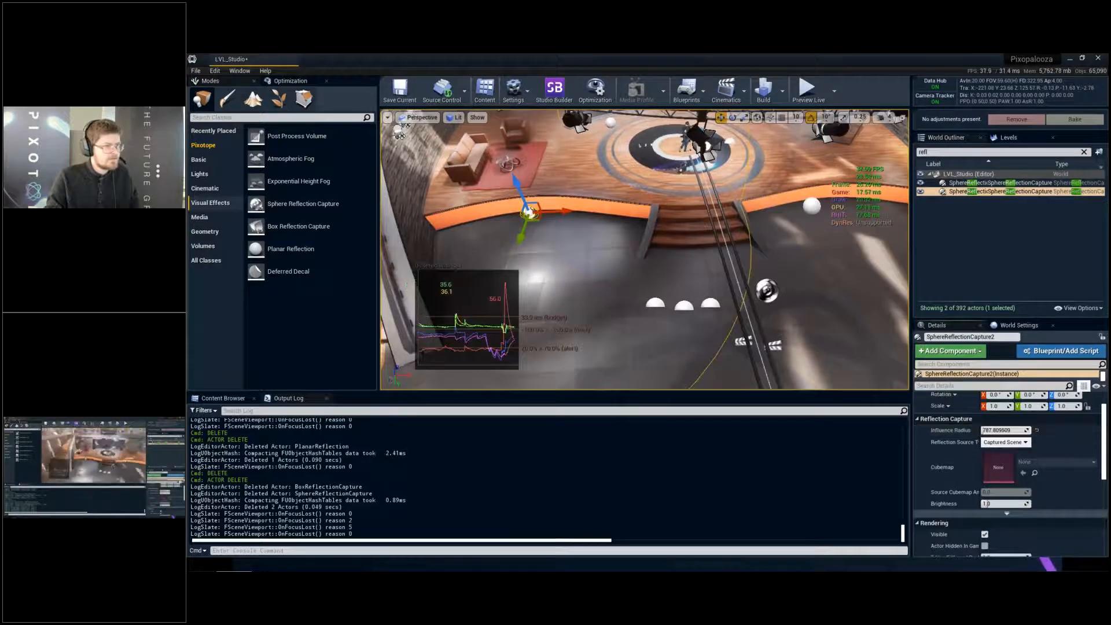
{"action": "mouse_move", "coordinate": [678, 260]}
{"action": "left_mouse_down", "text": "alt"}
{"action": "mouse_move", "coordinate": [674, 197]}
{"action": "mouse_move", "coordinate": [662, 266]}
{"action": "left_mouse_up", "text": "alt"}
- Copy the small-radius sphere capture to the opposite side of the stage steps and rebuild the reflection captures
{"action": "left_click_drag", "start_coordinate": [573, 247], "coordinate": [891, 281], "text": "alt"}
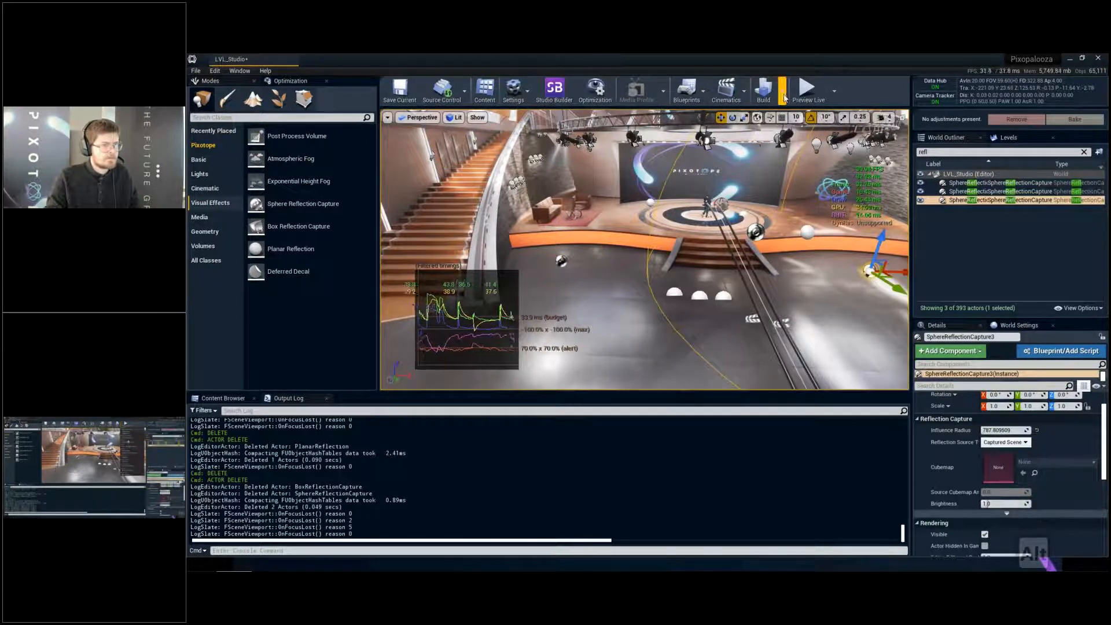
{"action": "left_click", "coordinate": [783, 91]}
{"action": "left_click", "coordinate": [811, 179]}
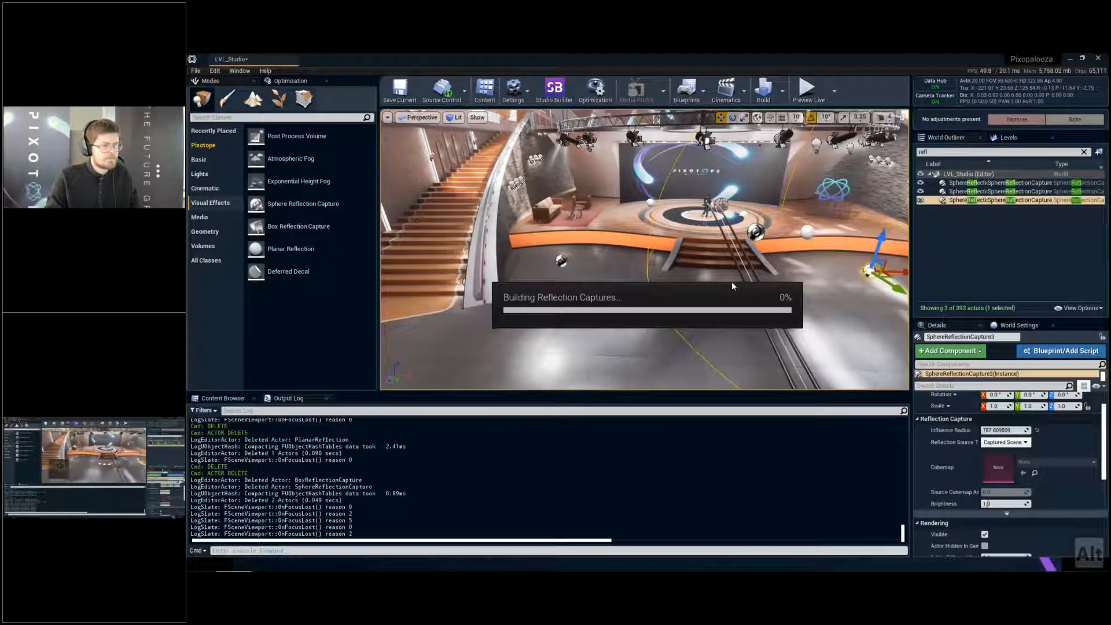
- Clear the selection, show the viewport full screen without actor icons, and examine the floor reflections in front of the stage
{"action": "key", "text": "q"}
{"action": "key", "text": "q"}
{"action": "key", "text": "e"}
{"action": "key", "text": "Escape"}
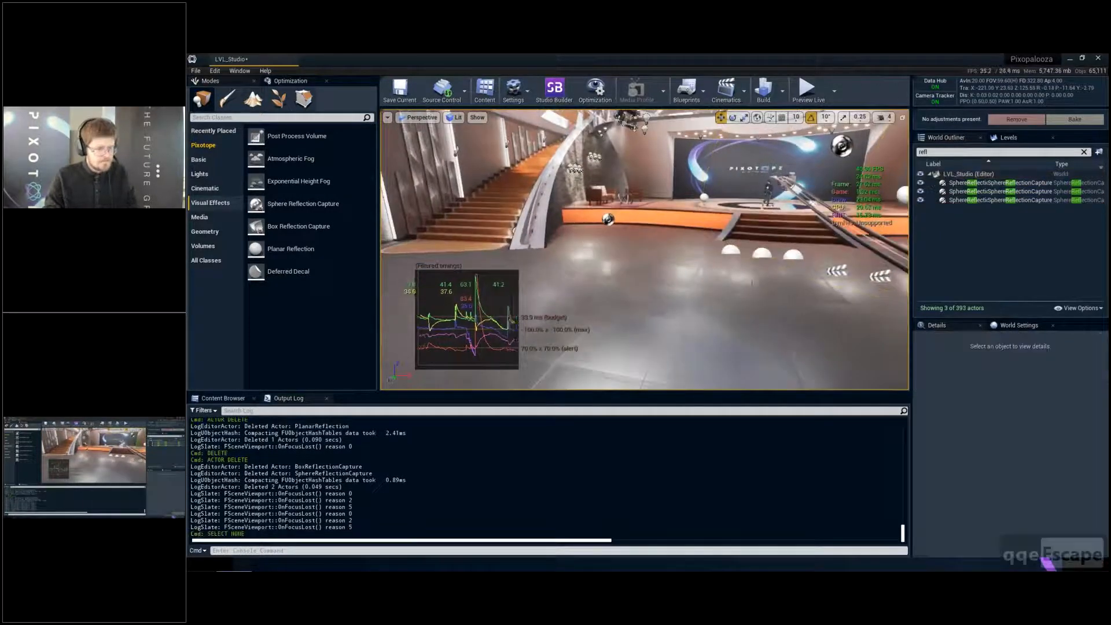
{"action": "key", "text": "F11"}
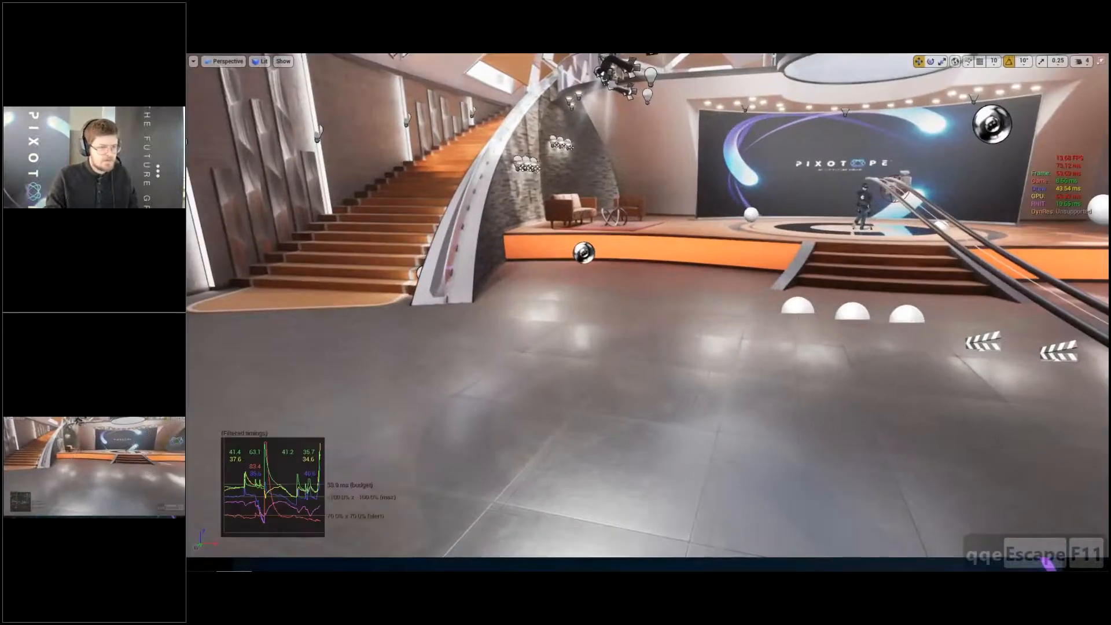
{"action": "key", "text": "g"}
{"action": "key", "text": "a"}
{"action": "key", "text": "w"}
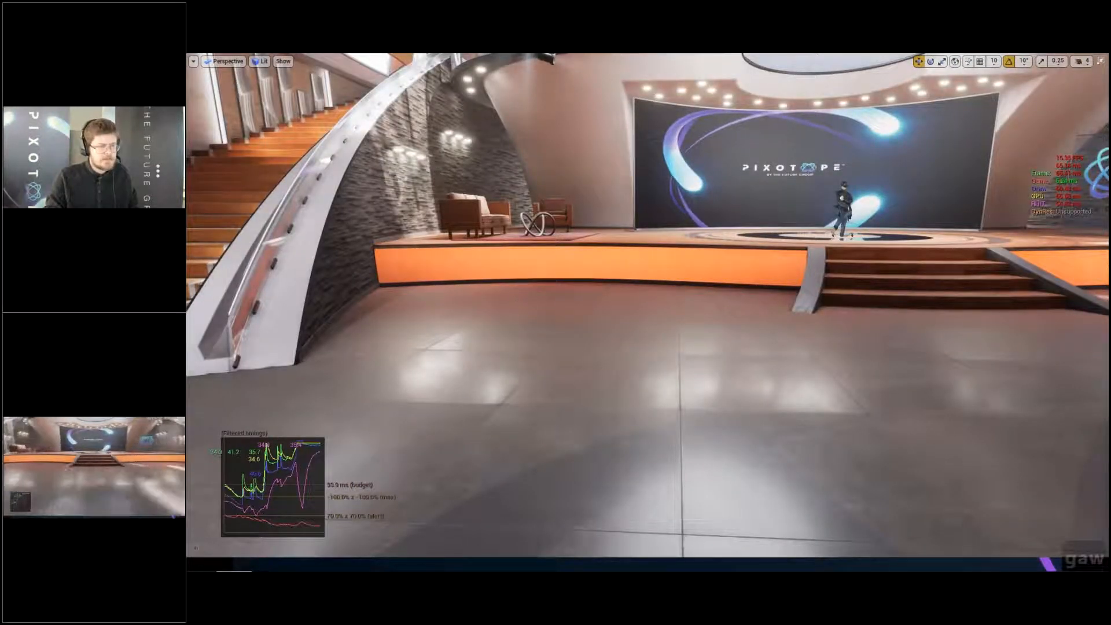
{"action": "key", "text": "d"}
{"action": "key", "text": "d"}
{"action": "key", "text": "a"}
{"action": "key", "text": "s"}
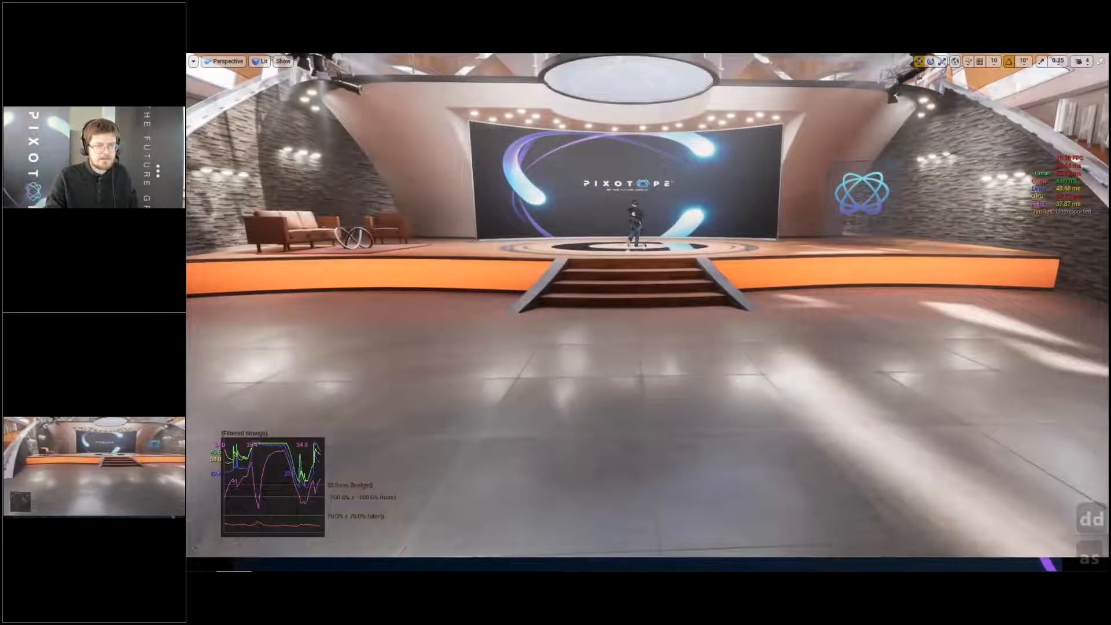
{"action": "key", "text": "a"}
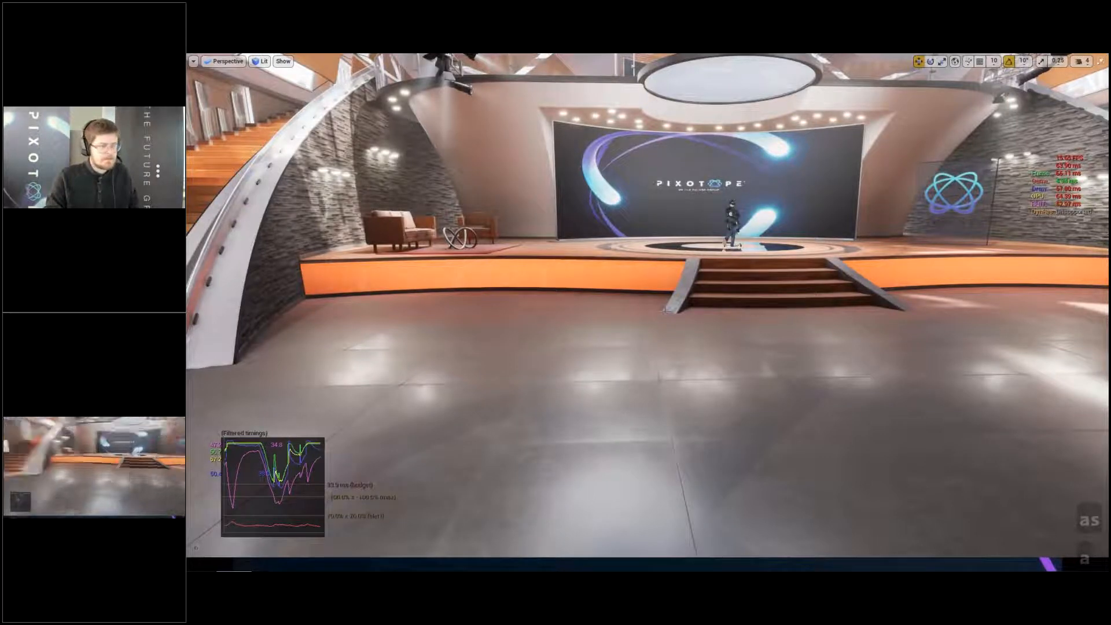
- Examine the reflections on the metal wall panels beside the staircase up close
{"action": "key", "text": "w"}
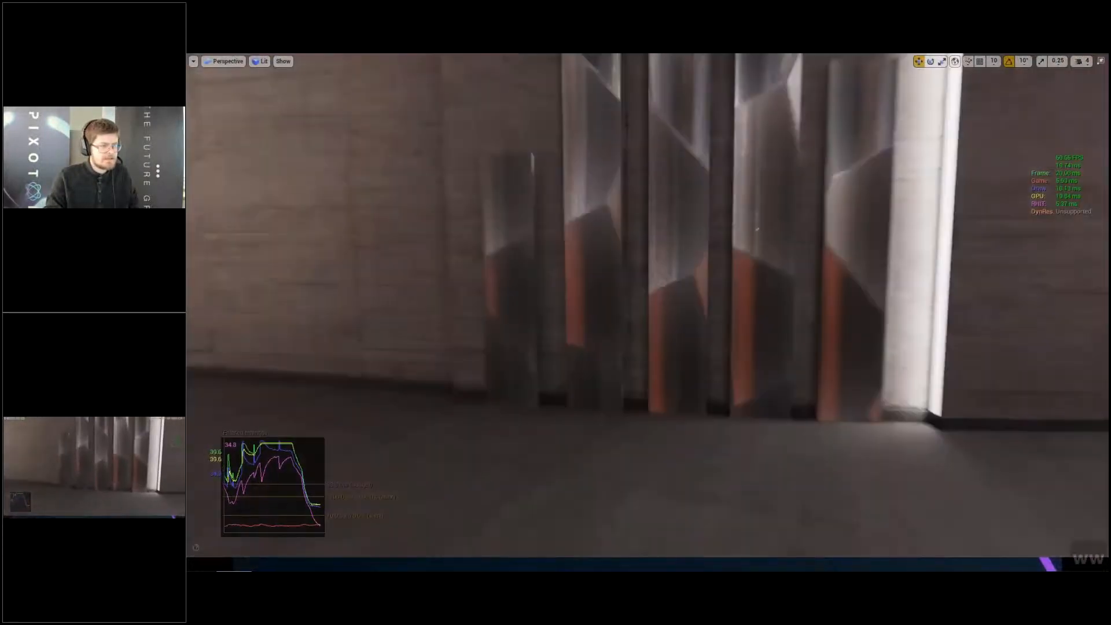
{"action": "key", "text": "w"}
{"action": "key", "text": "d"}
{"action": "key", "text": "q"}
{"action": "key", "text": "a"}
{"action": "key", "text": "w"}
{"action": "key", "text": "d"}
{"action": "key", "text": "d"}
{"action": "key", "text": "w"}
{"action": "key", "text": "d"}
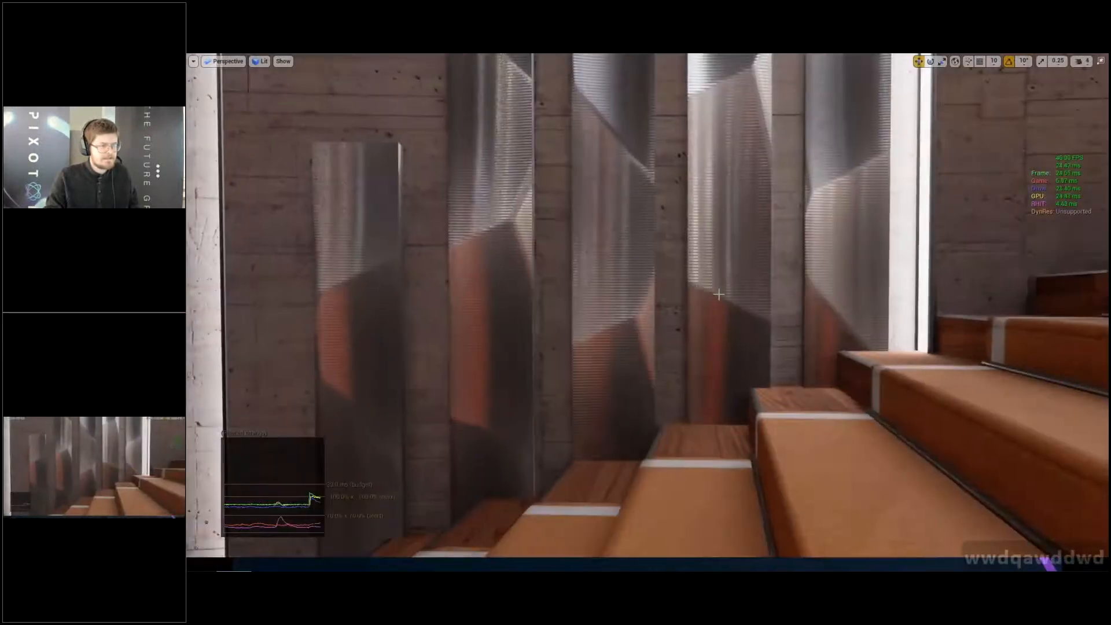
{"action": "key", "text": "q"}
{"action": "key", "text": "e"}
{"action": "key", "text": "w"}
{"action": "key", "text": "d"}
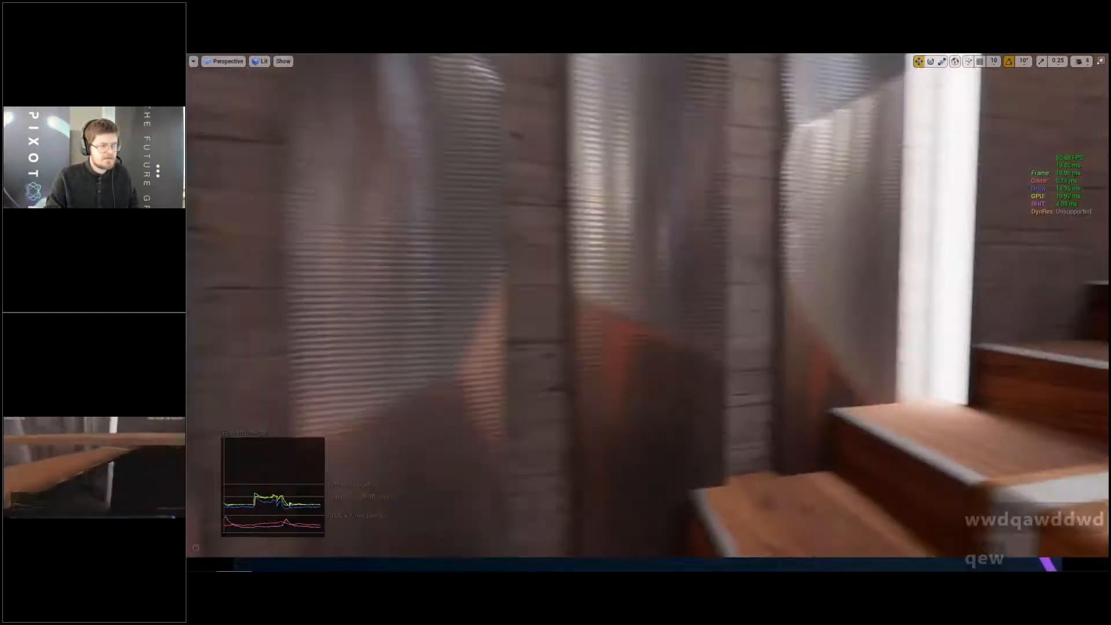
{"action": "key", "text": "e"}
{"action": "key", "text": "d"}
{"action": "key", "text": "w"}
{"action": "key", "text": "a"}
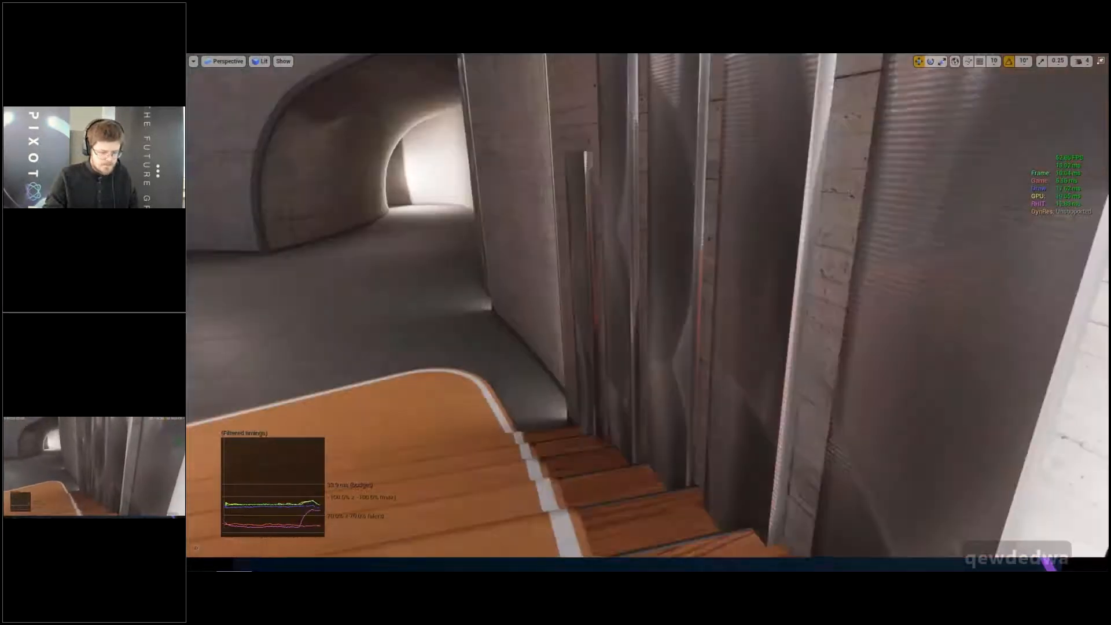
{"action": "right_click_drag", "start_coordinate": [754, 388], "coordinate": [750, 375]}
- Set r.RayTracing.Reflections.MaxRoughness to 0.3 through the console
{"action": "key", "text": "Insert"}
{"action": "key", "text": "Up"}
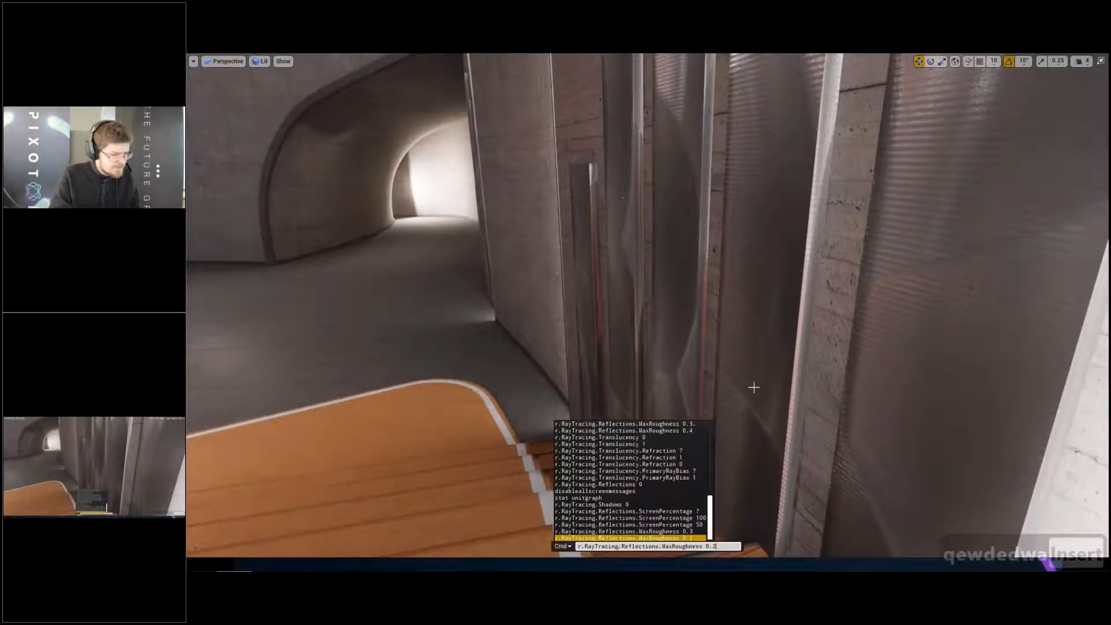
{"action": "key", "text": "BackSpace"}
{"action": "key", "text": "BackSpace"}
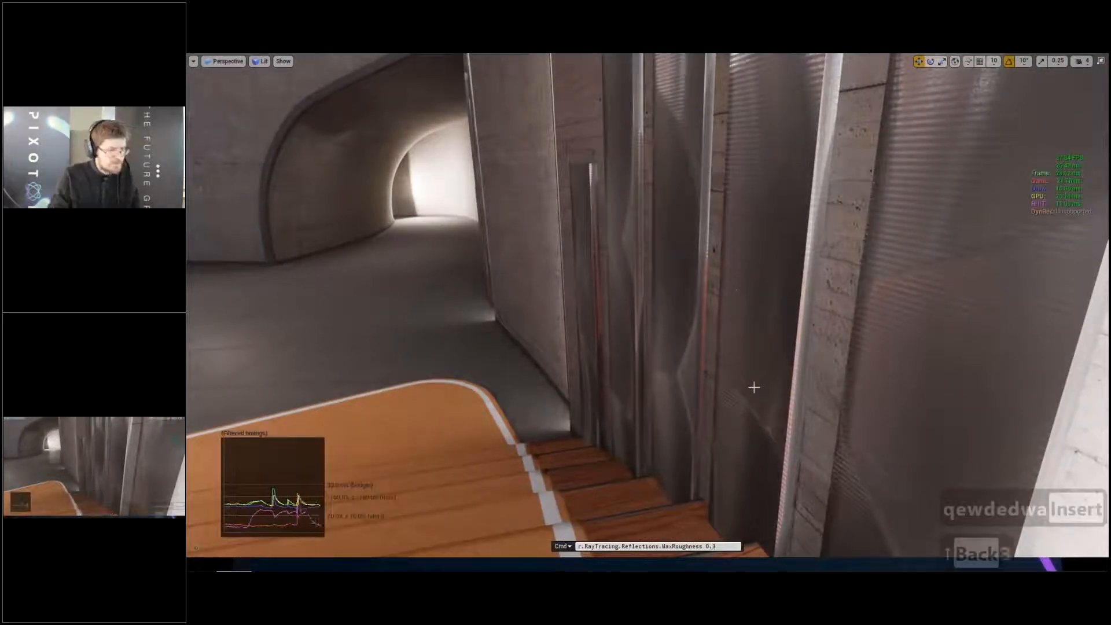
{"action": "key", "text": "Return"}
- Examine how the reflections look from the staircase wall panels across to the stage and its surrounding floor
{"action": "key", "text": "a"}
{"action": "right_click_drag", "start_coordinate": [722, 311], "coordinate": [406, 316]}
{"action": "key", "text": "q"}
{"action": "key", "text": "w"}
{"action": "key", "text": "e"}
{"action": "key", "text": "q"}
{"action": "key", "text": "d"}
{"action": "key", "text": "d"}
{"action": "key", "text": "w"}
{"action": "key", "text": "w"}
{"action": "key", "text": "w"}
{"action": "key", "text": "d"}
{"action": "key", "text": "d"}
{"action": "key", "text": "d"}
{"action": "key", "text": "d"}
{"action": "key", "text": "d"}
{"action": "key", "text": "d"}
{"action": "key", "text": "d"}
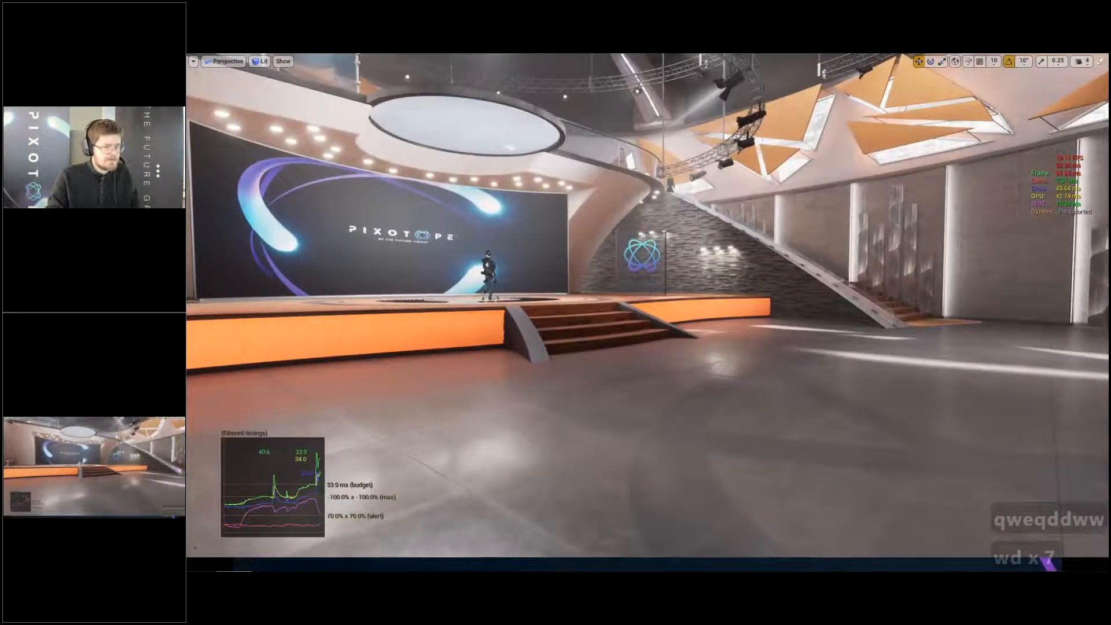
- Save the studio level and bring the stage front and seating area into view
{"action": "key", "text": "d"}
{"action": "key", "text": "w"}
{"action": "key", "text": "ctrl+s"}
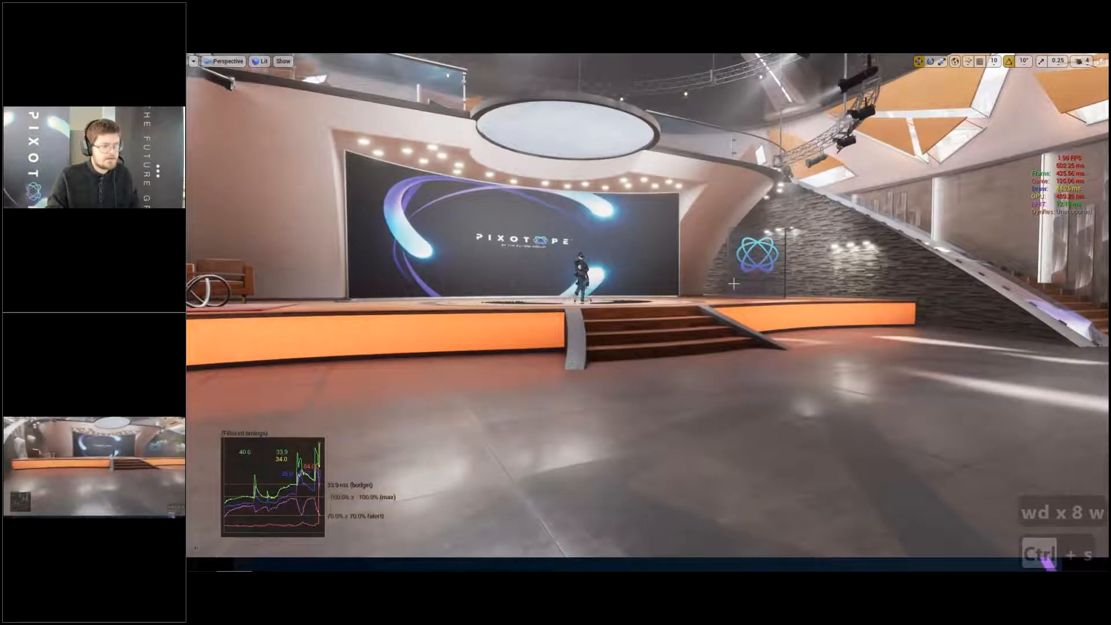
{"action": "right_click_drag", "start_coordinate": [734, 283], "coordinate": [666, 301]}
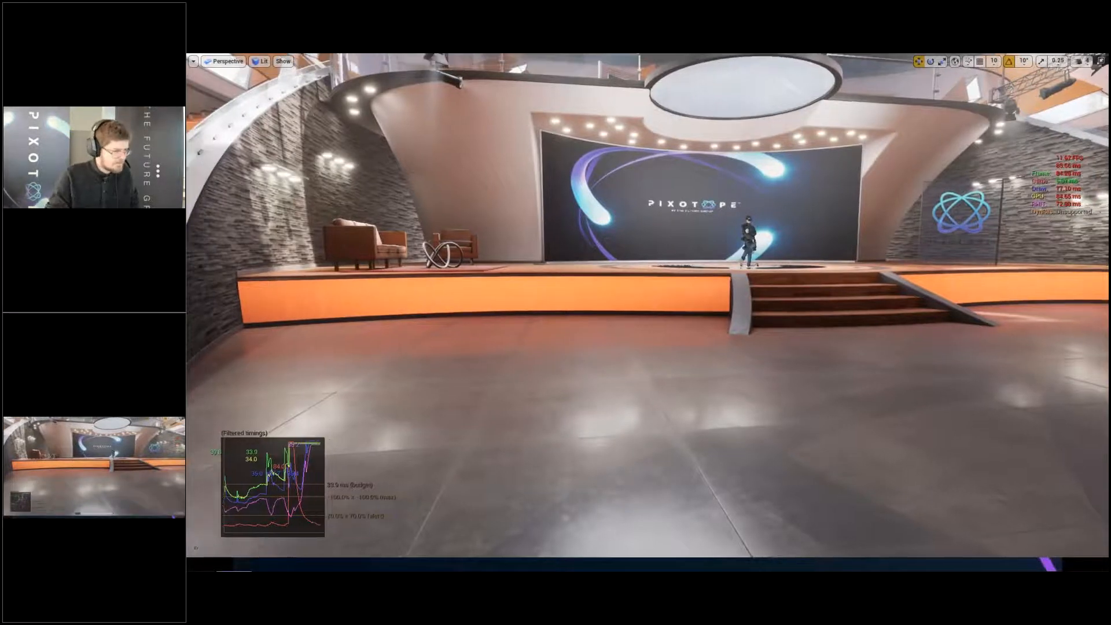
- Set r.RayTracing.Reflections.MaxRoughness to 0.25 through the console and check the reflections on the floor and stage
{"action": "key", "text": "Insert"}
{"action": "key", "text": "Up"}
{"action": "key", "text": "Return"}
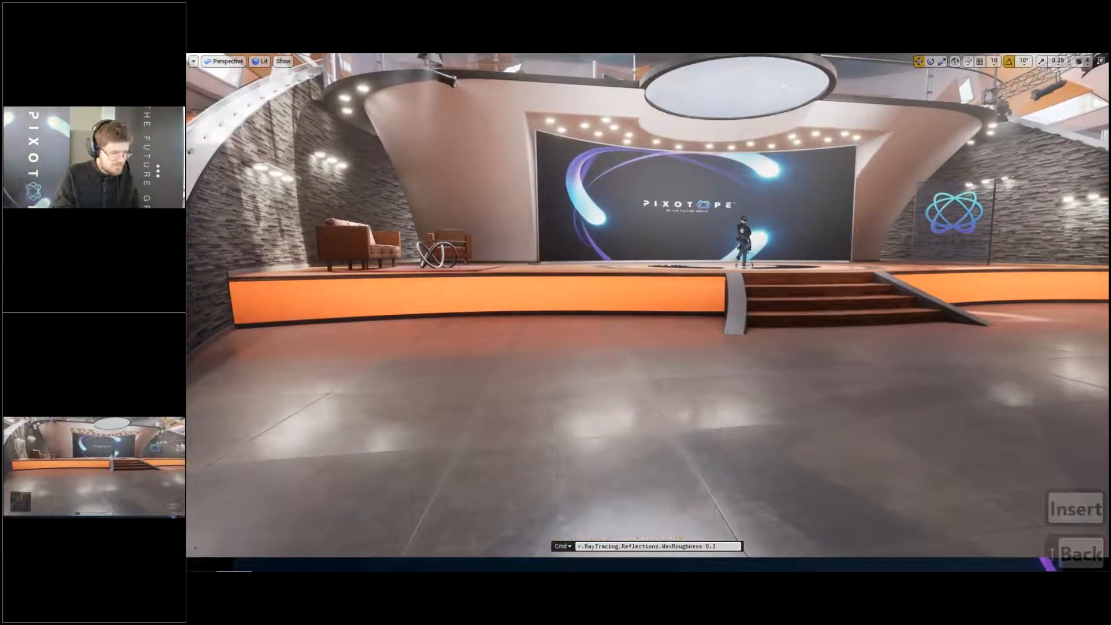
{"action": "type", "text": "25"}
{"action": "key", "text": "Return"}
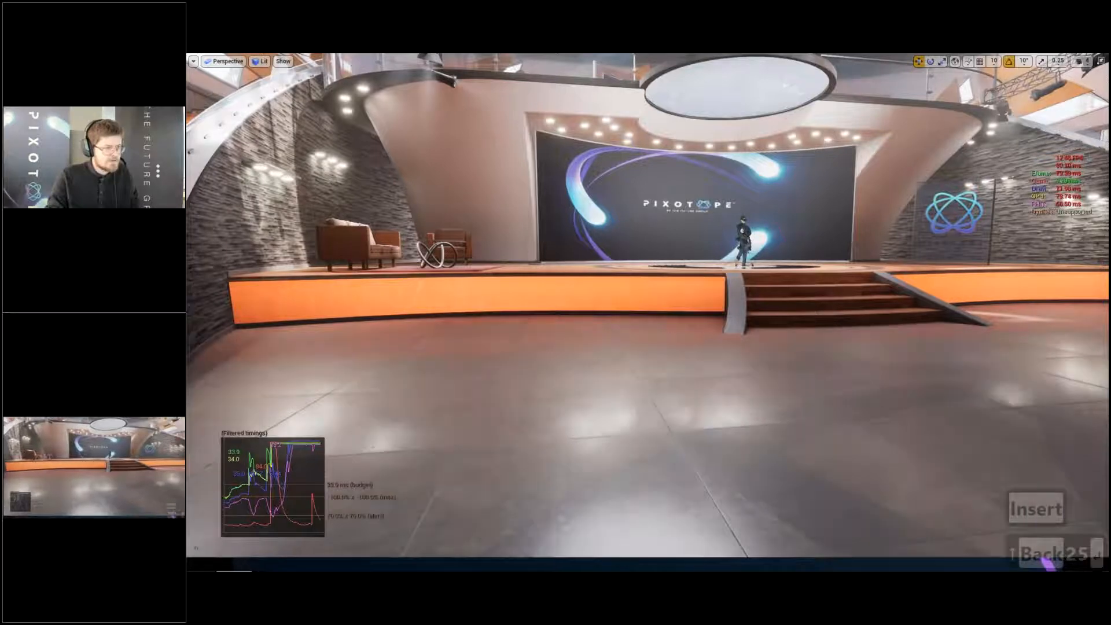
{"action": "right_click_drag", "start_coordinate": [648, 305], "coordinate": [666, 295]}
{"action": "key", "text": "w"}
{"action": "key", "text": "e"}
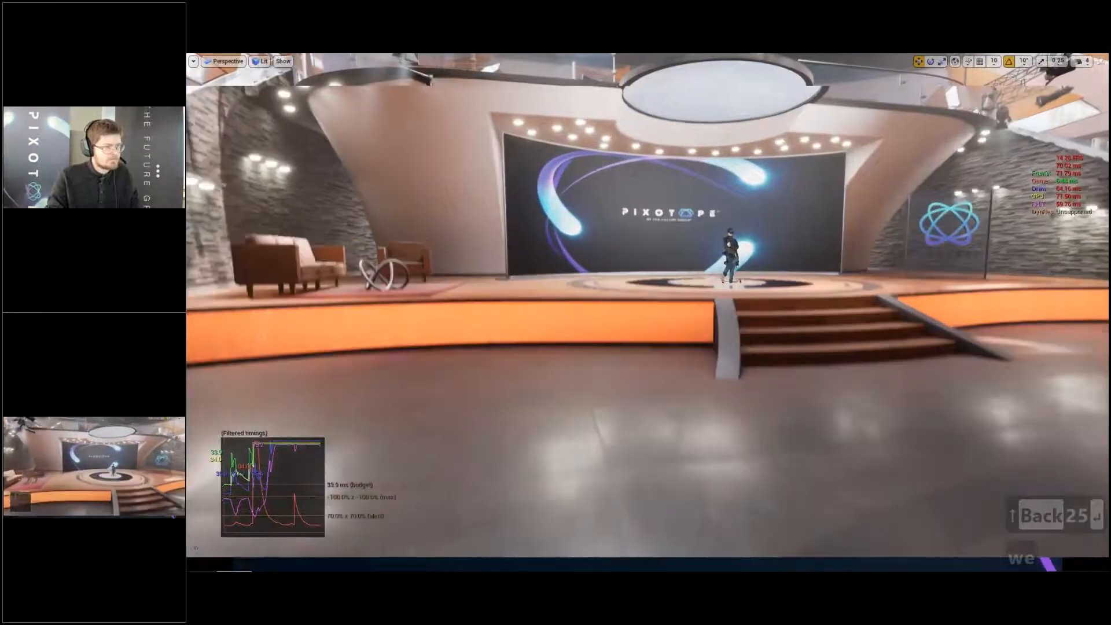
{"action": "key", "text": "w"}
{"action": "key", "text": "e"}
{"action": "right_click_drag", "start_coordinate": [648, 305], "coordinate": [689, 305]}
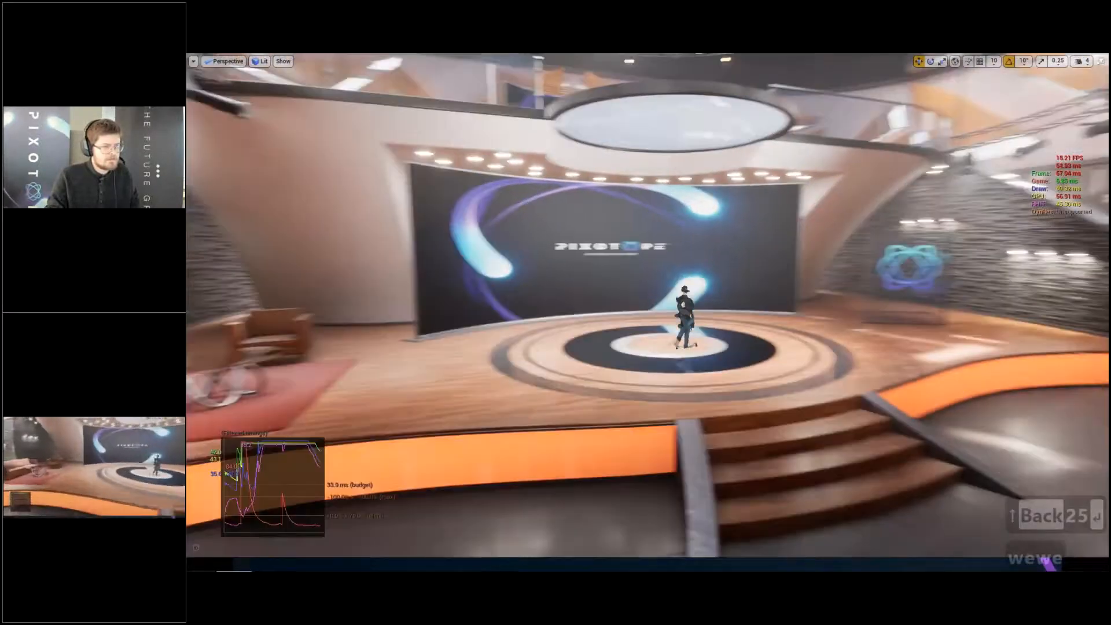
- Examine the glass coffee table in the seating area, checking its glass top and metal base from several heights and angles
{"action": "key", "text": "w"}
{"action": "key", "text": "d"}
{"action": "key", "text": "a"}
{"action": "key", "text": "w"}
{"action": "key", "text": "a"}
{"action": "key", "text": "w"}
{"action": "key", "text": "a"}
{"action": "key", "text": "a"}
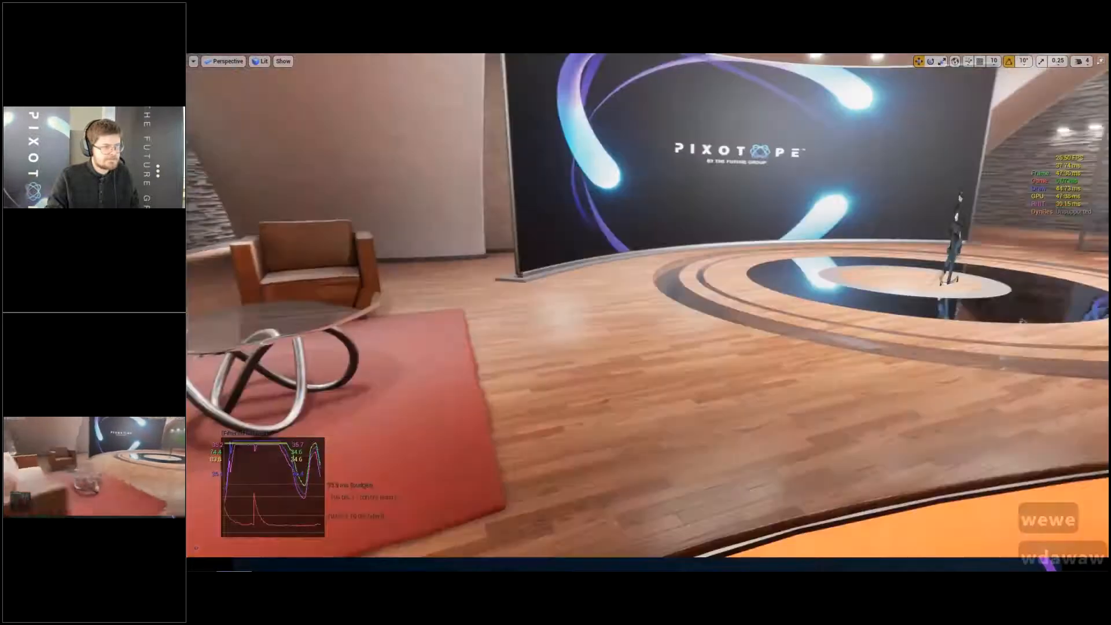
{"action": "key", "text": "w"}
{"action": "key", "text": "w"}
{"action": "key", "text": "s"}
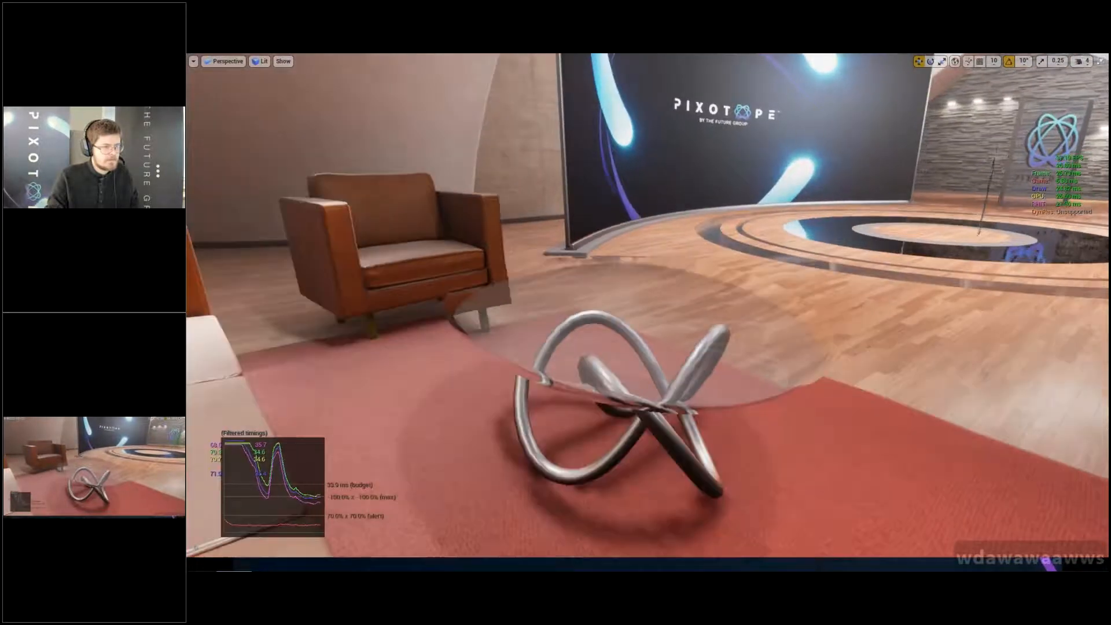
{"action": "key", "text": "q"}
{"action": "key", "text": "q"}
{"action": "key", "text": "e"}
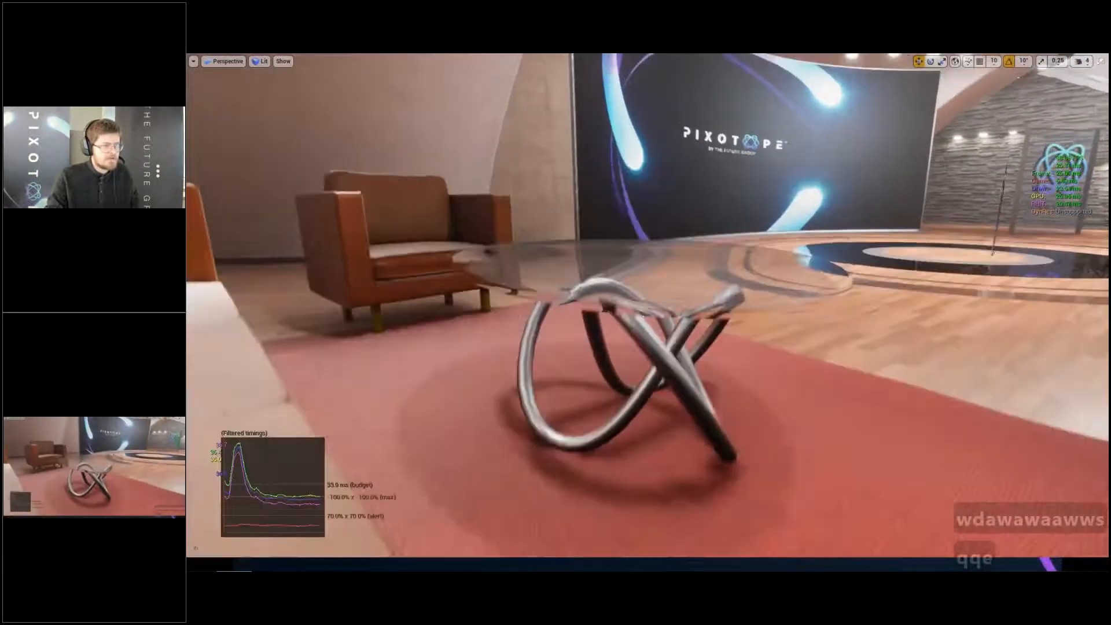
{"action": "key", "text": "e"}
{"action": "key", "text": "d"}
{"action": "key", "text": "e"}
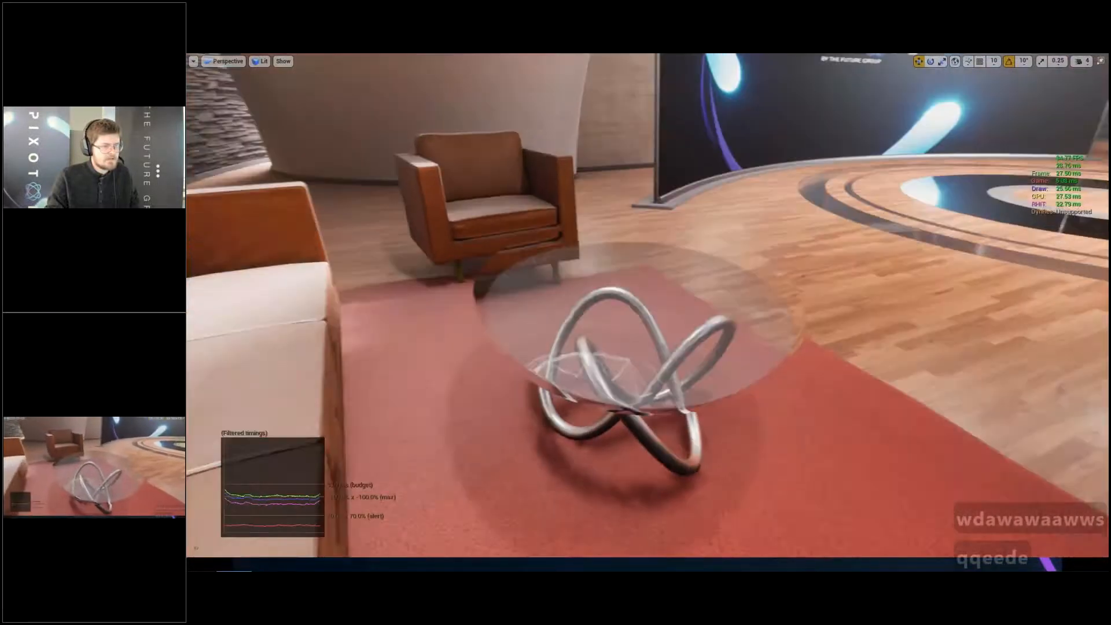
{"action": "key", "text": "w"}
{"action": "key", "text": "q"}
{"action": "key", "text": "q"}
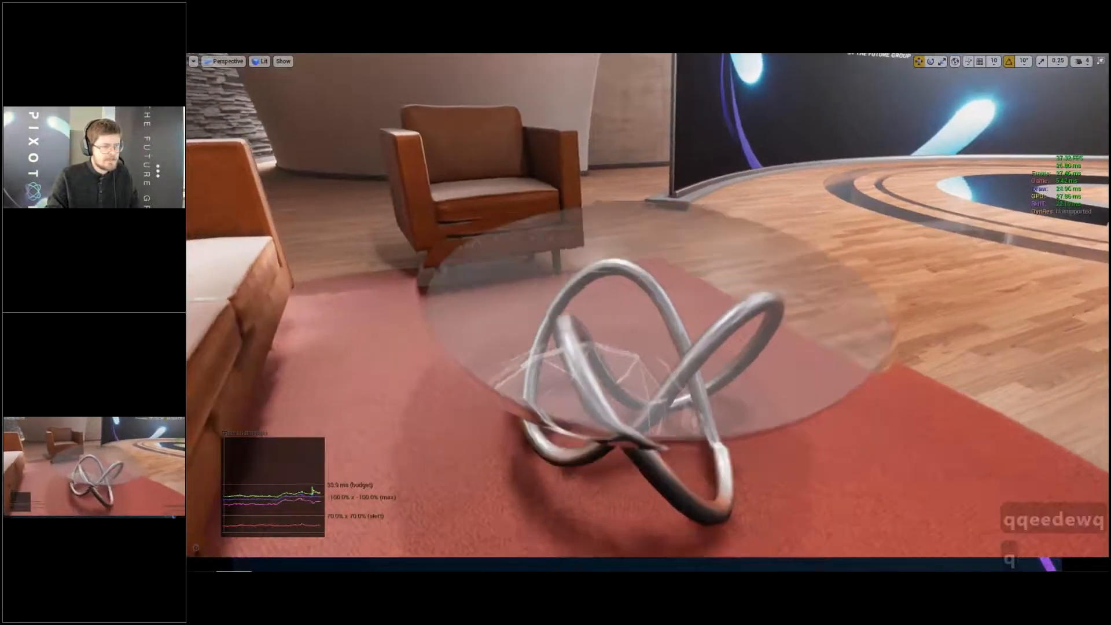
{"action": "key", "text": "q"}
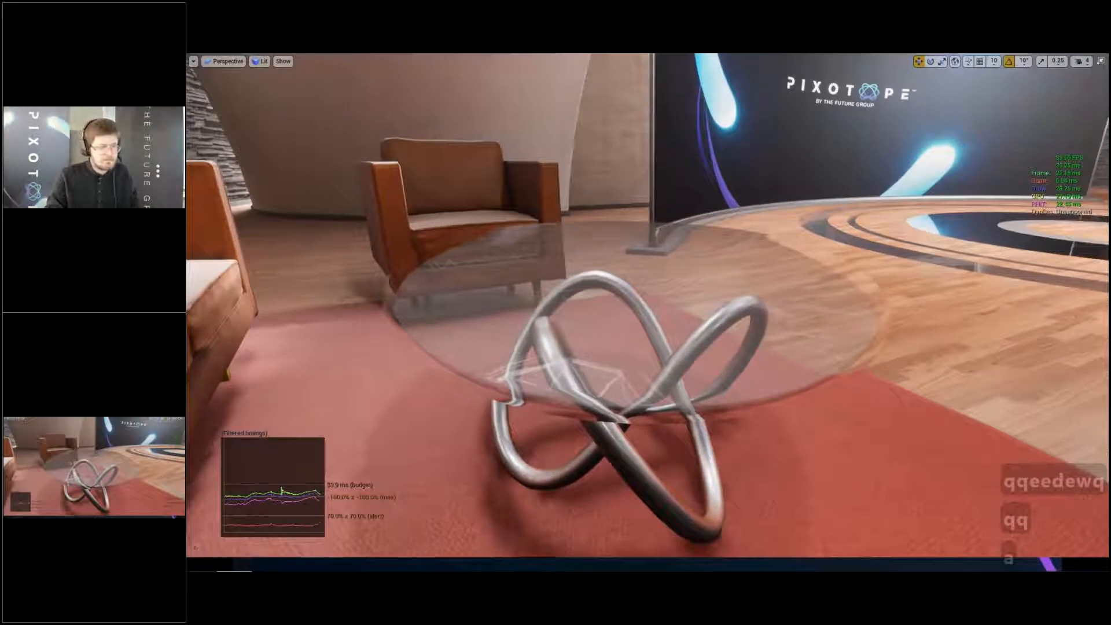
{"action": "key", "text": "a"}
{"action": "key", "text": "a"}
{"action": "key", "text": "q"}
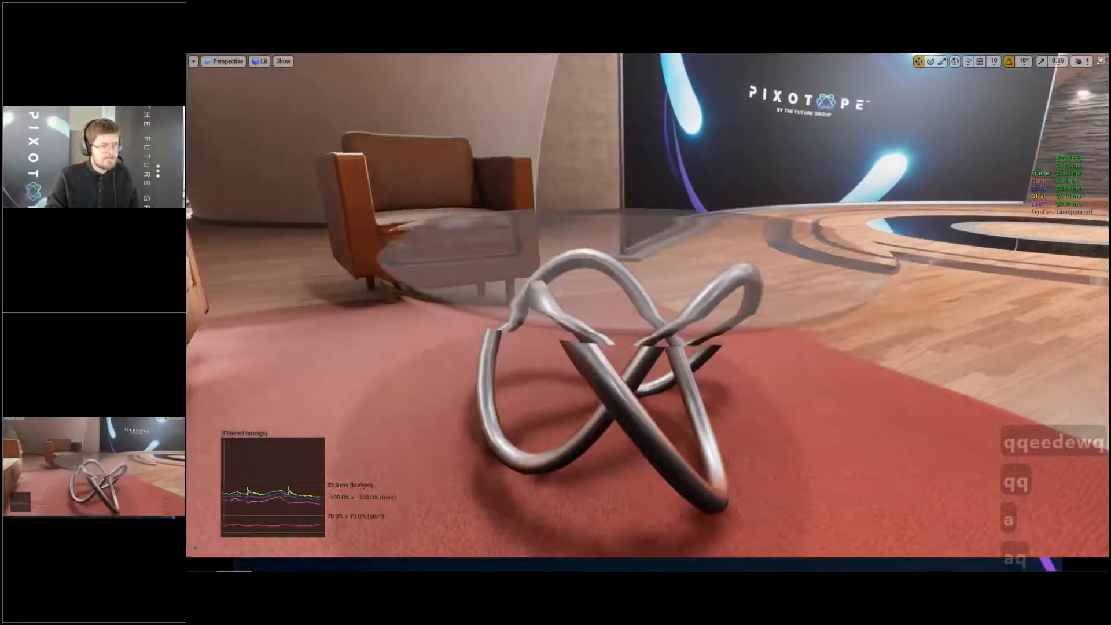
{"action": "key", "text": "q"}
{"action": "key", "text": "e"}
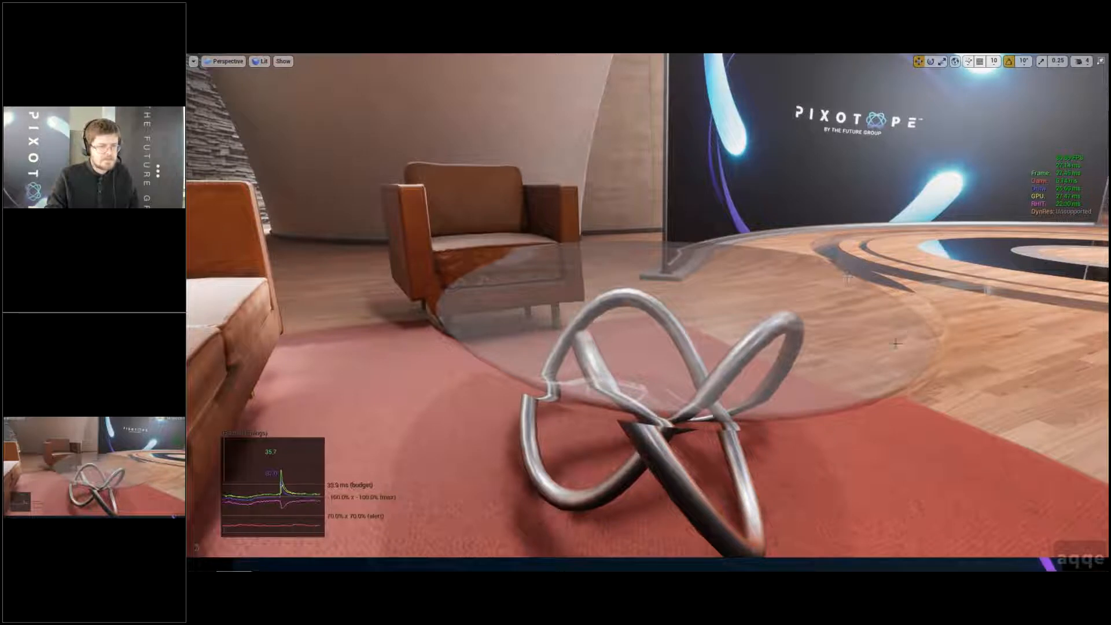
{"action": "right_click_drag", "start_coordinate": [896, 344], "coordinate": [893, 344]}
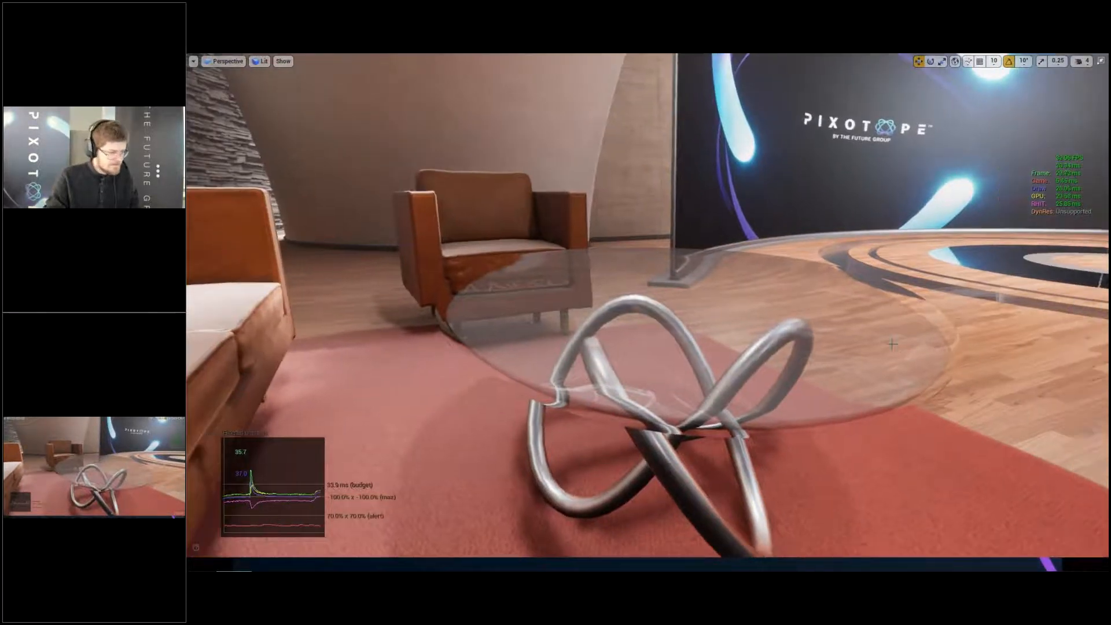
- Set r.RayTracing.Translucency to 1 through the console
{"action": "key", "text": "Insert"}
{"action": "key", "text": "Up"}
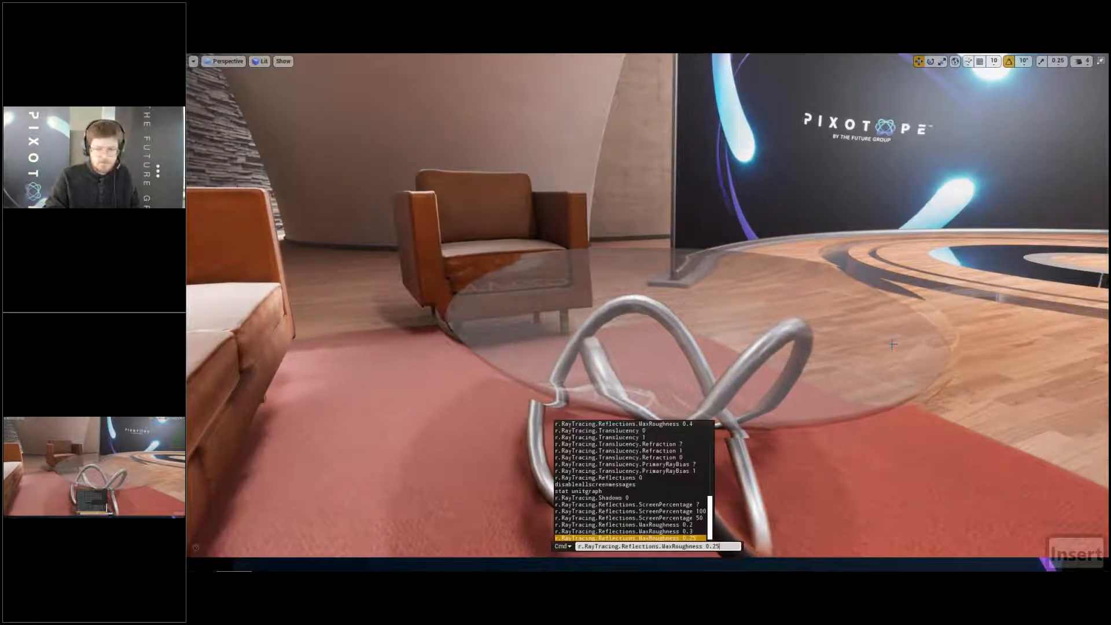
{"action": "key", "text": "BackSpace"}
{"action": "key", "text": "BackSpace"}
{"action": "key", "text": "BackSpace"}
{"action": "key", "text": "BackSpace"}
{"action": "key", "text": "BackSpace"}
{"action": "key", "text": "BackSpace"}
{"action": "key", "text": "BackSpace"}
{"action": "key", "text": "BackSpace"}
{"action": "key", "text": "BackSpace"}
{"action": "key", "text": "BackSpace"}
{"action": "key", "text": "BackSpace"}
{"action": "key", "text": "BackSpace"}
{"action": "key", "text": "BackSpace"}
{"action": "key", "text": "BackSpace"}
{"action": "key", "text": "BackSpace"}
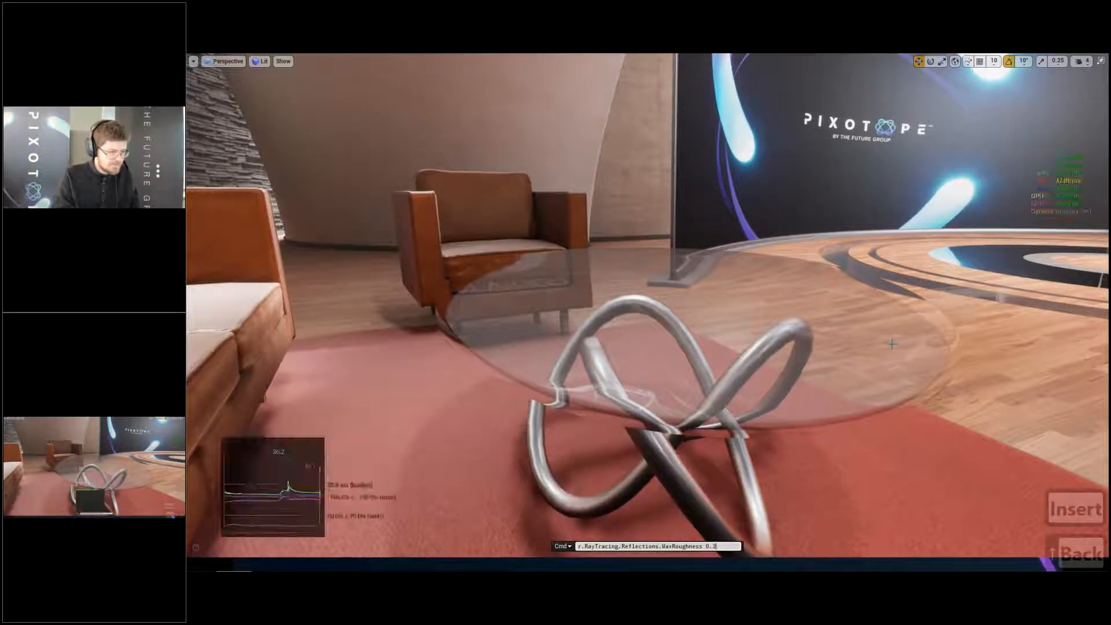
{"action": "key", "text": "BackSpace"}
{"action": "key", "text": "BackSpace"}
{"action": "key", "text": "BackSpace"}
{"action": "key", "text": "BackSpace"}
{"action": "key", "text": "BackSpace"}
{"action": "key", "text": "BackSpace"}
{"action": "key", "text": "BackSpace"}
{"action": "key", "text": "BackSpace"}
{"action": "key", "text": "BackSpace"}
{"action": "key", "text": "BackSpace"}
{"action": "key", "text": "BackSpace"}
{"action": "key", "text": "BackSpace"}
{"action": "key", "text": "BackSpace"}
{"action": "key", "text": "BackSpace"}
{"action": "key", "text": "BackSpace"}
{"action": "key", "text": "BackSpace"}
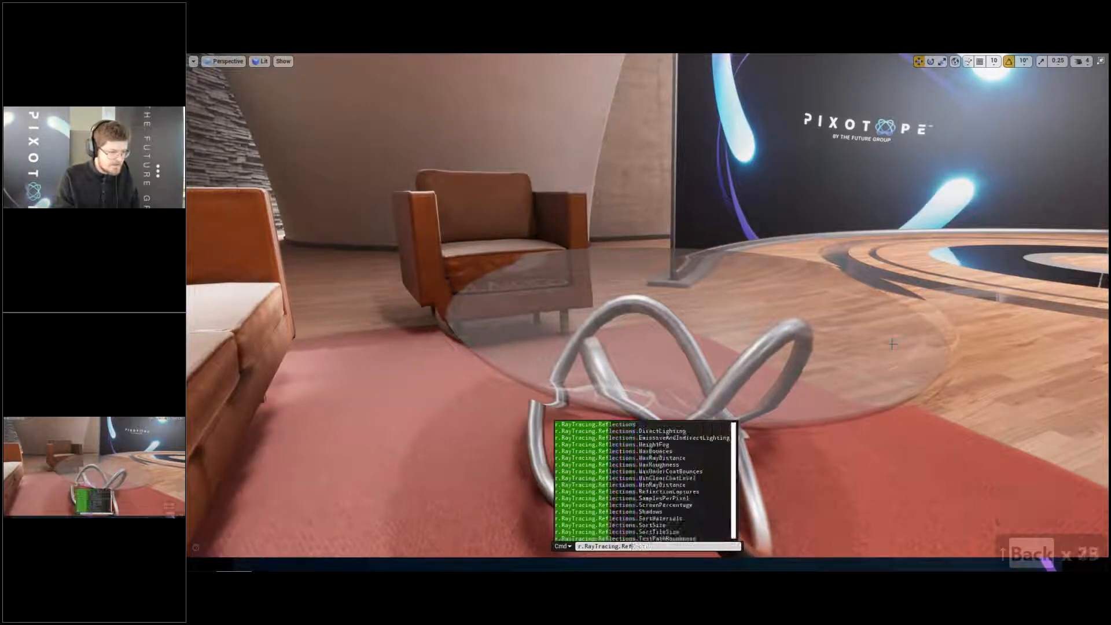
{"action": "type", "text": "tra"}
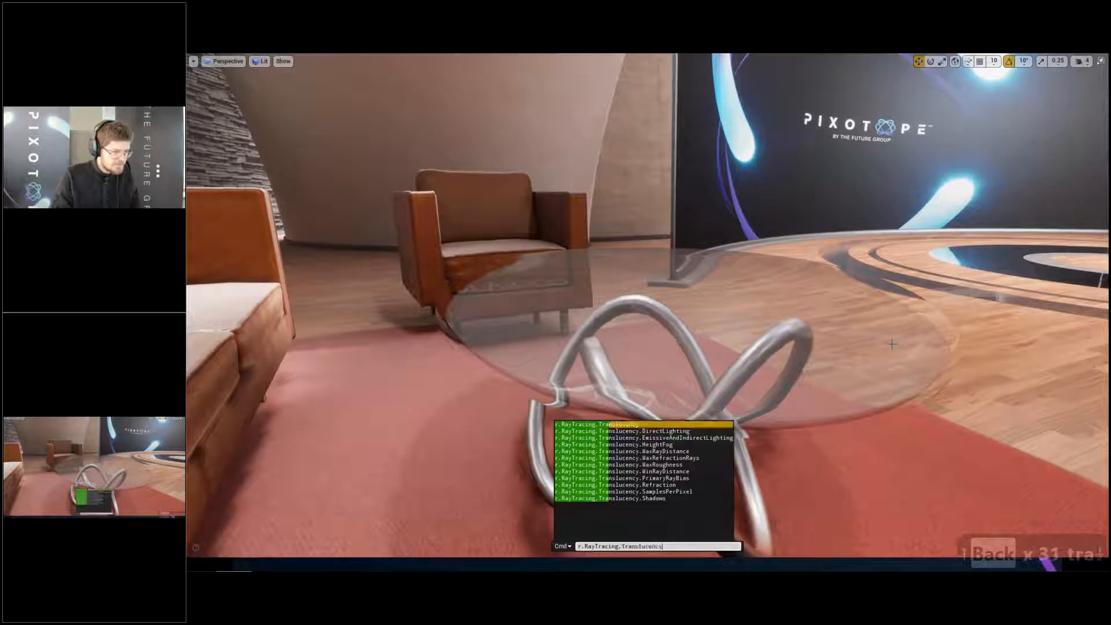
{"action": "type", "text": " 1"}
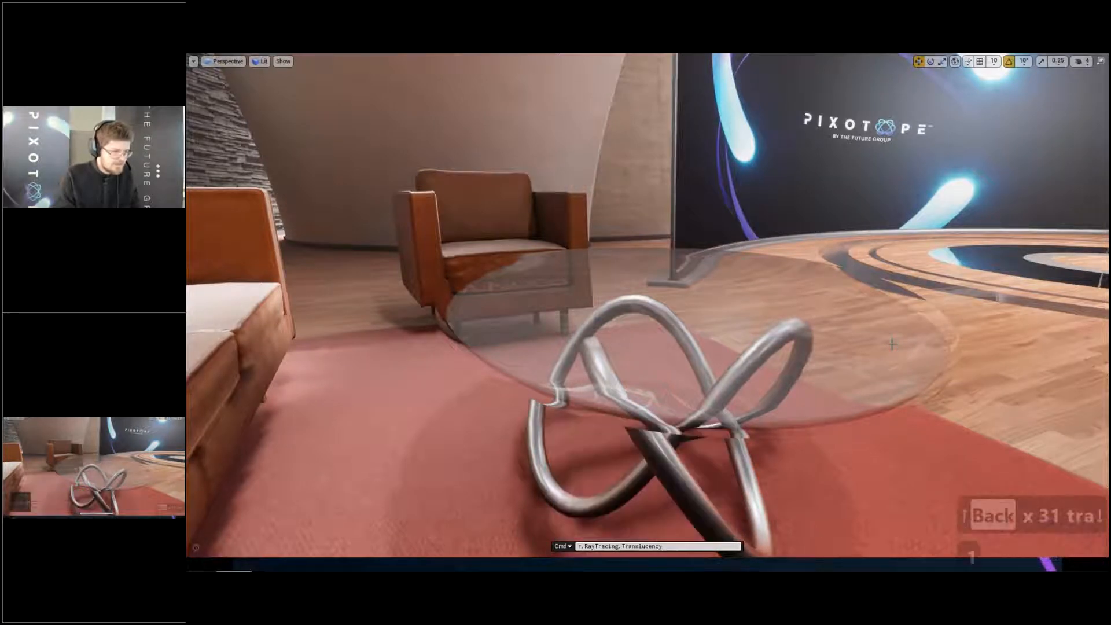
{"action": "key", "text": "Return"}
- Set r.RayTracing.Translucency.Refraction to 1 through the console
{"action": "key", "text": "Insert"}
{"action": "key", "text": "Up"}
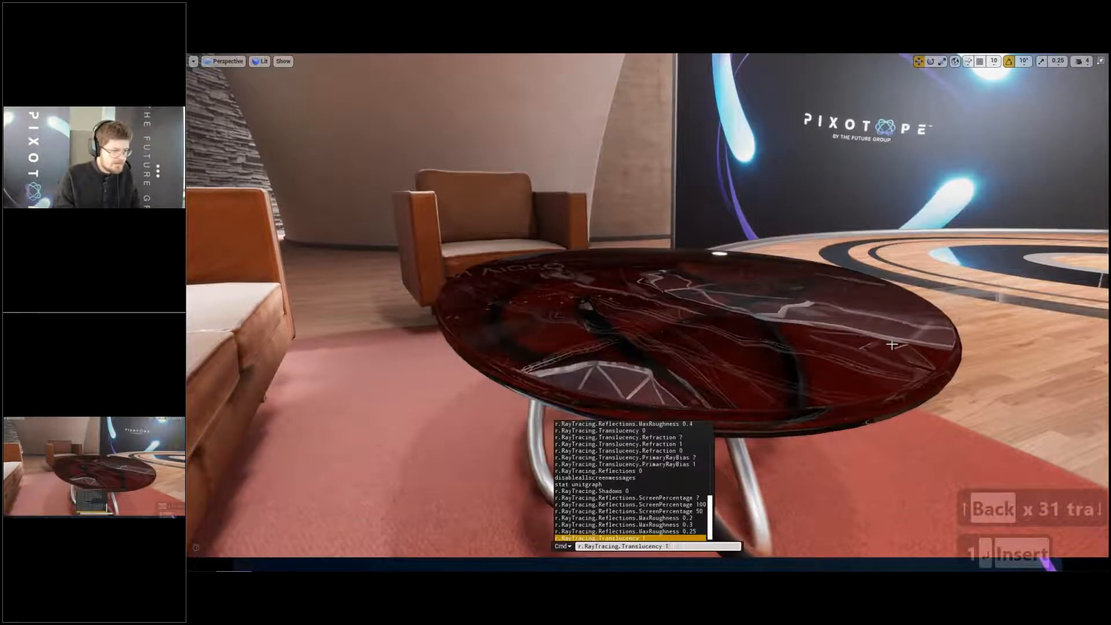
{"action": "key", "text": "BackSpace"}
{"action": "key", "text": "BackSpace"}
{"action": "key", "text": "Up"}
{"action": "key", "text": "Up"}
{"action": "key", "text": "Up"}
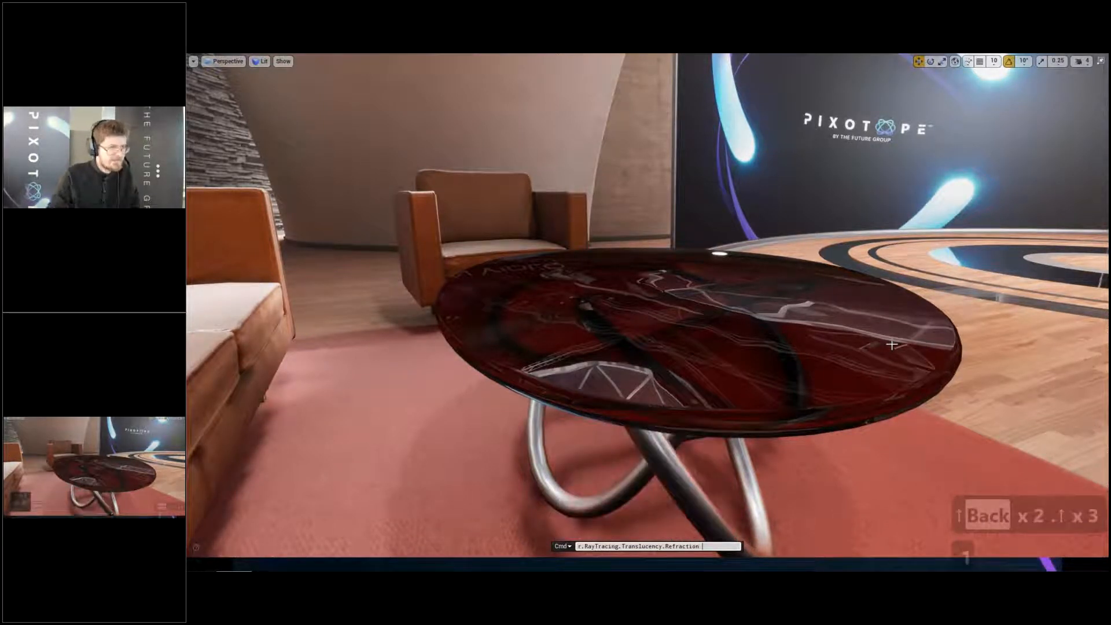
{"action": "type", "text": "1"}
{"action": "key", "text": "Return"}
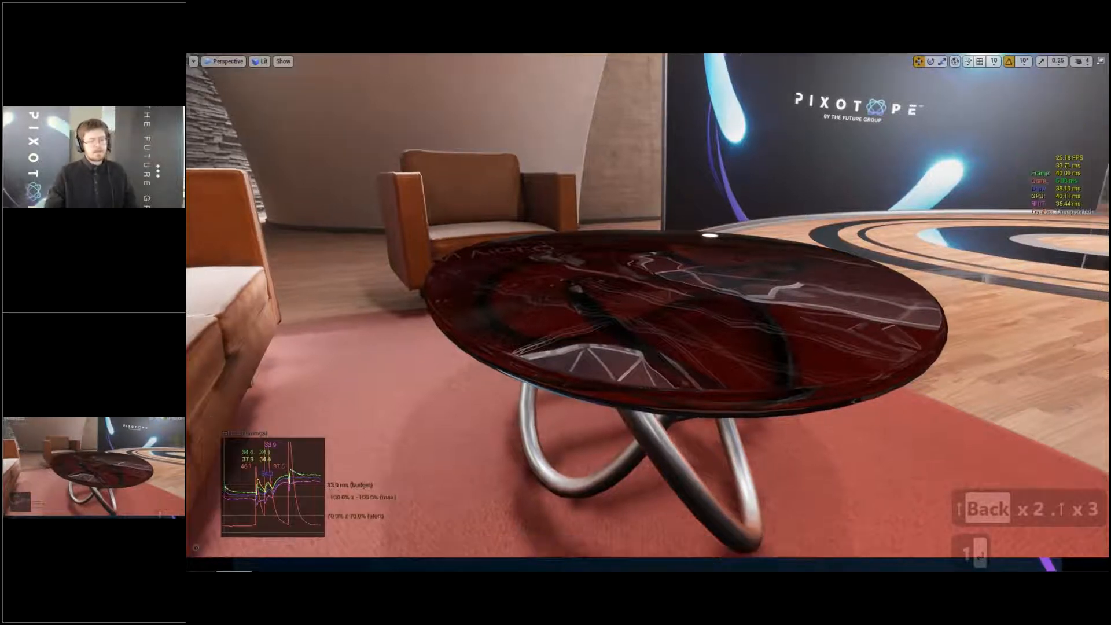
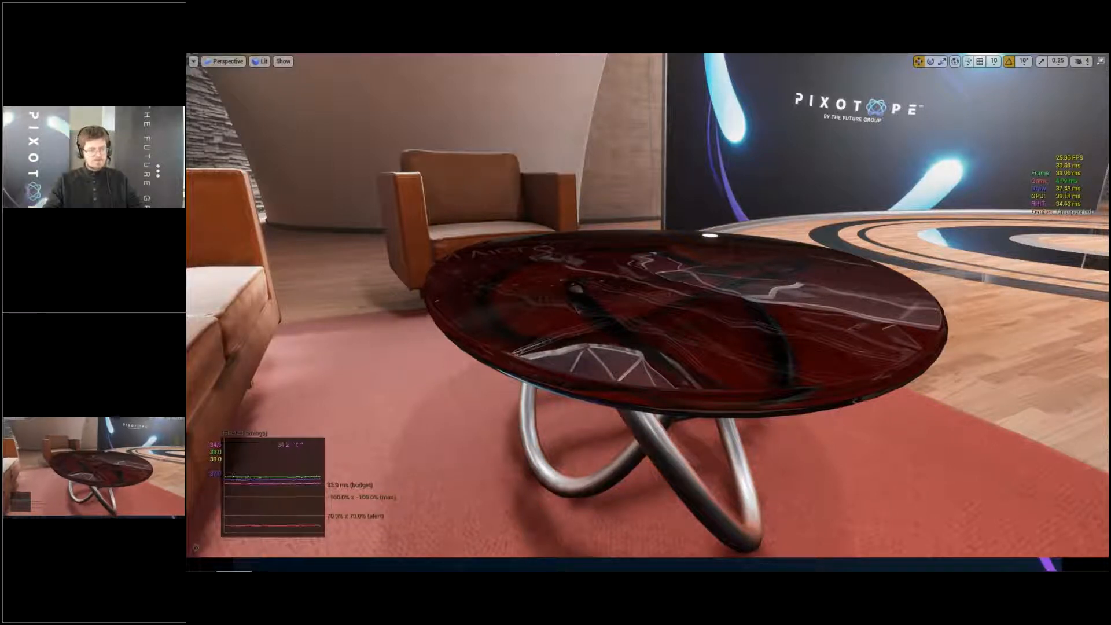
- Exit the full-screen viewport and search the project content for "glass"
{"action": "key", "text": "F11"}
{"action": "right_click_drag", "start_coordinate": [747, 257], "coordinate": [765, 252]}
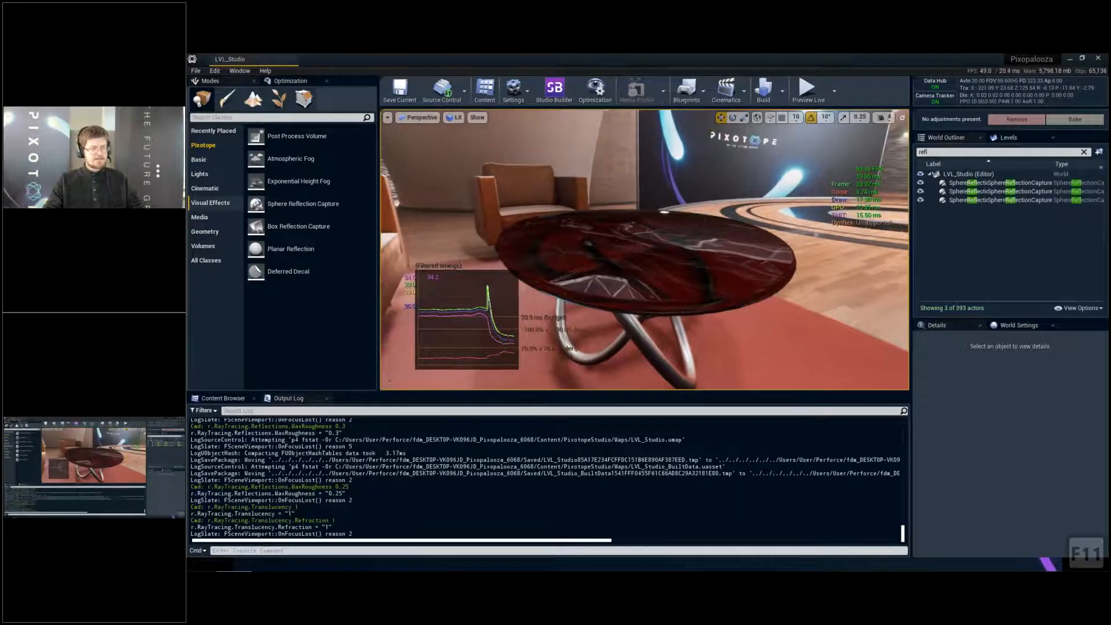
{"action": "left_click", "coordinate": [223, 399]}
{"action": "right_click_drag", "start_coordinate": [646, 250], "coordinate": [649, 251]}
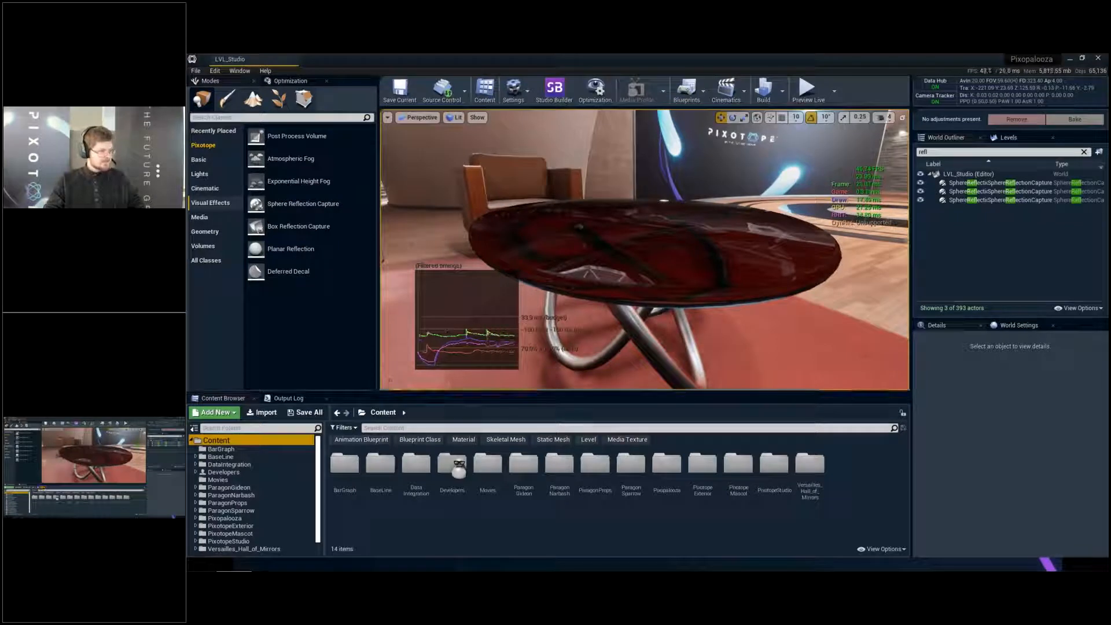
{"action": "left_click", "coordinate": [458, 428]}
{"action": "left_click", "coordinate": [688, 231]}
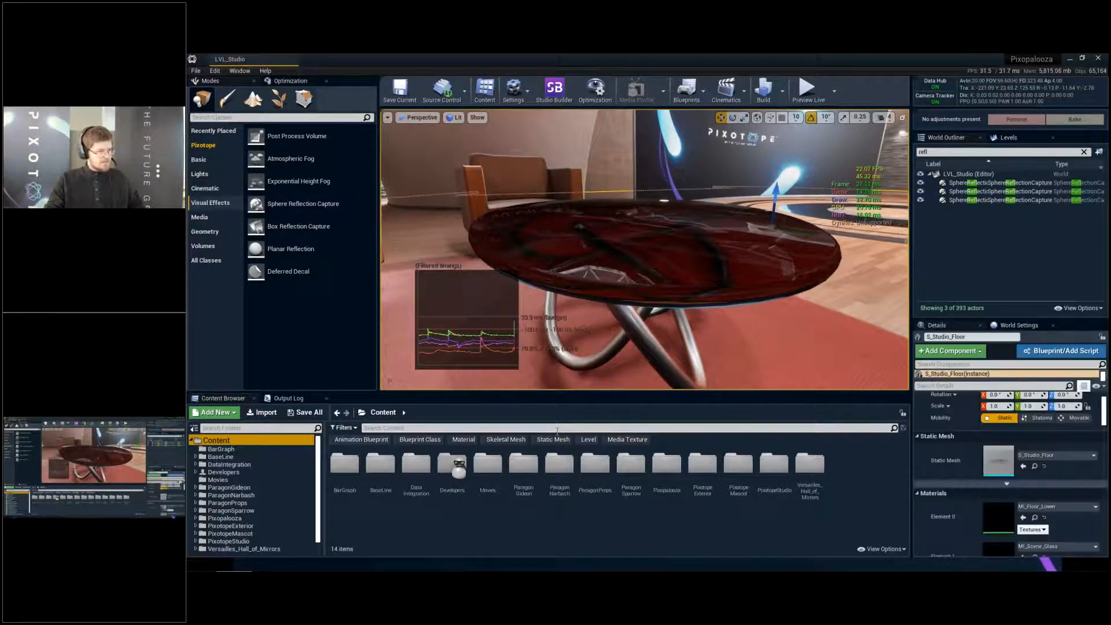
{"action": "left_click", "coordinate": [556, 429]}
{"action": "type", "text": "g"}
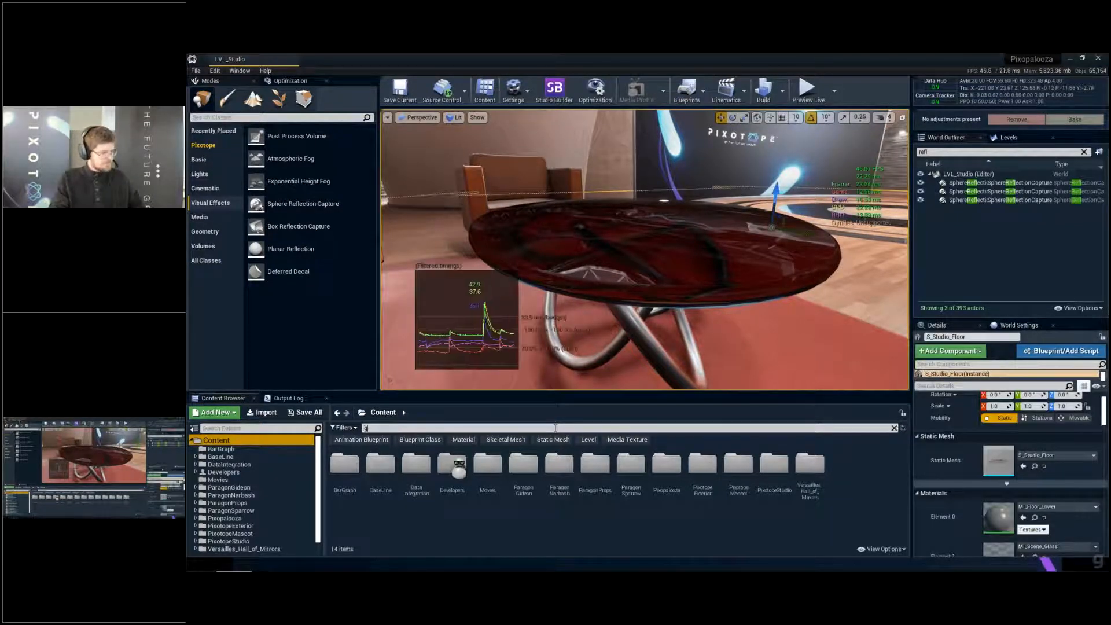
{"action": "type", "text": "lass"}
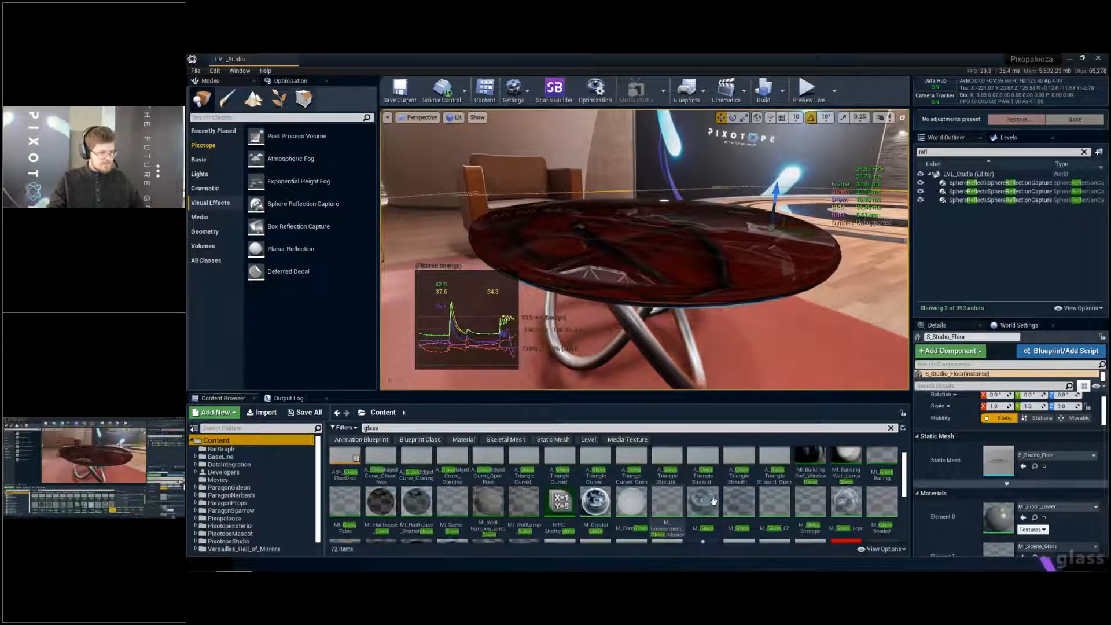
{"action": "left_click_drag", "start_coordinate": [740, 501], "coordinate": [679, 297]}
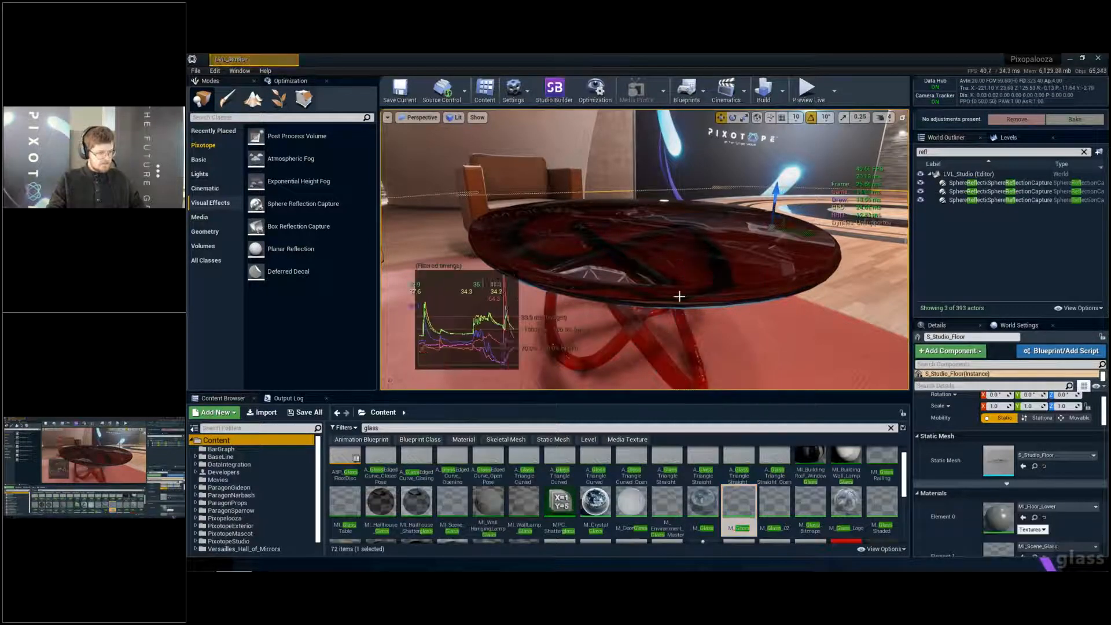
{"action": "key", "text": "ctrl+z"}
{"action": "key", "text": "ctrl+z"}
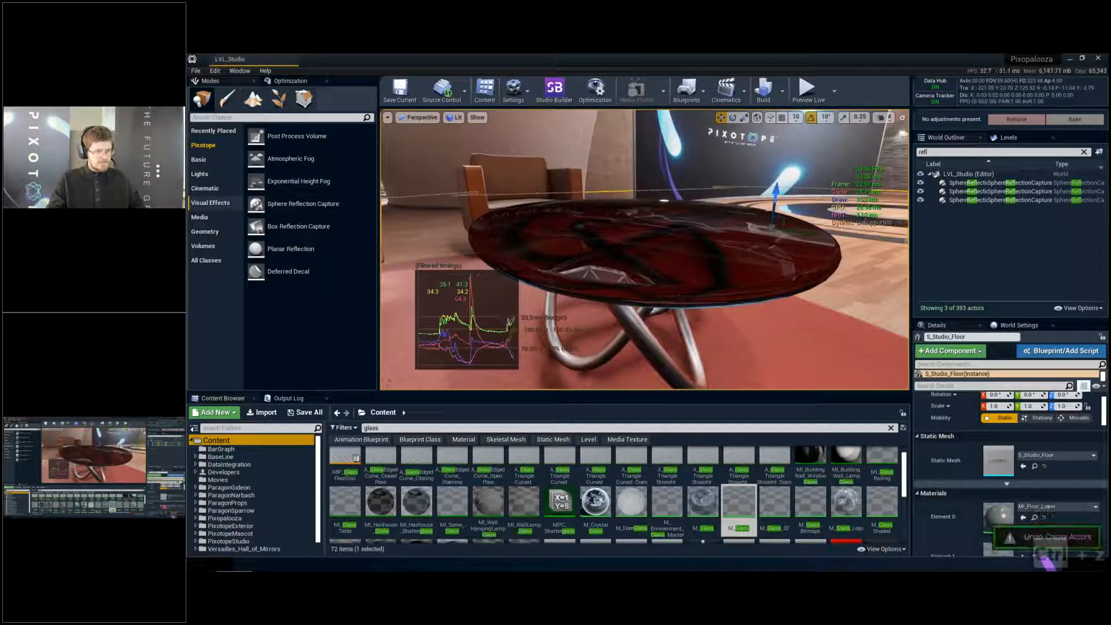
- Assign the M_Glass material from DataIntegration/MaterialLibrary to Element 0 of the coffee table
{"action": "left_click", "coordinate": [676, 280]}
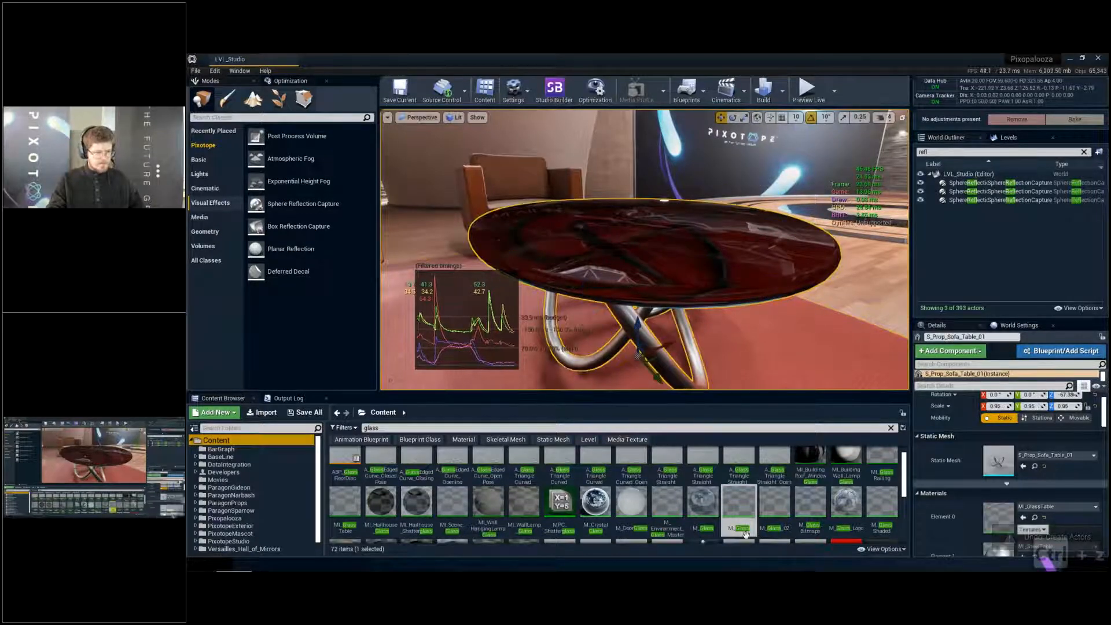
{"action": "left_click_drag", "start_coordinate": [747, 518], "coordinate": [999, 489]}
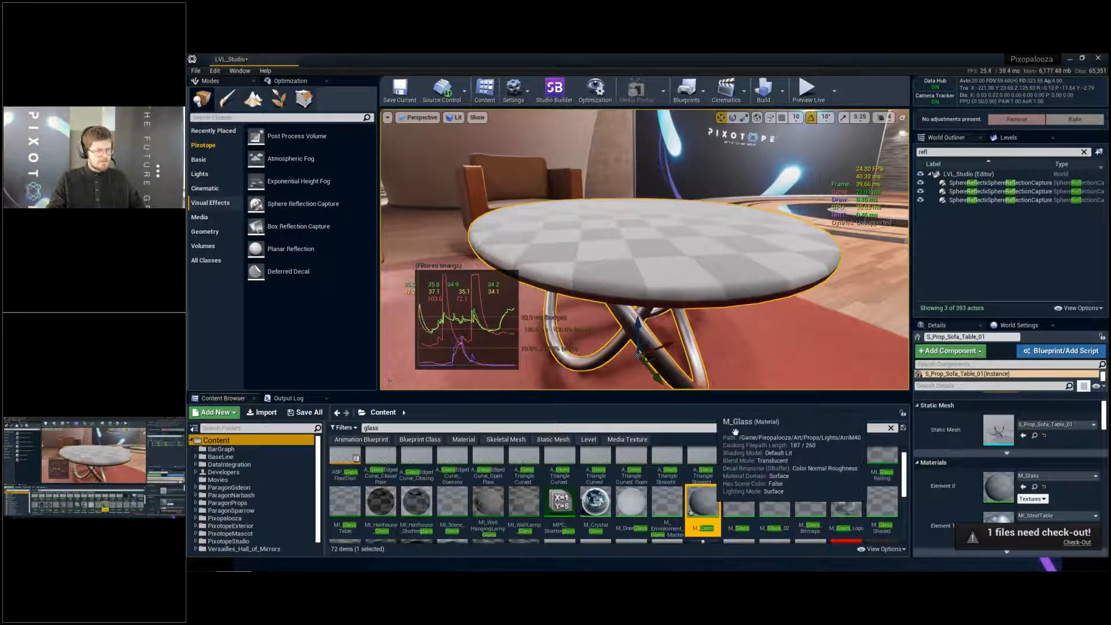
{"action": "right_click_drag", "start_coordinate": [644, 249], "coordinate": [644, 263]}
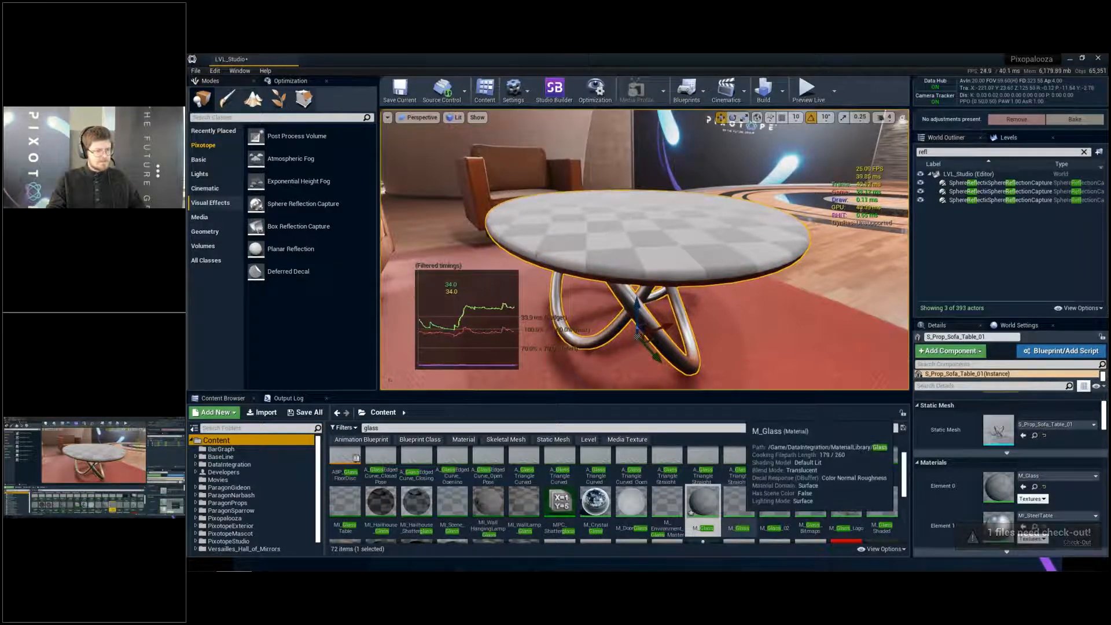
{"action": "left_click_drag", "start_coordinate": [738, 501], "coordinate": [1003, 481]}
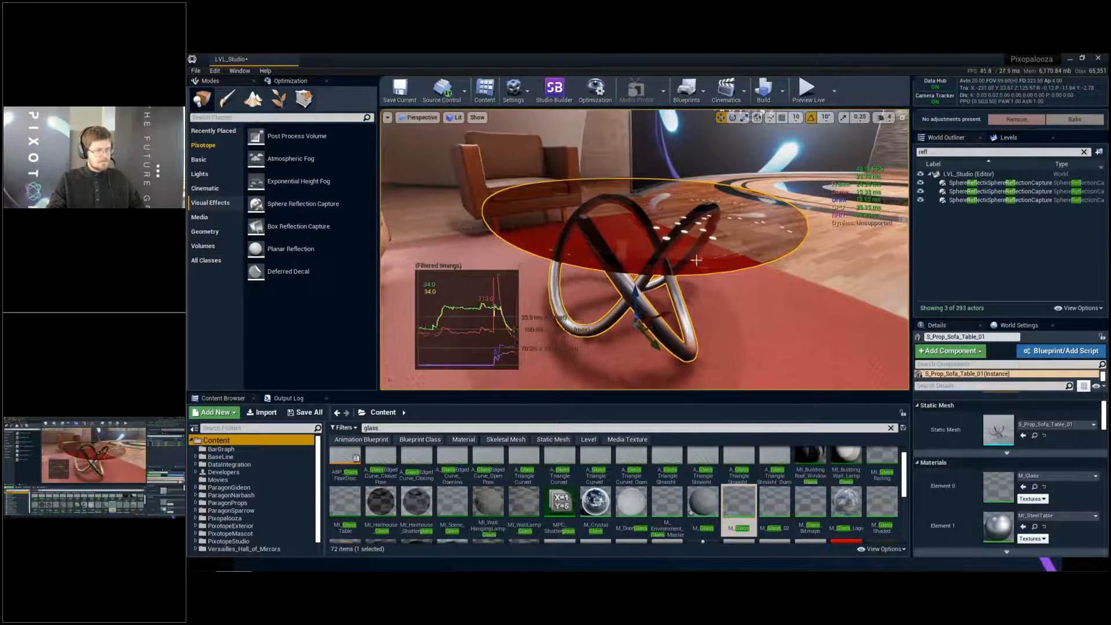
{"action": "left_click", "coordinate": [656, 223]}
{"action": "left_click", "coordinate": [659, 227], "text": "ctrl"}
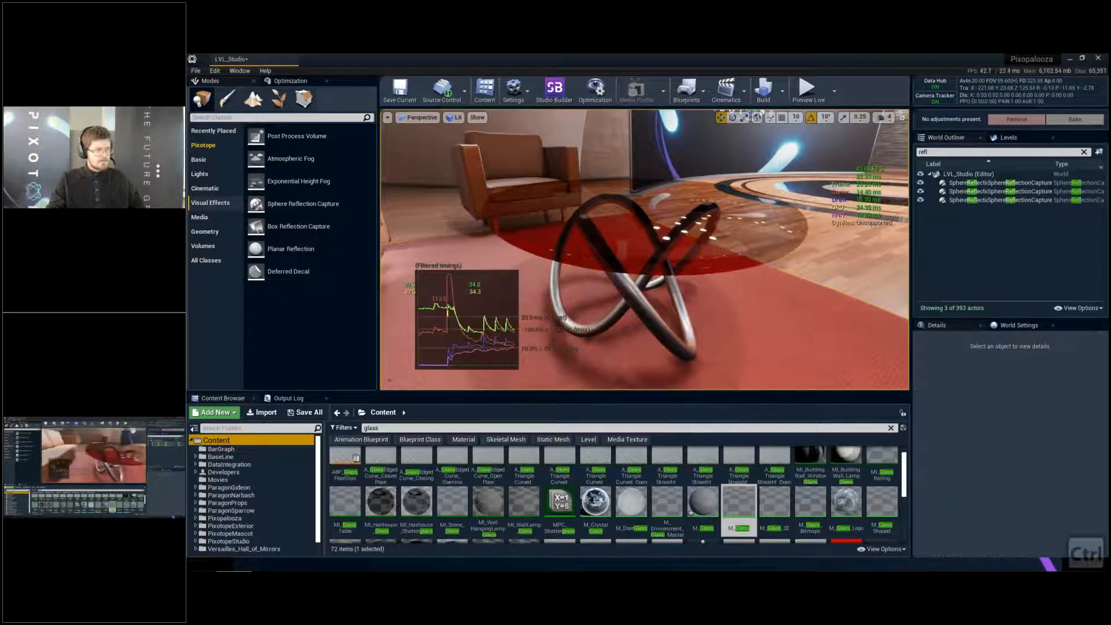
- Examine the coffee table's new glass top from the side facing the sofa
{"action": "key", "text": "d"}
{"action": "right_click_drag", "start_coordinate": [659, 227], "coordinate": [486, 206]}
{"action": "key", "text": "s"}
{"action": "key", "text": "d"}
{"action": "key", "text": "q"}
{"action": "key", "text": "e"}
{"action": "key", "text": "e"}
{"action": "key", "text": "w"}
{"action": "key", "text": "d"}
{"action": "key", "text": "d"}
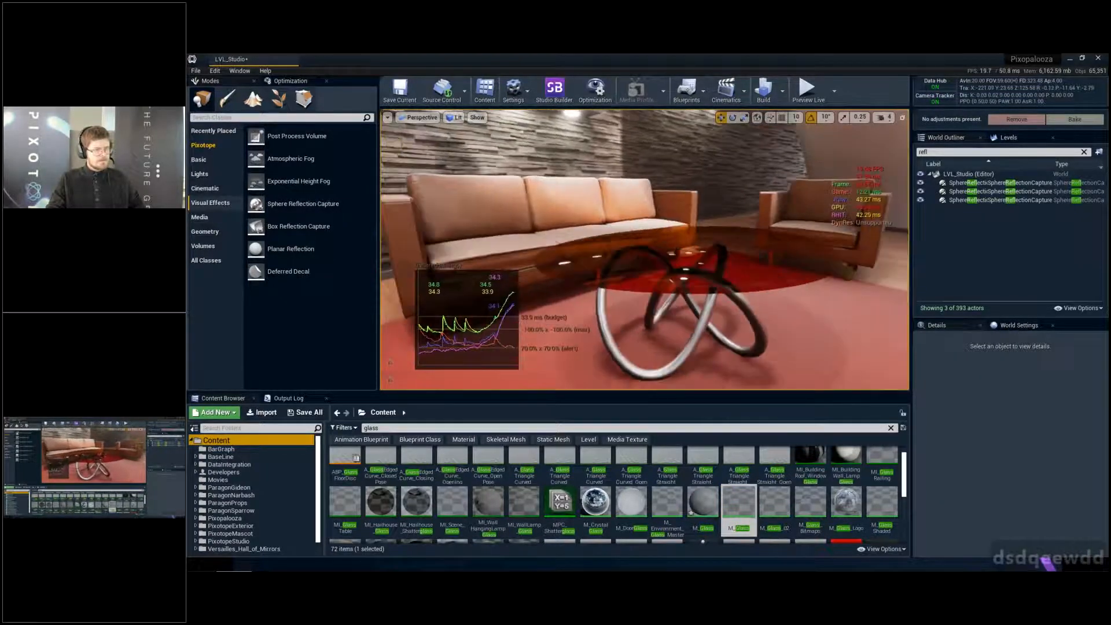
{"action": "key", "text": "w"}
{"action": "left_click", "coordinate": [670, 265]}
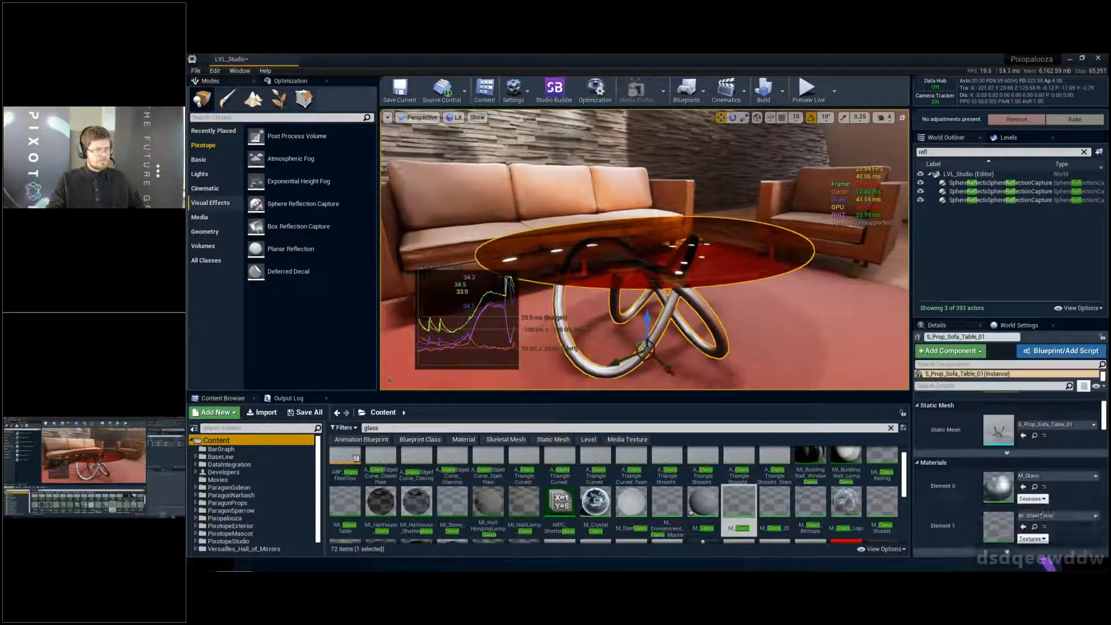
{"action": "left_click", "coordinate": [671, 265], "text": "ctrl"}
{"action": "right_click_drag", "start_coordinate": [671, 265], "coordinate": [711, 266]}
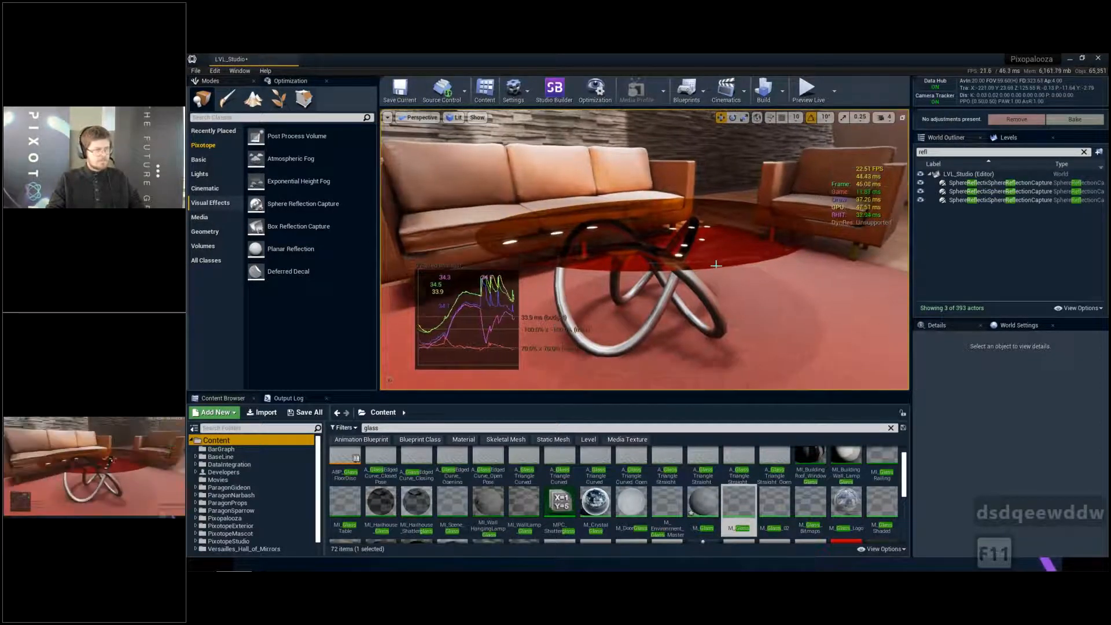
- Examine the glass table in full screen from several heights and angles around the seating area
{"action": "key", "text": "F11"}
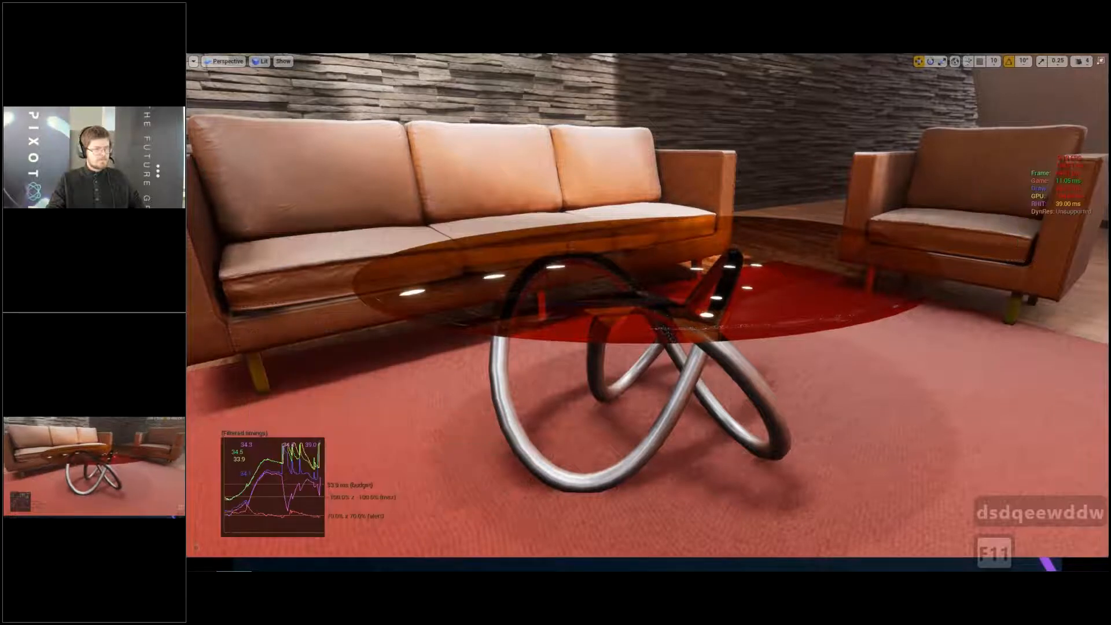
{"action": "key", "text": "q"}
{"action": "key", "text": "s"}
{"action": "key", "text": "e"}
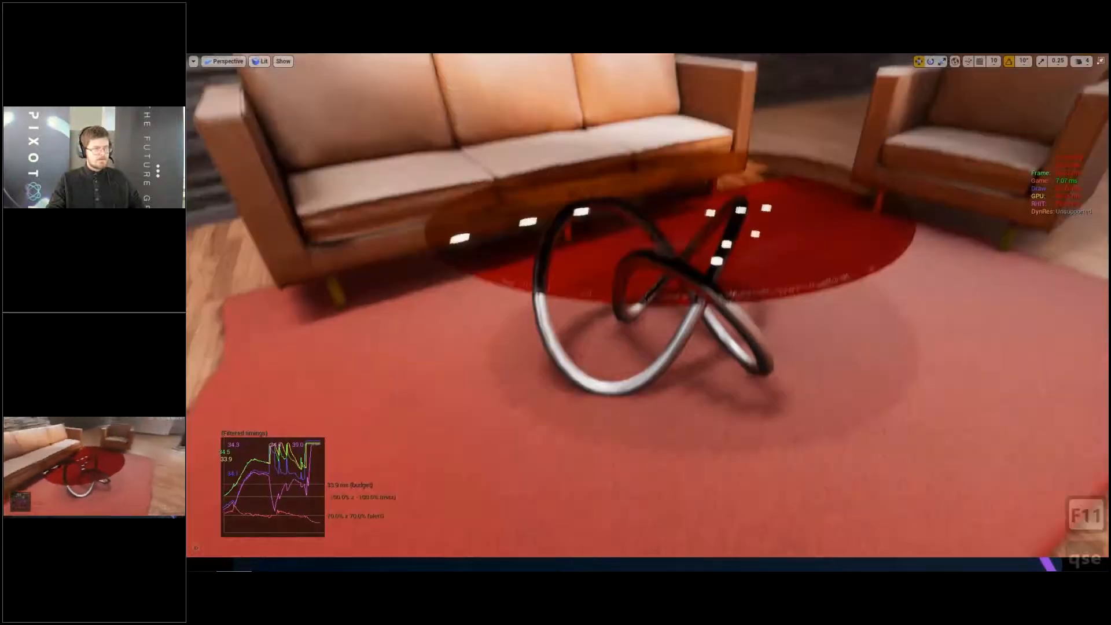
{"action": "key", "text": "e"}
{"action": "key", "text": "a"}
{"action": "key", "text": "q"}
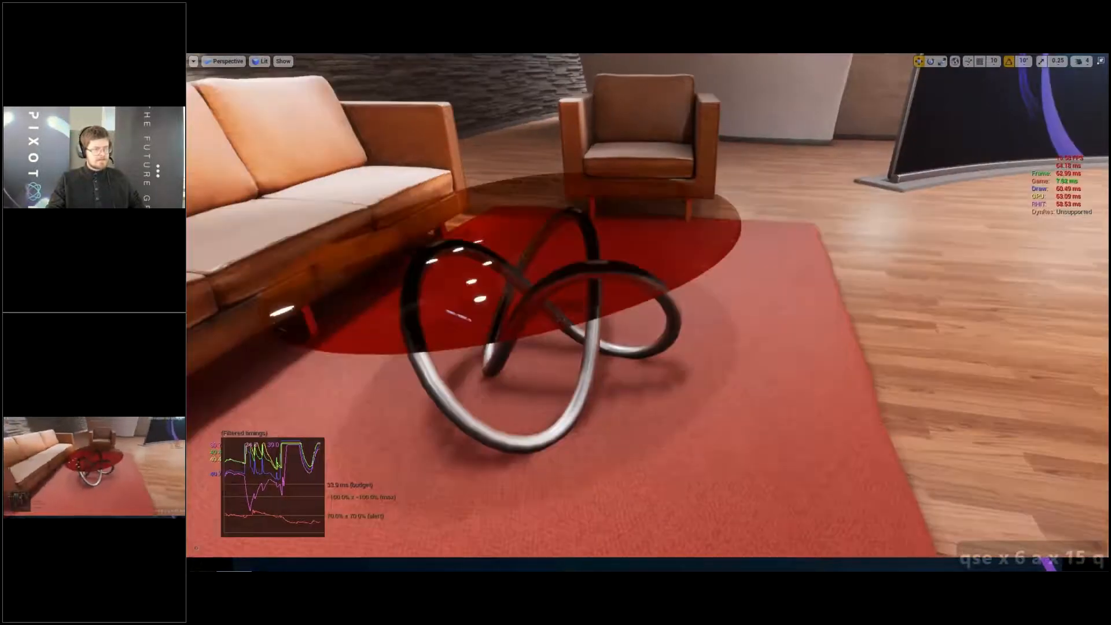
{"action": "key", "text": "a"}
{"action": "key", "text": "s"}
{"action": "key", "text": "q"}
{"action": "key", "text": "a"}
{"action": "key", "text": "a"}
{"action": "key", "text": "w"}
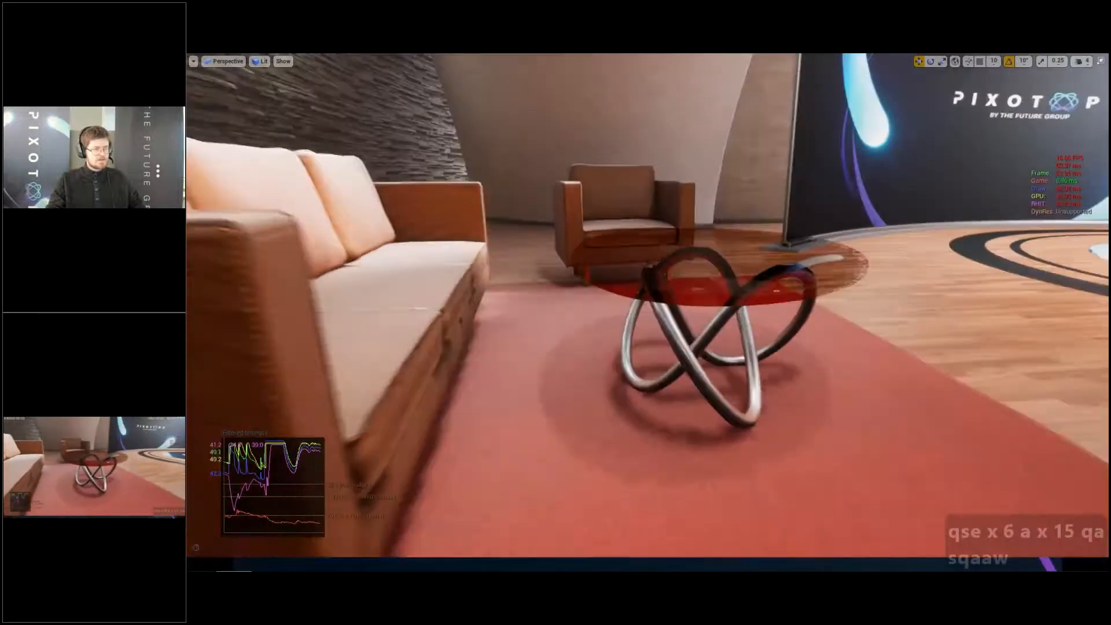
{"action": "key", "text": "w"}
{"action": "key", "text": "w"}
{"action": "key", "text": "s"}
{"action": "key", "text": "e"}
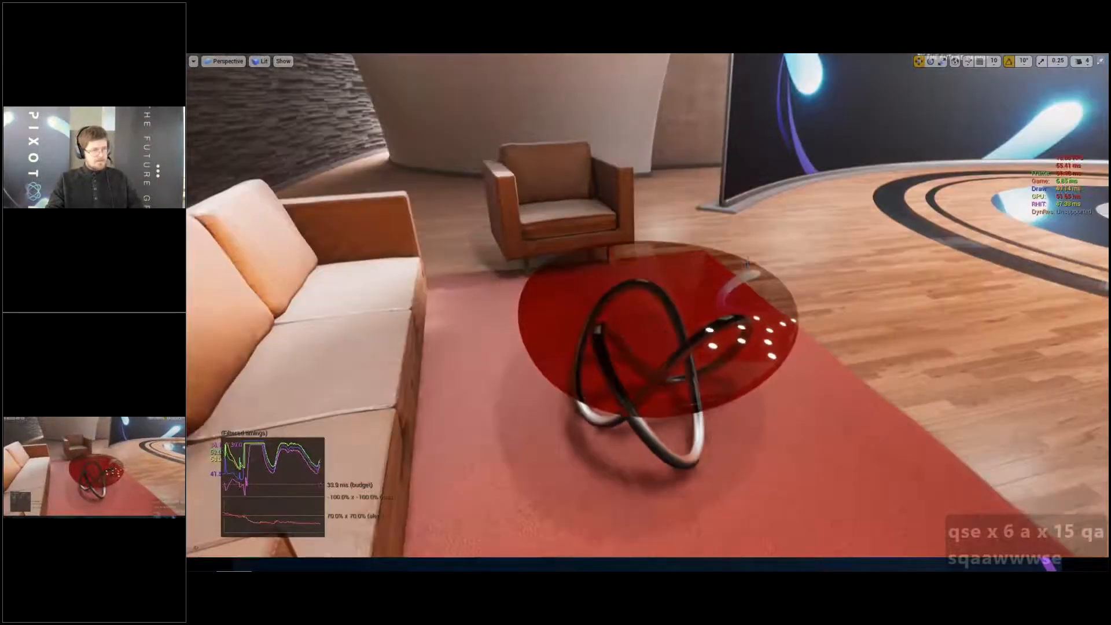
{"action": "key", "text": "F11"}
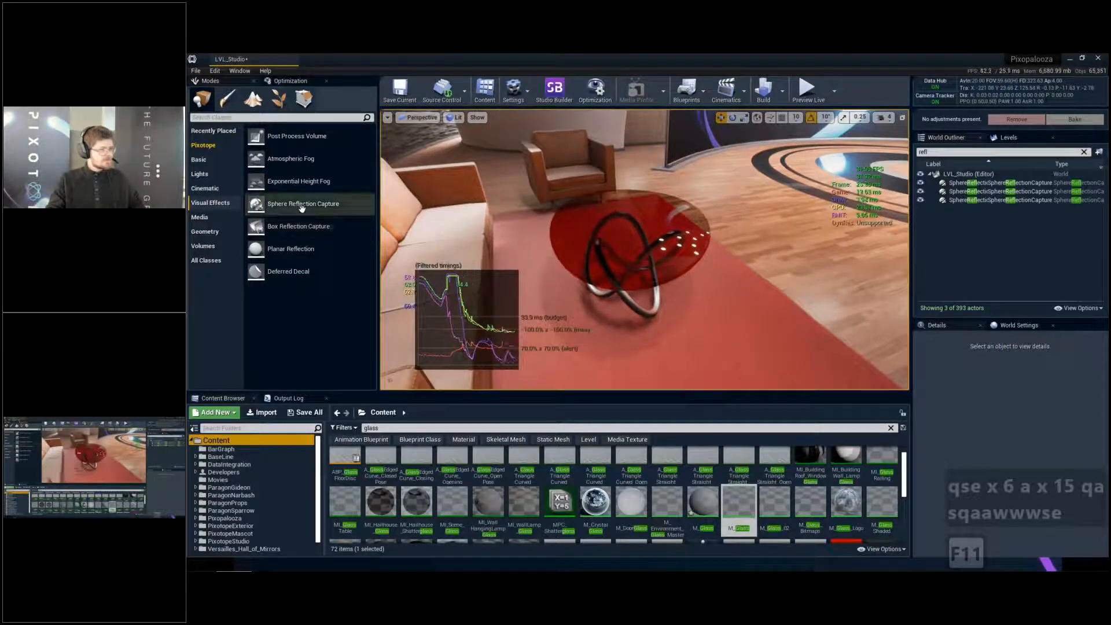
- Place a Sphere Reflection Capture above the glass coffee table and reduce its influence radius to about 632
{"action": "left_click_drag", "start_coordinate": [290, 204], "coordinate": [606, 234]}
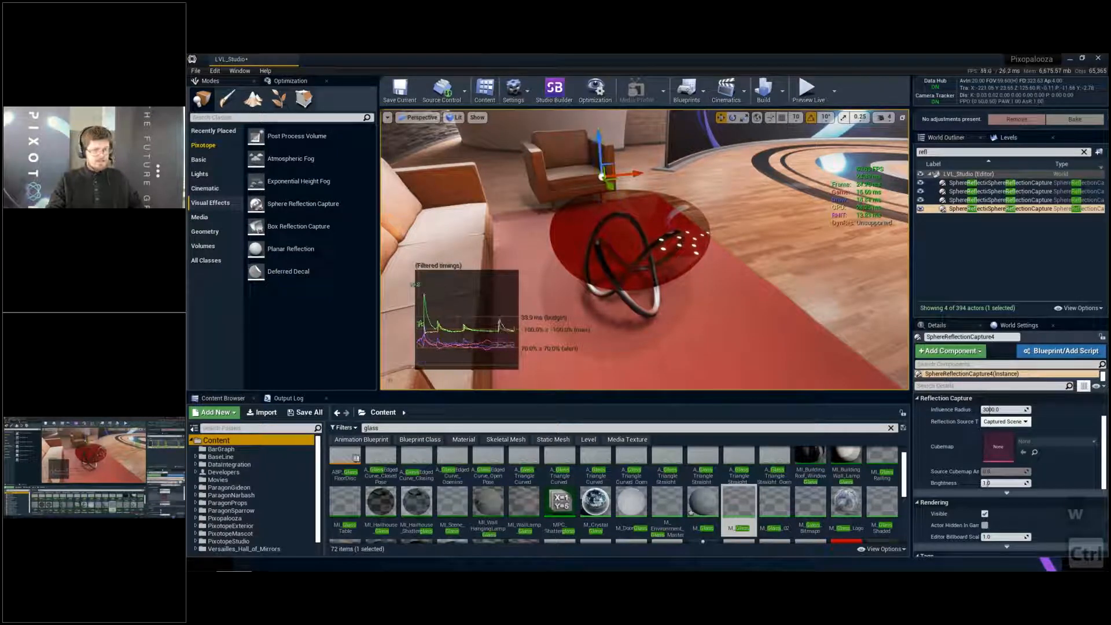
{"action": "scroll", "coordinate": [954, 401], "scroll_direction": "up", "scroll_amount": 2}
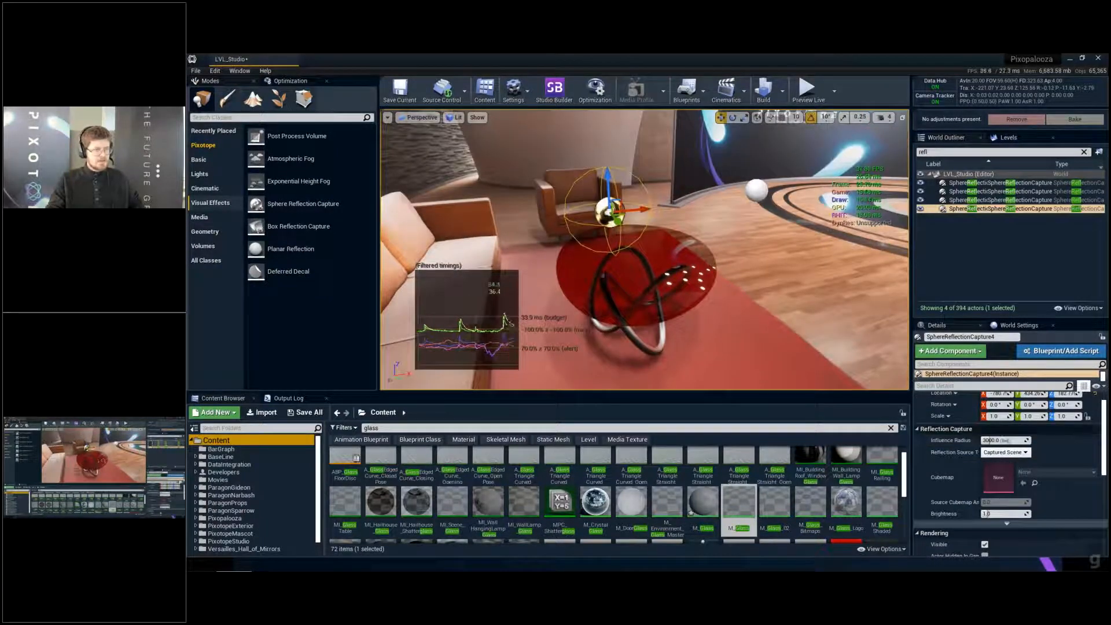
{"action": "left_click_drag", "start_coordinate": [1006, 441], "coordinate": [1006, 441]}
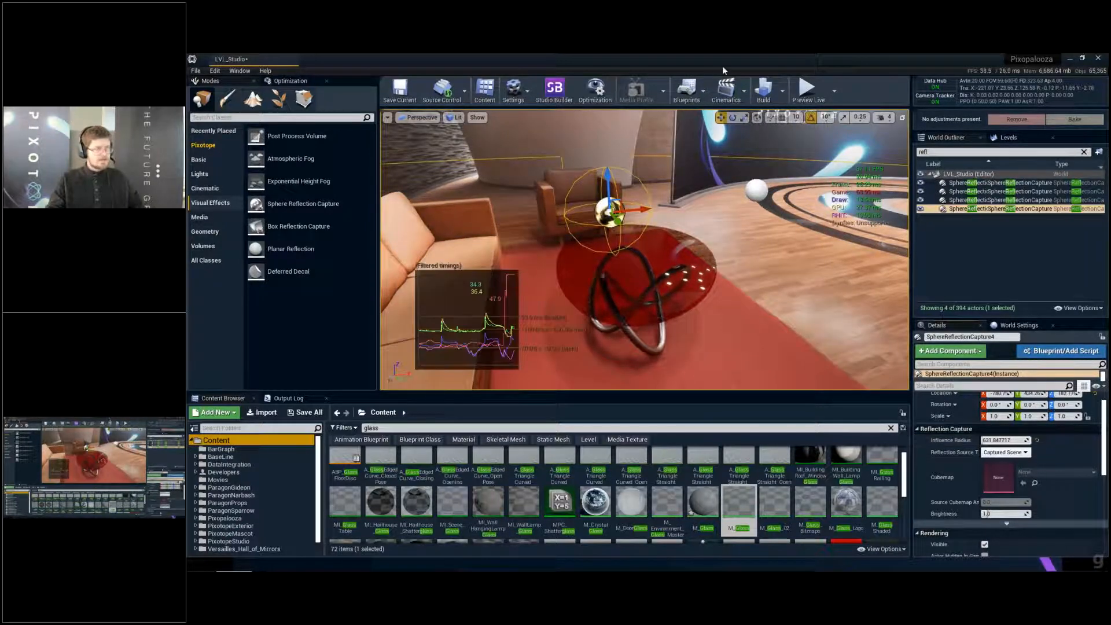
- Build the reflection captures and check the glass table up close in full screen
{"action": "left_click", "coordinate": [782, 91]}
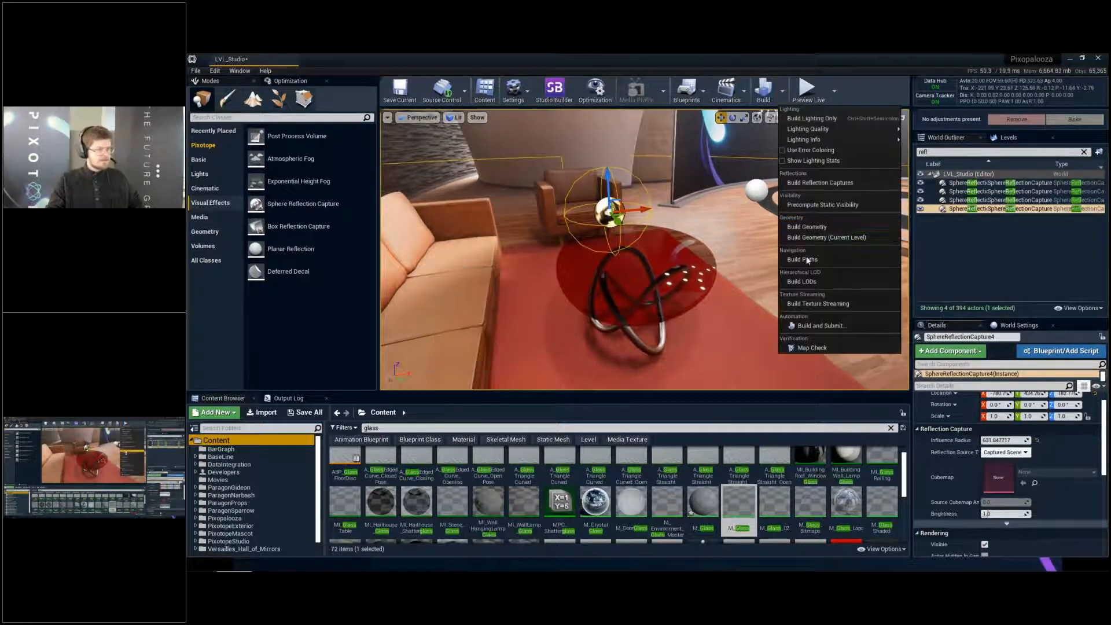
{"action": "left_click", "coordinate": [820, 182]}
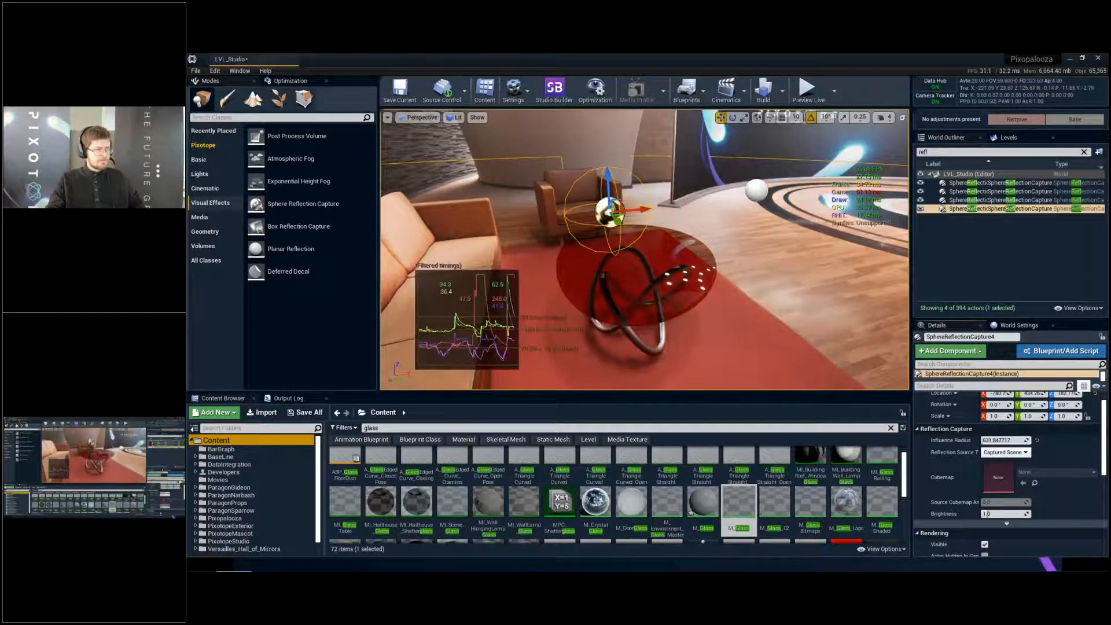
{"action": "key", "text": "q"}
{"action": "key", "text": "w"}
{"action": "key", "text": "e"}
{"action": "key", "text": "s"}
{"action": "key", "text": "d"}
{"action": "right_click_drag", "start_coordinate": [645, 249], "coordinate": [686, 244]}
{"action": "key", "text": "a"}
{"action": "key", "text": "w"}
{"action": "key", "text": "q"}
{"action": "key", "text": "a"}
{"action": "key", "text": "q"}
{"action": "key", "text": "e"}
{"action": "key", "text": "e"}
{"action": "key", "text": "w"}
{"action": "key", "text": "Escape"}
{"action": "key", "text": "F11"}
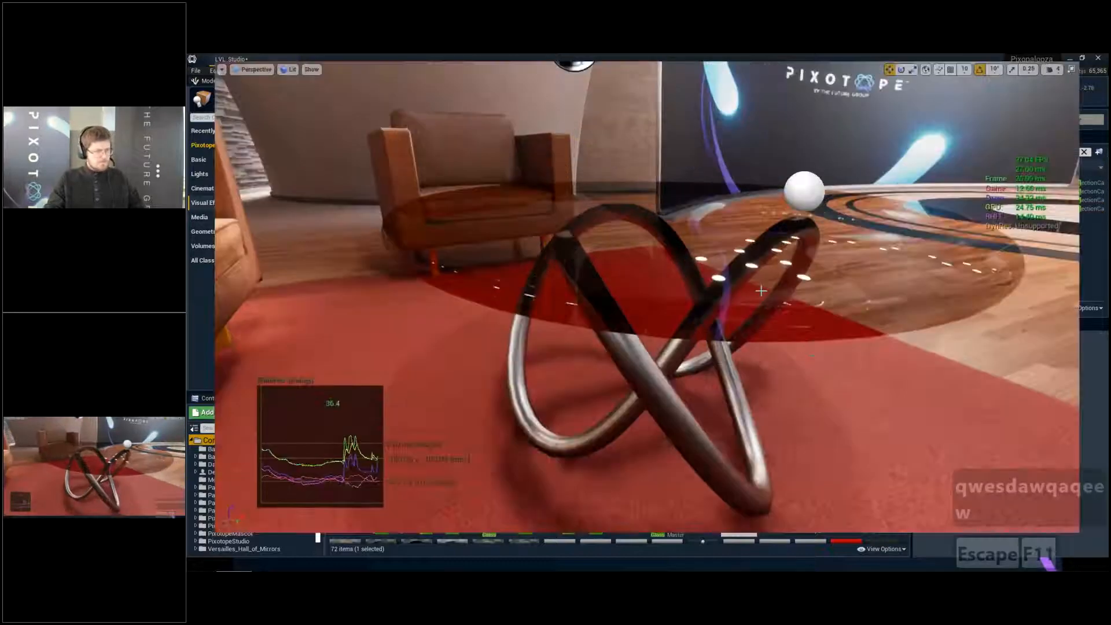
- Reapply r.RayTracing.Translucency.Refraction with the value 1 through the console
{"action": "key", "text": "Insert"}
{"action": "key", "text": "Up"}
{"action": "key", "text": "BackSpace"}
{"action": "key", "text": "BackSpace"}
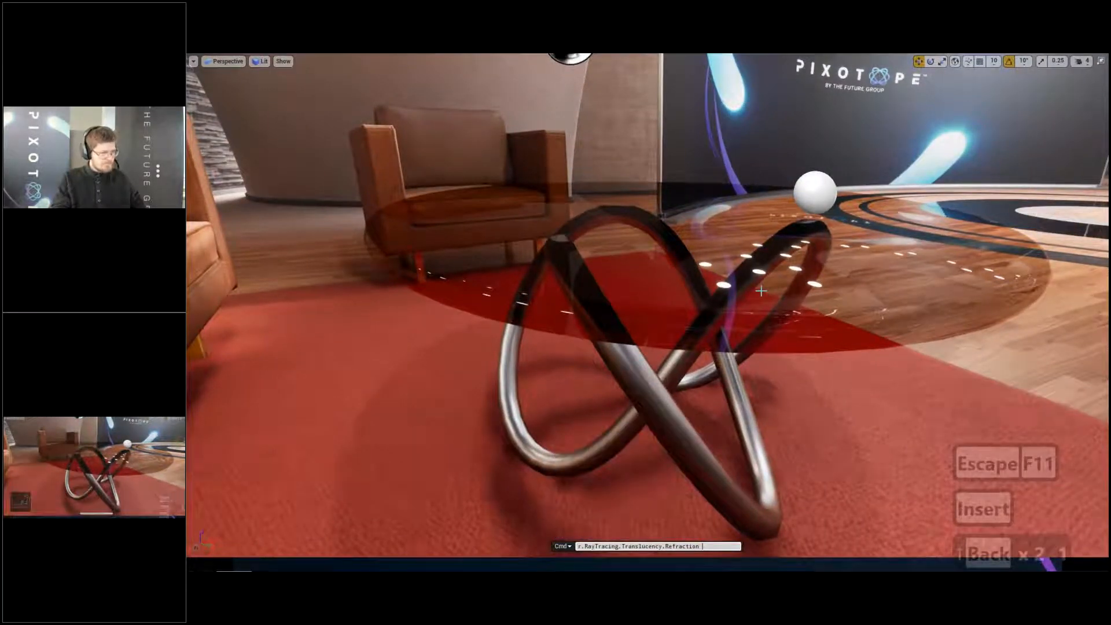
{"action": "type", "text": "1"}
{"action": "key", "text": "Return"}
- Recall an earlier ray tracing command from the console history and erase its value
{"action": "key", "text": "Insert"}
{"action": "key", "text": "Up"}
{"action": "key", "text": "Up"}
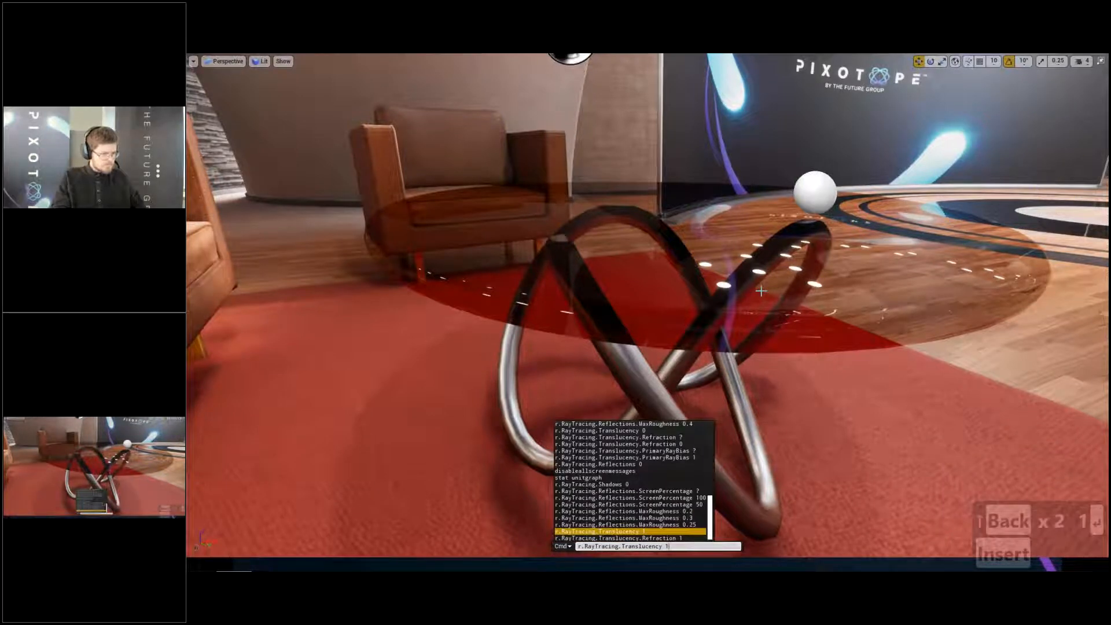
{"action": "key", "text": "Up"}
{"action": "key", "text": "Up"}
{"action": "key", "text": "Down"}
{"action": "key", "text": "BackSpace"}
{"action": "key", "text": "BackSpace"}
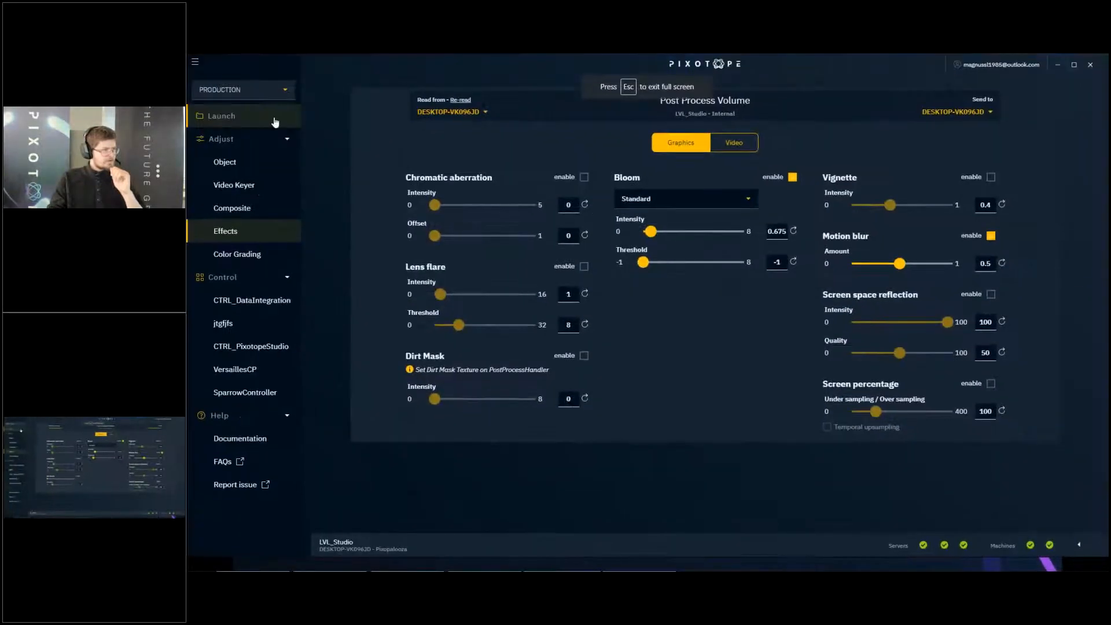
- Launch the LVL_Studio level in the editor and close the Project Settings window that opens with it
{"action": "left_click", "coordinate": [273, 121]}
{"action": "left_click", "coordinate": [382, 121]}
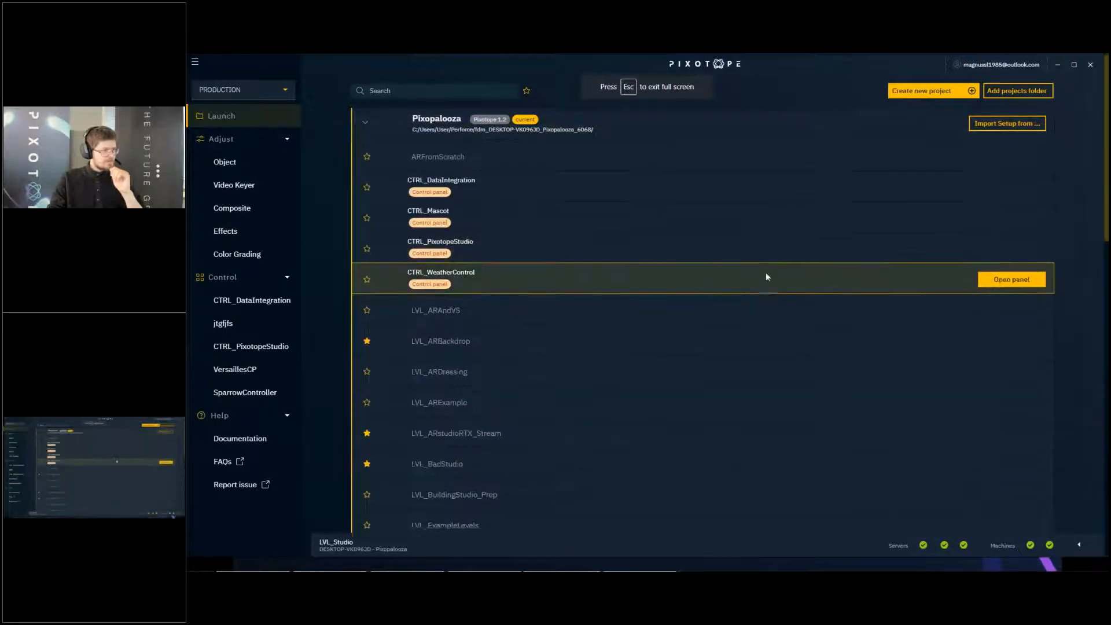
{"action": "scroll", "coordinate": [766, 272], "scroll_direction": "down", "scroll_amount": 3}
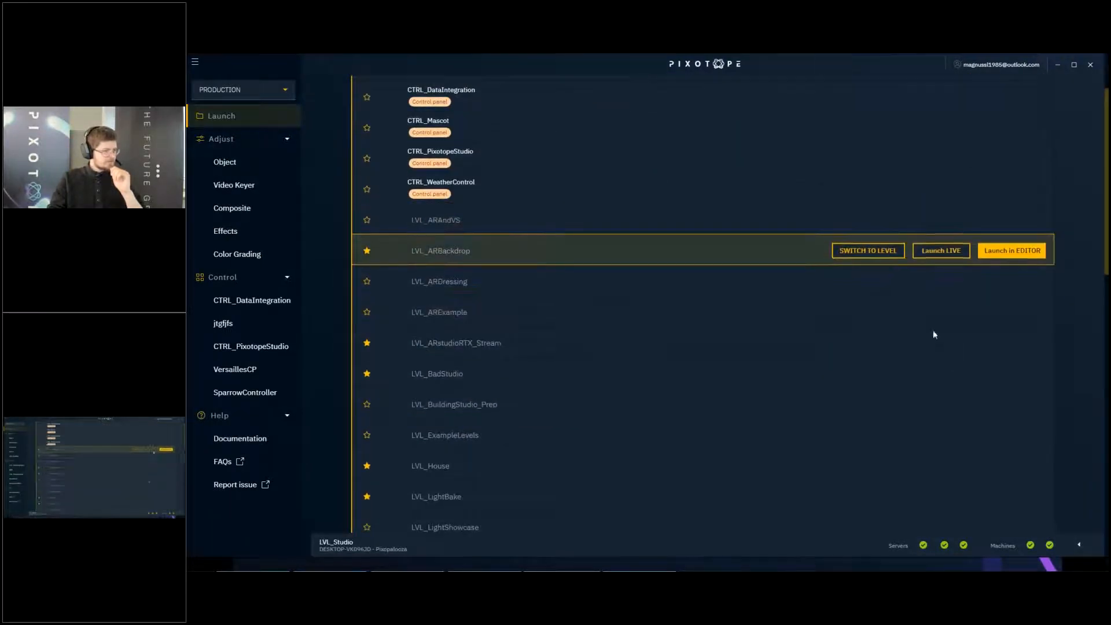
{"action": "scroll", "coordinate": [912, 406], "scroll_direction": "down", "scroll_amount": 3}
{"action": "scroll", "coordinate": [888, 266], "scroll_direction": "up", "scroll_amount": 2}
{"action": "scroll", "coordinate": [848, 142], "scroll_direction": "up", "scroll_amount": 3}
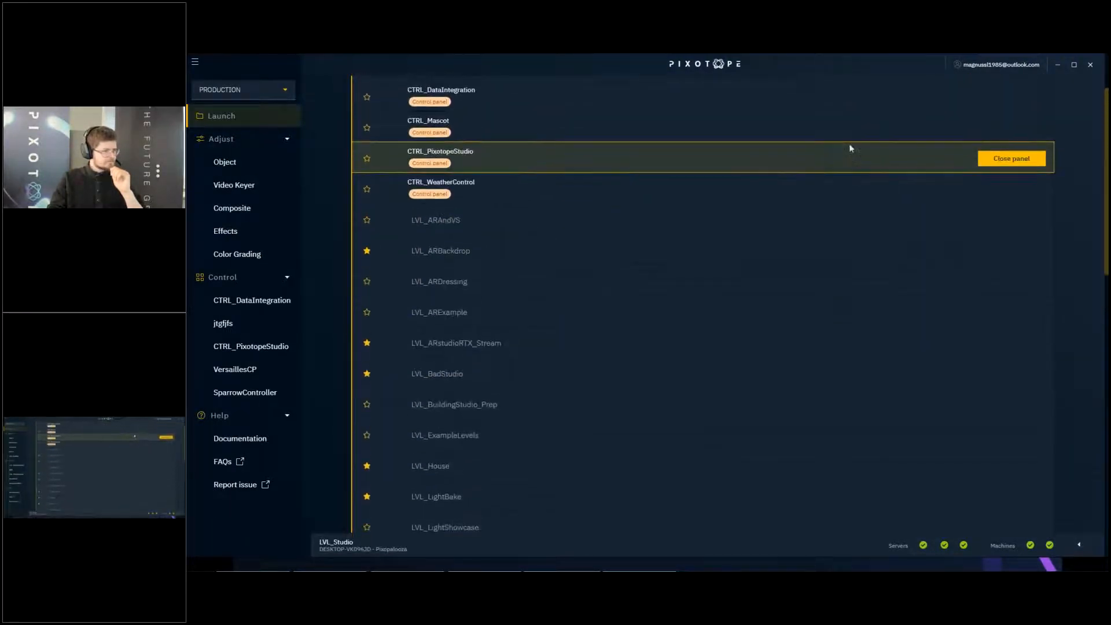
{"action": "scroll", "coordinate": [803, 344], "scroll_direction": "down", "scroll_amount": 6}
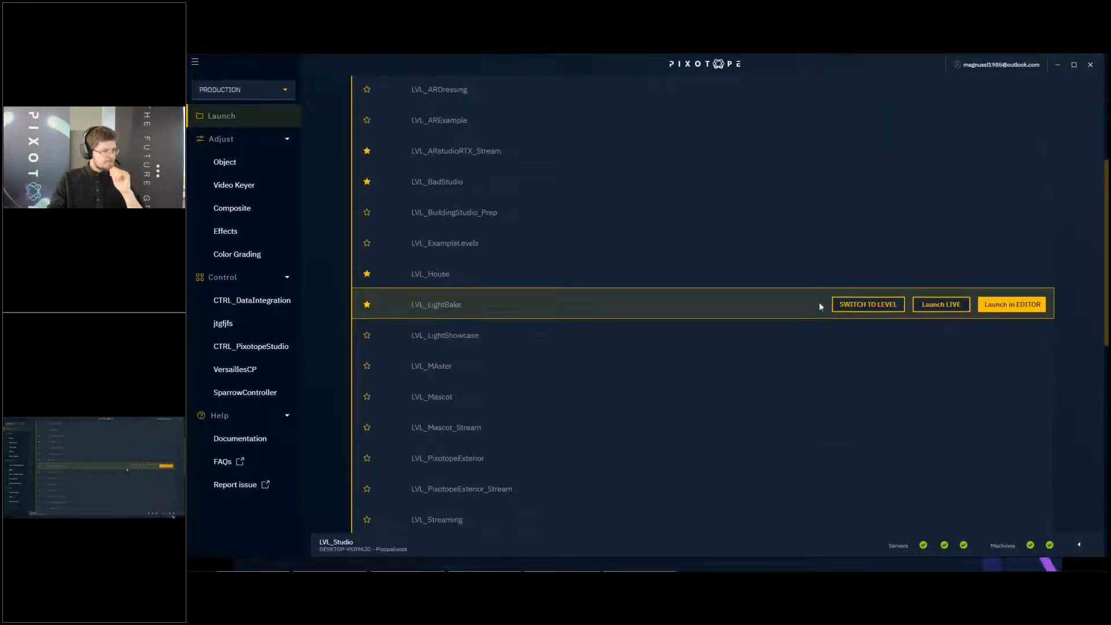
{"action": "scroll", "coordinate": [819, 302], "scroll_direction": "down", "scroll_amount": 5}
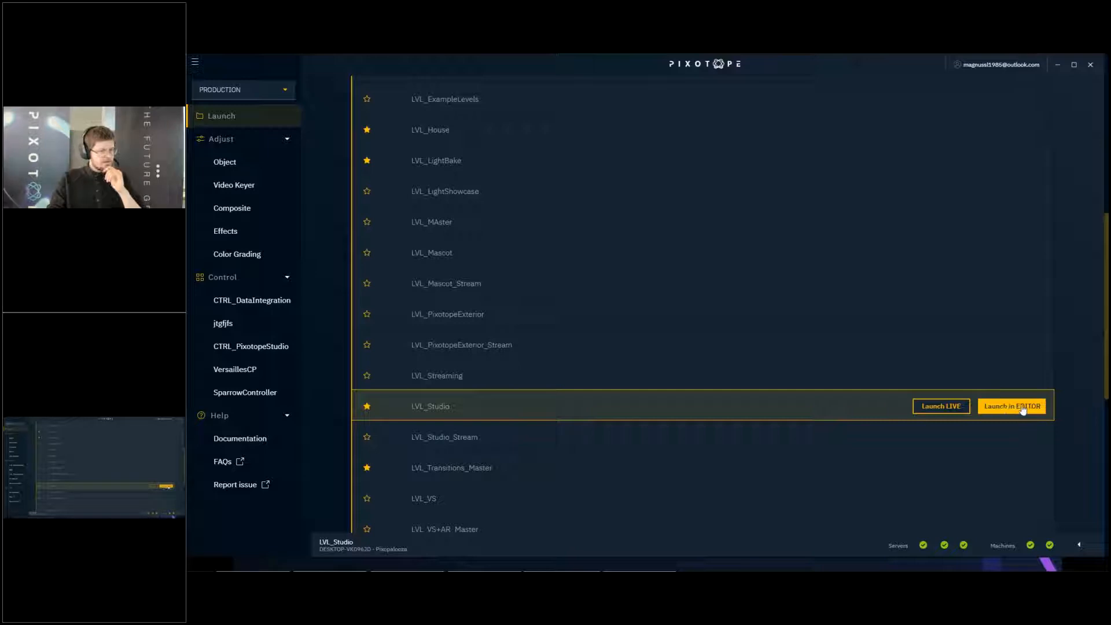
{"action": "left_click", "coordinate": [1022, 408]}
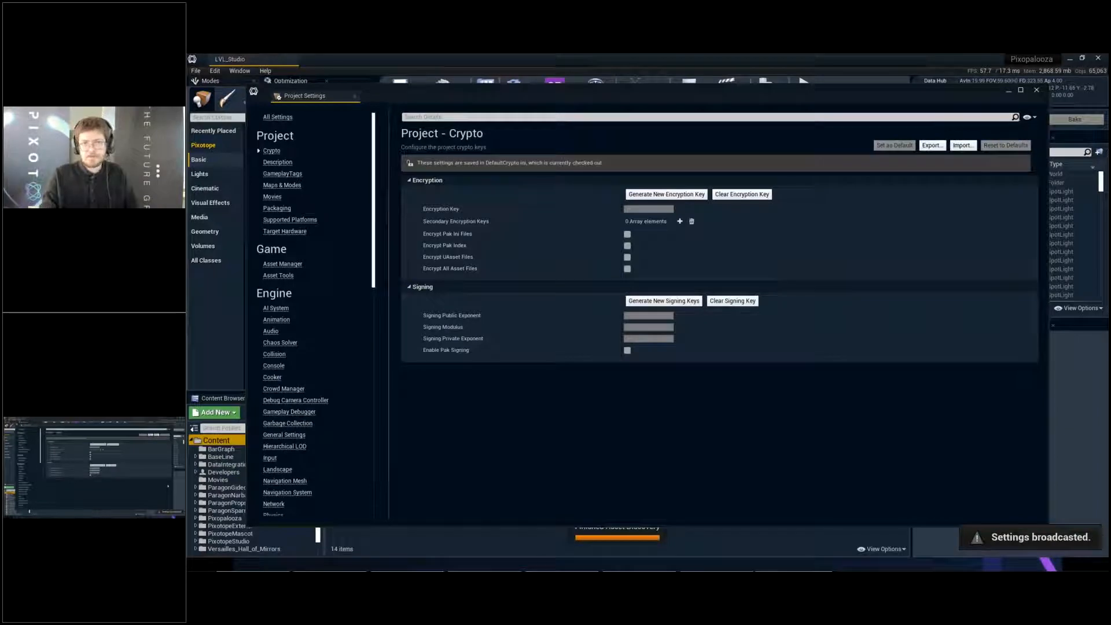
{"action": "left_click", "coordinate": [1037, 90]}
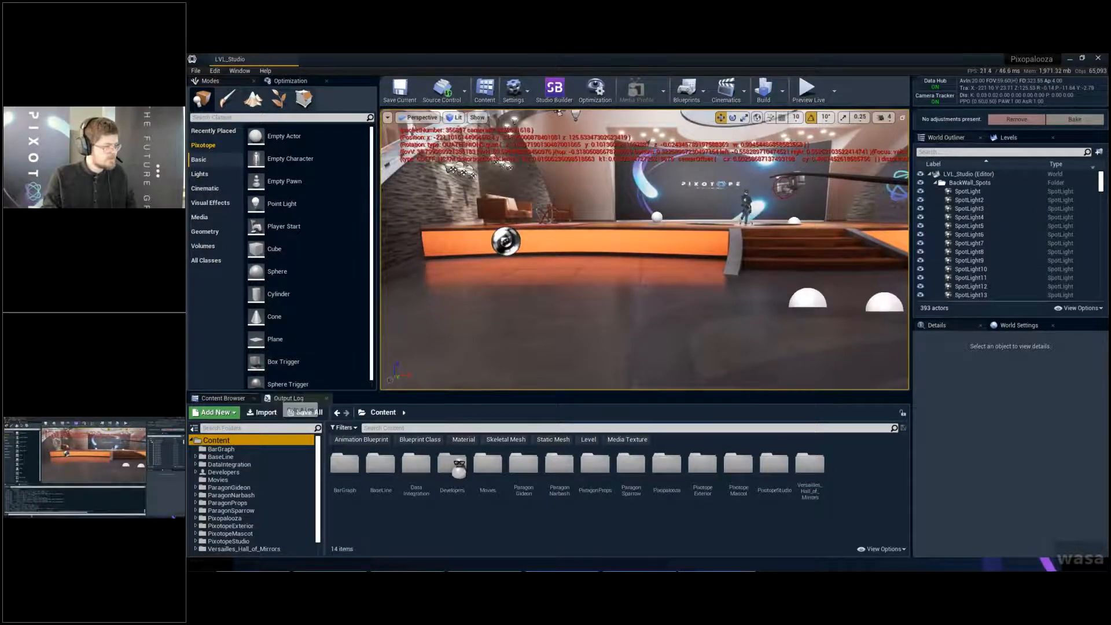
- Run r.RayTracing.Reflections.MaxRoughness 0.25 from the console history in the Output Log
{"action": "left_click", "coordinate": [280, 399]}
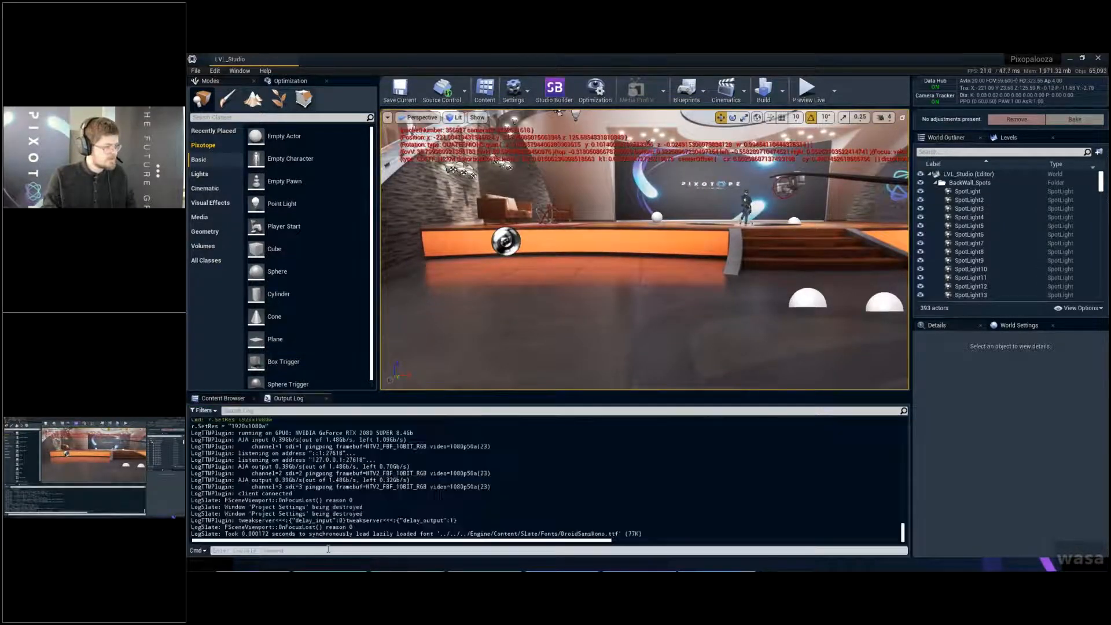
{"action": "left_click", "coordinate": [459, 550]}
{"action": "key", "text": "Up"}
{"action": "key", "text": "Up"}
{"action": "key", "text": "Up"}
{"action": "key", "text": "Up"}
{"action": "key", "text": "Up"}
{"action": "key", "text": "Down"}
{"action": "key", "text": "Down"}
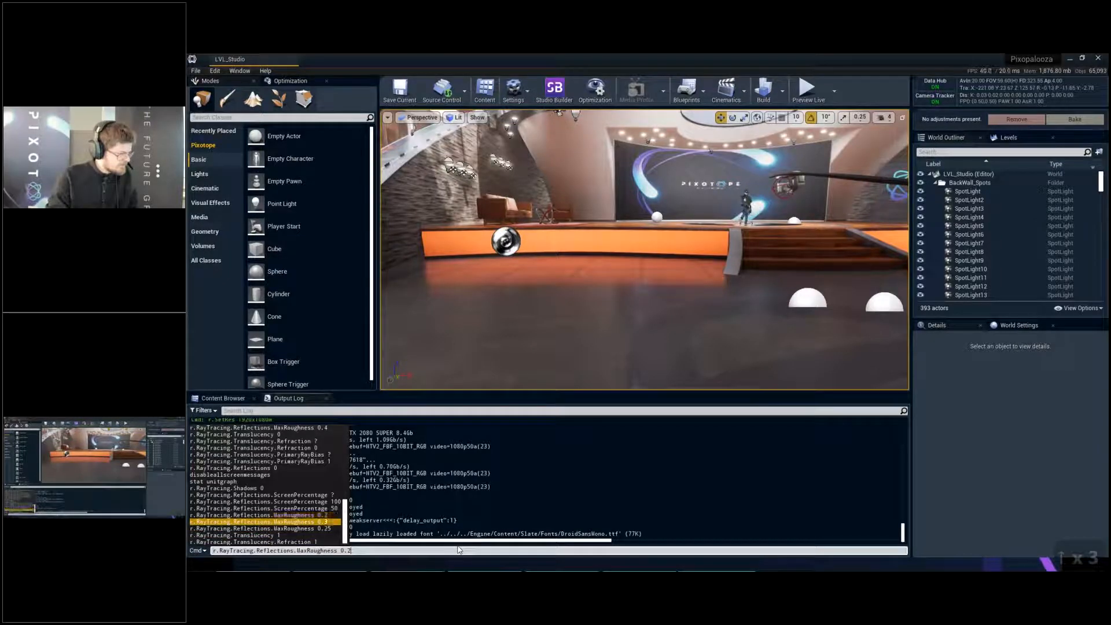
{"action": "key", "text": "Return"}
- Run r.RayTracing.Reflections.ScreenPercentage with the value 50 from the console history
{"action": "key", "text": "Up"}
{"action": "key", "text": "Up"}
- Set r.RayTracing.Reflections.ScreenPercentage to 100 by rerunning its earlier console command
{"action": "key", "text": "Up"}
{"action": "key", "text": "Up"}
{"action": "key", "text": "Up"}
{"action": "key", "text": "Up"}
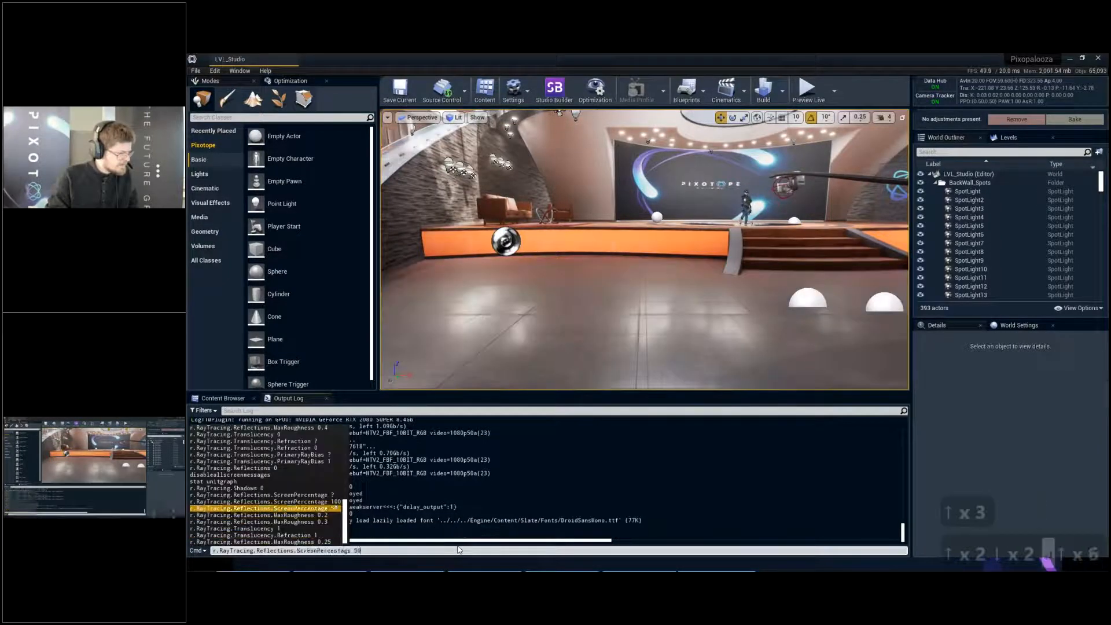
{"action": "key", "text": "Return"}
{"action": "key", "text": "Up"}
{"action": "key", "text": "Up"}
{"action": "key", "text": "Up"}
{"action": "key", "text": "Up"}
{"action": "key", "text": "Up"}
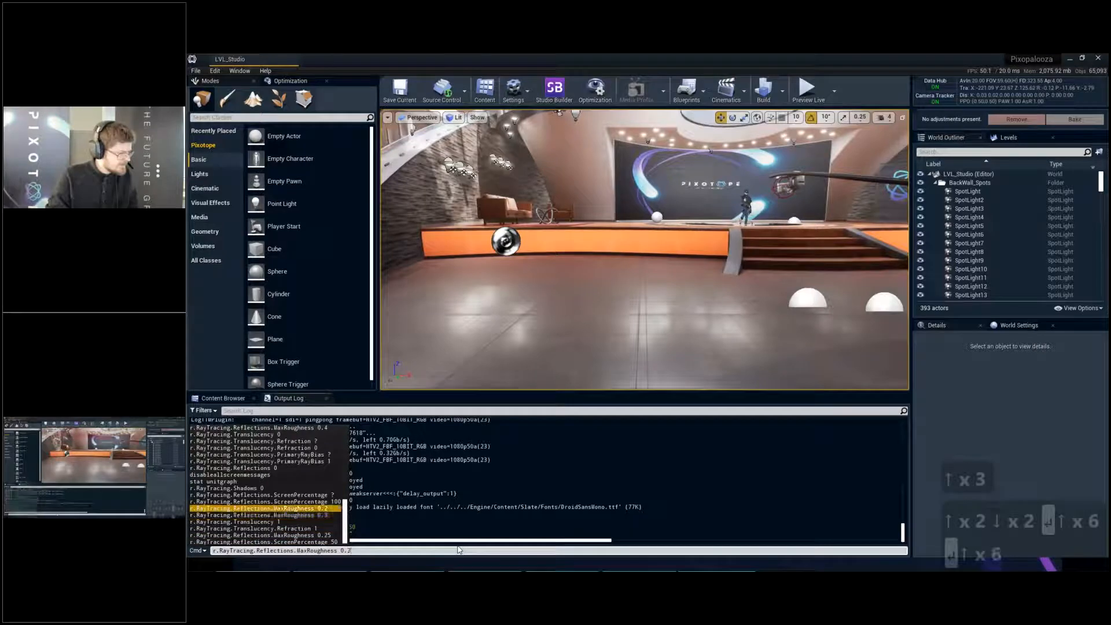
{"action": "key", "text": "Up"}
{"action": "key", "text": "Up"}
{"action": "key", "text": "Return"}
- Turn off ray traced shadows by rerunning r.RayTracing.Shadows 0
{"action": "key", "text": "Up"}
{"action": "key", "text": "Up"}
{"action": "key", "text": "Up"}
{"action": "key", "text": "Up"}
{"action": "key", "text": "Up"}
{"action": "key", "text": "Up"}
- Enable ray traced refraction by rerunning r.RayTracing.Translucency.Refraction 1
{"action": "key", "text": "Up"}
{"action": "key", "text": "Up"}
{"action": "key", "text": "Up"}
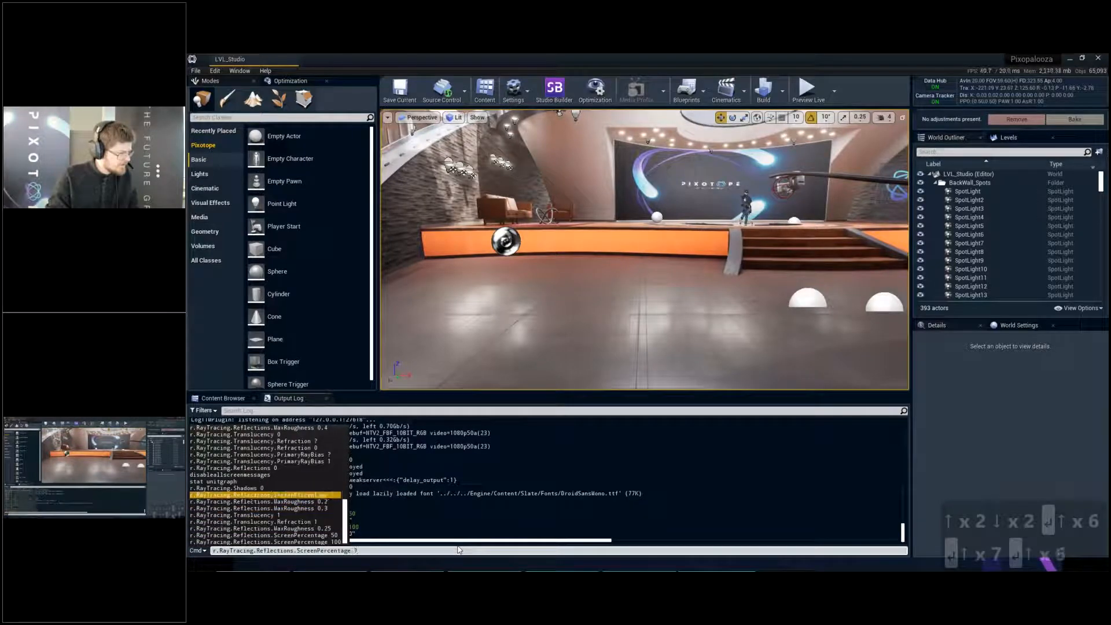
{"action": "key", "text": "Return"}
{"action": "key", "text": "Up"}
{"action": "key", "text": "Up"}
{"action": "key", "text": "Up"}
{"action": "key", "text": "Up"}
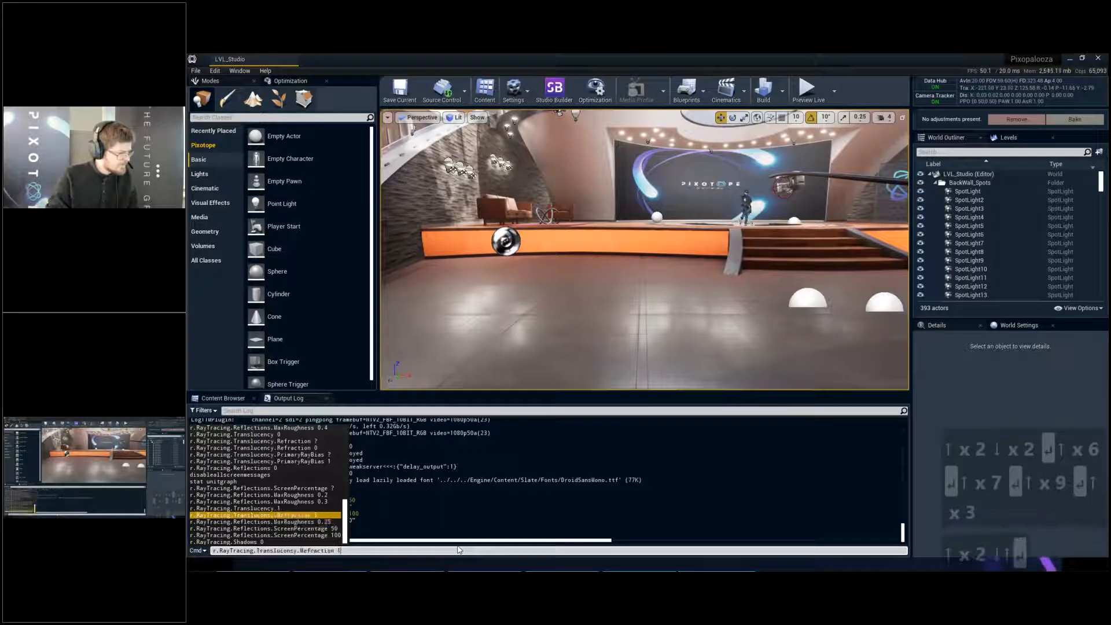
{"action": "key", "text": "Return"}
- Enable ray traced translucency by rerunning r.RayTracing.Translucency 1
{"action": "key", "text": "Up"}
{"action": "key", "text": "Up"}
{"action": "key", "text": "Up"}
{"action": "key", "text": "Up"}
{"action": "key", "text": "Up"}
{"action": "key", "text": "Up"}
{"action": "key", "text": "Return"}
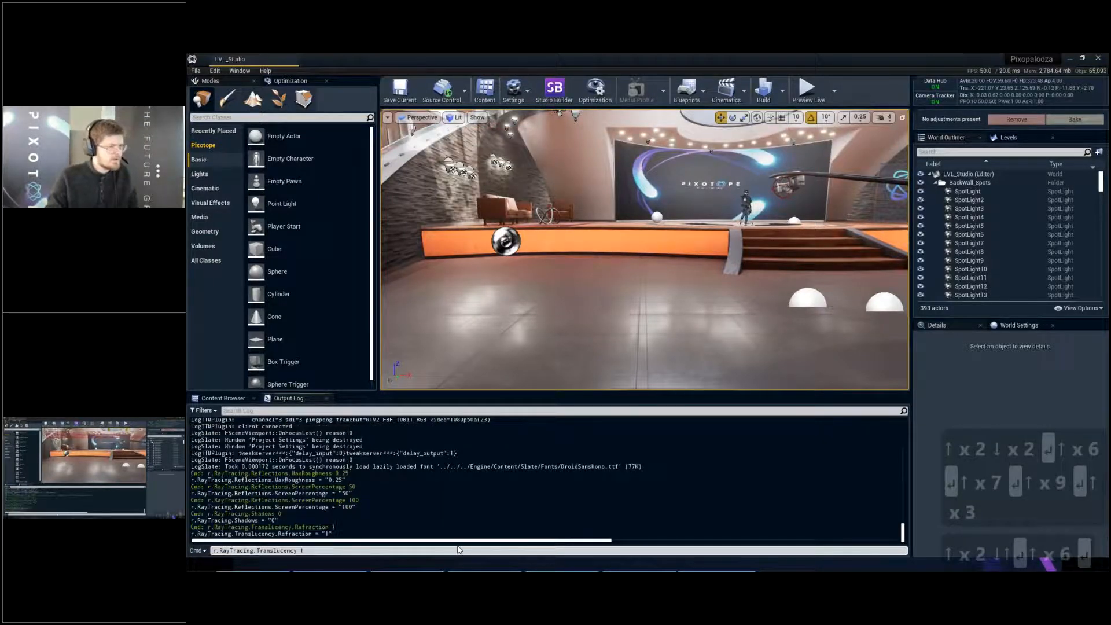
- End the live preview and examine the glass coffee table in the lounge area up close
{"action": "key", "text": "a"}
{"action": "key", "text": "w"}
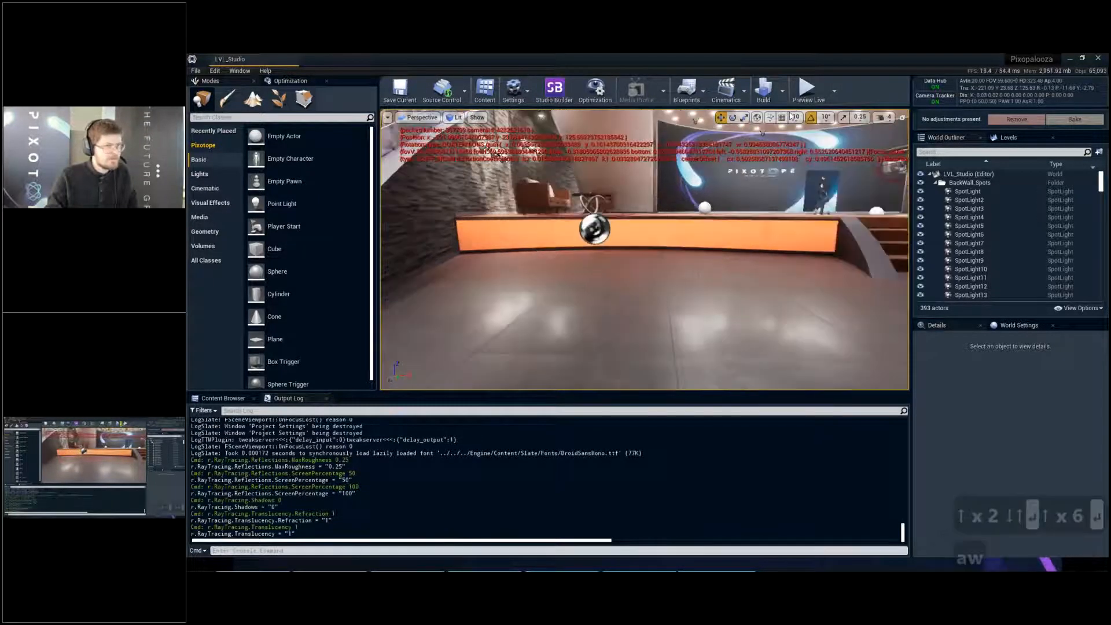
{"action": "key", "text": "Escape"}
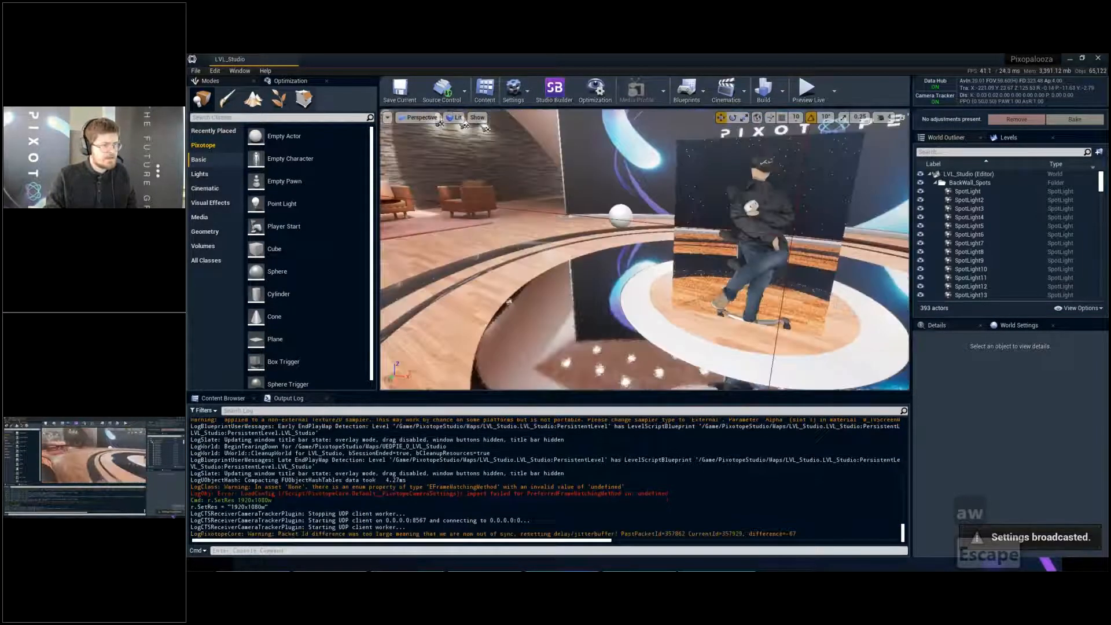
{"action": "key", "text": "a"}
{"action": "key", "text": "w"}
{"action": "key", "text": "e"}
{"action": "key", "text": "a"}
{"action": "key", "text": "d"}
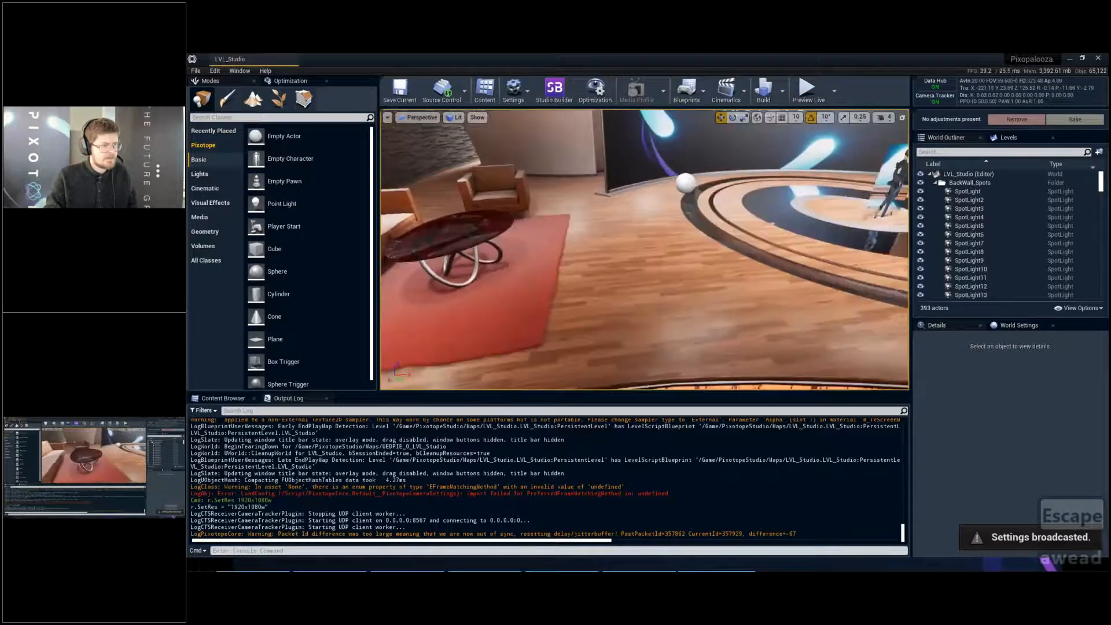
{"action": "key", "text": "a"}
{"action": "key", "text": "w"}
{"action": "key", "text": "a"}
{"action": "key", "text": "w"}
{"action": "key", "text": "q"}
{"action": "key", "text": "e"}
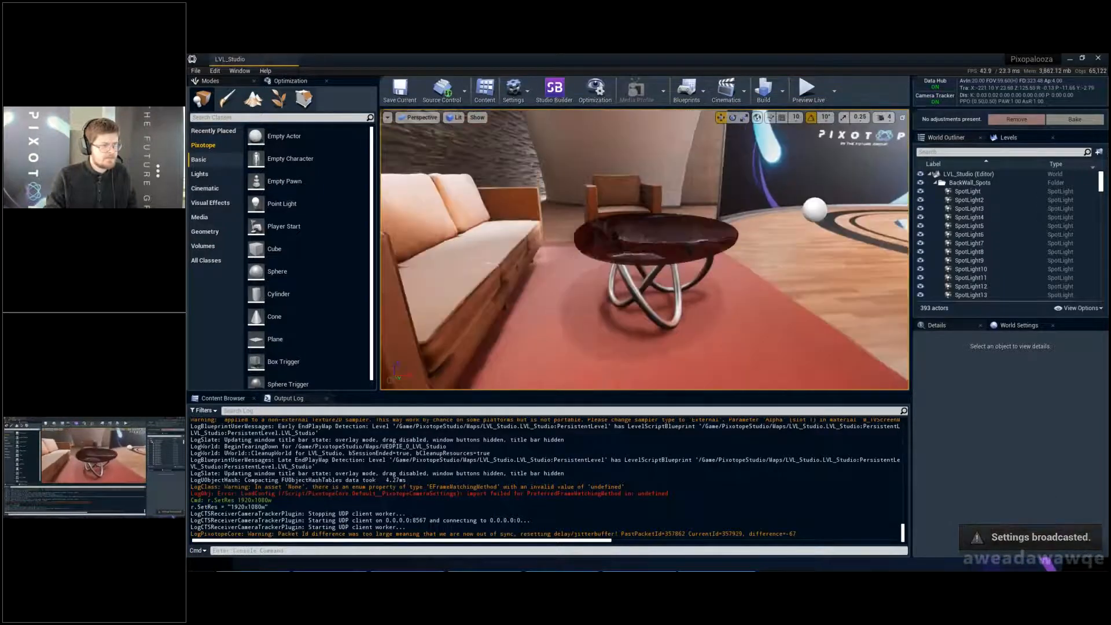
{"action": "key", "text": "w"}
- Select the sofa table, search the content for glass materials and assign M_Glass to its Element 0 material slot
{"action": "left_click", "coordinate": [422, 365]}
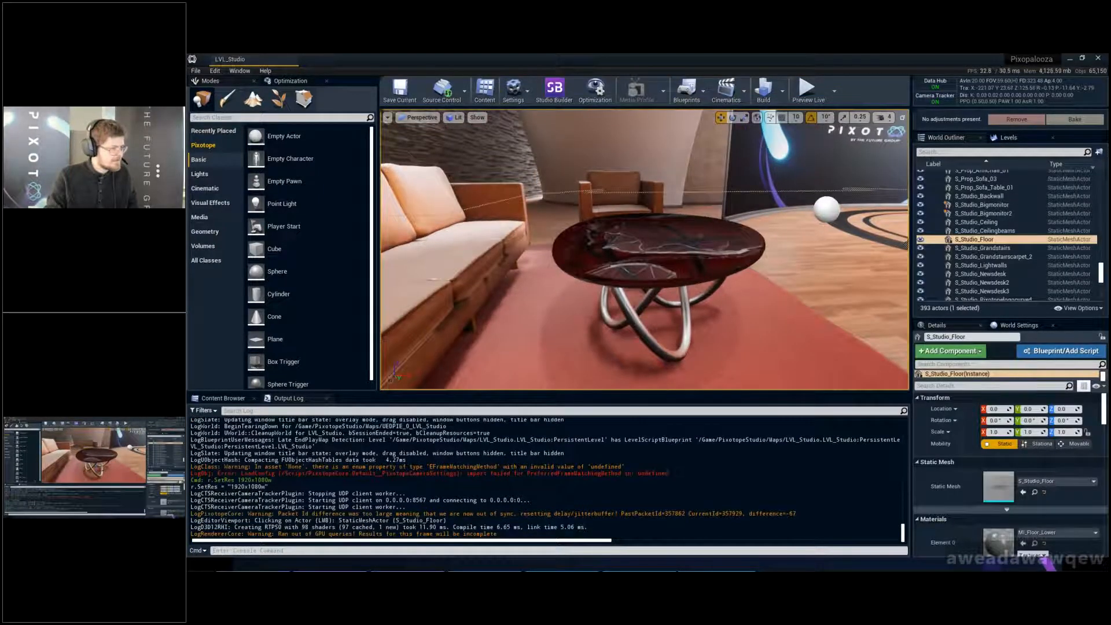
{"action": "left_click", "coordinate": [654, 249]}
{"action": "left_click", "coordinate": [246, 399]}
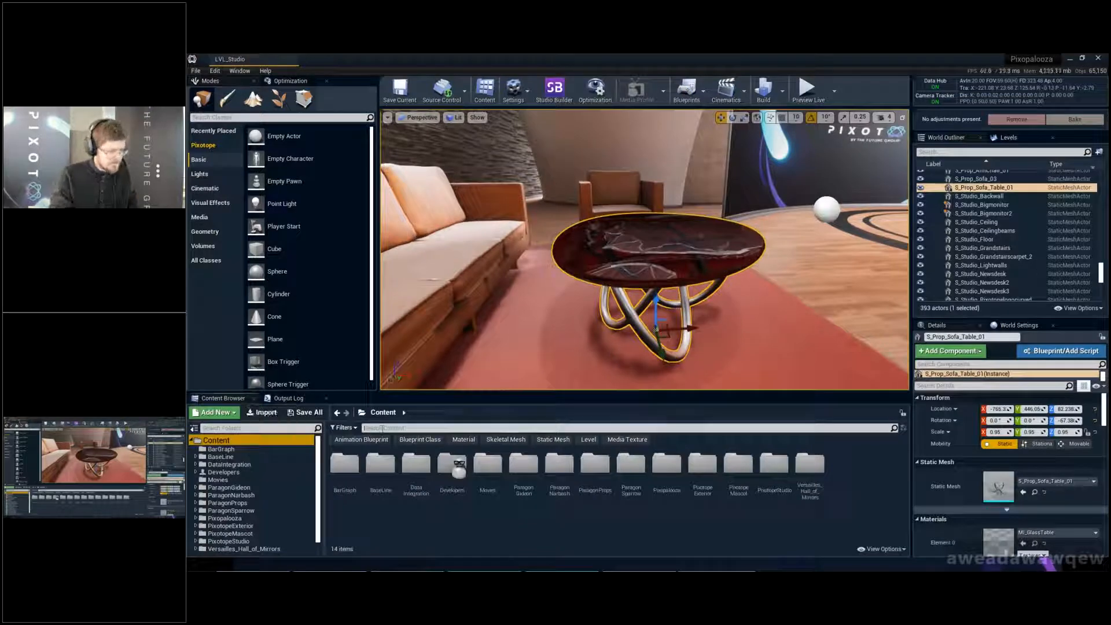
{"action": "type", "text": "glass"}
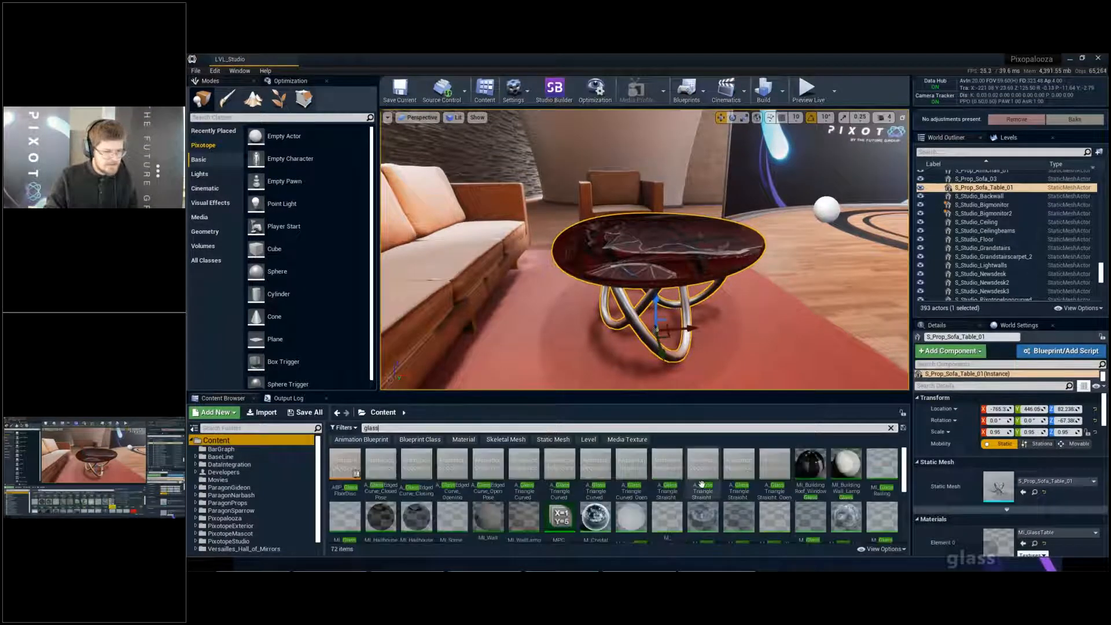
{"action": "scroll", "coordinate": [702, 484], "scroll_direction": "down", "scroll_amount": 1}
{"action": "left_click_drag", "start_coordinate": [739, 492], "coordinate": [1024, 541]}
- Examine the table's glass top from several angles and clear the selection
{"action": "key", "text": "w"}
{"action": "right_click_drag", "start_coordinate": [694, 261], "coordinate": [625, 272]}
{"action": "key", "text": "q"}
{"action": "key", "text": "e"}
{"action": "key", "text": "d"}
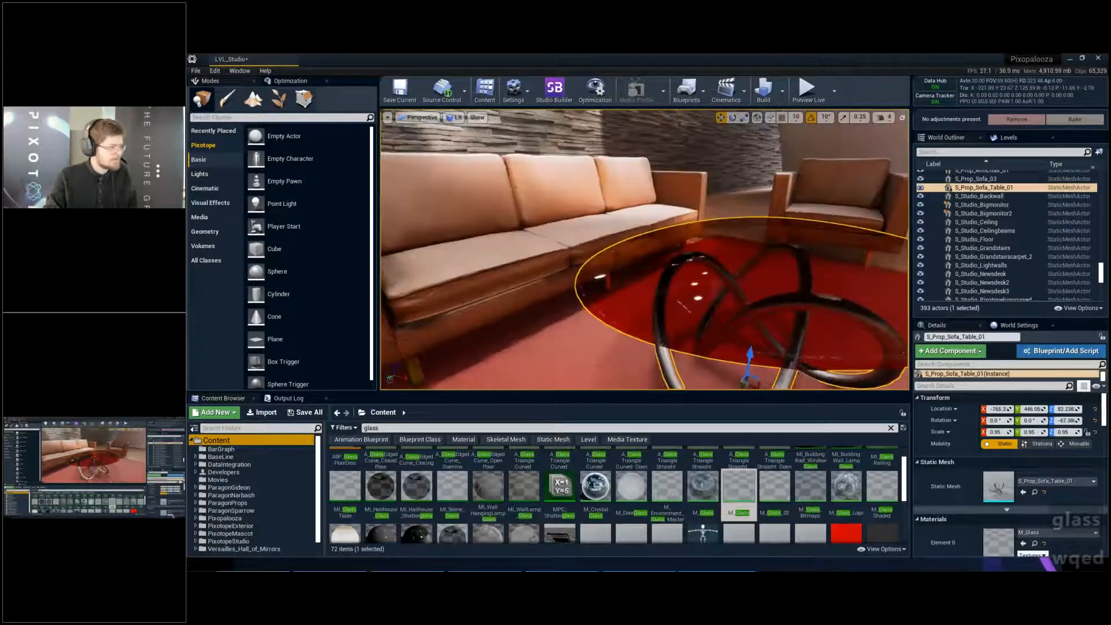
{"action": "right_click_drag", "start_coordinate": [668, 215], "coordinate": [668, 215]}
{"action": "key", "text": "d"}
{"action": "key", "text": "s"}
{"action": "key", "text": "q"}
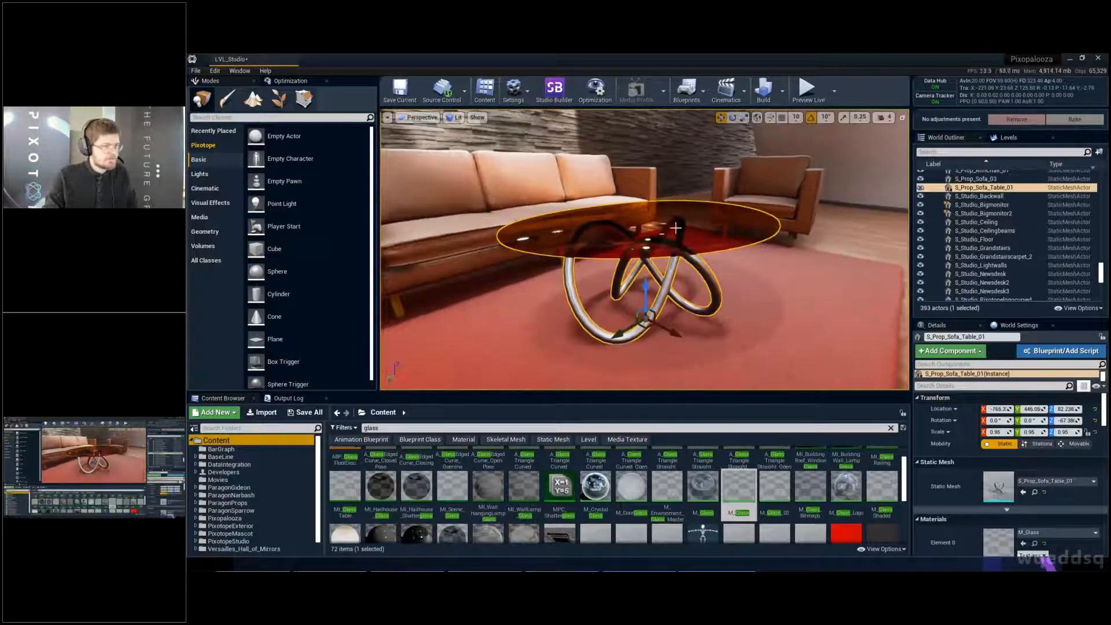
{"action": "left_click", "coordinate": [676, 228]}
{"action": "left_click", "coordinate": [674, 232], "text": "ctrl"}
{"action": "left_click", "coordinate": [663, 234], "text": "ctrl"}
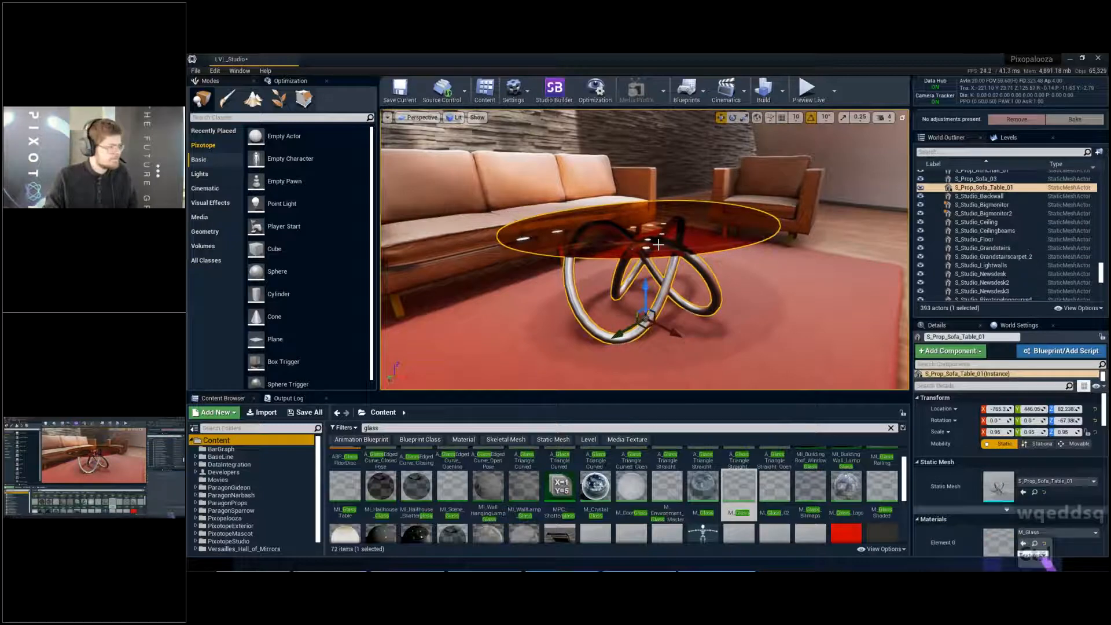
{"action": "left_click", "coordinate": [658, 245], "text": "ctrl"}
{"action": "right_click_drag", "start_coordinate": [659, 245], "coordinate": [658, 245]}
{"action": "key", "text": "w"}
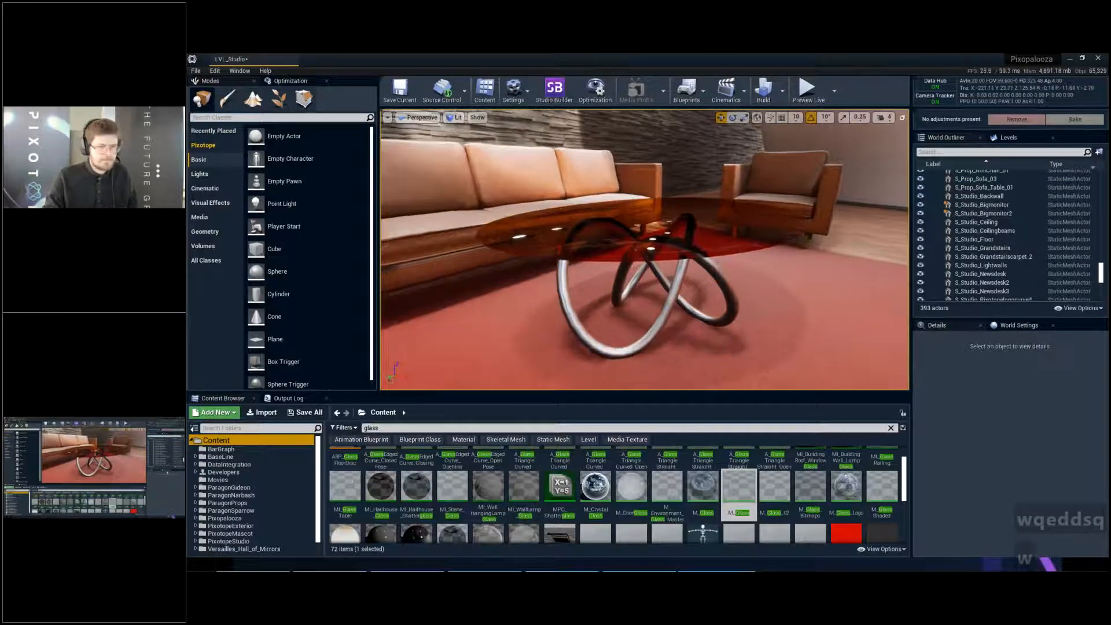
- Show the World Settings and save the level
{"action": "left_click", "coordinate": [1016, 327]}
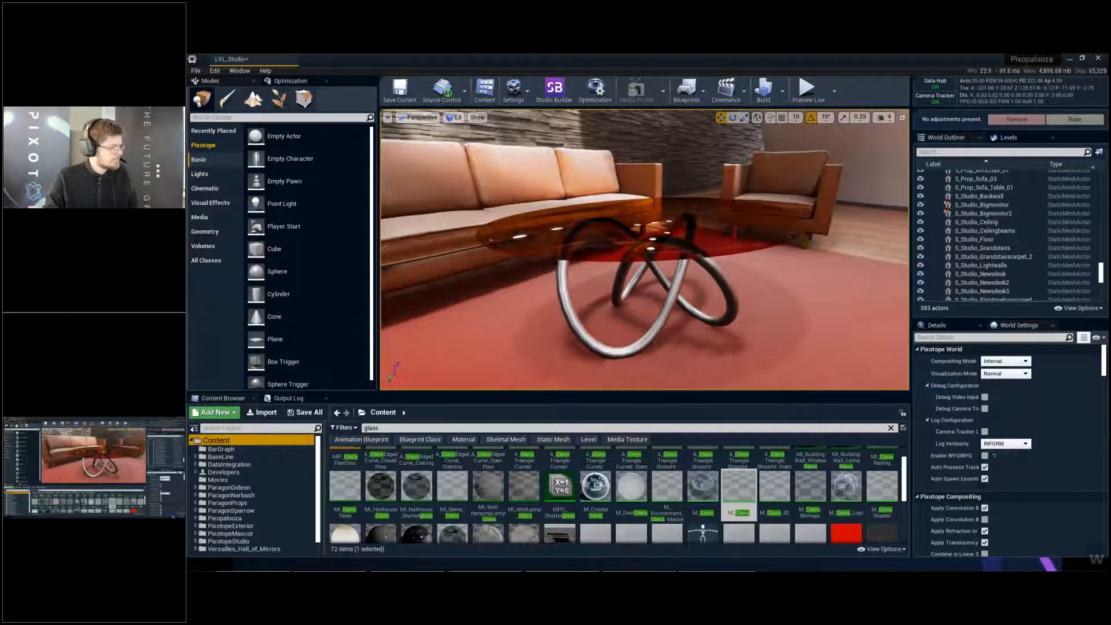
{"action": "key", "text": "d"}
{"action": "key", "text": "ctrl+s"}
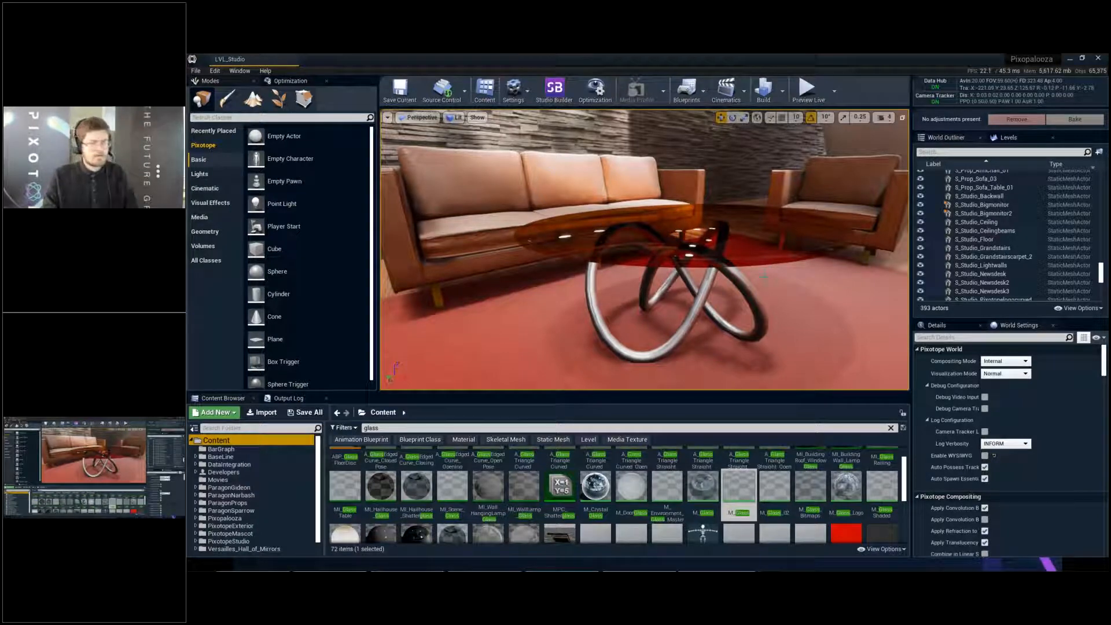
- Check the reflections and transparency of the glass tabletop up close, including in full screen
{"action": "key", "text": "w"}
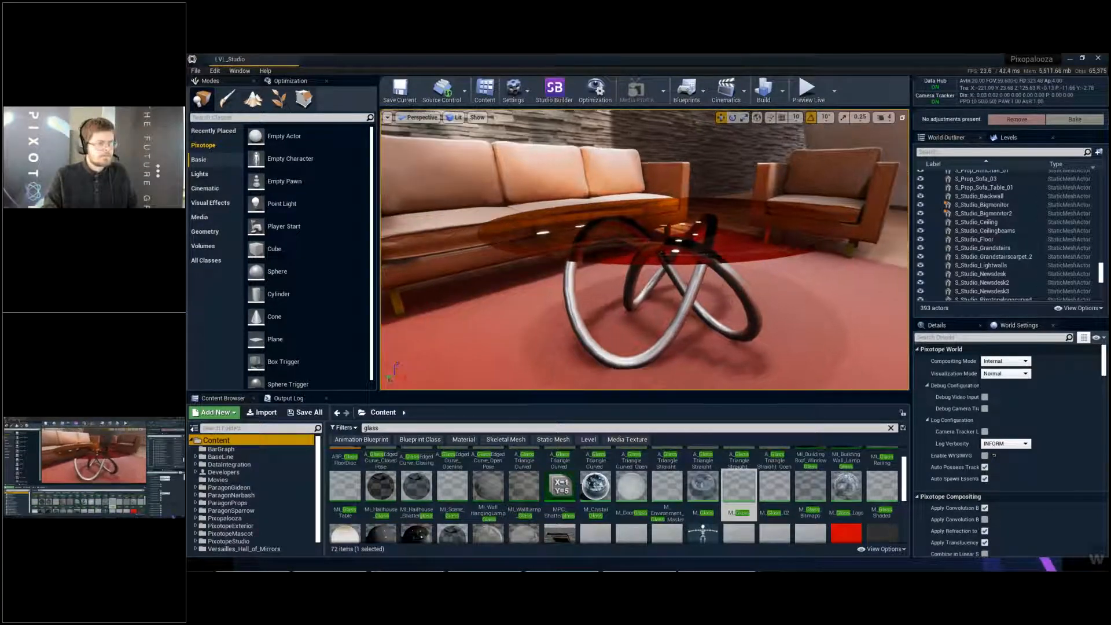
{"action": "key", "text": "a"}
{"action": "key", "text": "w"}
{"action": "key", "text": "s"}
{"action": "key", "text": "e"}
{"action": "key", "text": "w"}
{"action": "key", "text": "w"}
{"action": "key", "text": "s"}
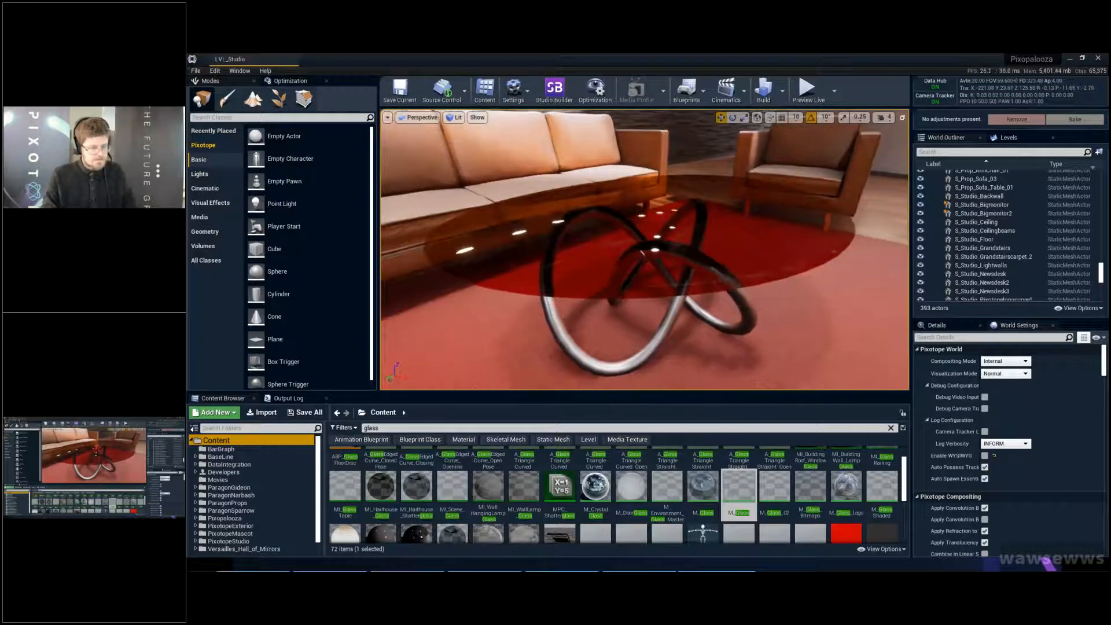
{"action": "key", "text": "F11"}
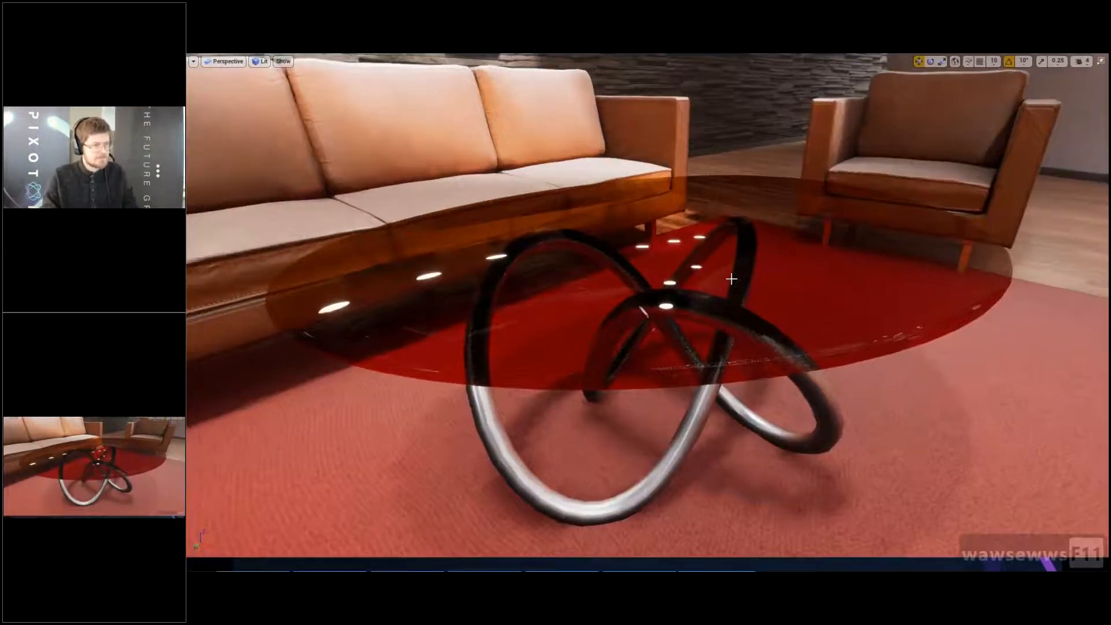
{"action": "key", "text": "F11"}
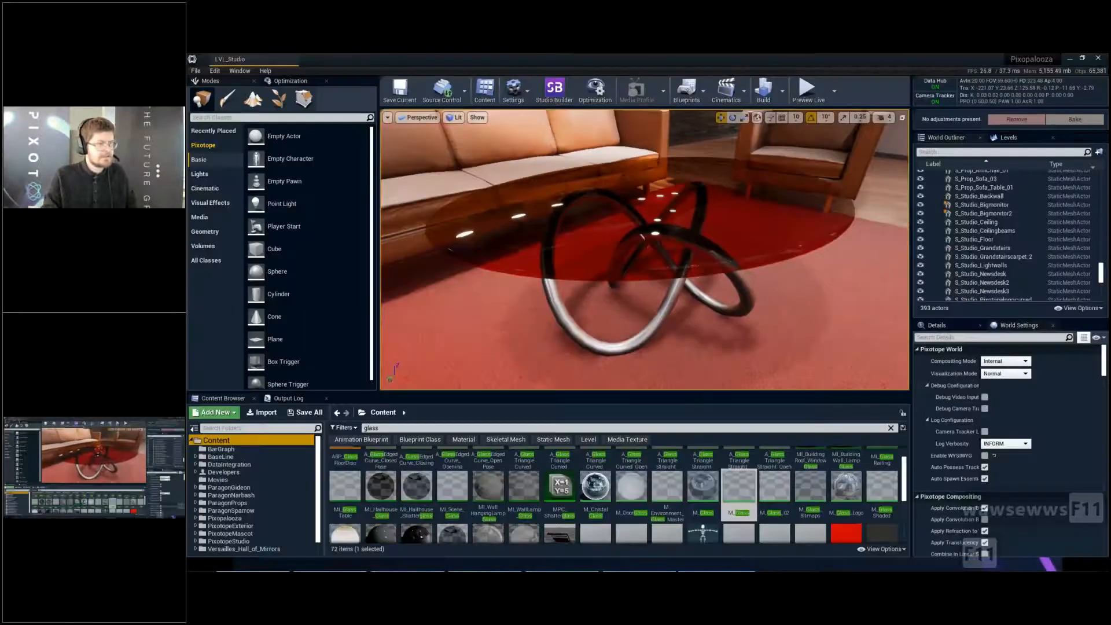
- Hide the editor icons and compare the wall lamps with their reflections in the glass from below the tabletop
{"action": "right_click_drag", "start_coordinate": [645, 249], "coordinate": [637, 150]}
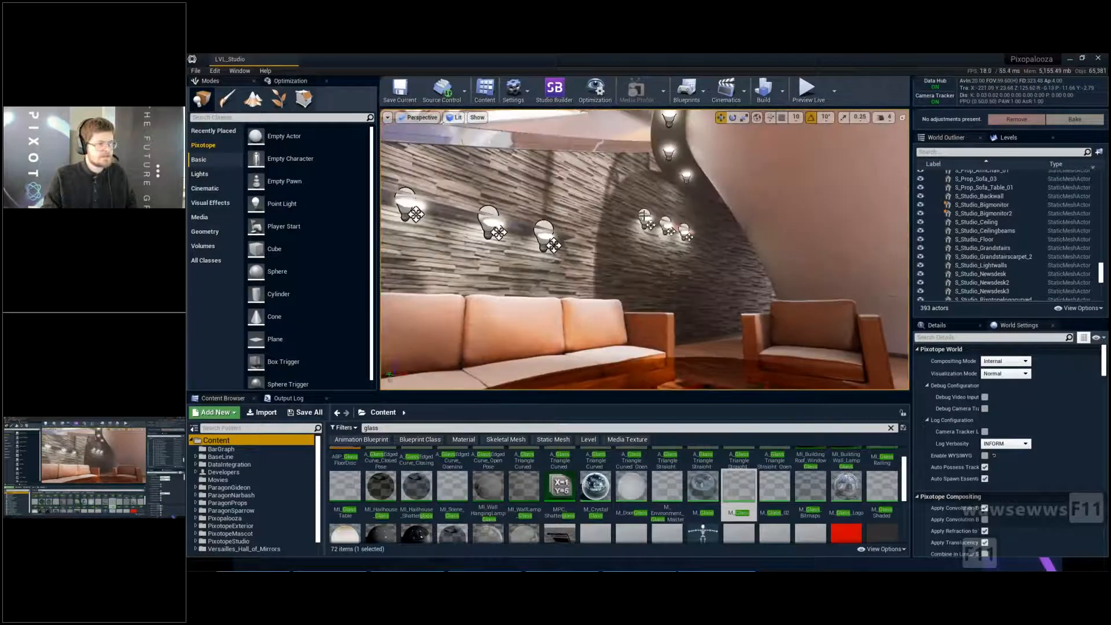
{"action": "key", "text": "g"}
{"action": "mouse_move", "coordinate": [645, 249]}
{"action": "right_mouse_down"}
{"action": "mouse_move", "coordinate": [666, 330]}
{"action": "mouse_move", "coordinate": [666, 307]}
{"action": "mouse_move", "coordinate": [625, 237]}
{"action": "mouse_move", "coordinate": [643, 223]}
{"action": "right_mouse_up"}
{"action": "key", "text": "a"}
{"action": "key", "text": "a"}
{"action": "key", "text": "s"}
{"action": "key", "text": "q"}
{"action": "key", "text": "d"}
{"action": "key", "text": "q"}
{"action": "key", "text": "d"}
{"action": "key", "text": "w"}
{"action": "key", "text": "w"}
{"action": "key", "text": "d"}
{"action": "key", "text": "w"}
- Select the sofa table and try M_Glass_02, followed by the other M_Glass material, in its Element 0 material slot
{"action": "left_click", "coordinate": [725, 217]}
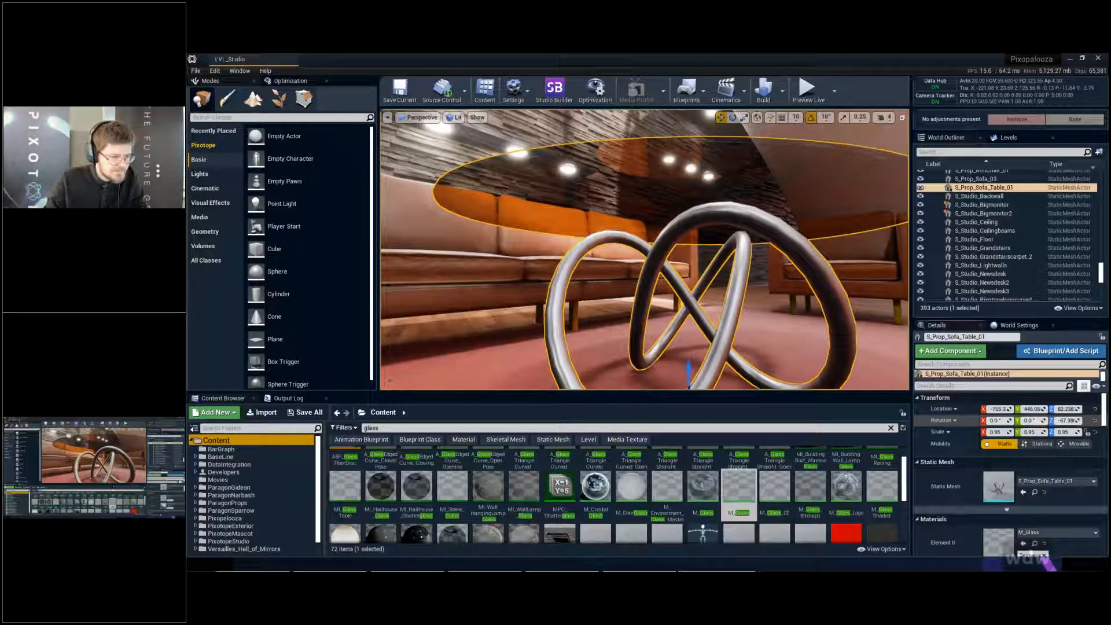
{"action": "scroll", "coordinate": [1010, 434], "scroll_direction": "down", "scroll_amount": 2}
{"action": "left_click_drag", "start_coordinate": [775, 486], "coordinate": [999, 461]}
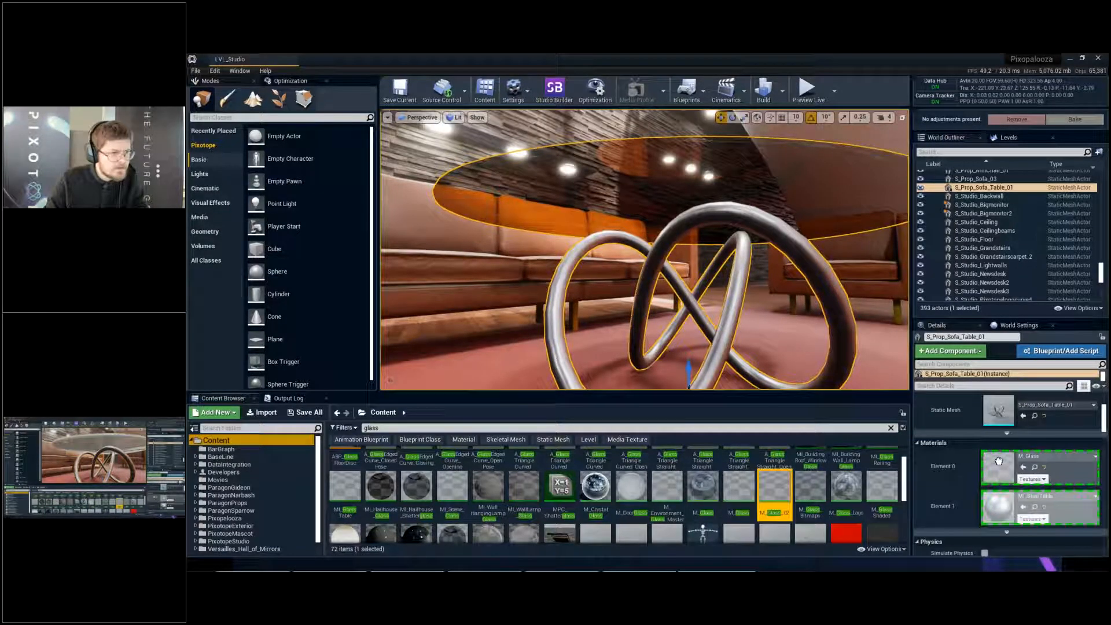
{"action": "left_click_drag", "start_coordinate": [703, 487], "coordinate": [999, 465]}
{"action": "right_click_drag", "start_coordinate": [688, 249], "coordinate": [710, 414]}
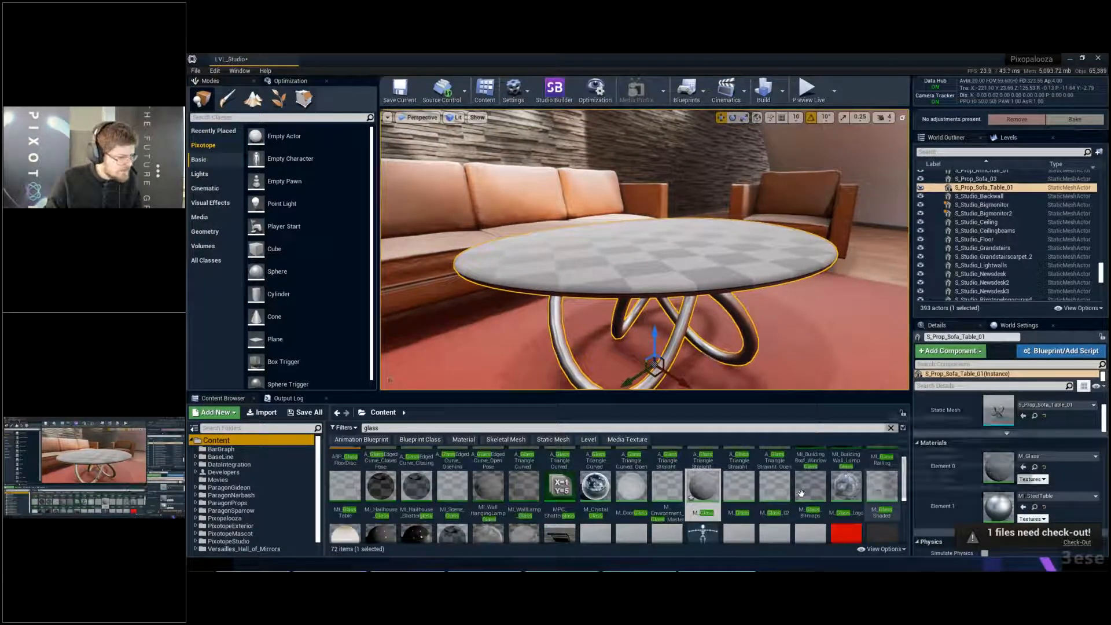
- Deselect the sofa table and check its red glass top in full screen
{"action": "scroll", "coordinate": [894, 478], "scroll_direction": "up", "scroll_amount": 1}
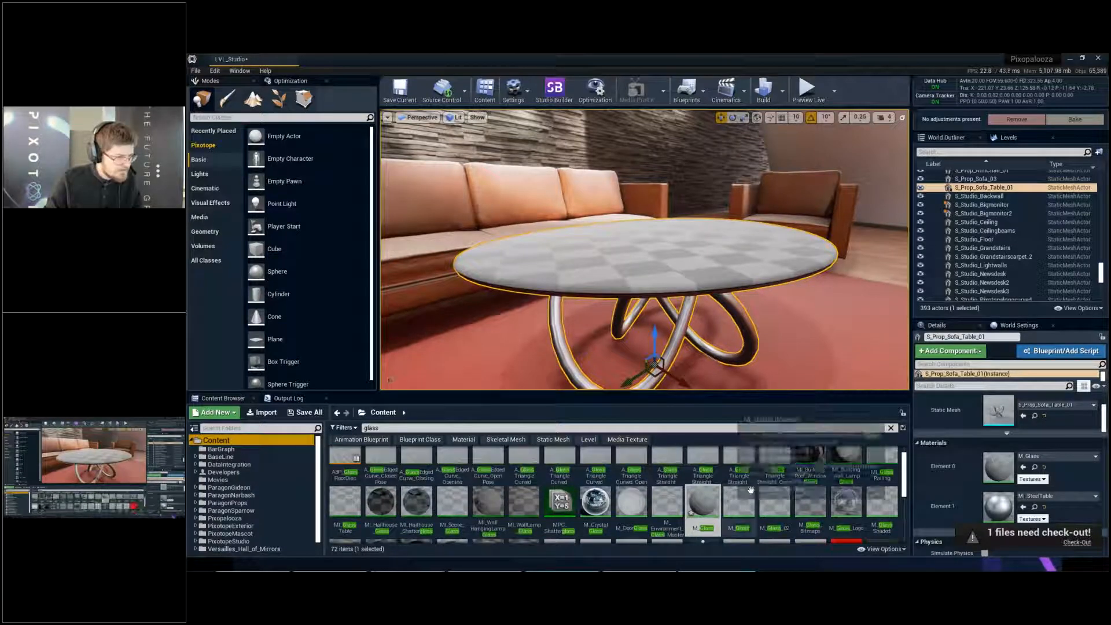
{"action": "scroll", "coordinate": [695, 499], "scroll_direction": "down", "scroll_amount": 2}
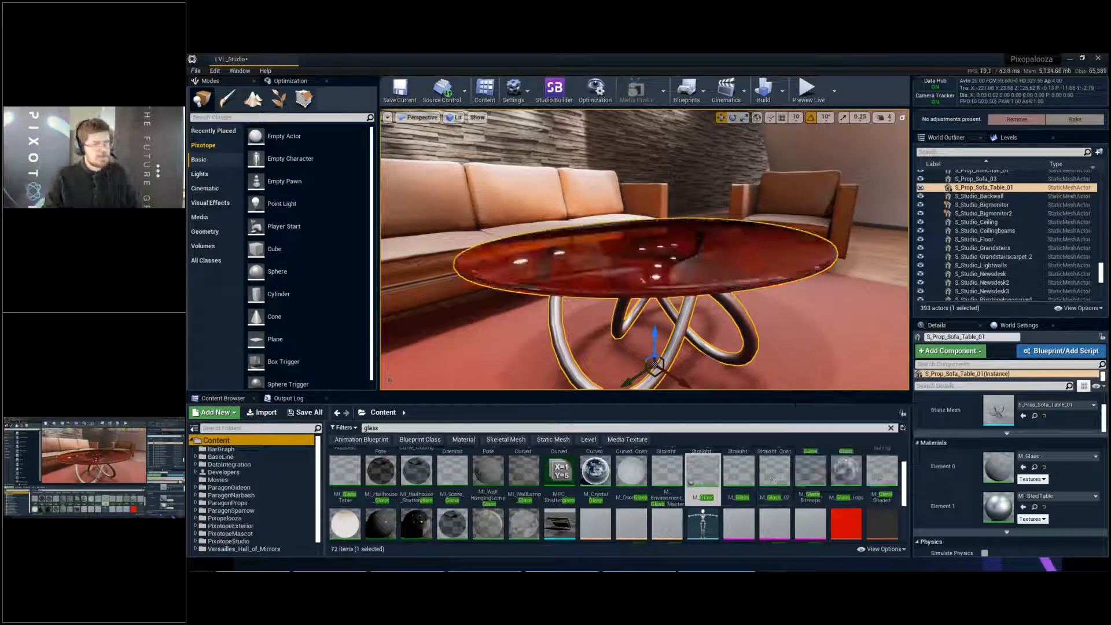
{"action": "left_click", "coordinate": [514, 366], "text": "ctrl"}
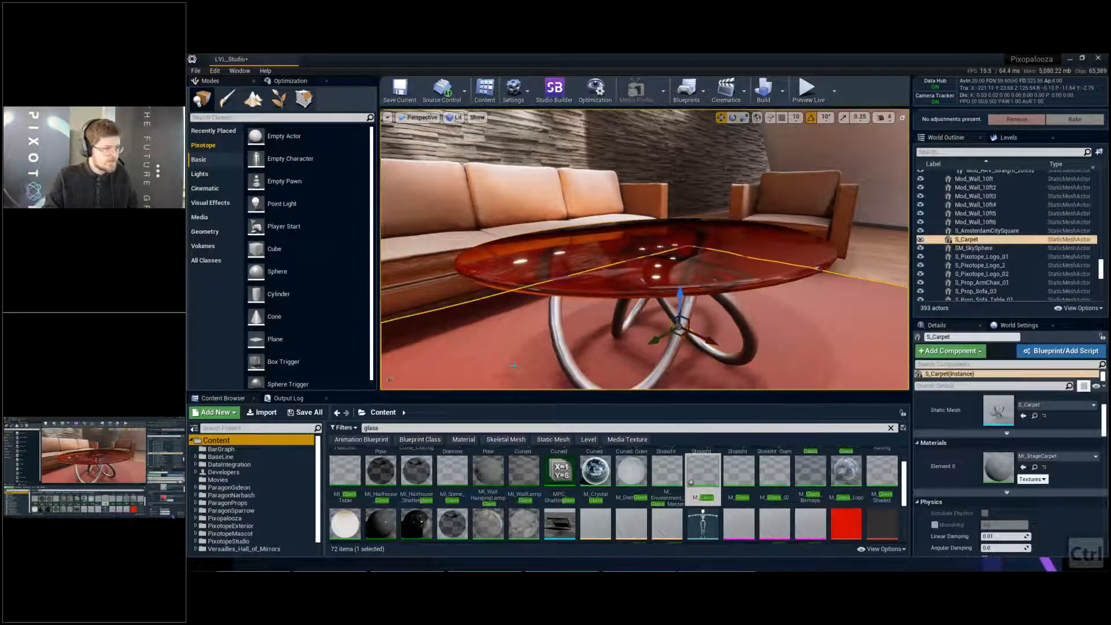
{"action": "key", "text": "F11"}
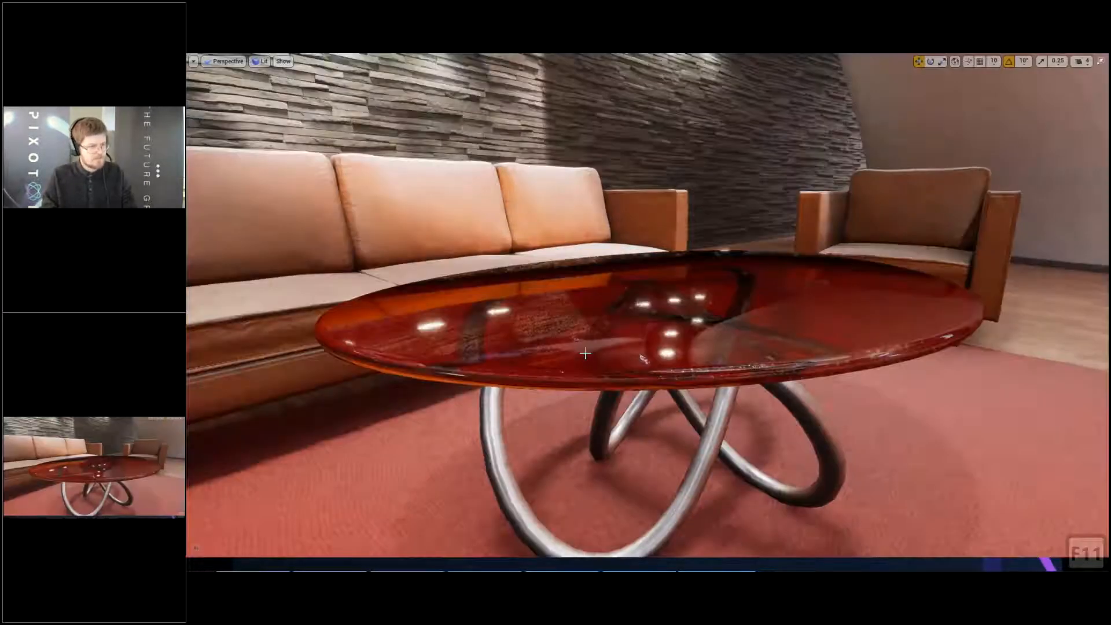
{"action": "key", "text": "F11"}
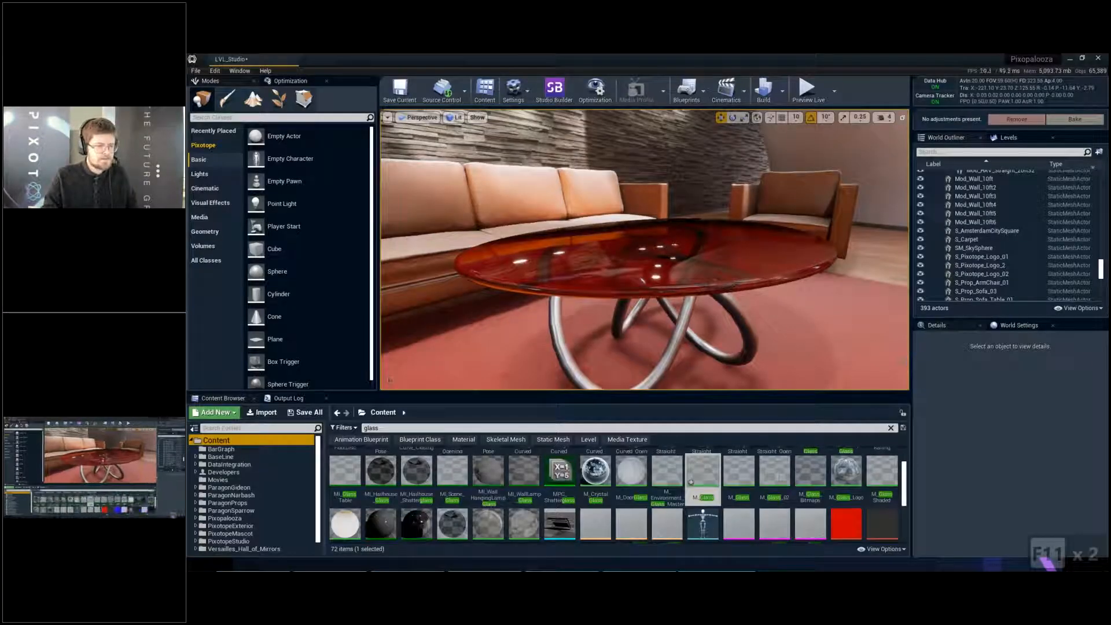
- Widen the viewport and compare the lamp reflections in the red glass tabletop with the lamps on the stone wall
{"action": "left_click_drag", "start_coordinate": [911, 360], "coordinate": [999, 360]}
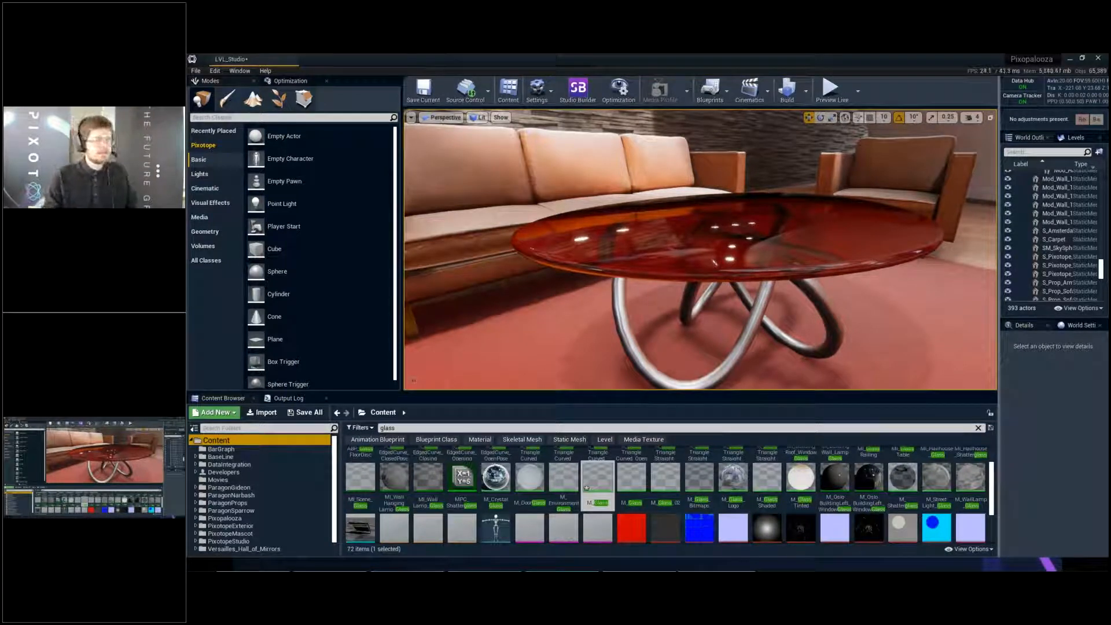
{"action": "key", "text": "w"}
{"action": "mouse_move", "coordinate": [780, 267]}
{"action": "right_mouse_down"}
{"action": "mouse_move", "coordinate": [791, 271]}
{"action": "mouse_move", "coordinate": [780, 267]}
{"action": "right_mouse_up"}
{"action": "key", "text": "e"}
{"action": "key", "text": "w"}
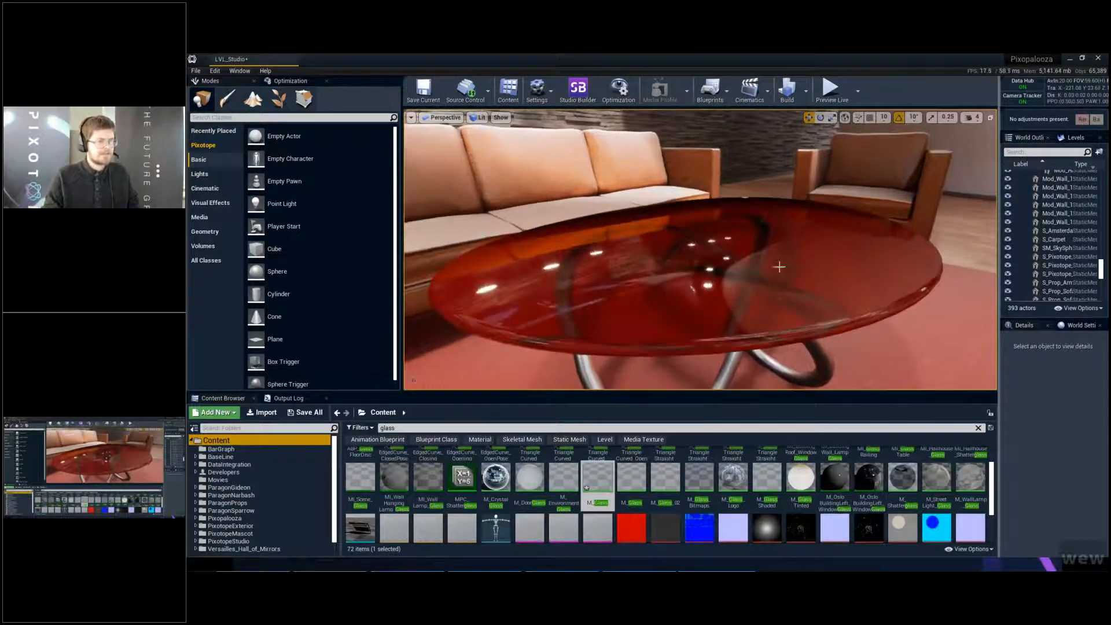
{"action": "right_click_drag", "start_coordinate": [716, 220], "coordinate": [712, 249]}
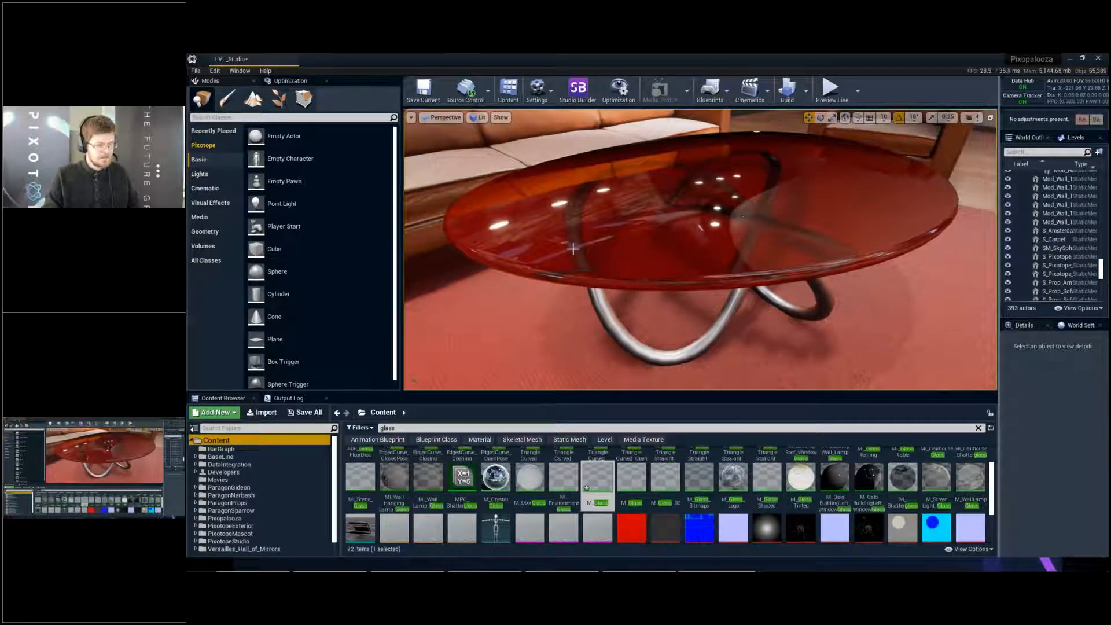
{"action": "key", "text": "a"}
{"action": "right_click_drag", "start_coordinate": [700, 227], "coordinate": [654, 158]}
{"action": "key", "text": "q"}
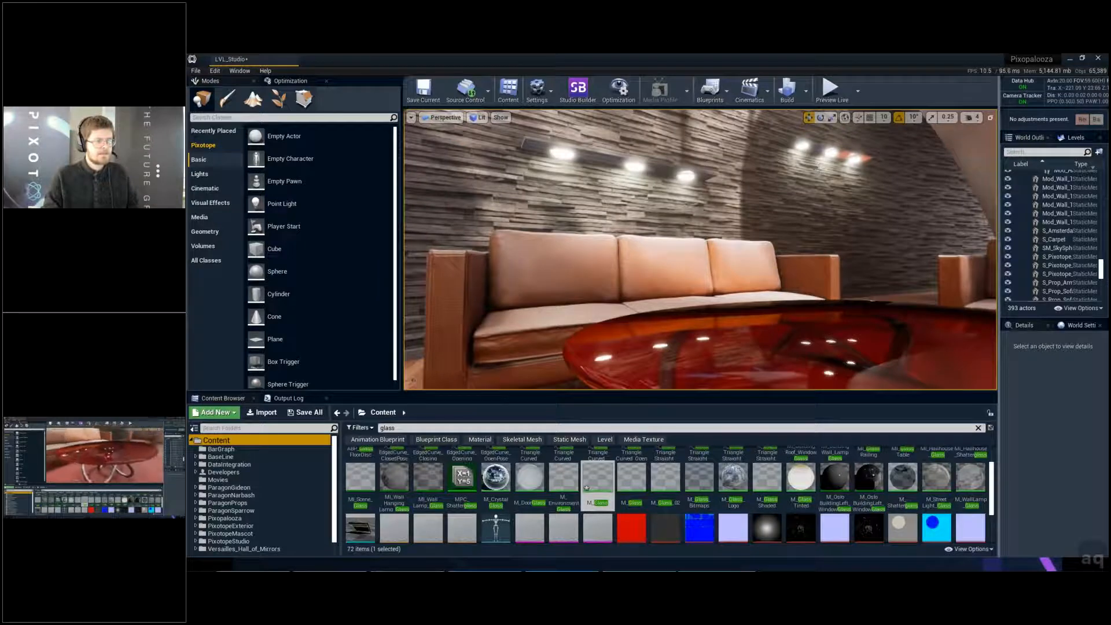
- Examine the red glass tabletop's reflections and transparency from above
{"action": "right_click_drag", "start_coordinate": [819, 169], "coordinate": [880, 261]}
{"action": "key", "text": "a"}
{"action": "key", "text": "a"}
{"action": "key", "text": "s"}
{"action": "key", "text": "s"}
{"action": "right_click_drag", "start_coordinate": [695, 231], "coordinate": [765, 299]}
{"action": "key", "text": "e"}
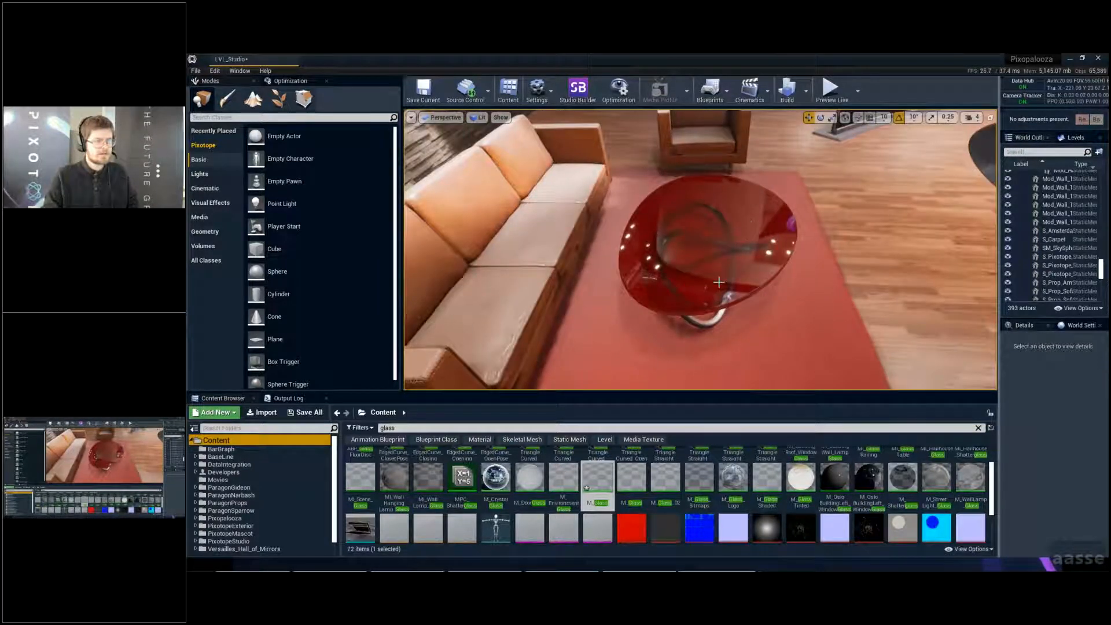
{"action": "key", "text": "e"}
{"action": "key", "text": "w"}
{"action": "right_click_drag", "start_coordinate": [726, 209], "coordinate": [738, 248]}
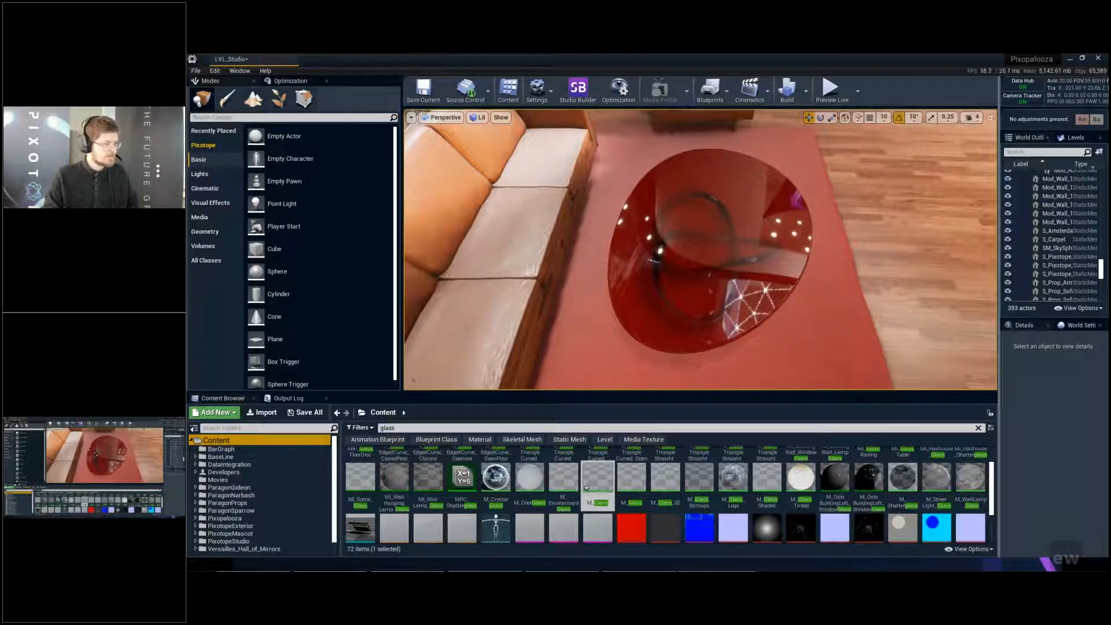
- Turn off ray-traced translucency by running the console command r.RayTracing.Translucency 0
{"action": "left_click", "coordinate": [289, 398]}
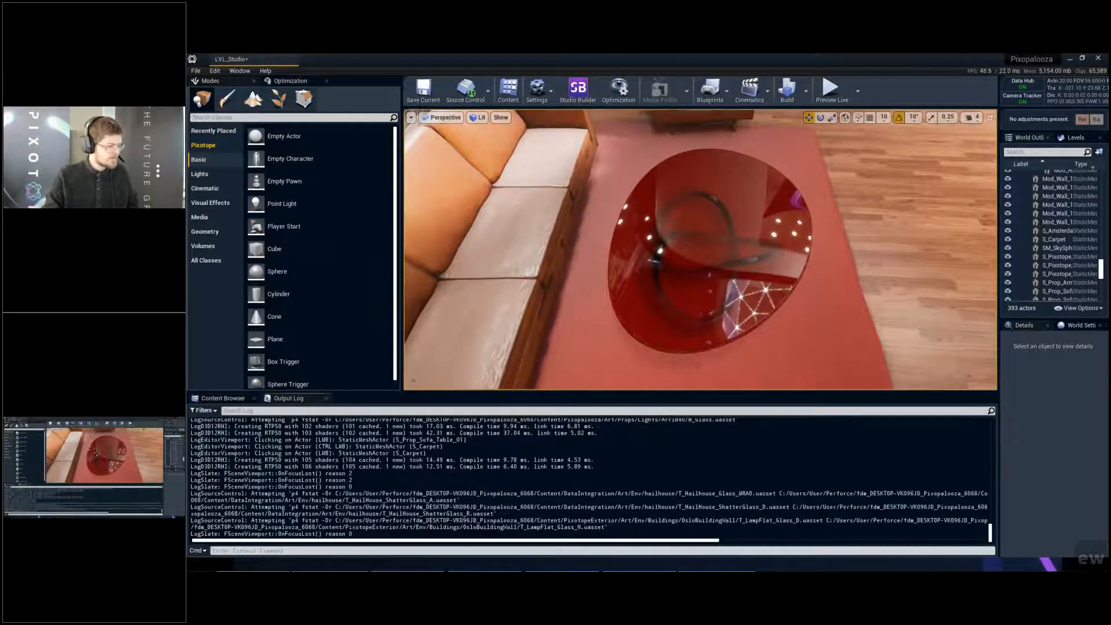
{"action": "left_click", "coordinate": [365, 551]}
{"action": "key", "text": "Up"}
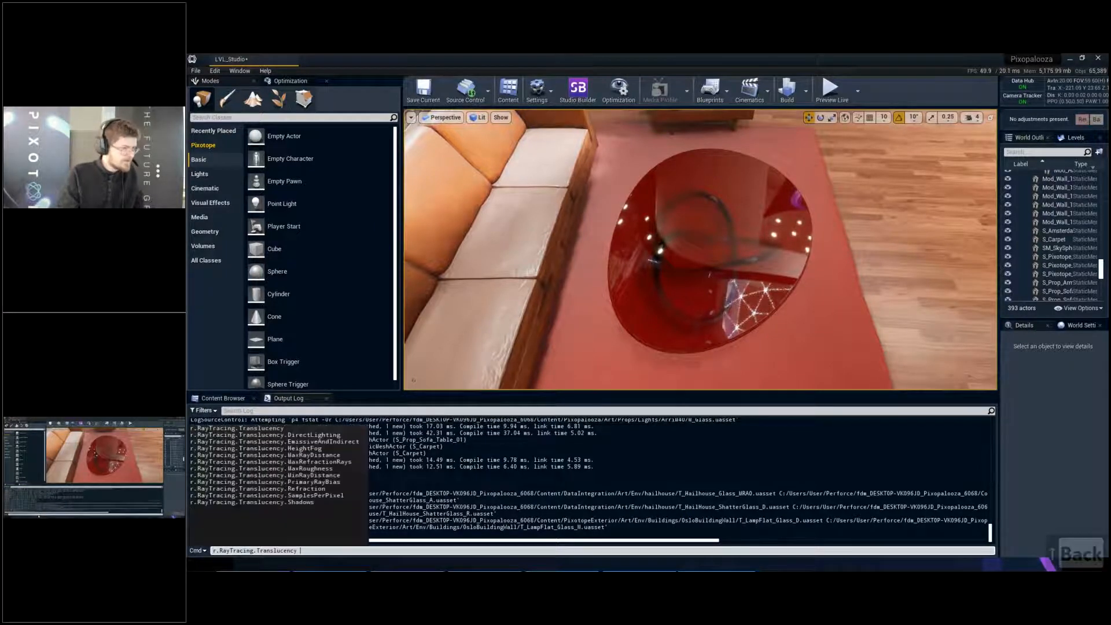
{"action": "key", "text": "BackSpace"}
{"action": "type", "text": "0"}
{"action": "key", "text": "Return"}
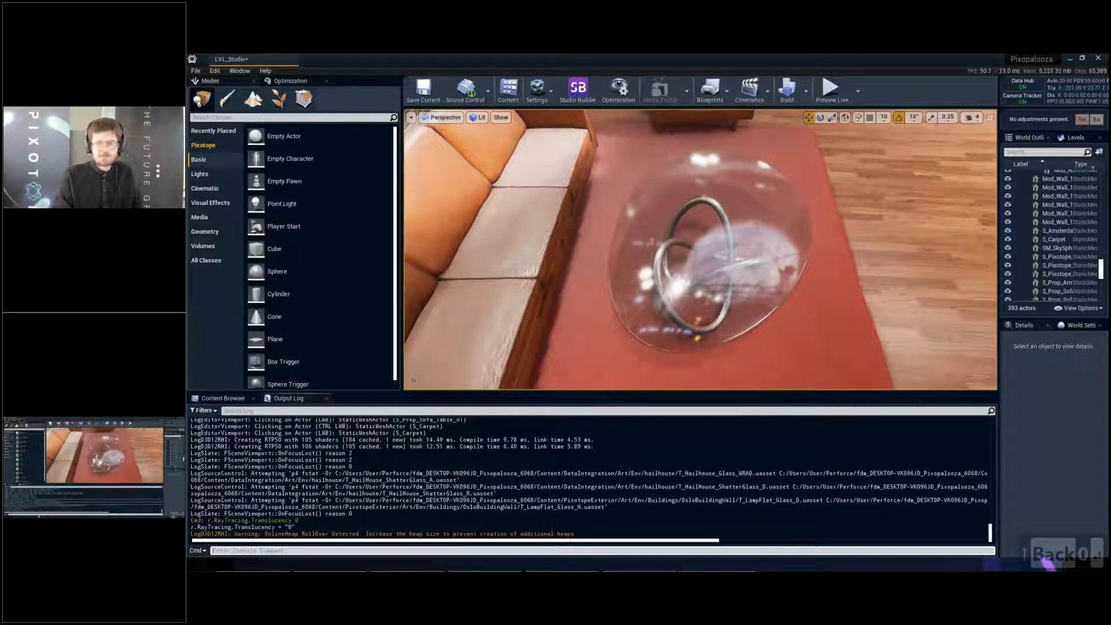
- Turn ray-traced translucency back on with the console command r.RayTracing.Translucency 1
{"action": "key", "text": "Up"}
{"action": "key", "text": "BackSpace"}
{"action": "type", "text": "1"}
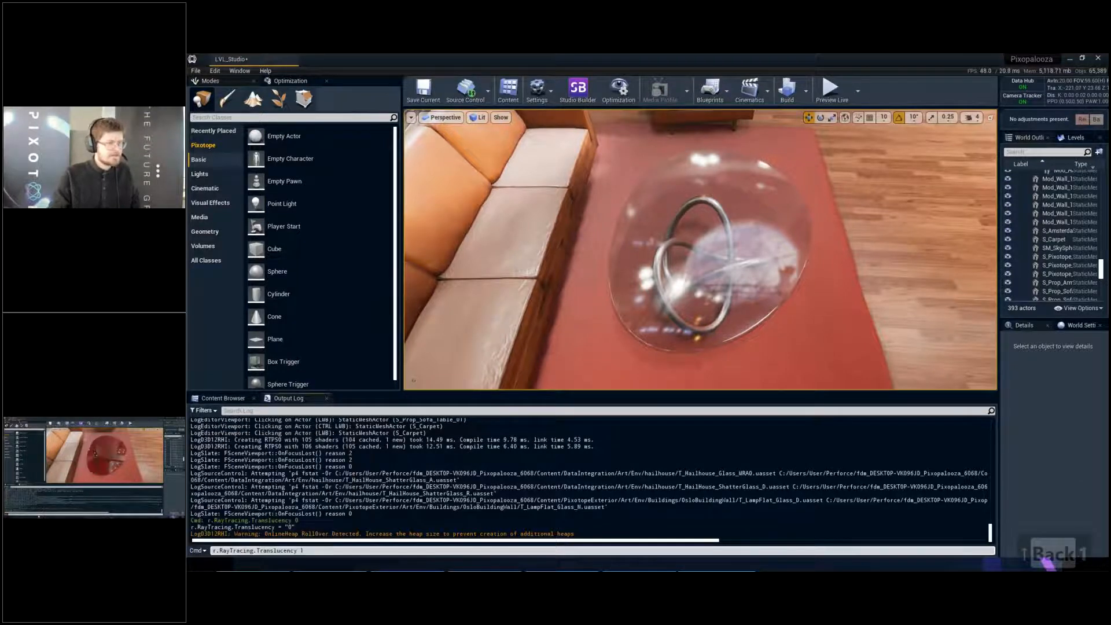
{"action": "key", "text": "Return"}
- Capture a GPU profile of the close-up glass table view and check the duration of the RayTracingTranslucency pass
{"action": "key", "text": "q"}
{"action": "key", "text": "q"}
{"action": "key", "text": "d"}
{"action": "right_click_drag", "start_coordinate": [701, 250], "coordinate": [689, 197]}
{"action": "key", "text": "q"}
{"action": "right_click_drag", "start_coordinate": [727, 303], "coordinate": [704, 293]}
{"action": "key", "text": "d"}
{"action": "key", "text": "w"}
{"action": "key", "text": "s"}
{"action": "key", "text": "ctrl+shift+comma"}
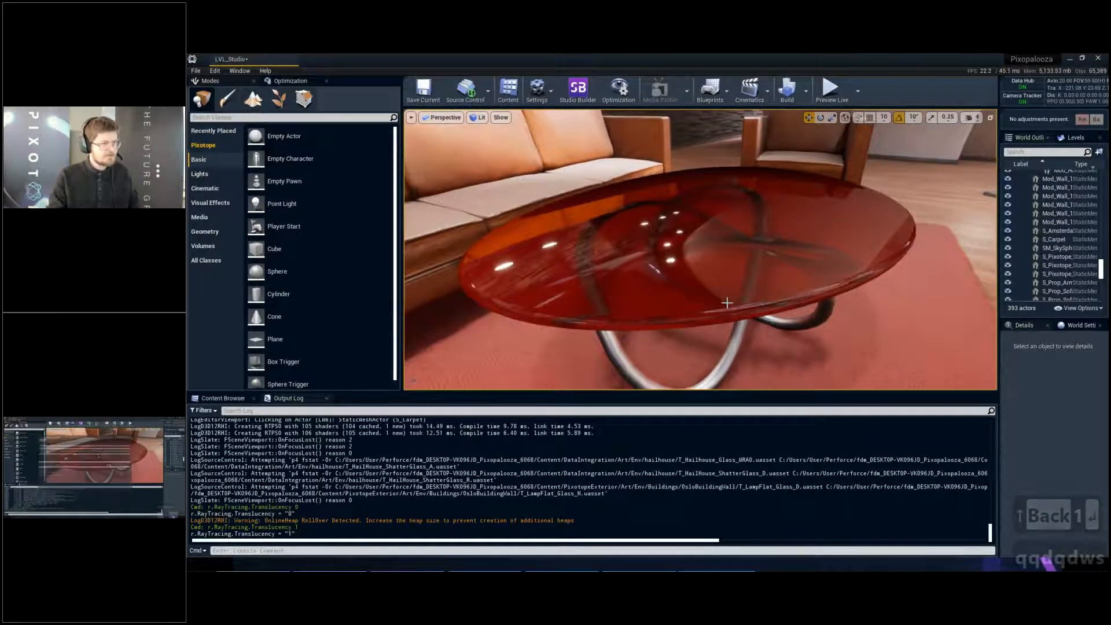
{"action": "left_click", "coordinate": [564, 228]}
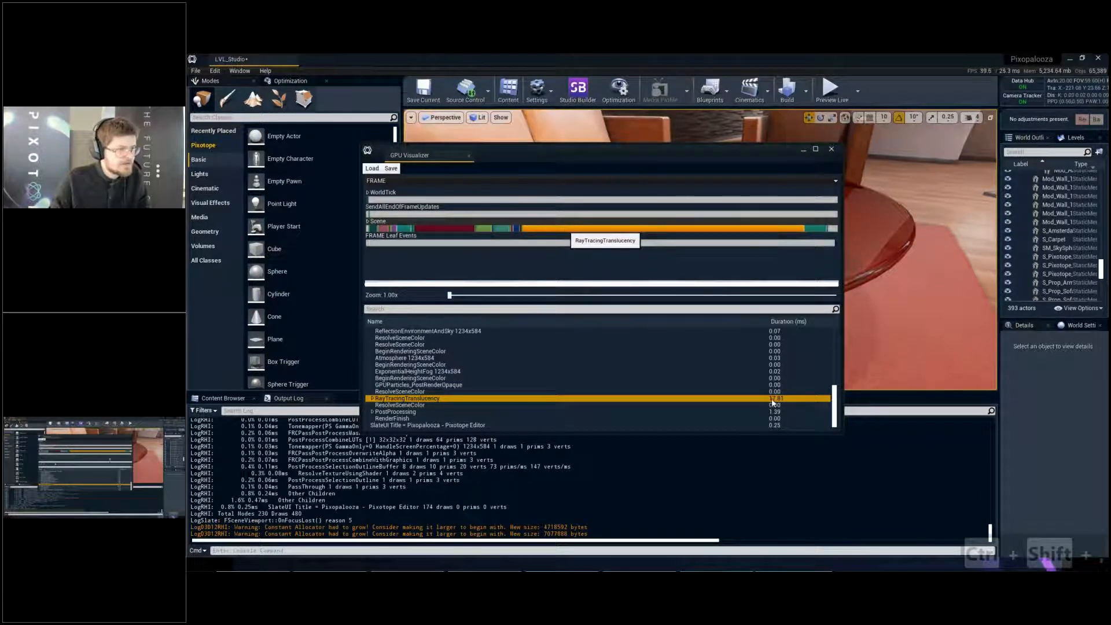
{"action": "left_click", "coordinate": [834, 149]}
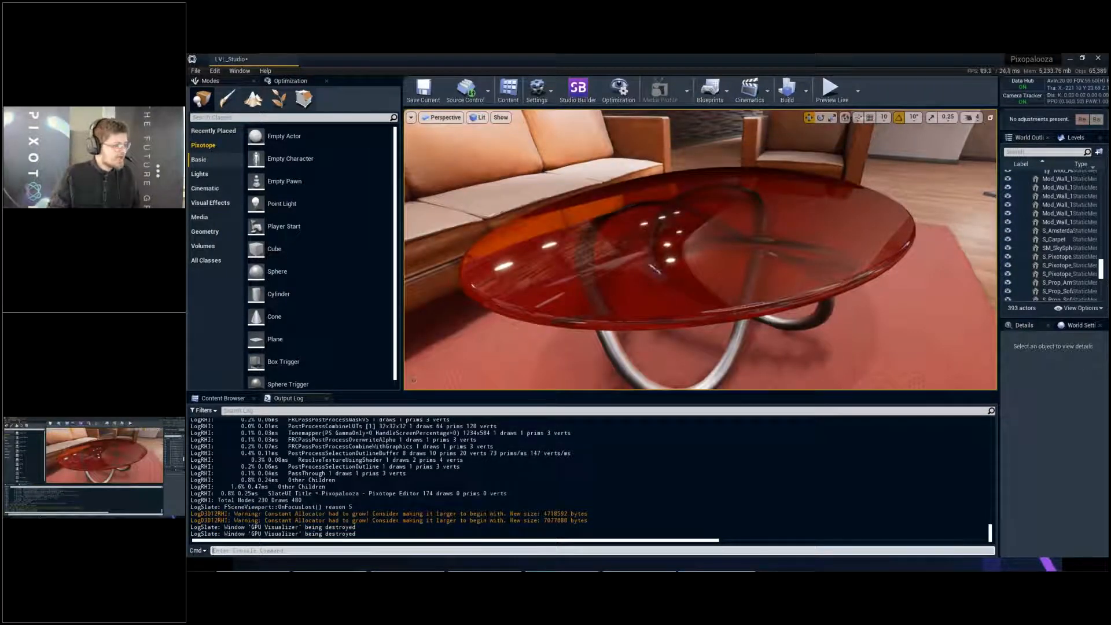
- Disable ray-traced refraction by running the console command r.RayTracing.Translucency.Refraction 0
{"action": "key", "text": "Up"}
{"action": "key", "text": "Up"}
{"action": "key", "text": "Up"}
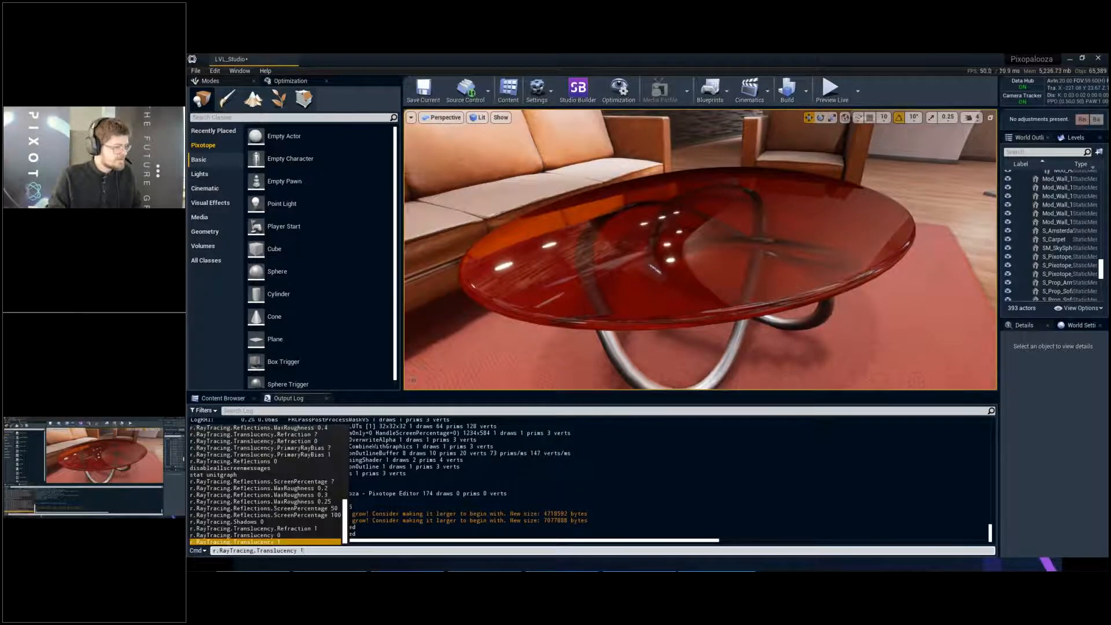
{"action": "key", "text": "BackSpace"}
{"action": "type", "text": "0"}
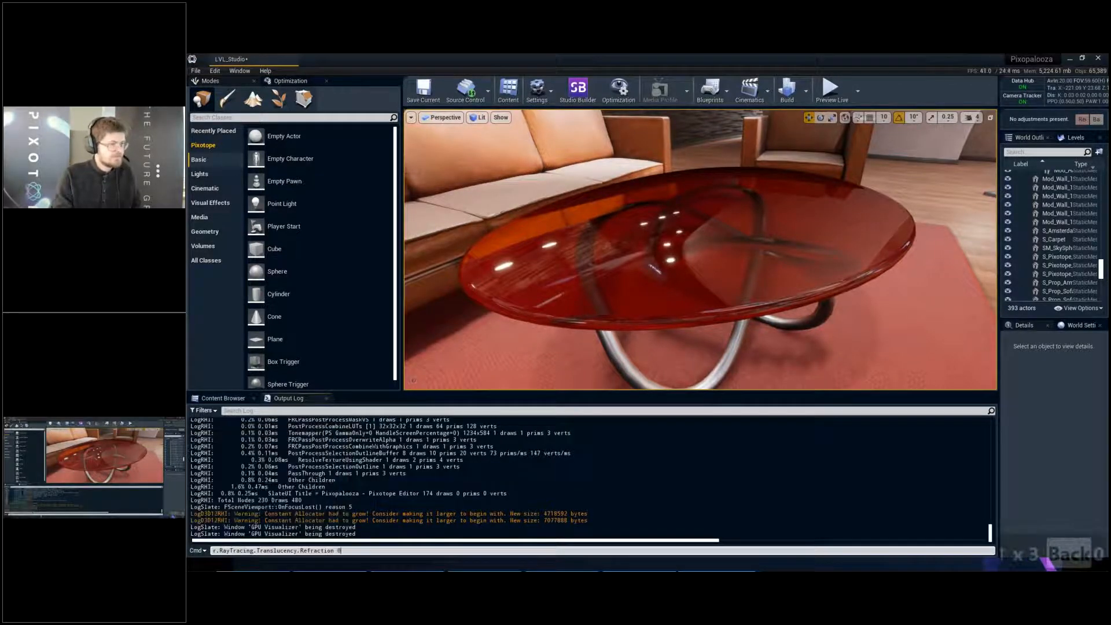
{"action": "key", "text": "Return"}
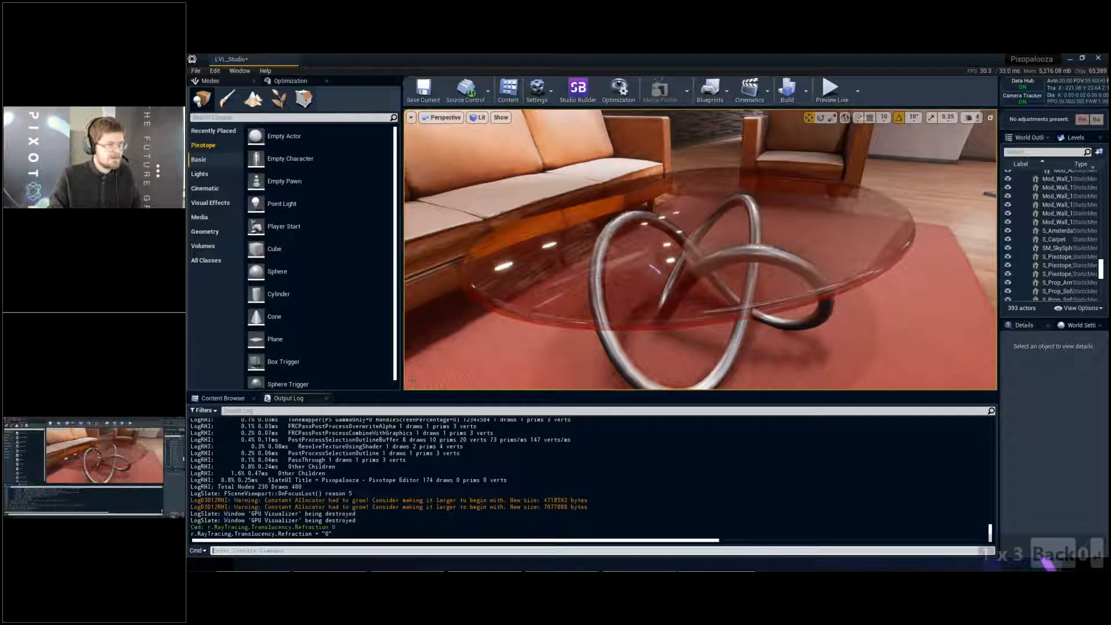
- Profile the GPU for the table view without refraction and check the TranslucencyRayTracing duration within RayTracingTranslucency
{"action": "right_click_drag", "start_coordinate": [622, 276], "coordinate": [623, 276]}
{"action": "key", "text": "q"}
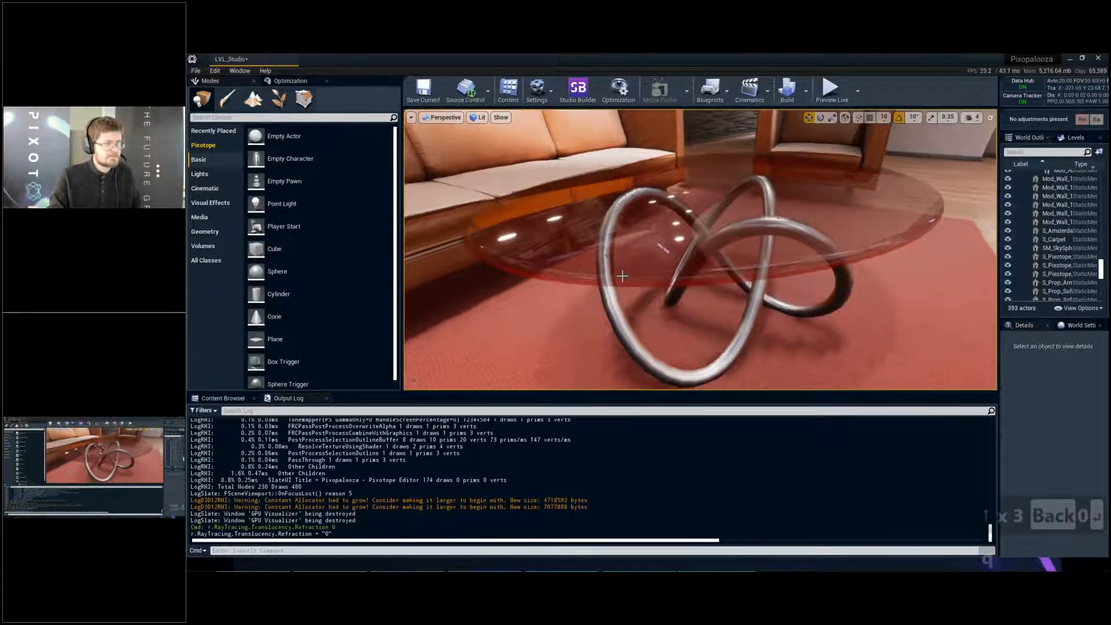
{"action": "key", "text": "e"}
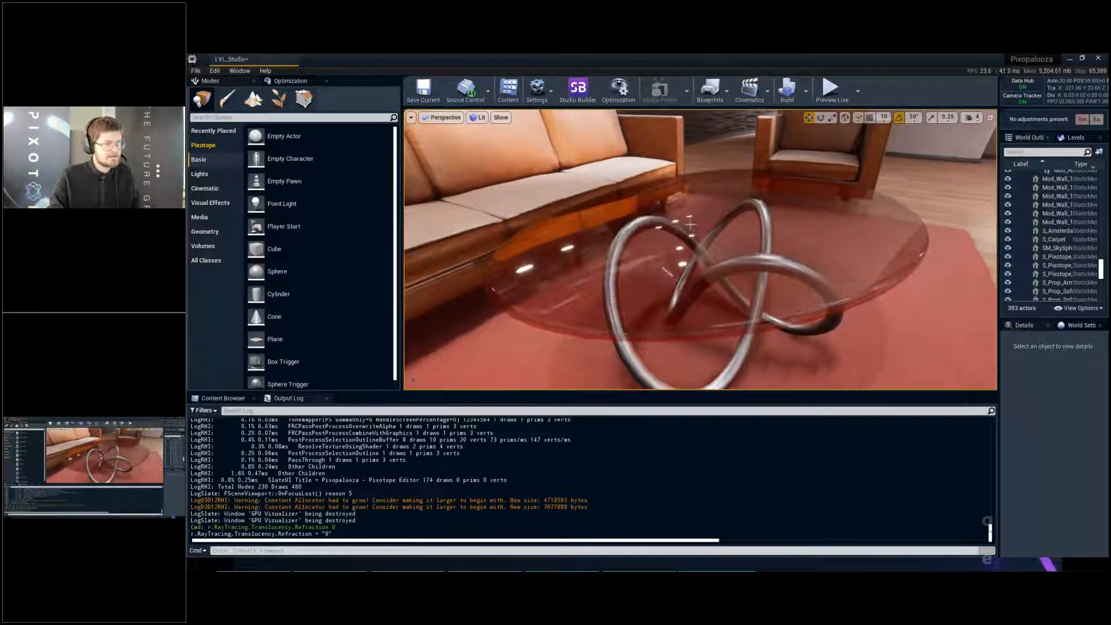
{"action": "key", "text": "q"}
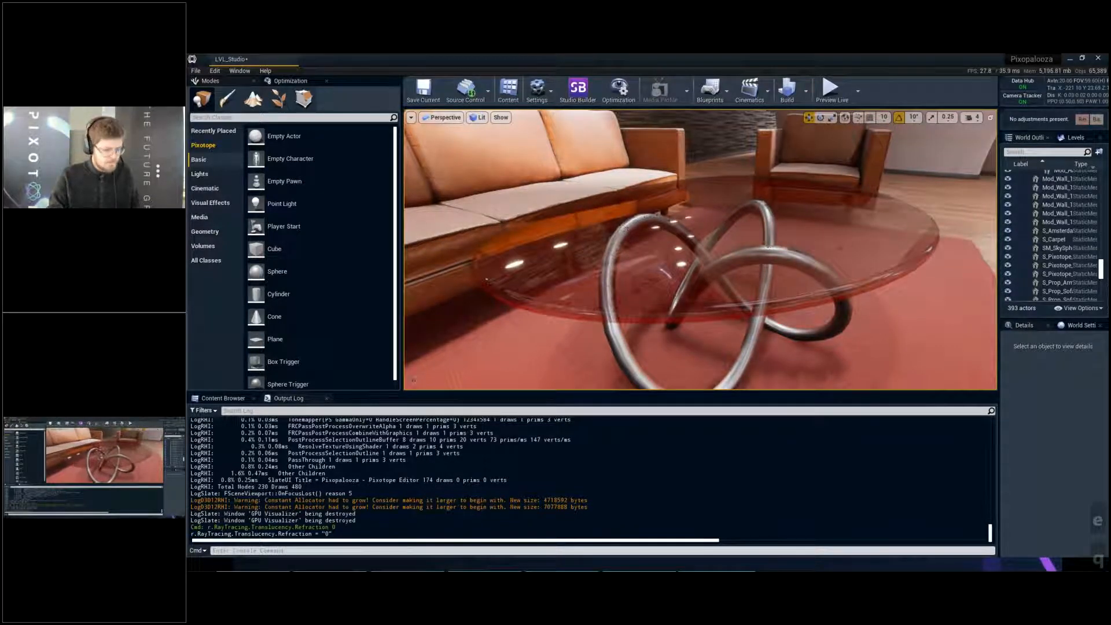
{"action": "key", "text": "s"}
{"action": "key", "text": "w"}
{"action": "key", "text": "ctrl+shift+comma"}
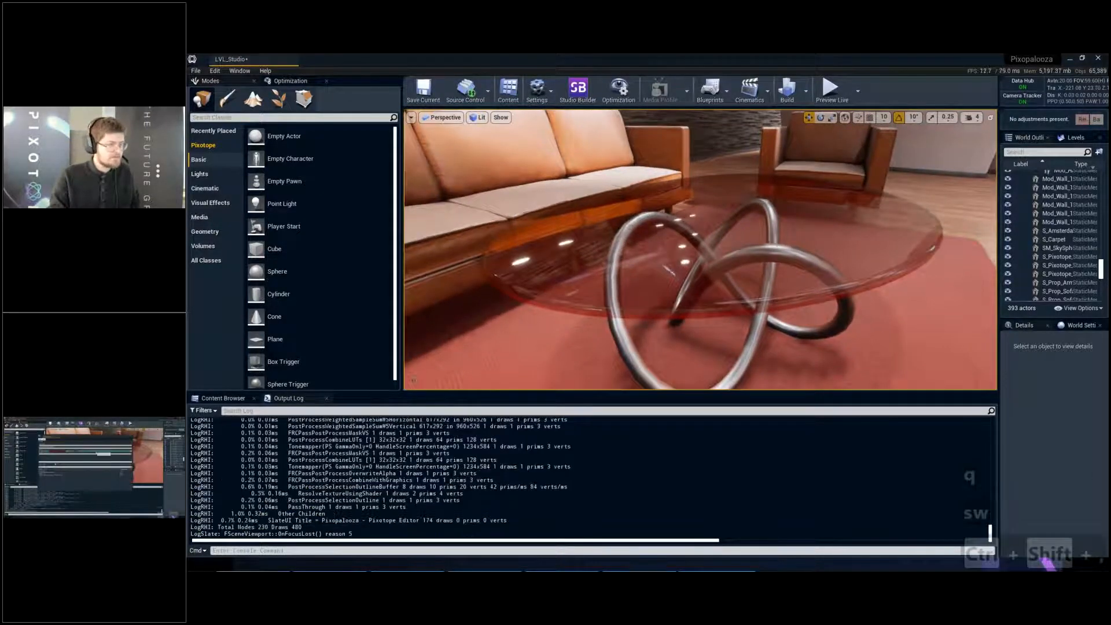
{"action": "left_click", "coordinate": [656, 236]}
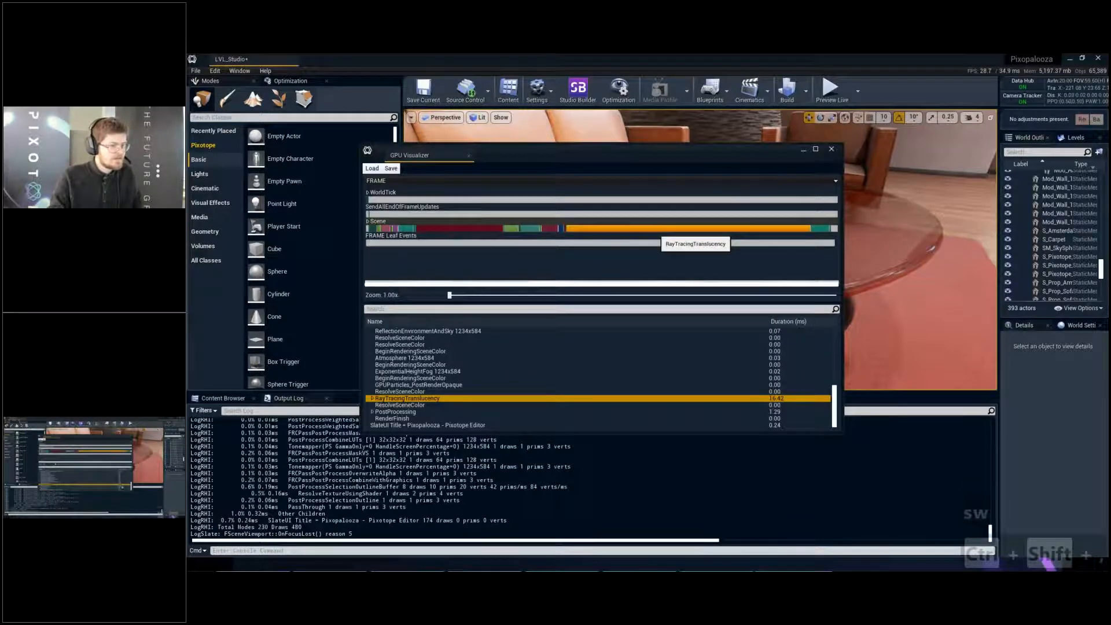
{"action": "left_click", "coordinate": [373, 399]}
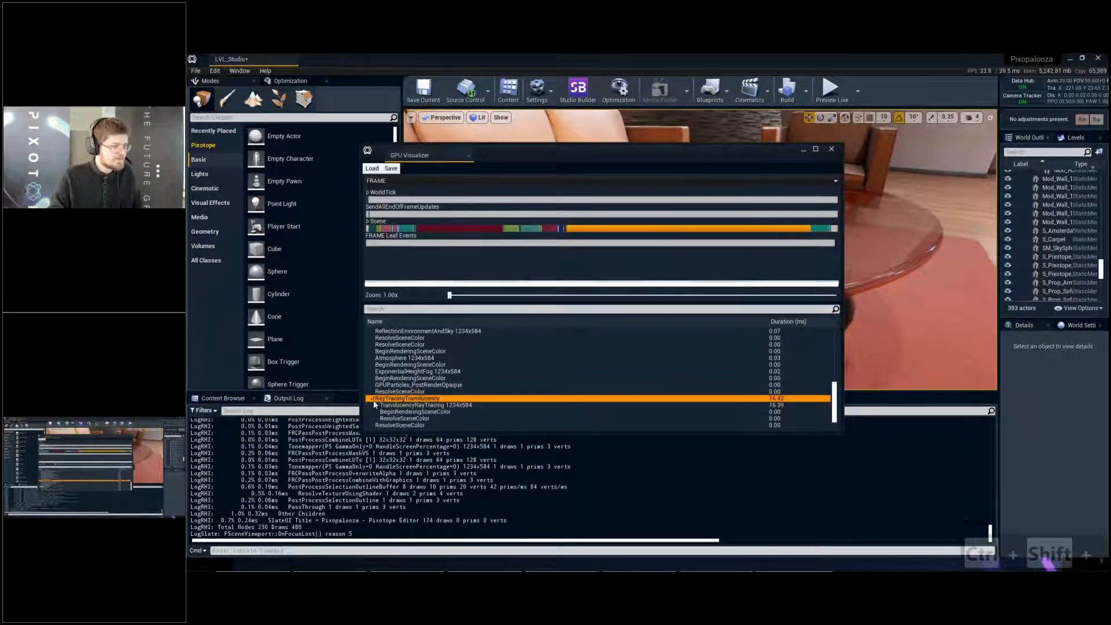
{"action": "scroll", "coordinate": [374, 405], "scroll_direction": "down", "scroll_amount": 1}
{"action": "left_click", "coordinate": [406, 385]}
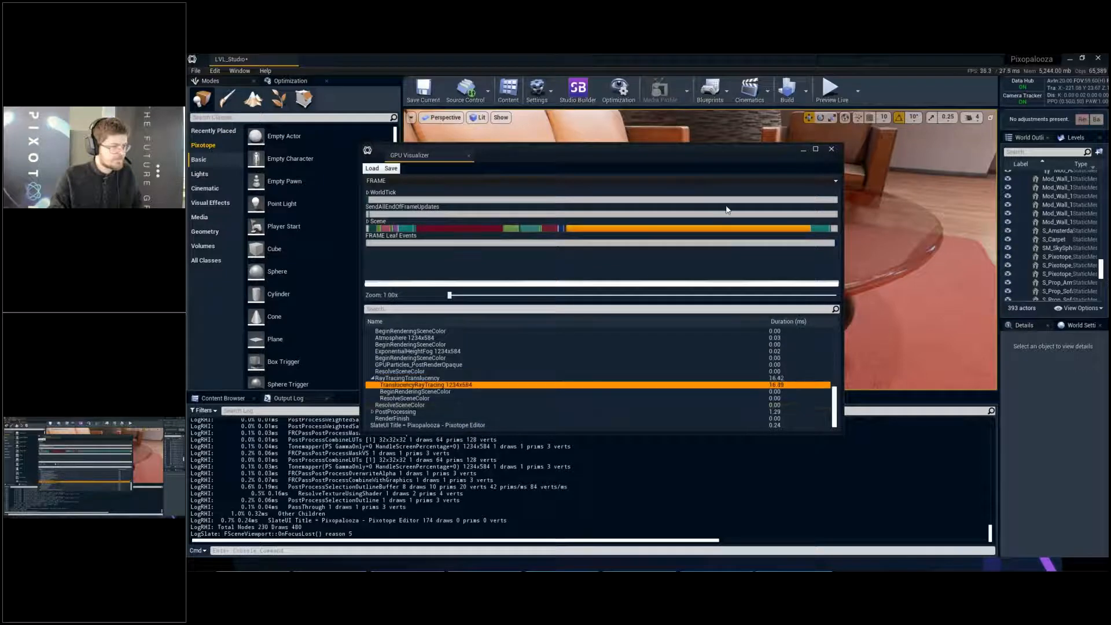
{"action": "left_click", "coordinate": [830, 151]}
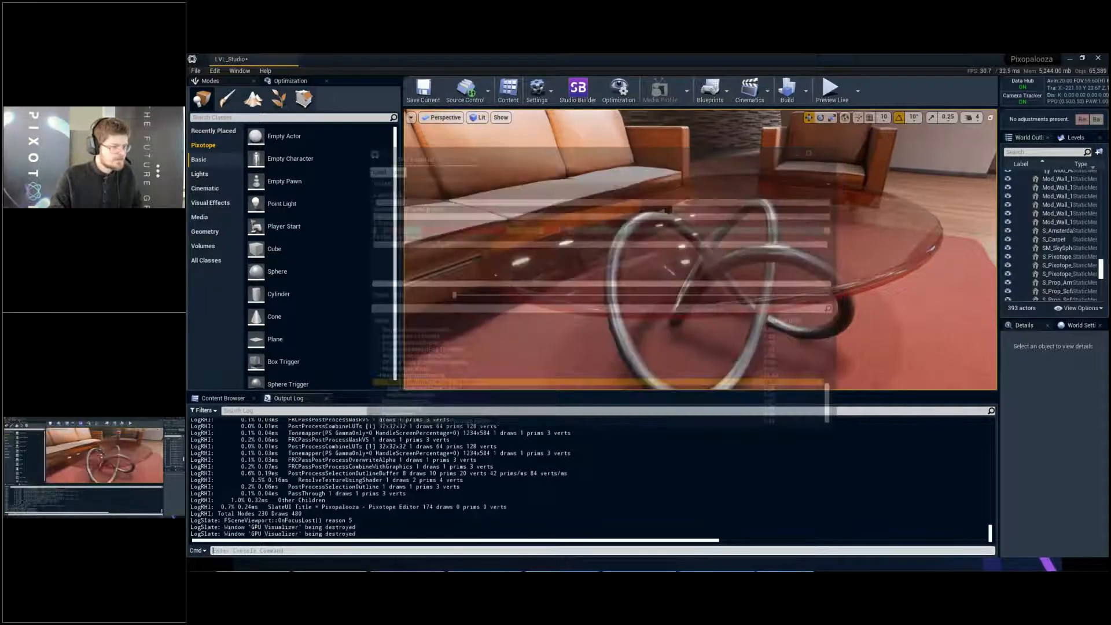
- Display the UnitGraph statistics and re-enable refraction with the console command r.RayTracing.Translucency.Refraction 1
{"action": "left_click", "coordinate": [291, 81]}
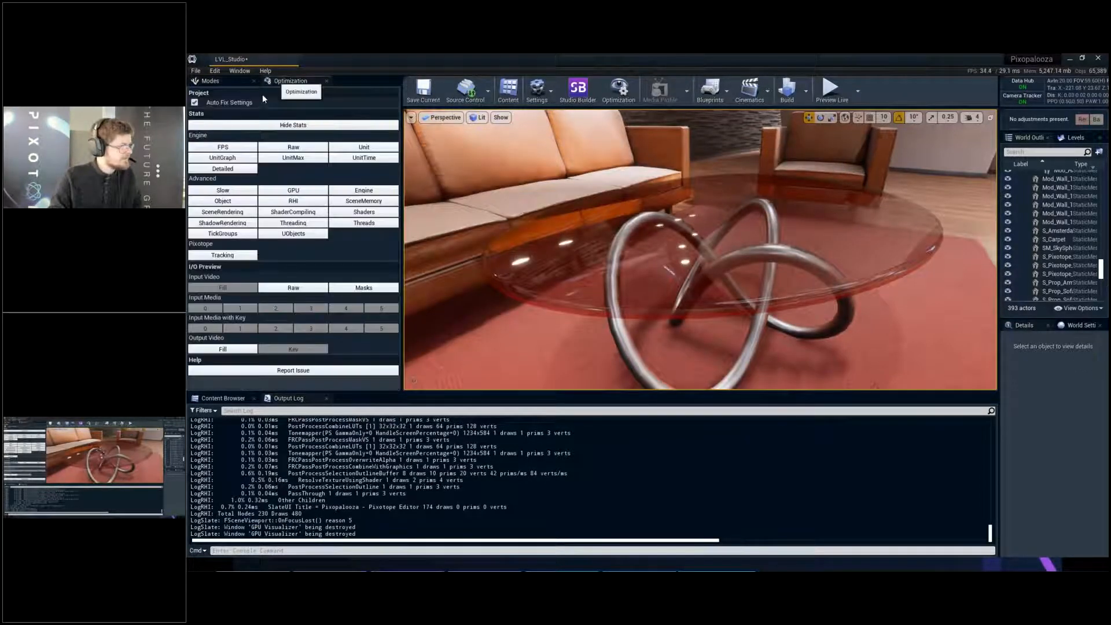
{"action": "left_click", "coordinate": [231, 158]}
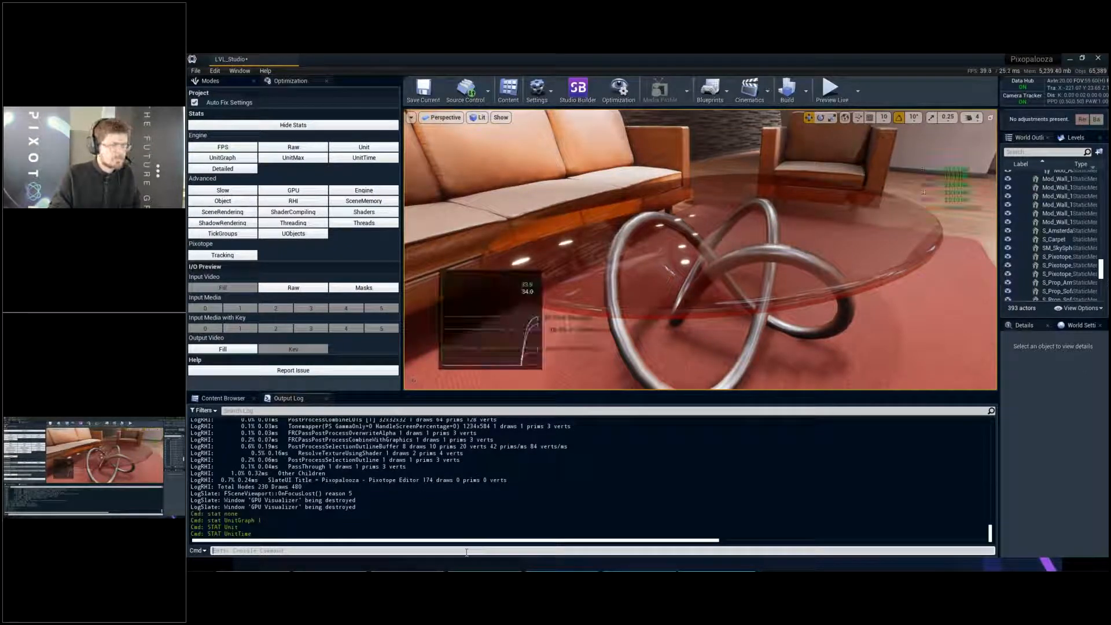
{"action": "key", "text": "Up"}
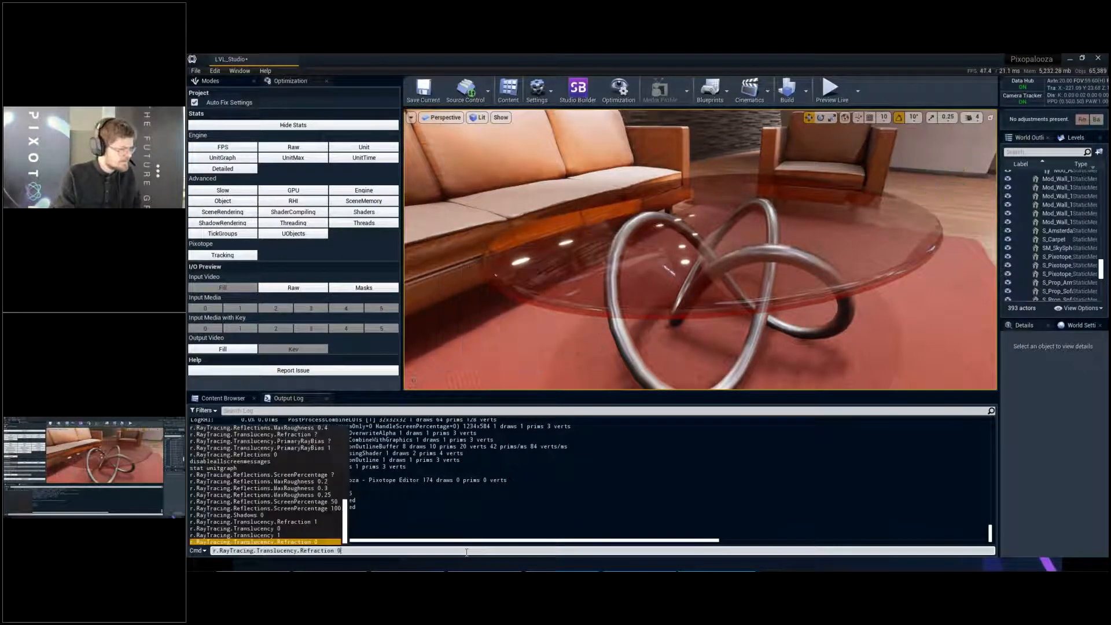
{"action": "key", "text": "BackSpace"}
{"action": "type", "text": "1"}
{"action": "key", "text": "Return"}
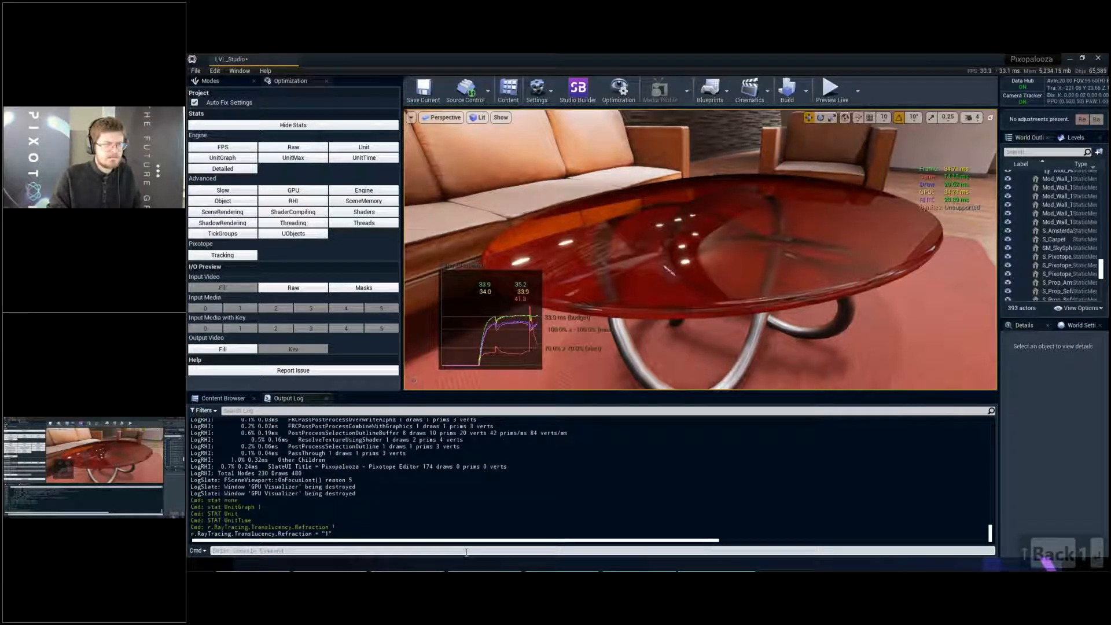
- Disable direct lighting in ray-traced translucency by running the console command r.RayTracing.Translucency.DirectLighting 0
{"action": "key", "text": "Up"}
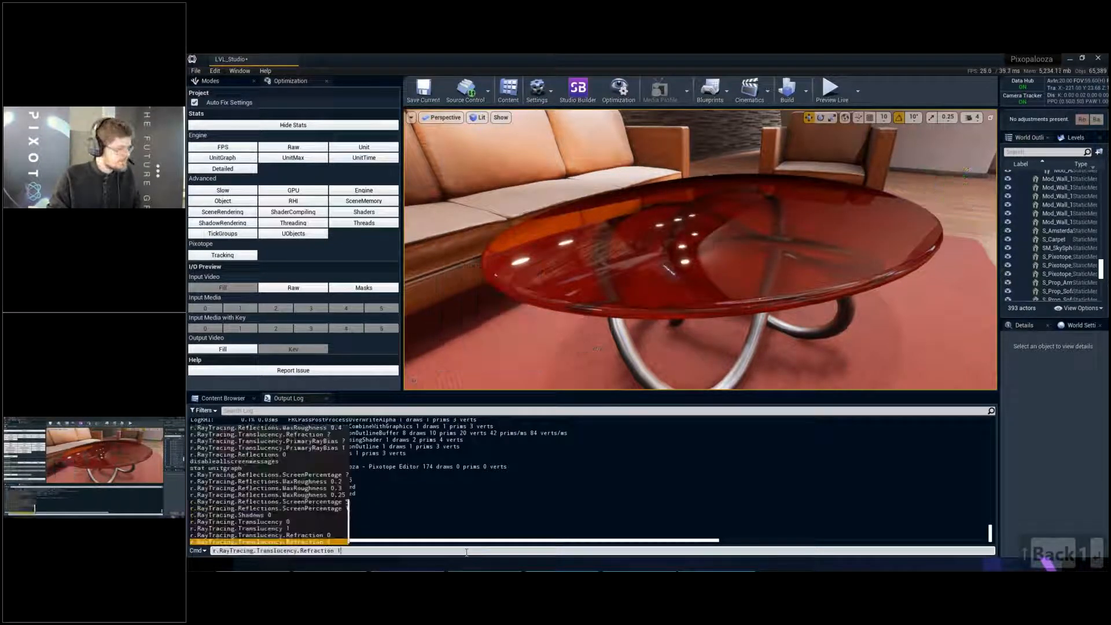
{"action": "key", "text": "BackSpace"}
{"action": "key", "text": "BackSpace"}
{"action": "key", "text": "BackSpace"}
{"action": "key", "text": "BackSpace"}
{"action": "key", "text": "BackSpace"}
{"action": "key", "text": "BackSpace"}
{"action": "key", "text": "BackSpace"}
{"action": "key", "text": "BackSpace"}
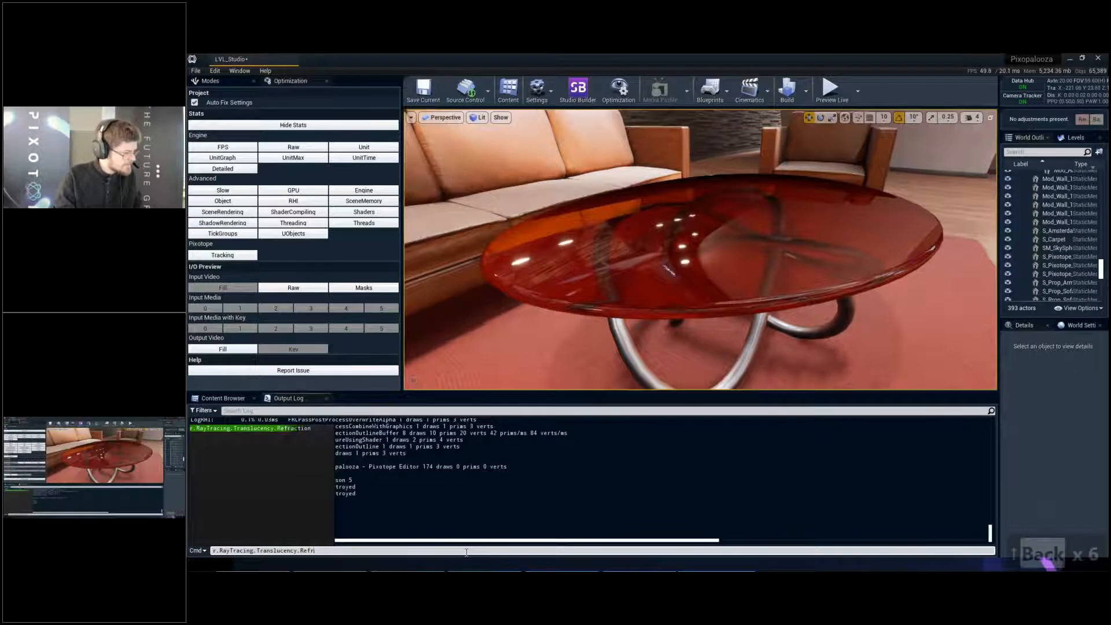
{"action": "key", "text": "BackSpace"}
{"action": "key", "text": "BackSpace"}
{"action": "key", "text": "BackSpace"}
{"action": "key", "text": "BackSpace"}
{"action": "key", "text": "Down"}
{"action": "key", "text": "Down"}
{"action": "key", "text": "Down"}
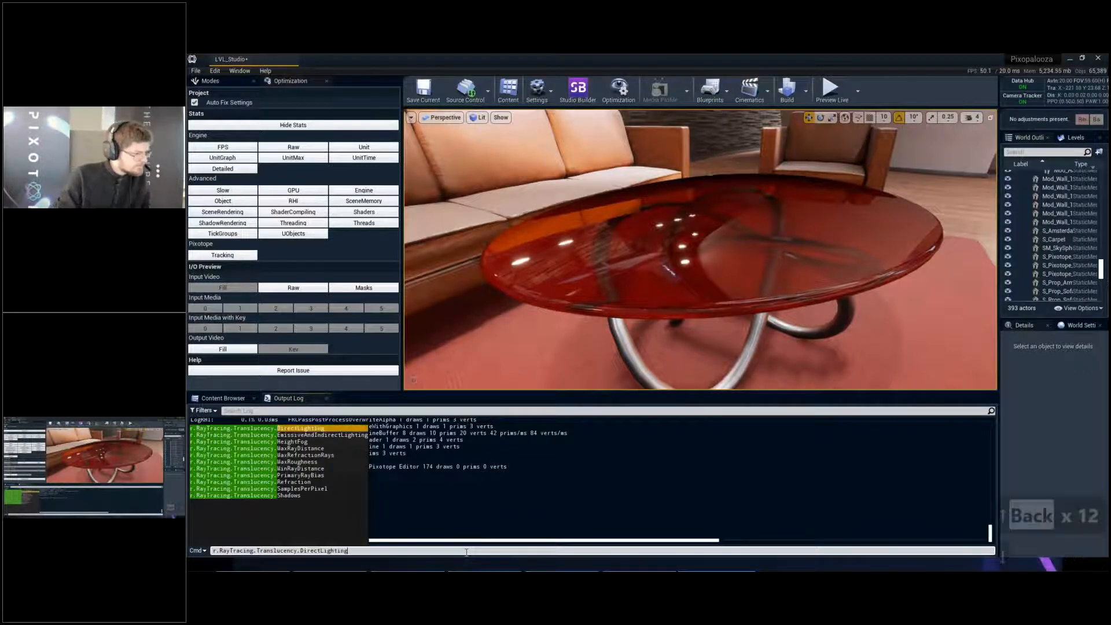
{"action": "key", "text": "Up"}
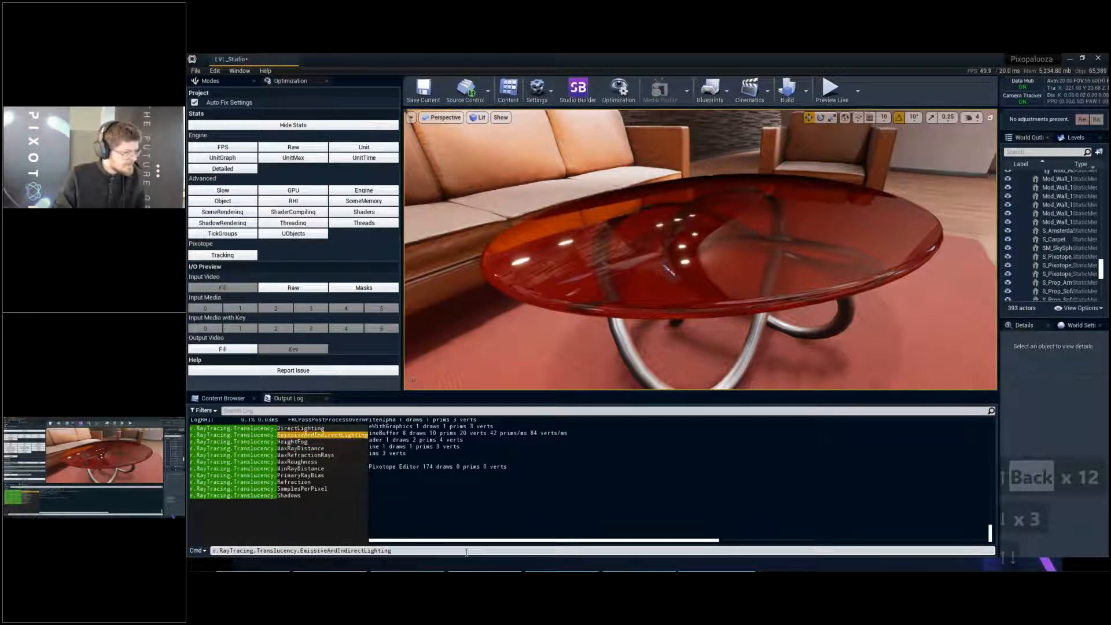
{"action": "key", "text": "Up"}
{"action": "key", "text": "Down"}
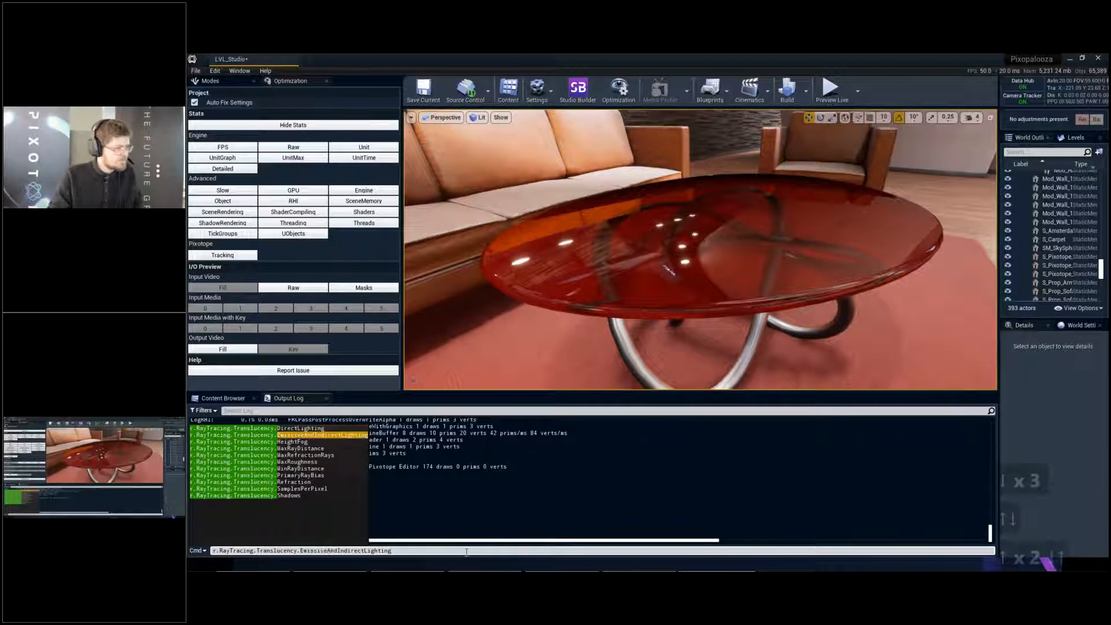
{"action": "key", "text": "Up"}
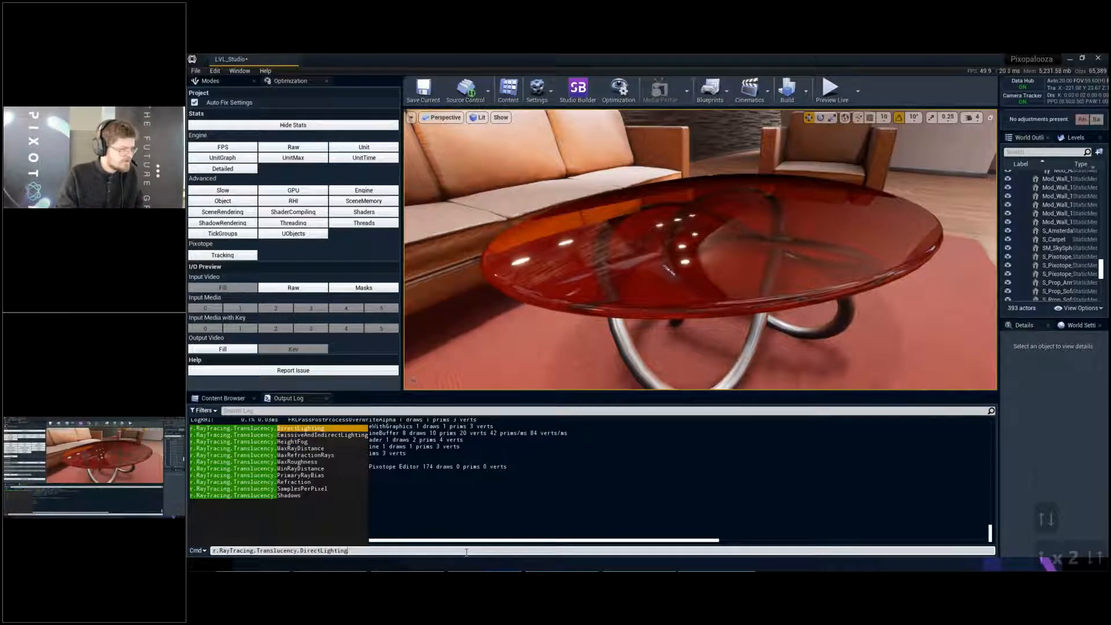
{"action": "type", "text": "0"}
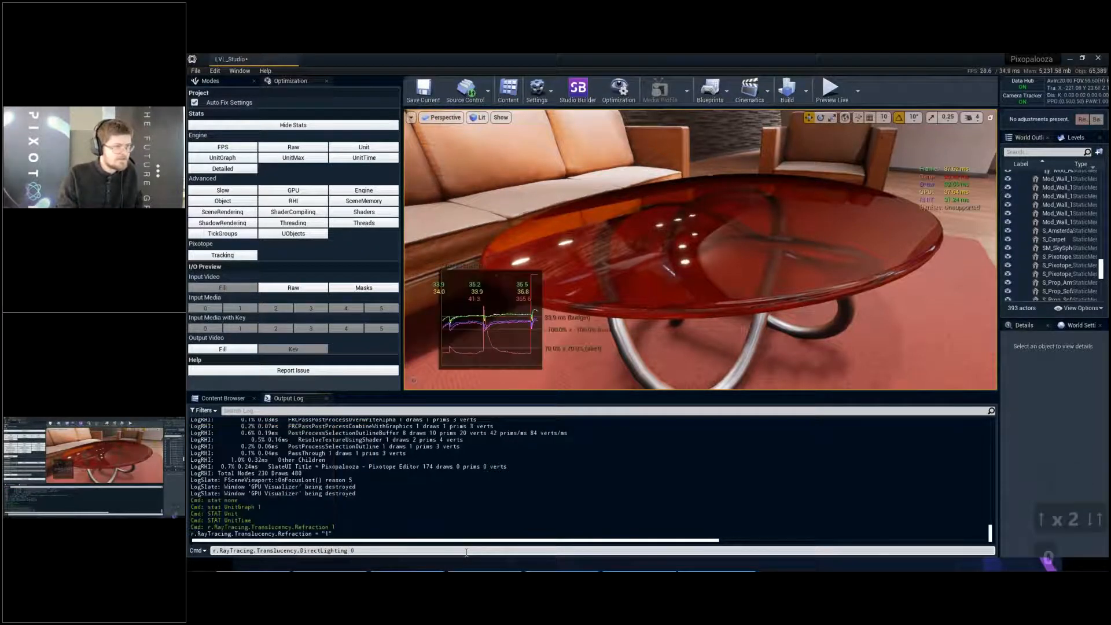
{"action": "key", "text": "Return"}
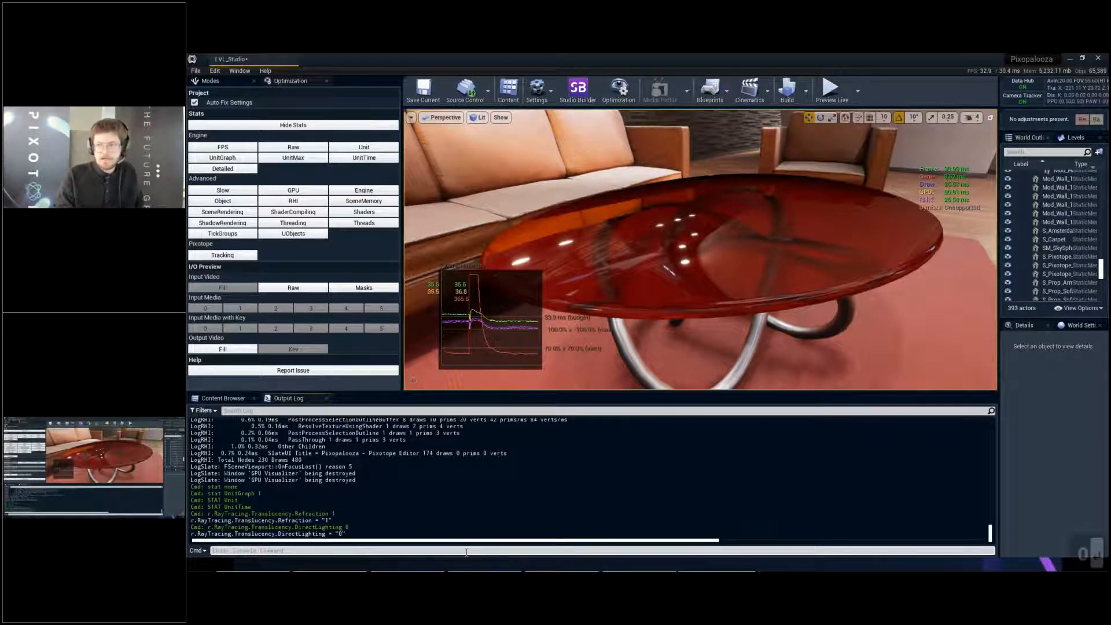
- Re-enable direct lighting on the glass table with the console command r.RayTracing.Translucency.DirectLighting 1
{"action": "key", "text": "Insert"}
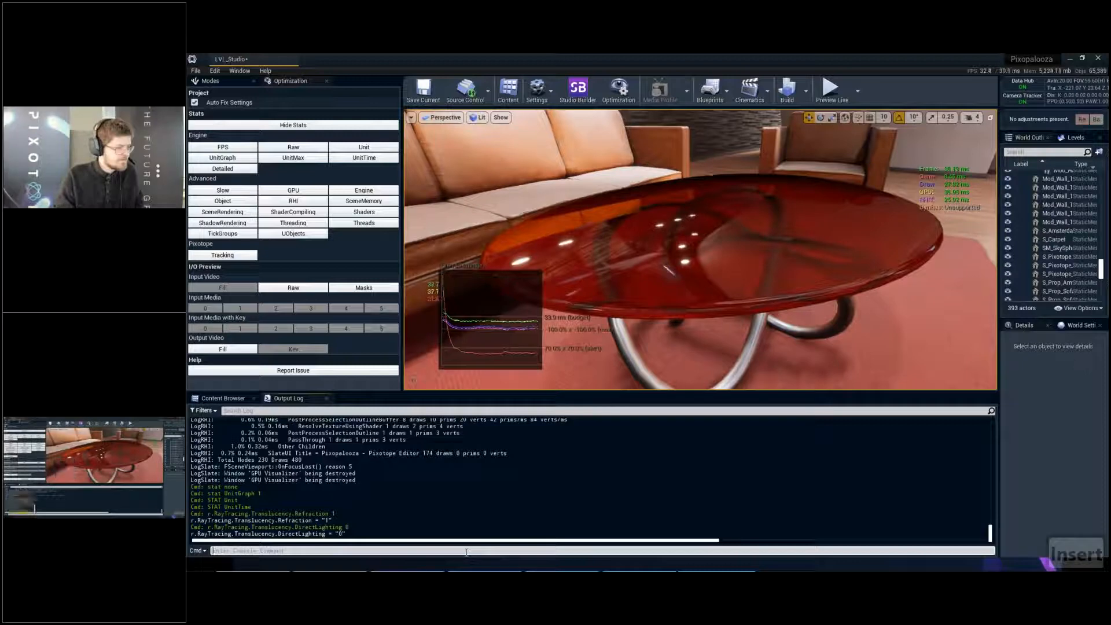
{"action": "key", "text": "Up"}
{"action": "key", "text": "BackSpace"}
{"action": "type", "text": "1"}
{"action": "key", "text": "Return"}
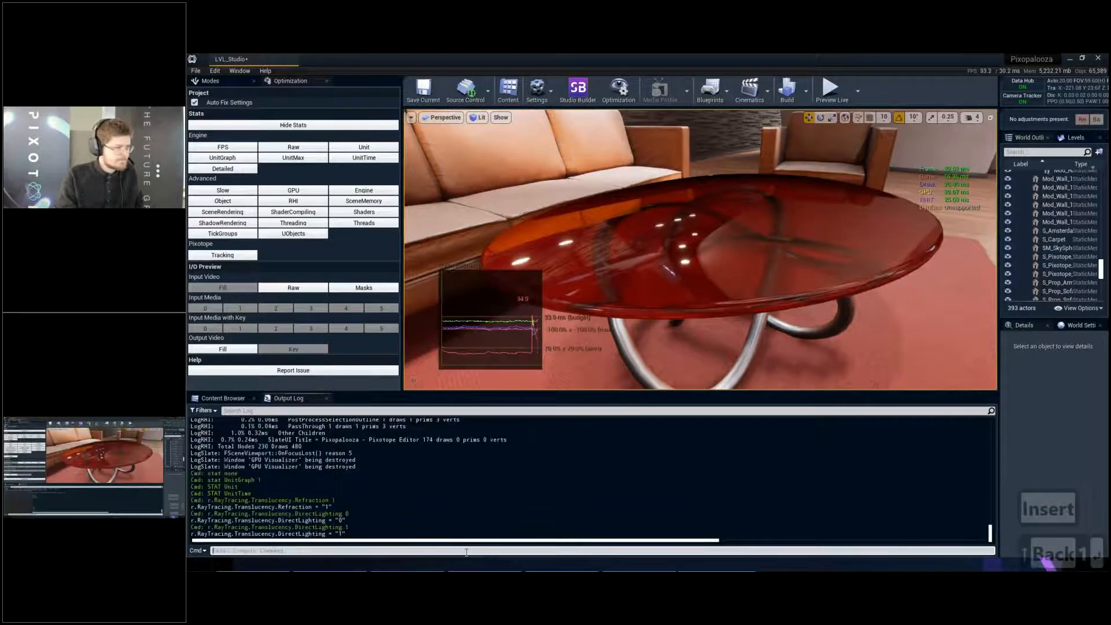
- Switch r.RayTracing.Translucency.DirectLighting to 0 and back to 1 to compare the table's appearance
{"action": "key", "text": "Up"}
{"action": "key", "text": "BackSpace"}
{"action": "type", "text": "0"}
{"action": "key", "text": "Return"}
{"action": "key", "text": "Up"}
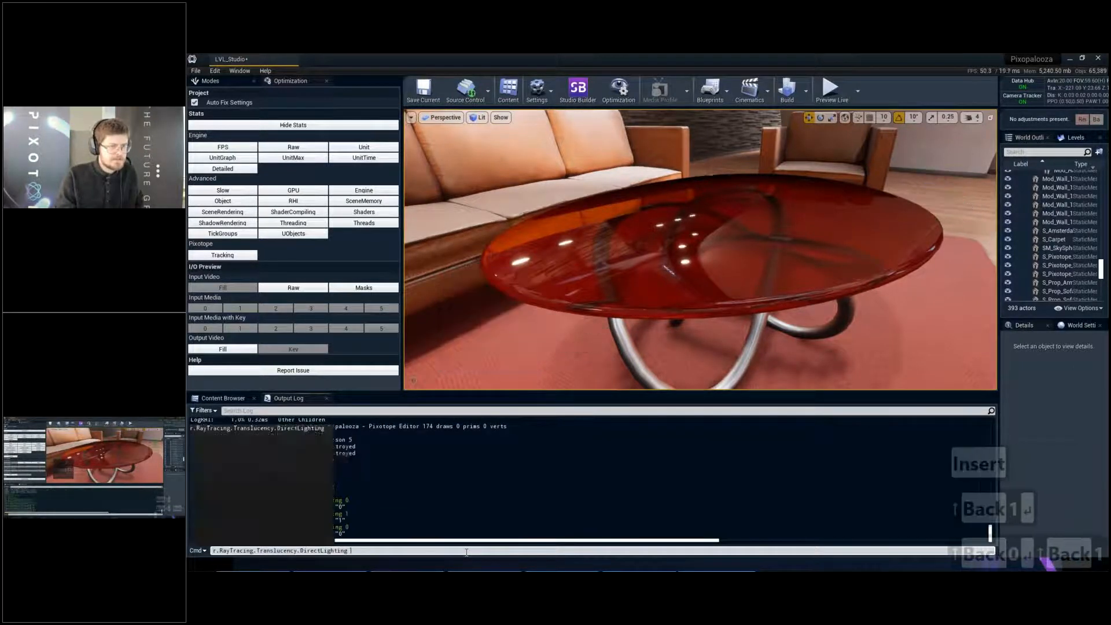
{"action": "key", "text": "BackSpace"}
{"action": "type", "text": "1"}
{"action": "key", "text": "Return"}
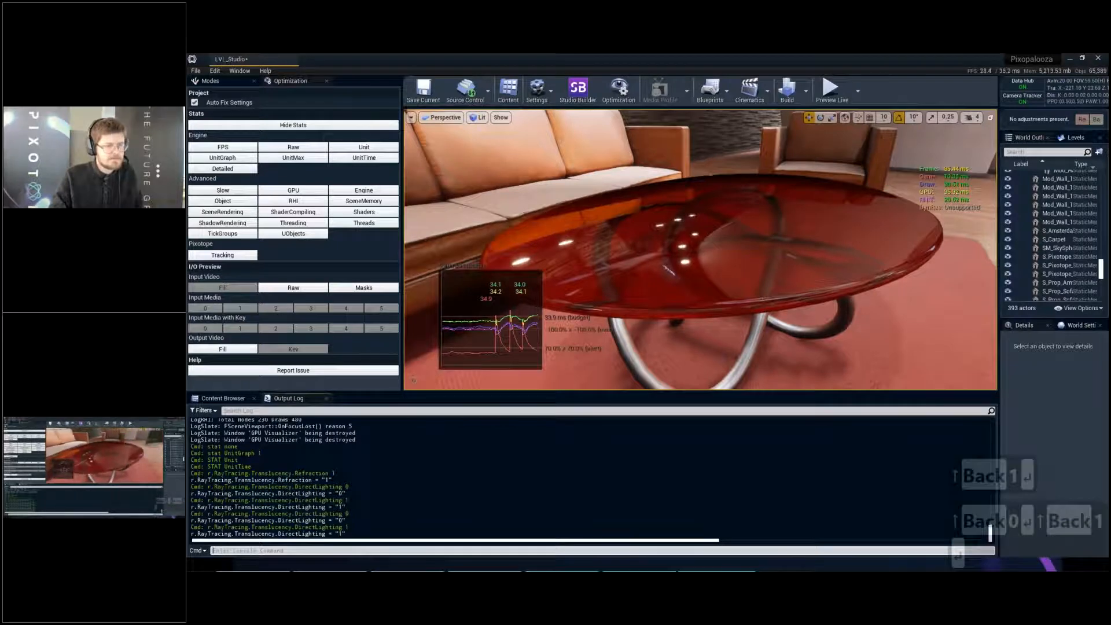
- Compare the glass table from another angle with r.RayTracing.Translucency.DirectLighting set to 0 and back to 1
{"action": "right_click_drag", "start_coordinate": [829, 203], "coordinate": [854, 203]}
{"action": "key", "text": "a"}
{"action": "key", "text": "a"}
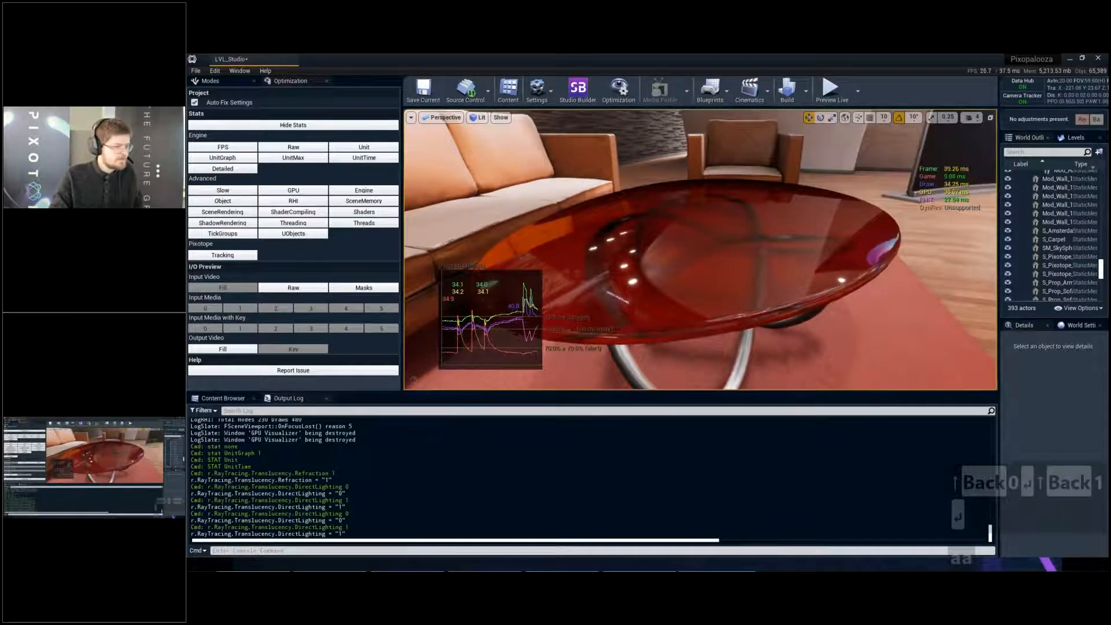
{"action": "left_click", "coordinate": [565, 550]}
{"action": "key", "text": "Up"}
{"action": "key", "text": "BackSpace"}
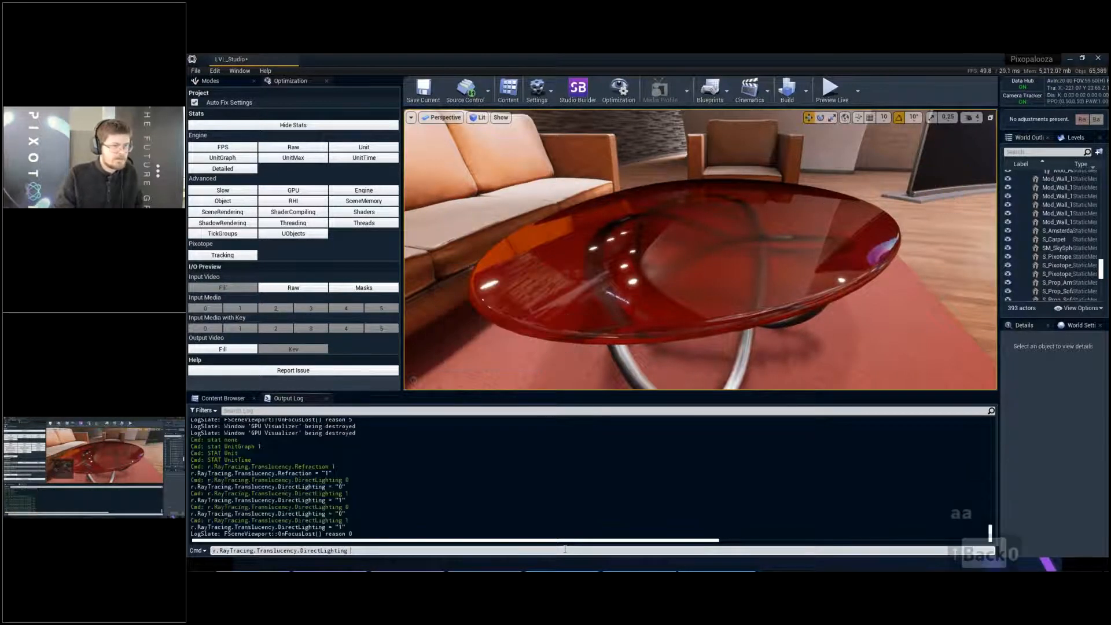
{"action": "type", "text": "0"}
{"action": "key", "text": "Return"}
{"action": "key", "text": "Up"}
{"action": "key", "text": "BackSpace"}
{"action": "type", "text": "1"}
{"action": "key", "text": "Return"}
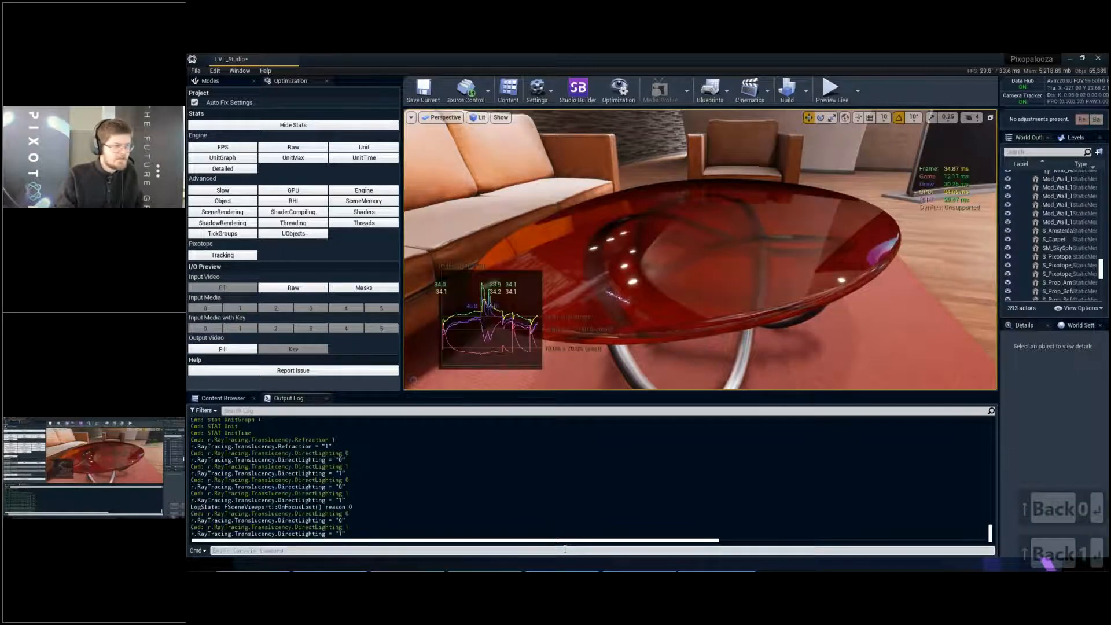
- Turn translucency direct lighting off with r.RayTracing.Translucency.DirectLighting 0
{"action": "key", "text": "Up"}
{"action": "key", "text": "BackSpace"}
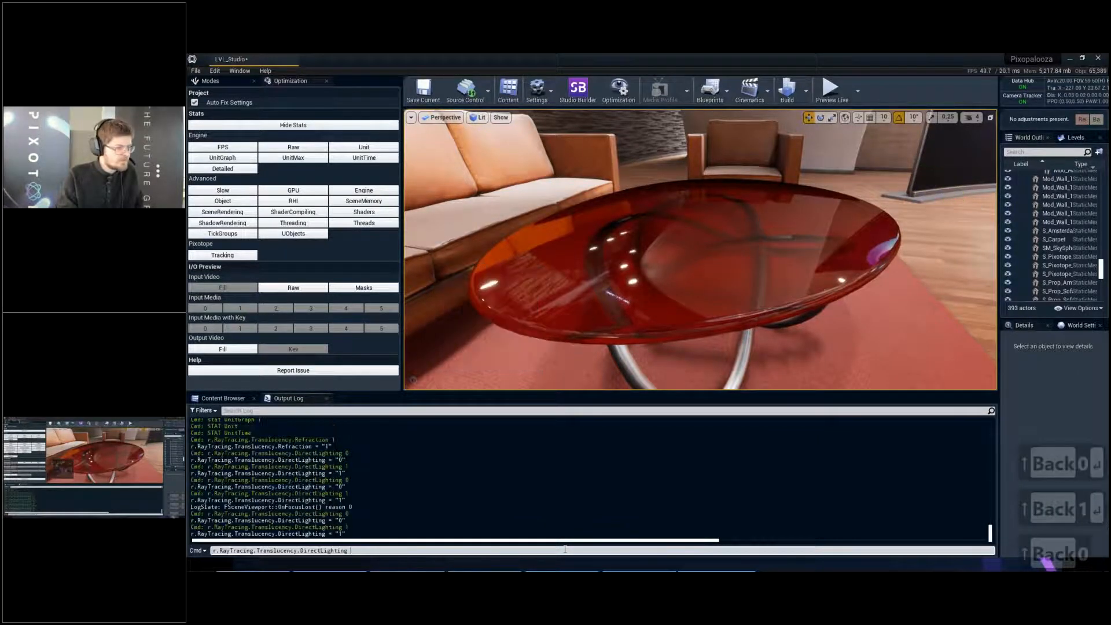
{"action": "type", "text": "0"}
{"action": "key", "text": "Return"}
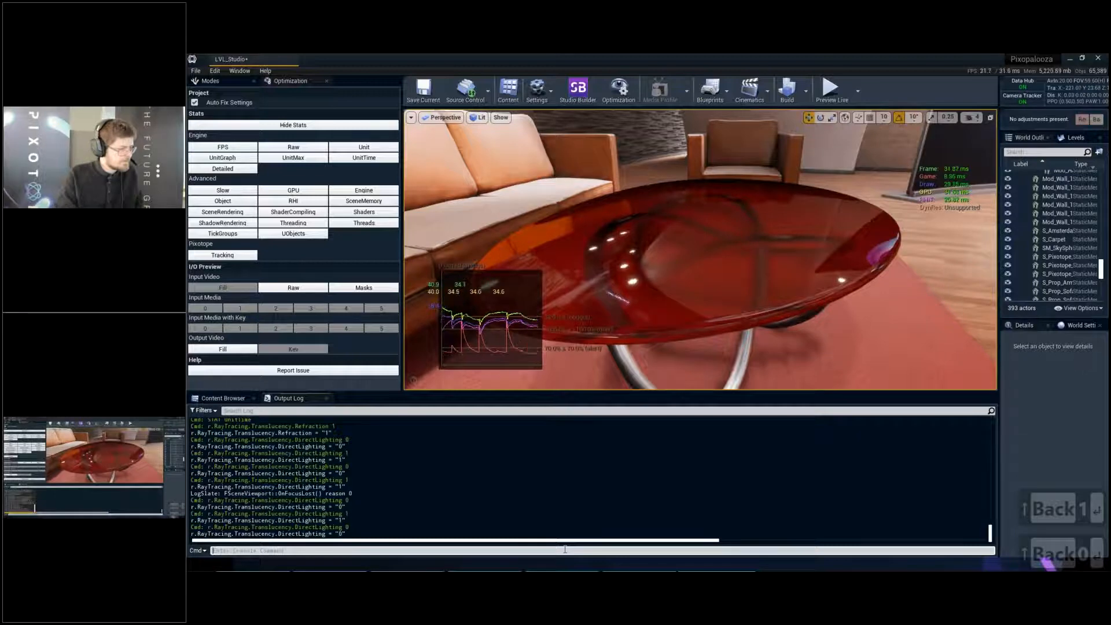
{"action": "key", "text": "Up"}
{"action": "key", "text": "BackSpace"}
{"action": "key", "text": "BackSpace"}
{"action": "key", "text": "BackSpace"}
{"action": "key", "text": "BackSpace"}
{"action": "key", "text": "BackSpace"}
{"action": "key", "text": "BackSpace"}
{"action": "key", "text": "BackSpace"}
{"action": "key", "text": "BackSpace"}
{"action": "key", "text": "BackSpace"}
{"action": "key", "text": "BackSpace"}
{"action": "key", "text": "BackSpace"}
{"action": "key", "text": "BackSpace"}
{"action": "key", "text": "BackSpace"}
{"action": "key", "text": "BackSpace"}
{"action": "key", "text": "BackSpace"}
{"action": "key", "text": "BackSpace"}
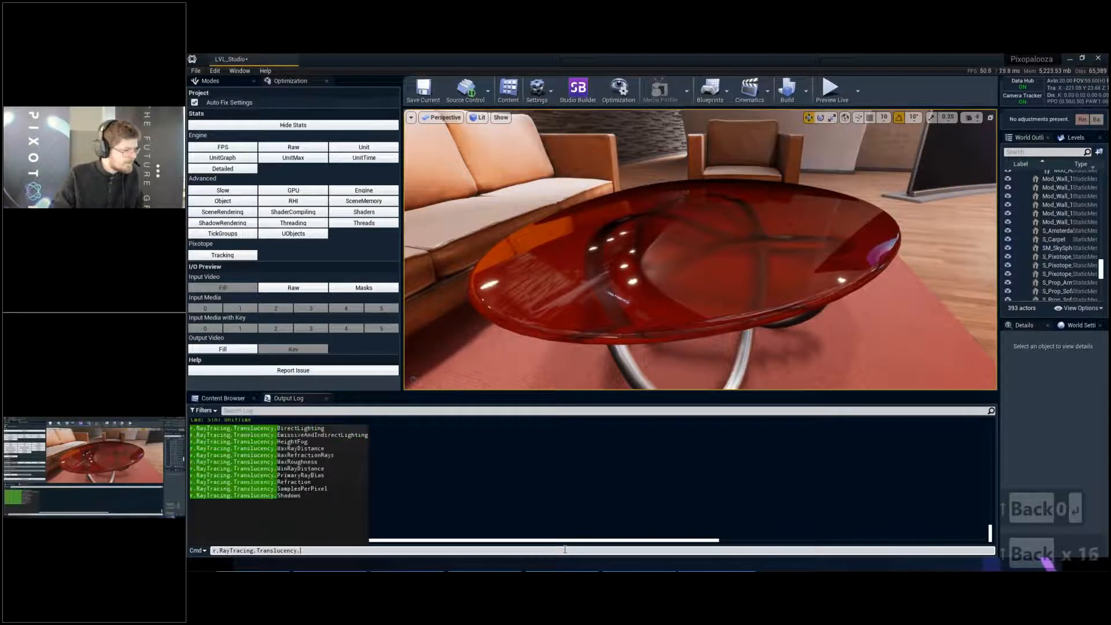
{"action": "key", "text": "Up"}
{"action": "key", "text": "Up"}
{"action": "key", "text": "Up"}
{"action": "key", "text": "Up"}
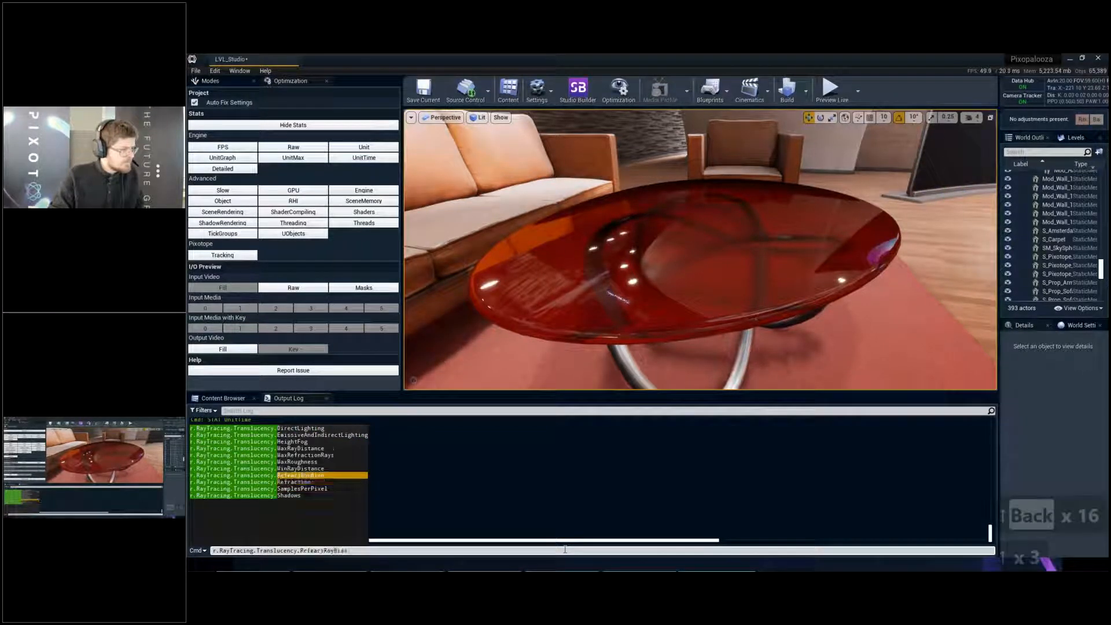
{"action": "right_click", "coordinate": [607, 263]}
{"action": "key", "text": "d"}
{"action": "key", "text": "w"}
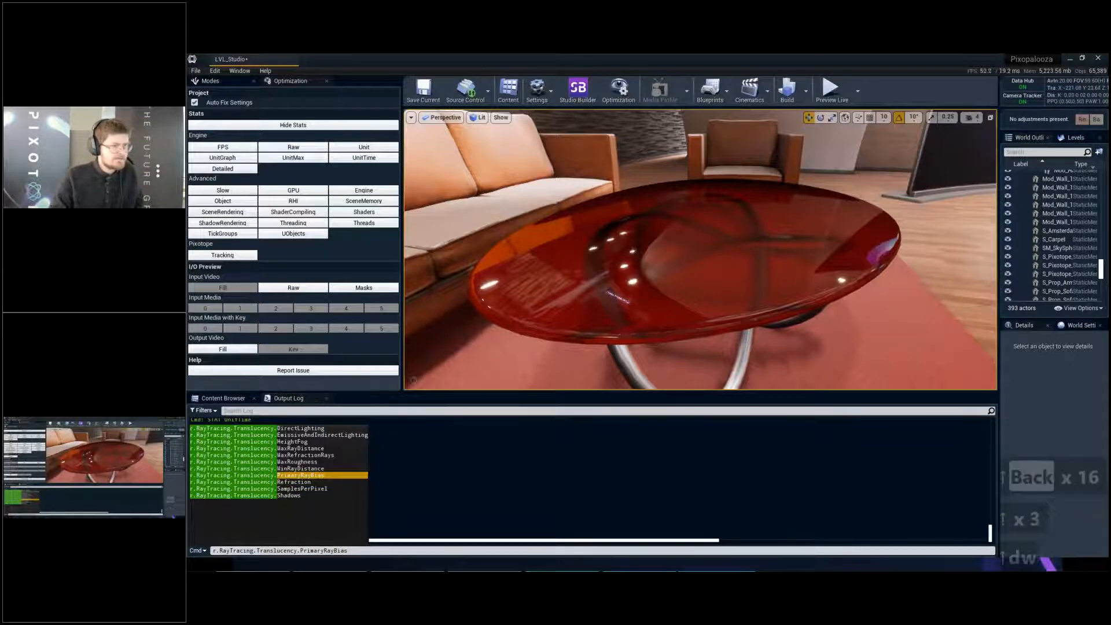
{"action": "left_click", "coordinate": [458, 551]}
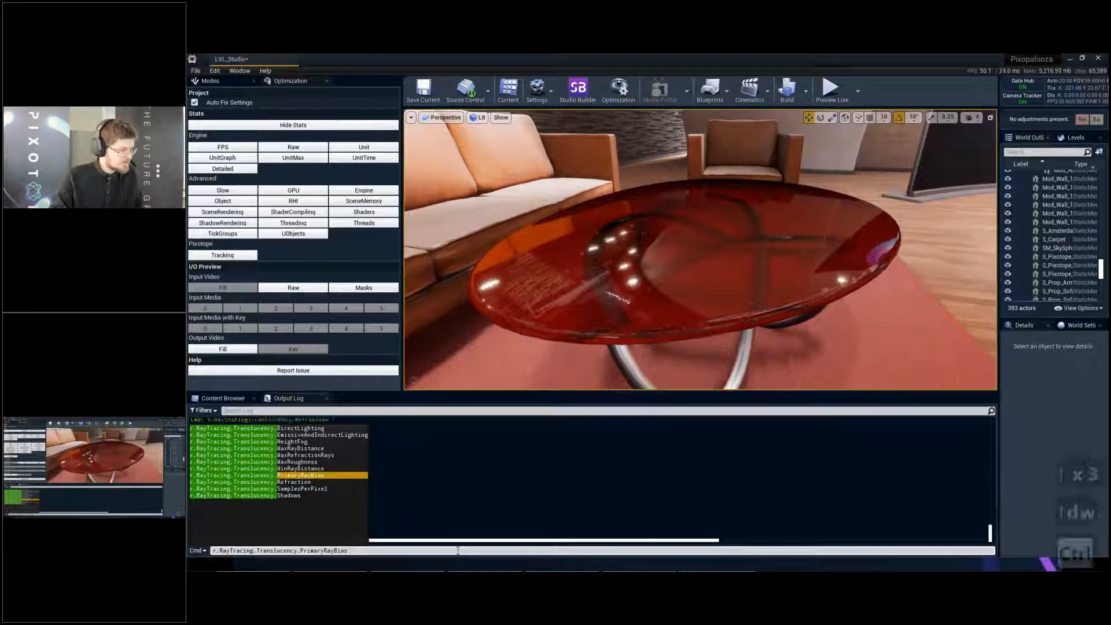
{"action": "key", "text": "ctrl+a"}
{"action": "key", "text": "BackSpace"}
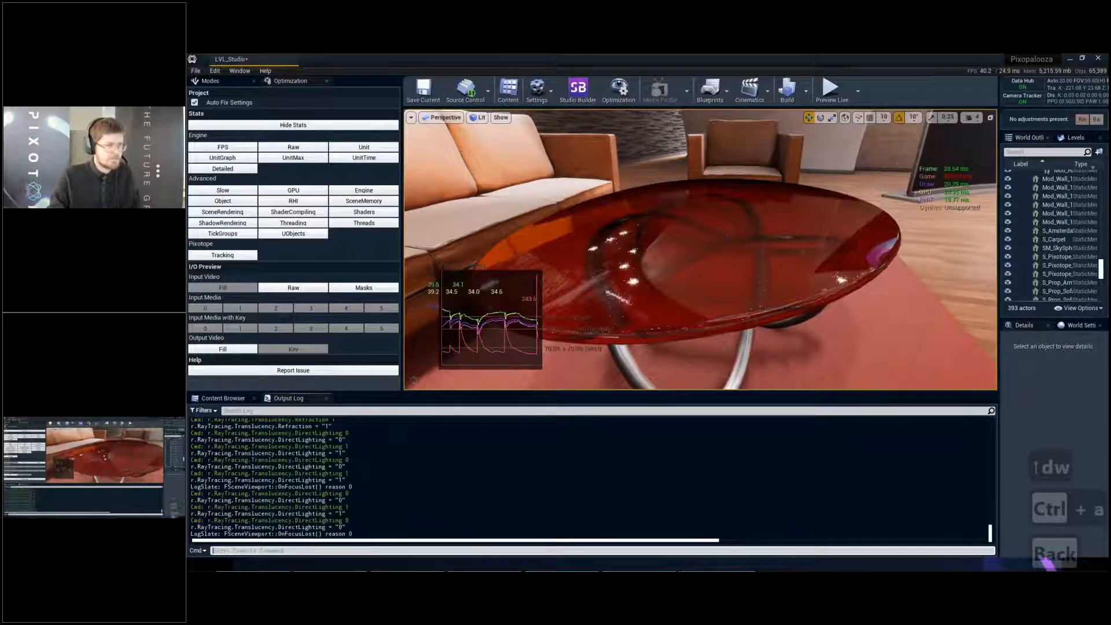
- Set the primary ray bias for a close-up of the glass tabletop with r.RayTracing.Translucency.PrimaryRayBias 1
{"action": "key", "text": "d"}
{"action": "key", "text": "w"}
{"action": "right_click_drag", "start_coordinate": [637, 260], "coordinate": [652, 236]}
{"action": "key", "text": "d"}
{"action": "key", "text": "e"}
{"action": "key", "text": "w"}
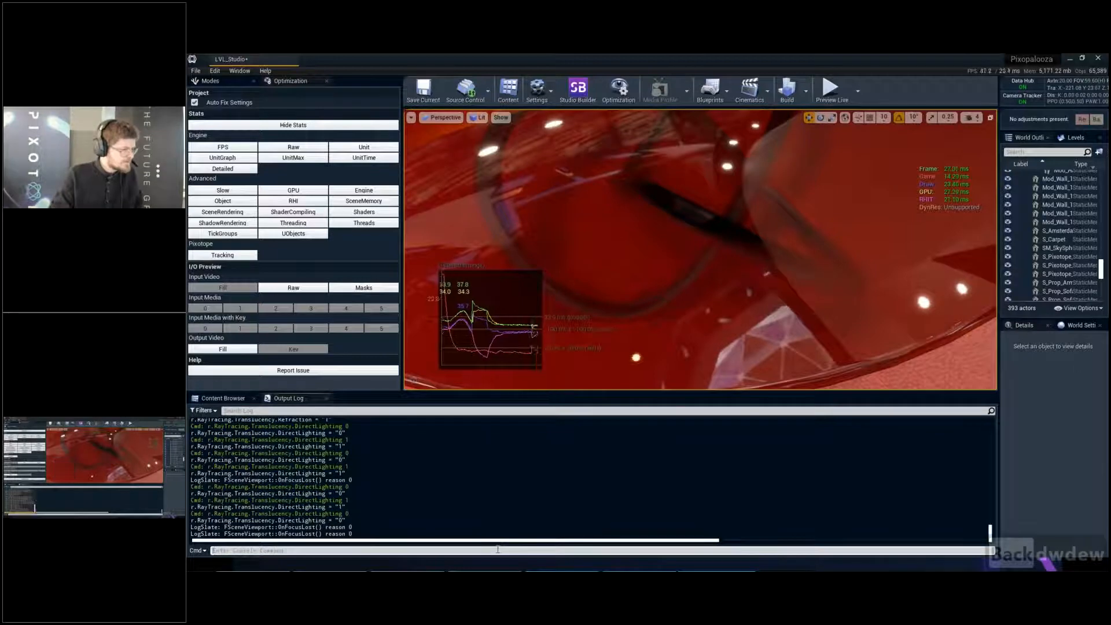
{"action": "key", "text": "Up"}
{"action": "key", "text": "BackSpace"}
{"action": "key", "text": "BackSpace"}
{"action": "key", "text": "BackSpace"}
{"action": "key", "text": "BackSpace"}
{"action": "key", "text": "BackSpace"}
{"action": "key", "text": "BackSpace"}
{"action": "key", "text": "BackSpace"}
{"action": "key", "text": "BackSpace"}
{"action": "key", "text": "BackSpace"}
{"action": "key", "text": "BackSpace"}
{"action": "key", "text": "BackSpace"}
{"action": "key", "text": "BackSpace"}
{"action": "key", "text": "BackSpace"}
{"action": "key", "text": "BackSpace"}
{"action": "key", "text": "BackSpace"}
{"action": "key", "text": "BackSpace"}
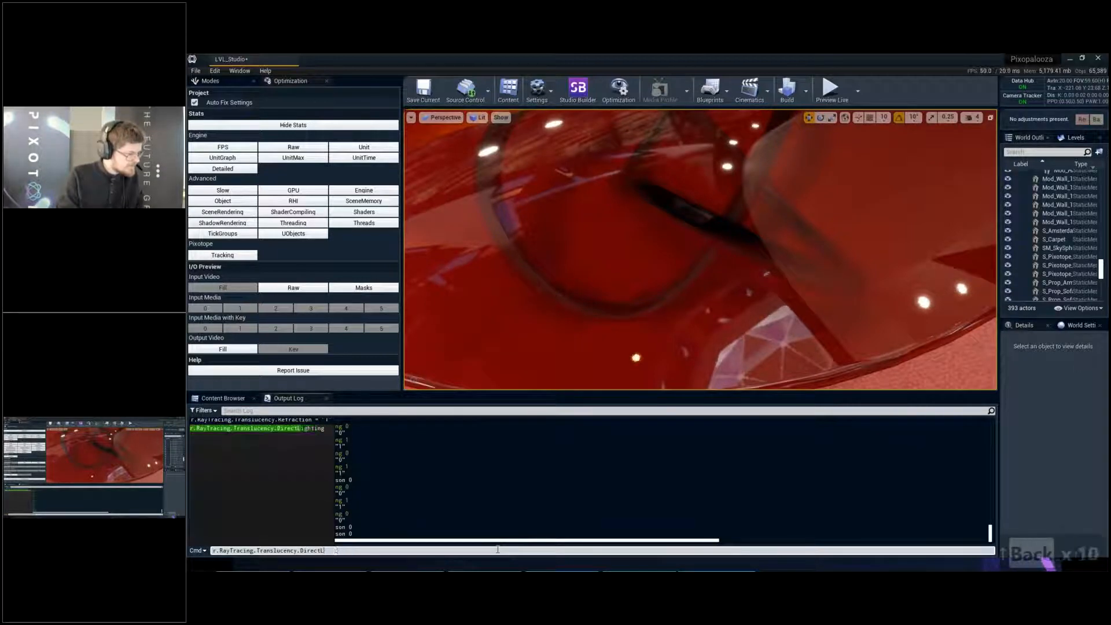
{"action": "key", "text": "Up"}
{"action": "key", "text": "Up"}
{"action": "key", "text": "Up"}
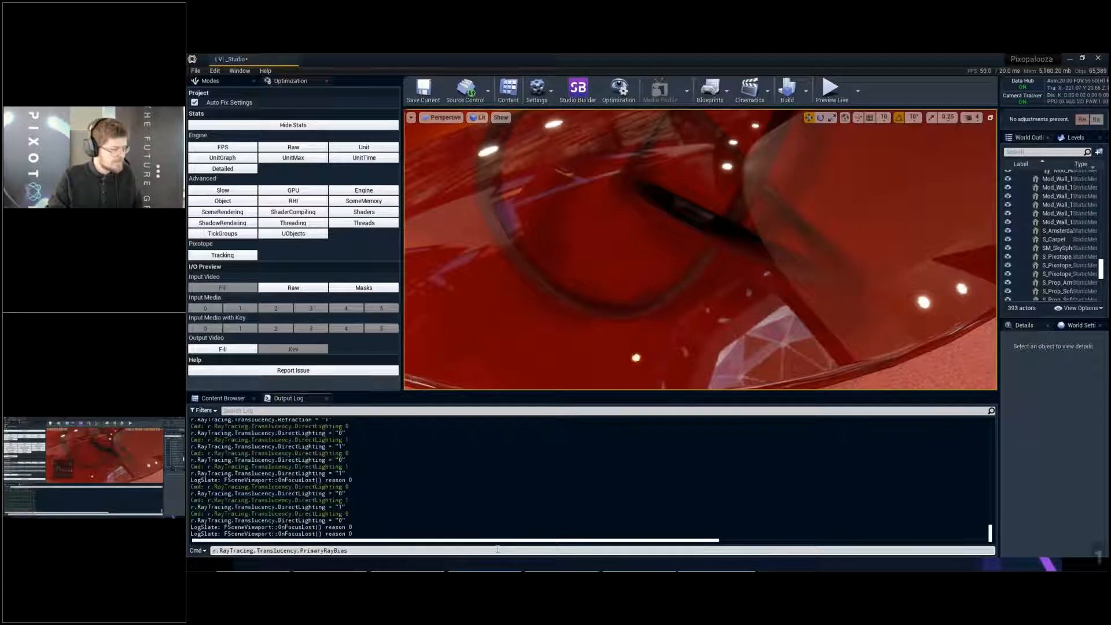
{"action": "type", "text": "1"}
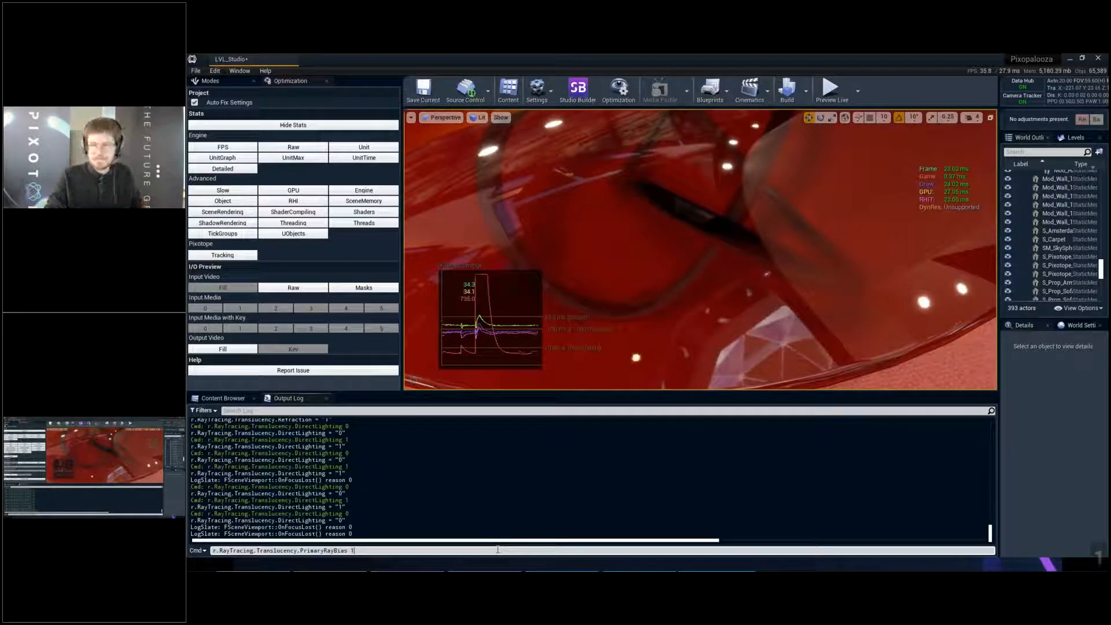
{"action": "key", "text": "Return"}
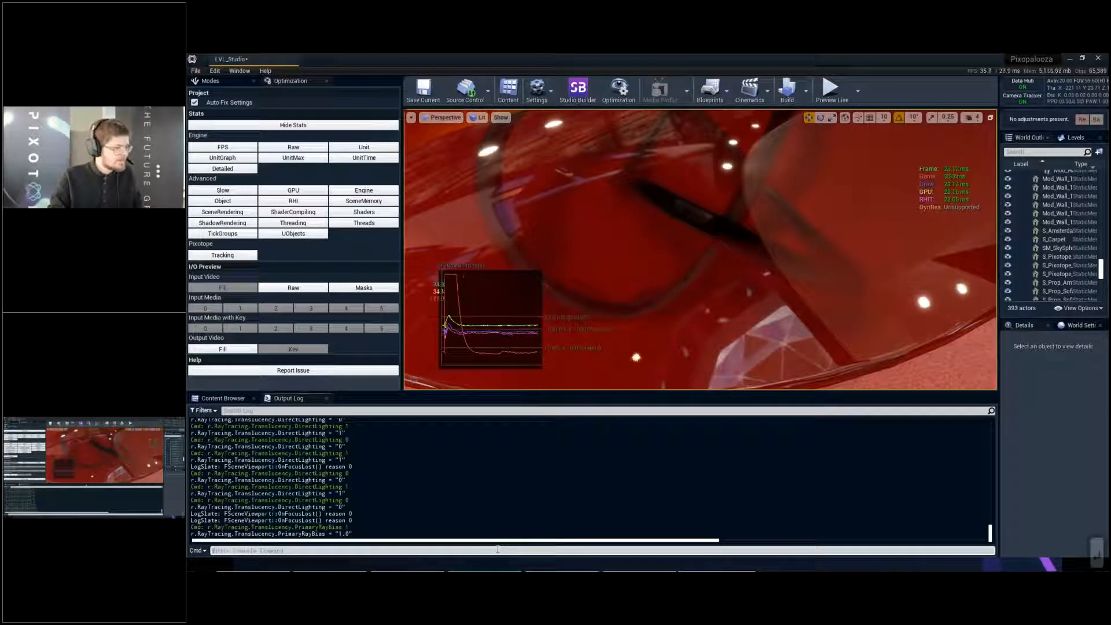
- Set the translucency primary ray bias to 0 with r.RayTracing.Translucency.PrimaryRayBias 0
{"action": "key", "text": "Up"}
{"action": "key", "text": "BackSpace"}
{"action": "type", "text": "0"}
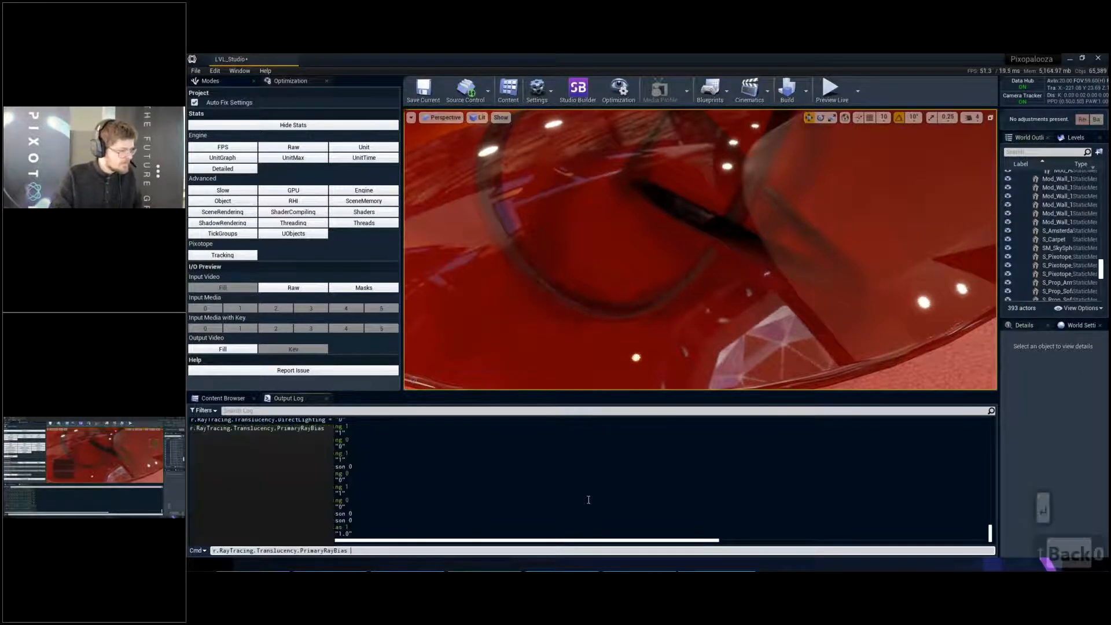
{"action": "key", "text": "Return"}
- Disable refraction in the glass tabletop by rerunning the console command r.RayTracing.Translucency.Refraction 0
{"action": "key", "text": "Up"}
{"action": "key", "text": "Up"}
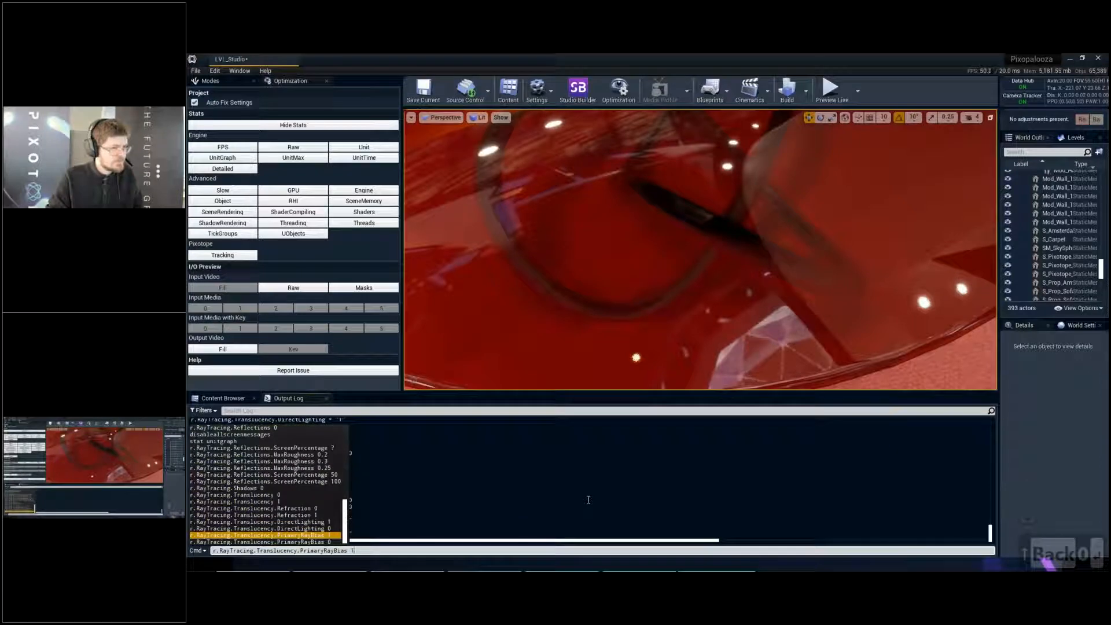
{"action": "key", "text": "Up"}
{"action": "key", "text": "Up"}
{"action": "key", "text": "Up"}
{"action": "key", "text": "Up"}
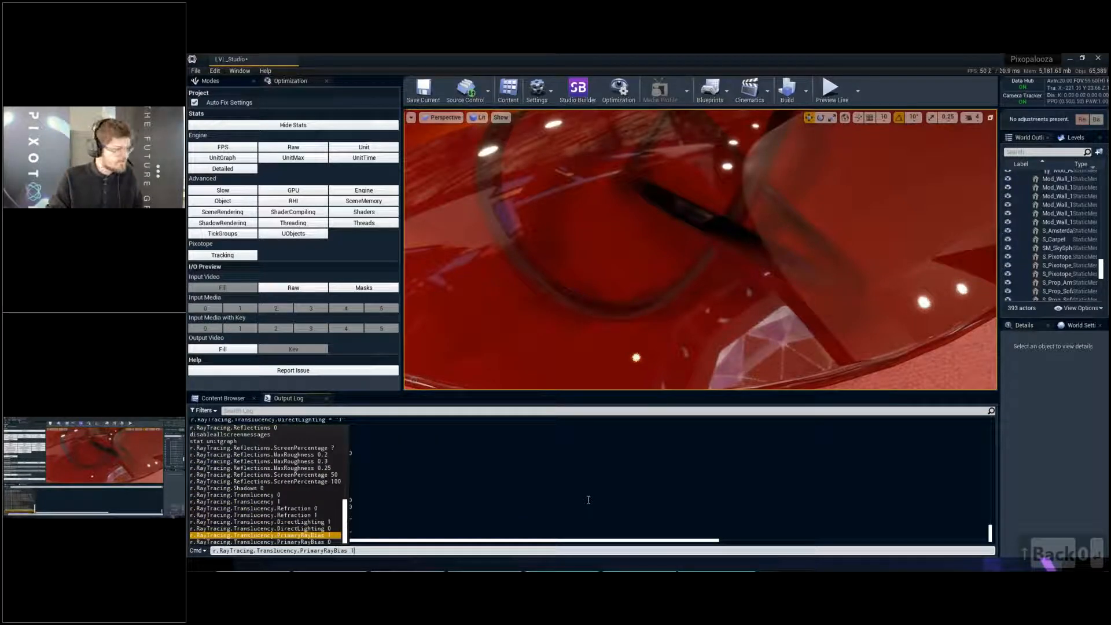
{"action": "key", "text": "Return"}
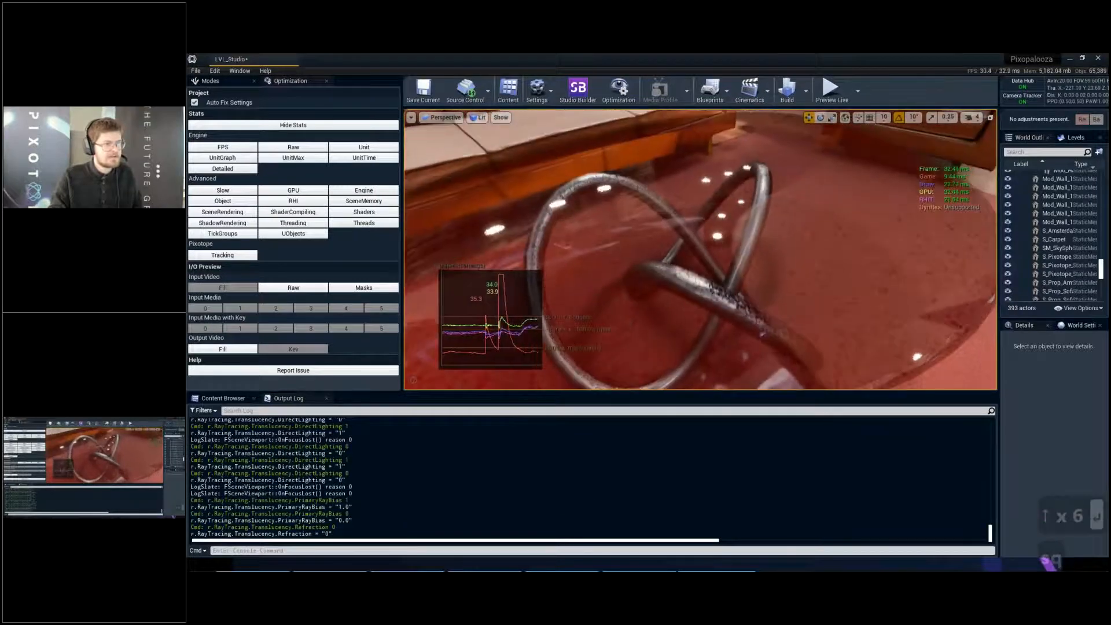
- Raise the ray bias for the table legs seen through the glass with r.RayTracing.Translucency.PrimaryRayBias 1
{"action": "key", "text": "q"}
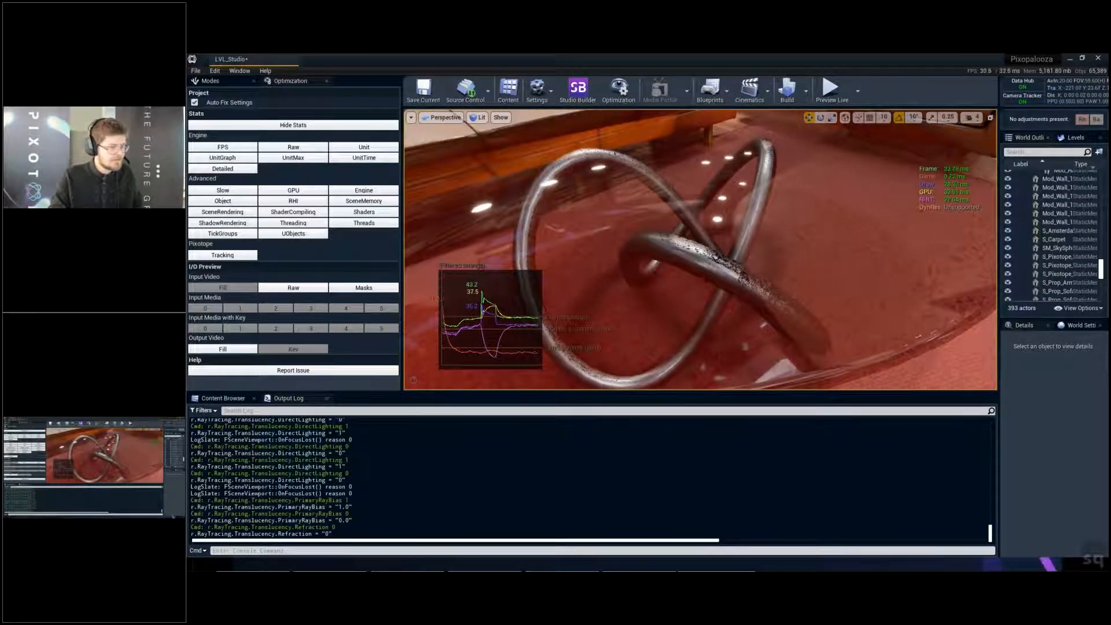
{"action": "left_click", "coordinate": [678, 550]}
{"action": "key", "text": "Up"}
{"action": "key", "text": "Up"}
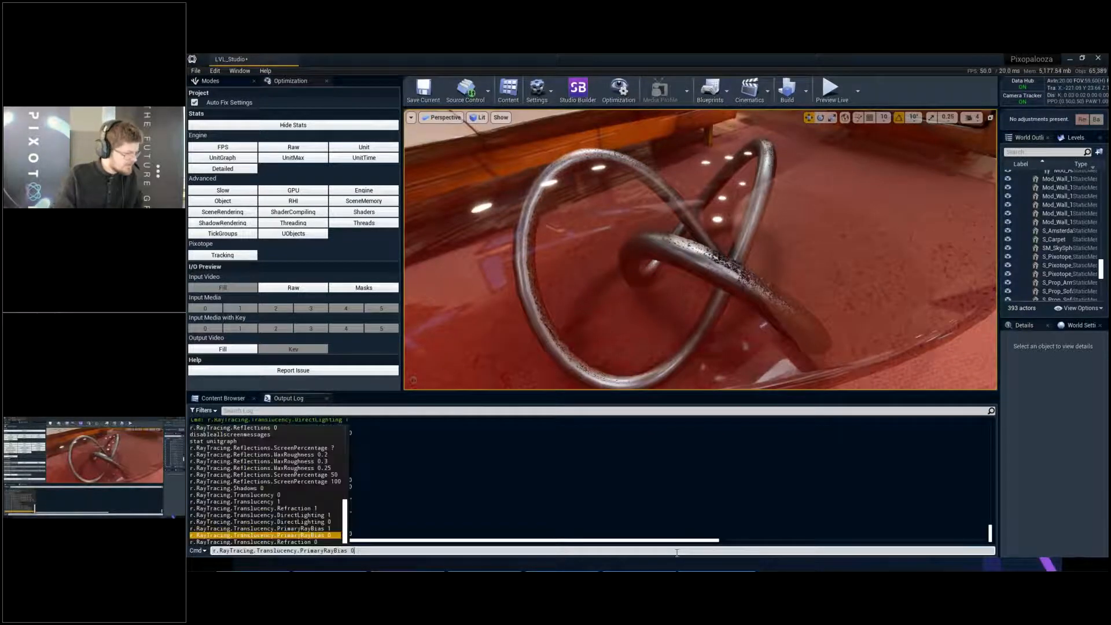
{"action": "key", "text": "BackSpace"}
{"action": "type", "text": "1"}
{"action": "key", "text": "Return"}
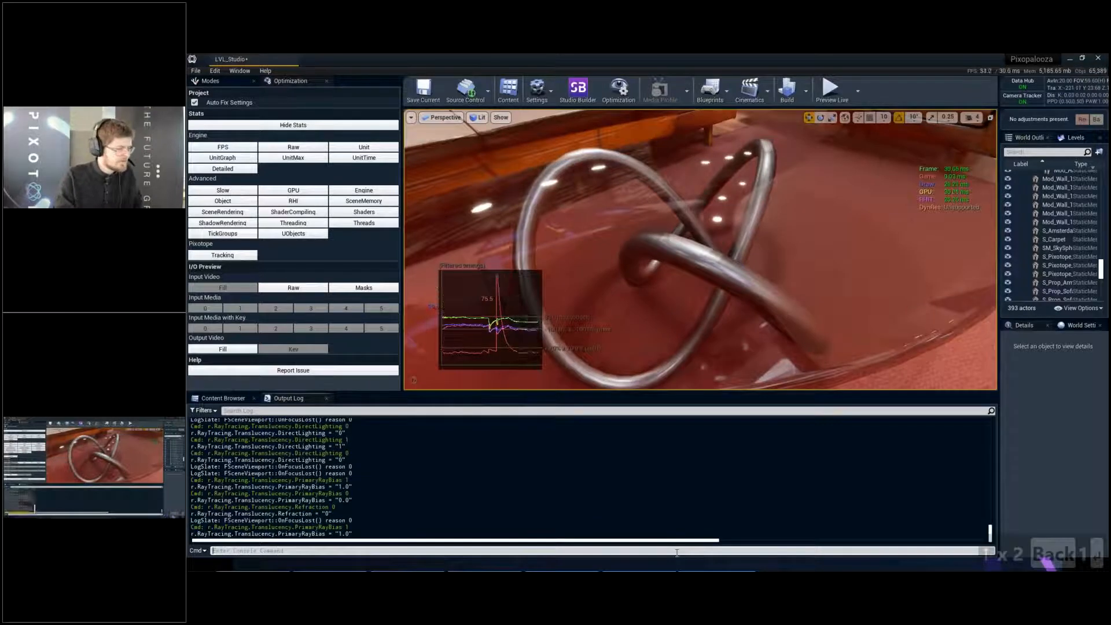
- Test lower translucency primary ray bias values of 0.1 and 0.01 with r.RayTracing.Translucency.PrimaryRayBias
{"action": "key", "text": "Up"}
{"action": "key", "text": "BackSpace"}
{"action": "type", "text": "0.1"}
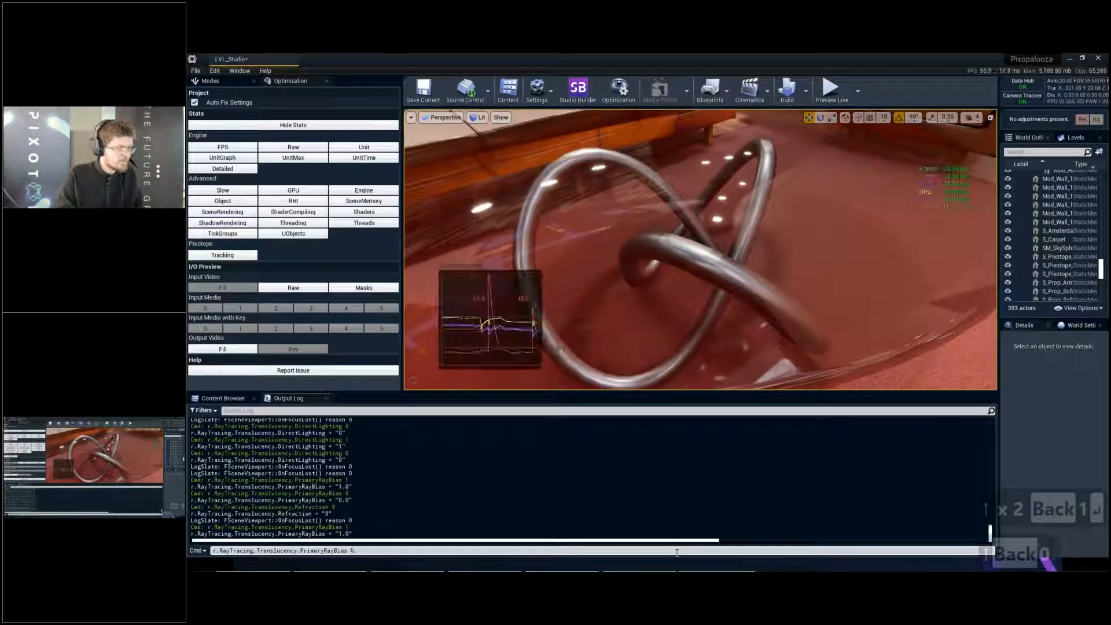
{"action": "key", "text": "Return"}
{"action": "key", "text": "Up"}
{"action": "key", "text": "BackSpace"}
{"action": "type", "text": "01"}
{"action": "key", "text": "Return"}
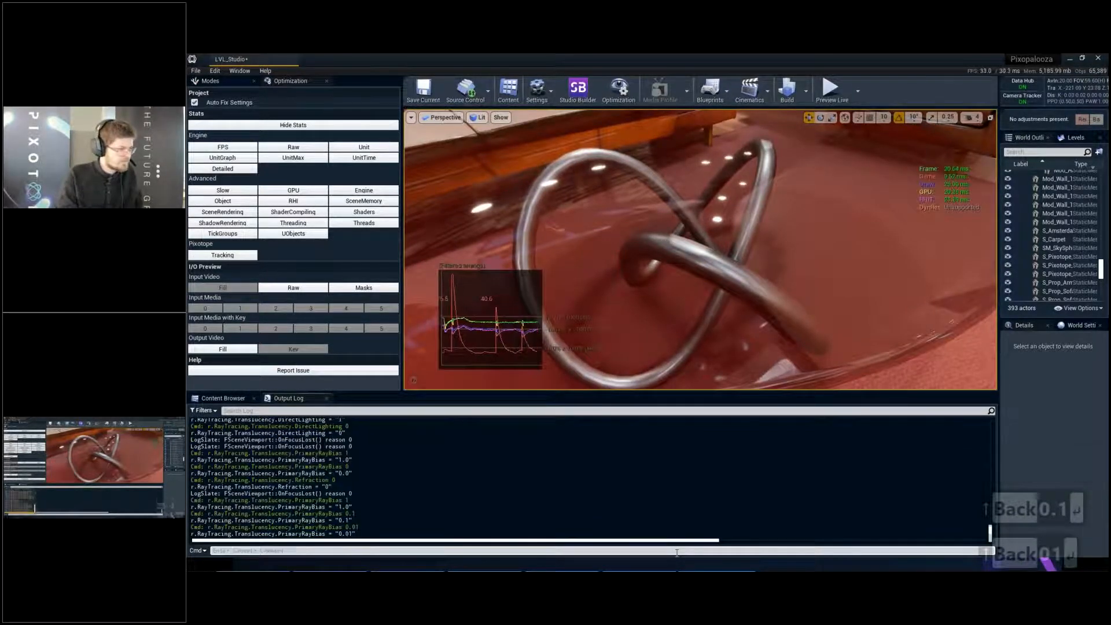
- Reduce the translucency primary ray bias to 0.001 with r.RayTracing.Translucency.PrimaryRayBias 0.001
{"action": "key", "text": "Up"}
{"action": "key", "text": "BackSpace"}
{"action": "type", "text": "01"}
{"action": "key", "text": "Return"}
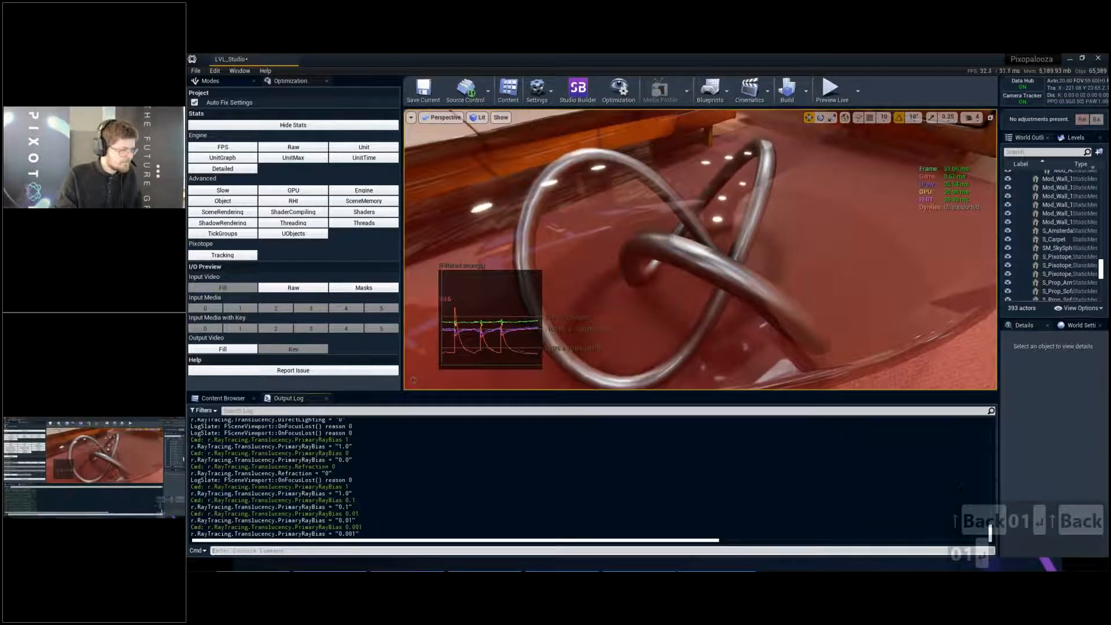
- Set the primary ray bias back to 0.01 with r.RayTracing.Translucency.PrimaryRayBias 0.01
{"action": "key", "text": "Up"}
{"action": "key", "text": "BackSpace"}
{"action": "key", "text": "BackSpace"}
{"action": "type", "text": "1"}
{"action": "key", "text": "Return"}
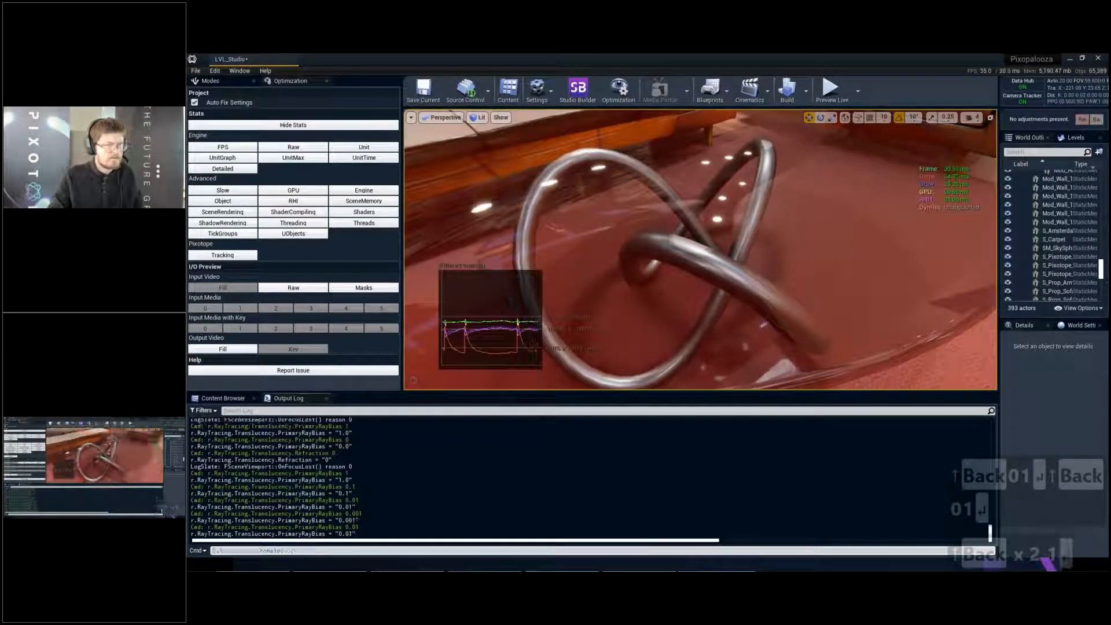
- Examine the glass coffee table and its metal legs from farther back and from several angles
{"action": "key", "text": "s"}
{"action": "key", "text": "q"}
{"action": "right_click_drag", "start_coordinate": [701, 250], "coordinate": [752, 209]}
{"action": "key", "text": "w"}
{"action": "key", "text": "a"}
{"action": "key", "text": "q"}
{"action": "key", "text": "s"}
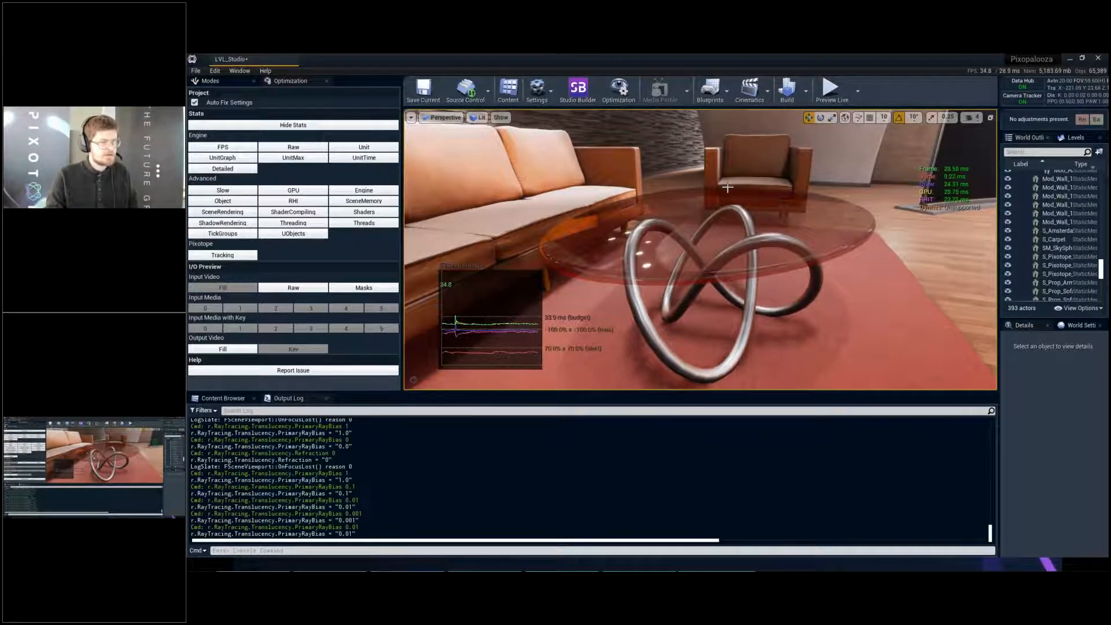
{"action": "key", "text": "a"}
{"action": "right_click_drag", "start_coordinate": [727, 187], "coordinate": [851, 199]}
{"action": "key", "text": "w"}
{"action": "key", "text": "a"}
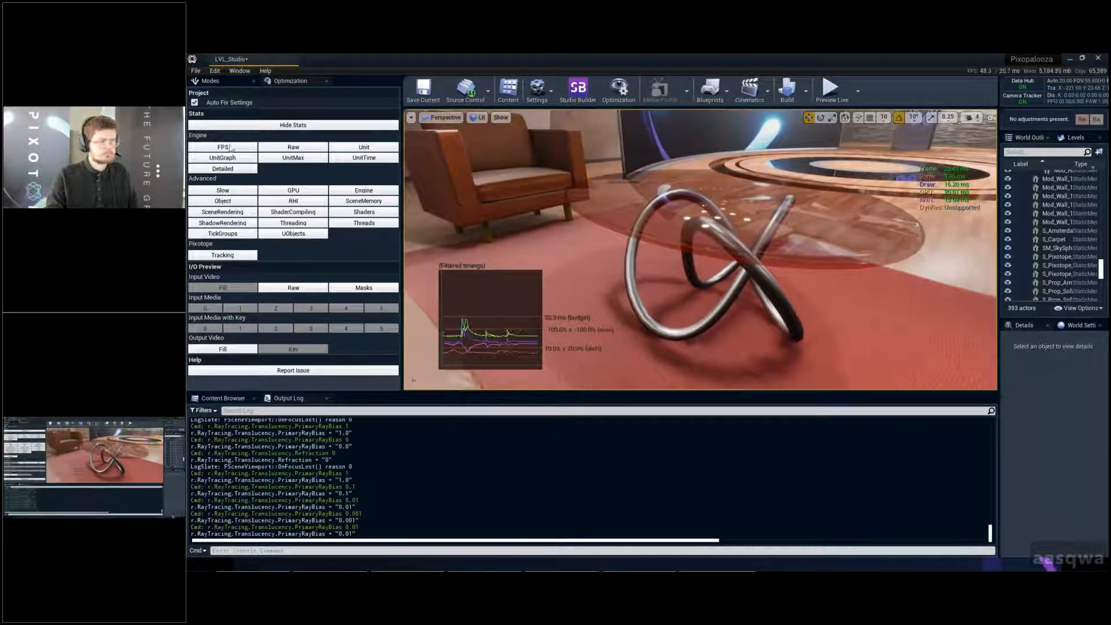
- Show only the FPS statistic in the viewport, with the glass tabletop seen from above
{"action": "left_click", "coordinate": [223, 147]}
{"action": "mouse_move", "coordinate": [636, 232]}
{"action": "right_mouse_down"}
{"action": "mouse_move", "coordinate": [662, 223]}
{"action": "mouse_move", "coordinate": [668, 232]}
{"action": "mouse_move", "coordinate": [648, 249]}
{"action": "right_mouse_up"}
{"action": "key", "text": "e"}
{"action": "key", "text": "e"}
{"action": "key", "text": "q"}
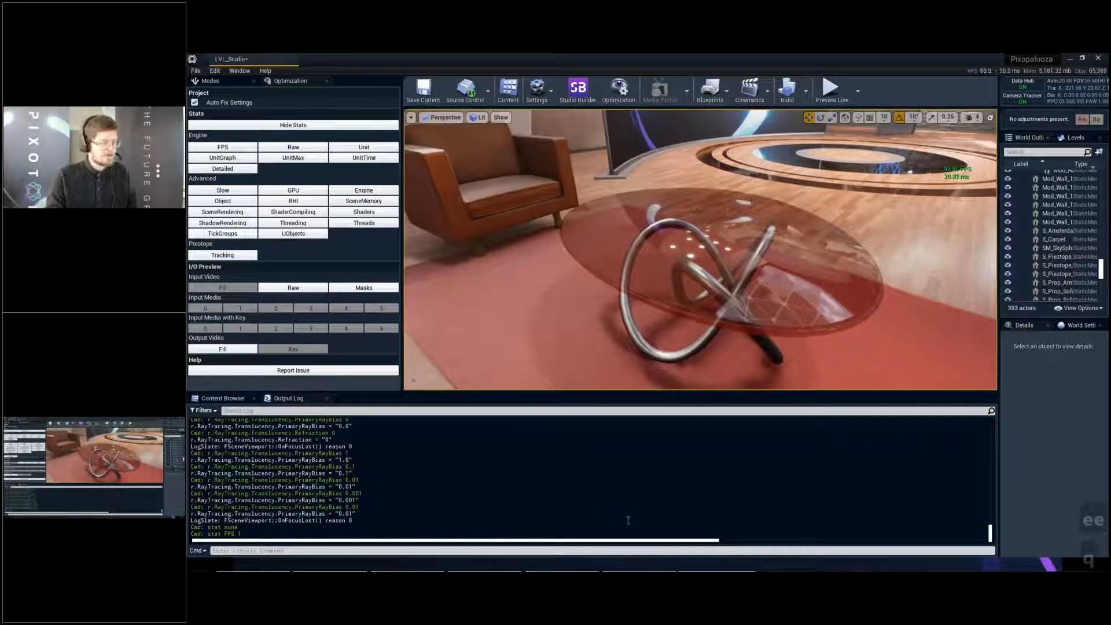
- Enable refraction in the glass tabletop with the console command r.RayTracing.Translucency.Refraction 1
{"action": "left_click", "coordinate": [623, 549]}
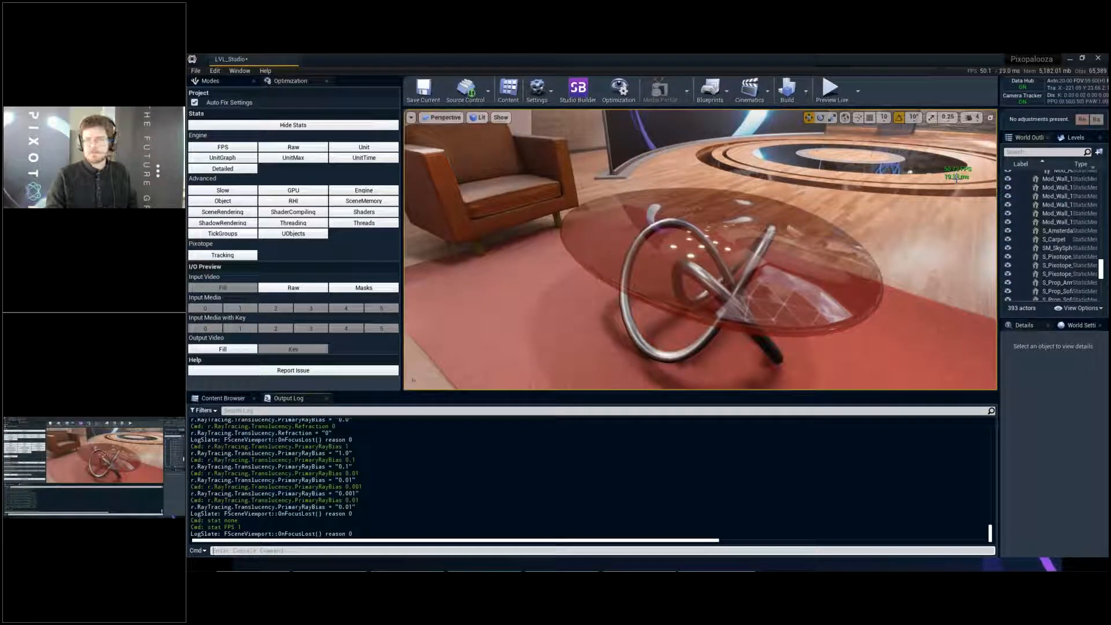
{"action": "left_click", "coordinate": [644, 550]}
{"action": "key", "text": "Up"}
{"action": "key", "text": "Up"}
{"action": "key", "text": "Up"}
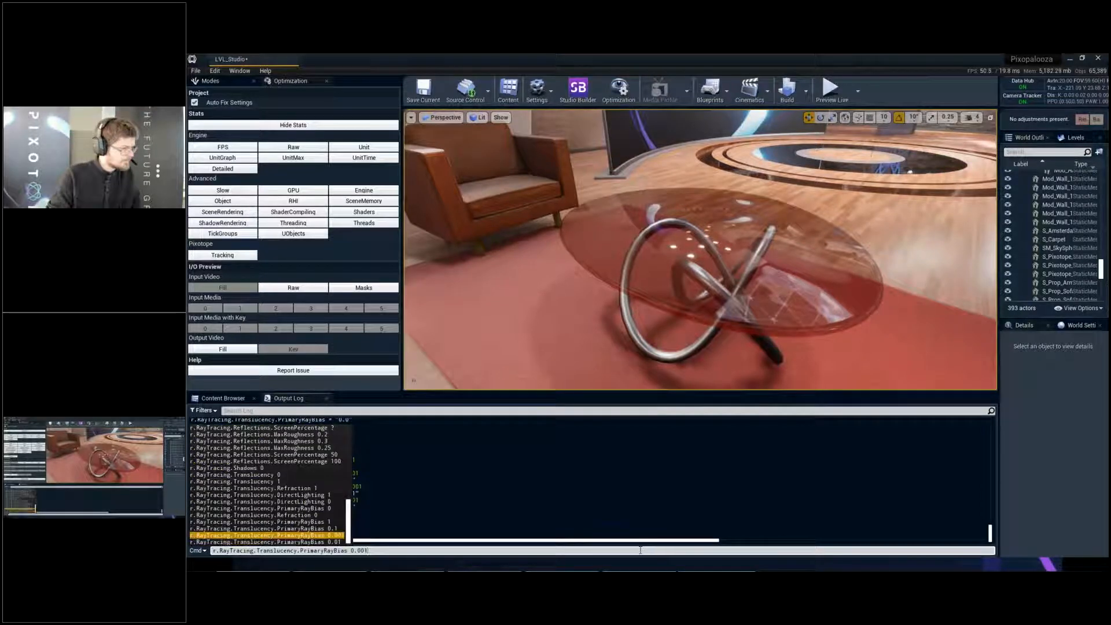
{"action": "key", "text": "Up"}
{"action": "key", "text": "Up"}
{"action": "key", "text": "Up"}
{"action": "key", "text": "Up"}
{"action": "key", "text": "Up"}
{"action": "key", "text": "Up"}
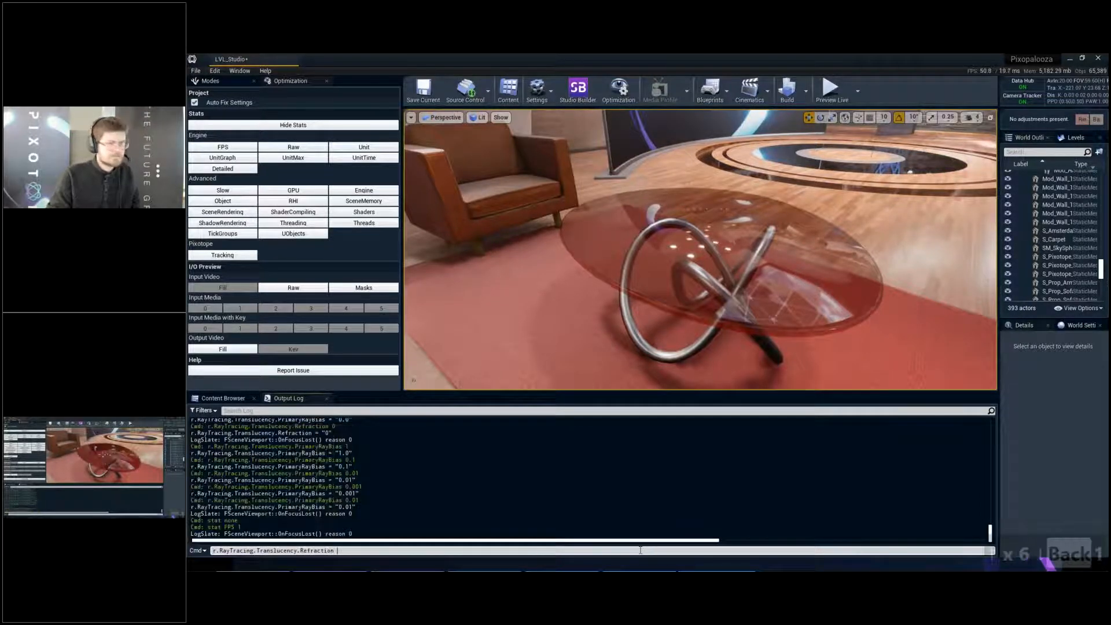
{"action": "key", "text": "Return"}
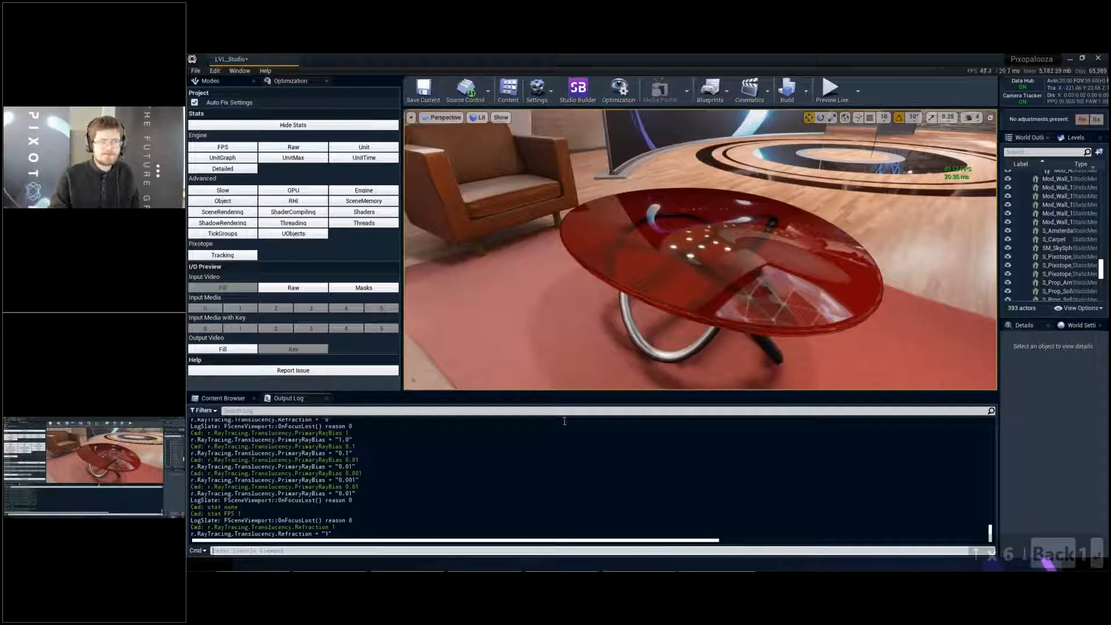
- Inspect the refracting tabletop's edge and legs up close, and check the frame rate in a wide view of the studio
{"action": "key", "text": "w"}
{"action": "right_click_drag", "start_coordinate": [700, 249], "coordinate": [698, 214]}
{"action": "key", "text": "q"}
{"action": "key", "text": "q"}
{"action": "key", "text": "w"}
{"action": "key", "text": "q"}
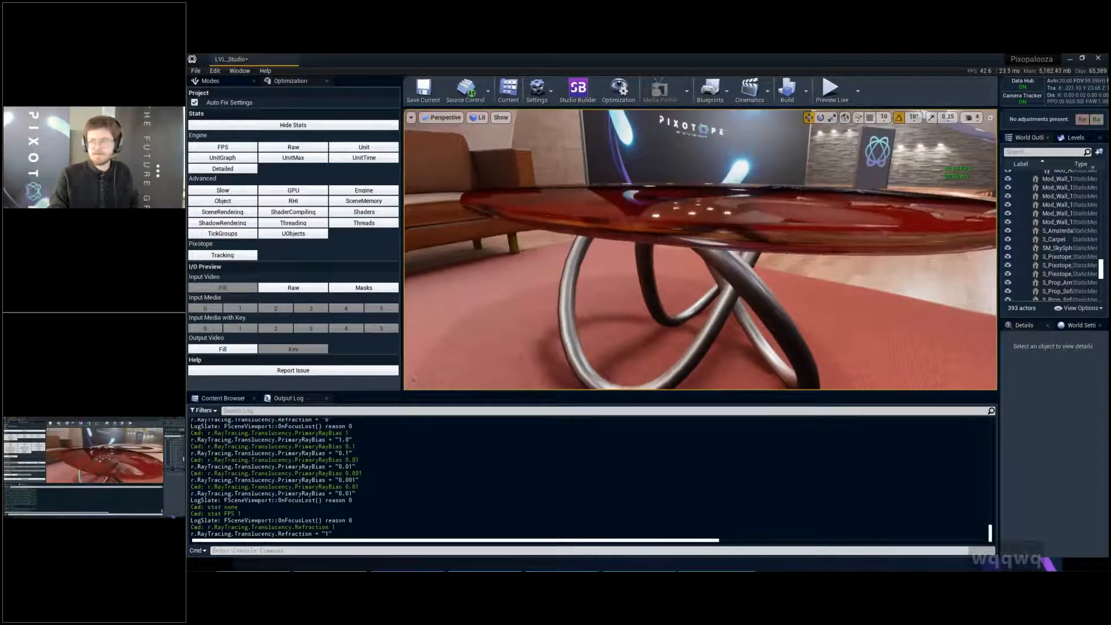
{"action": "key", "text": "e"}
{"action": "key", "text": "d"}
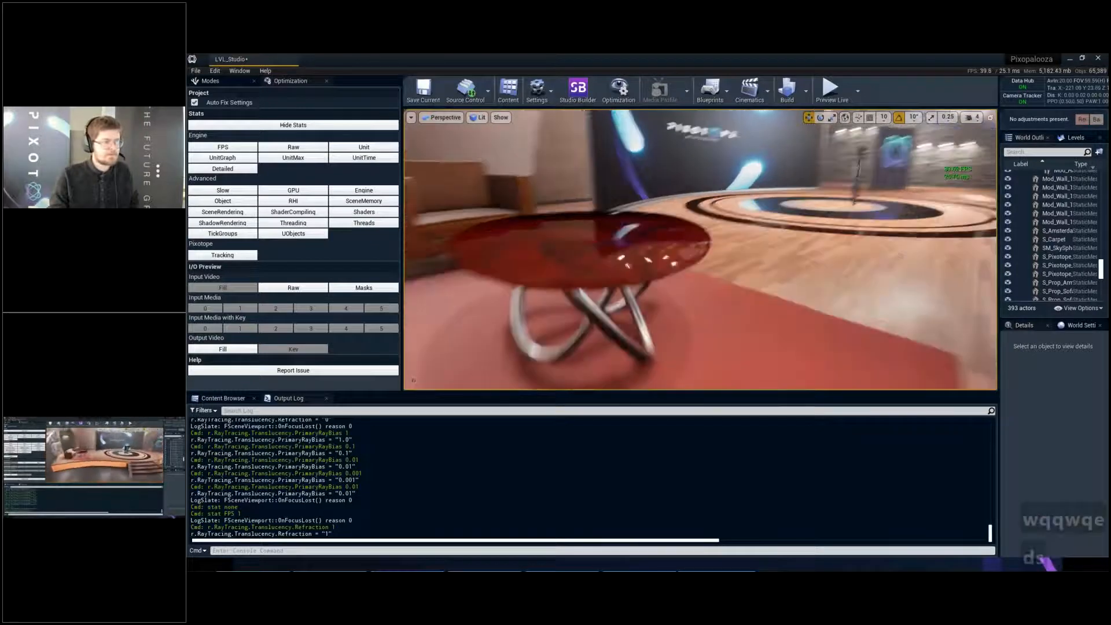
{"action": "key", "text": "s"}
{"action": "key", "text": "s"}
{"action": "key", "text": "s"}
{"action": "key", "text": "s"}
{"action": "key", "text": "s"}
{"action": "key", "text": "s"}
{"action": "key", "text": "s"}
{"action": "key", "text": "s"}
{"action": "key", "text": "s"}
{"action": "key", "text": "s"}
{"action": "key", "text": "s"}
{"action": "key", "text": "s"}
{"action": "key", "text": "s"}
{"action": "key", "text": "s"}
{"action": "key", "text": "s"}
{"action": "key", "text": "s"}
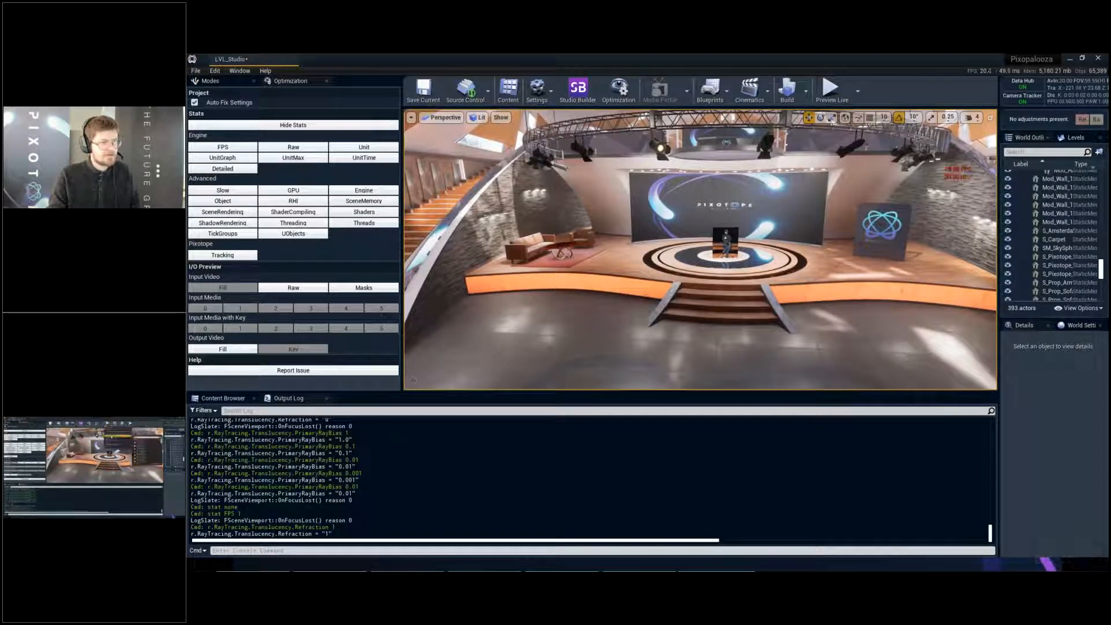
- Open the level blueprint, inspect the Execute Console Command node in its event graph, and close it
{"action": "left_click", "coordinate": [710, 91]}
{"action": "left_click", "coordinate": [731, 174]}
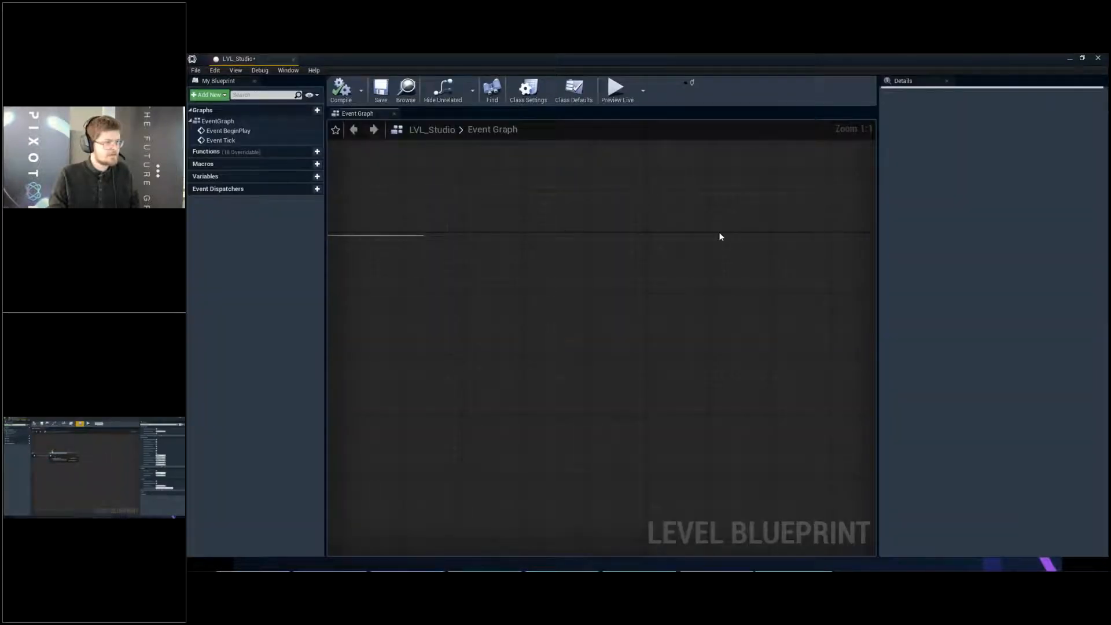
{"action": "left_click_drag", "start_coordinate": [400, 204], "coordinate": [718, 404]}
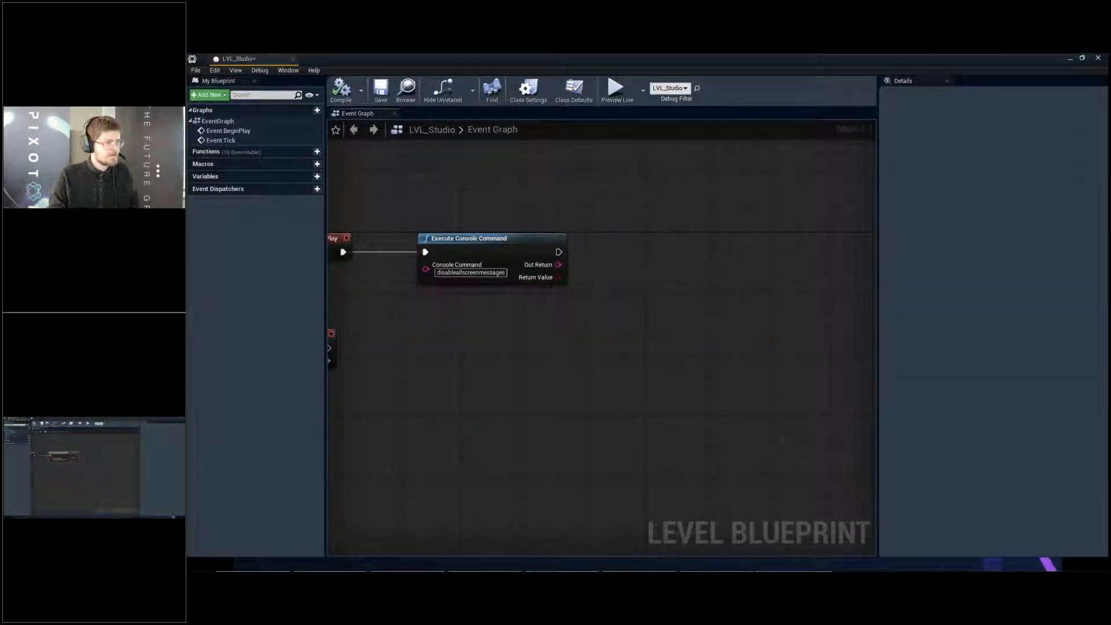
{"action": "left_click", "coordinate": [492, 239]}
{"action": "left_click", "coordinate": [294, 59]}
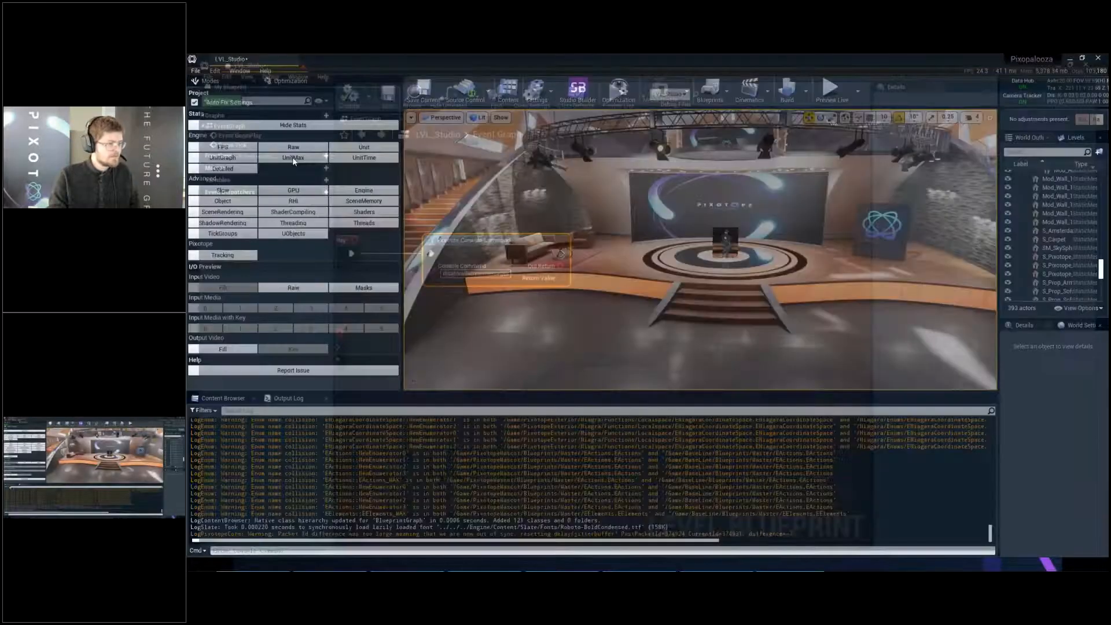
- Open the project settings and search them for "ray"
{"action": "left_click", "coordinate": [223, 398]}
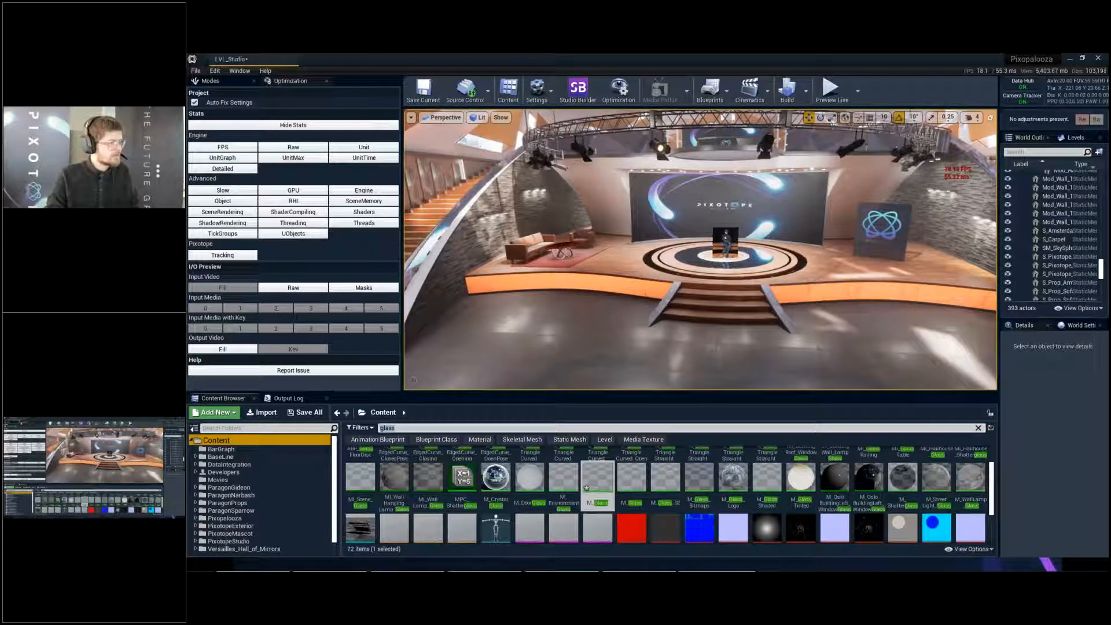
{"action": "left_click", "coordinate": [215, 70]}
{"action": "left_click", "coordinate": [236, 219]}
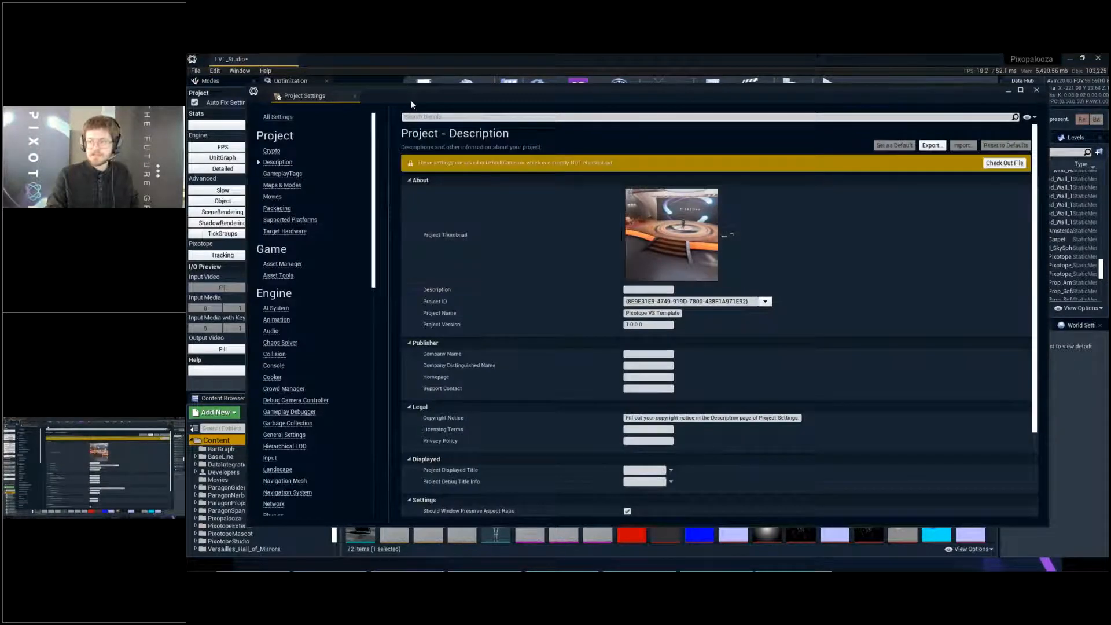
{"action": "left_click", "coordinate": [439, 118]}
{"action": "type", "text": "rtx"}
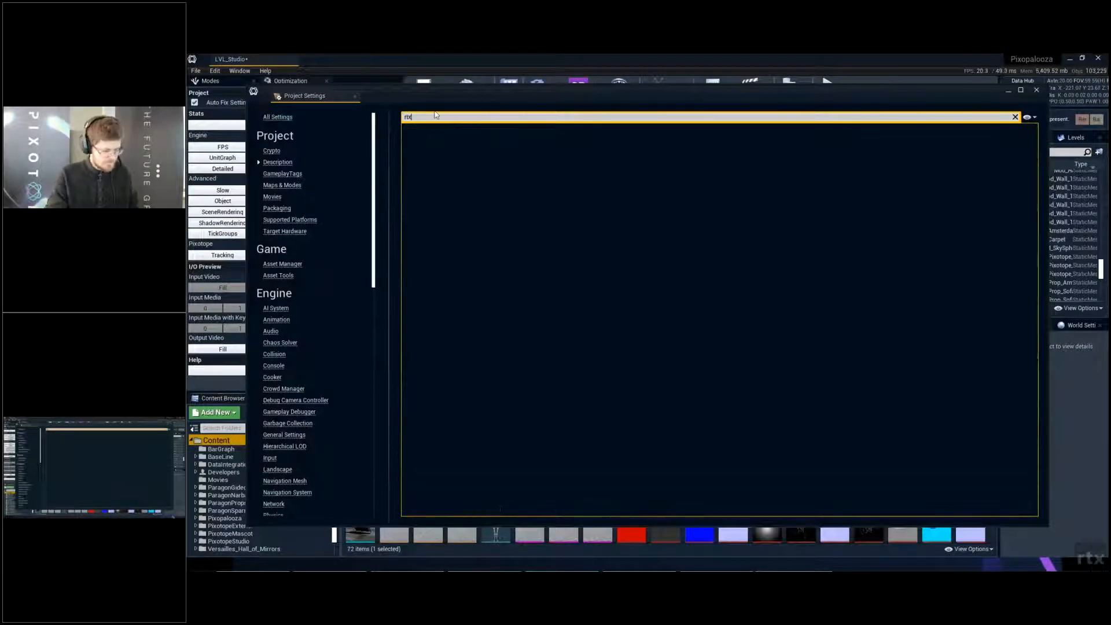
{"action": "key", "text": "ctrl+a"}
{"action": "type", "text": "ray"}
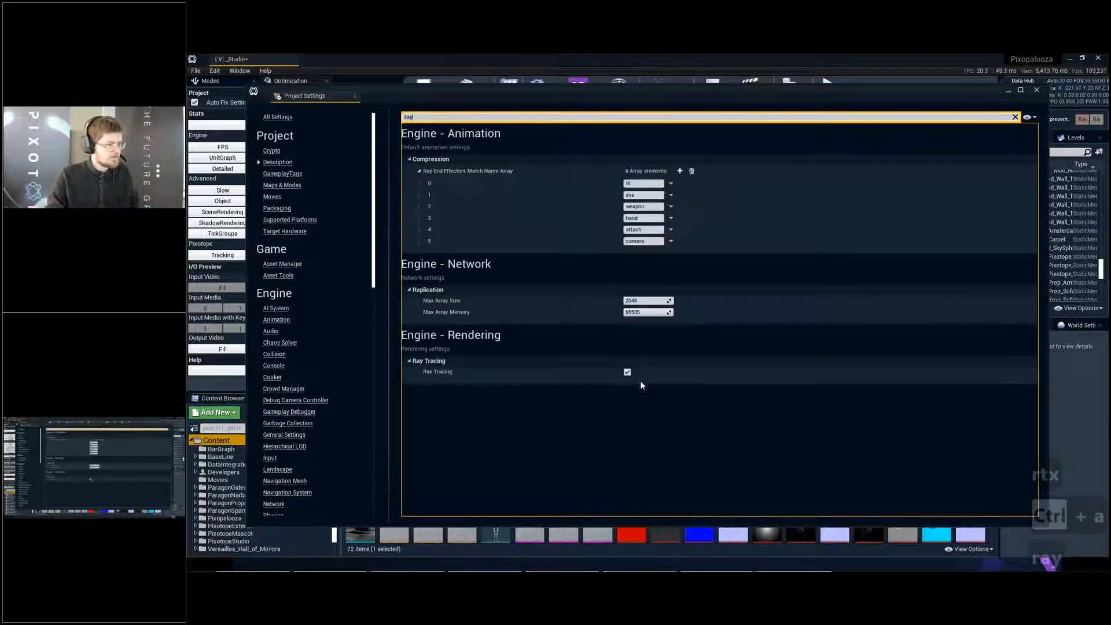
- Disable Ray Tracing in the engine's rendering settings and restart the editor, checking out the M_Glass material
{"action": "left_click", "coordinate": [627, 372]}
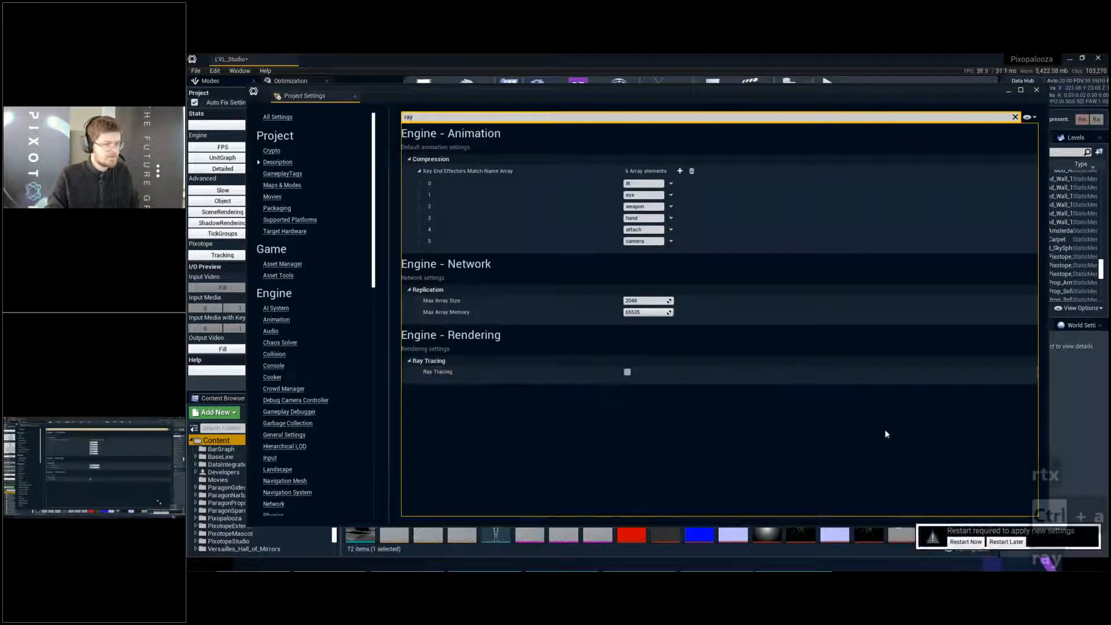
{"action": "left_click", "coordinate": [964, 542]}
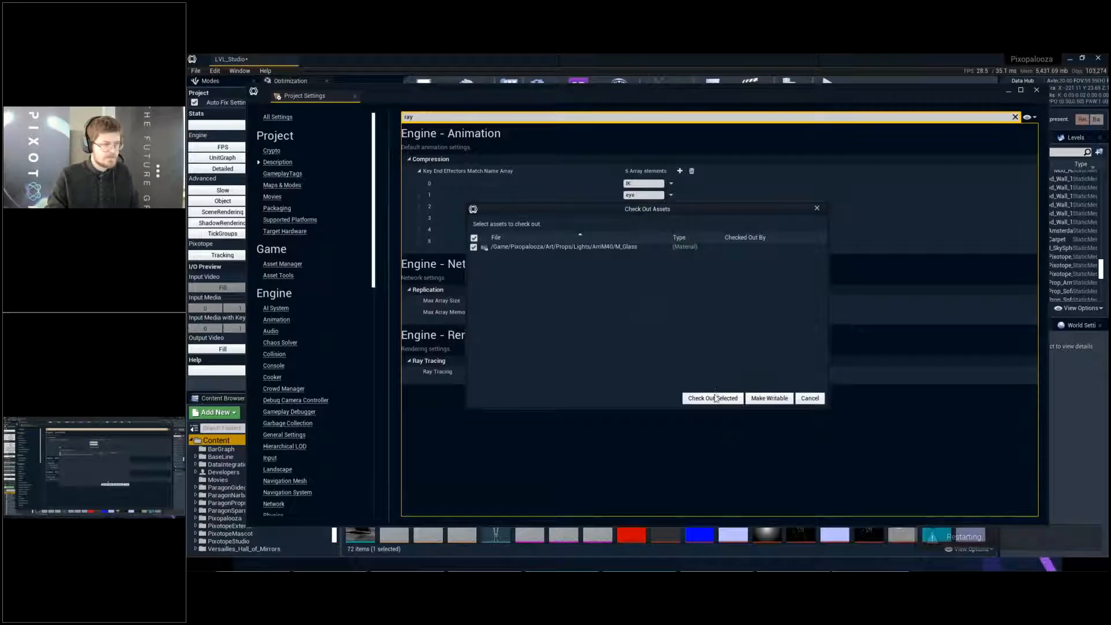
{"action": "left_click", "coordinate": [718, 399]}
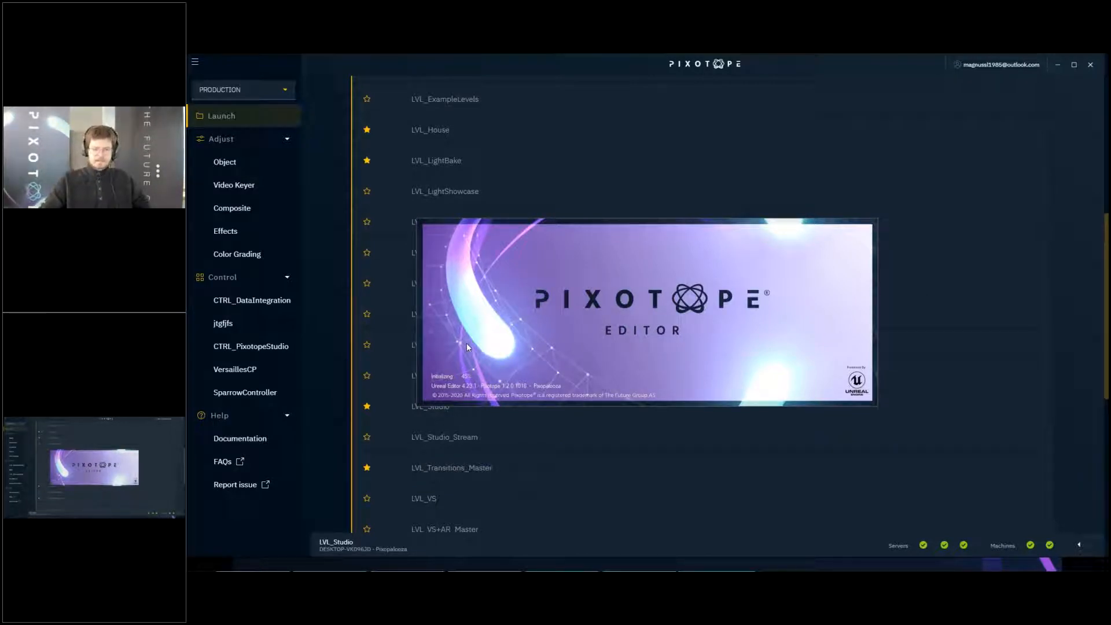
- Switch to the Google Slides presentation in Chrome and show the Video Playback slide
{"action": "key", "text": "alt+Tab"}
{"action": "key", "text": "alt+Tab"}
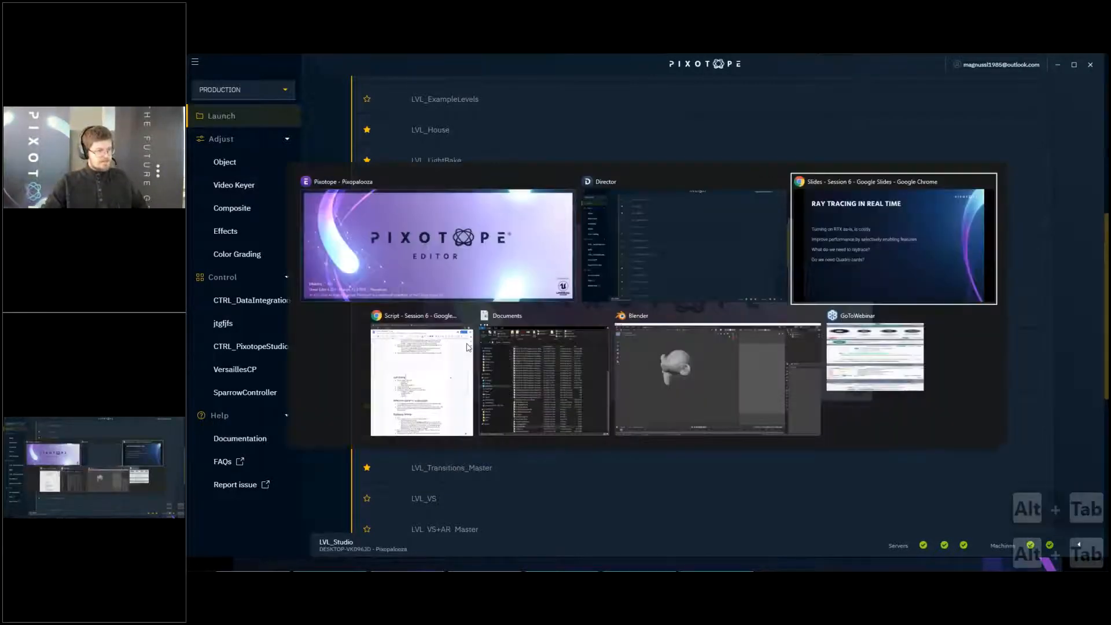
{"action": "key", "text": "Right"}
{"action": "key", "text": "Right"}
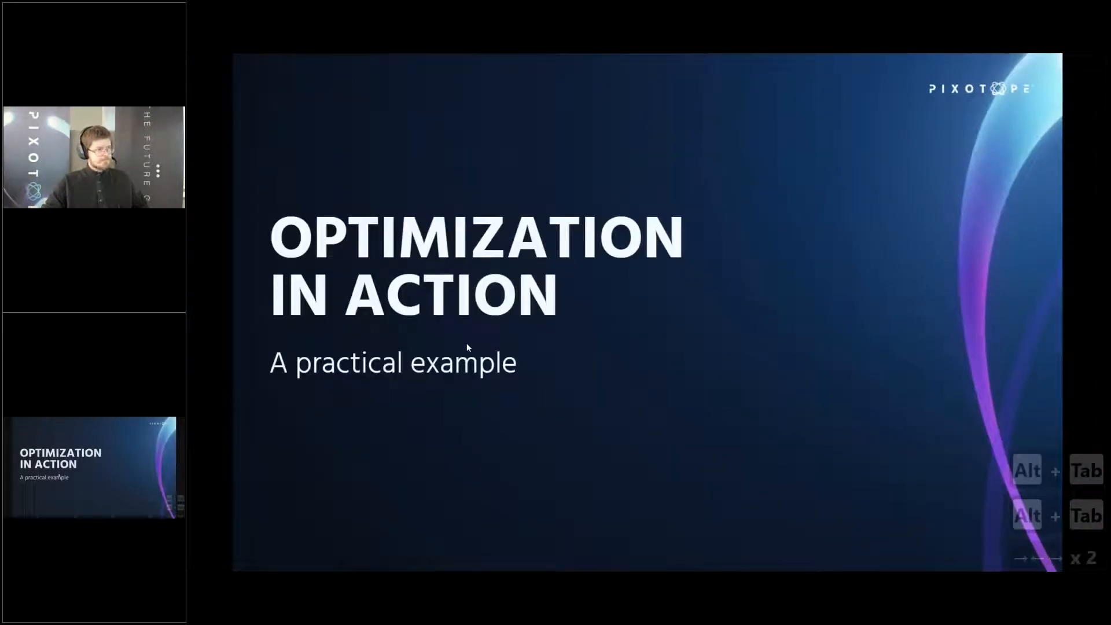
{"action": "key", "text": "Left"}
{"action": "key", "text": "Right"}
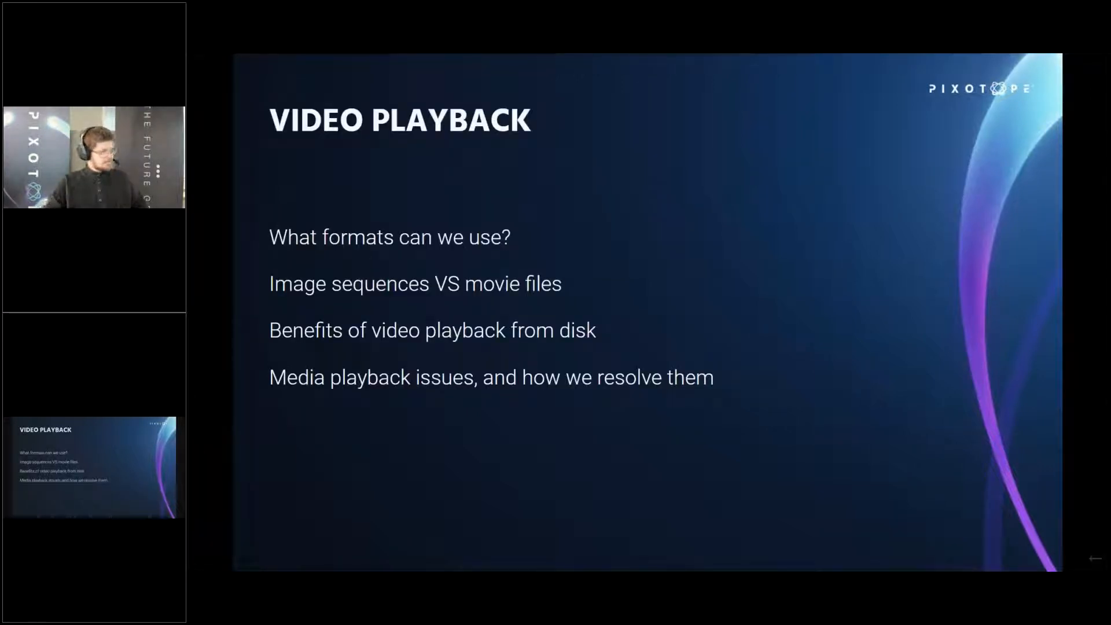
- Close the project settings in the restarted Pixotope editor and briefly run the level's live preview
{"action": "key", "text": "alt+Tab"}
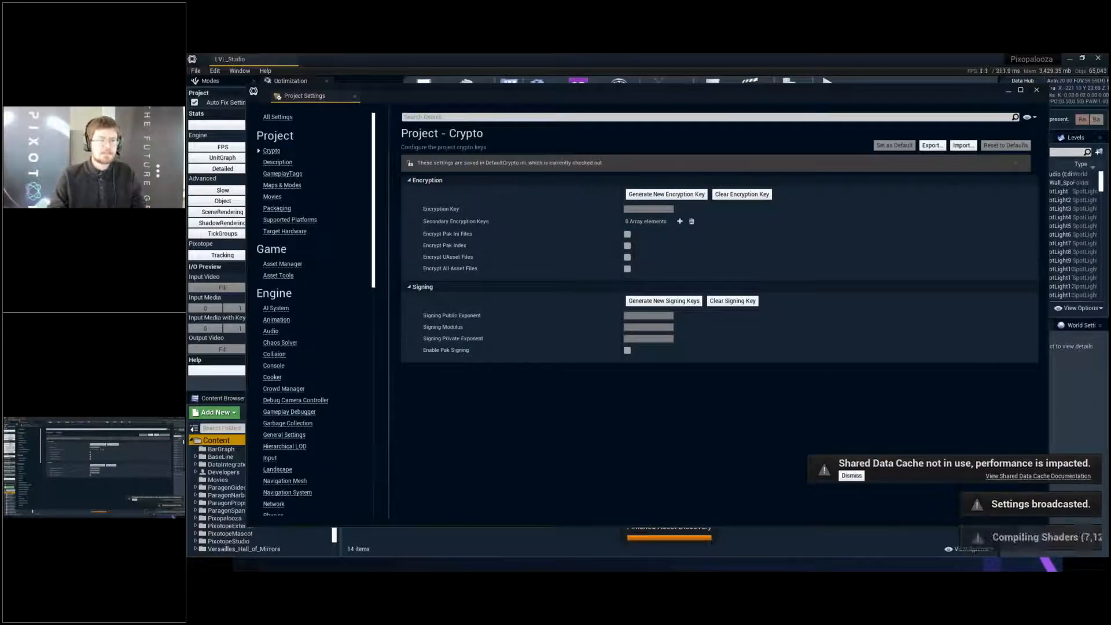
{"action": "left_click", "coordinate": [1039, 90]}
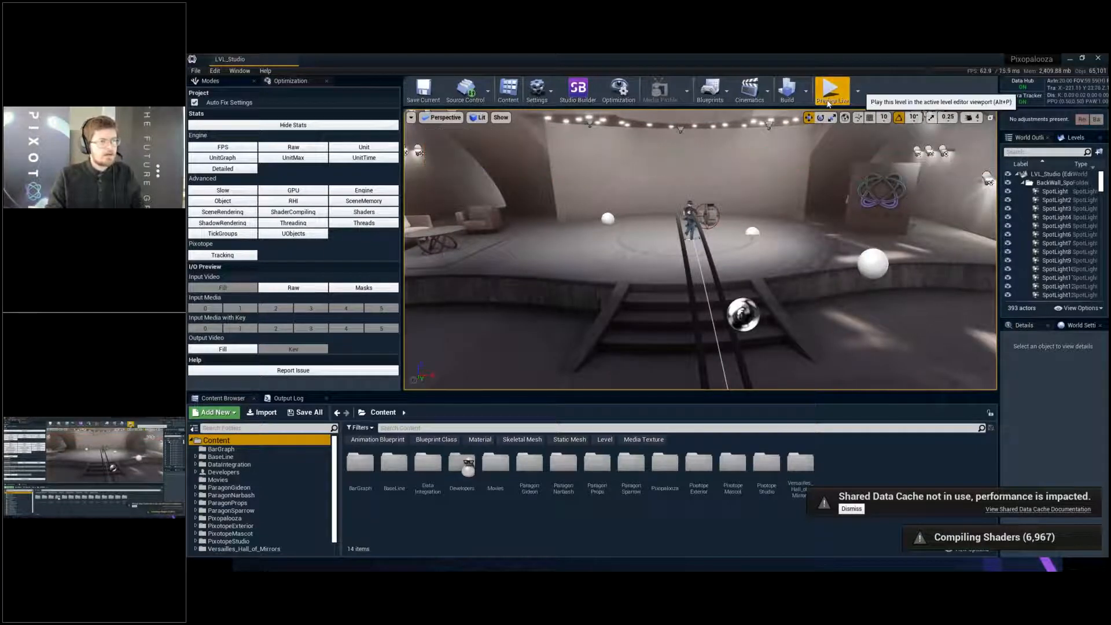
{"action": "left_click", "coordinate": [841, 103]}
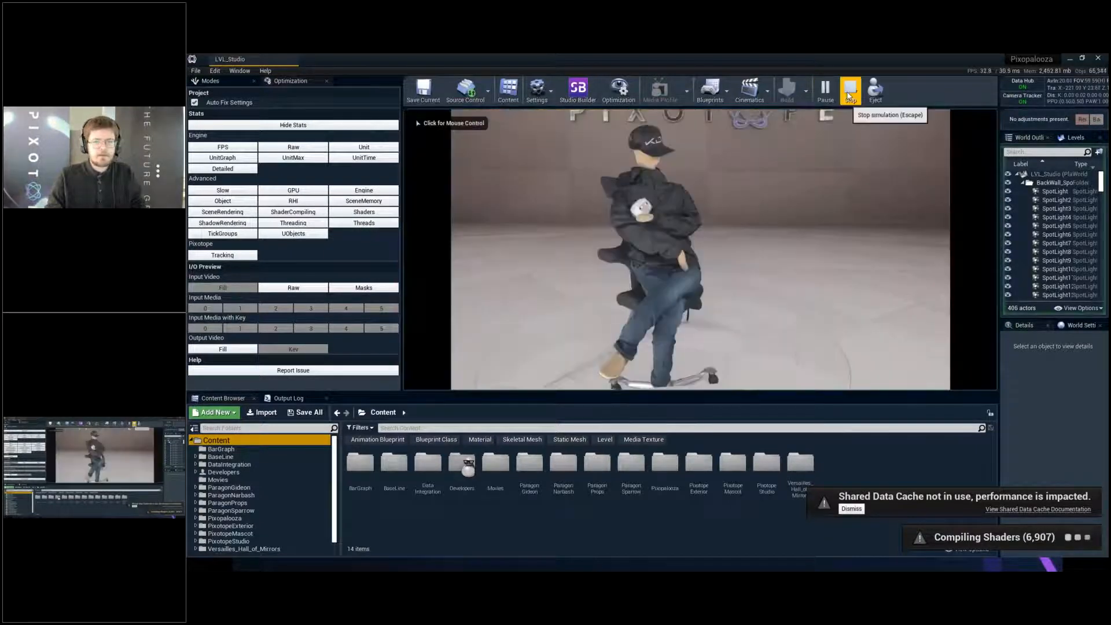
{"action": "left_click", "coordinate": [850, 97]}
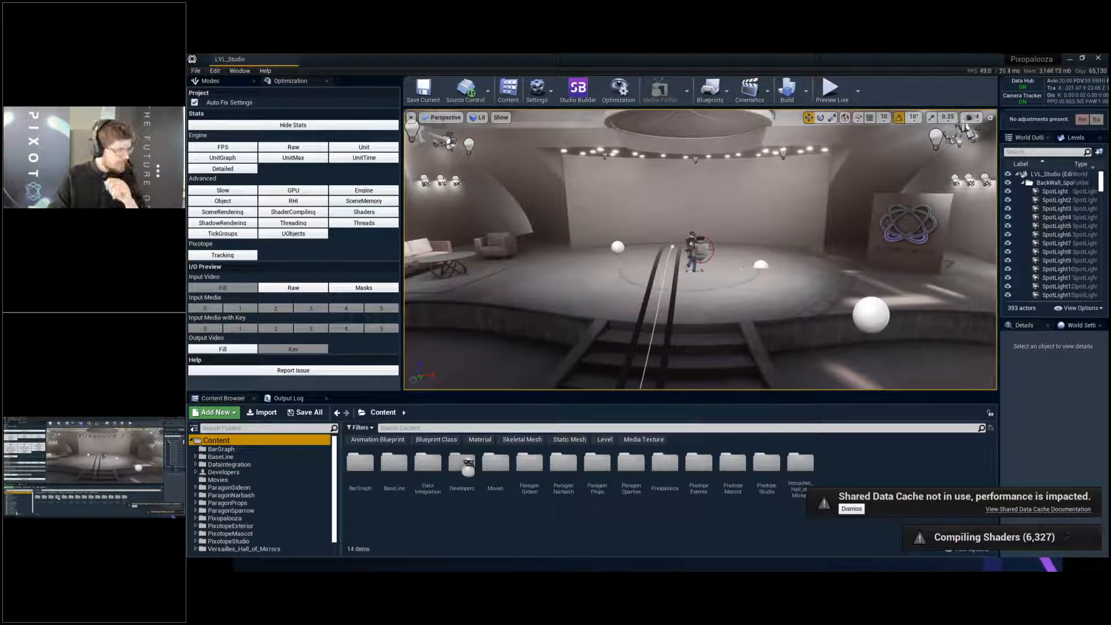
- Dismiss the shared data cache warning and open the first developer's folder inside the Developers content folder
{"action": "left_click", "coordinate": [605, 440]}
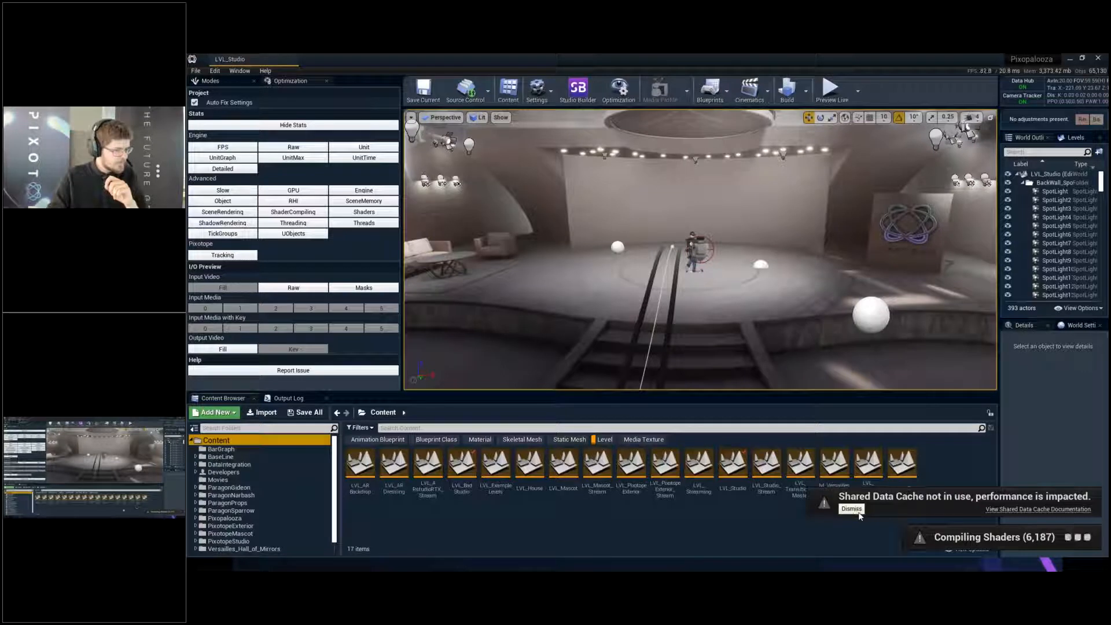
{"action": "left_click", "coordinate": [851, 509]}
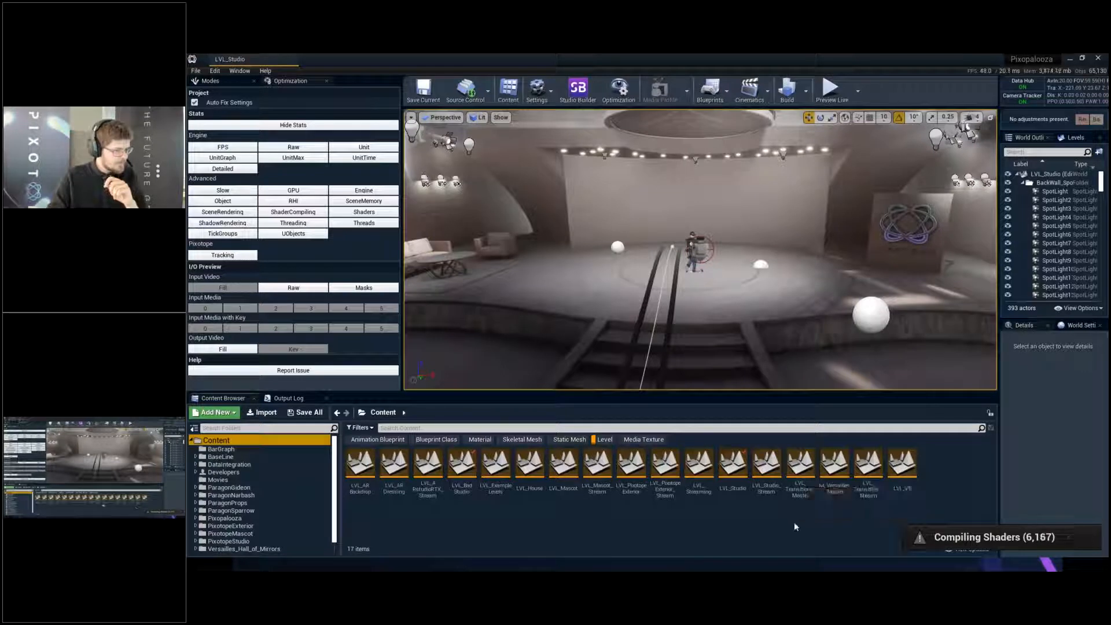
{"action": "left_click", "coordinate": [243, 466]}
{"action": "left_click", "coordinate": [261, 473]}
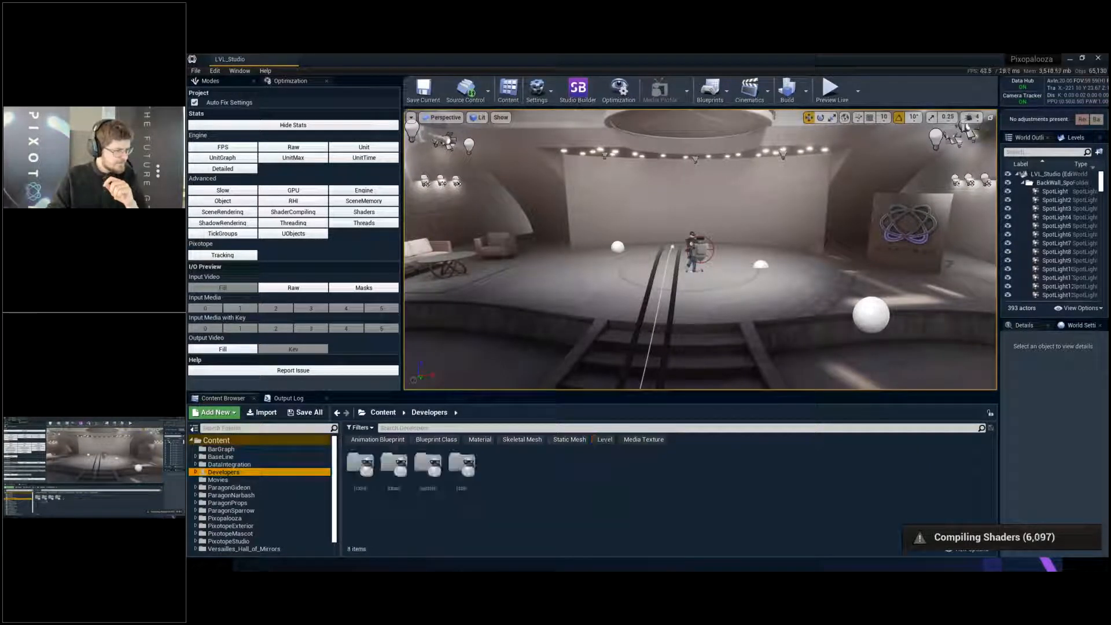
{"action": "left_click", "coordinate": [369, 464]}
{"action": "double_click", "coordinate": [369, 462]}
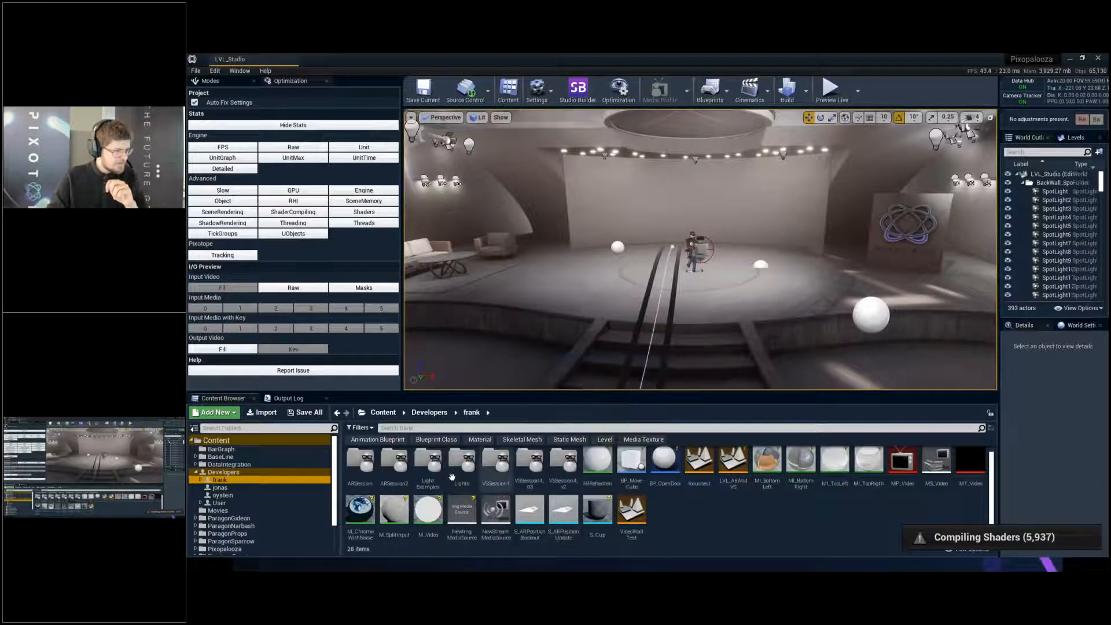
- Open the LVL_LightShowcase level from the LightExamples folder, leaving no actor selected
{"action": "double_click", "coordinate": [427, 463]}
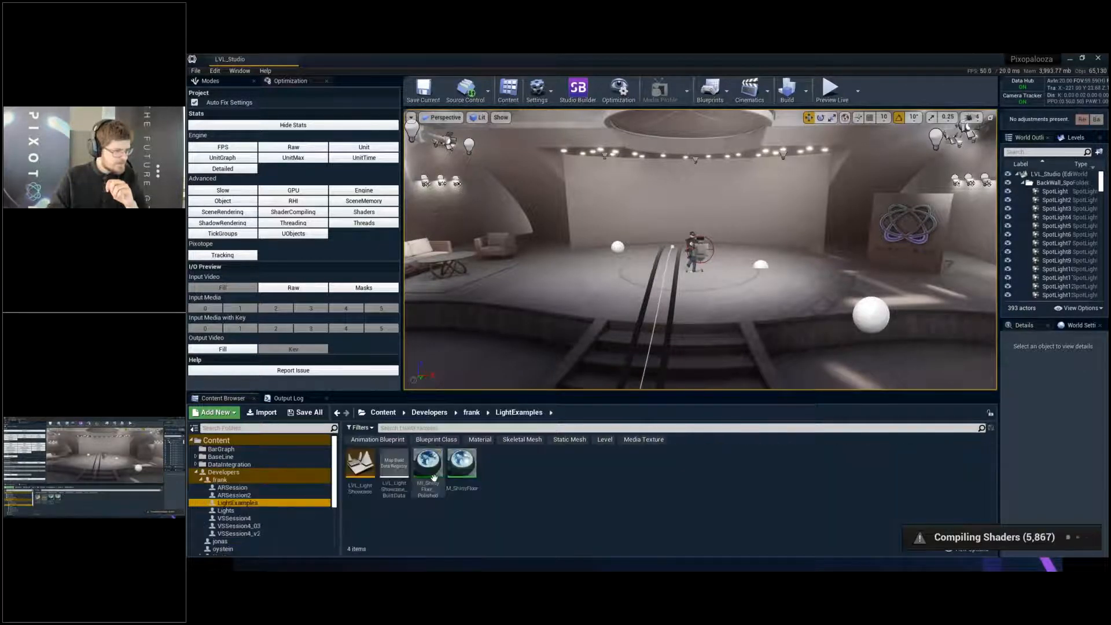
{"action": "double_click", "coordinate": [360, 463]}
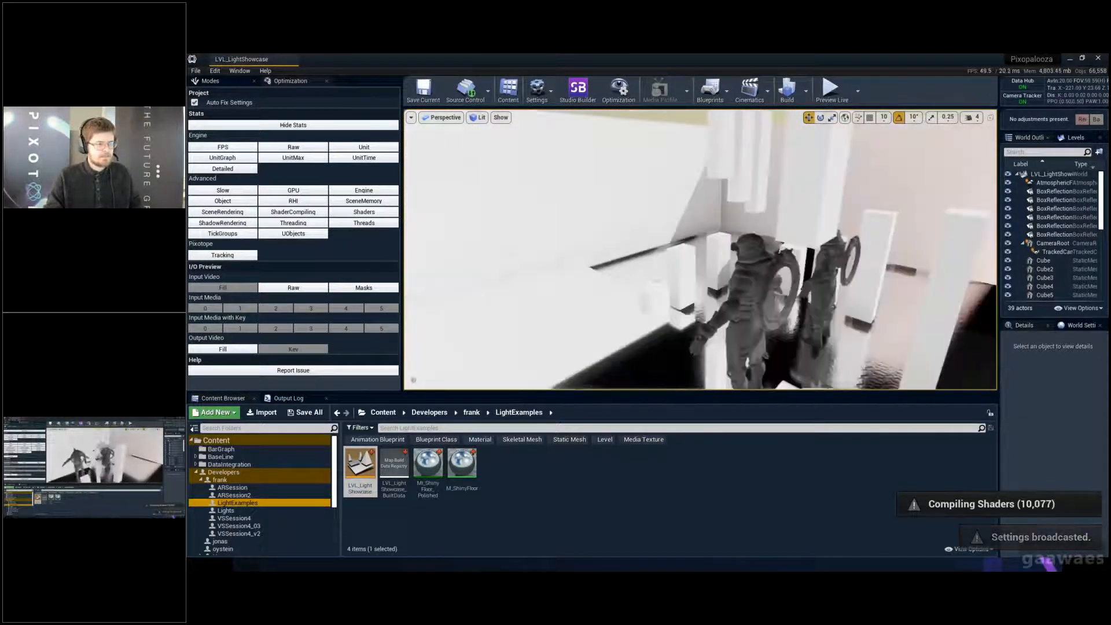
{"action": "left_click", "coordinate": [715, 265]}
{"action": "left_click", "coordinate": [591, 265], "text": "ctrl"}
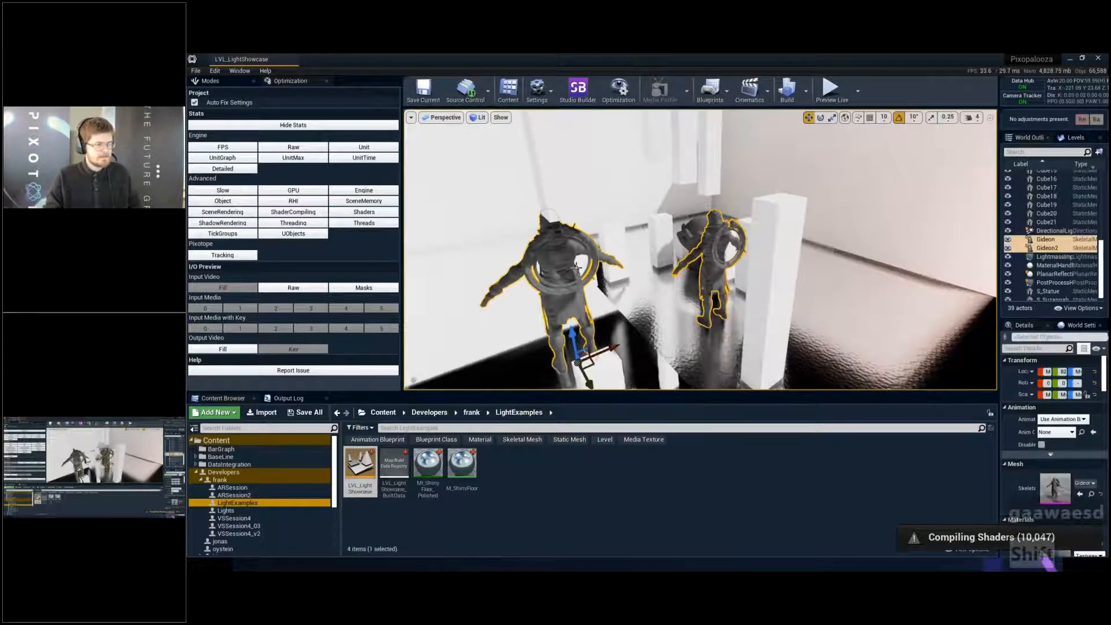
{"action": "key", "text": "s"}
{"action": "right_click_drag", "start_coordinate": [596, 265], "coordinate": [602, 261]}
{"action": "key", "text": "Escape"}
- Place a basic plane above the white room and rotate it 90° about X so it stands upright
{"action": "key", "text": "d"}
{"action": "key", "text": "w"}
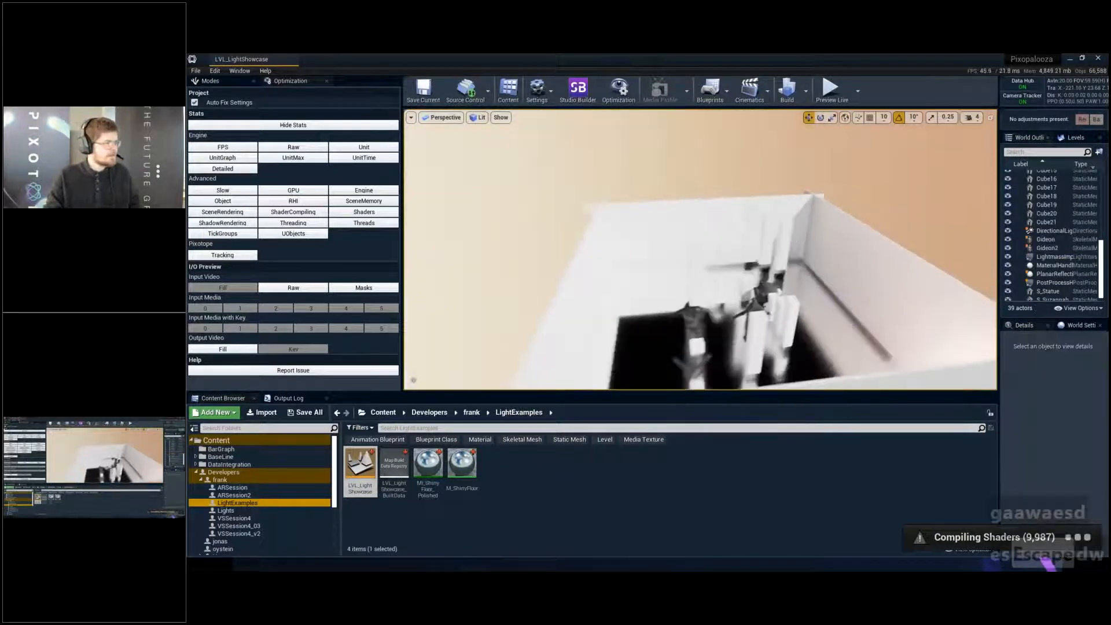
{"action": "left_click", "coordinate": [209, 81]}
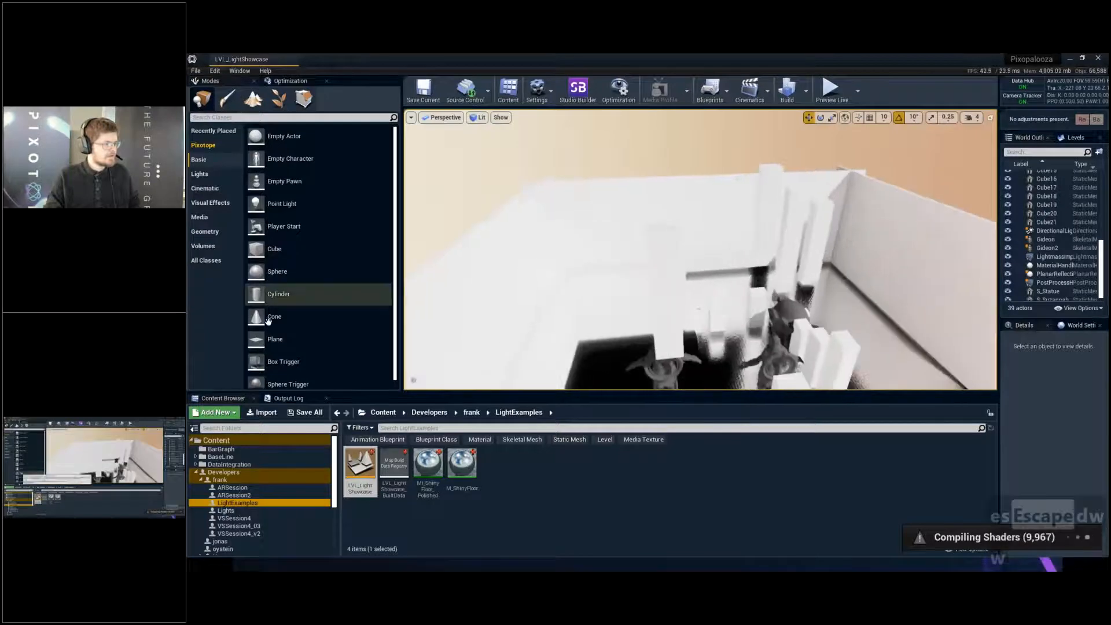
{"action": "left_click_drag", "start_coordinate": [272, 339], "coordinate": [722, 127]}
{"action": "key", "text": "a"}
{"action": "key", "text": "w"}
{"action": "mouse_move", "coordinate": [722, 128]}
{"action": "right_mouse_down"}
{"action": "mouse_move", "coordinate": [744, 116]}
{"action": "mouse_move", "coordinate": [734, 124]}
{"action": "right_mouse_up"}
{"action": "key", "text": "e"}
{"action": "left_click_drag", "start_coordinate": [734, 124], "coordinate": [755, 172]}
{"action": "right_click_drag", "start_coordinate": [755, 172], "coordinate": [689, 156]}
{"action": "key", "text": "d"}
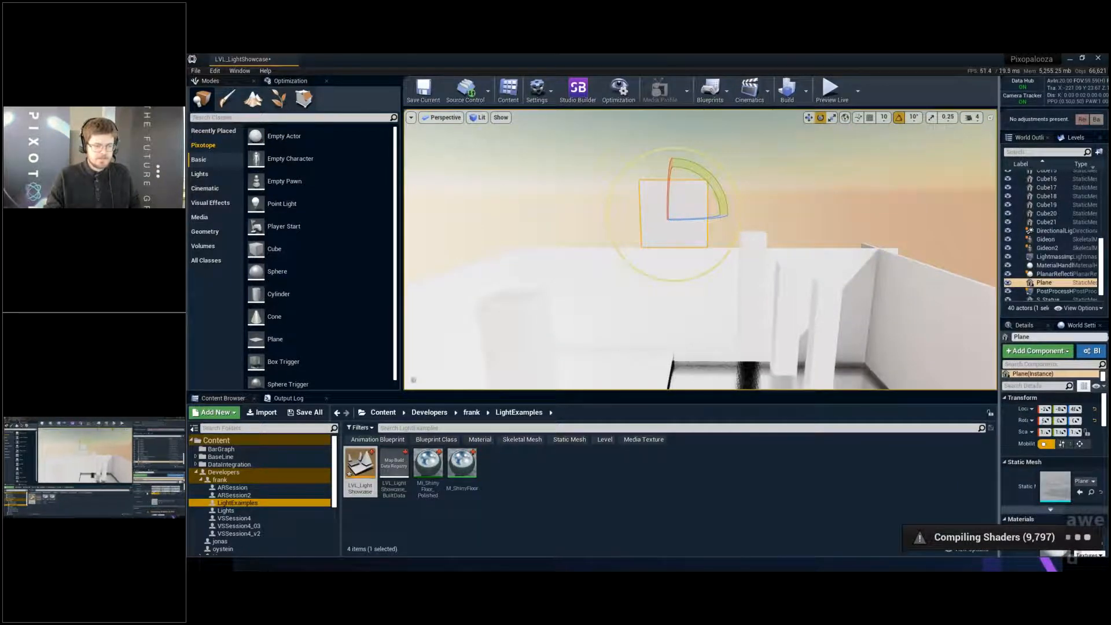
- Set the plane's scale to 1.6 in X and 0.9 in Y
{"action": "left_click_drag", "start_coordinate": [1000, 232], "coordinate": [841, 231]}
{"action": "type", "text": "1.6"}
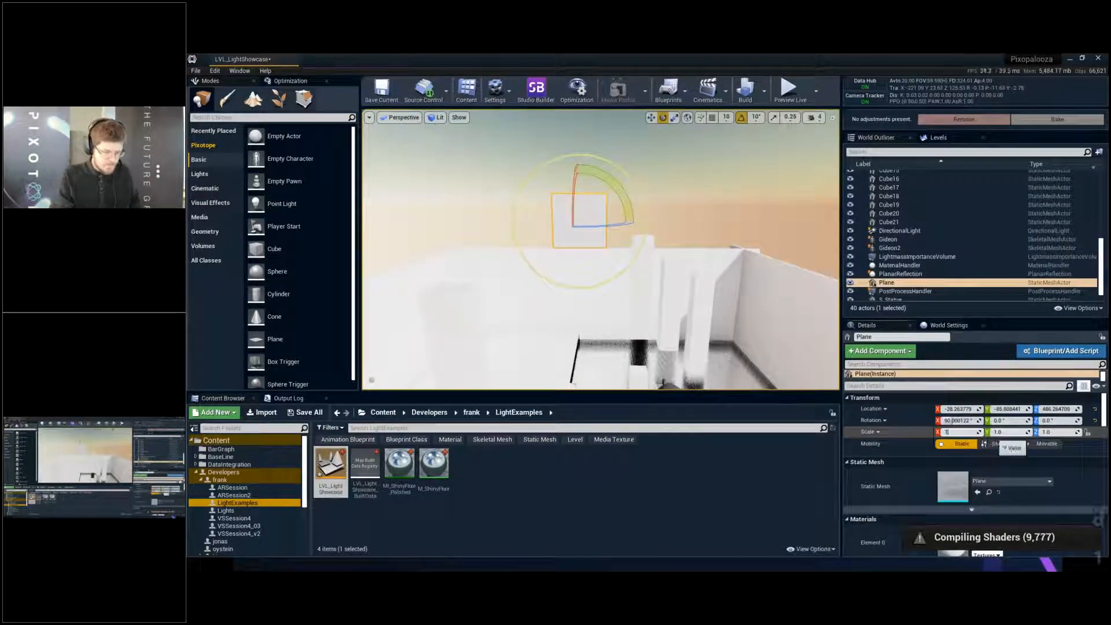
{"action": "key", "text": "Tab"}
{"action": "type", "text": ".9"}
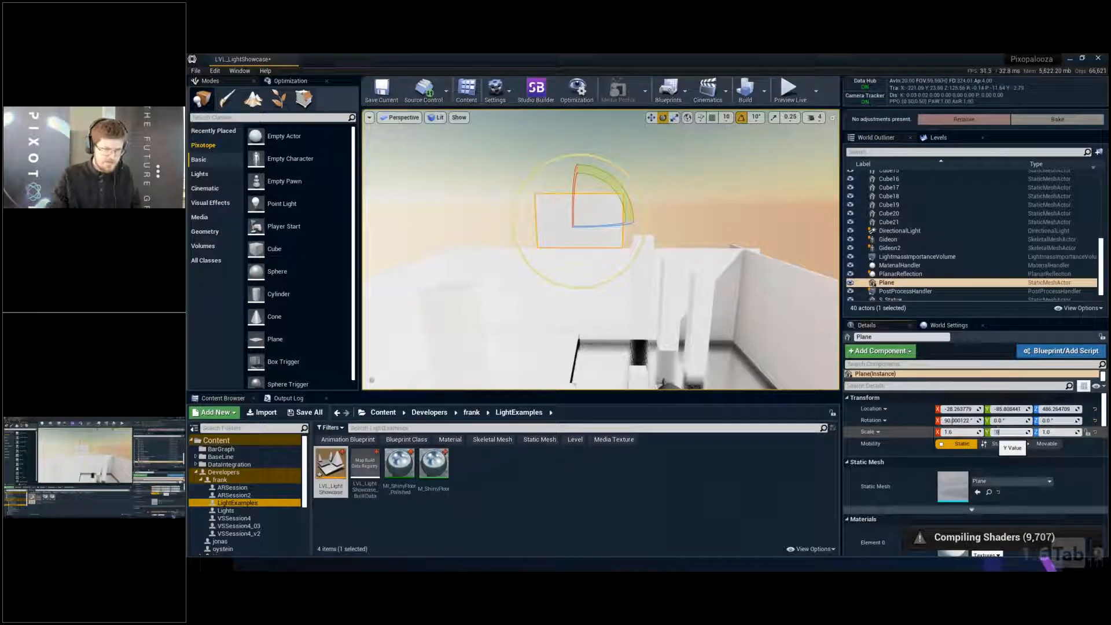
{"action": "key", "text": "Return"}
- Enlarge the plane uniformly to an X scale of about 5.72, move it to about -403 in Y, and save the level
{"action": "key", "text": "space"}
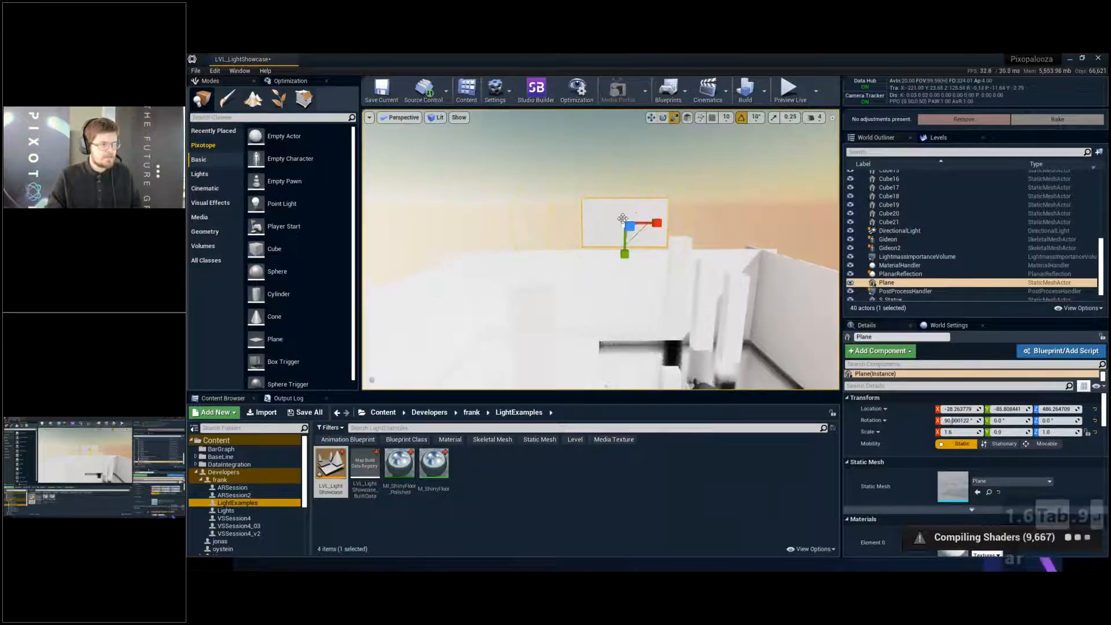
{"action": "left_click_drag", "start_coordinate": [625, 223], "coordinate": [670, 192]}
{"action": "key", "text": "space"}
{"action": "right_click_drag", "start_coordinate": [646, 239], "coordinate": [510, 232]}
{"action": "left_click_drag", "start_coordinate": [647, 242], "coordinate": [564, 245]}
{"action": "key", "text": "ctrl+s"}
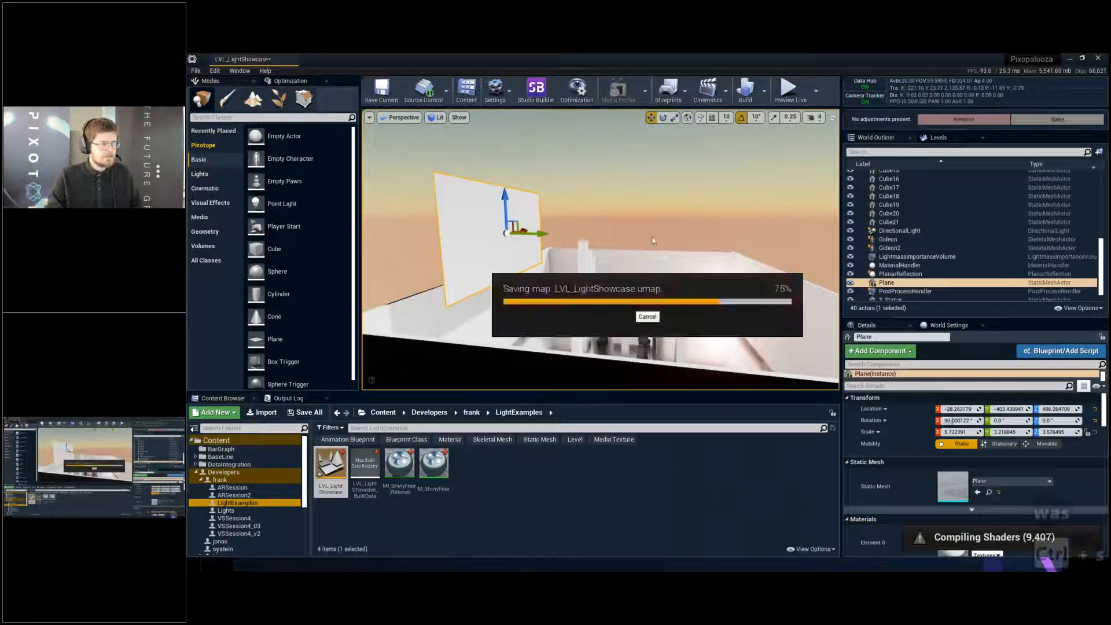
- Deselect the plane and create a File Media Source asset in the LightExamples folder
{"action": "right_click_drag", "start_coordinate": [653, 240], "coordinate": [613, 239]}
{"action": "key", "text": "d"}
{"action": "key", "text": "w"}
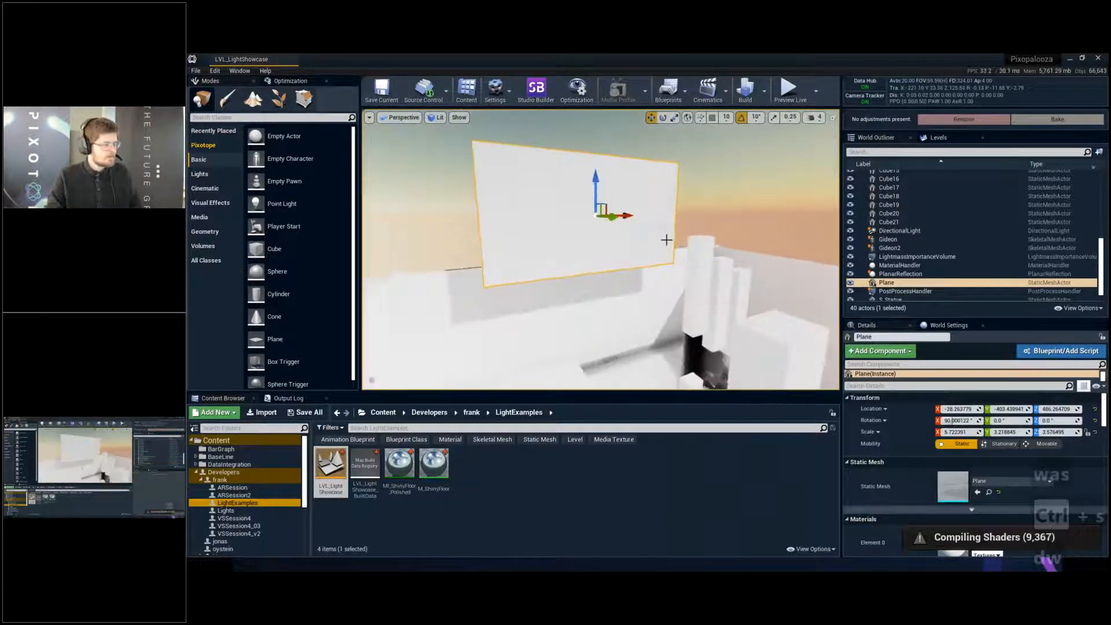
{"action": "key", "text": "Escape"}
{"action": "left_click", "coordinate": [494, 528]}
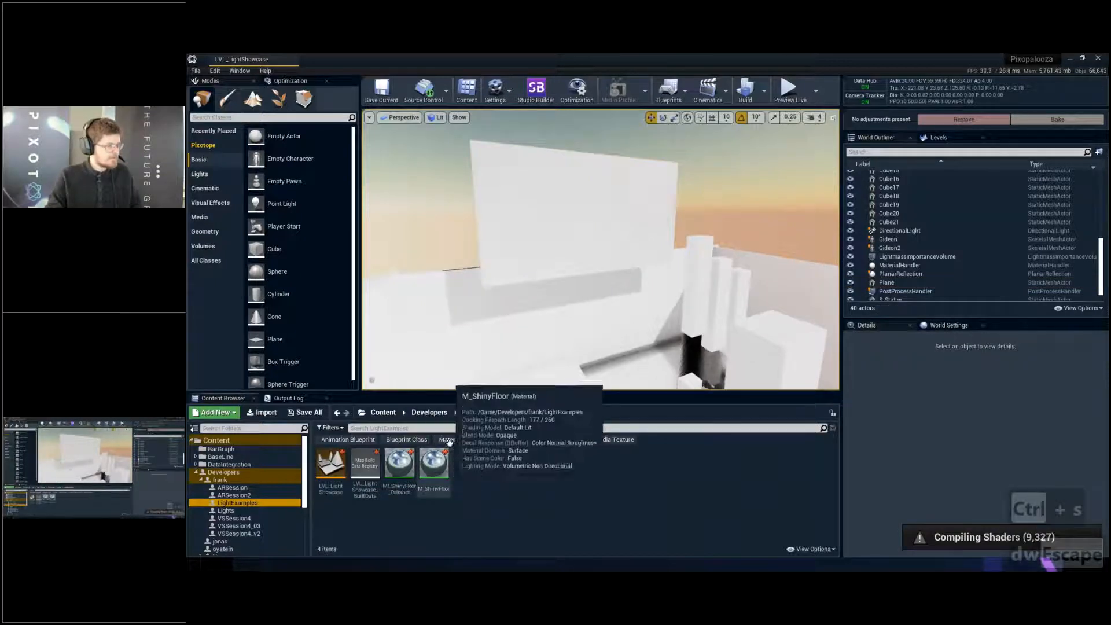
{"action": "right_click_drag", "start_coordinate": [585, 313], "coordinate": [559, 307]}
{"action": "key", "text": "w"}
{"action": "key", "text": "s"}
{"action": "key", "text": "d"}
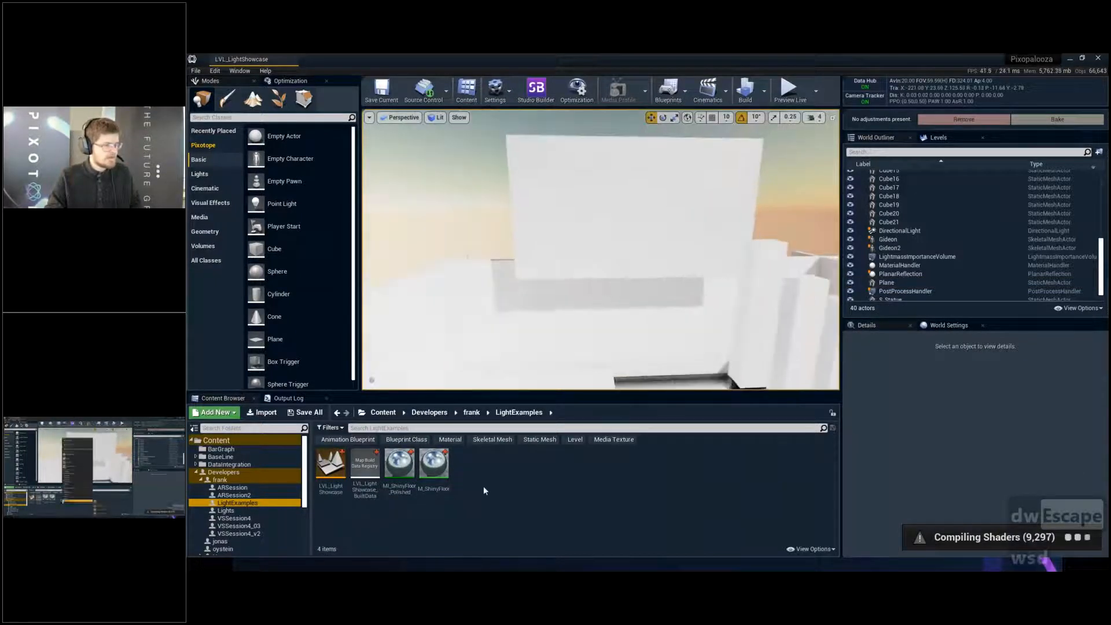
{"action": "right_click", "coordinate": [484, 487]}
{"action": "mouse_move", "coordinate": [510, 428]}
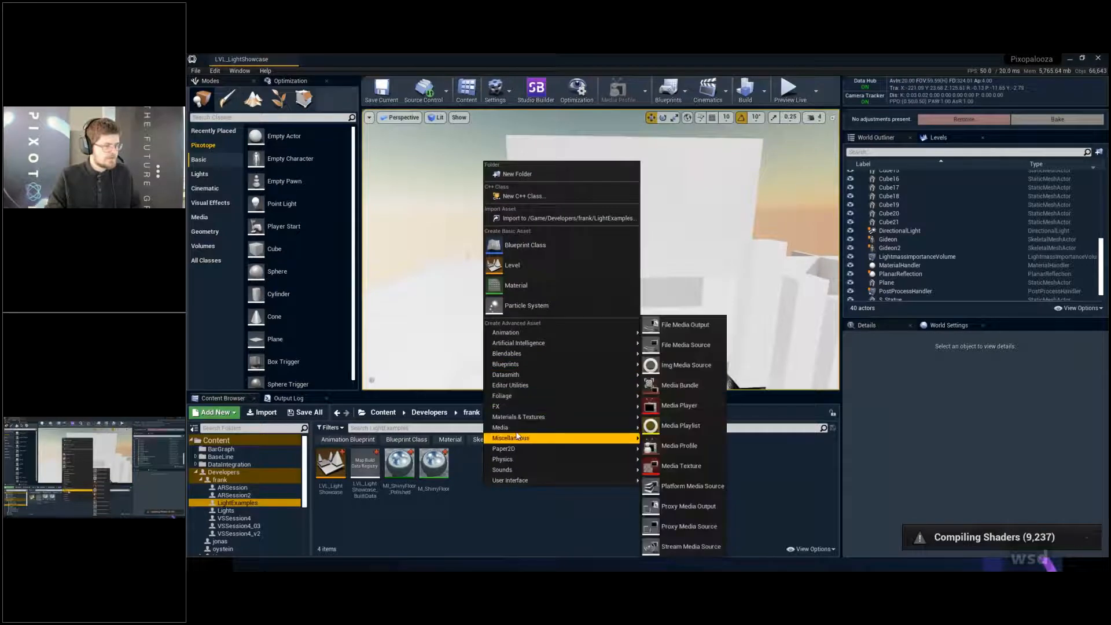
{"action": "left_click", "coordinate": [694, 346]}
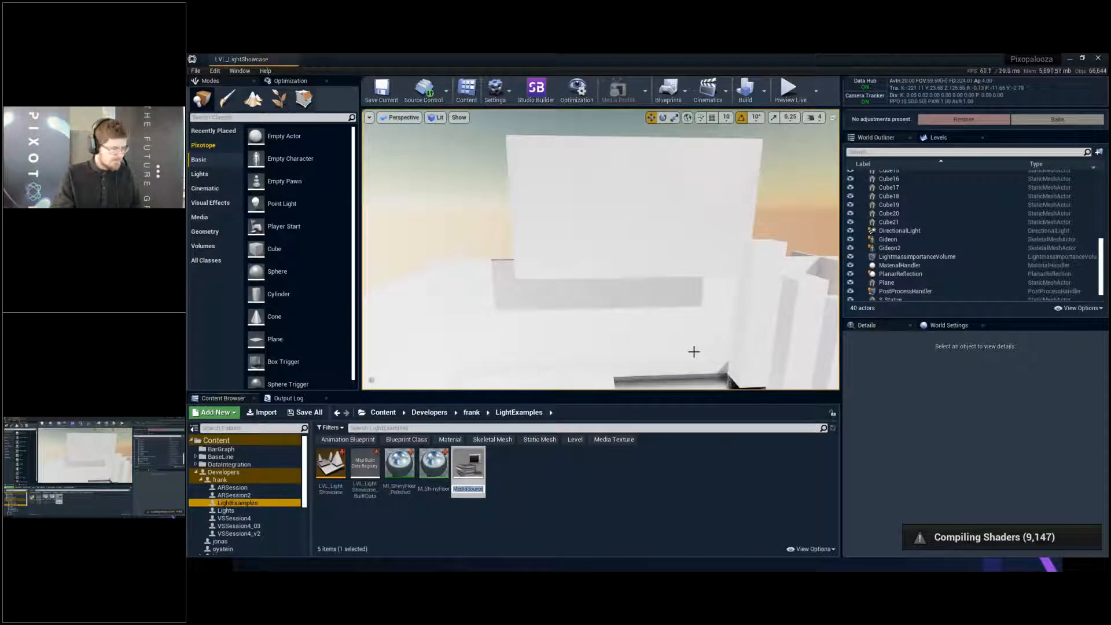
- Name the new file media source MS_RegularVideo and save it
{"action": "type", "text": "MS?"}
{"action": "key", "text": "BackSpace"}
{"action": "type", "text": "_"}
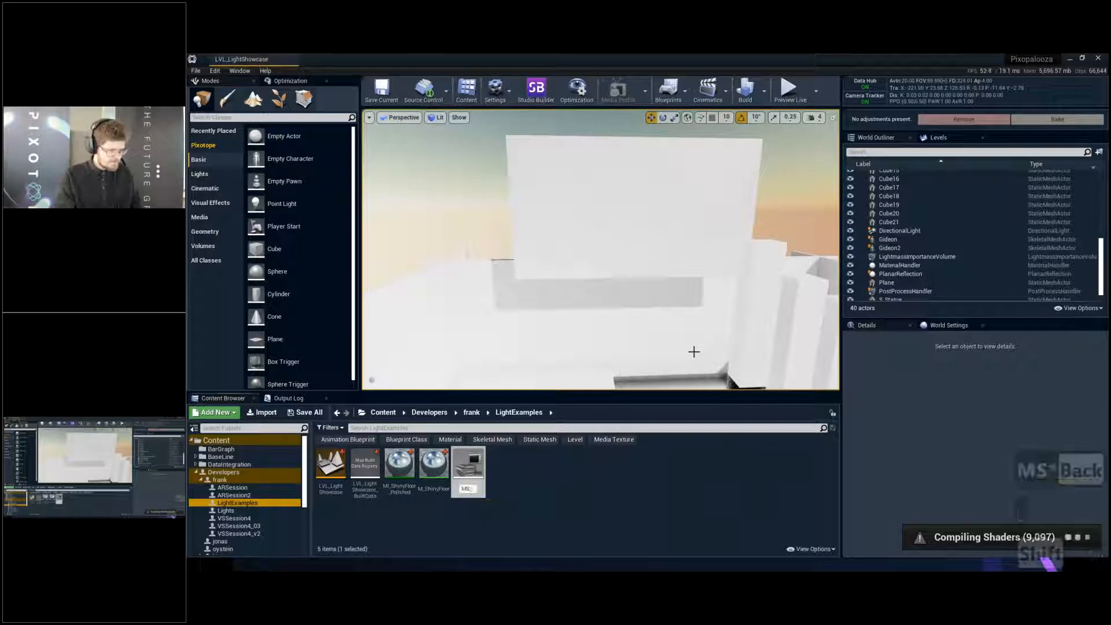
{"action": "type", "text": "Regular"}
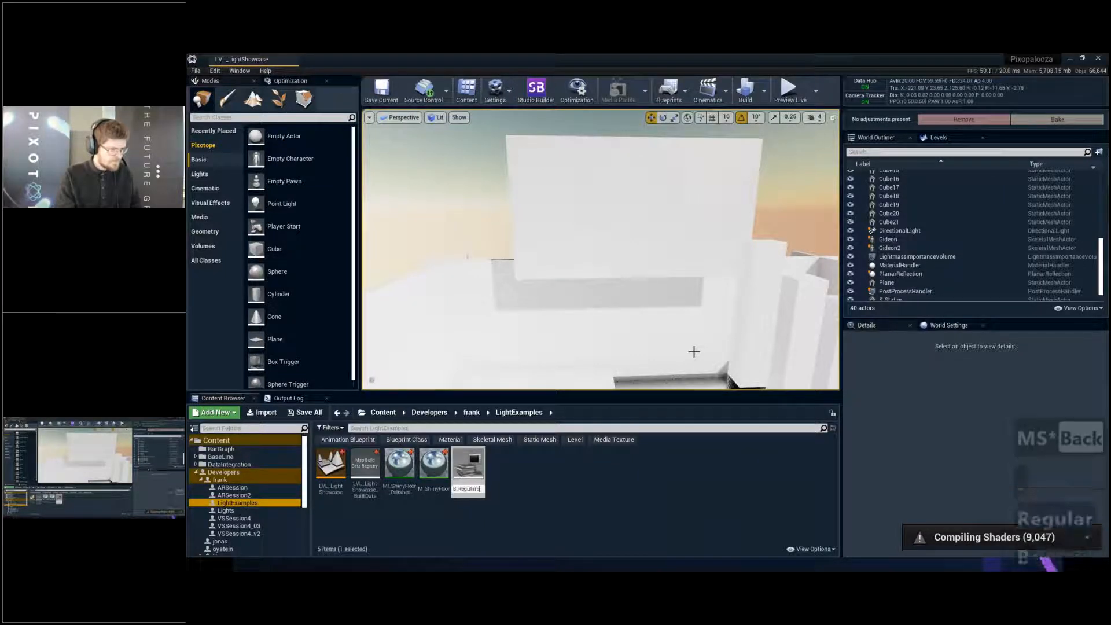
{"action": "type", "text": "Bi"}
{"action": "key", "text": "BackSpace"}
{"action": "key", "text": "BackSpace"}
{"action": "type", "text": "Video"}
{"action": "key", "text": "Return"}
{"action": "key", "text": "ctrl+s"}
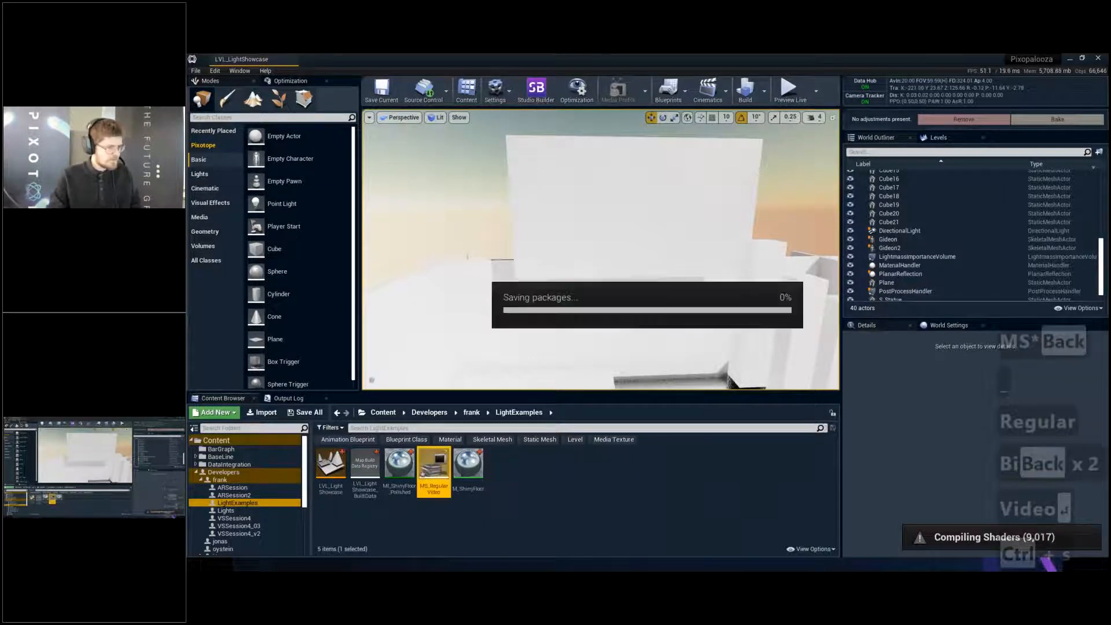
- Duplicate MS_RegularVideo within the LightExamples folder
{"action": "key", "text": "ctrl+c"}
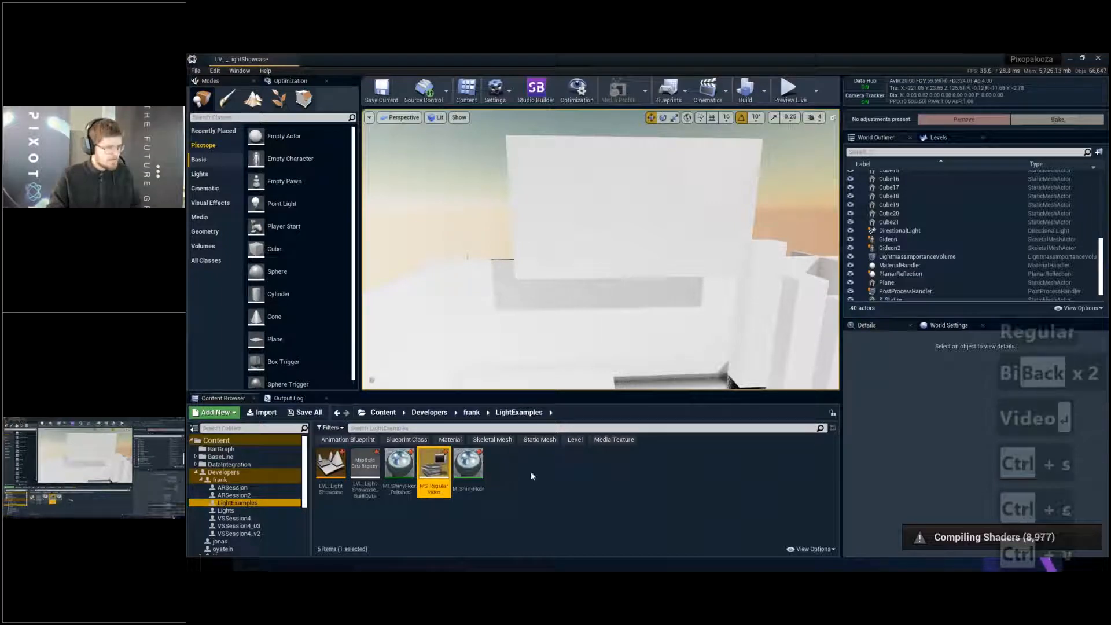
{"action": "left_click", "coordinate": [532, 482]}
{"action": "key", "text": "ctrl+v"}
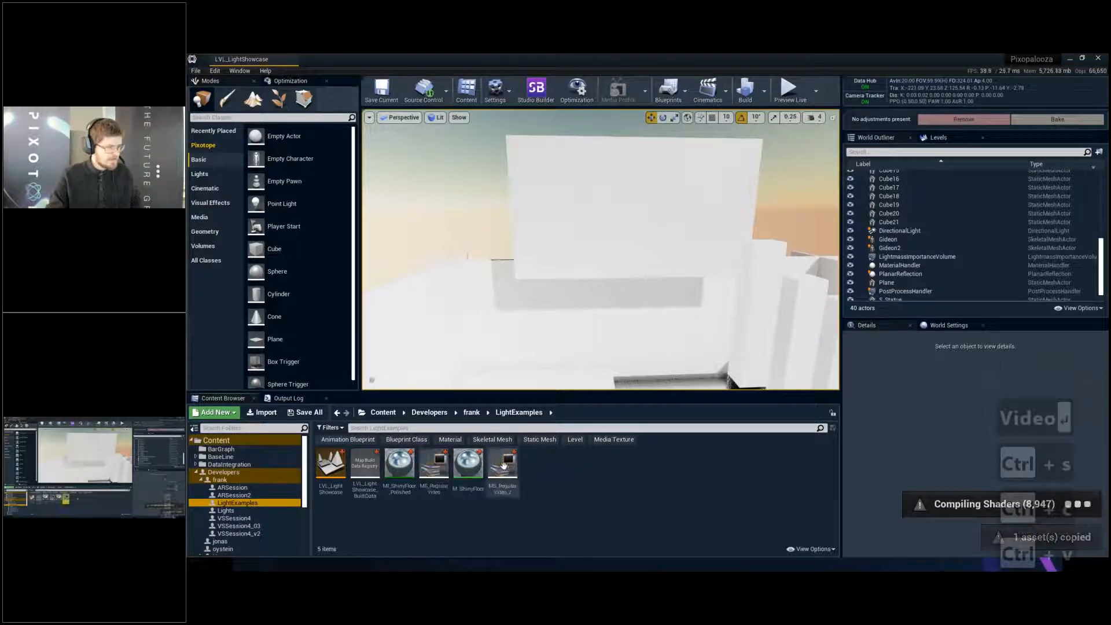
- Rename the duplicated media source as MS_ExperimentalHAP
{"action": "left_click", "coordinate": [510, 476]}
{"action": "key", "text": "F2"}
{"action": "key", "text": "Right"}
{"action": "key", "text": "BackSpace"}
{"action": "key", "text": "BackSpace"}
{"action": "key", "text": "BackSpace"}
{"action": "key", "text": "BackSpace"}
{"action": "key", "text": "BackSpace"}
{"action": "key", "text": "BackSpace"}
{"action": "key", "text": "BackSpace"}
{"action": "key", "text": "BackSpace"}
{"action": "key", "text": "BackSpace"}
{"action": "key", "text": "BackSpace"}
{"action": "key", "text": "BackSpace"}
{"action": "key", "text": "BackSpace"}
{"action": "key", "text": "BackSpace"}
{"action": "key", "text": "BackSpace"}
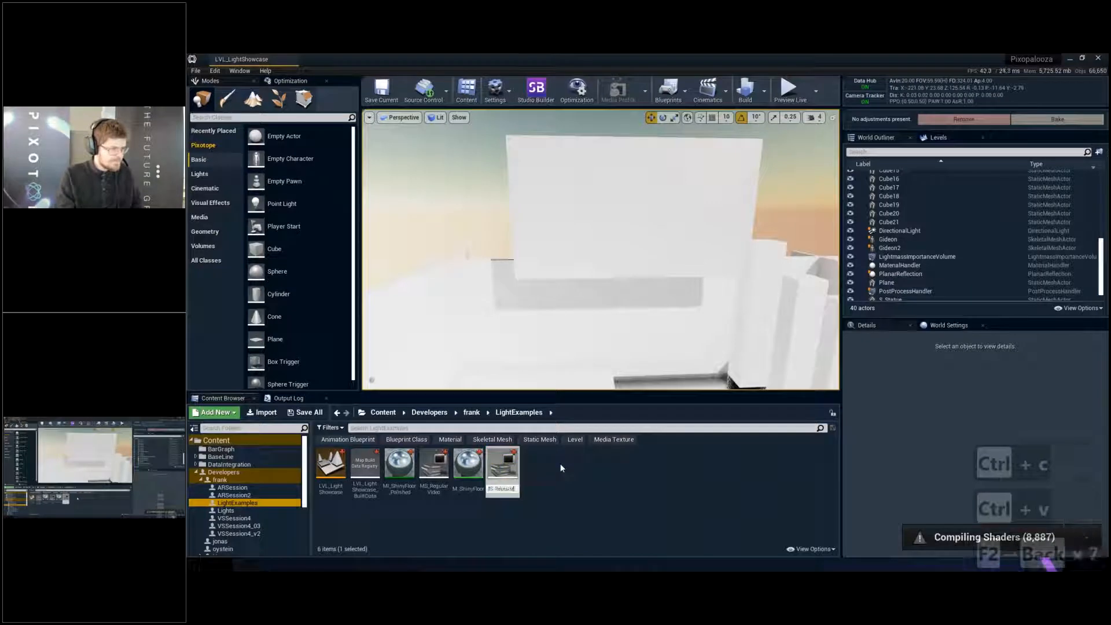
{"action": "type", "text": "Experie"}
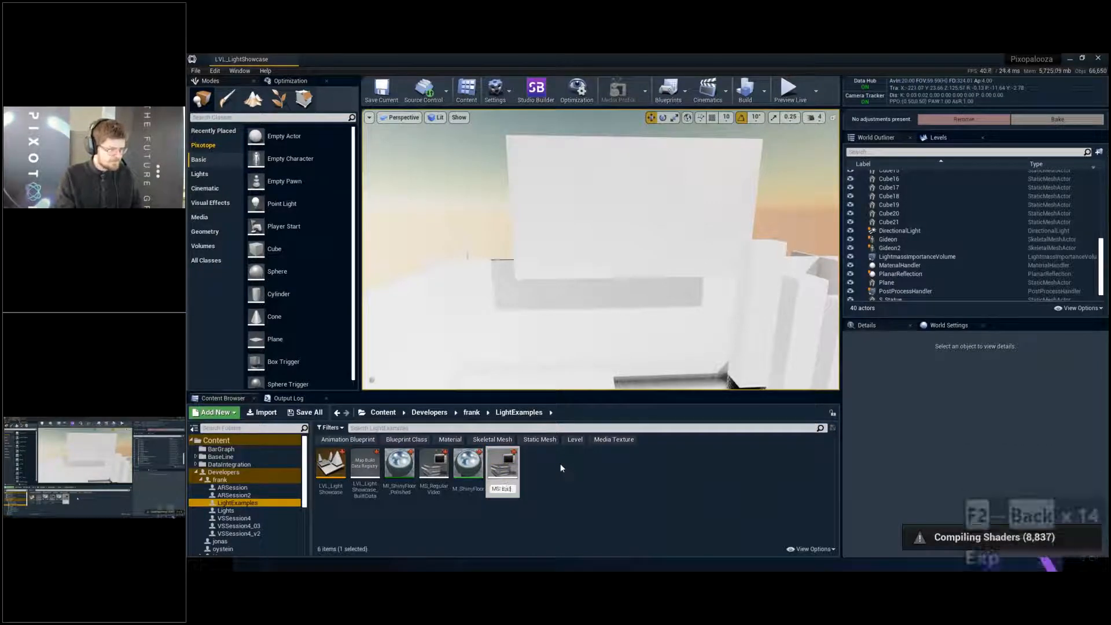
{"action": "key", "text": "BackSpace"}
{"action": "type", "text": "mentalHAP"}
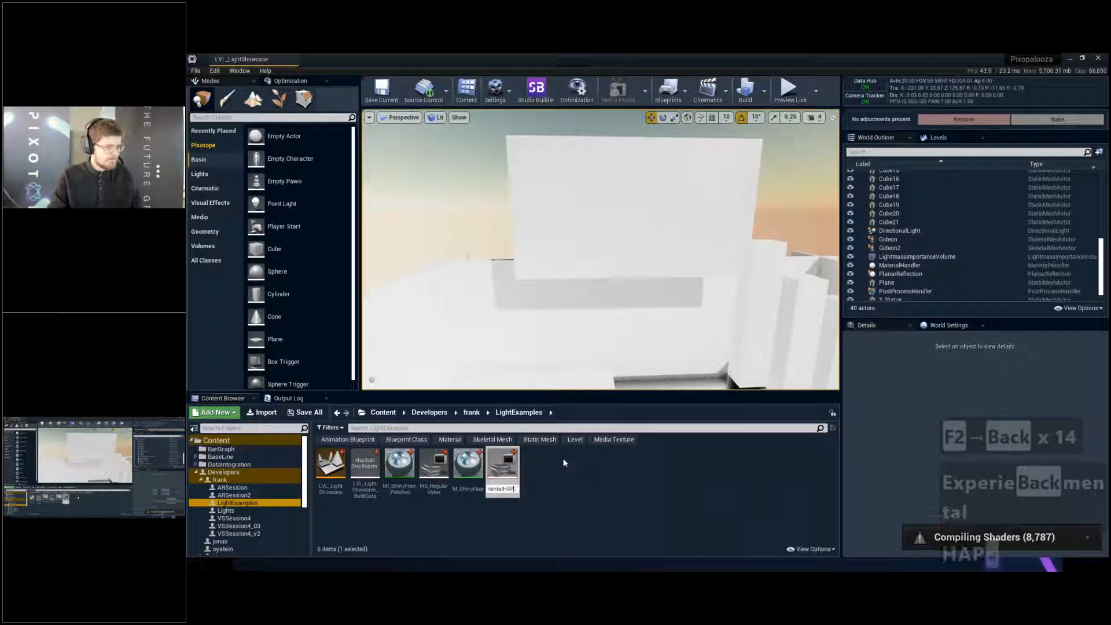
{"action": "key", "text": "Return"}
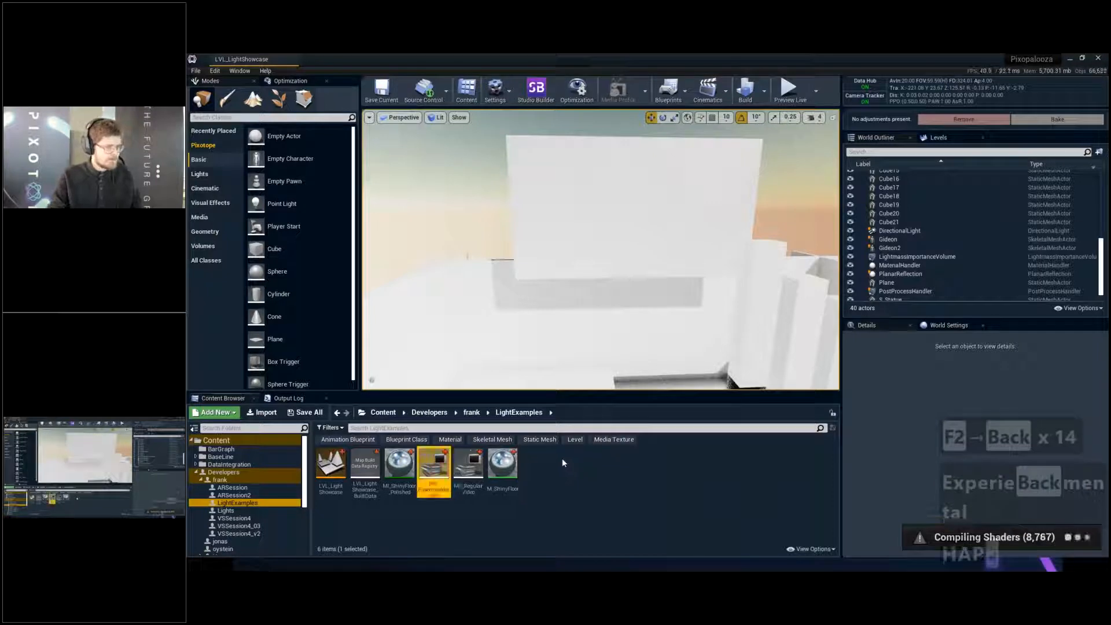
- Create an Img Media Source named MS_ImageSequence in the LightExamples folder and save it
{"action": "right_click", "coordinate": [562, 462]}
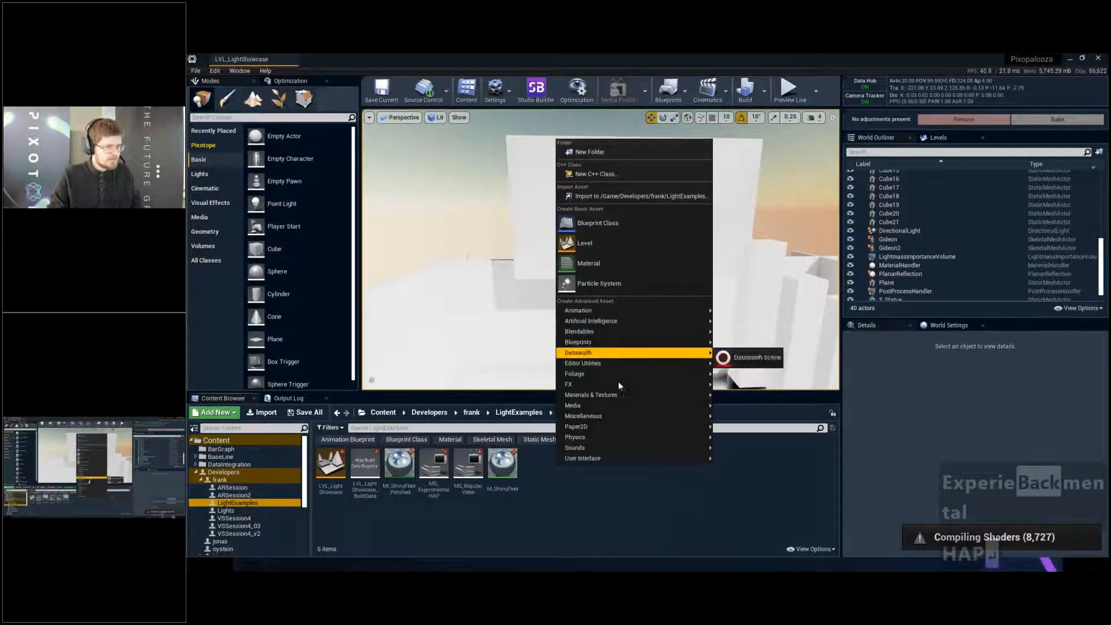
{"action": "mouse_move", "coordinate": [615, 405]}
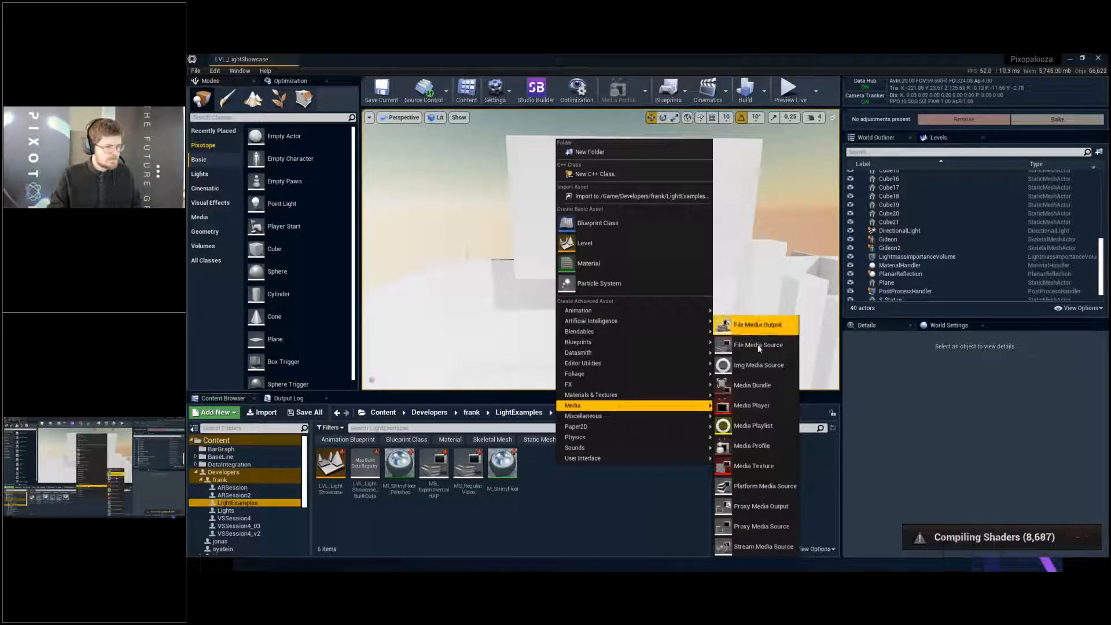
{"action": "left_click", "coordinate": [771, 367]}
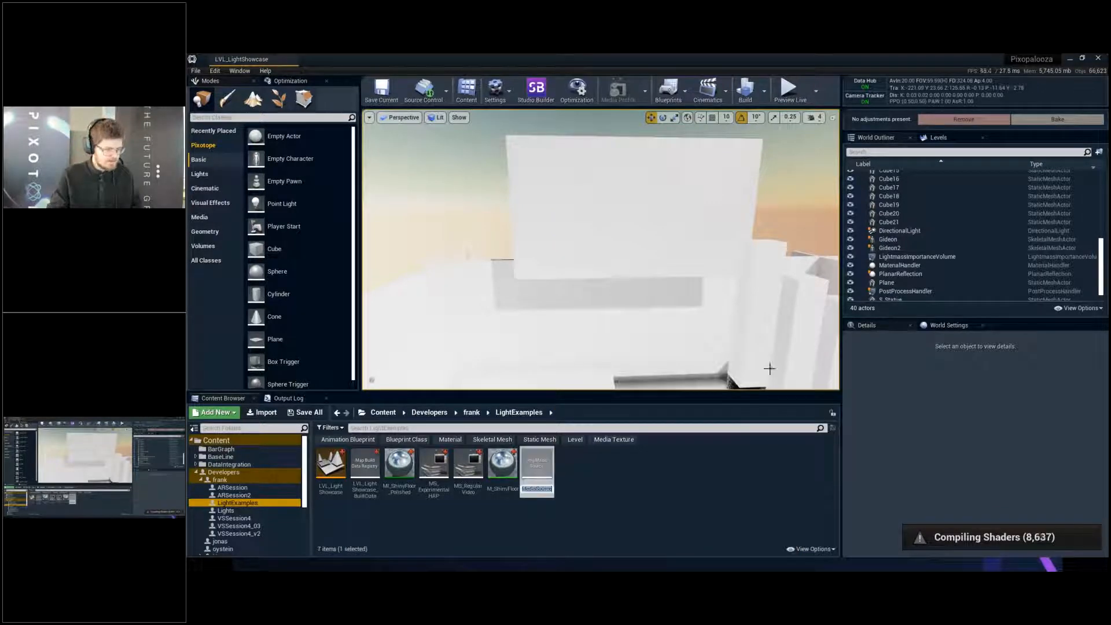
{"action": "type", "text": "MS_Im"}
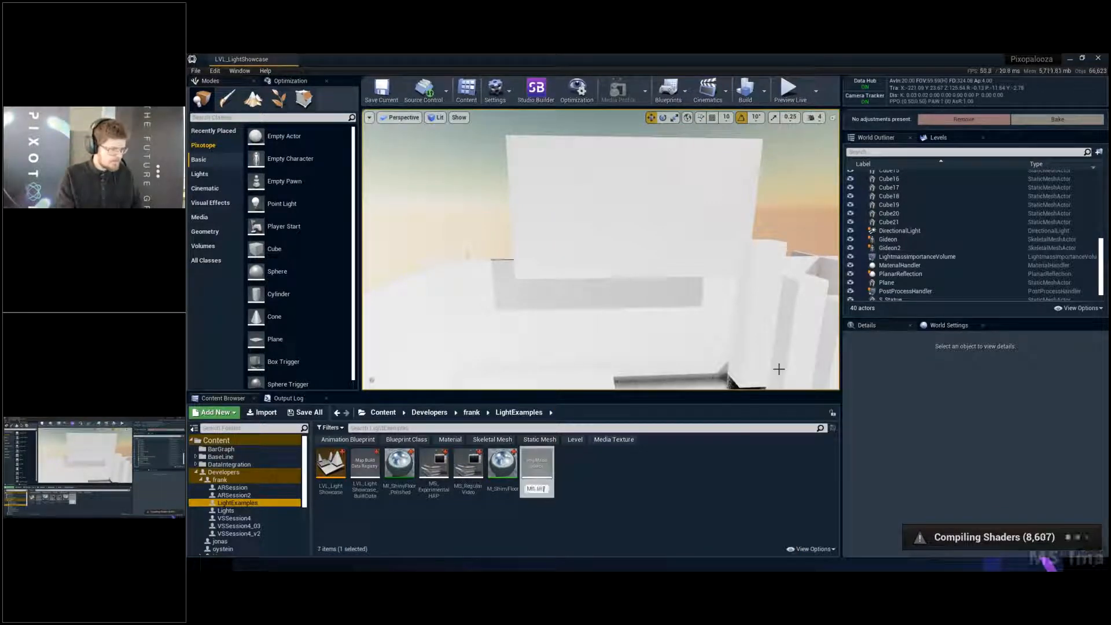
{"action": "type", "text": "ageSequence"}
{"action": "key", "text": "Return"}
{"action": "key", "text": "ctrl+s"}
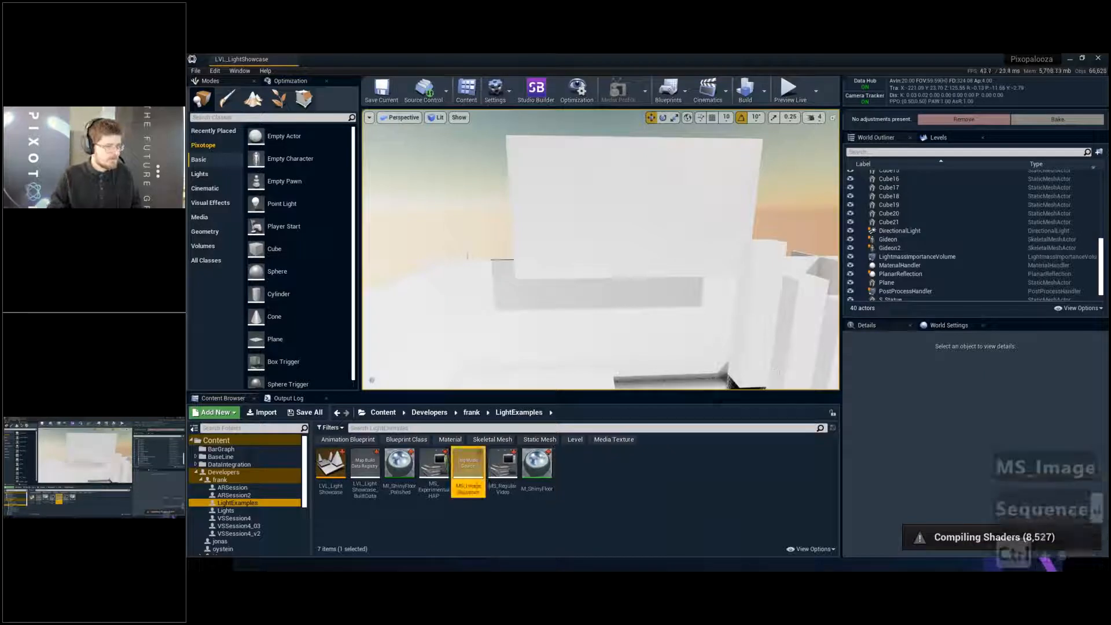
{"action": "mouse_move", "coordinate": [671, 334]}
{"action": "right_mouse_down"}
{"action": "mouse_move", "coordinate": [669, 324]}
{"action": "mouse_move", "coordinate": [688, 326]}
{"action": "right_mouse_up"}
{"action": "key", "text": "q"}
{"action": "key", "text": "w"}
{"action": "key", "text": "e"}
{"action": "key", "text": "s"}
{"action": "key", "text": "w"}
{"action": "left_click", "coordinate": [614, 514]}
{"action": "key", "text": "q"}
{"action": "right_click_drag", "start_coordinate": [656, 228], "coordinate": [656, 228]}
{"action": "key", "text": "e"}
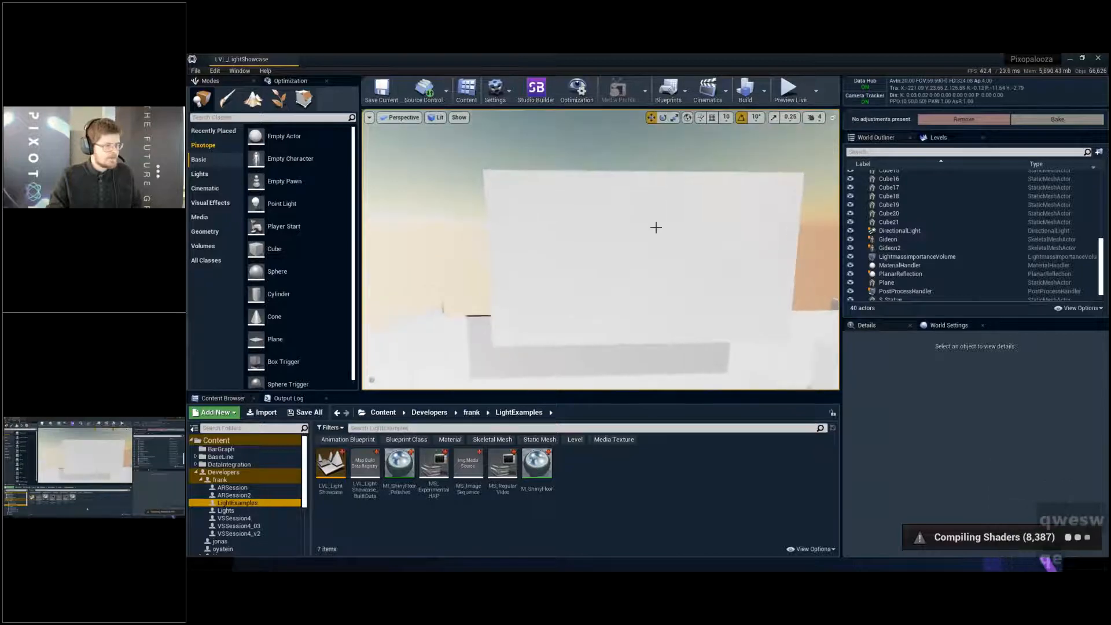
{"action": "right_click", "coordinate": [582, 471]}
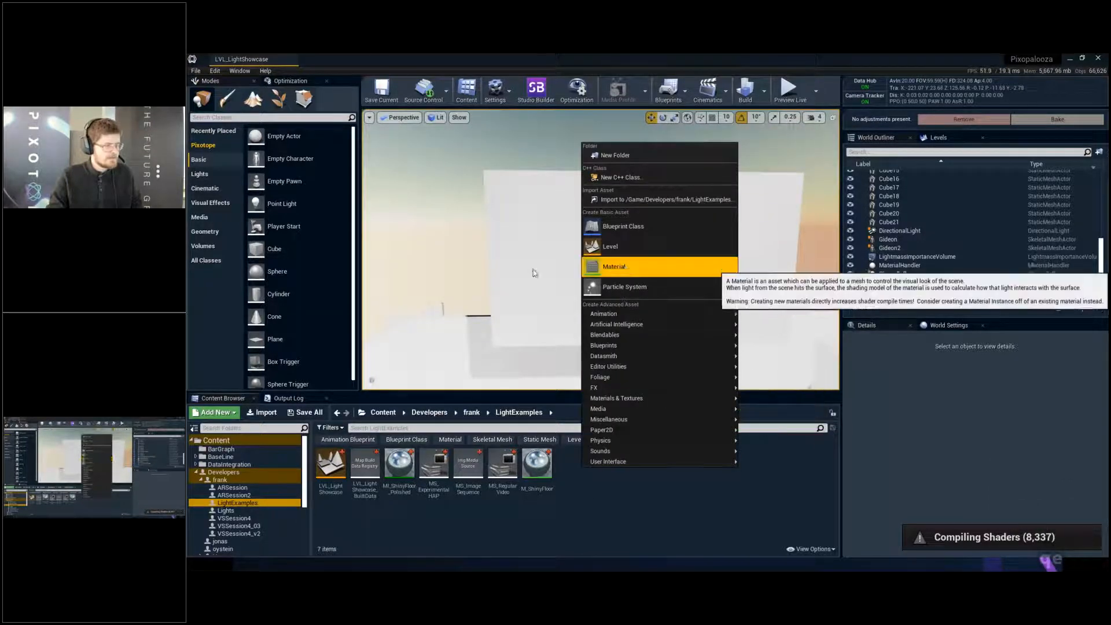
{"action": "left_click", "coordinate": [534, 273]}
{"action": "key", "text": "d"}
{"action": "key", "text": "q"}
{"action": "key", "text": "a"}
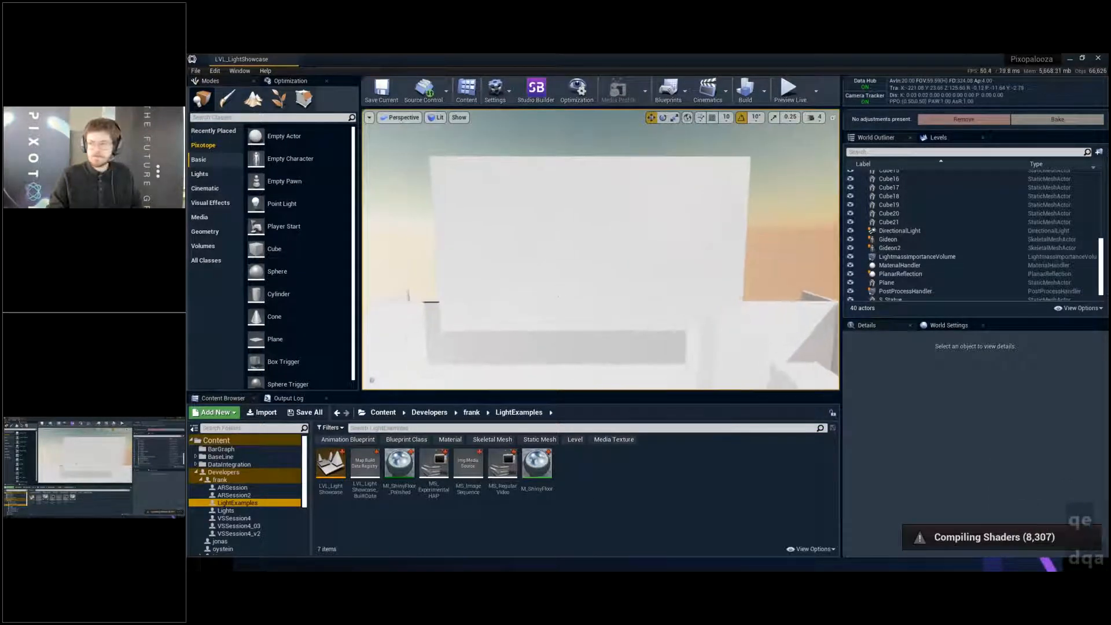
{"action": "key", "text": "a"}
{"action": "right_click_drag", "start_coordinate": [566, 290], "coordinate": [576, 290]}
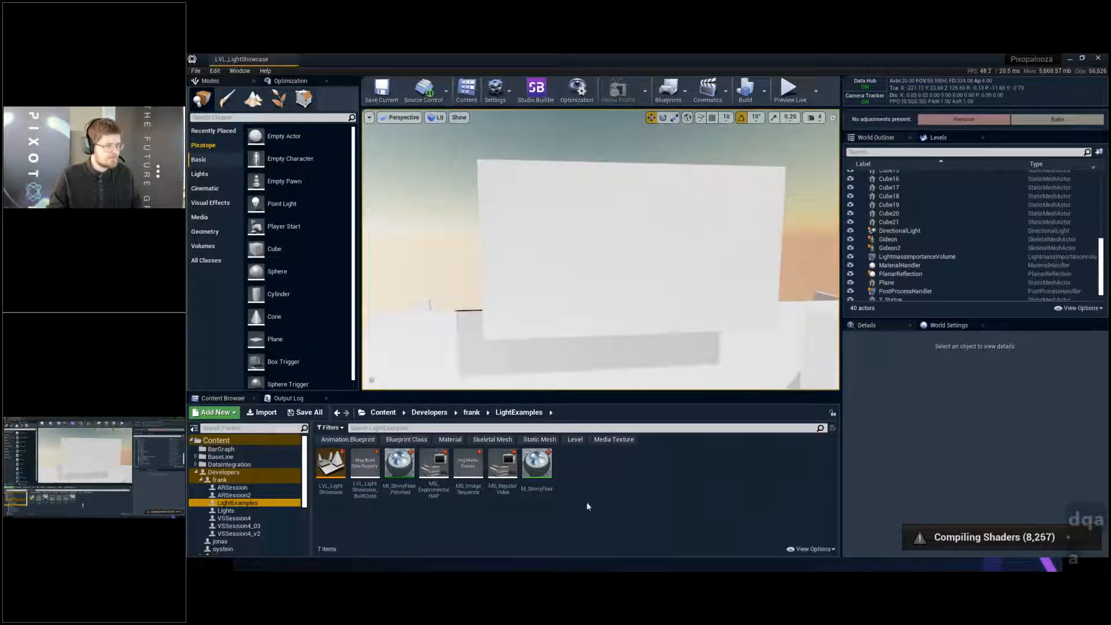
- Add a Media Video Component to the screen plane
{"action": "left_click", "coordinate": [614, 264]}
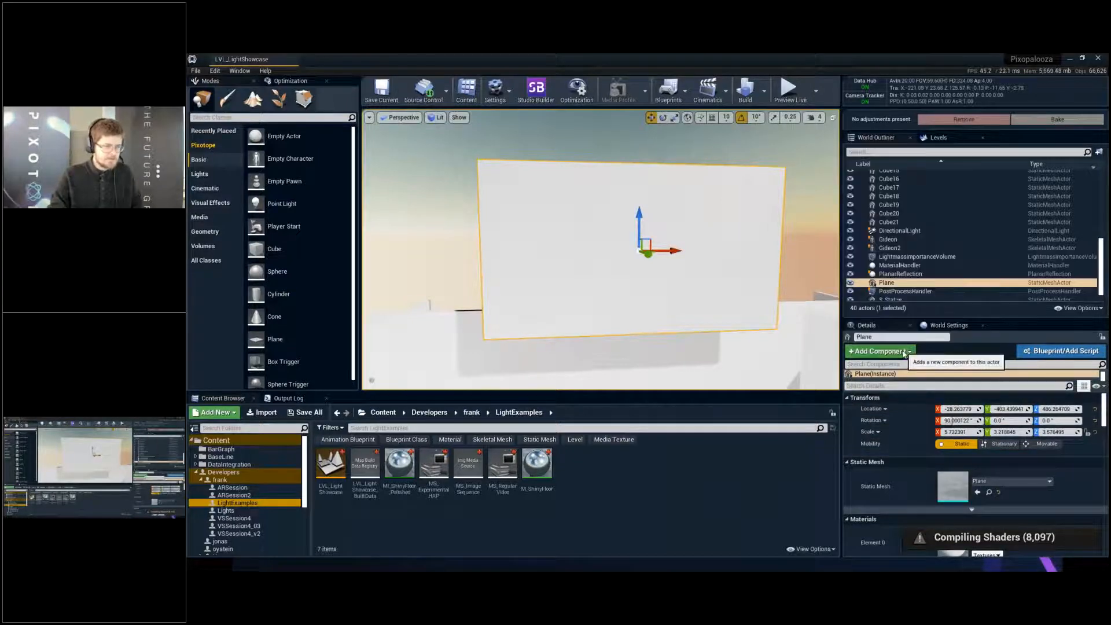
{"action": "left_click", "coordinate": [879, 350]}
{"action": "type", "text": "medi"}
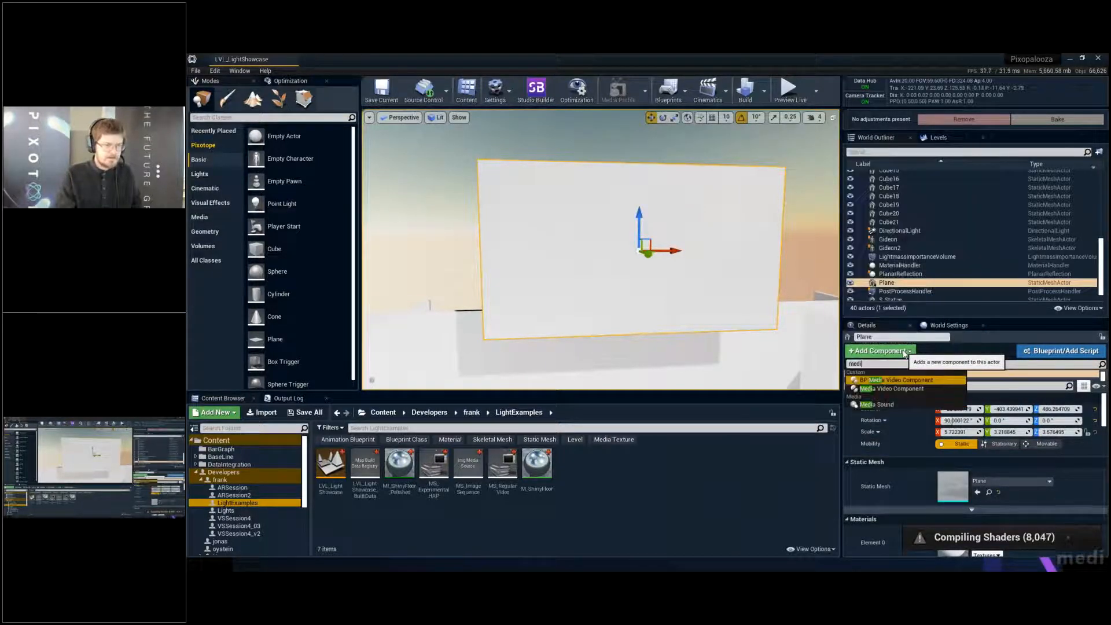
{"action": "left_click", "coordinate": [892, 391]}
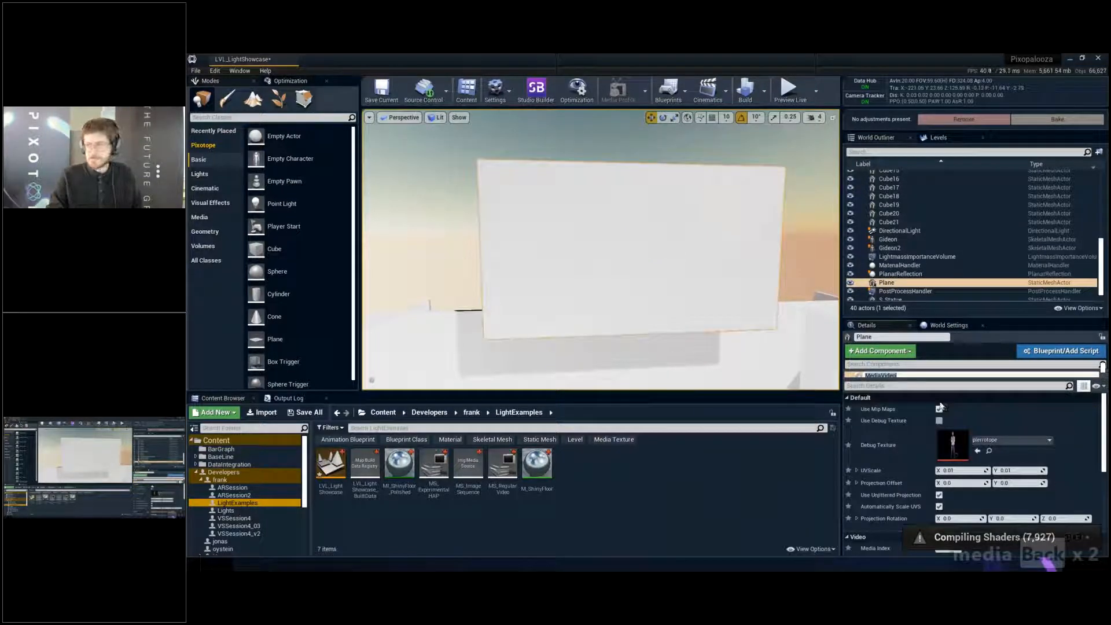
{"action": "left_click", "coordinate": [939, 408]}
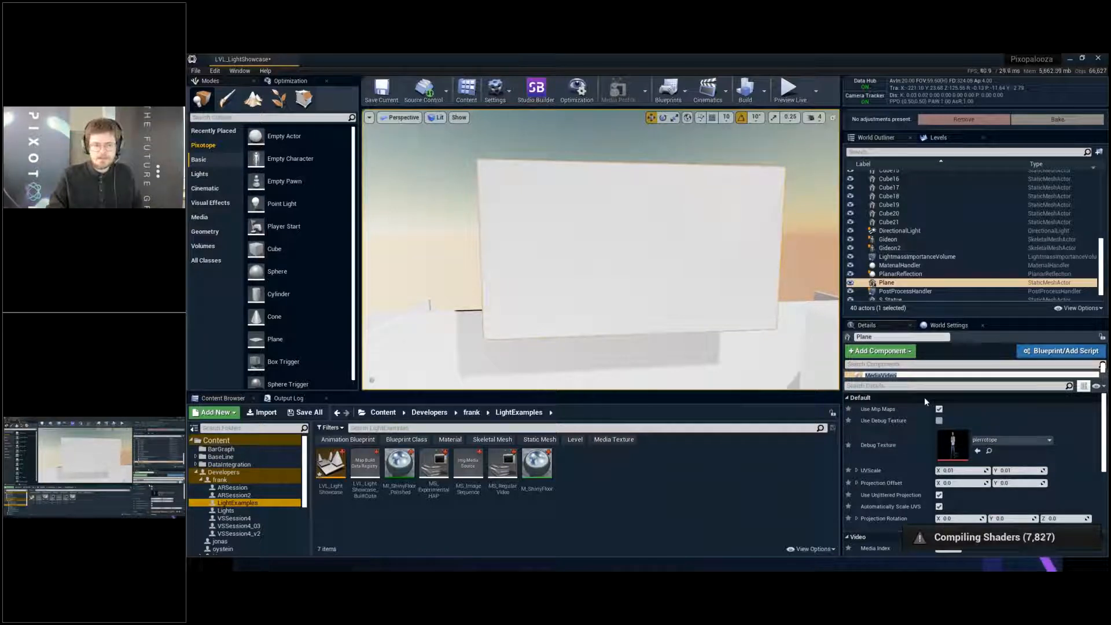
- Create a Media Player named MP_VideoPlayer in the LightExamples folder, including a linked video output MediaTexture asset
{"action": "right_click", "coordinate": [585, 474]}
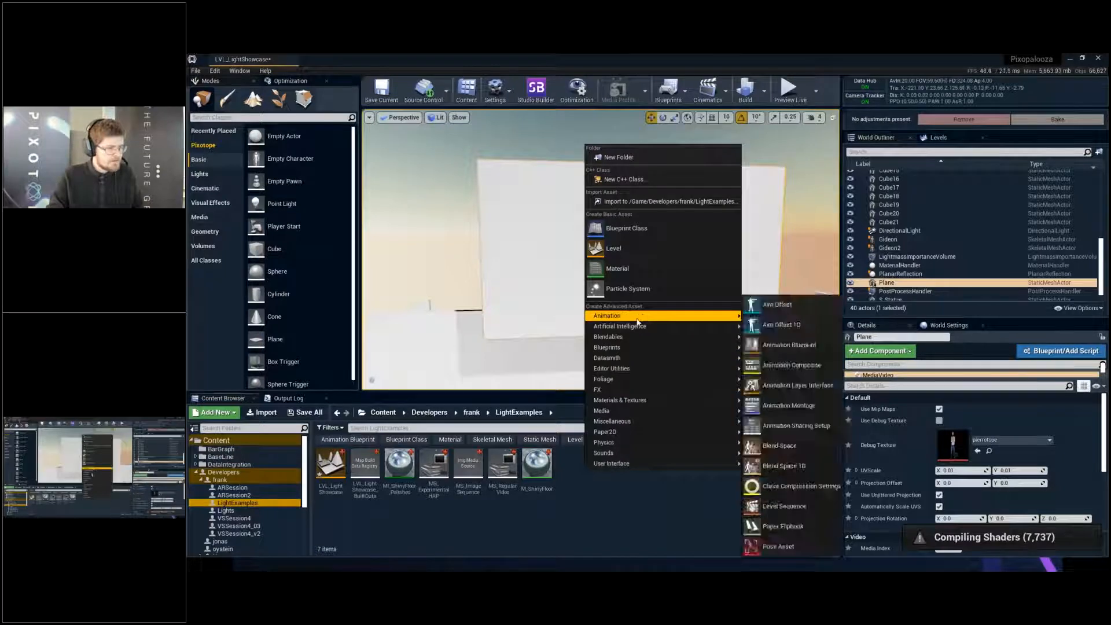
{"action": "mouse_move", "coordinate": [639, 405]}
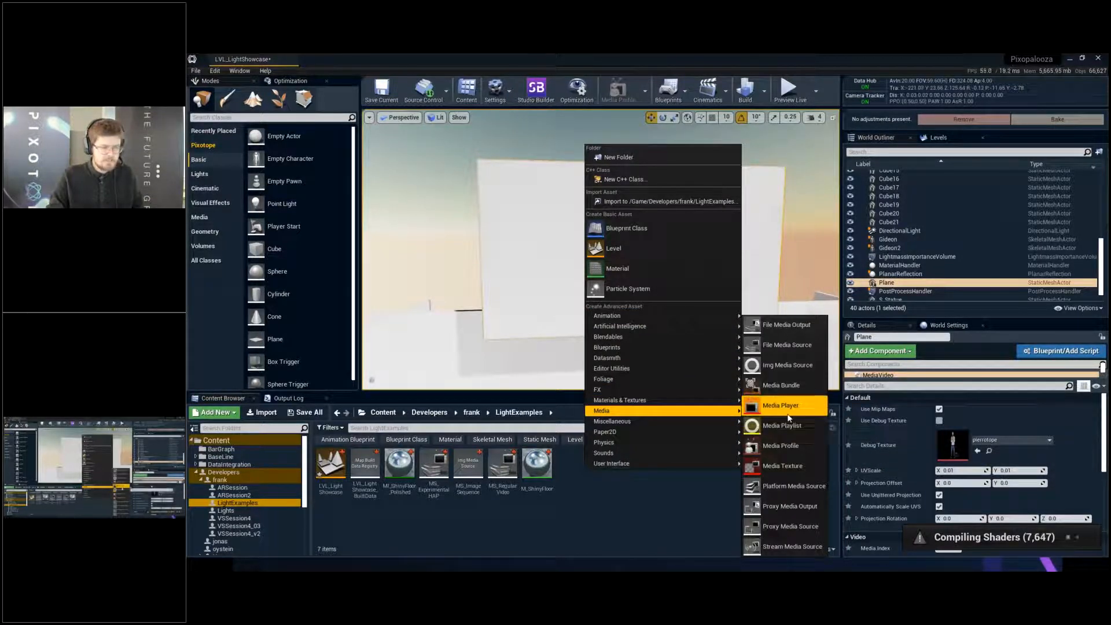
{"action": "left_click", "coordinate": [786, 410]}
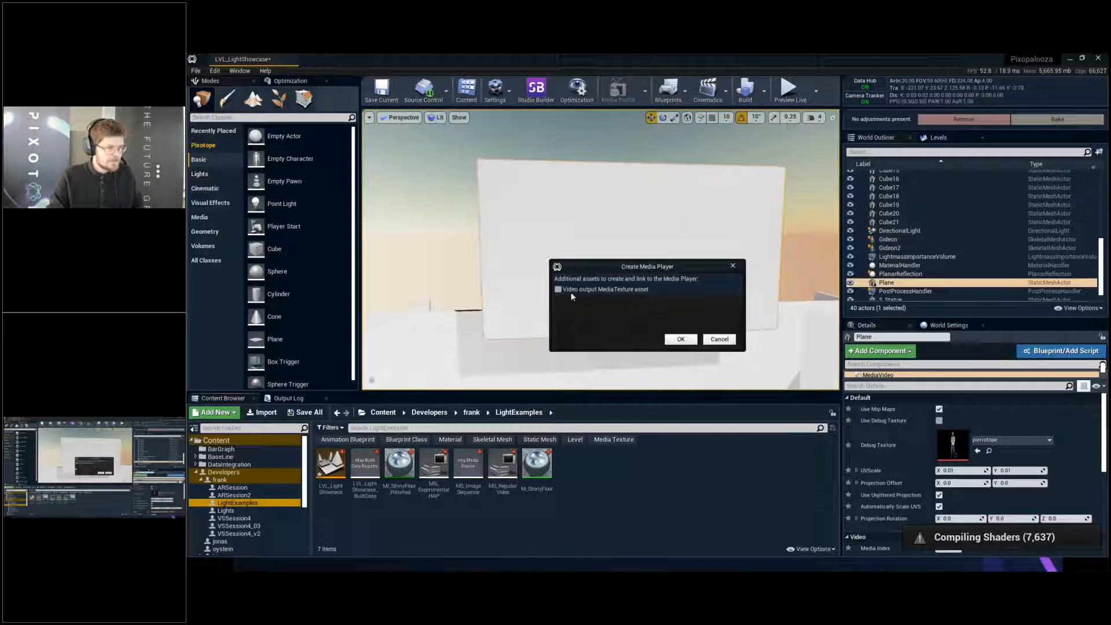
{"action": "left_click", "coordinate": [681, 340]}
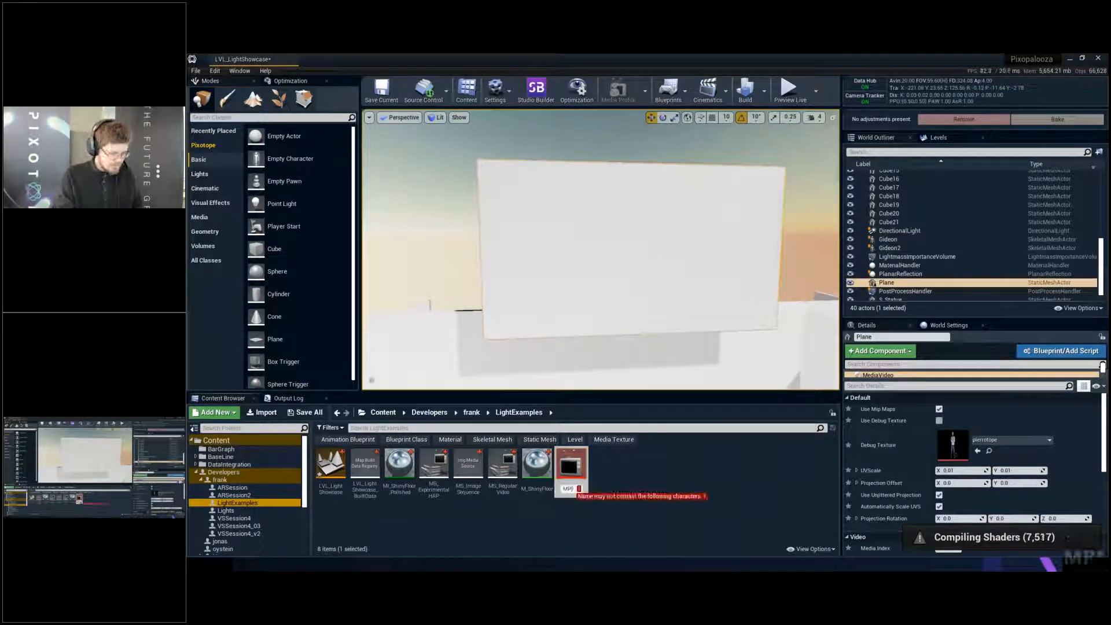
{"action": "type", "text": "Vi"}
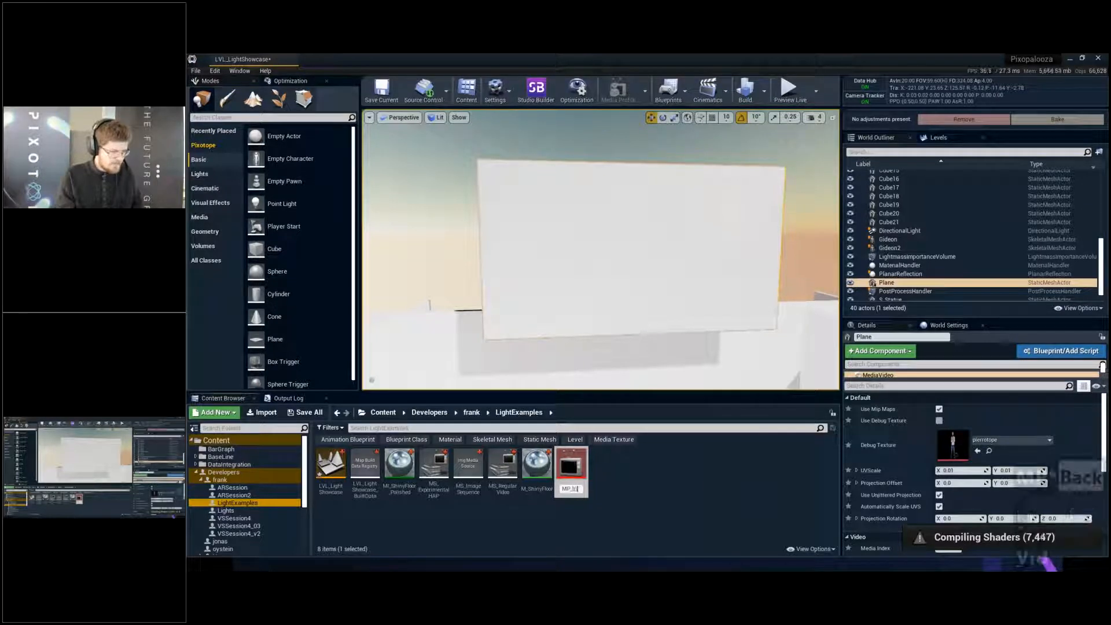
{"action": "type", "text": "deoPlayer"}
{"action": "key", "text": "Return"}
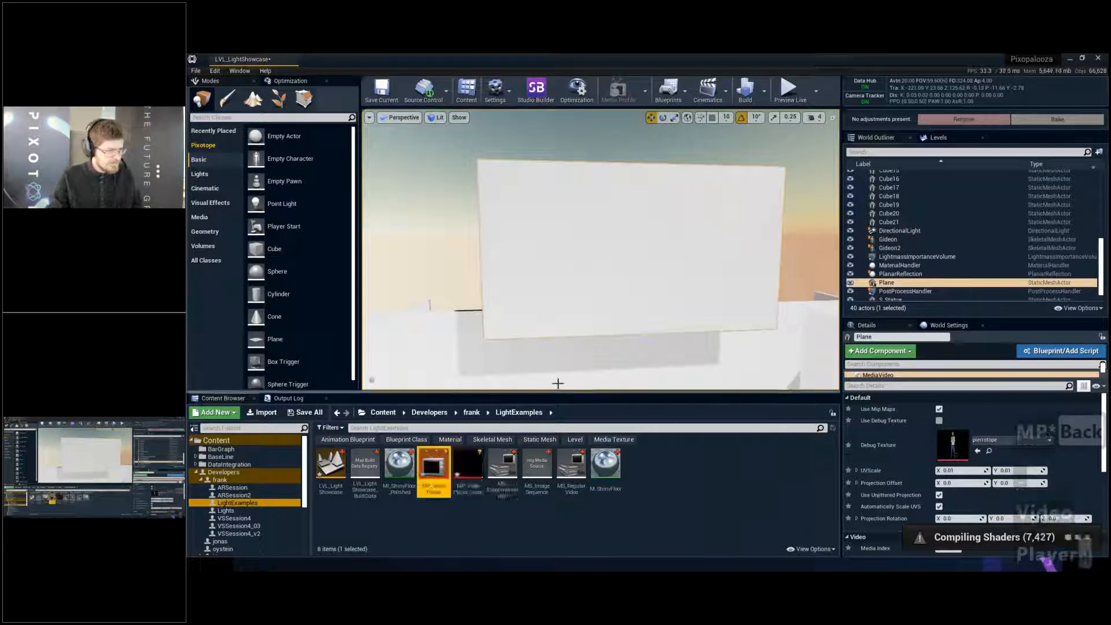
- Rename the media texture linked to the player as MT_VideoResult
{"action": "key", "text": "F2"}
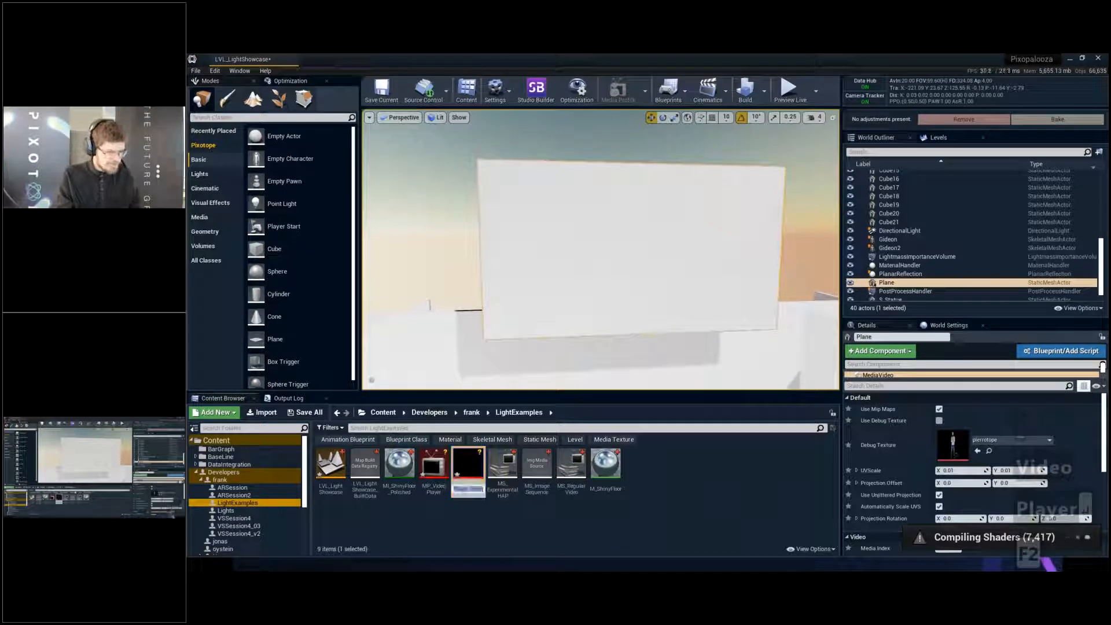
{"action": "type", "text": "MT"}
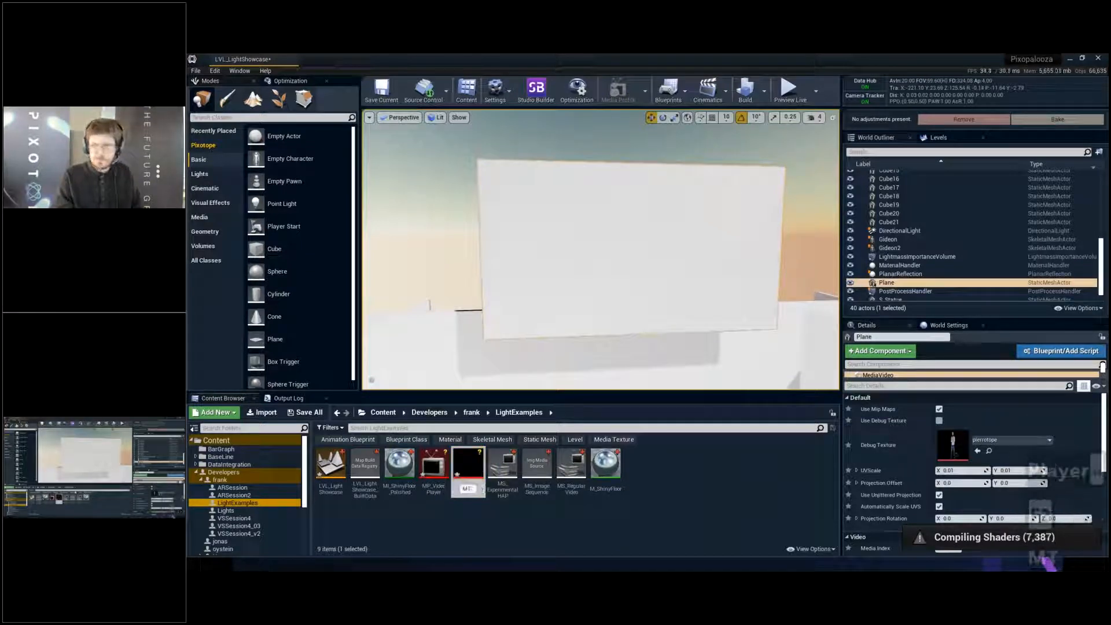
{"action": "type", "text": "_"}
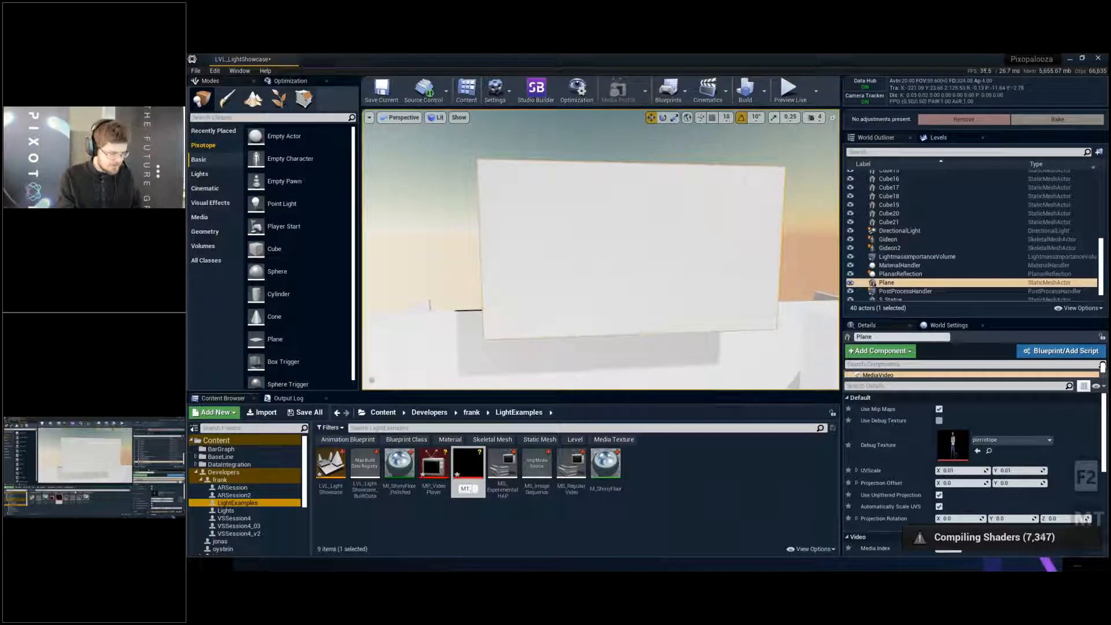
{"action": "type", "text": "V"}
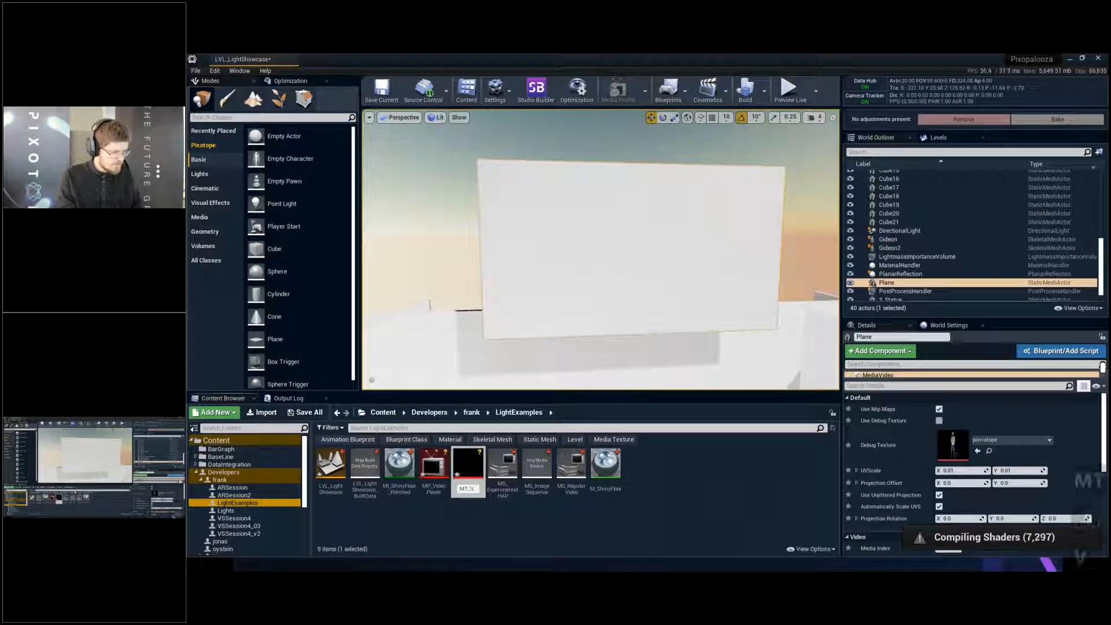
{"action": "type", "text": "ideoResult"}
{"action": "key", "text": "Return"}
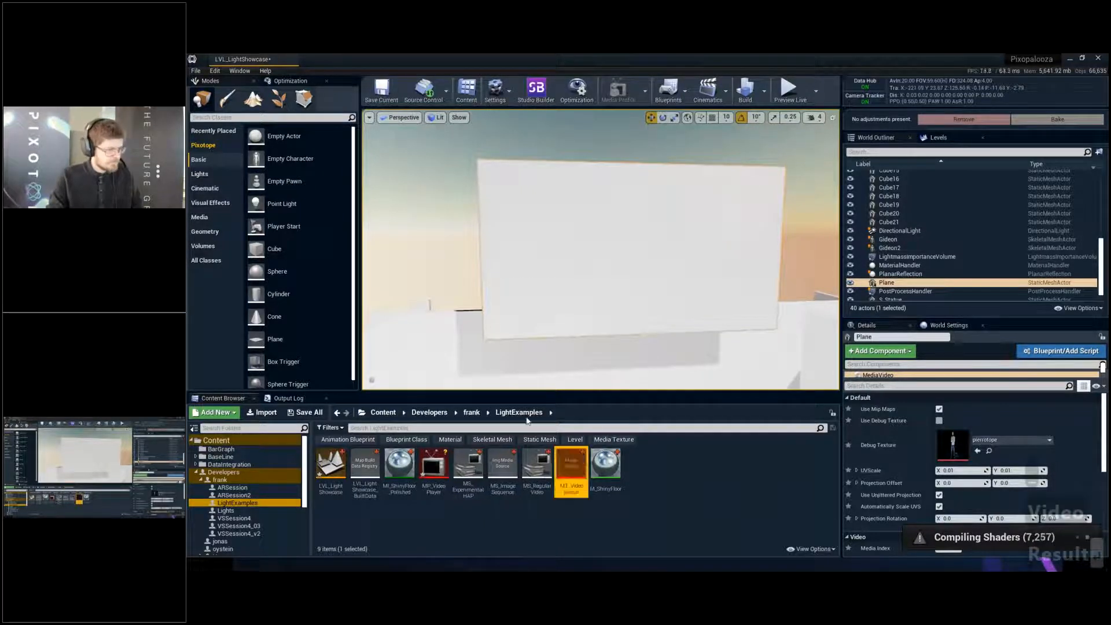
- Assign MT_VideoResult as the debug texture of the plane's media video component
{"action": "left_click", "coordinate": [435, 466]}
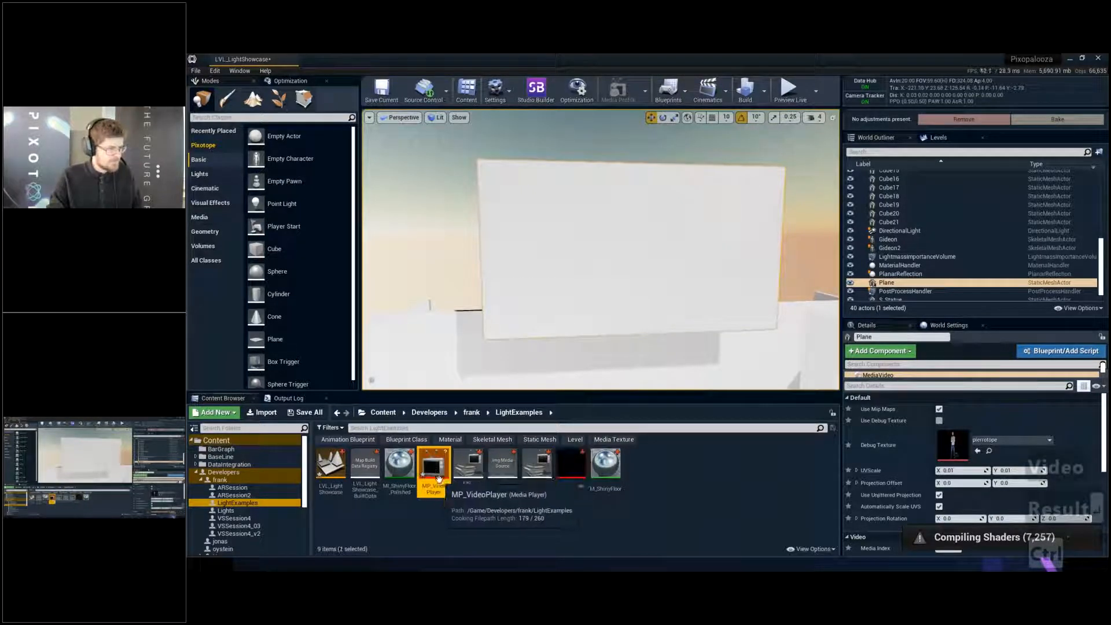
{"action": "left_click", "coordinate": [505, 505]}
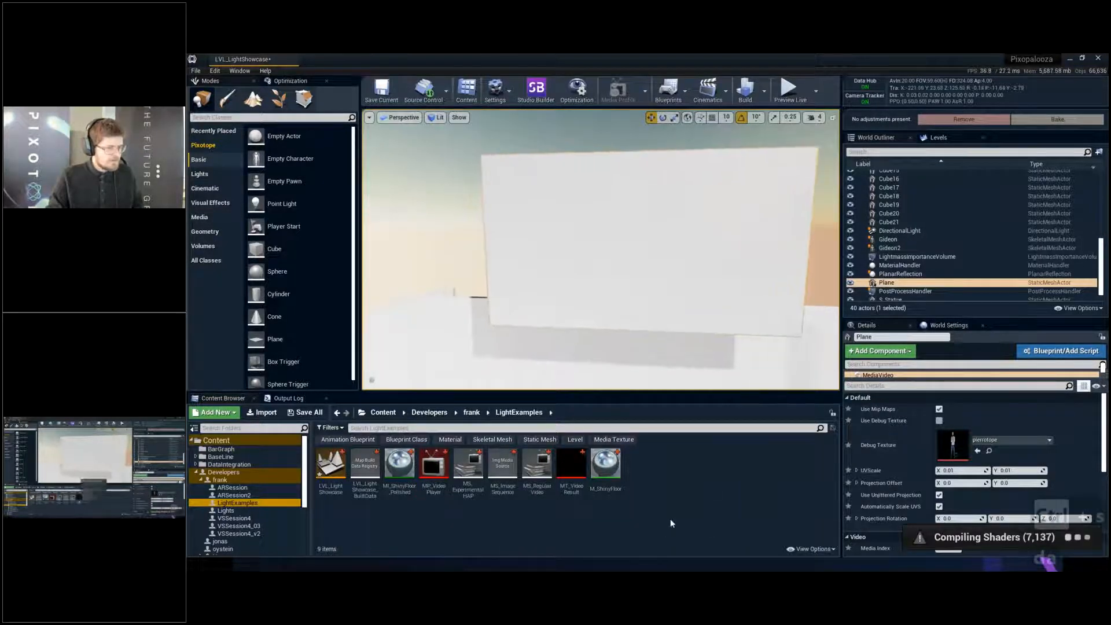
{"action": "left_click_drag", "start_coordinate": [572, 466], "coordinate": [961, 432]}
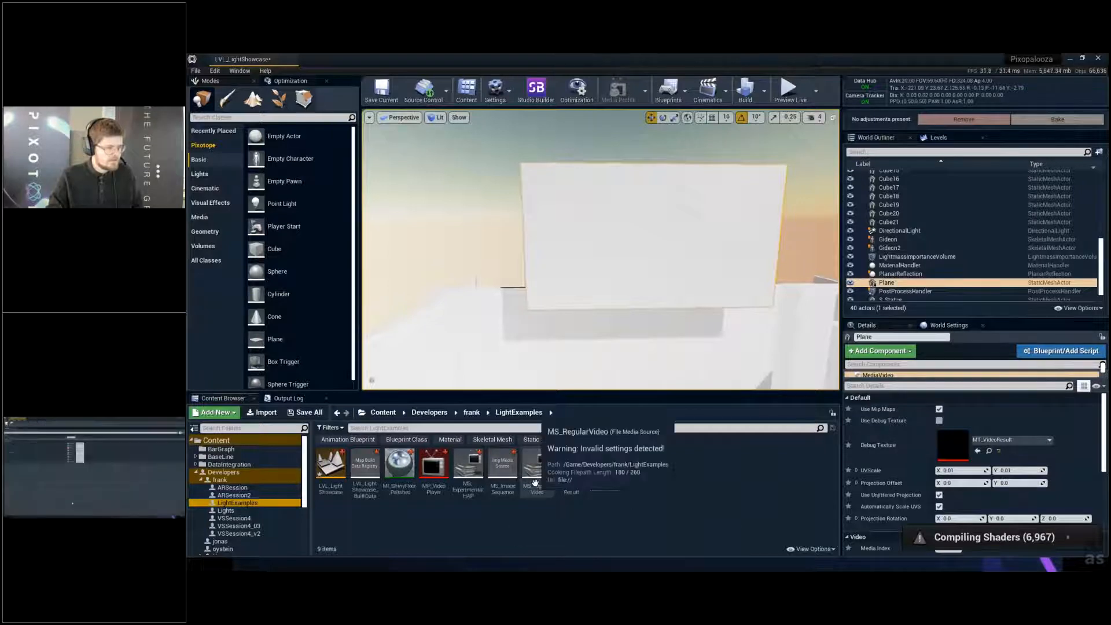
- Set the file path of MS_RegularVideo to Pixopalooza Sizzle_2020.mp4 in the Movies folder and close its editor
{"action": "double_click", "coordinate": [537, 466]}
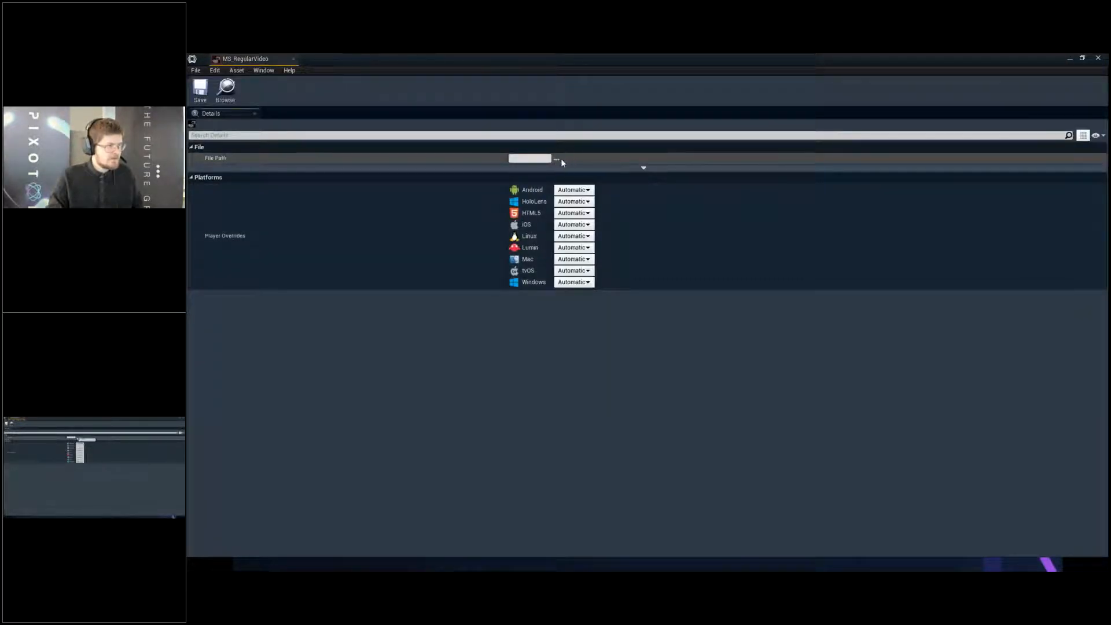
{"action": "left_click", "coordinate": [558, 158]}
{"action": "double_click", "coordinate": [292, 131]}
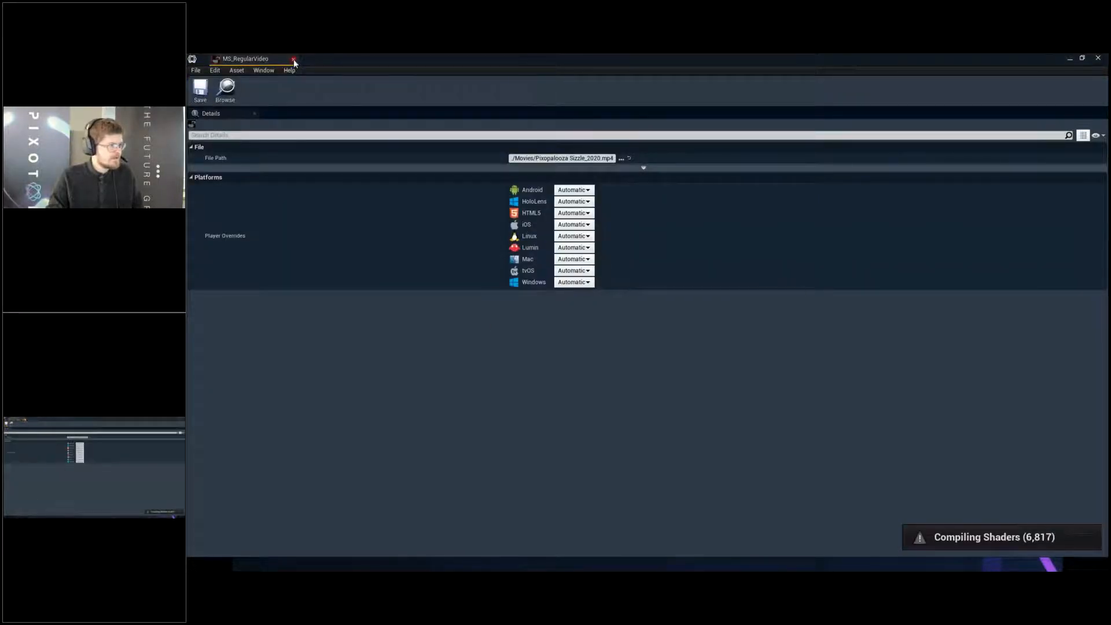
{"action": "left_click", "coordinate": [293, 59]}
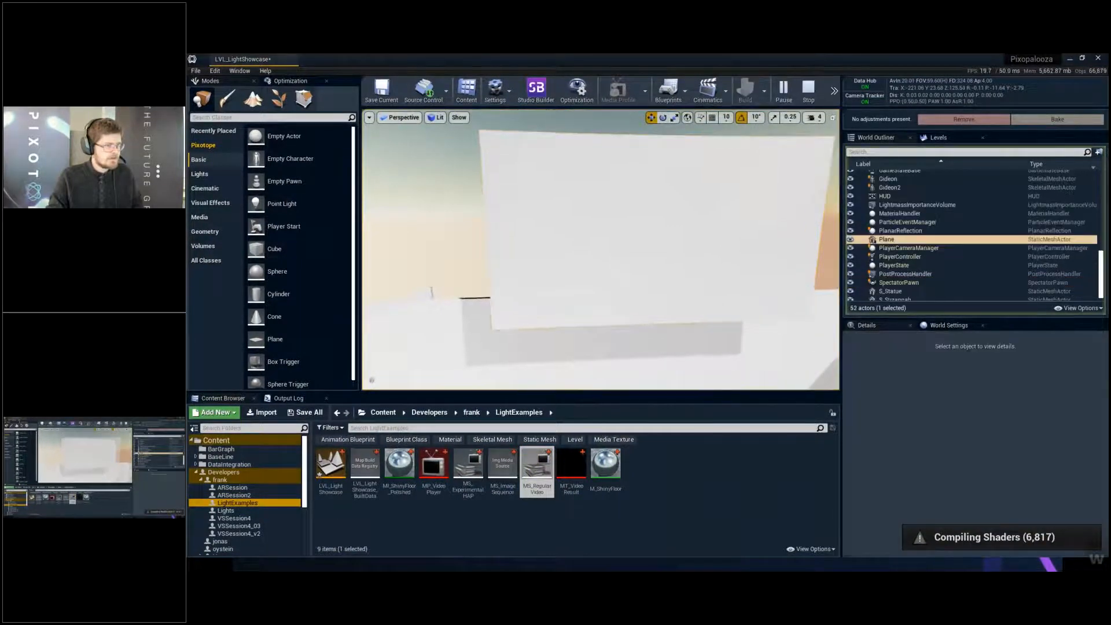
- Stop the live preview, disable Use Unjittered Projection on the plane's media video component and save the level
{"action": "left_click", "coordinate": [809, 95]}
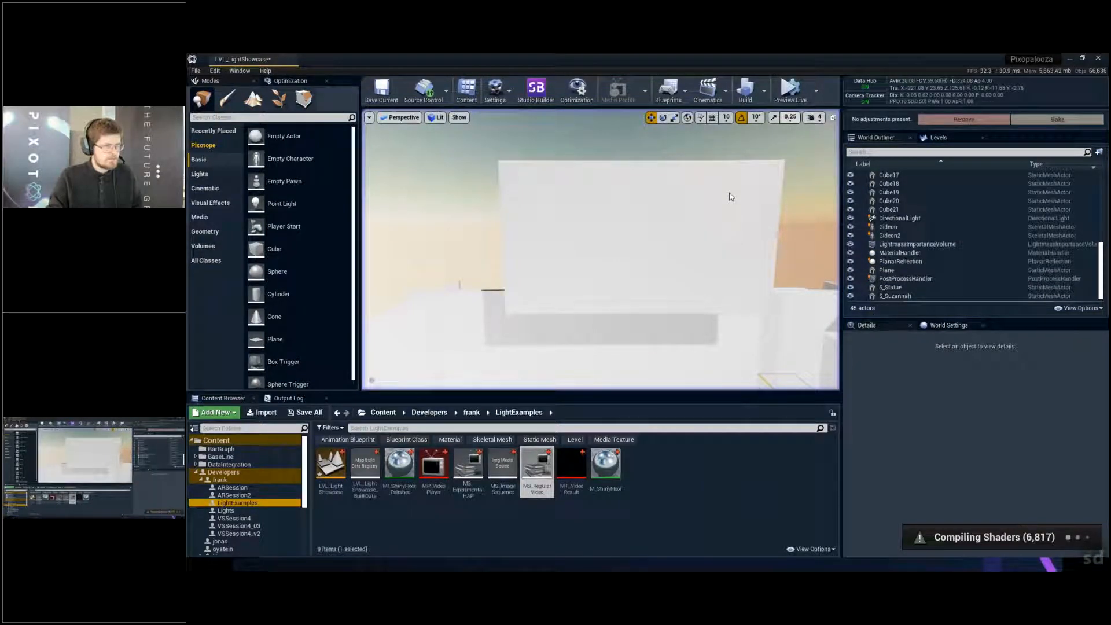
{"action": "left_click", "coordinate": [739, 160]}
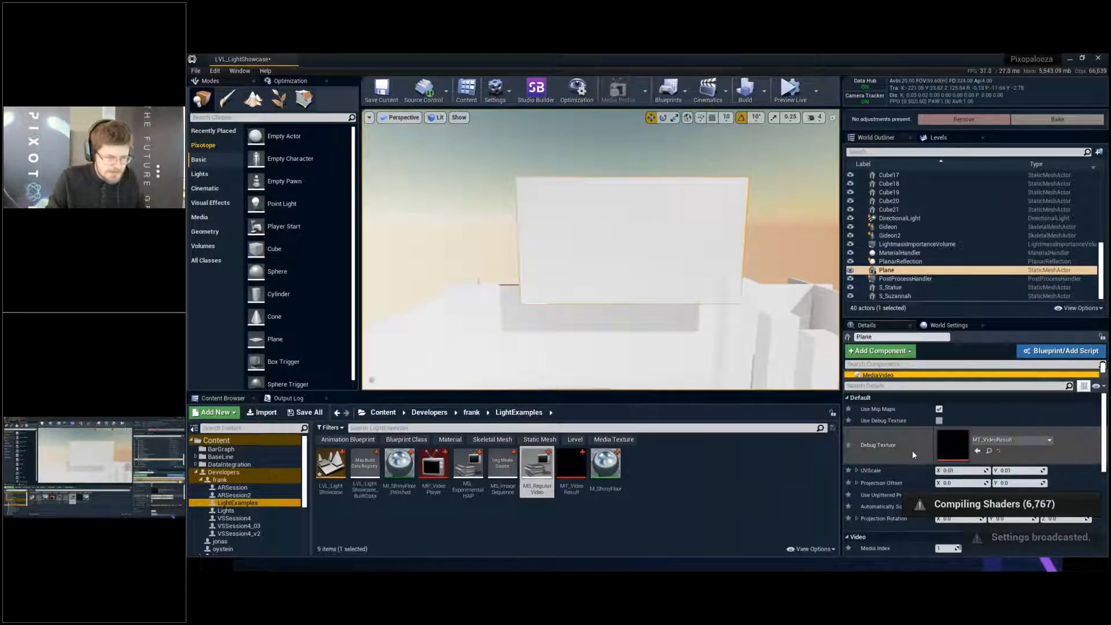
{"action": "scroll", "coordinate": [914, 452], "scroll_direction": "down", "scroll_amount": 2}
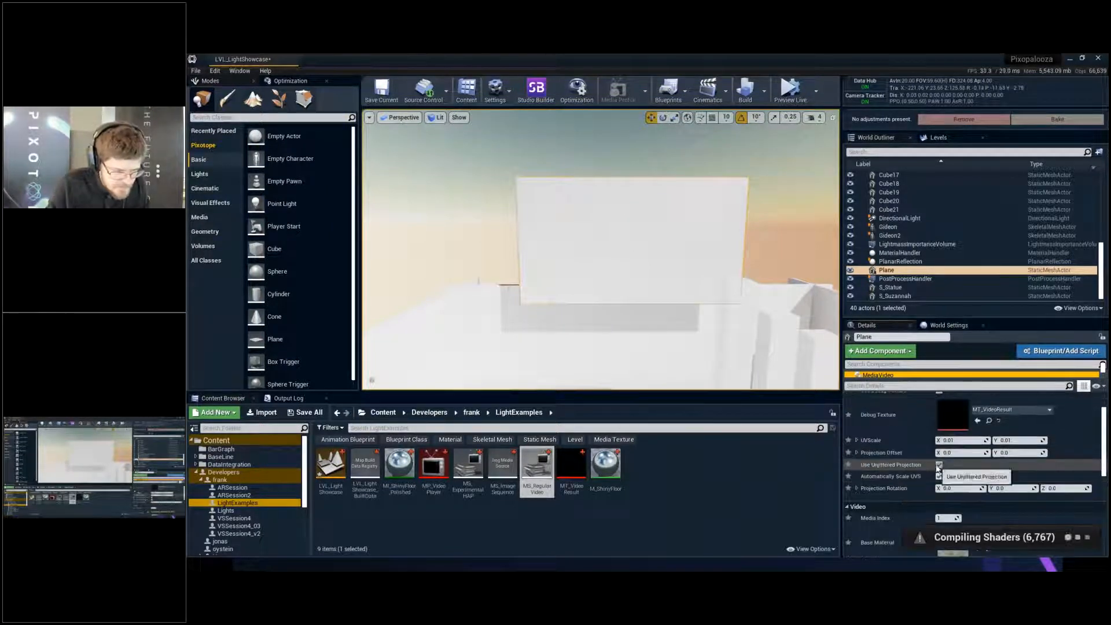
{"action": "left_click", "coordinate": [939, 465]}
{"action": "key", "text": "ctrl+s"}
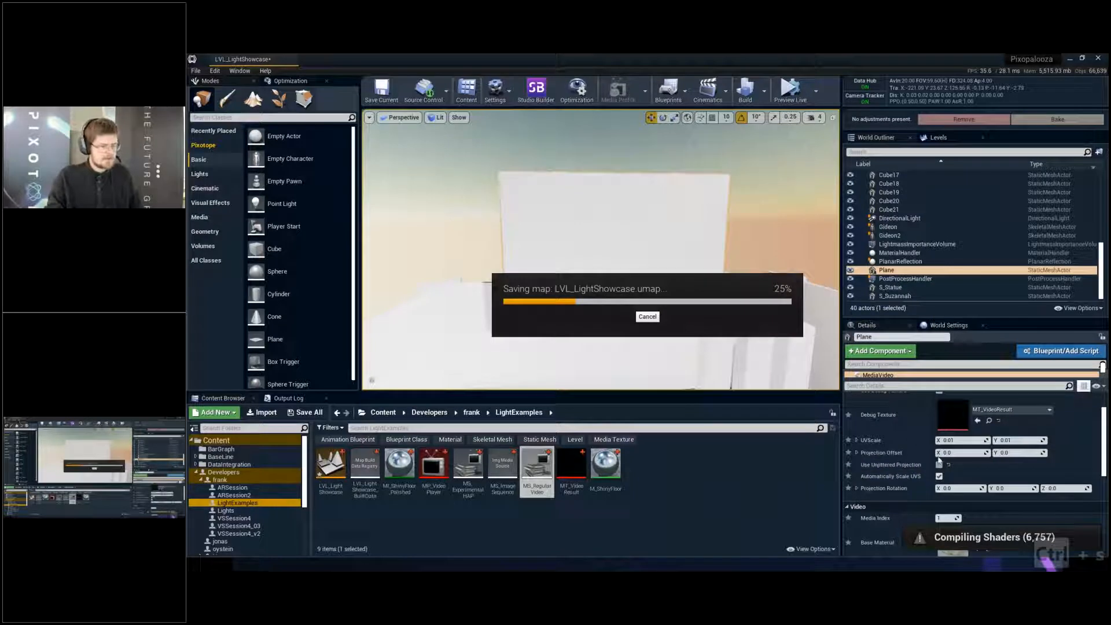
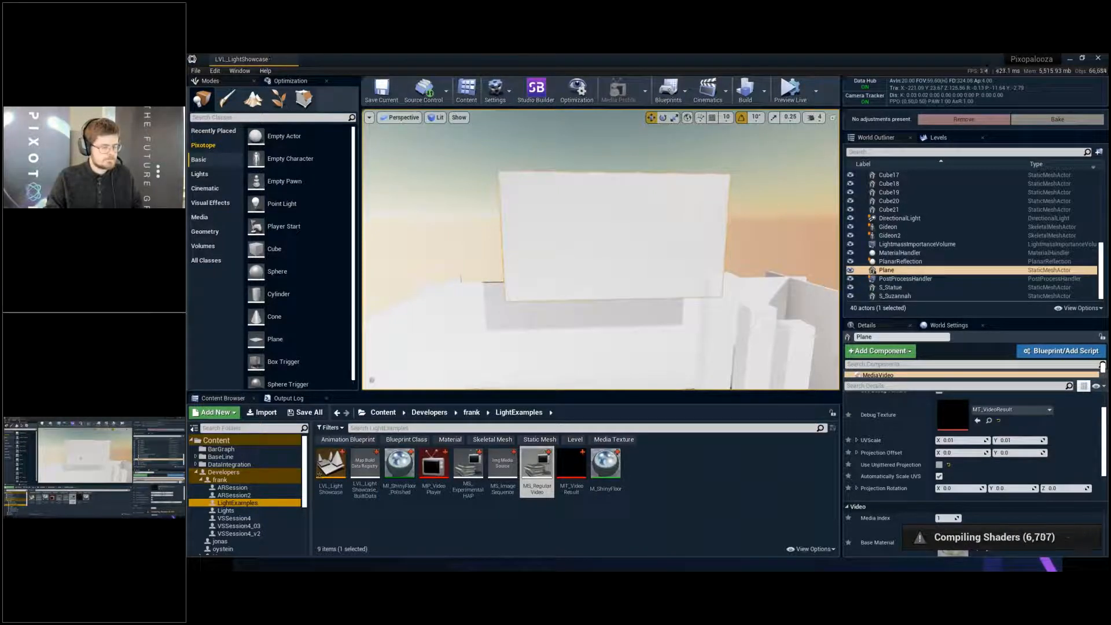
- Start the live preview and play the MS_RegularVideo source in the MP_VideoPlayer media player, keeping its window clear of the viewport
{"action": "key", "text": "Escape"}
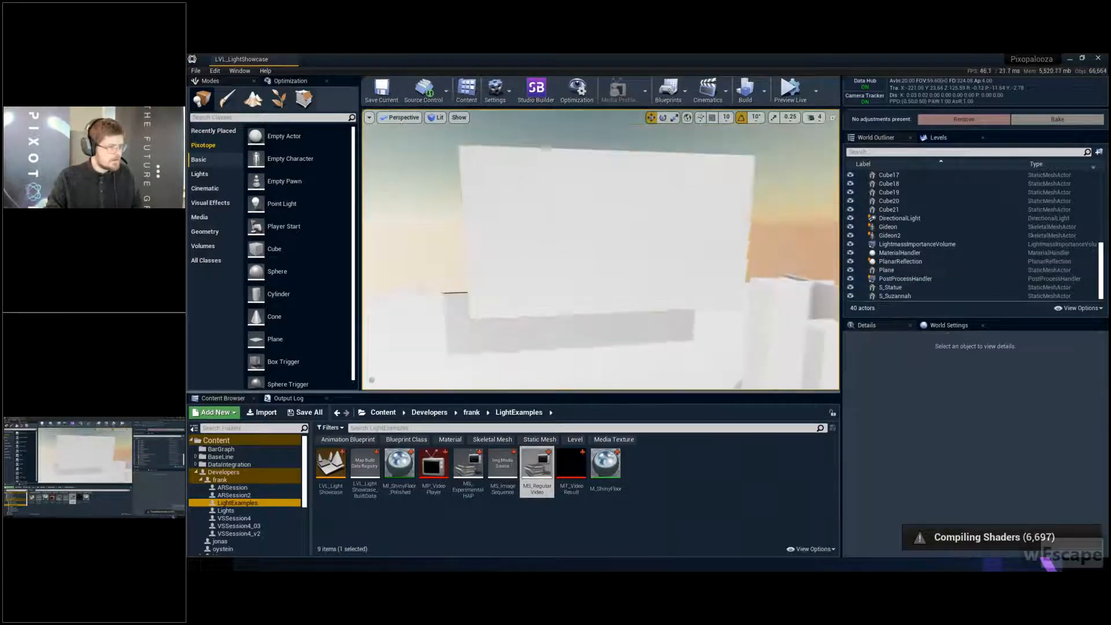
{"action": "key", "text": "s"}
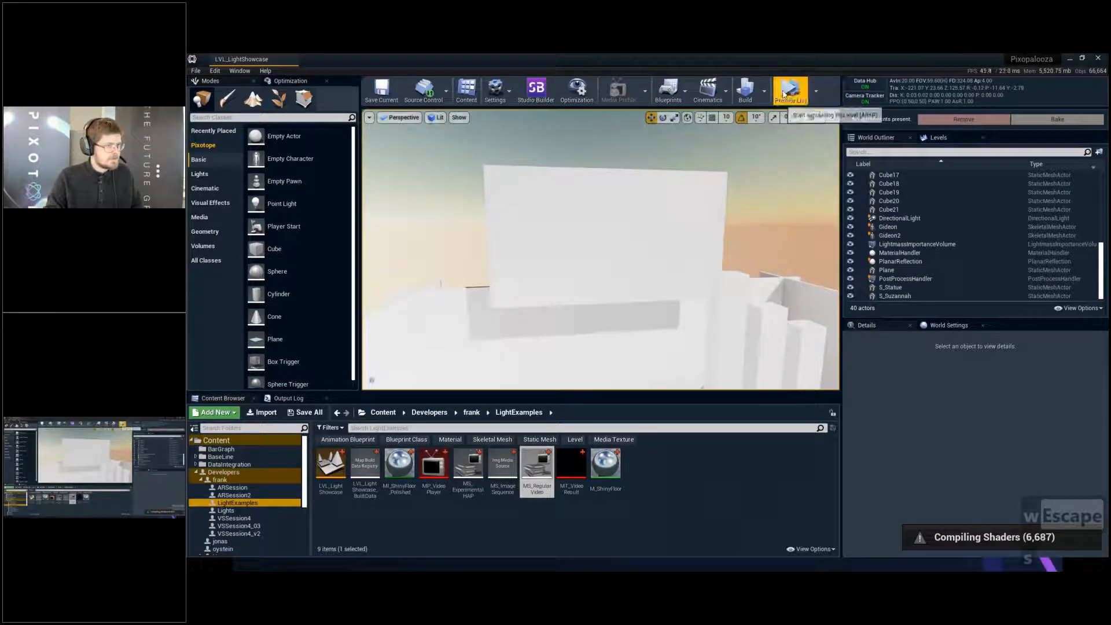
{"action": "left_click", "coordinate": [783, 92]}
{"action": "left_click", "coordinate": [433, 466]}
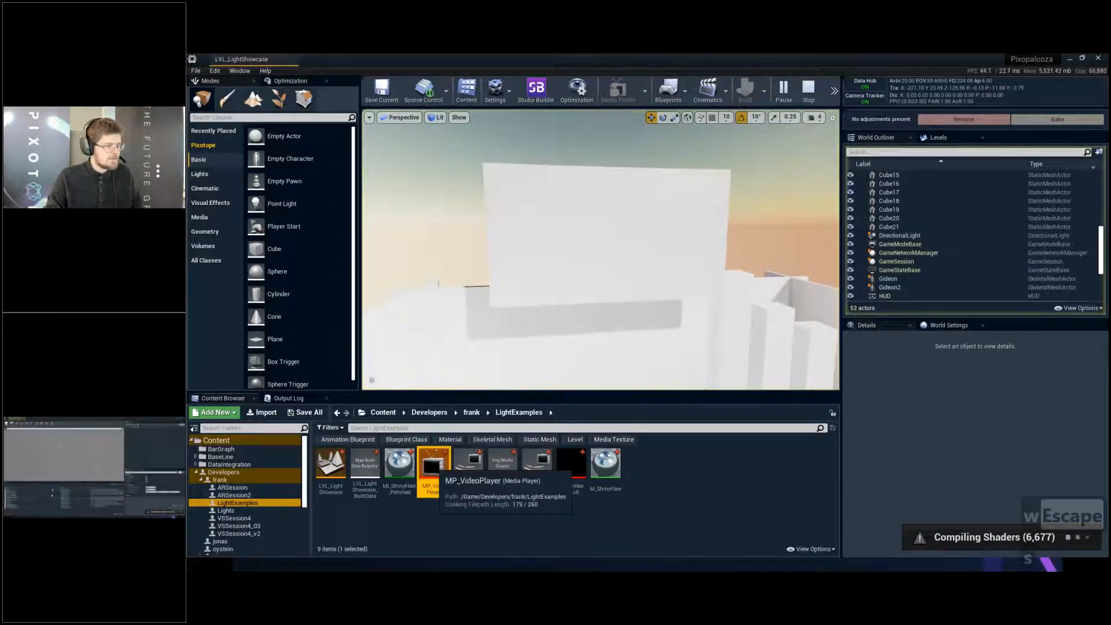
{"action": "double_click", "coordinate": [433, 466]}
{"action": "left_click", "coordinate": [241, 479]}
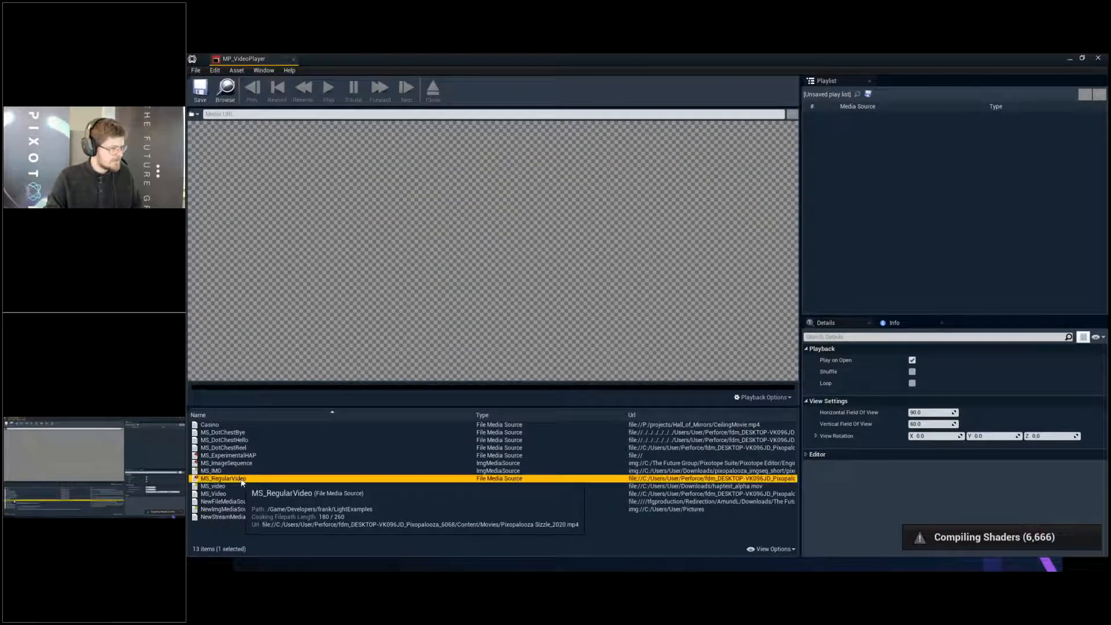
{"action": "double_click", "coordinate": [248, 483]}
{"action": "left_click_drag", "start_coordinate": [649, 58], "coordinate": [764, 77]}
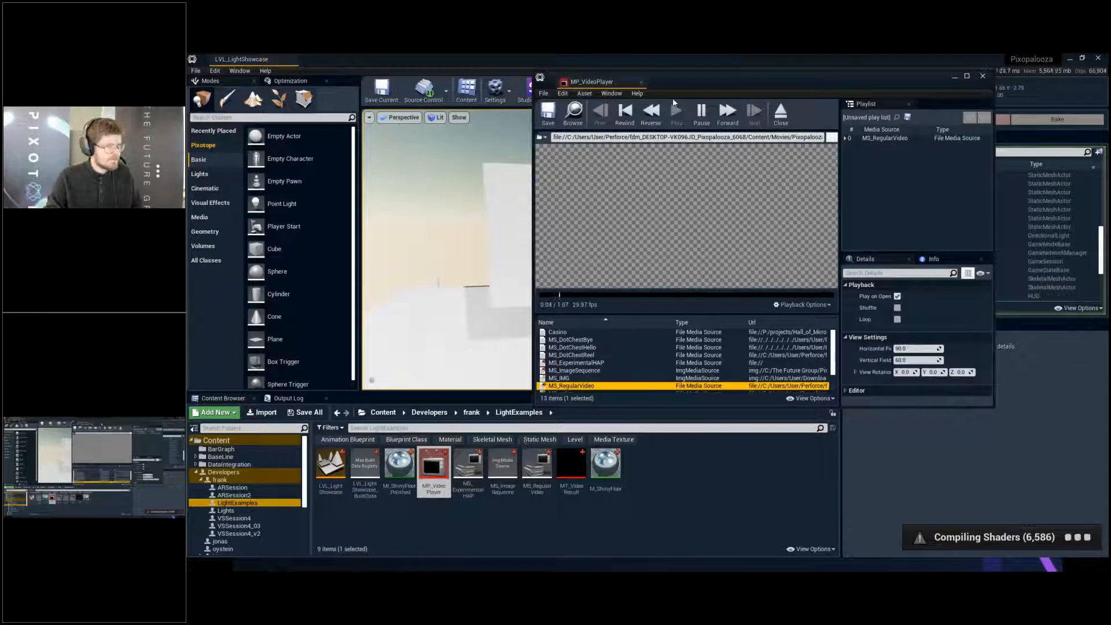
{"action": "left_click_drag", "start_coordinate": [672, 82], "coordinate": [400, 380]}
- Check the screen plane's MediaVideo component, end the live preview and enable Use Debug Texture on that component
{"action": "left_click", "coordinate": [603, 249]}
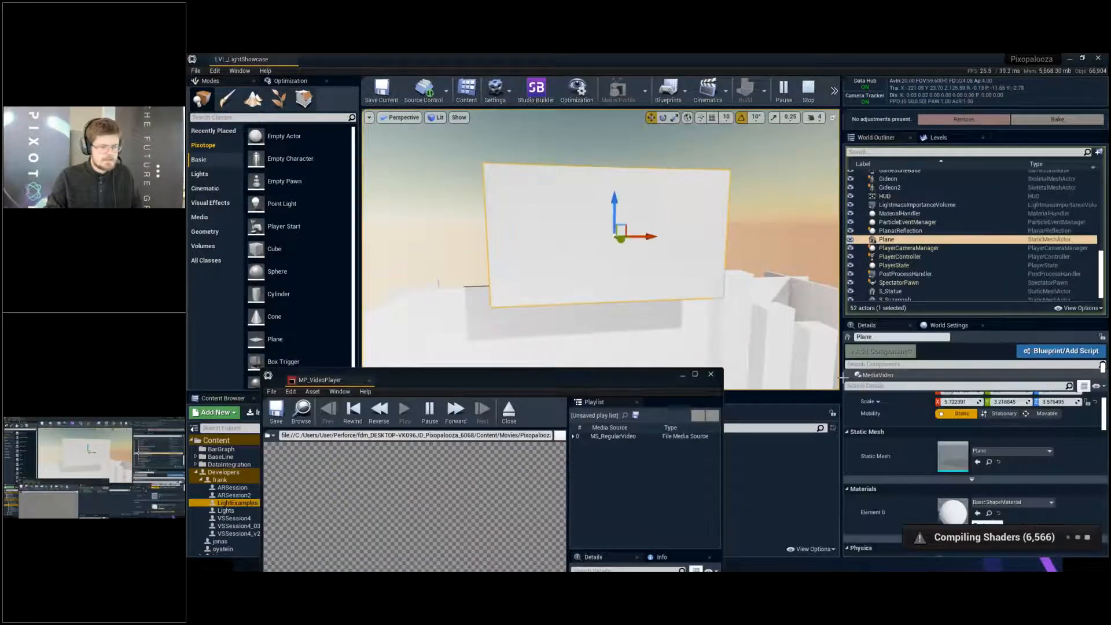
{"action": "scroll", "coordinate": [908, 433], "scroll_direction": "down", "scroll_amount": 3}
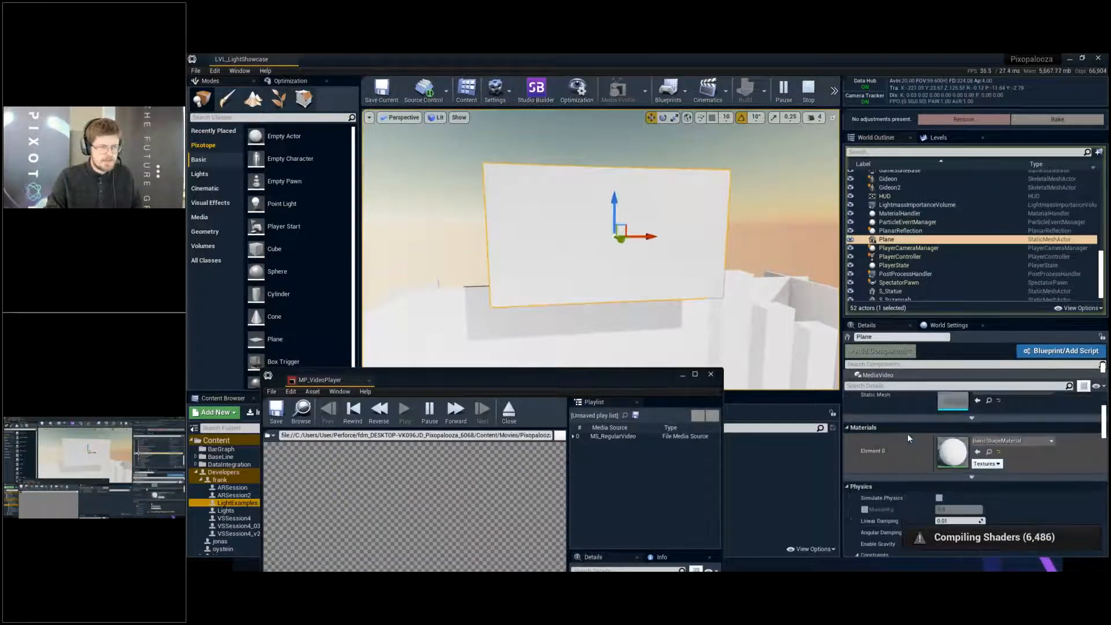
{"action": "left_click", "coordinate": [885, 375]}
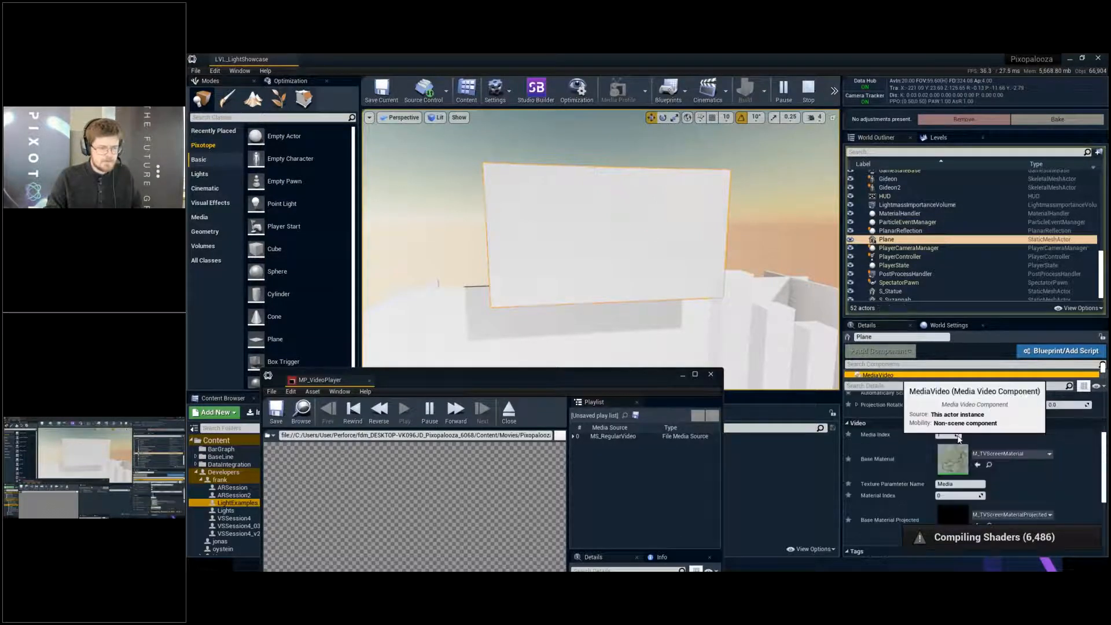
{"action": "scroll", "coordinate": [958, 438], "scroll_direction": "up", "scroll_amount": 3}
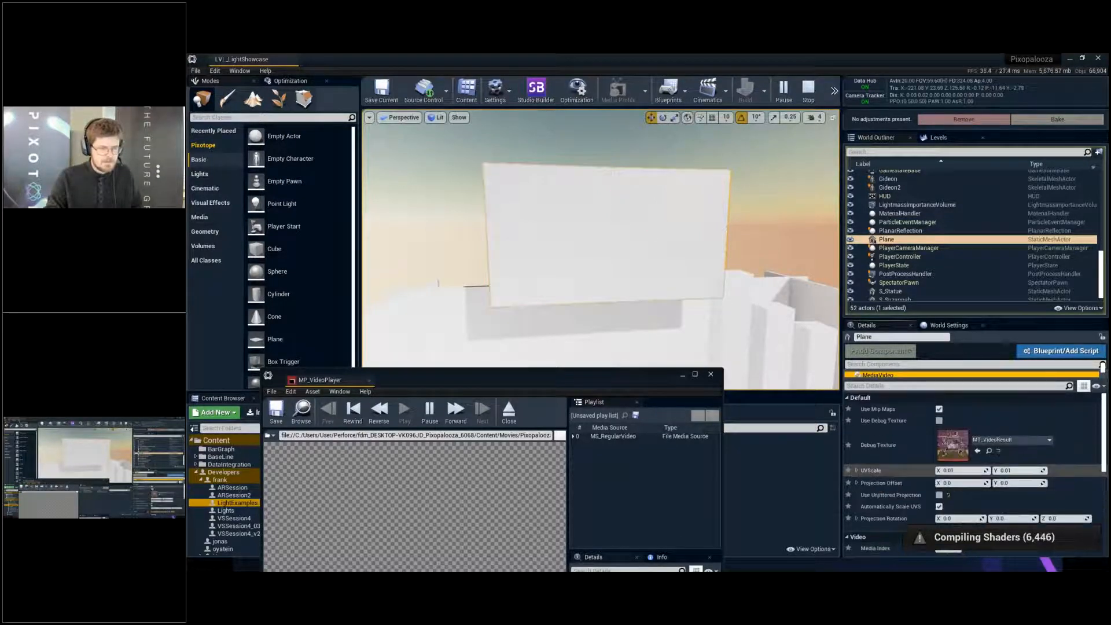
{"action": "key", "text": "Escape"}
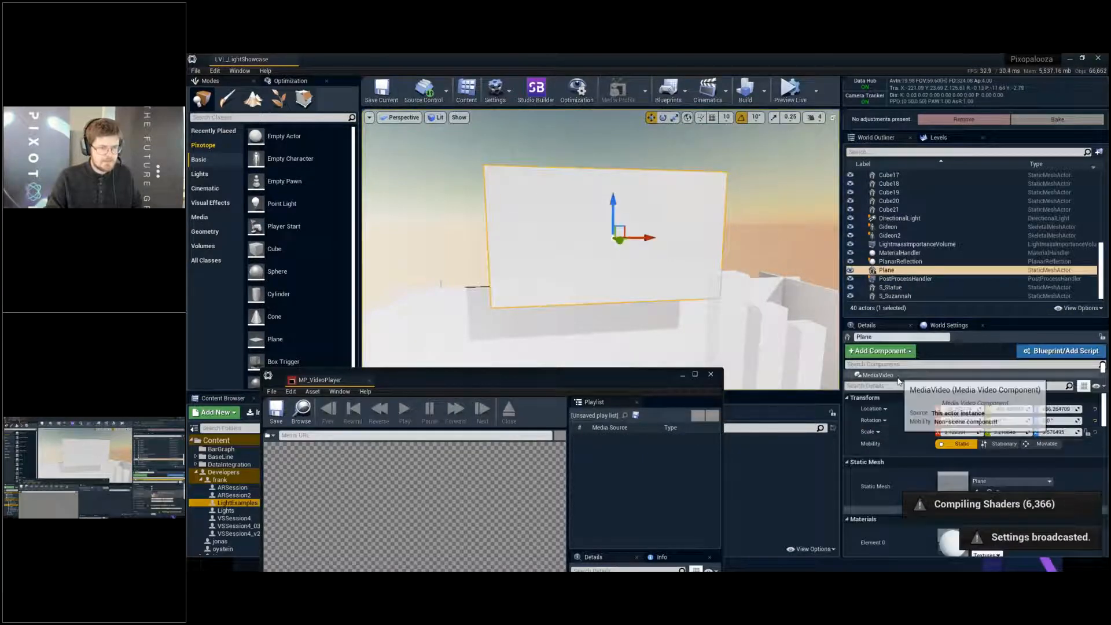
{"action": "left_click", "coordinate": [897, 377]}
{"action": "left_click", "coordinate": [939, 421]}
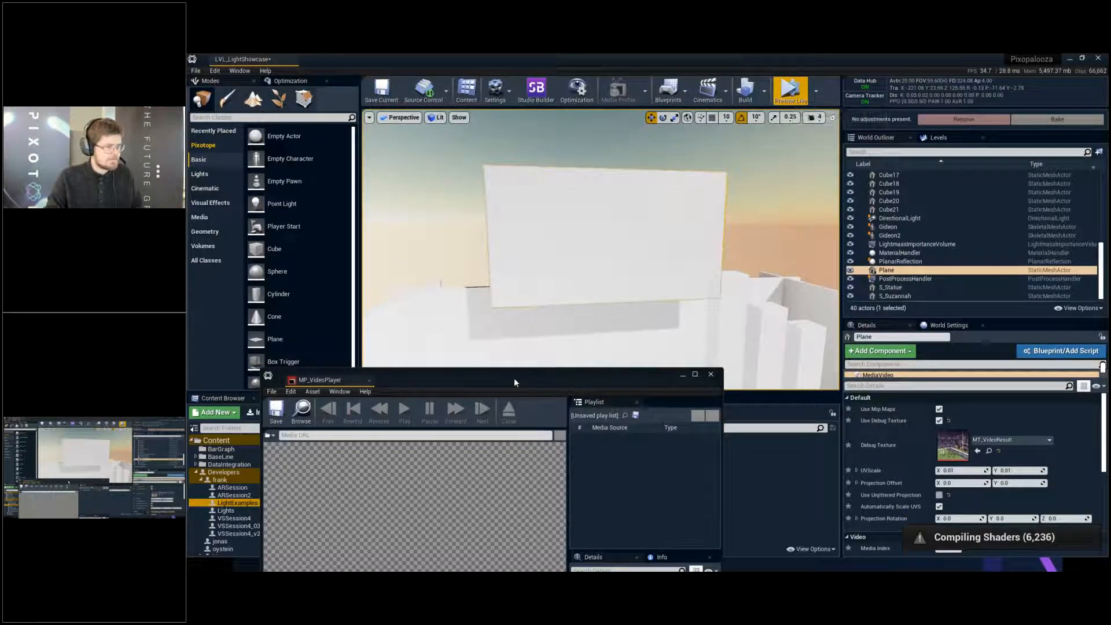
- Preview the level live with MS_RegularVideo playing in MP_VideoPlayer, watch it on the plane, and end the preview
{"action": "left_click_drag", "start_coordinate": [514, 378], "coordinate": [588, 224]}
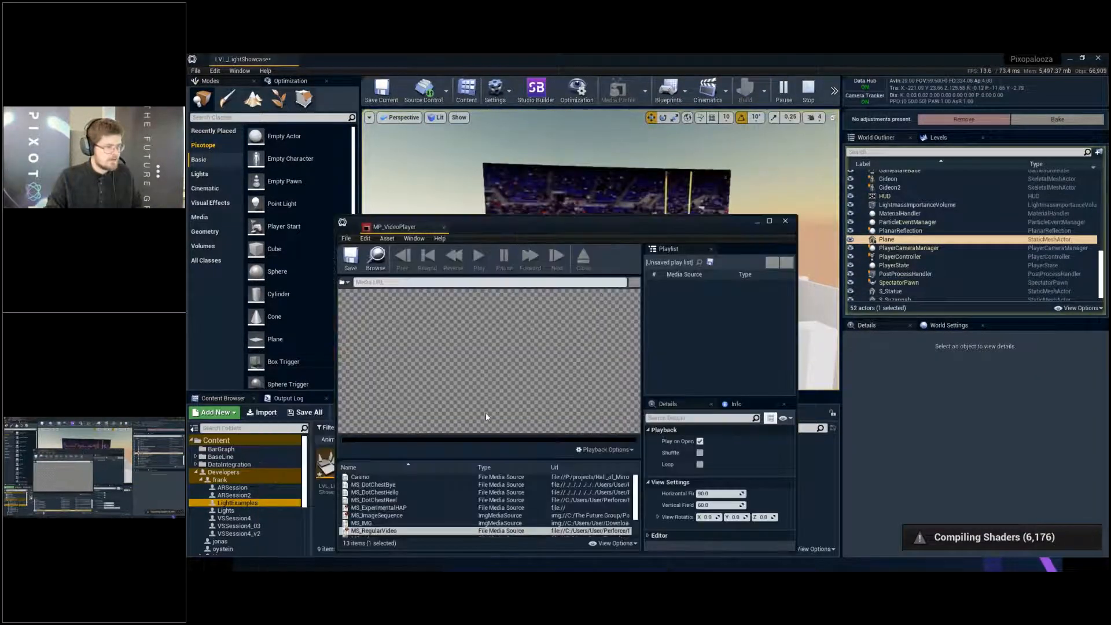
{"action": "double_click", "coordinate": [373, 530]}
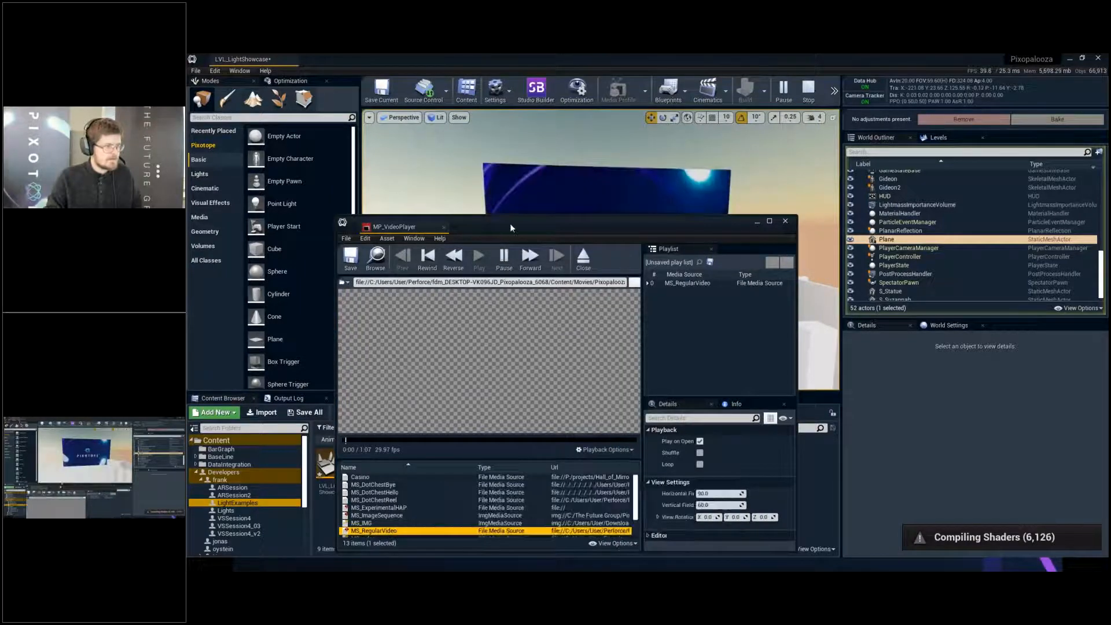
{"action": "left_click_drag", "start_coordinate": [509, 223], "coordinate": [473, 407]}
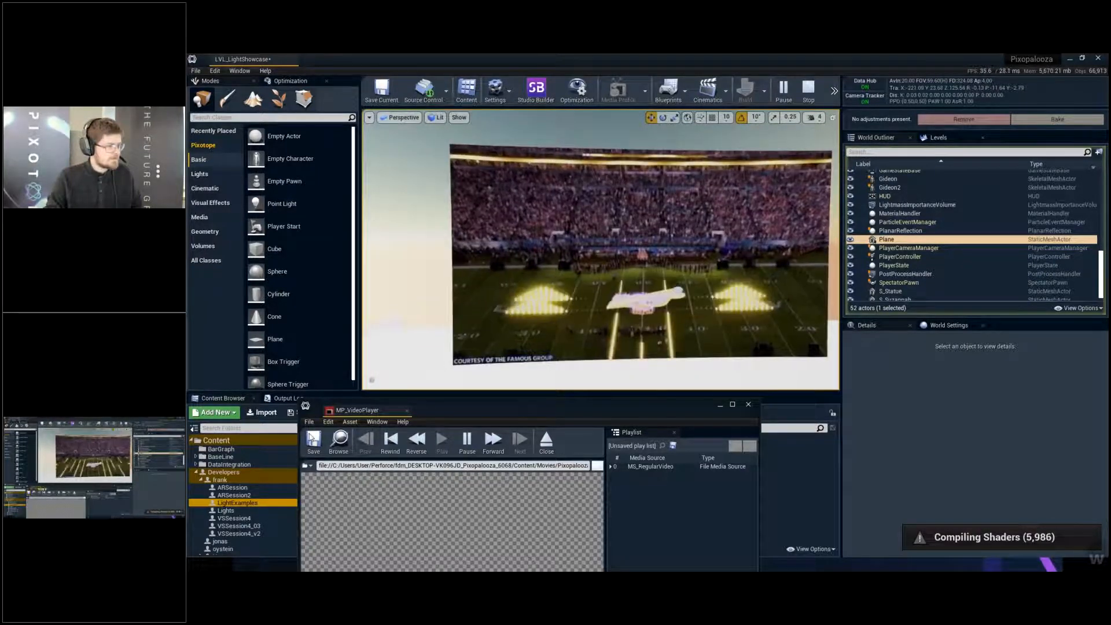
{"action": "left_click", "coordinate": [405, 411]}
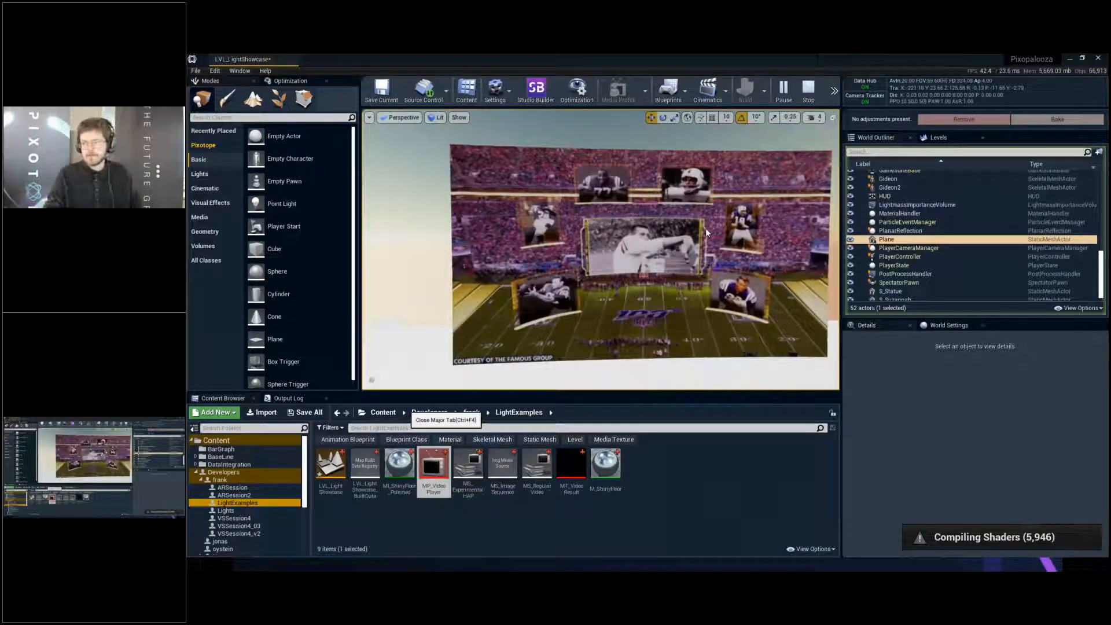
{"action": "scroll", "coordinate": [706, 228], "scroll_direction": "down", "scroll_amount": 2}
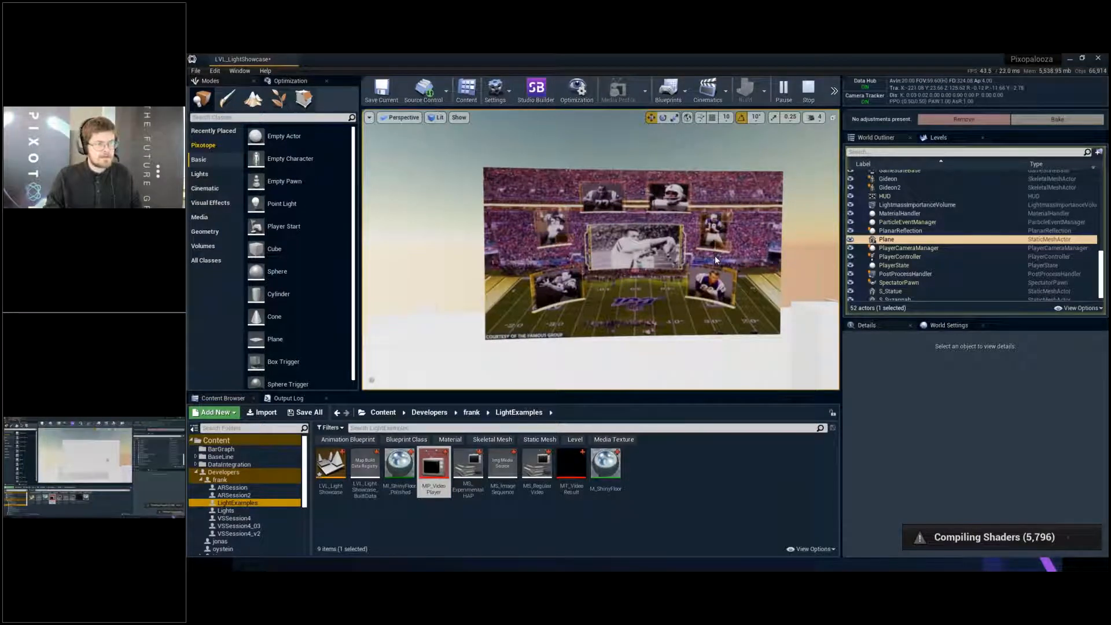
{"action": "key", "text": "Escape"}
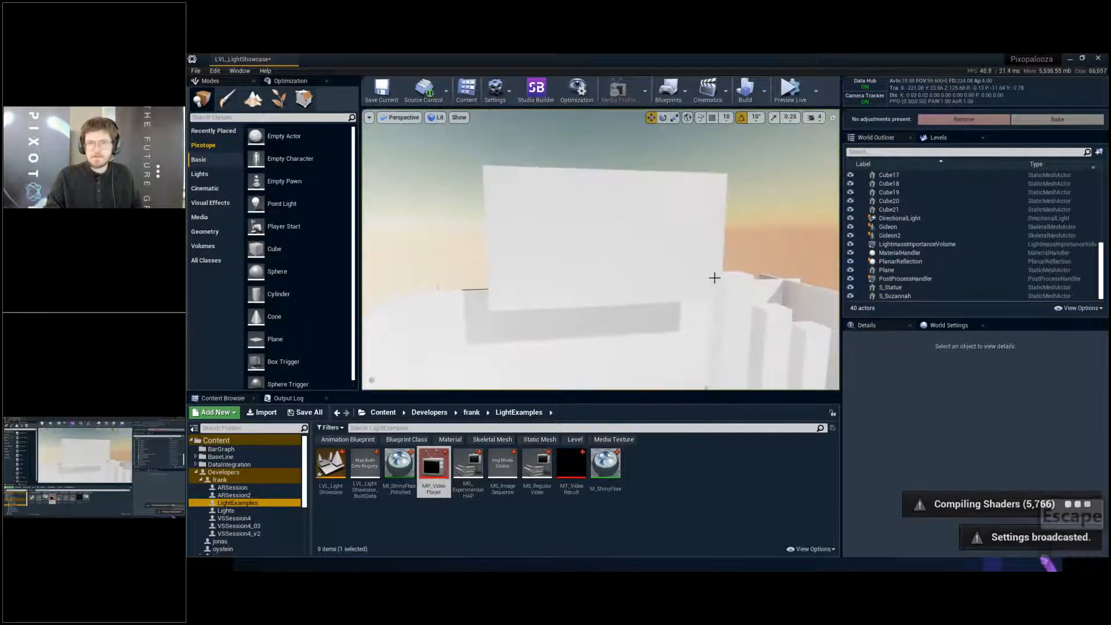
- Create an Actor Blueprint class named BP_VideoPlayback in the LightExamples folder and save it
{"action": "right_click", "coordinate": [651, 453]}
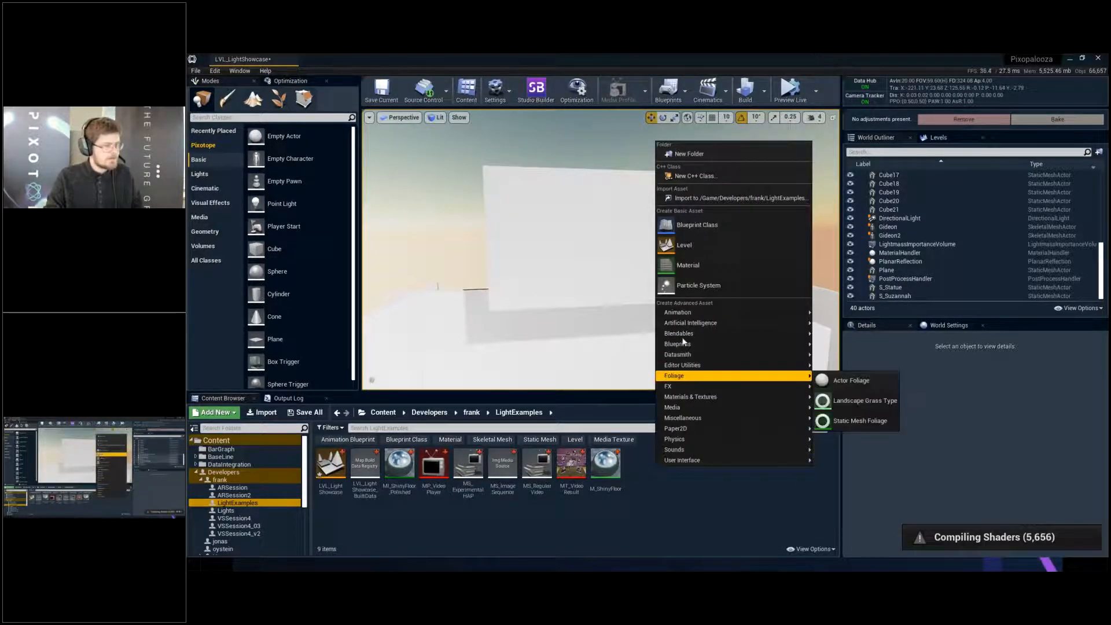
{"action": "left_click", "coordinate": [692, 225]}
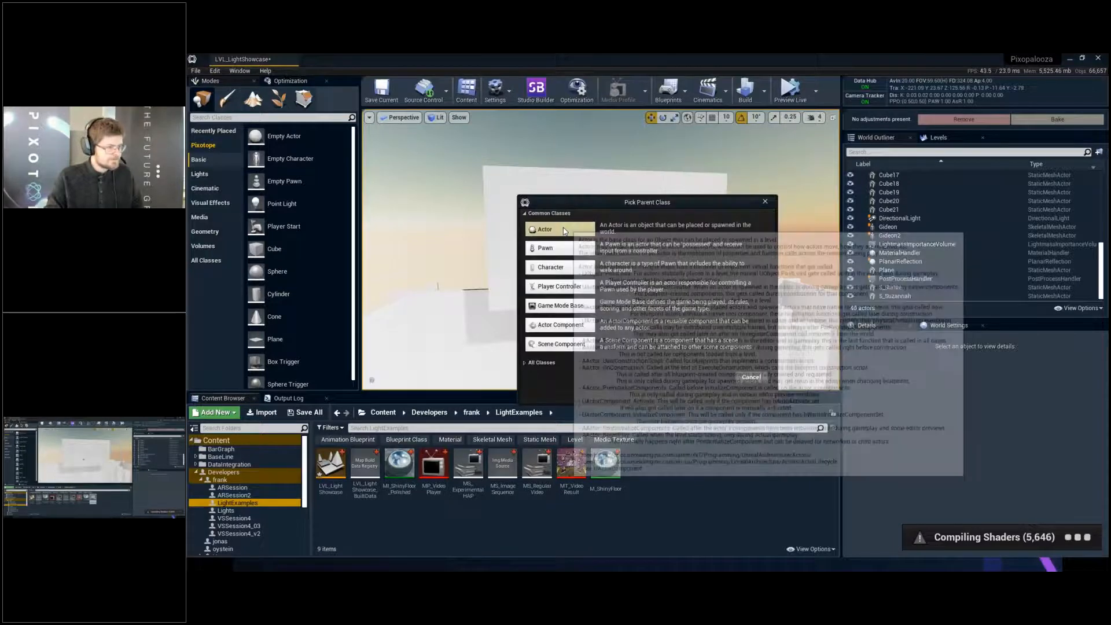
{"action": "left_click", "coordinate": [566, 230]}
{"action": "type", "text": "BP*"}
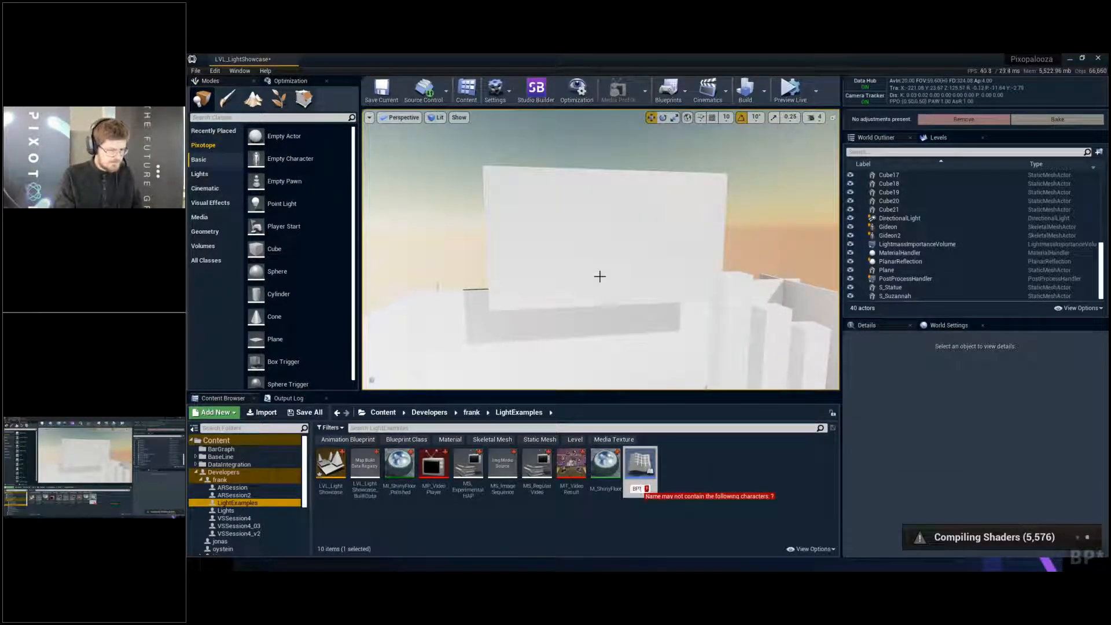
{"action": "type", "text": "V"}
{"action": "key", "text": "BackSpace"}
{"action": "key", "text": "BackSpace"}
{"action": "type", "text": "*"}
{"action": "key", "text": "BackSpace"}
{"action": "type", "text": "_Video"}
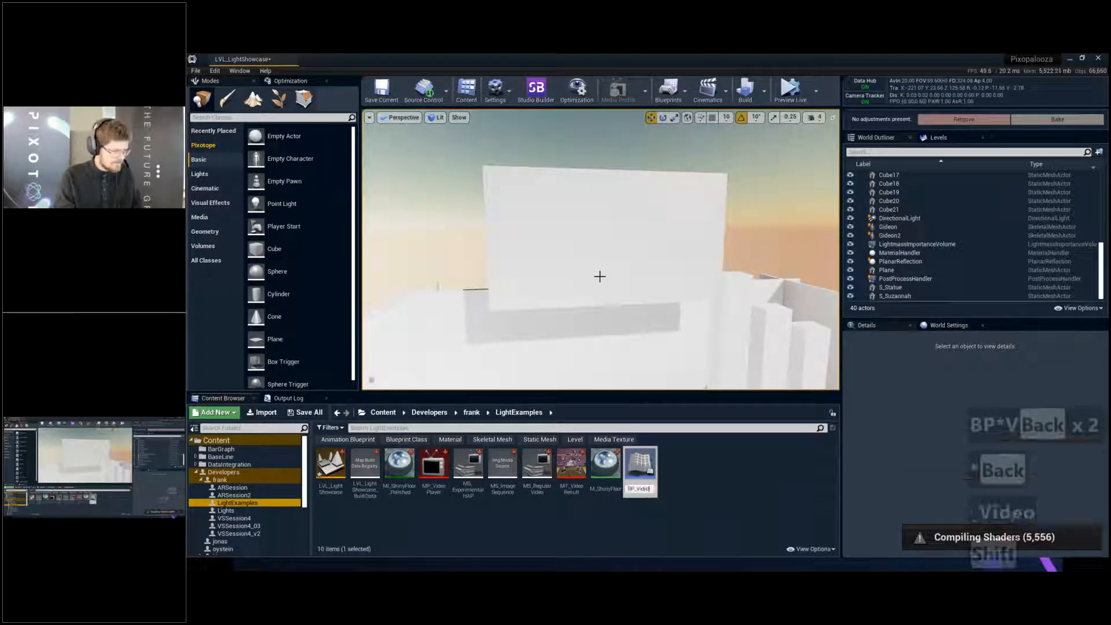
{"action": "type", "text": "Playback"}
{"action": "key", "text": "Return"}
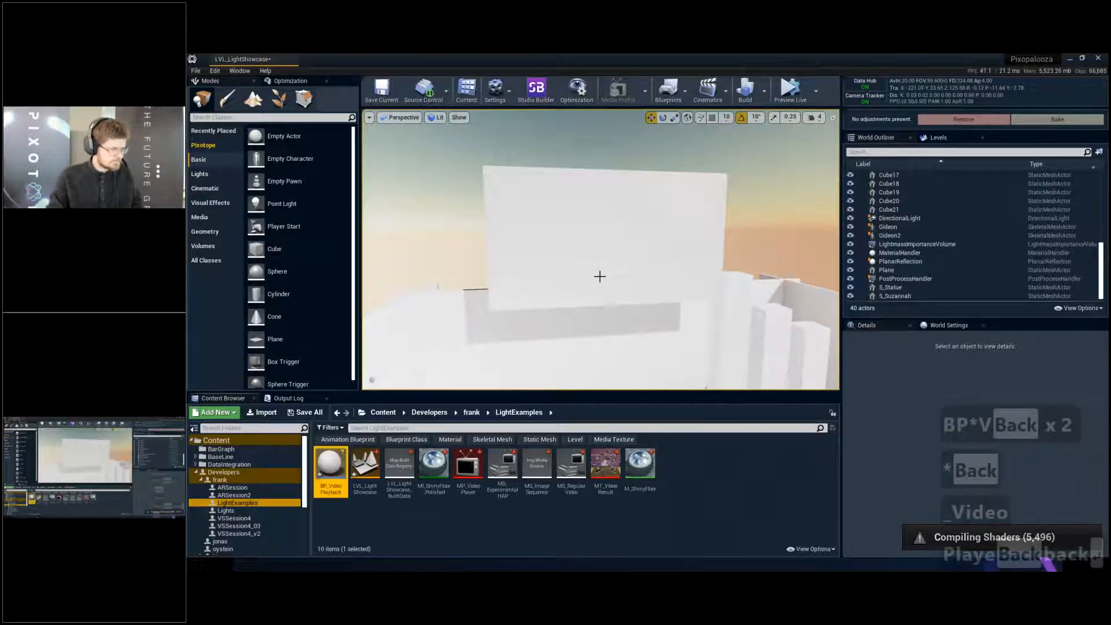
{"action": "key", "text": "ctrl+s"}
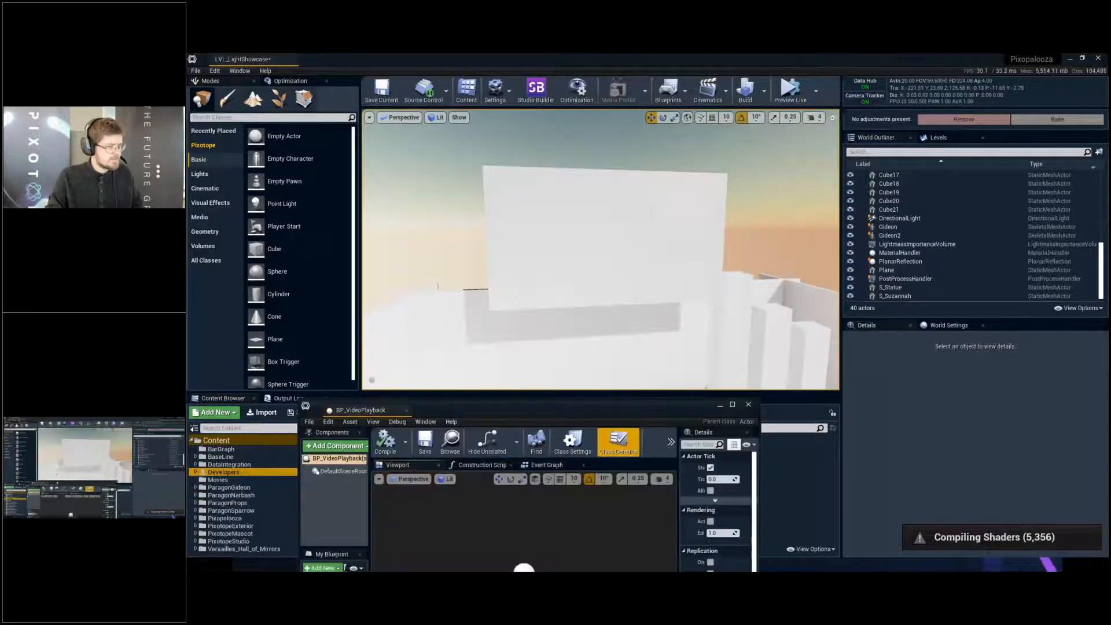
- Add a variable named VideoPlayer to the BP_VideoPlayback Blueprint in its maximized editor
{"action": "double_click", "coordinate": [503, 208]}
{"action": "left_click", "coordinate": [304, 386]}
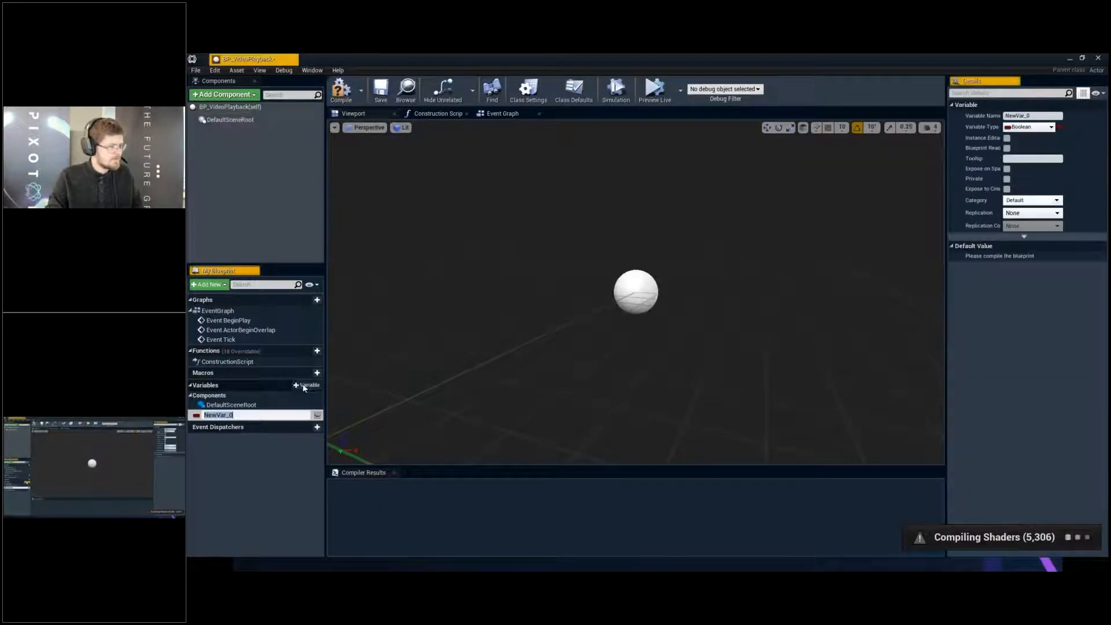
{"action": "left_click", "coordinate": [1036, 116]}
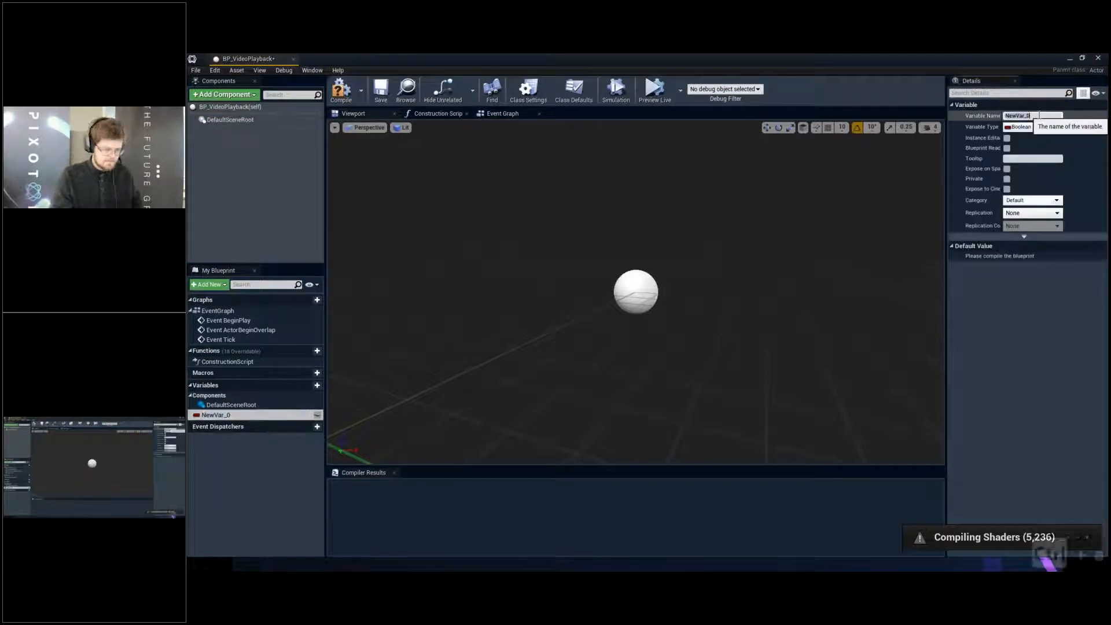
{"action": "key", "text": "ctrl+a"}
{"action": "type", "text": "VideoPlayer"}
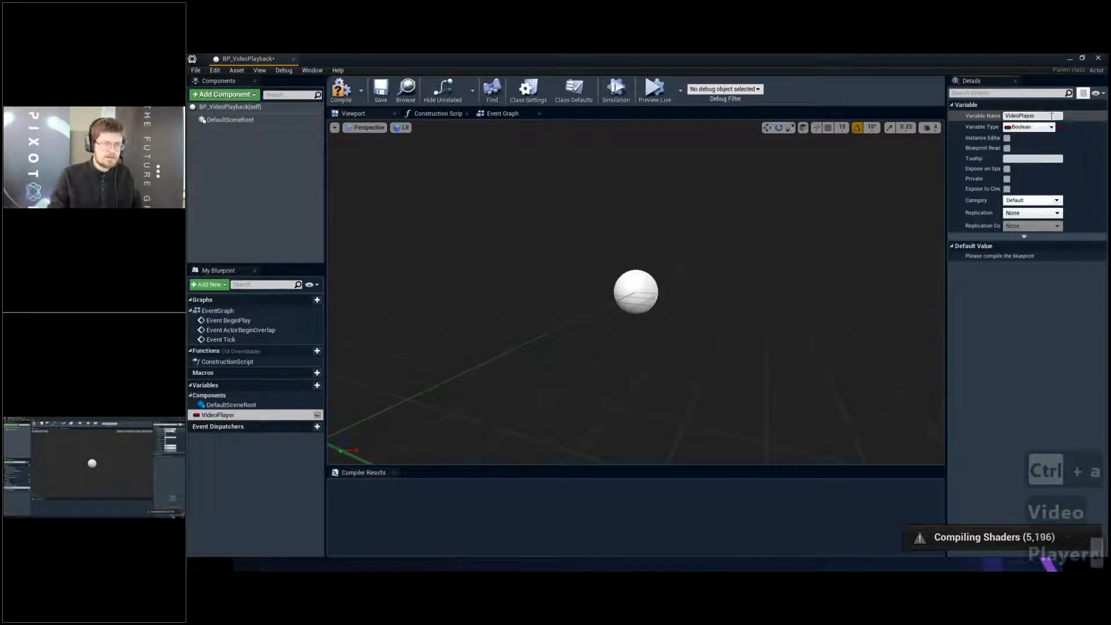
{"action": "key", "text": "Return"}
- Set the VideoPlayer variable's type to Media Player
{"action": "left_click", "coordinate": [1033, 127]}
{"action": "type", "text": "m"}
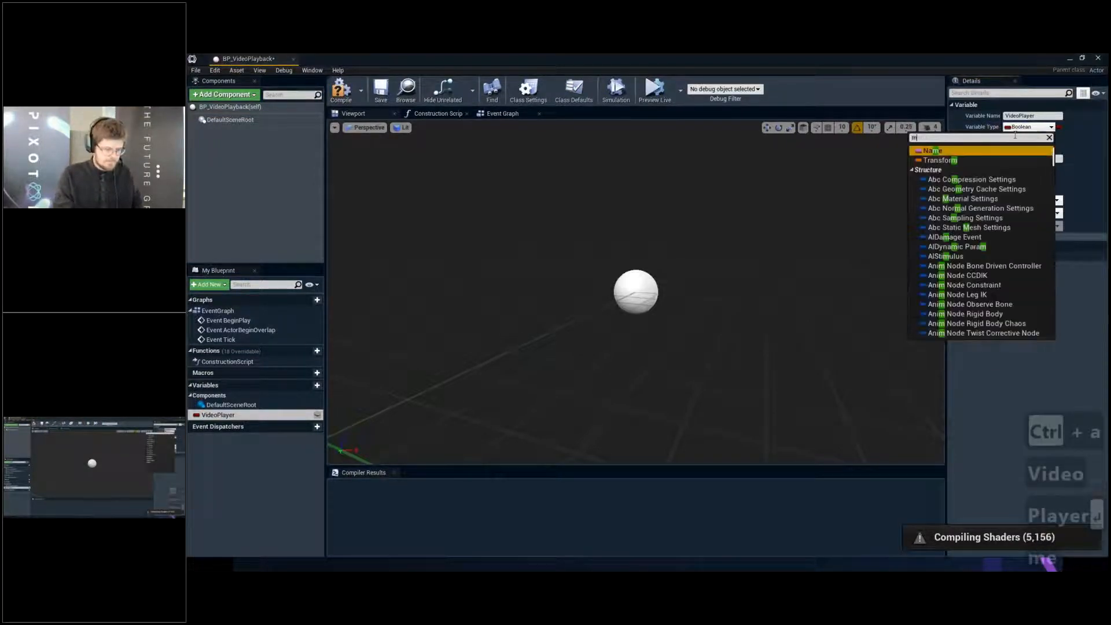
{"action": "type", "text": "edia play"}
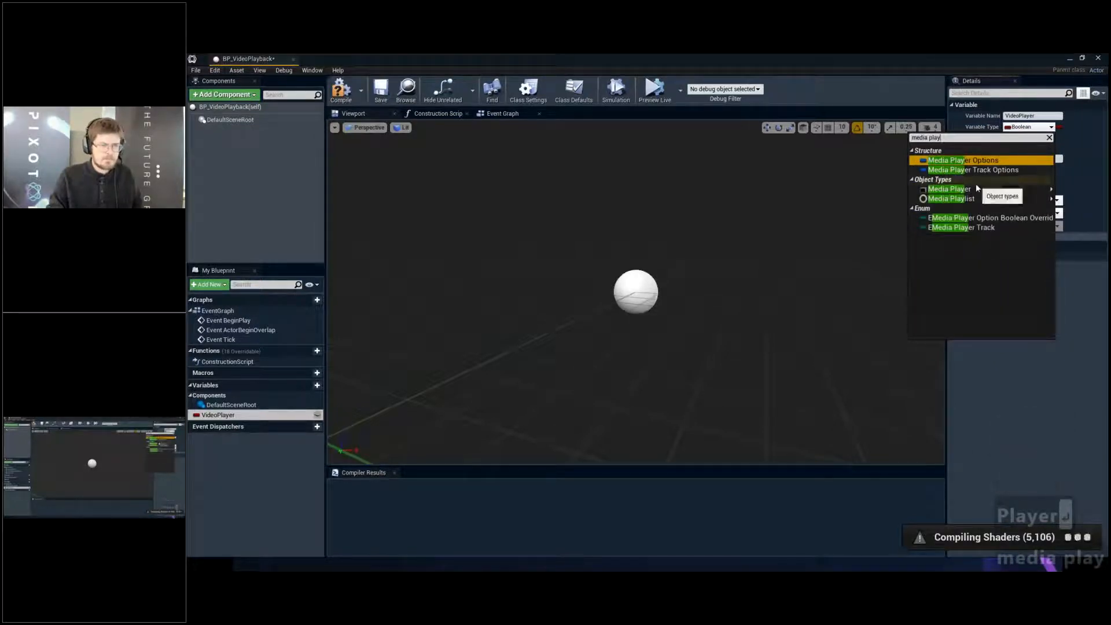
{"action": "mouse_move", "coordinate": [972, 190]}
{"action": "left_click", "coordinate": [876, 191]}
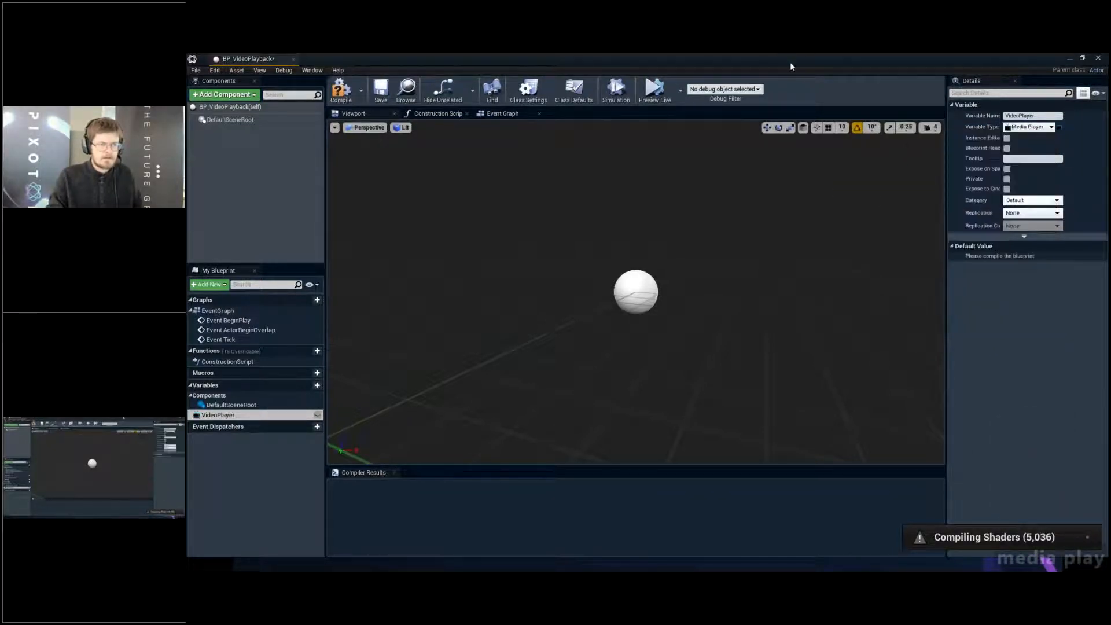
- Compile the Blueprint and assign the MP_VideoPlayer asset as the VideoPlayer variable's default value
{"action": "left_click_drag", "start_coordinate": [791, 65], "coordinate": [672, 55]}
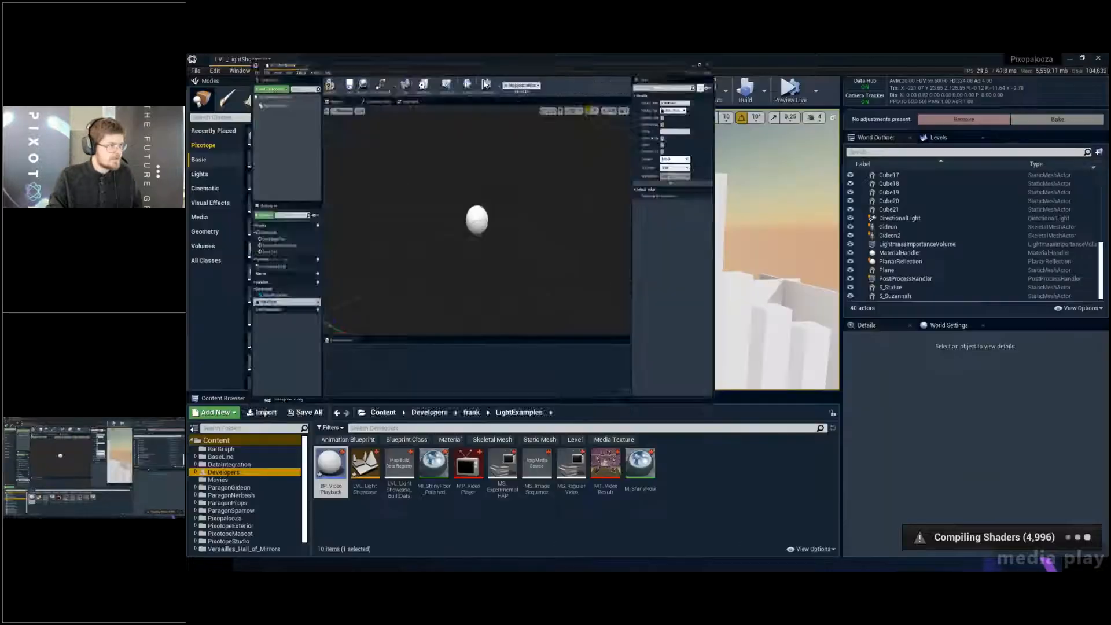
{"action": "left_click", "coordinate": [342, 124]}
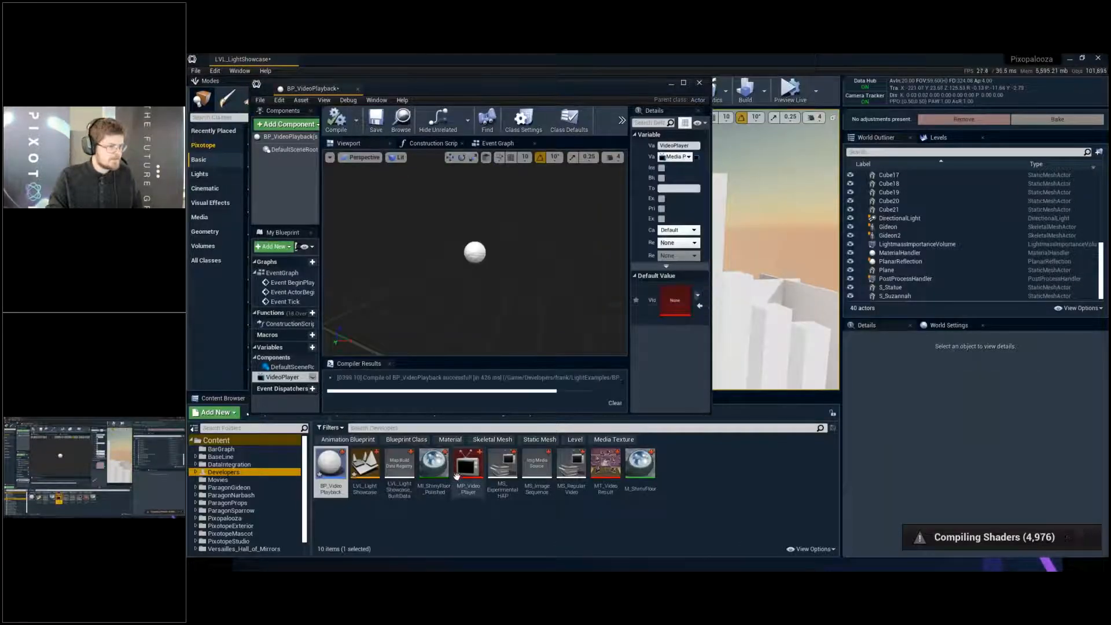
{"action": "left_click_drag", "start_coordinate": [461, 470], "coordinate": [677, 302]}
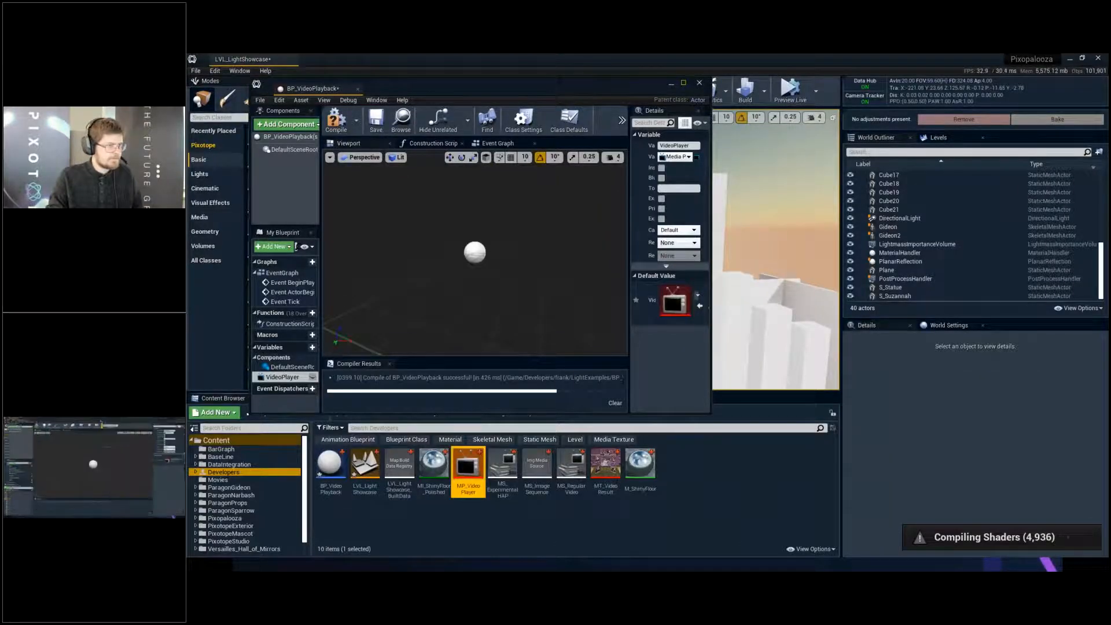
{"action": "double_click", "coordinate": [684, 83]}
- Place a getter node for VideoPlayer in the Event Graph, between the BeginPlay and ActorBeginOverlap events
{"action": "left_click", "coordinate": [505, 116]}
{"action": "right_click_drag", "start_coordinate": [663, 214], "coordinate": [572, 227]}
{"action": "left_click", "coordinate": [218, 415]}
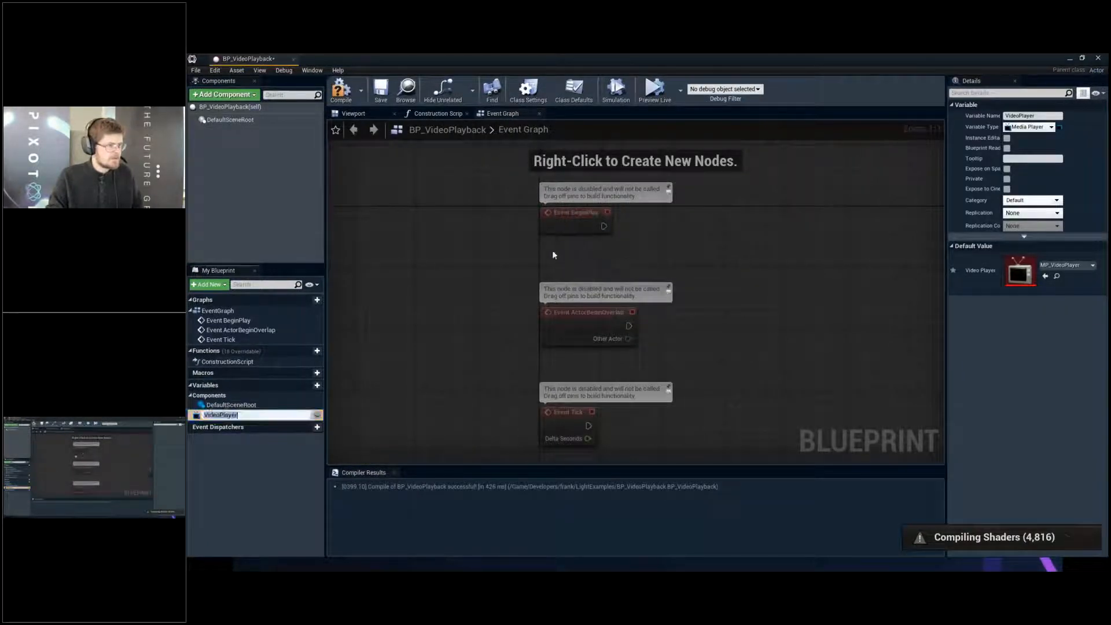
{"action": "left_click_drag", "start_coordinate": [554, 255], "coordinate": [555, 256]}
{"action": "left_click", "coordinate": [594, 265]}
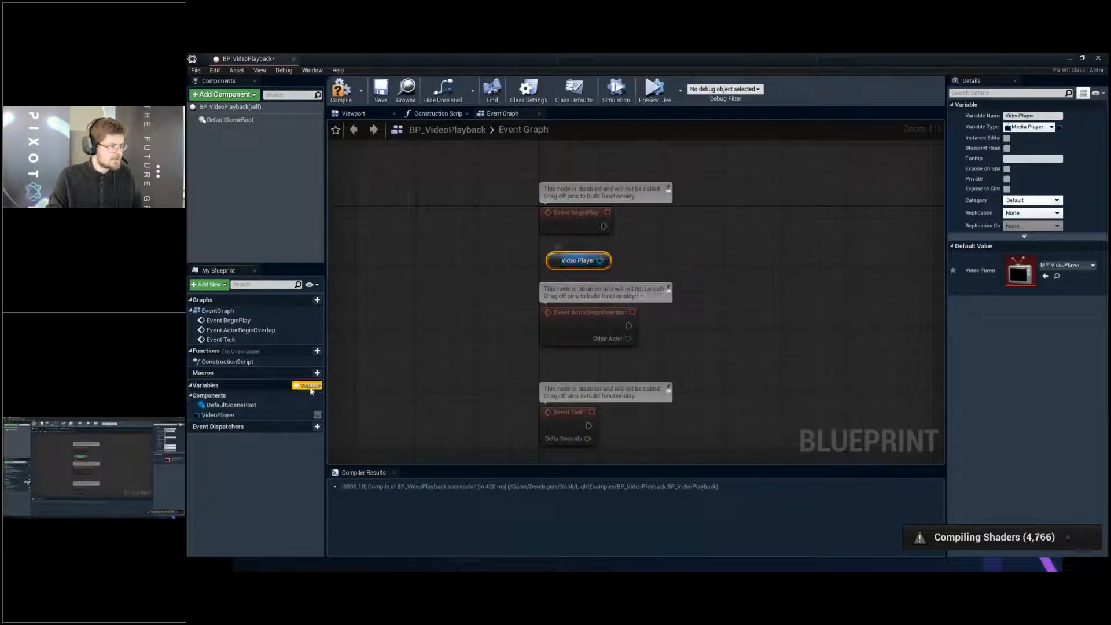
- Add a new variable named VideoSource to the BP_VideoPlayback Blueprint
{"action": "left_click", "coordinate": [316, 385]}
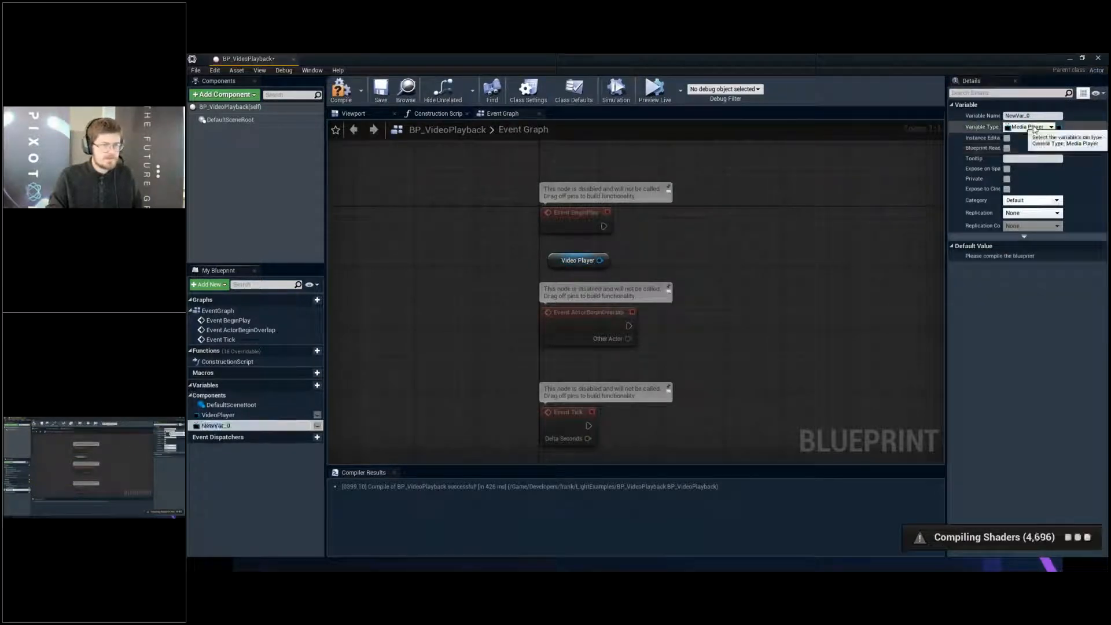
{"action": "left_click_drag", "start_coordinate": [1038, 117], "coordinate": [859, 124]}
{"action": "type", "text": "Video"}
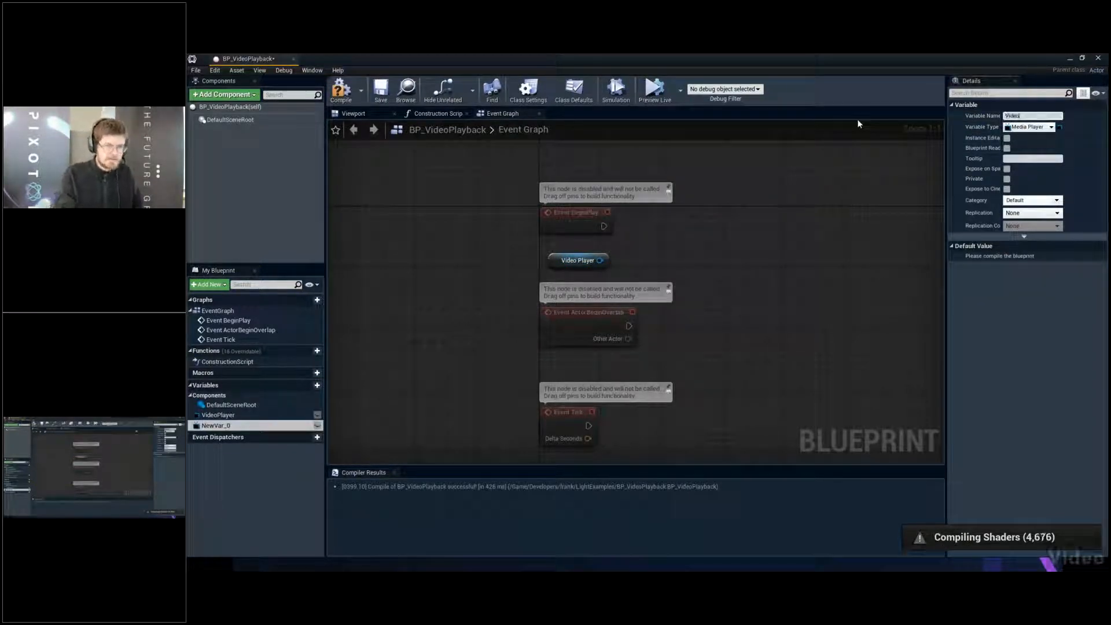
{"action": "type", "text": "Plruce"}
{"action": "key", "text": "BackSpace"}
{"action": "key", "text": "BackSpace"}
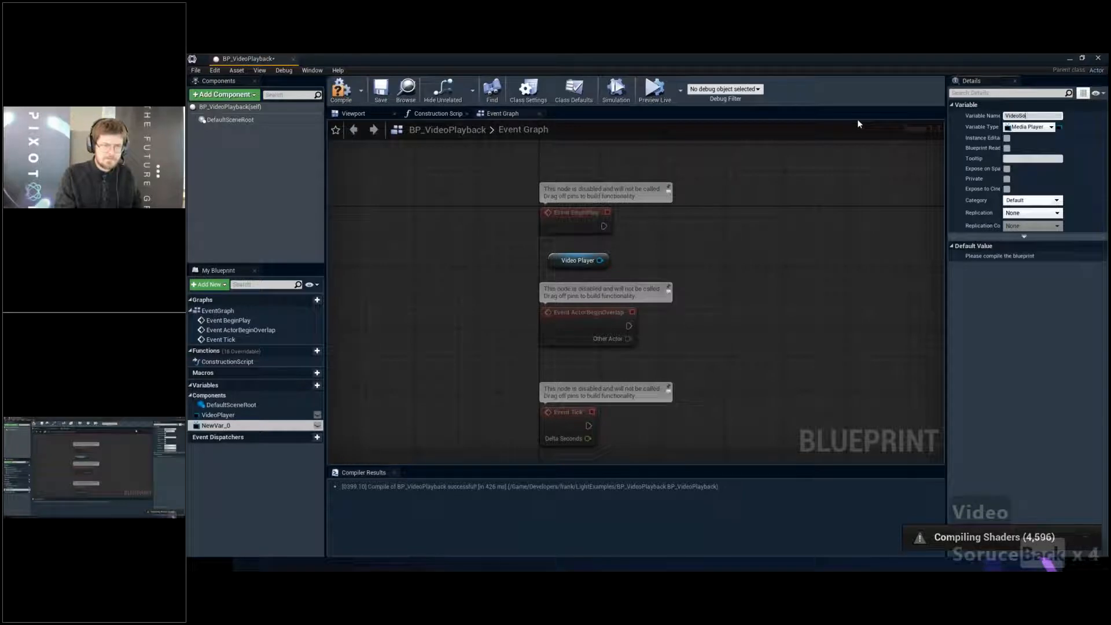
{"action": "type", "text": "urce"}
{"action": "key", "text": "Return"}
- Set the VideoSource variable's type to a File Media Source object reference and save the Blueprint
{"action": "left_click", "coordinate": [1050, 127]}
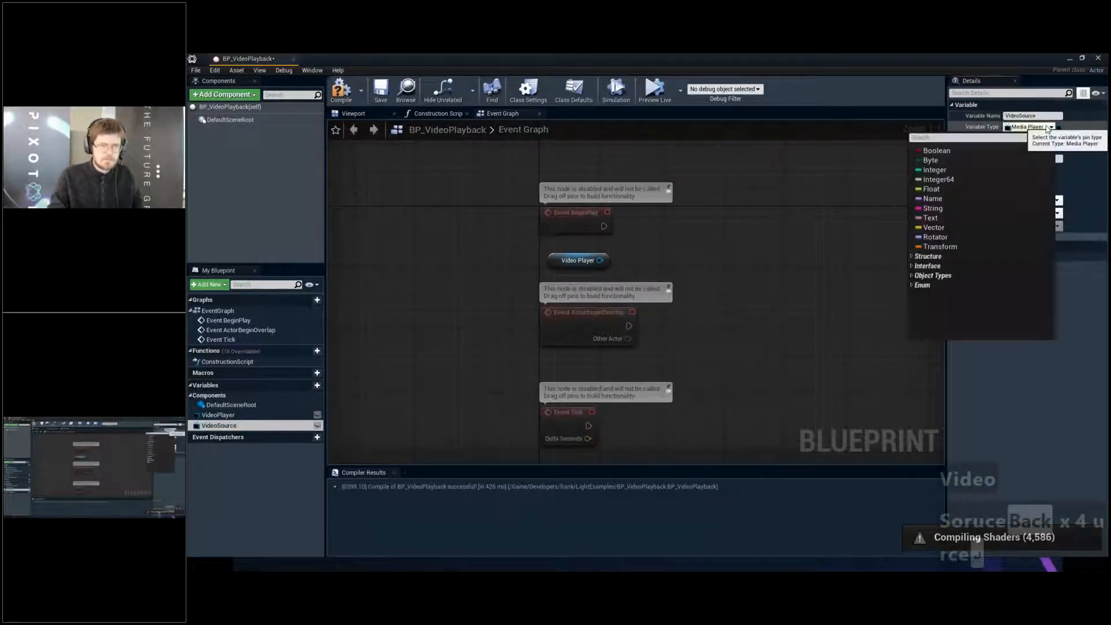
{"action": "type", "text": "file media"}
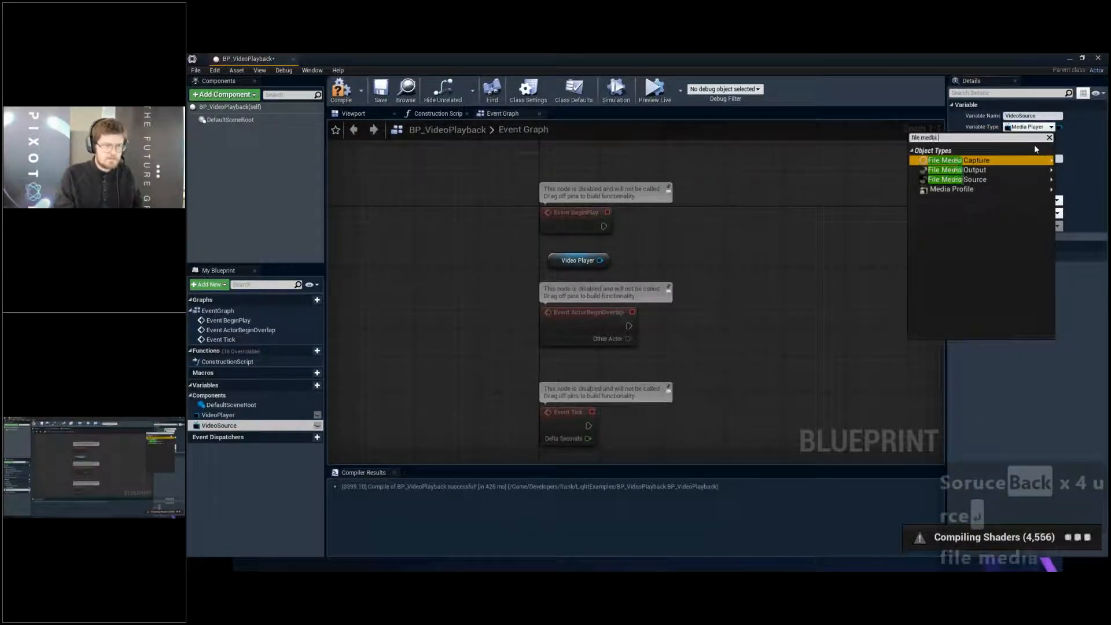
{"action": "mouse_move", "coordinate": [947, 182]}
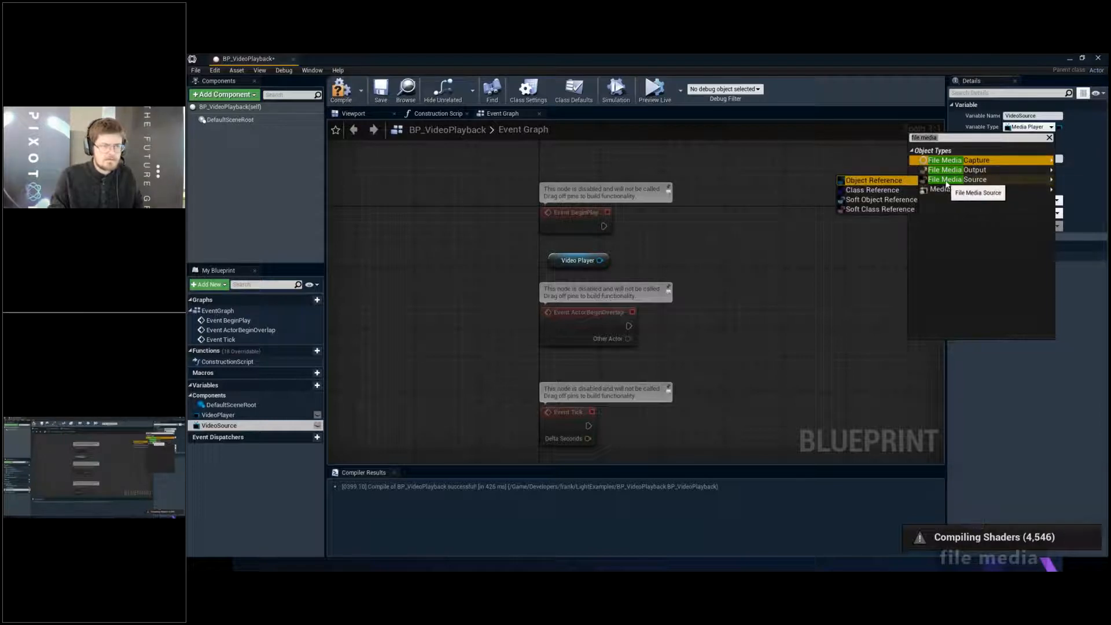
{"action": "left_click", "coordinate": [888, 181]}
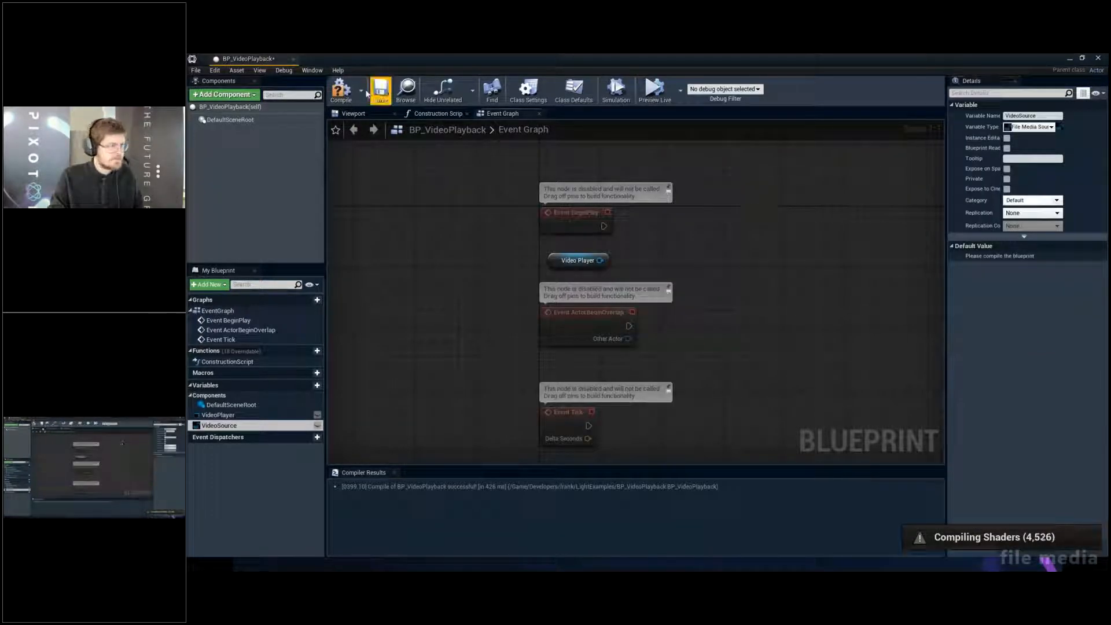
{"action": "left_click", "coordinate": [381, 93]}
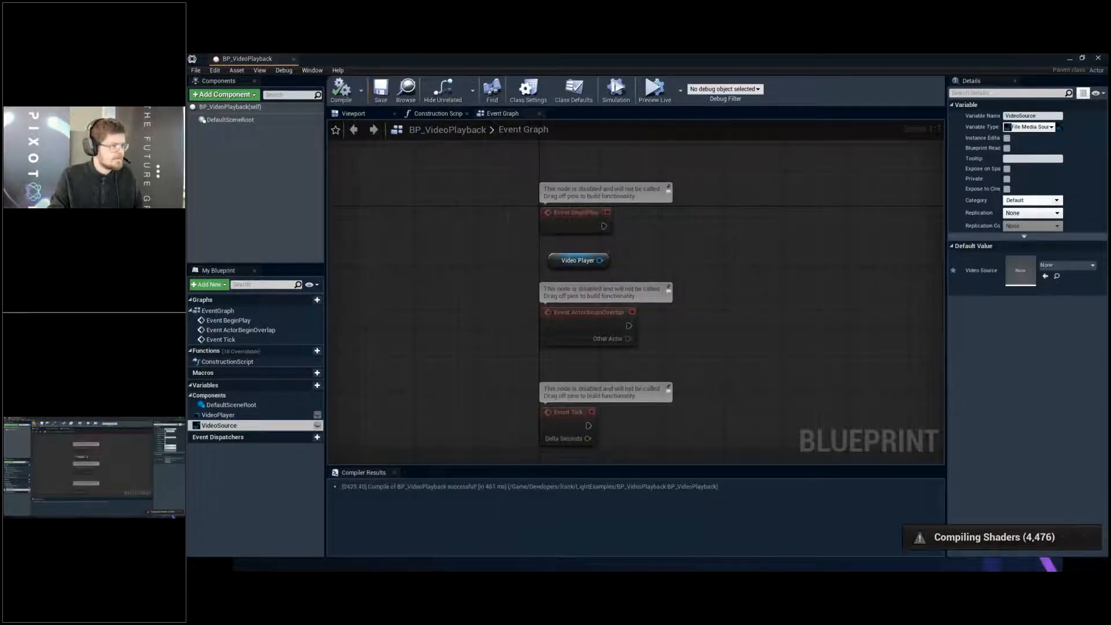
- Add an Open Source with Options node targeting the Video Player getter, and delete the unused ActorBeginOverlap and Tick events
{"action": "left_click_drag", "start_coordinate": [600, 261], "coordinate": [686, 238]}
{"action": "type", "text": "open with"}
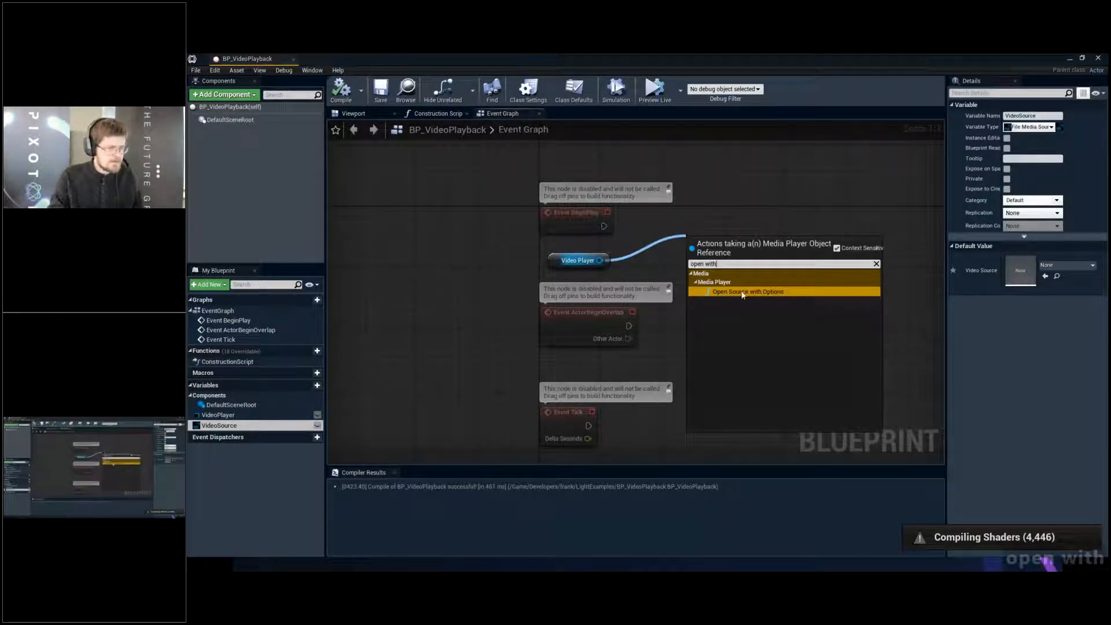
{"action": "left_click", "coordinate": [747, 292]}
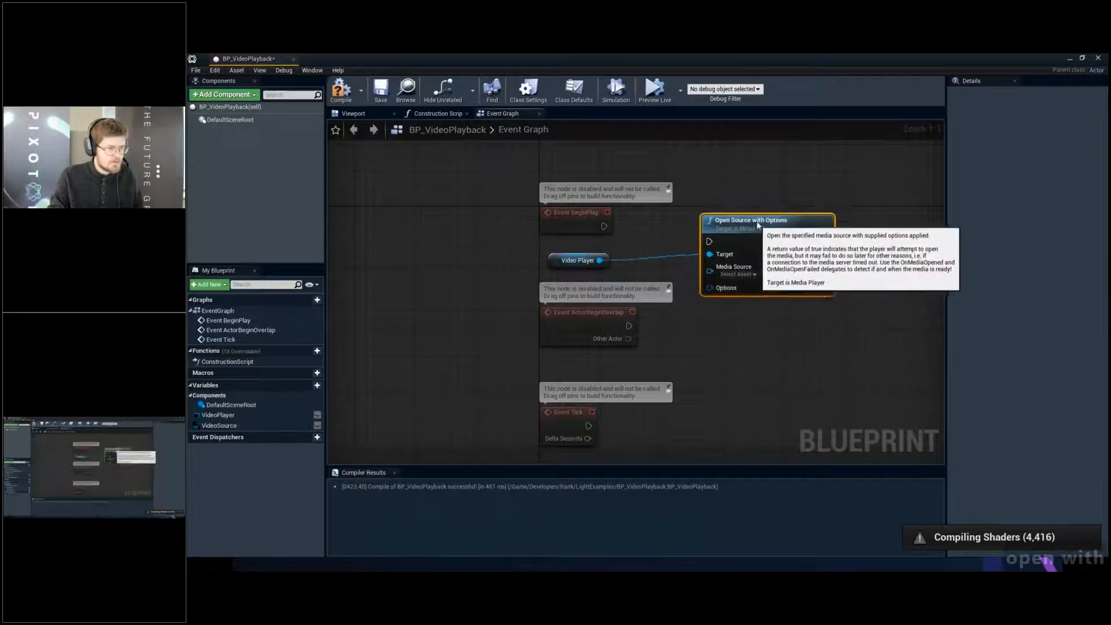
{"action": "left_click_drag", "start_coordinate": [642, 396], "coordinate": [619, 304]}
{"action": "key", "text": "Delete"}
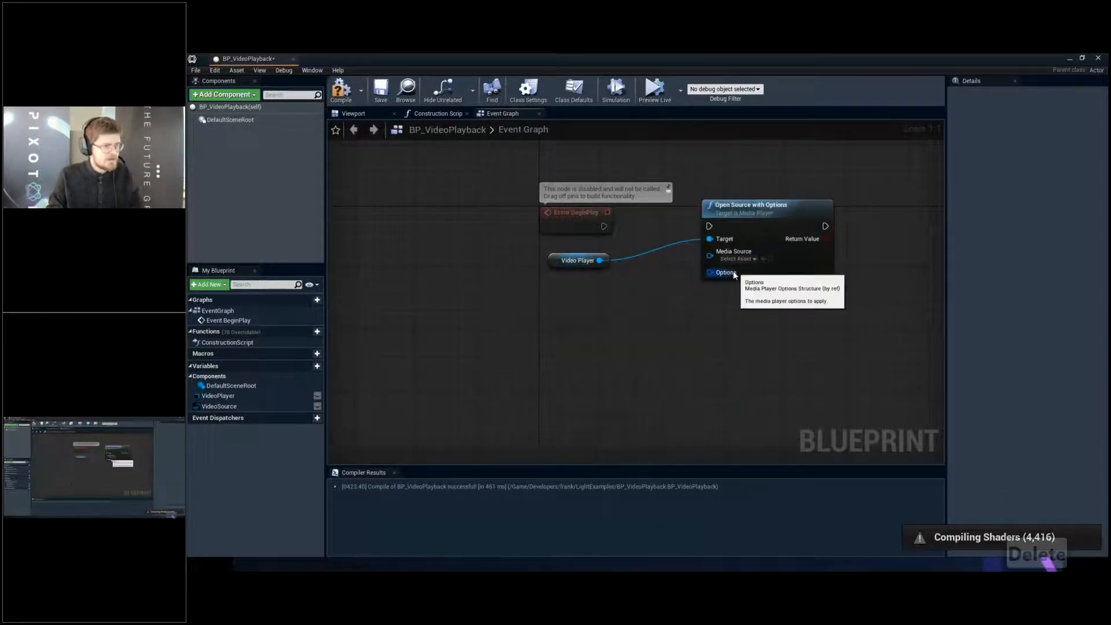
- Split the Options struct pin of Open Source with Options and set both Play on Open and Loop to Enabled
{"action": "right_click", "coordinate": [732, 273]}
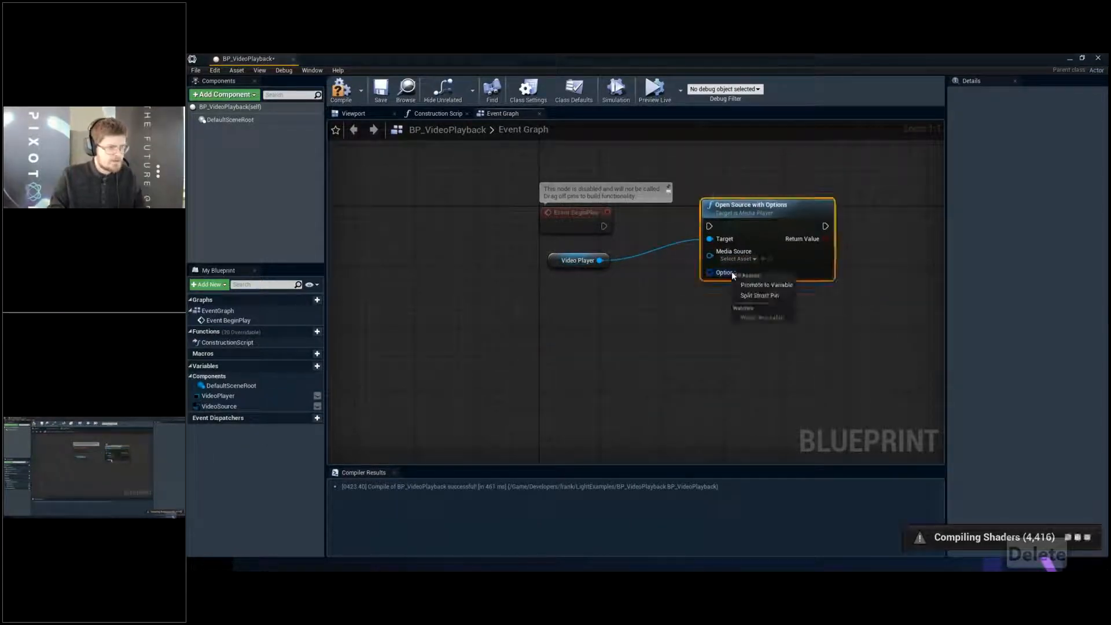
{"action": "left_click", "coordinate": [759, 296]}
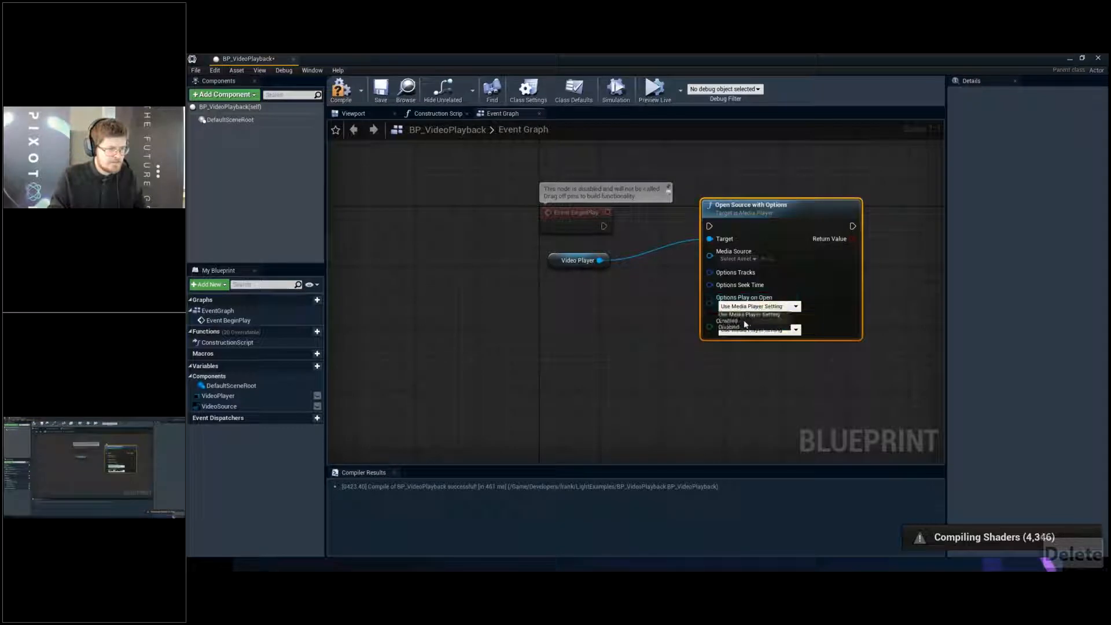
{"action": "left_click", "coordinate": [745, 322]}
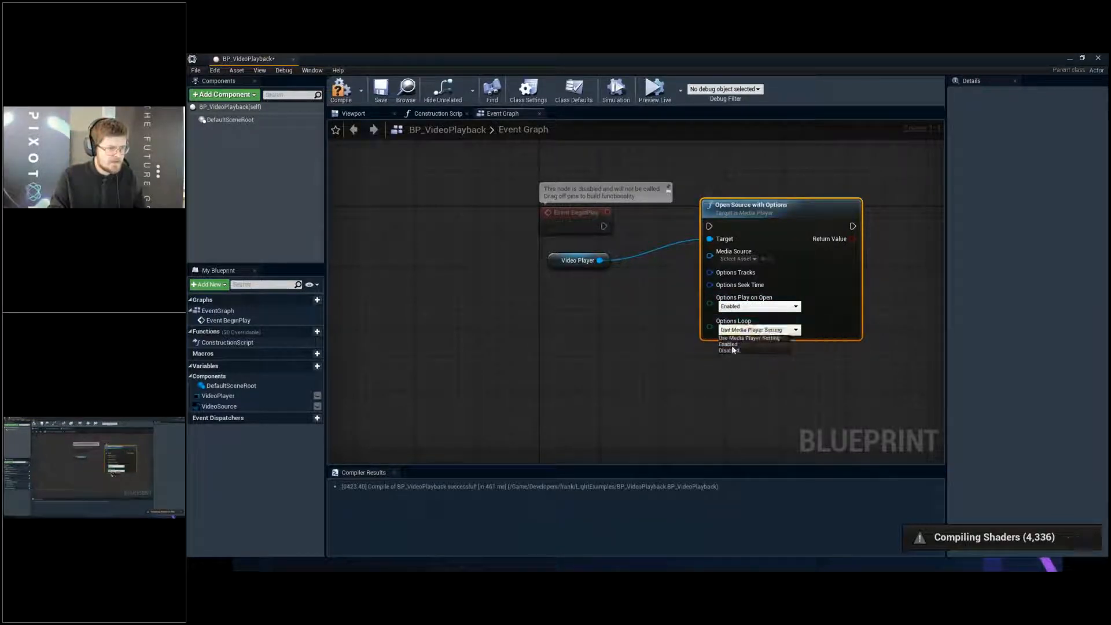
{"action": "left_click", "coordinate": [733, 345]}
- Connect Event BeginPlay to Open Source with Options and wire a VideoSource getter, placed below Video Player, into Media Source
{"action": "left_click_drag", "start_coordinate": [604, 227], "coordinate": [710, 226]}
{"action": "left_click_drag", "start_coordinate": [219, 406], "coordinate": [718, 255]}
{"action": "left_click", "coordinate": [565, 298]}
{"action": "left_click_drag", "start_coordinate": [596, 299], "coordinate": [548, 281]}
- Make the VideoSource variable instance editable and save the Blueprint
{"action": "left_click", "coordinate": [317, 407]}
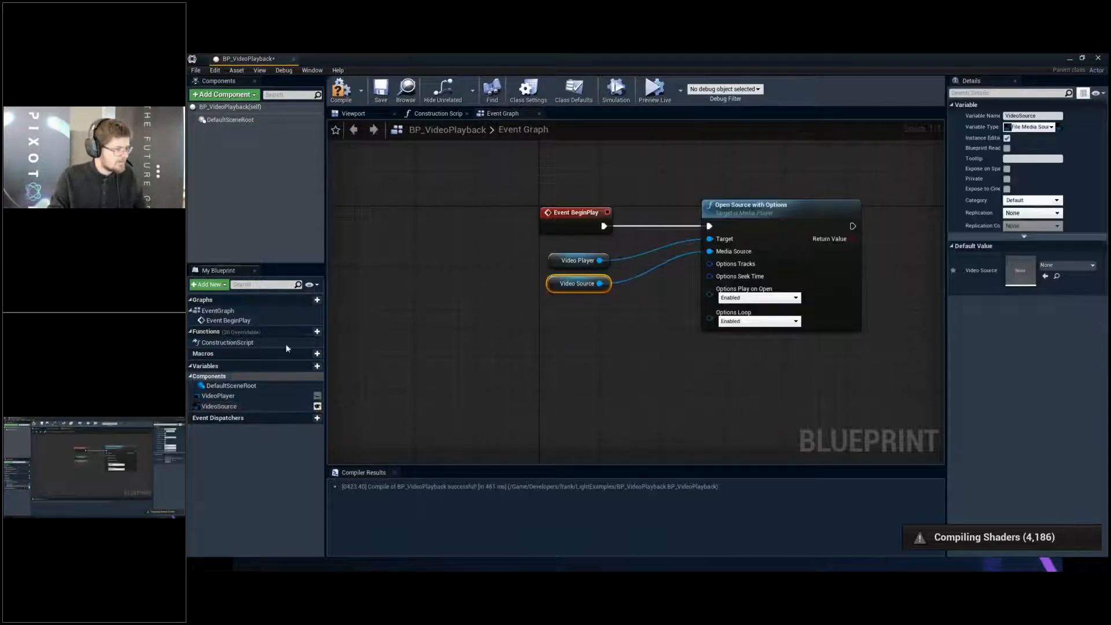
{"action": "left_click", "coordinate": [380, 91]}
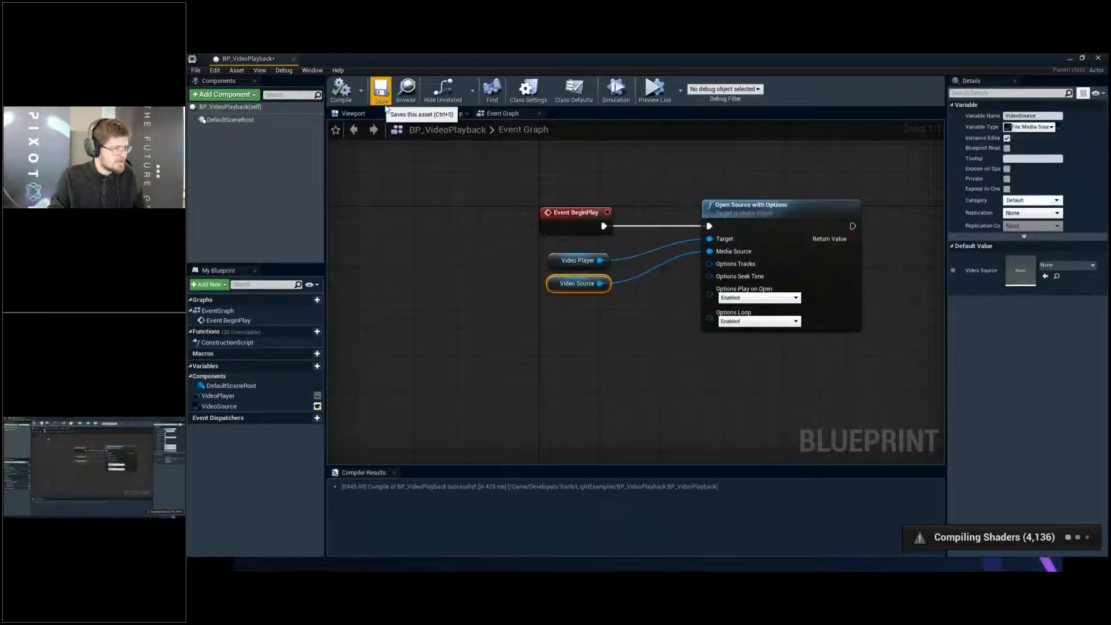
- Add a custom event named PX_FFW in the empty graph area below the BeginPlay nodes
{"action": "scroll", "coordinate": [558, 274], "scroll_direction": "down", "scroll_amount": 2}
{"action": "scroll", "coordinate": [553, 335], "scroll_direction": "up", "scroll_amount": 1}
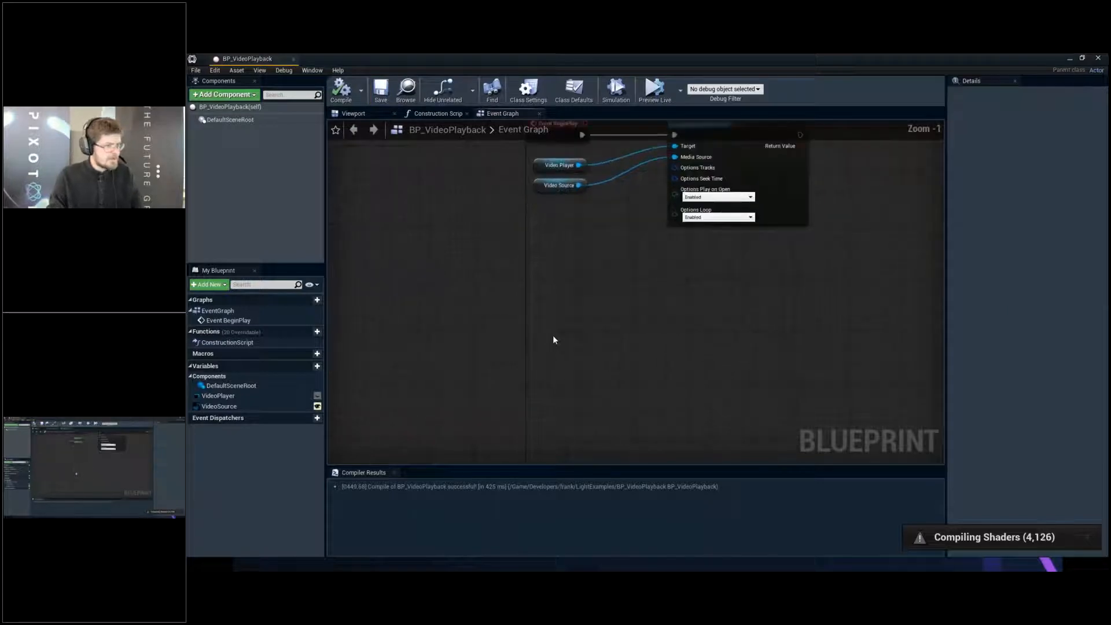
{"action": "right_click", "coordinate": [553, 335]}
{"action": "type", "text": "custom"}
{"action": "key", "text": "Return"}
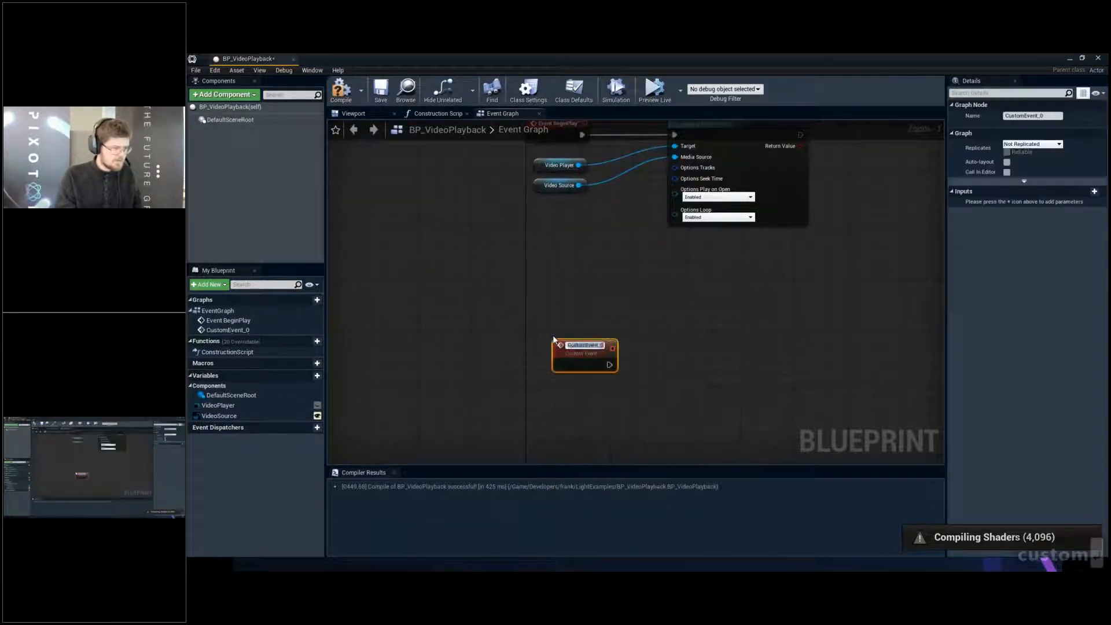
{"action": "type", "text": "PX*"}
{"action": "key", "text": "BackSpace"}
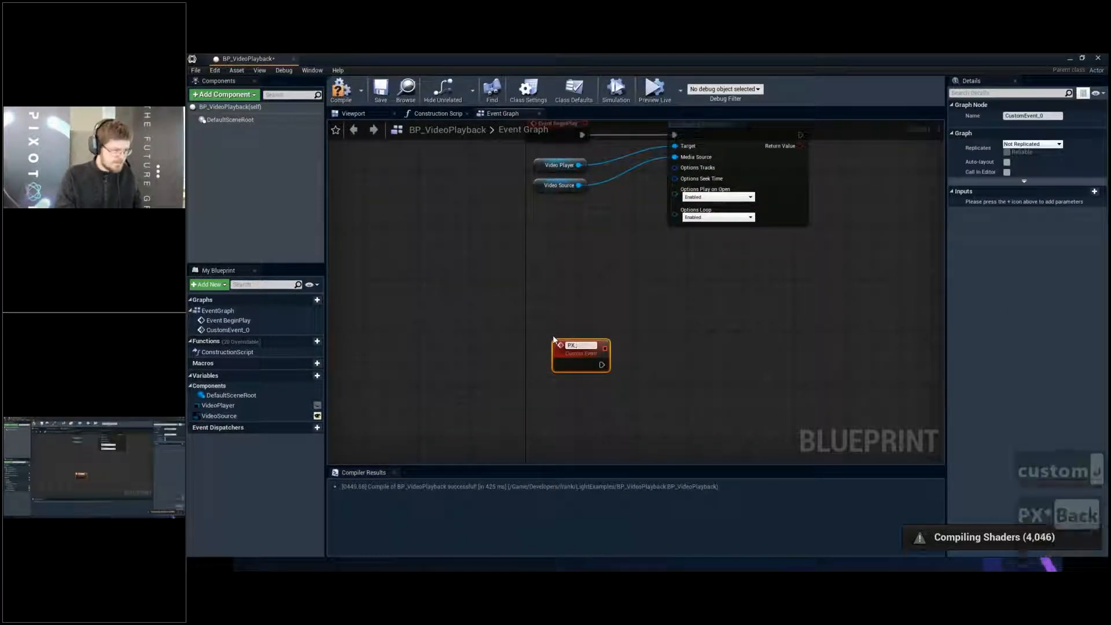
{"action": "key", "text": "Return"}
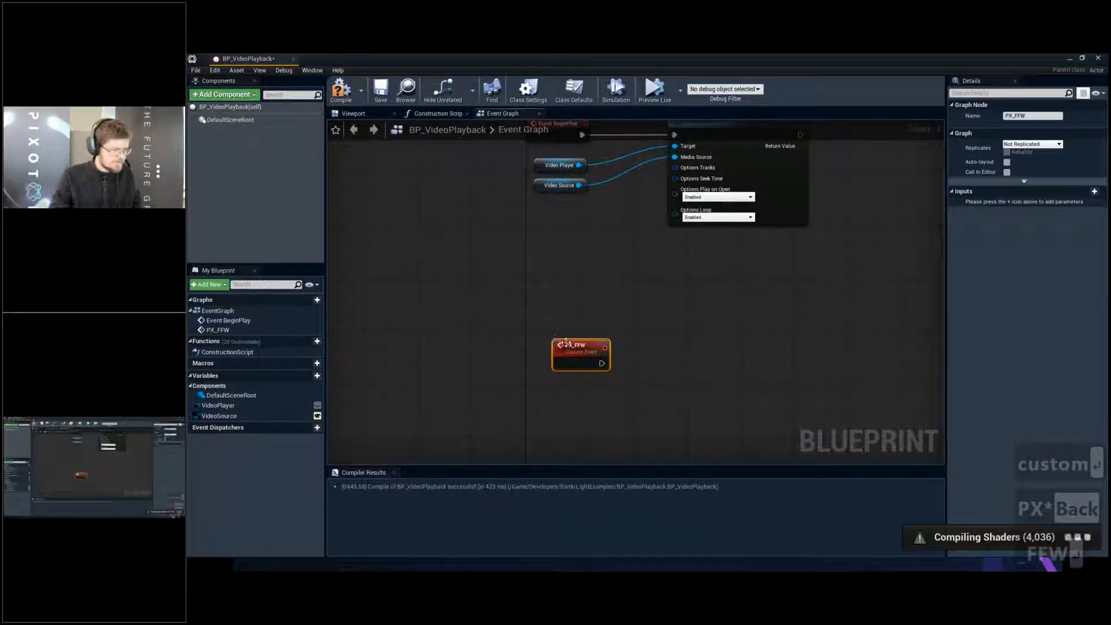
{"action": "left_click_drag", "start_coordinate": [566, 344], "coordinate": [539, 329]}
{"action": "right_click_drag", "start_coordinate": [541, 354], "coordinate": [561, 284]}
{"action": "key", "text": "ctrl+c"}
{"action": "key", "text": "ctrl+v"}
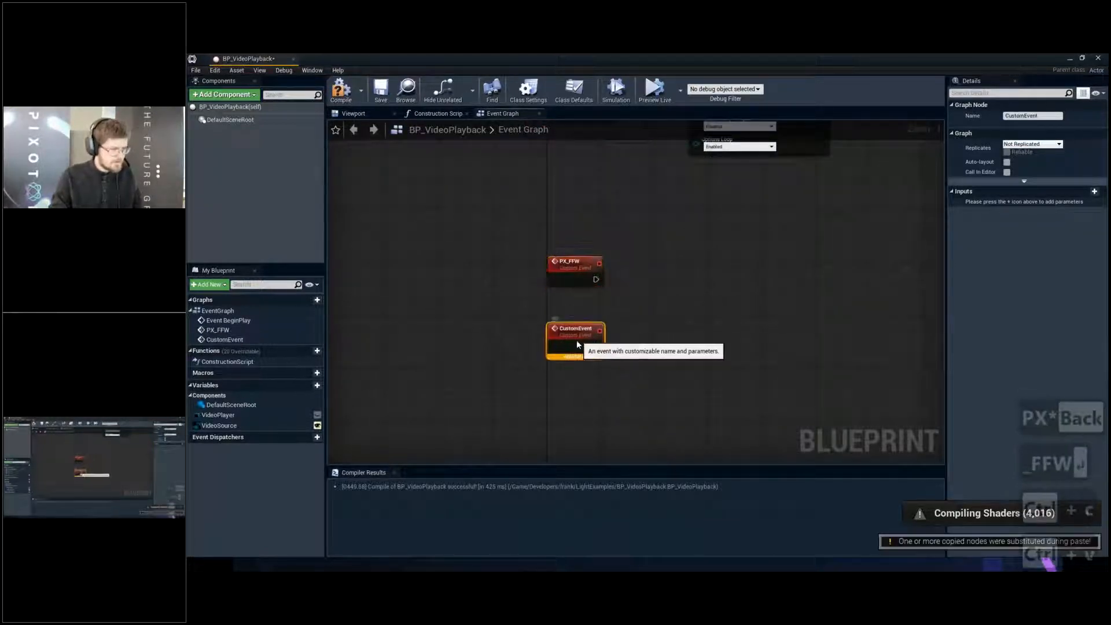
{"action": "key", "text": "F2"}
{"action": "type", "text": "P"}
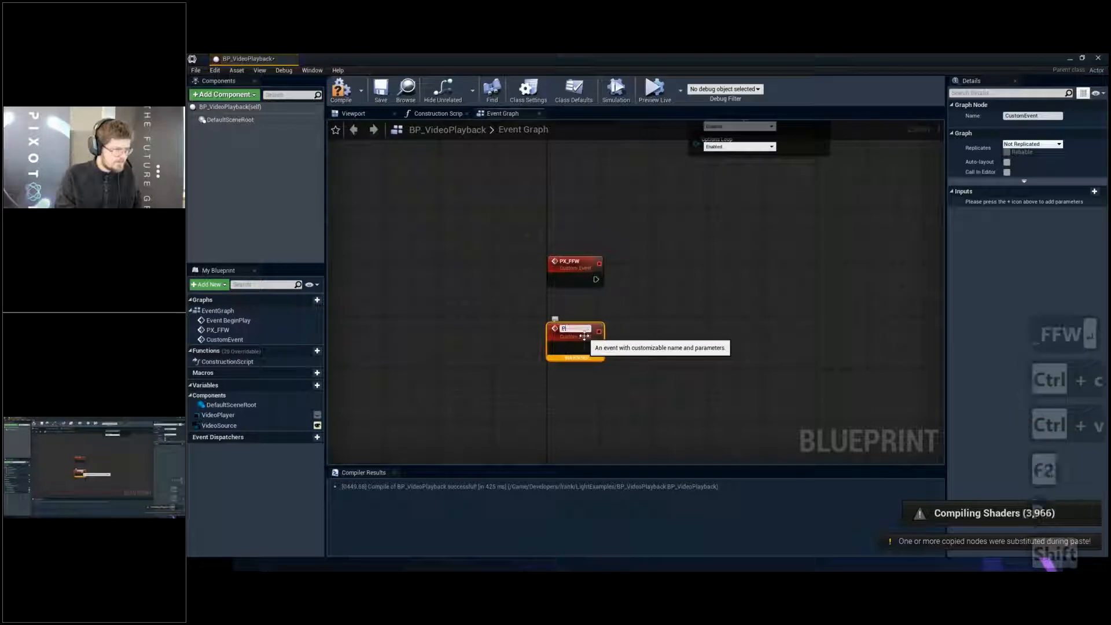
{"action": "type", "text": "X"}
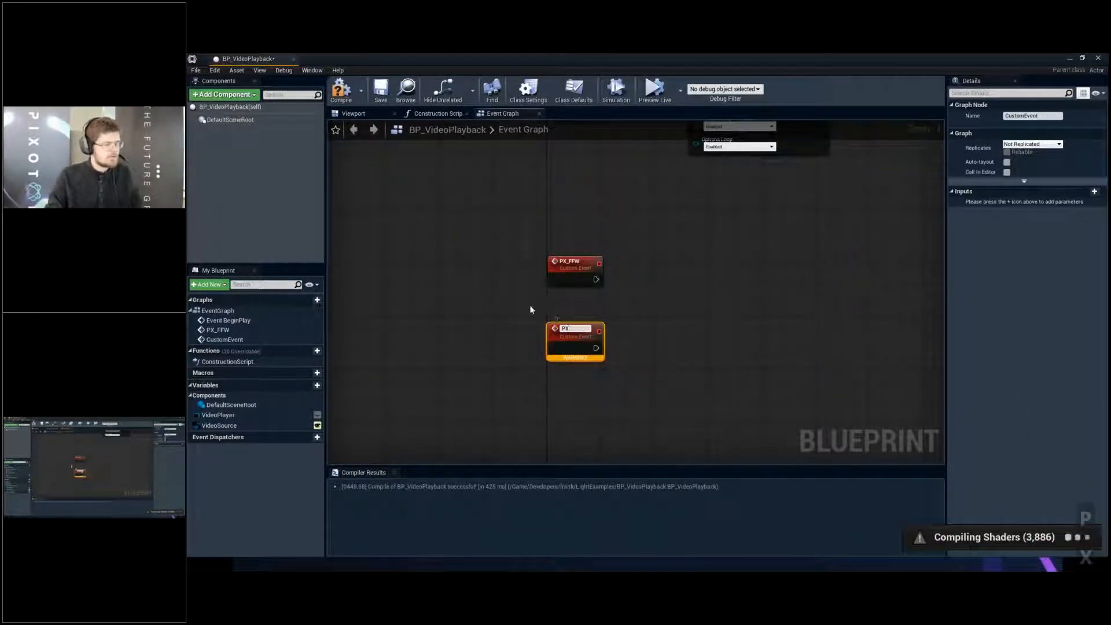
{"action": "left_click_drag", "start_coordinate": [531, 309], "coordinate": [598, 367]}
{"action": "key", "text": "Delete"}
- Rename the PX_FFW custom event to PX_PlayRate and save the Blueprint
{"action": "left_click", "coordinate": [562, 259]}
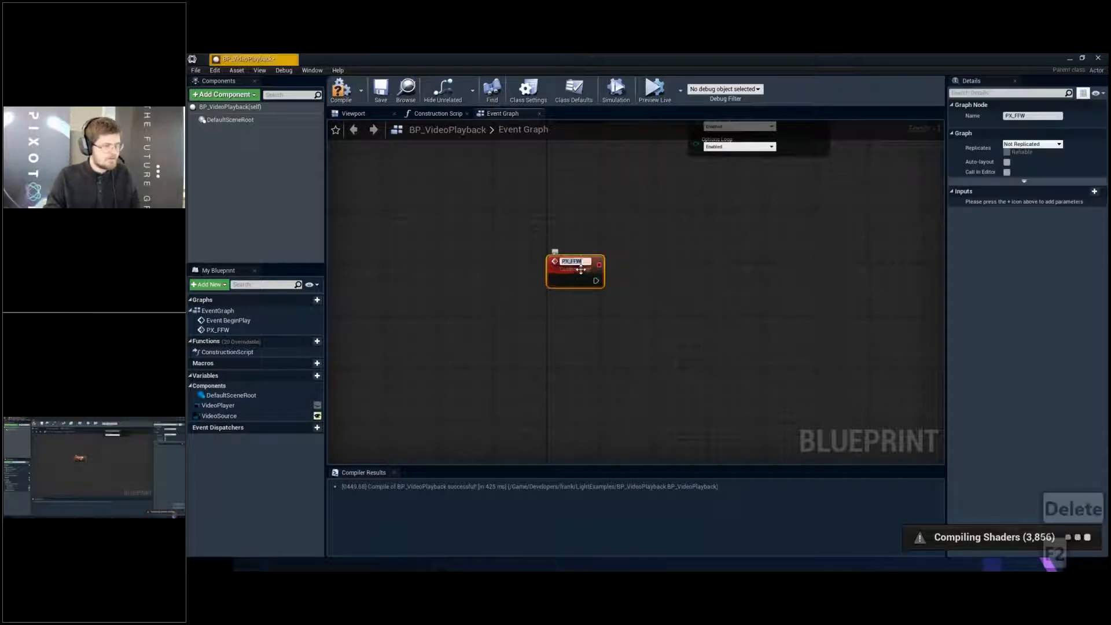
{"action": "key", "text": "F2"}
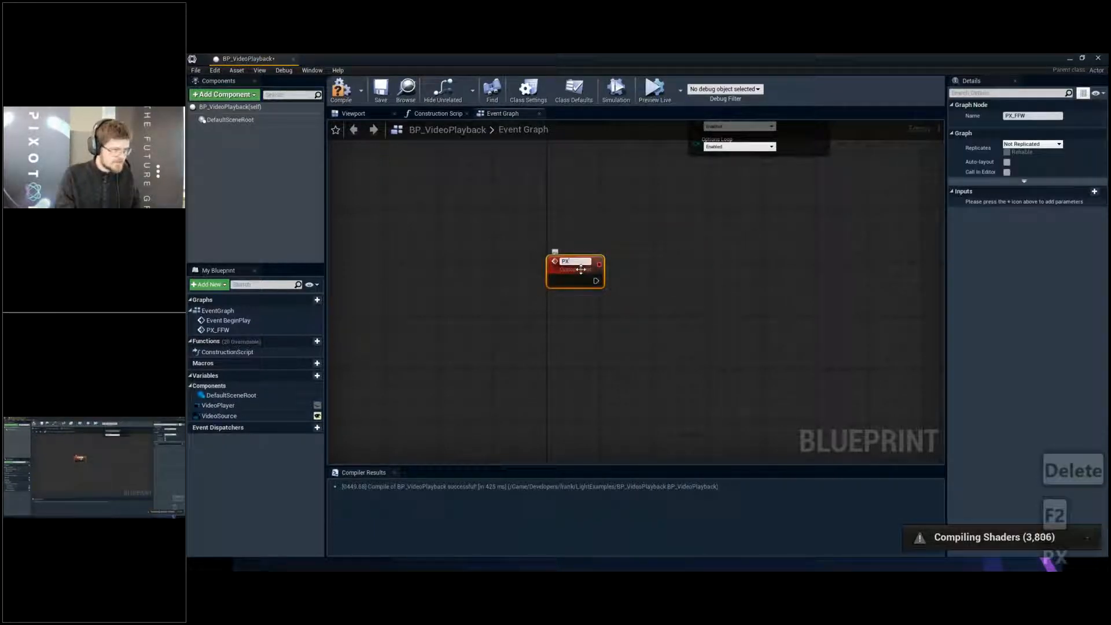
{"action": "type", "text": "PX_Play"}
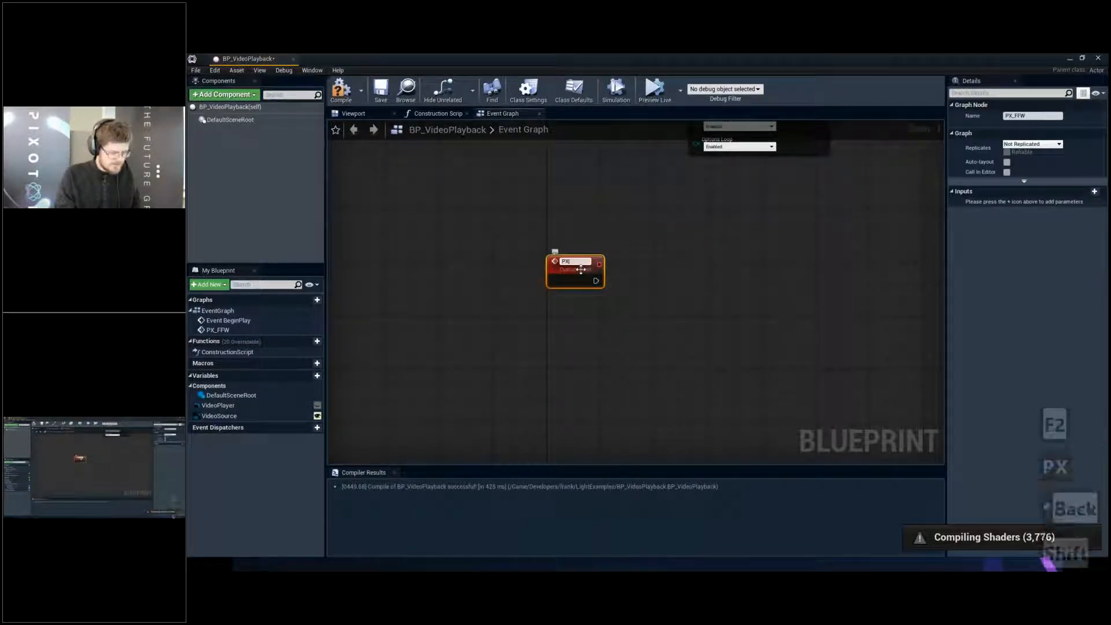
{"action": "type", "text": "Rate"}
{"action": "key", "text": "Return"}
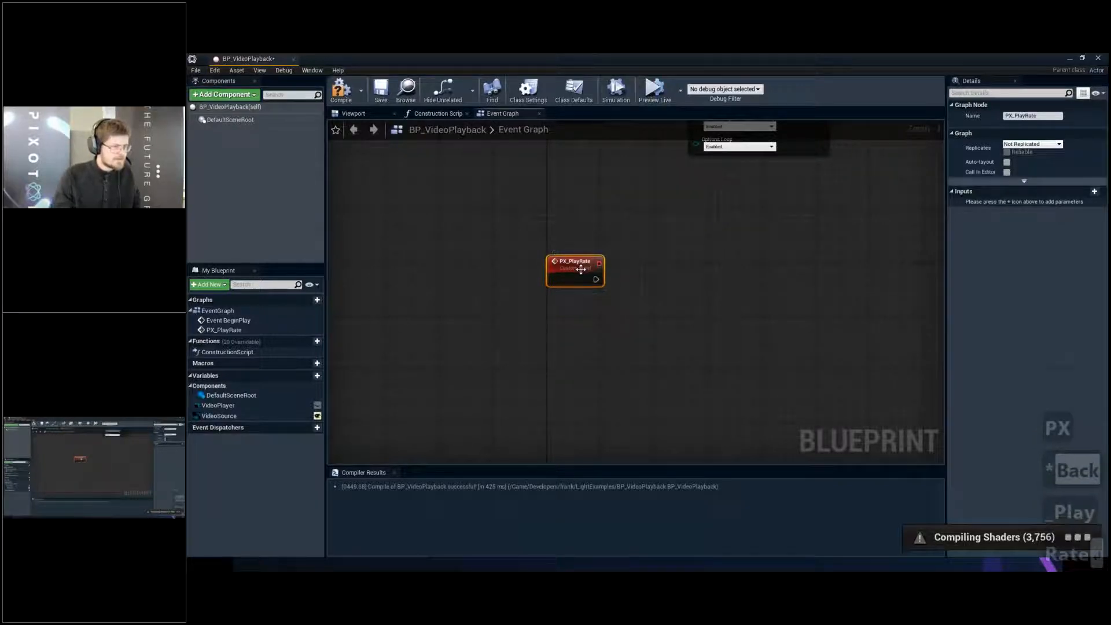
{"action": "key", "text": "ctrl+s"}
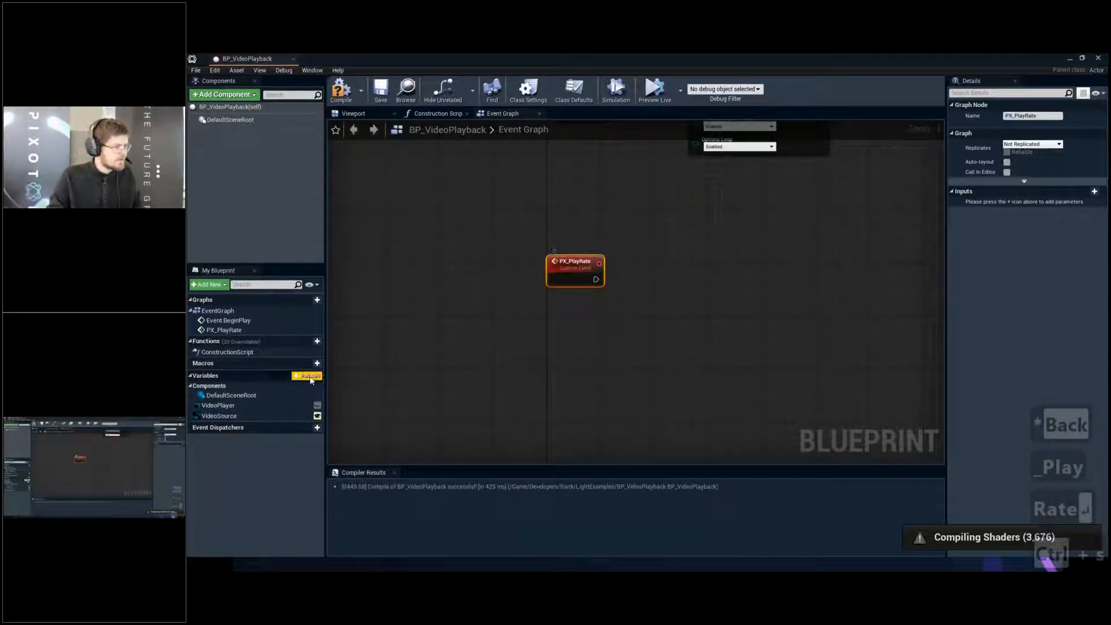
- Add a Float variable named PlayRate to the Blueprint
{"action": "left_click", "coordinate": [307, 376]}
{"action": "left_click", "coordinate": [1034, 127]}
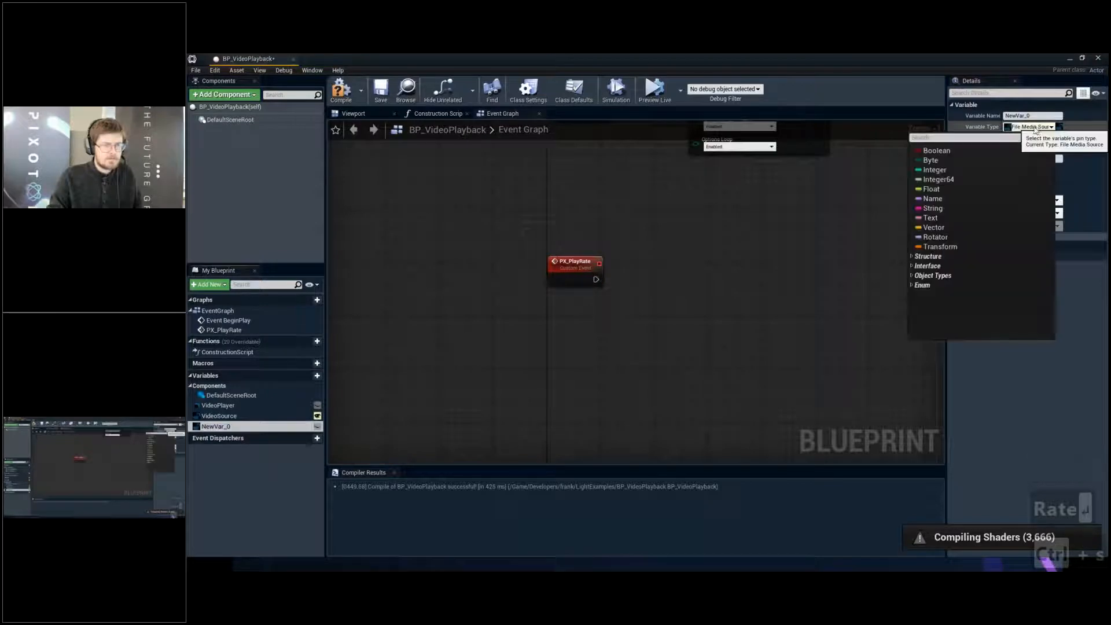
{"action": "left_click", "coordinate": [949, 189]}
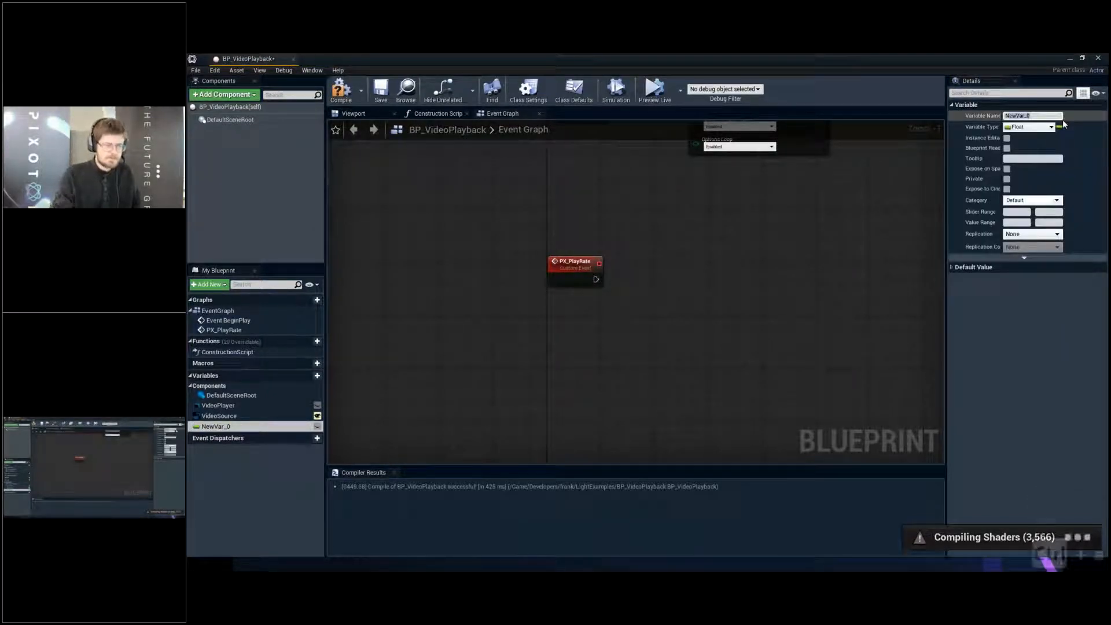
{"action": "left_click", "coordinate": [1062, 118]}
{"action": "key", "text": "ctrl+a"}
{"action": "type", "text": "PlayRate"}
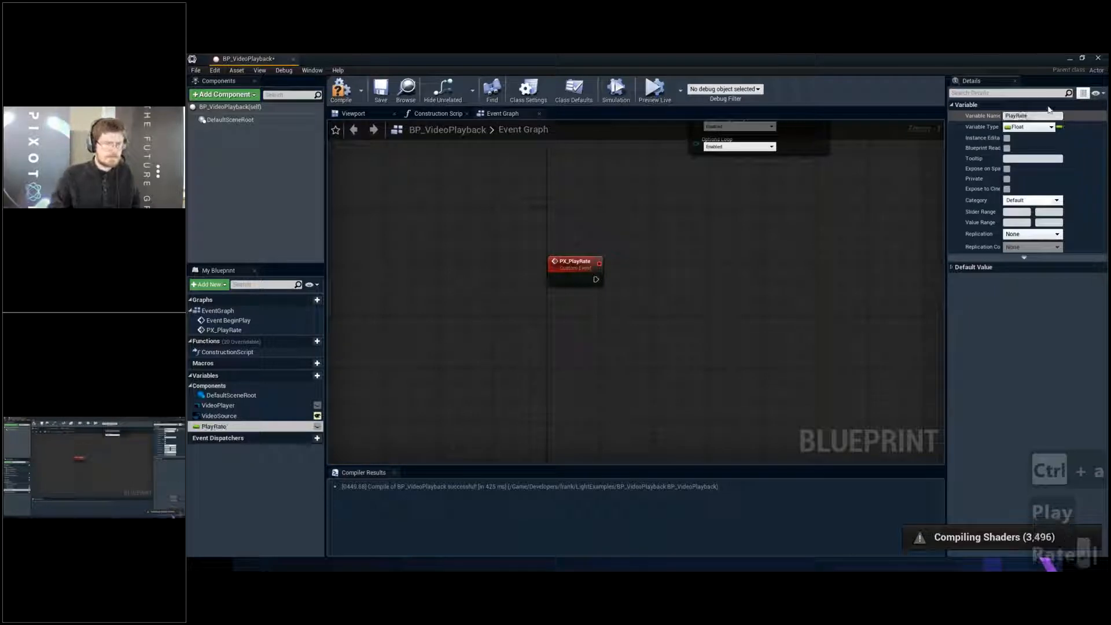
{"action": "key", "text": "Return"}
- Compile and save the Blueprint, and set the PlayRate variable's default value to 1.0
{"action": "left_click", "coordinate": [342, 91]}
{"action": "left_click", "coordinate": [381, 90]}
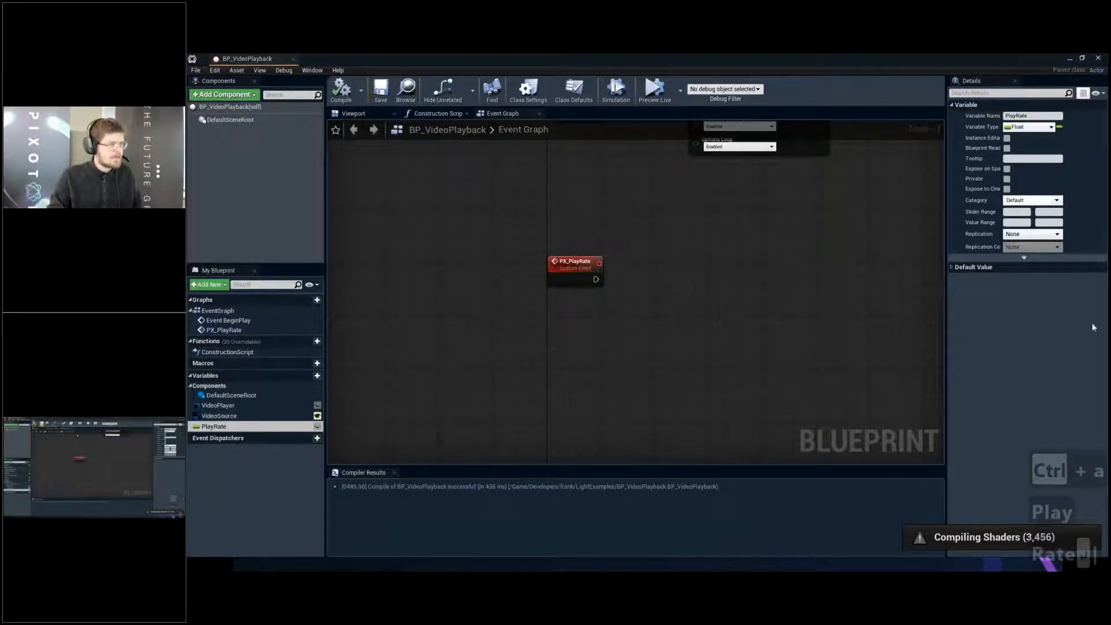
{"action": "left_click", "coordinate": [953, 267]}
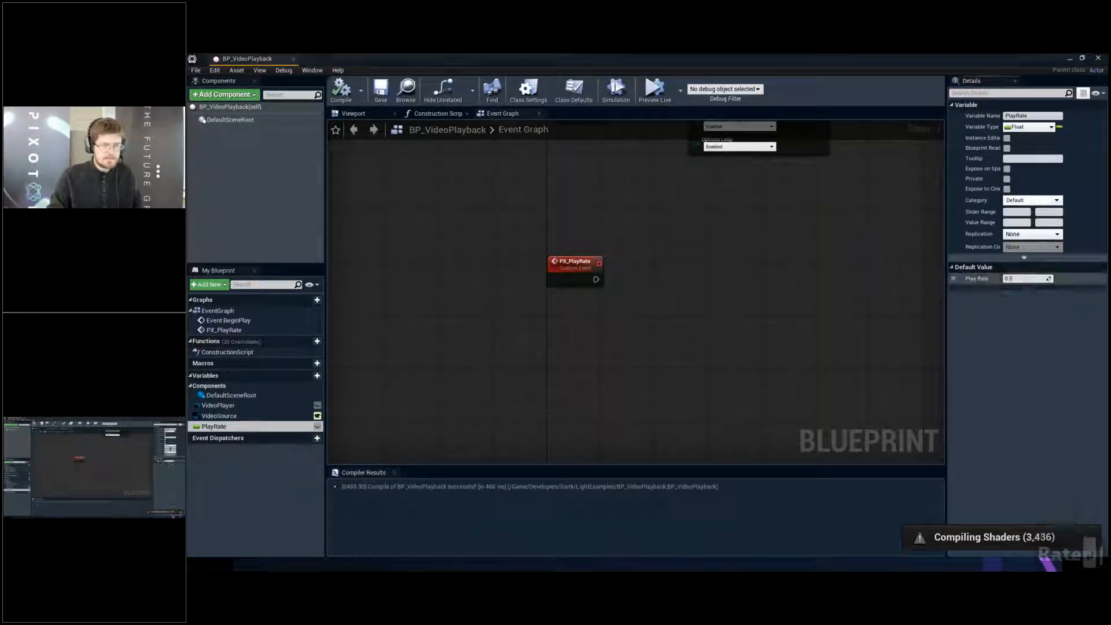
{"action": "type", "text": "1"}
{"action": "key", "text": "Return"}
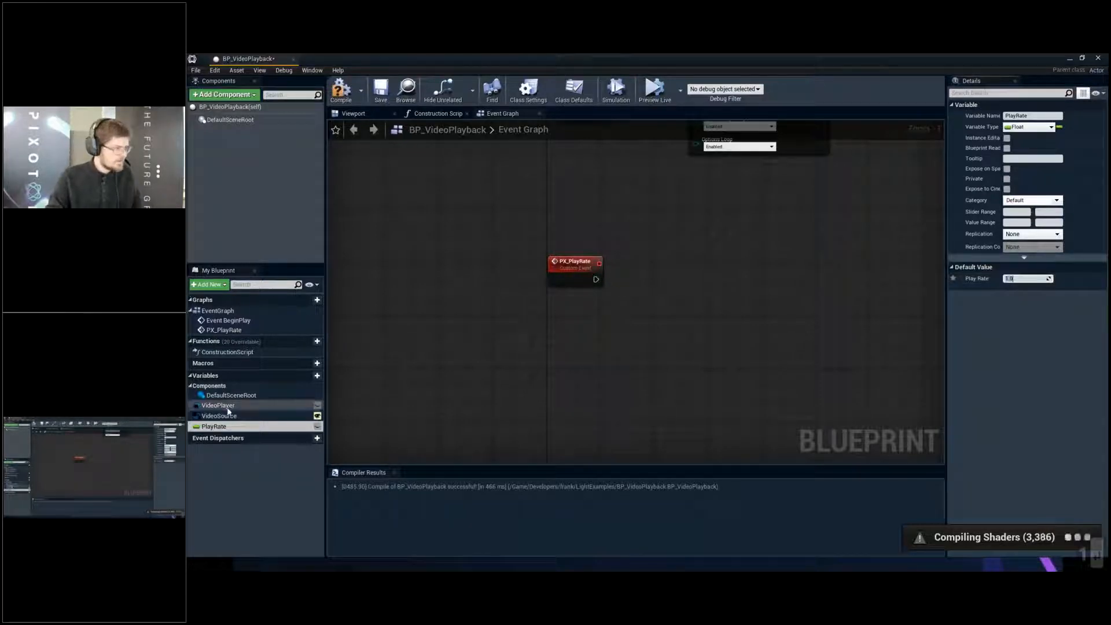
{"action": "right_click_drag", "start_coordinate": [473, 325], "coordinate": [429, 356]}
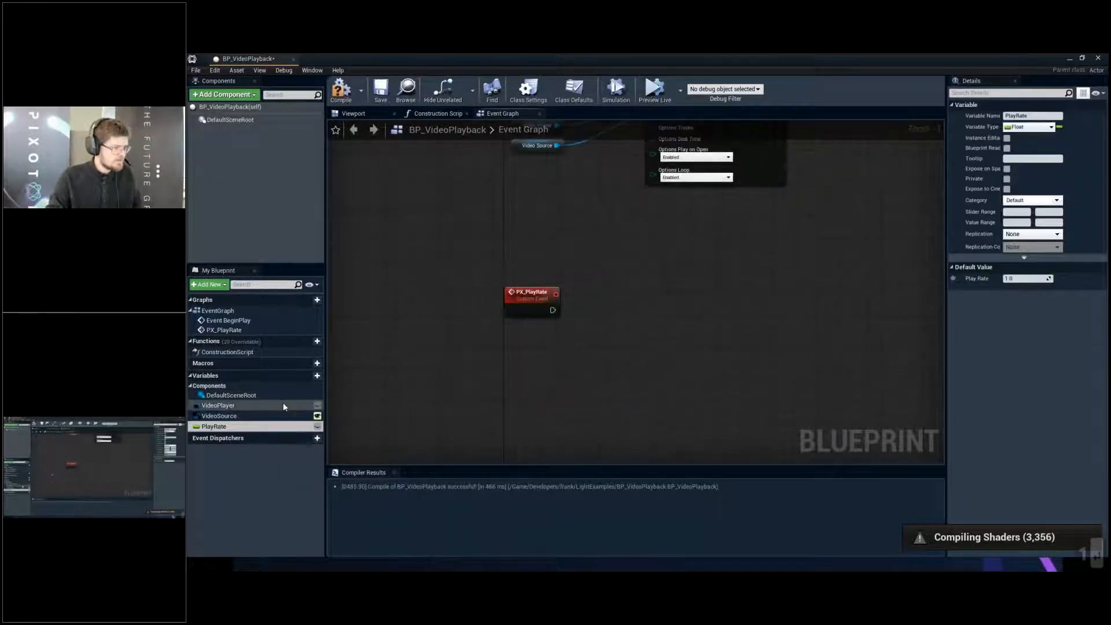
- Add a Set Rate node targeting a VideoPlayer reference and connect the PX_PlayRate event to its execution input
{"action": "left_click_drag", "start_coordinate": [219, 405], "coordinate": [646, 292]}
{"action": "left_click", "coordinate": [615, 320]}
{"action": "type", "text": "set rate"}
{"action": "key", "text": "Return"}
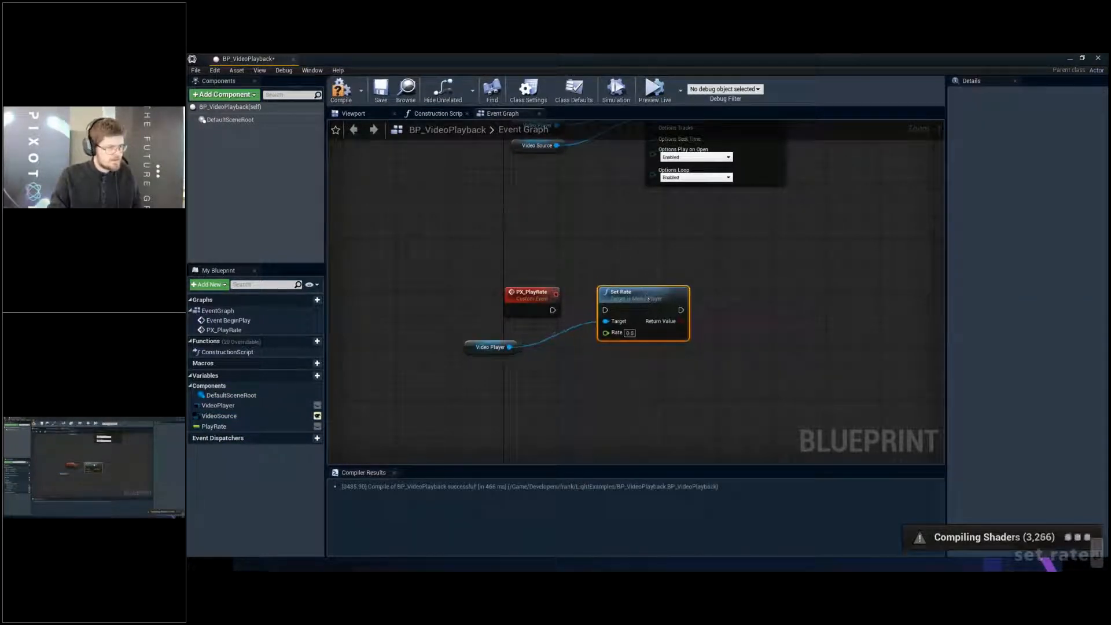
{"action": "left_click", "coordinate": [560, 316]}
{"action": "left_click_drag", "start_coordinate": [559, 315], "coordinate": [606, 310]}
{"action": "left_click_drag", "start_coordinate": [509, 347], "coordinate": [519, 326]}
- Feed a PlayRate getter into the Set Rate node's Rate input and make the PlayRate variable instance editable
{"action": "left_click", "coordinate": [214, 427]}
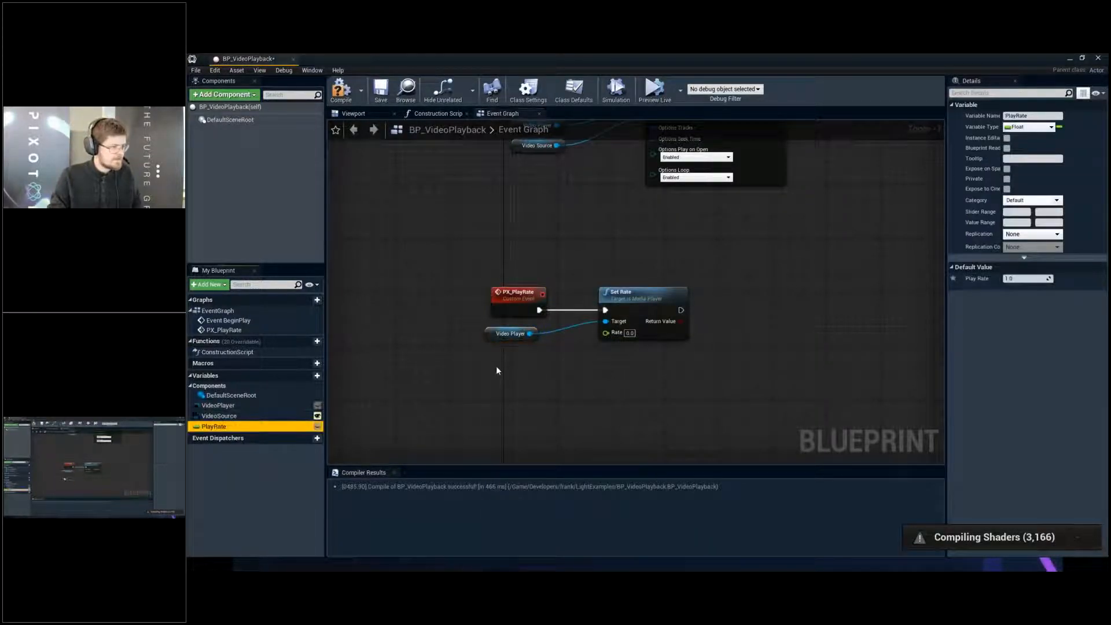
{"action": "left_click_drag", "start_coordinate": [497, 371], "coordinate": [608, 334]}
{"action": "left_click_drag", "start_coordinate": [524, 368], "coordinate": [518, 355]}
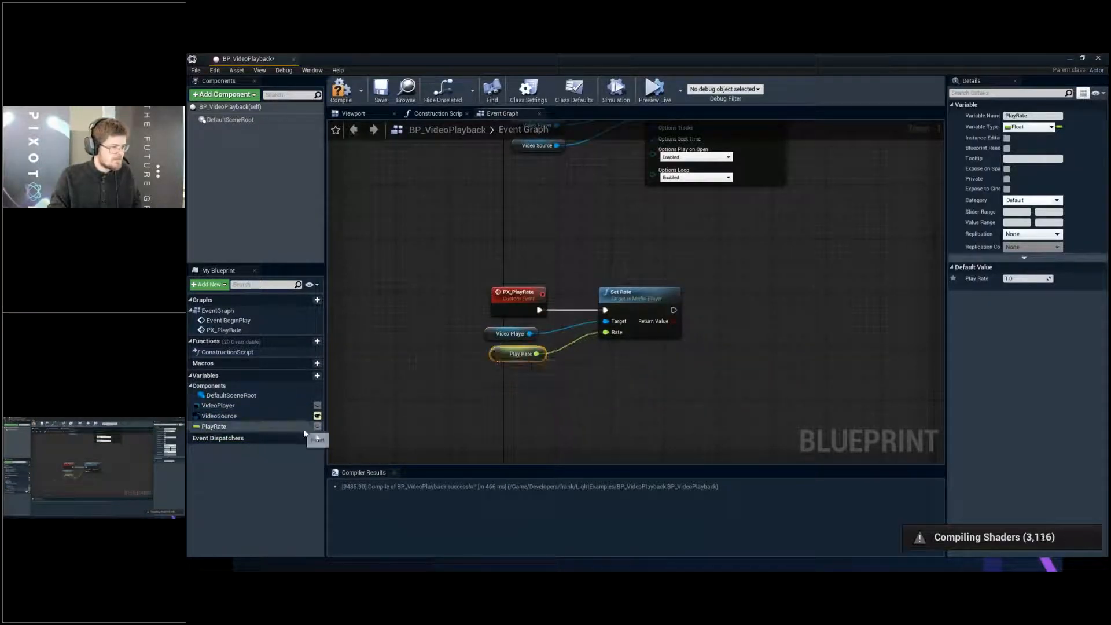
{"action": "left_click", "coordinate": [317, 427]}
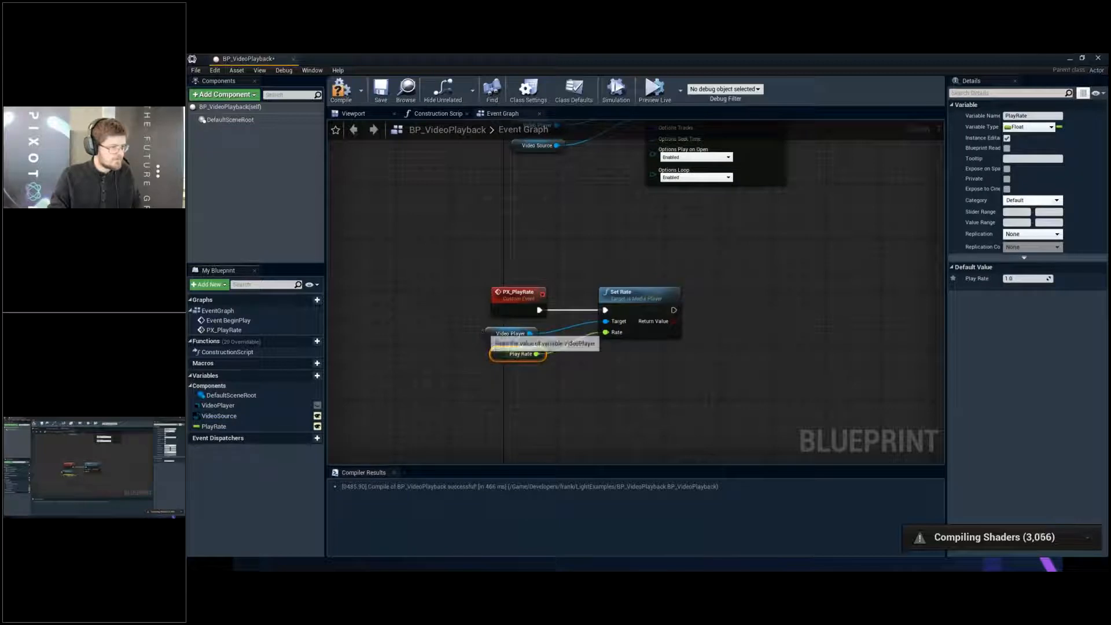
- Enable Call In Editor for the PX_PlayRate event, then compile and close the Blueprint
{"action": "left_click", "coordinate": [518, 294]}
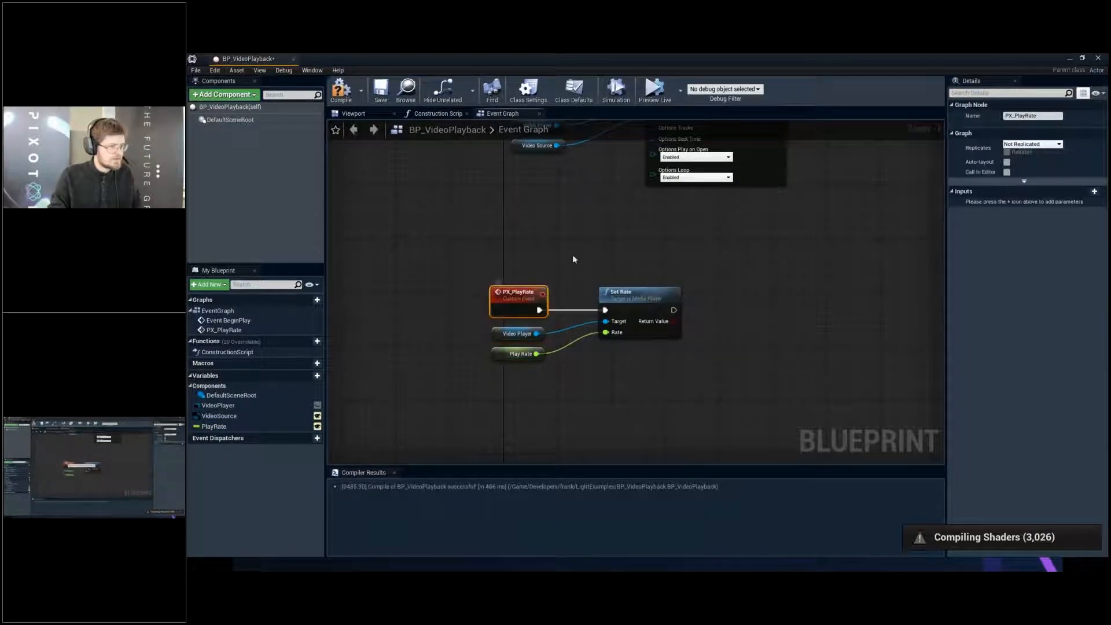
{"action": "left_click", "coordinate": [1008, 172]}
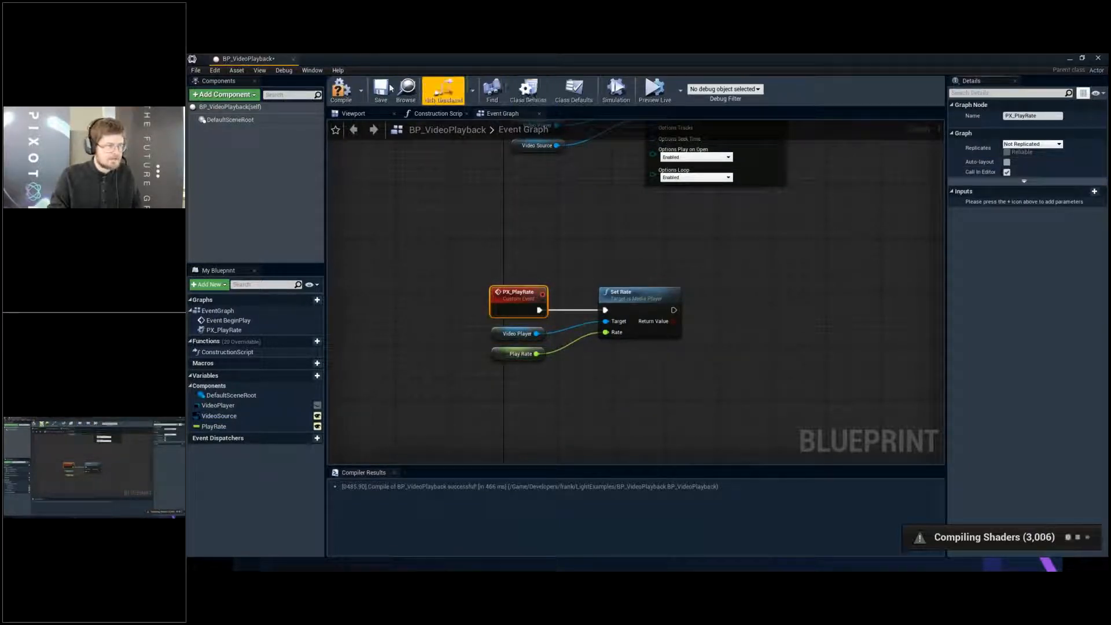
{"action": "left_click", "coordinate": [346, 87]}
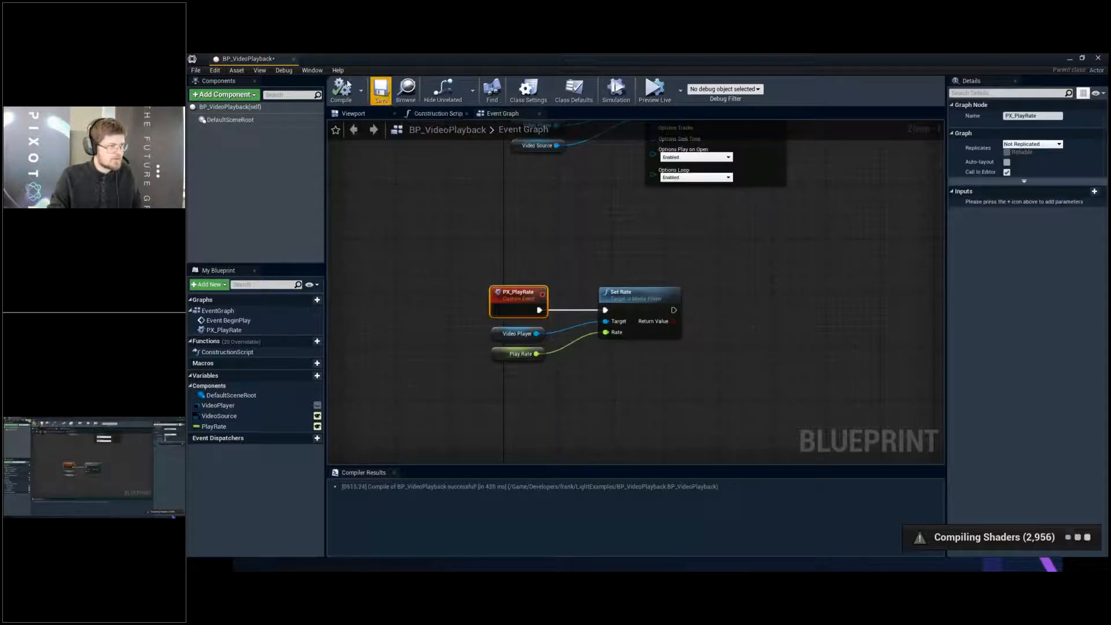
{"action": "left_click", "coordinate": [294, 59]}
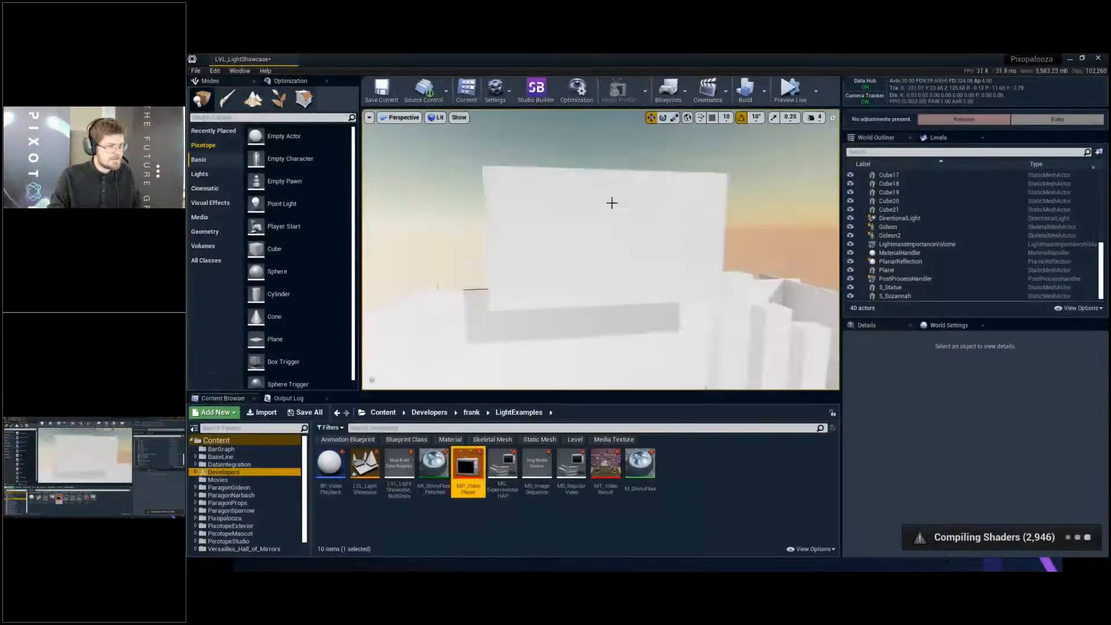
- Place a BP_VideoPlayback actor in the level near the lower-left corner of the white video screen
{"action": "key", "text": "w"}
{"action": "right_click_drag", "start_coordinate": [612, 203], "coordinate": [610, 201]}
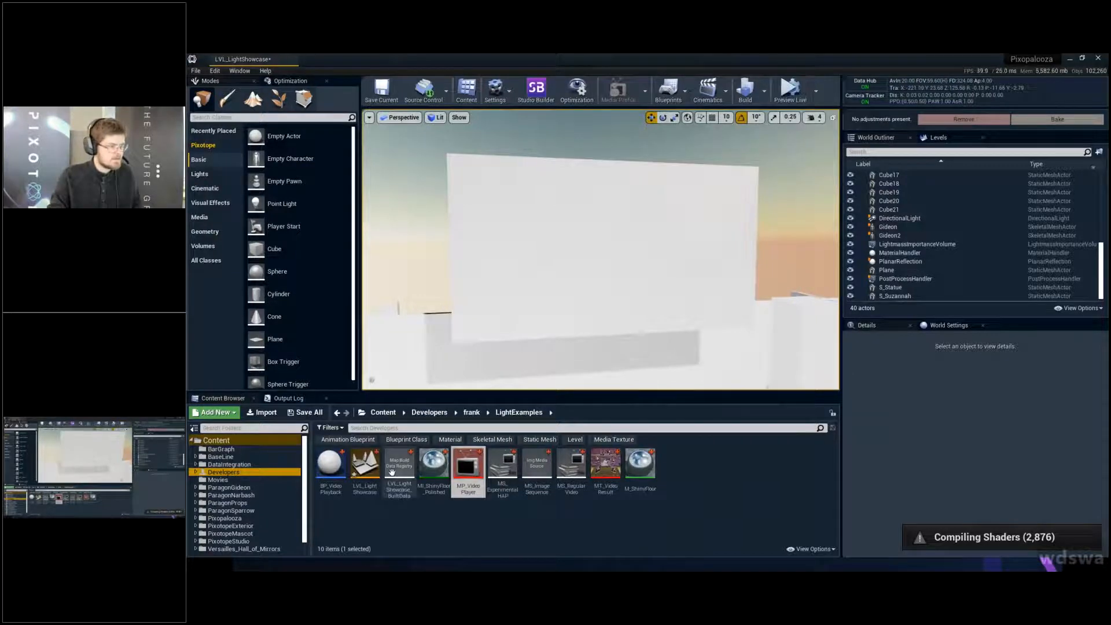
{"action": "left_click_drag", "start_coordinate": [330, 464], "coordinate": [506, 385]}
{"action": "left_click_drag", "start_coordinate": [512, 343], "coordinate": [506, 255]}
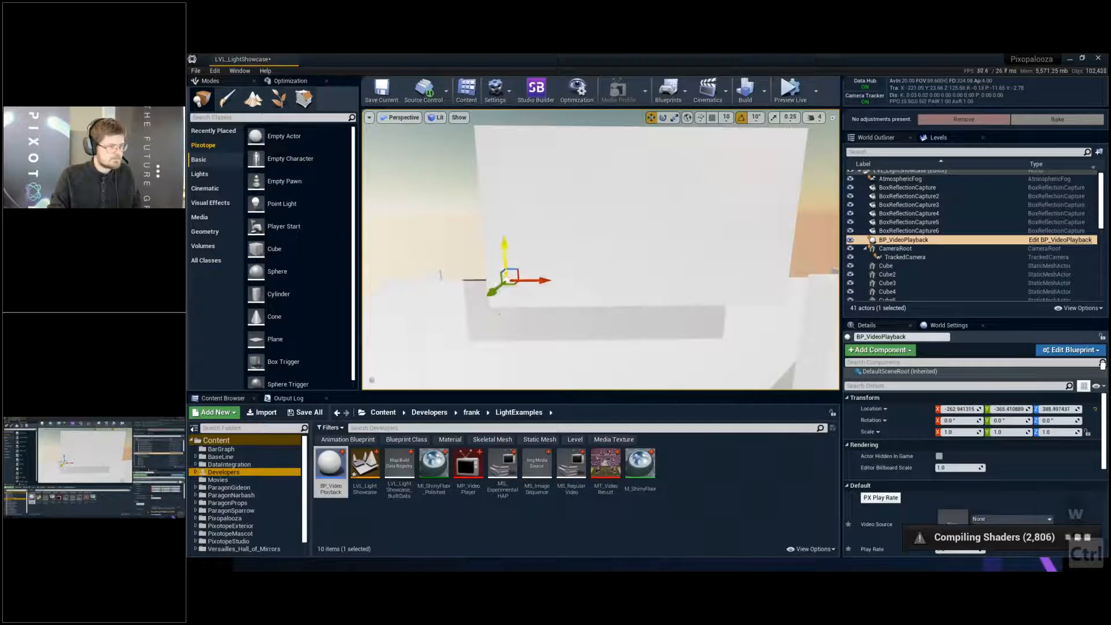
{"action": "left_click_drag", "start_coordinate": [492, 292], "coordinate": [477, 304]}
{"action": "key", "text": "g"}
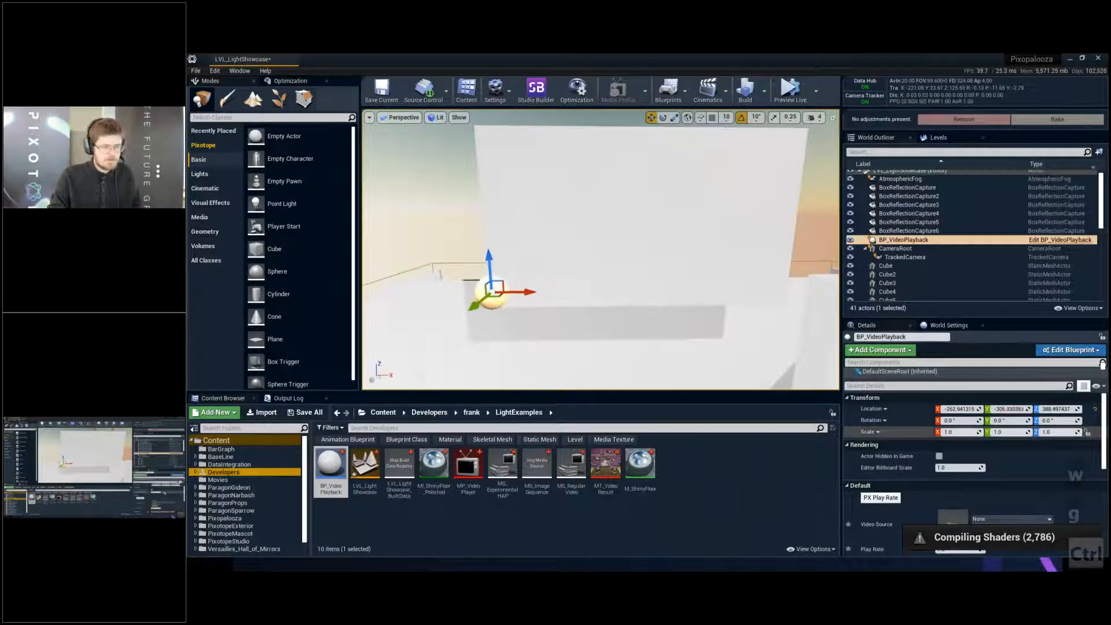
- Assign MS_RegularVideo as the placed BP_VideoPlayback actor's Video Source and save the level
{"action": "scroll", "coordinate": [973, 463], "scroll_direction": "down", "scroll_amount": 3}
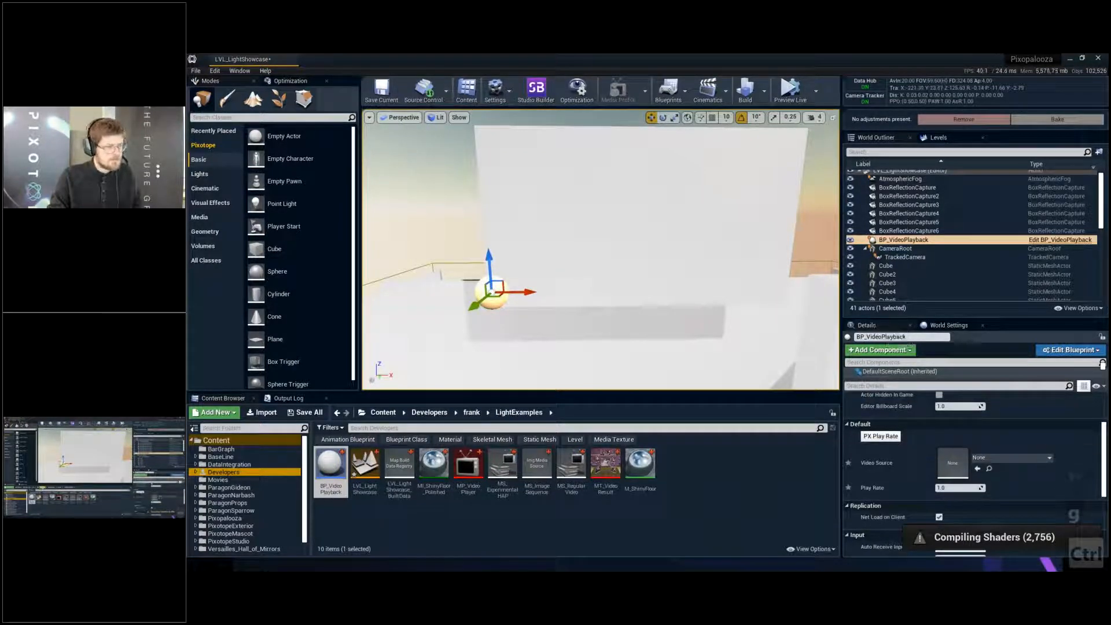
{"action": "left_click", "coordinate": [997, 459]}
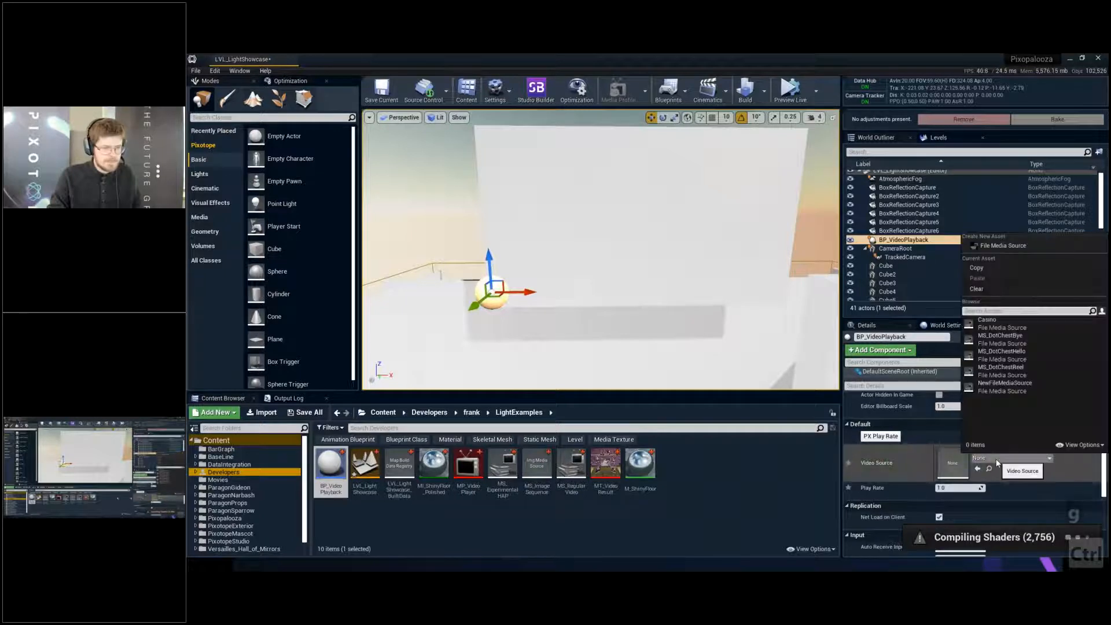
{"action": "left_click", "coordinate": [571, 463]}
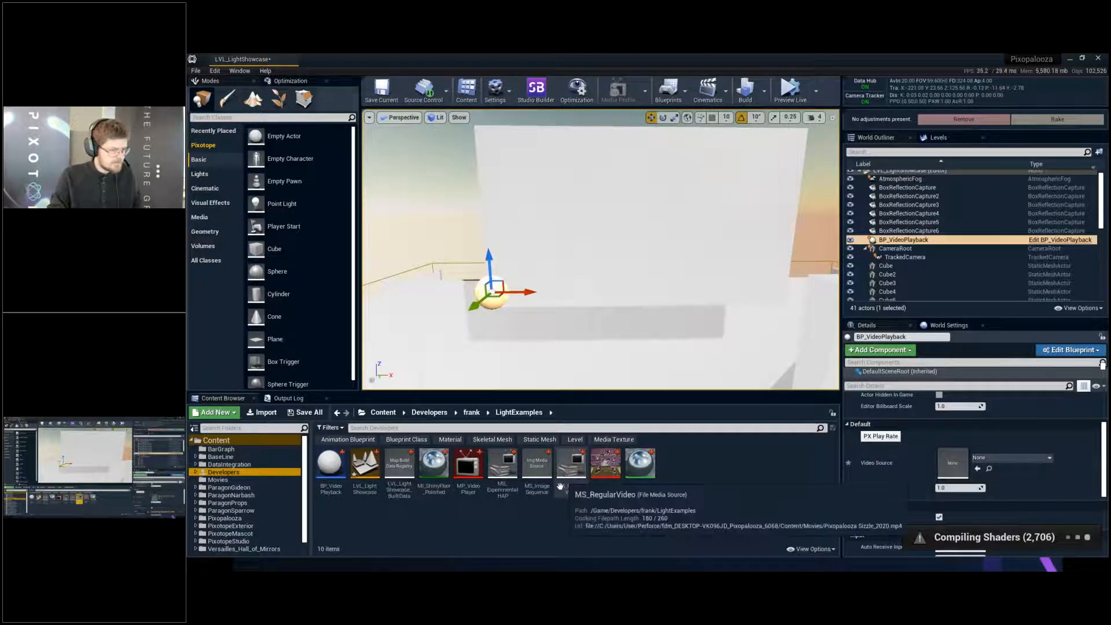
{"action": "left_click_drag", "start_coordinate": [571, 463], "coordinate": [945, 478]}
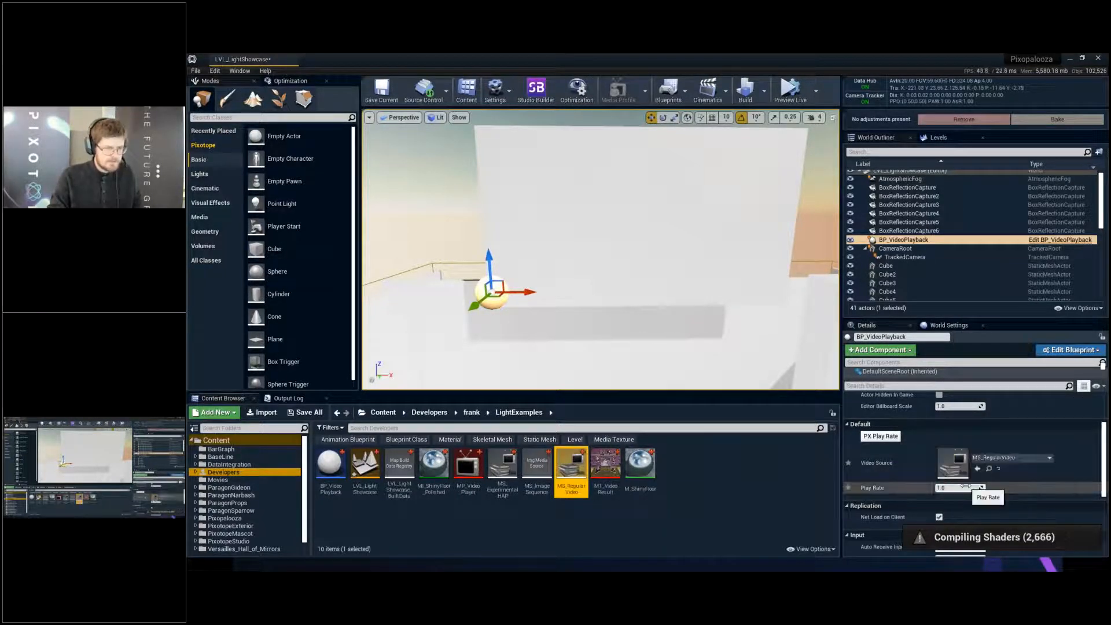
{"action": "key", "text": "ctrl+s"}
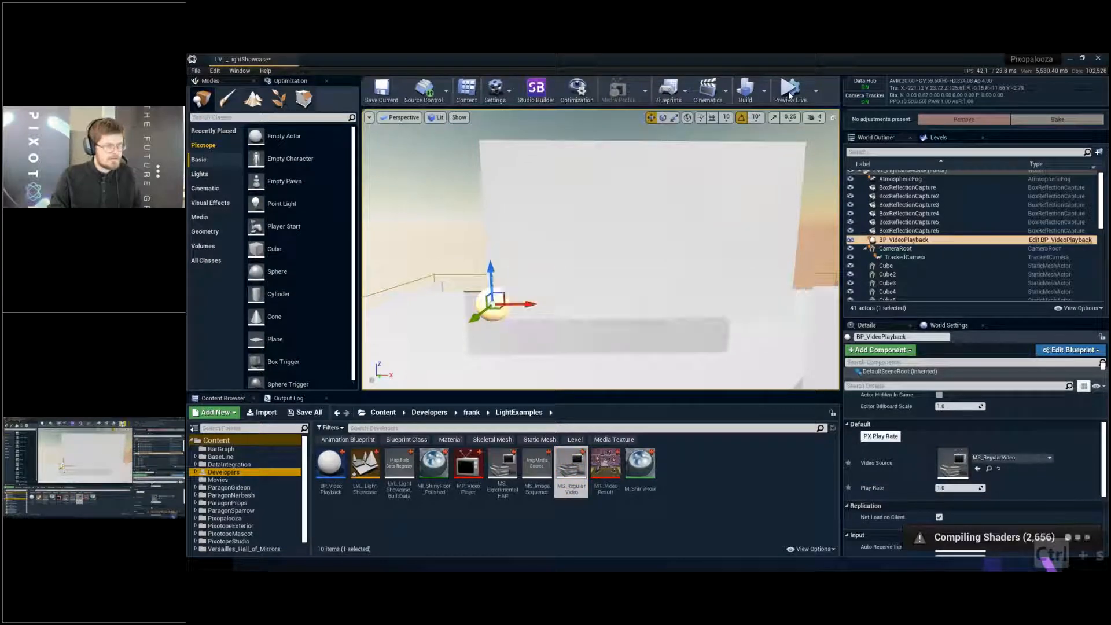
- Start the live preview of the level and select the BP_VideoPlayback actor
{"action": "left_click", "coordinate": [791, 93]}
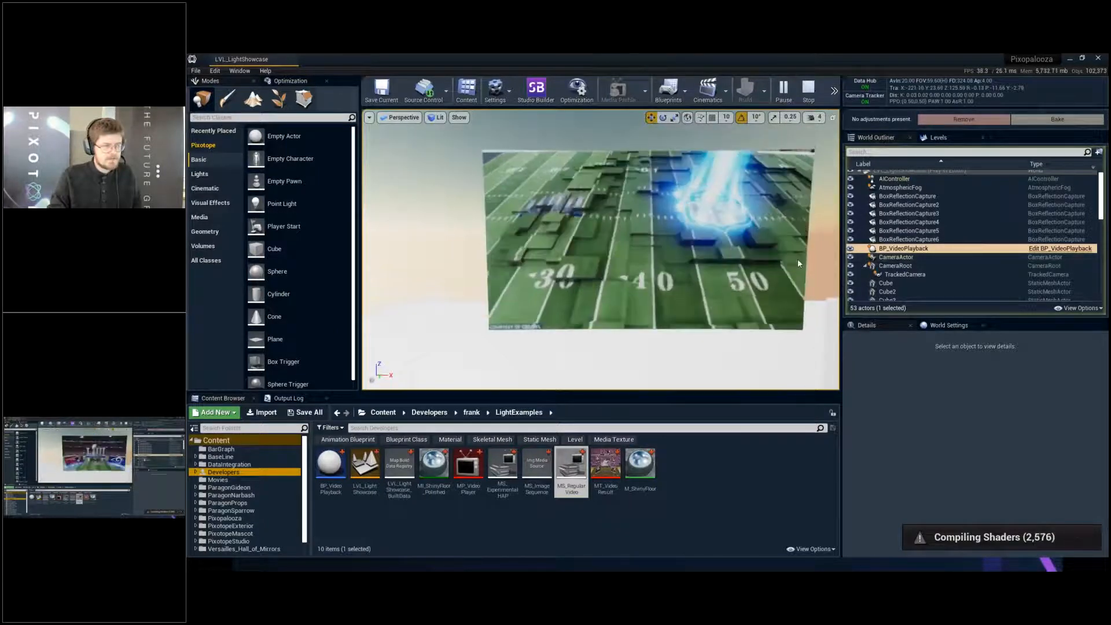
{"action": "left_click", "coordinate": [896, 259]}
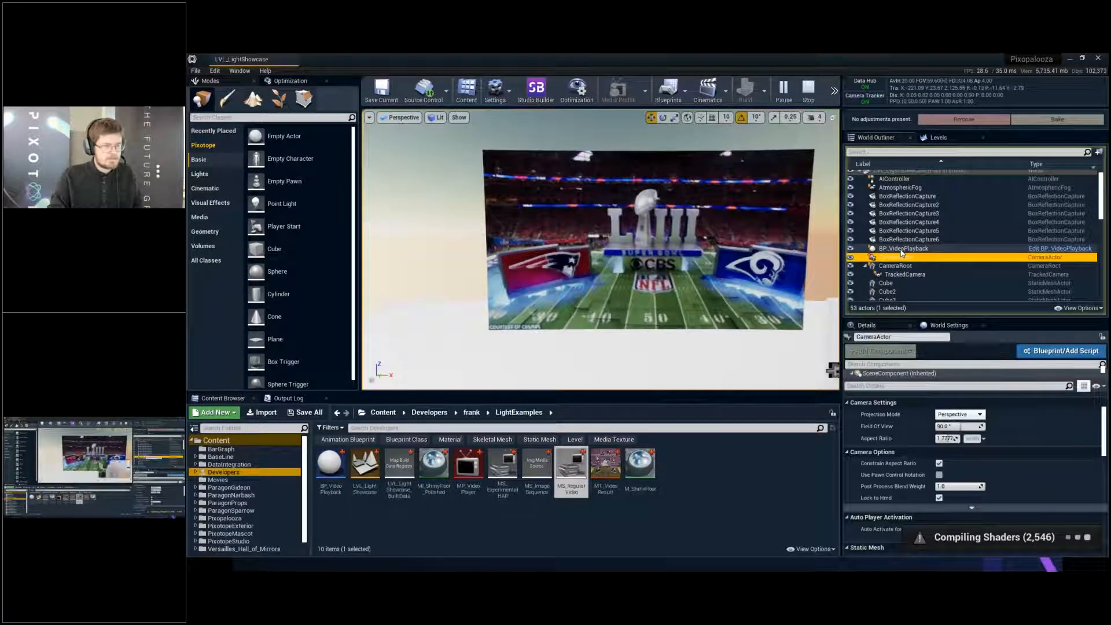
{"action": "left_click", "coordinate": [901, 250]}
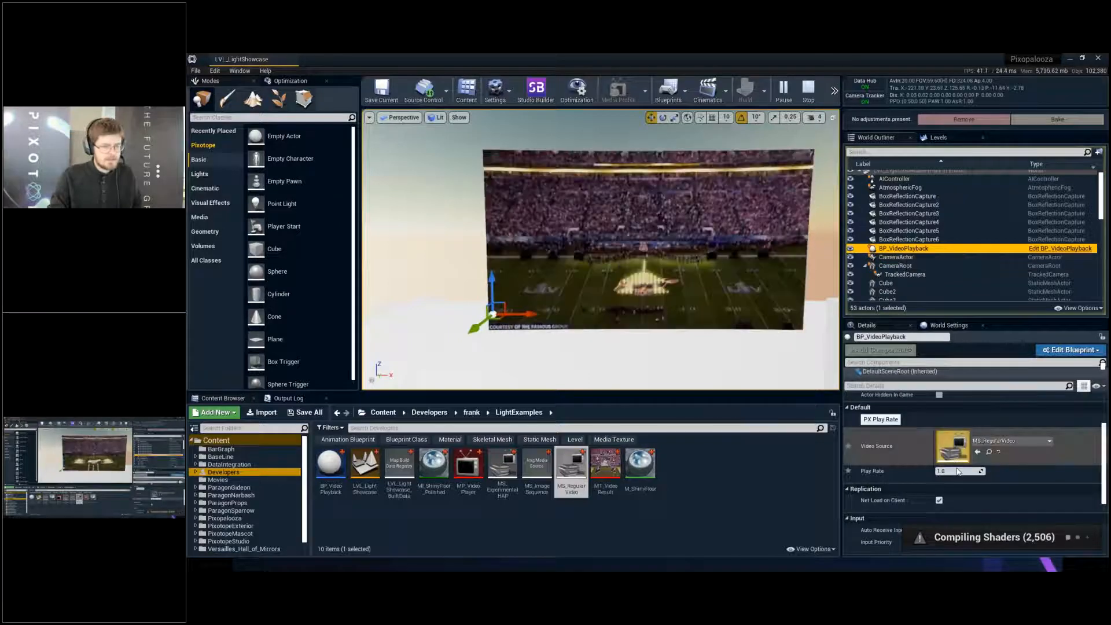
- Test the video's speed by setting Play Rate to 2, 3 and 4 in turn, applying the values with PX Play Rate
{"action": "left_click", "coordinate": [958, 471]}
{"action": "type", "text": "2"}
{"action": "key", "text": "Return"}
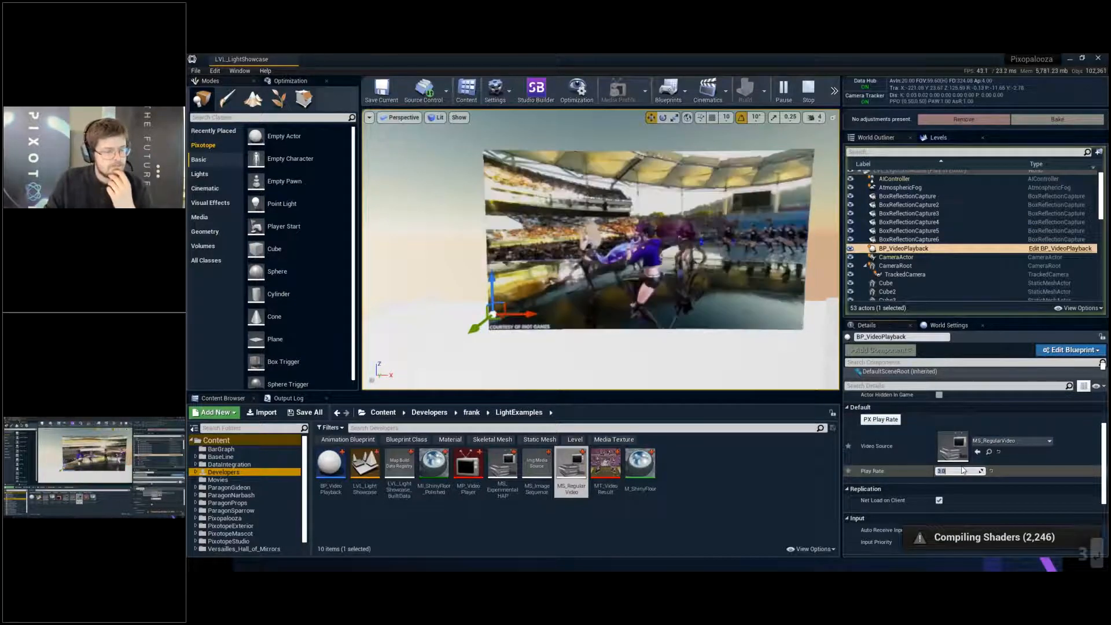
{"action": "left_click", "coordinate": [890, 423]}
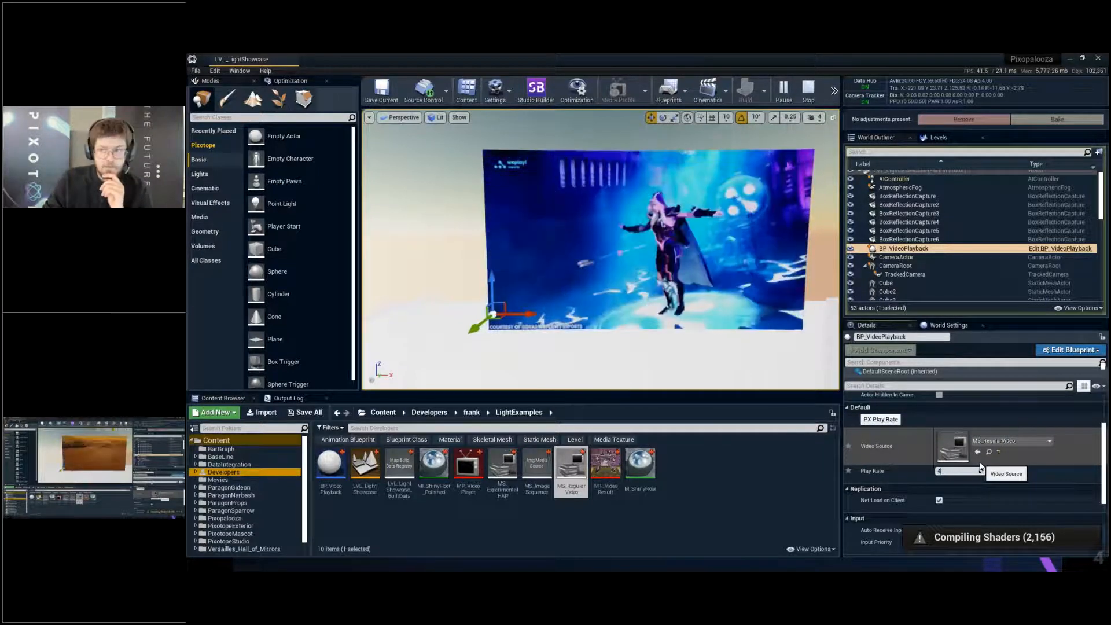
{"action": "key", "text": "Return"}
{"action": "left_click", "coordinate": [890, 418]}
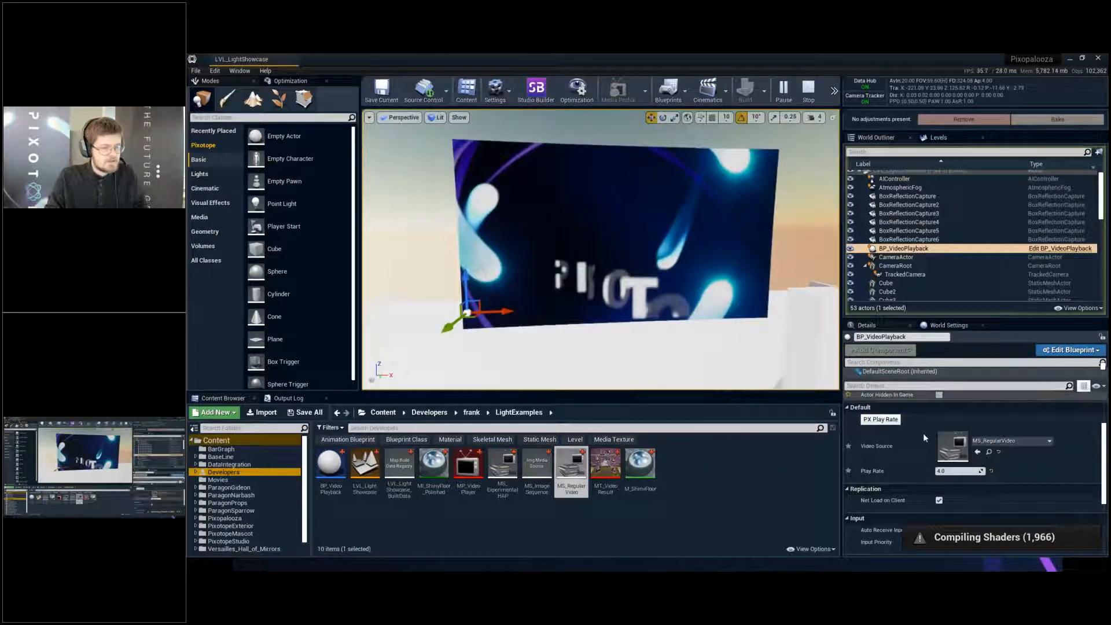
- Switch to Blender and close it
{"action": "left_click", "coordinate": [739, 341]}
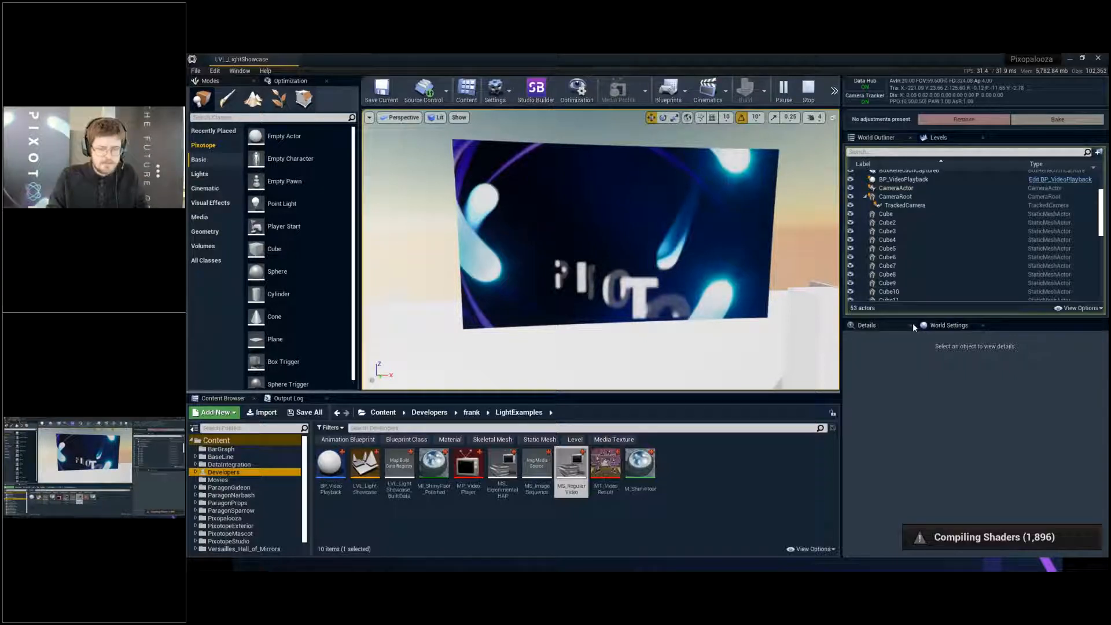
{"action": "key", "text": "alt+Tab"}
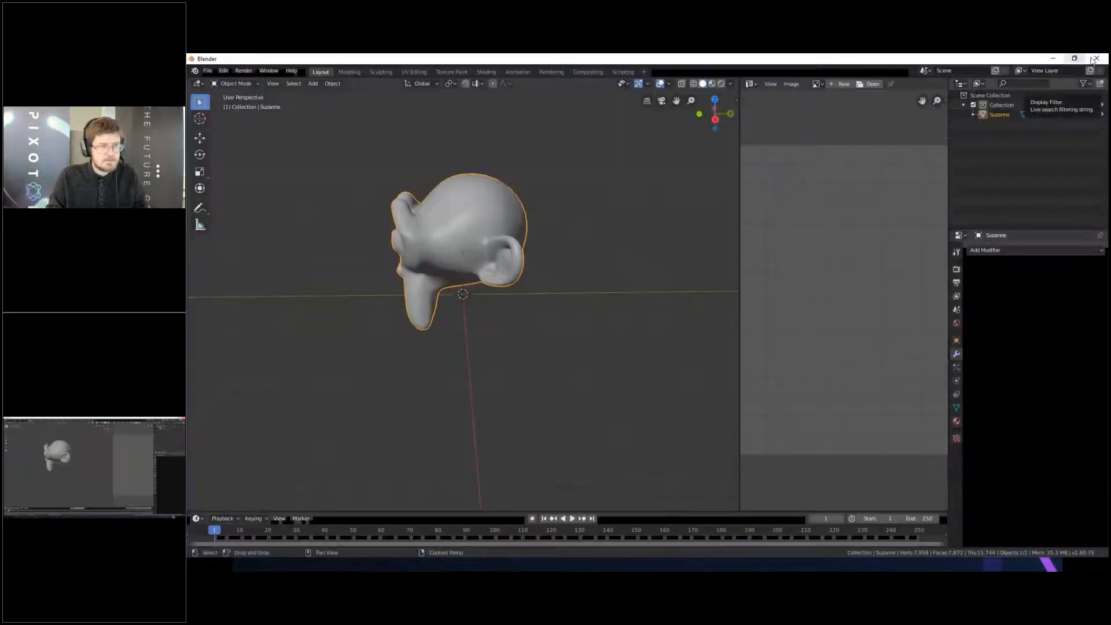
{"action": "left_click", "coordinate": [1097, 59]}
{"action": "left_click", "coordinate": [673, 323]}
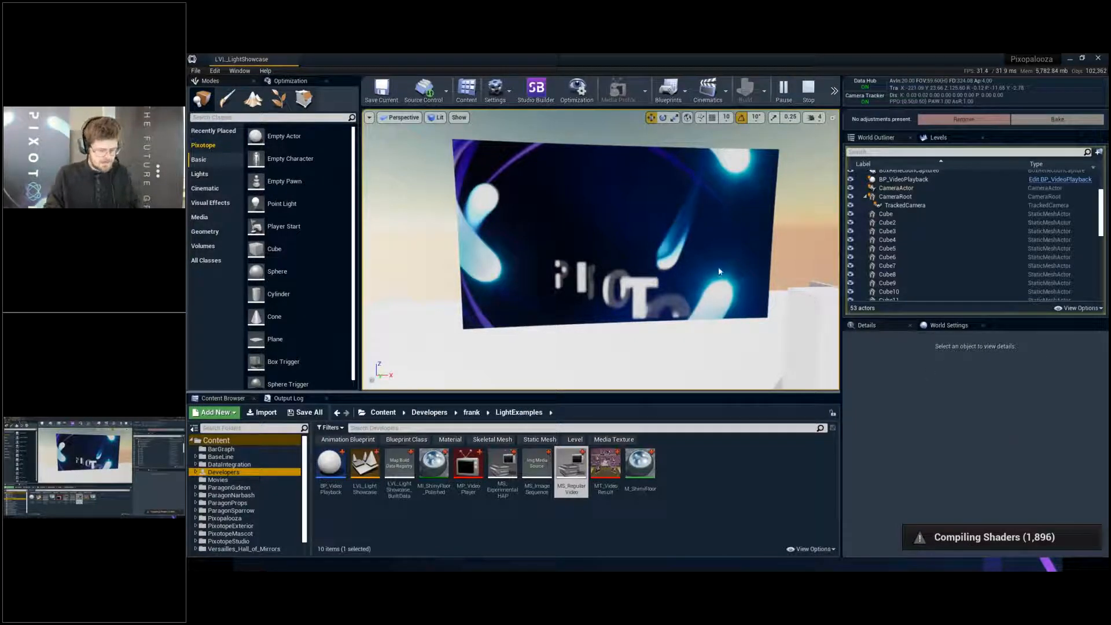
- Force the frozen Pixotope Engine process group to end in Task Manager, then close Task Manager
{"action": "key", "text": "ctrl+alt+Delete"}
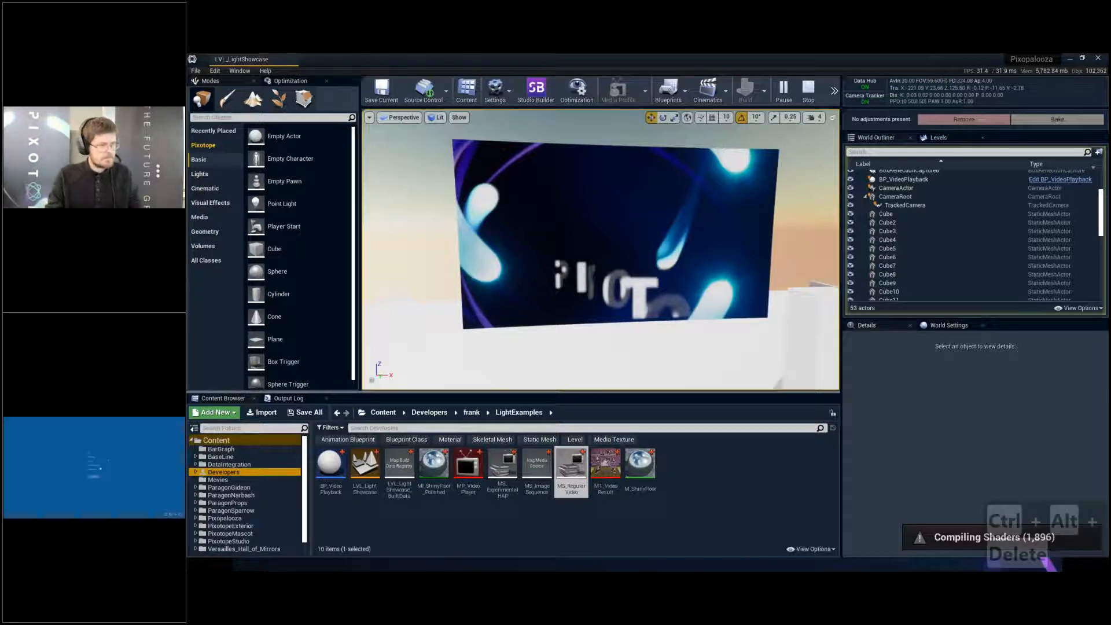
{"action": "left_click", "coordinate": [97, 471]}
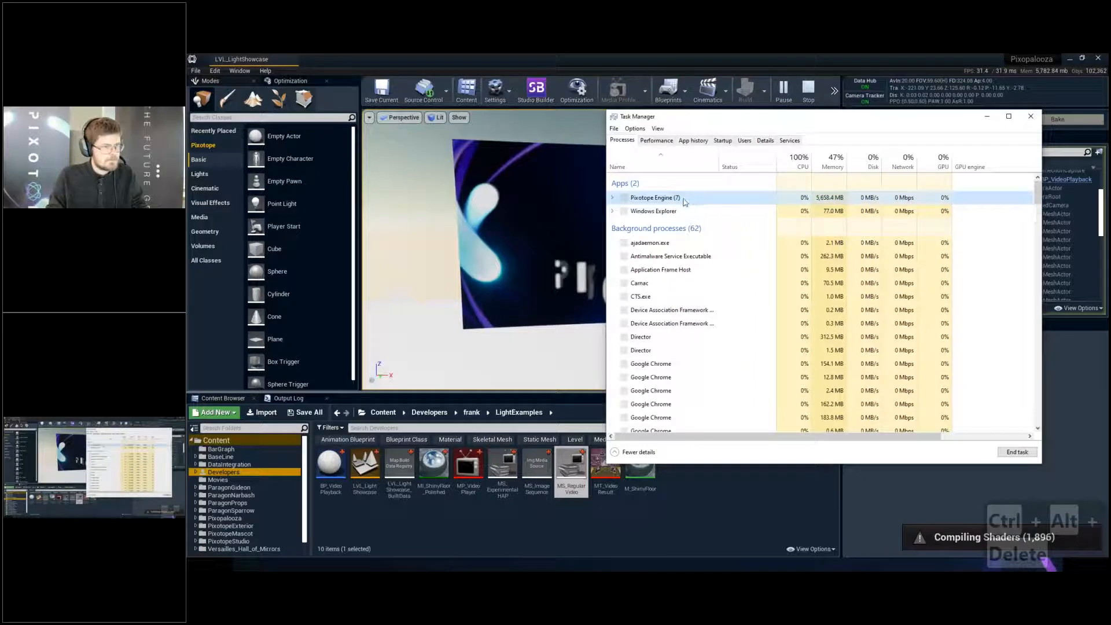
{"action": "right_click", "coordinate": [684, 200]}
{"action": "left_click", "coordinate": [653, 243]}
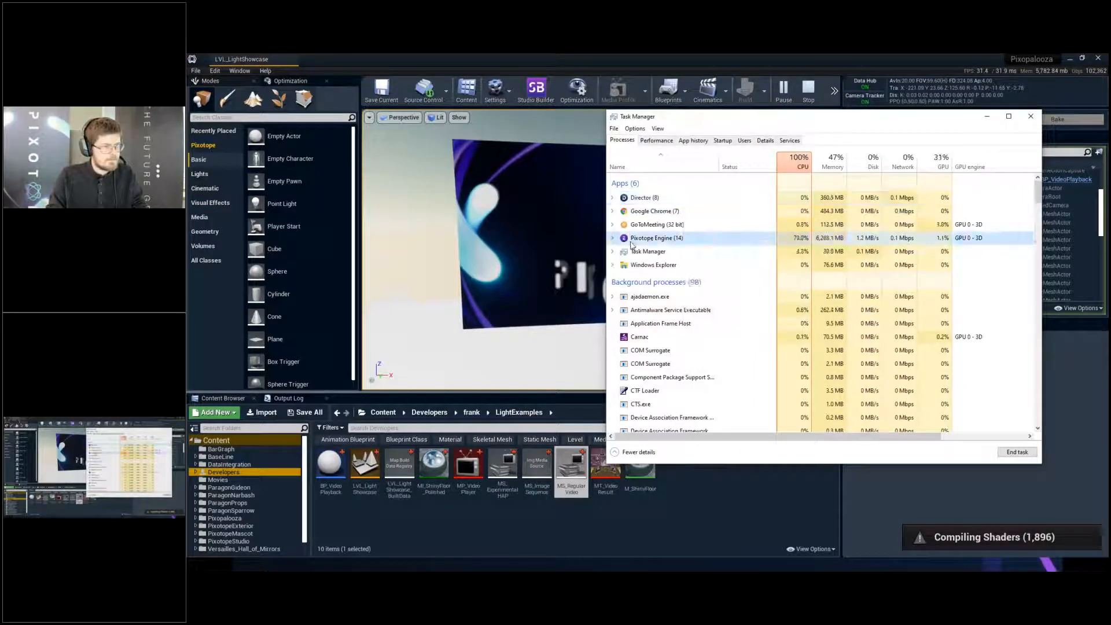
{"action": "left_click", "coordinate": [613, 239]}
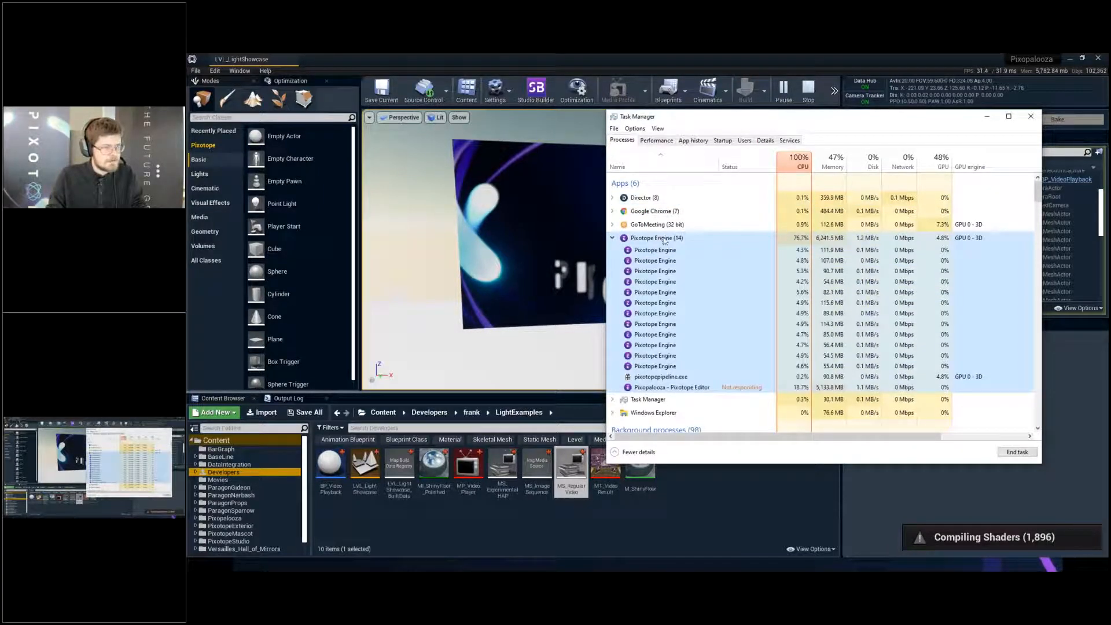
{"action": "right_click", "coordinate": [665, 241]}
{"action": "left_click", "coordinate": [699, 266]}
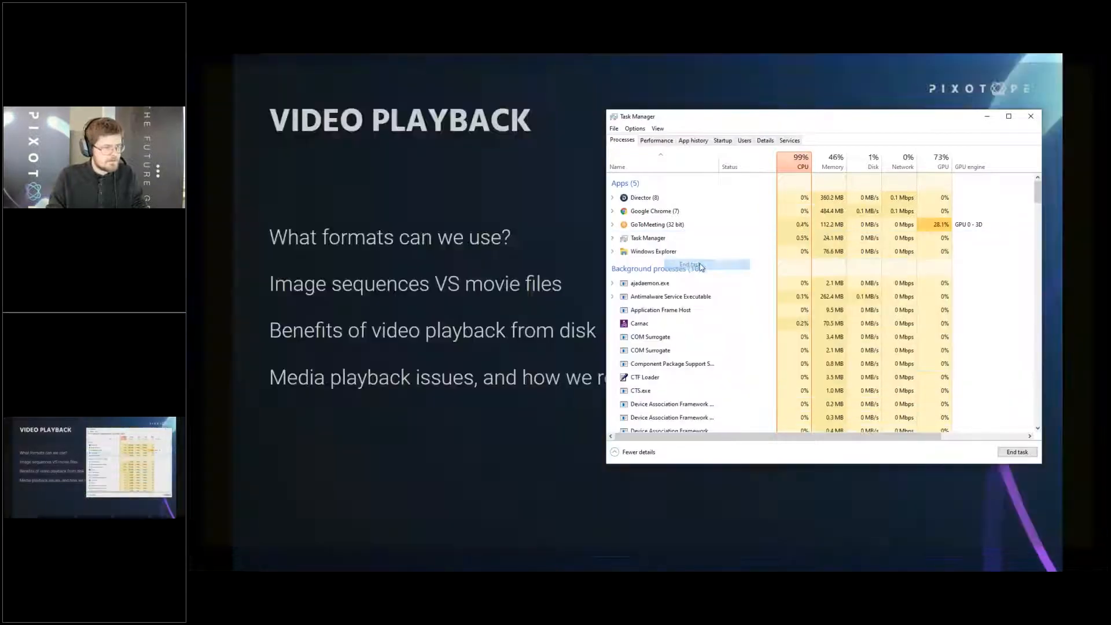
{"action": "left_click", "coordinate": [1031, 116]}
- Switch to Pixotope Director, launch LVL_LightShowcase in the editor, and close the Project Settings window once the editor loads
{"action": "key", "text": "alt+Tab"}
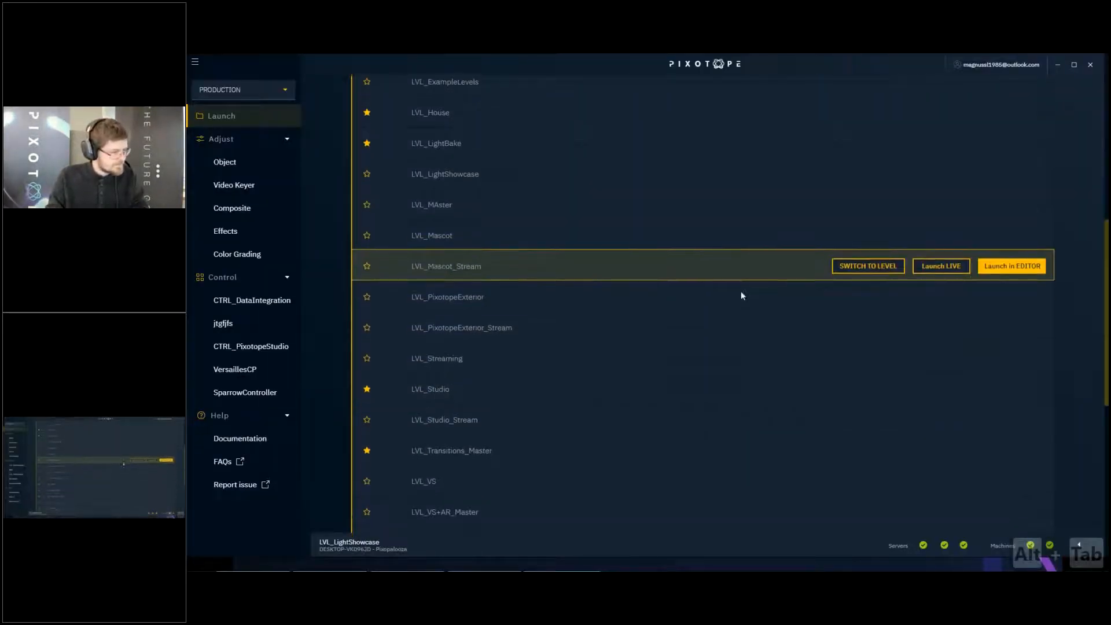
{"action": "scroll", "coordinate": [741, 390], "scroll_direction": "up", "scroll_amount": 5}
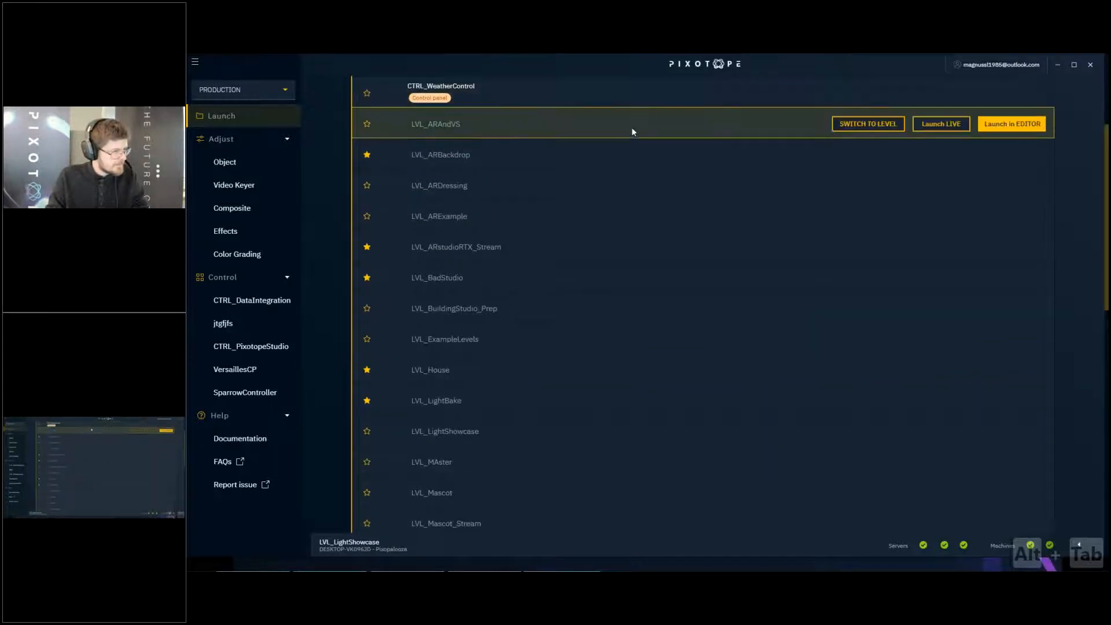
{"action": "scroll", "coordinate": [640, 156], "scroll_direction": "down", "scroll_amount": 6}
{"action": "scroll", "coordinate": [647, 194], "scroll_direction": "up", "scroll_amount": 4}
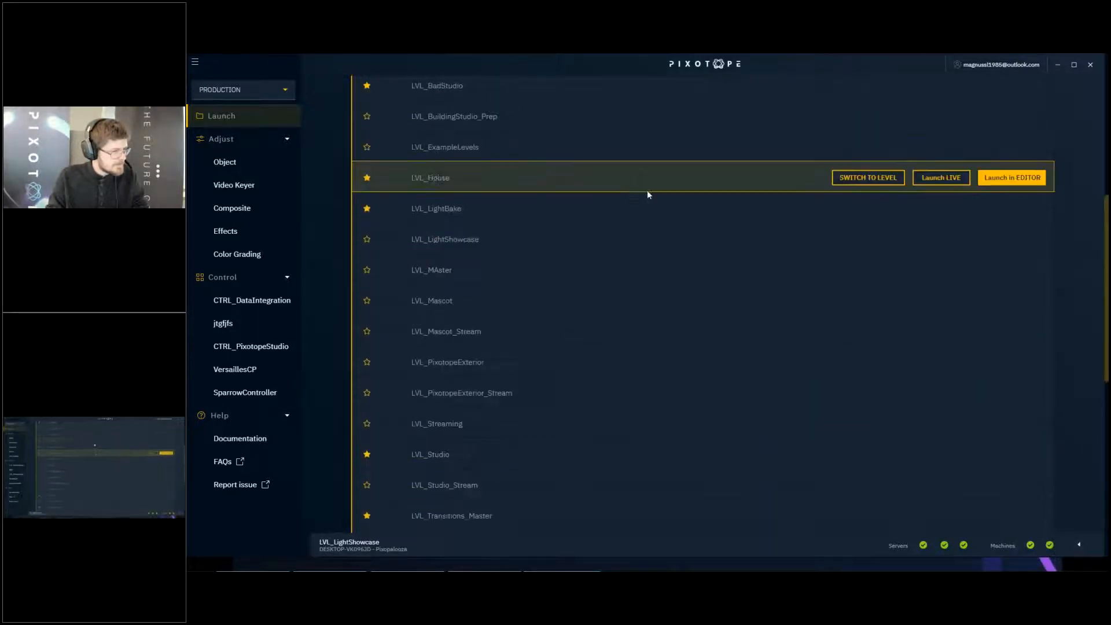
{"action": "scroll", "coordinate": [647, 195], "scroll_direction": "up", "scroll_amount": 5}
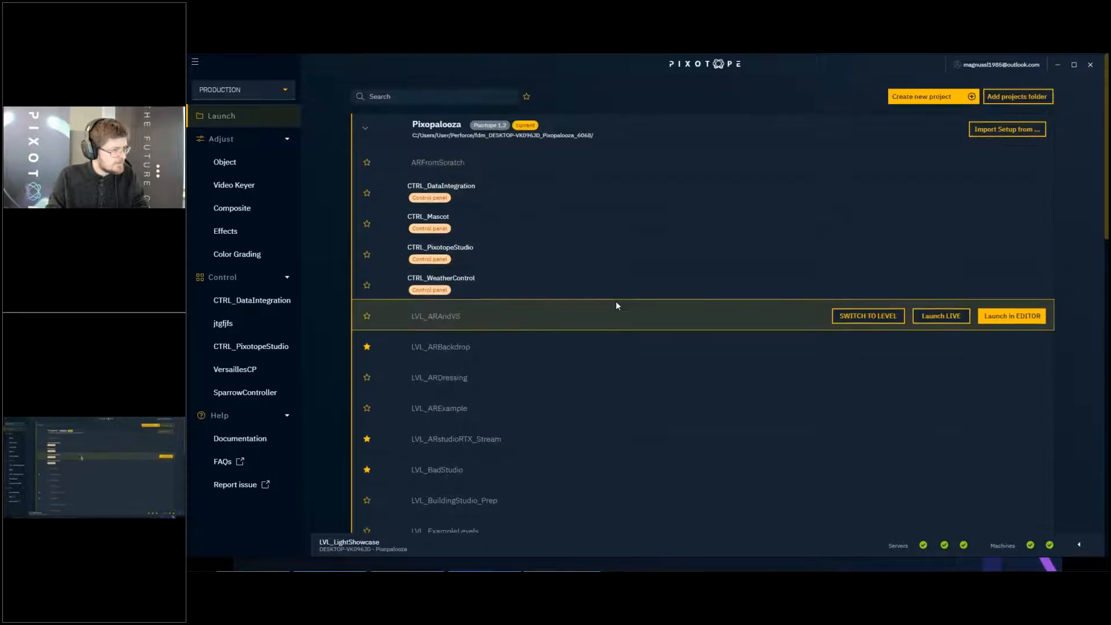
{"action": "scroll", "coordinate": [617, 305], "scroll_direction": "down", "scroll_amount": 5}
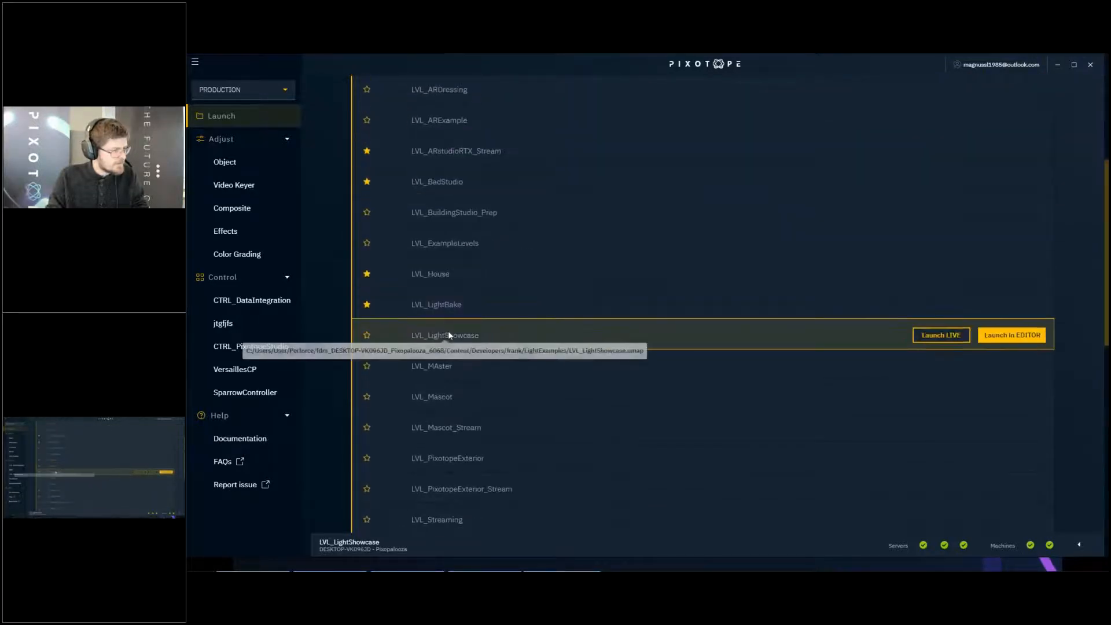
{"action": "left_click", "coordinate": [1016, 337]}
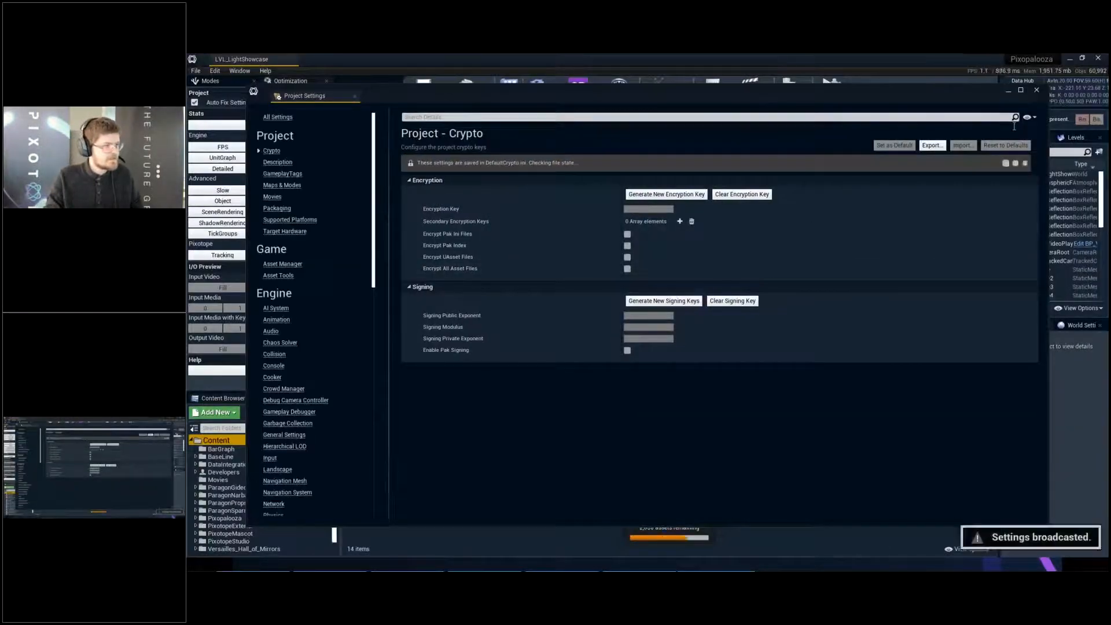
{"action": "left_click", "coordinate": [1036, 91]}
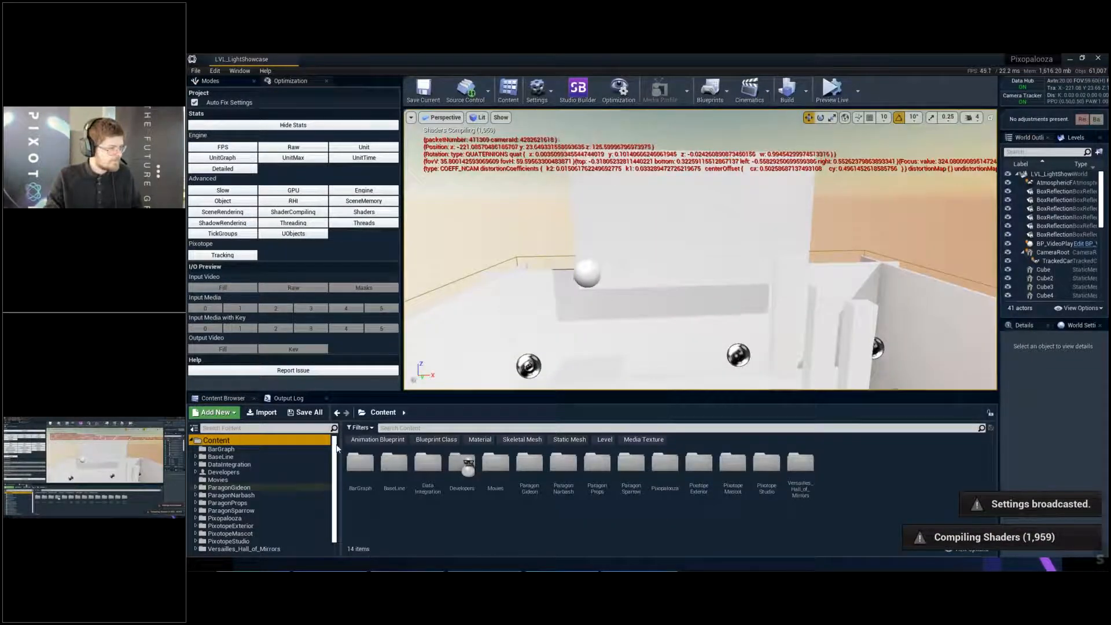
- Turn off the on-screen viewport messages by running the console command disableallscreenmessages
{"action": "left_click", "coordinate": [288, 399]}
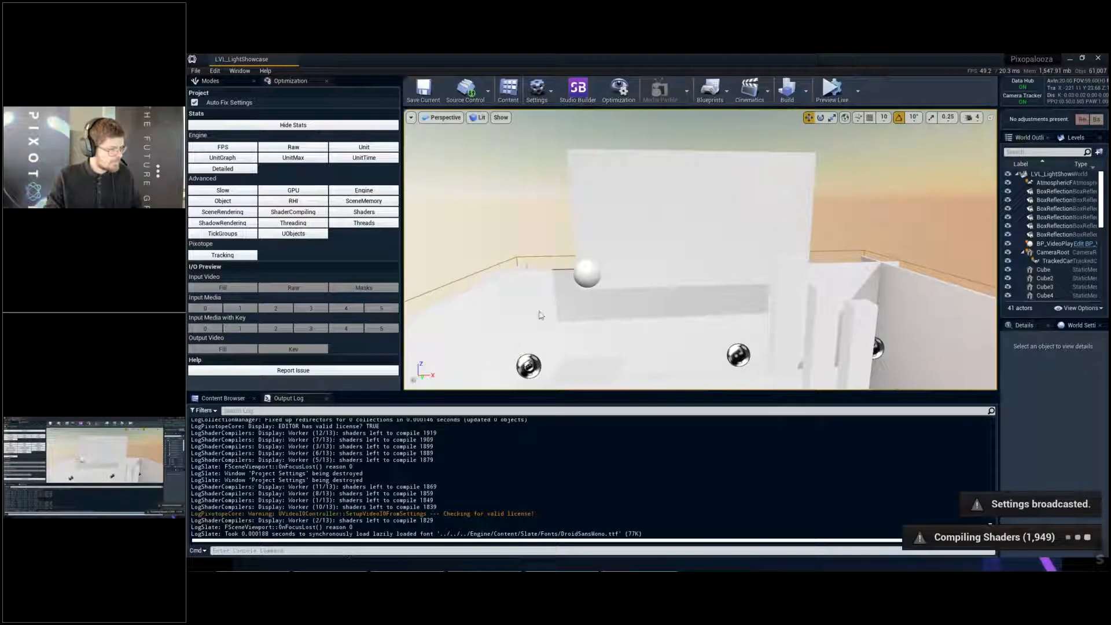
{"action": "left_click", "coordinate": [339, 551]}
{"action": "type", "text": "disabl"}
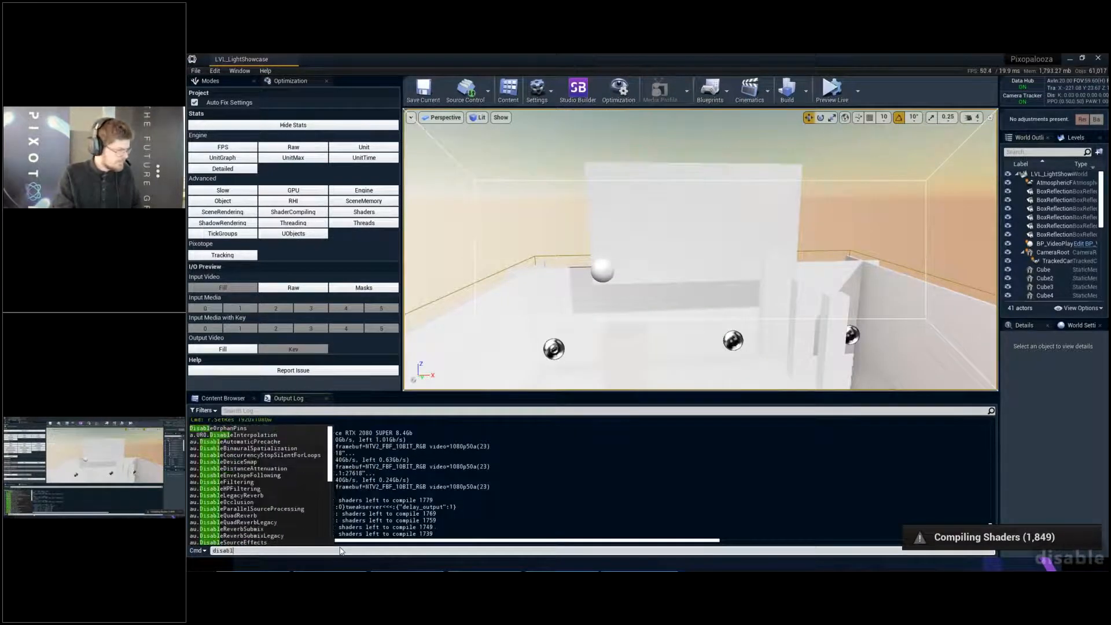
{"action": "type", "text": "eallscreenm"}
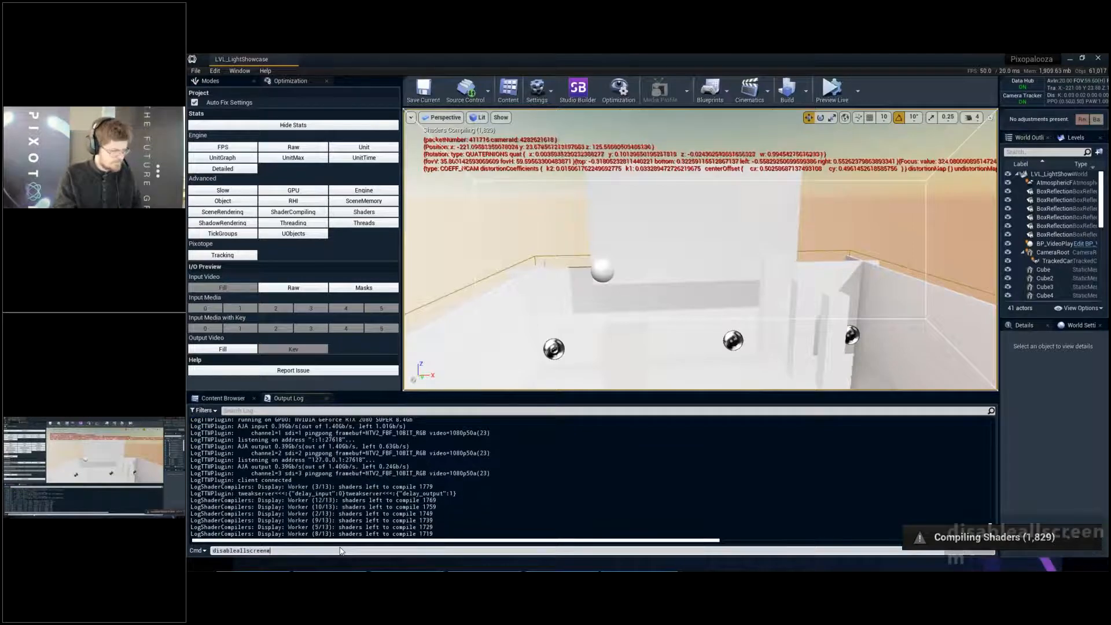
{"action": "type", "text": "essages"}
{"action": "key", "text": "Return"}
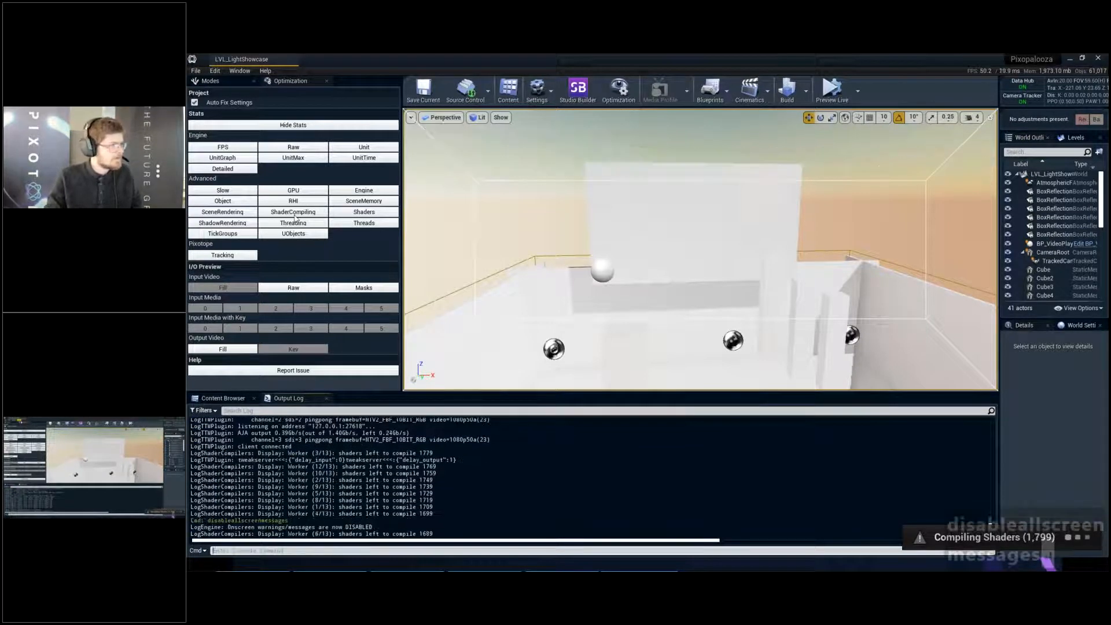
{"action": "mouse_move", "coordinate": [286, 81]}
{"action": "left_mouse_down"}
{"action": "mouse_move", "coordinate": [307, 125]}
{"action": "mouse_move", "coordinate": [291, 81]}
{"action": "mouse_move", "coordinate": [440, 118]}
{"action": "mouse_move", "coordinate": [290, 81]}
{"action": "left_mouse_up"}
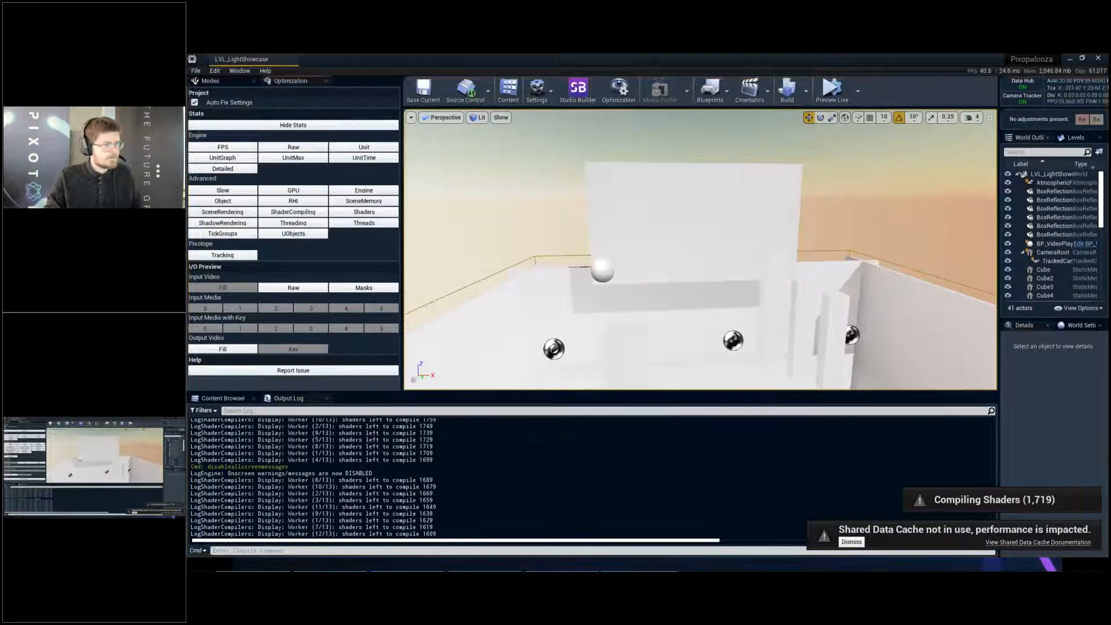
- Dismiss the shared data cache notice, start the live preview of the level, and select the BP_VideoPlayback actor
{"action": "key", "text": "w"}
{"action": "mouse_move", "coordinate": [836, 154]}
{"action": "right_mouse_down"}
{"action": "mouse_move", "coordinate": [851, 151]}
{"action": "mouse_move", "coordinate": [836, 145]}
{"action": "right_mouse_up"}
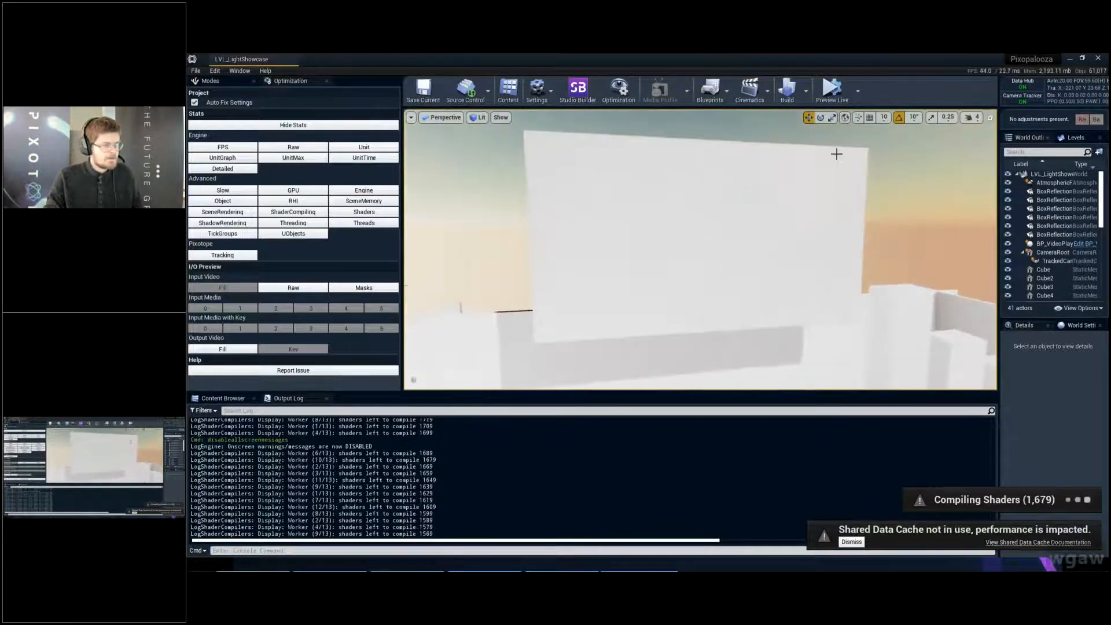
{"action": "left_click", "coordinate": [223, 398]}
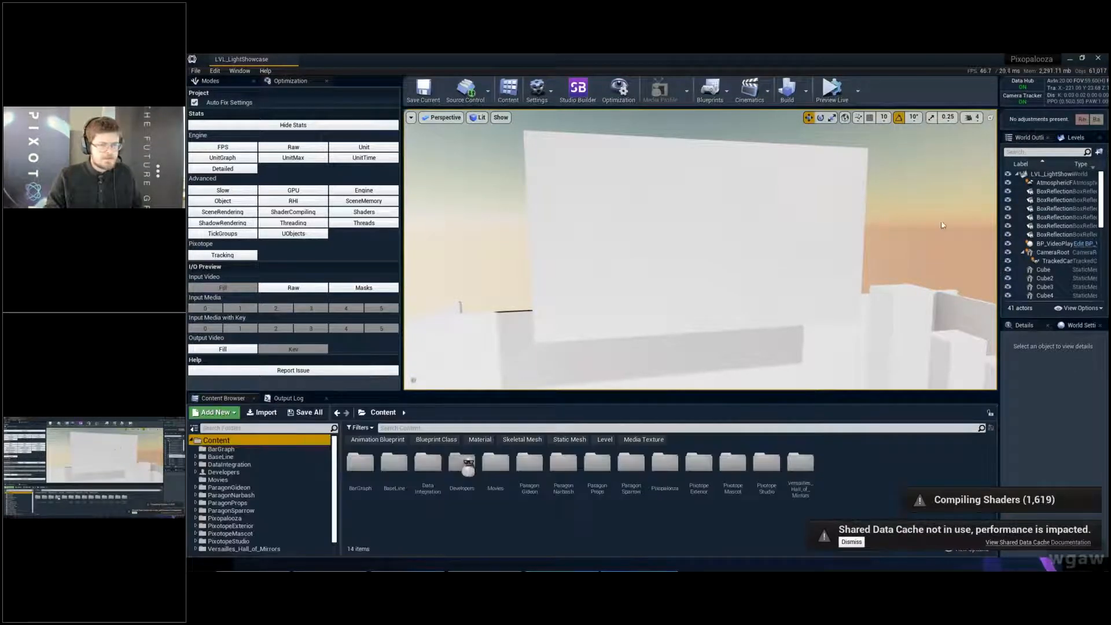
{"action": "left_click", "coordinate": [1052, 244]}
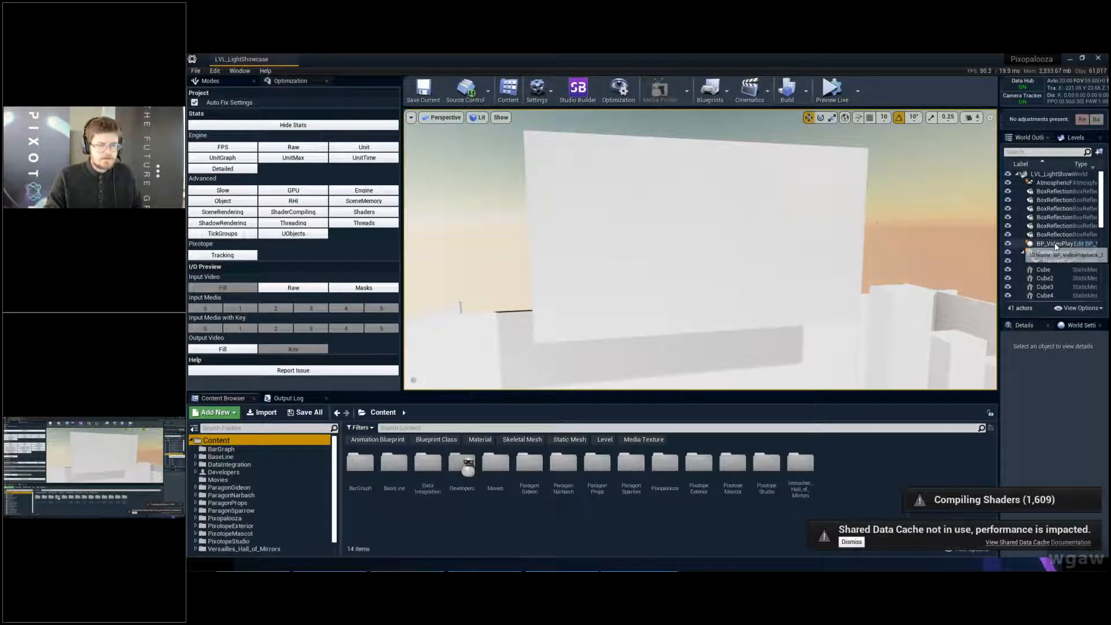
{"action": "left_click", "coordinate": [853, 542]}
{"action": "left_click", "coordinate": [828, 98]}
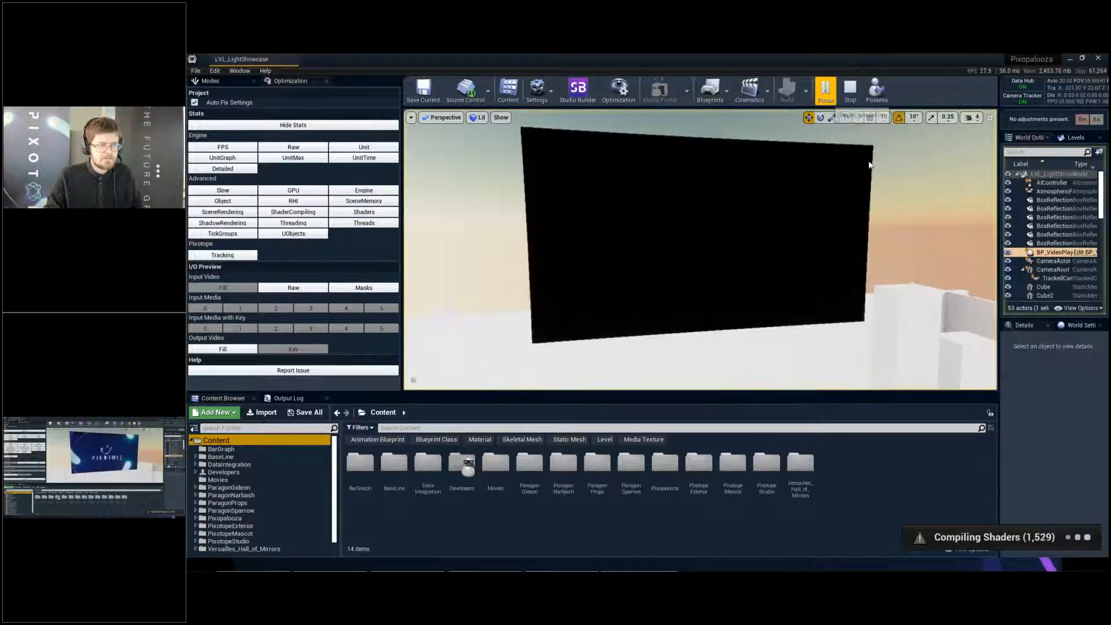
{"action": "left_click", "coordinate": [1033, 260]}
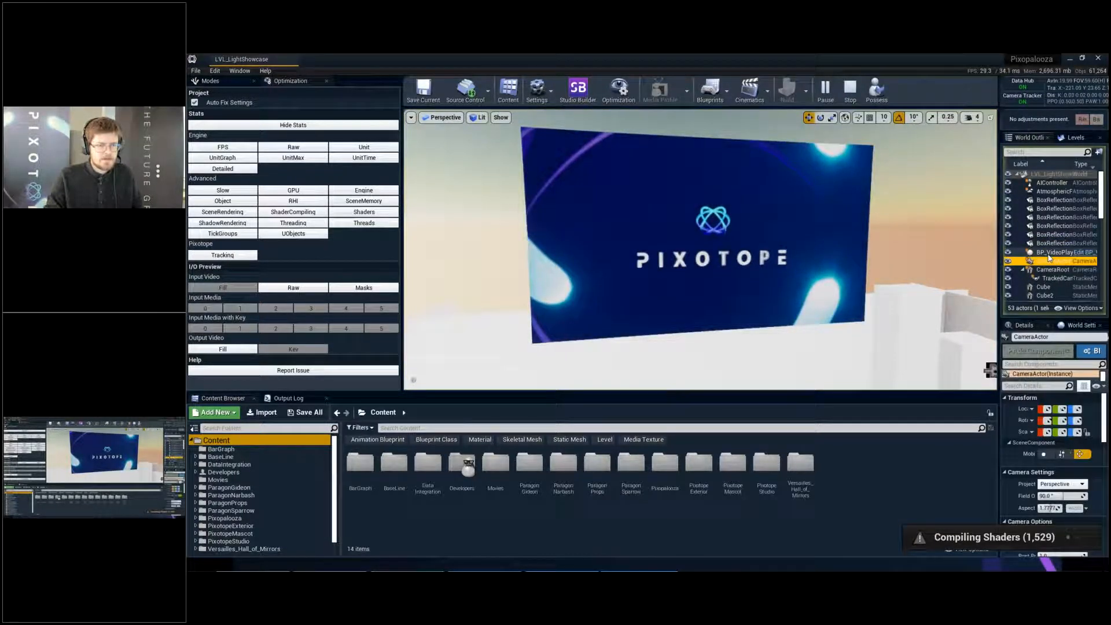
{"action": "left_click", "coordinate": [1036, 252]}
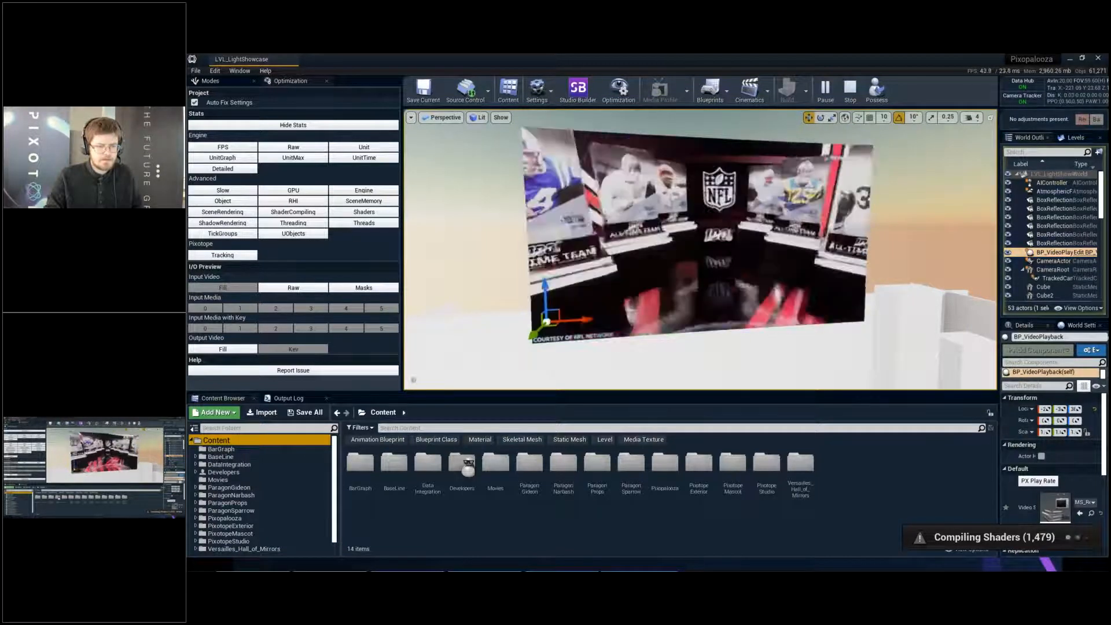
- Enlarge the details area for BP_VideoPlayback and set its Play Rate to 4
{"action": "left_click_drag", "start_coordinate": [998, 411], "coordinate": [904, 411]}
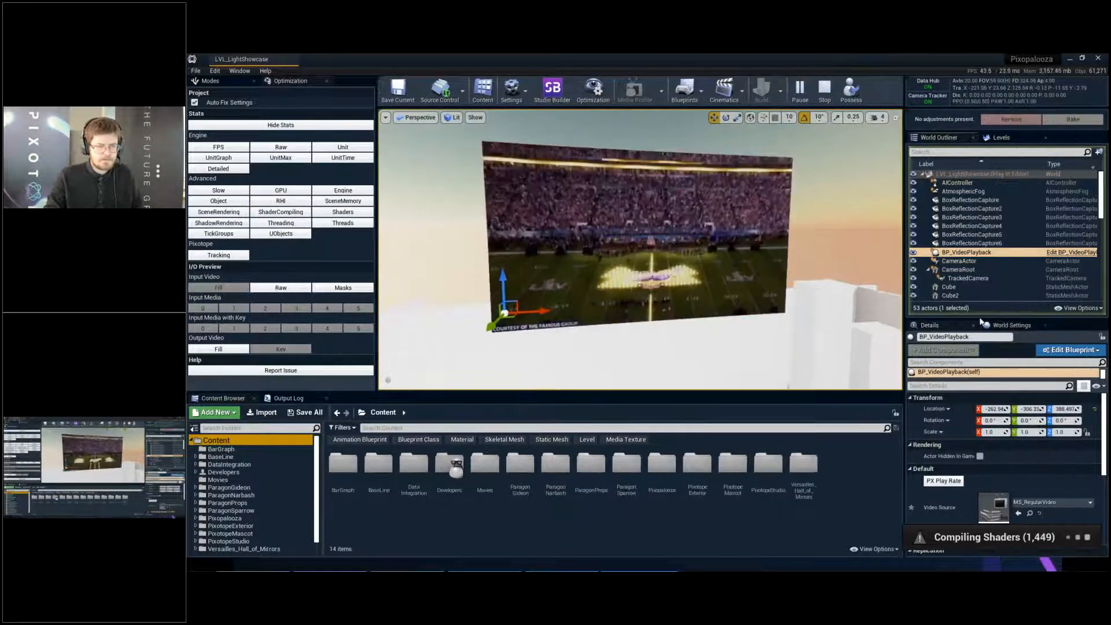
{"action": "left_click_drag", "start_coordinate": [982, 318], "coordinate": [983, 219]}
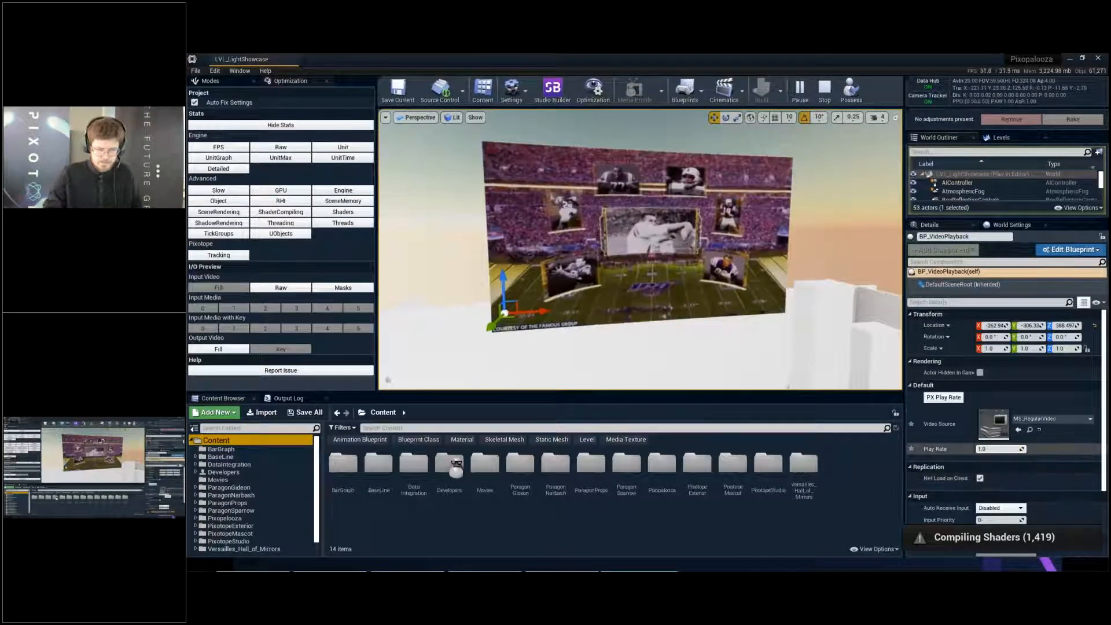
{"action": "left_click", "coordinate": [999, 448]}
{"action": "type", "text": "4,"}
{"action": "key", "text": "BackSpace"}
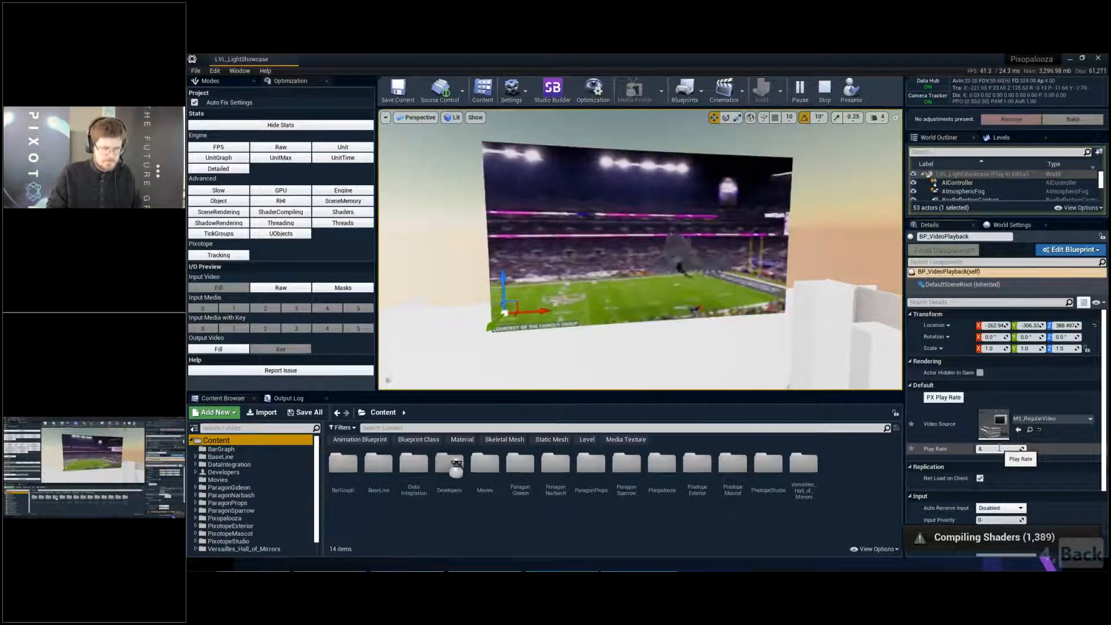
{"action": "key", "text": "Return"}
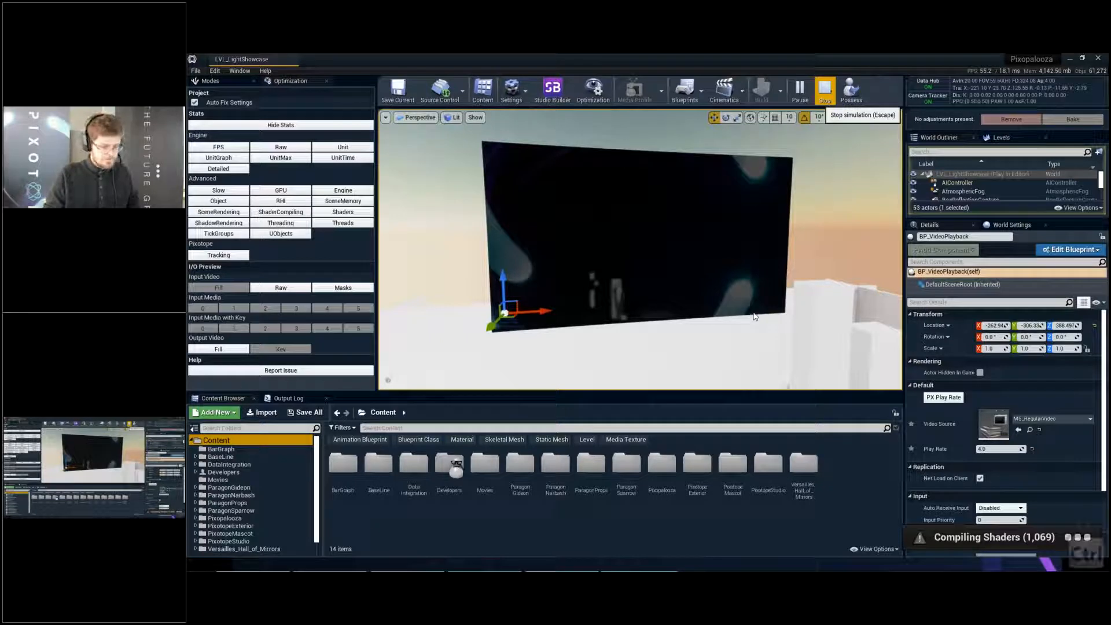
- Open Task Manager and force the frozen Pixotope Engine process group to end
{"action": "key", "text": "ctrl+alt+Delete"}
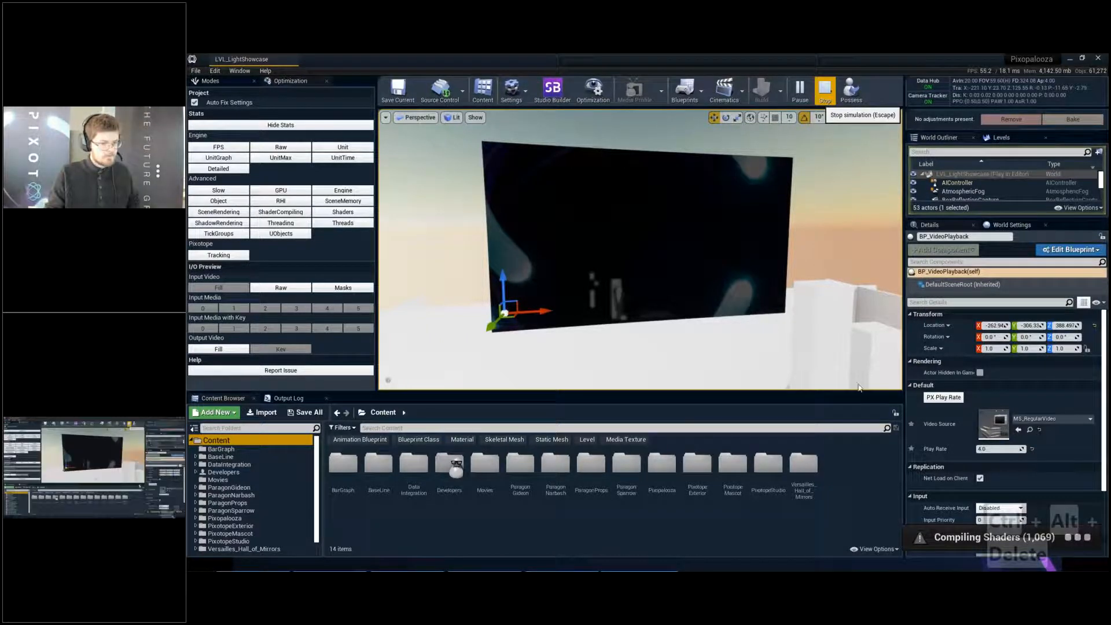
{"action": "key", "text": "ctrl+alt+Delete"}
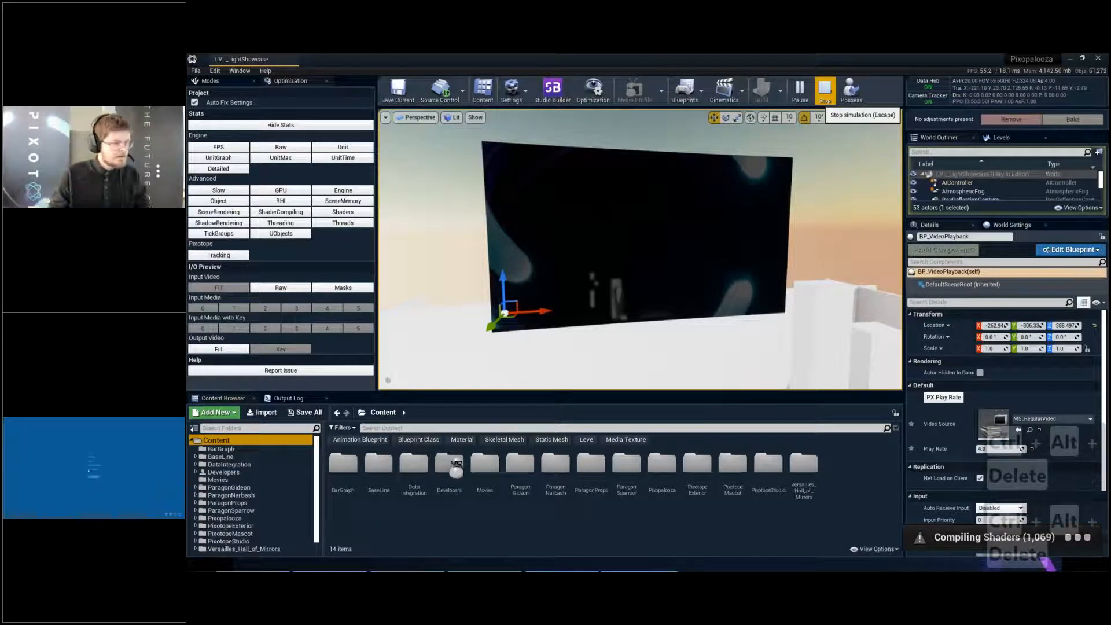
{"action": "left_click", "coordinate": [93, 469]}
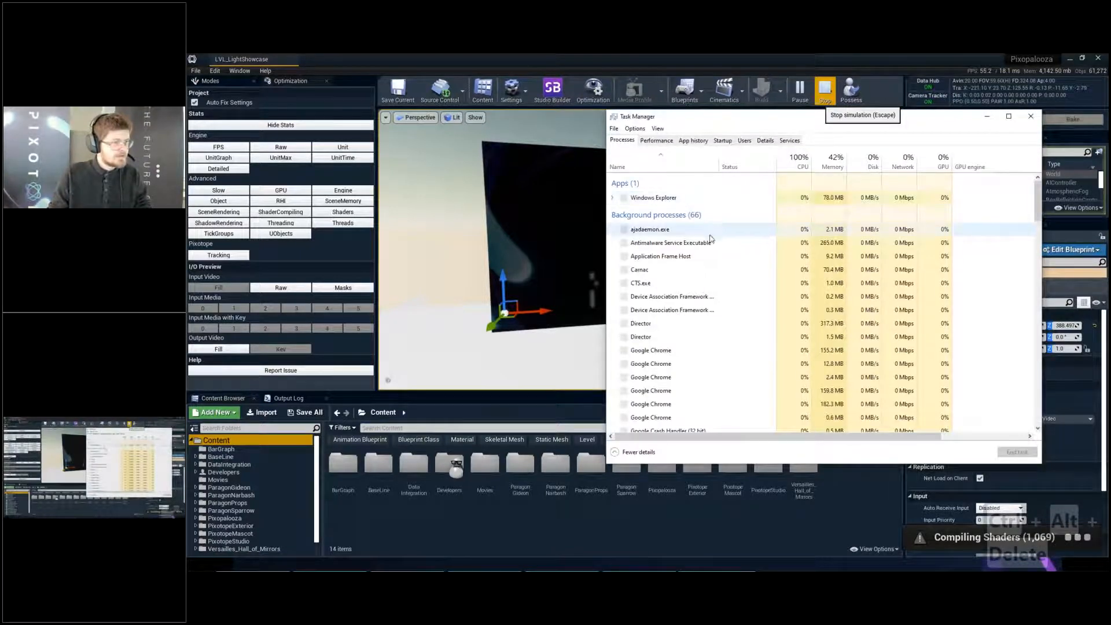
{"action": "scroll", "coordinate": [695, 238], "scroll_direction": "down", "scroll_amount": 1}
{"action": "scroll", "coordinate": [712, 240], "scroll_direction": "up", "scroll_amount": 2}
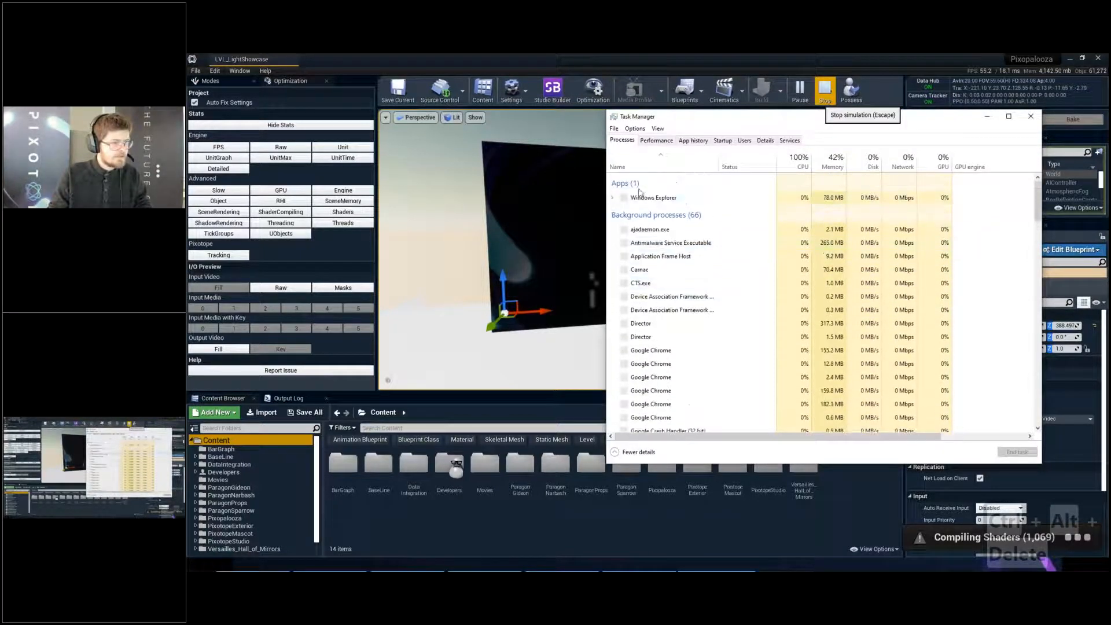
{"action": "left_click", "coordinate": [657, 140]}
{"action": "left_click", "coordinate": [623, 141]}
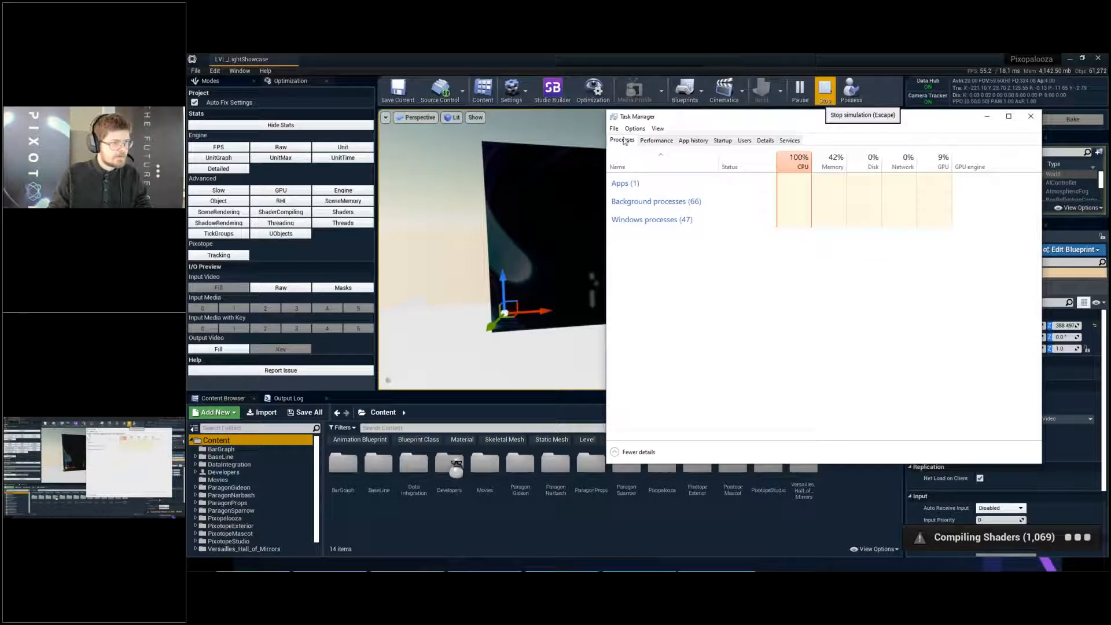
{"action": "right_click", "coordinate": [648, 239]}
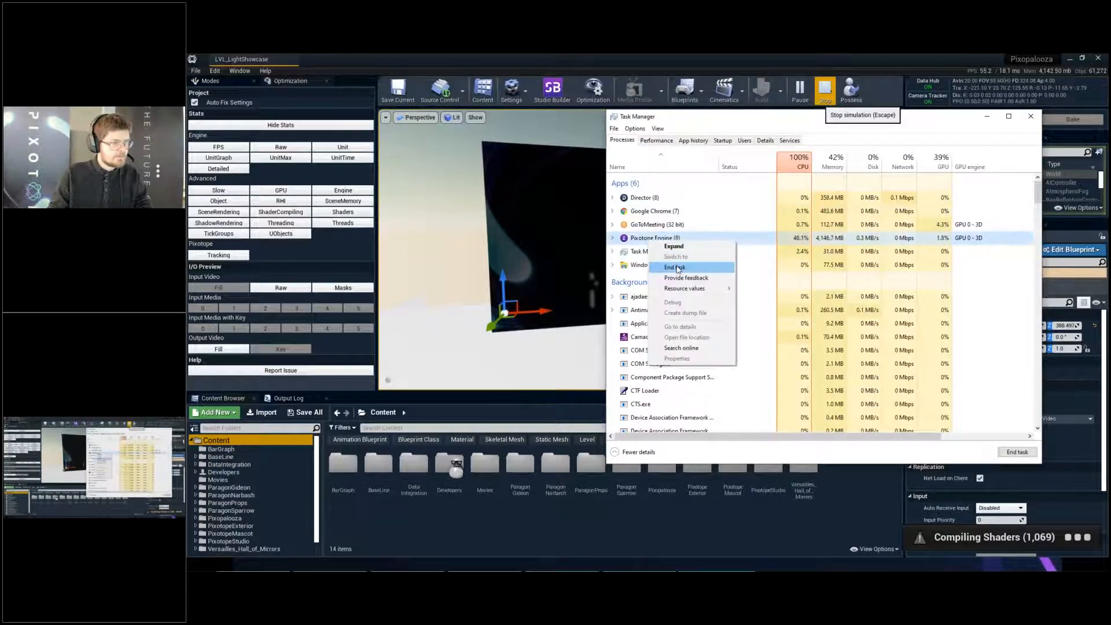
{"action": "left_click", "coordinate": [675, 268]}
- Return to Pixotope Director, relaunch LVL_LightShowcase in the editor, and close its Project Settings window
{"action": "left_click", "coordinate": [544, 300]}
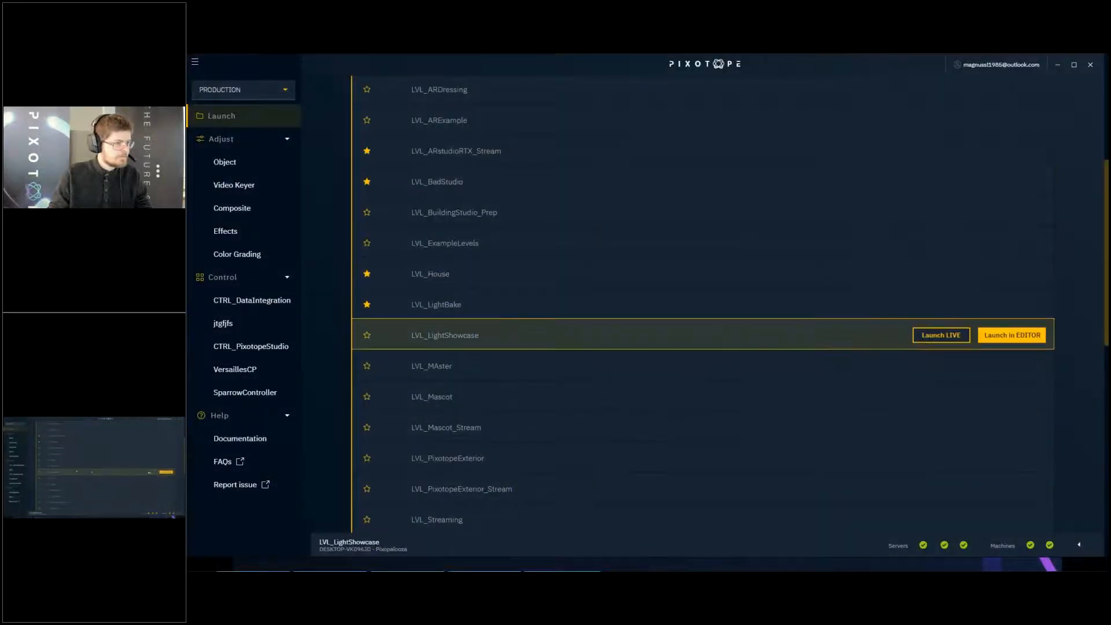
{"action": "left_click", "coordinate": [1021, 337]}
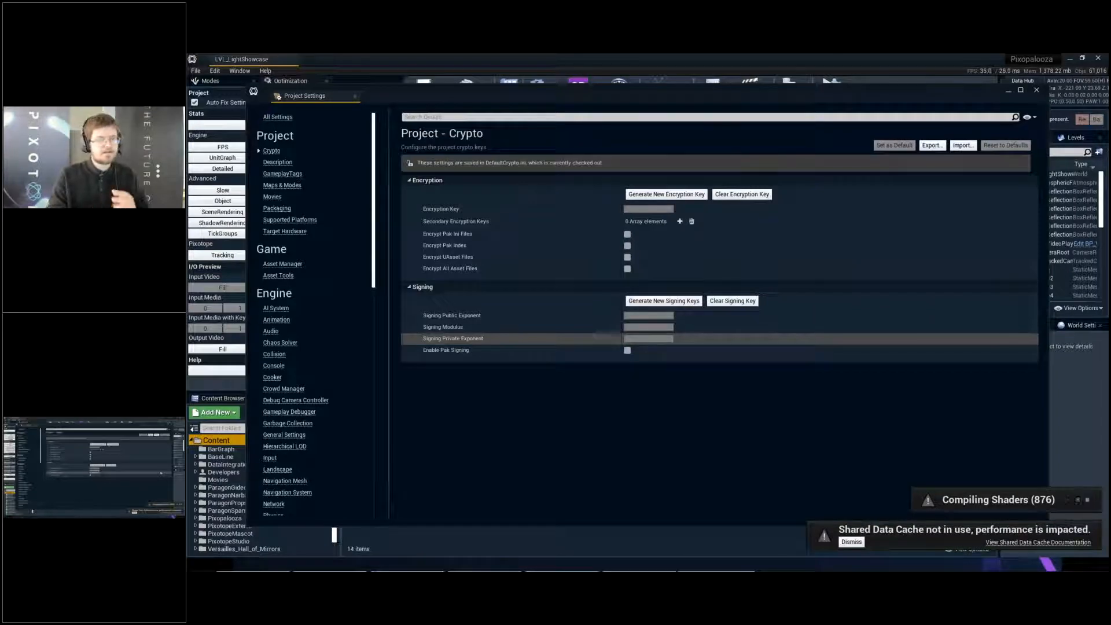
{"action": "left_click", "coordinate": [1038, 90]}
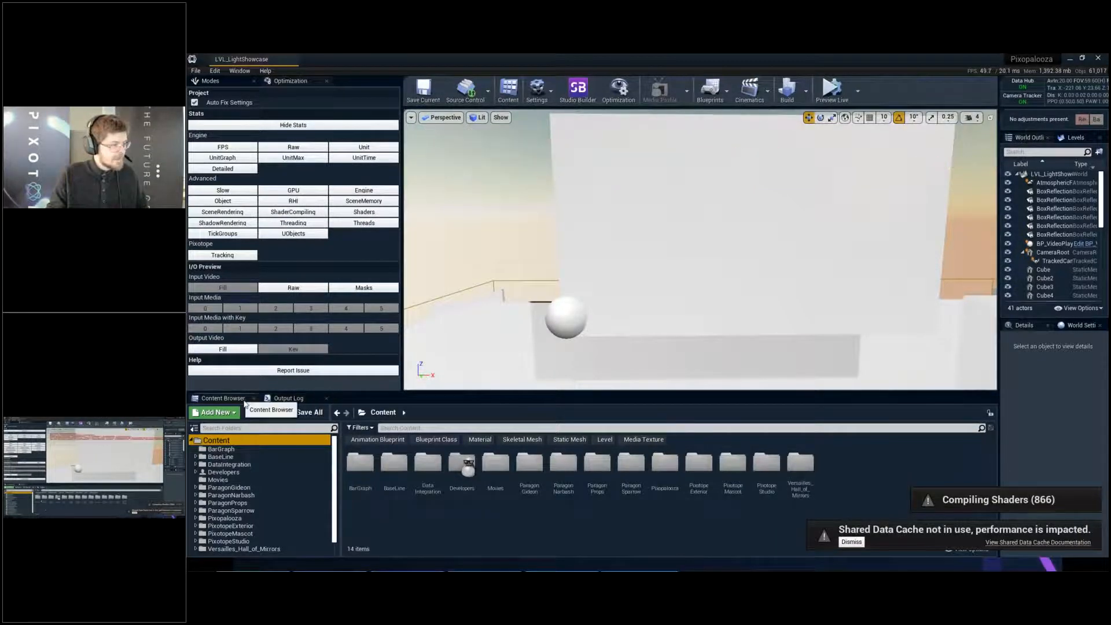
- Run disableallscreenmessages again in the relaunched editor's console and reframe the viewport around the blank video screen
{"action": "left_click", "coordinate": [289, 398]}
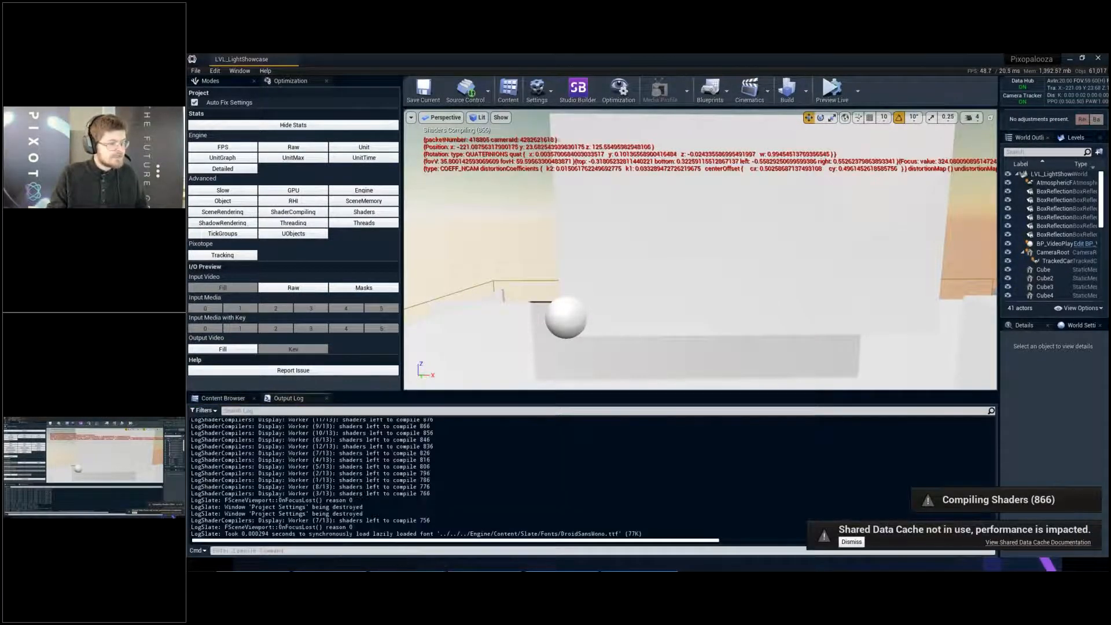
{"action": "type", "text": "disableallscreenmessages"}
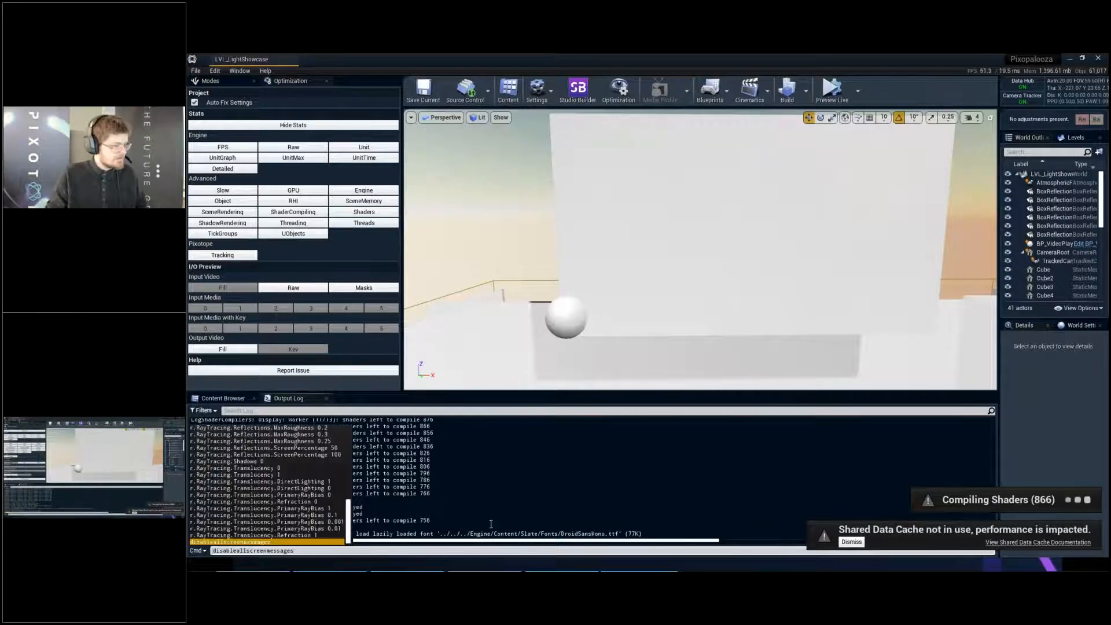
{"action": "key", "text": "Return"}
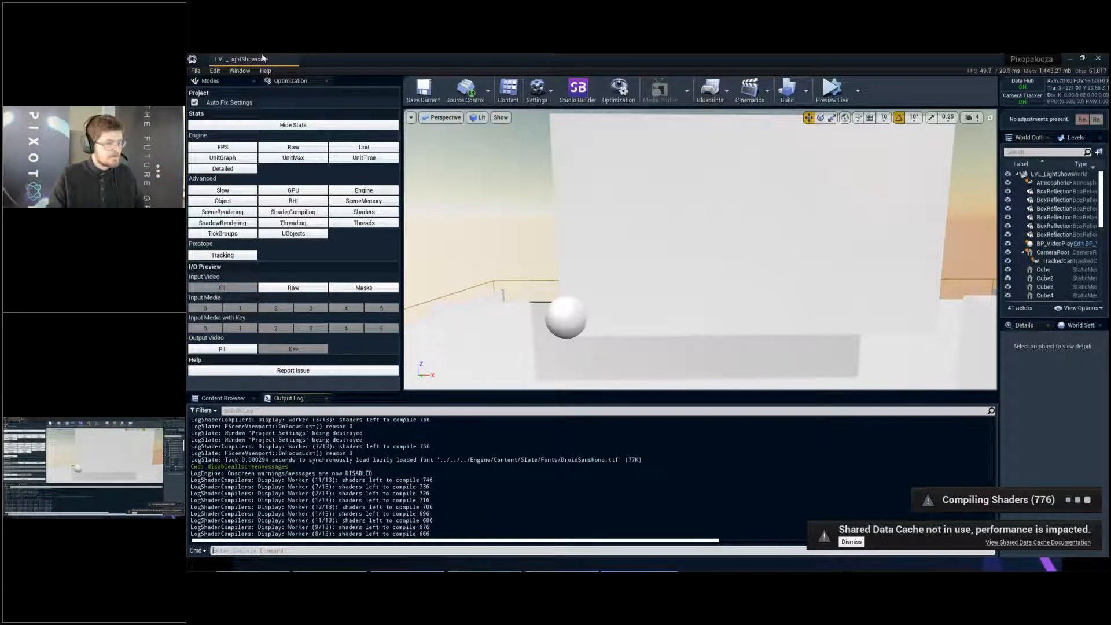
{"action": "key", "text": "s"}
{"action": "mouse_move", "coordinate": [666, 249]}
{"action": "right_mouse_down"}
{"action": "mouse_move", "coordinate": [654, 257]}
{"action": "mouse_move", "coordinate": [675, 252]}
{"action": "mouse_move", "coordinate": [670, 242]}
{"action": "right_mouse_up"}
{"action": "key", "text": "w"}
{"action": "key", "text": "s"}
{"action": "key", "text": "w"}
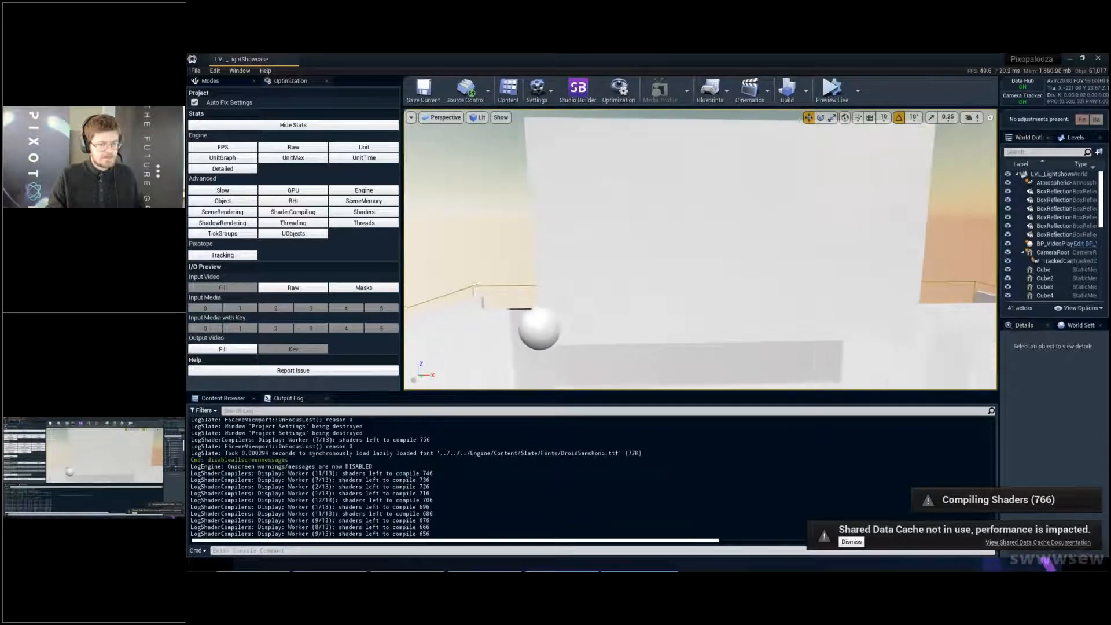
- Dismiss the Shared Data Cache notice, show the Content Browser, select the video screen Plane, and widen the World Outliner and Details area
{"action": "right_click_drag", "start_coordinate": [837, 371], "coordinate": [837, 370]}
{"action": "left_click", "coordinate": [852, 543]}
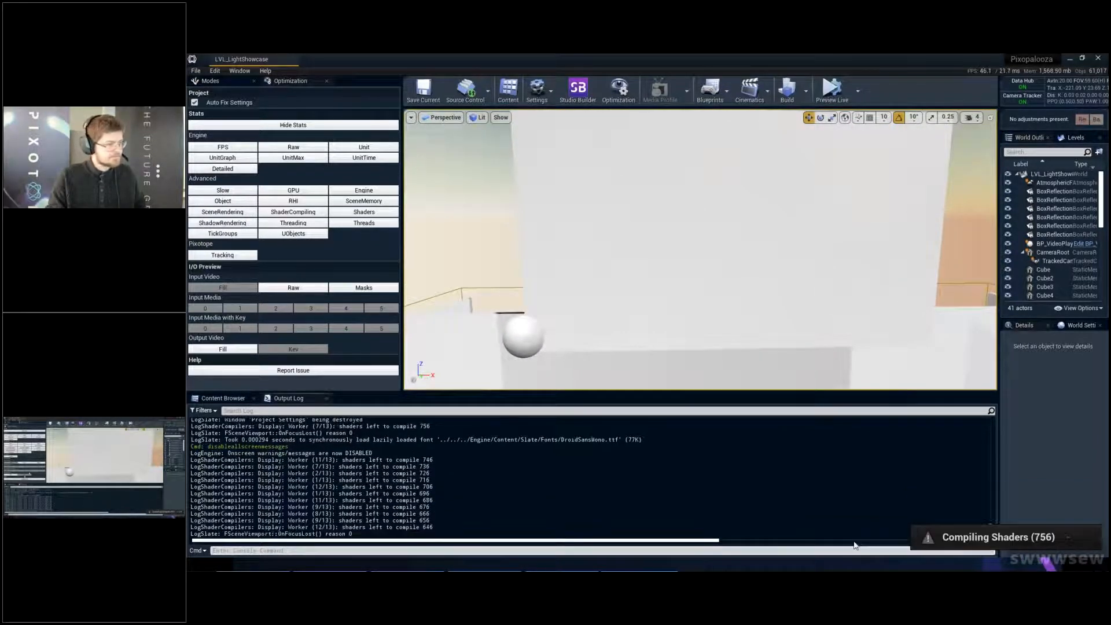
{"action": "left_click", "coordinate": [223, 398]}
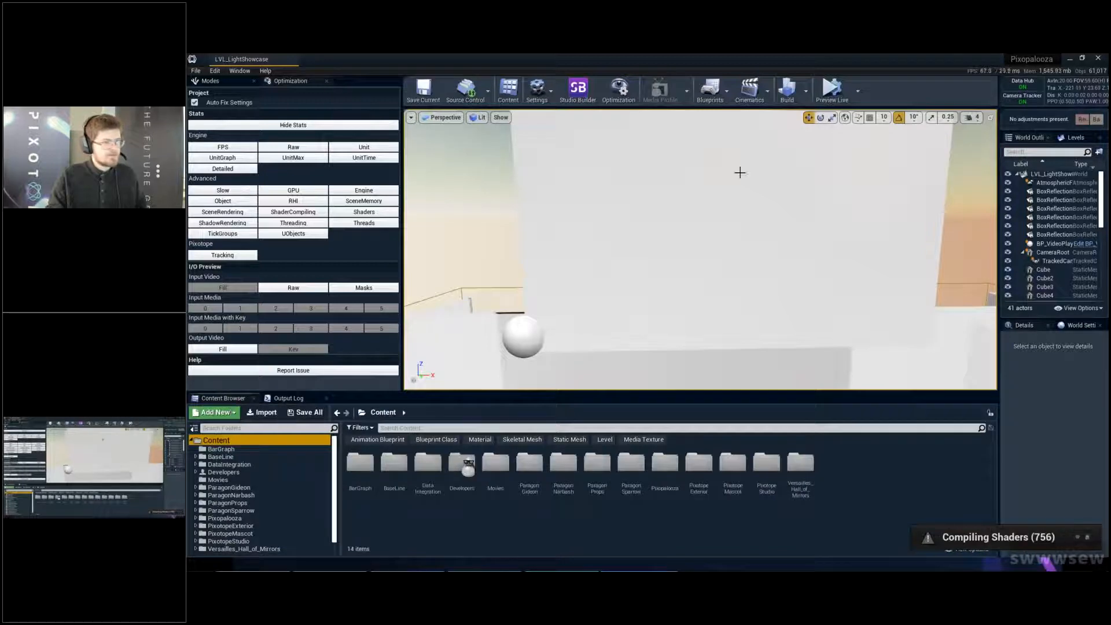
{"action": "right_click_drag", "start_coordinate": [740, 171], "coordinate": [727, 199]}
{"action": "key", "text": "s"}
{"action": "left_click", "coordinate": [728, 198]}
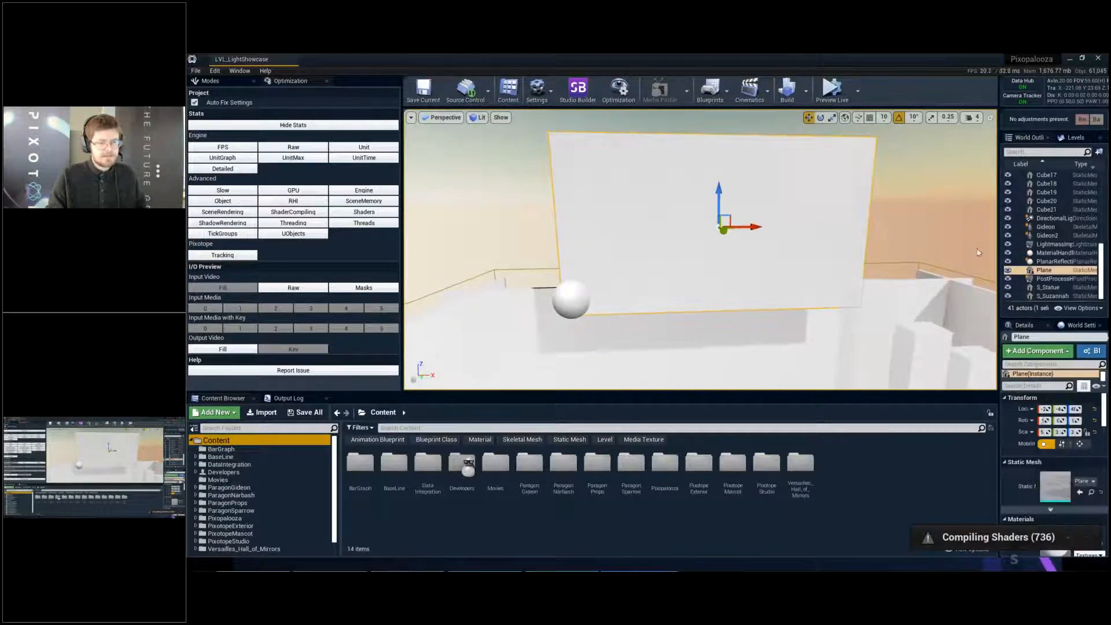
{"action": "left_click_drag", "start_coordinate": [996, 269], "coordinate": [910, 270]}
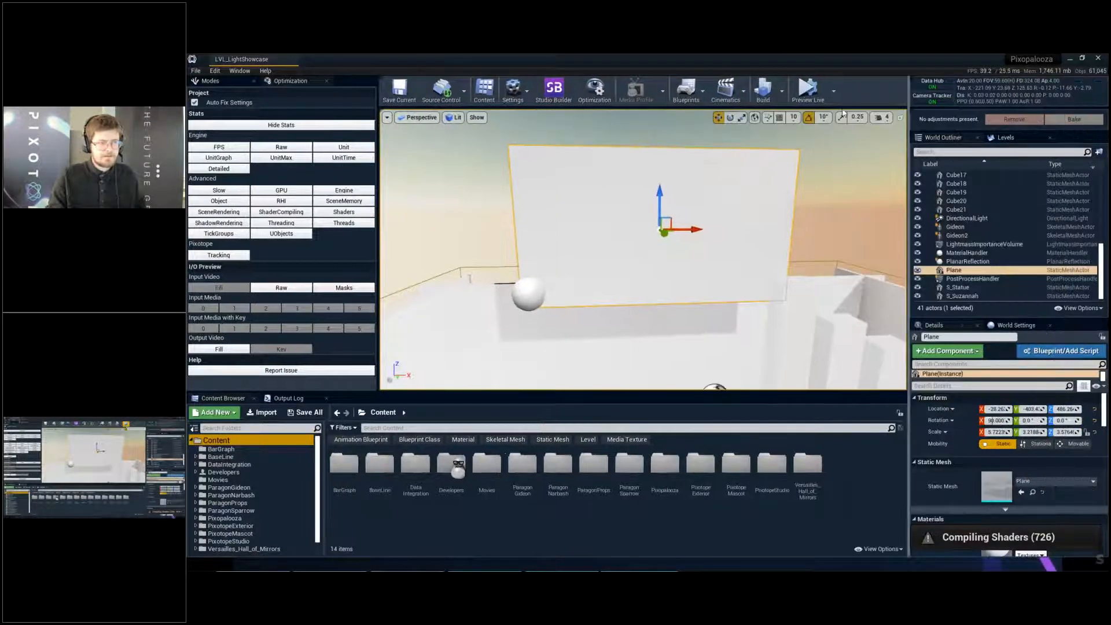
- Start the live preview, filter the World Outliner by "video", and select BP_VideoPlayback to reach its Play Rate setting
{"action": "left_click", "coordinate": [808, 102]}
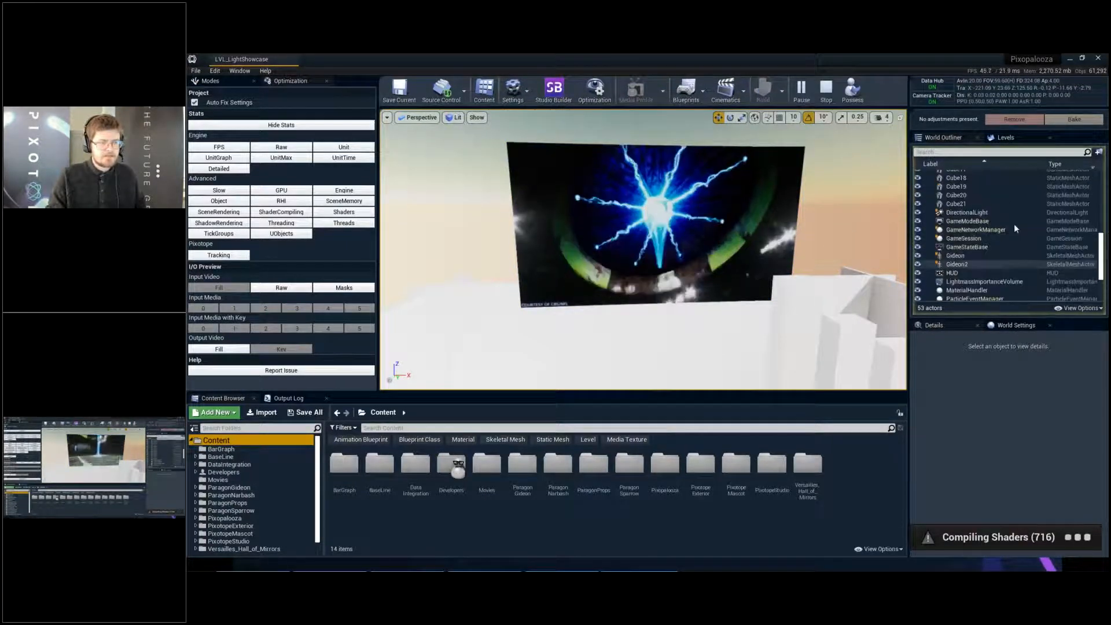
{"action": "left_click", "coordinate": [970, 152]}
{"action": "type", "text": "v"}
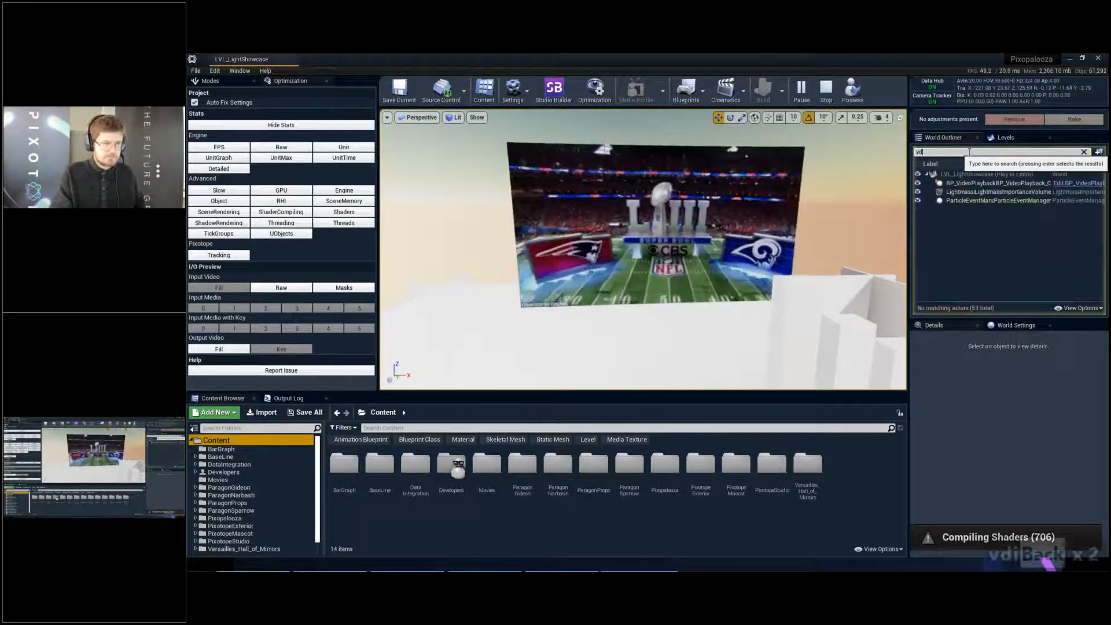
{"action": "type", "text": "ideo"}
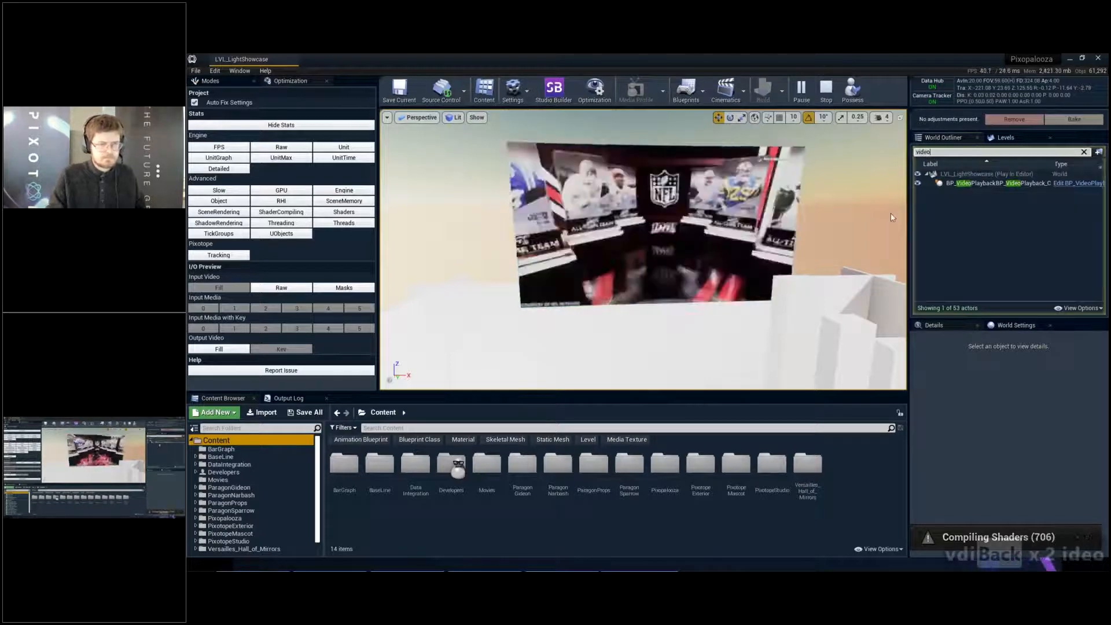
{"action": "left_click", "coordinate": [963, 184]}
{"action": "scroll", "coordinate": [1040, 442], "scroll_direction": "down", "scroll_amount": 5}
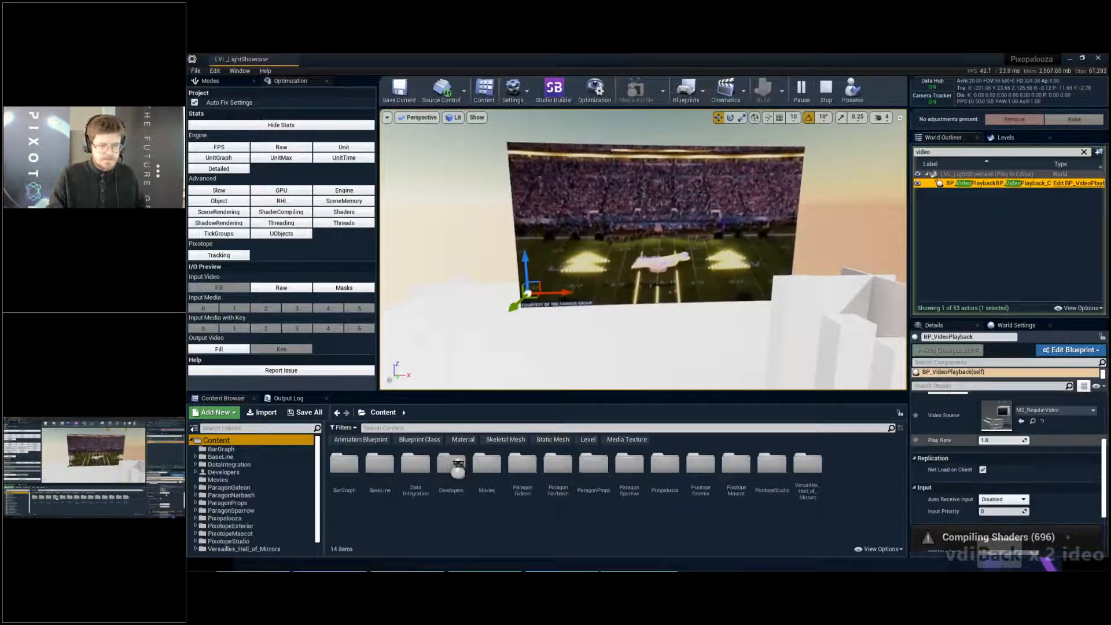
- Set BP_VideoPlayback's Play Rate to -1, apply it with PX Play Rate, and stop the live preview
{"action": "left_click", "coordinate": [1000, 440]}
{"action": "type", "text": "-1"}
{"action": "key", "text": "Return"}
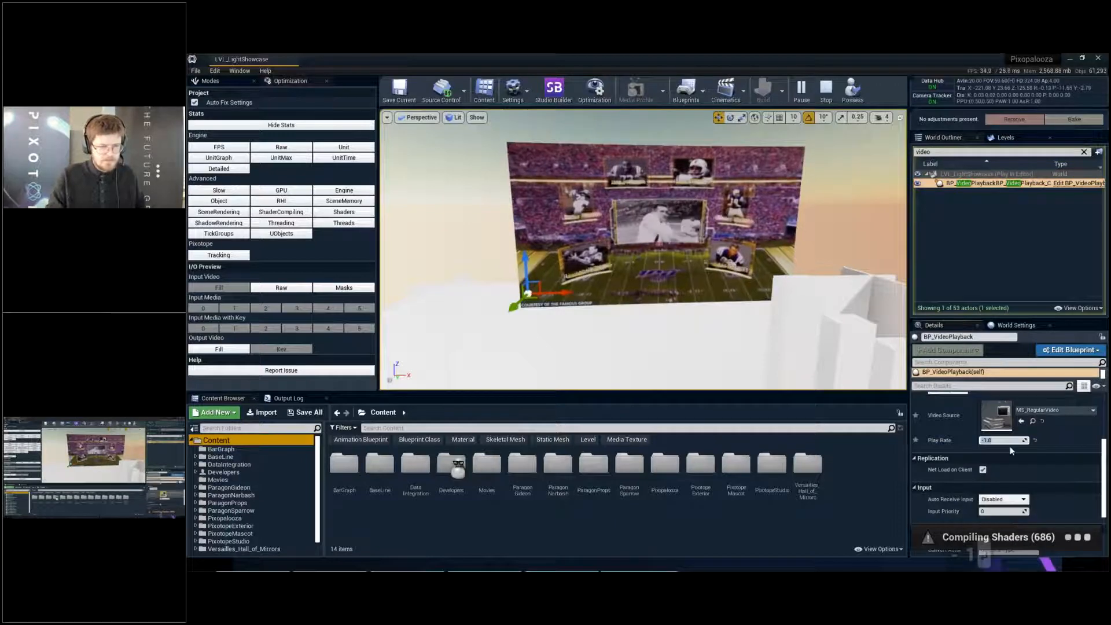
{"action": "scroll", "coordinate": [1006, 449], "scroll_direction": "up", "scroll_amount": 2}
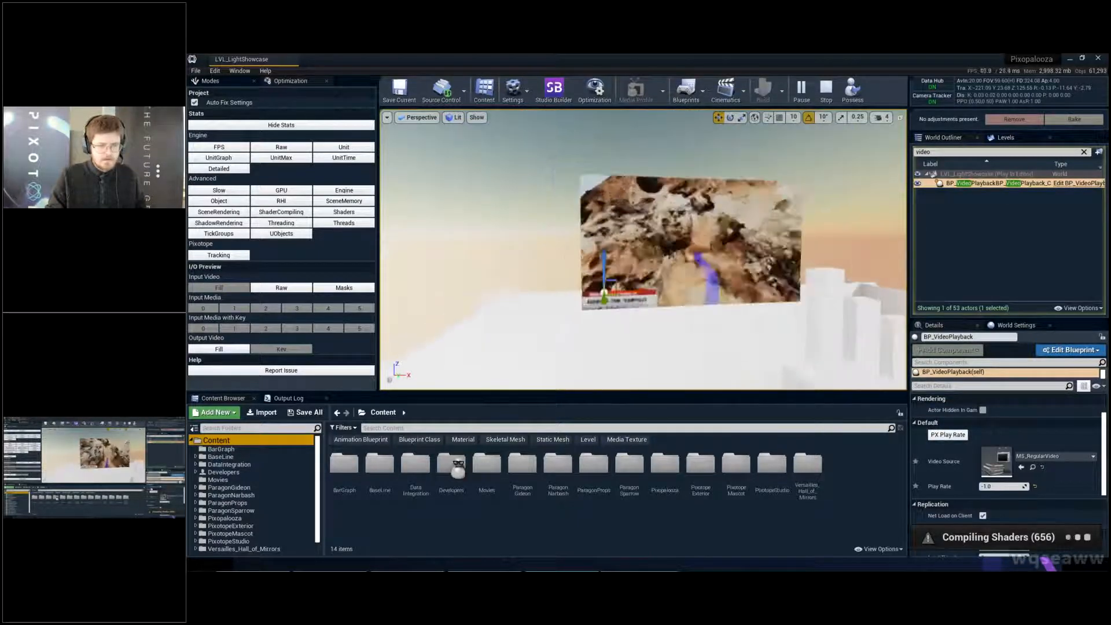
{"action": "left_click", "coordinate": [948, 438]}
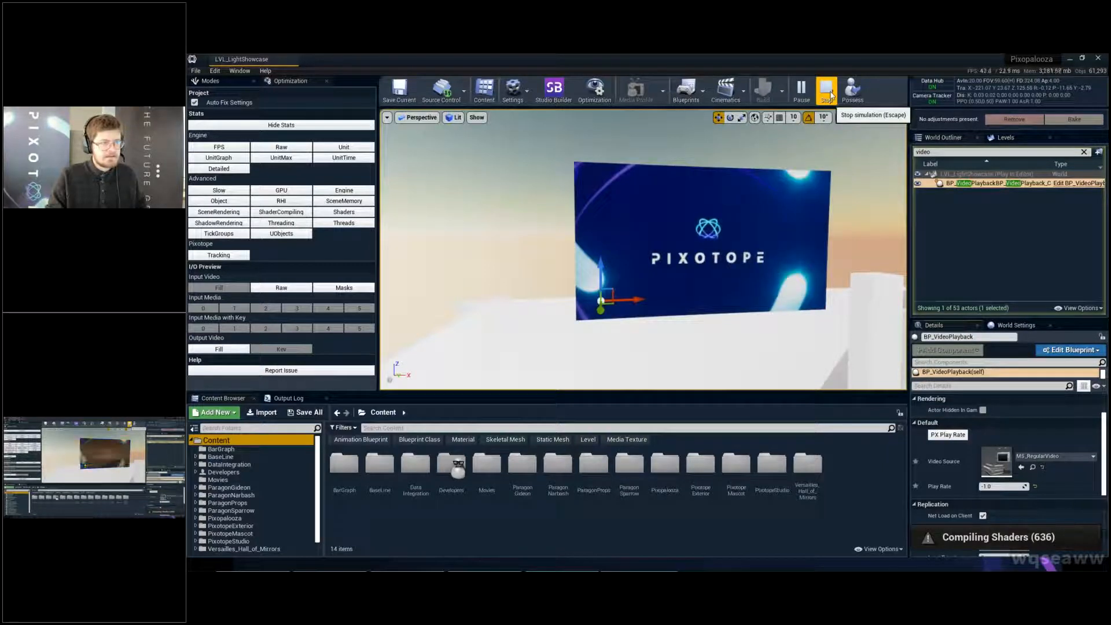
{"action": "left_click", "coordinate": [827, 92]}
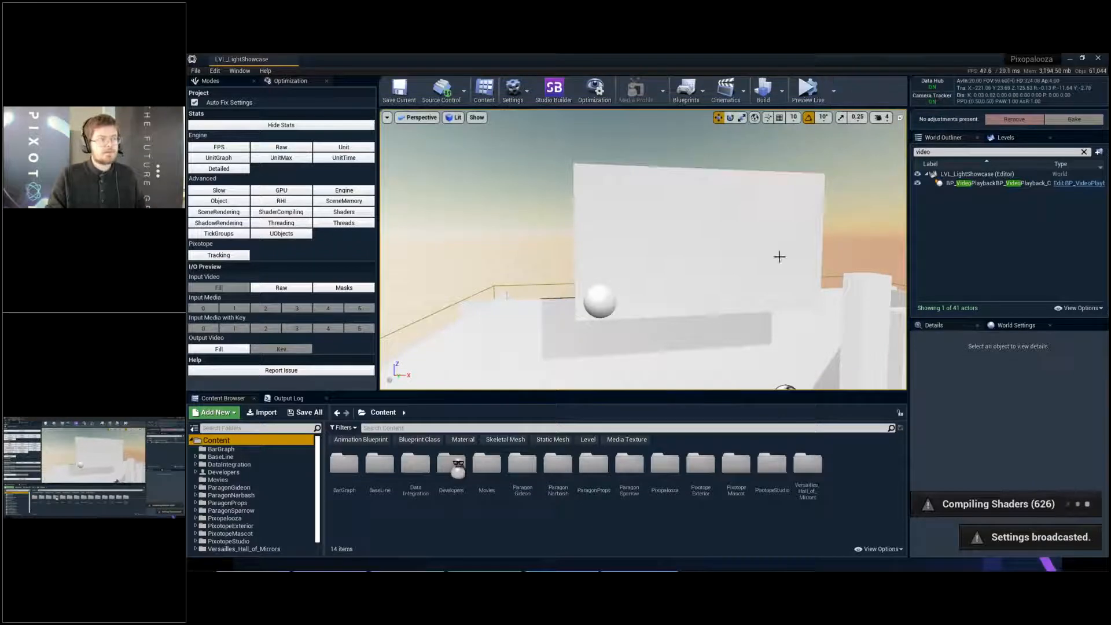
{"action": "key", "text": "w"}
{"action": "right_click_drag", "start_coordinate": [779, 256], "coordinate": [806, 265]}
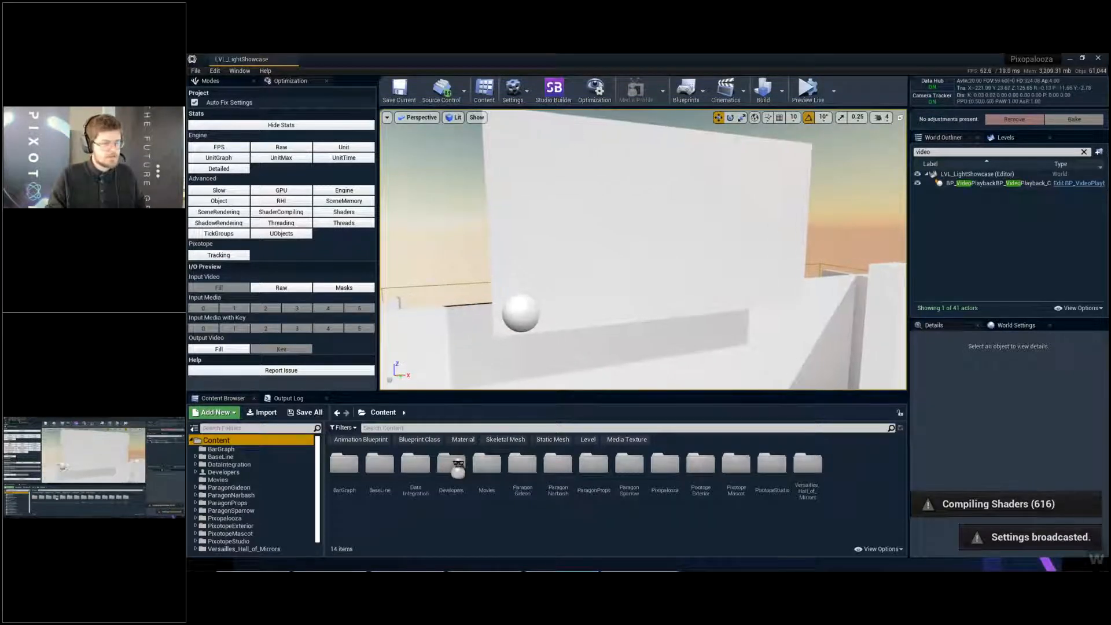
{"action": "key", "text": "d"}
{"action": "right_click_drag", "start_coordinate": [726, 234], "coordinate": [708, 235]}
{"action": "key", "text": "s"}
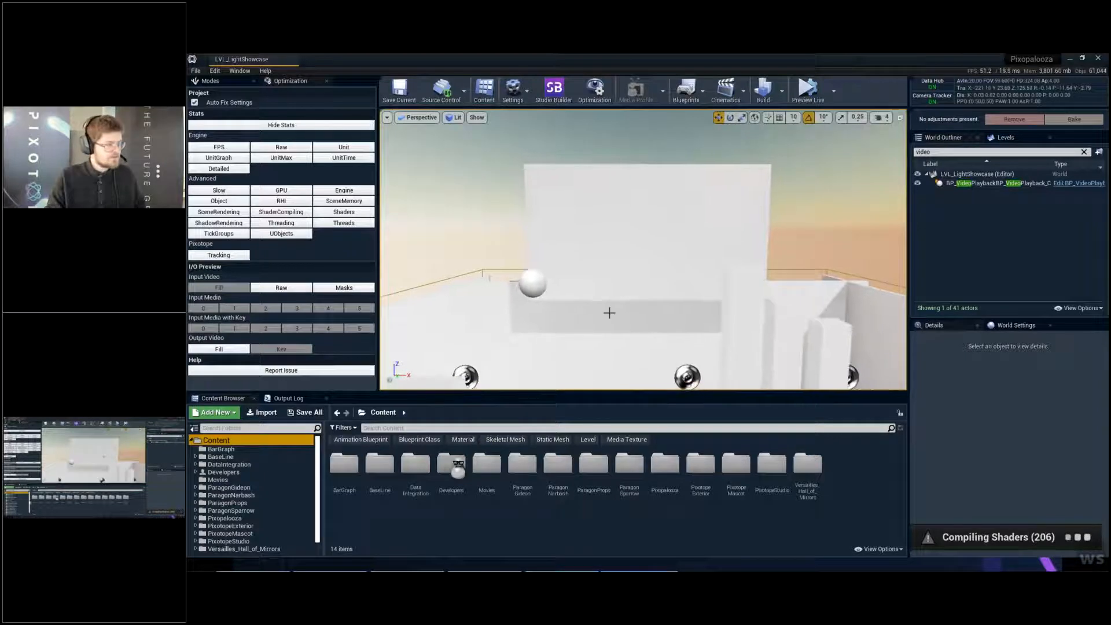
{"action": "left_click_drag", "start_coordinate": [318, 481], "coordinate": [318, 505]}
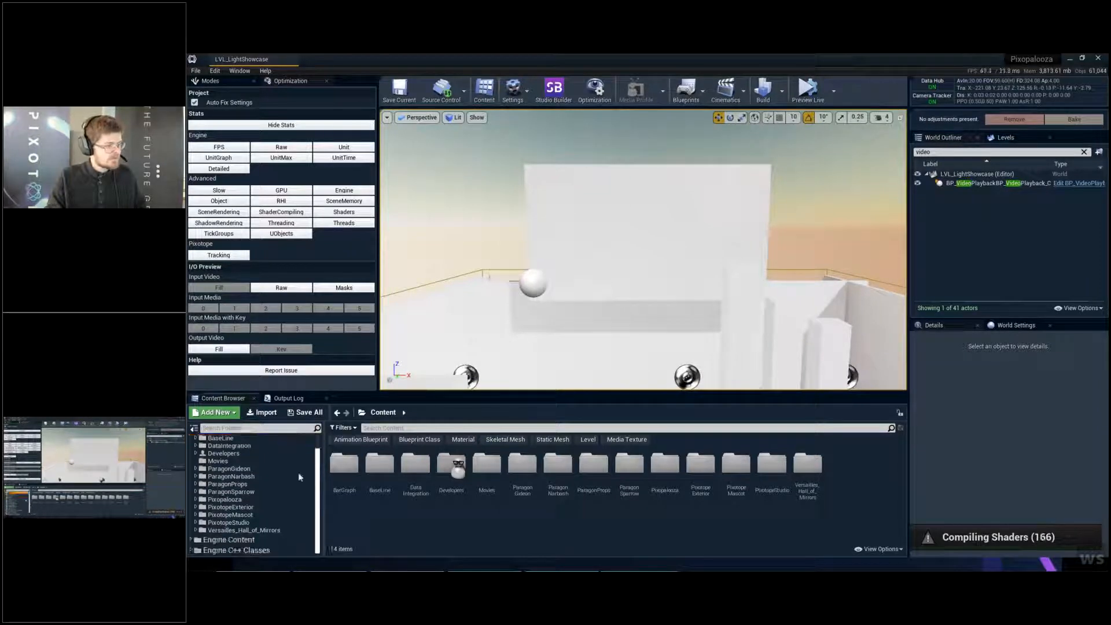
{"action": "scroll", "coordinate": [297, 473], "scroll_direction": "up", "scroll_amount": 2}
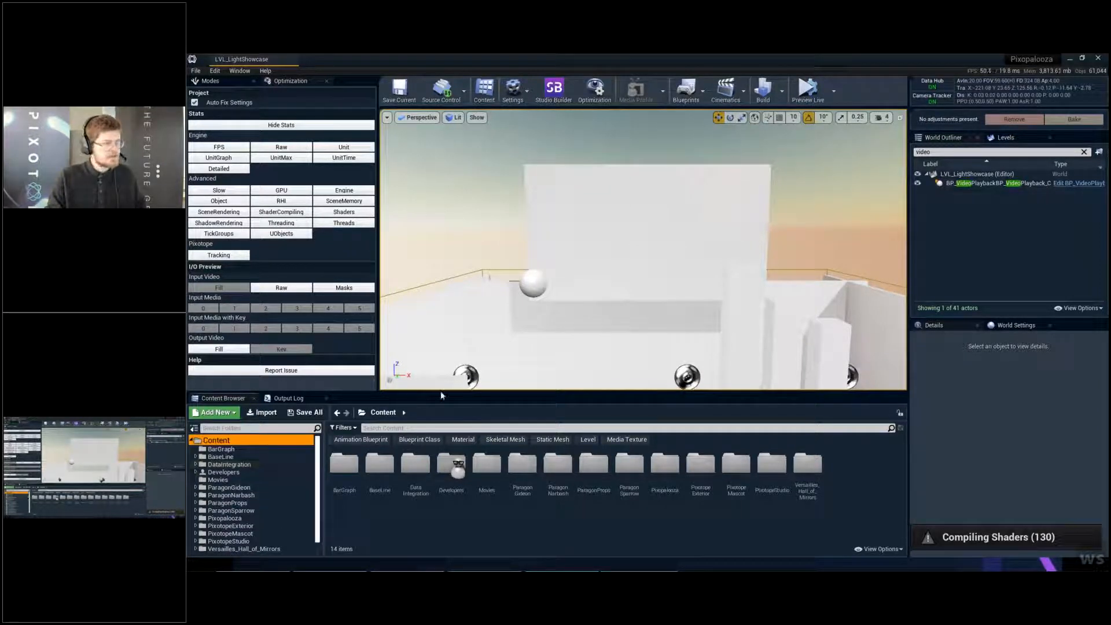
- Hide the editor icons in the viewport with game view and reframe it around the blank video screen
{"action": "right_click_drag", "start_coordinate": [525, 317], "coordinate": [533, 320]}
{"action": "key", "text": "g"}
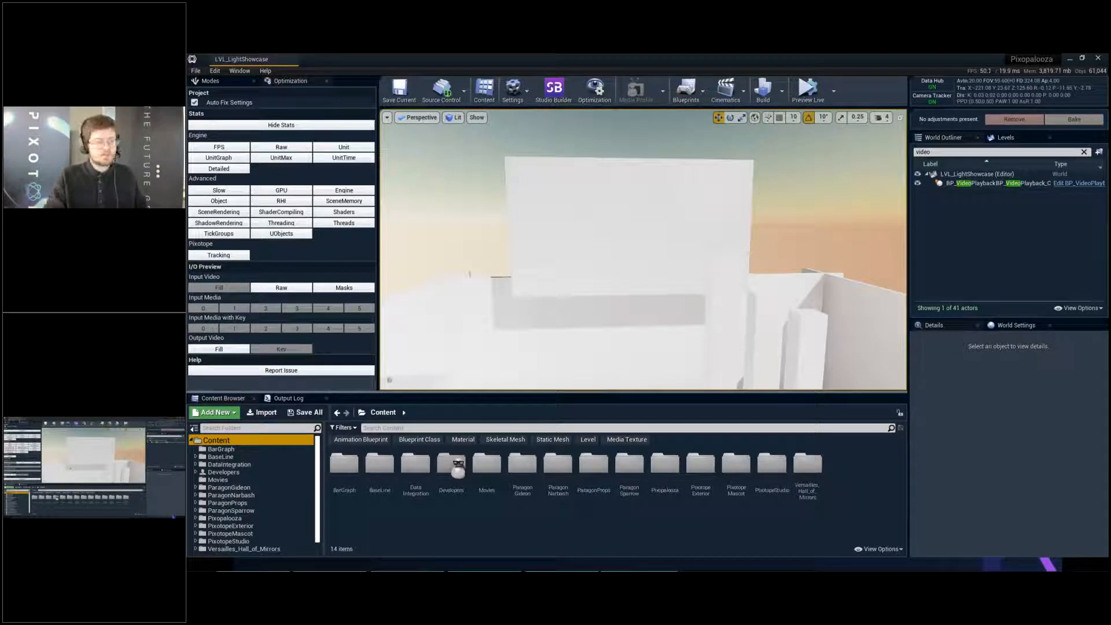
{"action": "scroll", "coordinate": [599, 304], "scroll_direction": "up", "scroll_amount": 3}
{"action": "scroll", "coordinate": [605, 312], "scroll_direction": "down", "scroll_amount": 1}
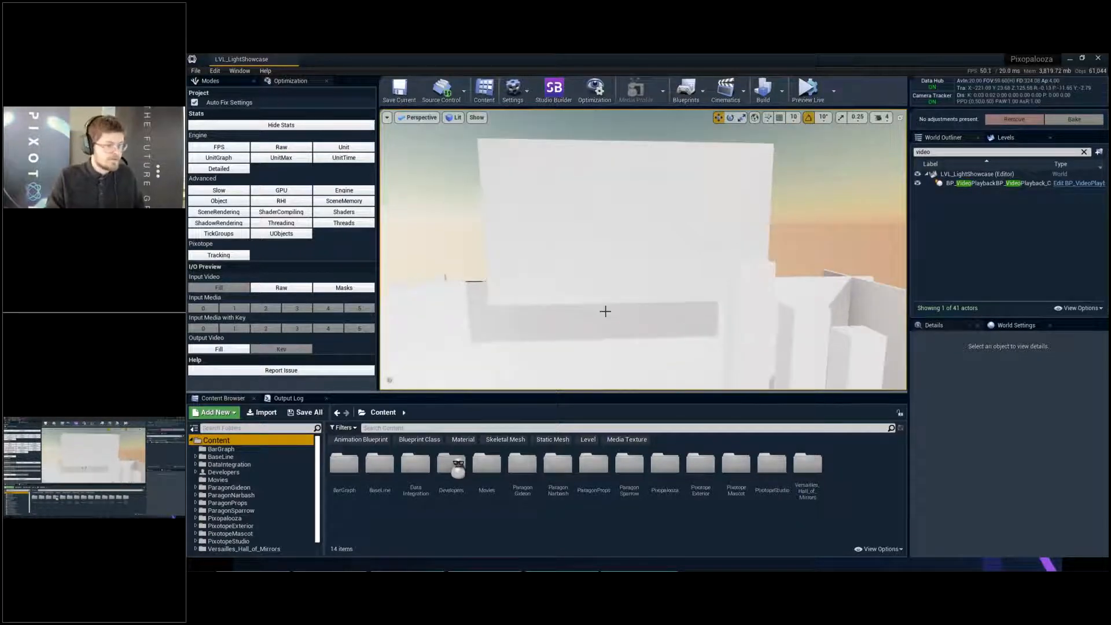
{"action": "right_click_drag", "start_coordinate": [605, 313], "coordinate": [643, 283]}
{"action": "key", "text": "w"}
{"action": "key", "text": "s"}
{"action": "key", "text": "a"}
{"action": "key", "text": "w"}
{"action": "key", "text": "s"}
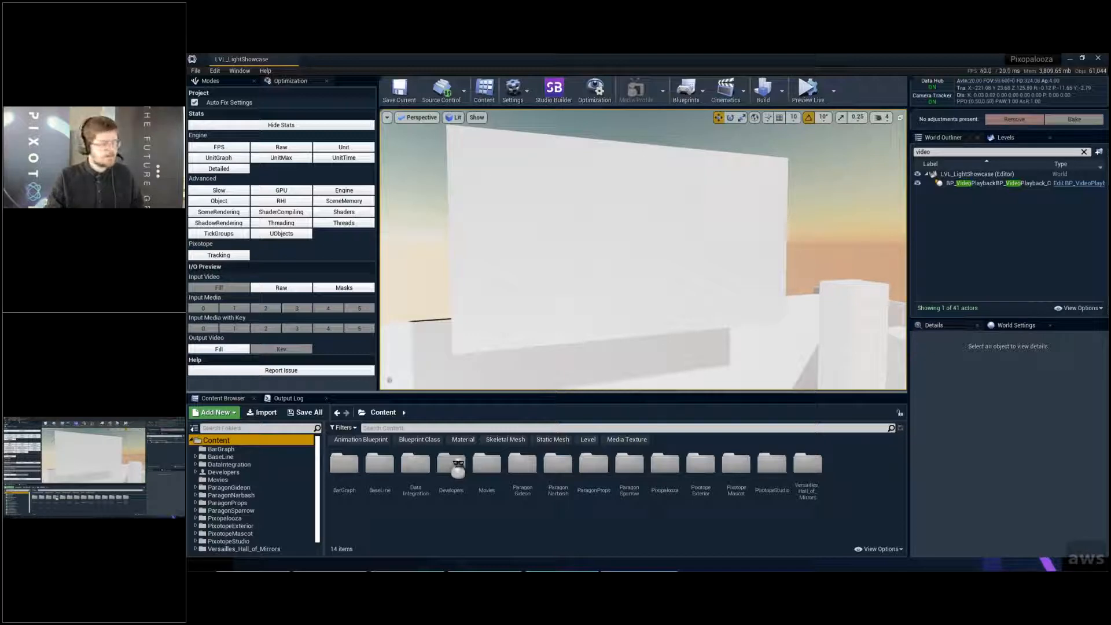
{"action": "mouse_move", "coordinate": [610, 304]}
{"action": "right_mouse_down"}
{"action": "mouse_move", "coordinate": [594, 302]}
{"action": "mouse_move", "coordinate": [613, 302]}
{"action": "right_mouse_up"}
{"action": "key", "text": "w"}
{"action": "key", "text": "s"}
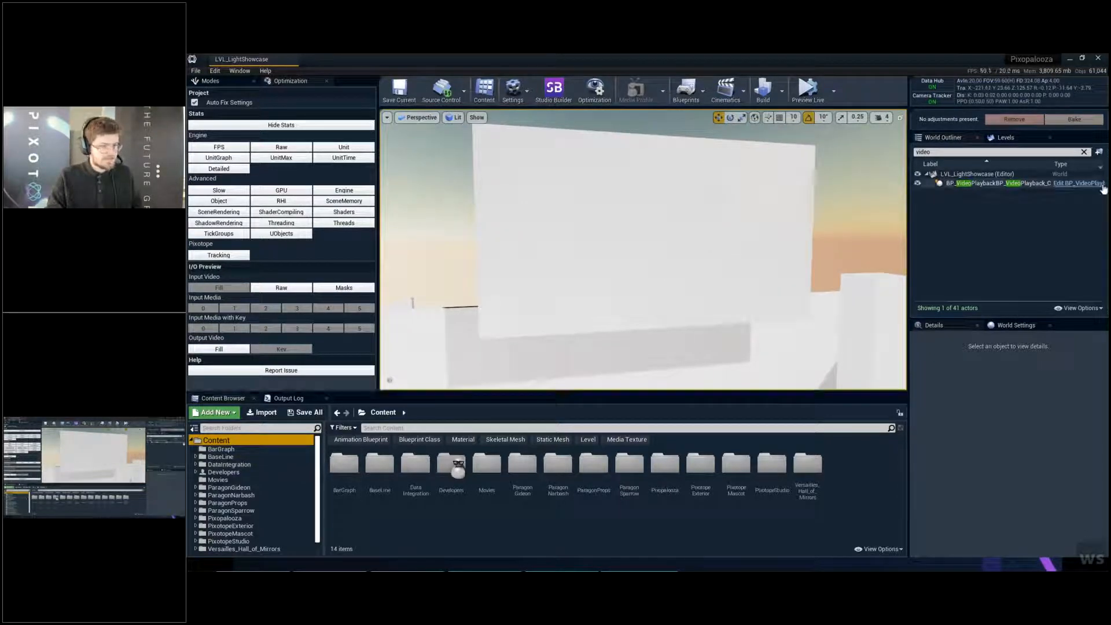
- Open the BP_VideoPlayback Blueprint, and open the MS_ImageSequence media source from the LightExamples folder under Developers
{"action": "left_click", "coordinate": [1063, 182]}
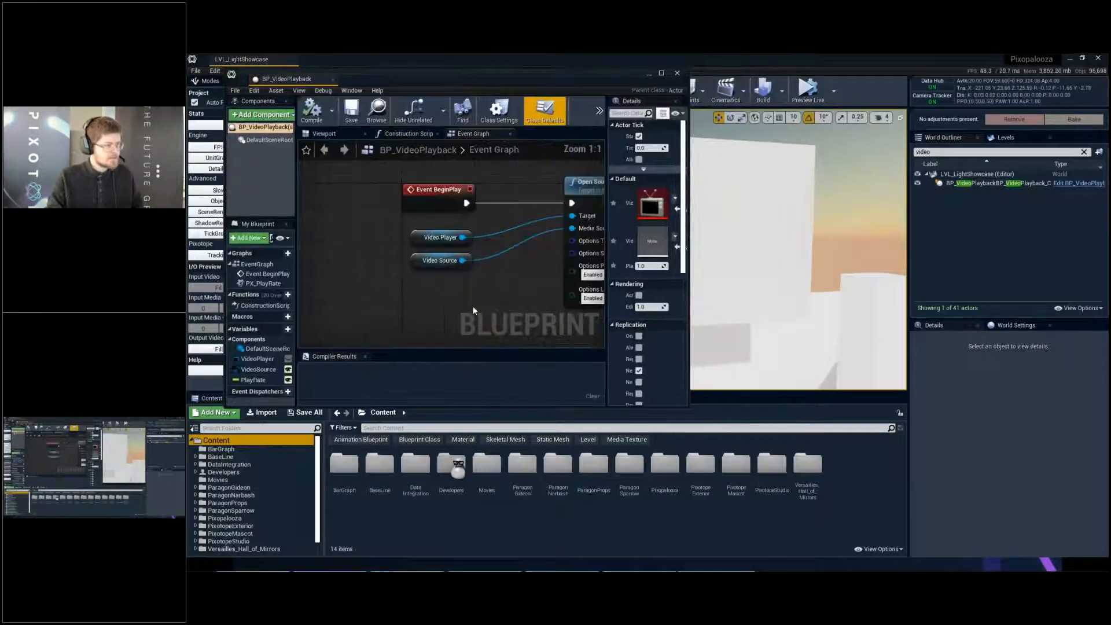
{"action": "left_click", "coordinate": [259, 450]}
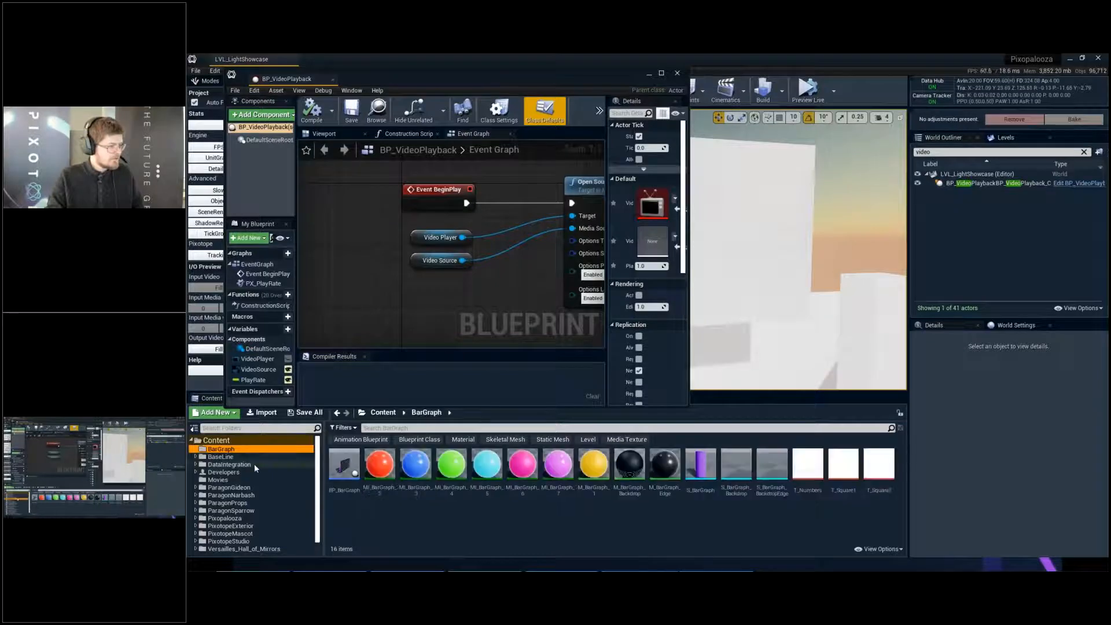
{"action": "left_click", "coordinate": [256, 472]}
{"action": "left_click", "coordinate": [378, 470]}
{"action": "double_click", "coordinate": [350, 476]}
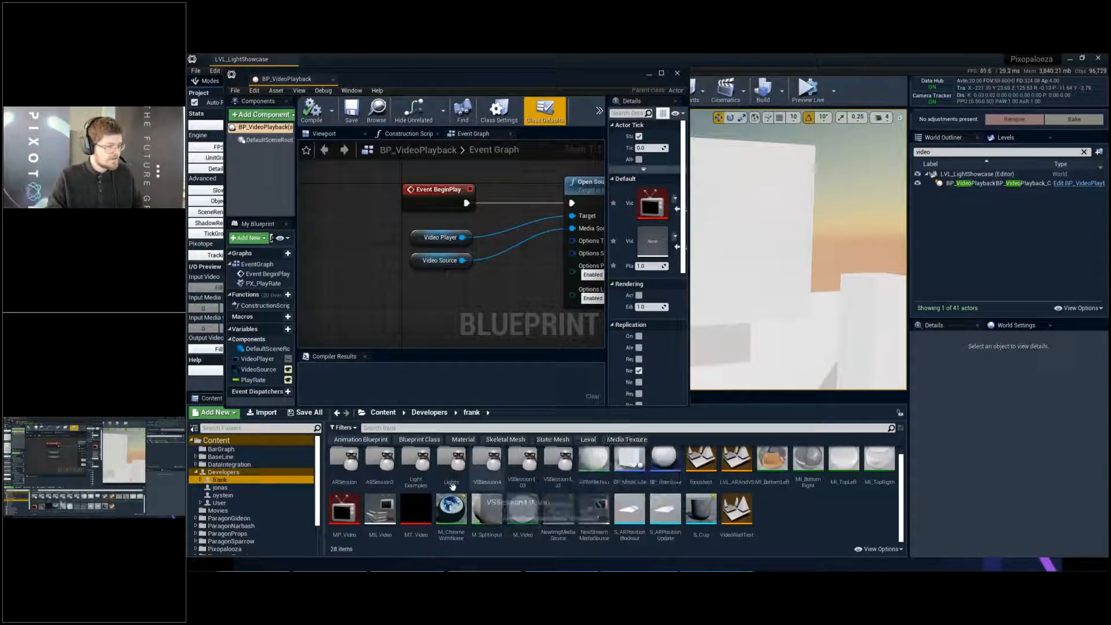
{"action": "left_click", "coordinate": [558, 510]}
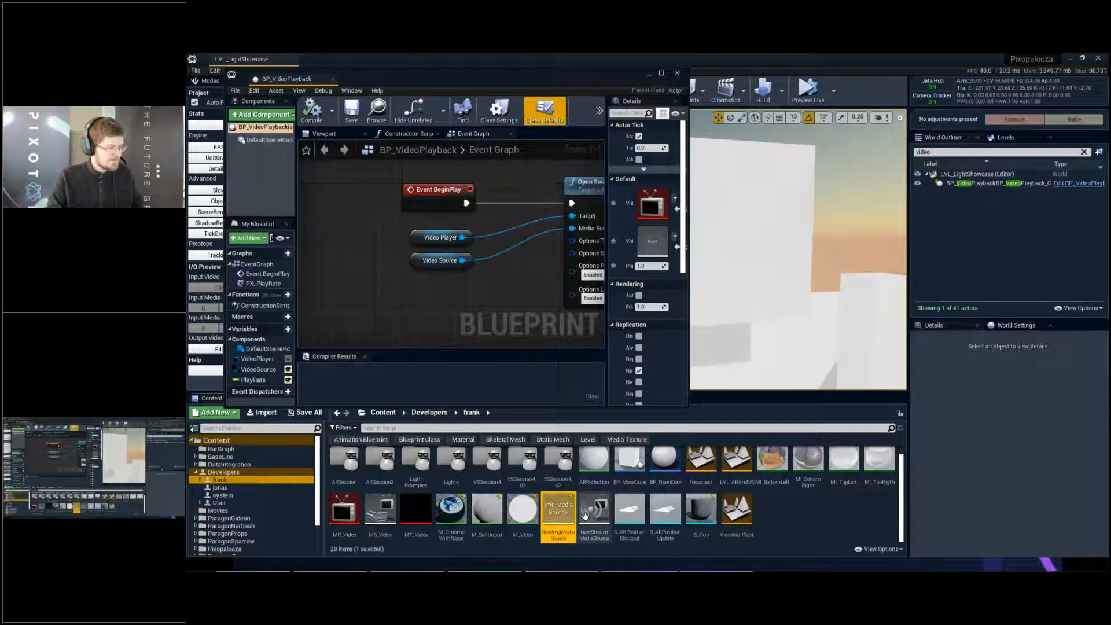
{"action": "double_click", "coordinate": [416, 462]}
{"action": "double_click", "coordinate": [554, 493]}
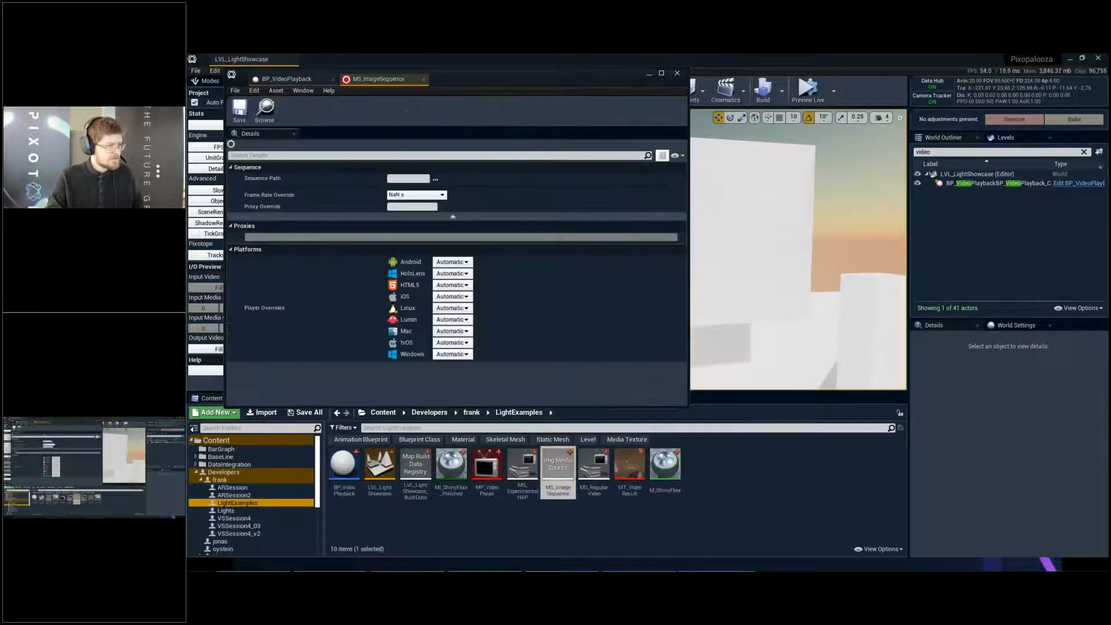
- Set MS_ImageSequence's Frame Rate Override to 30 fps and its Sequence Path to pixopalooza_imgseq.0001.png in the Downloads folder pixopalooza_imgseq_short/pixopalooza_imgseq
{"action": "left_click", "coordinate": [416, 195]}
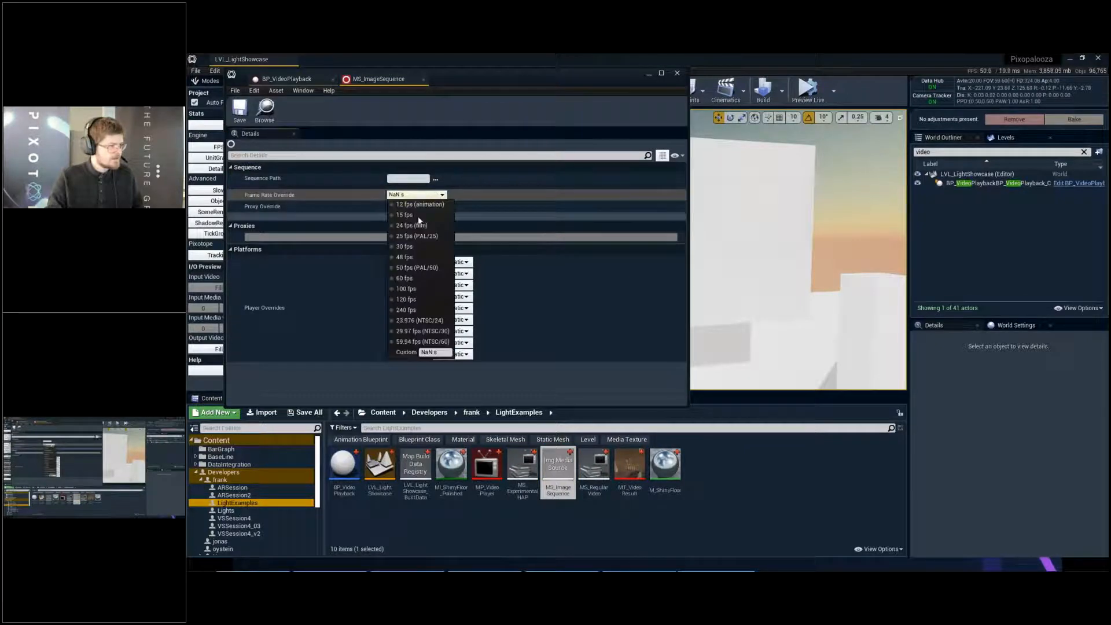
{"action": "left_click", "coordinate": [415, 247]}
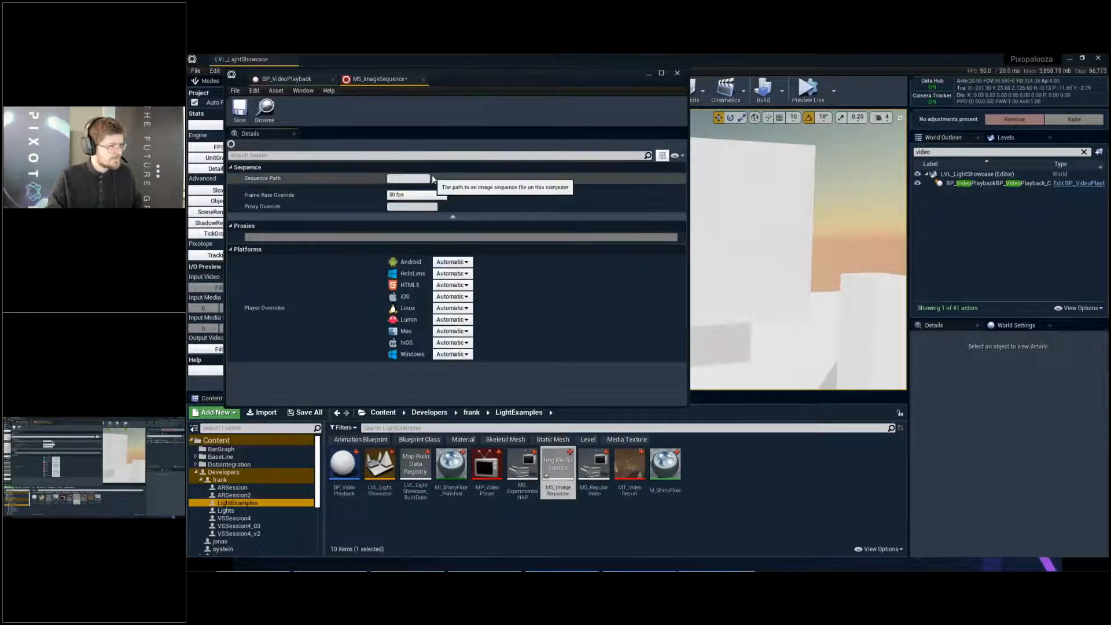
{"action": "left_click", "coordinate": [436, 179]}
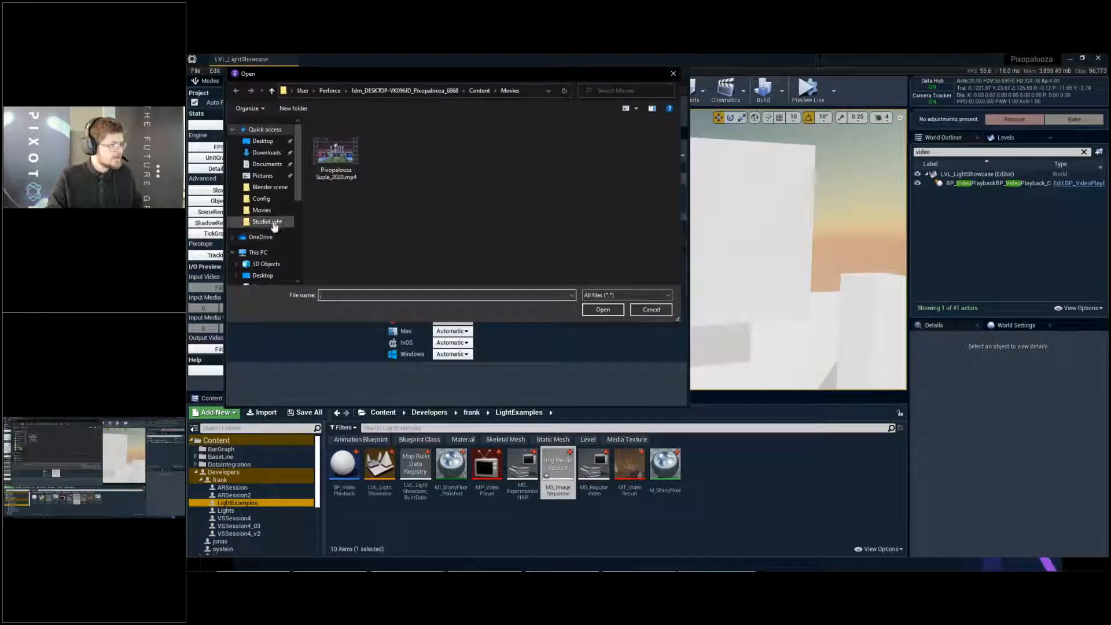
{"action": "left_click", "coordinate": [275, 154]}
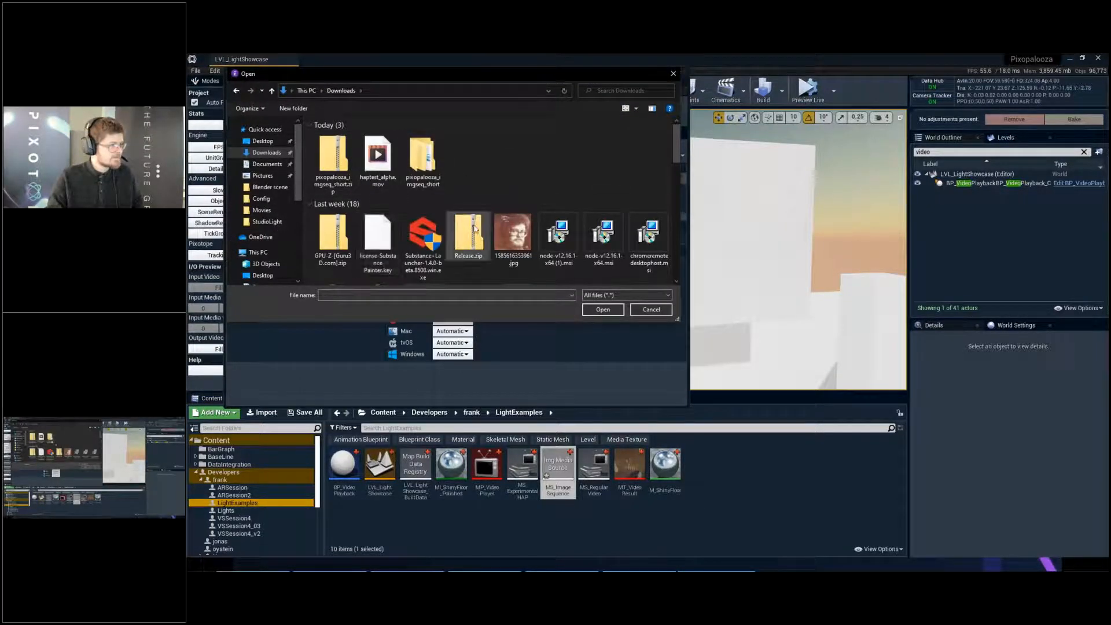
{"action": "double_click", "coordinate": [433, 155]}
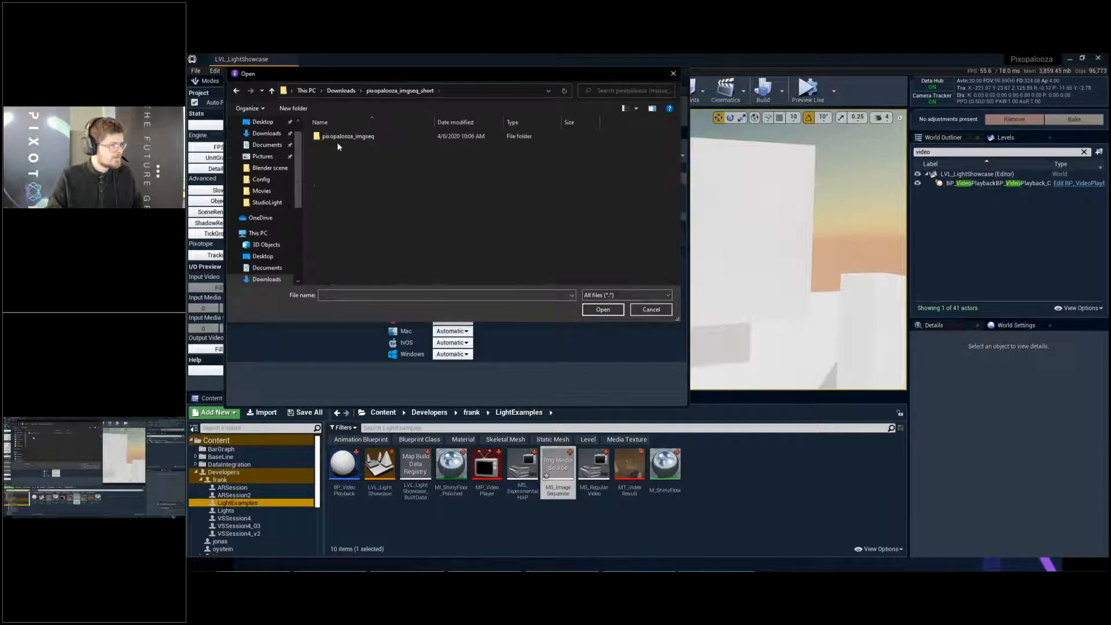
{"action": "double_click", "coordinate": [338, 139]}
{"action": "left_click_drag", "start_coordinate": [676, 149], "coordinate": [670, 259]}
{"action": "scroll", "coordinate": [666, 255], "scroll_direction": "up", "scroll_amount": 5}
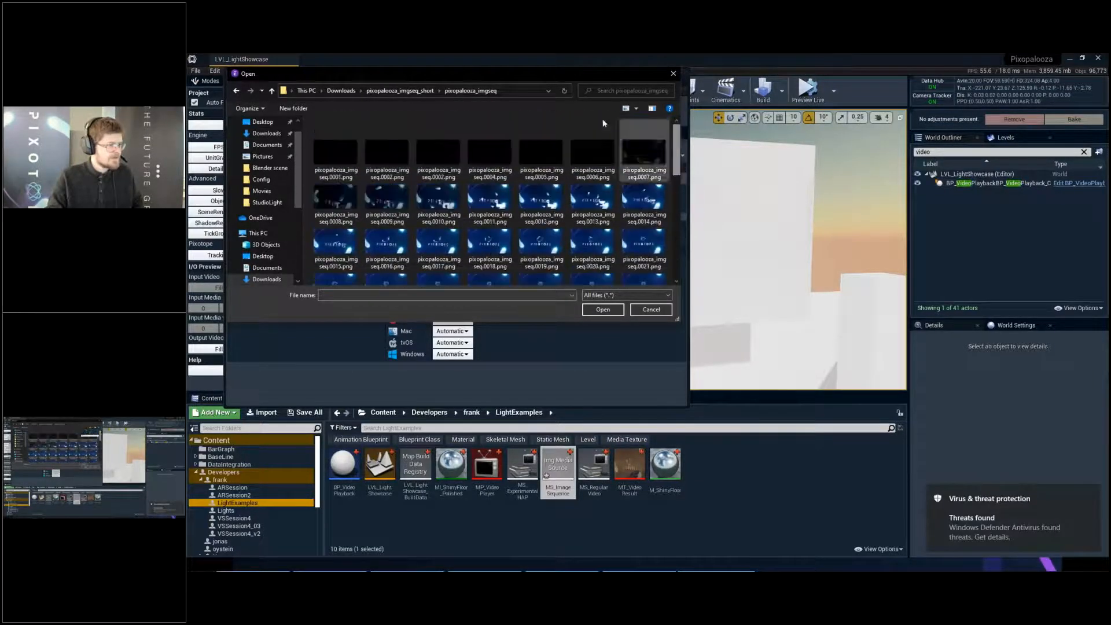
{"action": "double_click", "coordinate": [324, 153]}
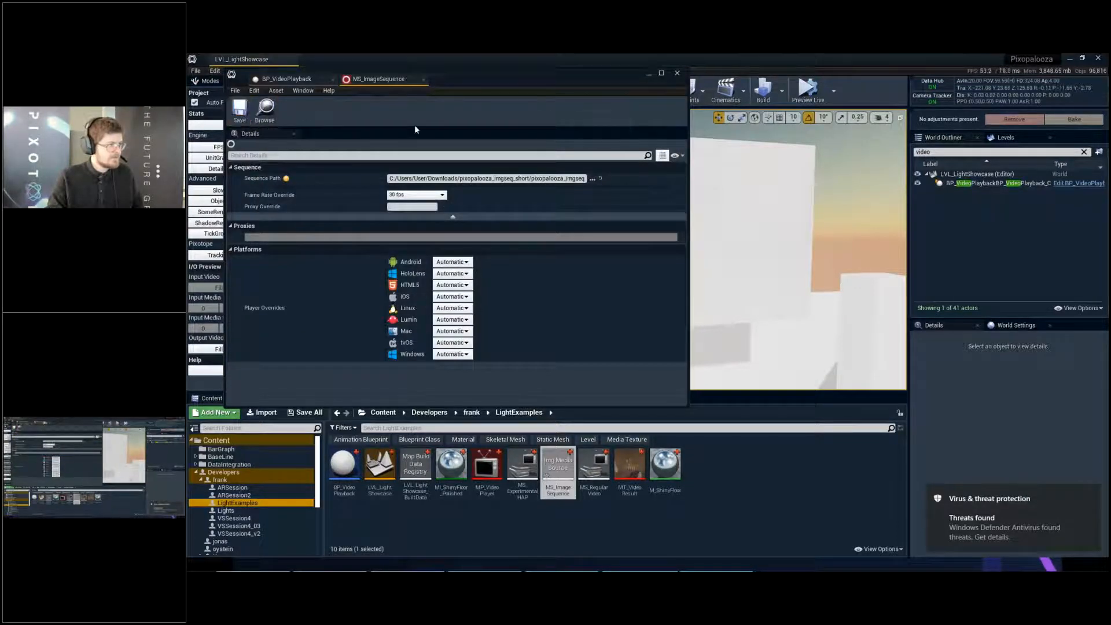
- Return to the BP_VideoPlayback Event Graph and examine how Video Player and Video Source feed Open Source with Options
{"action": "left_click", "coordinate": [287, 79]}
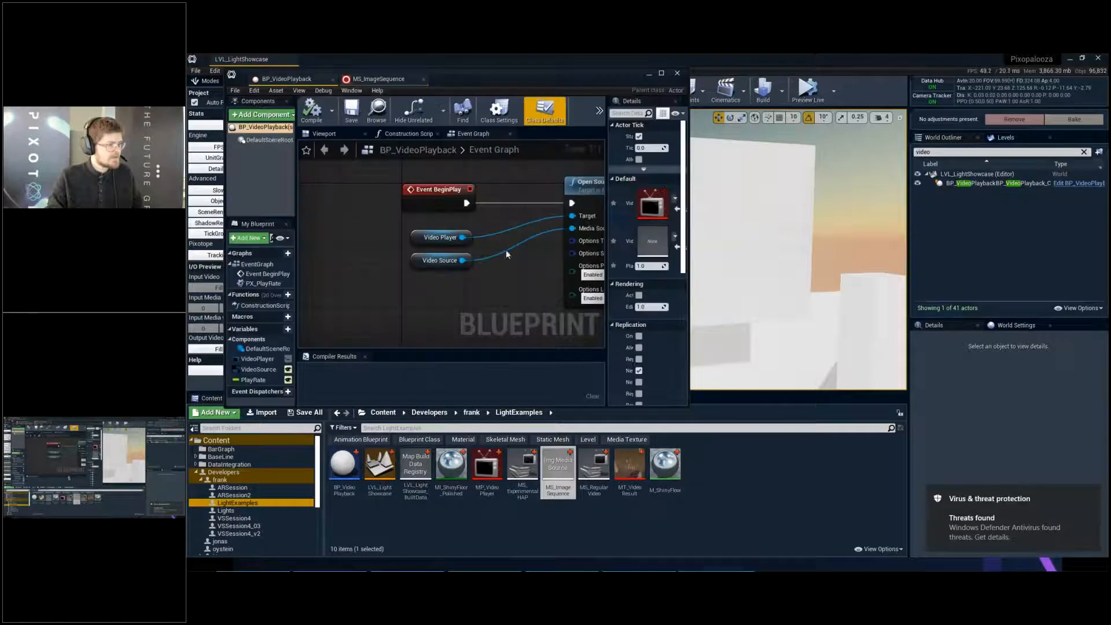
{"action": "right_click_drag", "start_coordinate": [462, 265], "coordinate": [455, 263]}
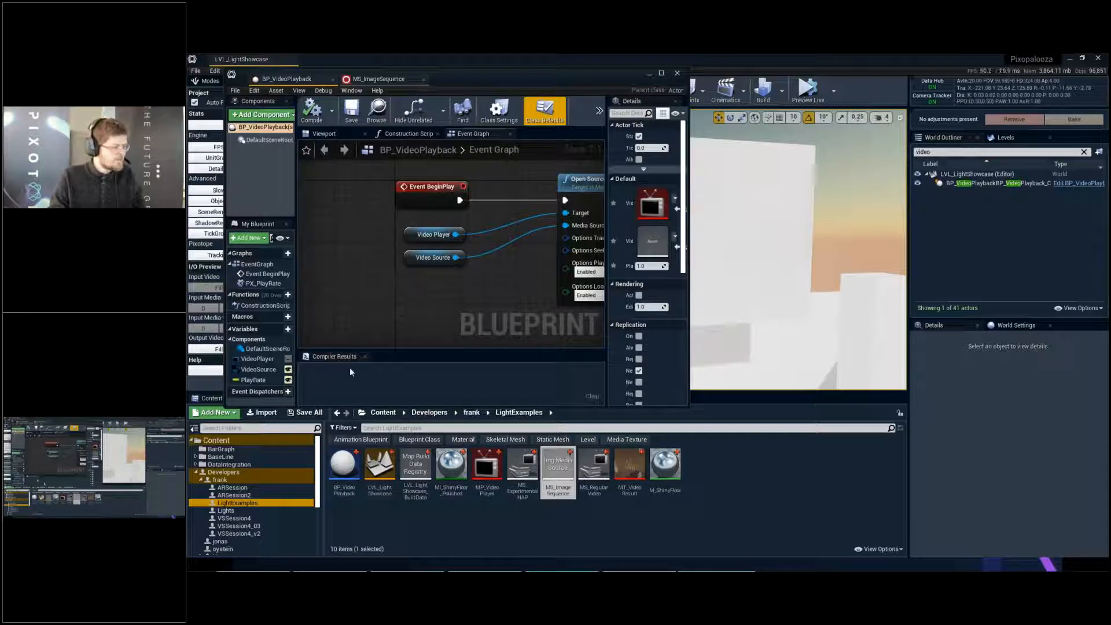
{"action": "left_click_drag", "start_coordinate": [556, 477], "coordinate": [413, 311]}
{"action": "right_click_drag", "start_coordinate": [489, 244], "coordinate": [415, 251]}
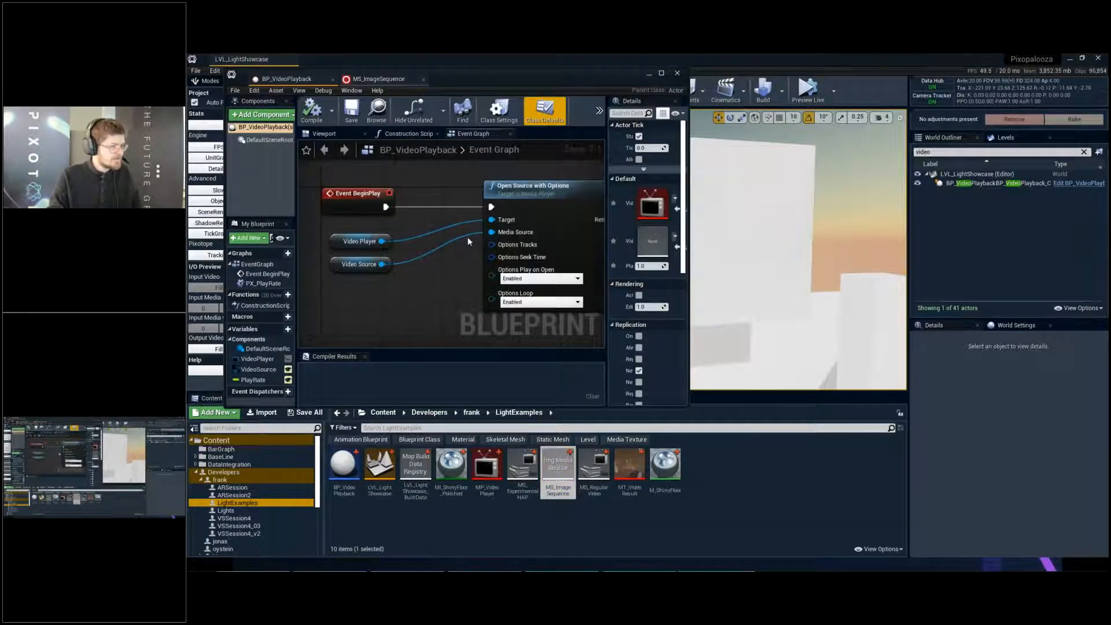
- Disconnect Video Source from Open Source with Options, assign MS_ImageSequence as its Media Source, compile, save and start the simulation
{"action": "left_click", "coordinate": [491, 232], "text": "alt"}
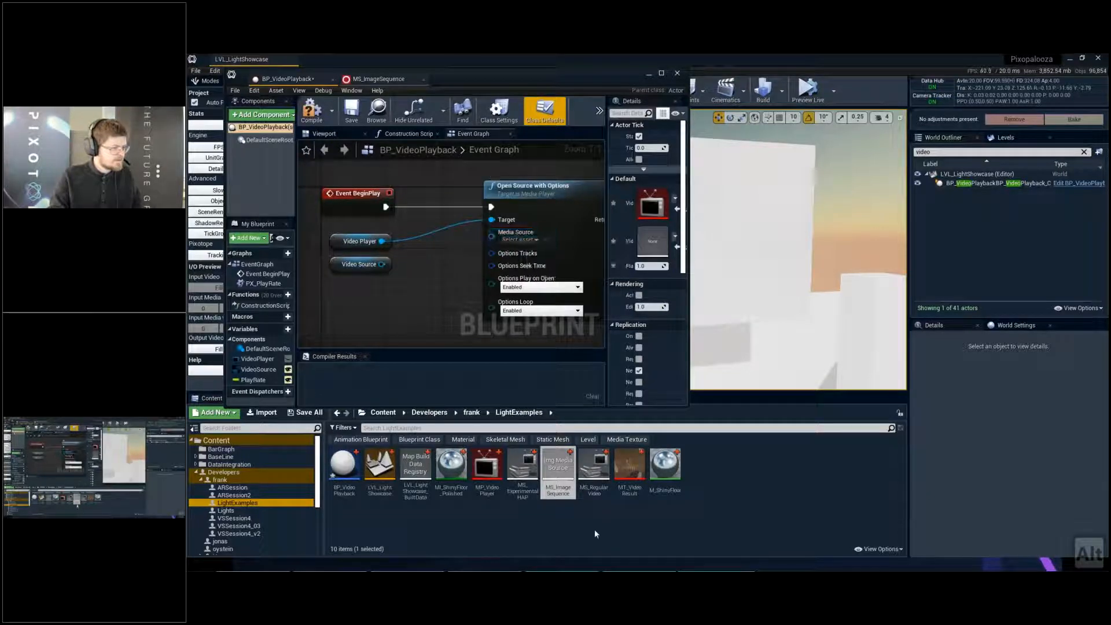
{"action": "left_click_drag", "start_coordinate": [555, 472], "coordinate": [492, 235]}
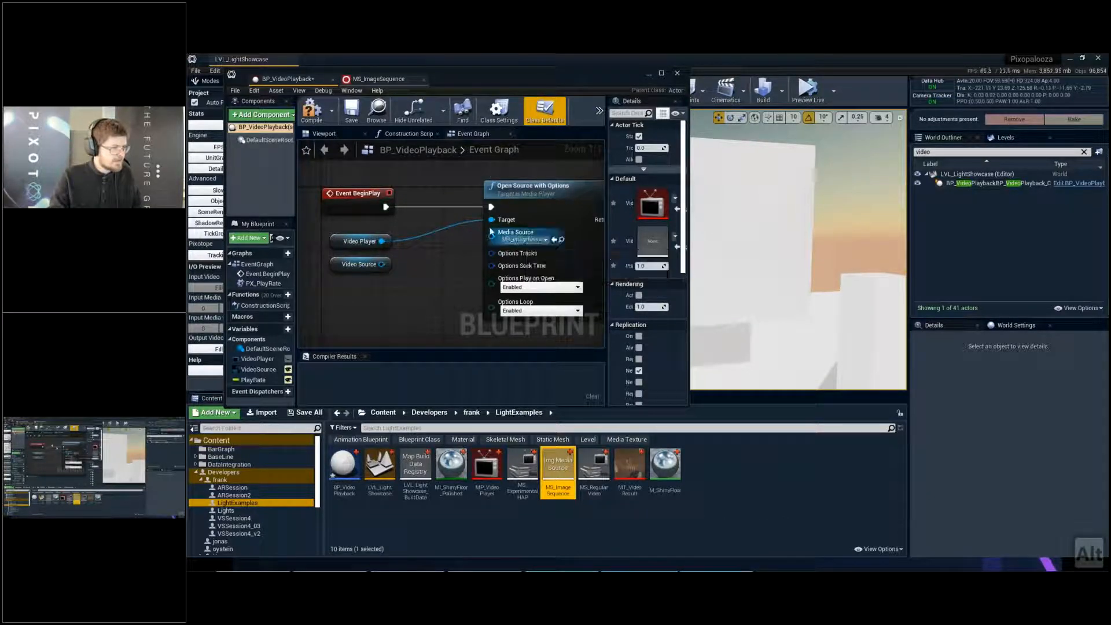
{"action": "left_click", "coordinate": [312, 111]}
{"action": "left_click", "coordinate": [351, 111]}
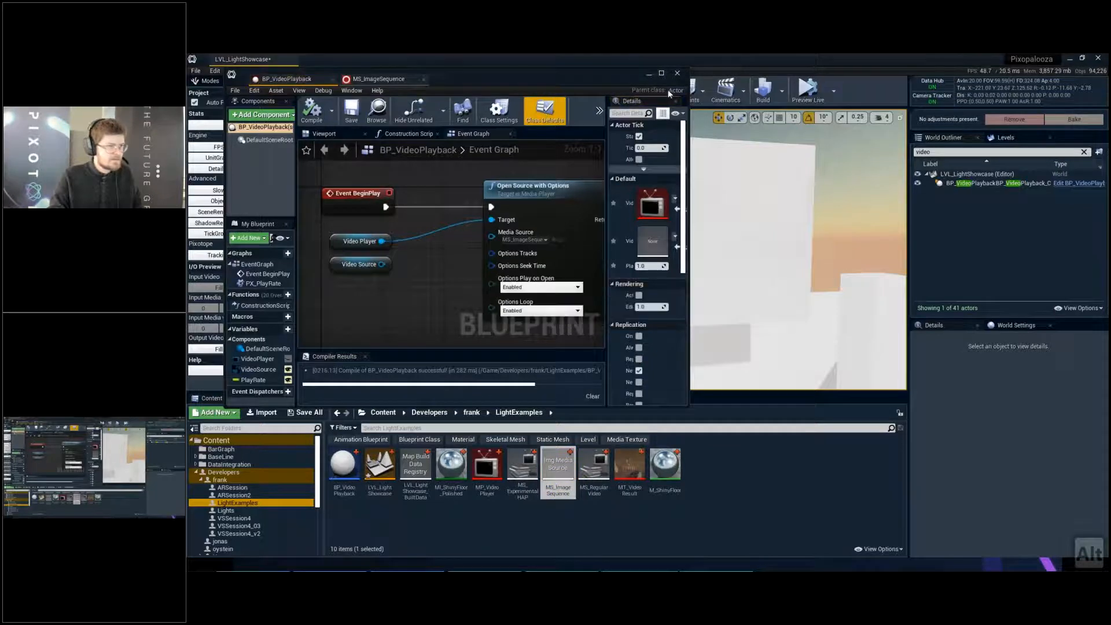
{"action": "key", "text": "alt+p"}
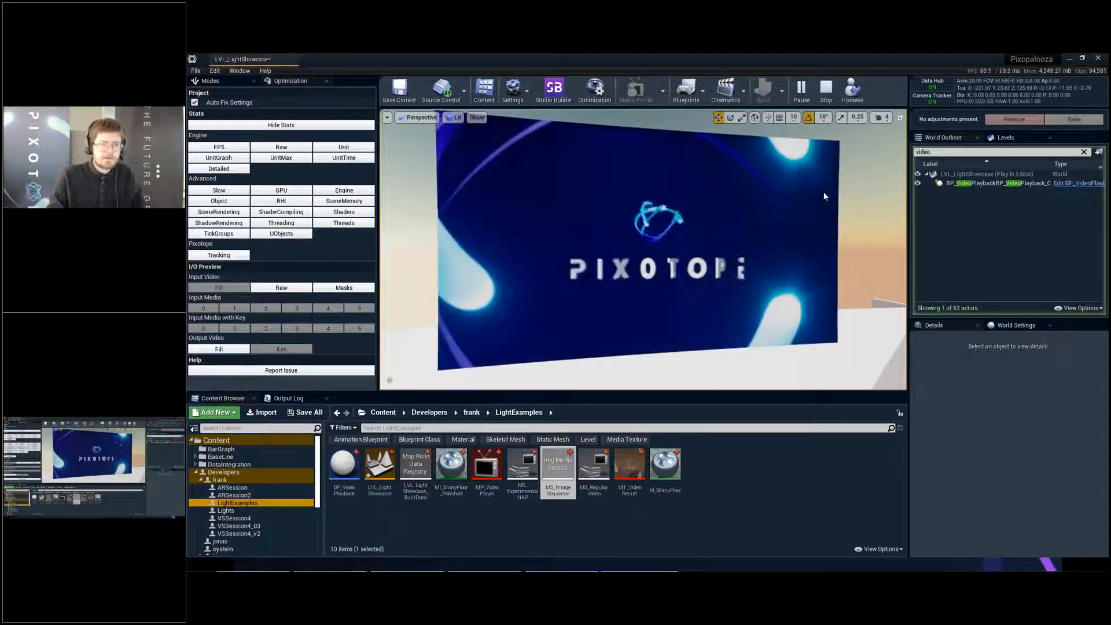
- Select the BP_VideoPlayback actor, set its Play Rate to 2 and then 3, and run the PX Play Rate event
{"action": "left_click", "coordinate": [999, 185]}
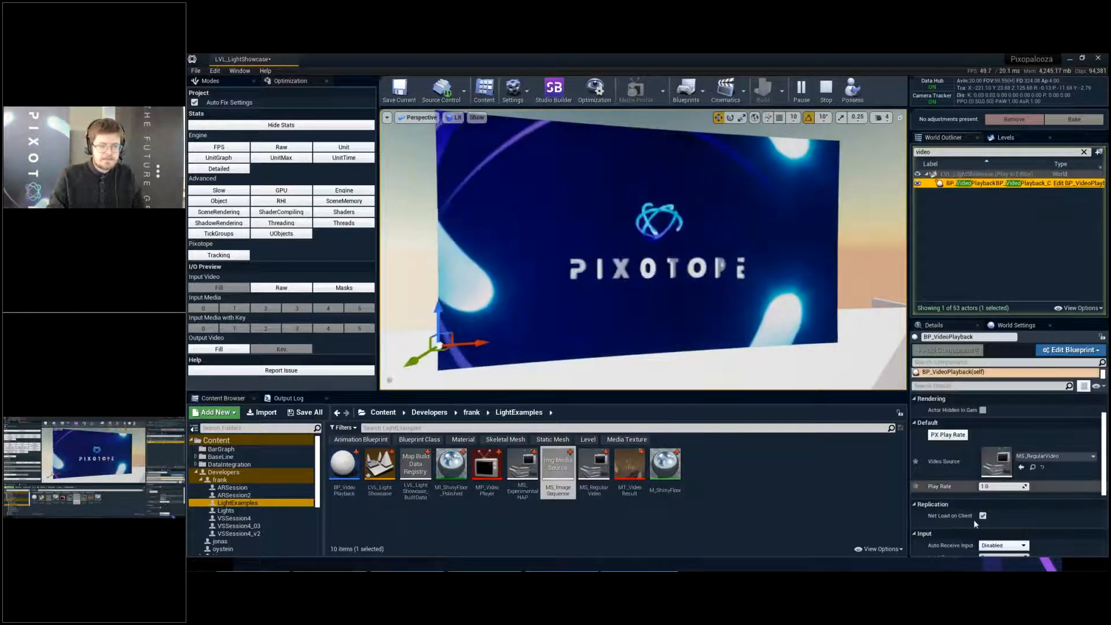
{"action": "left_click", "coordinate": [1005, 486]}
{"action": "type", "text": "2"}
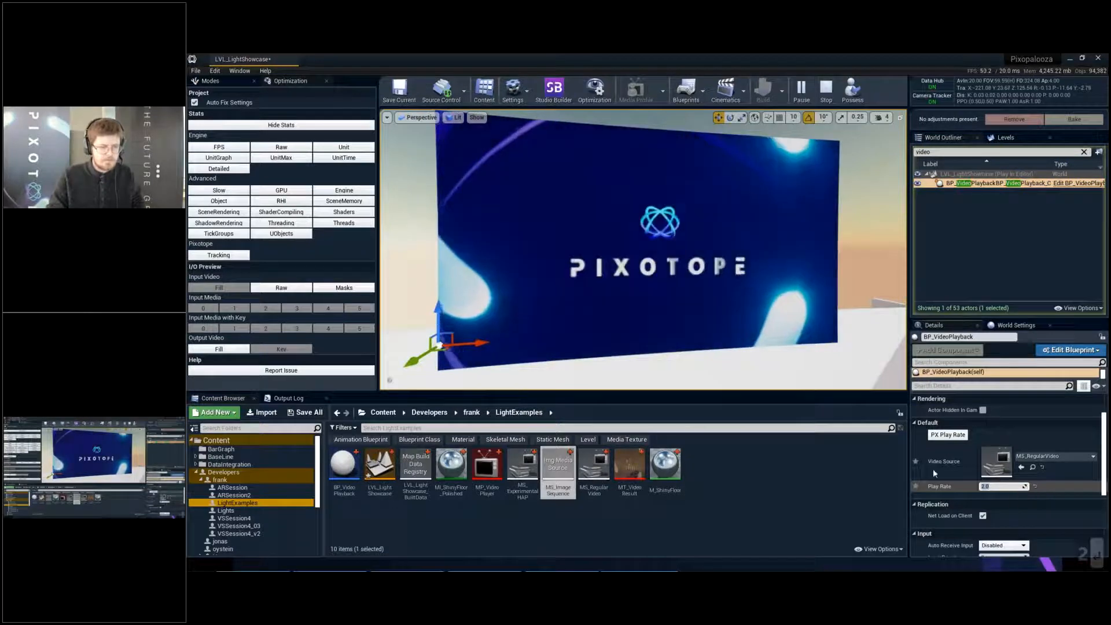
{"action": "key", "text": "Return"}
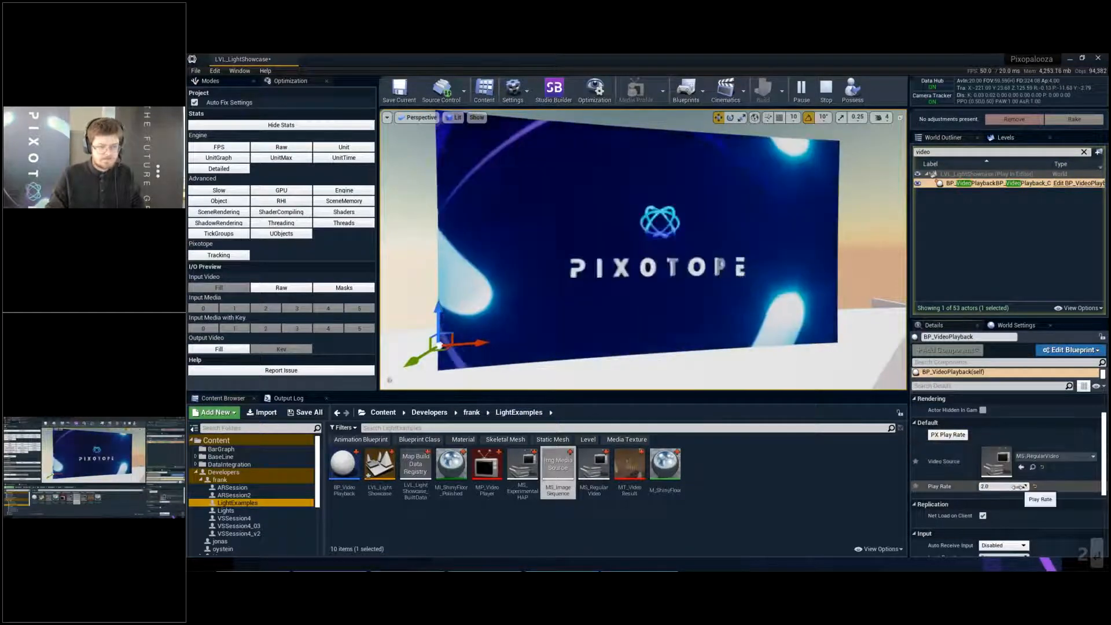
{"action": "left_click", "coordinate": [1005, 487]}
{"action": "type", "text": "3"}
{"action": "key", "text": "Return"}
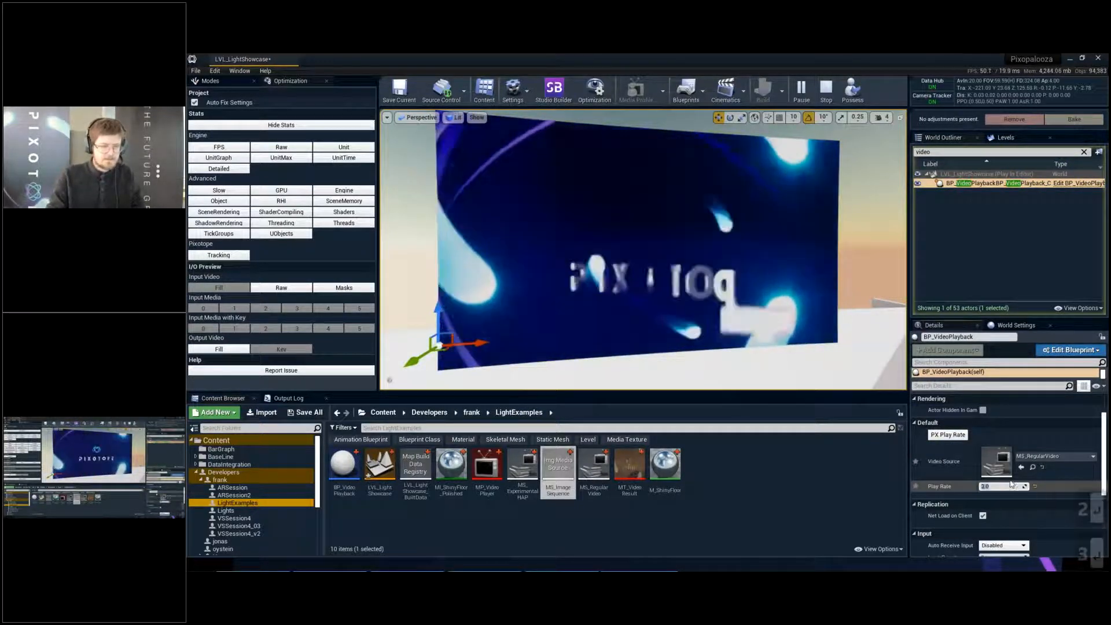
{"action": "left_click", "coordinate": [956, 437]}
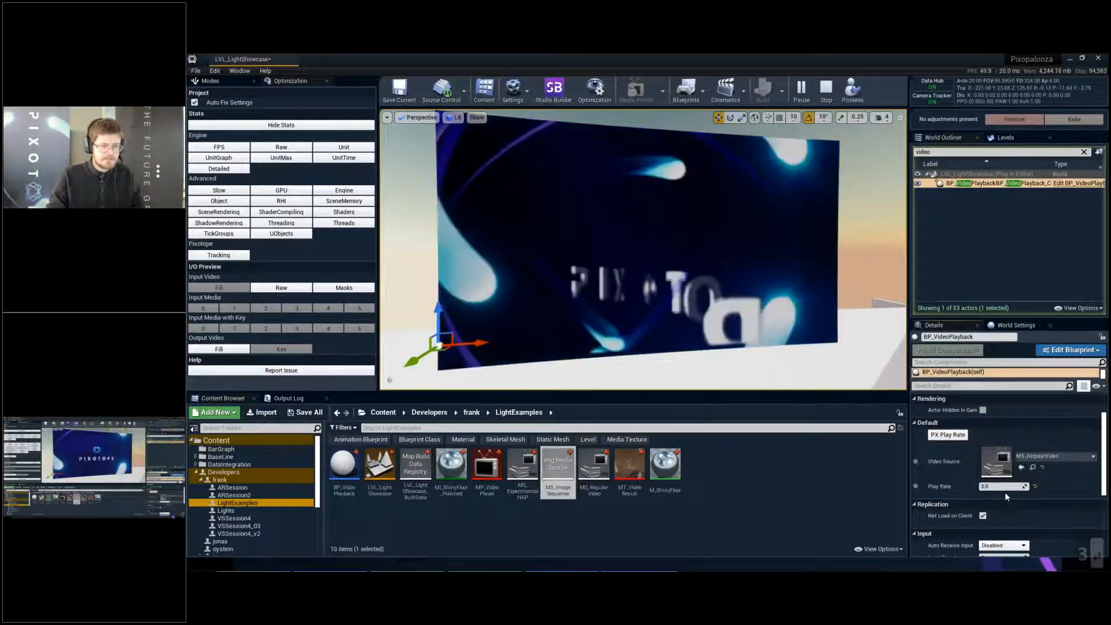
- Set the video actor's Play Rate to 40 and apply it with the PX Play Rate event
{"action": "left_click", "coordinate": [1005, 486]}
{"action": "type", "text": "4"}
{"action": "key", "text": "Return"}
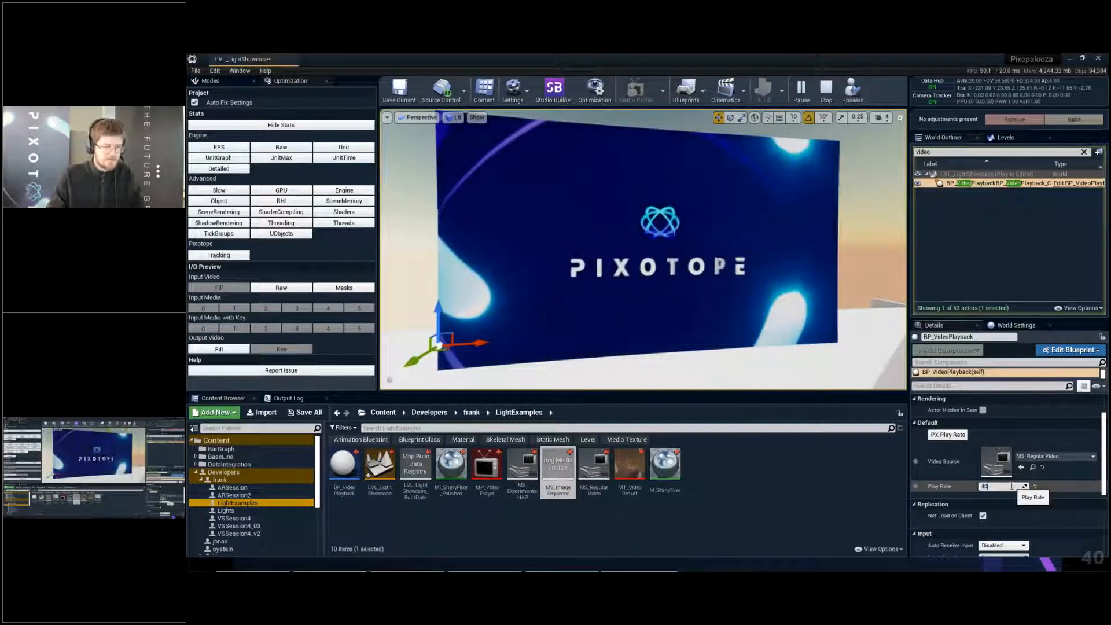
{"action": "type", "text": "40"}
{"action": "key", "text": "Return"}
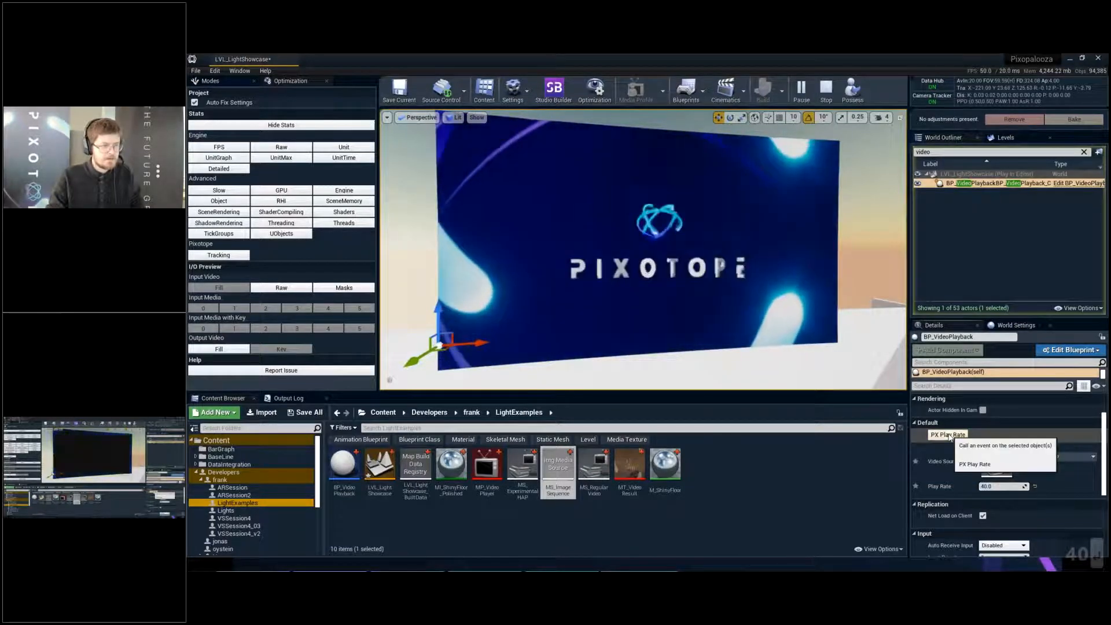
{"action": "left_click", "coordinate": [947, 440]}
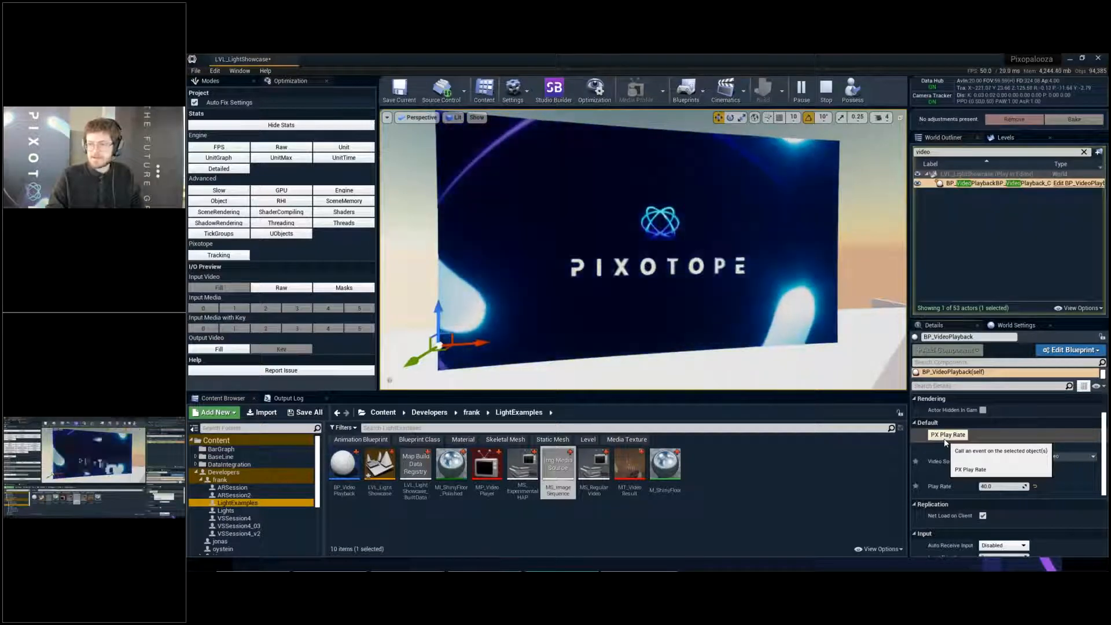
- Raise the Play Rate to 400, run PX Play Rate and watch the playback on the screen
{"action": "left_click", "coordinate": [1020, 487]}
{"action": "type", "text": "400"}
{"action": "key", "text": "Return"}
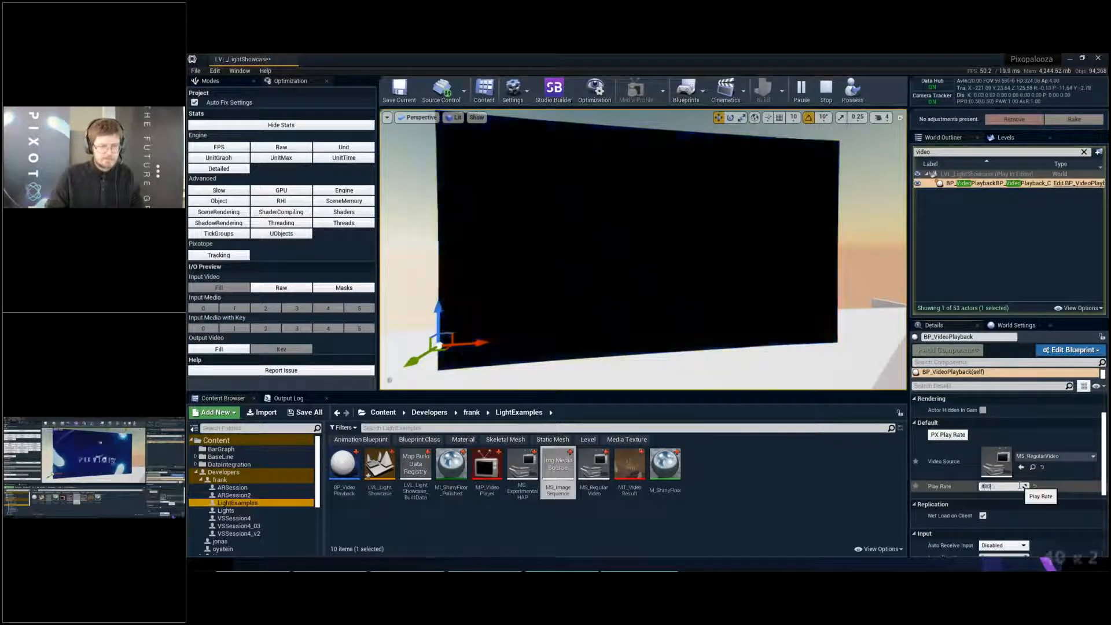
{"action": "left_click", "coordinate": [960, 438]}
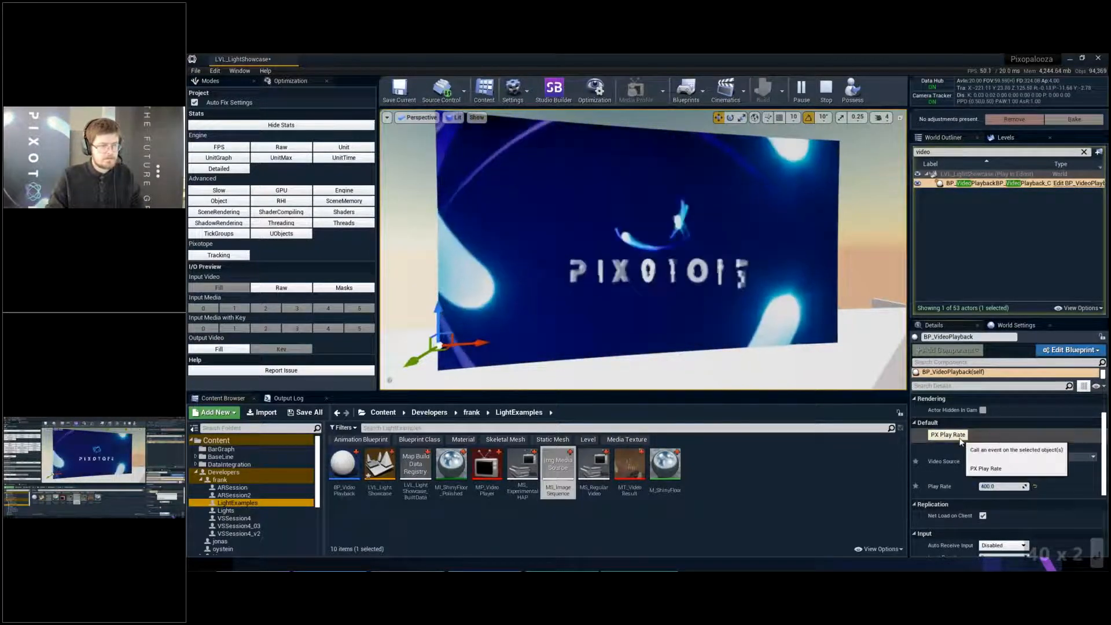
{"action": "mouse_move", "coordinate": [629, 280]}
{"action": "right_mouse_down"}
{"action": "mouse_move", "coordinate": [605, 282]}
{"action": "mouse_move", "coordinate": [630, 280]}
{"action": "right_mouse_up"}
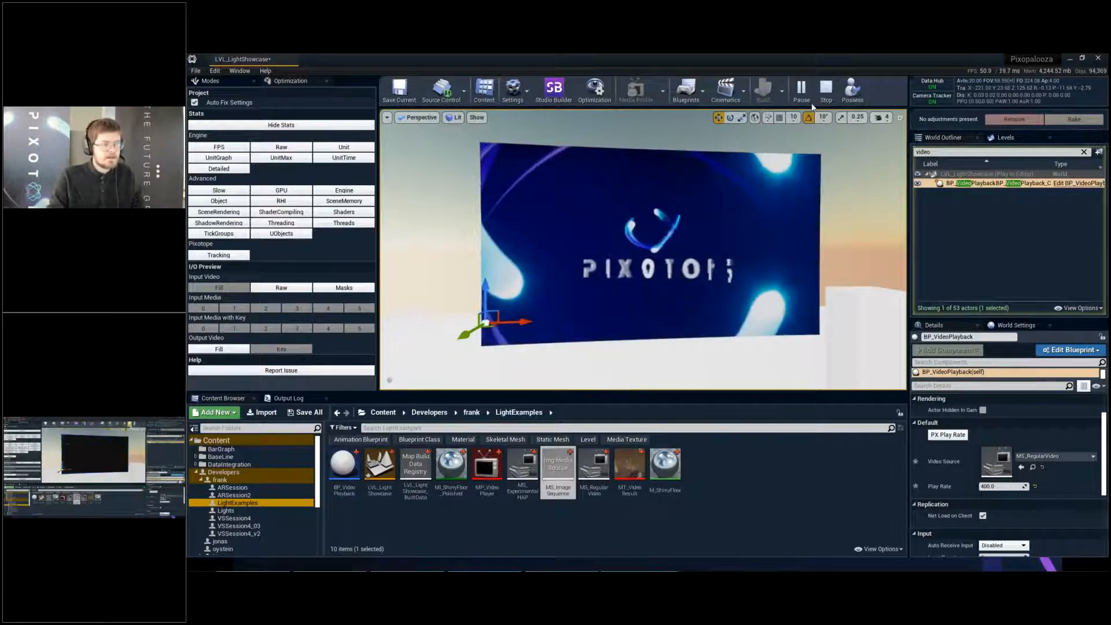
- Set the Play Rate to 2 and apply it to the running video with PX Play Rate
{"action": "left_click", "coordinate": [999, 487]}
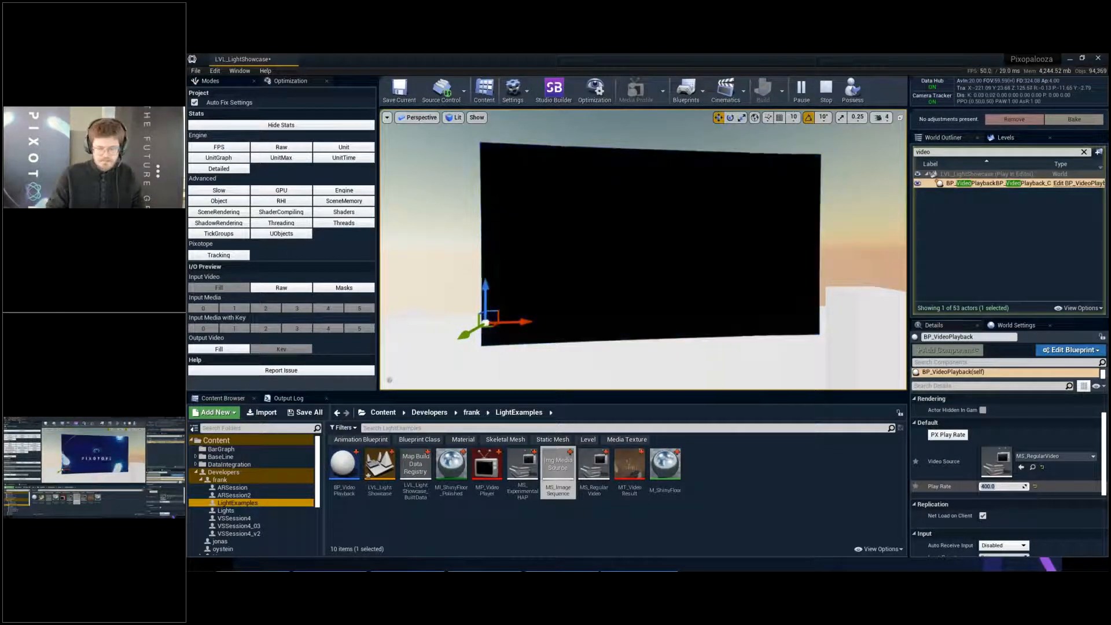
{"action": "type", "text": "2"}
{"action": "key", "text": "Return"}
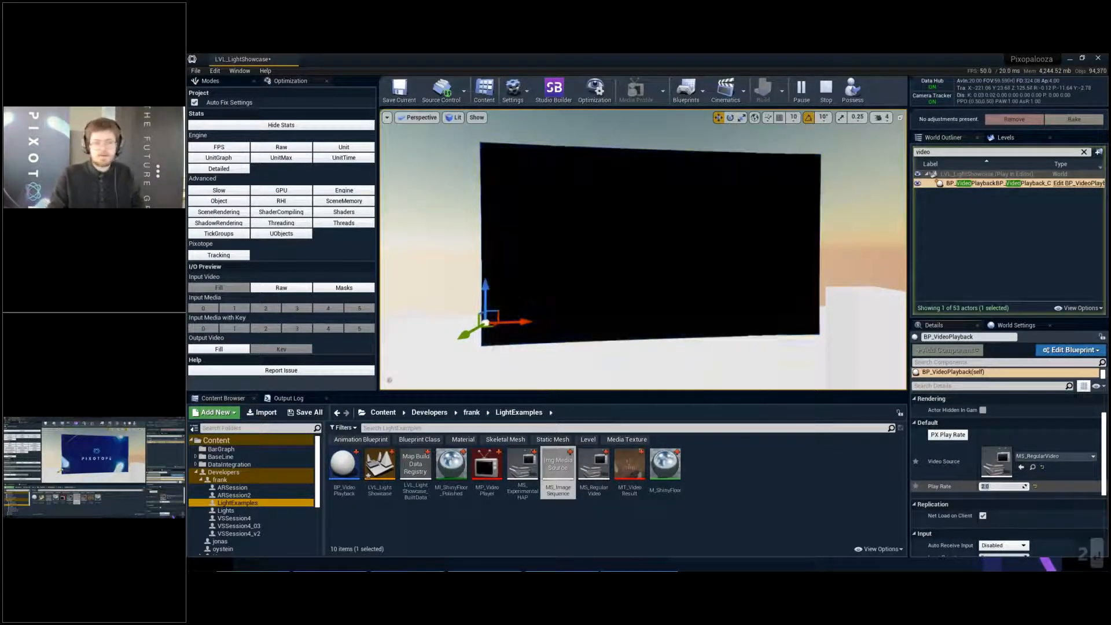
{"action": "left_click", "coordinate": [952, 436]}
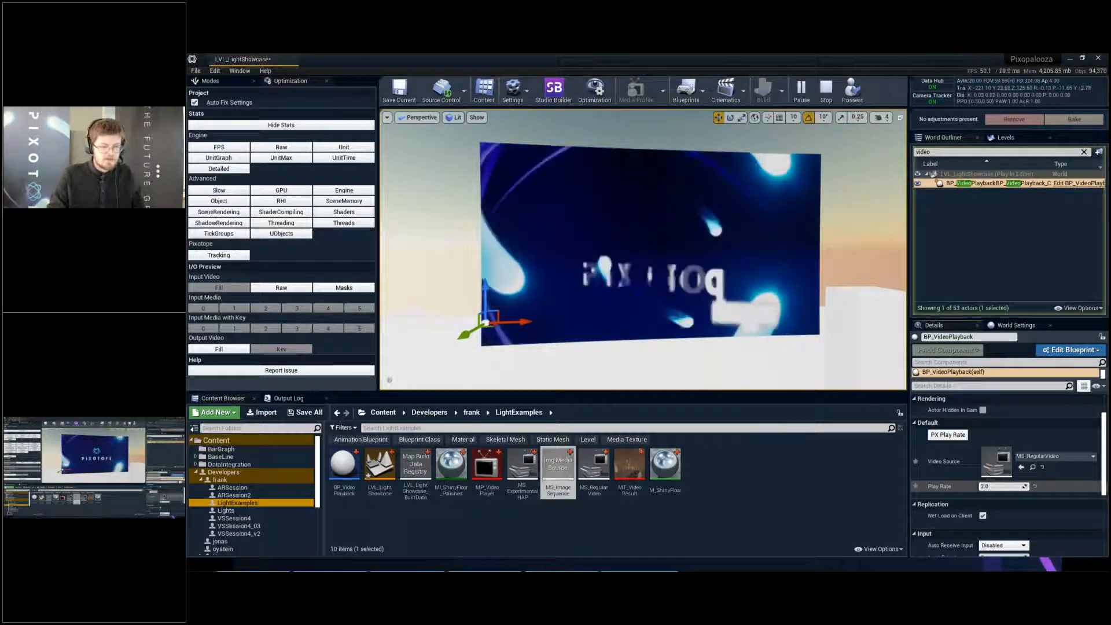
- Test reverse playback by setting the Play Rate to -1 and then -2, running PX Play Rate for each value
{"action": "left_click", "coordinate": [1001, 486]}
{"action": "type", "text": "-1"}
{"action": "key", "text": "Return"}
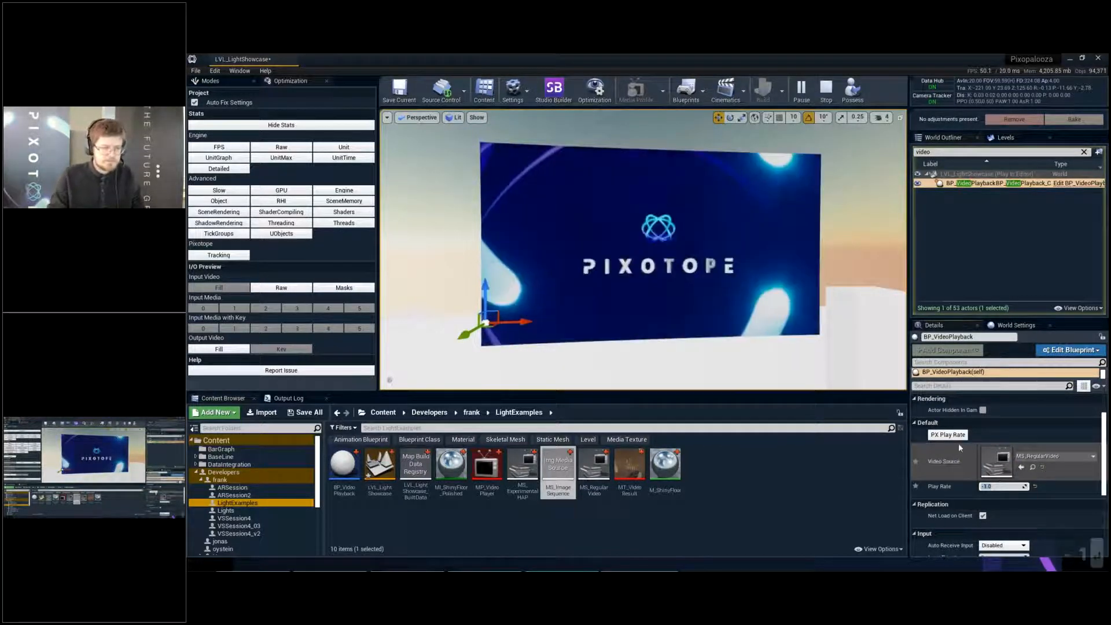
{"action": "left_click", "coordinate": [958, 437]}
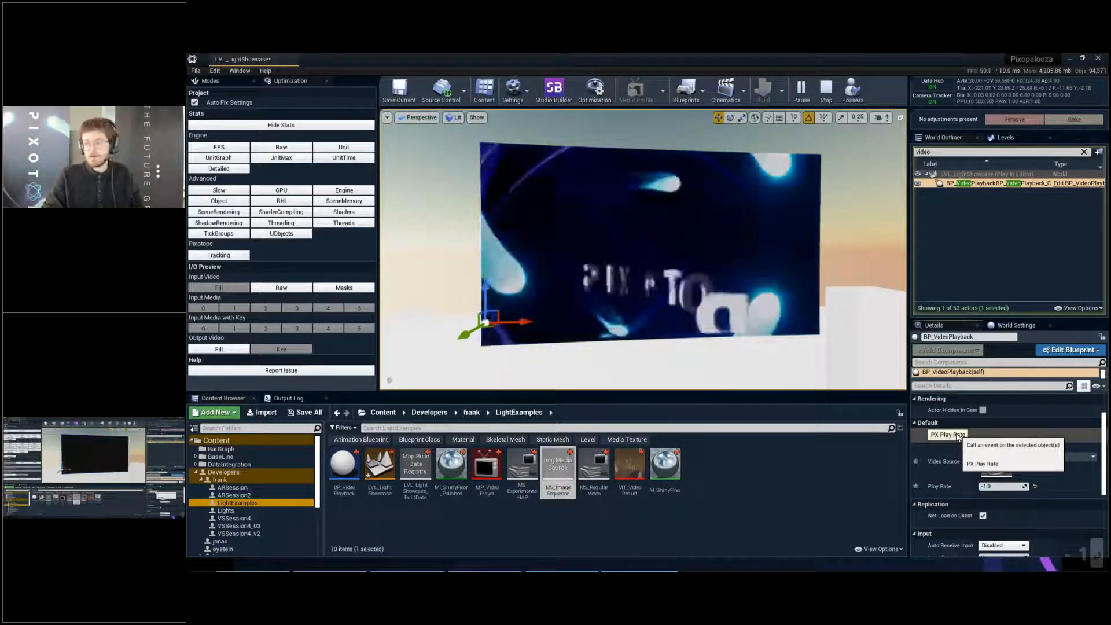
{"action": "left_click", "coordinate": [1010, 487]}
{"action": "type", "text": "-2"}
{"action": "key", "text": "Return"}
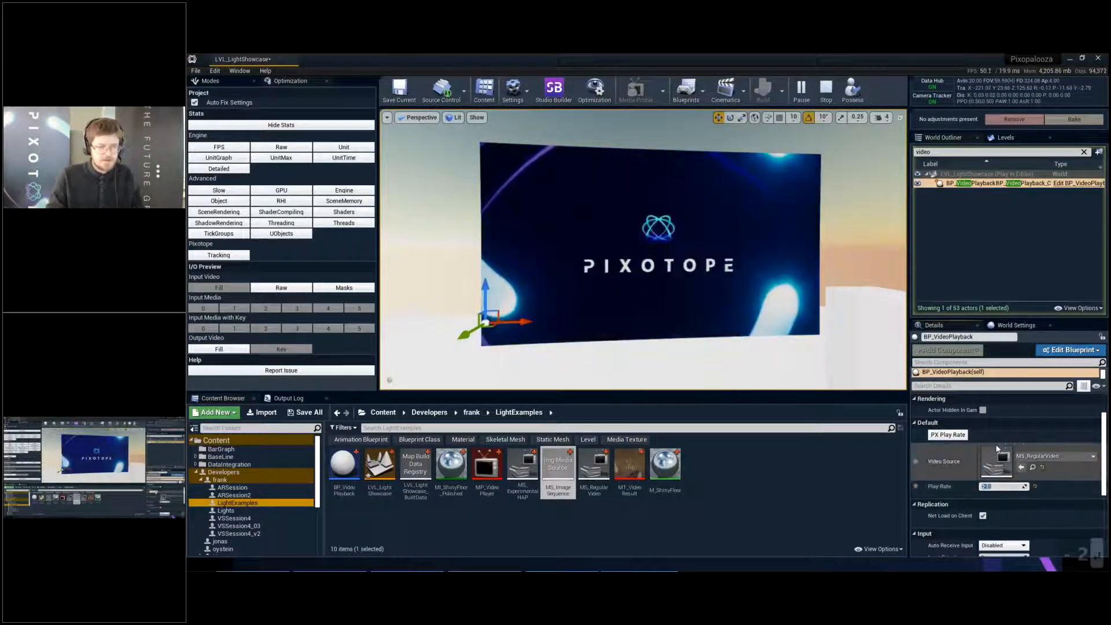
{"action": "left_click", "coordinate": [957, 437]}
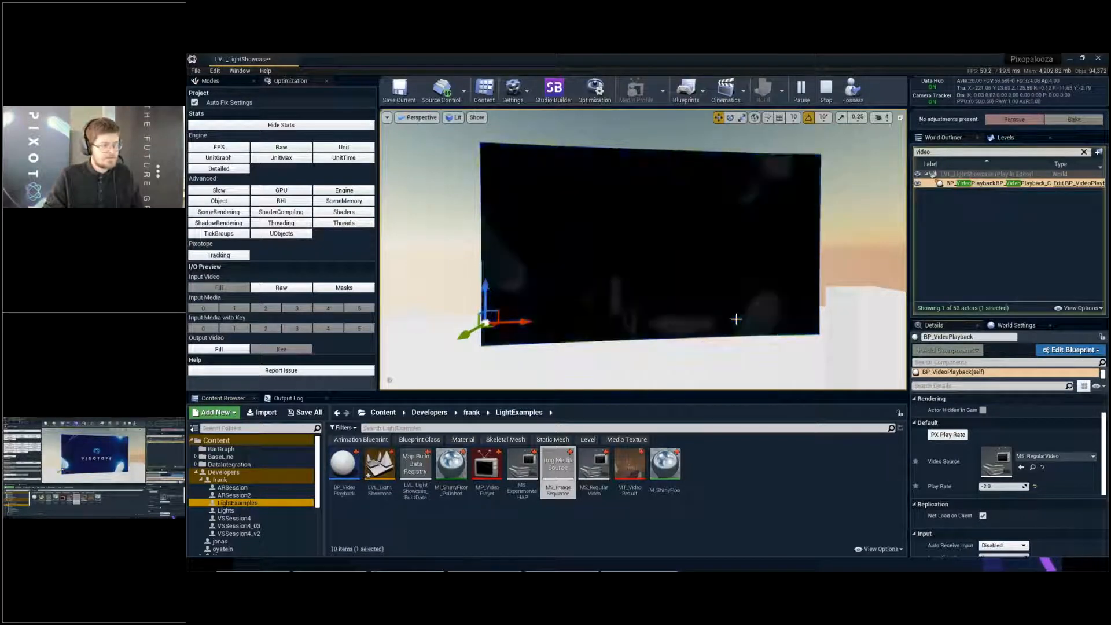
{"action": "right_click_drag", "start_coordinate": [592, 265], "coordinate": [633, 288]}
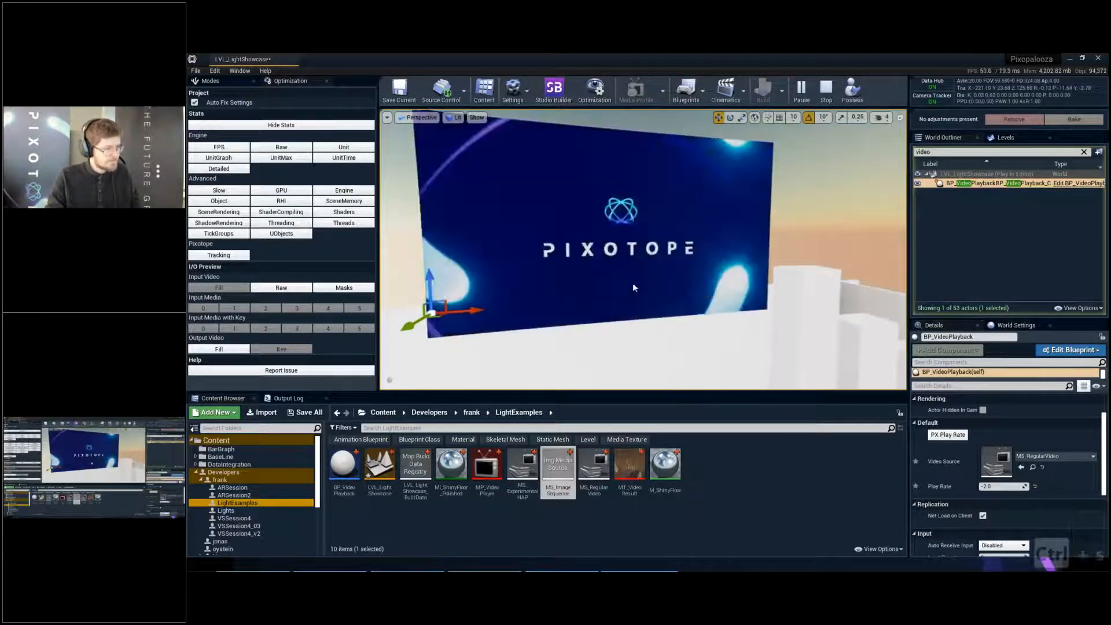
- Stop the simulation and save the level
{"action": "left_click", "coordinate": [829, 94]}
{"action": "right_click_drag", "start_coordinate": [689, 296], "coordinate": [689, 303]}
{"action": "key", "text": "ctrl+s"}
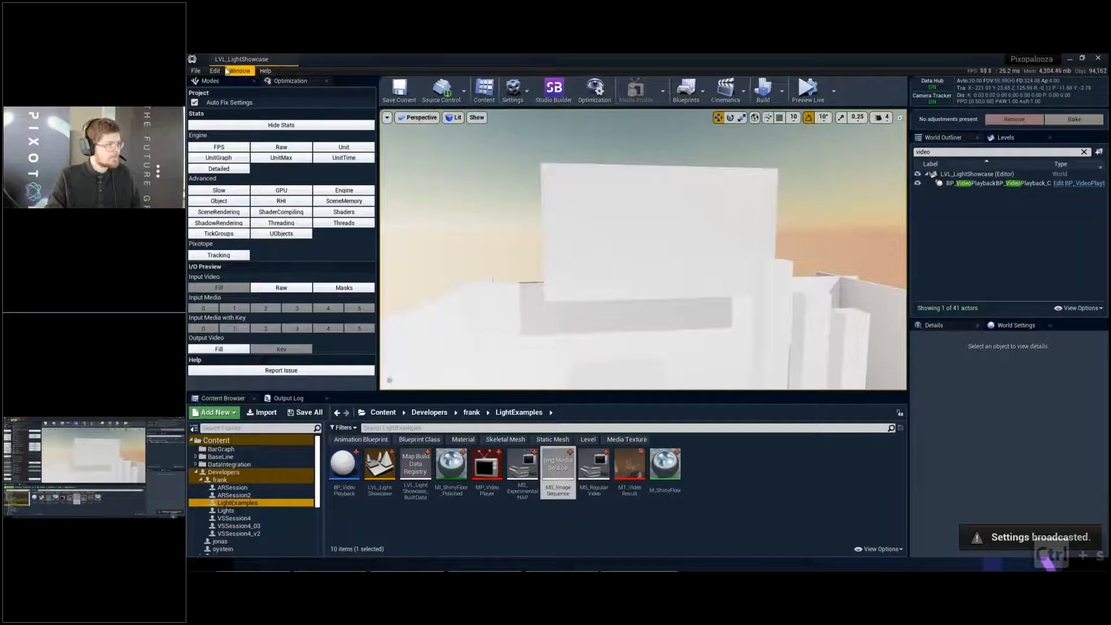
- Enable Allow Non Standard Codecs, Hardware Accelerated Video Decoding and Low Latency for WMF Media in Project Settings, and save the level
{"action": "left_click", "coordinate": [215, 70]}
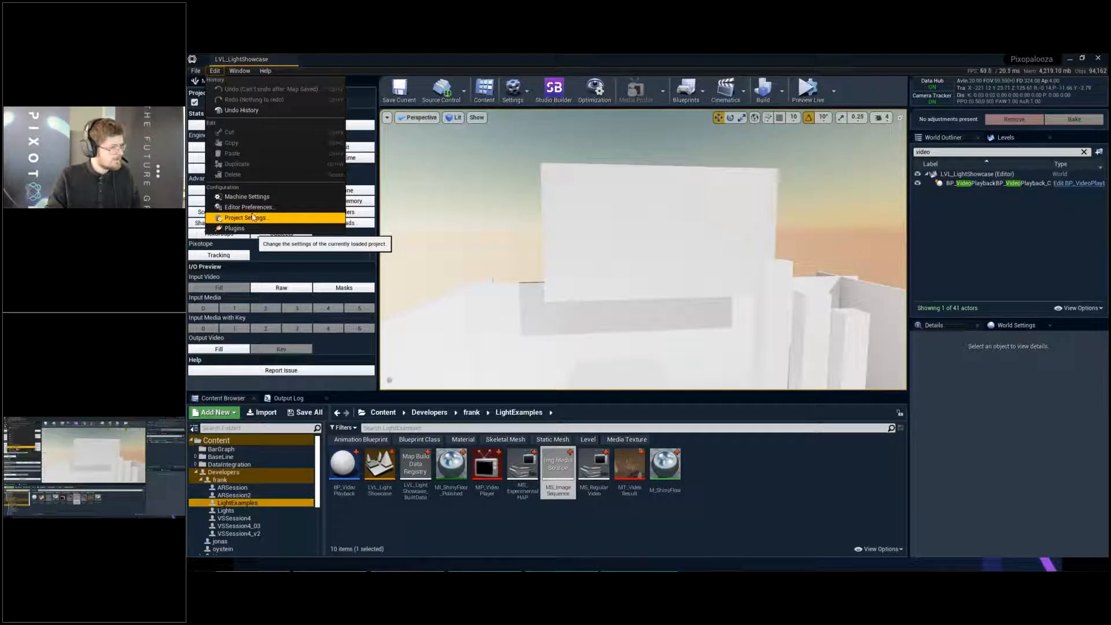
{"action": "left_click", "coordinate": [253, 218]}
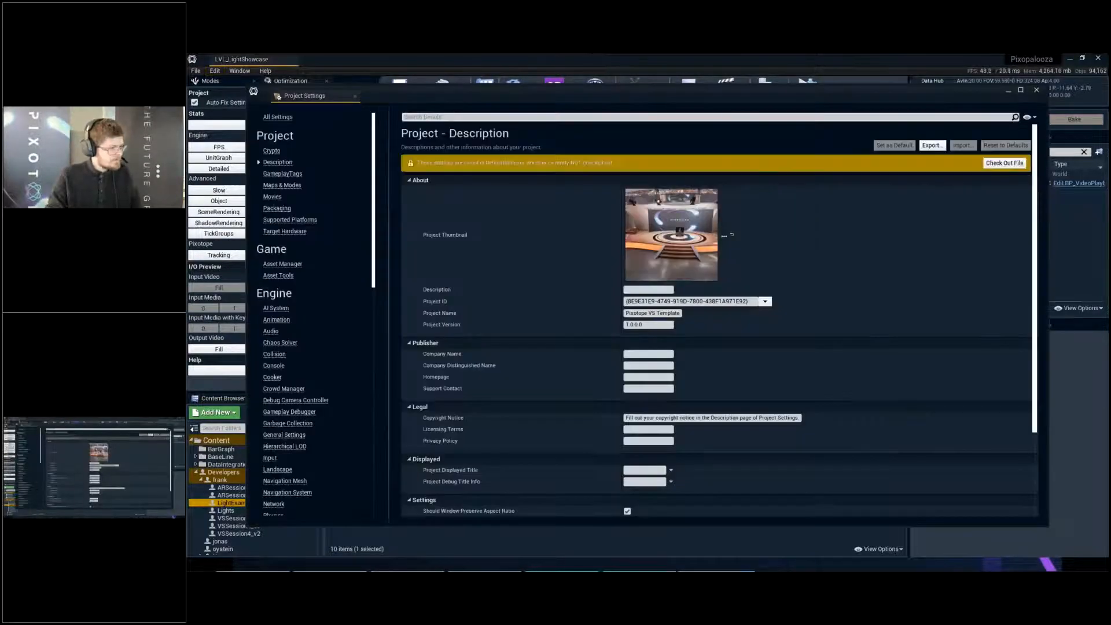
{"action": "type", "text": "media"}
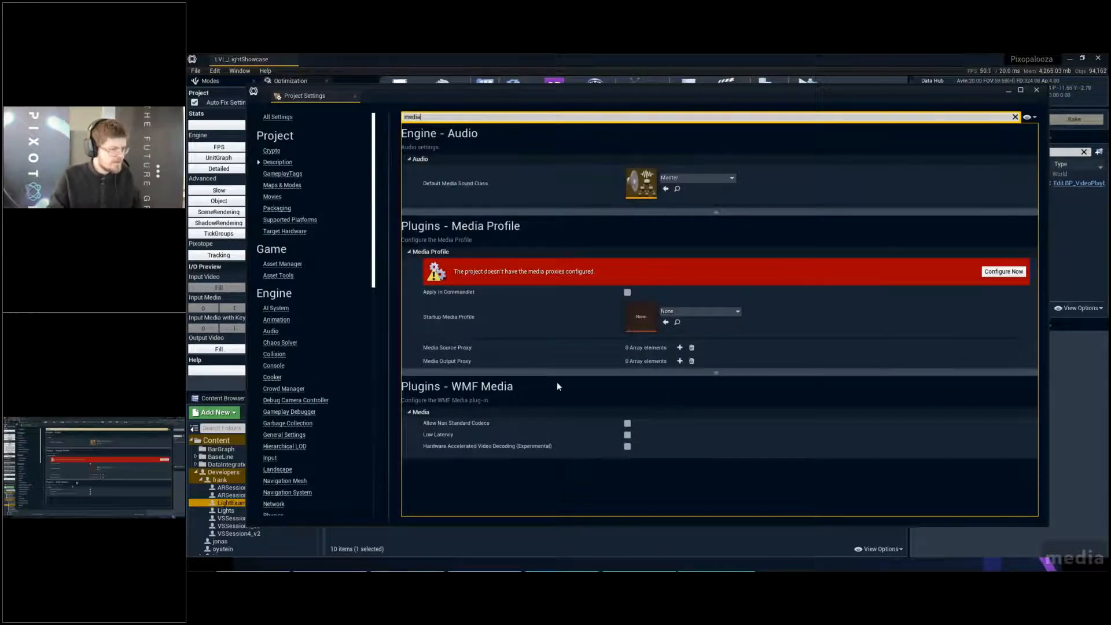
{"action": "left_click", "coordinate": [628, 423]}
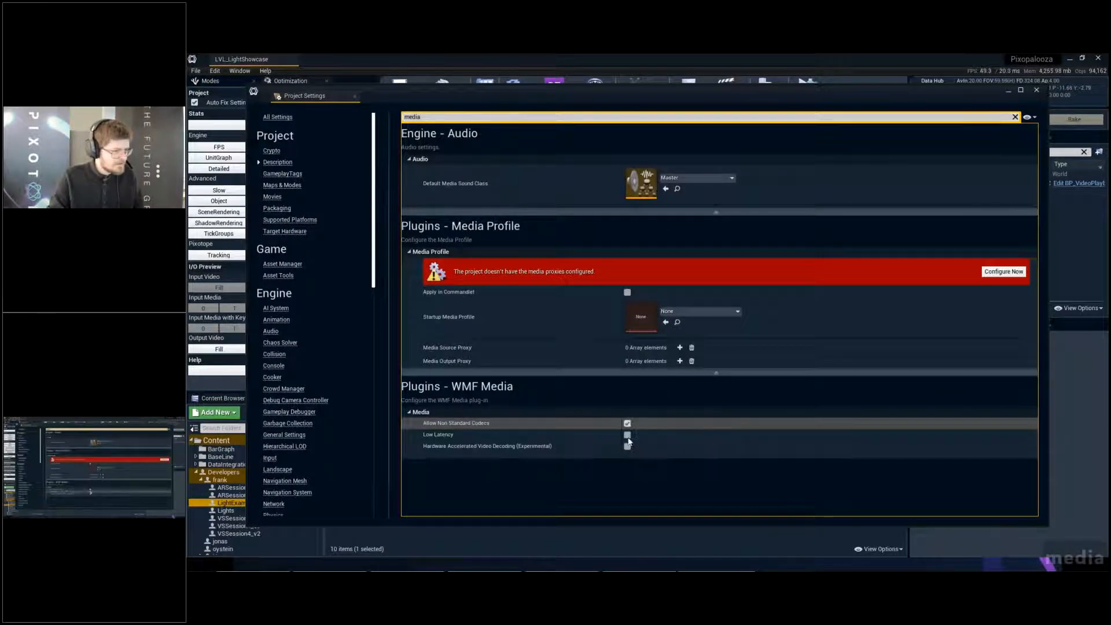
{"action": "mouse_move", "coordinate": [484, 451]}
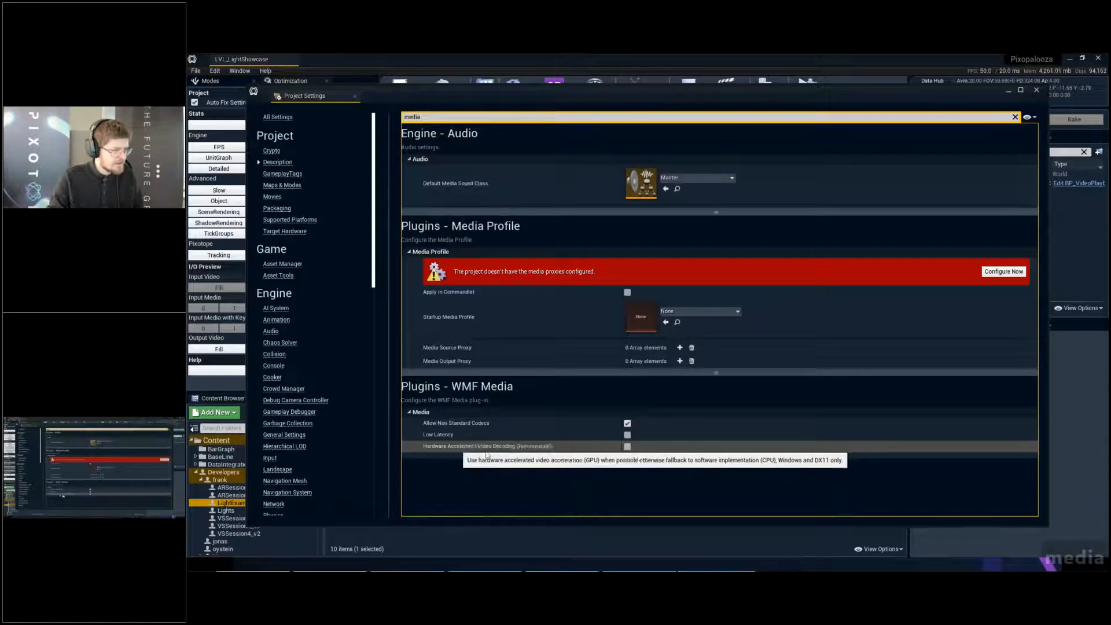
{"action": "left_click", "coordinate": [627, 447]}
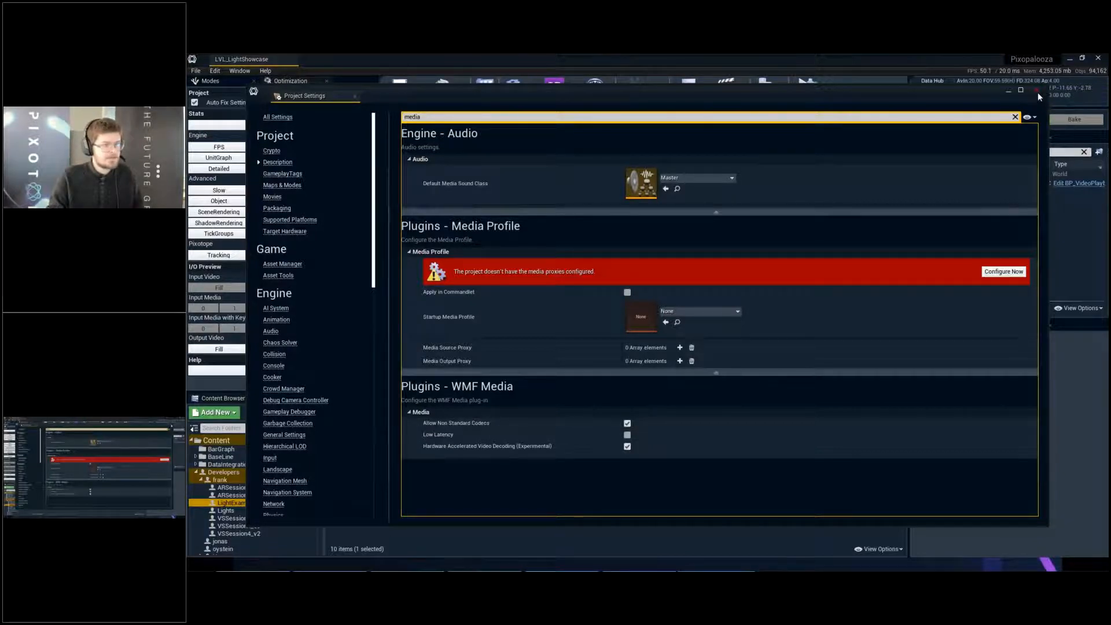
{"action": "left_click", "coordinate": [627, 435]}
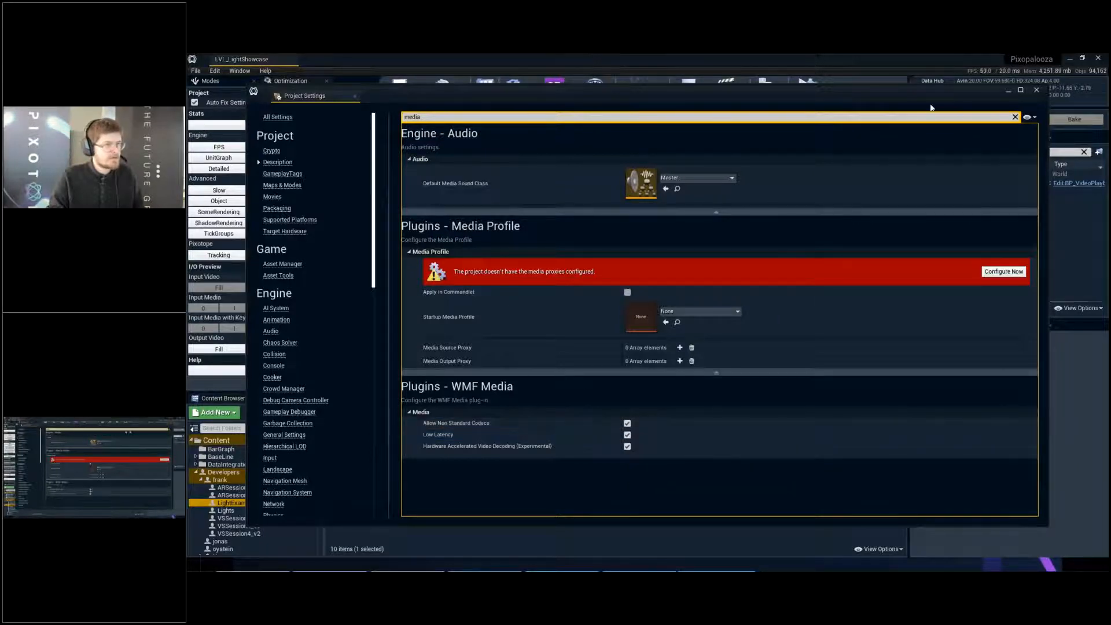
{"action": "left_click", "coordinate": [1038, 89]}
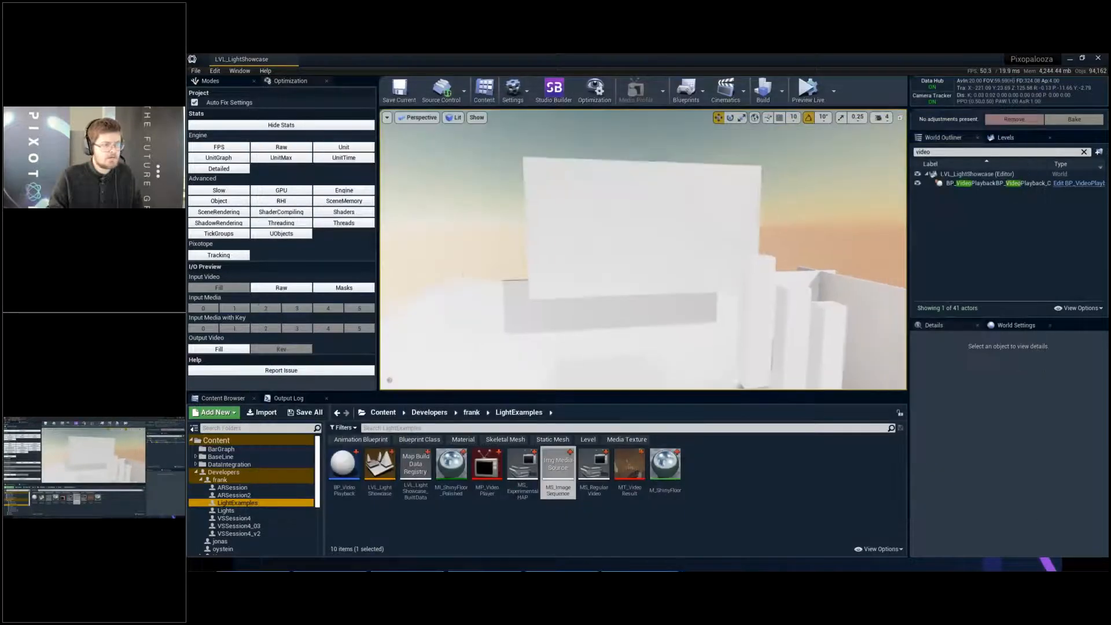
{"action": "key", "text": "ctrl+s"}
- Open the project's plugin list and search it for "hap"
{"action": "key", "text": "w"}
{"action": "right_click_drag", "start_coordinate": [757, 215], "coordinate": [757, 214]}
{"action": "left_click", "coordinate": [215, 72]}
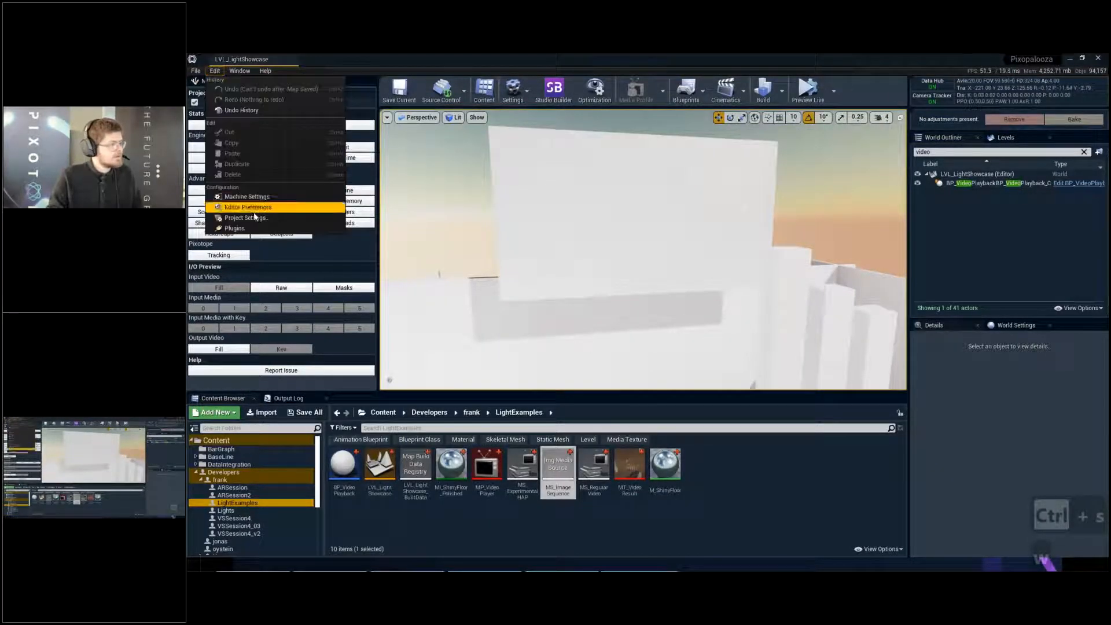
{"action": "left_click", "coordinate": [248, 228]}
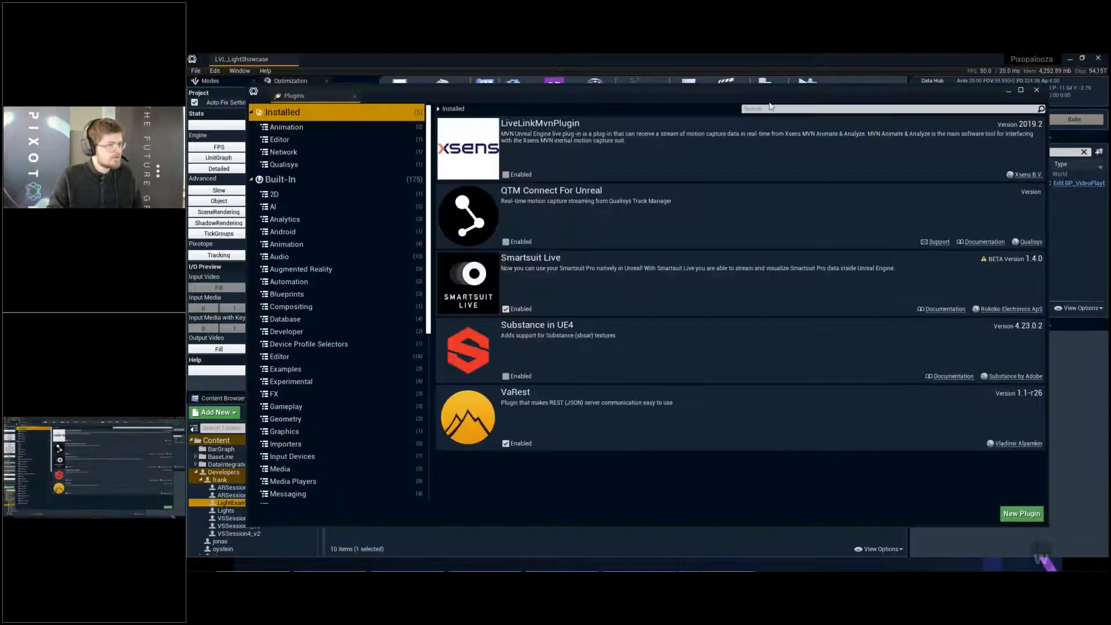
{"action": "type", "text": "N"}
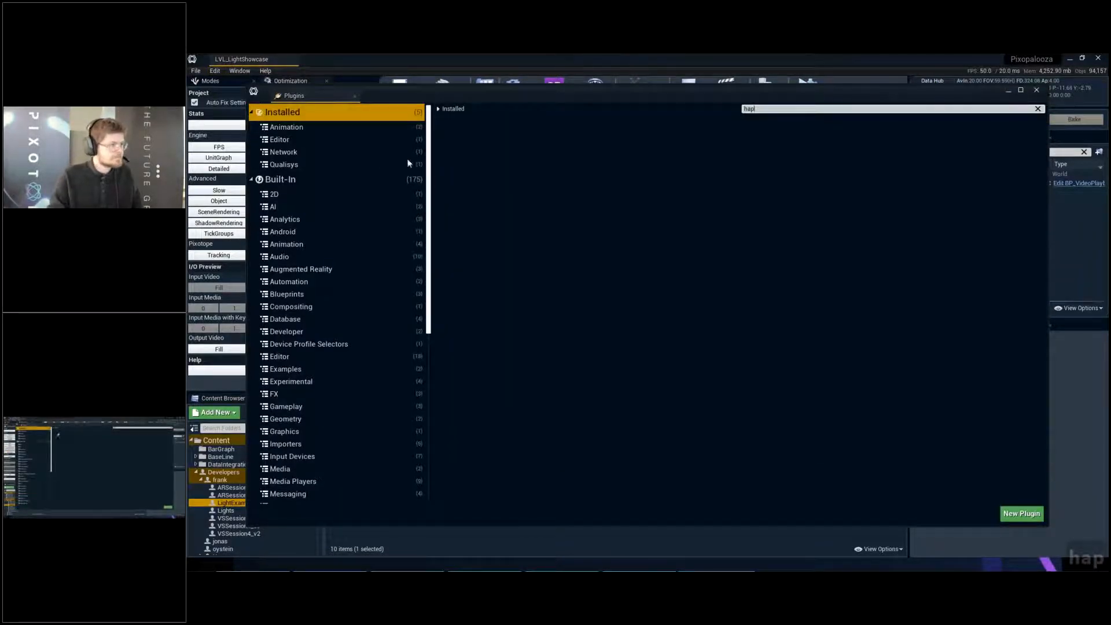
- Enable the built-in HAP Media plugin and restart the editor to apply the change
{"action": "left_click", "coordinate": [350, 180]}
{"action": "left_click", "coordinate": [506, 175]}
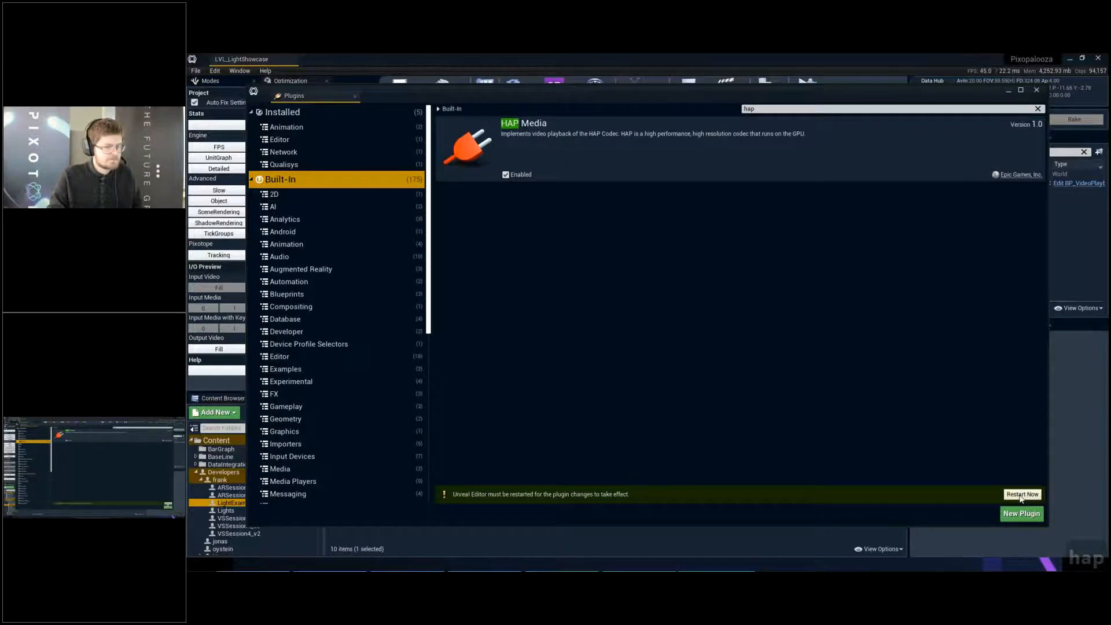
{"action": "left_click", "coordinate": [1022, 494]}
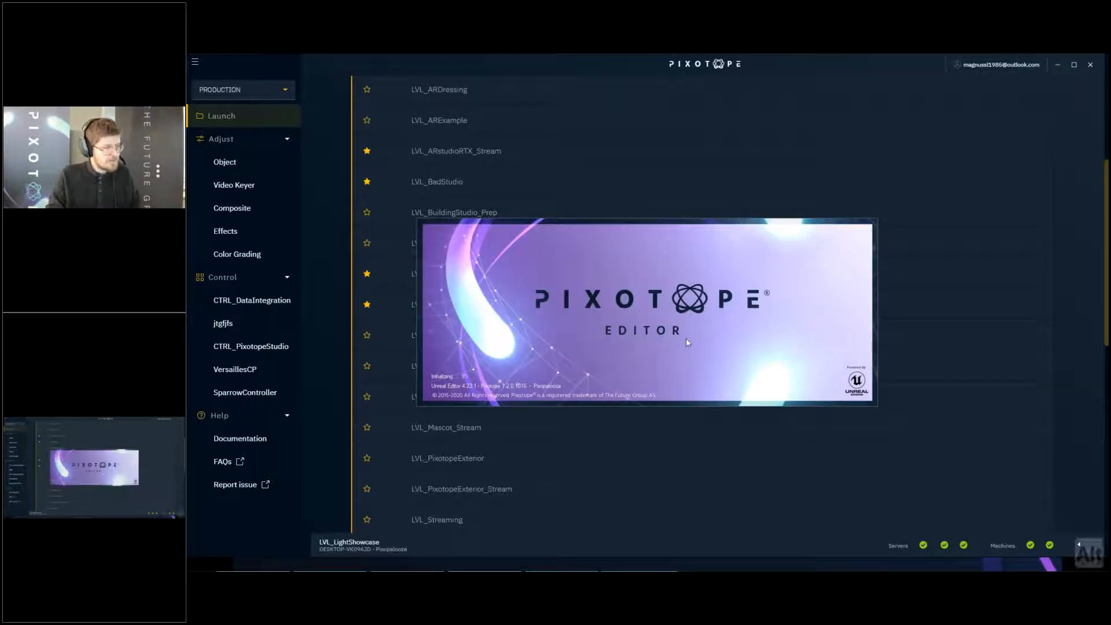
{"action": "key", "text": "alt+Tab"}
{"action": "key", "text": "alt+Tab"}
{"action": "key", "text": "alt+shift+Tab"}
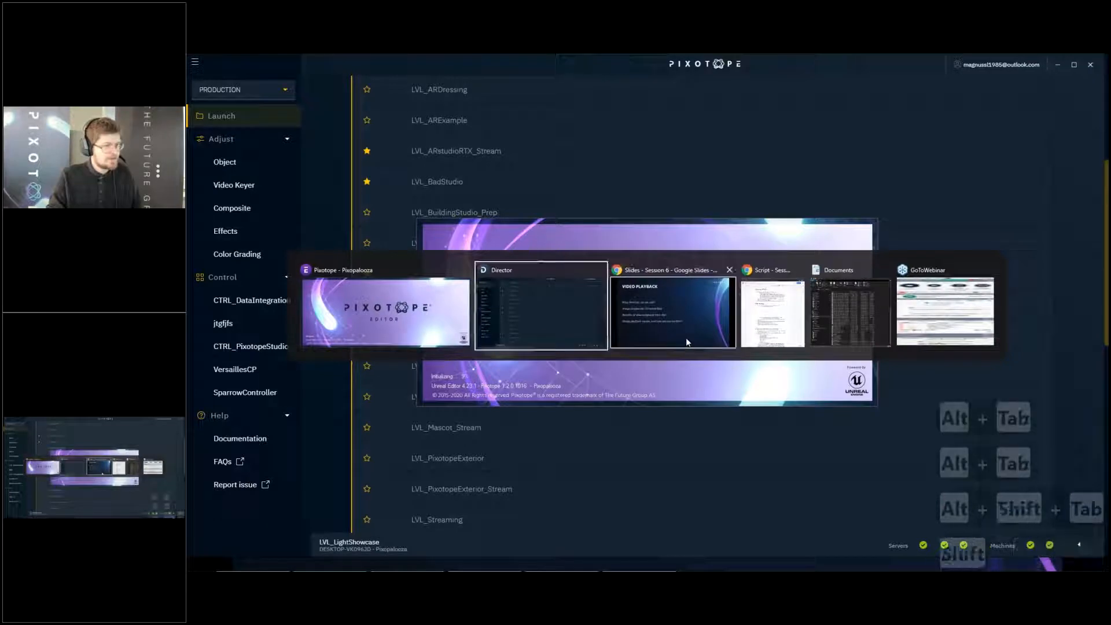
{"action": "key", "text": "alt+shift+Tab"}
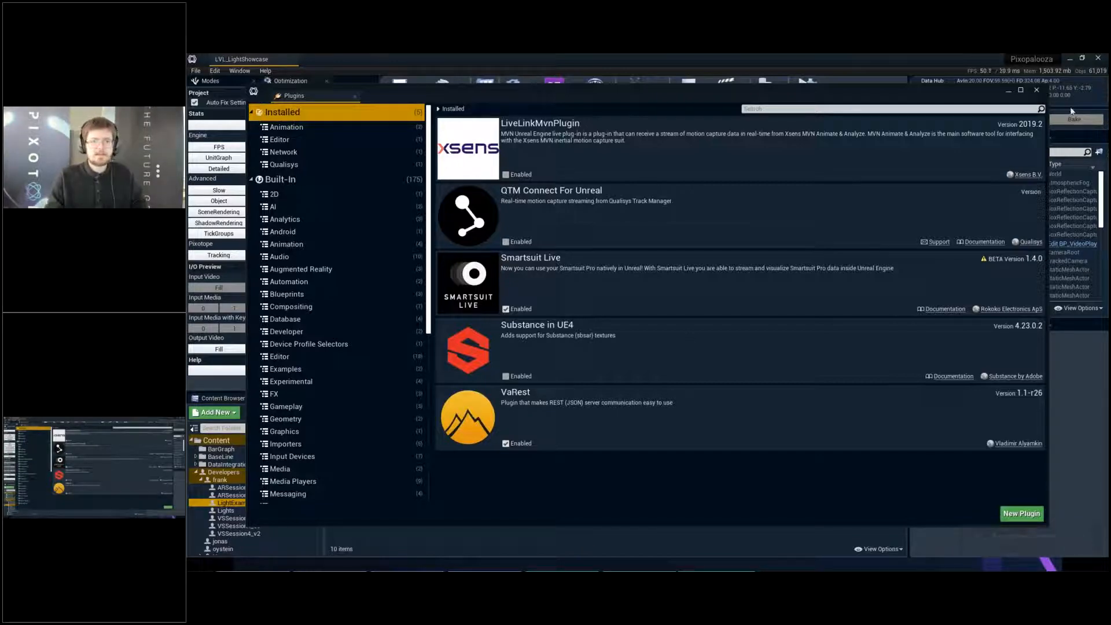
- Close the plugin list and run the console command disableallscreenmessages to hide the on-screen messages
{"action": "left_click", "coordinate": [1044, 92]}
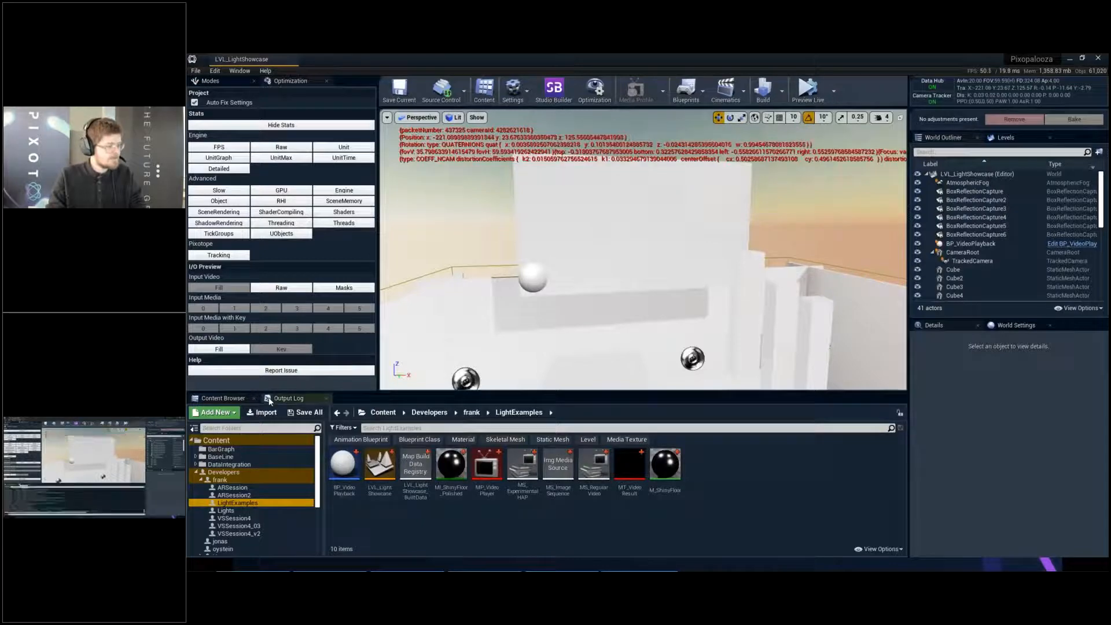
{"action": "left_click", "coordinate": [288, 398]}
{"action": "type", "text": "disableallscreenmessages"}
{"action": "key", "text": "Return"}
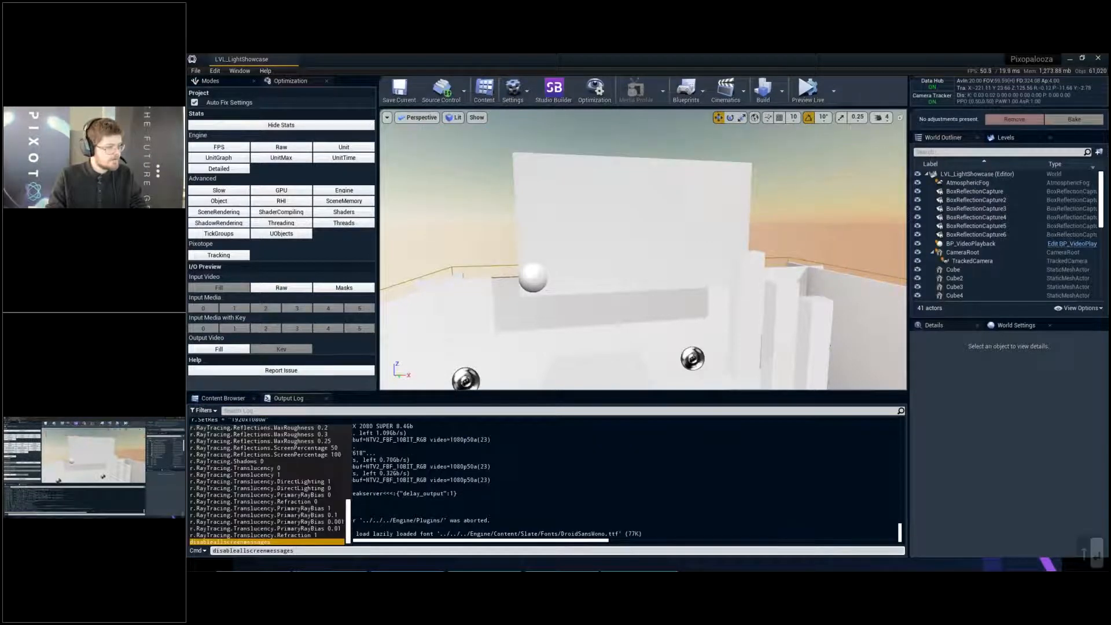
- Select BP_VideoPlayback in the level and assign MS_ExperimentalHAP as its Video Source
{"action": "right_click_drag", "start_coordinate": [689, 286], "coordinate": [689, 286]}
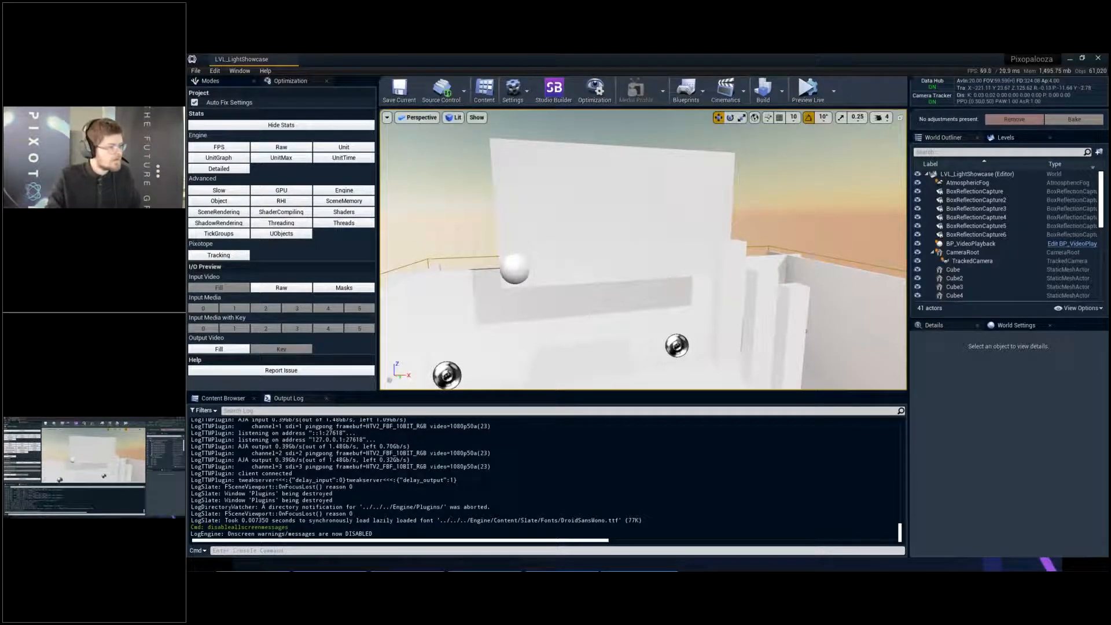
{"action": "right_click_drag", "start_coordinate": [689, 286], "coordinate": [689, 286]}
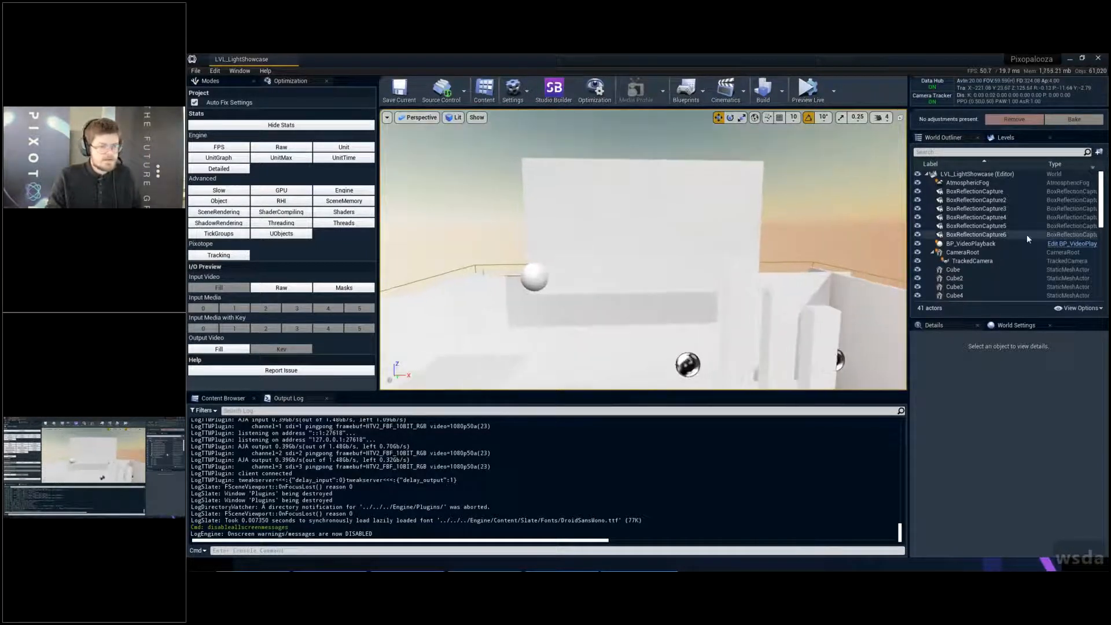
{"action": "double_click", "coordinate": [1029, 243]}
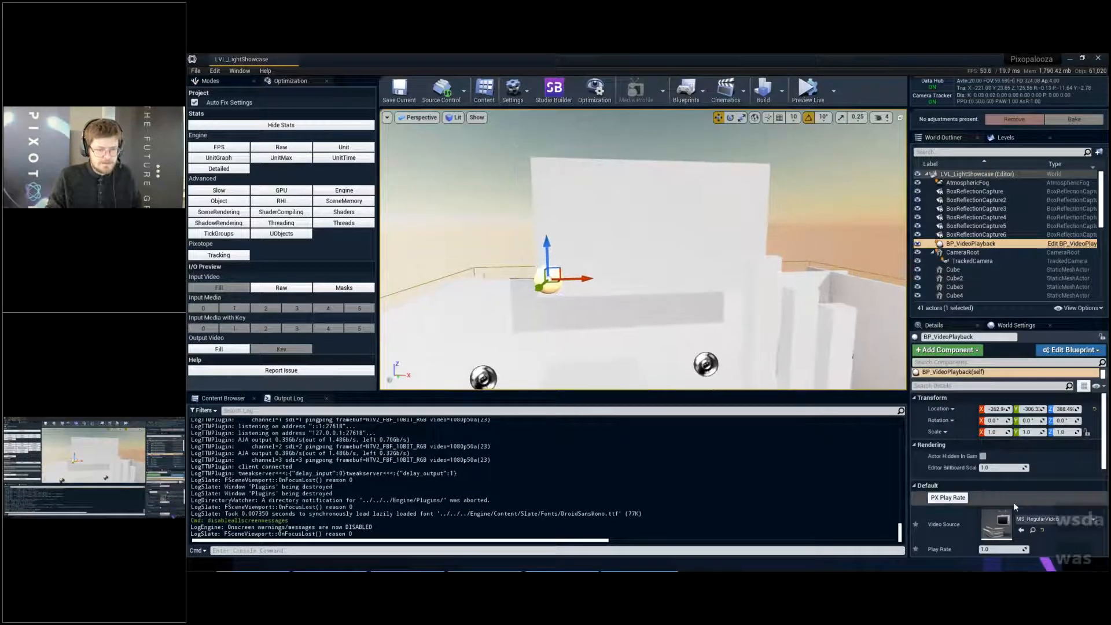
{"action": "scroll", "coordinate": [1015, 507], "scroll_direction": "down", "scroll_amount": 2}
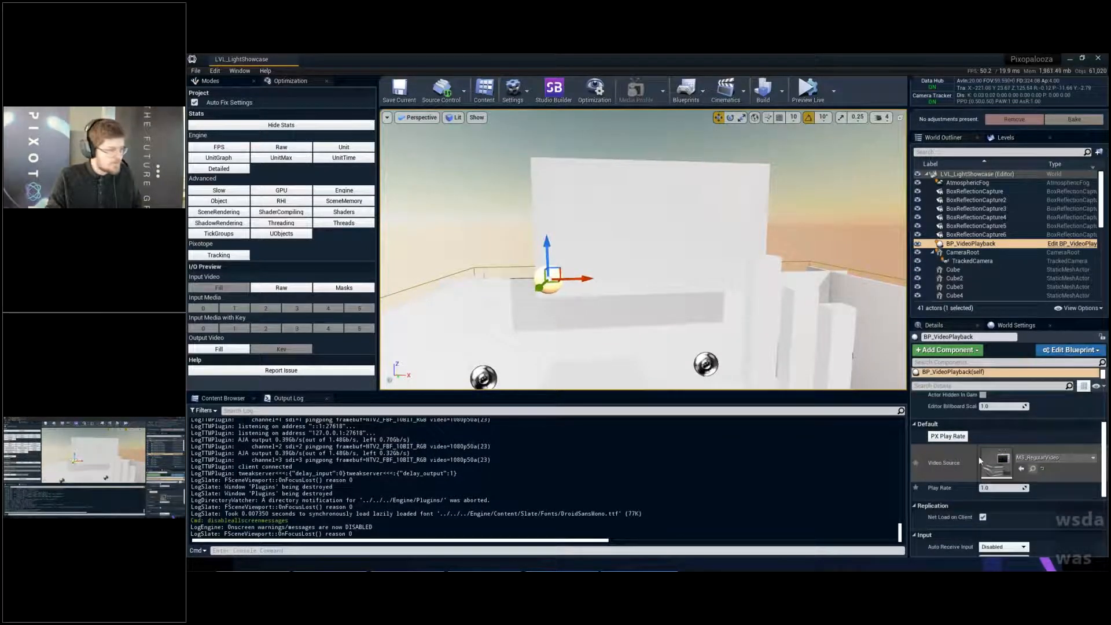
{"action": "left_click", "coordinate": [1034, 468]}
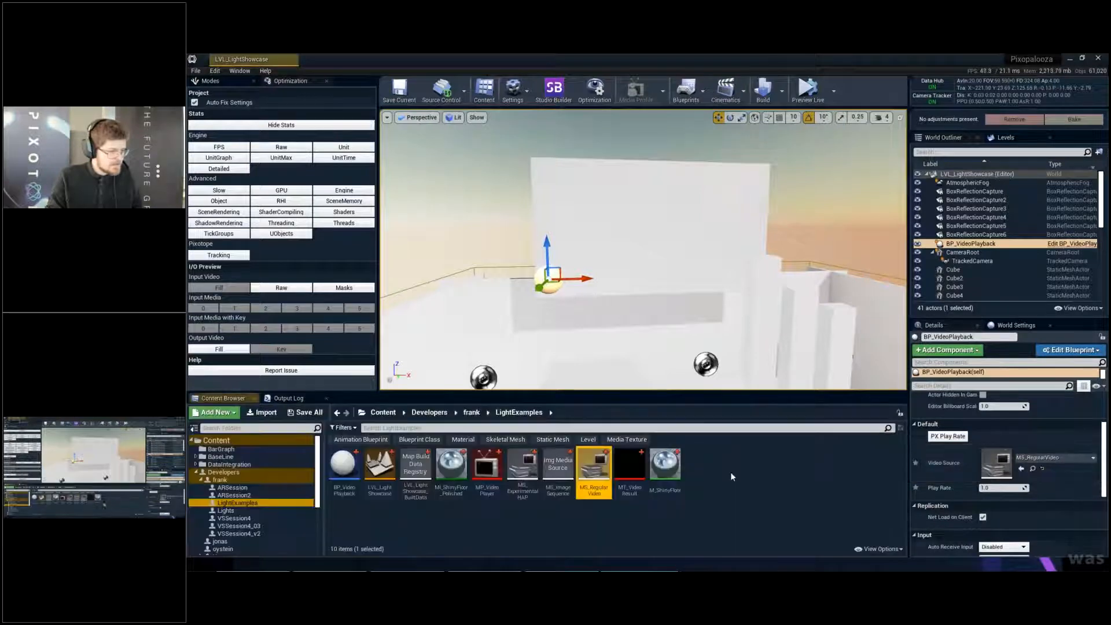
{"action": "left_click_drag", "start_coordinate": [523, 466], "coordinate": [1005, 471]}
- Set the file path of MS_ExperimentalHAP to haptest_alpha.mov from the Downloads folder, then save and close the asset
{"action": "double_click", "coordinate": [522, 466]}
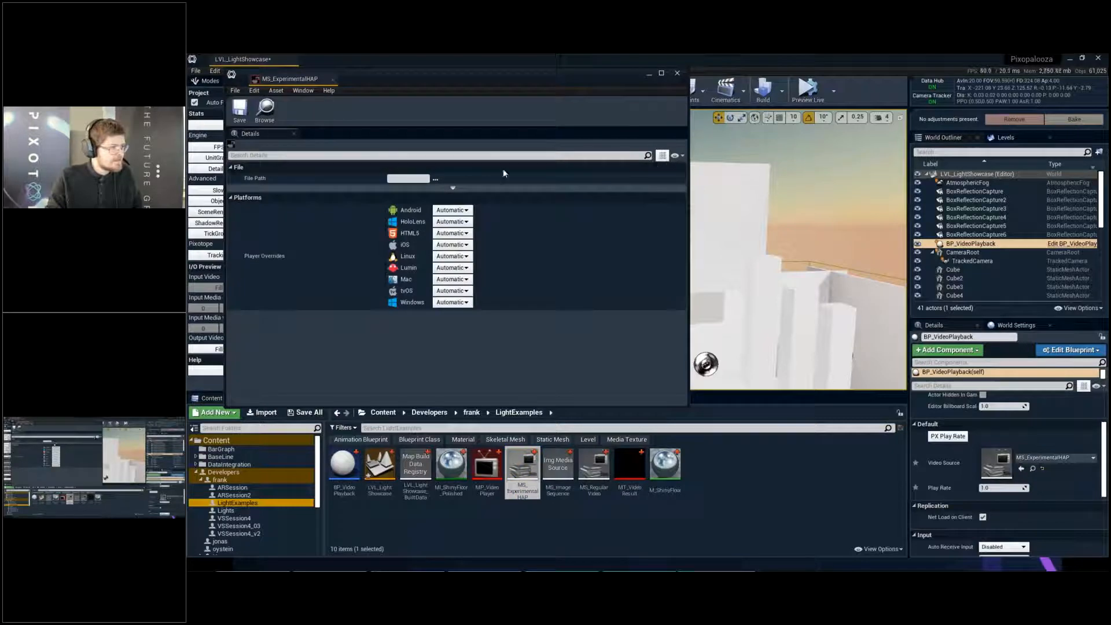
{"action": "left_click", "coordinate": [436, 179]}
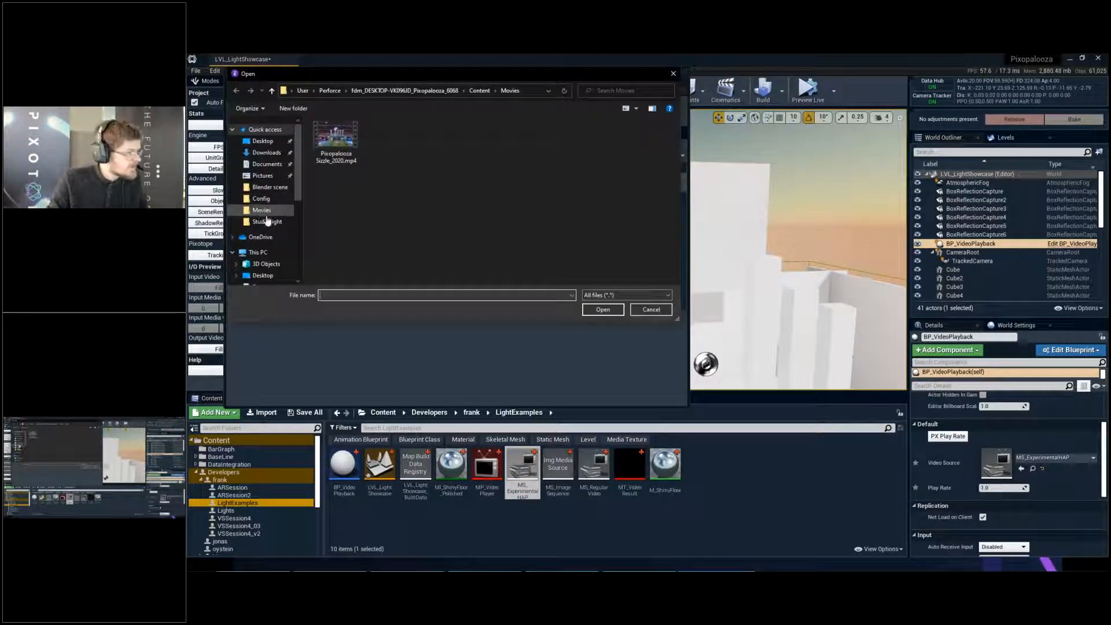
{"action": "left_click", "coordinate": [273, 156]}
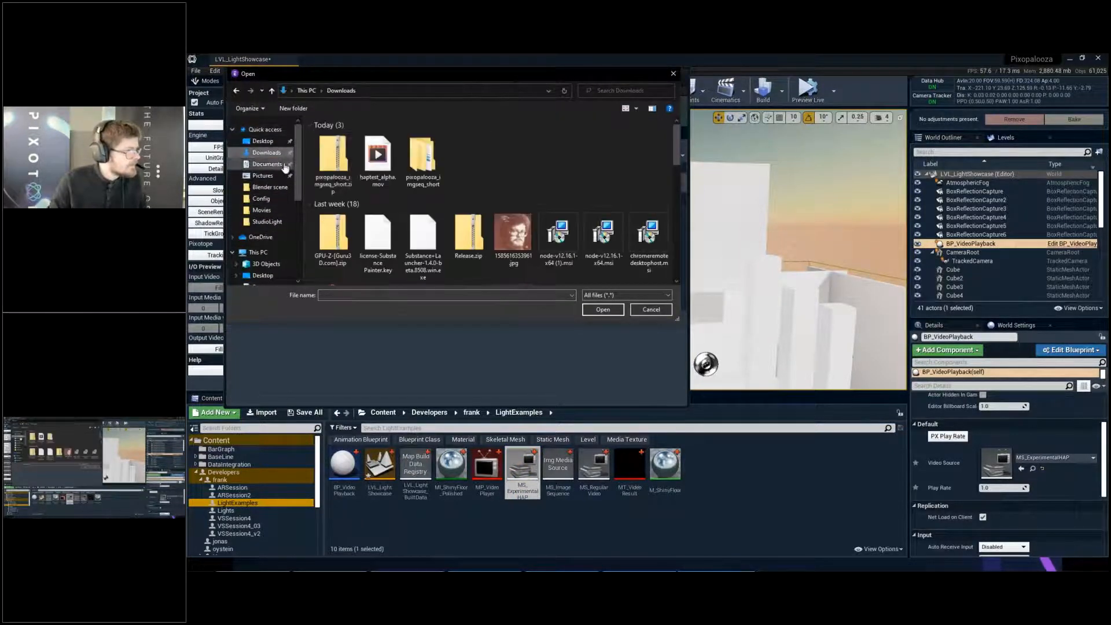
{"action": "double_click", "coordinate": [379, 162]}
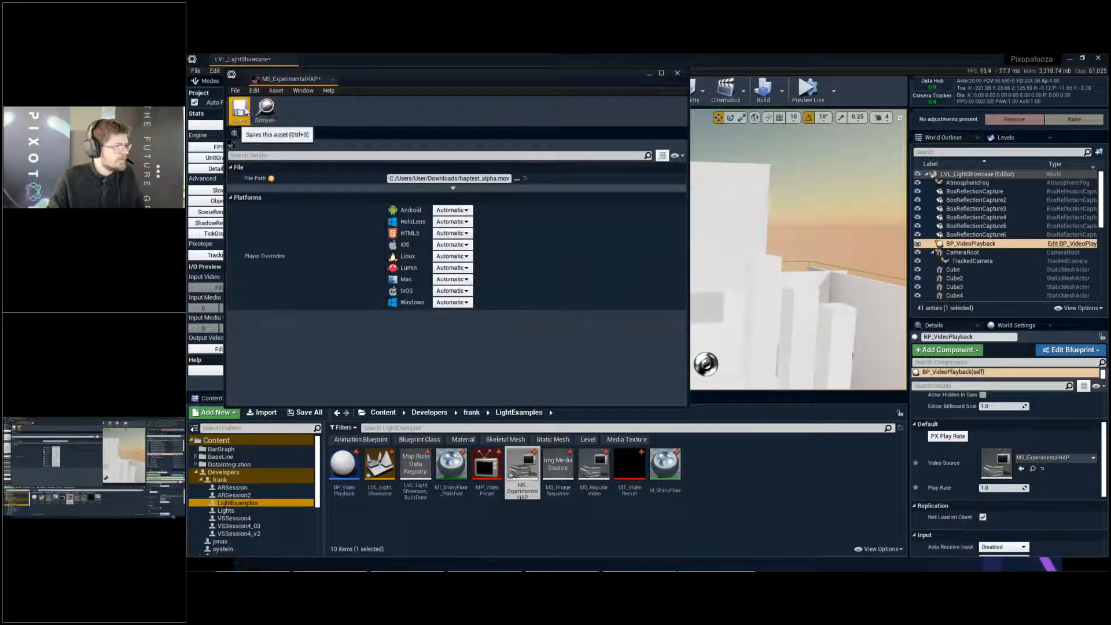
{"action": "left_click", "coordinate": [240, 110]}
{"action": "left_click", "coordinate": [333, 79]}
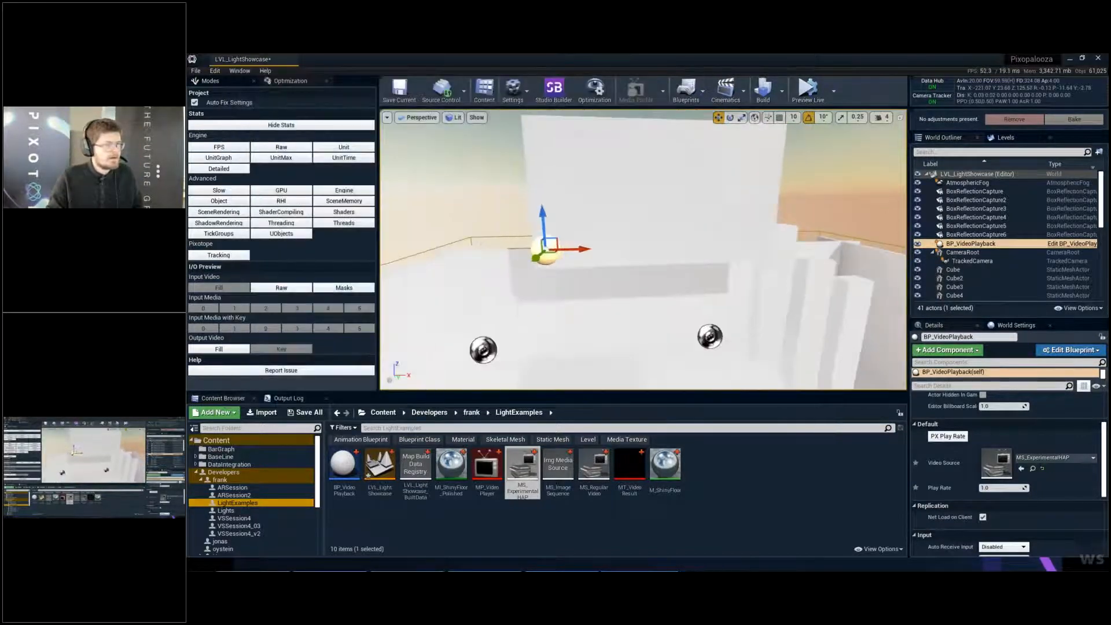
- Simulate the level to check the video on the screen plane, and stop the simulation
{"action": "right_click_drag", "start_coordinate": [780, 147], "coordinate": [780, 159]}
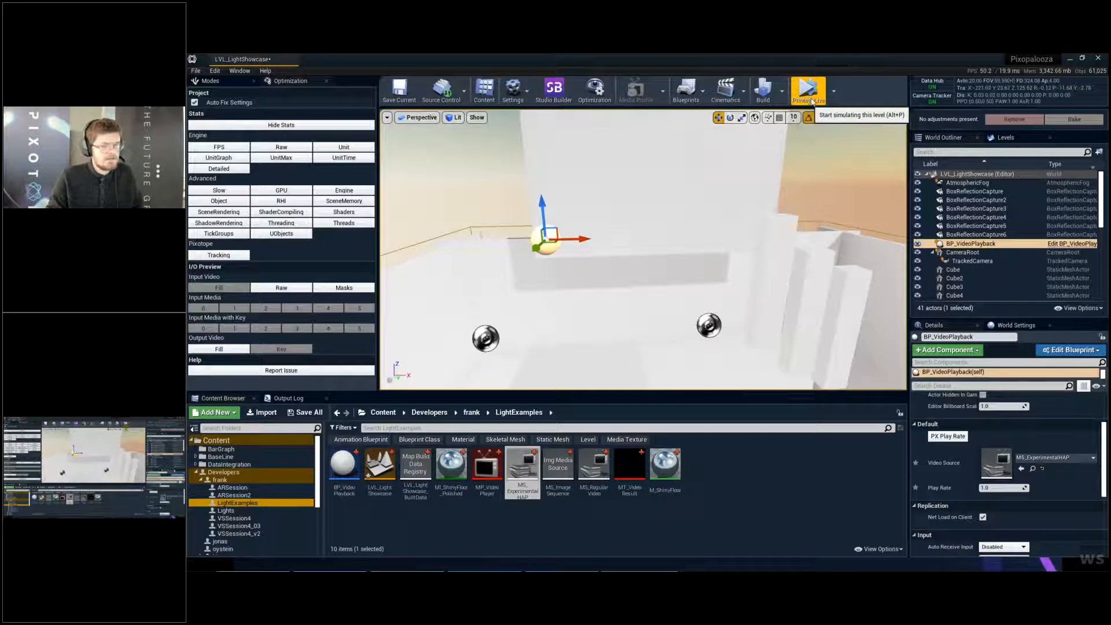
{"action": "left_click", "coordinate": [809, 94]}
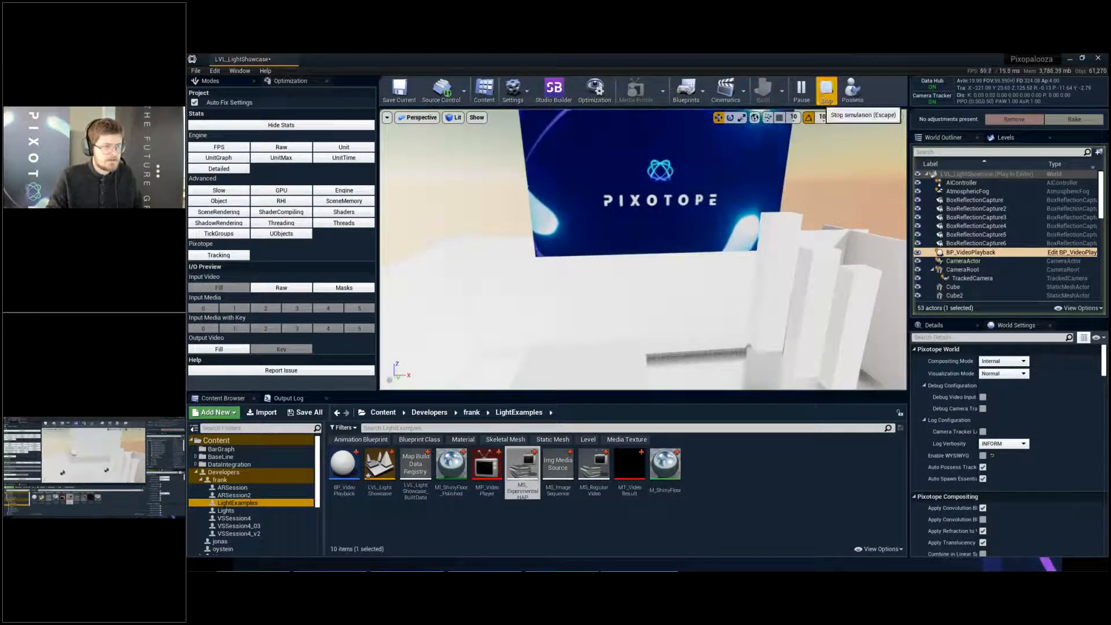
{"action": "left_click", "coordinate": [827, 93]}
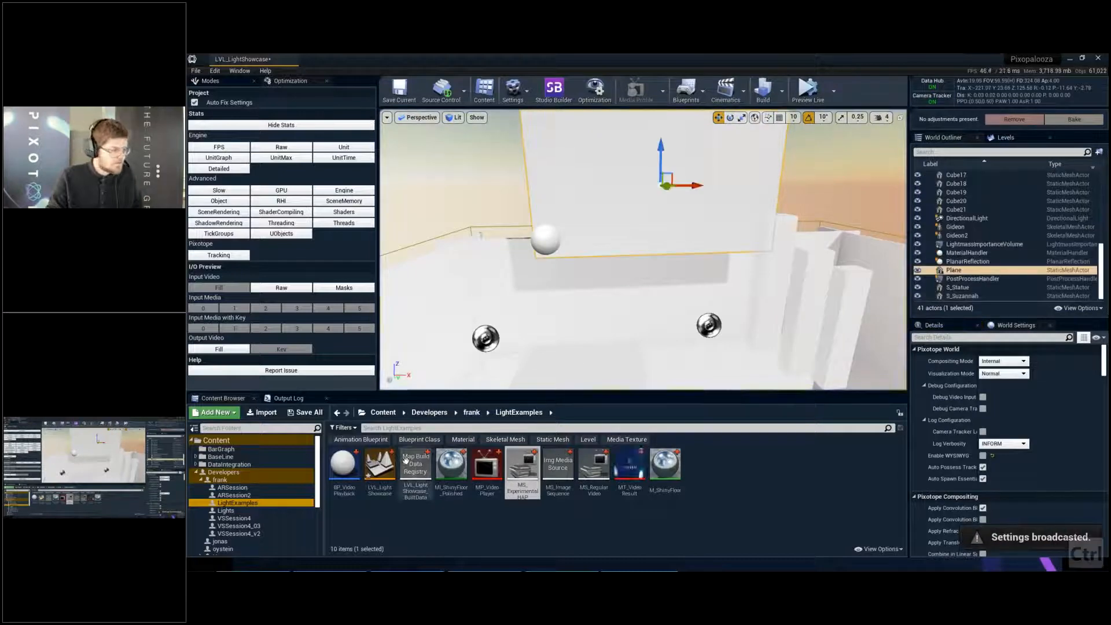
- In BP_VideoPlayback's event graph, connect Video Source to the Media Source input of Open Source with Options, and compile and save the blueprint
{"action": "left_click_drag", "start_coordinate": [344, 466], "coordinate": [435, 356]}
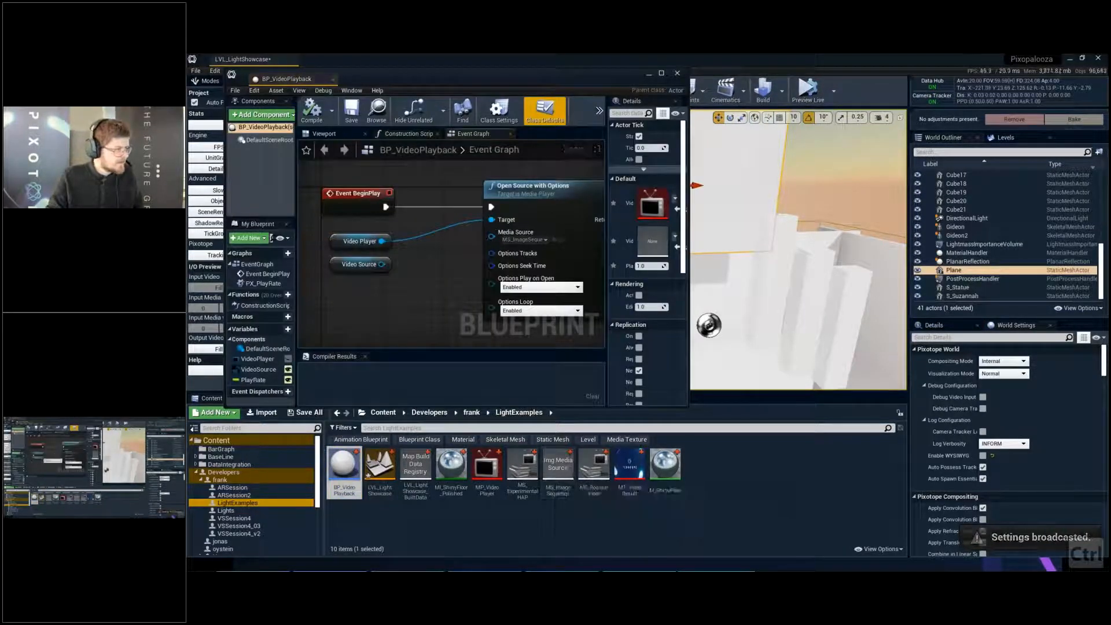
{"action": "left_click_drag", "start_coordinate": [381, 264], "coordinate": [491, 232]}
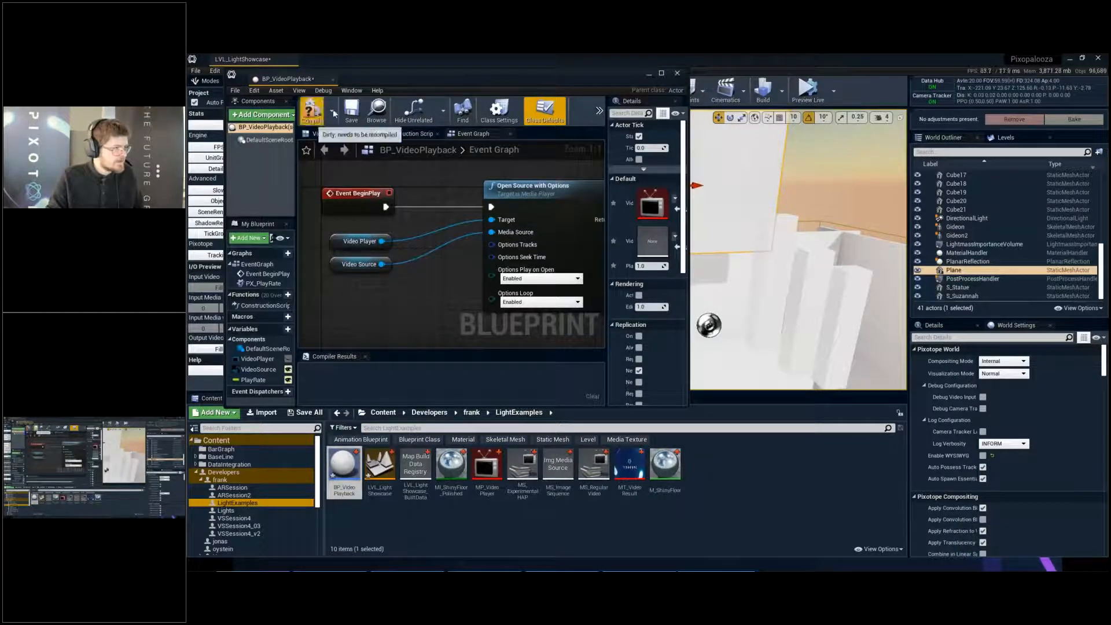
{"action": "left_click", "coordinate": [312, 110]}
{"action": "left_click", "coordinate": [352, 110]}
{"action": "left_click", "coordinate": [333, 80]}
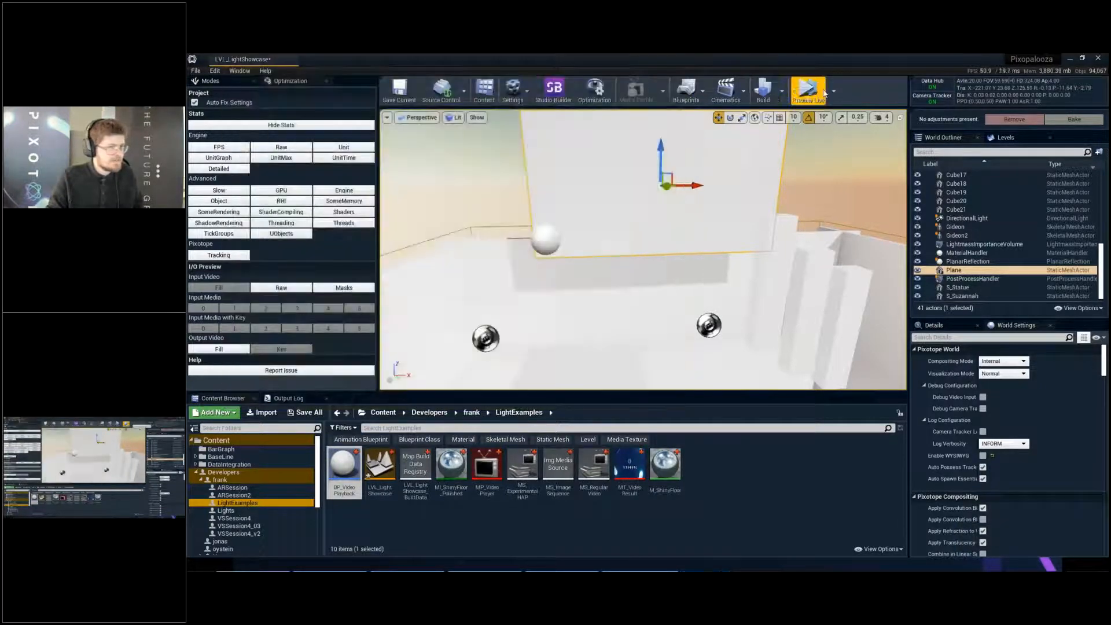
- Simulate the level with the connected video source, and examine and close the Unreal crash report
{"action": "left_click", "coordinate": [802, 89]}
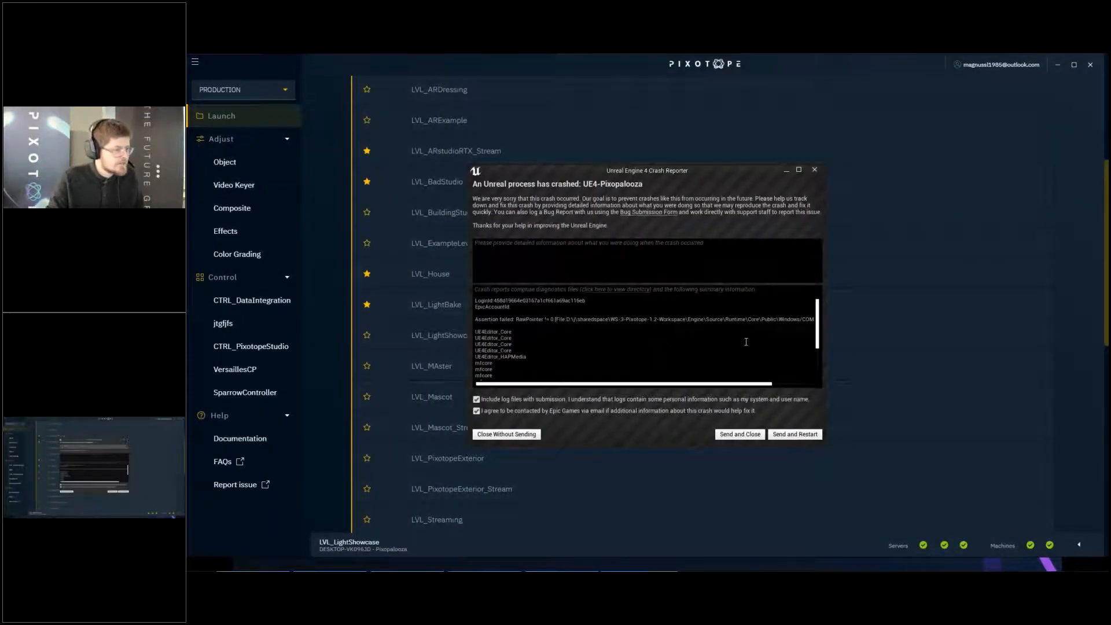
{"action": "left_click", "coordinate": [729, 380]}
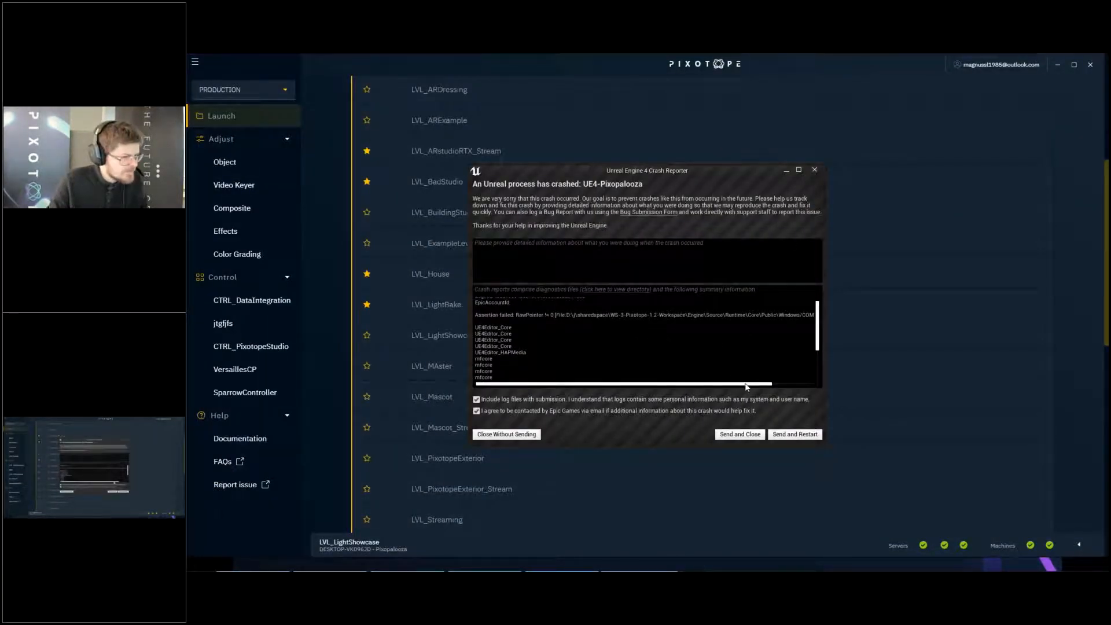
{"action": "mouse_move", "coordinate": [747, 385]}
{"action": "left_mouse_down"}
{"action": "mouse_move", "coordinate": [794, 384]}
{"action": "mouse_move", "coordinate": [727, 379]}
{"action": "left_mouse_up"}
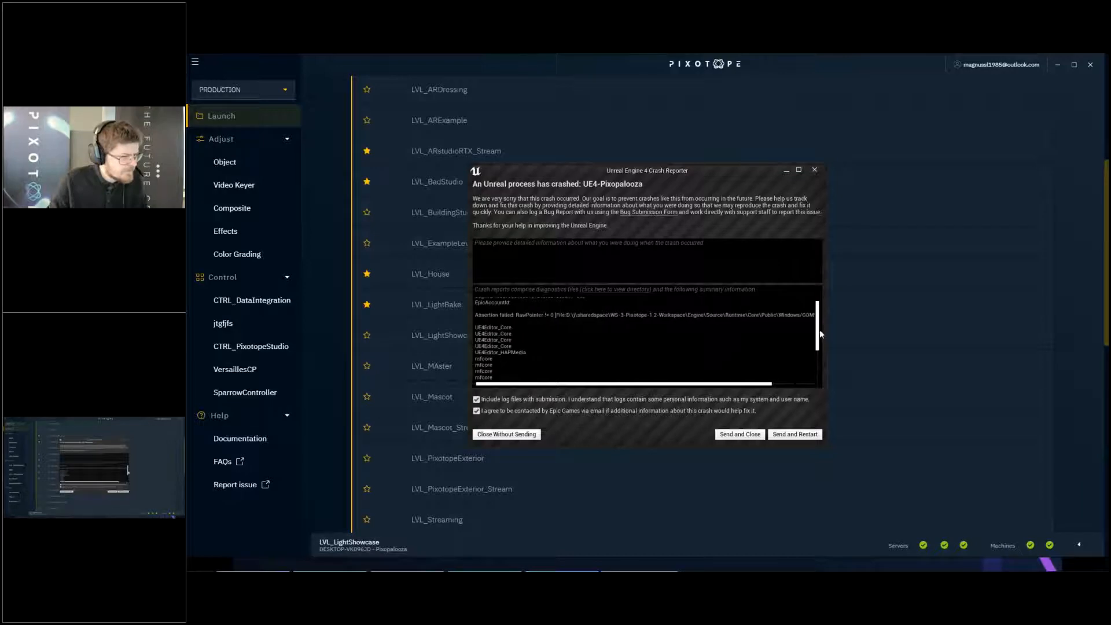
{"action": "left_click_drag", "start_coordinate": [818, 331], "coordinate": [731, 210]}
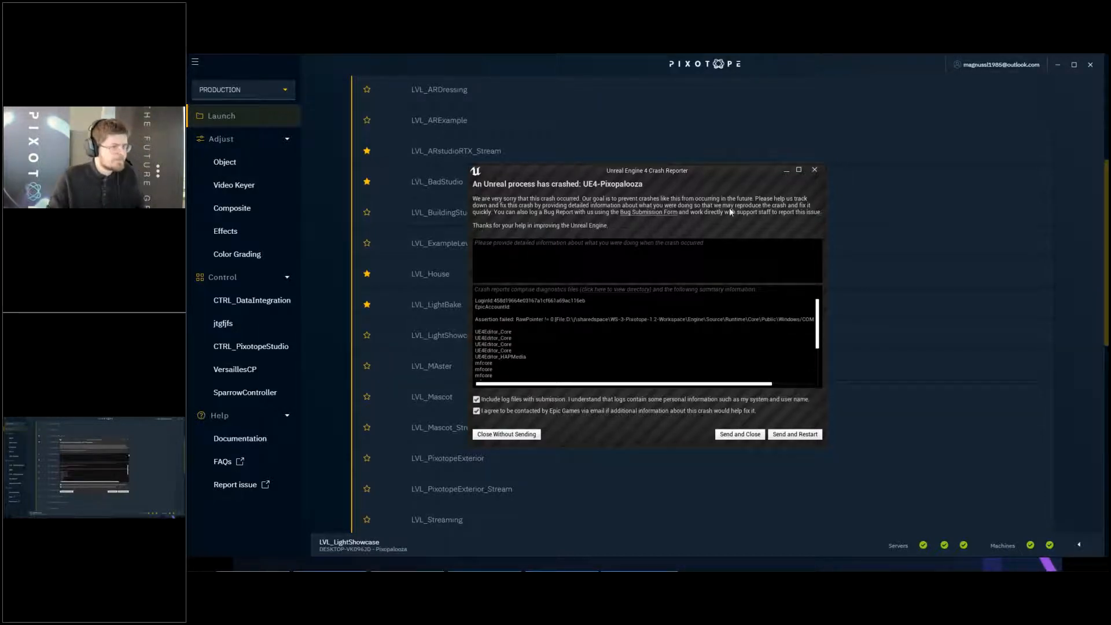
{"action": "left_click", "coordinate": [810, 170]}
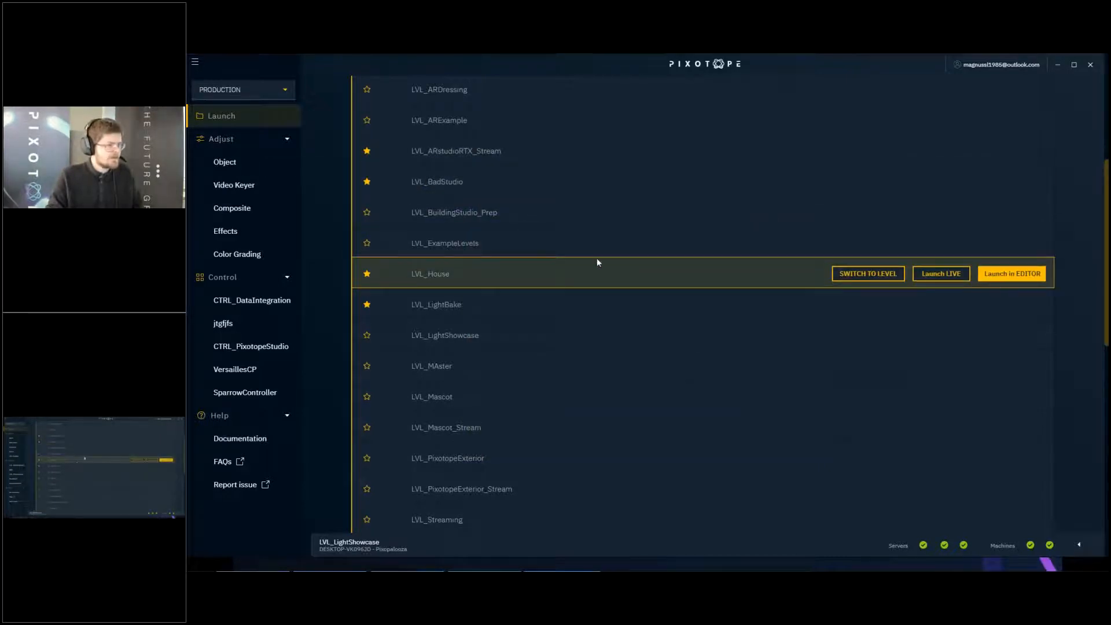
- Relaunch LVL_LightShowcase in the editor from Pixotope Director and close the plugin list that opens with it
{"action": "scroll", "coordinate": [597, 258], "scroll_direction": "up", "scroll_amount": 1}
{"action": "scroll", "coordinate": [718, 164], "scroll_direction": "down", "scroll_amount": 2}
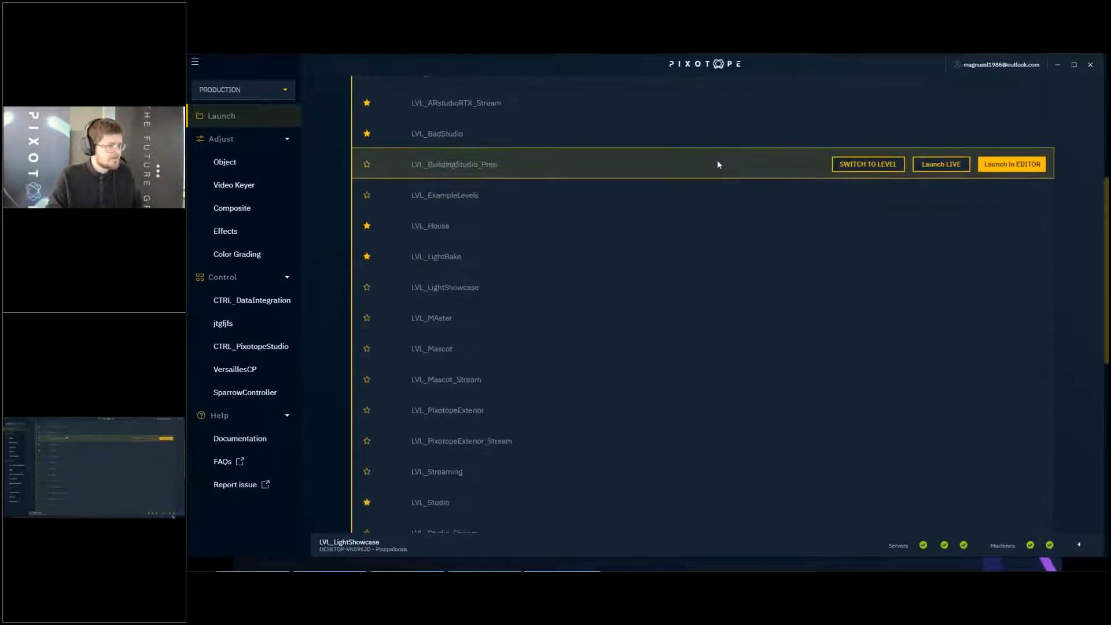
{"action": "scroll", "coordinate": [807, 318], "scroll_direction": "up", "scroll_amount": 2}
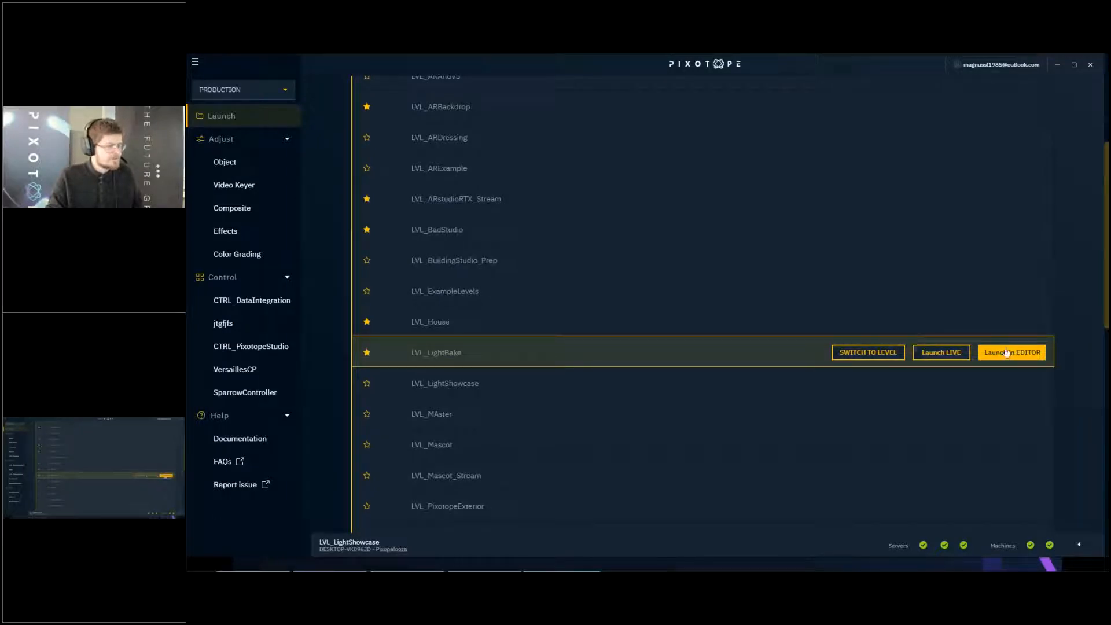
{"action": "scroll", "coordinate": [948, 317], "scroll_direction": "up", "scroll_amount": 3}
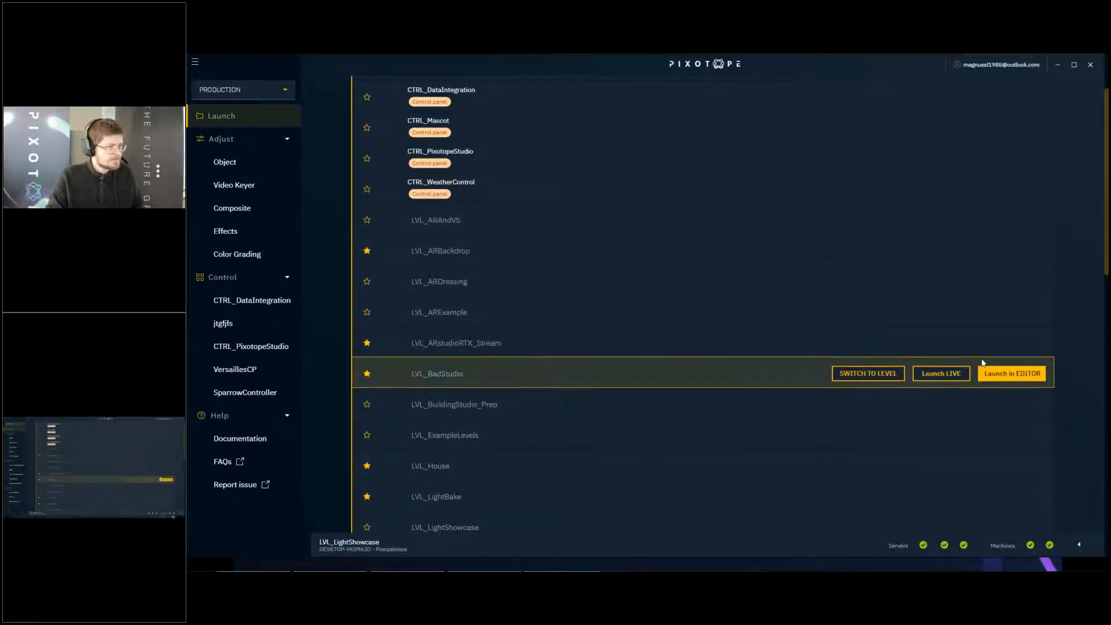
{"action": "scroll", "coordinate": [988, 318], "scroll_direction": "down", "scroll_amount": 3}
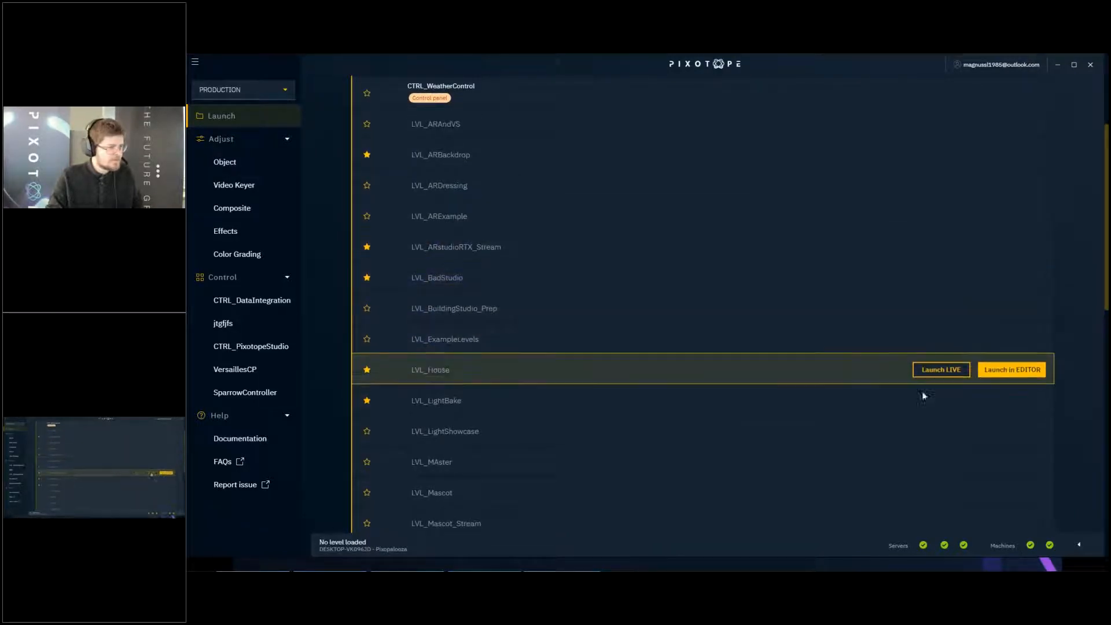
{"action": "scroll", "coordinate": [926, 376], "scroll_direction": "up", "scroll_amount": 2}
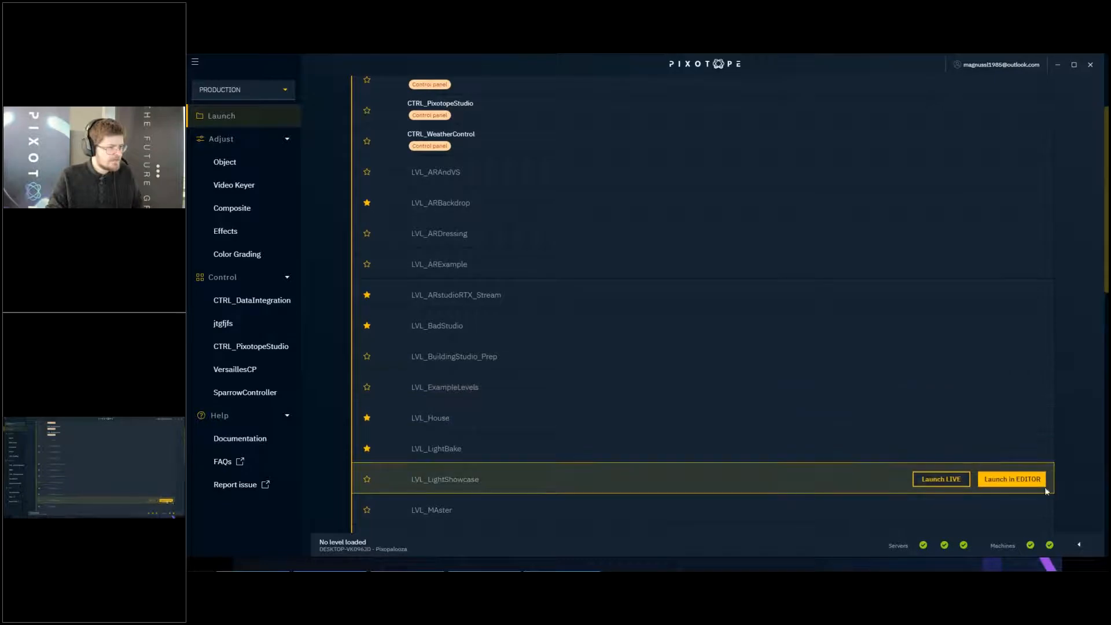
{"action": "left_click", "coordinate": [1026, 484]}
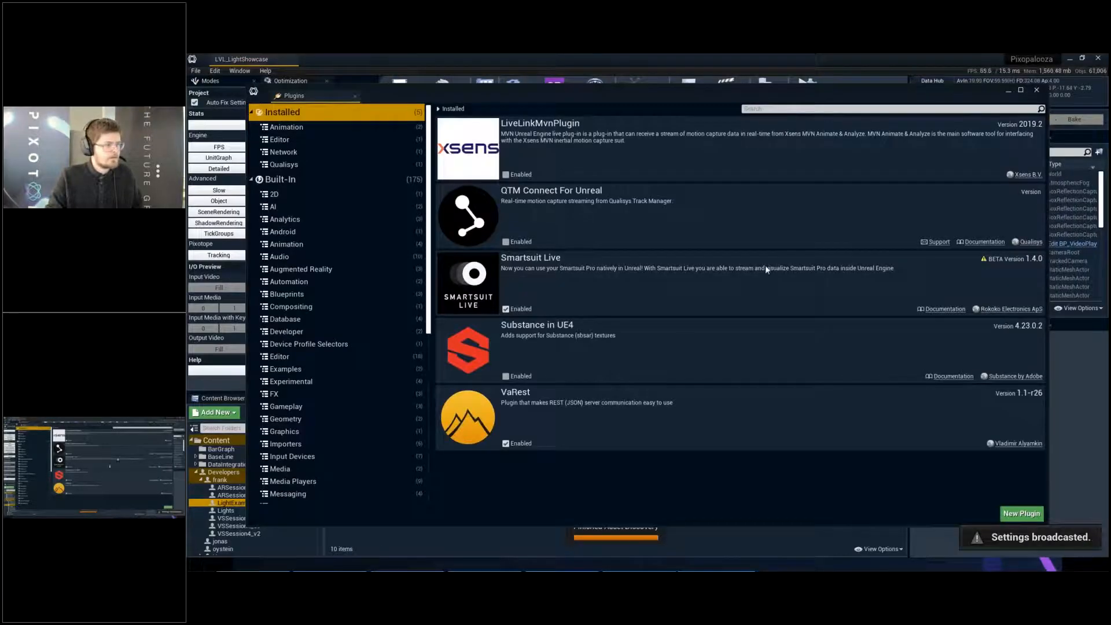
{"action": "left_click", "coordinate": [1036, 89]}
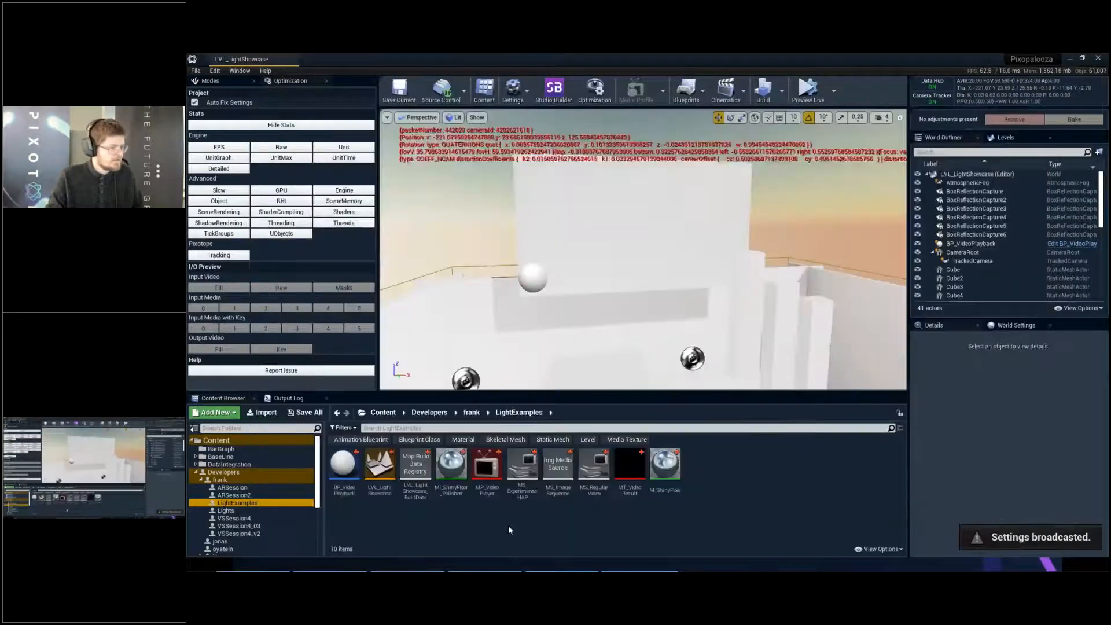
- Open the MP_VideoPlayer media player and preview the MS_RegularVideo source in it
{"action": "double_click", "coordinate": [488, 469]}
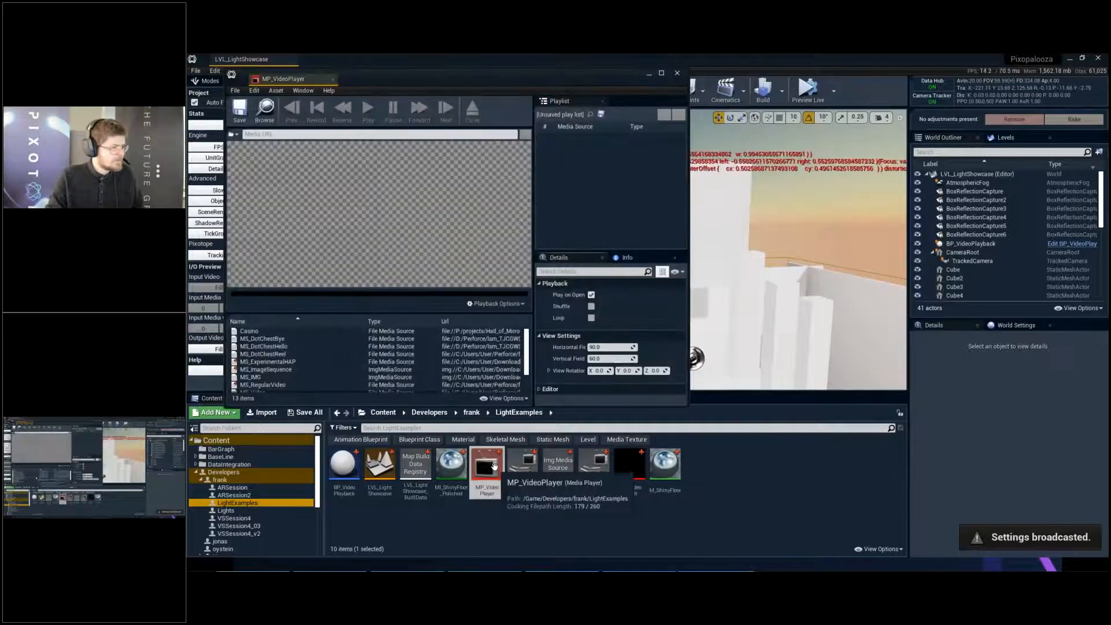
{"action": "scroll", "coordinate": [387, 357], "scroll_direction": "down", "scroll_amount": 3}
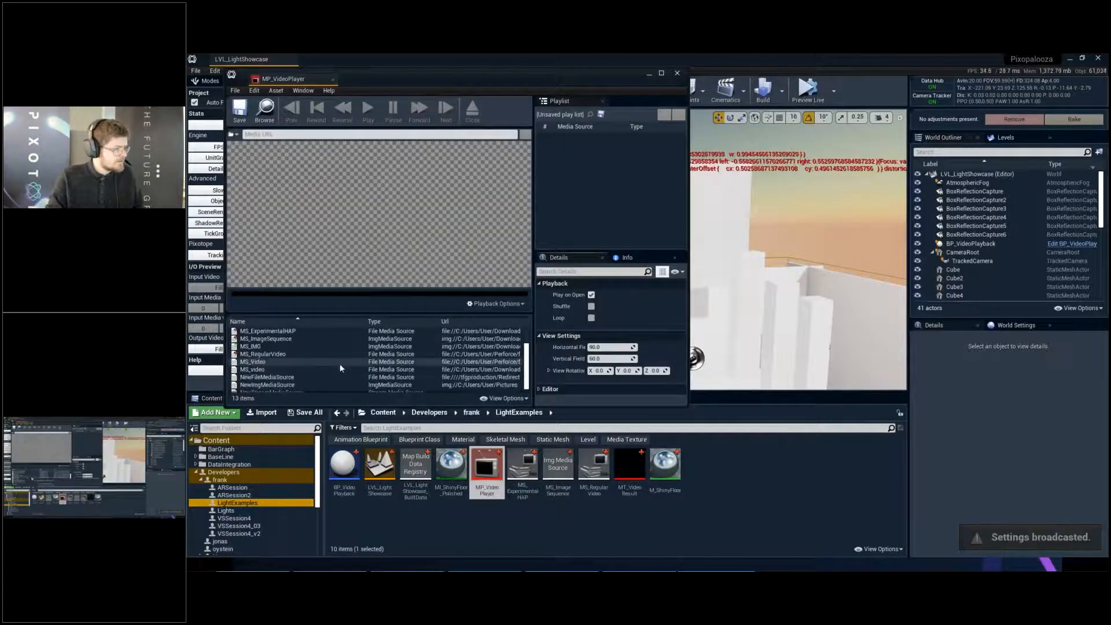
{"action": "double_click", "coordinate": [306, 355]}
{"action": "scroll", "coordinate": [307, 359], "scroll_direction": "down", "scroll_amount": 1}
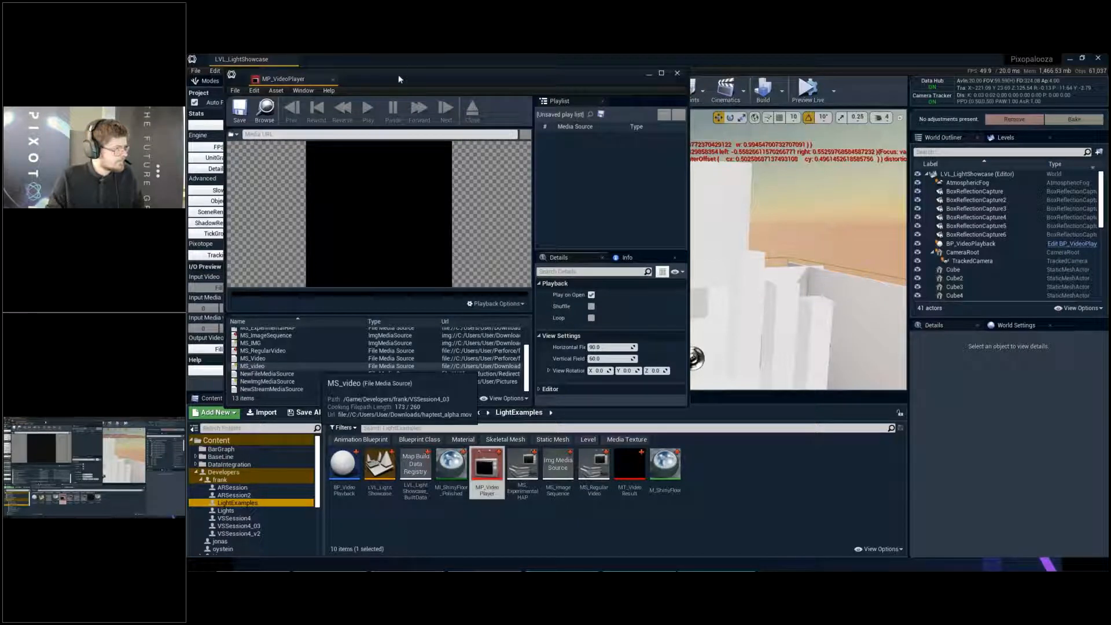
- Try to play the MS_ExperimentalHAP source in the media player, and close the Unreal crash report
{"action": "scroll", "coordinate": [445, 359], "scroll_direction": "up", "scroll_amount": 2}
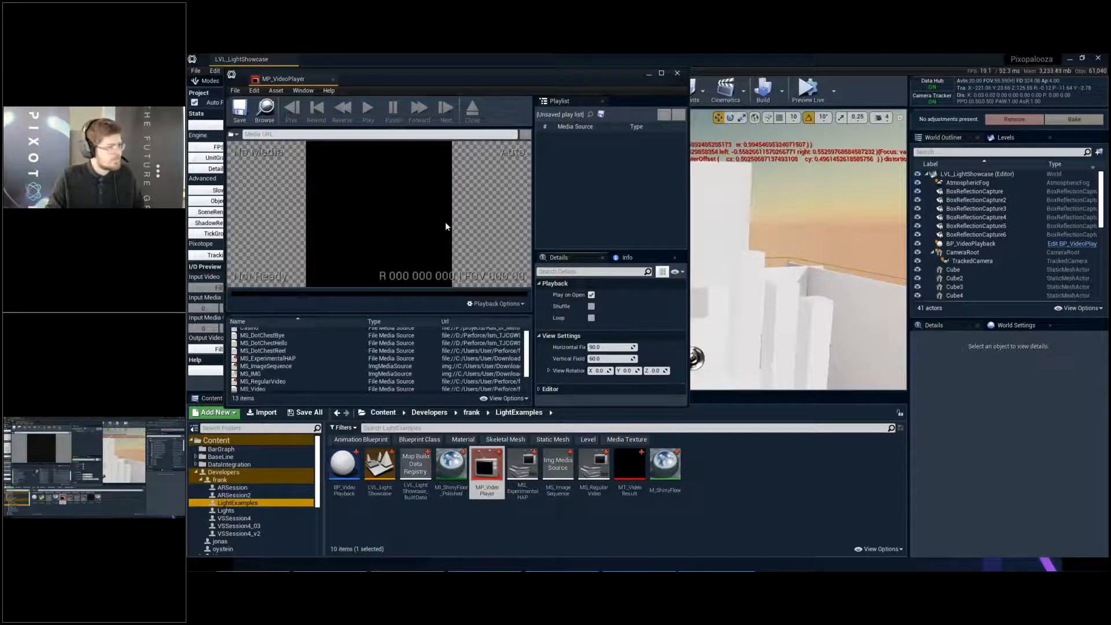
{"action": "scroll", "coordinate": [283, 372], "scroll_direction": "up", "scroll_amount": 1}
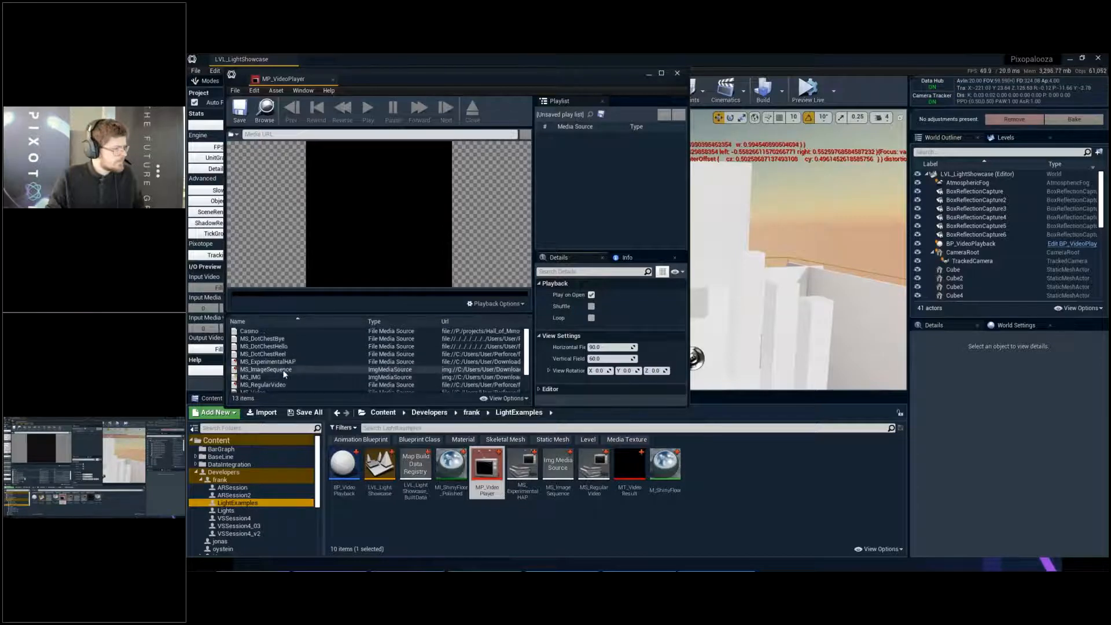
{"action": "left_click", "coordinate": [263, 361]}
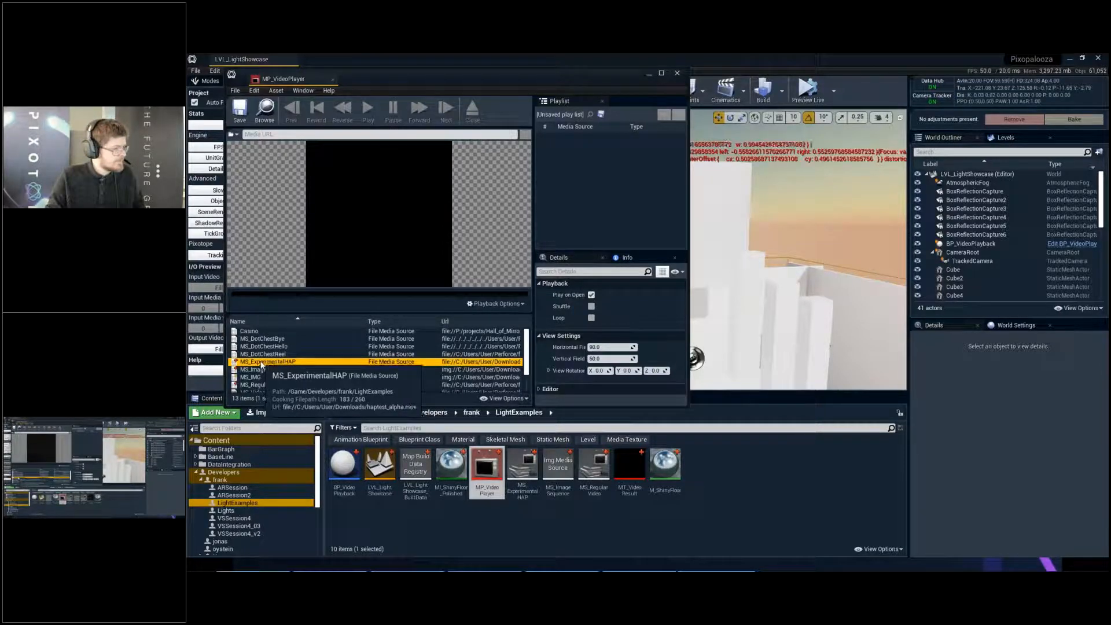
{"action": "double_click", "coordinate": [264, 362]}
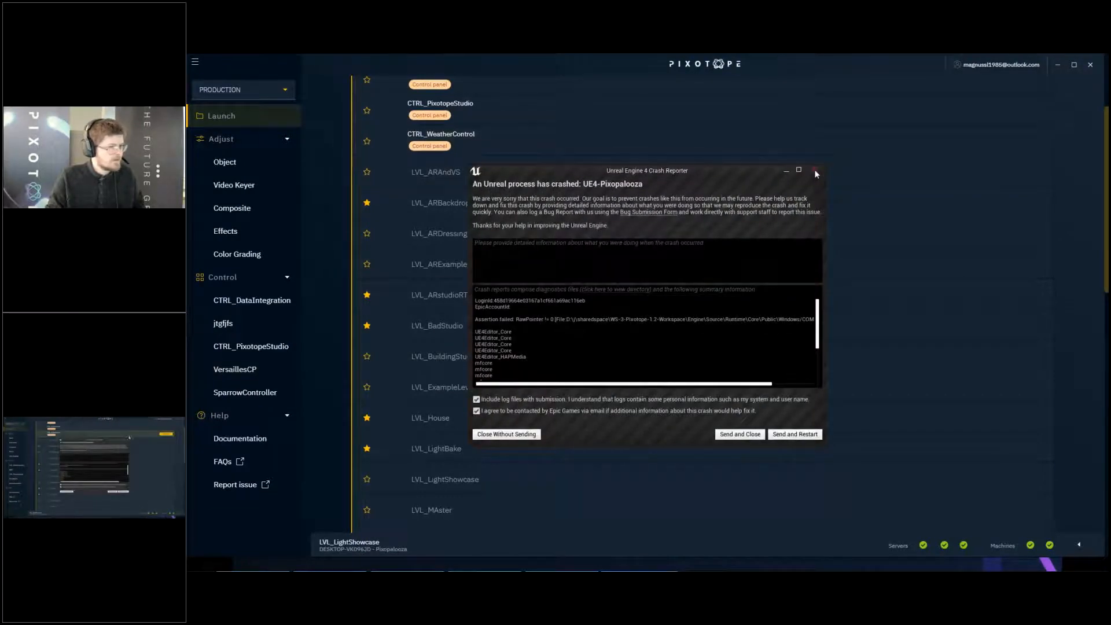
{"action": "left_click", "coordinate": [815, 170]}
- Launch LVL_BadStudio in the editor from Pixotope Director's level list and close the plugin list that opens with it
{"action": "scroll", "coordinate": [570, 298], "scroll_direction": "down", "scroll_amount": 3}
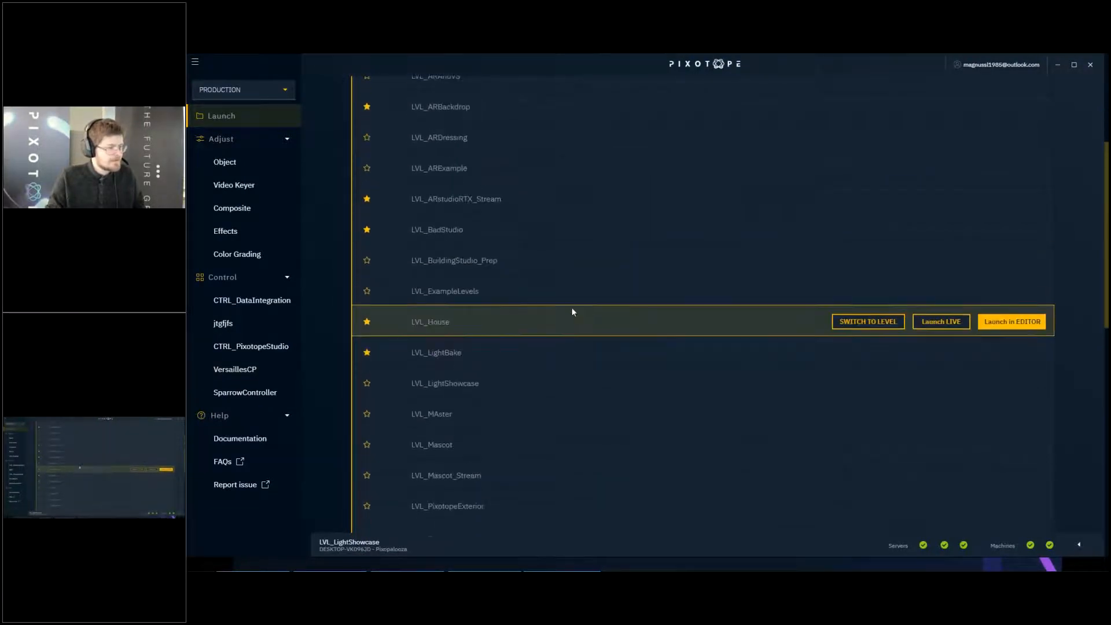
{"action": "scroll", "coordinate": [572, 312], "scroll_direction": "up", "scroll_amount": 5}
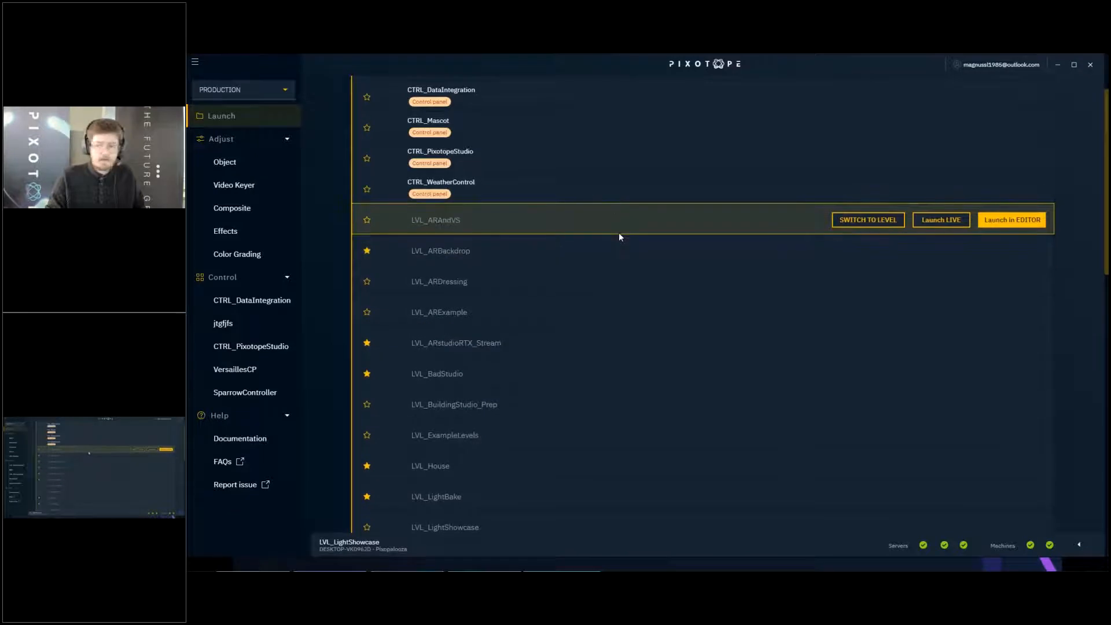
{"action": "scroll", "coordinate": [623, 248], "scroll_direction": "up", "scroll_amount": 2}
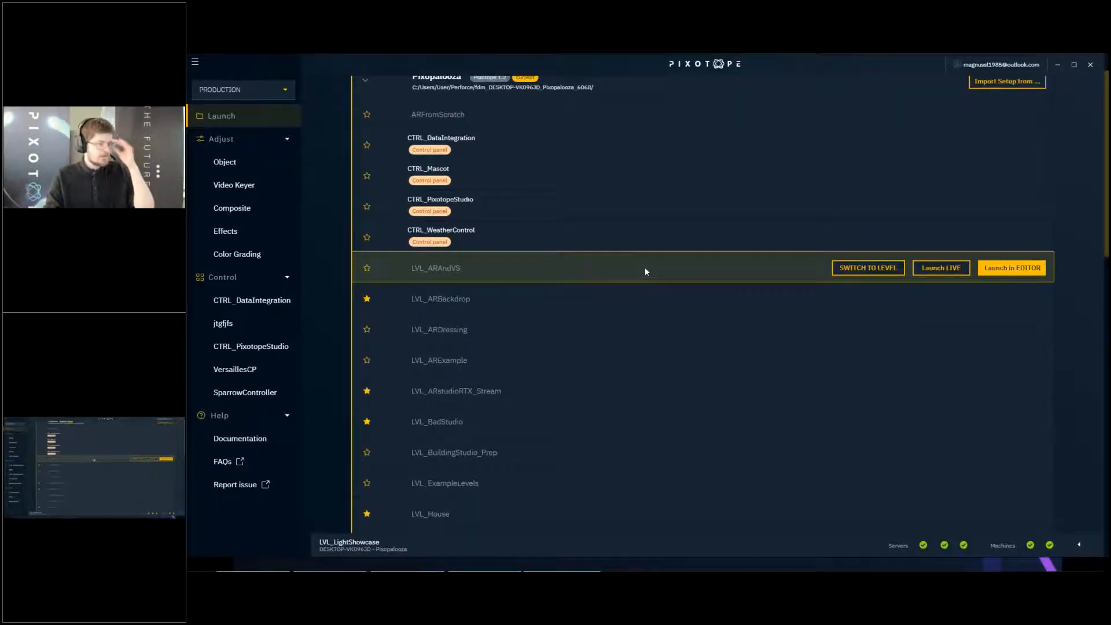
{"action": "scroll", "coordinate": [654, 264], "scroll_direction": "down", "scroll_amount": 2}
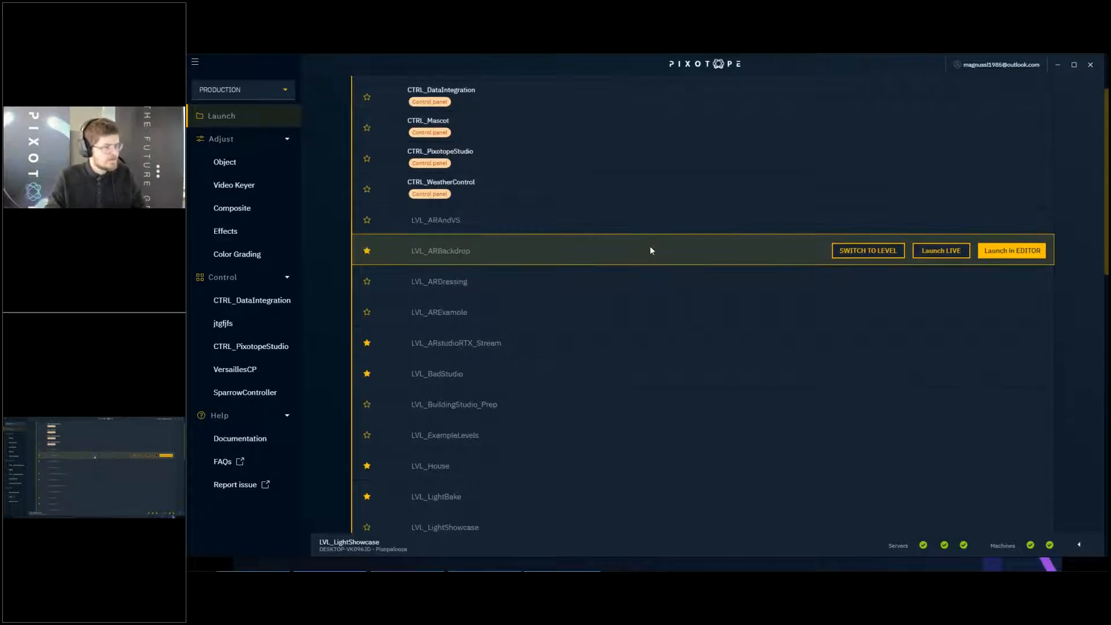
{"action": "scroll", "coordinate": [765, 301], "scroll_direction": "down", "scroll_amount": 2}
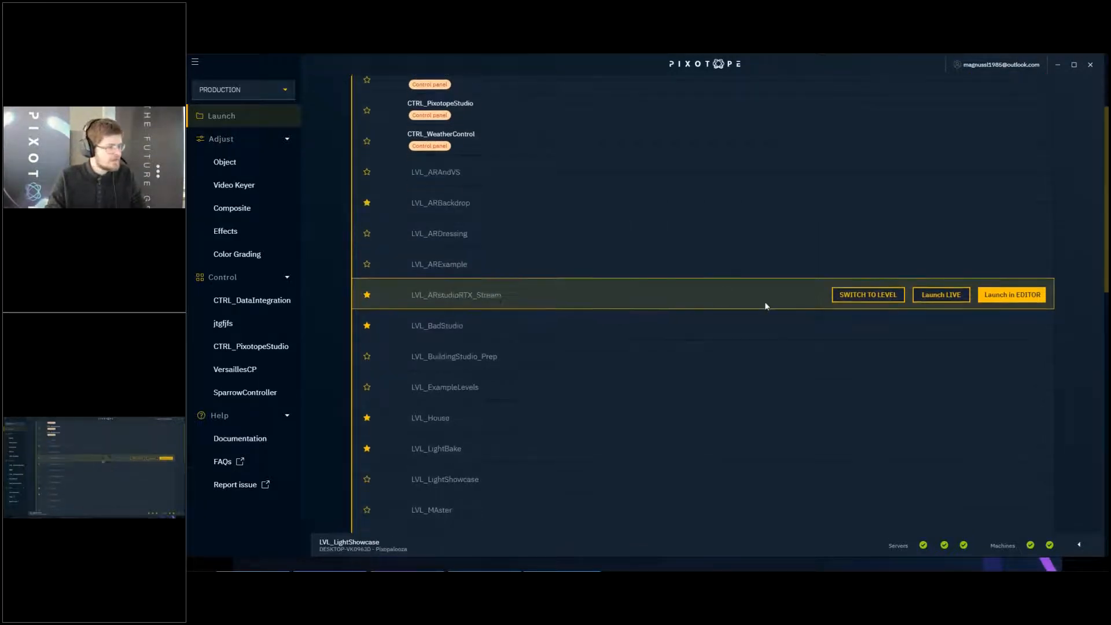
{"action": "scroll", "coordinate": [773, 314], "scroll_direction": "down", "scroll_amount": 2}
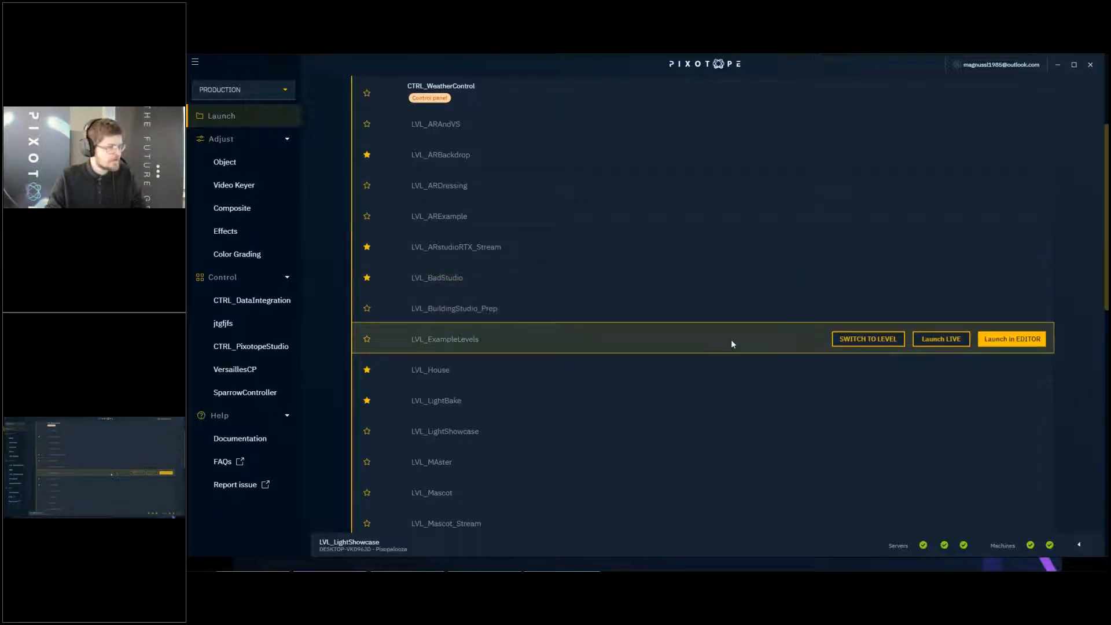
{"action": "scroll", "coordinate": [733, 342], "scroll_direction": "down", "scroll_amount": 4}
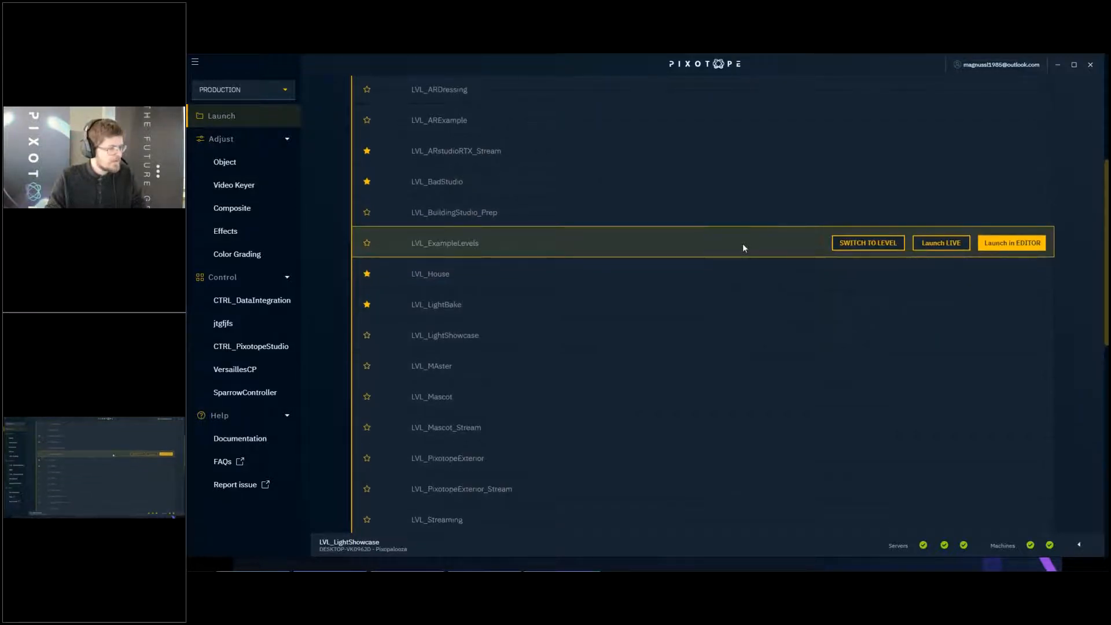
{"action": "scroll", "coordinate": [743, 244], "scroll_direction": "down", "scroll_amount": 17}
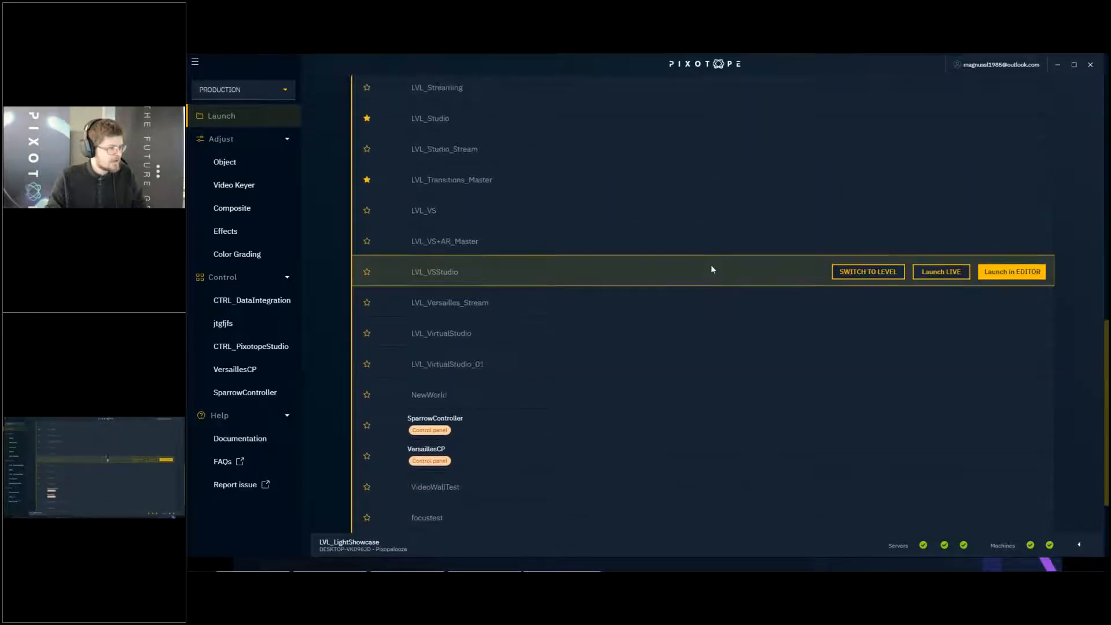
{"action": "scroll", "coordinate": [712, 269], "scroll_direction": "up", "scroll_amount": 4}
{"action": "scroll", "coordinate": [712, 270], "scroll_direction": "up", "scroll_amount": 10}
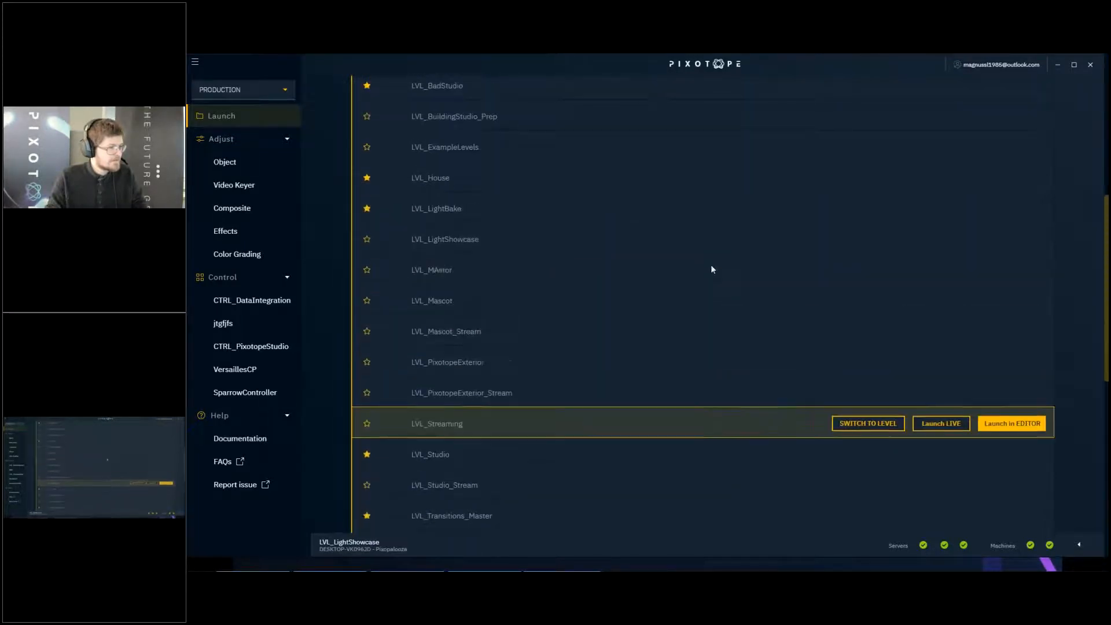
{"action": "scroll", "coordinate": [710, 270], "scroll_direction": "up", "scroll_amount": 14}
{"action": "scroll", "coordinate": [528, 261], "scroll_direction": "down", "scroll_amount": 8}
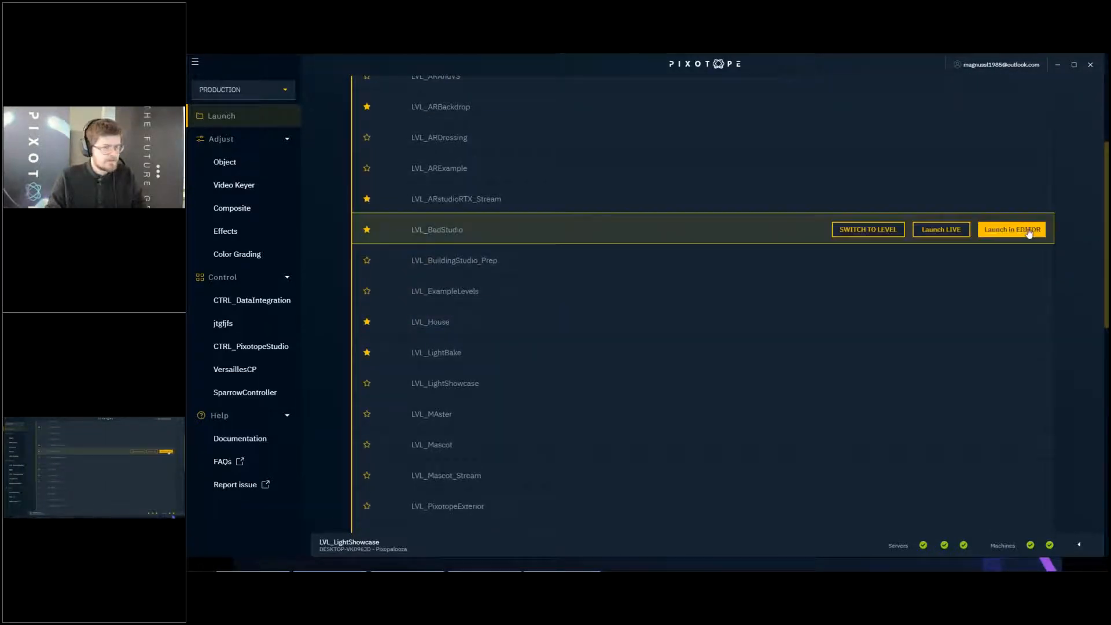
{"action": "left_click", "coordinate": [1025, 232]}
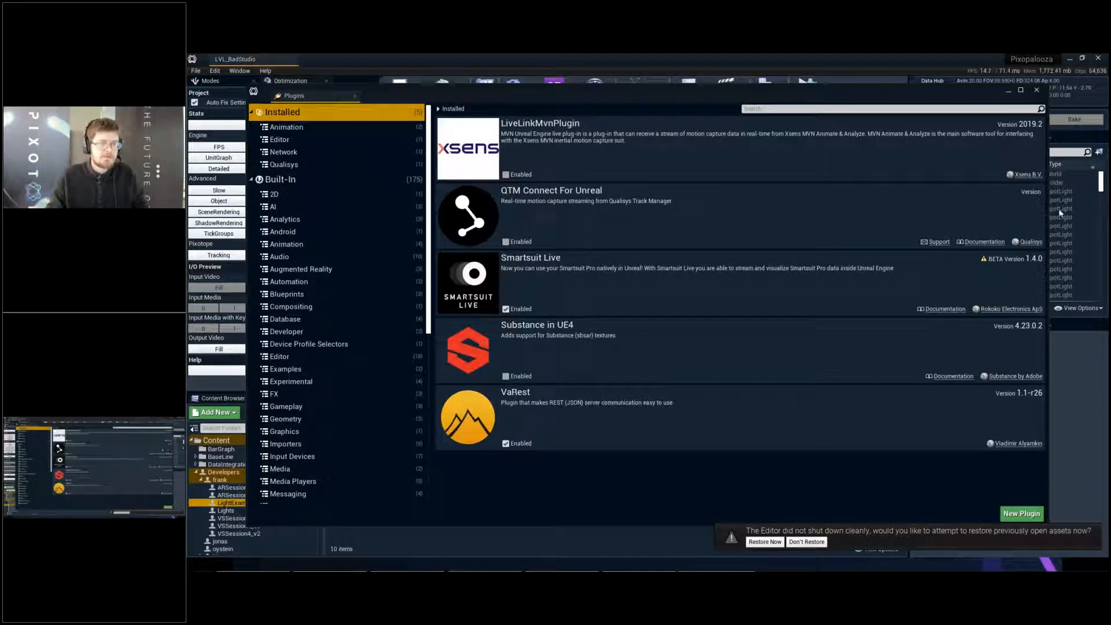
{"action": "left_click", "coordinate": [1038, 91]}
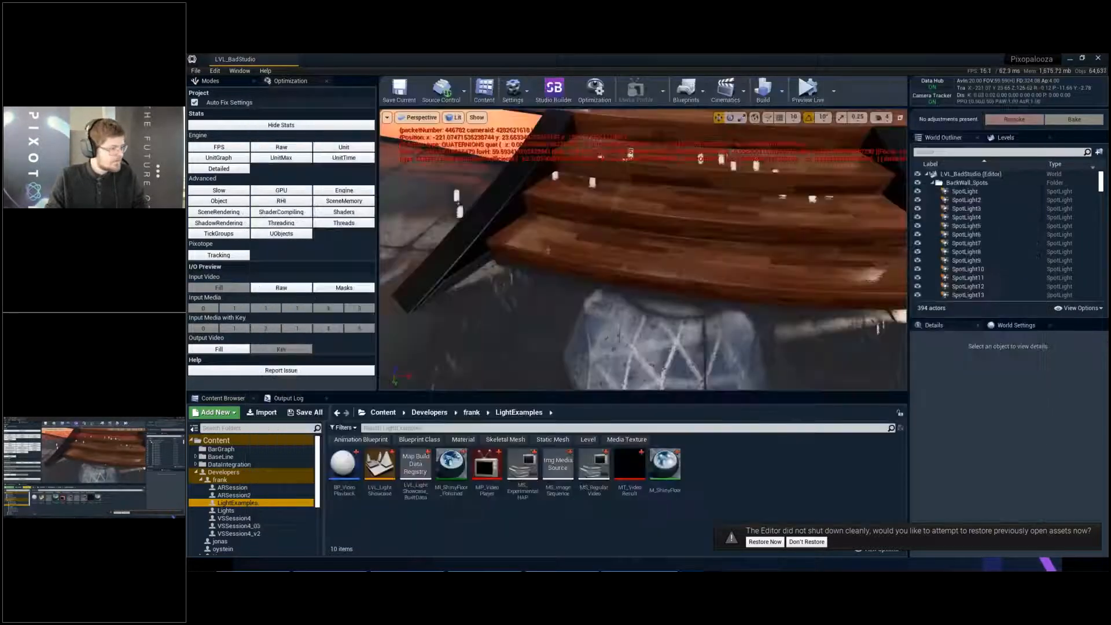
- Run the disableallscreenmessages console command to hide the red on-screen messages in the viewport
{"action": "left_click", "coordinate": [336, 552]}
{"action": "key", "text": "Up"}
{"action": "key", "text": "Return"}
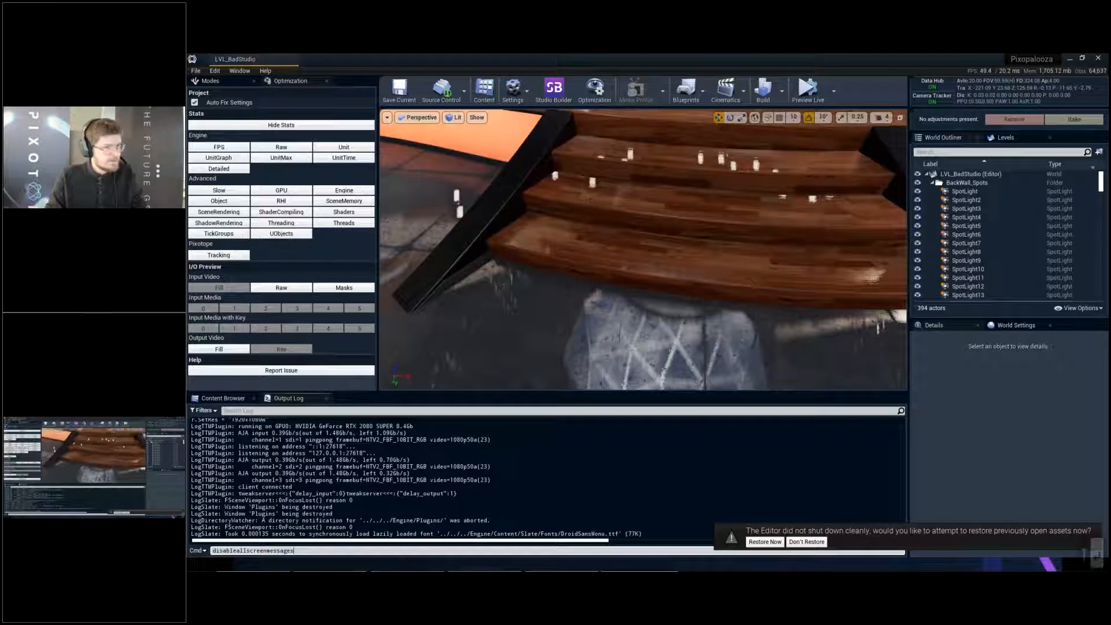
{"action": "key", "text": "Return"}
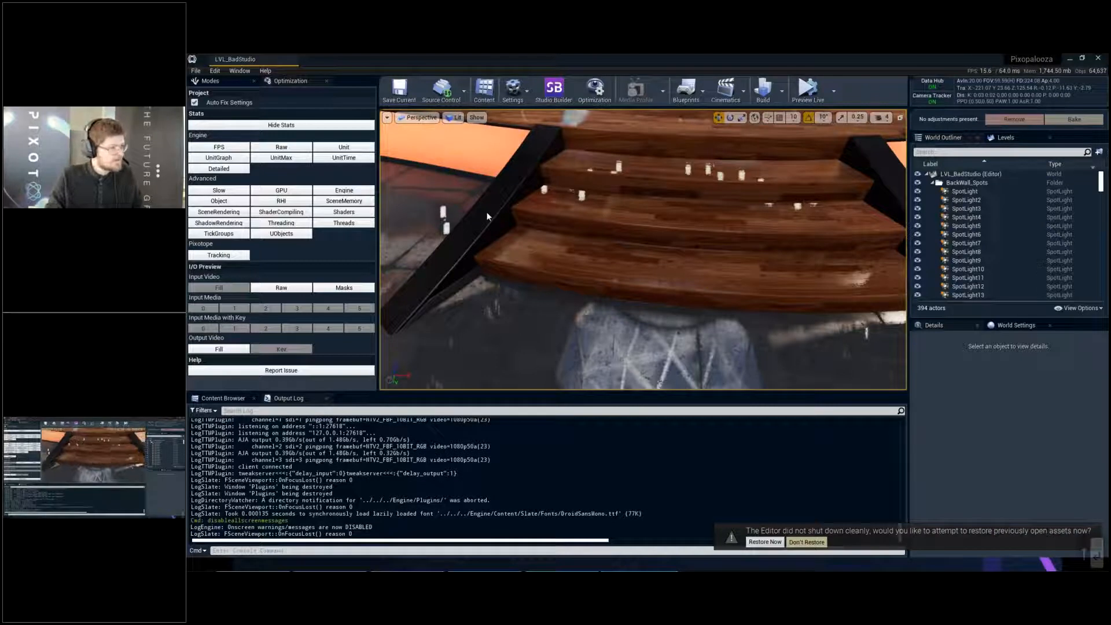
- Switch the viewport to game view and display the Unit and UnitGraph performance statistics
{"action": "right_click_drag", "start_coordinate": [487, 212], "coordinate": [501, 212]}
{"action": "key", "text": "g"}
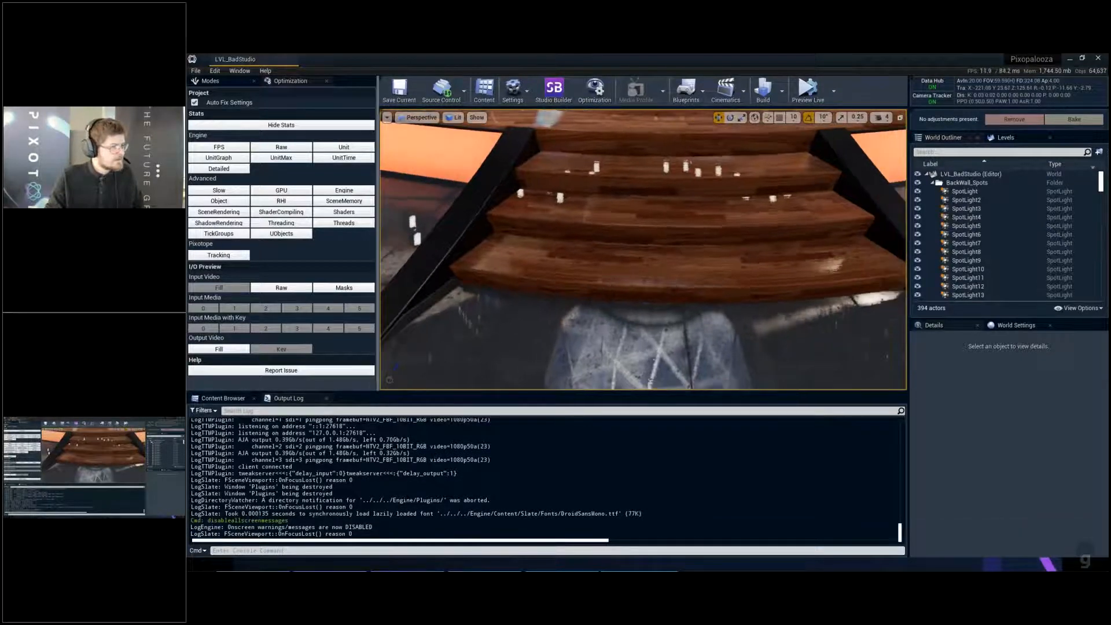
{"action": "left_click", "coordinate": [353, 149]}
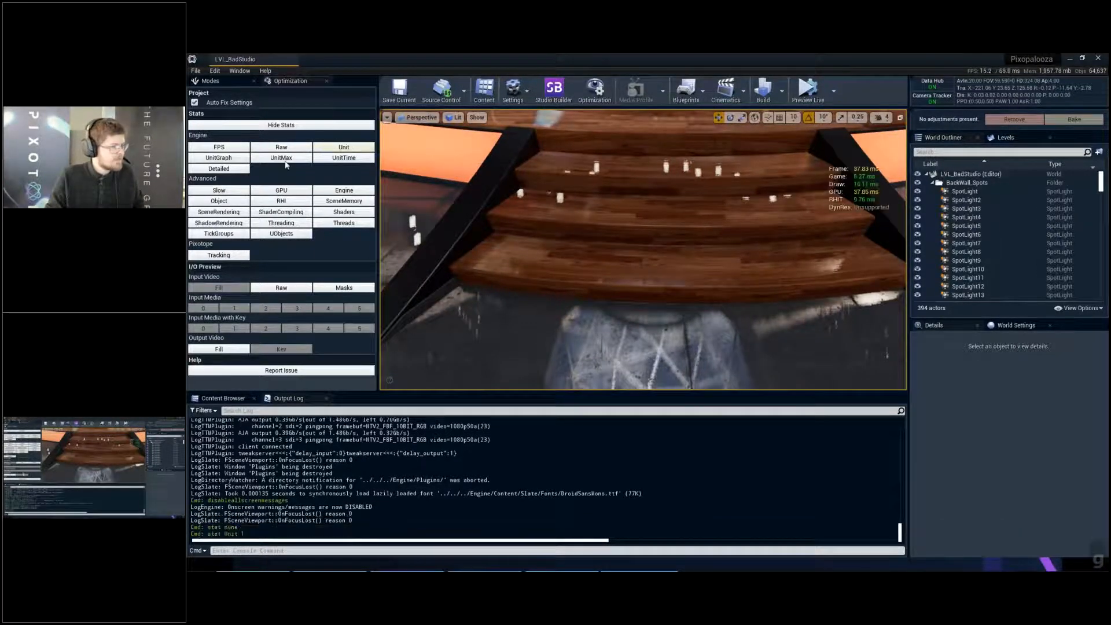
{"action": "left_click", "coordinate": [220, 159]}
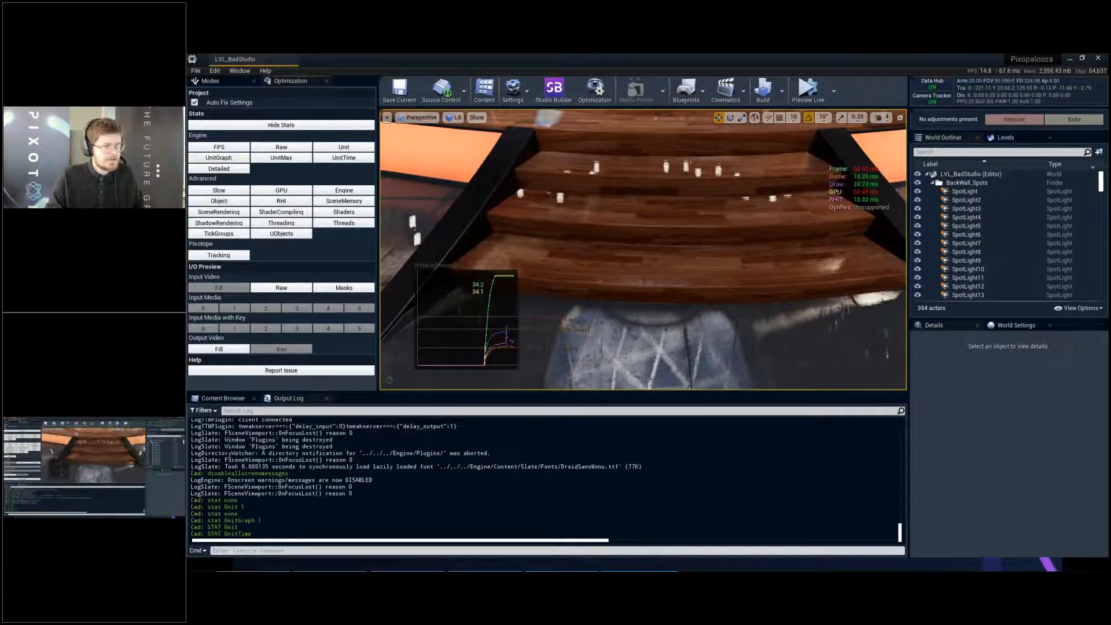
- Move the camera back to frame the whole studio stage, store the view as camera bookmark 1, and save the level
{"action": "key", "text": "s"}
{"action": "key", "text": "s"}
{"action": "key", "text": "s"}
{"action": "key", "text": "s"}
{"action": "key", "text": "s"}
{"action": "key", "text": "s"}
{"action": "key", "text": "s"}
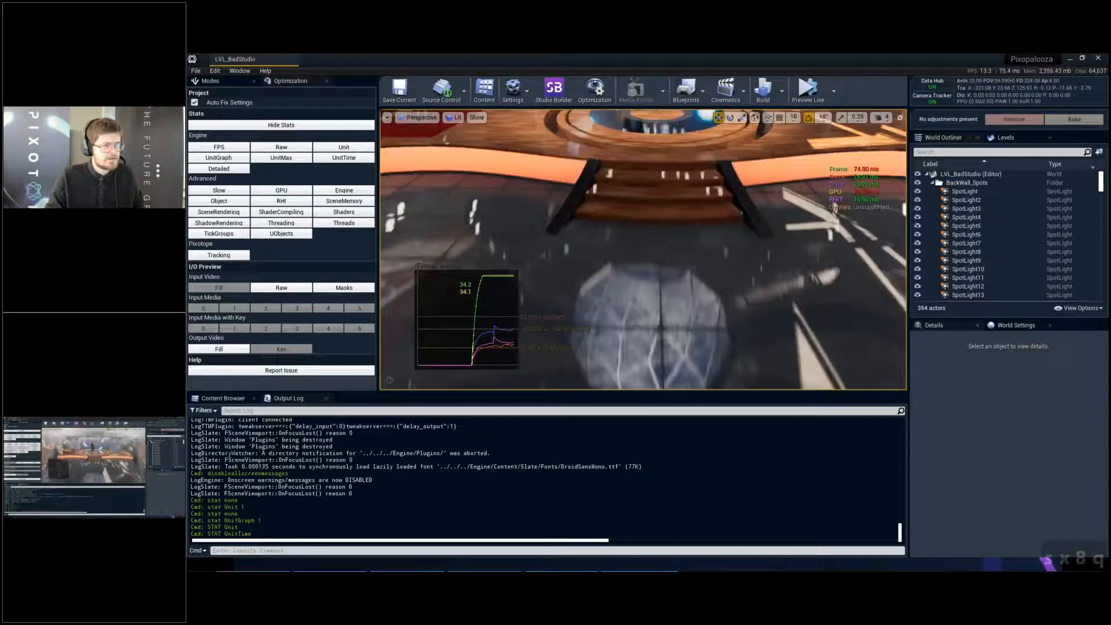
{"action": "key", "text": "q"}
{"action": "key", "text": "q"}
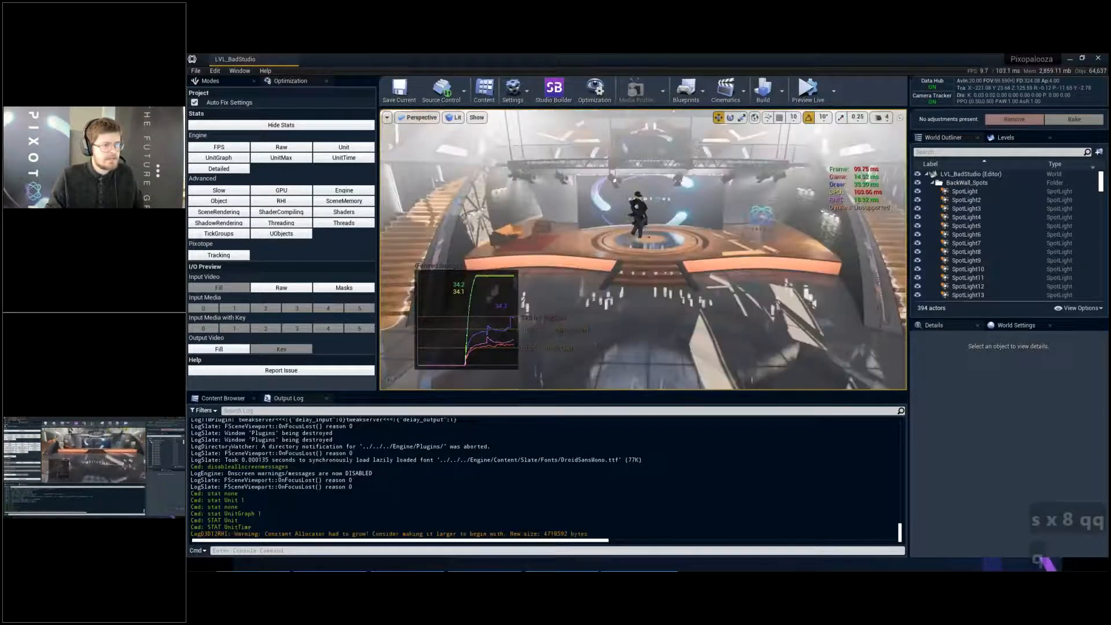
{"action": "key", "text": "q"}
{"action": "key", "text": "e"}
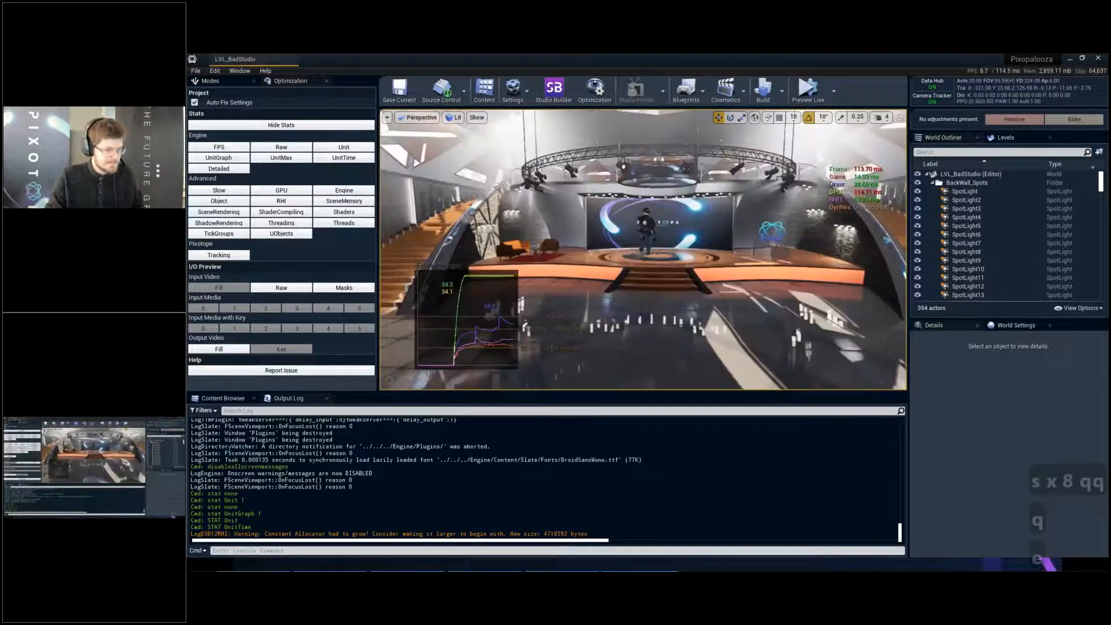
{"action": "key", "text": "ctrl+1"}
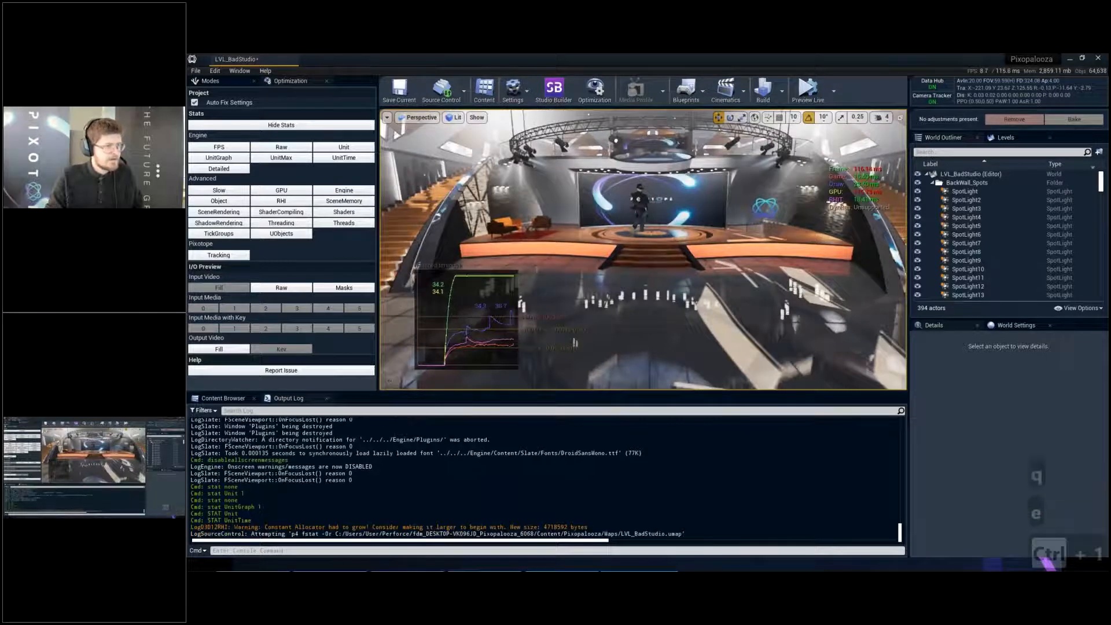
{"action": "key", "text": "ctrl+1"}
{"action": "key", "text": "1"}
{"action": "key", "text": "ctrl+s"}
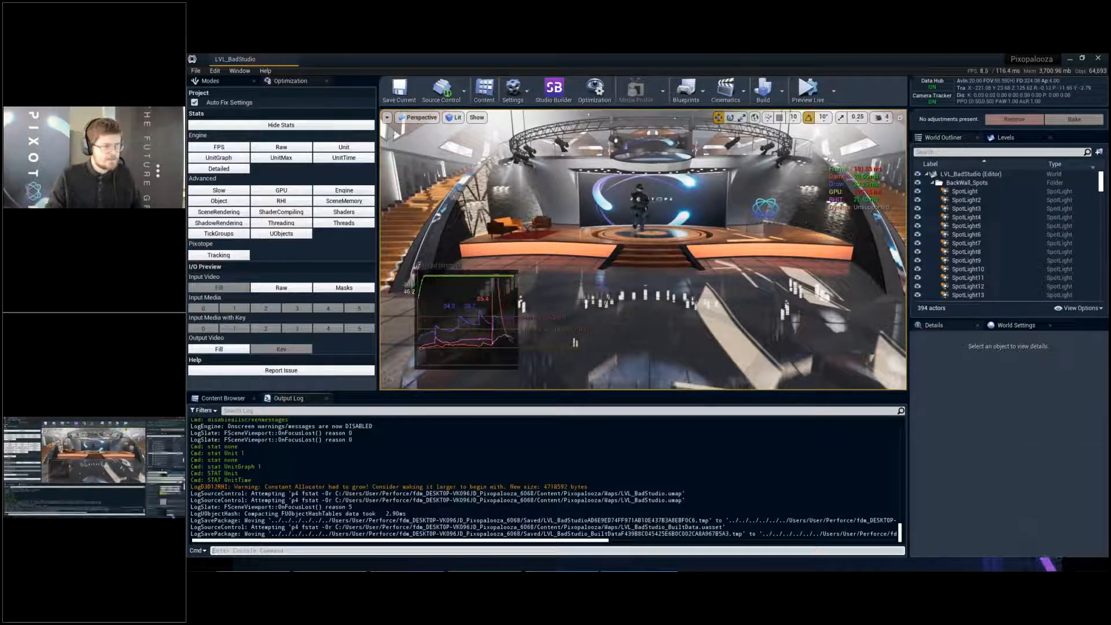
- View the studio with its performance statistics in the full-screen viewport, and return to the normal editor layout
{"action": "left_click", "coordinate": [667, 307]}
{"action": "left_click", "coordinate": [666, 308], "text": "ctrl"}
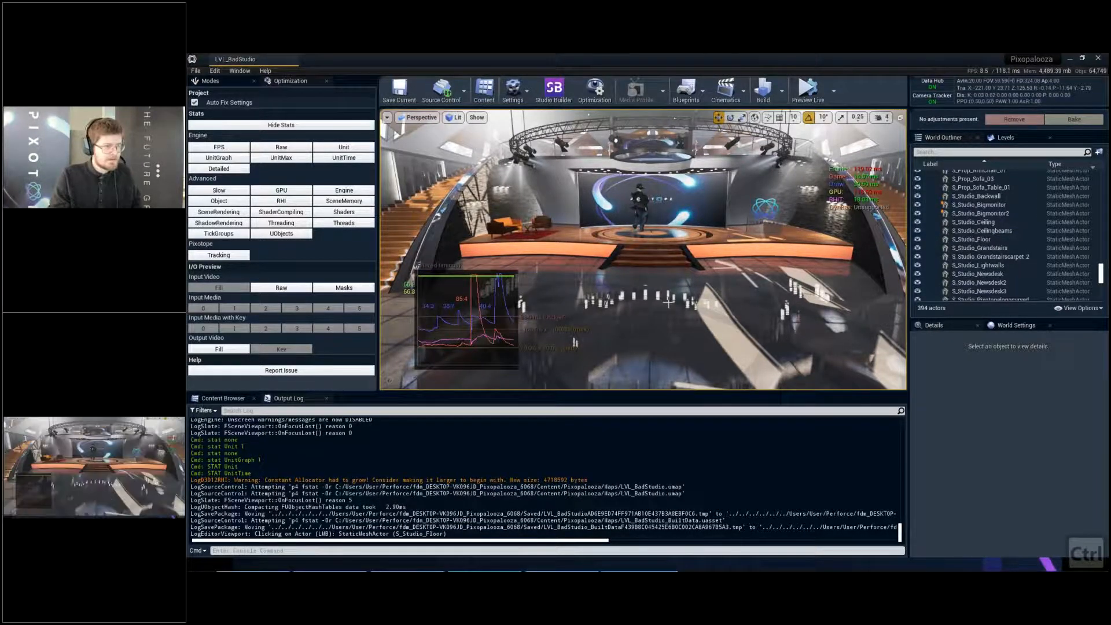
{"action": "key", "text": "F11"}
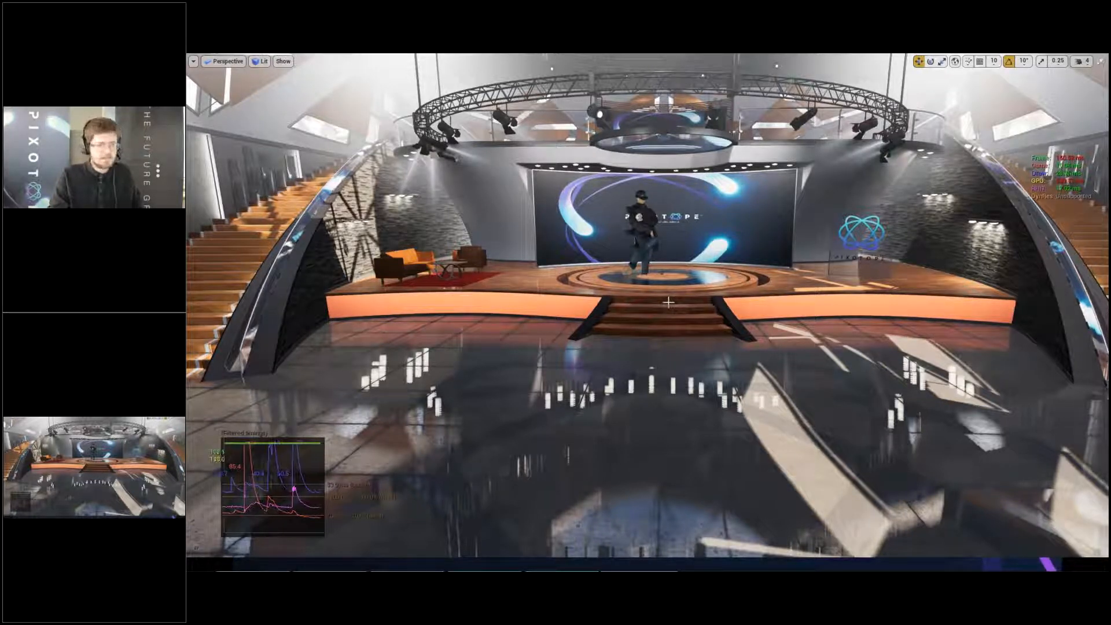
{"action": "key", "text": "F11"}
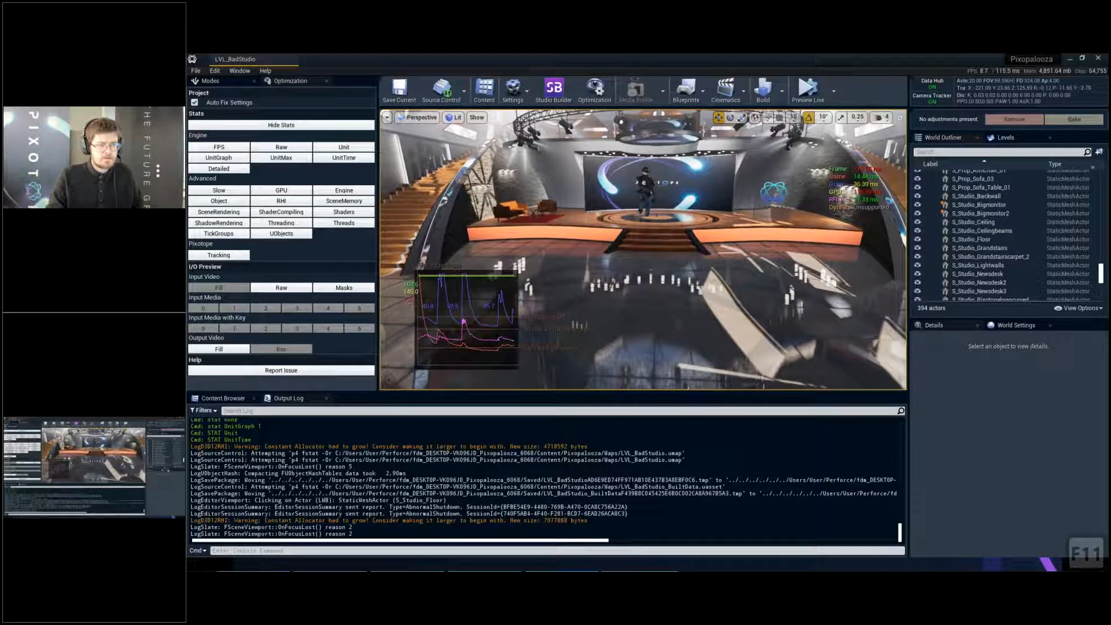
- Show the world settings, then profile a GPU frame and examine the TrackedCamera_0 scene capture cost in the GPU Visualizer before closing it
{"action": "left_click", "coordinate": [1019, 325]}
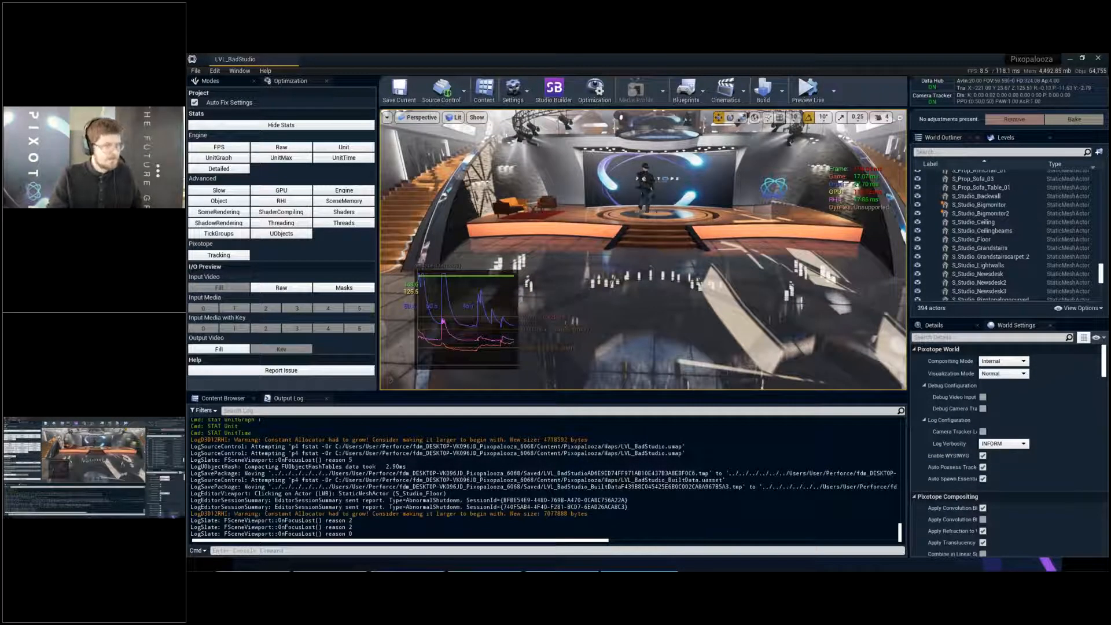
{"action": "key", "text": "ctrl+shift+comma"}
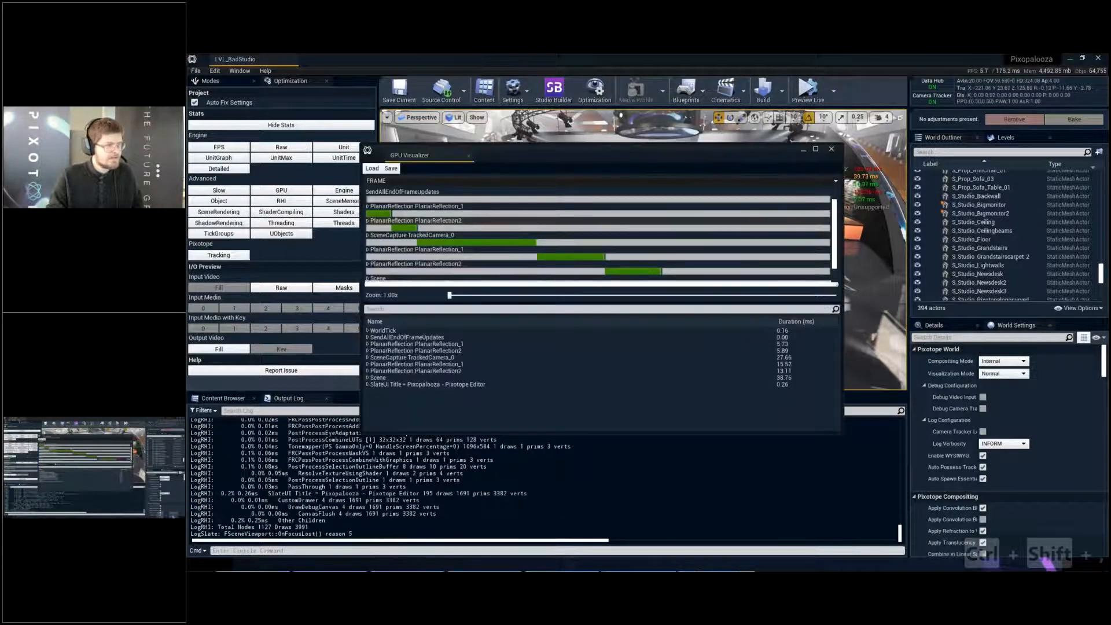
{"action": "scroll", "coordinate": [427, 230], "scroll_direction": "down", "scroll_amount": 1}
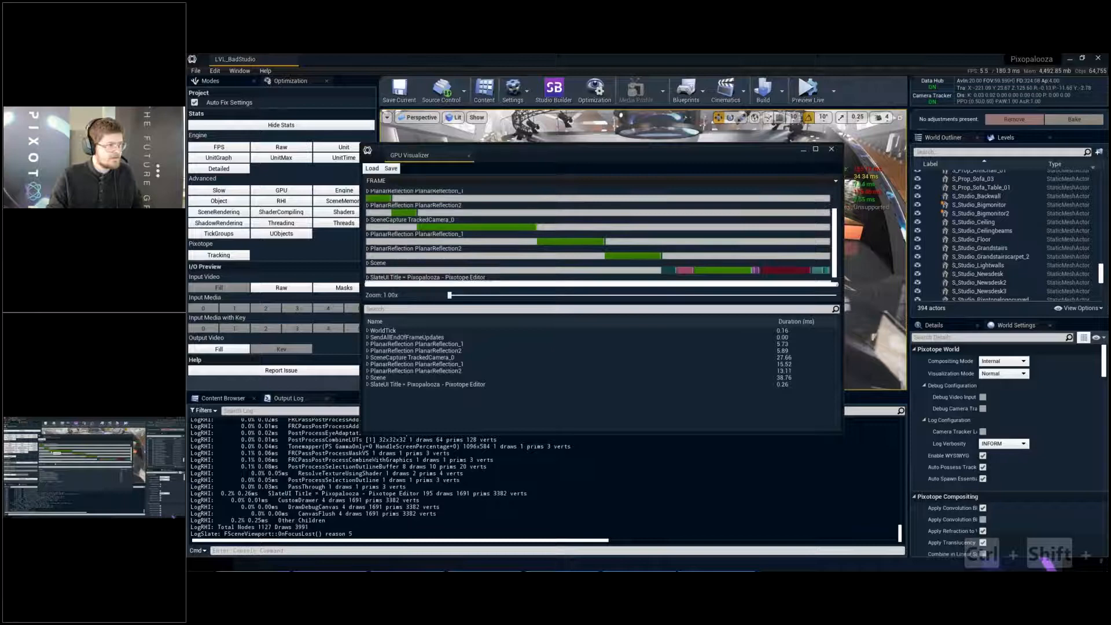
{"action": "left_click", "coordinate": [418, 226]}
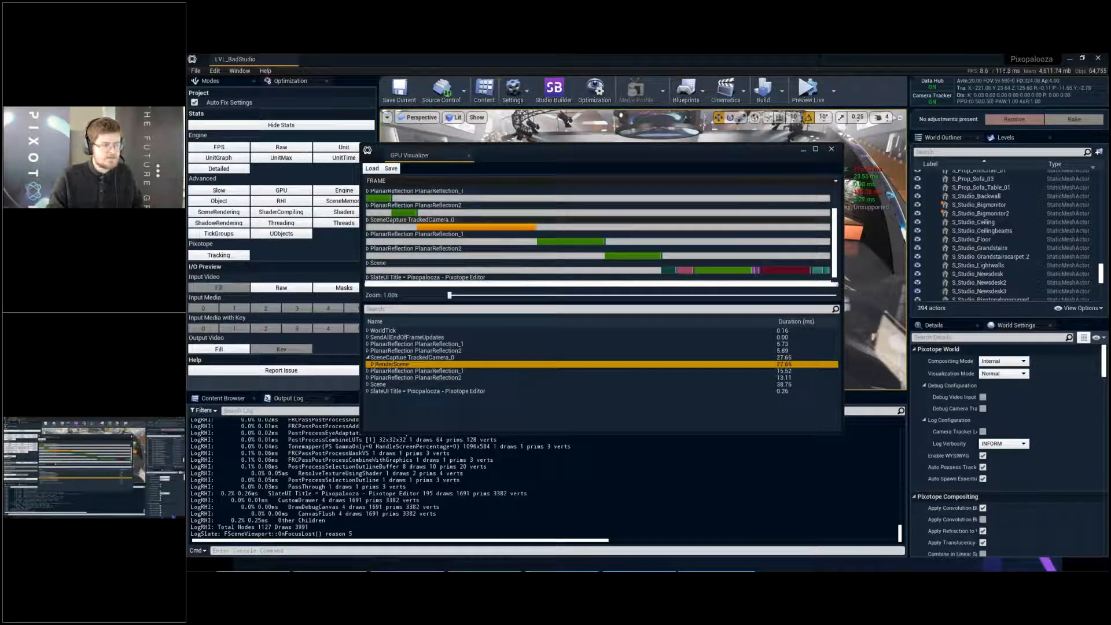
{"action": "left_click", "coordinate": [831, 152]}
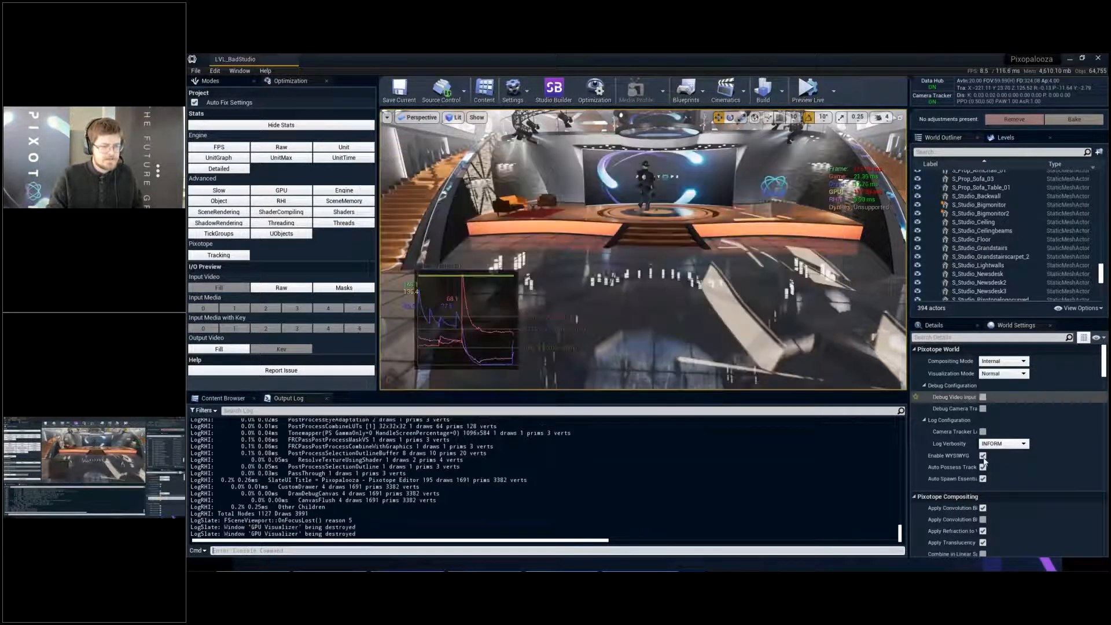
- Disable WYSIWYG in the Pixotope World settings and save the level
{"action": "left_click", "coordinate": [983, 455]}
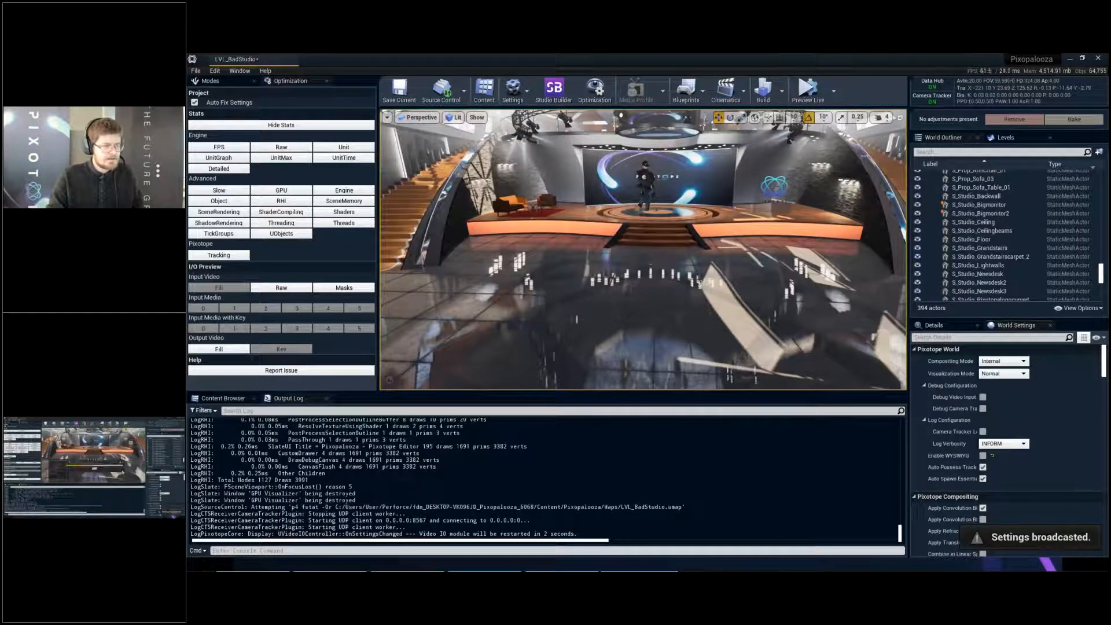
{"action": "key", "text": "ctrl+s"}
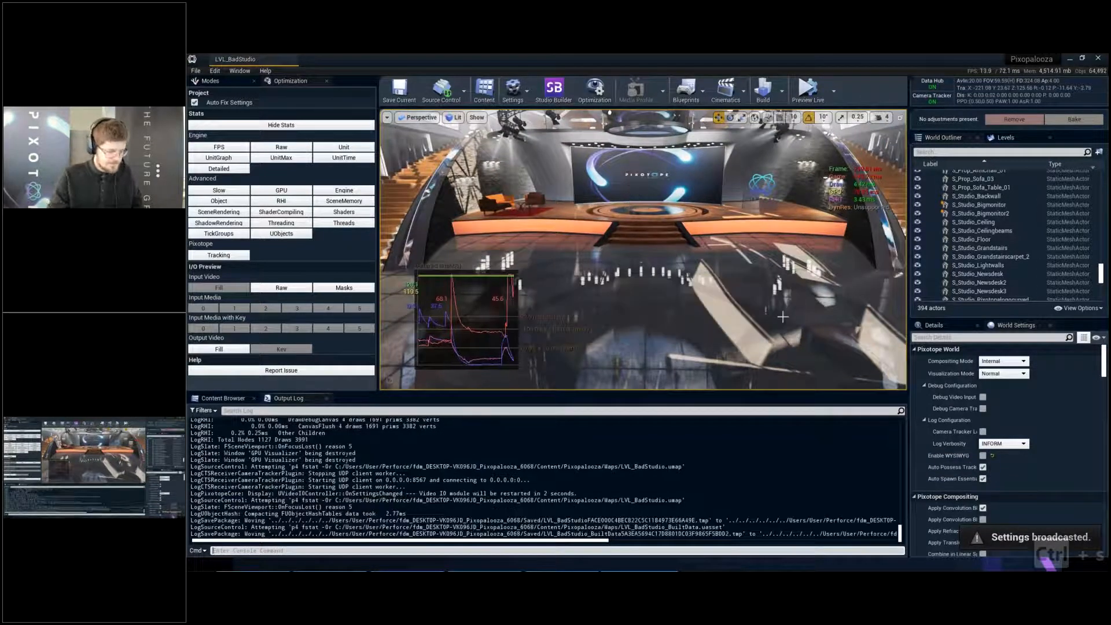
- Maximize the studio viewport to full screen and profile a new GPU frame in the GPU Visualizer
{"action": "key", "text": "F11"}
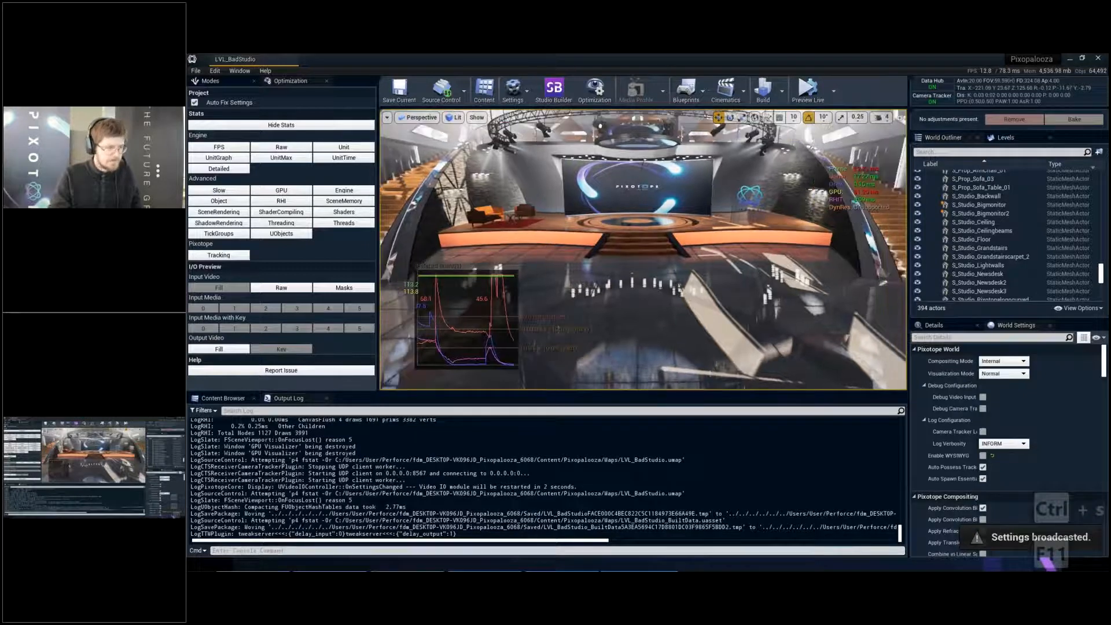
{"action": "key", "text": "F11"}
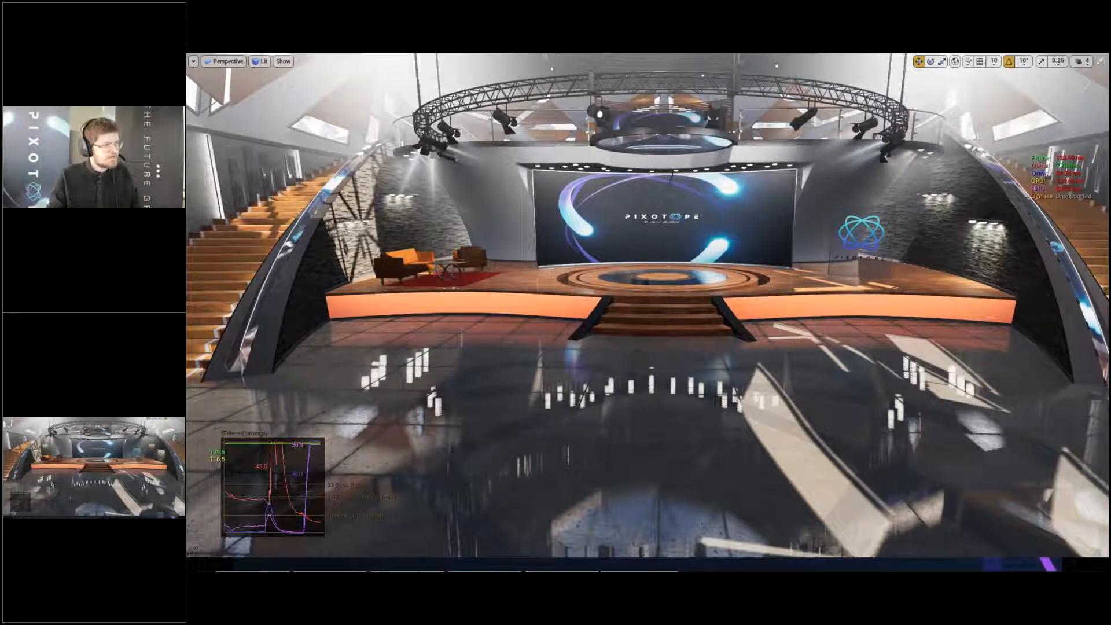
{"action": "key", "text": "ctrl+shift+comma"}
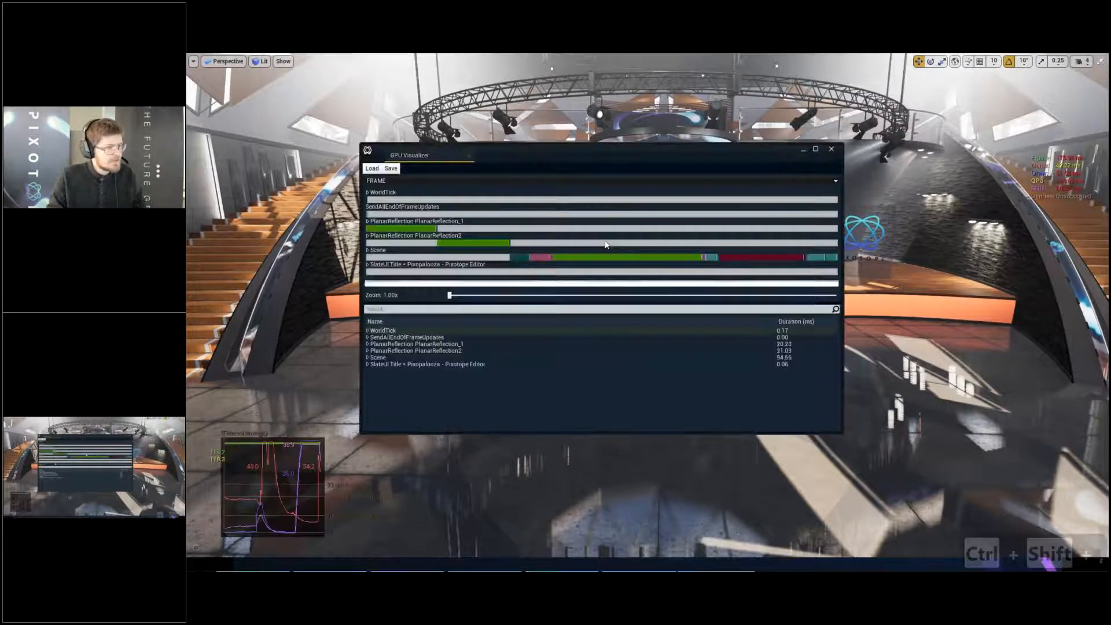
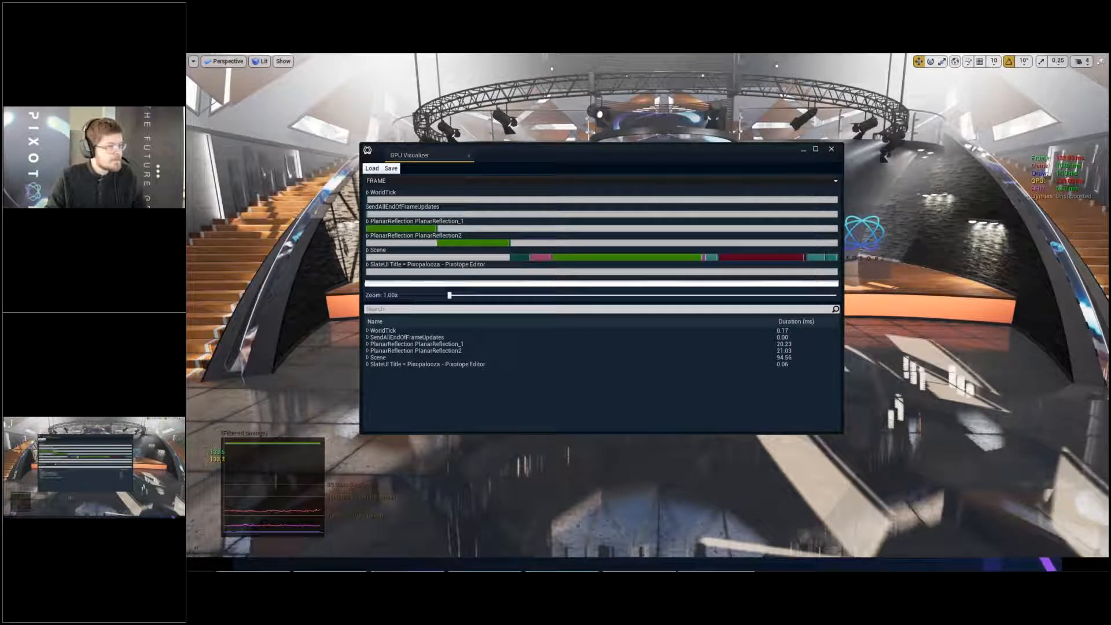
- Compare the ShadowDepths cost with the RenderScene costs of both planar reflections in the GPU Visualizer, and close it
{"action": "left_click", "coordinate": [565, 258]}
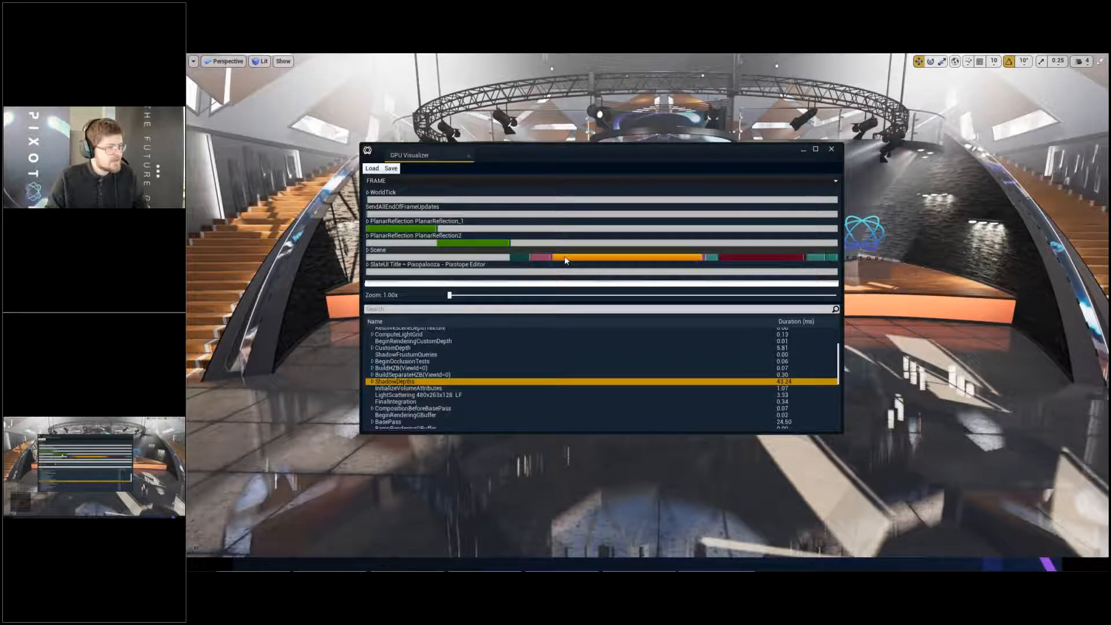
{"action": "left_click", "coordinate": [421, 229]}
{"action": "left_click", "coordinate": [484, 244]}
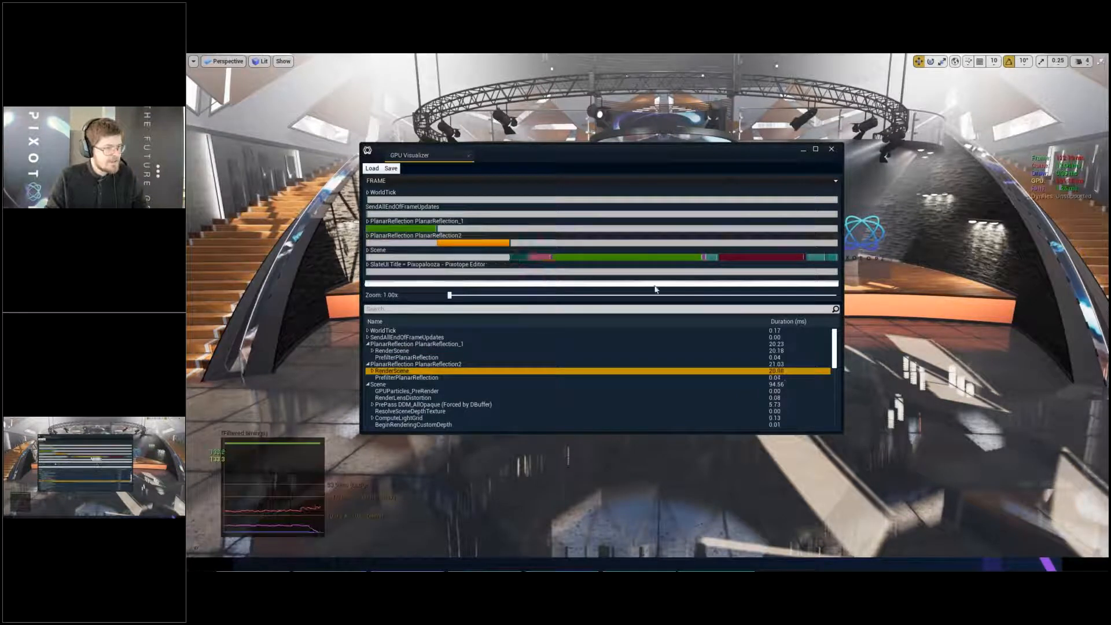
{"action": "left_click", "coordinate": [603, 257]}
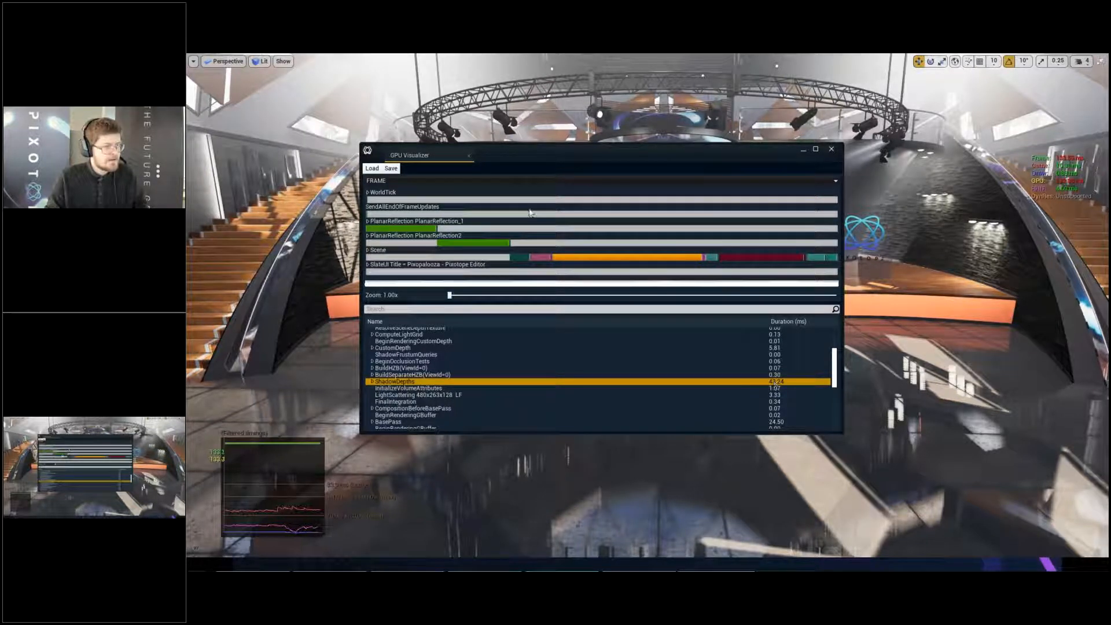
{"action": "left_click", "coordinate": [429, 230]}
{"action": "left_click", "coordinate": [457, 242]}
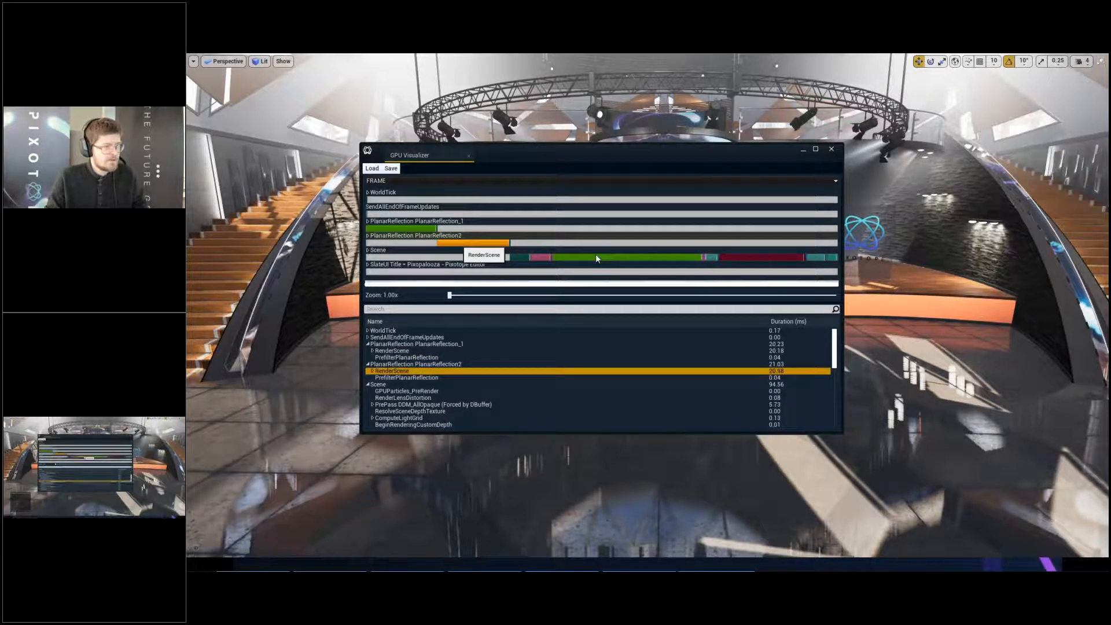
{"action": "left_click", "coordinate": [597, 257]}
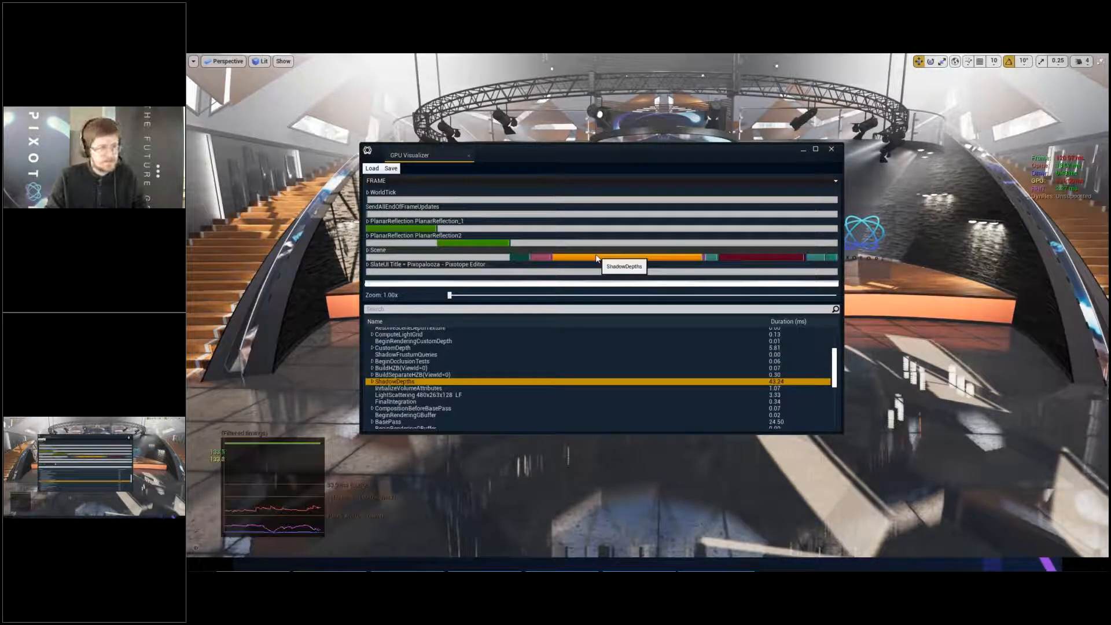
{"action": "left_click", "coordinate": [832, 149]}
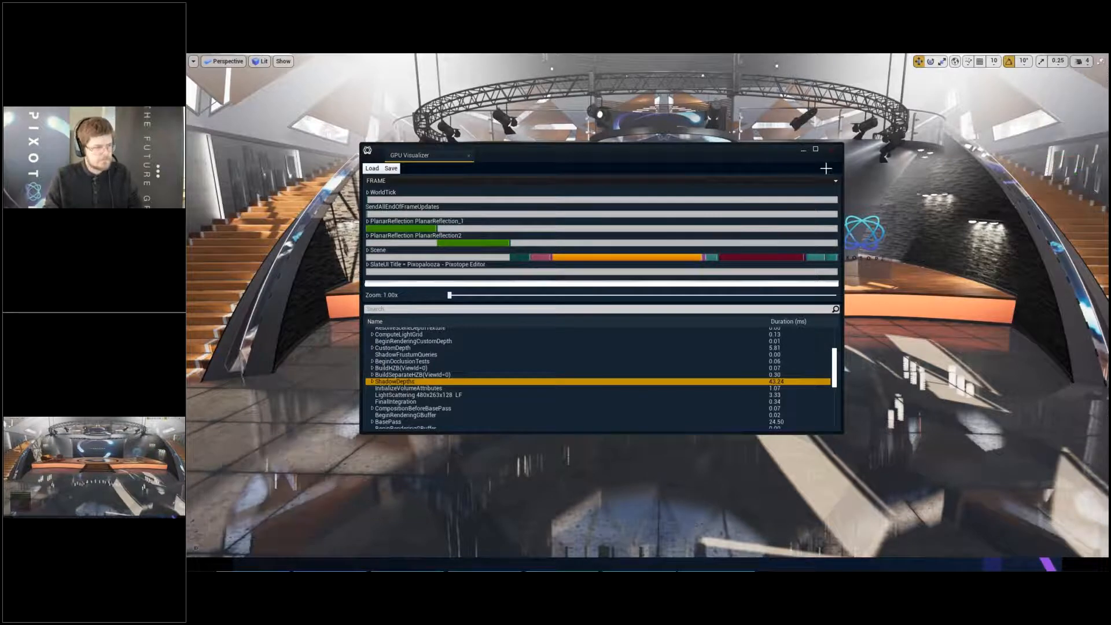
- Return to the normal editor layout, bring the studio floor into view and filter the World Outliner by "plana"
{"action": "key", "text": "F11"}
{"action": "right_click_drag", "start_coordinate": [827, 168], "coordinate": [787, 176]}
{"action": "key", "text": "d"}
{"action": "key", "text": "q"}
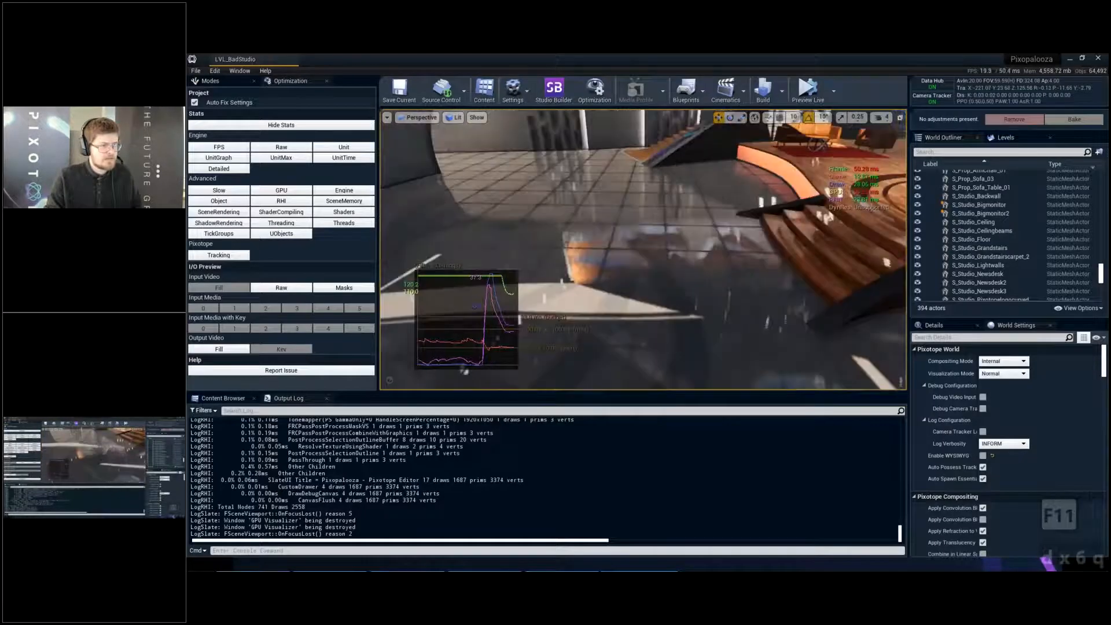
{"action": "key", "text": "q"}
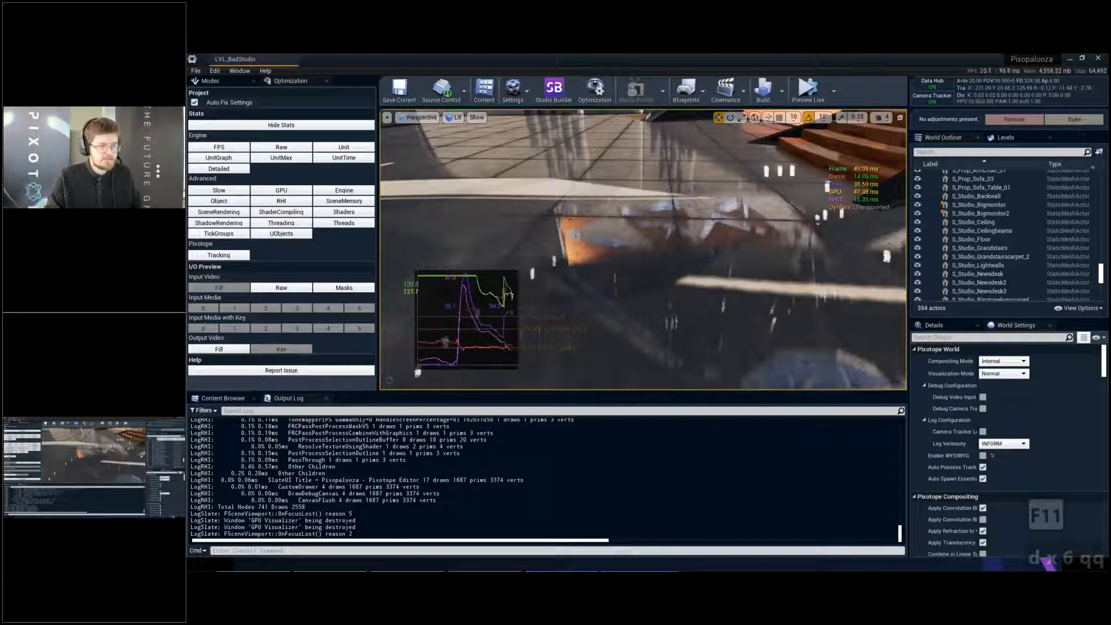
{"action": "left_click", "coordinate": [985, 152]}
{"action": "type", "text": "plan"}
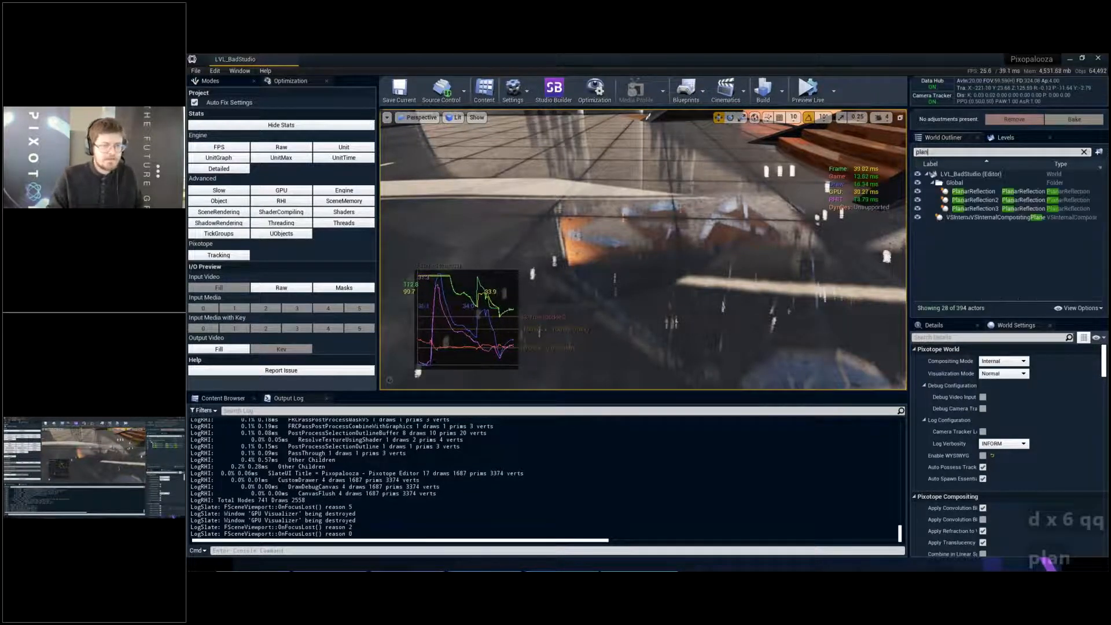
{"action": "type", "text": "a"}
- Hide PlanarReflection and PlanarReflection2 while viewing the studio floor, keeping only PlanarReflection3 shown
{"action": "key", "text": "a"}
{"action": "key", "text": "s"}
{"action": "right_click_drag", "start_coordinate": [724, 249], "coordinate": [764, 202]}
{"action": "key", "text": "e"}
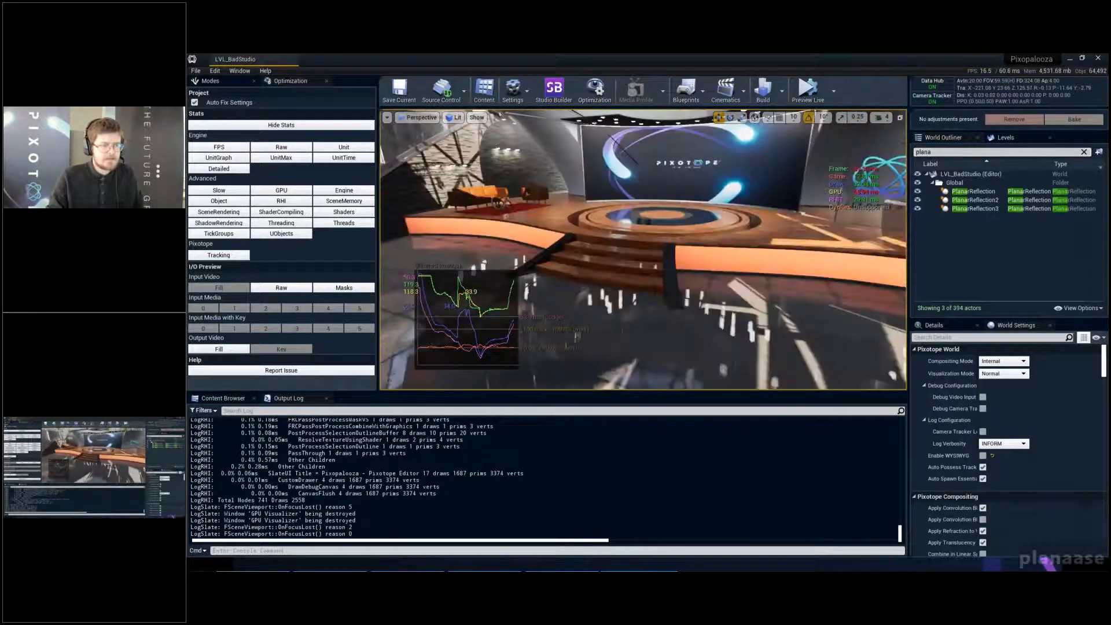
{"action": "key", "text": "s"}
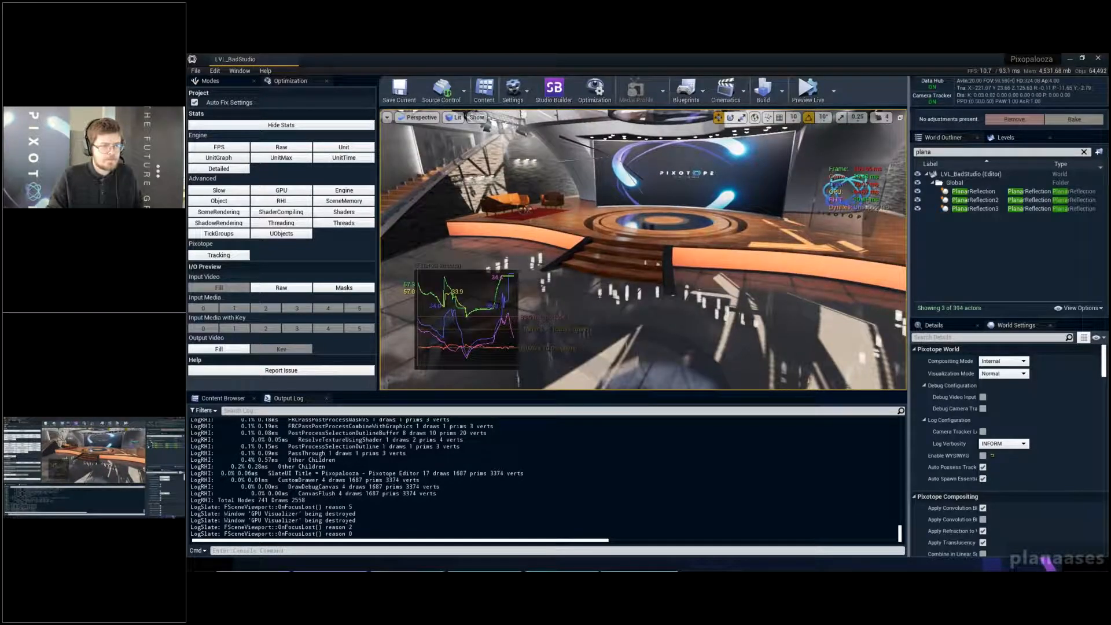
{"action": "left_click", "coordinate": [918, 191]}
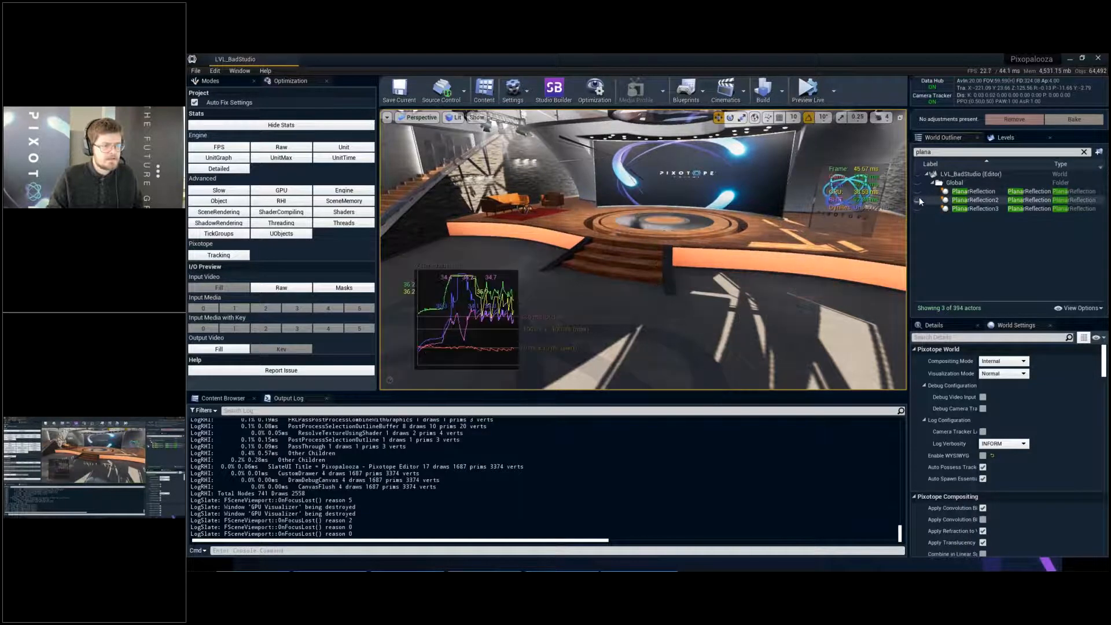
{"action": "left_click", "coordinate": [918, 208]}
{"action": "left_click", "coordinate": [956, 200]}
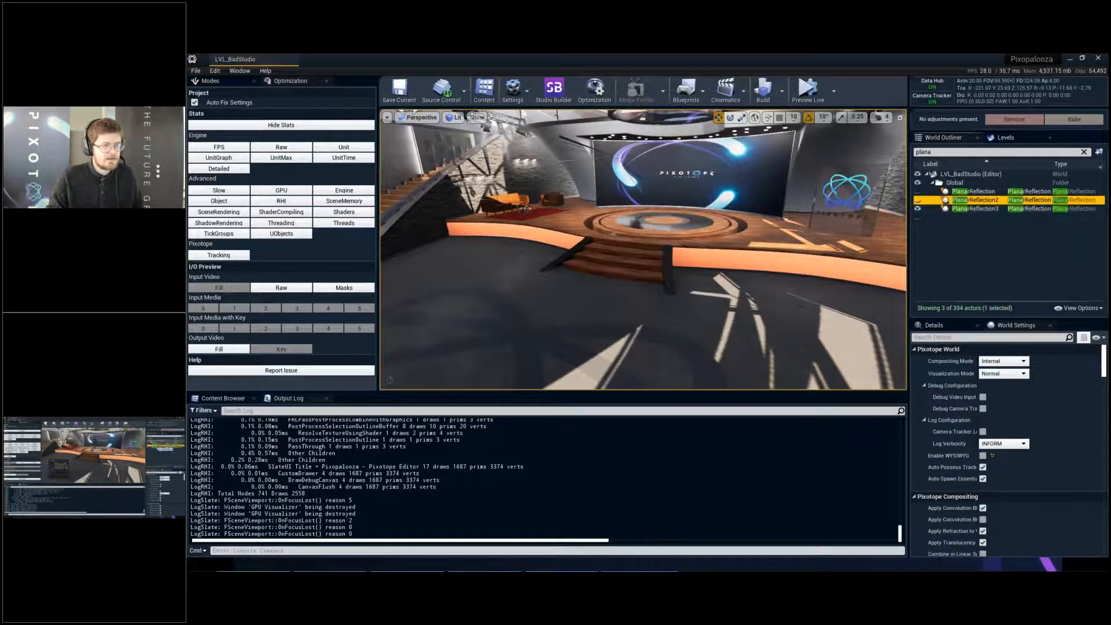
- Focus on PlanarReflection3 and inspect the glossy surfaces around it and the main studio floor
{"action": "left_click", "coordinate": [952, 209]}
{"action": "key", "text": "f"}
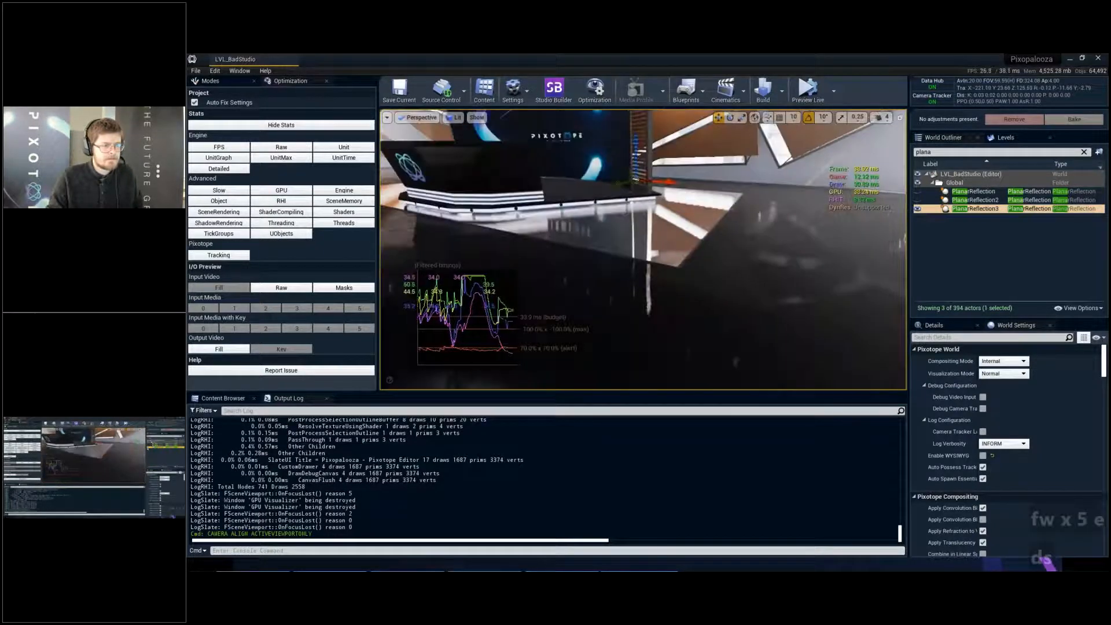
{"action": "key", "text": "a"}
{"action": "key", "text": "s"}
{"action": "key", "text": "q"}
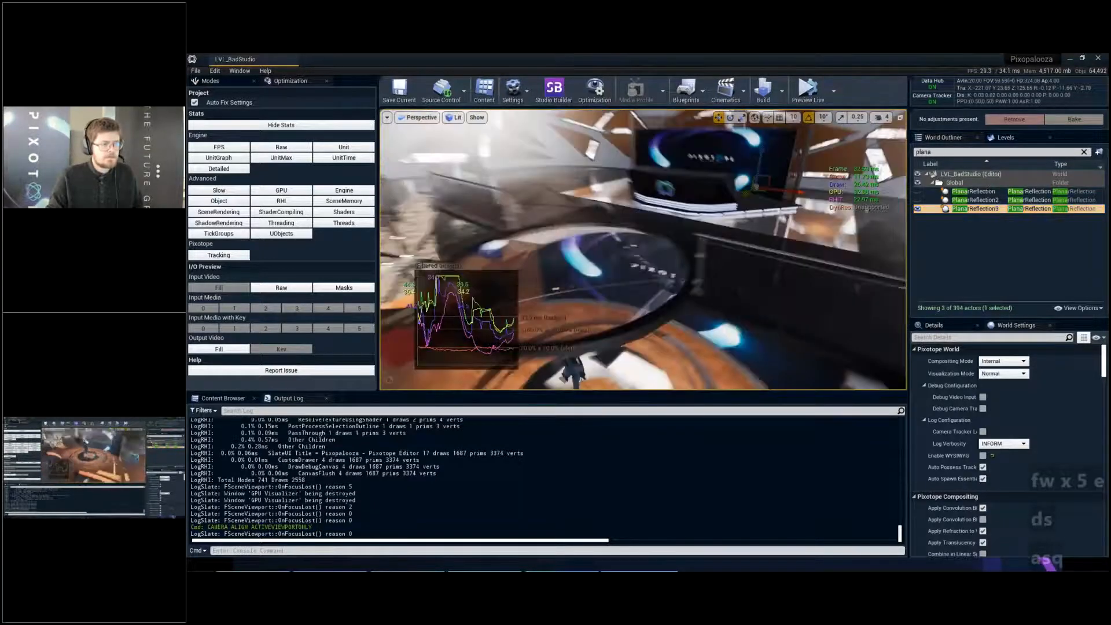
{"action": "key", "text": "q"}
{"action": "key", "text": "a"}
{"action": "key", "text": "d"}
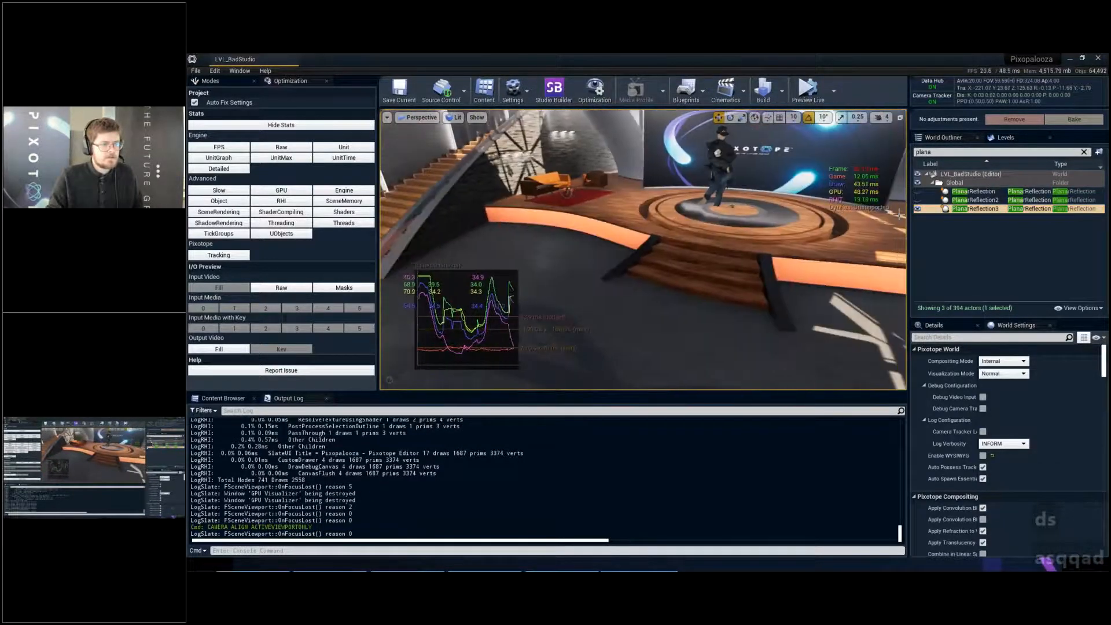
- Hide PlanarReflection3 and show PlanarReflection and PlanarReflection2 in turn to compare which one reflects on the main floor
{"action": "left_click", "coordinate": [918, 209]}
{"action": "left_click", "coordinate": [918, 192]}
{"action": "key", "text": "a"}
{"action": "right_click_drag", "start_coordinate": [898, 192], "coordinate": [839, 213]}
{"action": "left_click", "coordinate": [919, 191]}
{"action": "left_click", "coordinate": [919, 201]}
{"action": "key", "text": "q"}
- Delete the PlanarReflection2 actor, check the main floor and save the level
{"action": "left_click", "coordinate": [982, 200]}
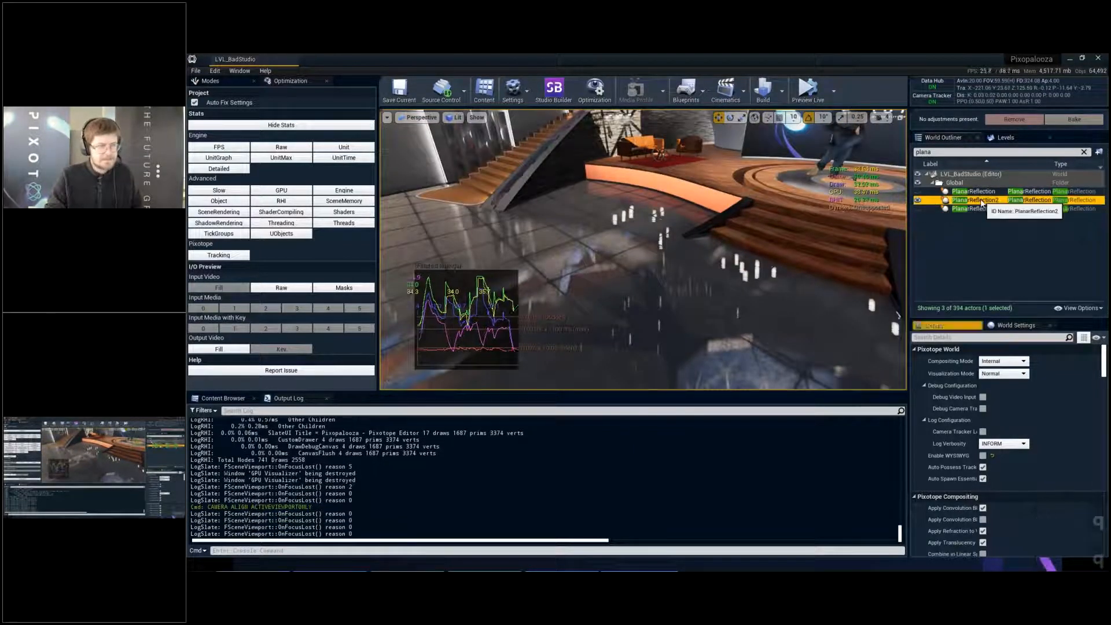
{"action": "key", "text": "Delete"}
{"action": "key", "text": "q"}
{"action": "right_click_drag", "start_coordinate": [608, 224], "coordinate": [562, 224]}
{"action": "key", "text": "e"}
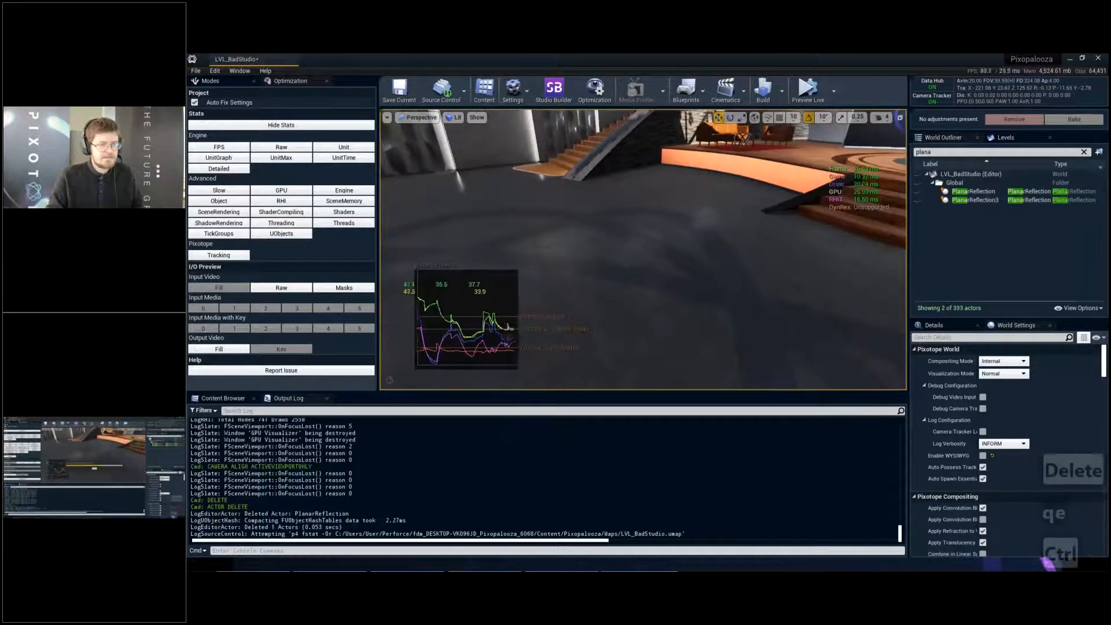
{"action": "key", "text": "ctrl+s"}
- Filter the World Outliner by "post", select the PostProcessHandler and show its details
{"action": "left_click", "coordinate": [949, 151]}
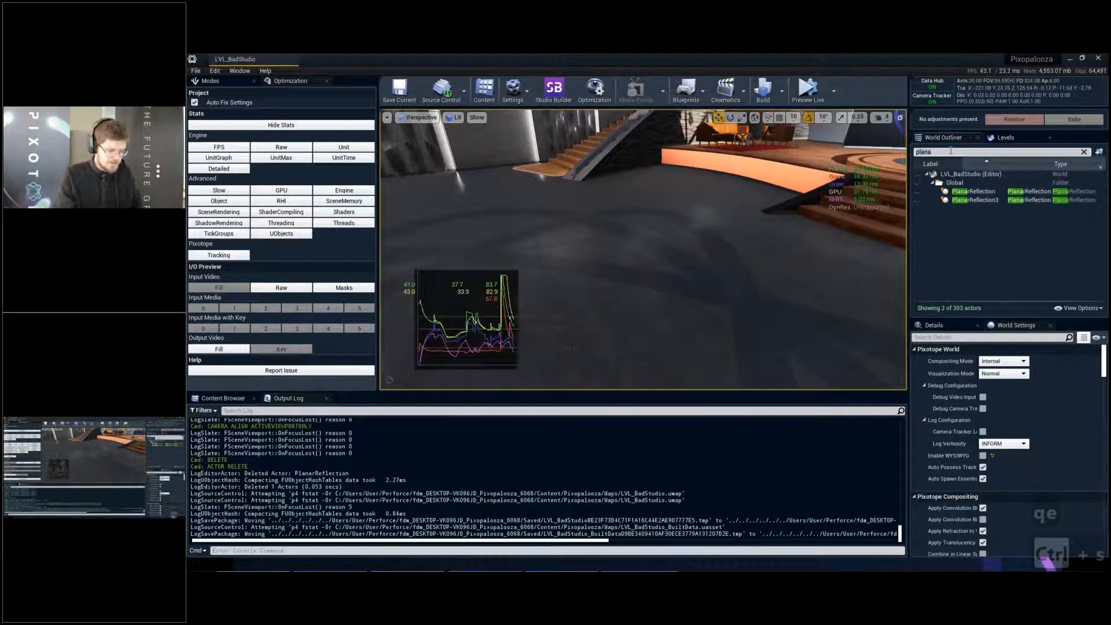
{"action": "type", "text": "pla"}
{"action": "key", "text": "ctrl+a"}
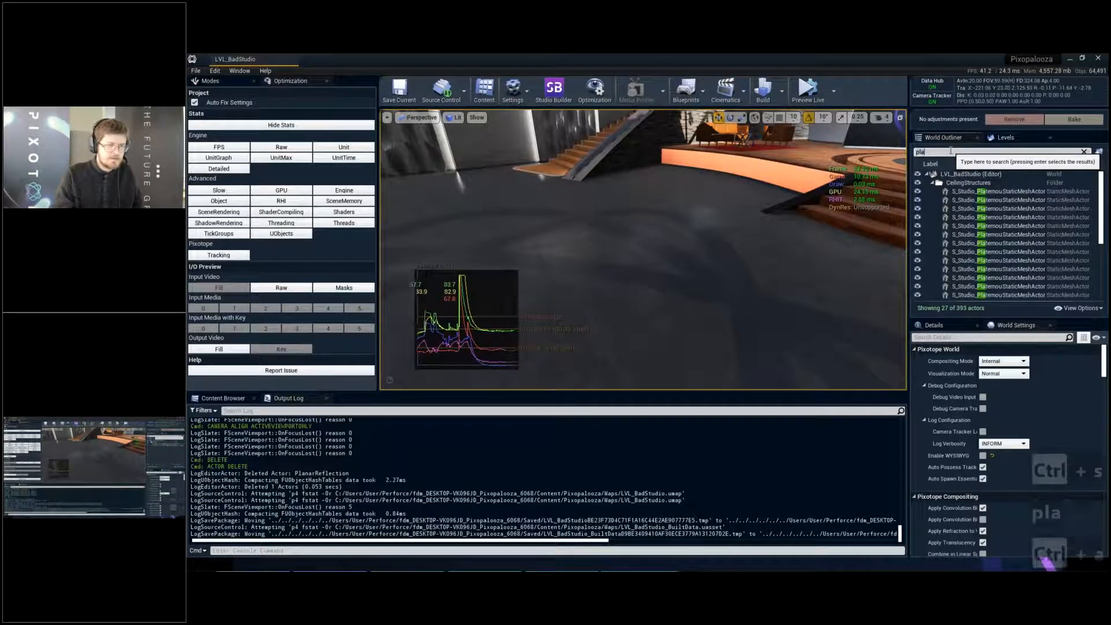
{"action": "type", "text": "post"}
{"action": "key", "text": "Return"}
{"action": "left_click", "coordinate": [951, 326]}
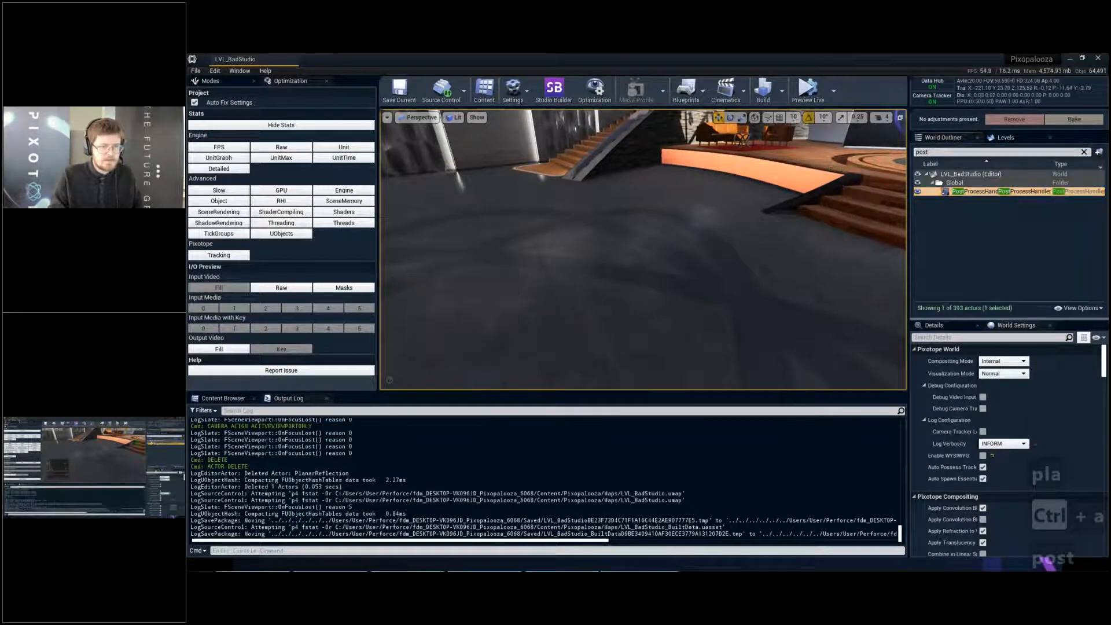
- Enable the PostProcessHandler's screen space reflection Intensity at 100 and Quality at 100
{"action": "left_click", "coordinate": [949, 385]}
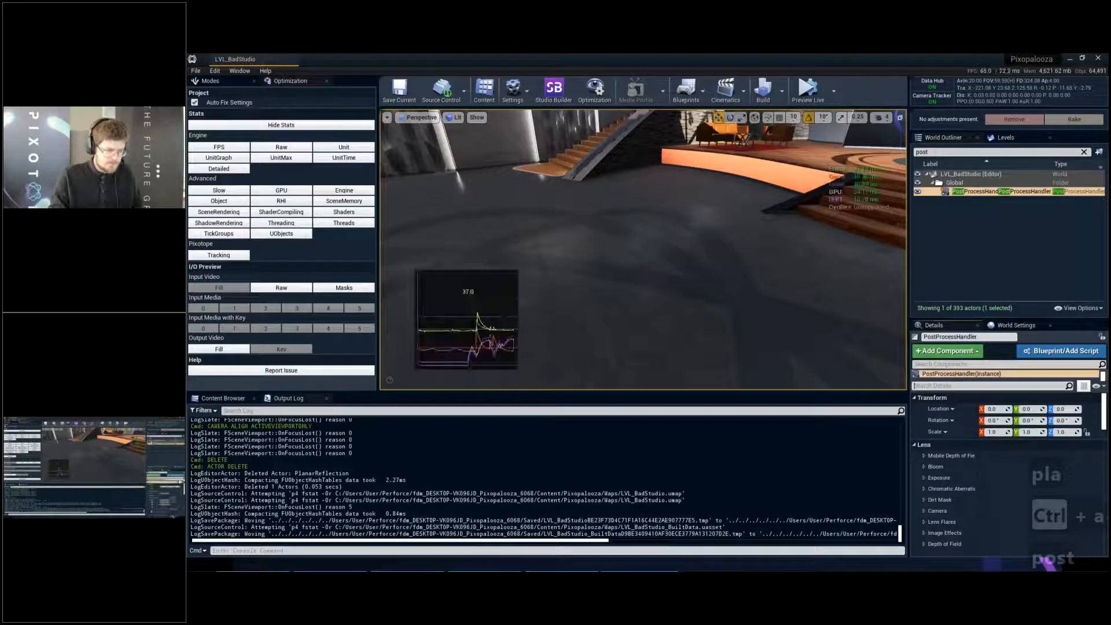
{"action": "type", "text": "scree"}
{"action": "left_click", "coordinate": [936, 420]}
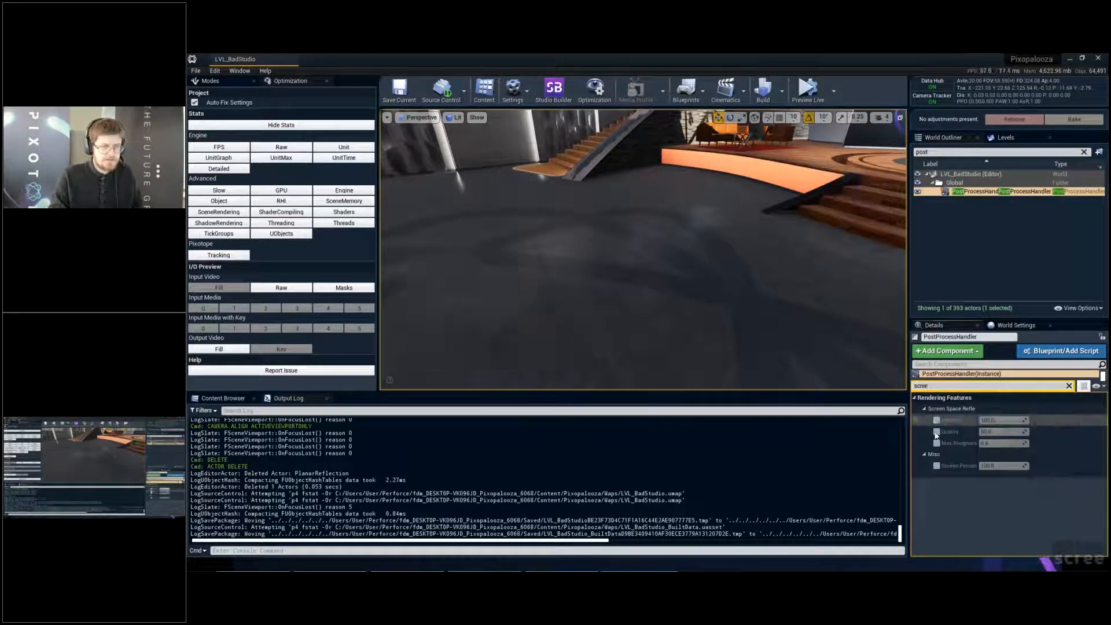
{"action": "left_click", "coordinate": [936, 431]}
{"action": "left_click_drag", "start_coordinate": [1001, 432], "coordinate": [1036, 432]}
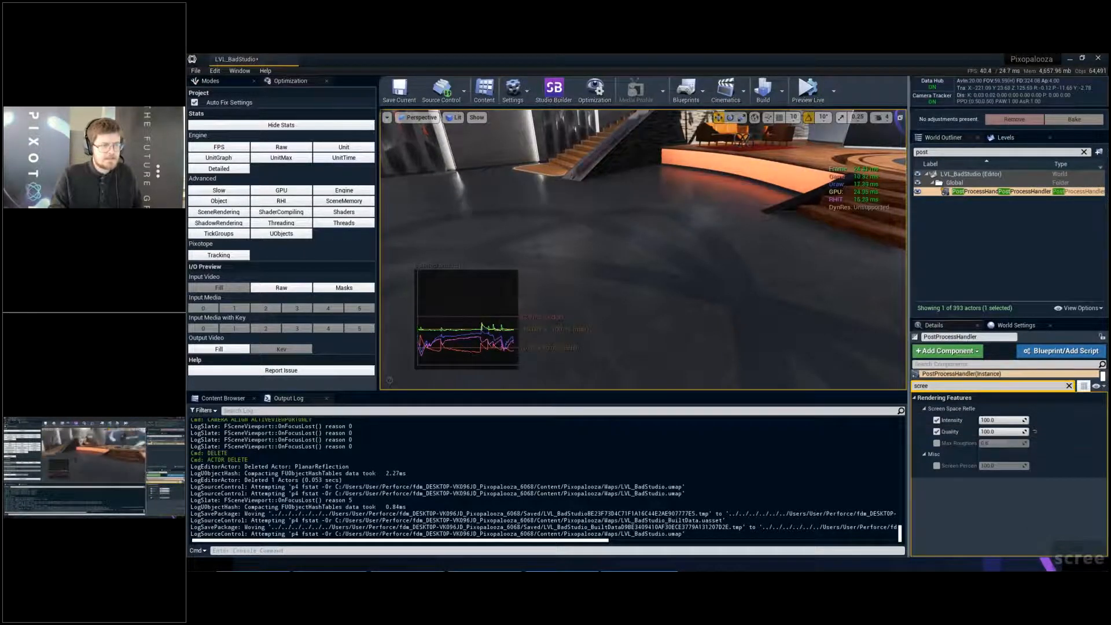
- Inspect the screen space reflections on the floor in front of the stage, and clear the selection
{"action": "right_click_drag", "start_coordinate": [654, 248], "coordinate": [724, 220]}
{"action": "key", "text": "a"}
{"action": "key", "text": "w"}
{"action": "key", "text": "e"}
{"action": "right_click_drag", "start_coordinate": [579, 249], "coordinate": [517, 231]}
{"action": "key", "text": "q"}
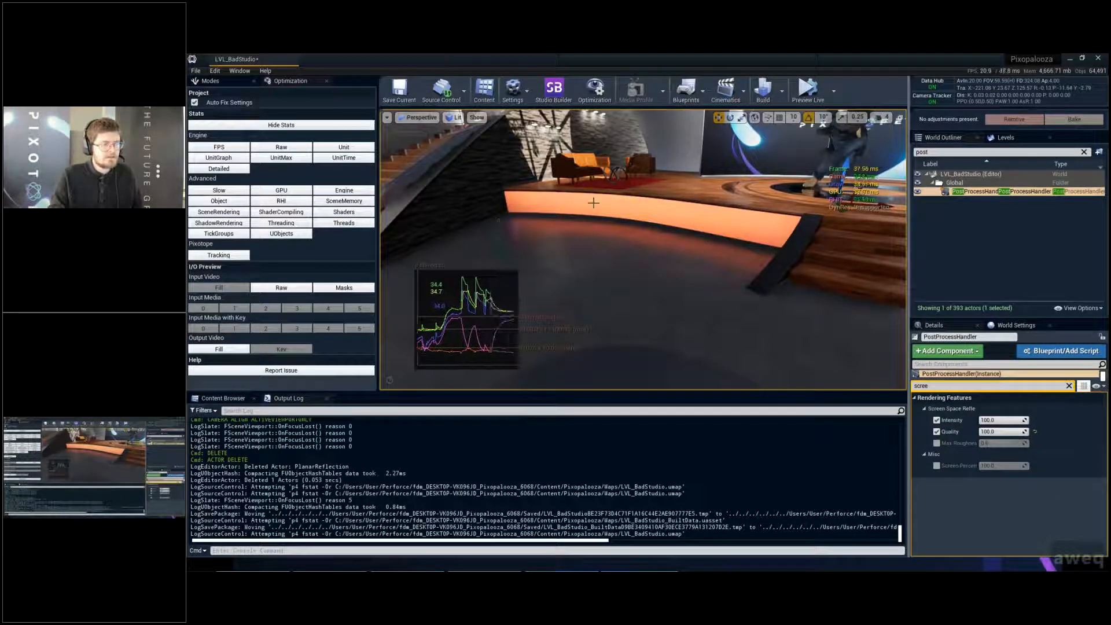
{"action": "right_click_drag", "start_coordinate": [594, 203], "coordinate": [666, 204]}
{"action": "key", "text": "s"}
{"action": "key", "text": "d"}
{"action": "key", "text": "q"}
{"action": "key", "text": "s"}
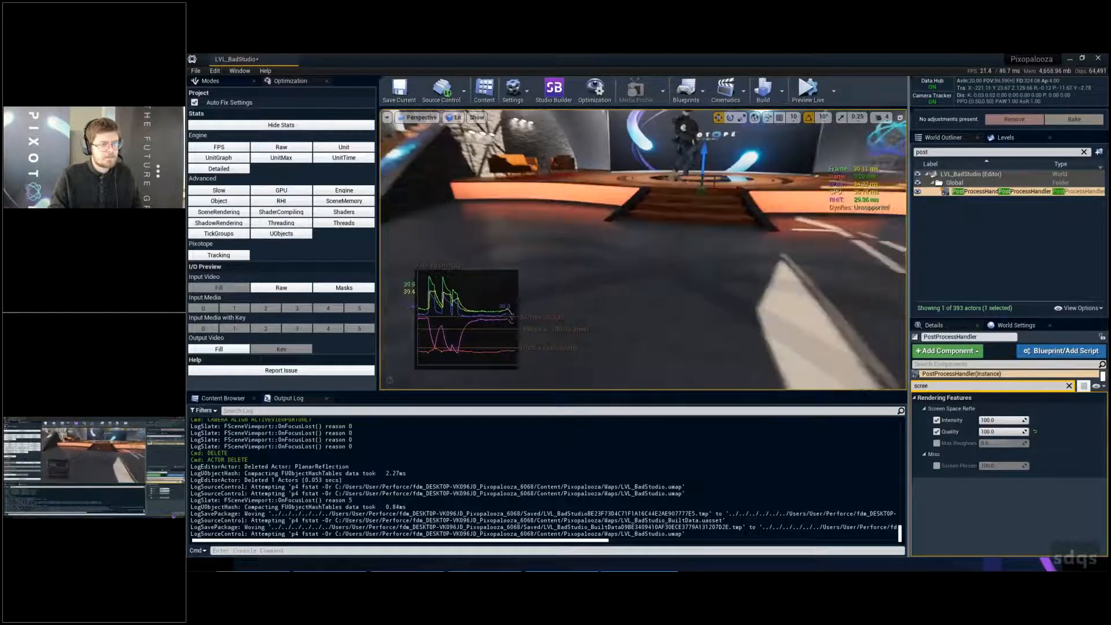
{"action": "key", "text": "Escape"}
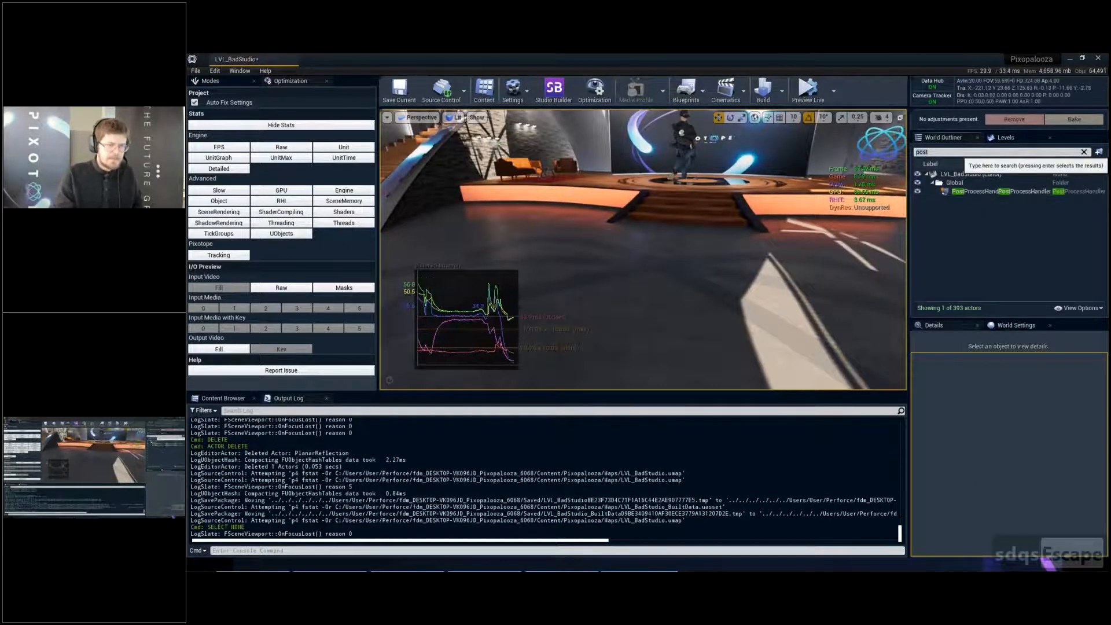
- Filter the World Outliner by "planar", show PlanarReflection and view the reflections on the round wooden stage
{"action": "type", "text": "planar"}
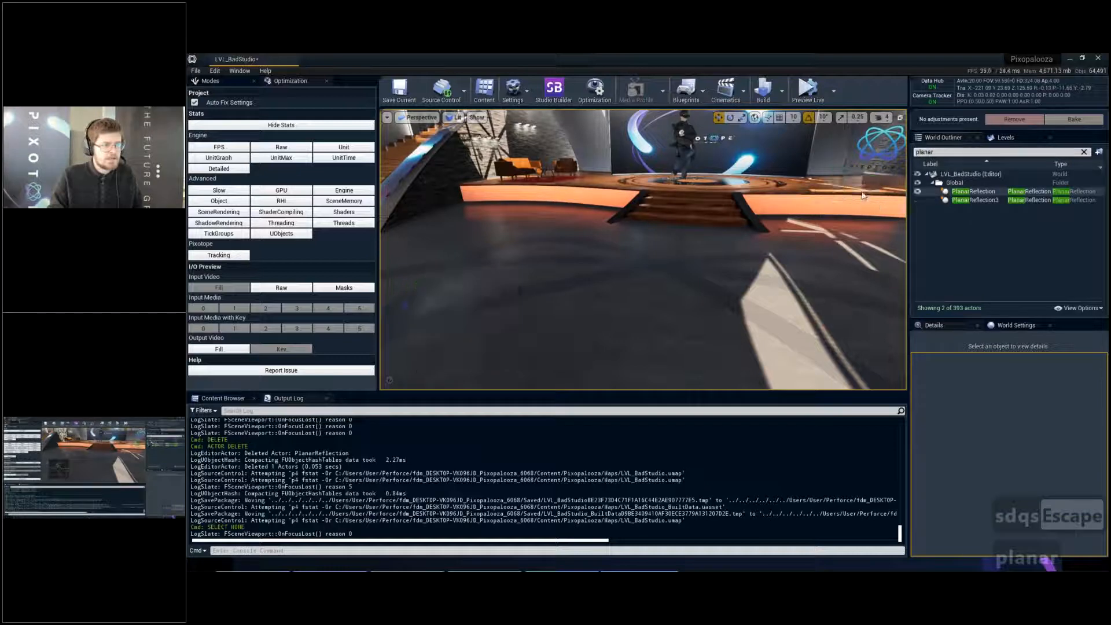
{"action": "key", "text": "e"}
{"action": "key", "text": "w"}
{"action": "right_click_drag", "start_coordinate": [685, 248], "coordinate": [685, 248]}
{"action": "key", "text": "w"}
{"action": "key", "text": "e"}
{"action": "key", "text": "q"}
{"action": "key", "text": "s"}
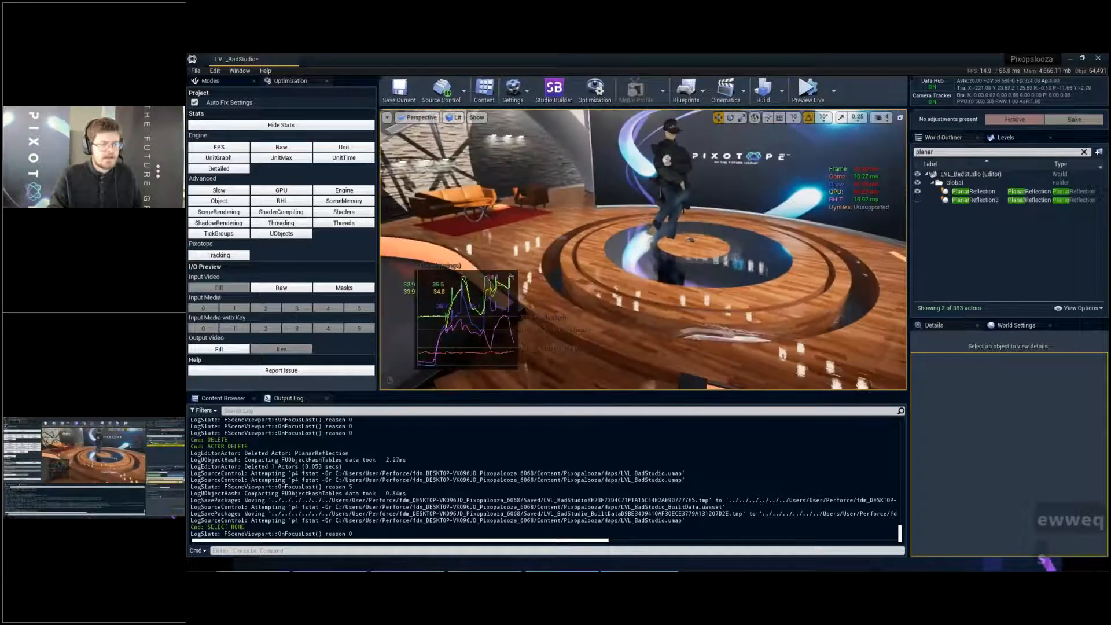
- Select PlanarReflection3 and bring the dark glossy surface and news desk around it into view
{"action": "left_click", "coordinate": [979, 200]}
{"action": "key", "text": "f"}
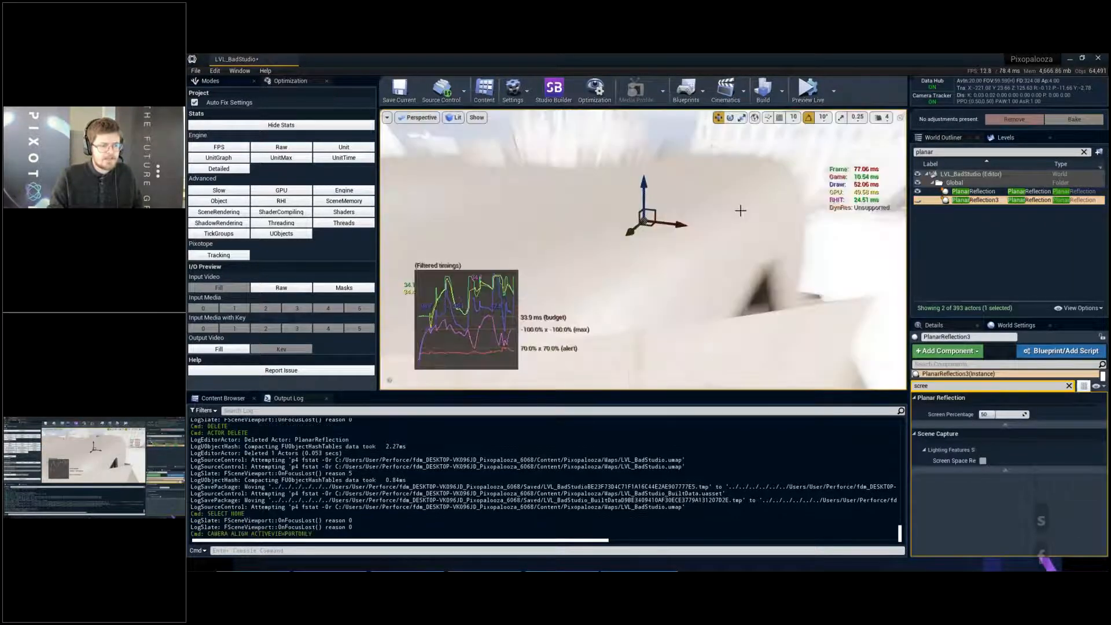
{"action": "right_click_drag", "start_coordinate": [685, 247], "coordinate": [684, 247]}
{"action": "key", "text": "w"}
{"action": "left_click", "coordinate": [1033, 458]}
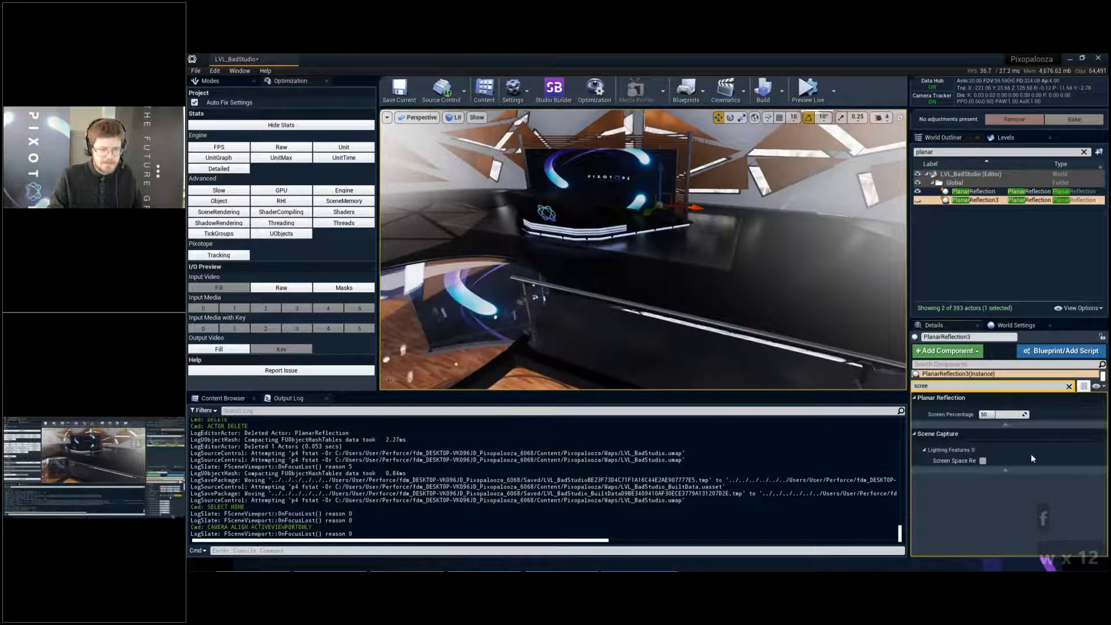
- Clear the details filter, review PlanarReflection3's Planar Reflection and Scene Capture settings, and widen the details area to show full setting names
{"action": "left_click", "coordinate": [1069, 386]}
{"action": "scroll", "coordinate": [981, 457], "scroll_direction": "down", "scroll_amount": 10}
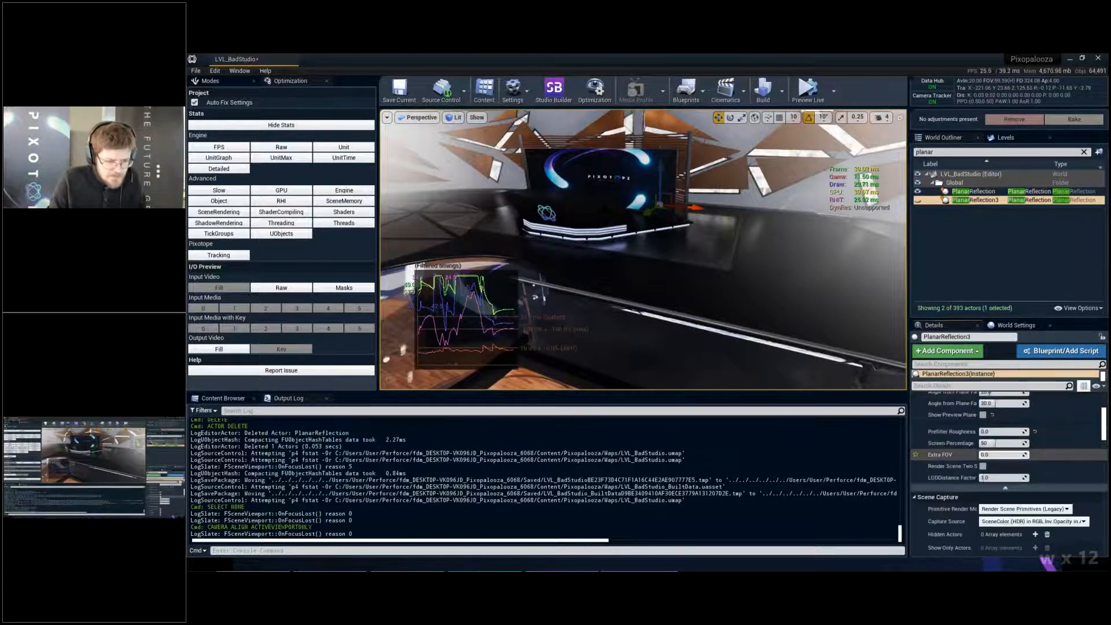
{"action": "scroll", "coordinate": [982, 457], "scroll_direction": "down", "scroll_amount": 2}
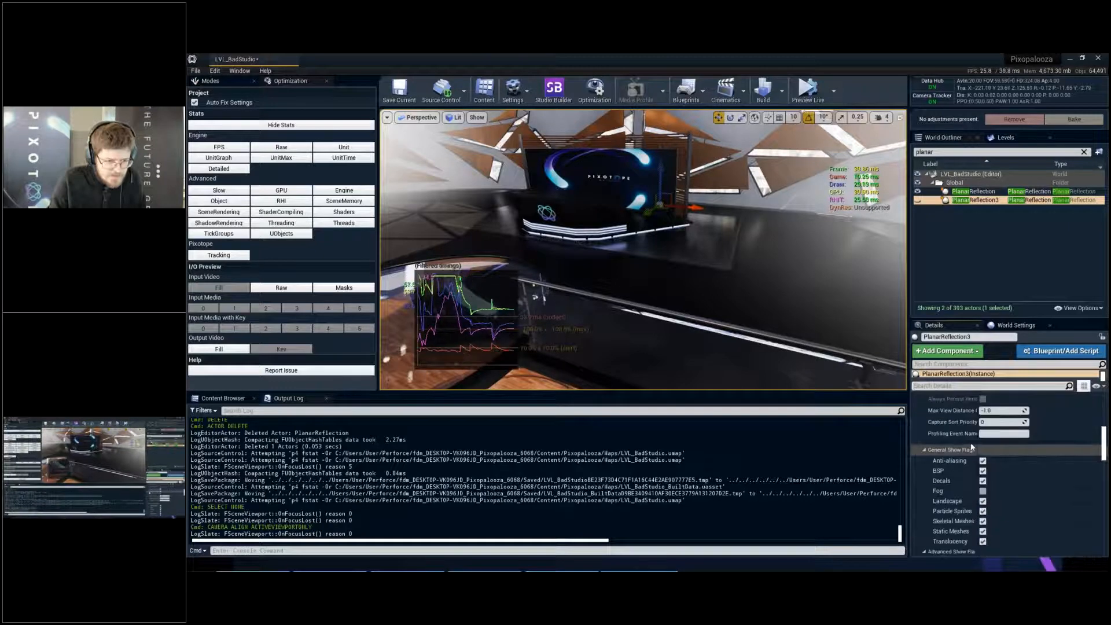
{"action": "scroll", "coordinate": [926, 440], "scroll_direction": "down", "scroll_amount": 1}
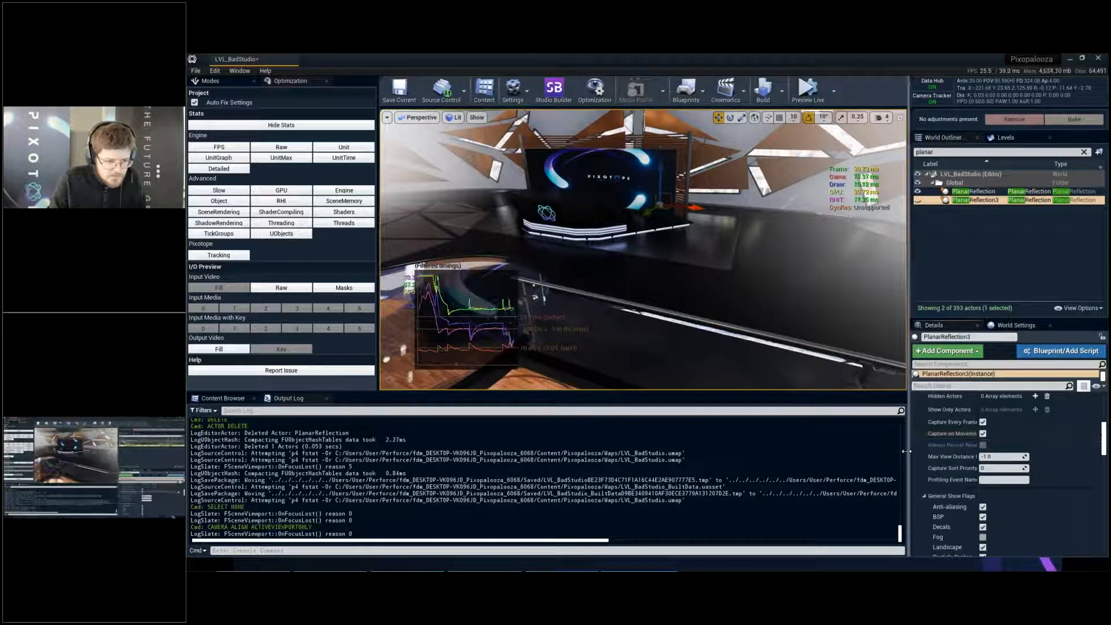
{"action": "left_click_drag", "start_coordinate": [906, 452], "coordinate": [770, 451]}
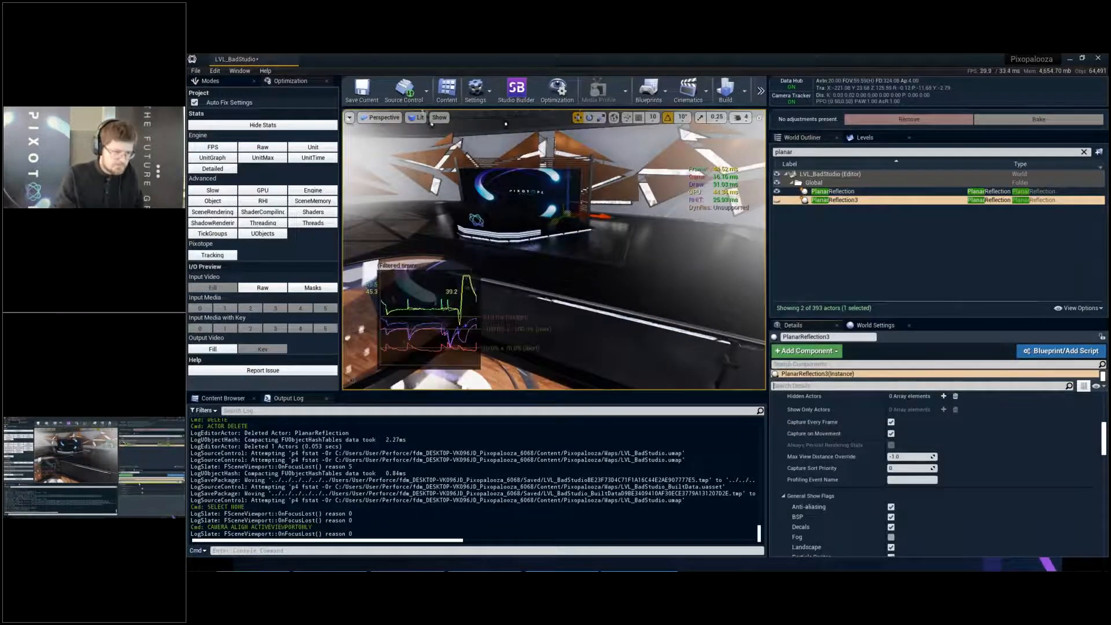
- Filter PlanarReflection3's details by "visi", turn off Visible for its planar reflection component, and save the level
{"action": "type", "text": "visi"}
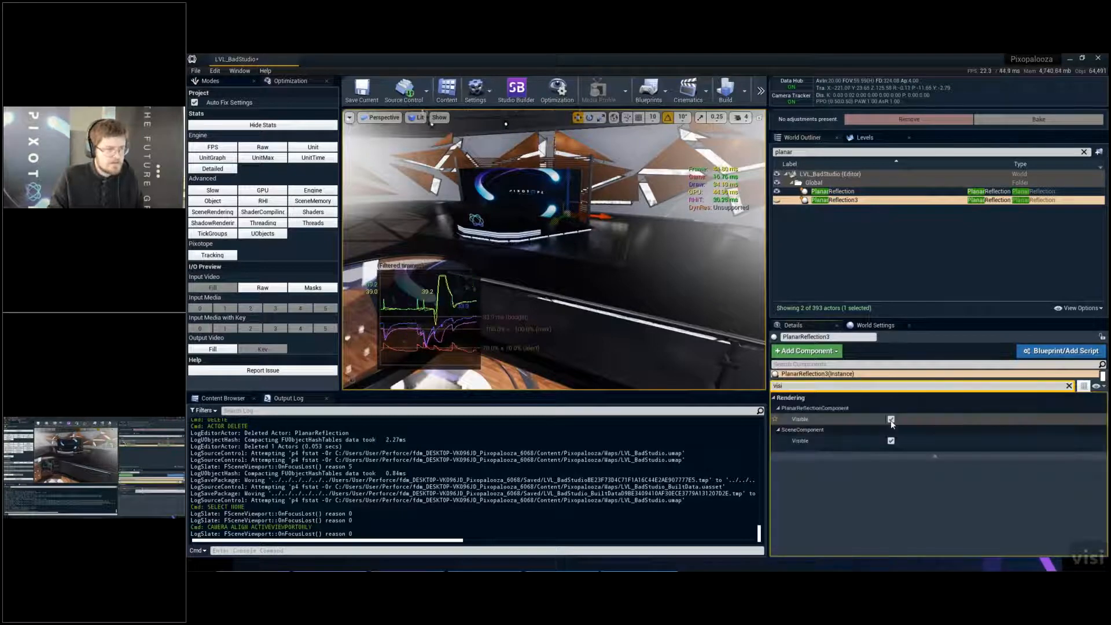
{"action": "left_click", "coordinate": [892, 418]}
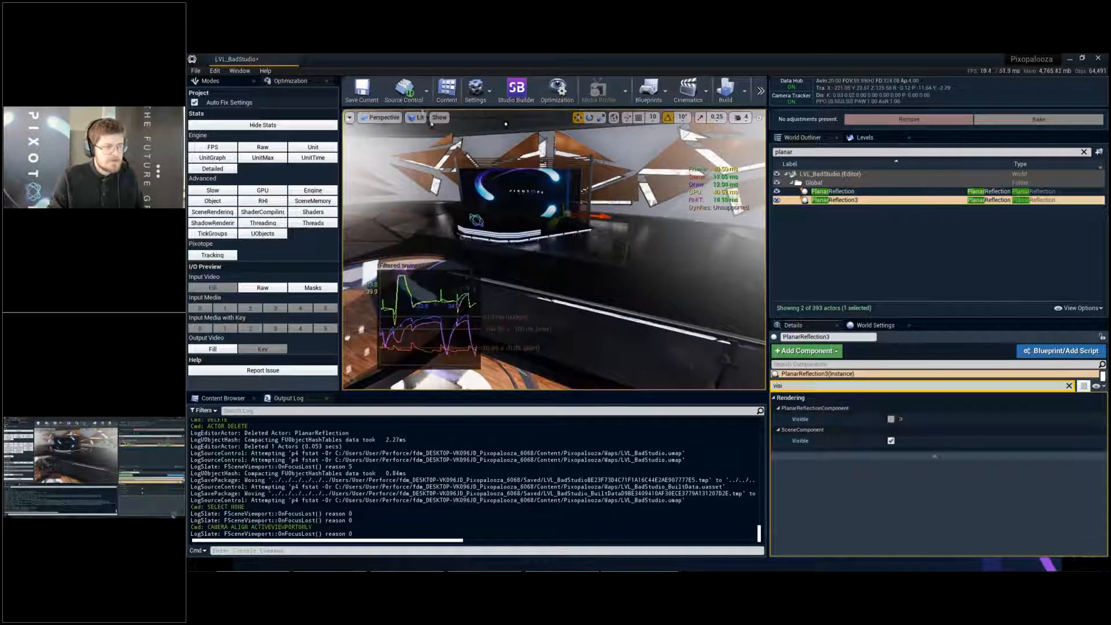
{"action": "key", "text": "ctrl+s"}
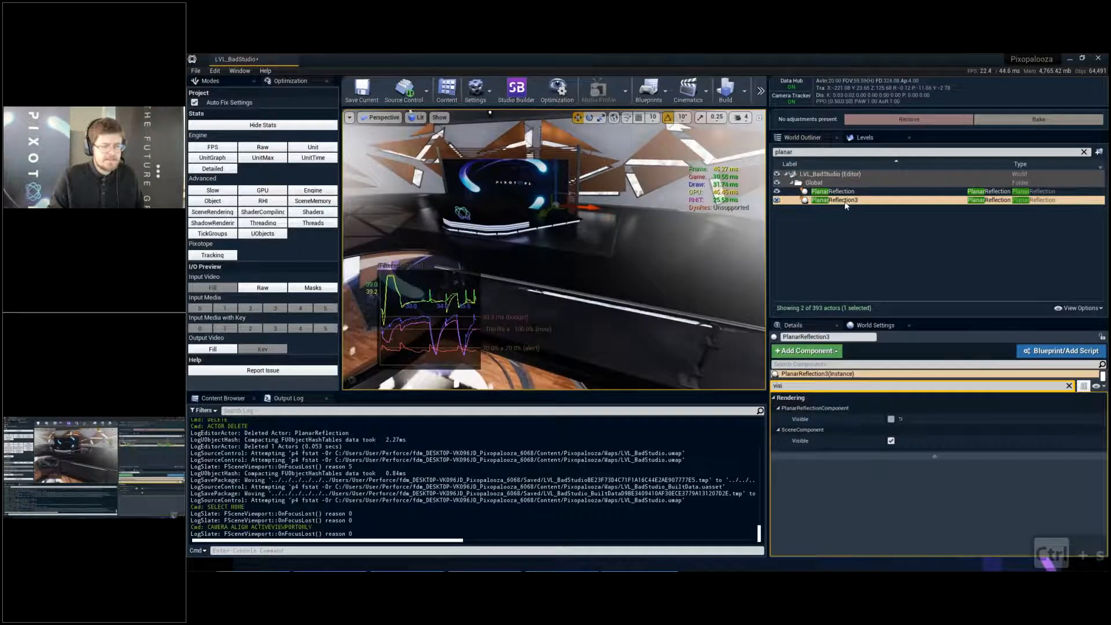
{"action": "key", "text": "ctrl+s"}
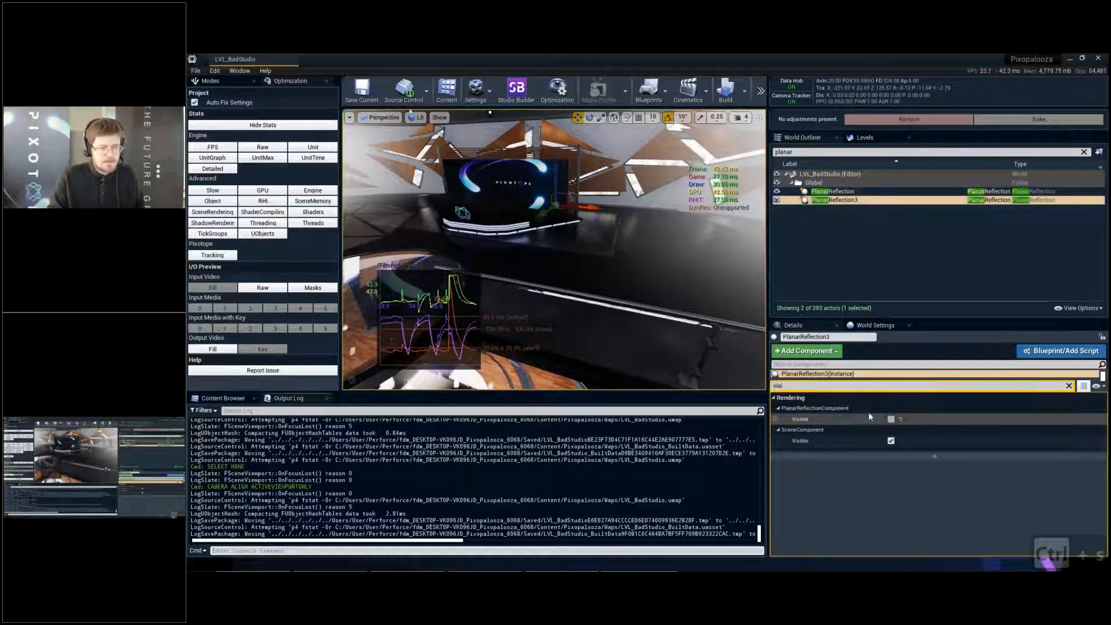
- Check the reflective surfaces around the round stage and rename PlanarReflection3 to PlanarReflection_Upper
{"action": "key", "text": "a"}
{"action": "right_click_drag", "start_coordinate": [550, 260], "coordinate": [550, 264]}
{"action": "key", "text": "q"}
{"action": "key", "text": "q"}
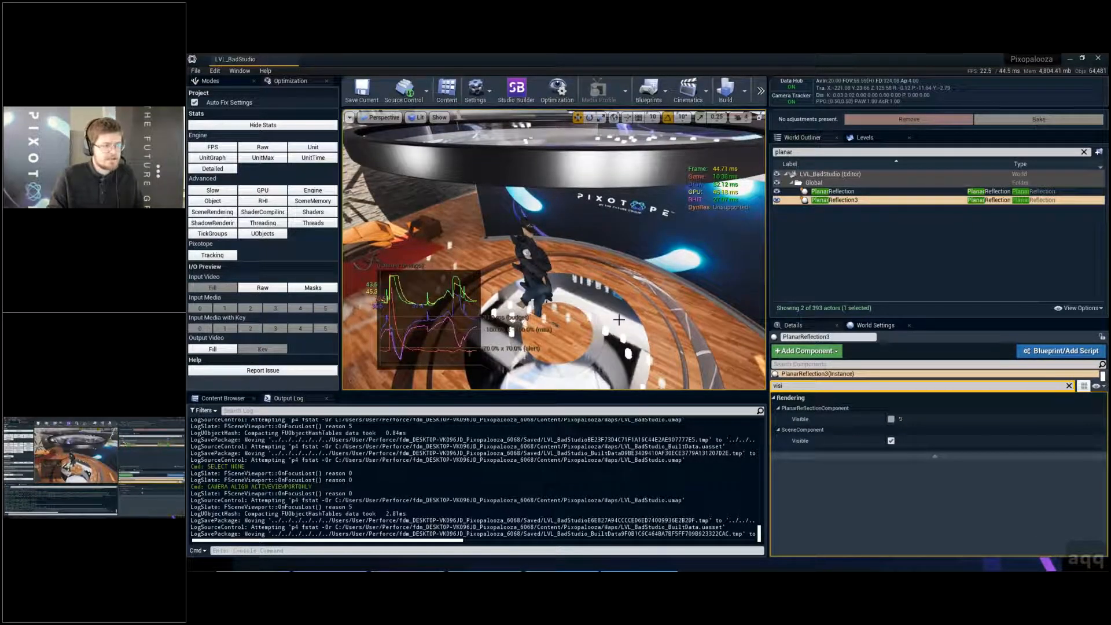
{"action": "scroll", "coordinate": [566, 306], "scroll_direction": "down", "scroll_amount": 3}
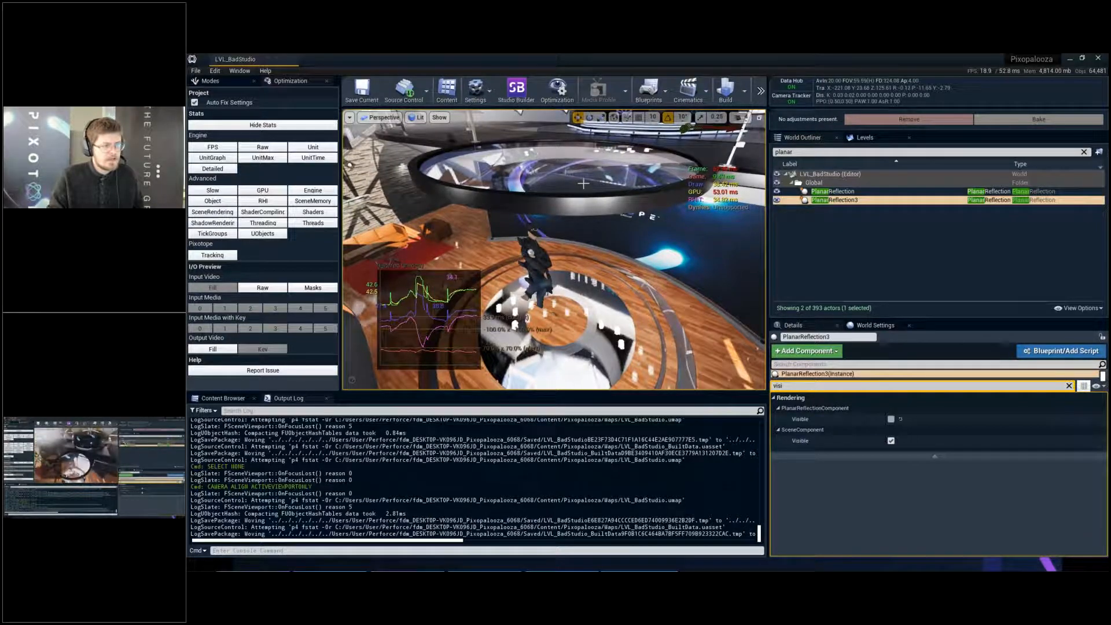
{"action": "right_click_drag", "start_coordinate": [583, 184], "coordinate": [581, 142]}
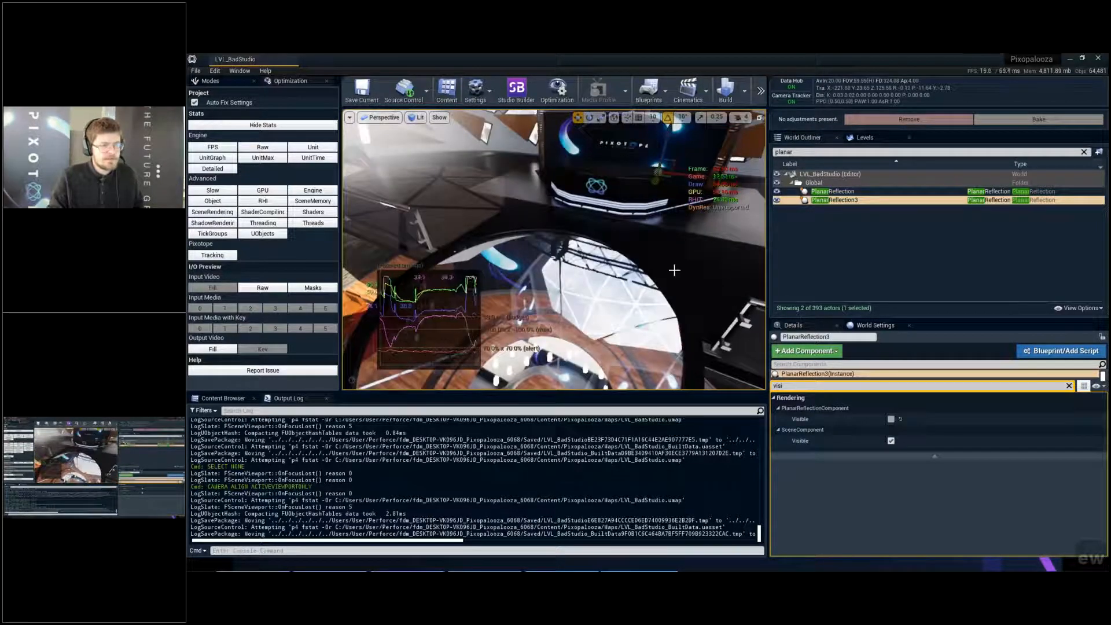
{"action": "left_click", "coordinate": [845, 200]}
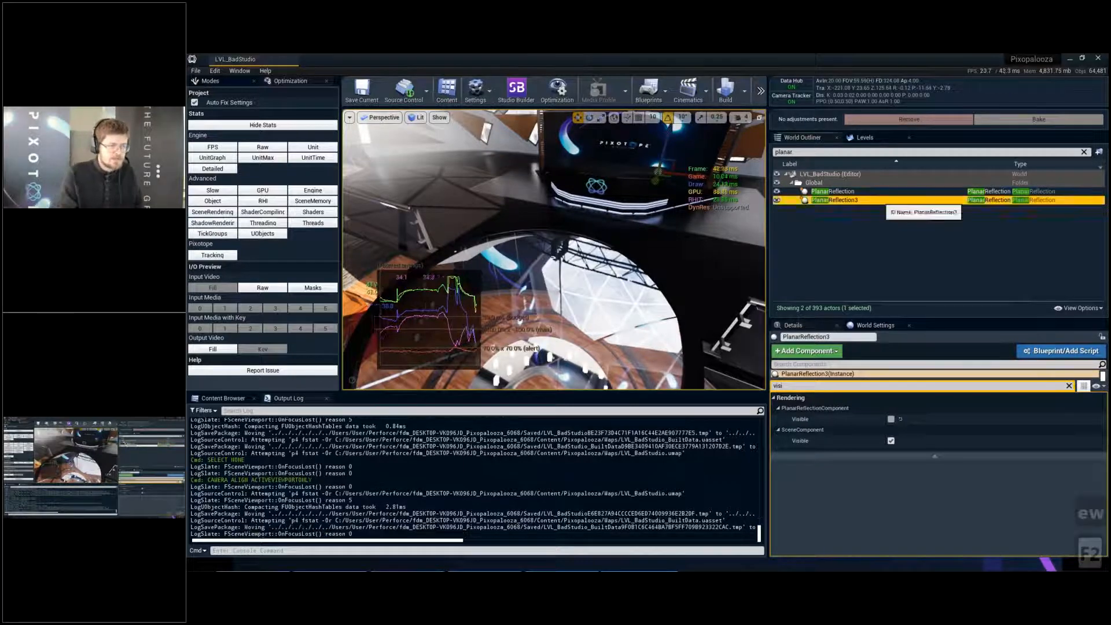
{"action": "key", "text": "F2"}
{"action": "key", "text": "Right"}
{"action": "key", "text": "BackSpace"}
{"action": "type", "text": "_Upper"}
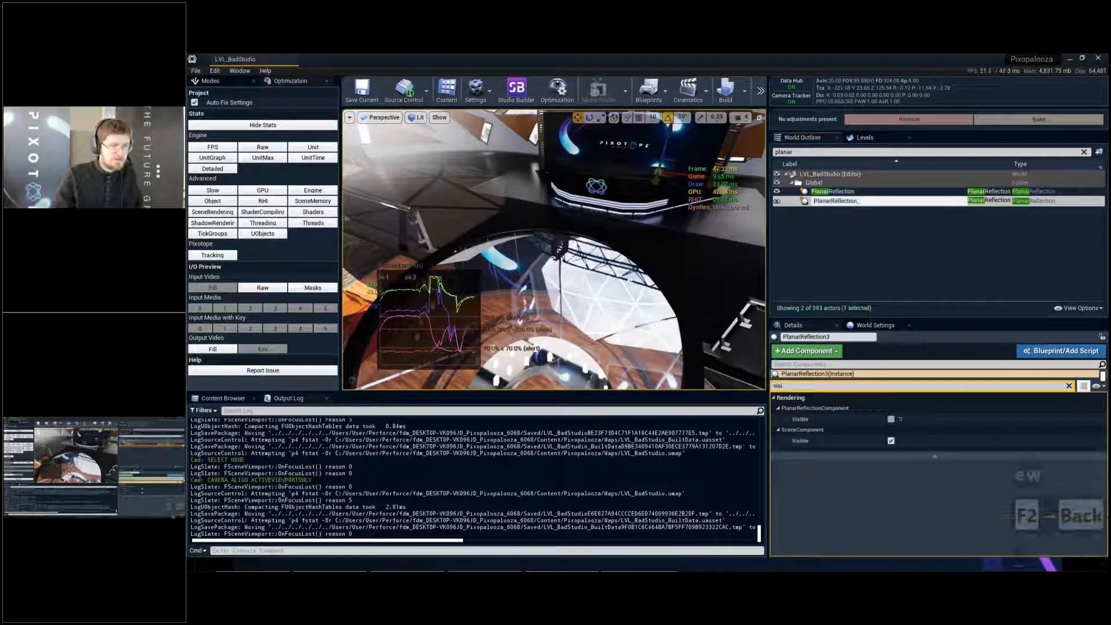
{"action": "key", "text": "Return"}
- Rename the remaining PlanarReflection actor to PlanarReflection_Lower and save the level
{"action": "left_click", "coordinate": [869, 192]}
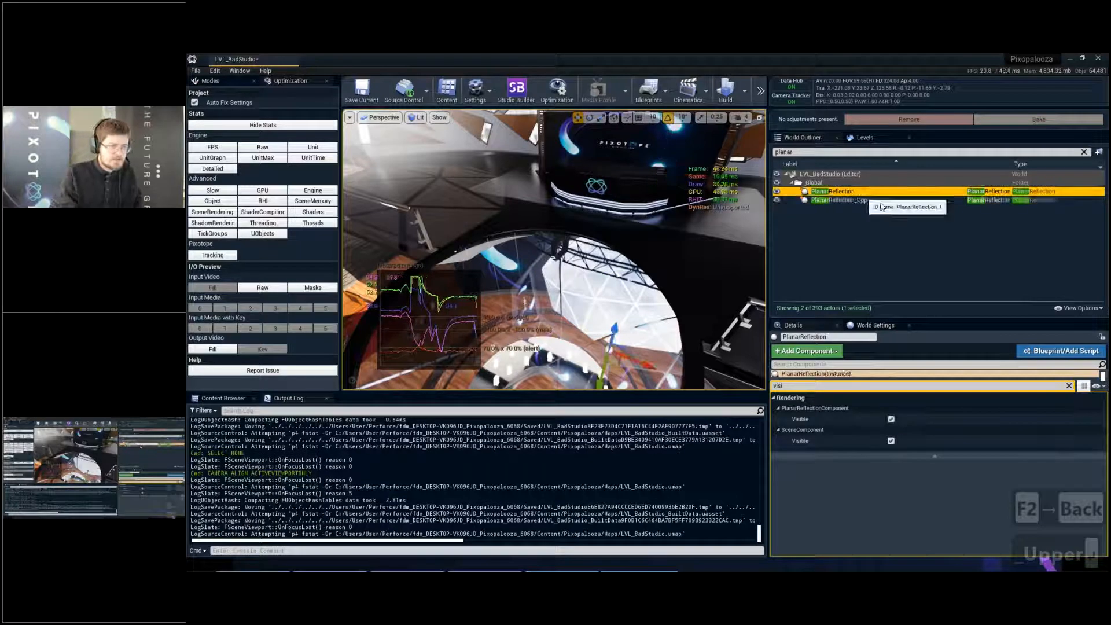
{"action": "key", "text": "F2"}
{"action": "key", "text": "Right"}
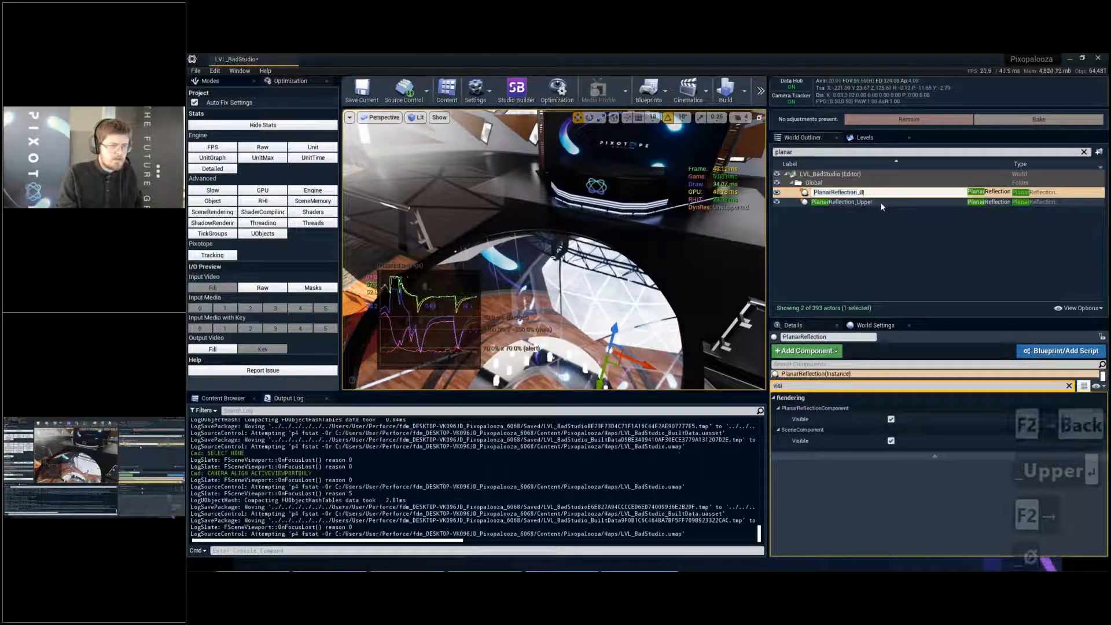
{"action": "type", "text": "_Lower"}
{"action": "key", "text": "Return"}
{"action": "key", "text": "ctrl+s"}
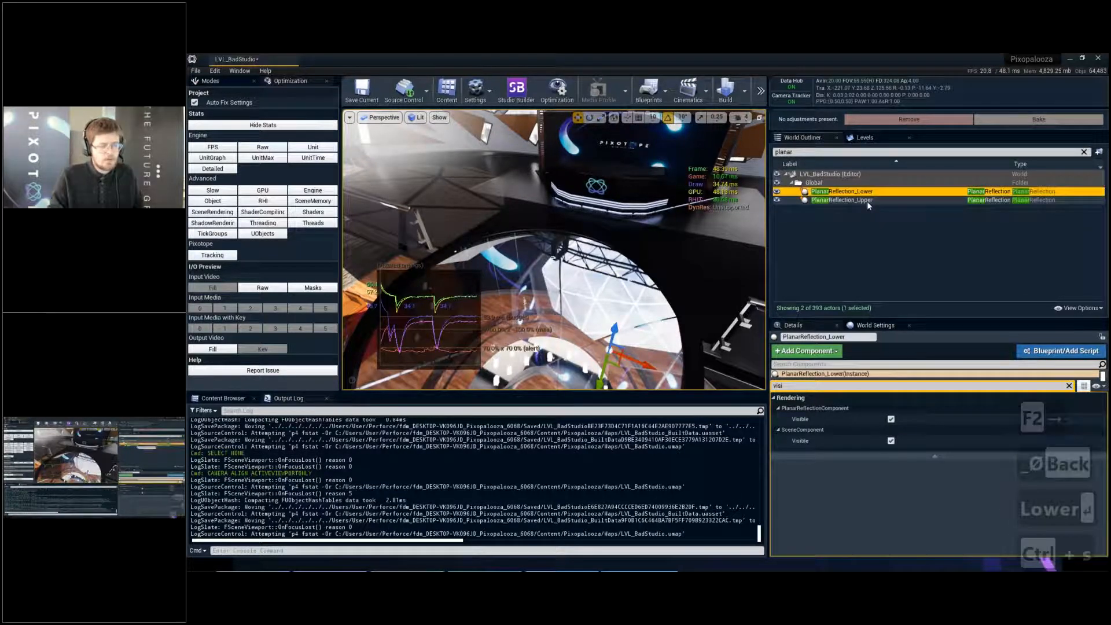
- Compare the visibility of PlanarReflection_Upper and PlanarReflection_Lower, view the lower reflection on the round stage, and clear the selection
{"action": "left_click", "coordinate": [860, 202]}
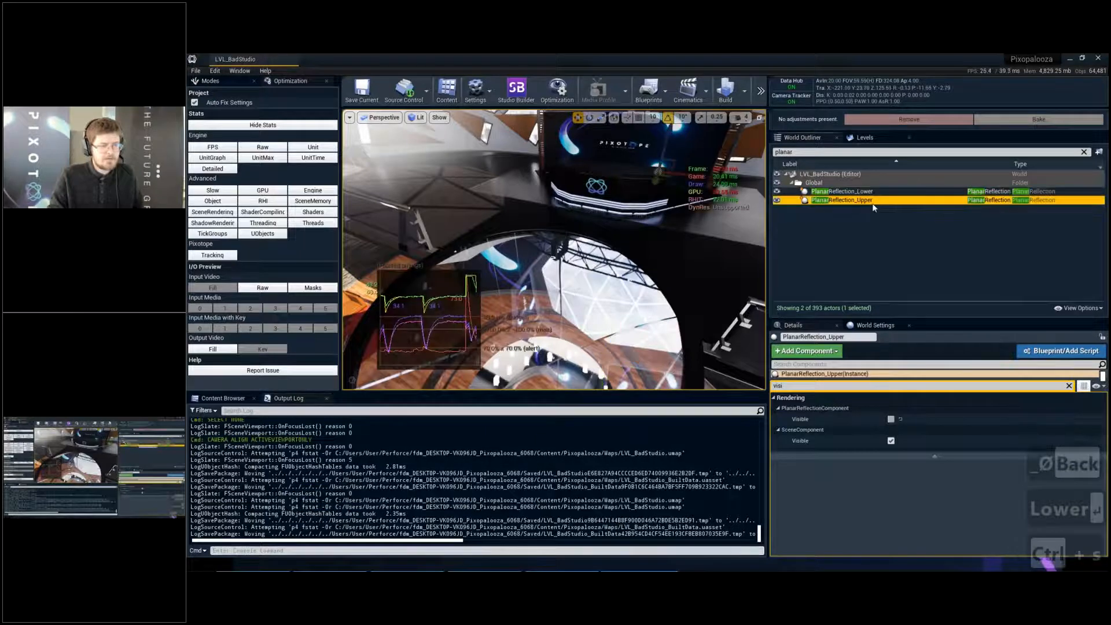
{"action": "left_click", "coordinate": [857, 192]}
{"action": "right_click_drag", "start_coordinate": [665, 232], "coordinate": [637, 236]}
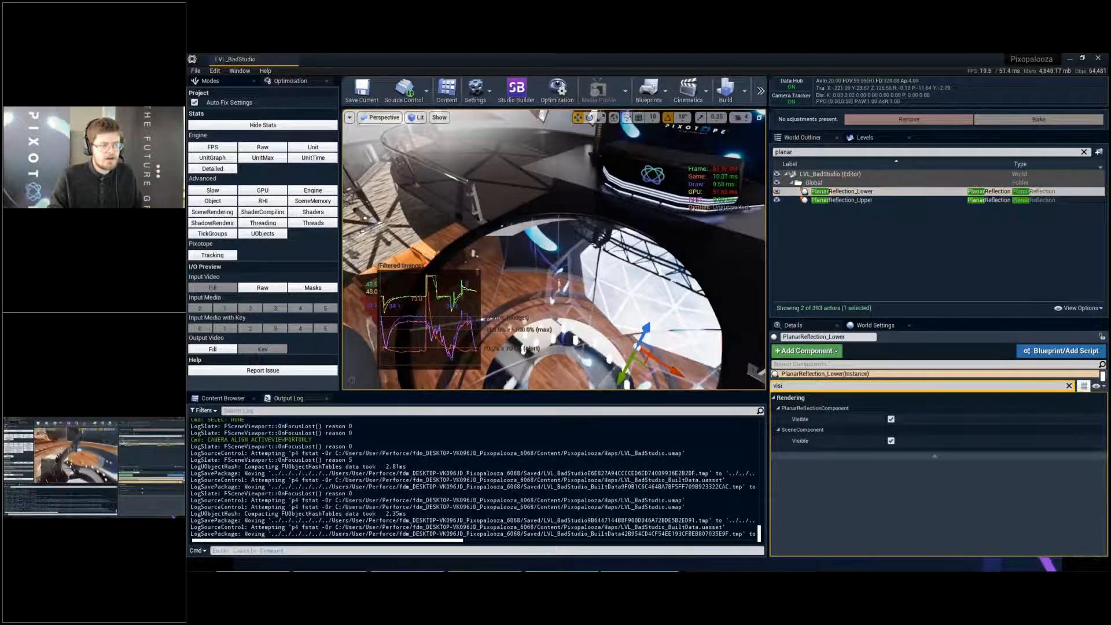
{"action": "right_click_drag", "start_coordinate": [654, 238], "coordinate": [585, 261]}
{"action": "key", "text": "q"}
{"action": "key", "text": "f"}
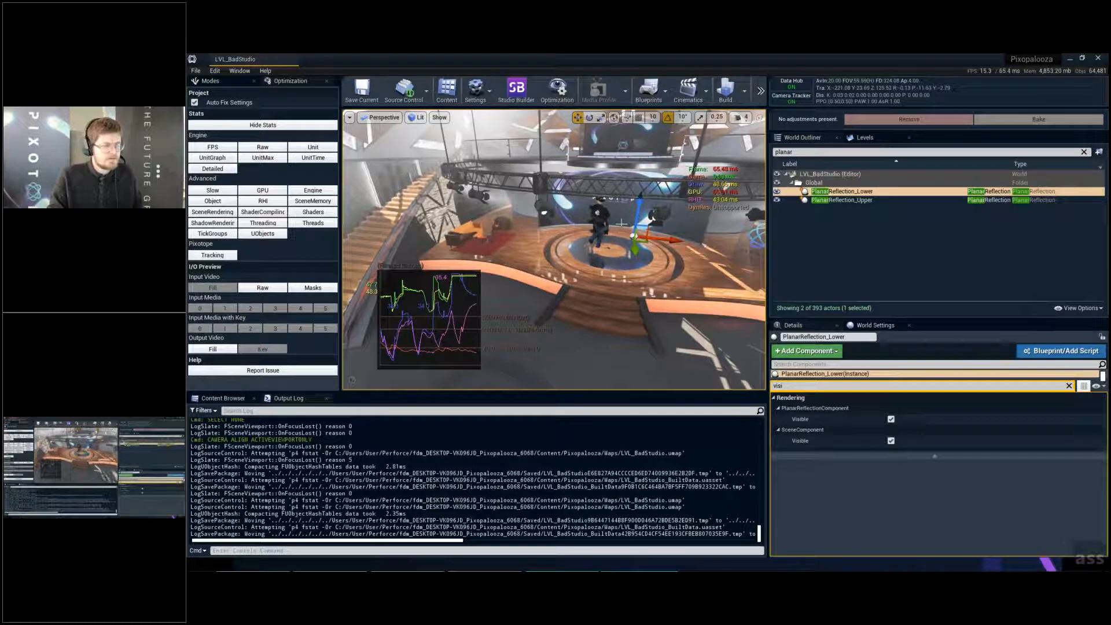
{"action": "right_click_drag", "start_coordinate": [621, 223], "coordinate": [627, 232]}
{"action": "key", "text": "w"}
{"action": "key", "text": "Escape"}
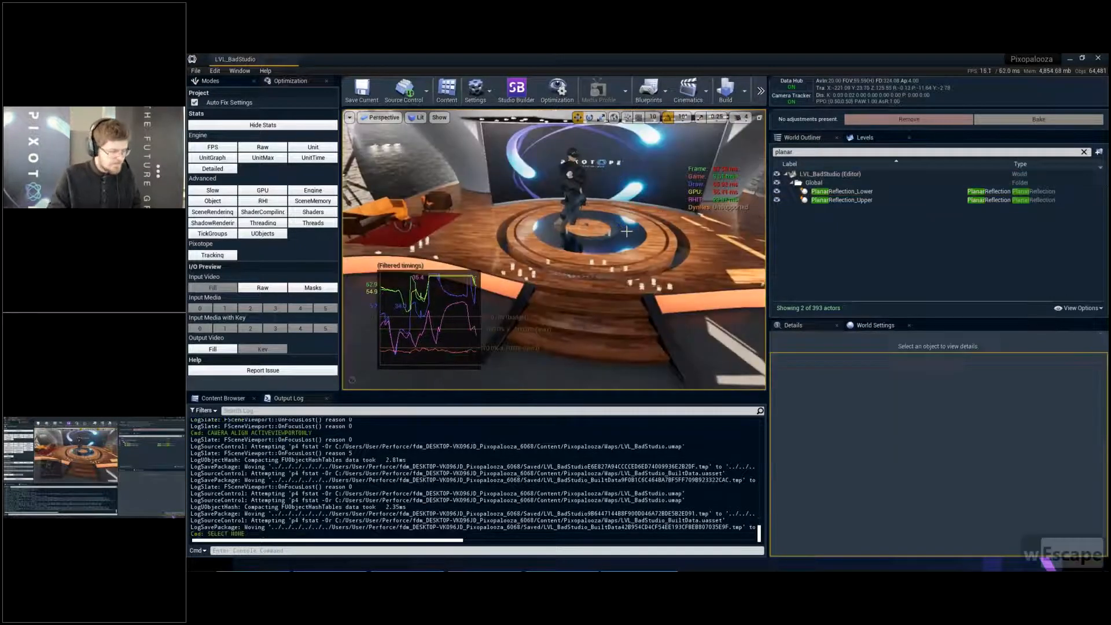
- Profile the GPU from the full-screen wide studio view and inspect the Scene's ShadowDepths pass in the GPU Visualizer
{"action": "key", "text": "F11"}
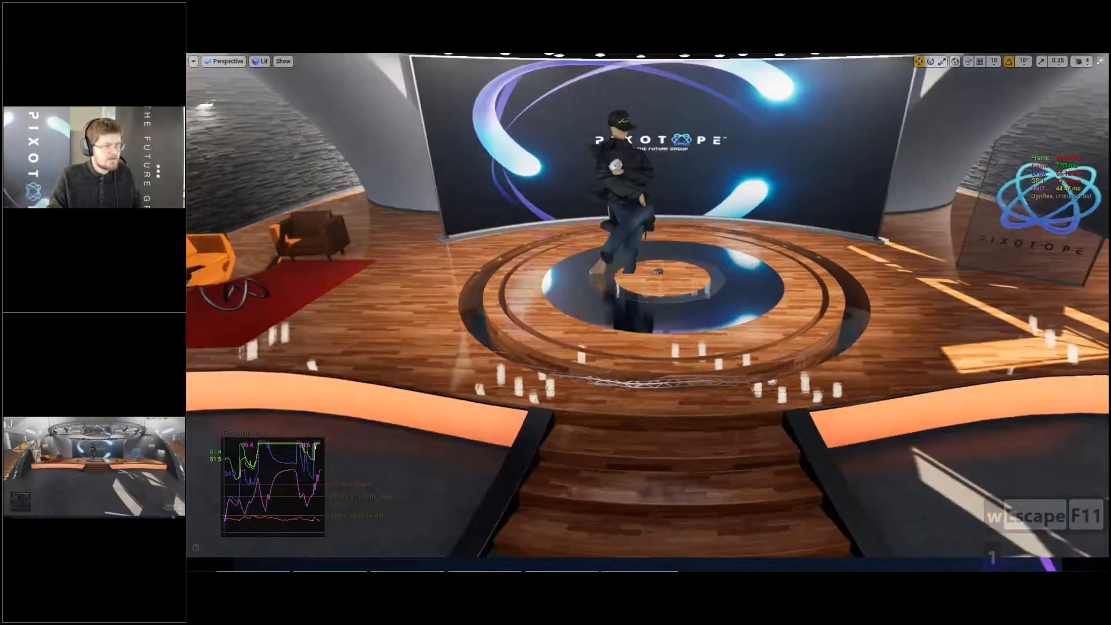
{"action": "key", "text": "1"}
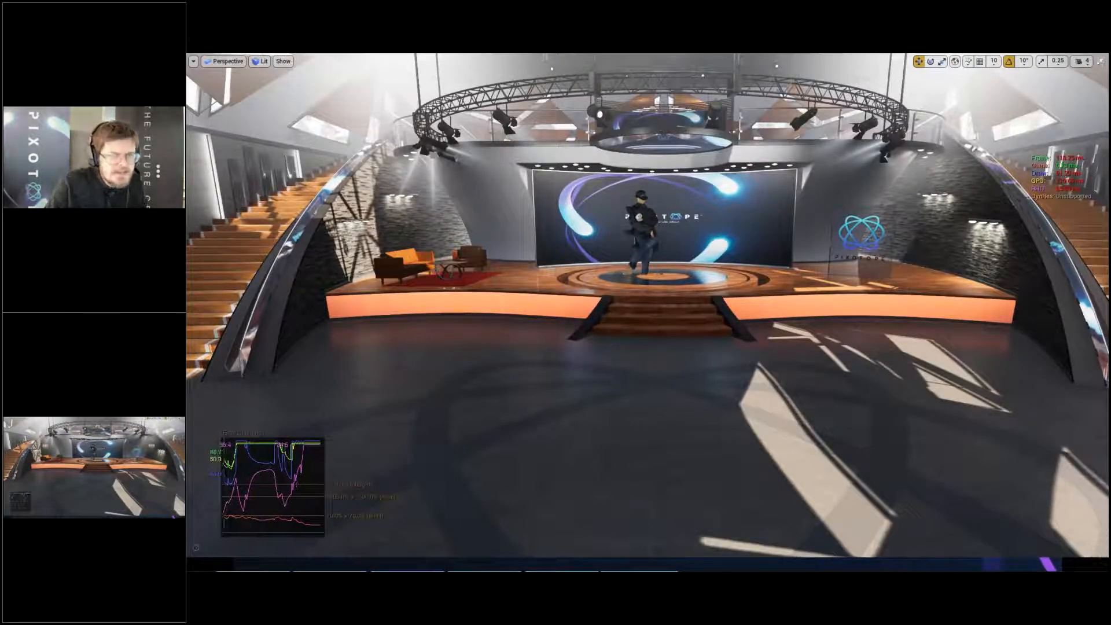
{"action": "key", "text": "ctrl+shift+comma"}
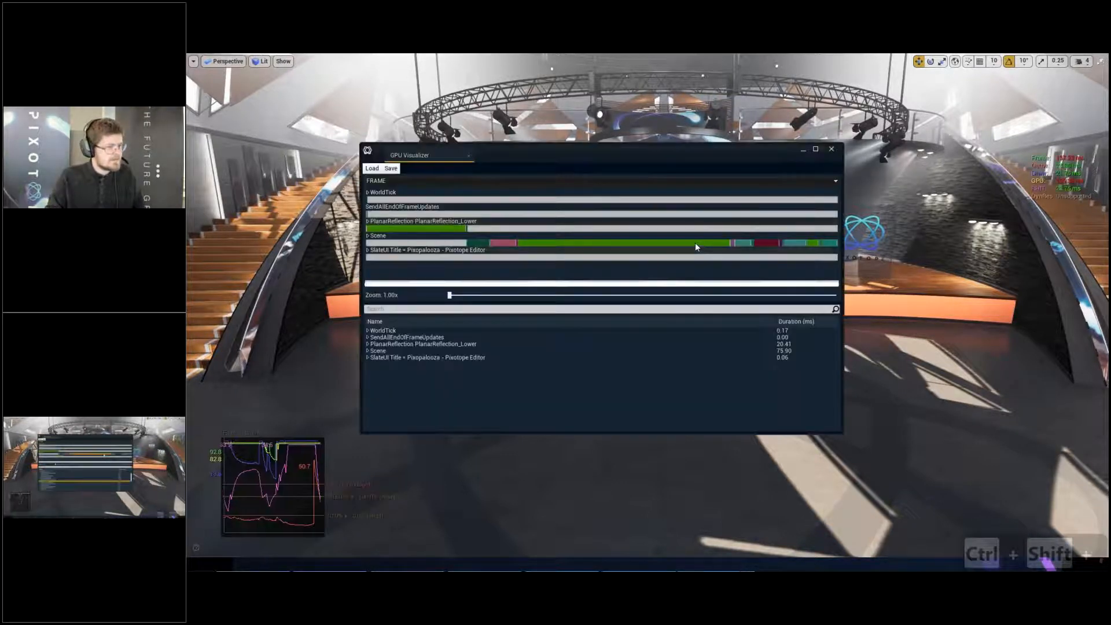
{"action": "left_click", "coordinate": [696, 244]}
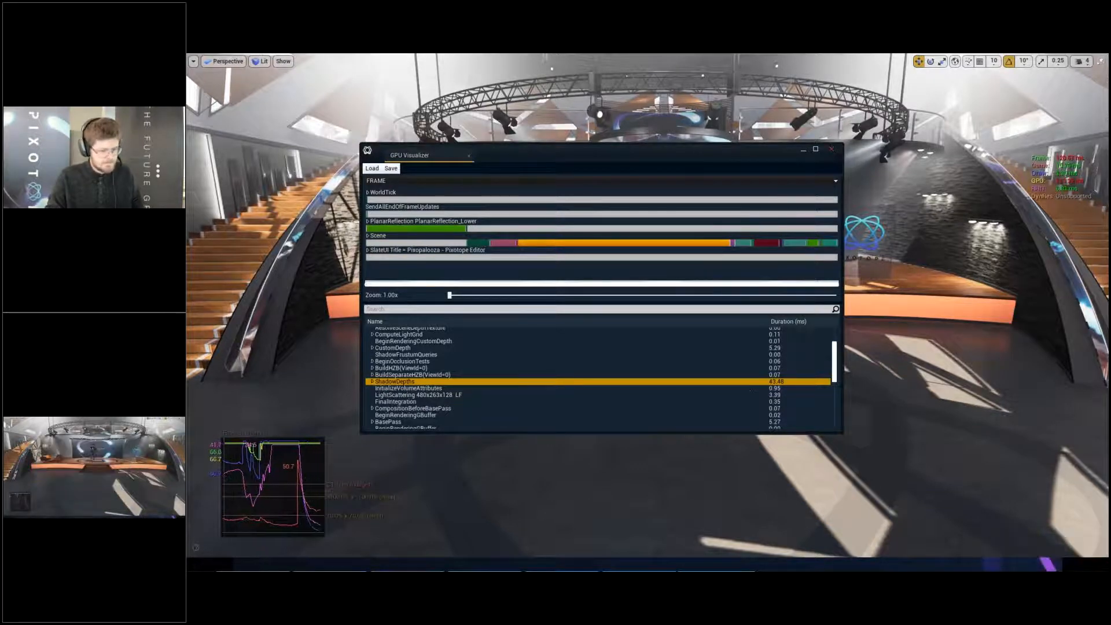
{"action": "key", "text": "F11"}
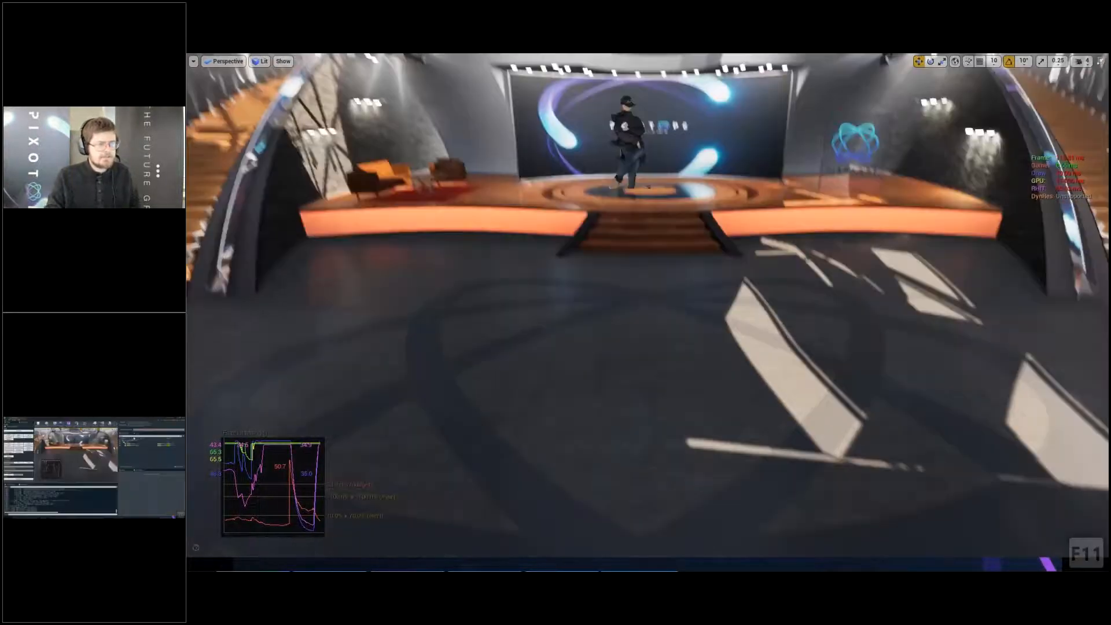
{"action": "key", "text": "F11"}
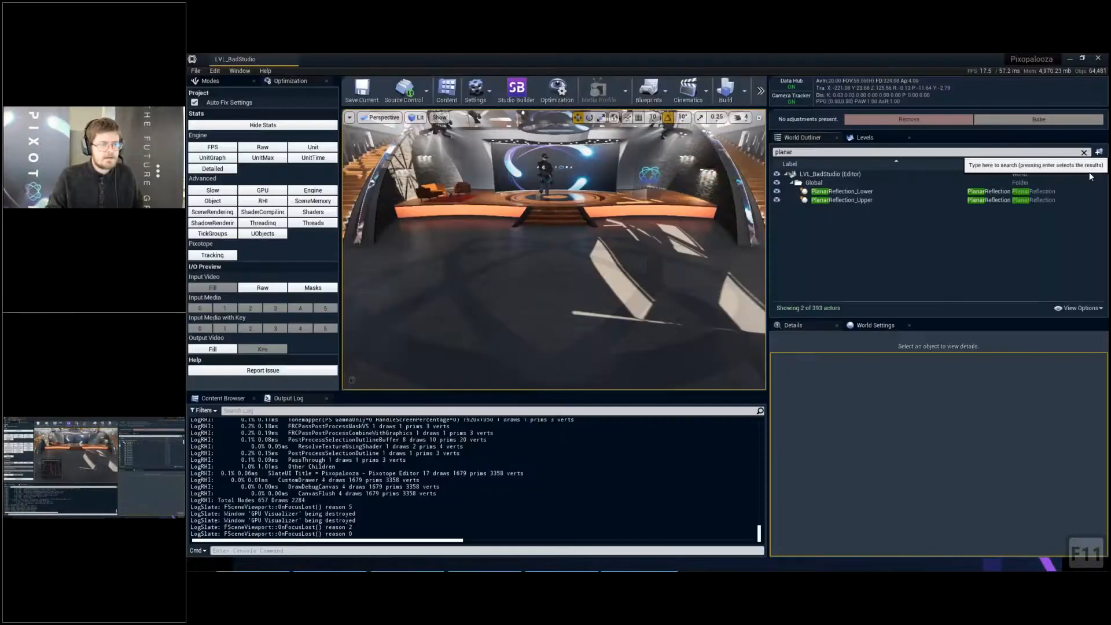
- Clear the outliner and details filters and set the mobility of SpotLight through SpotLight13 in BackWall_Spots to Static
{"action": "left_click", "coordinate": [825, 192]}
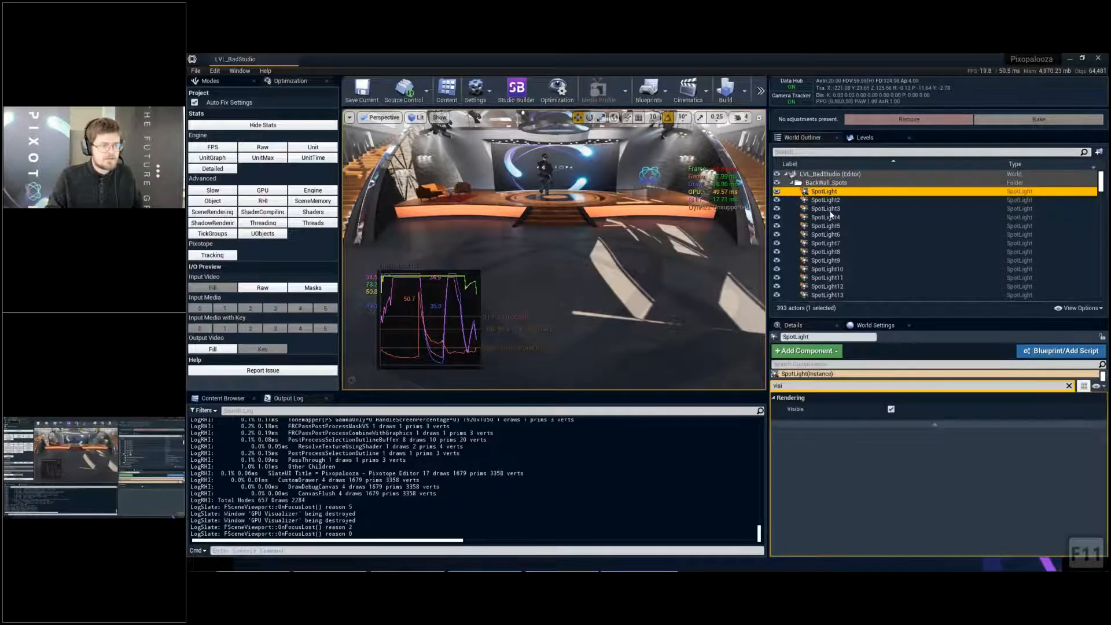
{"action": "scroll", "coordinate": [830, 223], "scroll_direction": "down", "scroll_amount": 3}
{"action": "left_click", "coordinate": [829, 231], "text": "shift"}
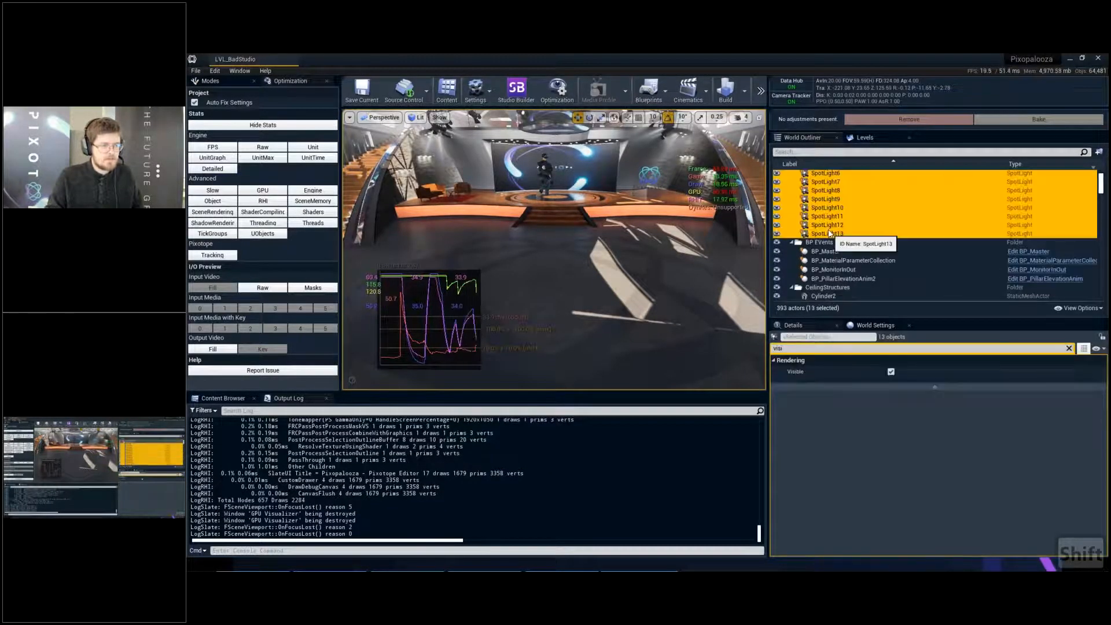
{"action": "scroll", "coordinate": [822, 214], "scroll_direction": "up", "scroll_amount": 3}
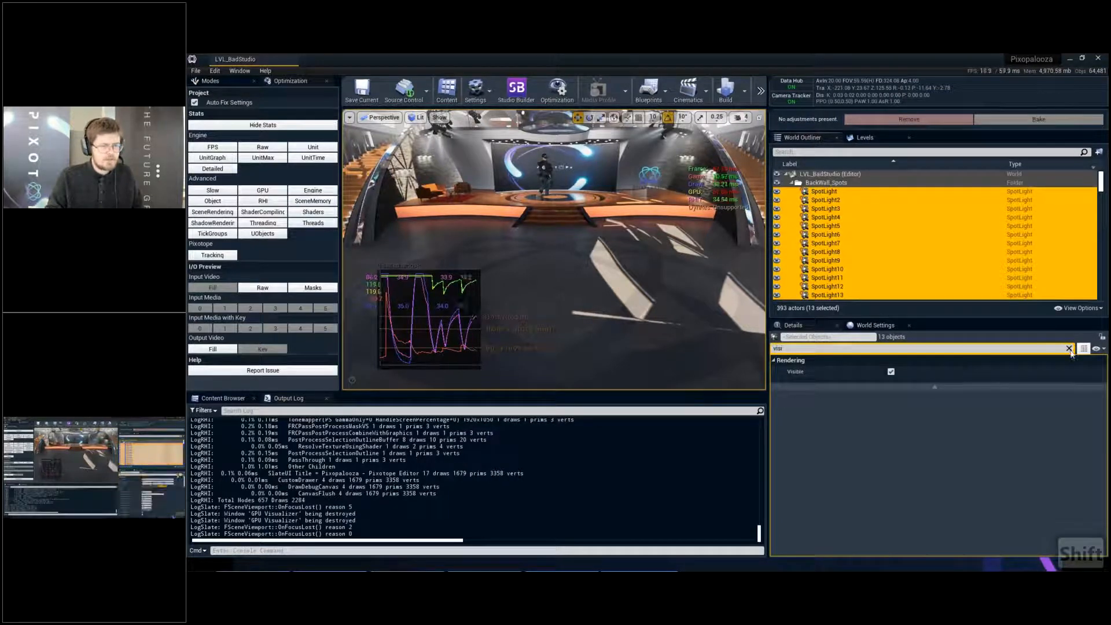
{"action": "left_click", "coordinate": [1069, 348]}
{"action": "left_click", "coordinate": [913, 407]}
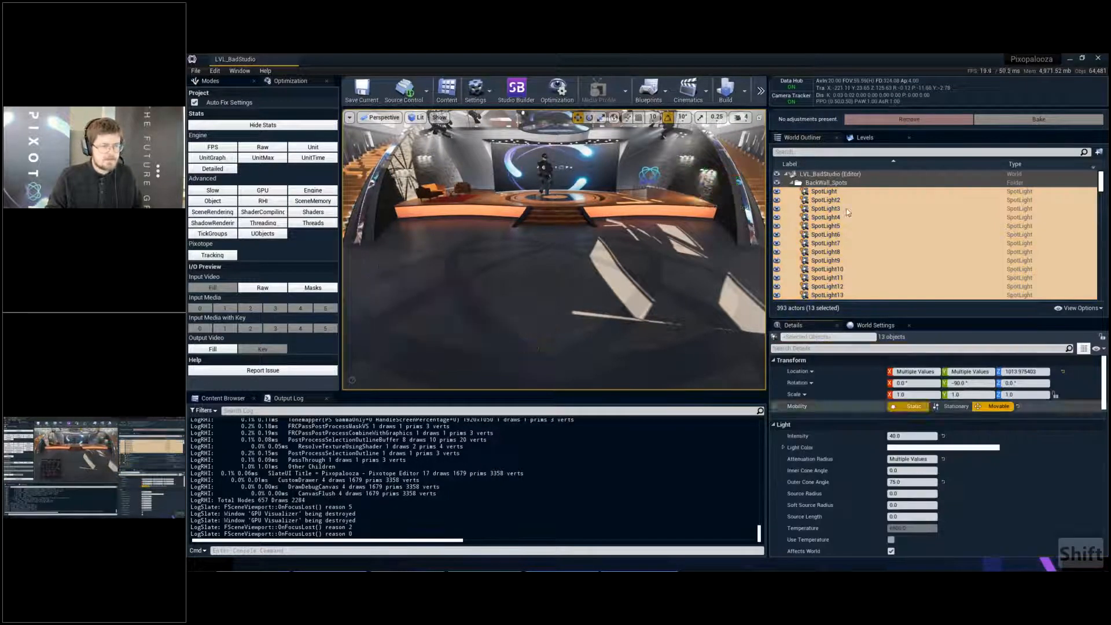
- Filter the World Outliner by "light" and set the mobility of all RectLights in the Lights_Stairs folder to Static
{"action": "scroll", "coordinate": [828, 263], "scroll_direction": "down", "scroll_amount": 1}
{"action": "scroll", "coordinate": [828, 264], "scroll_direction": "down", "scroll_amount": 5}
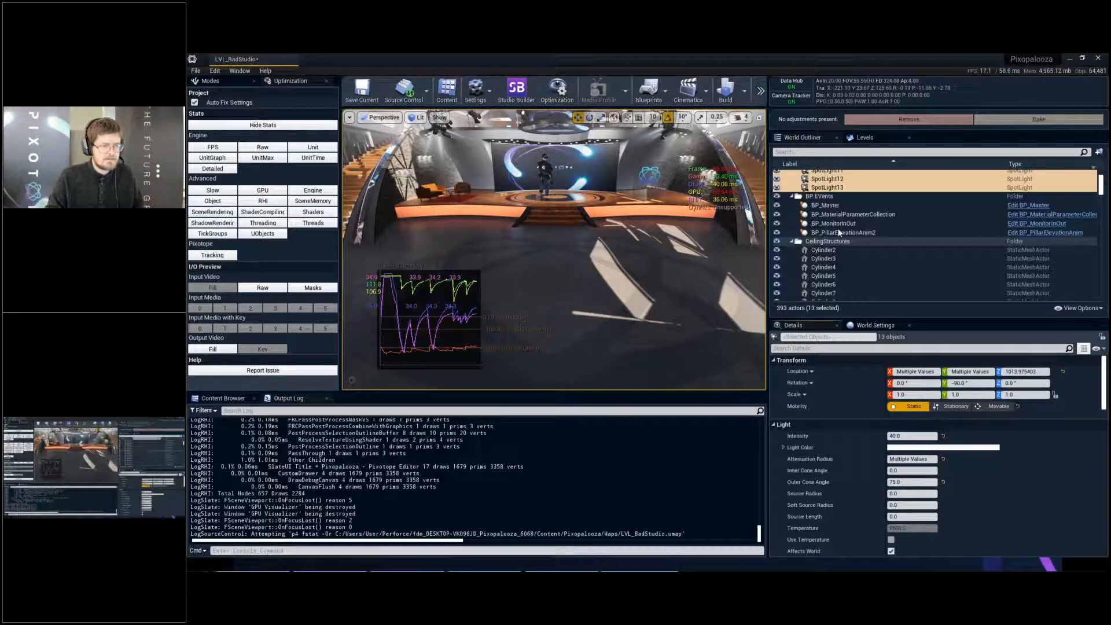
{"action": "left_click", "coordinate": [841, 153]}
{"action": "type", "text": "light"}
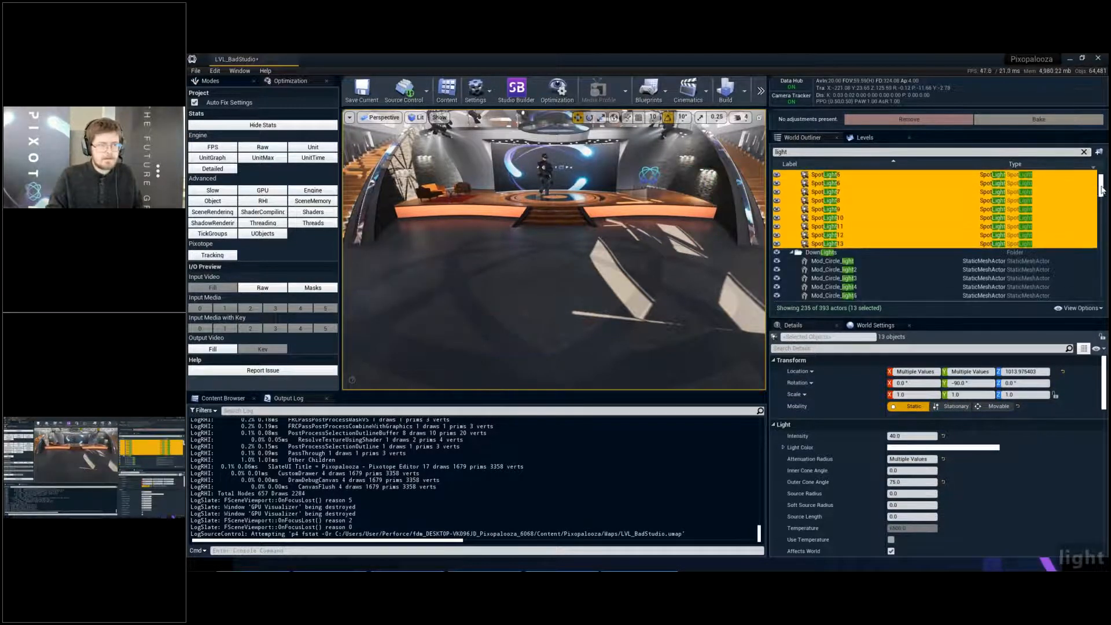
{"action": "left_click_drag", "start_coordinate": [1101, 187], "coordinate": [1101, 245]}
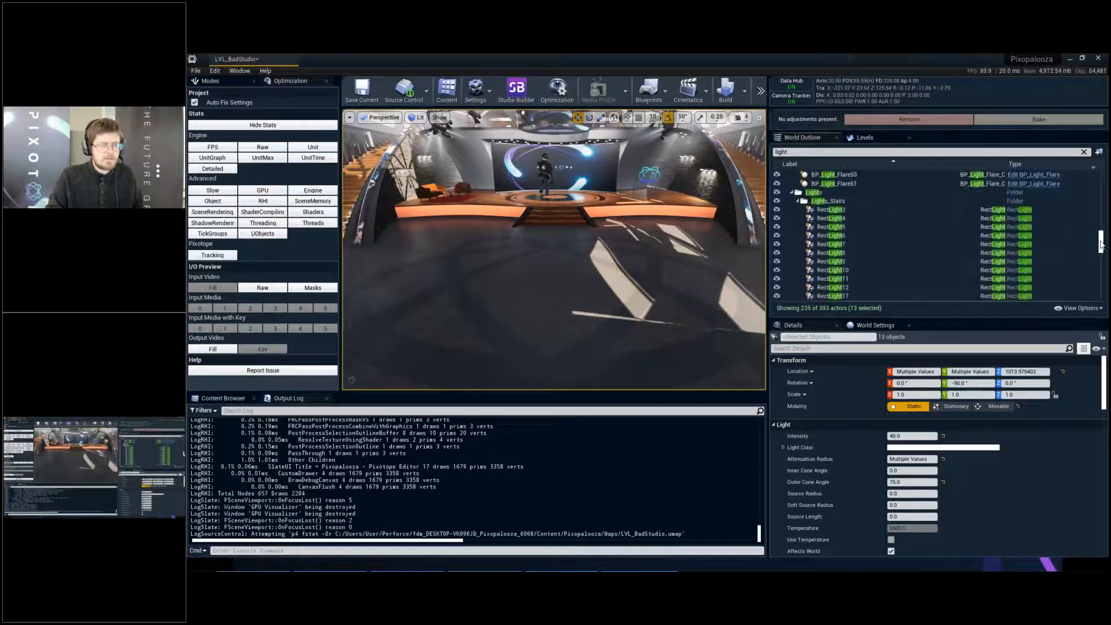
{"action": "scroll", "coordinate": [839, 224], "scroll_direction": "up", "scroll_amount": 1}
{"action": "left_click", "coordinate": [840, 225]}
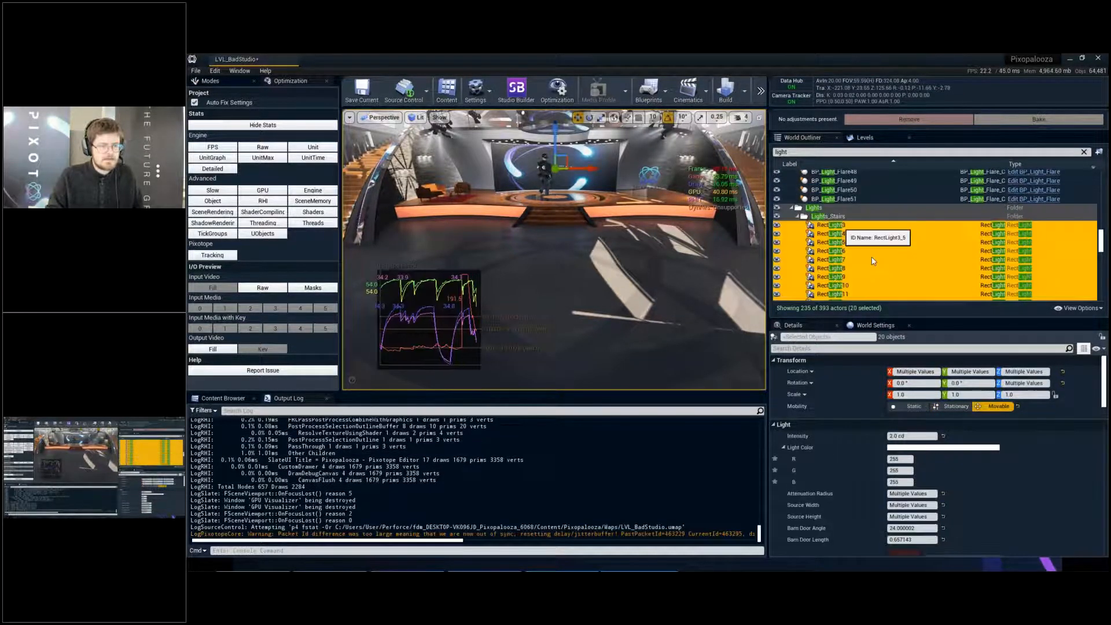
{"action": "left_click", "coordinate": [915, 407]}
- Set the mobility of the WallLights folder's rect lights, from RectLight13 through RectLight69, to Static
{"action": "scroll", "coordinate": [834, 217], "scroll_direction": "down", "scroll_amount": 5}
{"action": "left_click", "coordinate": [835, 284]}
{"action": "scroll", "coordinate": [837, 292], "scroll_direction": "down", "scroll_amount": 3}
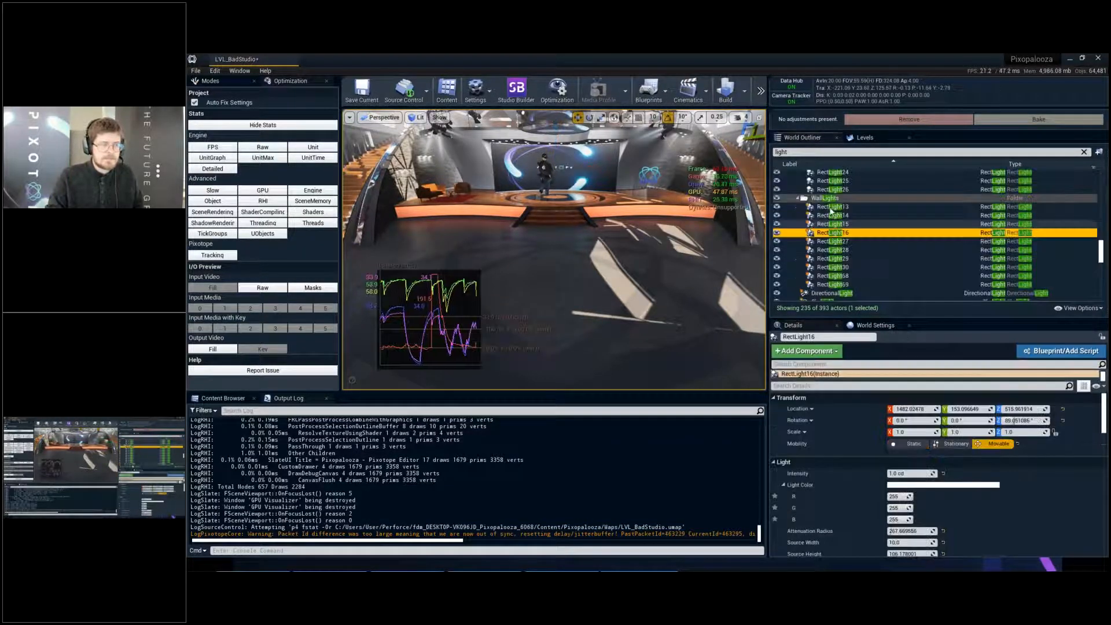
{"action": "left_click", "coordinate": [835, 286], "text": "shift"}
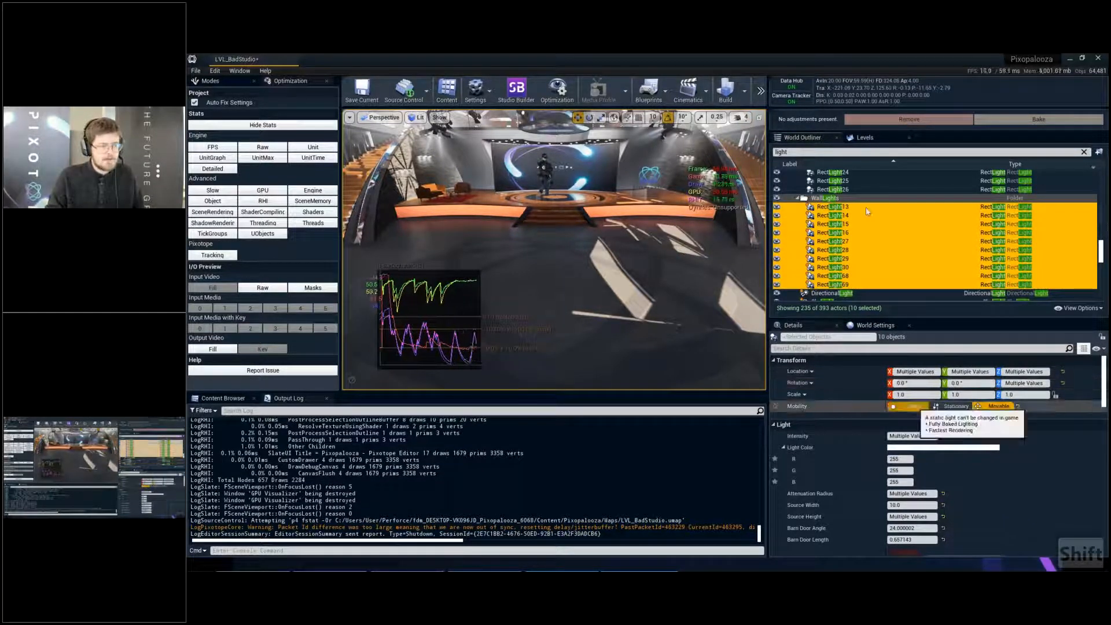
- Check the mobility of DirectionalLight and SpotLight21, and set the first RectLight in the RectLights folder to Static
{"action": "scroll", "coordinate": [867, 211], "scroll_direction": "down", "scroll_amount": 2}
{"action": "left_click", "coordinate": [840, 264]}
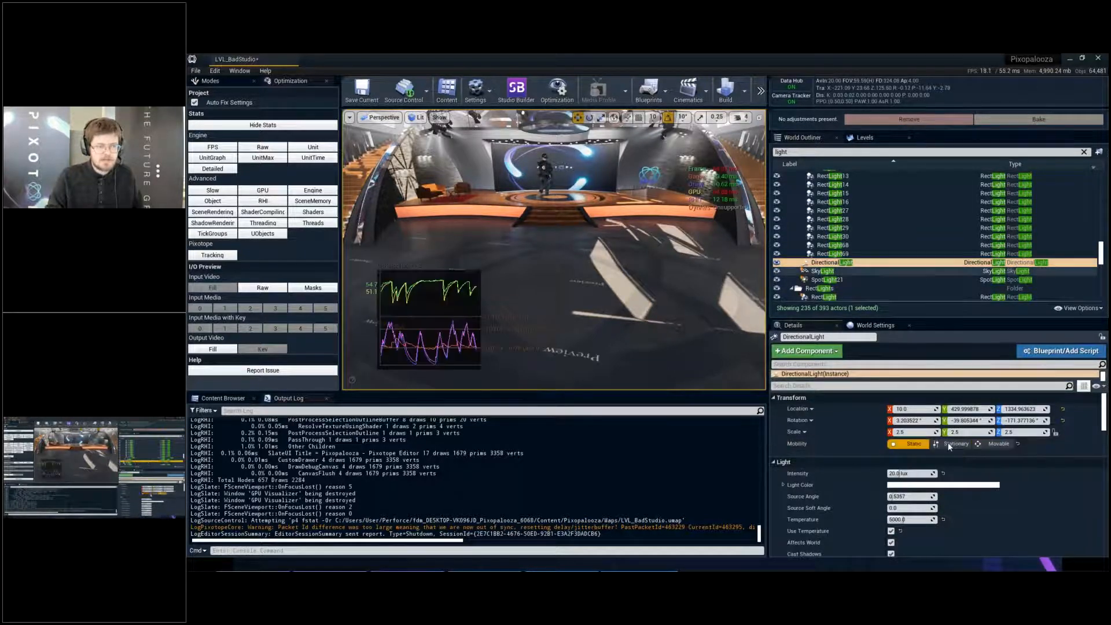
{"action": "left_click", "coordinate": [835, 280]}
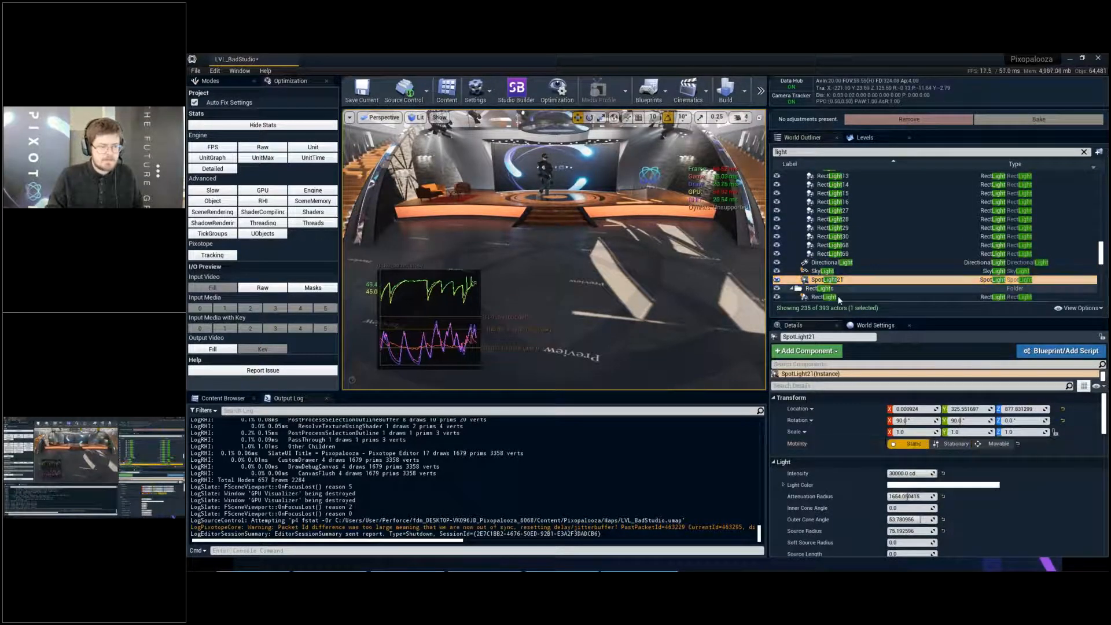
{"action": "left_click", "coordinate": [838, 296]}
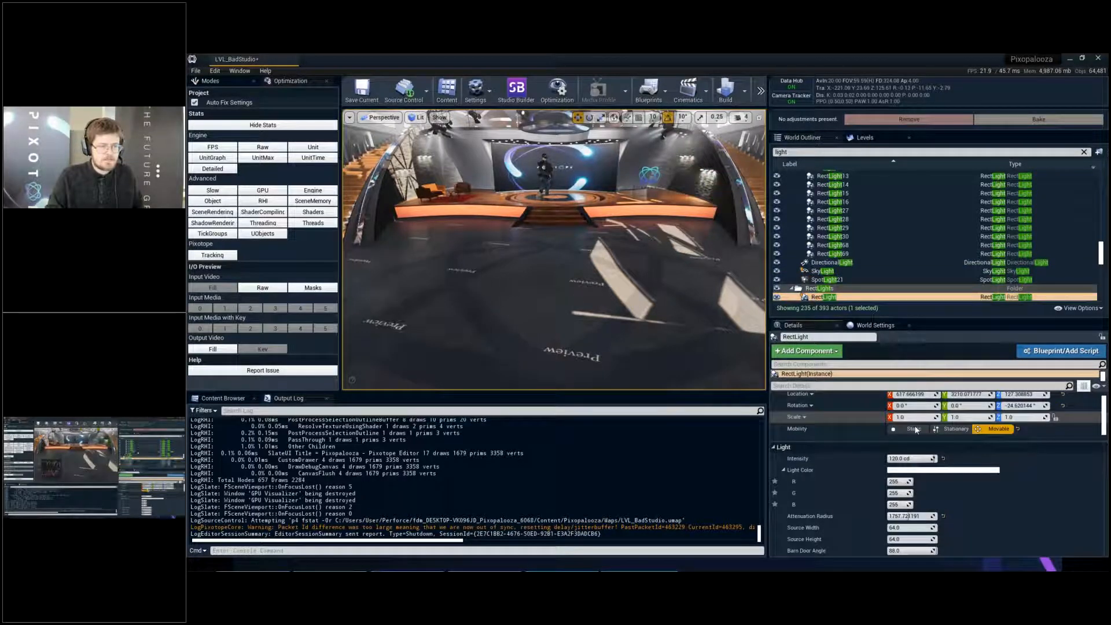
- Set the mobility of the remaining RectLights folder lights, from RectLight2 through RectLight67, to Static and save the level
{"action": "scroll", "coordinate": [868, 234], "scroll_direction": "down", "scroll_amount": 3}
{"action": "scroll", "coordinate": [831, 184], "scroll_direction": "down", "scroll_amount": 2}
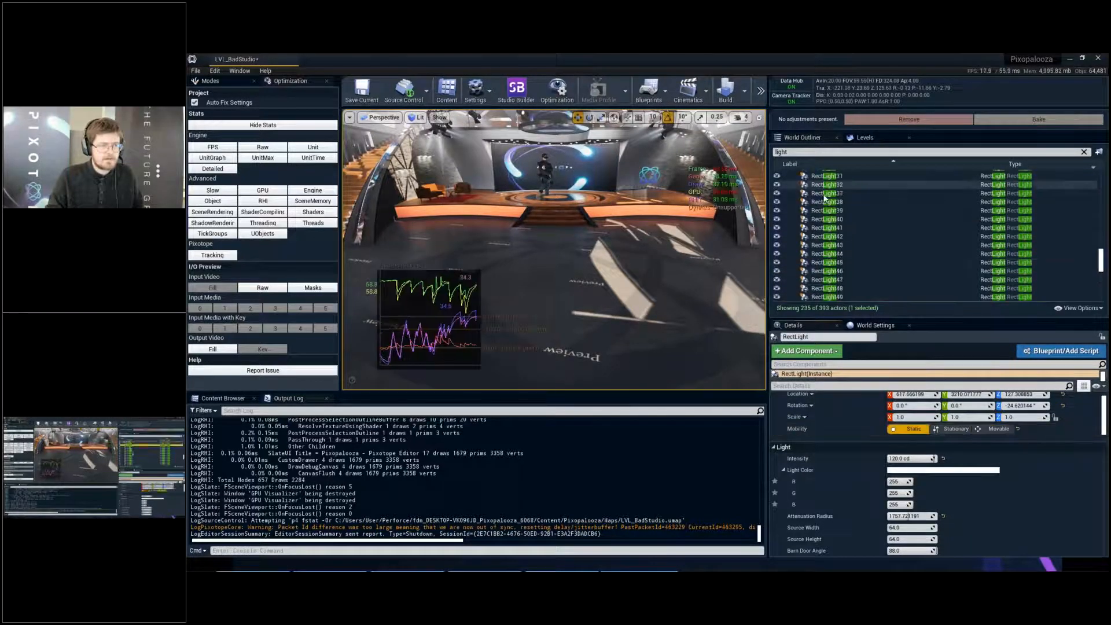
{"action": "left_click", "coordinate": [832, 199]}
{"action": "scroll", "coordinate": [840, 253], "scroll_direction": "down", "scroll_amount": 10}
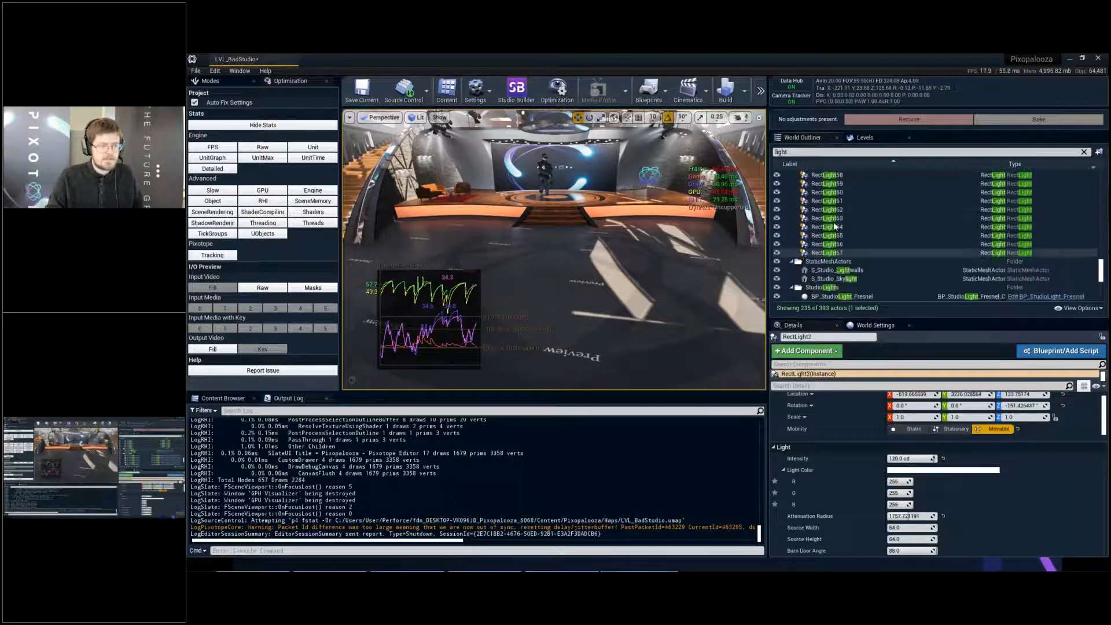
{"action": "scroll", "coordinate": [836, 227], "scroll_direction": "down", "scroll_amount": 2}
{"action": "left_click", "coordinate": [828, 207], "text": "shift"}
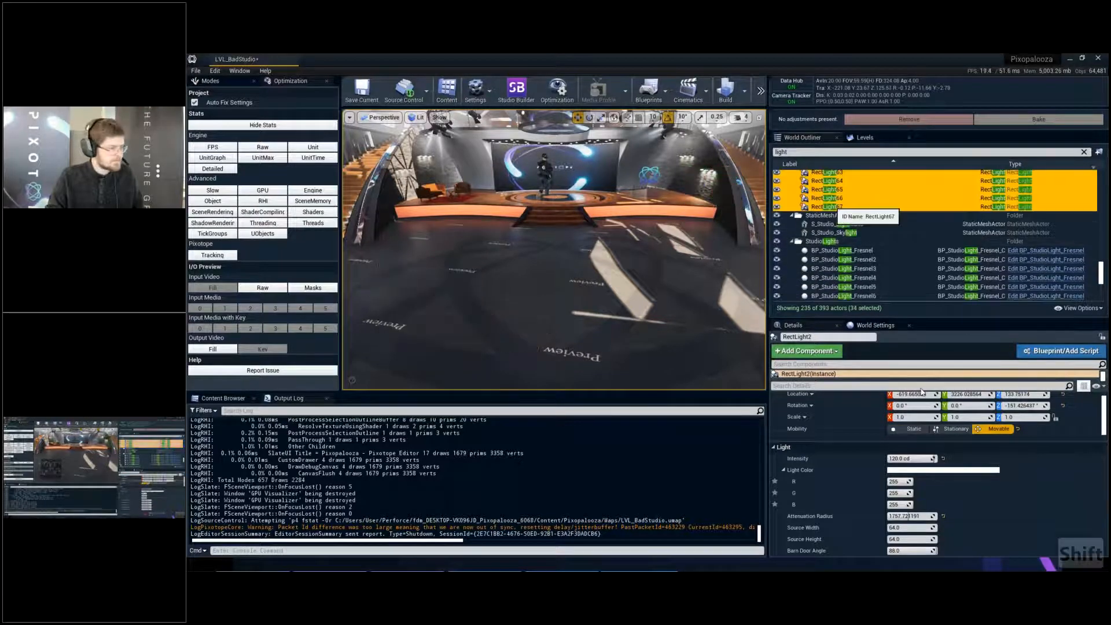
{"action": "left_click", "coordinate": [916, 391]}
{"action": "right_click_drag", "start_coordinate": [683, 243], "coordinate": [637, 240]}
{"action": "key", "text": "w"}
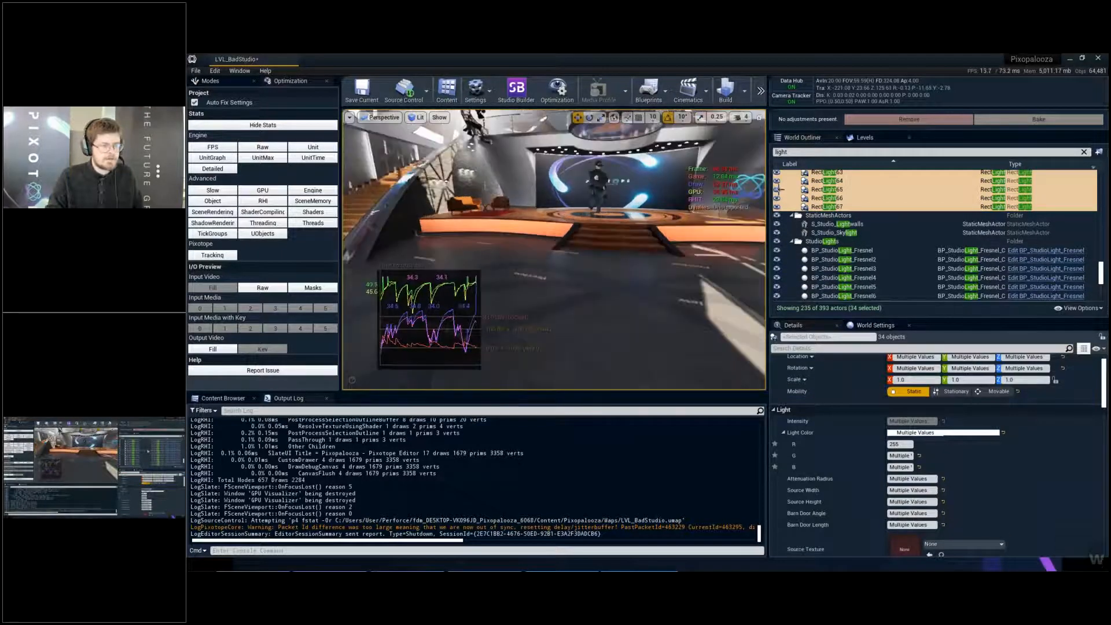
{"action": "scroll", "coordinate": [870, 220], "scroll_direction": "down", "scroll_amount": 4}
{"action": "scroll", "coordinate": [870, 220], "scroll_direction": "down", "scroll_amount": 6}
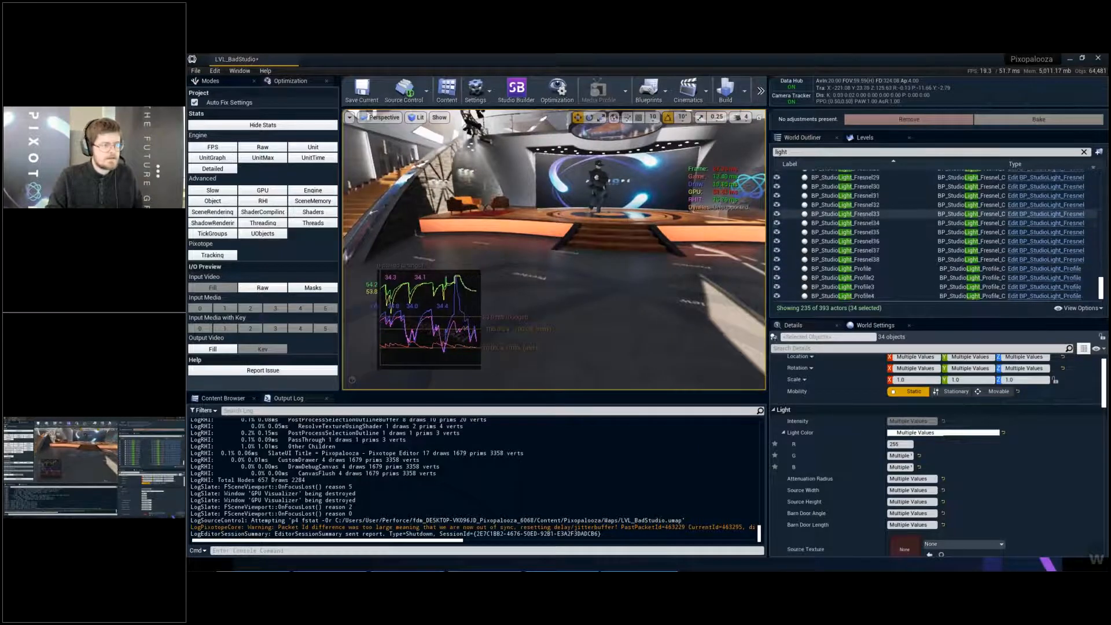
{"action": "key", "text": "ctrl+s"}
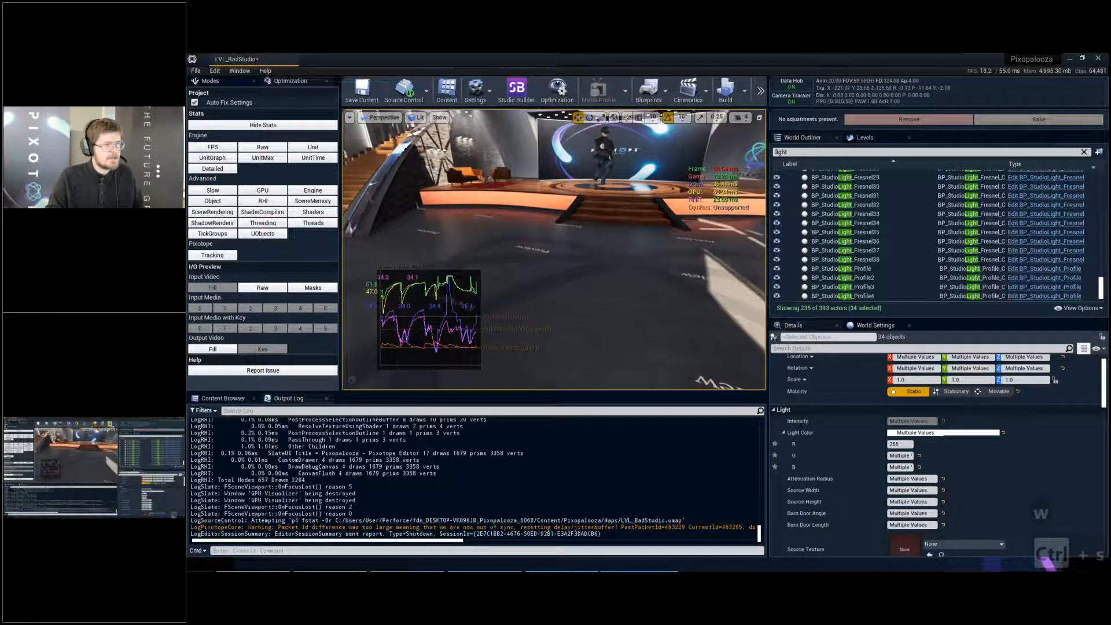
- Reset the world's Lightmass Static Lighting Level Scale to 1.0, indirect lighting bounces to 3 and sky lighting bounces to 1, and save
{"action": "left_click", "coordinate": [745, 91]}
{"action": "mouse_move", "coordinate": [812, 134]}
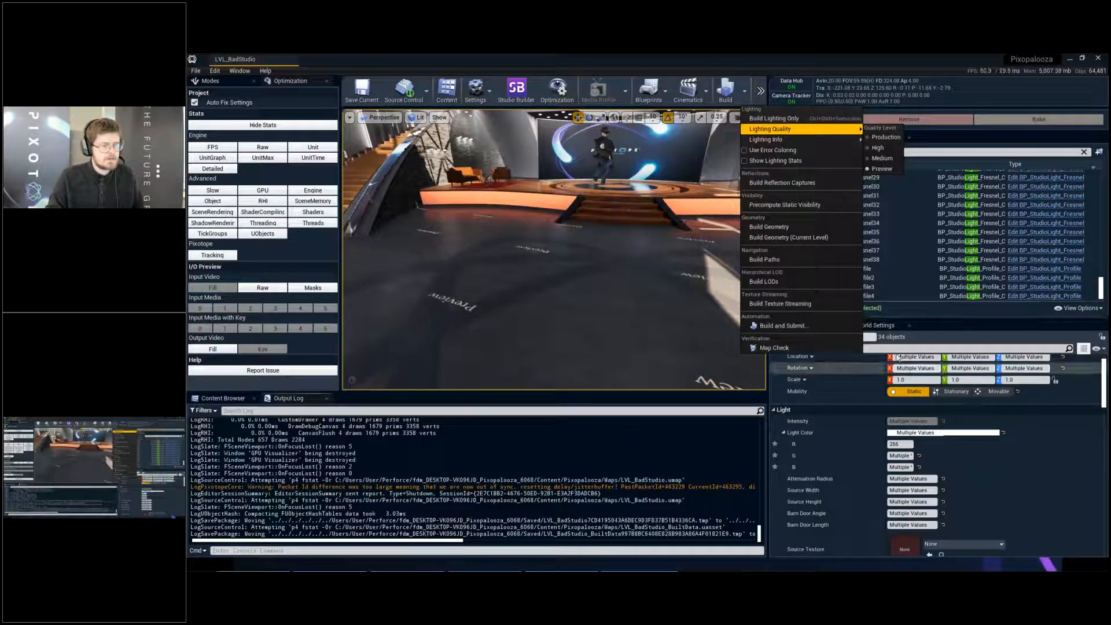
{"action": "left_click", "coordinate": [876, 325]}
{"action": "left_click", "coordinate": [876, 325]}
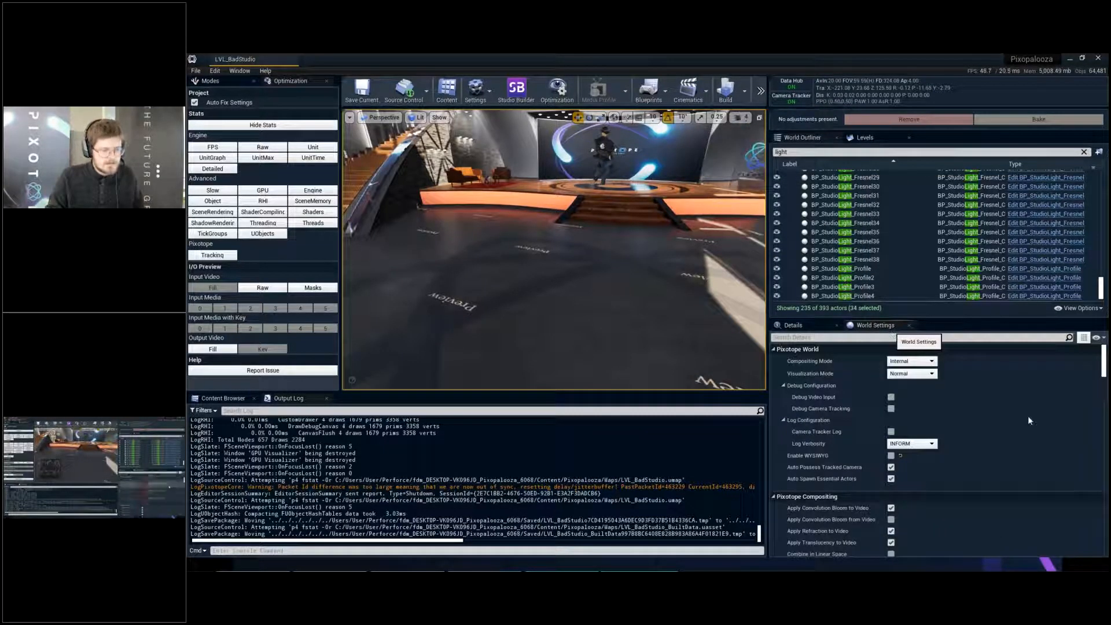
{"action": "scroll", "coordinate": [1026, 404], "scroll_direction": "down", "scroll_amount": 6}
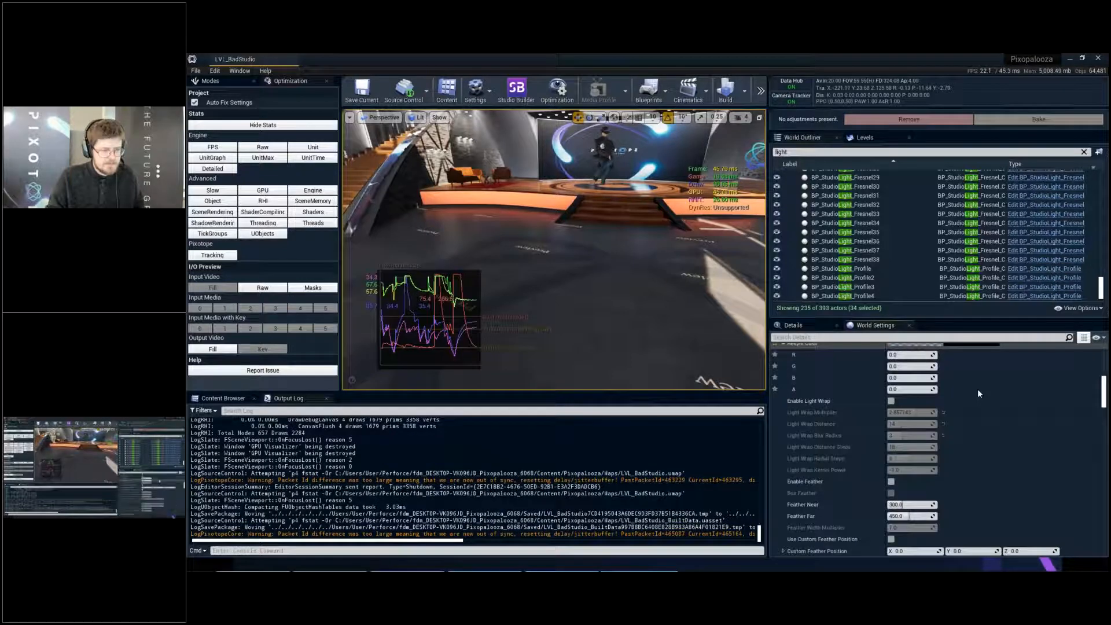
{"action": "scroll", "coordinate": [978, 382], "scroll_direction": "down", "scroll_amount": 5}
{"action": "scroll", "coordinate": [958, 390], "scroll_direction": "down", "scroll_amount": 6}
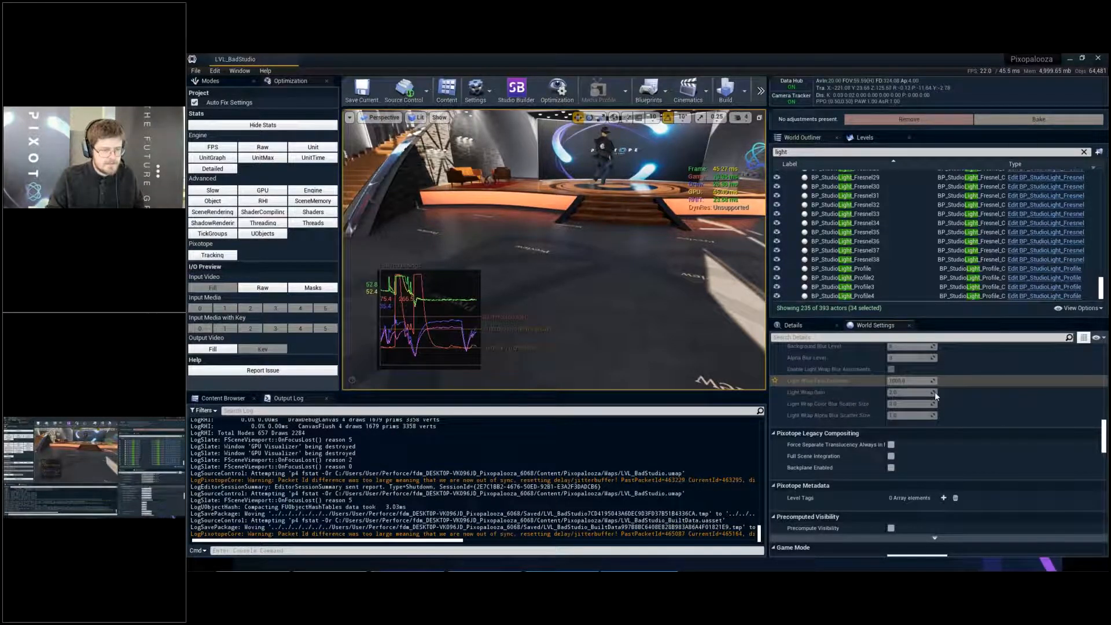
{"action": "scroll", "coordinate": [935, 391], "scroll_direction": "down", "scroll_amount": 6}
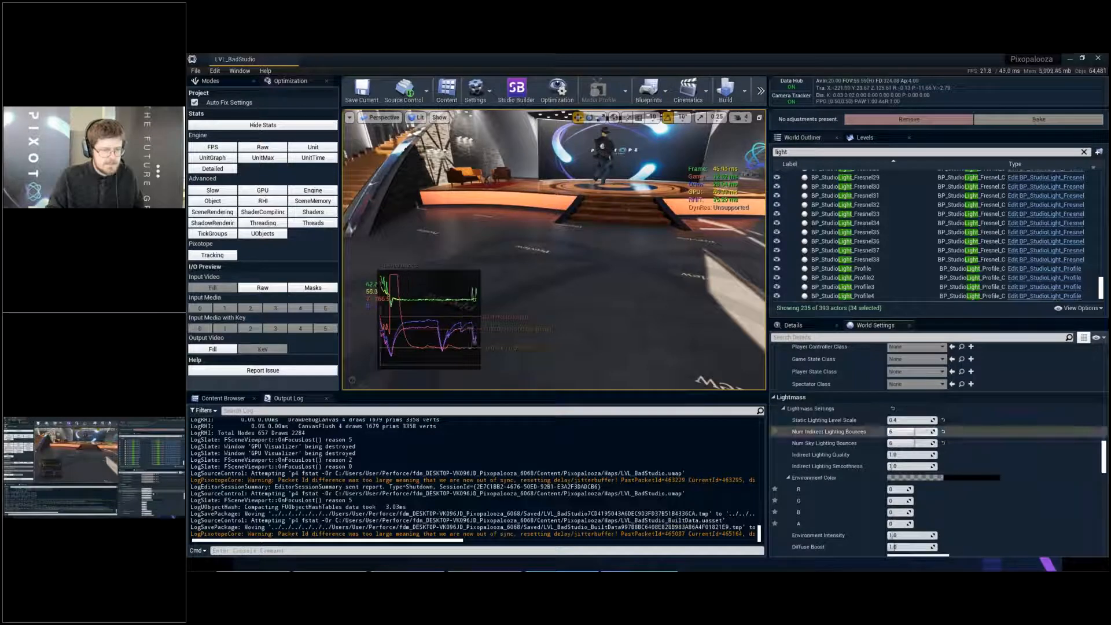
{"action": "left_click", "coordinate": [943, 443]}
{"action": "left_click", "coordinate": [942, 431]}
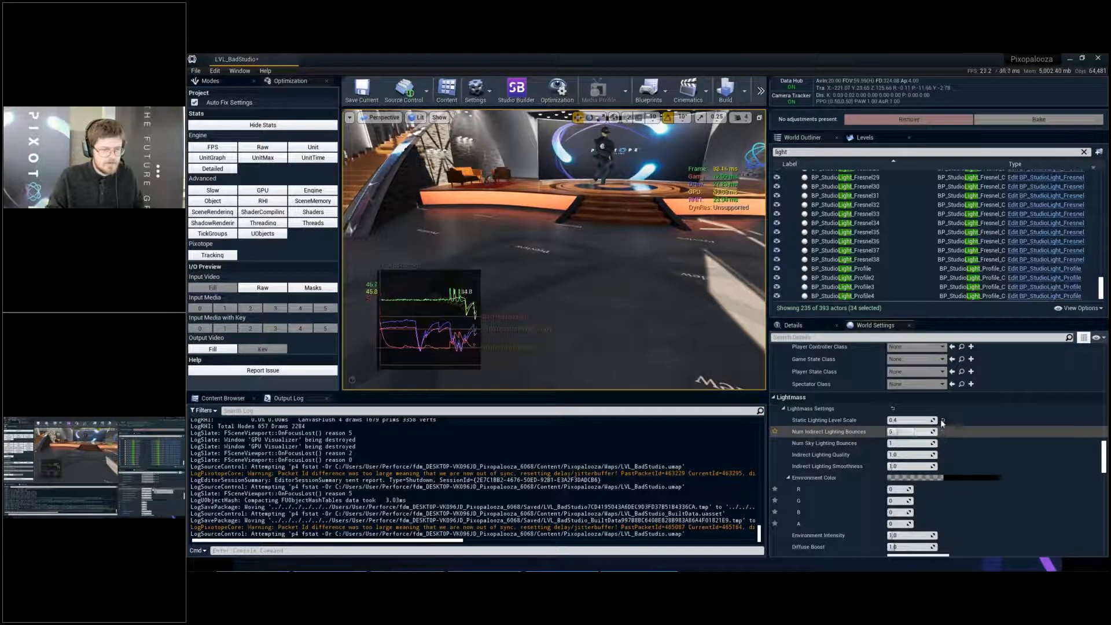
{"action": "left_click", "coordinate": [943, 420]}
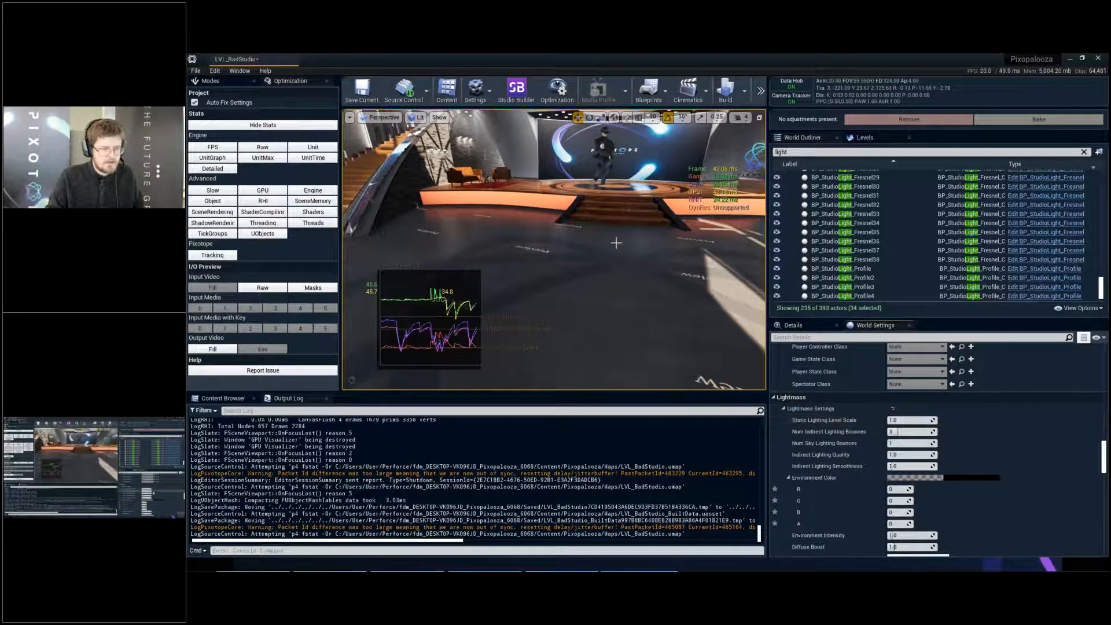
{"action": "key", "text": "ctrl+s"}
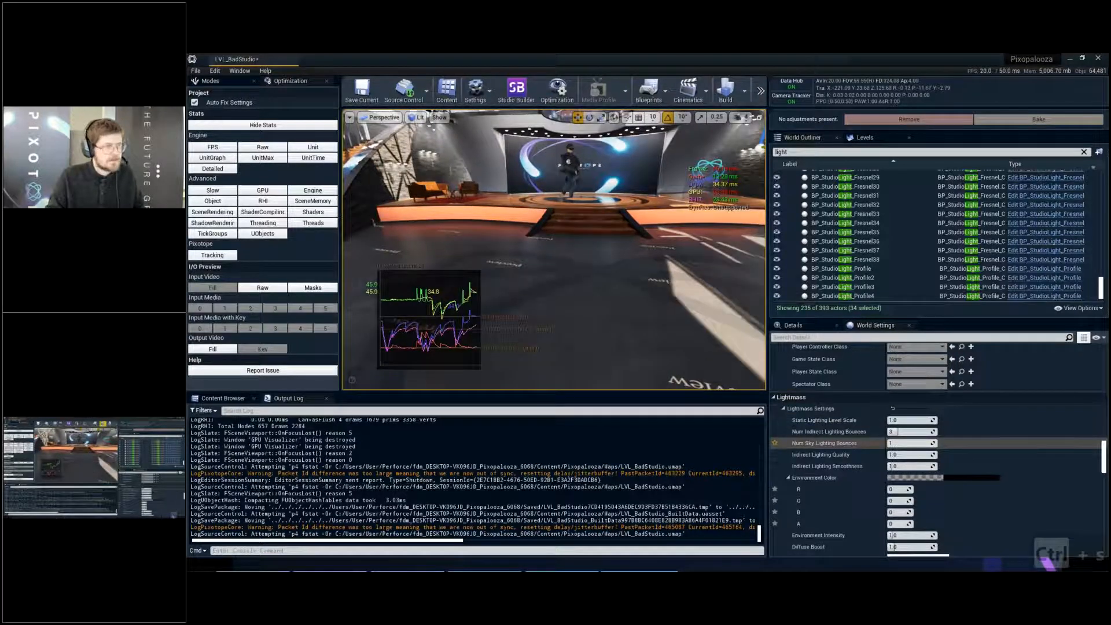
- Try to build only the level's lighting
{"action": "left_click", "coordinate": [744, 91]}
{"action": "left_click", "coordinate": [778, 119]}
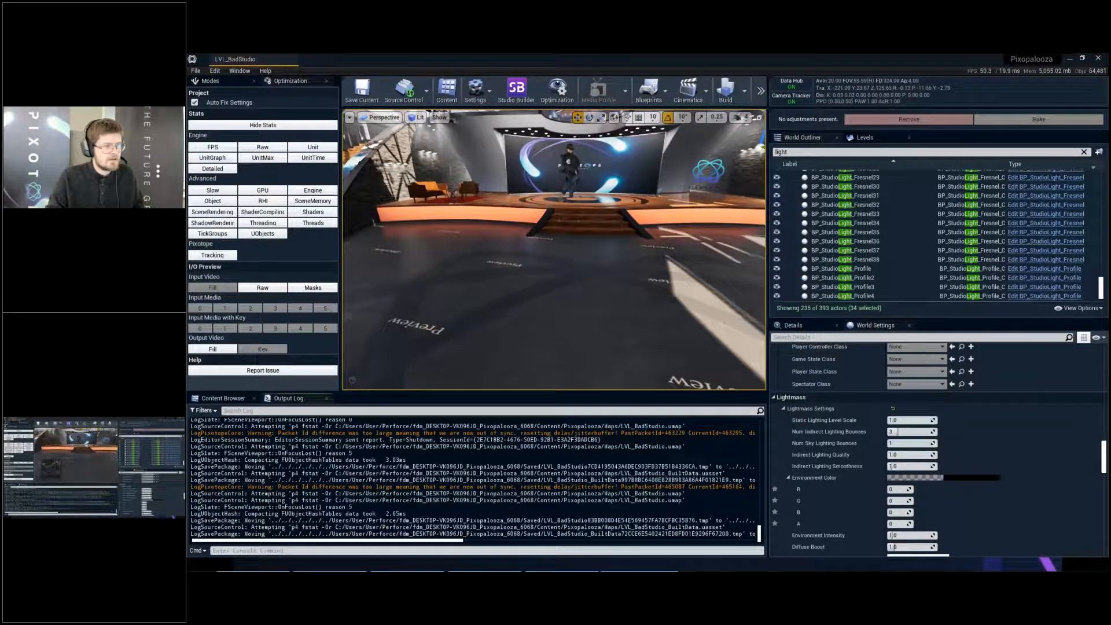
{"action": "left_click", "coordinate": [745, 91]}
{"action": "left_click", "coordinate": [777, 119]}
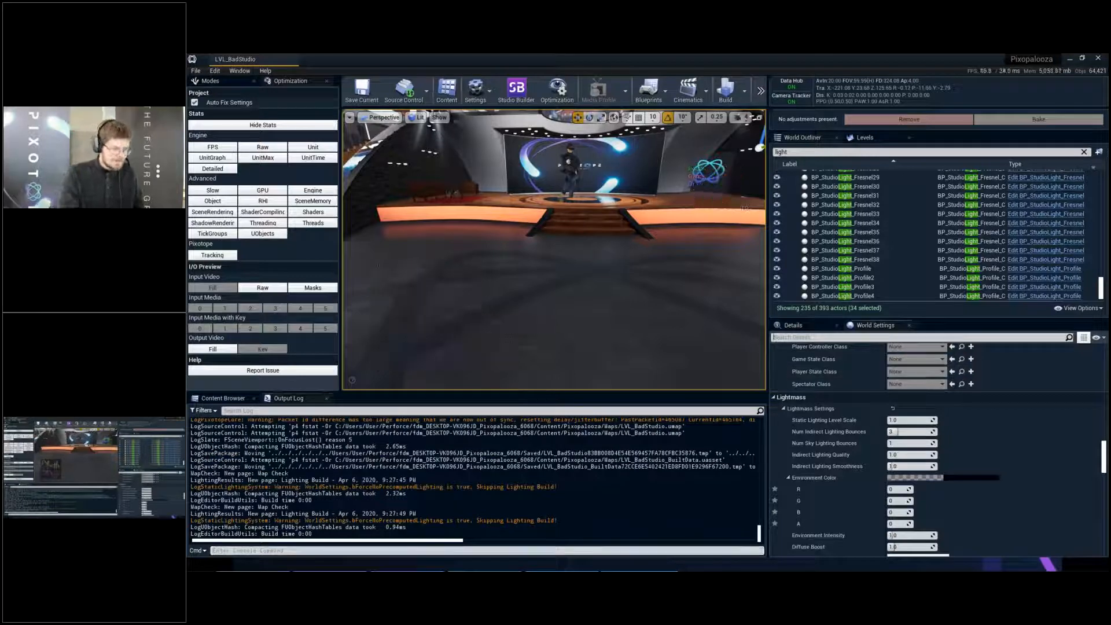
- Filter the World Settings by "prec", turn off Force No Precomputed Lighting and save the level
{"action": "left_click", "coordinate": [920, 338]}
{"action": "type", "text": "pr"}
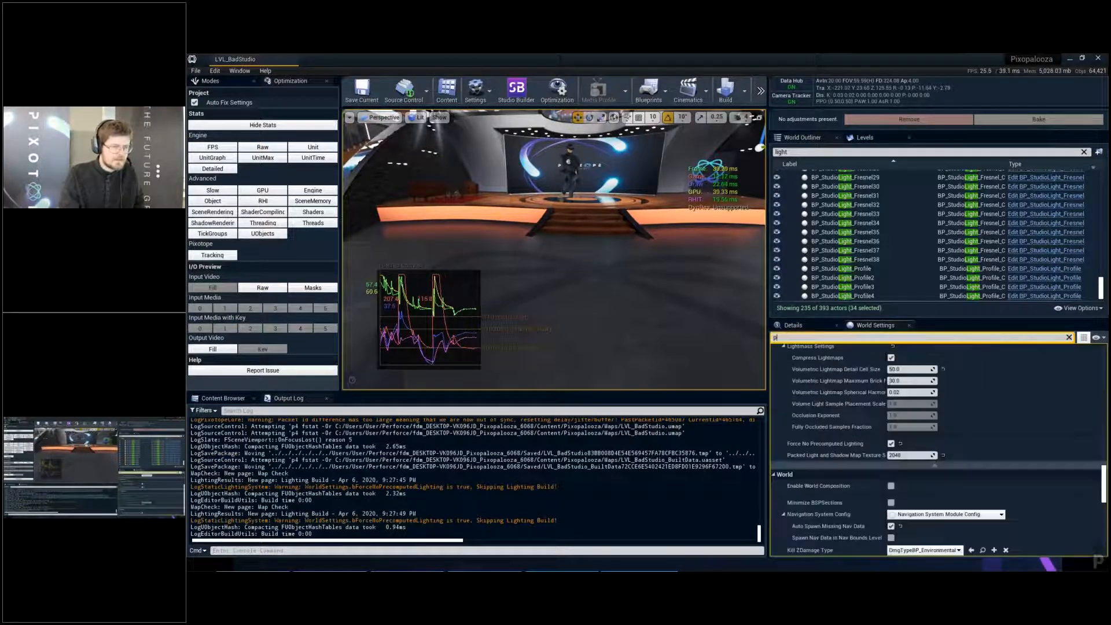
{"action": "type", "text": "ec"}
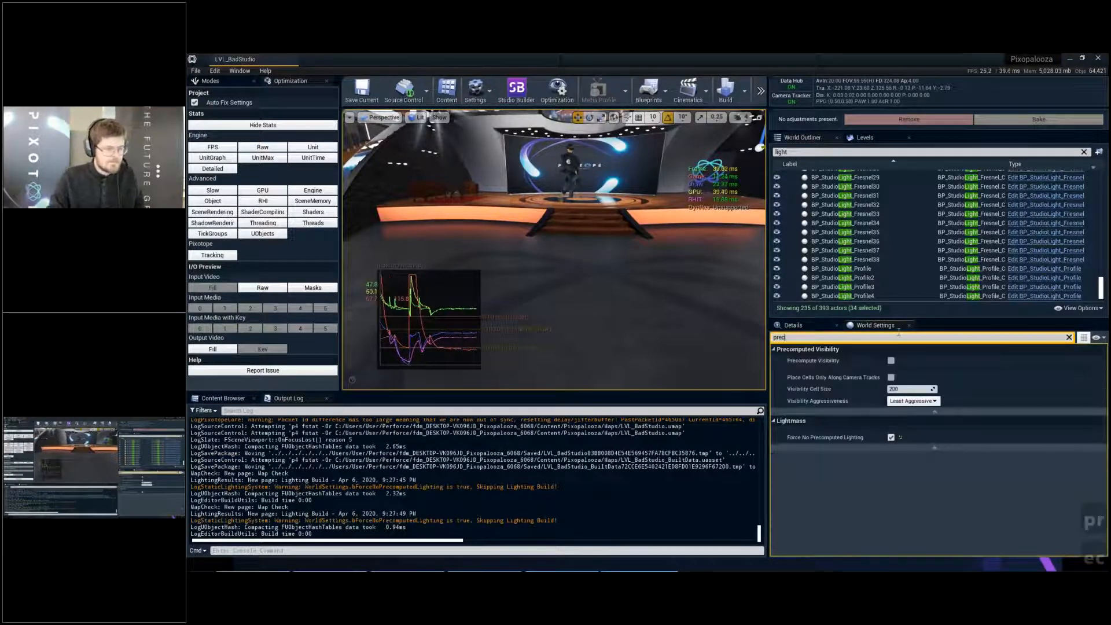
{"action": "mouse_move", "coordinate": [855, 438]}
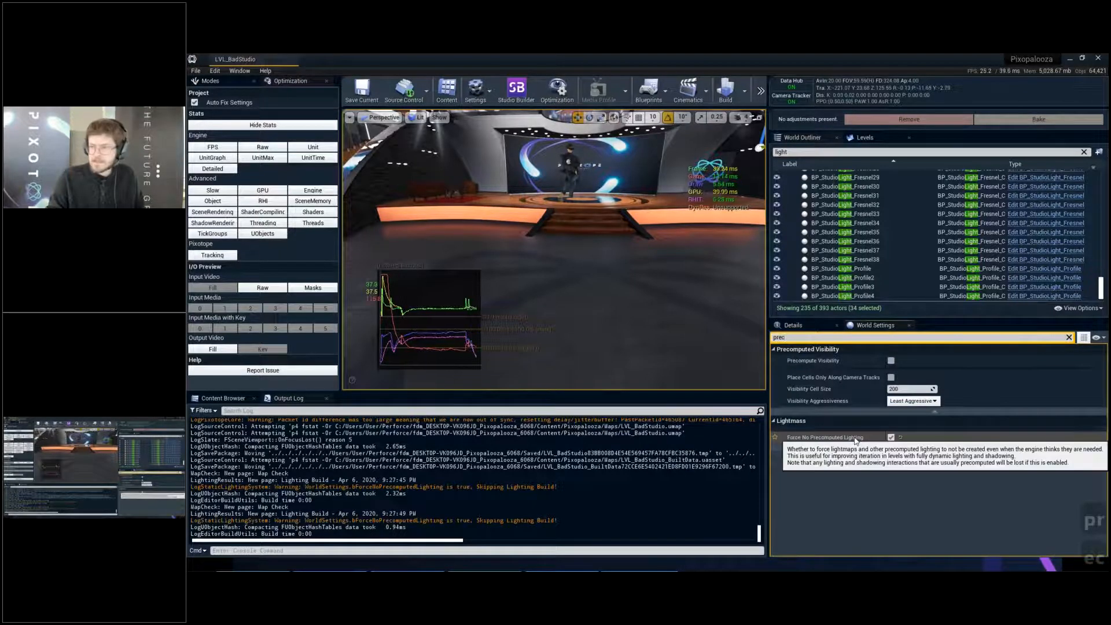
{"action": "left_click", "coordinate": [891, 437]}
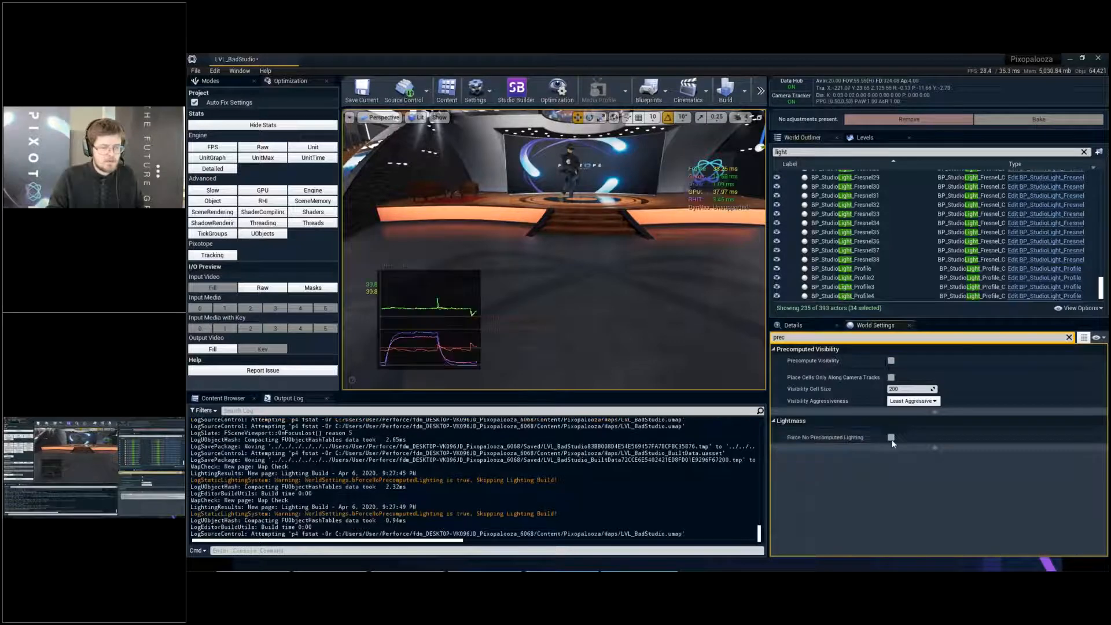
{"action": "key", "text": "ctrl+s"}
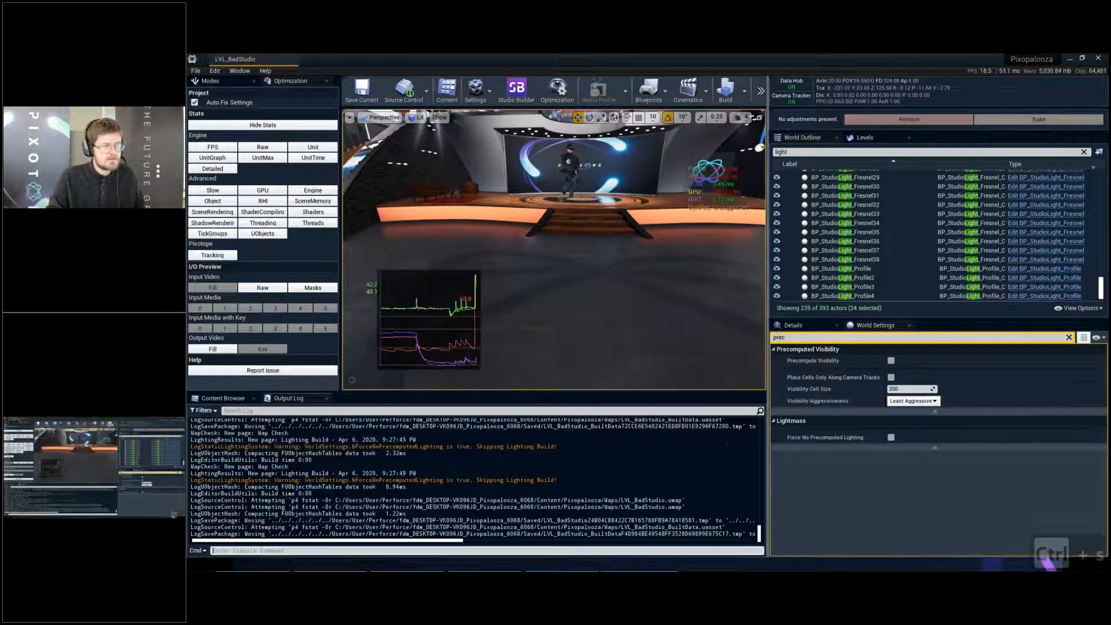
- Start the level build and check the lighting build's progress in the Swarm Agent
{"action": "left_click", "coordinate": [726, 89]}
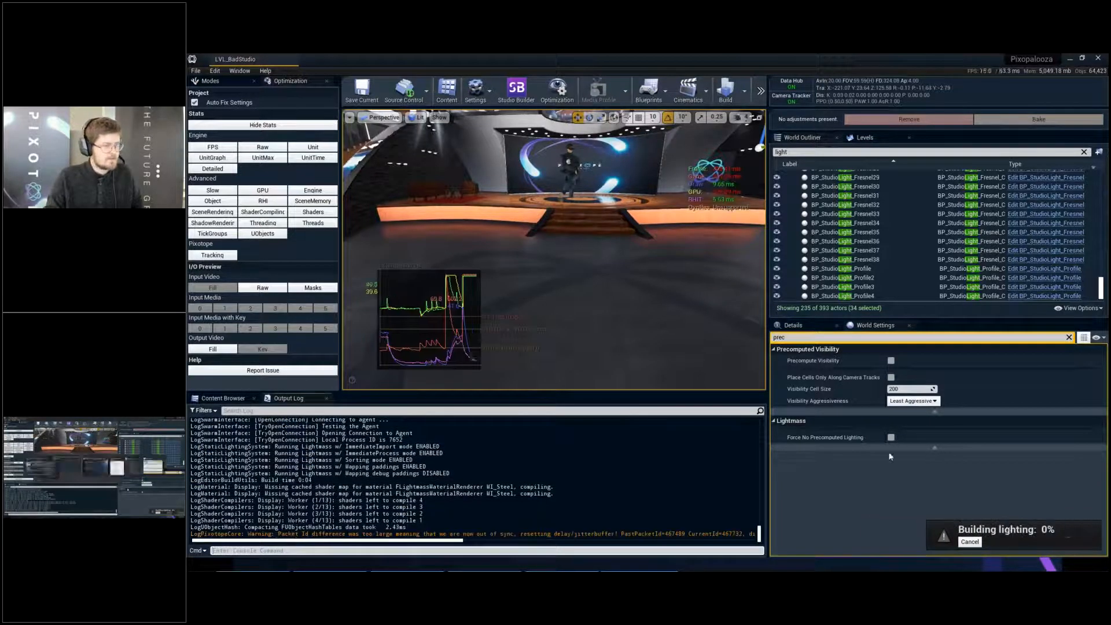
{"action": "key", "text": "alt+Tab"}
{"action": "key", "text": "alt+shift+Tab"}
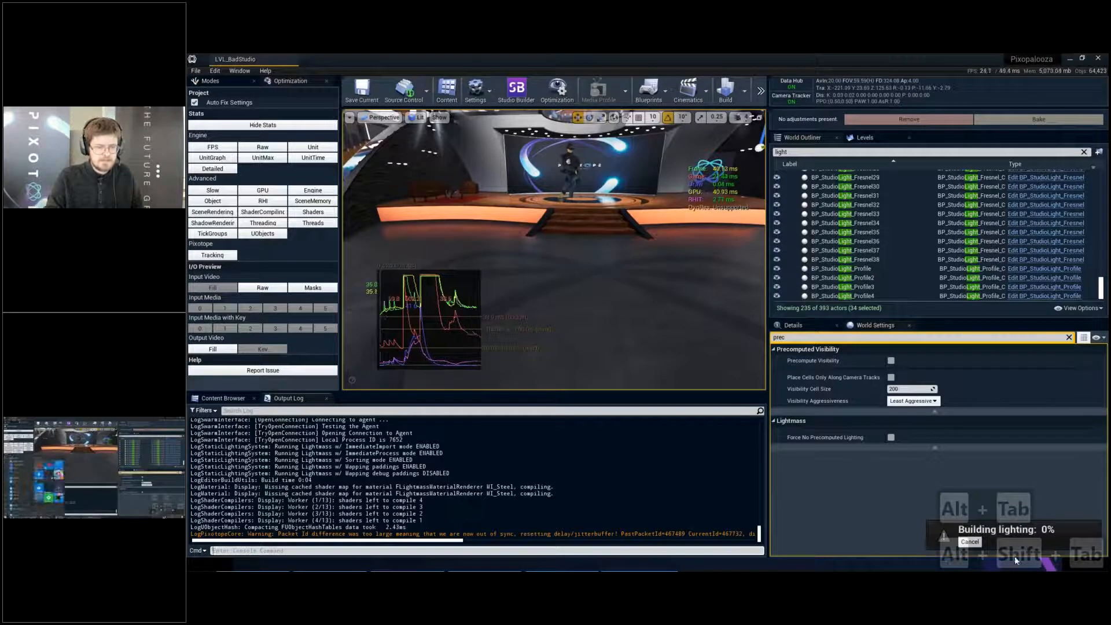
{"action": "key", "text": "super"}
{"action": "left_click", "coordinate": [997, 562]}
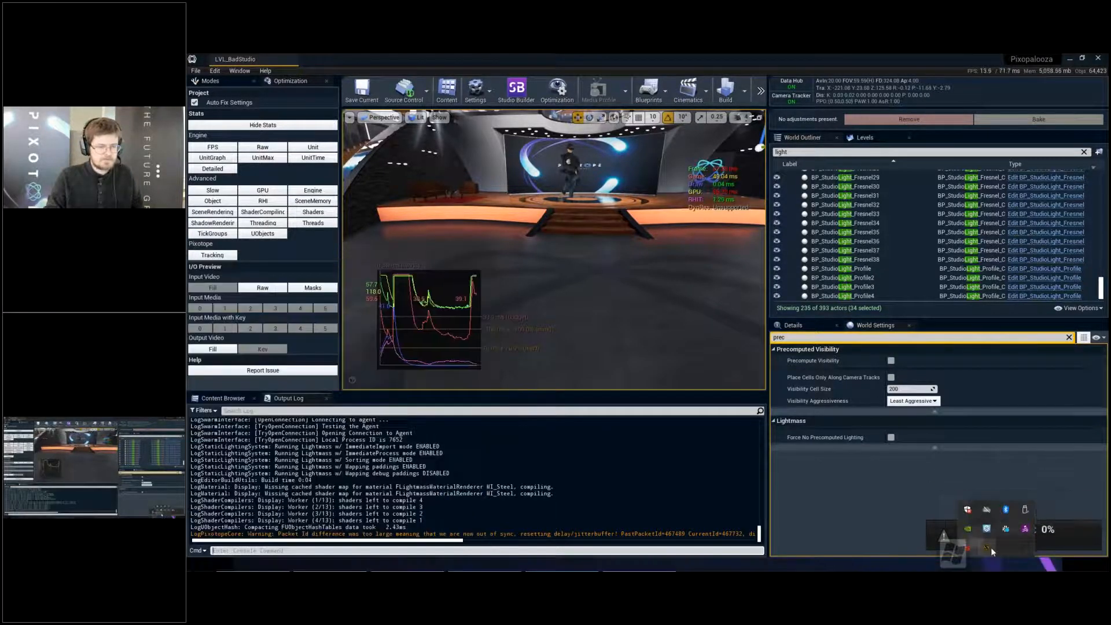
{"action": "double_click", "coordinate": [989, 549]}
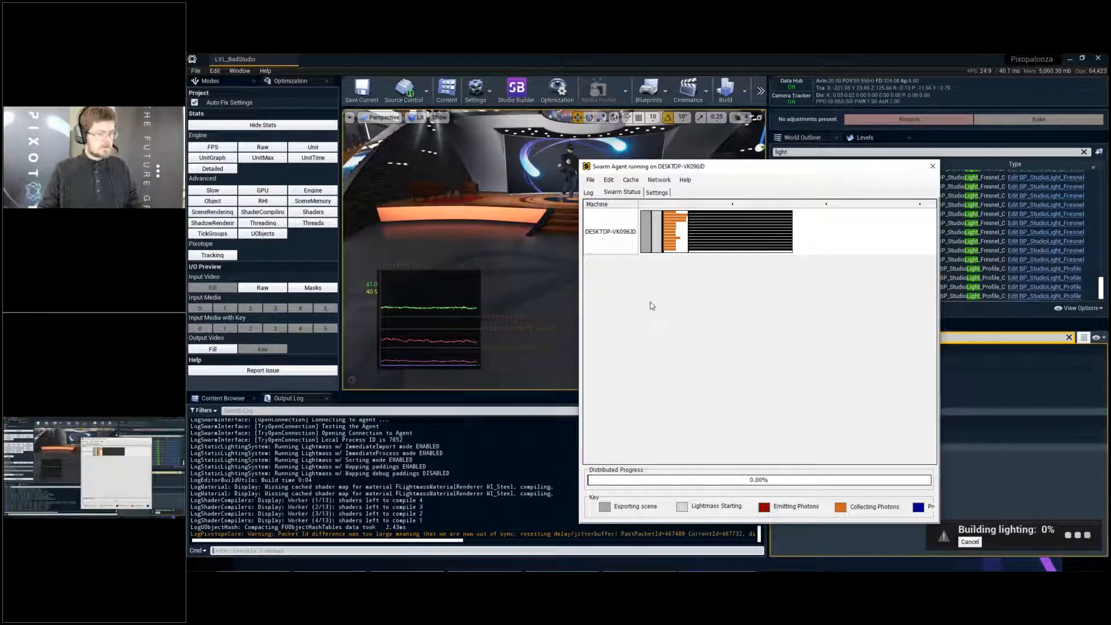
{"action": "left_click", "coordinate": [932, 167]}
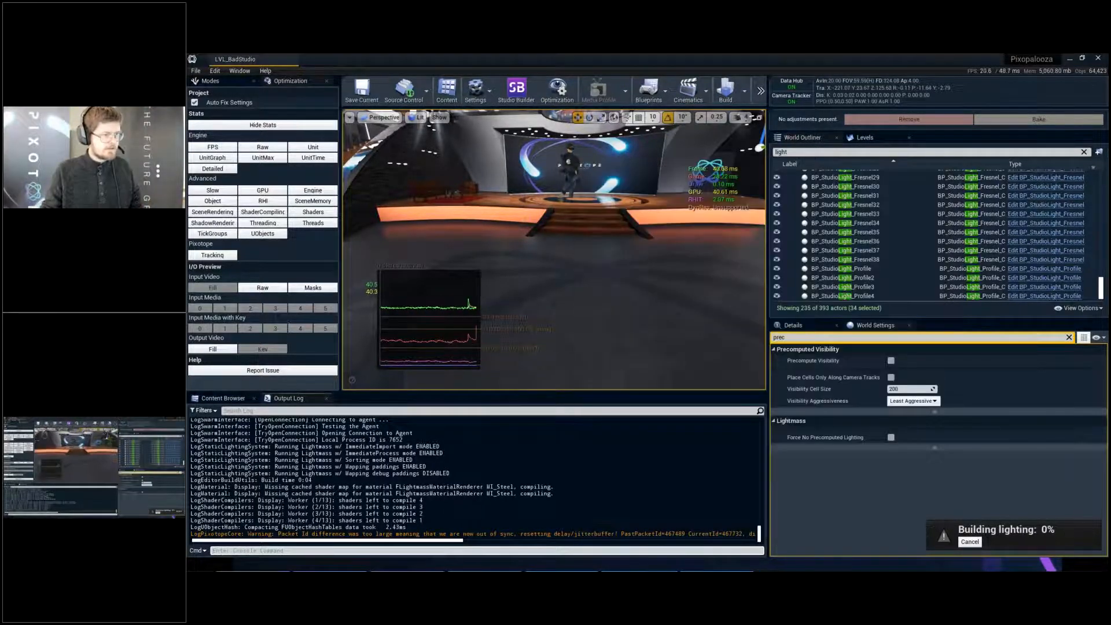
- Profile the GPU from a full-screen angled view of the stage and inspect the Scene's BasePass in the GPU Visualizer
{"action": "right_click_drag", "start_coordinate": [655, 303], "coordinate": [666, 296]}
{"action": "key", "text": "s"}
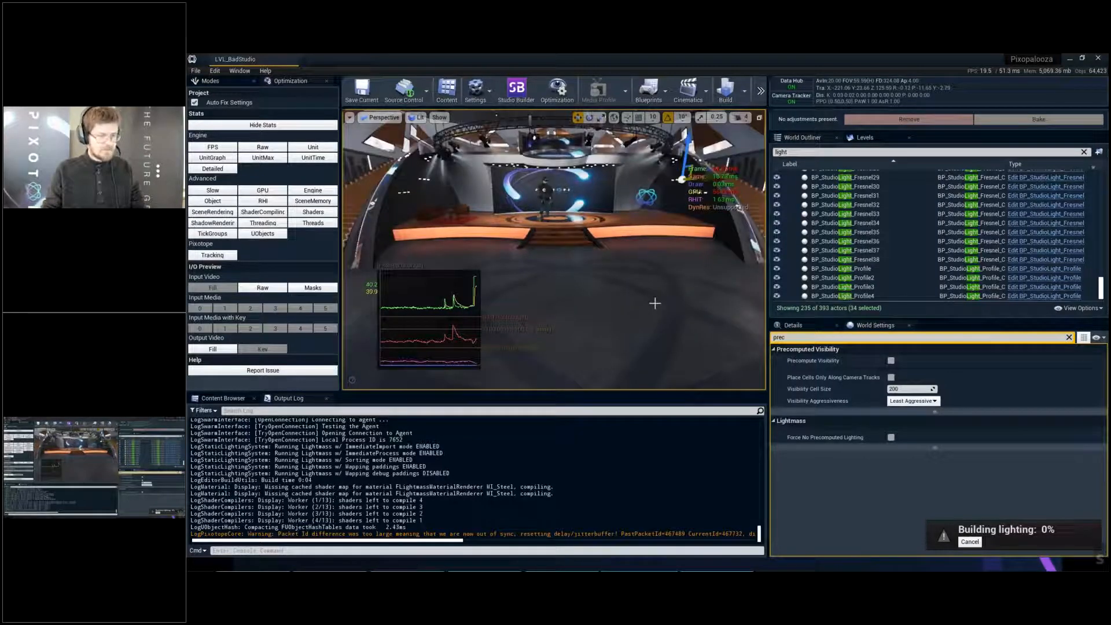
{"action": "key", "text": "F11"}
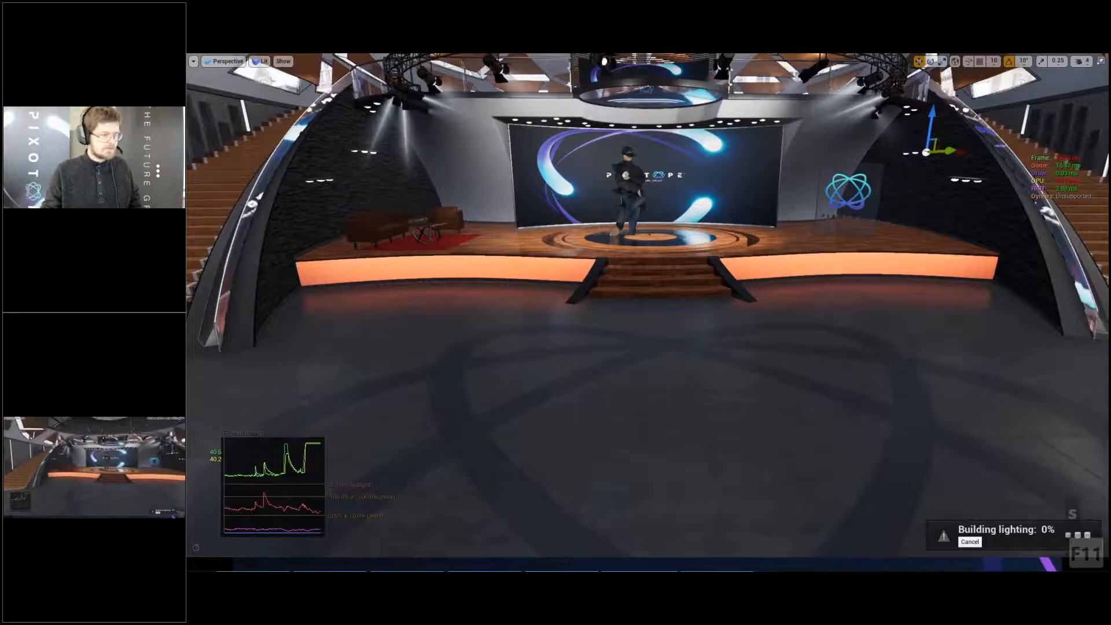
{"action": "right_click_drag", "start_coordinate": [648, 313], "coordinate": [678, 250]}
{"action": "key", "text": "w"}
{"action": "key", "text": "w"}
{"action": "key", "text": "w"}
{"action": "key", "text": "s"}
{"action": "key", "text": "s"}
{"action": "key", "text": "s"}
{"action": "key", "text": "s"}
{"action": "key", "text": "s"}
{"action": "key", "text": "s"}
{"action": "key", "text": "a"}
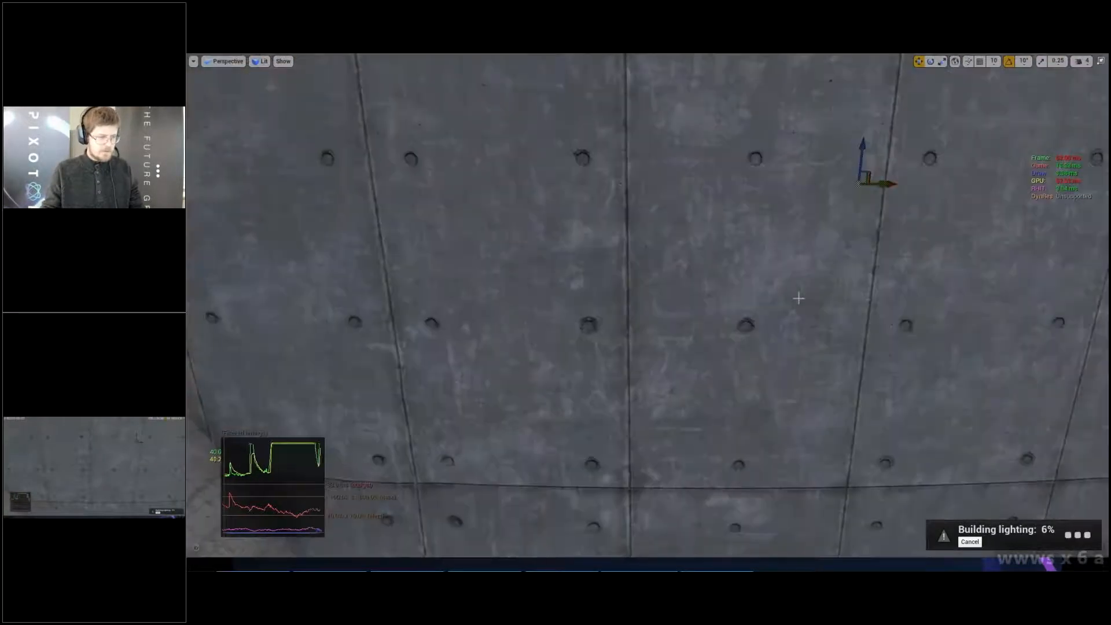
{"action": "key", "text": "w"}
{"action": "right_click_drag", "start_coordinate": [648, 312], "coordinate": [709, 261]}
{"action": "key", "text": "a"}
{"action": "key", "text": "s"}
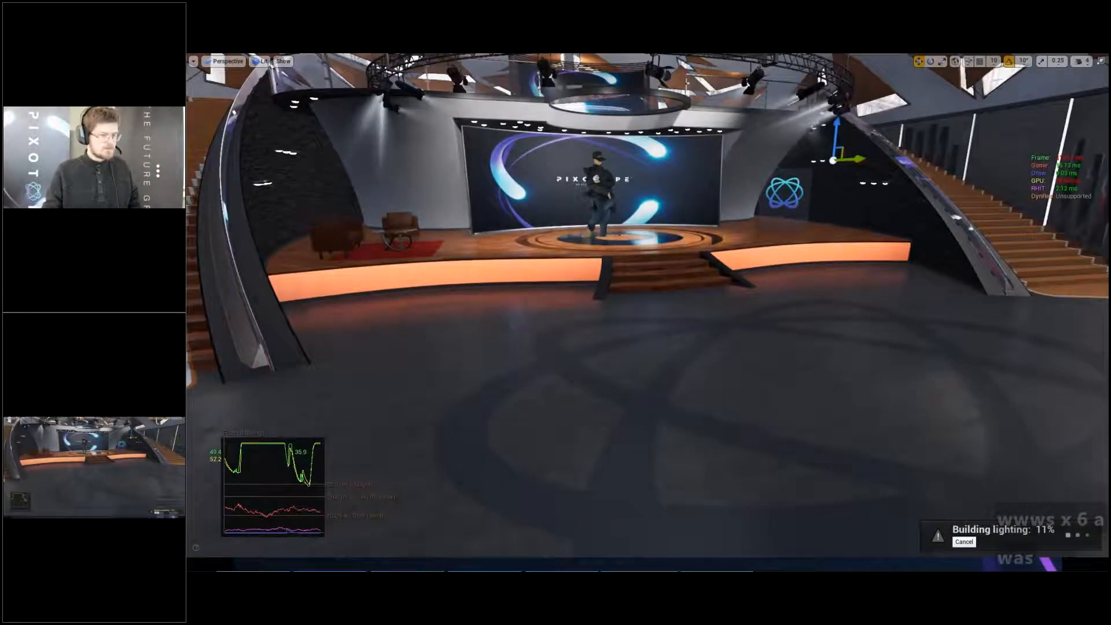
{"action": "key", "text": "ctrl+shift+comma"}
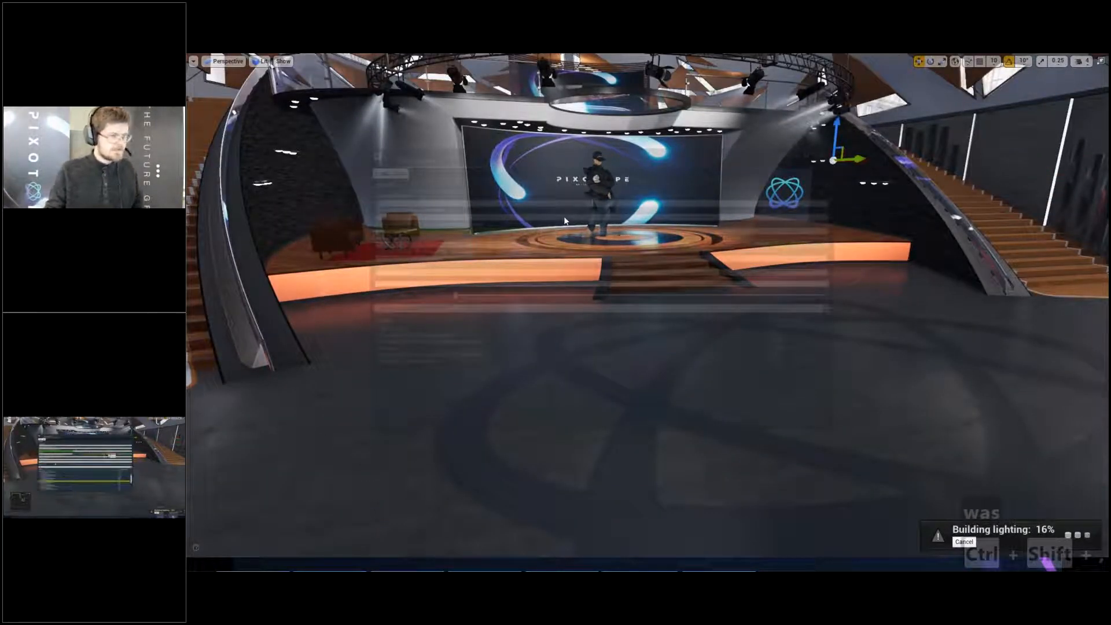
{"action": "left_click", "coordinate": [718, 242]}
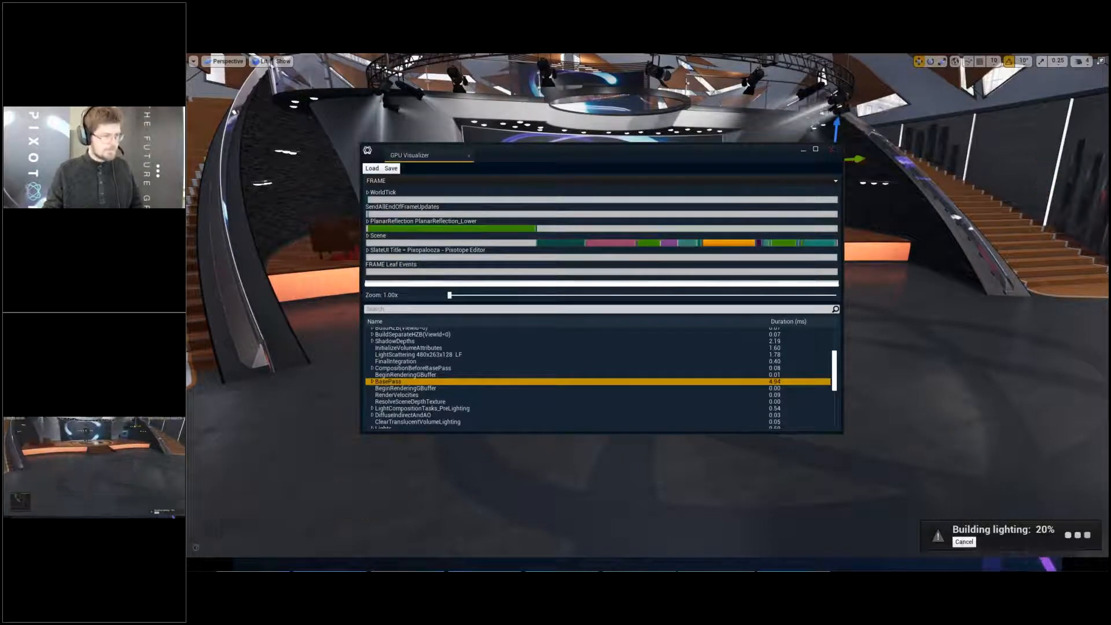
- Close the GPU Visualizer and examine the studio floor's mesh density up close in wireframe view
{"action": "left_click", "coordinate": [832, 149]}
{"action": "key", "text": "alt+2"}
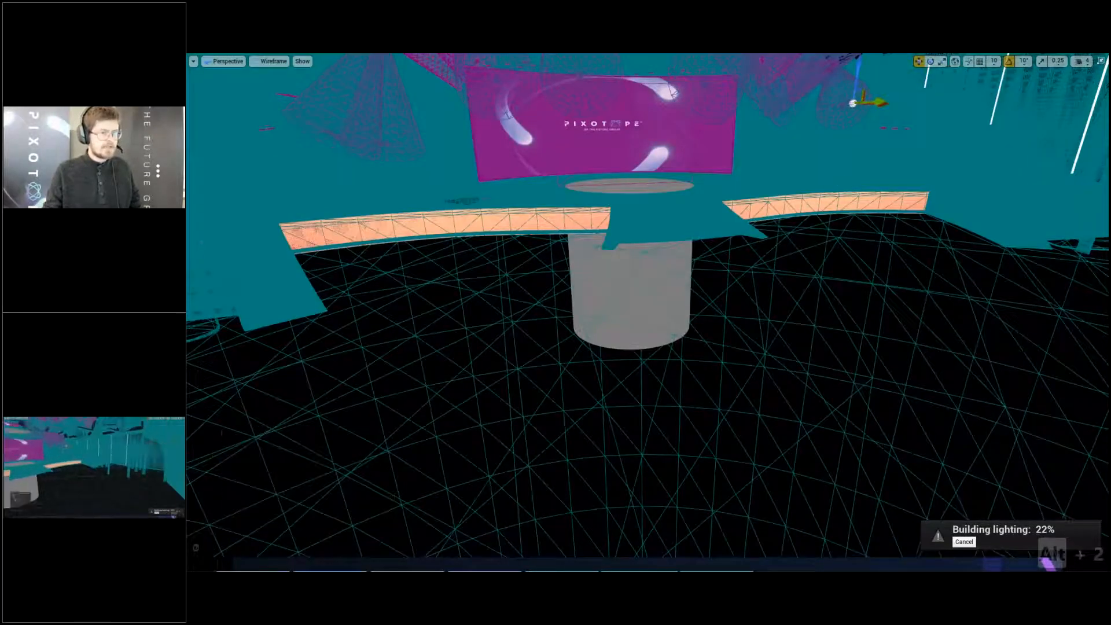
{"action": "right_click_drag", "start_coordinate": [647, 312], "coordinate": [949, 234]}
{"action": "key", "text": "w"}
{"action": "key", "text": "a"}
{"action": "key", "text": "w"}
{"action": "key", "text": "w"}
{"action": "key", "text": "w"}
{"action": "key", "text": "s"}
{"action": "key", "text": "s"}
{"action": "key", "text": "w"}
{"action": "key", "text": "w"}
{"action": "key", "text": "s"}
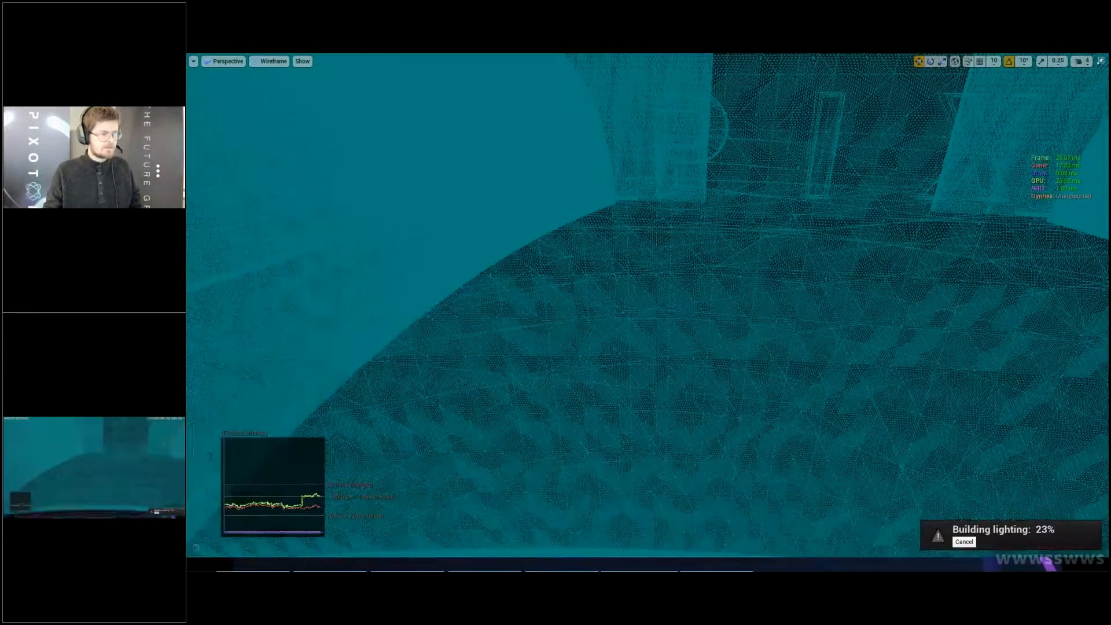
{"action": "key", "text": "q"}
{"action": "key", "text": "w"}
{"action": "key", "text": "s"}
{"action": "key", "text": "e"}
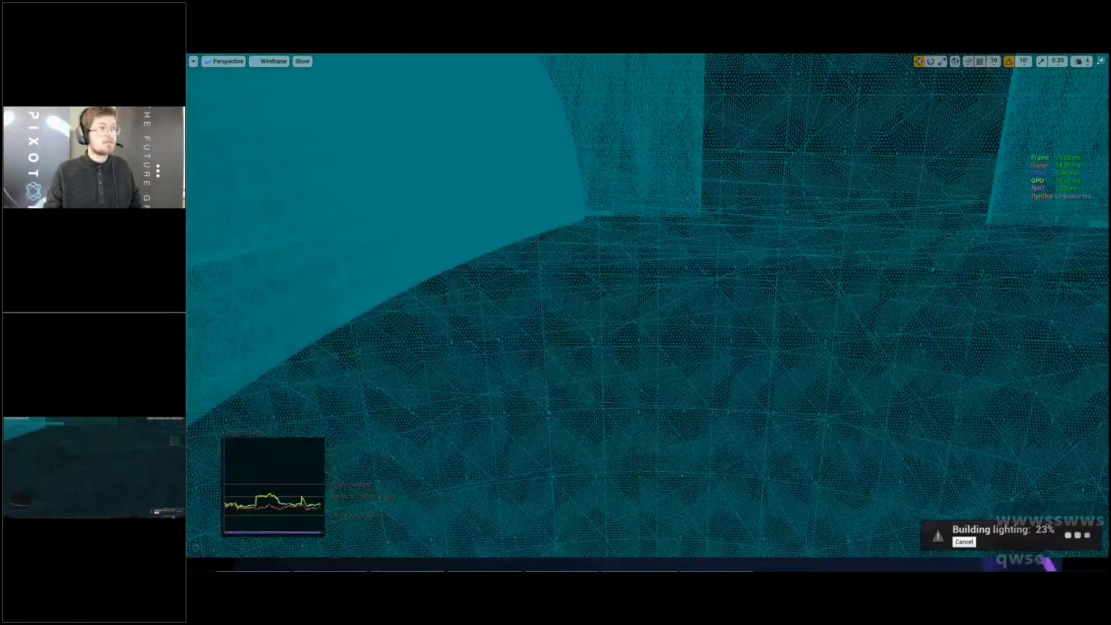
{"action": "key", "text": "c"}
{"action": "key", "text": "c"}
{"action": "key", "text": "c"}
{"action": "key", "text": "c"}
{"action": "key", "text": "c"}
{"action": "key", "text": "c"}
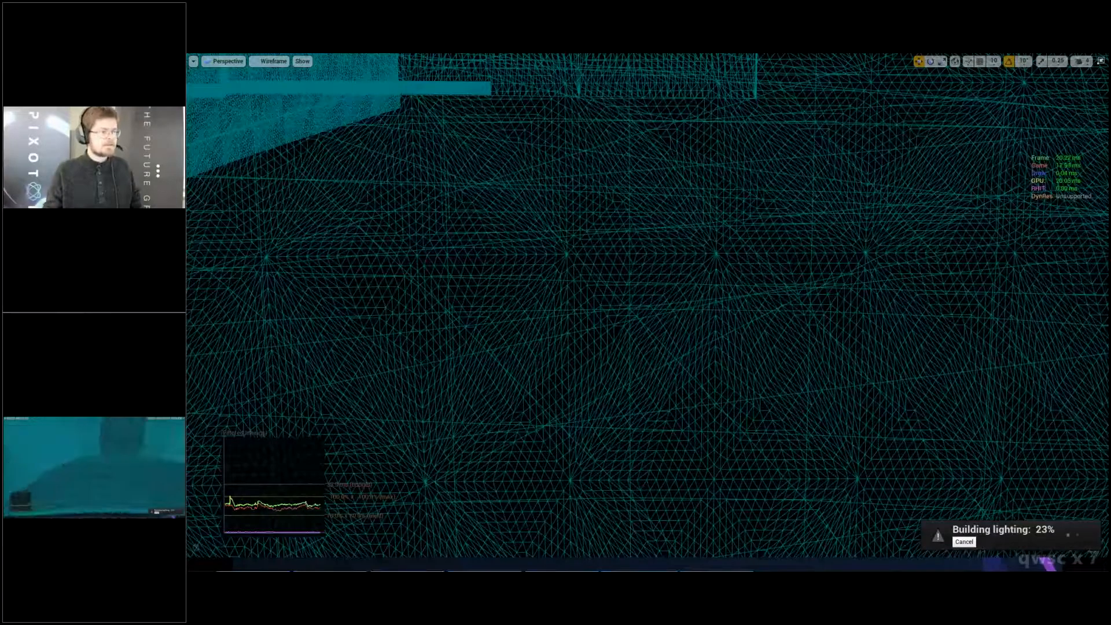
- Examine the wireframe density of the walls, columns and the orange stage edge near the stairs
{"action": "key", "text": "w"}
{"action": "key", "text": "a"}
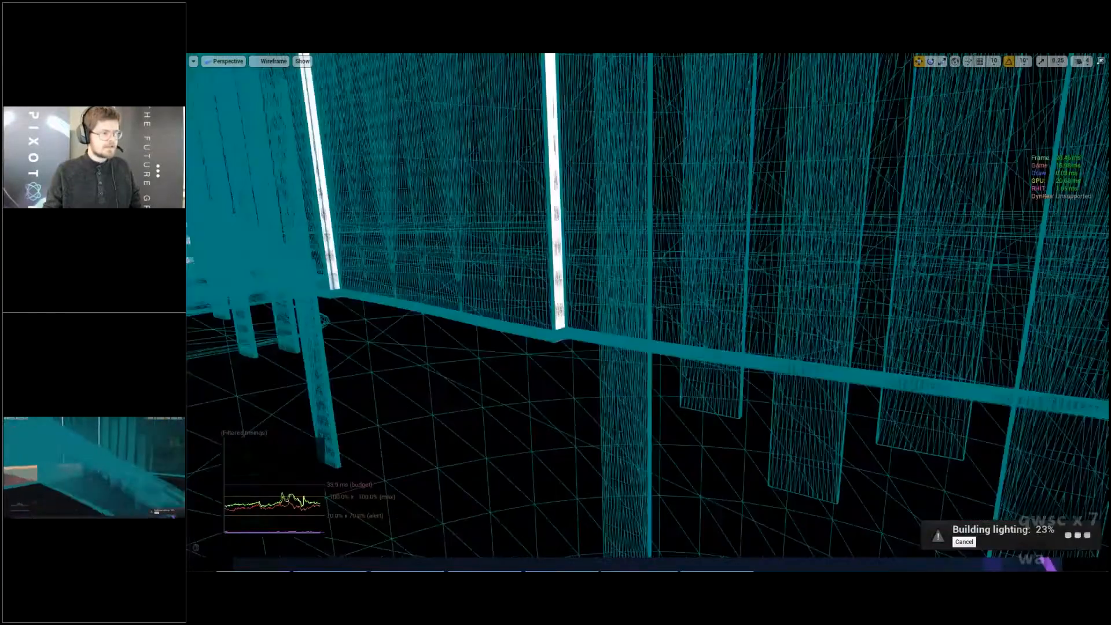
{"action": "key", "text": "s"}
{"action": "key", "text": "a"}
{"action": "key", "text": "a"}
{"action": "key", "text": "a"}
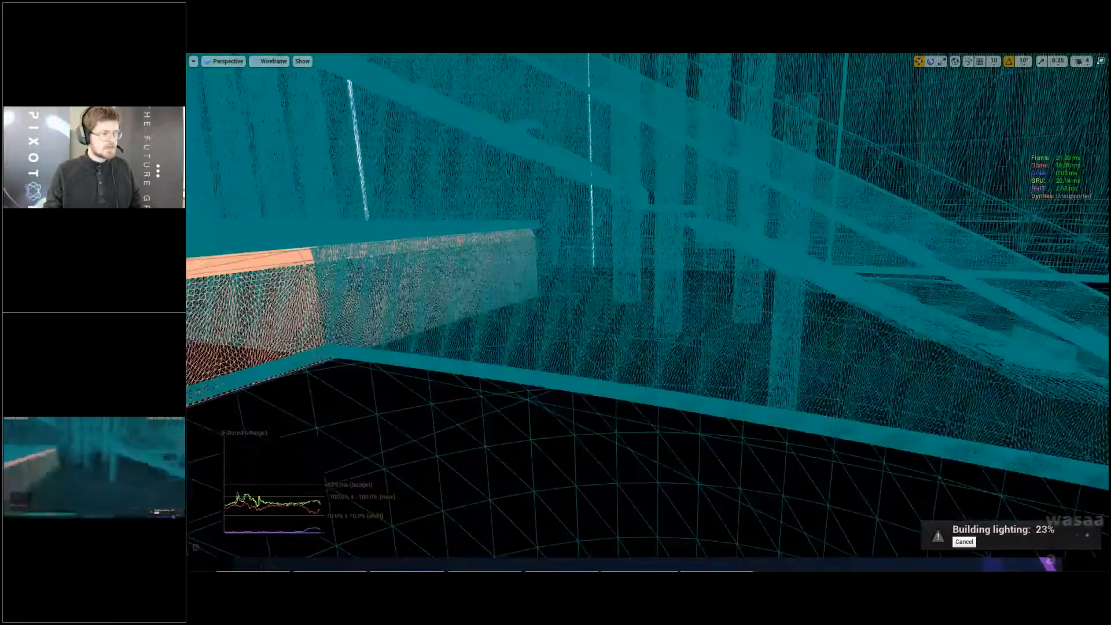
{"action": "key", "text": "e"}
{"action": "key", "text": "w"}
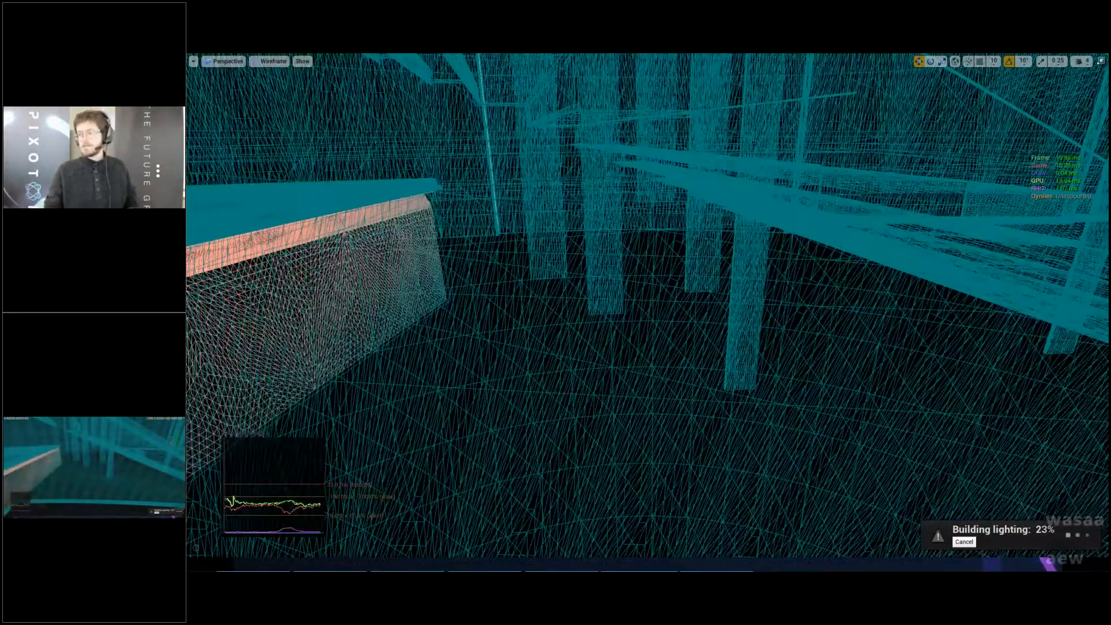
{"action": "key", "text": "s"}
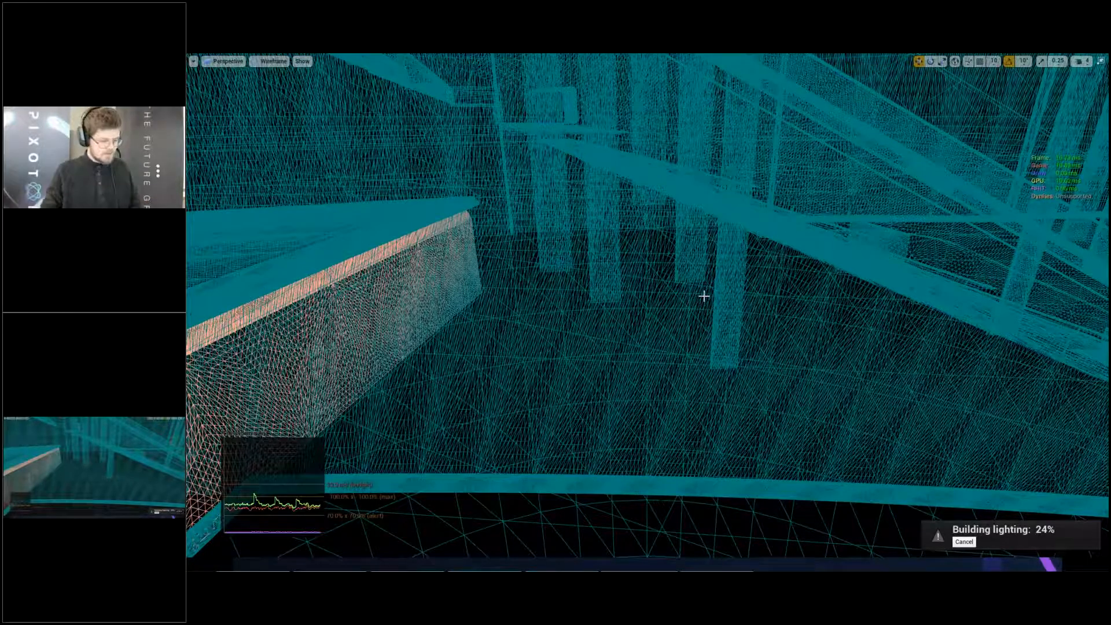
- Return the viewport to Lit shading, leave full-screen mode and clear the World Settings filter
{"action": "key", "text": "alt+4"}
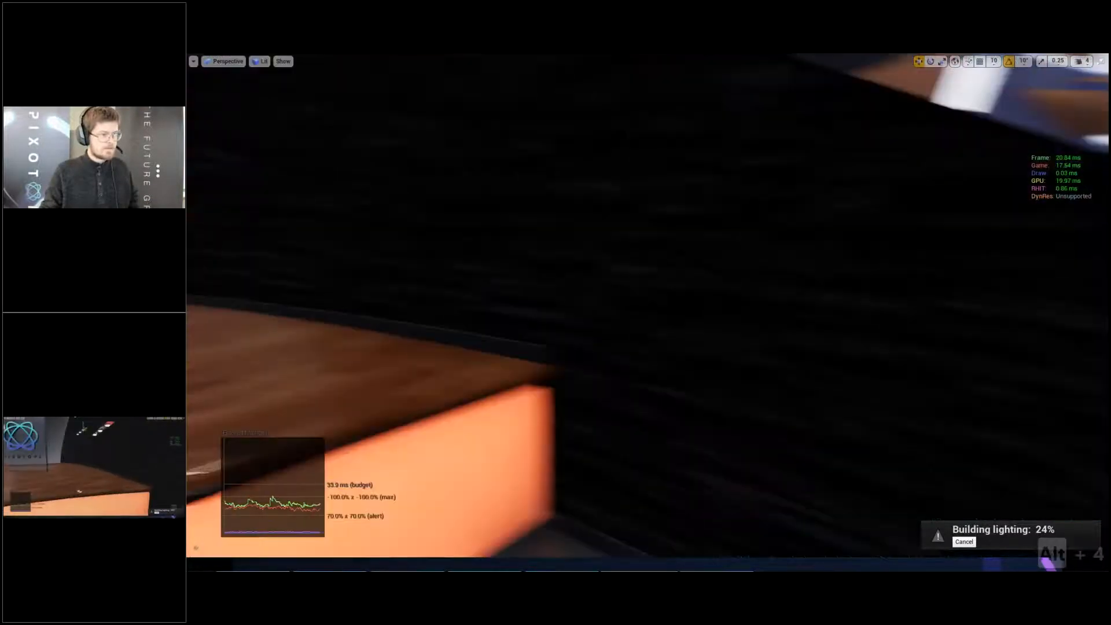
{"action": "key", "text": "s"}
{"action": "key", "text": "a"}
{"action": "key", "text": "w"}
{"action": "key", "text": "w"}
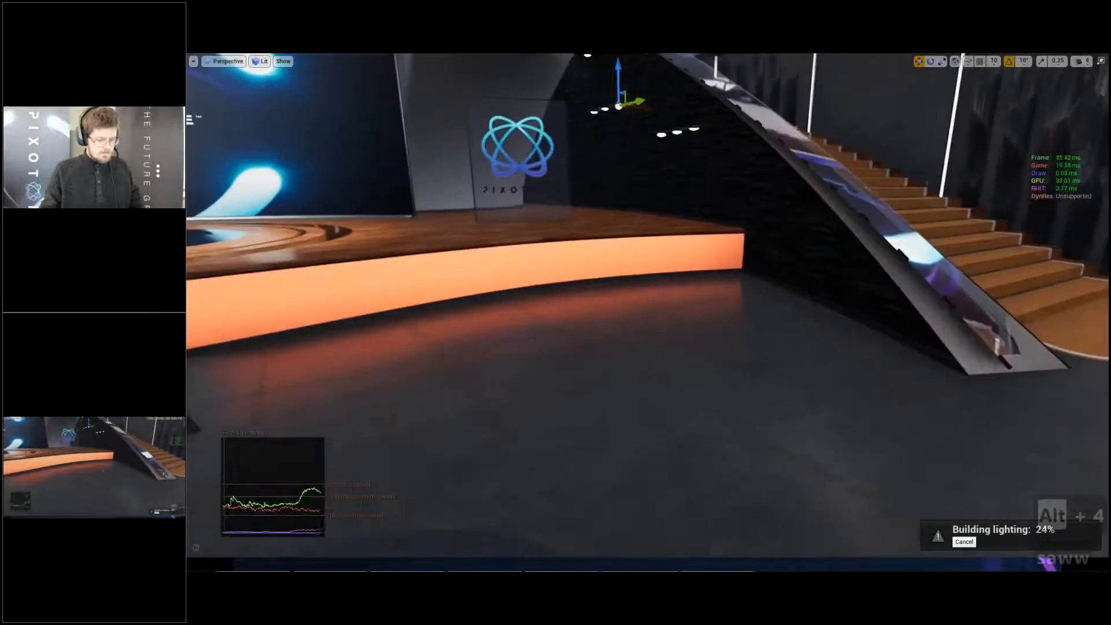
{"action": "key", "text": "F11"}
{"action": "key", "text": "w"}
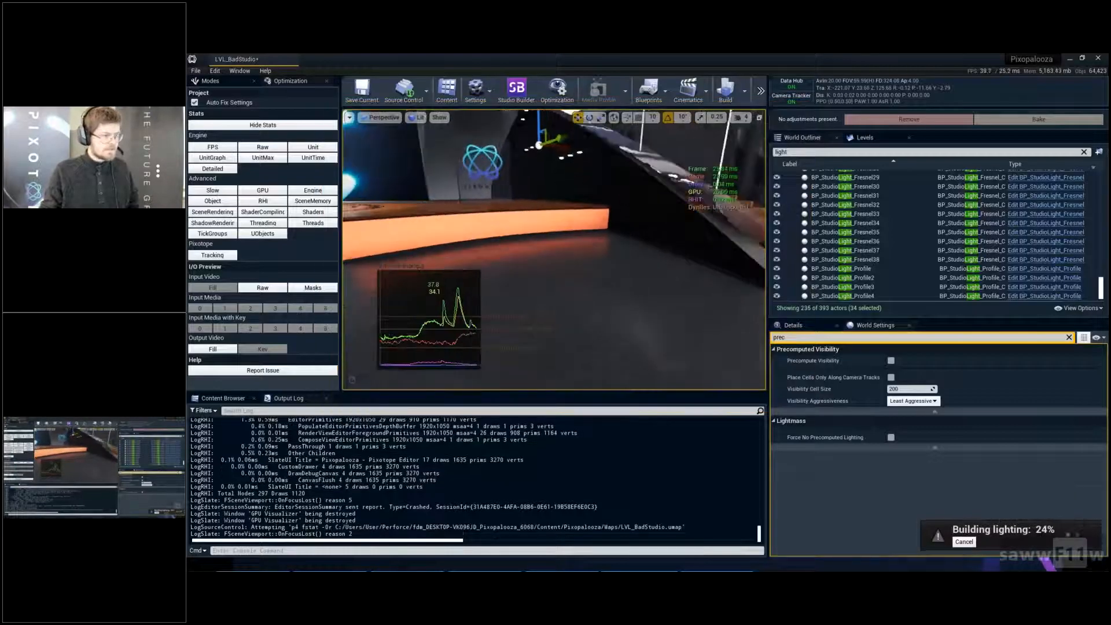
{"action": "key", "text": "w"}
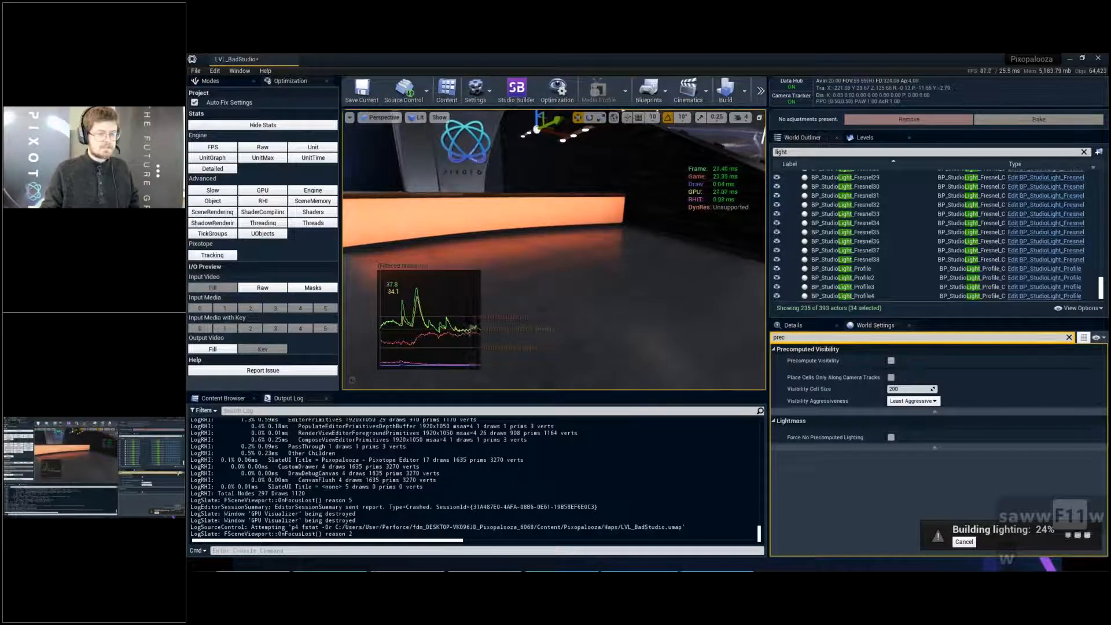
{"action": "left_click", "coordinate": [1069, 338]}
{"action": "key", "text": "s"}
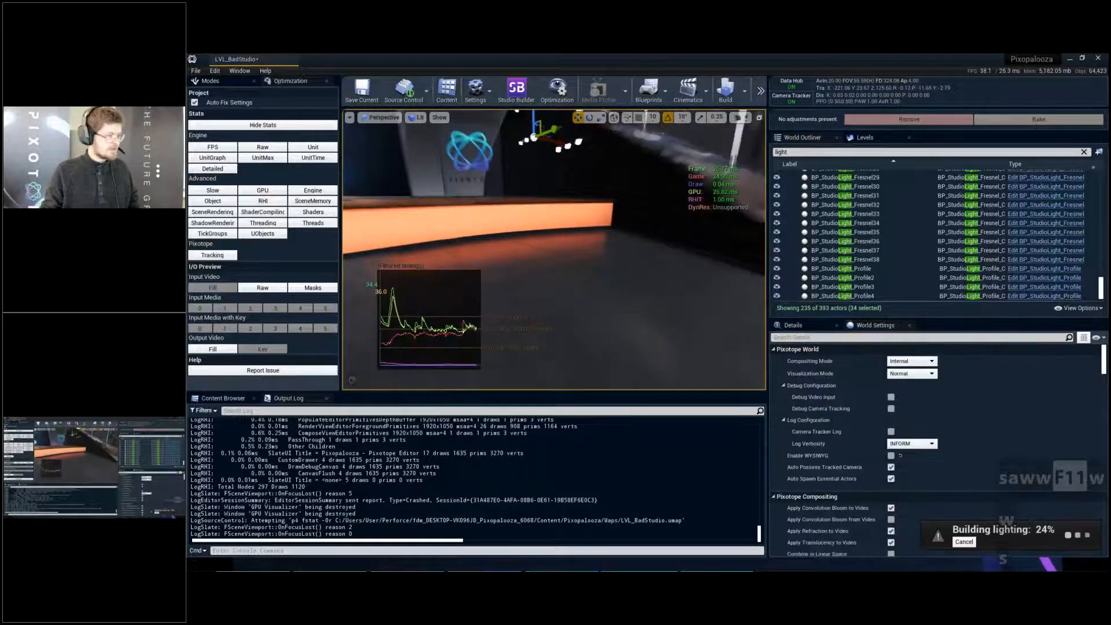
- Select the studio floor mesh and open its Element 0 material, MI_Floor_Lower, in a maximized editor
{"action": "left_click", "coordinate": [211, 398]}
{"action": "left_click", "coordinate": [600, 305]}
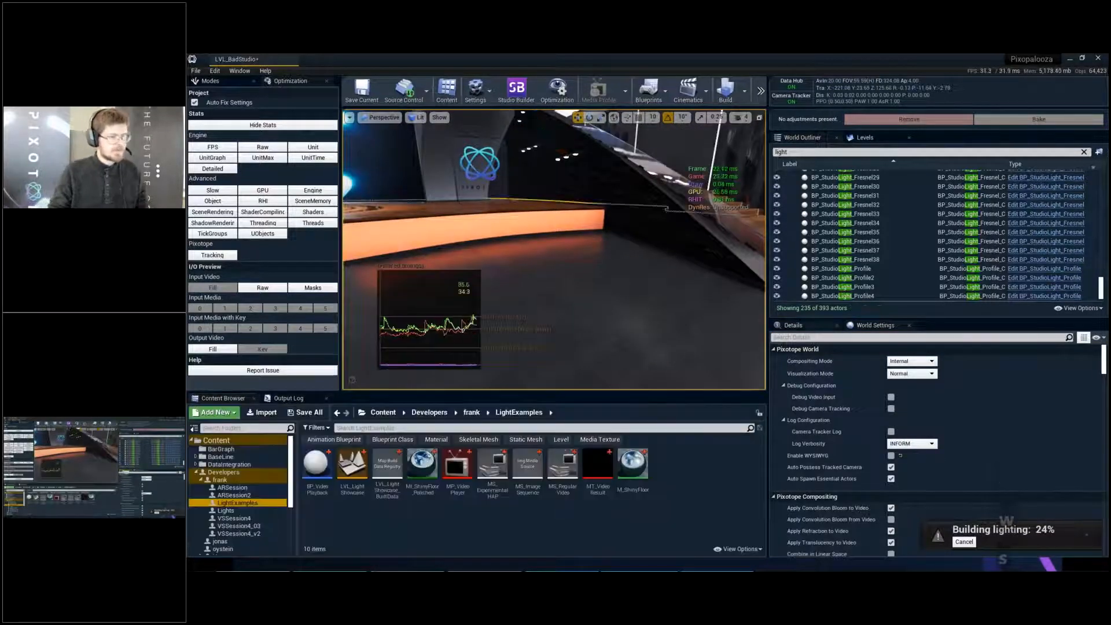
{"action": "left_click", "coordinate": [793, 328]}
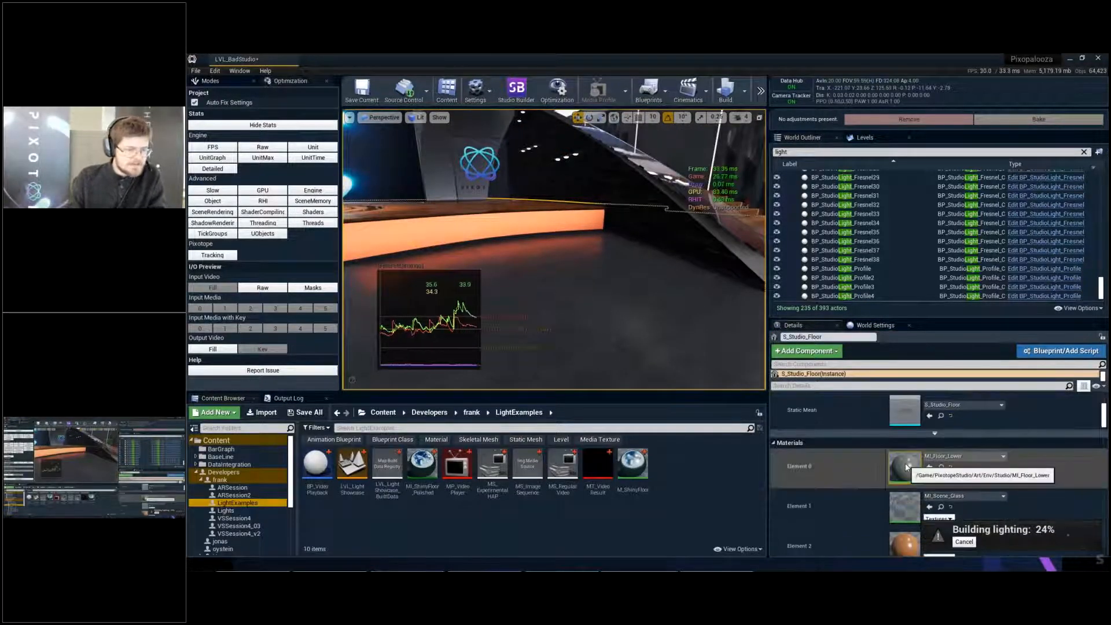
{"action": "double_click", "coordinate": [905, 466]}
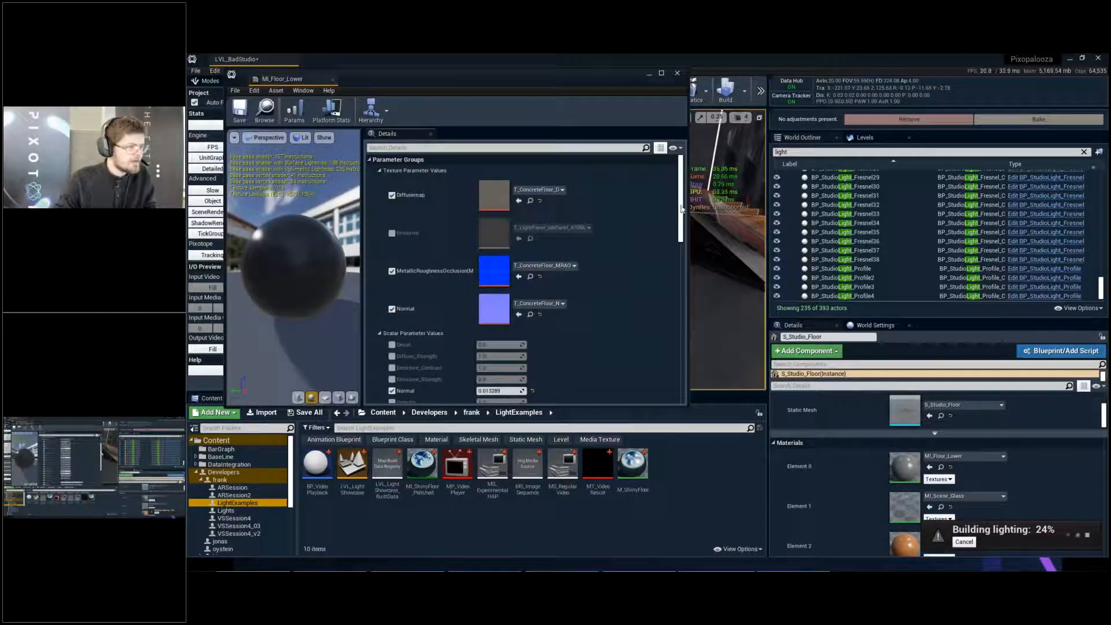
{"action": "left_click_drag", "start_coordinate": [682, 209], "coordinate": [685, 235]}
{"action": "left_click", "coordinate": [661, 73]}
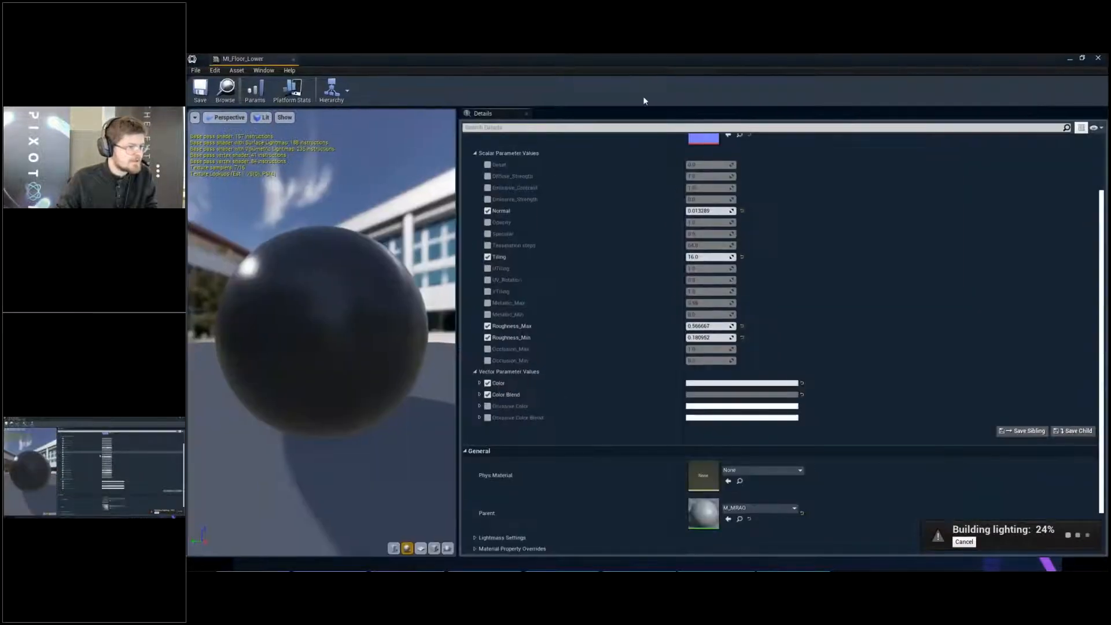
- Review MI_Floor_Lower's parameters and preview, and open its parent material M_MRAO
{"action": "scroll", "coordinate": [689, 267], "scroll_direction": "up", "scroll_amount": 1}
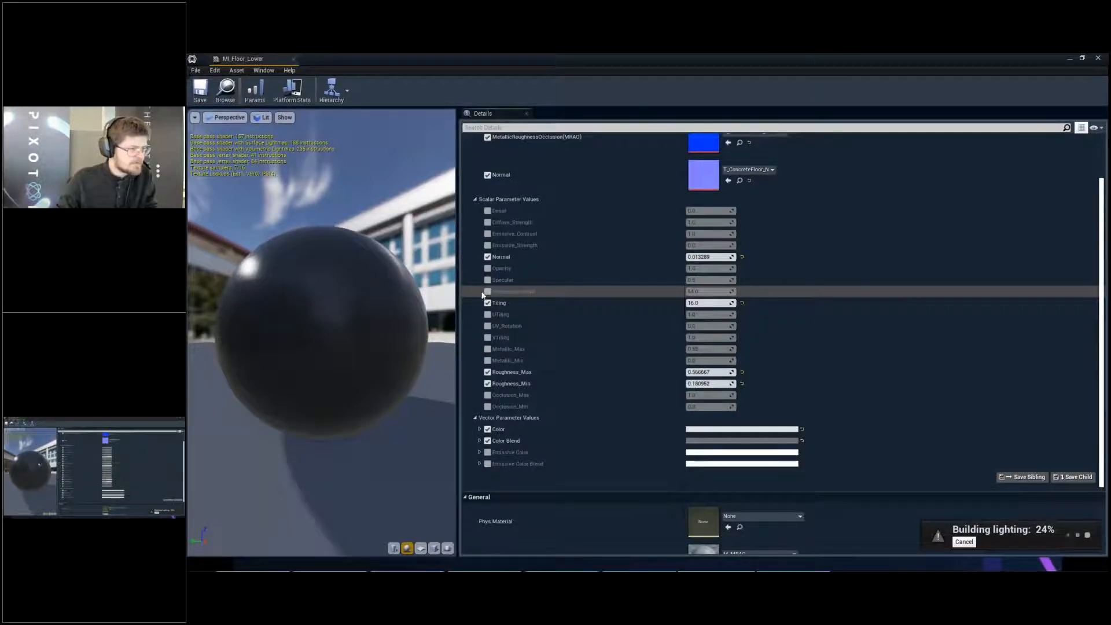
{"action": "left_click_drag", "start_coordinate": [371, 301], "coordinate": [324, 293]}
{"action": "scroll", "coordinate": [371, 301], "scroll_direction": "up", "scroll_amount": 3}
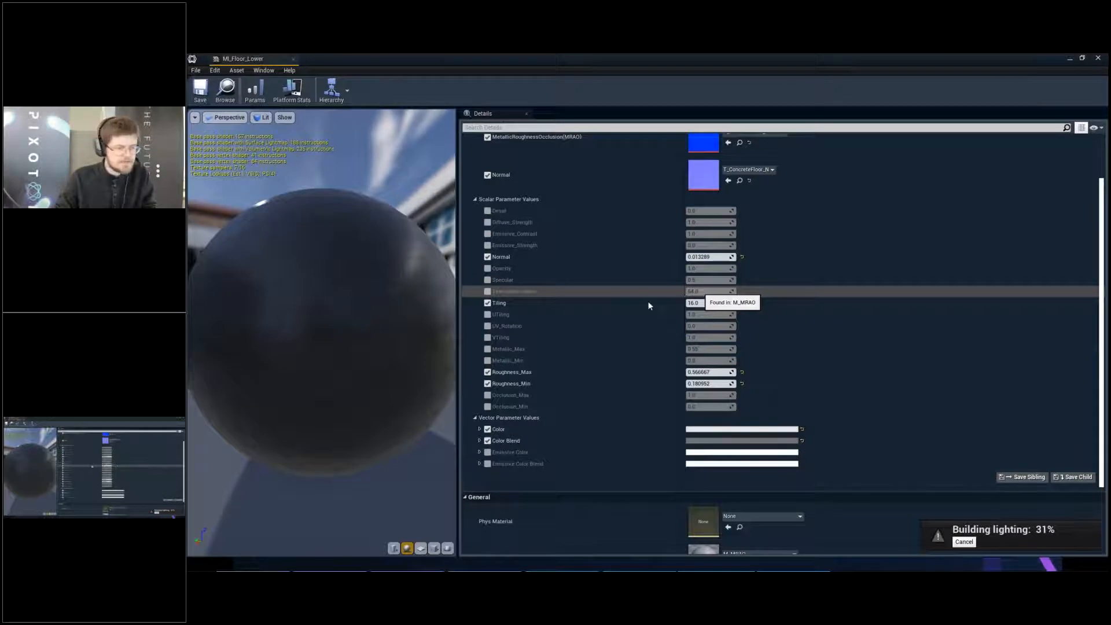
{"action": "scroll", "coordinate": [637, 304], "scroll_direction": "down", "scroll_amount": 3}
{"action": "scroll", "coordinate": [666, 266], "scroll_direction": "up", "scroll_amount": 2}
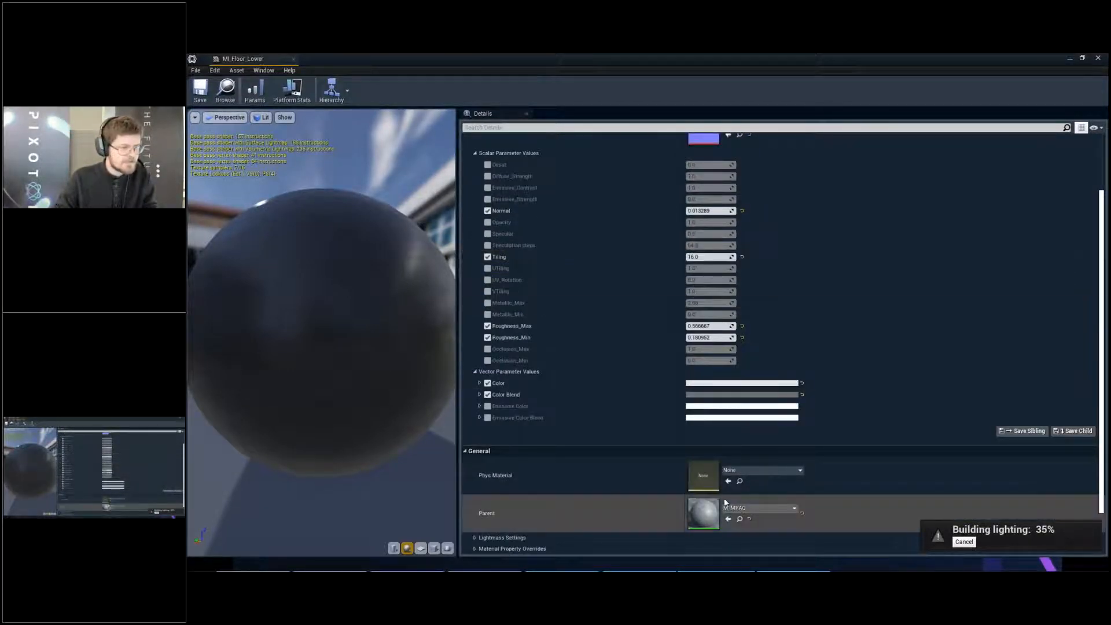
{"action": "double_click", "coordinate": [703, 513]}
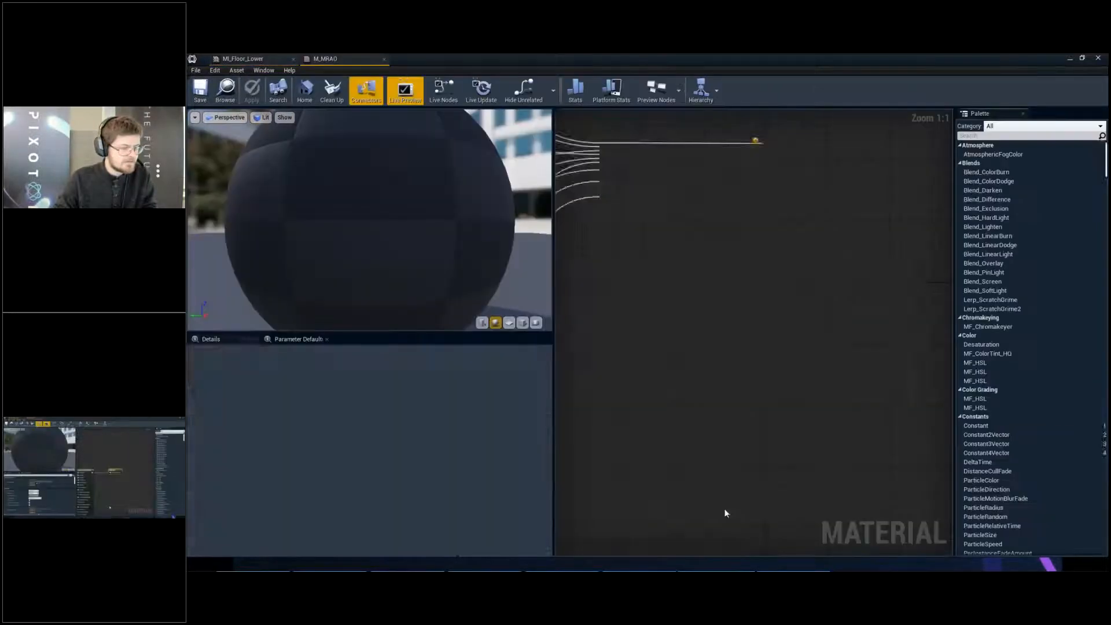
- Look over M_MRAO's node graph and locate the material in the Content Browser
{"action": "scroll", "coordinate": [702, 507], "scroll_direction": "down", "scroll_amount": 1}
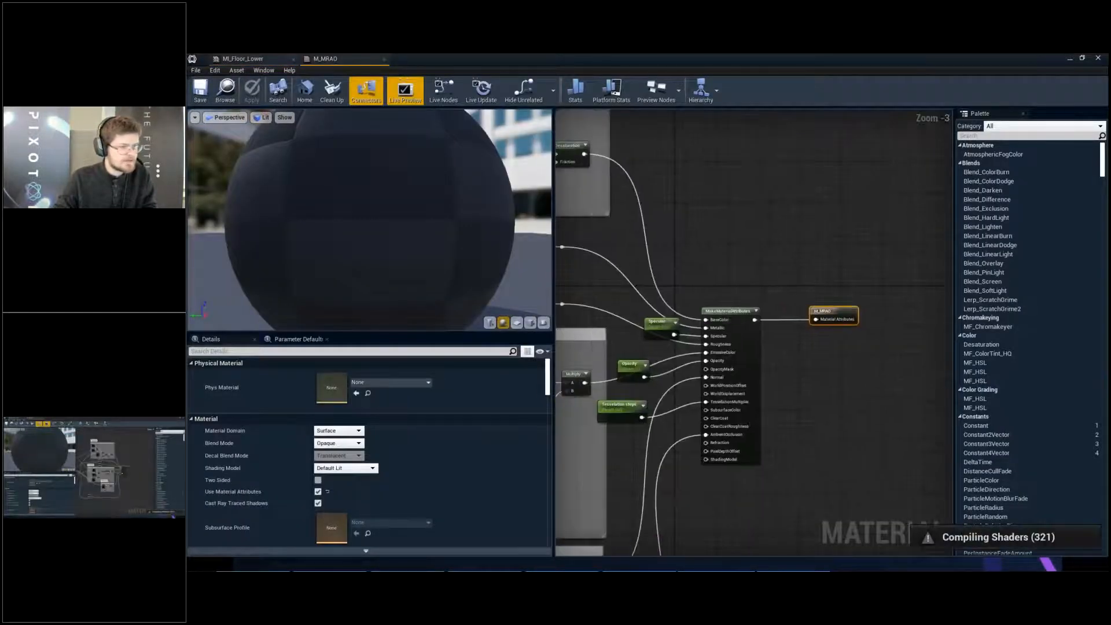
{"action": "scroll", "coordinate": [894, 330], "scroll_direction": "down", "scroll_amount": 2}
{"action": "right_click_drag", "start_coordinate": [893, 330], "coordinate": [980, 330]}
{"action": "left_click_drag", "start_coordinate": [776, 60], "coordinate": [845, 86]}
{"action": "key", "text": "ctrl+b"}
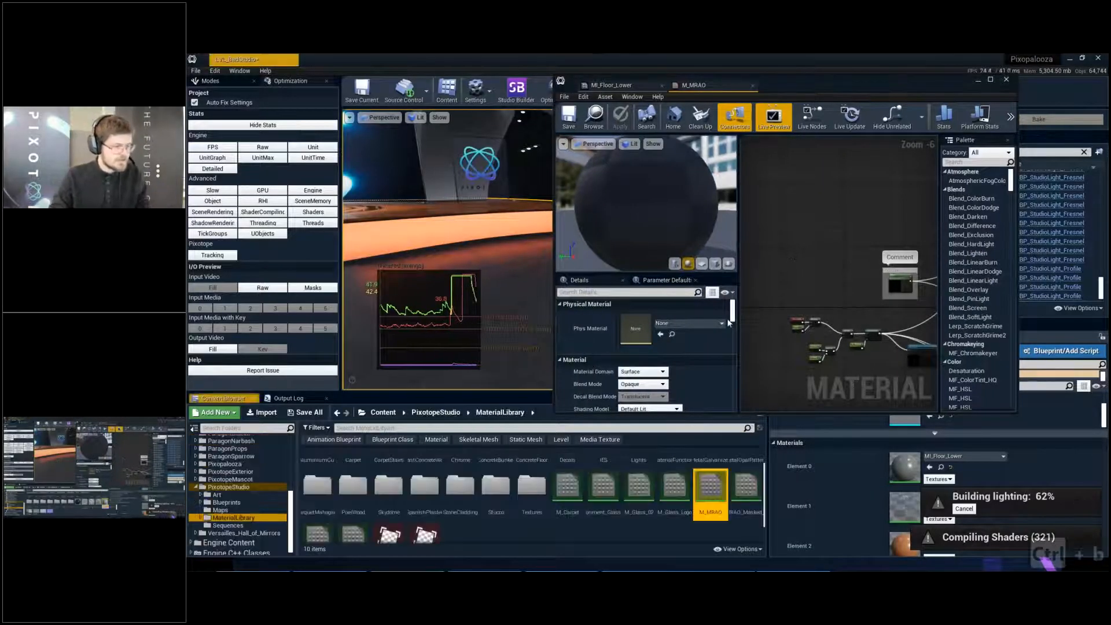
- Inspect M_MRAO's references in the Reference Viewer with the search breadth limit raised to 32, and close the viewer
{"action": "right_click", "coordinate": [711, 496]}
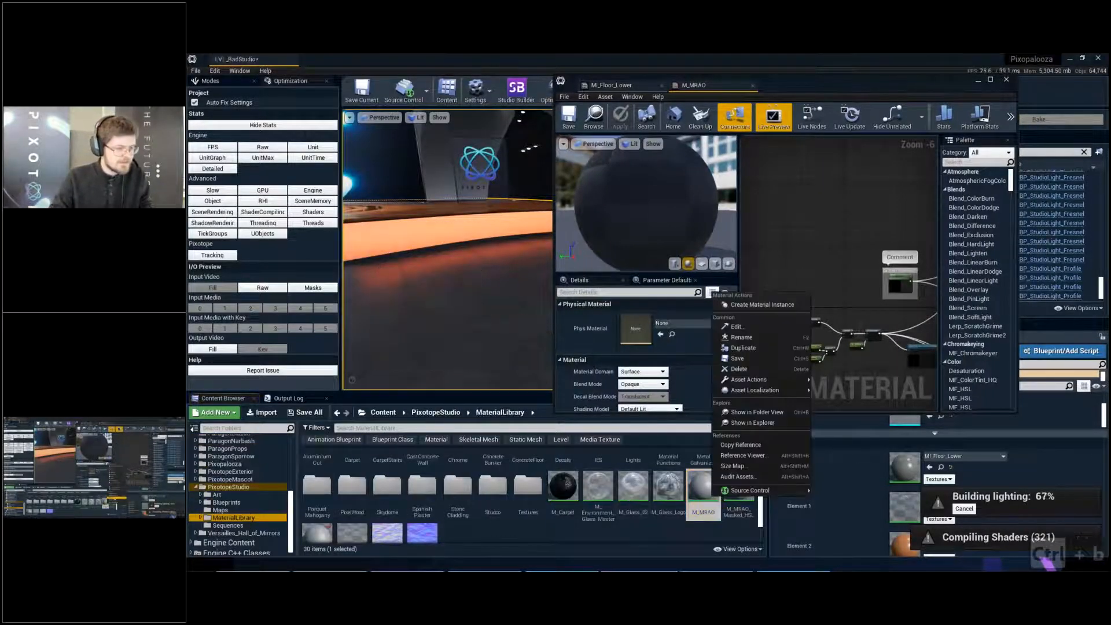
{"action": "left_click", "coordinate": [747, 456]}
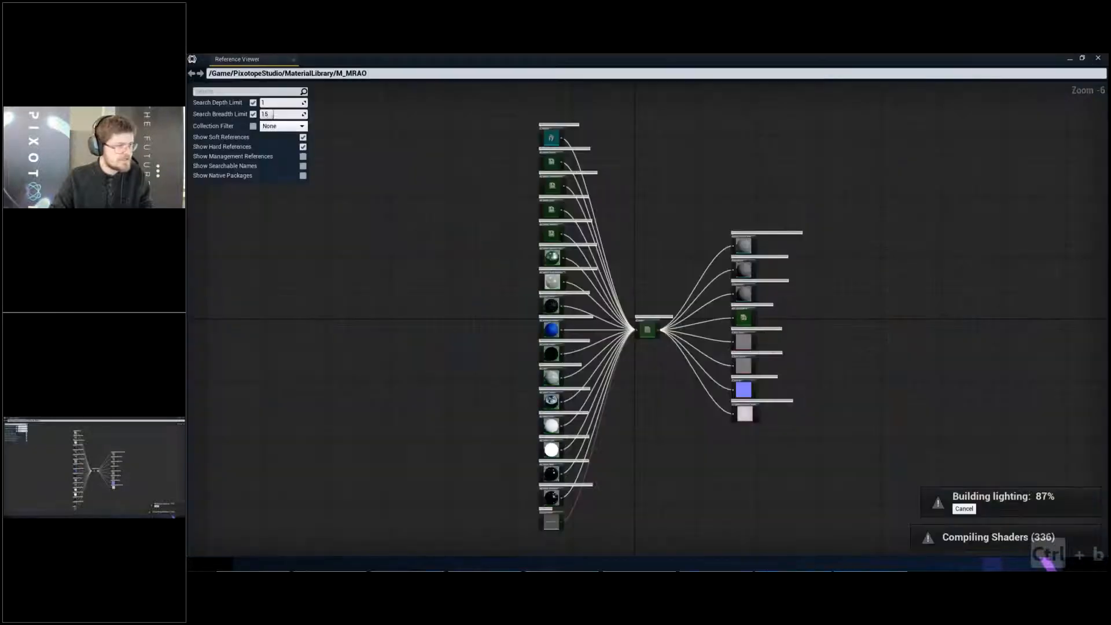
{"action": "left_click_drag", "start_coordinate": [277, 114], "coordinate": [285, 114]}
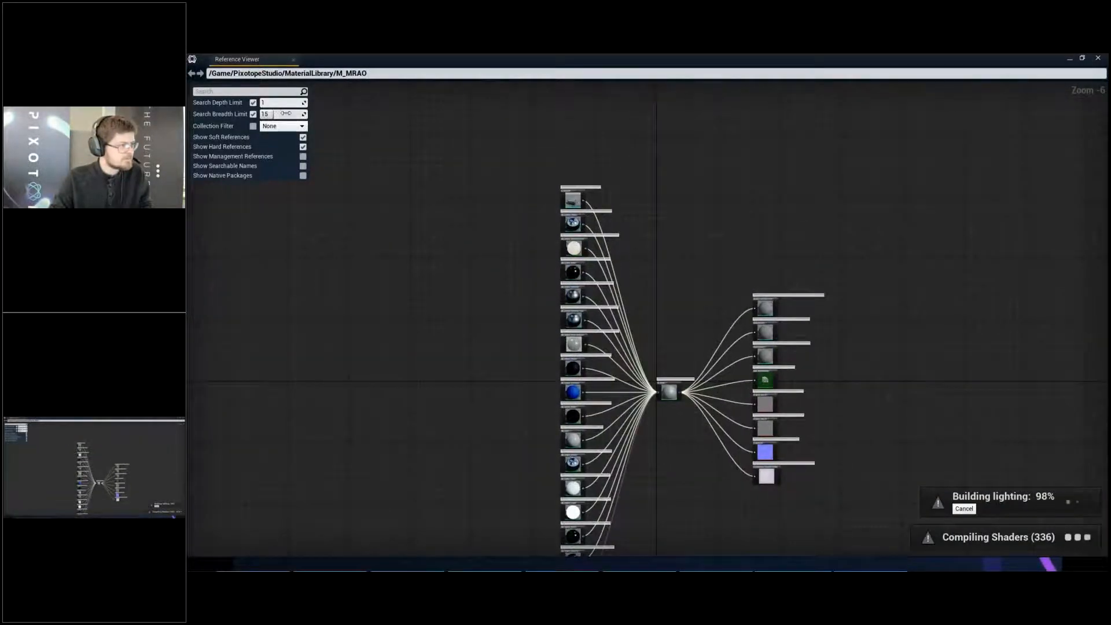
{"action": "right_click_drag", "start_coordinate": [704, 459], "coordinate": [728, 435]}
{"action": "left_click_drag", "start_coordinate": [894, 57], "coordinate": [676, 171]}
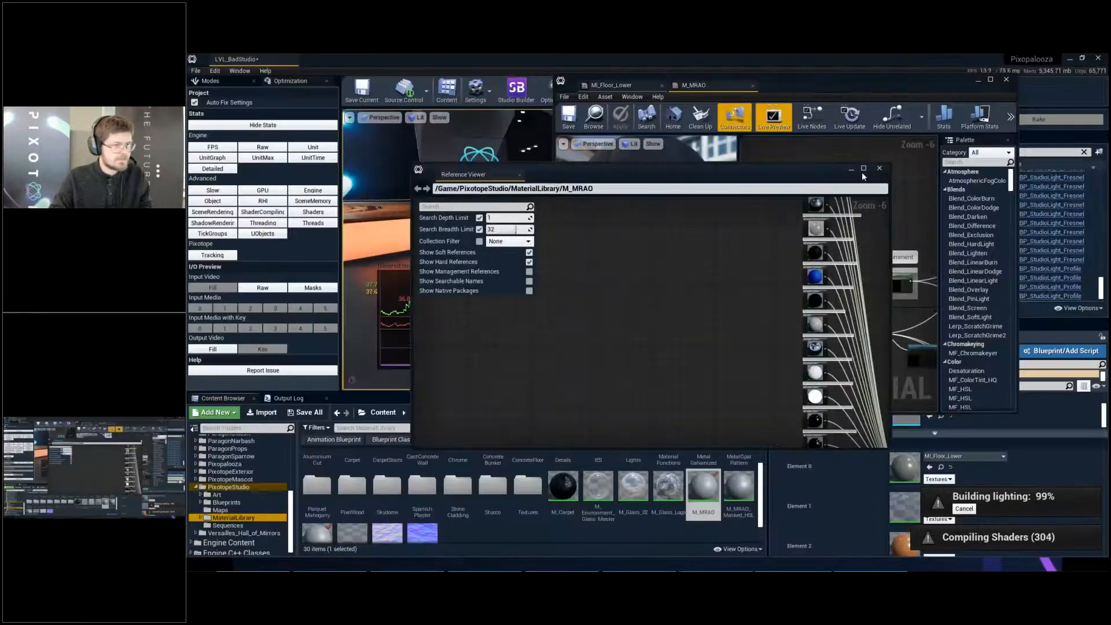
{"action": "left_click", "coordinate": [880, 168]}
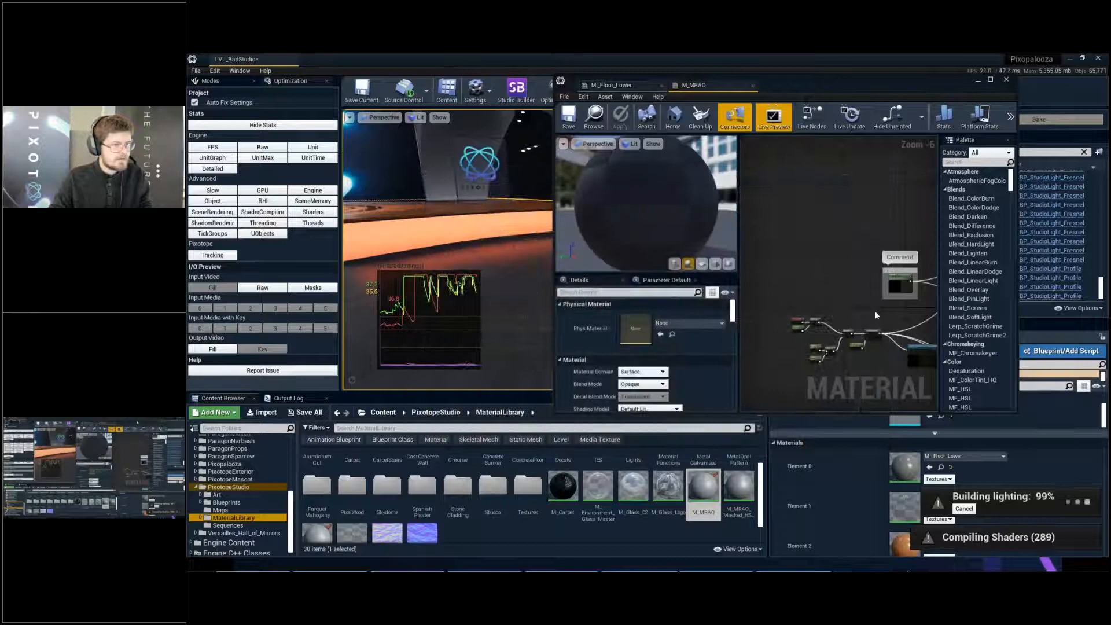
- Select M_MRAO's Tesselation steps parameter and examine the preview sphere in wireframe and Detail Lighting modes
{"action": "double_click", "coordinate": [865, 78]}
{"action": "scroll", "coordinate": [742, 321], "scroll_direction": "up", "scroll_amount": 5}
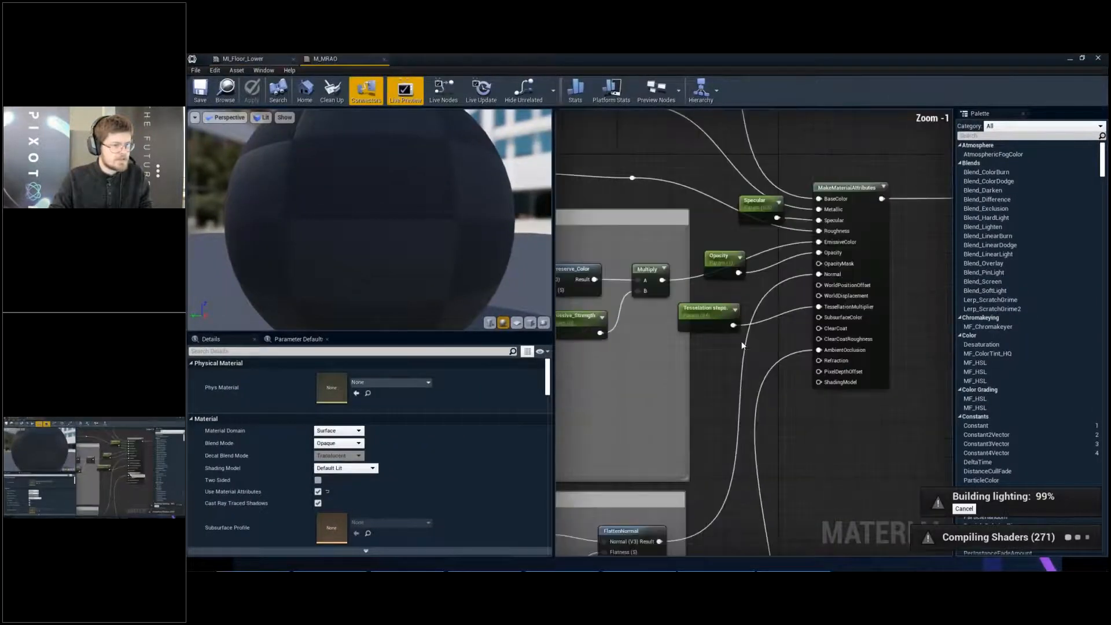
{"action": "left_click", "coordinate": [700, 319]}
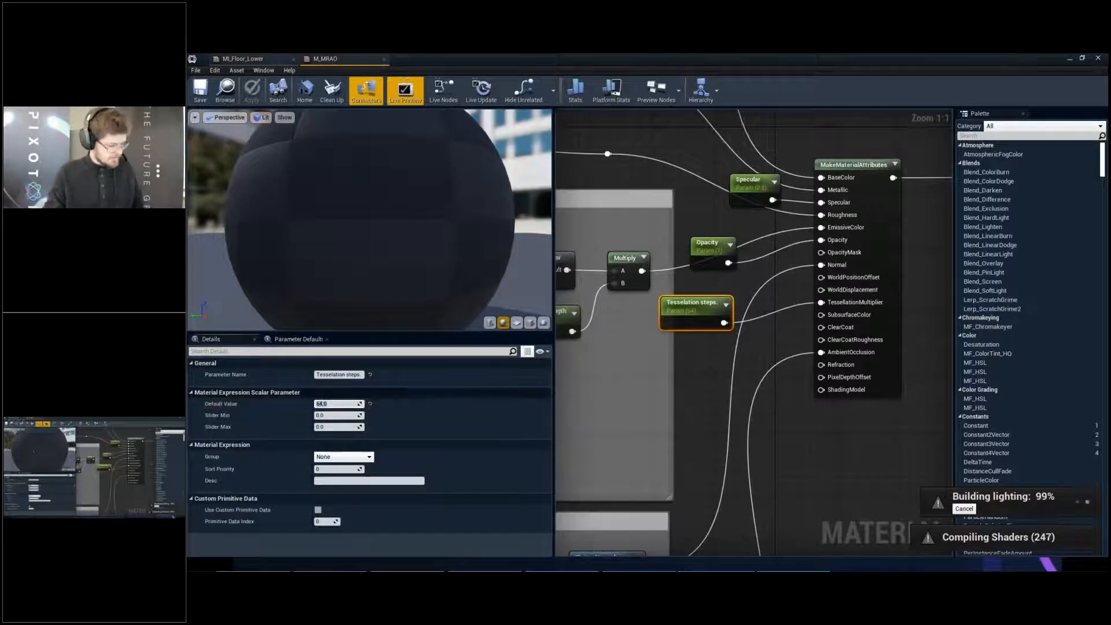
{"action": "key", "text": "alt+2"}
{"action": "scroll", "coordinate": [344, 235], "scroll_direction": "down", "scroll_amount": 7}
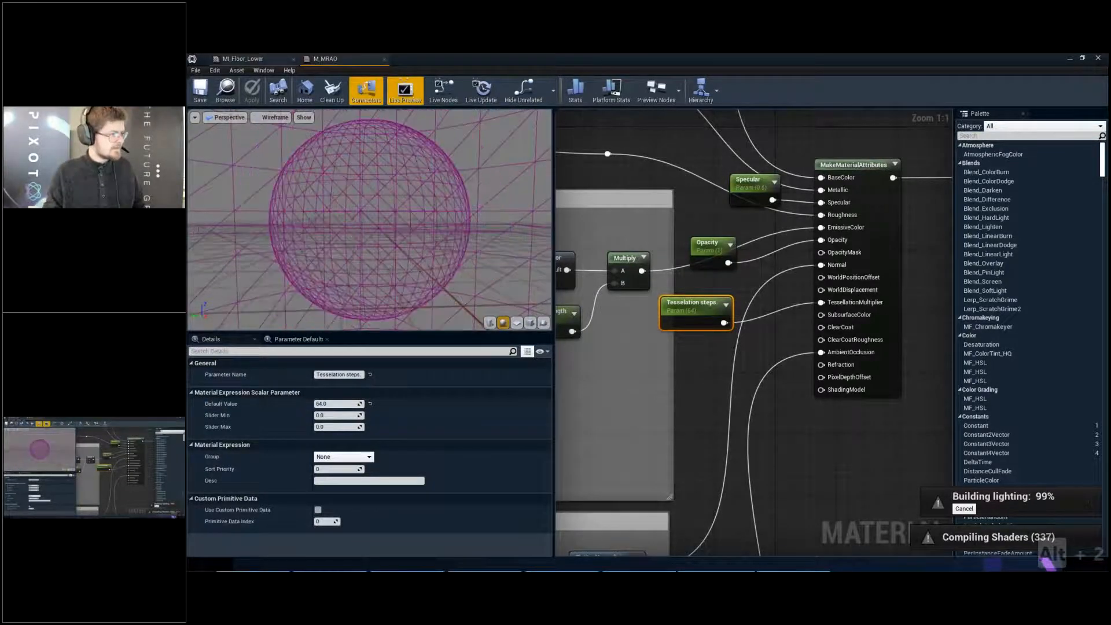
{"action": "left_click_drag", "start_coordinate": [343, 235], "coordinate": [373, 243]}
{"action": "key", "text": "alt+5"}
{"action": "scroll", "coordinate": [370, 220], "scroll_direction": "up", "scroll_amount": 5}
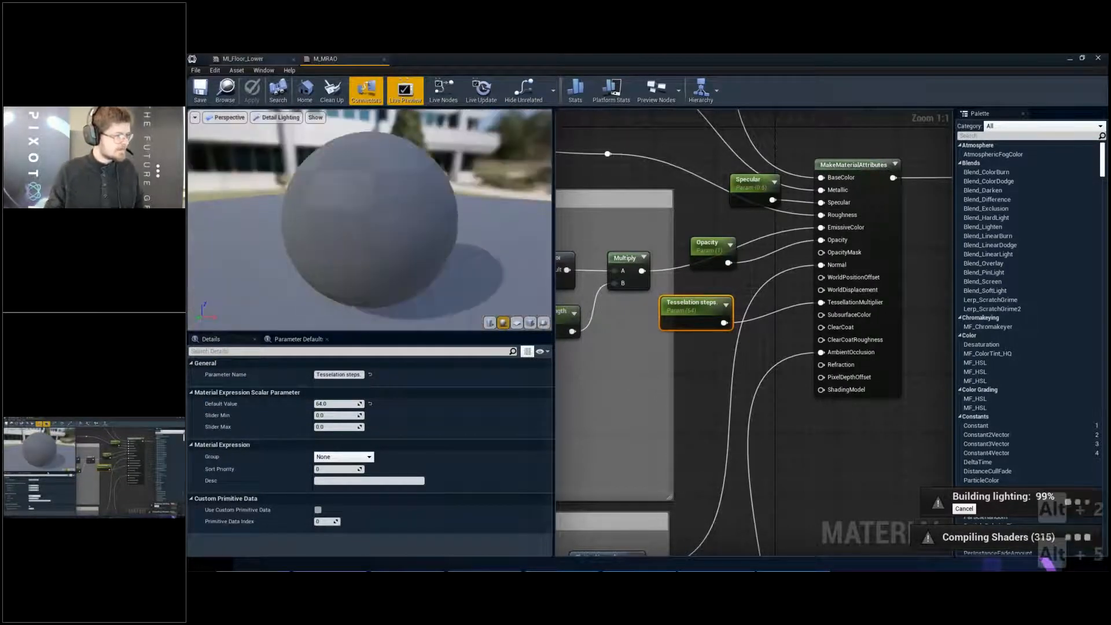
- Set the Tesselation steps parameter's default value to 0
{"action": "left_click", "coordinate": [336, 404]}
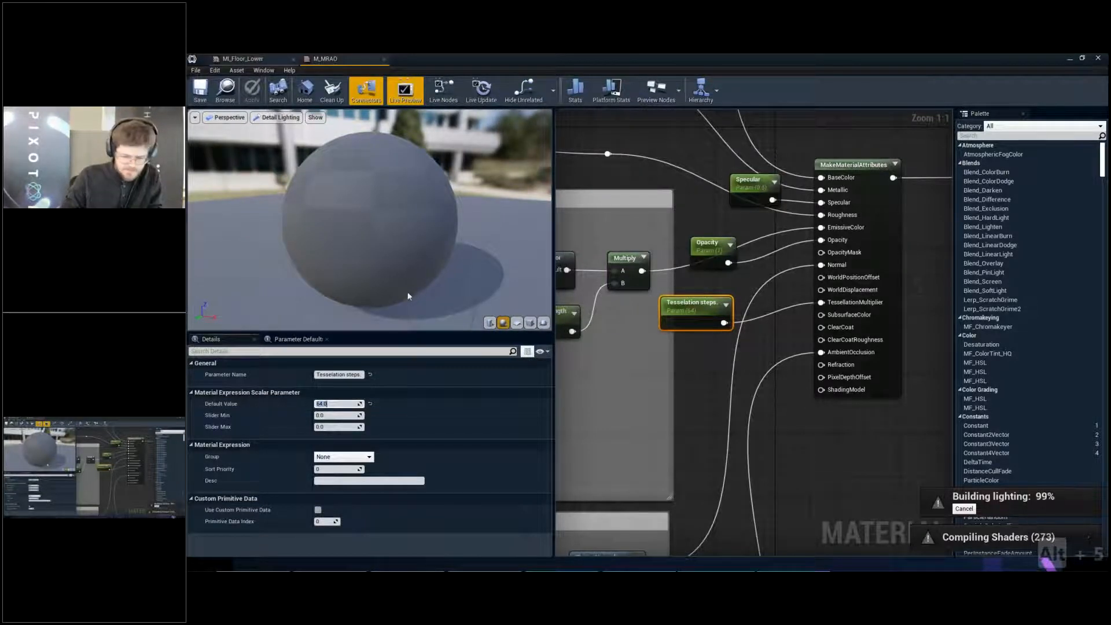
{"action": "type", "text": "1"}
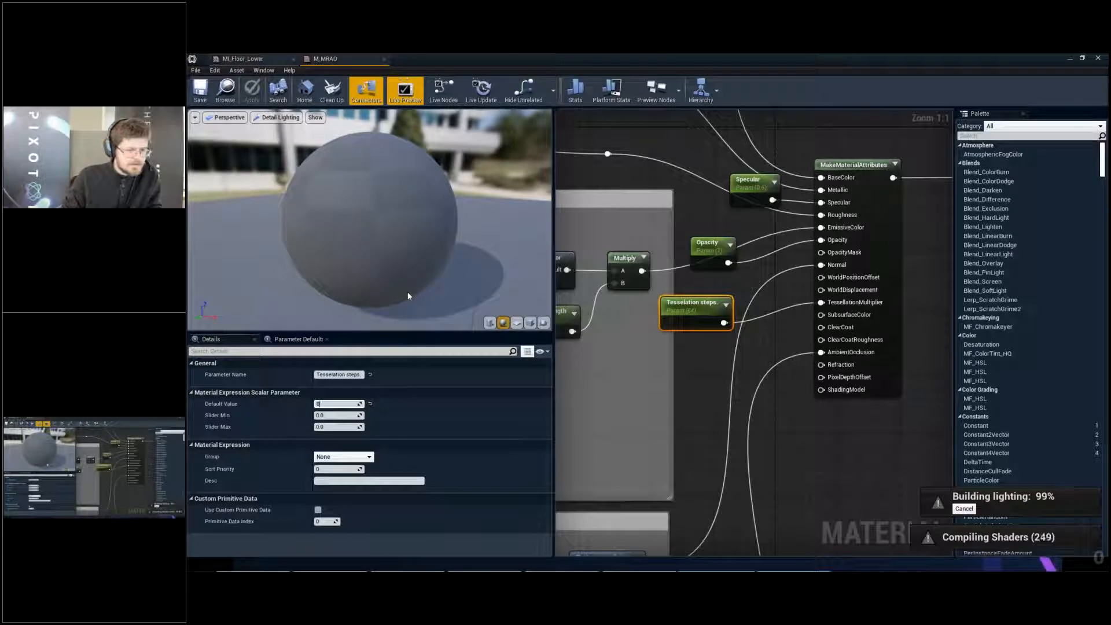
{"action": "key", "text": "Return"}
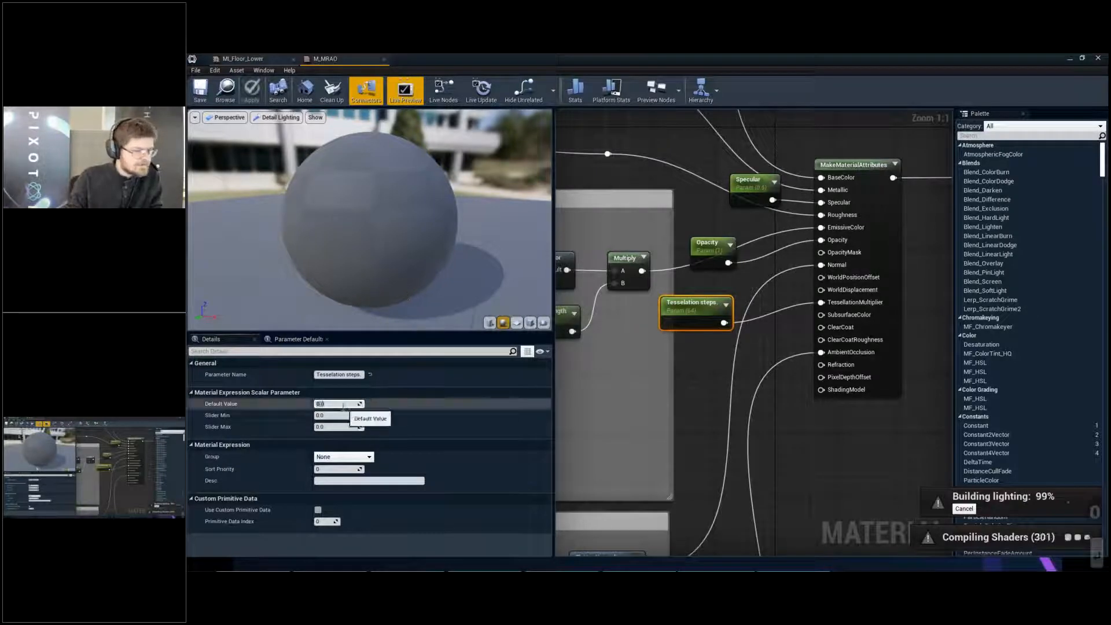
- Save the M_MRAO material and return to the LVL_BadStudio level viewport
{"action": "left_click", "coordinate": [204, 92]}
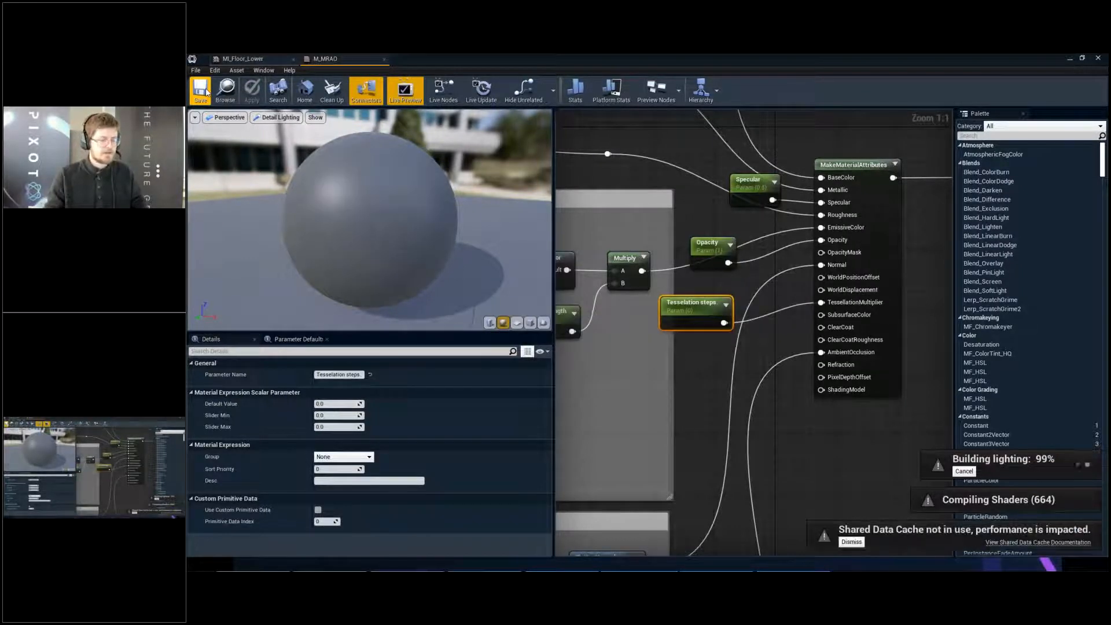
{"action": "double_click", "coordinate": [416, 57]}
{"action": "key", "text": "s"}
{"action": "right_click_drag", "start_coordinate": [610, 255], "coordinate": [596, 255]}
{"action": "key", "text": "Escape"}
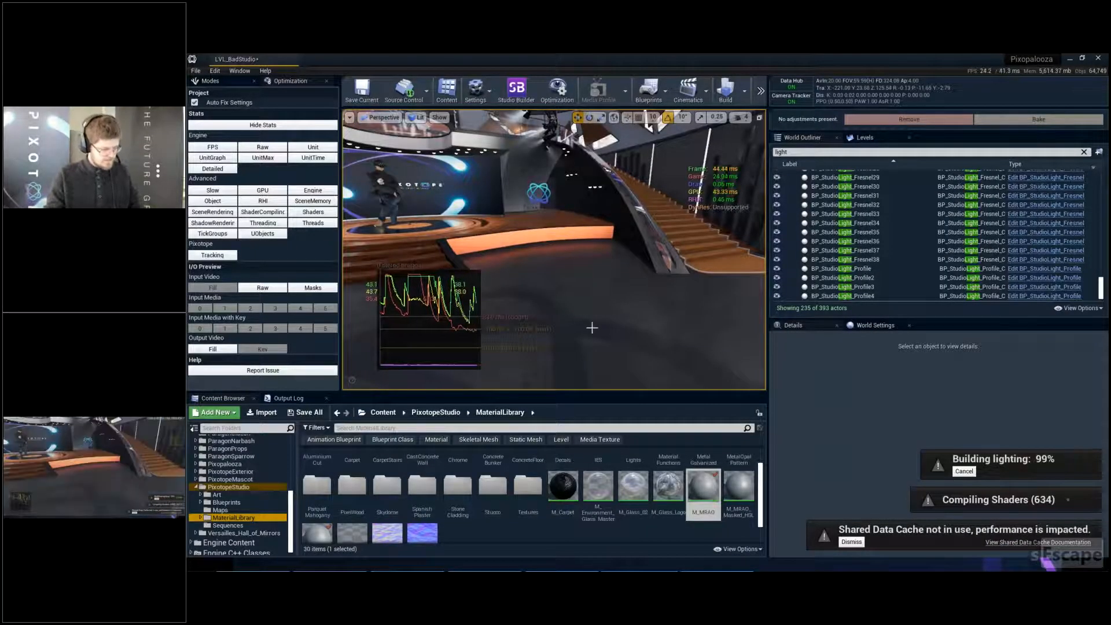
- Examine the studio's mesh density full screen in Wireframe mode, covering the floor, curved walls, wall columns and logo wall
{"action": "key", "text": "F11"}
{"action": "key", "text": "alt+2"}
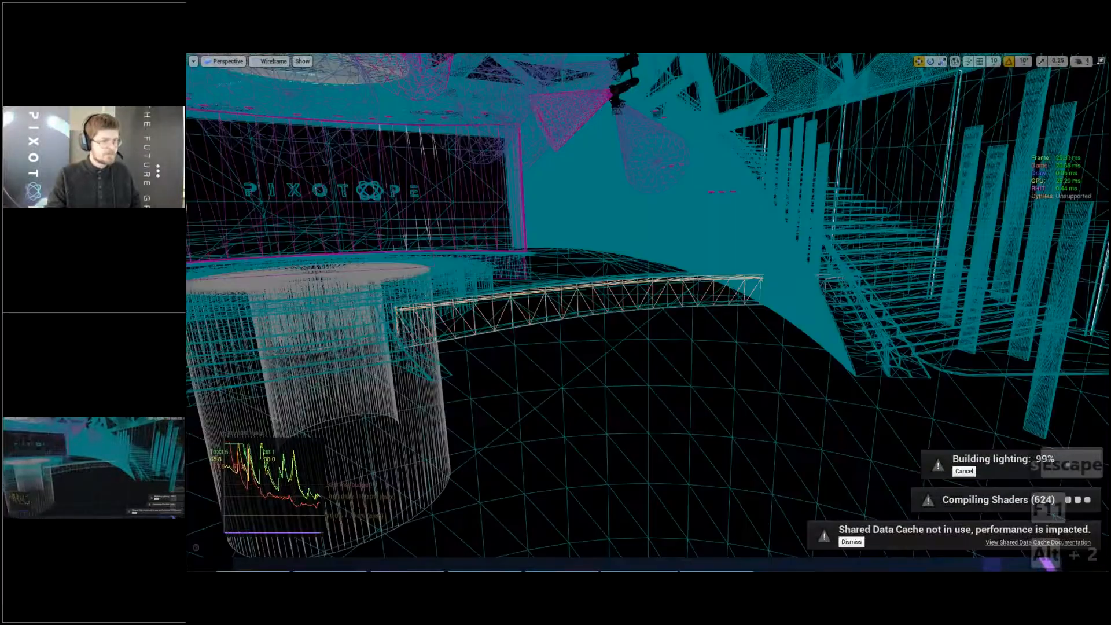
{"action": "key", "text": "w"}
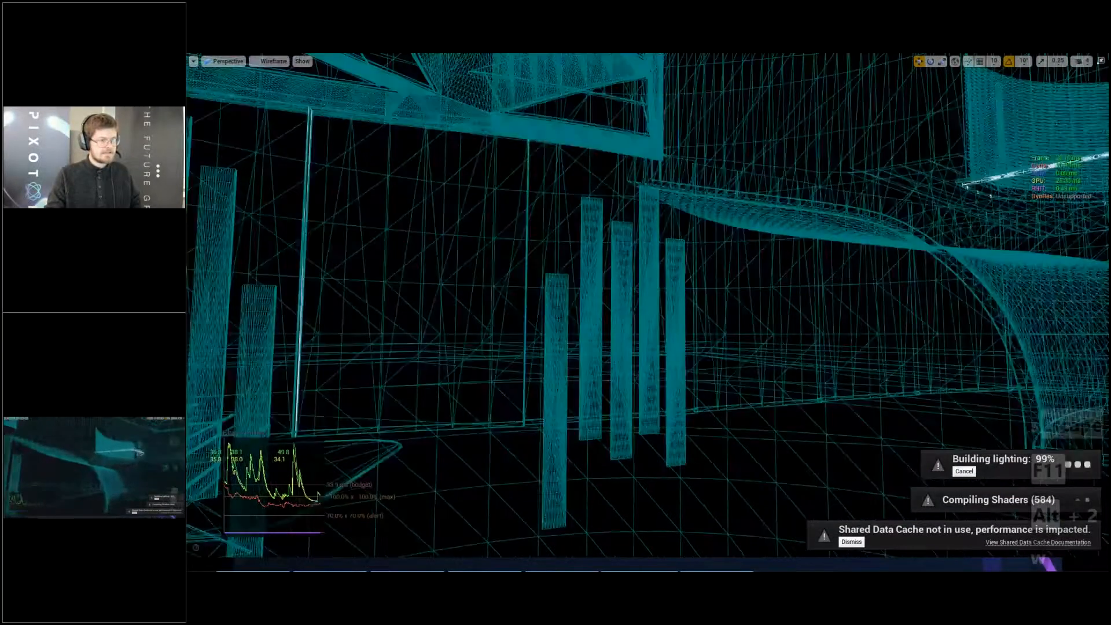
{"action": "key", "text": "w"}
{"action": "key", "text": "w"}
{"action": "key", "text": "d"}
{"action": "key", "text": "s"}
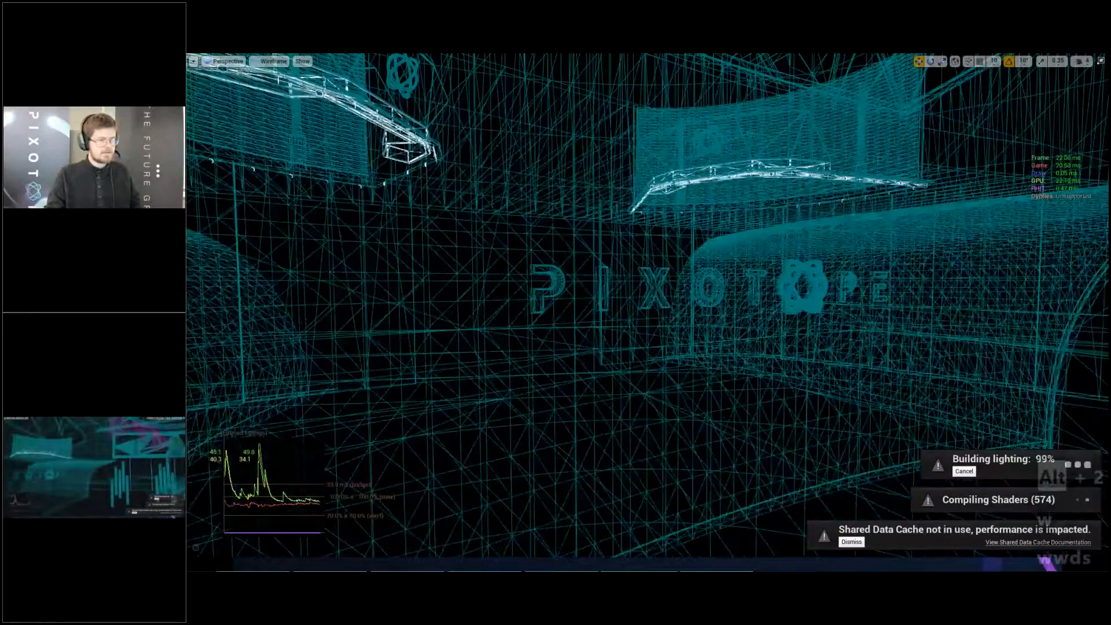
{"action": "right_click_drag", "start_coordinate": [648, 313], "coordinate": [753, 290]}
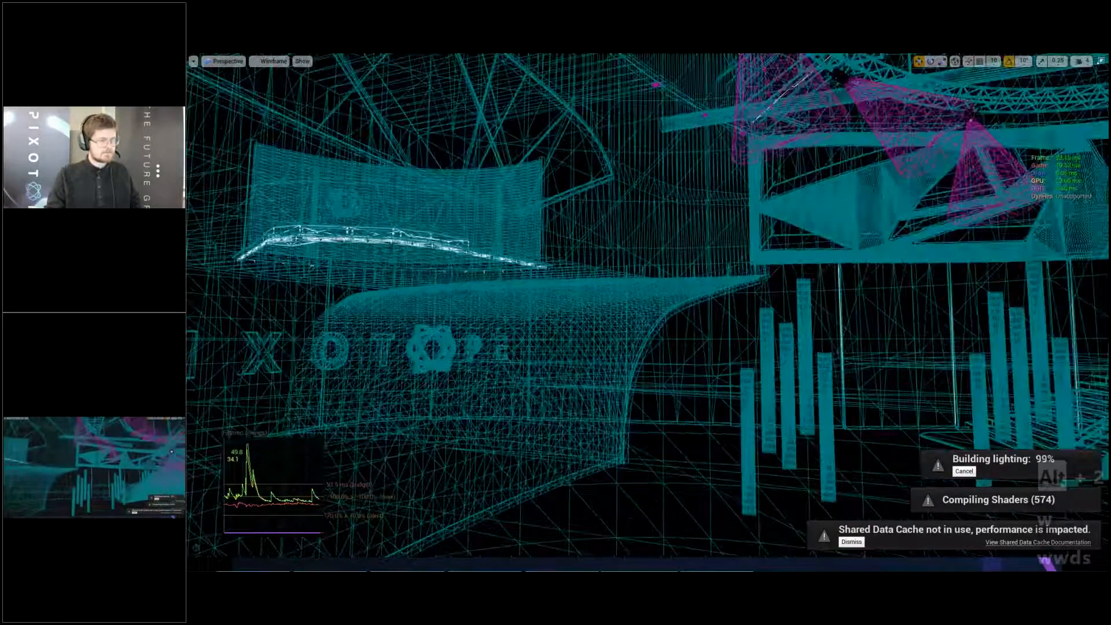
{"action": "key", "text": "w"}
{"action": "right_click_drag", "start_coordinate": [649, 313], "coordinate": [782, 281]}
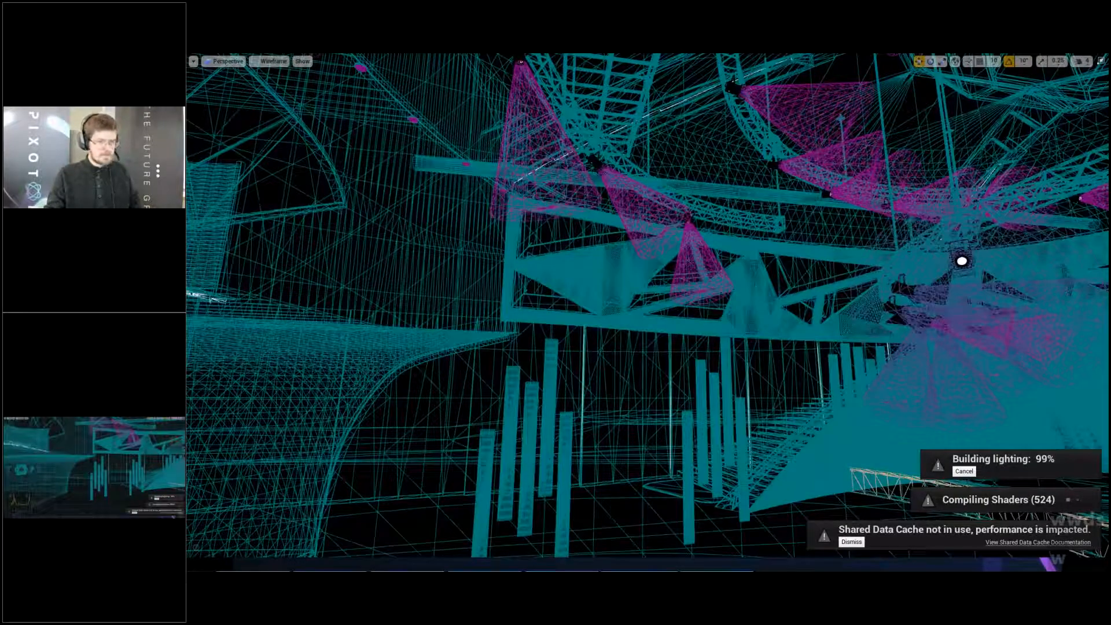
- Check the concrete wall and metal columns in Detail Lighting and Lit modes, and leave the full-screen view
{"action": "key", "text": "alt+4"}
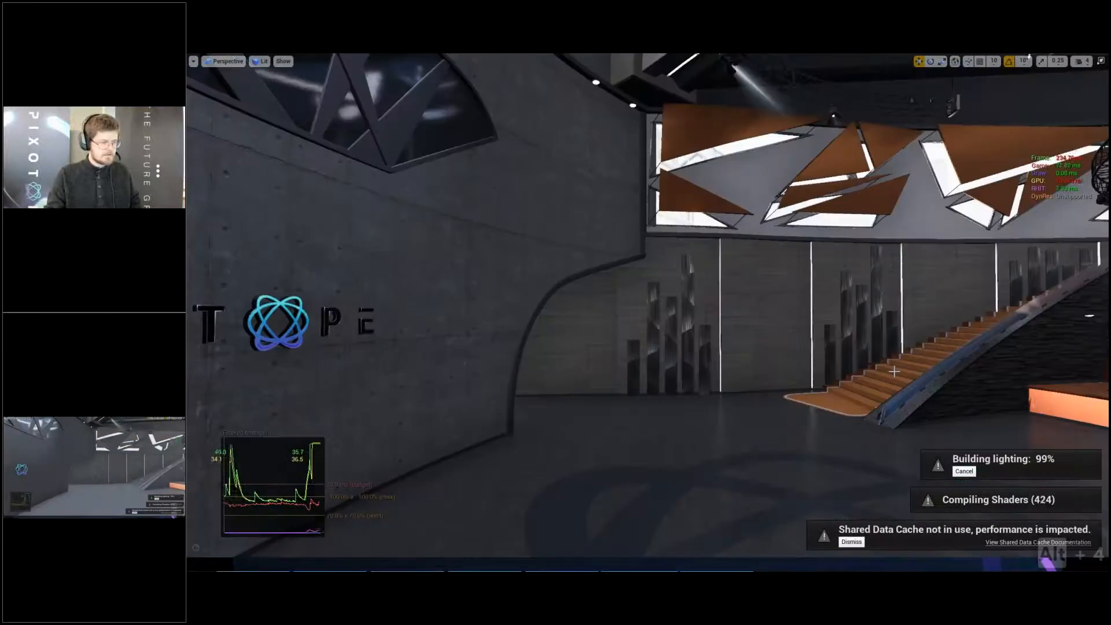
{"action": "key", "text": "alt+5"}
{"action": "key", "text": "alt+4"}
{"action": "key", "text": "w"}
{"action": "right_click_drag", "start_coordinate": [870, 365], "coordinate": [828, 359]}
{"action": "key", "text": "d"}
{"action": "right_click_drag", "start_coordinate": [570, 198], "coordinate": [571, 199]}
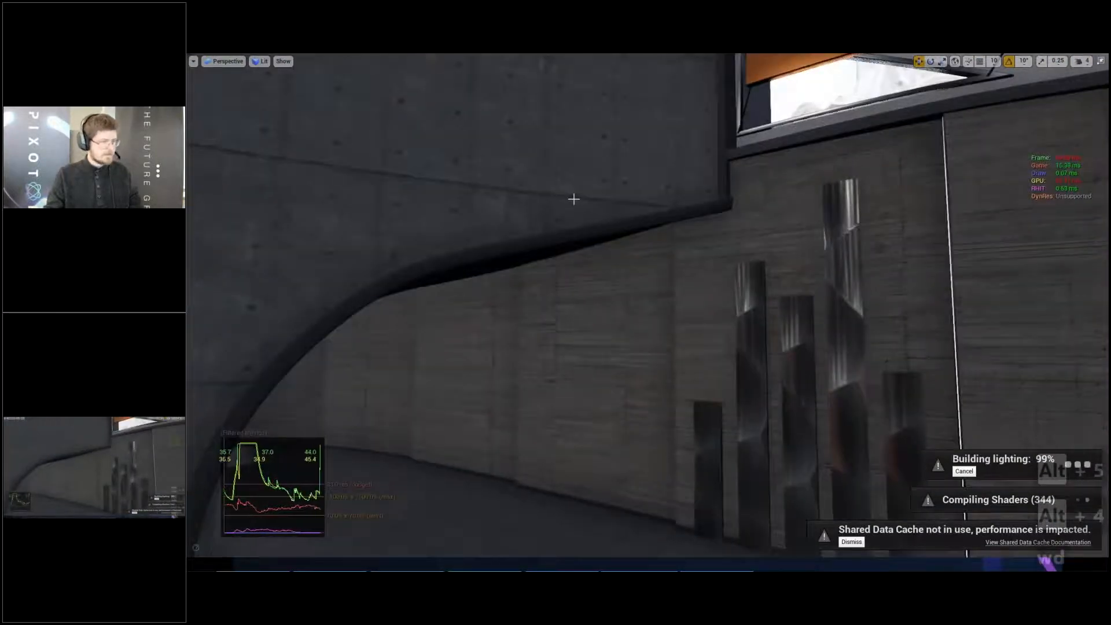
{"action": "key", "text": "F11"}
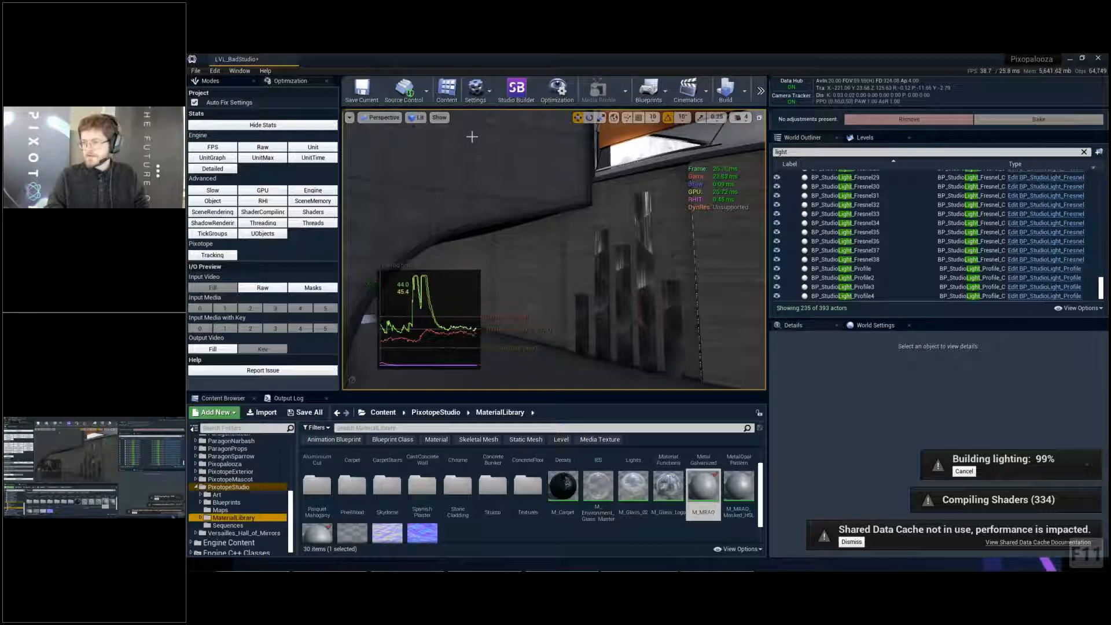
- Check the wall area in the Light Complexity optimization view and return the viewport to Lit mode
{"action": "left_click", "coordinate": [440, 118]}
{"action": "left_click", "coordinate": [420, 118]}
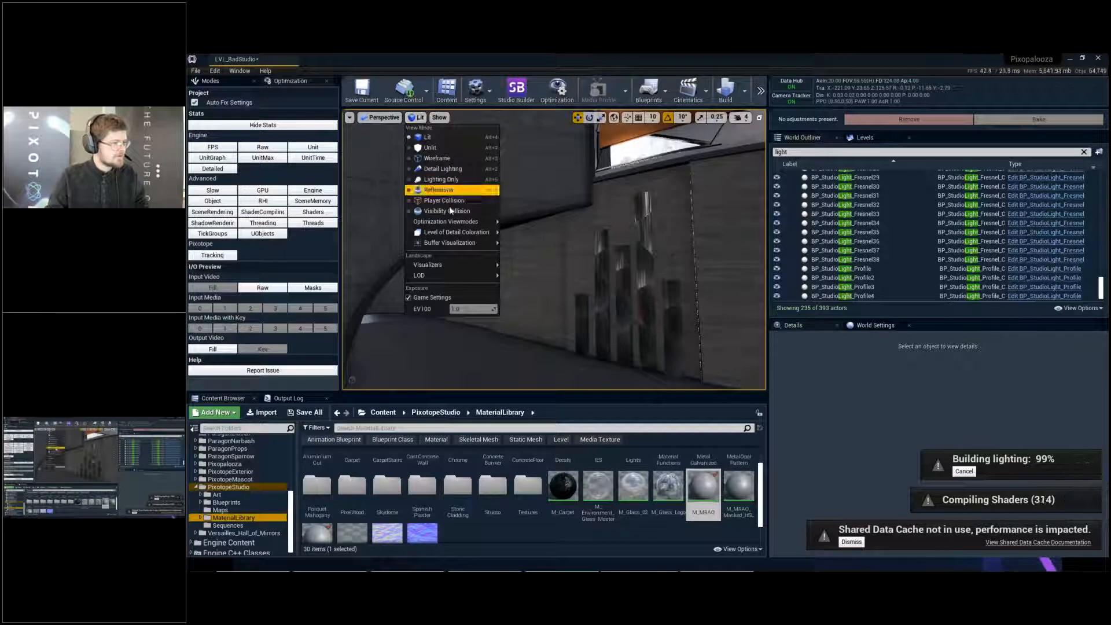
{"action": "left_click", "coordinate": [419, 118]}
{"action": "left_click", "coordinate": [419, 119]}
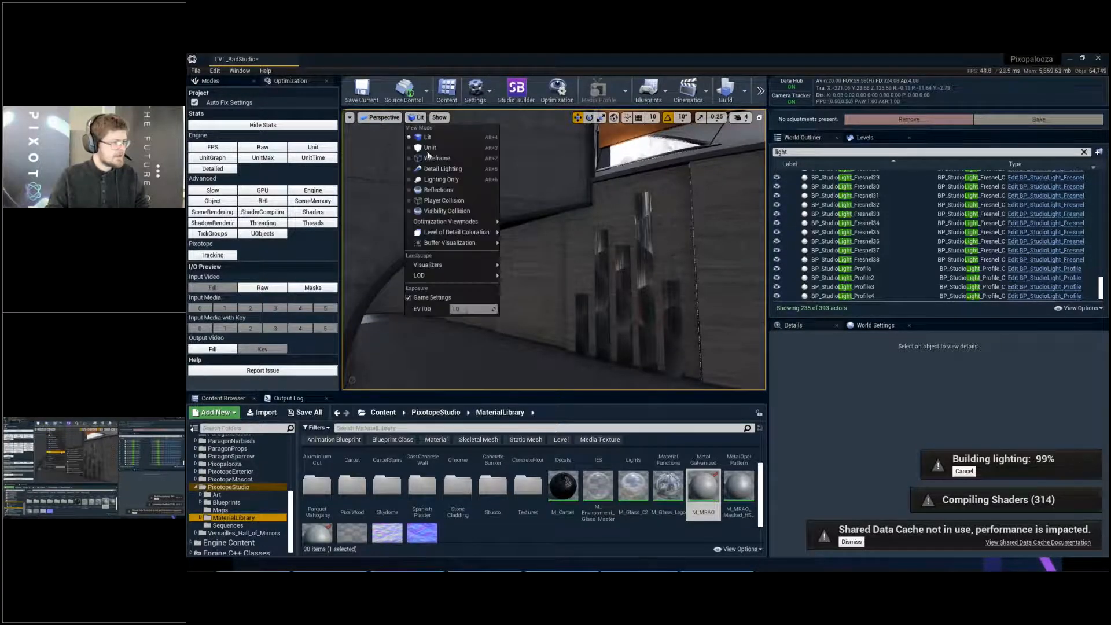
{"action": "mouse_move", "coordinate": [474, 221]}
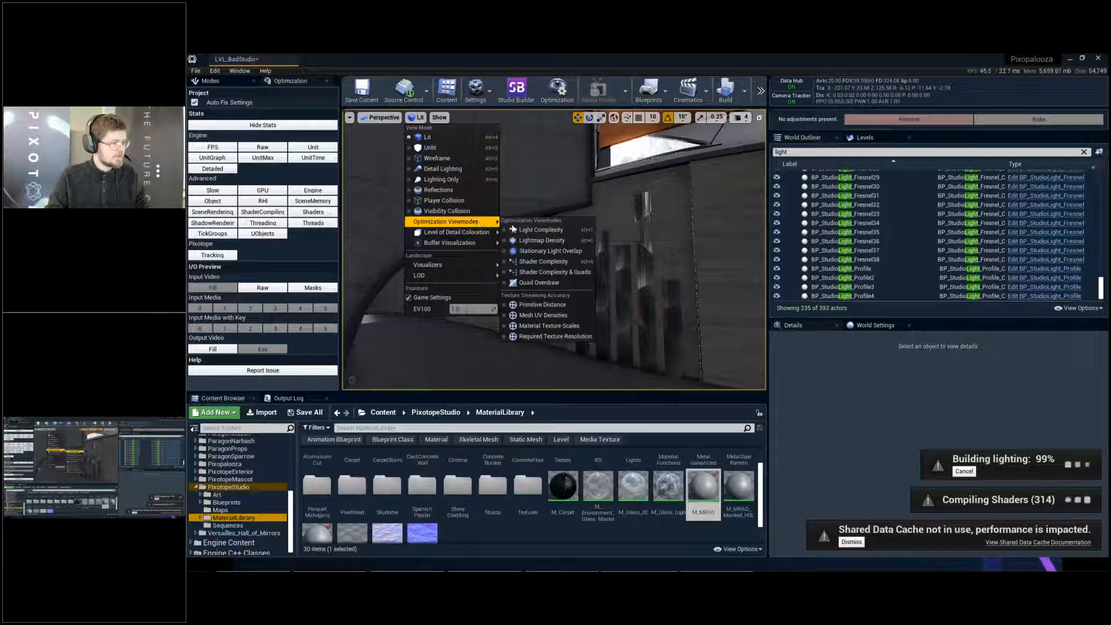
{"action": "left_click", "coordinate": [544, 230]}
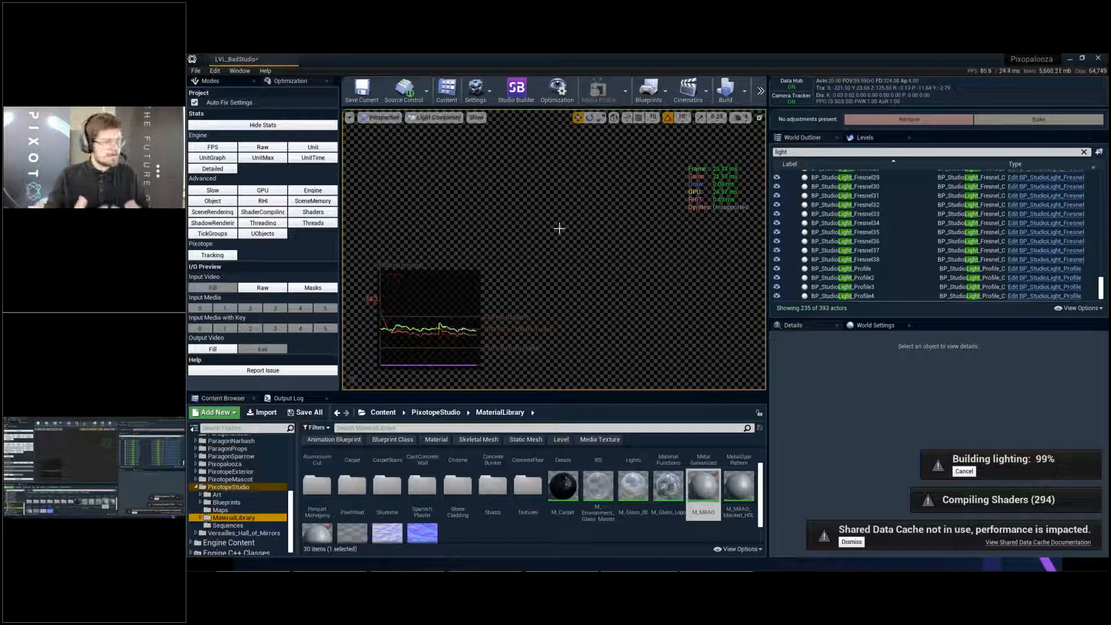
{"action": "left_click", "coordinate": [438, 119]}
{"action": "left_click", "coordinate": [436, 128]}
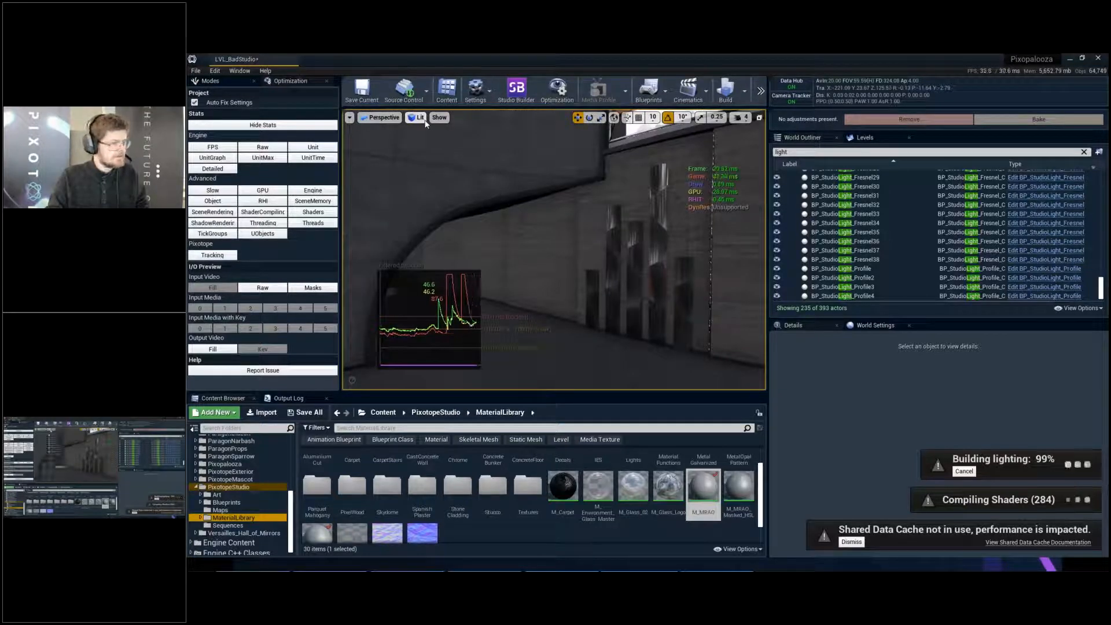
- Examine the wall area in the Shader Complexity view and close the Message Log with the lighting results
{"action": "left_click", "coordinate": [419, 118]}
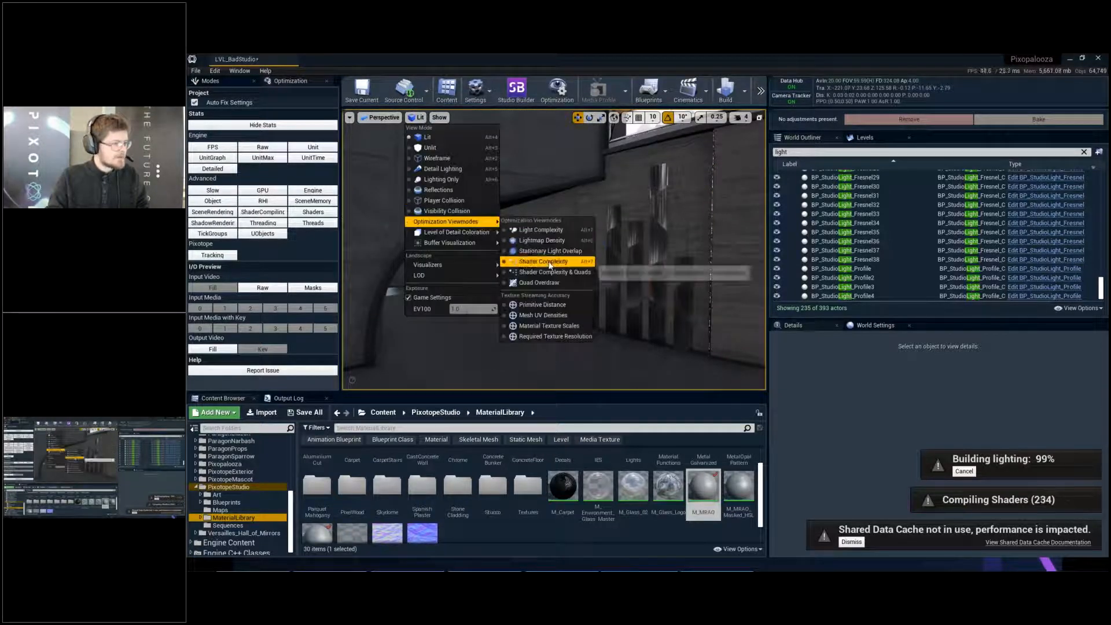
{"action": "left_click", "coordinate": [583, 262]}
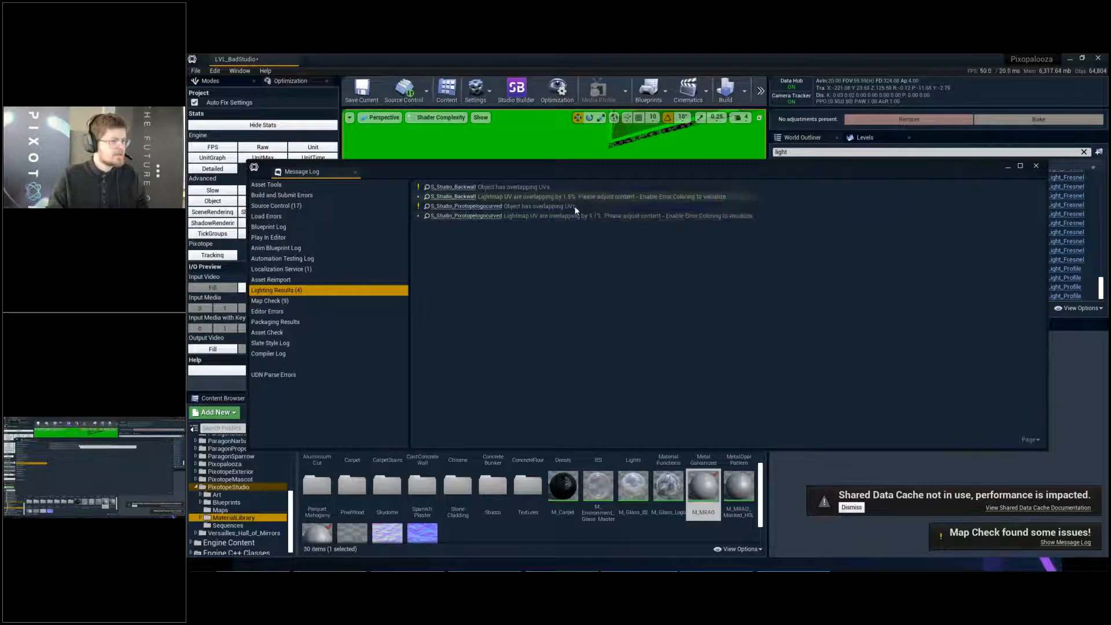
{"action": "left_click", "coordinate": [1035, 167]}
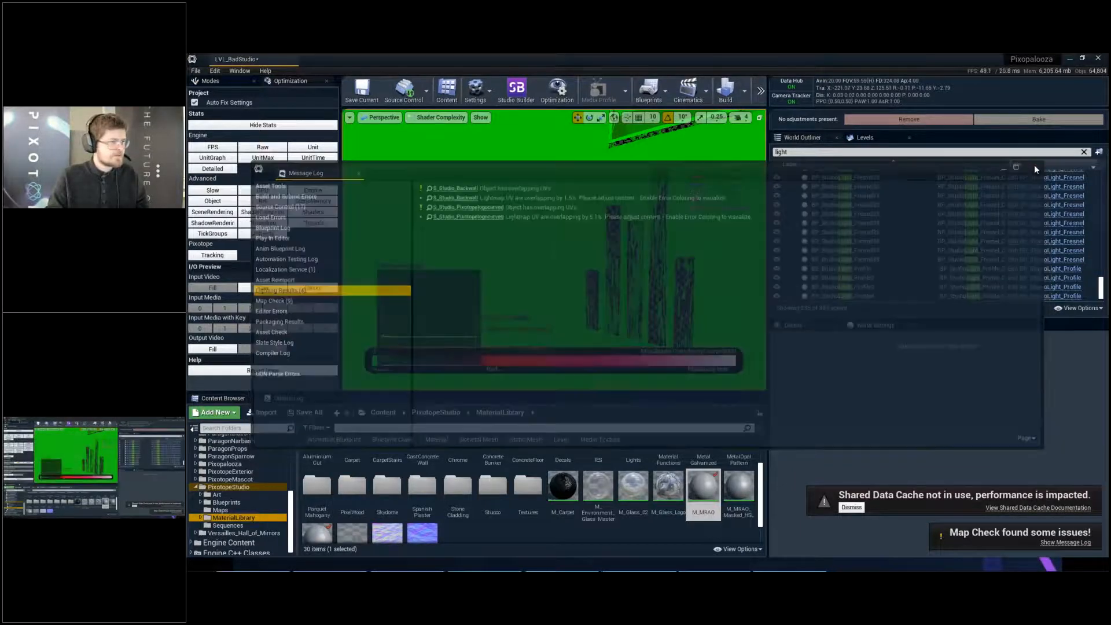
- Examine the lightmap density of the studio's walls, floor and ceiling panels in the Lightmap Density view
{"action": "left_click", "coordinate": [440, 118]}
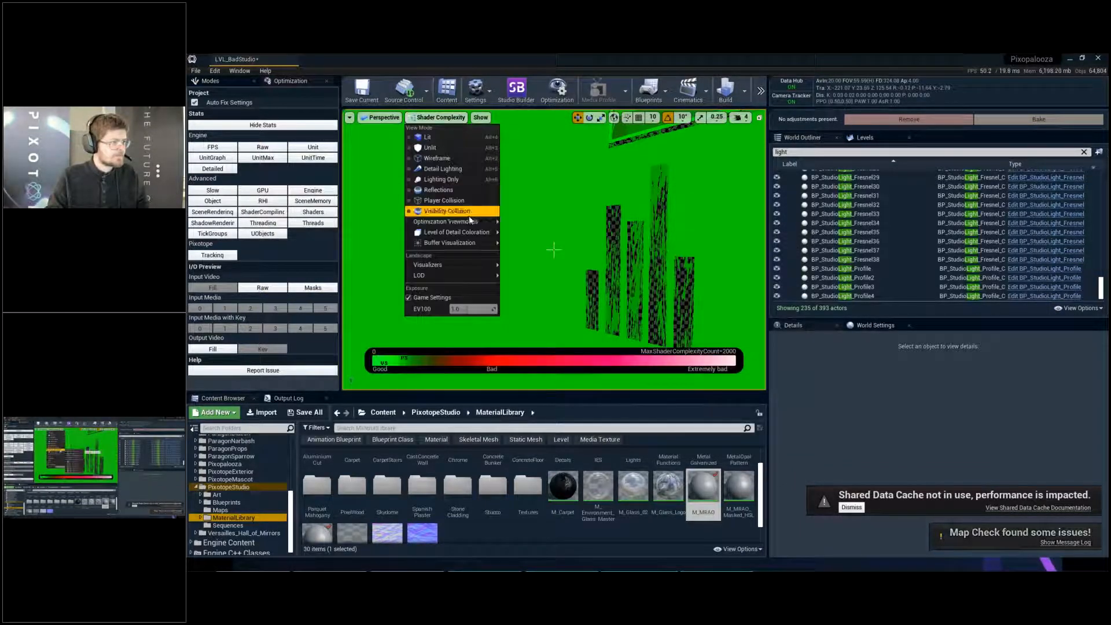
{"action": "mouse_move", "coordinate": [451, 222]}
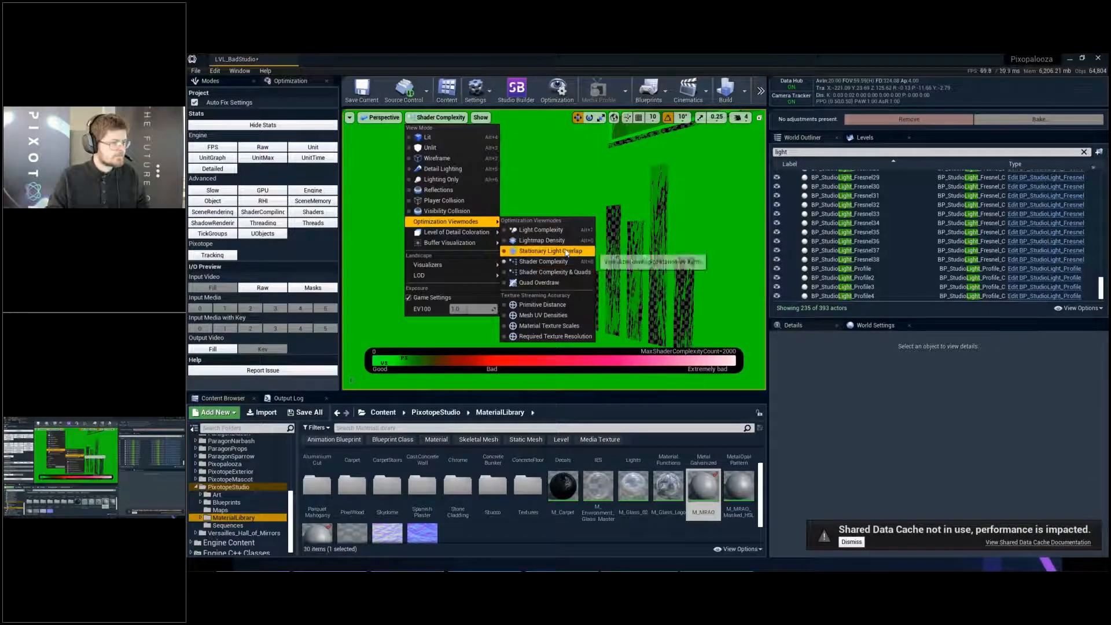
{"action": "left_click", "coordinate": [544, 240]}
{"action": "right_click_drag", "start_coordinate": [554, 249], "coordinate": [127, 248]}
{"action": "key", "text": "d"}
{"action": "key", "text": "w"}
{"action": "key", "text": "s"}
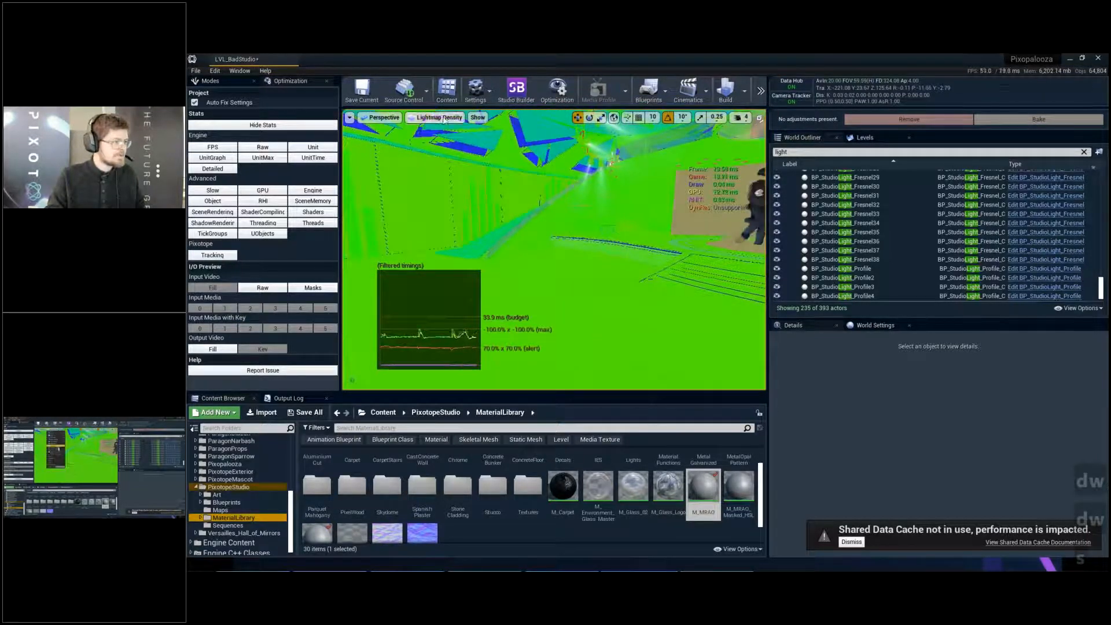
- Examine the light overlap on the studio's stage, floor and walls in the Light Complexity view
{"action": "left_click", "coordinate": [440, 117]}
{"action": "mouse_move", "coordinate": [472, 238]}
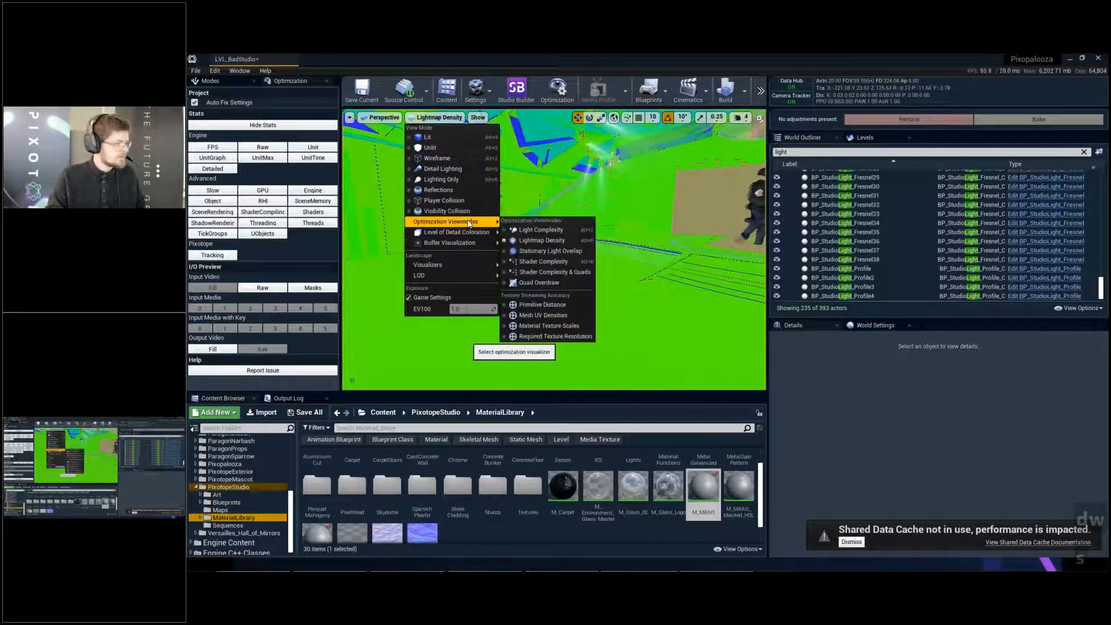
{"action": "left_click", "coordinate": [541, 230]}
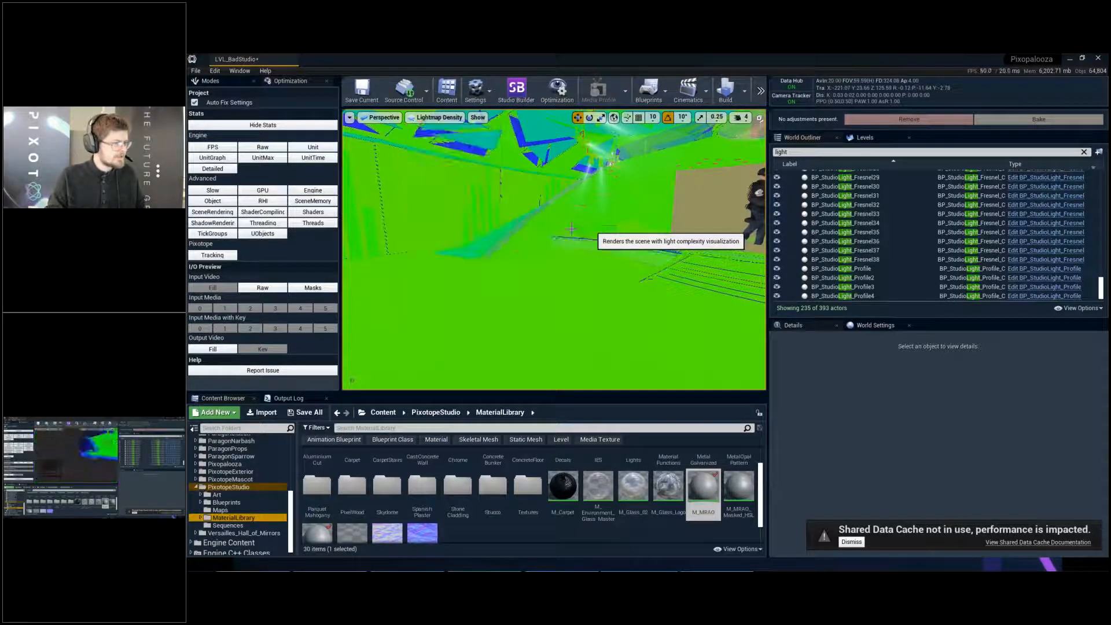
{"action": "right_click_drag", "start_coordinate": [542, 243], "coordinate": [604, 251]}
{"action": "key", "text": "d"}
{"action": "key", "text": "w"}
{"action": "key", "text": "d"}
{"action": "key", "text": "w"}
{"action": "key", "text": "d"}
{"action": "key", "text": "s"}
{"action": "key", "text": "a"}
{"action": "key", "text": "a"}
{"action": "key", "text": "a"}
{"action": "key", "text": "s"}
{"action": "key", "text": "w"}
{"action": "key", "text": "a"}
{"action": "key", "text": "w"}
{"action": "key", "text": "w"}
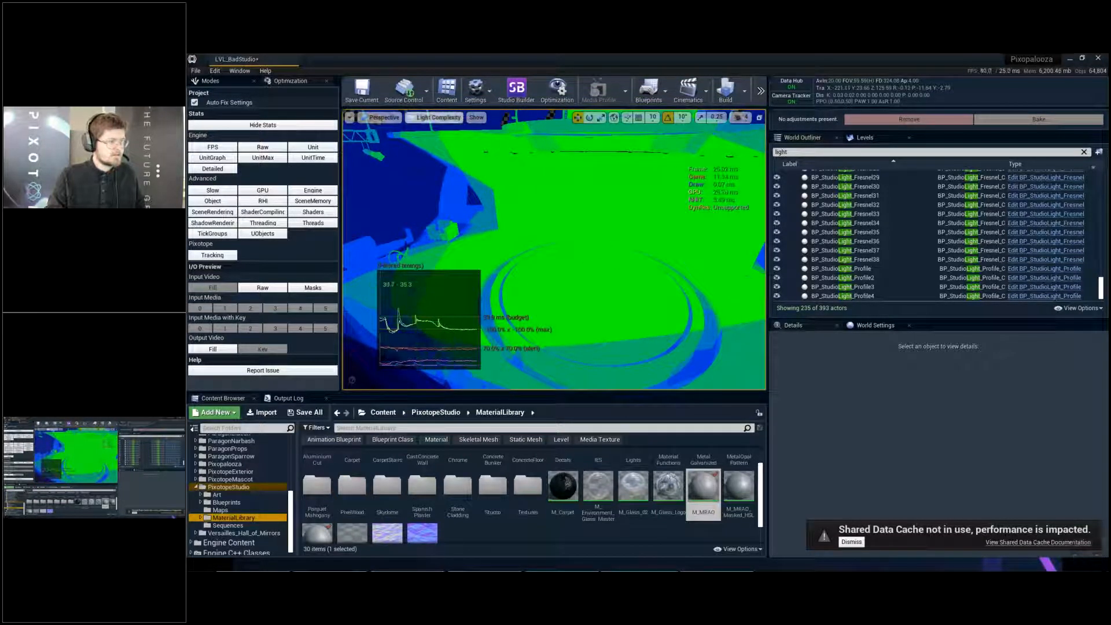
- Return the viewport to Lit mode and view the whole studio full screen from camera bookmark 1
{"action": "left_click", "coordinate": [438, 118]}
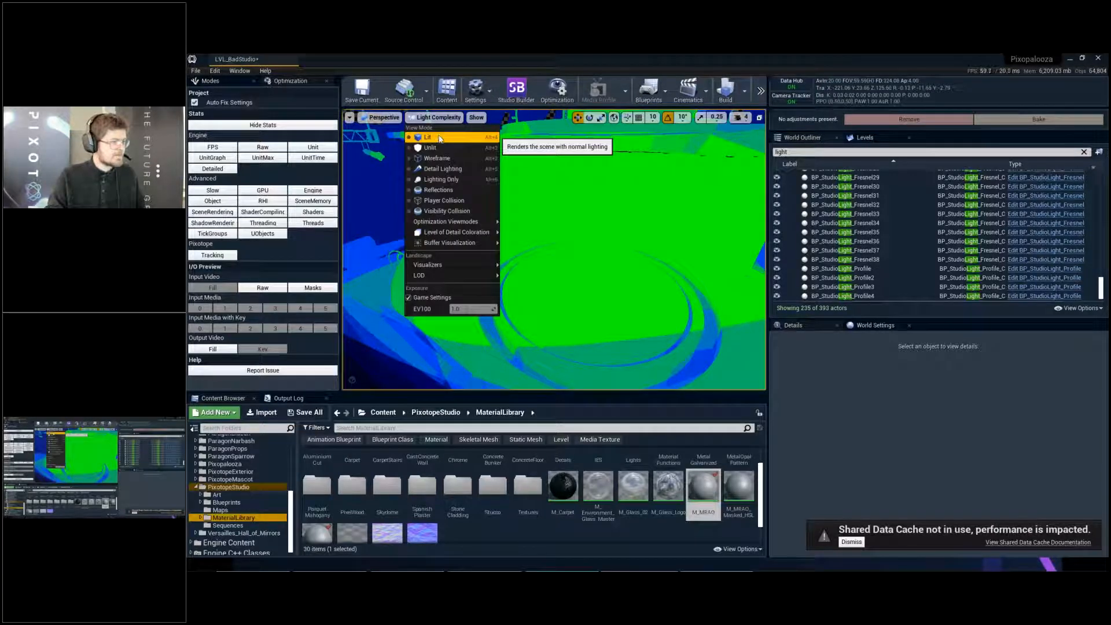
{"action": "right_click_drag", "start_coordinate": [556, 220], "coordinate": [463, 226]}
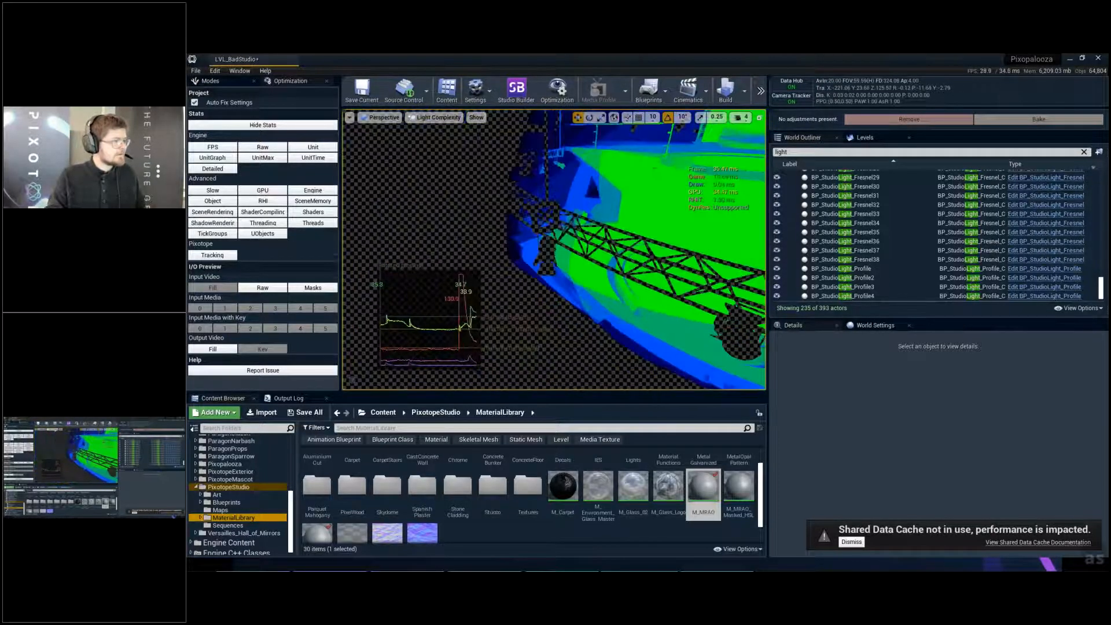
{"action": "left_click", "coordinate": [438, 117]}
{"action": "left_click", "coordinate": [428, 137]}
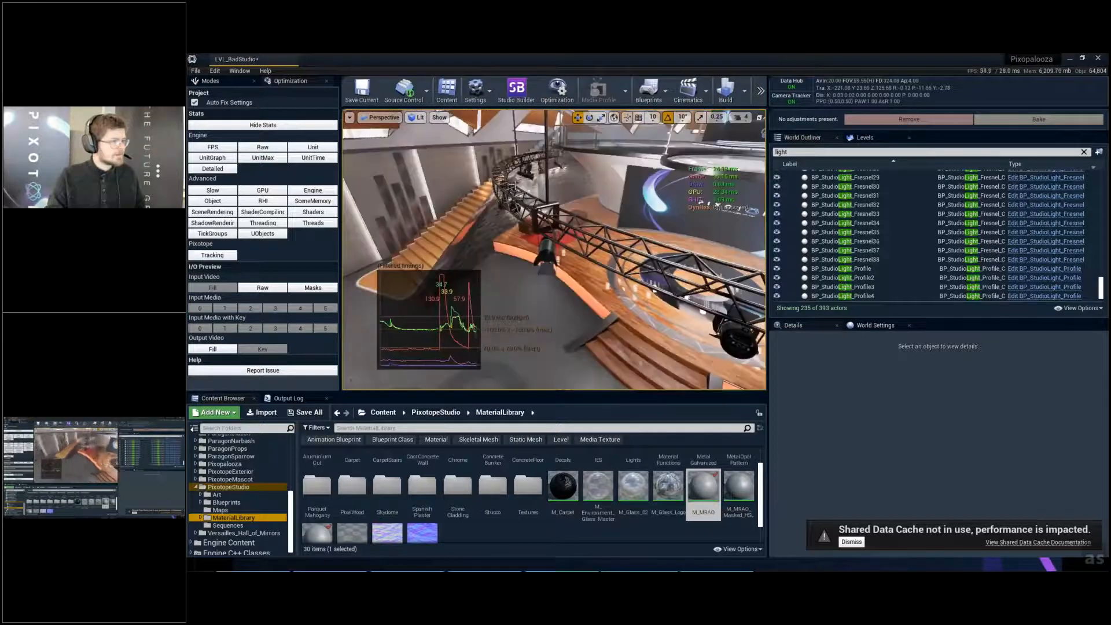
{"action": "right_click_drag", "start_coordinate": [554, 249], "coordinate": [480, 243]}
{"action": "key", "text": "F11"}
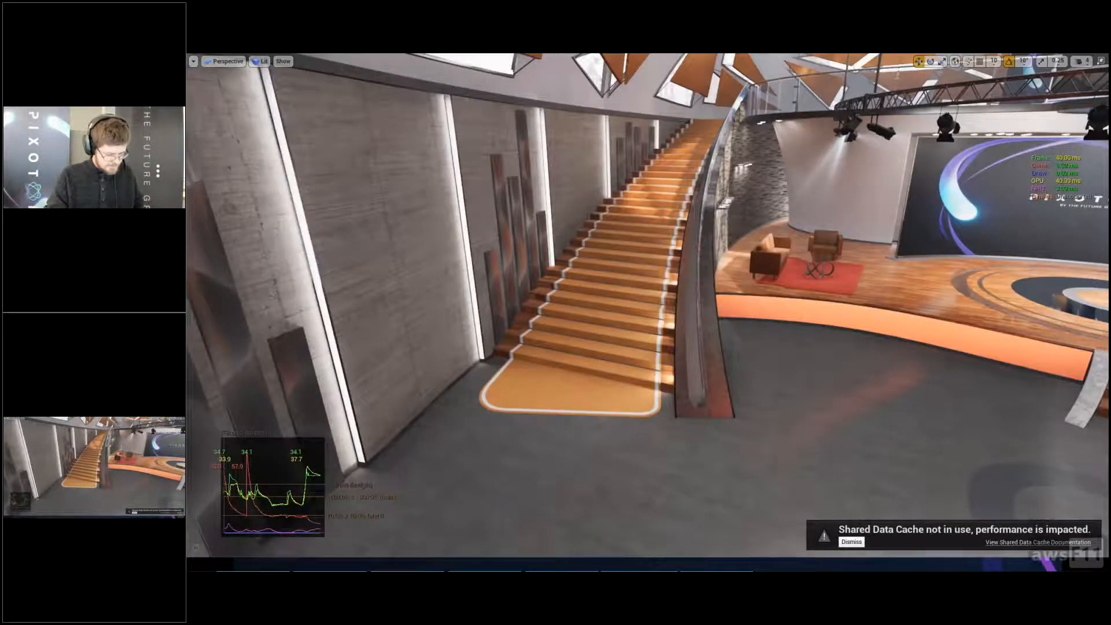
{"action": "key", "text": "1"}
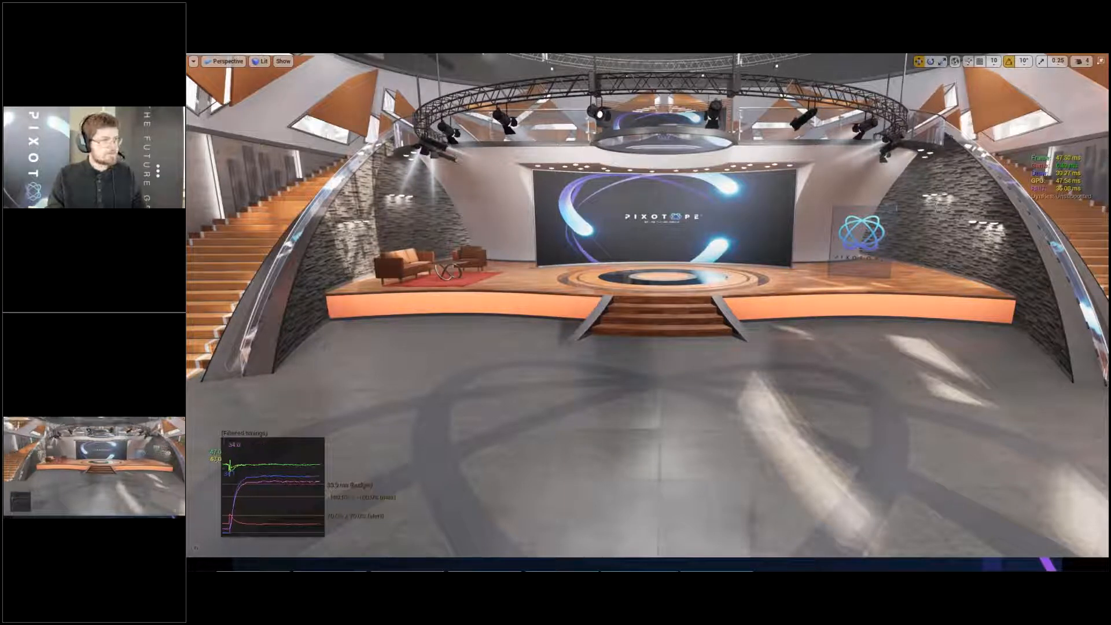
{"action": "key", "text": "F11"}
{"action": "key", "text": "F11"}
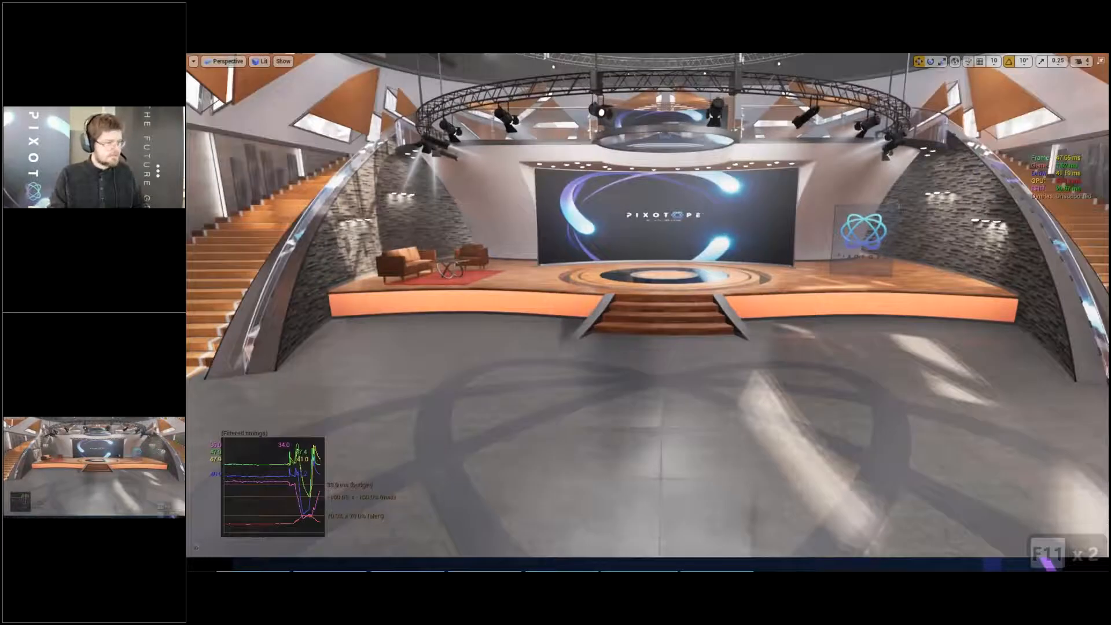
- Profile the GPU frame, inspect the expanded BasePass entry in the GPU Visualizer, close it and leave the full-screen view
{"action": "key", "text": "ctrl+shift+comma"}
{"action": "left_click", "coordinate": [709, 243]}
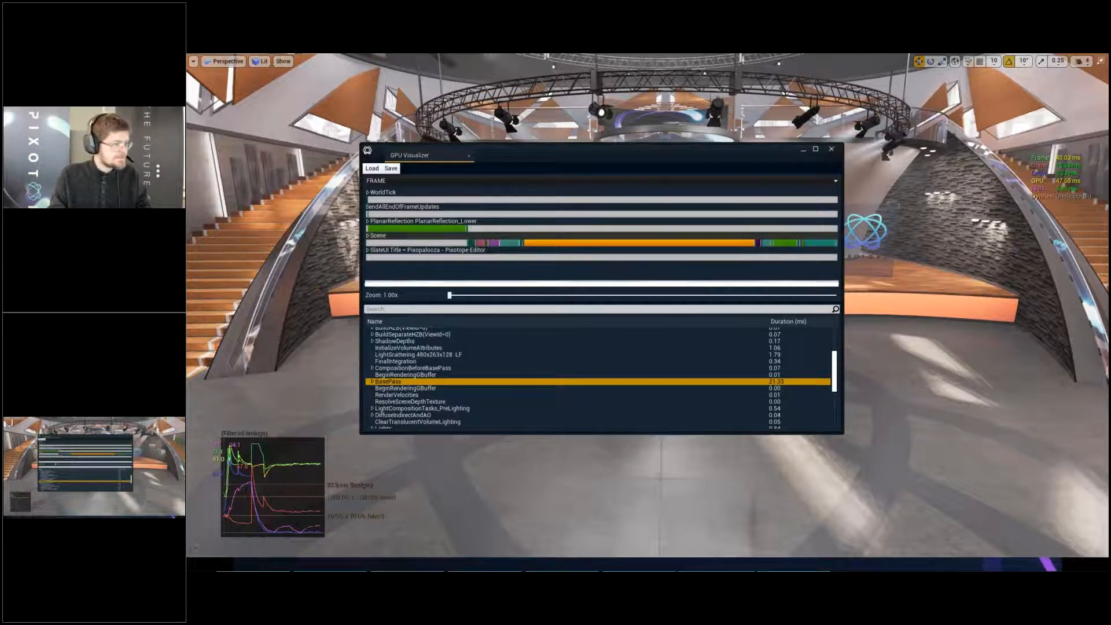
{"action": "left_click", "coordinate": [372, 382]}
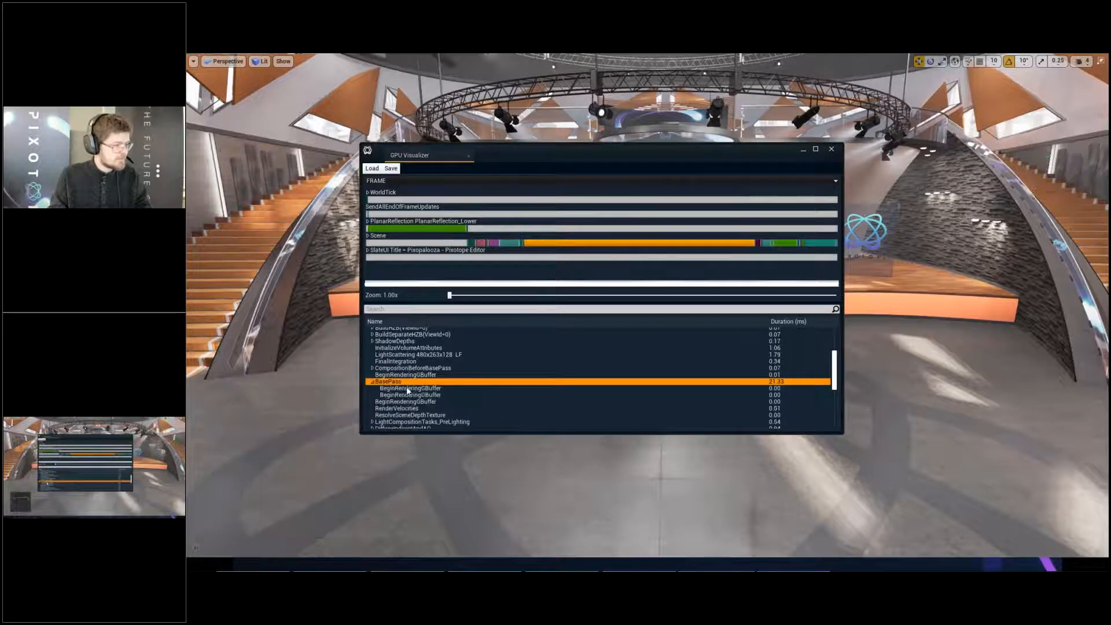
{"action": "scroll", "coordinate": [605, 413], "scroll_direction": "down", "scroll_amount": 1}
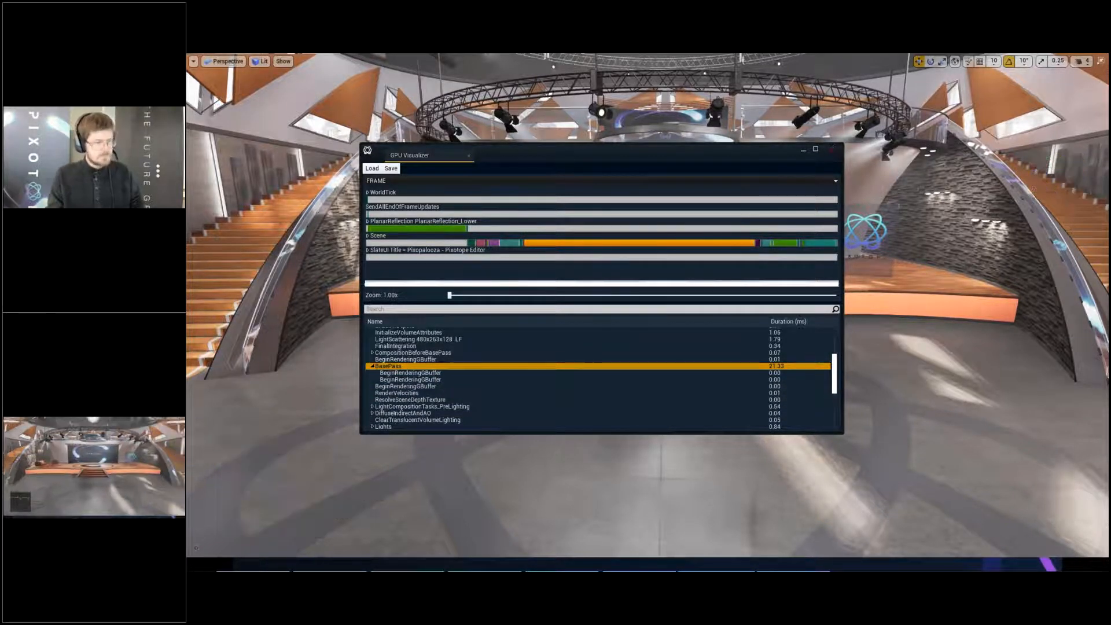
{"action": "left_click", "coordinate": [831, 150]}
{"action": "key", "text": "F11"}
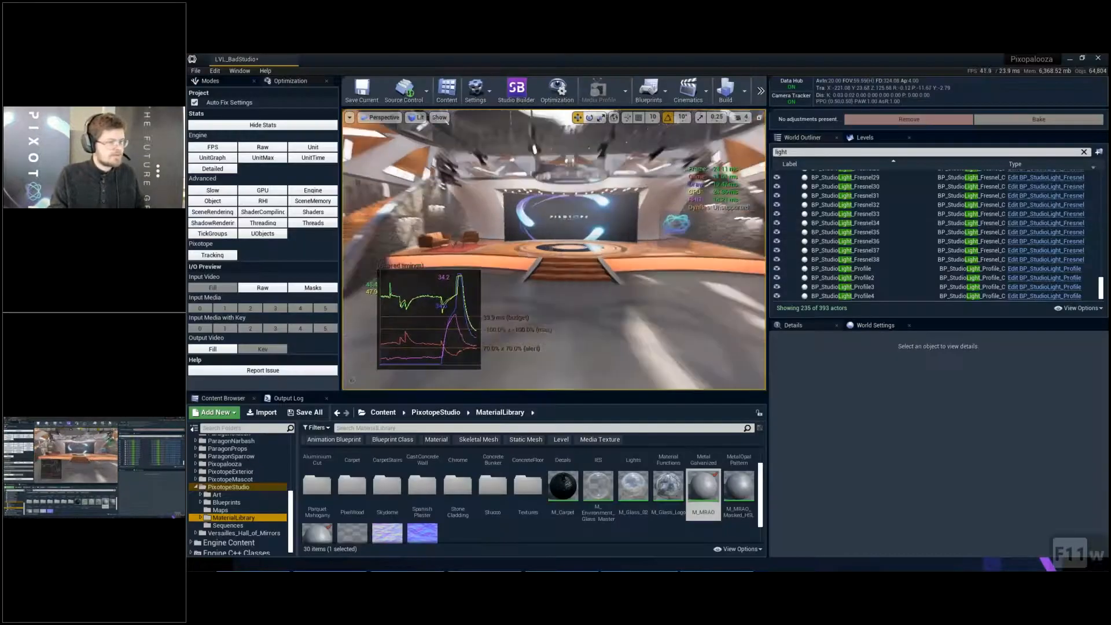
{"action": "key", "text": "w"}
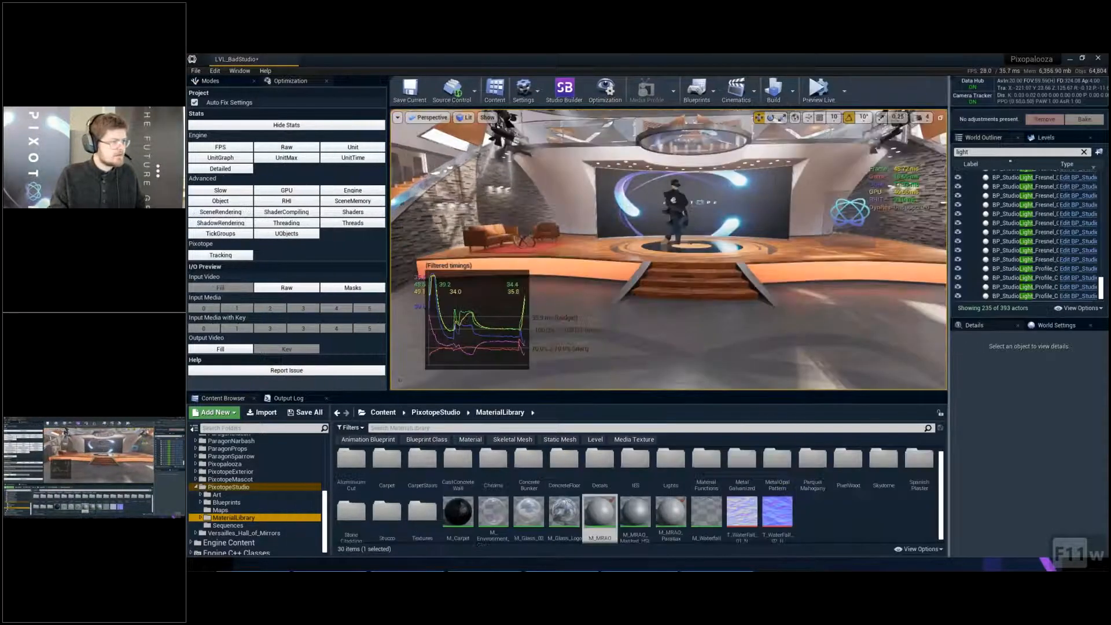
- Switch the viewport from Lit to the Shader Complexity view
{"action": "left_click", "coordinate": [488, 118]}
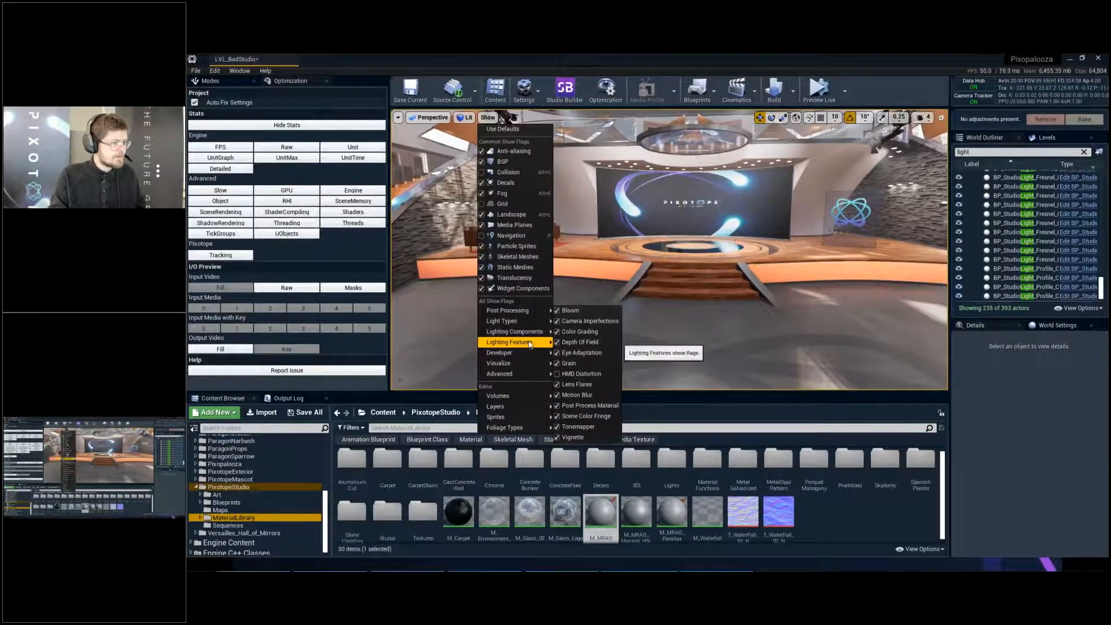
{"action": "left_click", "coordinate": [466, 118]}
{"action": "mouse_move", "coordinate": [518, 246]}
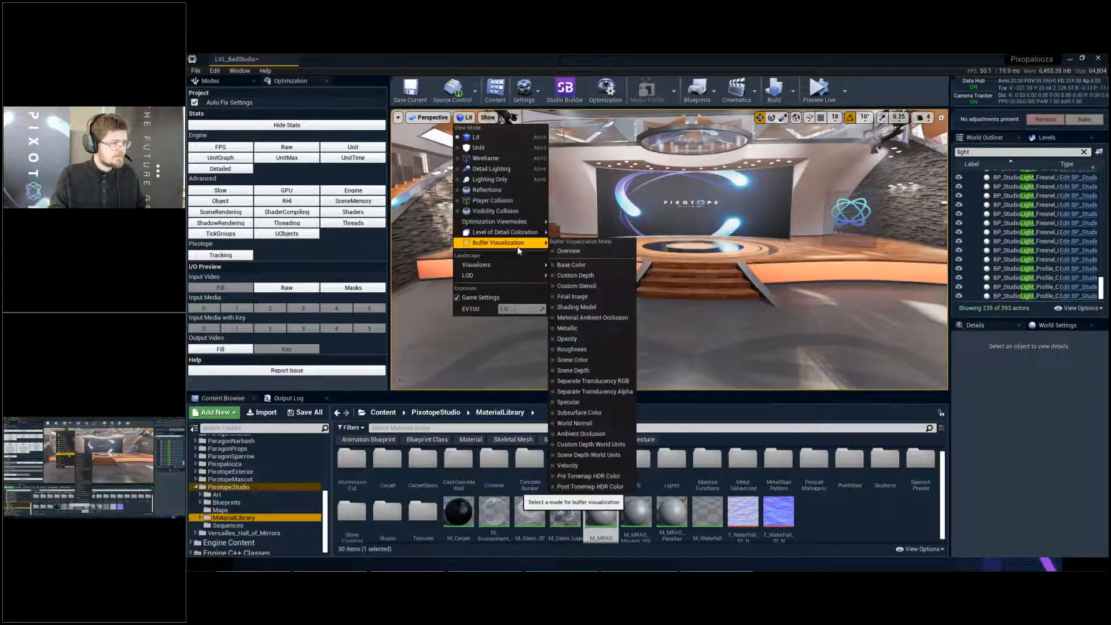
{"action": "mouse_move", "coordinate": [509, 221]}
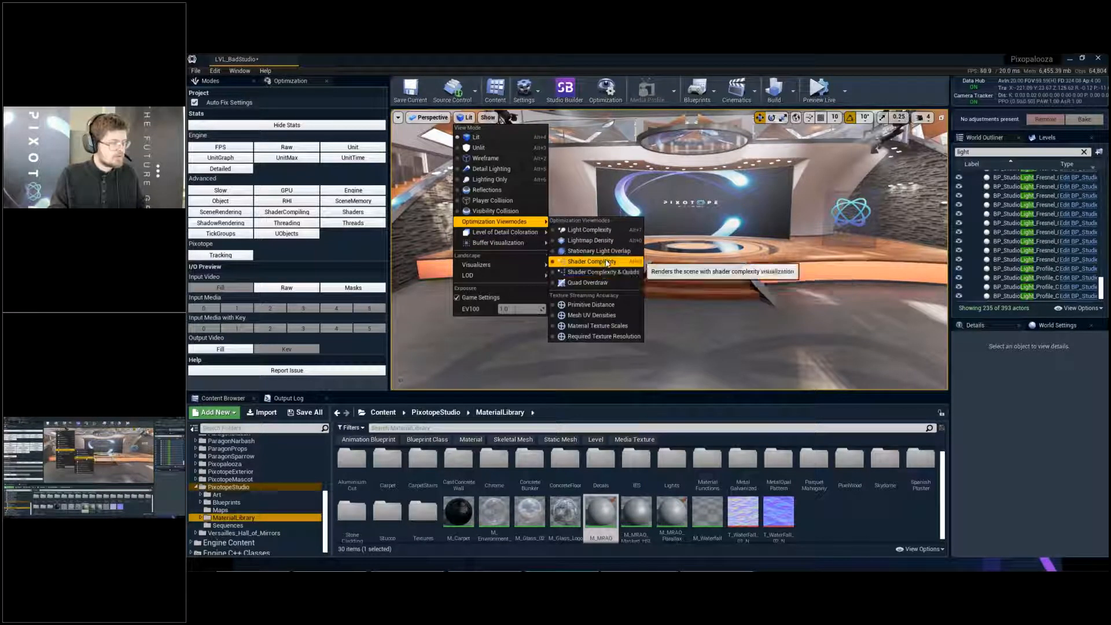
{"action": "left_click", "coordinate": [607, 264]}
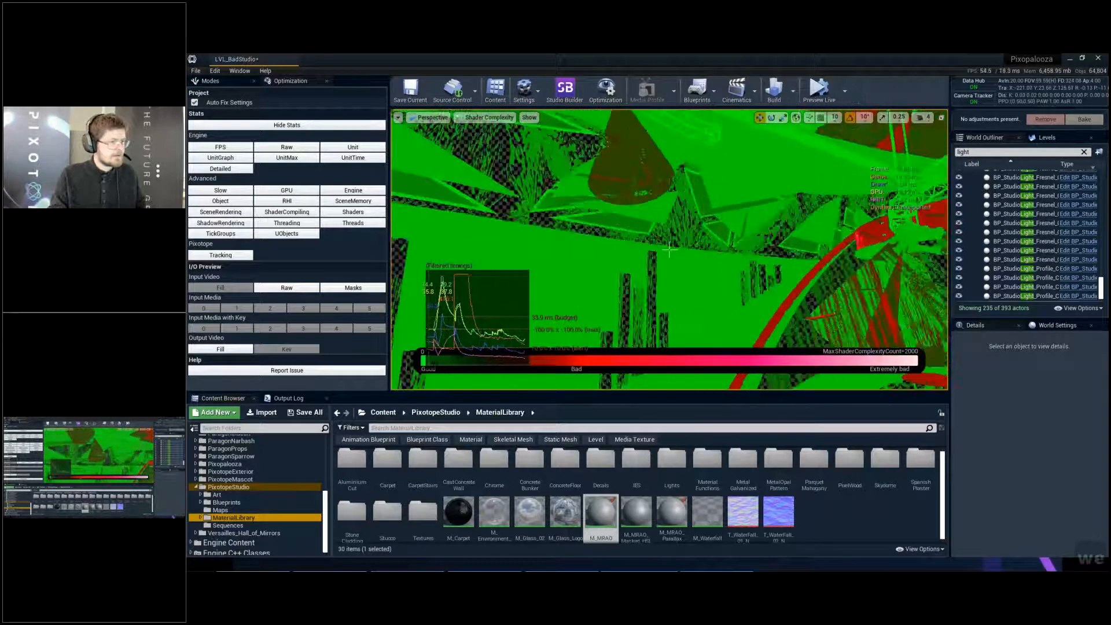
- Examine the shader complexity of the studio's ceiling, curved red trims, stairs and wall panels from close range
{"action": "key", "text": "q"}
{"action": "key", "text": "q"}
{"action": "mouse_move", "coordinate": [669, 249]}
{"action": "right_mouse_down"}
{"action": "mouse_move", "coordinate": [734, 244]}
{"action": "mouse_move", "coordinate": [670, 250]}
{"action": "right_mouse_up"}
{"action": "key", "text": "s"}
{"action": "key", "text": "d"}
{"action": "key", "text": "q"}
{"action": "key", "text": "e"}
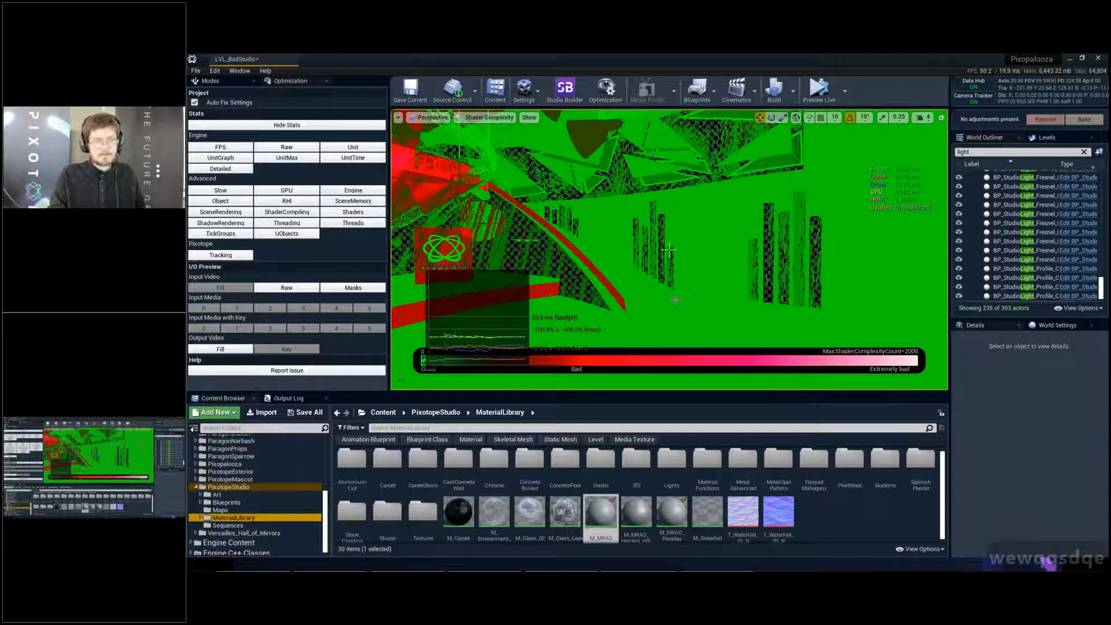
{"action": "right_click_drag", "start_coordinate": [670, 250], "coordinate": [763, 219]}
{"action": "key", "text": "w"}
{"action": "key", "text": "w"}
{"action": "key", "text": "e"}
{"action": "key", "text": "e"}
{"action": "key", "text": "a"}
{"action": "key", "text": "w"}
{"action": "key", "text": "d"}
{"action": "key", "text": "w"}
{"action": "key", "text": "q"}
{"action": "right_click_drag", "start_coordinate": [669, 250], "coordinate": [676, 280]}
{"action": "key", "text": "q"}
{"action": "key", "text": "e"}
{"action": "key", "text": "q"}
{"action": "key", "text": "w"}
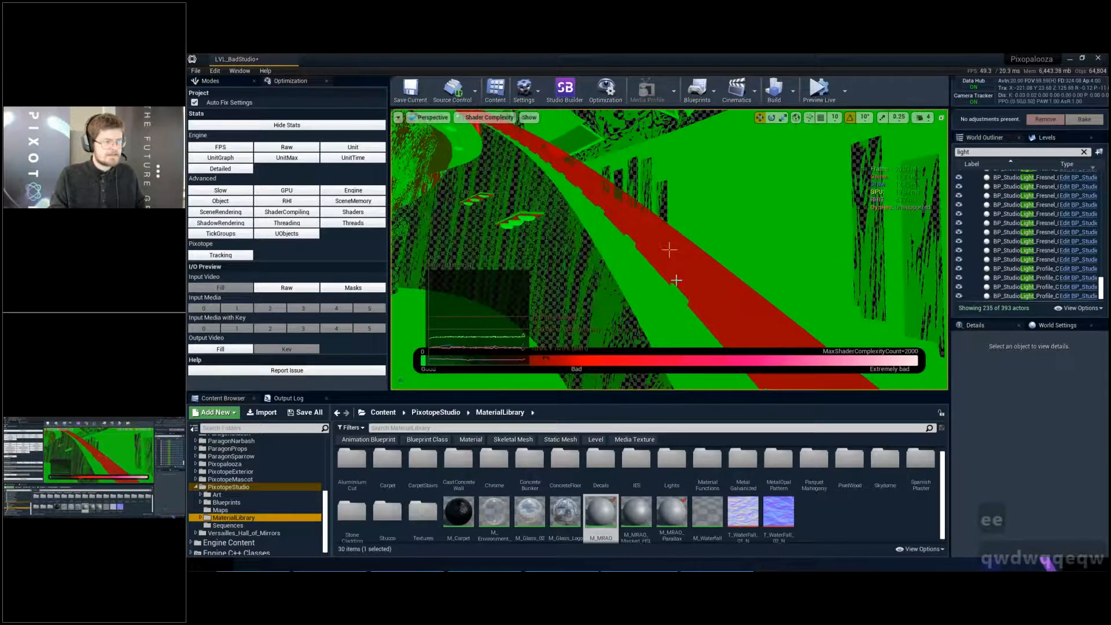
{"action": "right_click_drag", "start_coordinate": [669, 249], "coordinate": [669, 249]}
{"action": "key", "text": "a"}
{"action": "key", "text": "a"}
{"action": "key", "text": "s"}
{"action": "key", "text": "w"}
{"action": "key", "text": "a"}
{"action": "key", "text": "a"}
{"action": "key", "text": "w"}
{"action": "key", "text": "q"}
{"action": "key", "text": "w"}
{"action": "key", "text": "w"}
{"action": "right_click_drag", "start_coordinate": [669, 249], "coordinate": [669, 250]}
{"action": "key", "text": "q"}
{"action": "key", "text": "w"}
{"action": "key", "text": "s"}
{"action": "key", "text": "a"}
{"action": "key", "text": "e"}
{"action": "key", "text": "w"}
{"action": "key", "text": "w"}
{"action": "key", "text": "w"}
- Return to Lit mode, select the S_WallCubes mesh and open MI_WallCubes' parent material M_MRAO_ParallaxOcclusion at its Tesselation steps node
{"action": "key", "text": "alt+4"}
{"action": "left_click", "coordinate": [669, 249]}
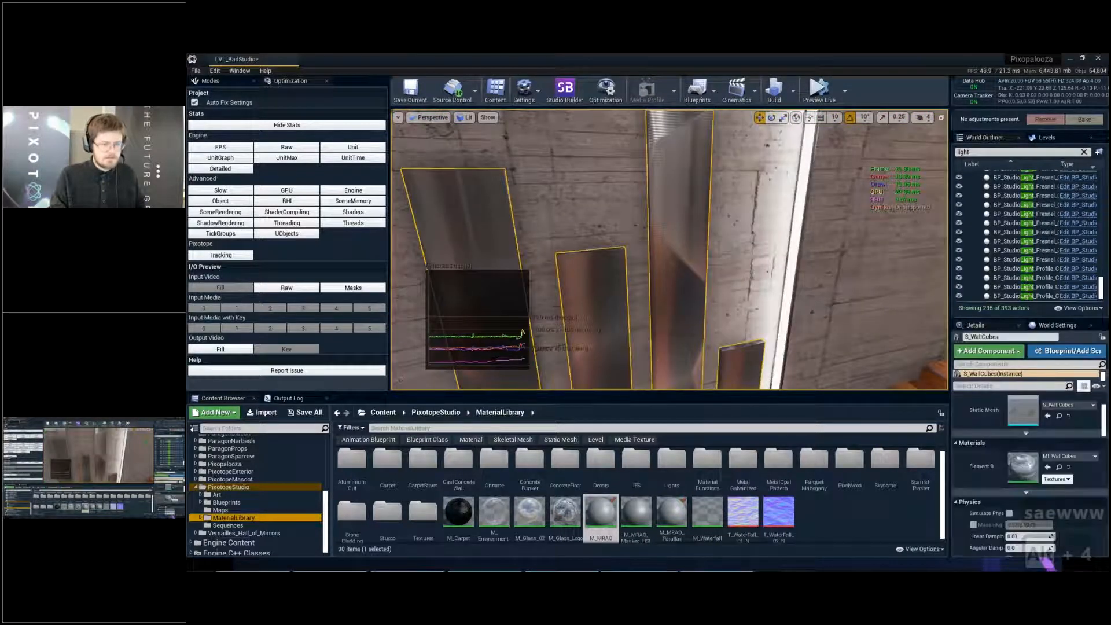
{"action": "double_click", "coordinate": [1024, 467]}
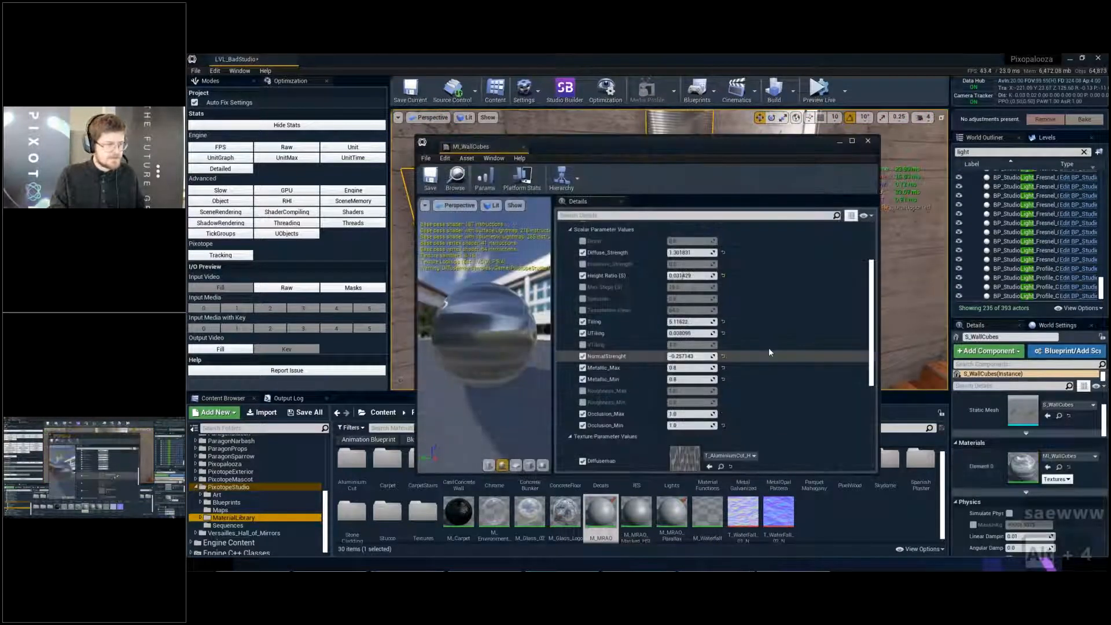
{"action": "scroll", "coordinate": [768, 345], "scroll_direction": "down", "scroll_amount": 10}
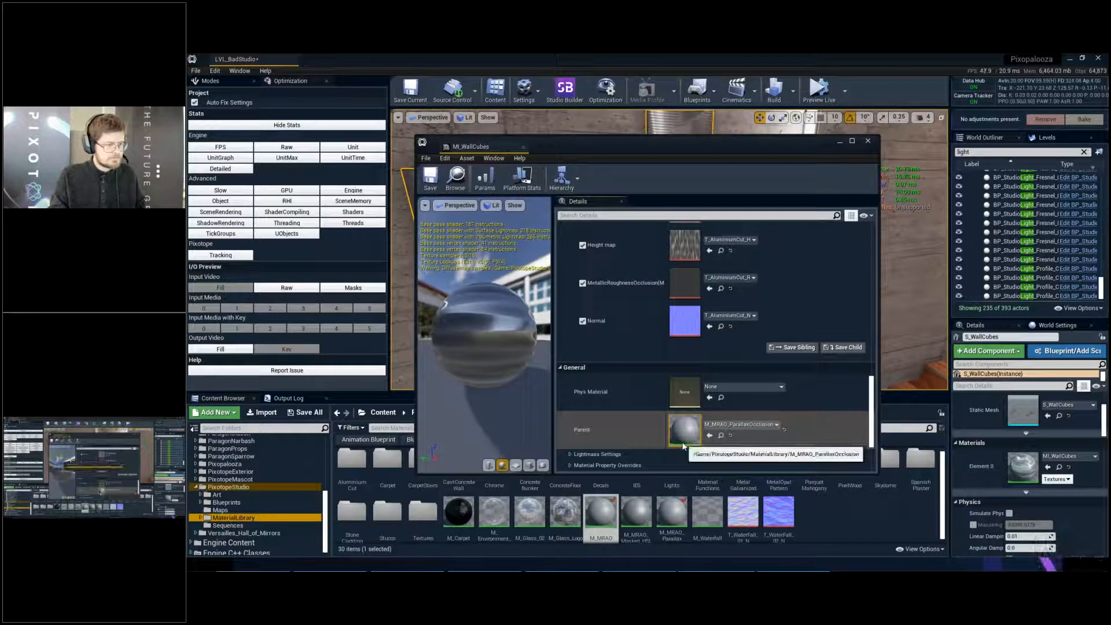
{"action": "double_click", "coordinate": [687, 419]}
{"action": "left_click_drag", "start_coordinate": [746, 140], "coordinate": [681, 94]}
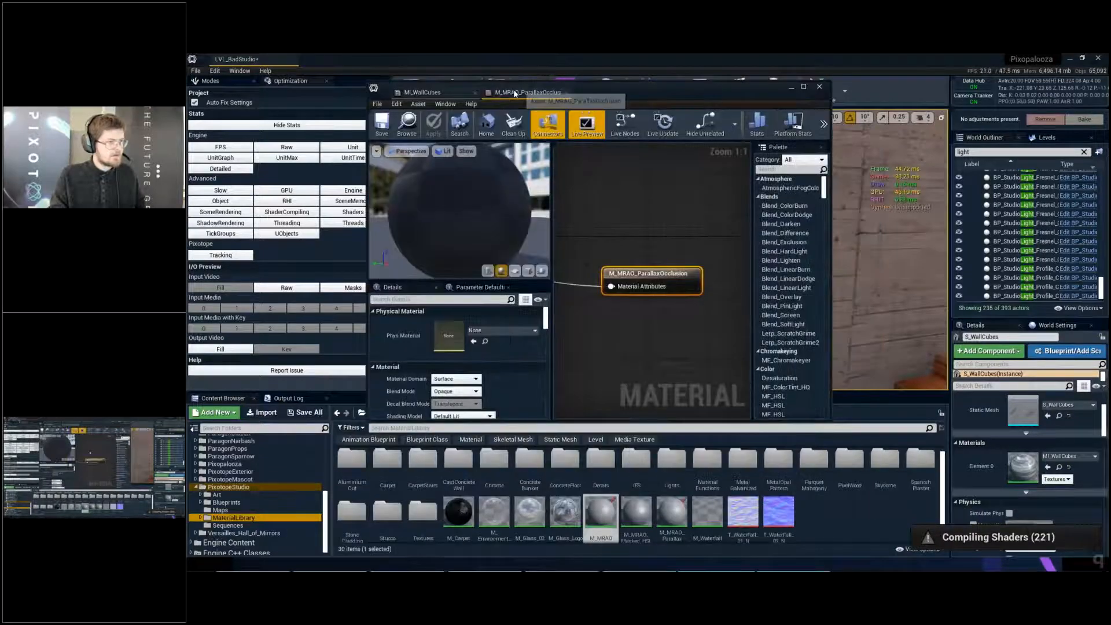
{"action": "scroll", "coordinate": [624, 231], "scroll_direction": "down", "scroll_amount": 3}
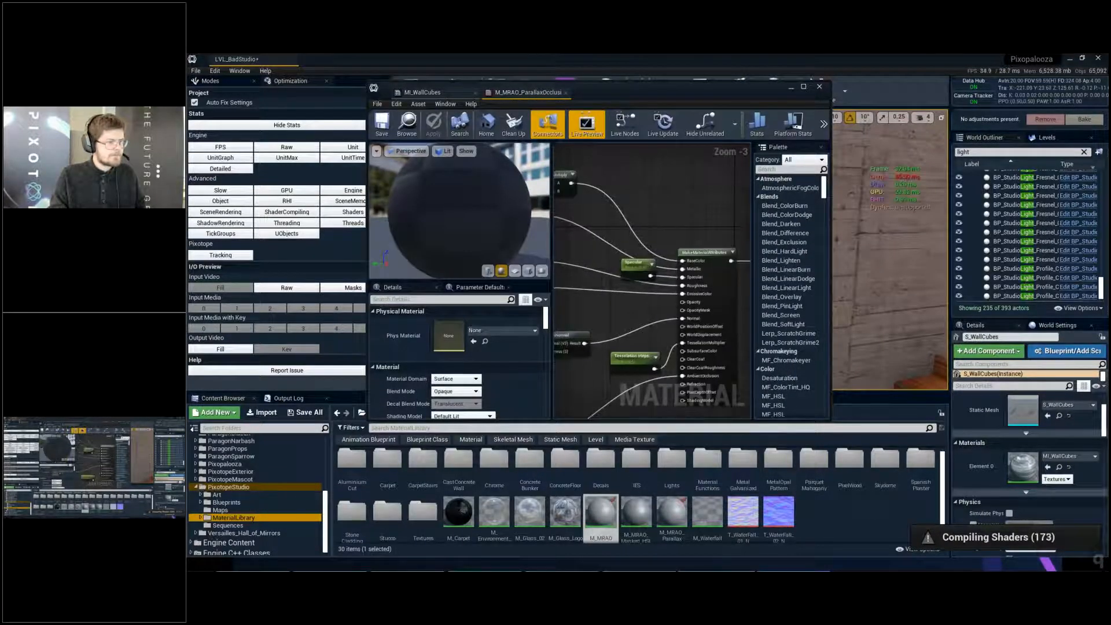
{"action": "scroll", "coordinate": [662, 310], "scroll_direction": "up", "scroll_amount": 4}
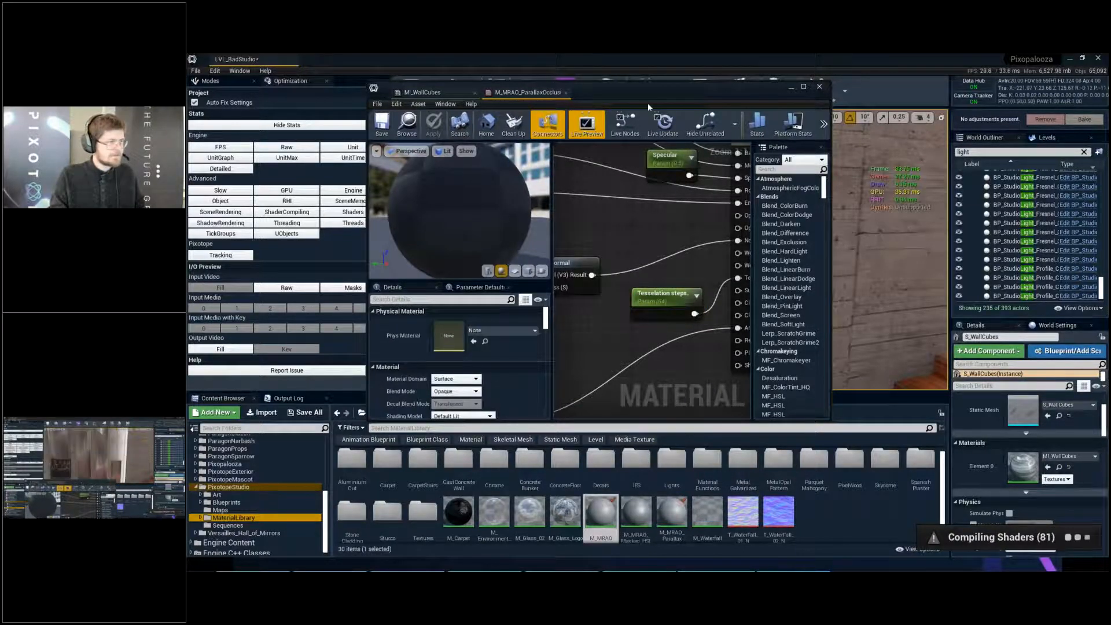
- Examine the wall cubes beside the open material editor, first in the Shader Complexity view and in Wireframe mode
{"action": "left_click_drag", "start_coordinate": [648, 103], "coordinate": [573, 396]}
{"action": "left_click", "coordinate": [466, 117]}
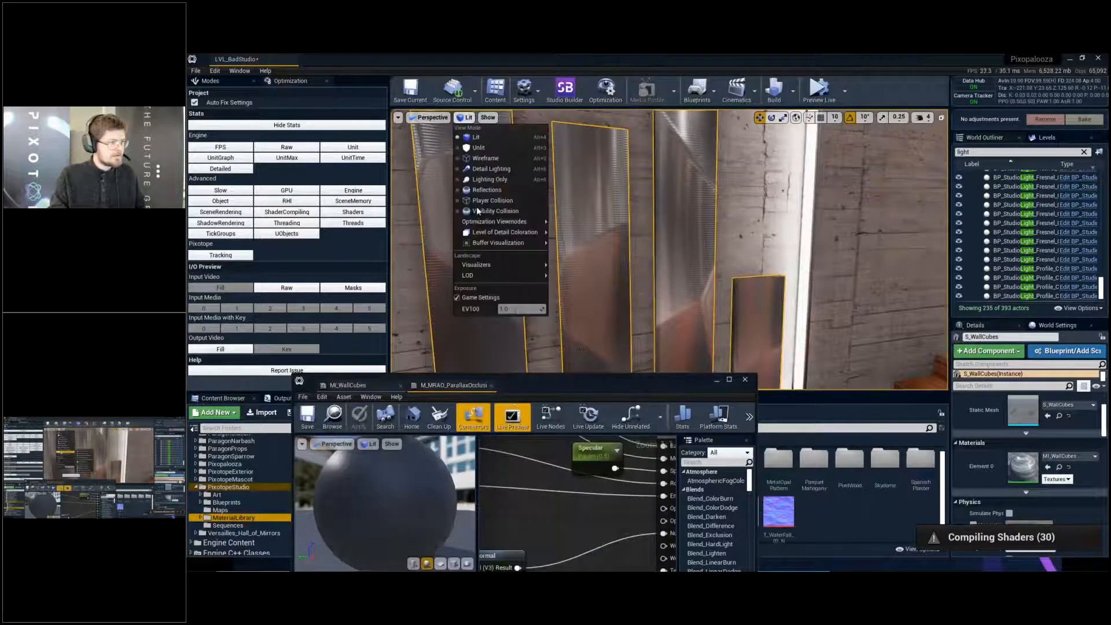
{"action": "mouse_move", "coordinate": [480, 223]}
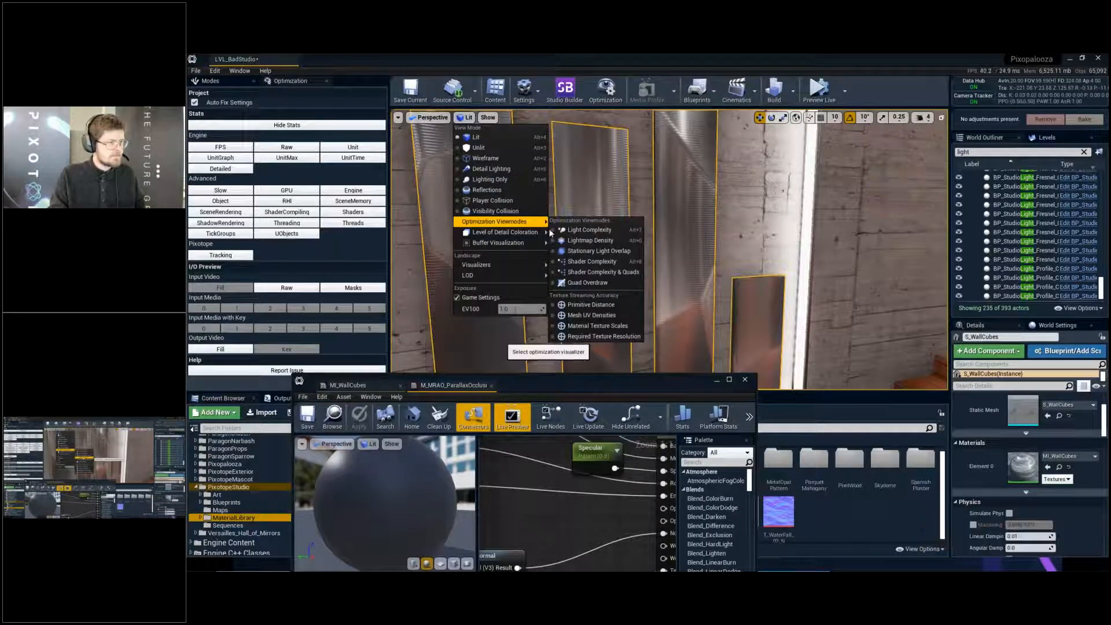
{"action": "left_click", "coordinate": [593, 261]}
{"action": "right_click_drag", "start_coordinate": [669, 250], "coordinate": [669, 249]}
{"action": "left_click_drag", "start_coordinate": [574, 376], "coordinate": [579, 348]}
{"action": "right_click_drag", "start_coordinate": [579, 342], "coordinate": [579, 341]}
{"action": "key", "text": "alt+2"}
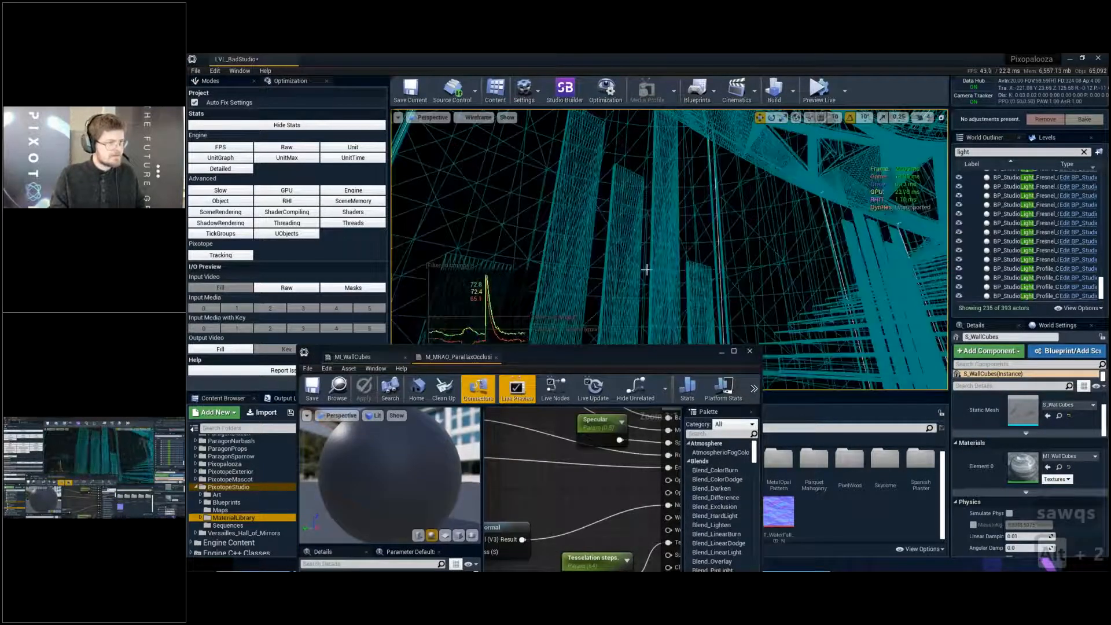
{"action": "right_click_drag", "start_coordinate": [669, 249], "coordinate": [669, 250]}
- Delete the Tesselation steps node from M_MRAO_ParallaxOcclusion, save the material and close its editor
{"action": "right_click_drag", "start_coordinate": [576, 334], "coordinate": [575, 335]}
{"action": "left_click_drag", "start_coordinate": [579, 352], "coordinate": [579, 230]}
{"action": "left_click", "coordinate": [605, 451]}
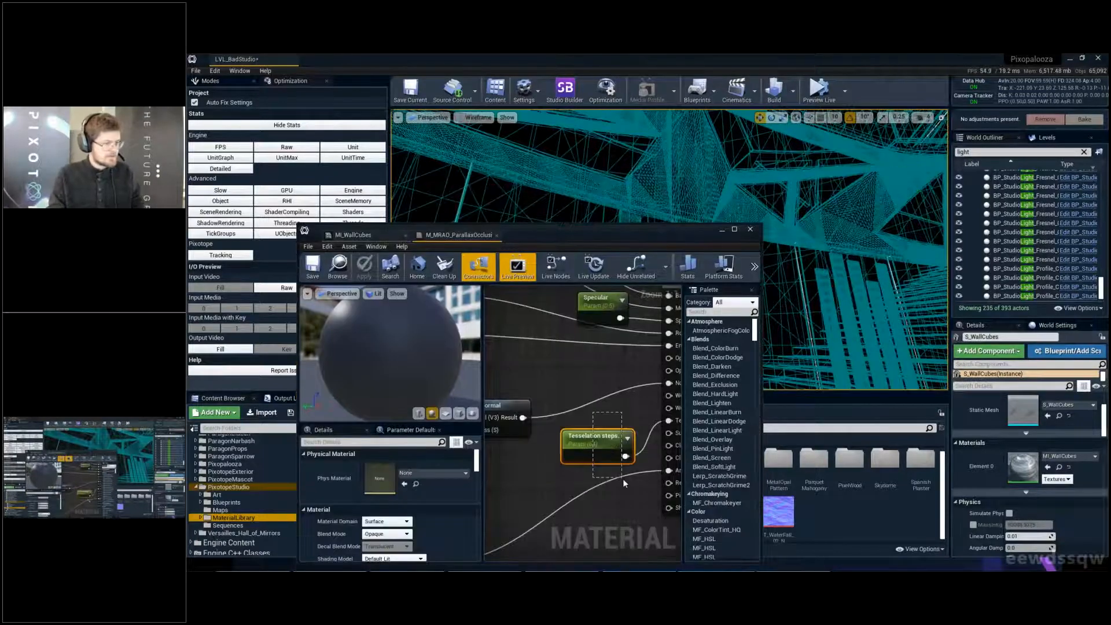
{"action": "key", "text": "Delete"}
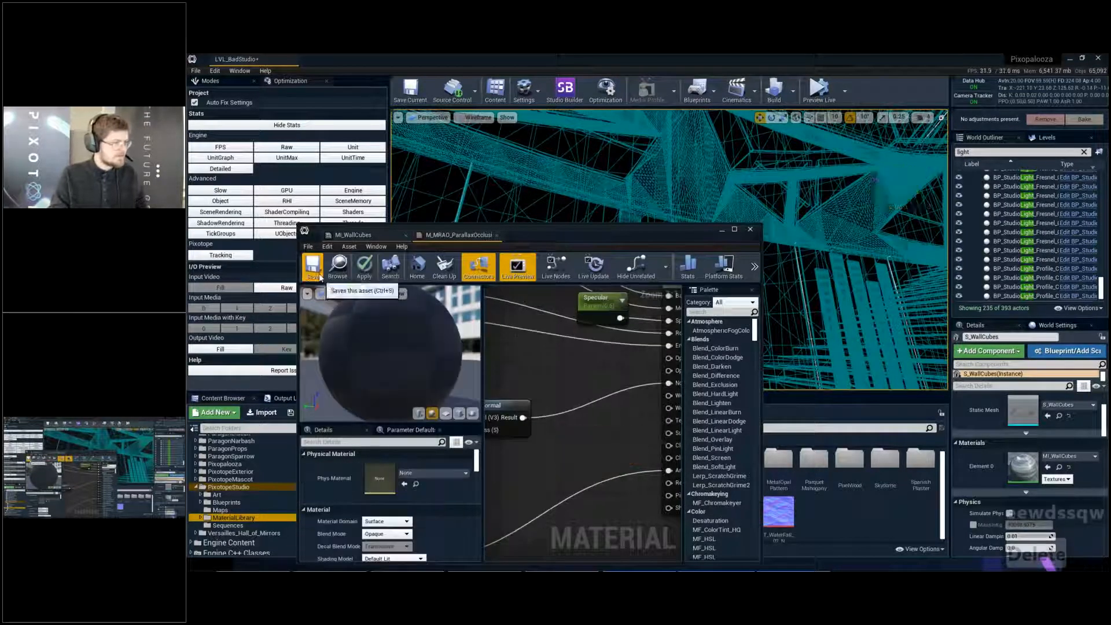
{"action": "left_click", "coordinate": [320, 277]}
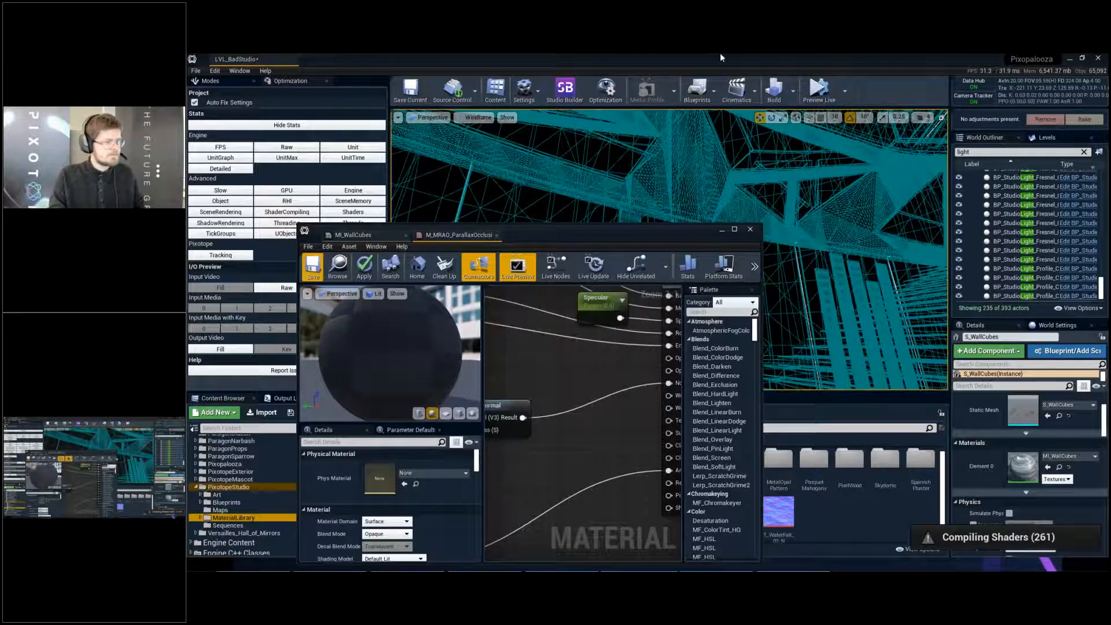
{"action": "left_click", "coordinate": [756, 231]}
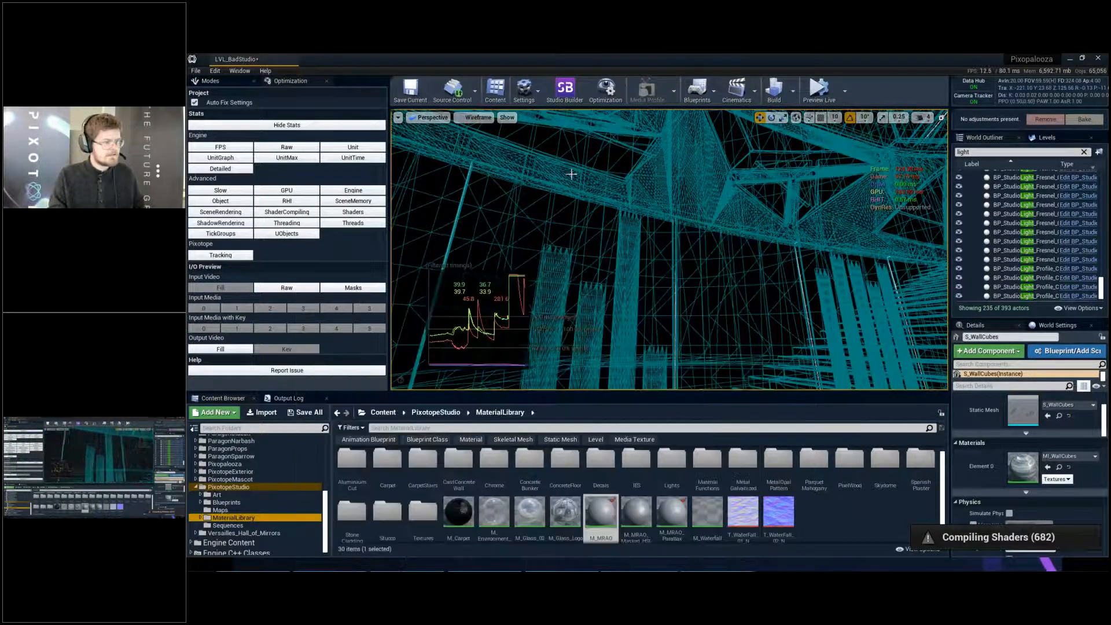
- Set the viewport back to Lit mode, clear the selection and show the whole studio full screen from camera bookmark 1
{"action": "key", "text": "alt+3"}
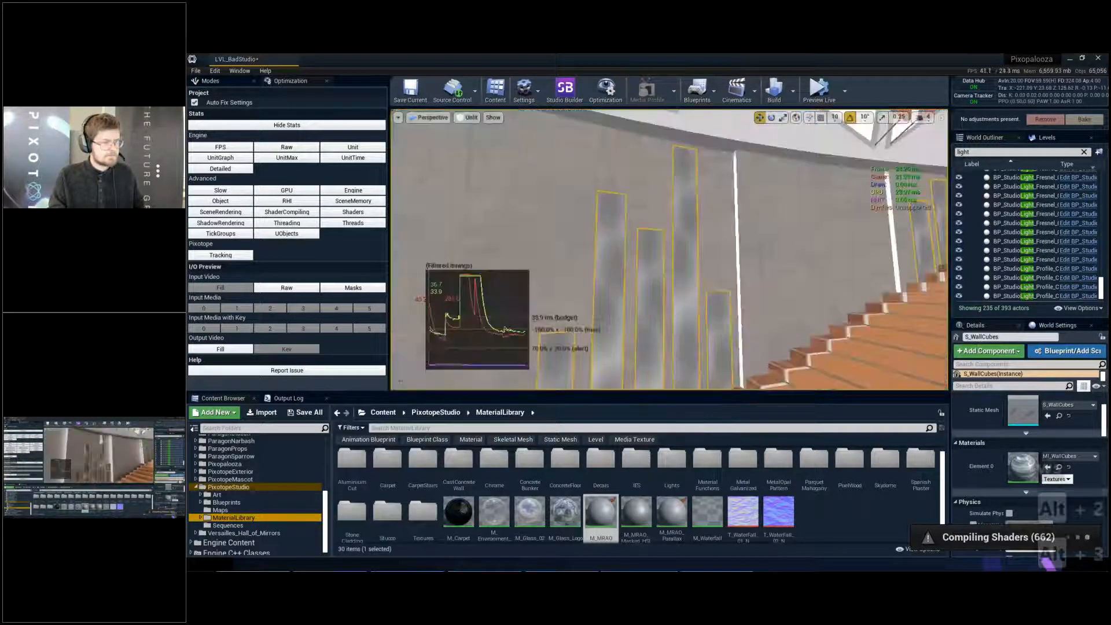
{"action": "key", "text": "alt+4"}
{"action": "key", "text": "Escape"}
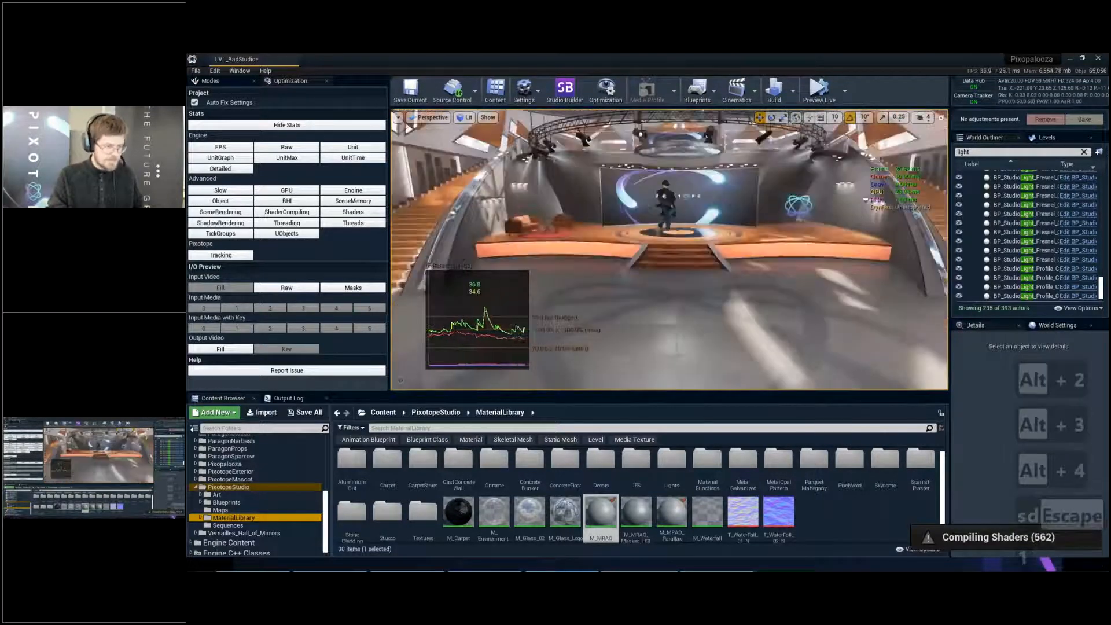
{"action": "key", "text": "F11"}
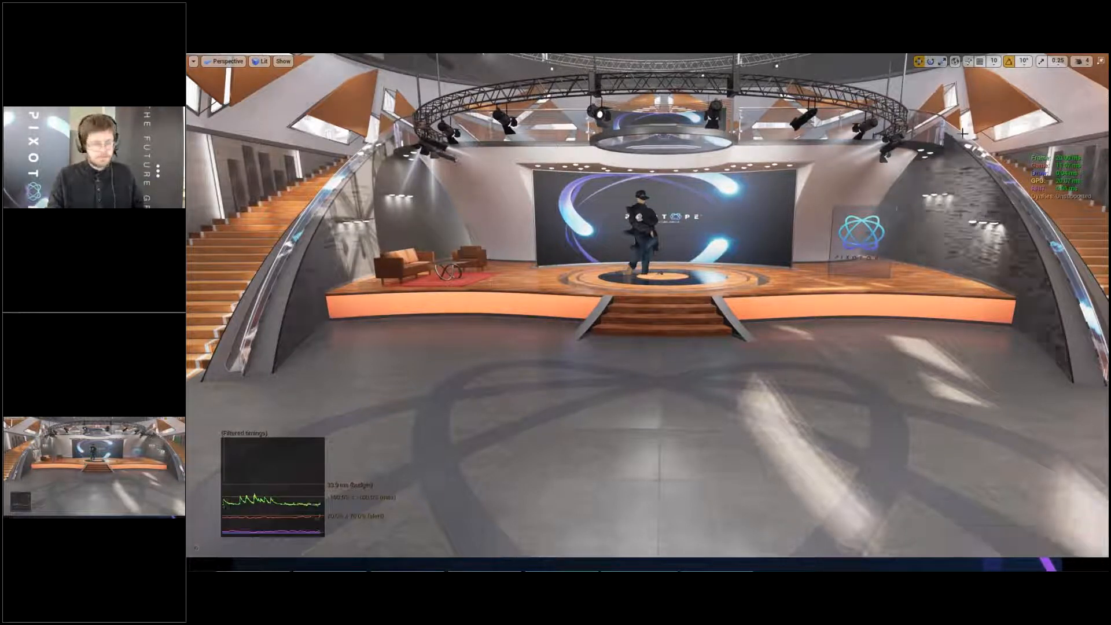
- Switch to the Pixotope application and open the Routing configuration in Setup mode
{"action": "key", "text": "alt+Tab"}
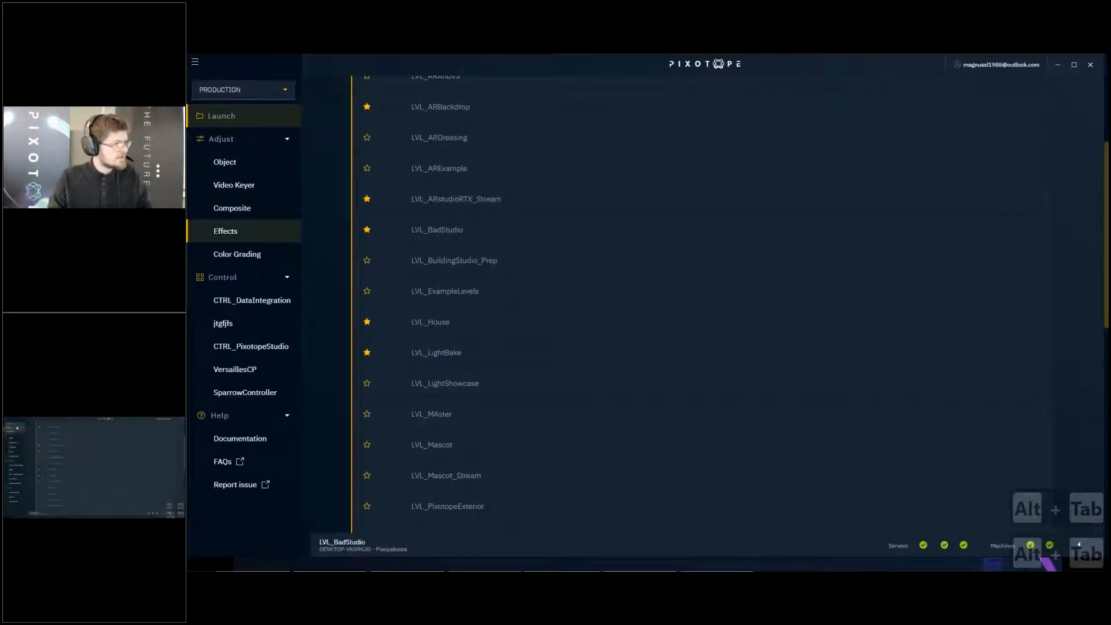
{"action": "left_click", "coordinate": [249, 90]}
{"action": "left_click", "coordinate": [249, 138]}
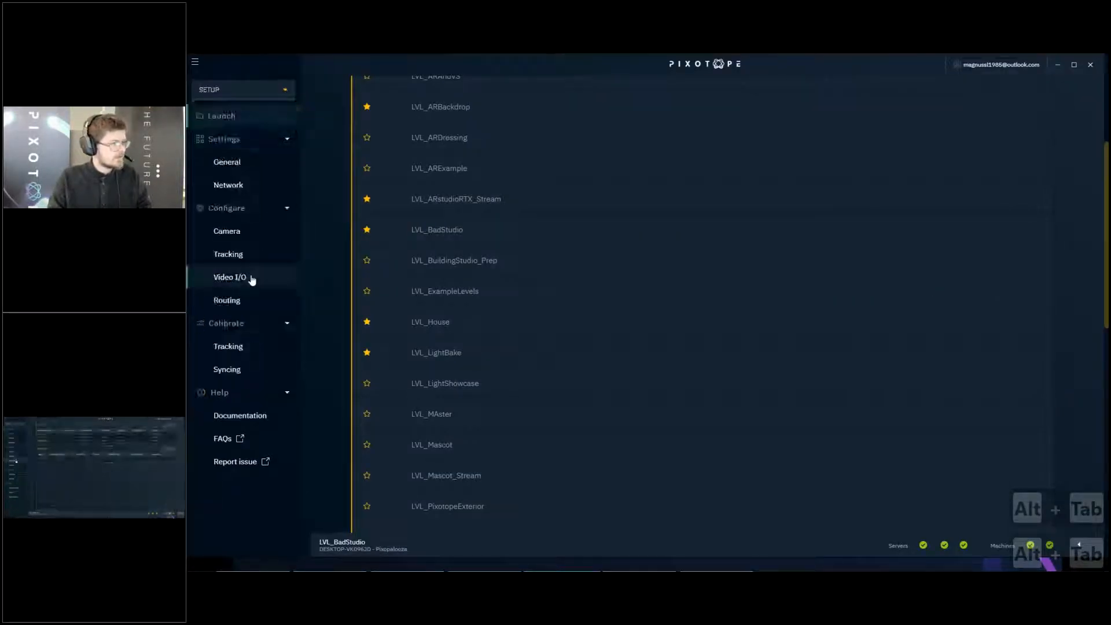
{"action": "left_click", "coordinate": [252, 278]}
{"action": "left_click", "coordinate": [227, 300]}
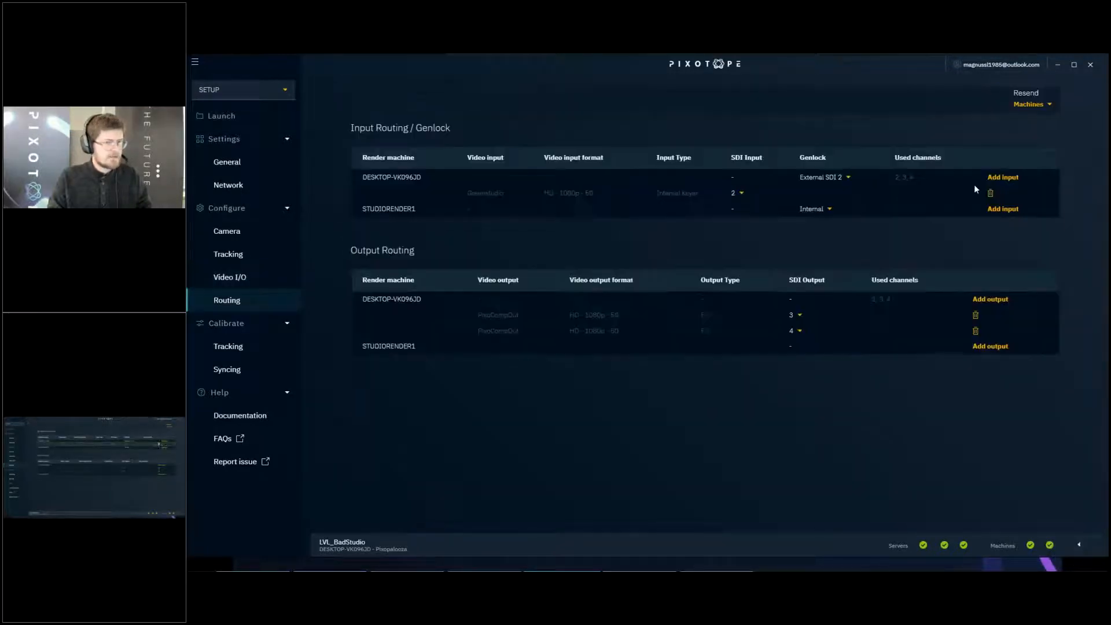
- Remove the video input and both video outputs from DESKTOP-VK096JD's routing and minimize the Pixotope window
{"action": "left_click", "coordinate": [991, 193]}
{"action": "left_click", "coordinate": [976, 300]}
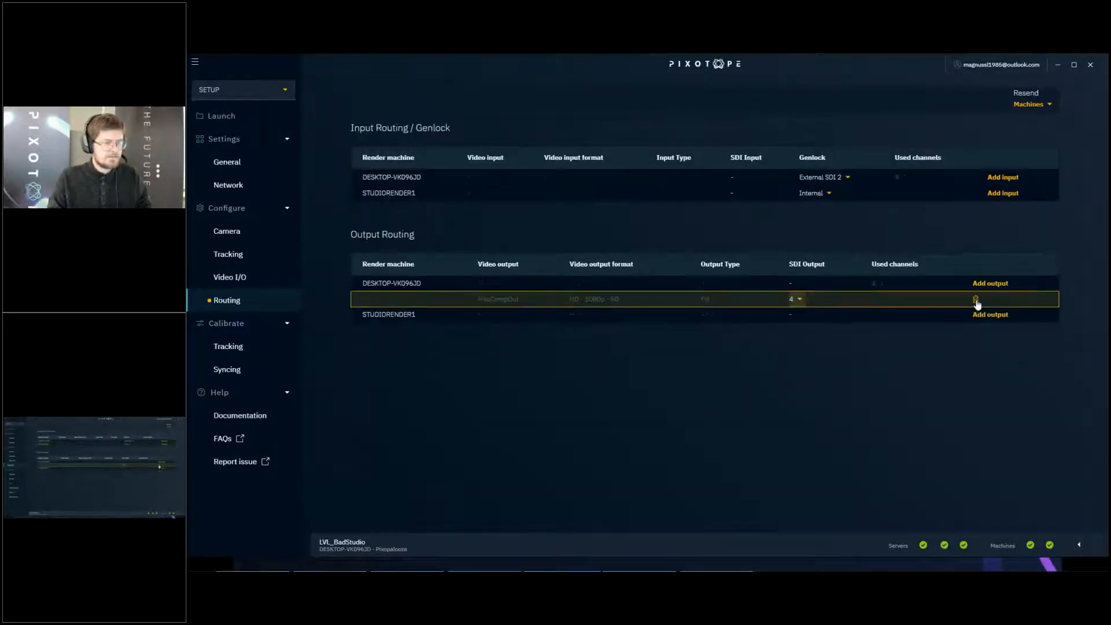
{"action": "left_click", "coordinate": [976, 300]}
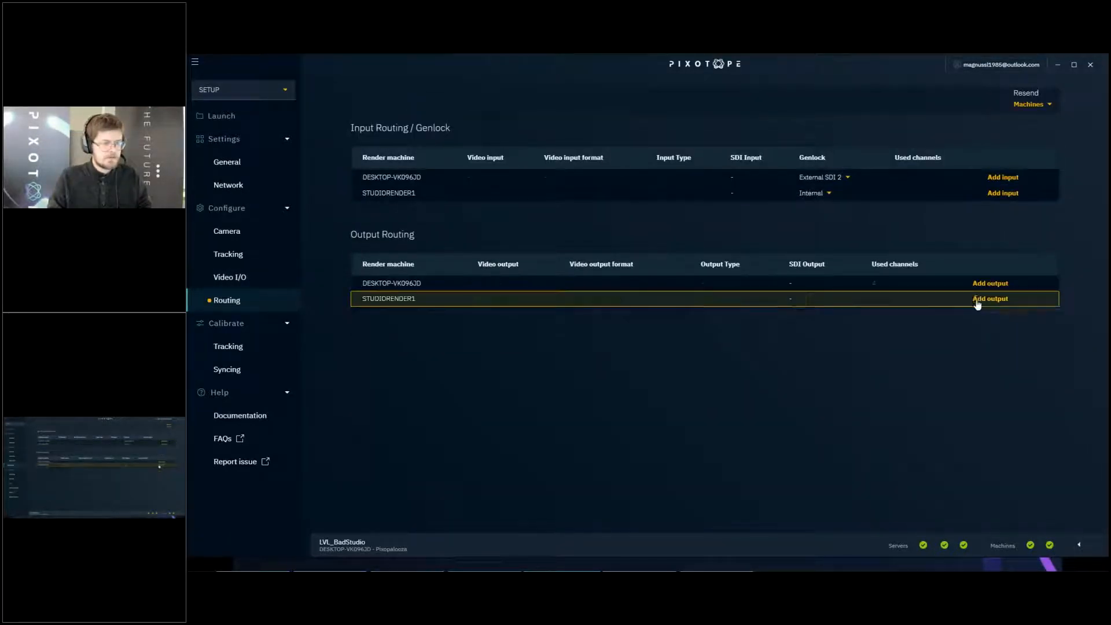
{"action": "left_click", "coordinate": [1058, 66]}
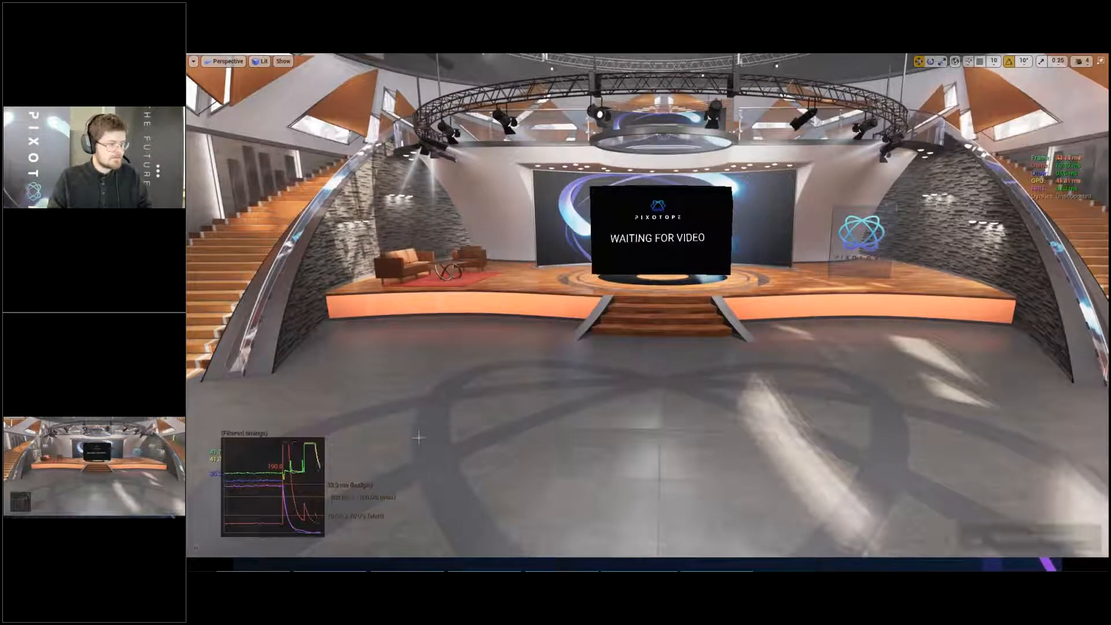
- Restore camera bookmark 1, set DESKTOP-VK096JD's genlock to Internal in Pixotope and return to the full-screen studio viewport
{"action": "right_click_drag", "start_coordinate": [418, 439], "coordinate": [409, 424]}
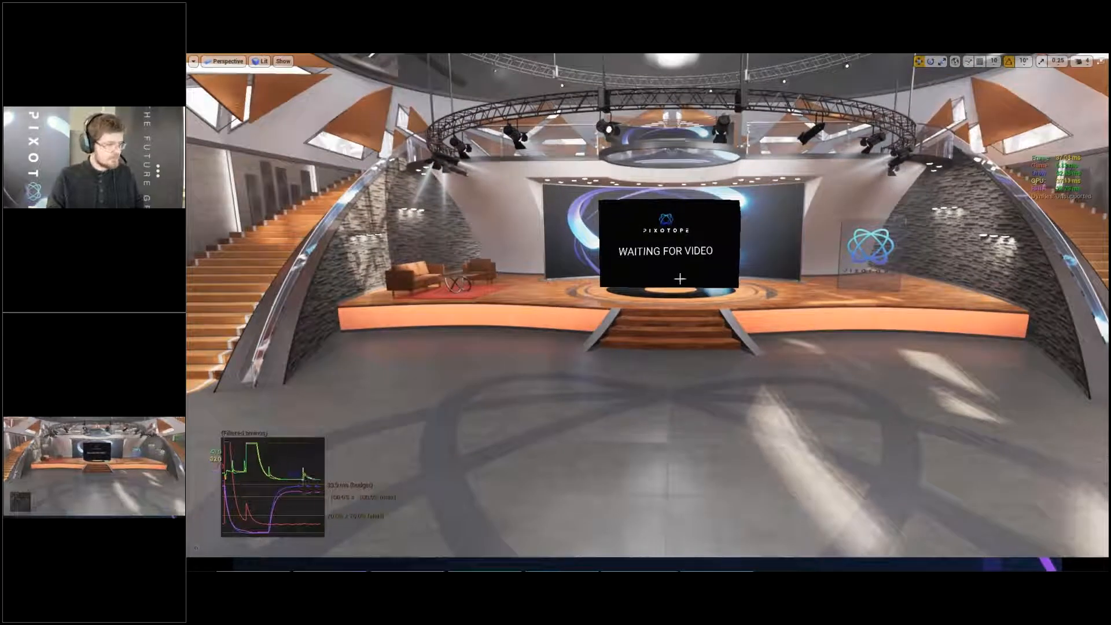
{"action": "right_click_drag", "start_coordinate": [681, 279], "coordinate": [687, 289]}
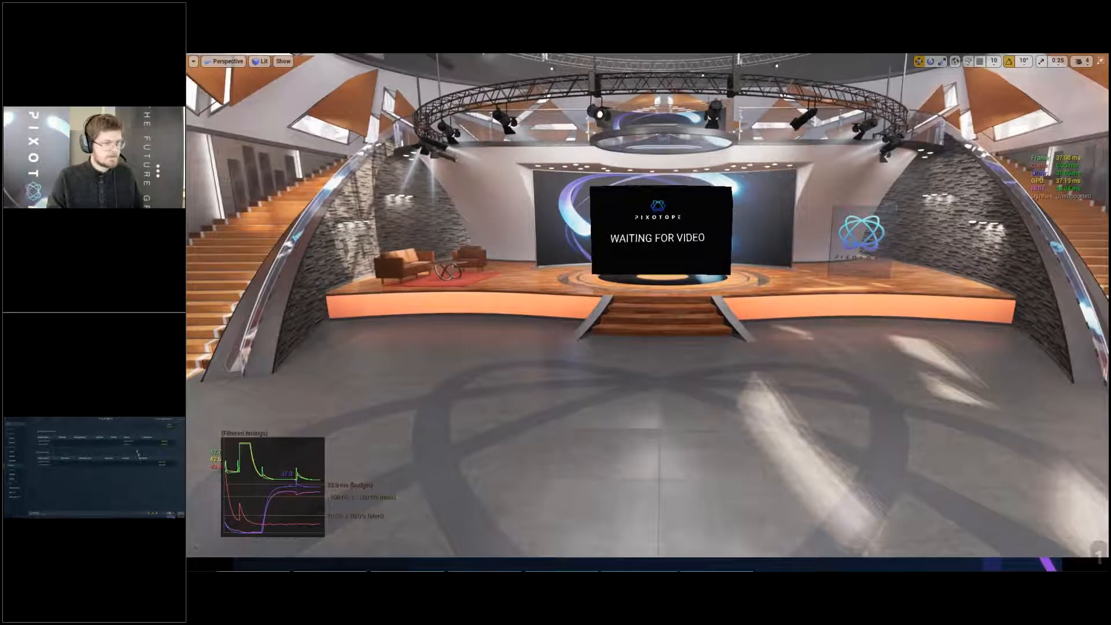
{"action": "key", "text": "alt+Tab"}
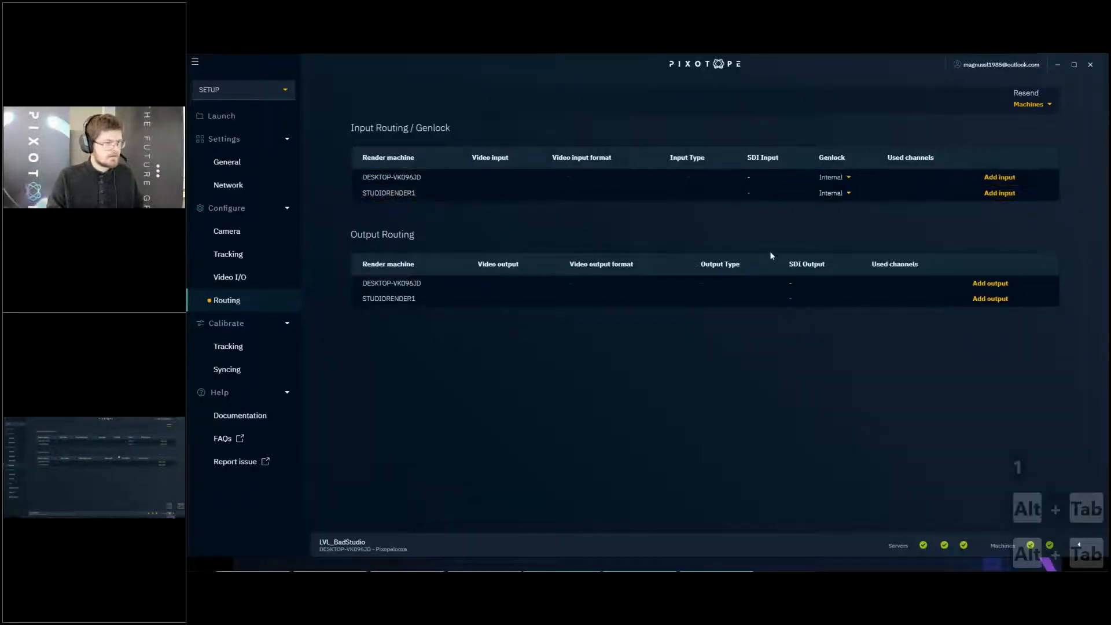
{"action": "key", "text": "alt+Tab"}
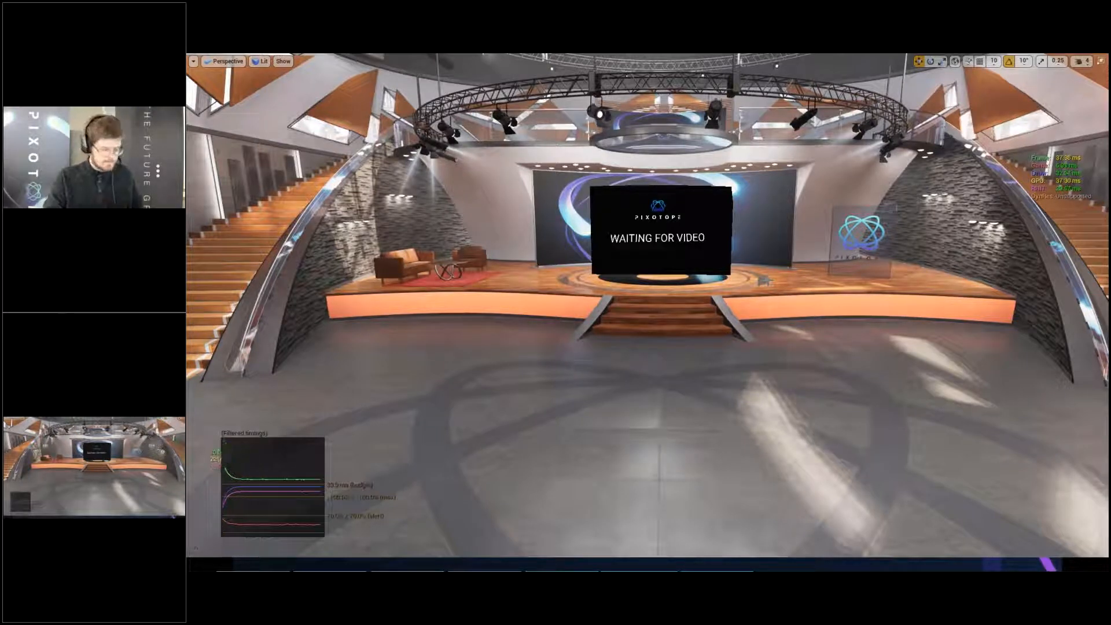
- Profile the GPU frame of the full-screen studio view
{"action": "key", "text": "ctrl"}
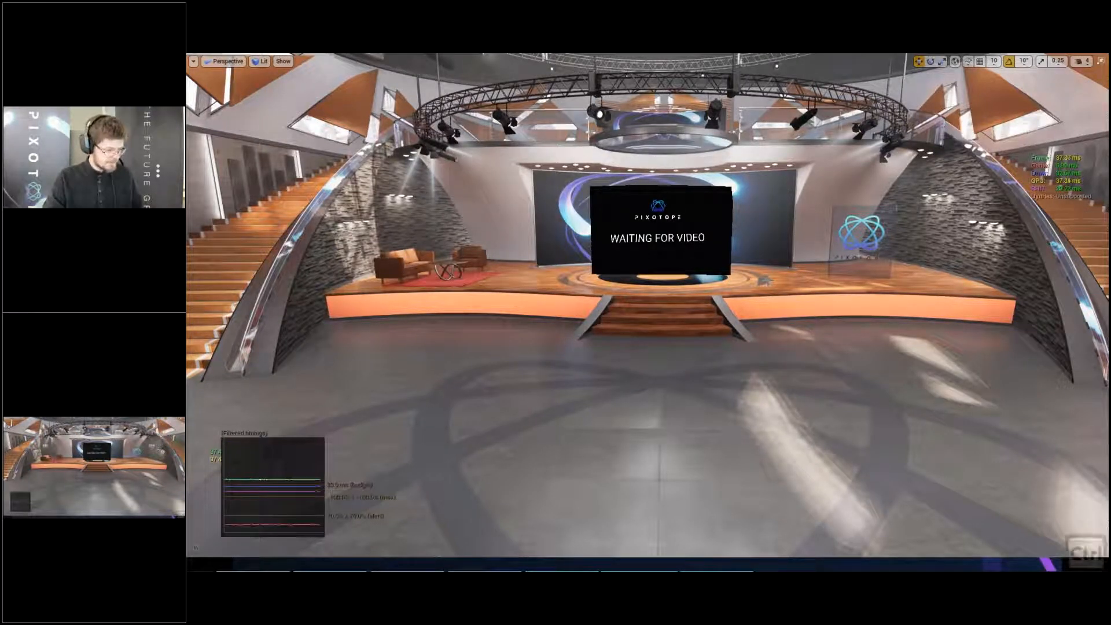
{"action": "key", "text": "shift"}
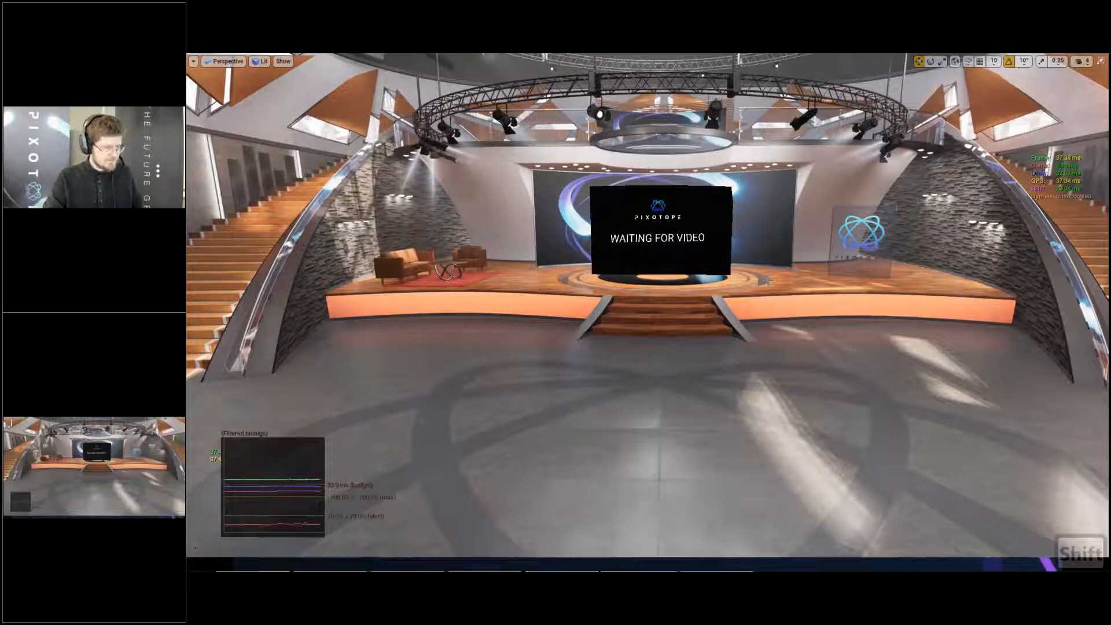
{"action": "key", "text": "ctrl+shift+comma"}
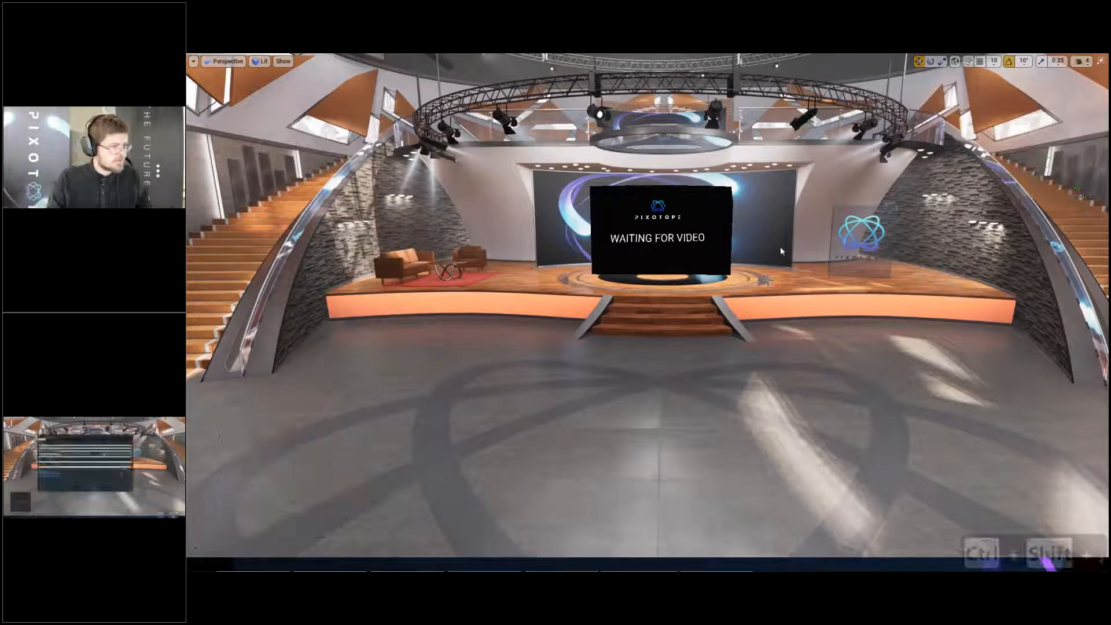
- Examine the Scene's GPU passes sorted by longest duration and close the GPU Visualizer
{"action": "left_click", "coordinate": [596, 244]}
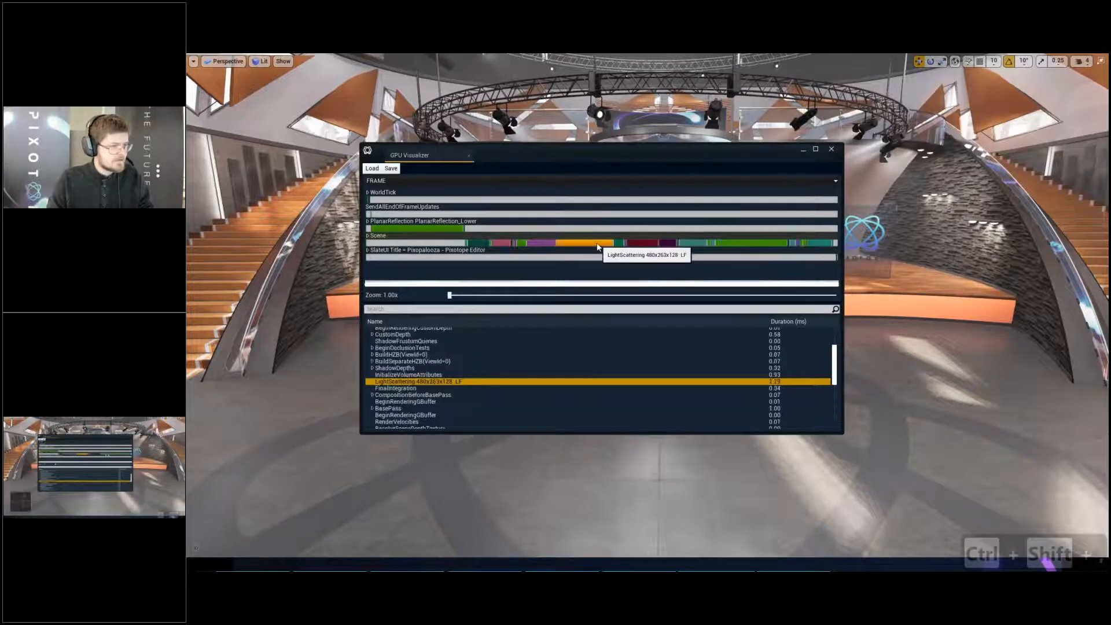
{"action": "left_click", "coordinate": [734, 243]}
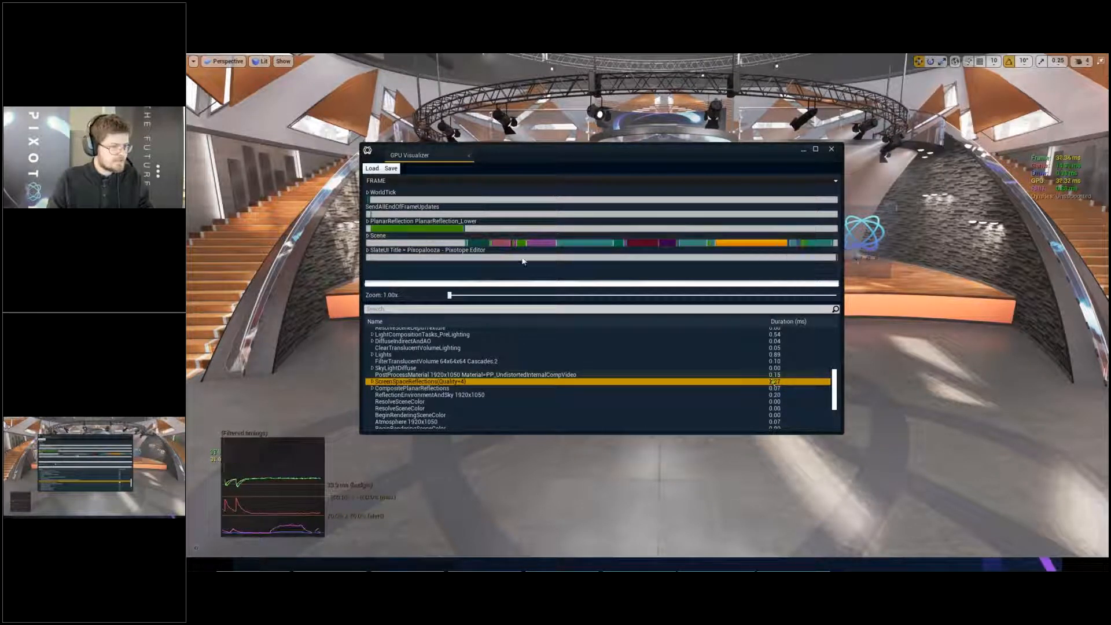
{"action": "left_click", "coordinate": [574, 238]}
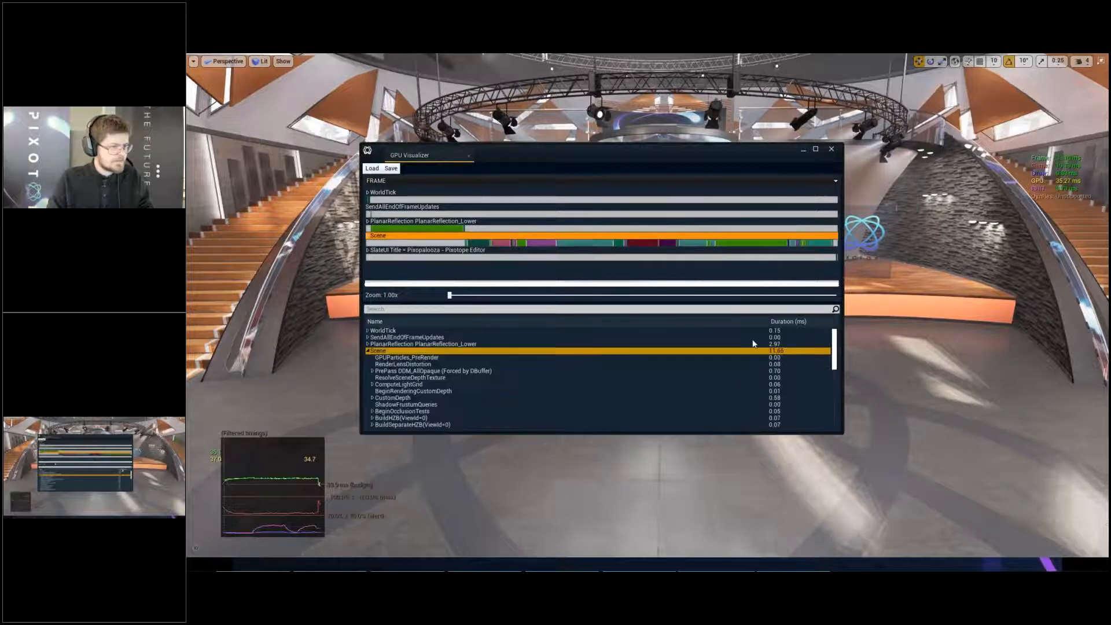
{"action": "left_click", "coordinate": [789, 322]}
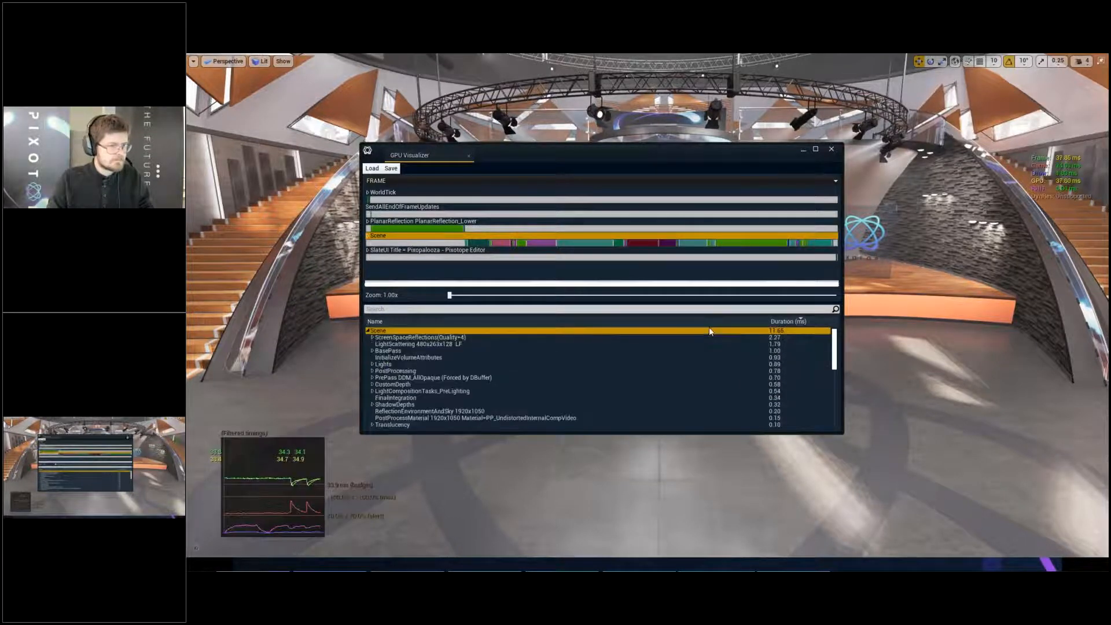
{"action": "left_click", "coordinate": [831, 150]}
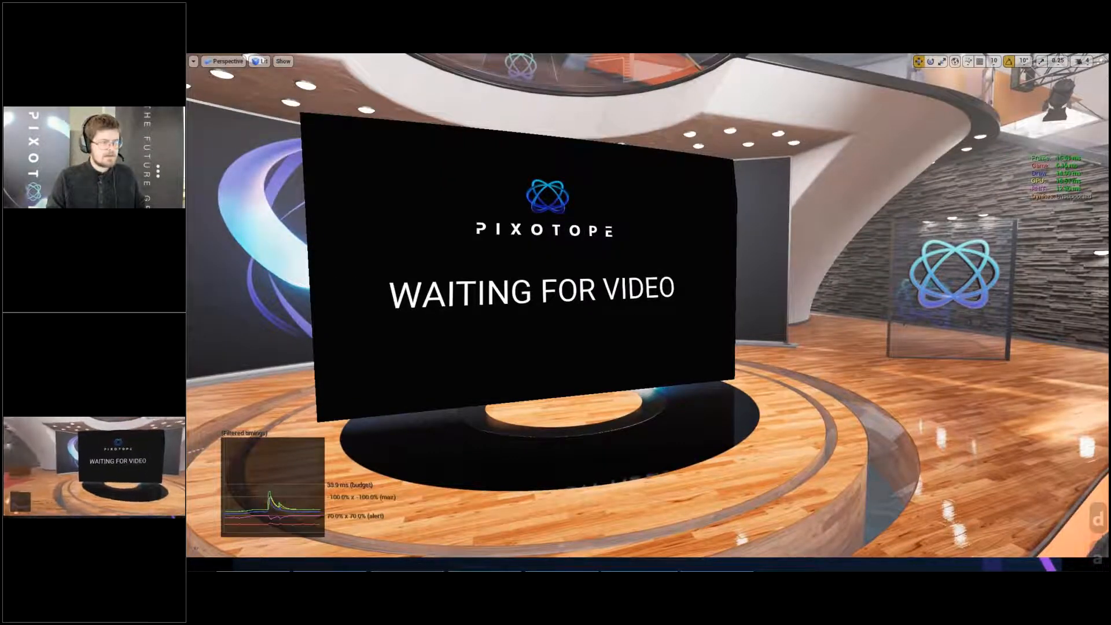
- Examine how the frame and GPU timings react around the video screen, sofa and armchair area of the studio
{"action": "right_click_drag", "start_coordinate": [649, 305], "coordinate": [431, 311]}
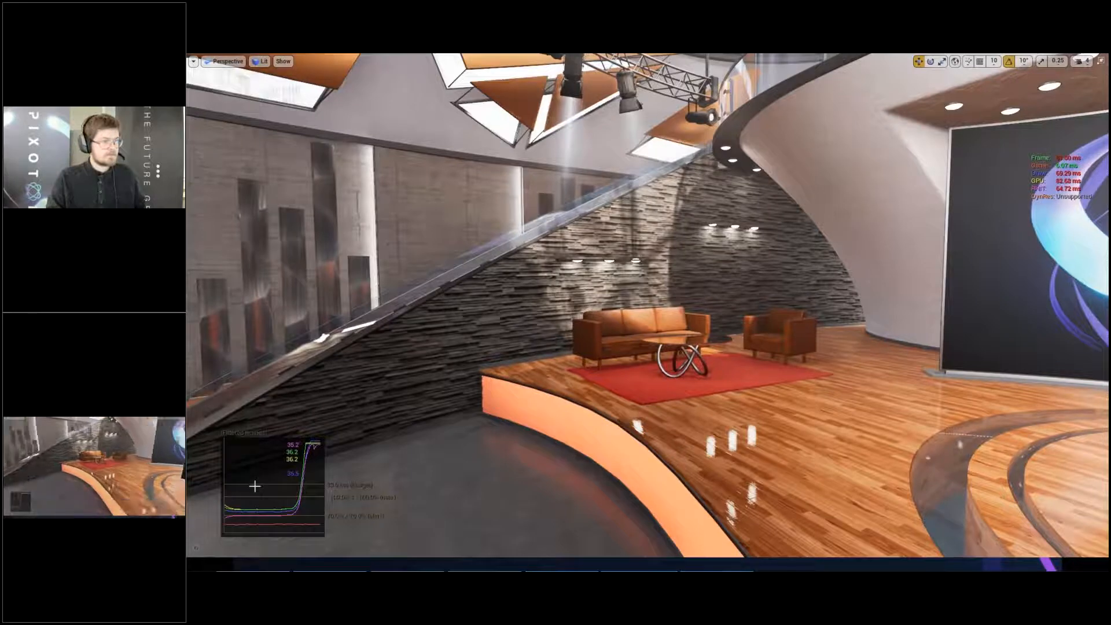
{"action": "right_click_drag", "start_coordinate": [254, 486], "coordinate": [324, 492]}
{"action": "key", "text": "a"}
{"action": "key", "text": "a"}
{"action": "key", "text": "a"}
{"action": "key", "text": "w"}
{"action": "key", "text": "w"}
{"action": "key", "text": "w"}
{"action": "key", "text": "e"}
{"action": "key", "text": "w"}
{"action": "key", "text": "a"}
{"action": "key", "text": "s"}
{"action": "key", "text": "e"}
{"action": "key", "text": "a"}
{"action": "key", "text": "w"}
{"action": "key", "text": "a"}
{"action": "key", "text": "a"}
{"action": "key", "text": "e"}
{"action": "key", "text": "w"}
{"action": "key", "text": "e"}
{"action": "key", "text": "e"}
{"action": "key", "text": "w"}
{"action": "key", "text": "q"}
{"action": "key", "text": "w"}
{"action": "key", "text": "w"}
{"action": "key", "text": "d"}
{"action": "key", "text": "s"}
{"action": "key", "text": "e"}
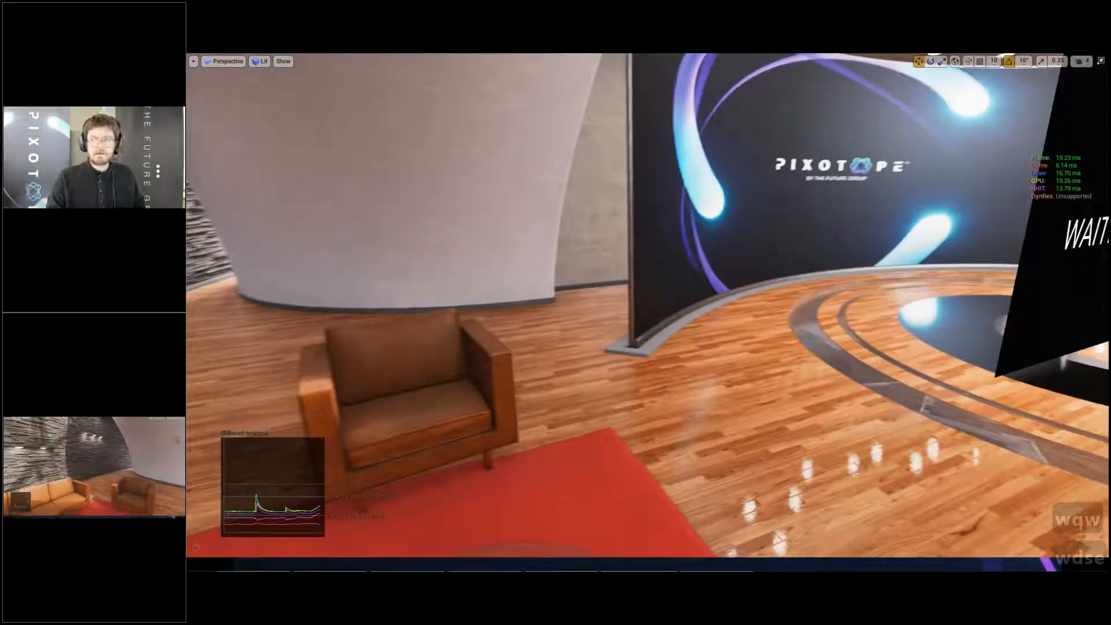
{"action": "right_click_drag", "start_coordinate": [325, 492], "coordinate": [255, 489]}
{"action": "key", "text": "w"}
{"action": "key", "text": "d"}
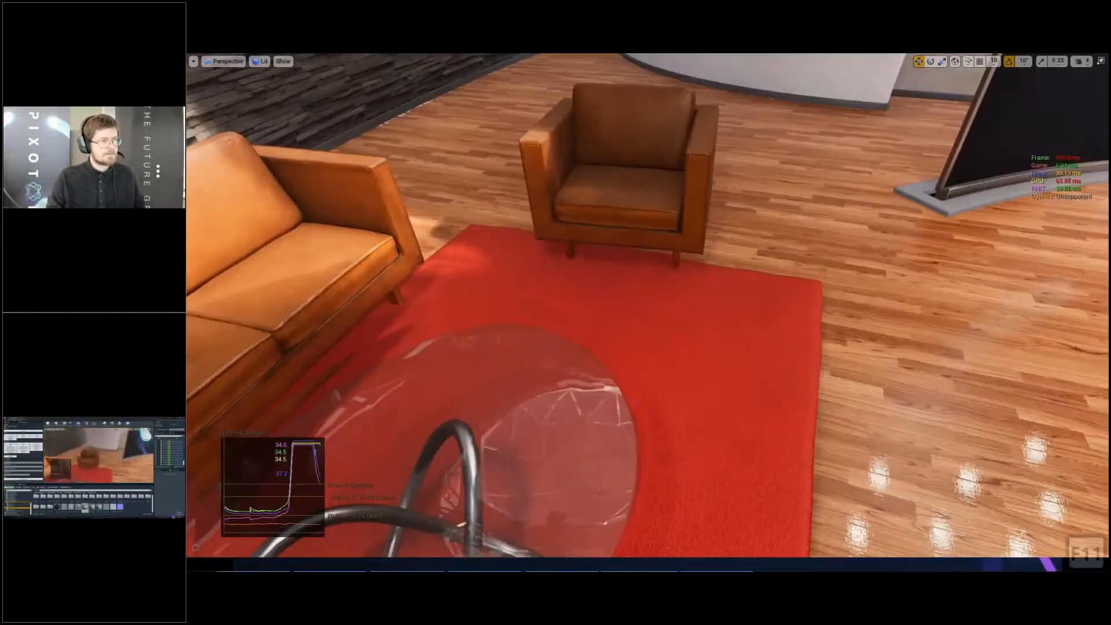
- Leave the full-screen viewport, select the S_Studio_Grandstairs mesh and bring its material slots into view
{"action": "key", "text": "F11"}
{"action": "right_click_drag", "start_coordinate": [670, 249], "coordinate": [747, 226]}
{"action": "key", "text": "d"}
{"action": "key", "text": "s"}
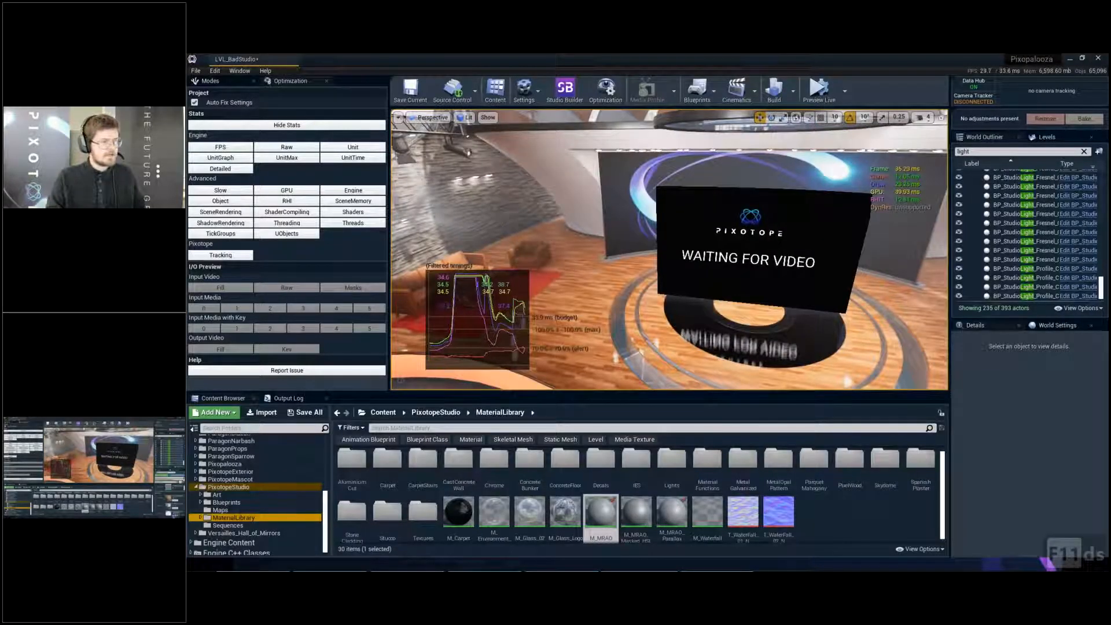
{"action": "left_click", "coordinate": [648, 316]}
{"action": "right_click_drag", "start_coordinate": [649, 316], "coordinate": [672, 302]}
{"action": "key", "text": "d"}
{"action": "key", "text": "q"}
{"action": "key", "text": "w"}
{"action": "key", "text": "w"}
{"action": "key", "text": "s"}
{"action": "key", "text": "w"}
{"action": "key", "text": "a"}
{"action": "key", "text": "w"}
{"action": "key", "text": "a"}
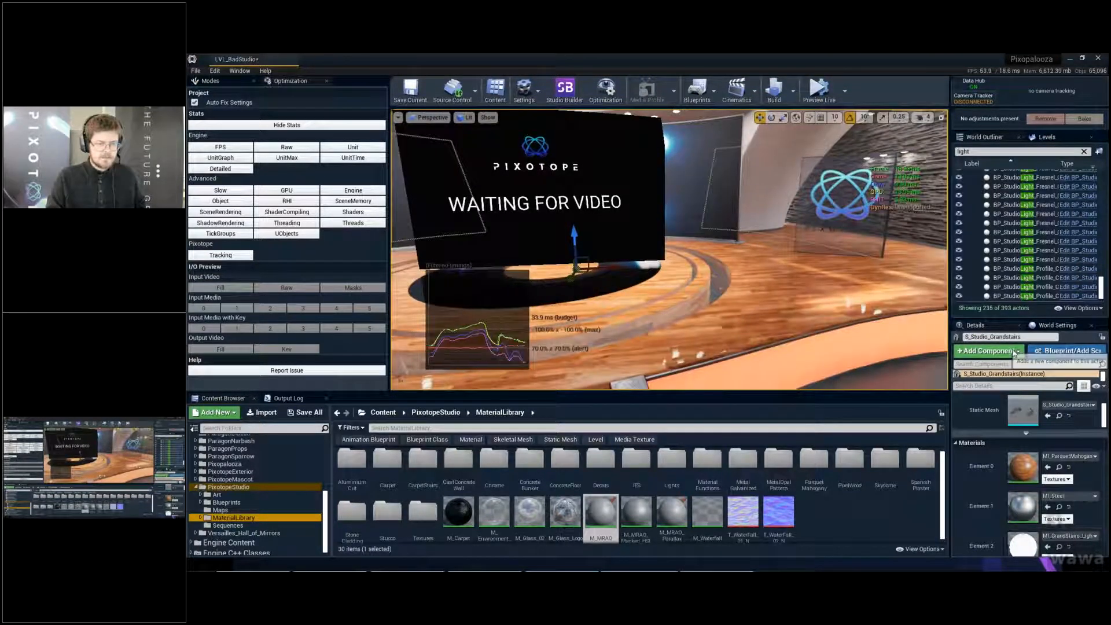
{"action": "left_click_drag", "start_coordinate": [1005, 318], "coordinate": [1001, 155]}
{"action": "scroll", "coordinate": [1037, 362], "scroll_direction": "down", "scroll_amount": 6}
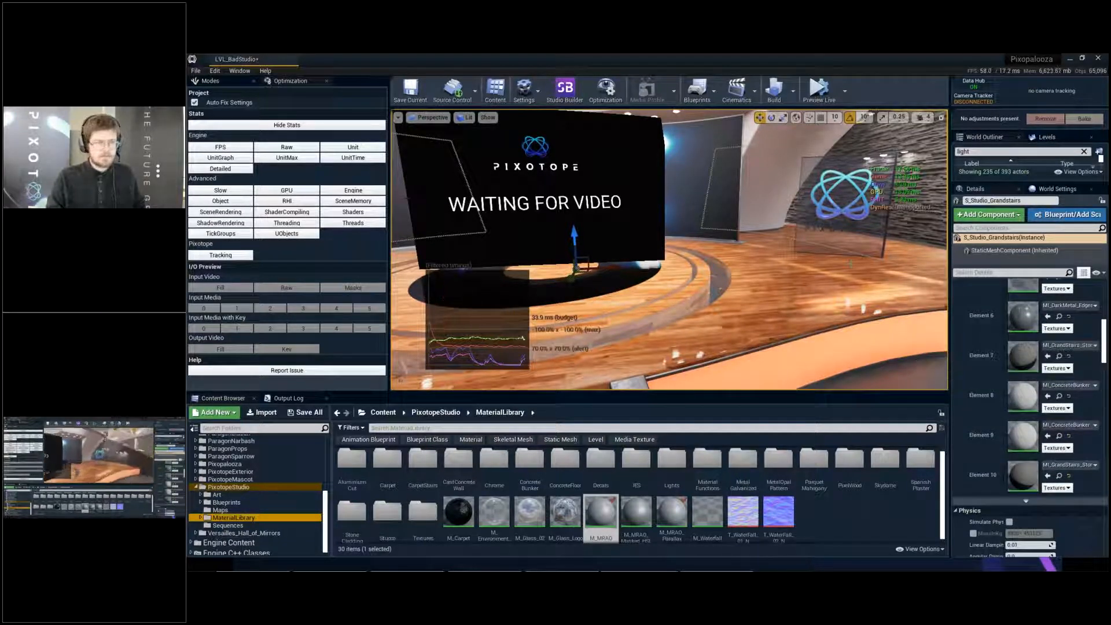
- Open the stone cladding material instances in Elements 7 and 10 of S_Studio_Grandstairs and move their editor clear of the stone wall
{"action": "right_click_drag", "start_coordinate": [851, 264], "coordinate": [926, 220]}
{"action": "key", "text": "w"}
{"action": "key", "text": "d"}
{"action": "key", "text": "w"}
{"action": "key", "text": "w"}
{"action": "key", "text": "q"}
{"action": "key", "text": "w"}
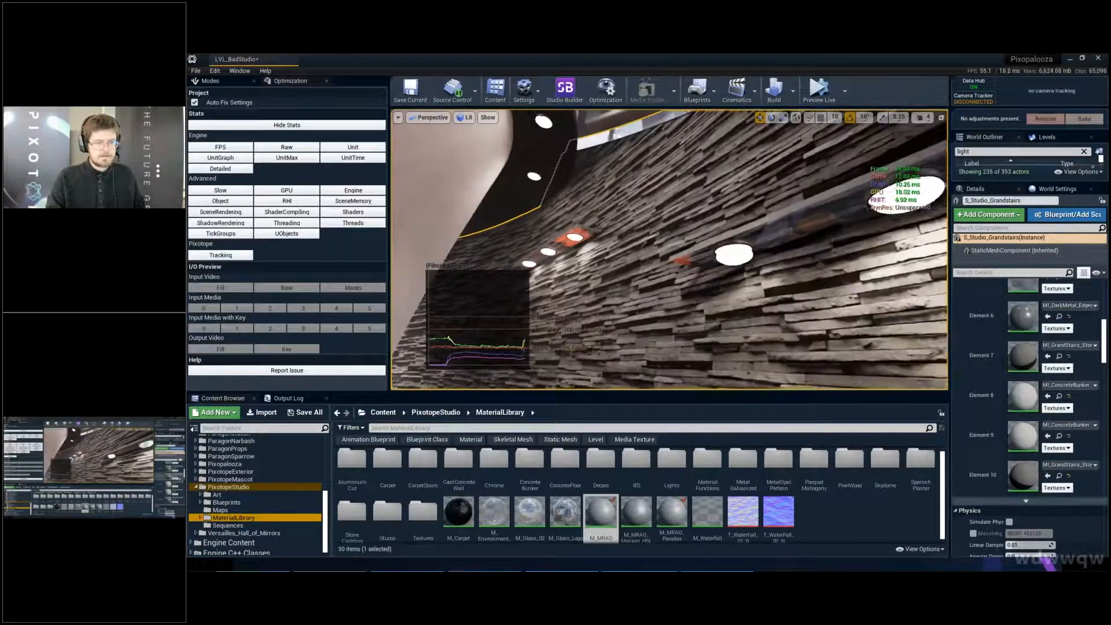
{"action": "double_click", "coordinate": [1024, 353]}
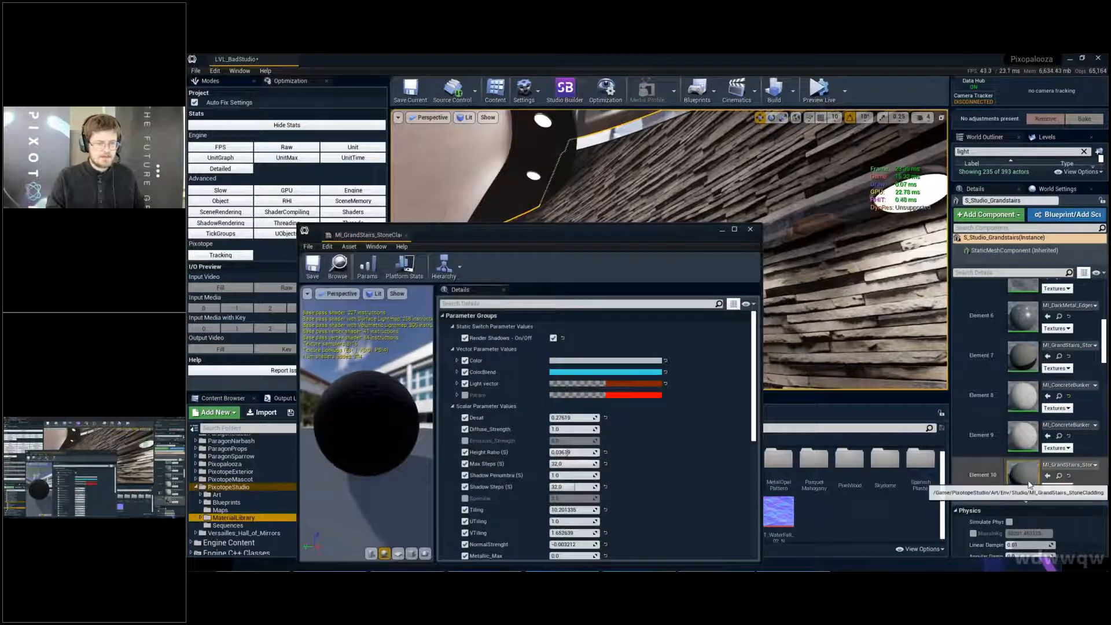
{"action": "double_click", "coordinate": [1030, 485]}
{"action": "left_click_drag", "start_coordinate": [554, 227], "coordinate": [342, 345]}
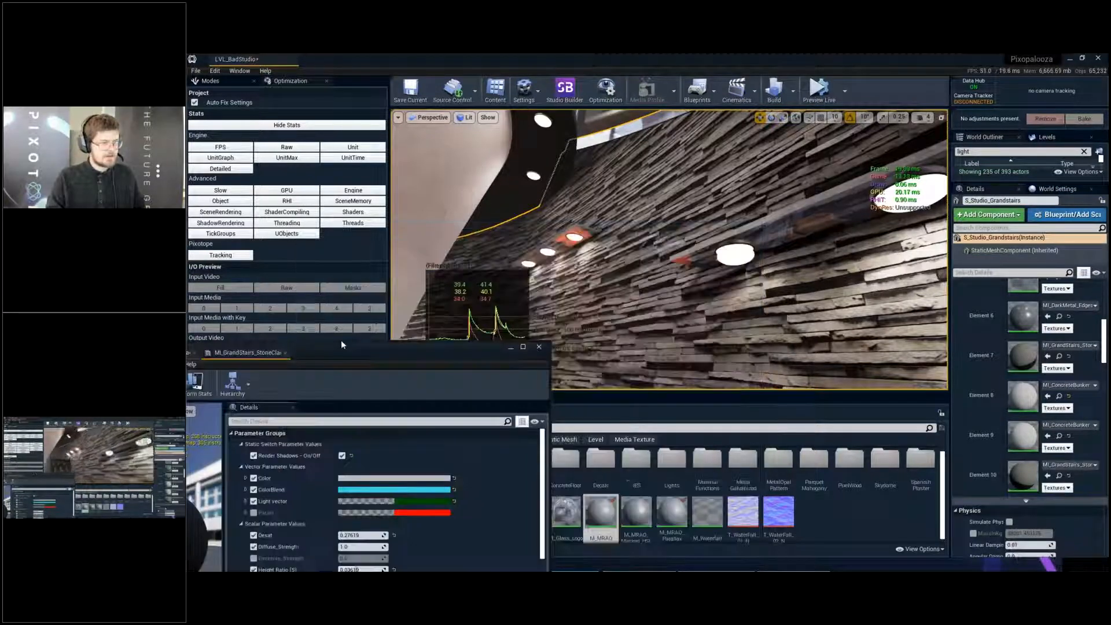
- Examine the stone cladding wall up close in the full-screen viewport with editor overlays hidden
{"action": "right_click_drag", "start_coordinate": [700, 237], "coordinate": [751, 262]}
{"action": "key", "text": "F11"}
{"action": "key", "text": "g"}
{"action": "key", "text": "g"}
{"action": "key", "text": "d"}
{"action": "key", "text": "s"}
{"action": "key", "text": "d"}
{"action": "key", "text": "q"}
{"action": "key", "text": "w"}
{"action": "key", "text": "q"}
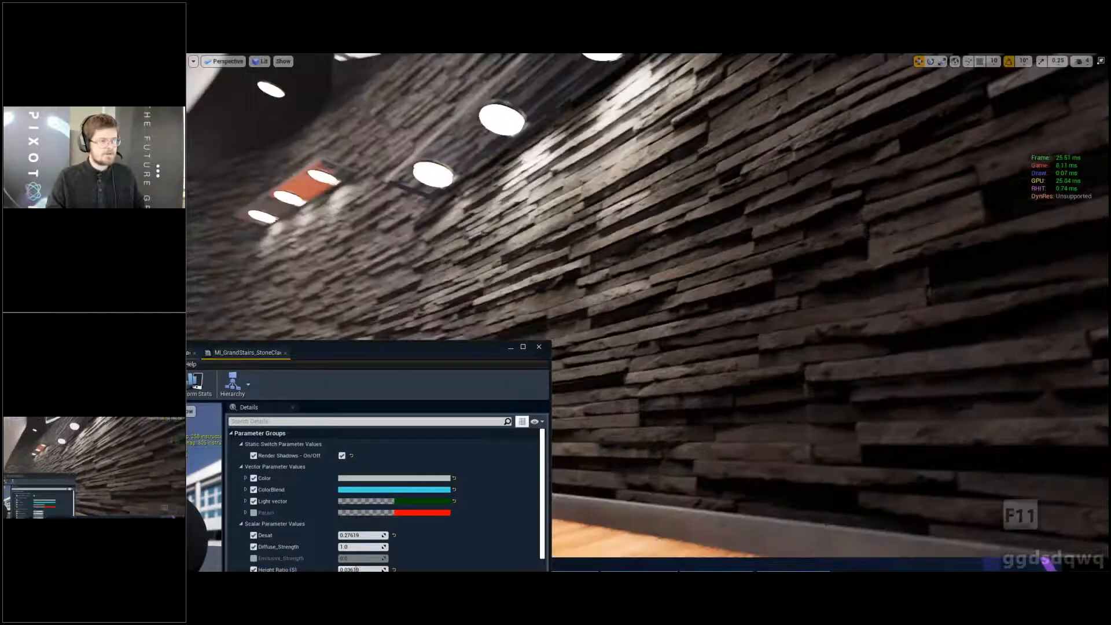
{"action": "key", "text": "w"}
{"action": "key", "text": "a"}
{"action": "key", "text": "w"}
{"action": "key", "text": "e"}
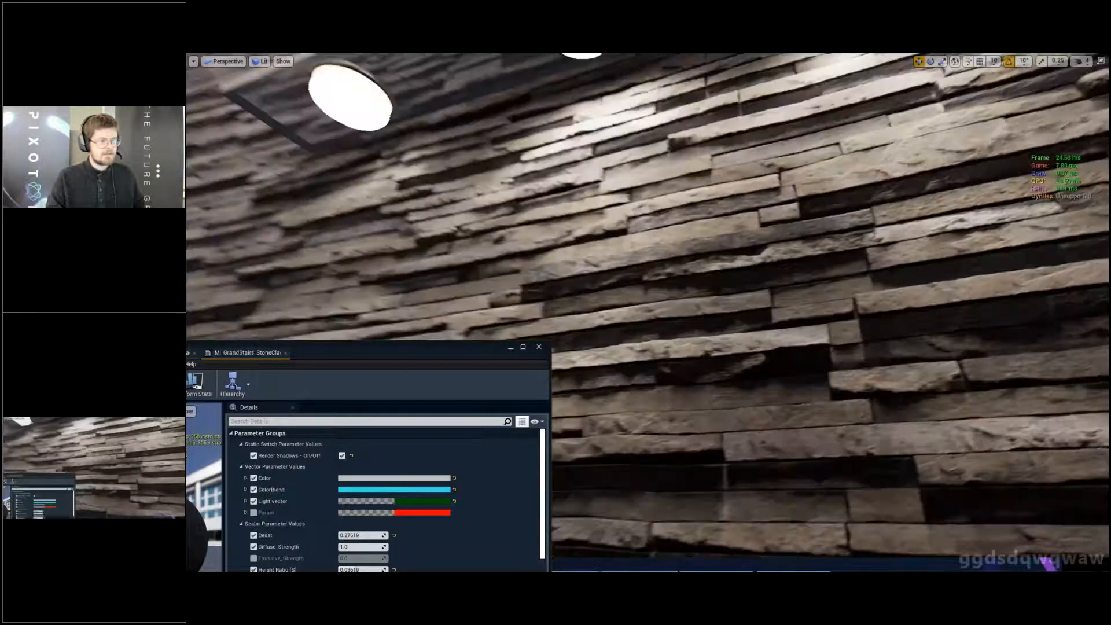
{"action": "key", "text": "e"}
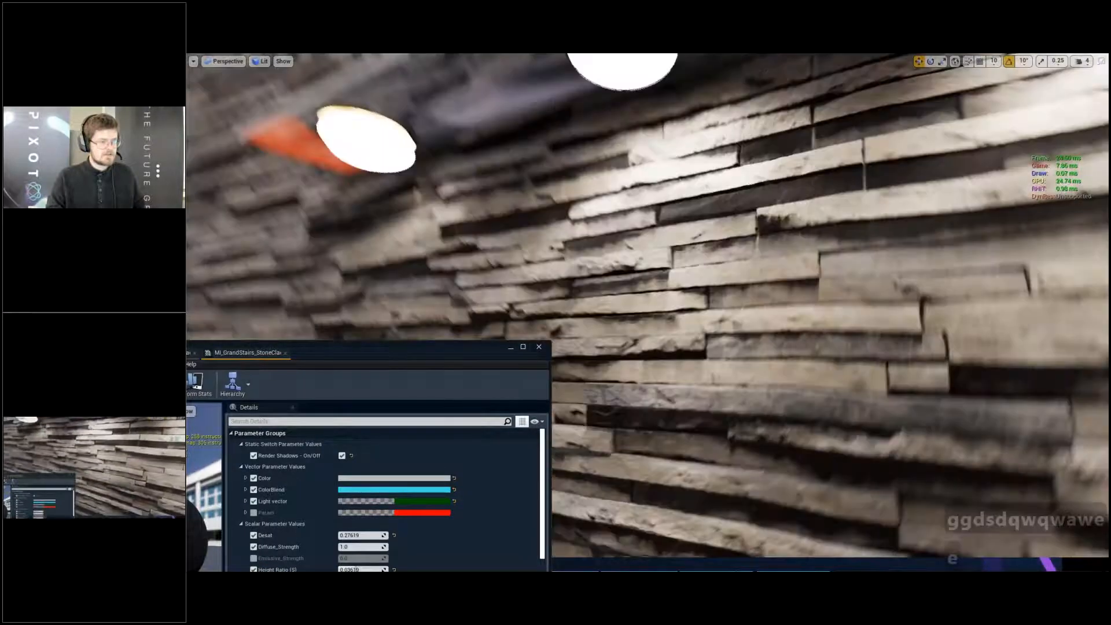
{"action": "key", "text": "e"}
{"action": "key", "text": "q"}
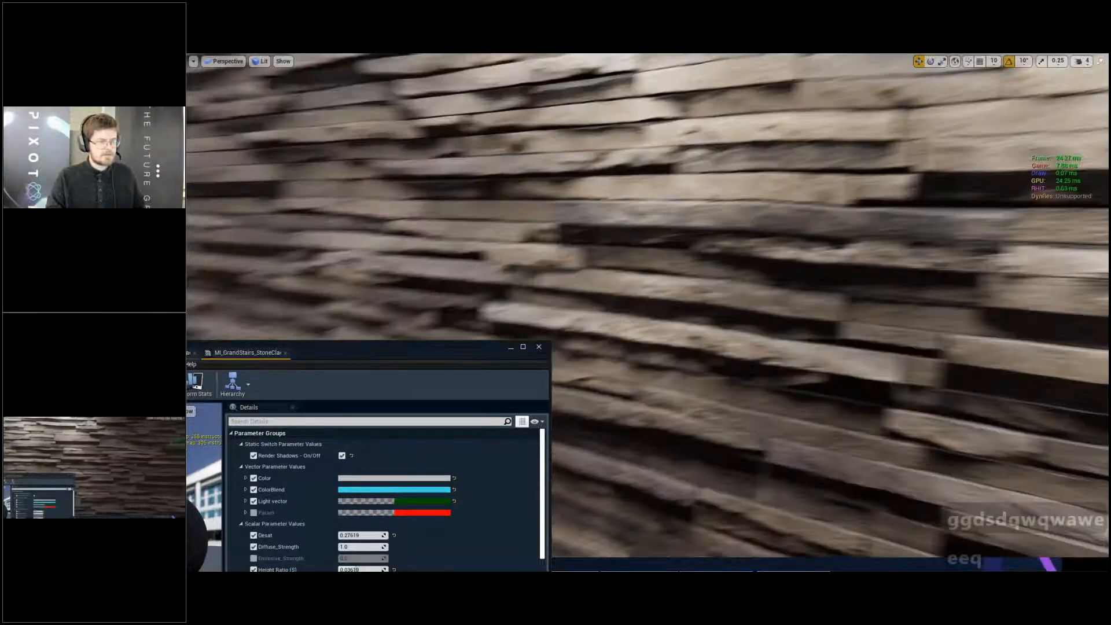
{"action": "key", "text": "q"}
{"action": "key", "text": "s"}
{"action": "key", "text": "s"}
{"action": "key", "text": "d"}
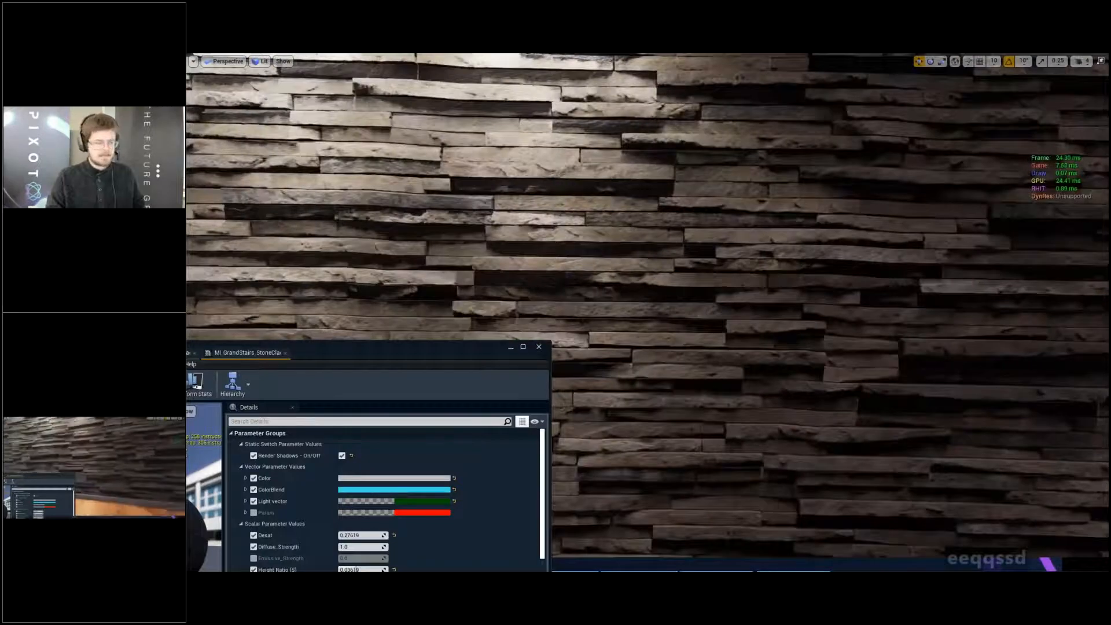
{"action": "key", "text": "d"}
{"action": "key", "text": "q"}
- Compare the stone wall in the Lighting Only and Unlit view modes and return to Lit
{"action": "key", "text": "alt+5"}
{"action": "key", "text": "alt+6"}
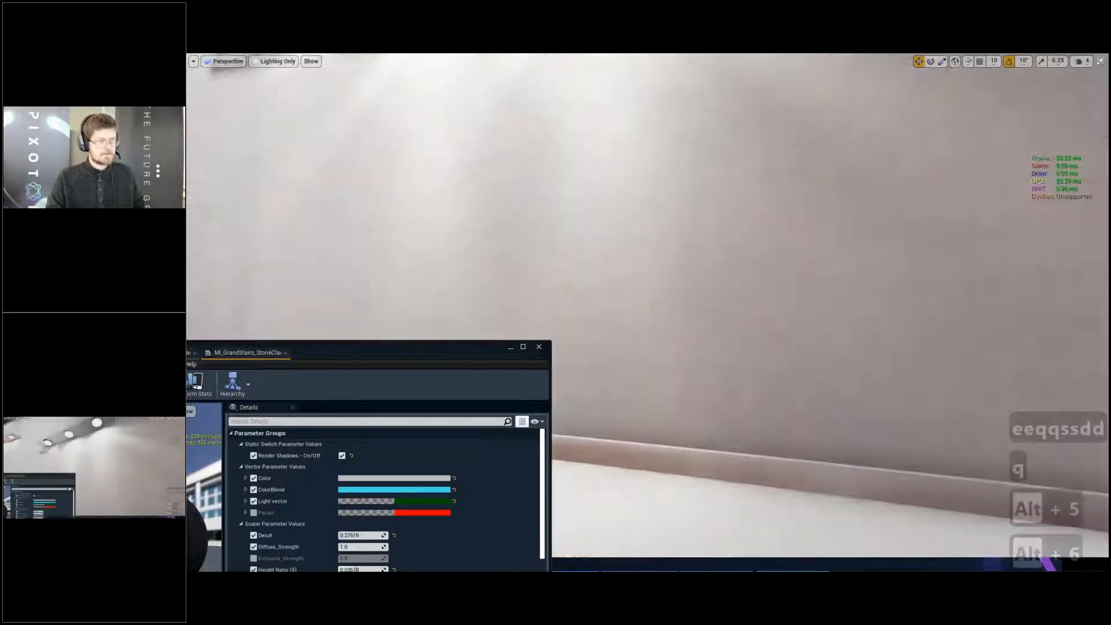
{"action": "right_click_drag", "start_coordinate": [695, 289], "coordinate": [654, 173]}
{"action": "key", "text": "alt+3"}
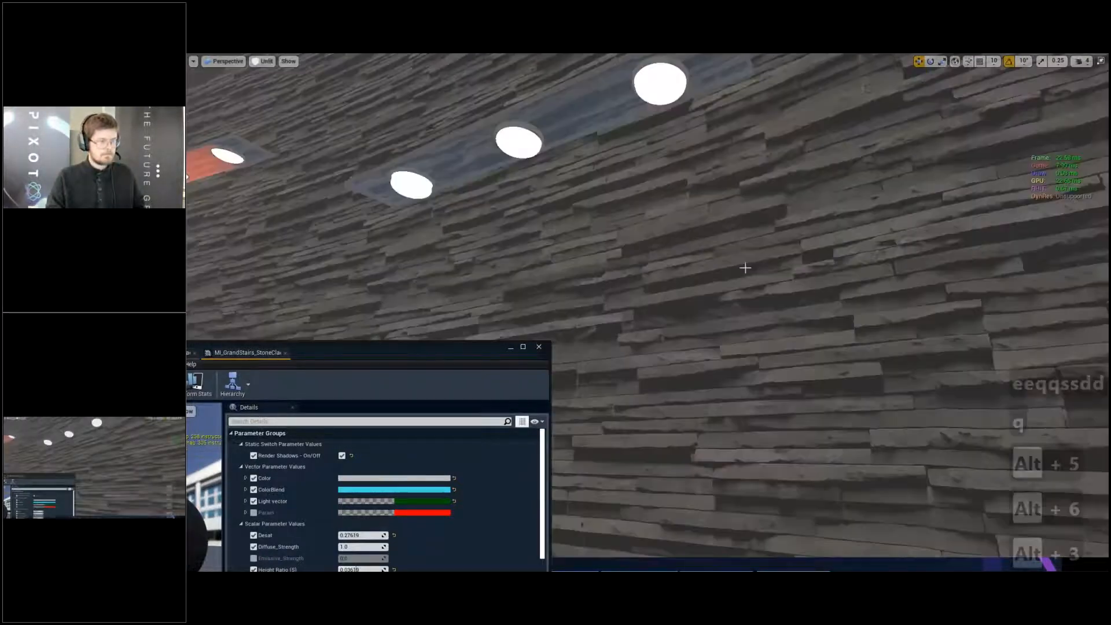
{"action": "key", "text": "alt+4"}
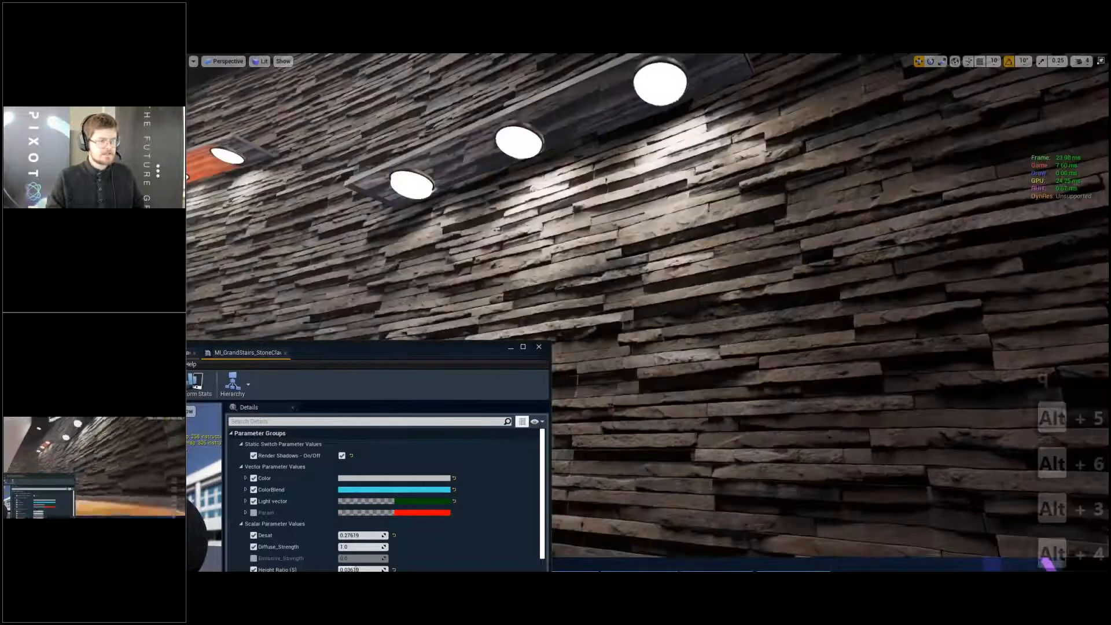
- Examine the stone wall's parallax depth from a grazing angle close to the surface
{"action": "key", "text": "d"}
{"action": "key", "text": "w"}
{"action": "right_click_drag", "start_coordinate": [695, 290], "coordinate": [614, 223]}
{"action": "key", "text": "q"}
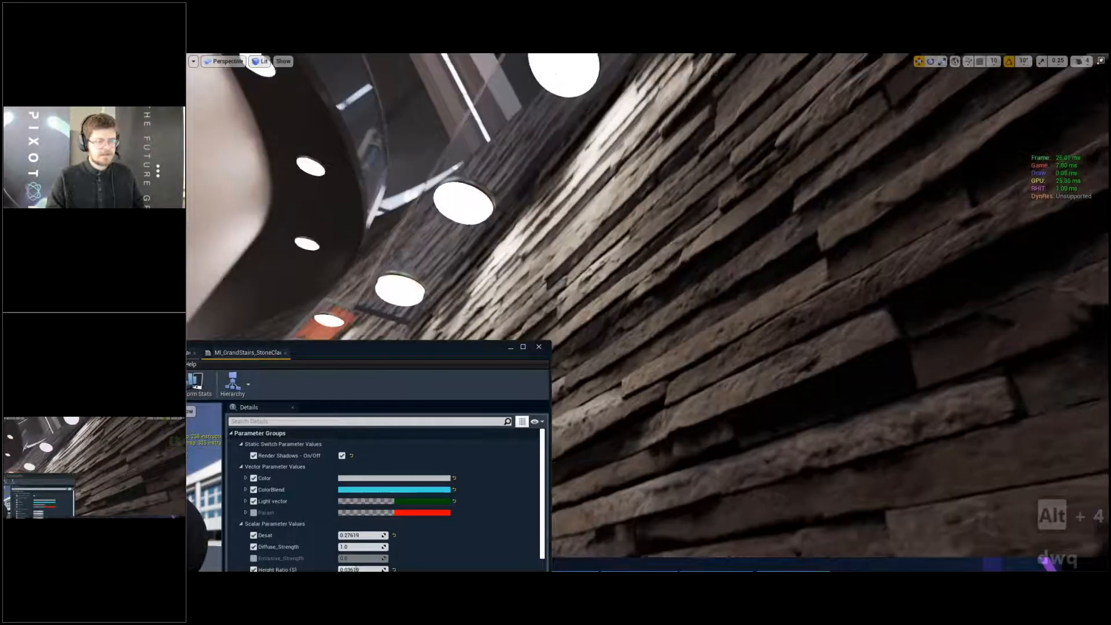
{"action": "right_click_drag", "start_coordinate": [724, 269], "coordinate": [838, 282]}
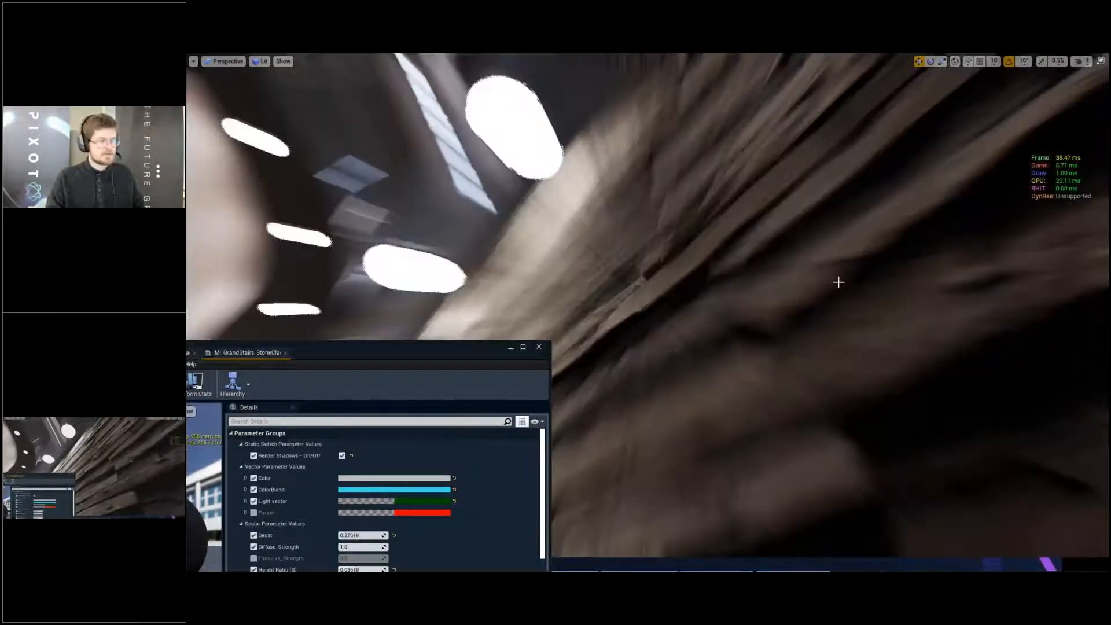
- Place the two stone cladding material instances in separate side-by-side windows and compare their scalar parameters
{"action": "right_click_drag", "start_coordinate": [641, 280], "coordinate": [451, 352]}
{"action": "left_click_drag", "start_coordinate": [452, 353], "coordinate": [820, 131]}
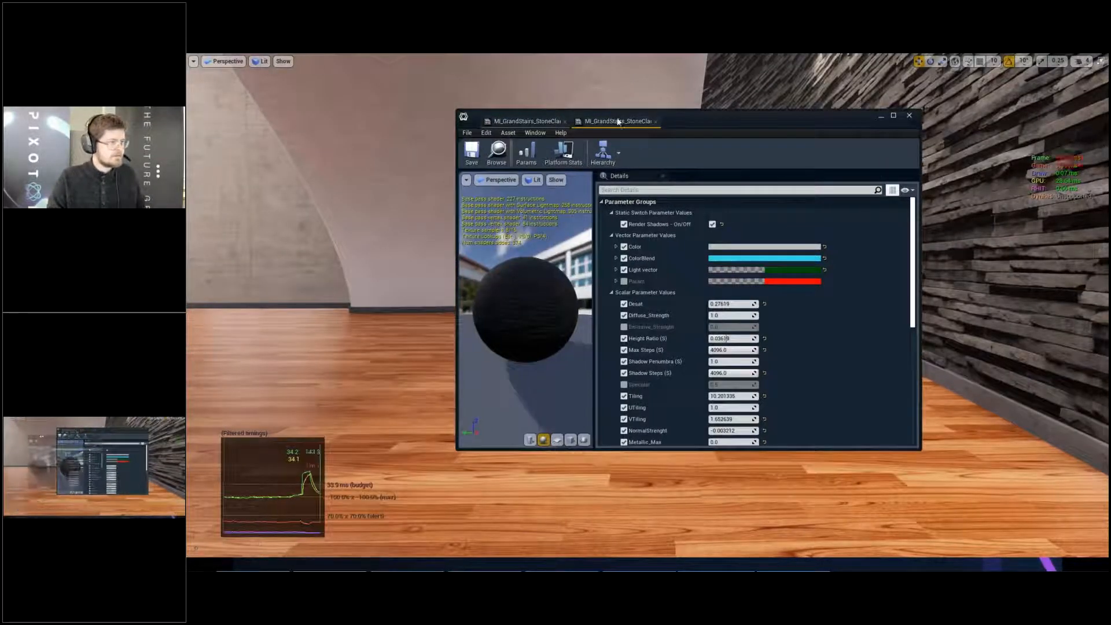
{"action": "left_click_drag", "start_coordinate": [618, 120], "coordinate": [301, 135]}
{"action": "left_click_drag", "start_coordinate": [725, 115], "coordinate": [891, 127]}
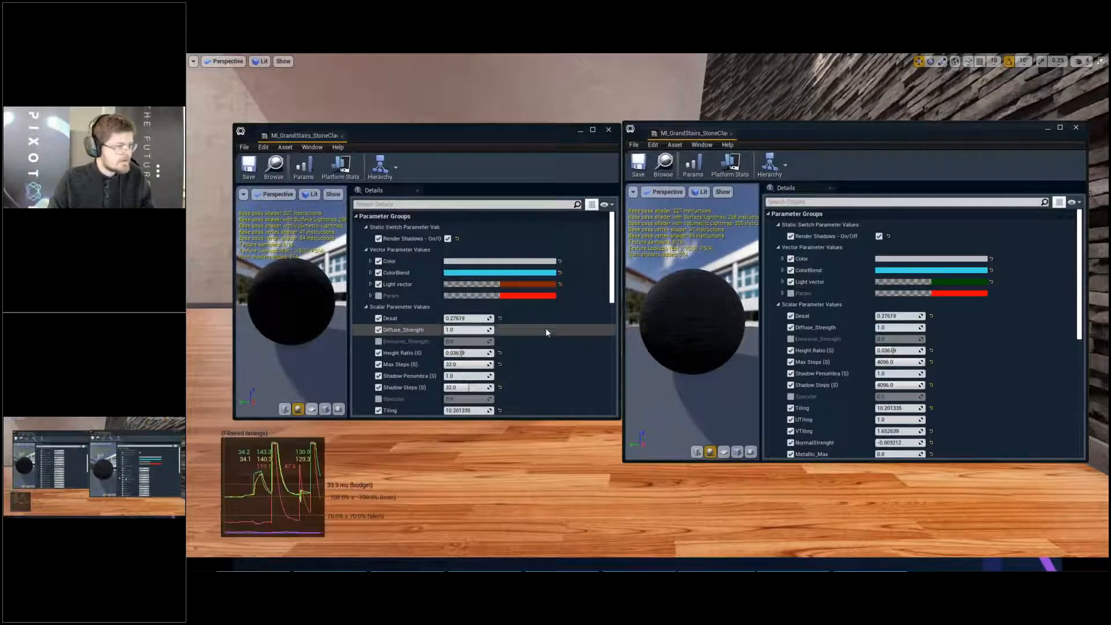
{"action": "scroll", "coordinate": [547, 328], "scroll_direction": "down", "scroll_amount": 4}
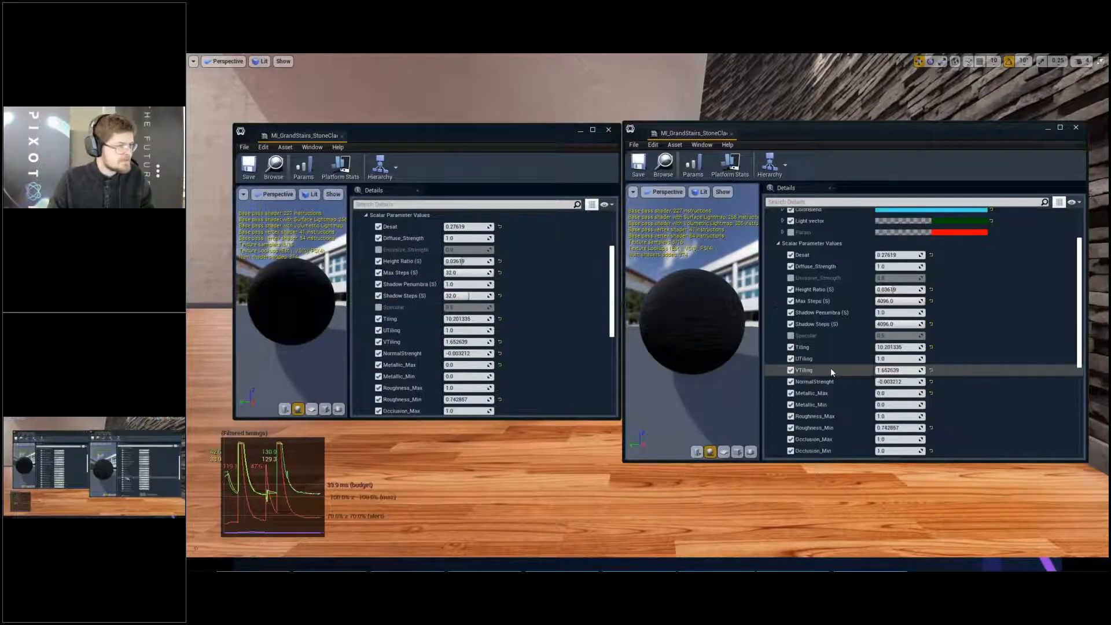
{"action": "scroll", "coordinate": [831, 367], "scroll_direction": "down", "scroll_amount": 3}
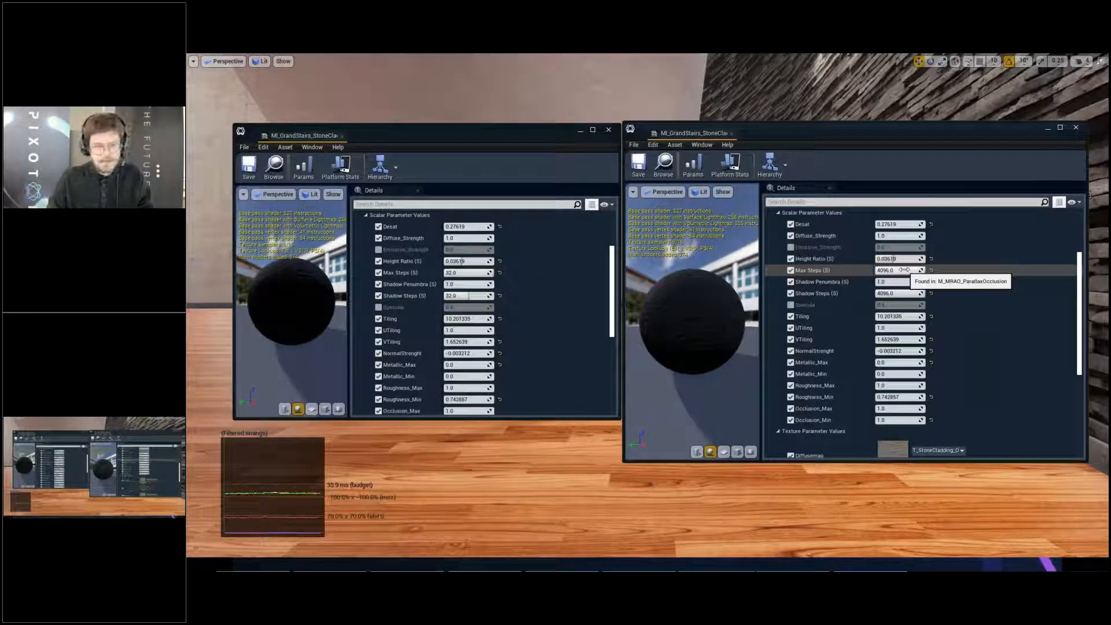
- Open the stone cladding instance's parent material M_MRAO_ParallaxOcclusion and maximize its editor
{"action": "scroll", "coordinate": [903, 278], "scroll_direction": "down", "scroll_amount": 10}
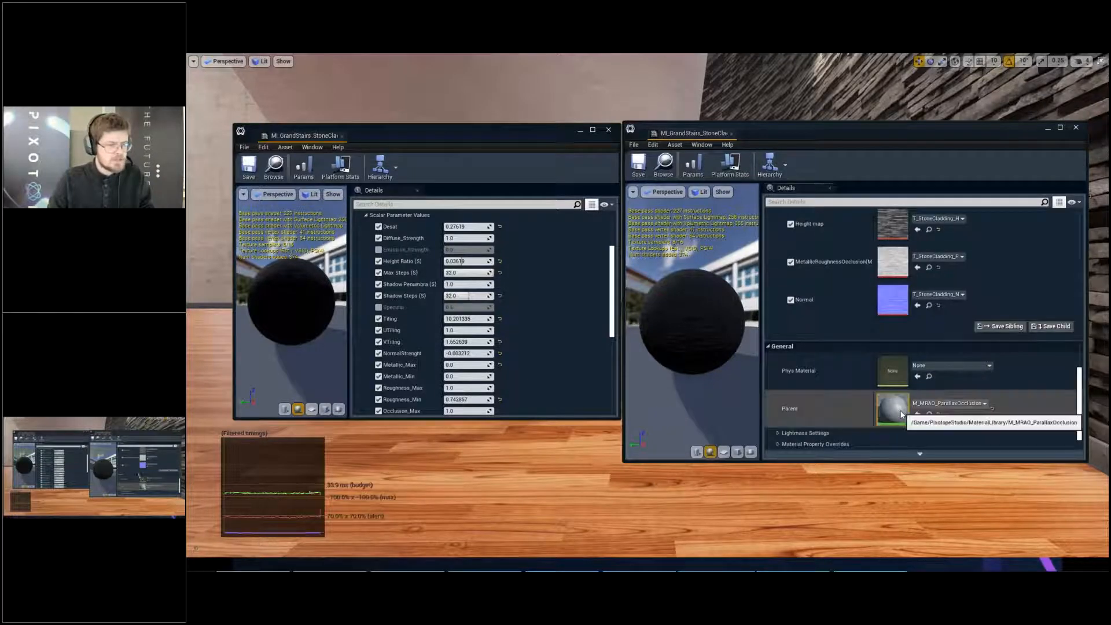
{"action": "double_click", "coordinate": [901, 415]}
{"action": "double_click", "coordinate": [872, 138]}
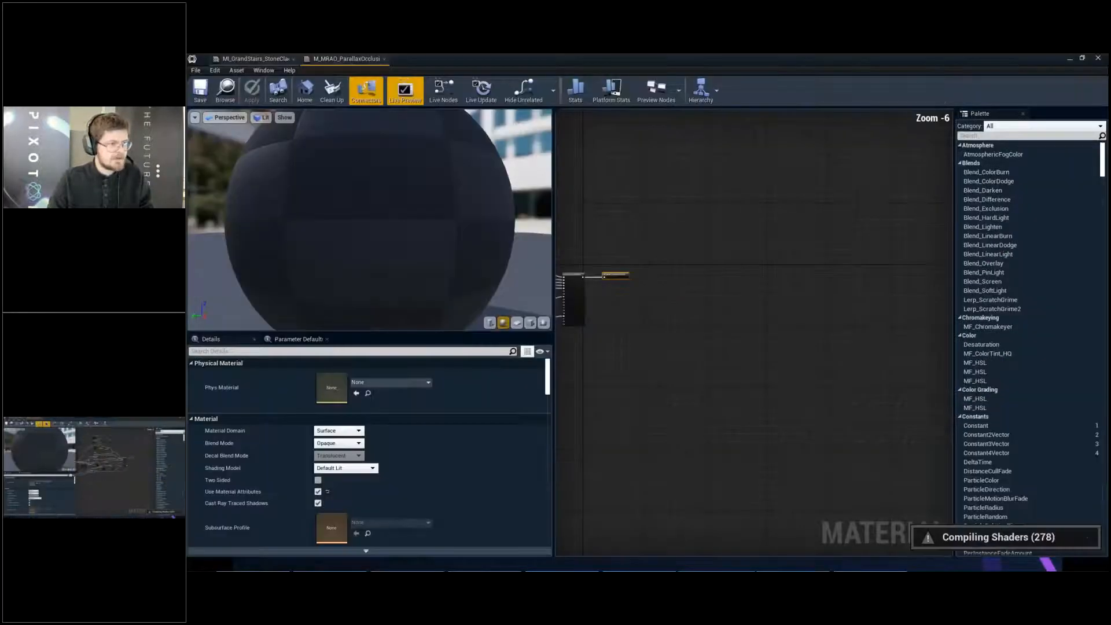
- Inspect the Max Steps (S) parameter node and the other step inputs feeding the parallax mapping function
{"action": "scroll", "coordinate": [602, 298], "scroll_direction": "up", "scroll_amount": 3}
{"action": "right_click_drag", "start_coordinate": [602, 298], "coordinate": [799, 294]}
{"action": "left_click_drag", "start_coordinate": [597, 216], "coordinate": [671, 248]}
{"action": "left_click_drag", "start_coordinate": [597, 236], "coordinate": [653, 260]}
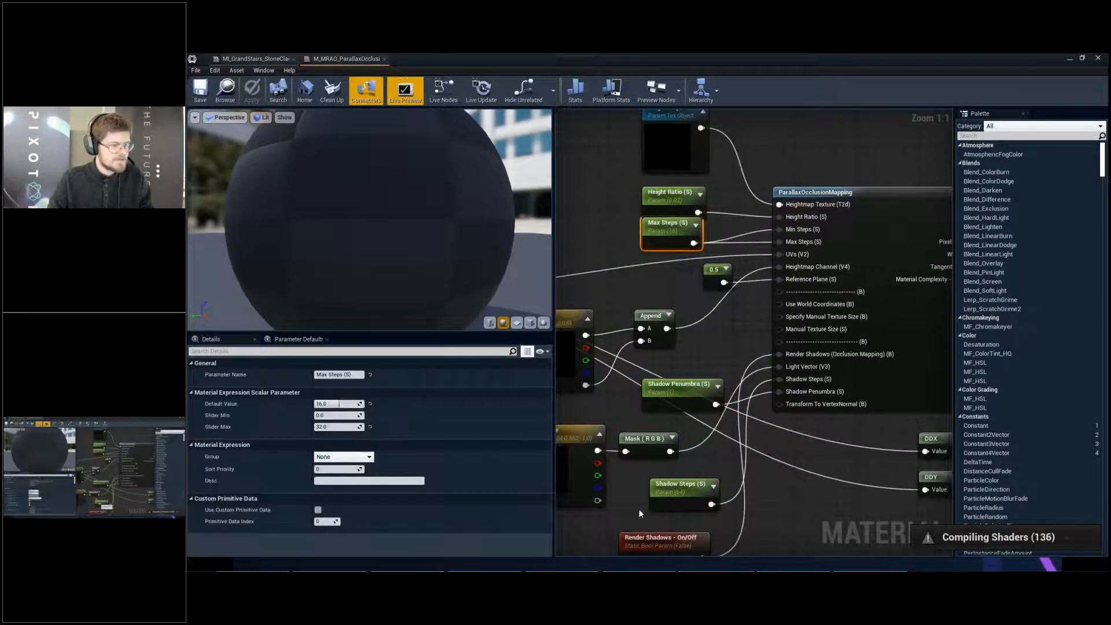
{"action": "left_click", "coordinate": [658, 522]}
- Examine the ParallaxOcclusionMapping node and read its description of the ray tracing cost
{"action": "right_click_drag", "start_coordinate": [802, 235], "coordinate": [647, 249]}
{"action": "left_click_drag", "start_coordinate": [630, 144], "coordinate": [815, 332]}
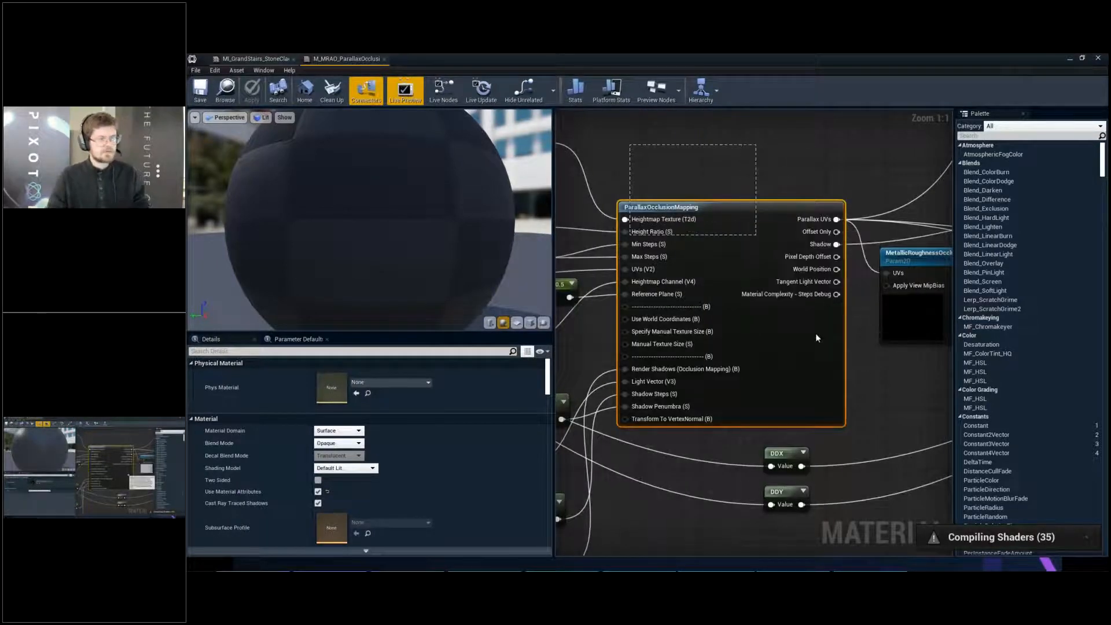
{"action": "left_click", "coordinate": [762, 175]}
{"action": "left_click", "coordinate": [753, 217]}
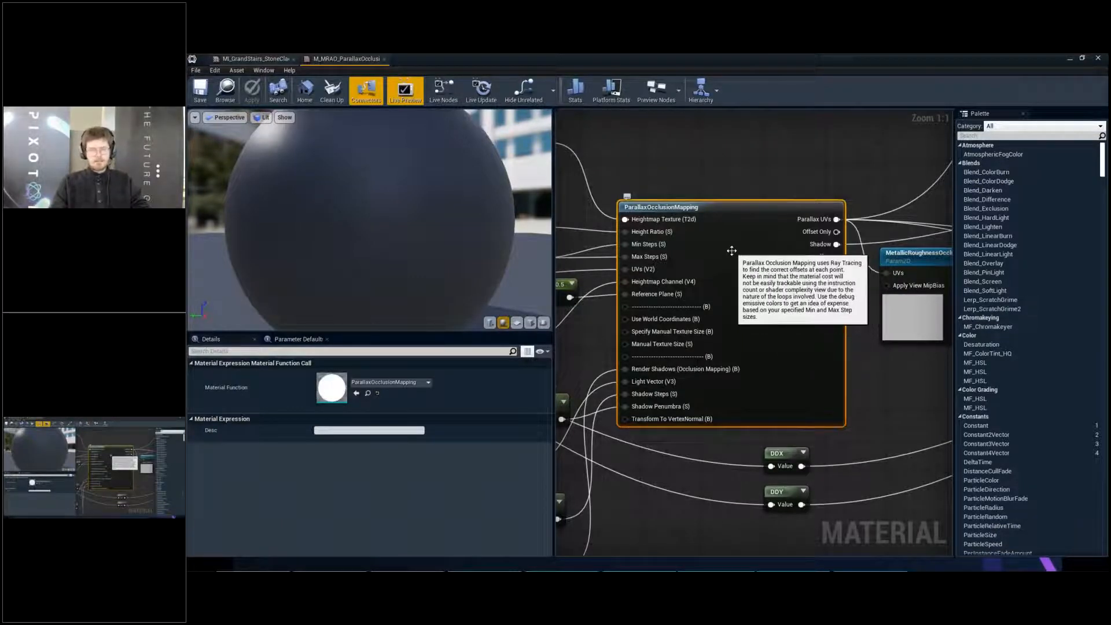
{"action": "left_click", "coordinate": [700, 189]}
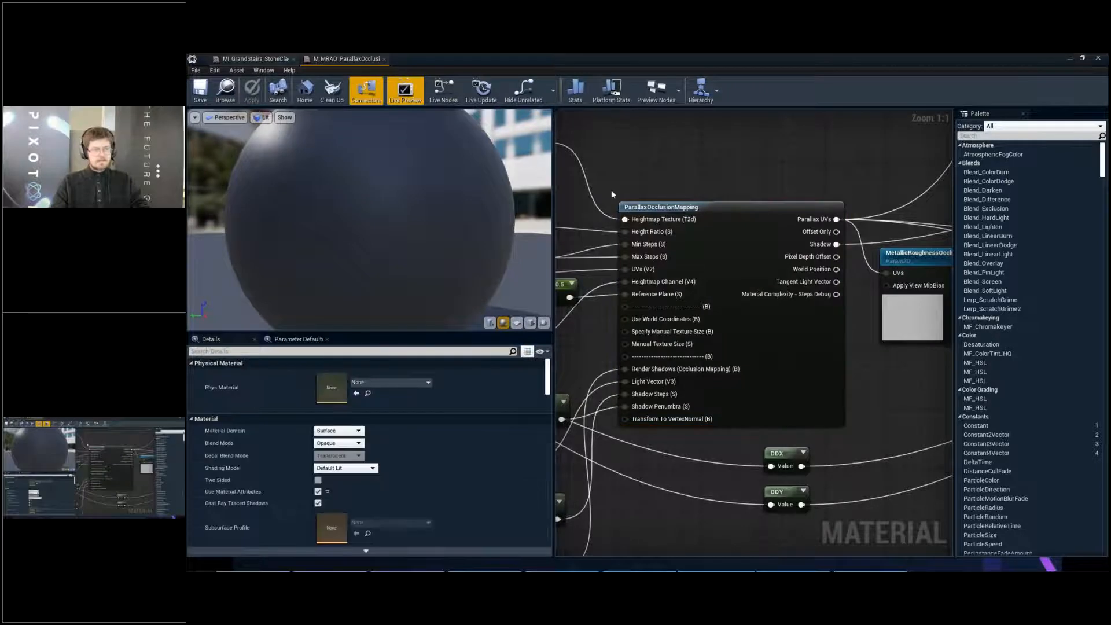
{"action": "left_click_drag", "start_coordinate": [611, 190], "coordinate": [854, 436]}
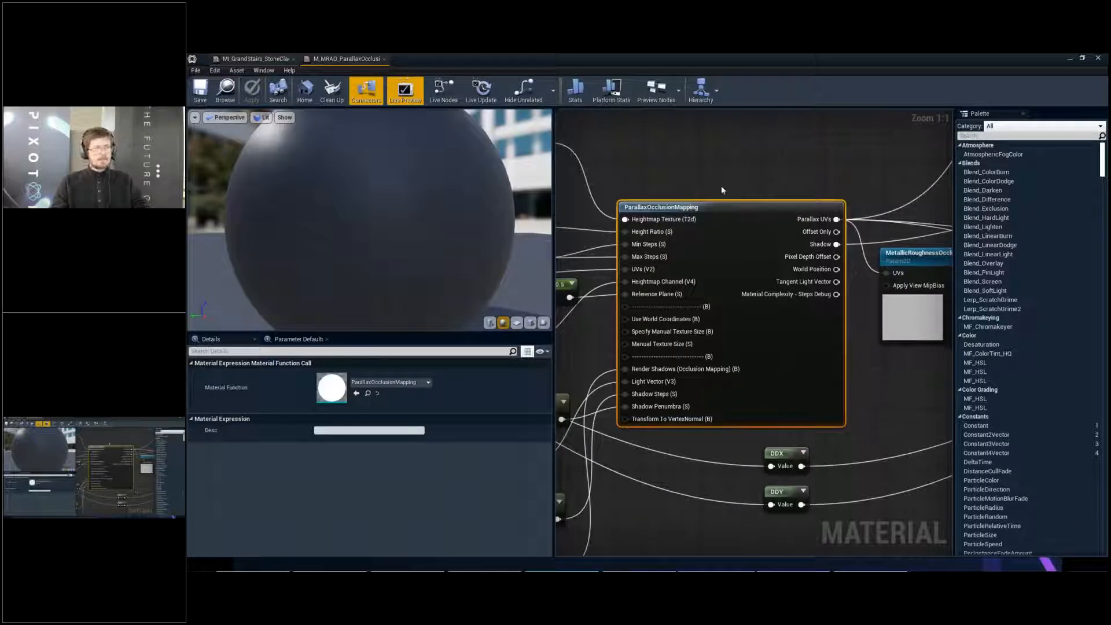
- Examine the Height Ratio (S) and Max Steps (S) parameter nodes feeding the ParallaxOcclusionMapping node
{"action": "left_click_drag", "start_coordinate": [722, 184], "coordinate": [732, 172]}
{"action": "right_click_drag", "start_coordinate": [732, 172], "coordinate": [754, 151]}
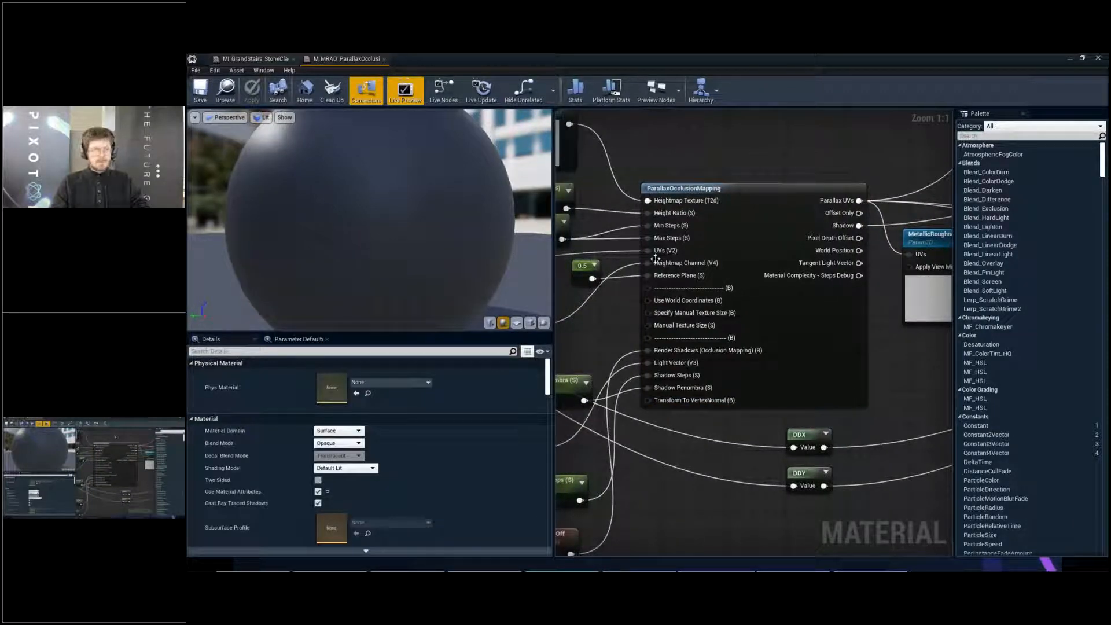
{"action": "right_click_drag", "start_coordinate": [606, 238], "coordinate": [738, 181]}
{"action": "left_click_drag", "start_coordinate": [731, 181], "coordinate": [635, 142]}
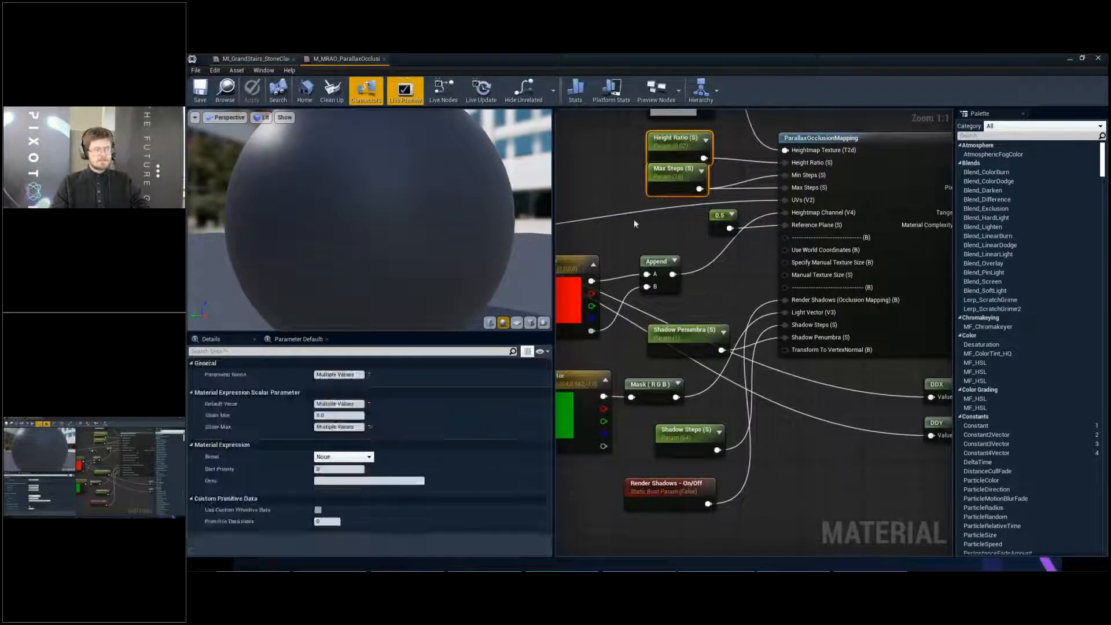
- Set Shadow Steps (S) to 32 in the MI_GrandStairs_StoneCladding instance and save it
{"action": "left_click", "coordinate": [257, 58]}
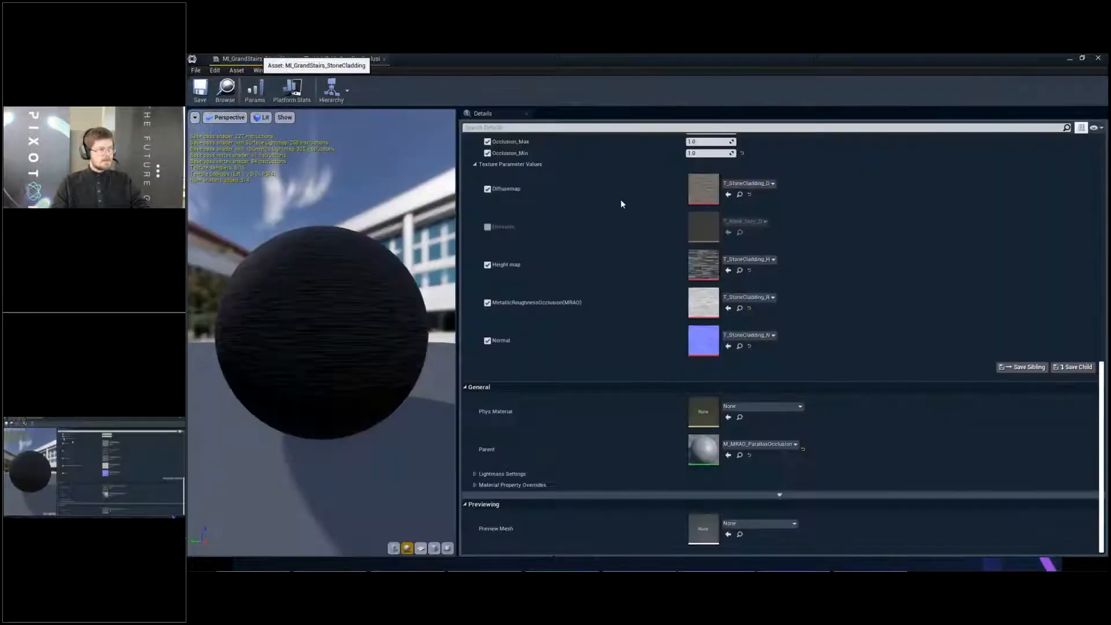
{"action": "left_click", "coordinate": [622, 201]}
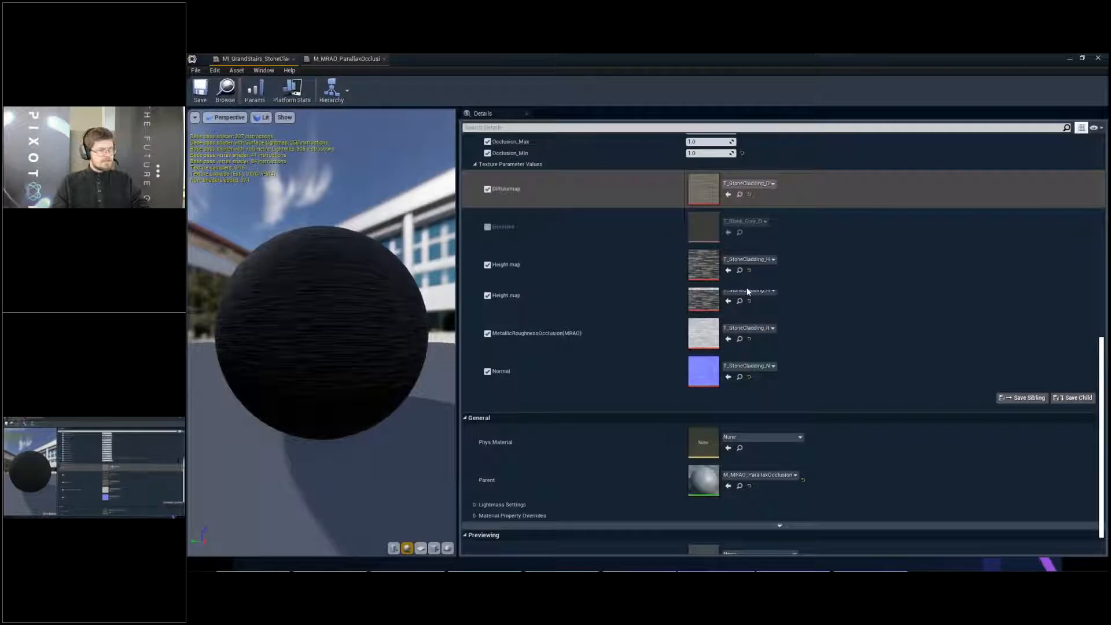
{"action": "scroll", "coordinate": [747, 287], "scroll_direction": "up", "scroll_amount": 3}
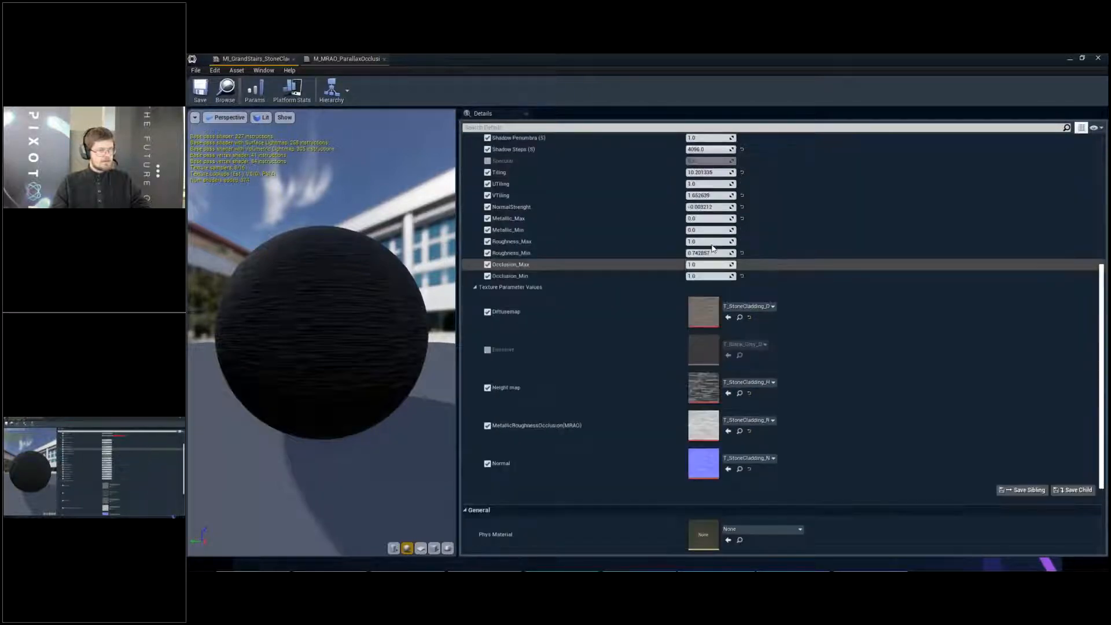
{"action": "scroll", "coordinate": [714, 249], "scroll_direction": "up", "scroll_amount": 2}
{"action": "left_click", "coordinate": [704, 218]}
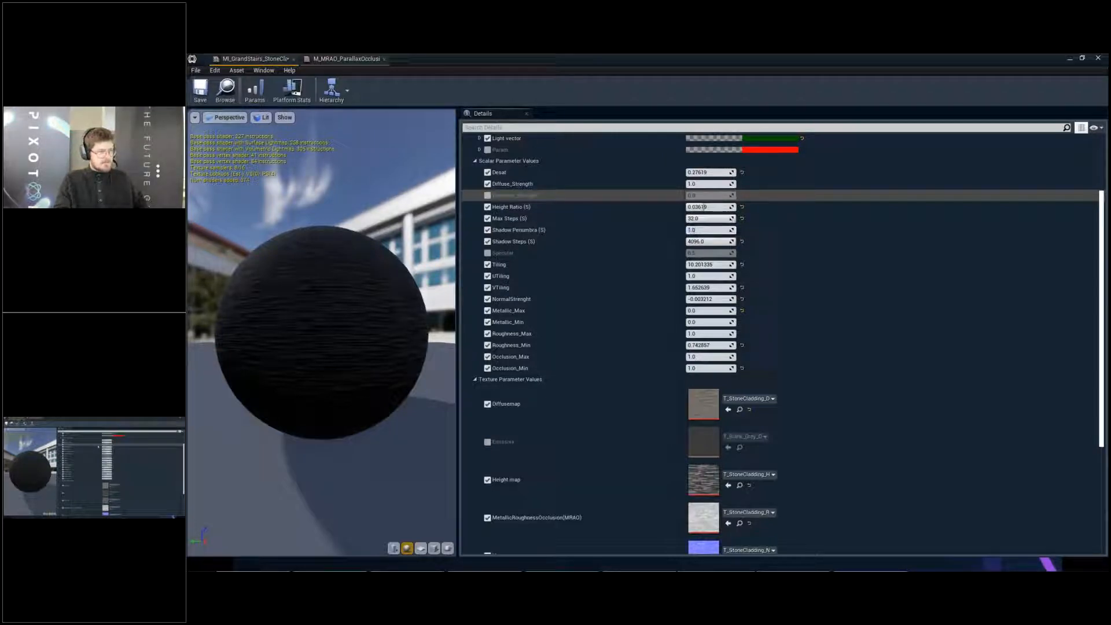
{"action": "type", "text": "32"}
{"action": "key", "text": "Return"}
{"action": "left_click", "coordinate": [201, 94]}
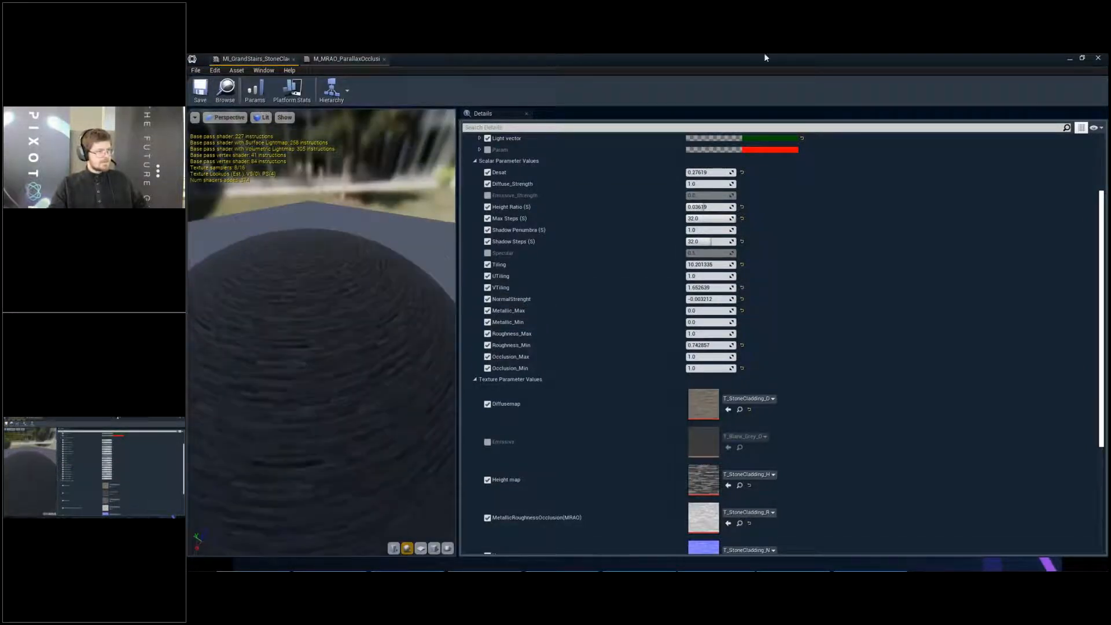
- Restore the maximized material editor window and close both stone cladding instance windows
{"action": "left_click_drag", "start_coordinate": [765, 58], "coordinate": [459, 300]}
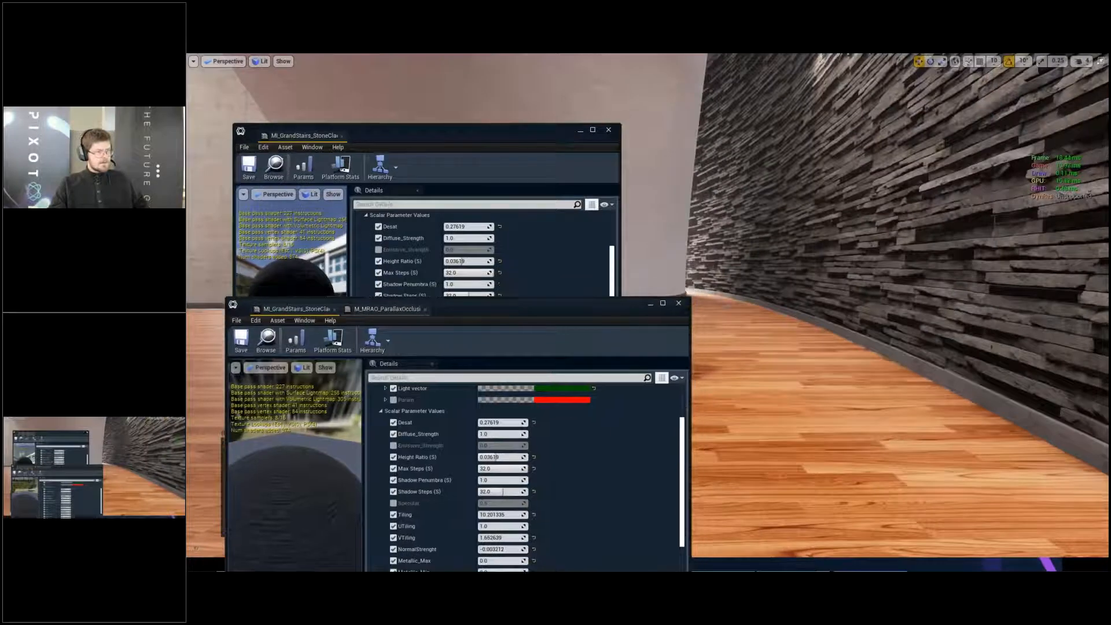
{"action": "left_click", "coordinate": [610, 132]}
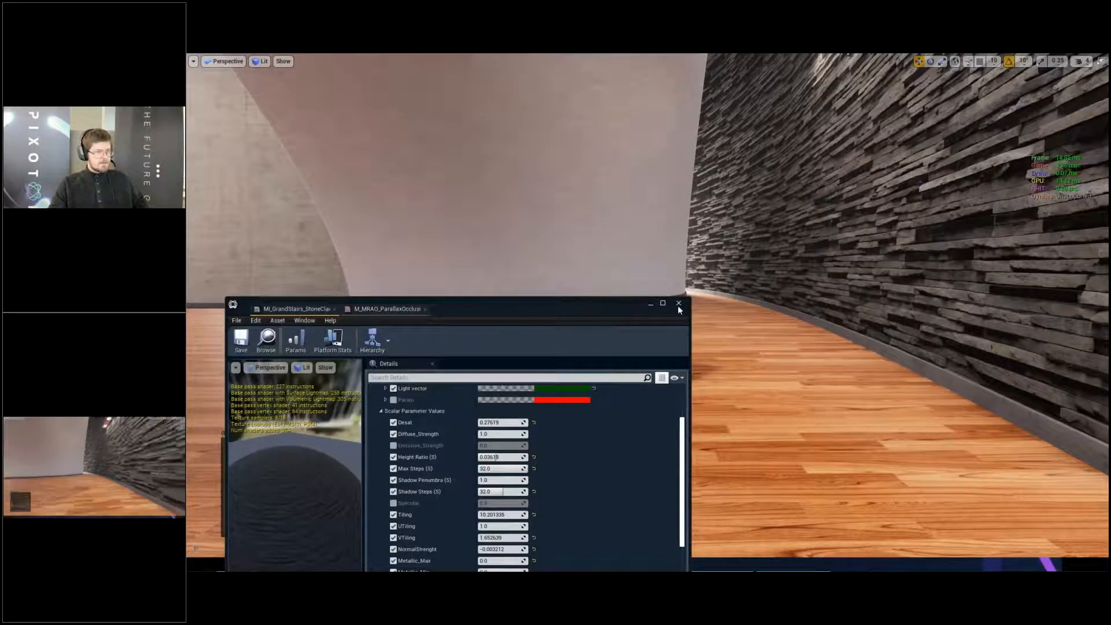
{"action": "left_click", "coordinate": [679, 306]}
- Inspect the stone cladding's parallax depth at close range in the level, then view the whole studio from the front
{"action": "right_click_drag", "start_coordinate": [680, 307], "coordinate": [640, 240]}
{"action": "key", "text": "w"}
{"action": "key", "text": "w"}
{"action": "key", "text": "w"}
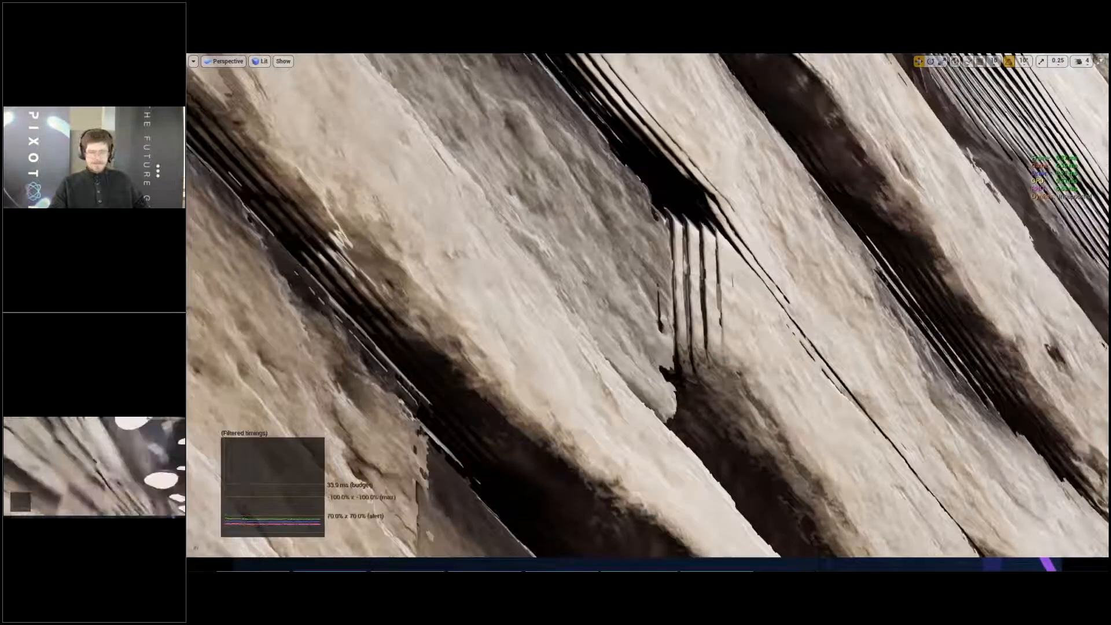
{"action": "scroll", "coordinate": [717, 281], "scroll_direction": "down", "scroll_amount": 8}
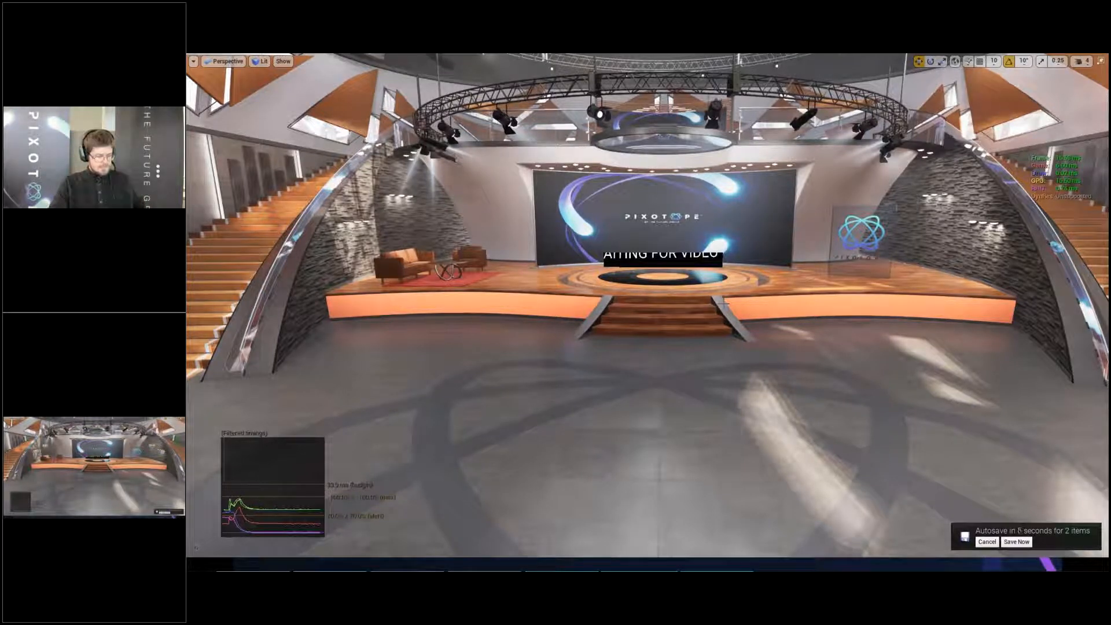
- Profile the GPU and examine the costs of ScreenSpaceReflections, LightScattering and the PlanarReflection_Lower scene render
{"action": "key", "text": "ctrl+shift+comma"}
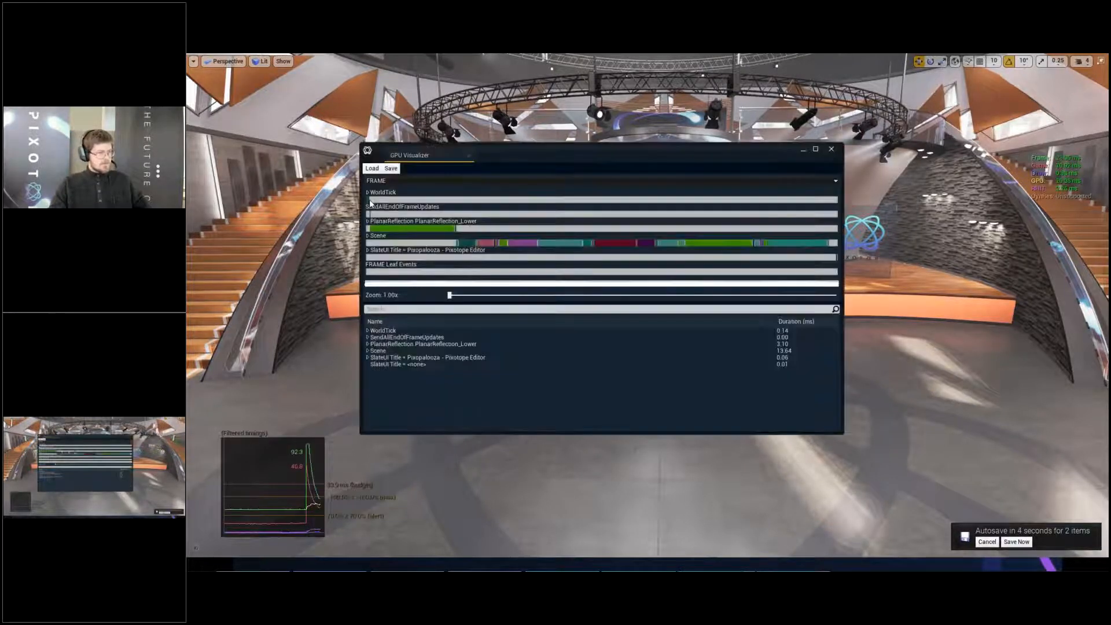
{"action": "left_click", "coordinate": [710, 246]}
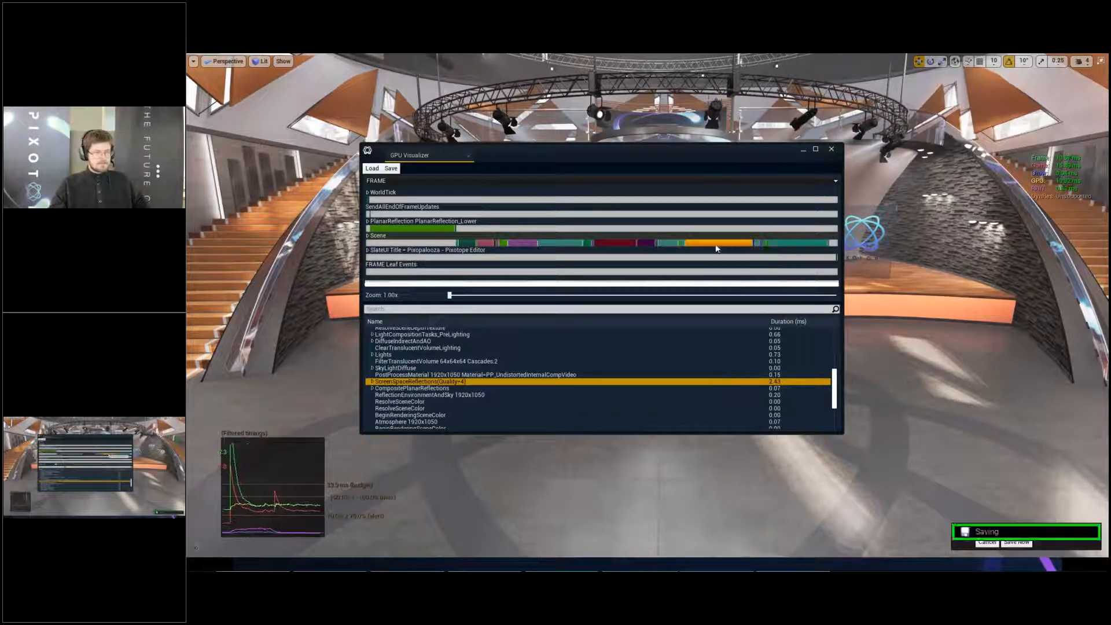
{"action": "left_click", "coordinate": [560, 243]}
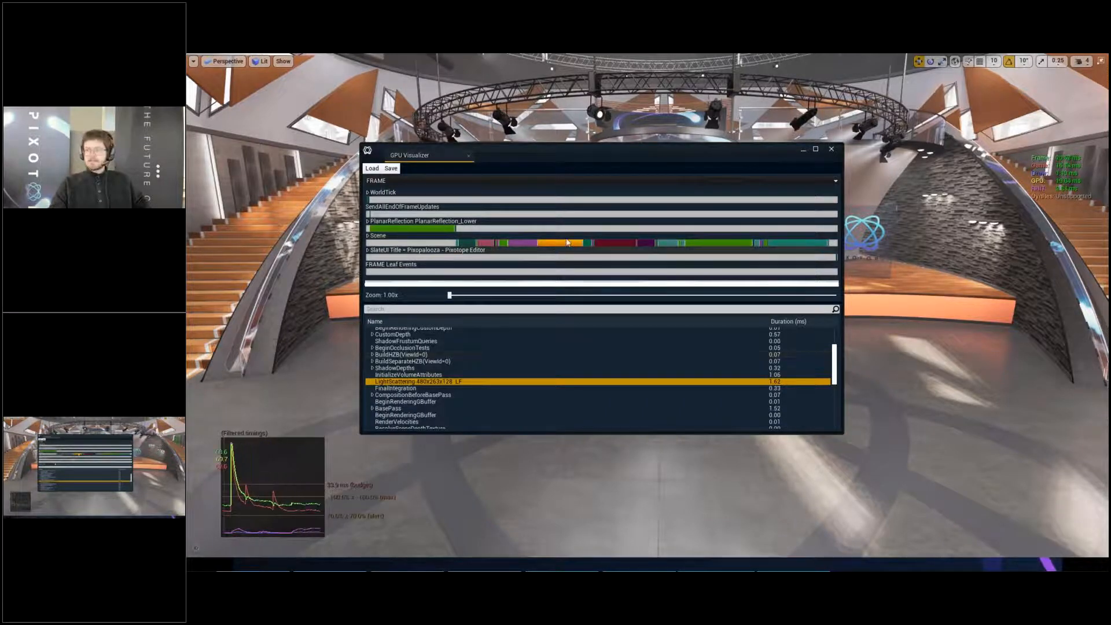
{"action": "left_click", "coordinate": [416, 229]}
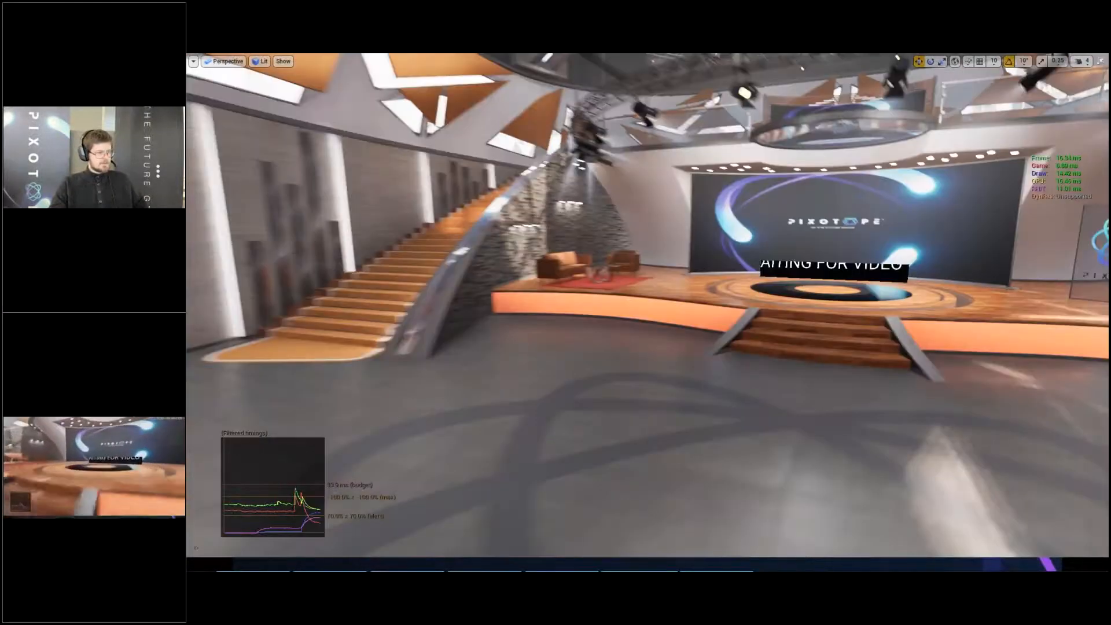
- Save the level with the stage's video screen in view and switch to the Session 6 slides in Google Chrome
{"action": "key", "text": "w"}
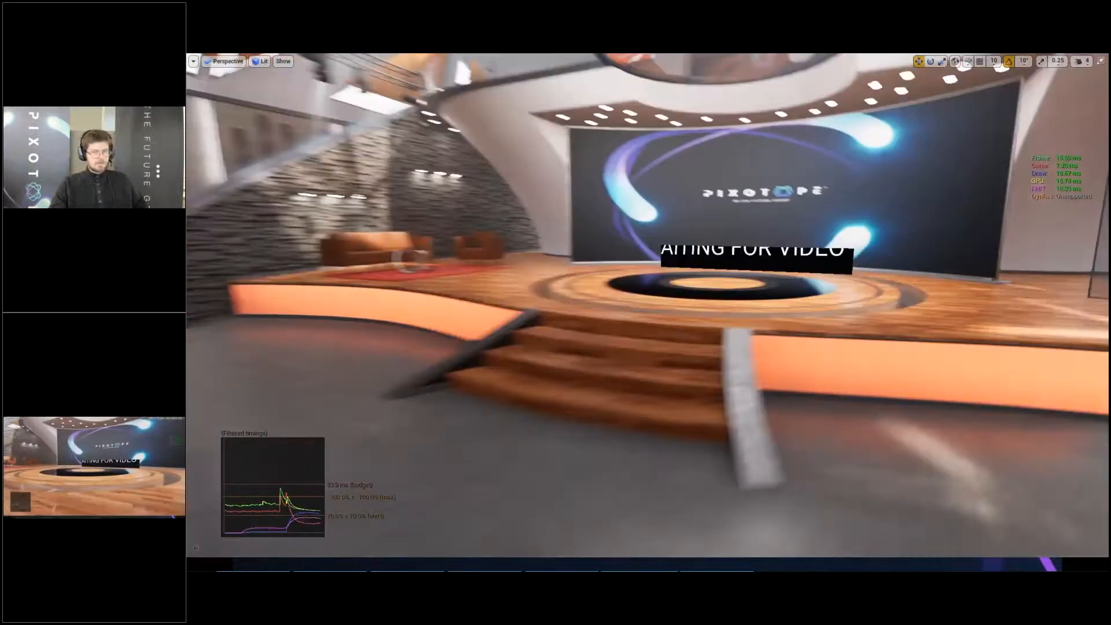
{"action": "key", "text": "ctrl+s"}
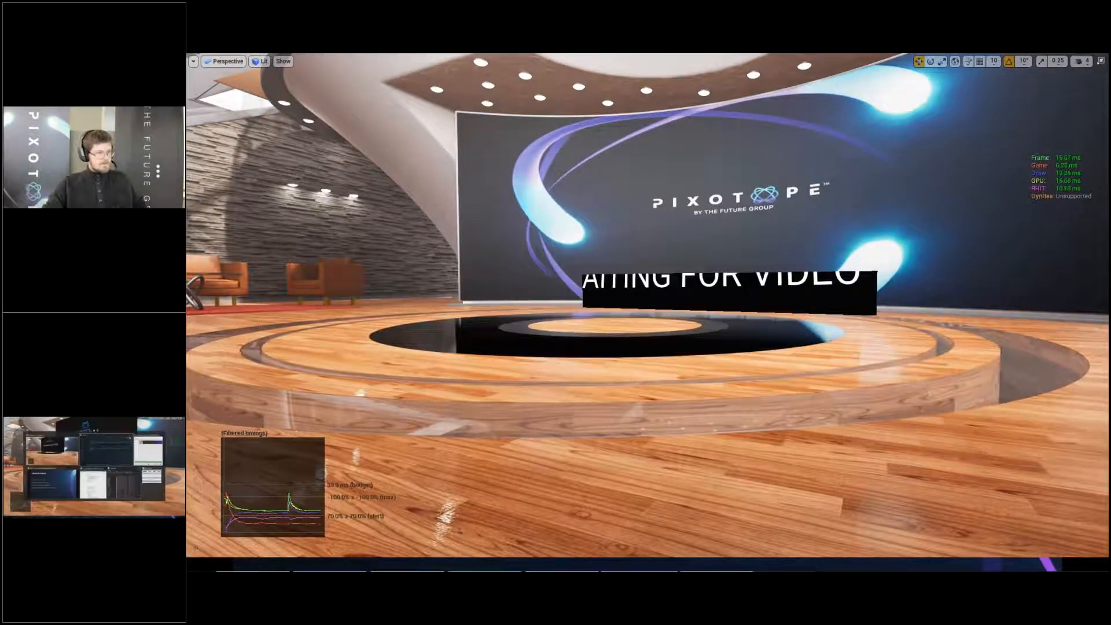
{"action": "key", "text": "alt+Tab"}
{"action": "key", "text": "alt+Tab"}
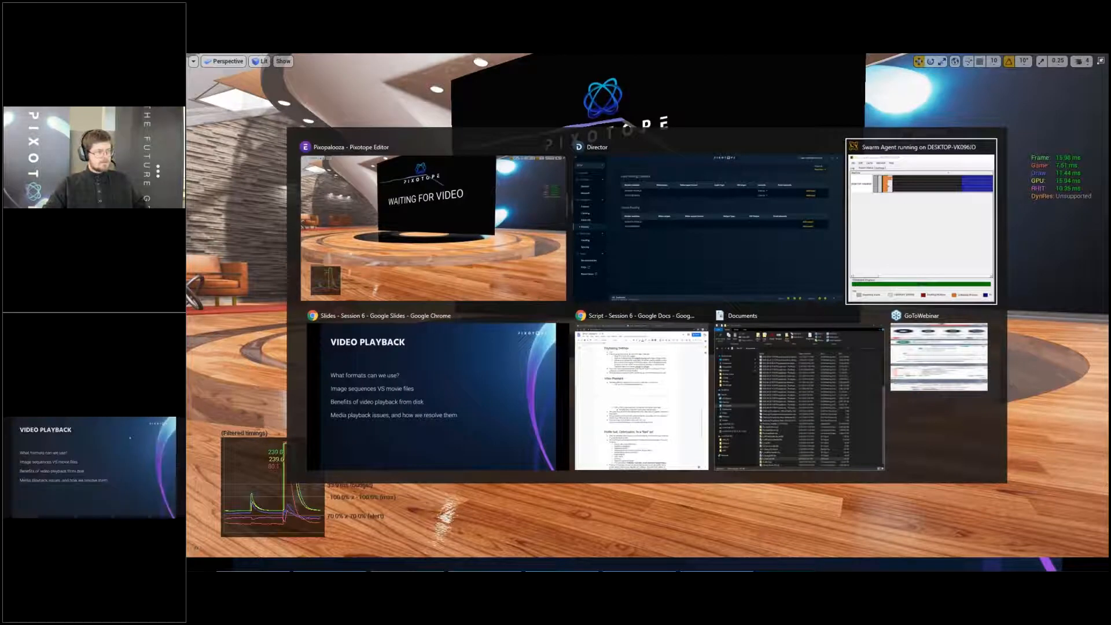
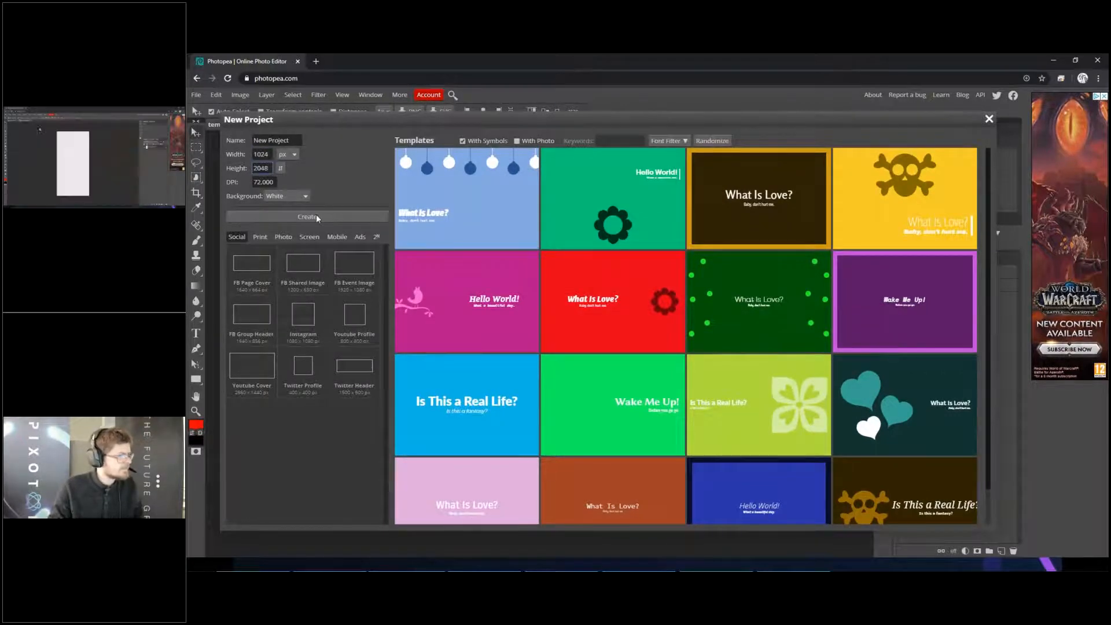
- Create a white 1024 x 2048 px project, add an empty layer and place the mascot image above it
{"action": "left_click", "coordinate": [373, 218]}
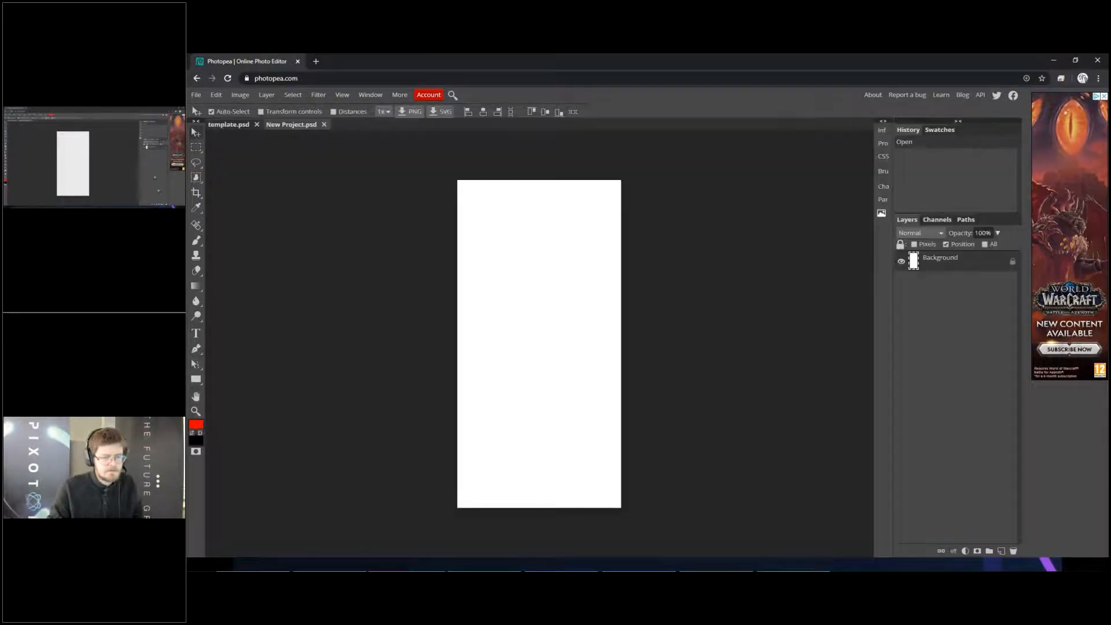
{"action": "left_click", "coordinate": [1002, 552]}
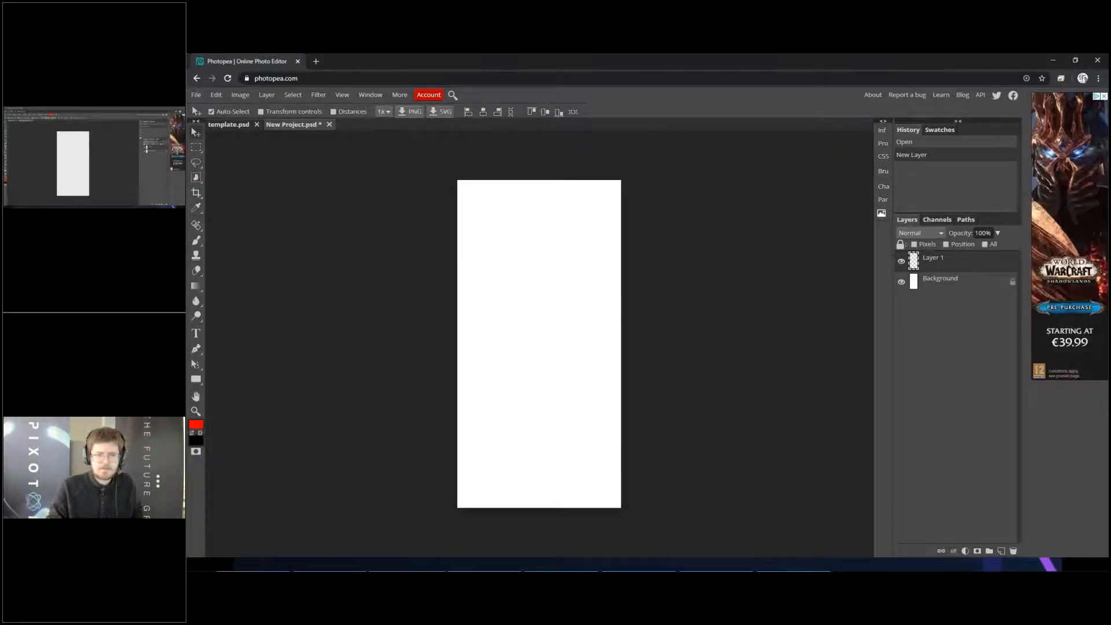
{"action": "left_click_drag", "start_coordinate": [891, 354], "coordinate": [585, 357]}
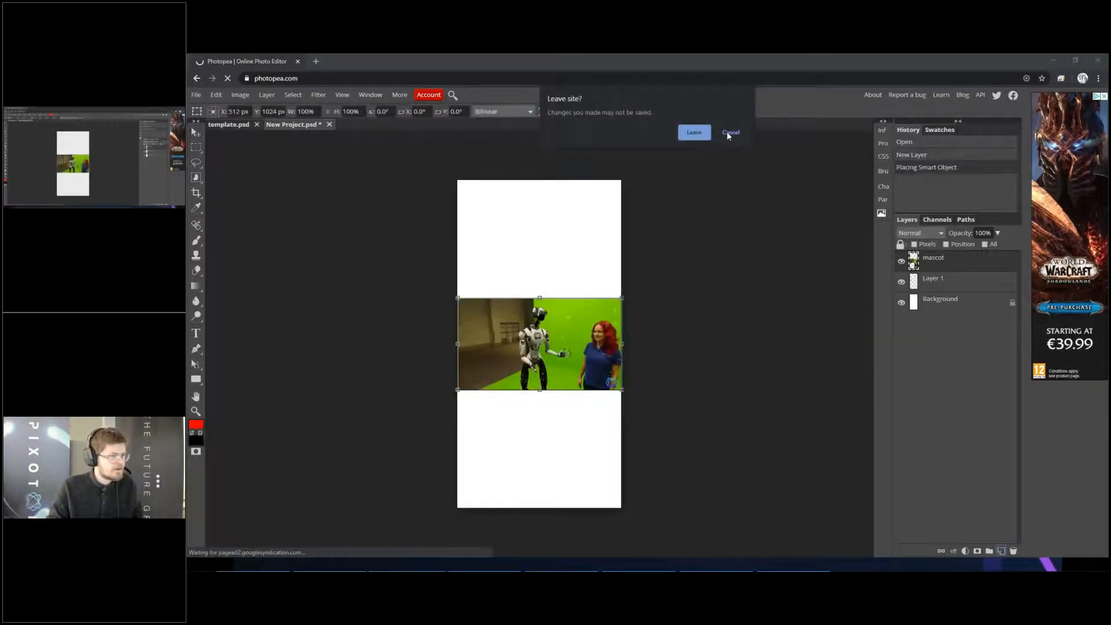
{"action": "left_click", "coordinate": [727, 131]}
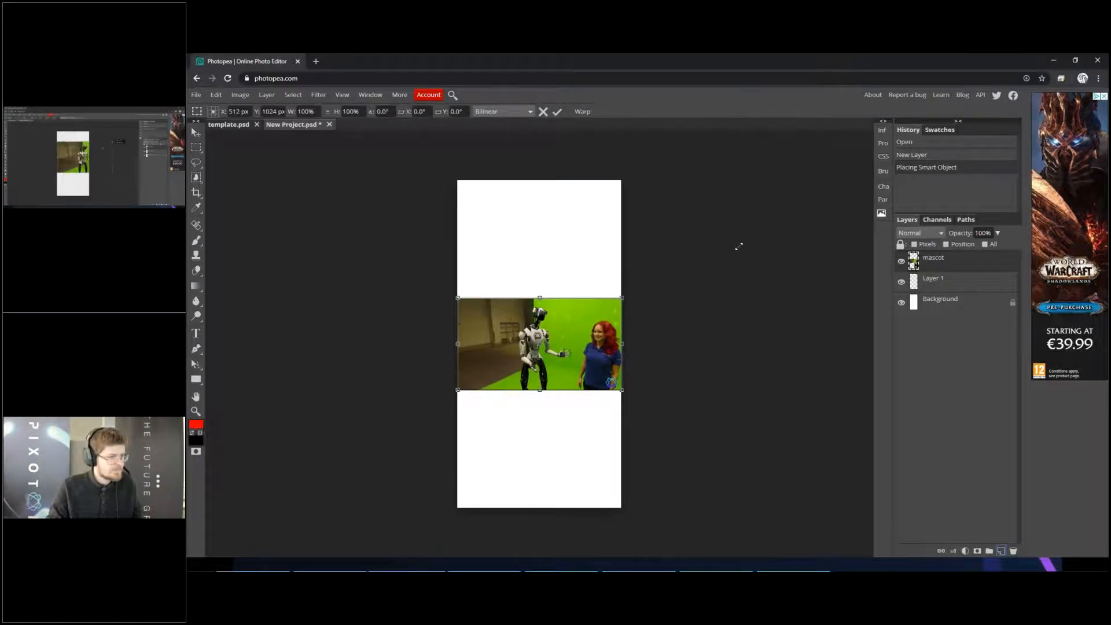
- Scale the placed mascot image to about 178% width and 181% height so it fills the canvas's upper half
{"action": "left_click_drag", "start_coordinate": [740, 246], "coordinate": [751, 236]}
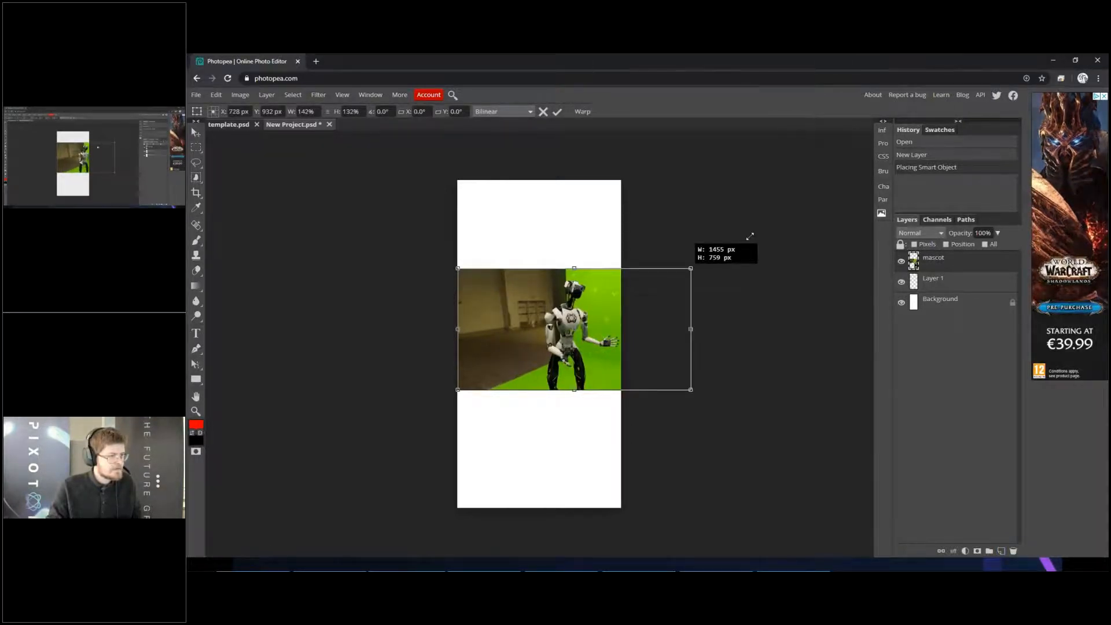
{"action": "left_click_drag", "start_coordinate": [653, 278], "coordinate": [626, 242]}
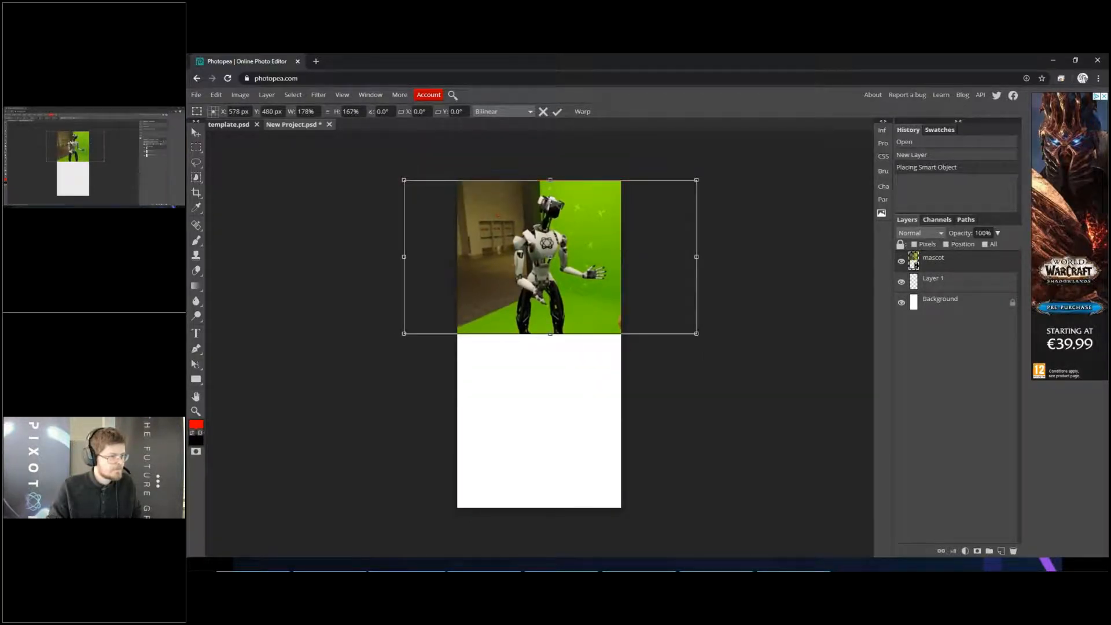
{"action": "left_click_drag", "start_coordinate": [551, 343], "coordinate": [551, 356]}
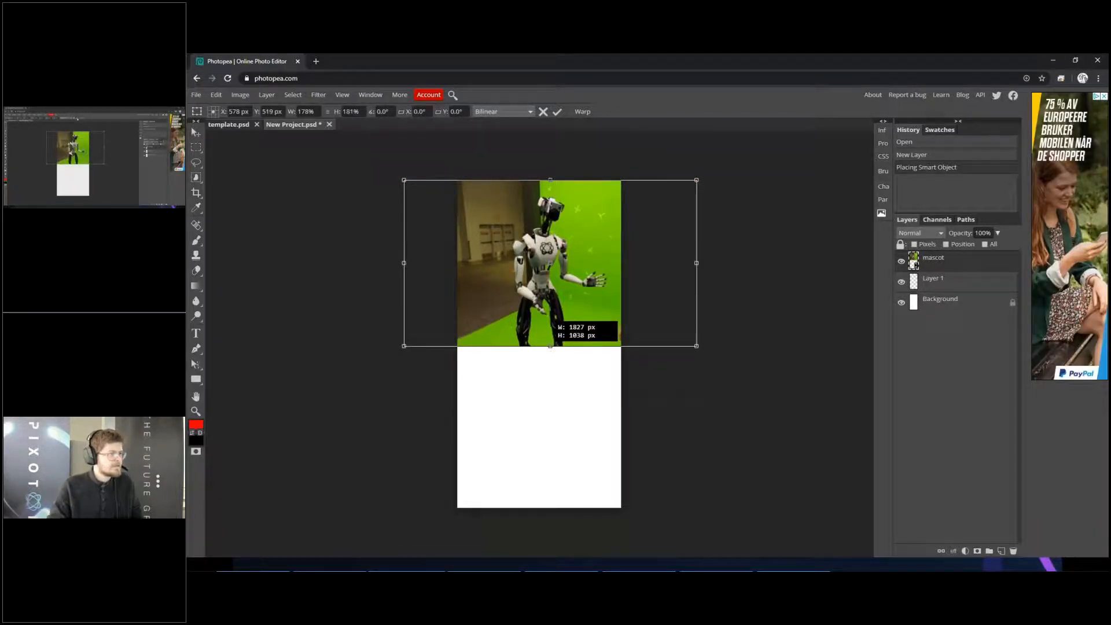
{"action": "left_click", "coordinate": [559, 113]}
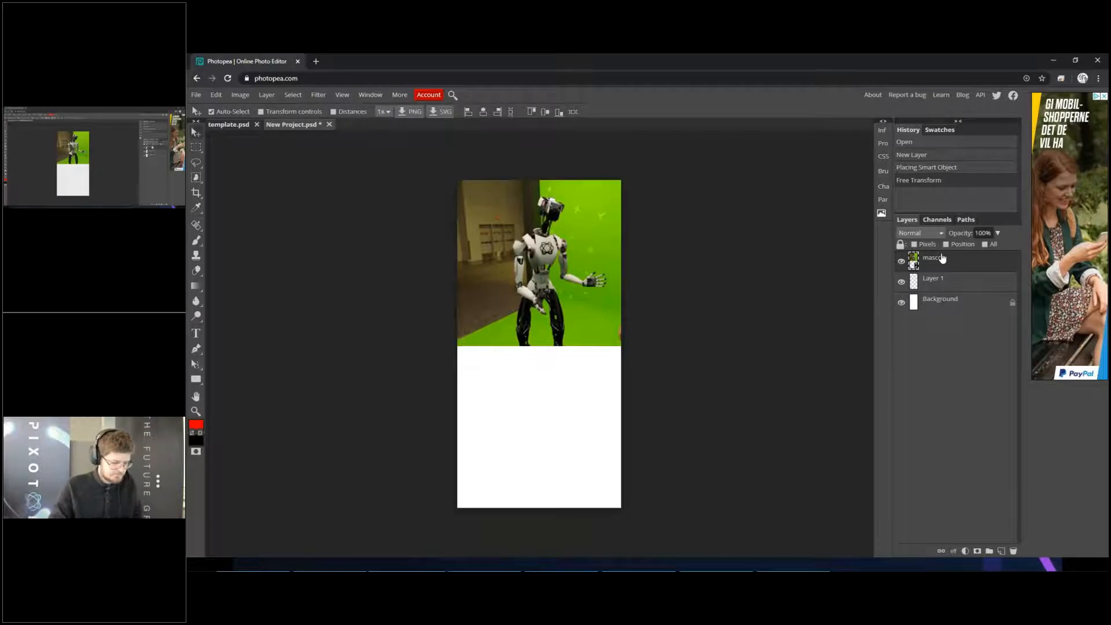
- Duplicate the mascot layer, order the copy beneath the original and shift the copy down the canvas
{"action": "key", "text": "ctrl+j"}
{"action": "left_click_drag", "start_coordinate": [948, 269], "coordinate": [950, 298]}
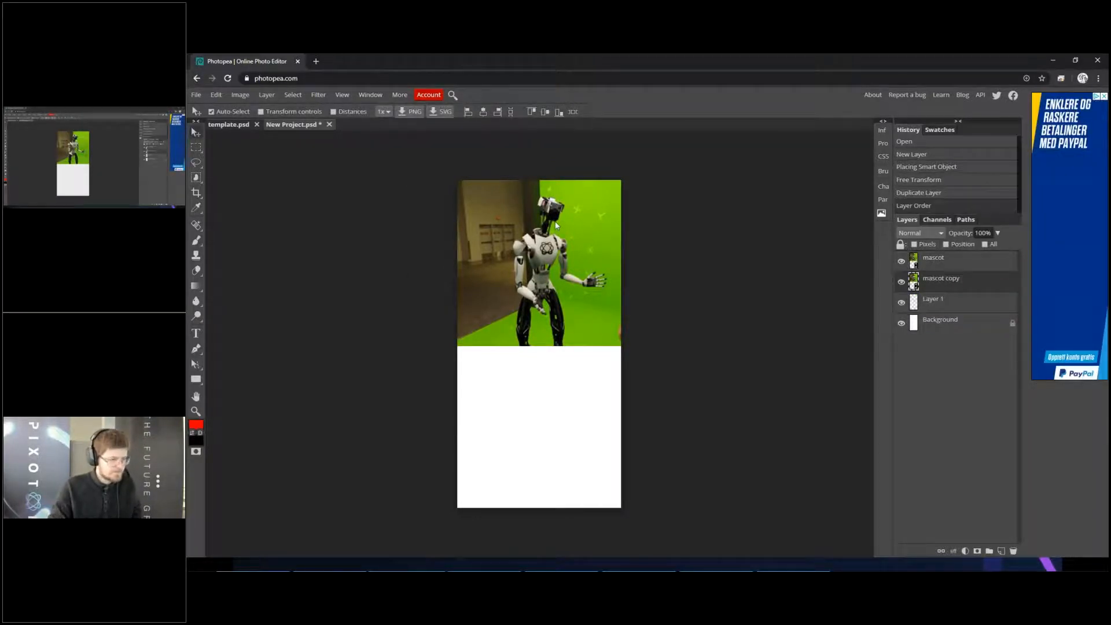
{"action": "key", "text": "m"}
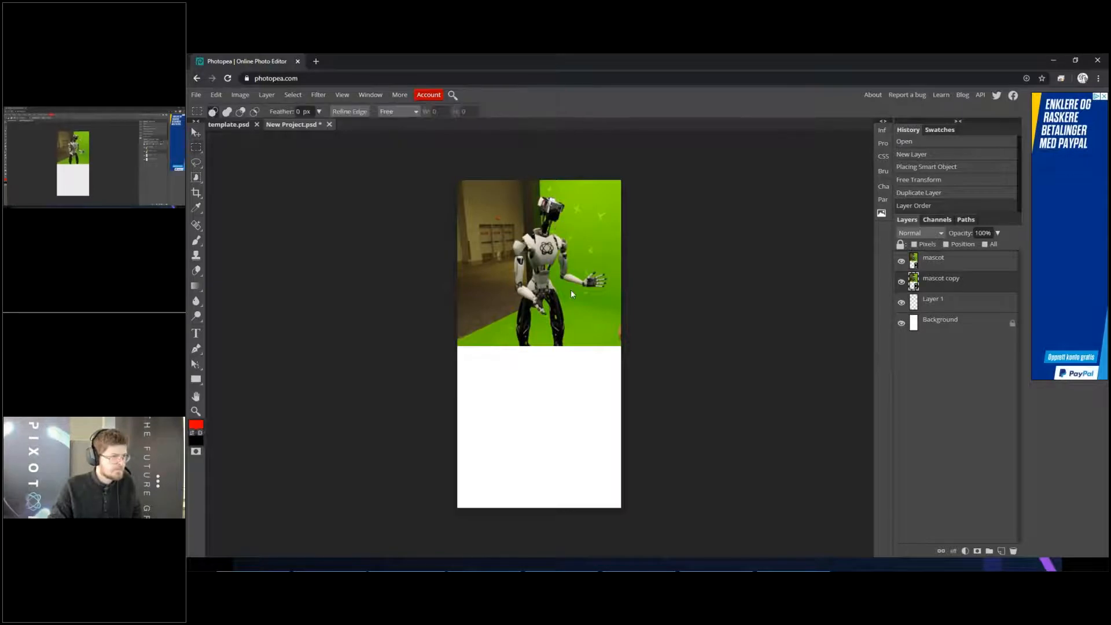
{"action": "left_click_drag", "start_coordinate": [558, 229], "coordinate": [611, 213], "text": "ctrl"}
{"action": "scroll", "coordinate": [614, 215], "scroll_direction": "up", "scroll_amount": 15, "text": "alt"}
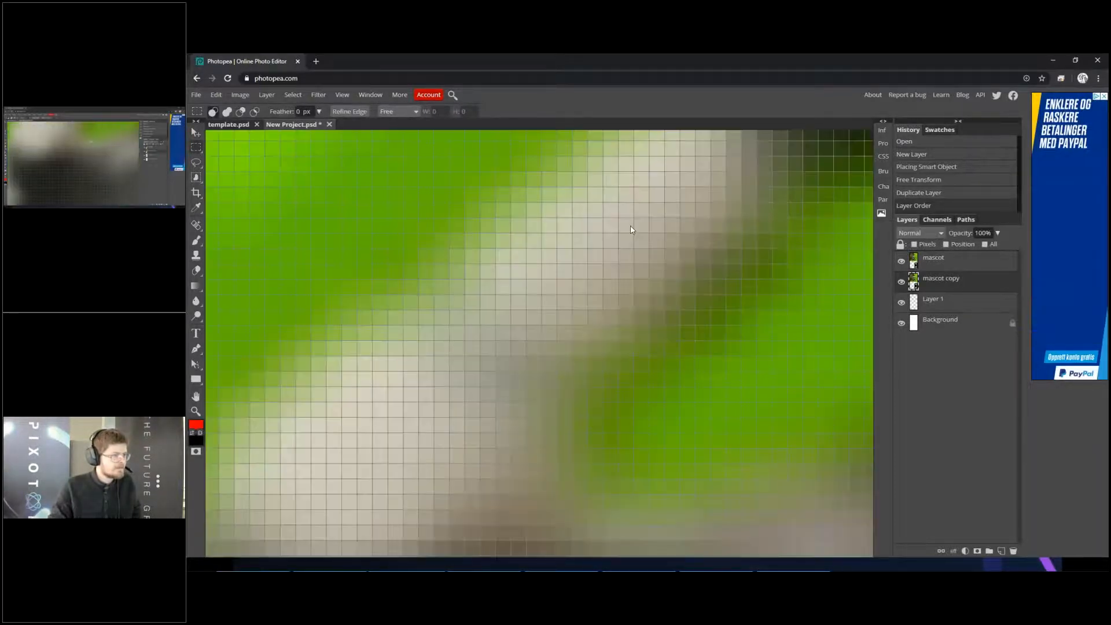
{"action": "scroll", "coordinate": [630, 227], "scroll_direction": "down", "scroll_amount": 5}
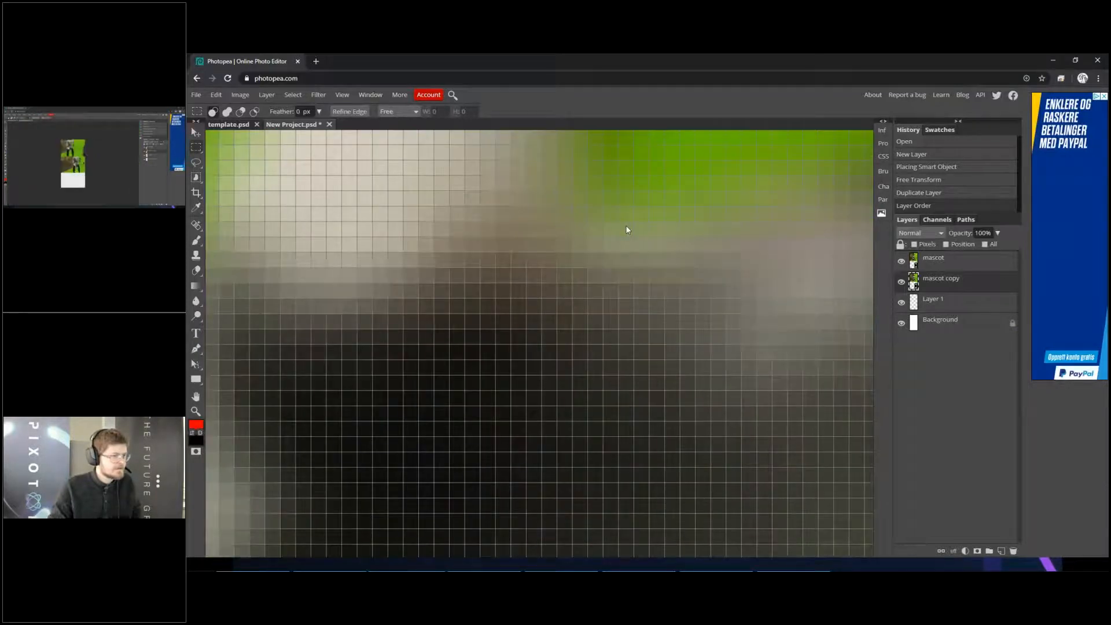
{"action": "scroll", "coordinate": [626, 228], "scroll_direction": "down", "scroll_amount": 15, "text": "alt"}
{"action": "scroll", "coordinate": [575, 379], "scroll_direction": "up", "scroll_amount": 3, "text": "alt"}
- Undo the mascot layer's duplication and reordering along with its scaling
{"action": "key", "text": "ctrl+z"}
{"action": "key", "text": "ctrl+z"}
{"action": "key", "text": "ctrl+z"}
{"action": "key", "text": "ctrl+z"}
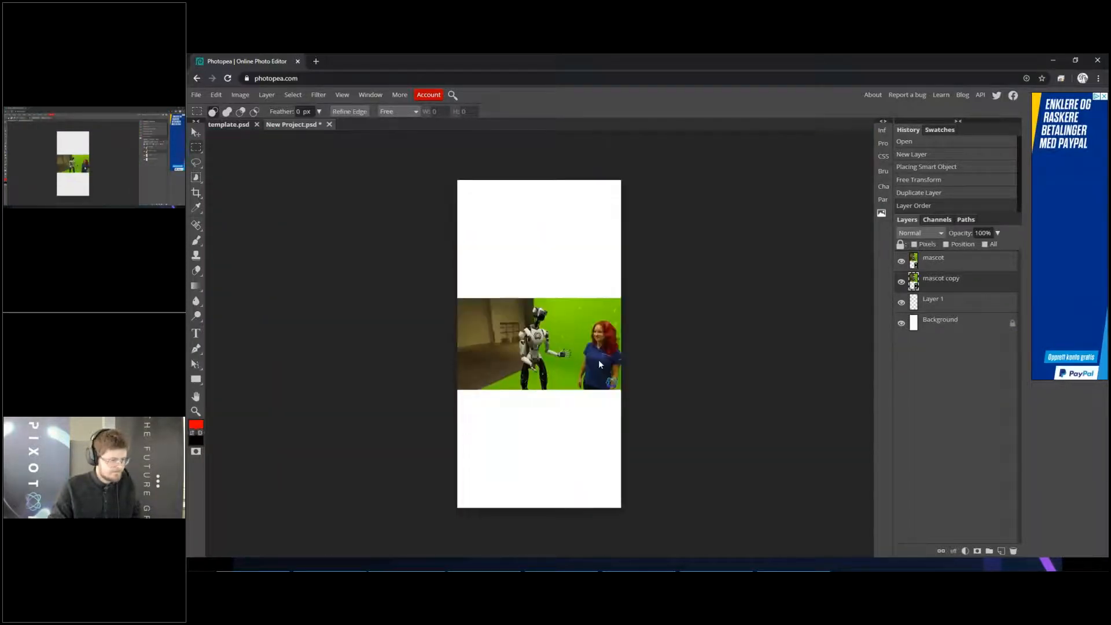
- Close the Photopea window and discard the unsaved project
{"action": "key", "text": "ctrl+shift"}
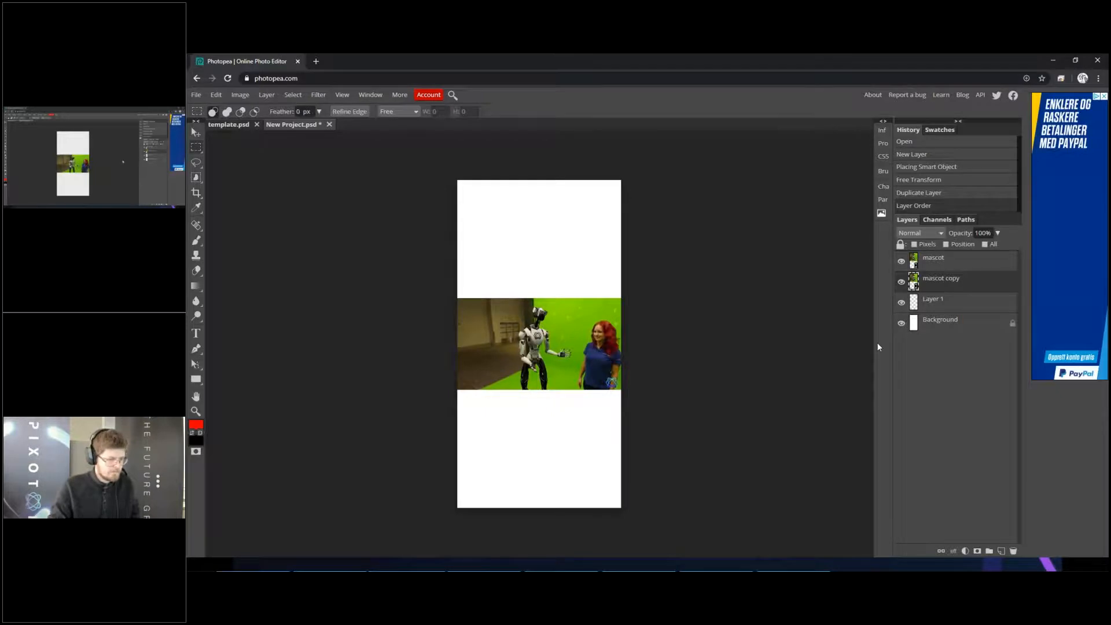
{"action": "scroll", "coordinate": [680, 297], "scroll_direction": "down", "scroll_amount": 7}
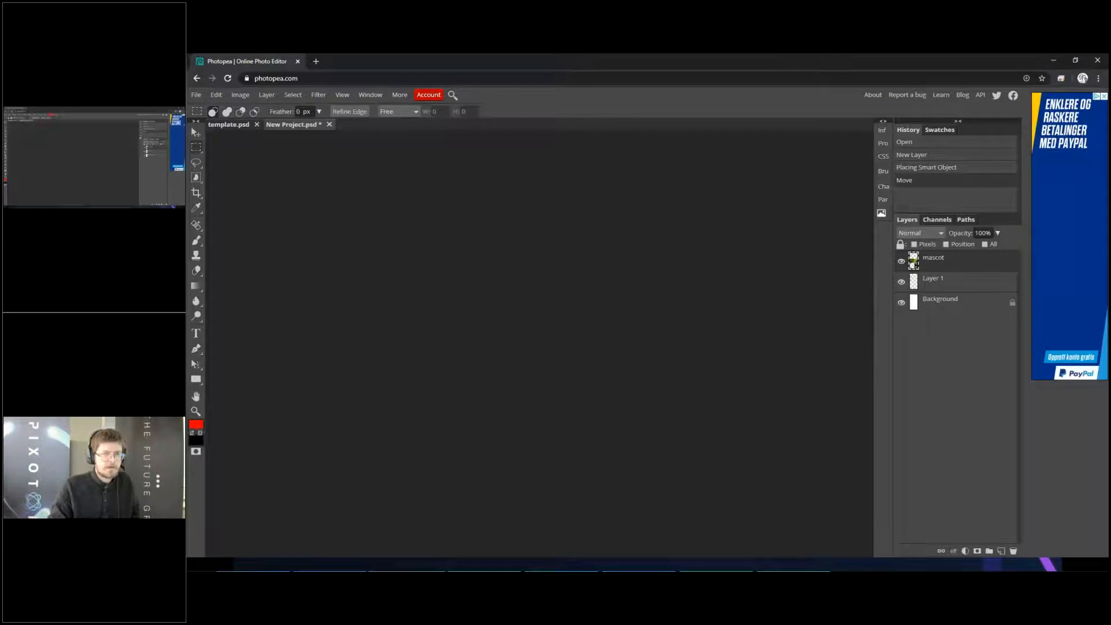
{"action": "left_click", "coordinate": [1097, 61]}
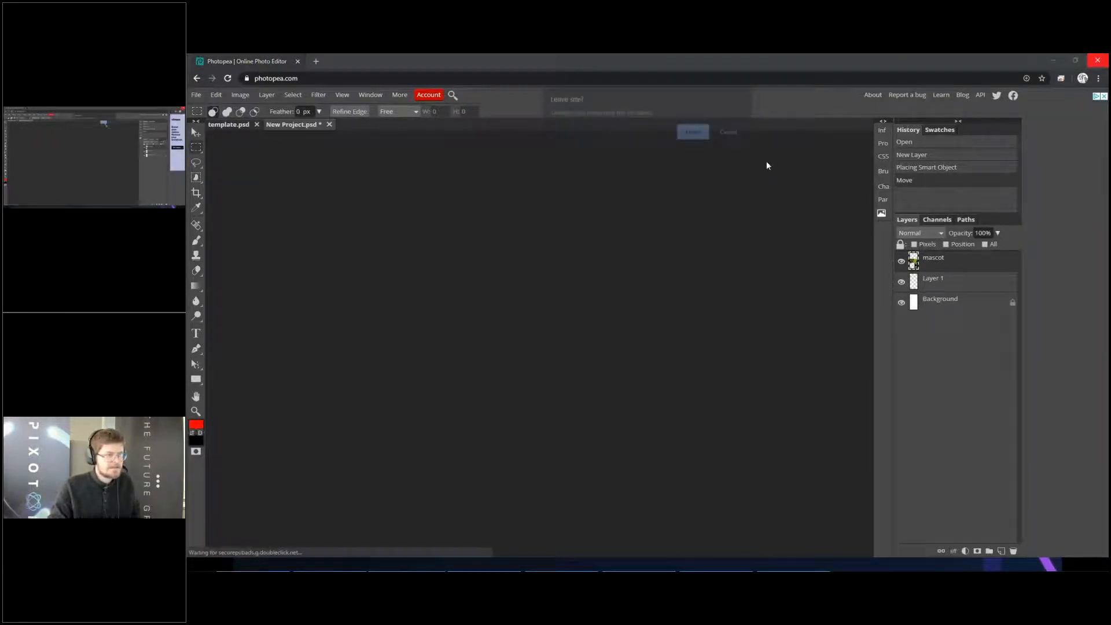
{"action": "left_click", "coordinate": [694, 132]}
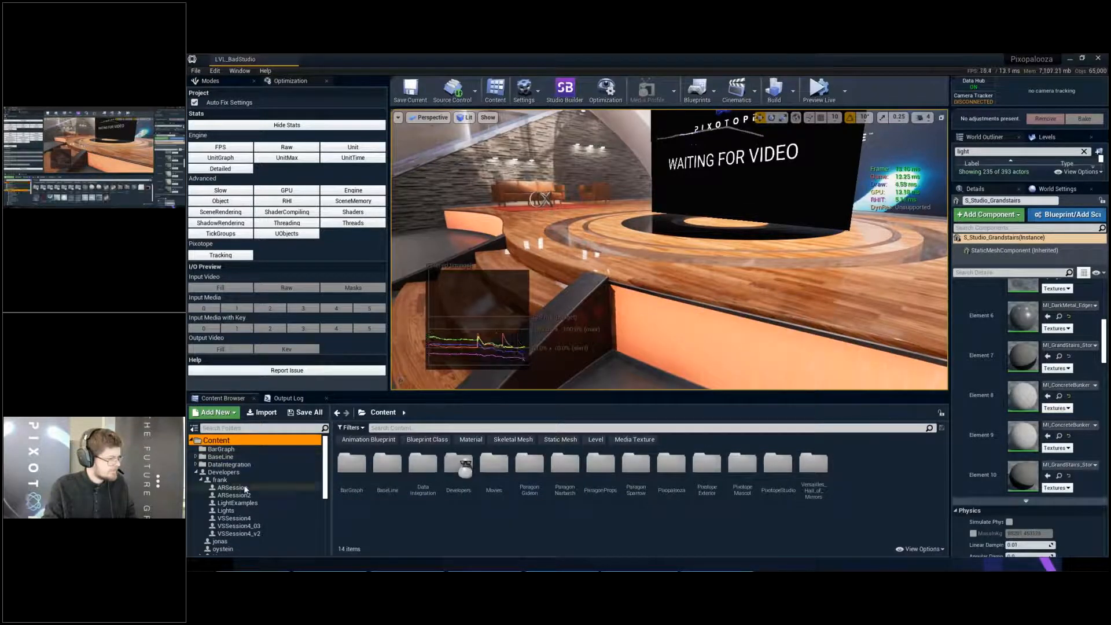
- Open the VSSession4_03 folder inside the presenter's own Developers subfolder in LVL_BadStudio's project content
{"action": "left_click", "coordinate": [220, 480]}
{"action": "right_click", "coordinate": [752, 519]}
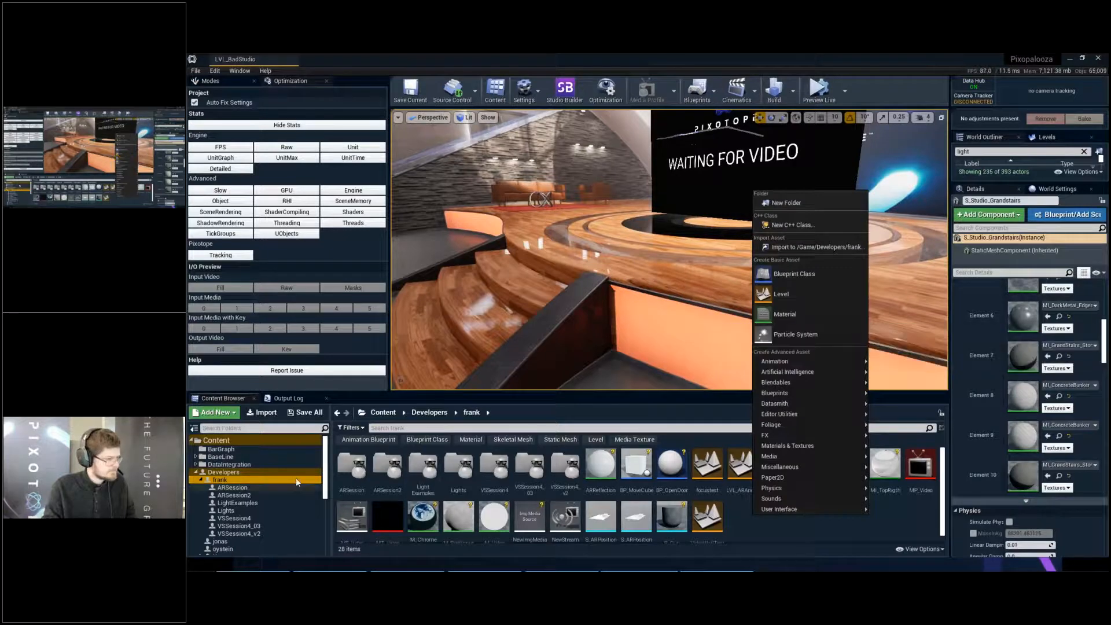
{"action": "left_click", "coordinate": [262, 488]}
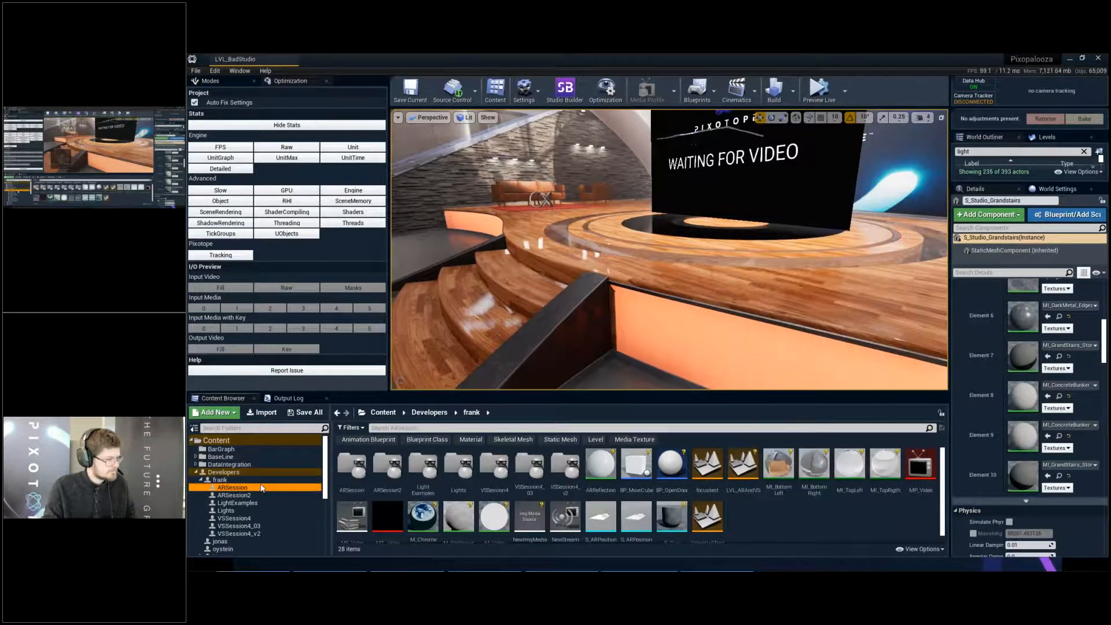
{"action": "left_click", "coordinate": [264, 481]}
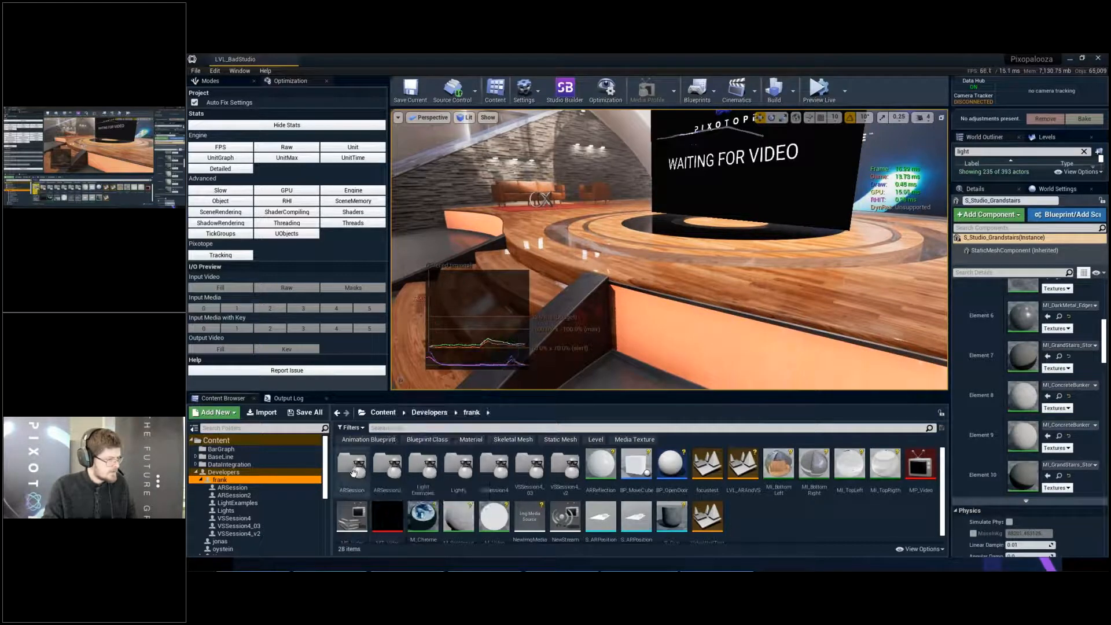
{"action": "double_click", "coordinate": [525, 473]}
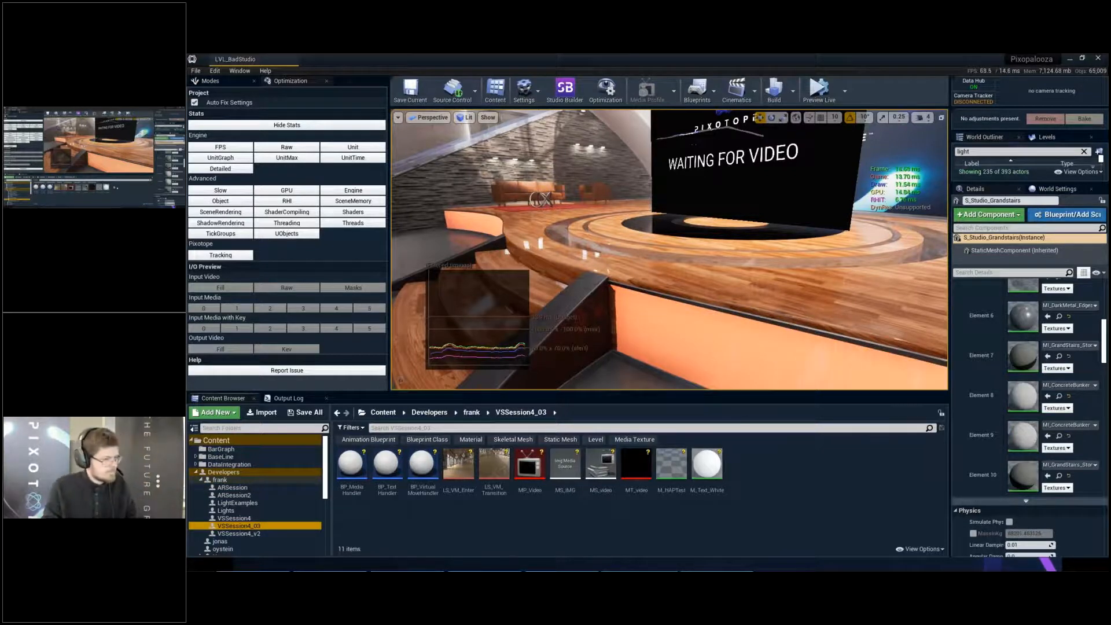
- Create a material with the default name in VSSession4_03 and open its graph above the project content
{"action": "right_click", "coordinate": [794, 474]}
{"action": "left_click", "coordinate": [815, 274]}
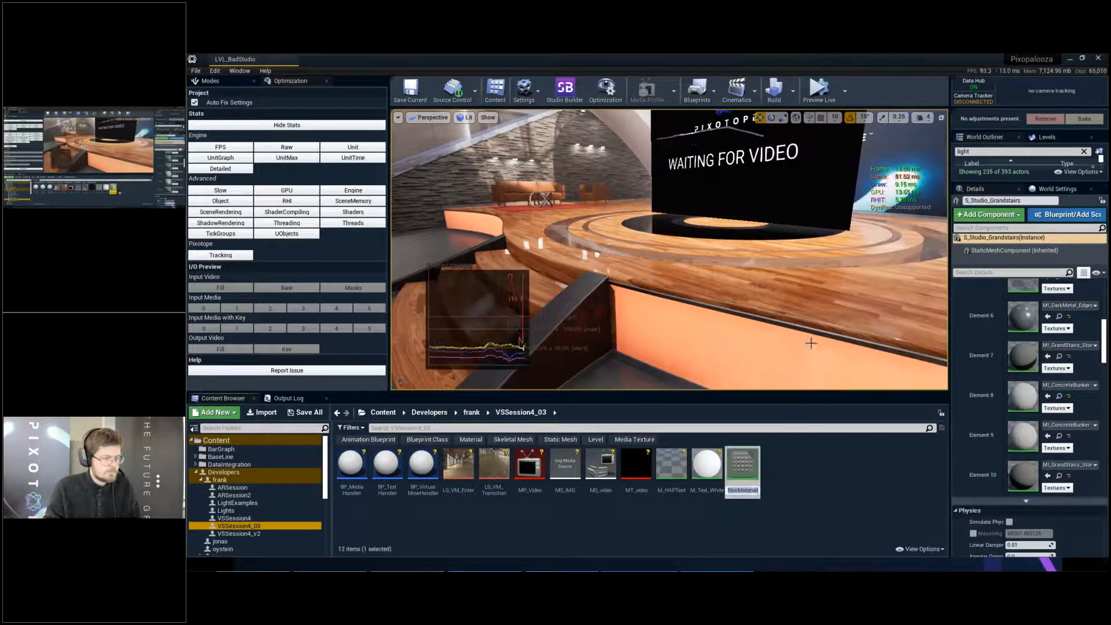
{"action": "left_click", "coordinate": [793, 488]}
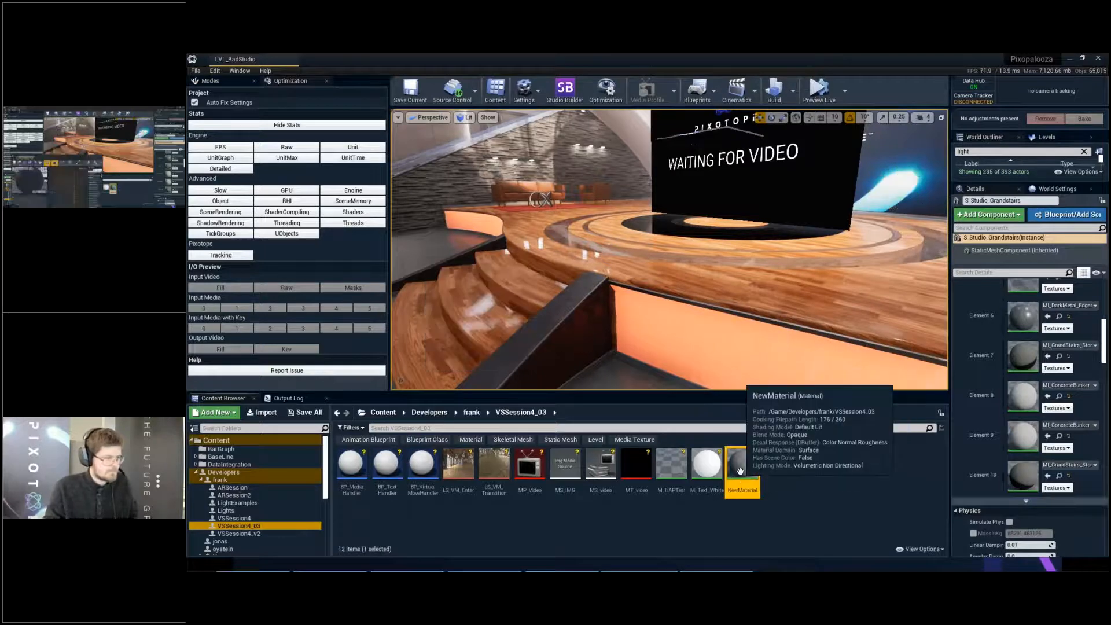
{"action": "double_click", "coordinate": [740, 472]}
{"action": "left_click_drag", "start_coordinate": [551, 305], "coordinate": [647, 103]}
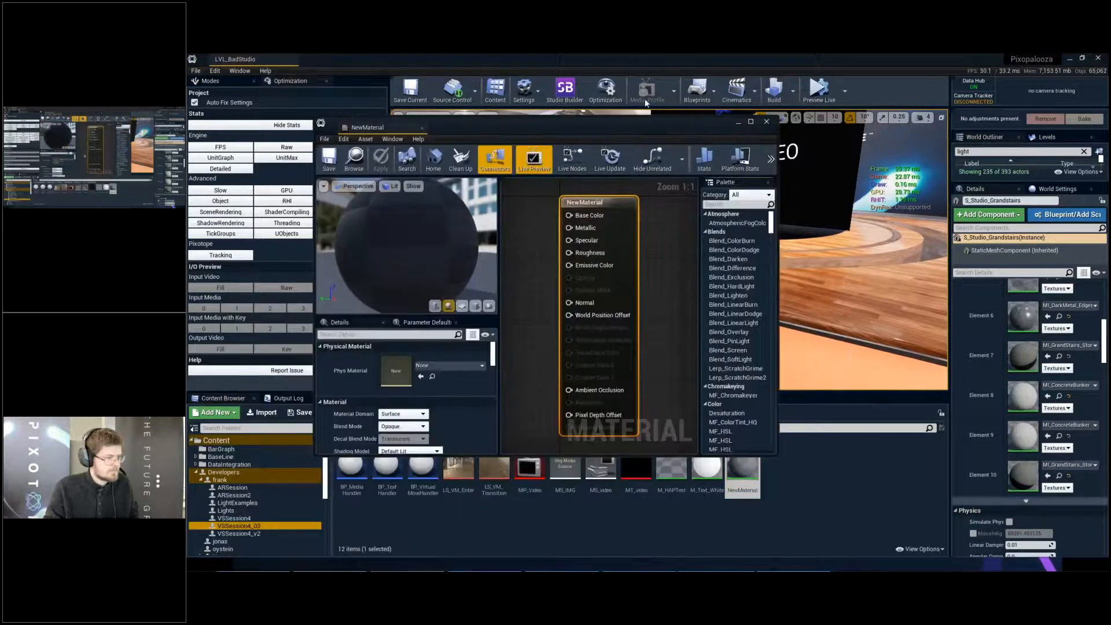
{"action": "scroll", "coordinate": [637, 296], "scroll_direction": "down", "scroll_amount": 4}
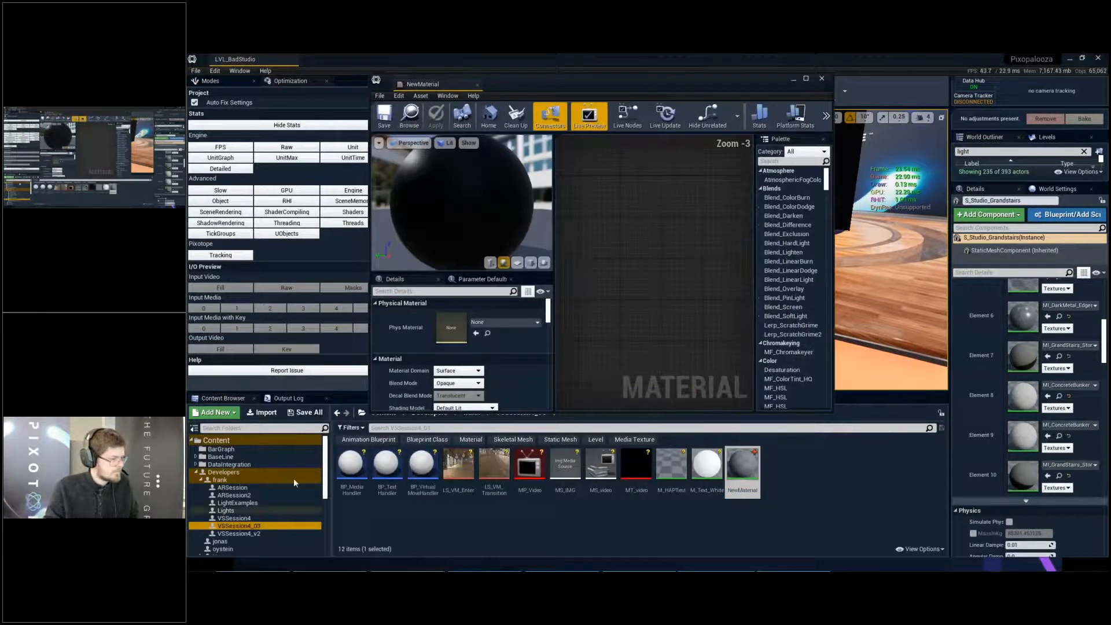
- Filter the whole Content folder by Texture, with the Media Texture filter turned off
{"action": "left_click", "coordinate": [266, 440]}
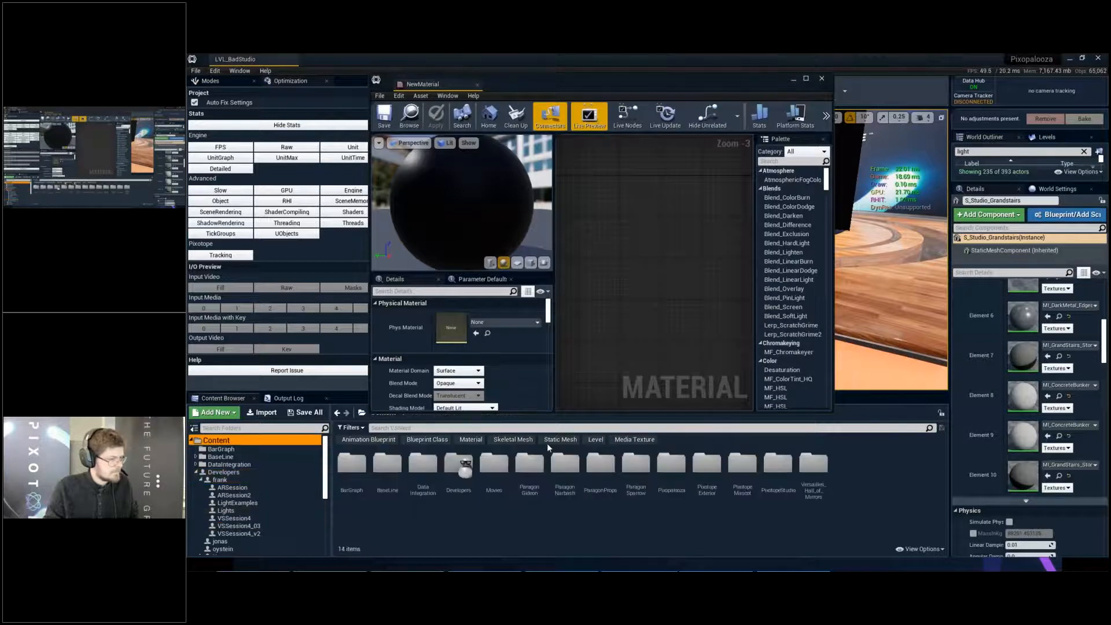
{"action": "left_click", "coordinate": [643, 443]}
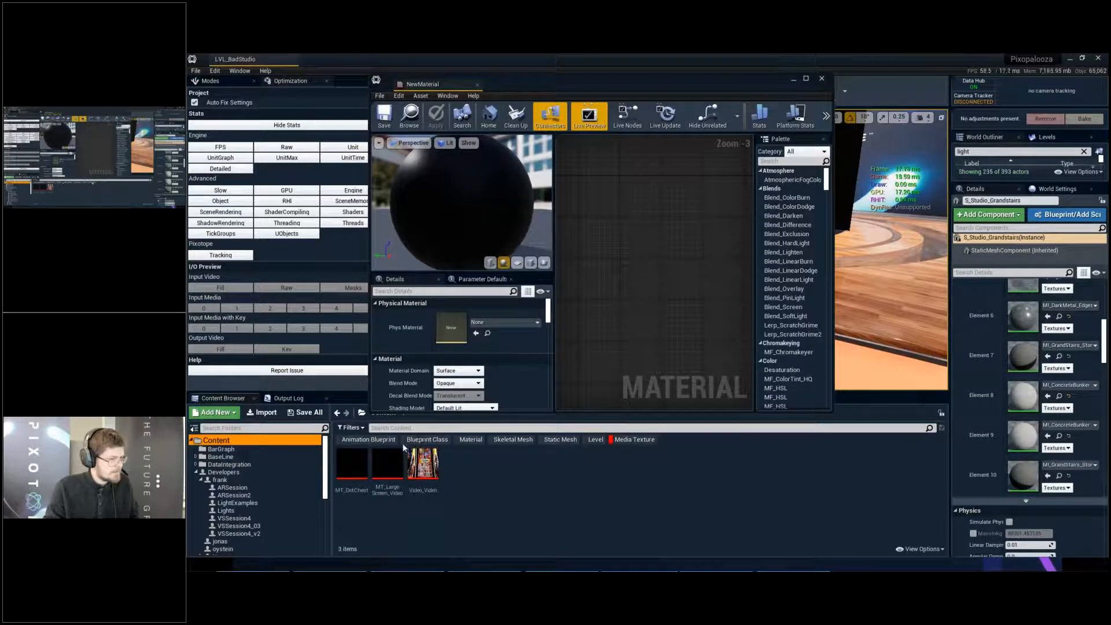
{"action": "left_click", "coordinate": [638, 440]}
{"action": "left_click", "coordinate": [349, 429]}
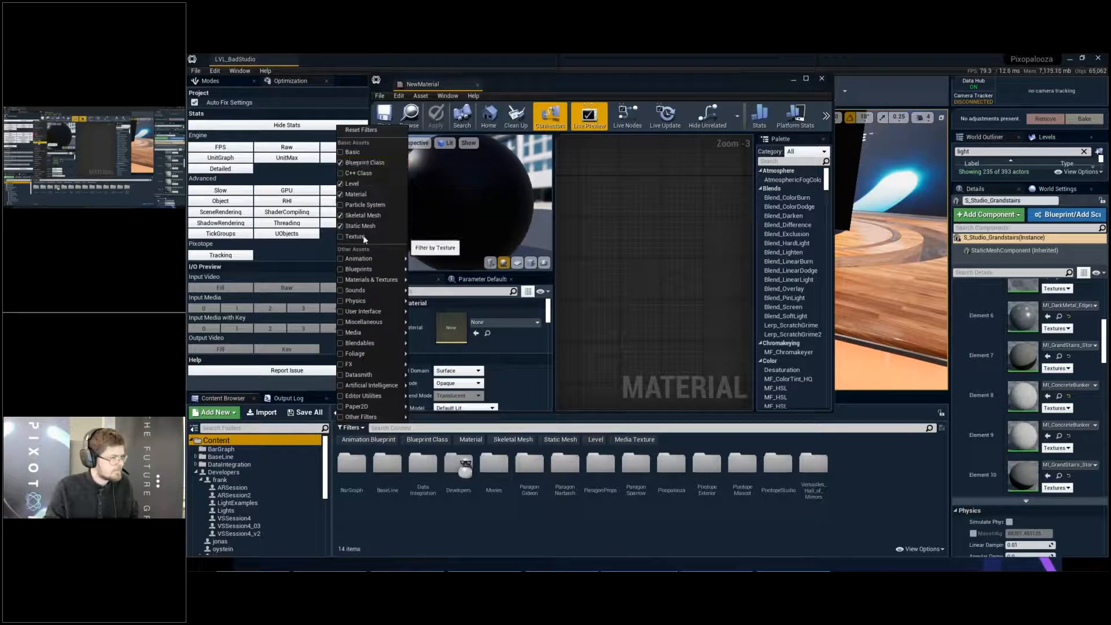
{"action": "left_click", "coordinate": [363, 237]}
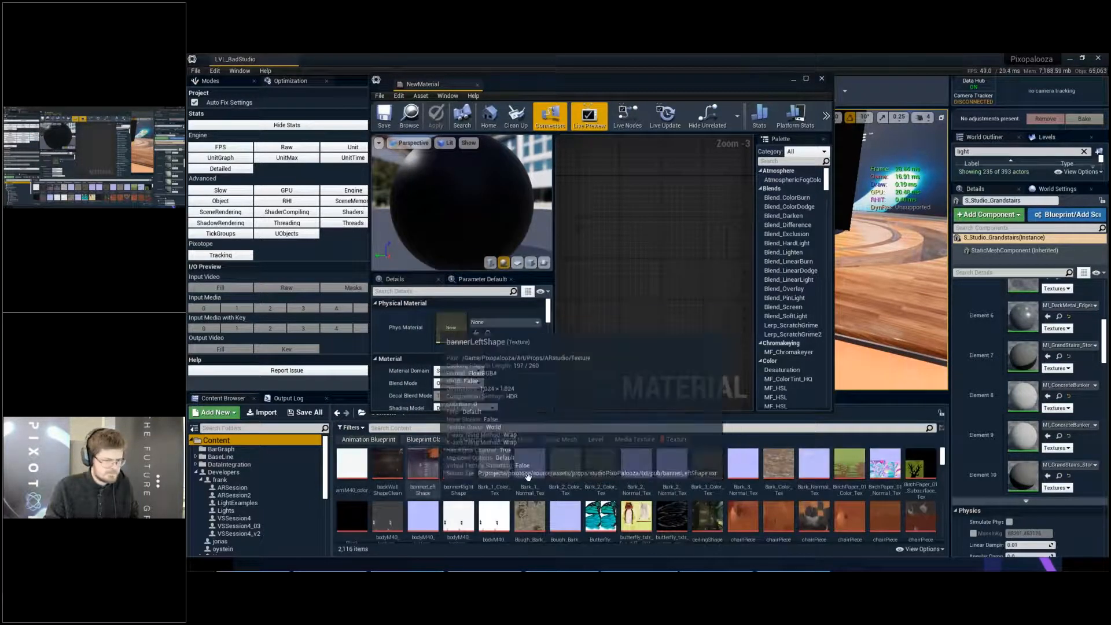
- Add BirchPaper_01_Subsurface_Tex to the material graph as a Texture Sample, maximize the editor and preview the material on a plane
{"action": "left_click_drag", "start_coordinate": [921, 466], "coordinate": [592, 225]}
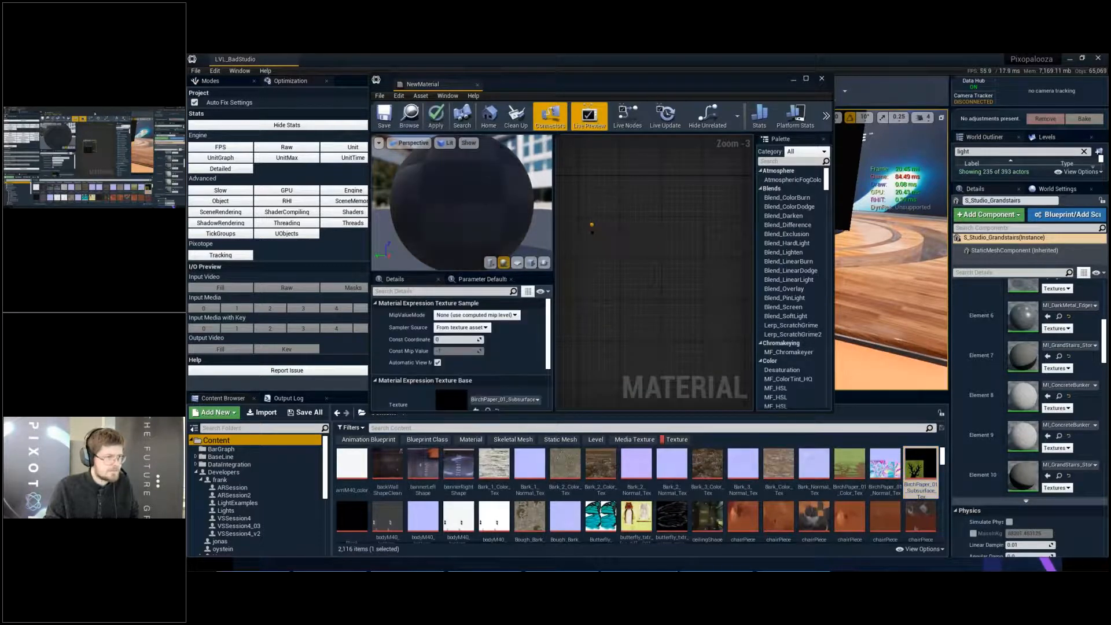
{"action": "double_click", "coordinate": [648, 81]}
{"action": "scroll", "coordinate": [637, 223], "scroll_direction": "up", "scroll_amount": 1}
{"action": "right_click_drag", "start_coordinate": [636, 224], "coordinate": [821, 234]}
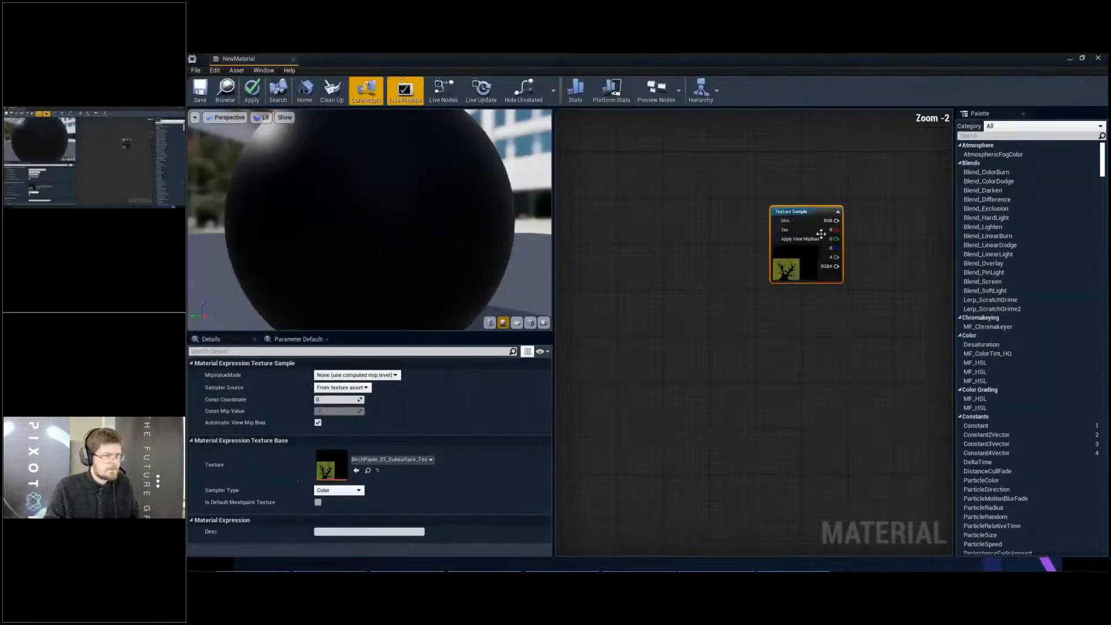
{"action": "scroll", "coordinate": [821, 234], "scroll_direction": "down", "scroll_amount": 2}
{"action": "left_click", "coordinate": [517, 322]}
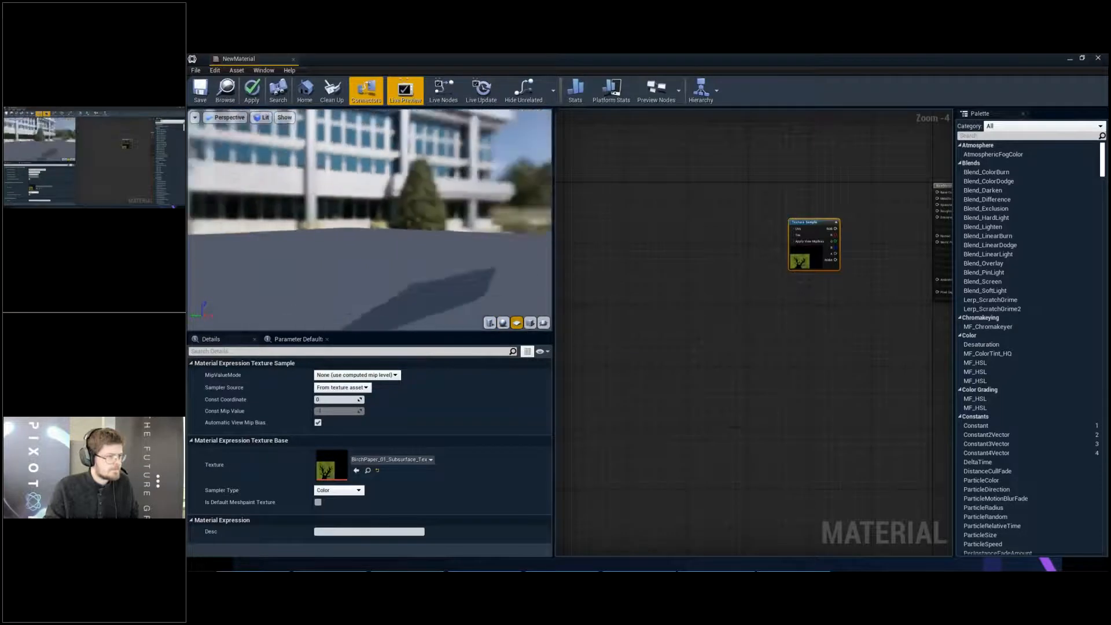
- Reposition the Texture Sample node in the material graph and add a Texture Coordinate node beside it
{"action": "left_click", "coordinate": [791, 219]}
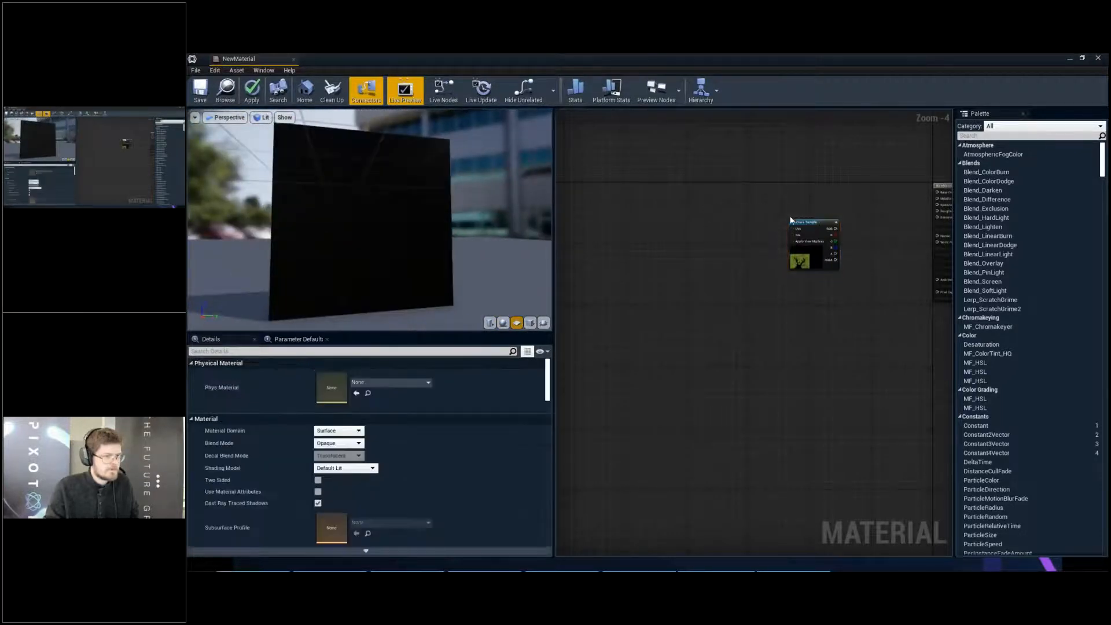
{"action": "left_click_drag", "start_coordinate": [622, 197], "coordinate": [623, 198]}
{"action": "left_click_drag", "start_coordinate": [819, 227], "coordinate": [600, 204]}
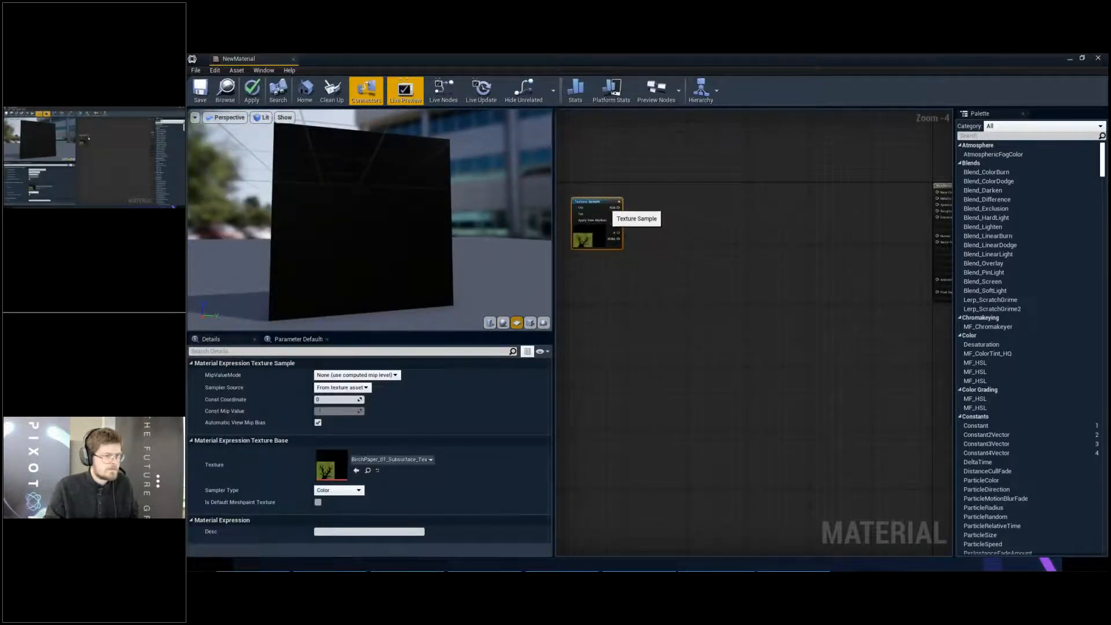
{"action": "right_click_drag", "start_coordinate": [599, 205], "coordinate": [835, 223]}
{"action": "scroll", "coordinate": [778, 225], "scroll_direction": "up", "scroll_amount": 3}
{"action": "left_click", "coordinate": [678, 199]}
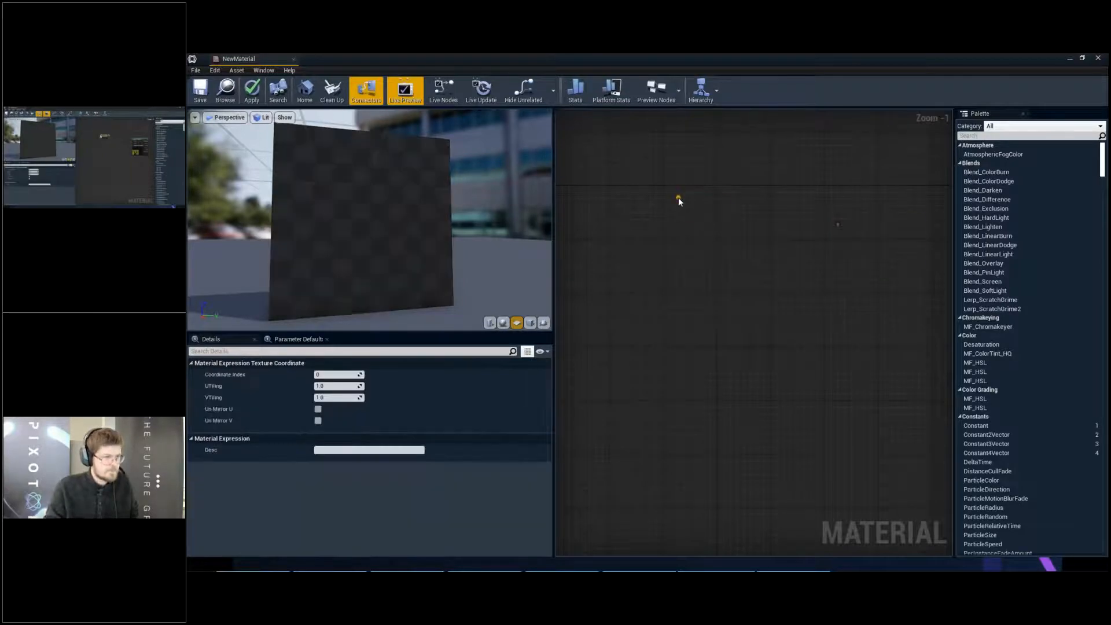
- Add a Multiply node between the Texture Coordinate and Texture Sample nodes
{"action": "key", "text": "m"}
{"action": "left_click", "coordinate": [748, 244]}
{"action": "left_click_drag", "start_coordinate": [764, 252], "coordinate": [714, 222]}
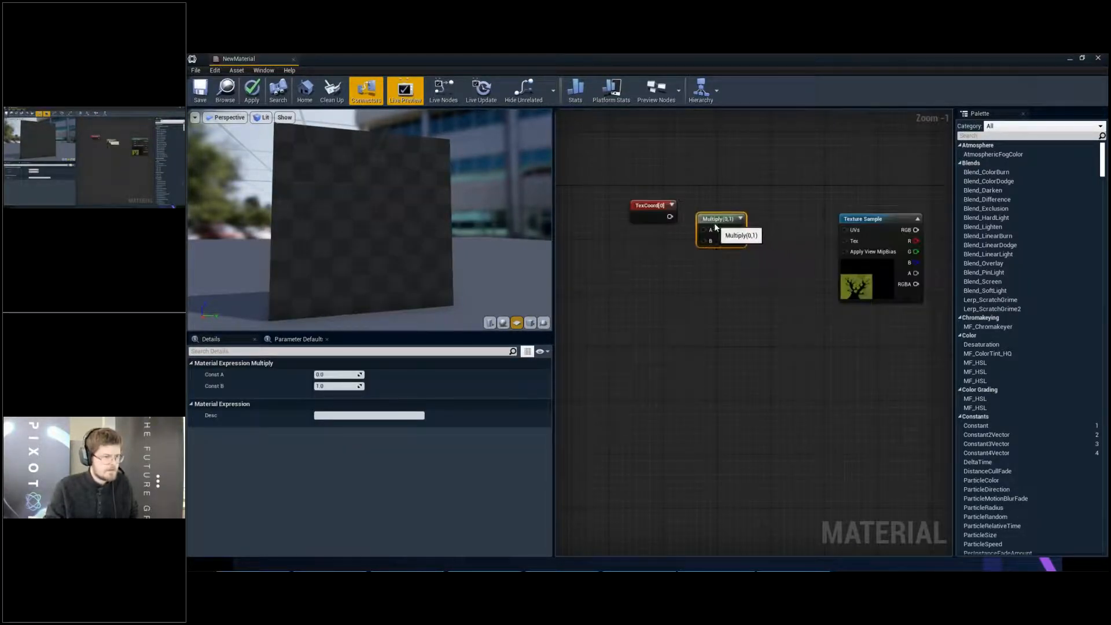
- Add a Constant node below the Texture Coordinate node and set its value to 1
{"action": "key", "text": "1"}
{"action": "left_click", "coordinate": [631, 262]}
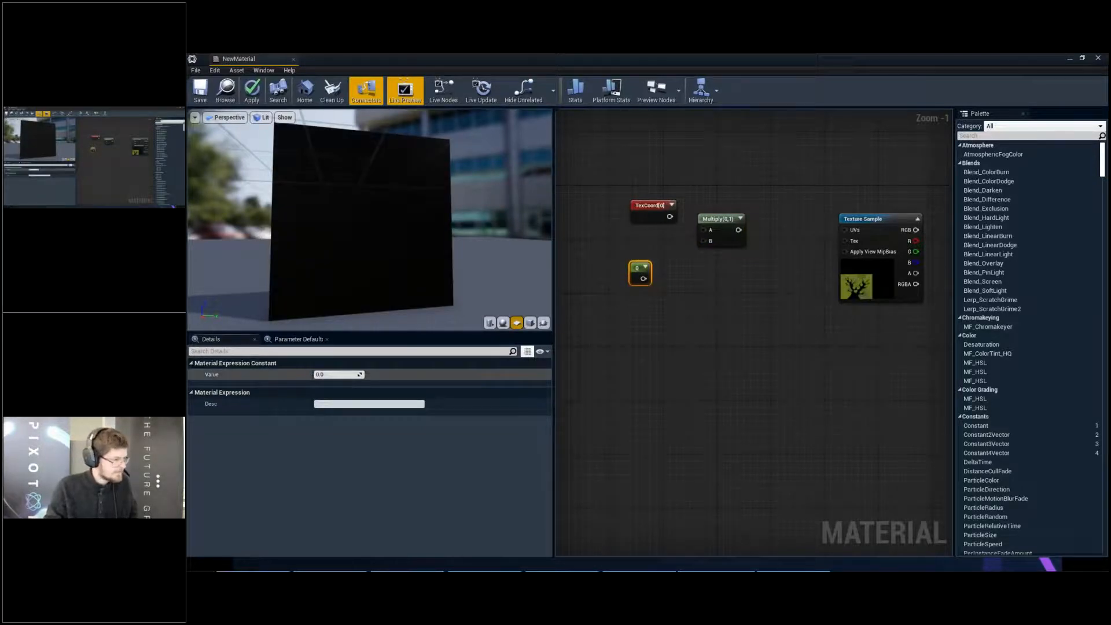
{"action": "left_click", "coordinate": [331, 374]}
{"action": "type", "text": "1"}
{"action": "key", "text": "Return"}
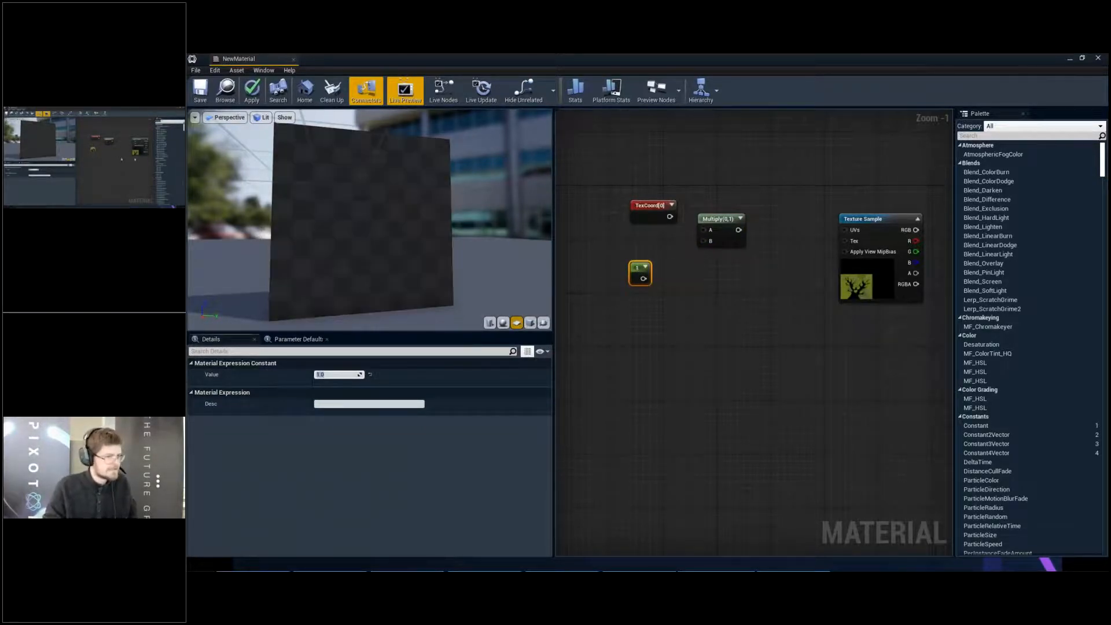
- Reposition the constant 1 node, then add another Constant below it with a value of 2
{"action": "right_click_drag", "start_coordinate": [664, 284], "coordinate": [823, 284]}
{"action": "left_click_drag", "start_coordinate": [795, 275], "coordinate": [721, 273]}
{"action": "left_click", "coordinate": [724, 298]}
{"action": "key", "text": "1"}
{"action": "left_click", "coordinate": [706, 289]}
{"action": "left_click_drag", "start_coordinate": [716, 311], "coordinate": [725, 311]}
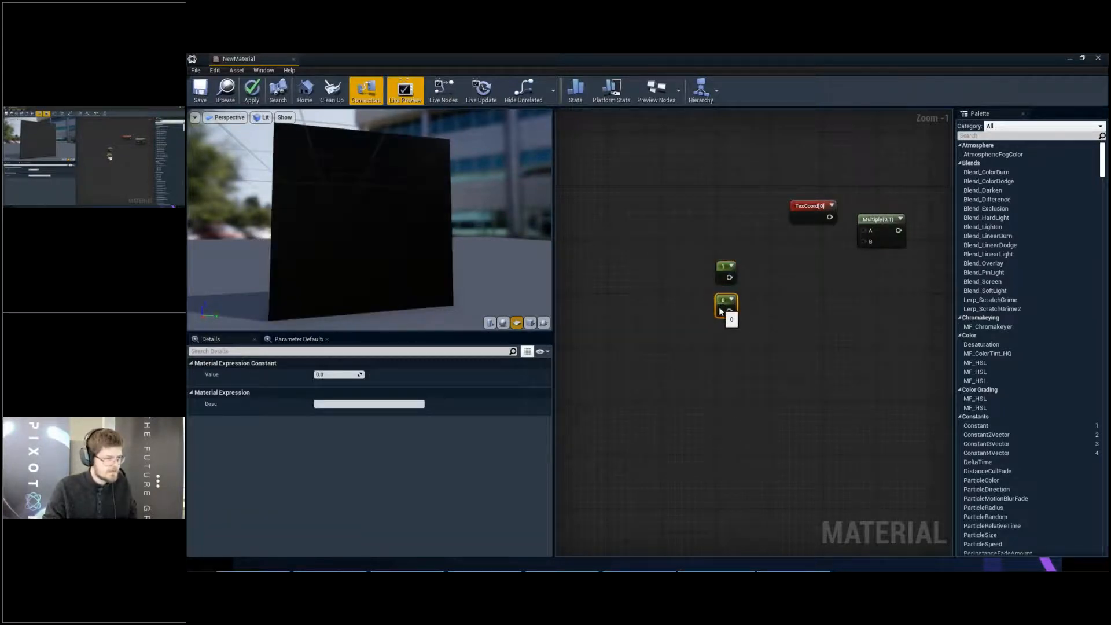
{"action": "left_click", "coordinate": [362, 374]}
{"action": "type", "text": "2"}
{"action": "key", "text": "Return"}
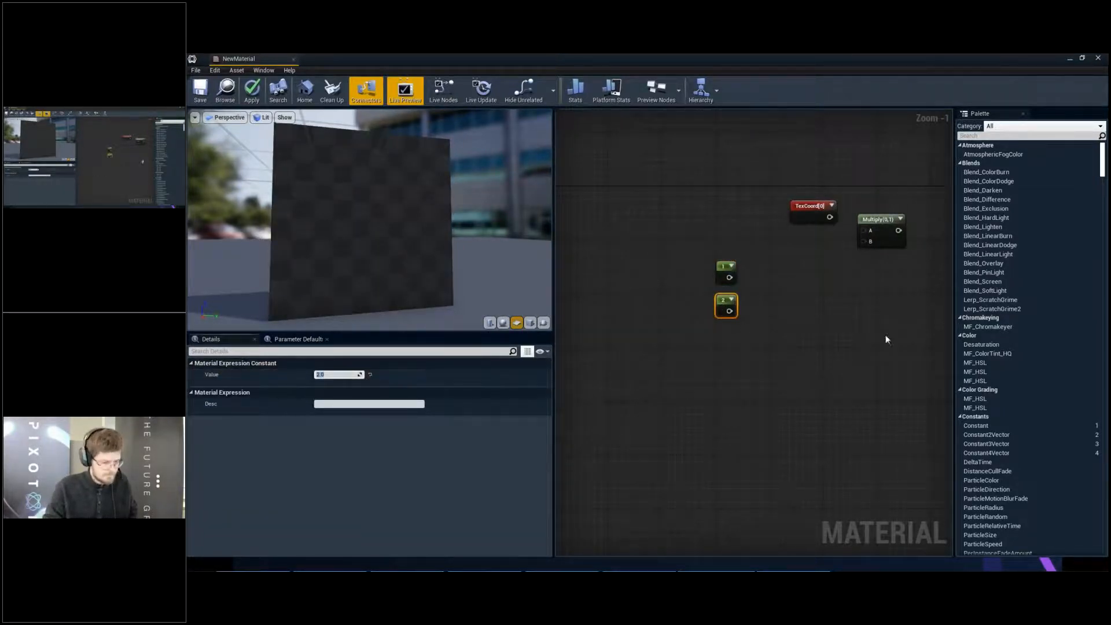
- Add an AppendVector node and feed it the constant 1 as A and the constant 2 as B
{"action": "left_click", "coordinate": [883, 328]}
{"action": "right_click", "coordinate": [785, 280]}
{"action": "type", "text": "append"}
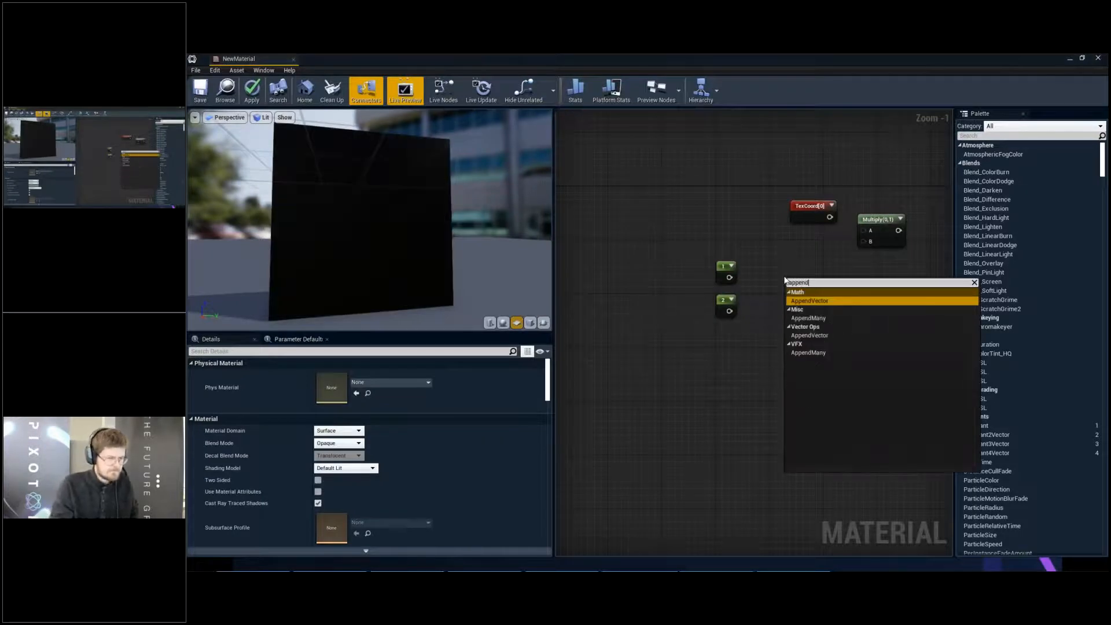
{"action": "key", "text": "Return"}
{"action": "left_click", "coordinate": [727, 279]}
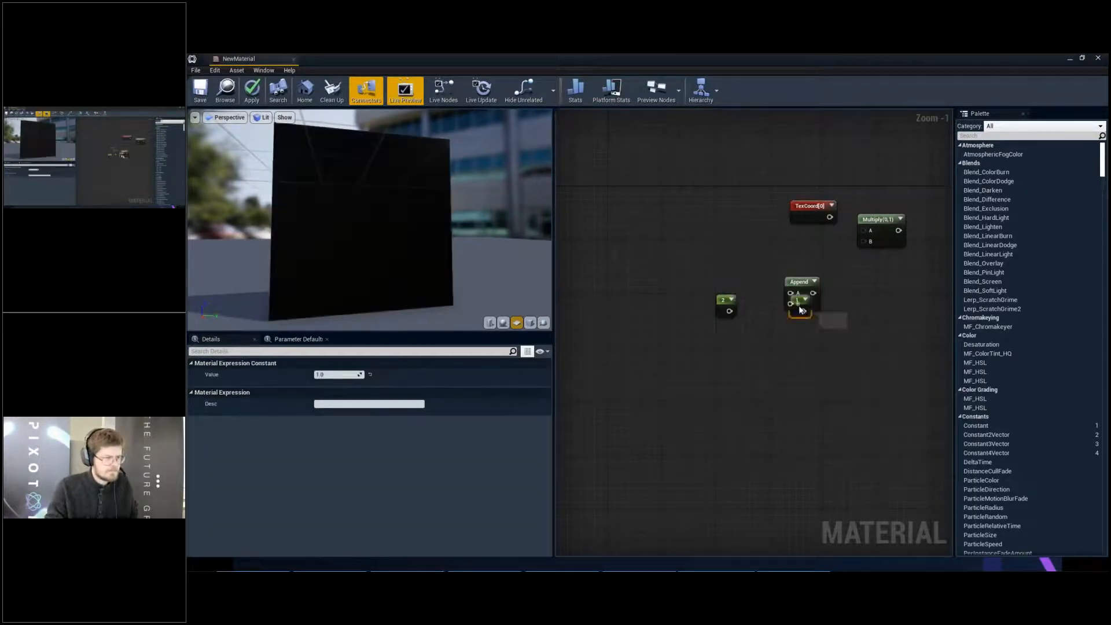
{"action": "left_click_drag", "start_coordinate": [729, 278], "coordinate": [790, 293]}
{"action": "left_click_drag", "start_coordinate": [729, 311], "coordinate": [791, 305]}
{"action": "left_click_drag", "start_coordinate": [794, 284], "coordinate": [773, 276]}
- Multiply the Texture Coordinate by the Append output and connect the result to the Texture Sample's UVs
{"action": "left_click_drag", "start_coordinate": [799, 203], "coordinate": [865, 231]}
{"action": "left_click_drag", "start_coordinate": [792, 284], "coordinate": [865, 242]}
{"action": "right_click_drag", "start_coordinate": [888, 277], "coordinate": [637, 320]}
{"action": "left_click_drag", "start_coordinate": [640, 274], "coordinate": [686, 274]}
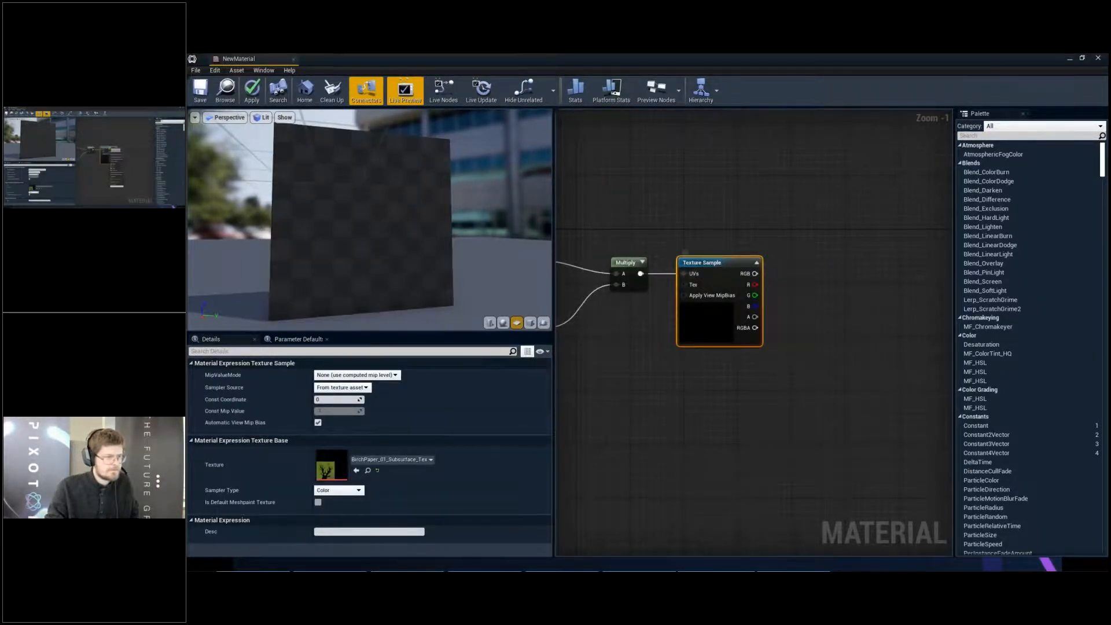
- Preview the Texture Sample node on the plane and inspect how the texture repeats vertically
{"action": "right_click", "coordinate": [718, 264]}
{"action": "left_click", "coordinate": [747, 311]}
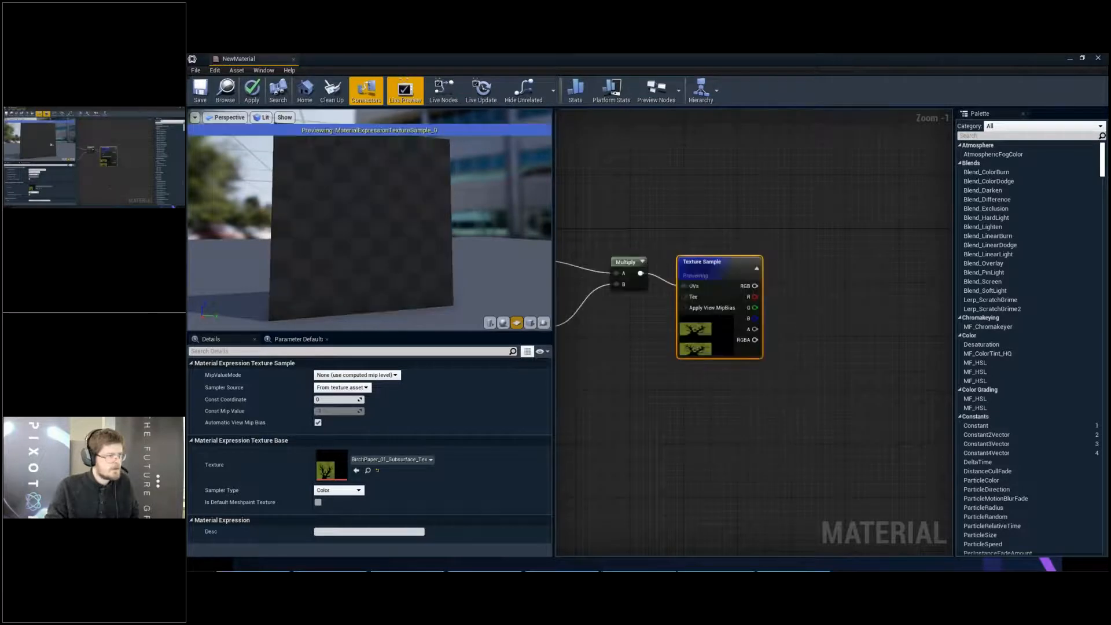
{"action": "left_click_drag", "start_coordinate": [421, 241], "coordinate": [369, 227]}
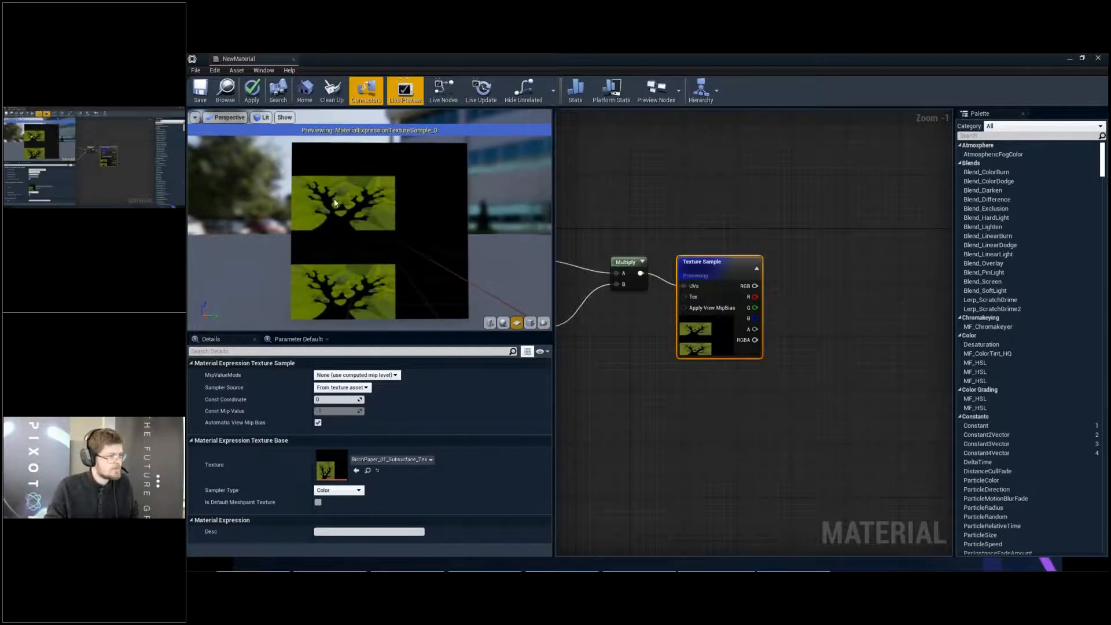
{"action": "scroll", "coordinate": [360, 268], "scroll_direction": "up", "scroll_amount": 2}
{"action": "middle_click_drag", "start_coordinate": [360, 268], "coordinate": [358, 245]}
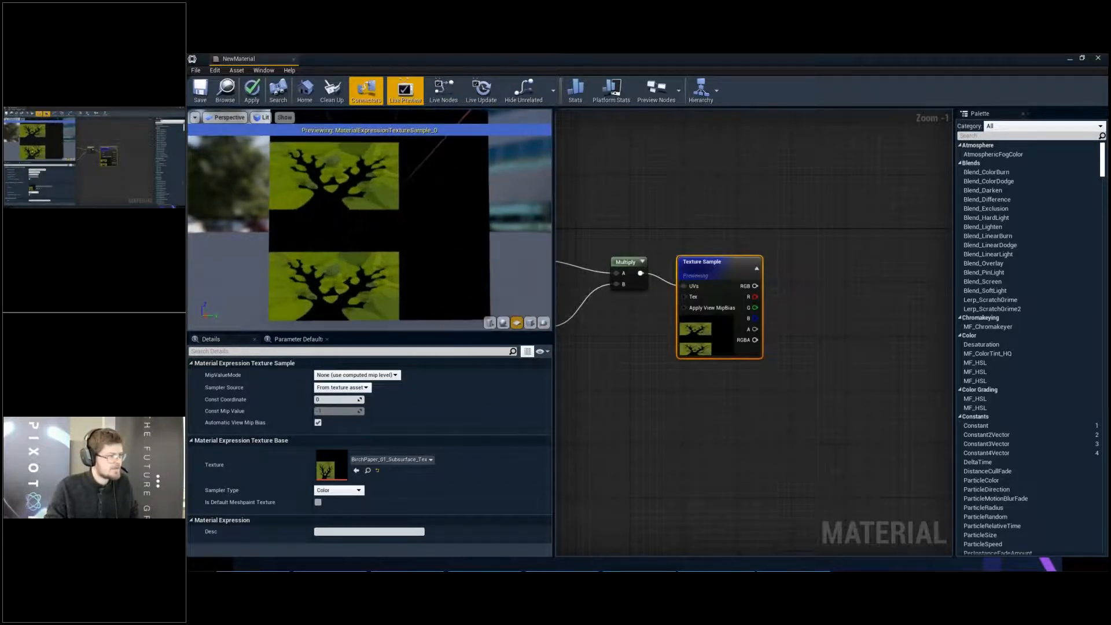
{"action": "scroll", "coordinate": [393, 253], "scroll_direction": "down", "scroll_amount": 3}
{"action": "scroll", "coordinate": [393, 249], "scroll_direction": "up", "scroll_amount": 2}
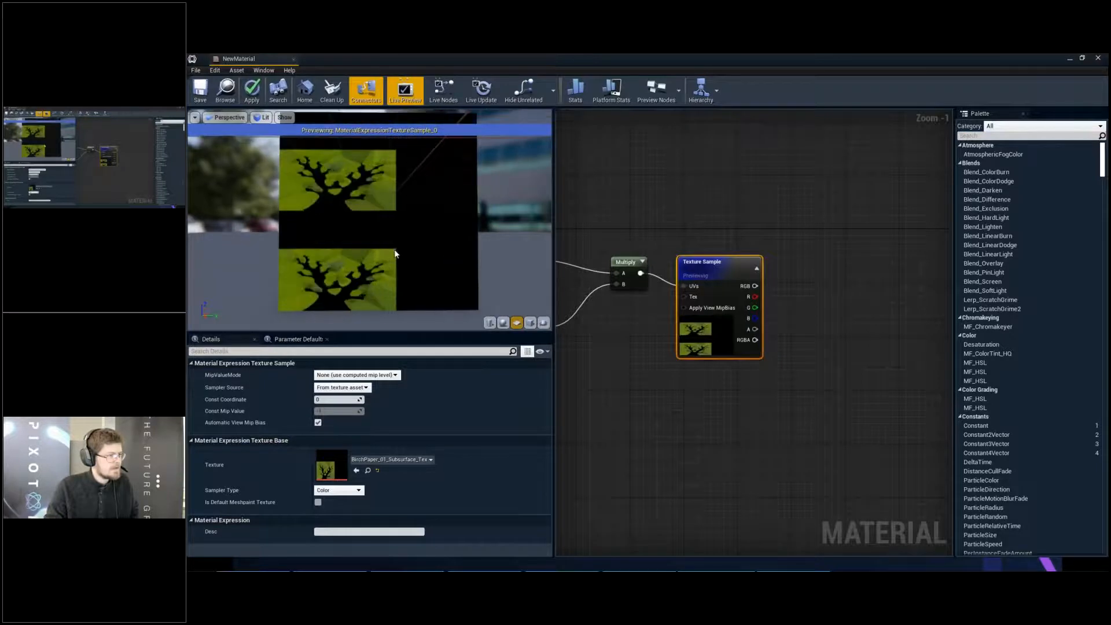
{"action": "scroll", "coordinate": [391, 247], "scroll_direction": "down", "scroll_amount": 2}
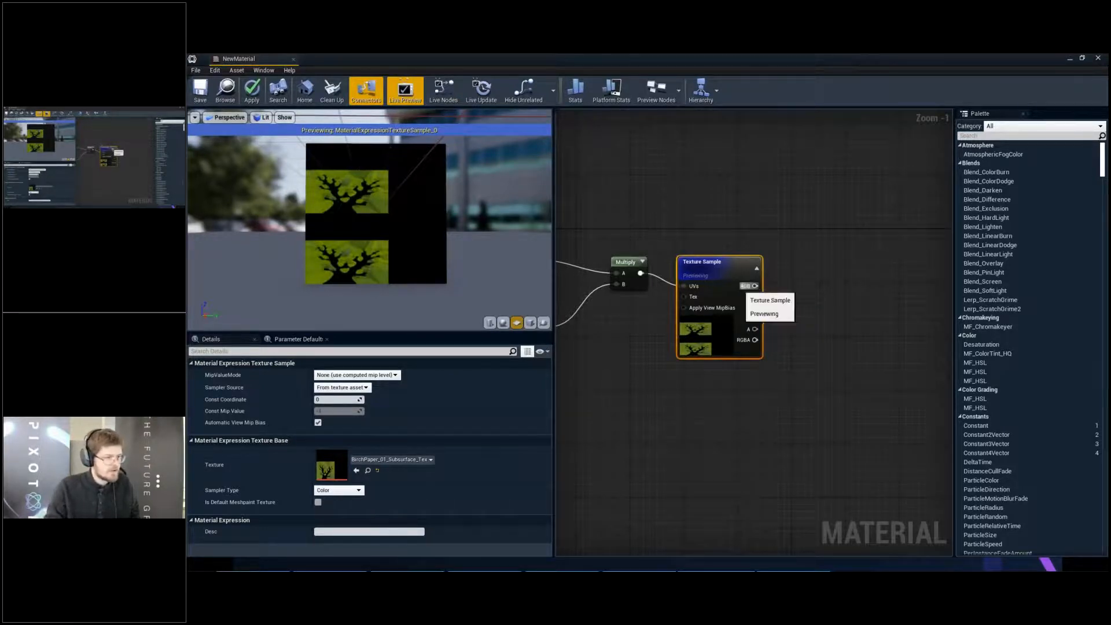
- Widen the graph area and move the Texture Sample node farther from the Multiply node
{"action": "left_click_drag", "start_coordinate": [732, 260], "coordinate": [733, 246]}
{"action": "right_click_drag", "start_coordinate": [758, 246], "coordinate": [697, 241]}
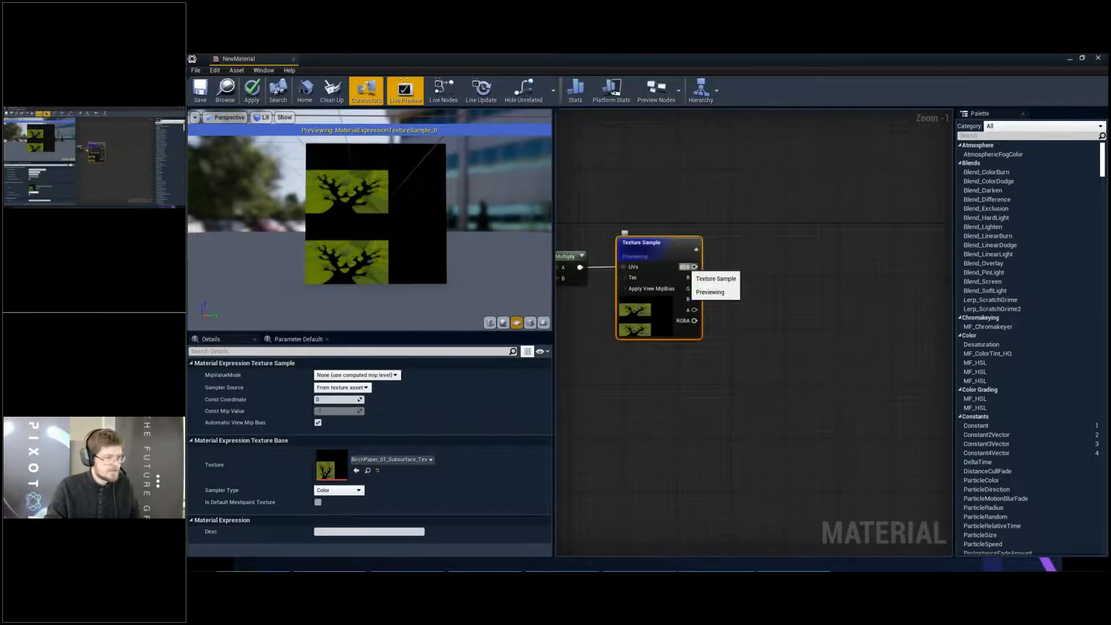
{"action": "left_click_drag", "start_coordinate": [553, 297], "coordinate": [450, 297]}
{"action": "left_click_drag", "start_coordinate": [611, 243], "coordinate": [774, 245]}
{"action": "right_click_drag", "start_coordinate": [598, 246], "coordinate": [758, 232]}
{"action": "scroll", "coordinate": [759, 232], "scroll_direction": "down", "scroll_amount": 3}
{"action": "left_click_drag", "start_coordinate": [614, 212], "coordinate": [711, 290]}
{"action": "left_click_drag", "start_coordinate": [701, 237], "coordinate": [502, 237]}
{"action": "scroll", "coordinate": [776, 243], "scroll_direction": "up", "scroll_amount": 3}
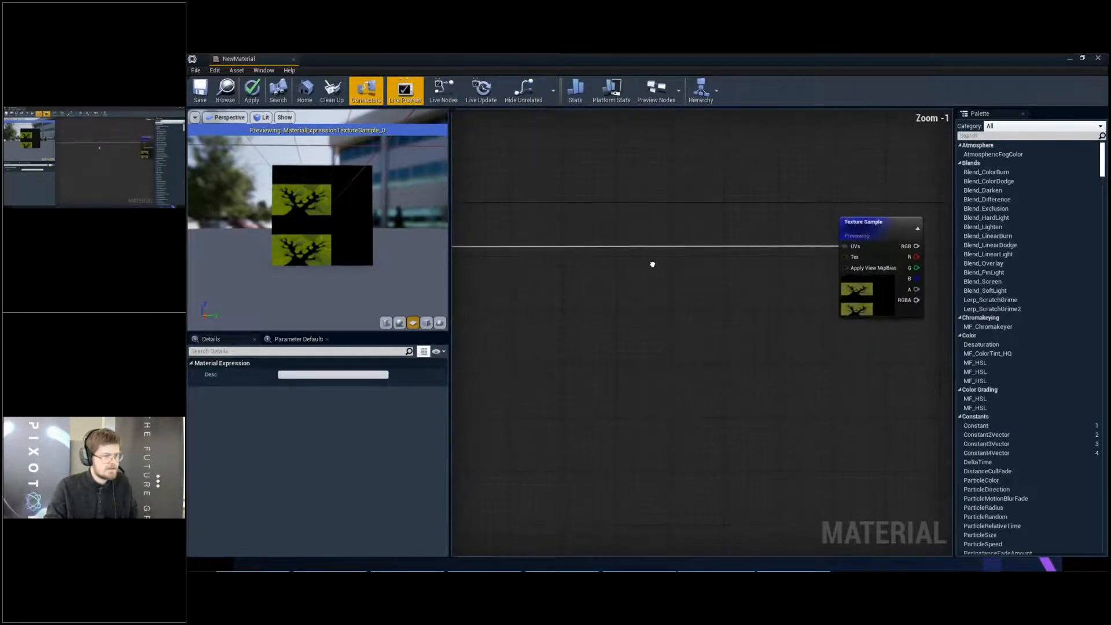
{"action": "scroll", "coordinate": [637, 258], "scroll_direction": "up", "scroll_amount": 1}
{"action": "left_click", "coordinate": [622, 253]}
{"action": "right_click", "coordinate": [635, 257]}
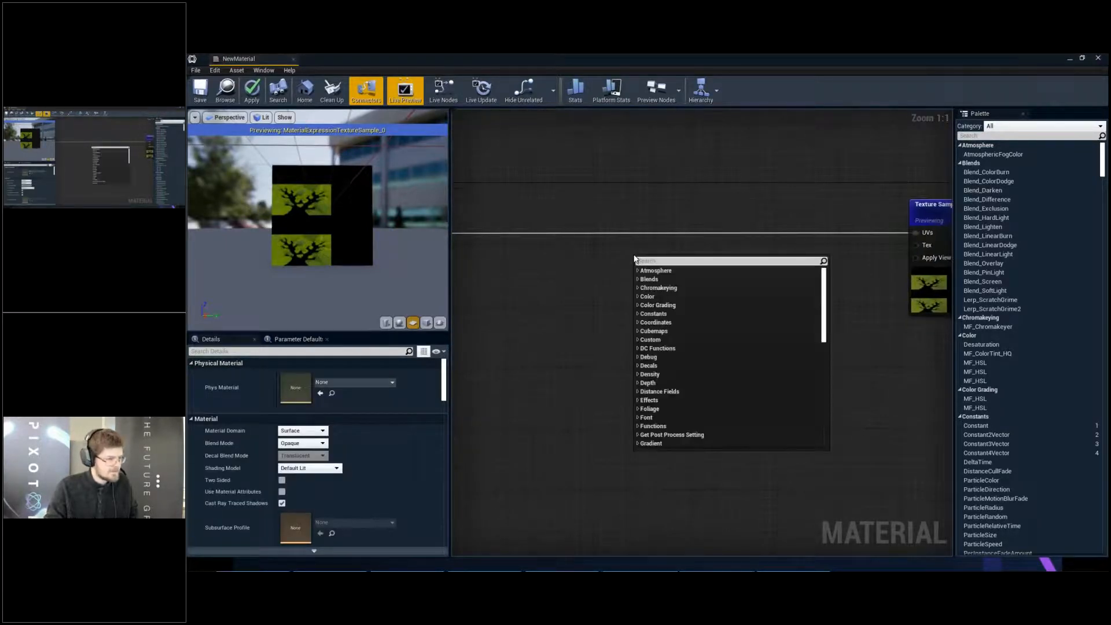
{"action": "type", "text": "divid"}
{"action": "key", "text": "Escape"}
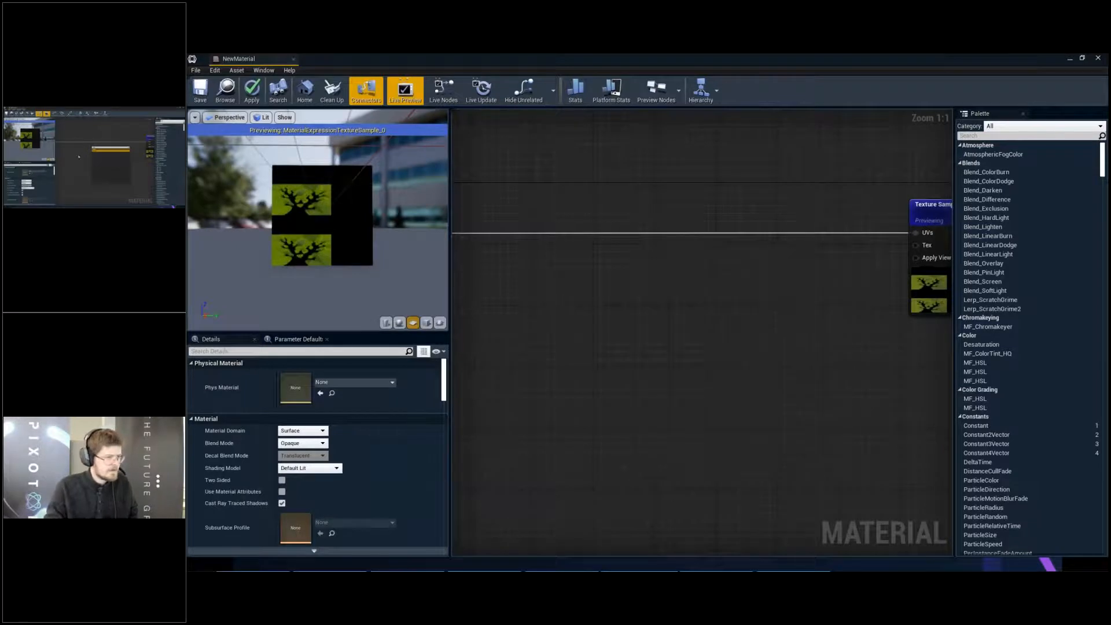
- Duplicate the two Constant nodes with their Append node into the free space after the Multiply node
{"action": "scroll", "coordinate": [633, 268], "scroll_direction": "down", "scroll_amount": 4}
{"action": "scroll", "coordinate": [525, 242], "scroll_direction": "up", "scroll_amount": 2}
{"action": "left_click_drag", "start_coordinate": [525, 241], "coordinate": [647, 308]}
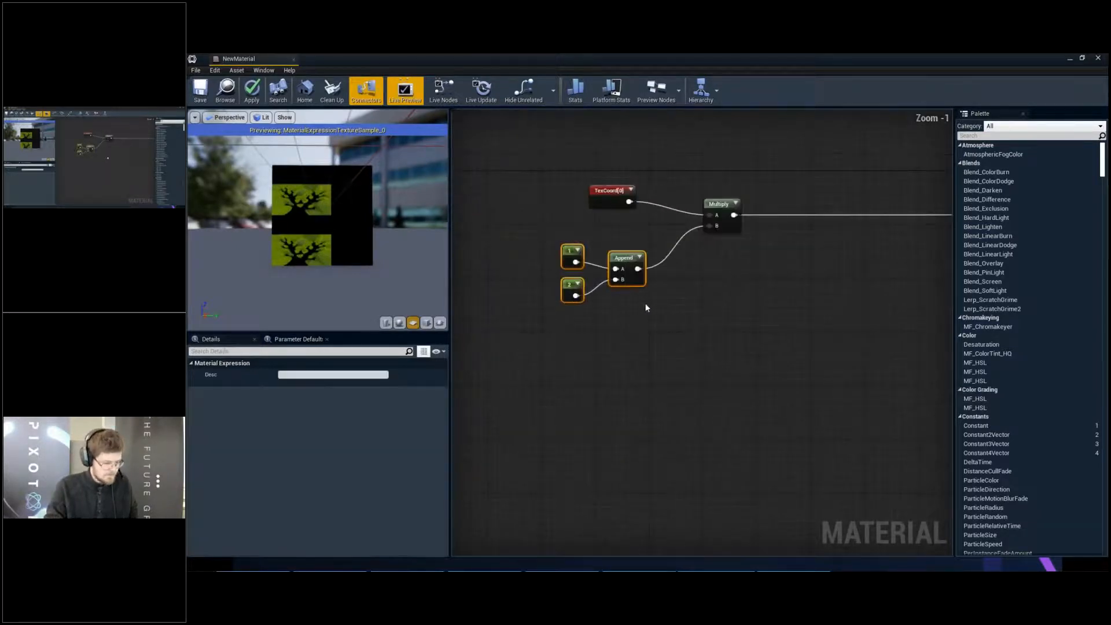
{"action": "right_click_drag", "start_coordinate": [937, 296], "coordinate": [699, 280]}
{"action": "left_click", "coordinate": [741, 306]}
{"action": "key", "text": "ctrl+v"}
- Set the lower constant in the copied Append group to 0.5
{"action": "scroll", "coordinate": [698, 280], "scroll_direction": "up", "scroll_amount": 1}
{"action": "left_click", "coordinate": [627, 336]}
{"action": "left_click", "coordinate": [629, 329]}
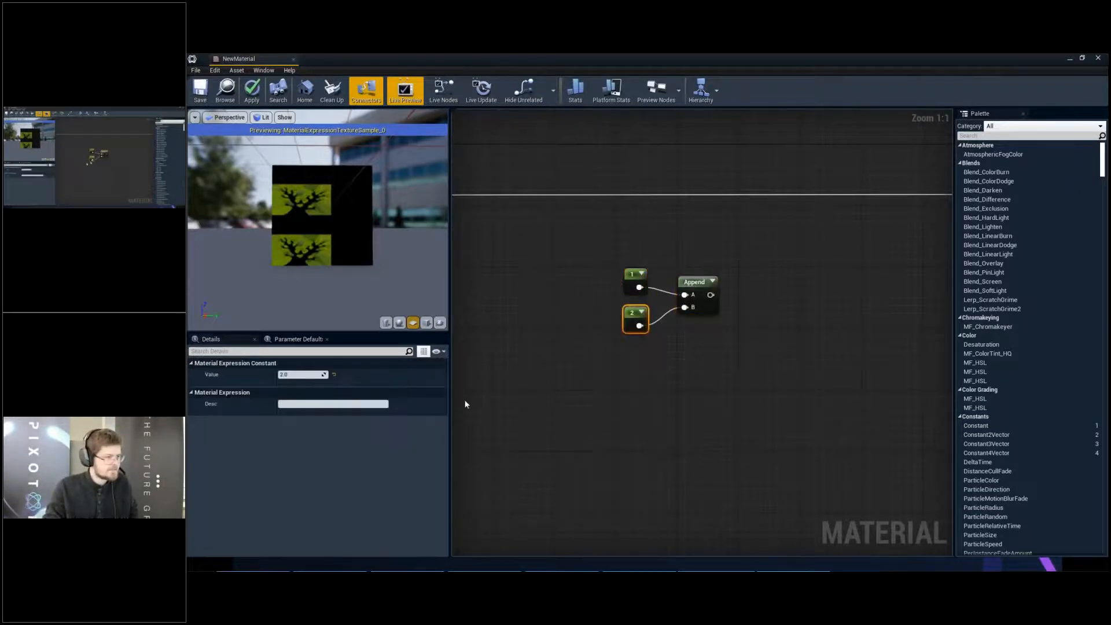
{"action": "left_click", "coordinate": [304, 374]}
{"action": "type", "text": "0.5"}
{"action": "key", "text": "Return"}
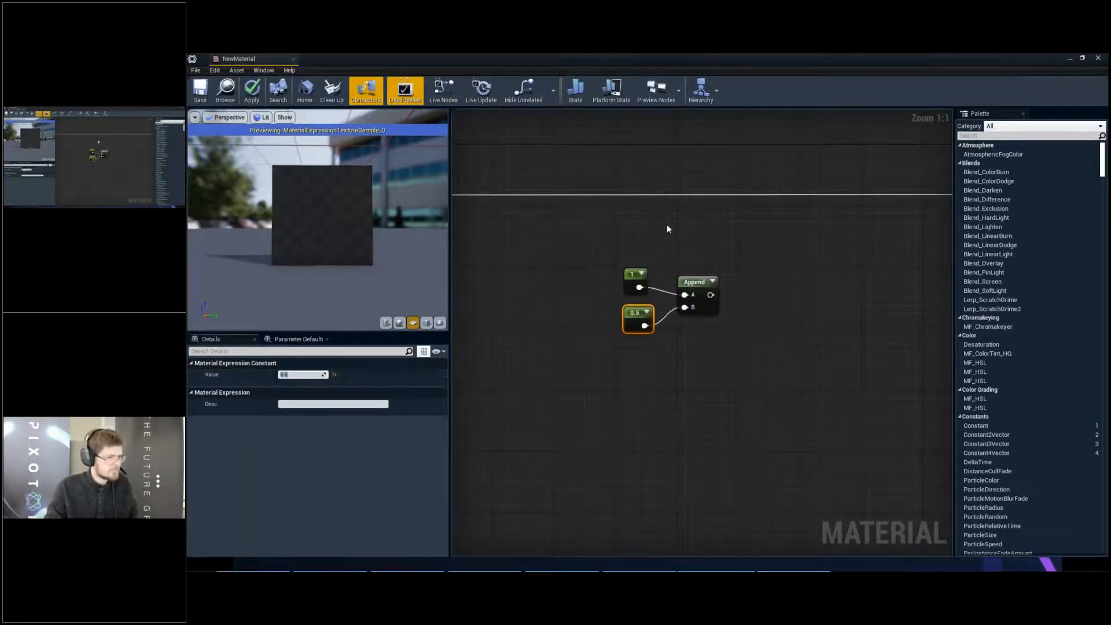
- Add a second Multiply node that takes the first Multiply as A and the copied Append as B
{"action": "left_click_drag", "start_coordinate": [745, 336], "coordinate": [629, 286]}
{"action": "left_click", "coordinate": [669, 245]}
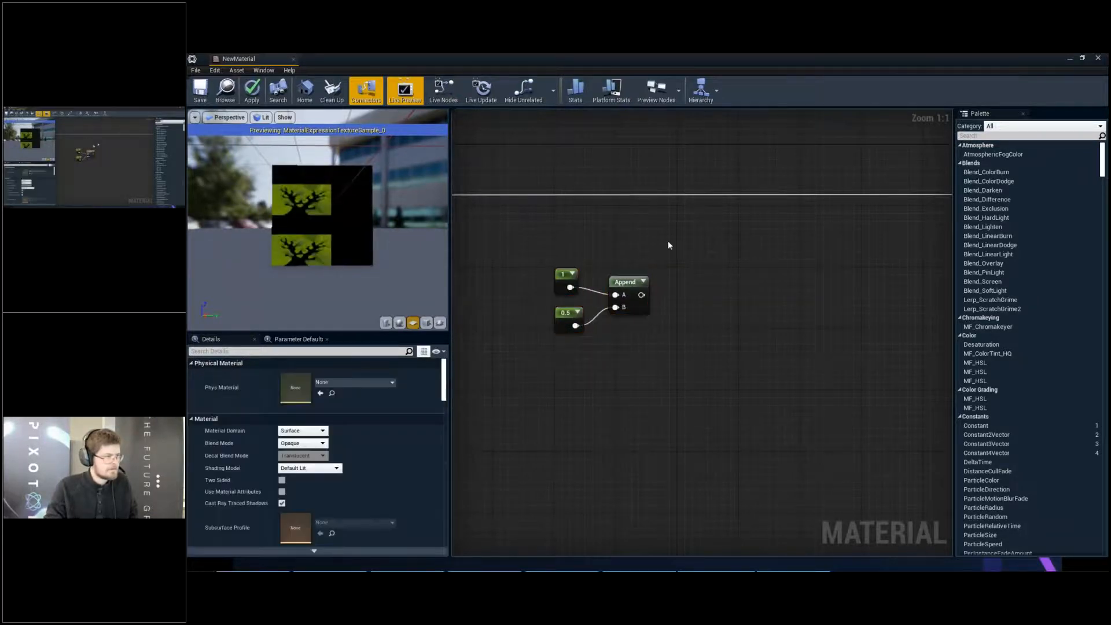
{"action": "right_click_drag", "start_coordinate": [670, 255], "coordinate": [739, 266]}
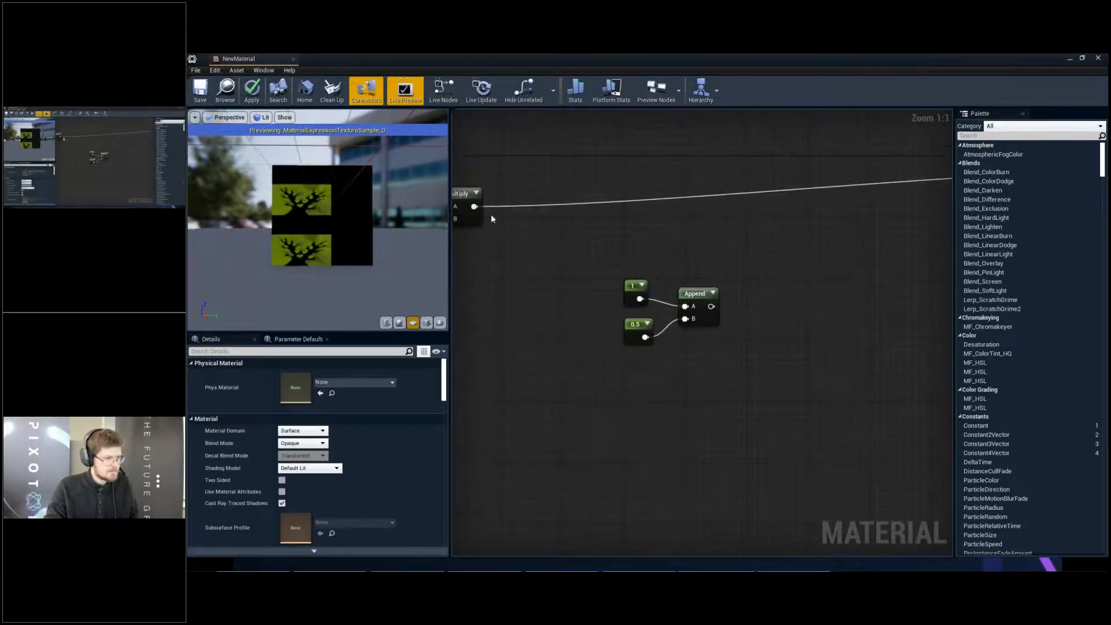
{"action": "right_click_drag", "start_coordinate": [866, 276], "coordinate": [828, 294]}
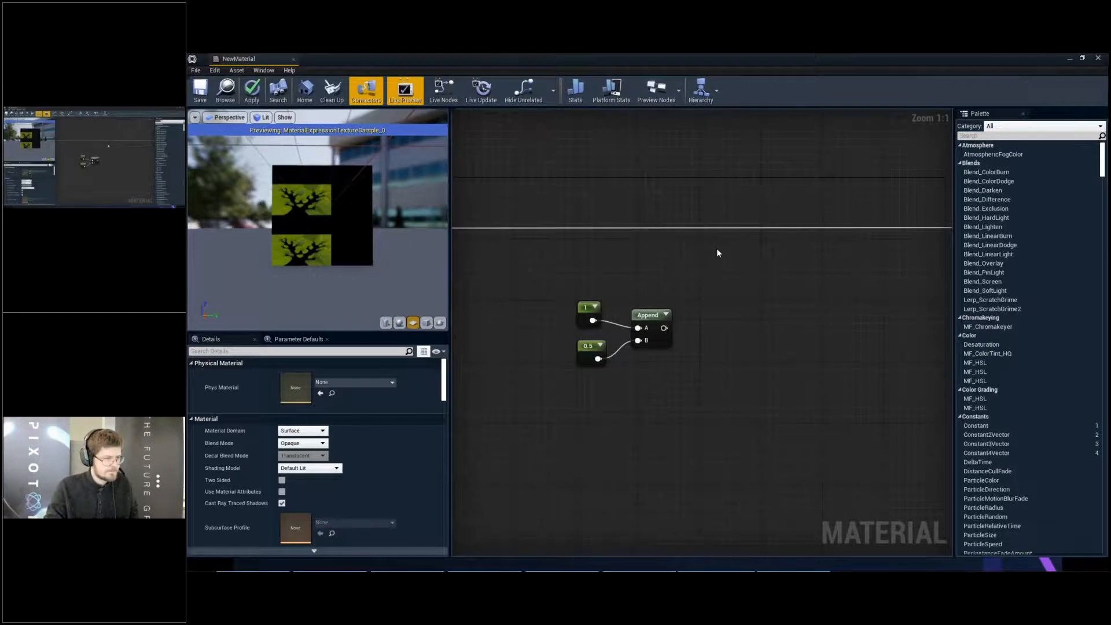
{"action": "left_click", "coordinate": [717, 249]}
{"action": "left_click_drag", "start_coordinate": [719, 261], "coordinate": [724, 236]}
{"action": "right_click_drag", "start_coordinate": [595, 245], "coordinate": [736, 247]}
{"action": "left_click_drag", "start_coordinate": [569, 229], "coordinate": [880, 245]}
{"action": "right_click_drag", "start_coordinate": [819, 310], "coordinate": [700, 321]}
{"action": "left_click_drag", "start_coordinate": [686, 340], "coordinate": [773, 255]}
- Preview the second Multiply node's output and then the first one's, and stop the node preview
{"action": "right_click", "coordinate": [782, 244]}
{"action": "left_click", "coordinate": [781, 243]}
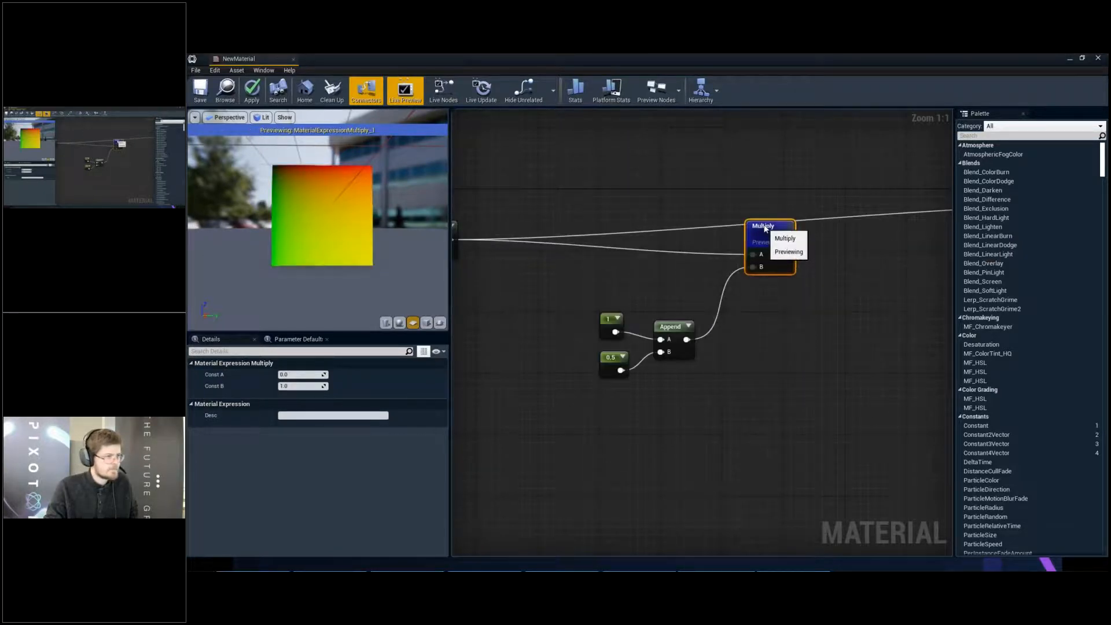
{"action": "left_click_drag", "start_coordinate": [766, 228], "coordinate": [765, 212]}
{"action": "right_click_drag", "start_coordinate": [667, 241], "coordinate": [799, 240]}
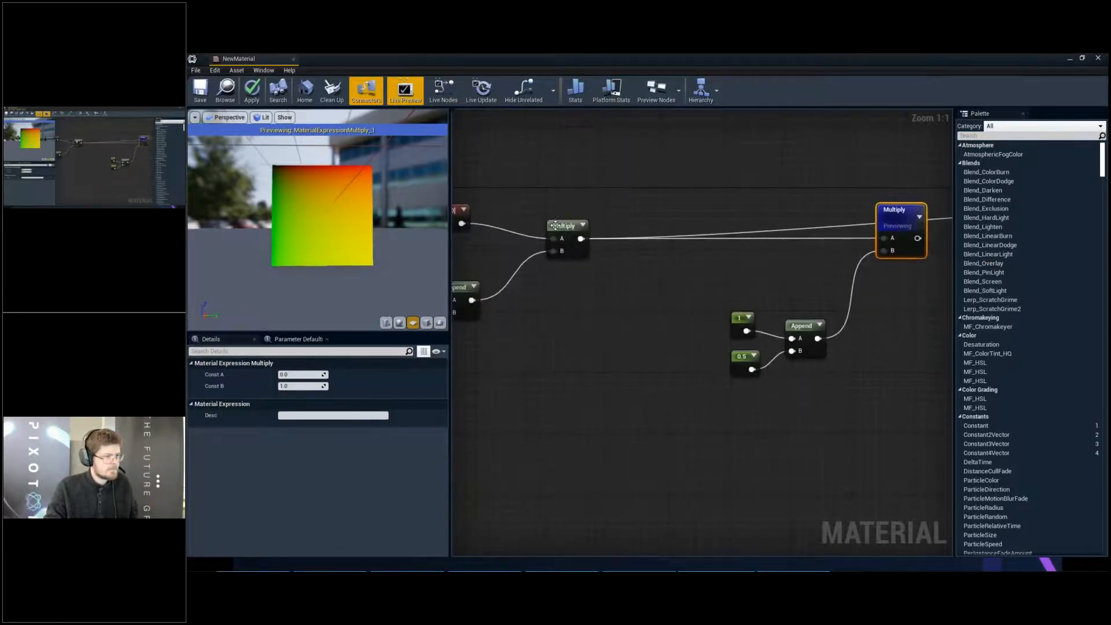
{"action": "right_click", "coordinate": [564, 230]}
{"action": "left_click", "coordinate": [565, 230]}
{"action": "right_click_drag", "start_coordinate": [634, 227], "coordinate": [660, 227]}
{"action": "right_click", "coordinate": [615, 226]}
{"action": "left_click", "coordinate": [616, 230]}
- Connect the second Multiply's output to the Texture Sample's UVs
{"action": "right_click_drag", "start_coordinate": [851, 227], "coordinate": [578, 226]}
{"action": "left_click", "coordinate": [660, 212]}
{"action": "scroll", "coordinate": [604, 209], "scroll_direction": "down", "scroll_amount": 3}
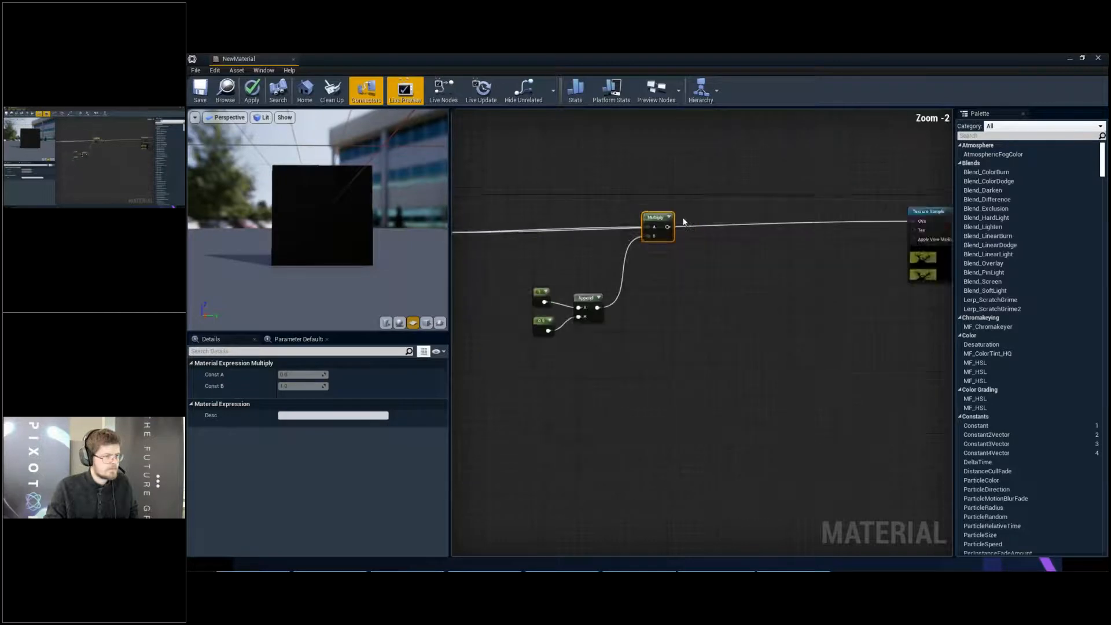
{"action": "left_click_drag", "start_coordinate": [591, 217], "coordinate": [814, 211]}
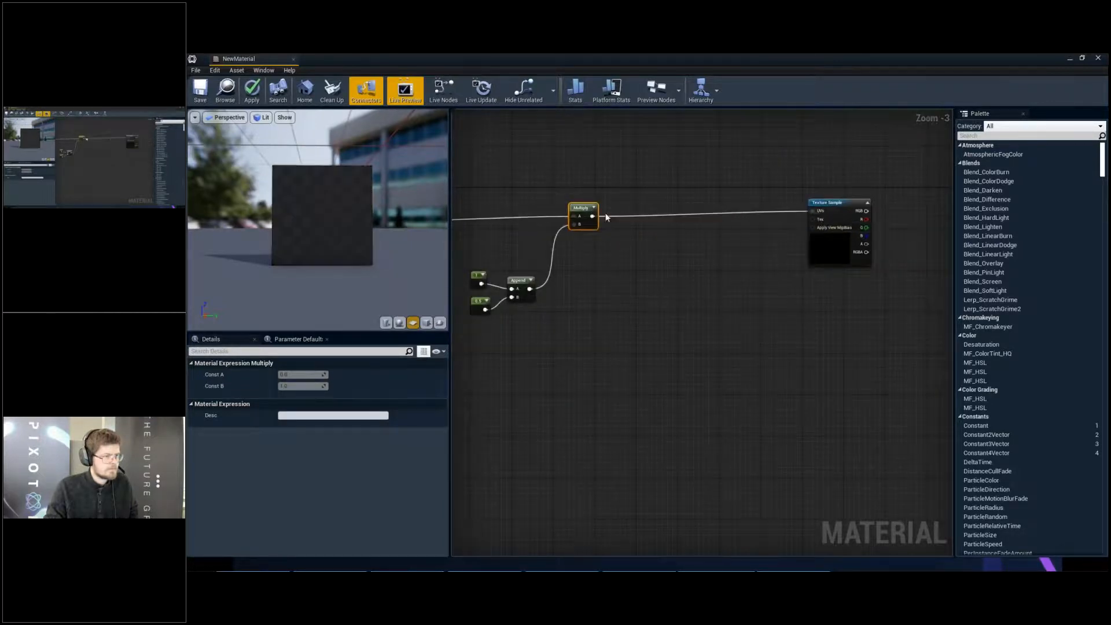
{"action": "left_click", "coordinate": [834, 210]}
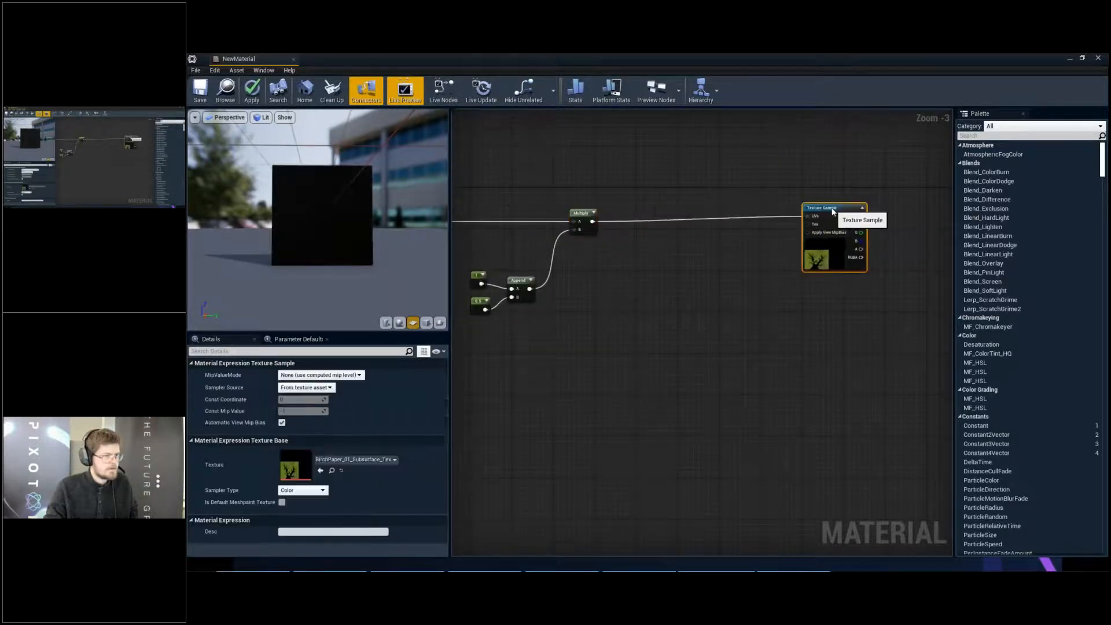
- Preview the Texture Sample again and compare the texture on the plane with the 1 and 0.5 multiplier
{"action": "right_click_drag", "start_coordinate": [666, 218], "coordinate": [743, 218]}
{"action": "scroll", "coordinate": [579, 239], "scroll_direction": "up", "scroll_amount": 3}
{"action": "left_click", "coordinate": [679, 308]}
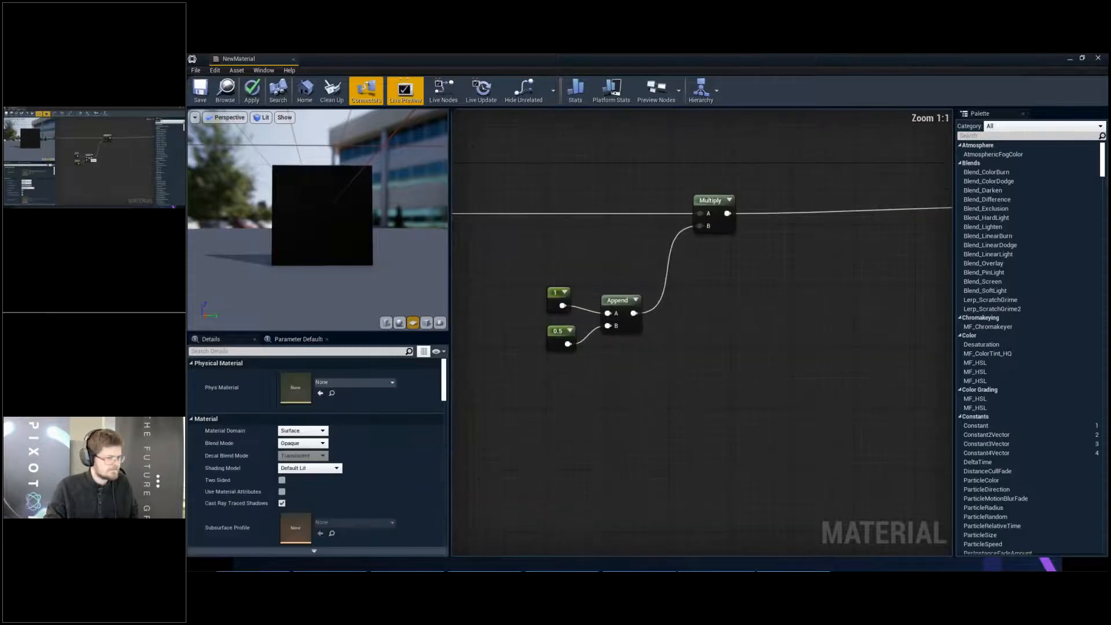
{"action": "right_click_drag", "start_coordinate": [612, 340], "coordinate": [691, 335]}
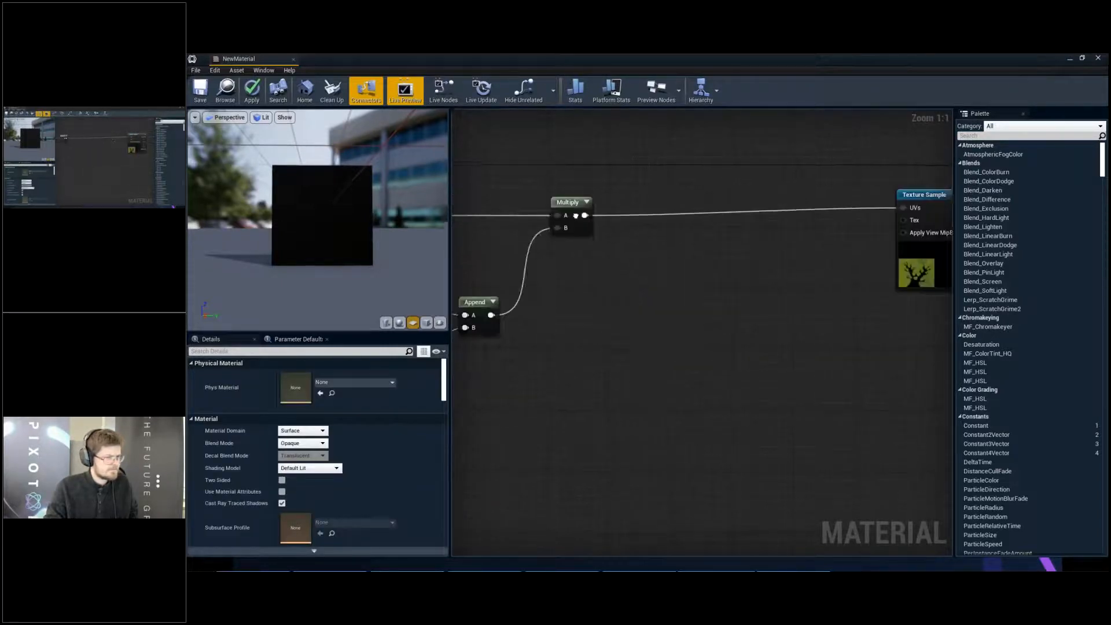
{"action": "right_click_drag", "start_coordinate": [782, 231], "coordinate": [477, 235]}
{"action": "right_click", "coordinate": [867, 210]}
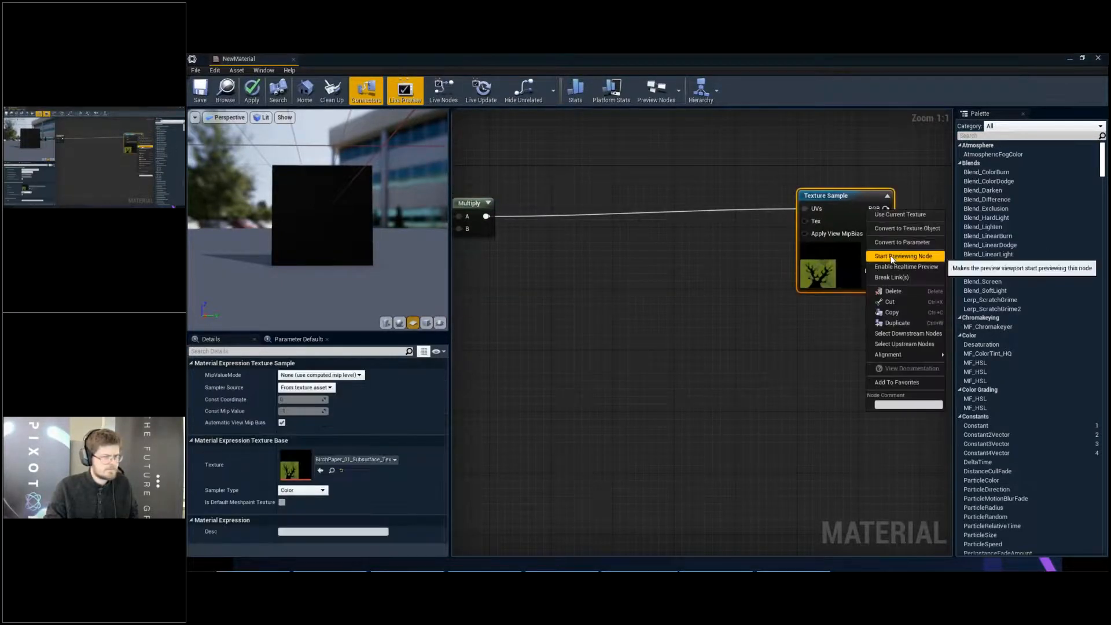
{"action": "left_click", "coordinate": [891, 256]}
{"action": "right_click_drag", "start_coordinate": [697, 243], "coordinate": [802, 241]}
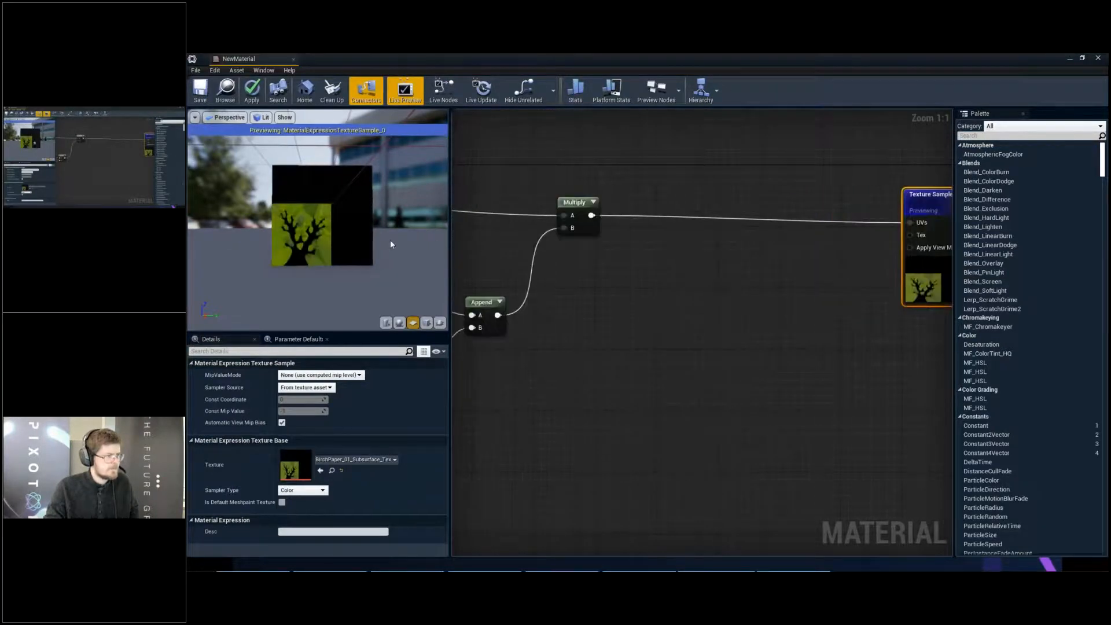
{"action": "right_click_drag", "start_coordinate": [521, 227], "coordinate": [570, 220]}
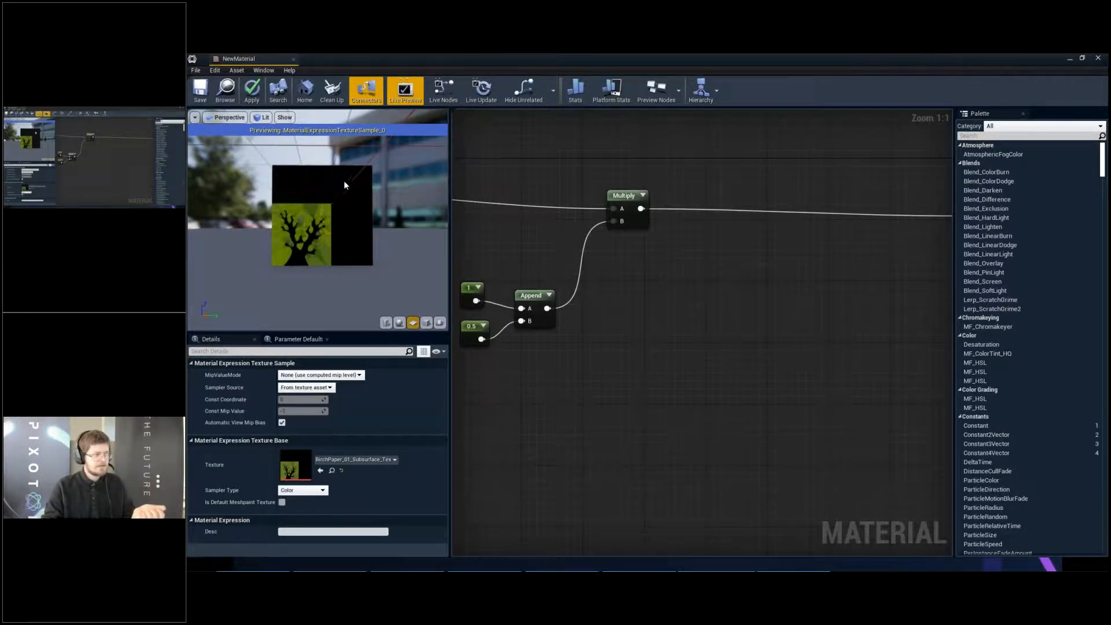
{"action": "left_click_drag", "start_coordinate": [330, 249], "coordinate": [271, 206]}
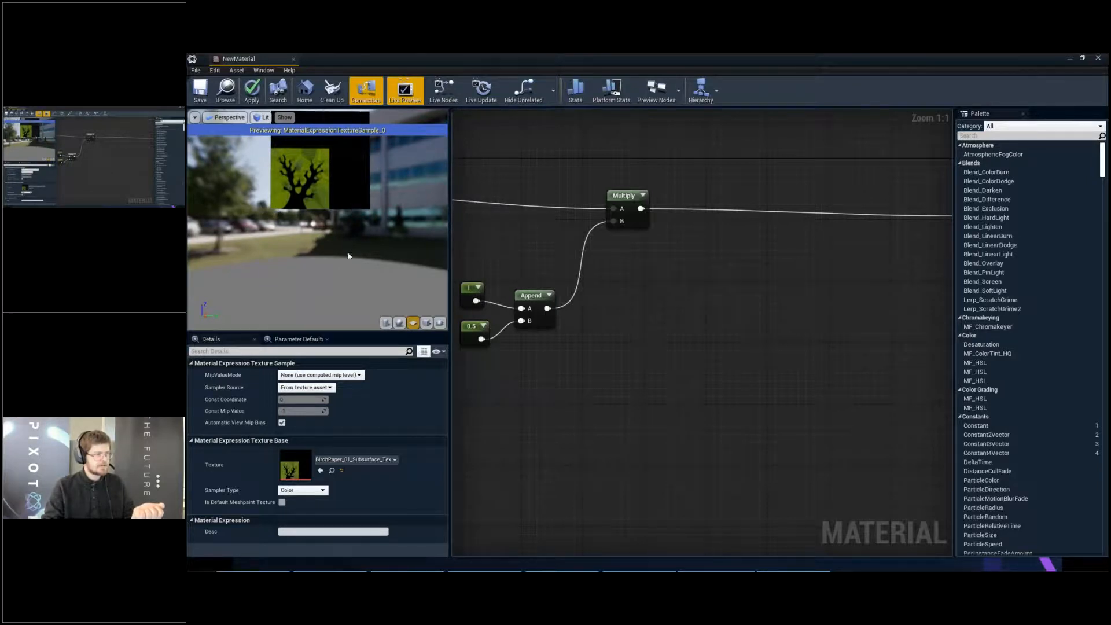
- Move the Texture Sample node closer to the second Multiply node
{"action": "right_click_drag", "start_coordinate": [733, 223], "coordinate": [591, 219]}
{"action": "scroll", "coordinate": [591, 219], "scroll_direction": "down", "scroll_amount": 1}
{"action": "left_click_drag", "start_coordinate": [853, 195], "coordinate": [817, 190]}
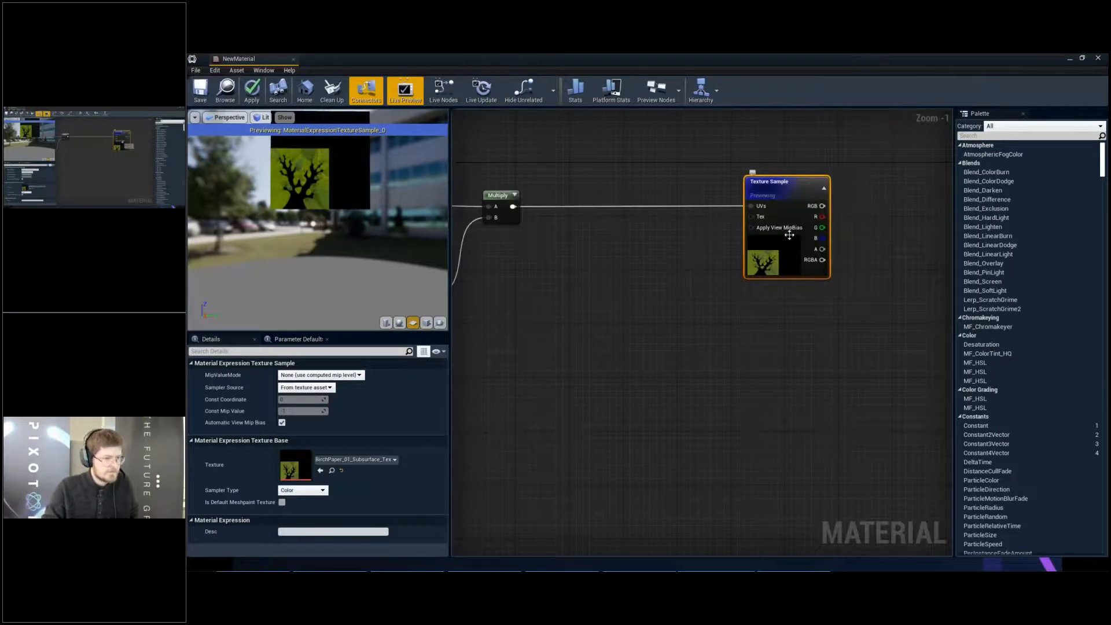
- Duplicate the Texture Sample node and place the copy directly below the original
{"action": "right_click_drag", "start_coordinate": [790, 220], "coordinate": [774, 189]}
{"action": "right_click_drag", "start_coordinate": [762, 261], "coordinate": [624, 287]}
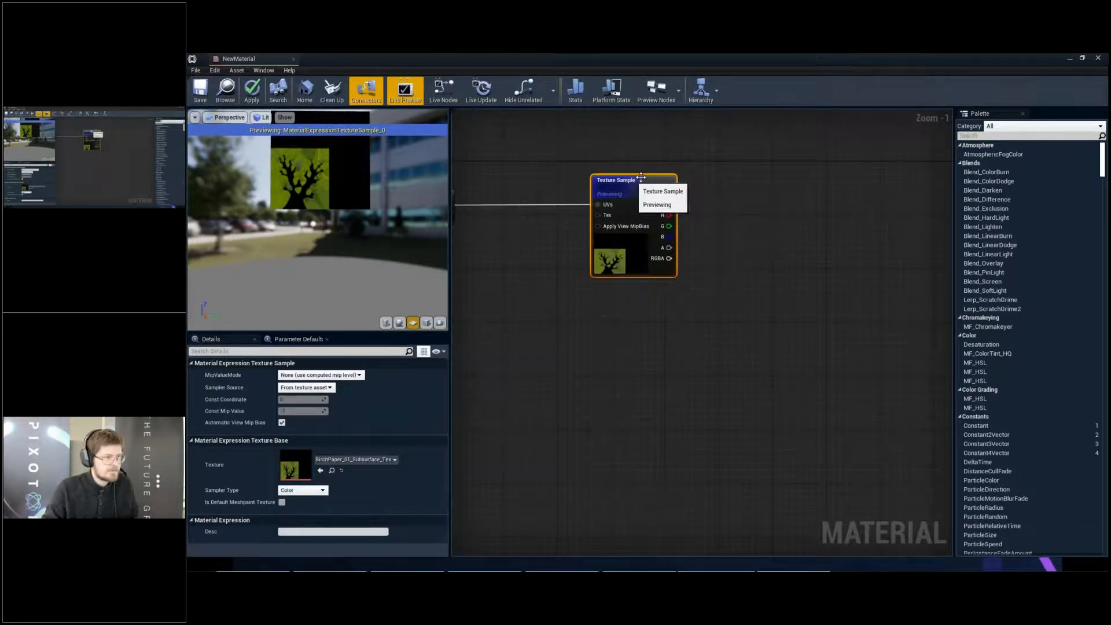
{"action": "right_click_drag", "start_coordinate": [641, 177], "coordinate": [711, 170]}
{"action": "left_click", "coordinate": [723, 198]}
{"action": "key", "text": "ctrl+w"}
{"action": "left_click_drag", "start_coordinate": [772, 228], "coordinate": [715, 279]}
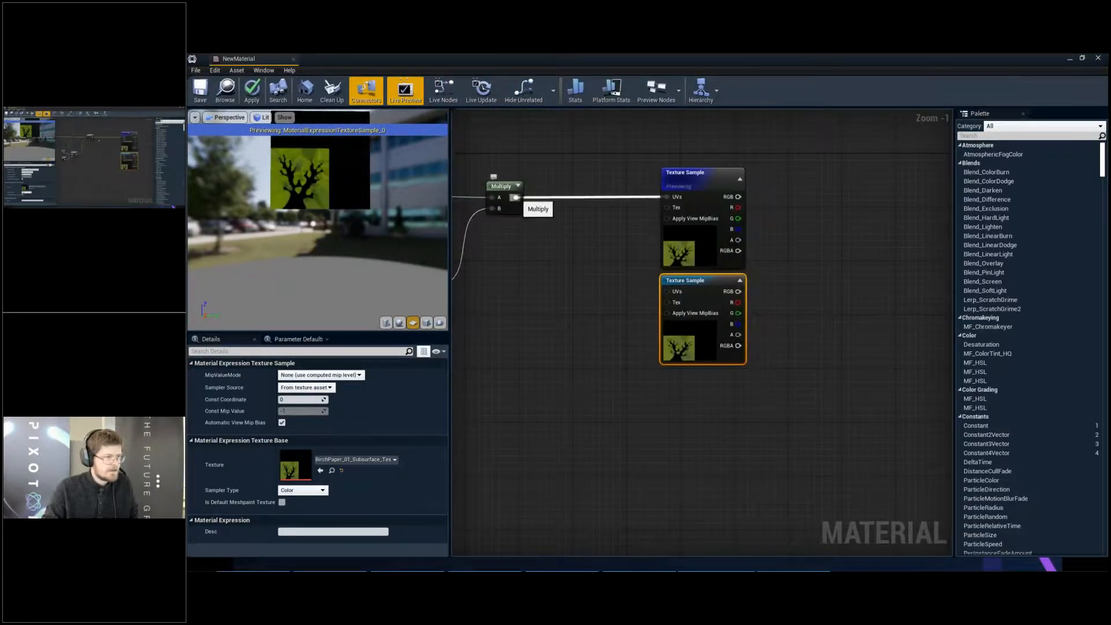
- Create an Add node fed by the second Multiply's output and place it before the lower Texture Sample
{"action": "right_click_drag", "start_coordinate": [514, 197], "coordinate": [652, 208]}
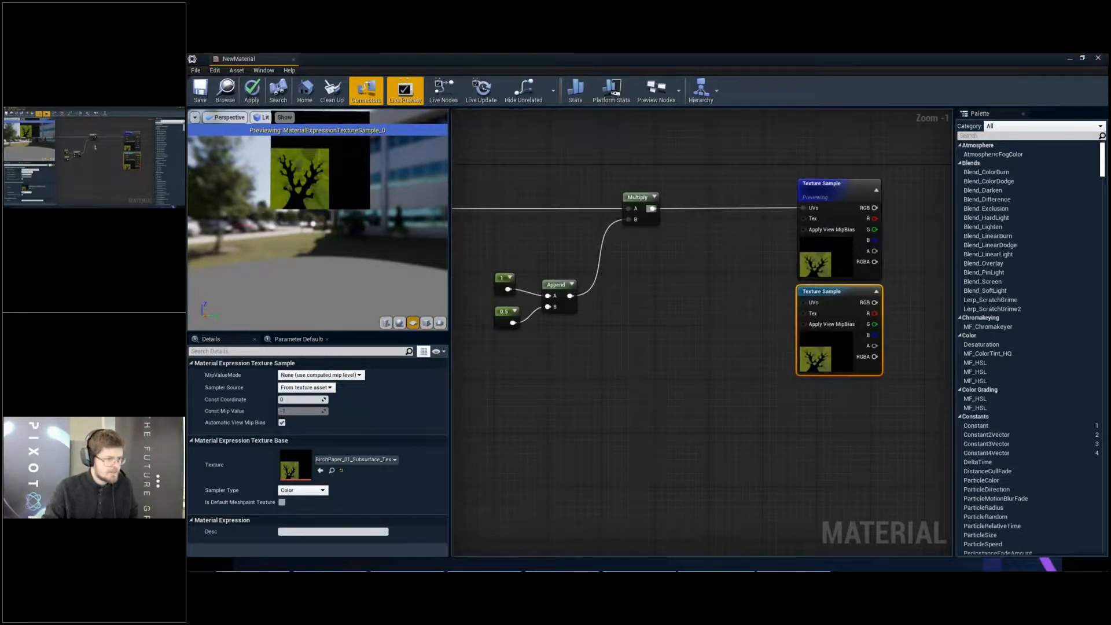
{"action": "left_click_drag", "start_coordinate": [654, 214], "coordinate": [677, 283]}
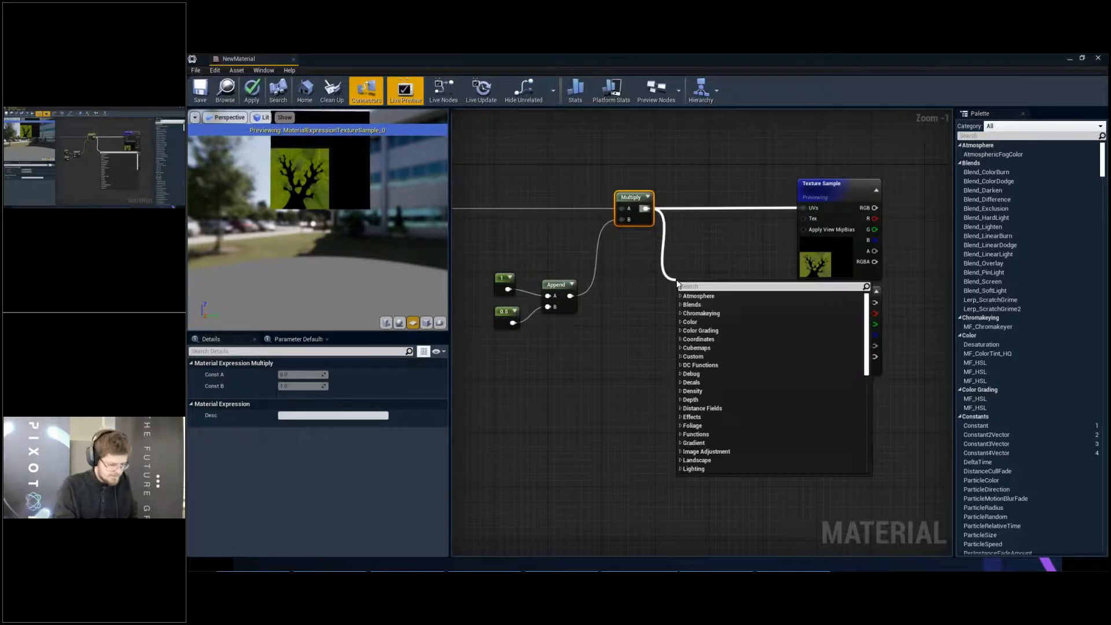
{"action": "type", "text": "add"}
{"action": "key", "text": "Return"}
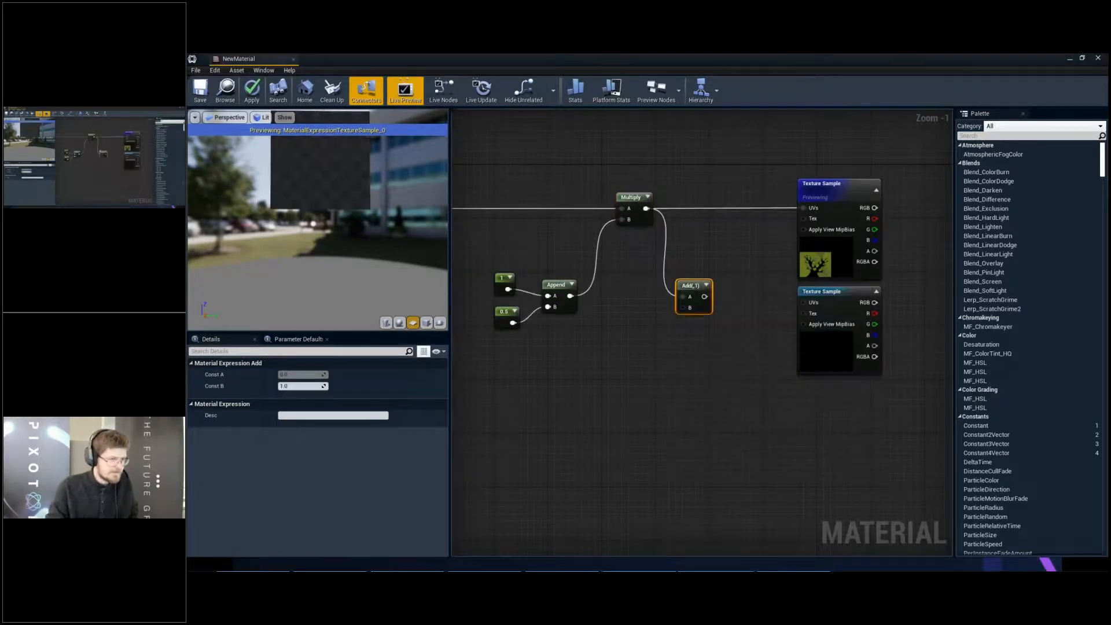
{"action": "left_click_drag", "start_coordinate": [682, 286], "coordinate": [723, 295]}
- Copy the 1 and 0.5 constants with their Append node, and connect the copied Append to the Add node's B input
{"action": "left_click", "coordinate": [624, 326]}
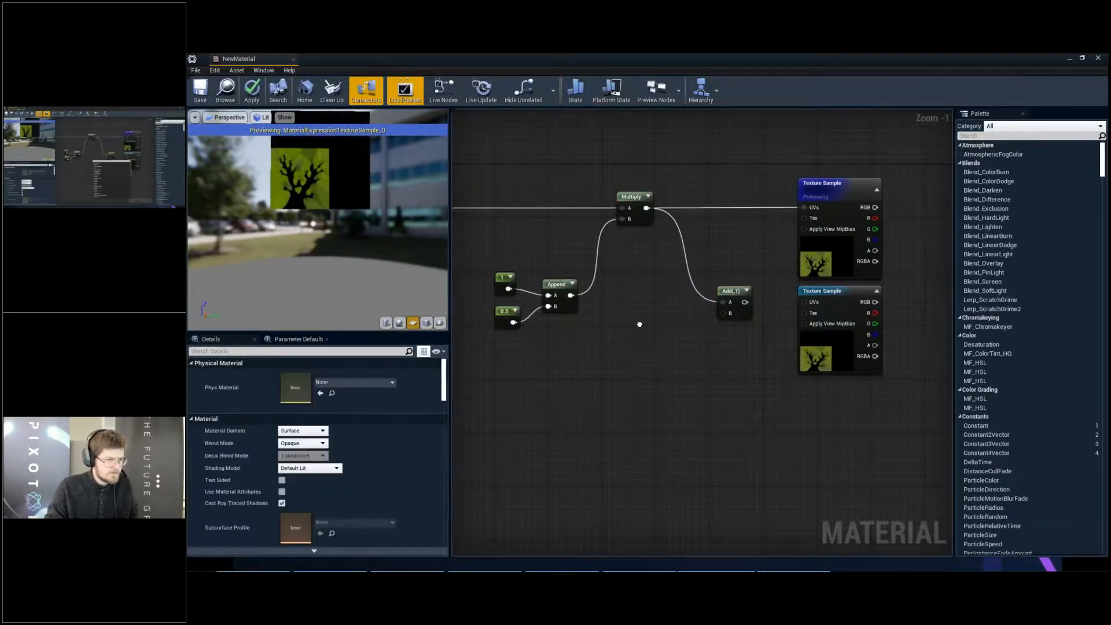
{"action": "right_click", "coordinate": [640, 330]}
{"action": "left_click", "coordinate": [579, 316]}
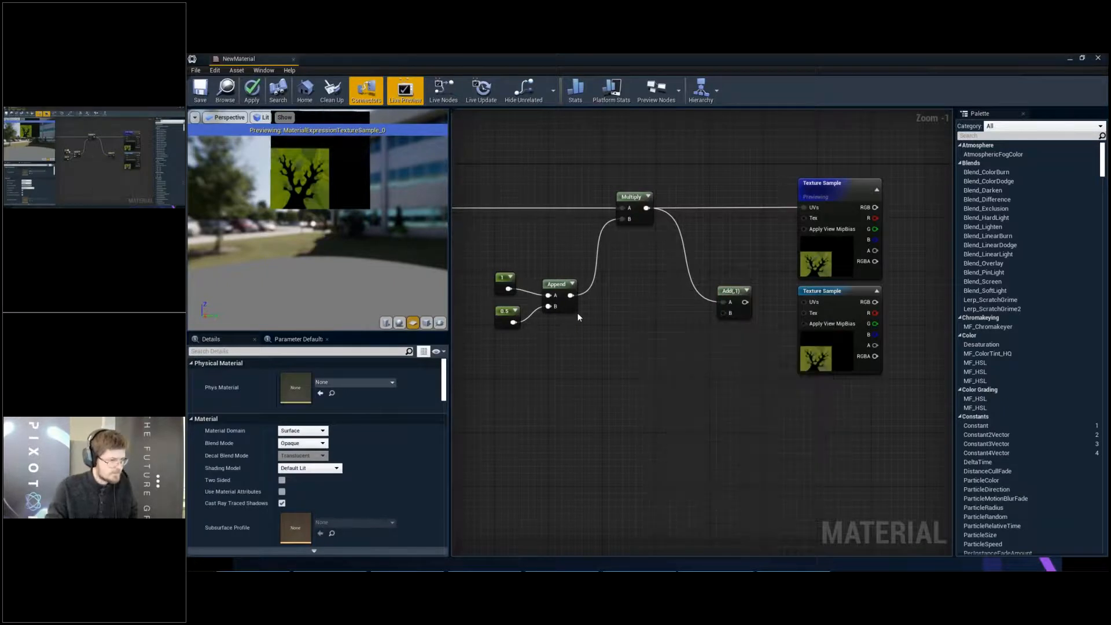
{"action": "left_click_drag", "start_coordinate": [568, 334], "coordinate": [586, 340]}
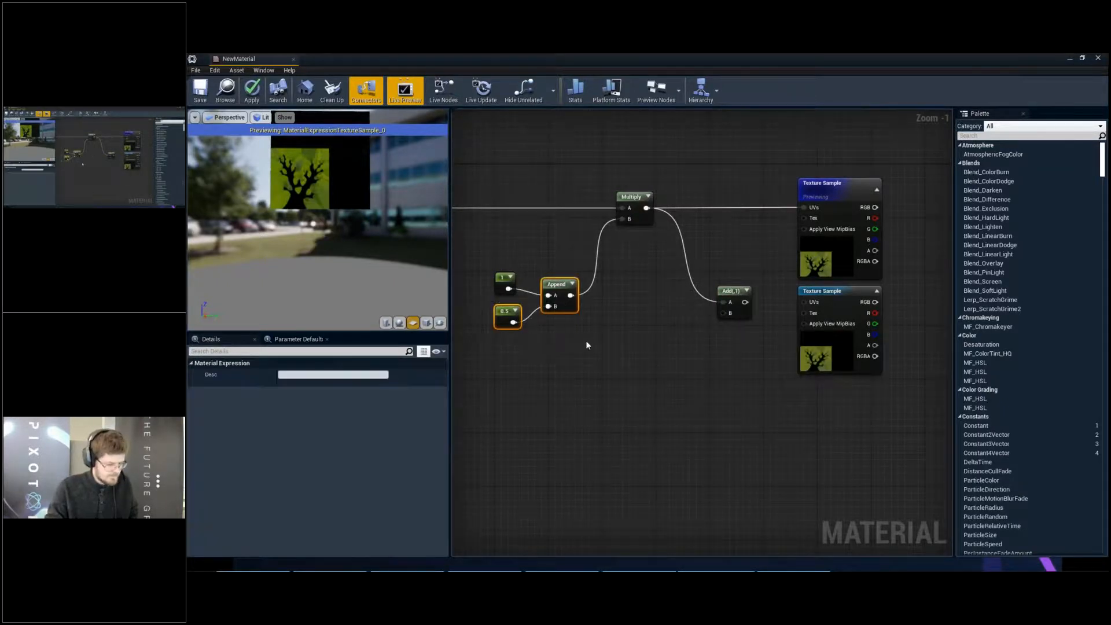
{"action": "left_click_drag", "start_coordinate": [476, 209], "coordinate": [545, 313]}
{"action": "key", "text": "ctrl+c"}
{"action": "key", "text": "ctrl+v"}
{"action": "left_click_drag", "start_coordinate": [622, 327], "coordinate": [727, 316]}
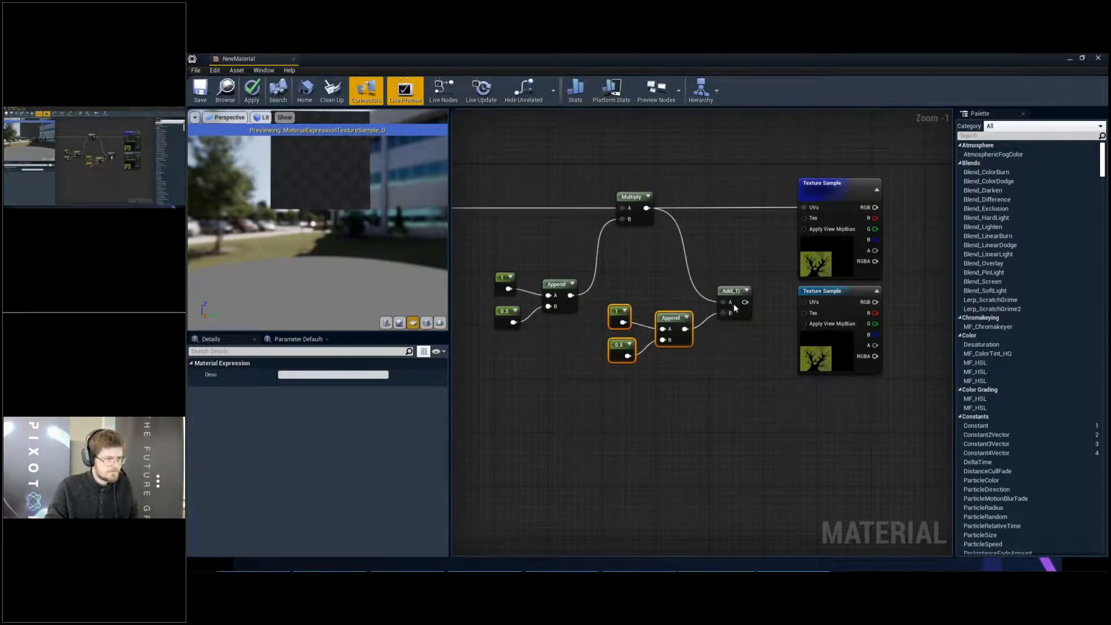
- Preview the Add node and connect its output to the lower Texture Sample's UVs
{"action": "left_click", "coordinate": [732, 292]}
{"action": "key", "text": "space"}
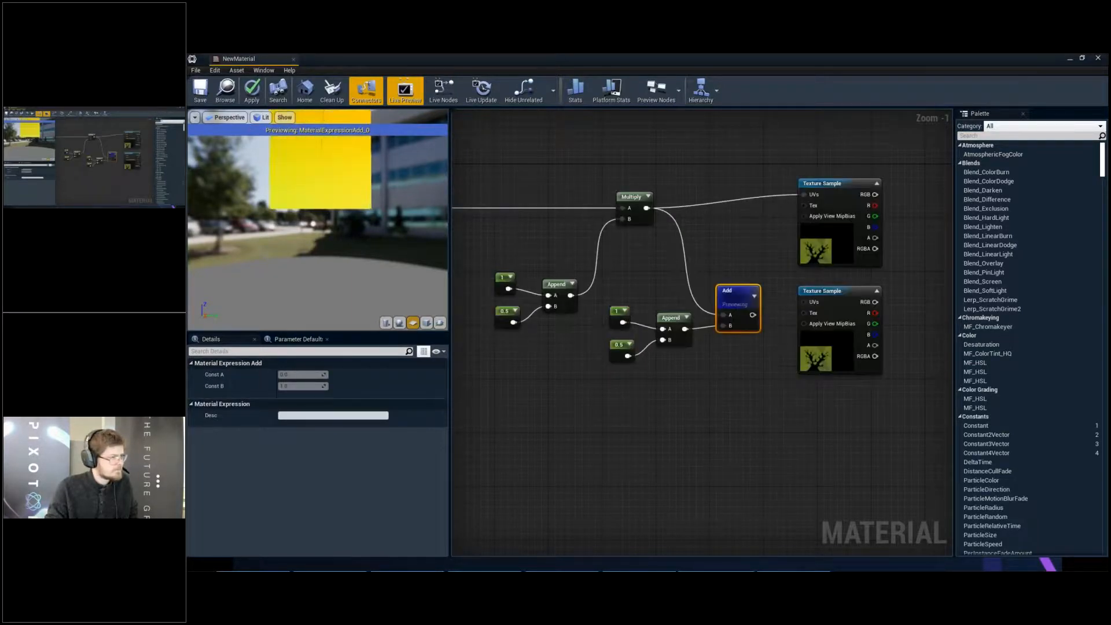
{"action": "left_click_drag", "start_coordinate": [753, 315], "coordinate": [846, 306]}
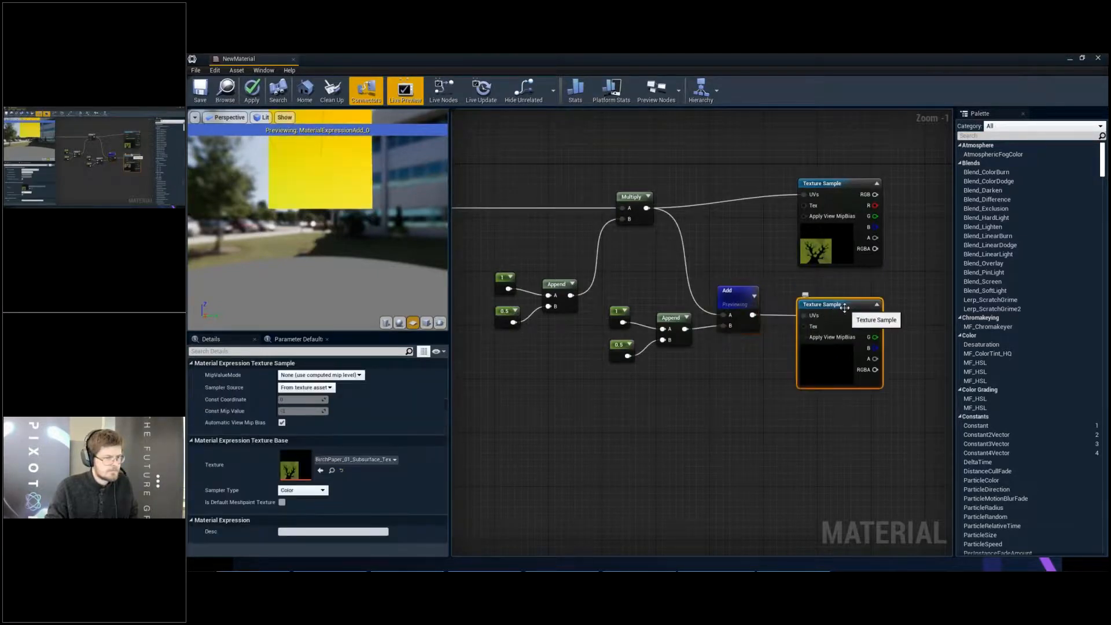
- Set the copied 0.5 constant feeding the lower Append node to 1
{"action": "left_click", "coordinate": [596, 353]}
{"action": "left_click", "coordinate": [623, 348]}
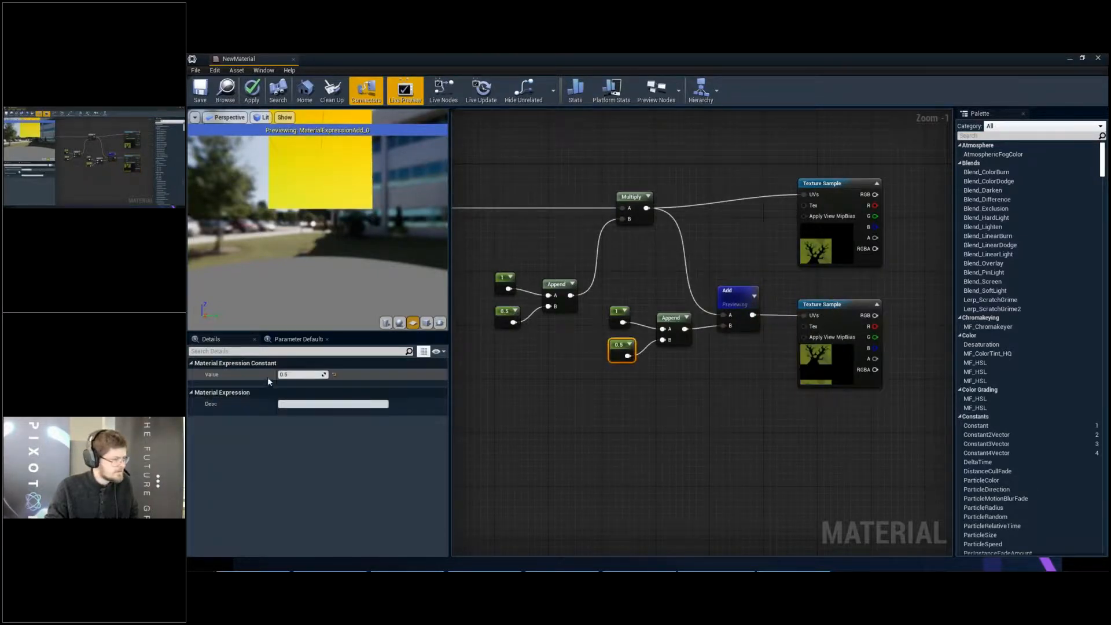
{"action": "type", "text": "1"}
{"action": "key", "text": "Return"}
- Preview the lower Texture Sample node on the plane
{"action": "right_click_drag", "start_coordinate": [789, 281], "coordinate": [713, 314]}
{"action": "left_click", "coordinate": [713, 315]}
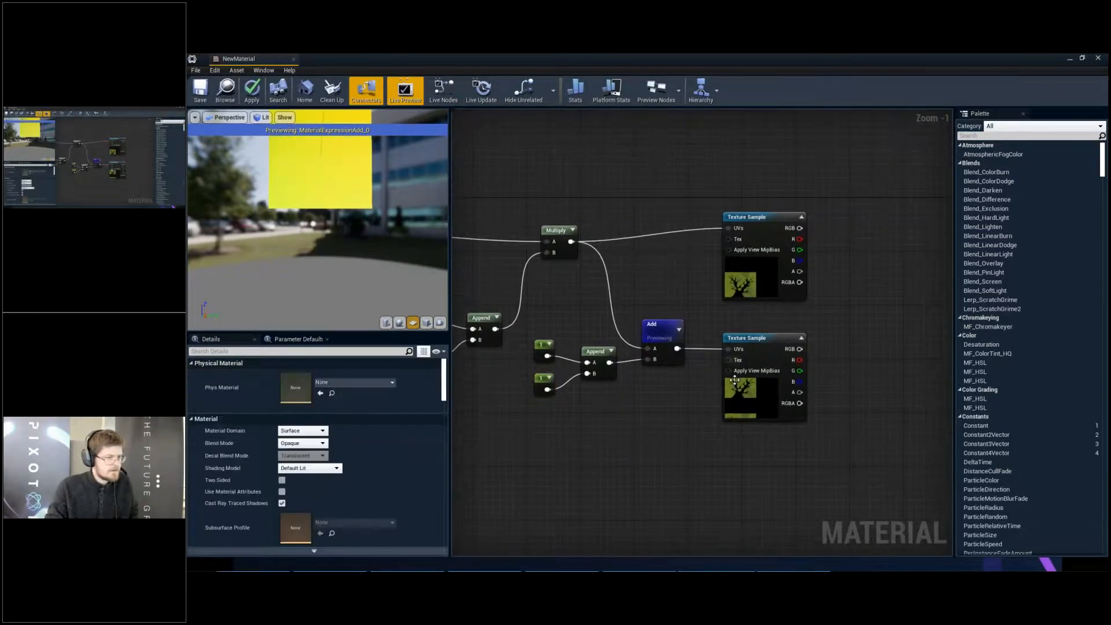
{"action": "left_click", "coordinate": [757, 338]}
{"action": "right_click", "coordinate": [758, 338]}
{"action": "key", "text": "Escape"}
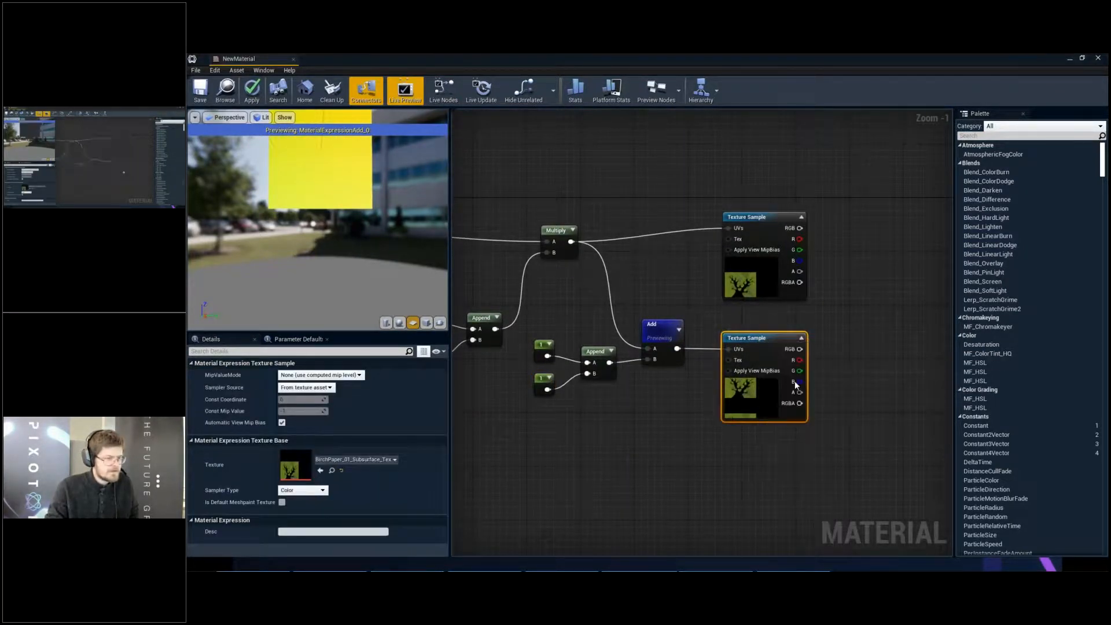
{"action": "right_click_drag", "start_coordinate": [753, 374], "coordinate": [628, 391]}
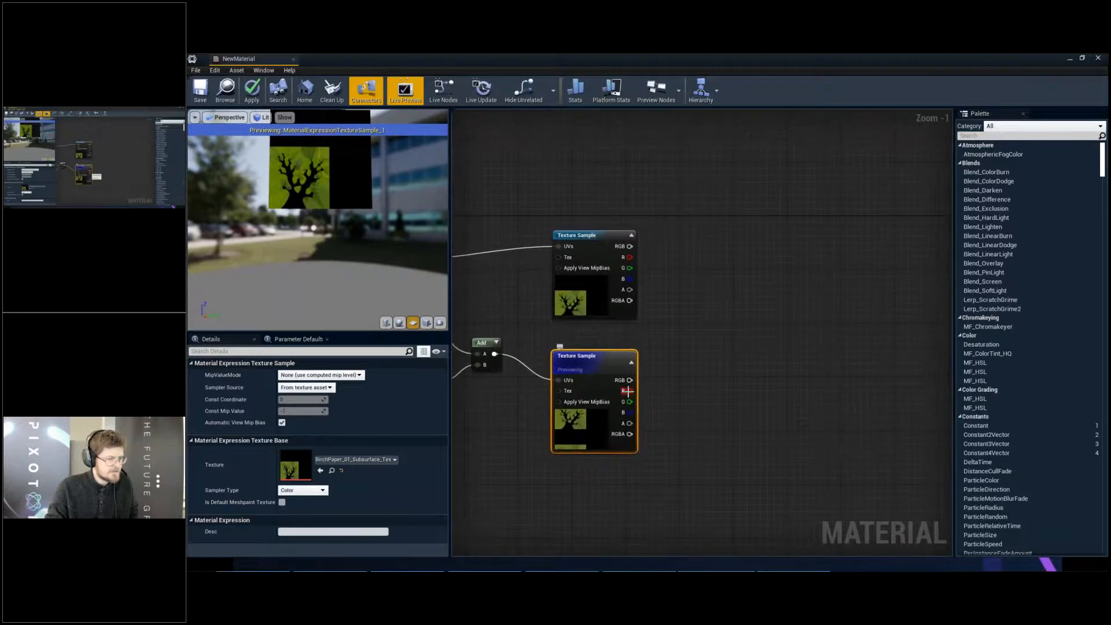
- Bring the material result node beside the Texture Samples, connecting the lower one's R to Opacity and the upper one's RGB to Base Color
{"action": "scroll", "coordinate": [670, 333], "scroll_direction": "down", "scroll_amount": 5}
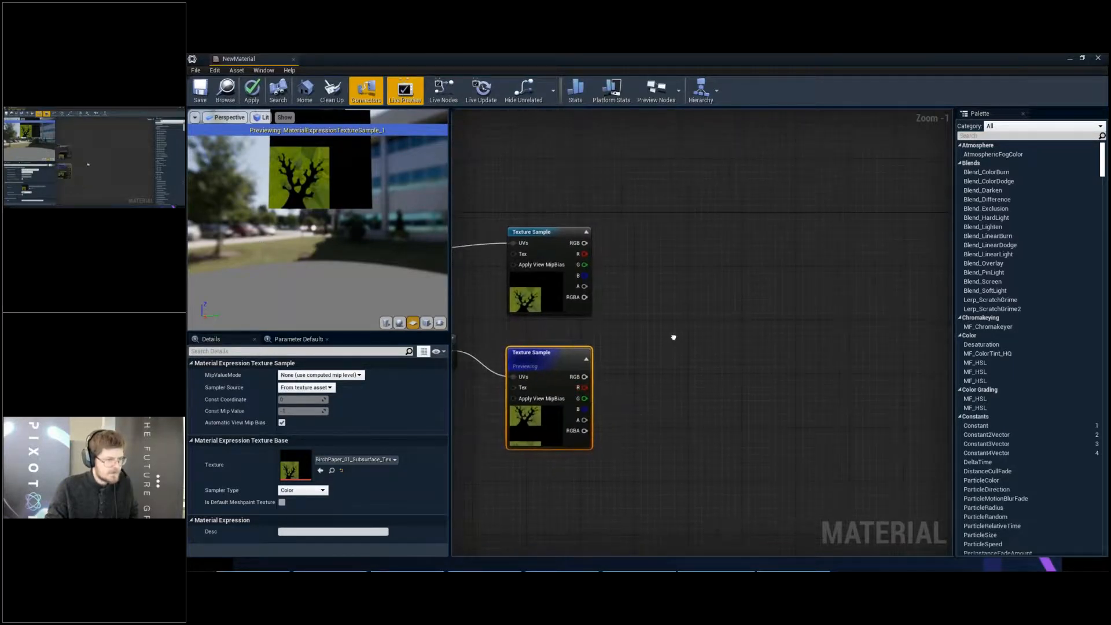
{"action": "left_click_drag", "start_coordinate": [825, 295], "coordinate": [654, 296]}
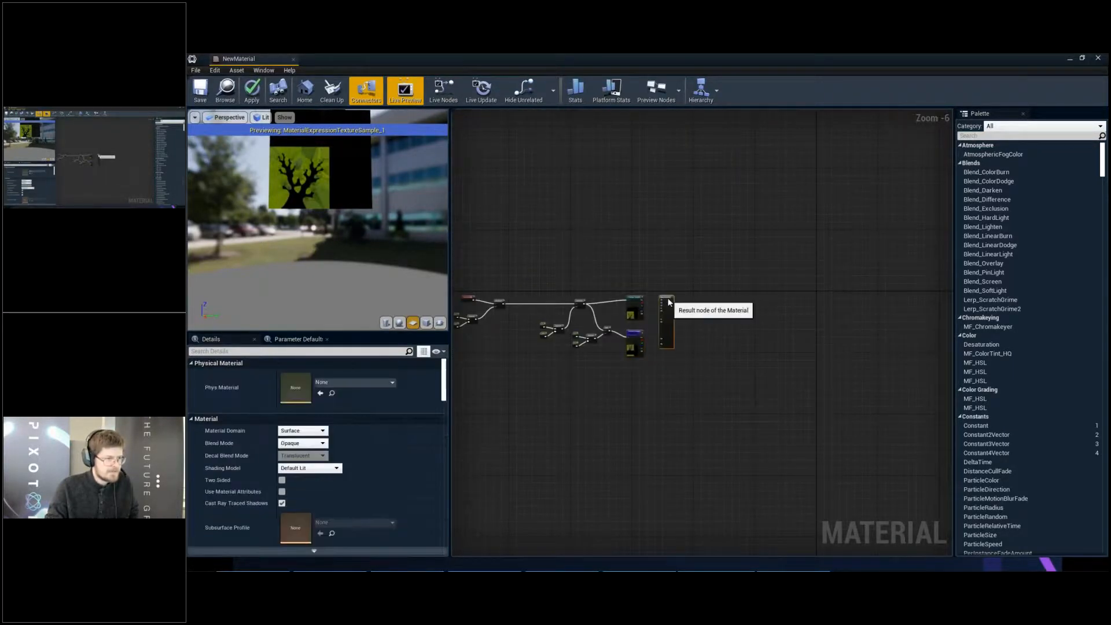
{"action": "scroll", "coordinate": [639, 342], "scroll_direction": "up", "scroll_amount": 5}
{"action": "scroll", "coordinate": [639, 342], "scroll_direction": "up", "scroll_amount": 1}
{"action": "left_click_drag", "start_coordinate": [619, 421], "coordinate": [674, 320]}
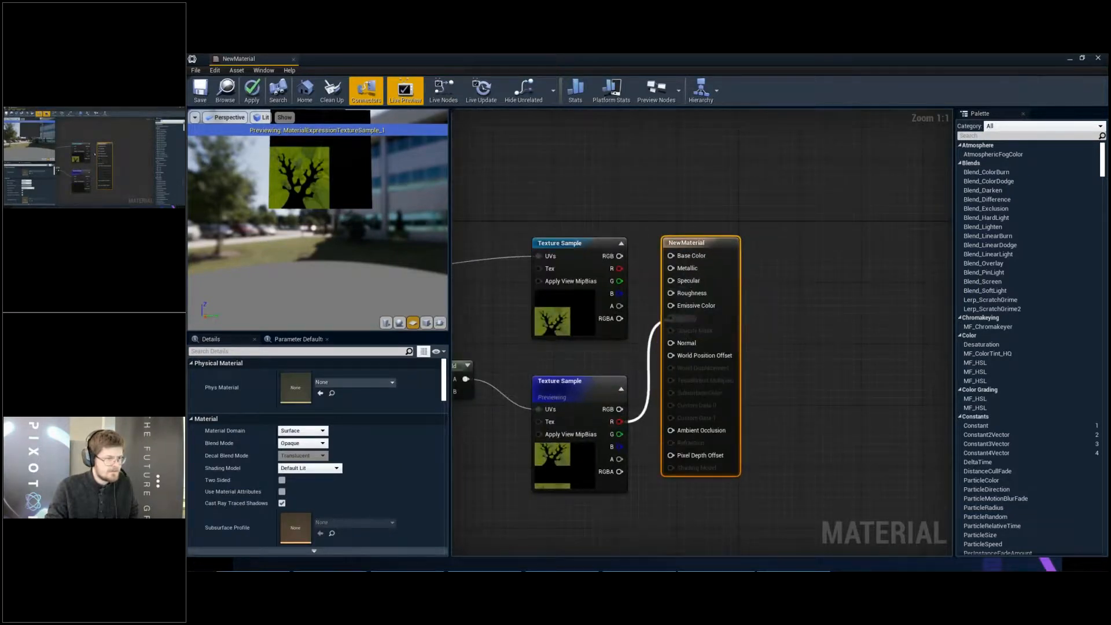
{"action": "left_click_drag", "start_coordinate": [620, 256], "coordinate": [756, 255]}
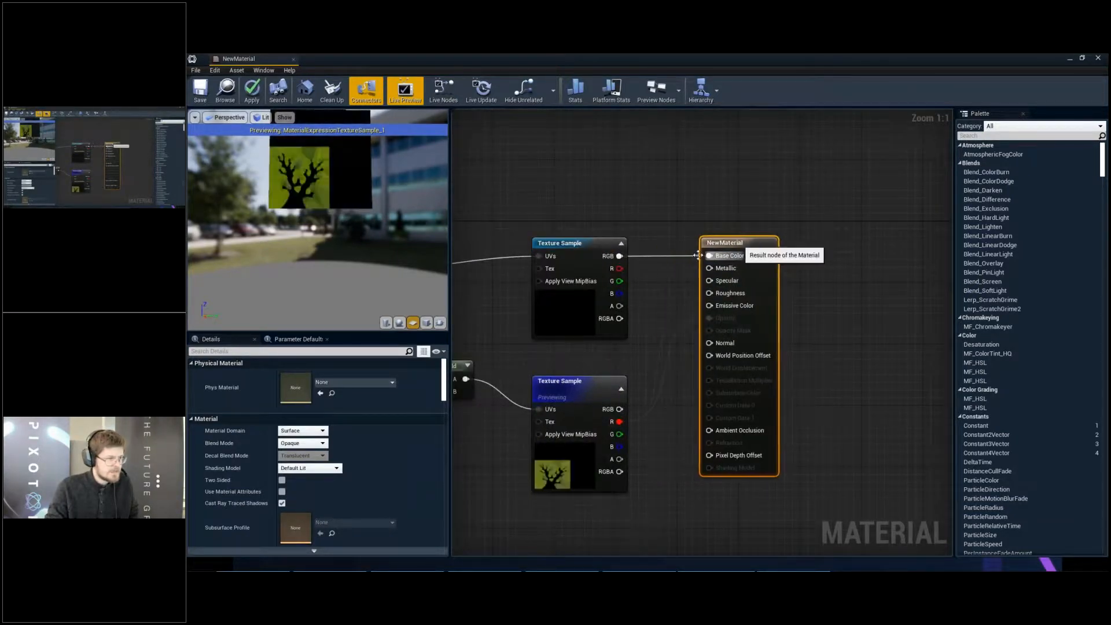
- Set the material's blend mode to Translucent and save the material
{"action": "left_click", "coordinate": [302, 443]}
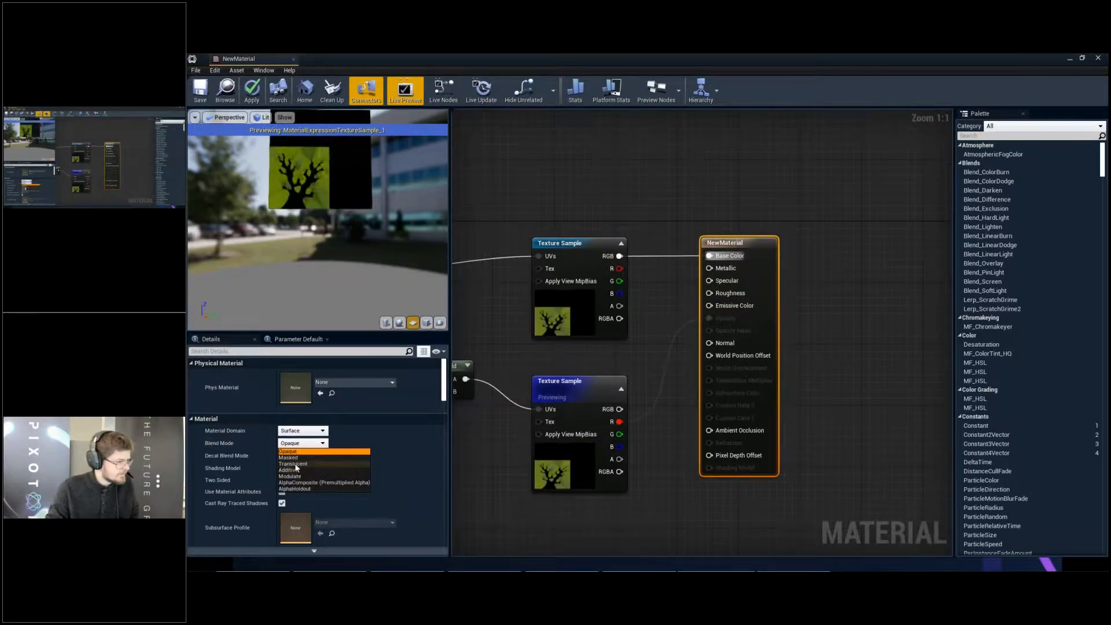
{"action": "left_click", "coordinate": [295, 465]}
{"action": "left_click", "coordinate": [201, 90]}
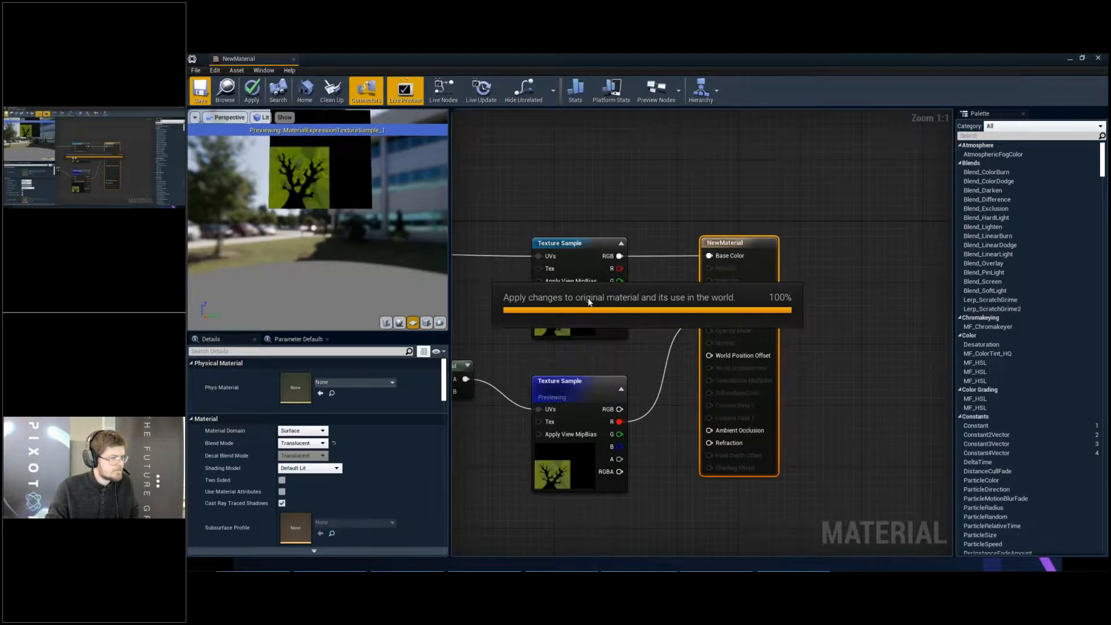
- Stop previewing the lower Texture Sample and move the material result node farther from the Texture Samples
{"action": "right_click", "coordinate": [596, 381]}
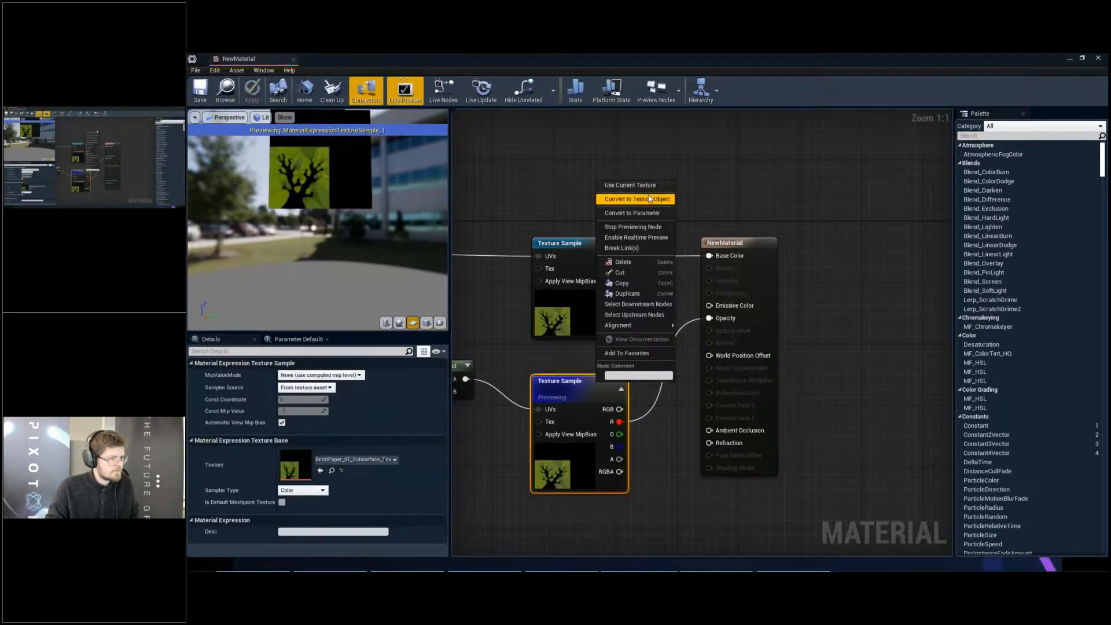
{"action": "left_click", "coordinate": [632, 226]}
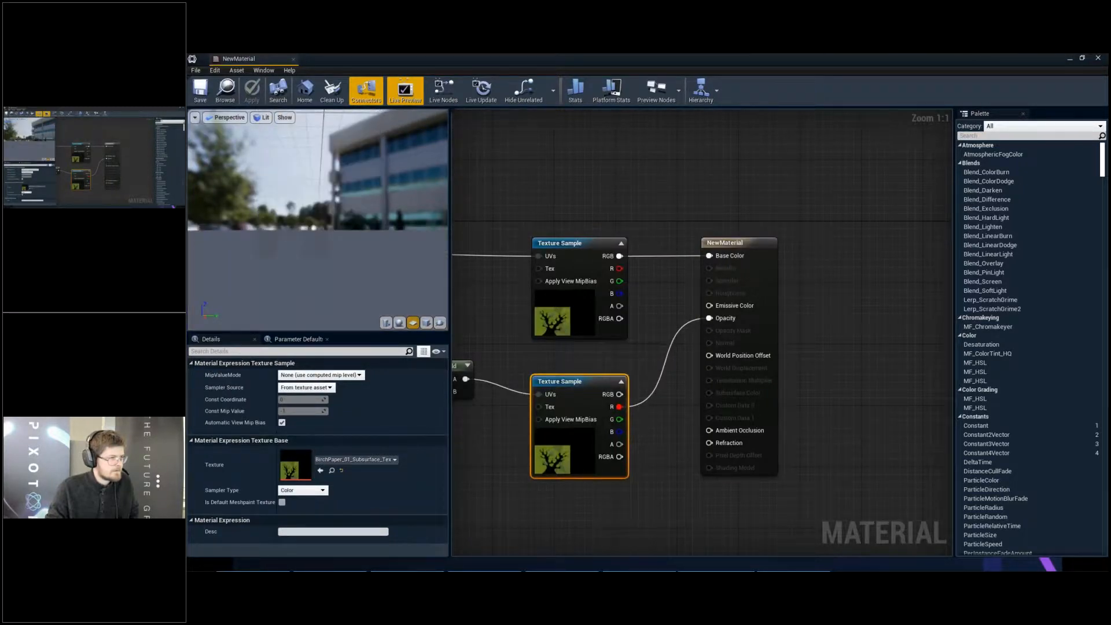
{"action": "left_click_drag", "start_coordinate": [748, 242], "coordinate": [940, 250]}
{"action": "right_click_drag", "start_coordinate": [733, 263], "coordinate": [763, 225]}
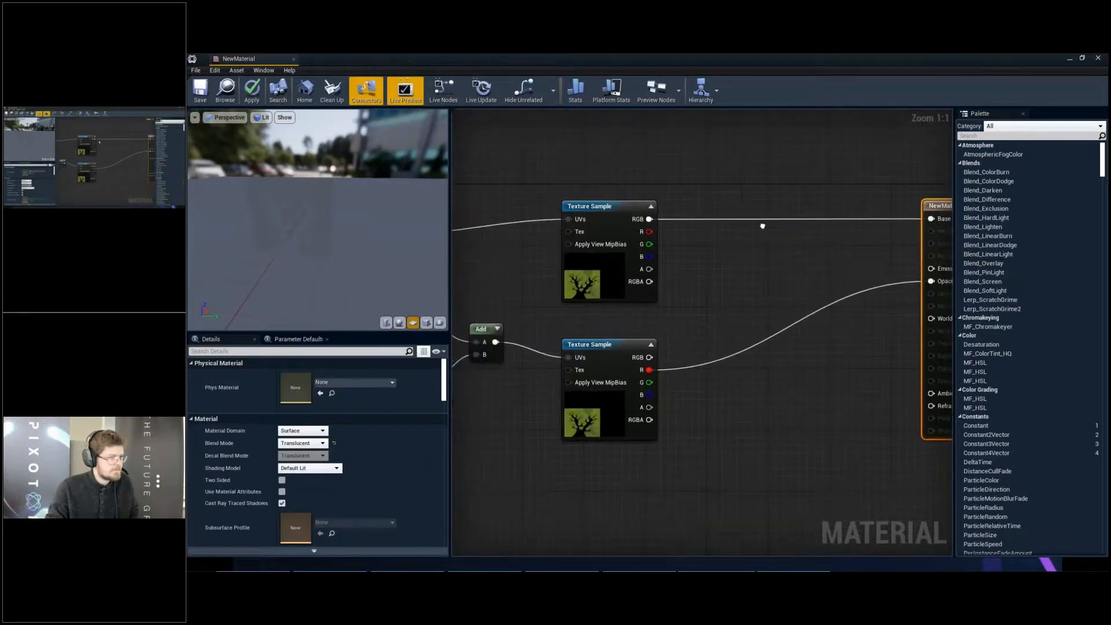
{"action": "right_click_drag", "start_coordinate": [671, 305], "coordinate": [692, 297]}
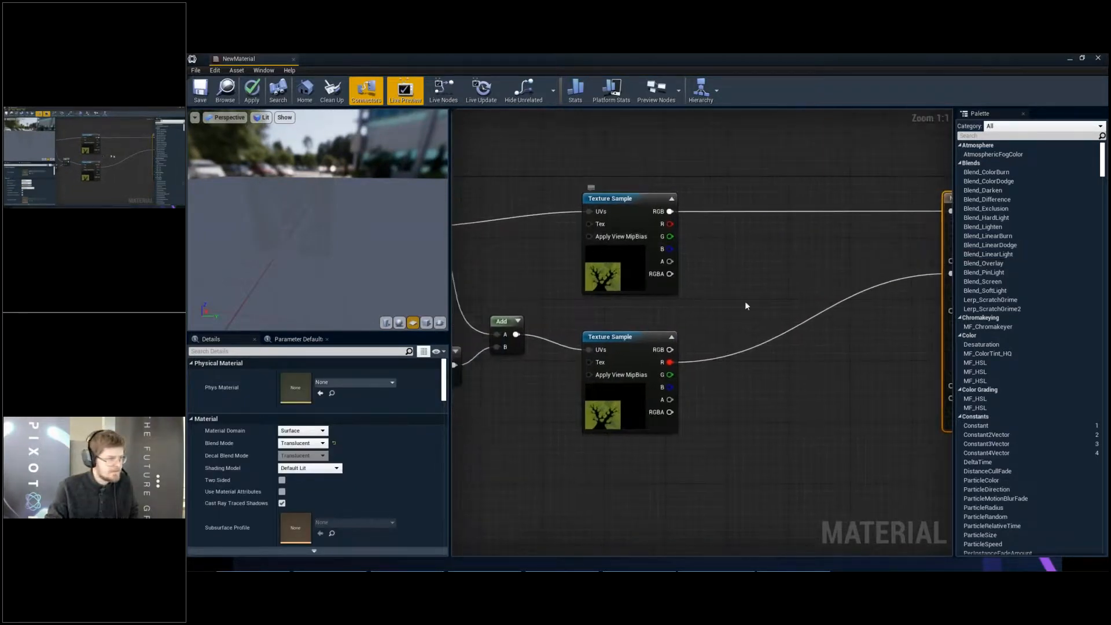
{"action": "right_click_drag", "start_coordinate": [801, 403], "coordinate": [787, 378]}
{"action": "right_click", "coordinate": [707, 343]}
{"action": "right_click_drag", "start_coordinate": [829, 311], "coordinate": [793, 316]}
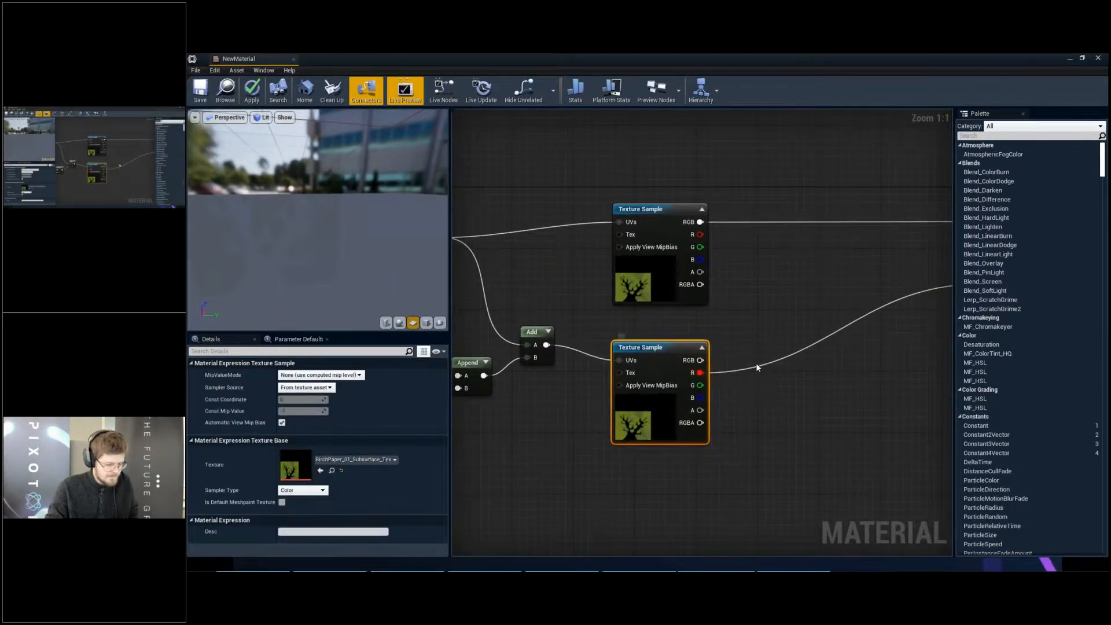
{"action": "right_click", "coordinate": [777, 348]}
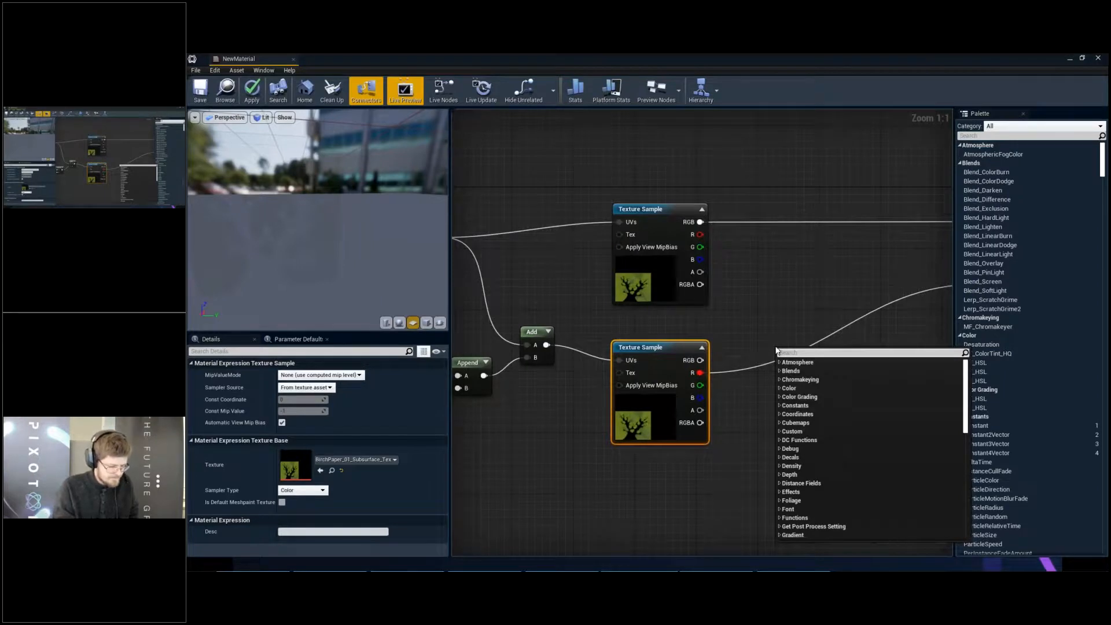
{"action": "type", "text": "gamma"}
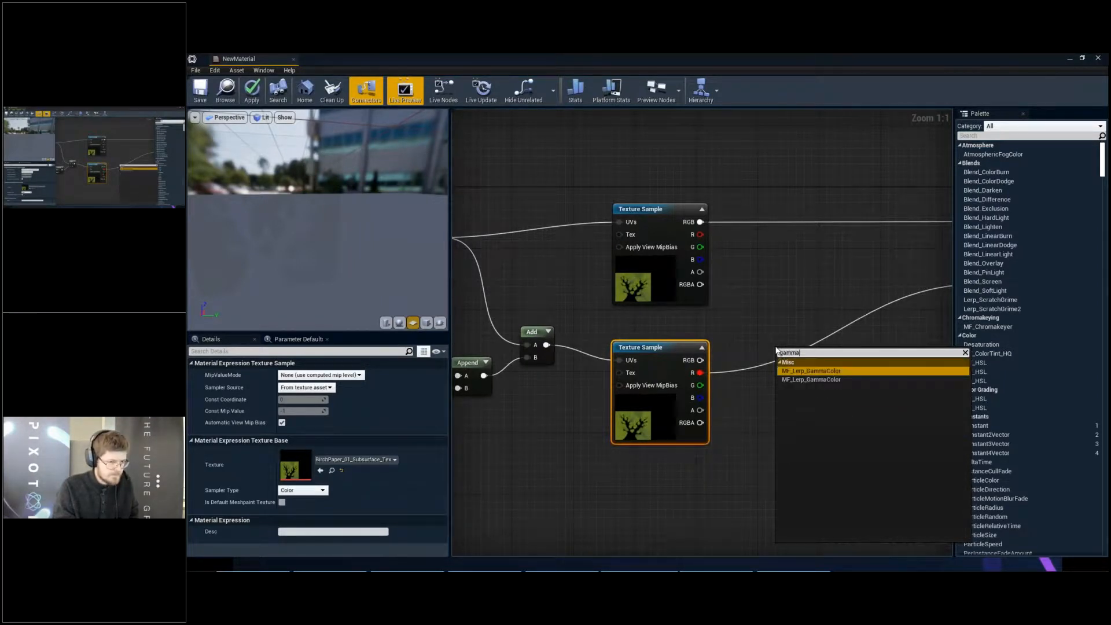
{"action": "key", "text": "BackSpace"}
{"action": "key", "text": "BackSpace"}
{"action": "key", "text": "BackSpace"}
{"action": "key", "text": "BackSpace"}
{"action": "key", "text": "BackSpace"}
{"action": "left_click", "coordinate": [759, 329]}
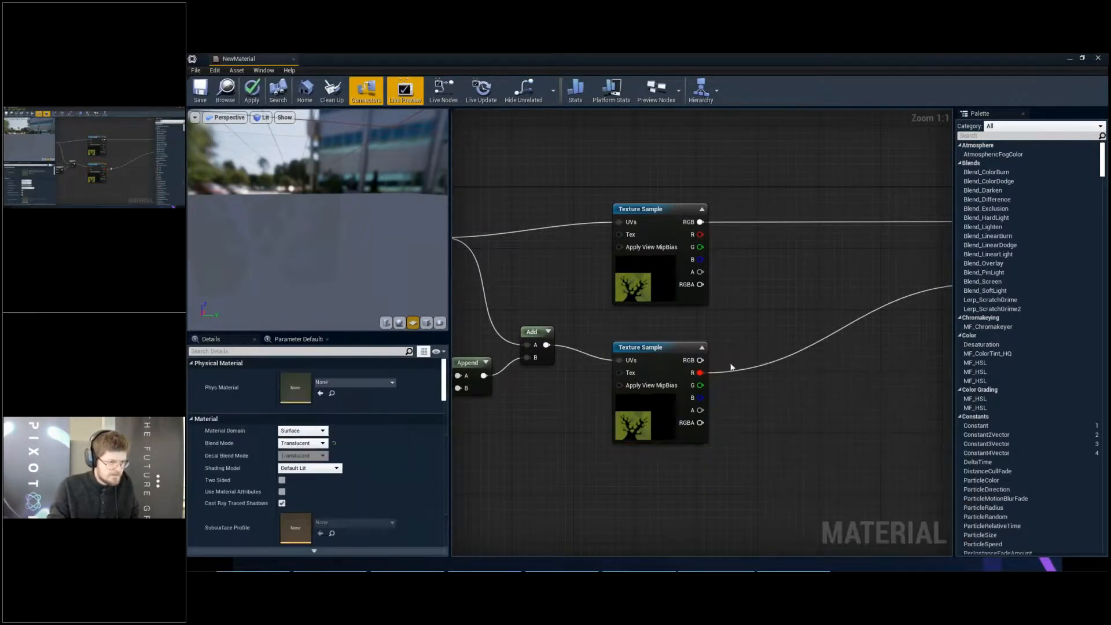
- Add a Multiply node after the lower Texture Sample and connect the sample's R output to its A input
{"action": "left_click_drag", "start_coordinate": [699, 375], "coordinate": [782, 373]}
{"action": "left_click", "coordinate": [749, 350]}
{"action": "left_click", "coordinate": [865, 471]}
{"action": "key", "text": "m"}
{"action": "left_click", "coordinate": [798, 360]}
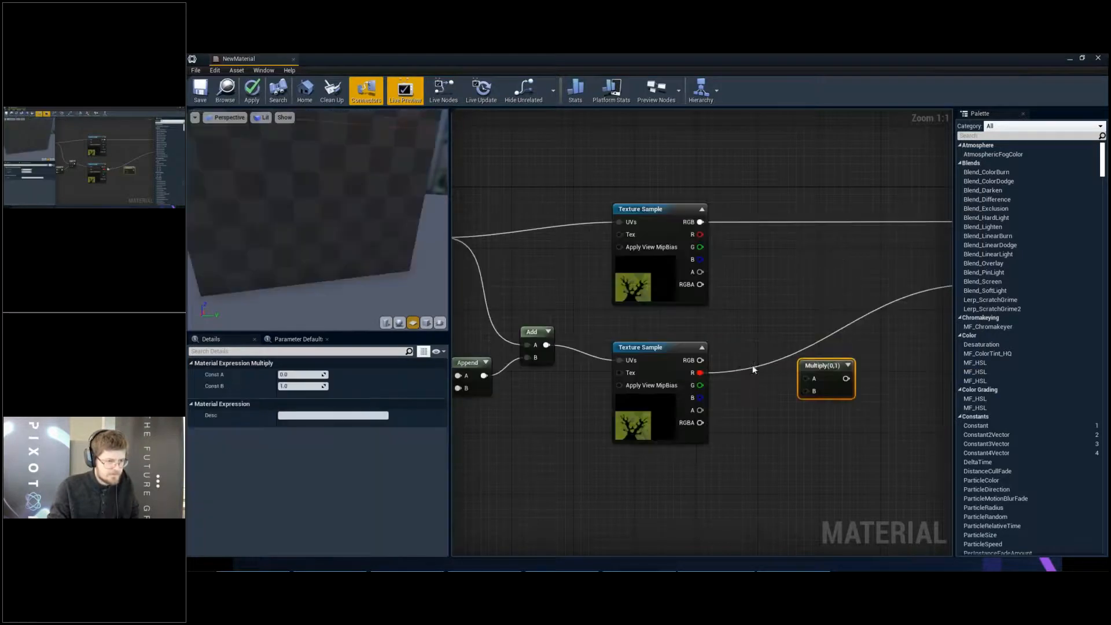
{"action": "left_click_drag", "start_coordinate": [701, 373], "coordinate": [809, 379]}
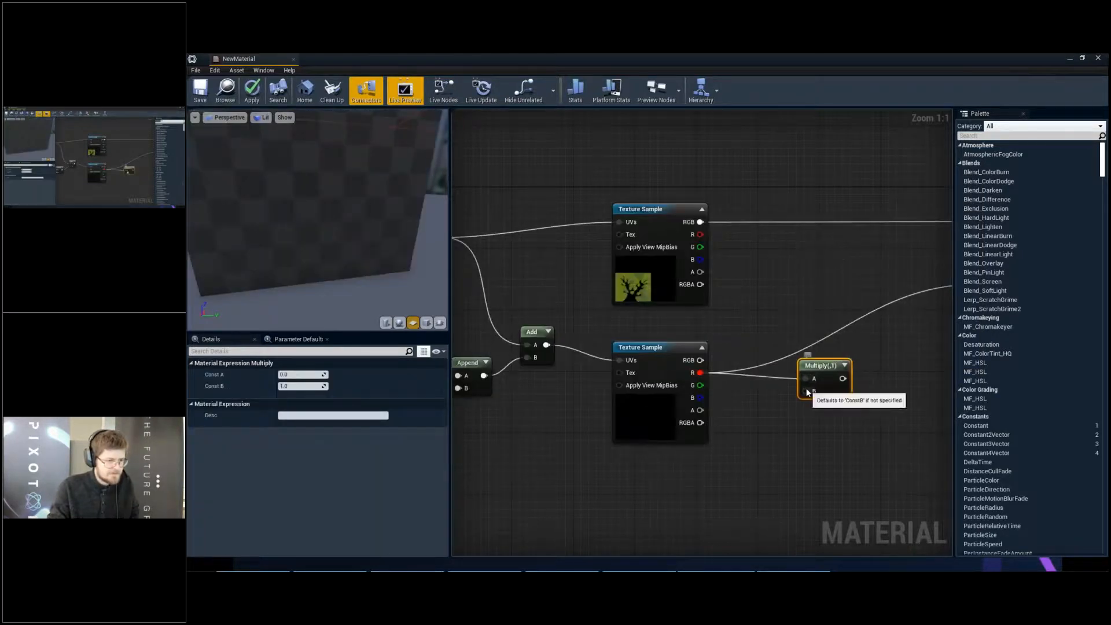
- Promote the new Multiply's B input to a parameter and connect the Multiply's output to the material's Opacity
{"action": "right_click_drag", "start_coordinate": [826, 366], "coordinate": [736, 388]}
{"action": "right_click", "coordinate": [721, 415]}
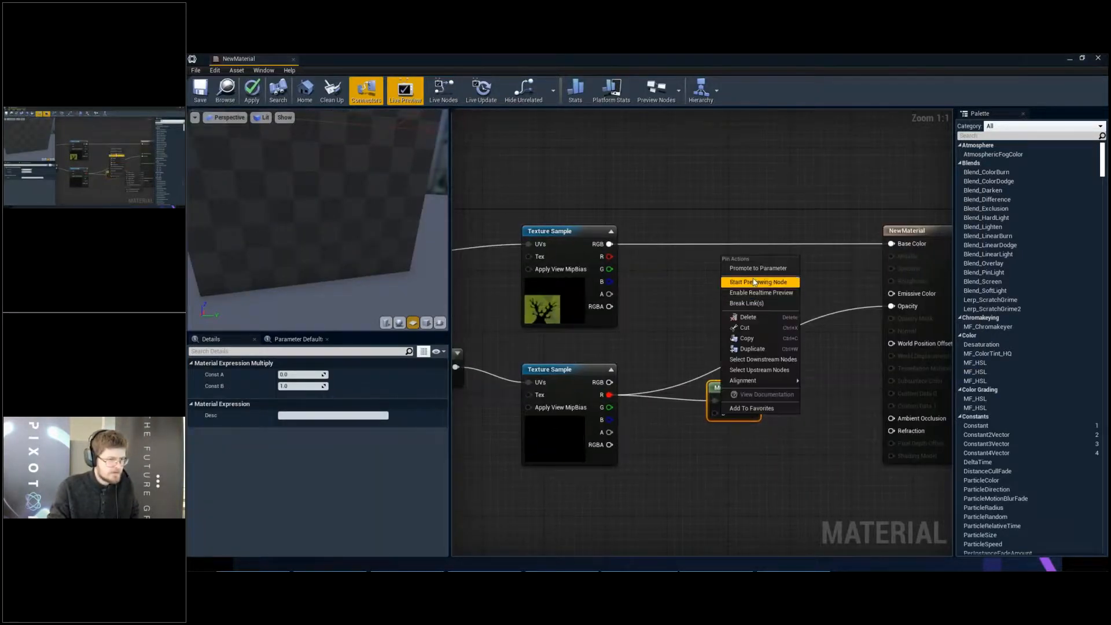
{"action": "left_click", "coordinate": [757, 271]}
{"action": "left_click_drag", "start_coordinate": [742, 400], "coordinate": [868, 306]}
- Set the B parameter's default value to 10.0 and check the opacity on the preview plane
{"action": "left_click_drag", "start_coordinate": [654, 390], "coordinate": [631, 418]}
{"action": "left_click", "coordinate": [295, 376]}
{"action": "left_click", "coordinate": [281, 403]}
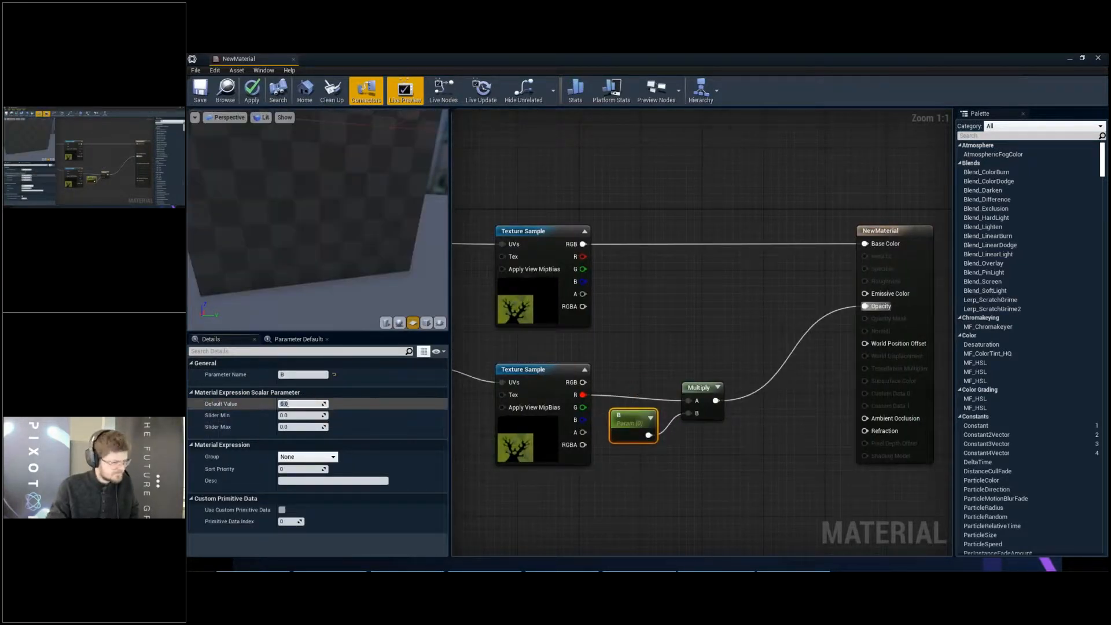
{"action": "type", "text": "10.0"}
{"action": "key", "text": "Return"}
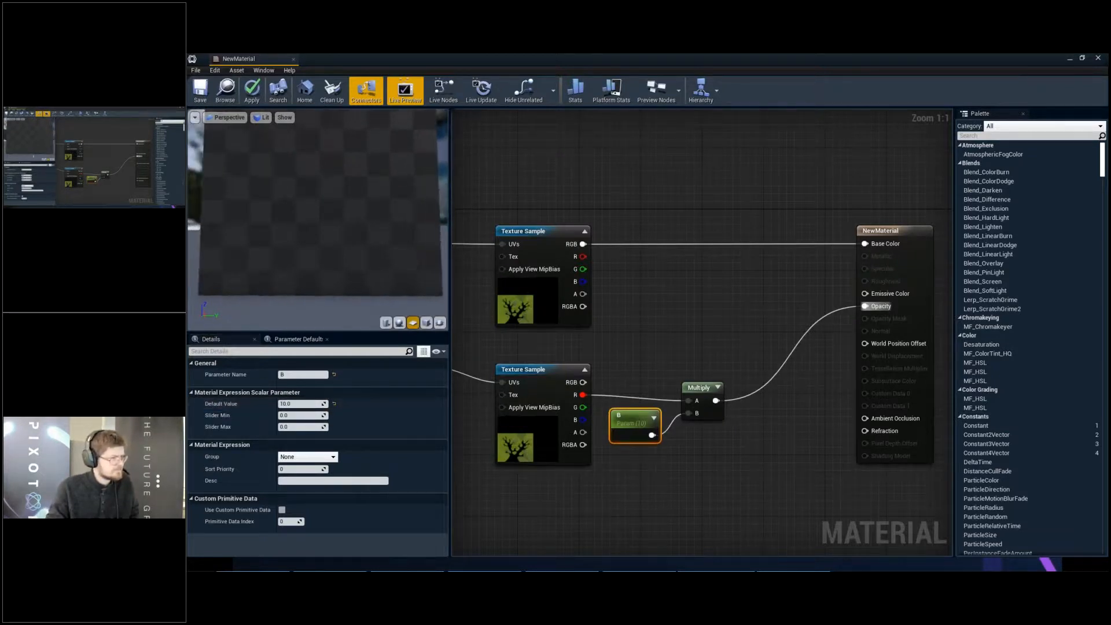
{"action": "left_click_drag", "start_coordinate": [330, 302], "coordinate": [330, 302]}
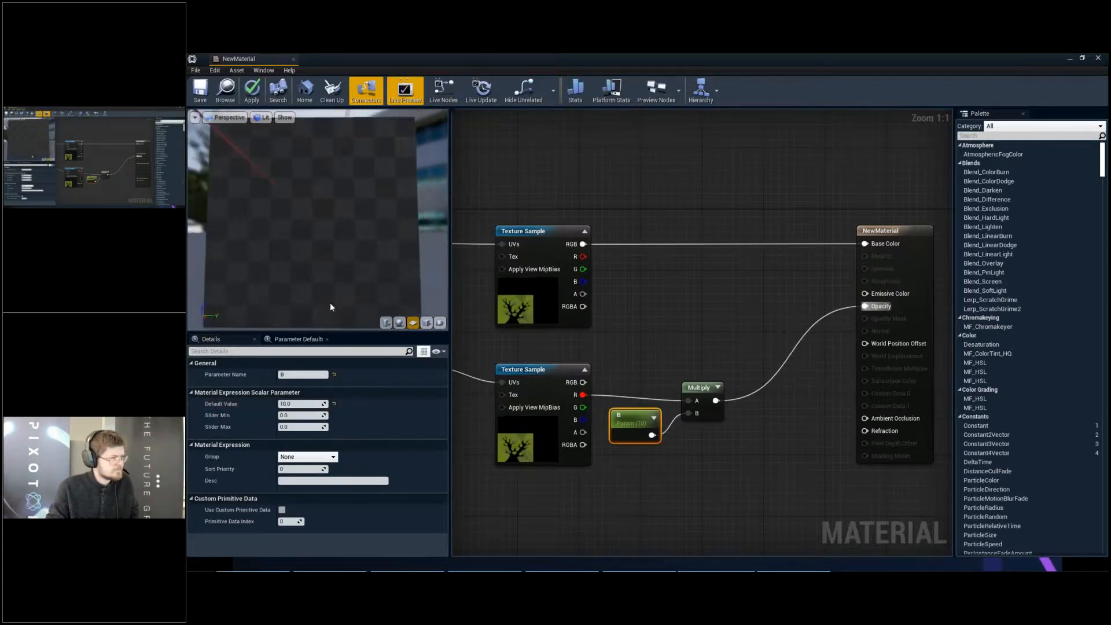
- Widen the material preview viewport and examine the leaf texture's opacity on the preview plane from several angles
{"action": "scroll", "coordinate": [318, 220], "scroll_direction": "up", "scroll_amount": 3}
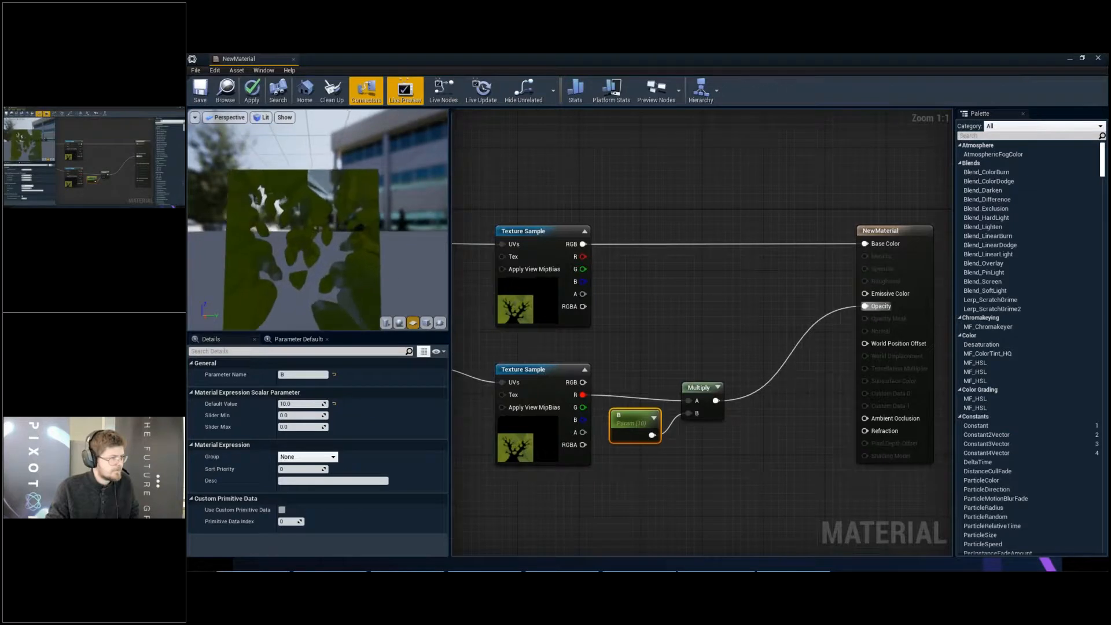
{"action": "left_click_drag", "start_coordinate": [450, 326], "coordinate": [762, 330]}
{"action": "left_click_drag", "start_coordinate": [586, 332], "coordinate": [598, 410]}
{"action": "scroll", "coordinate": [579, 324], "scroll_direction": "down", "scroll_amount": 3}
{"action": "mouse_move", "coordinate": [556, 301]}
{"action": "left_mouse_down"}
{"action": "mouse_move", "coordinate": [544, 272]}
{"action": "mouse_move", "coordinate": [428, 255]}
{"action": "mouse_move", "coordinate": [585, 301]}
{"action": "mouse_move", "coordinate": [567, 314]}
{"action": "left_mouse_up"}
{"action": "scroll", "coordinate": [544, 273], "scroll_direction": "down", "scroll_amount": 3}
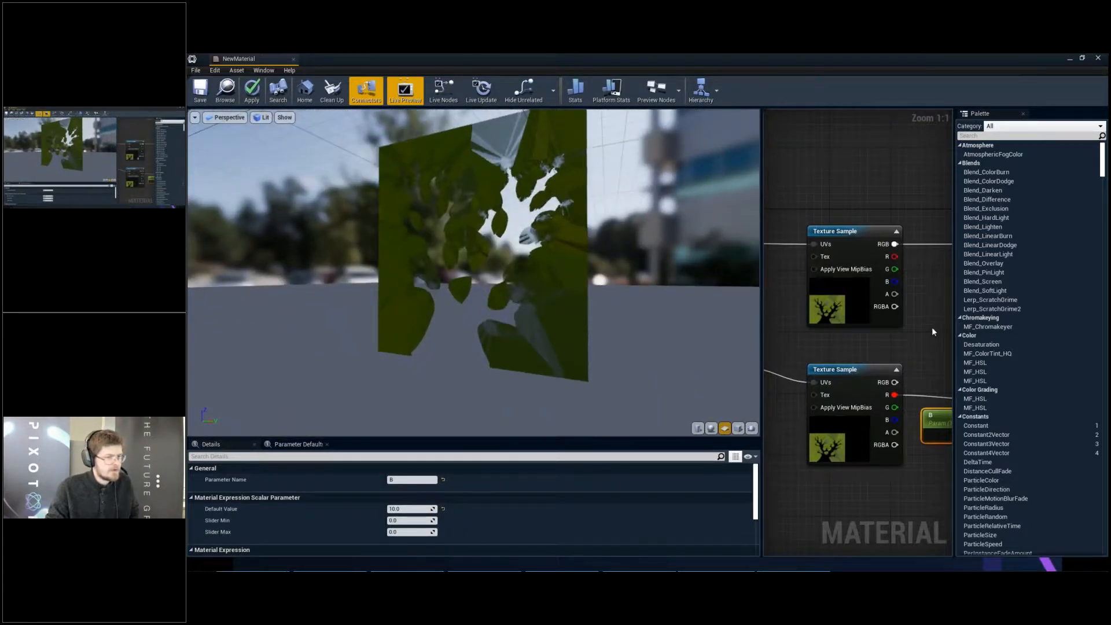
- Narrow the preview viewport to show more of the node graph, and save the material after inspecting the plane's transparency
{"action": "left_click_drag", "start_coordinate": [759, 309], "coordinate": [578, 311]}
{"action": "scroll", "coordinate": [792, 292], "scroll_direction": "down", "scroll_amount": 1}
{"action": "right_click_drag", "start_coordinate": [658, 297], "coordinate": [627, 295]}
{"action": "left_click_drag", "start_coordinate": [493, 307], "coordinate": [471, 307]}
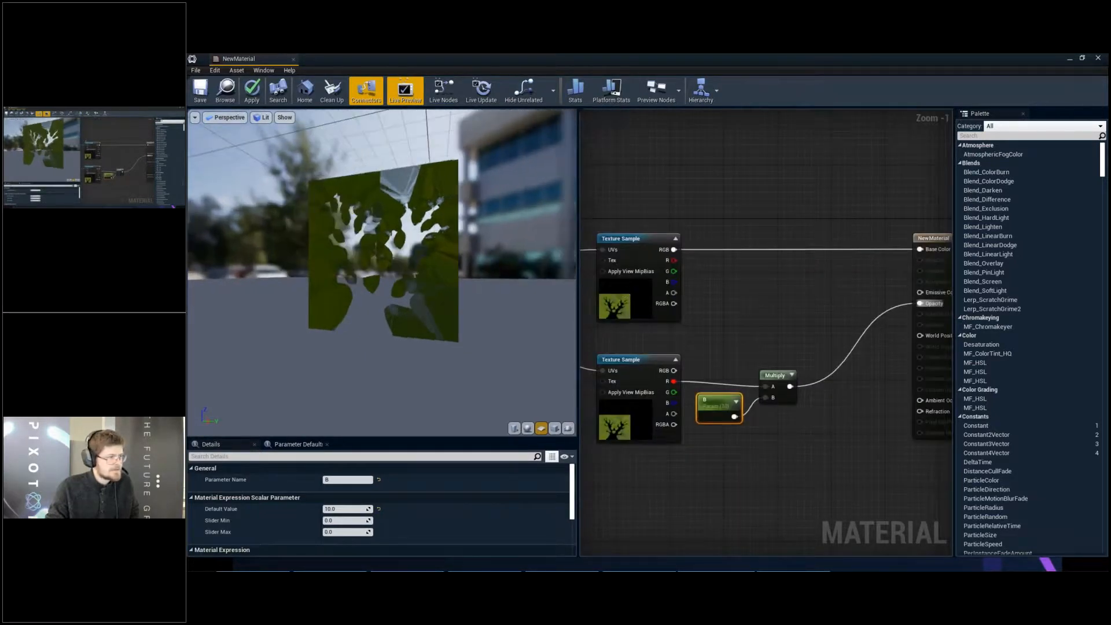
{"action": "right_click_drag", "start_coordinate": [472, 307], "coordinate": [472, 284]}
{"action": "left_click_drag", "start_coordinate": [463, 260], "coordinate": [488, 272]}
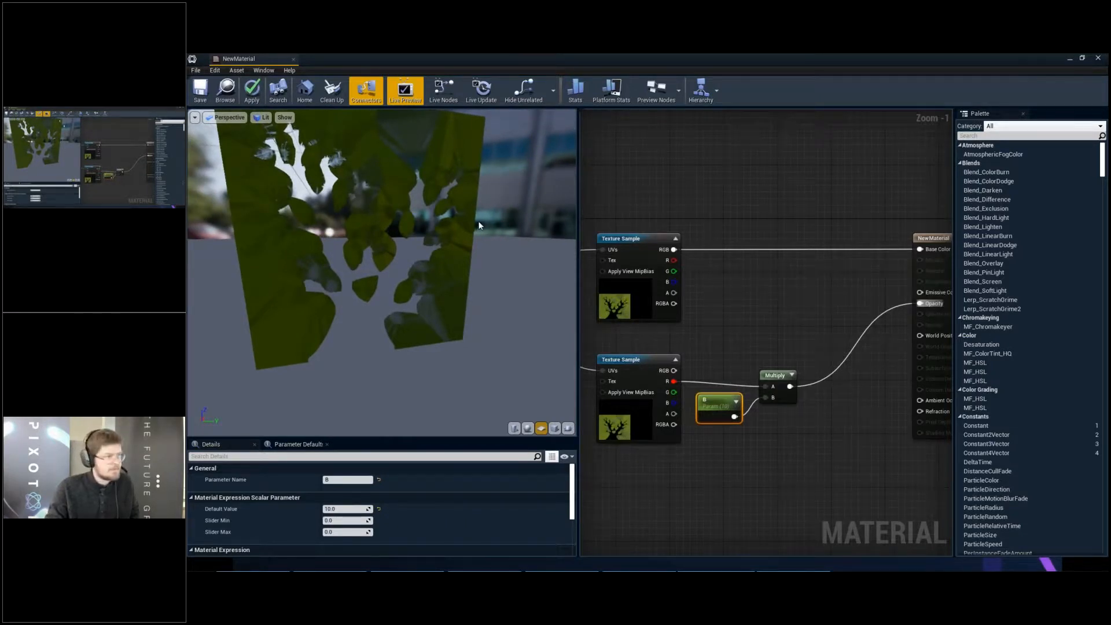
{"action": "left_click", "coordinate": [209, 102]}
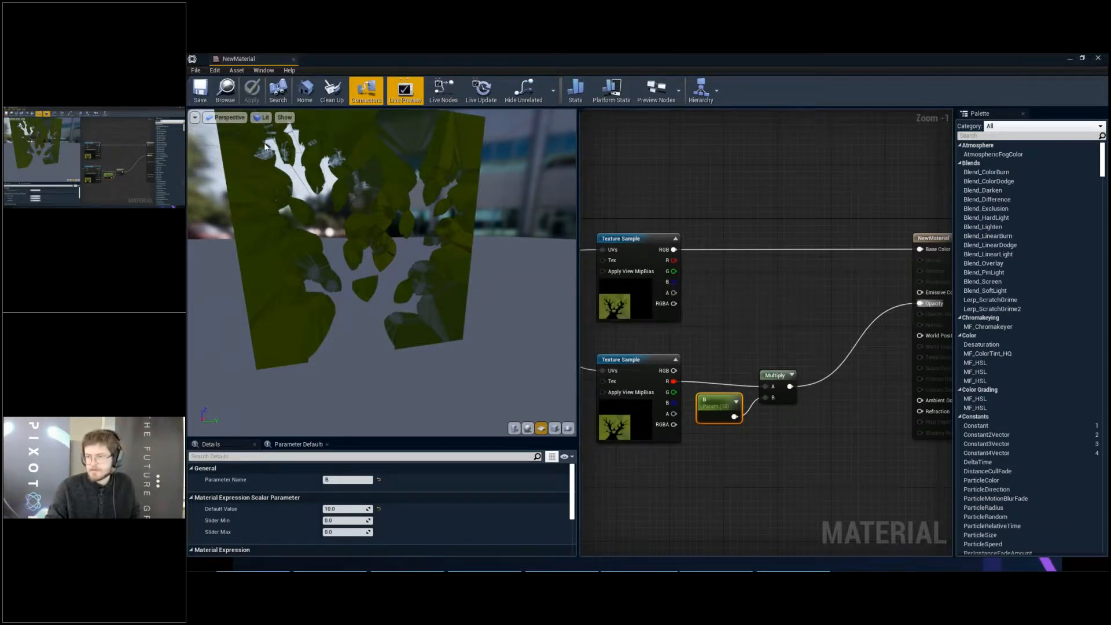
{"action": "left_click_drag", "start_coordinate": [345, 165], "coordinate": [306, 154]}
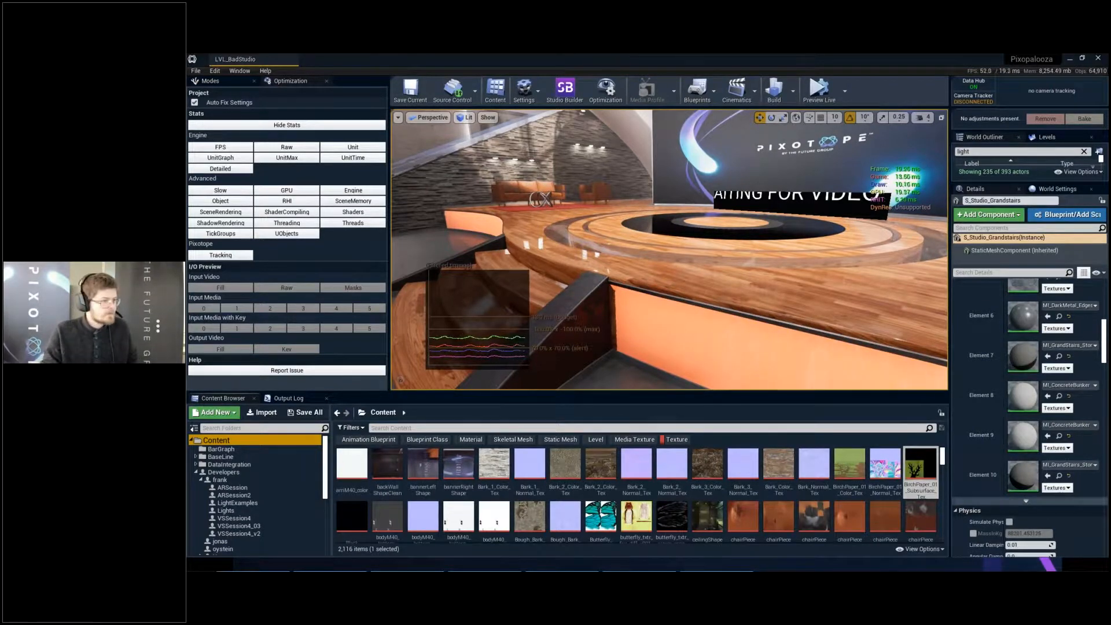
- Switch to the Google Slides presentation in Chrome and show the "Next session..." slide
{"action": "key", "text": "alt+Tab"}
{"action": "key", "text": "alt+Tab"}
{"action": "key", "text": "alt+Tab"}
{"action": "key", "text": "alt+Tab"}
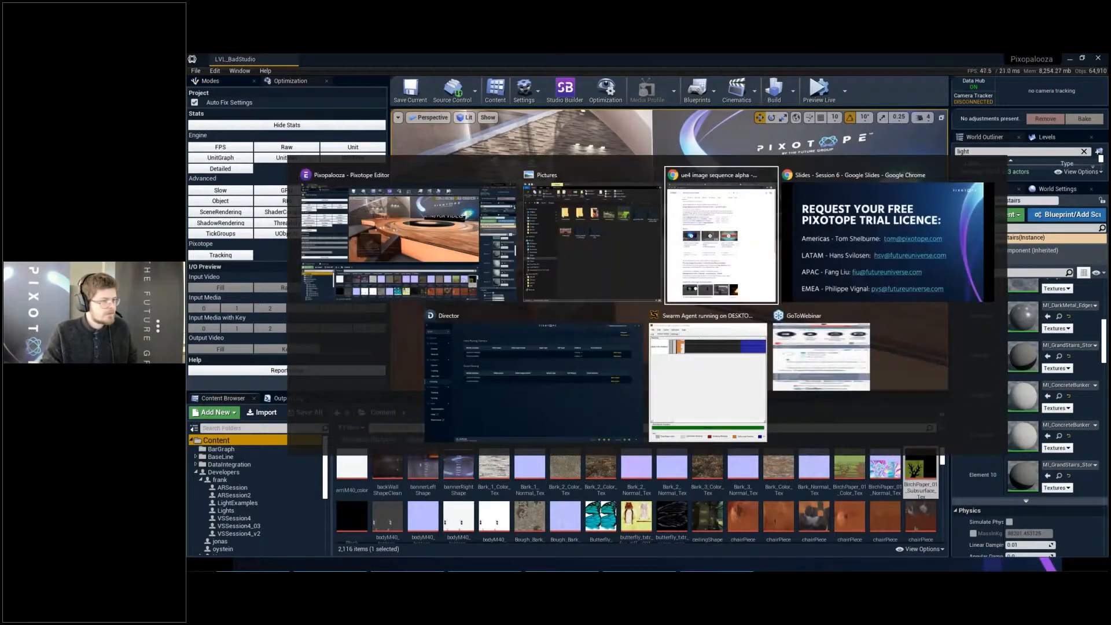
{"action": "key", "text": "Right"}
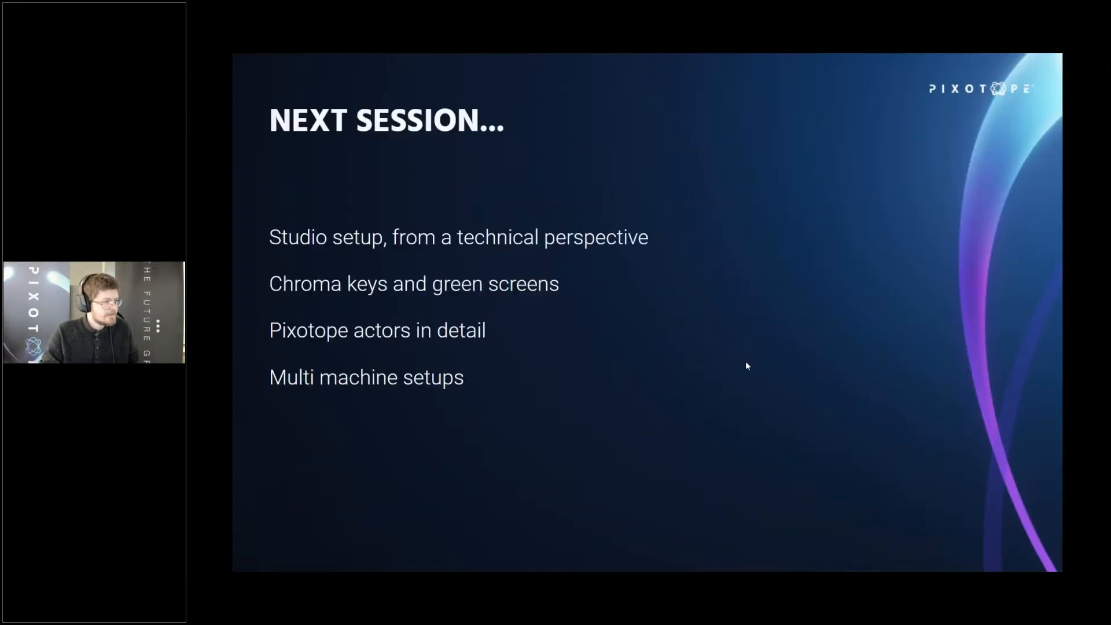